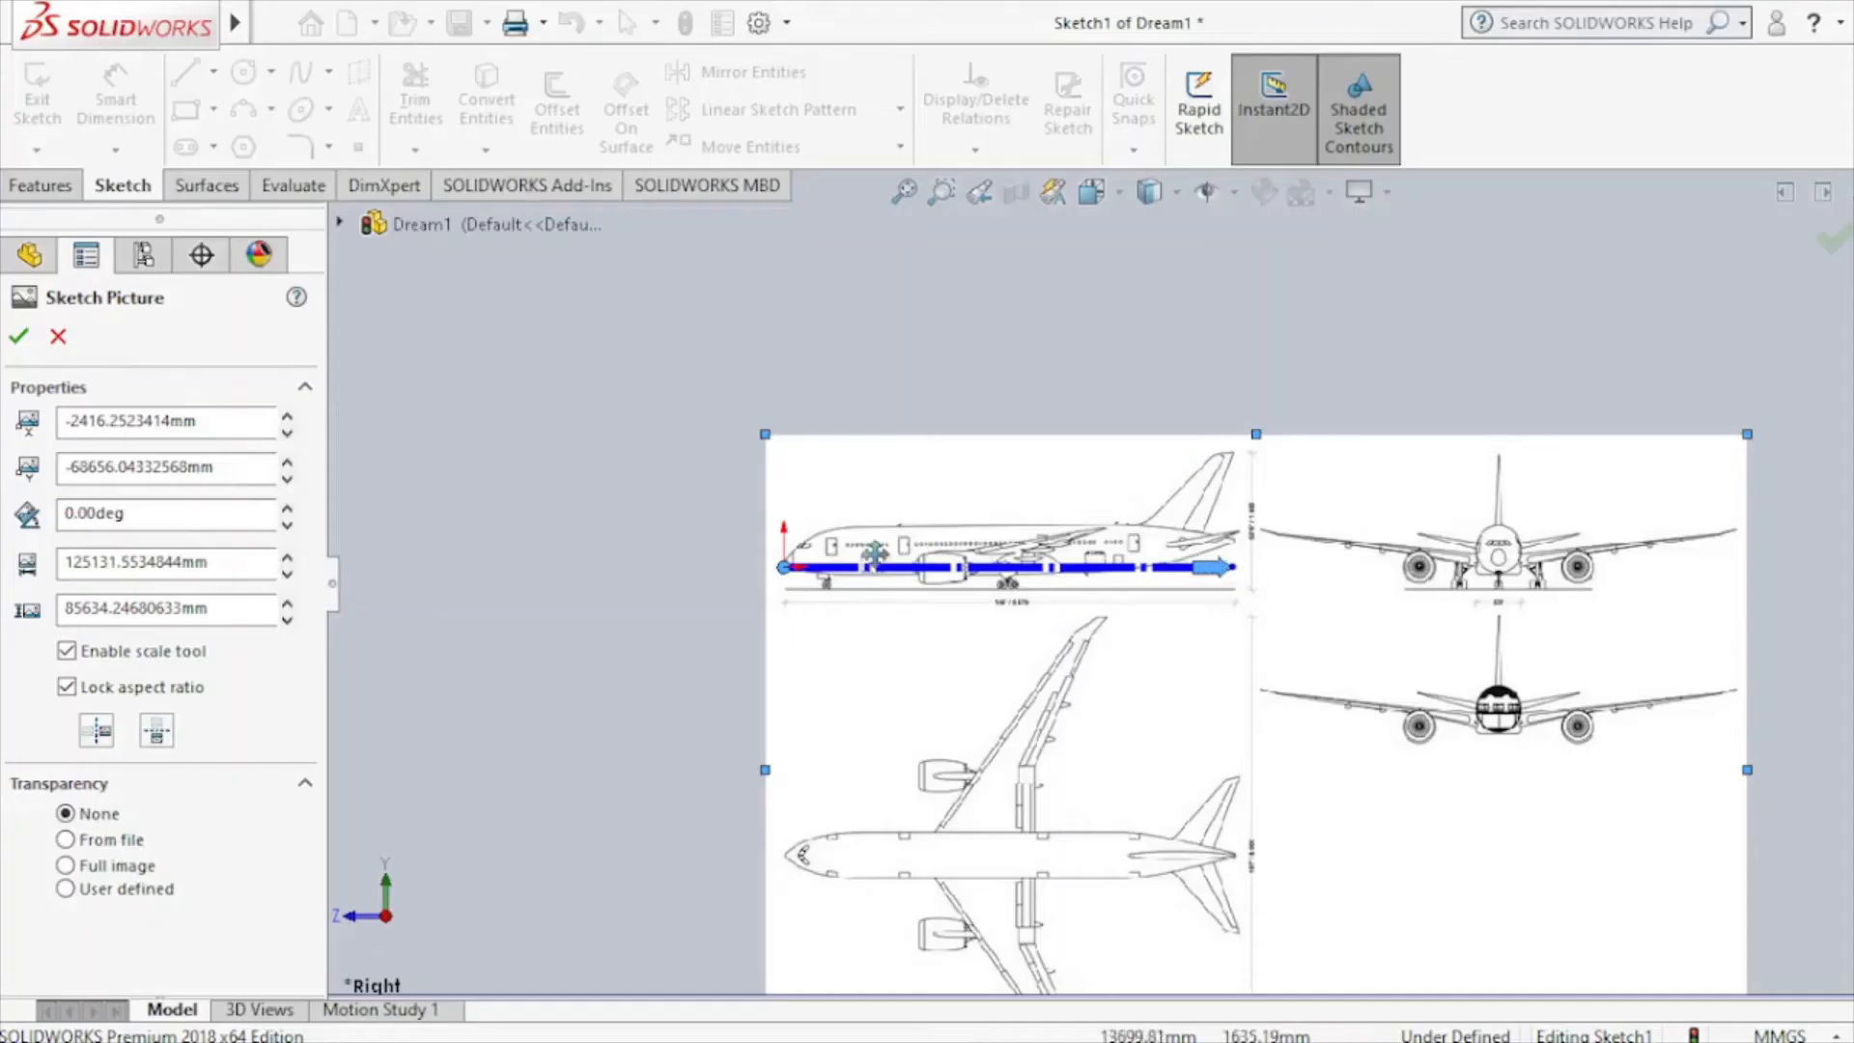
Accept the sketch picture's size and placement, and exit its sketch.
{"action": "left_click_drag", "start_coordinate": [227, 568], "coordinate": [40, 568]}
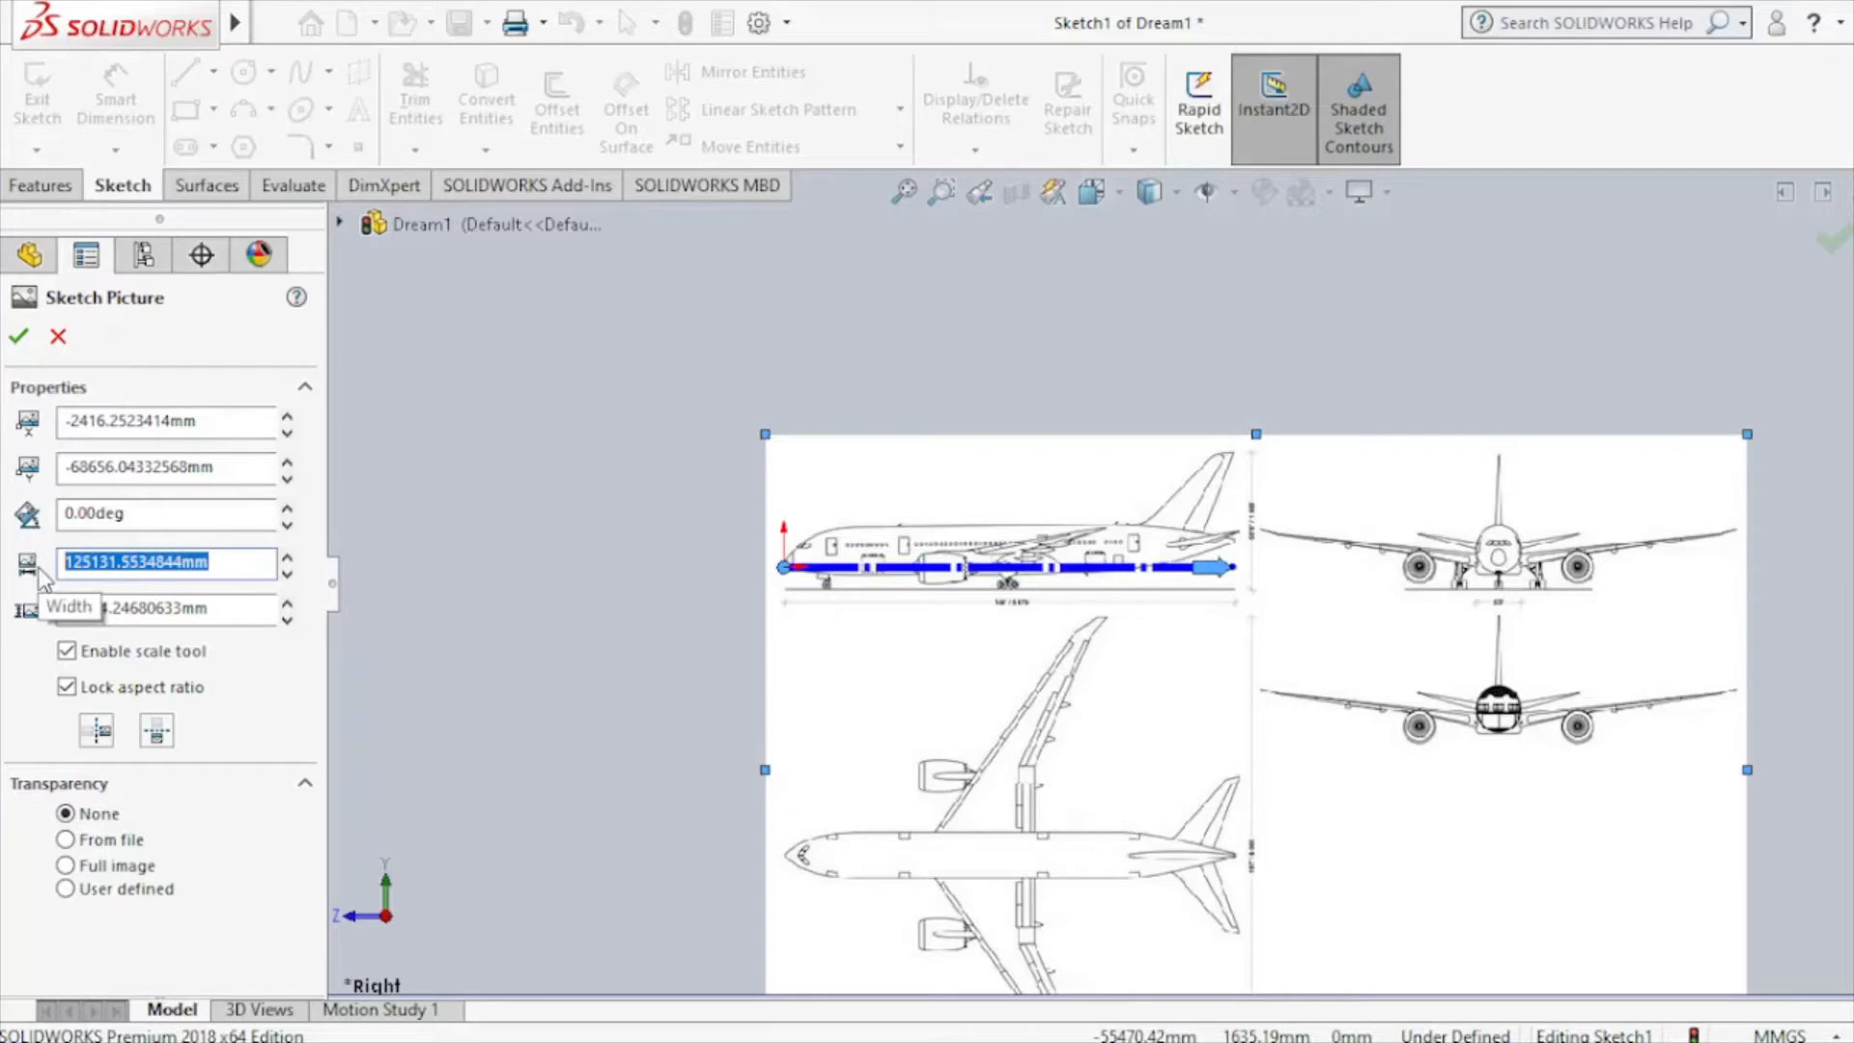
{"action": "left_click", "coordinate": [19, 337]}
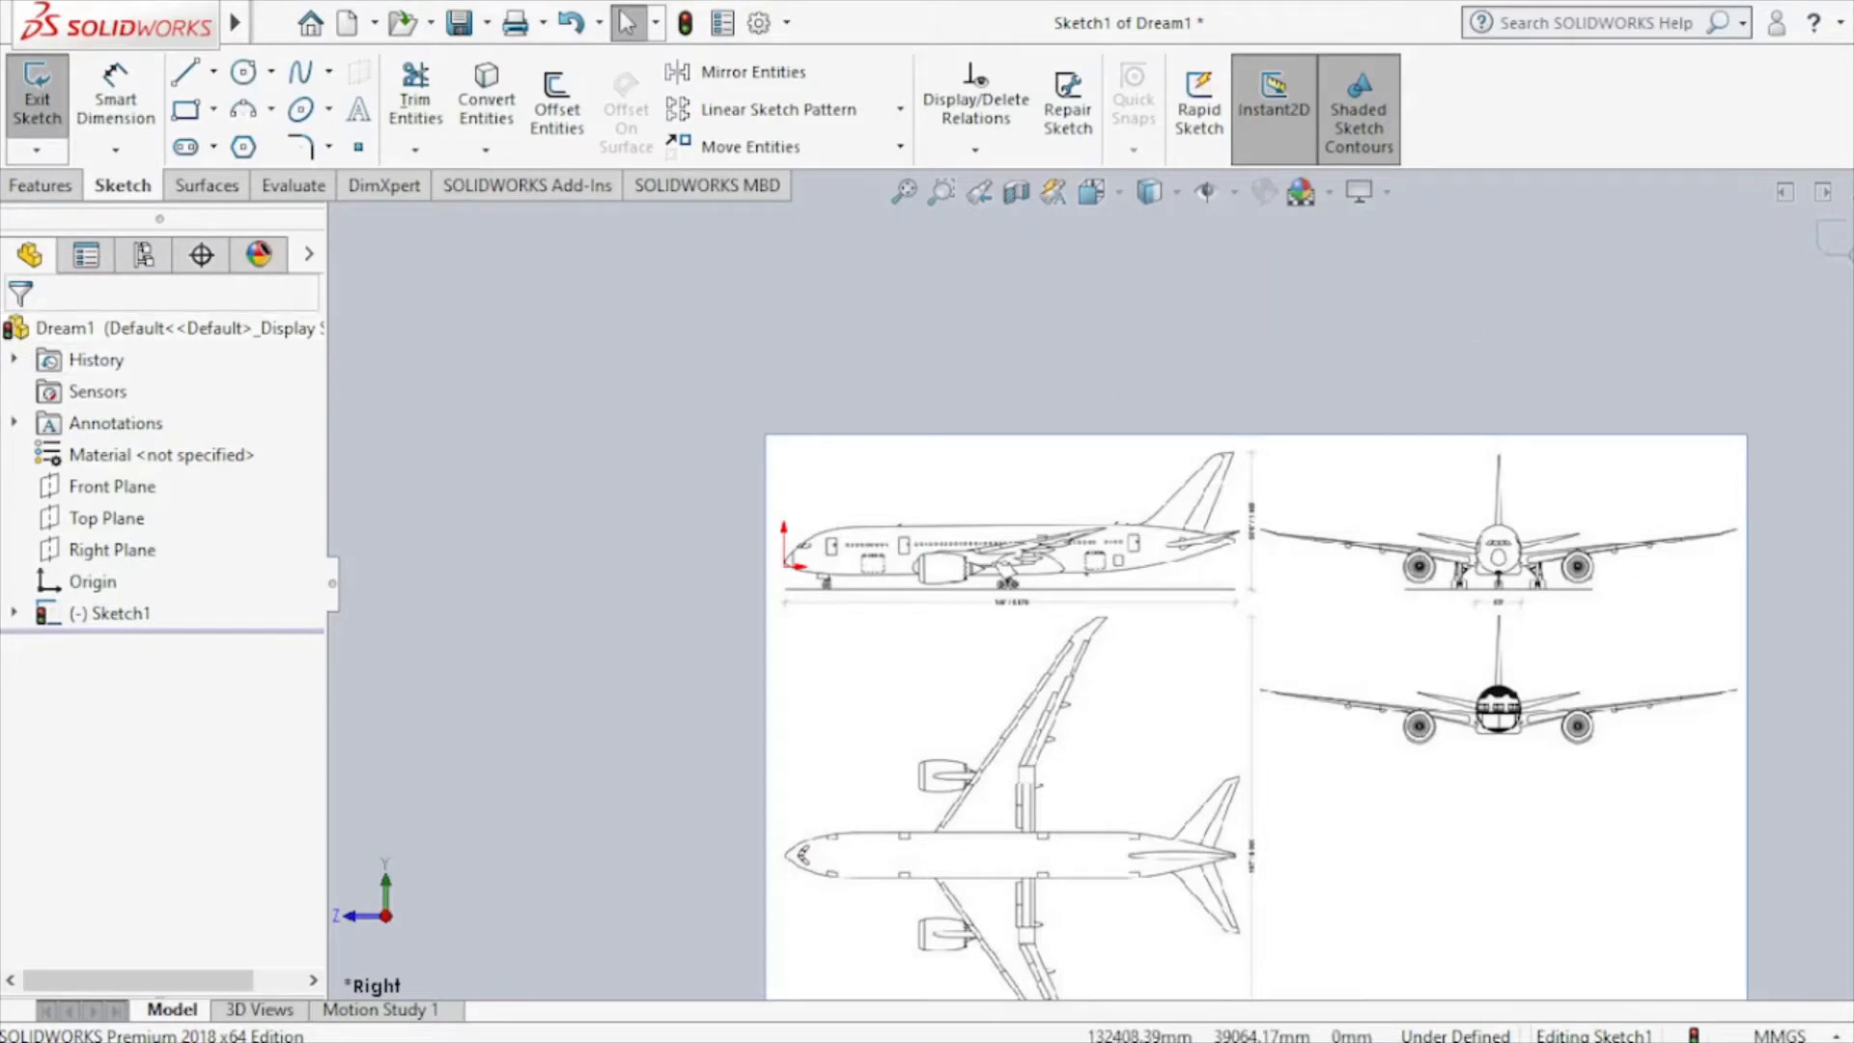
{"action": "left_click", "coordinate": [1832, 239]}
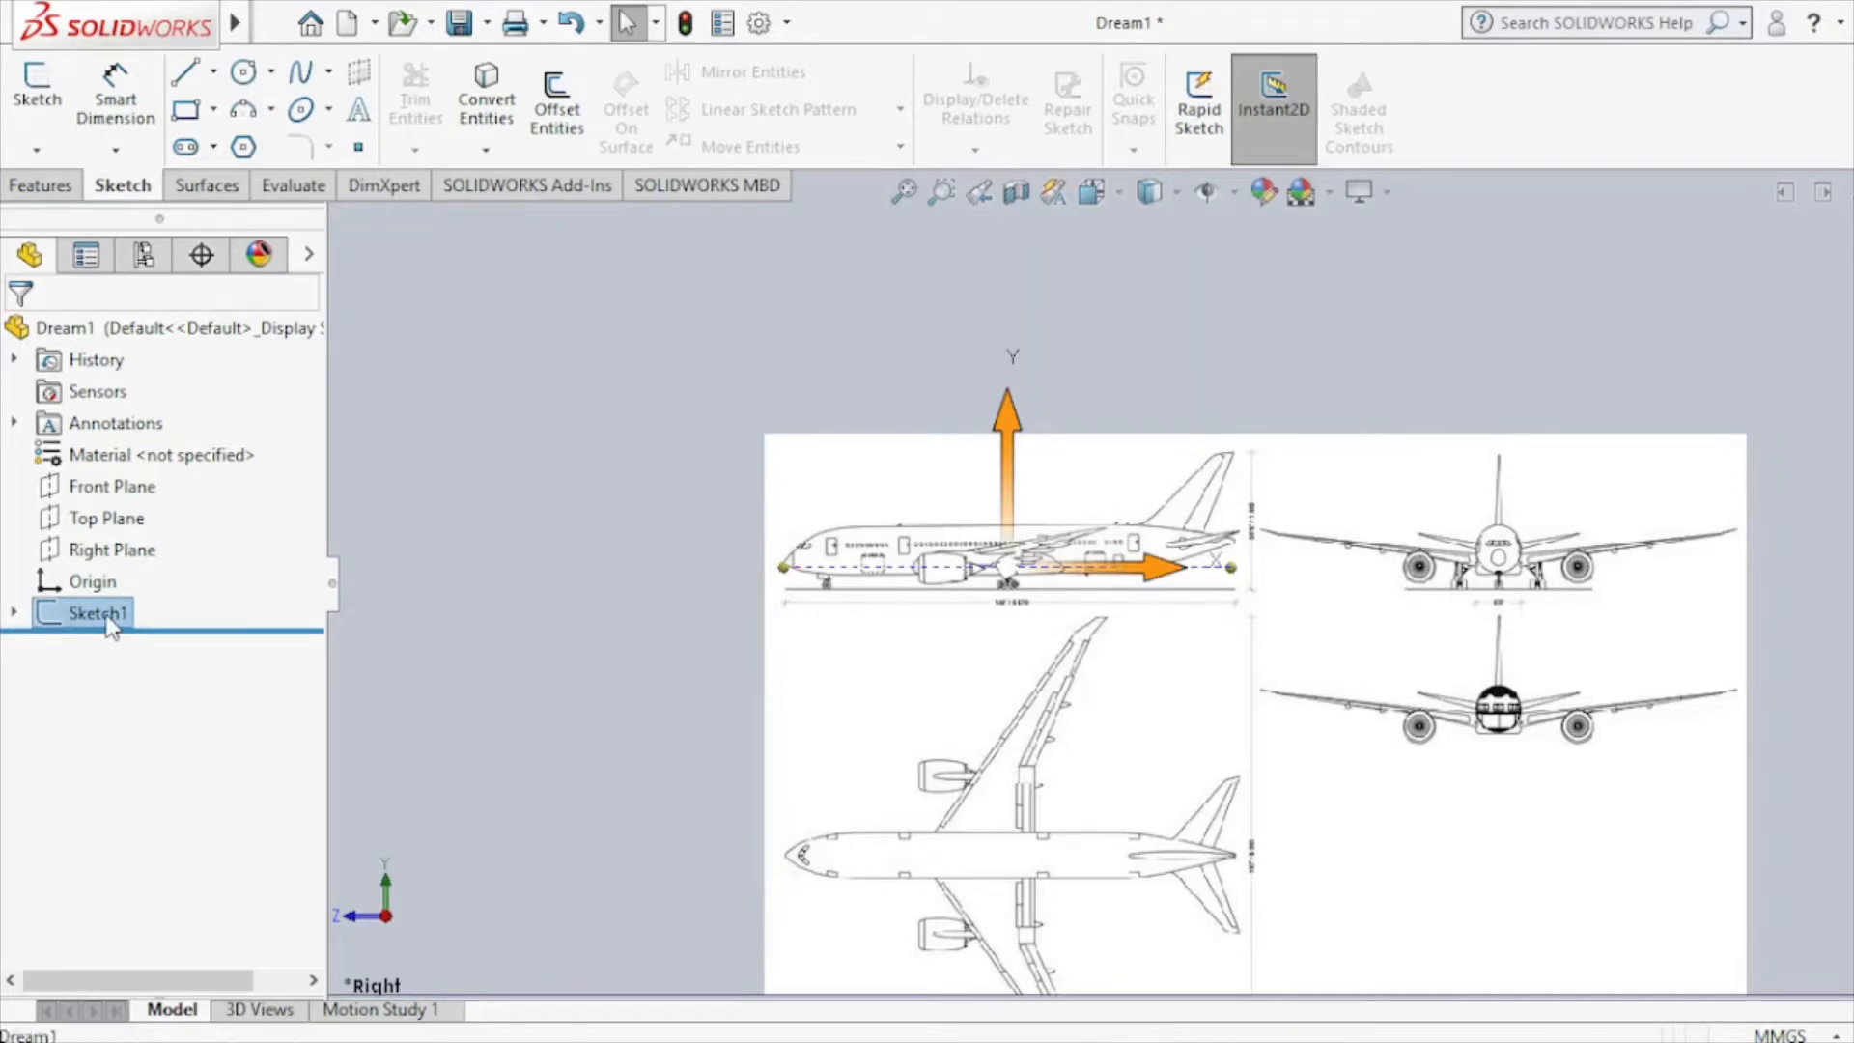
Rename the sketch containing the aircraft blueprint picture as Side.
{"action": "left_click", "coordinate": [110, 623]}
{"action": "left_click", "coordinate": [108, 620]}
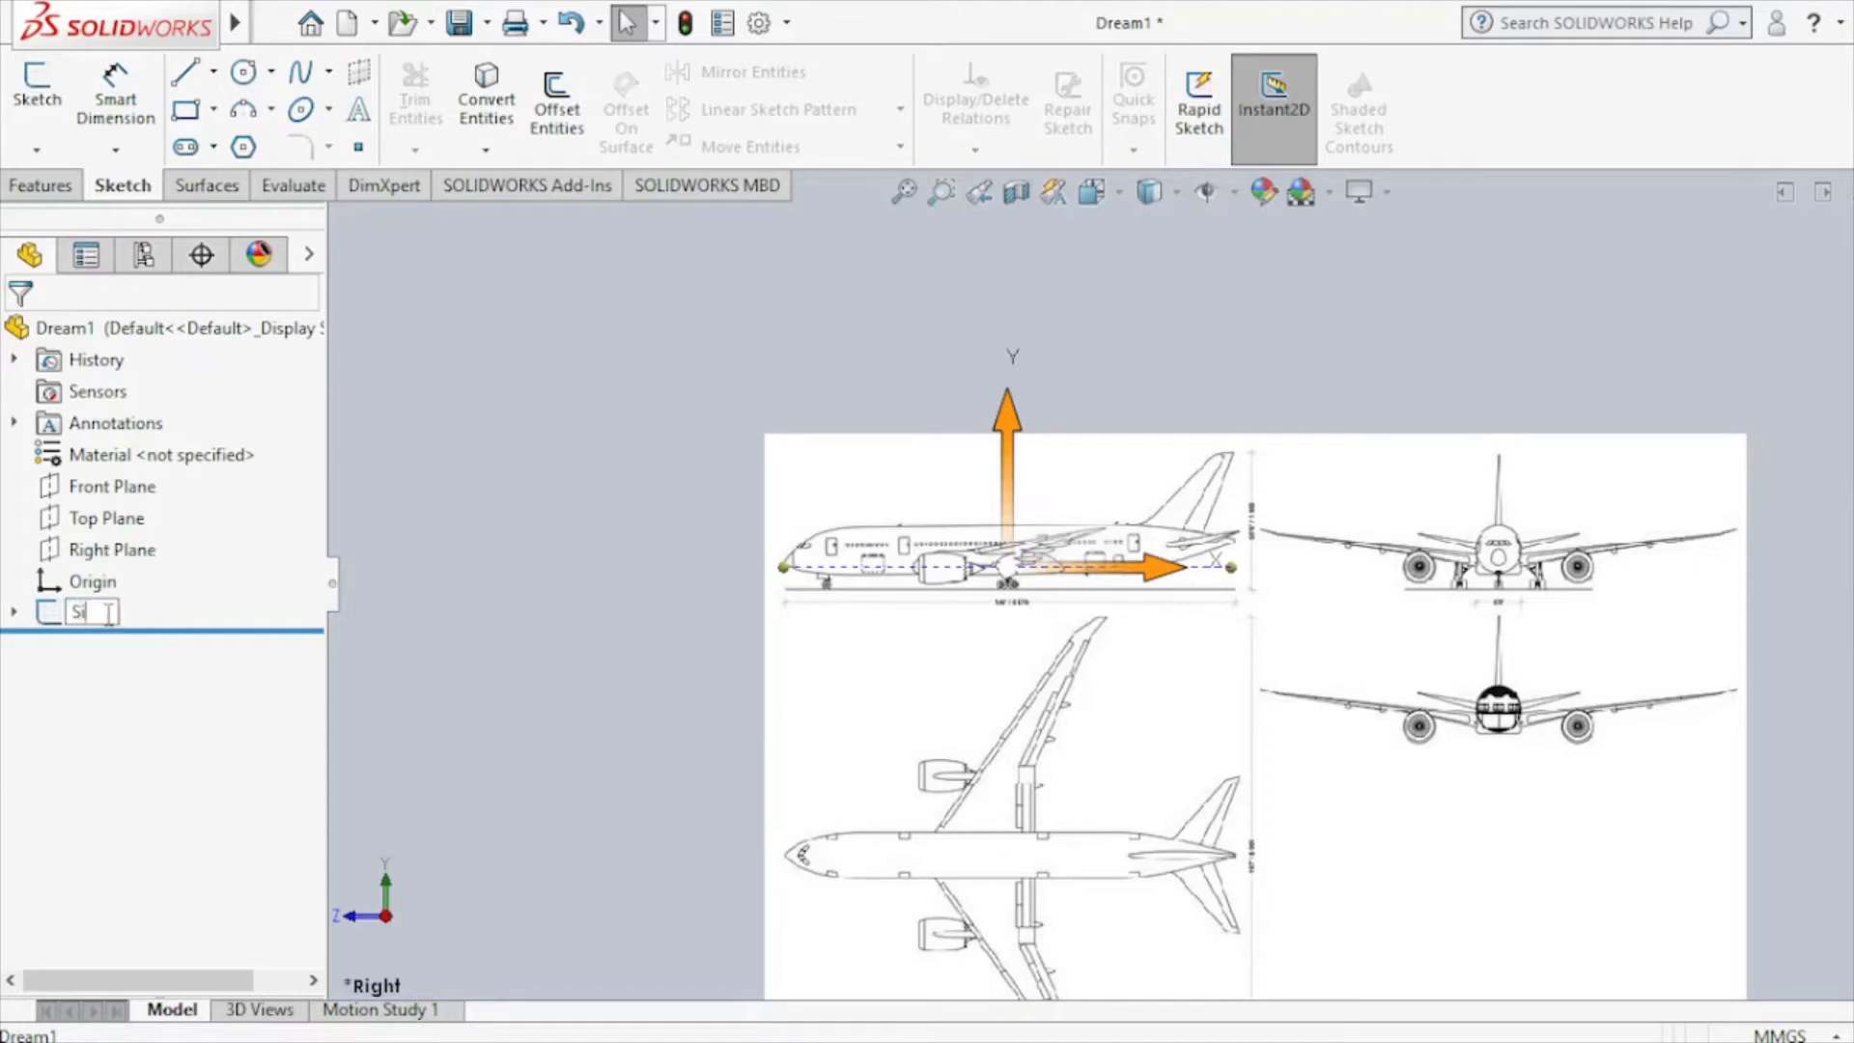
{"action": "key", "text": "Return"}
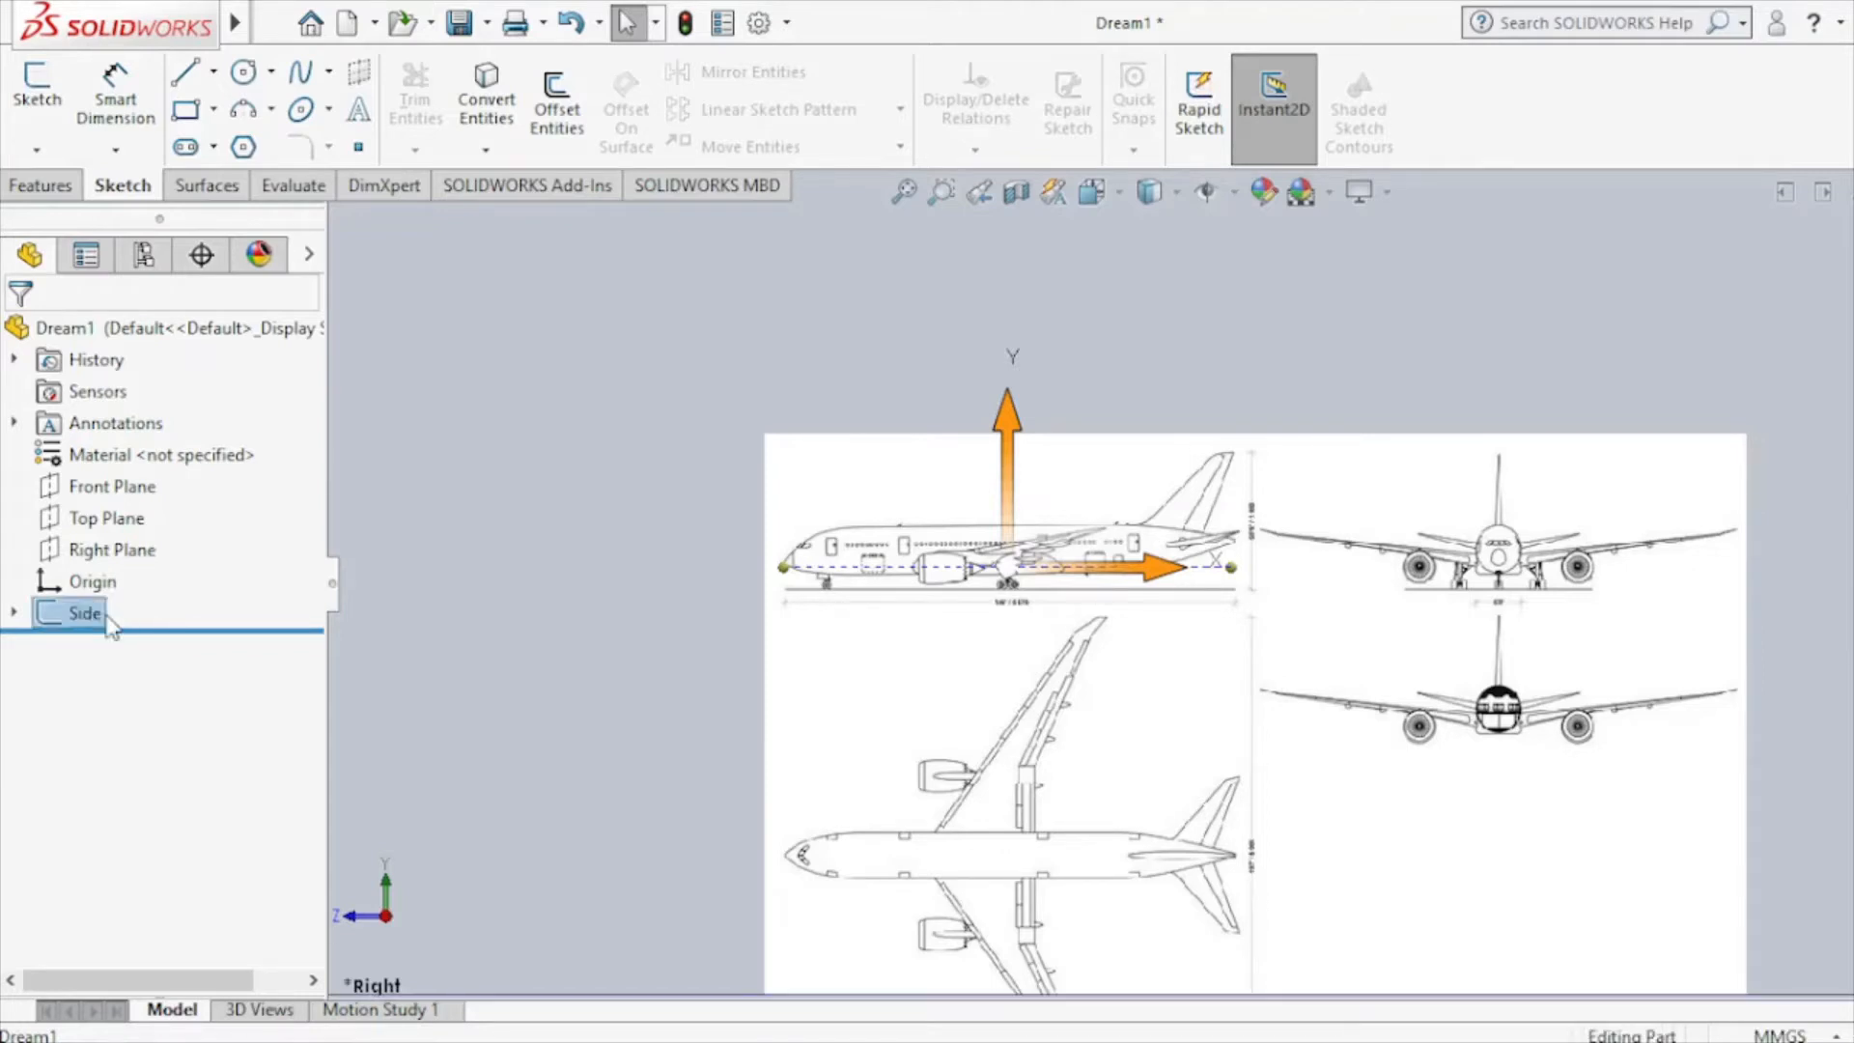
Sketch a horizontal centerline about 57123 mm long on the Right Plane, from the origin at the nose to the tail of the side view.
{"action": "scroll", "coordinate": [1310, 473], "scroll_direction": "up", "scroll_amount": 2}
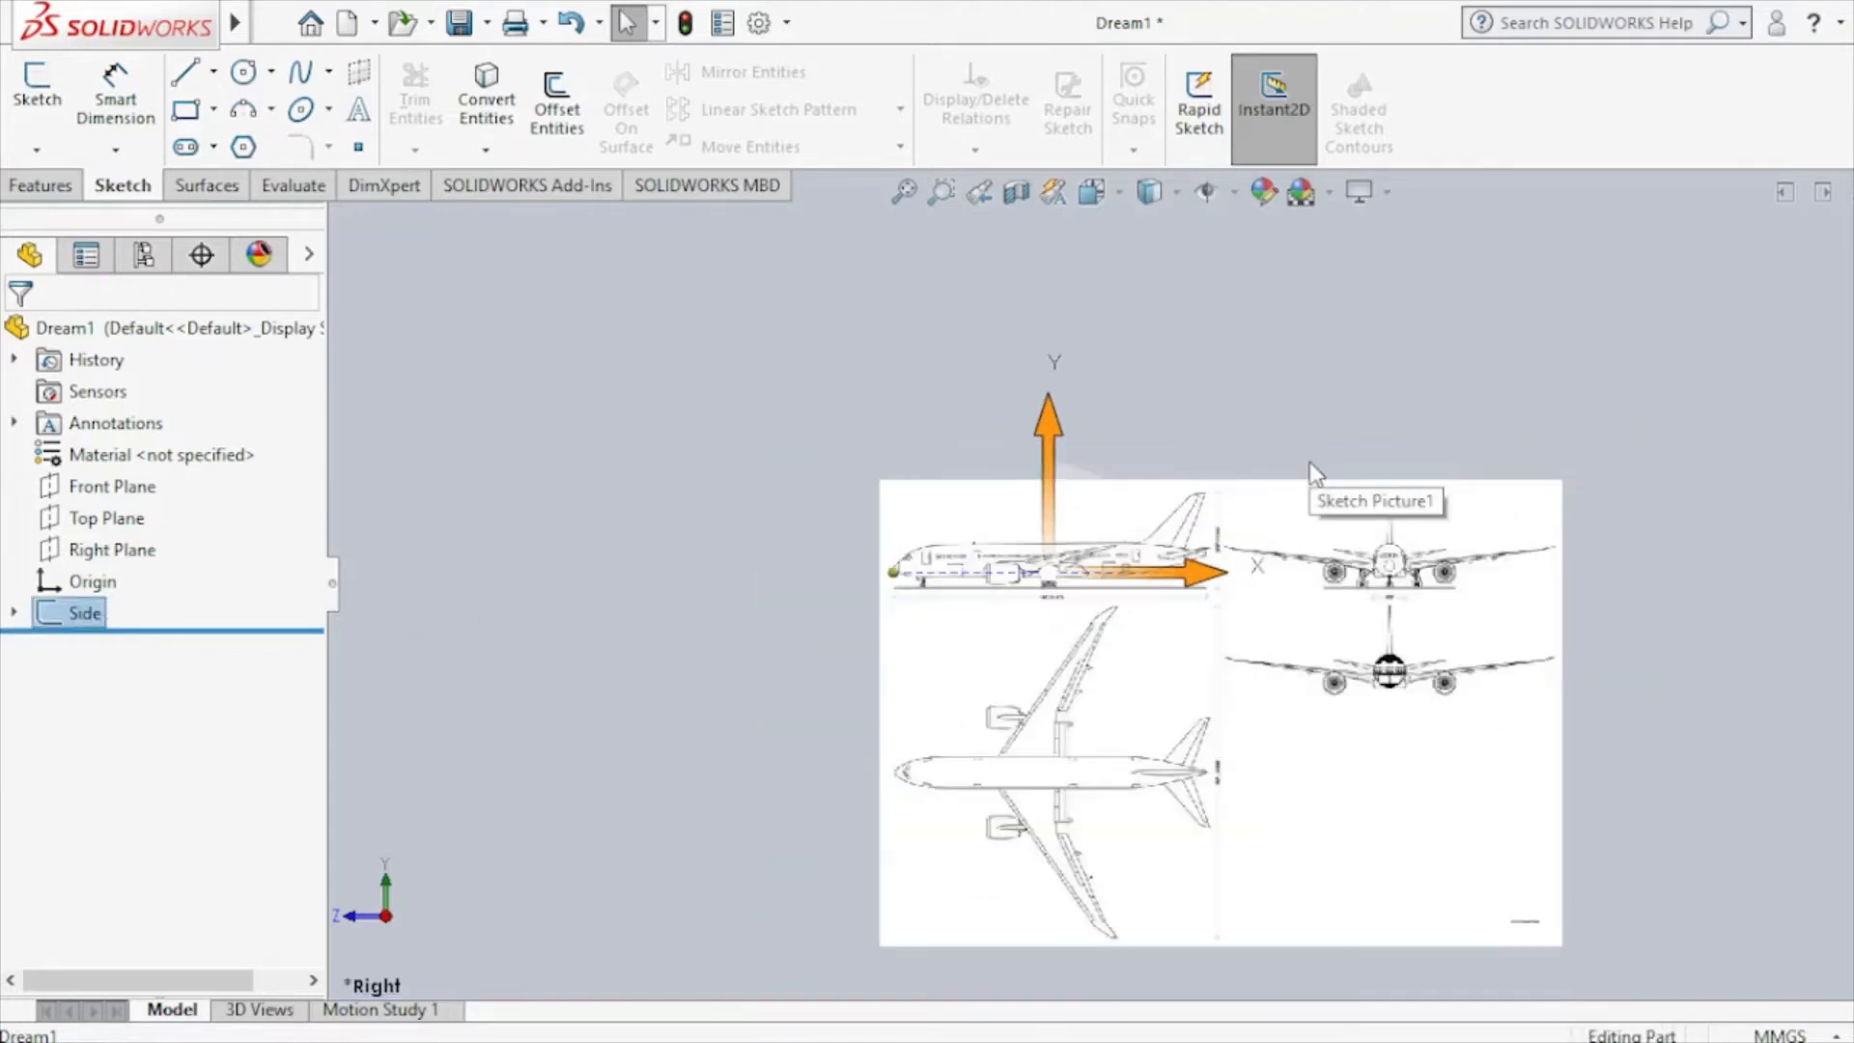
{"action": "scroll", "coordinate": [1309, 462], "scroll_direction": "down", "scroll_amount": 1}
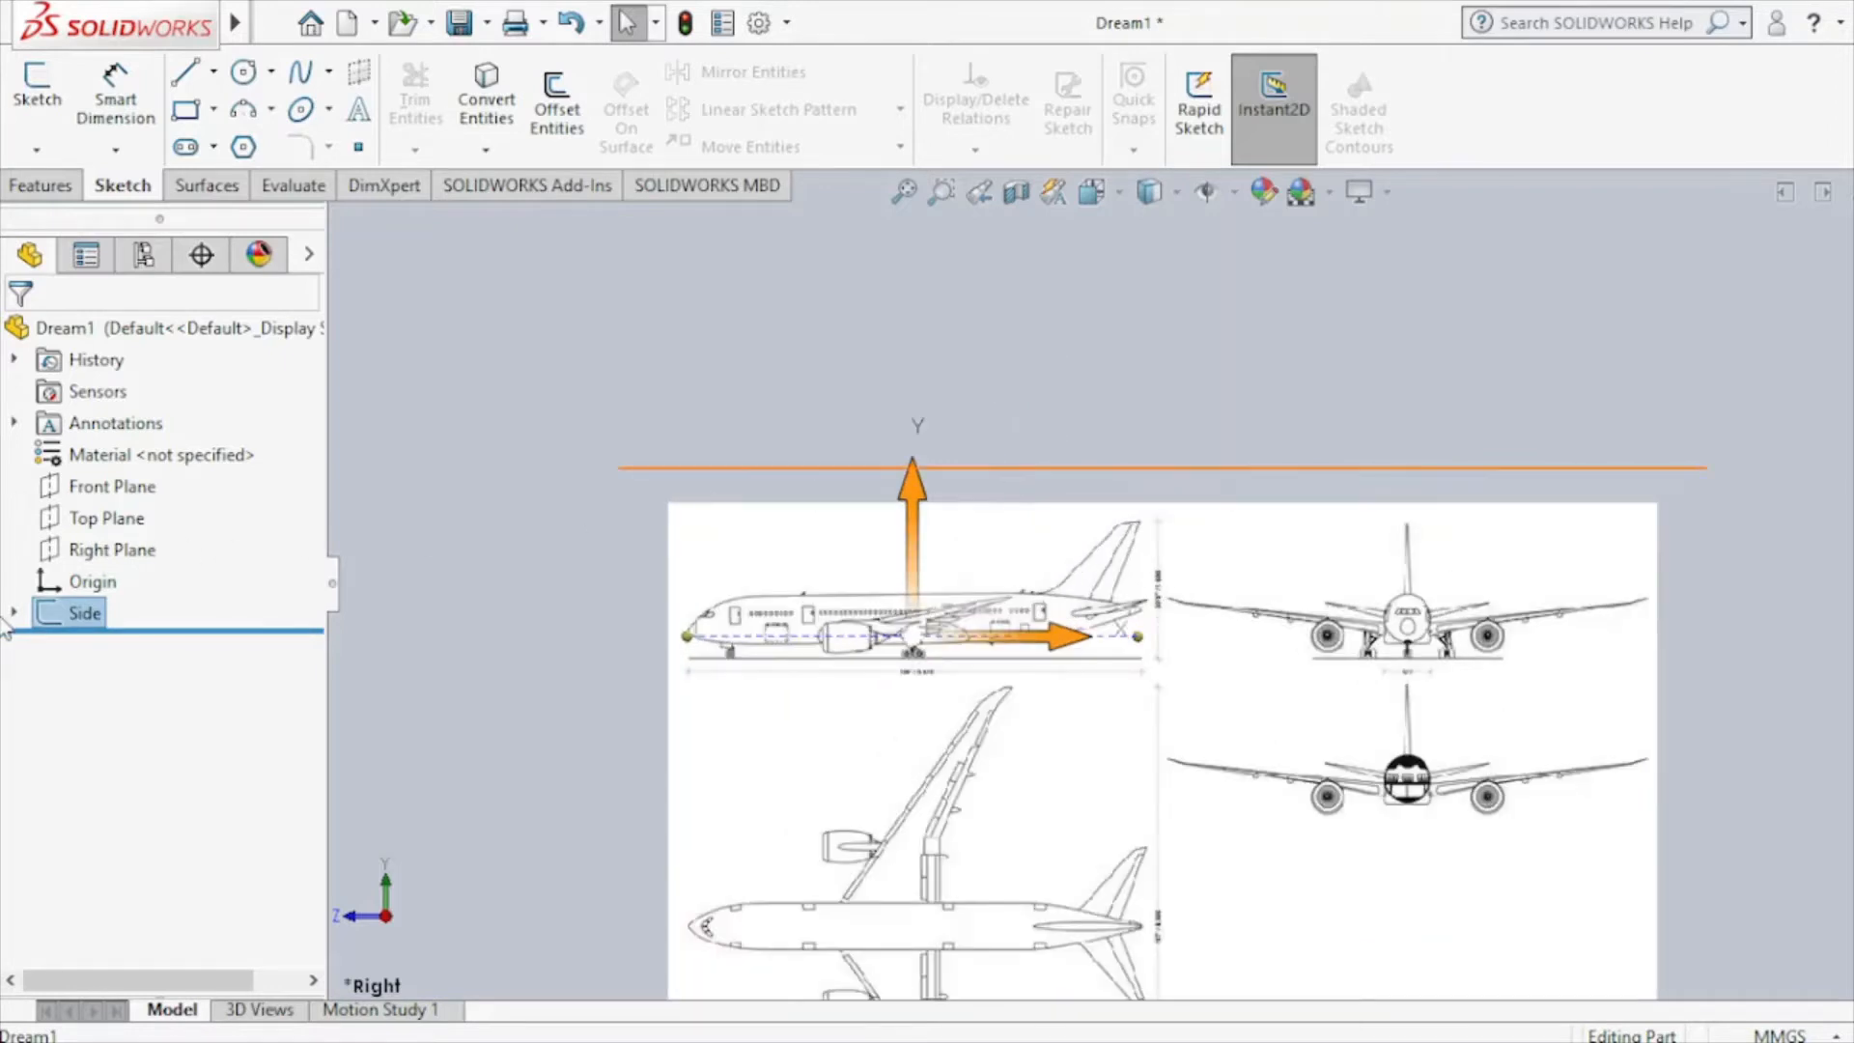
{"action": "left_click", "coordinate": [111, 488]}
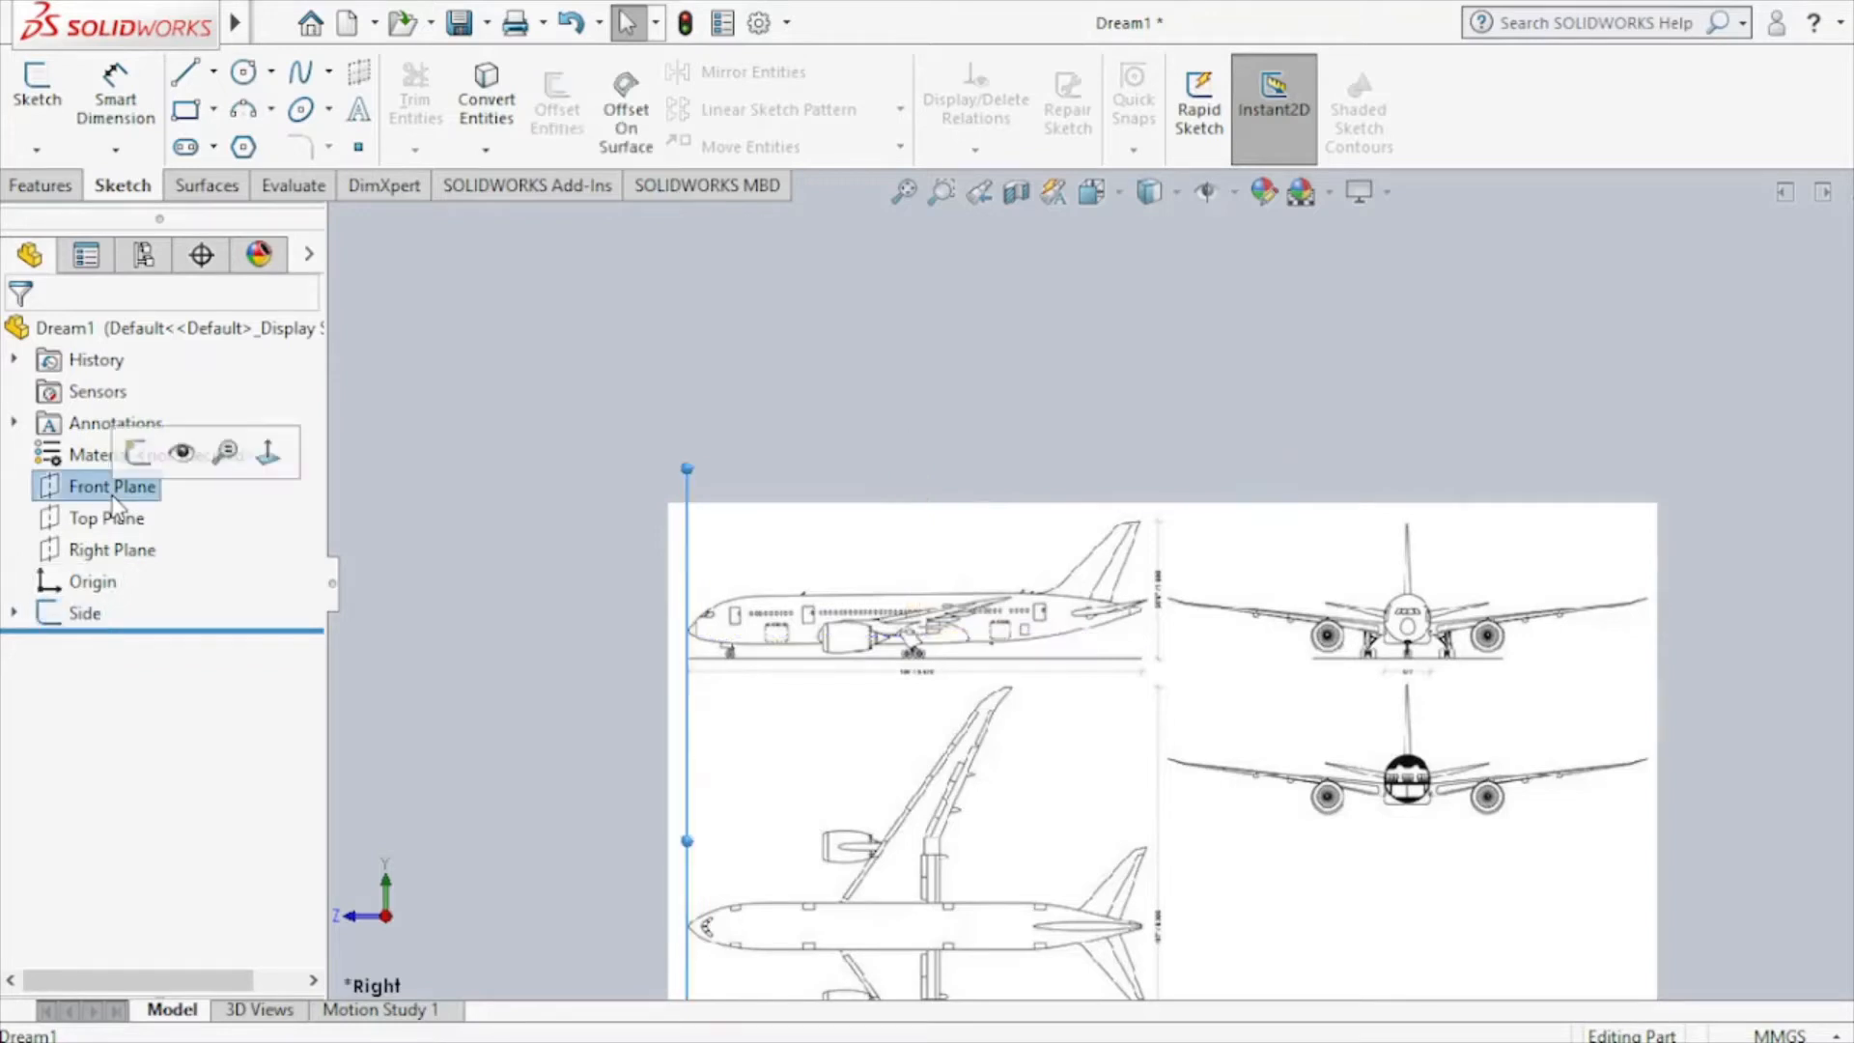
{"action": "left_click", "coordinate": [114, 552]}
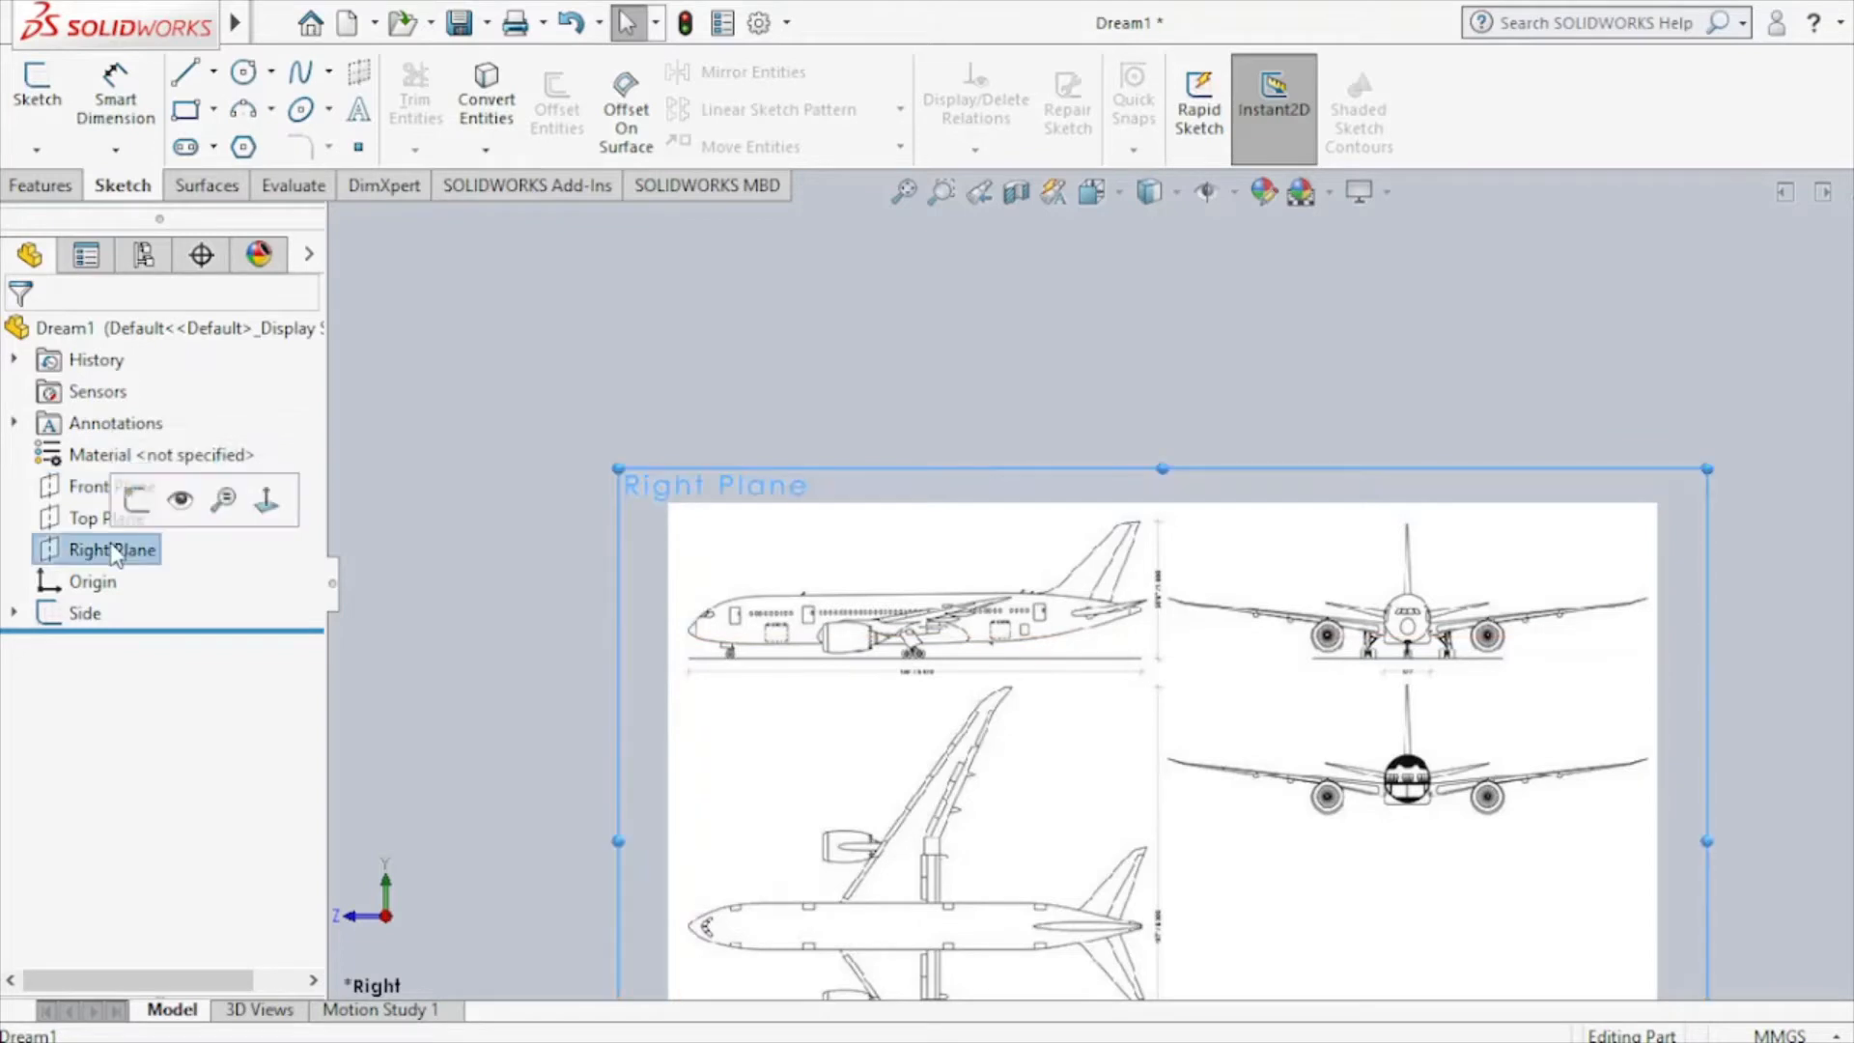
{"action": "left_click", "coordinate": [136, 499]}
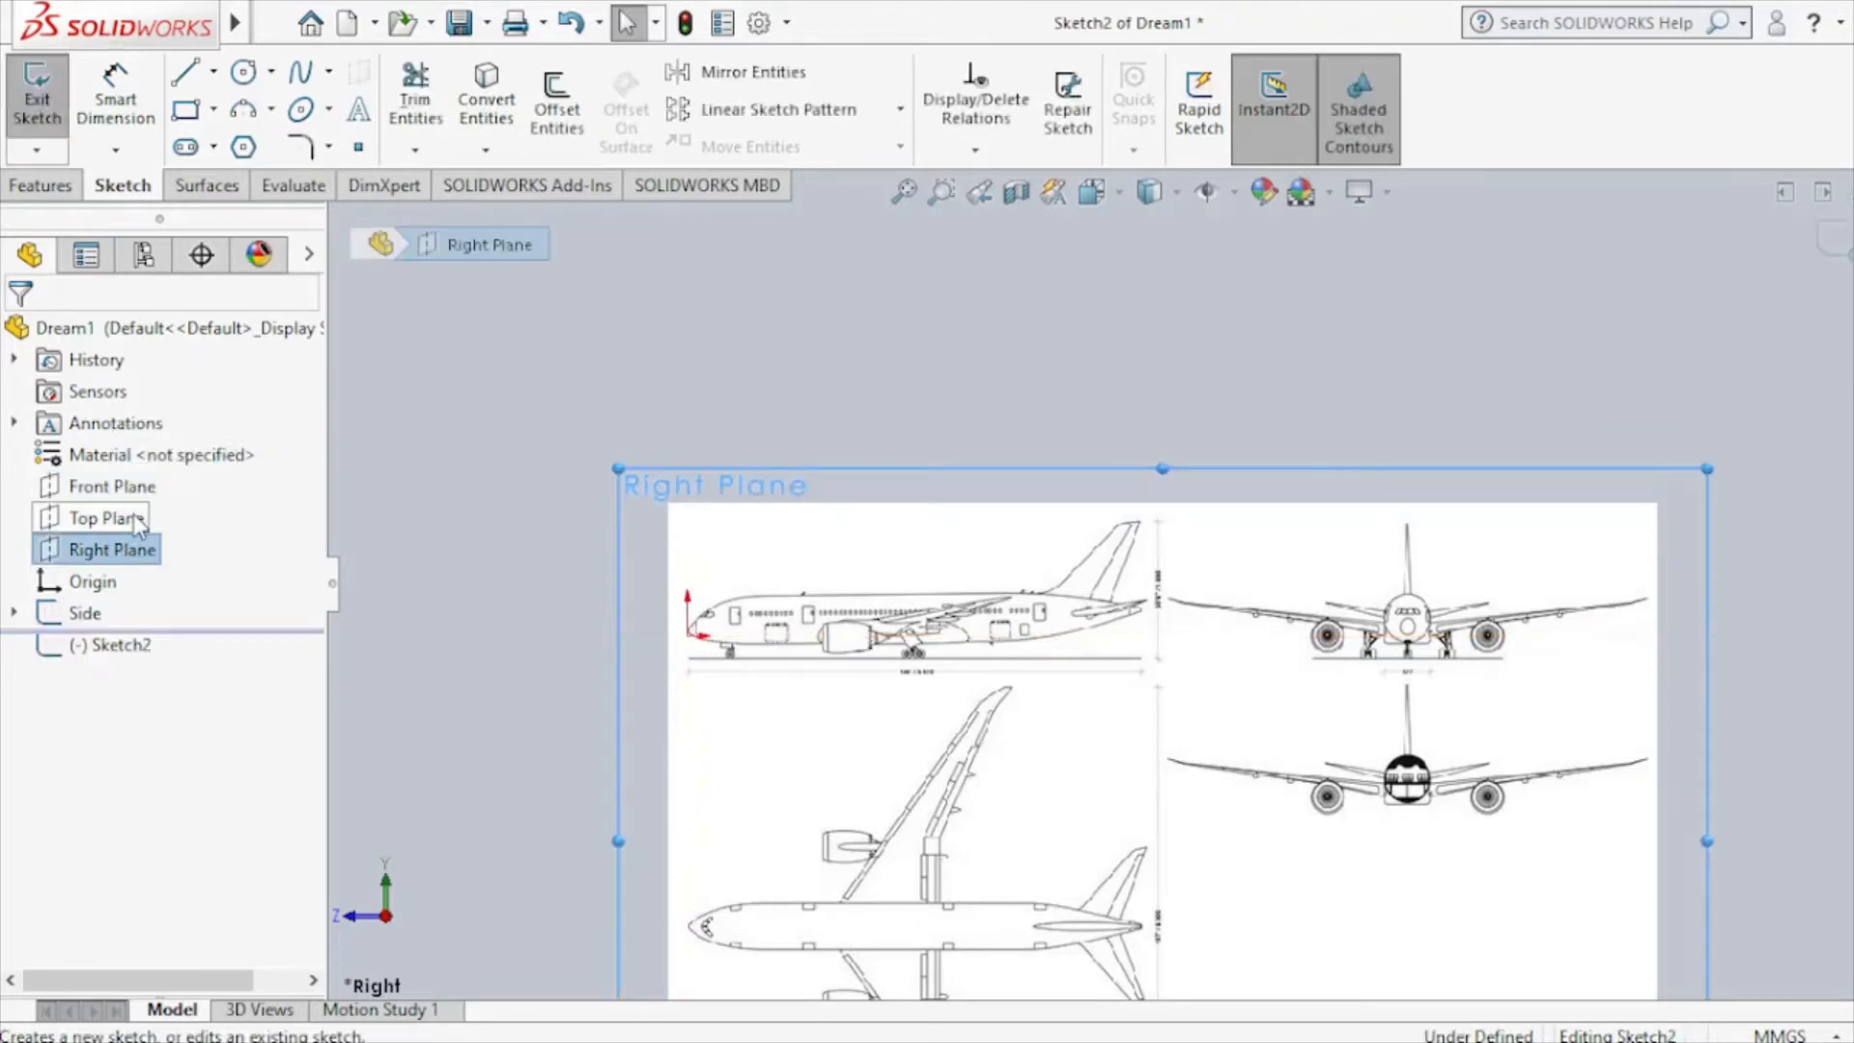
{"action": "left_click", "coordinate": [213, 71]}
{"action": "left_click", "coordinate": [220, 143]}
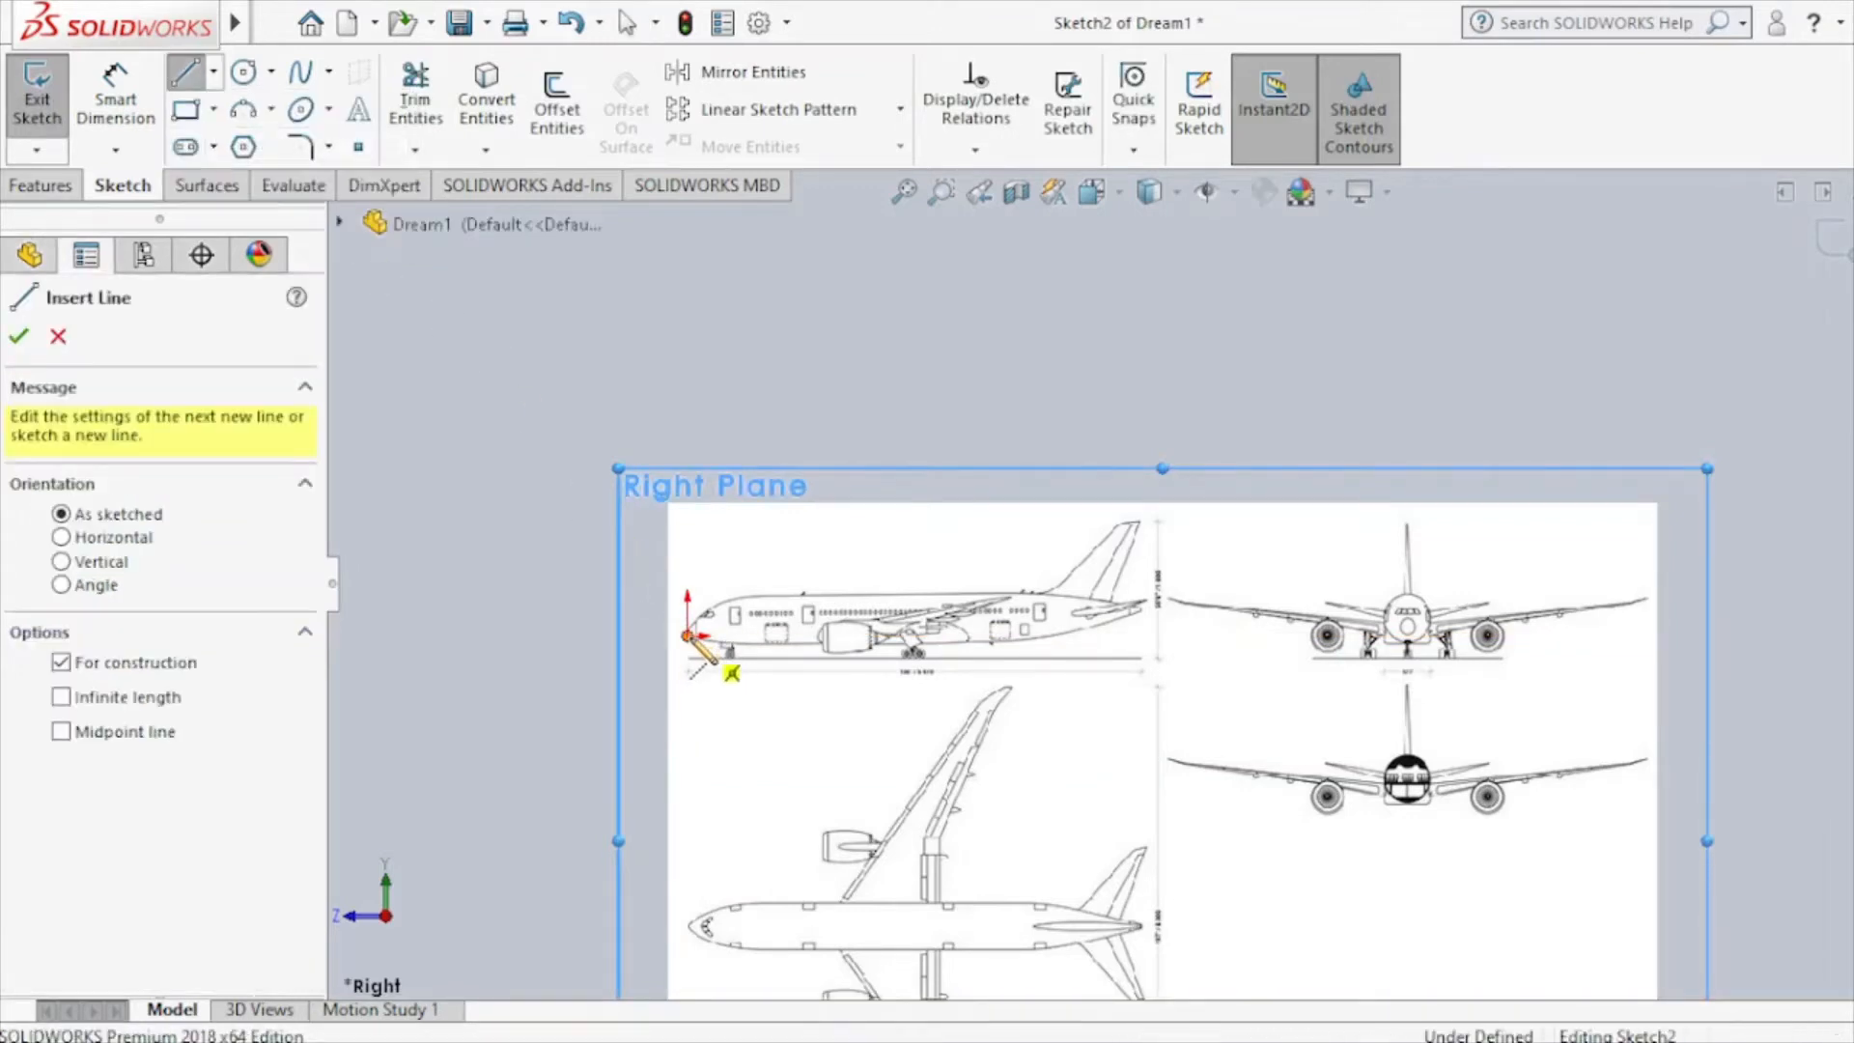
{"action": "left_click", "coordinate": [687, 636]}
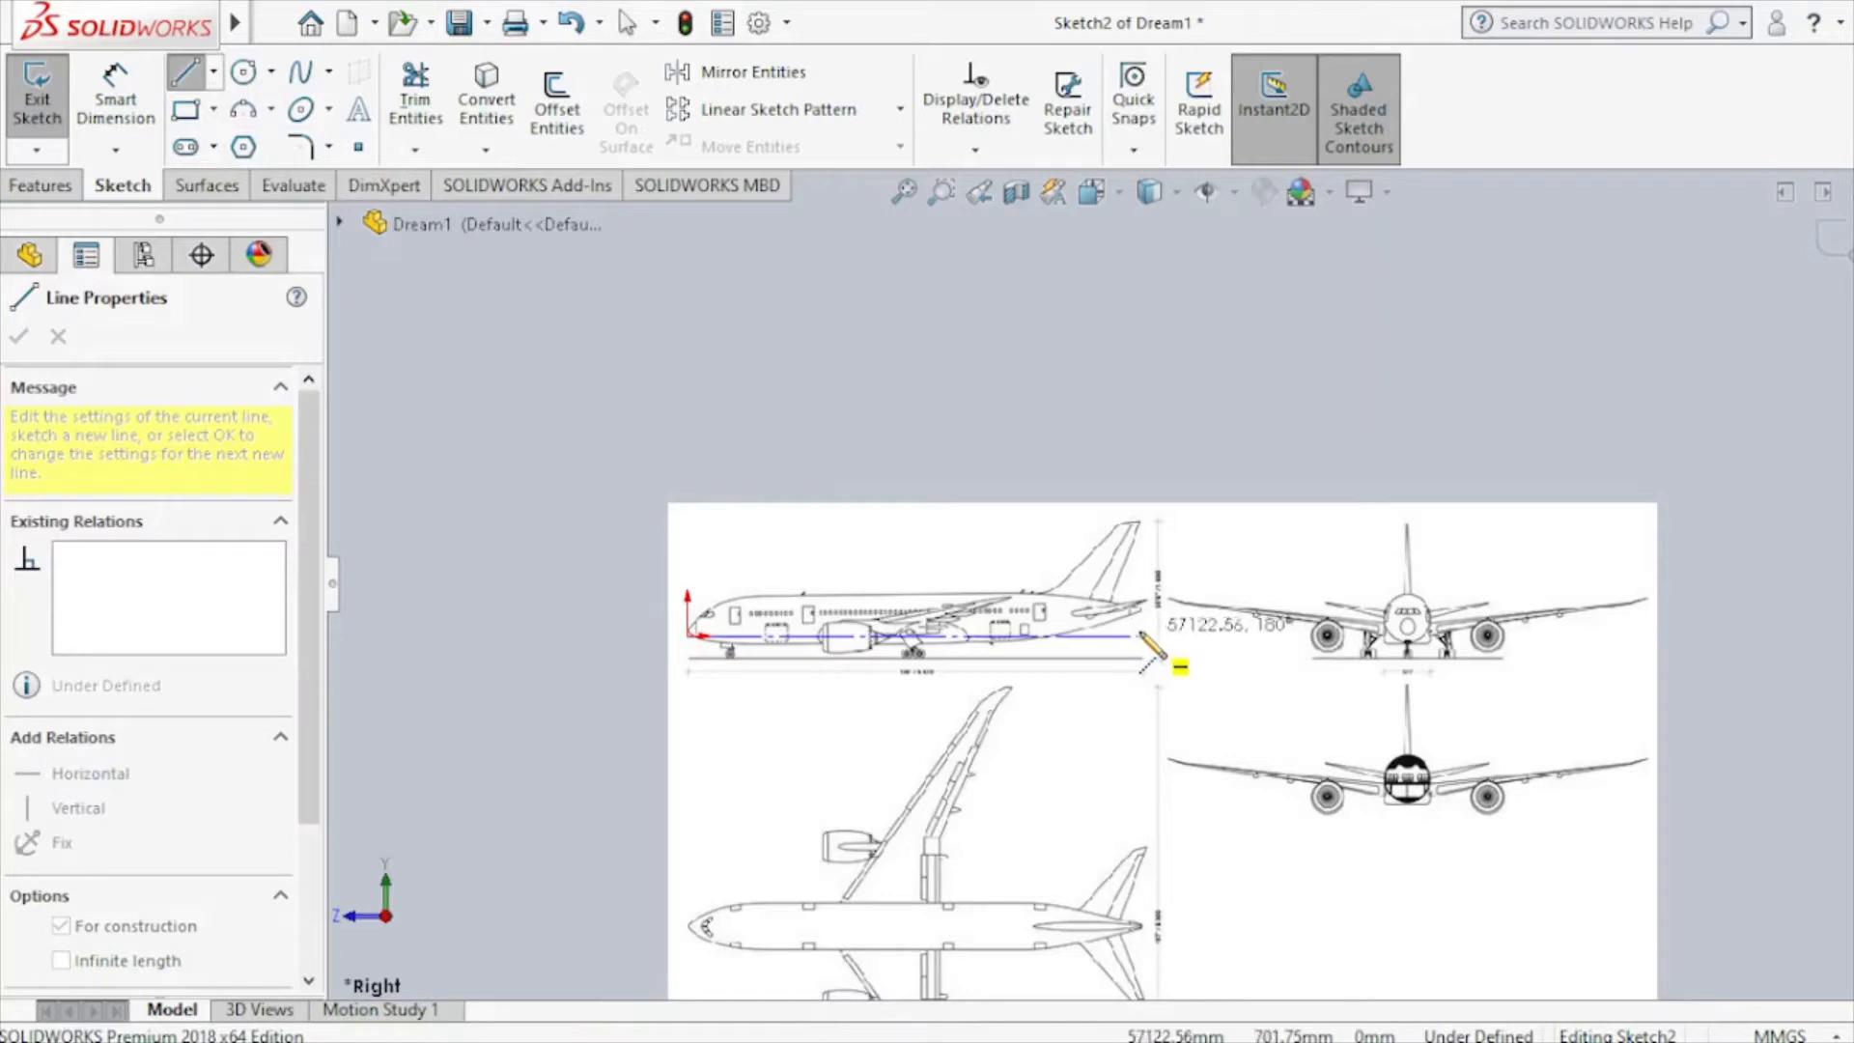
{"action": "left_click", "coordinate": [1143, 638]}
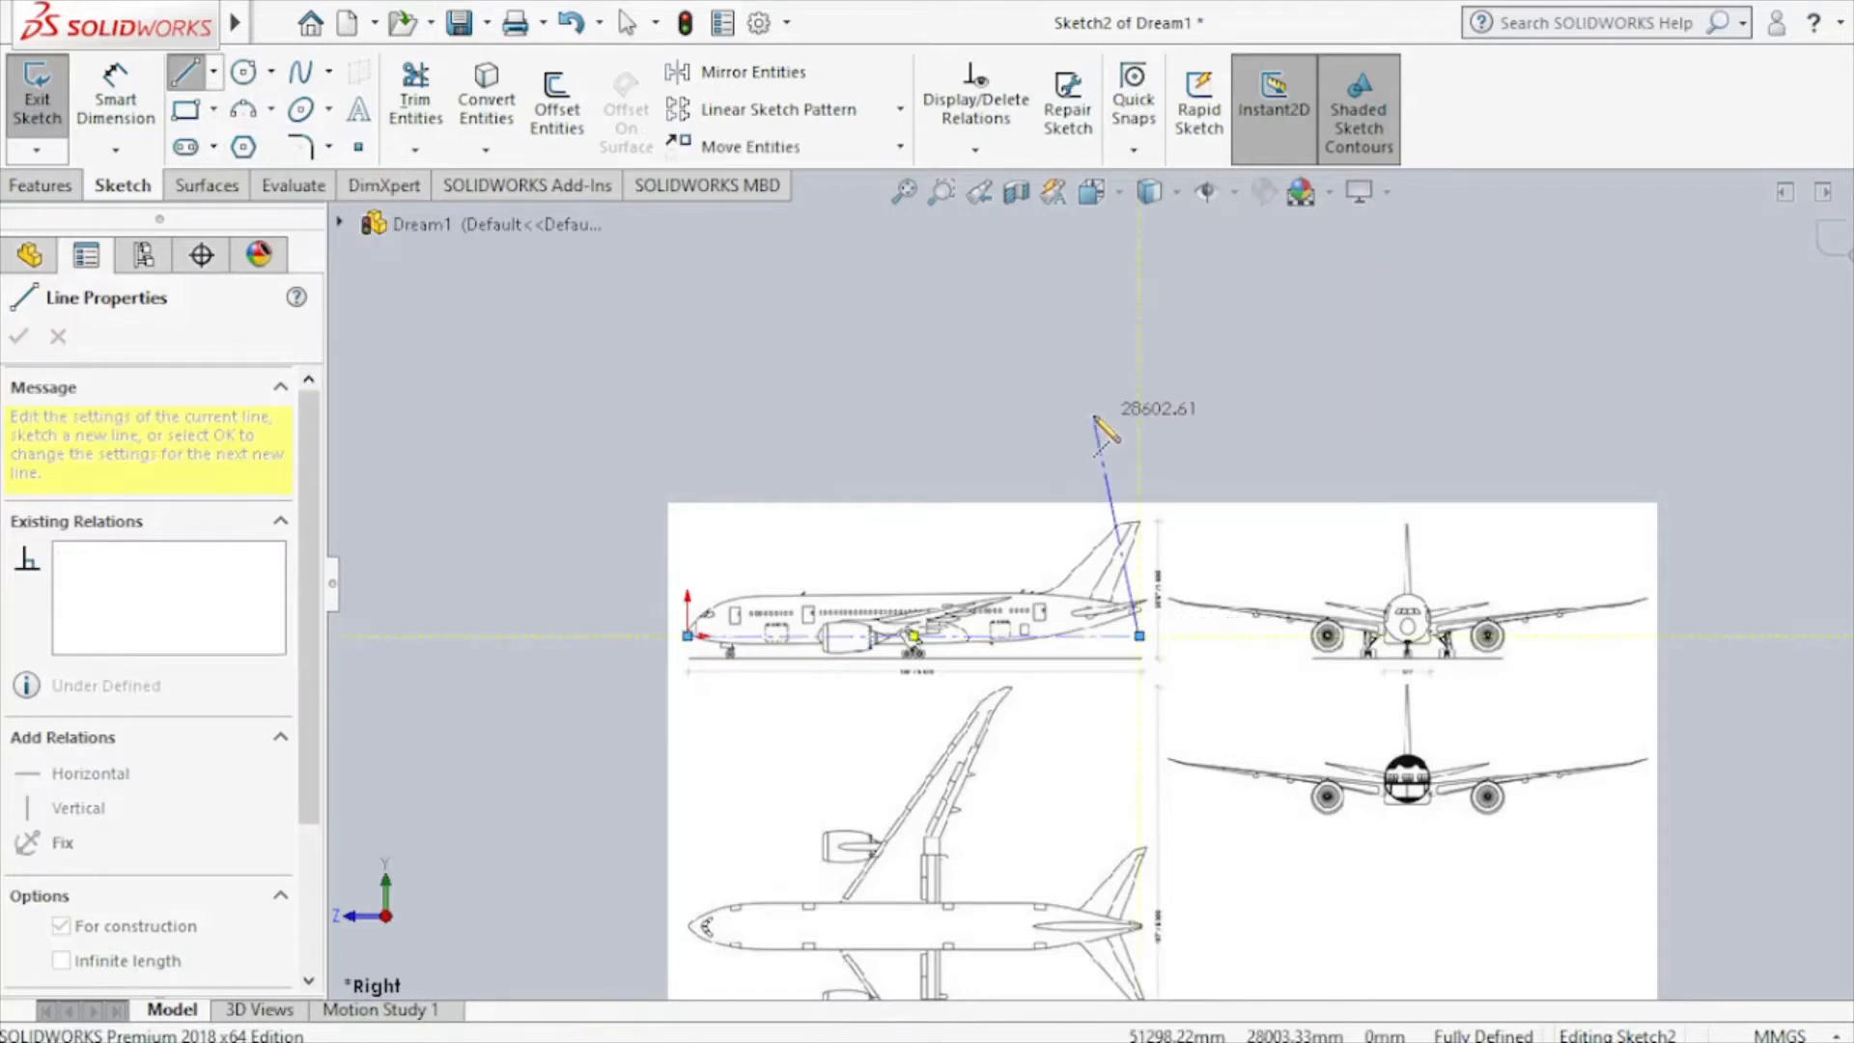
{"action": "right_click", "coordinate": [1097, 421]}
{"action": "left_click", "coordinate": [1125, 436]}
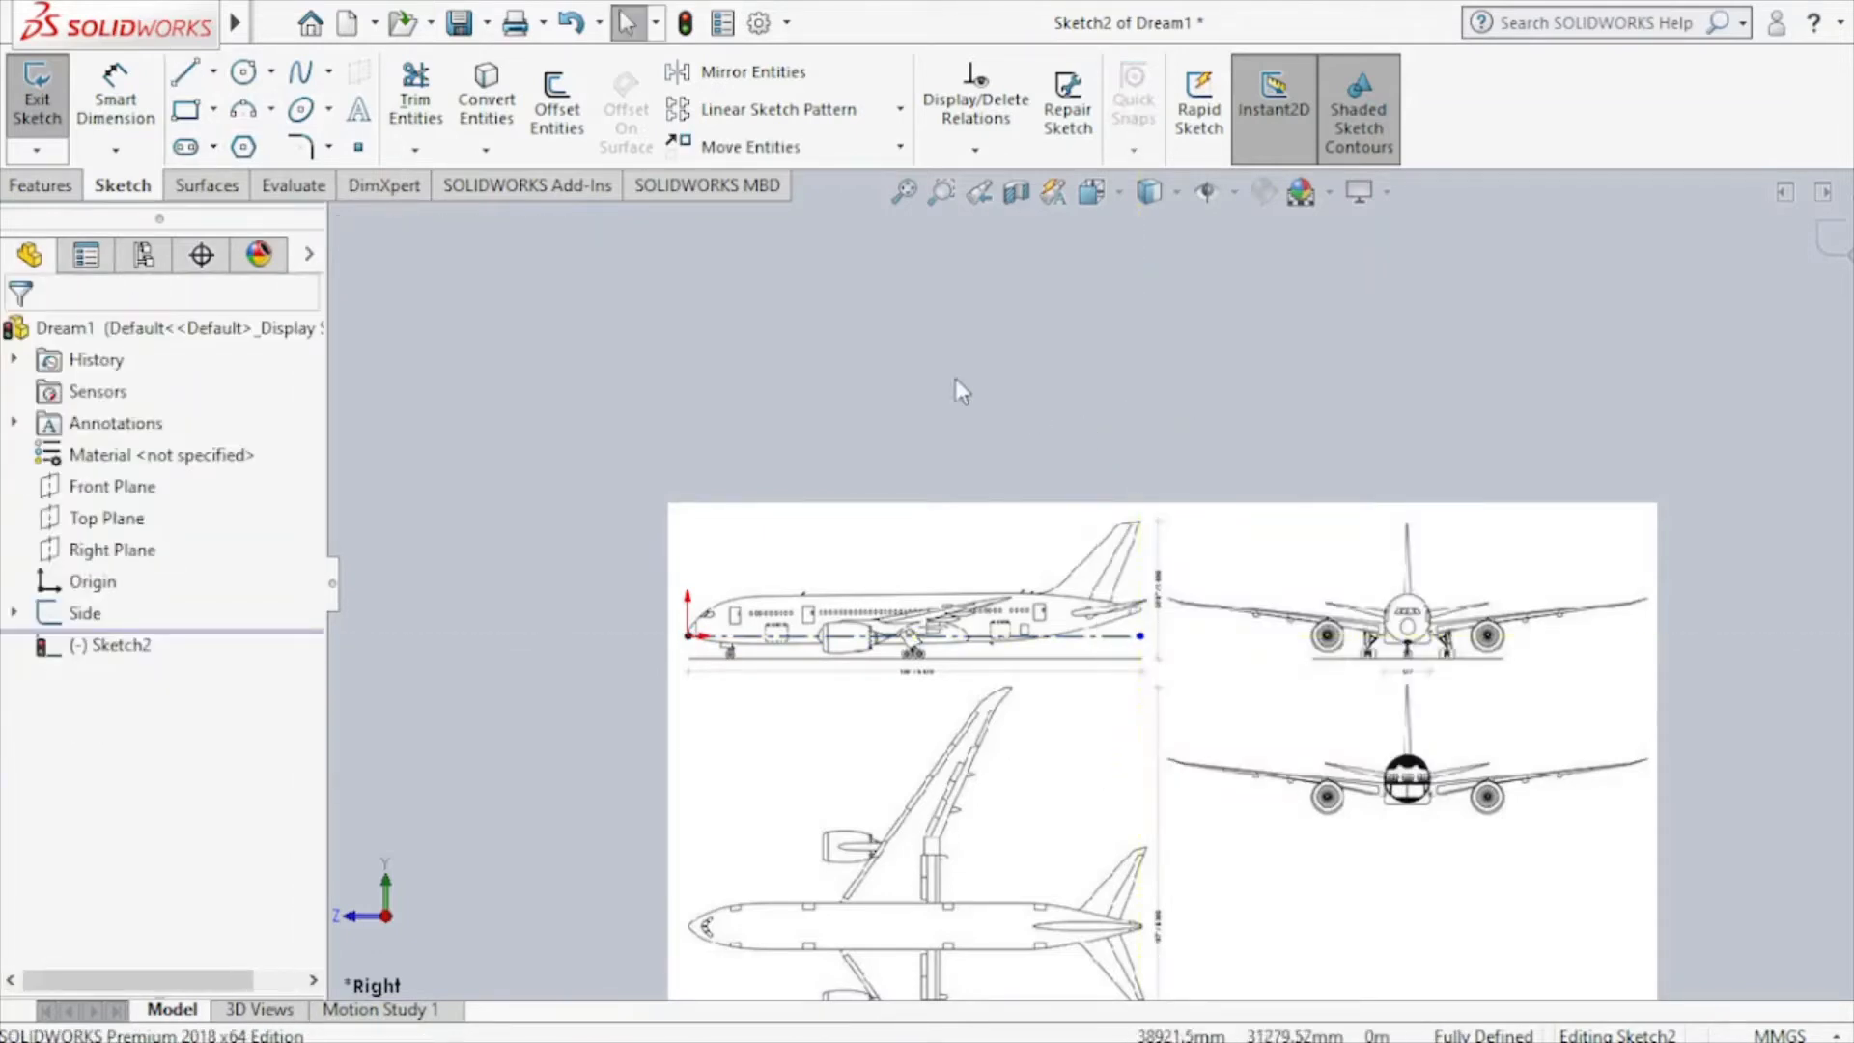
Dimension the centerline's length as 57 m and exit the sketch.
{"action": "left_click", "coordinate": [113, 124]}
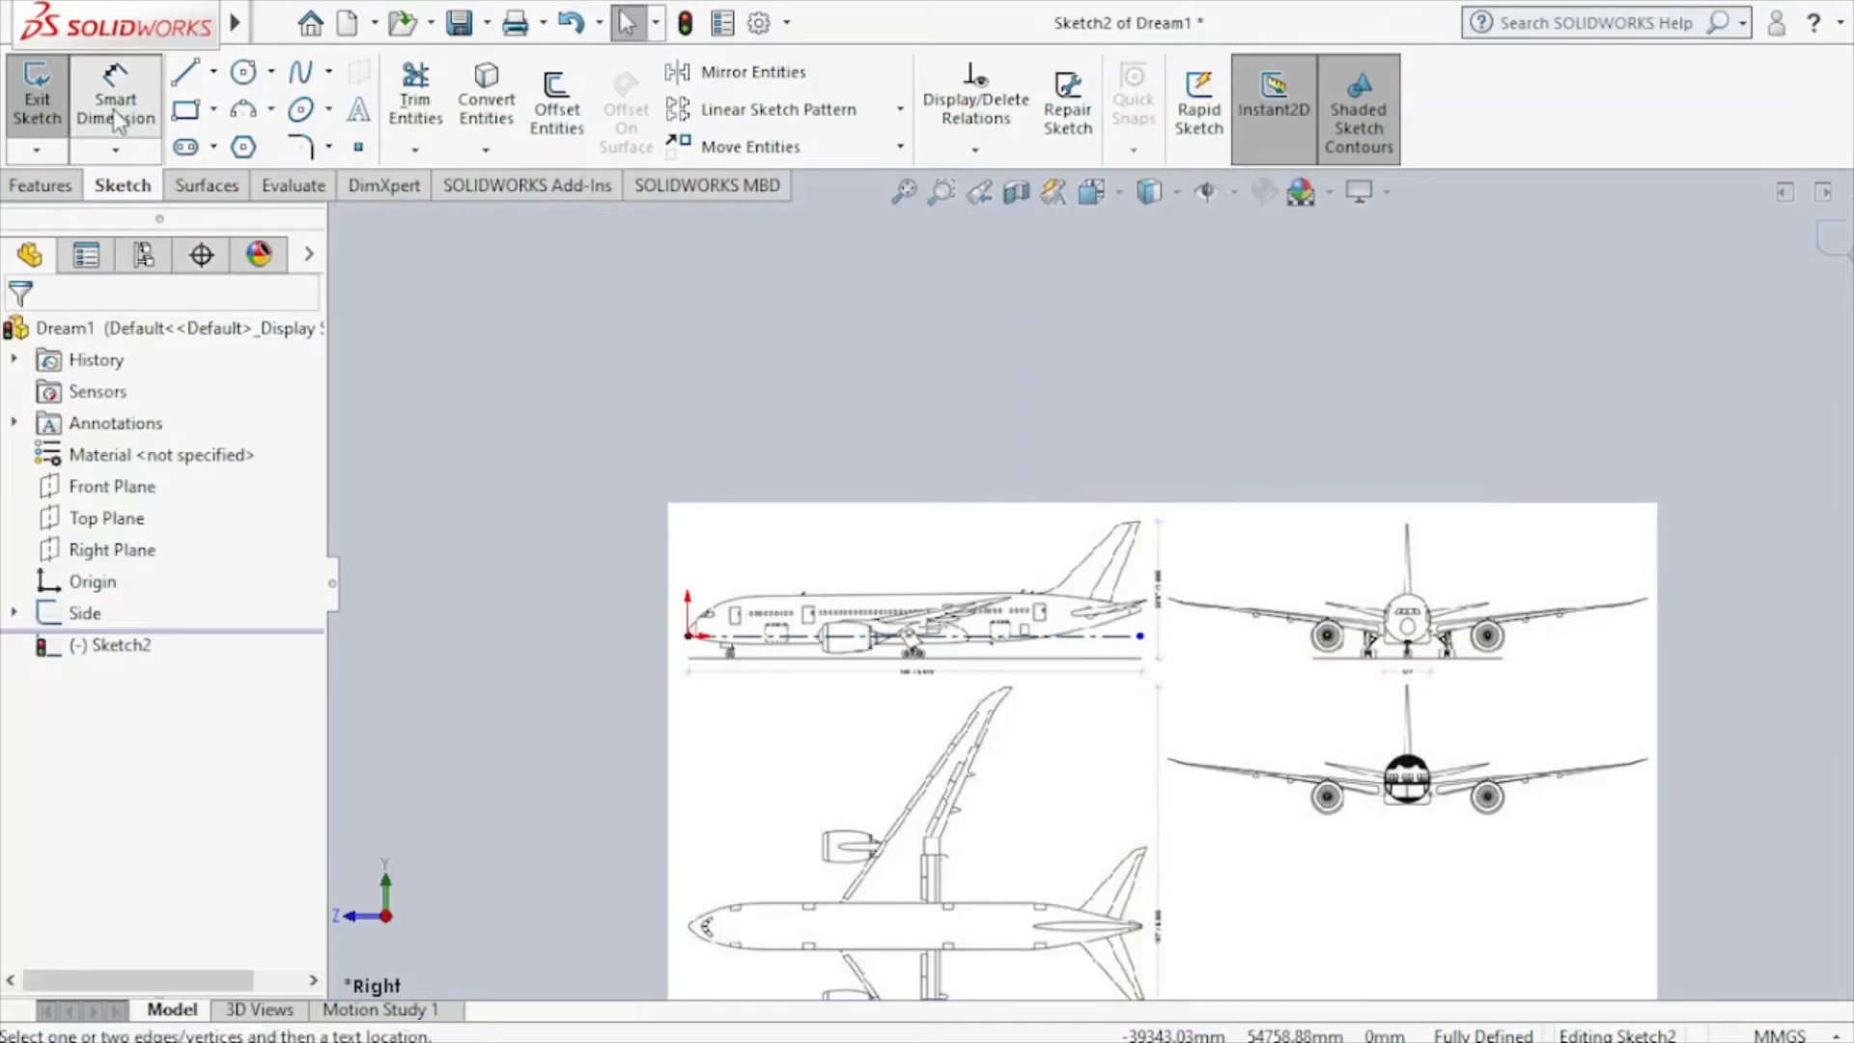
{"action": "left_click", "coordinate": [827, 639]}
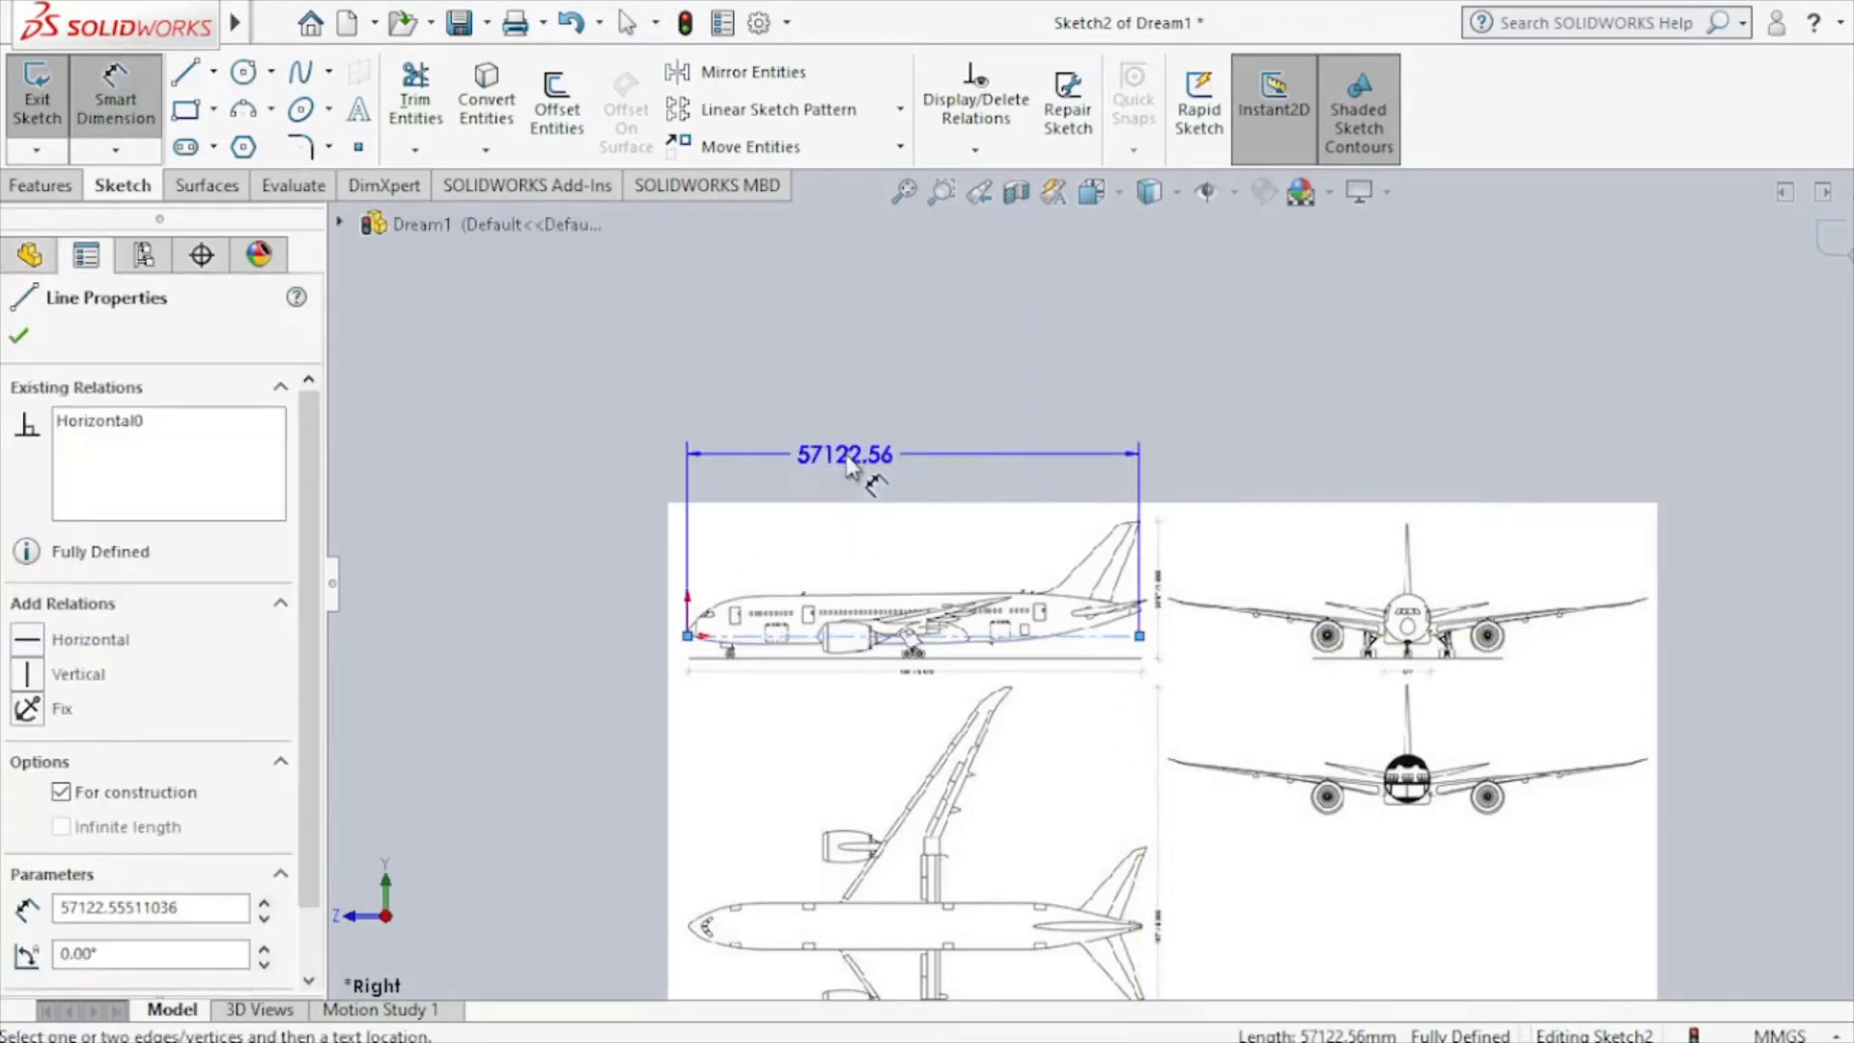
{"action": "left_click", "coordinate": [847, 462]}
{"action": "left_click", "coordinate": [848, 461]}
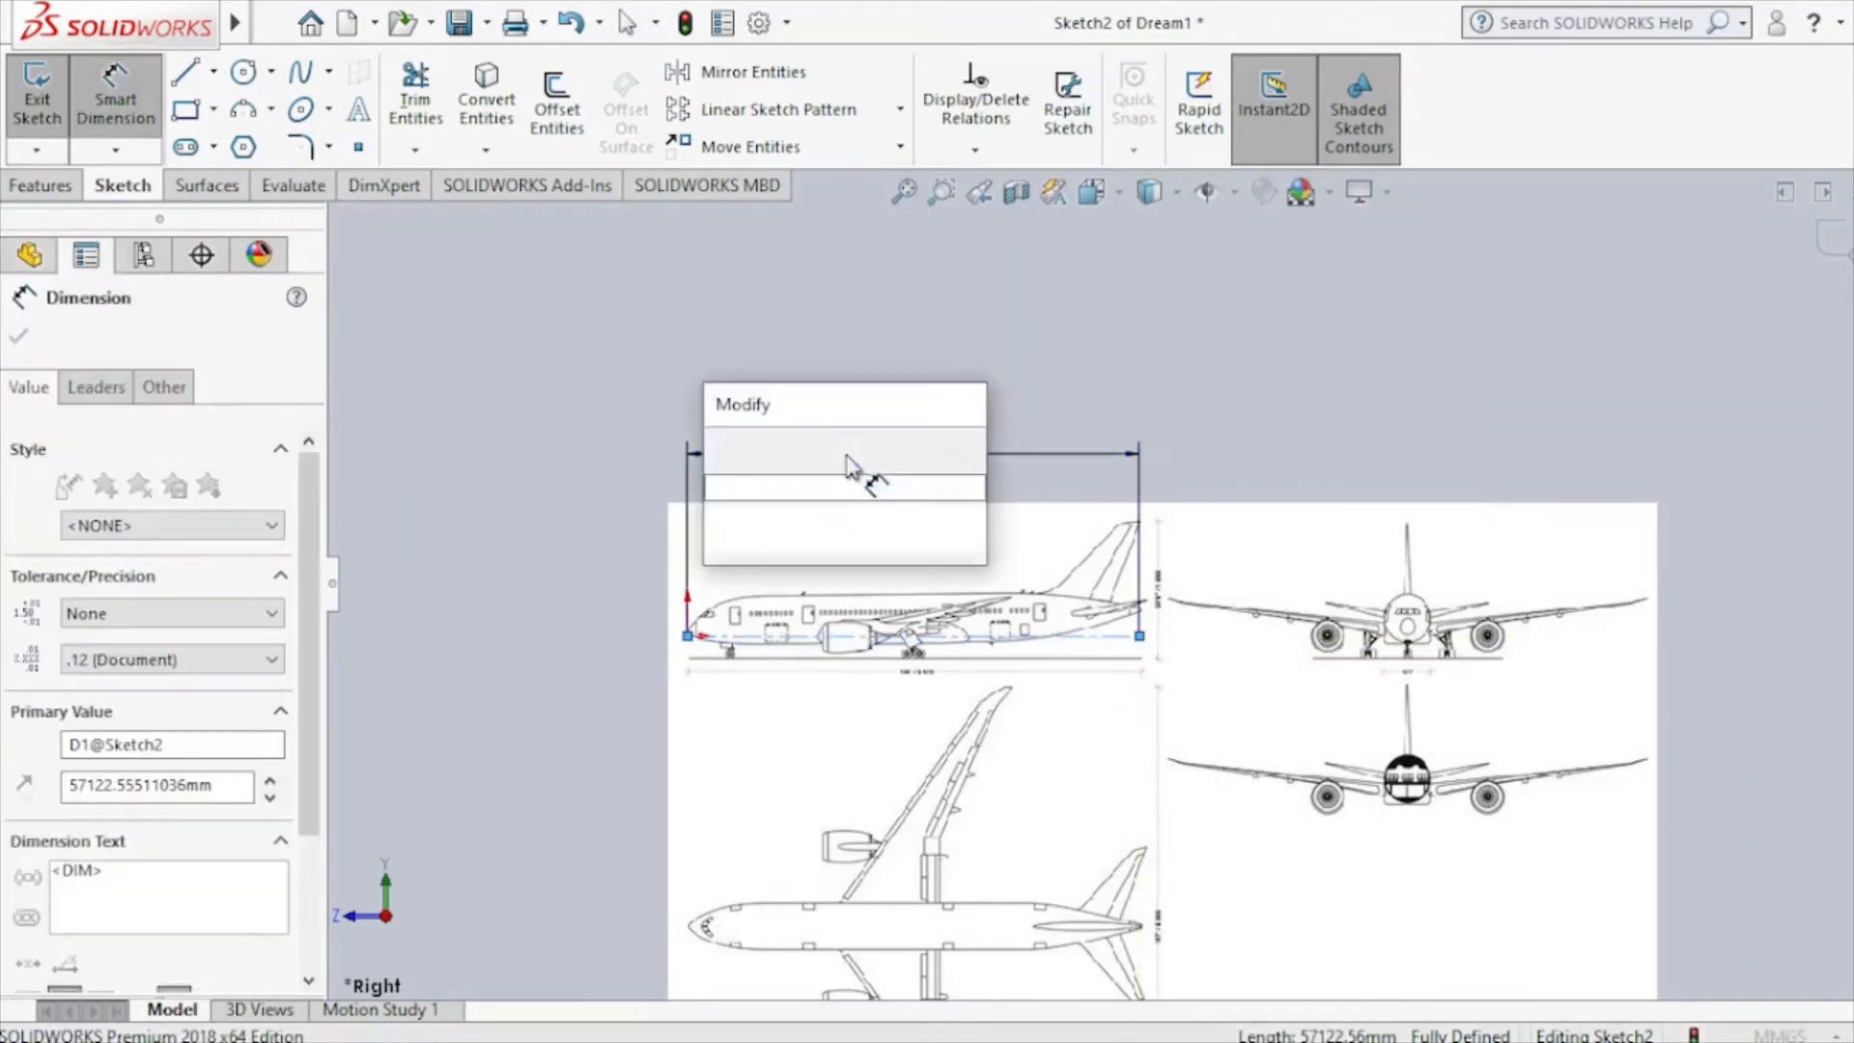
{"action": "type", "text": "57m"}
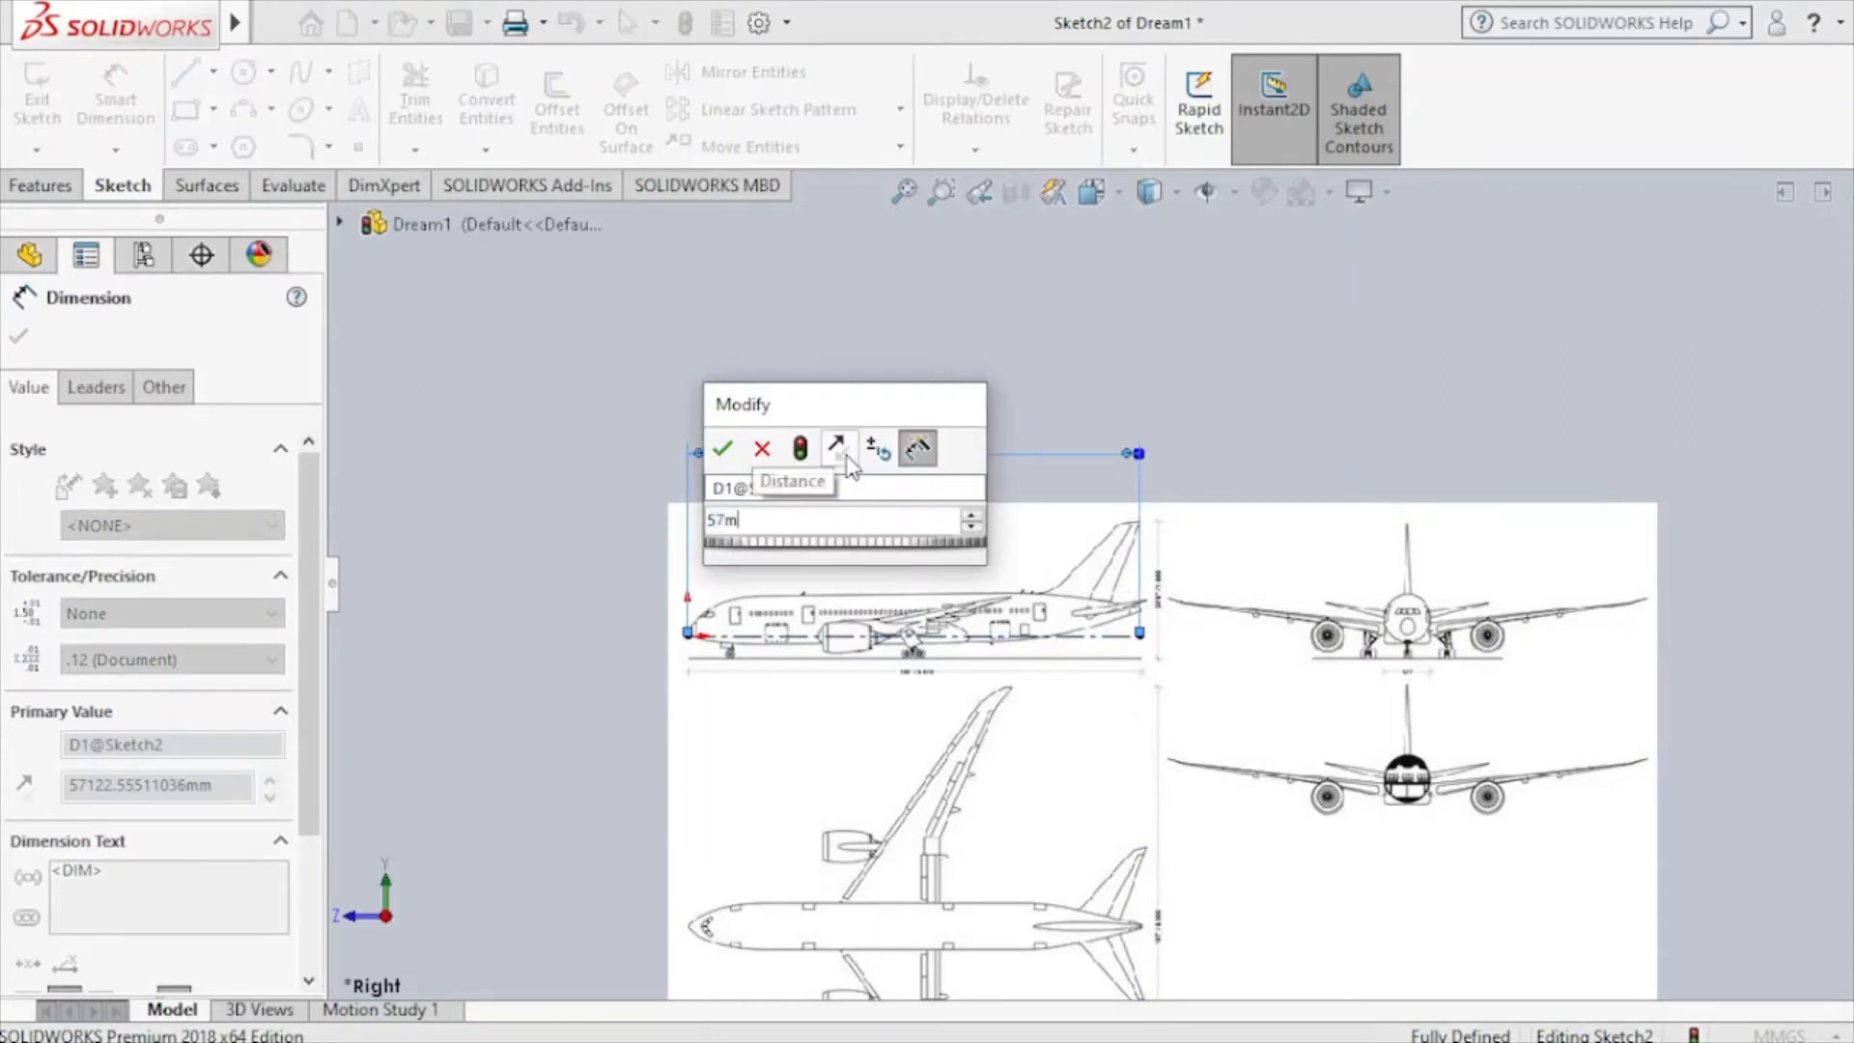
{"action": "key", "text": "Return"}
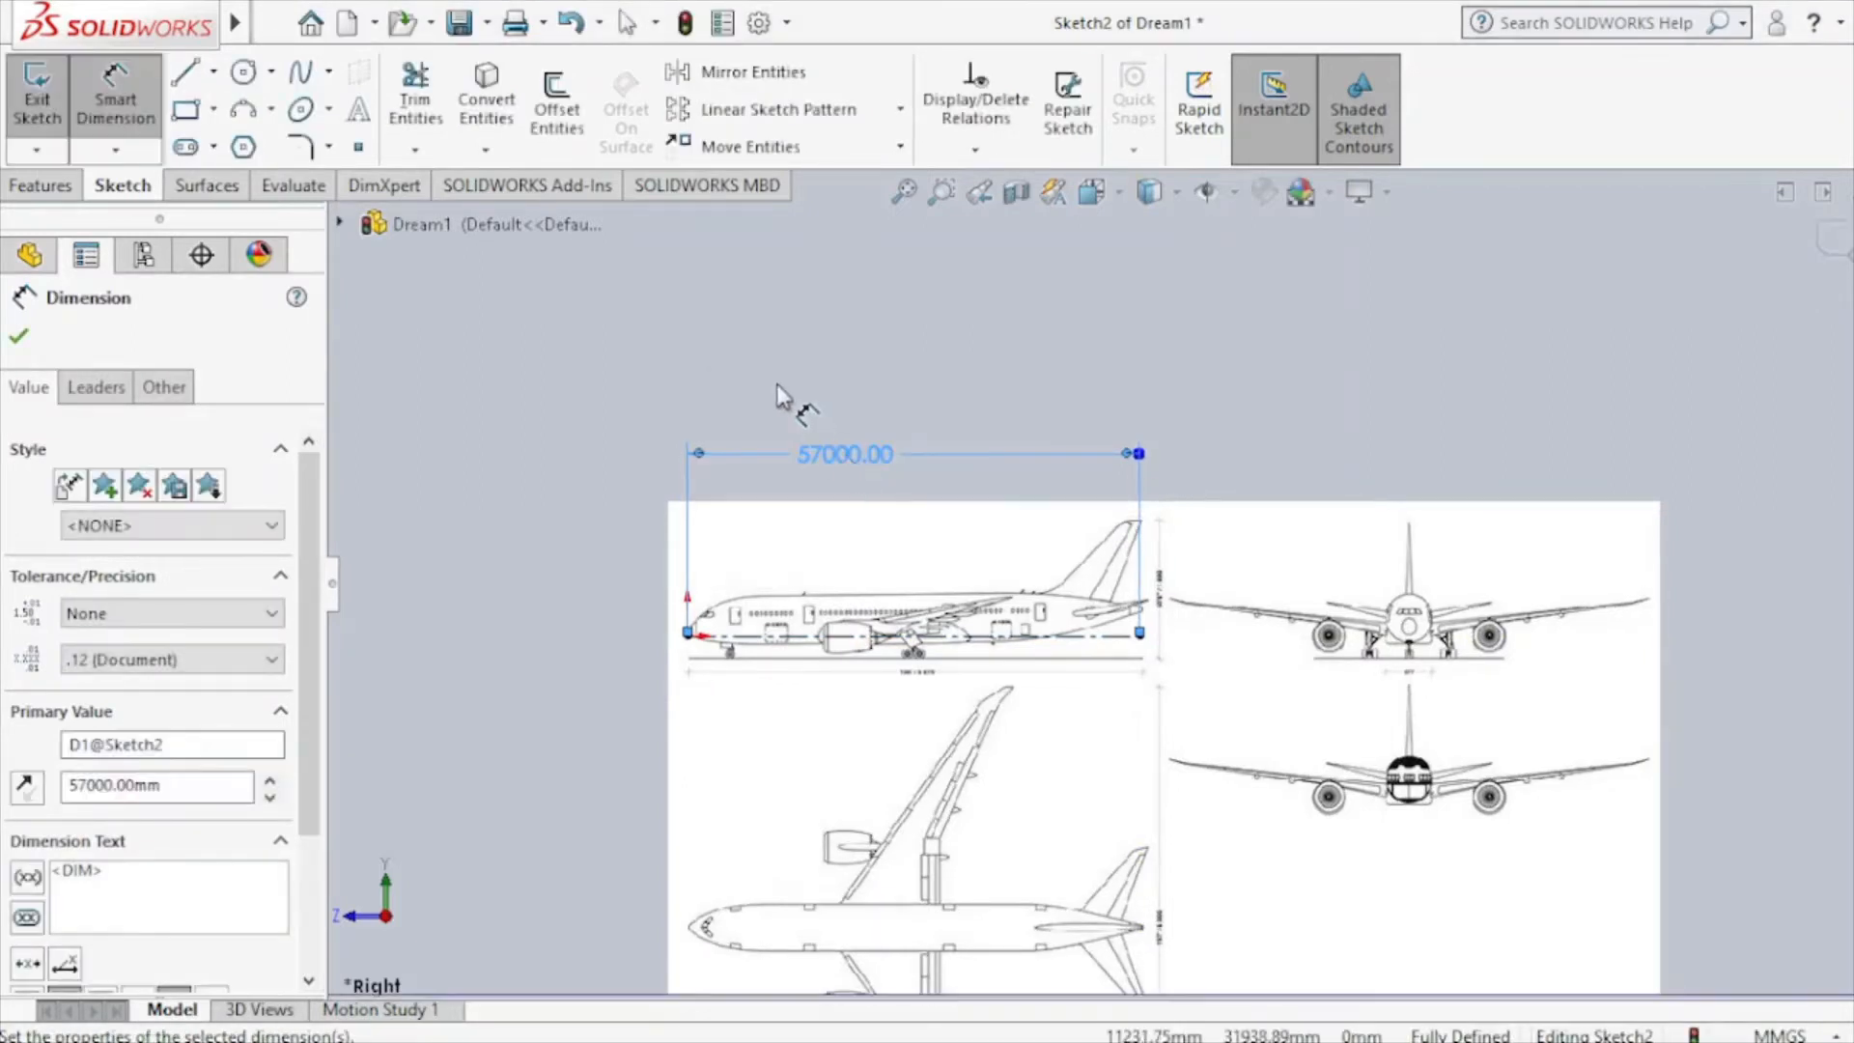
{"action": "left_click", "coordinate": [30, 347]}
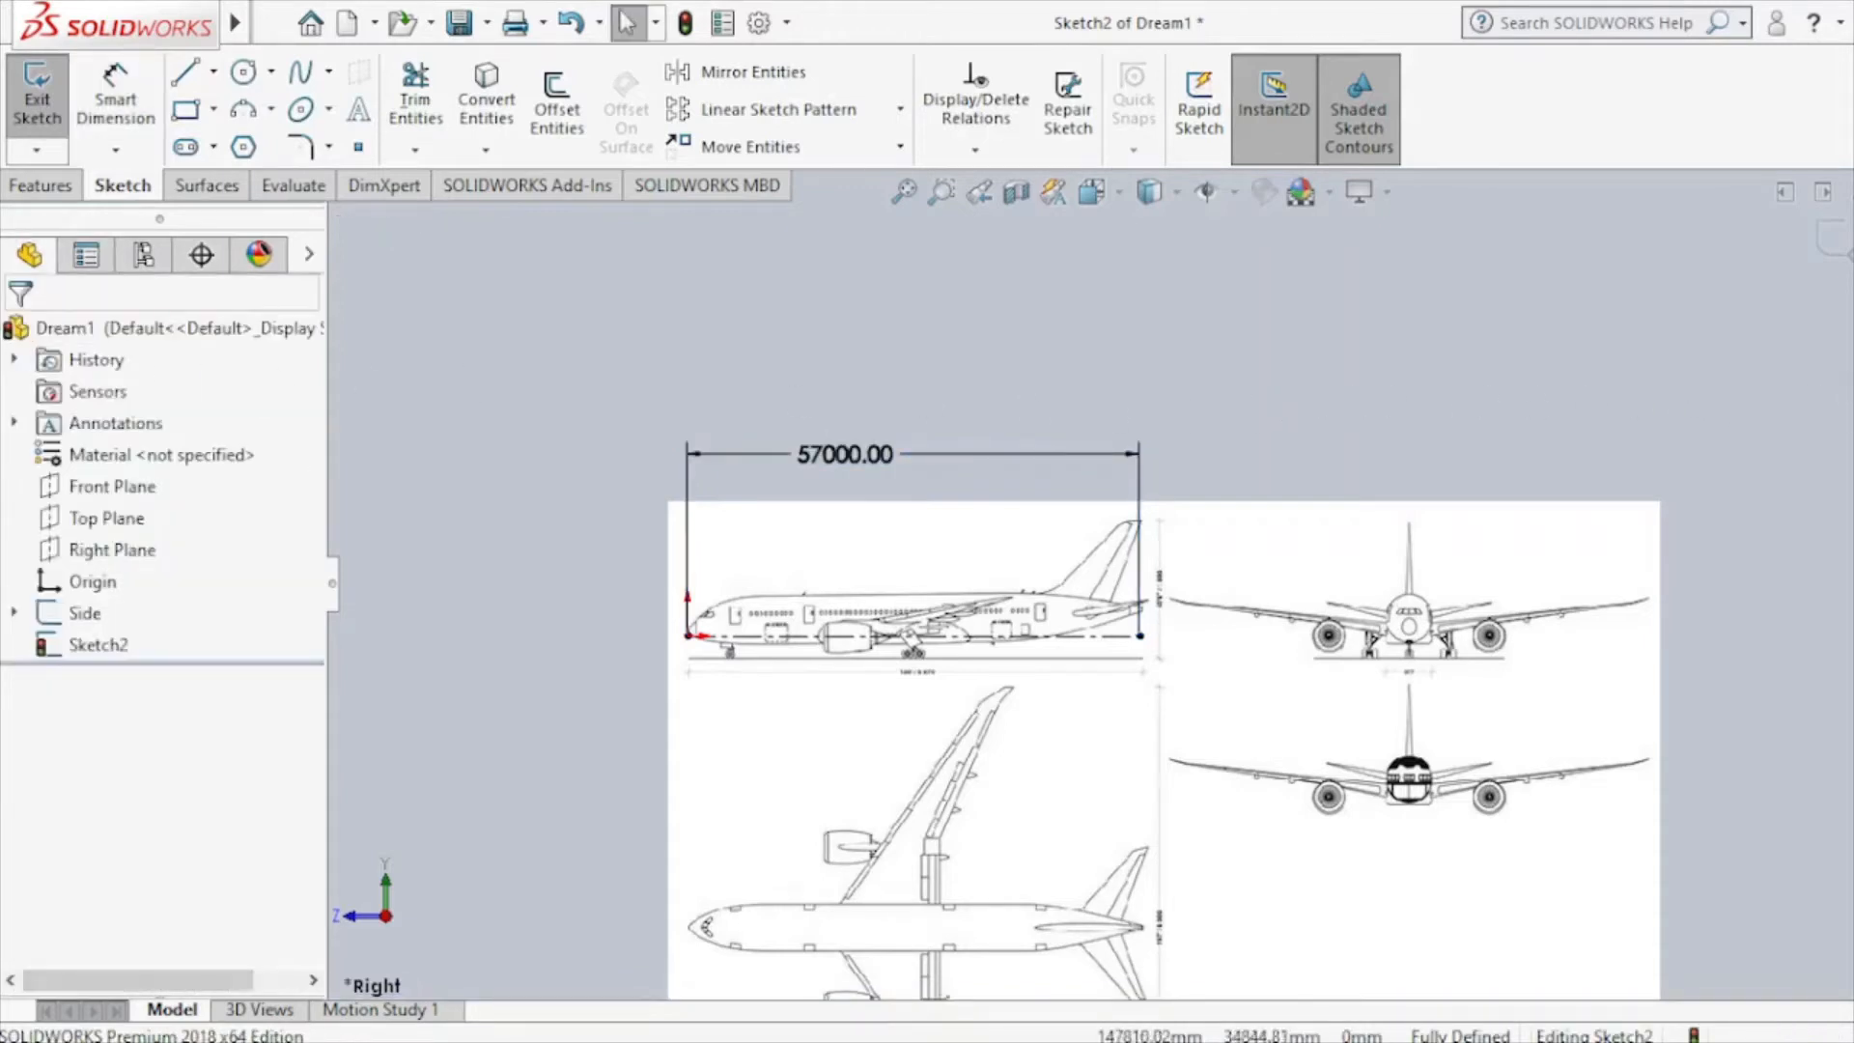
{"action": "left_click", "coordinate": [1839, 253]}
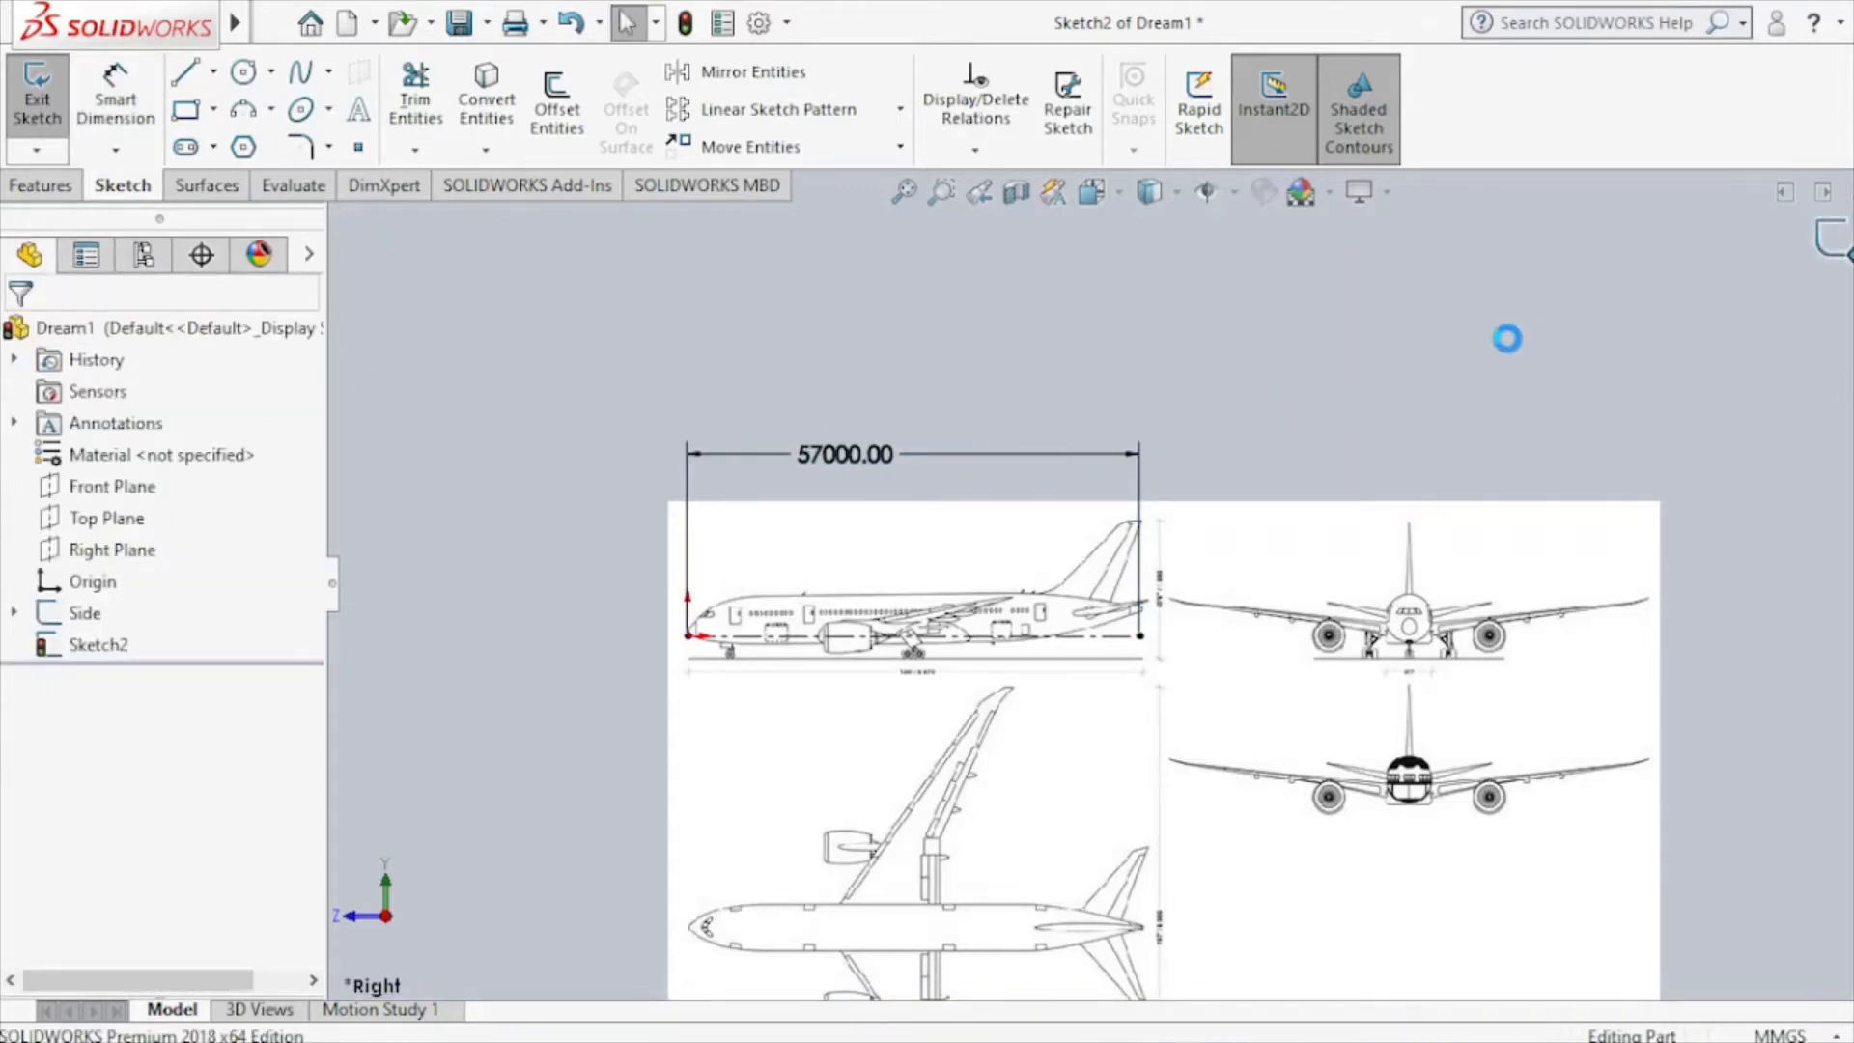
Reopen the Side sketch's picture properties, copy the picture's width value, and exit the sketch.
{"action": "left_click", "coordinate": [14, 612]}
{"action": "left_click", "coordinate": [106, 644]}
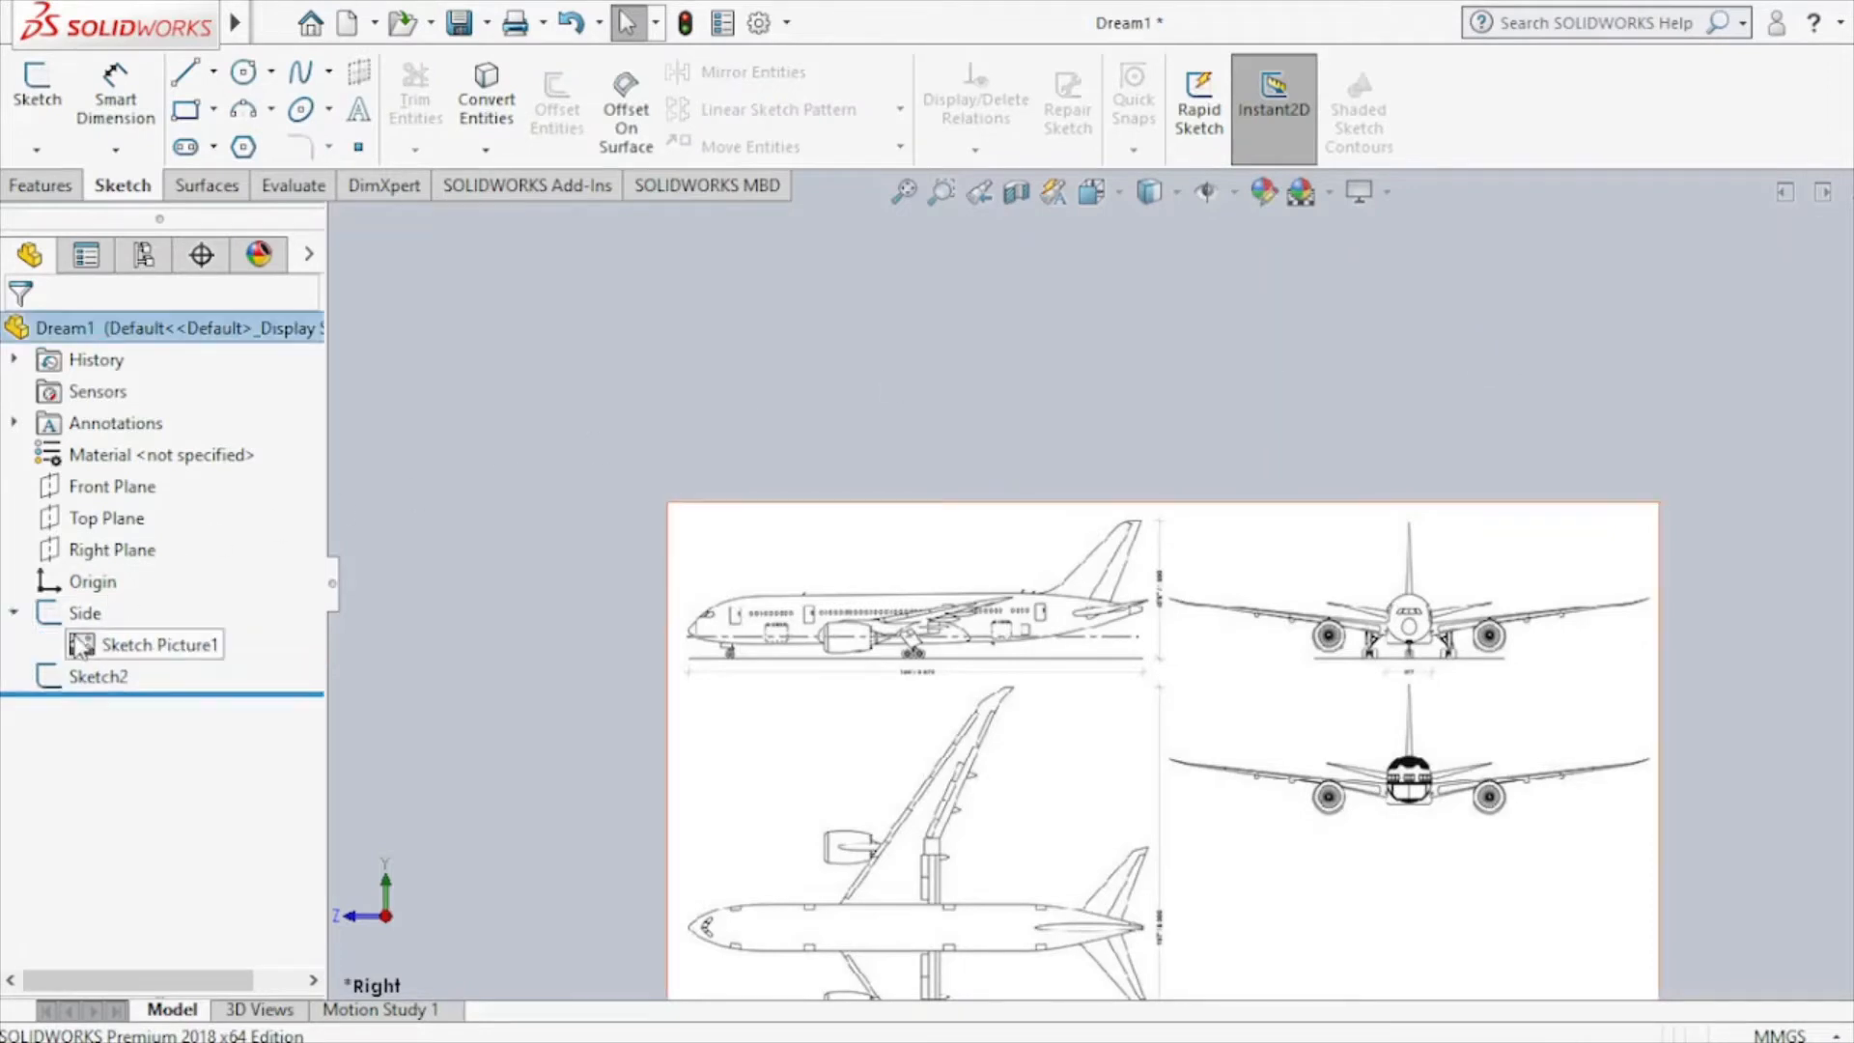
{"action": "left_click", "coordinate": [94, 533]}
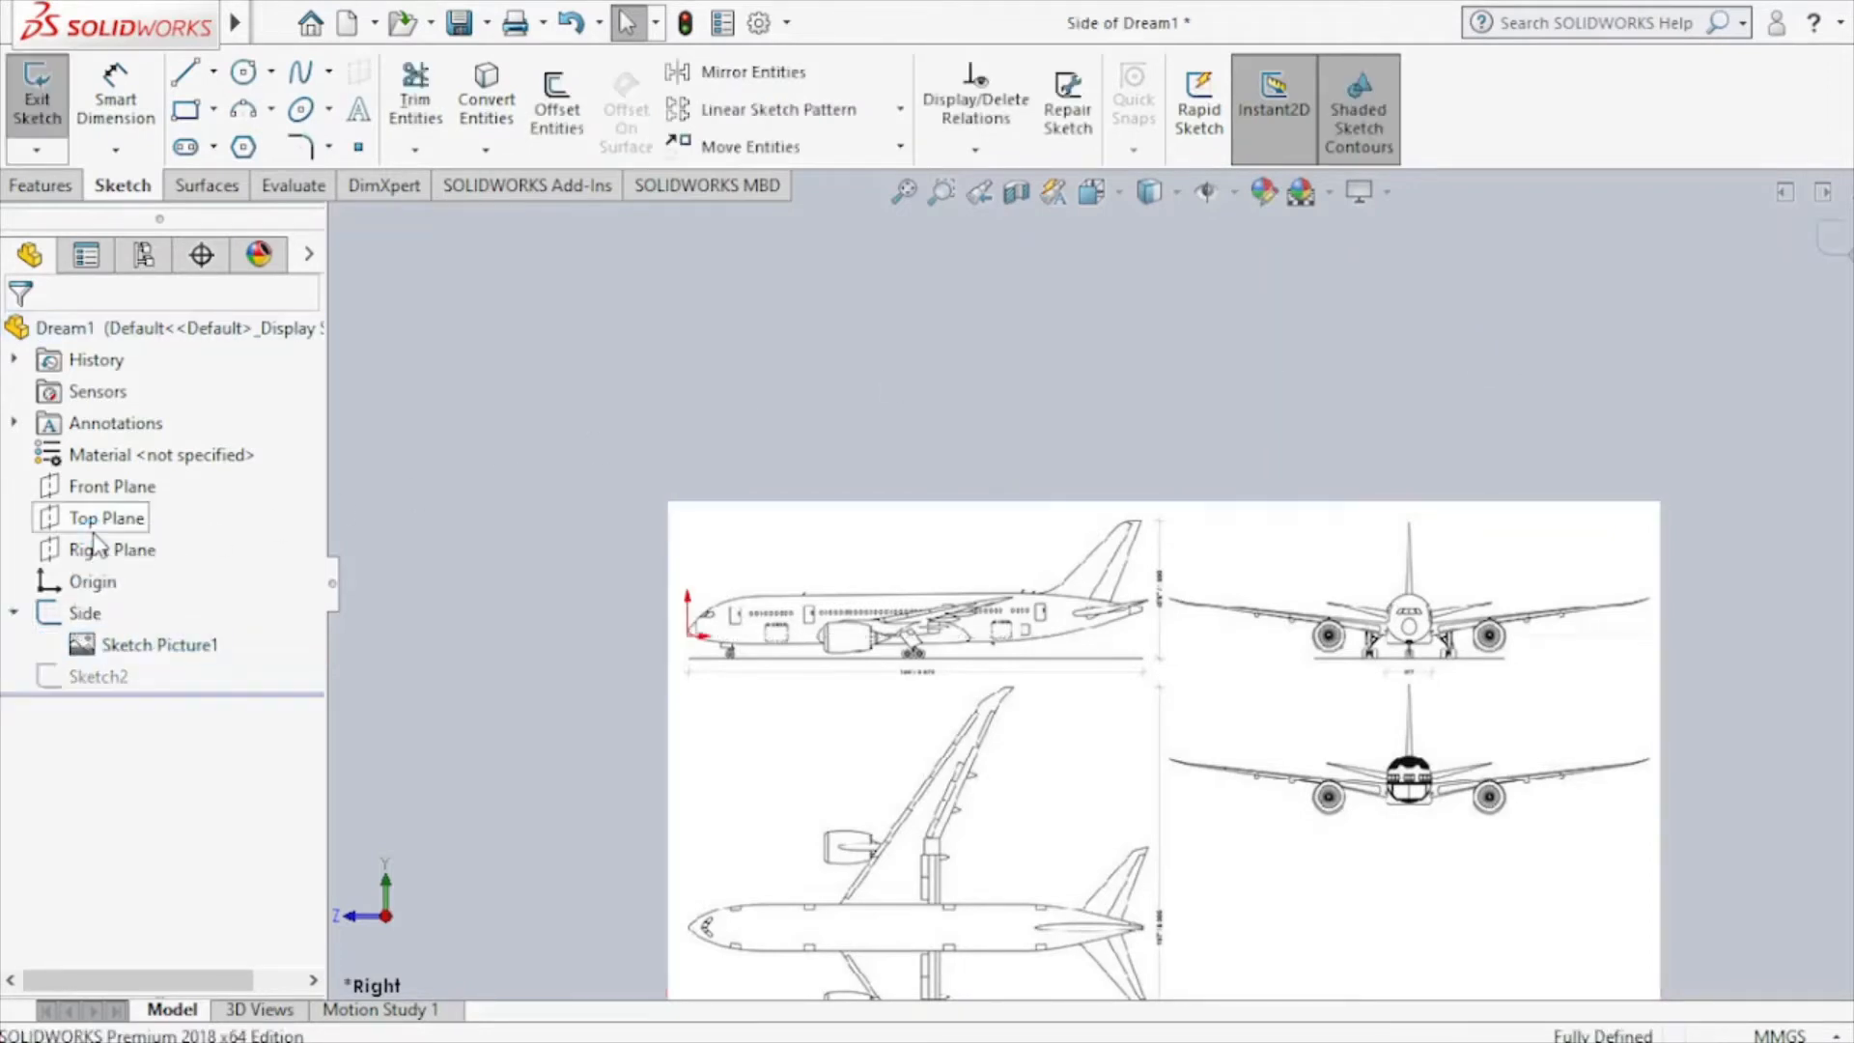
{"action": "double_click", "coordinate": [198, 644]}
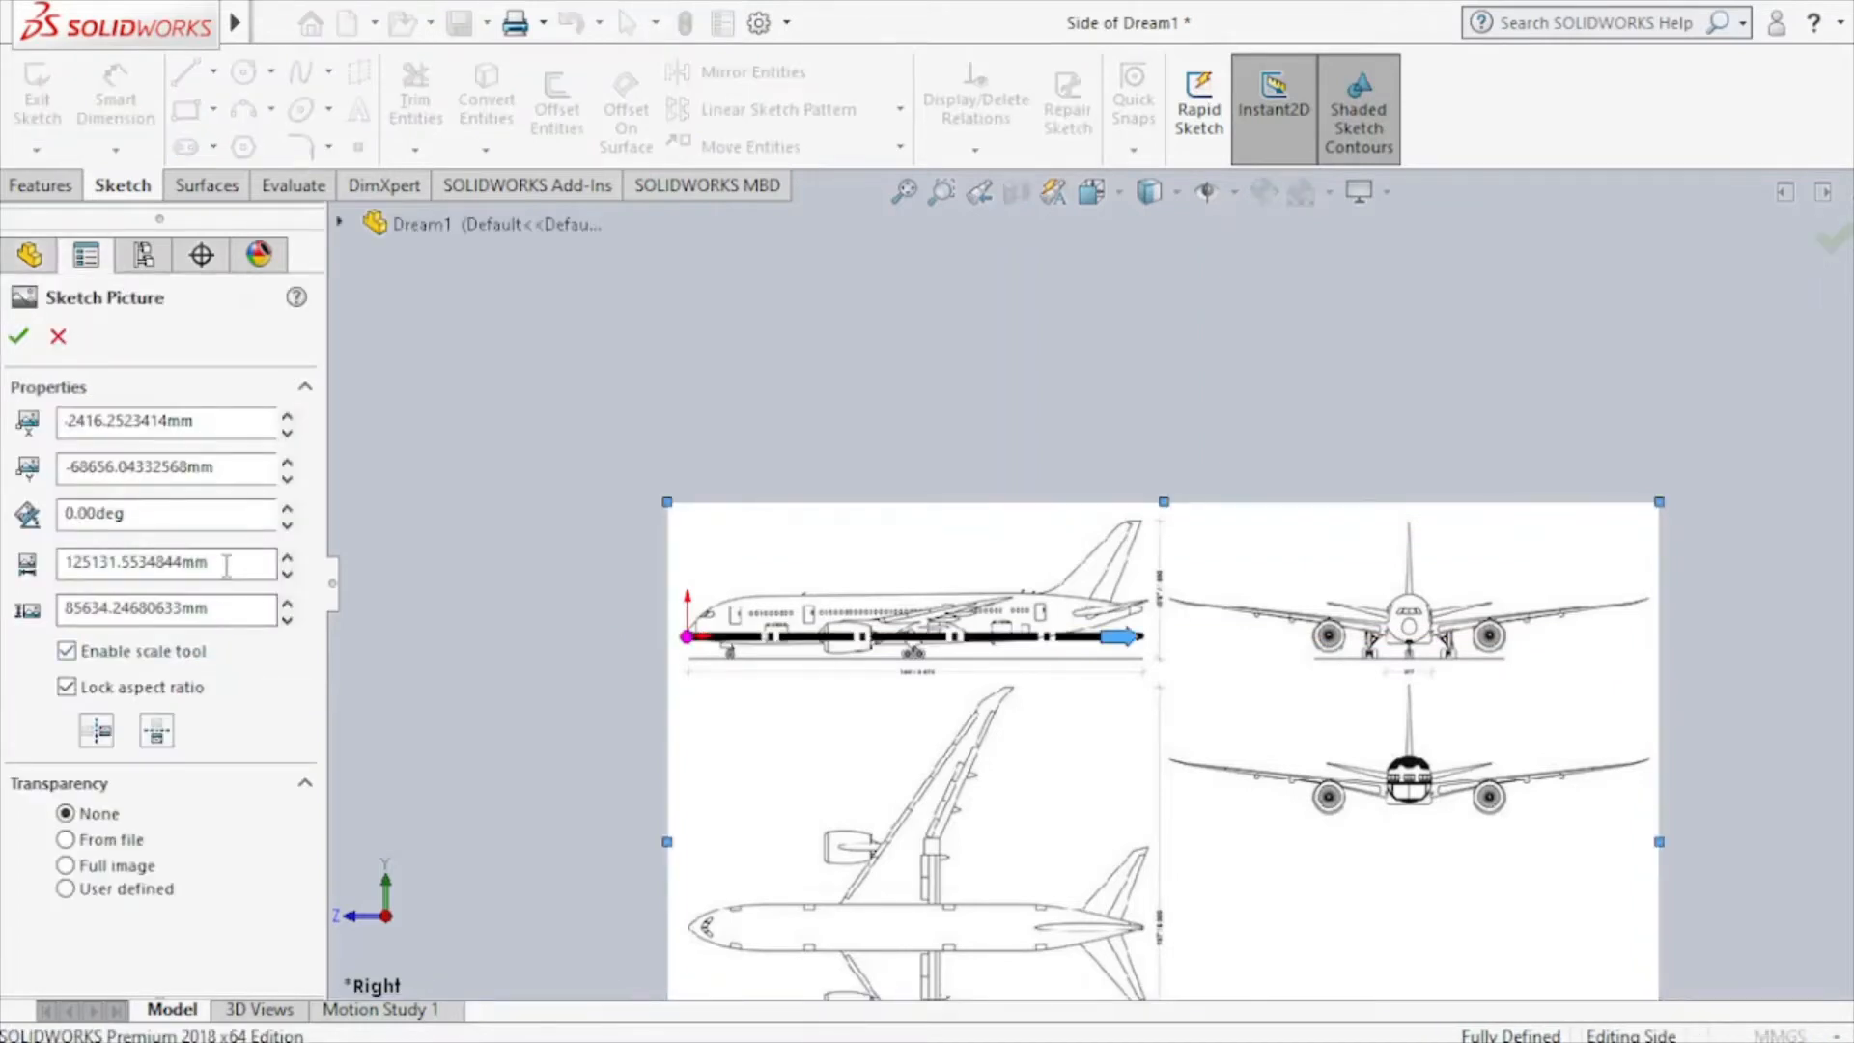
{"action": "left_click_drag", "start_coordinate": [226, 565], "coordinate": [43, 570]}
{"action": "right_click", "coordinate": [71, 564]}
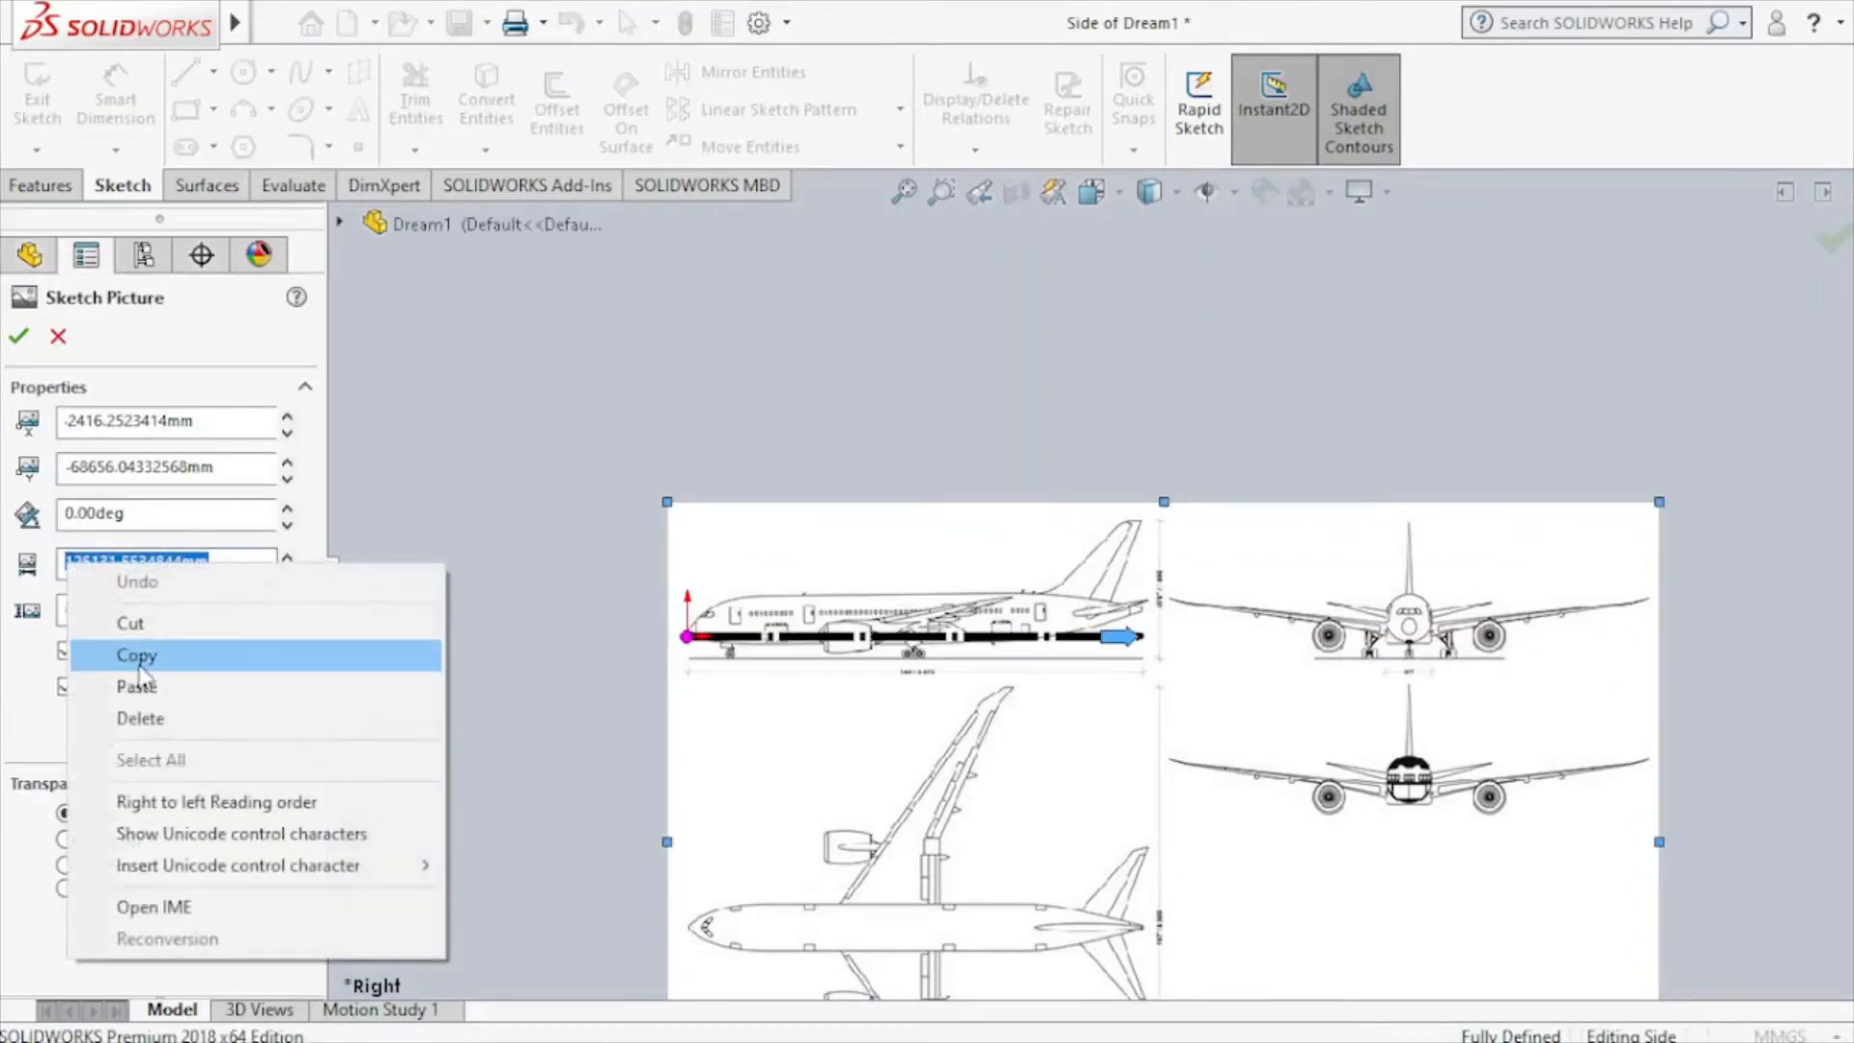
{"action": "left_click", "coordinate": [135, 650]}
{"action": "left_click", "coordinate": [18, 336]}
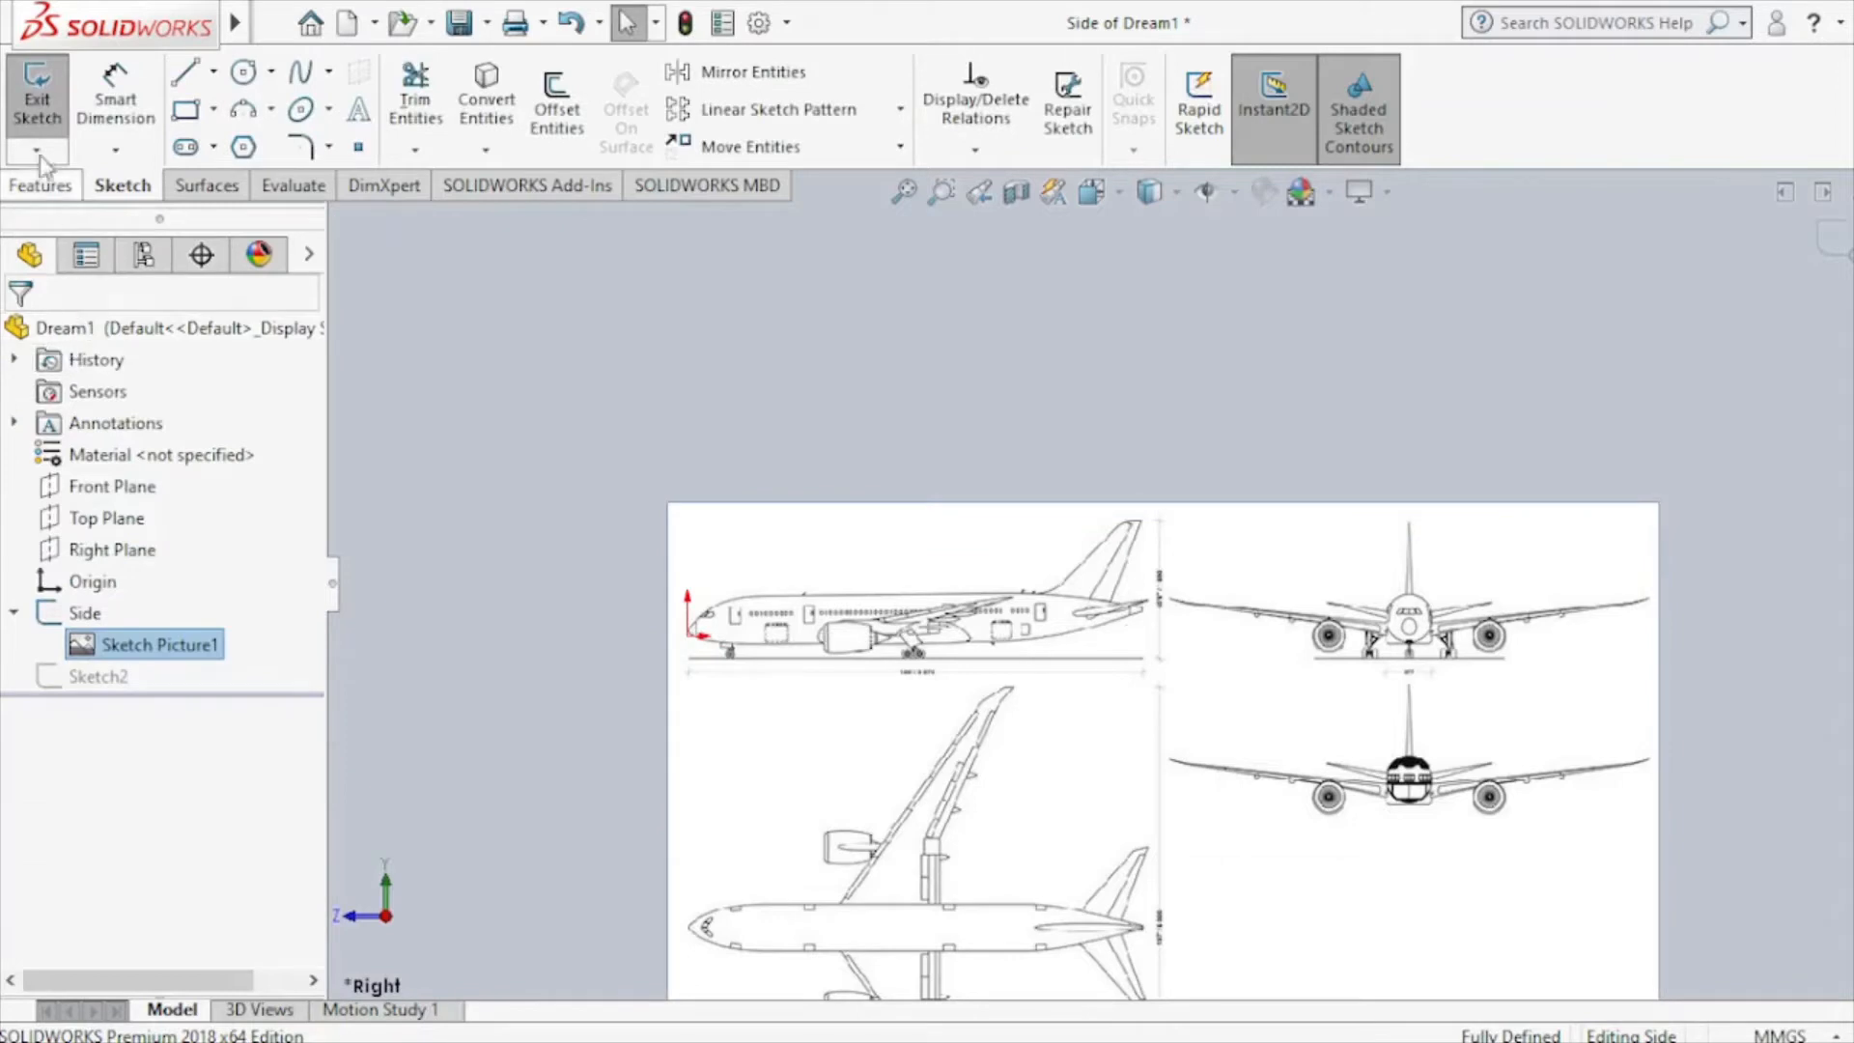
{"action": "left_click", "coordinate": [37, 97]}
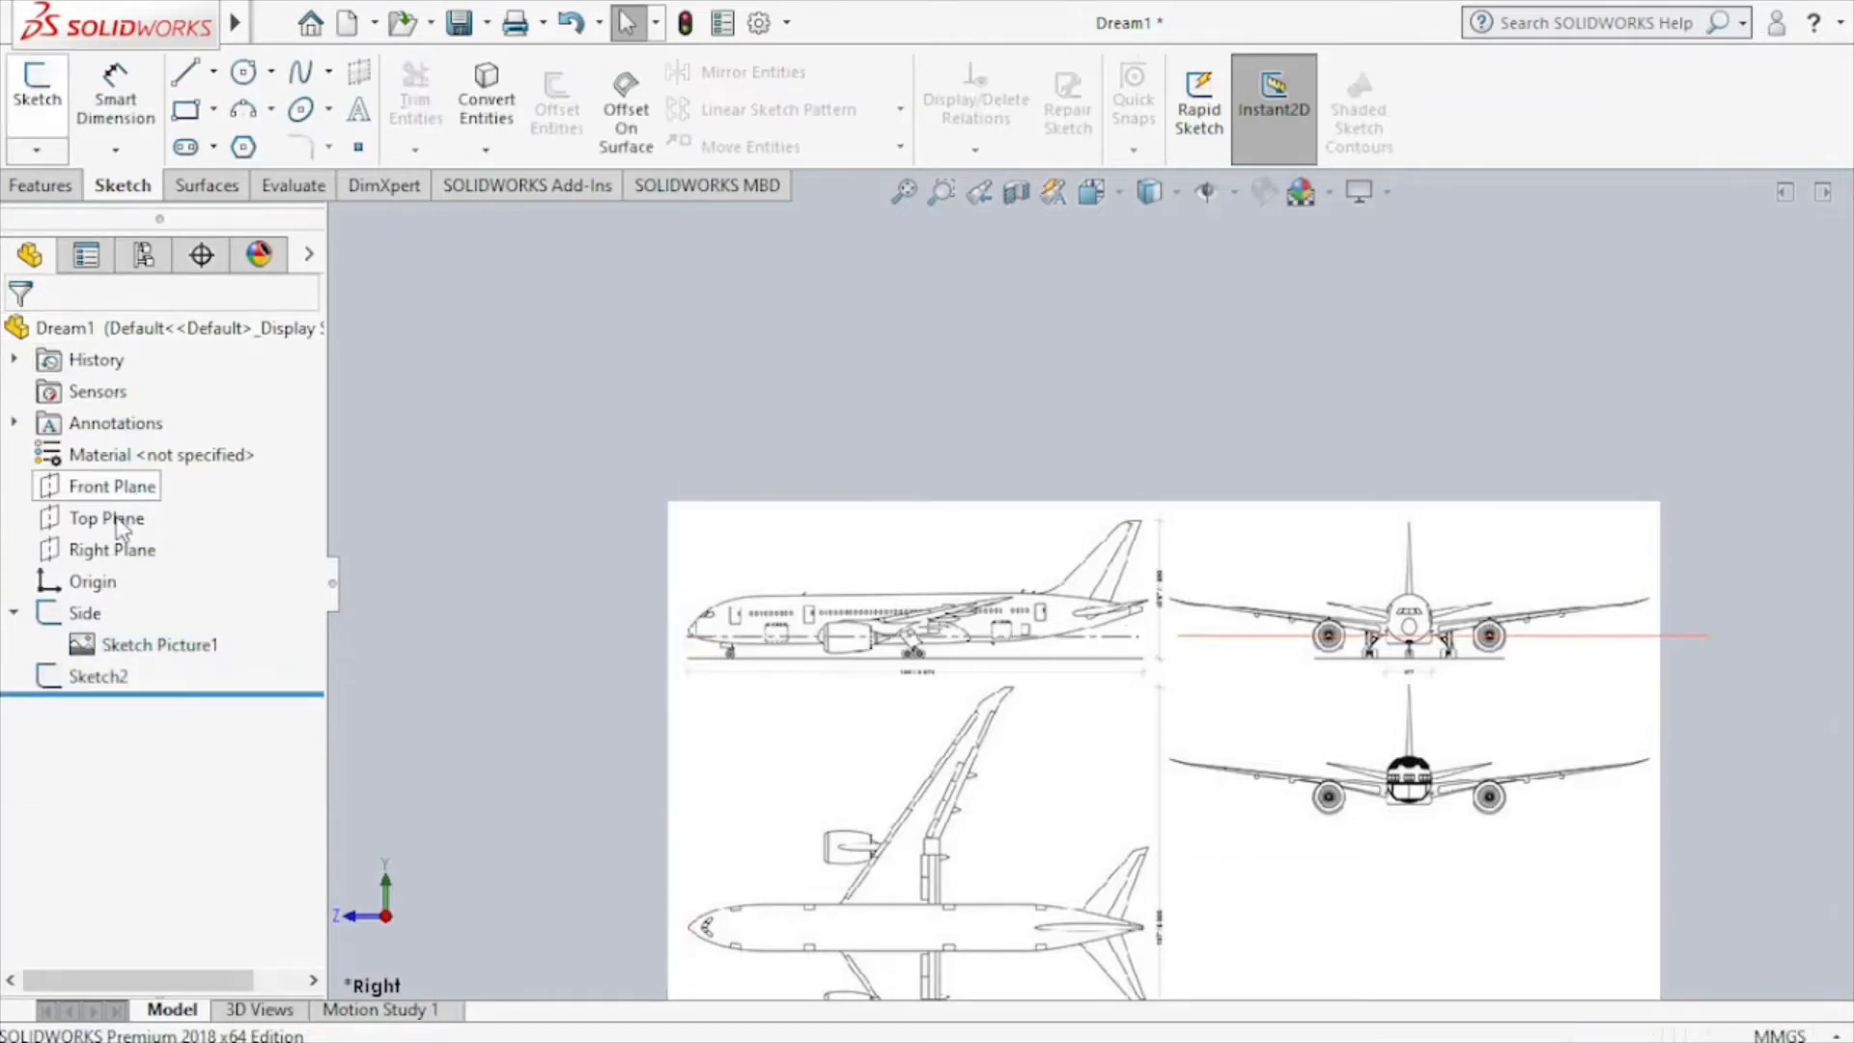
Start a sketch on the Top Plane and orient the view straight down with the centerline running vertically.
{"action": "left_click", "coordinate": [120, 522]}
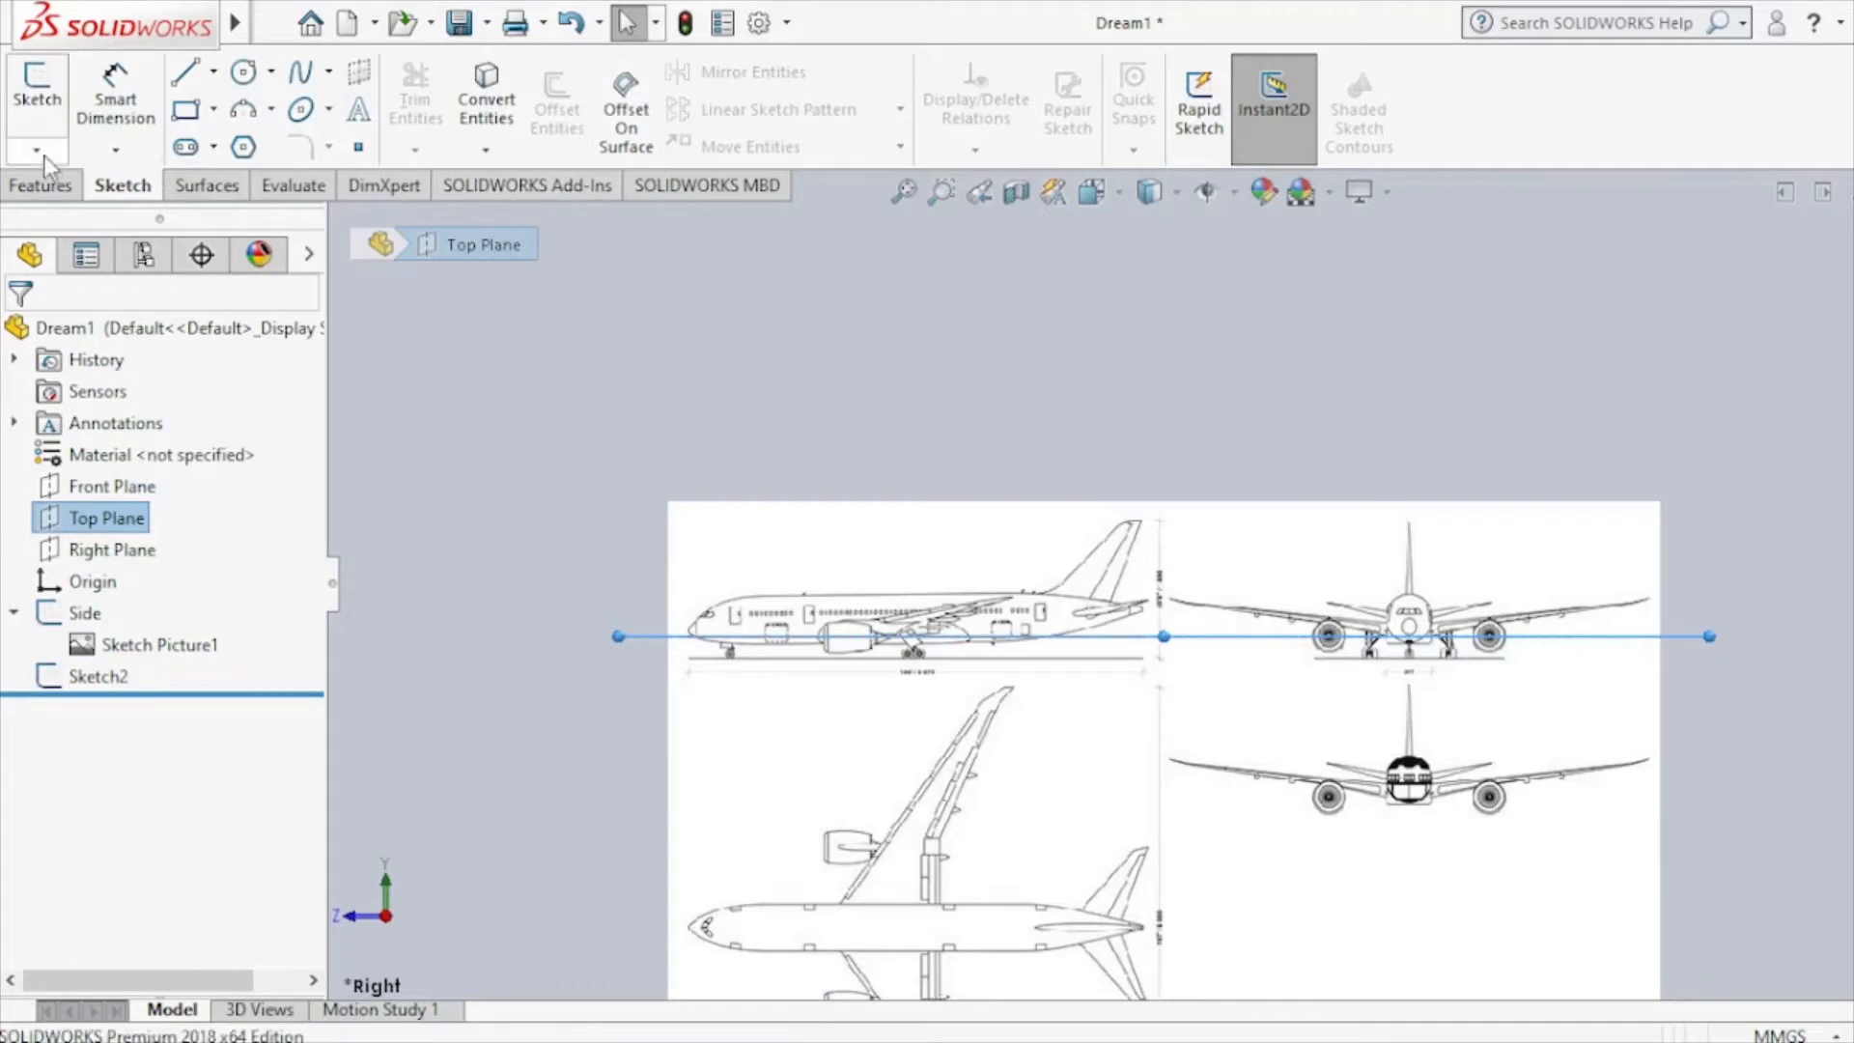
{"action": "left_click", "coordinate": [36, 106]}
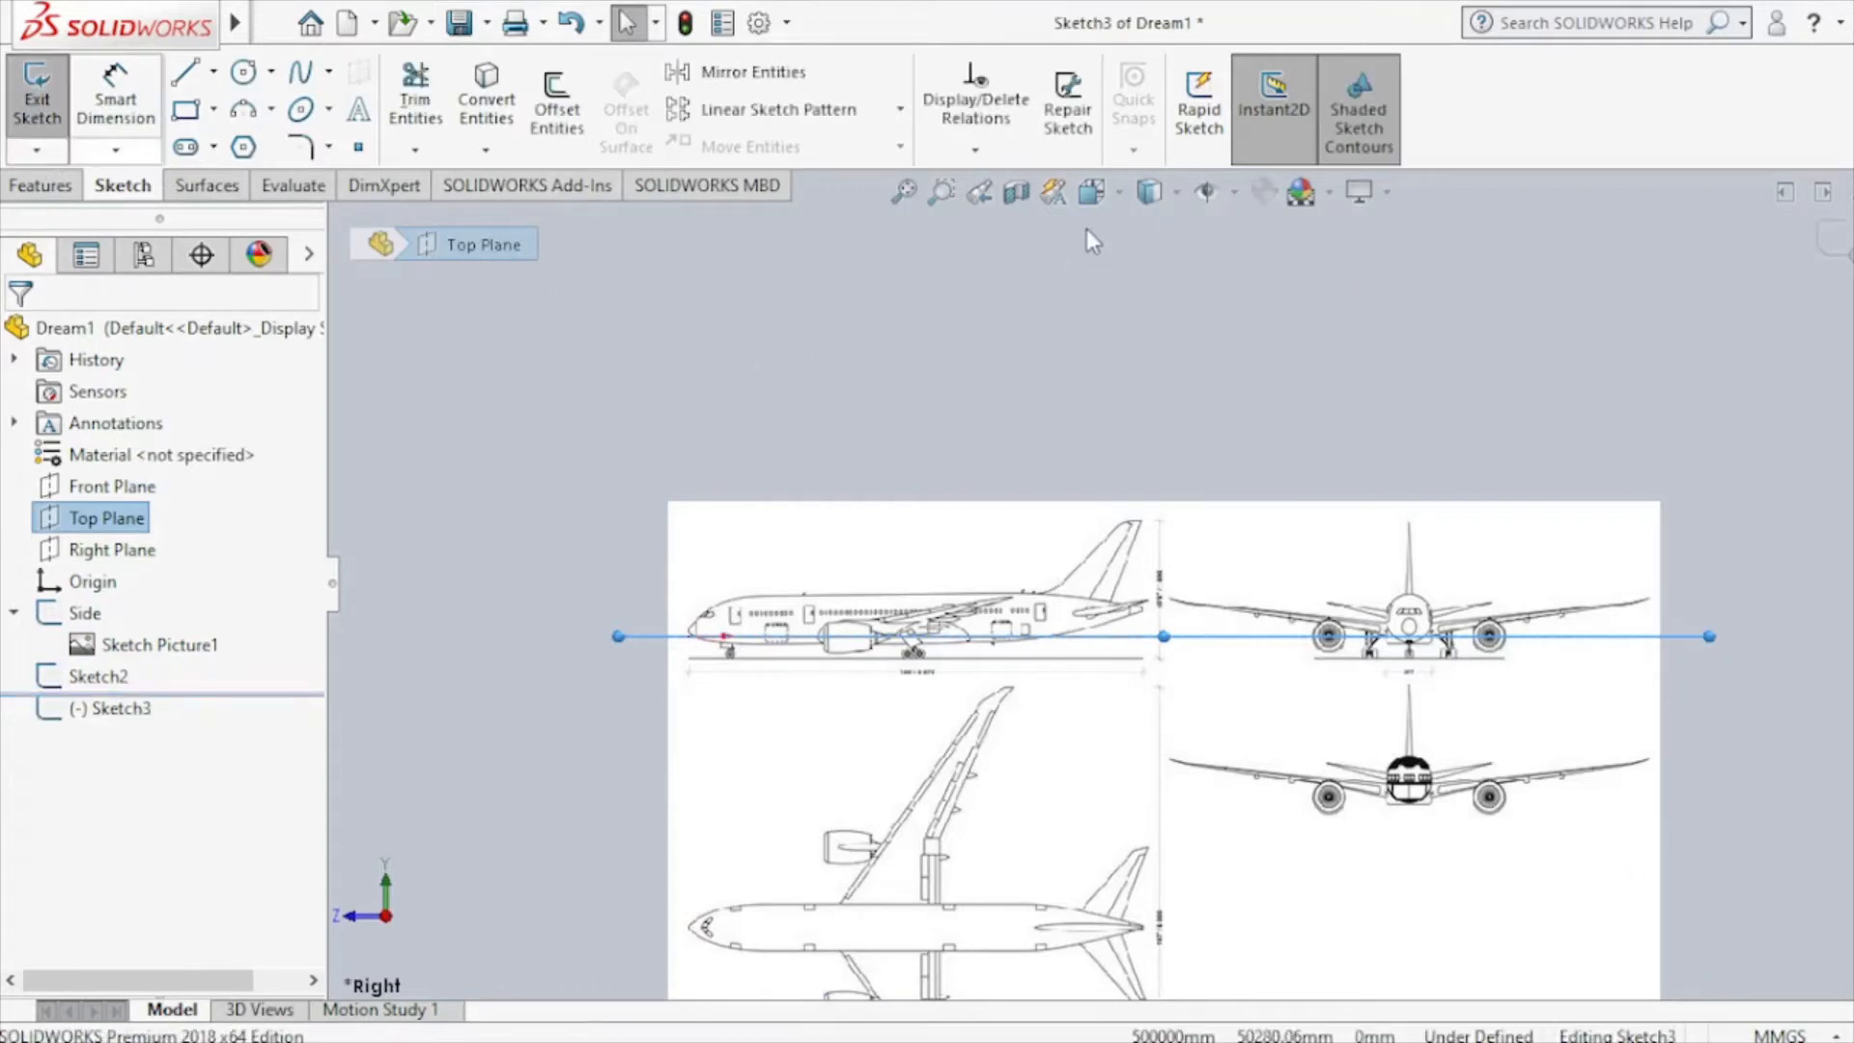
{"action": "left_click", "coordinate": [1101, 198]}
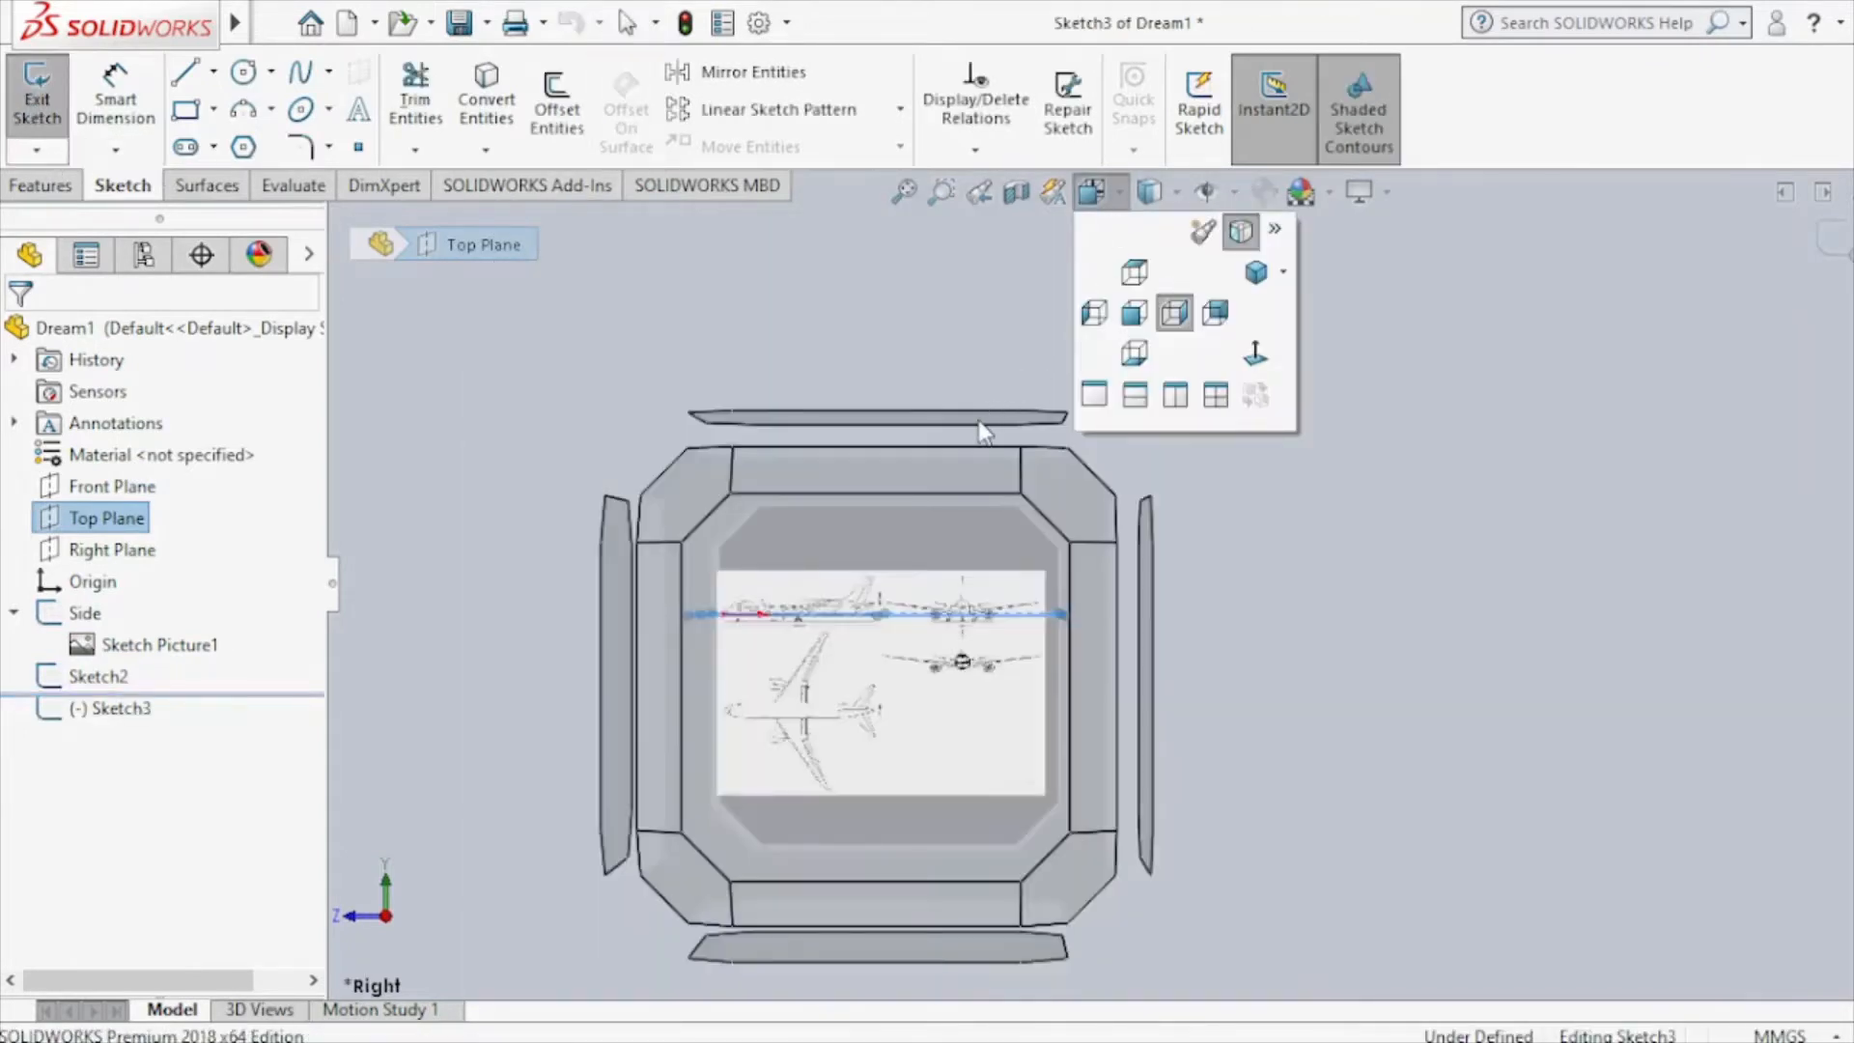
{"action": "left_click", "coordinate": [977, 420]}
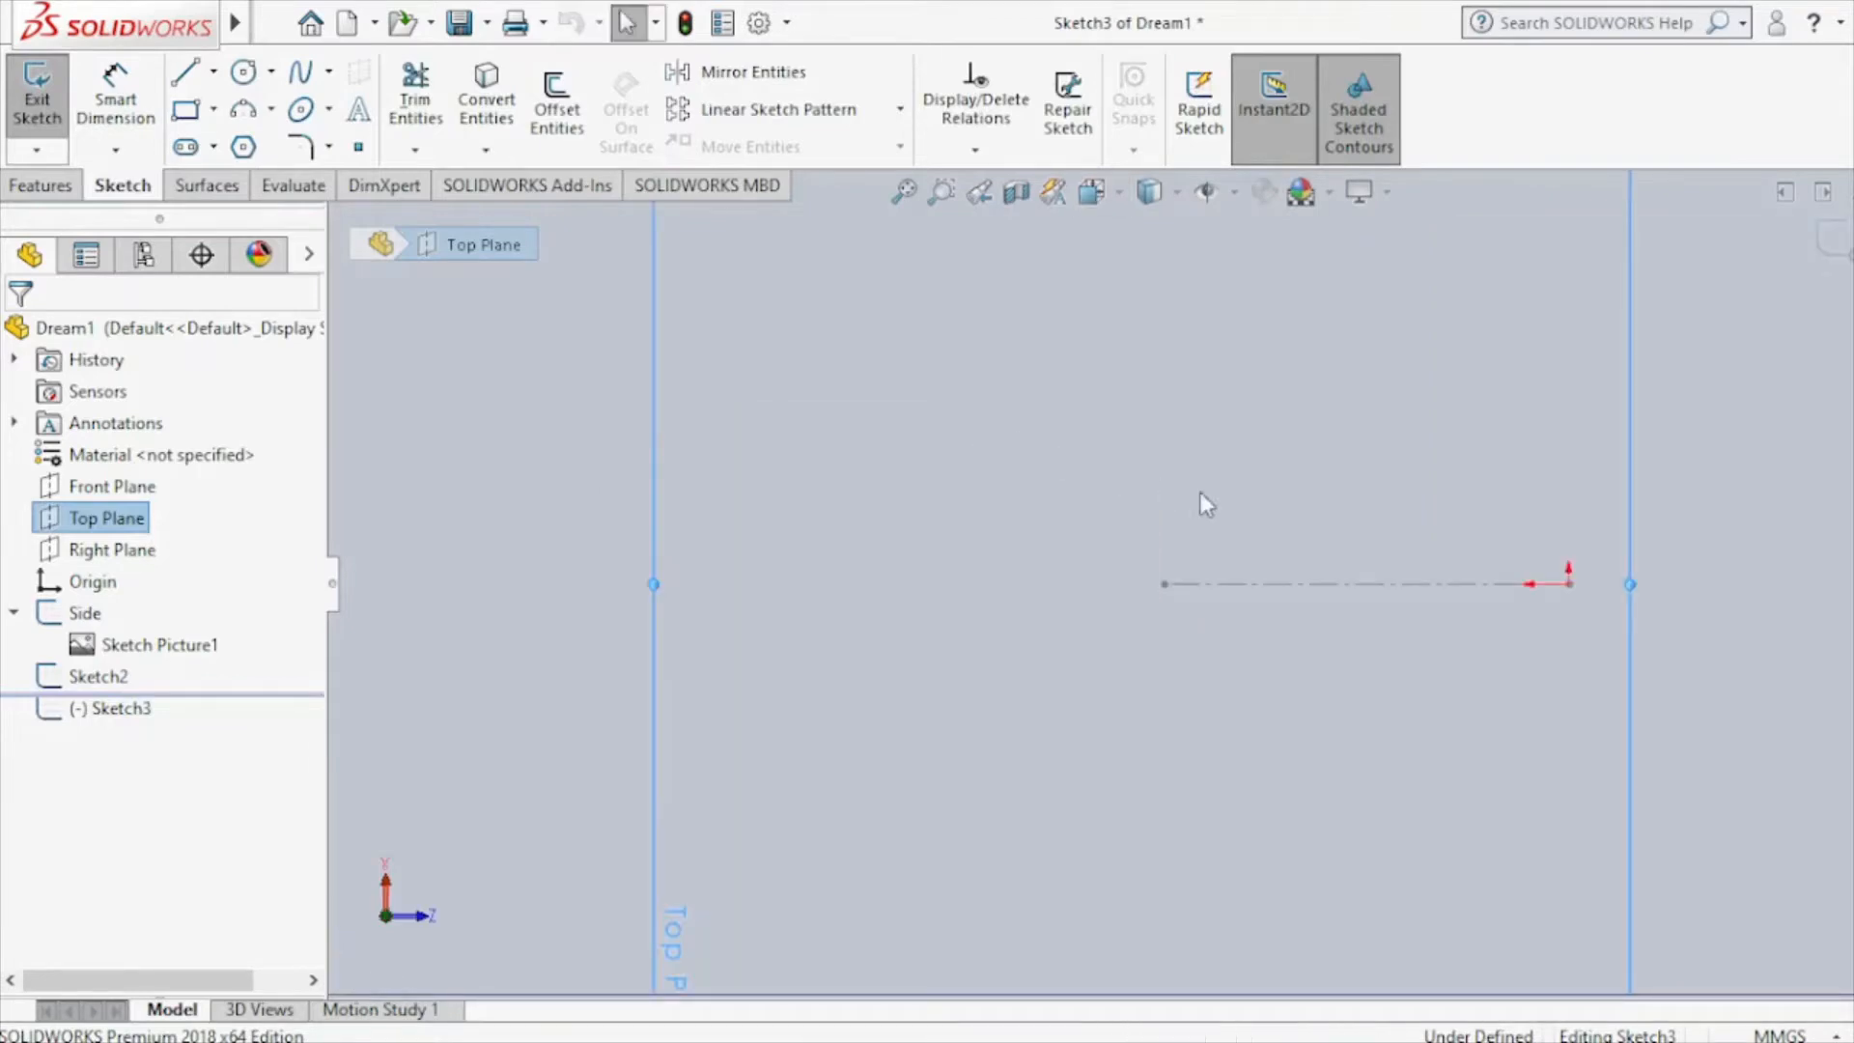
{"action": "mouse_move", "coordinate": [1260, 470]}
{"action": "middle_mouse_down"}
{"action": "mouse_move", "coordinate": [1220, 418]}
{"action": "mouse_move", "coordinate": [1140, 436]}
{"action": "middle_mouse_up"}
{"action": "left_click", "coordinate": [1091, 191]}
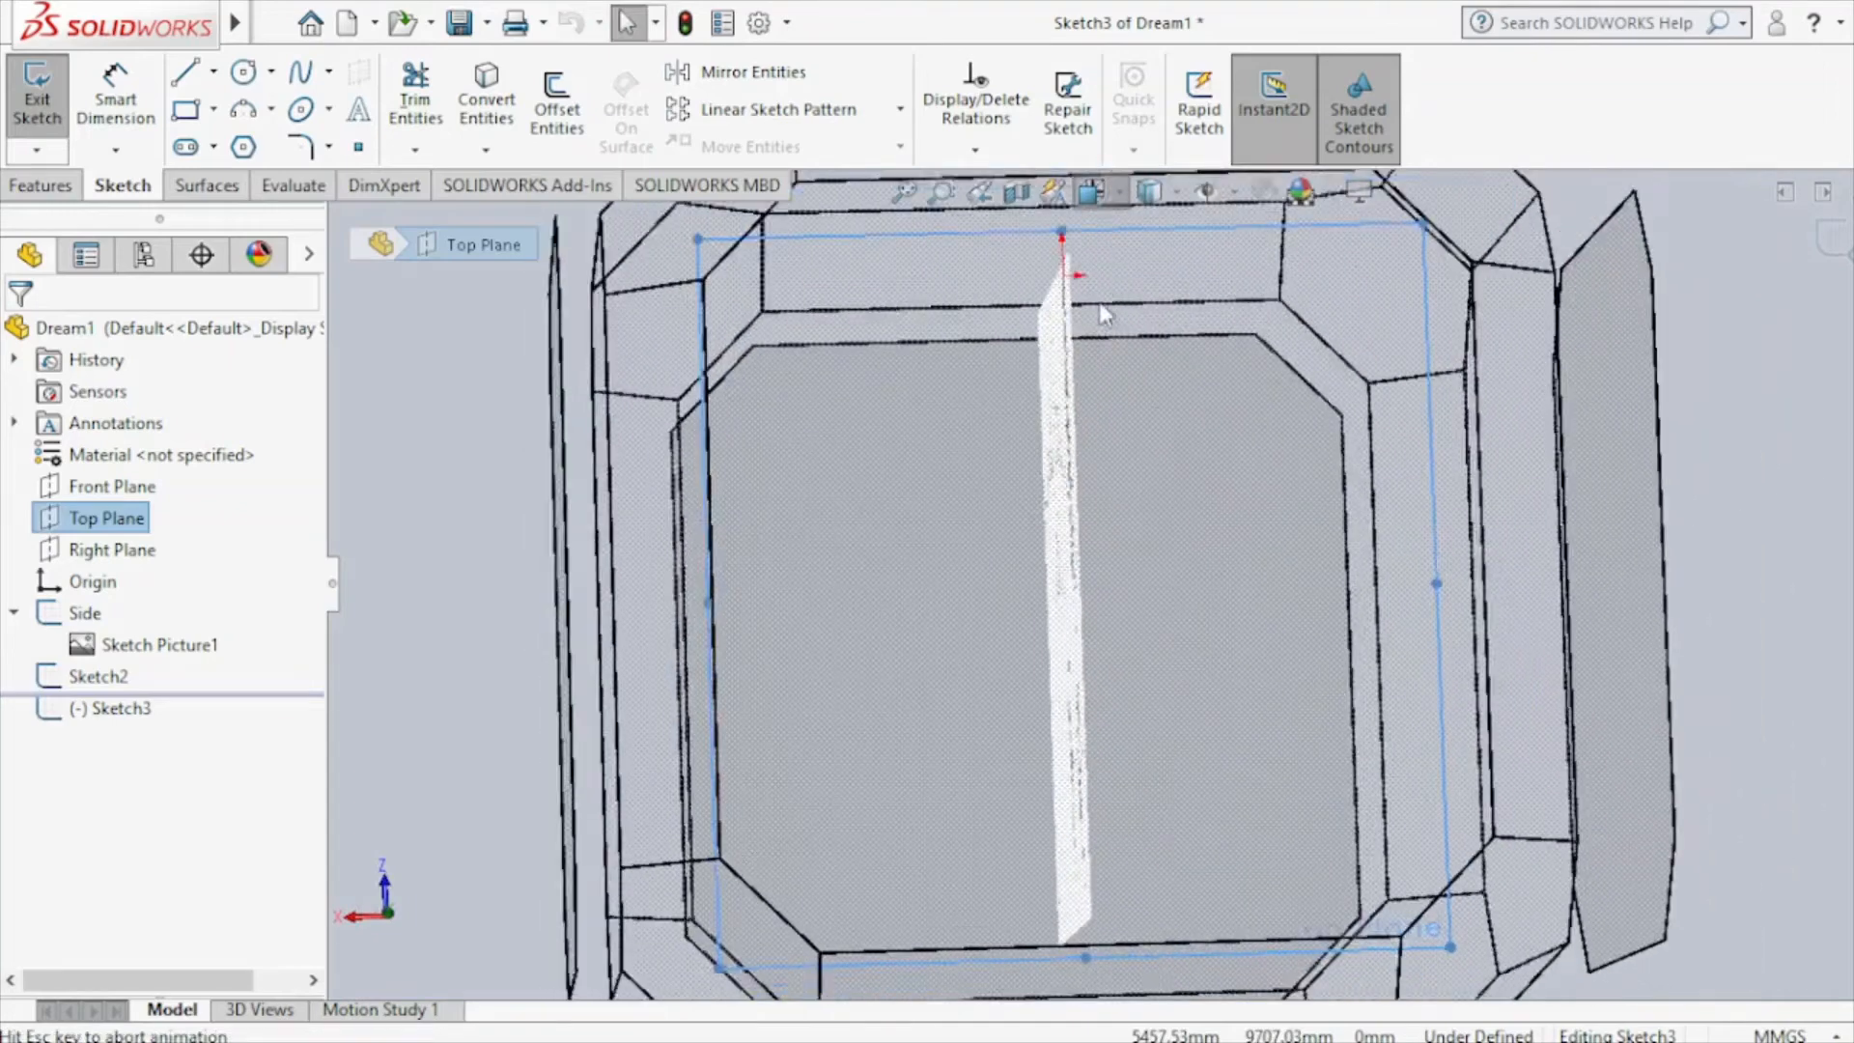
{"action": "left_click", "coordinate": [966, 590]}
{"action": "scroll", "coordinate": [1221, 404], "scroll_direction": "up", "scroll_amount": 3}
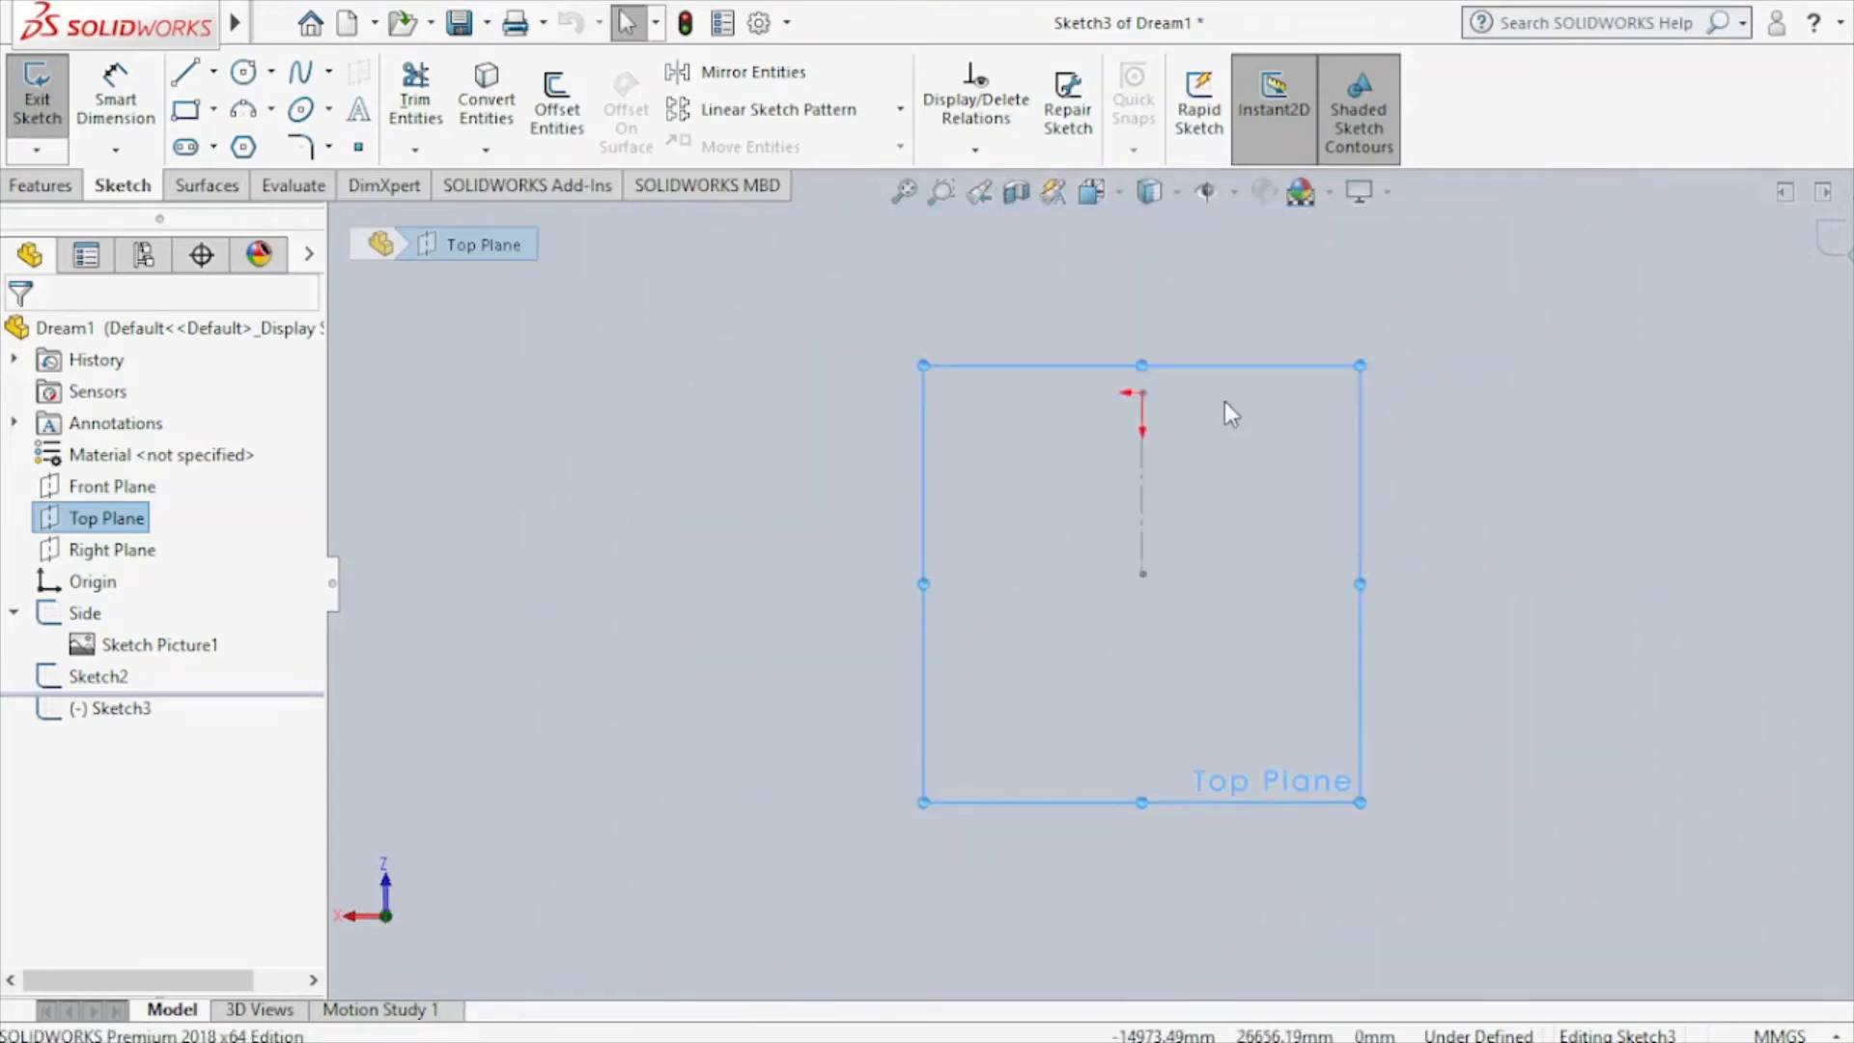
{"action": "scroll", "coordinate": [1225, 402], "scroll_direction": "down", "scroll_amount": 4}
{"action": "mouse_move", "coordinate": [236, 23]}
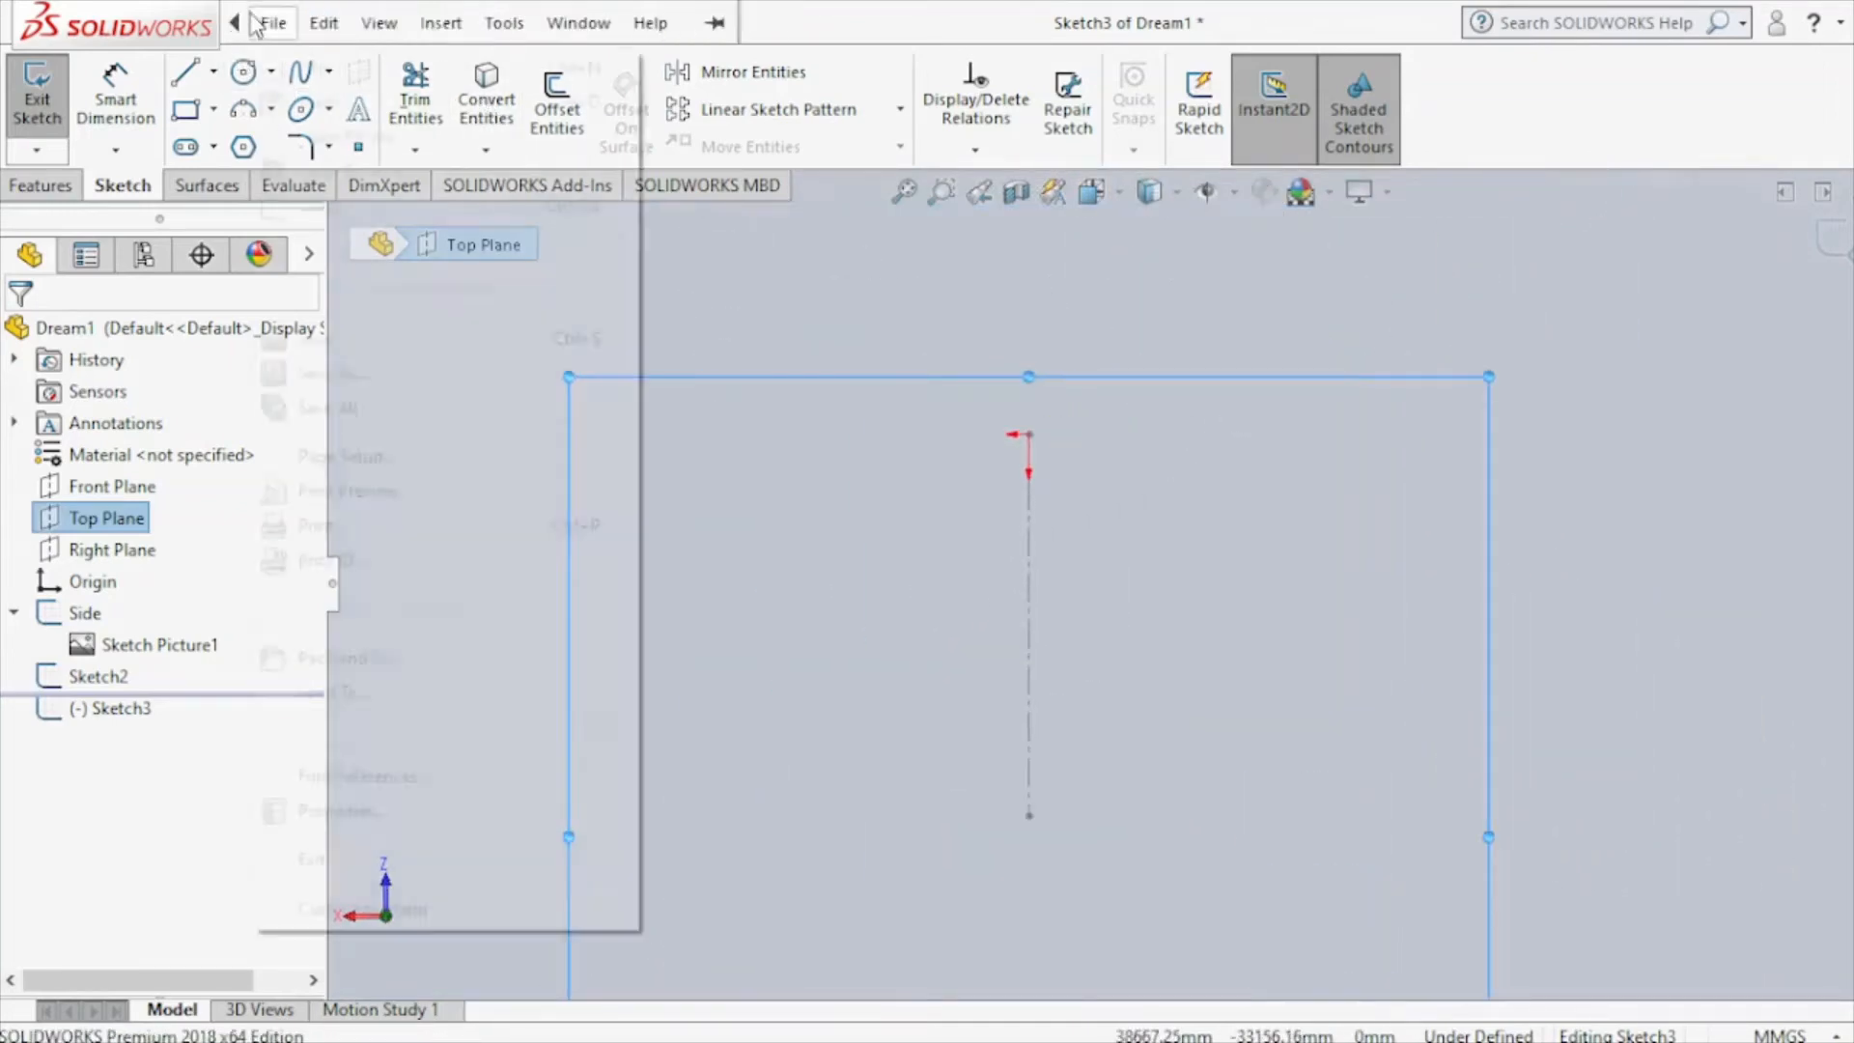
{"action": "left_click", "coordinate": [504, 24]}
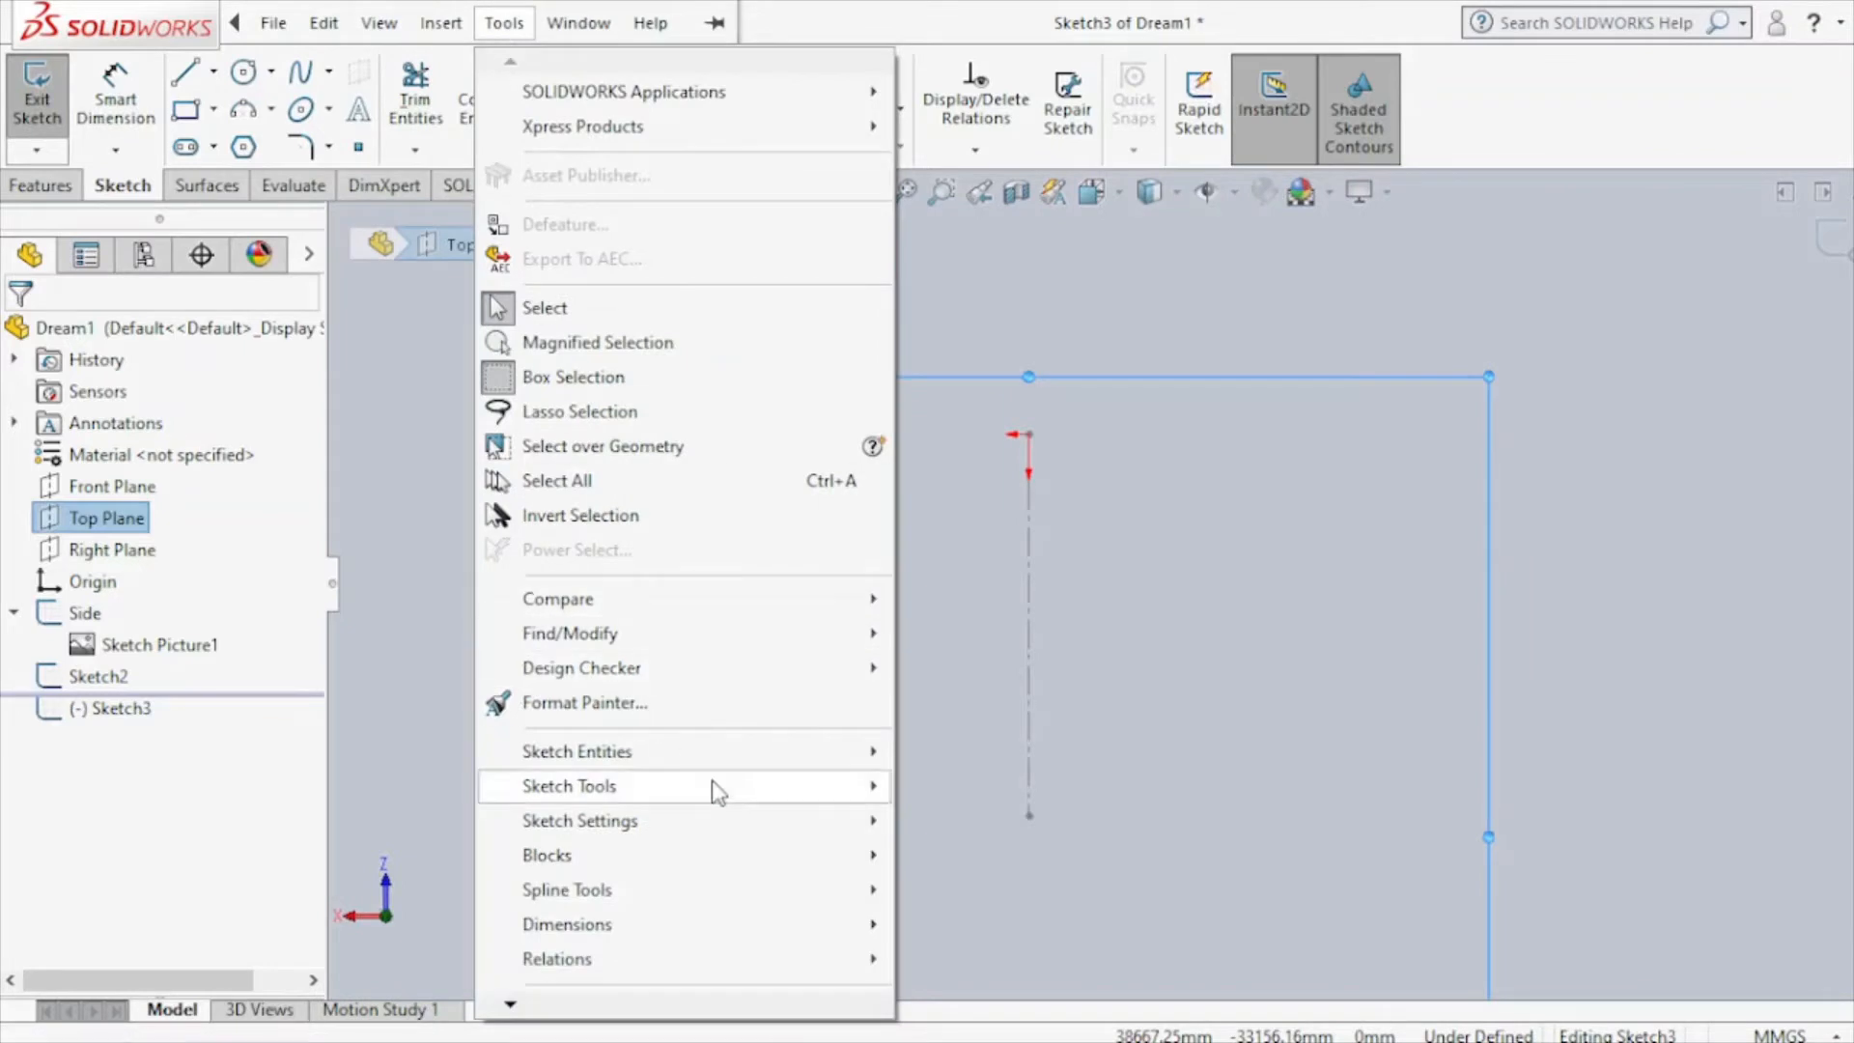
{"action": "mouse_move", "coordinate": [862, 790]}
{"action": "left_click", "coordinate": [985, 992]}
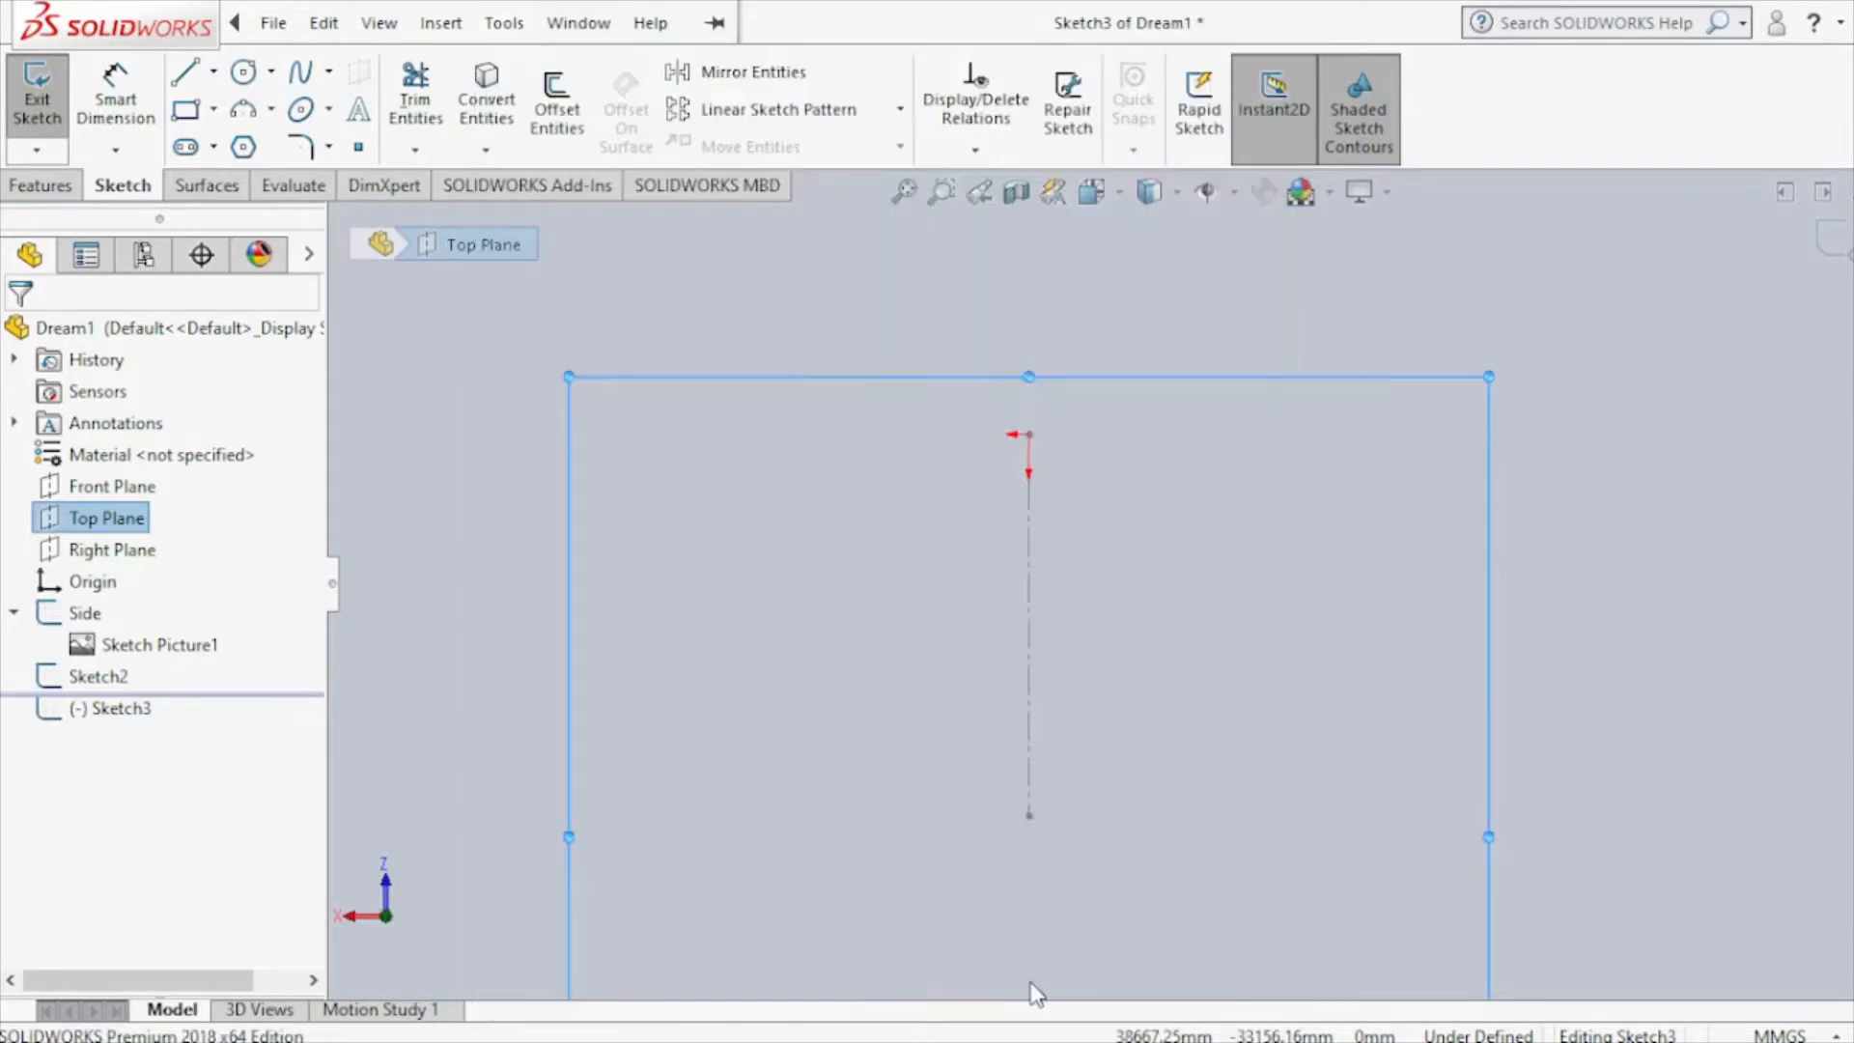
{"action": "left_click", "coordinate": [333, 478]}
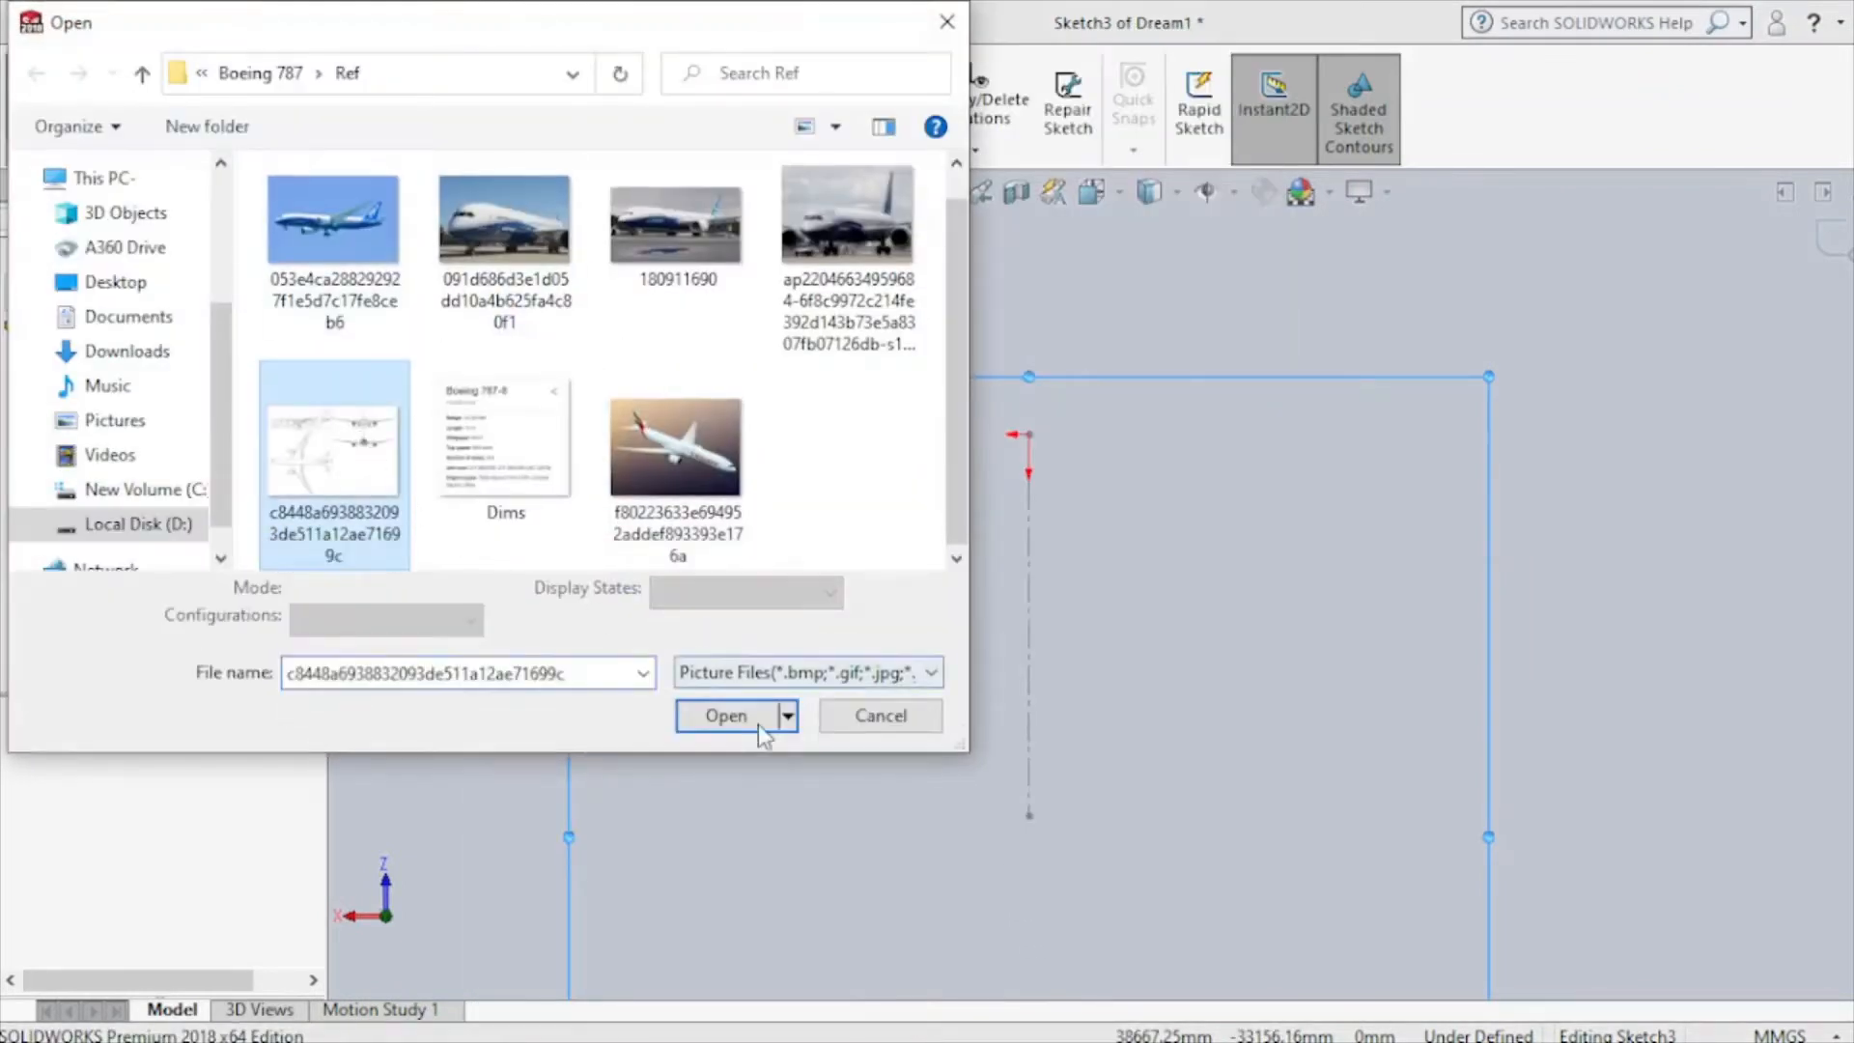
{"action": "left_click", "coordinate": [746, 726]}
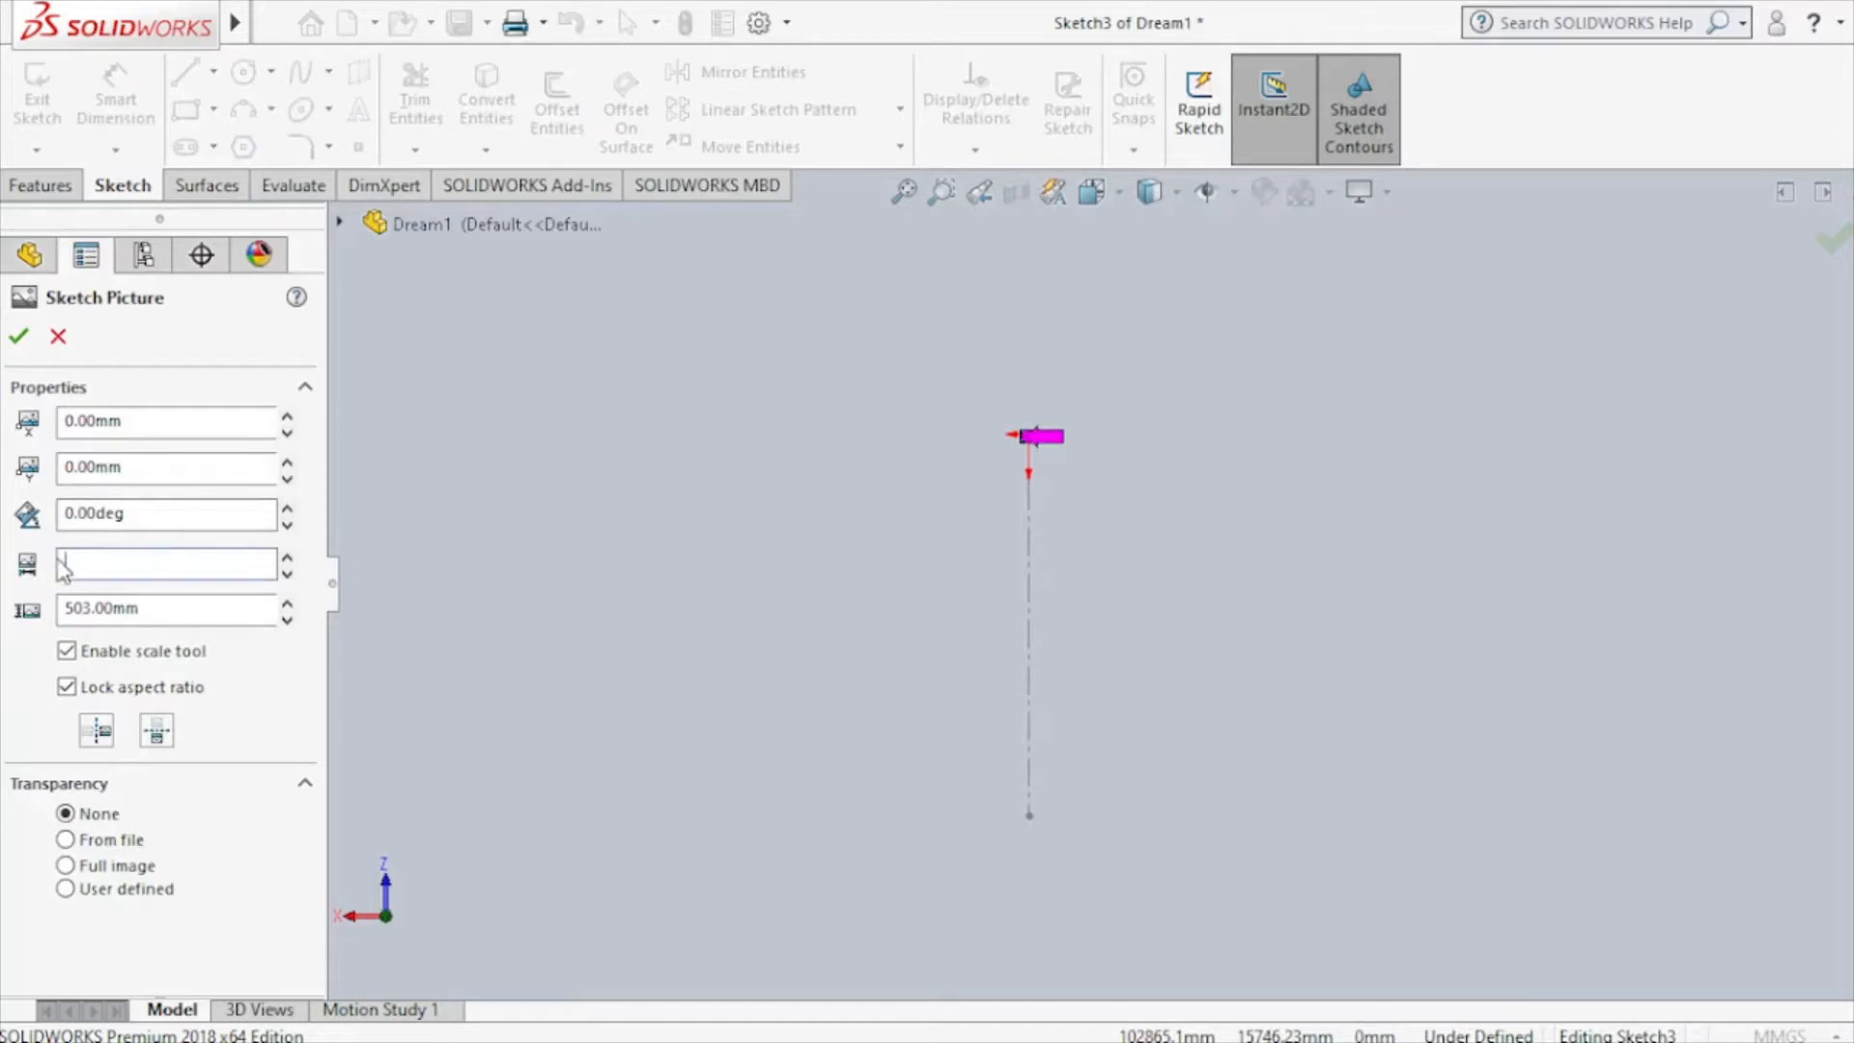
{"action": "key", "text": "Return"}
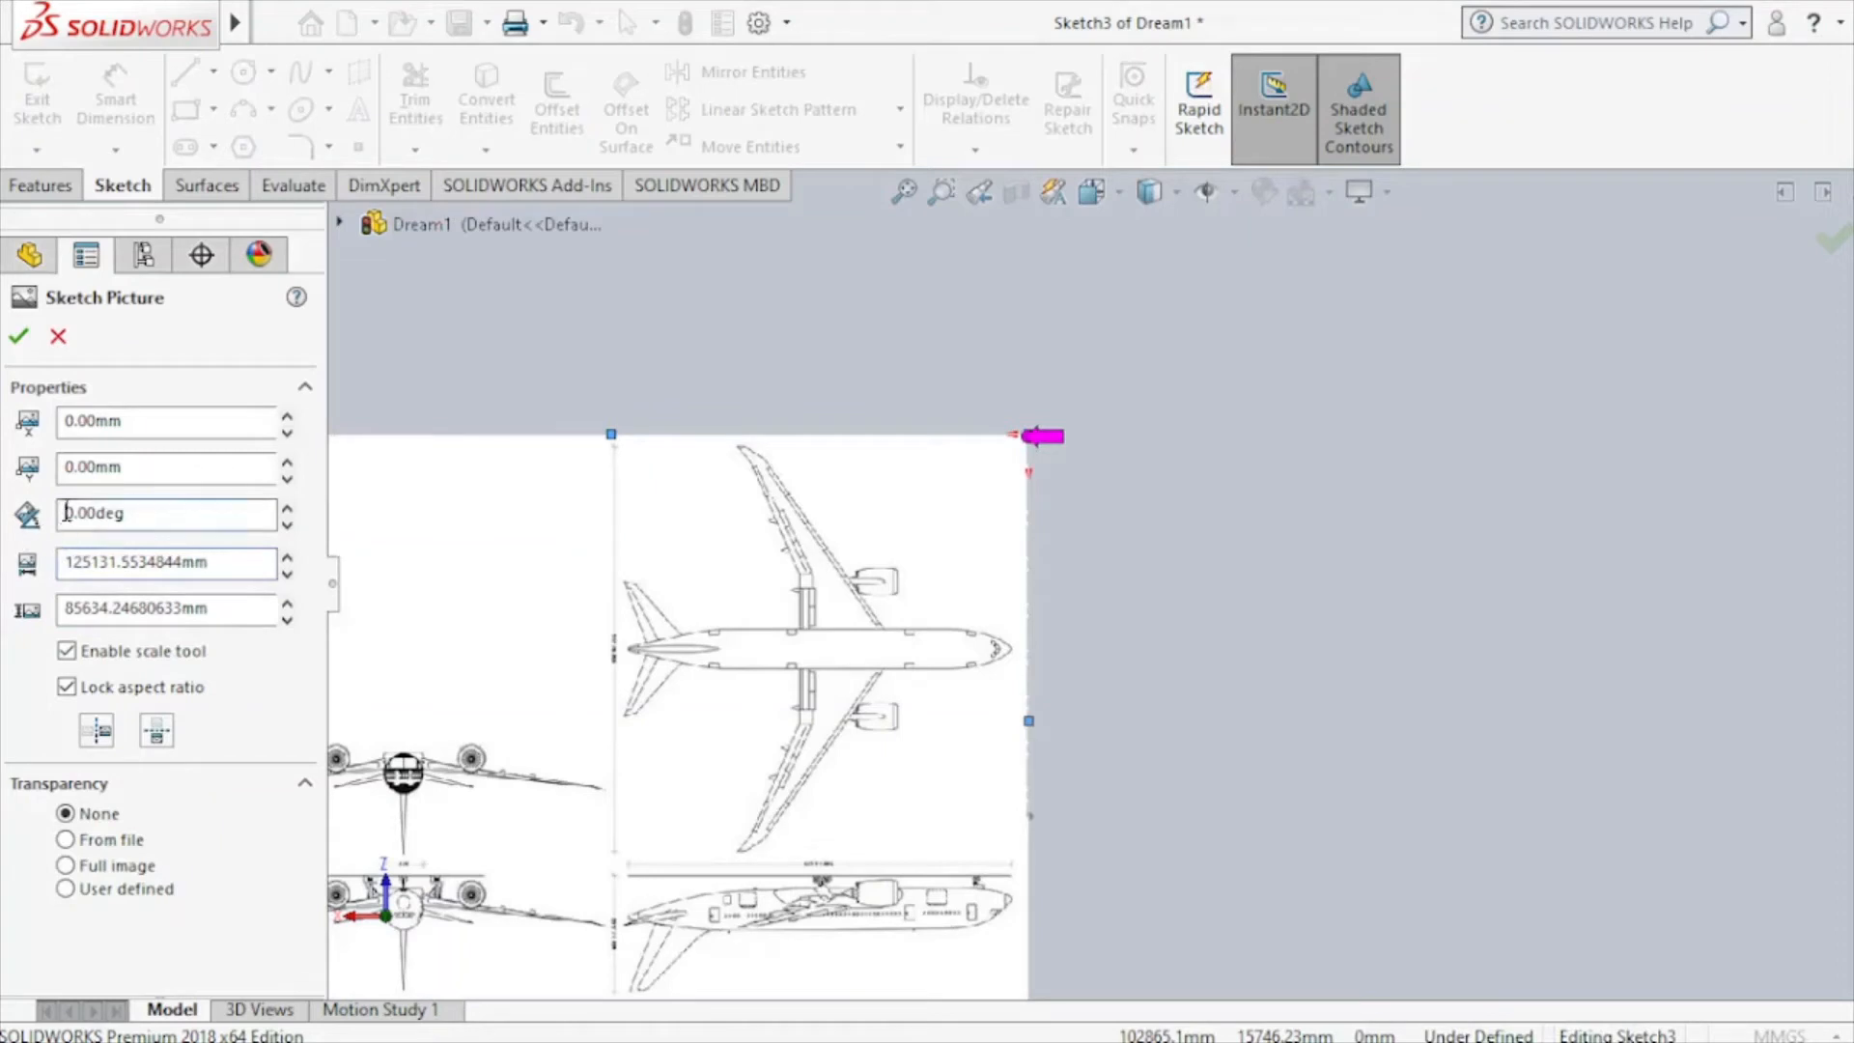
{"action": "key", "text": "Return"}
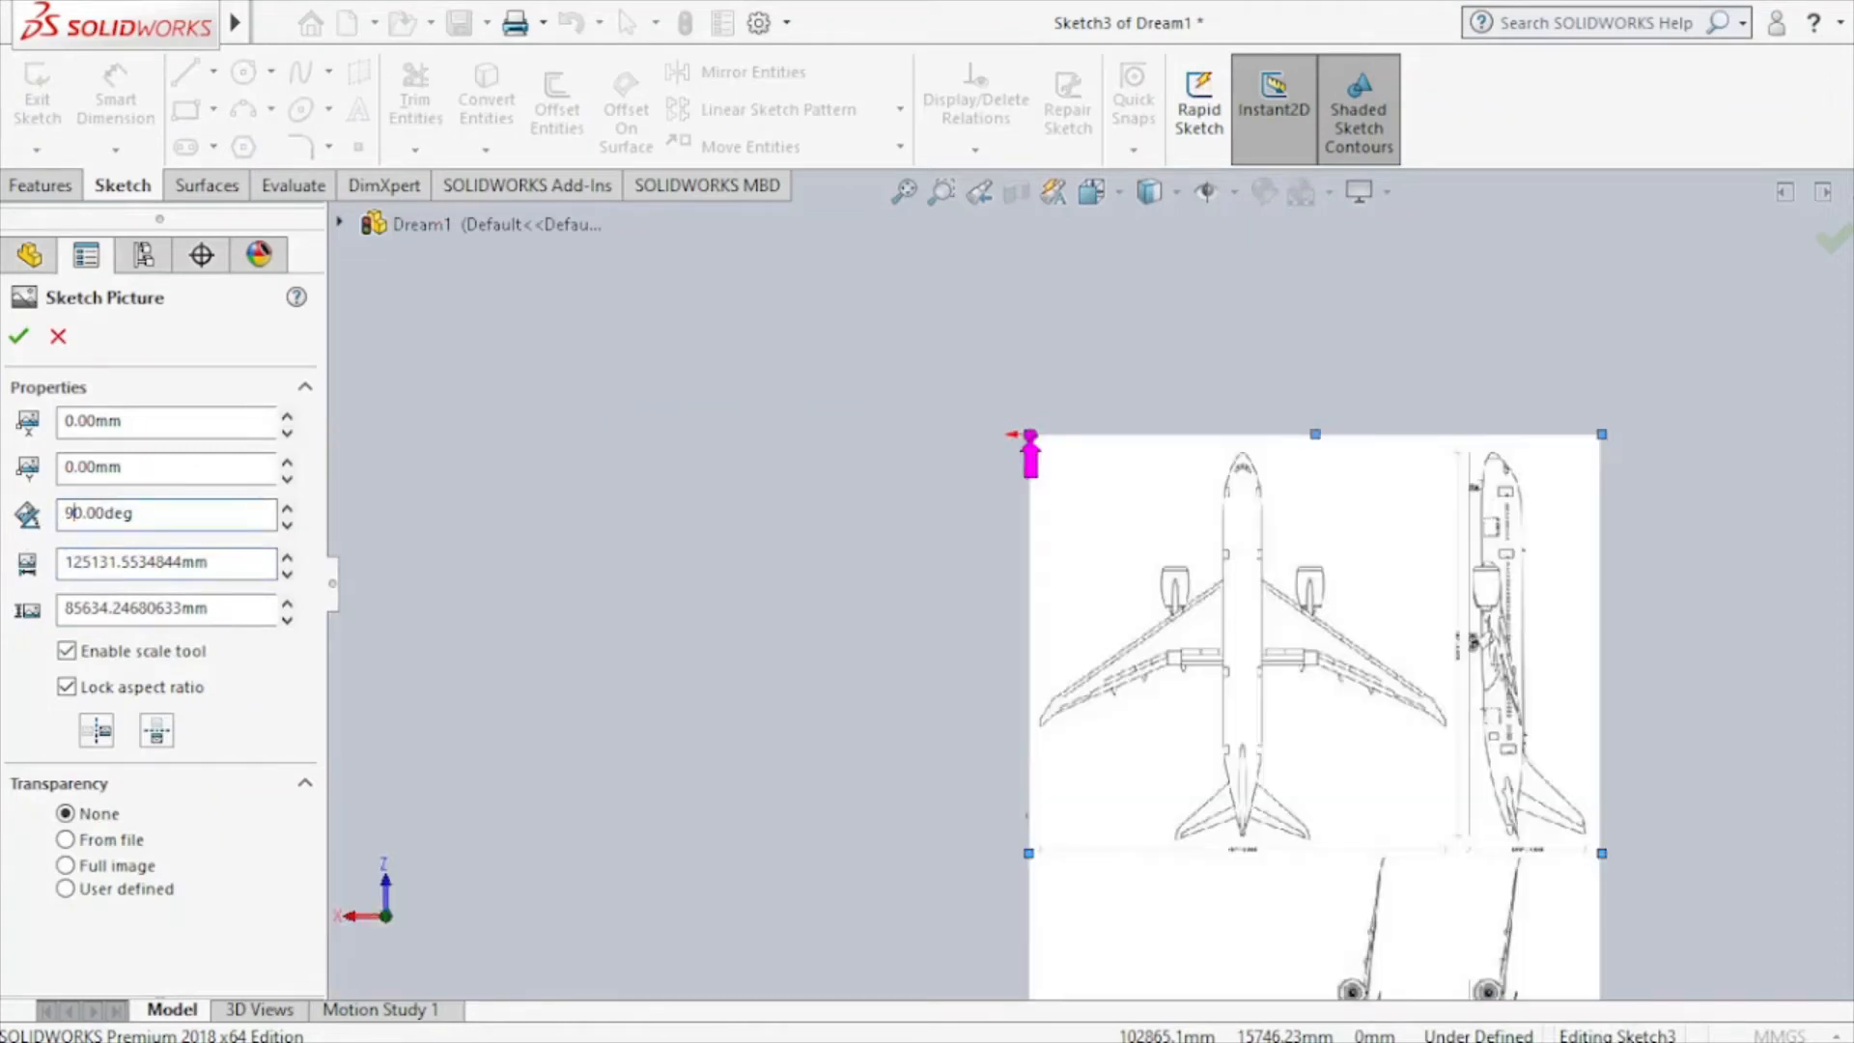
Move the picture so the top view's nose sits on the origin with the fuselage along the centerline, and finish the sketch.
{"action": "left_click_drag", "start_coordinate": [1192, 687], "coordinate": [1025, 661]}
{"action": "scroll", "coordinate": [1098, 582], "scroll_direction": "down", "scroll_amount": 3}
{"action": "left_click_drag", "start_coordinate": [1119, 549], "coordinate": [1004, 528]}
{"action": "scroll", "coordinate": [997, 362], "scroll_direction": "down", "scroll_amount": 4}
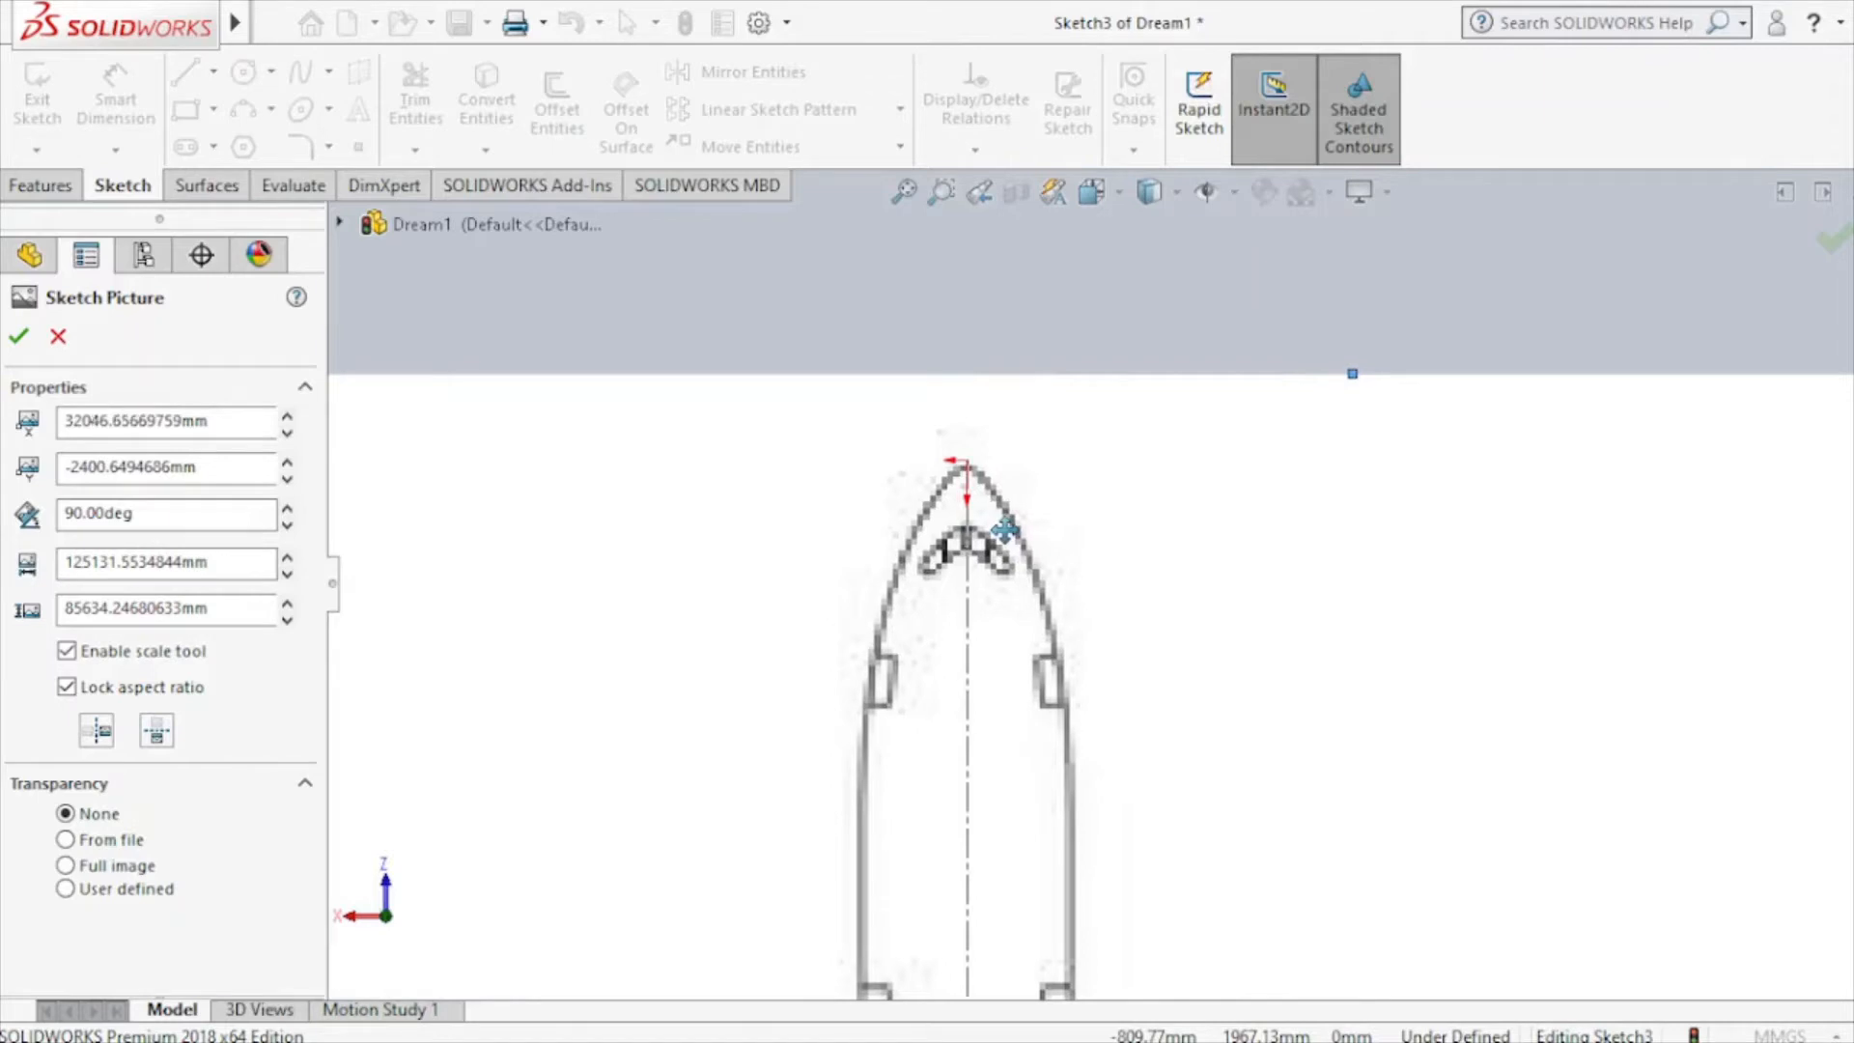
{"action": "scroll", "coordinate": [1005, 634], "scroll_direction": "down", "scroll_amount": 3}
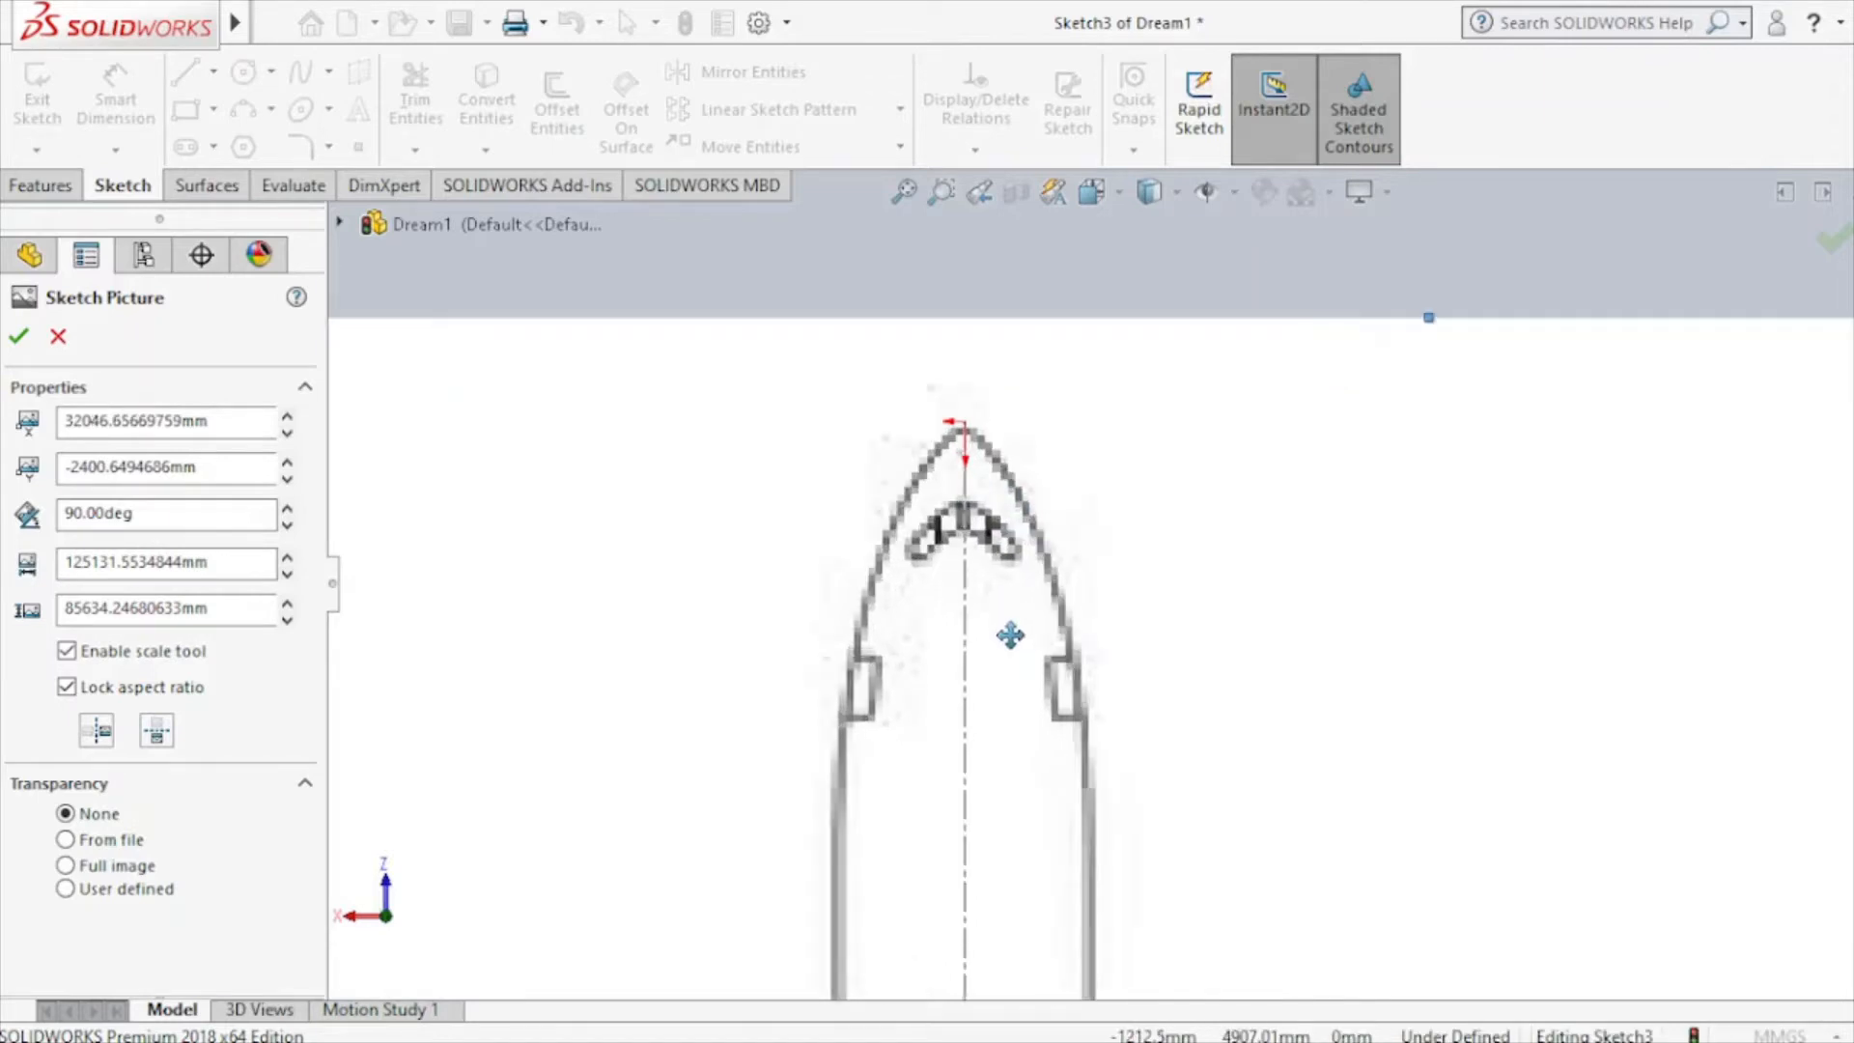
{"action": "scroll", "coordinate": [1010, 634], "scroll_direction": "up", "scroll_amount": 6}
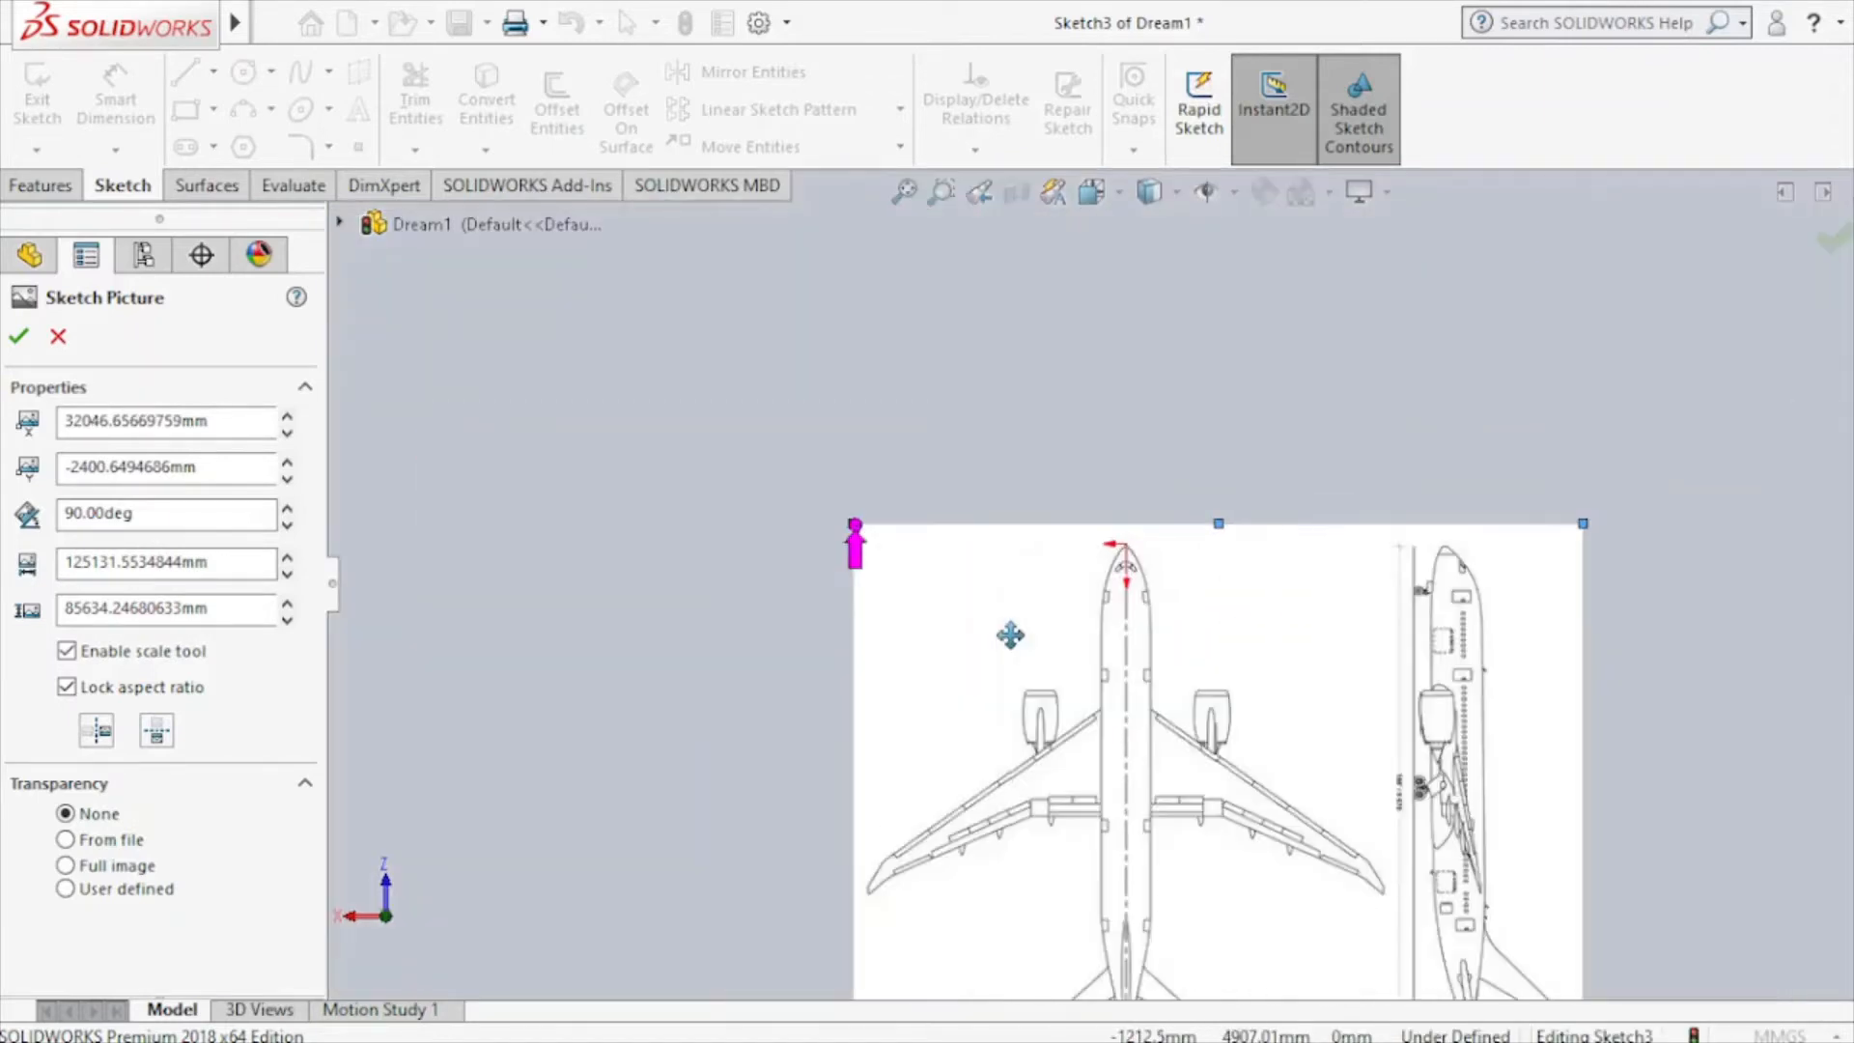
{"action": "scroll", "coordinate": [1349, 629], "scroll_direction": "down", "scroll_amount": 4}
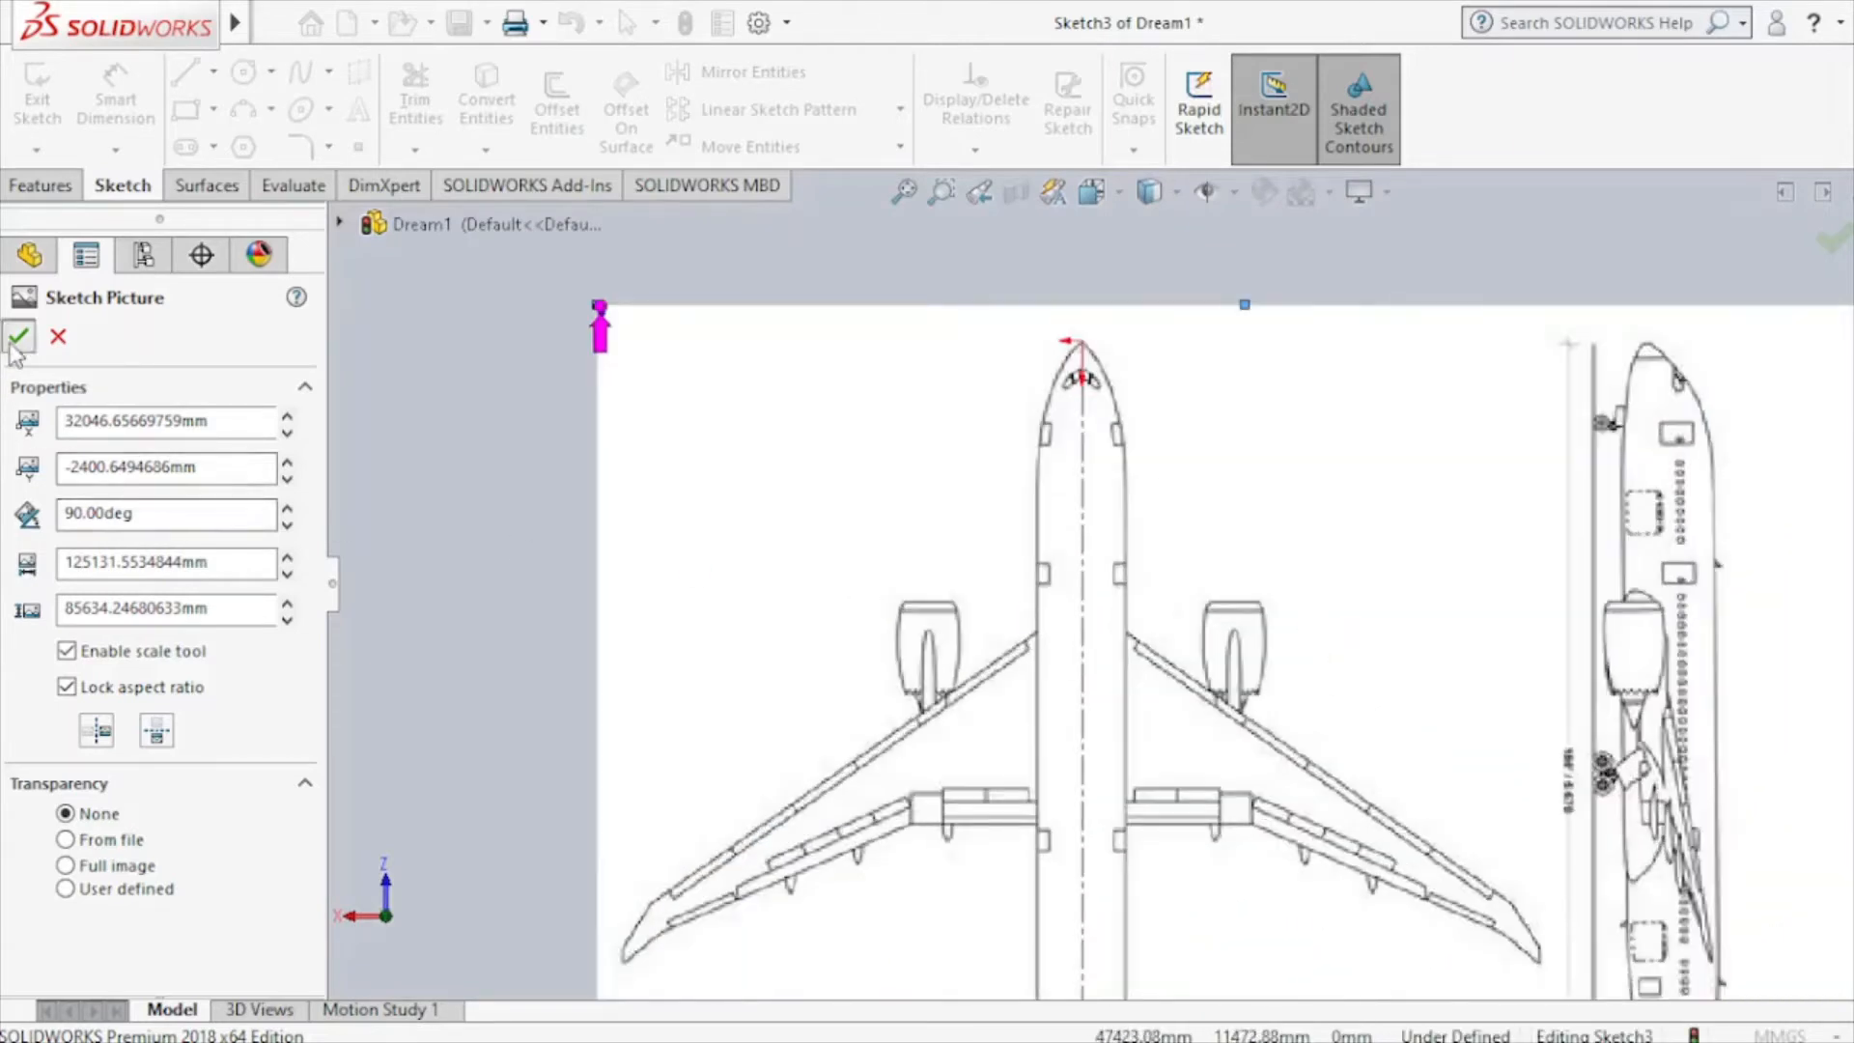
{"action": "left_click", "coordinate": [18, 337]}
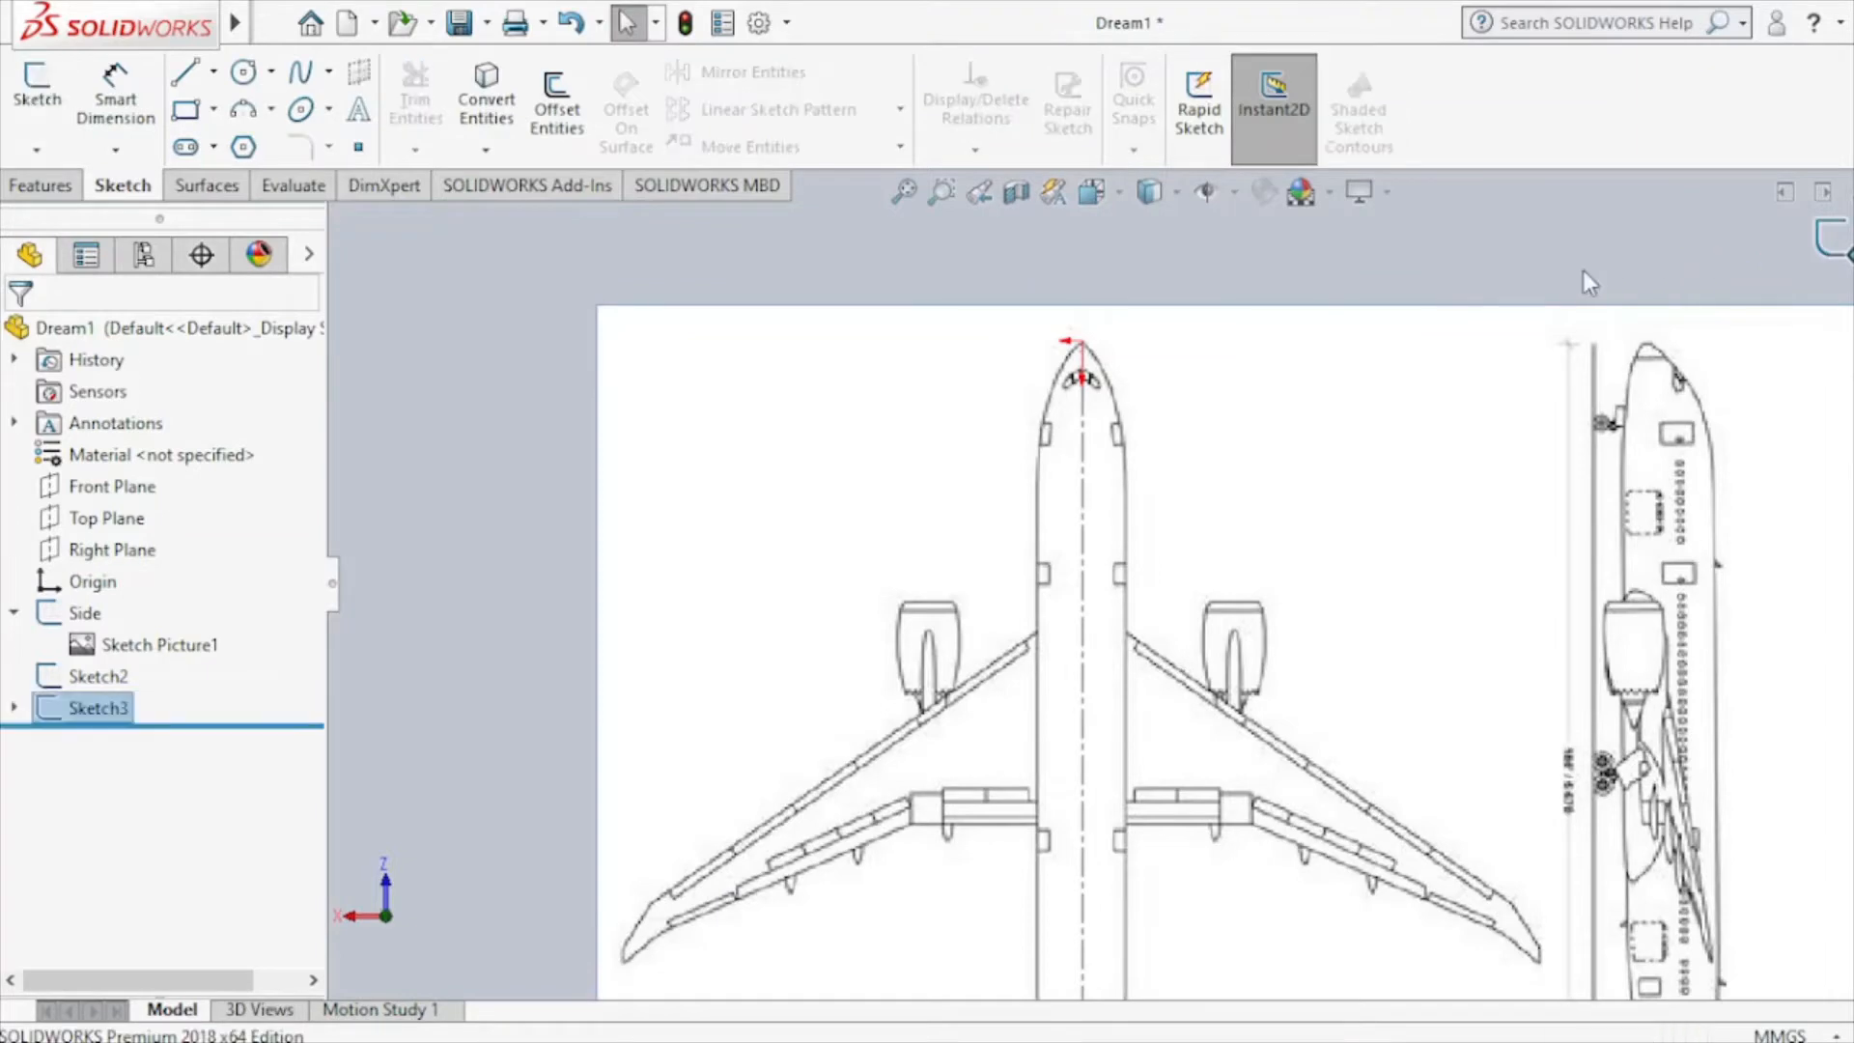
Examine how the top and side blueprint pictures line up from several angles, ending in the Right view.
{"action": "scroll", "coordinate": [1447, 453], "scroll_direction": "up", "scroll_amount": 4}
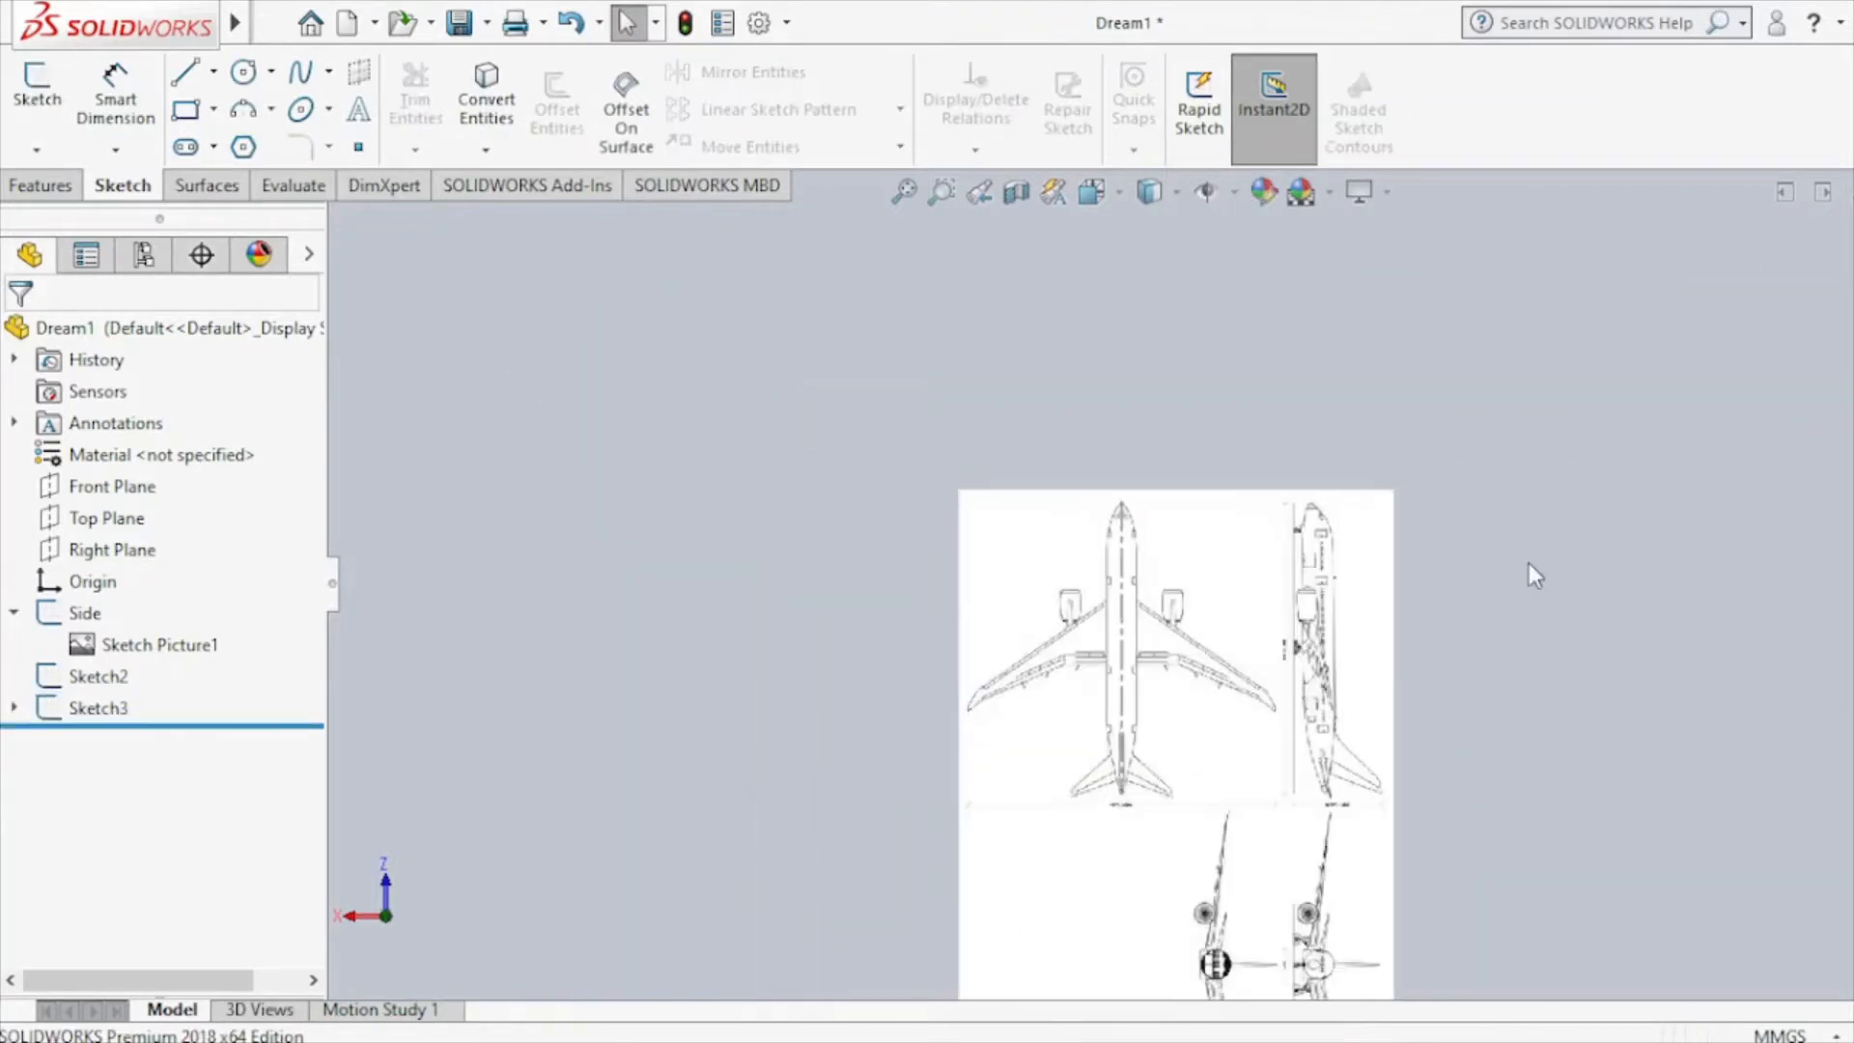
{"action": "key", "text": "Up"}
{"action": "key", "text": "Up"}
{"action": "key", "text": "Up"}
{"action": "key", "text": "Up"}
{"action": "key", "text": "Up"}
{"action": "key", "text": "Up"}
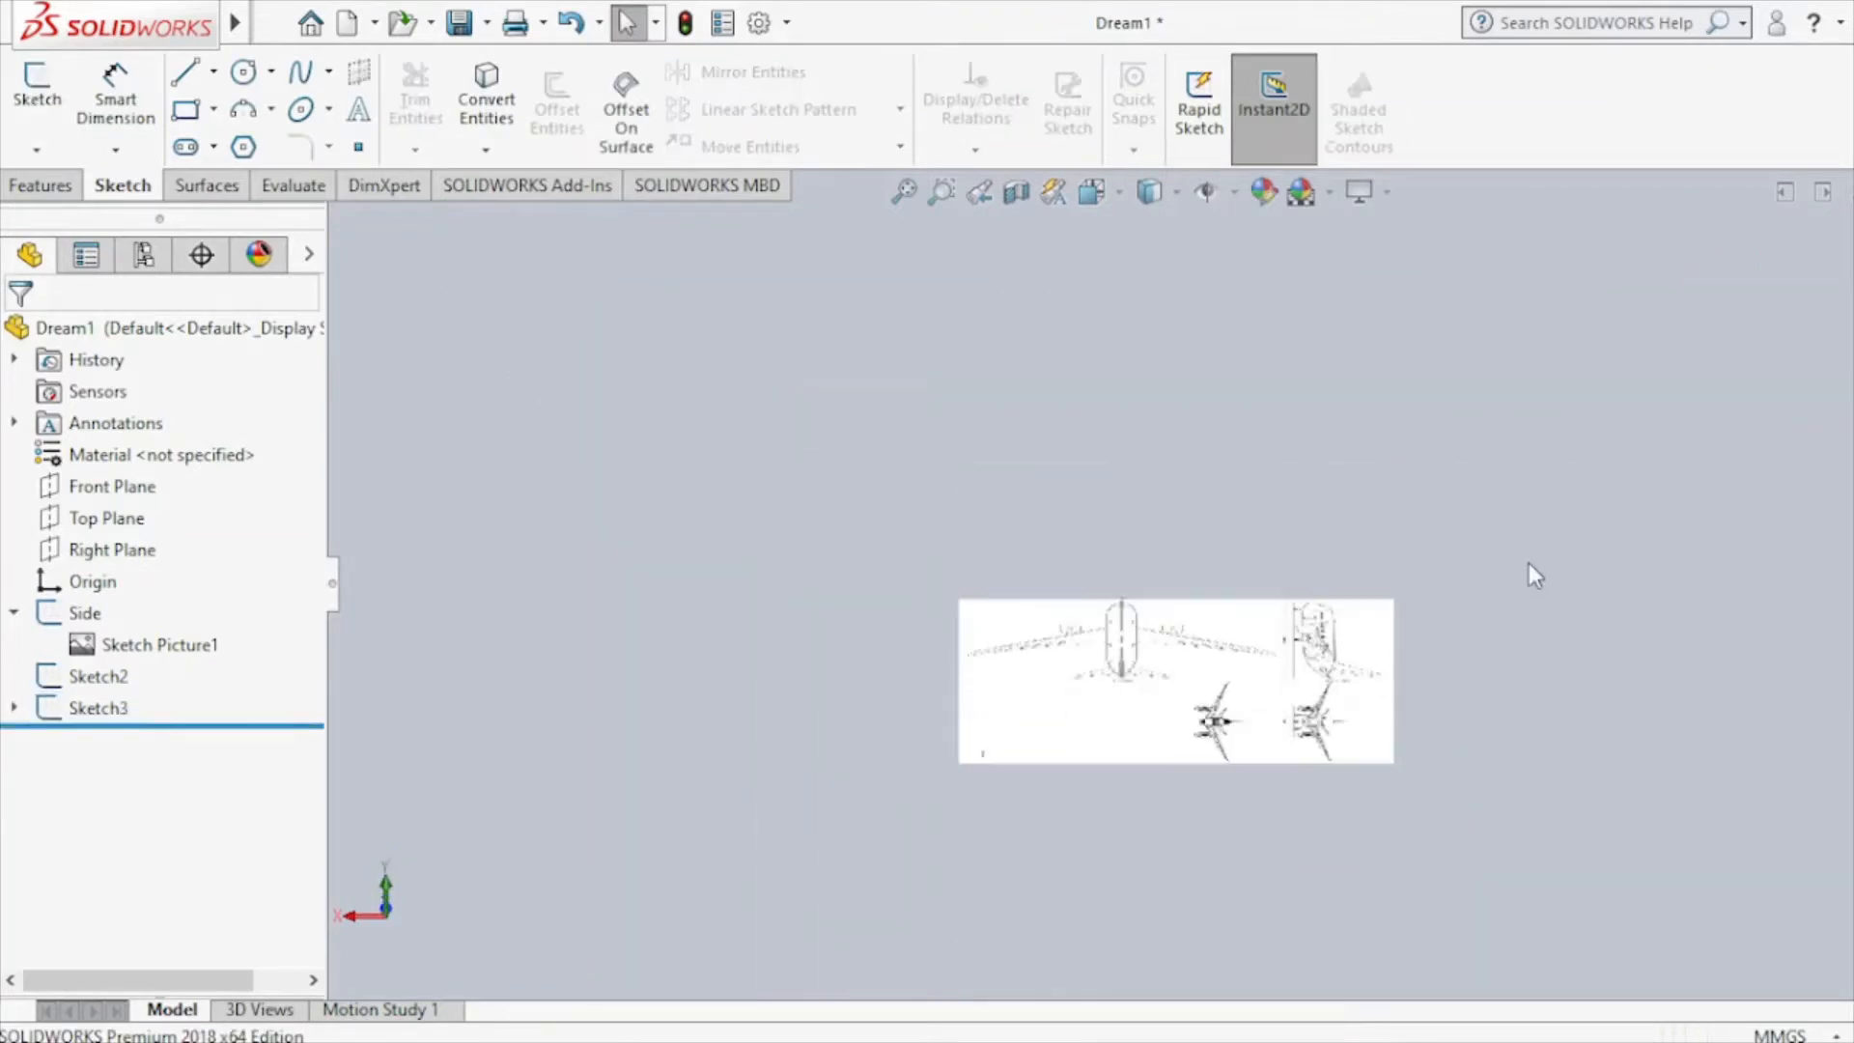
{"action": "key", "text": "Right"}
{"action": "key", "text": "Right"}
{"action": "key", "text": "Right"}
{"action": "key", "text": "Right"}
{"action": "key", "text": "Right"}
{"action": "key", "text": "Right"}
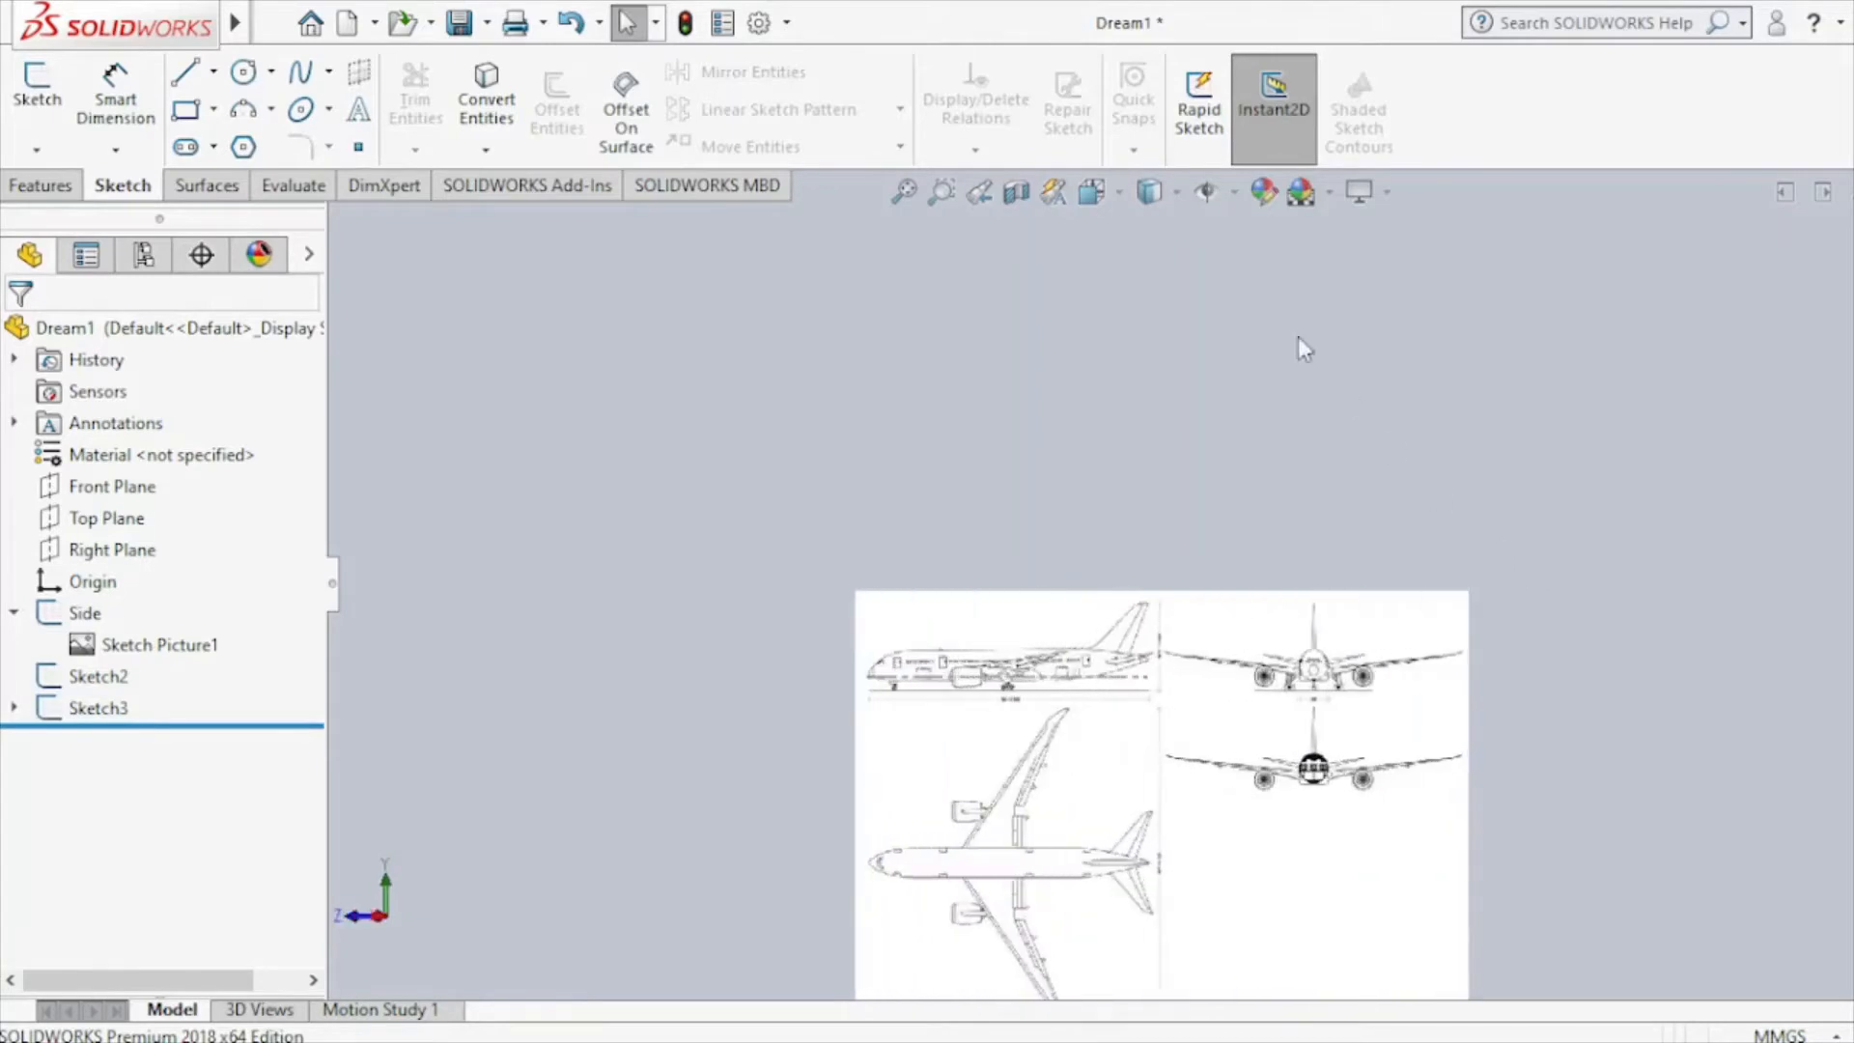
{"action": "left_click", "coordinate": [1109, 192]}
{"action": "left_click", "coordinate": [857, 611]}
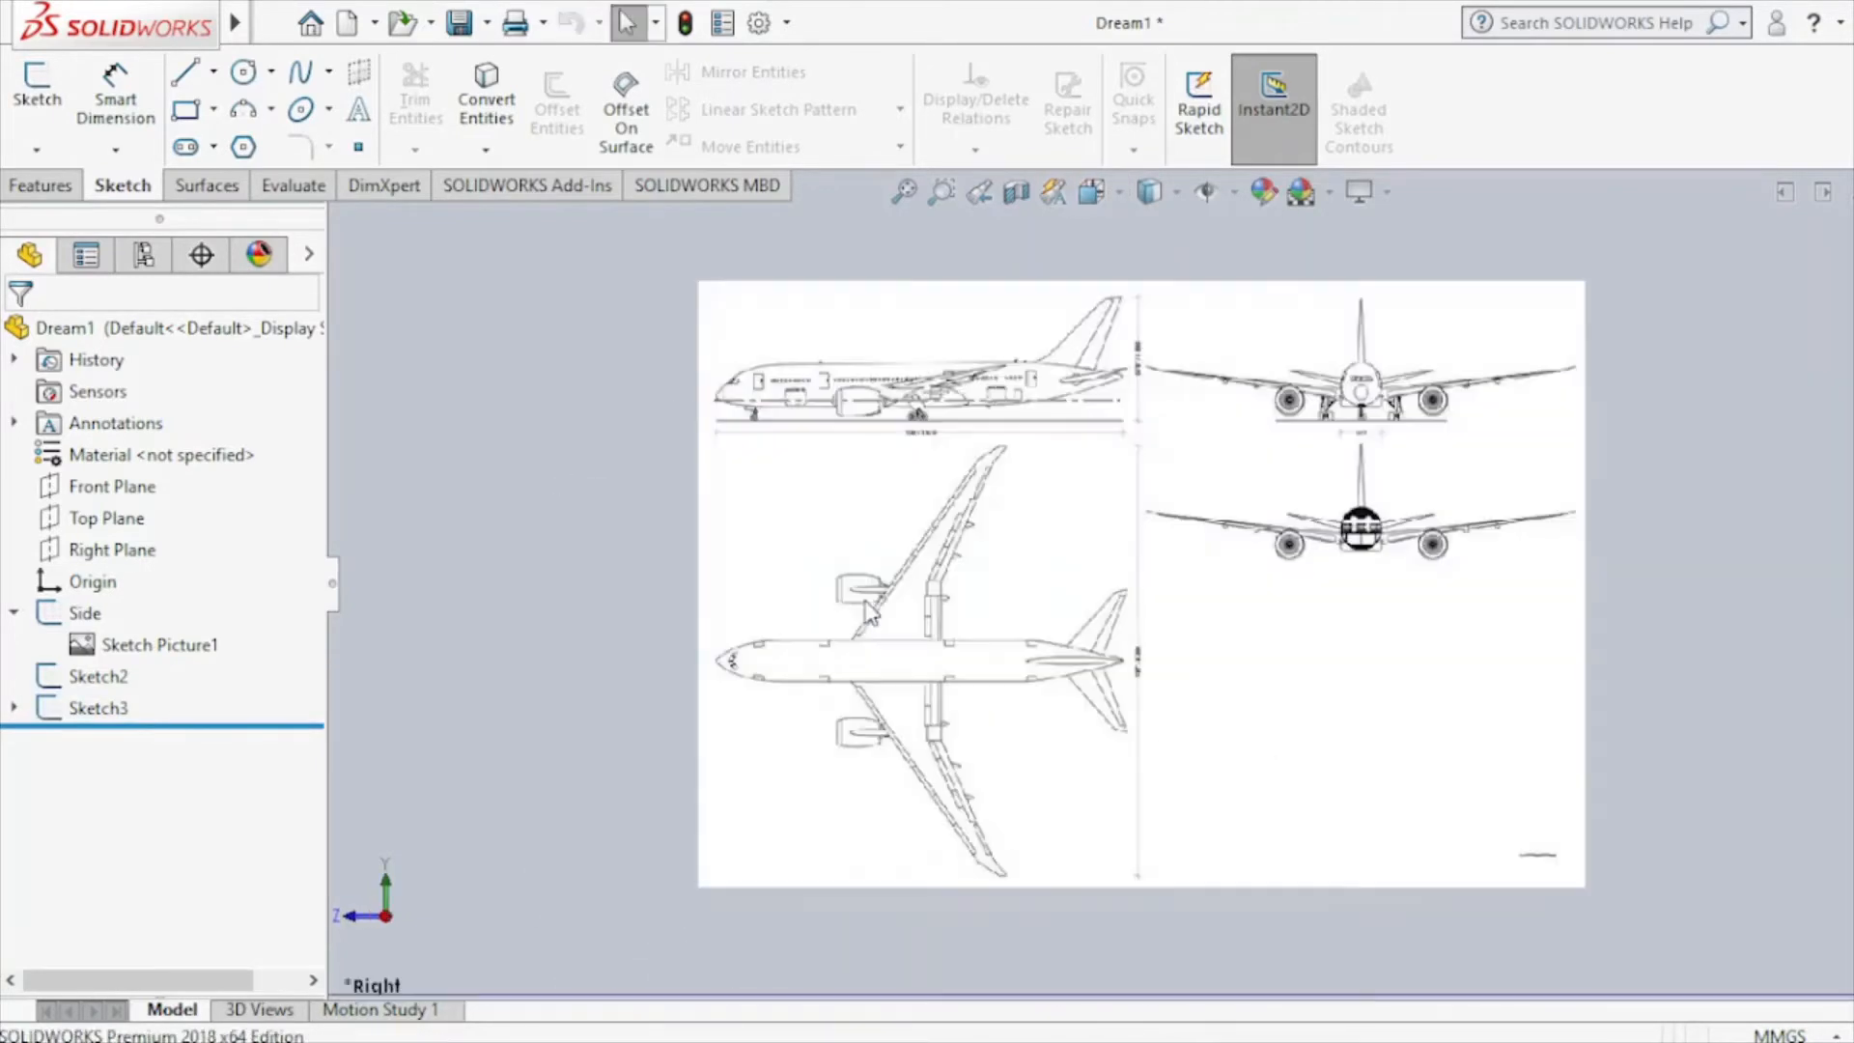
Start a sketch on the Front Plane and orient the view to the front.
{"action": "left_click", "coordinate": [126, 488]}
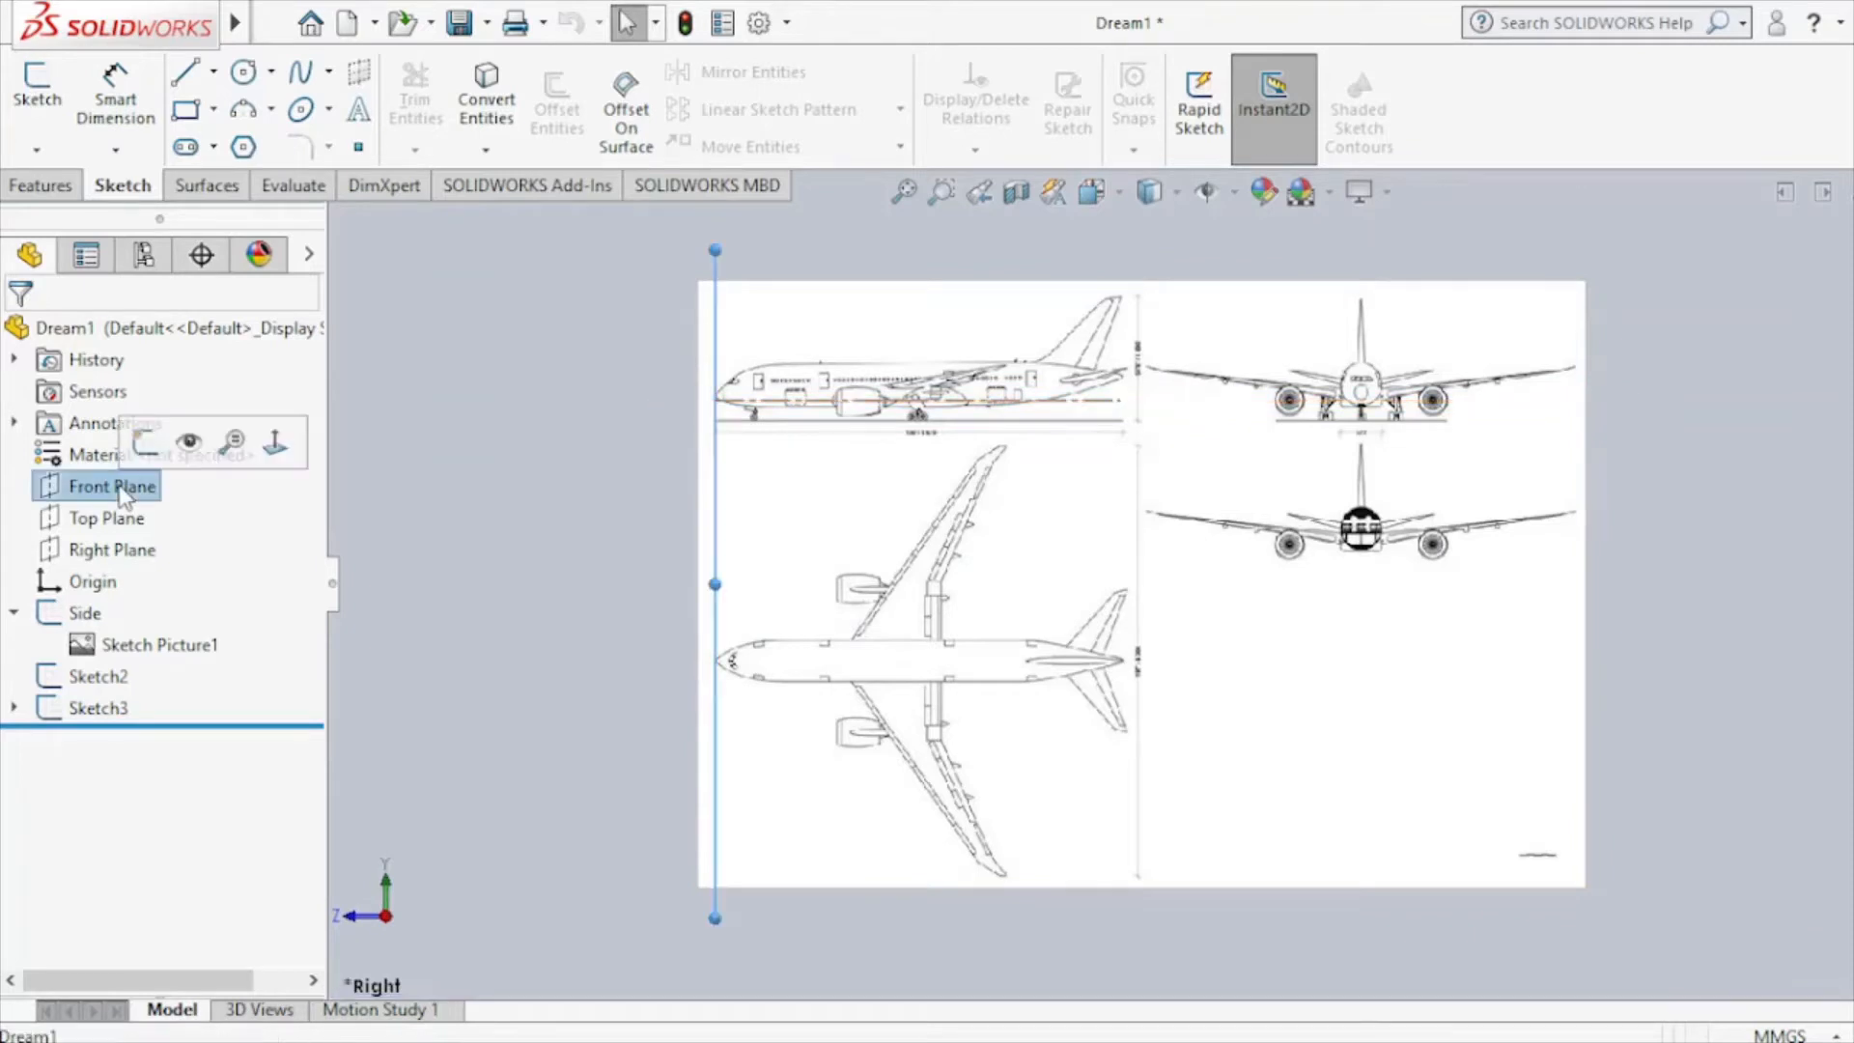
{"action": "left_click", "coordinate": [39, 119]}
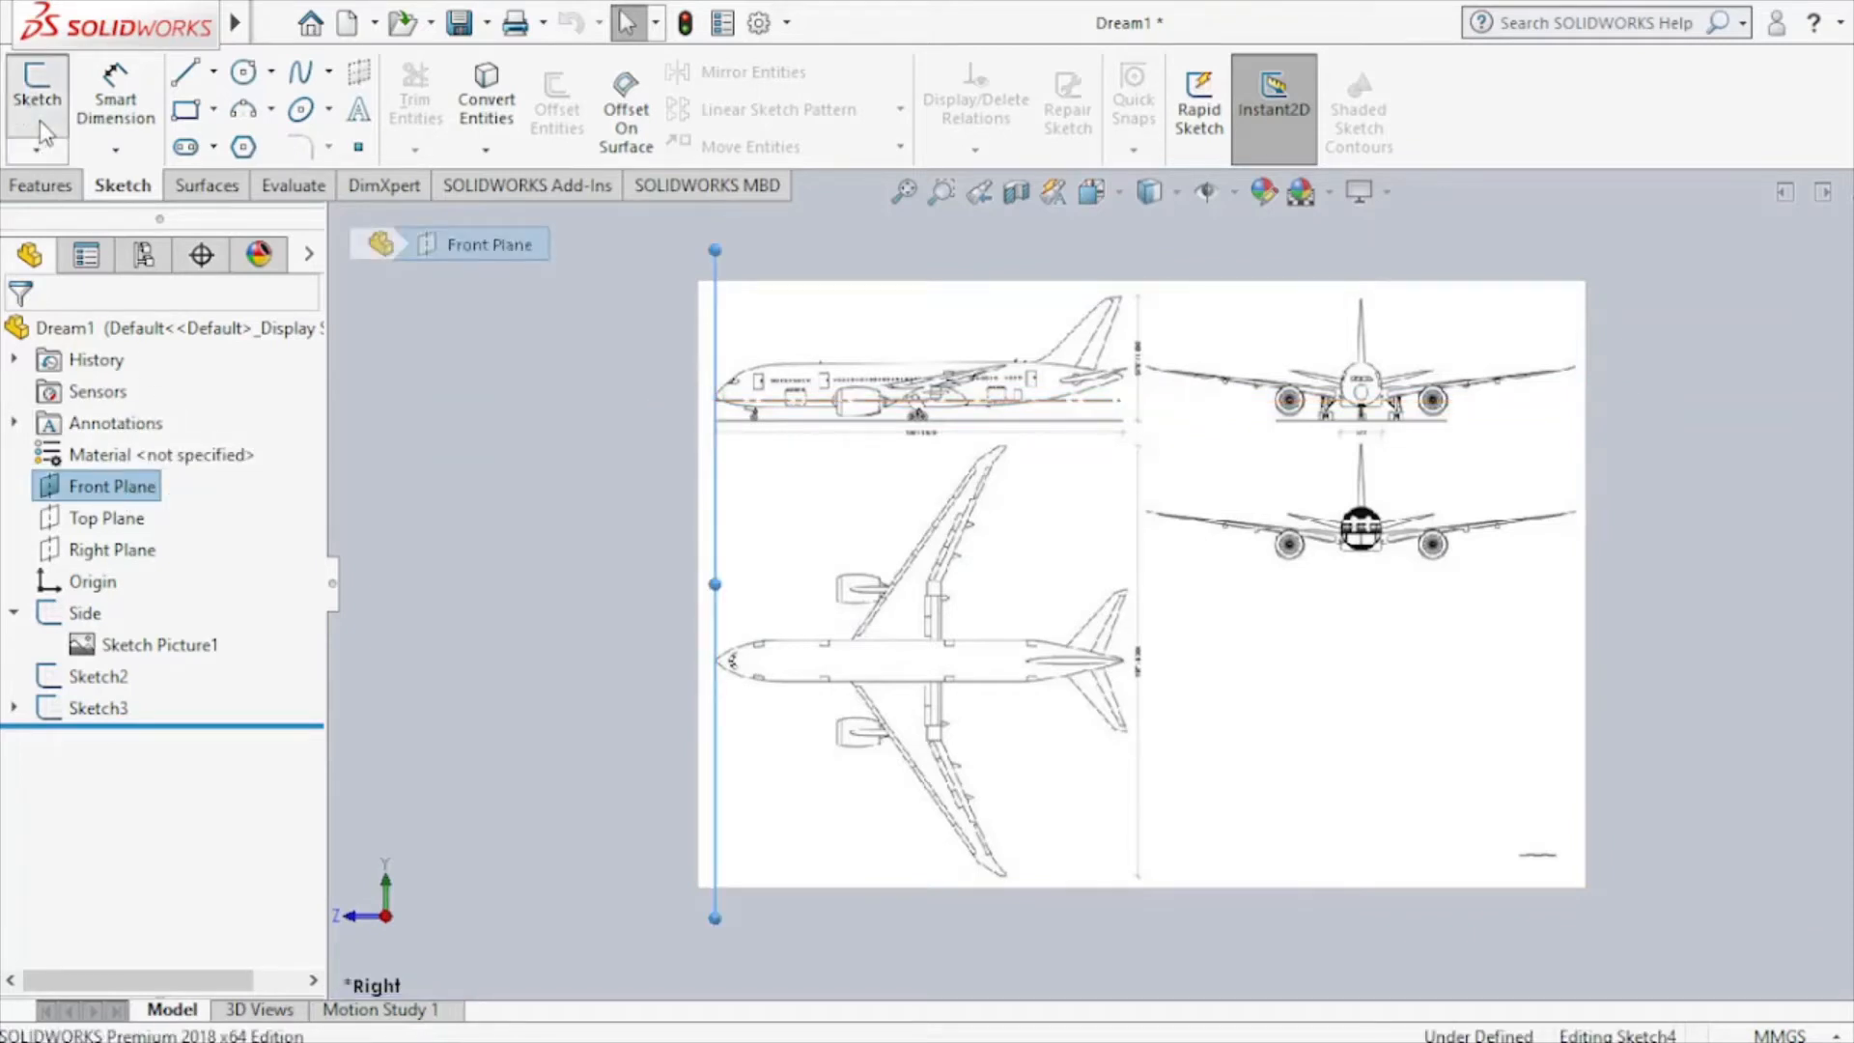
{"action": "left_click", "coordinate": [1091, 197]}
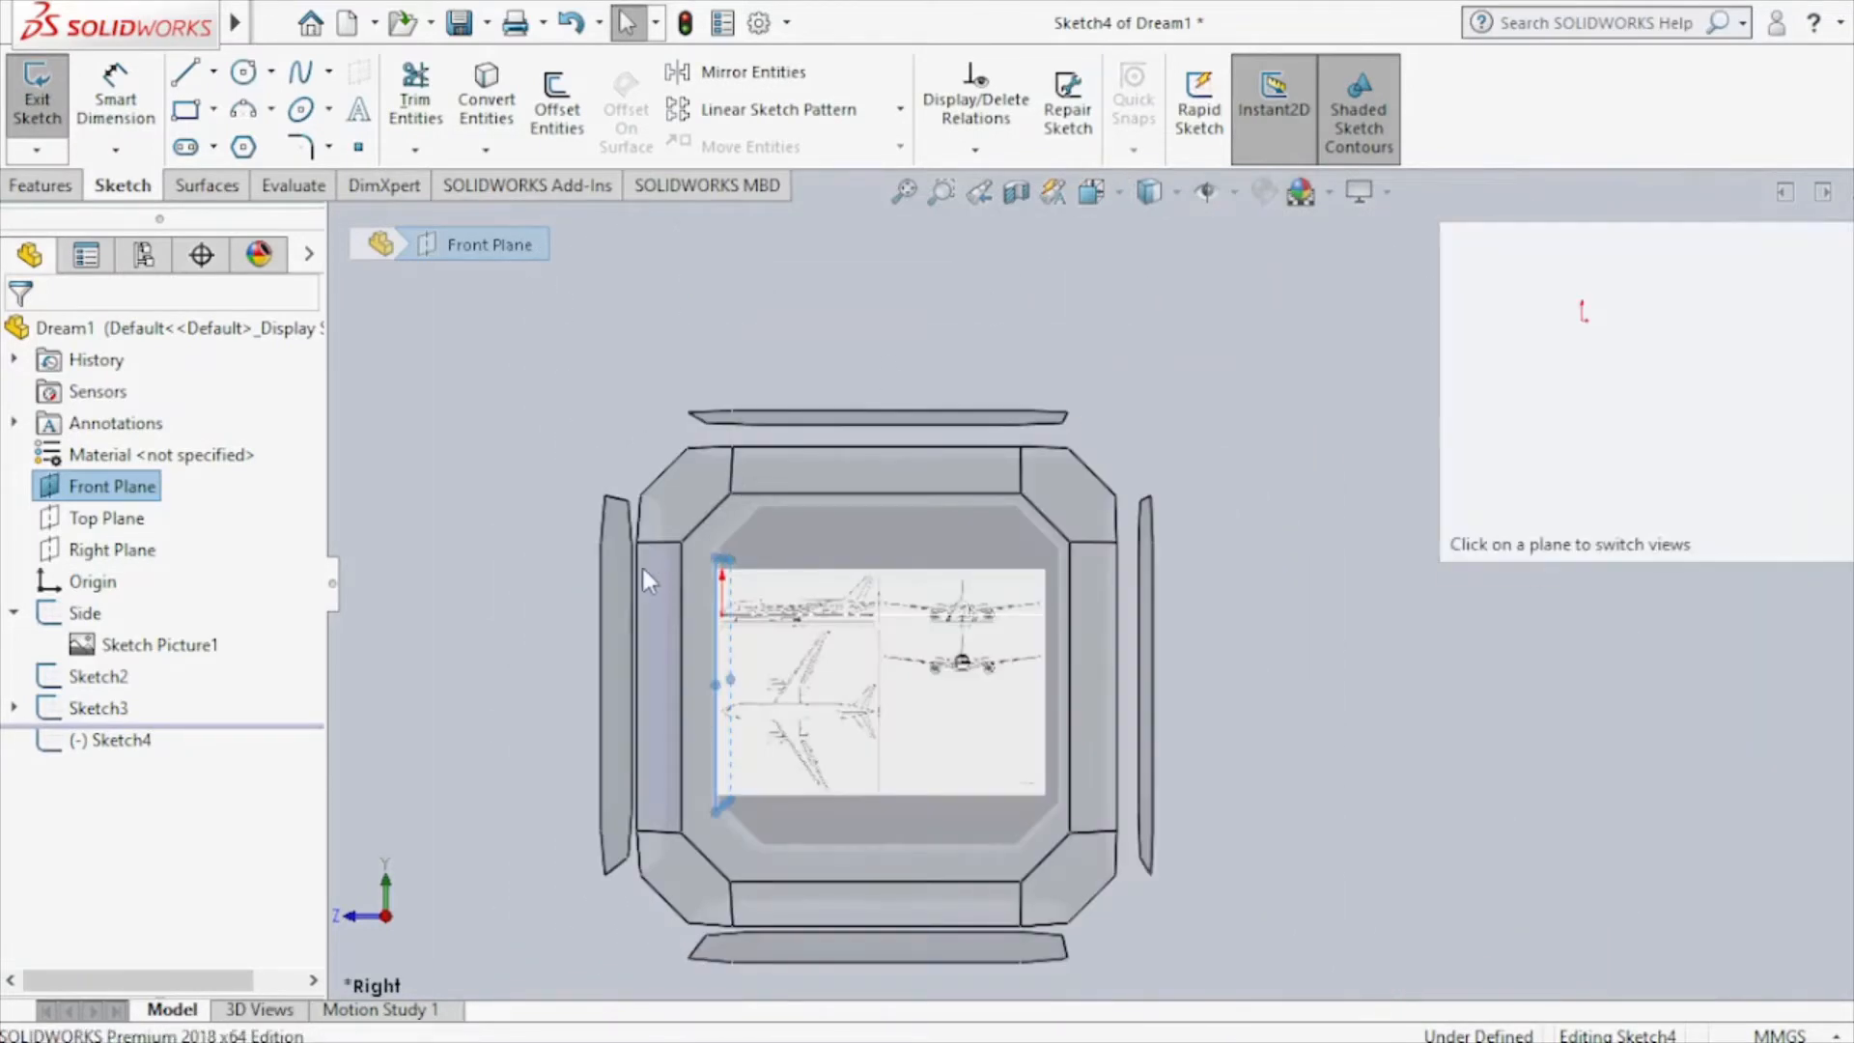
{"action": "left_click", "coordinate": [621, 577]}
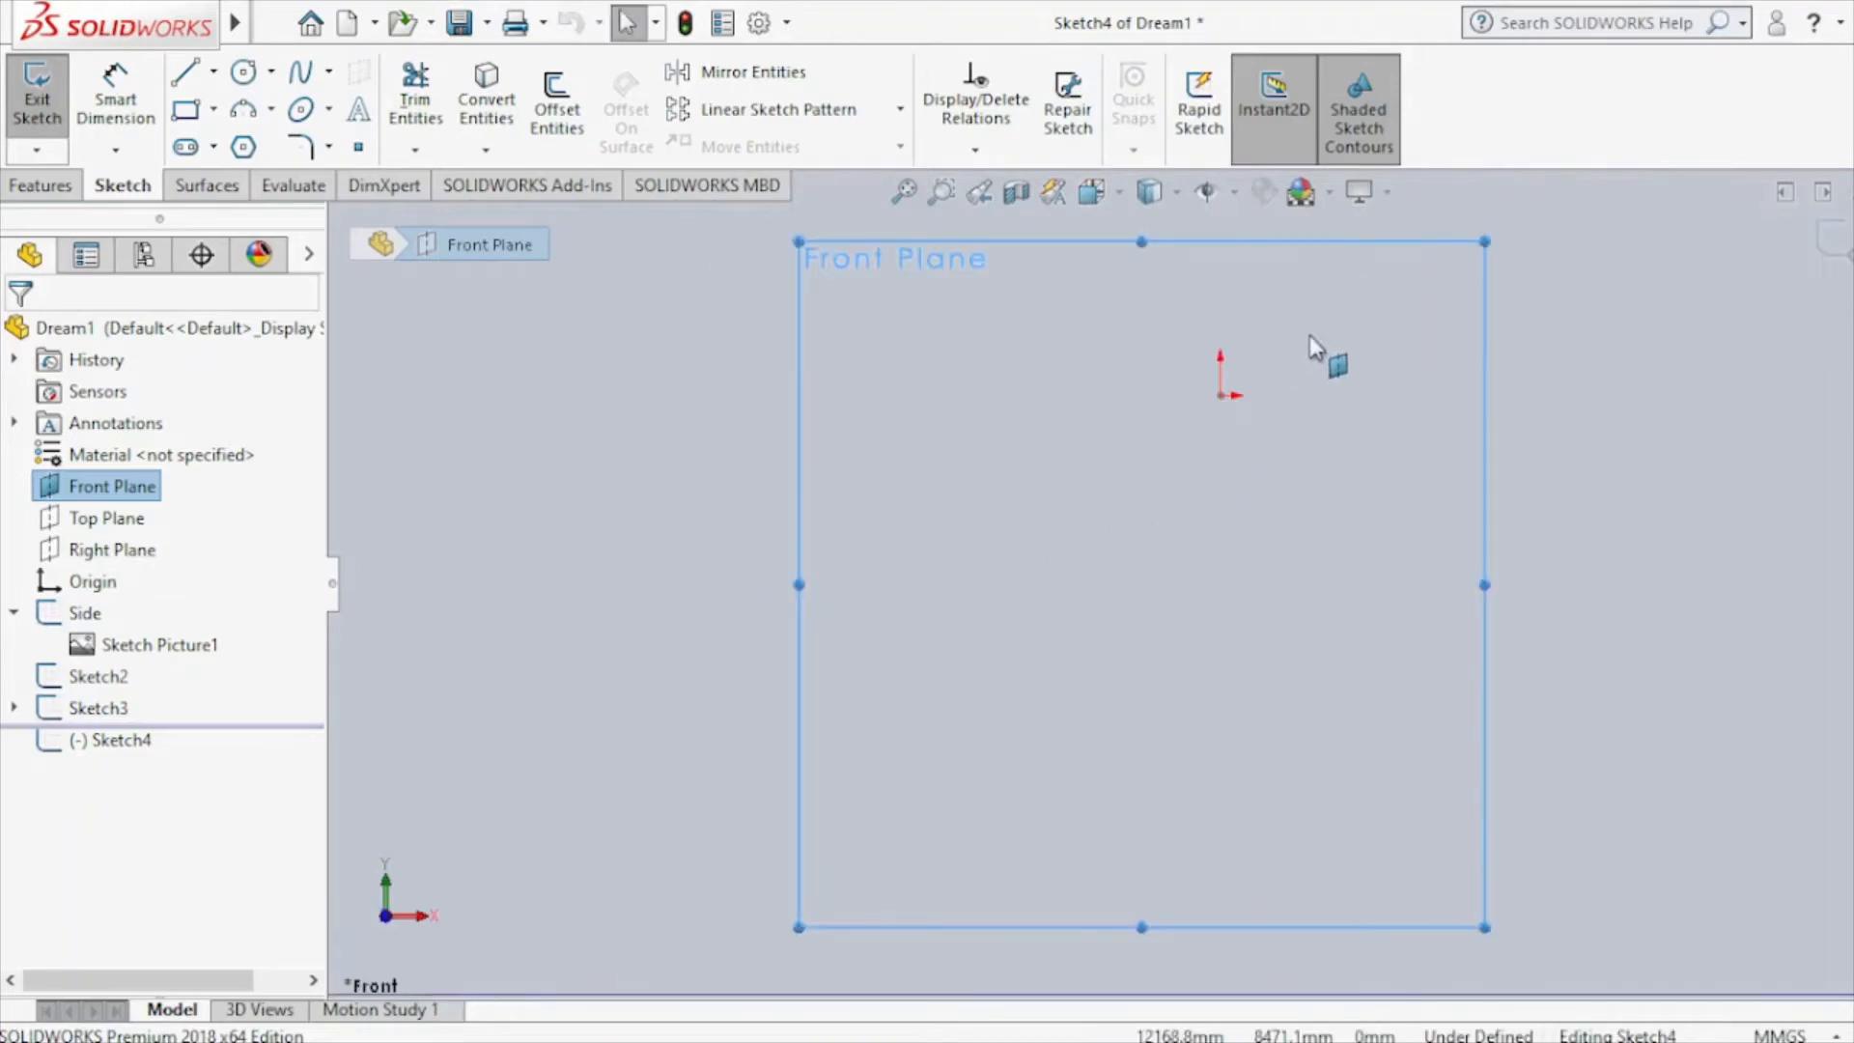
{"action": "mouse_move", "coordinate": [235, 22]}
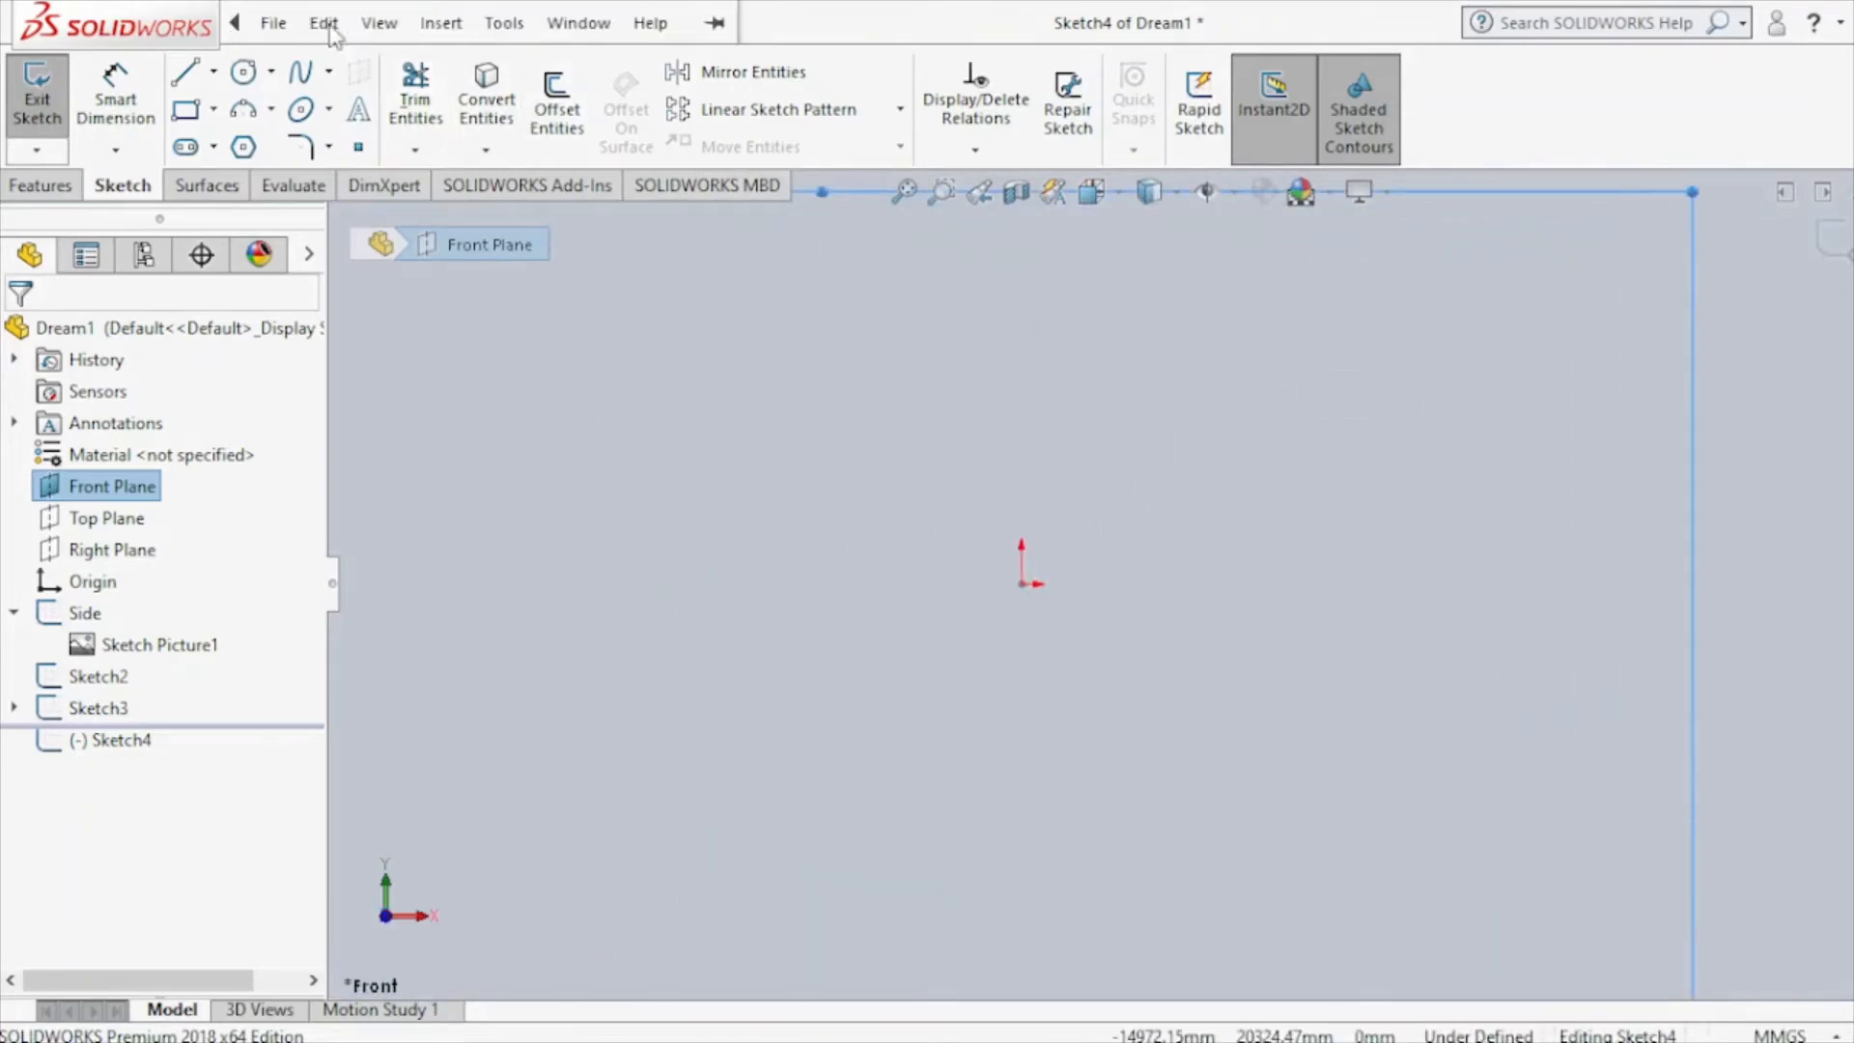
{"action": "left_click", "coordinate": [503, 22]}
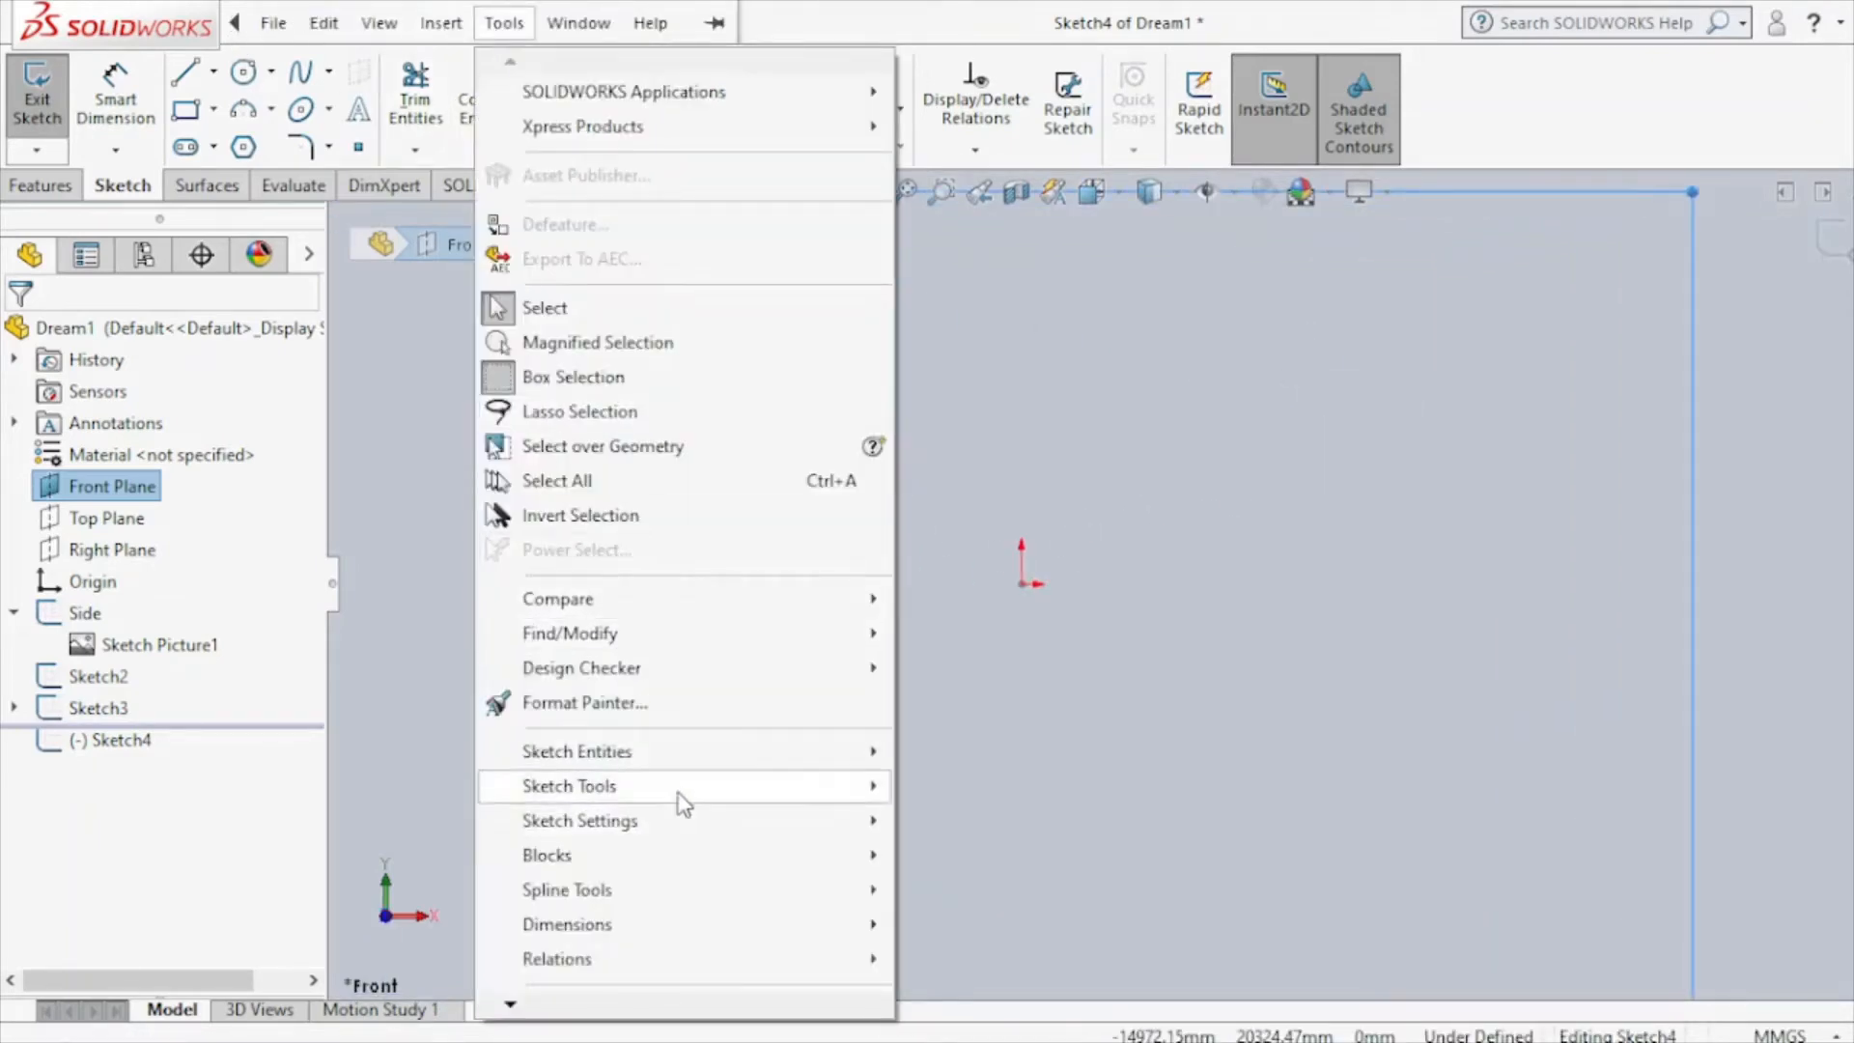
{"action": "mouse_move", "coordinate": [684, 799]}
{"action": "left_click", "coordinate": [966, 992]}
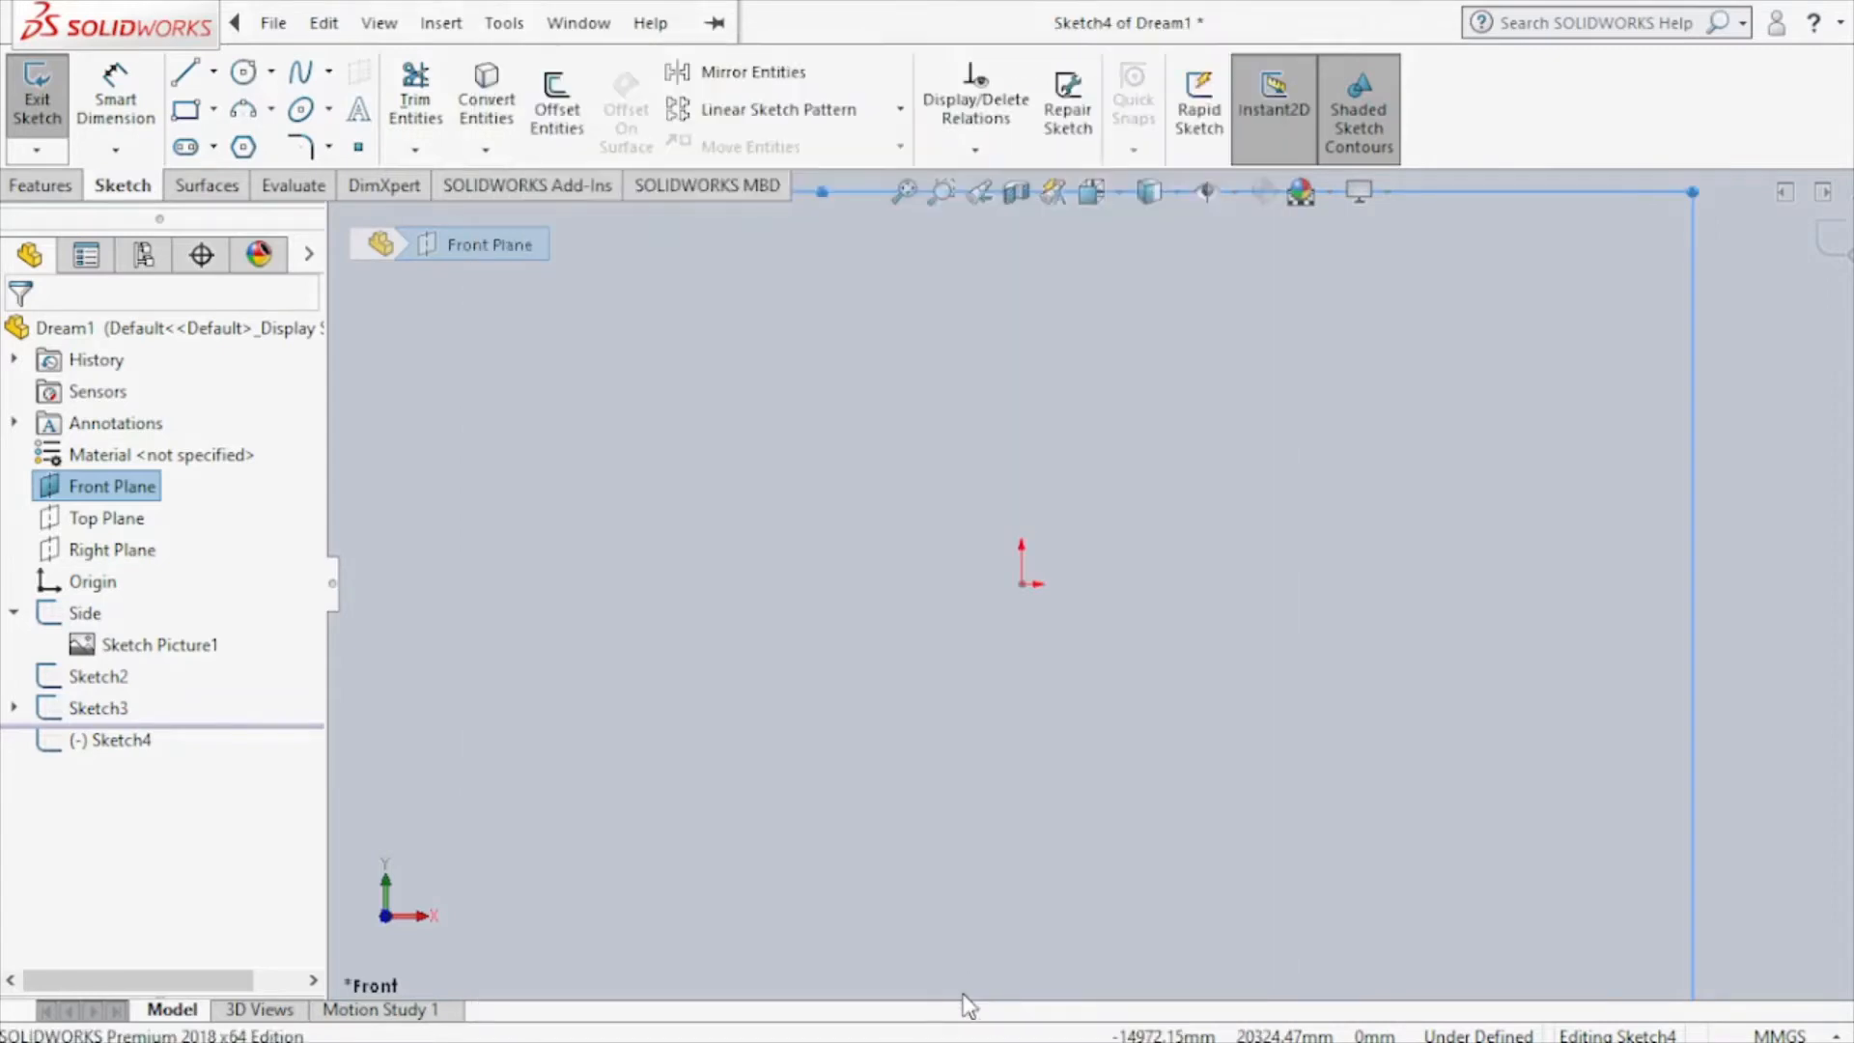
{"action": "left_click", "coordinate": [386, 560]}
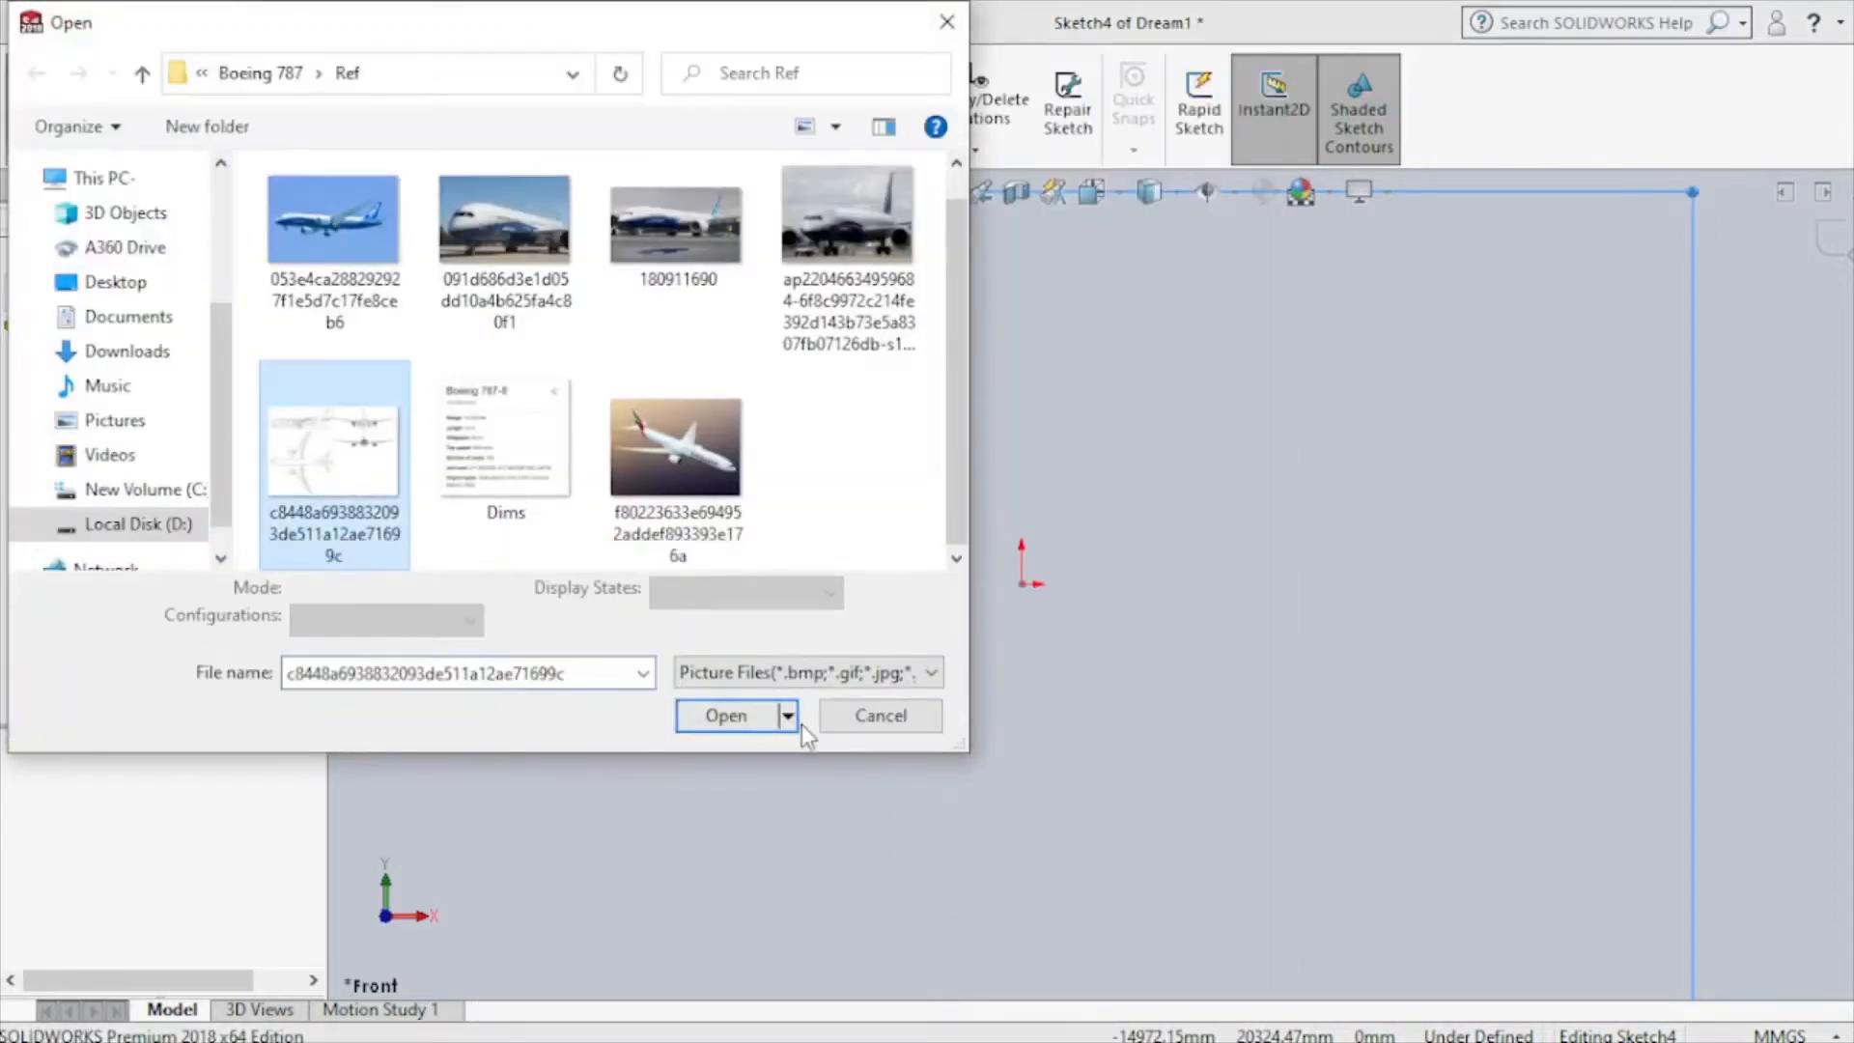
{"action": "left_click", "coordinate": [726, 715]}
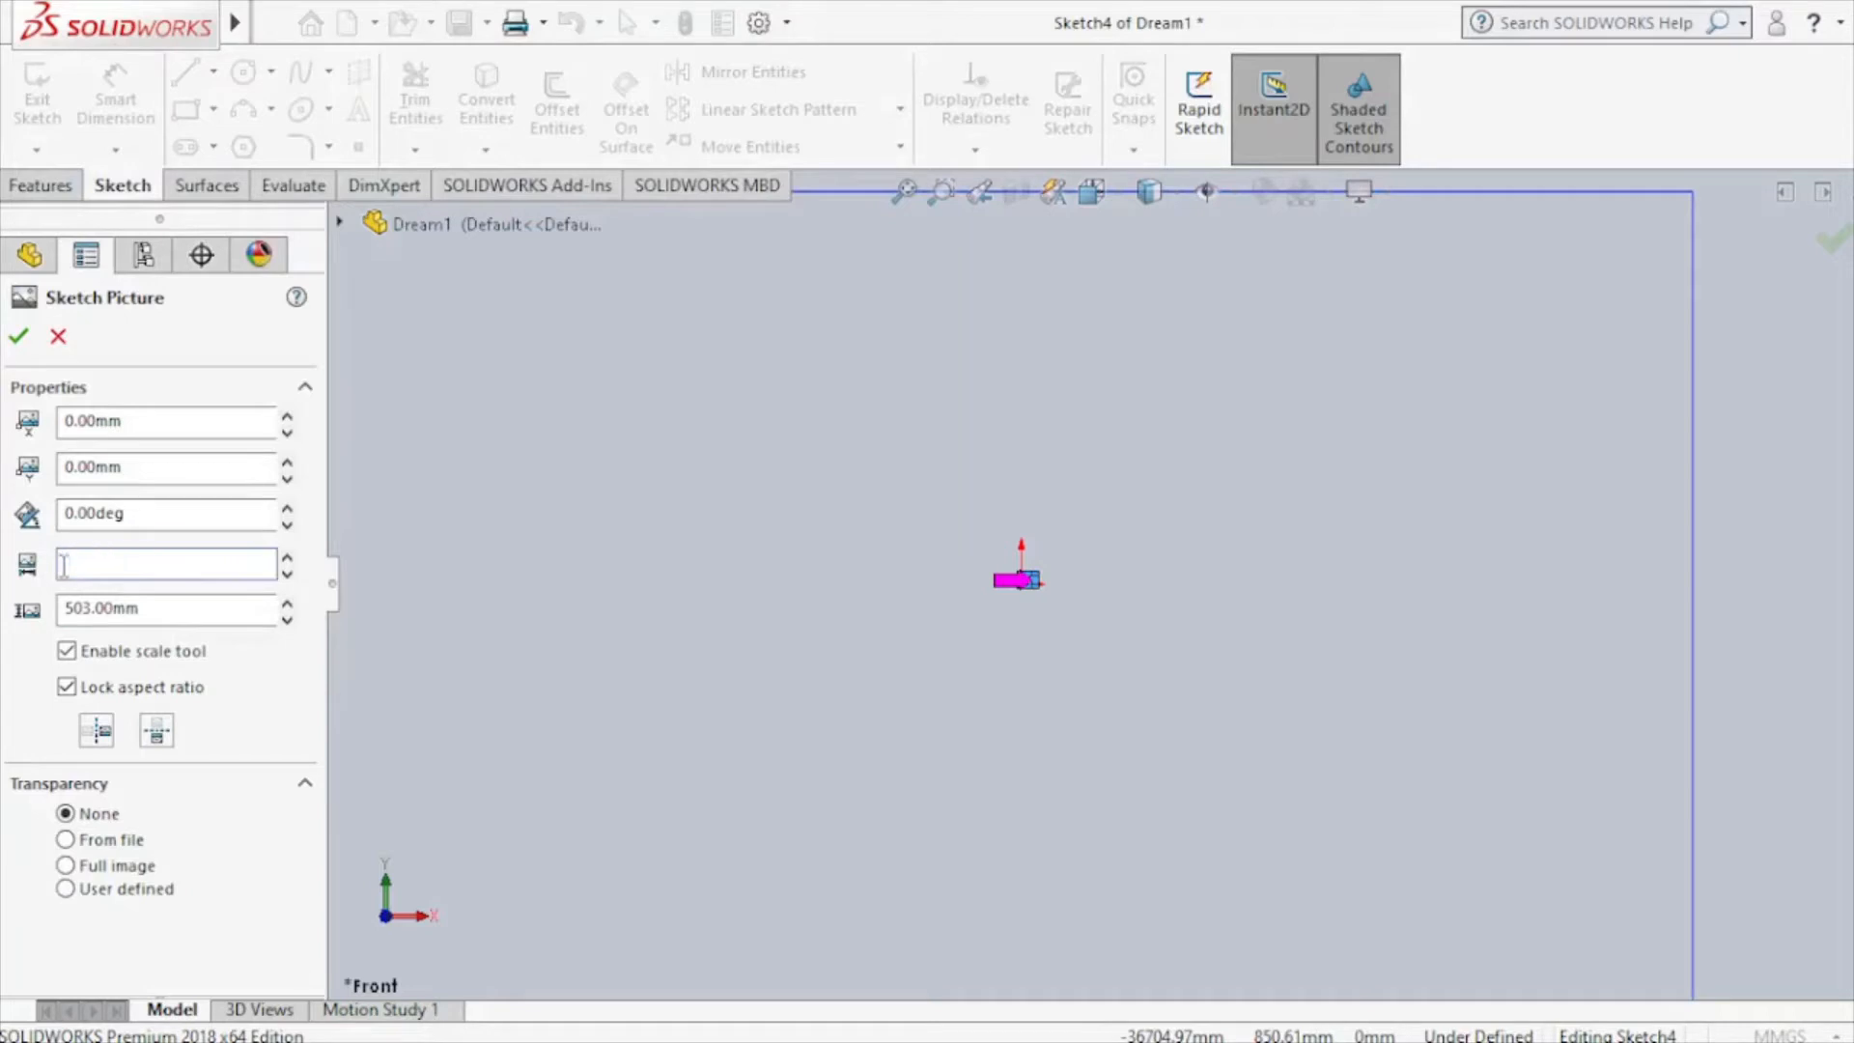
{"action": "key", "text": "Return"}
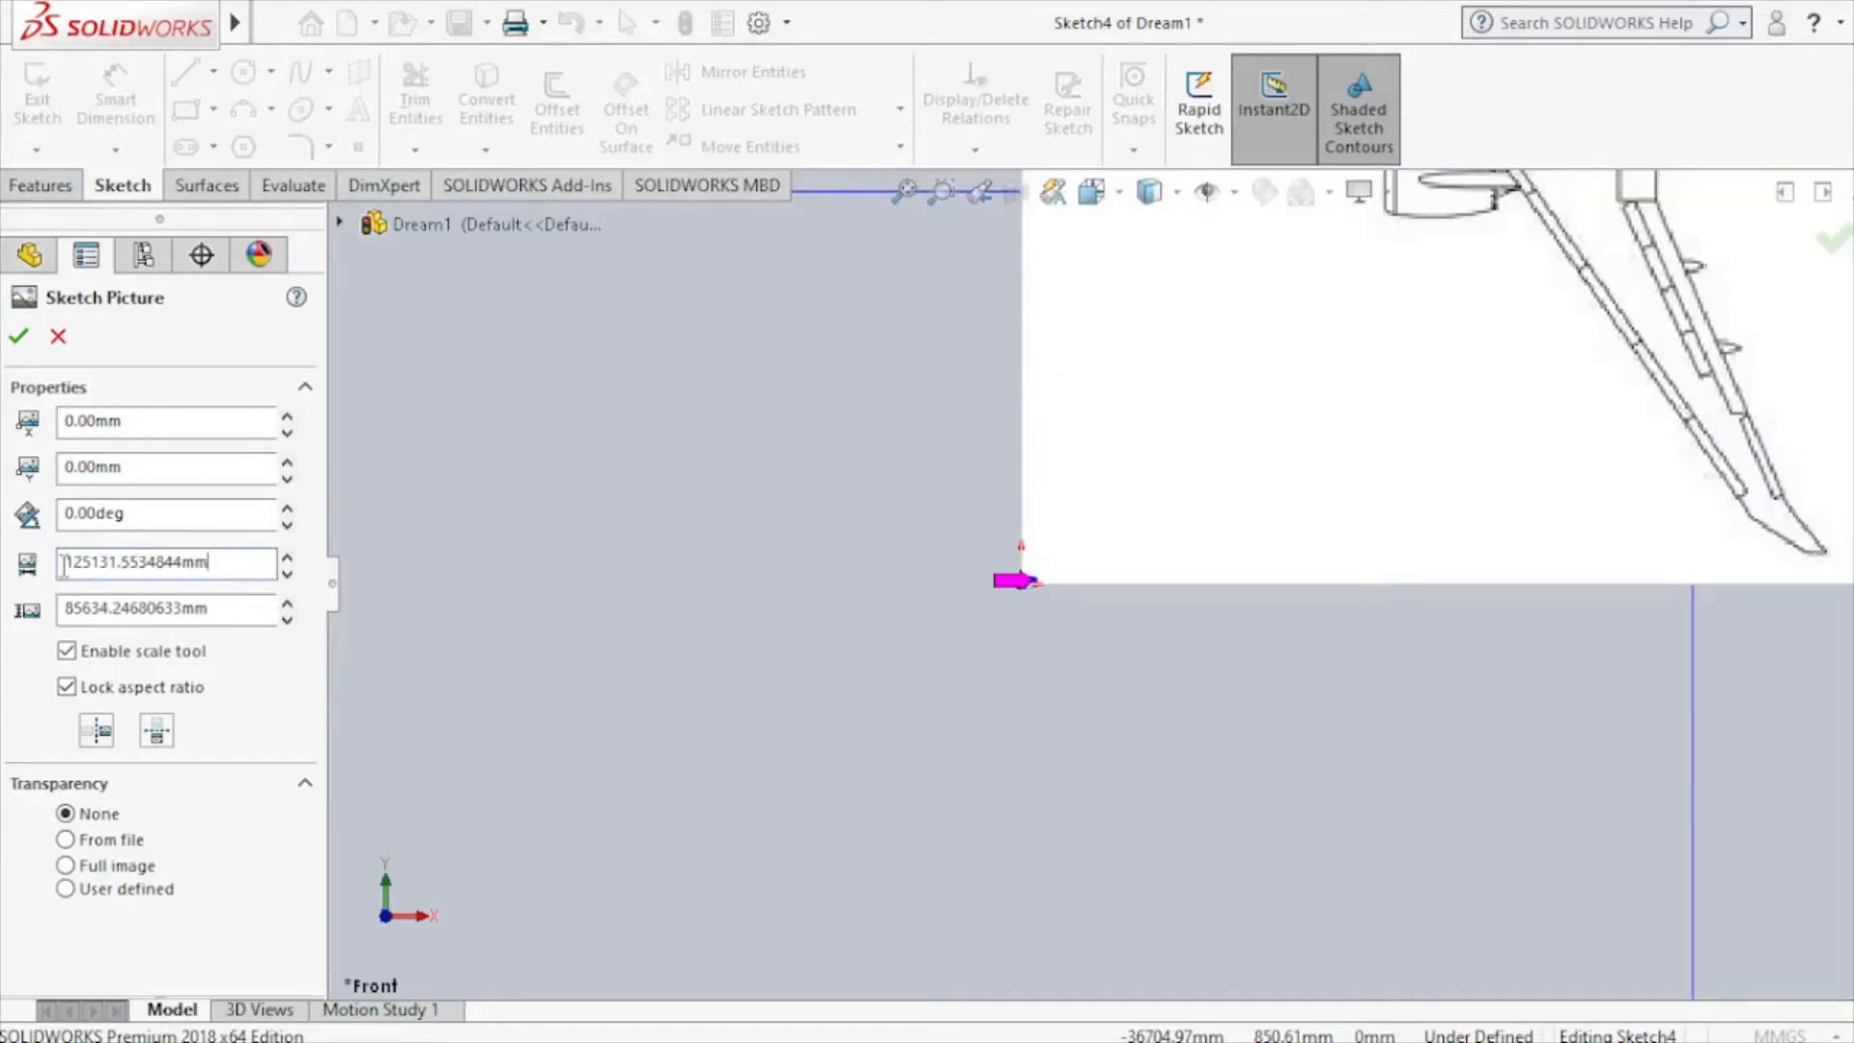
Move the picture so the upper front view's nose is centred on the origin, at about X -93575 mm and Y -69367 mm.
{"action": "mouse_move", "coordinate": [1405, 458]}
{"action": "left_mouse_down"}
{"action": "mouse_move", "coordinate": [1316, 534]}
{"action": "mouse_move", "coordinate": [672, 912]}
{"action": "left_mouse_up"}
{"action": "mouse_move", "coordinate": [1327, 397]}
{"action": "left_mouse_down"}
{"action": "mouse_move", "coordinate": [1034, 721]}
{"action": "mouse_move", "coordinate": [565, 945]}
{"action": "left_mouse_up"}
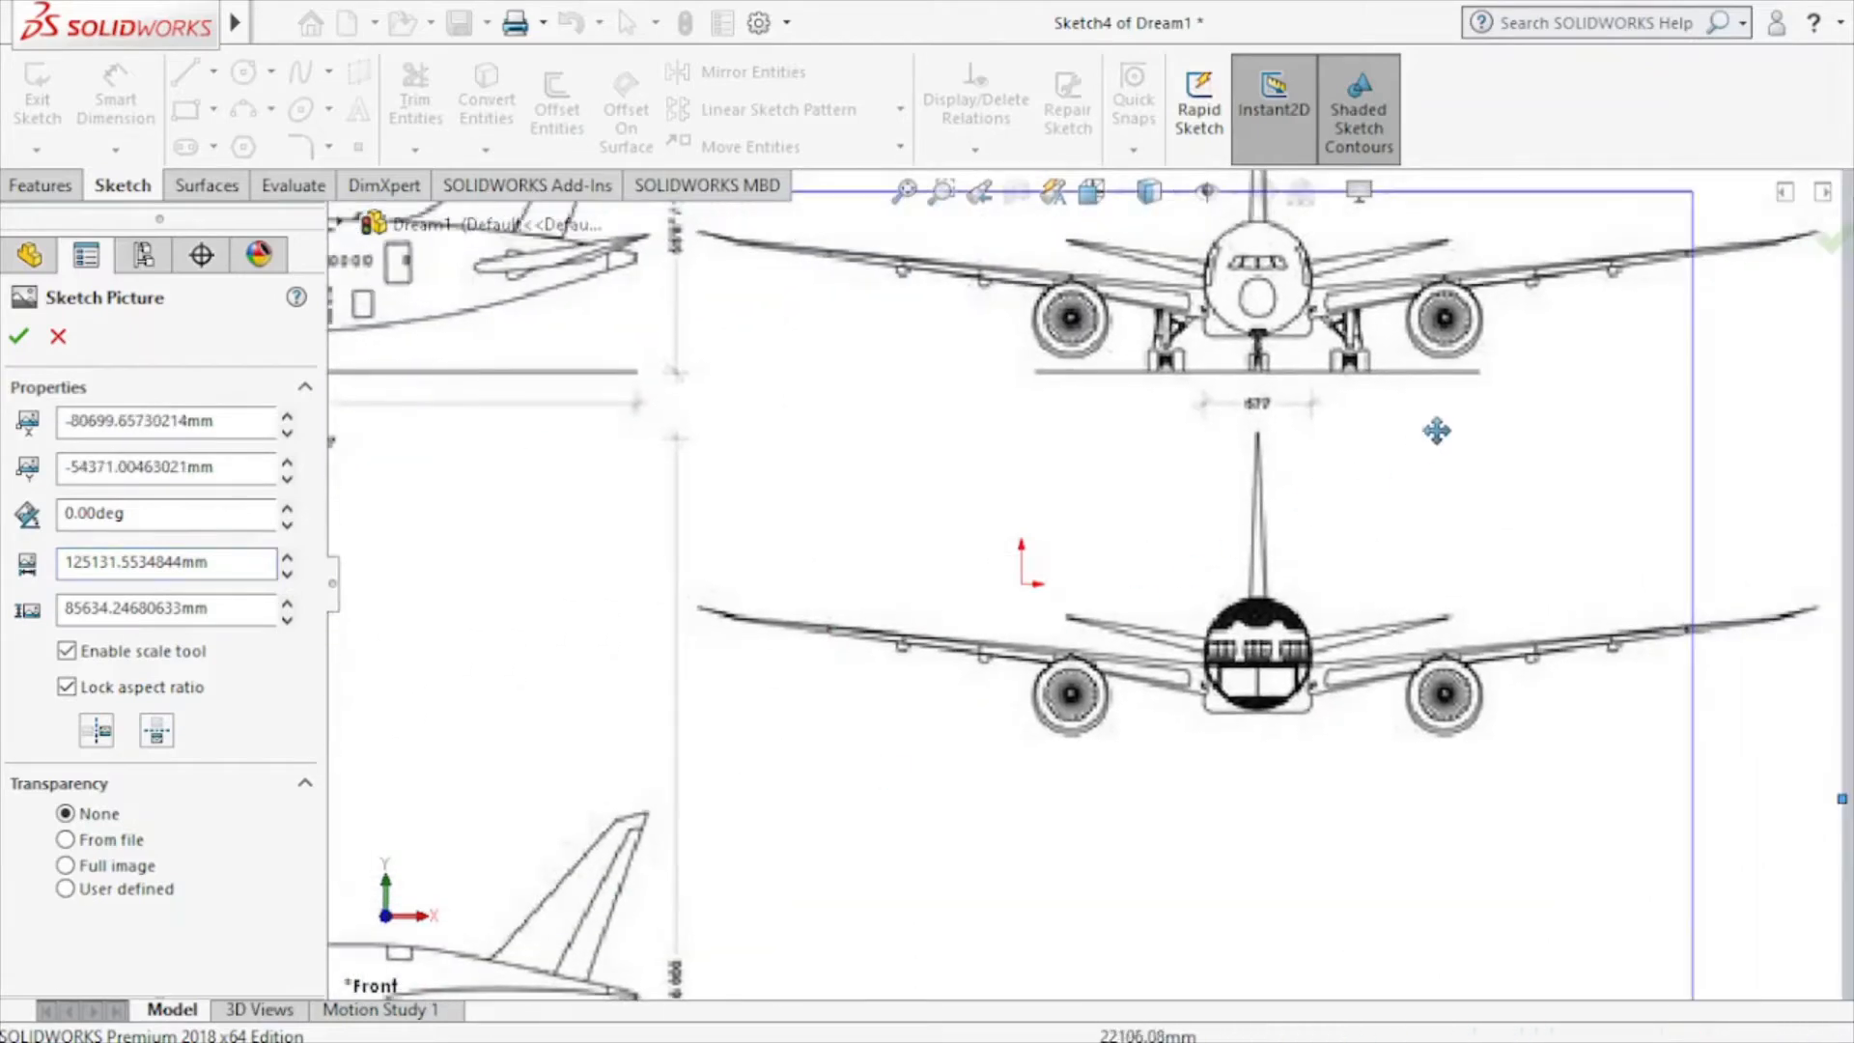
{"action": "mouse_move", "coordinate": [1433, 432]}
{"action": "left_mouse_down"}
{"action": "mouse_move", "coordinate": [1253, 621]}
{"action": "mouse_move", "coordinate": [1195, 646]}
{"action": "left_mouse_up"}
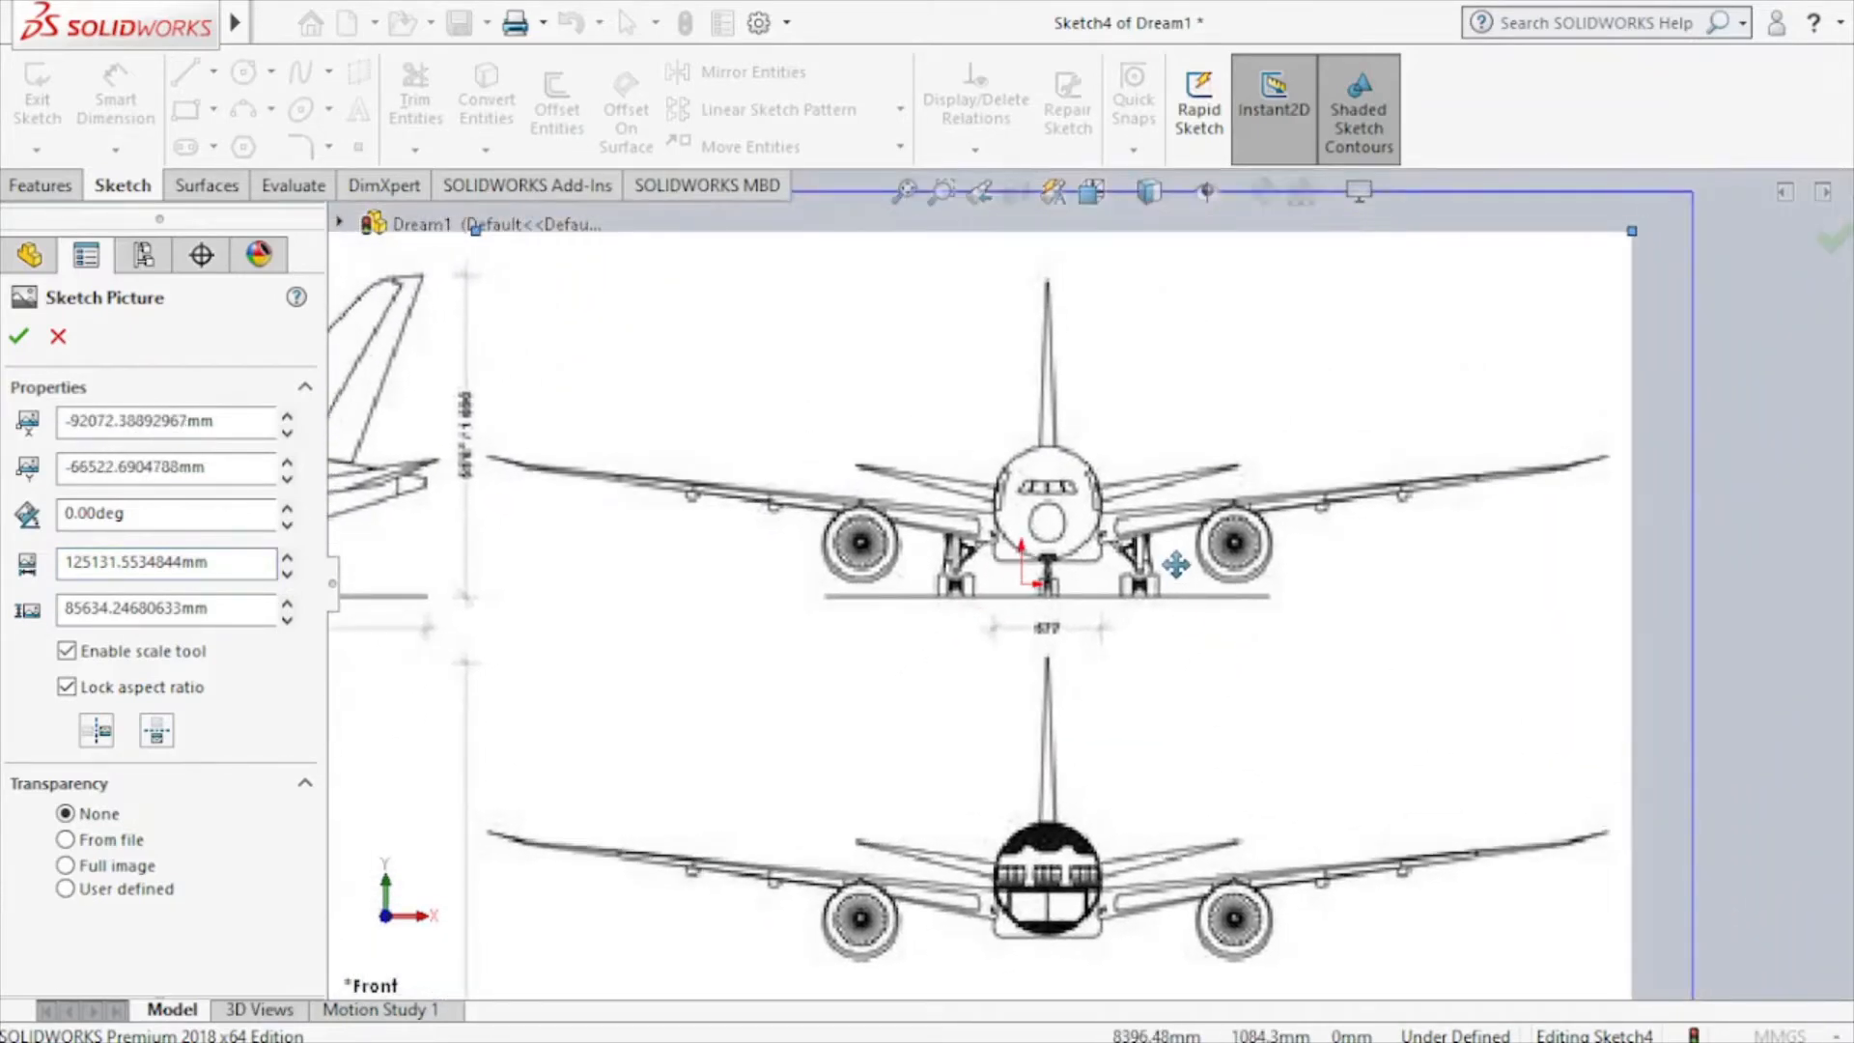
{"action": "scroll", "coordinate": [1159, 560], "scroll_direction": "down", "scroll_amount": 3}
{"action": "left_click_drag", "start_coordinate": [1159, 560], "coordinate": [1121, 637]}
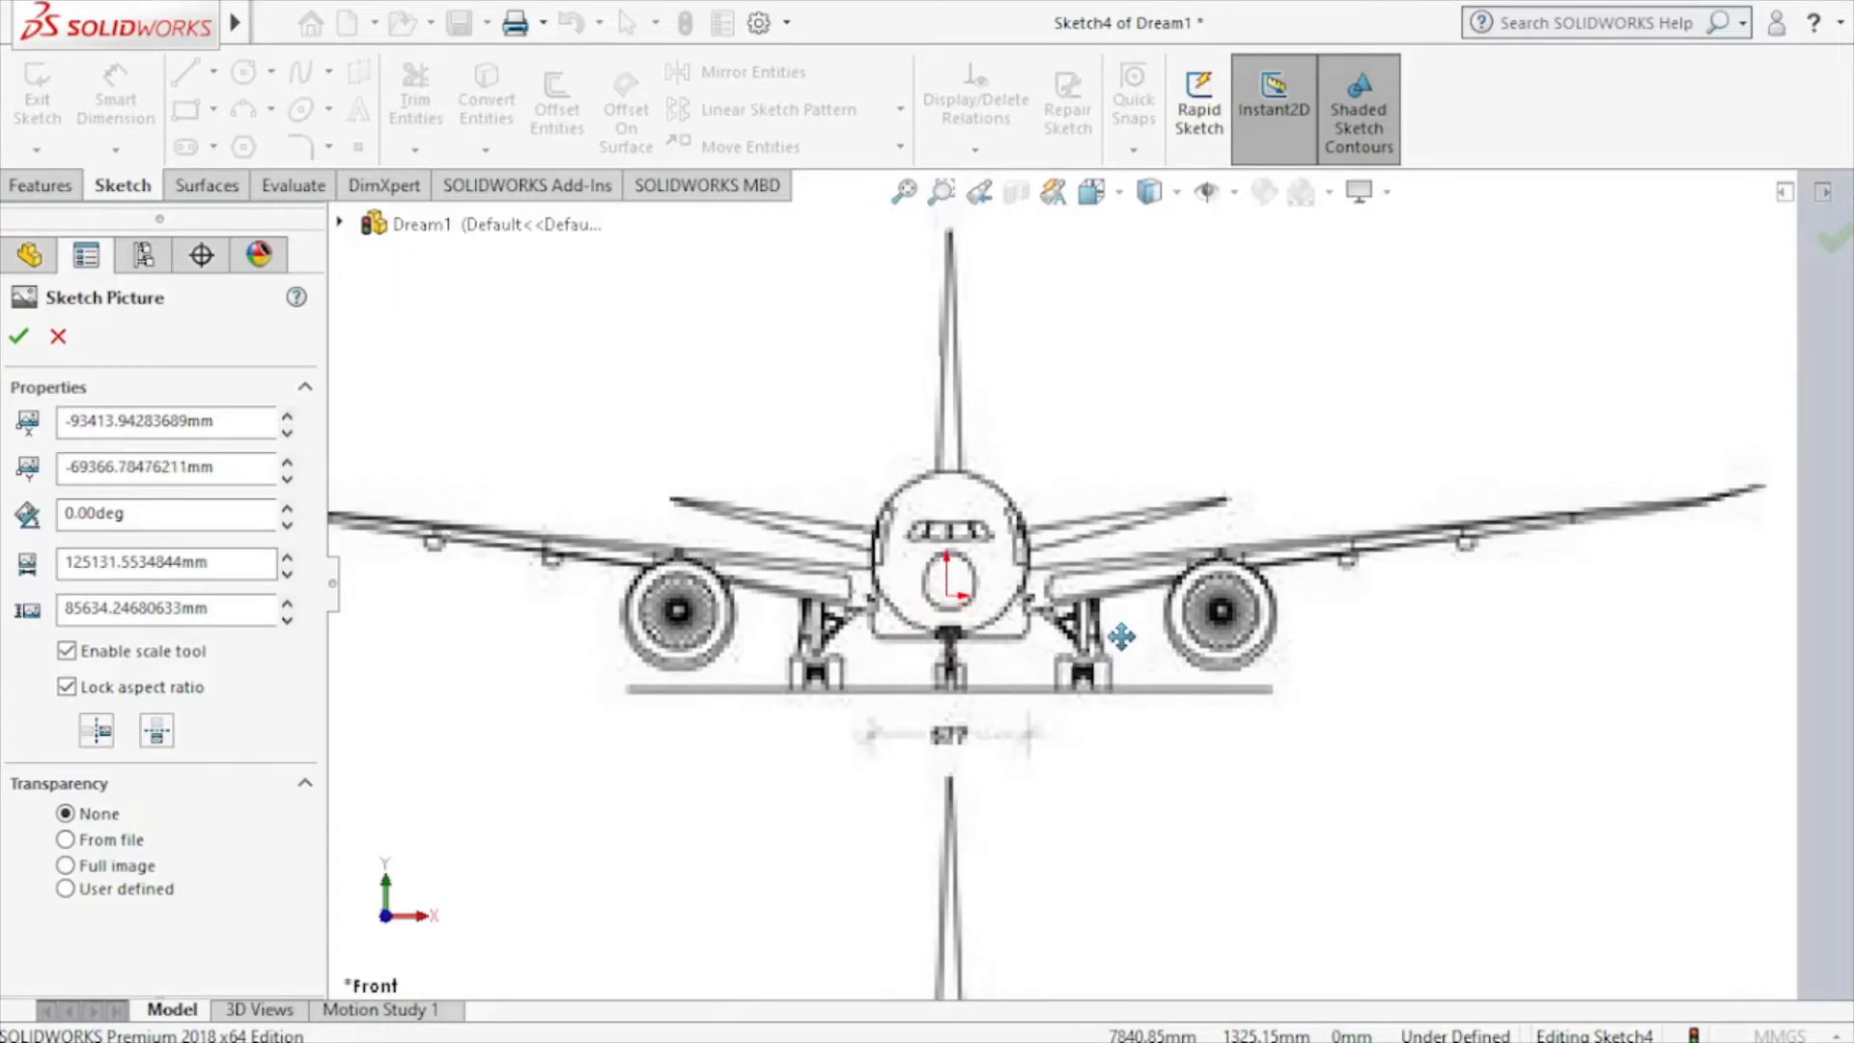
{"action": "left_click_drag", "start_coordinate": [1120, 636], "coordinate": [1116, 636]}
{"action": "scroll", "coordinate": [1116, 636], "scroll_direction": "down", "scroll_amount": 3}
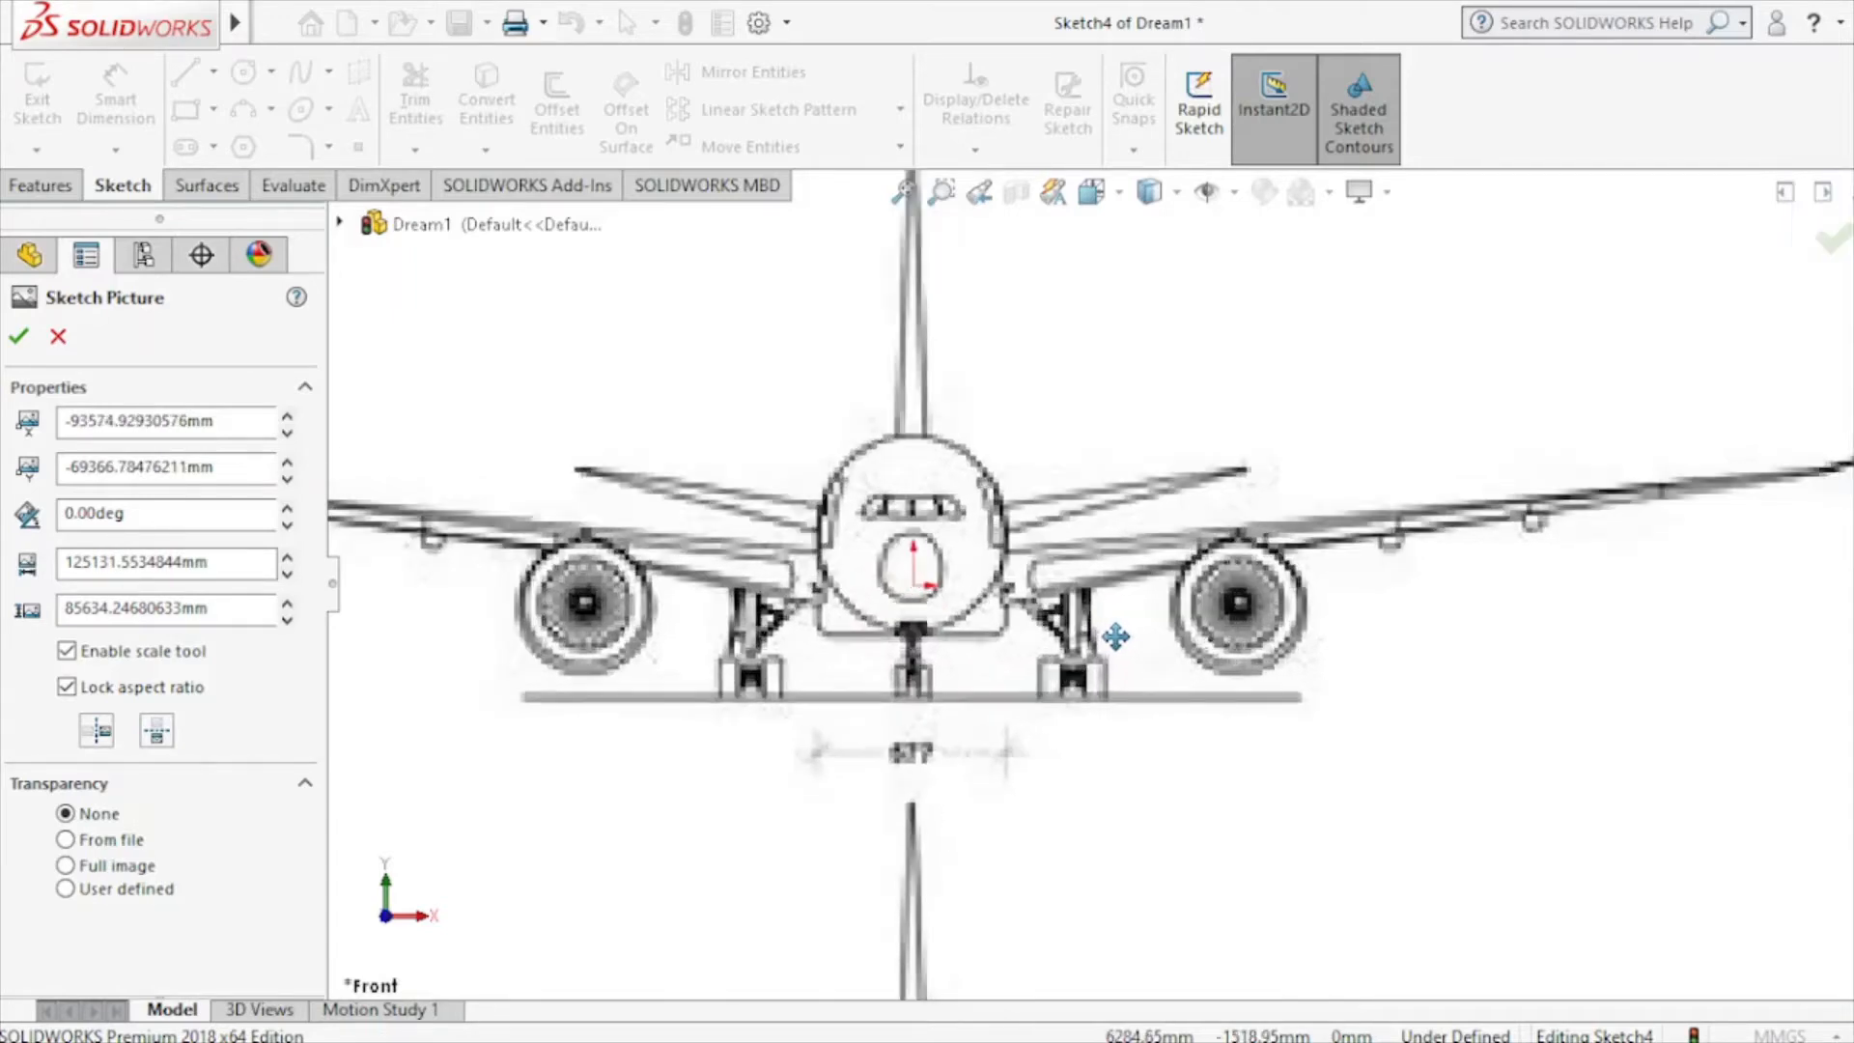
Compare the front and side pictures at an angle, return to the Front view and nudge the picture to about X -93518 mm, Y -69195 mm.
{"action": "scroll", "coordinate": [1116, 636], "scroll_direction": "up", "scroll_amount": 2}
{"action": "scroll", "coordinate": [1116, 637], "scroll_direction": "up", "scroll_amount": 4}
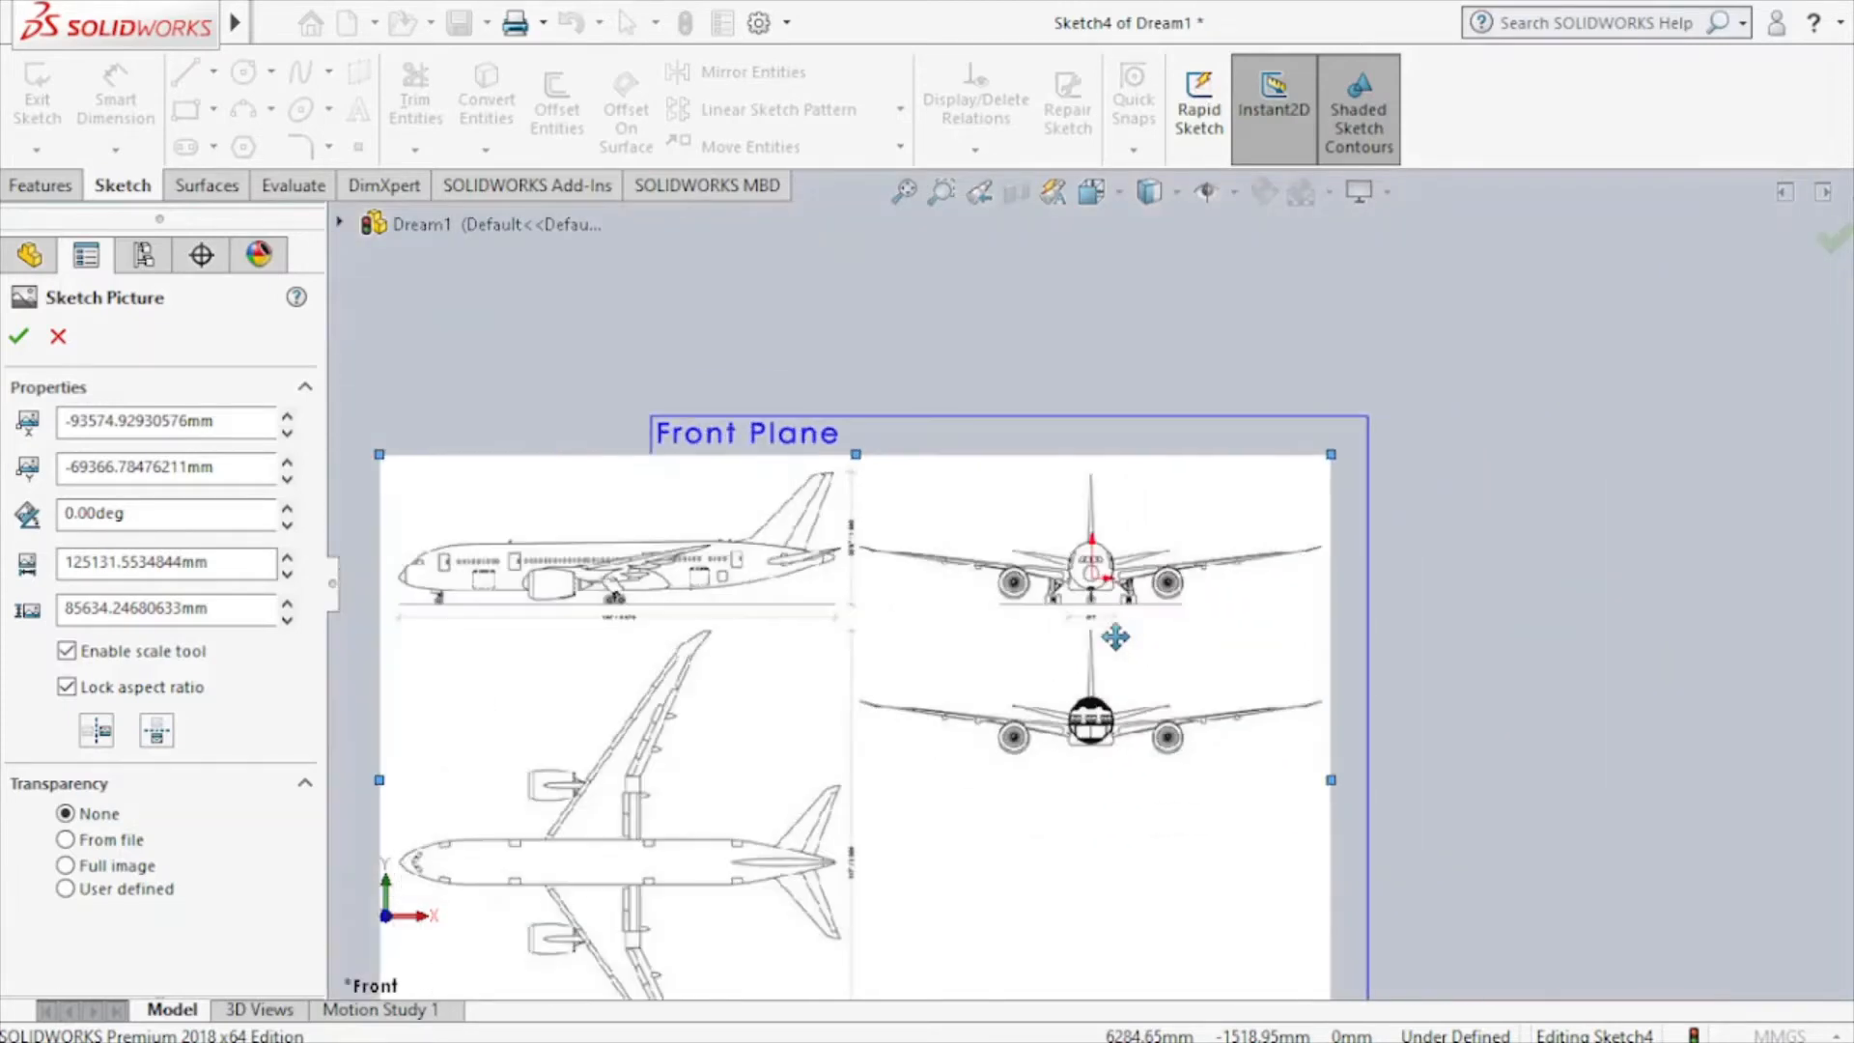
{"action": "middle_click_drag", "start_coordinate": [1059, 633], "coordinate": [910, 636]}
{"action": "key", "text": "ctrl+8"}
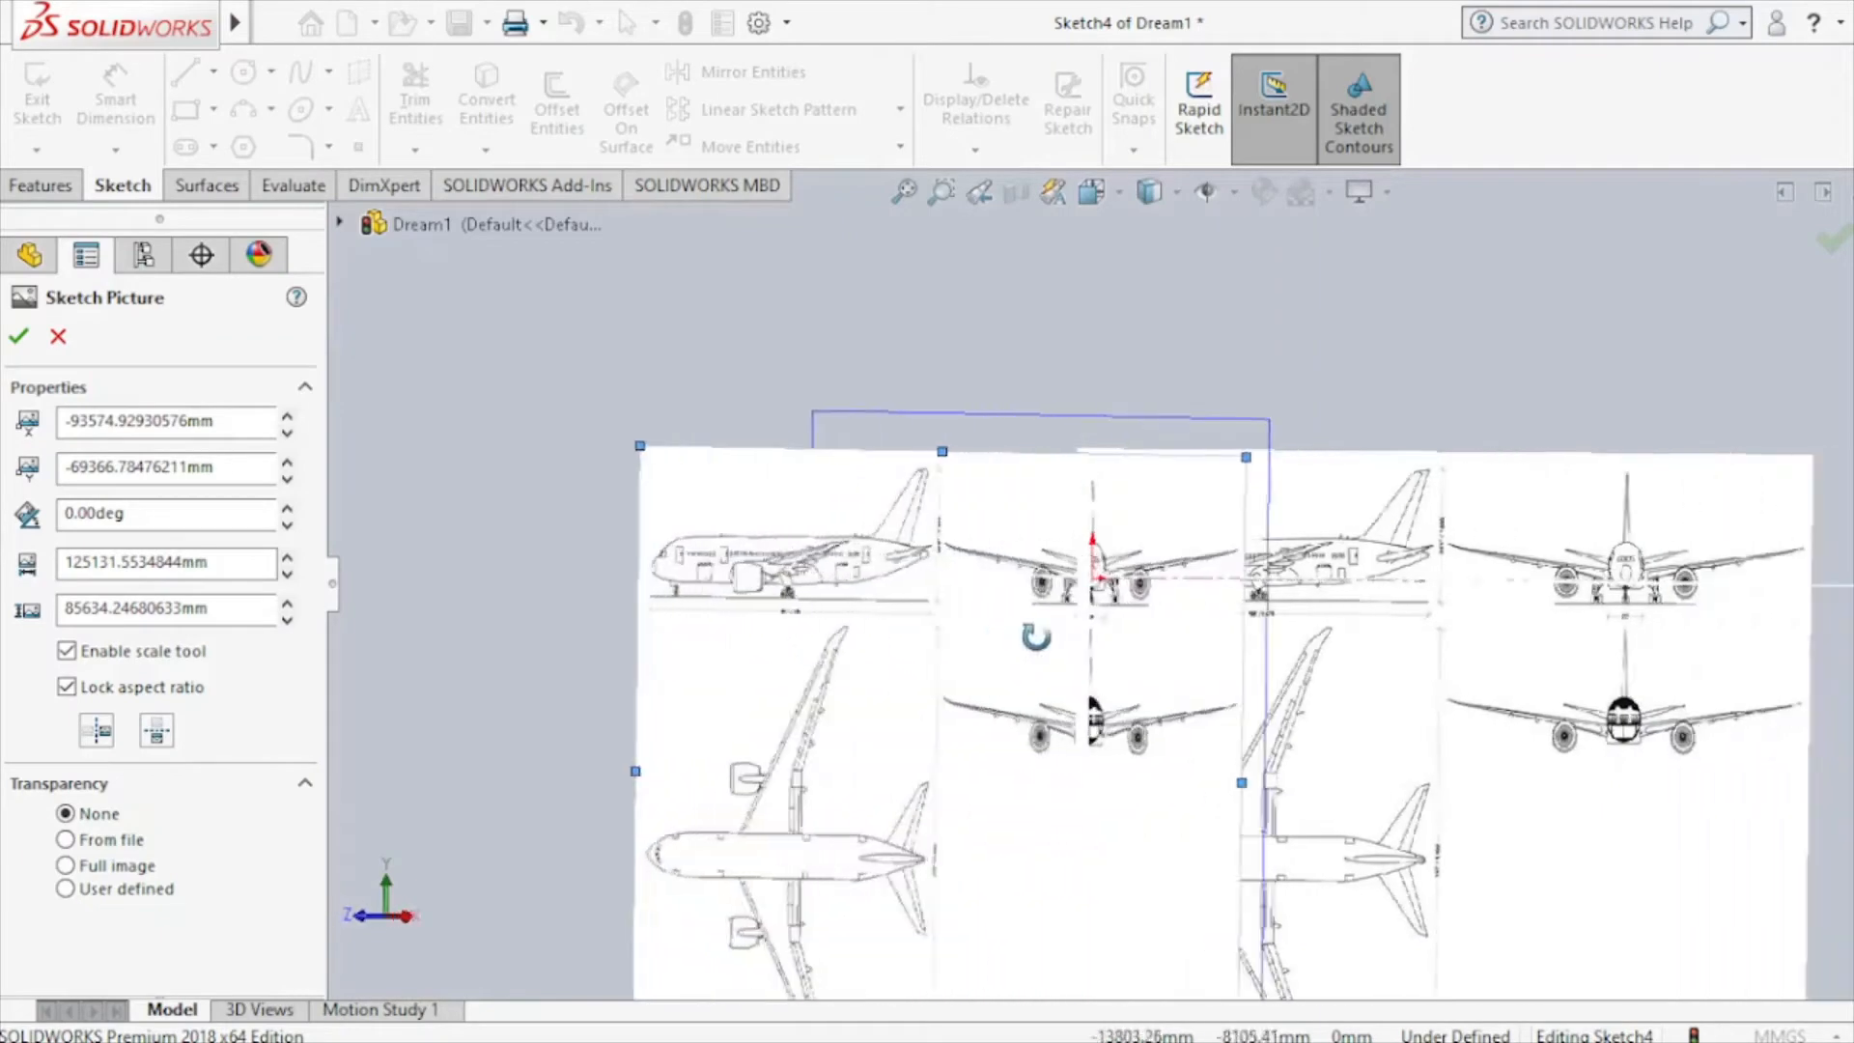
{"action": "left_click", "coordinate": [1109, 189]}
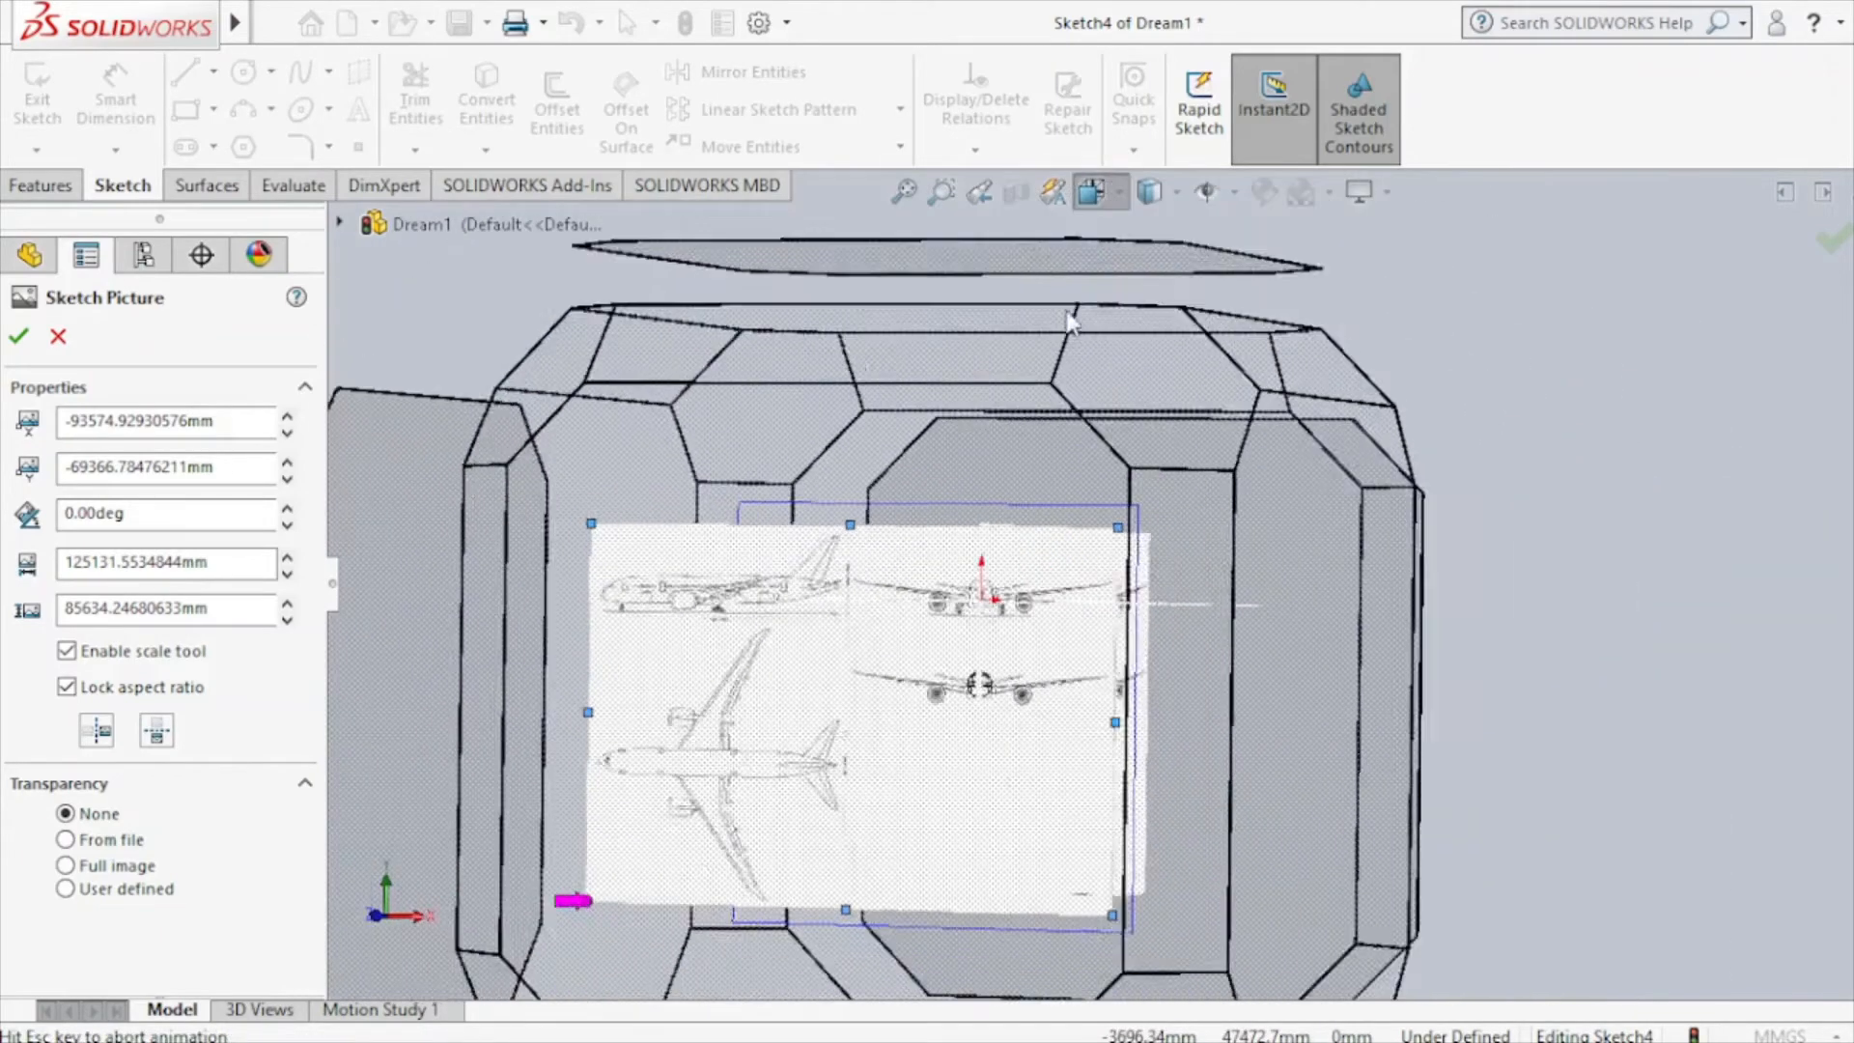
{"action": "left_click", "coordinate": [925, 608]}
{"action": "scroll", "coordinate": [1319, 483], "scroll_direction": "down", "scroll_amount": 8}
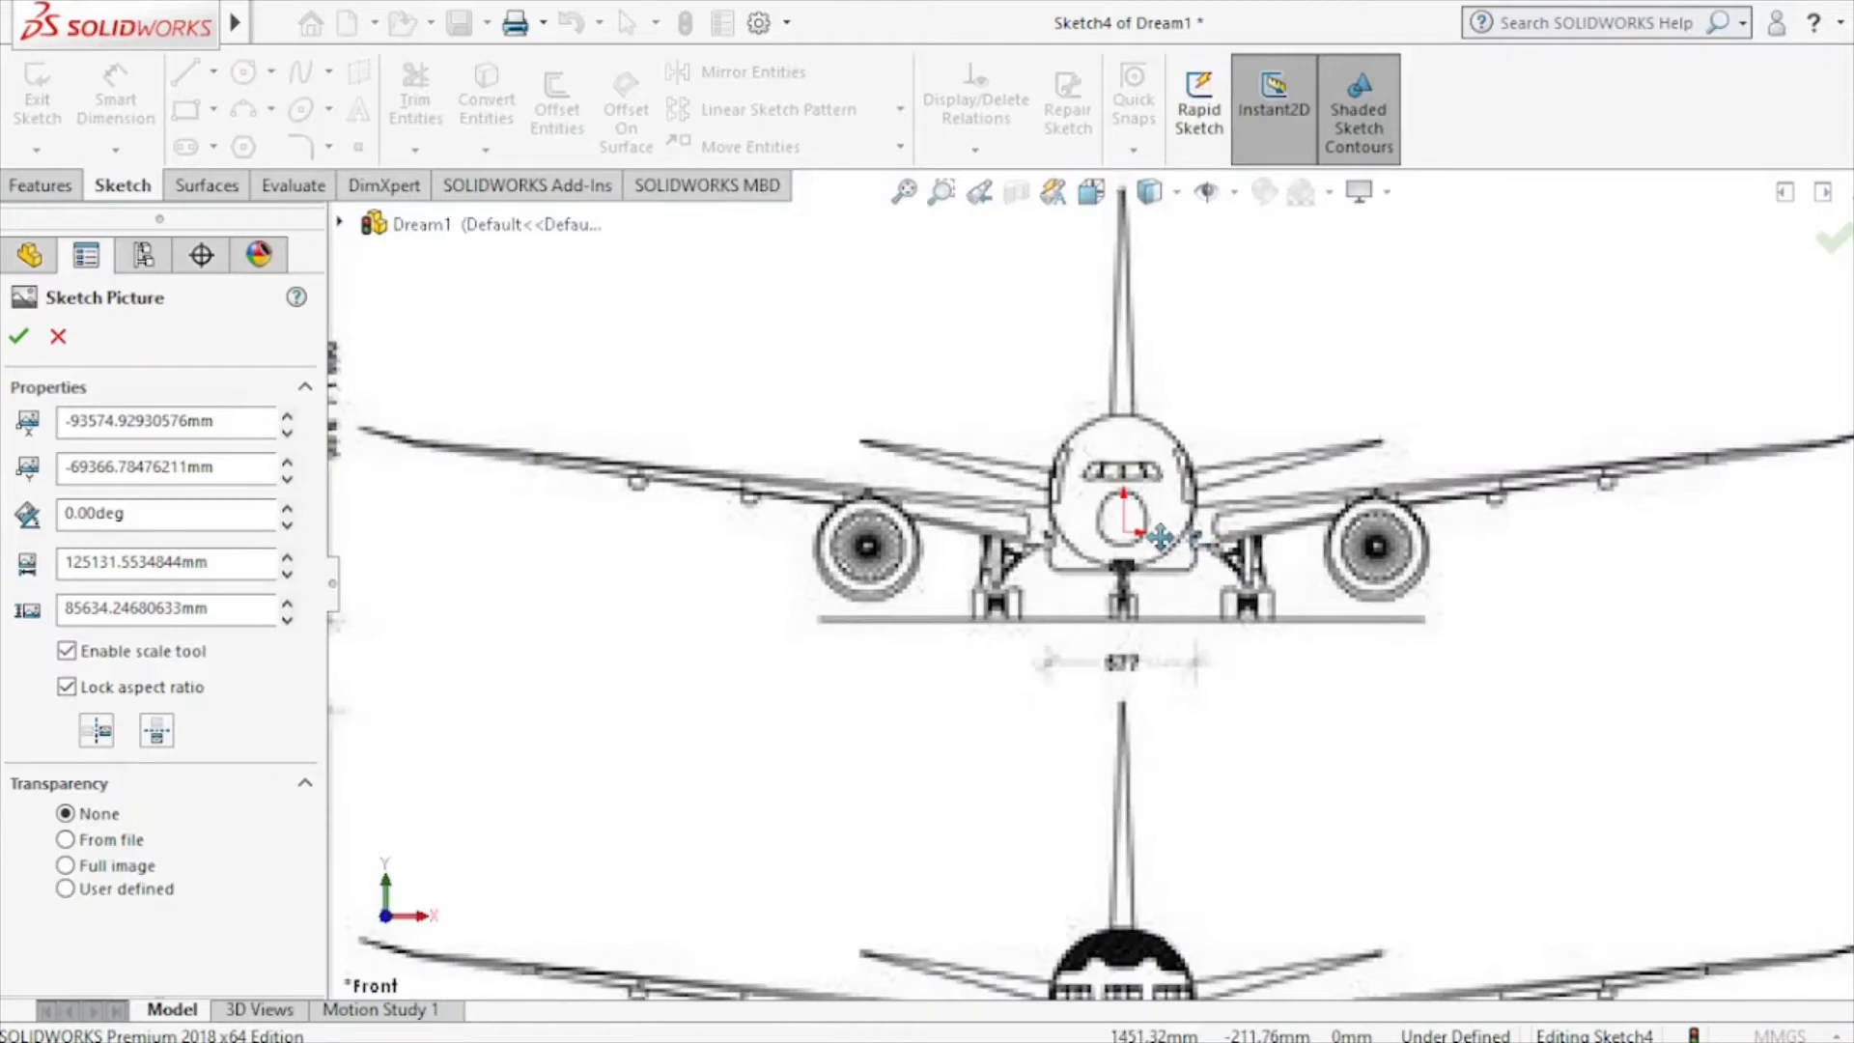
{"action": "left_click_drag", "start_coordinate": [1160, 537], "coordinate": [1163, 533]}
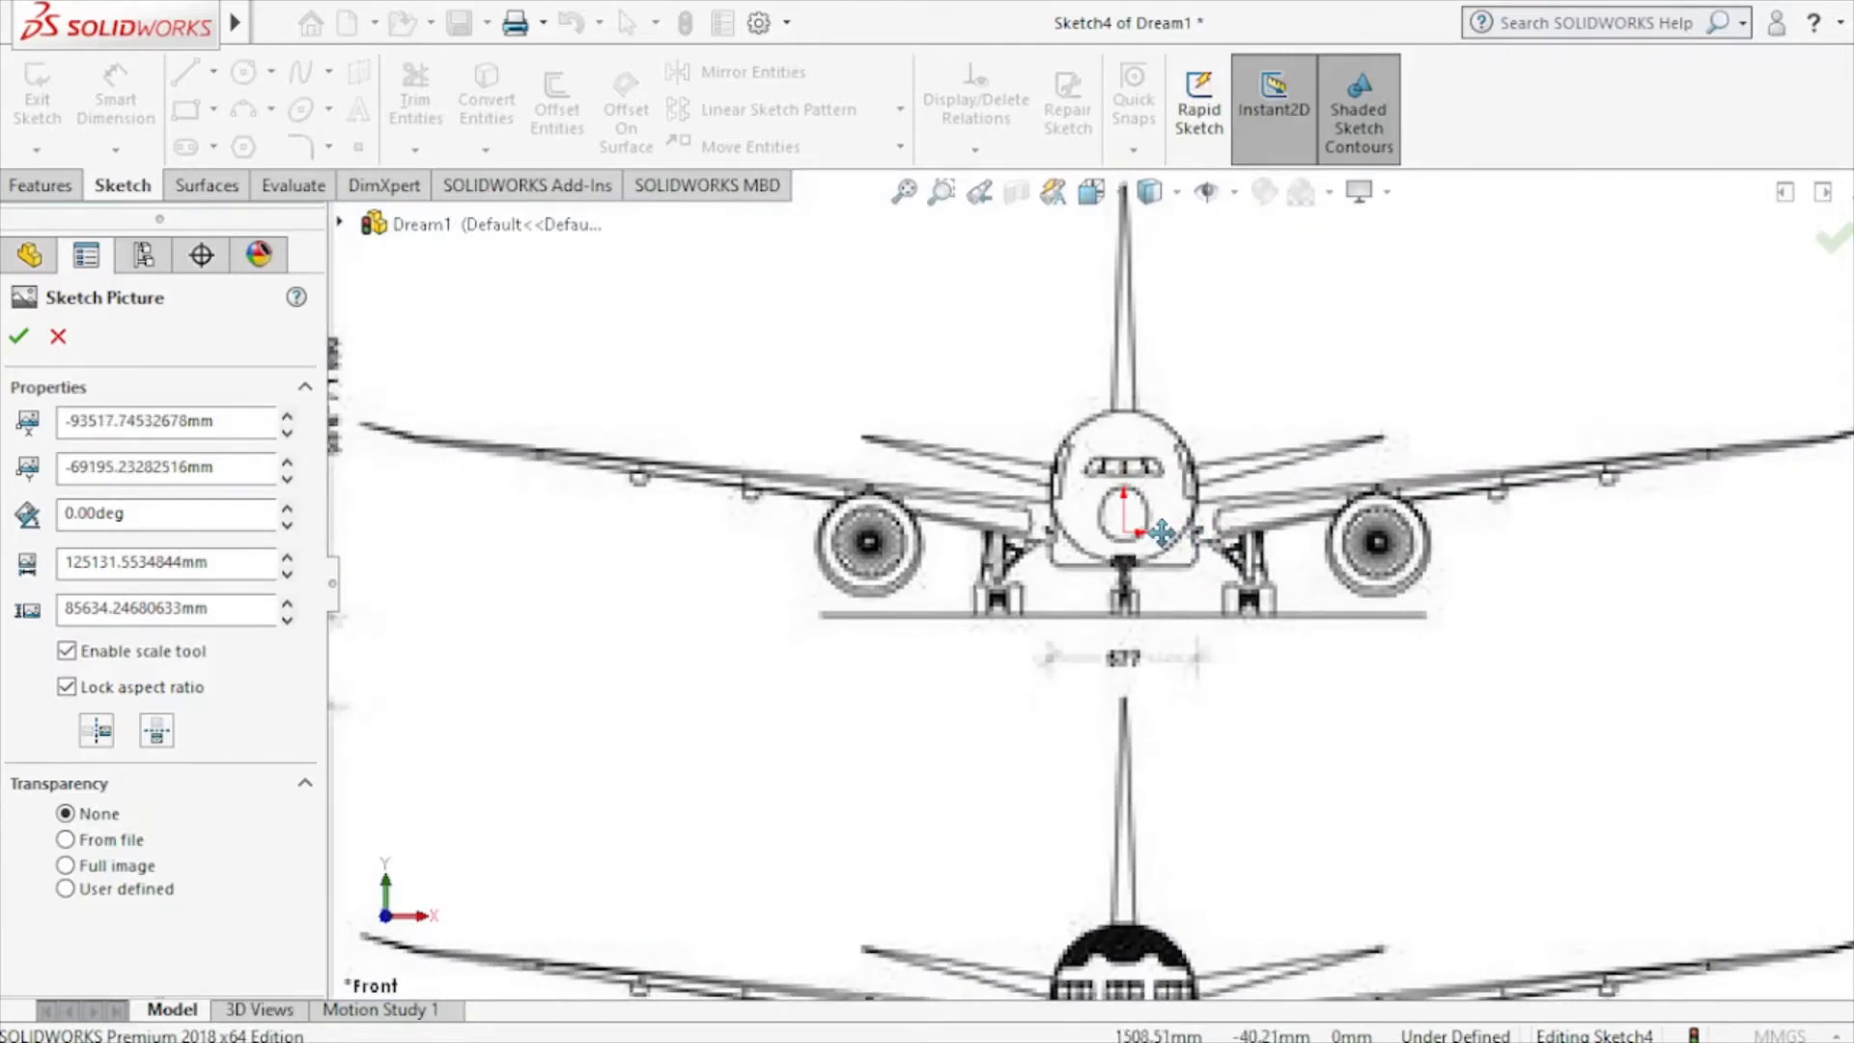
Nudge the front-view picture vertically to about Y -69095 mm, accept the placement and exit the Front Plane sketch.
{"action": "scroll", "coordinate": [1162, 533], "scroll_direction": "down", "scroll_amount": 3}
{"action": "scroll", "coordinate": [1162, 533], "scroll_direction": "up", "scroll_amount": 3}
{"action": "scroll", "coordinate": [1162, 533], "scroll_direction": "up", "scroll_amount": 2}
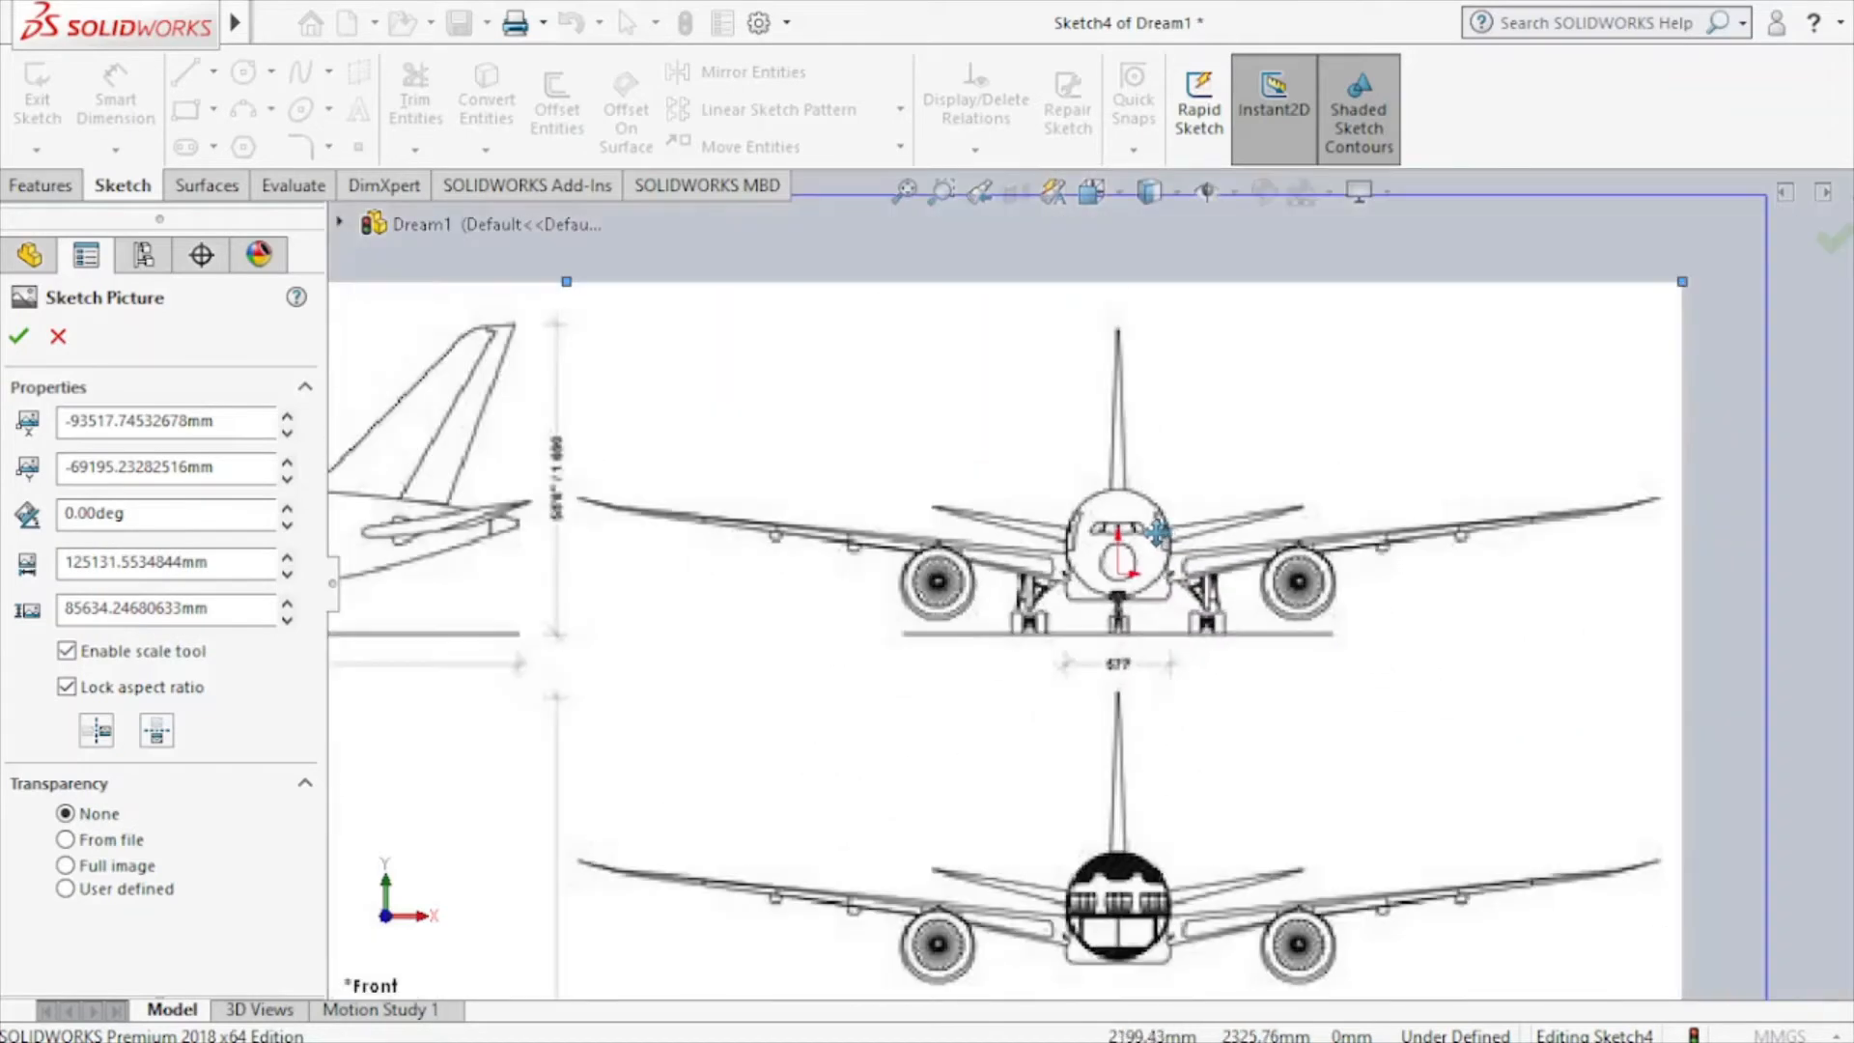
{"action": "mouse_move", "coordinate": [1161, 533]}
{"action": "middle_mouse_down"}
{"action": "mouse_move", "coordinate": [949, 553]}
{"action": "mouse_move", "coordinate": [779, 542]}
{"action": "mouse_move", "coordinate": [975, 526]}
{"action": "mouse_move", "coordinate": [1033, 482]}
{"action": "mouse_move", "coordinate": [1072, 405]}
{"action": "middle_mouse_up"}
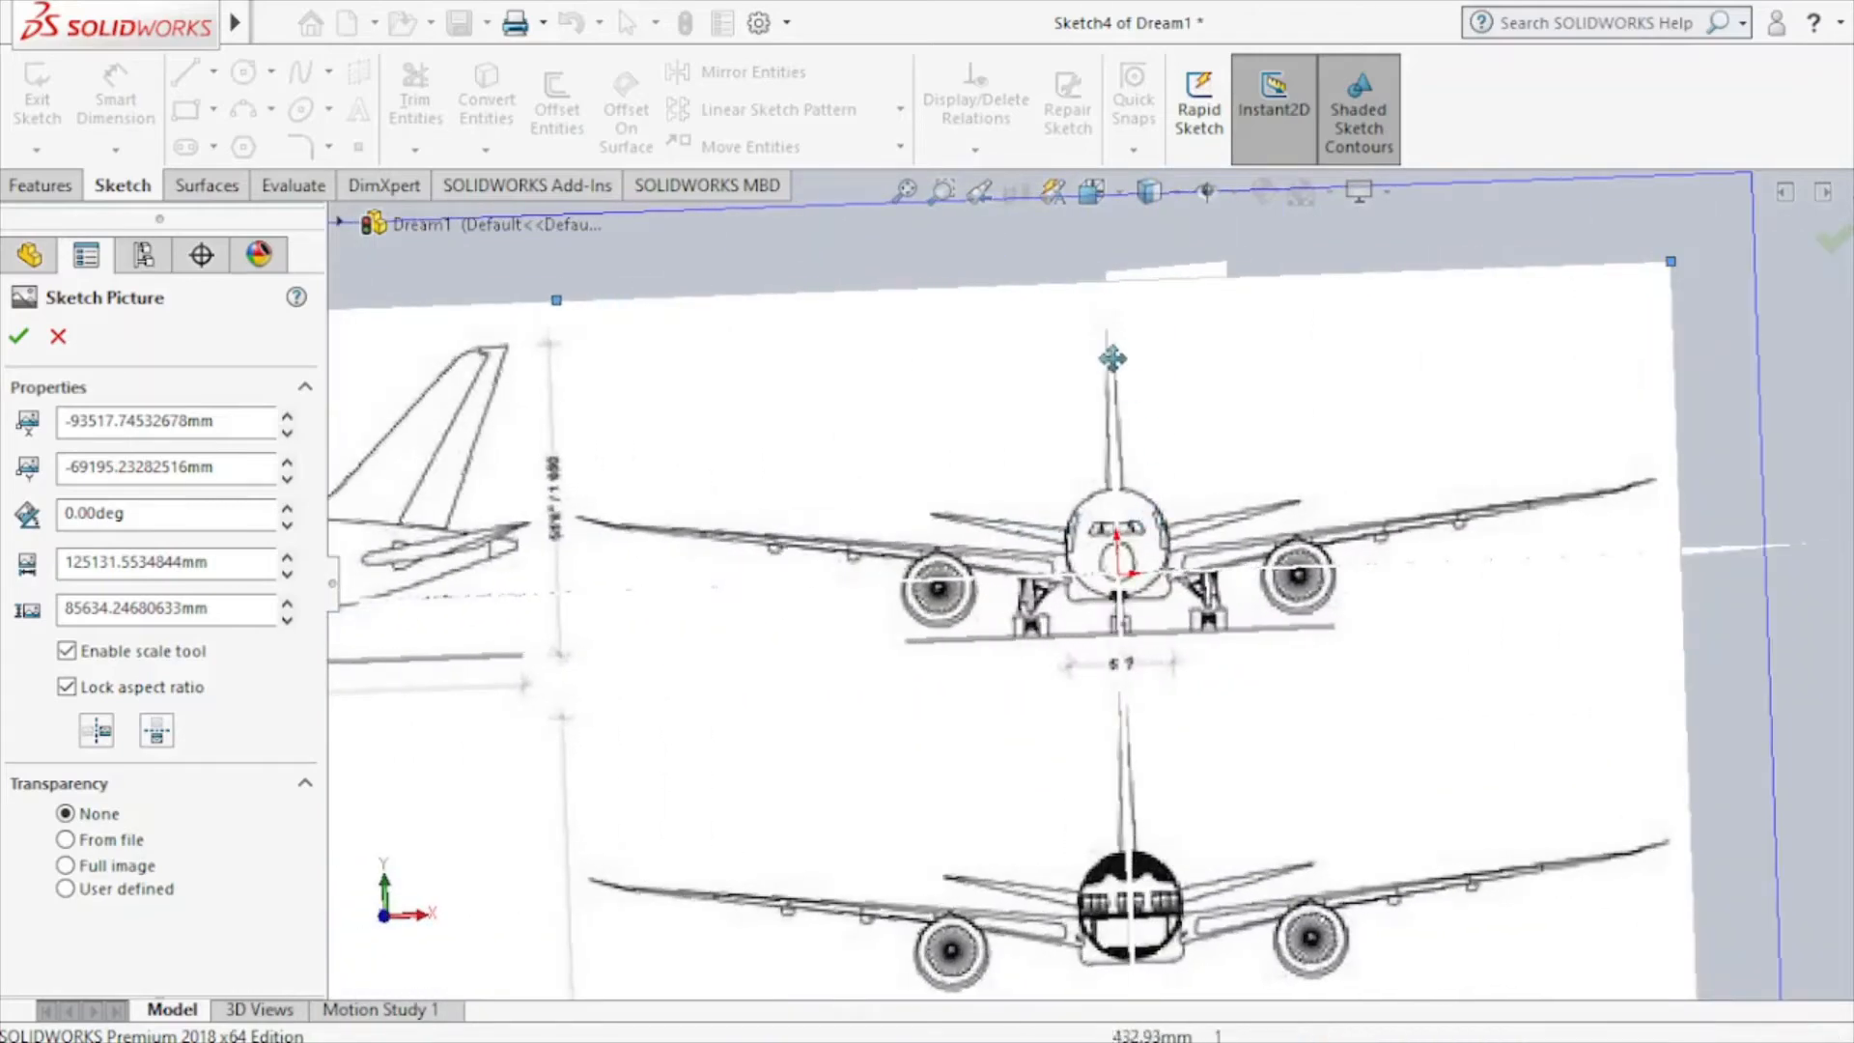
{"action": "left_click", "coordinate": [1117, 208]}
{"action": "left_click", "coordinate": [1239, 476]}
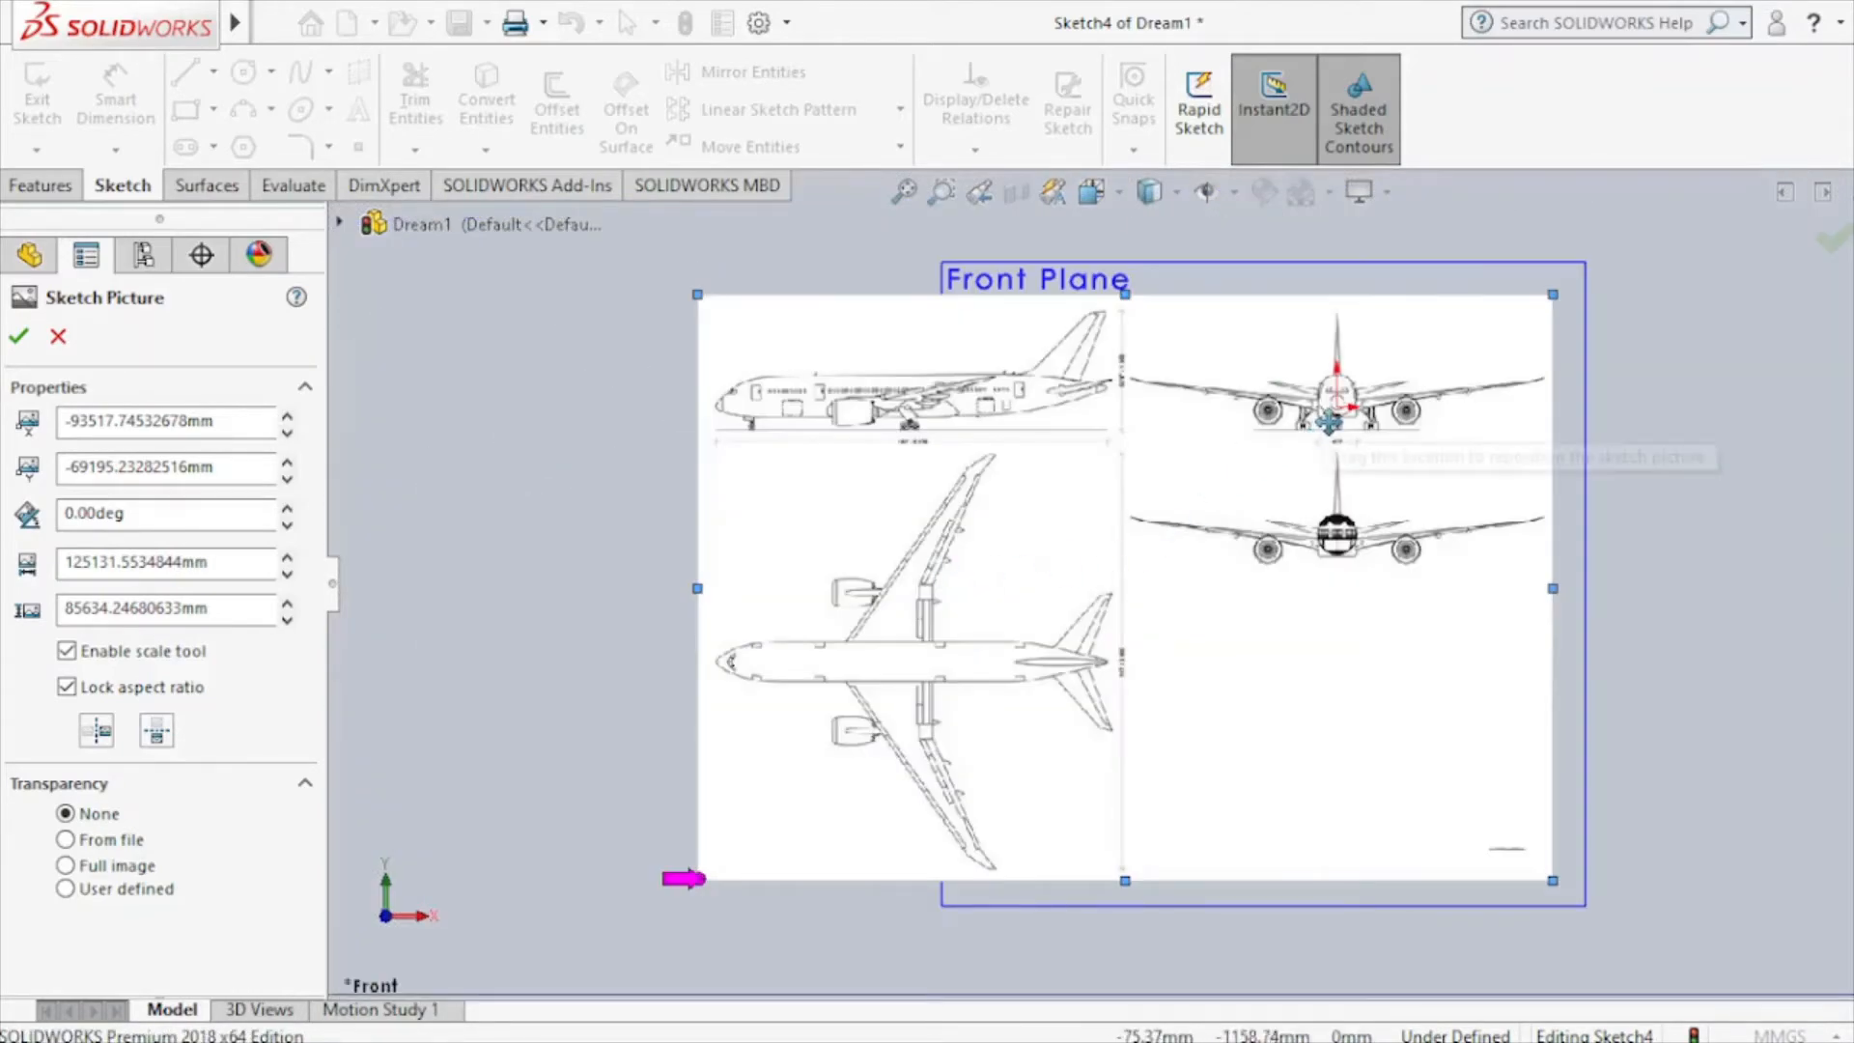
{"action": "scroll", "coordinate": [1329, 422], "scroll_direction": "down", "scroll_amount": 3}
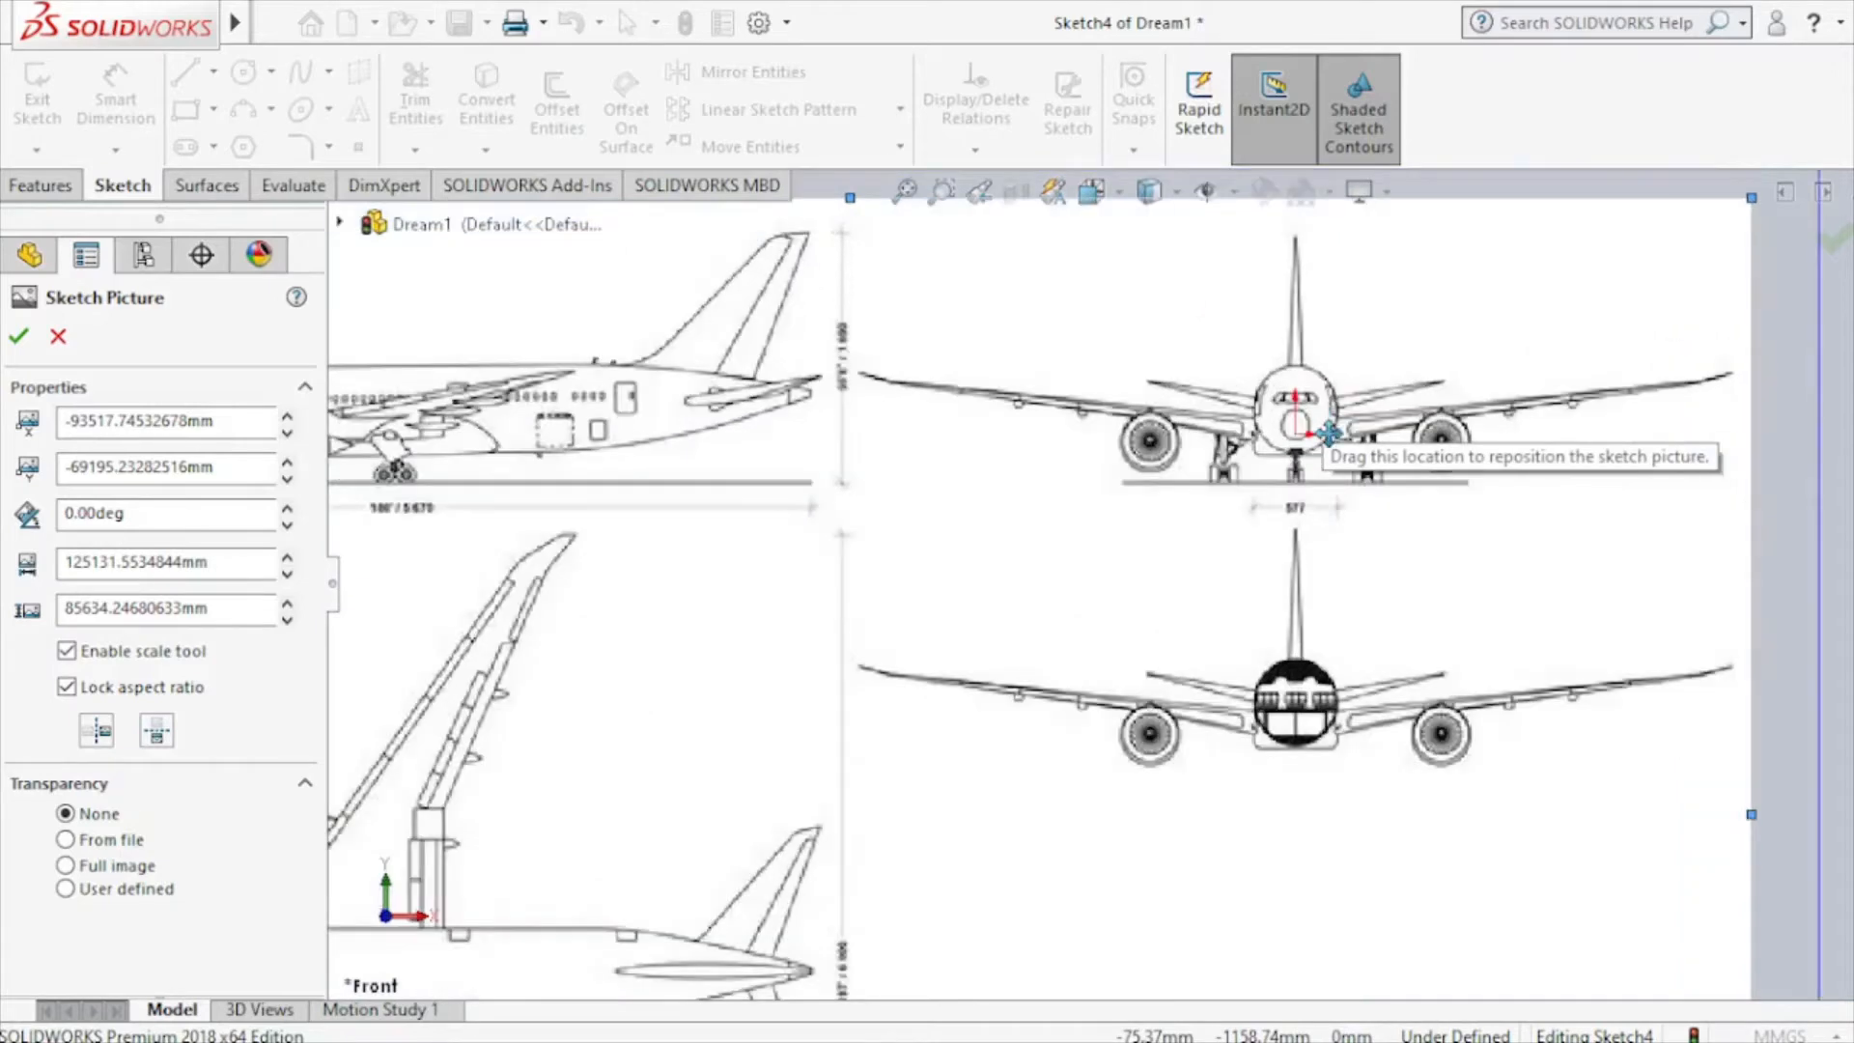
{"action": "scroll", "coordinate": [1333, 435], "scroll_direction": "down", "scroll_amount": 1}
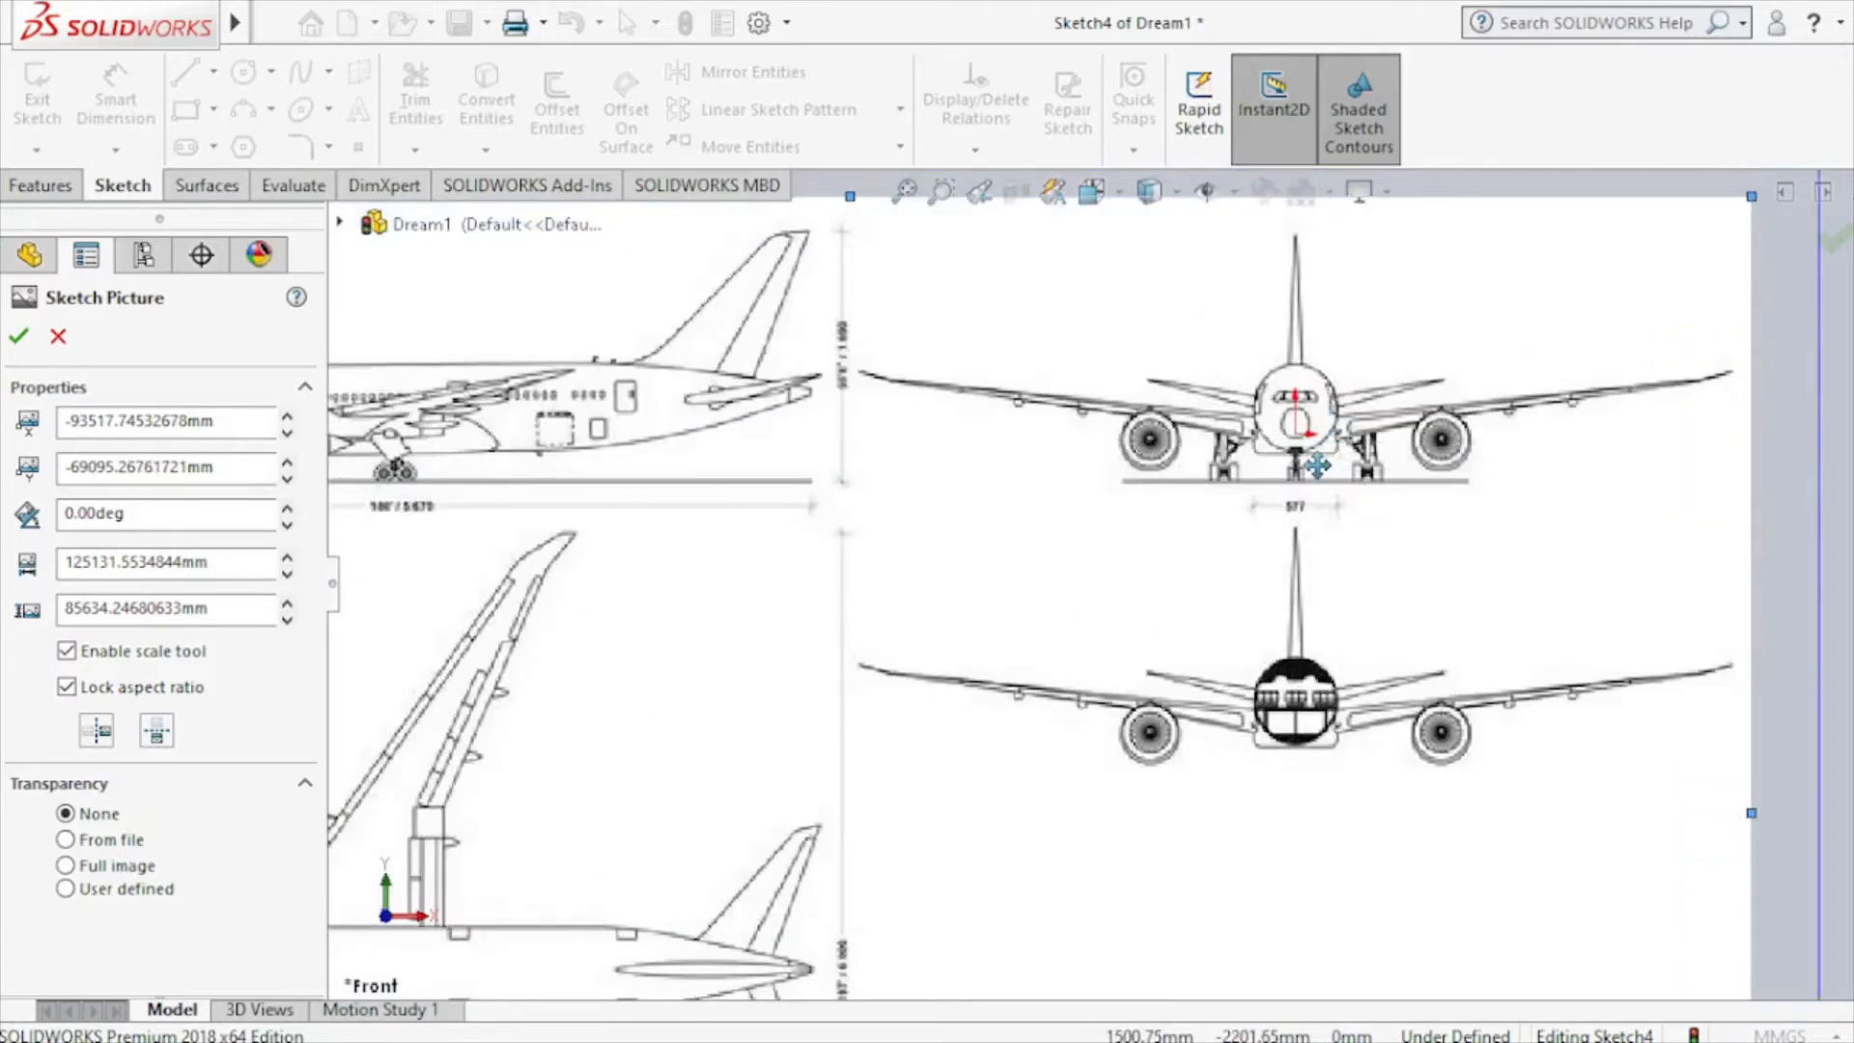
{"action": "left_click_drag", "start_coordinate": [1317, 467], "coordinate": [1317, 466]}
{"action": "left_click", "coordinate": [19, 336]}
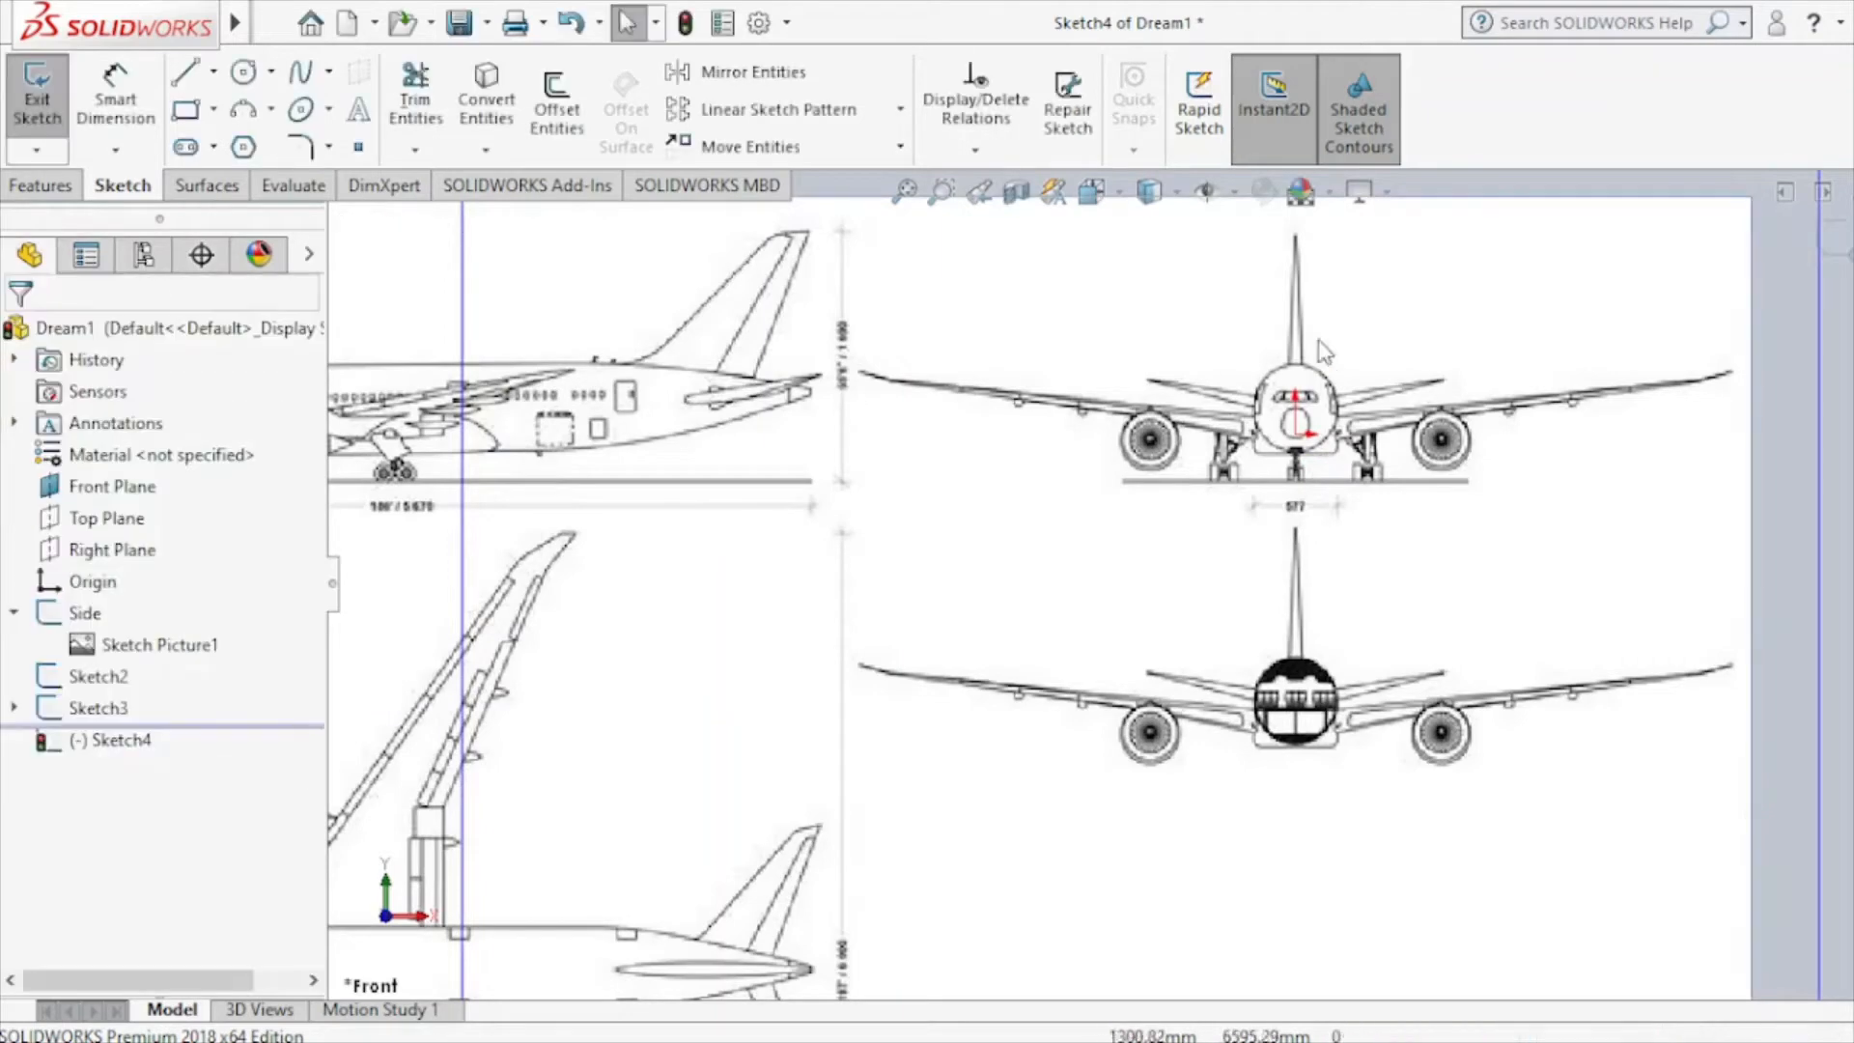
{"action": "left_click", "coordinate": [1842, 253]}
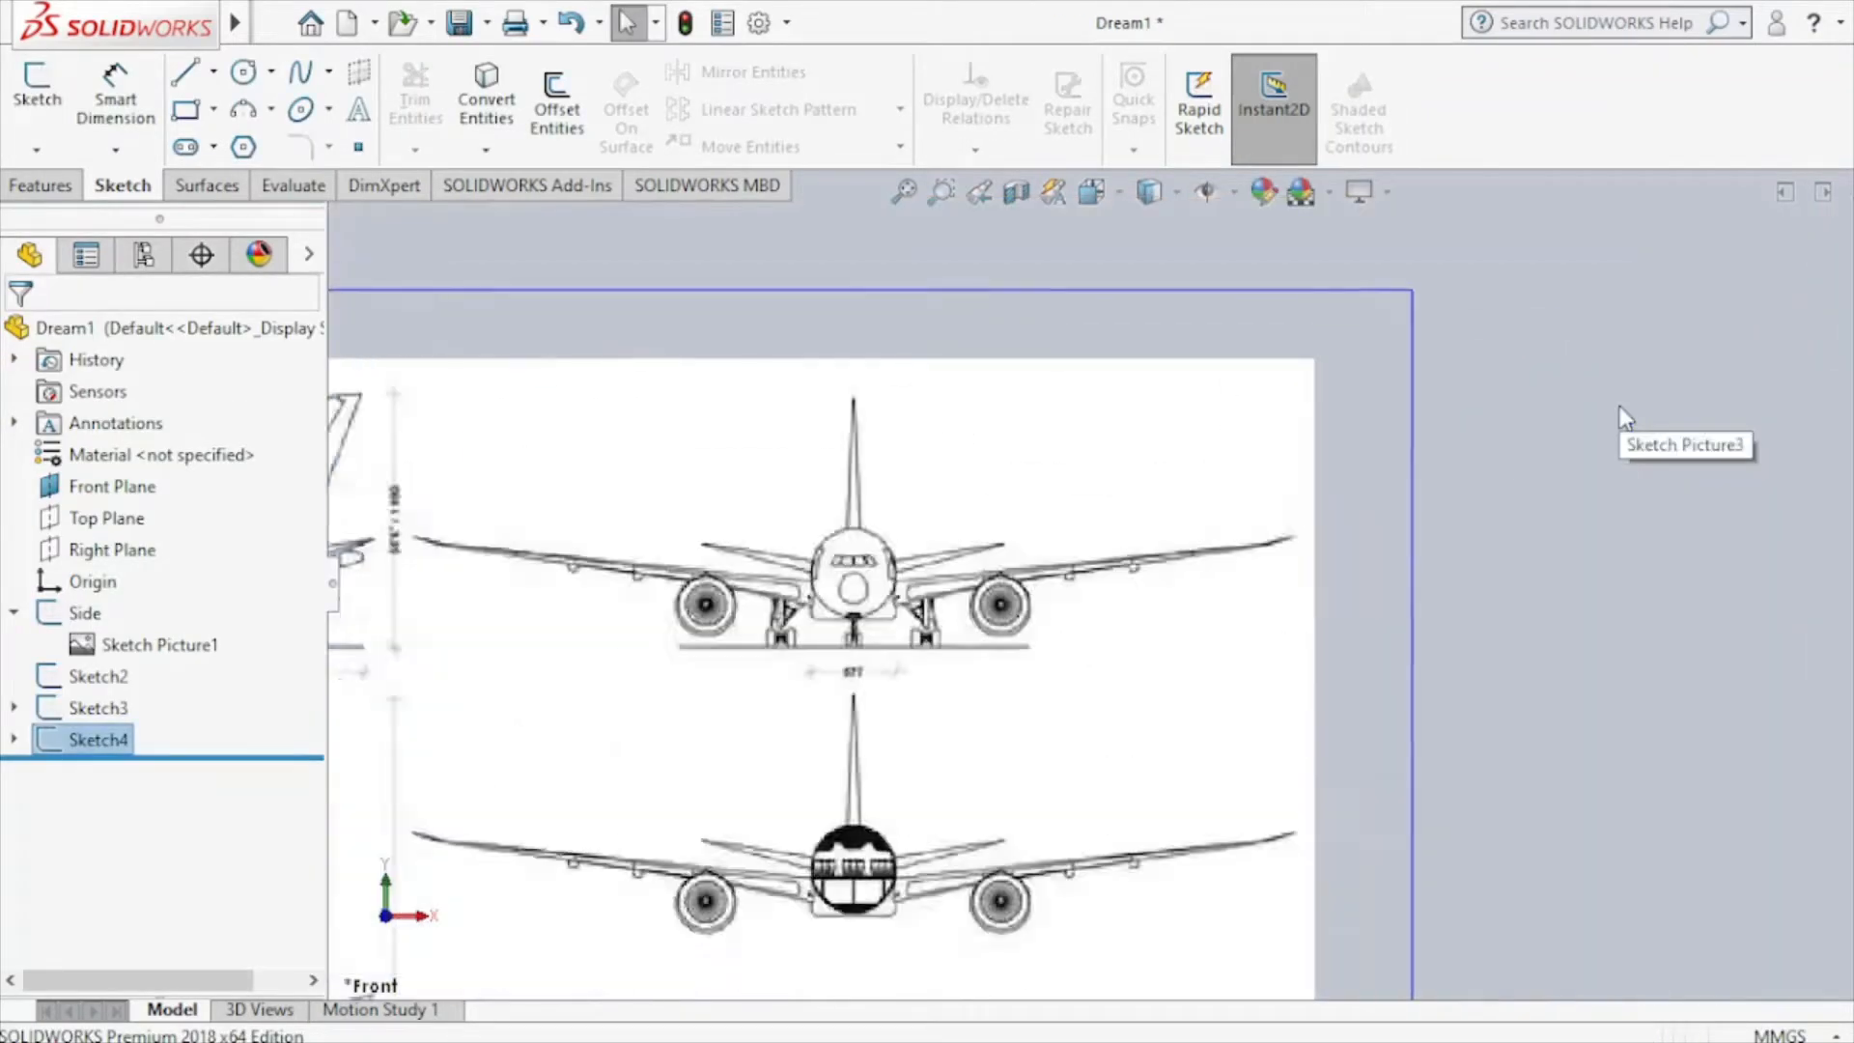
Check the crossing blueprint pictures at an angle and orient the model to the Right view.
{"action": "mouse_move", "coordinate": [1341, 509]}
{"action": "middle_mouse_down"}
{"action": "mouse_move", "coordinate": [1229, 505]}
{"action": "mouse_move", "coordinate": [1197, 463]}
{"action": "middle_mouse_up"}
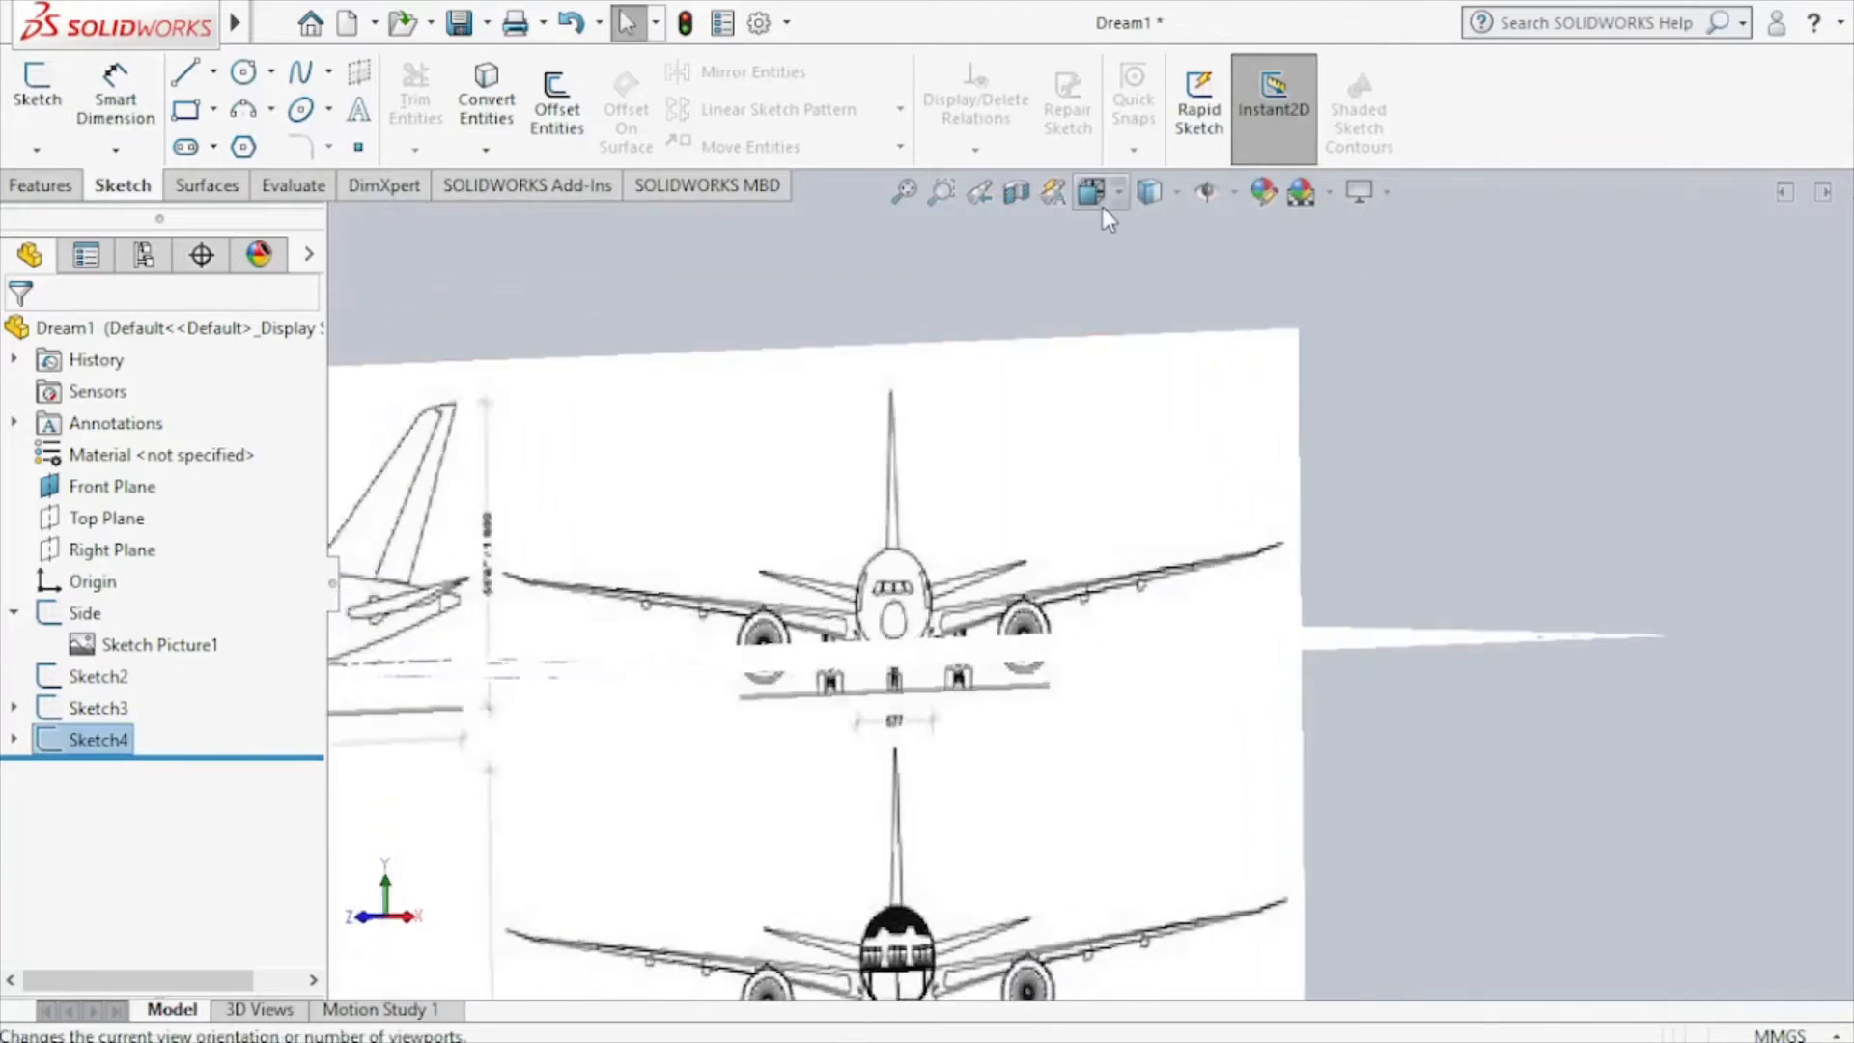
{"action": "left_click", "coordinate": [1103, 207]}
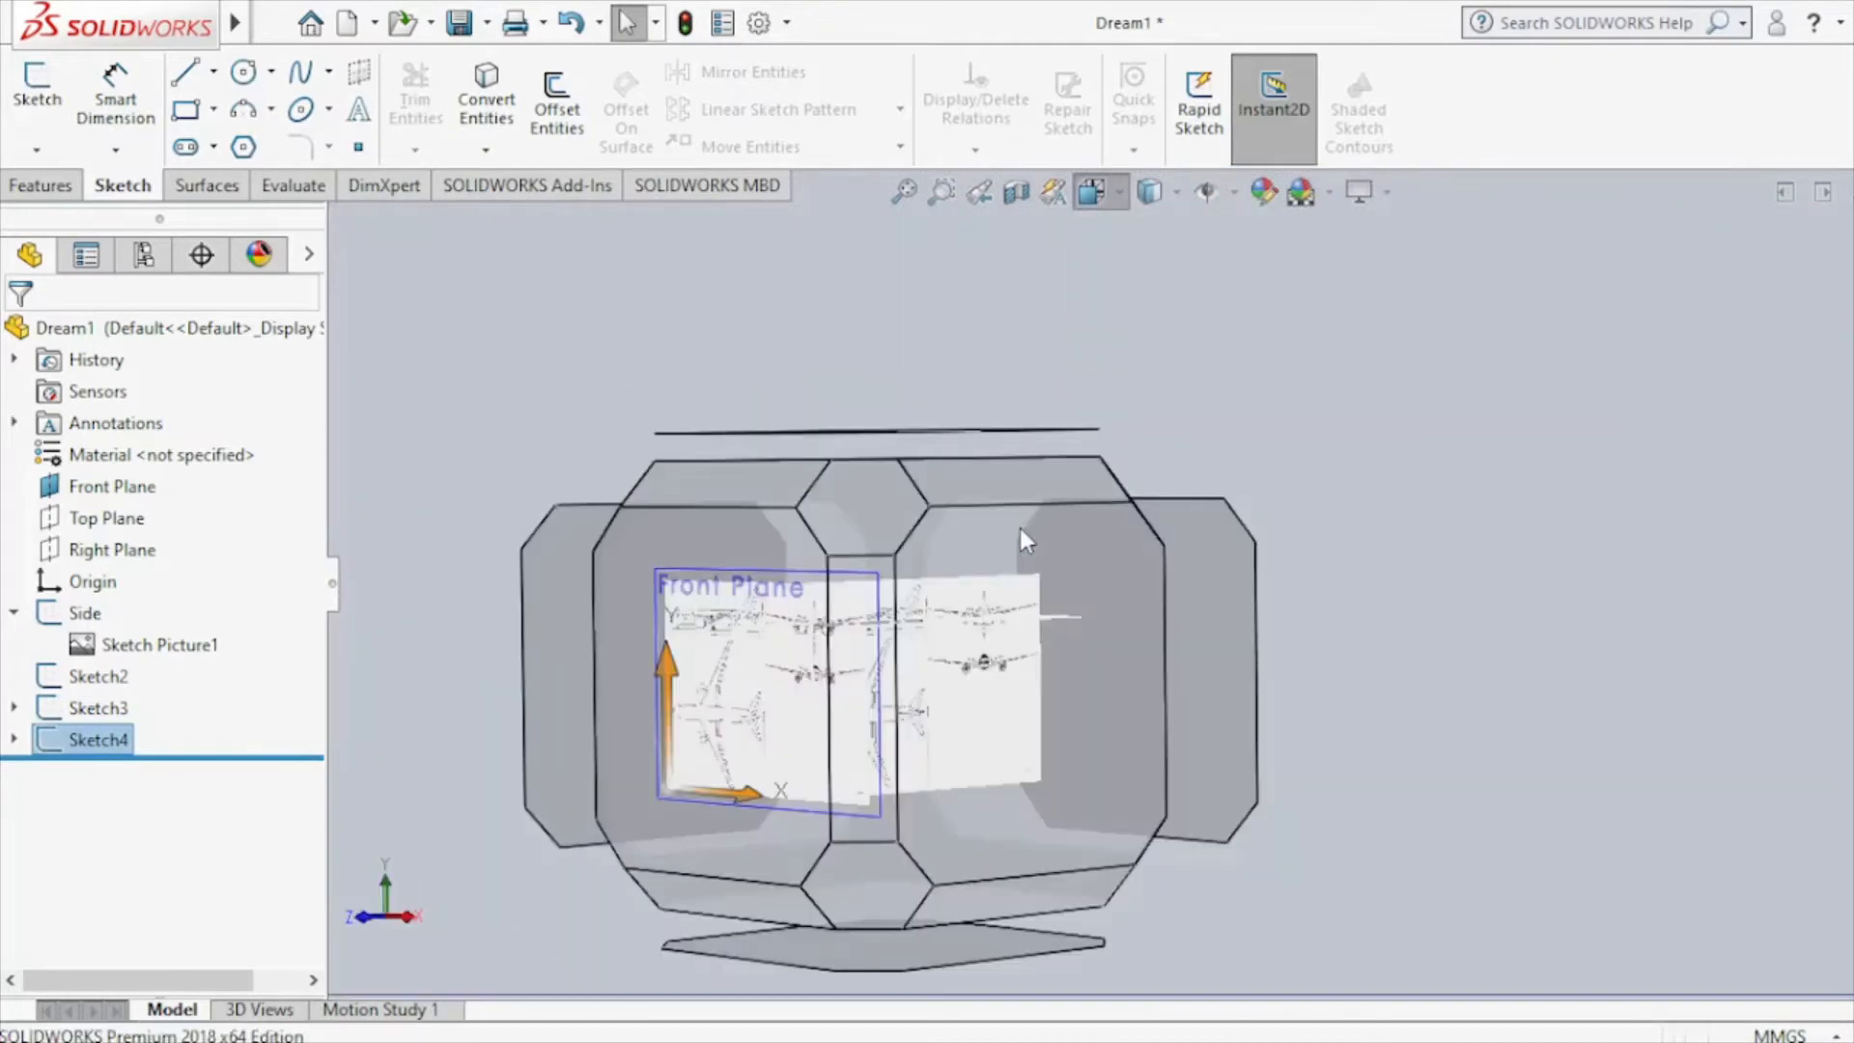
{"action": "left_click", "coordinate": [1019, 529]}
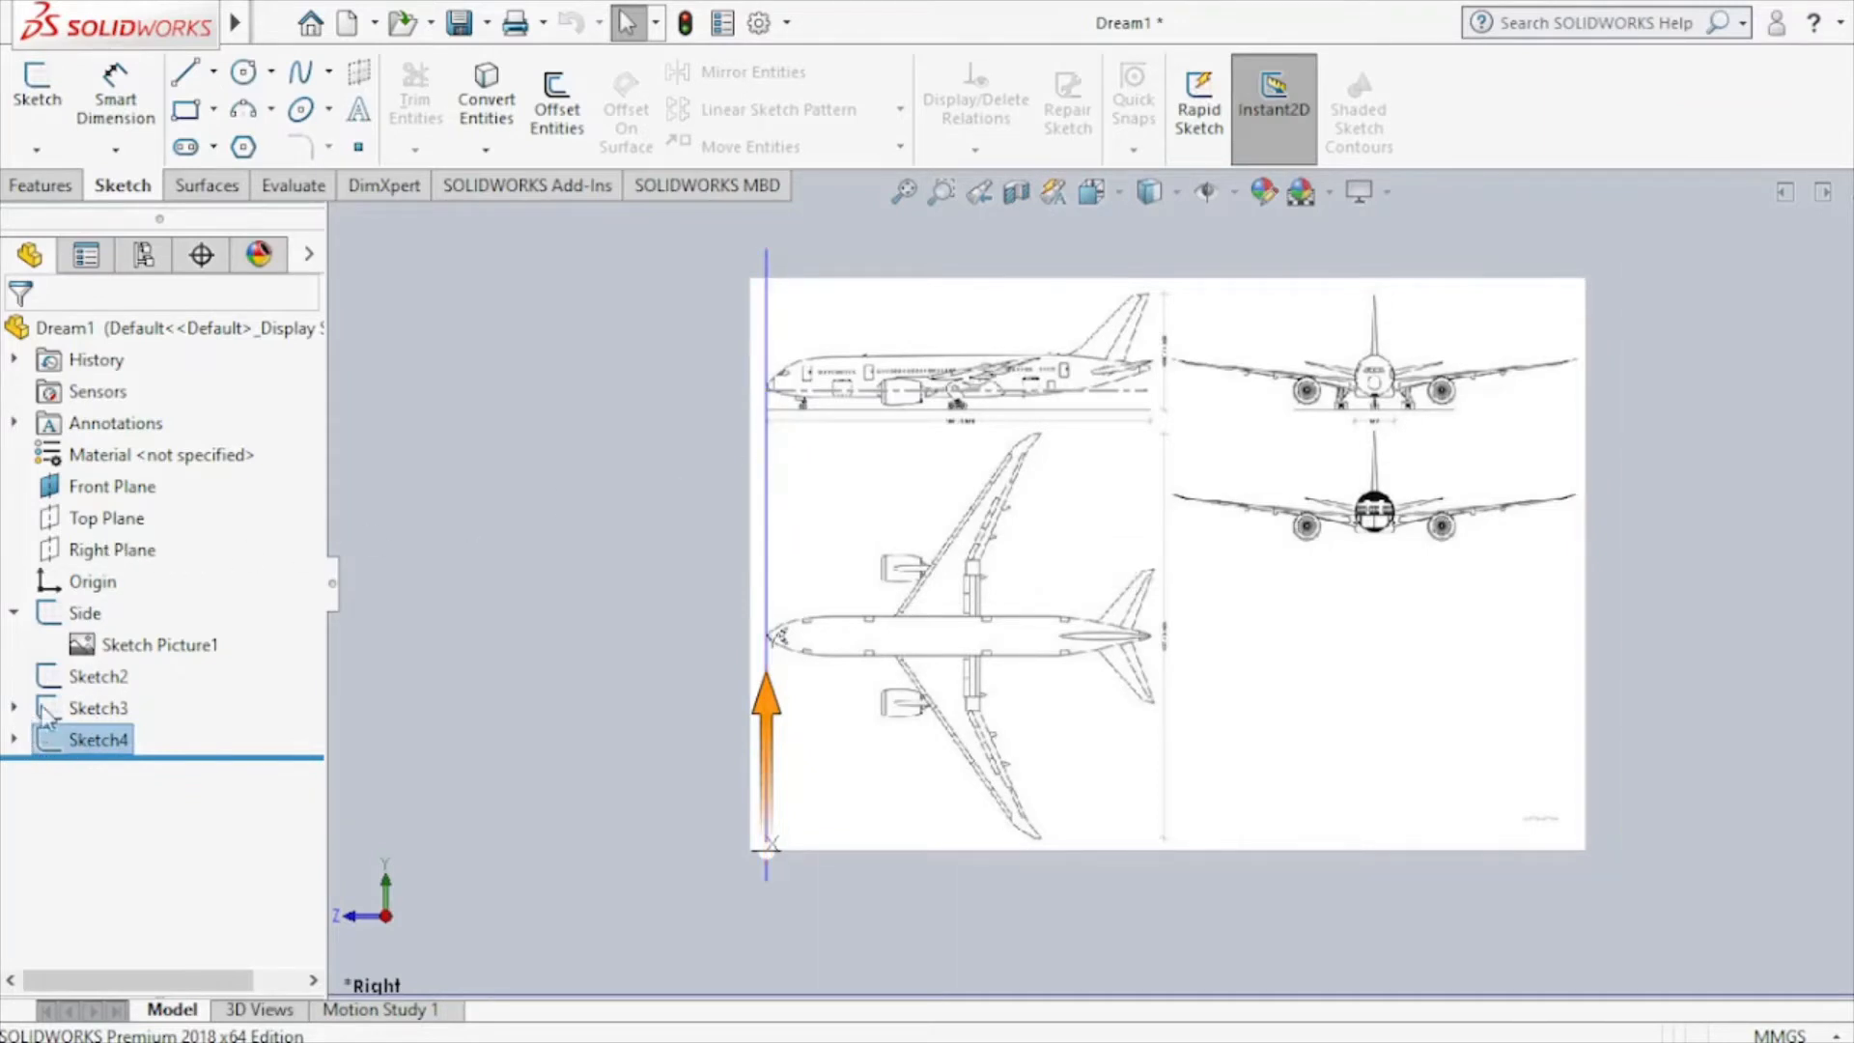
Rename Sketch4, which holds the Front Plane picture, as Front.
{"action": "left_click", "coordinate": [72, 717]}
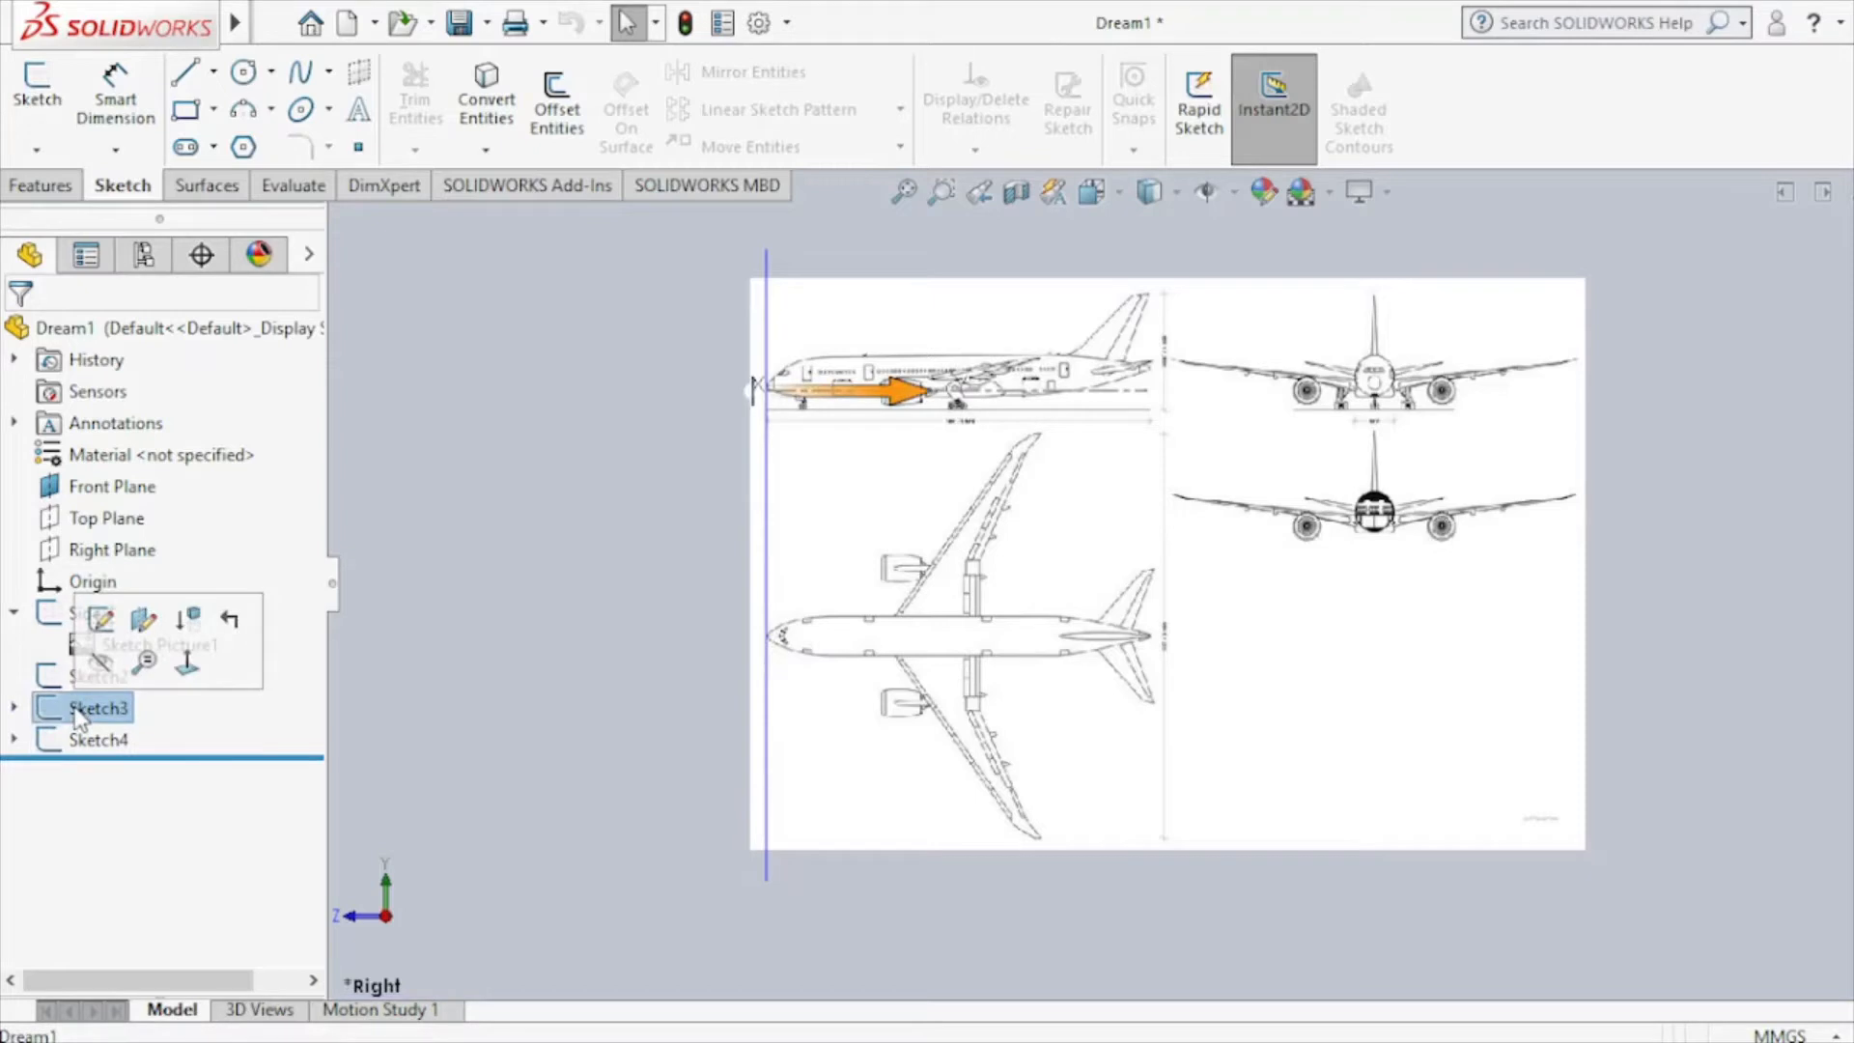
{"action": "left_click", "coordinate": [79, 743]}
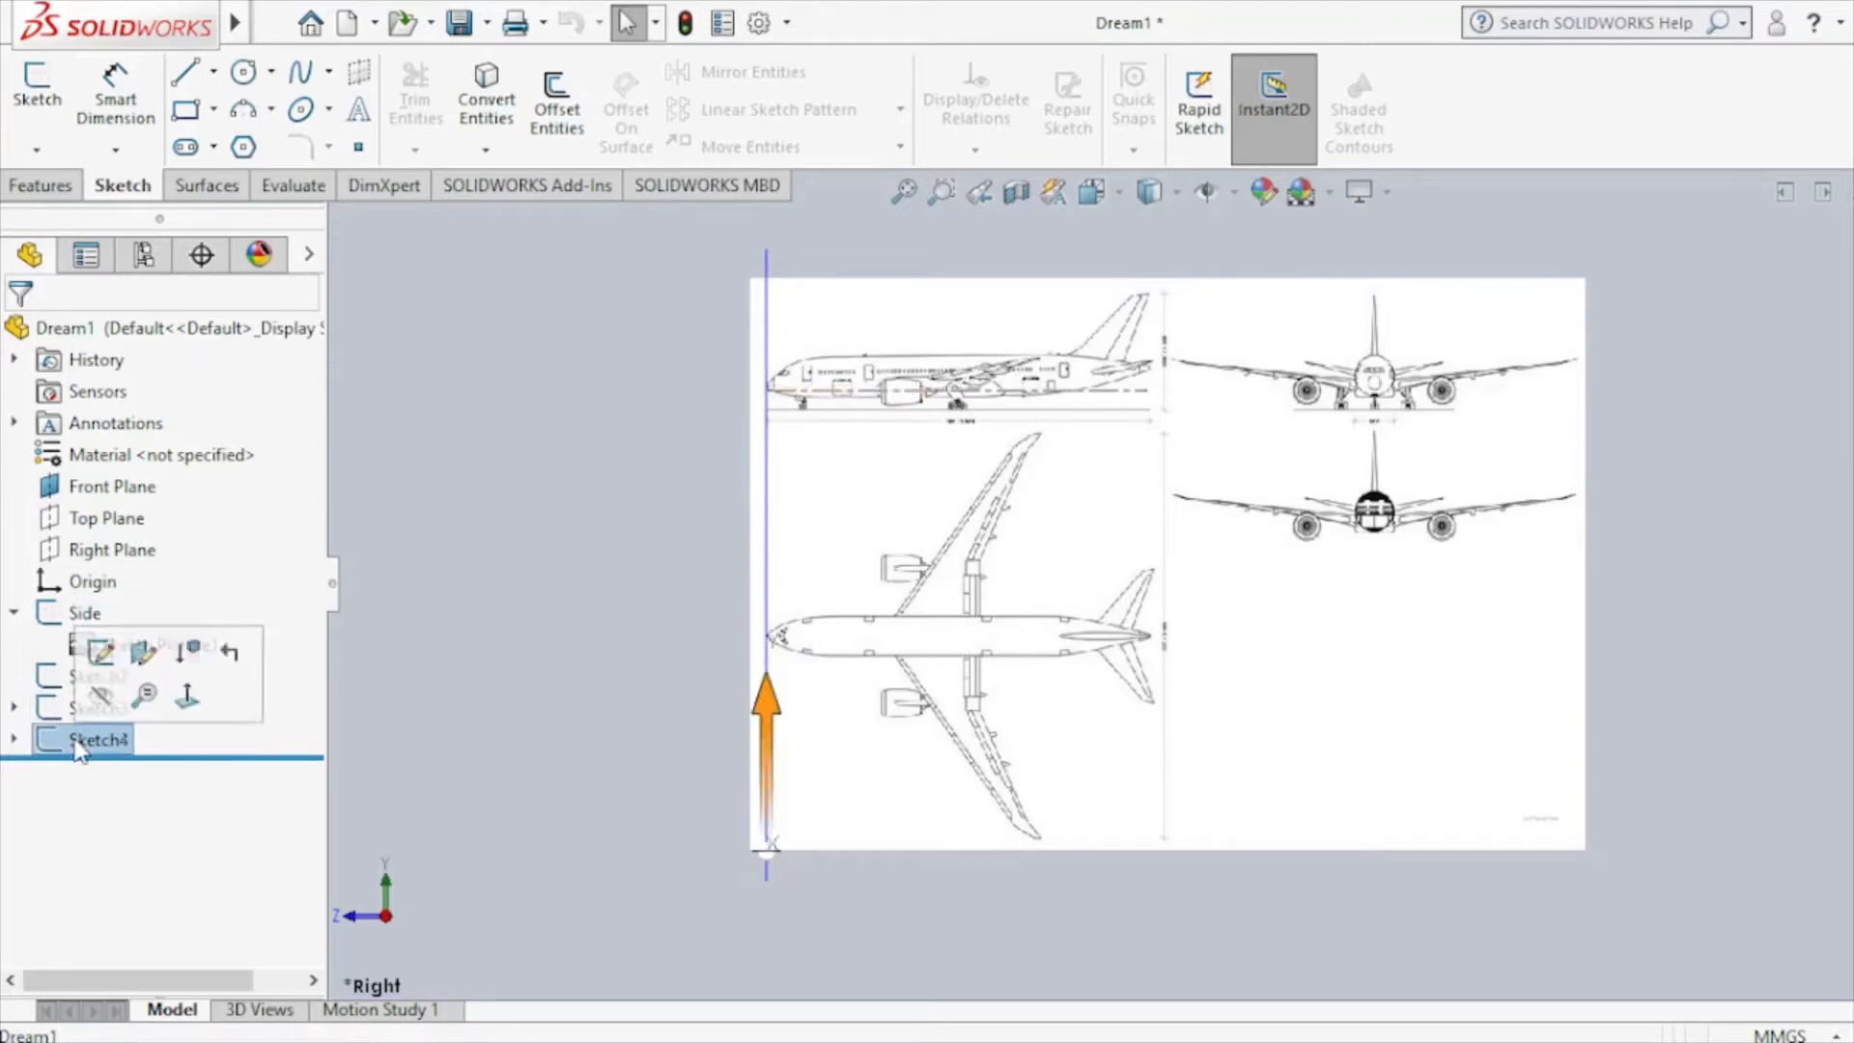
{"action": "left_click", "coordinate": [76, 746]}
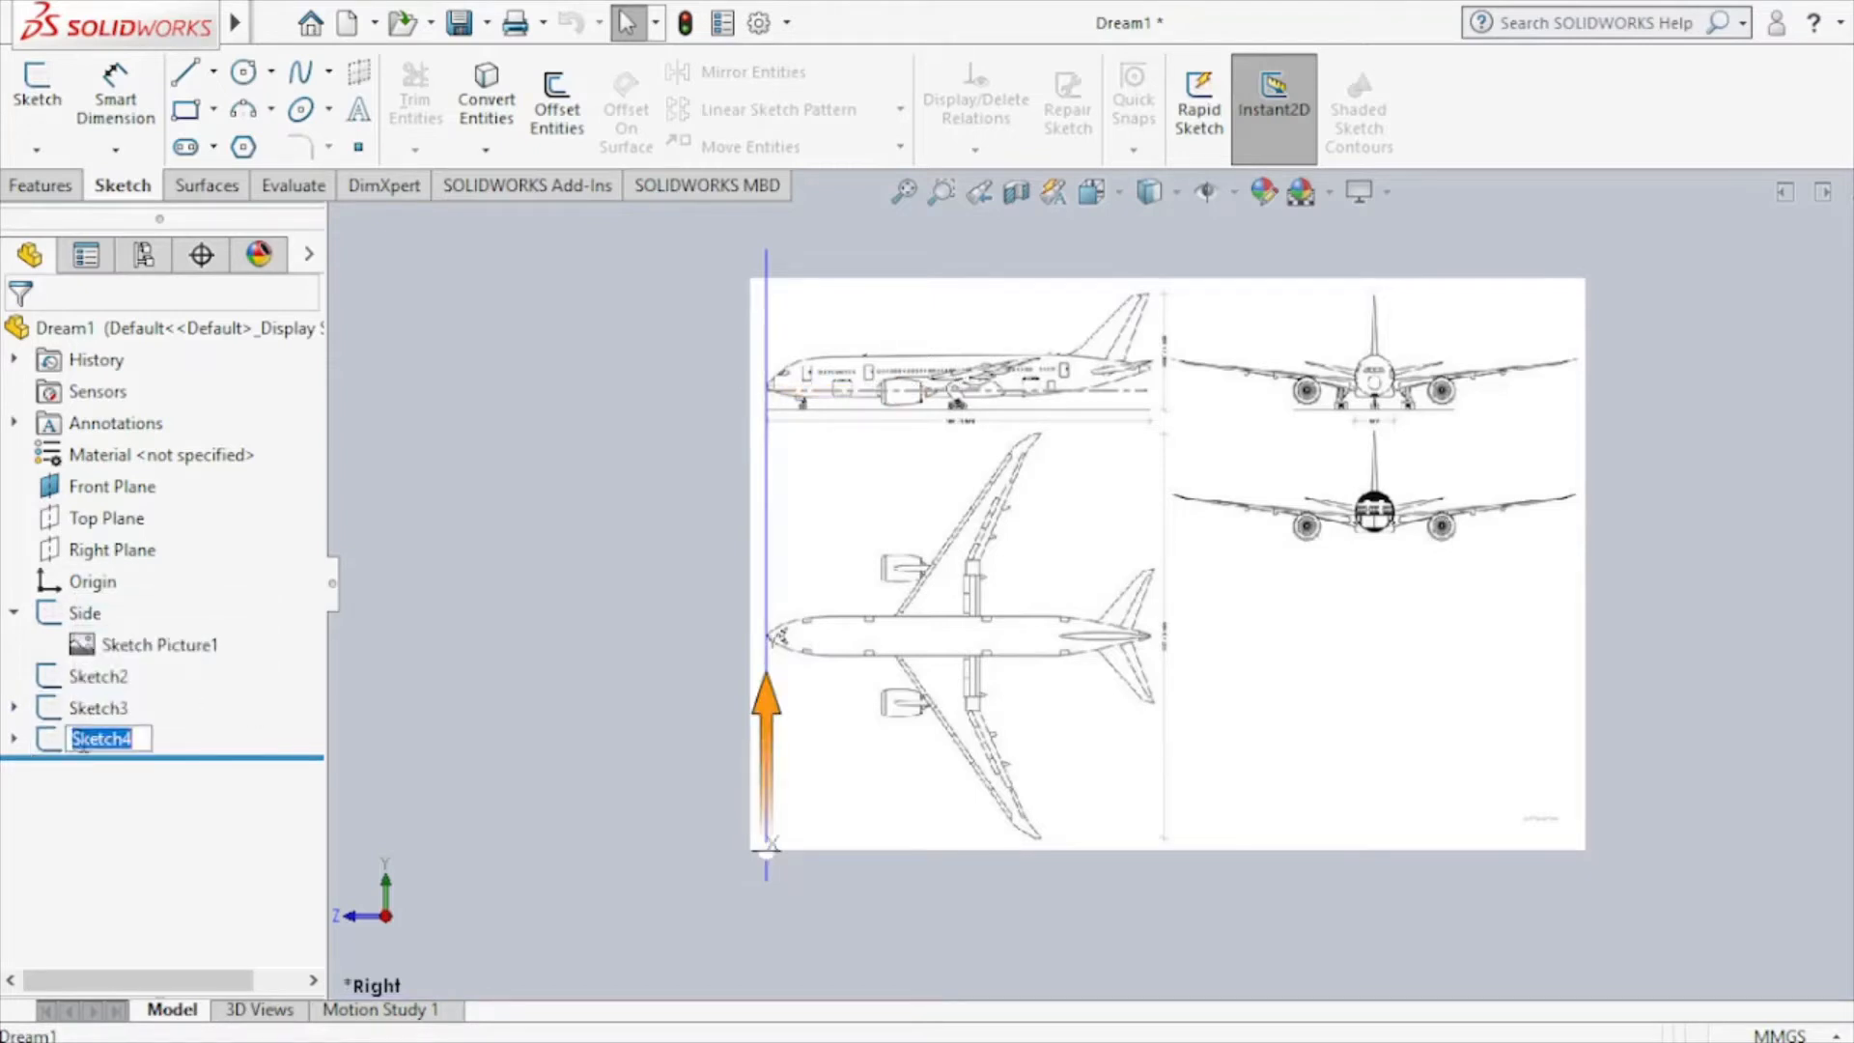
{"action": "type", "text": "Front"}
{"action": "key", "text": "Return"}
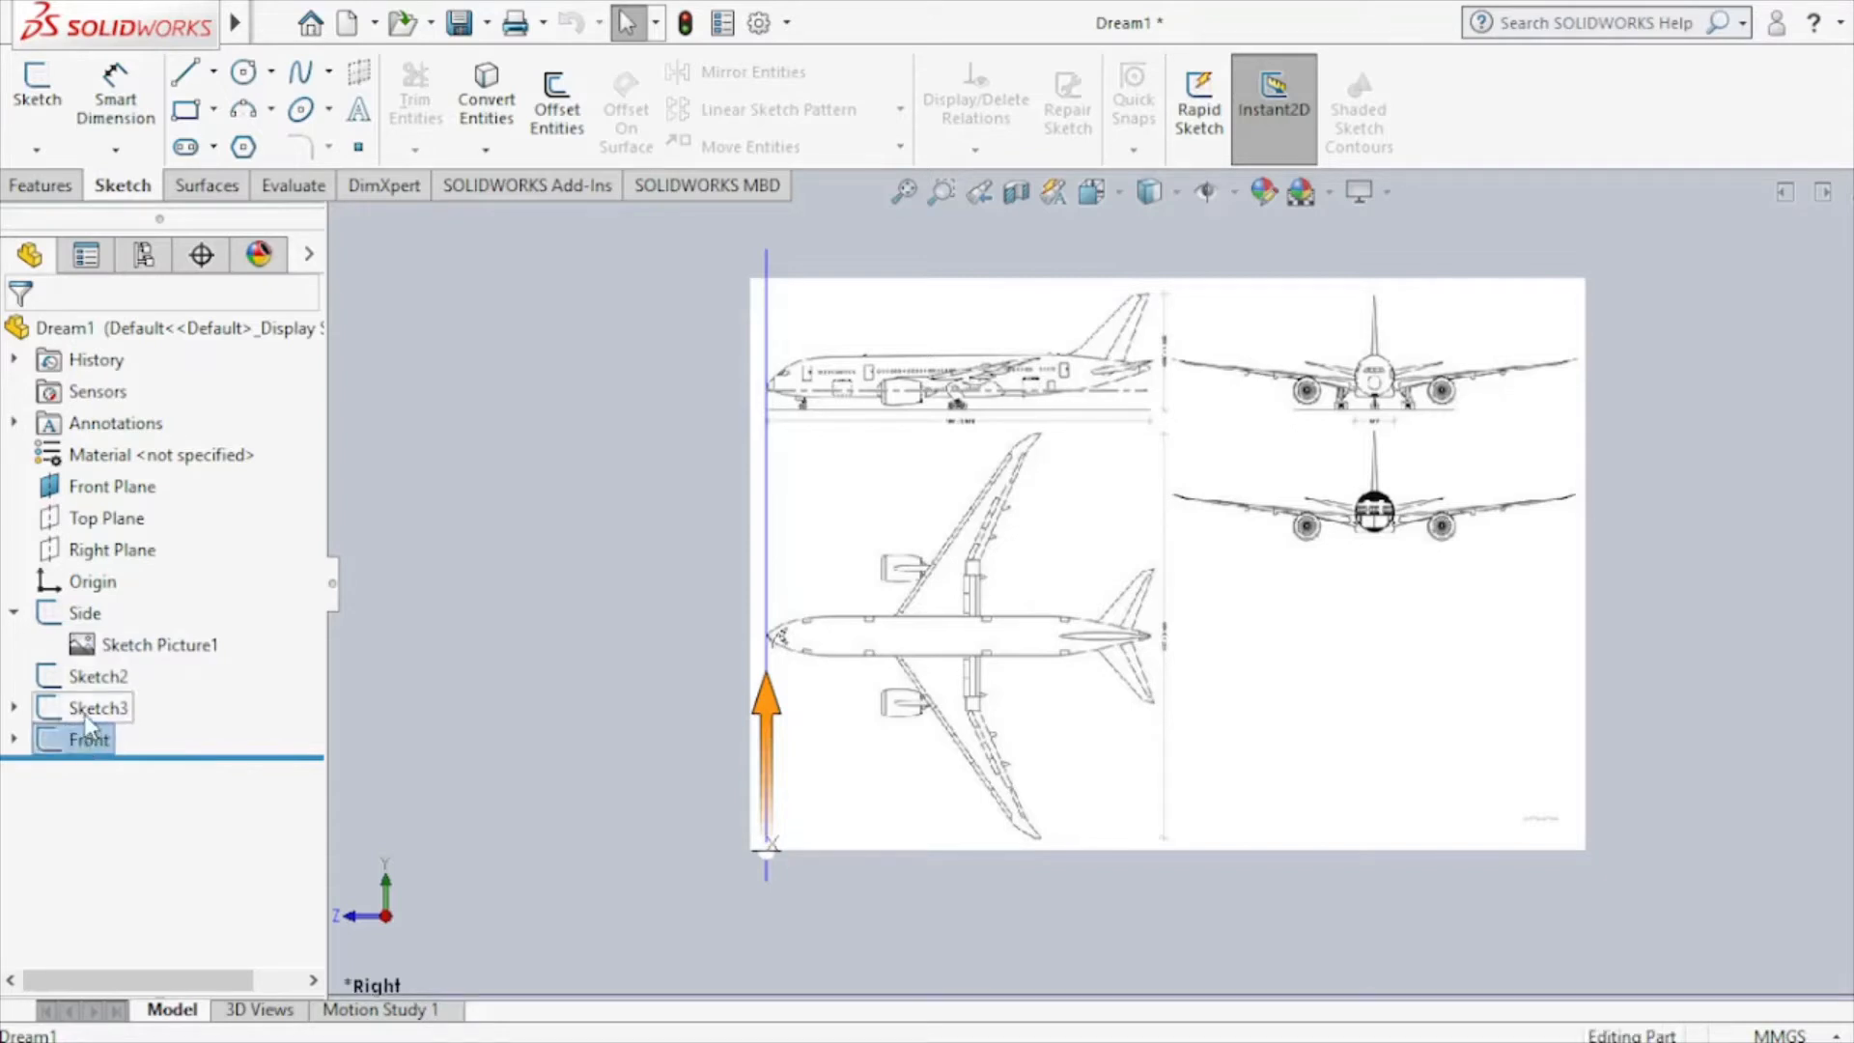
Rename Sketch3, which holds the top-view picture, as Top.
{"action": "left_click", "coordinate": [92, 715]}
{"action": "left_click", "coordinate": [92, 709]}
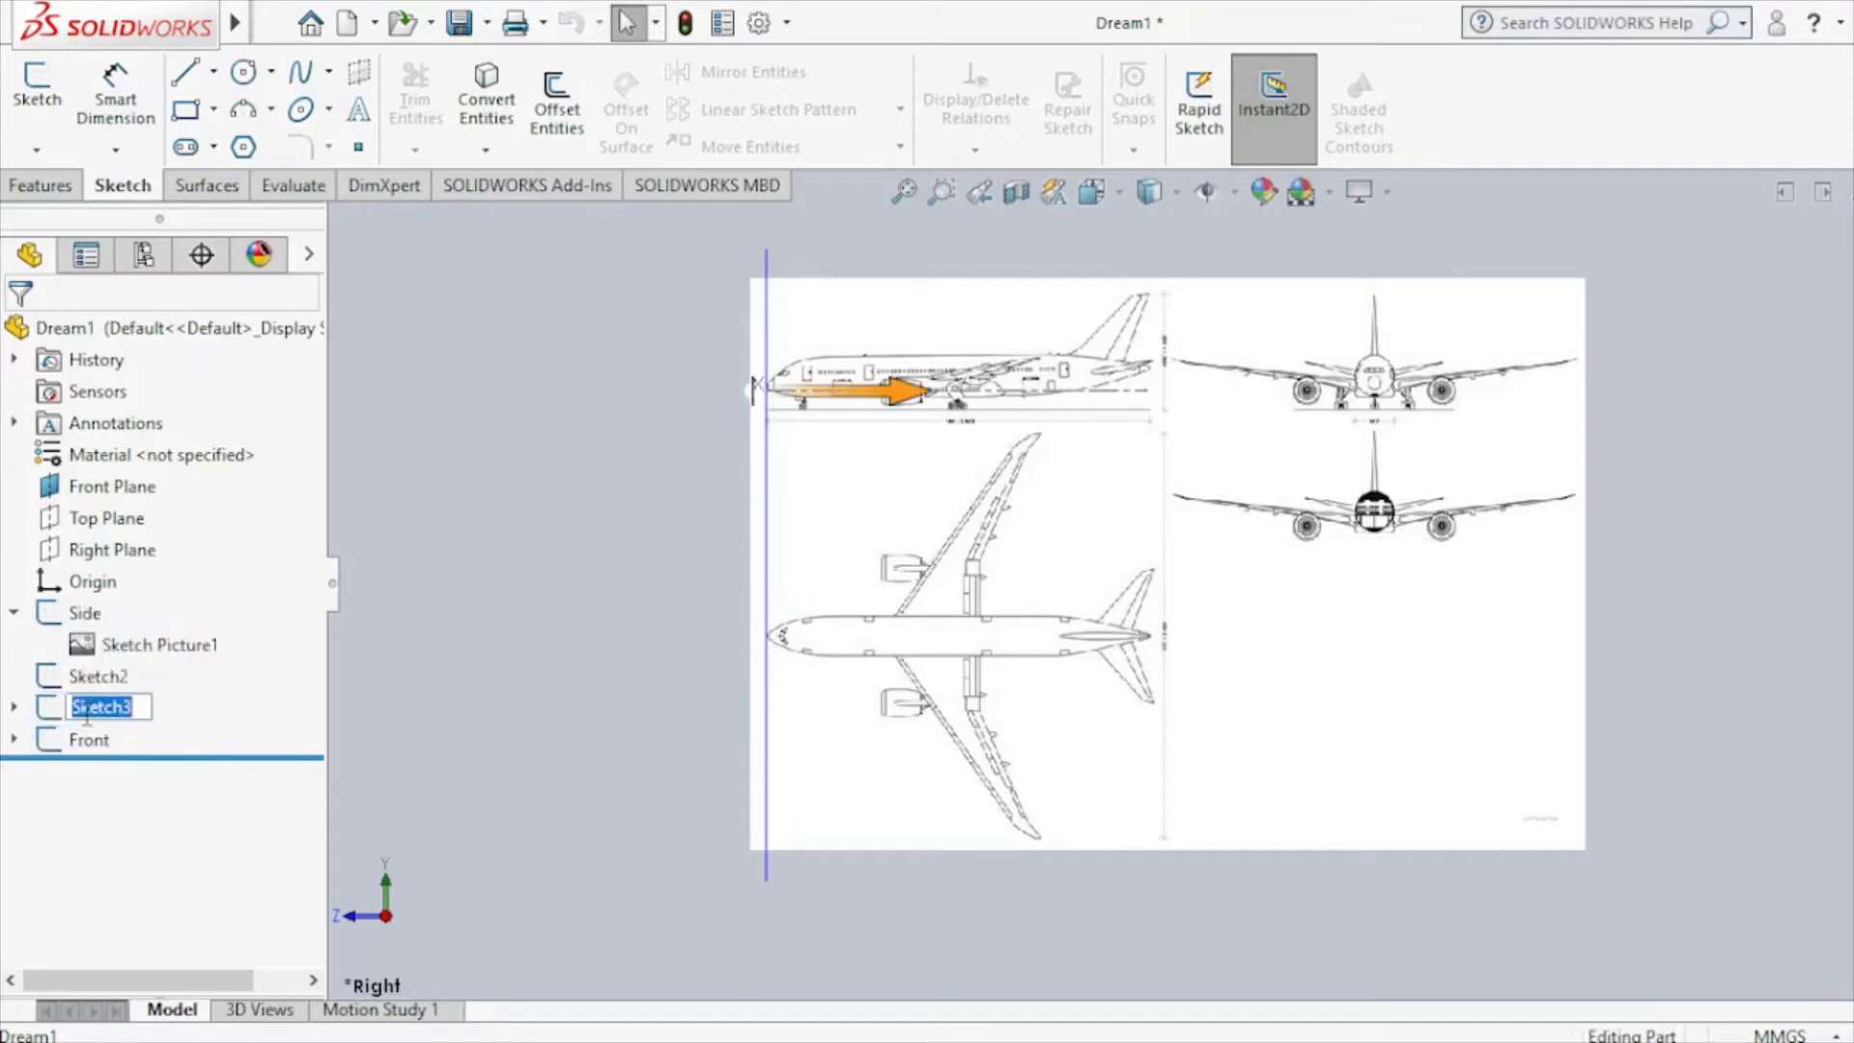
{"action": "type", "text": "Top"}
{"action": "key", "text": "Return"}
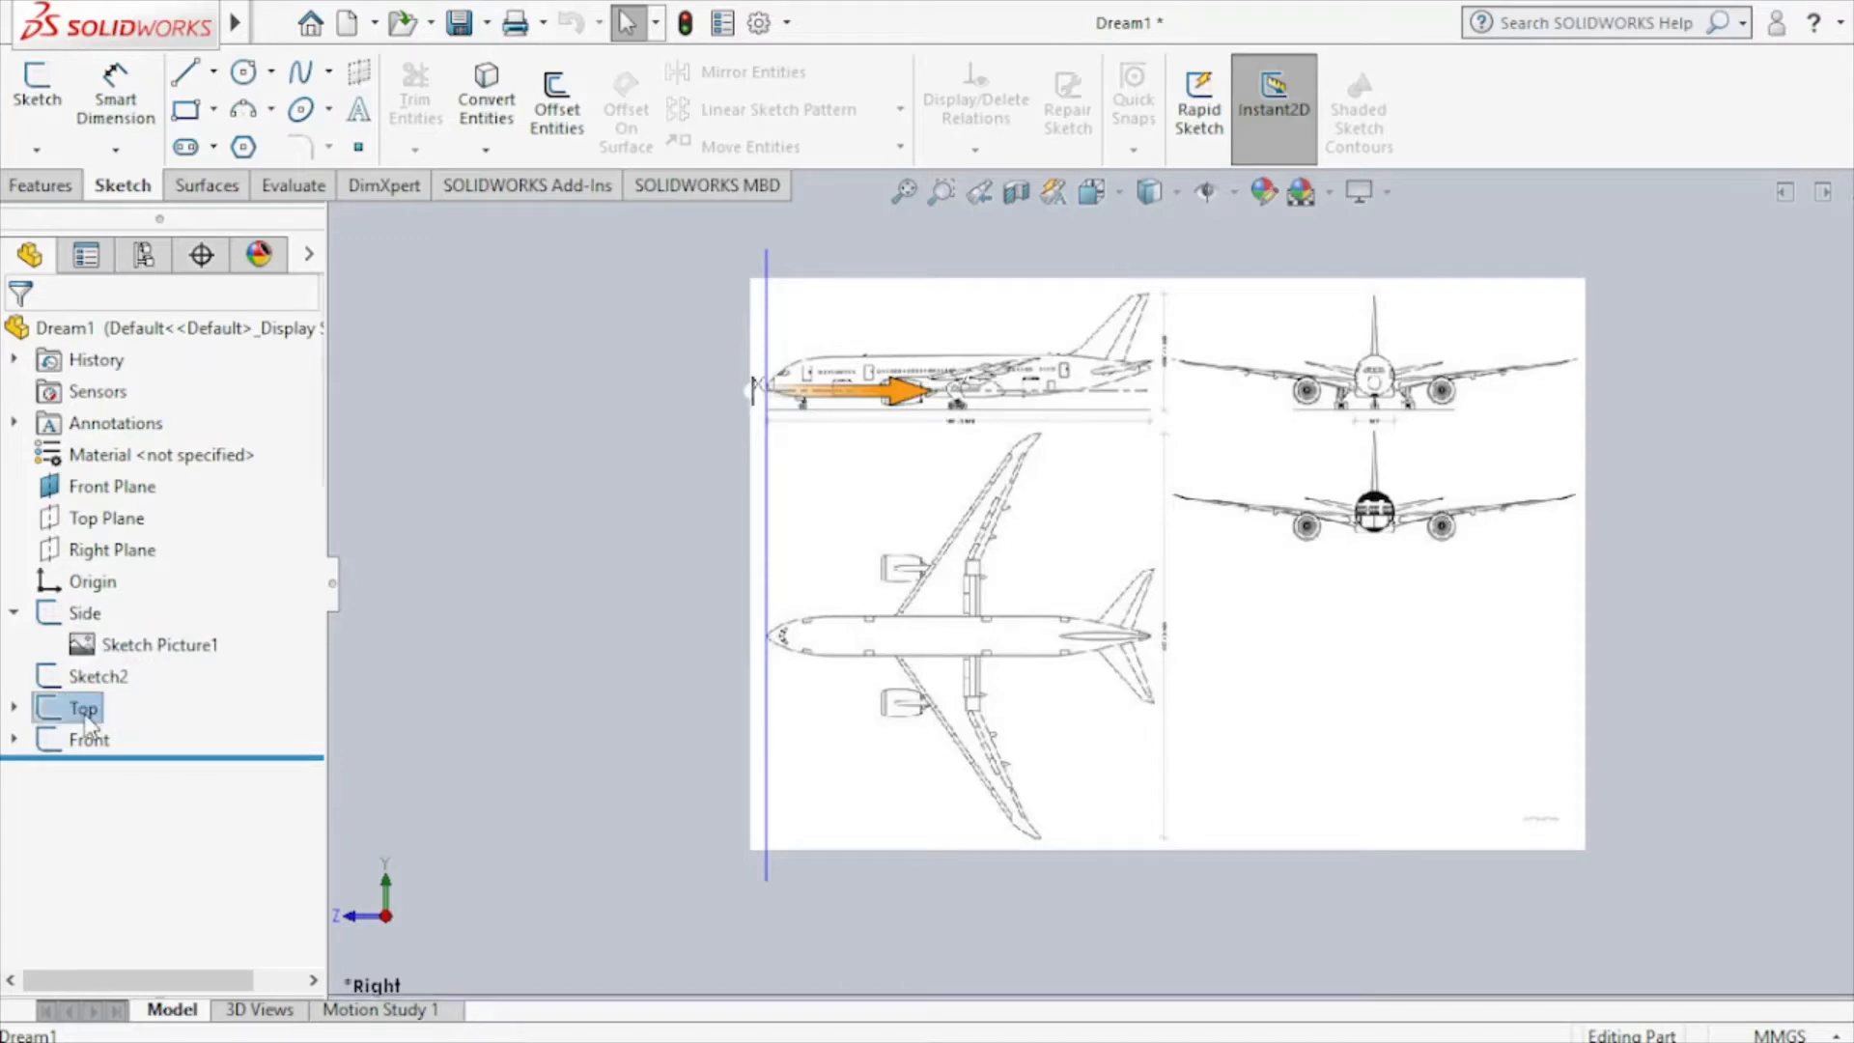
Put the Front sketch into a new feature tree folder named Ref.
{"action": "right_click", "coordinate": [79, 742]}
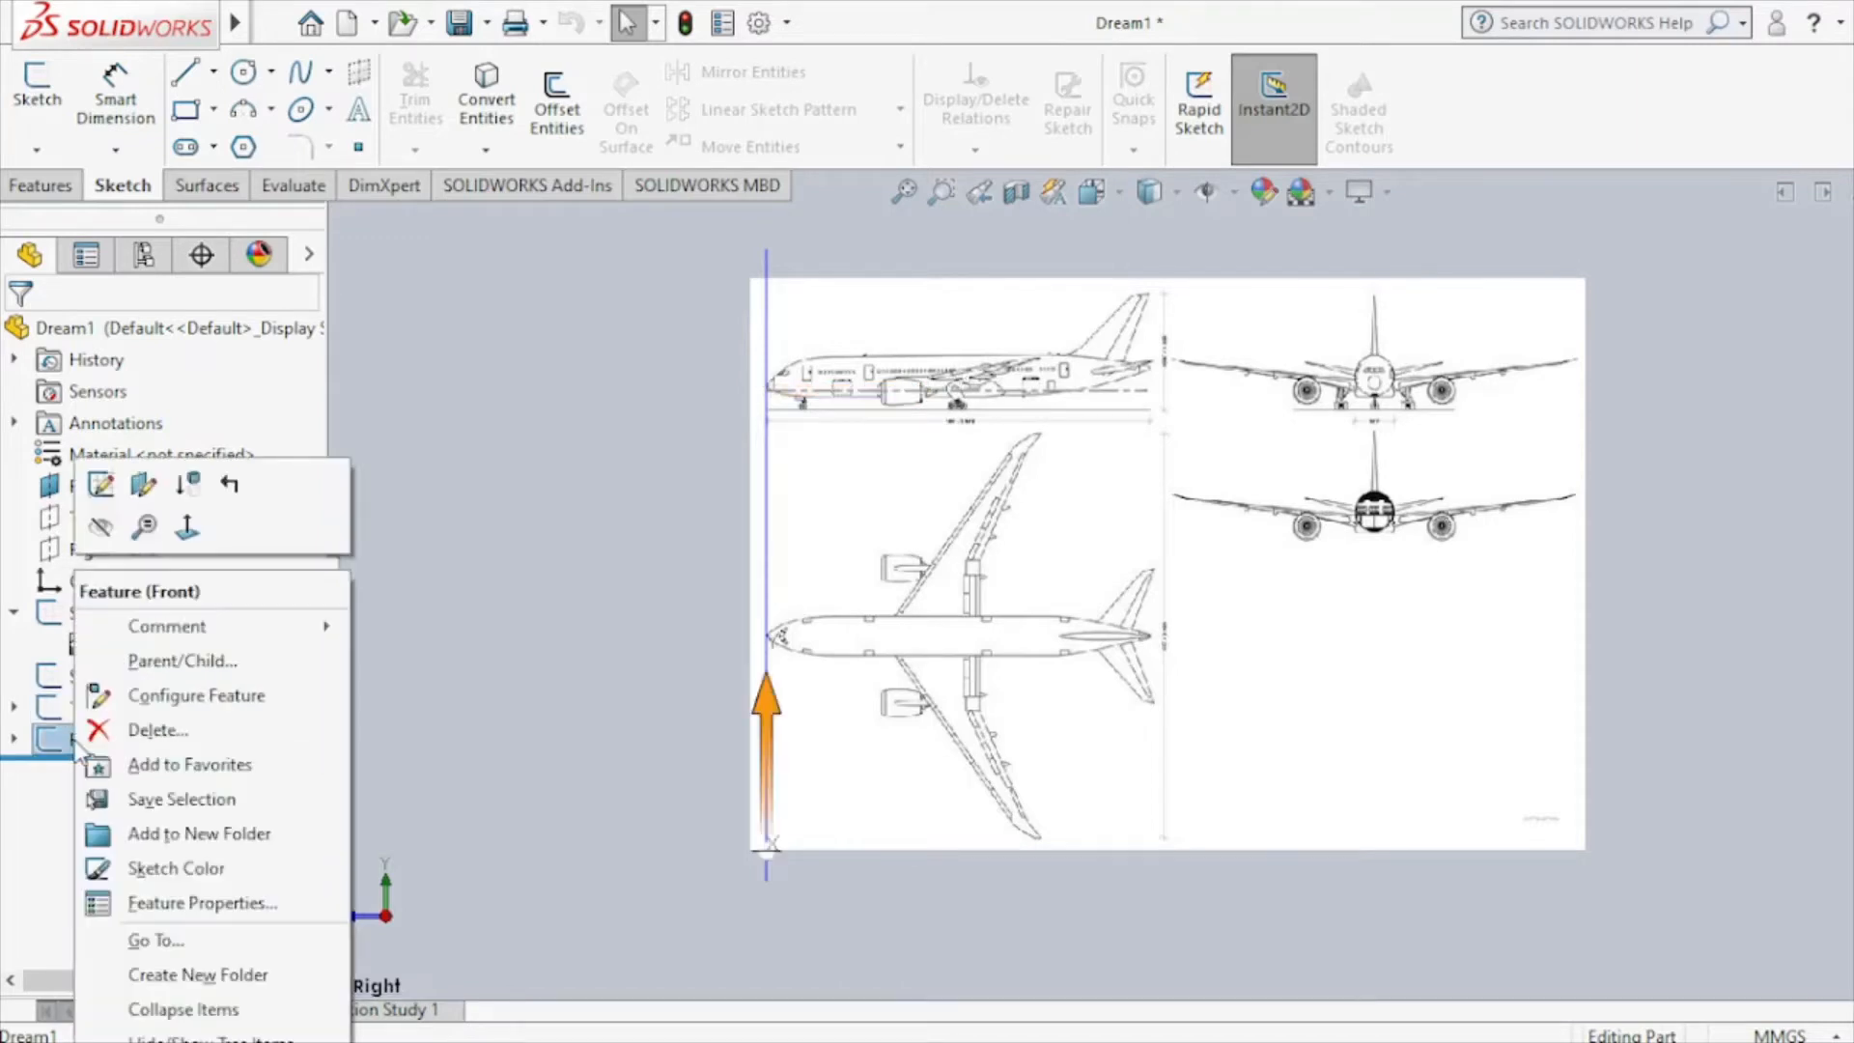
{"action": "left_click", "coordinate": [131, 836]}
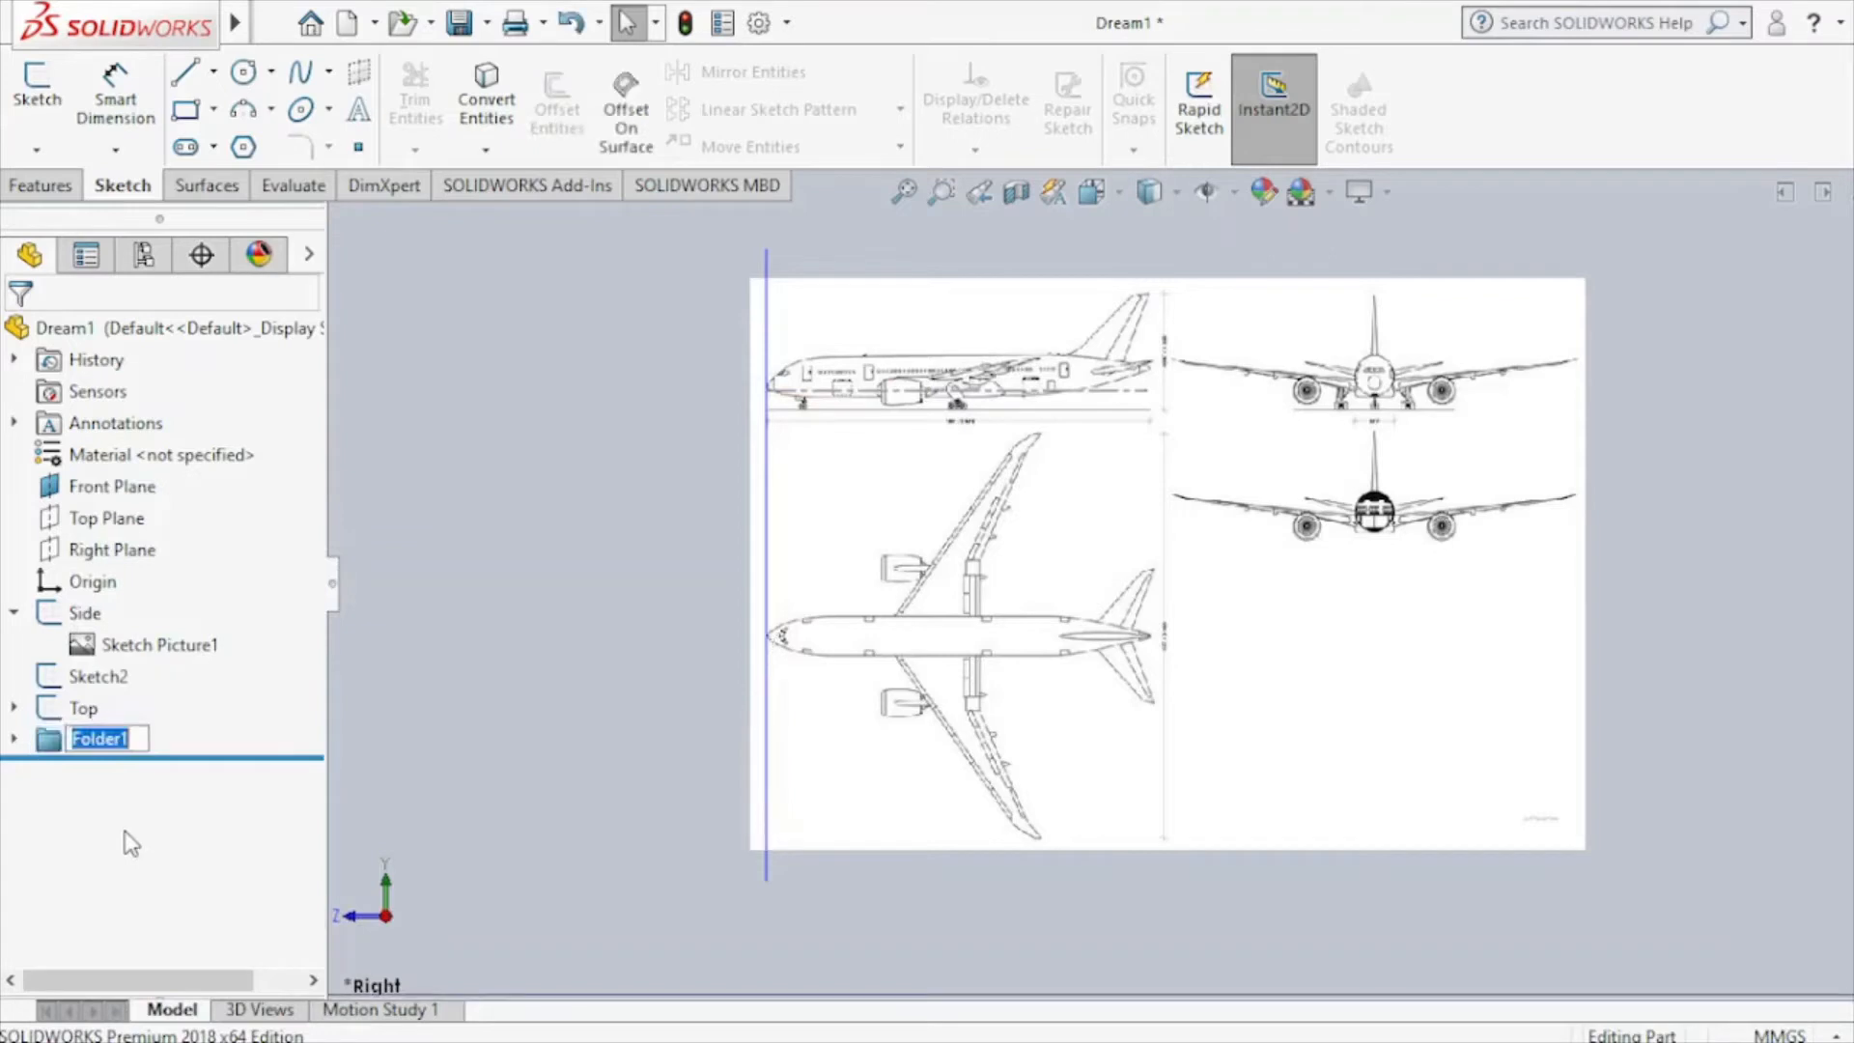
{"action": "type", "text": "Ref"}
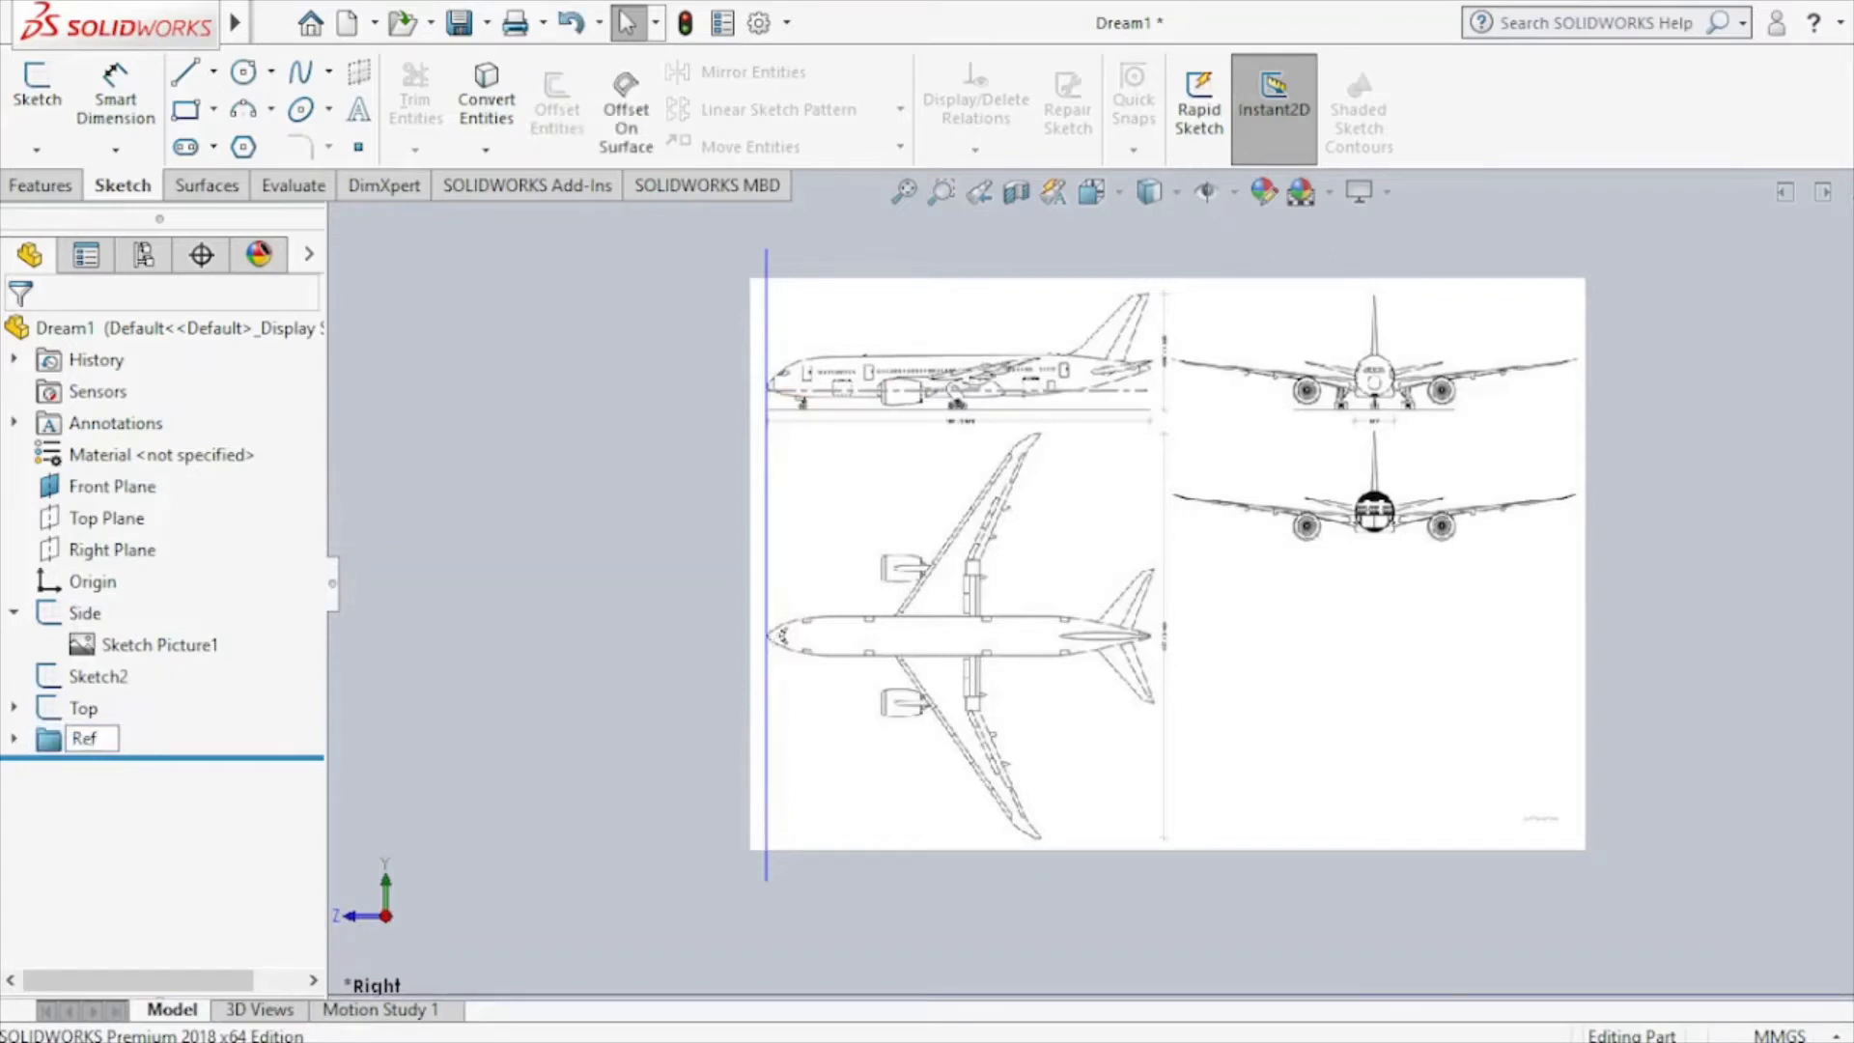
{"action": "key", "text": "Return"}
Move the Top and Side picture sketches into the Ref folder and leave Sketch2 outside it.
{"action": "left_click_drag", "start_coordinate": [83, 708], "coordinate": [65, 736]}
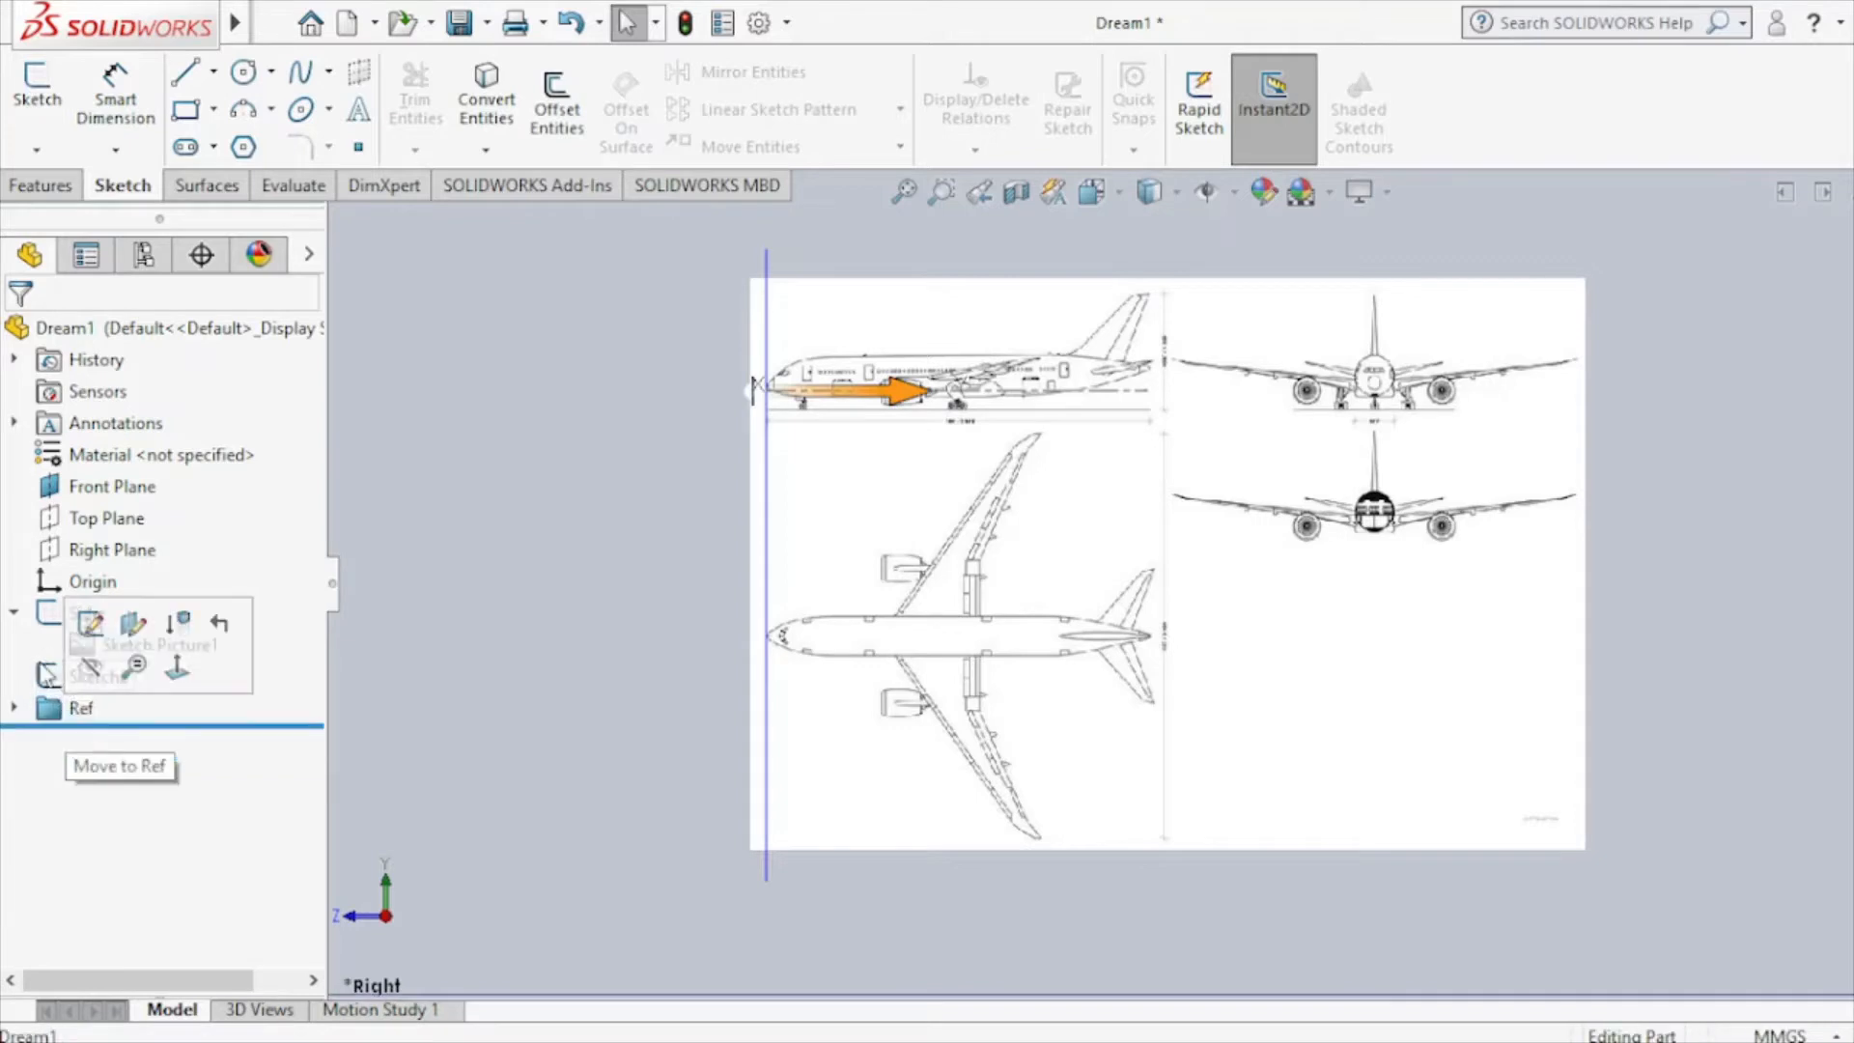
{"action": "left_click_drag", "start_coordinate": [48, 620], "coordinate": [106, 681]}
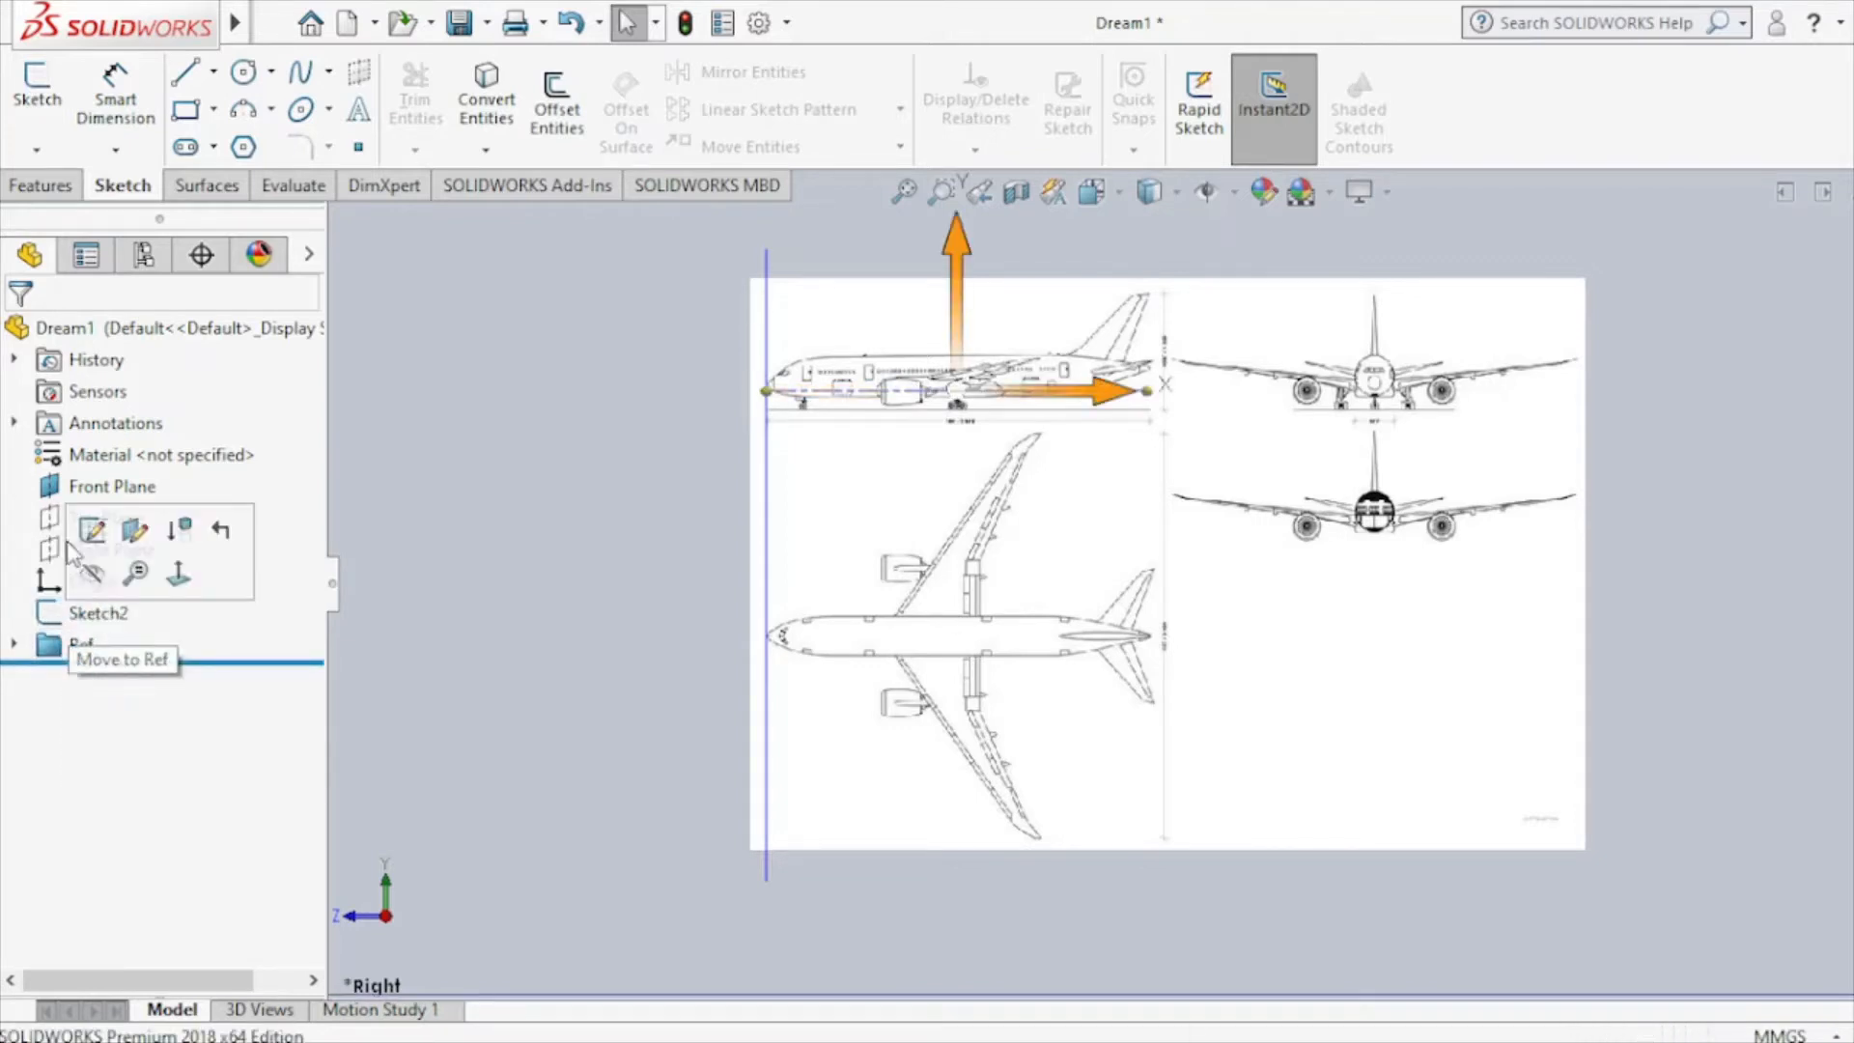
{"action": "left_click", "coordinate": [450, 504]}
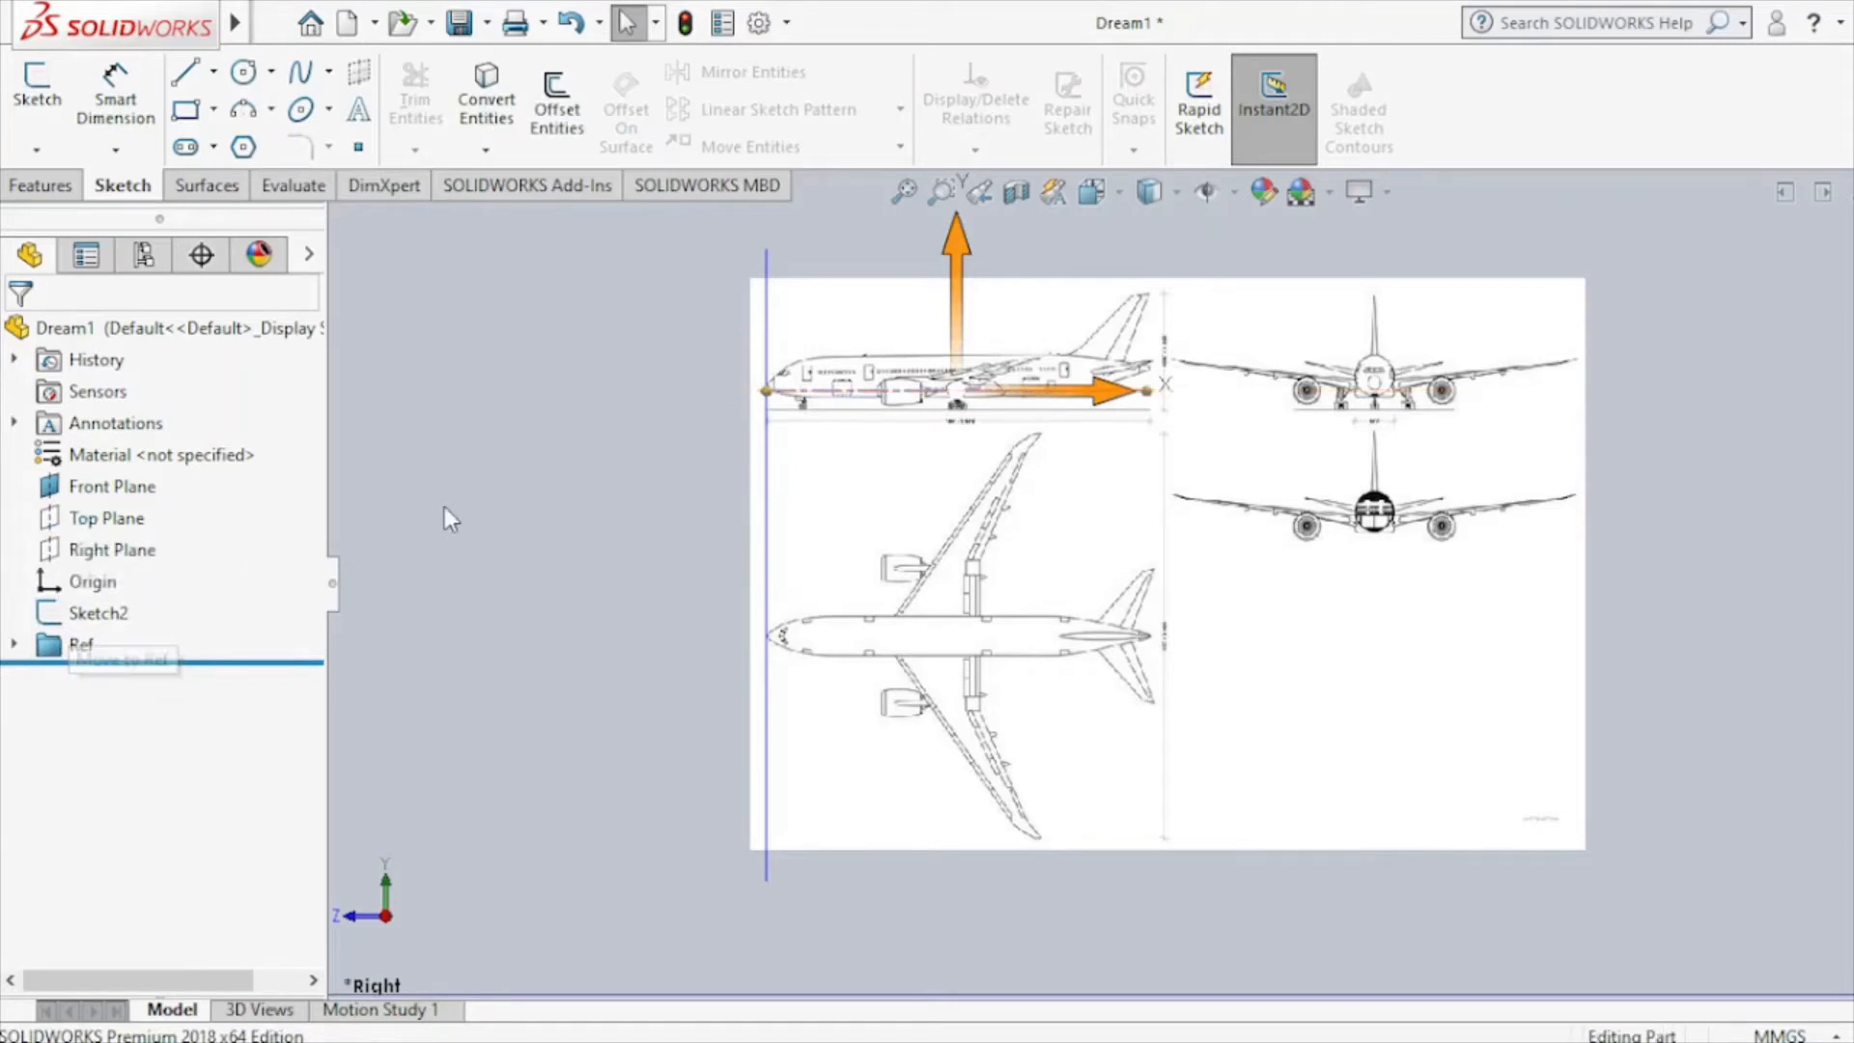
Create a reference plane offset 2000 mm from the Front Plane, flipped towards the aircraft's tail.
{"action": "left_click", "coordinate": [108, 518]}
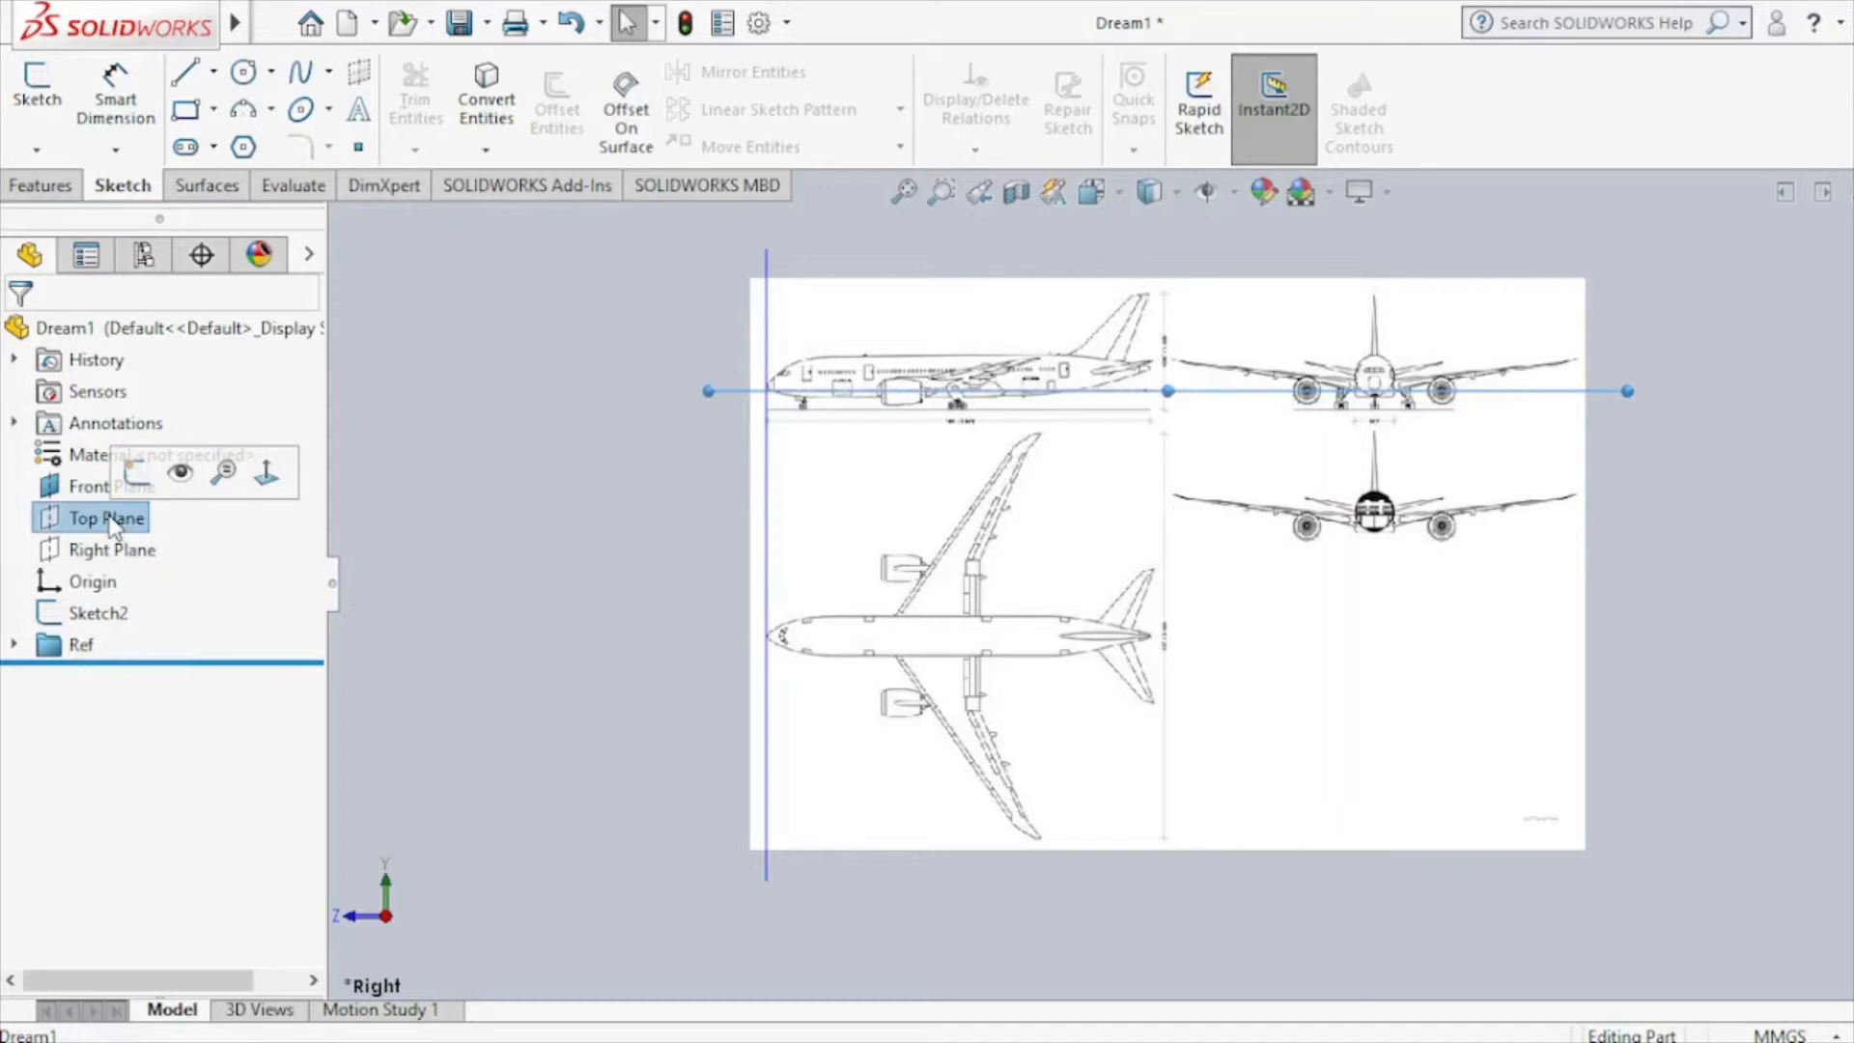
{"action": "left_click", "coordinate": [92, 487]}
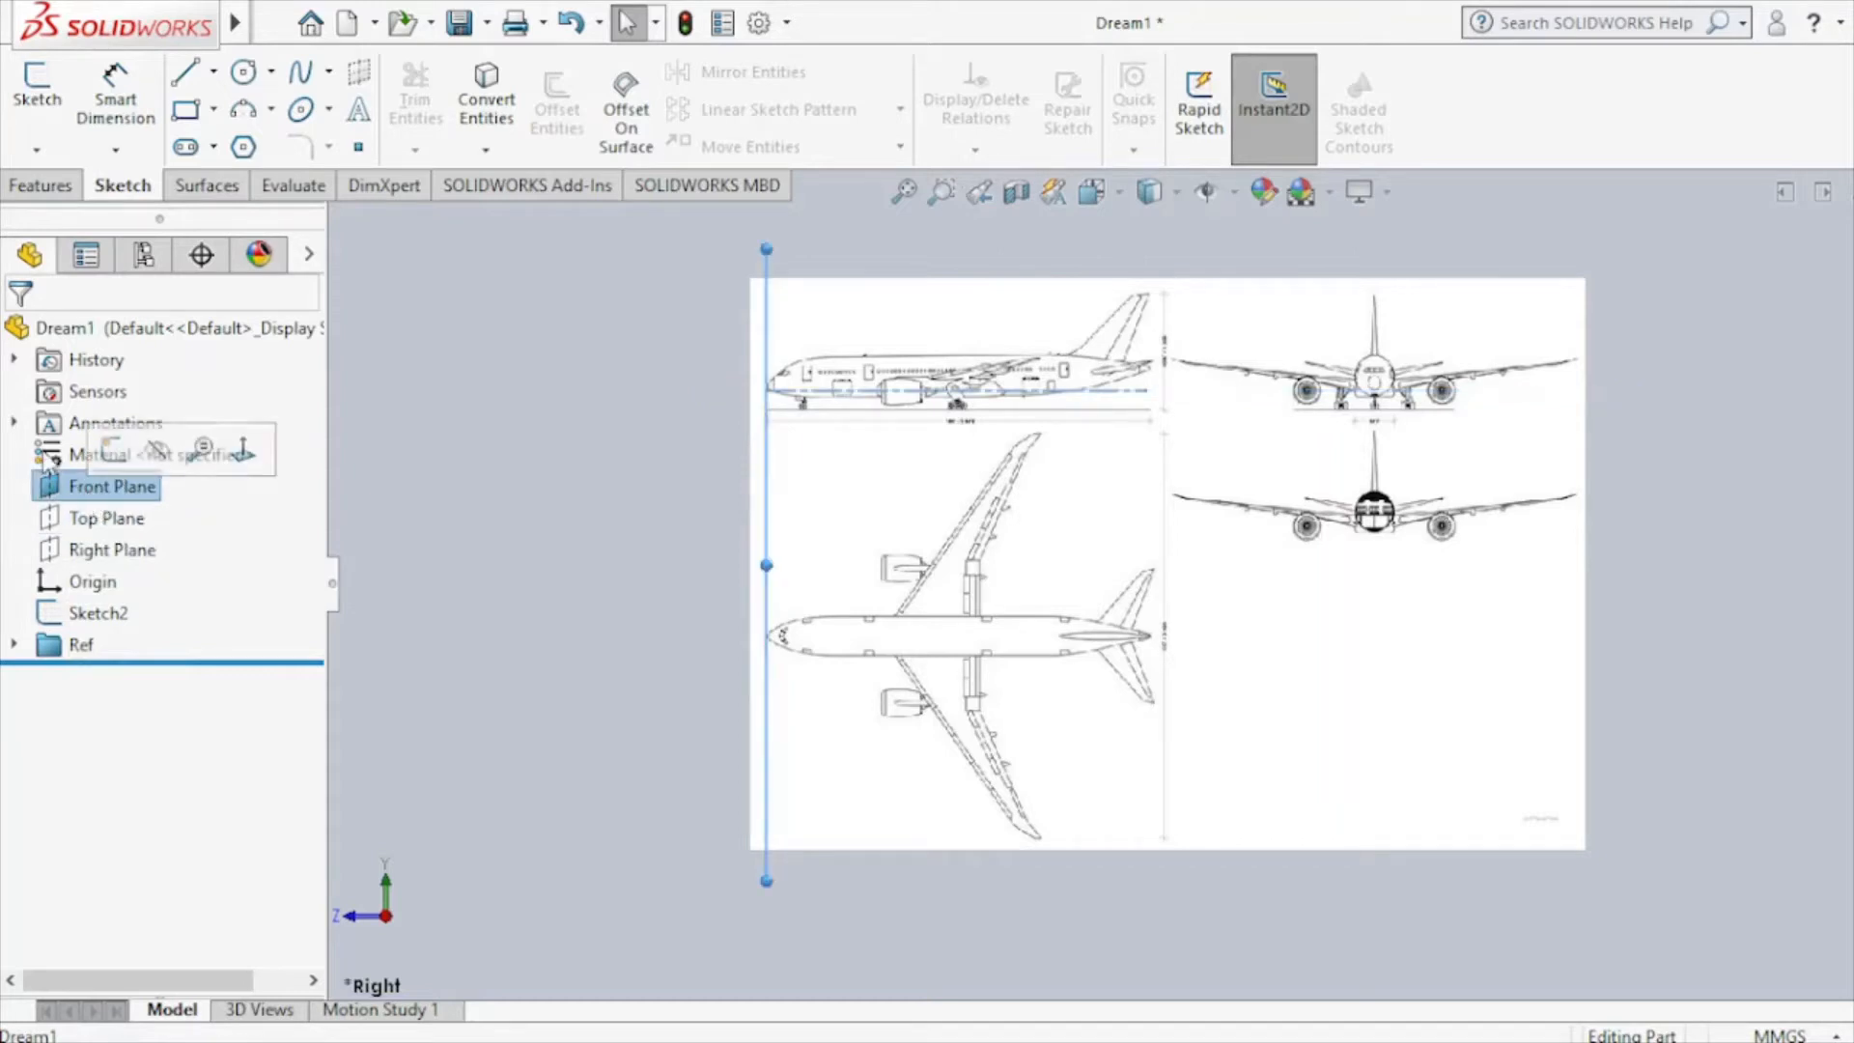
{"action": "left_click", "coordinate": [29, 192]}
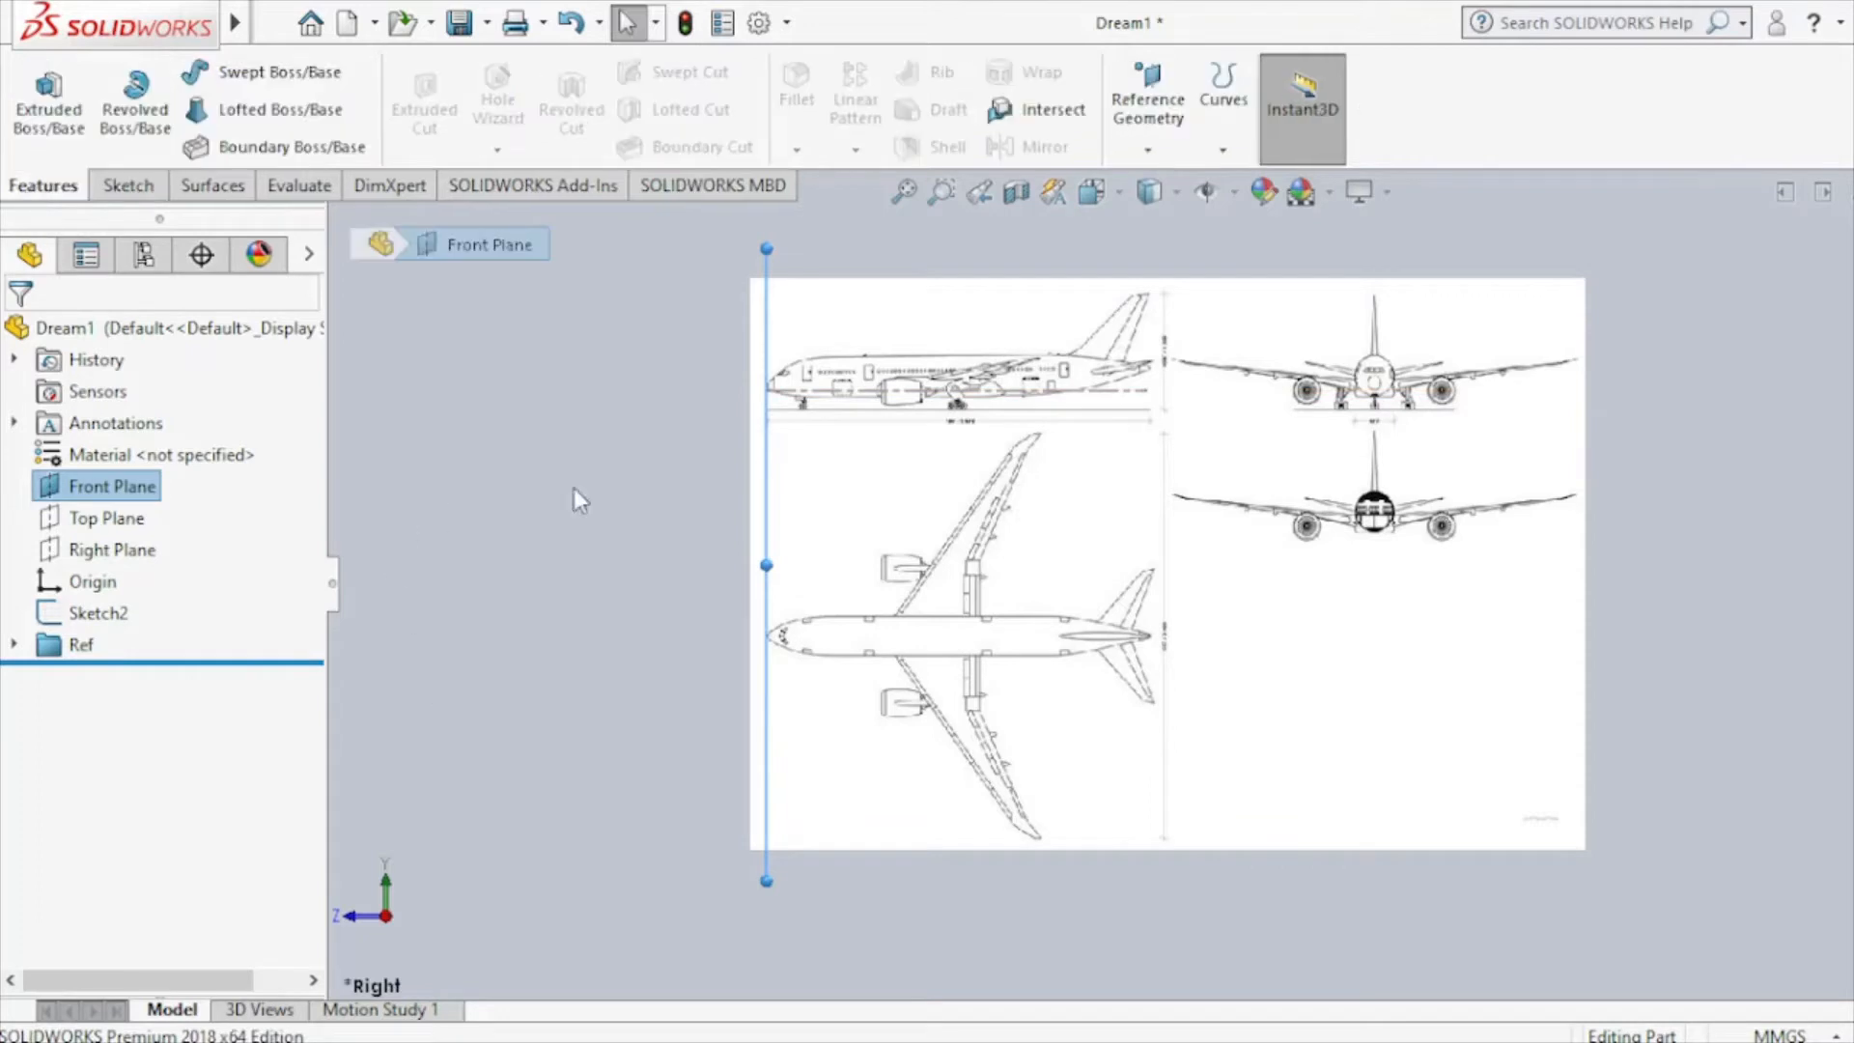
{"action": "left_click", "coordinate": [1147, 109]}
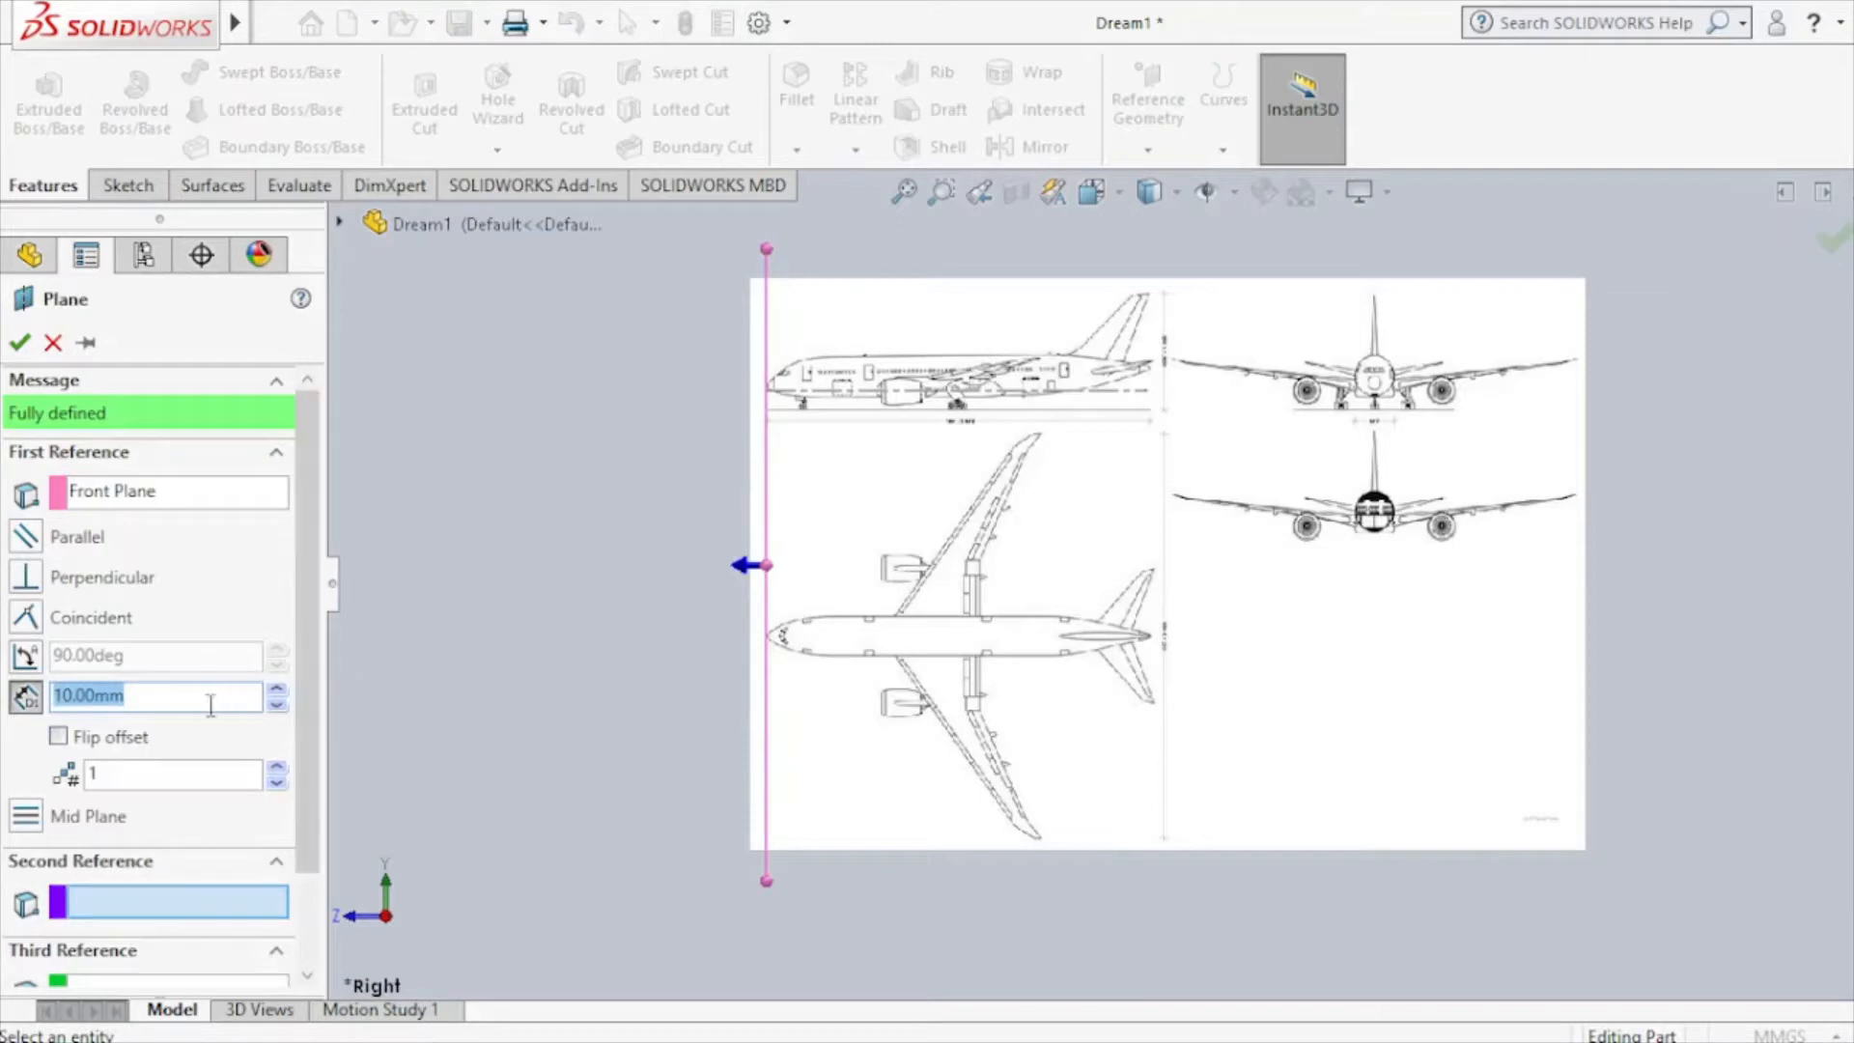
{"action": "type", "text": "2000"}
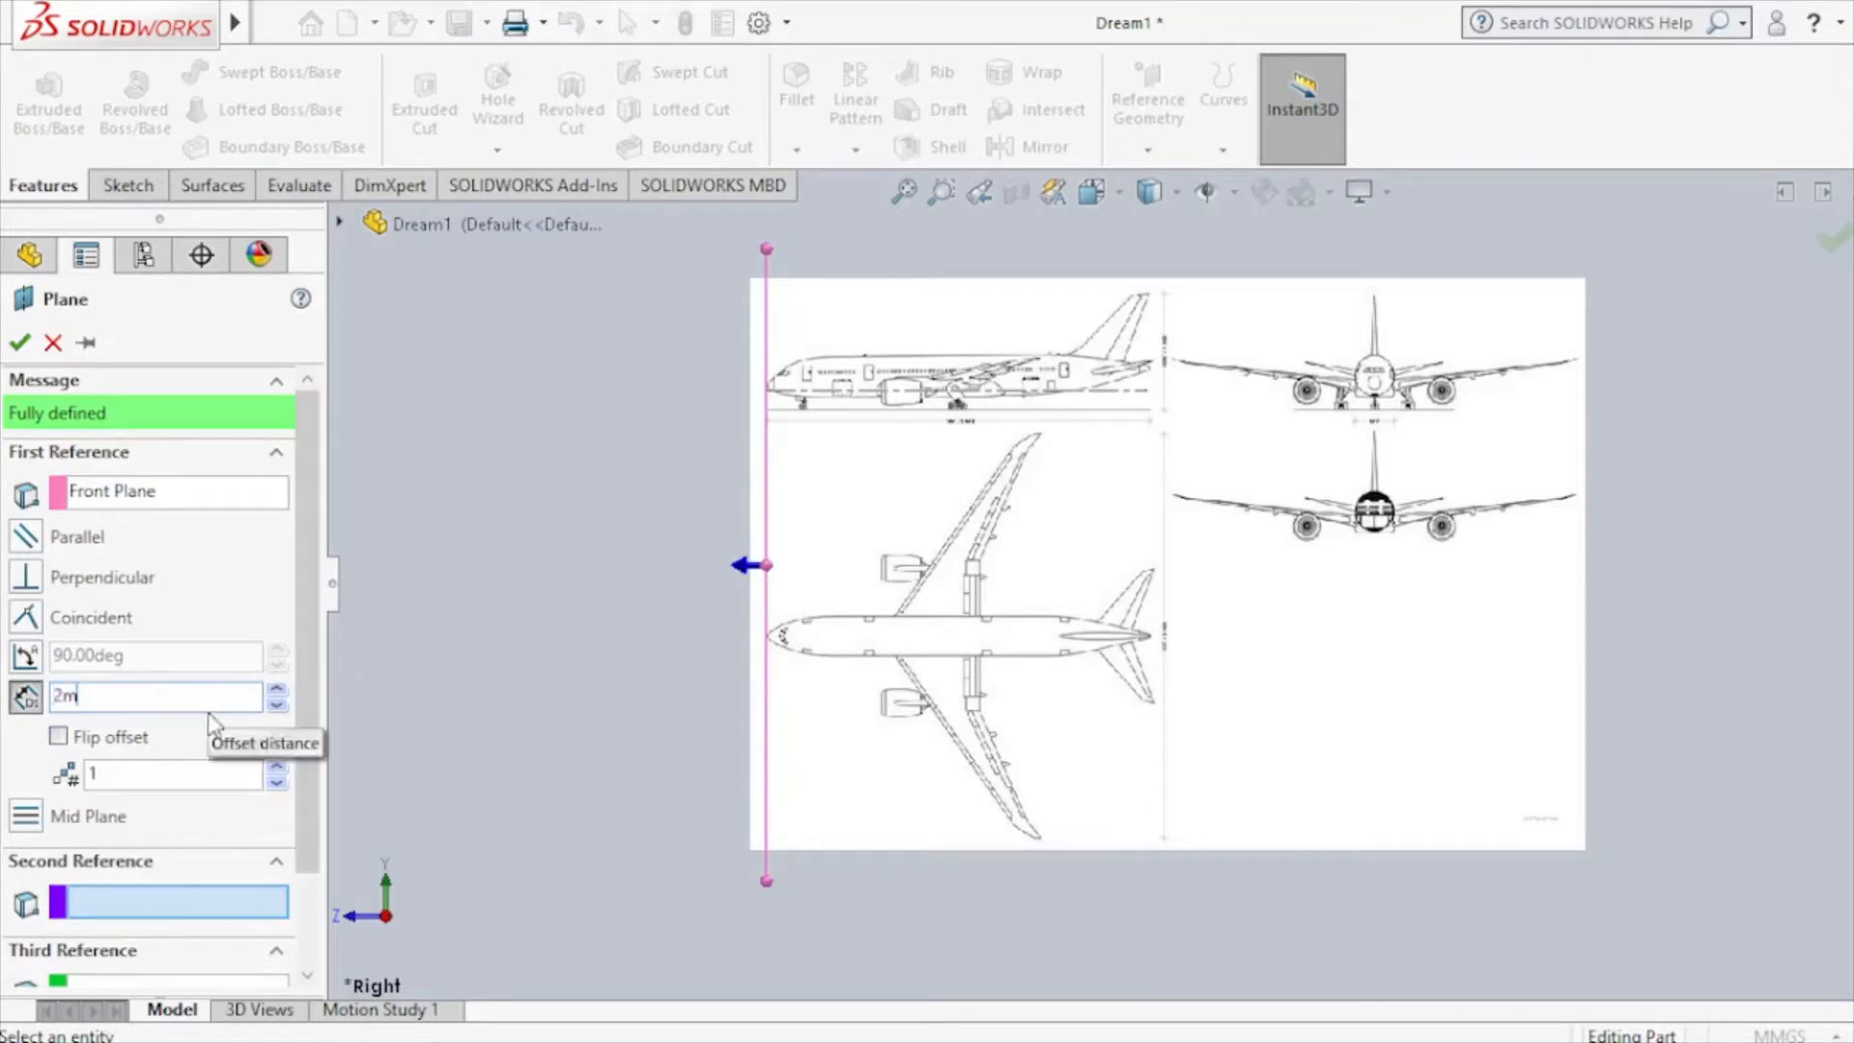
{"action": "key", "text": "Return"}
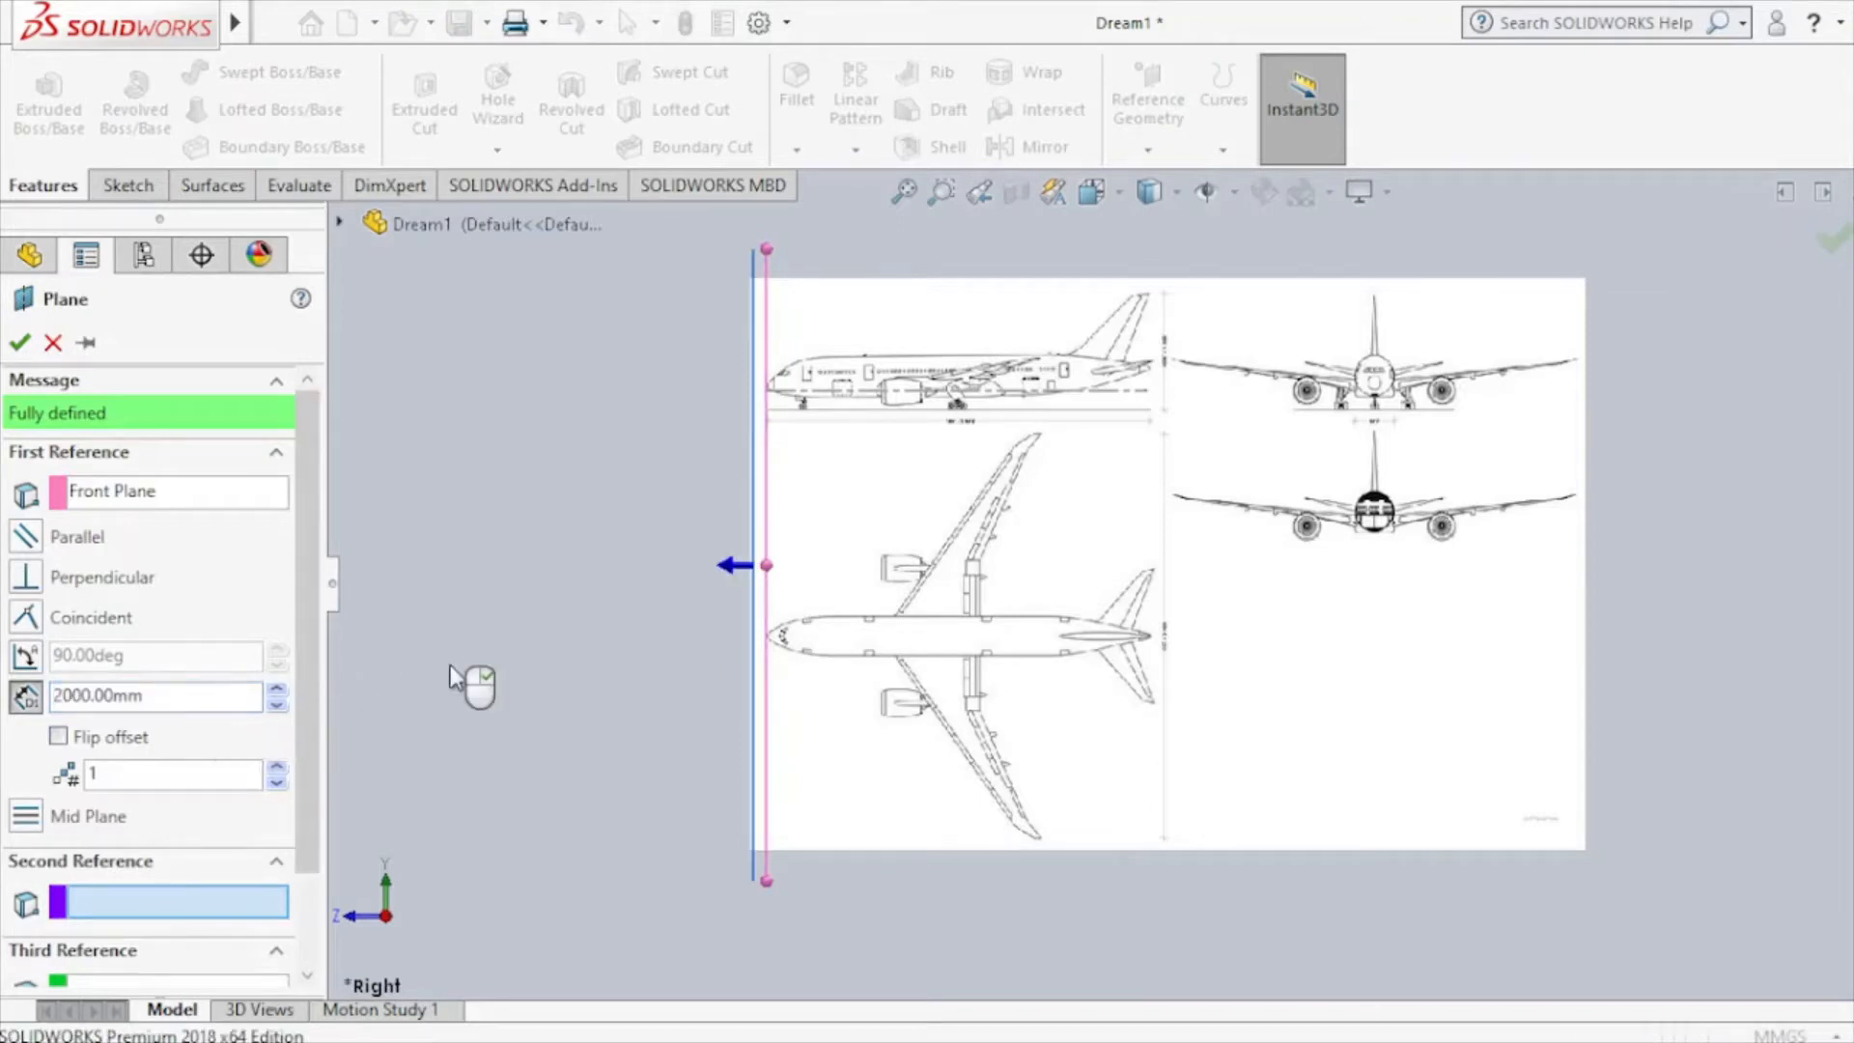
{"action": "left_click", "coordinate": [60, 738]}
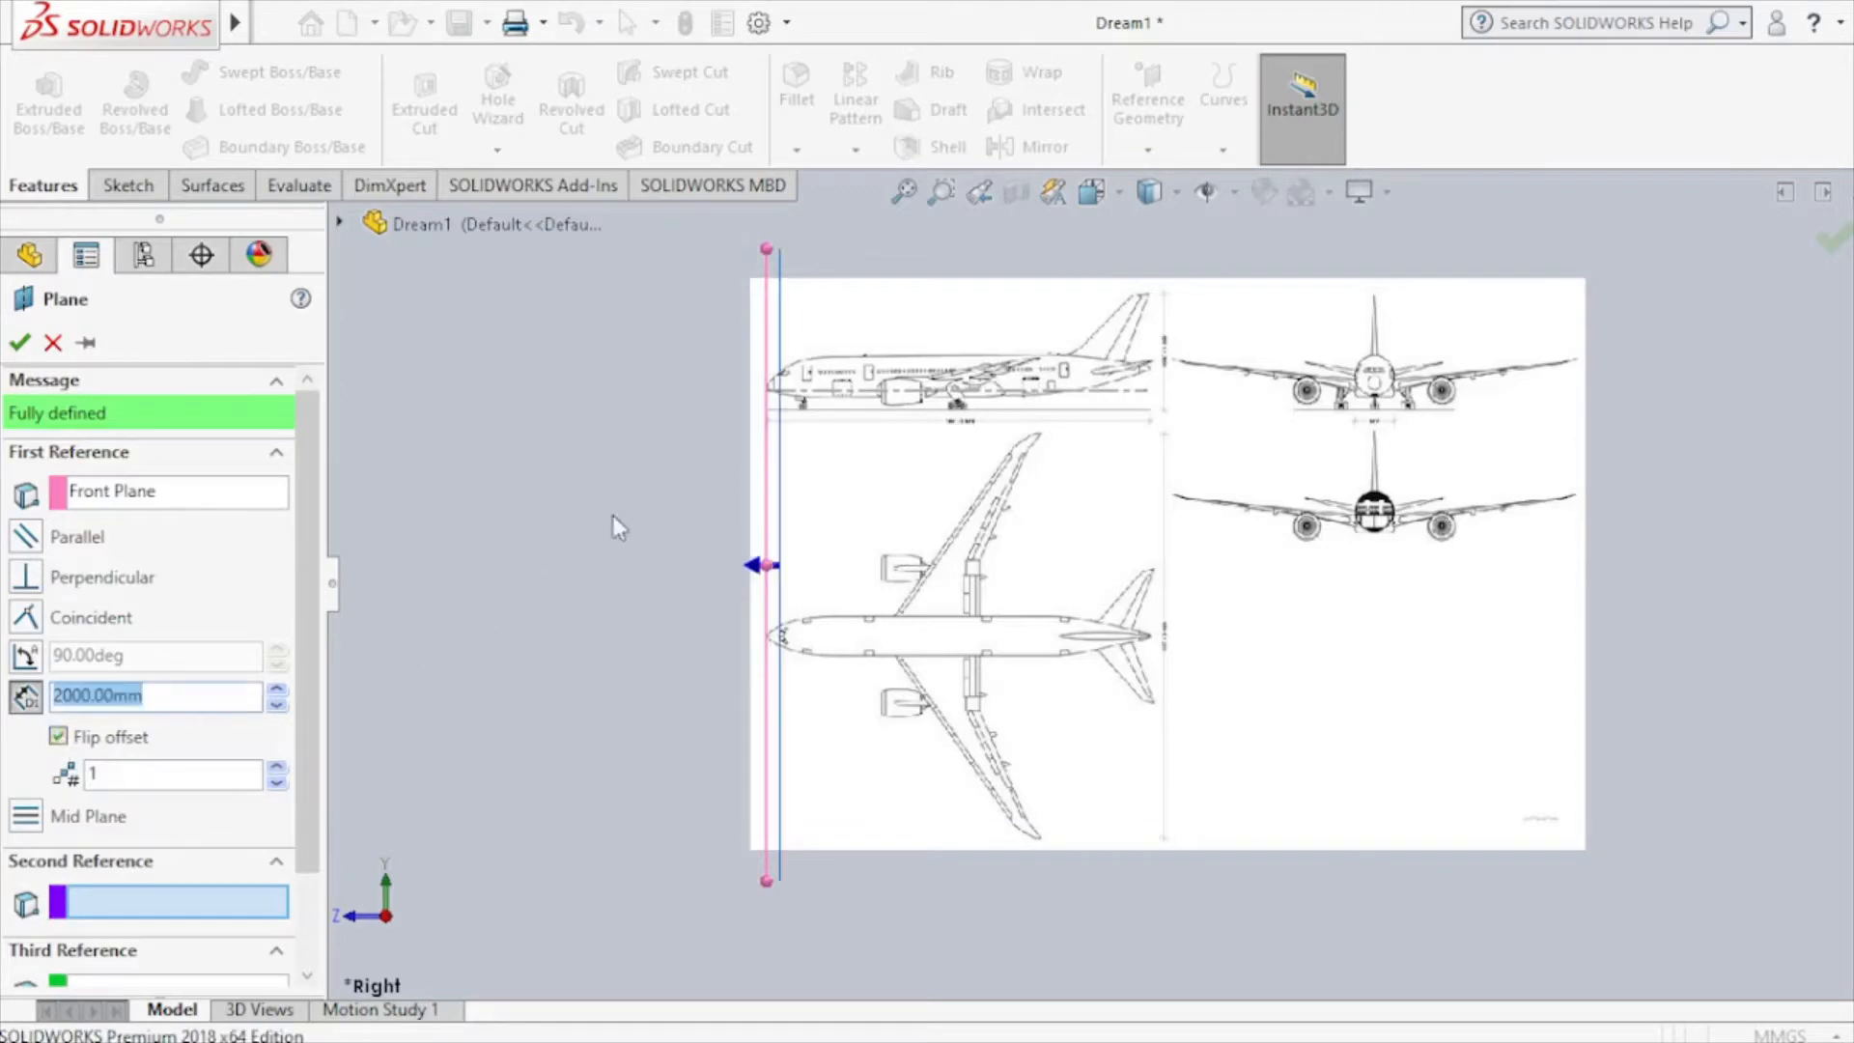
{"action": "scroll", "coordinate": [888, 396], "scroll_direction": "down", "scroll_amount": 2}
{"action": "scroll", "coordinate": [889, 397], "scroll_direction": "down", "scroll_amount": 2}
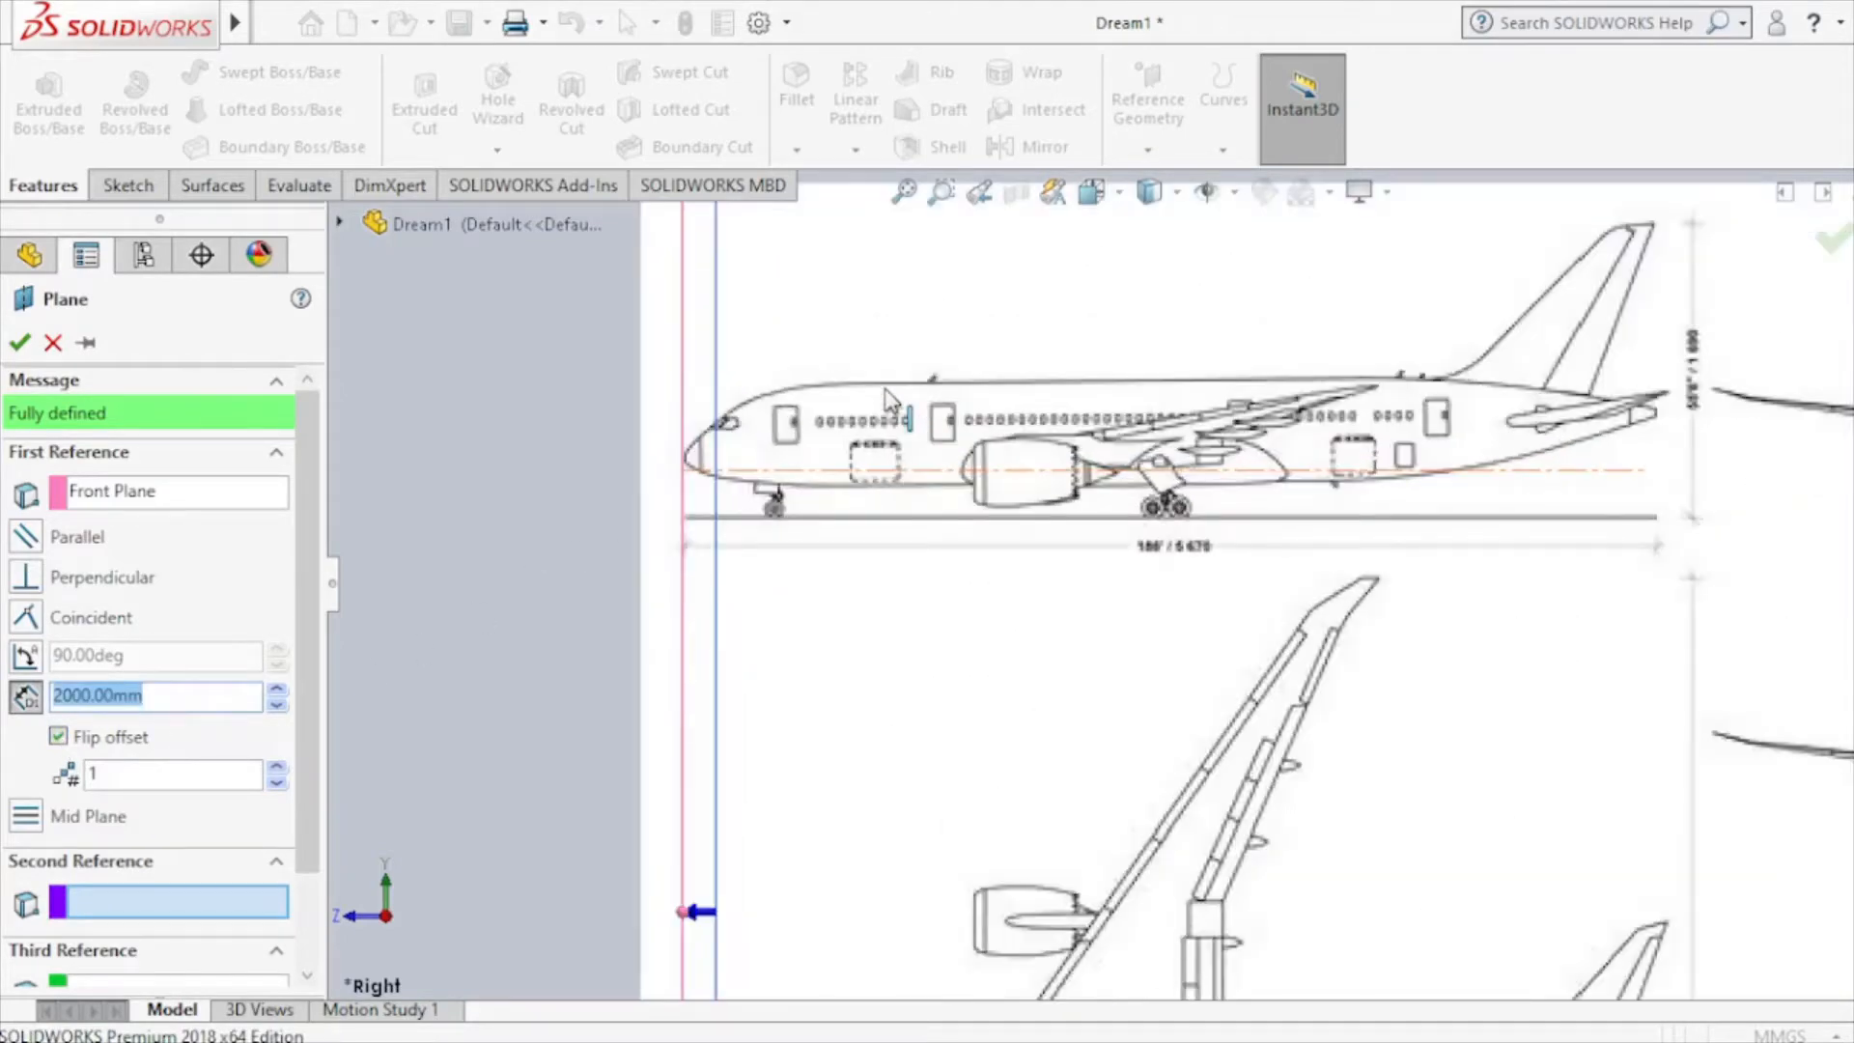
{"action": "scroll", "coordinate": [890, 397], "scroll_direction": "down", "scroll_amount": 2}
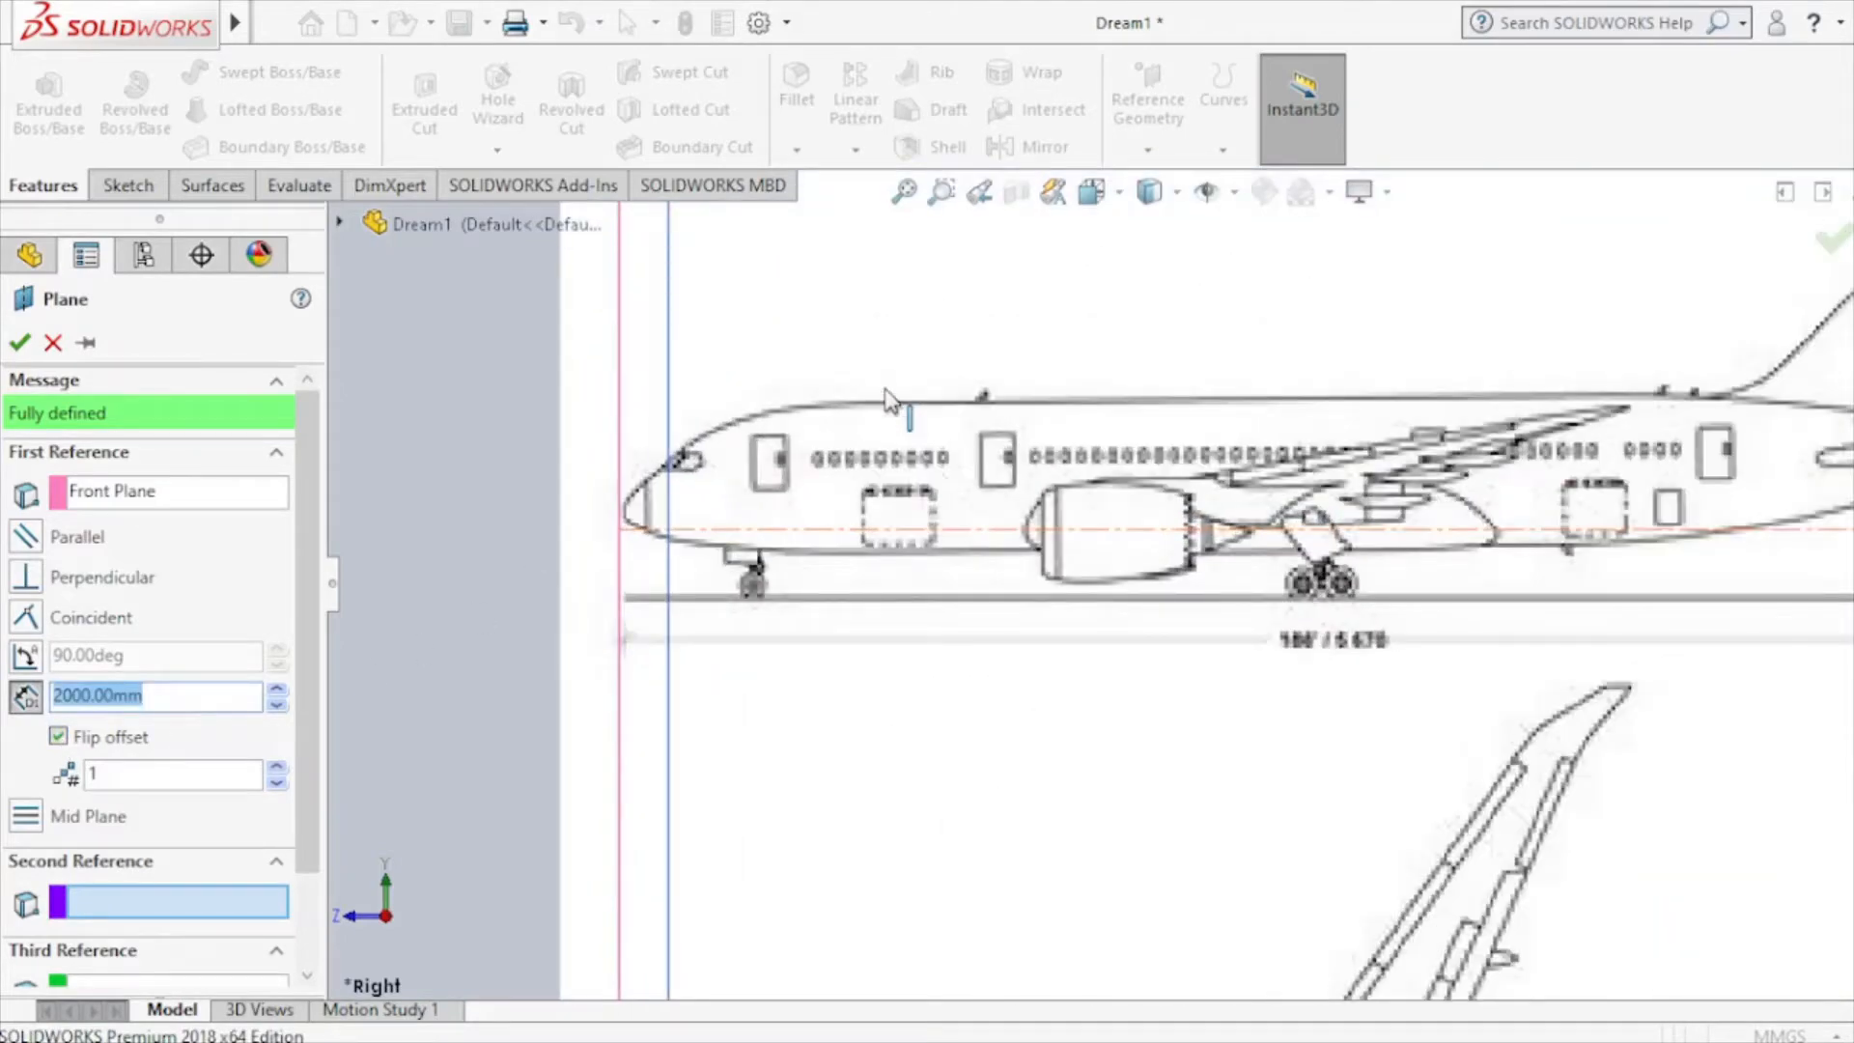
{"action": "left_click", "coordinate": [20, 344]}
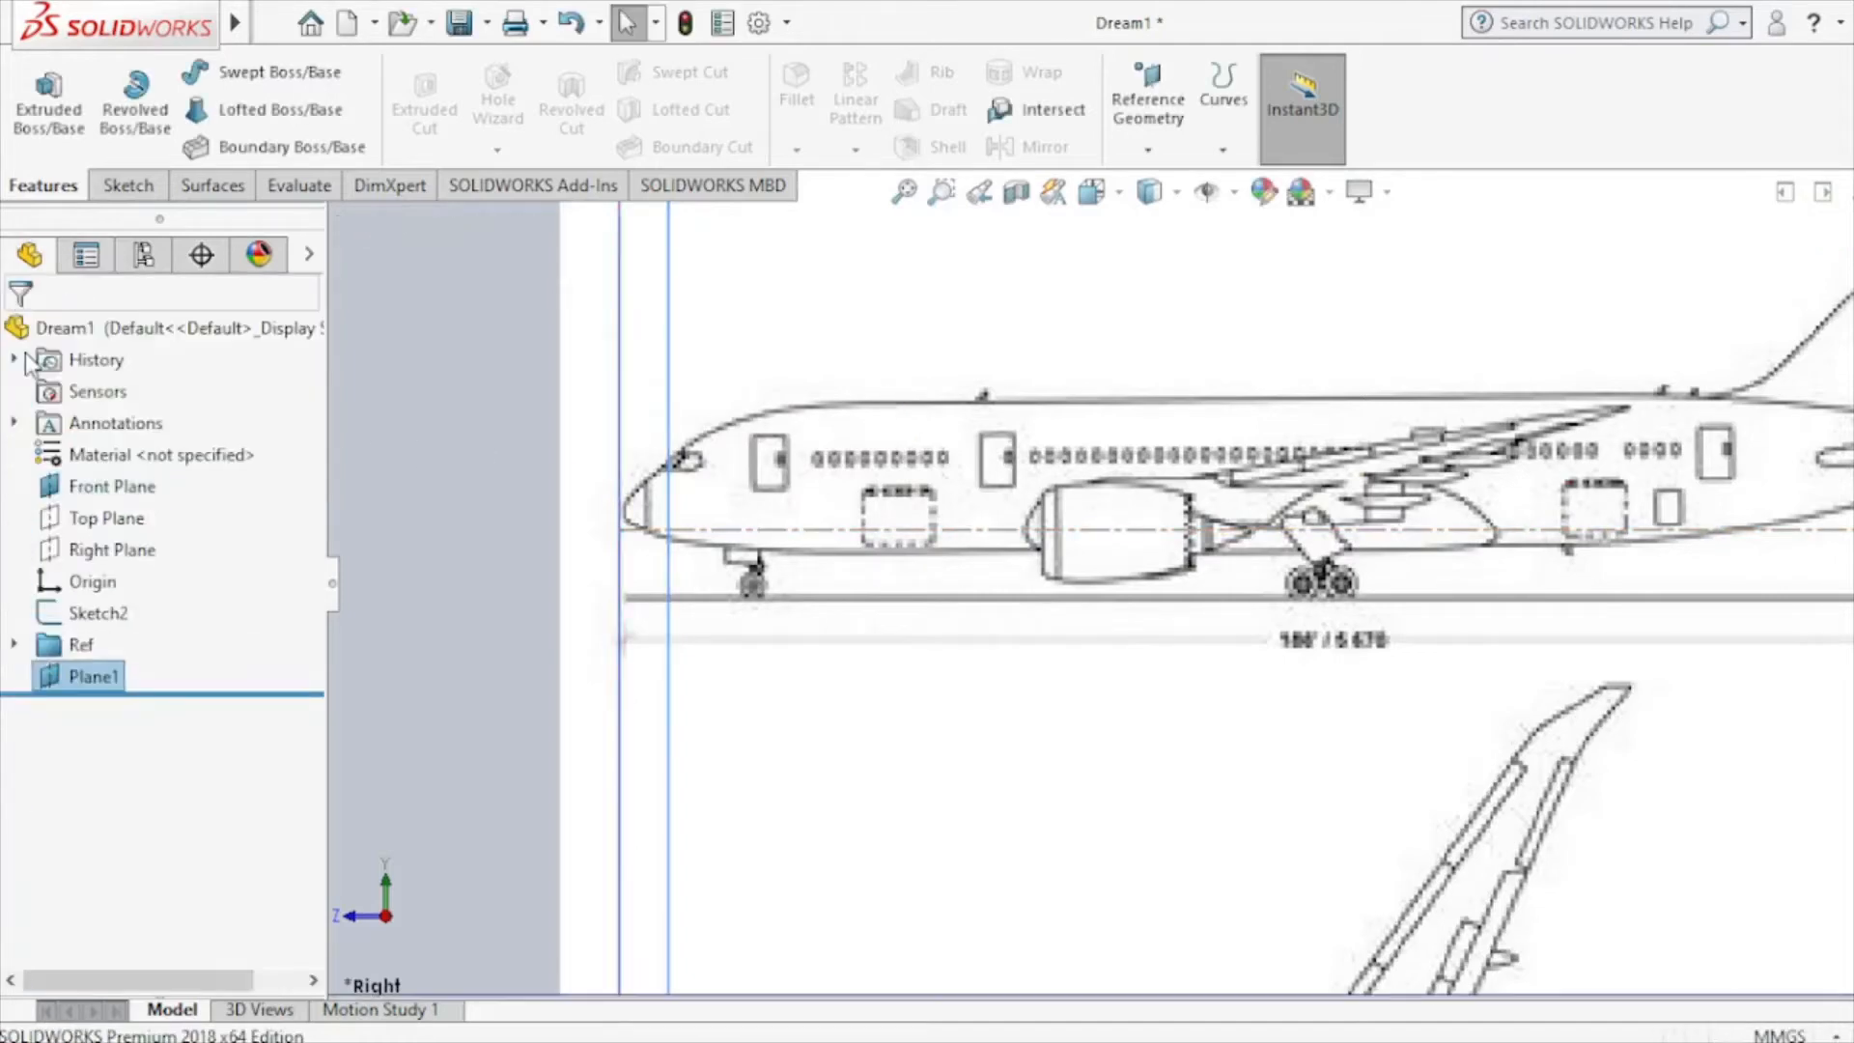
Create a reference plane offset 8000 mm from the Front Plane, flipped towards the aircraft's tail.
{"action": "left_click", "coordinate": [106, 488]}
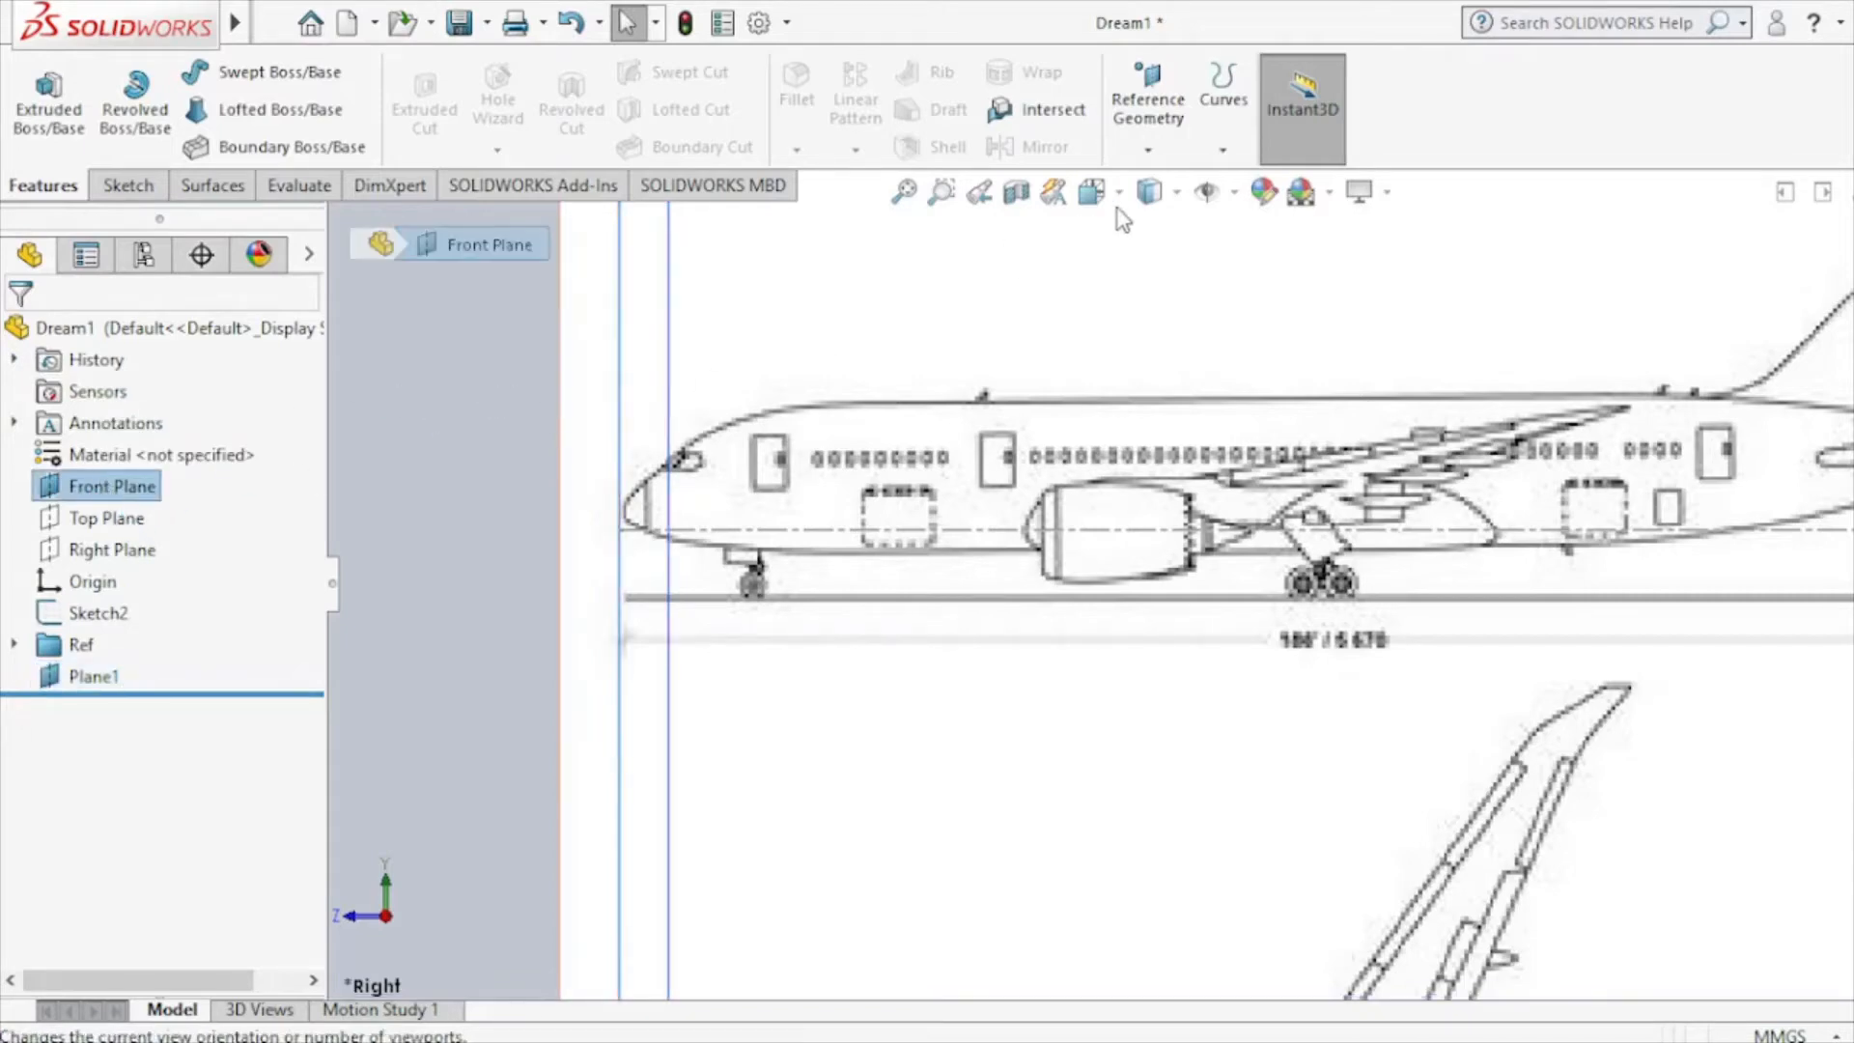
{"action": "left_click", "coordinate": [1147, 152]}
{"action": "left_click", "coordinate": [1170, 184]}
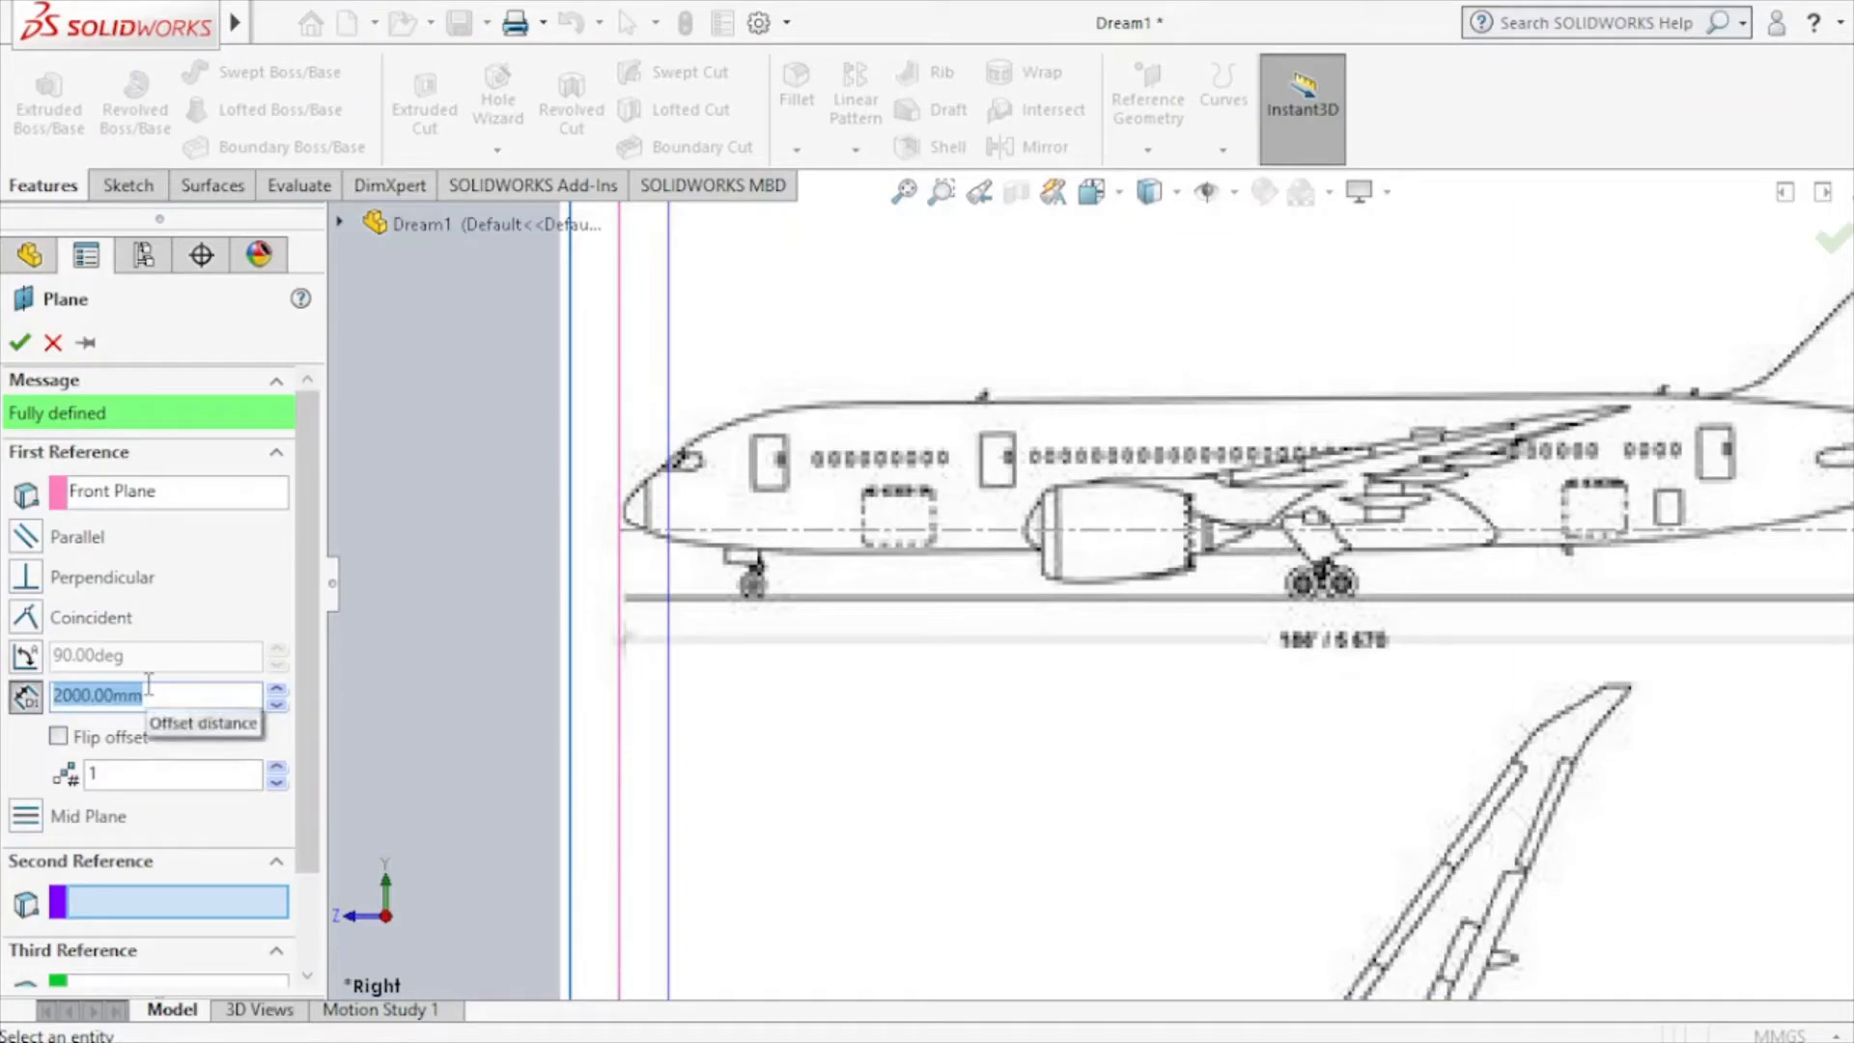
{"action": "type", "text": "6m"}
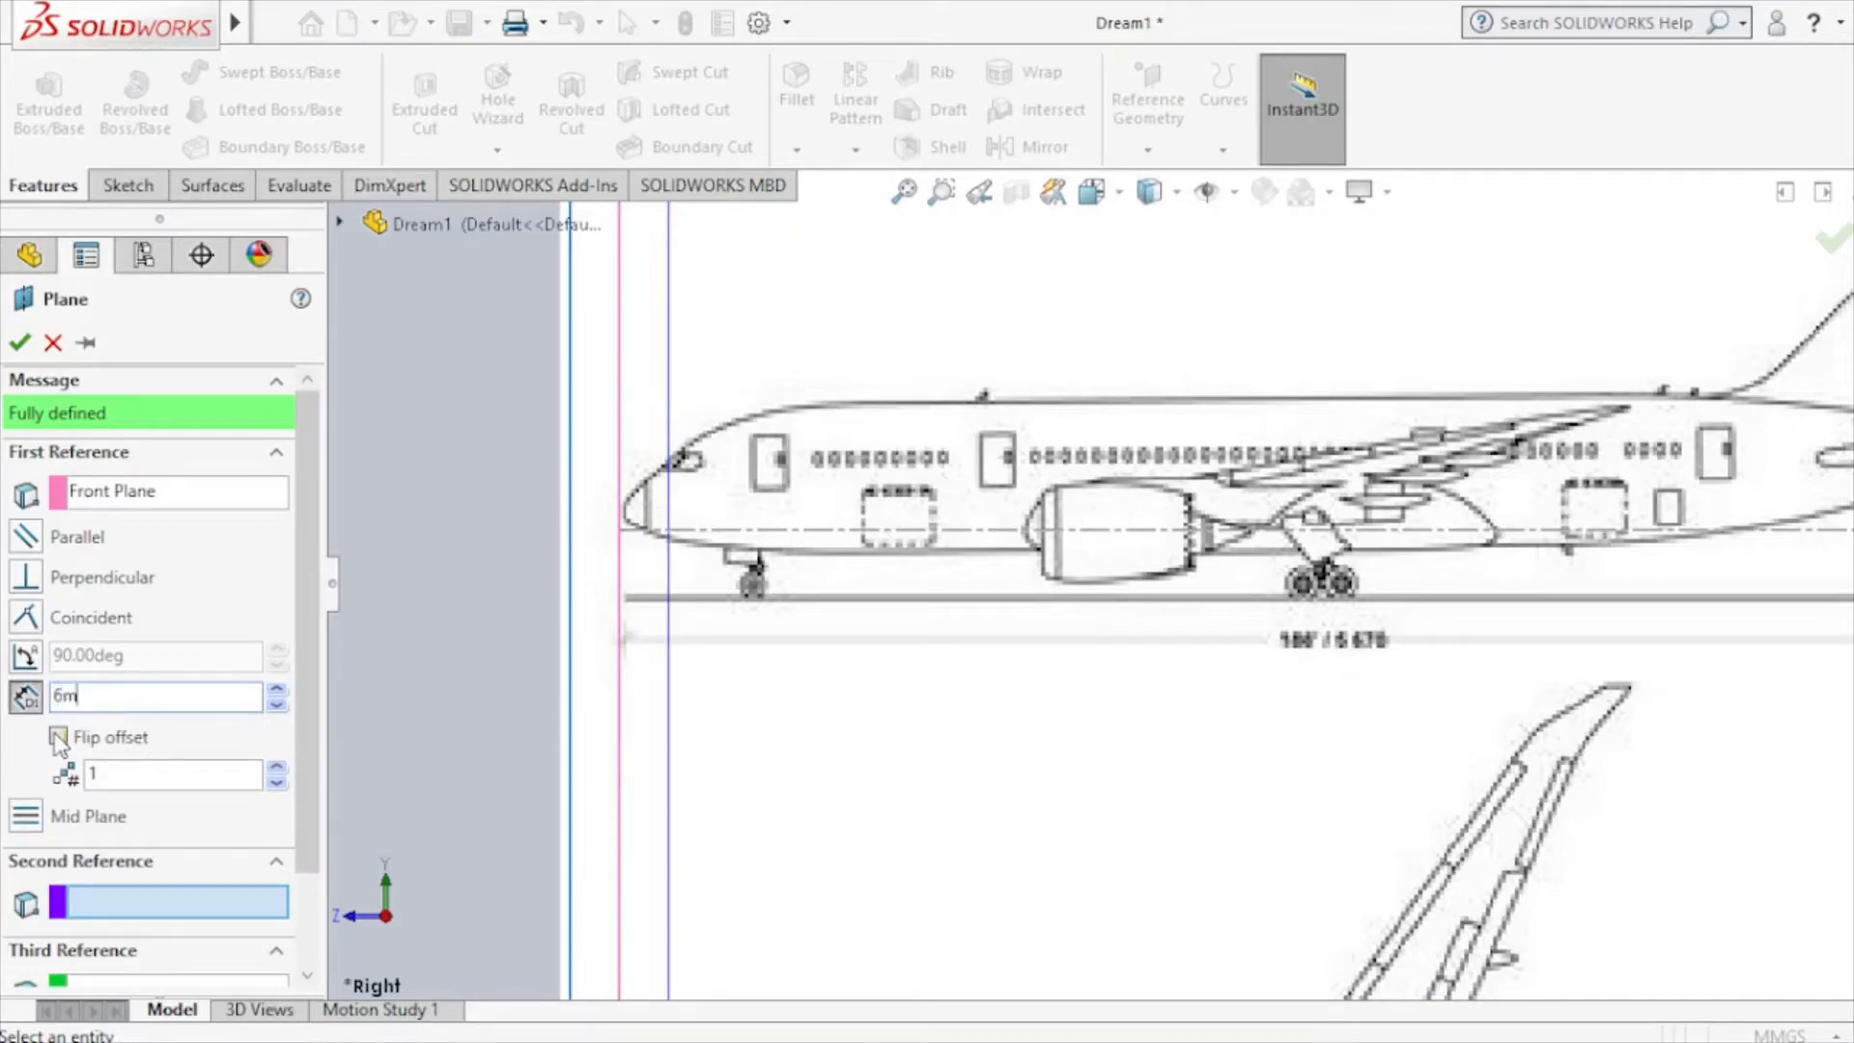
{"action": "key", "text": "Return"}
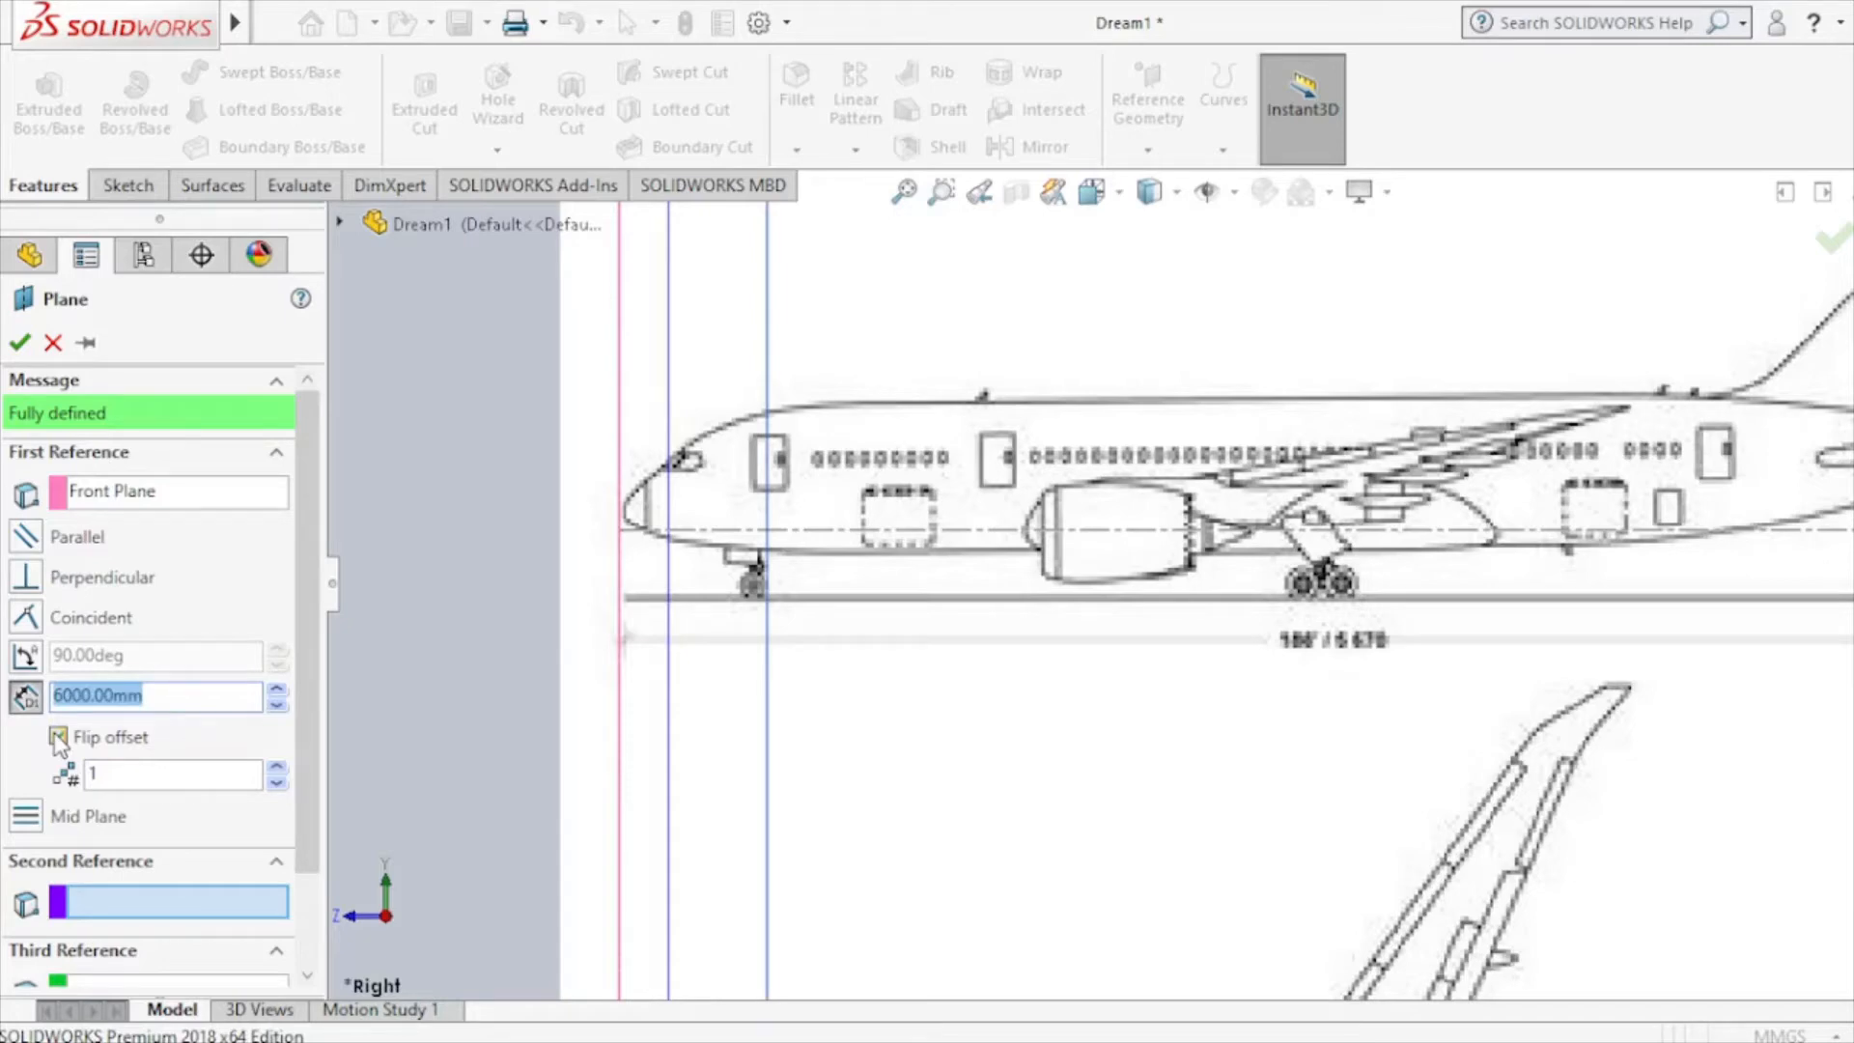
{"action": "left_click", "coordinate": [64, 696]}
{"action": "key", "text": "BackSpace"}
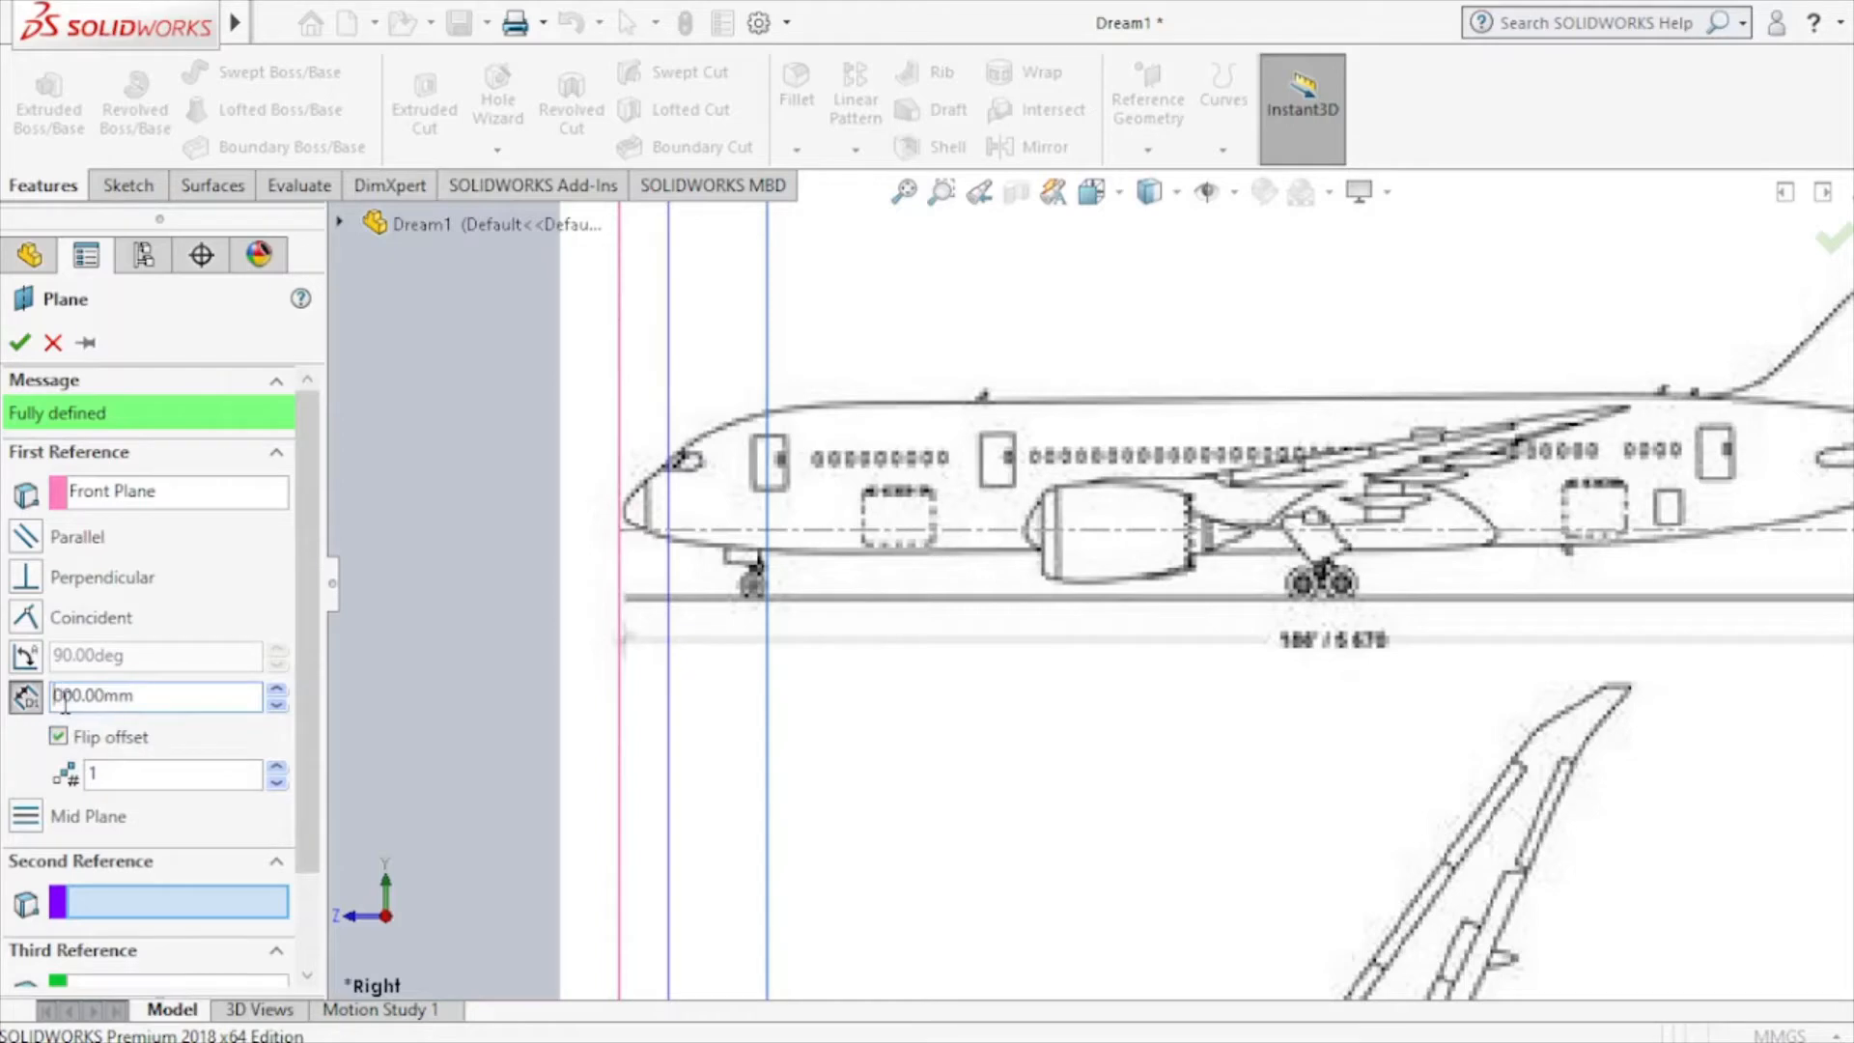
{"action": "type", "text": "8"}
{"action": "key", "text": "Return"}
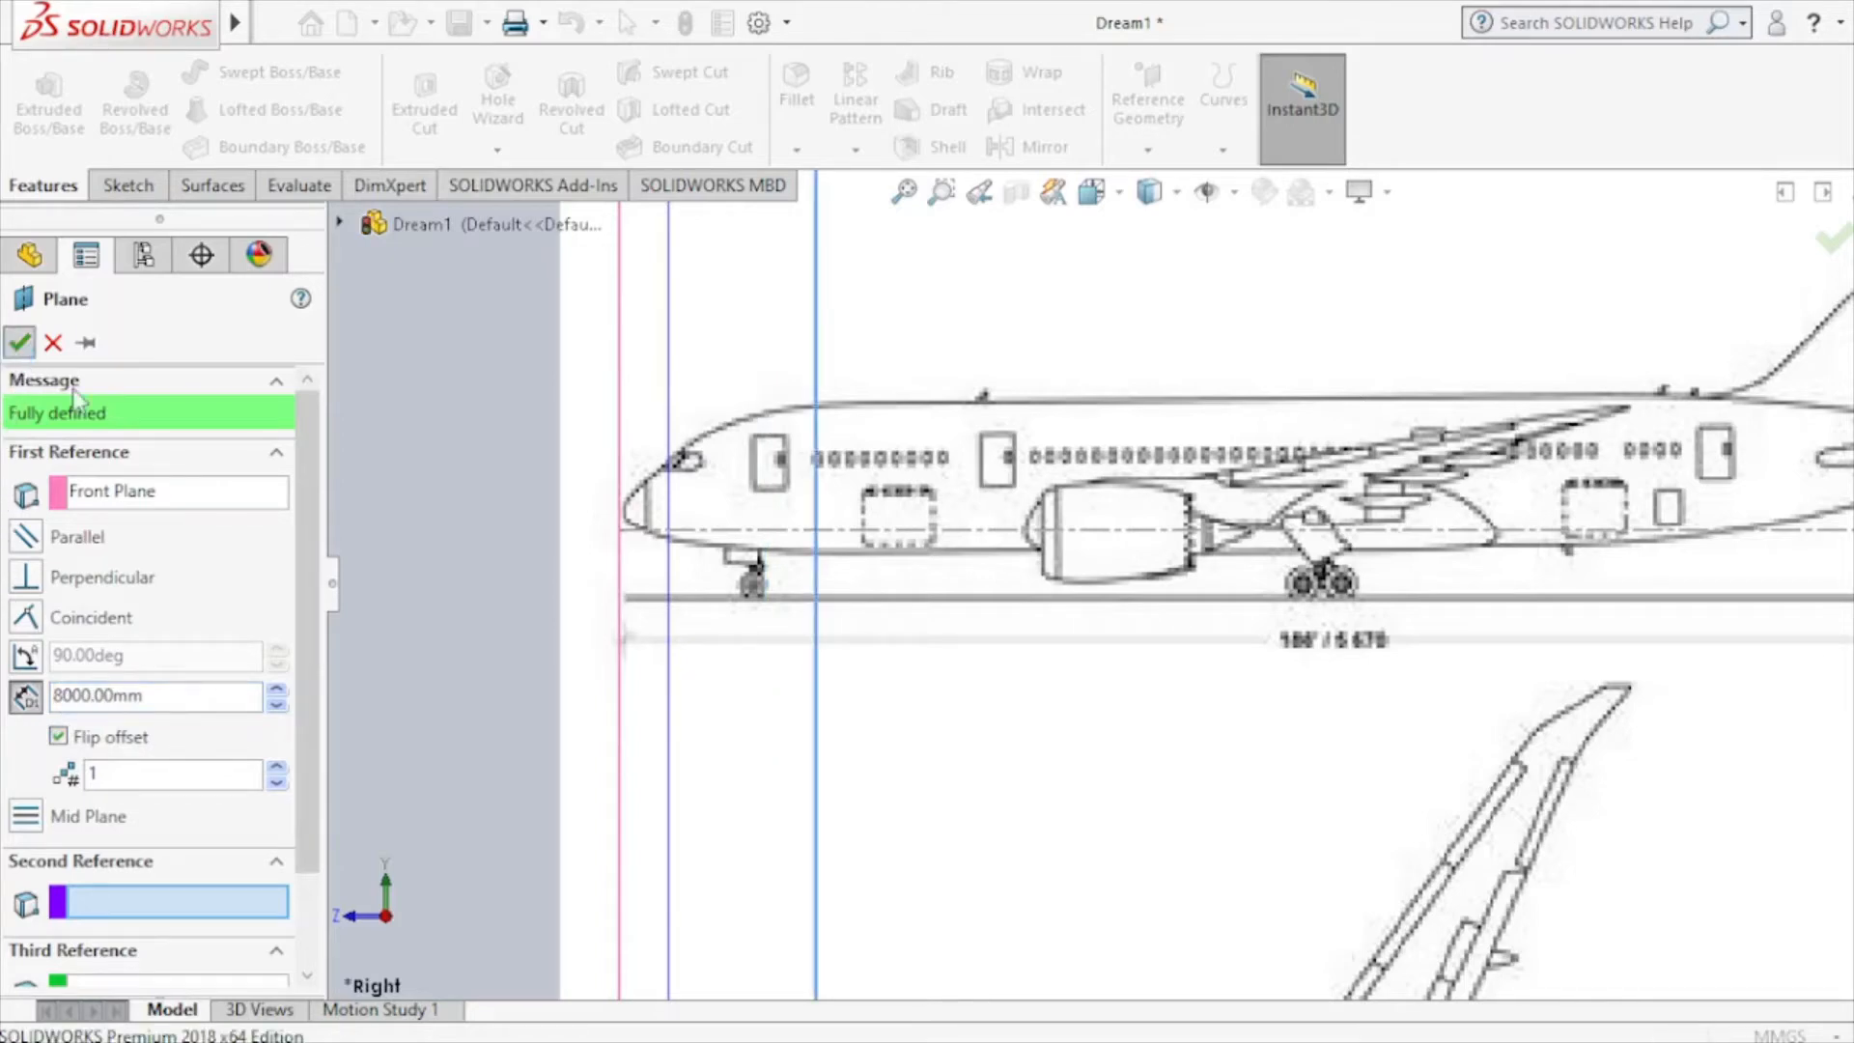
{"action": "left_click", "coordinate": [19, 341]}
Create another reference plane from the Front Plane with a flipped offset of 40000 mm, near the rear of the fuselage.
{"action": "left_click", "coordinate": [108, 487]}
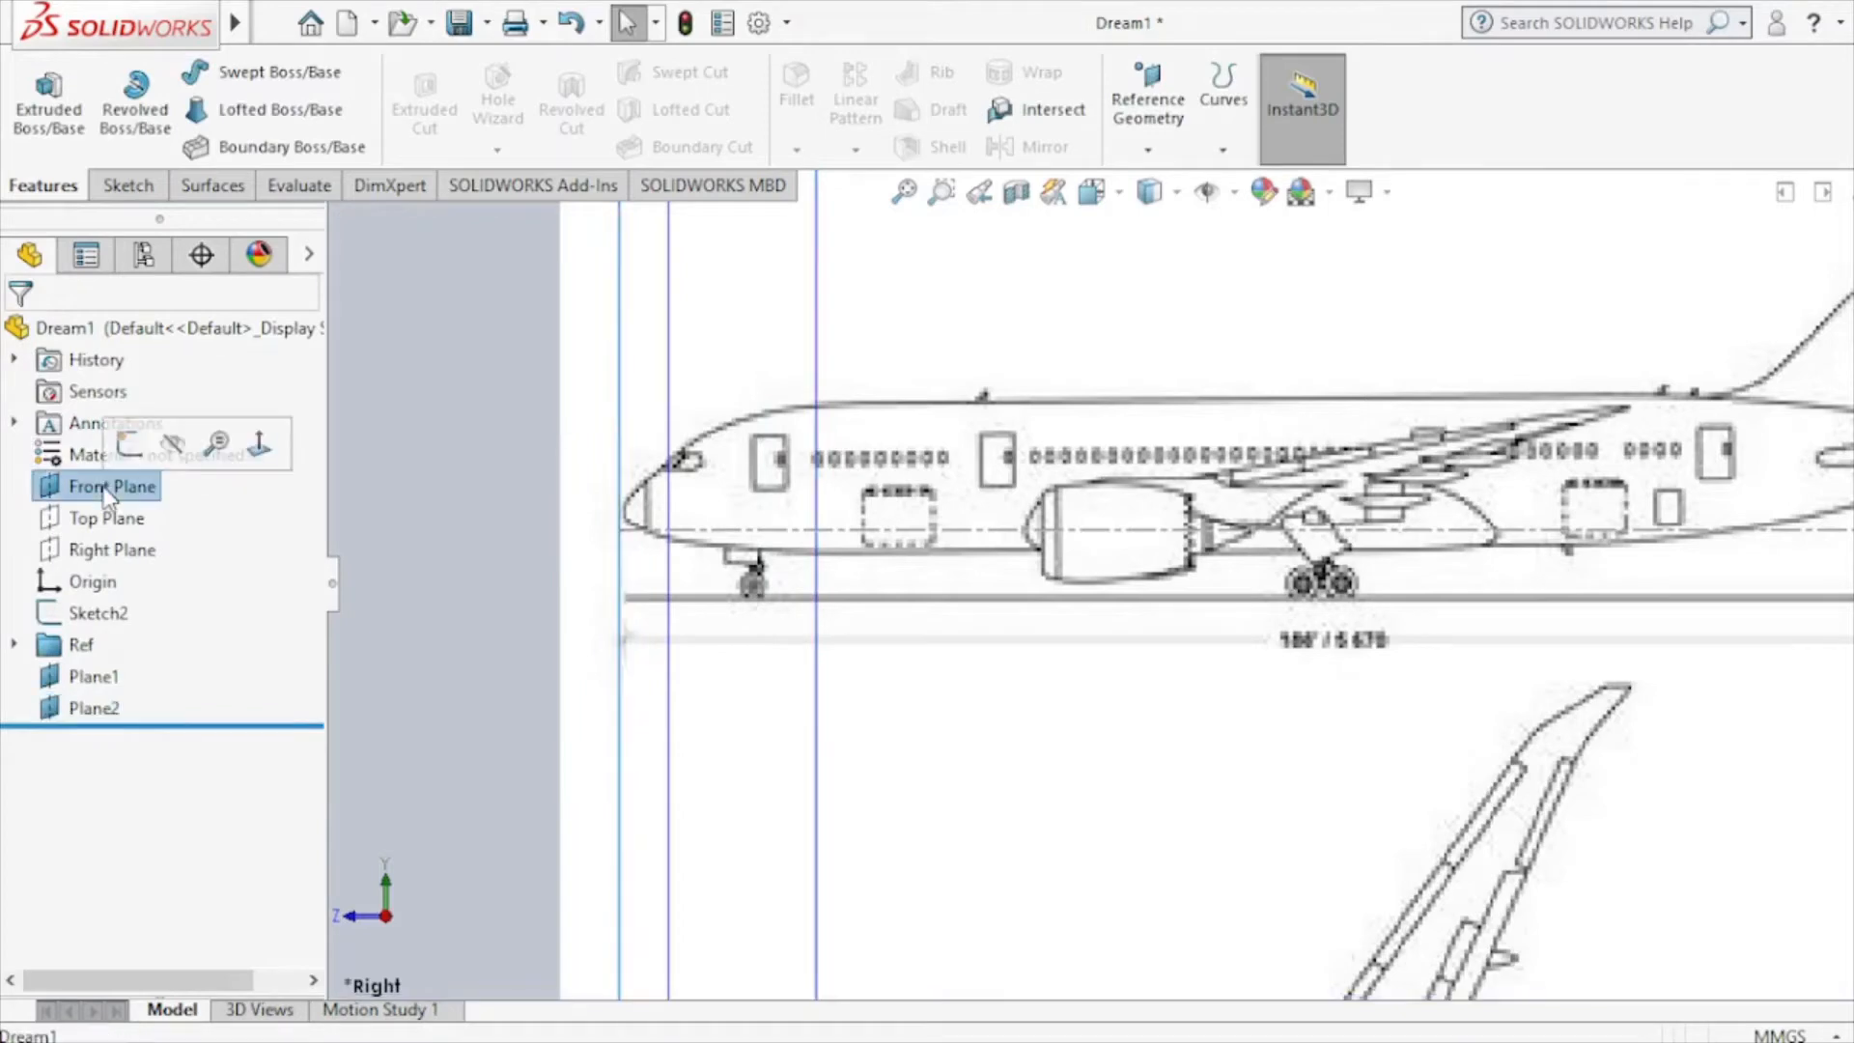
{"action": "left_click", "coordinate": [1148, 147]}
{"action": "left_click", "coordinate": [1168, 184]}
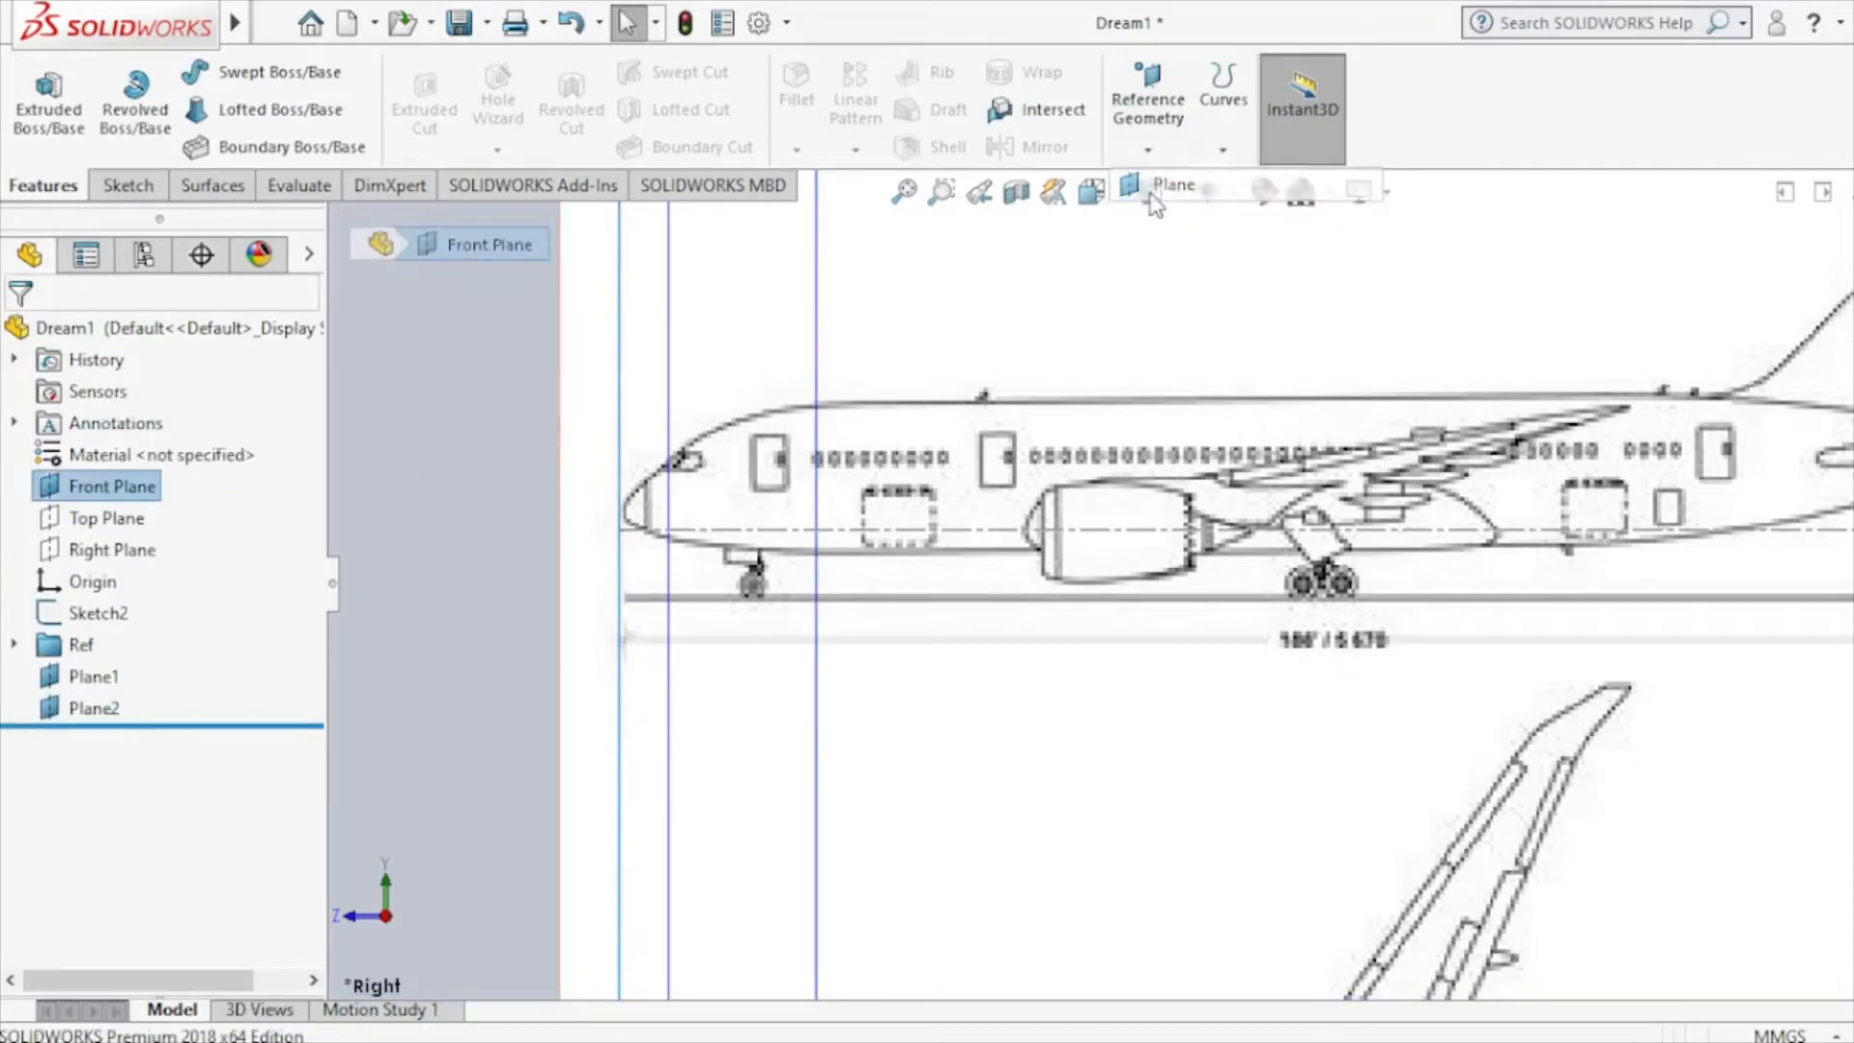
{"action": "left_click", "coordinate": [59, 737]}
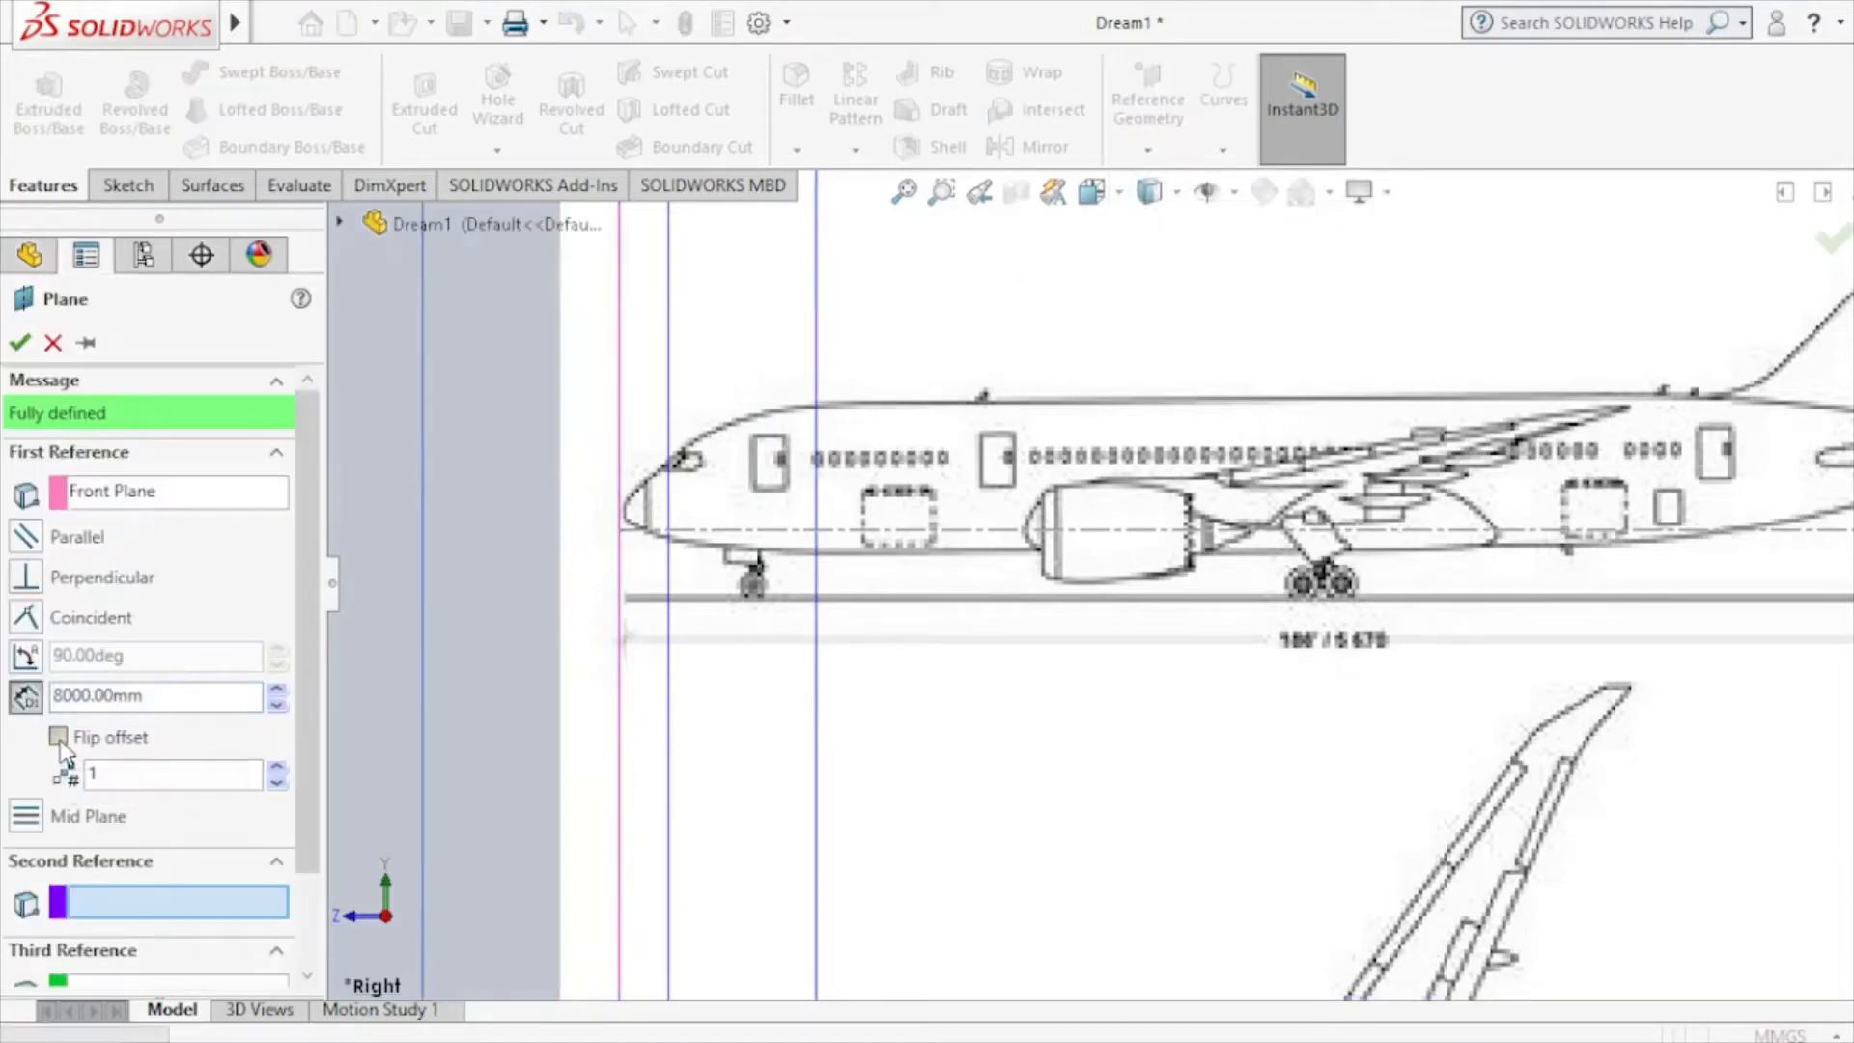
{"action": "left_click", "coordinate": [56, 695]}
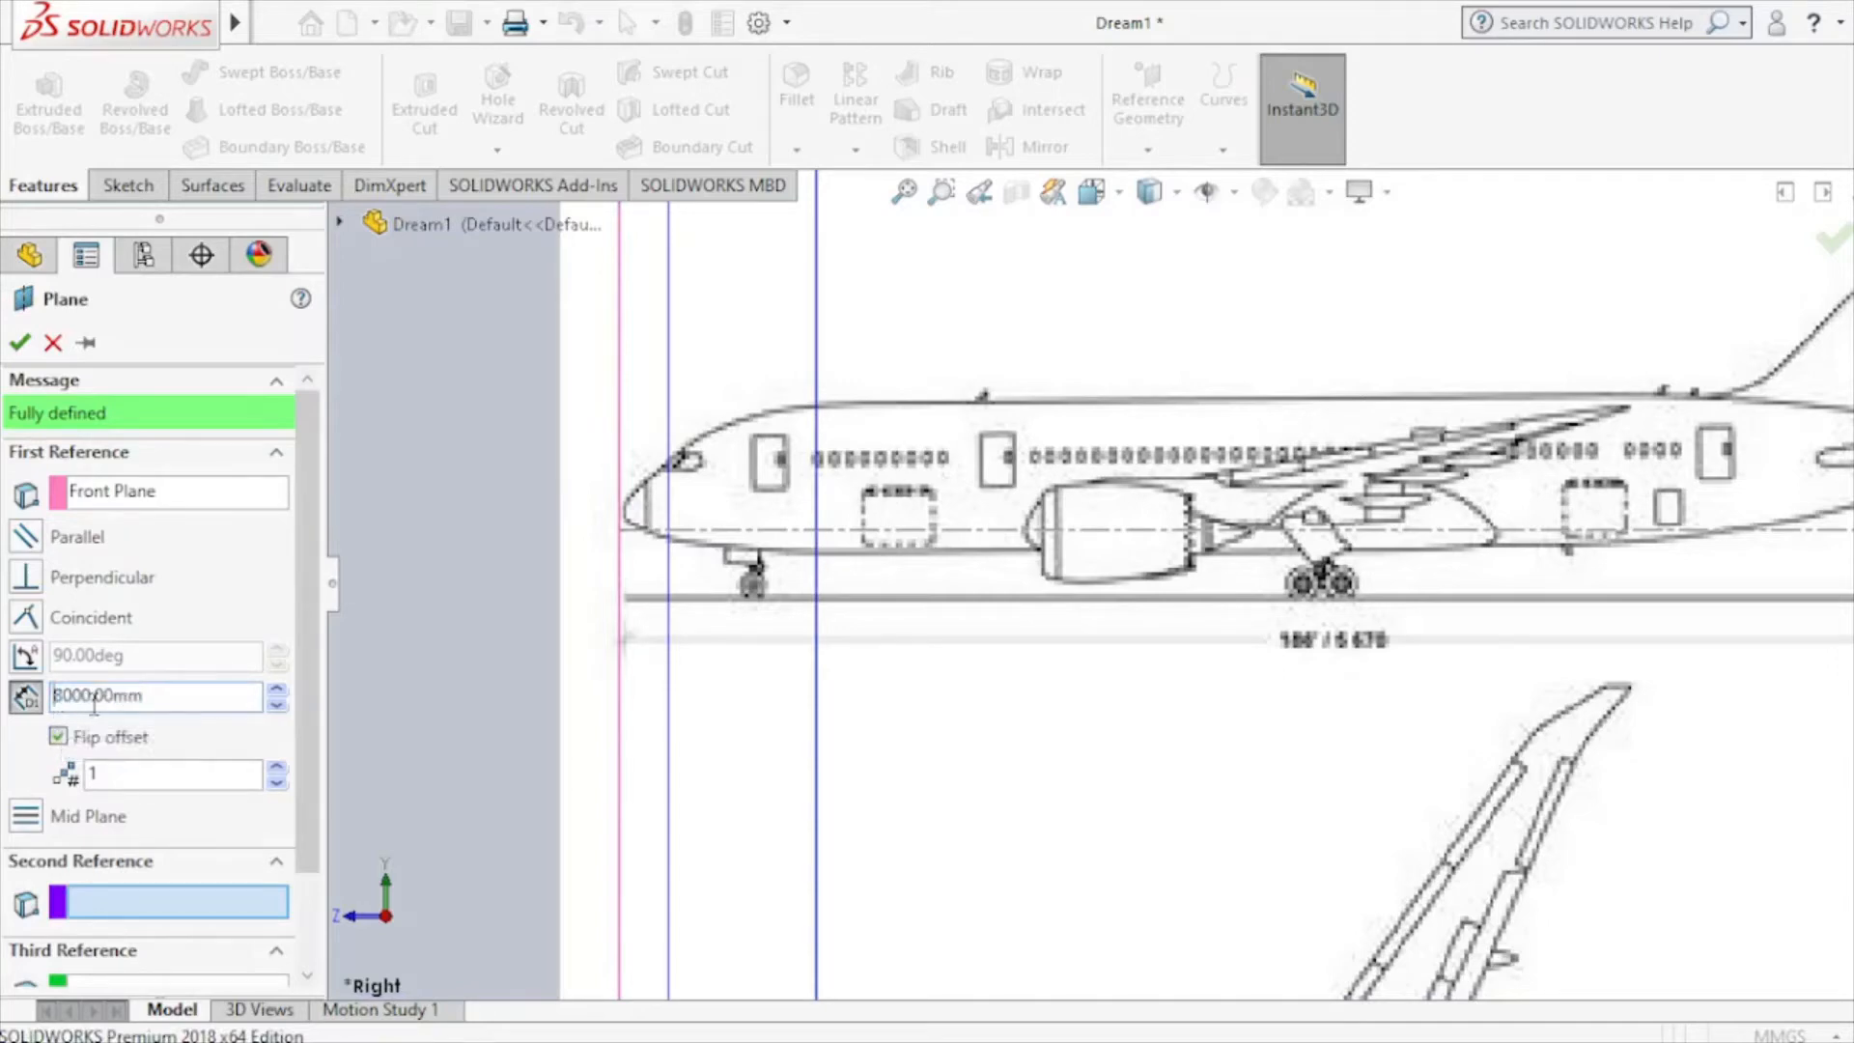
{"action": "type", "text": "1"}
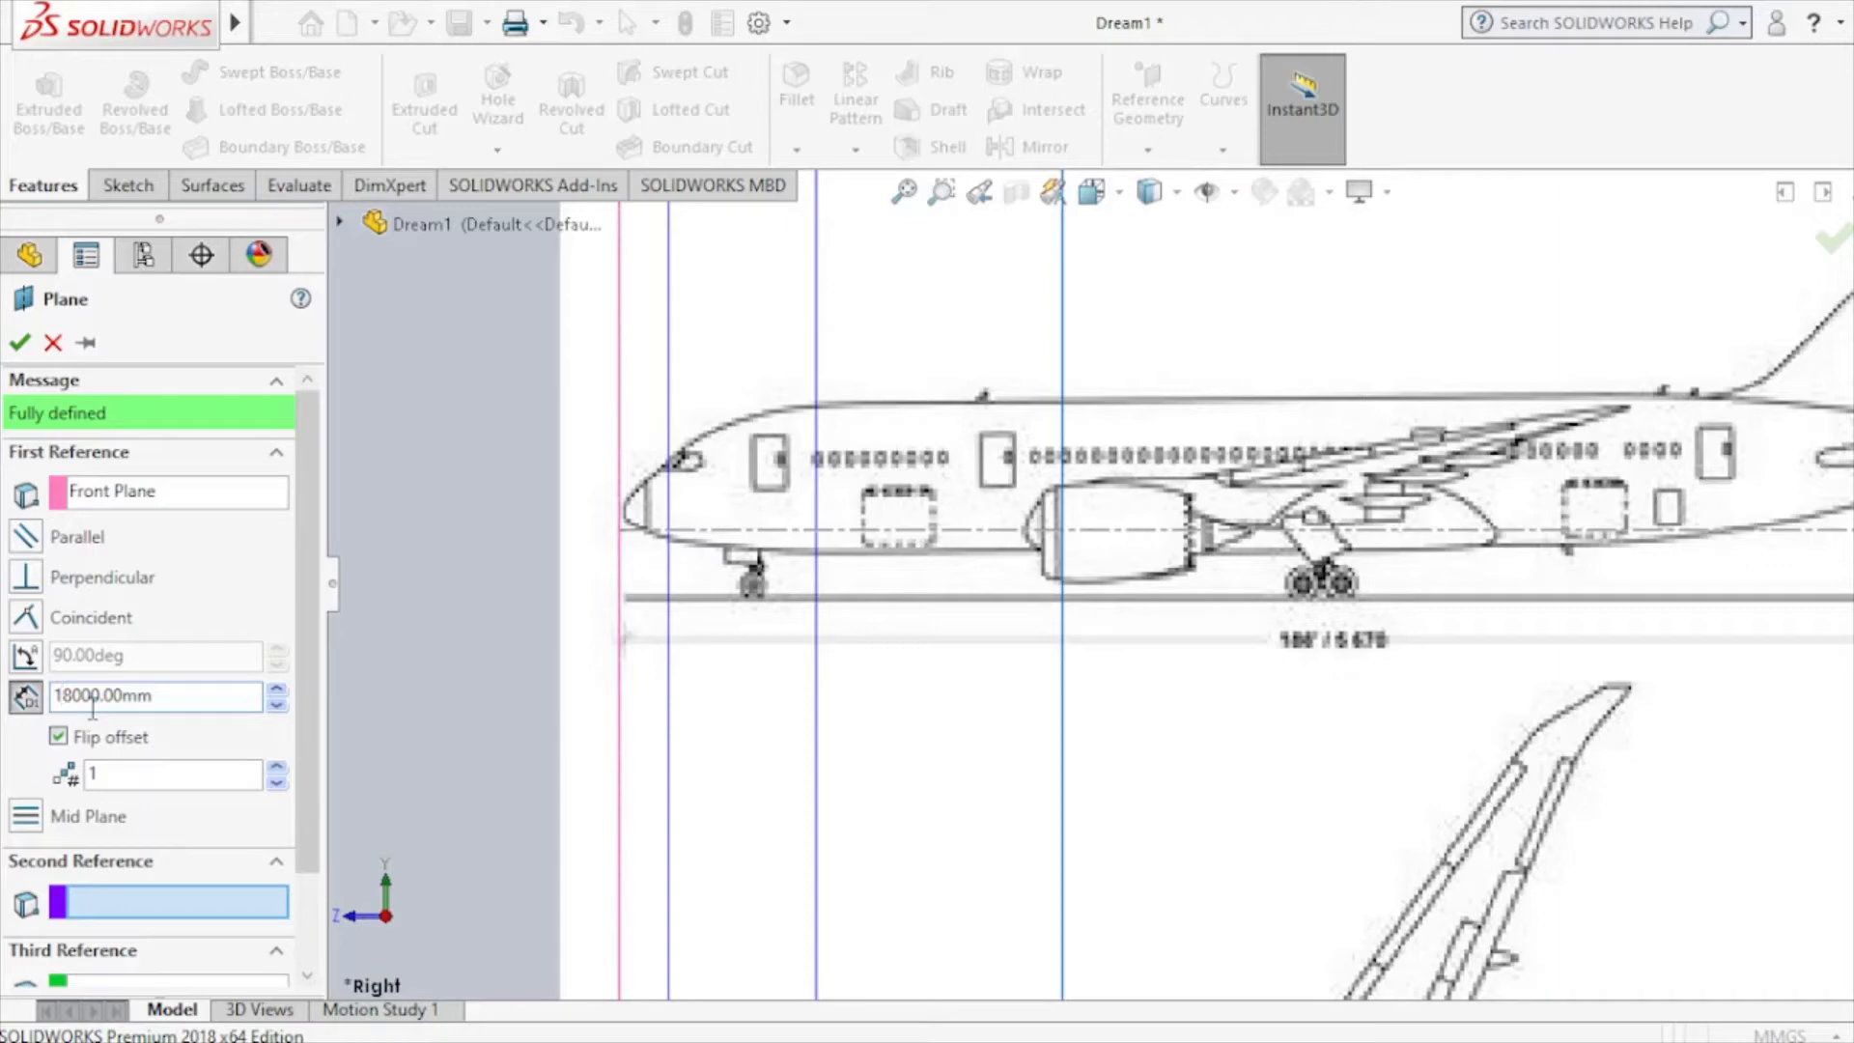
{"action": "key", "text": "BackSpace"}
{"action": "type", "text": "3"}
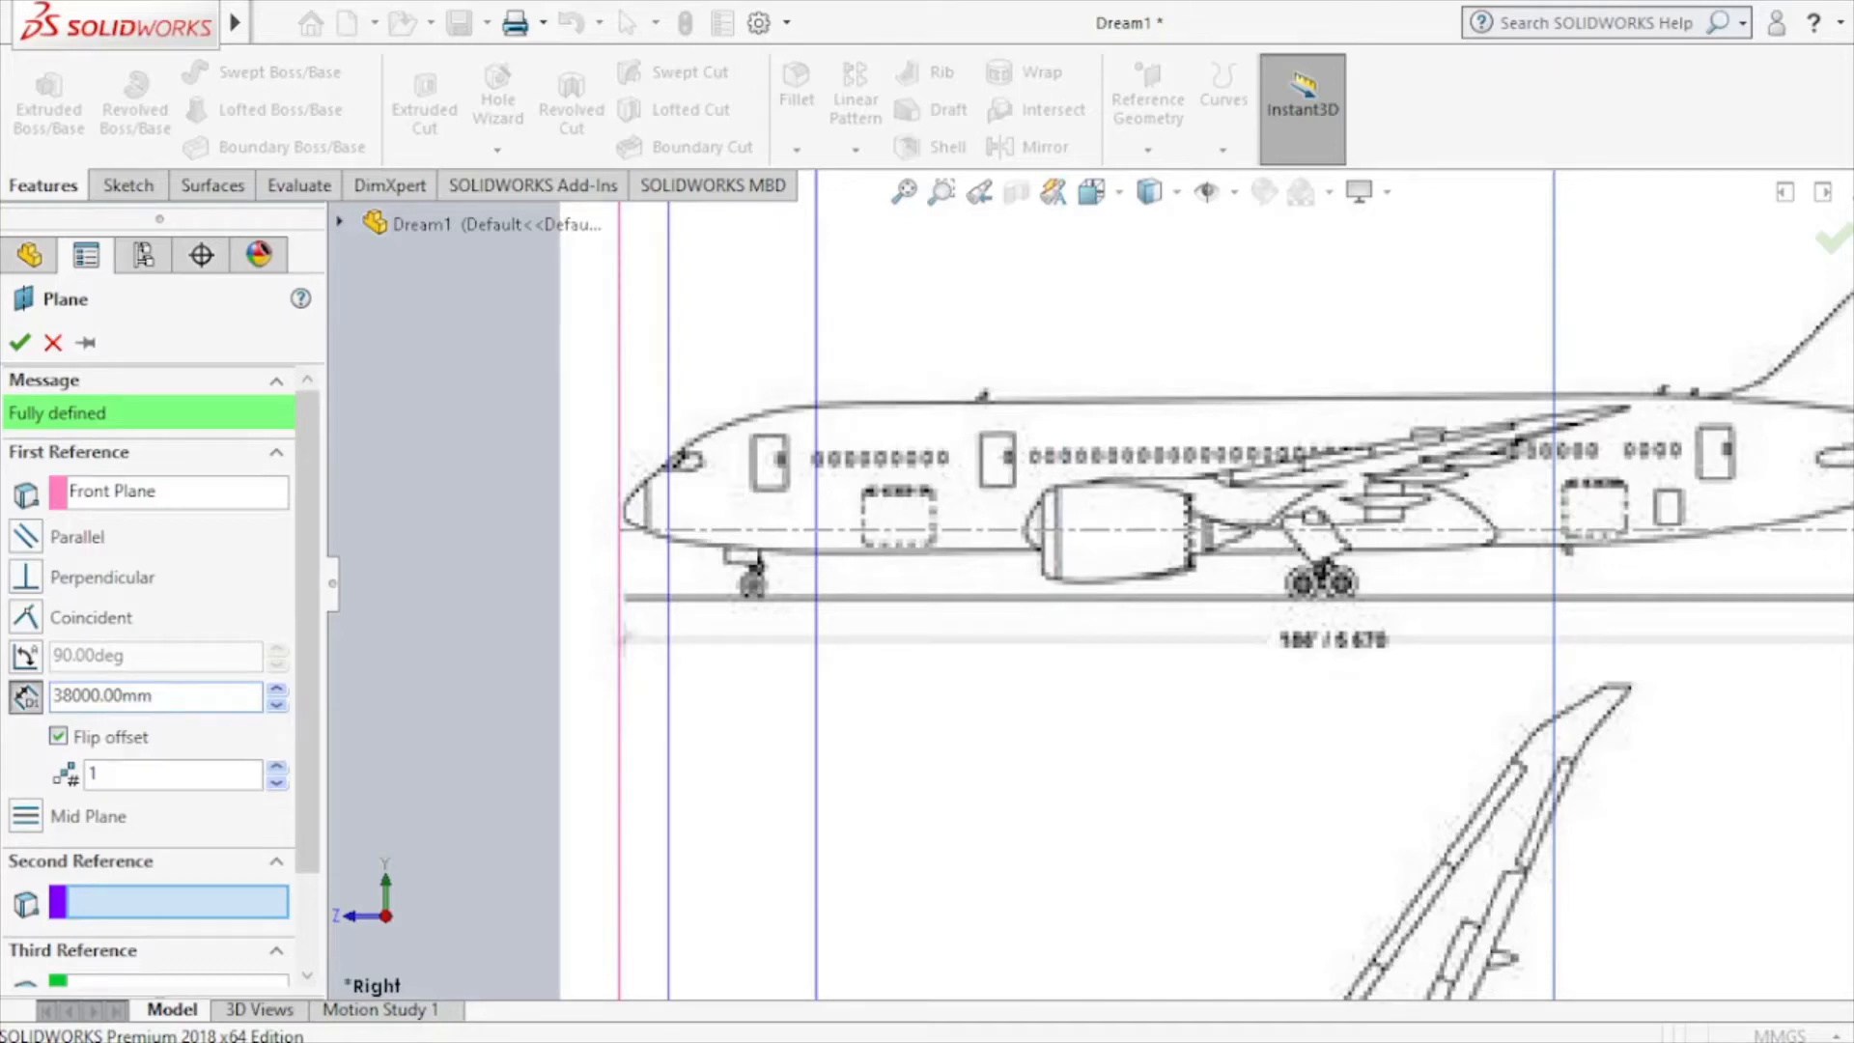
{"action": "key", "text": "BackSpace"}
{"action": "type", "text": "4"}
{"action": "key", "text": "Delete"}
{"action": "type", "text": "2"}
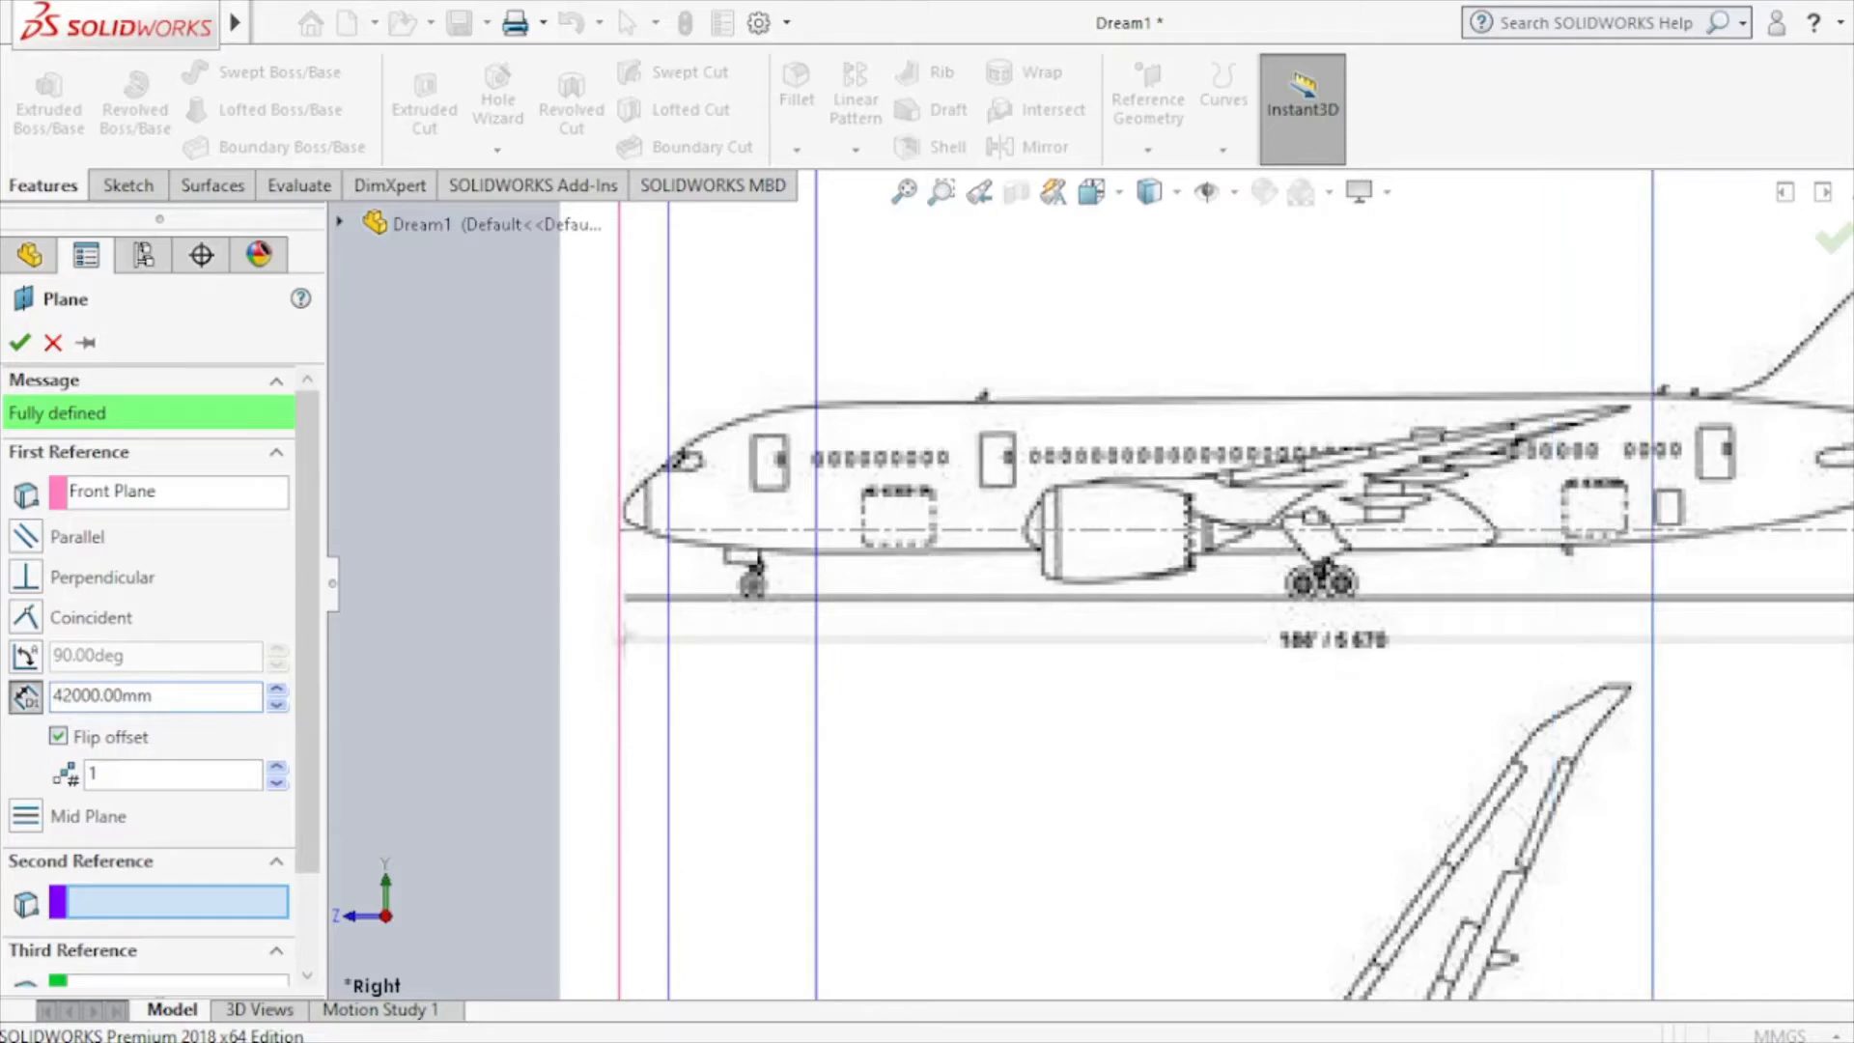
{"action": "key", "text": "BackSpace"}
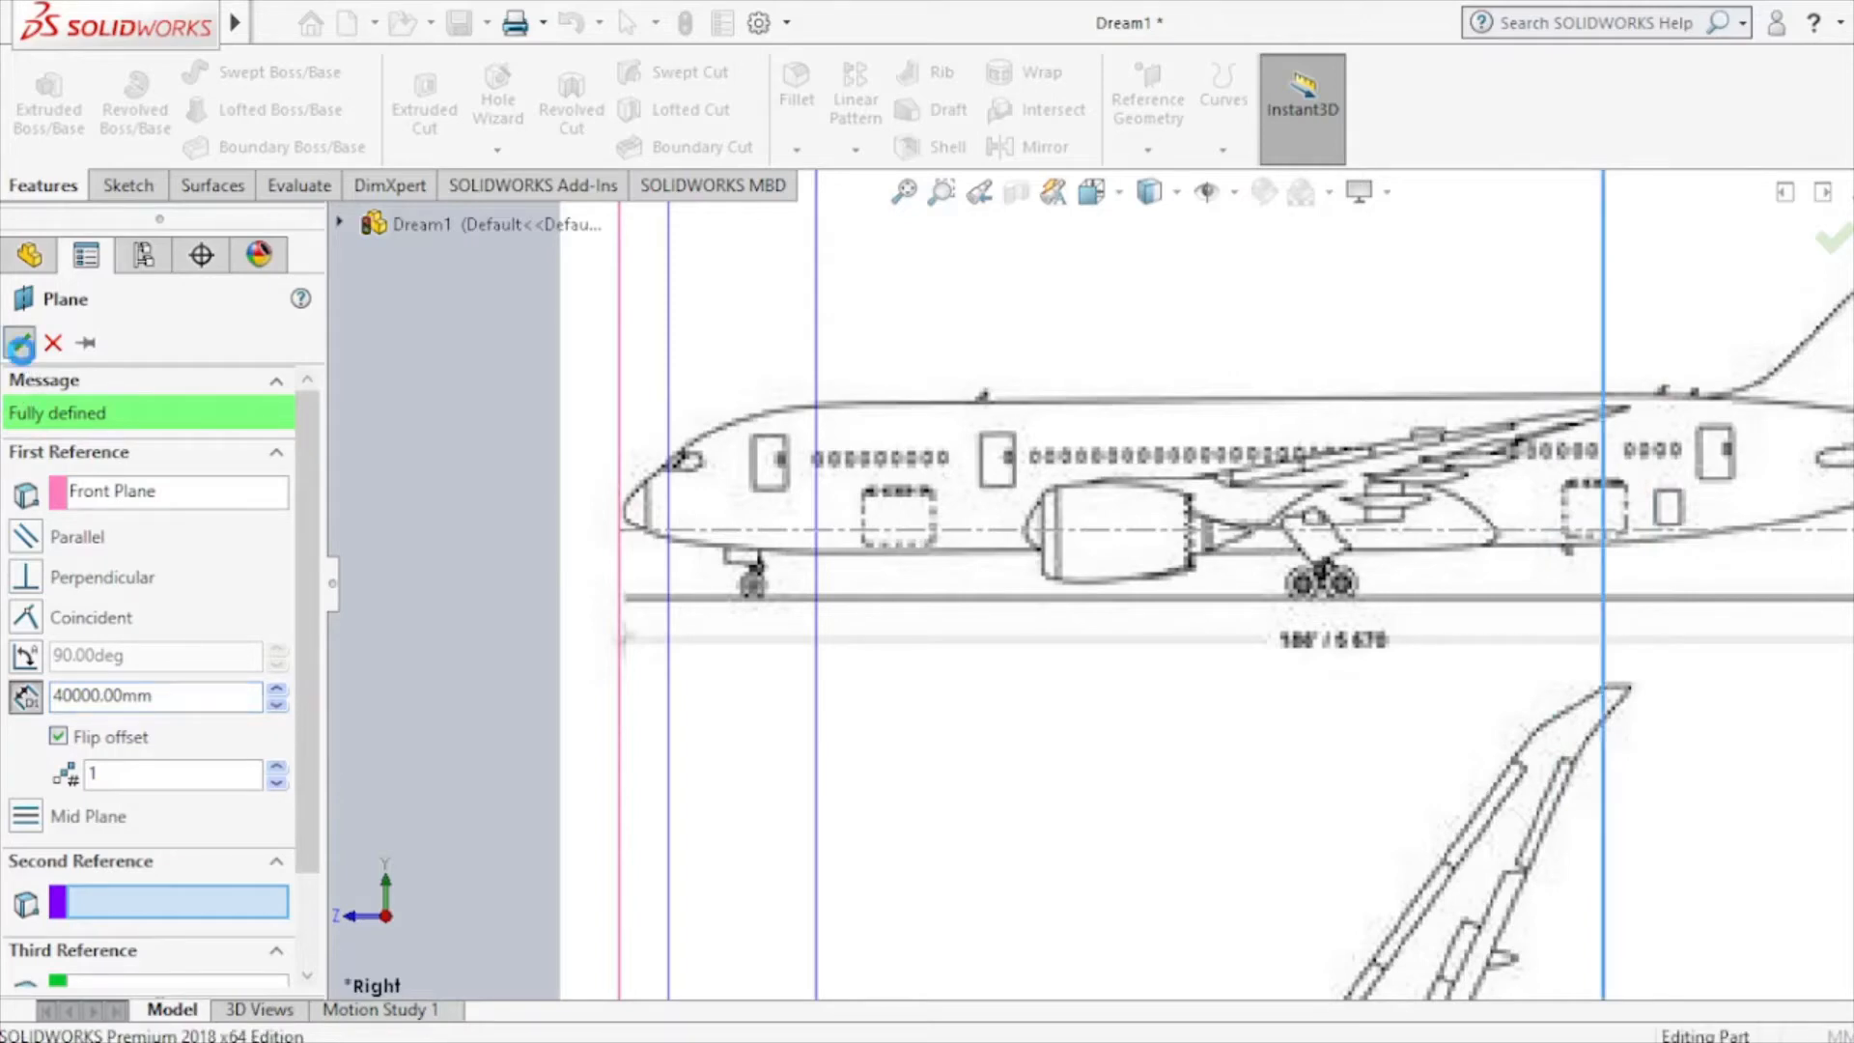
{"action": "left_click", "coordinate": [19, 342]}
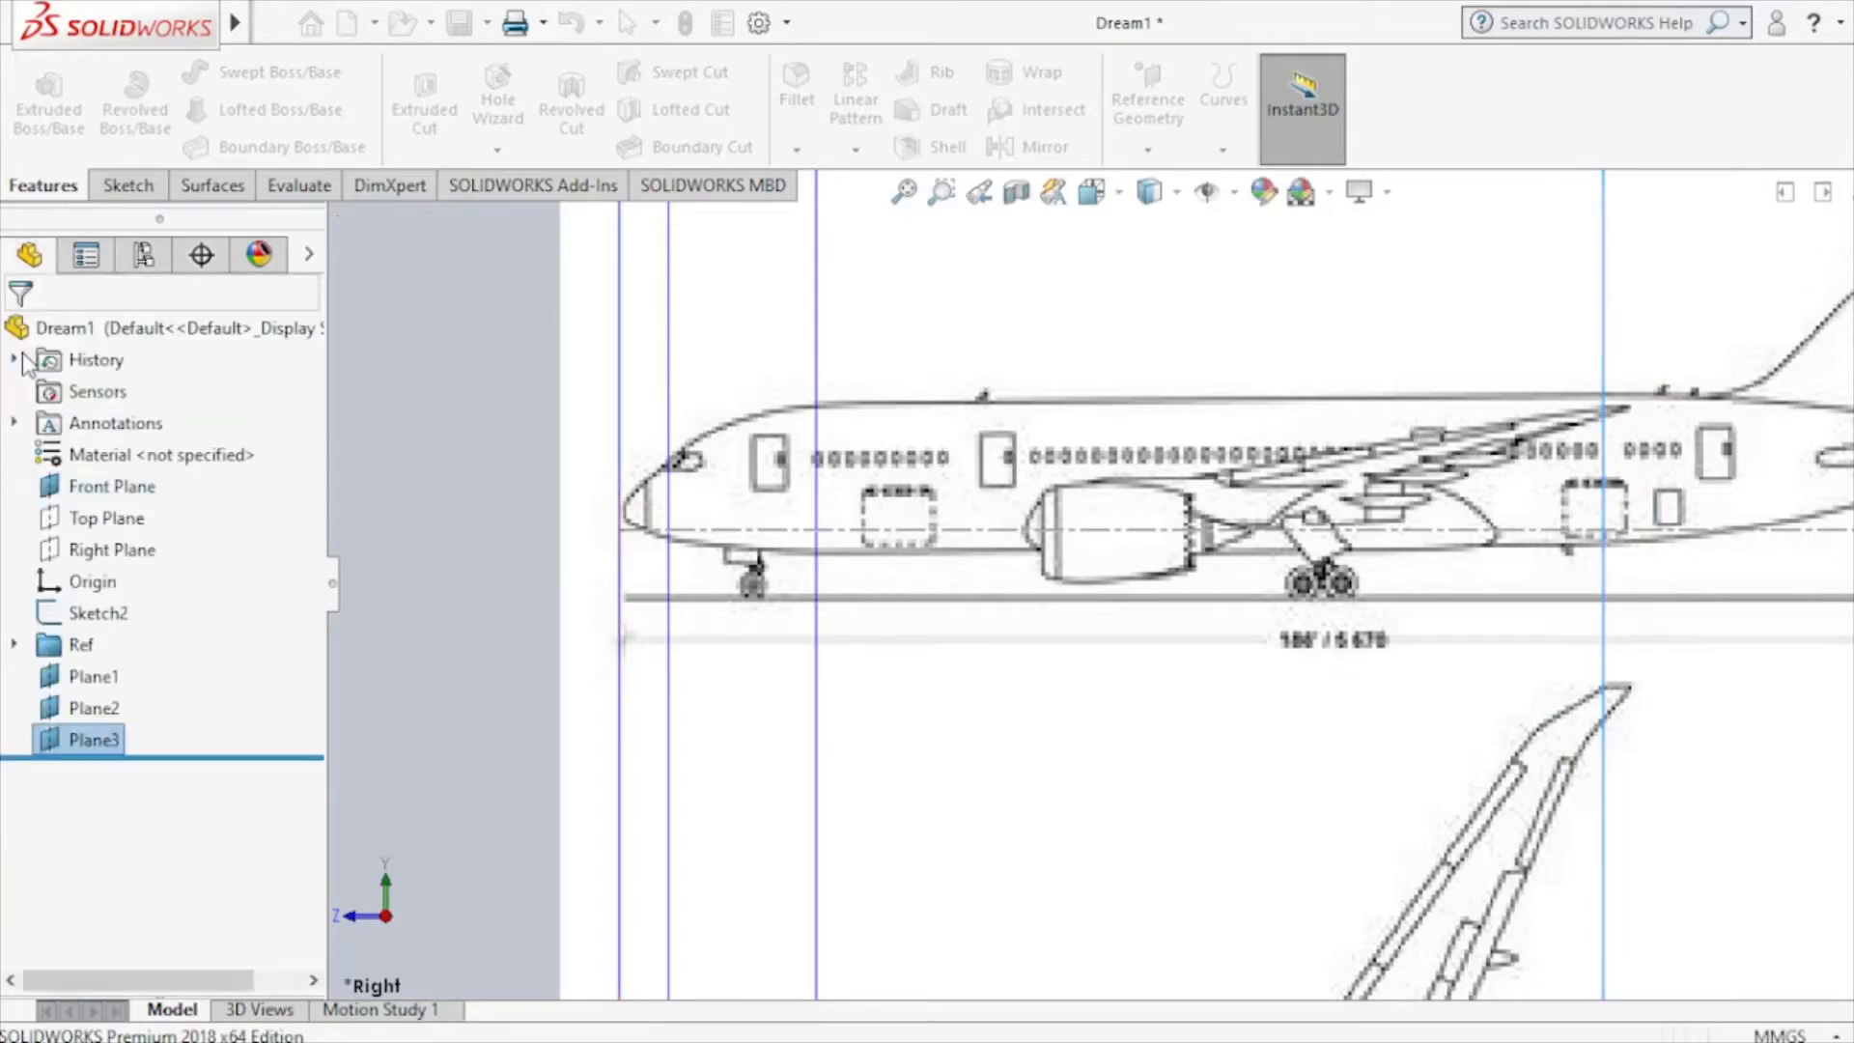
Create a reference plane at the aircraft's tail end, offset 57500 mm from the Front Plane with the direction flipped.
{"action": "left_click", "coordinate": [115, 488]}
{"action": "left_click", "coordinate": [1148, 108]}
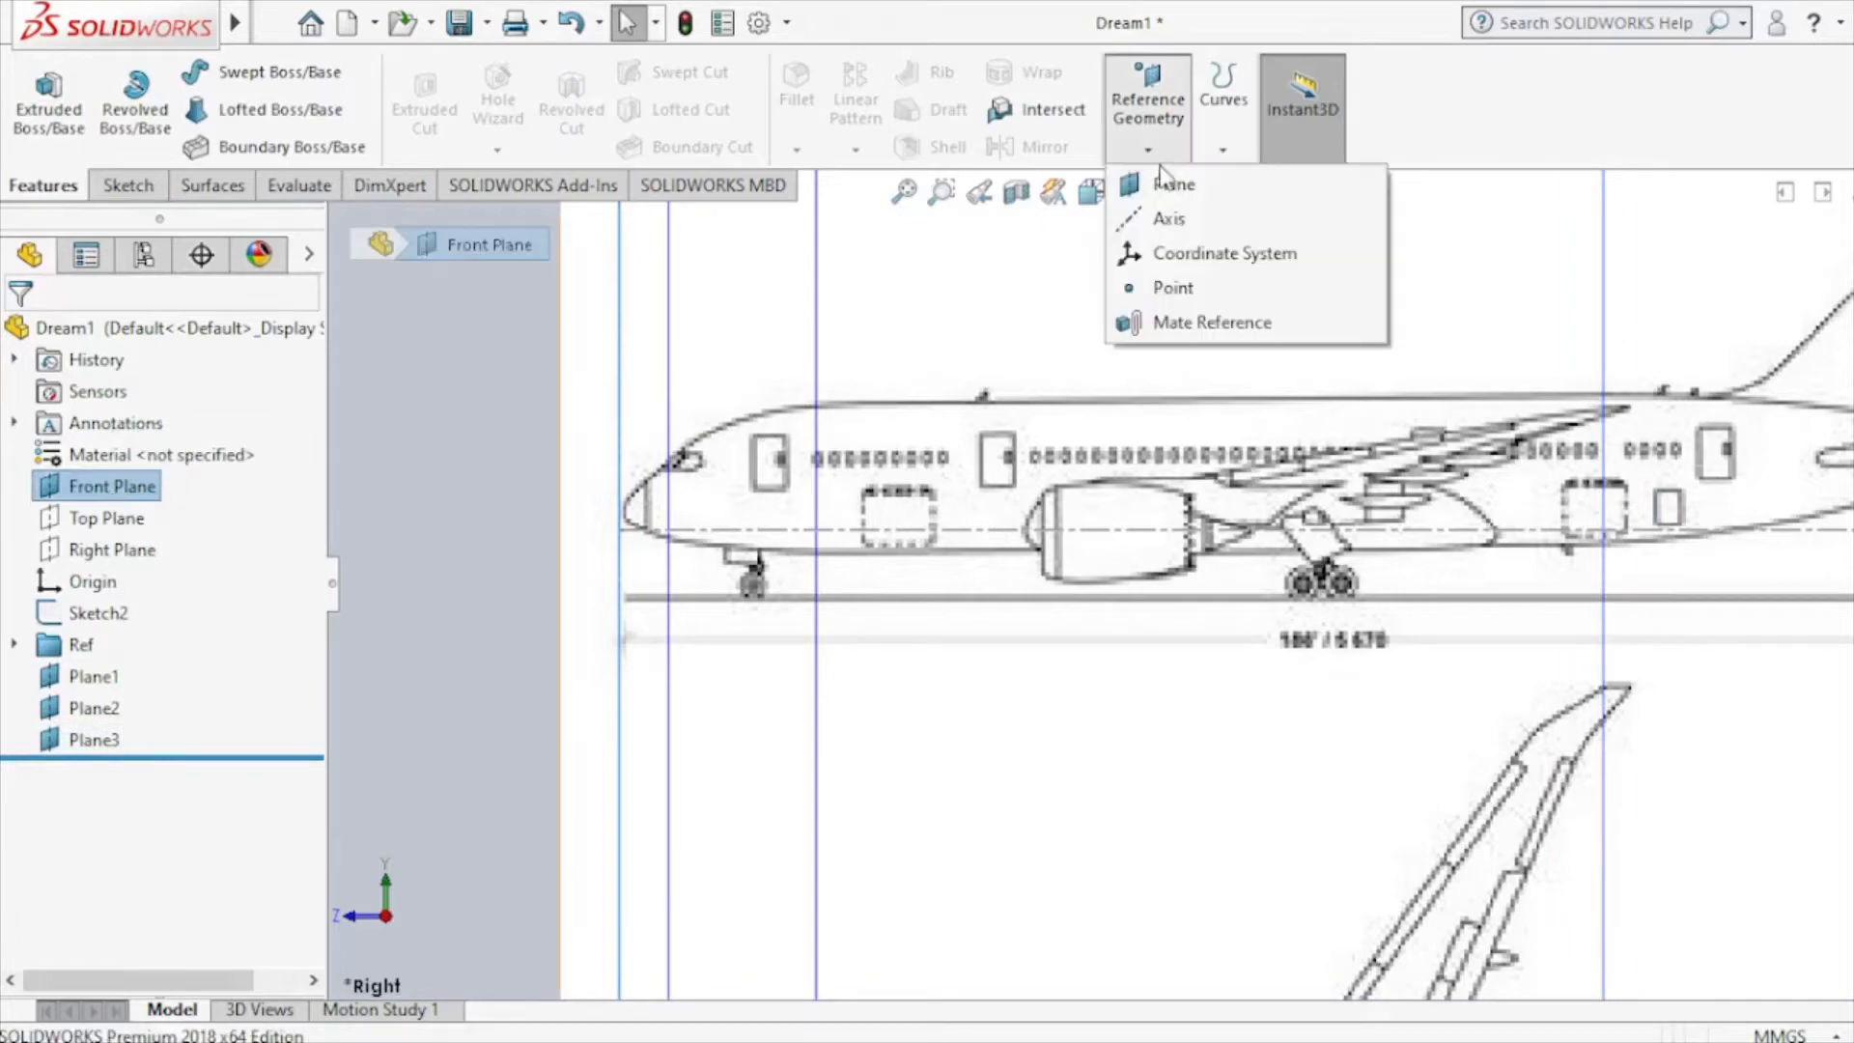
{"action": "left_click", "coordinate": [1173, 184]}
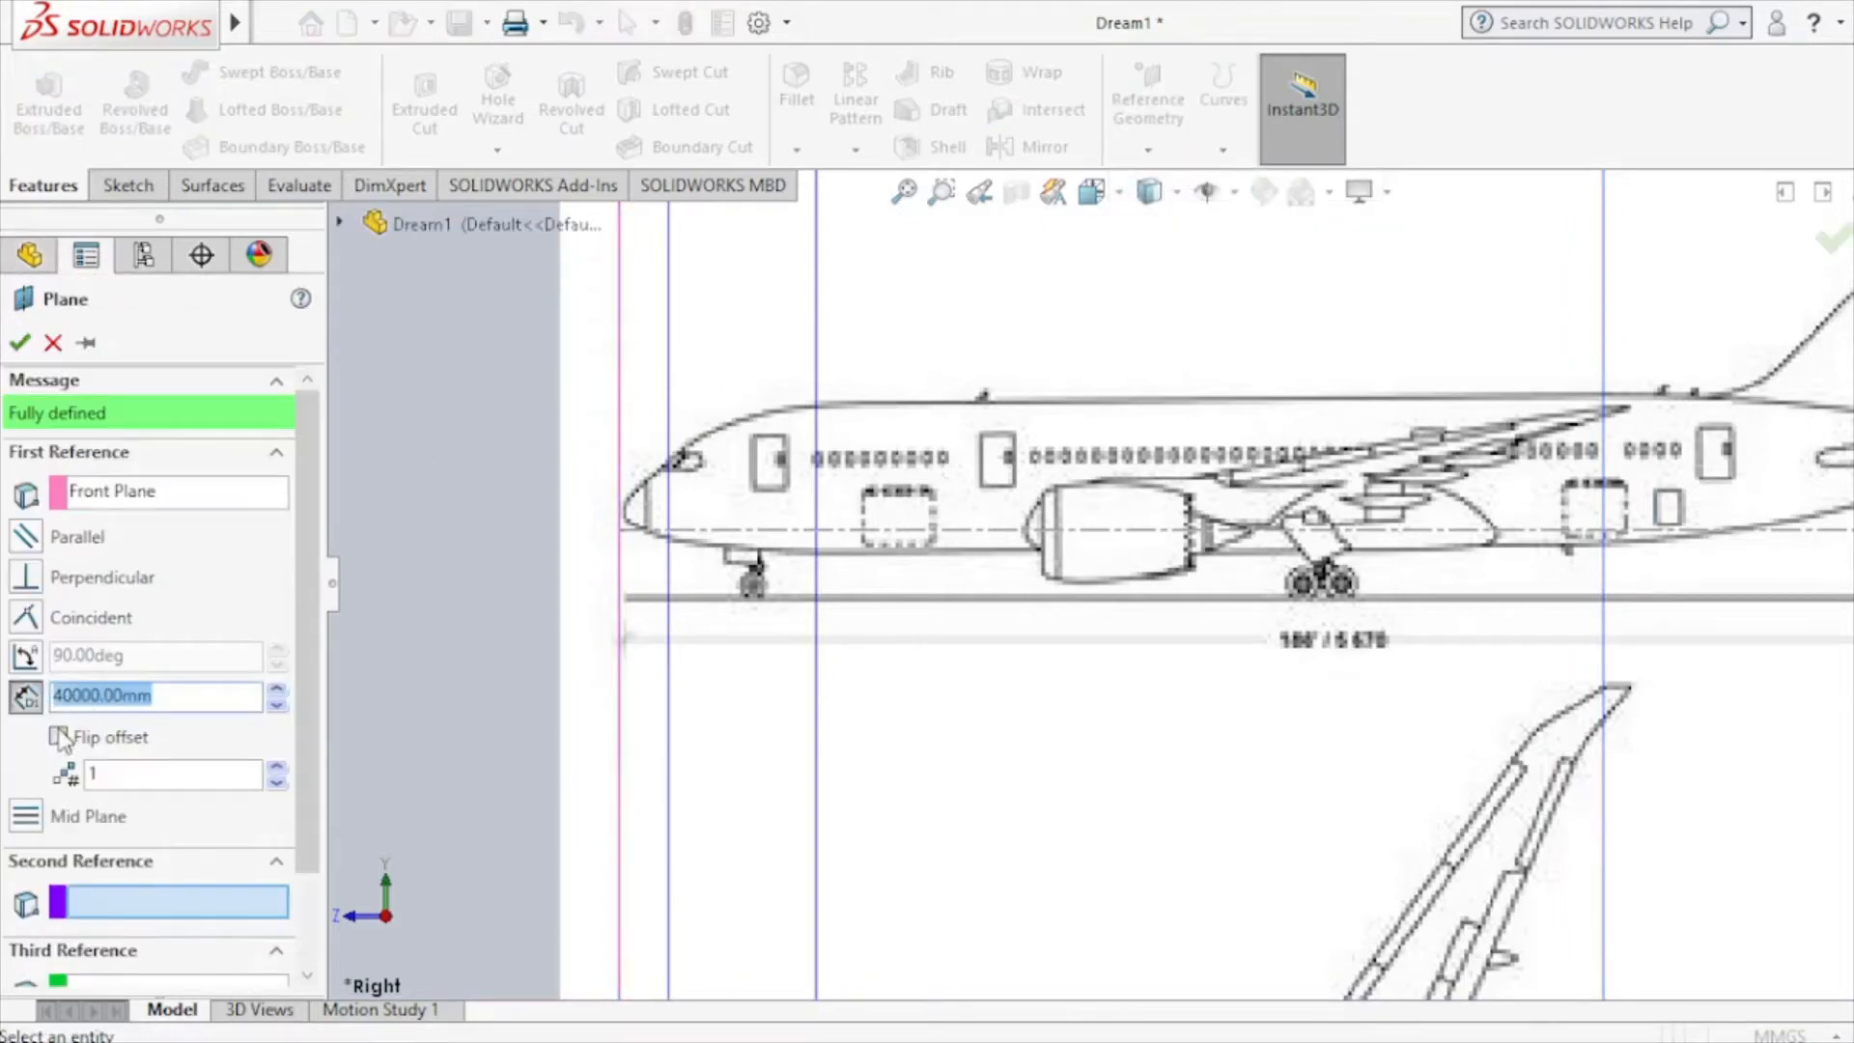
{"action": "left_click", "coordinate": [59, 737]}
{"action": "left_click", "coordinate": [77, 695]}
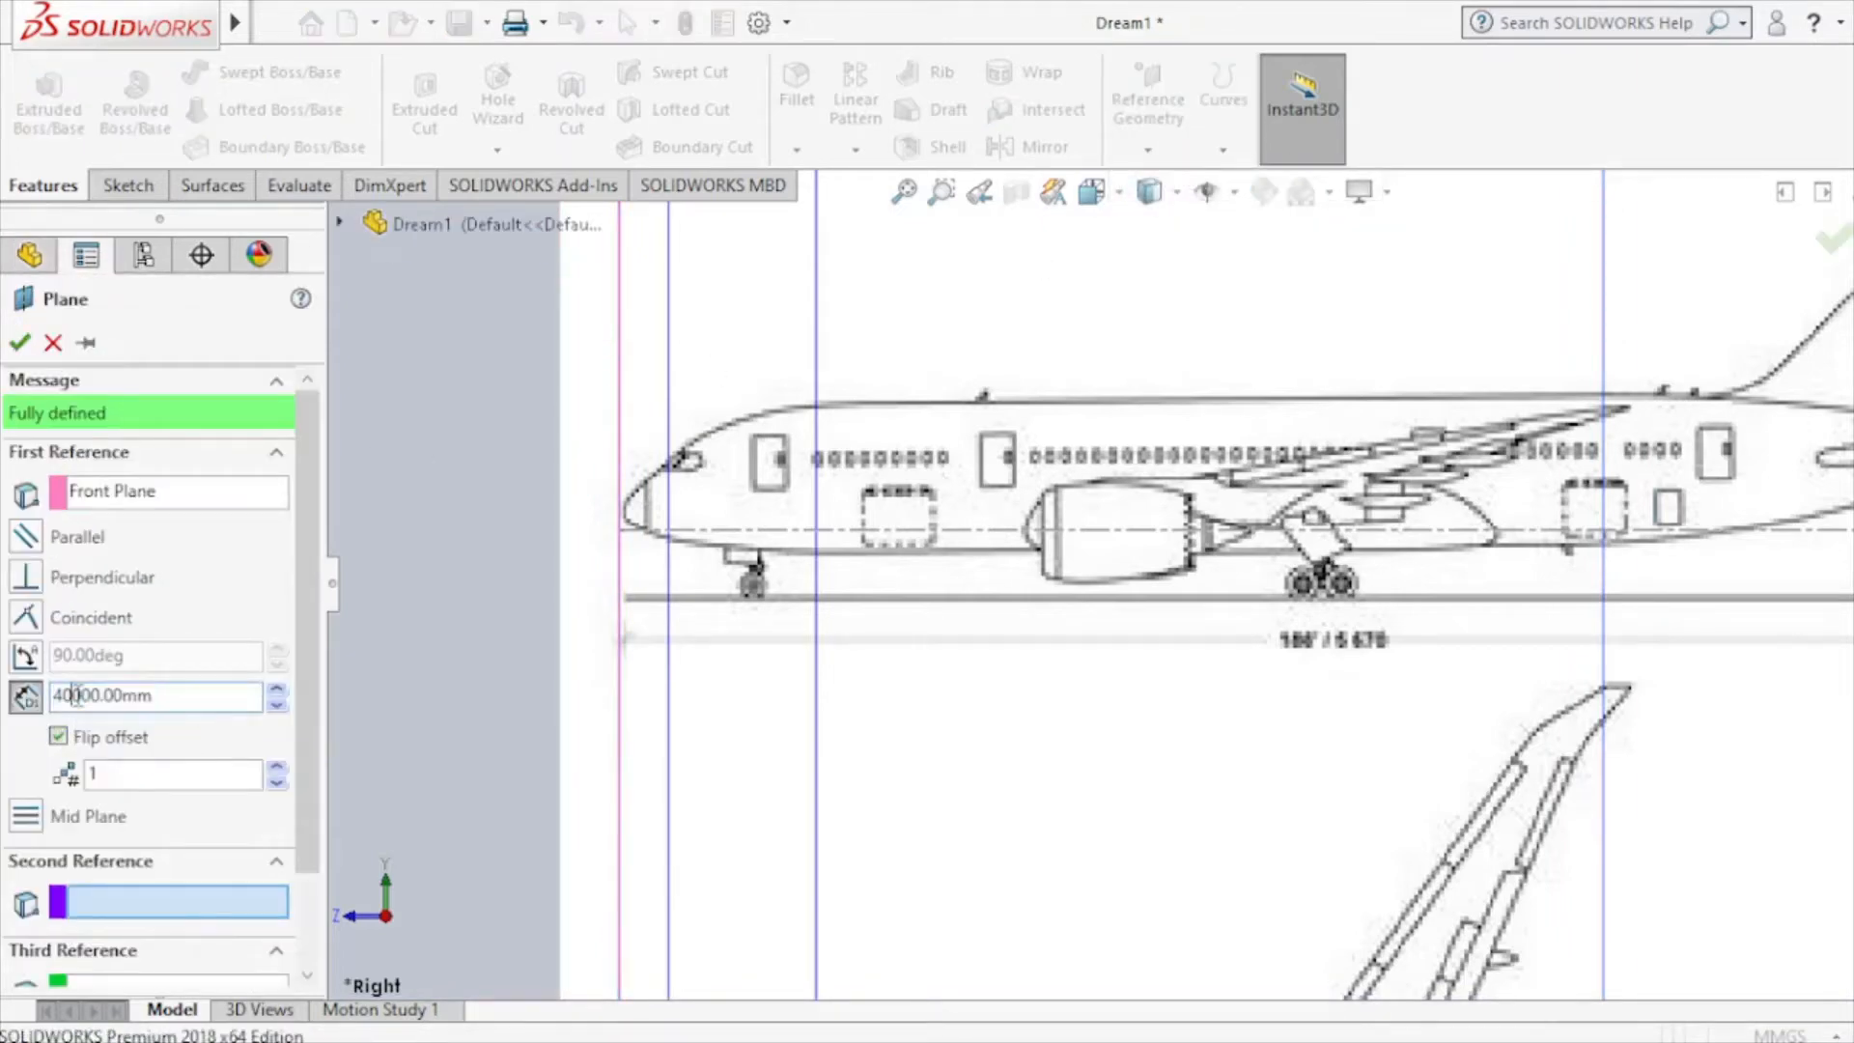
{"action": "key", "text": "BackSpace"}
{"action": "type", "text": "7"}
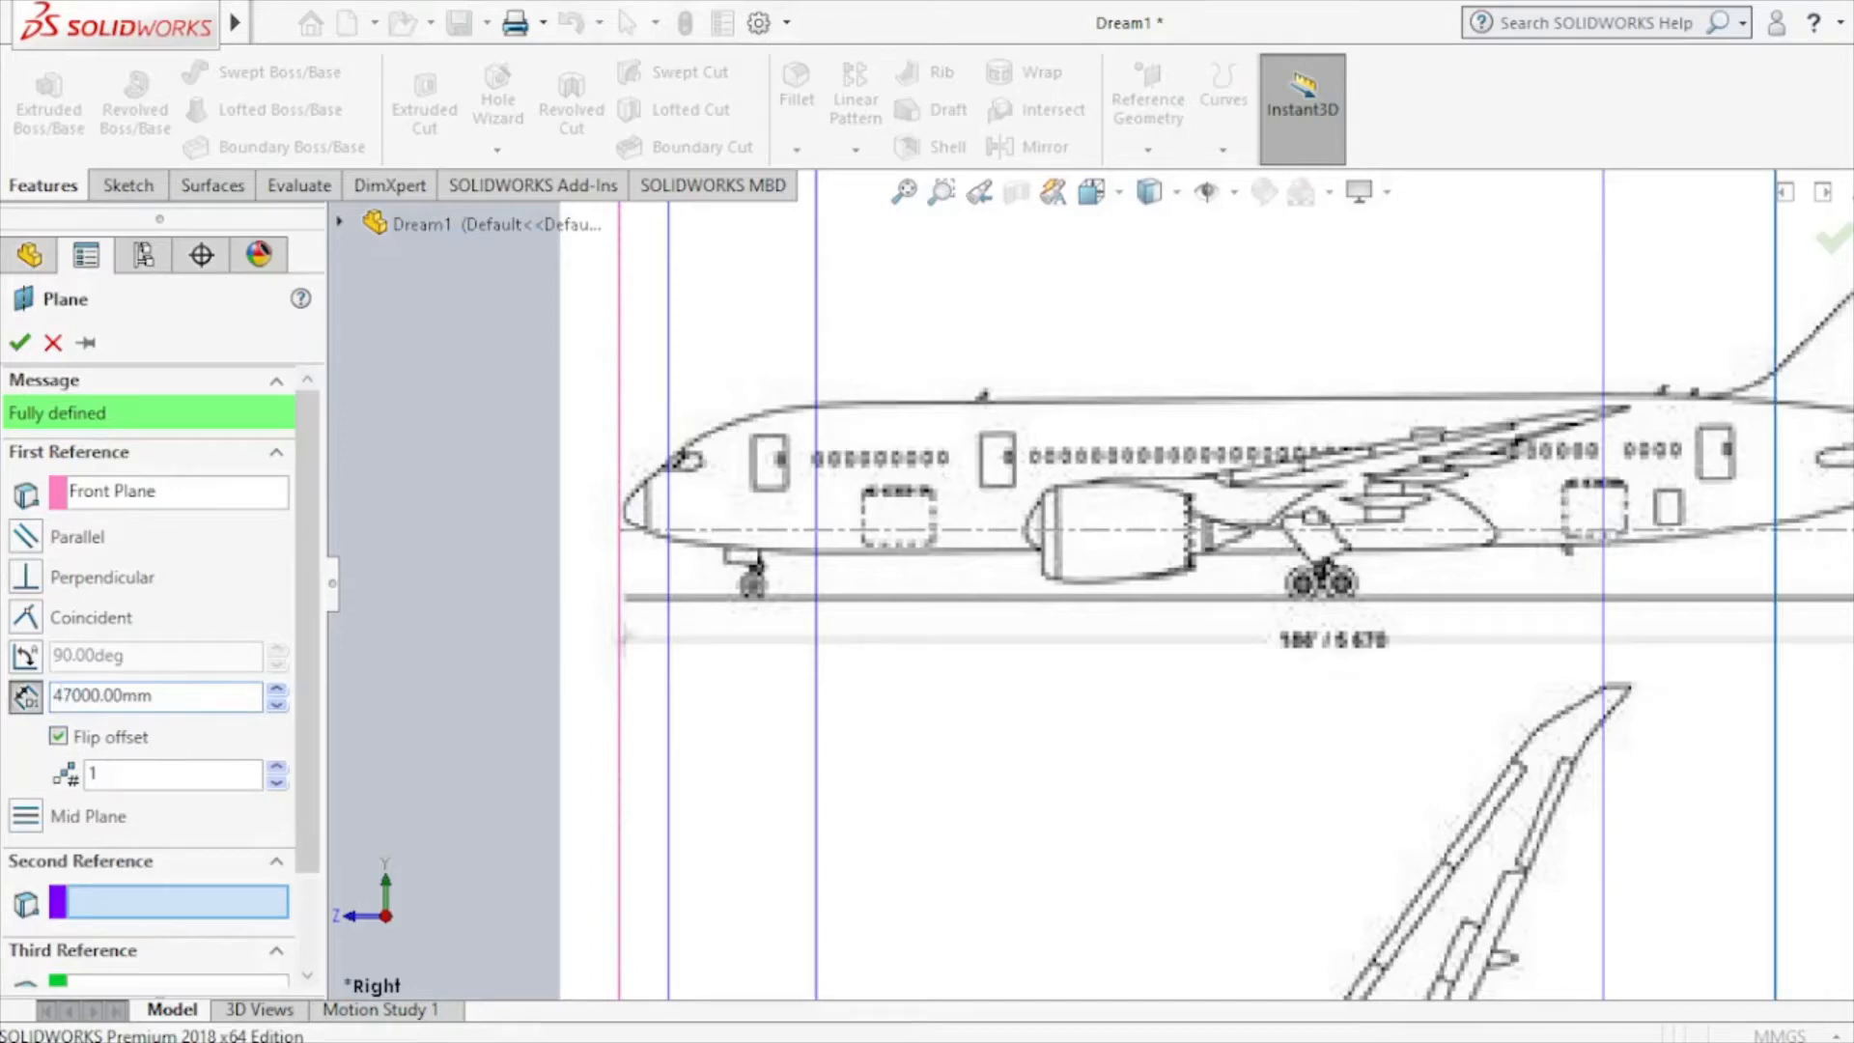
{"action": "scroll", "coordinate": [1844, 437], "scroll_direction": "up", "scroll_amount": 4}
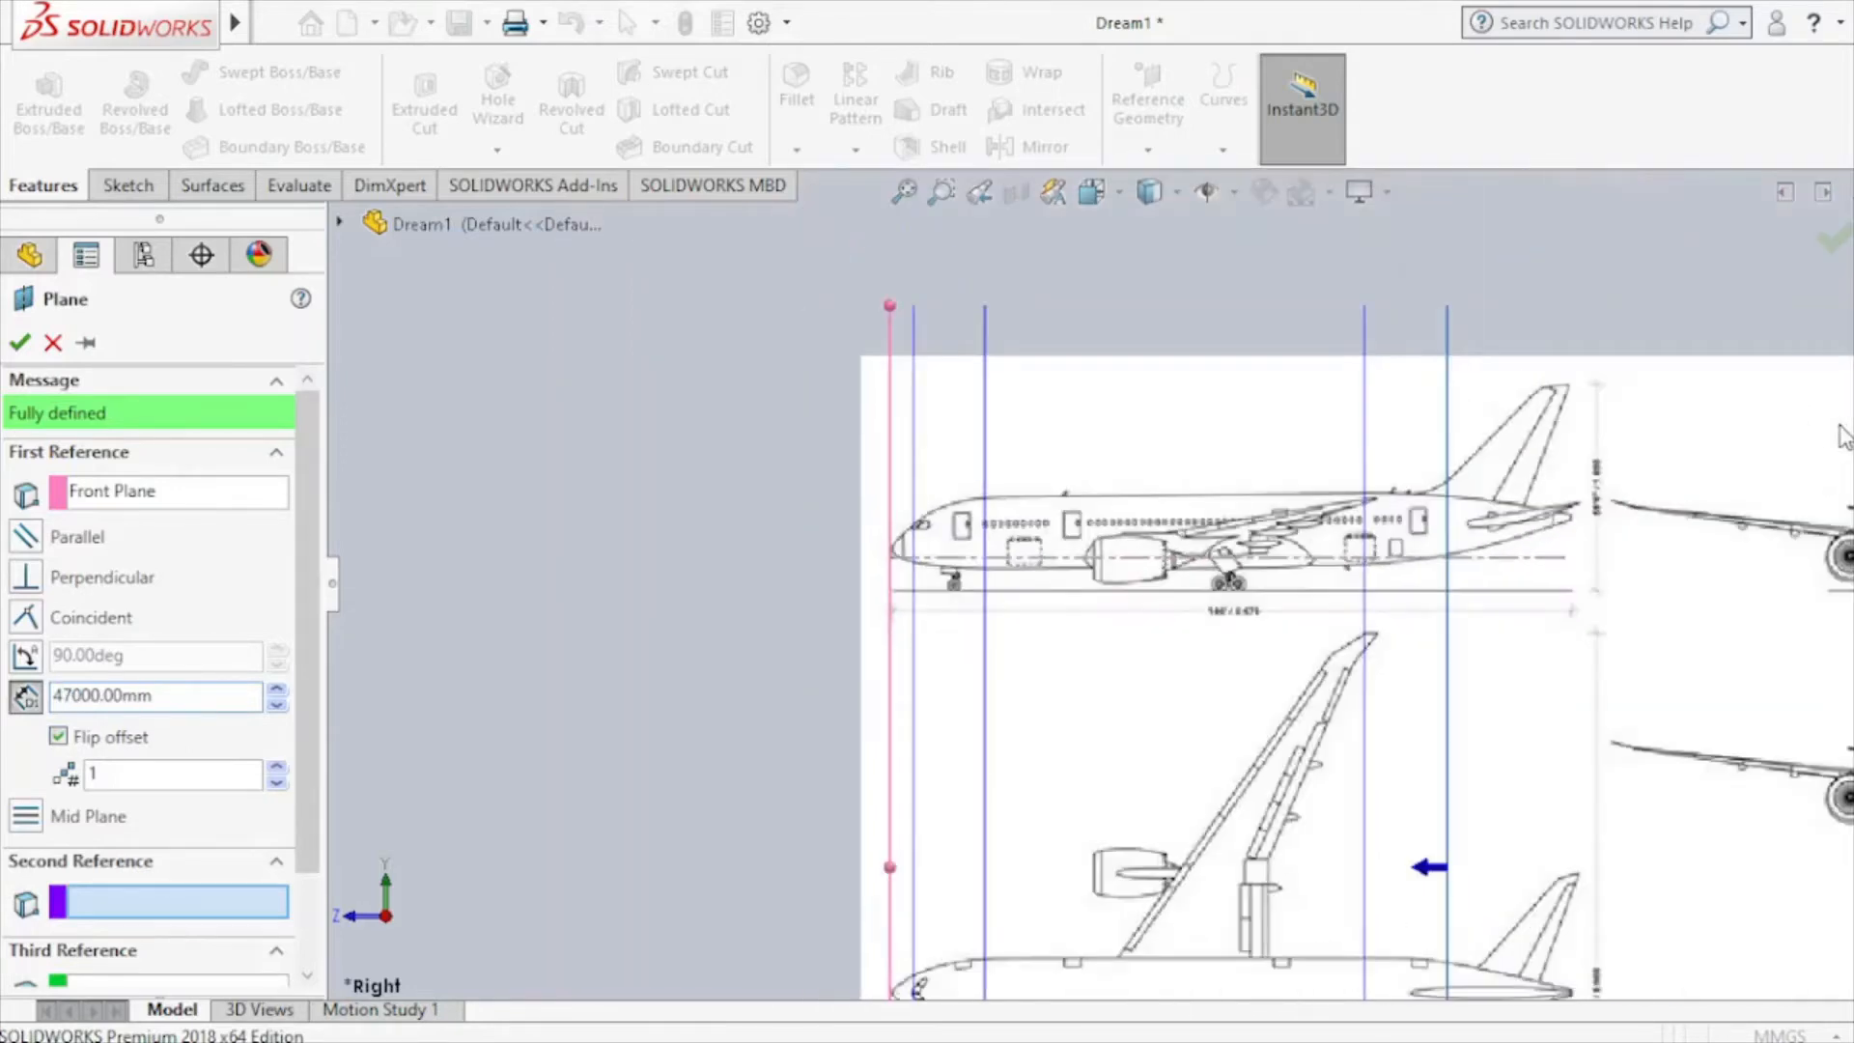
{"action": "scroll", "coordinate": [1844, 438], "scroll_direction": "down", "scroll_amount": 2}
{"action": "scroll", "coordinate": [1437, 555], "scroll_direction": "down", "scroll_amount": 3}
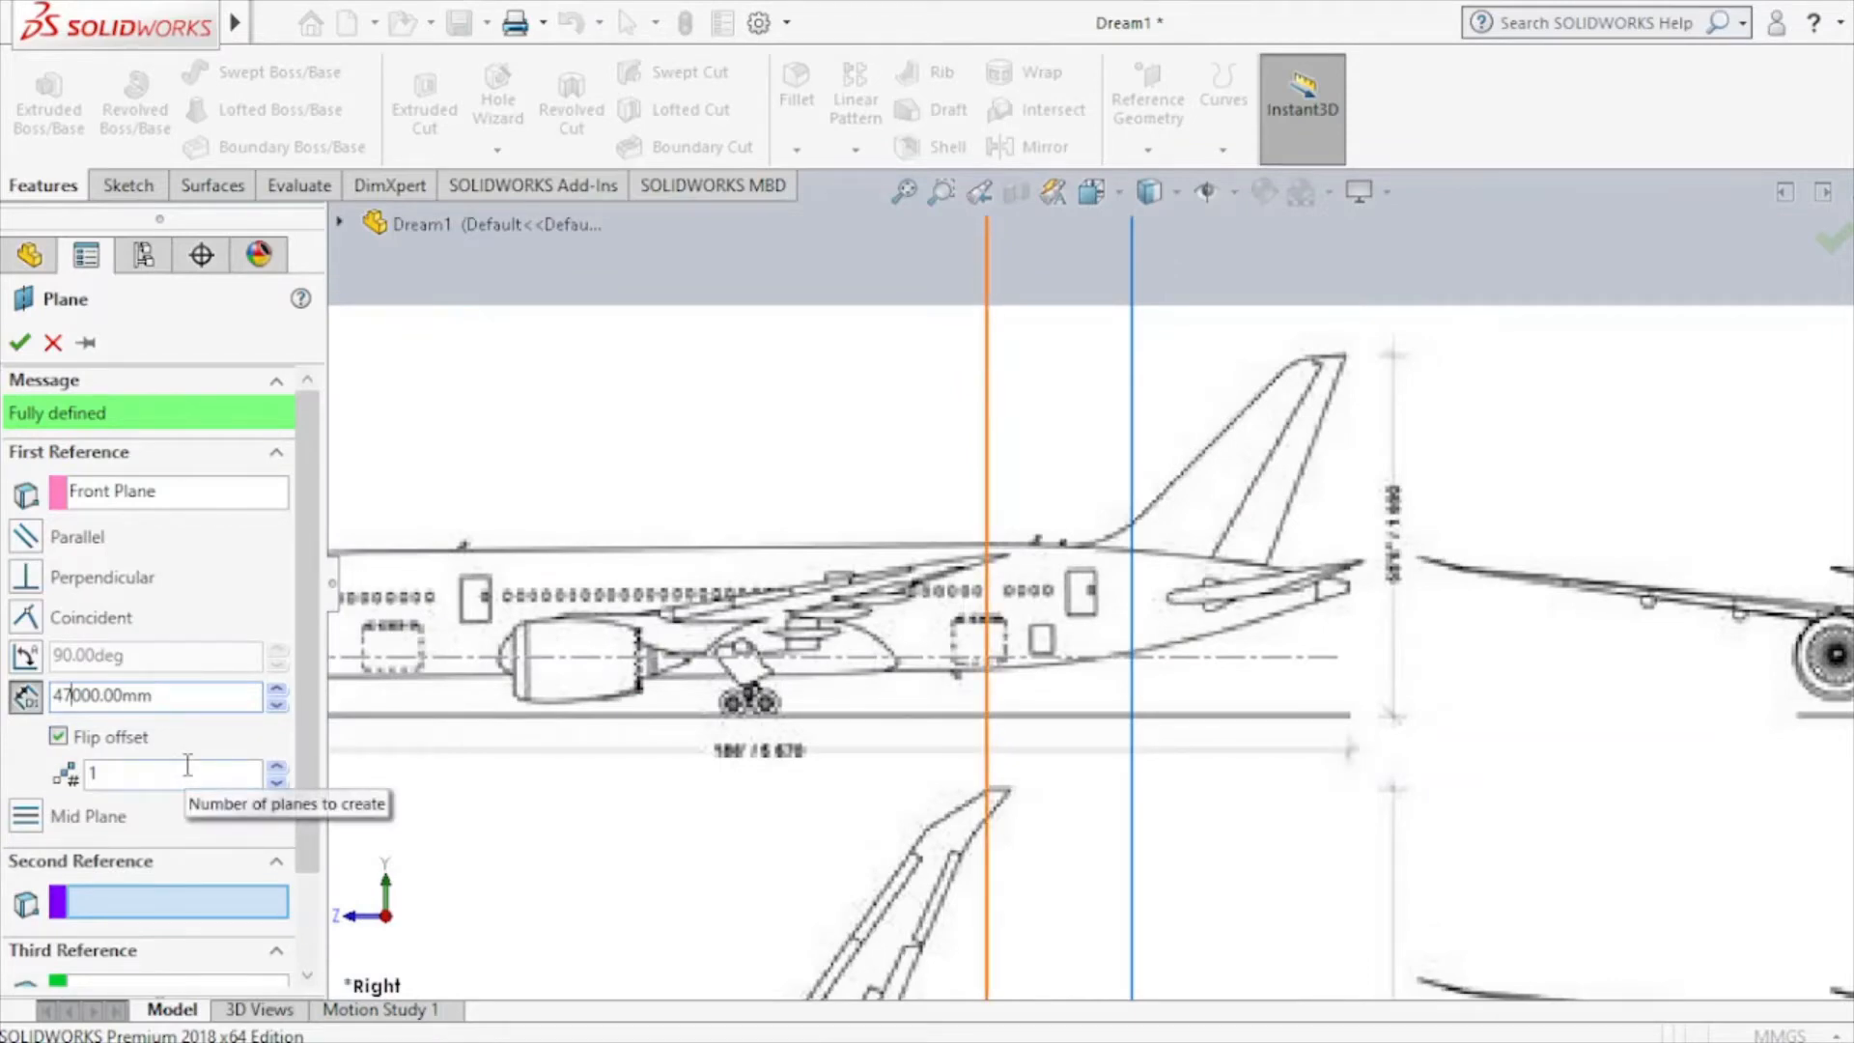
{"action": "key", "text": "BackSpace"}
{"action": "type", "text": "5"}
{"action": "type", "text": "3"}
{"action": "key", "text": "Right"}
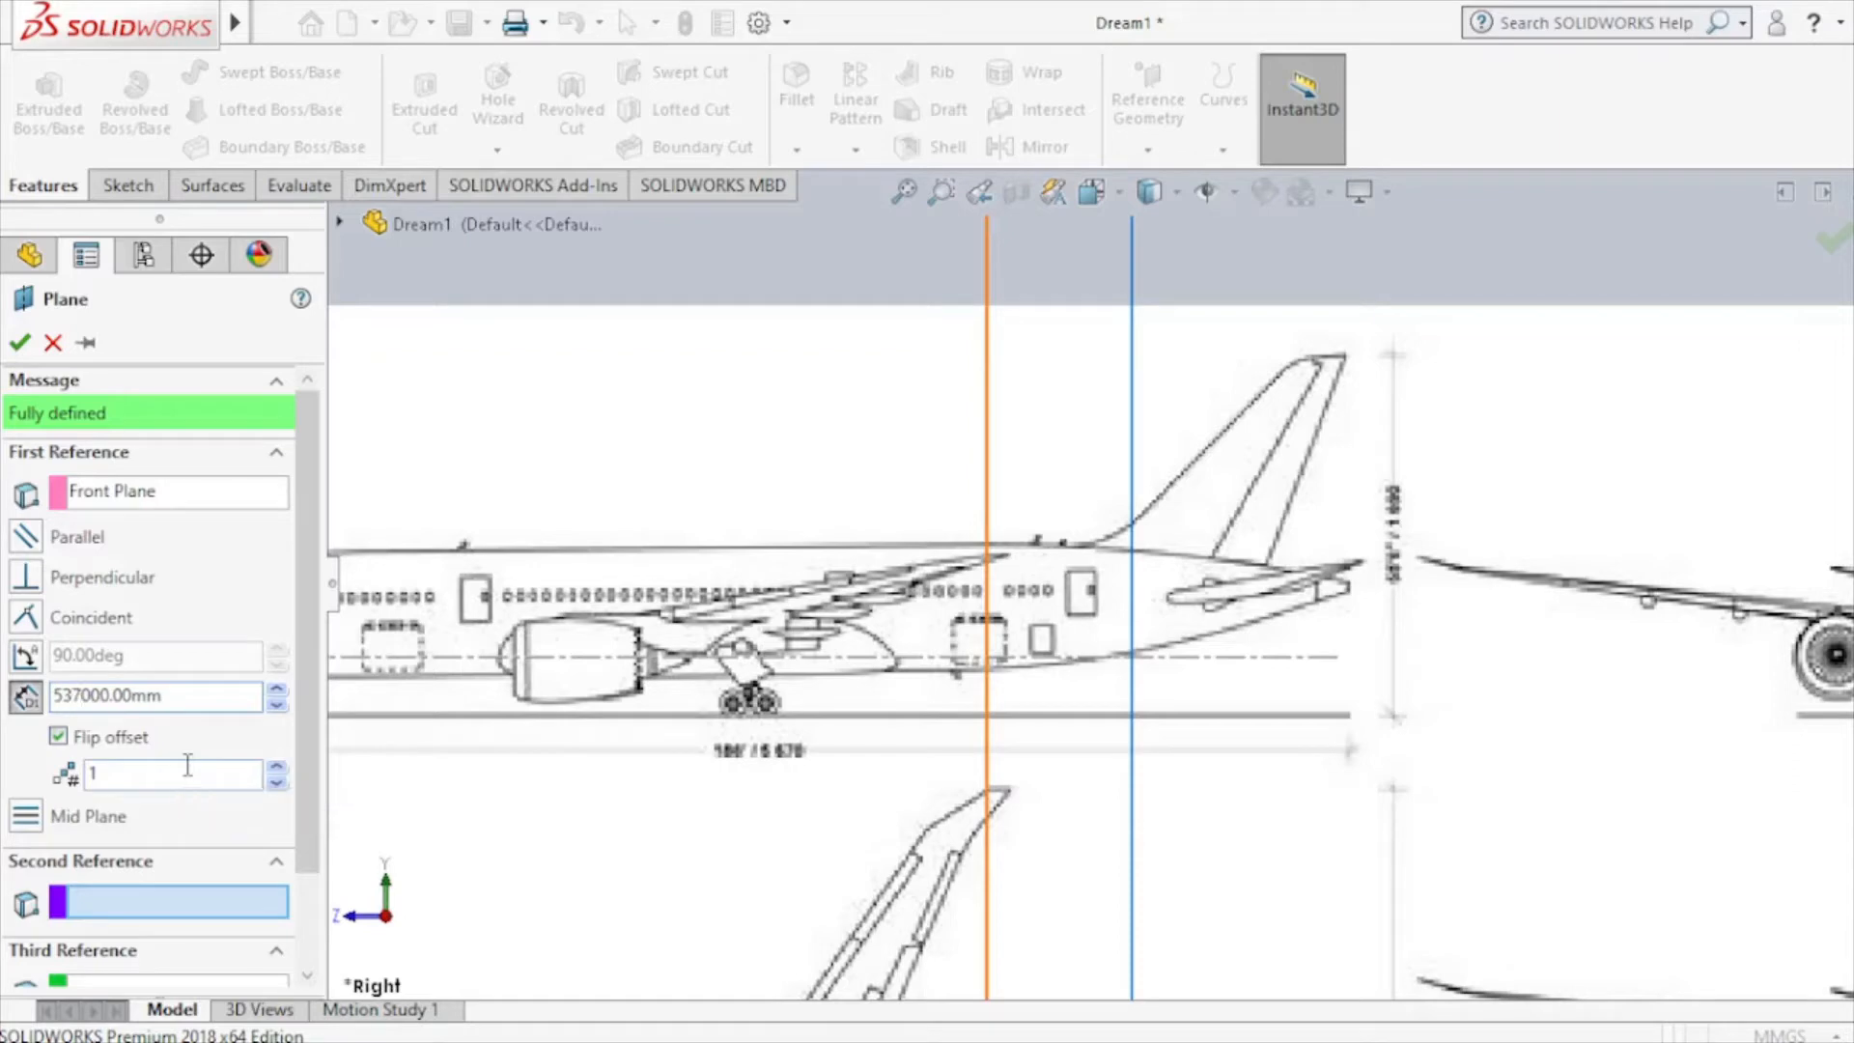
{"action": "key", "text": "BackSpace"}
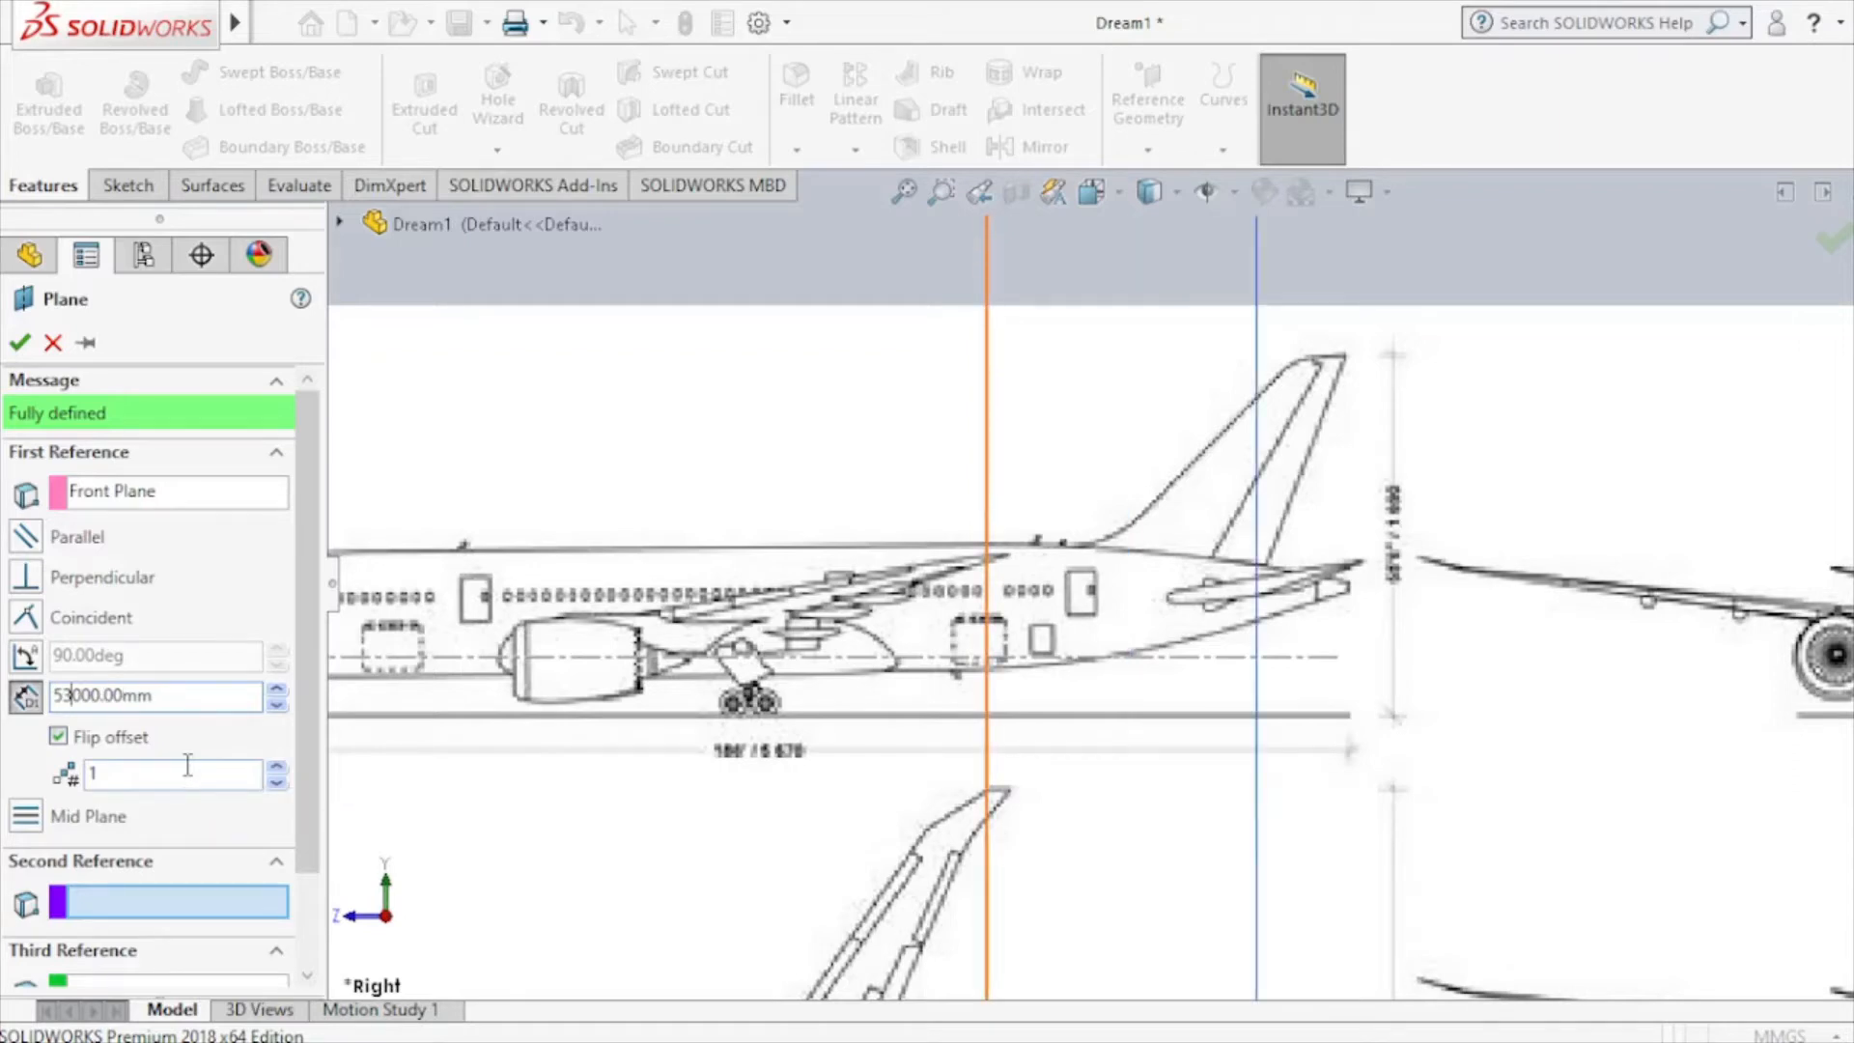
{"action": "type", "text": "5"}
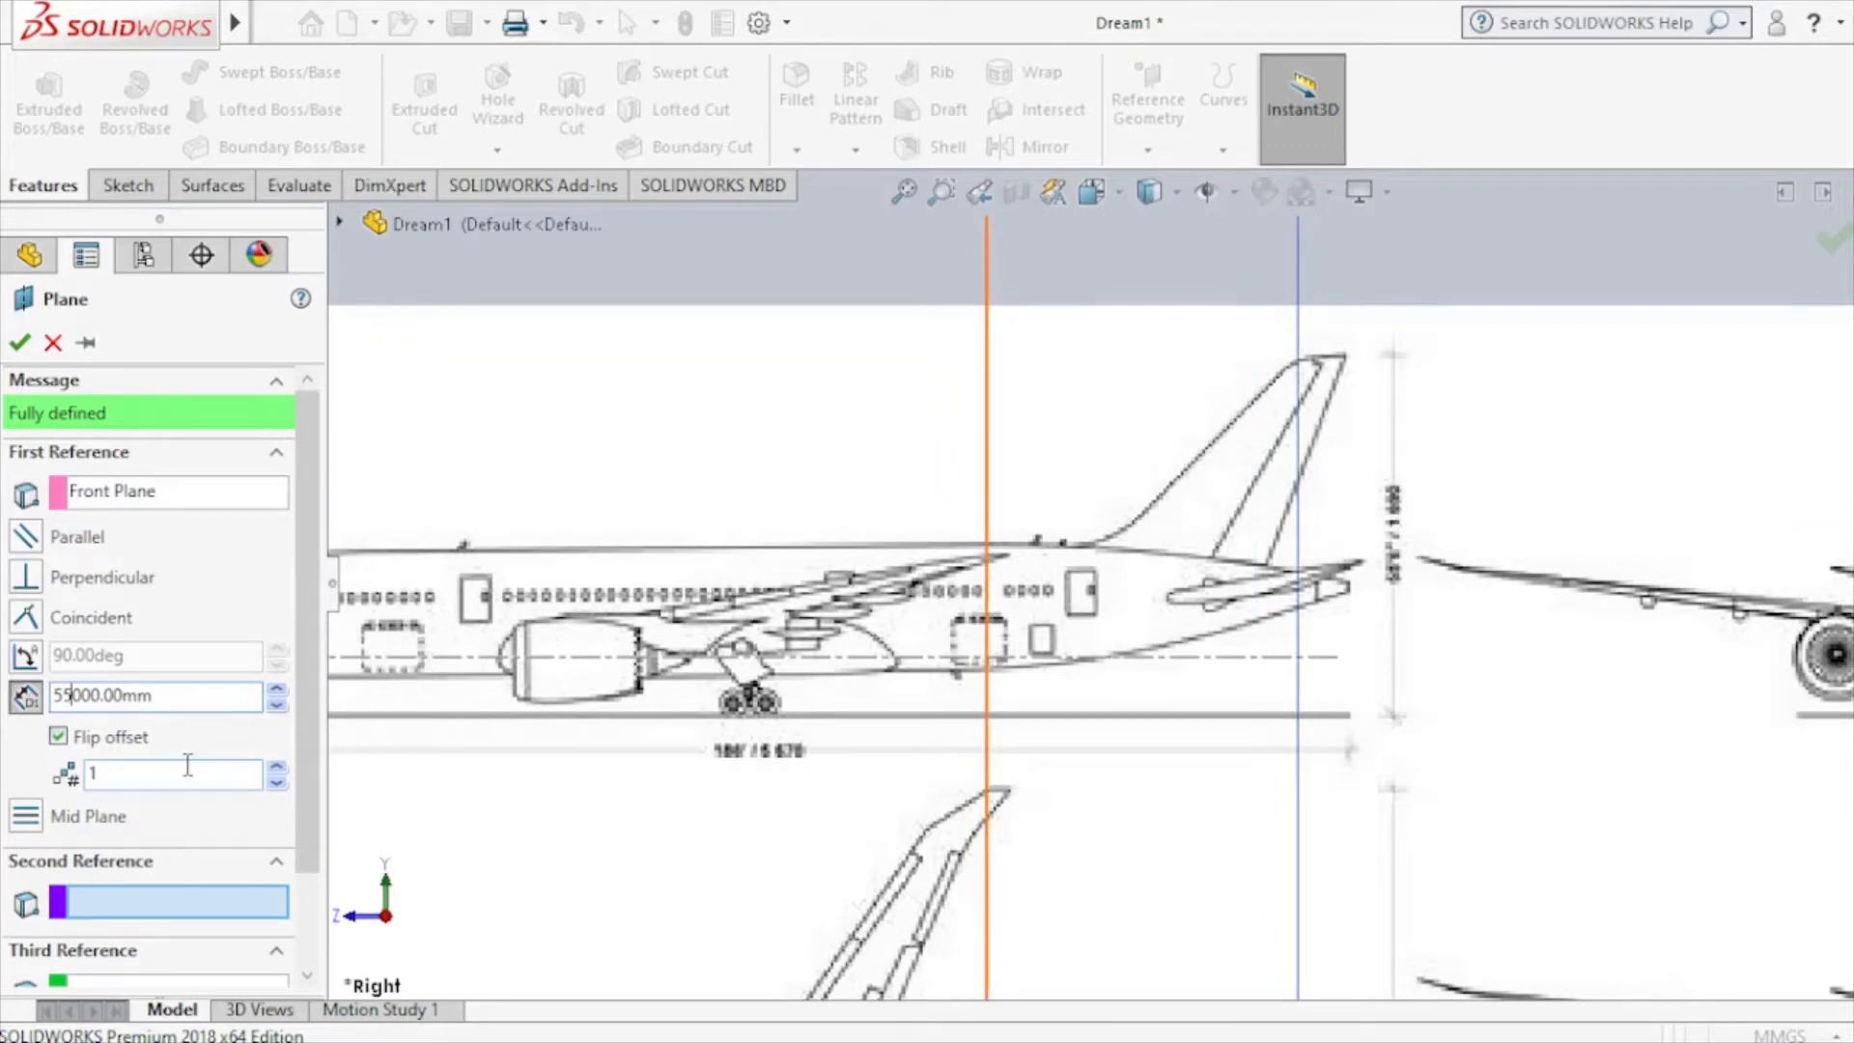
{"action": "key", "text": "BackSpace"}
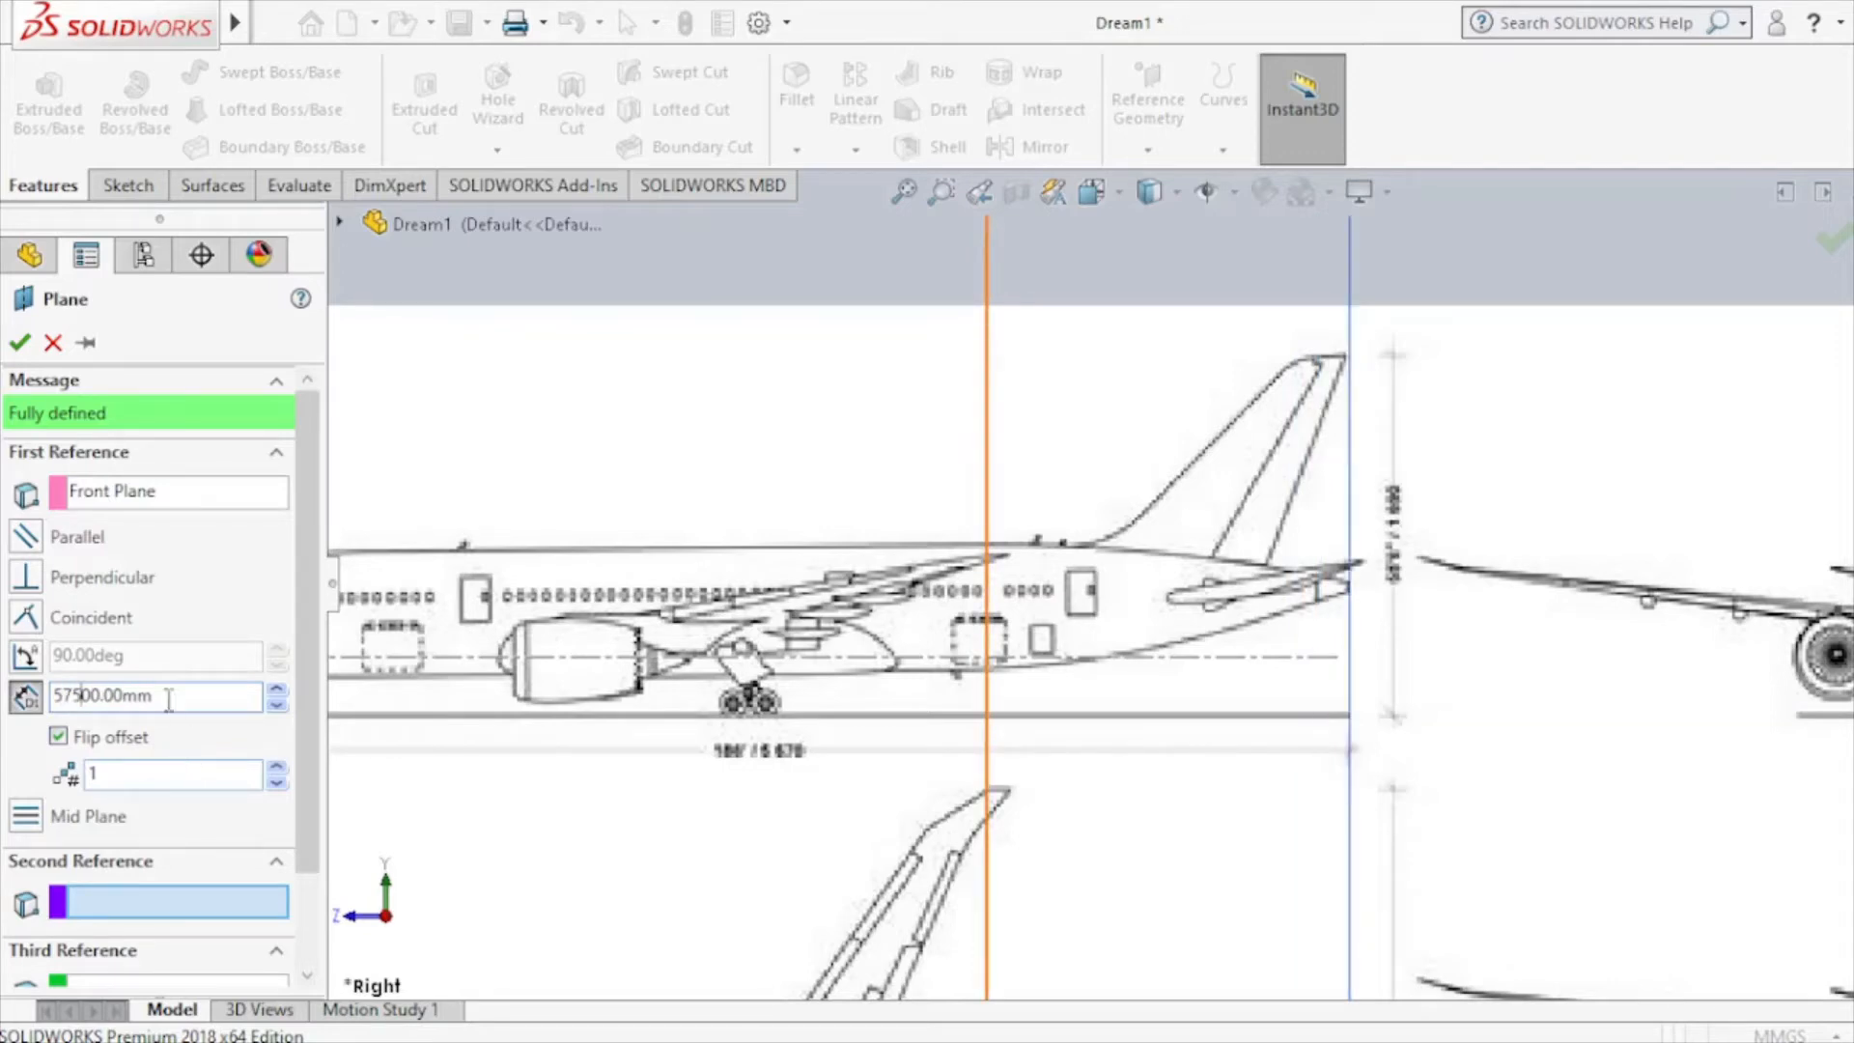
{"action": "left_click", "coordinate": [20, 342]}
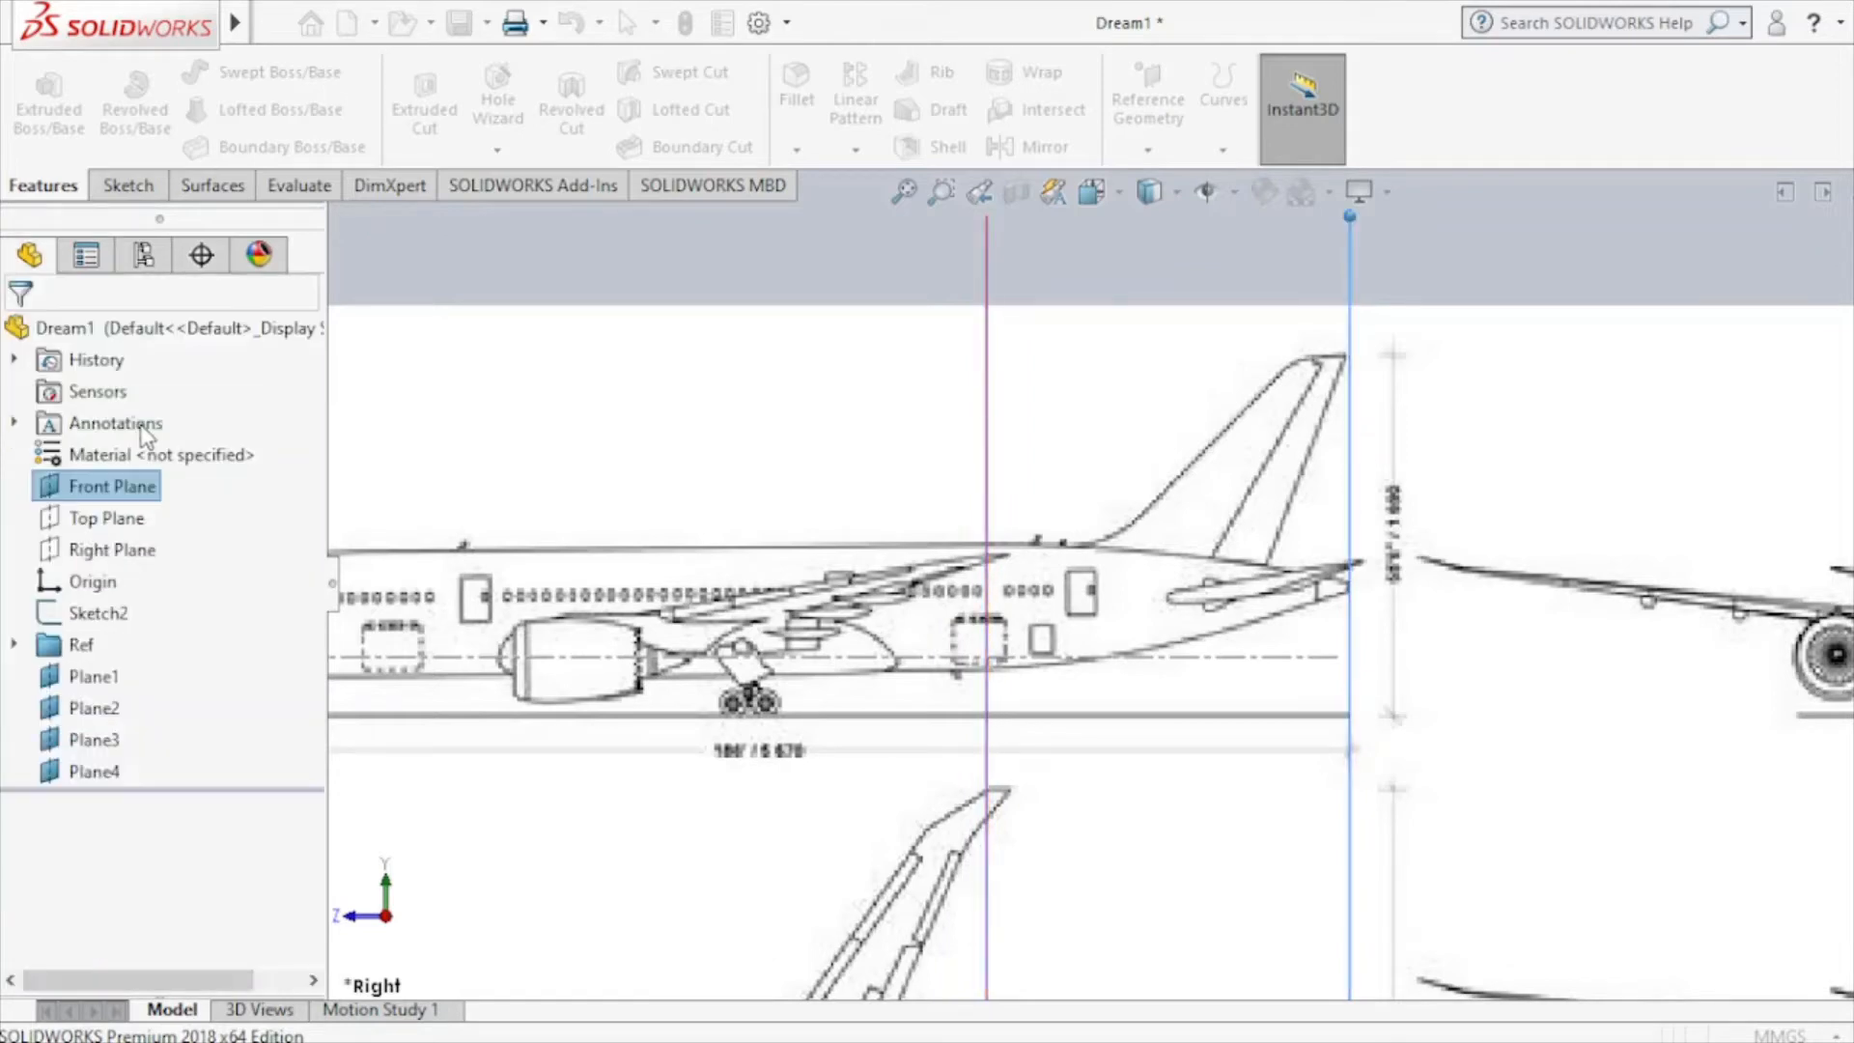
Hide Sketch2, the centreline running along the fuselage in the side view.
{"action": "left_click", "coordinate": [546, 656]}
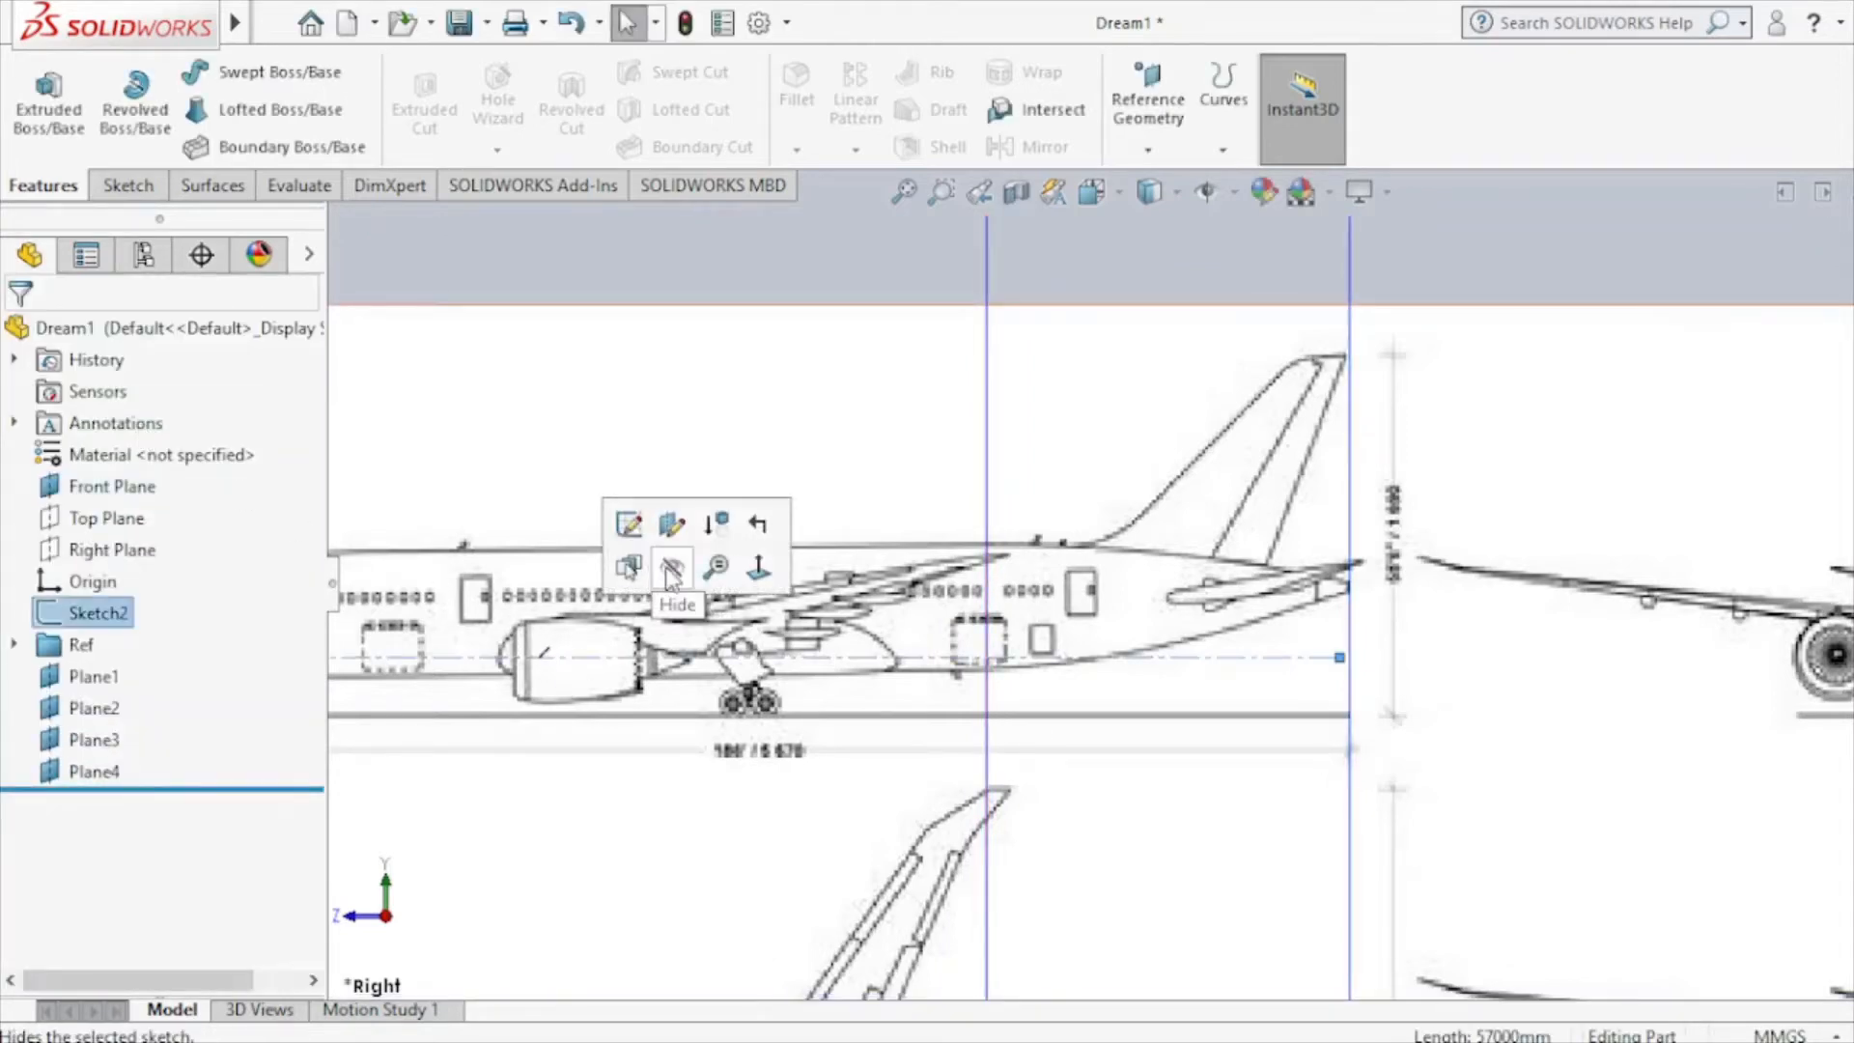
{"action": "left_click", "coordinate": [672, 567]}
{"action": "key", "text": "f"}
{"action": "scroll", "coordinate": [668, 577], "scroll_direction": "up", "scroll_amount": 2}
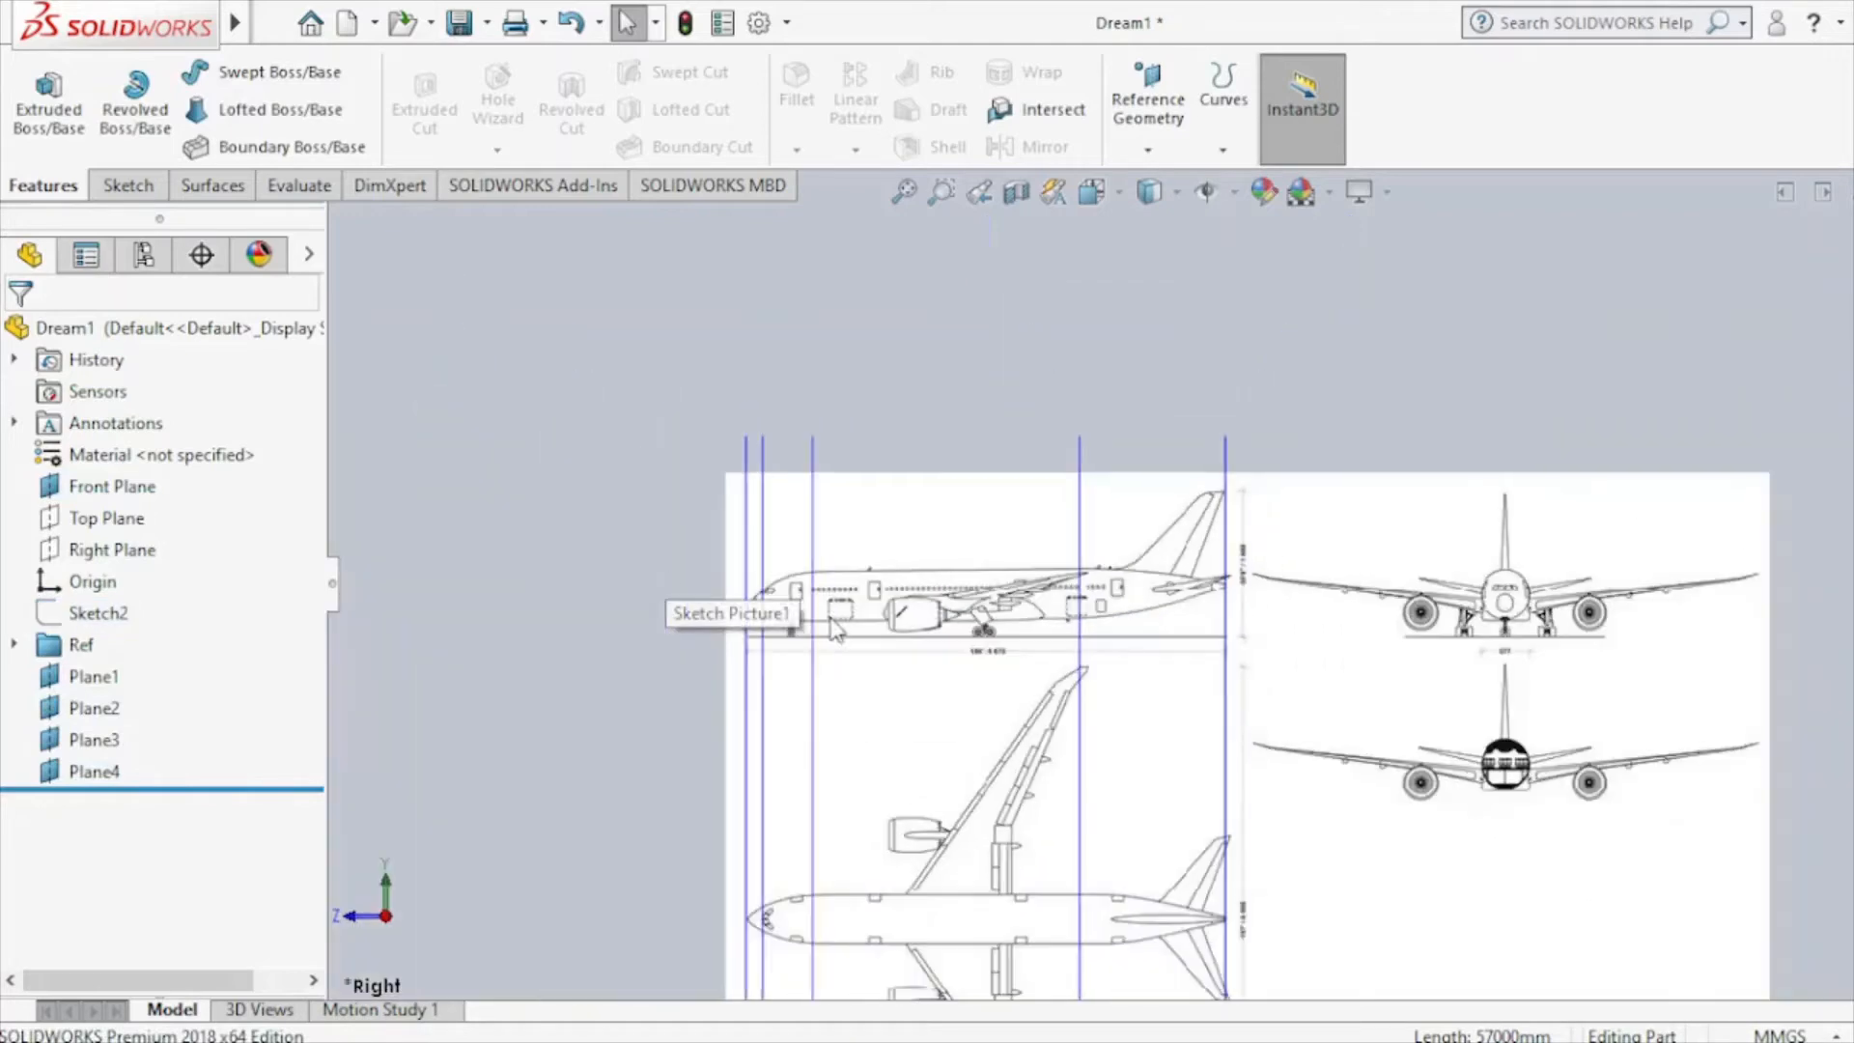
{"action": "scroll", "coordinate": [1026, 621], "scroll_direction": "down", "scroll_amount": 1}
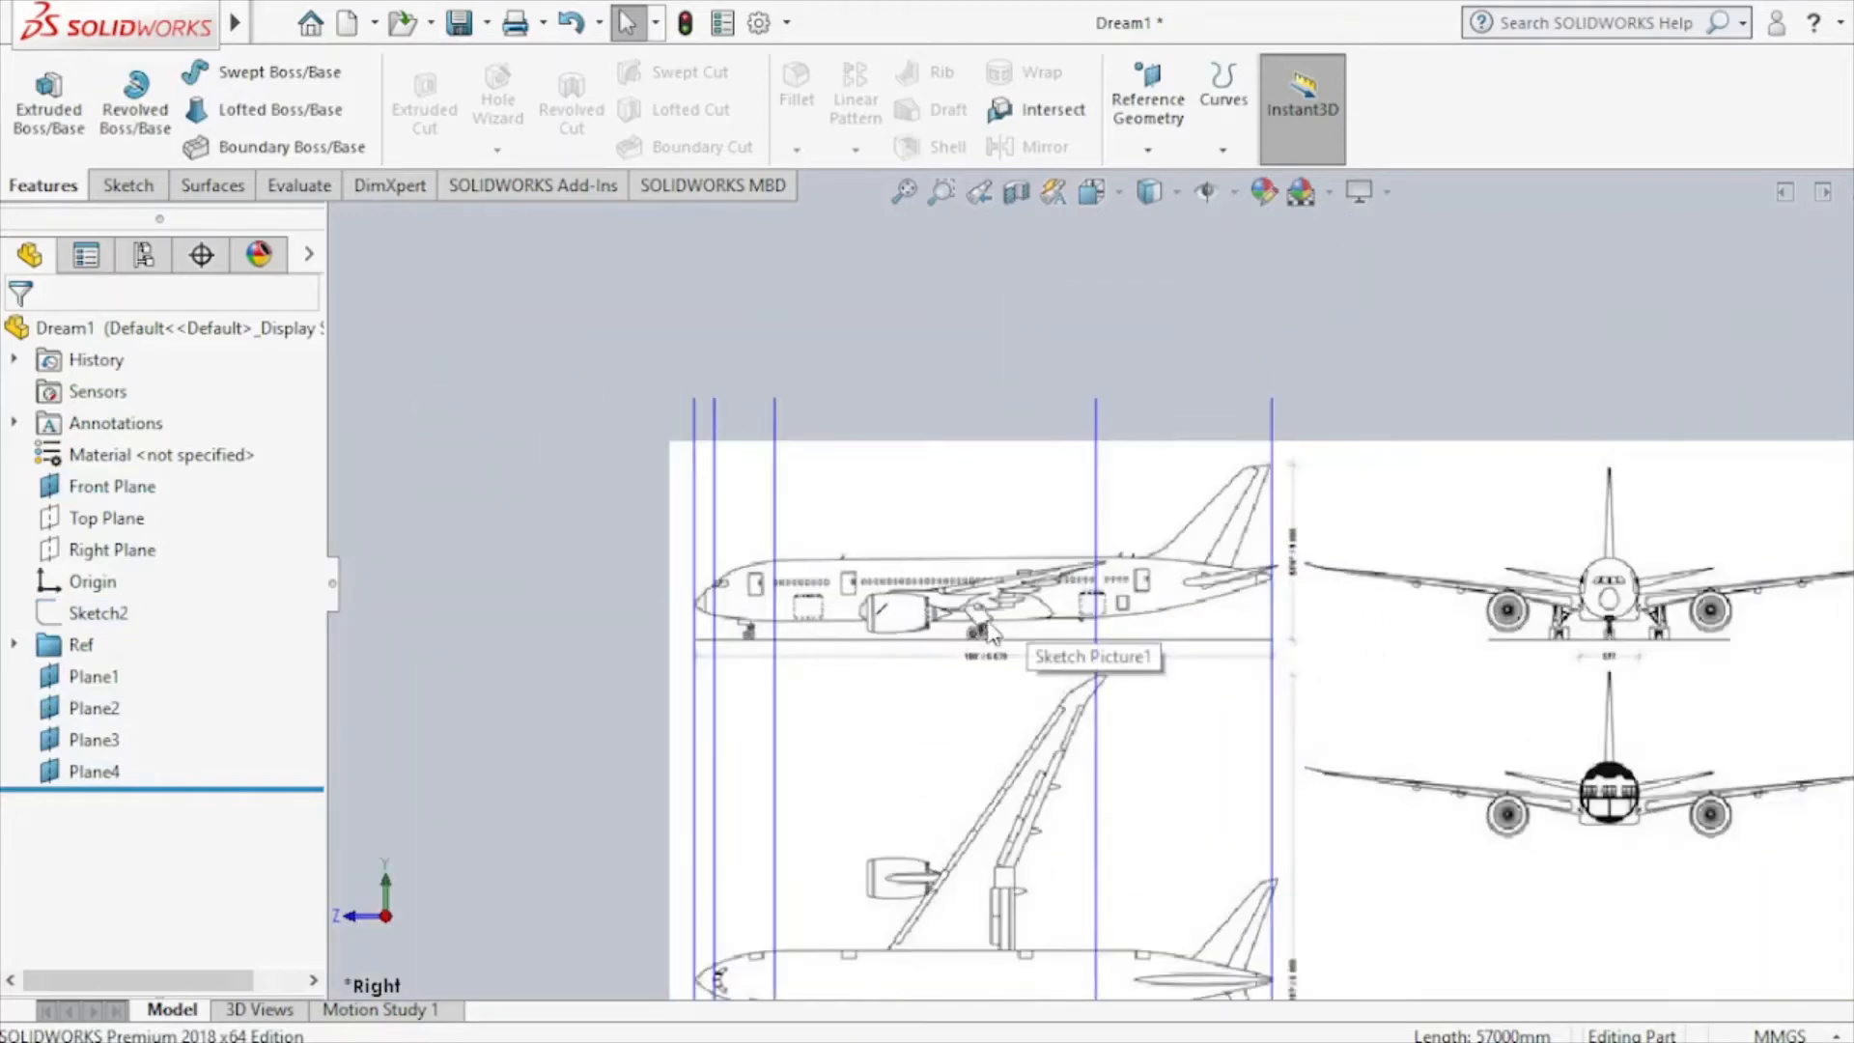
{"action": "left_click", "coordinate": [130, 550]}
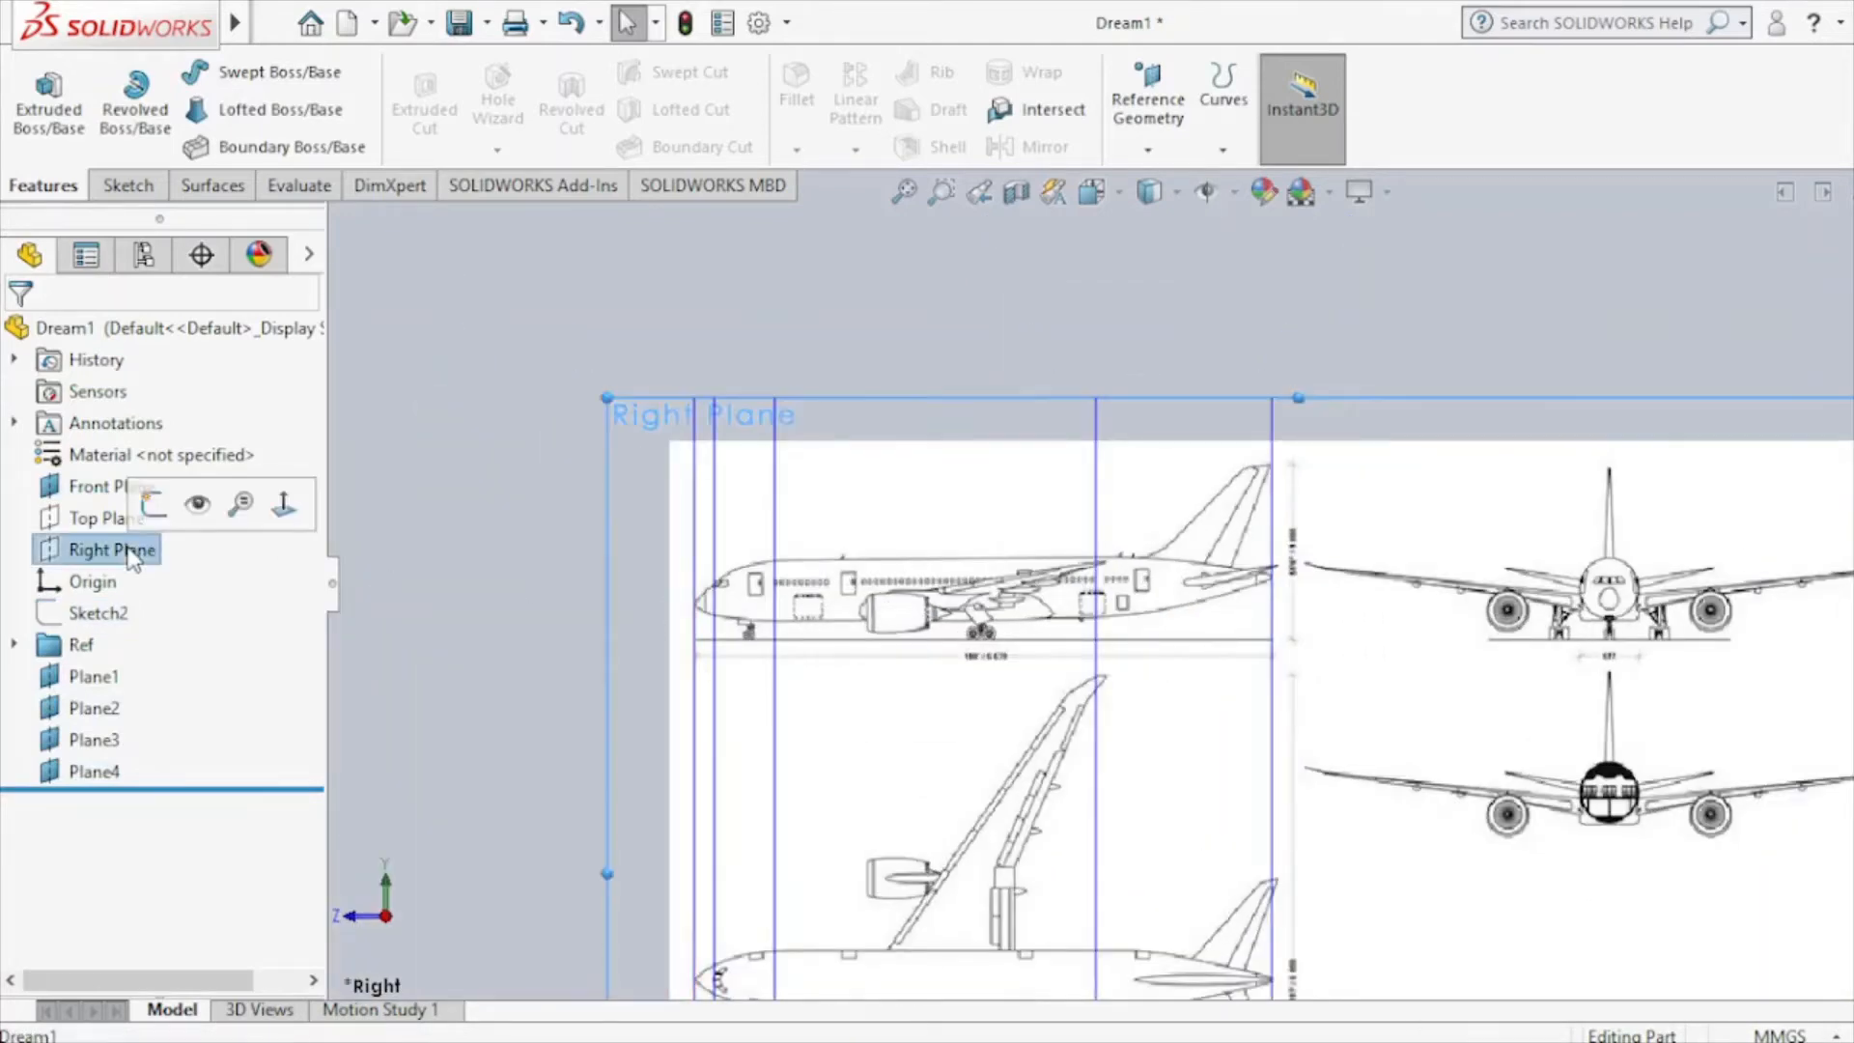
{"action": "left_click", "coordinate": [447, 505]}
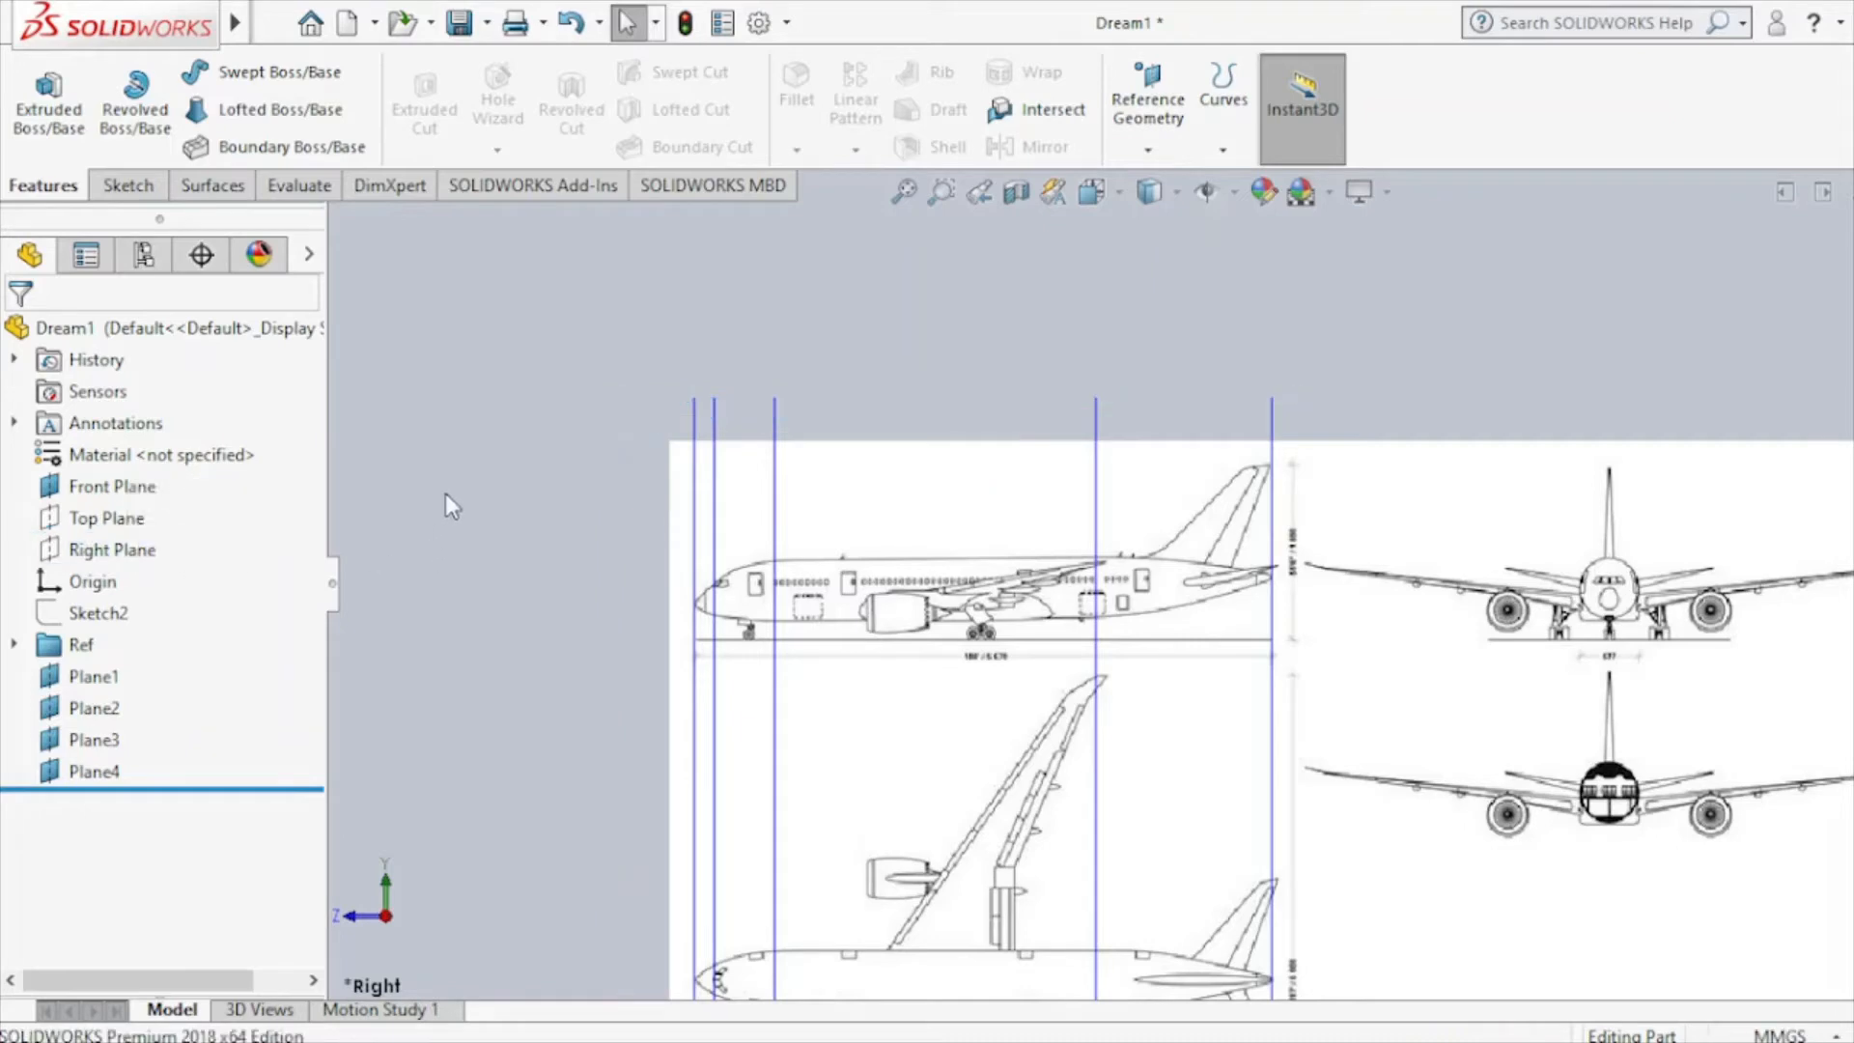
Save the part and also save a copy named Dream2 in the CAD folder, continuing with the original.
{"action": "left_click", "coordinate": [431, 23]}
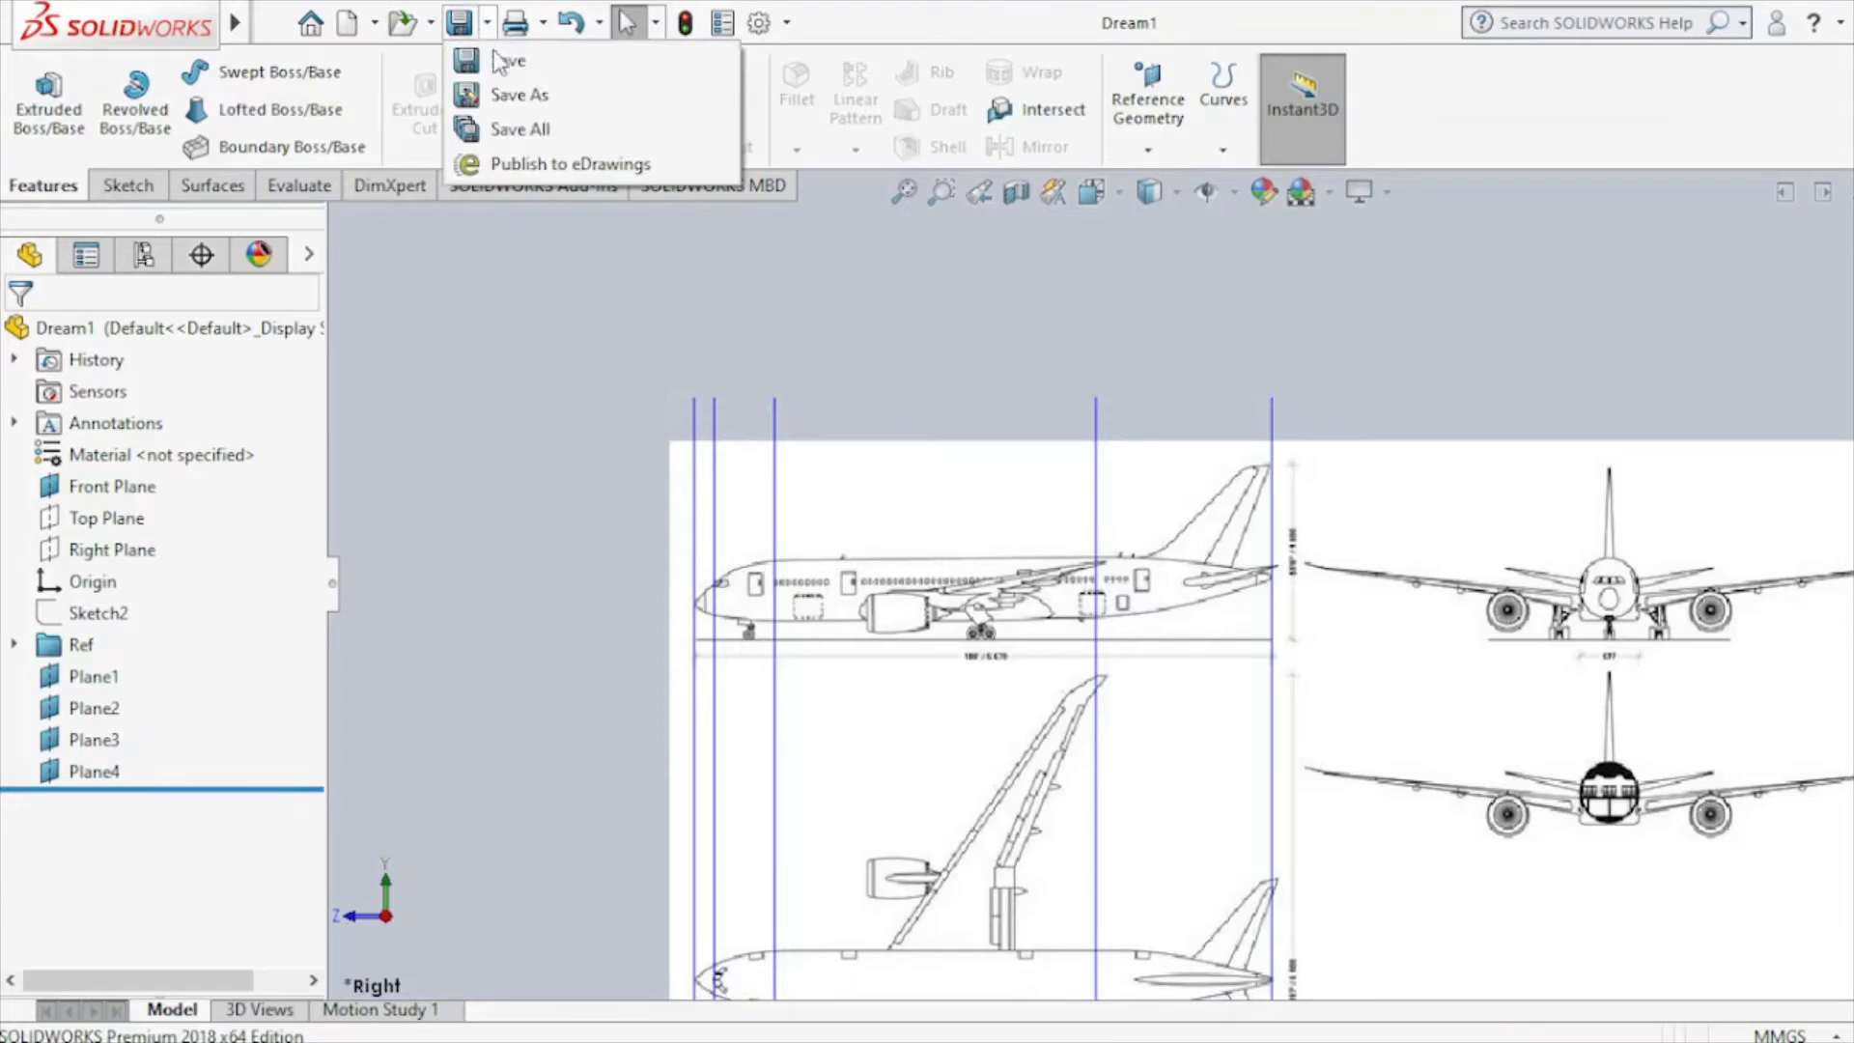
{"action": "left_click", "coordinate": [502, 93]}
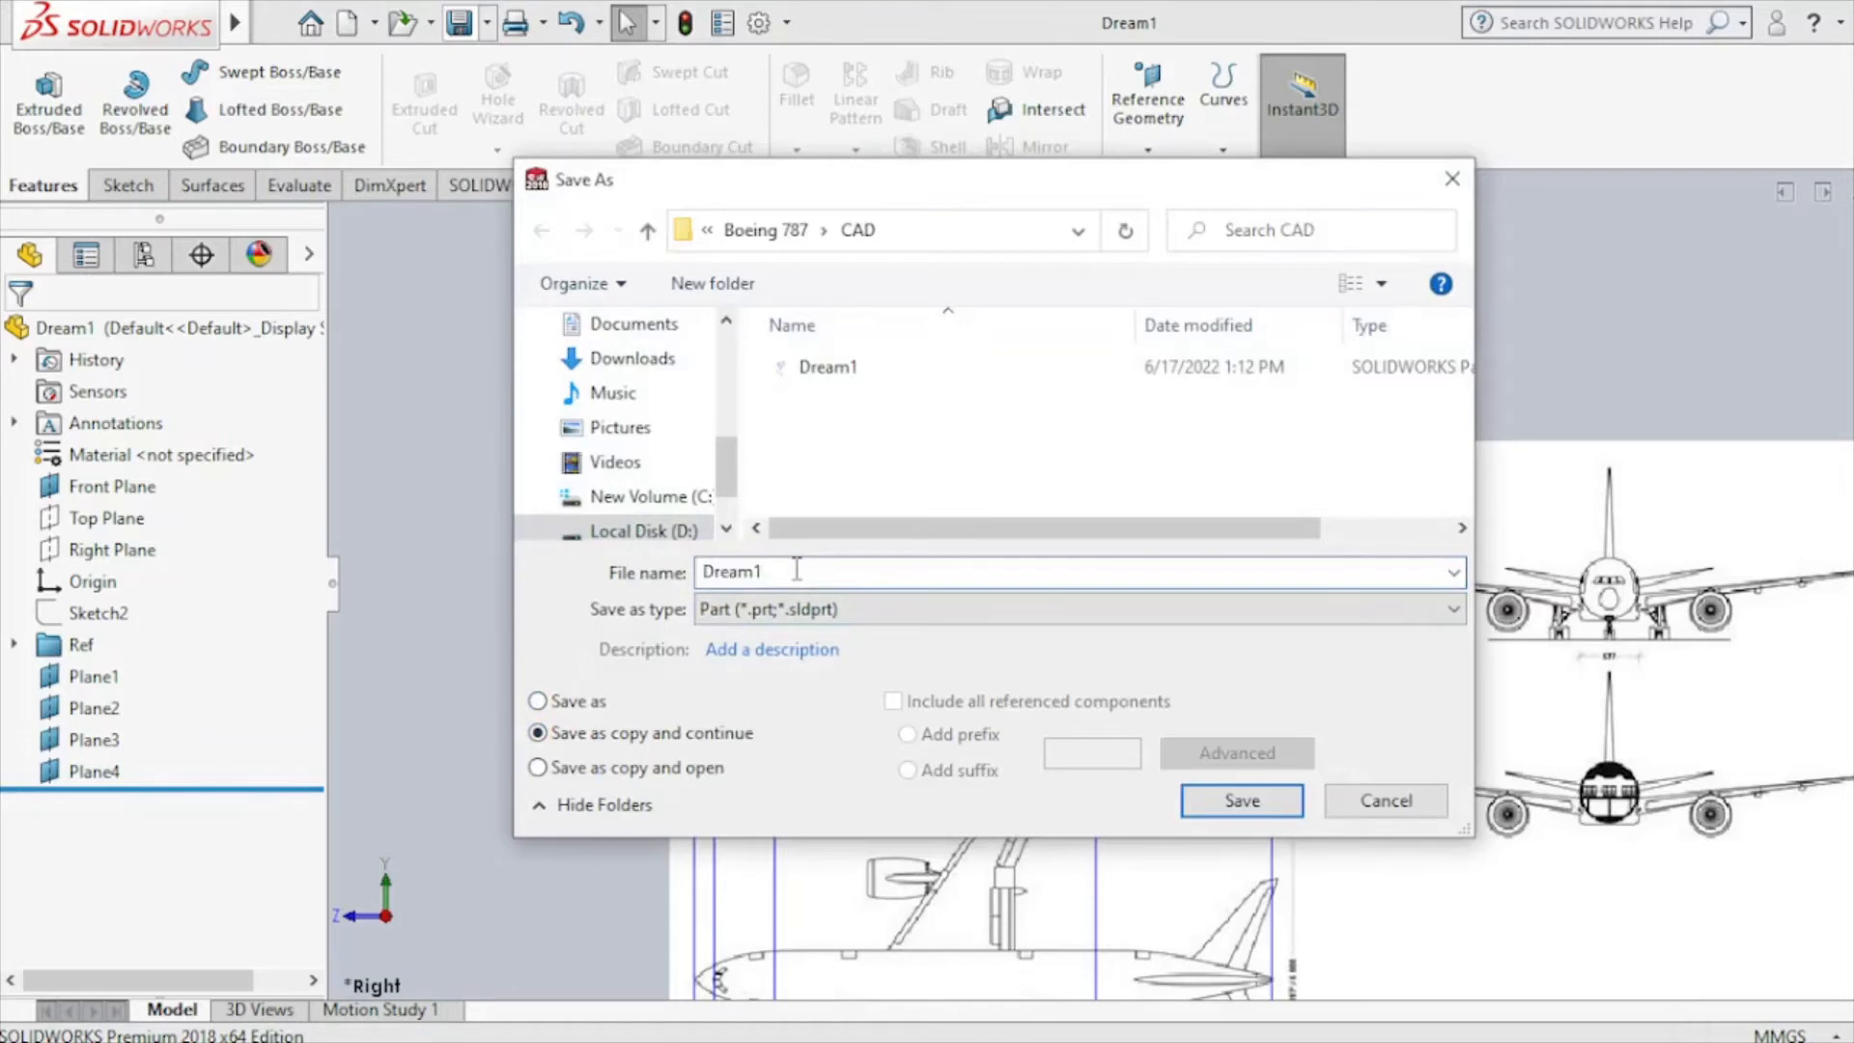
{"action": "key", "text": "BackSpace"}
{"action": "key", "text": "Return"}
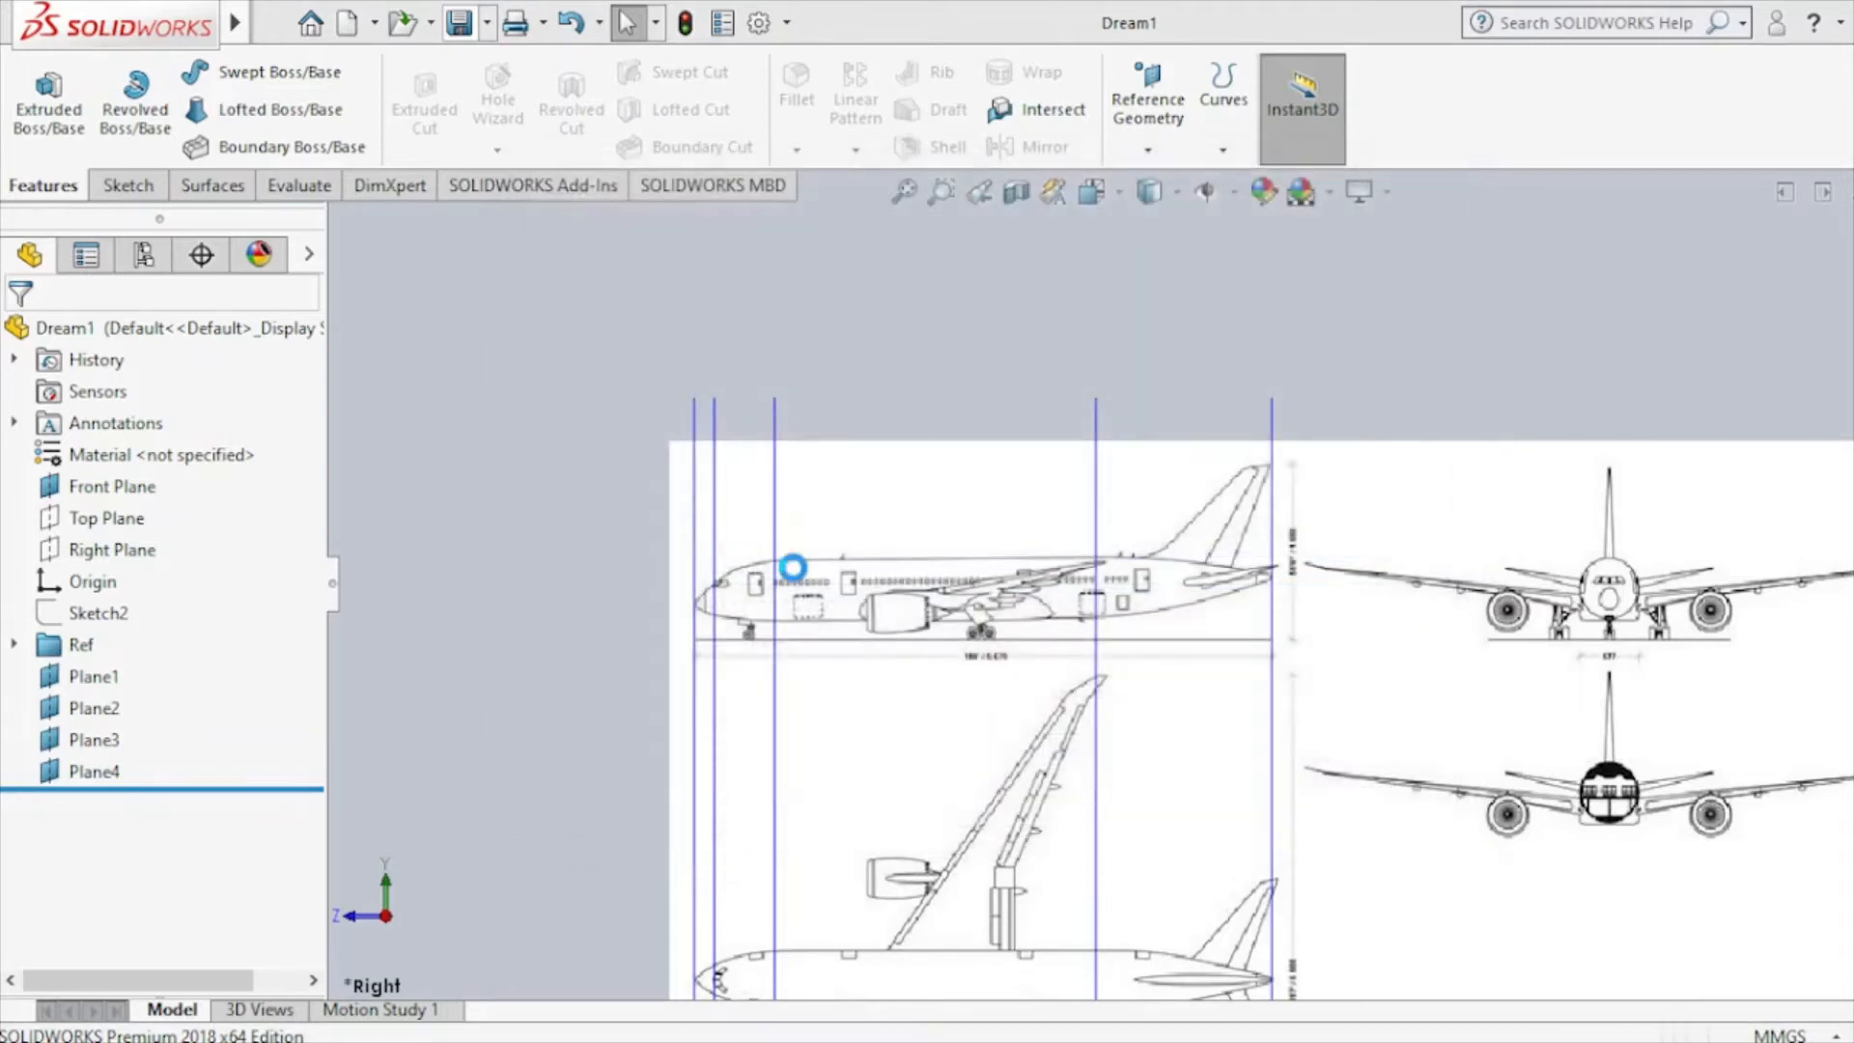
Save two more copies of the part in the CAD folder as Dream3 and Dream4, continuing with the original.
{"action": "left_click", "coordinate": [487, 22]}
{"action": "left_click", "coordinate": [494, 91]}
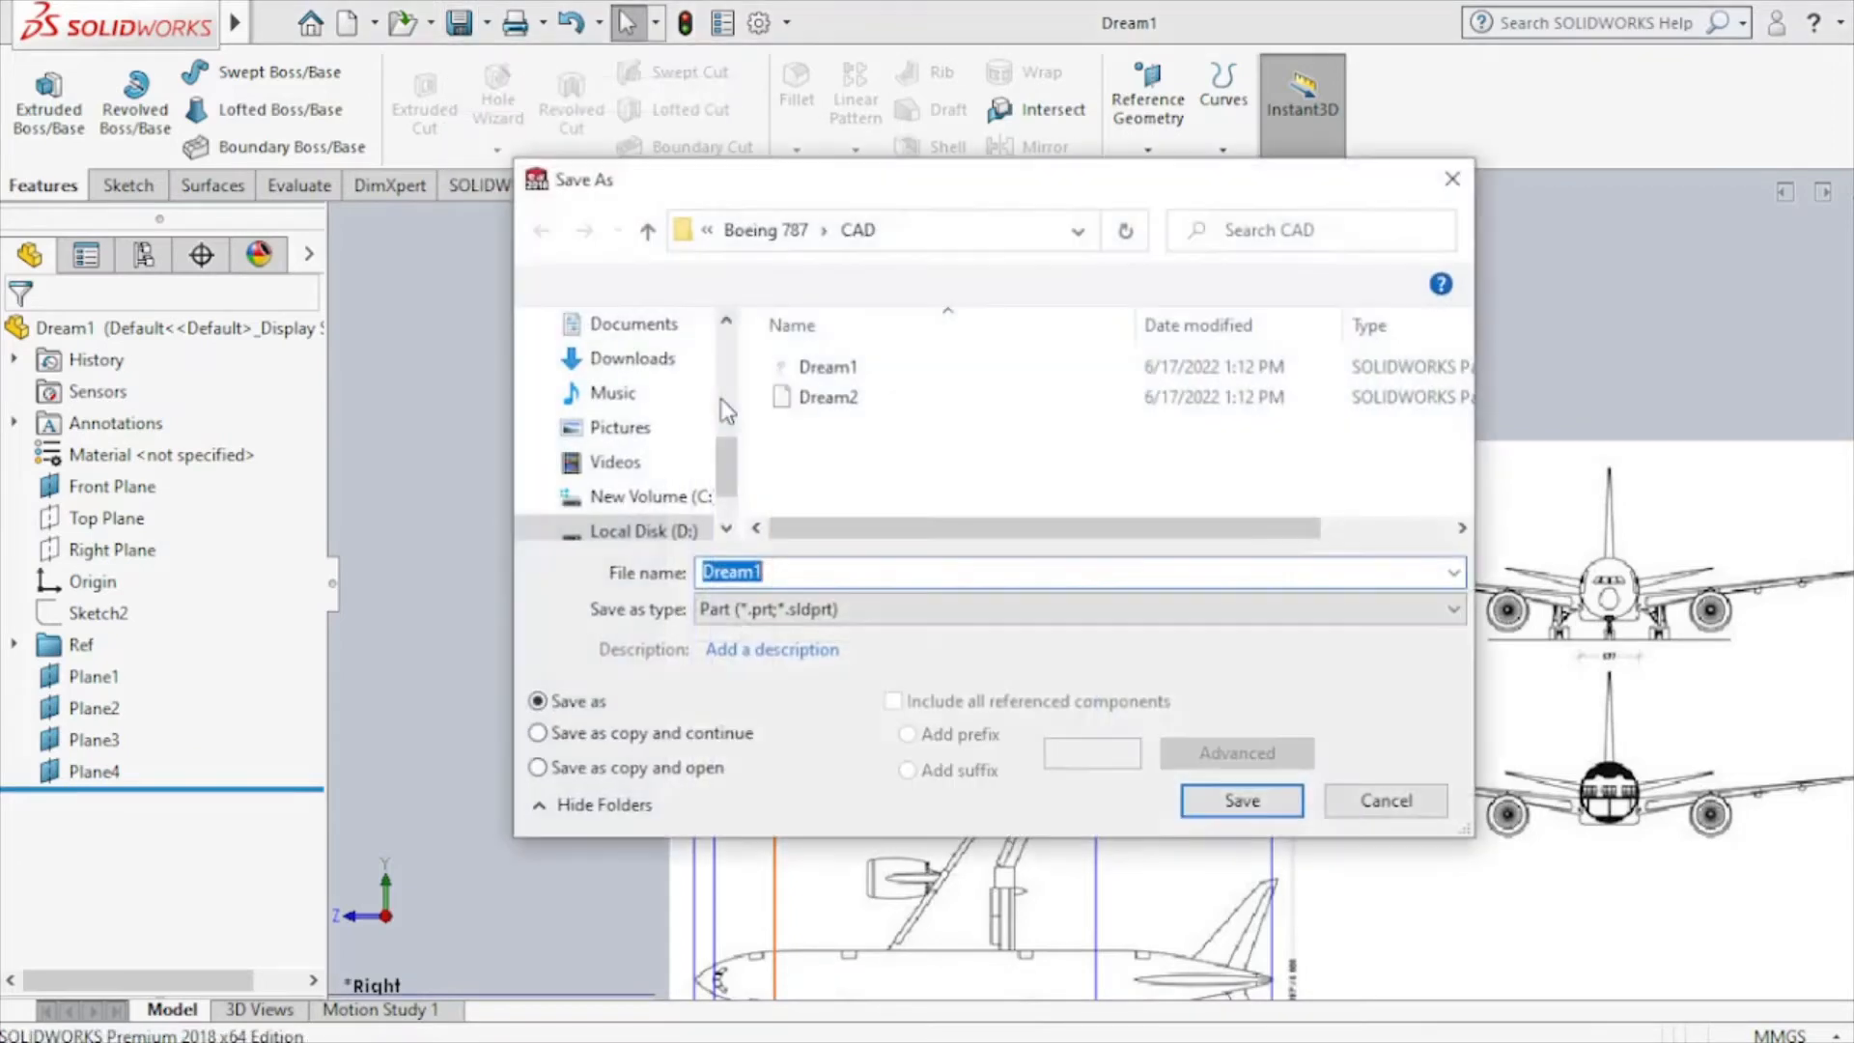
{"action": "double_click", "coordinate": [804, 578]}
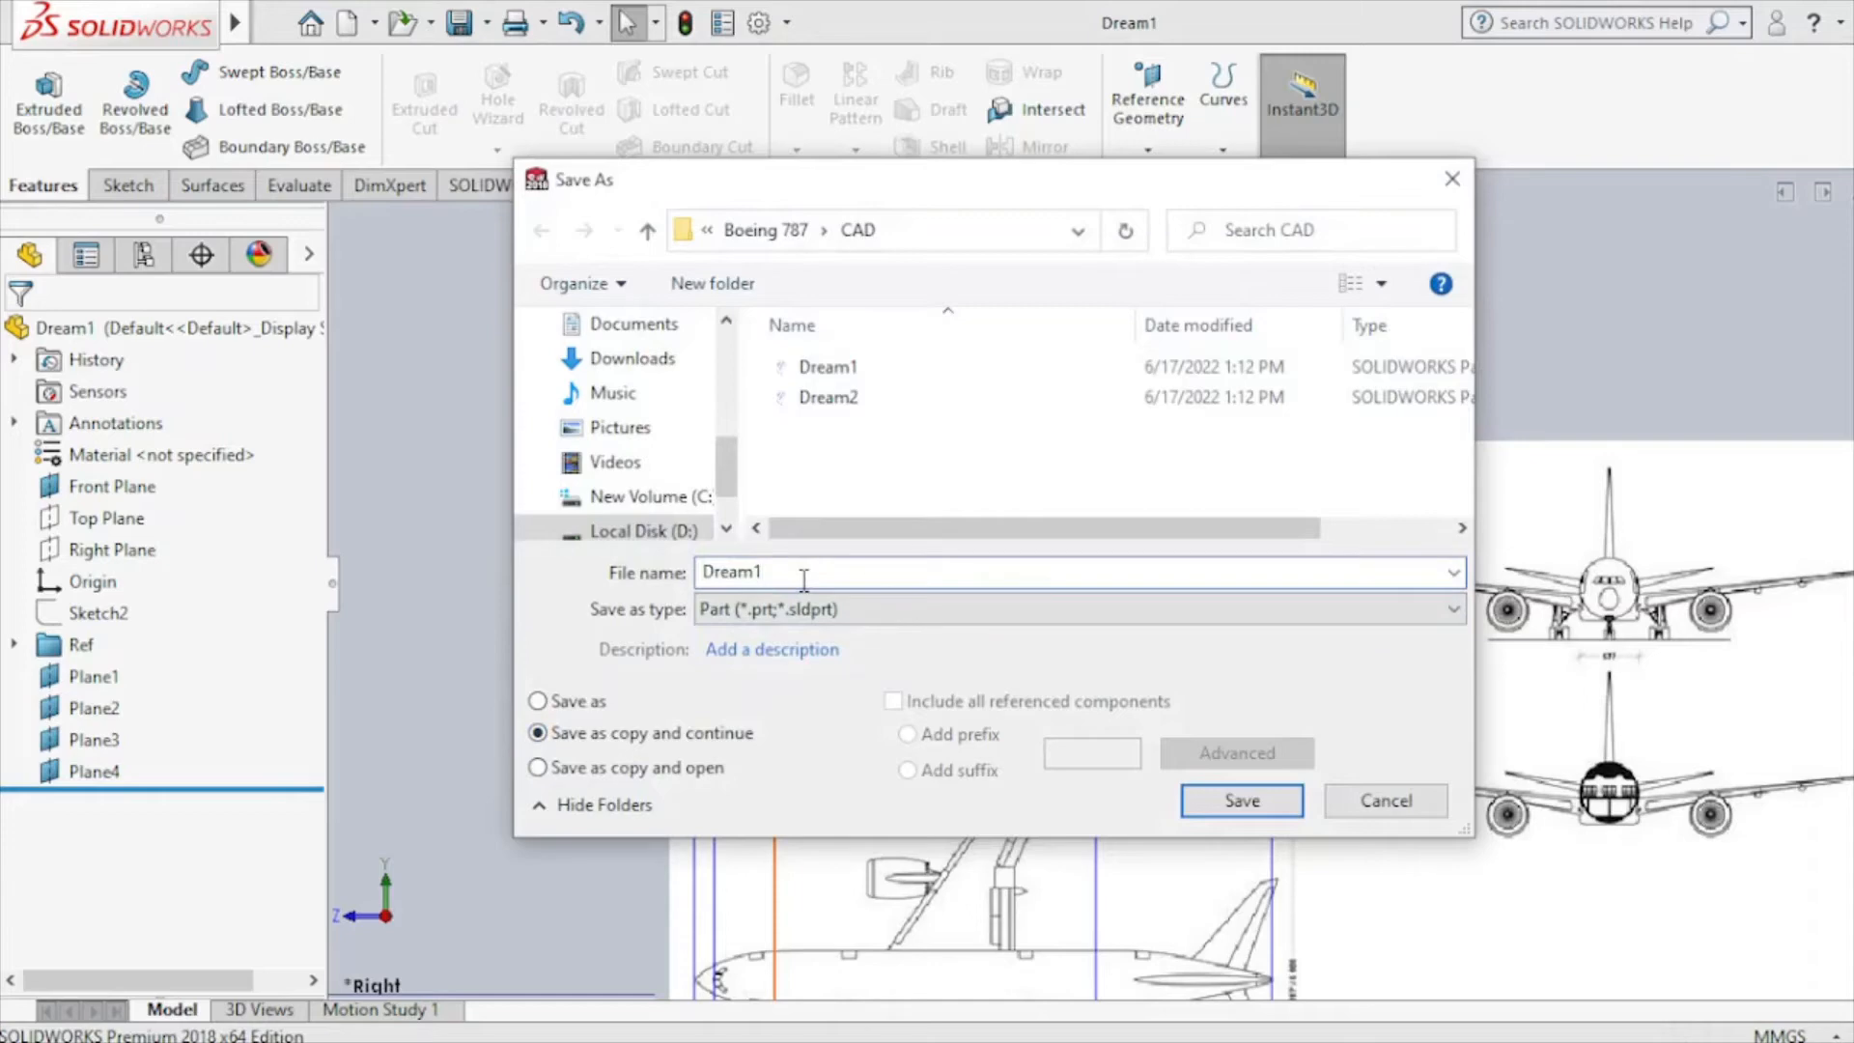
{"action": "key", "text": "BackSpace"}
{"action": "type", "text": "3"}
{"action": "left_click", "coordinate": [1228, 798]}
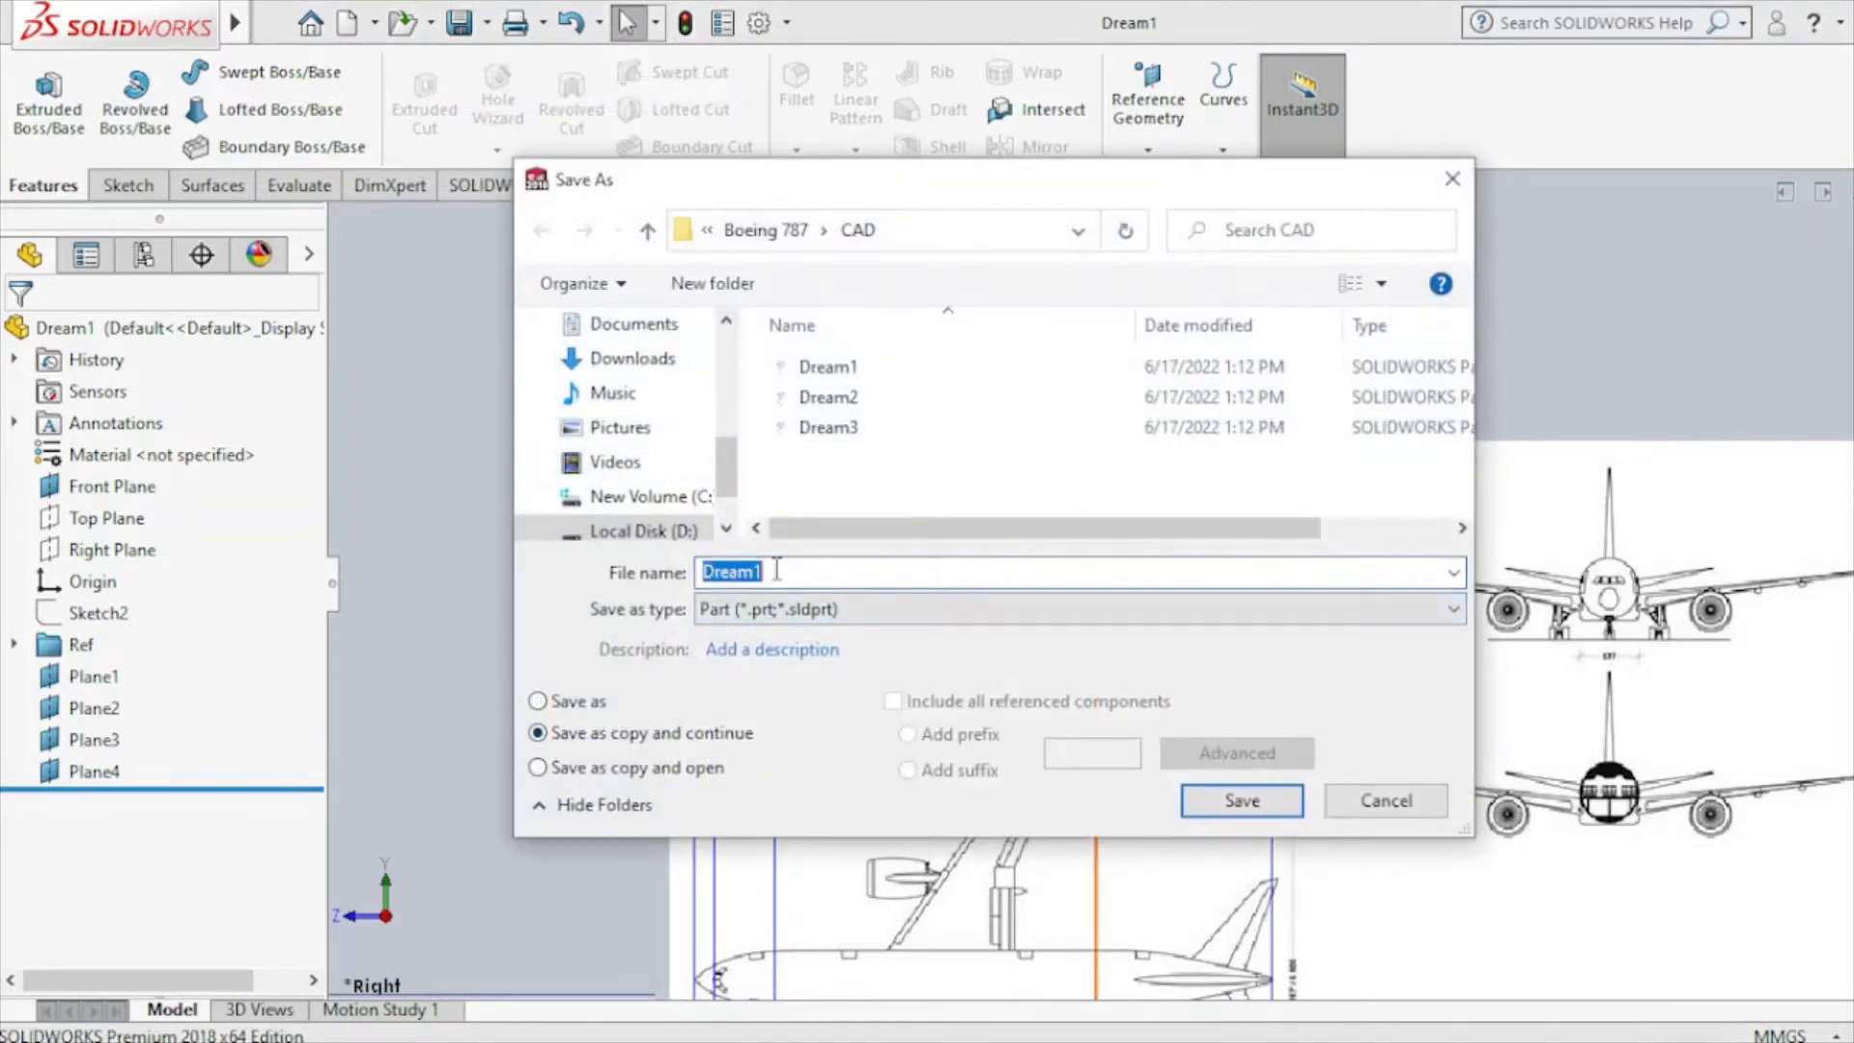
{"action": "key", "text": "BackSpace"}
{"action": "type", "text": "4"}
{"action": "left_click", "coordinate": [1289, 809]}
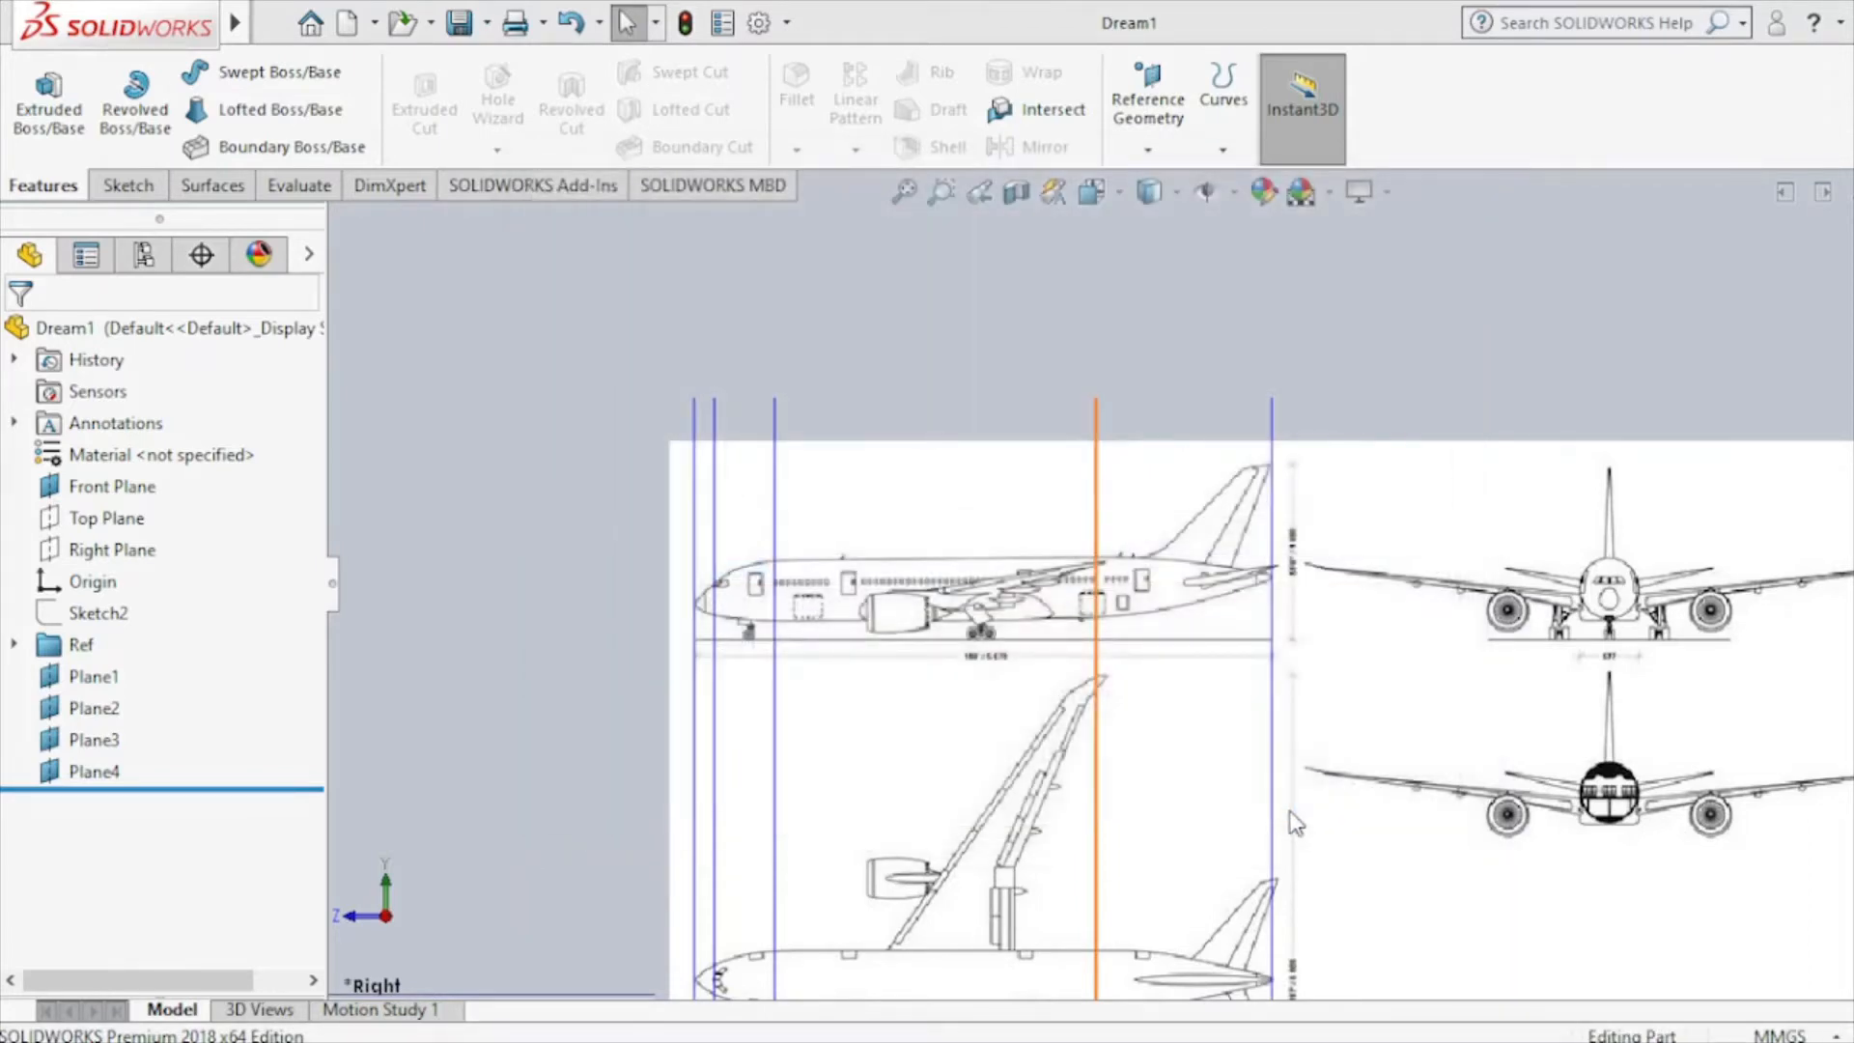
On the Right Plane, sketch a two-point spline from the nose tip to the upper fuselage outline at Plane1, about 2745 mm above the origin.
{"action": "left_click", "coordinate": [91, 554]}
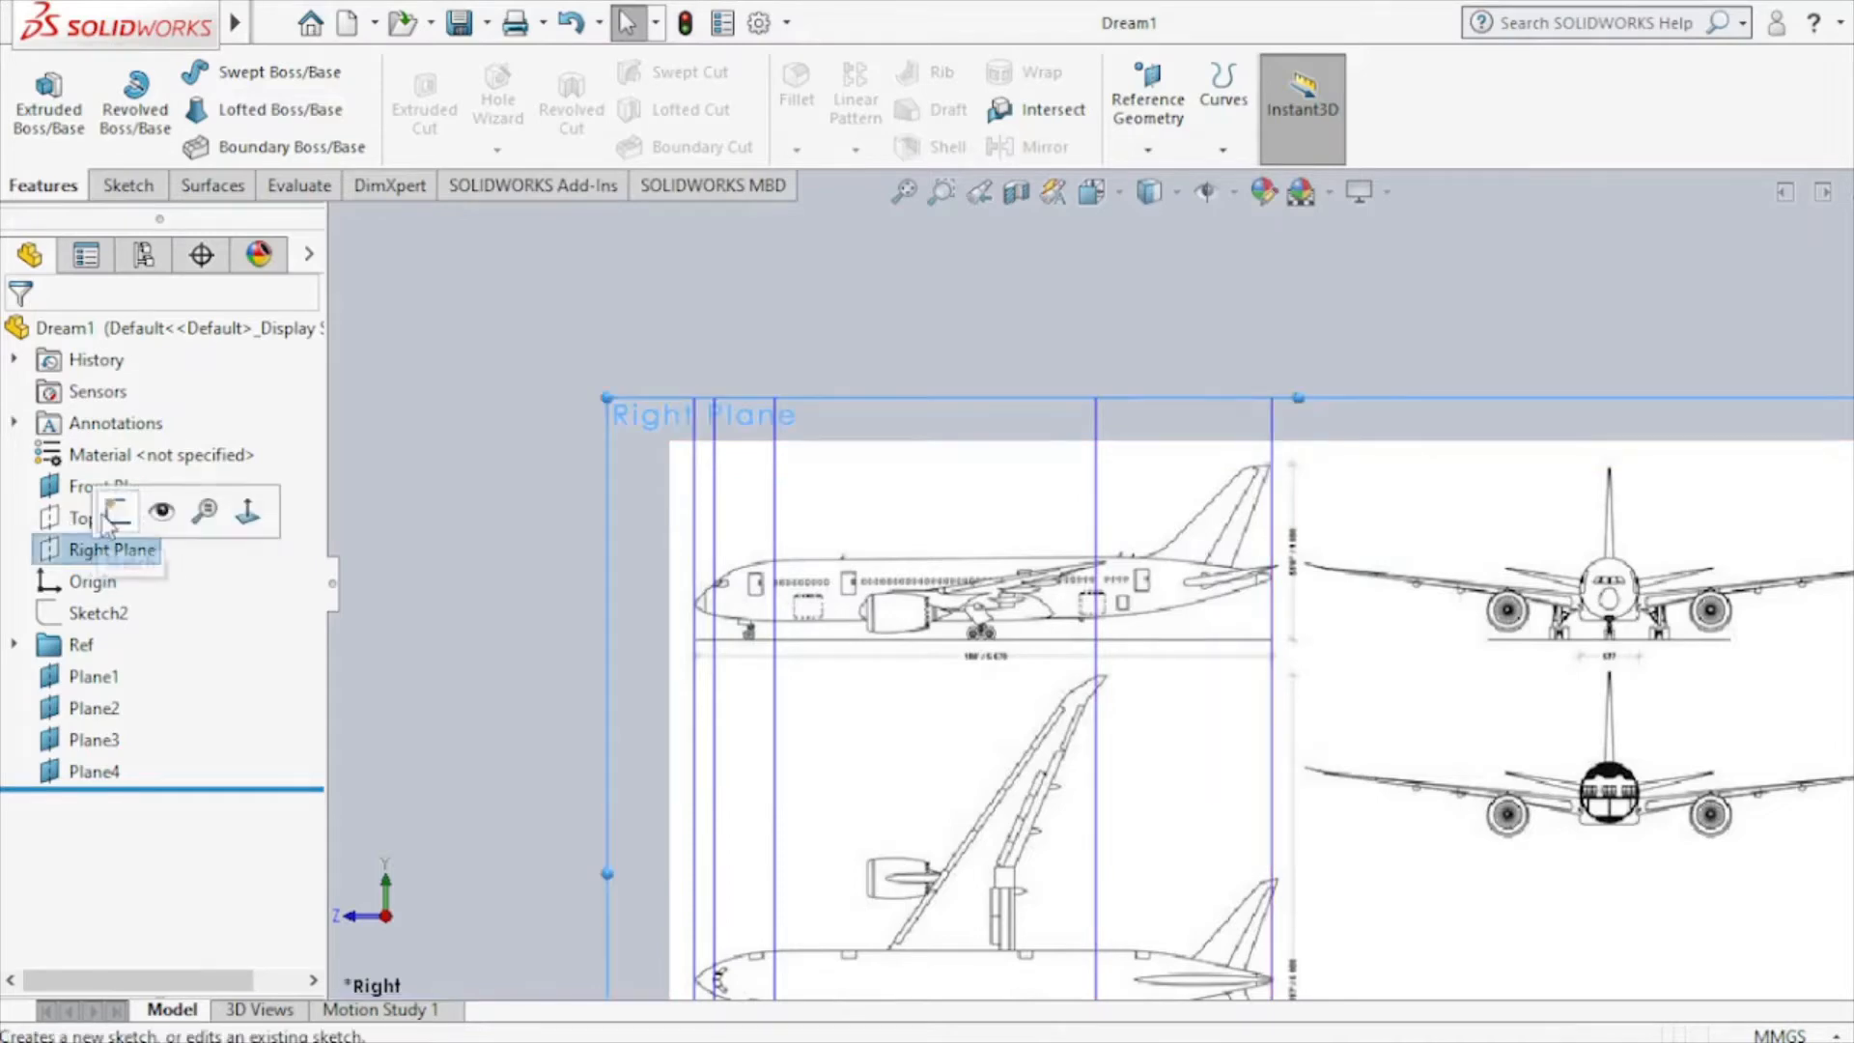
{"action": "left_click", "coordinate": [116, 514]}
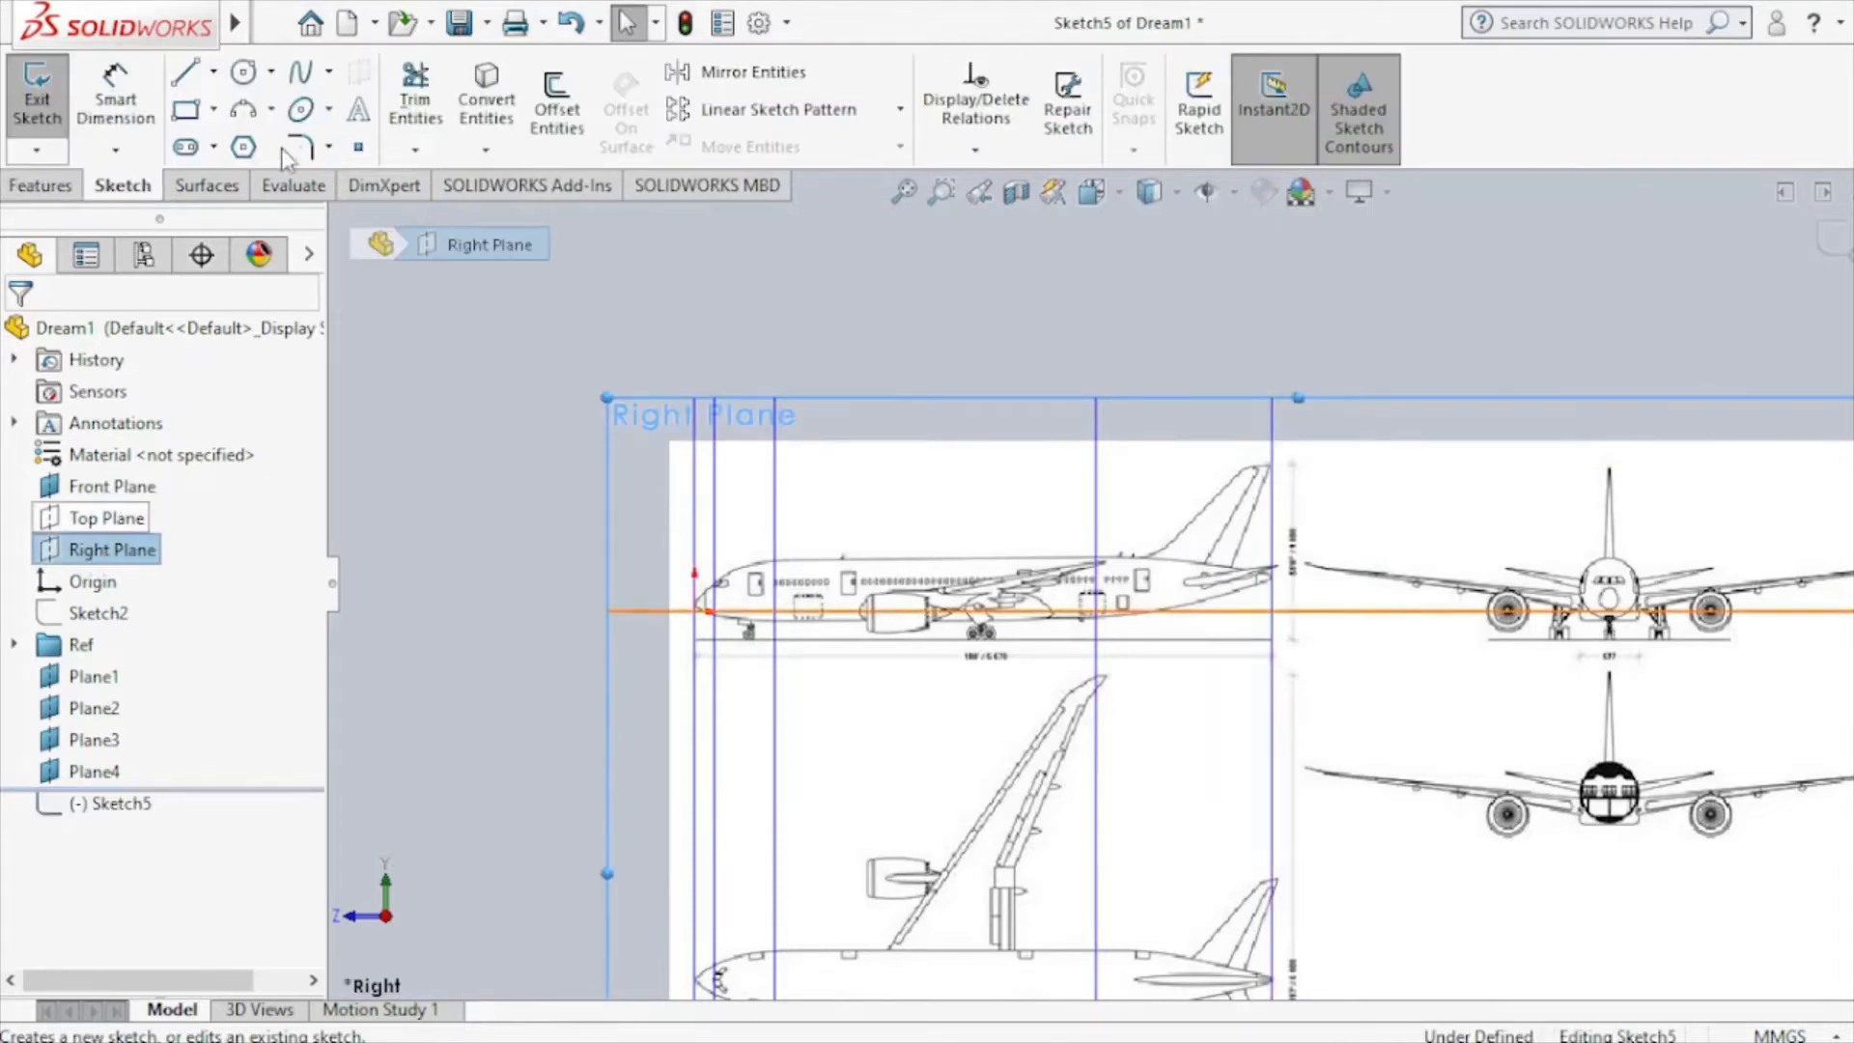
{"action": "left_click", "coordinate": [300, 71]}
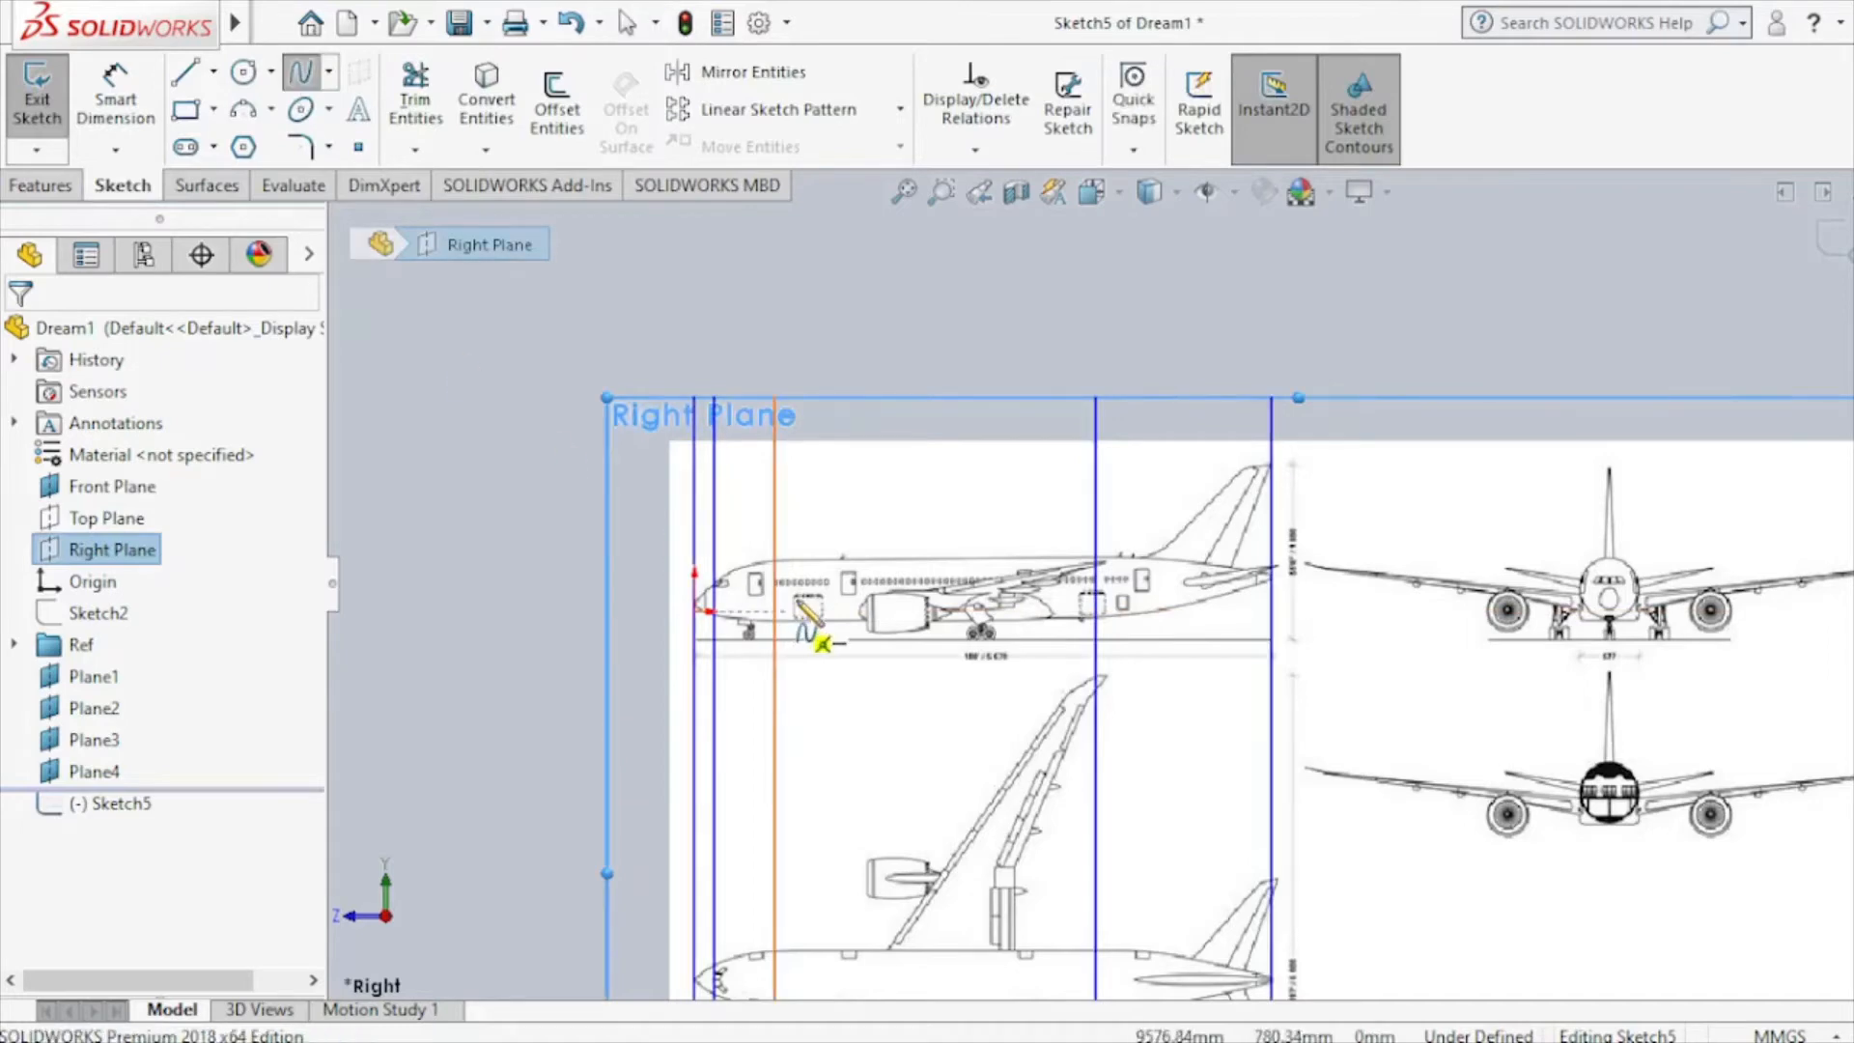
{"action": "scroll", "coordinate": [811, 628], "scroll_direction": "down", "scroll_amount": 3}
{"action": "scroll", "coordinate": [809, 623], "scroll_direction": "down", "scroll_amount": 4}
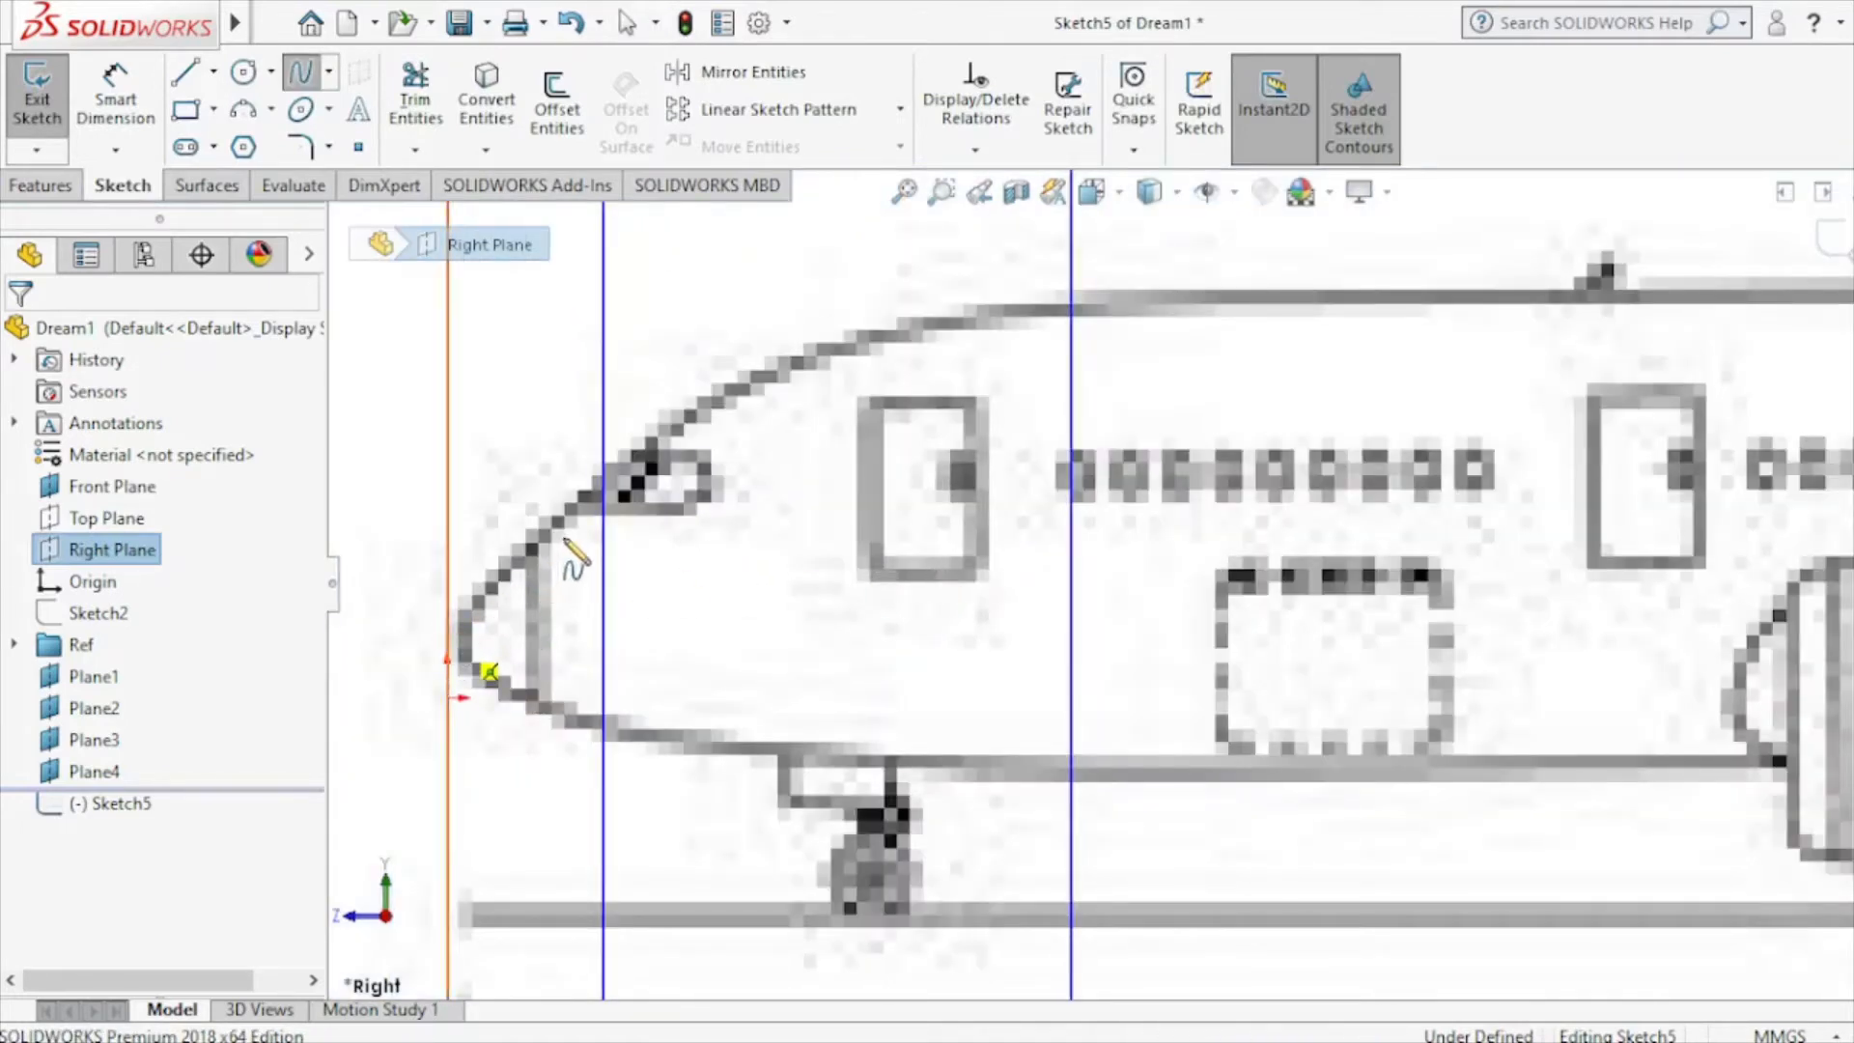
{"action": "left_click", "coordinate": [447, 637]}
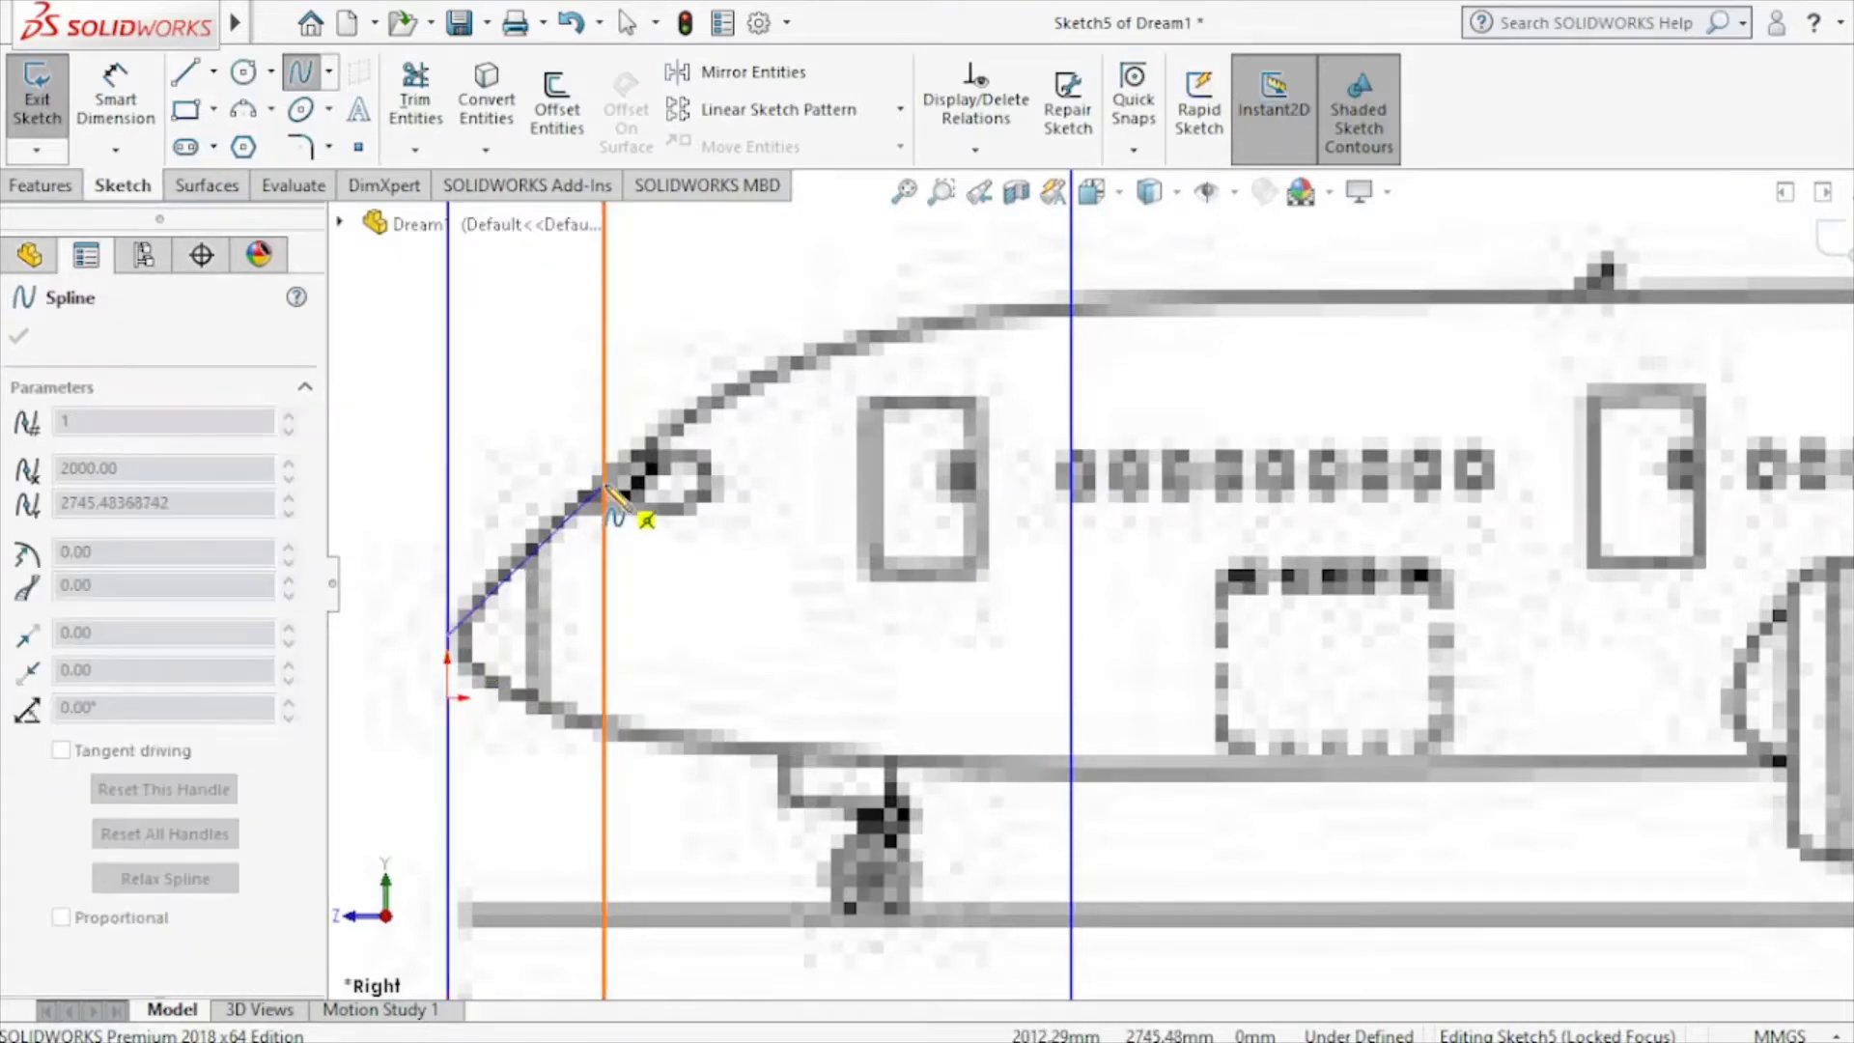
{"action": "left_click", "coordinate": [607, 485]}
{"action": "key", "text": "Escape"}
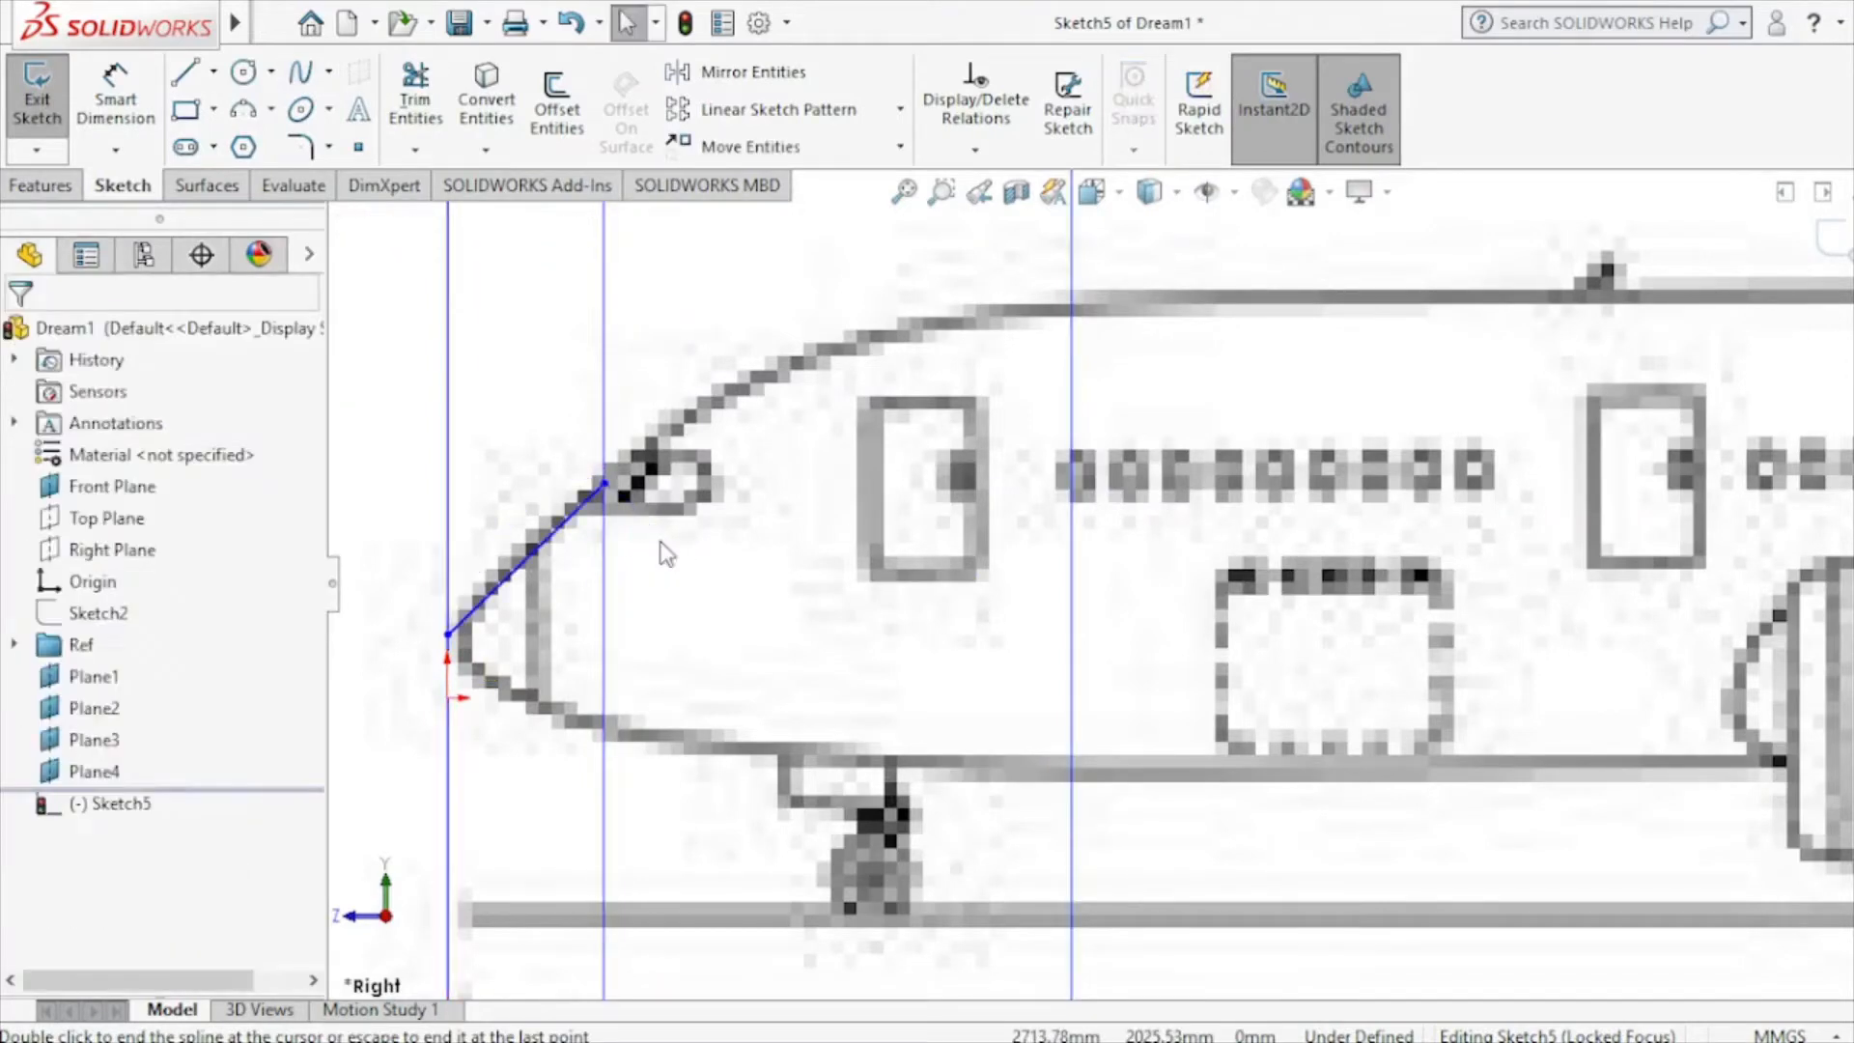
Adjust the upper nose spline's tangent handle to curve it along the blueprint outline, and exit the sketch.
{"action": "scroll", "coordinate": [579, 536], "scroll_direction": "down", "scroll_amount": 2}
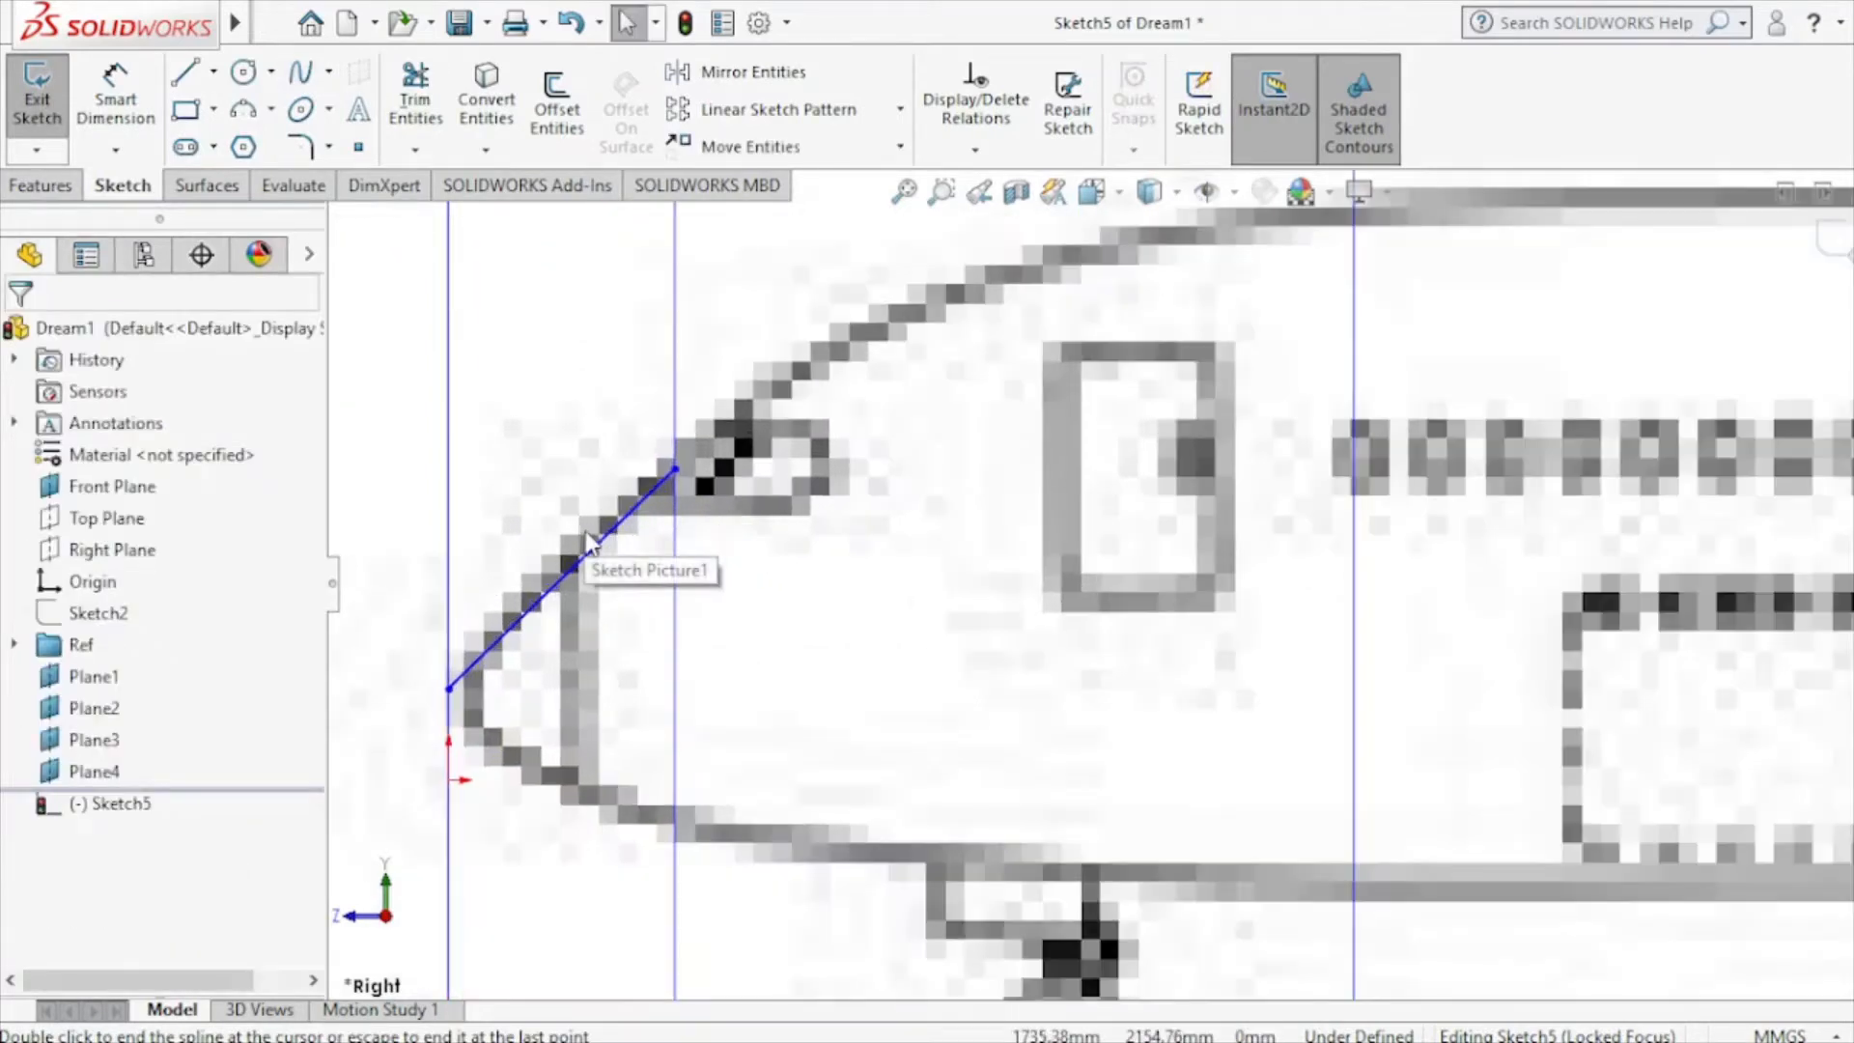
{"action": "left_click", "coordinate": [576, 584]}
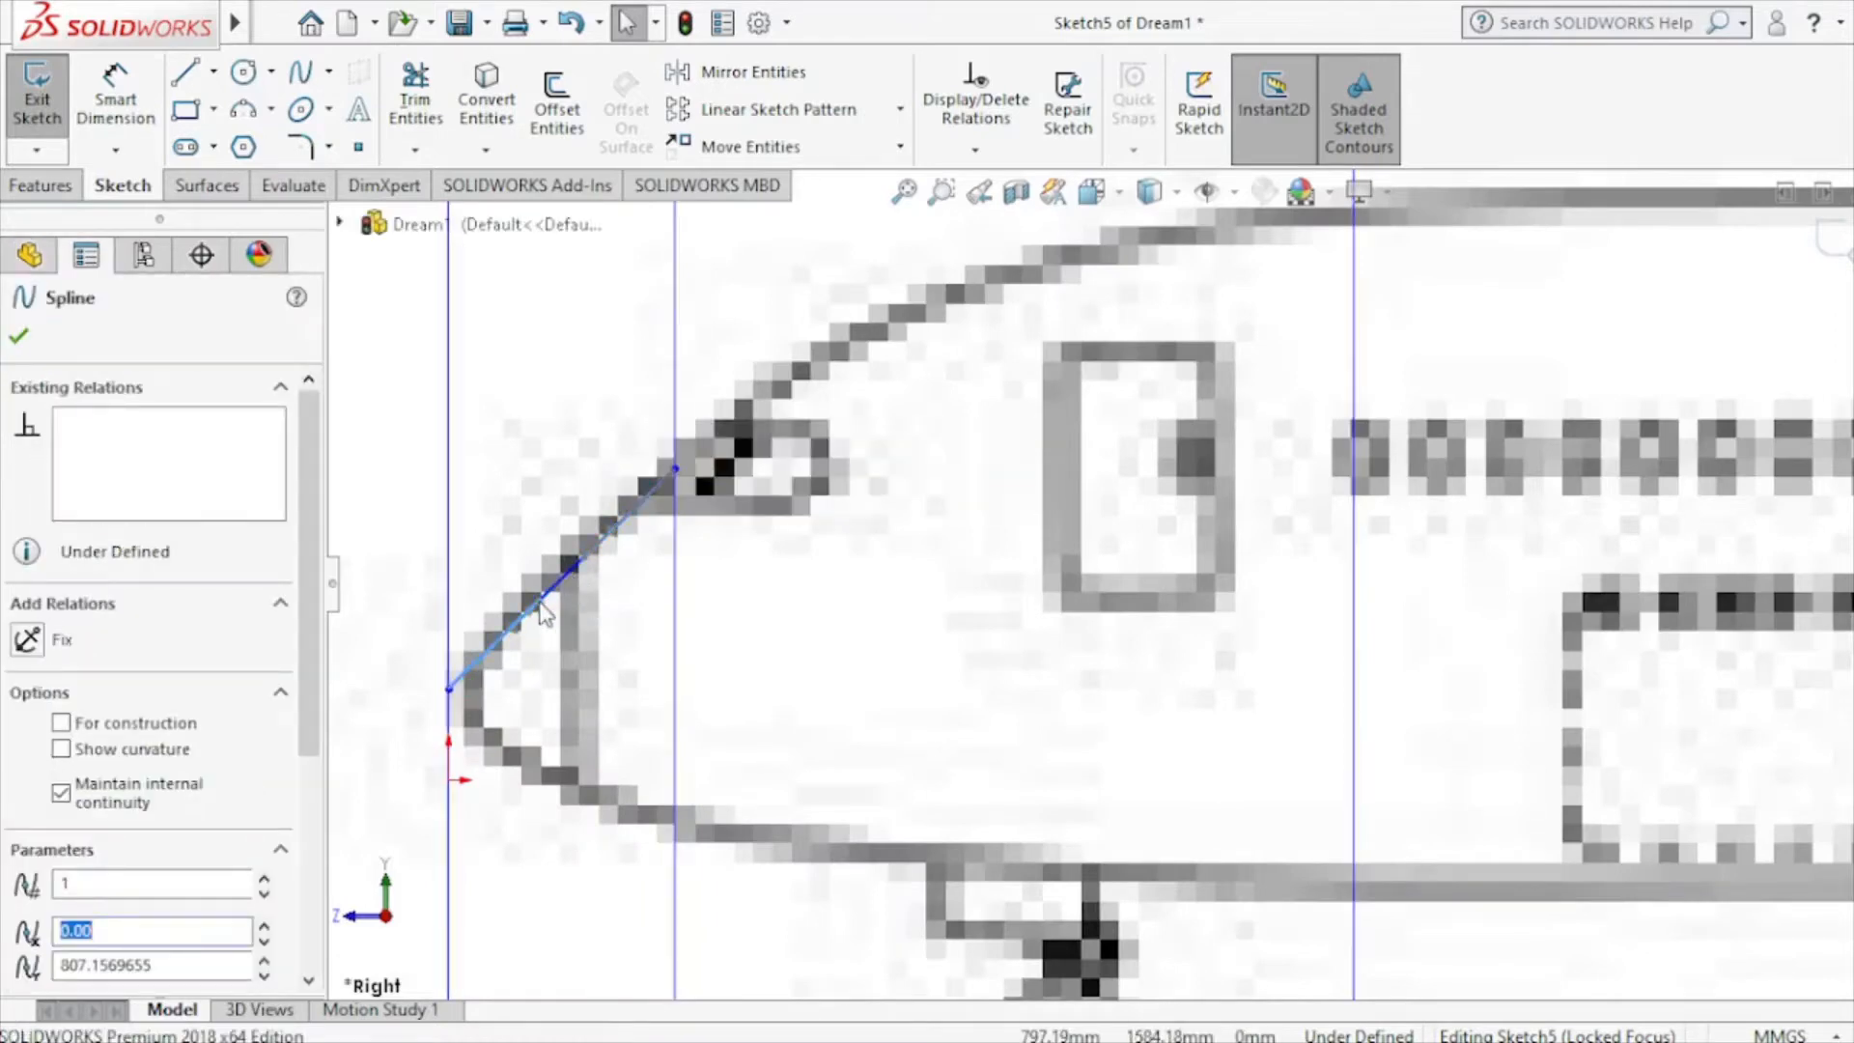
{"action": "left_click_drag", "start_coordinate": [546, 613], "coordinate": [528, 601]}
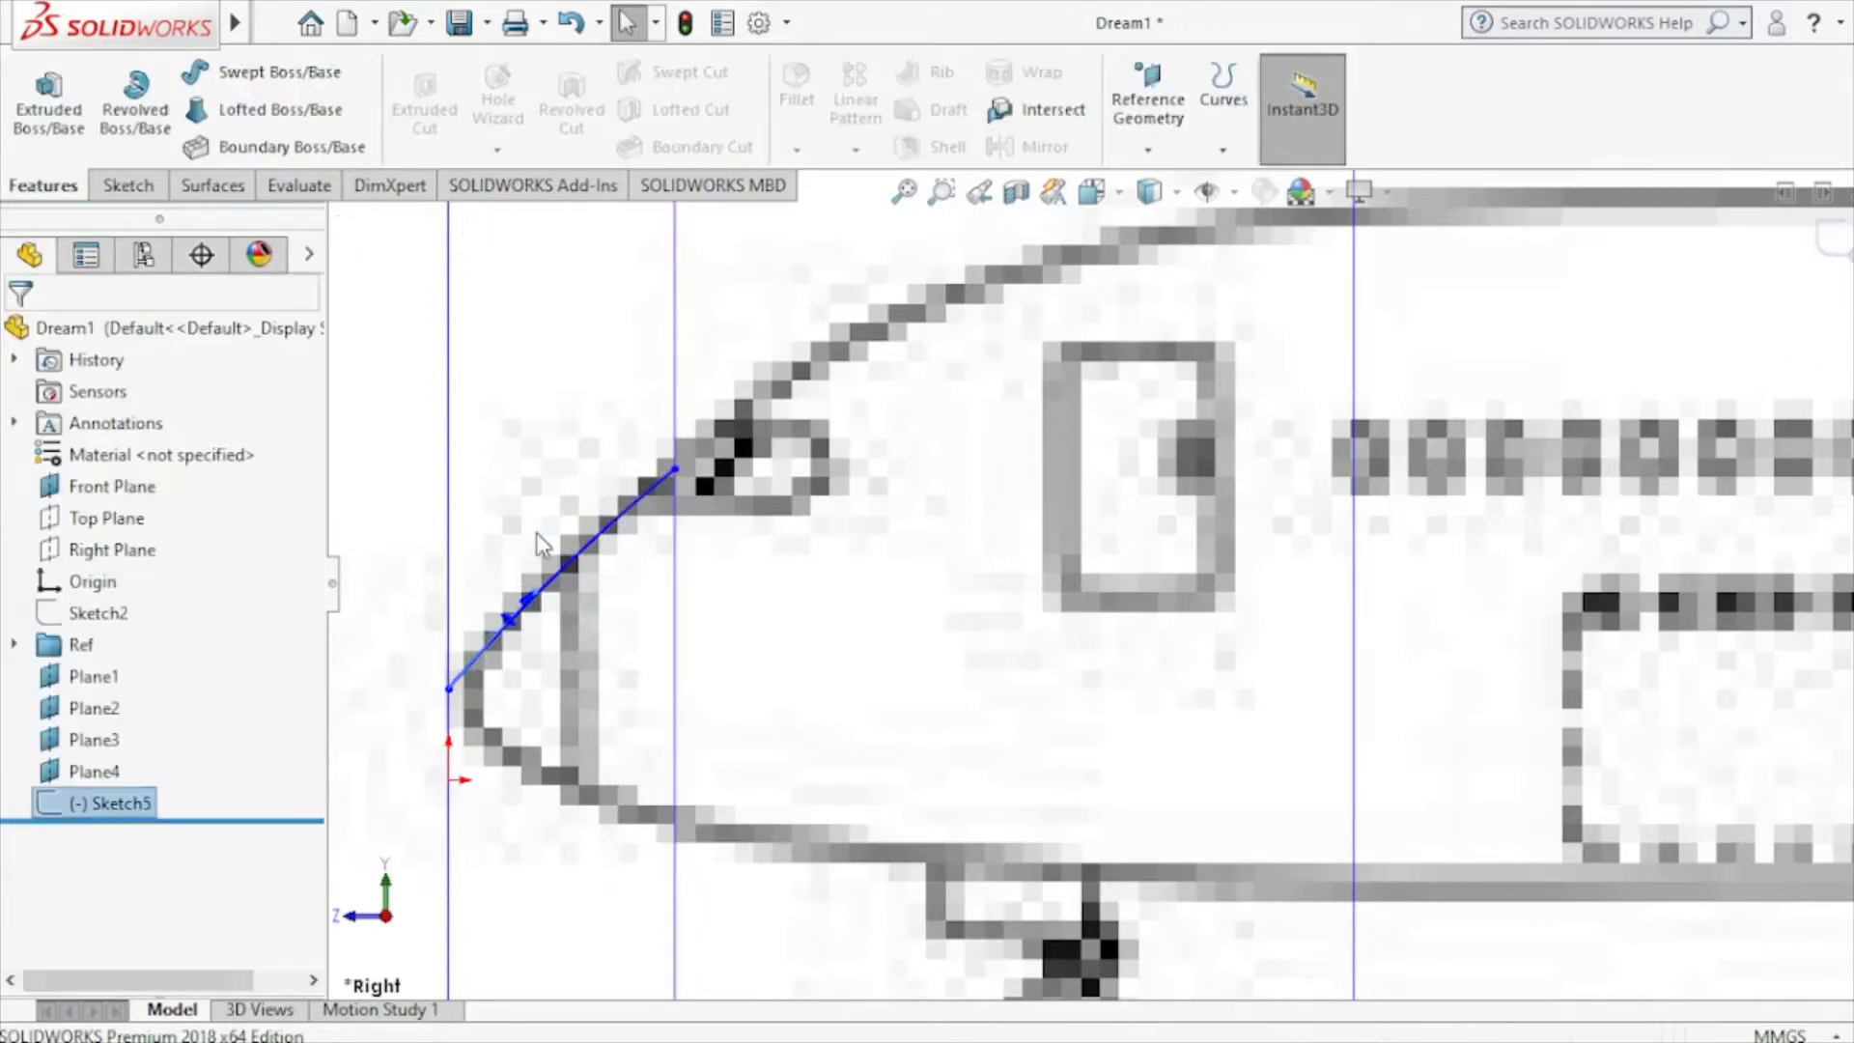
In a new Right Plane sketch, draw a two-point spline from the nose tip to the lower fuselage outline at the first offset plane.
{"action": "left_click", "coordinate": [145, 552]}
{"action": "left_click", "coordinate": [163, 539]}
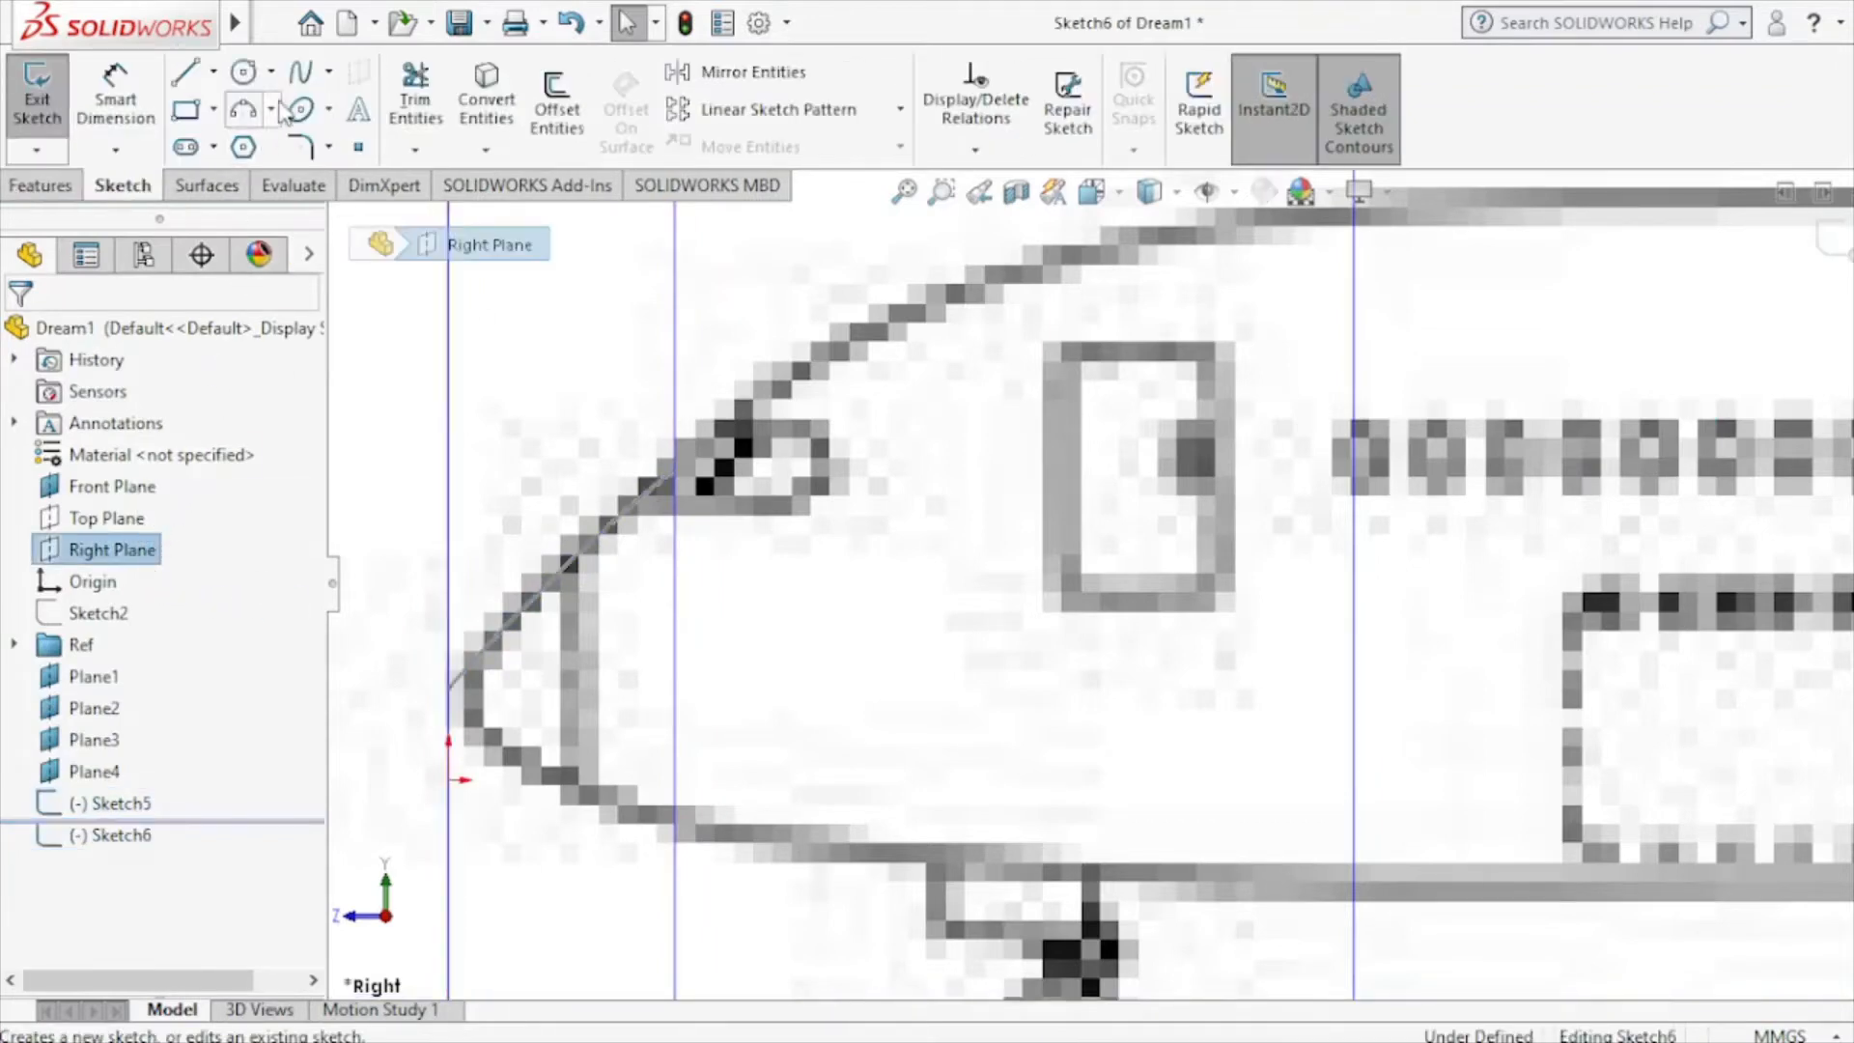
{"action": "left_click", "coordinate": [295, 83]}
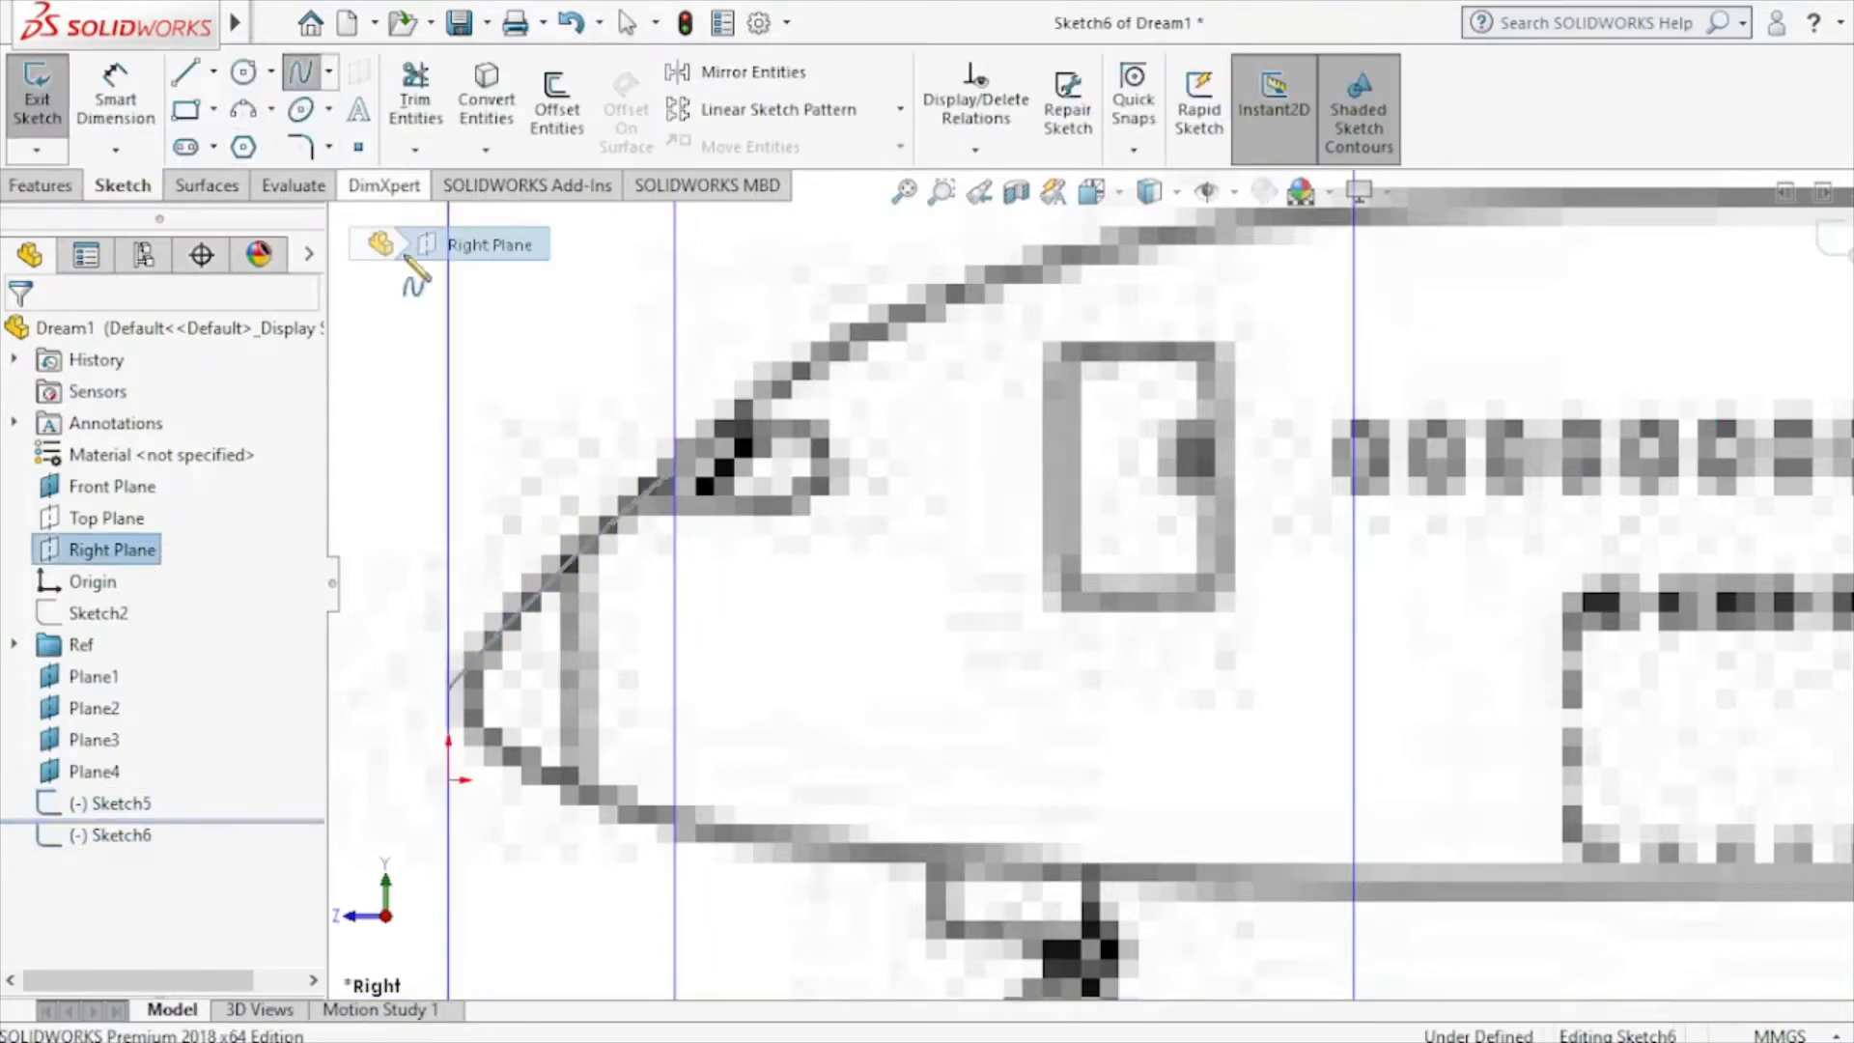
{"action": "left_click", "coordinate": [449, 688]}
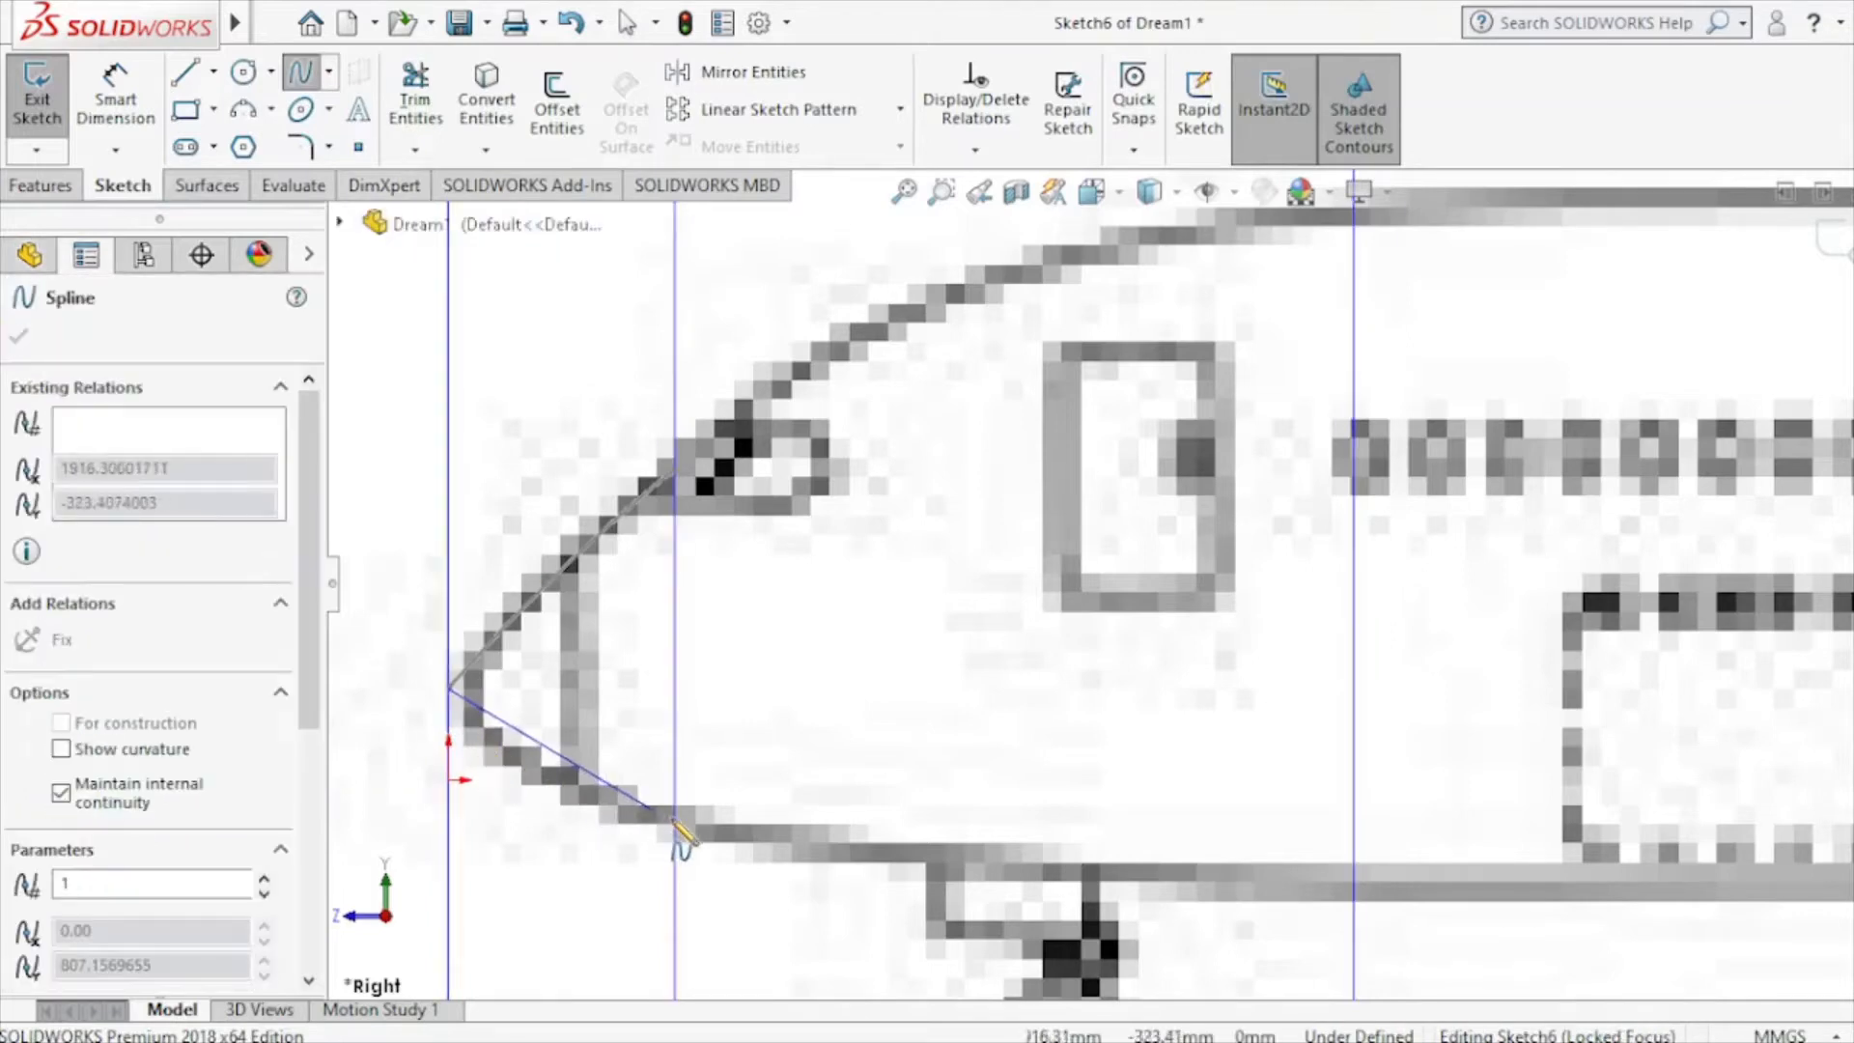
{"action": "left_click", "coordinate": [674, 819]}
{"action": "right_click", "coordinate": [739, 763]}
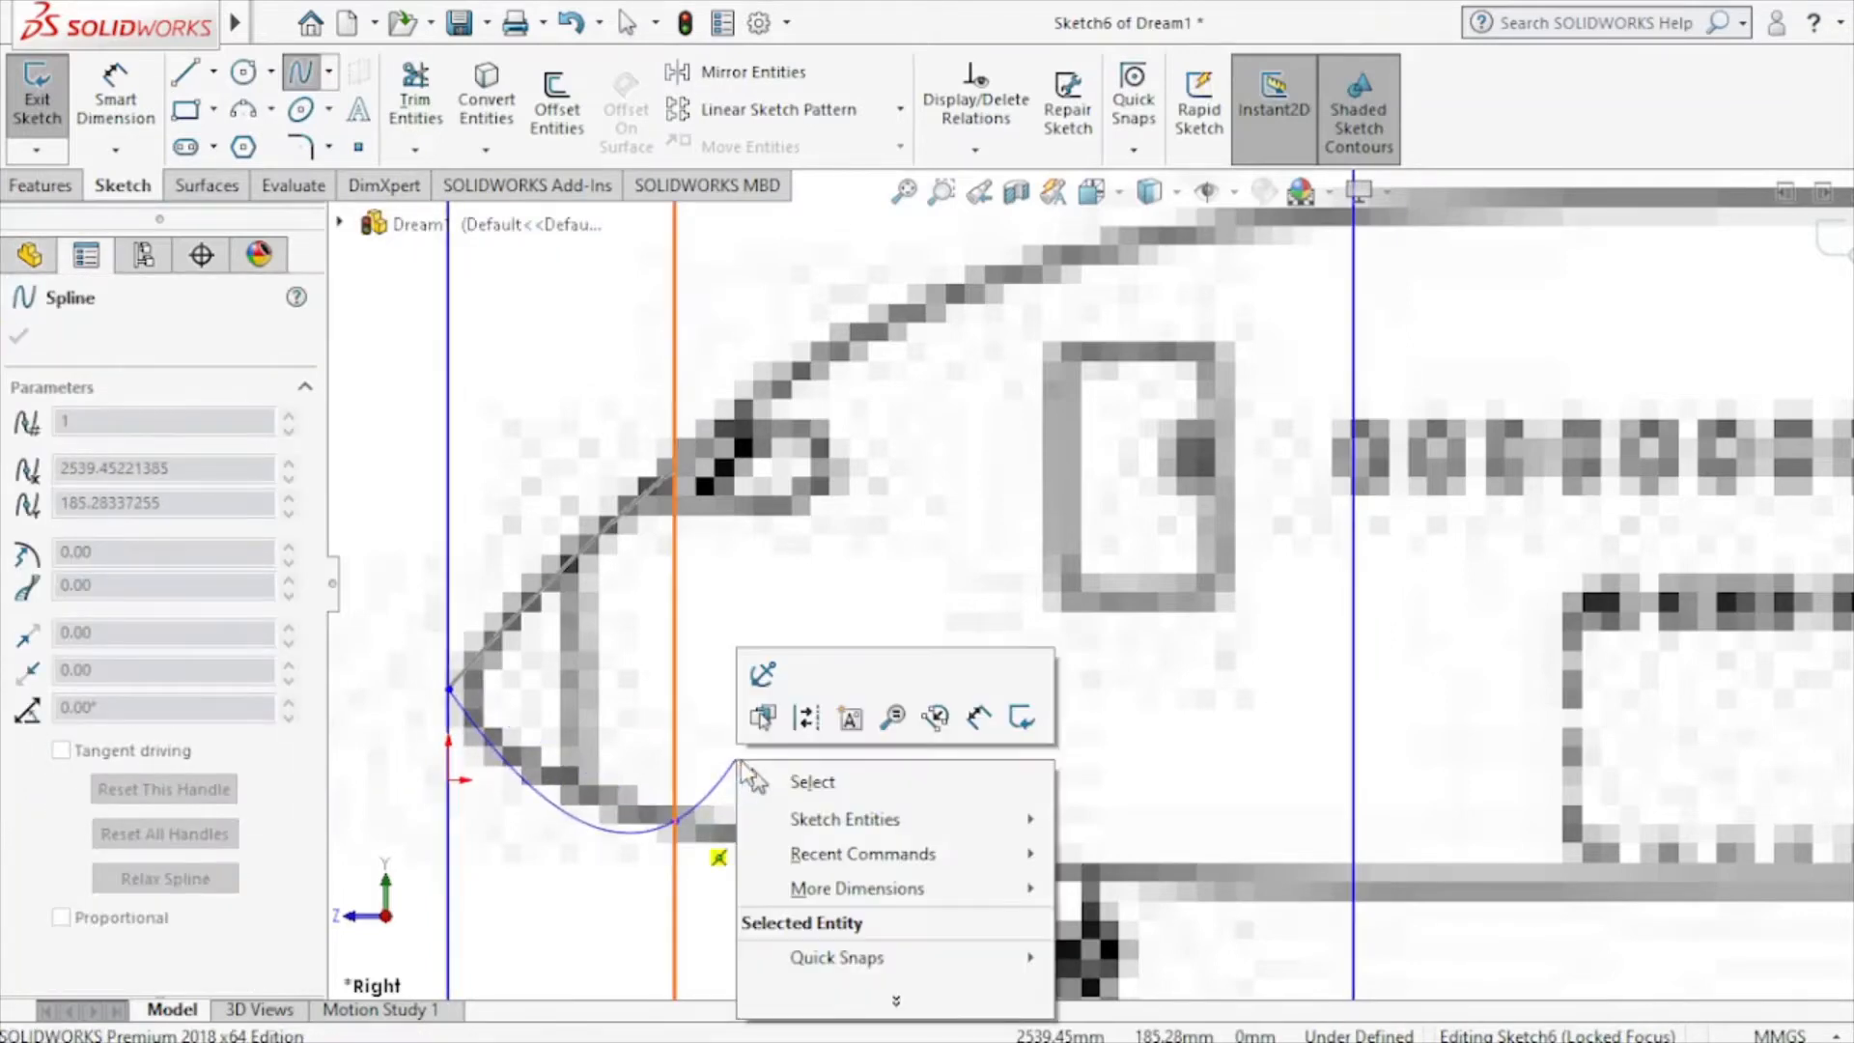
{"action": "left_click", "coordinate": [758, 780]}
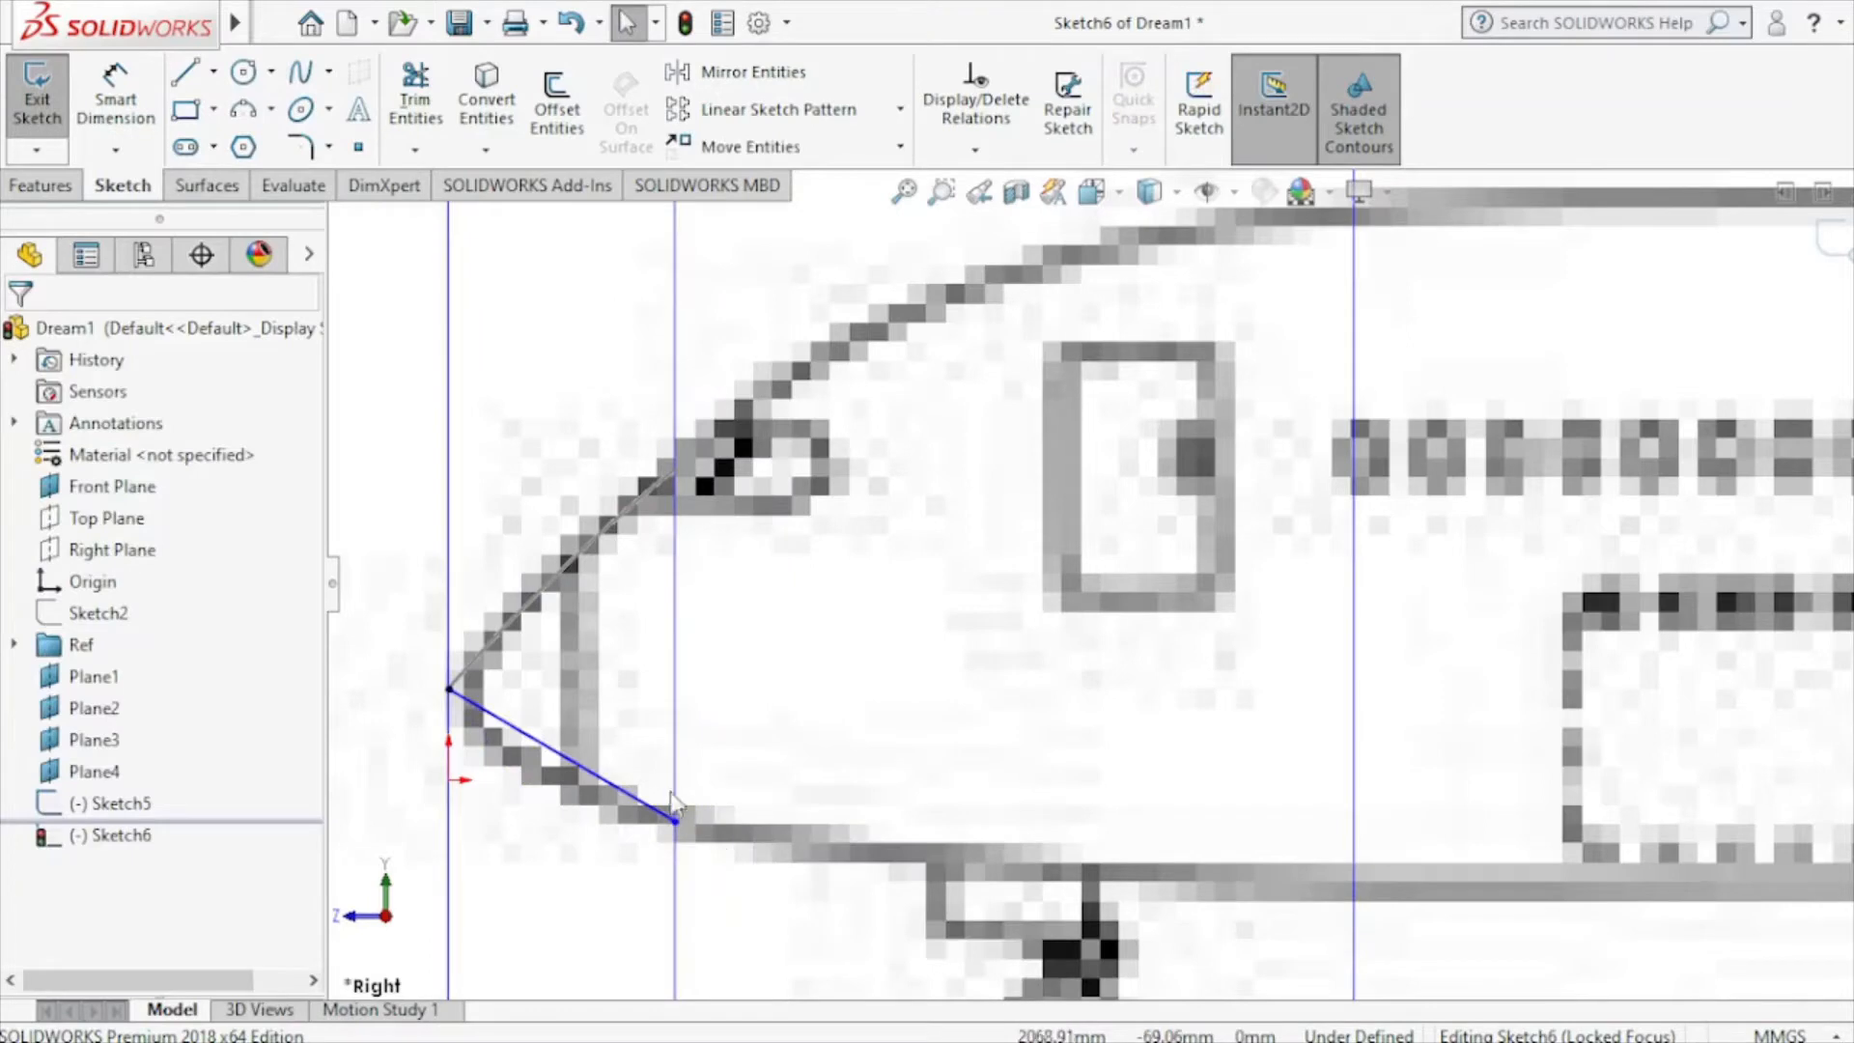
Shape the lower nose spline with its end tangent handles to follow the blueprint's underside curve, and exit the sketch.
{"action": "left_click", "coordinate": [581, 770]}
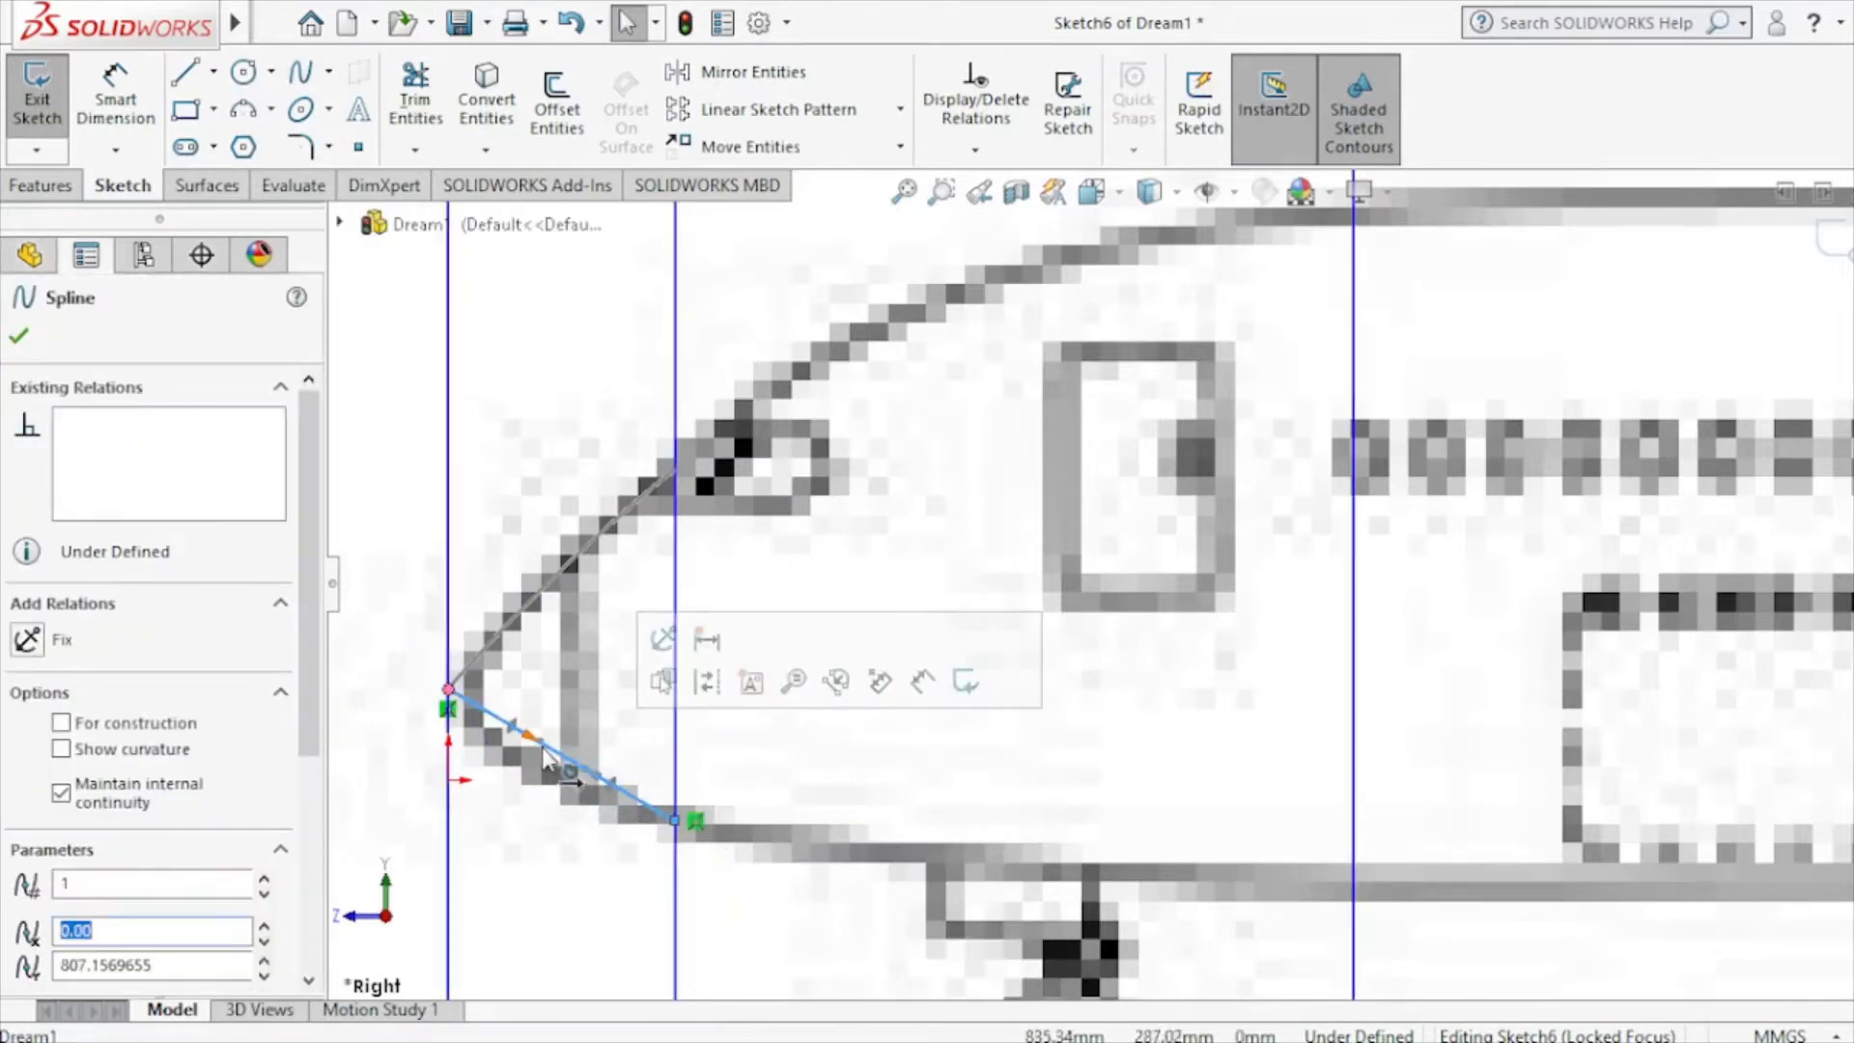
{"action": "left_click_drag", "start_coordinate": [541, 745], "coordinate": [447, 769]}
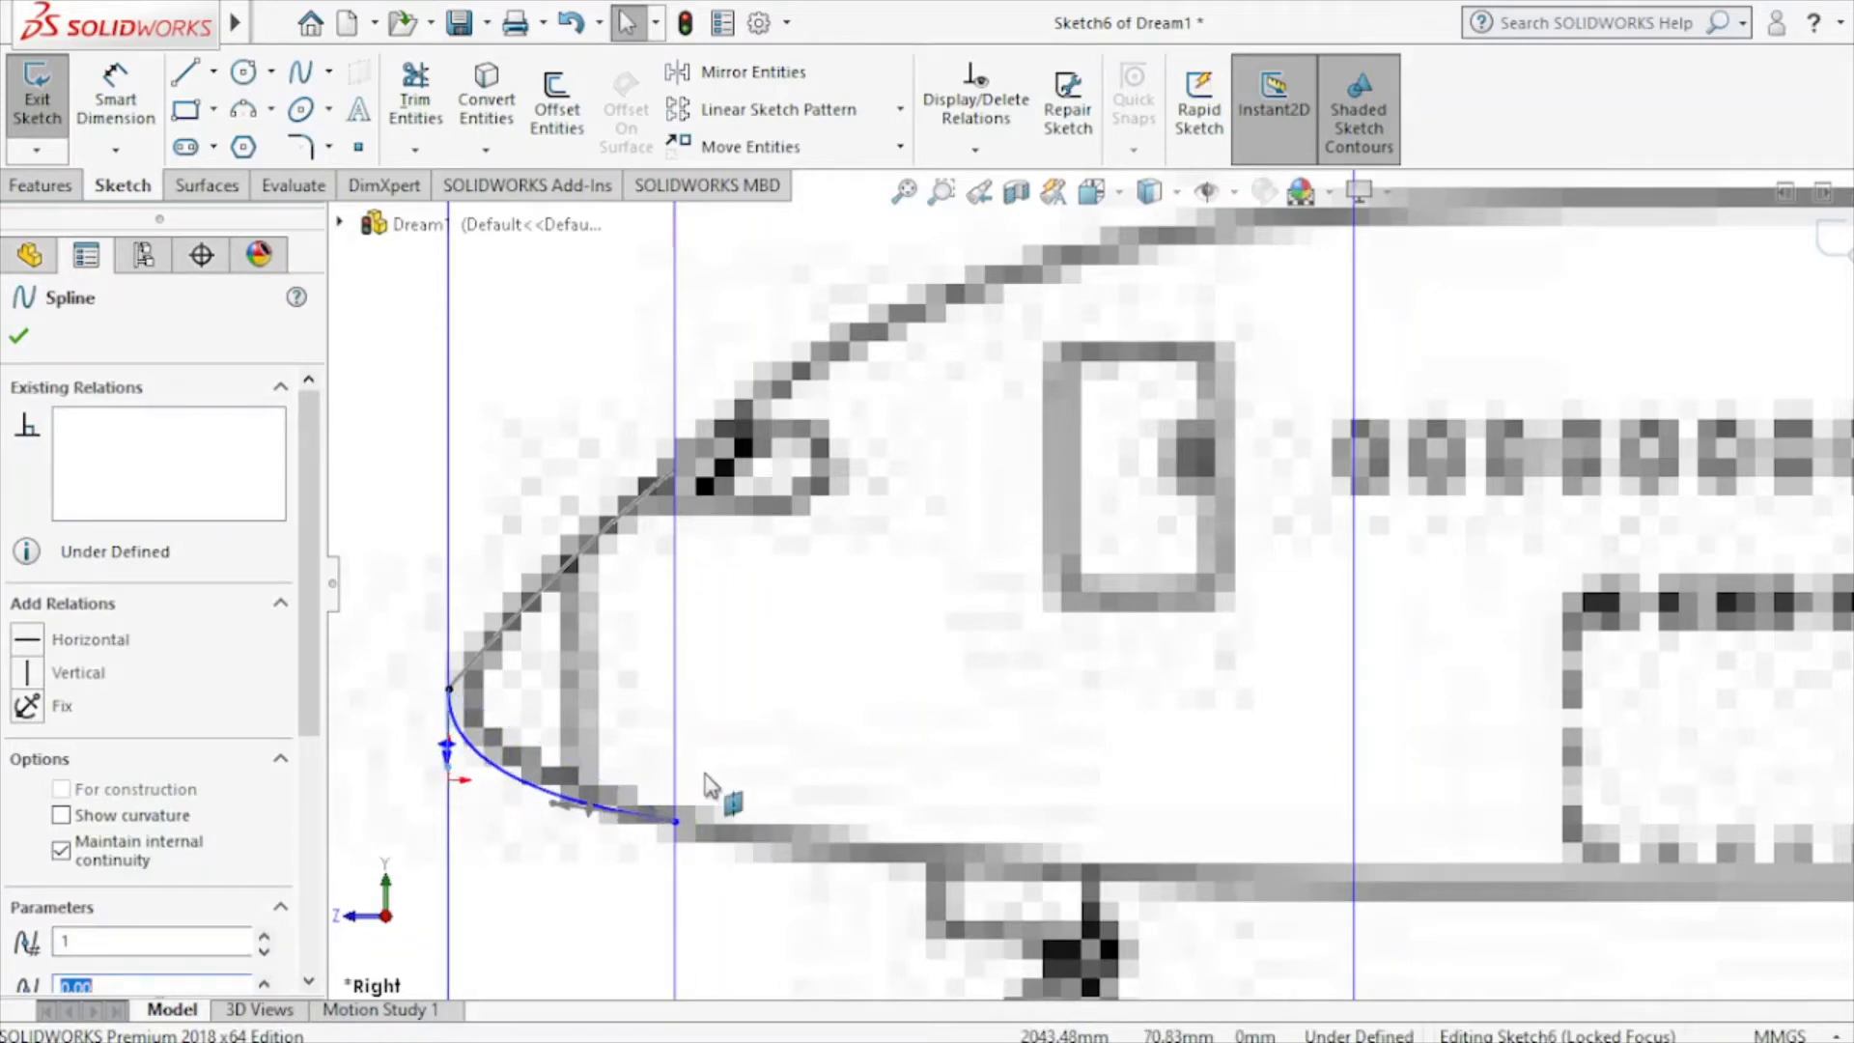
{"action": "left_click", "coordinate": [547, 808]}
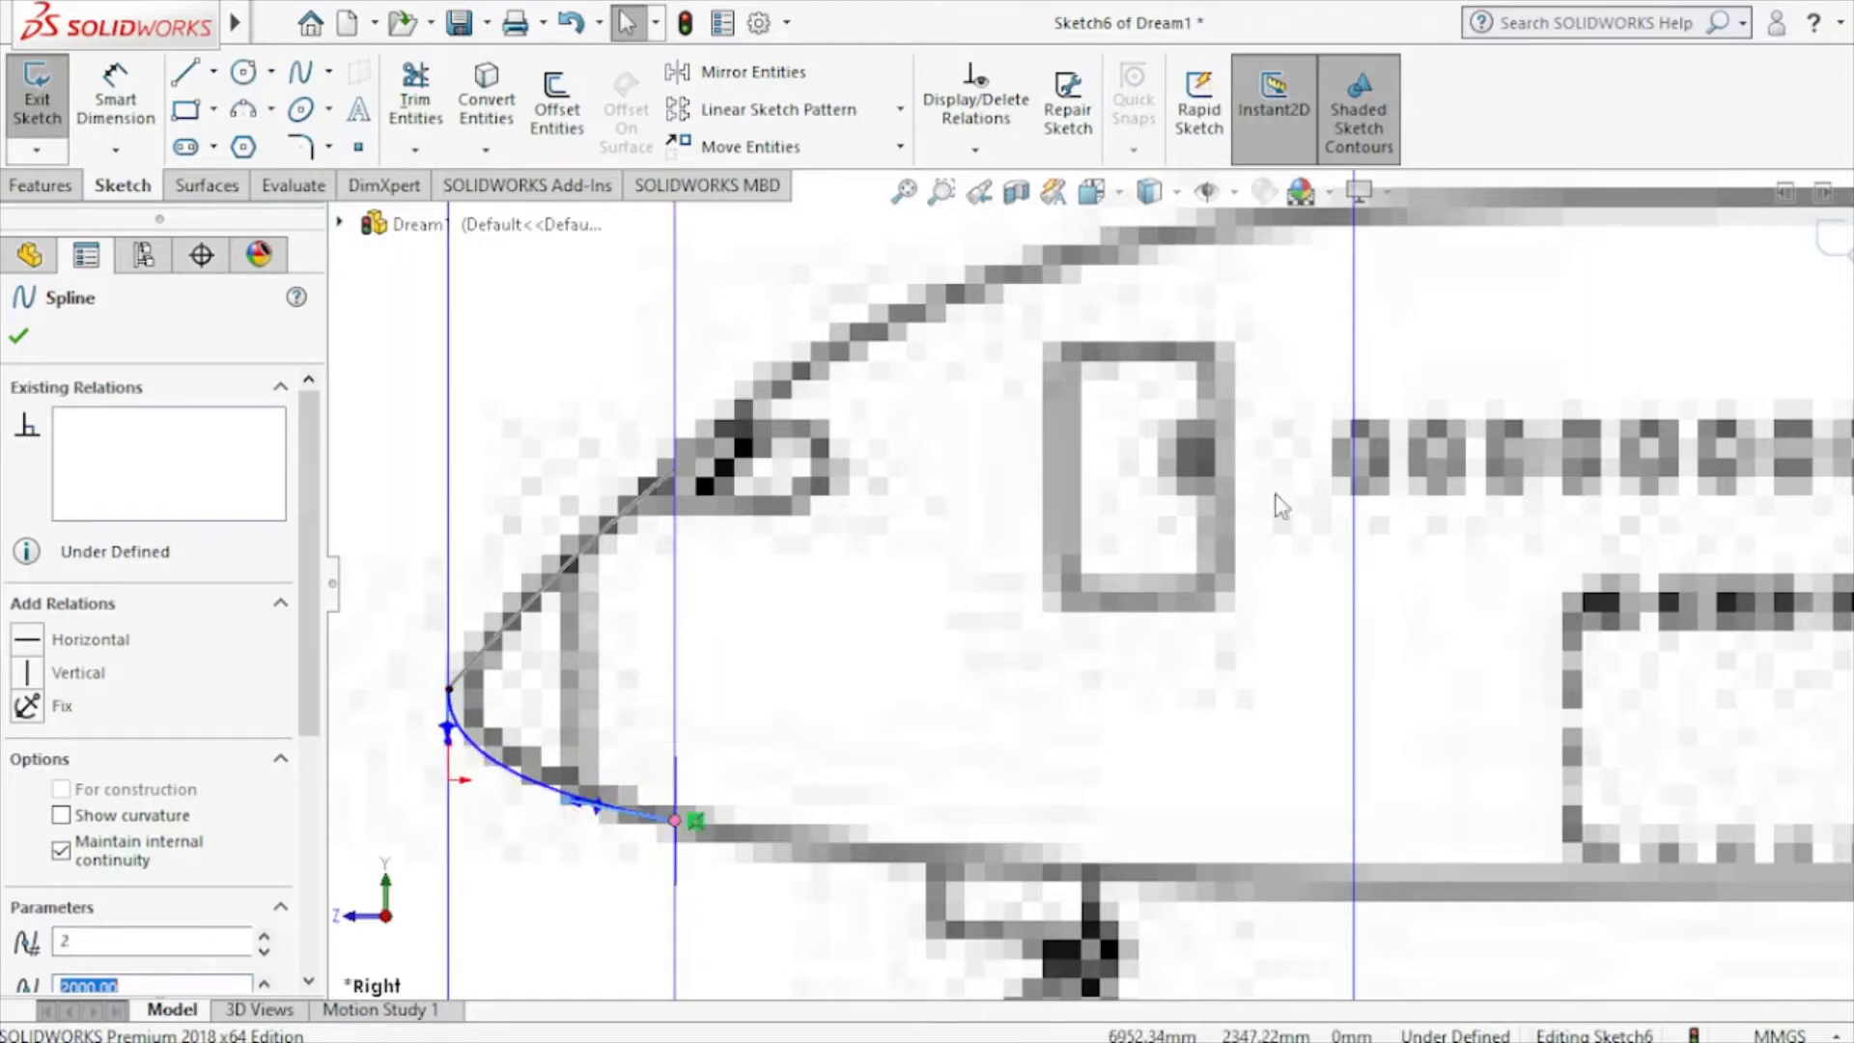
{"action": "left_click", "coordinate": [1830, 242]}
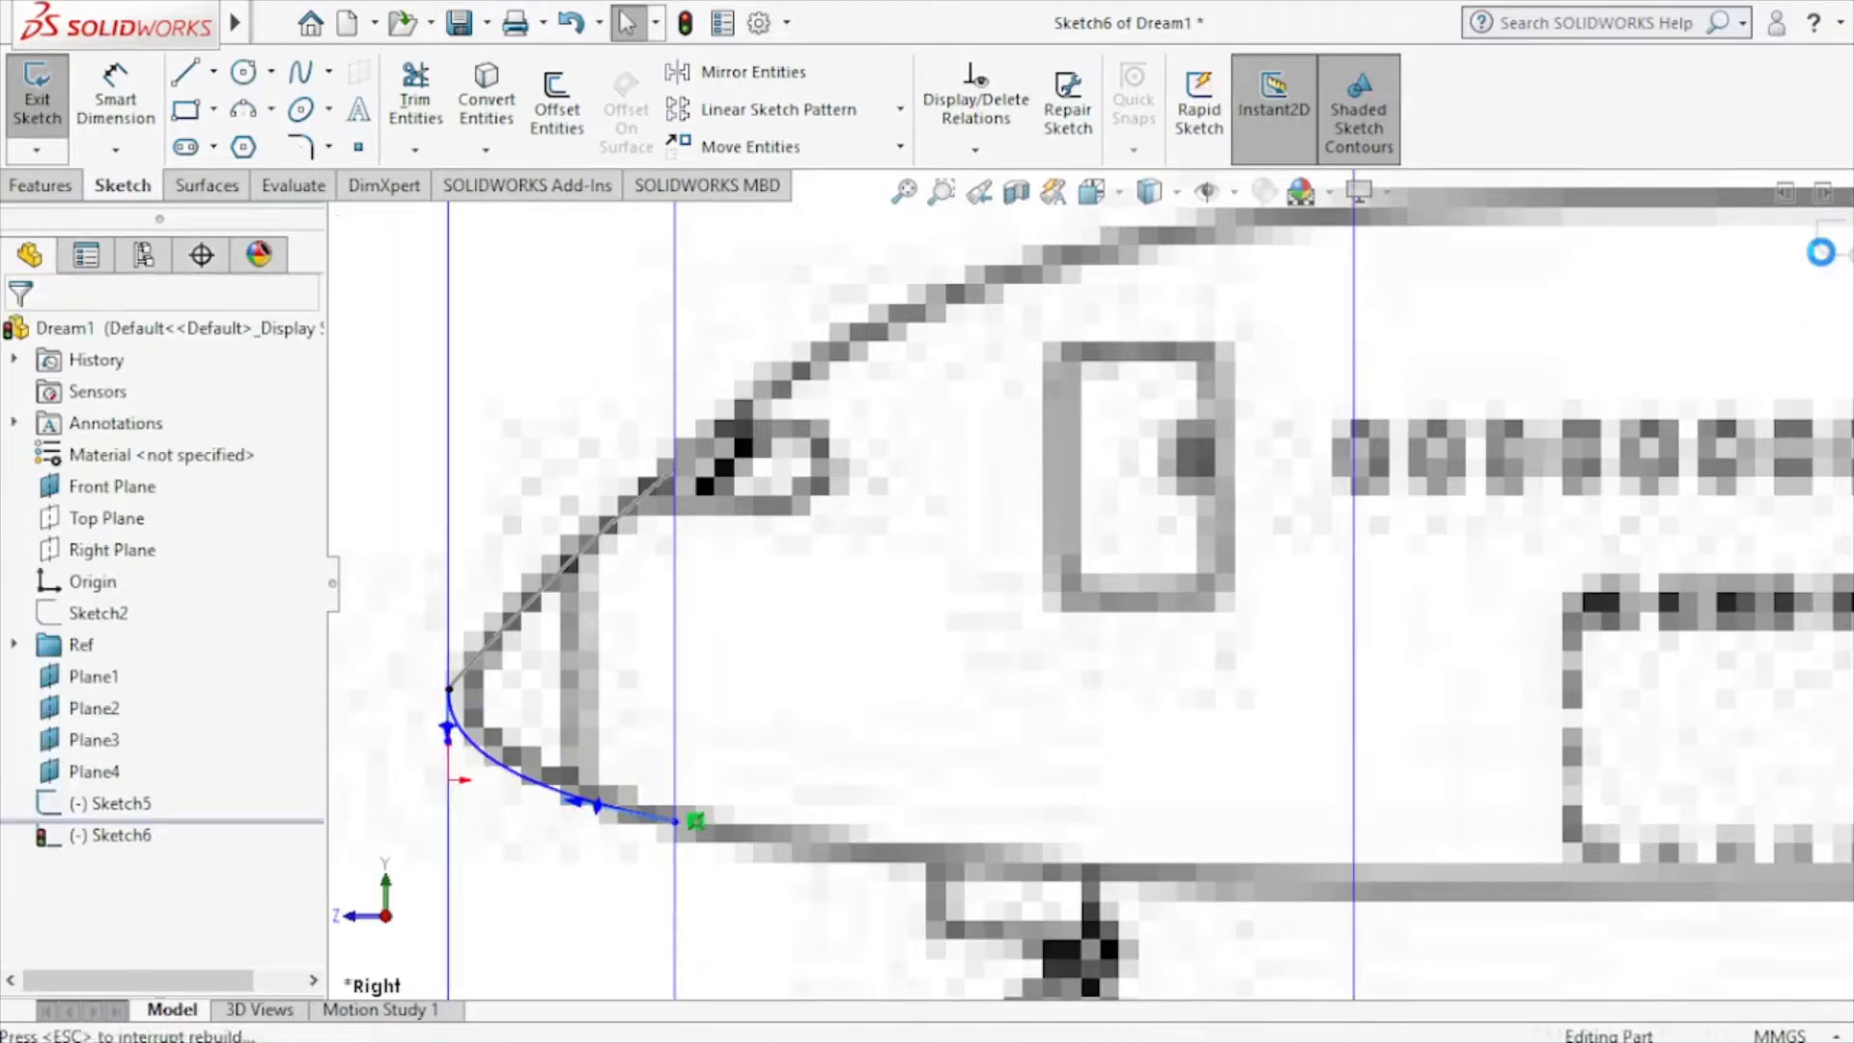
Reopen the upper nose spline's sketch, steepen the tangent at the nose tip for a rounder profile, and exit the sketch.
{"action": "left_click", "coordinate": [516, 633]}
{"action": "left_click", "coordinate": [600, 497]}
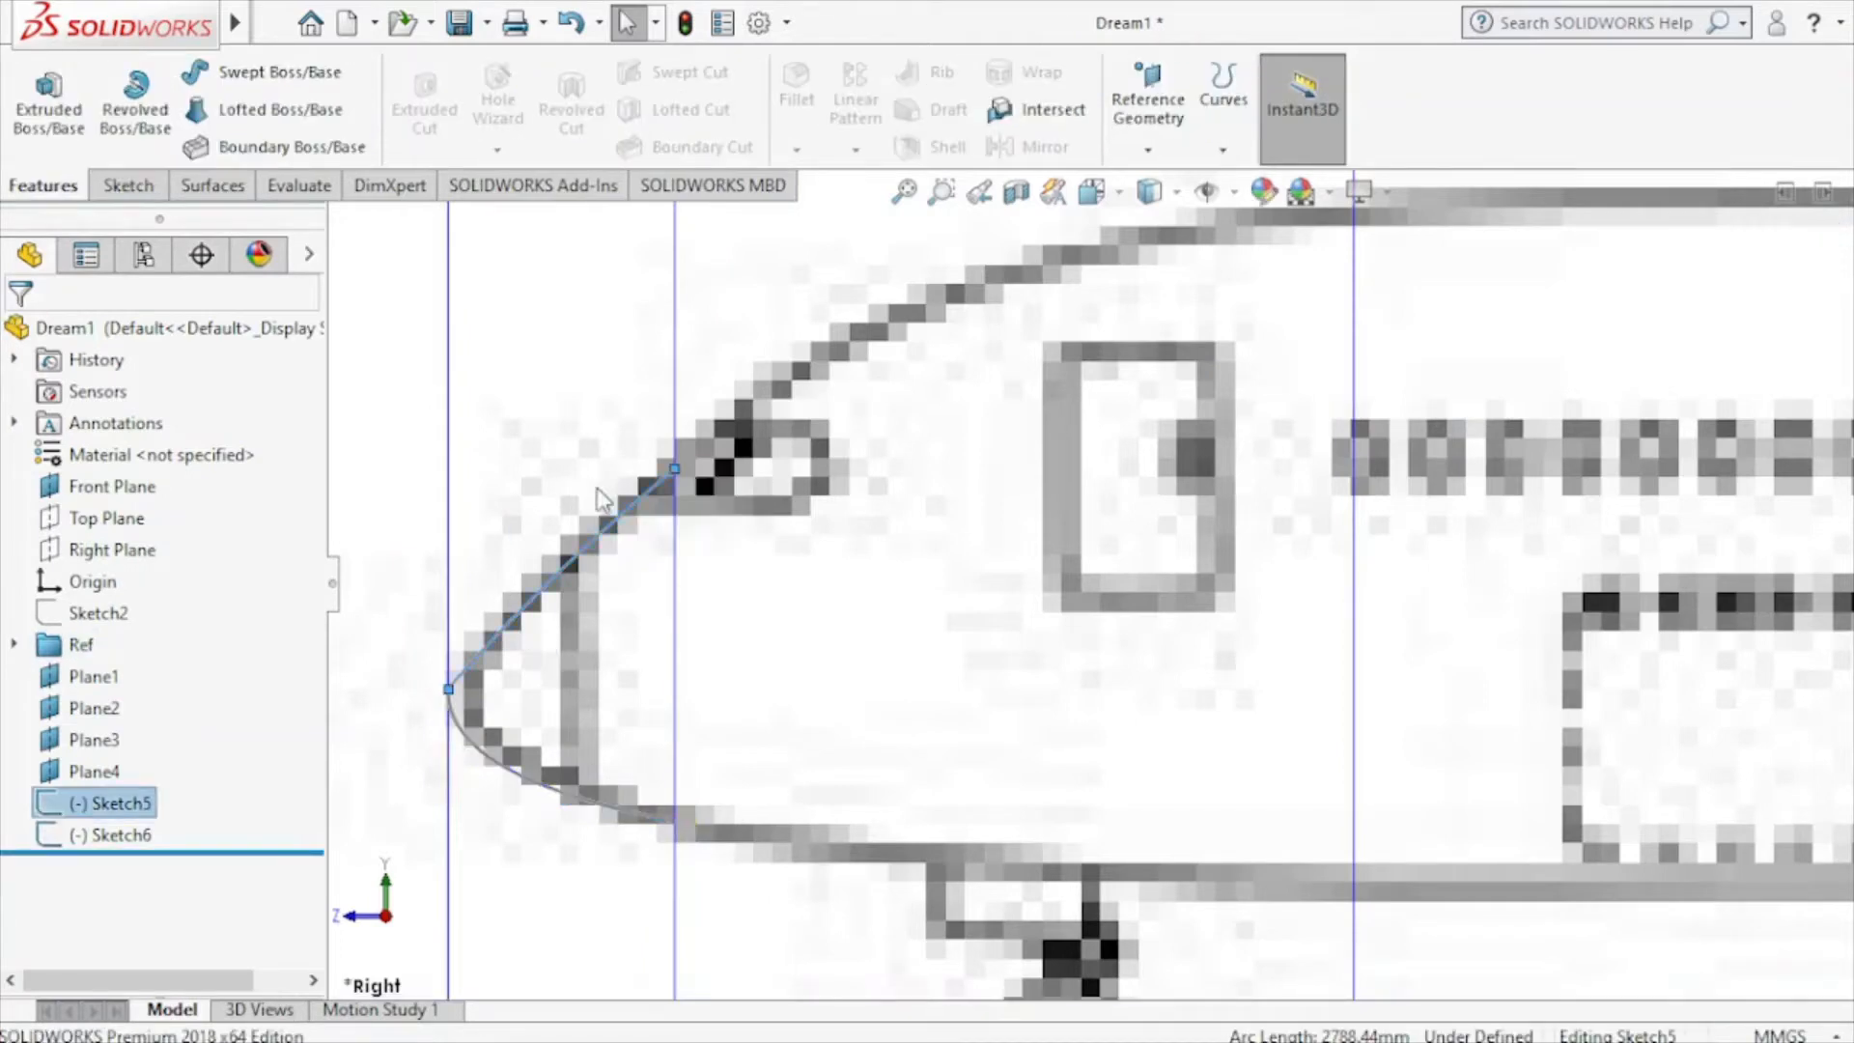
{"action": "left_click", "coordinate": [525, 633]}
{"action": "left_click_drag", "start_coordinate": [534, 585], "coordinate": [487, 610]}
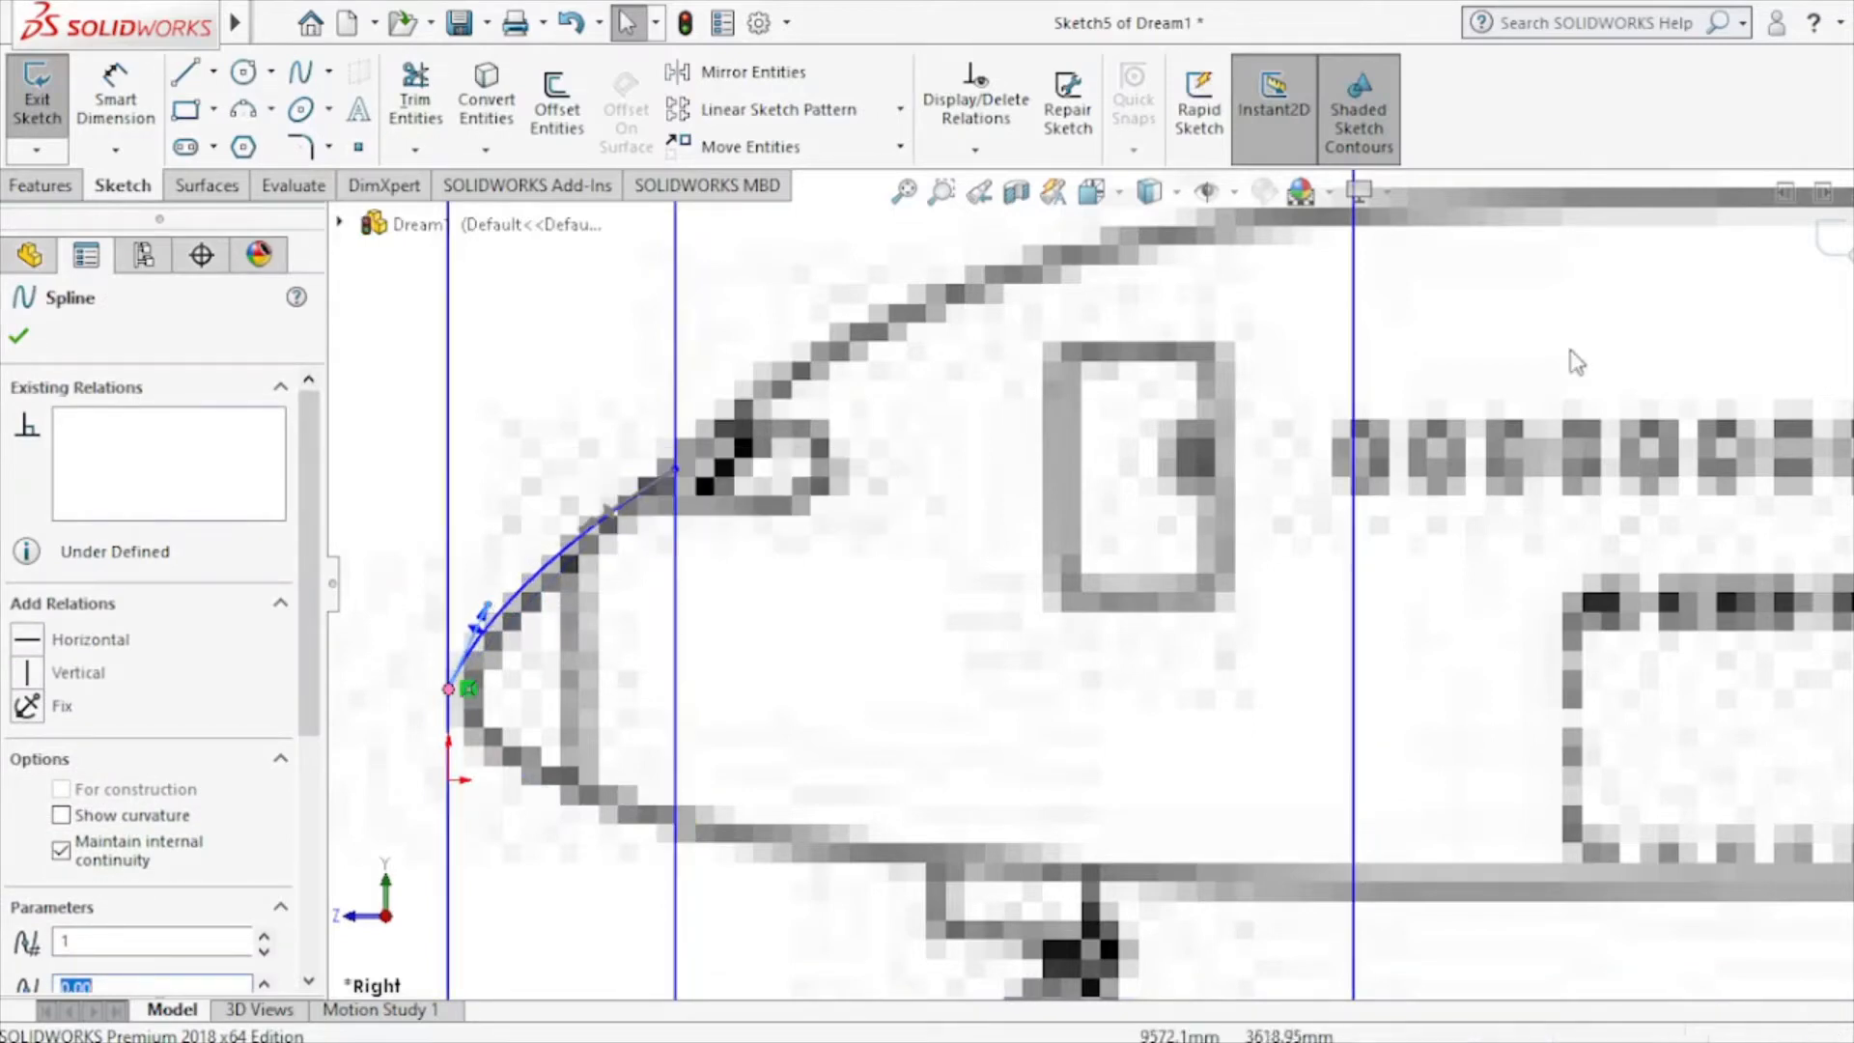
{"action": "left_click", "coordinate": [1843, 253]}
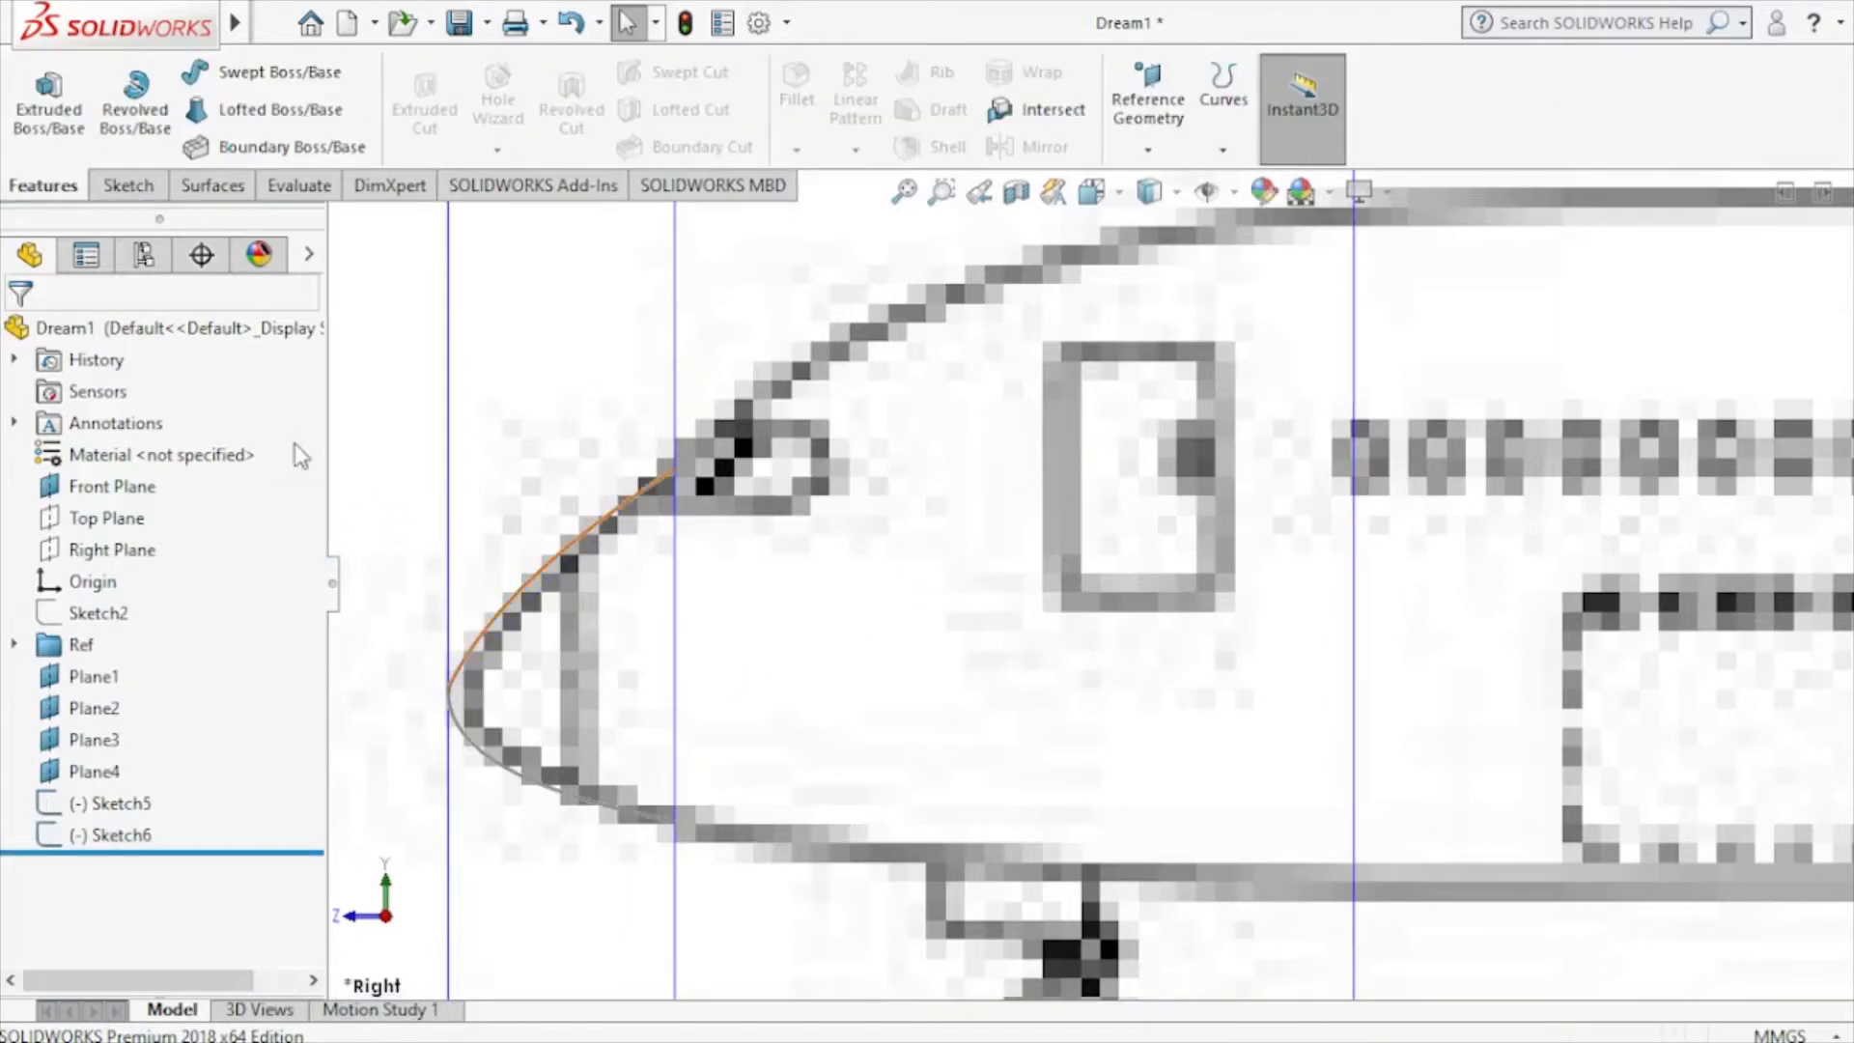
Start a 3D sketch and draw a two-point spline from the nose tip back to the first offset plane at mid-height.
{"action": "left_click", "coordinate": [122, 186]}
{"action": "left_click", "coordinate": [37, 149]}
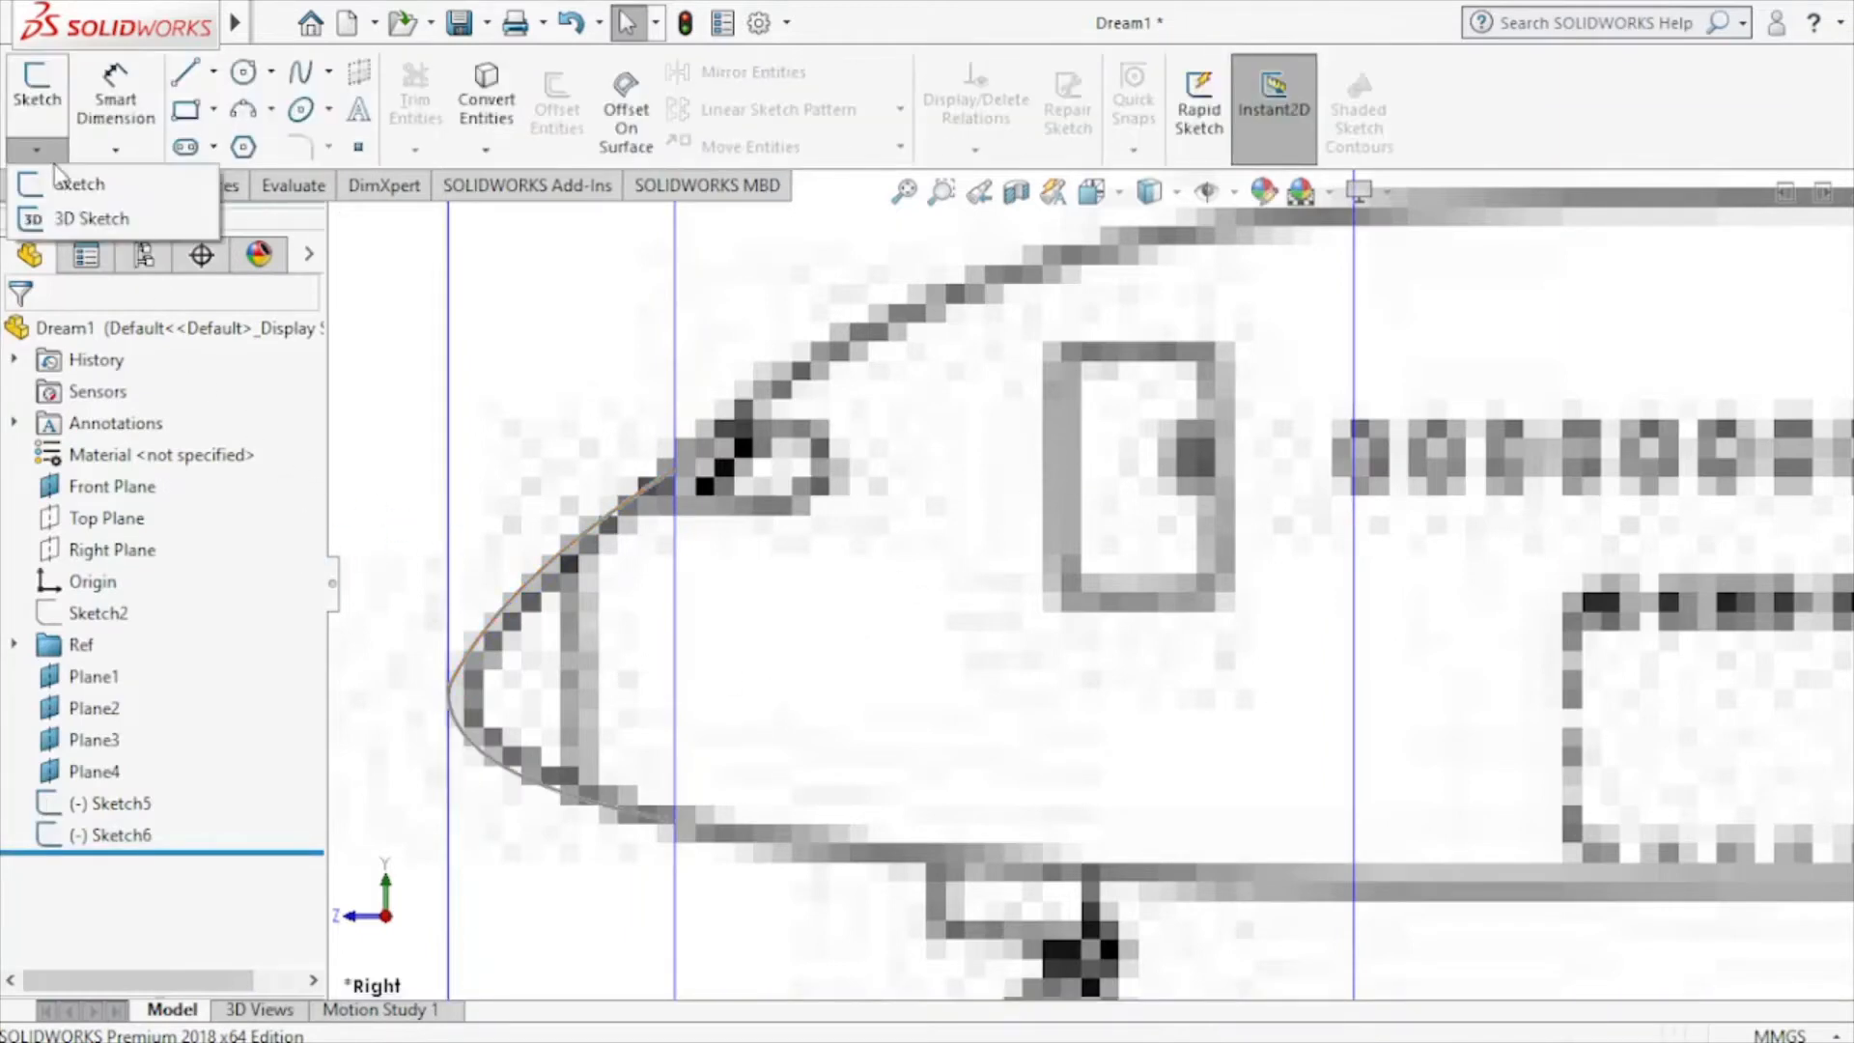
{"action": "left_click", "coordinate": [43, 213]}
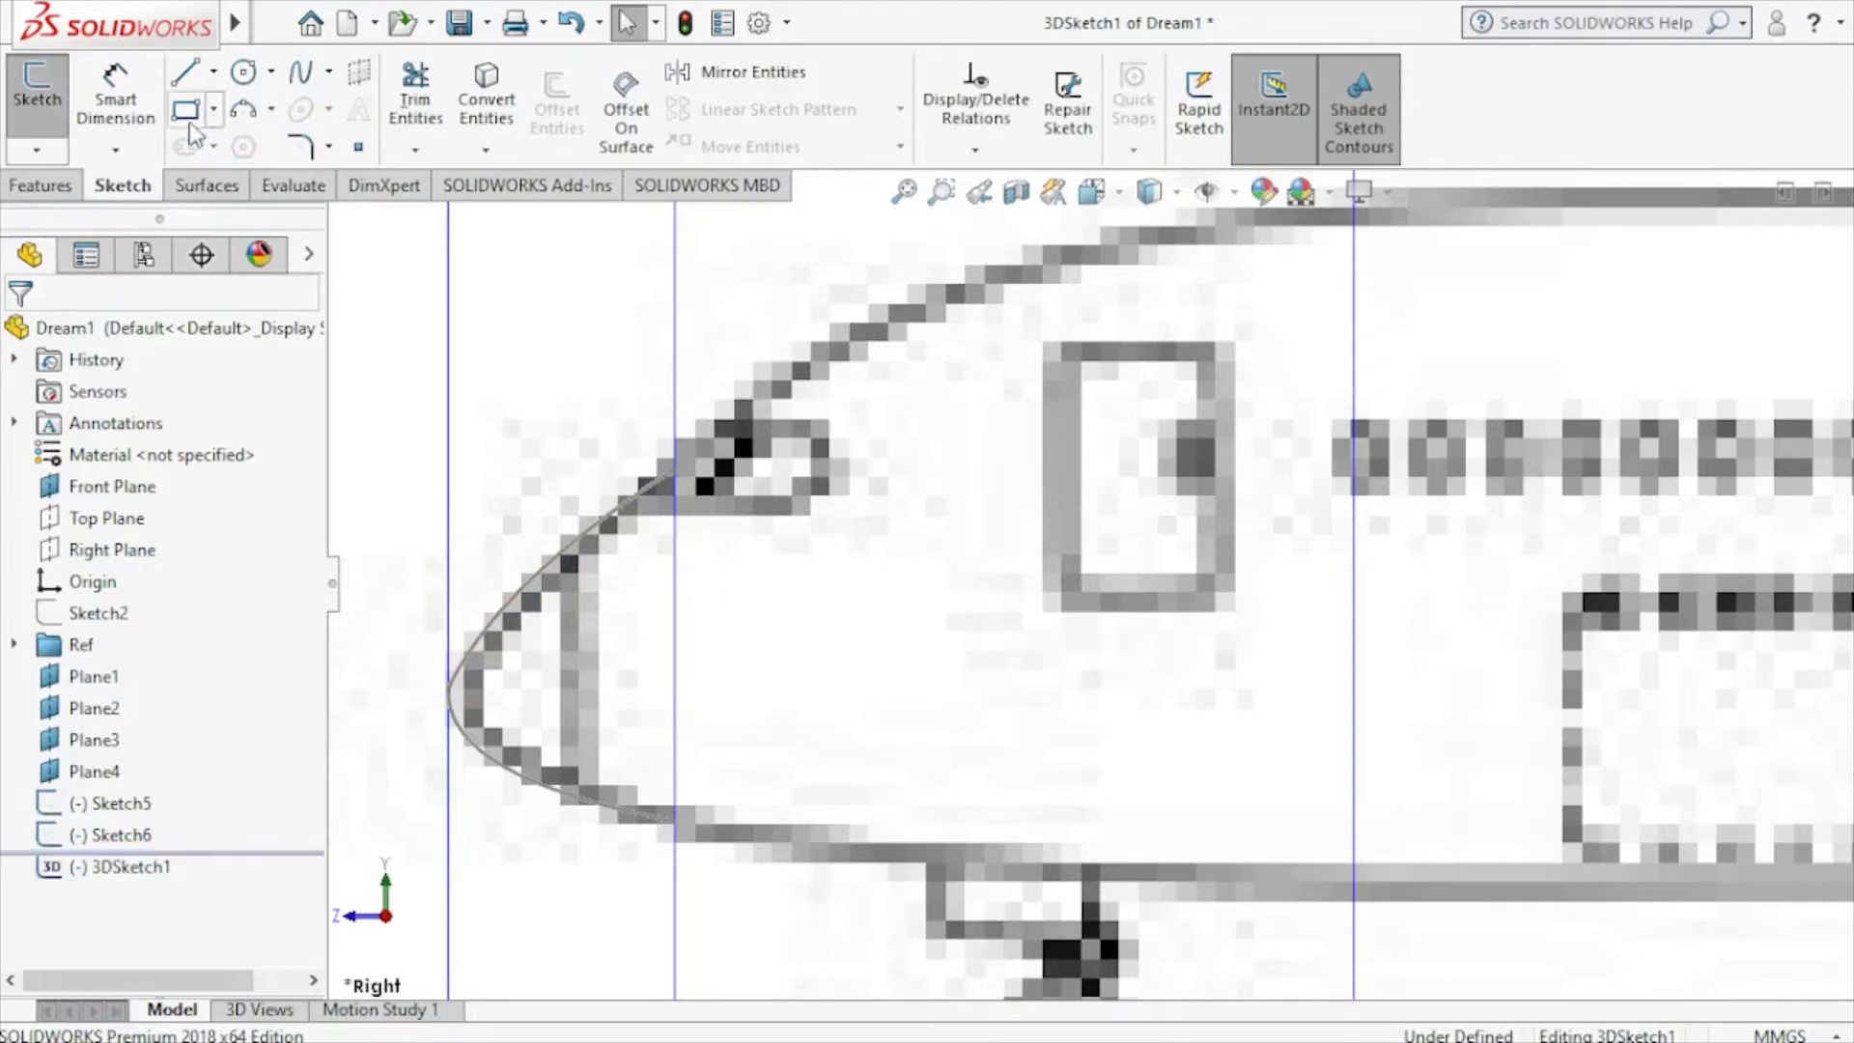
{"action": "left_click", "coordinate": [301, 73]}
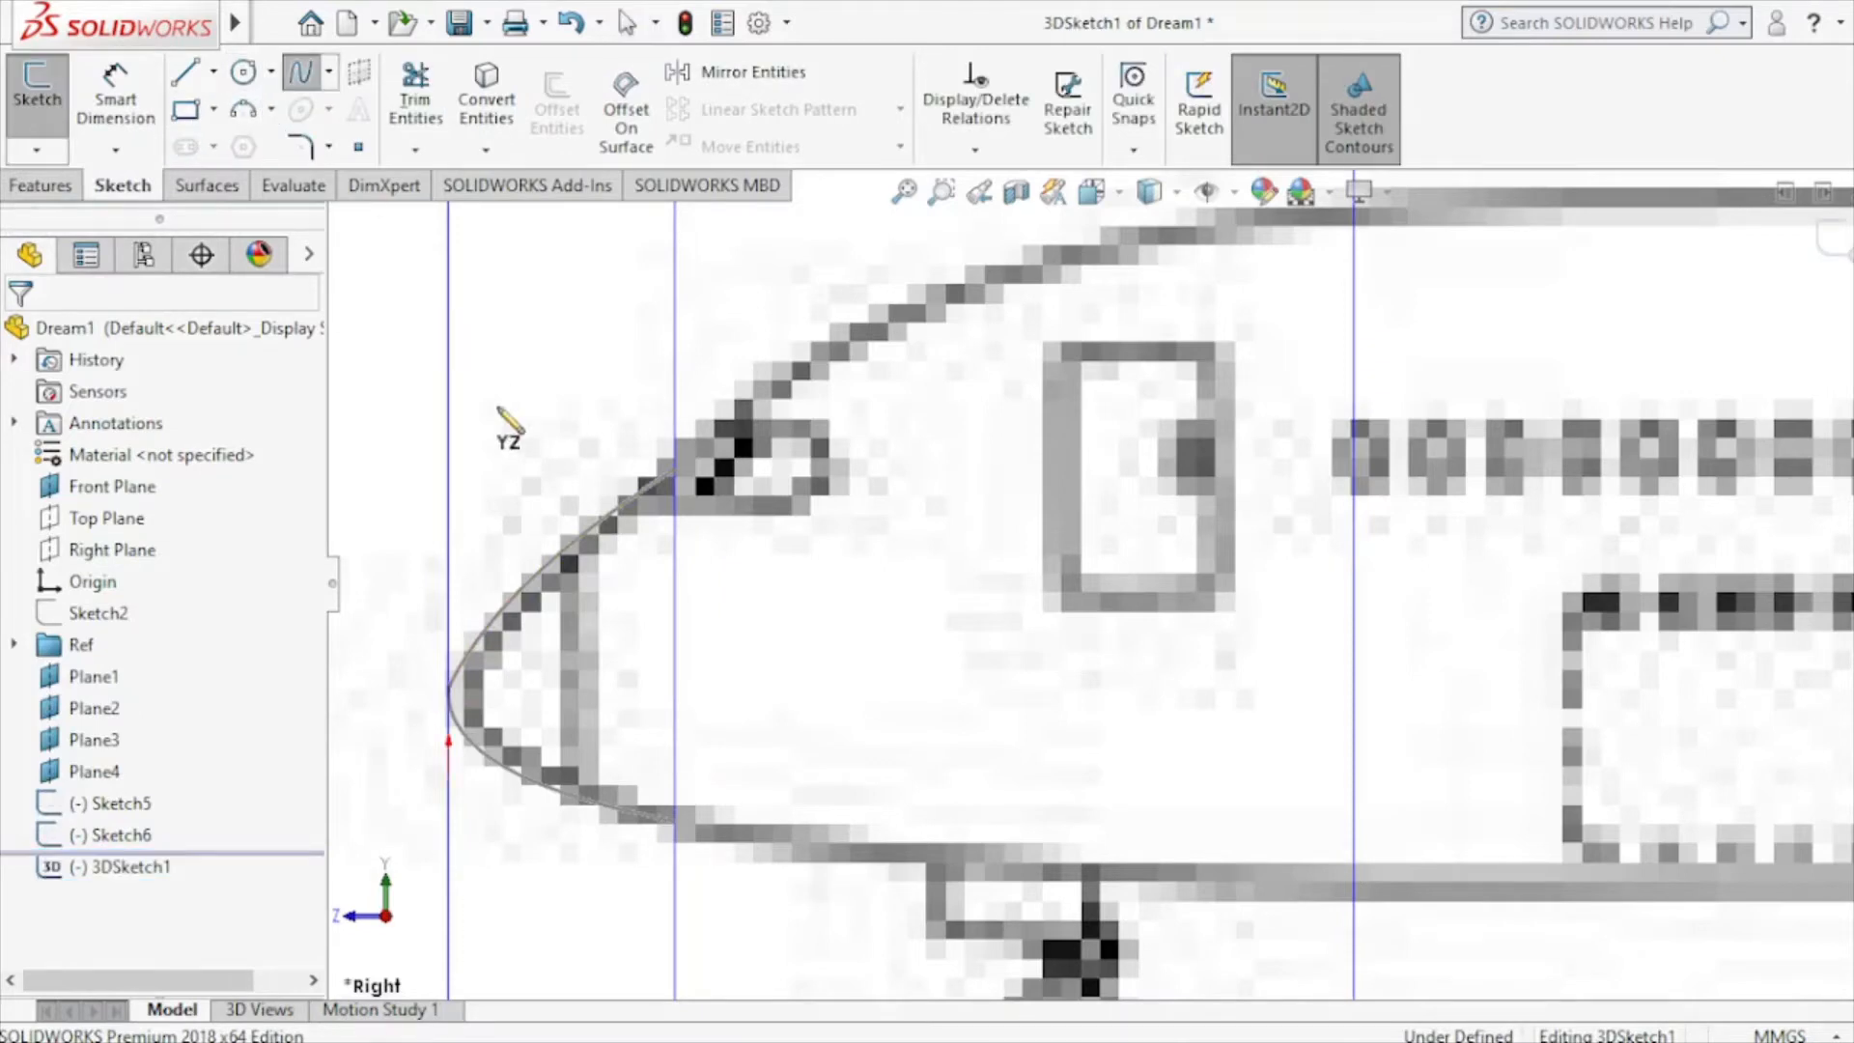
{"action": "left_click", "coordinate": [449, 690]}
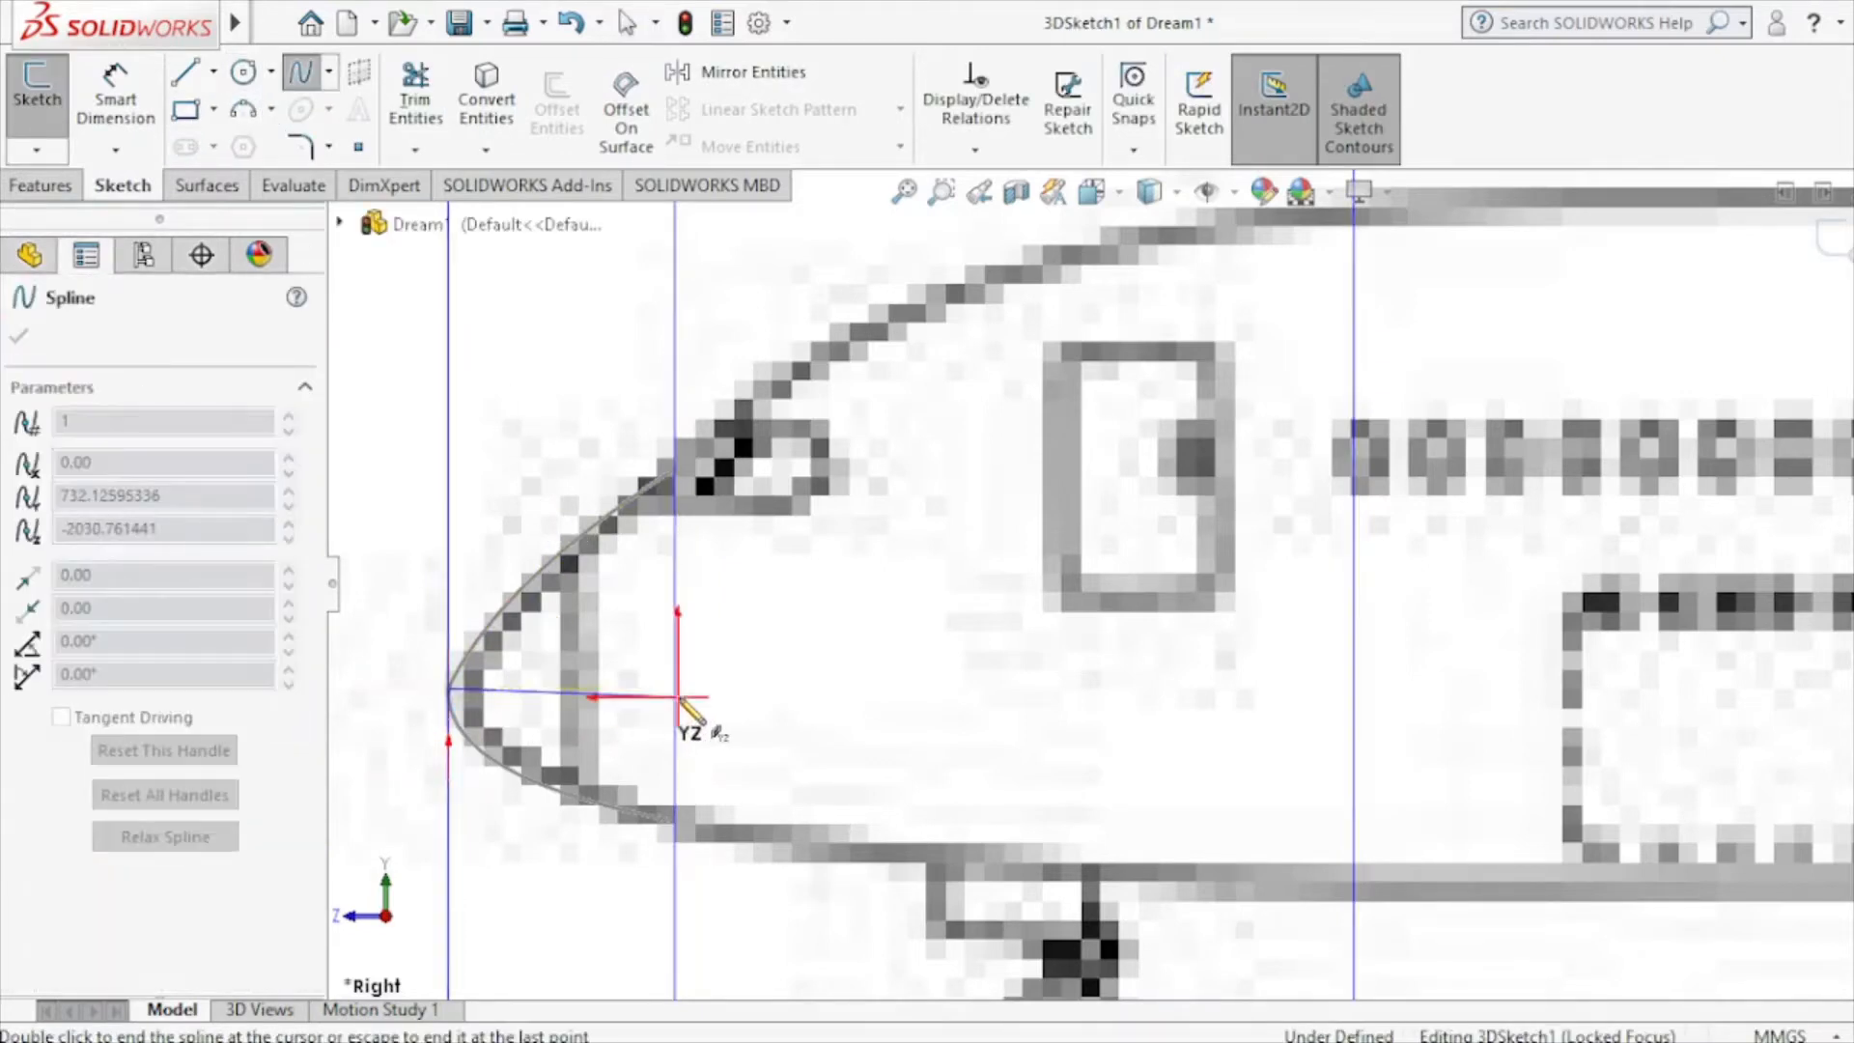
{"action": "left_click", "coordinate": [678, 697]}
{"action": "right_click", "coordinate": [779, 676]}
{"action": "left_click", "coordinate": [820, 692]}
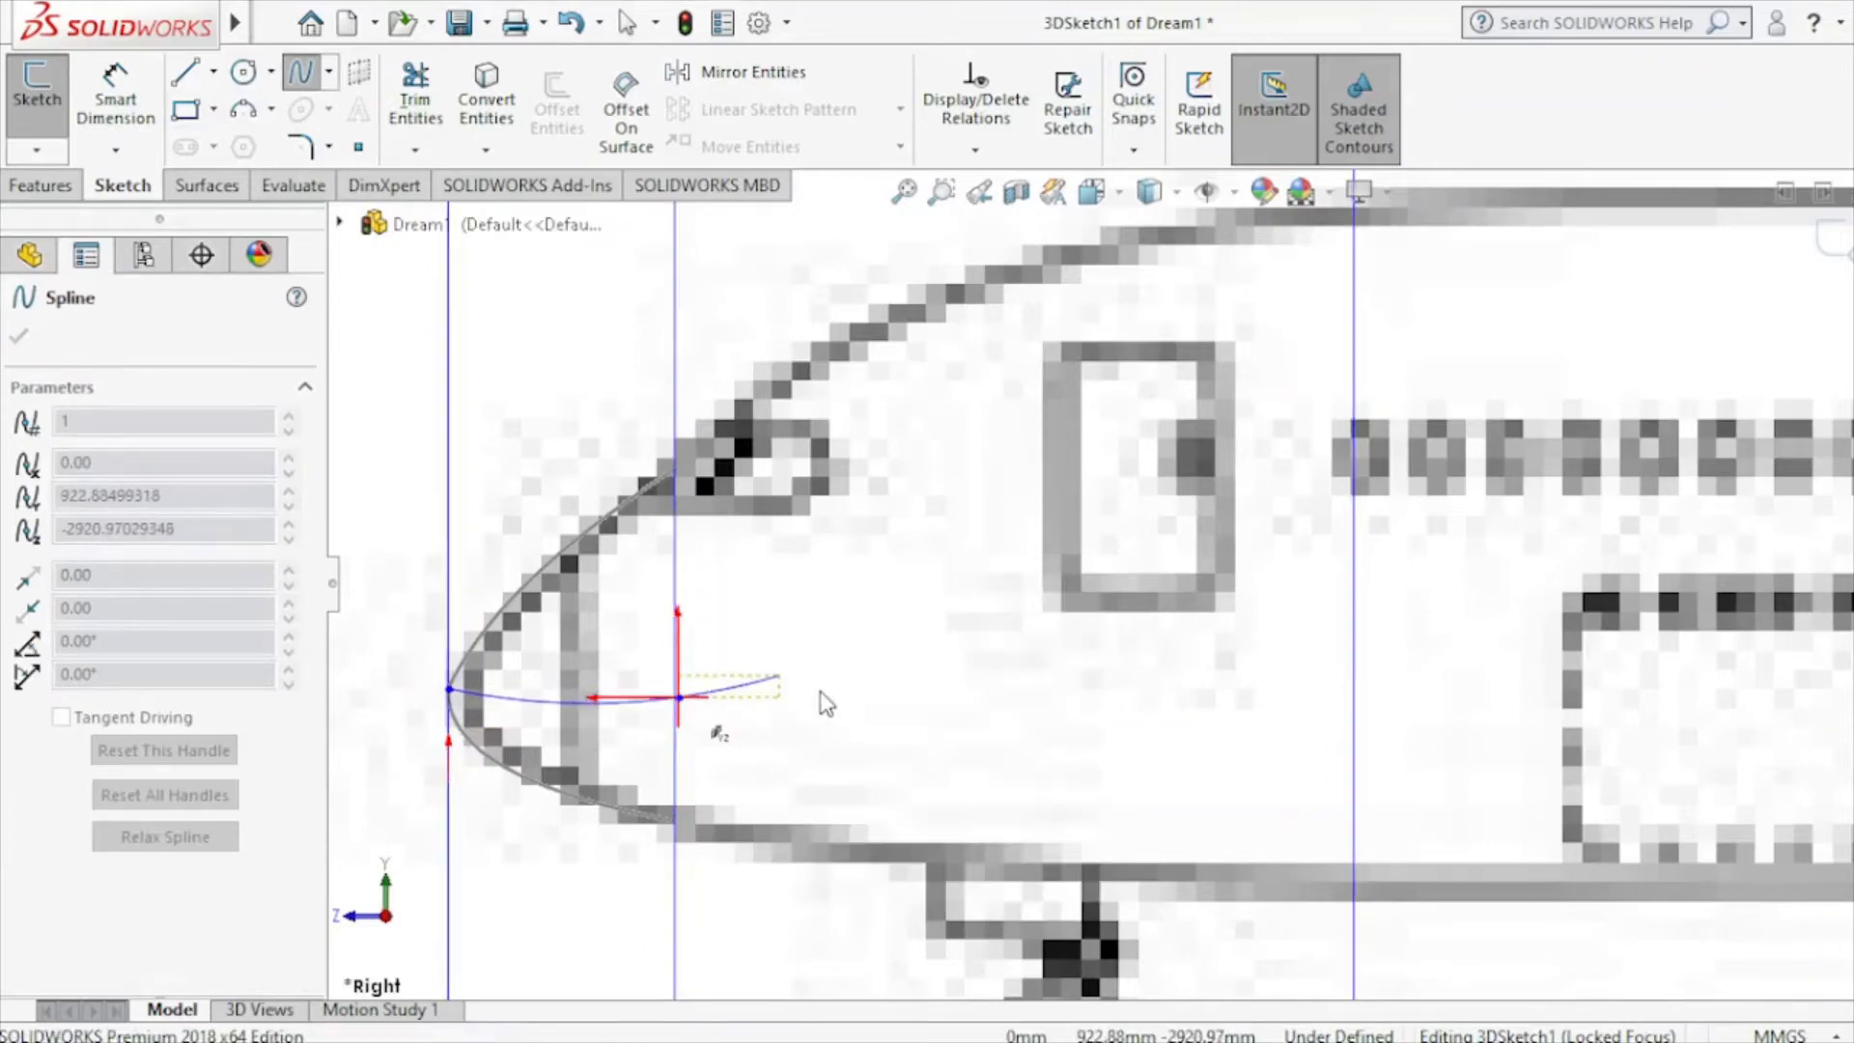
In the plan view, move the 3D spline's rear endpoint about 1550 mm sideways onto the fuselage outline and curve the spline along the nose.
{"action": "key", "text": "f"}
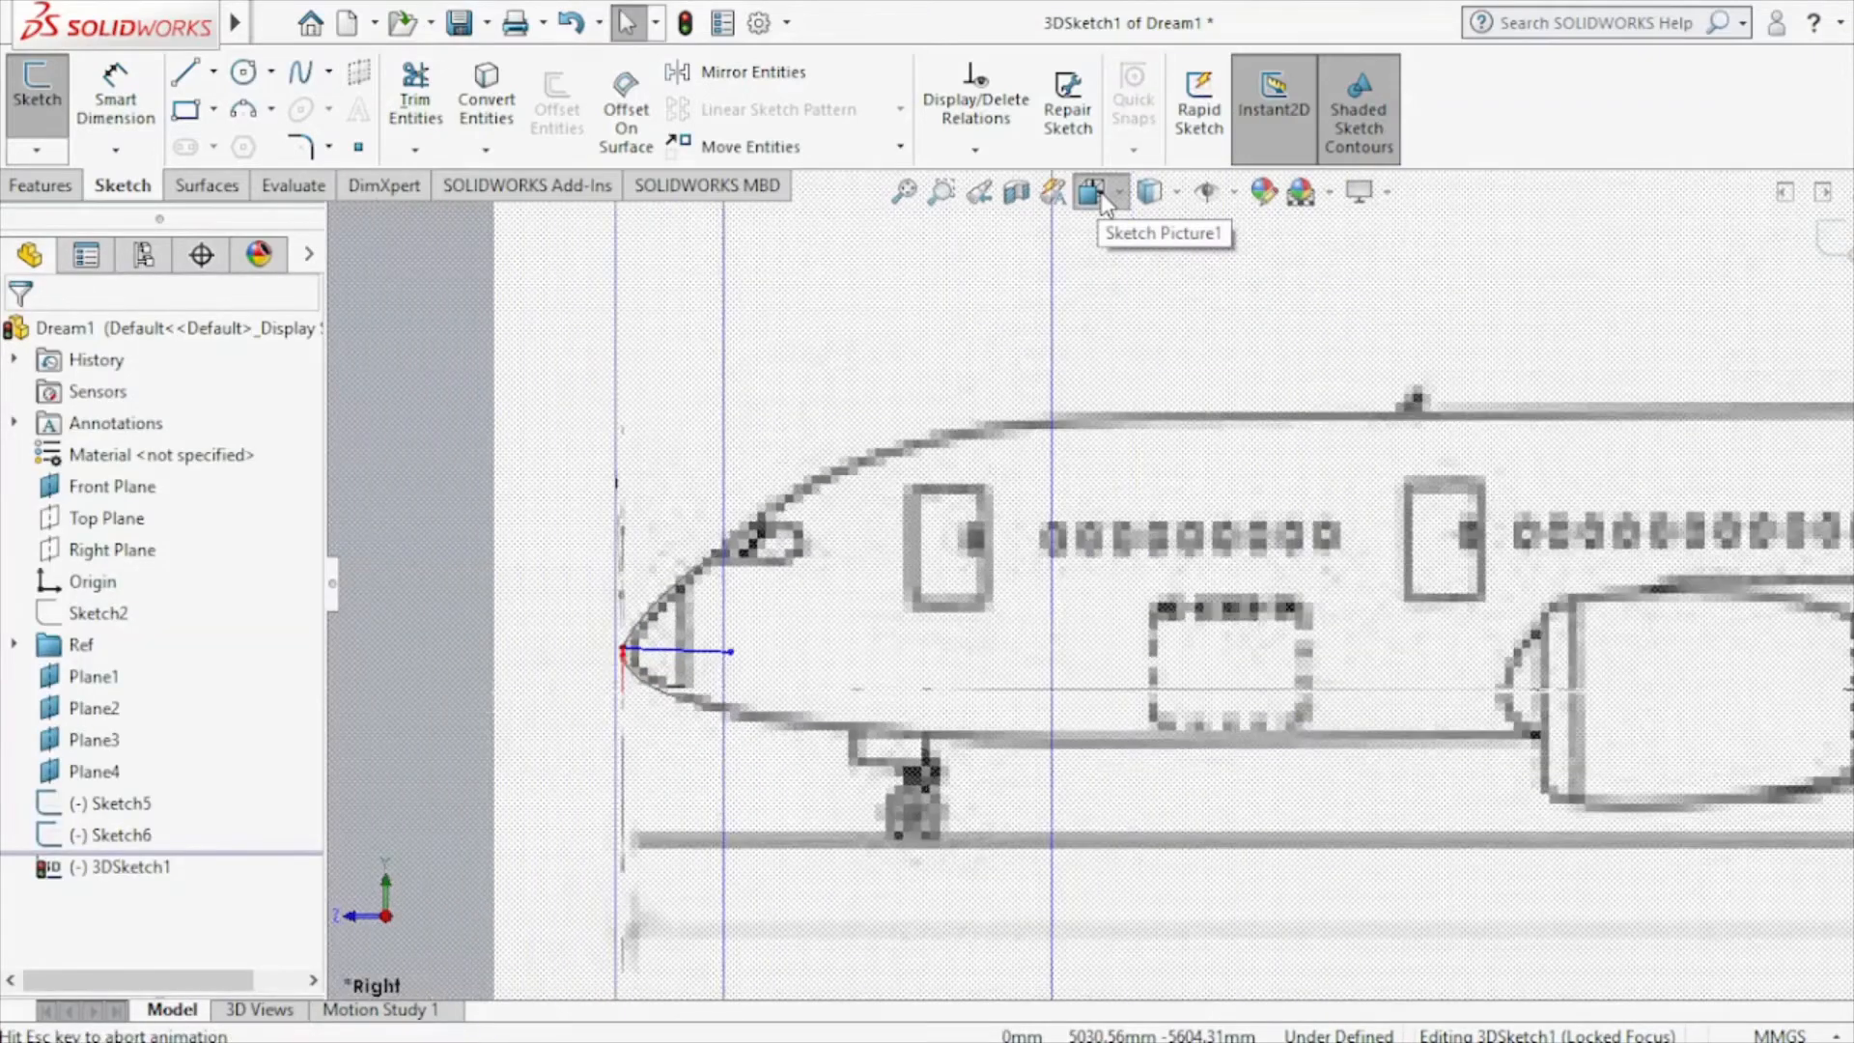
{"action": "left_click", "coordinate": [1094, 193]}
{"action": "left_click", "coordinate": [894, 426]}
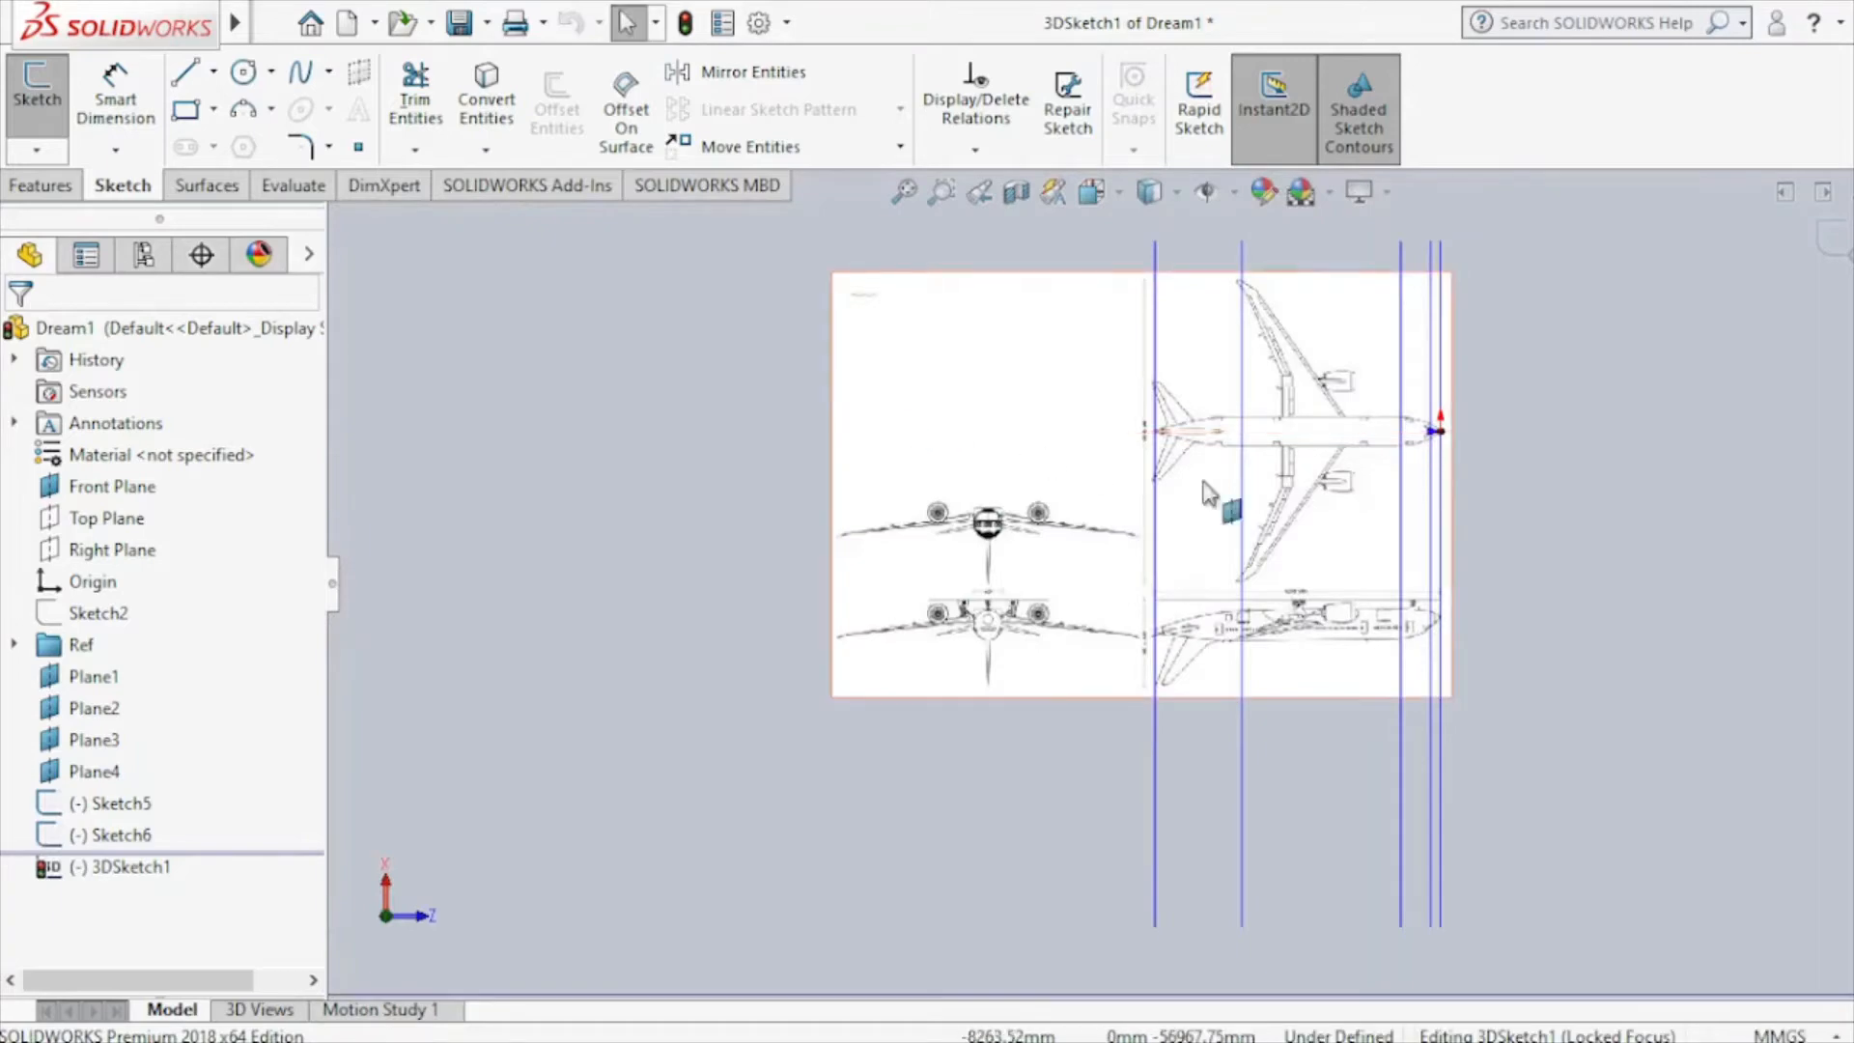
{"action": "scroll", "coordinate": [1444, 466], "scroll_direction": "down", "scroll_amount": 5}
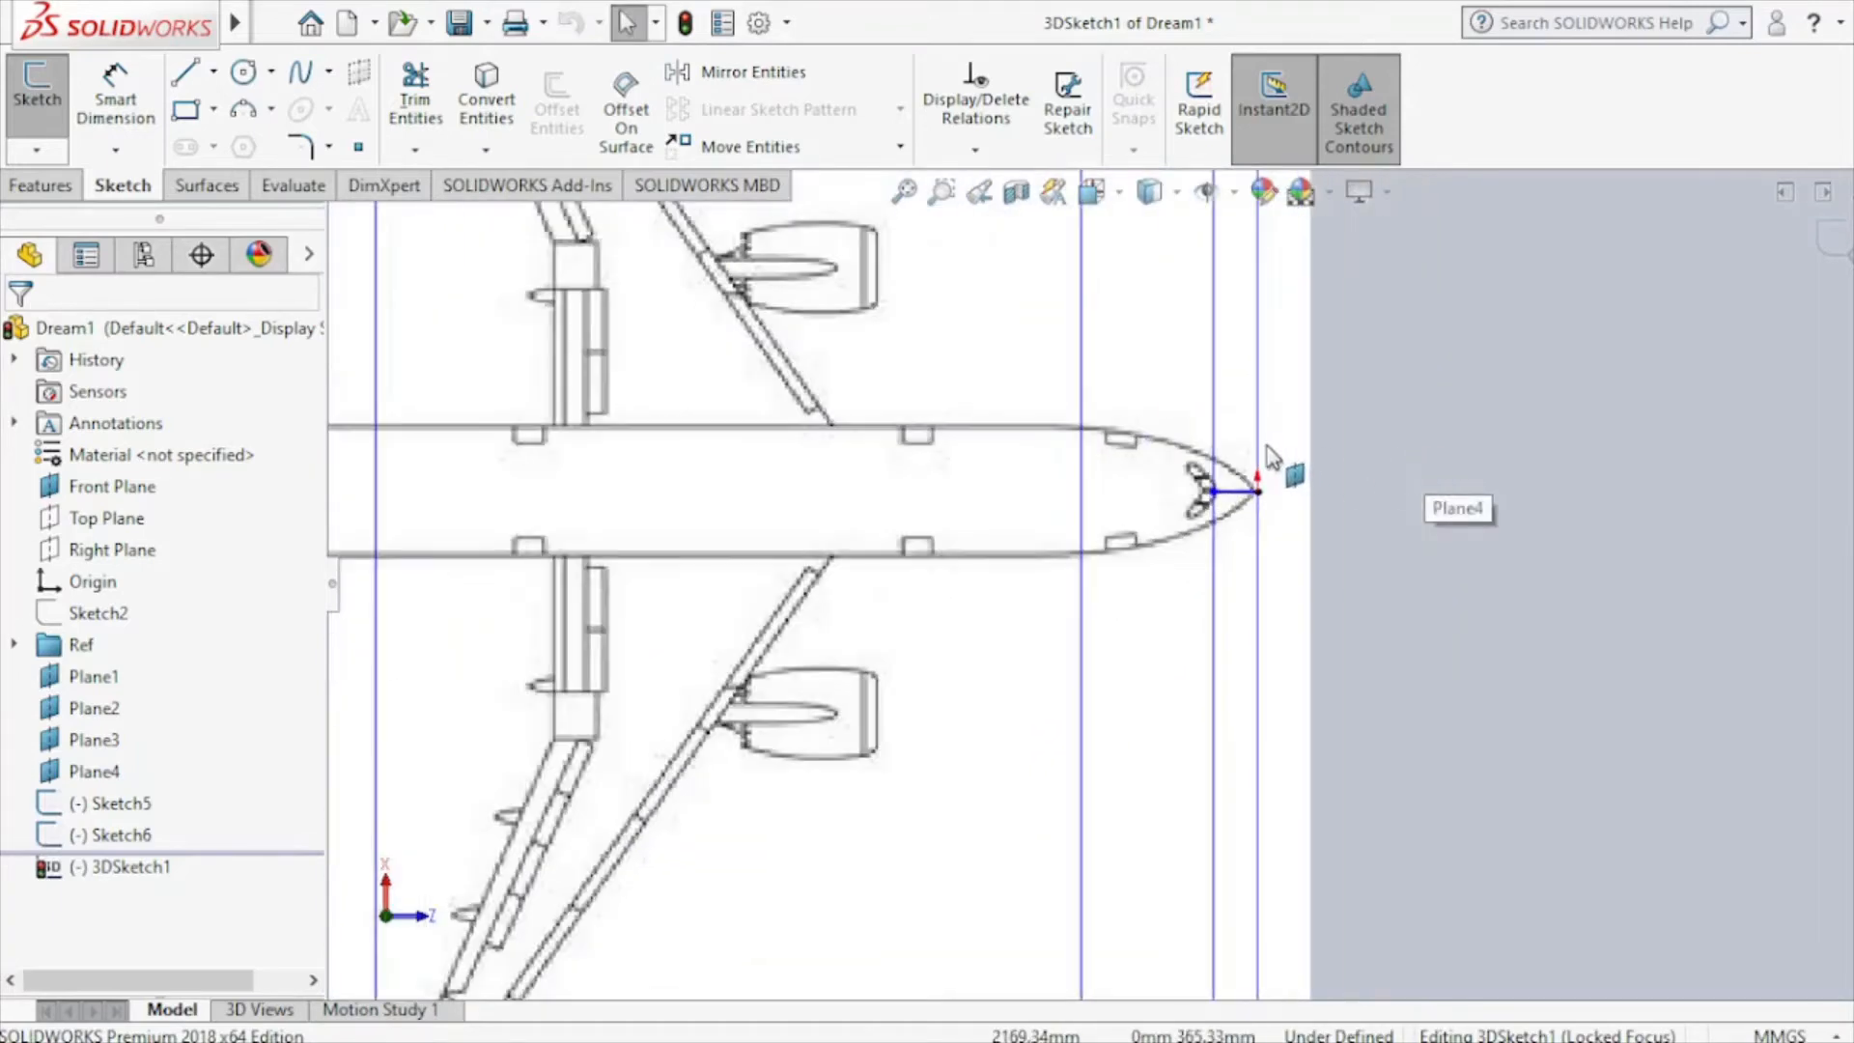
{"action": "scroll", "coordinate": [1271, 458], "scroll_direction": "down", "scroll_amount": 3}
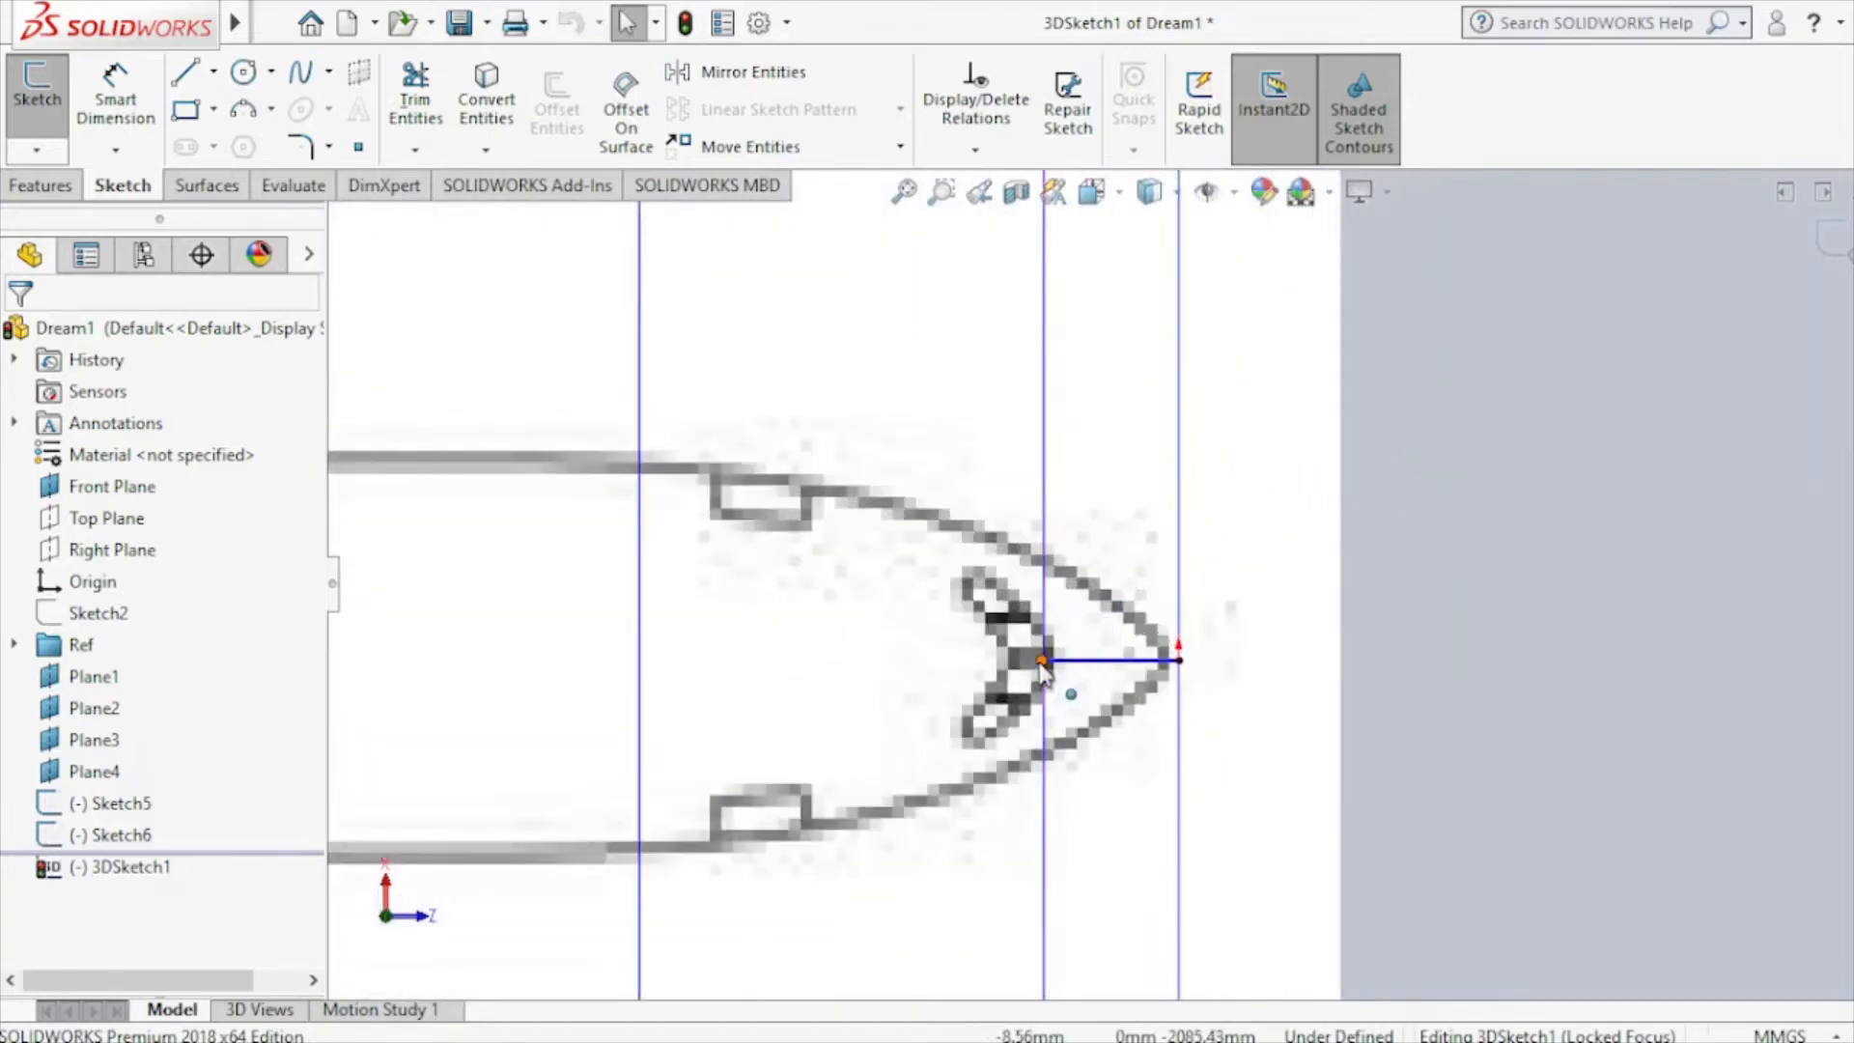
{"action": "left_click_drag", "start_coordinate": [1043, 664], "coordinate": [1033, 557]}
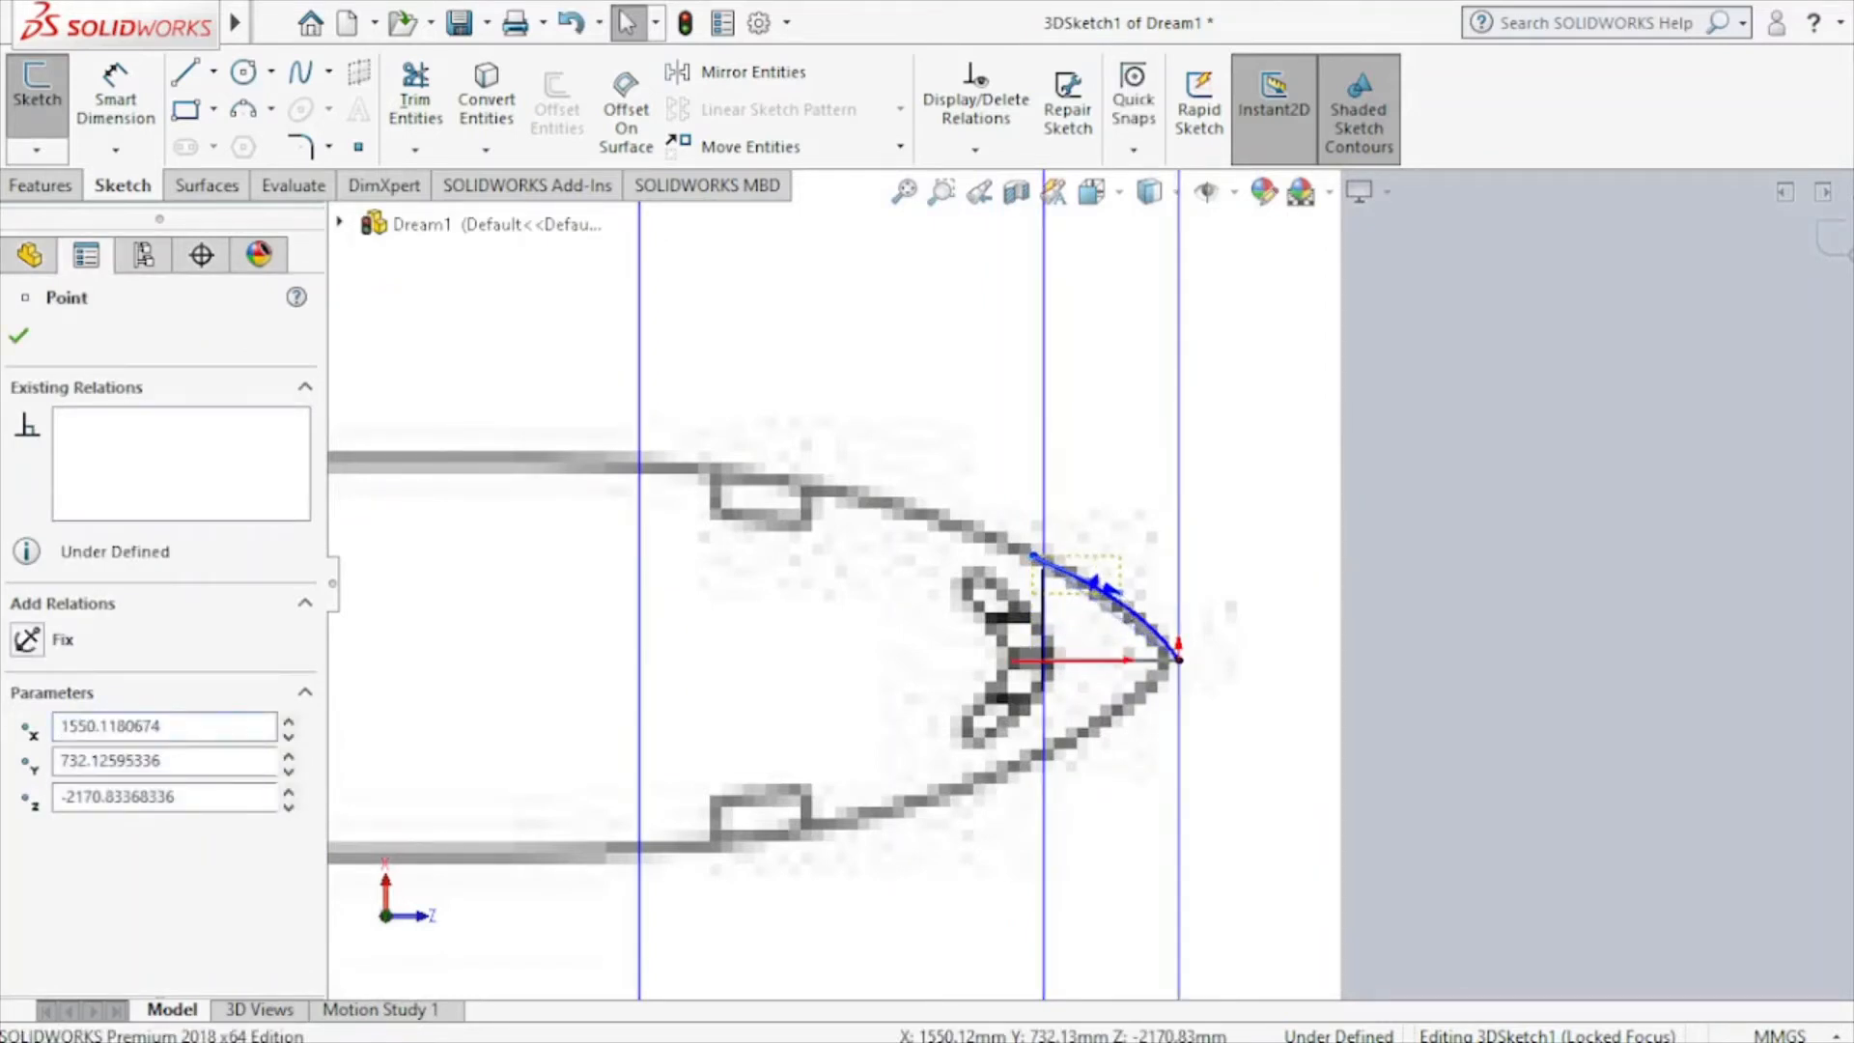
Move the 3D spline's rear endpoint to about 1593 mm sideways and refine its rear tangent along the blueprint's nose outline.
{"action": "left_click", "coordinate": [1092, 593]}
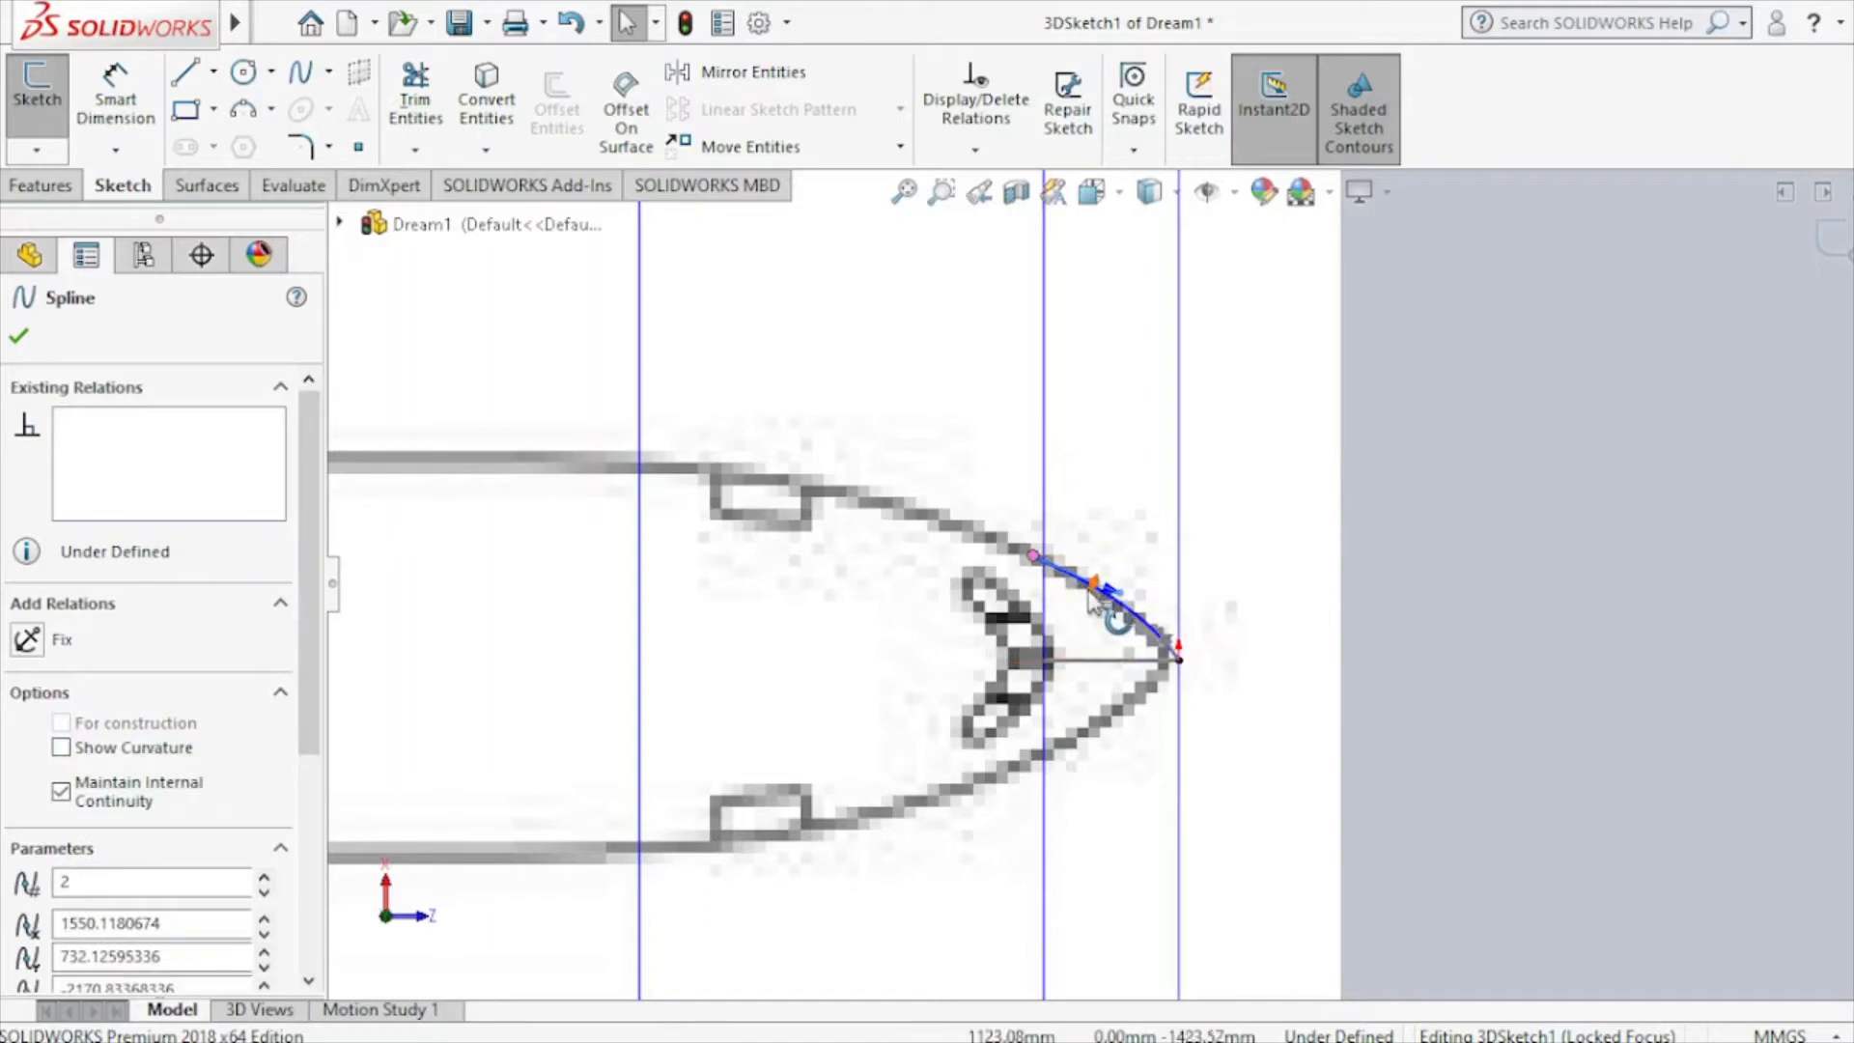
{"action": "left_click", "coordinate": [1034, 559]}
{"action": "left_click_drag", "start_coordinate": [1063, 546], "coordinate": [1110, 586]}
{"action": "left_click", "coordinate": [1120, 602]}
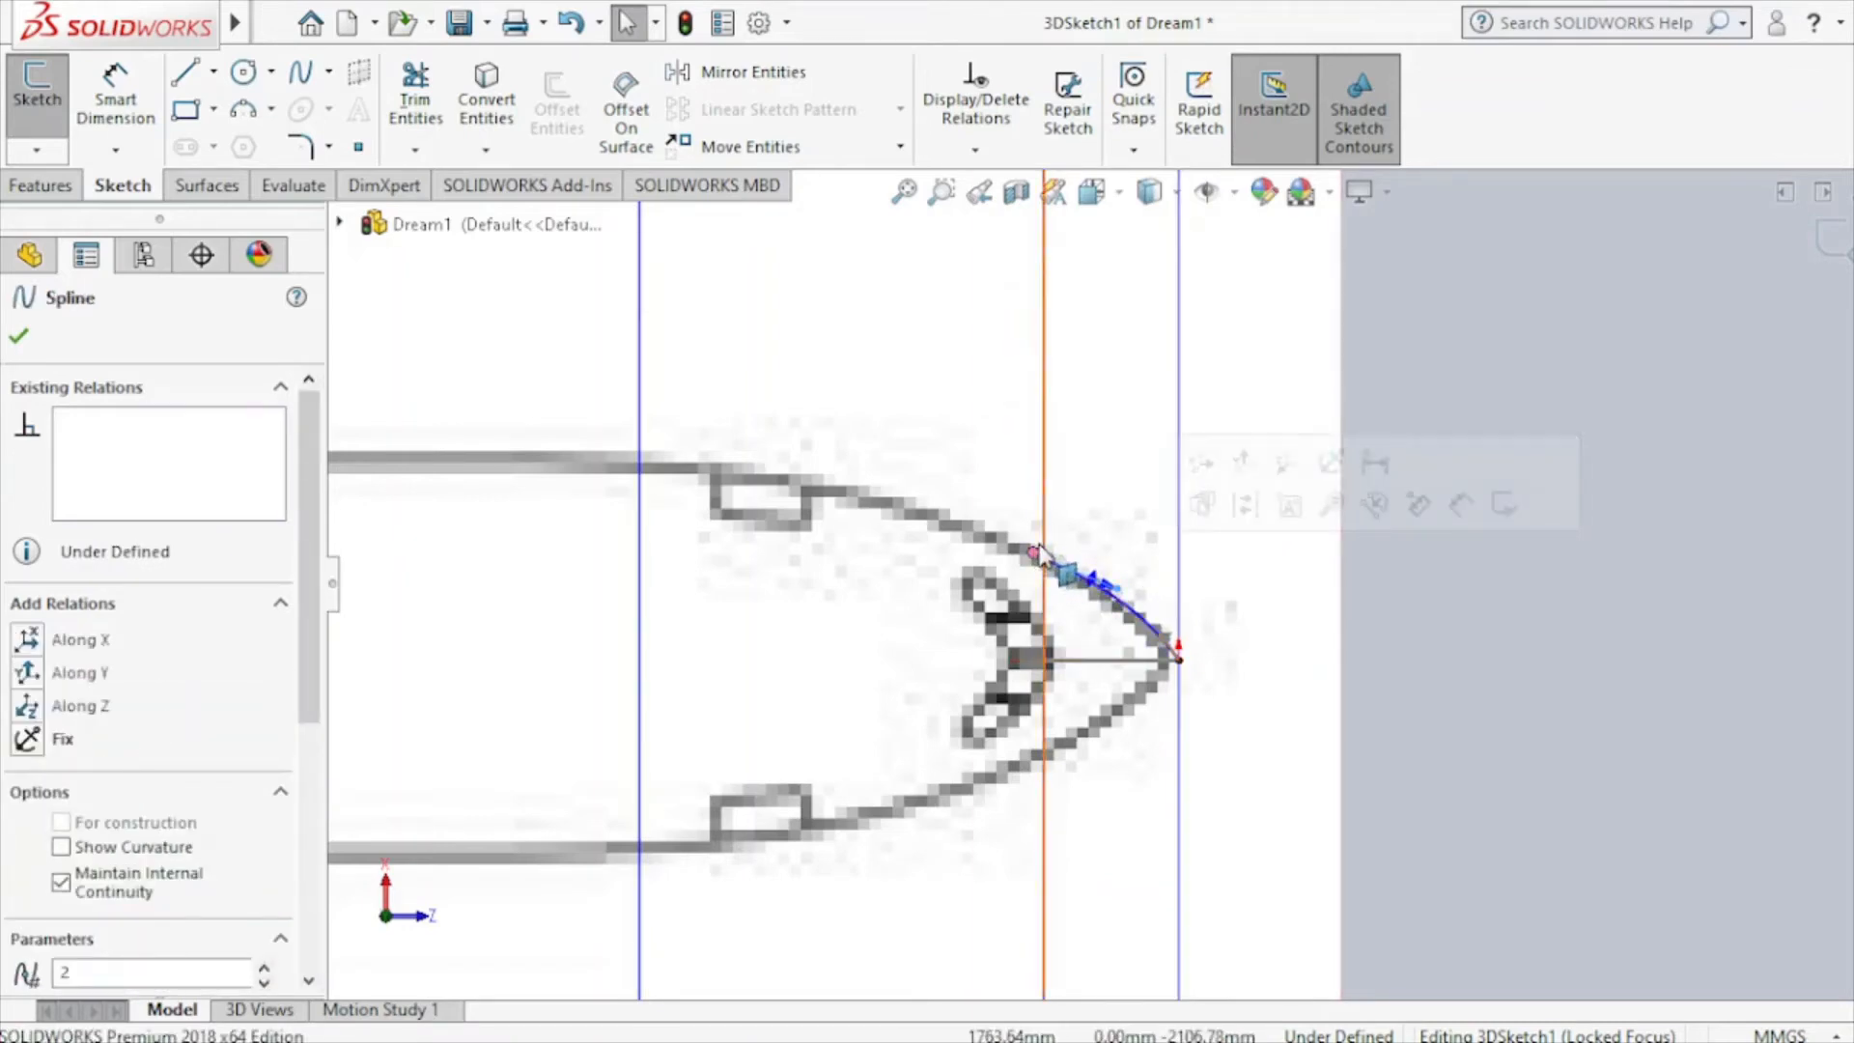
Constrain the 3D spline's rear endpoint to Plane1 with an On Plane relation.
{"action": "left_click", "coordinate": [1041, 549]}
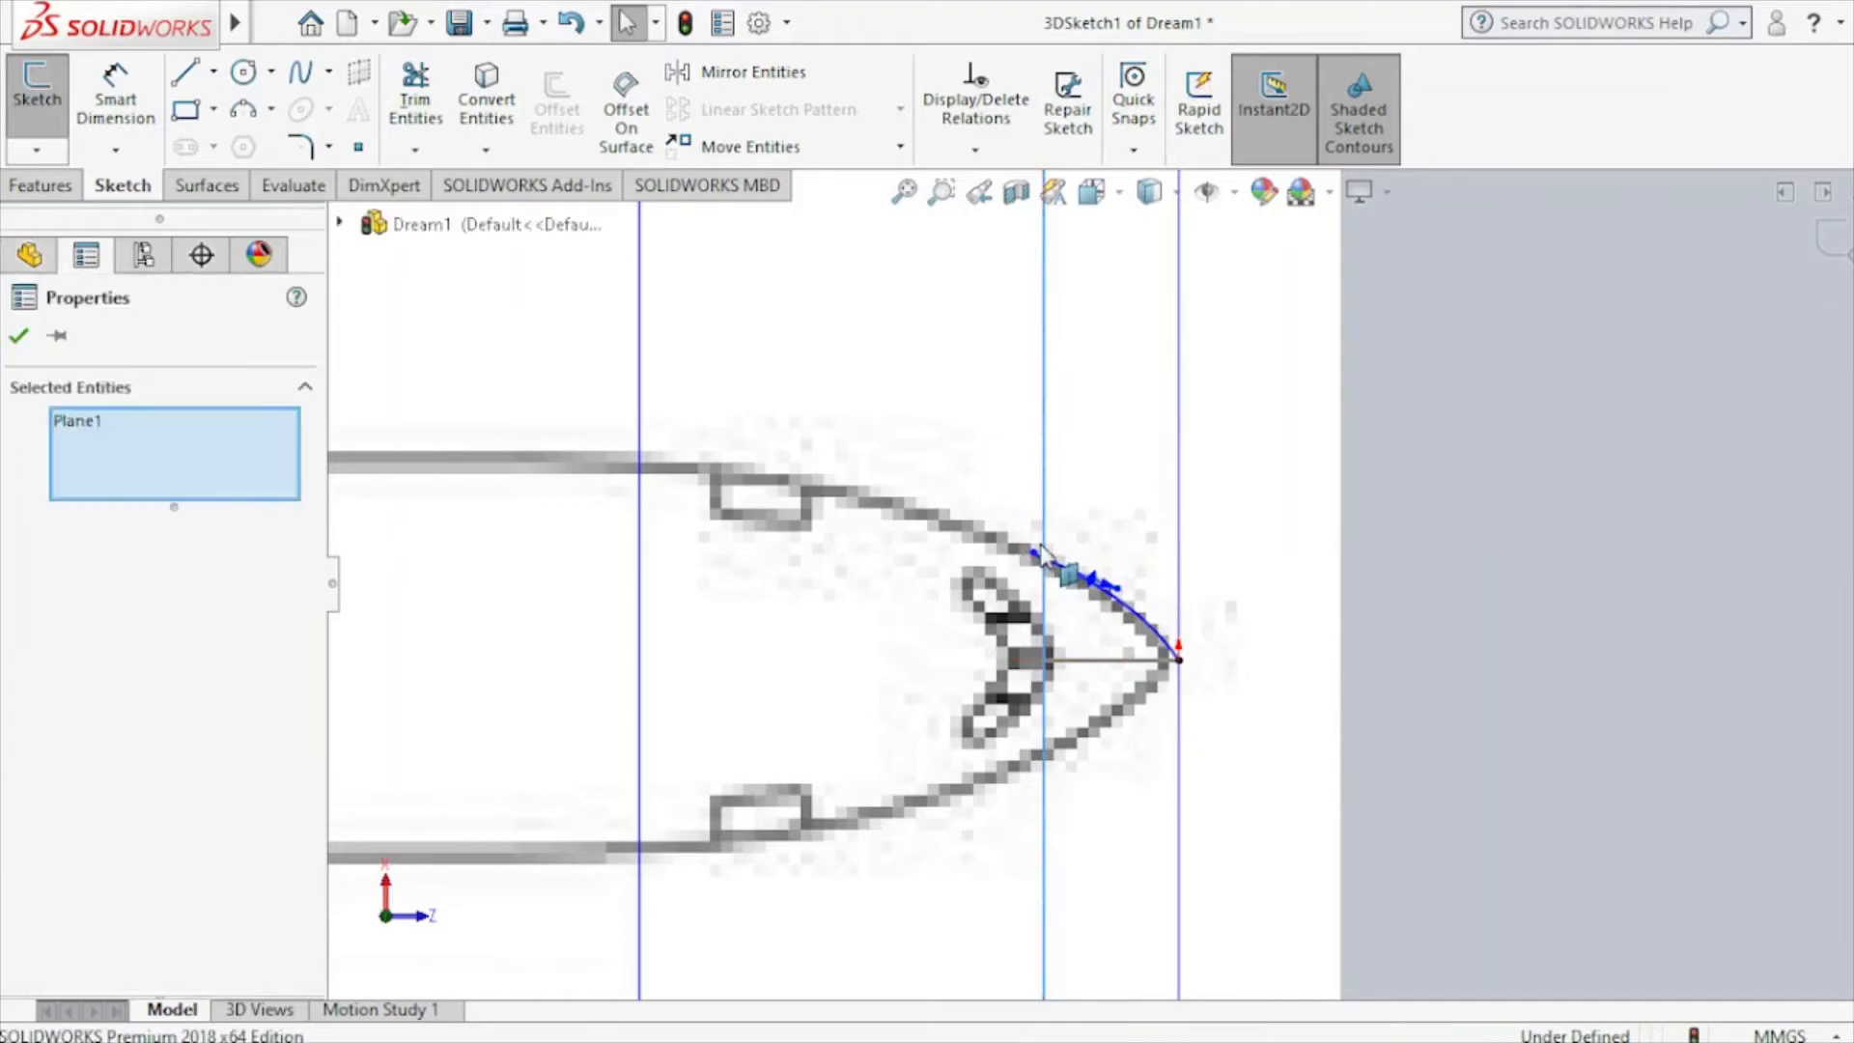
{"action": "left_click", "coordinate": [1032, 553], "text": "ctrl"}
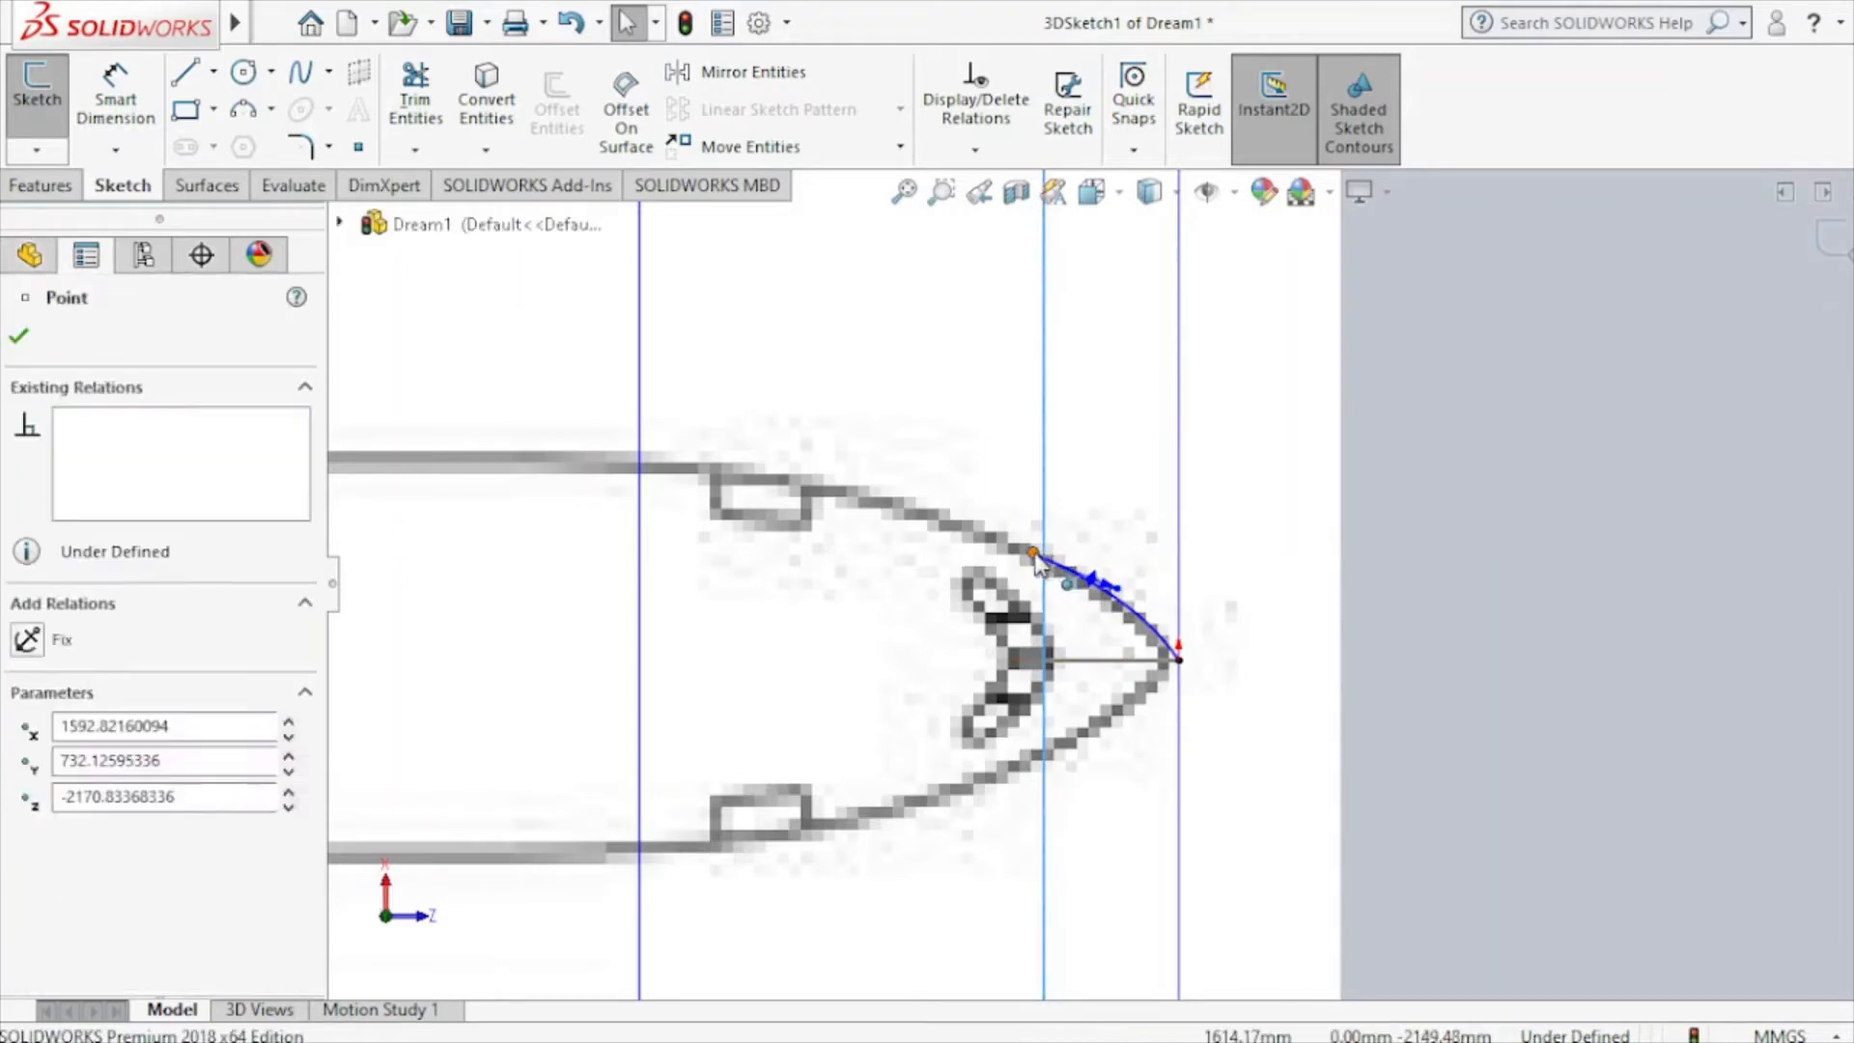
{"action": "left_click", "coordinate": [24, 817]}
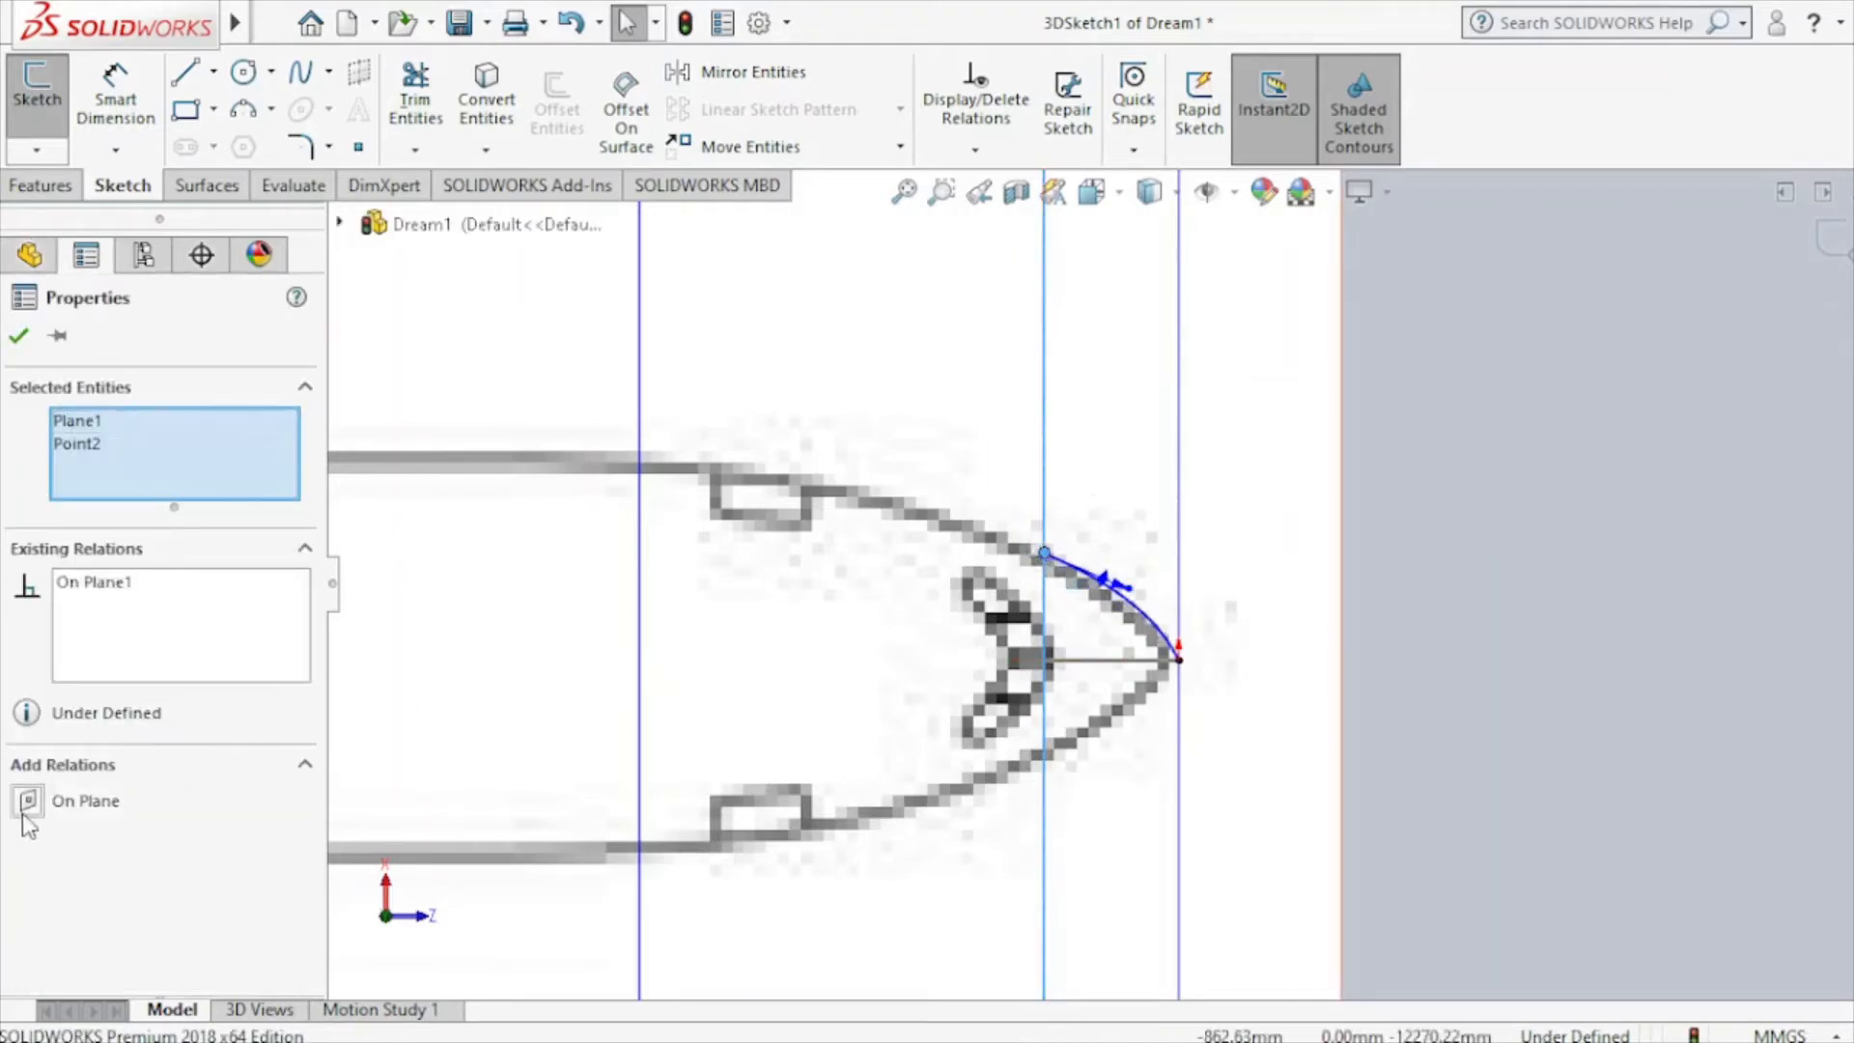
{"action": "left_click", "coordinate": [19, 336]}
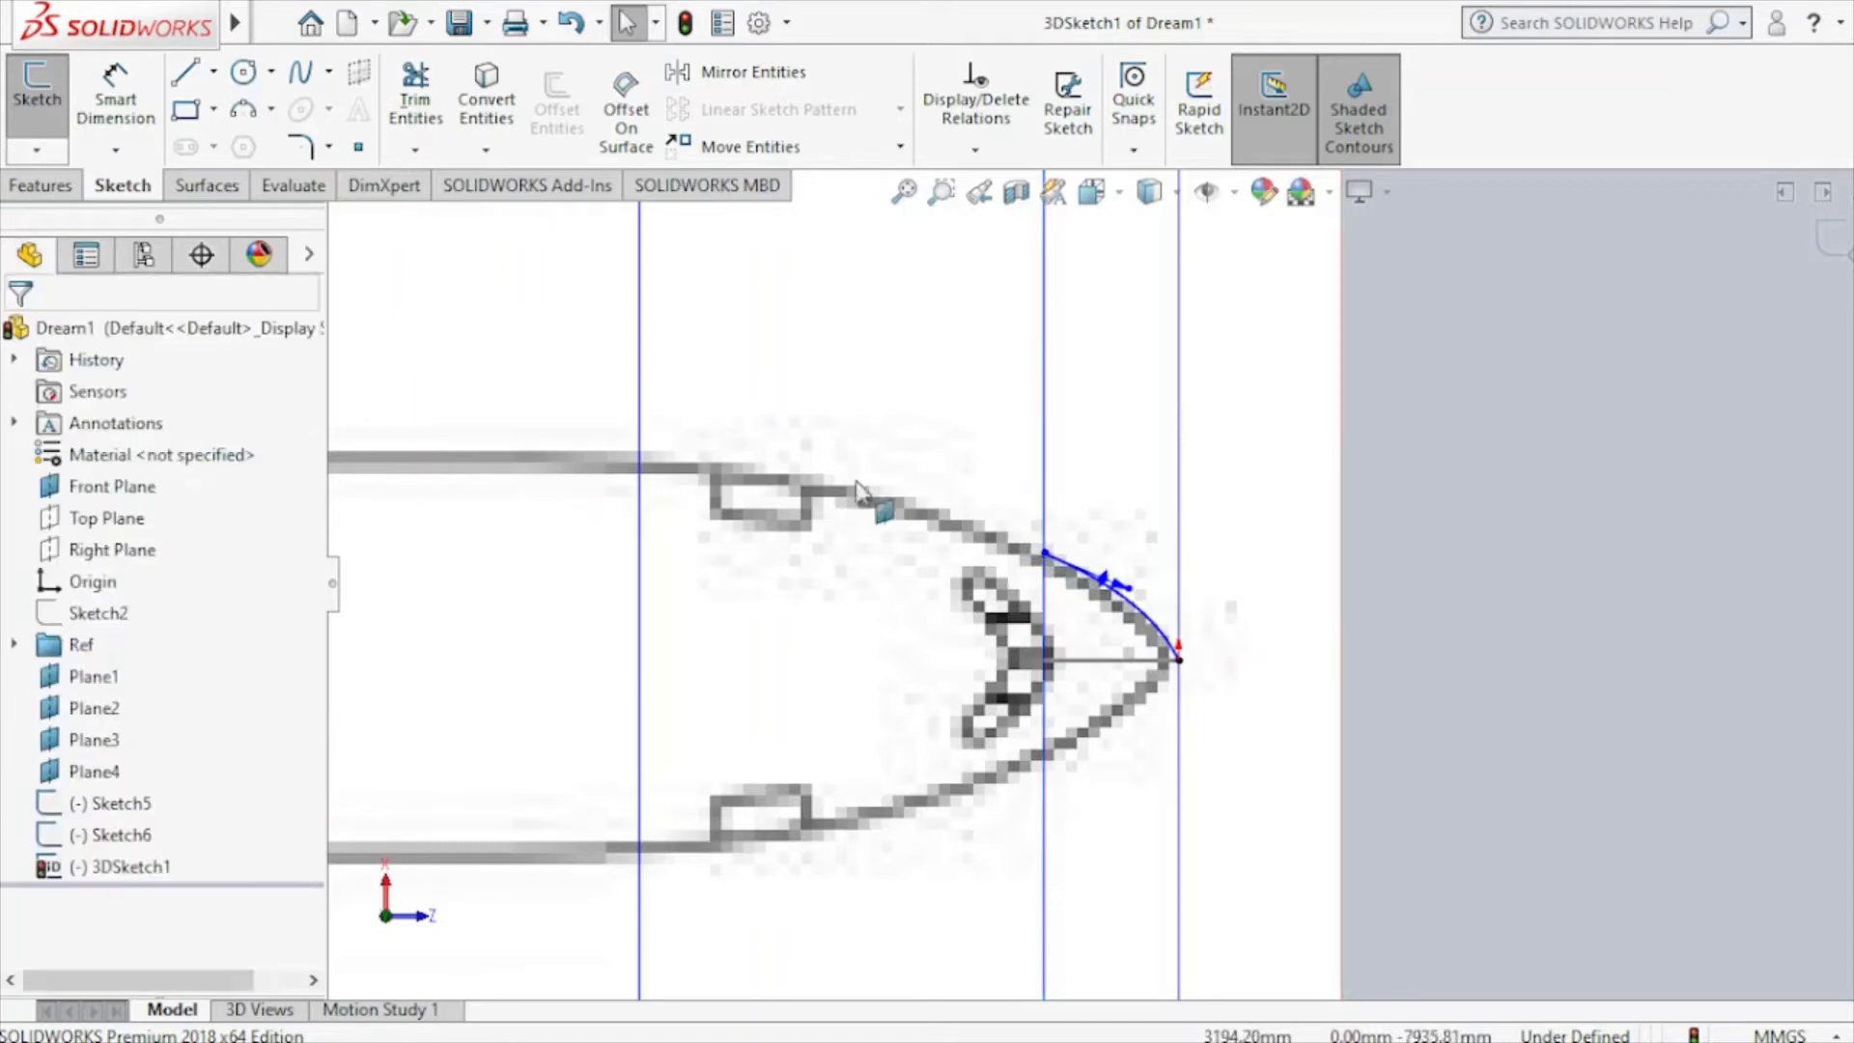
Adjust the 3D spline's tangent at the nose tip for a rounder outline, and exit the 3D sketch.
{"action": "left_click", "coordinate": [1159, 628]}
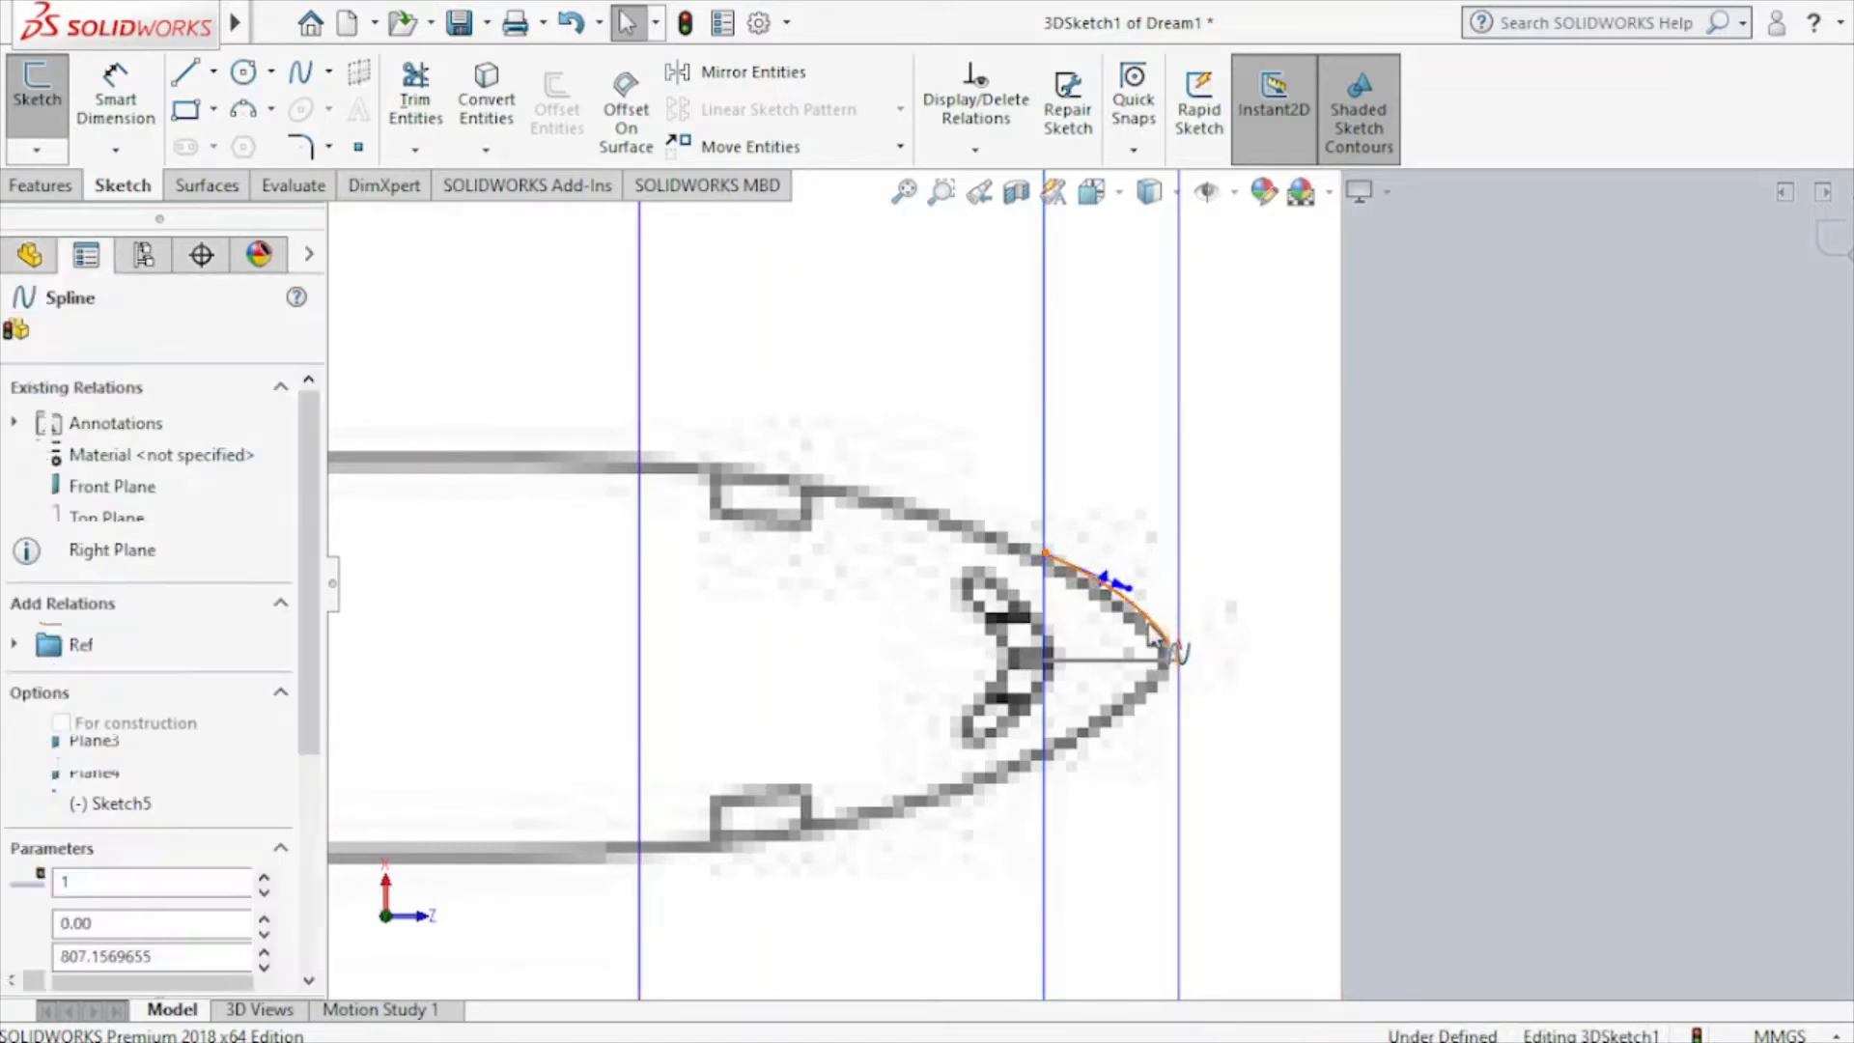
{"action": "left_click_drag", "start_coordinate": [1166, 628], "coordinate": [1156, 628]}
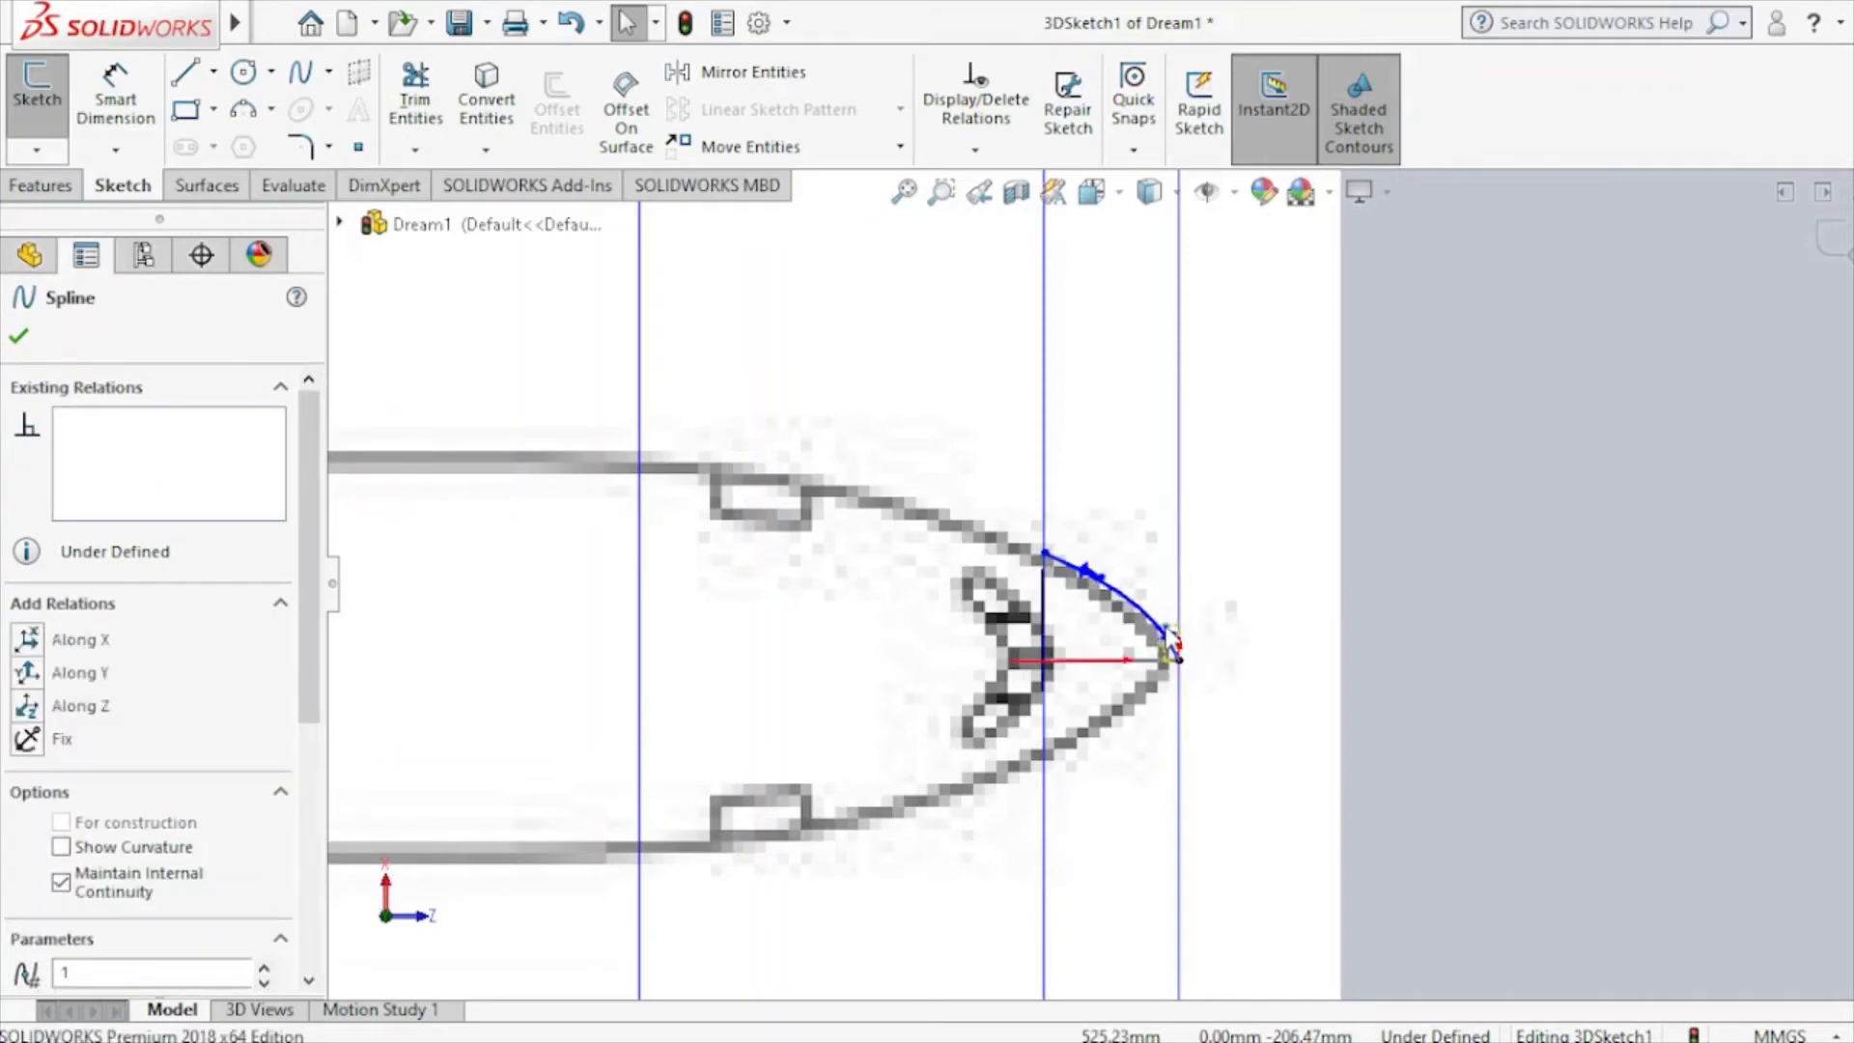
{"action": "left_click", "coordinate": [1483, 527]}
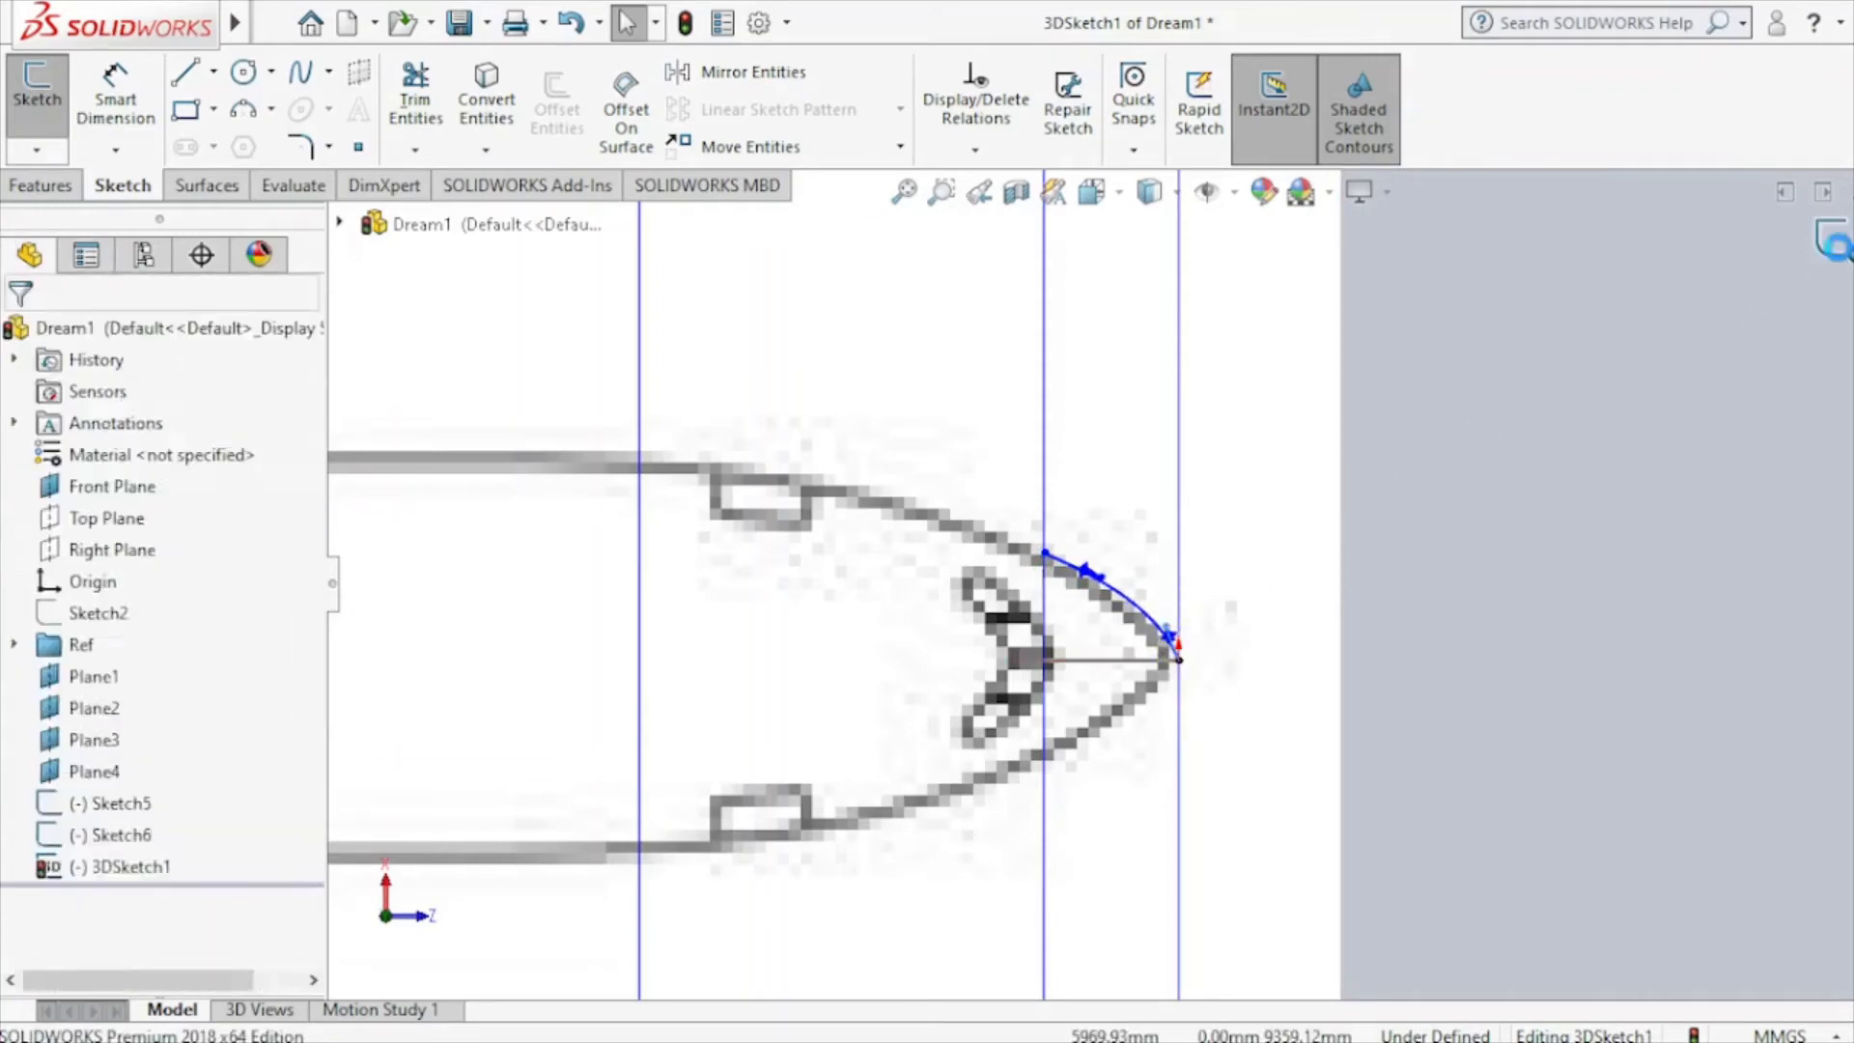
{"action": "double_click", "coordinate": [1475, 514]}
Start a new sketch on Plane1 and view it from the front around the fuselage cross-section.
{"action": "scroll", "coordinate": [1279, 646], "scroll_direction": "up", "scroll_amount": 5}
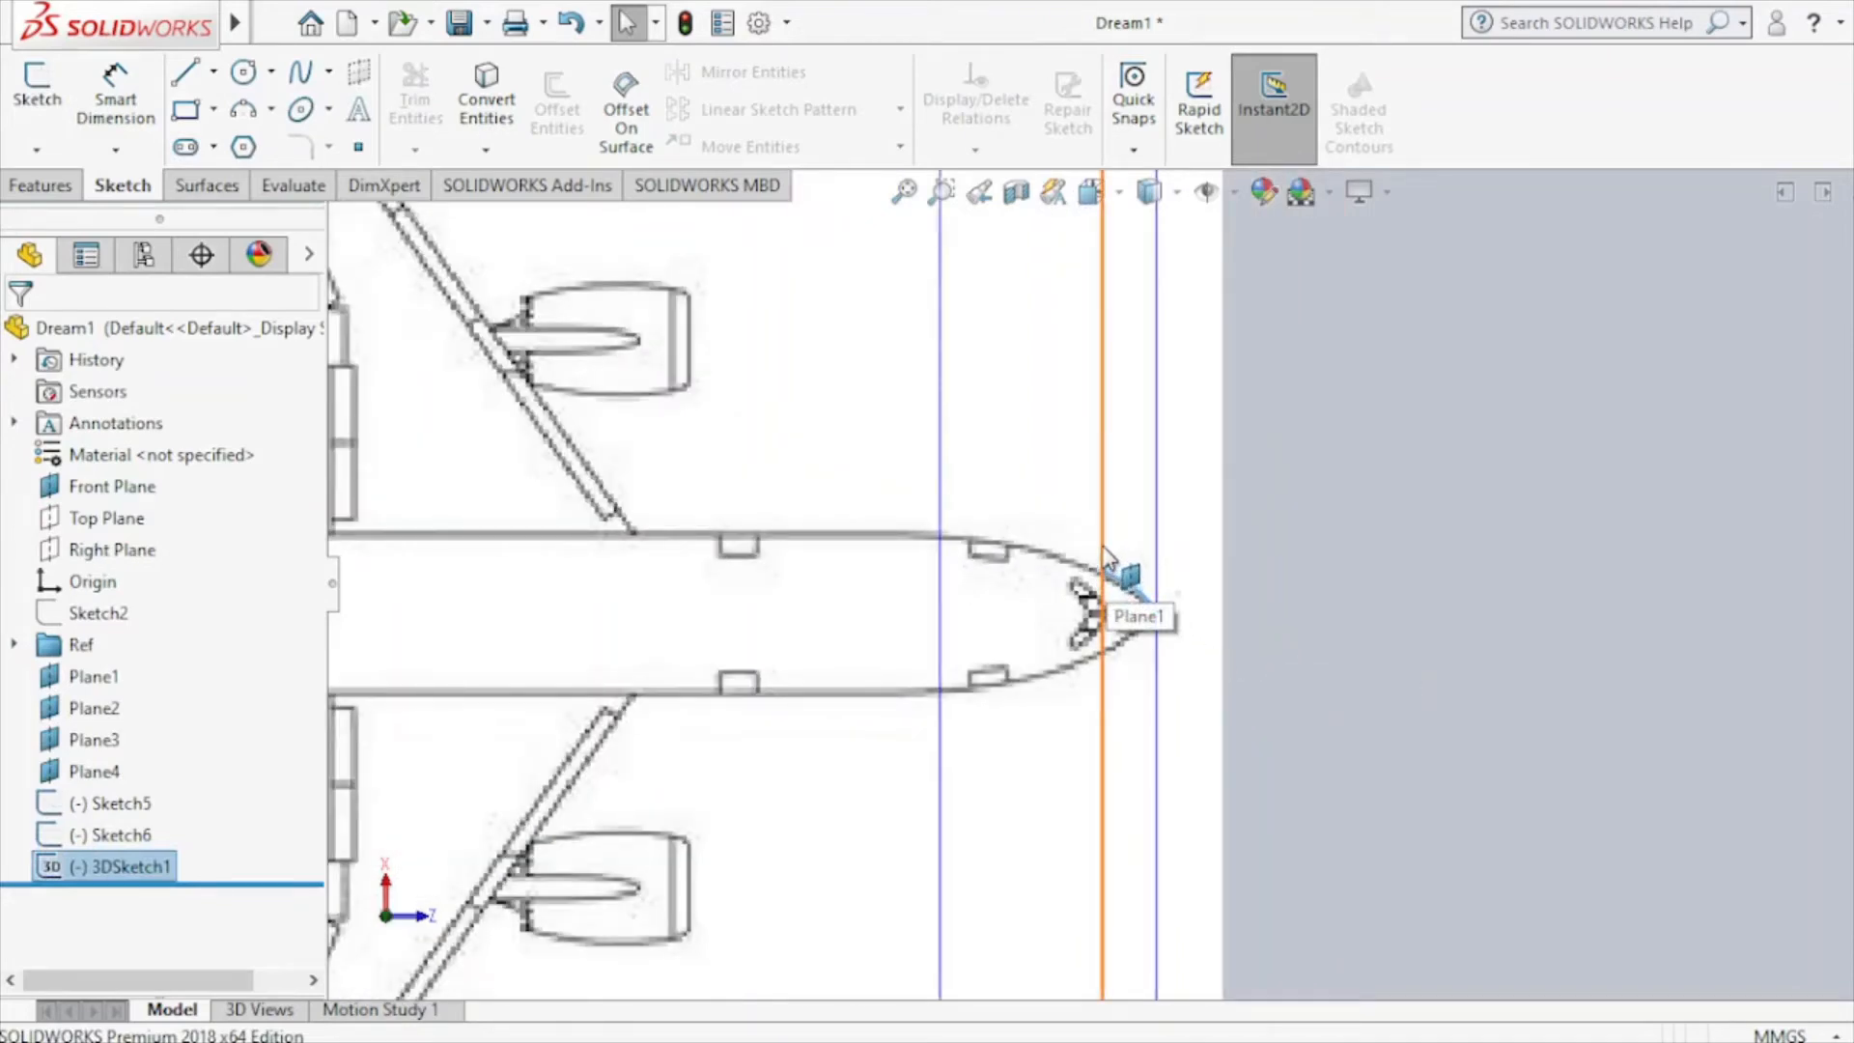
{"action": "left_click", "coordinate": [1104, 559]}
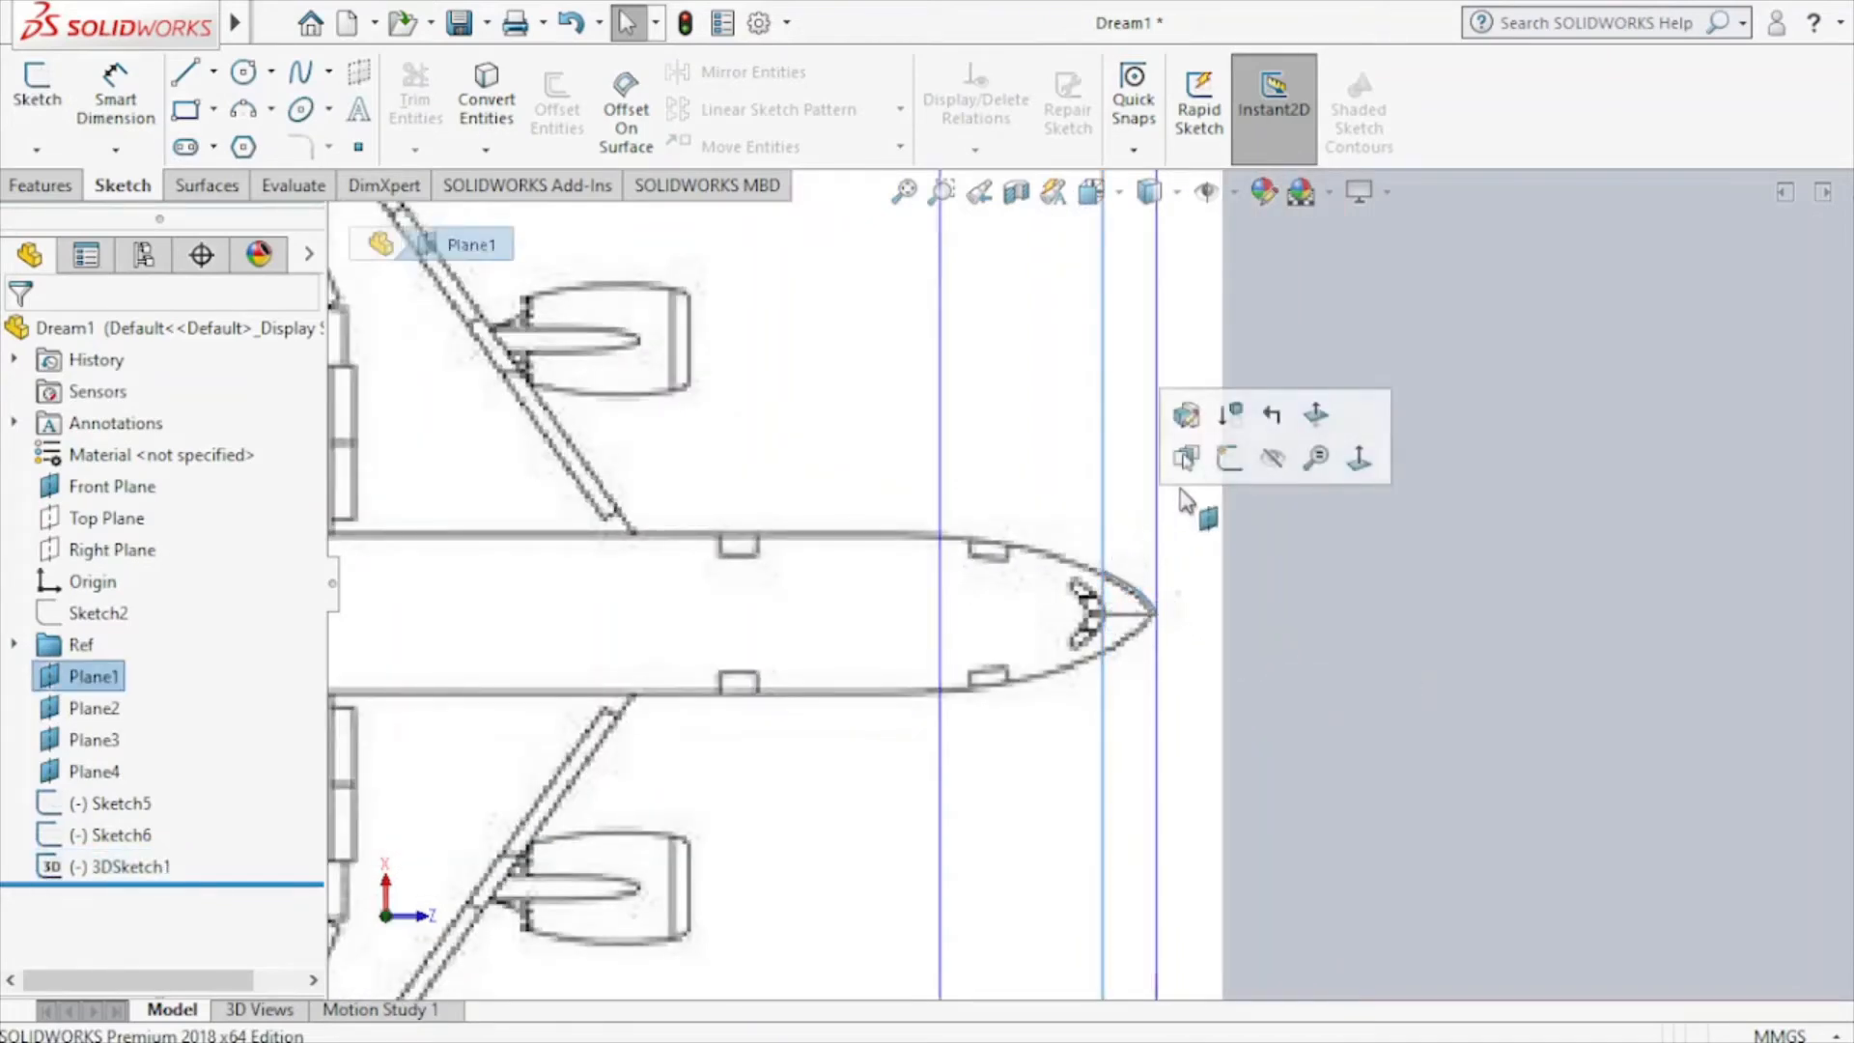
{"action": "left_click", "coordinate": [1227, 461]}
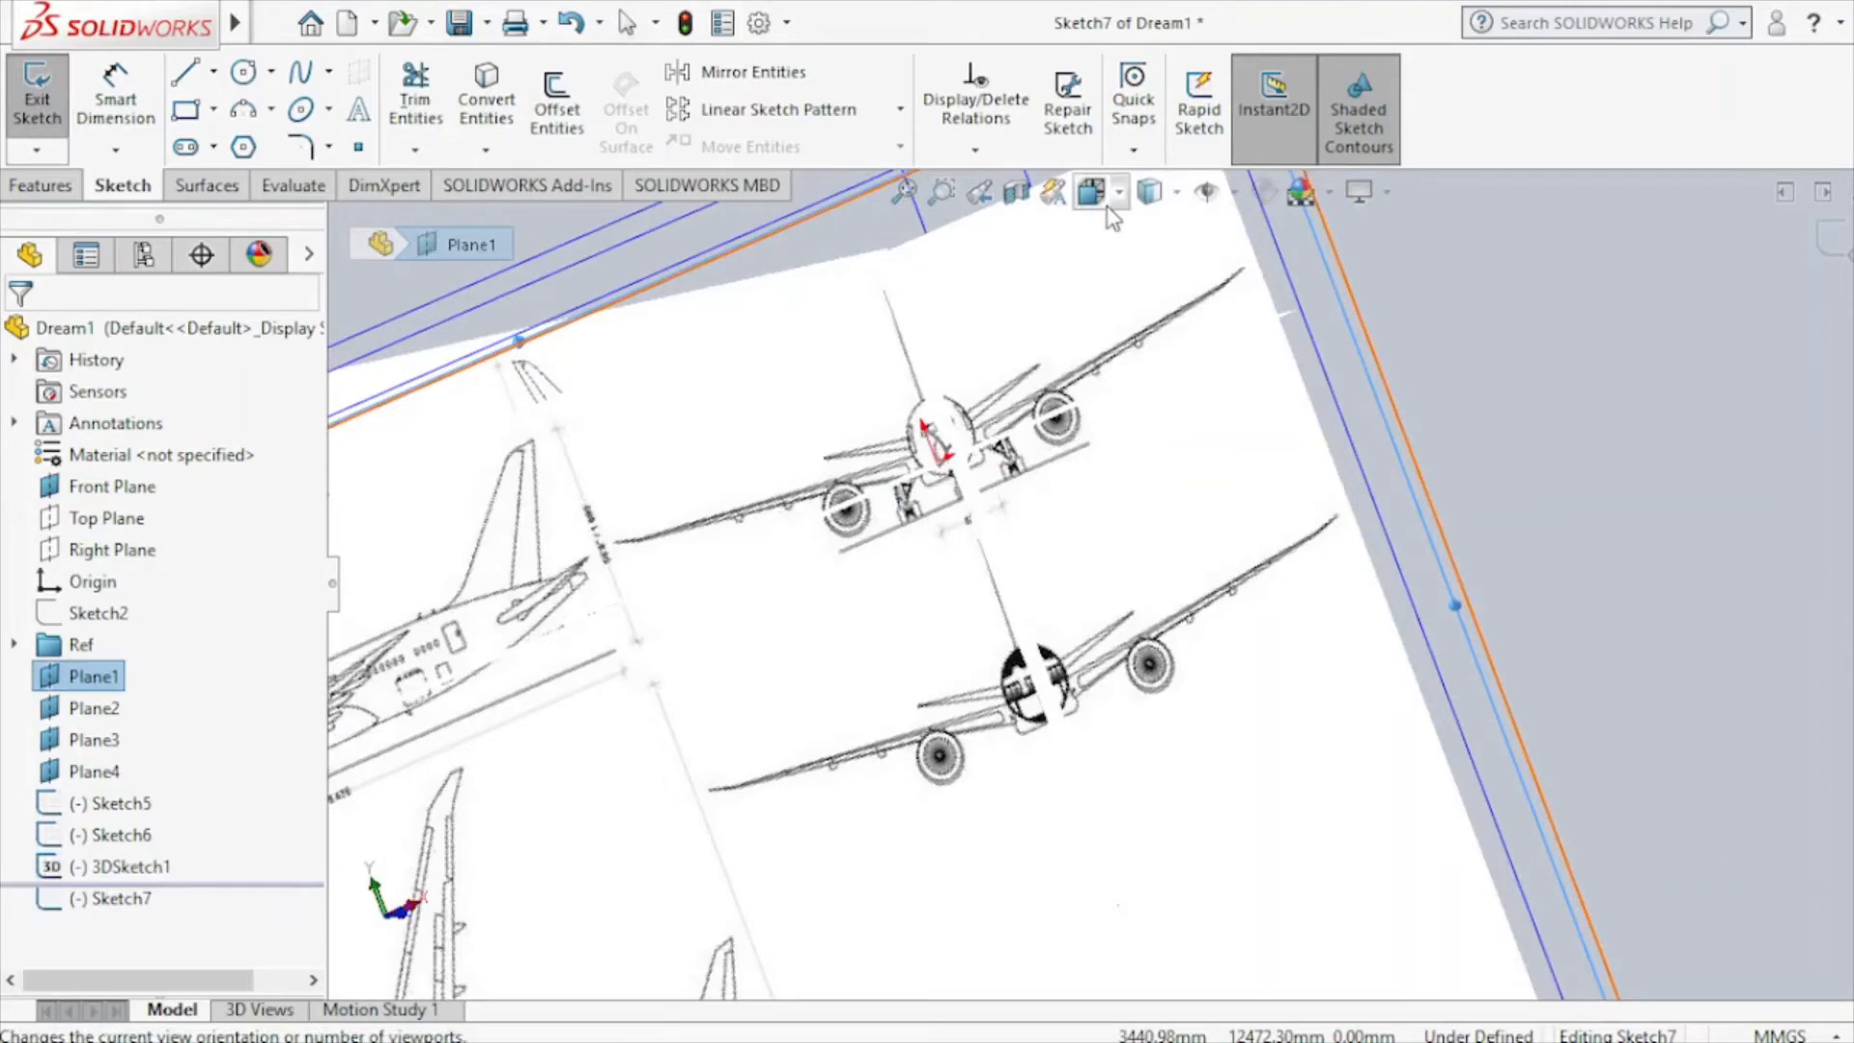
{"action": "left_click", "coordinate": [1108, 207]}
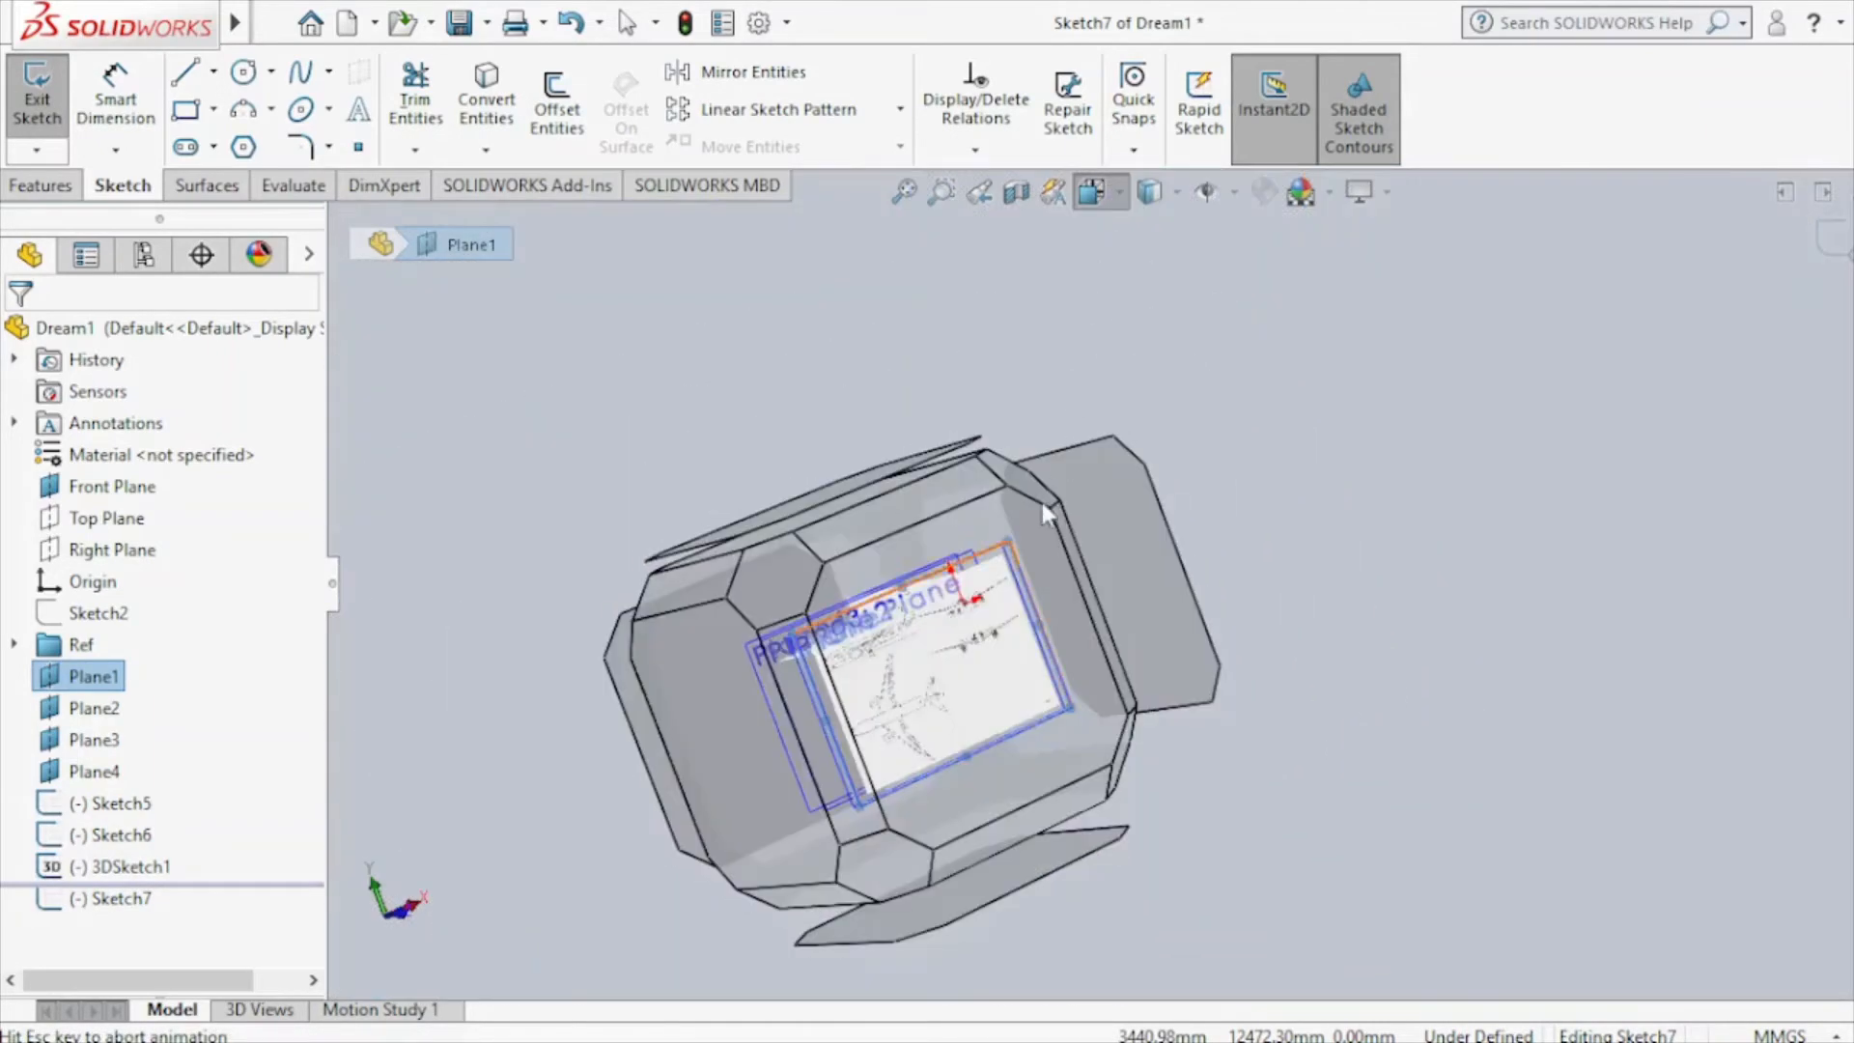
{"action": "left_click", "coordinate": [1010, 578]}
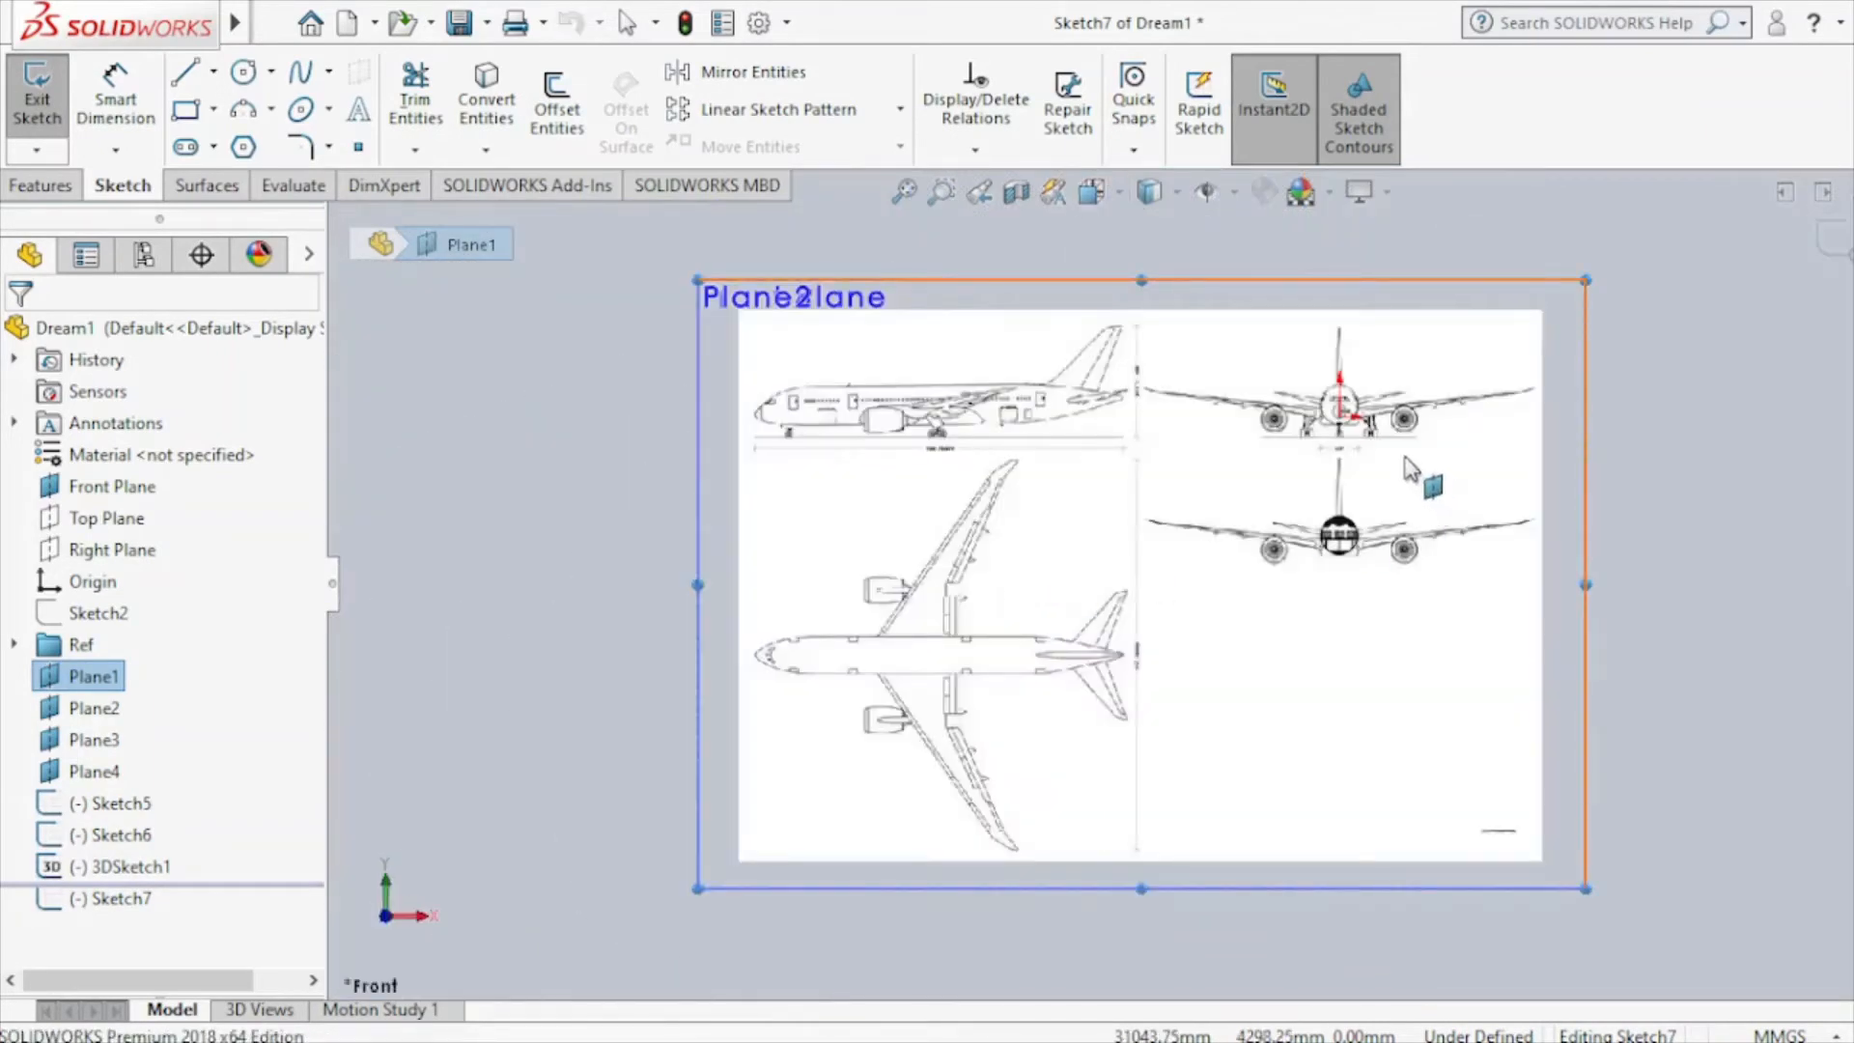
{"action": "scroll", "coordinate": [1420, 473], "scroll_direction": "up", "scroll_amount": 8}
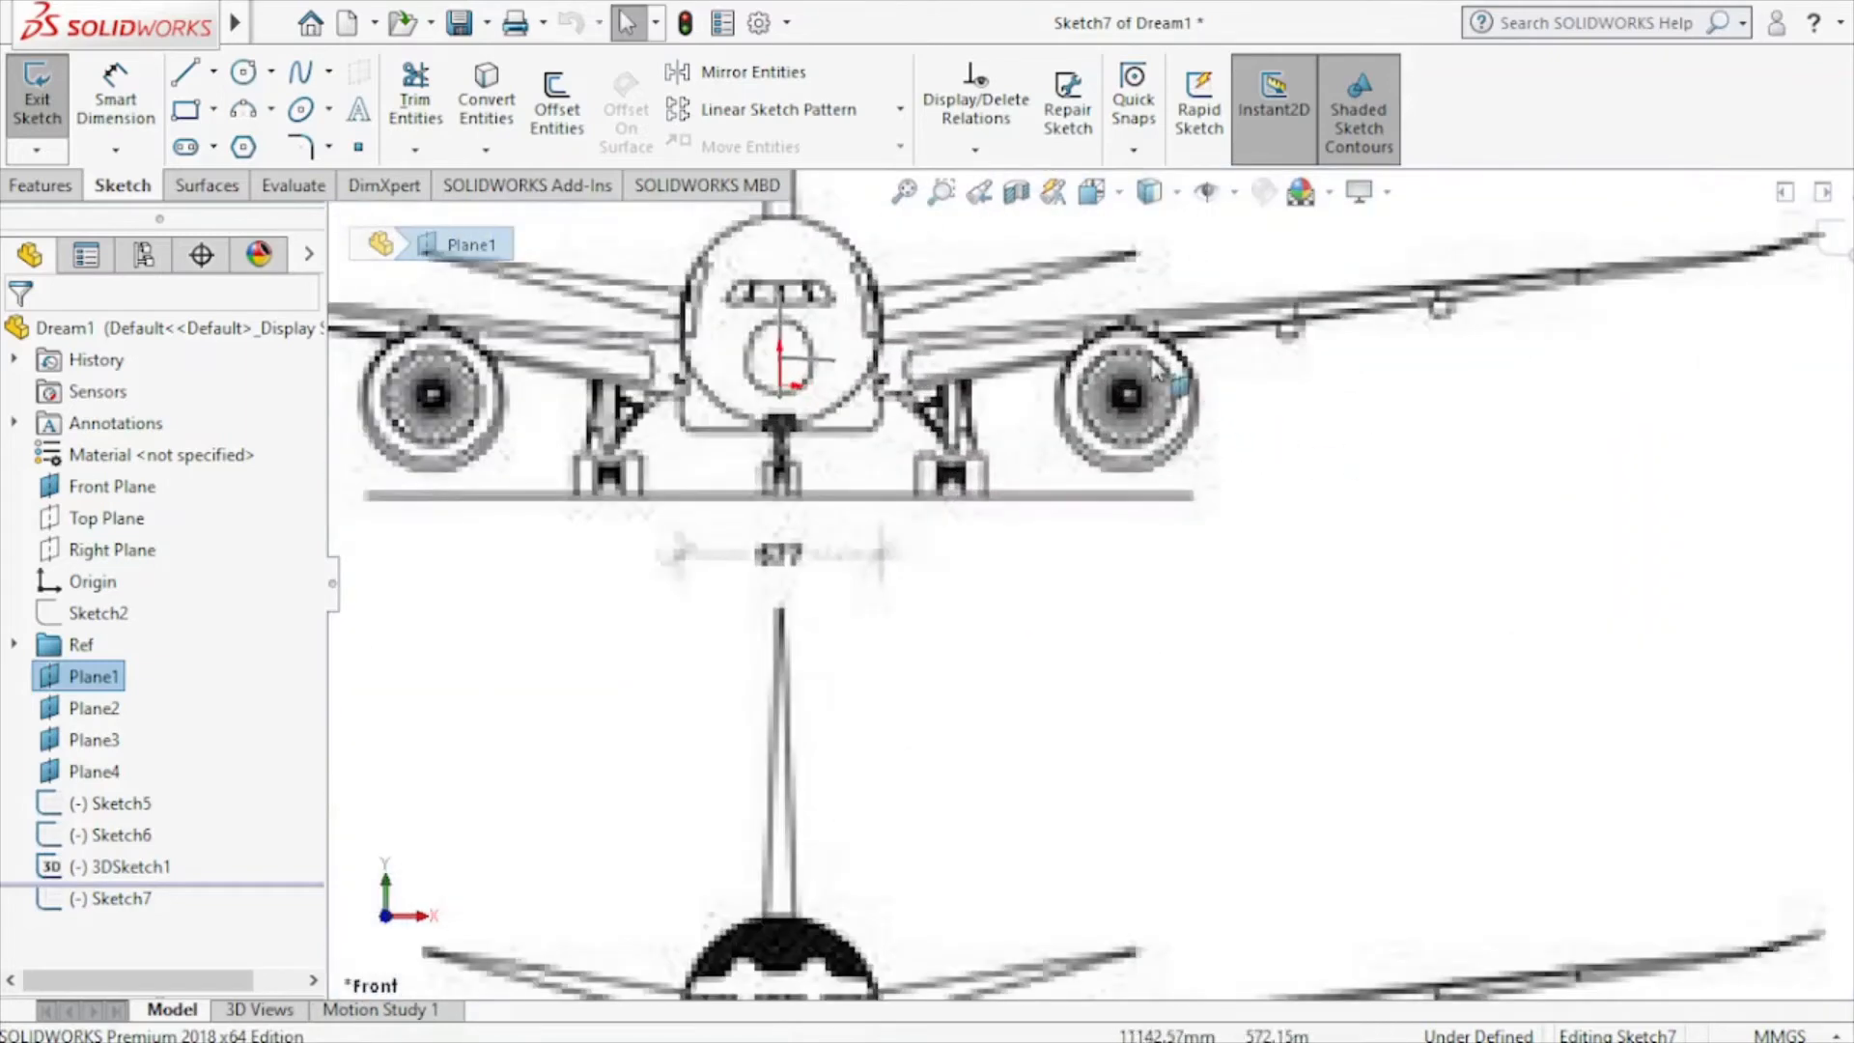
Draw a two-point spline from the 3D guide spline's rear endpoint to the upper nose spline's rear endpoint.
{"action": "left_click", "coordinate": [298, 73]}
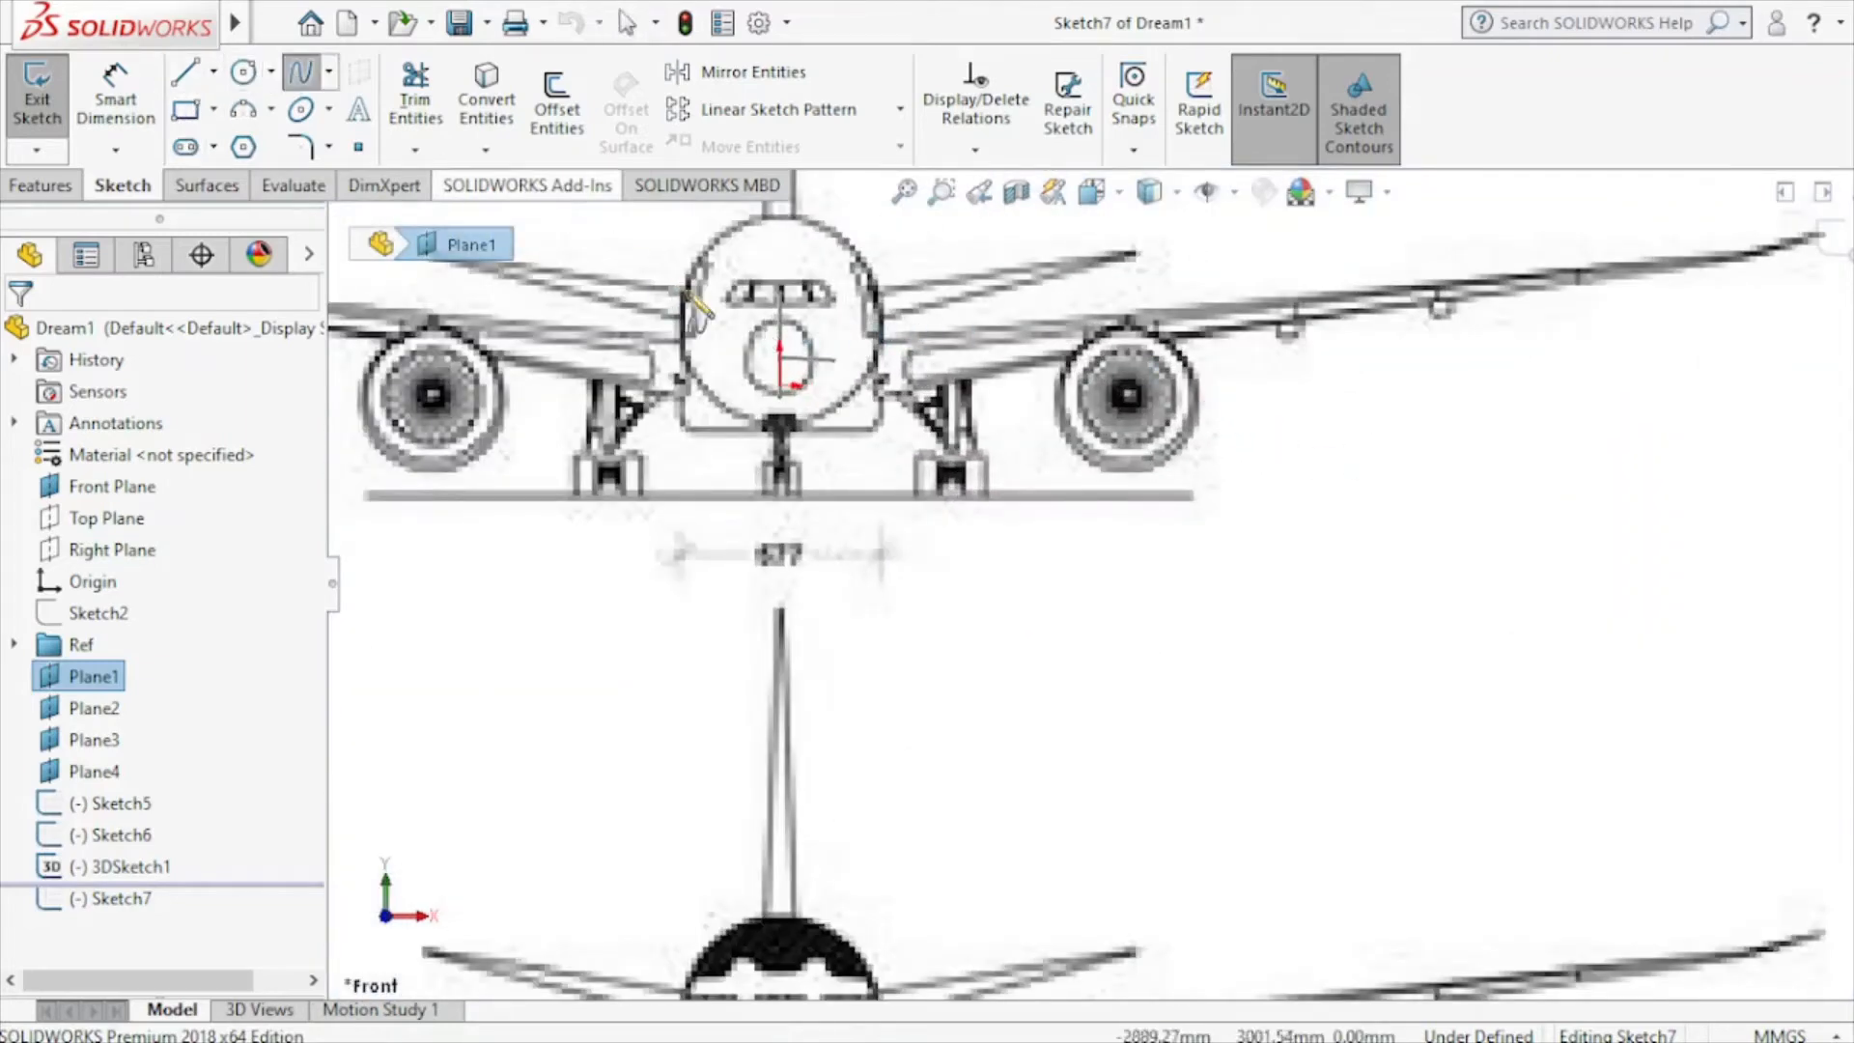
{"action": "left_click", "coordinate": [834, 359]}
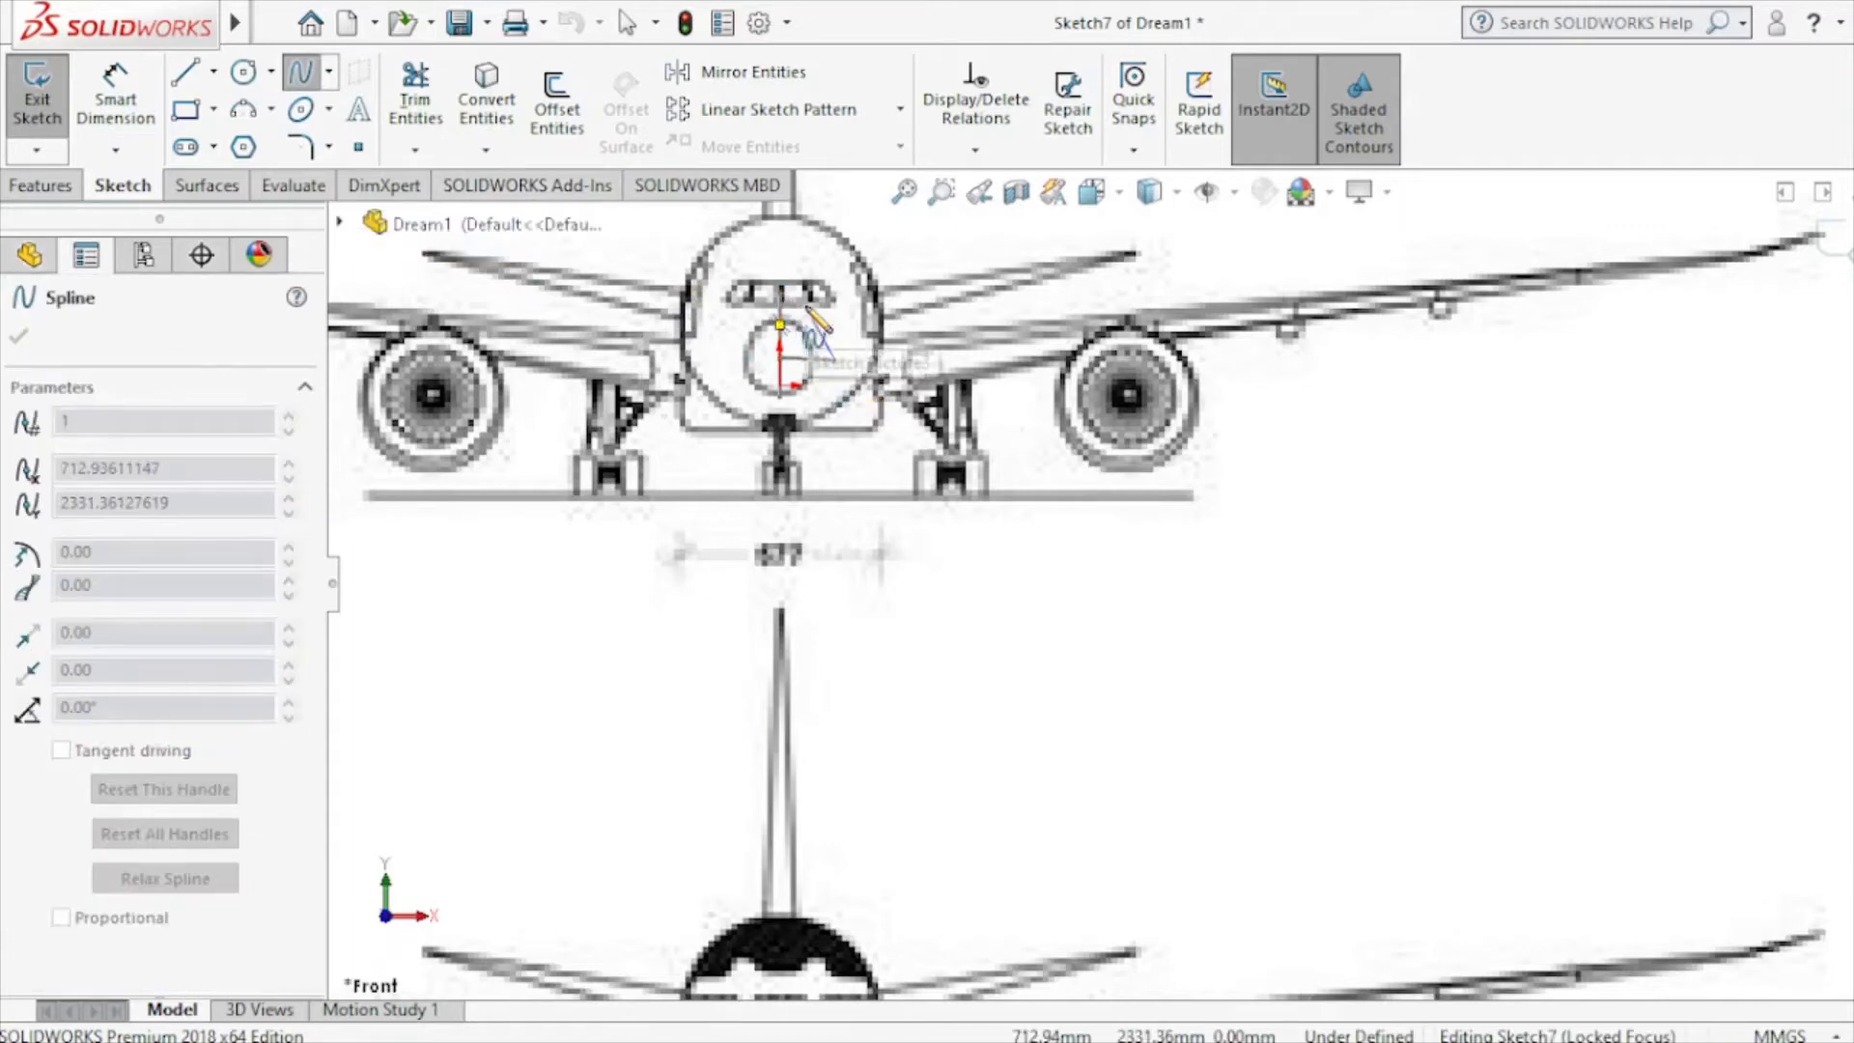
{"action": "middle_click_drag", "start_coordinate": [806, 307], "coordinate": [788, 306]}
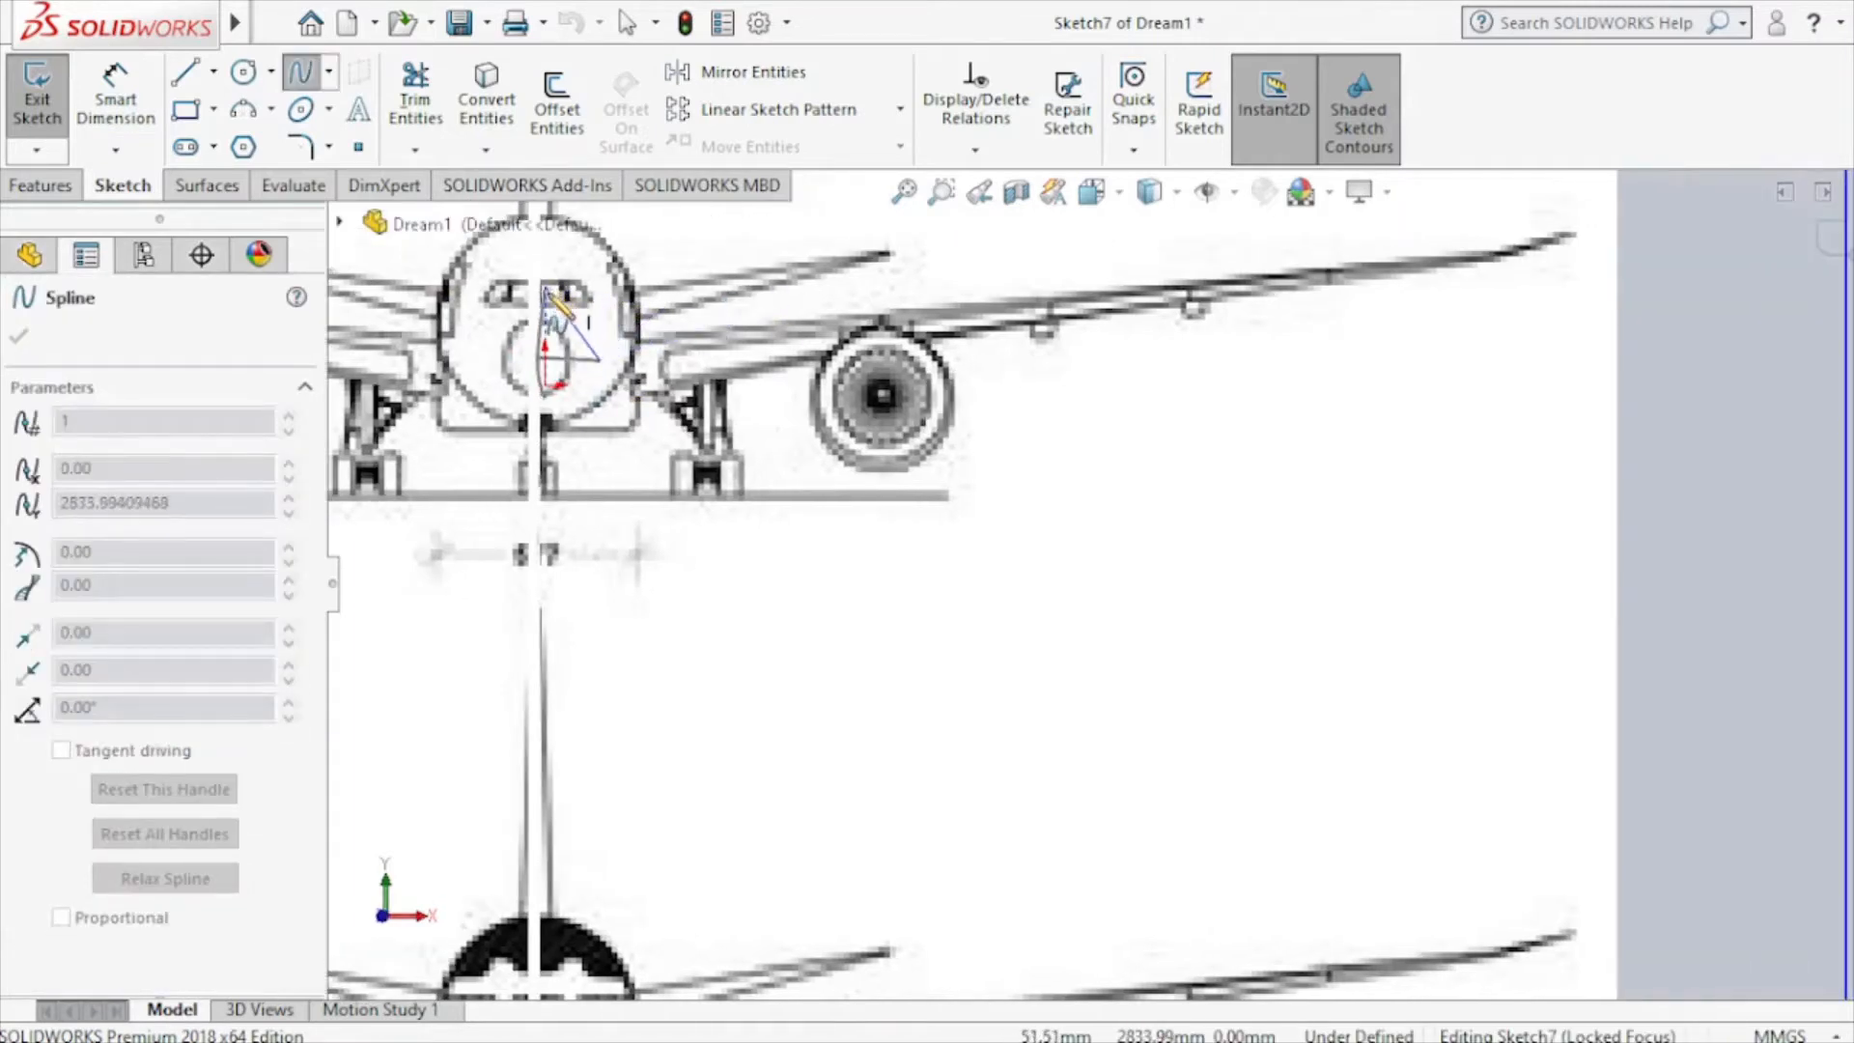
{"action": "scroll", "coordinate": [560, 309], "scroll_direction": "down", "scroll_amount": 6}
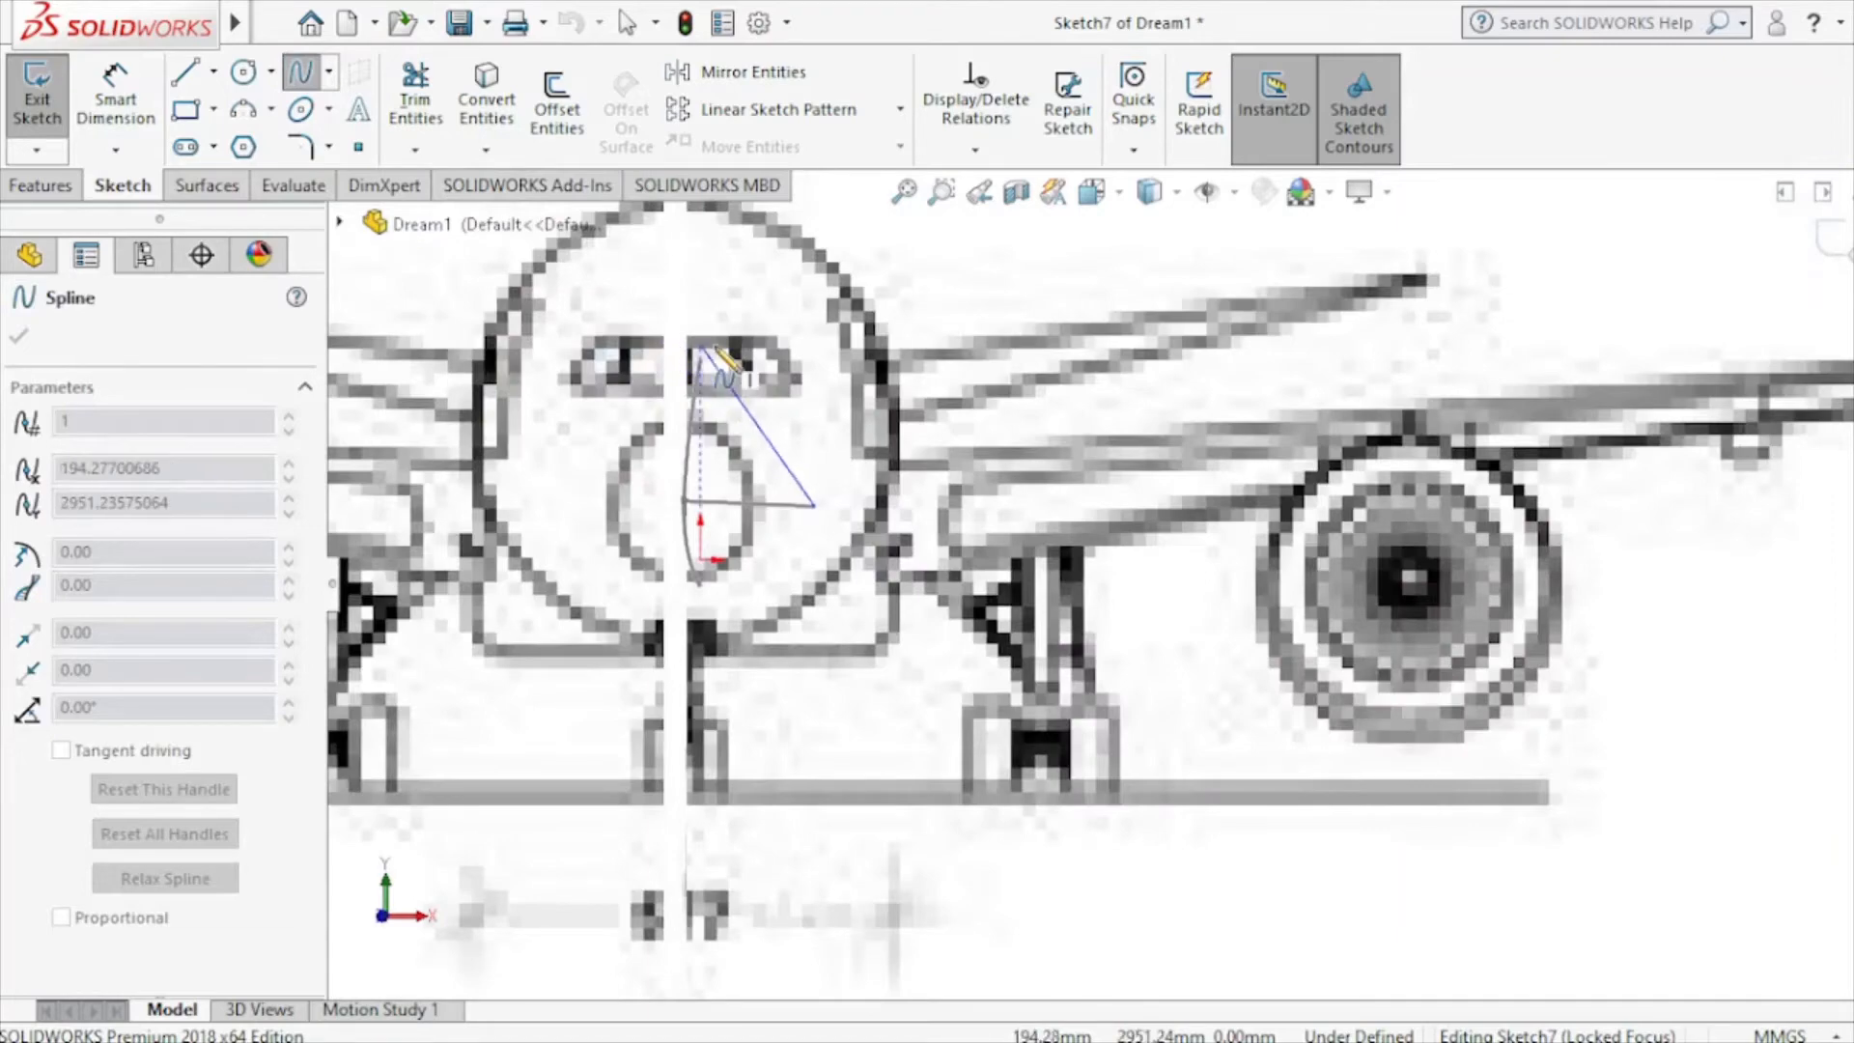
{"action": "key", "text": "ctrl+Up"}
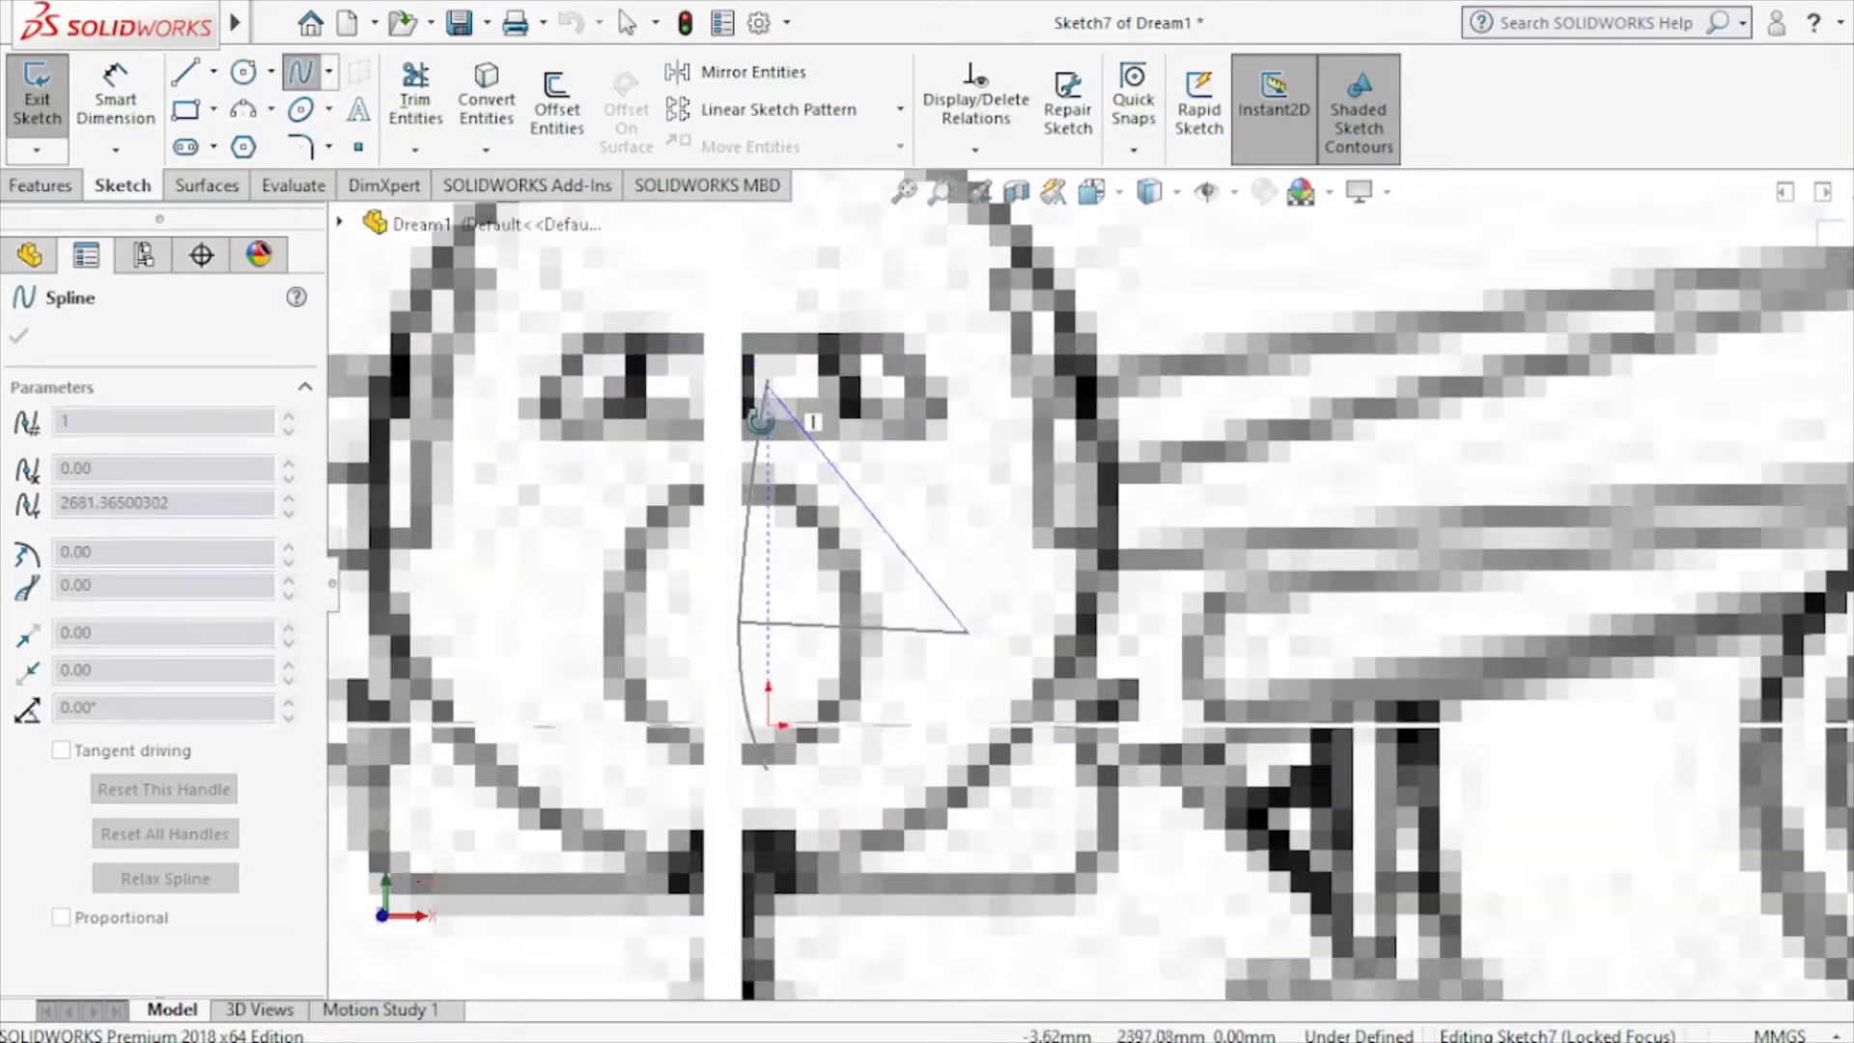
{"action": "key", "text": "ctrl+Left"}
{"action": "key", "text": "ctrl+Left"}
{"action": "key", "text": "ctrl+Left"}
{"action": "key", "text": "ctrl+Left"}
{"action": "key", "text": "ctrl+Left"}
{"action": "key", "text": "ctrl+Left"}
{"action": "key", "text": "ctrl+Left"}
{"action": "key", "text": "ctrl+Left"}
{"action": "key", "text": "ctrl+Left"}
{"action": "key", "text": "ctrl+Left"}
{"action": "scroll", "coordinate": [751, 433], "scroll_direction": "up", "scroll_amount": 1}
{"action": "scroll", "coordinate": [763, 449], "scroll_direction": "up", "scroll_amount": 2}
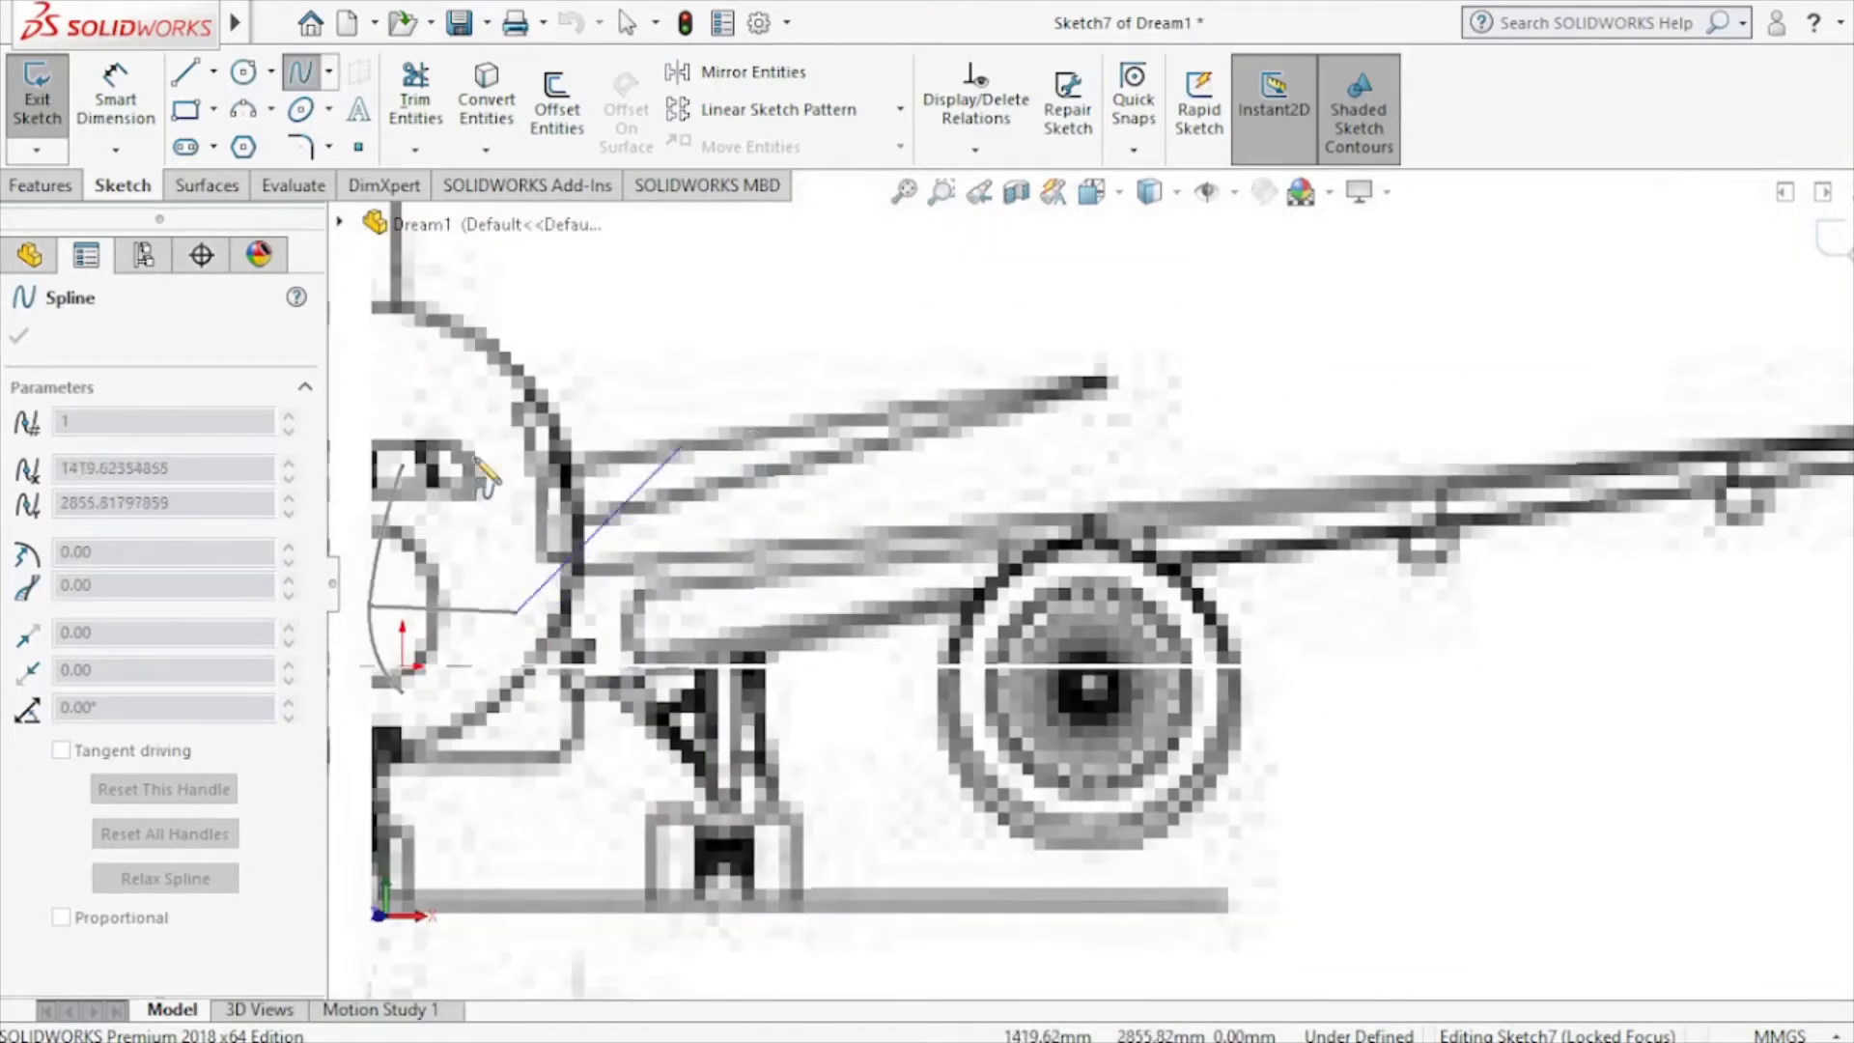
{"action": "left_click", "coordinate": [402, 466]}
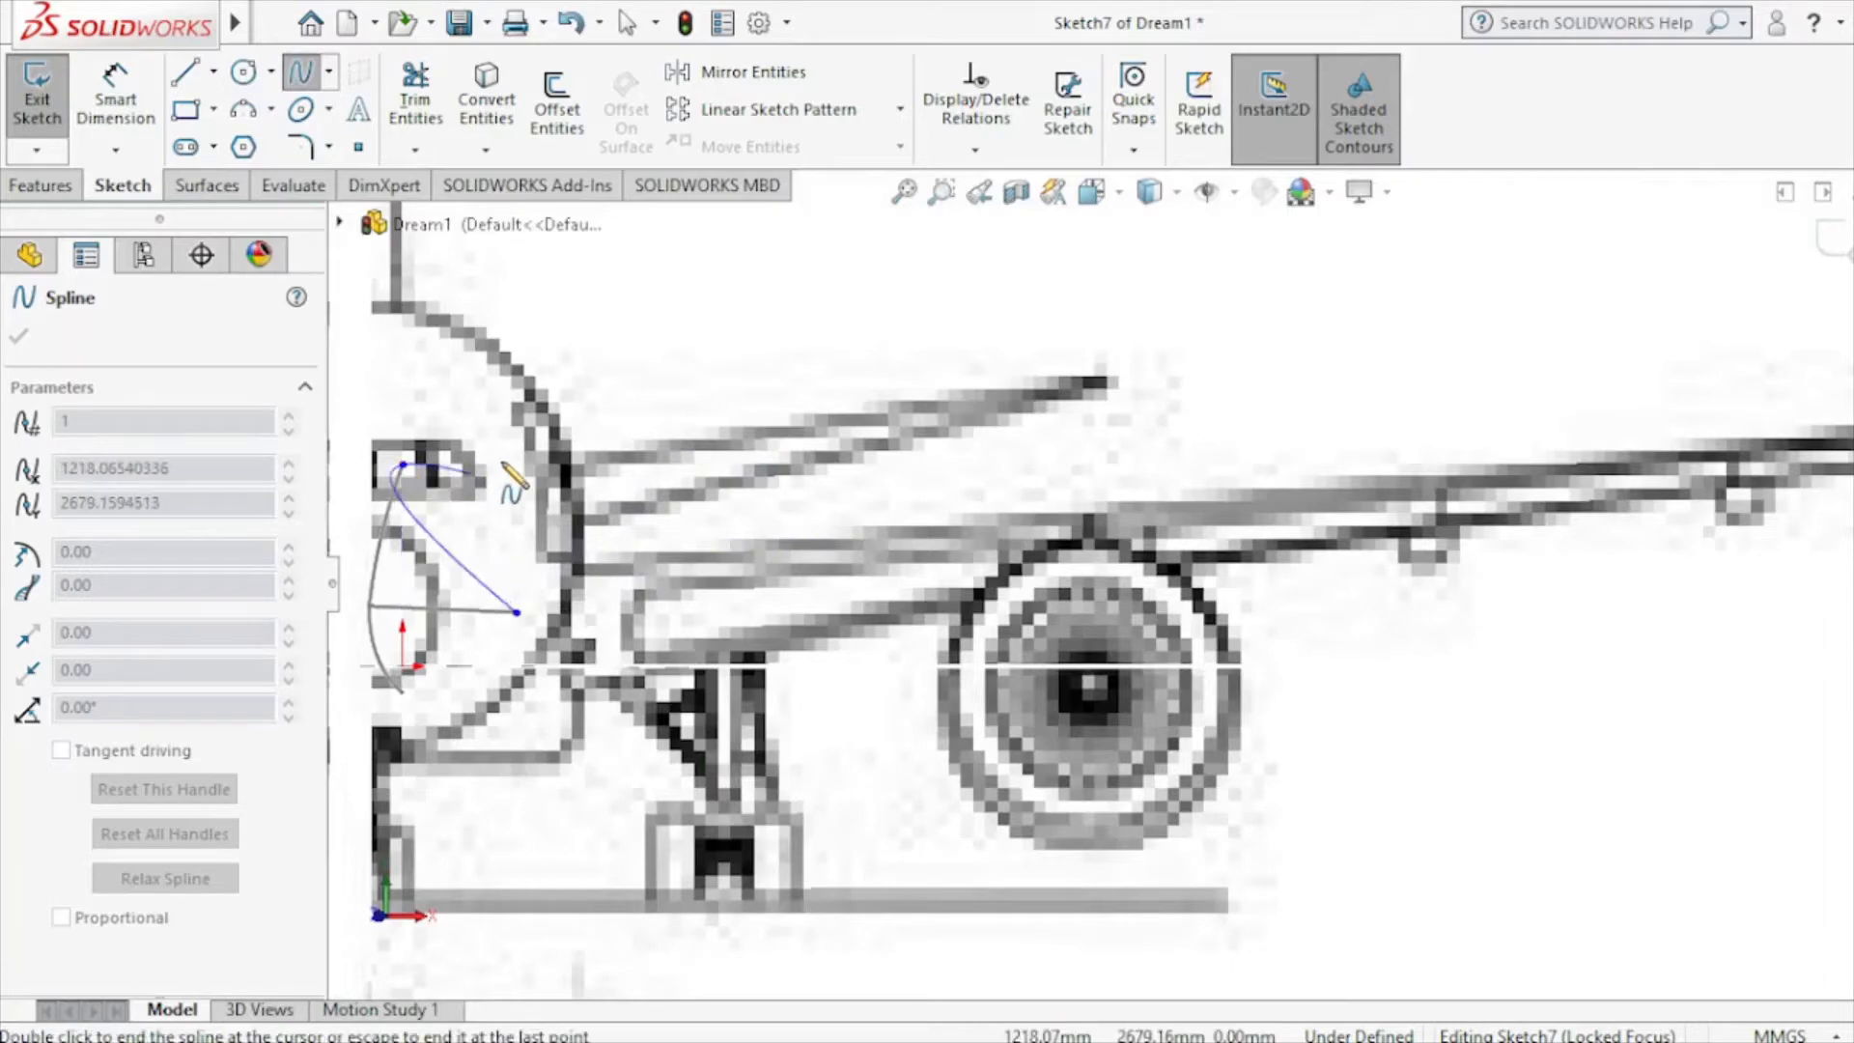
{"action": "right_click", "coordinate": [515, 463]}
{"action": "left_click", "coordinate": [587, 482]}
{"action": "scroll", "coordinate": [579, 488], "scroll_direction": "up", "scroll_amount": 5}
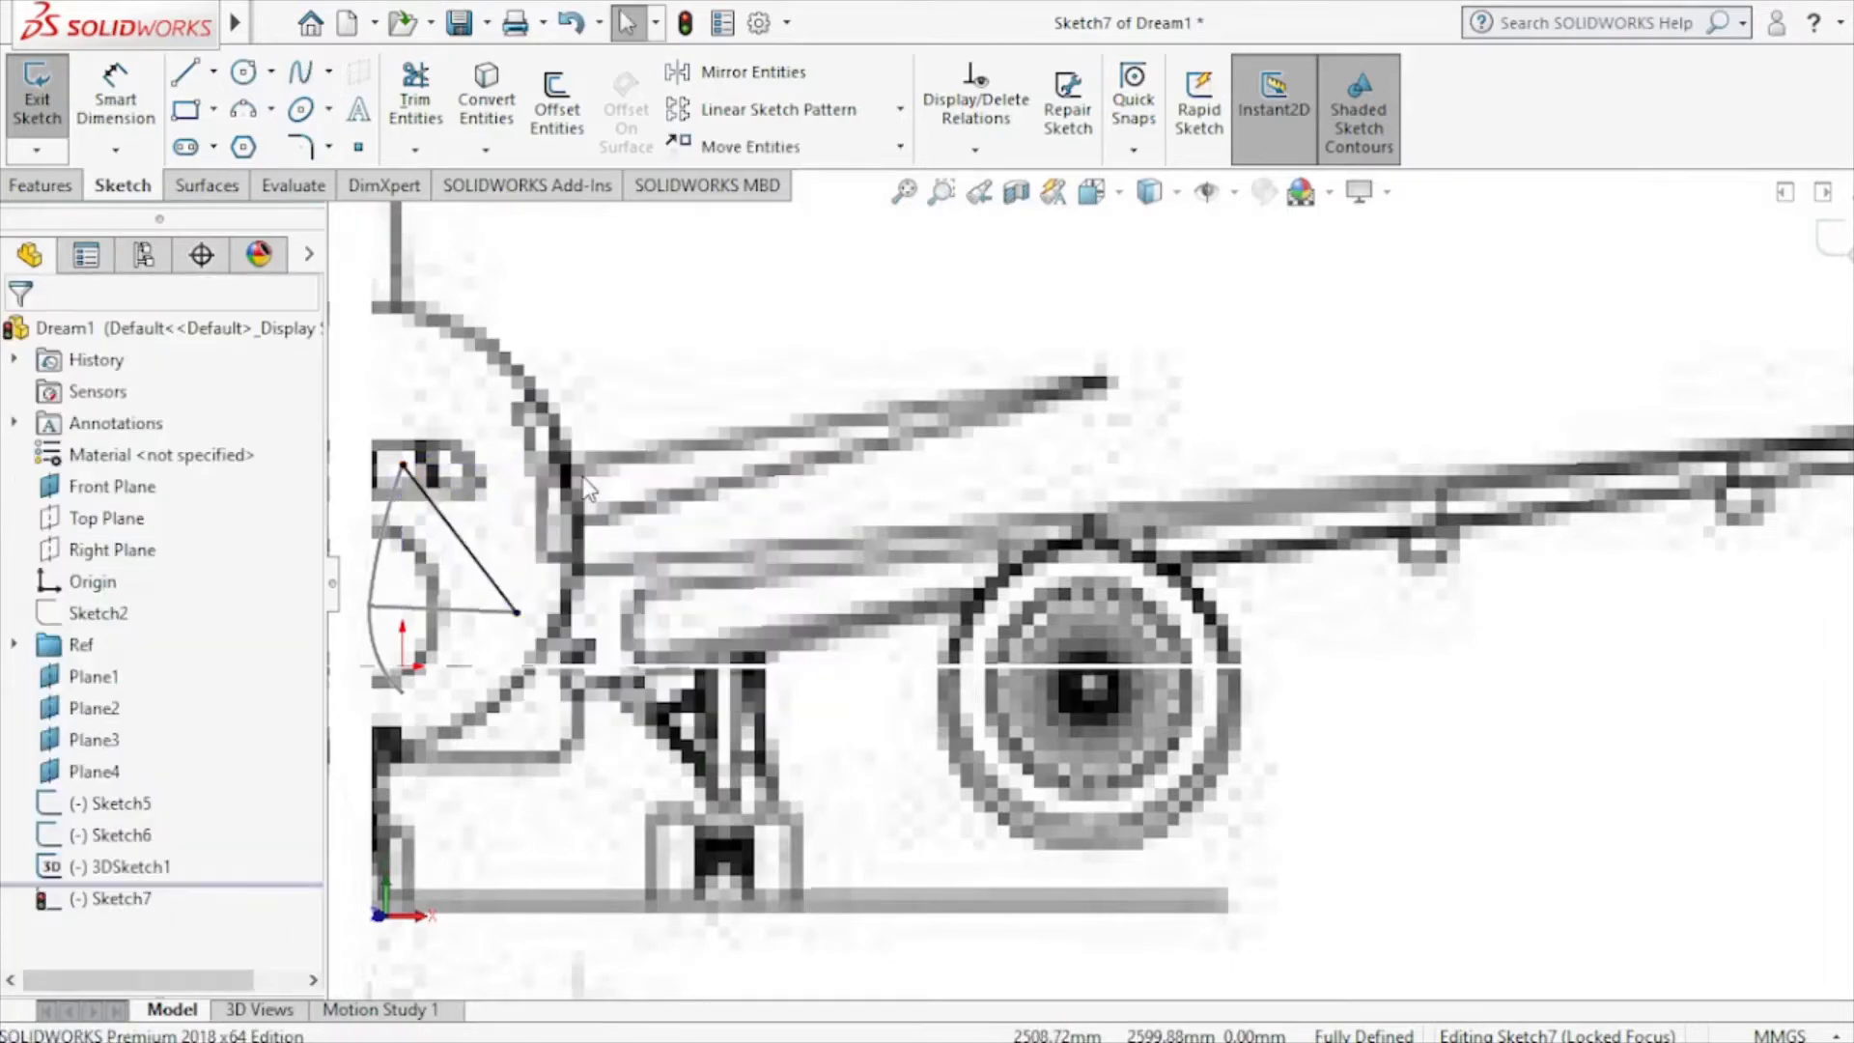
{"action": "middle_click_drag", "start_coordinate": [580, 488], "coordinate": [536, 506]}
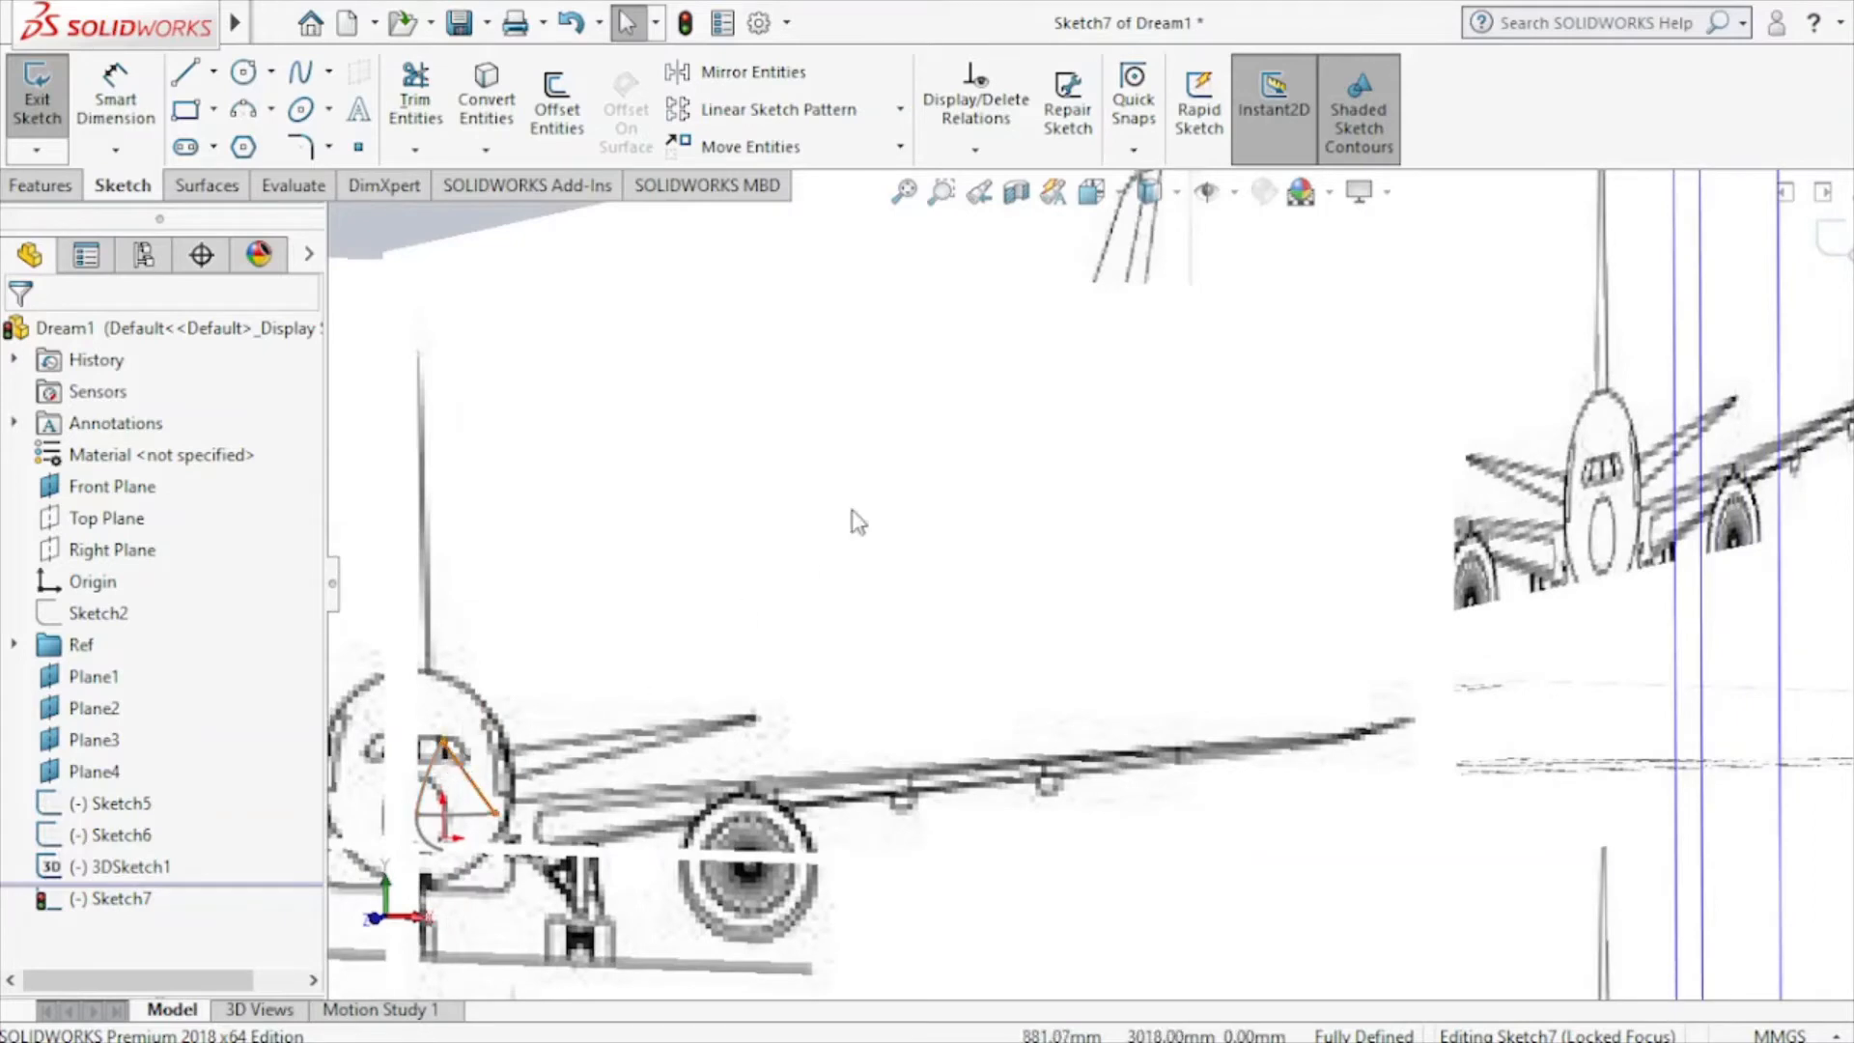
{"action": "left_click", "coordinate": [1206, 191]}
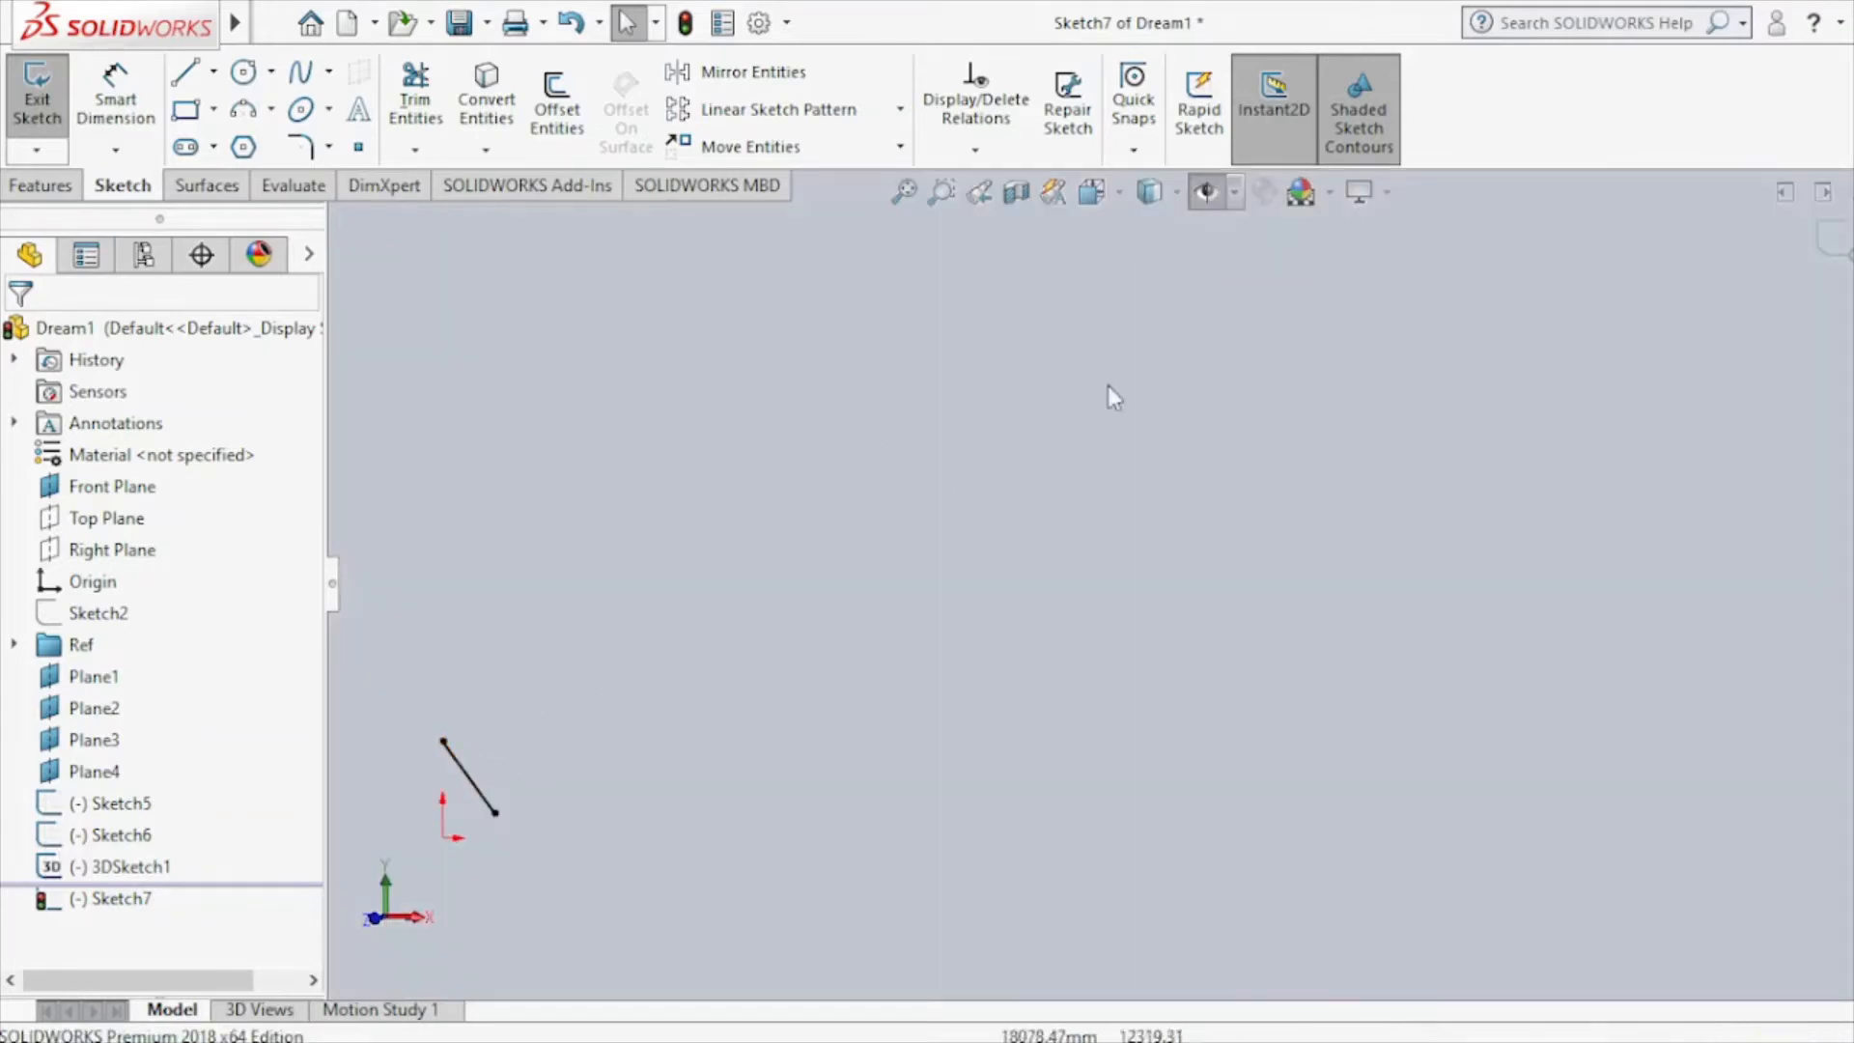
{"action": "left_click", "coordinate": [1208, 198]}
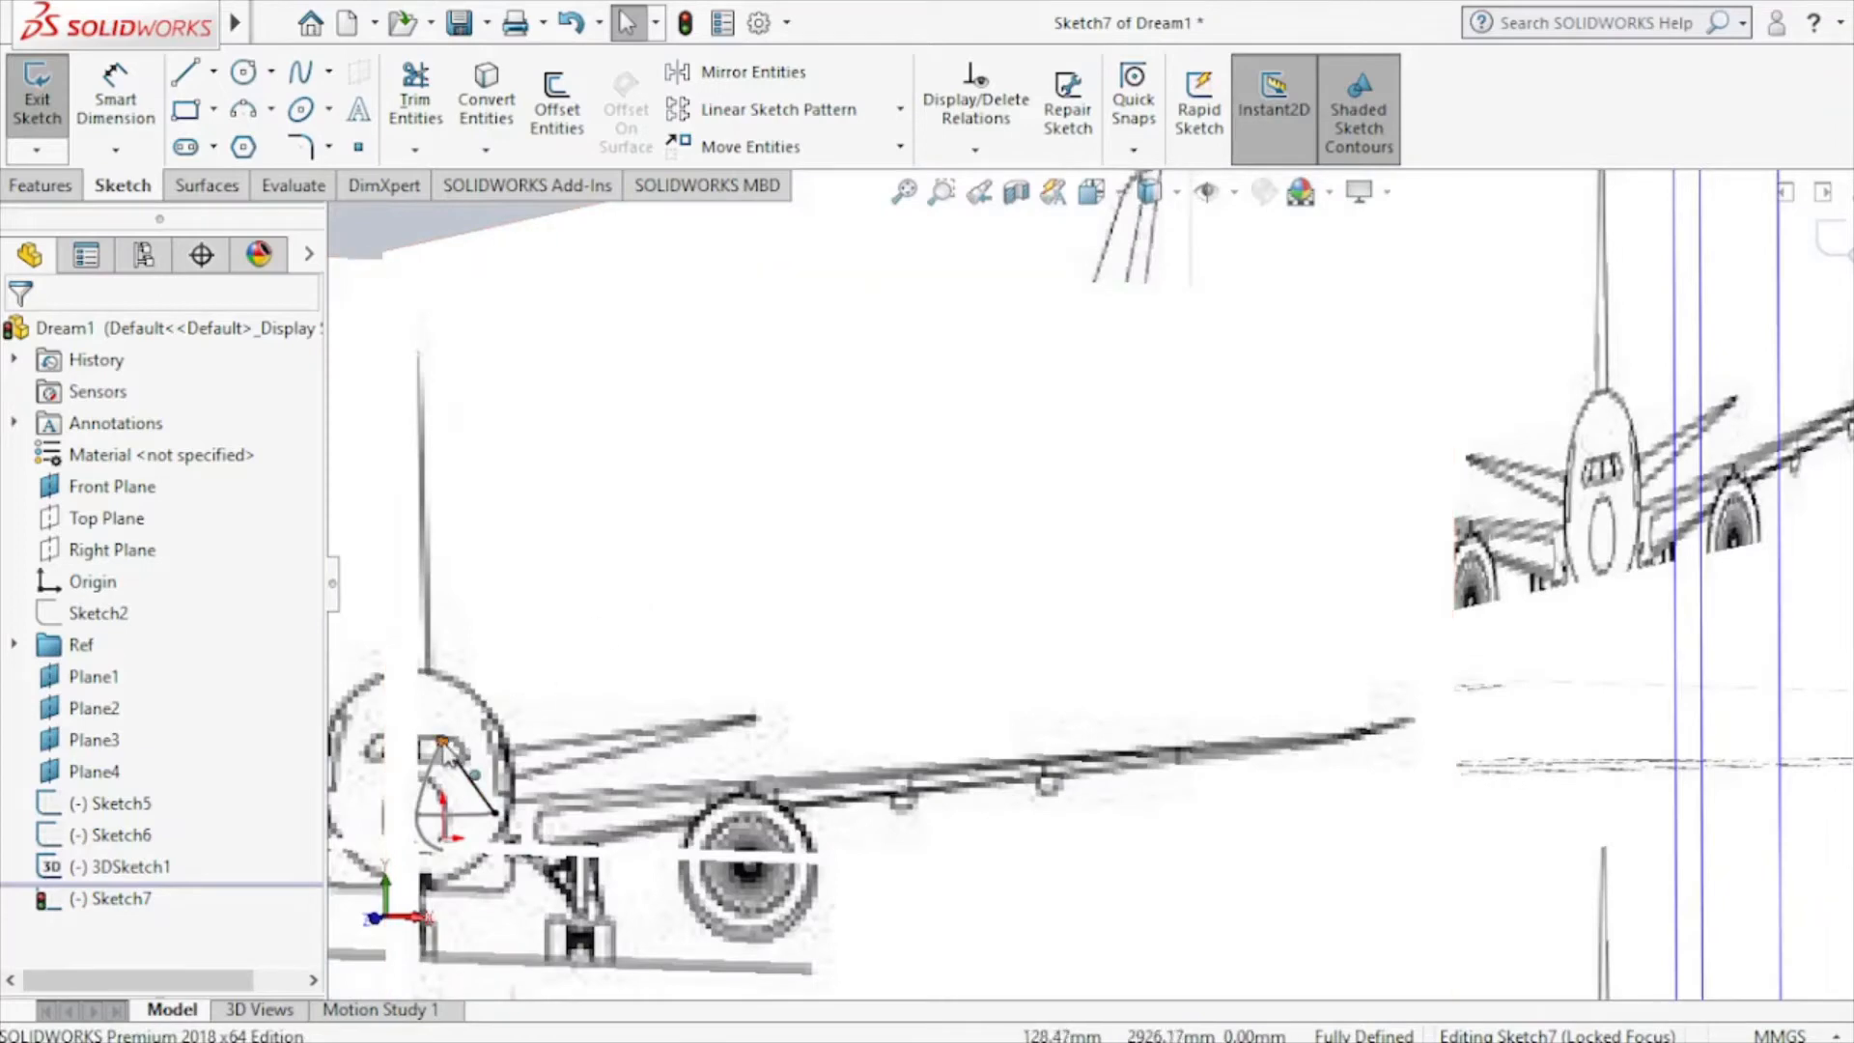
{"action": "scroll", "coordinate": [333, 782], "scroll_direction": "down", "scroll_amount": 1}
{"action": "right_click", "coordinate": [75, 647]}
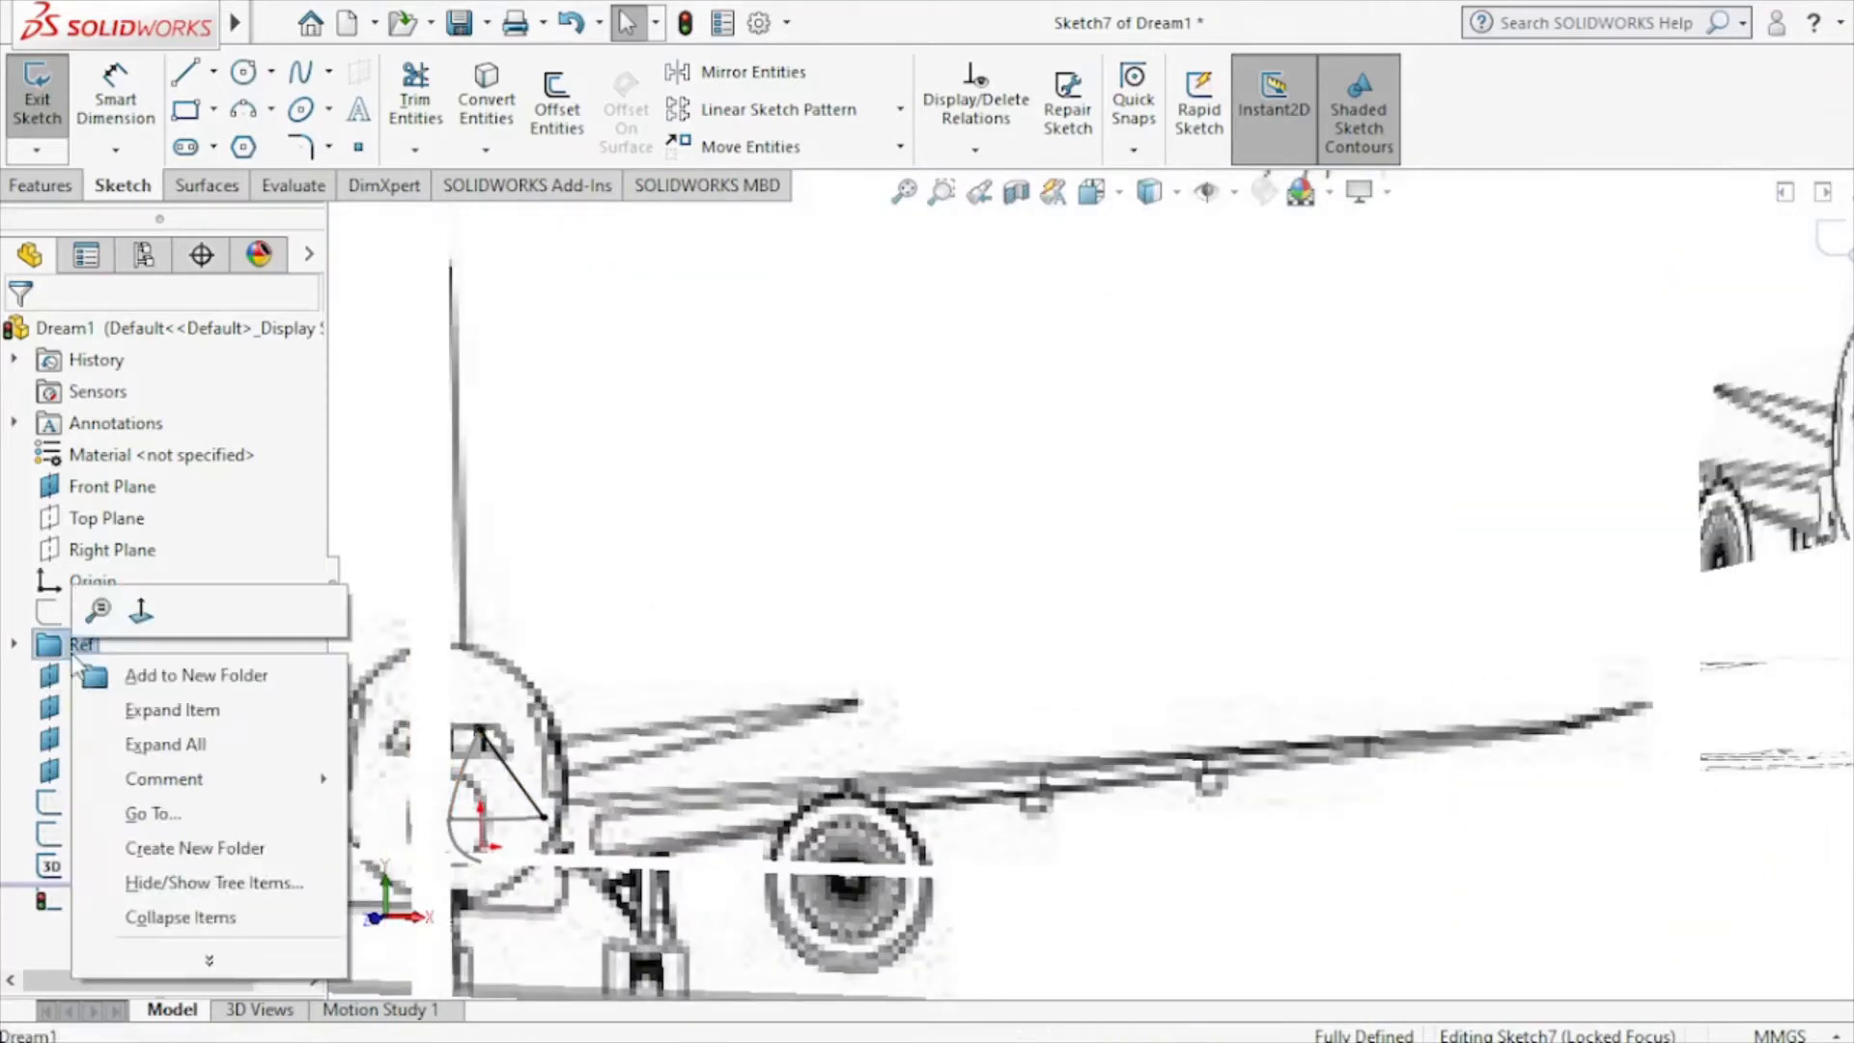
{"action": "left_click", "coordinate": [563, 650]}
{"action": "scroll", "coordinate": [454, 754], "scroll_direction": "down", "scroll_amount": 3}
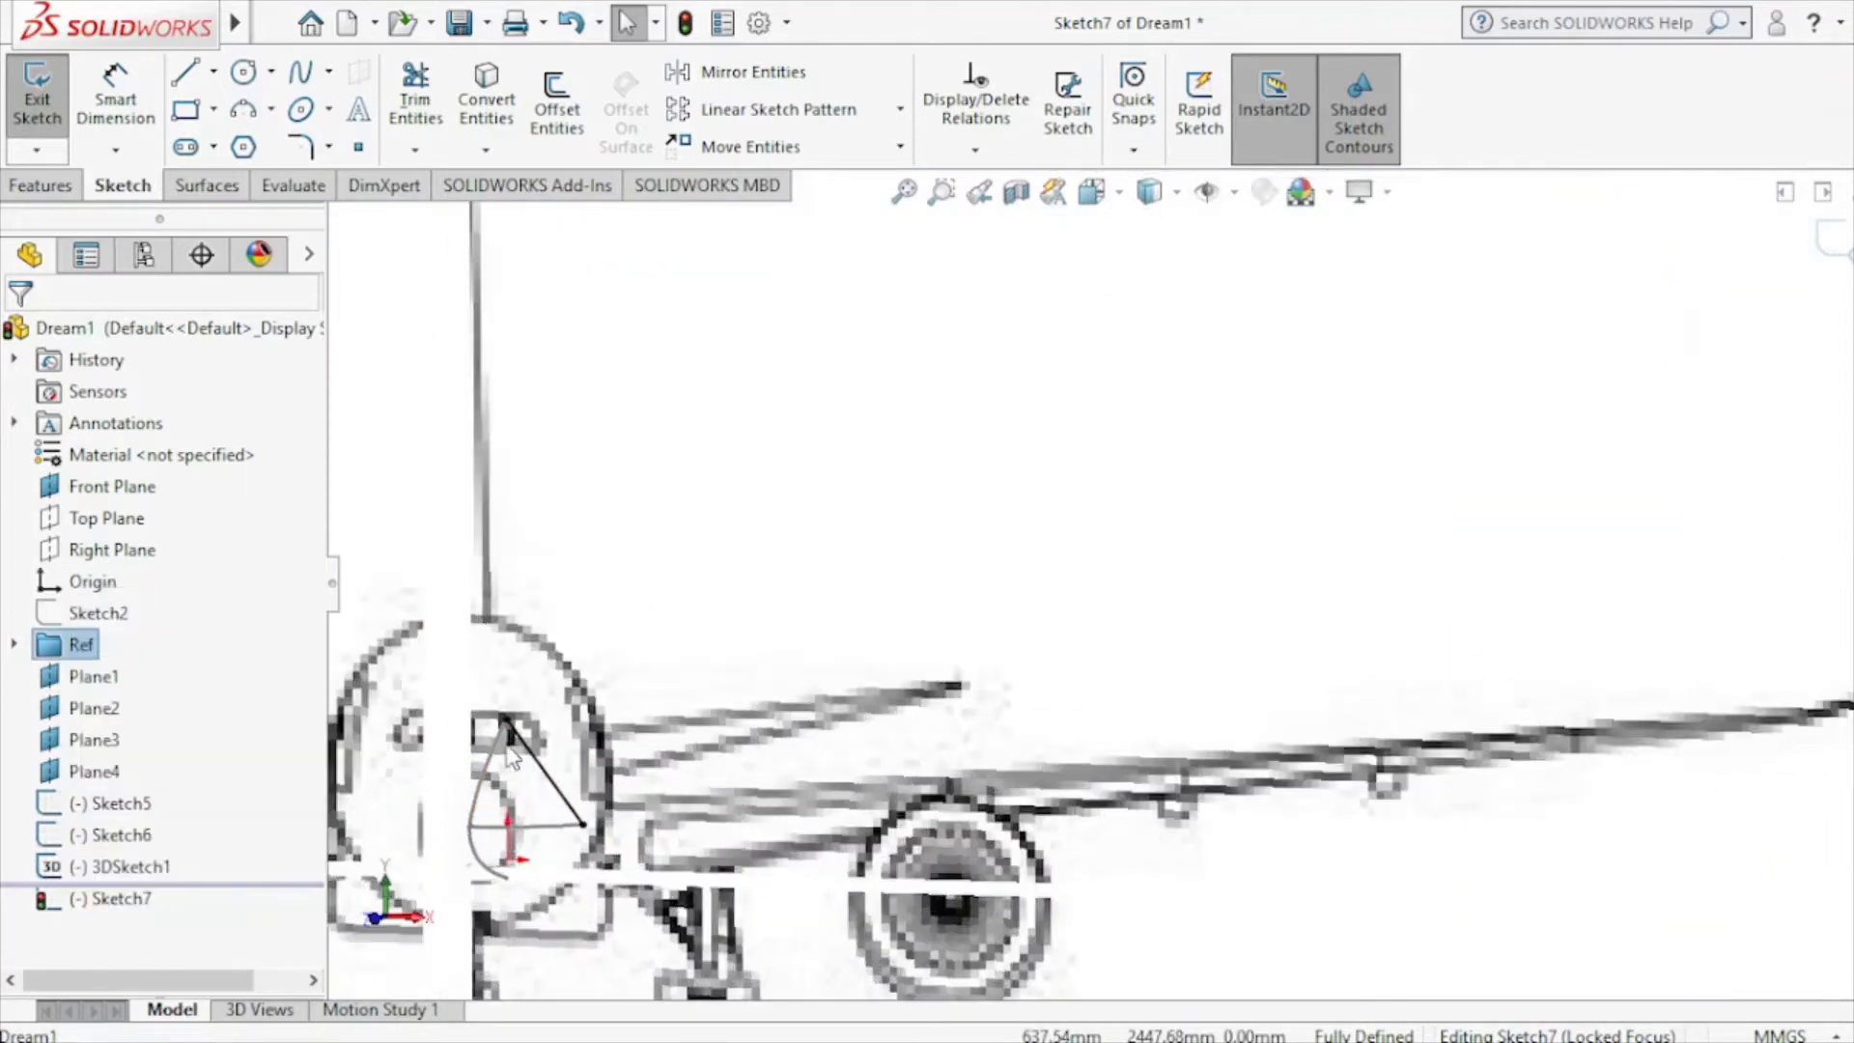
Exit the cross-section sketch and suppress the Ref folder to remove the blueprint images from view.
{"action": "left_click", "coordinate": [1838, 246]}
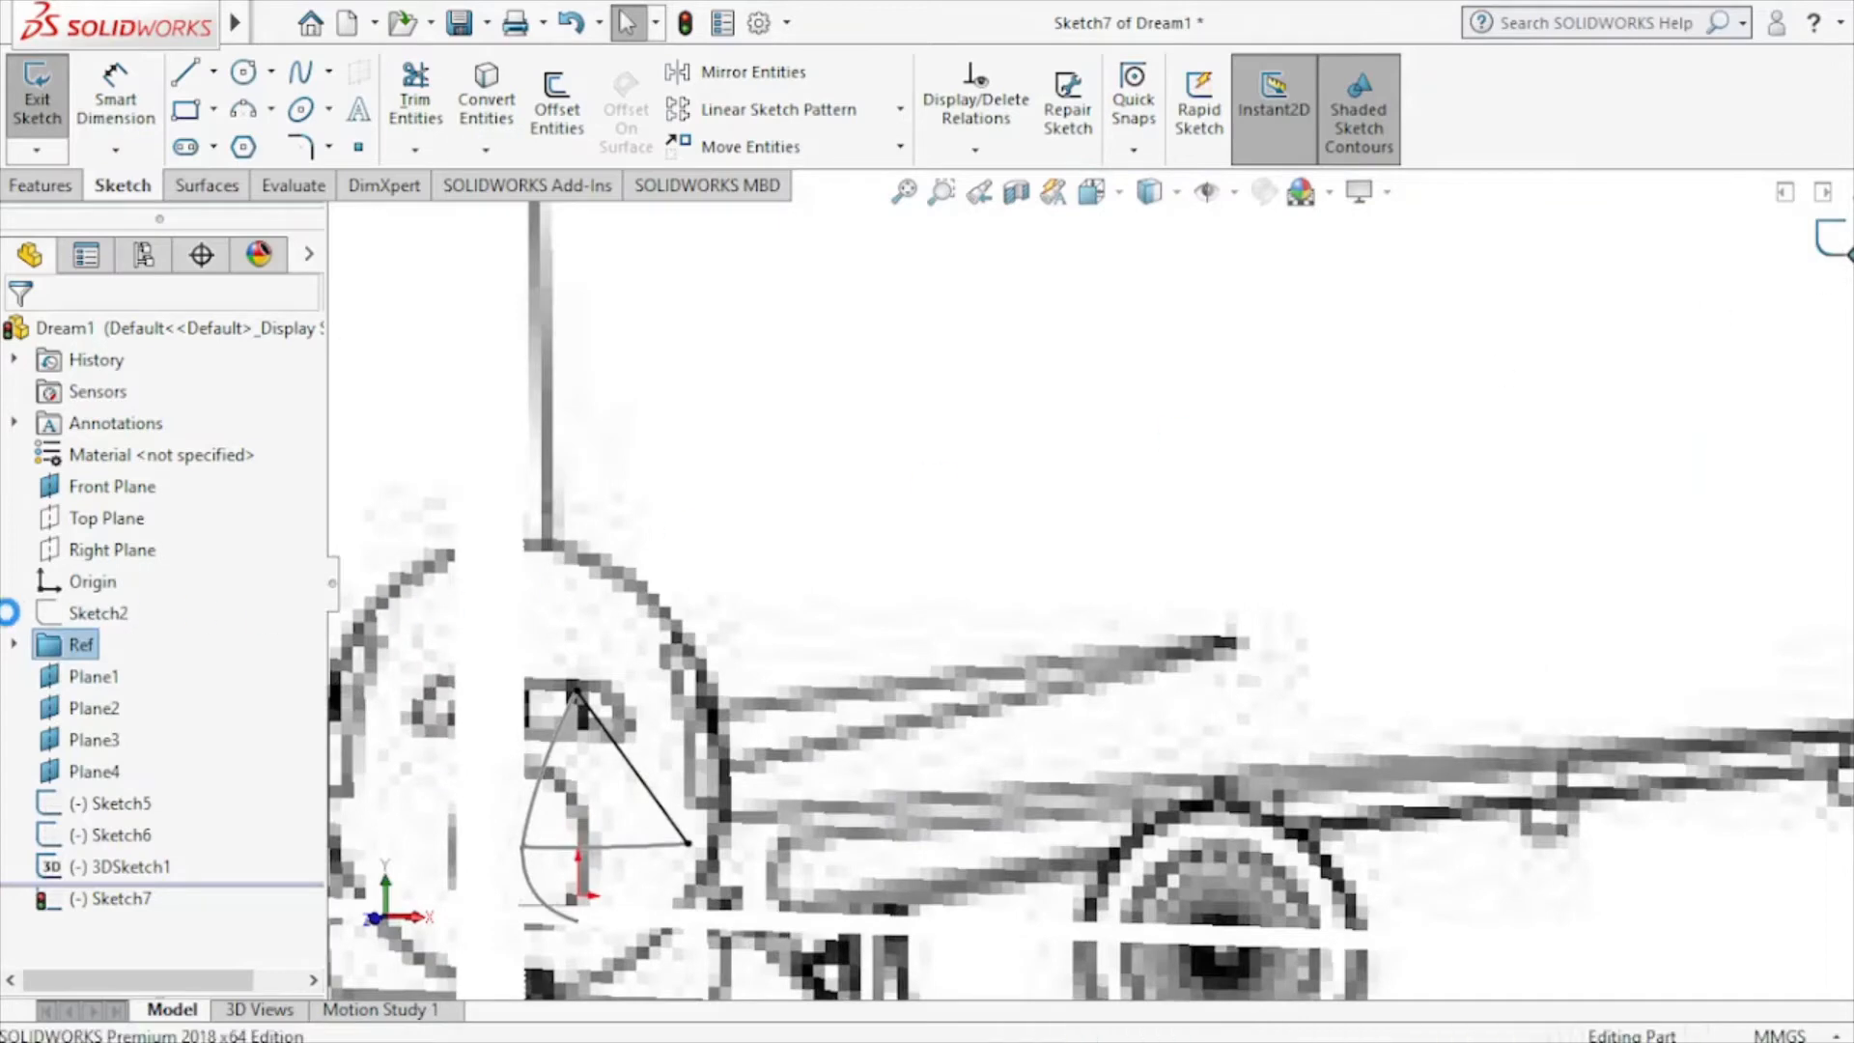
{"action": "right_click", "coordinate": [81, 649]}
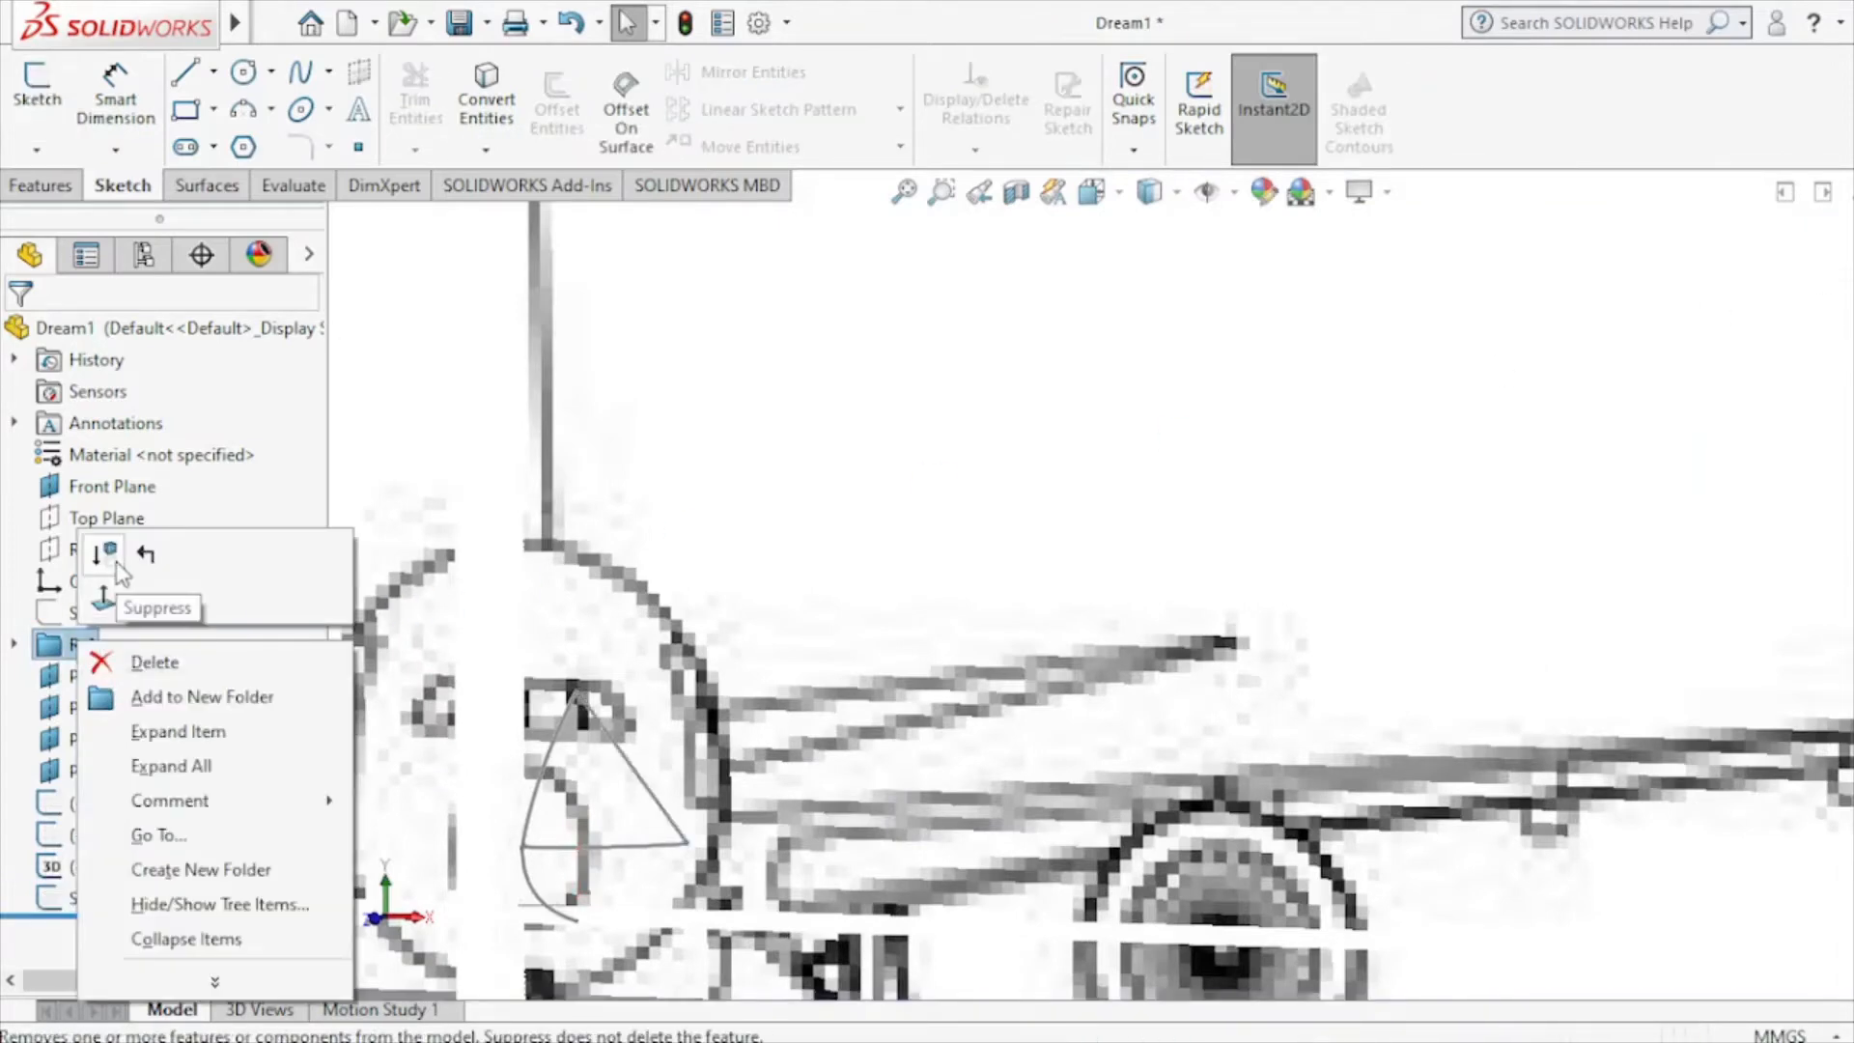
{"action": "left_click", "coordinate": [120, 592]}
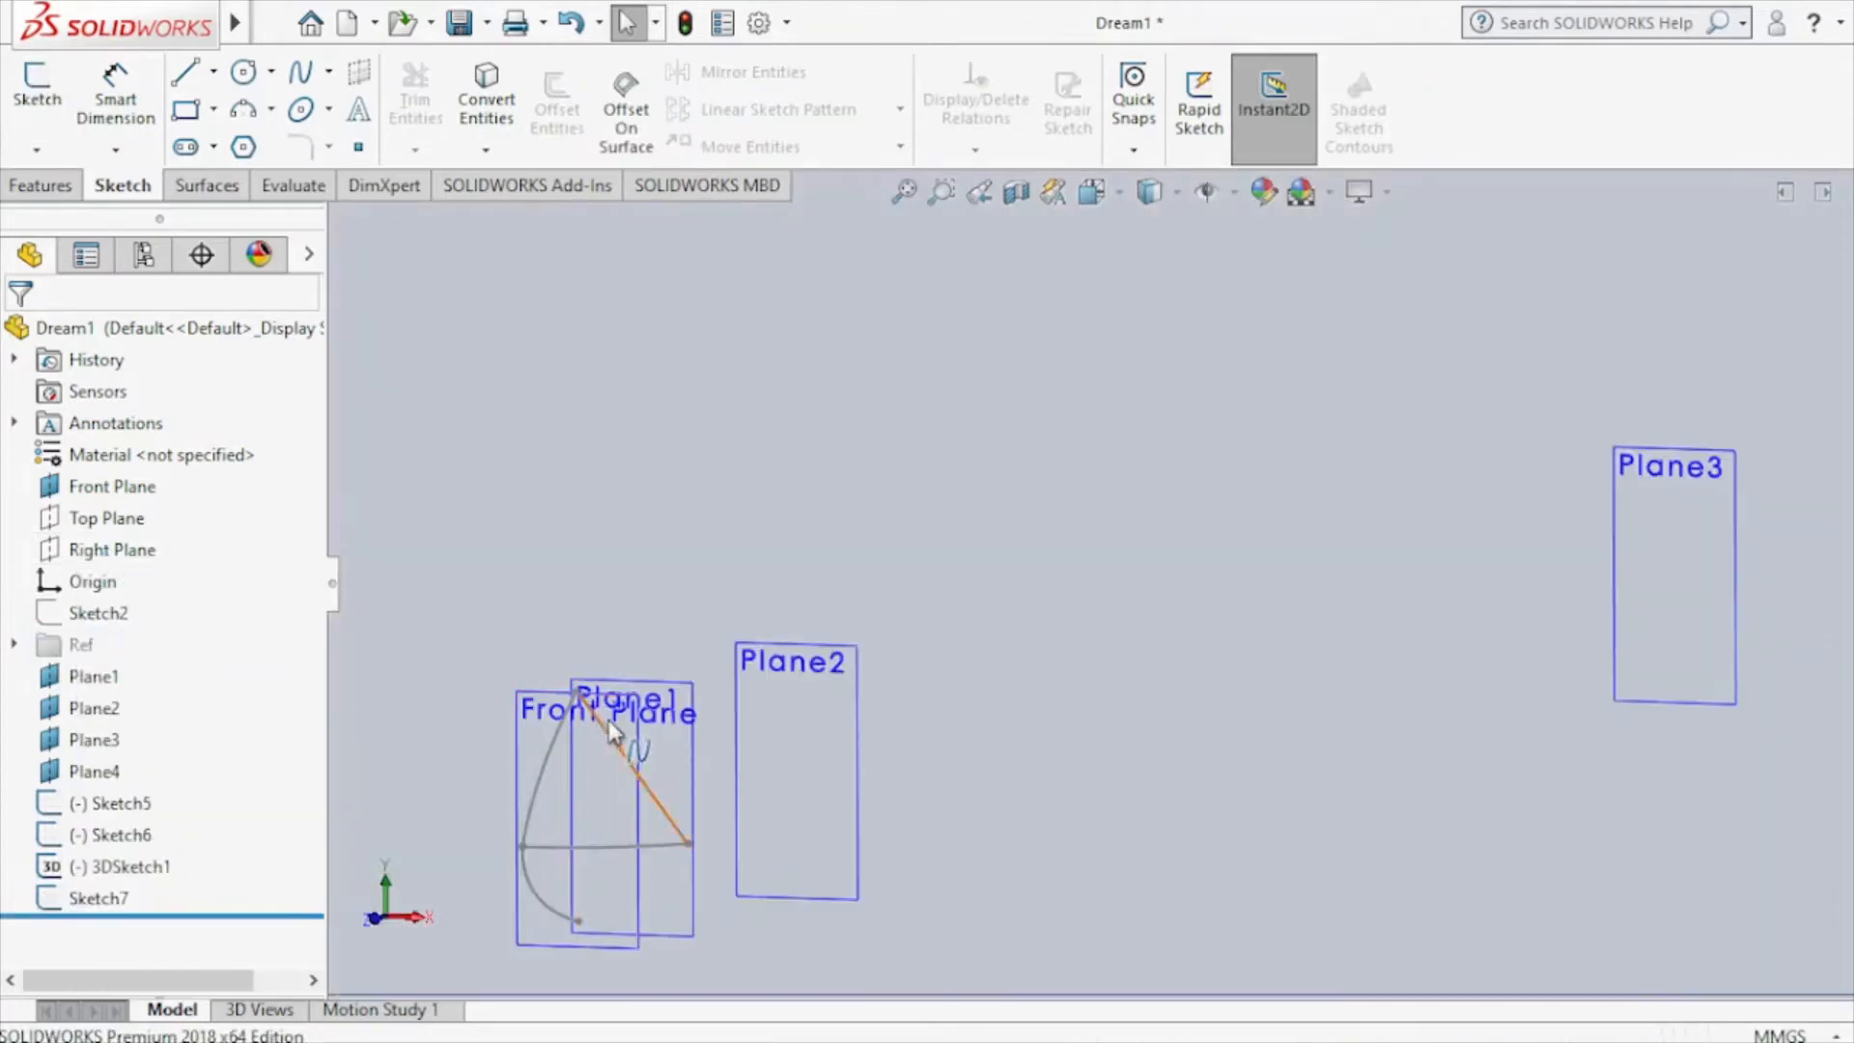
{"action": "scroll", "coordinate": [728, 732], "scroll_direction": "down", "scroll_amount": 8}
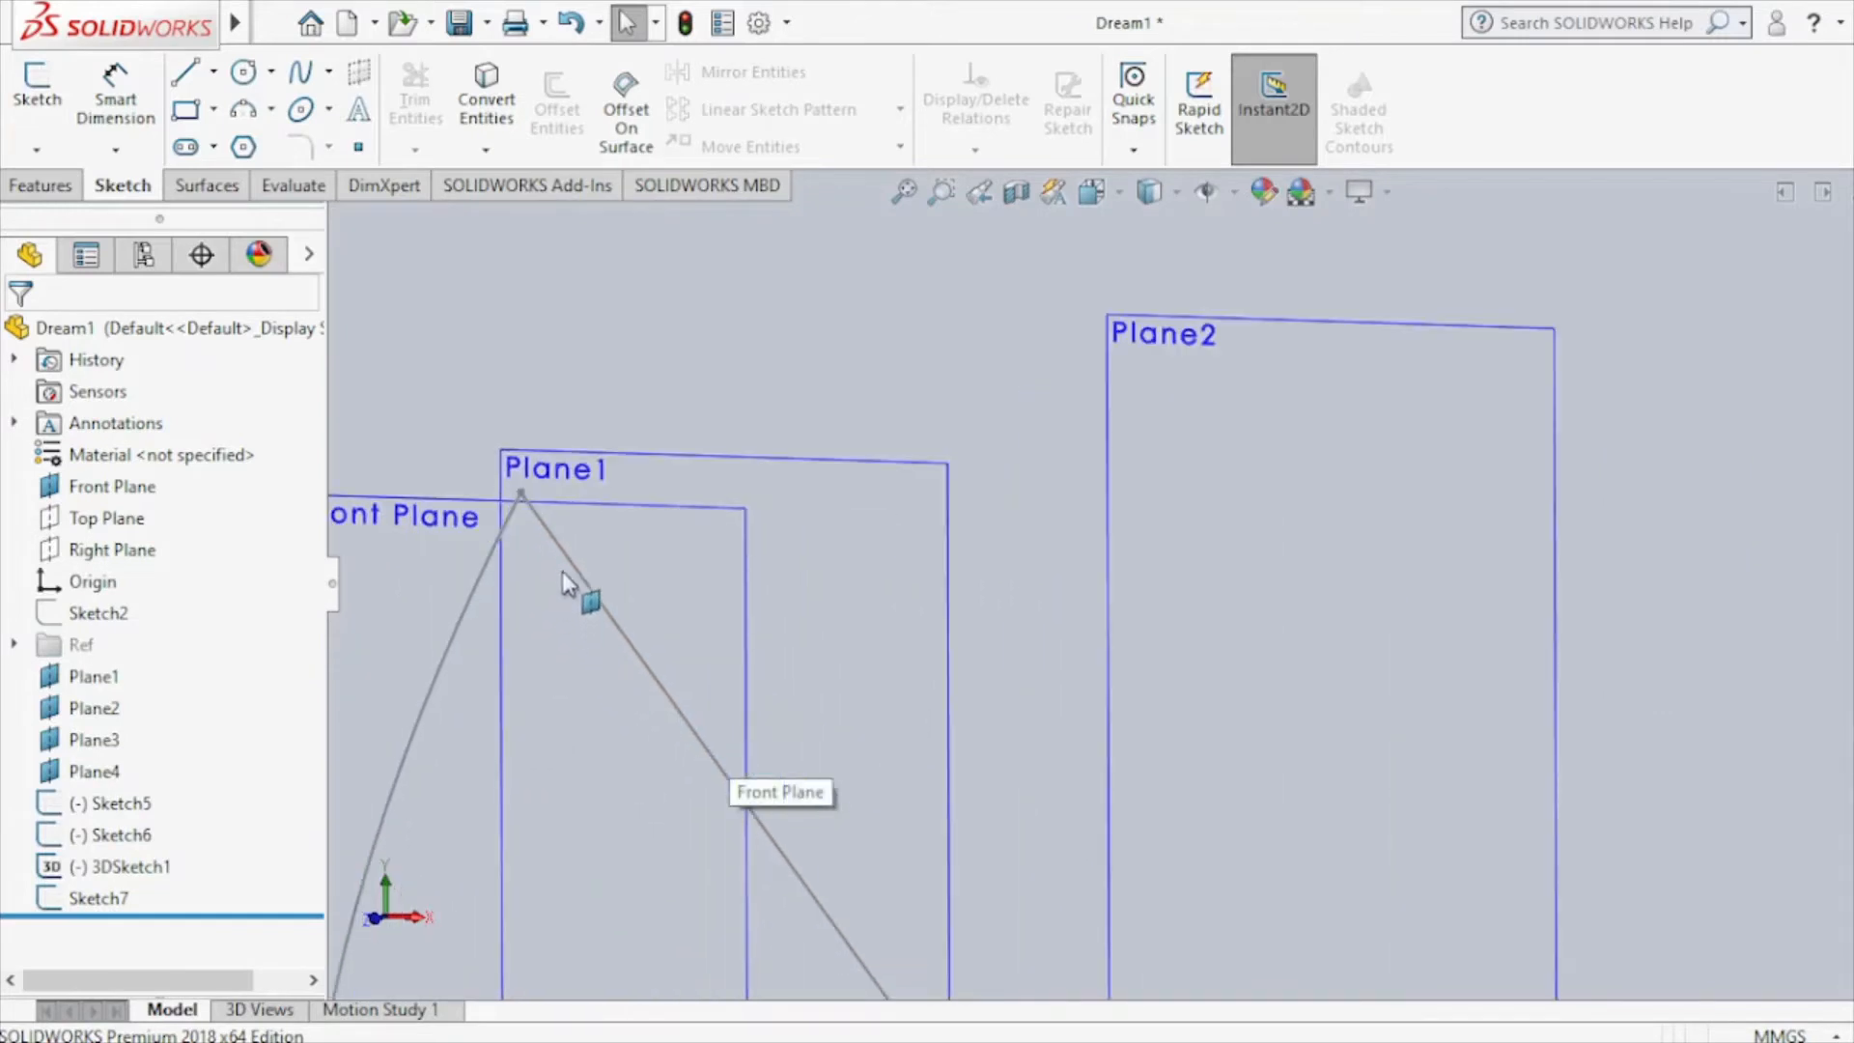
{"action": "left_click", "coordinate": [575, 581]}
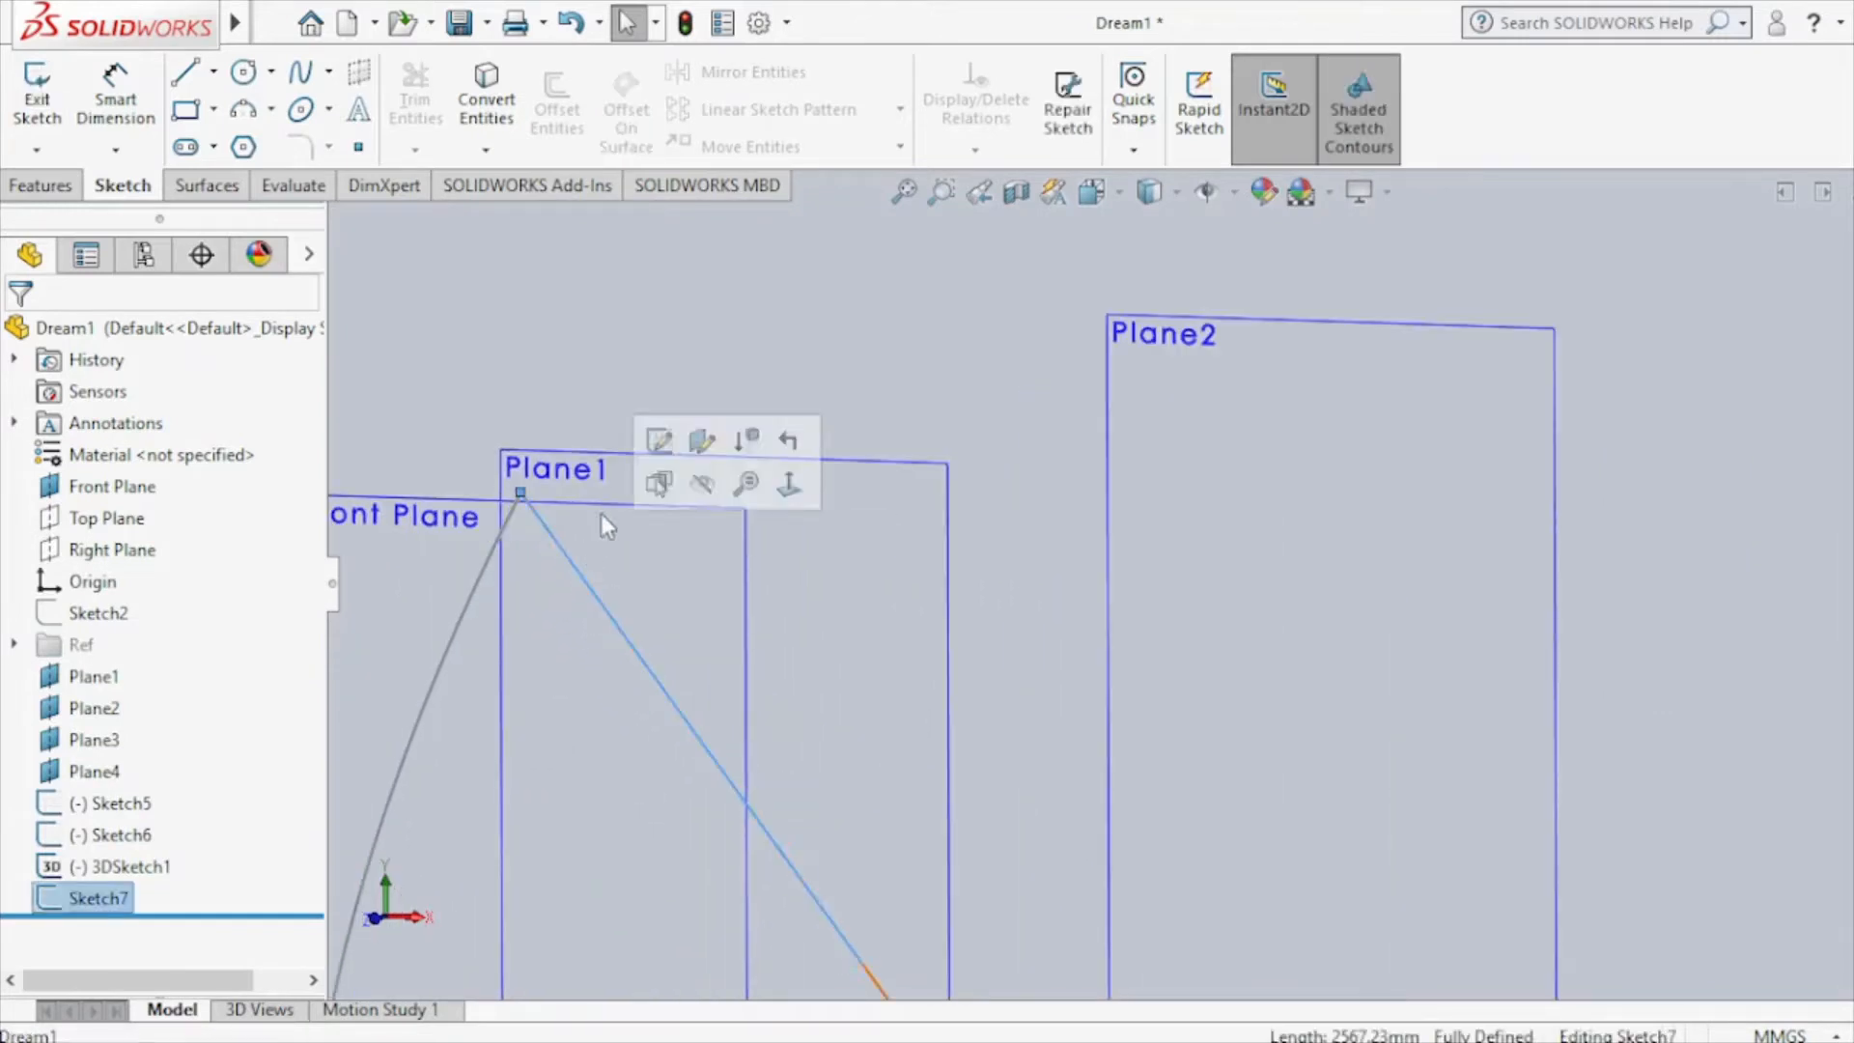
{"action": "left_click", "coordinate": [657, 446]}
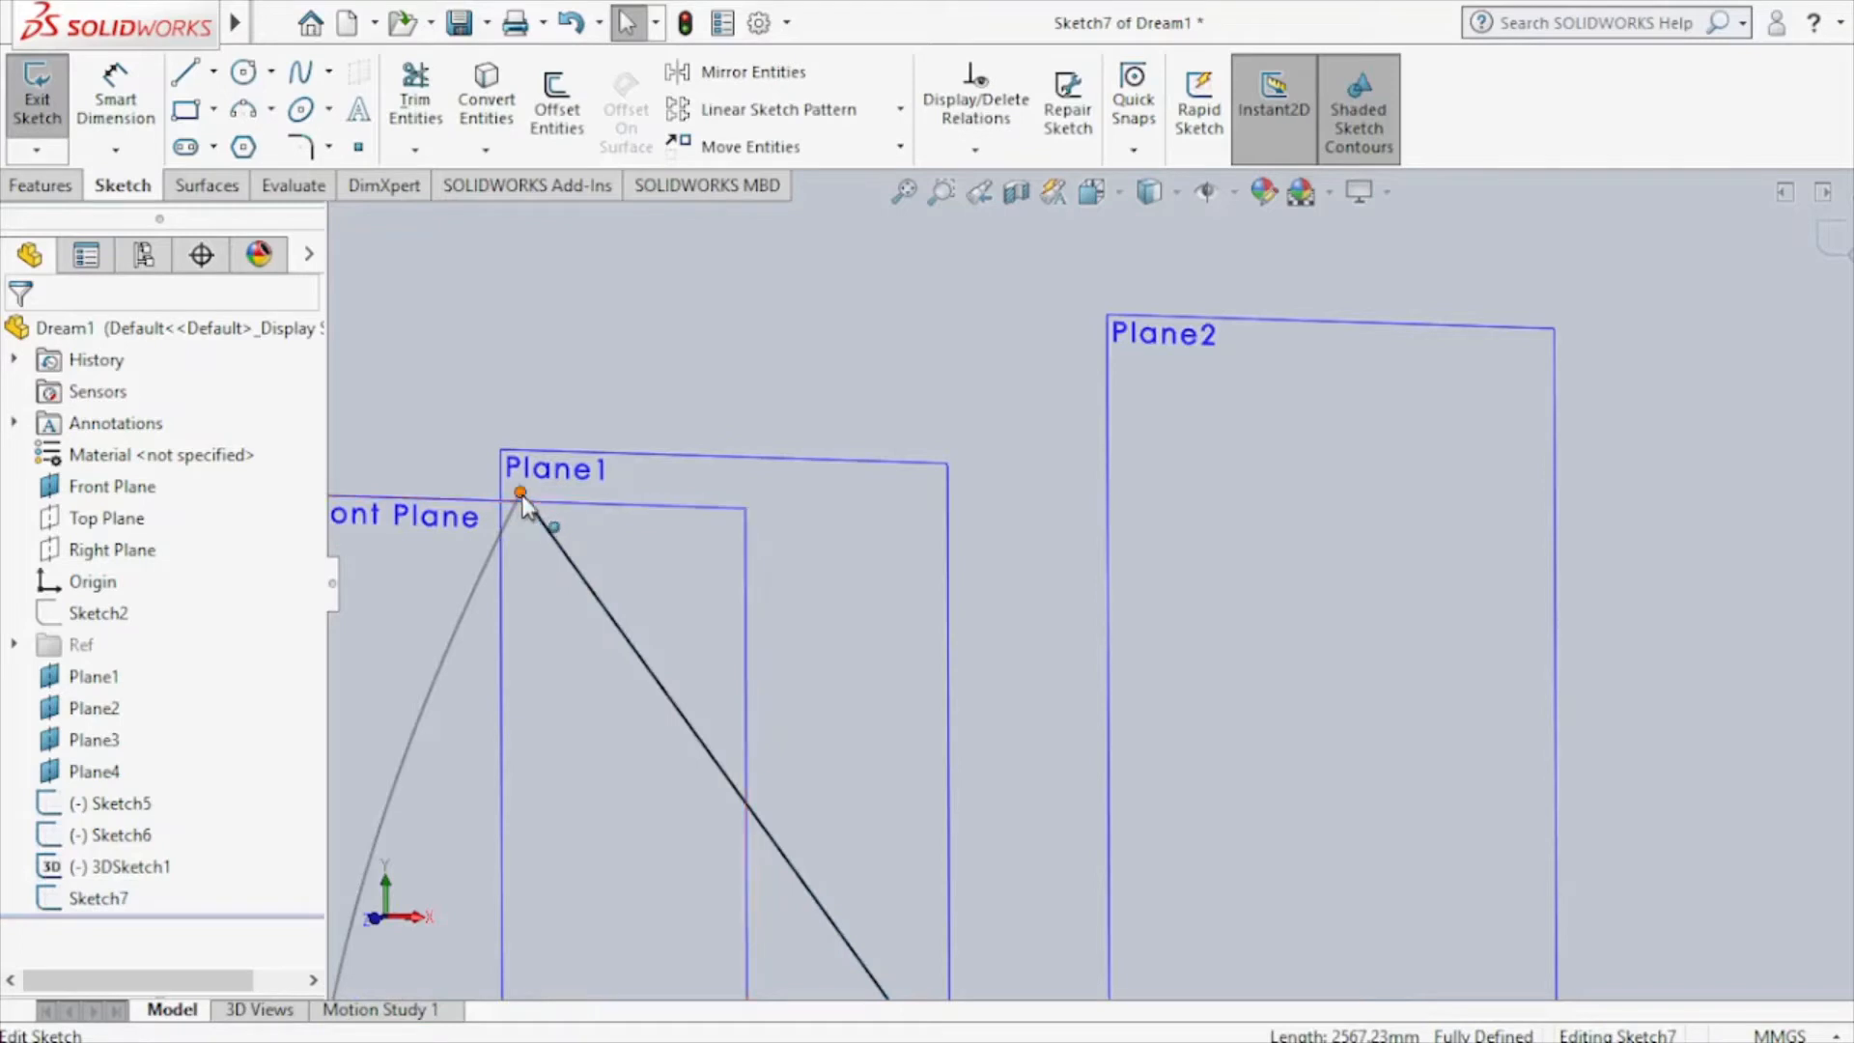
{"action": "left_click", "coordinate": [521, 494]}
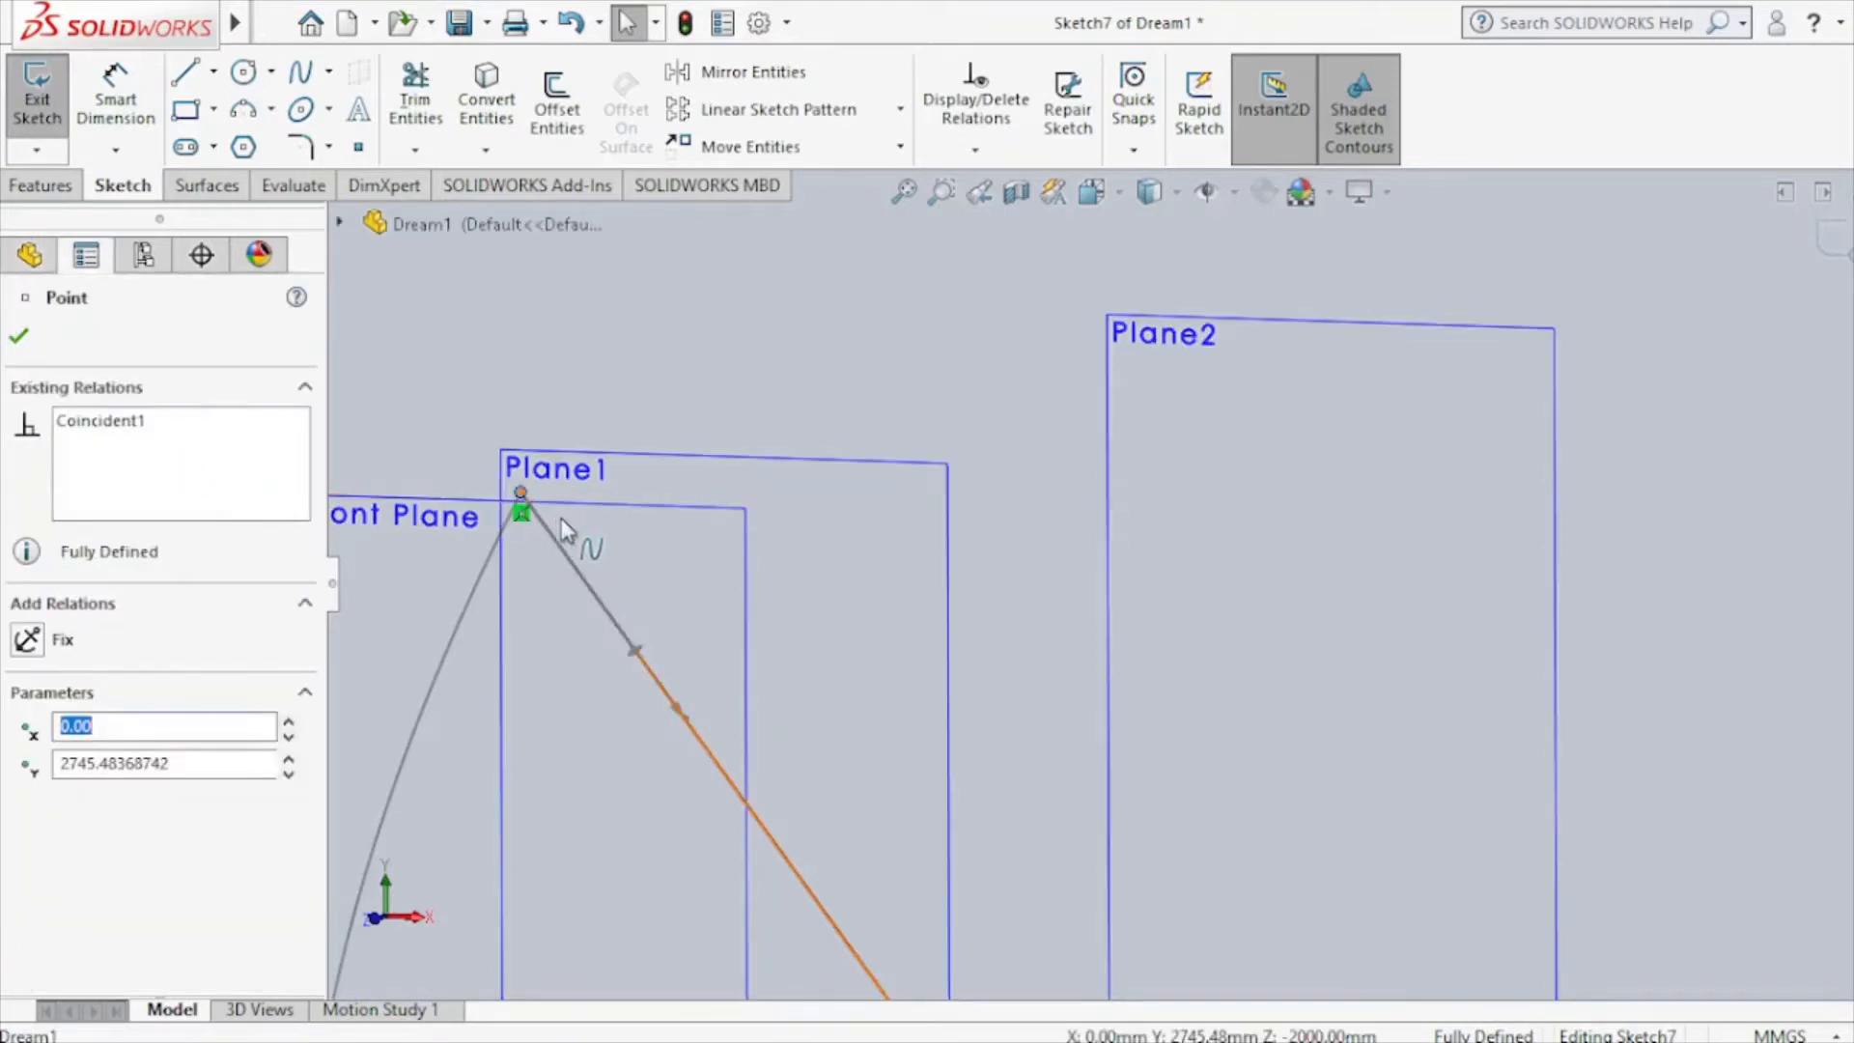
{"action": "middle_click_drag", "start_coordinate": [580, 577], "coordinate": [766, 434]}
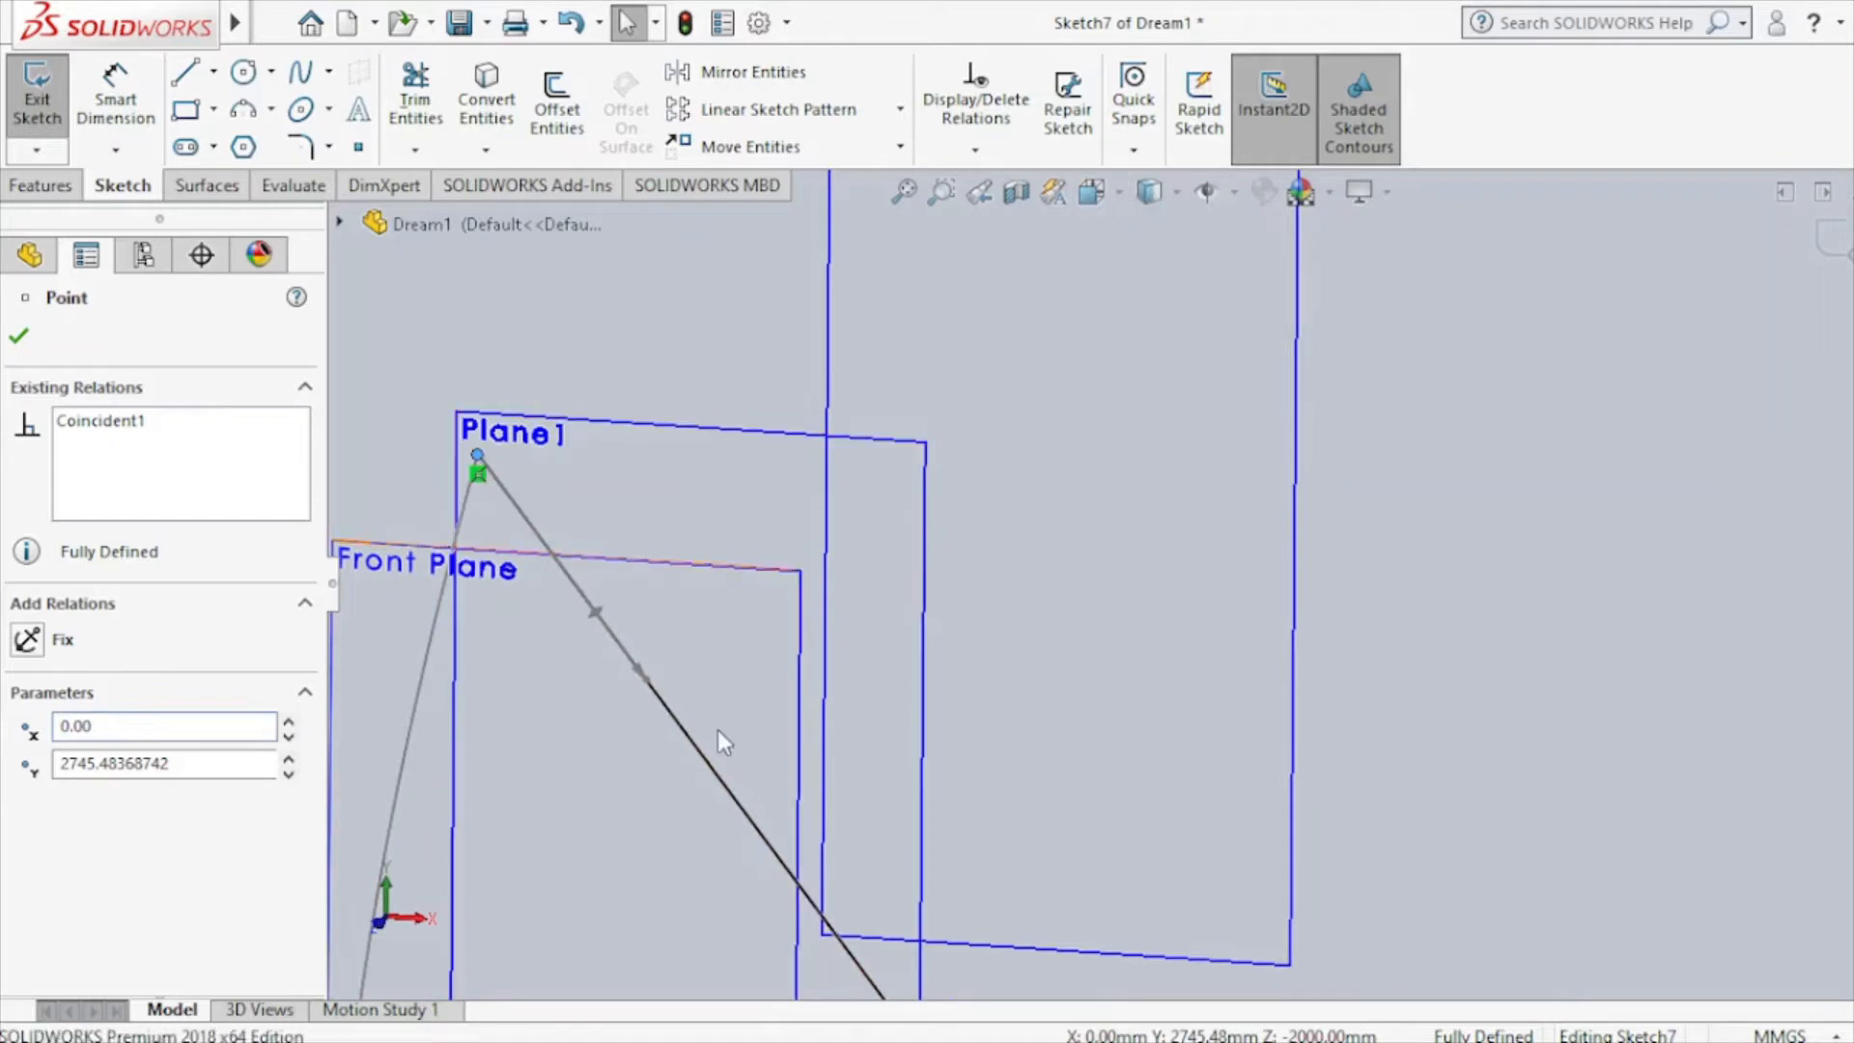
{"action": "middle_click_drag", "start_coordinate": [717, 745], "coordinate": [1099, 640]}
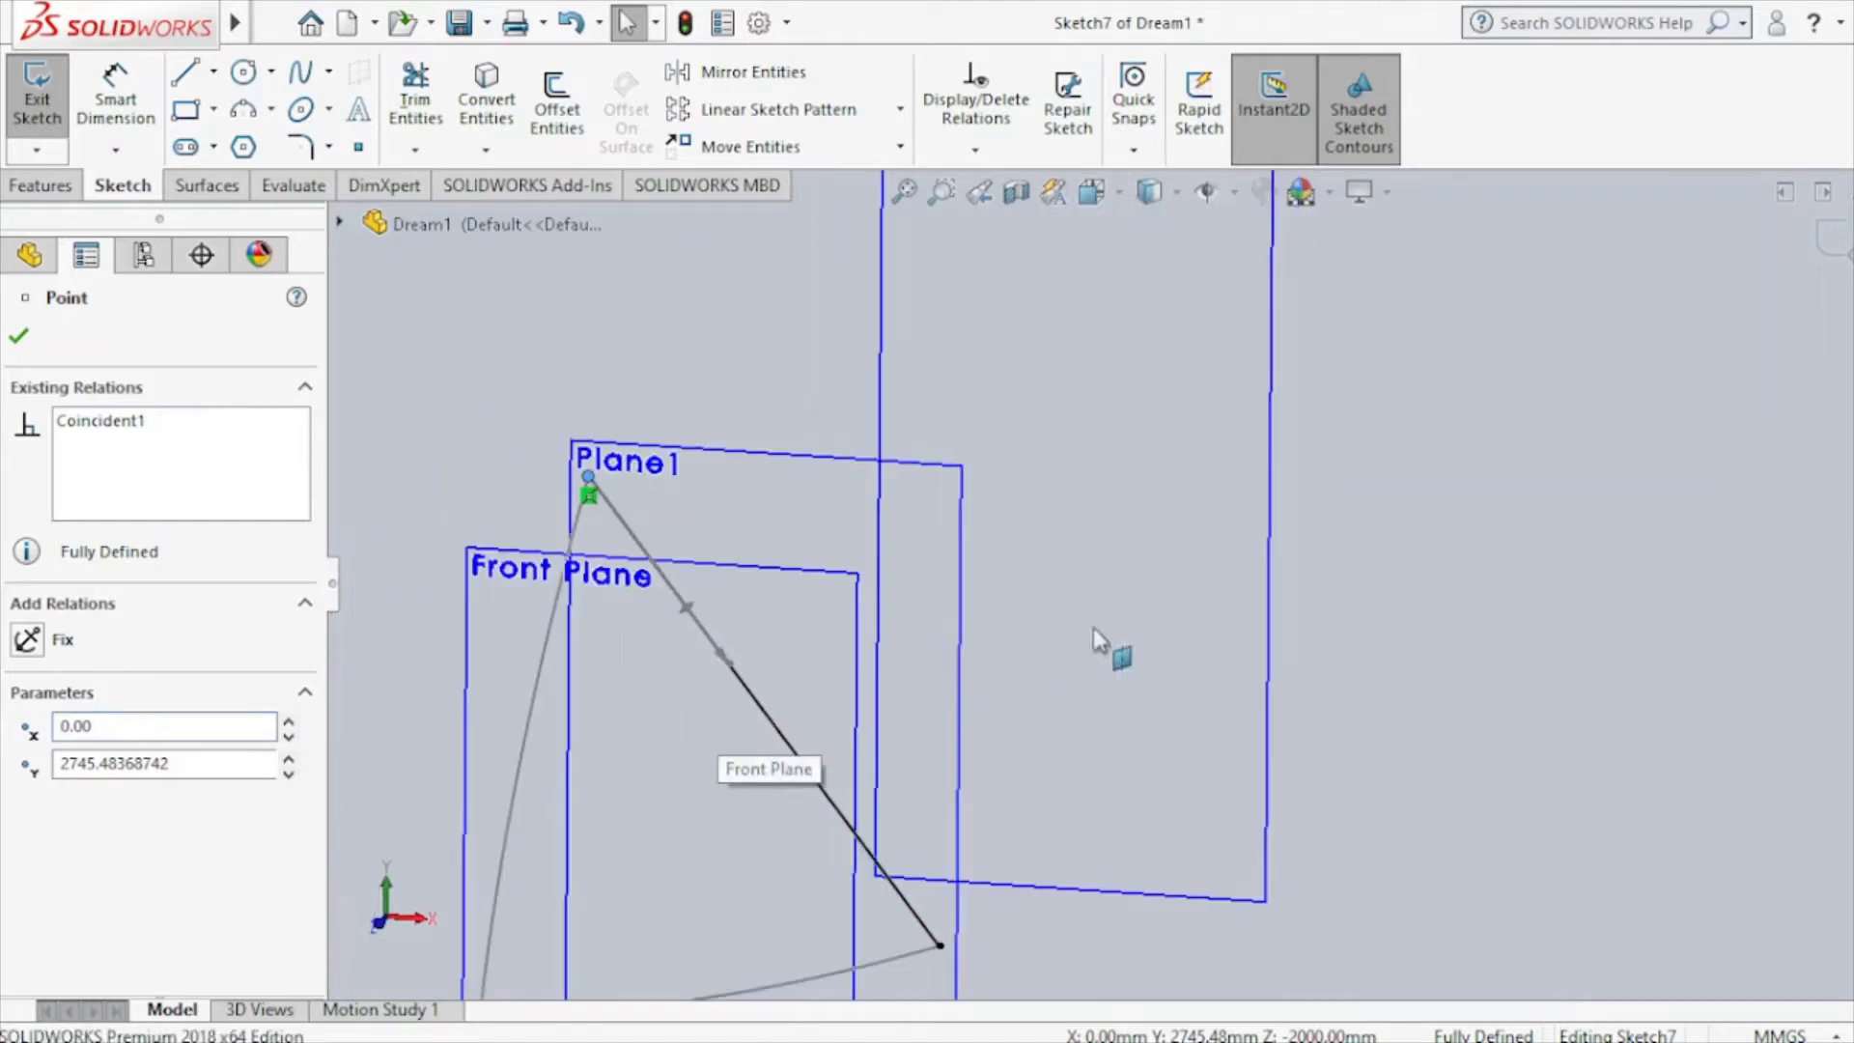
{"action": "left_click", "coordinate": [1829, 241]}
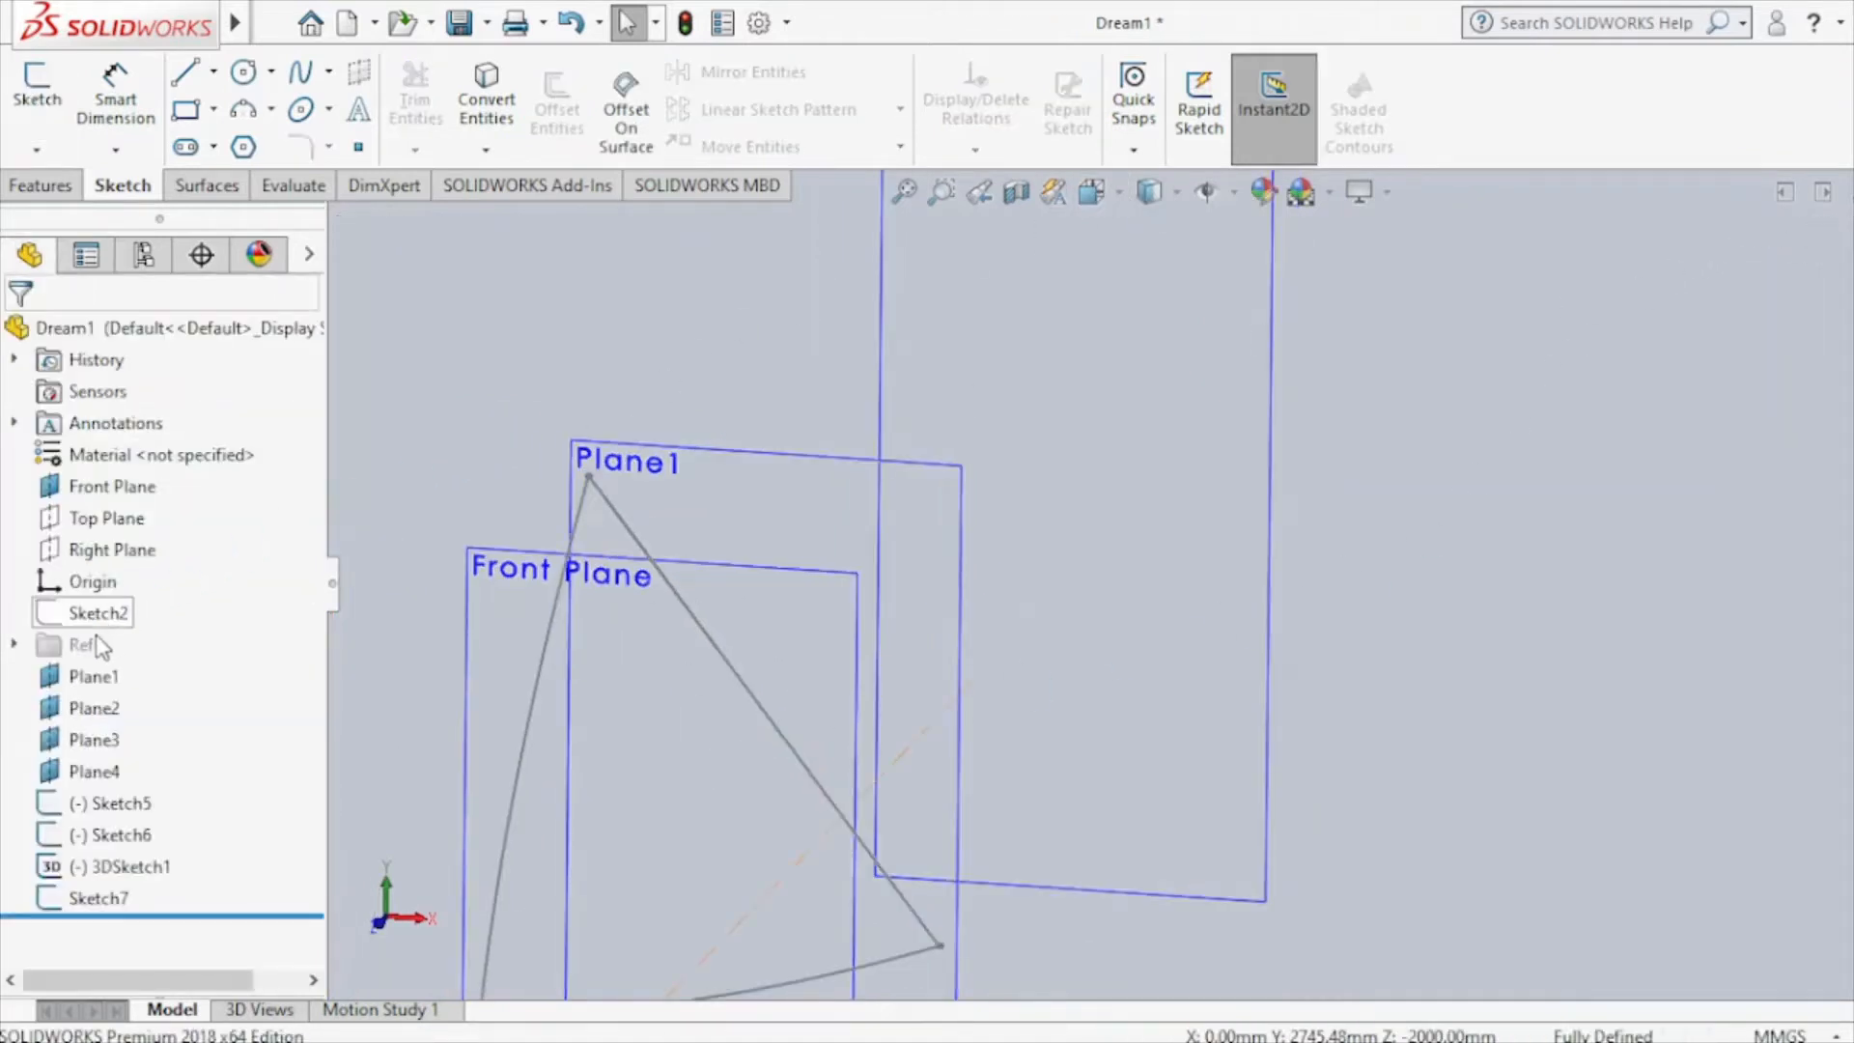
Unsuppress the Ref folder to restore the blueprint images and view the Plane1 cross-section spline from the front around the fuselage.
{"action": "right_click", "coordinate": [92, 649]}
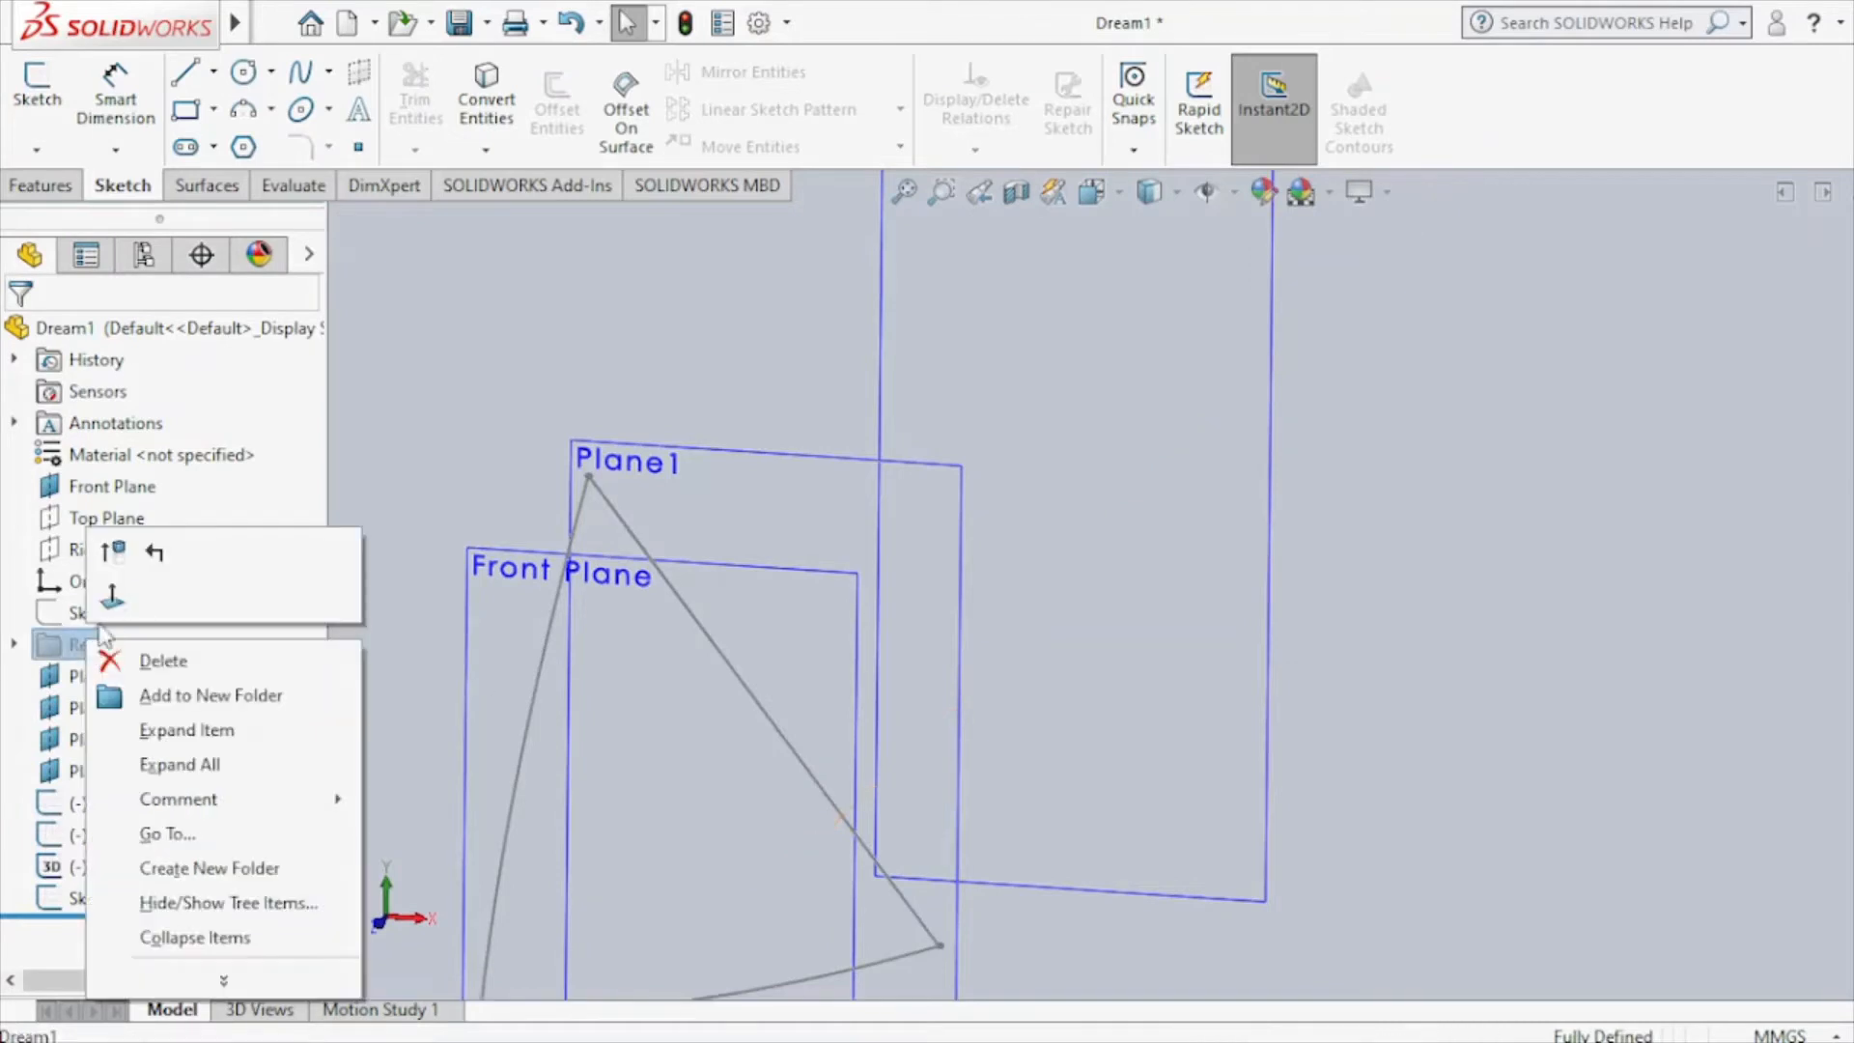
{"action": "left_click", "coordinate": [128, 579]}
{"action": "left_click", "coordinate": [702, 618]}
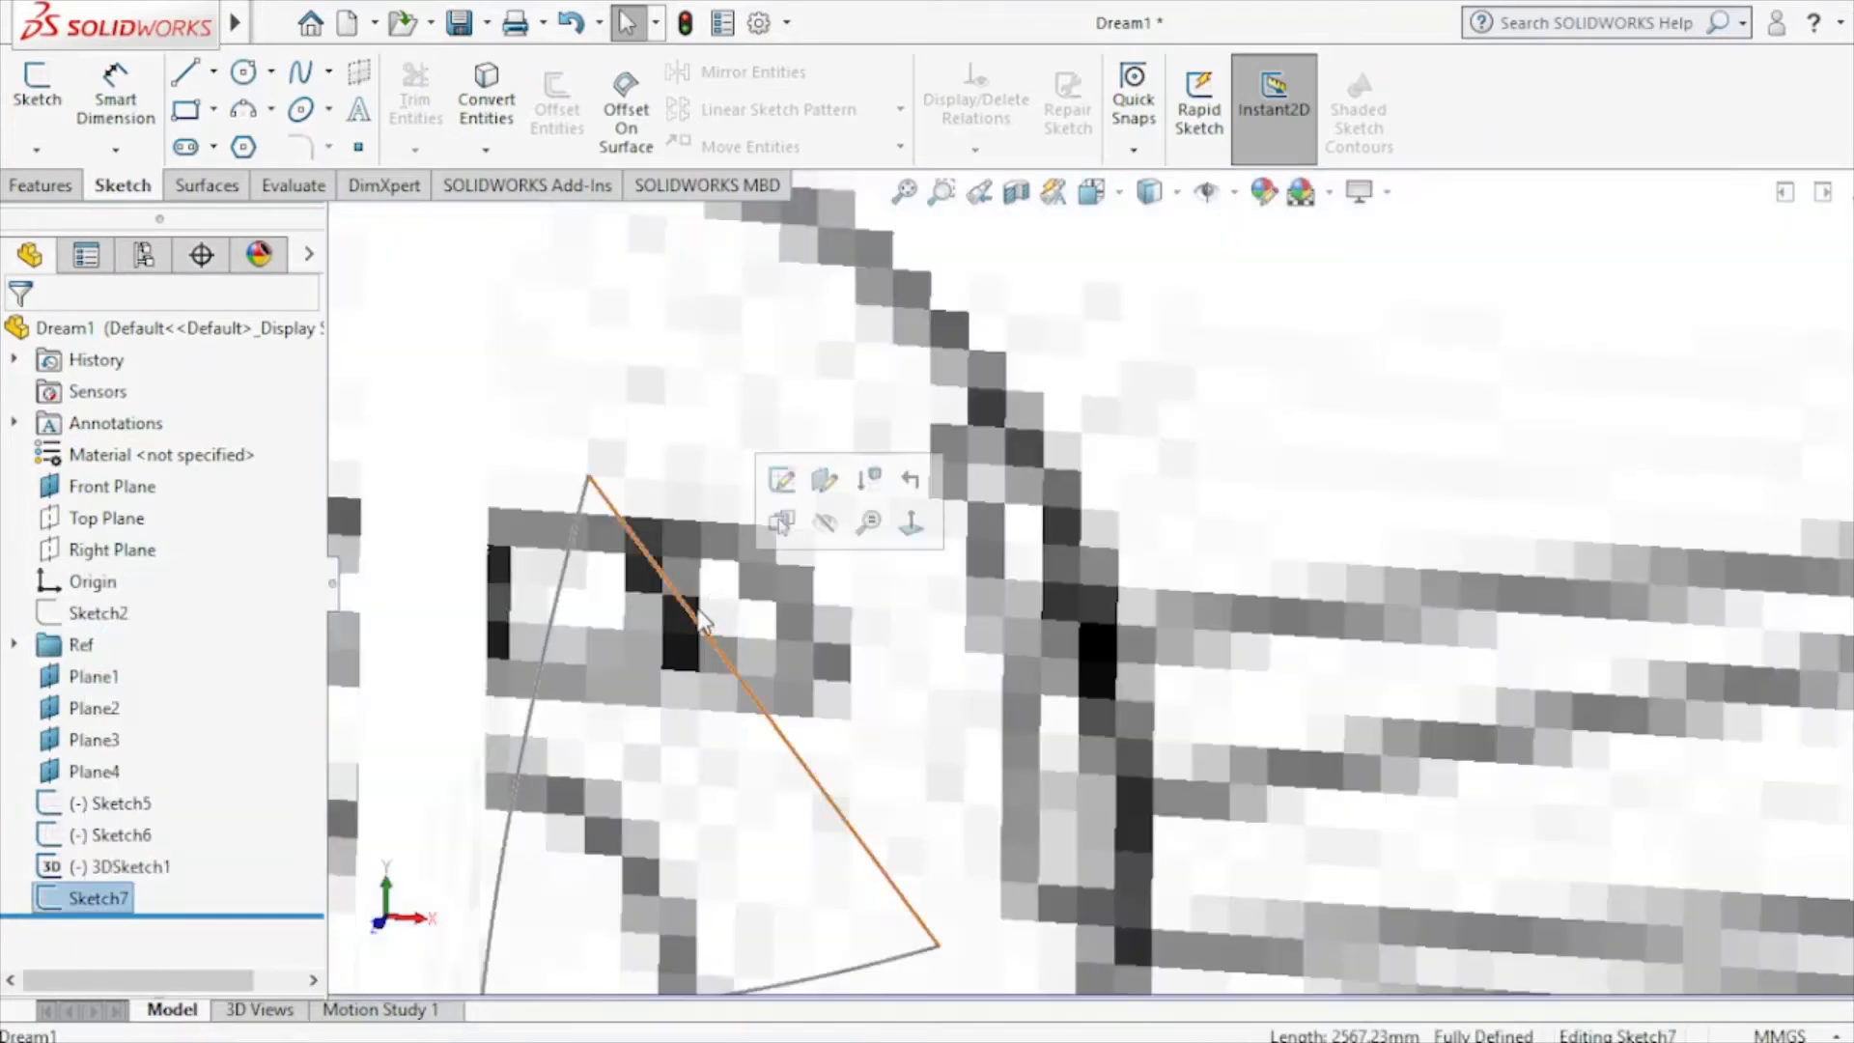
{"action": "left_click", "coordinate": [777, 480]}
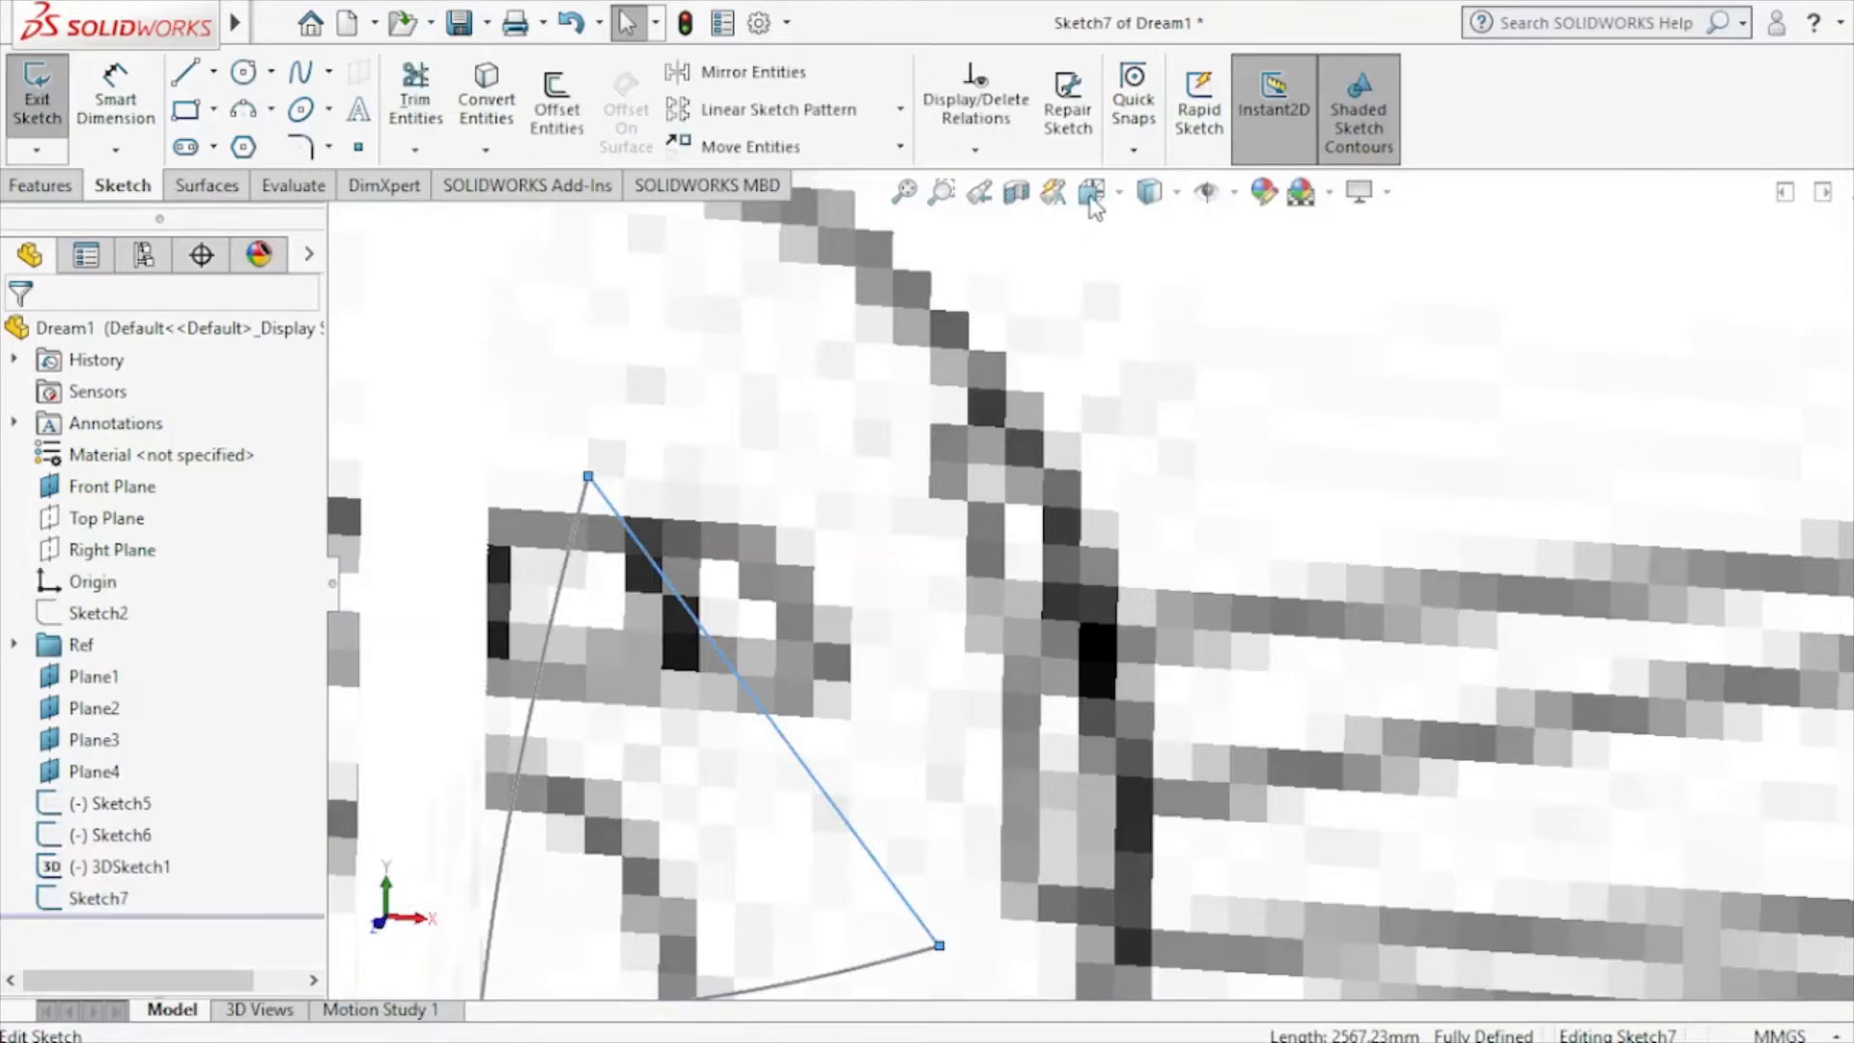
{"action": "left_click", "coordinate": [1096, 196]}
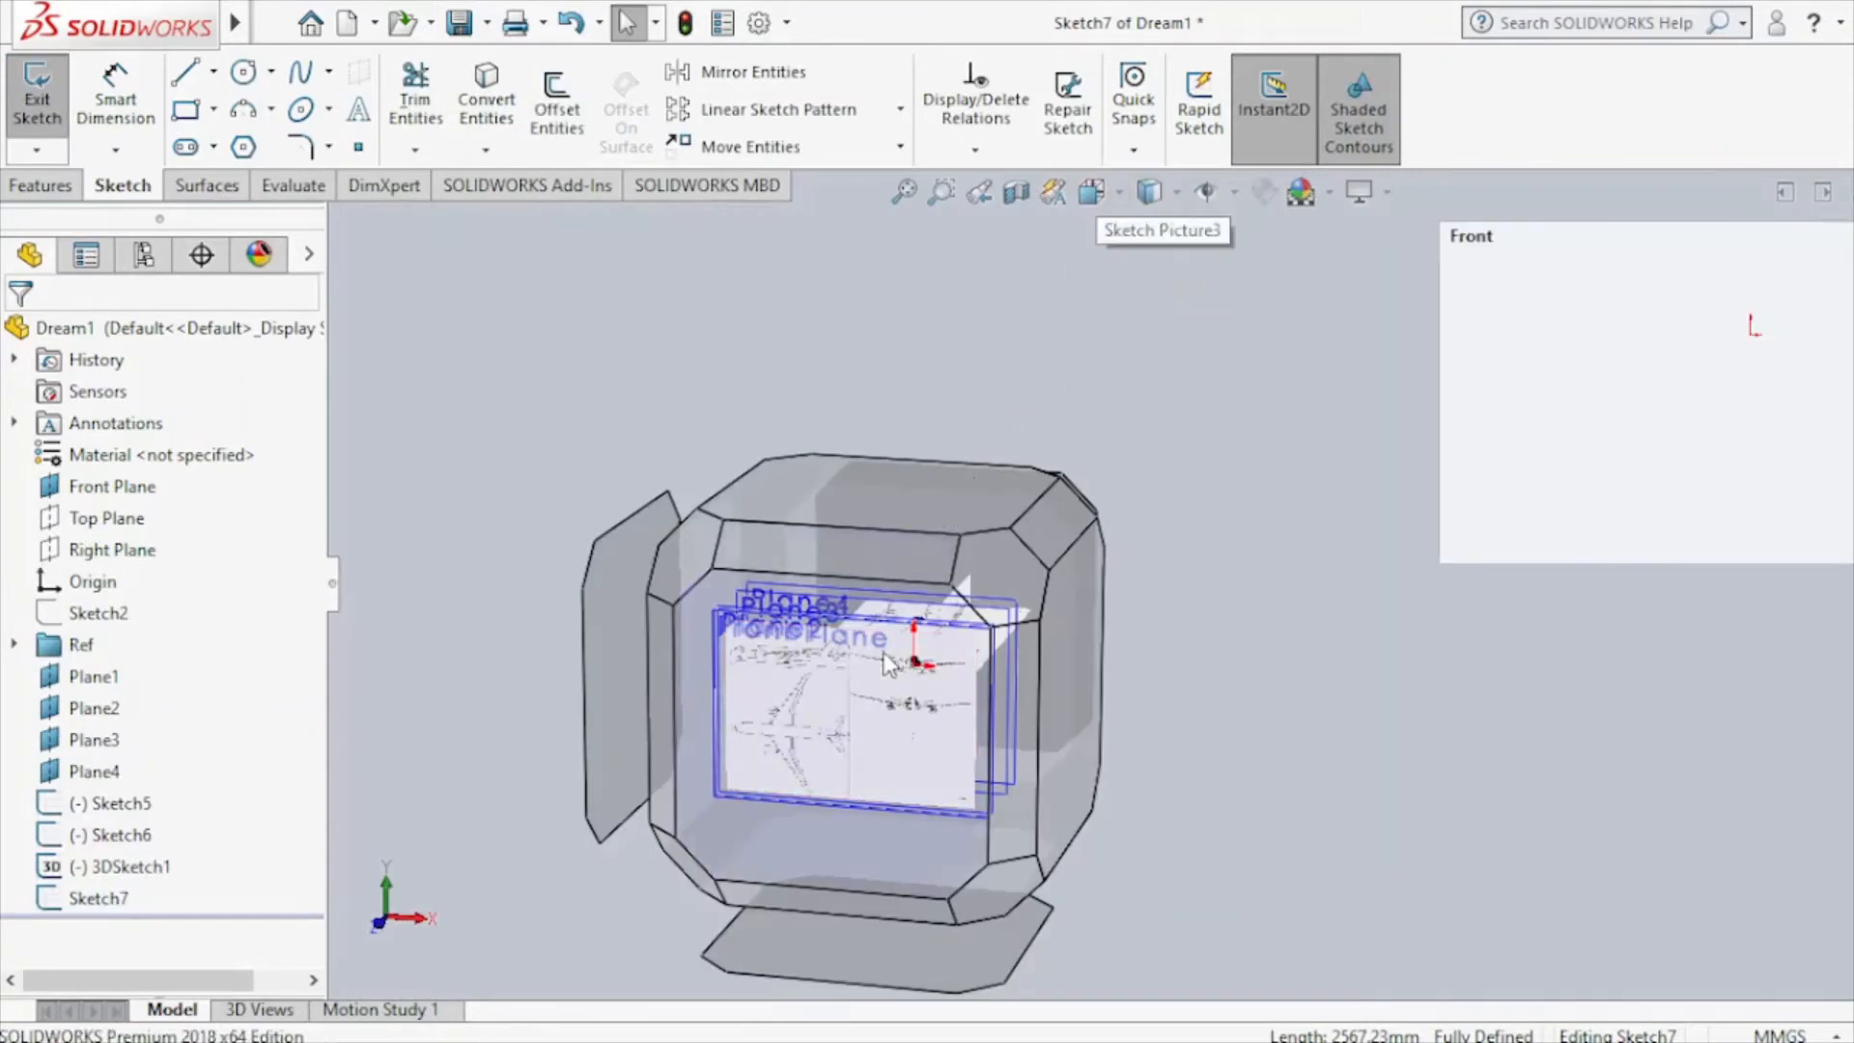
{"action": "left_click", "coordinate": [1009, 666]}
{"action": "scroll", "coordinate": [1407, 418], "scroll_direction": "down", "scroll_amount": 5}
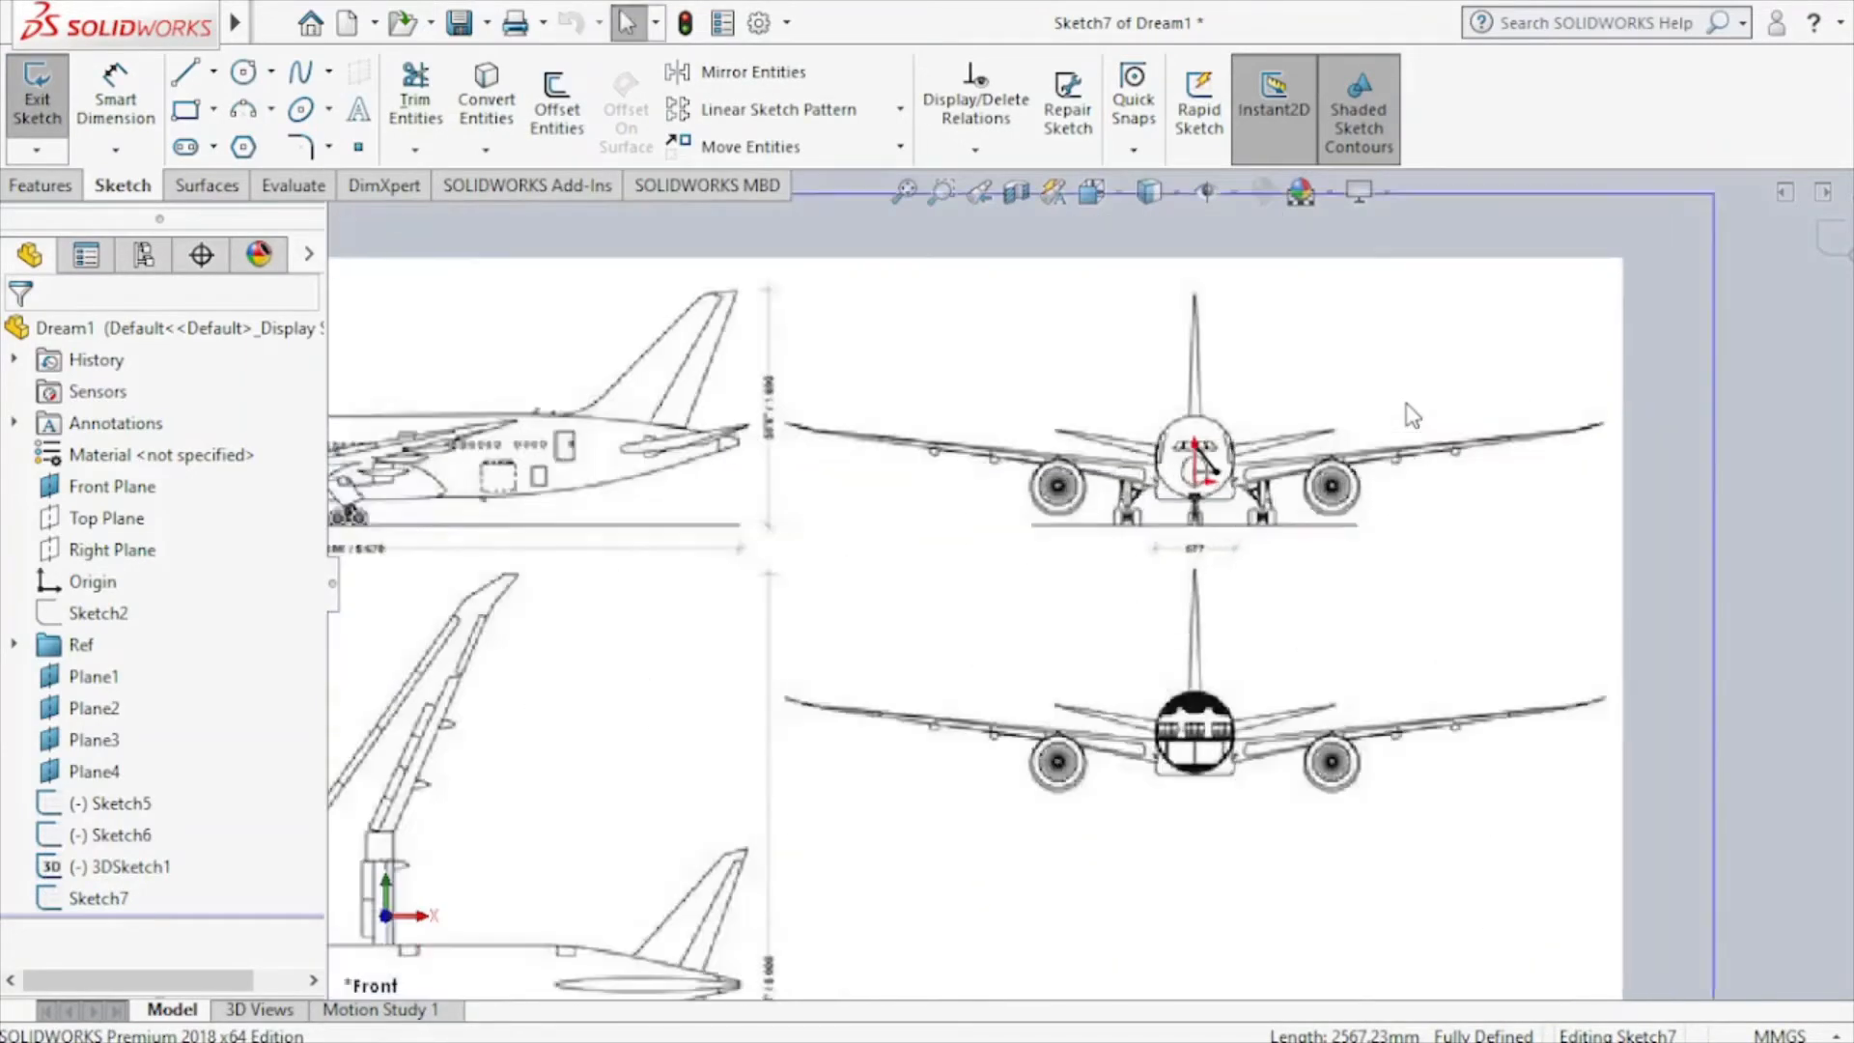
{"action": "scroll", "coordinate": [1105, 538], "scroll_direction": "down", "scroll_amount": 3}
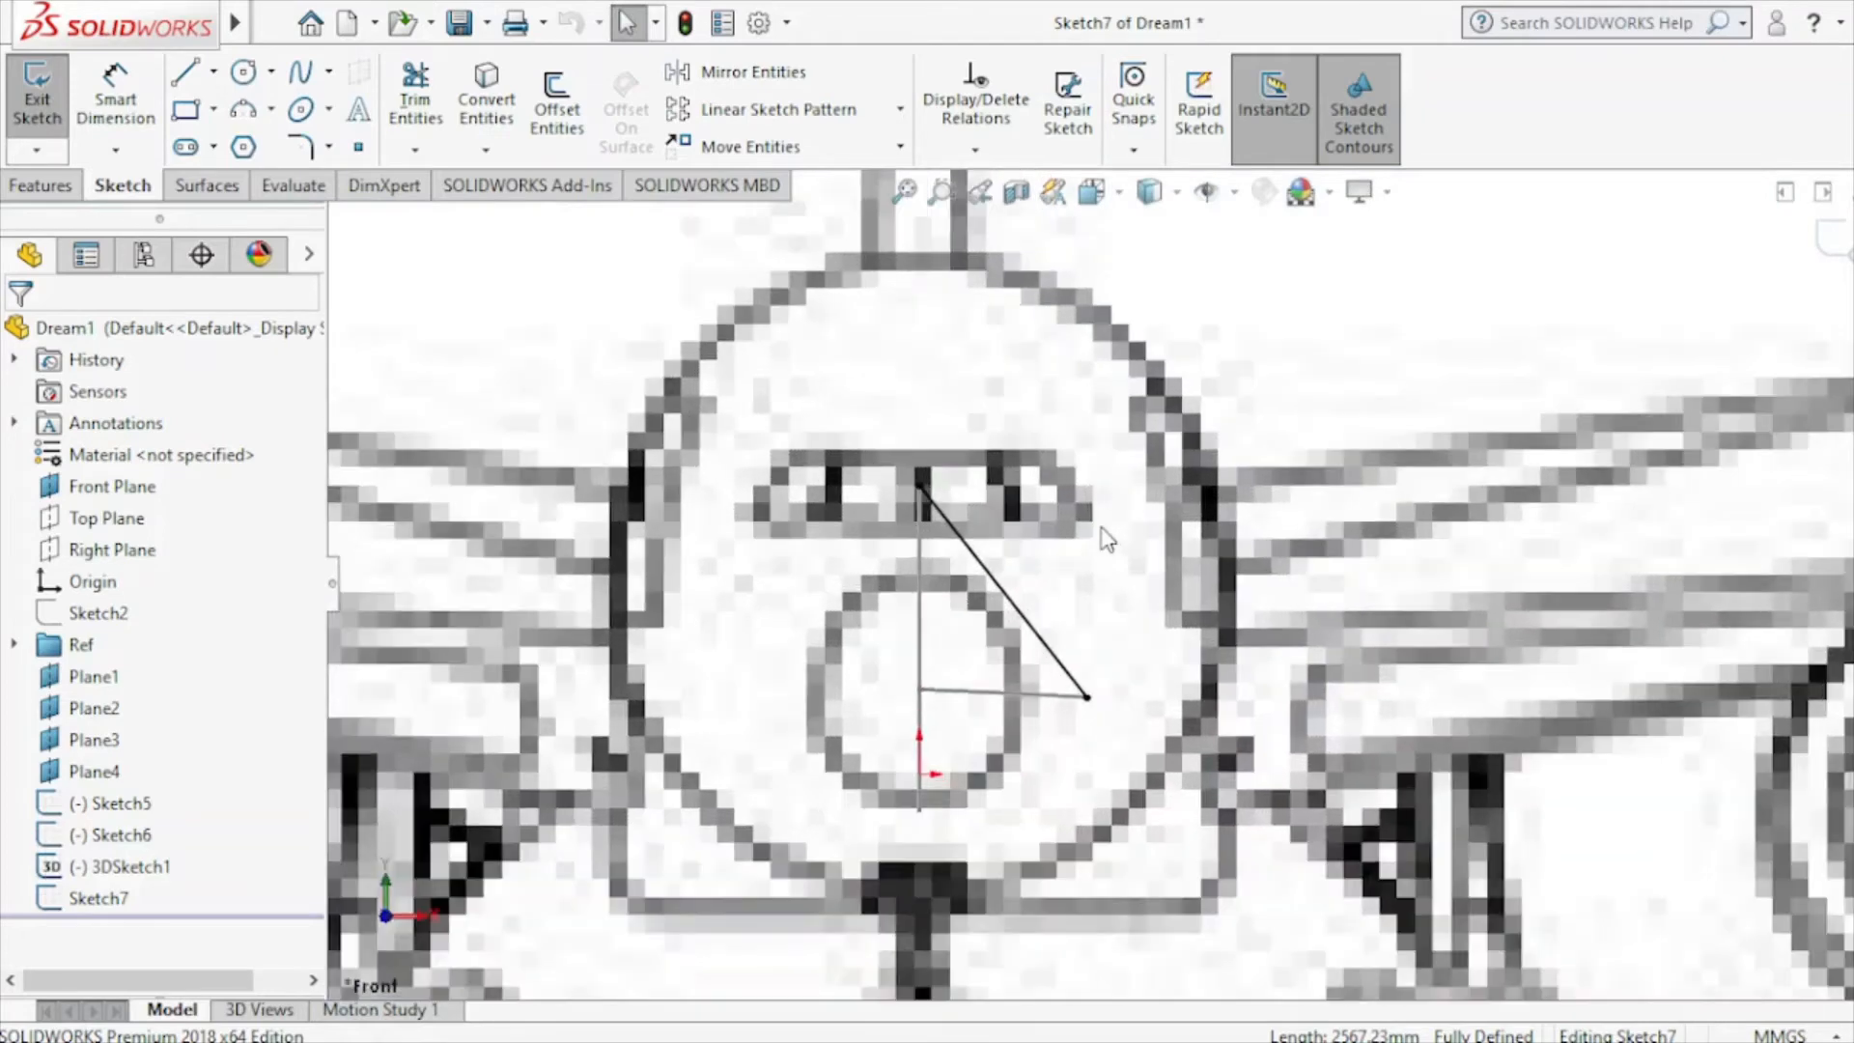
{"action": "left_click", "coordinate": [987, 569]}
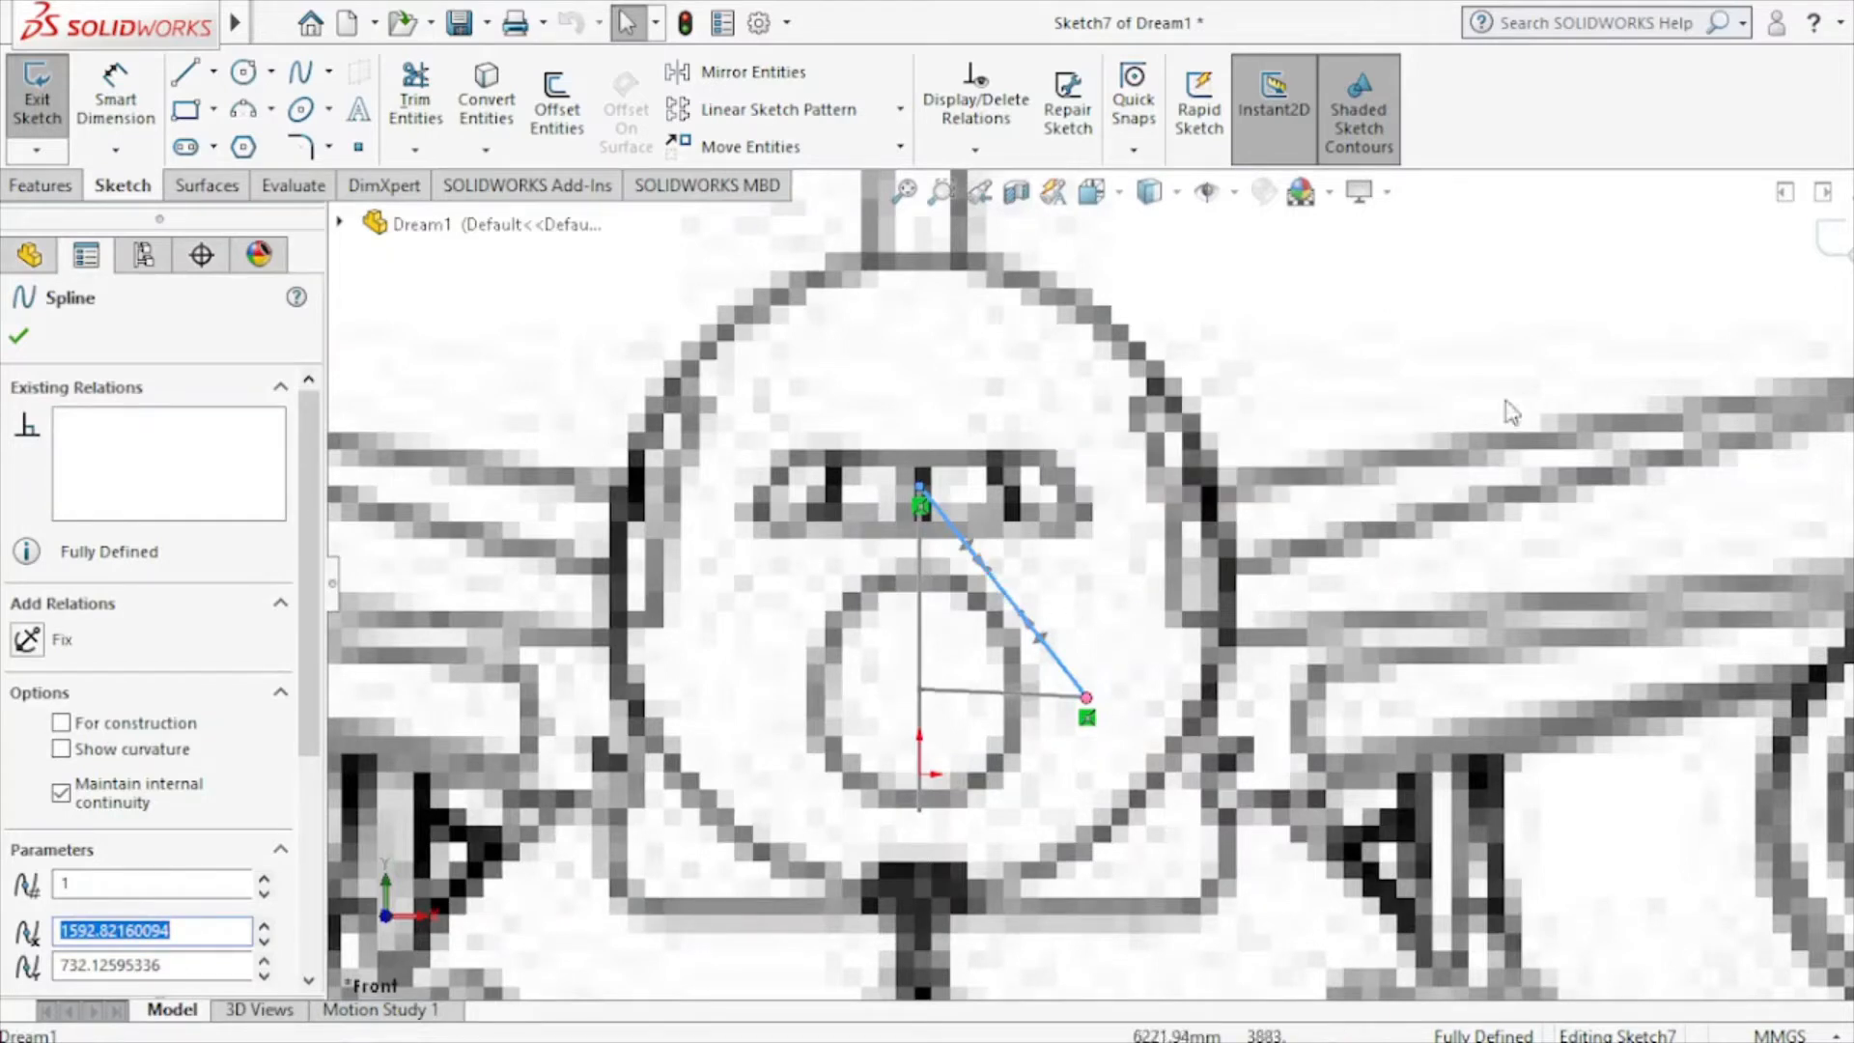
{"action": "left_click", "coordinate": [1843, 253]}
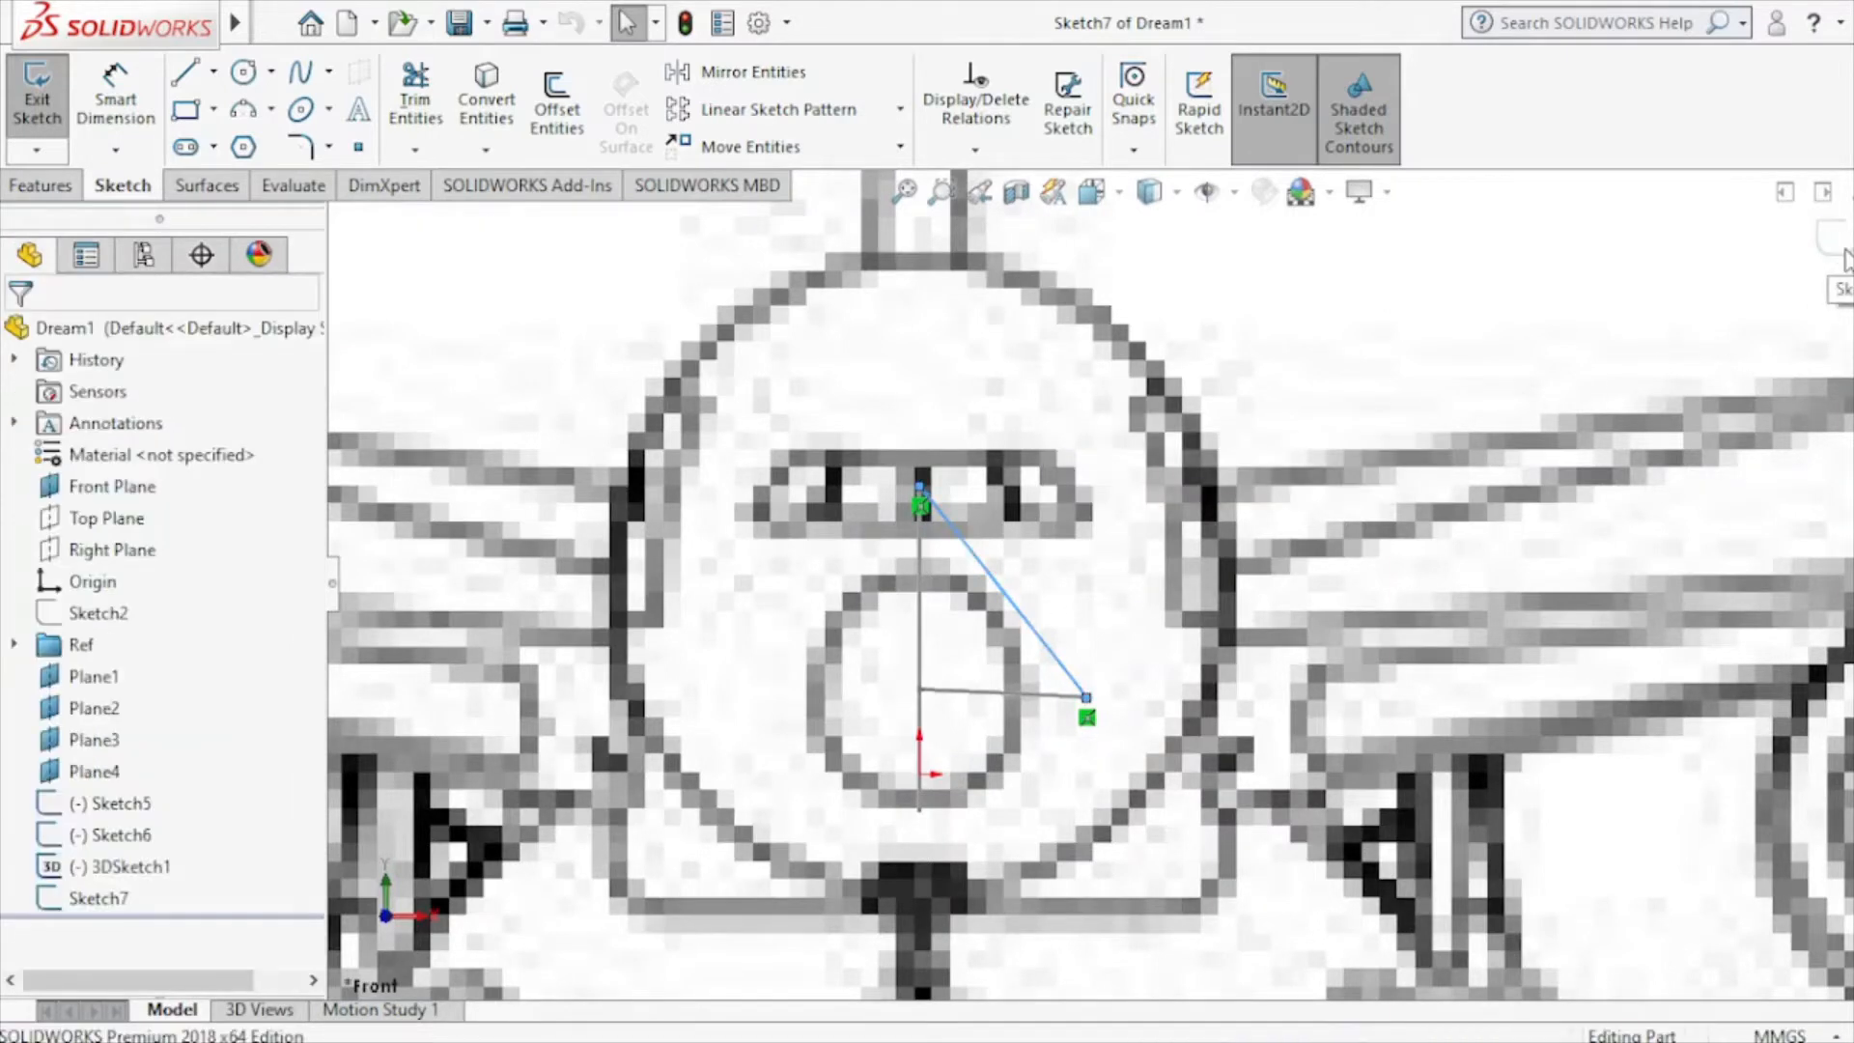
Move the 3D guide spline's rear endpoint to about X 1511, Y 816 mm on Plane1, check it from the right, and exit the 3D sketch.
{"action": "left_click", "coordinate": [1058, 694]}
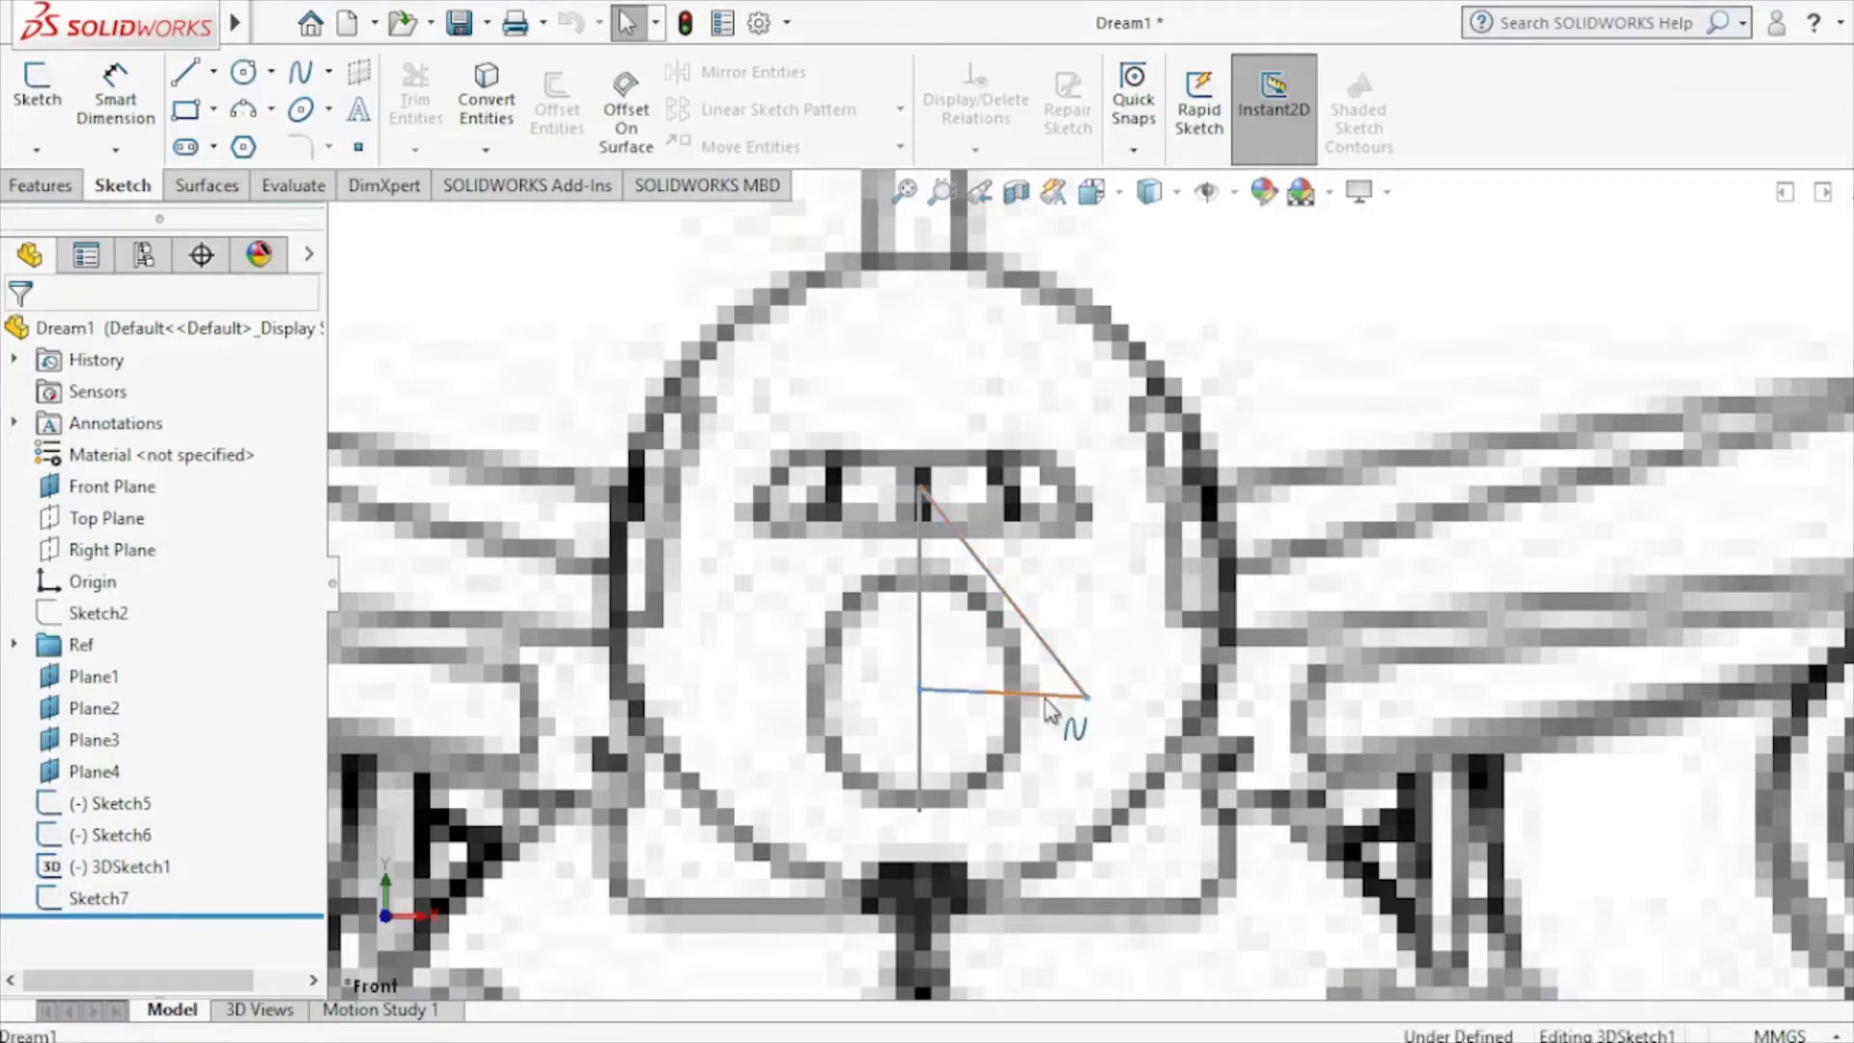
{"action": "left_click", "coordinate": [1125, 574]}
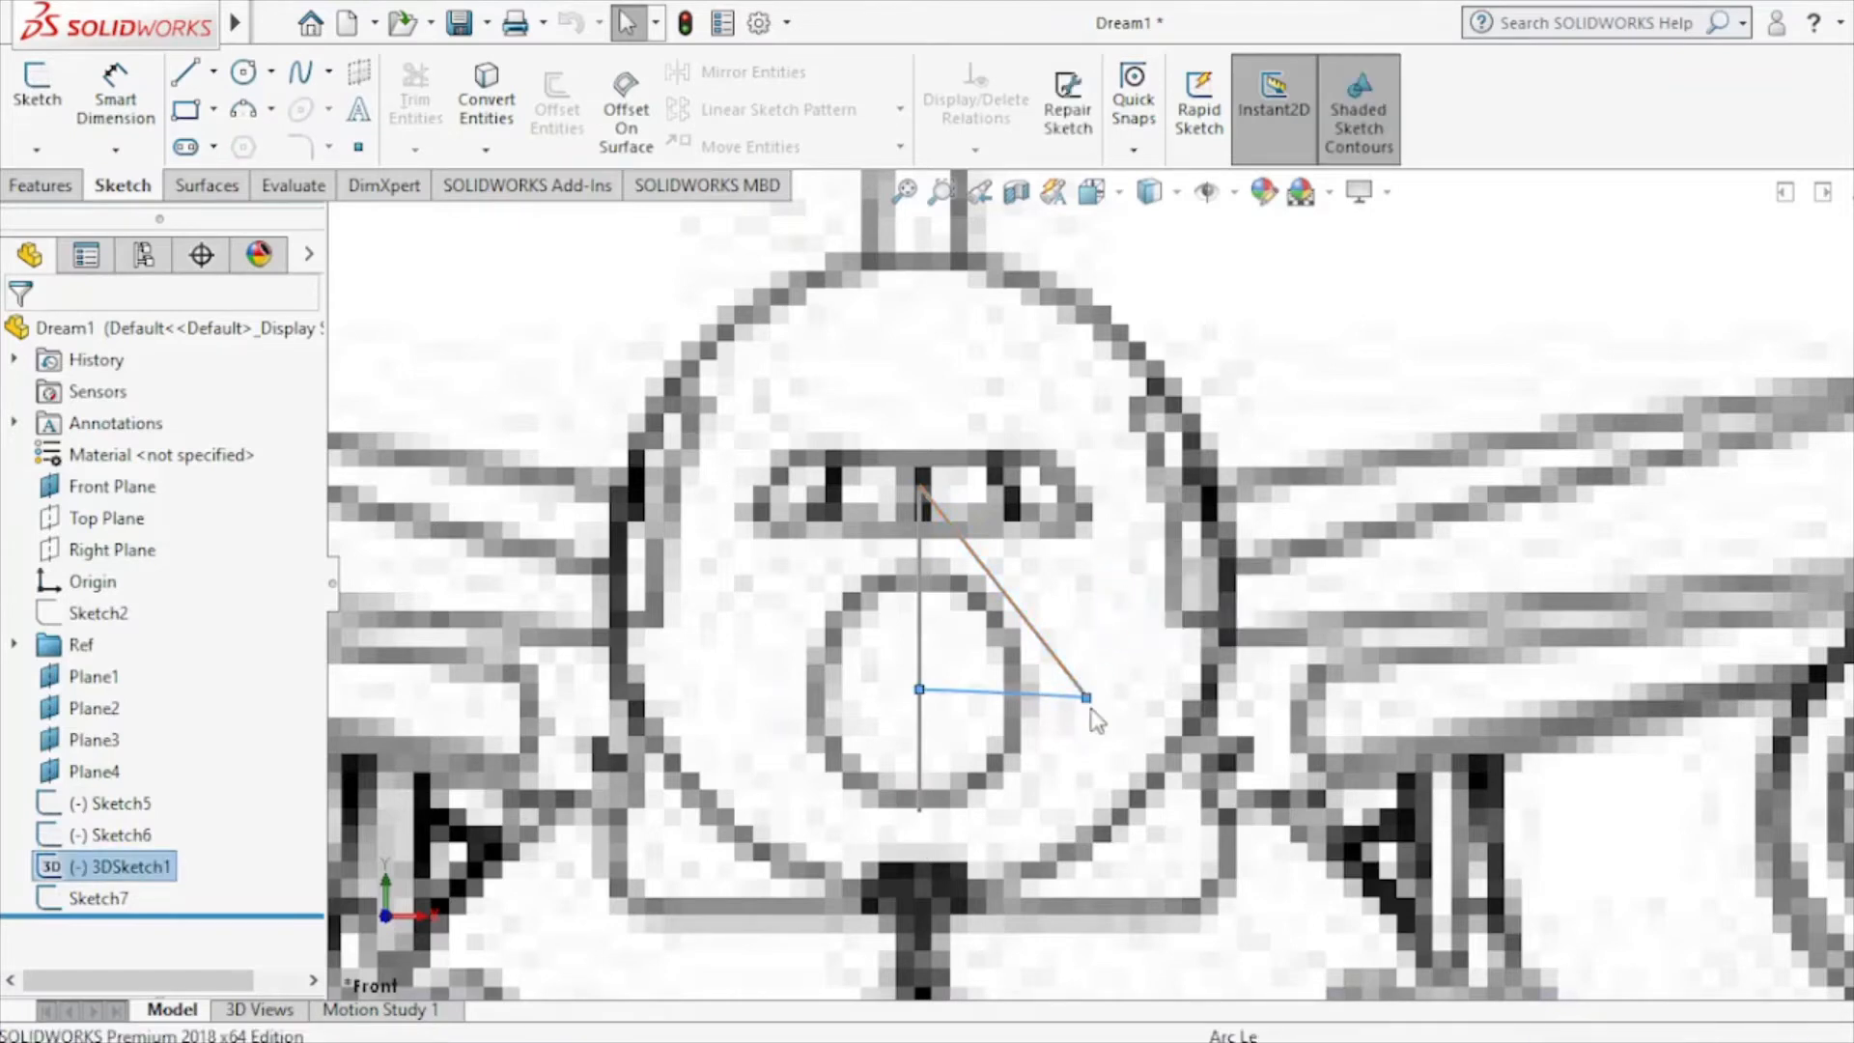
{"action": "left_click_drag", "start_coordinate": [1088, 693], "coordinate": [1089, 678]}
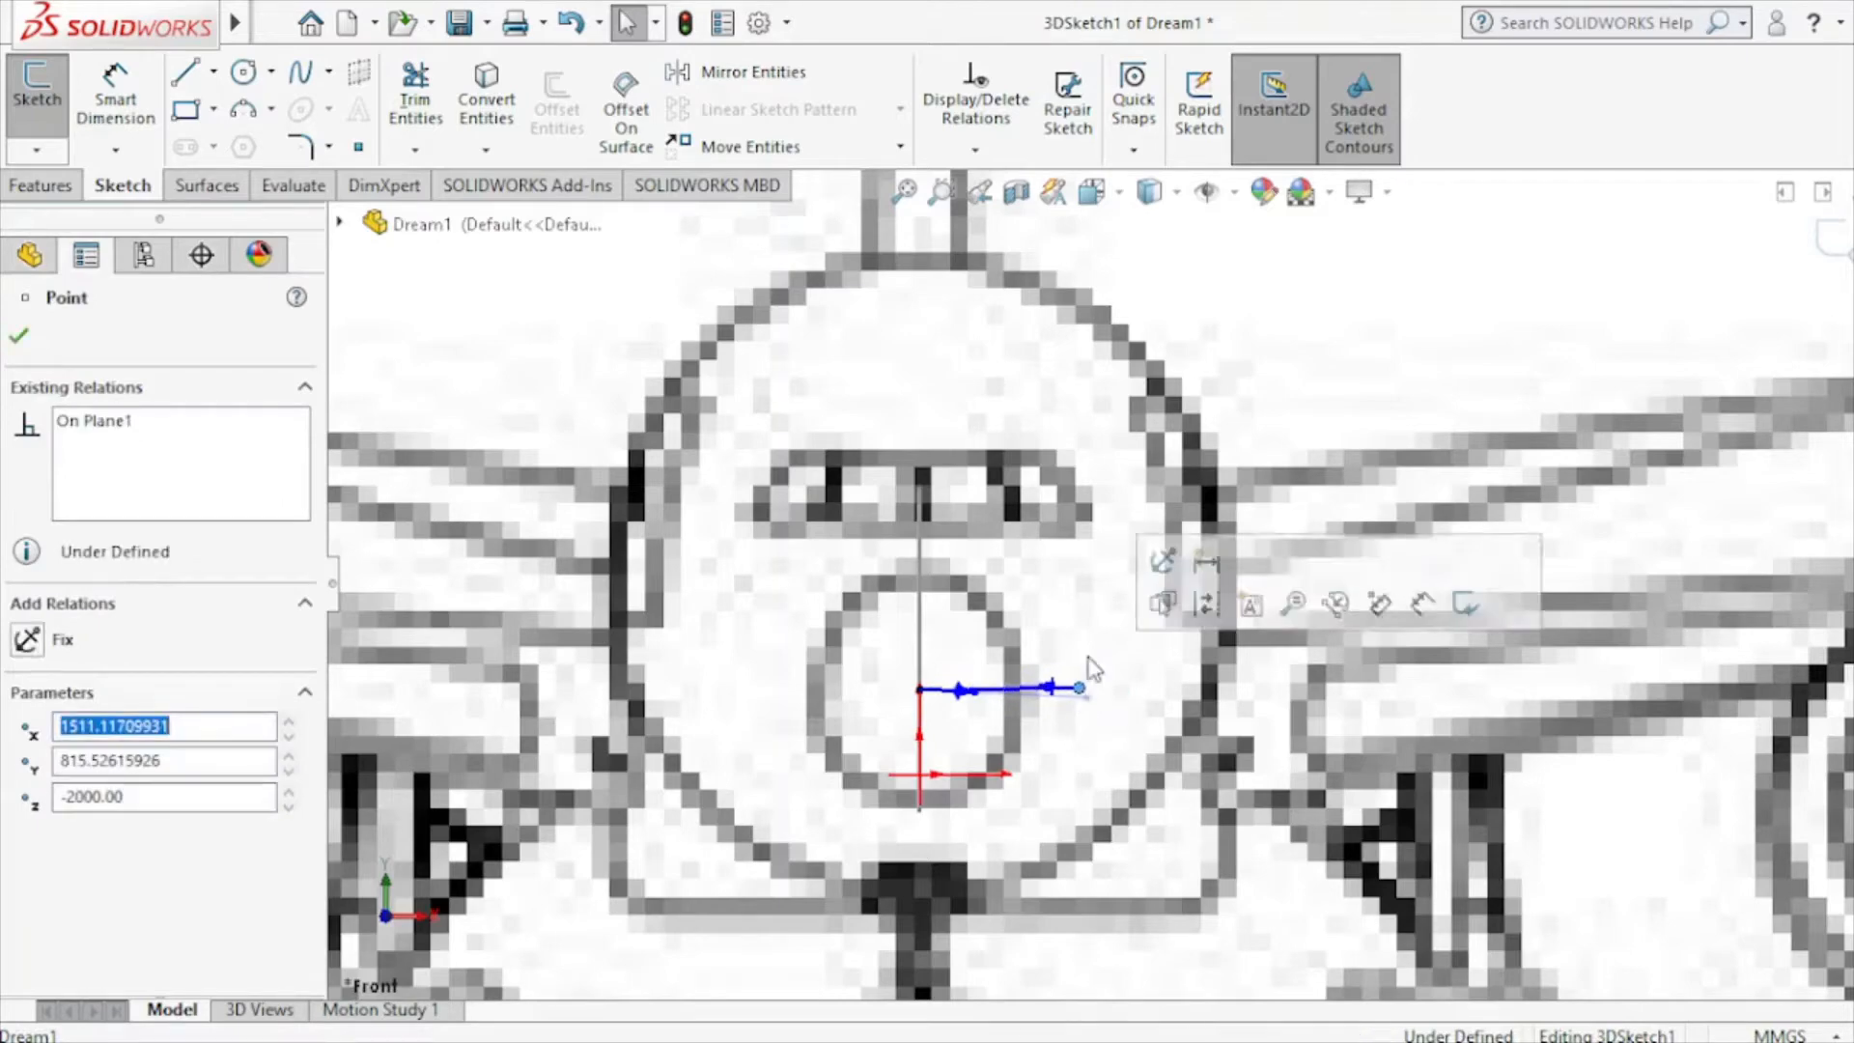
{"action": "left_click", "coordinate": [1096, 201]}
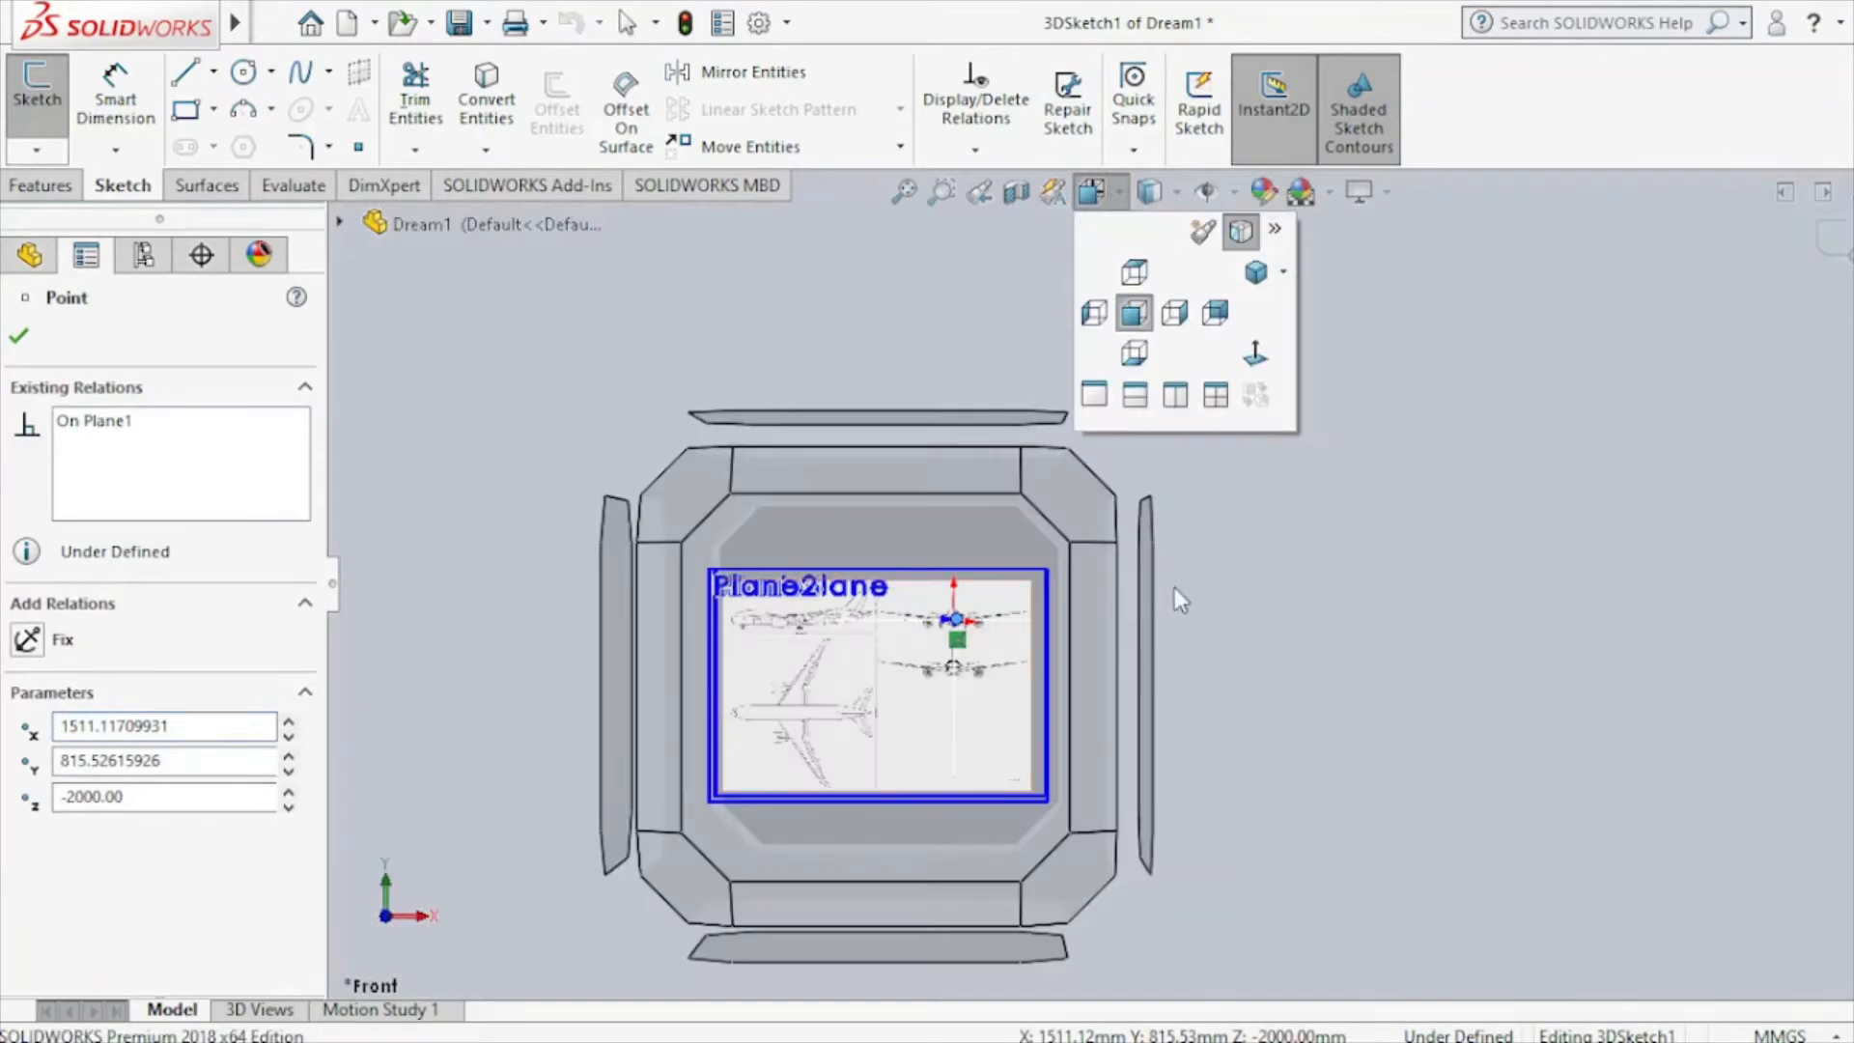
{"action": "left_click", "coordinate": [1150, 604]}
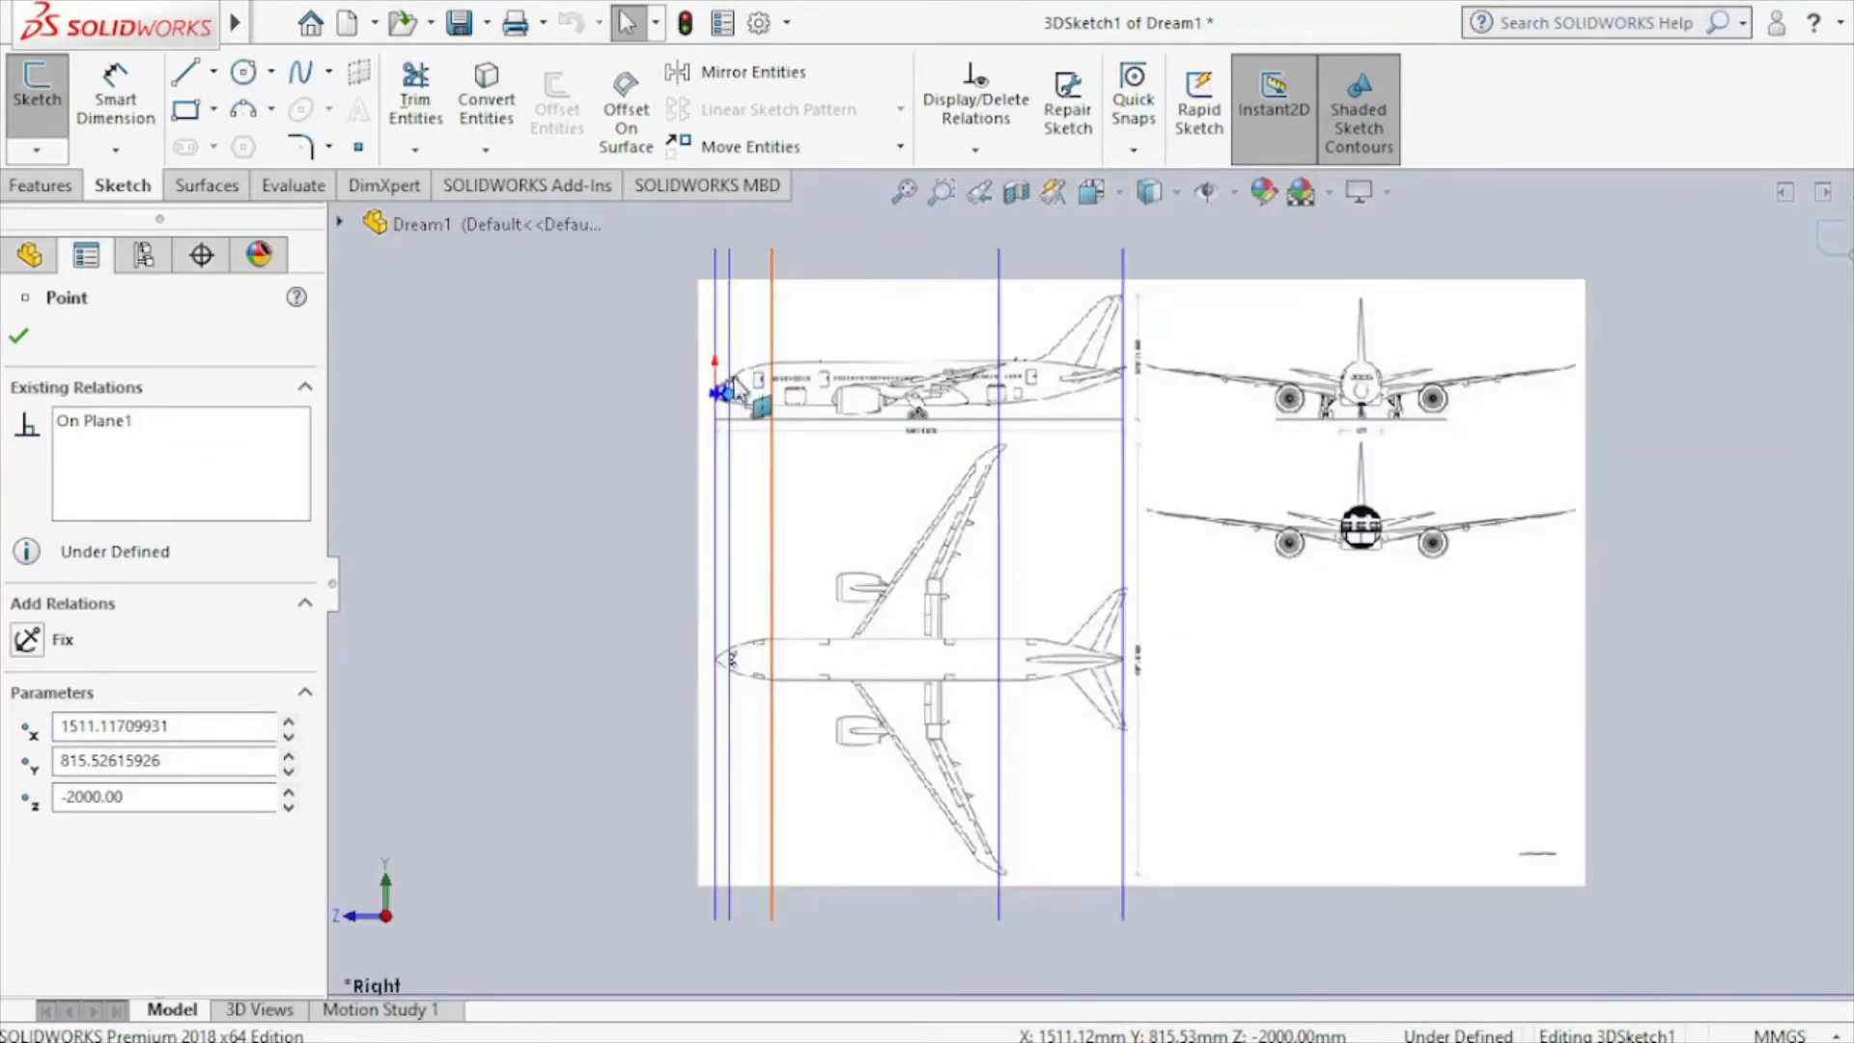
{"action": "scroll", "coordinate": [733, 398], "scroll_direction": "down", "scroll_amount": 10}
{"action": "scroll", "coordinate": [981, 537], "scroll_direction": "down", "scroll_amount": 5}
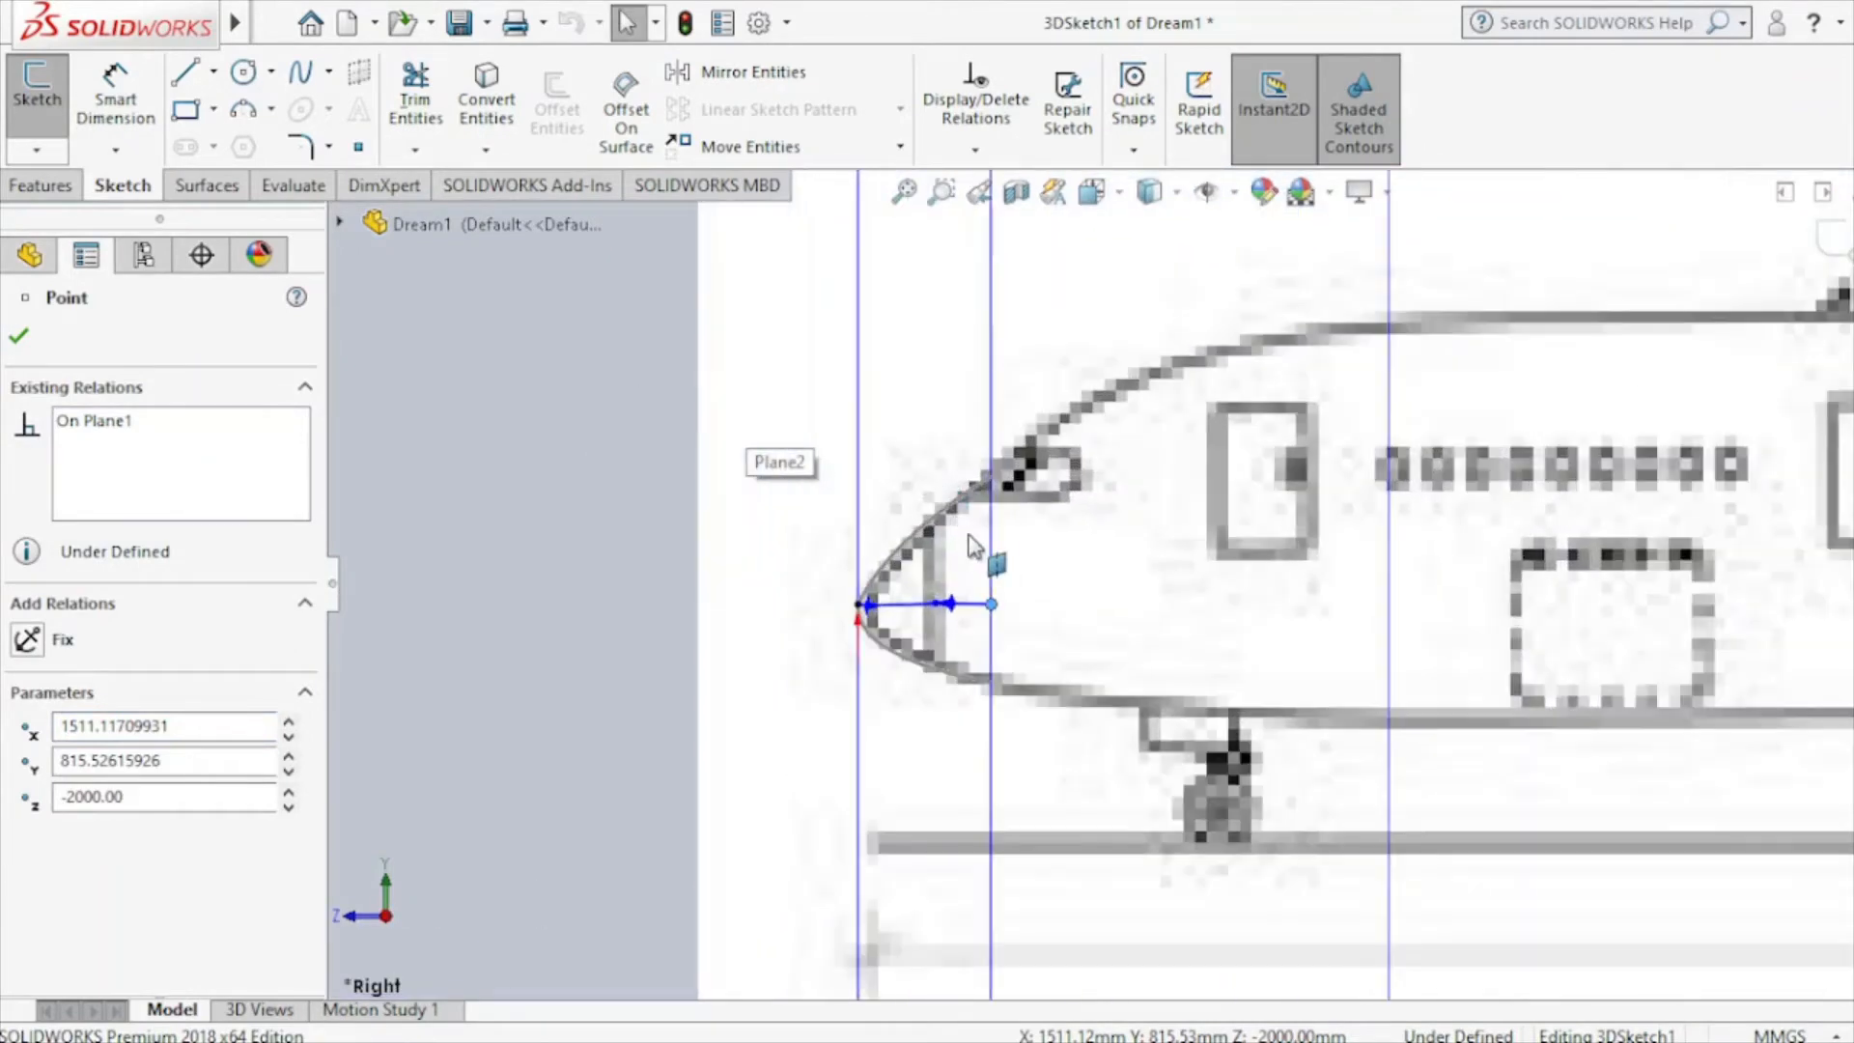
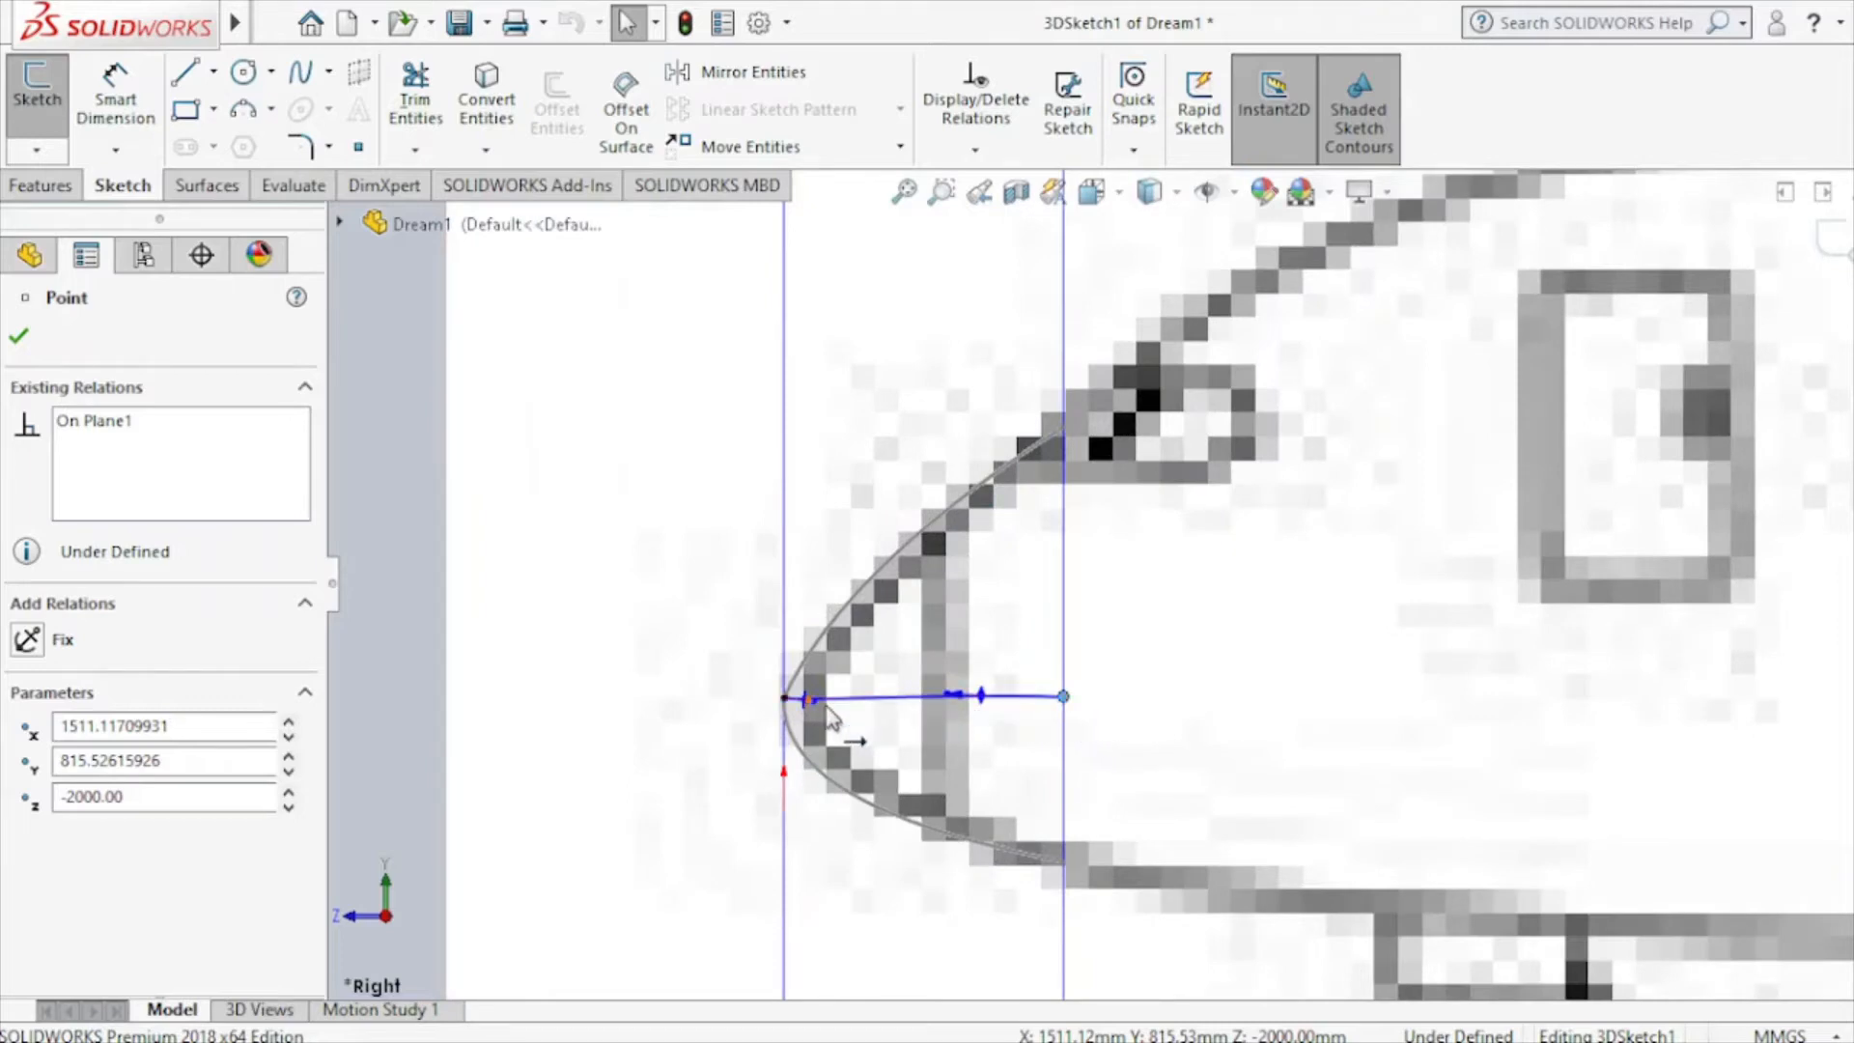
{"action": "left_click", "coordinate": [1831, 239]}
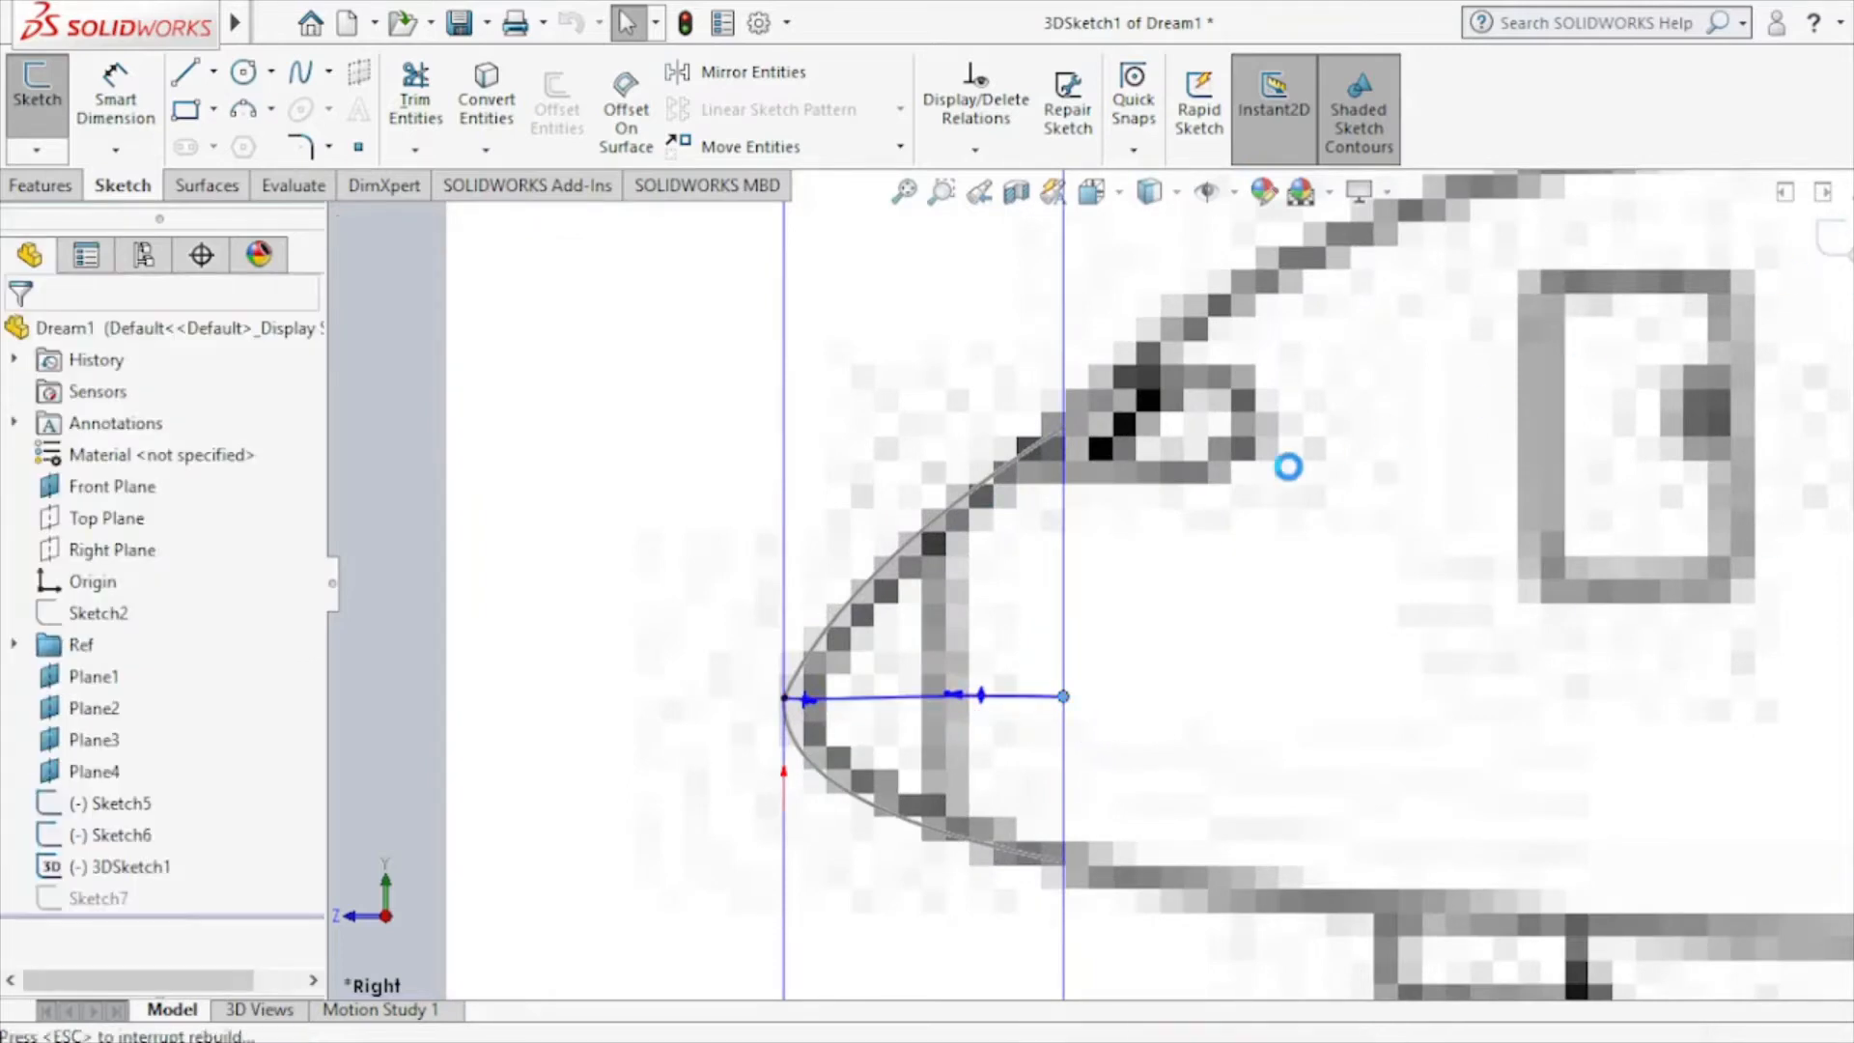
Edit the Plane1 cross-section sketch, bend its spline outward into a rounded quarter profile using the end tangents, and exit the sketch.
{"action": "left_click", "coordinate": [1064, 577]}
{"action": "left_click", "coordinate": [1154, 421]}
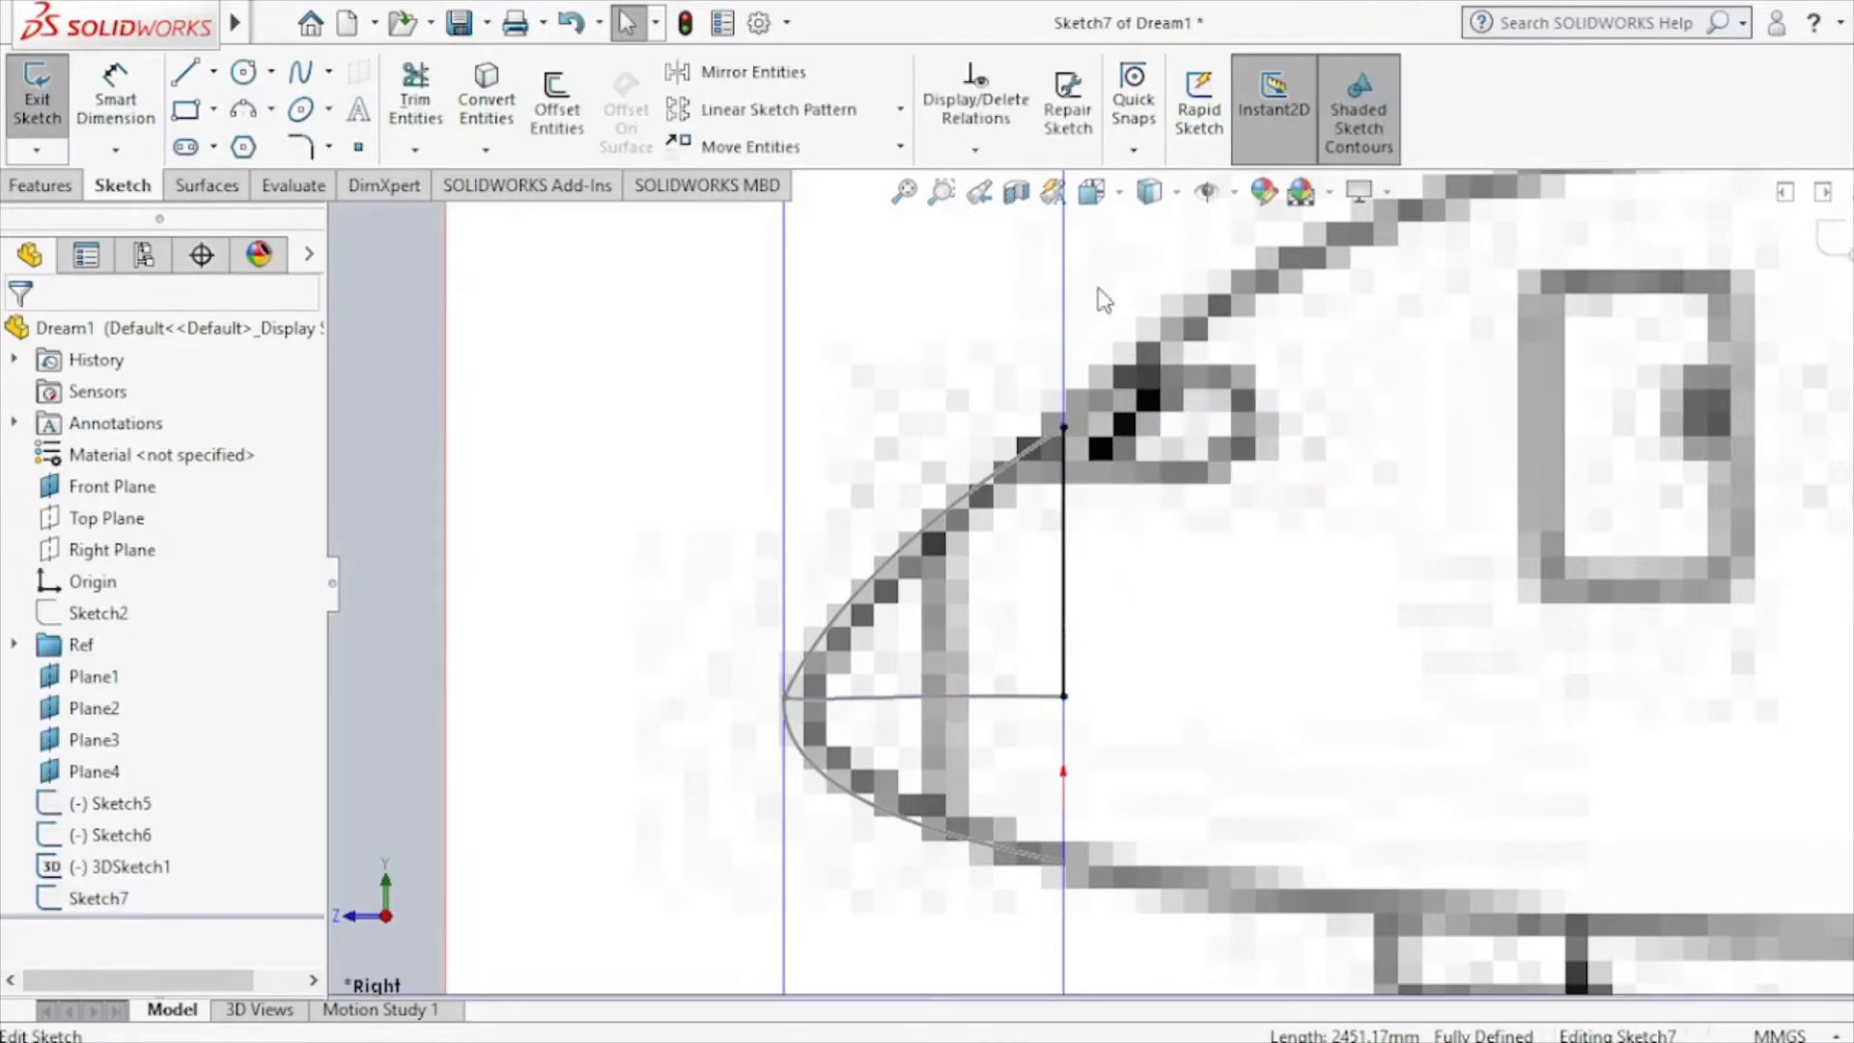
{"action": "left_click", "coordinate": [1096, 200]}
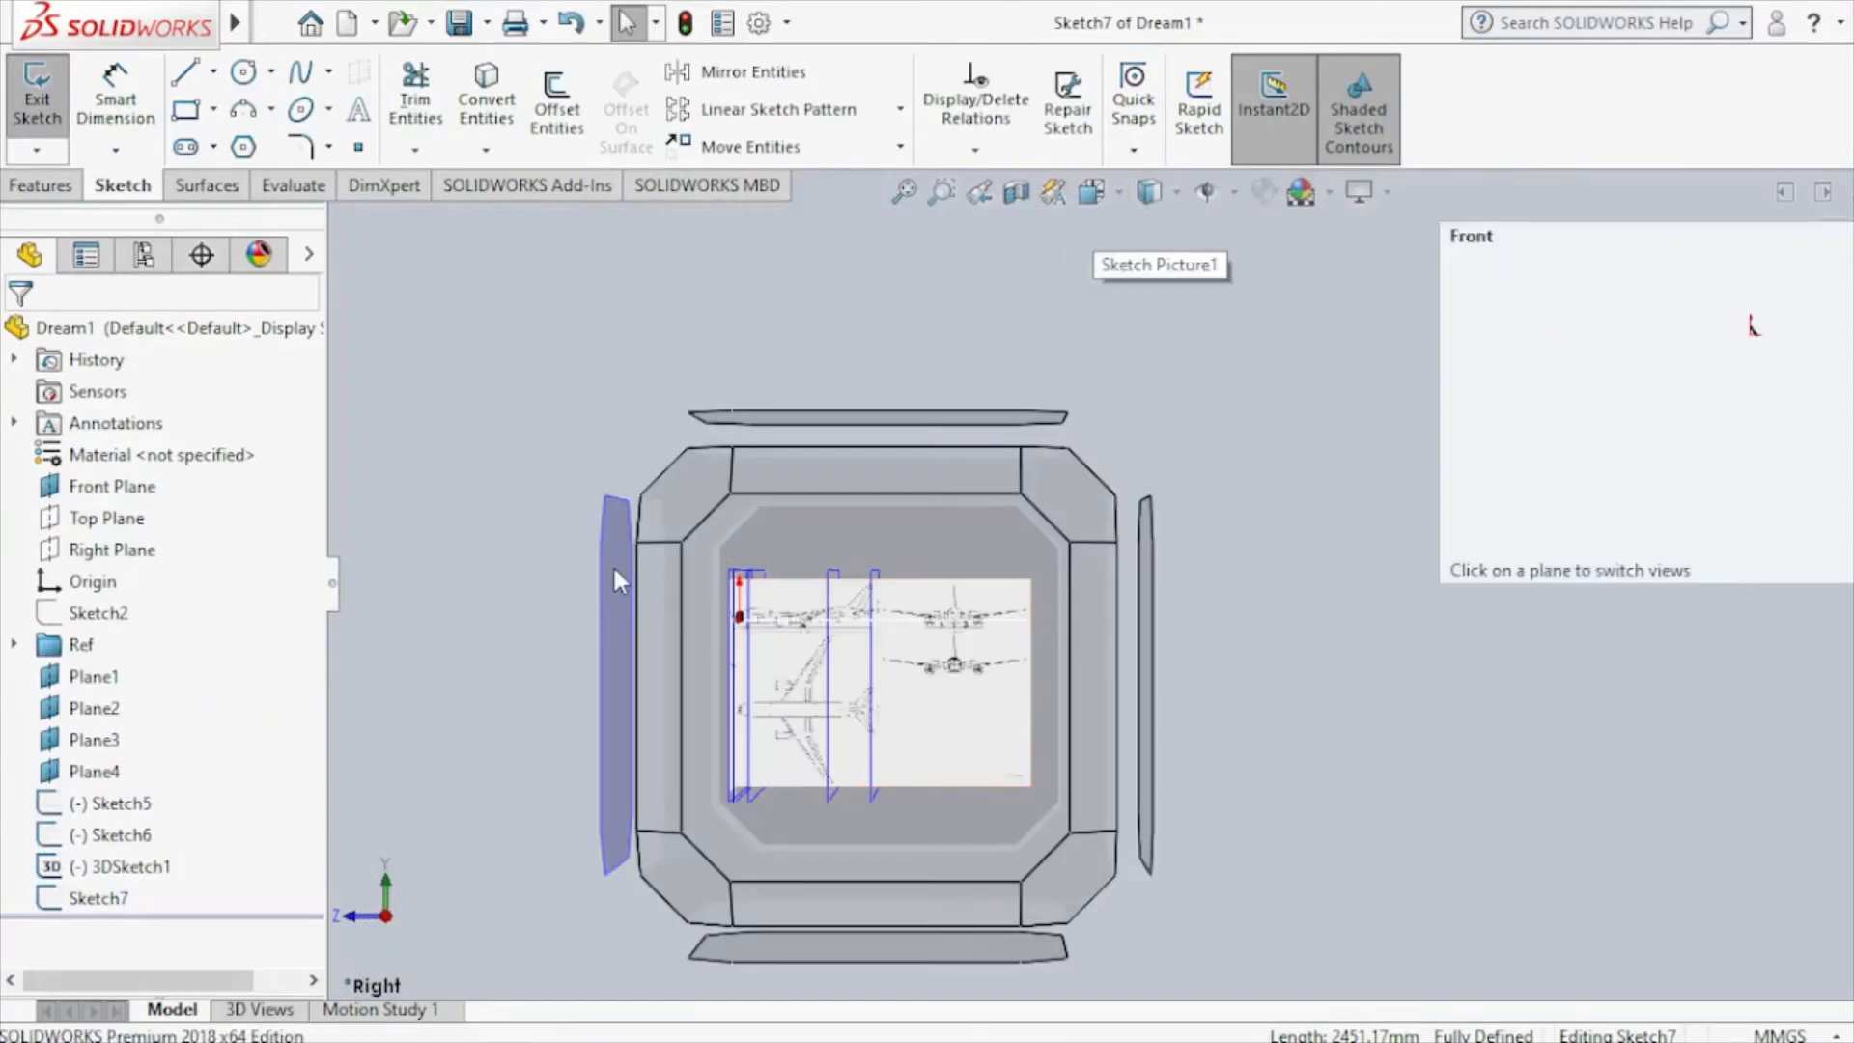
{"action": "left_click", "coordinate": [613, 564]}
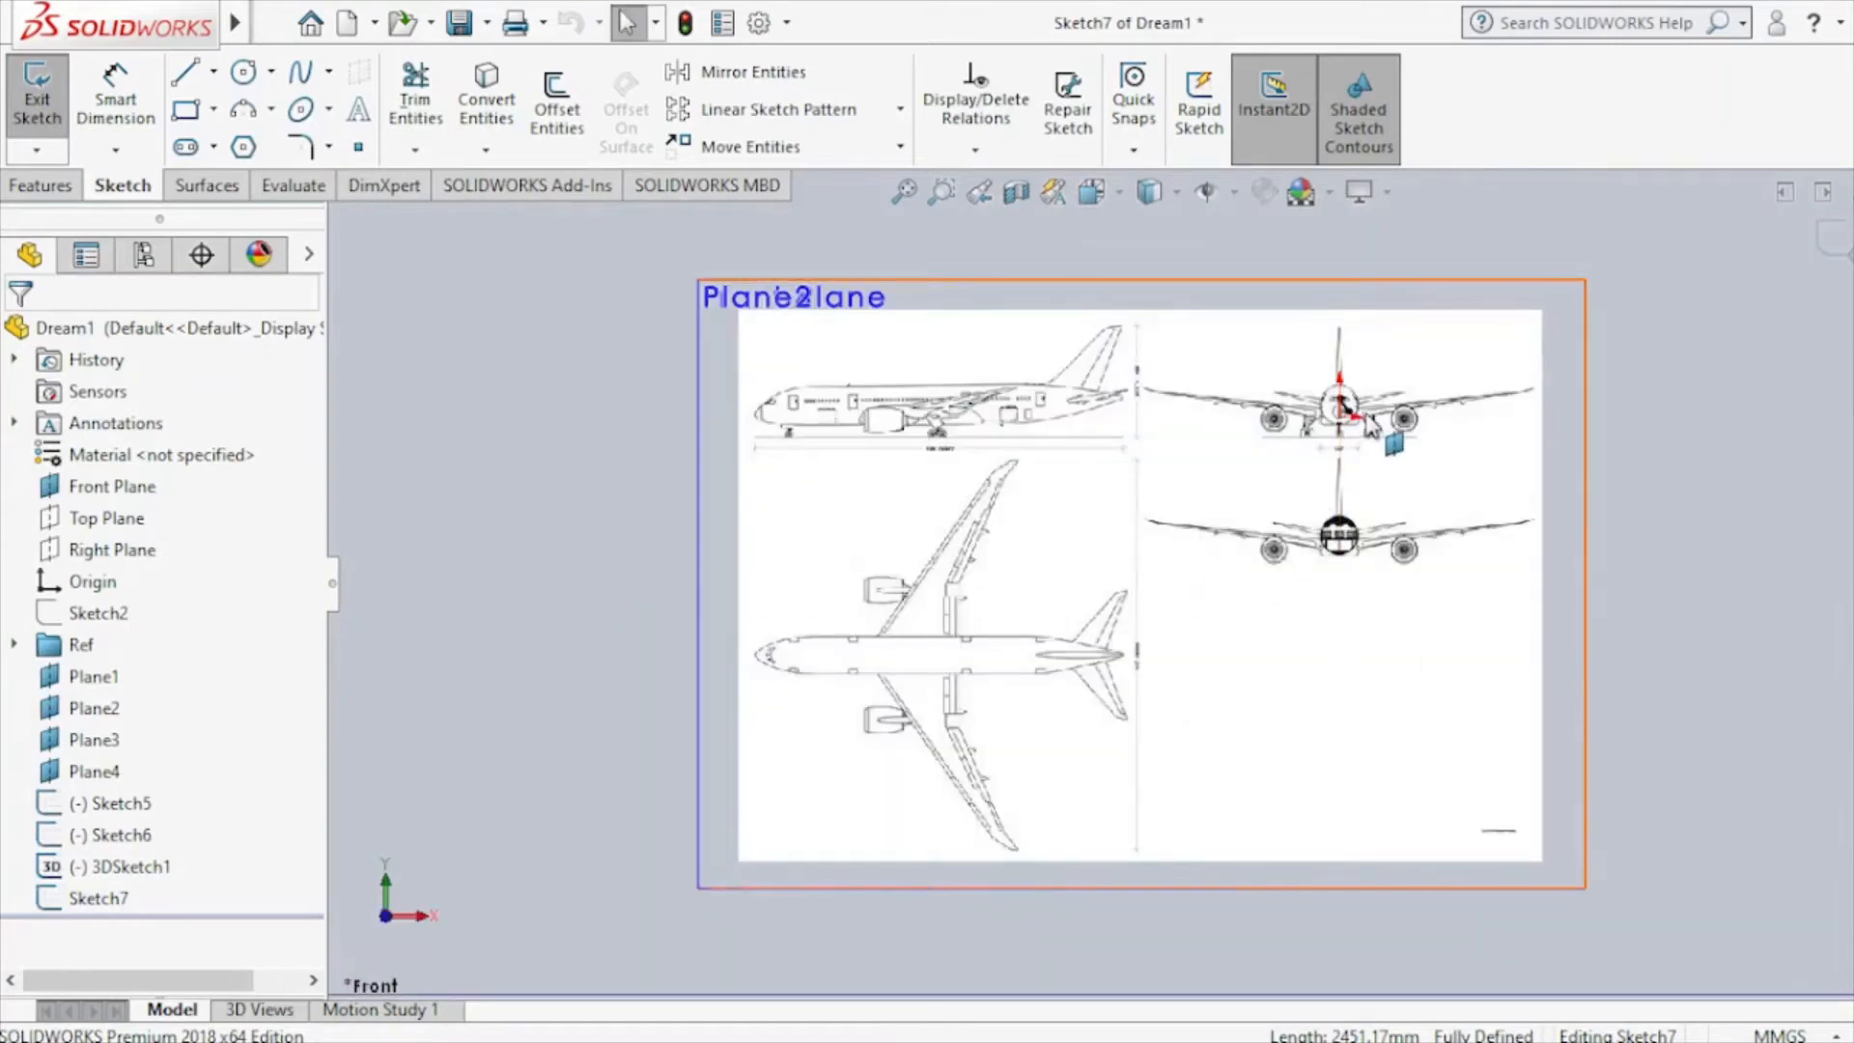
{"action": "scroll", "coordinate": [1369, 425], "scroll_direction": "down", "scroll_amount": 8}
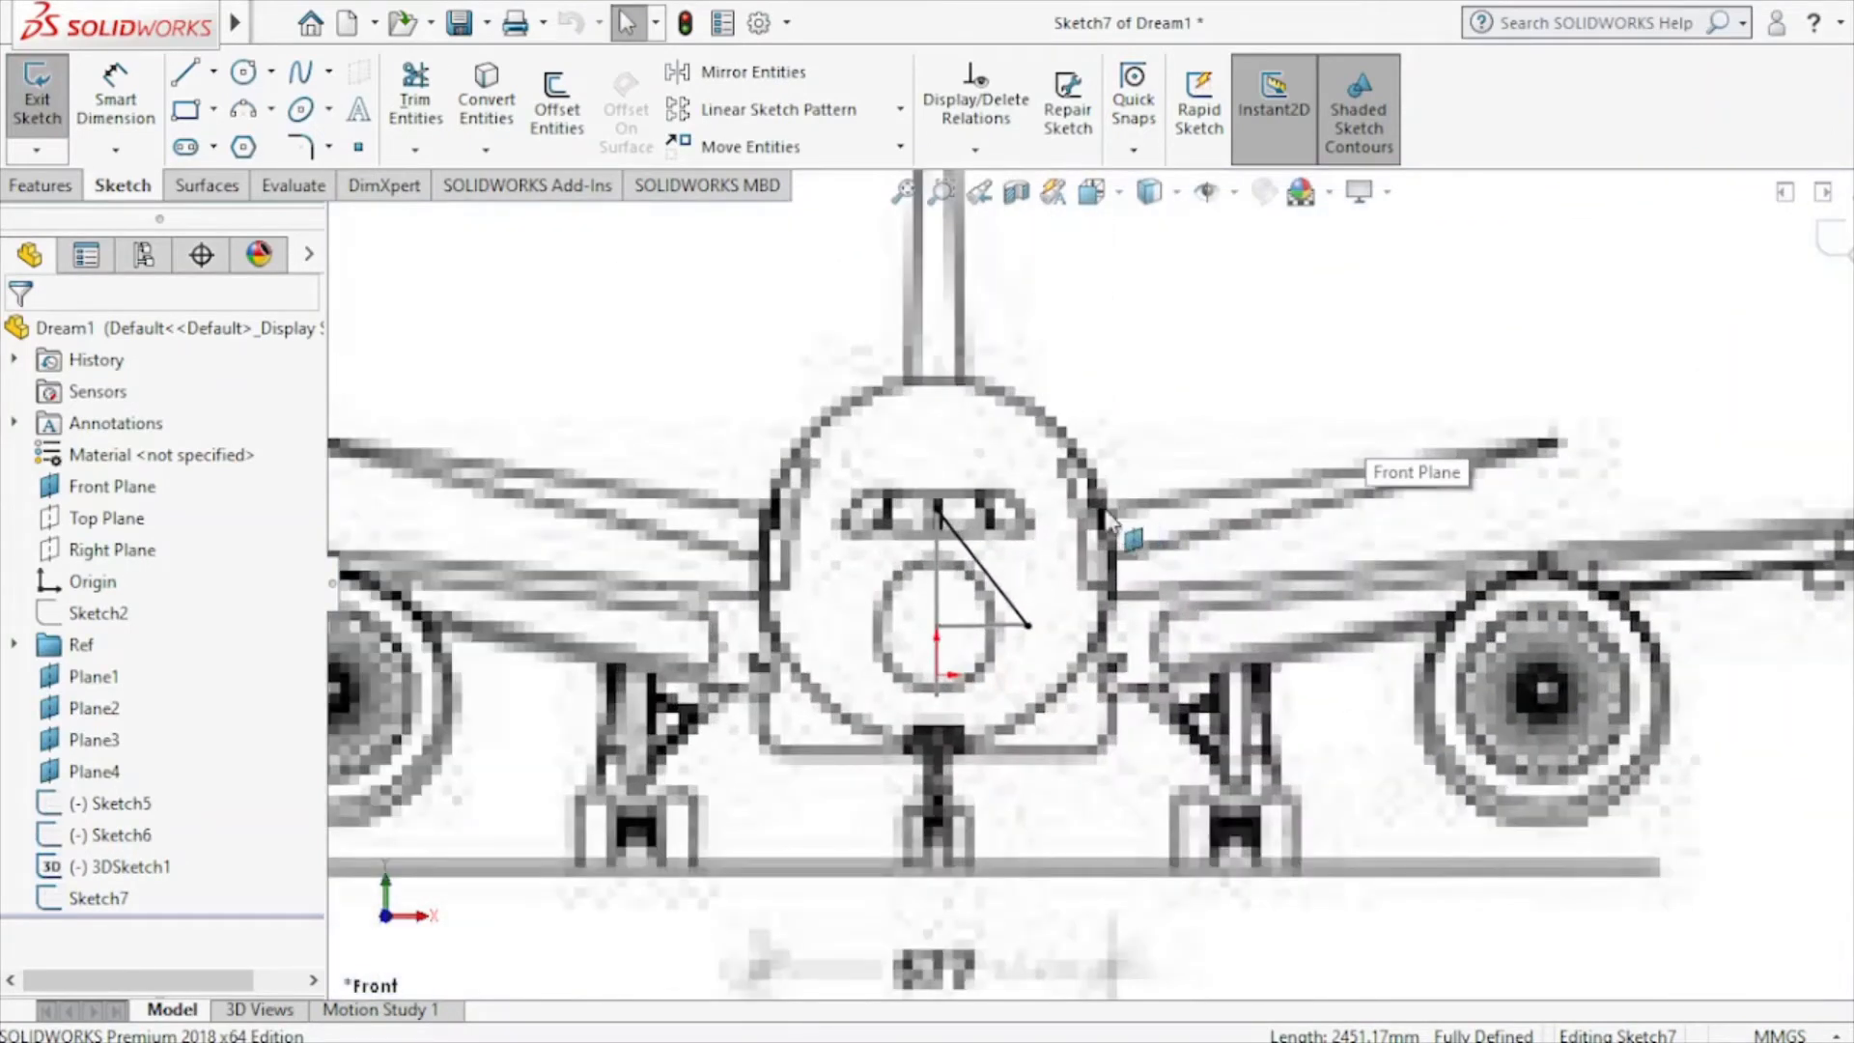
{"action": "scroll", "coordinate": [1014, 511], "scroll_direction": "down", "scroll_amount": 3}
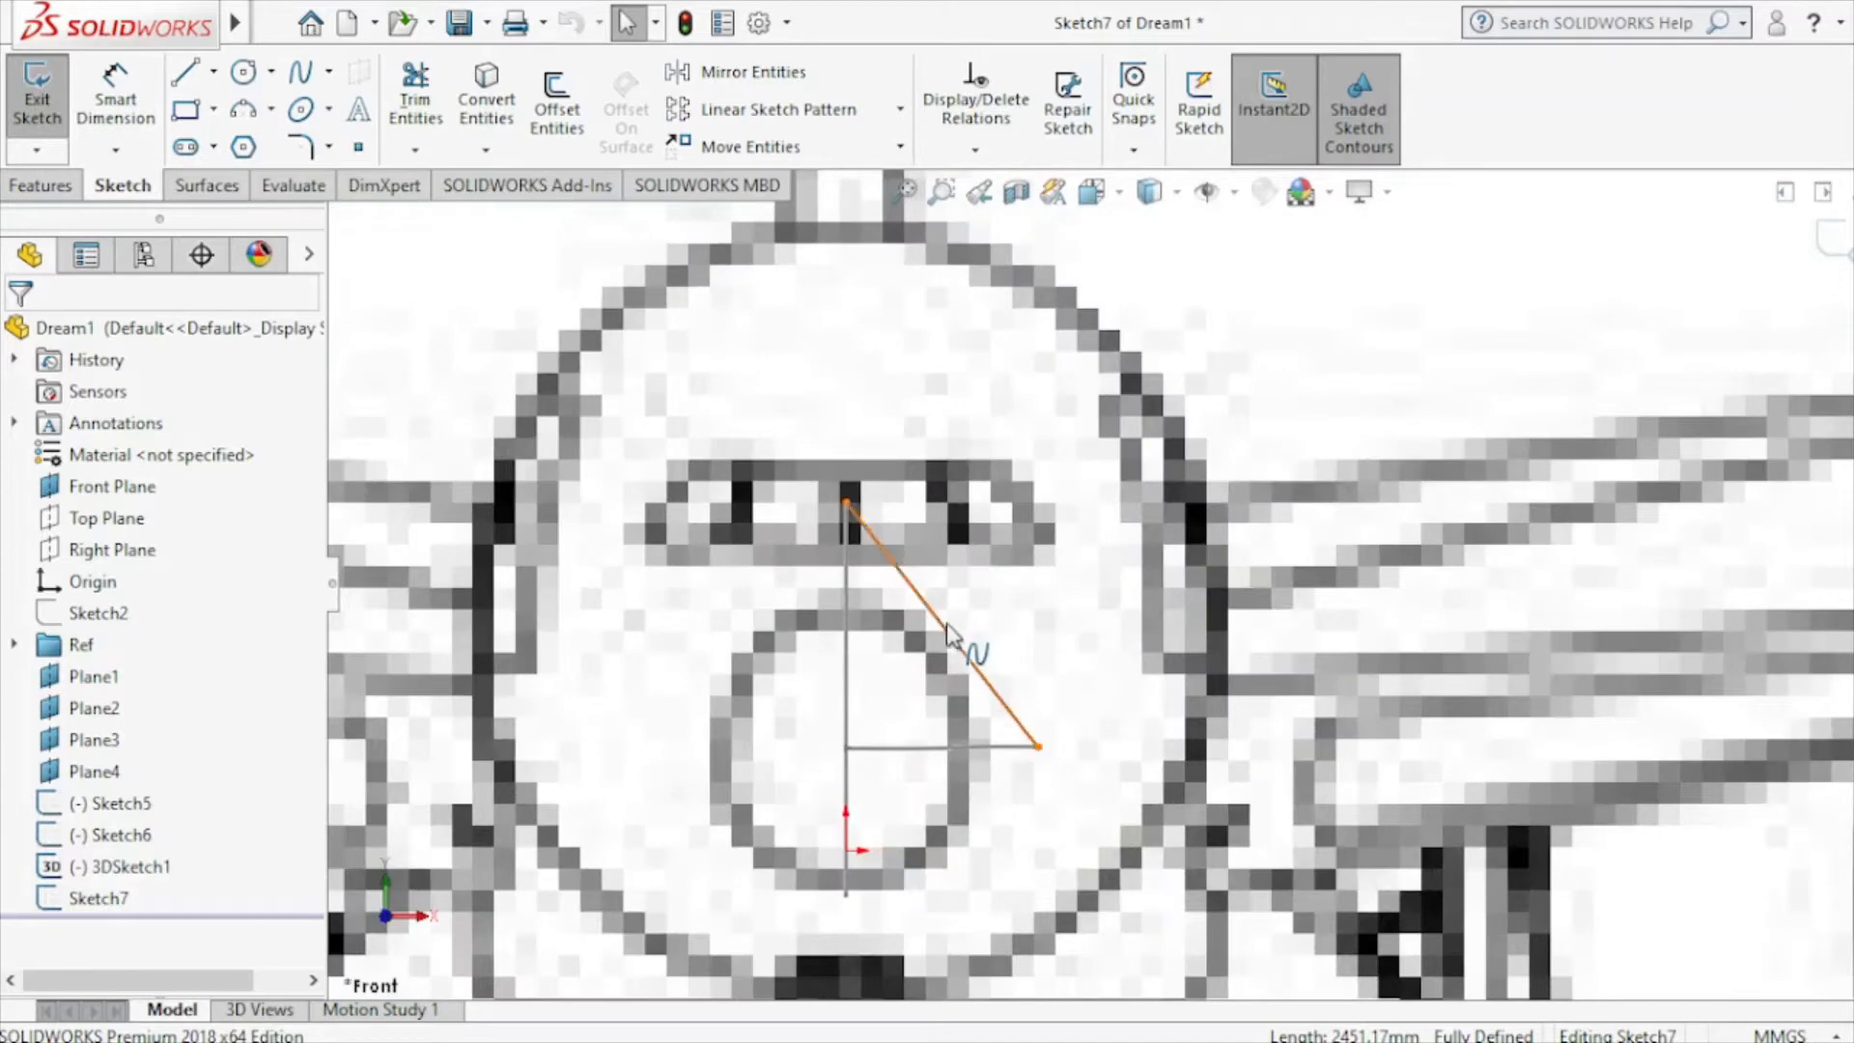
{"action": "left_click", "coordinate": [947, 635]}
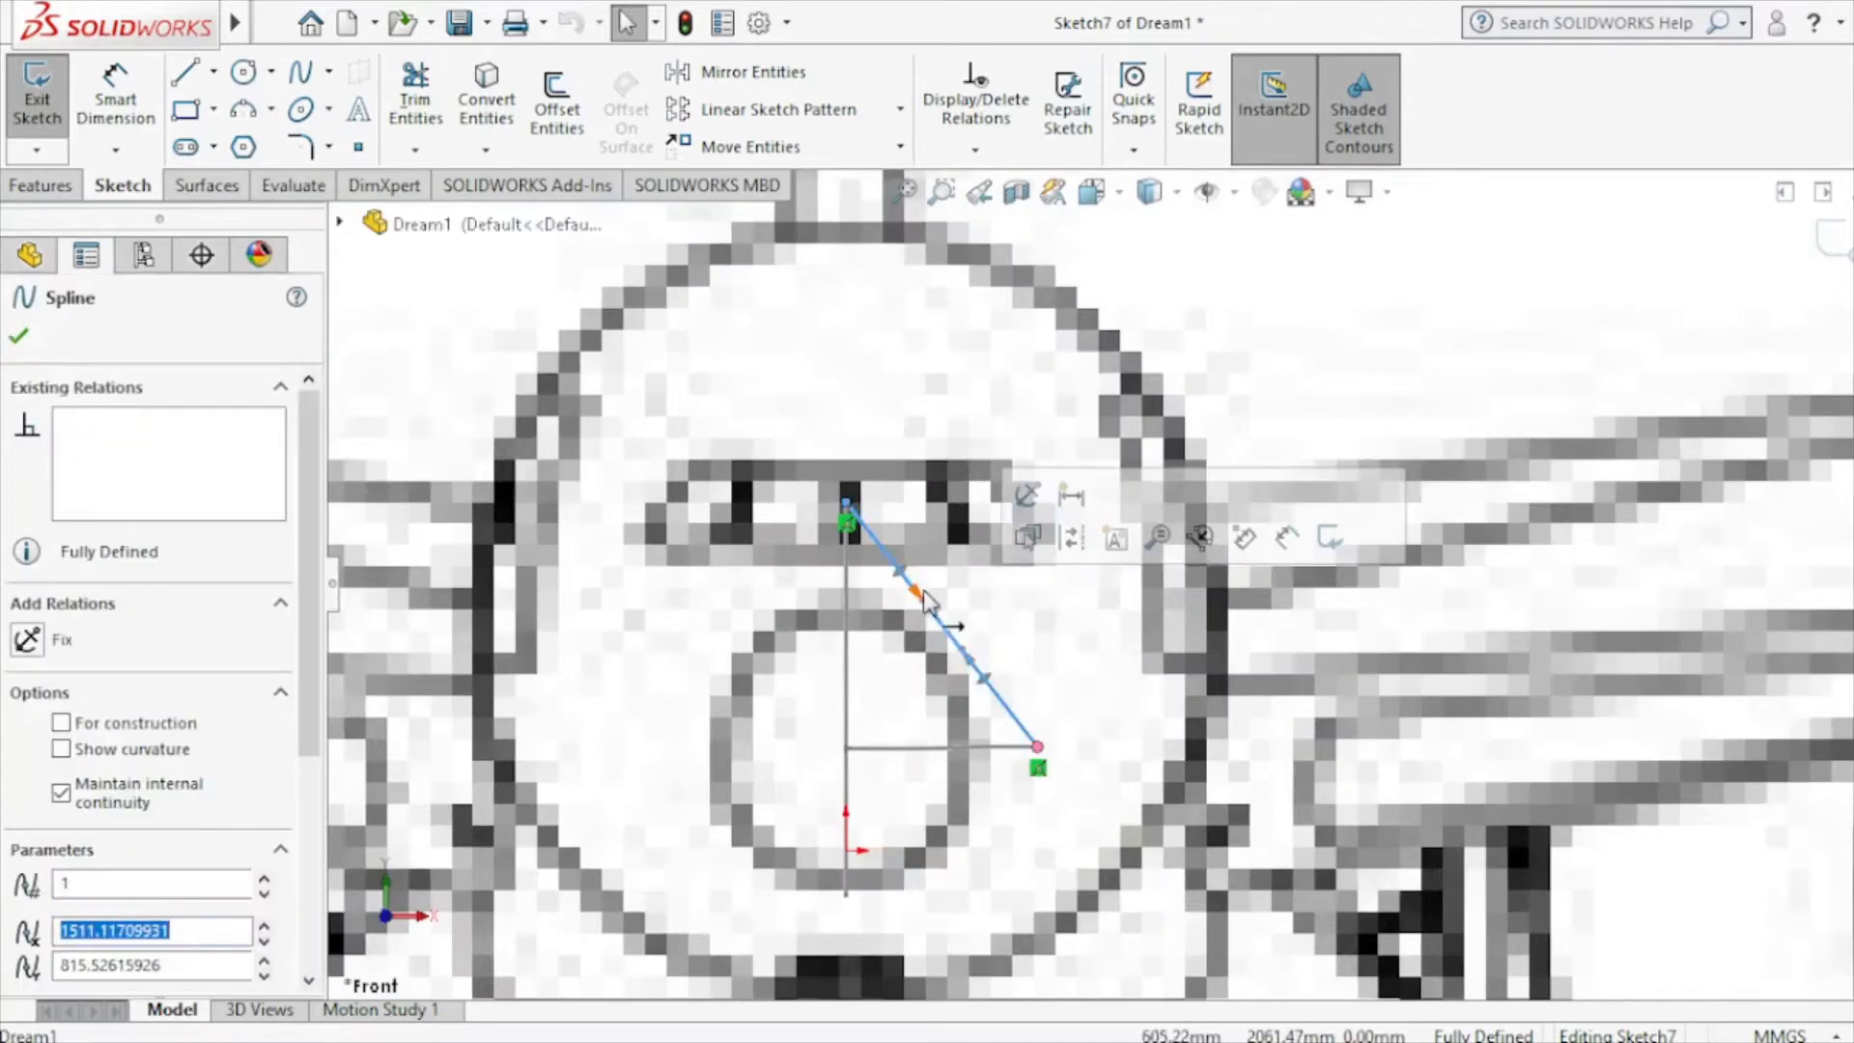
{"action": "left_click_drag", "start_coordinate": [922, 603], "coordinate": [1016, 558]}
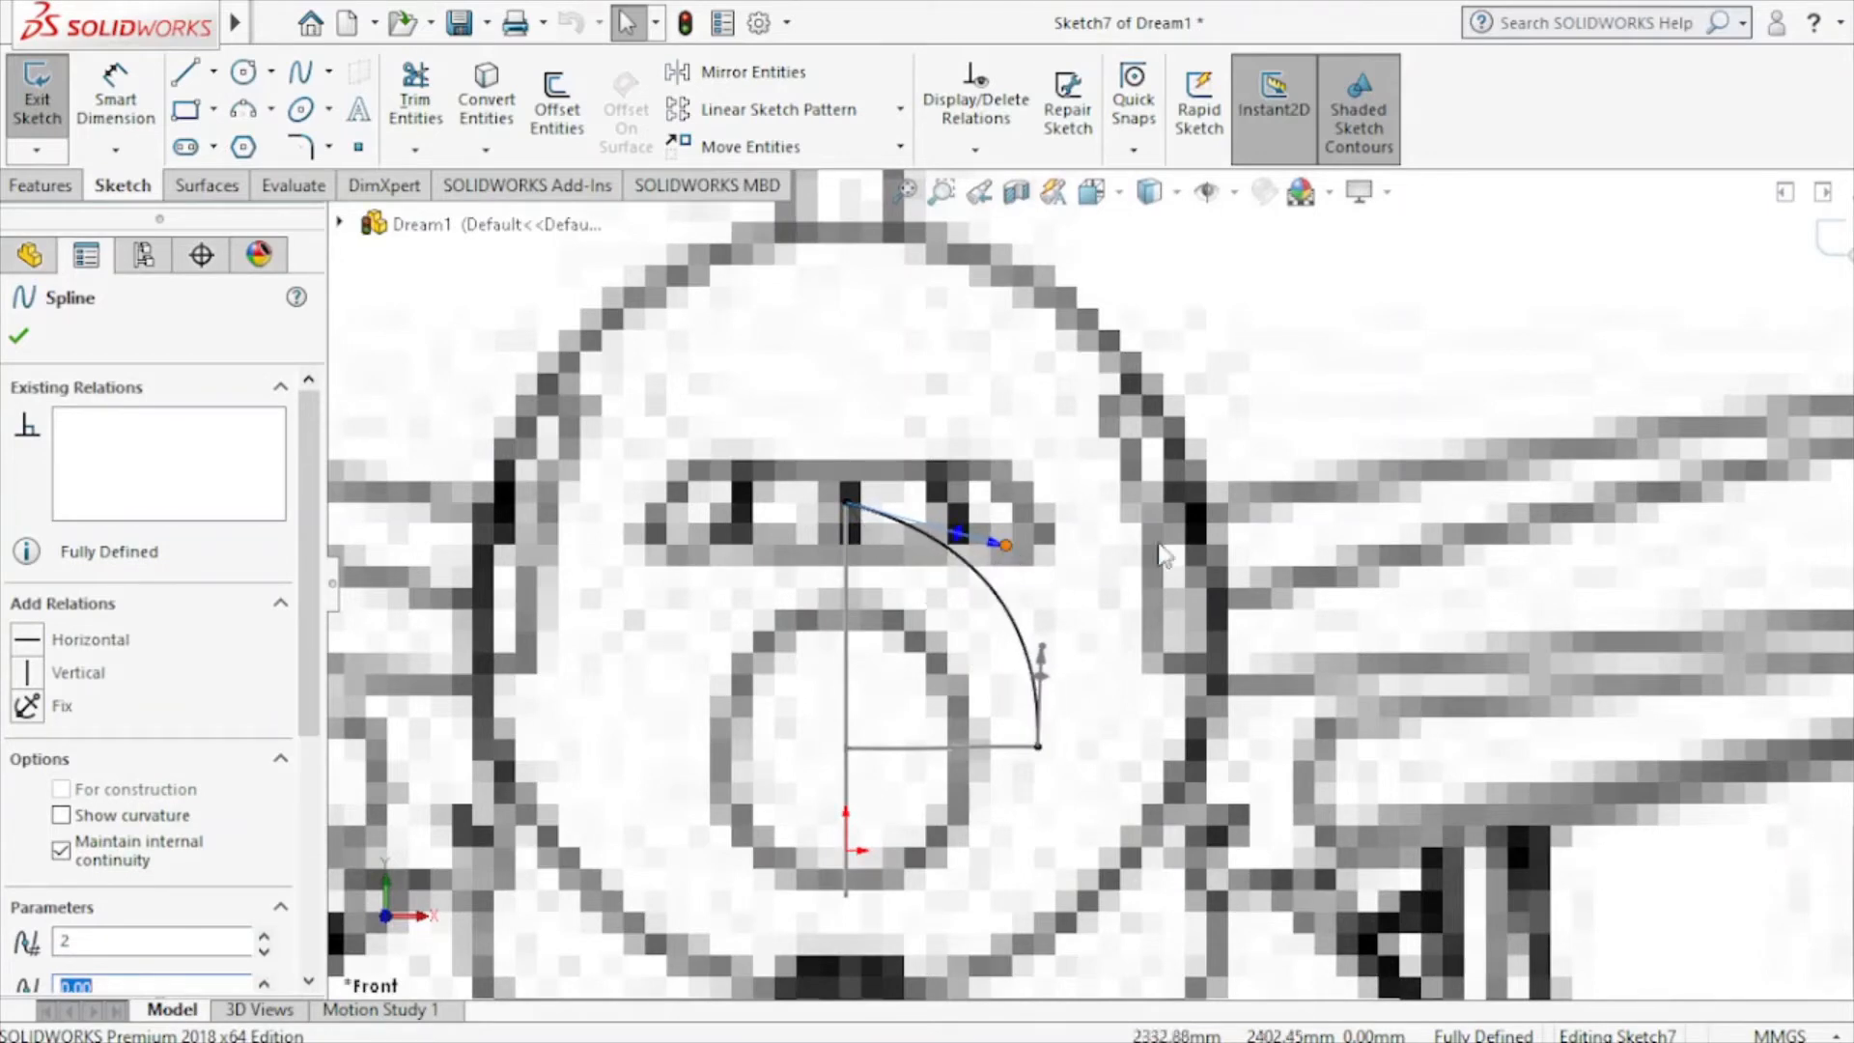
{"action": "left_click", "coordinate": [1831, 259]}
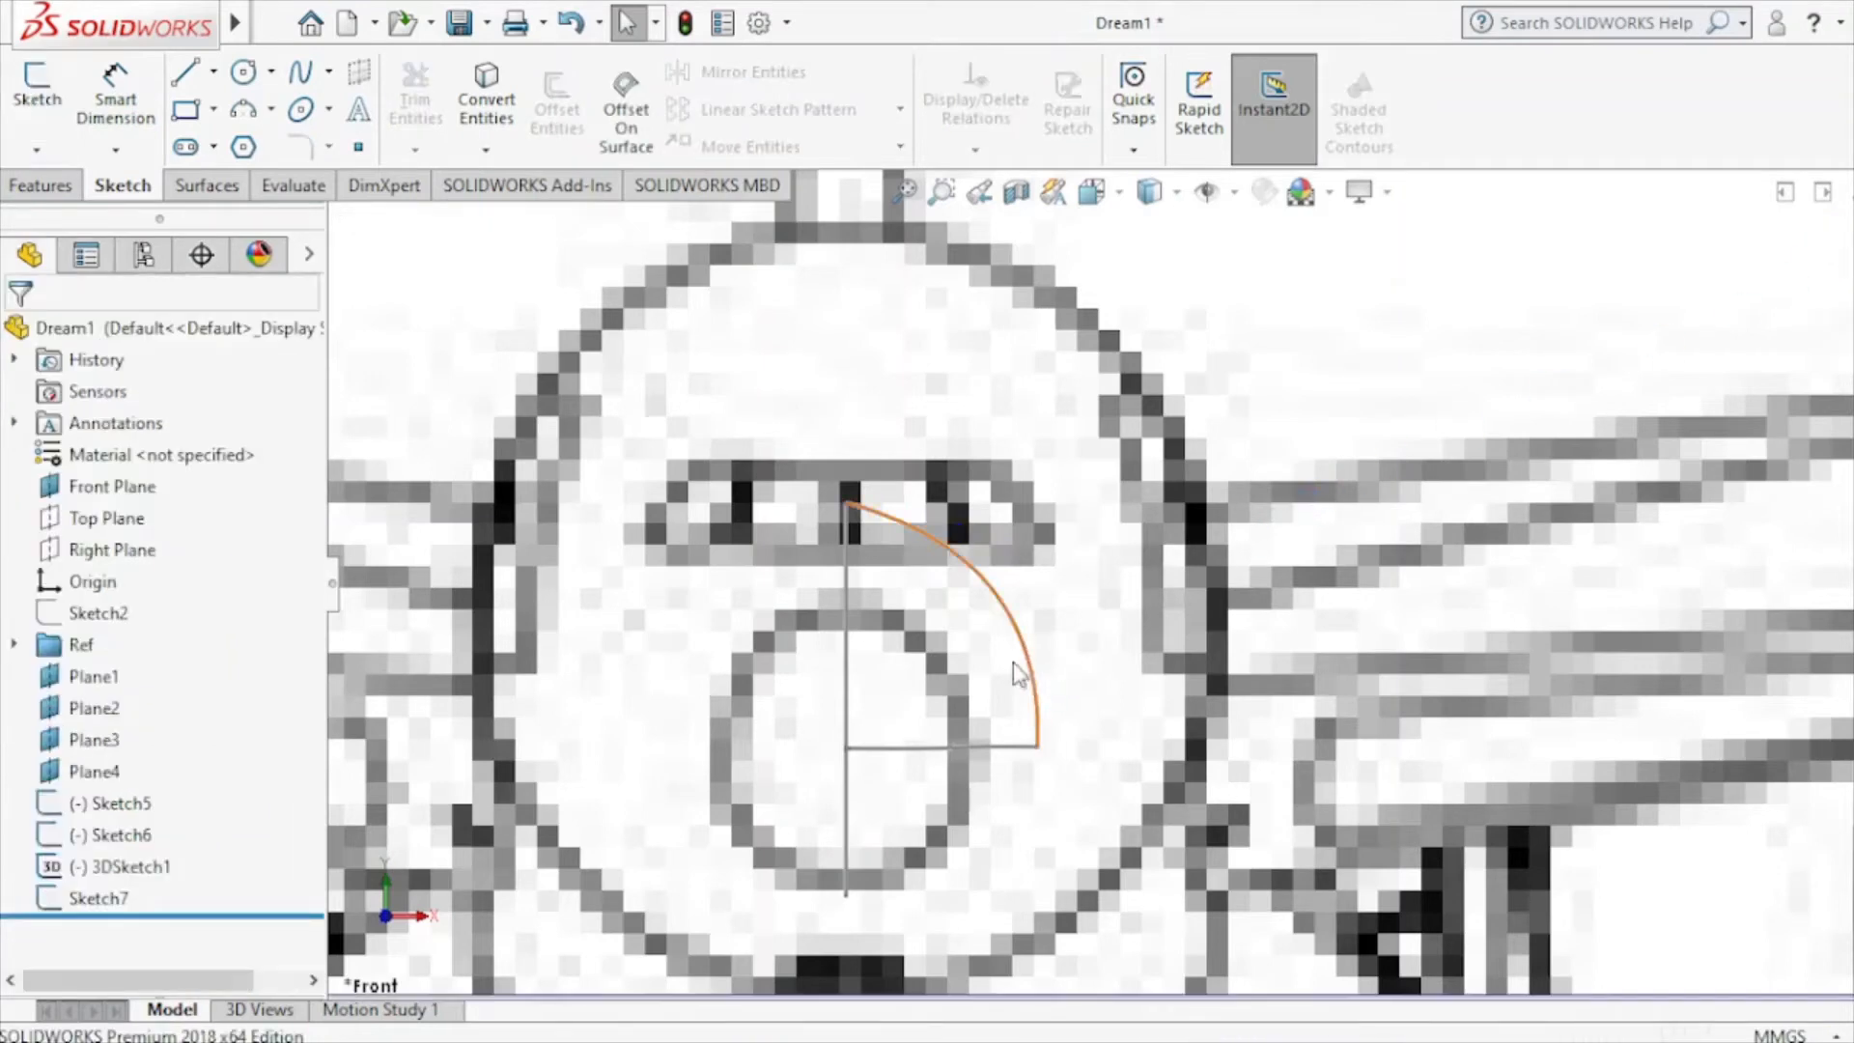
Start a new sketch on Plane1, 2000 mm behind the nose, and orient the model to the front view.
{"action": "key", "text": "f"}
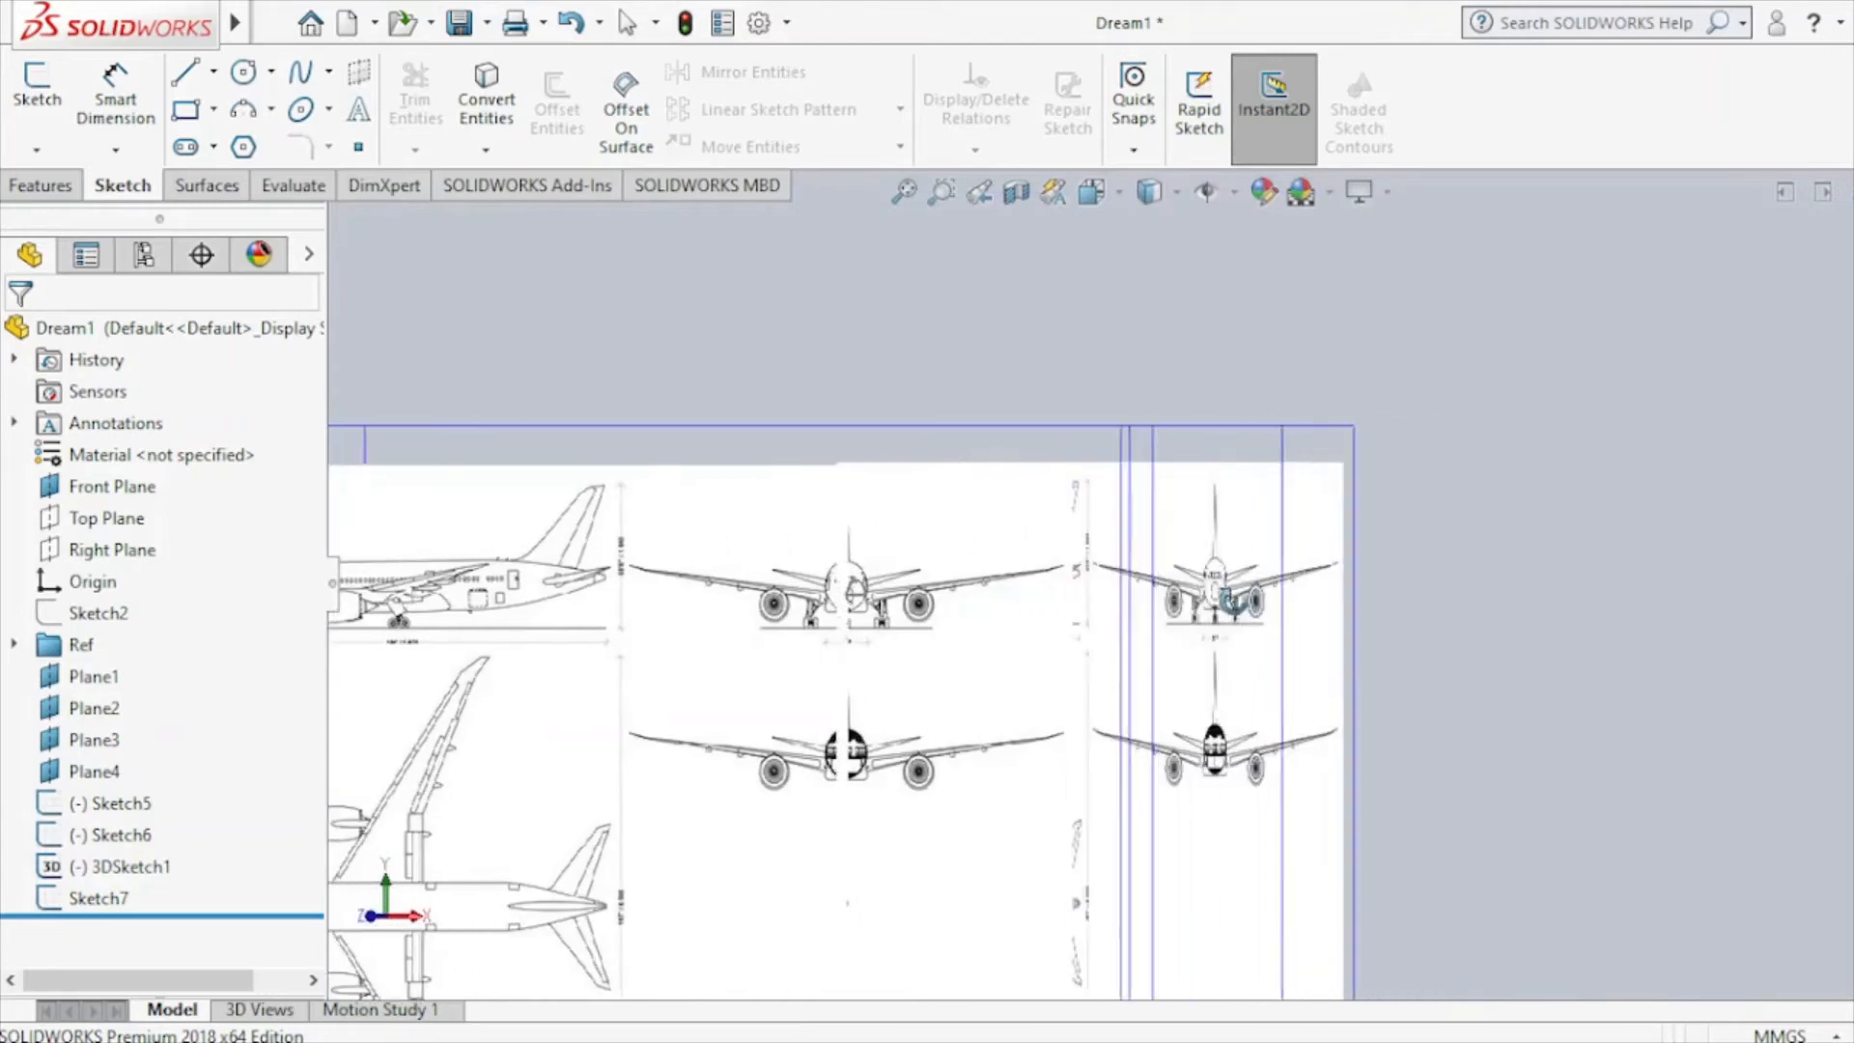
{"action": "left_click", "coordinate": [1124, 199]}
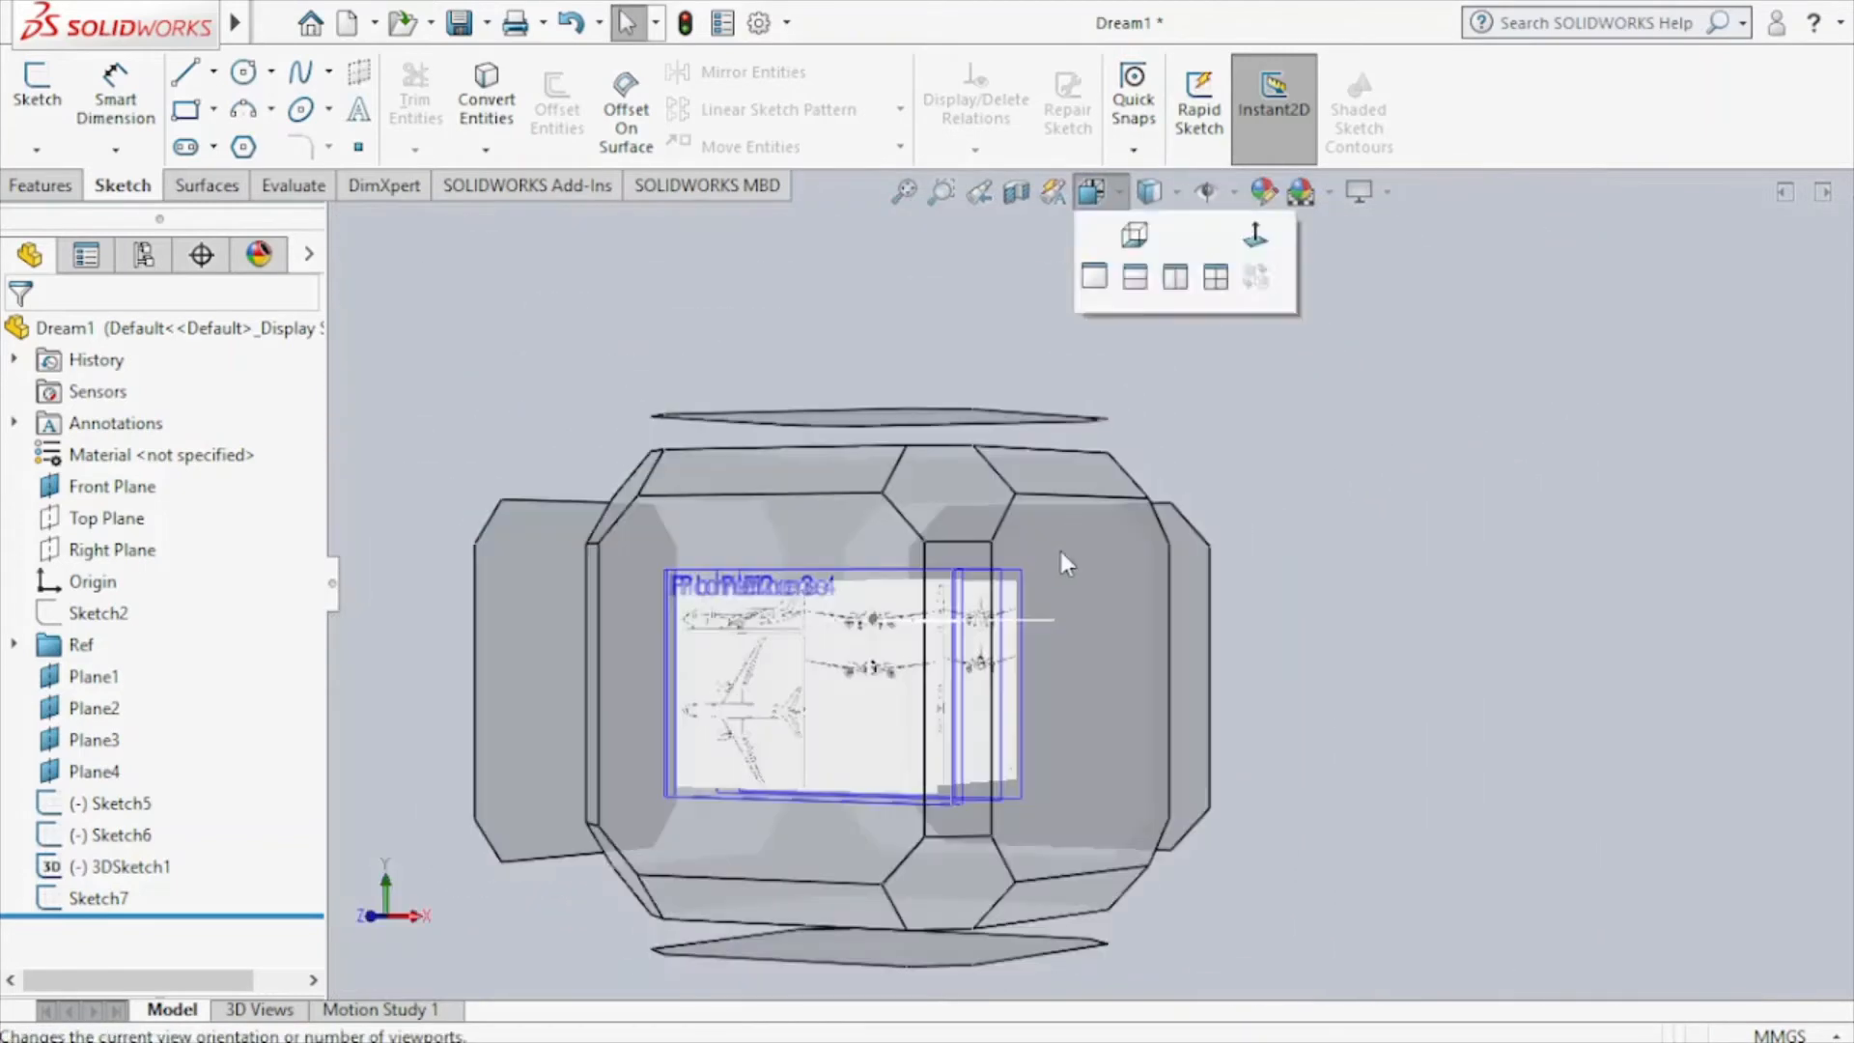
{"action": "left_click", "coordinate": [1060, 549]}
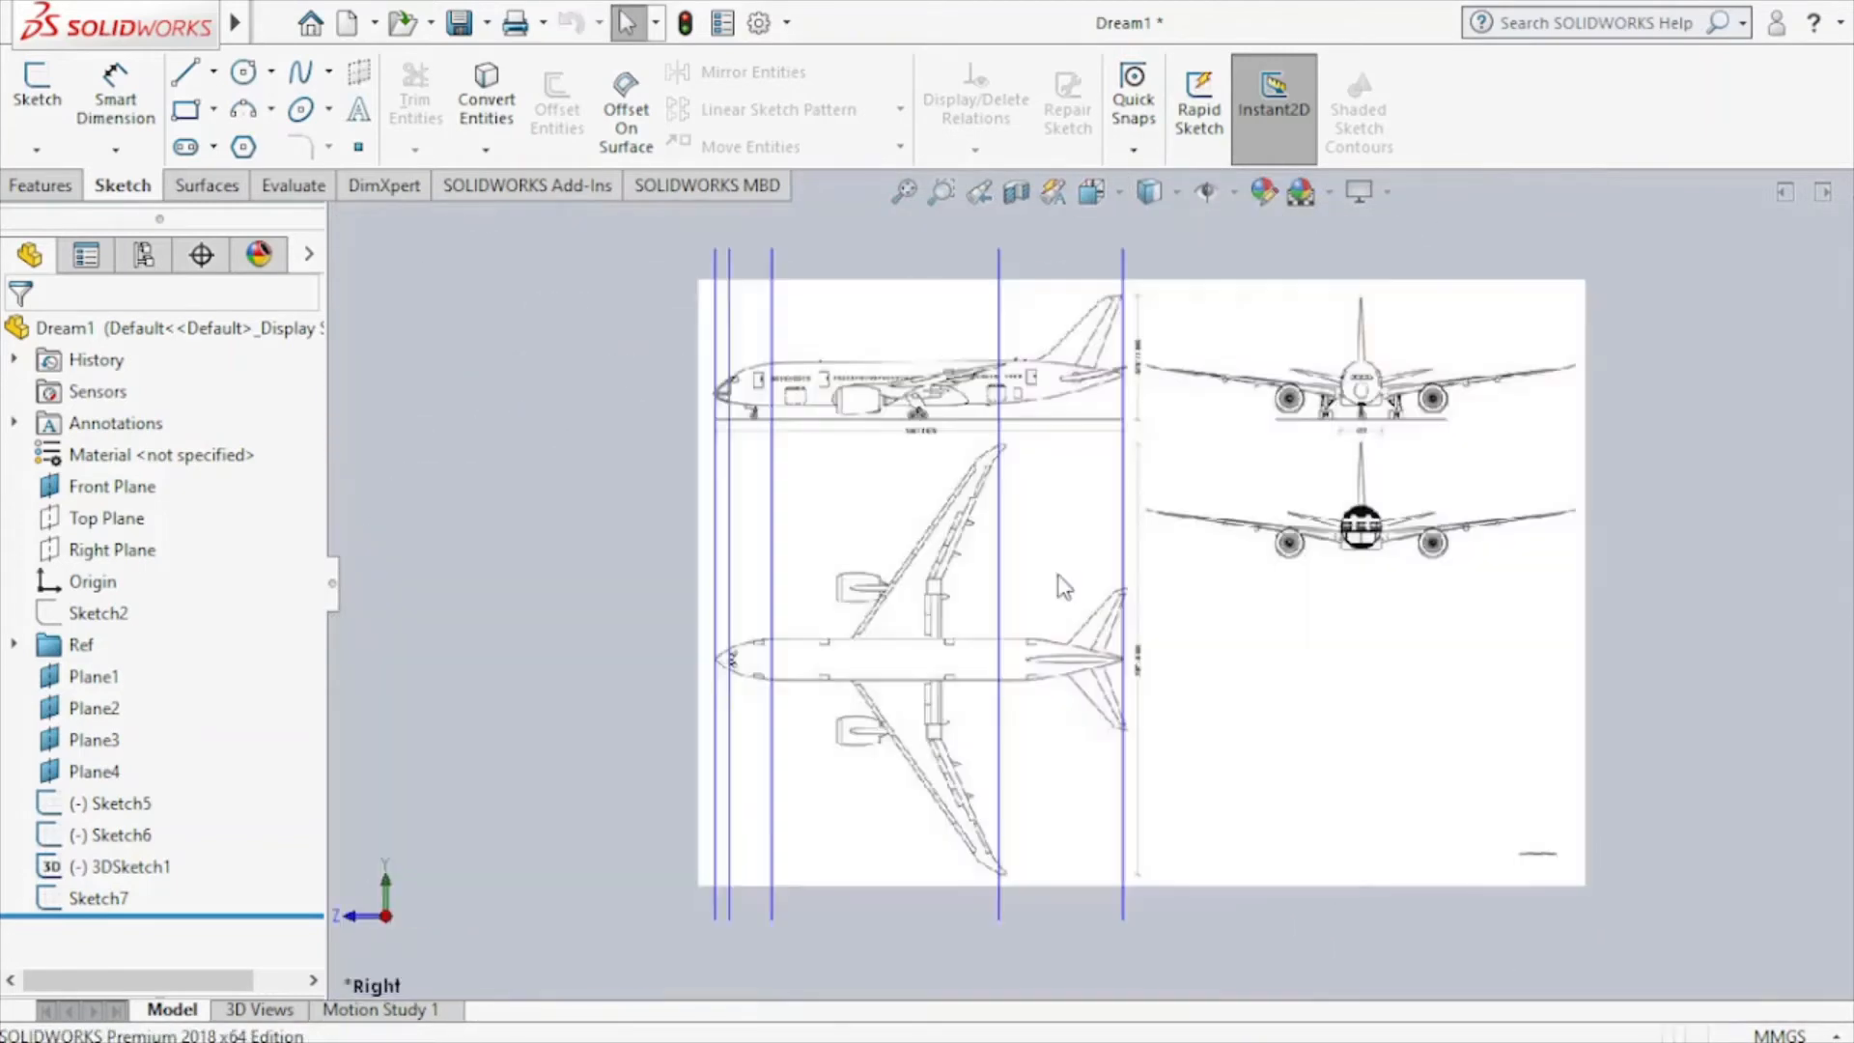
{"action": "left_click", "coordinate": [729, 441]}
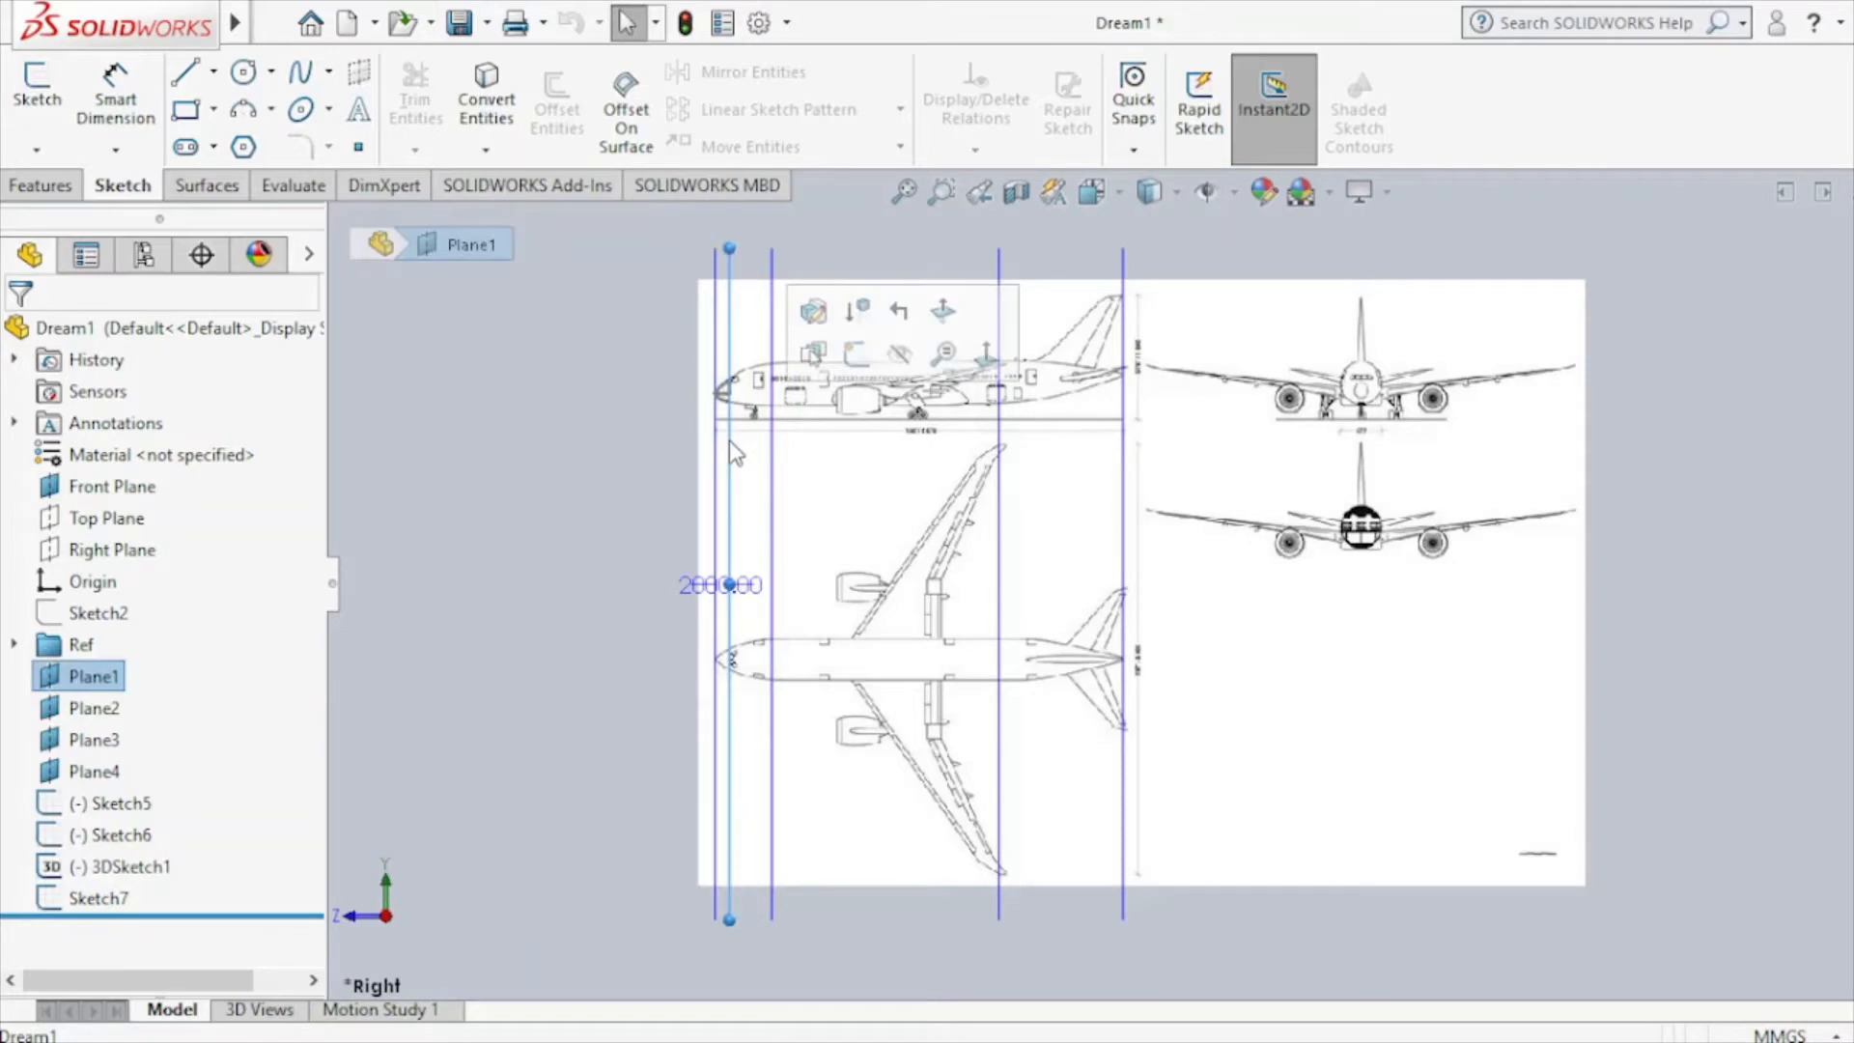
{"action": "left_click", "coordinate": [855, 358]}
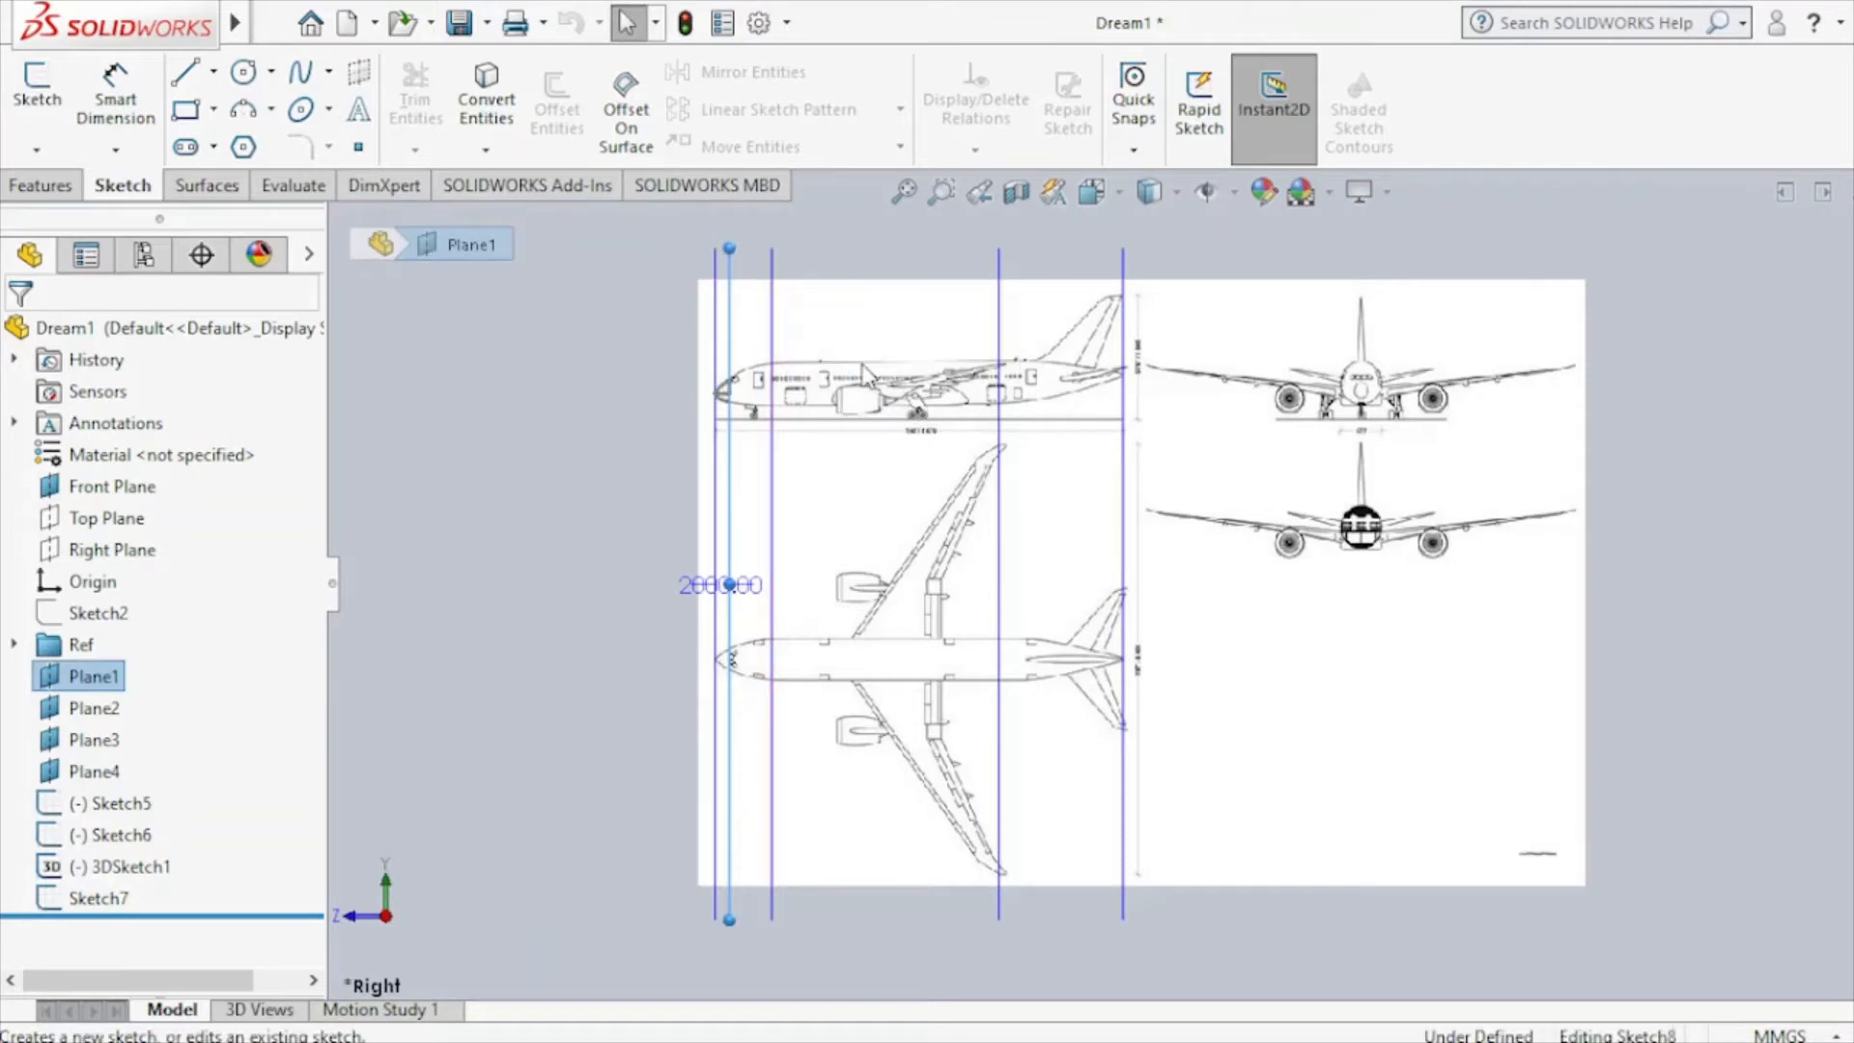
{"action": "left_click", "coordinate": [1102, 201]}
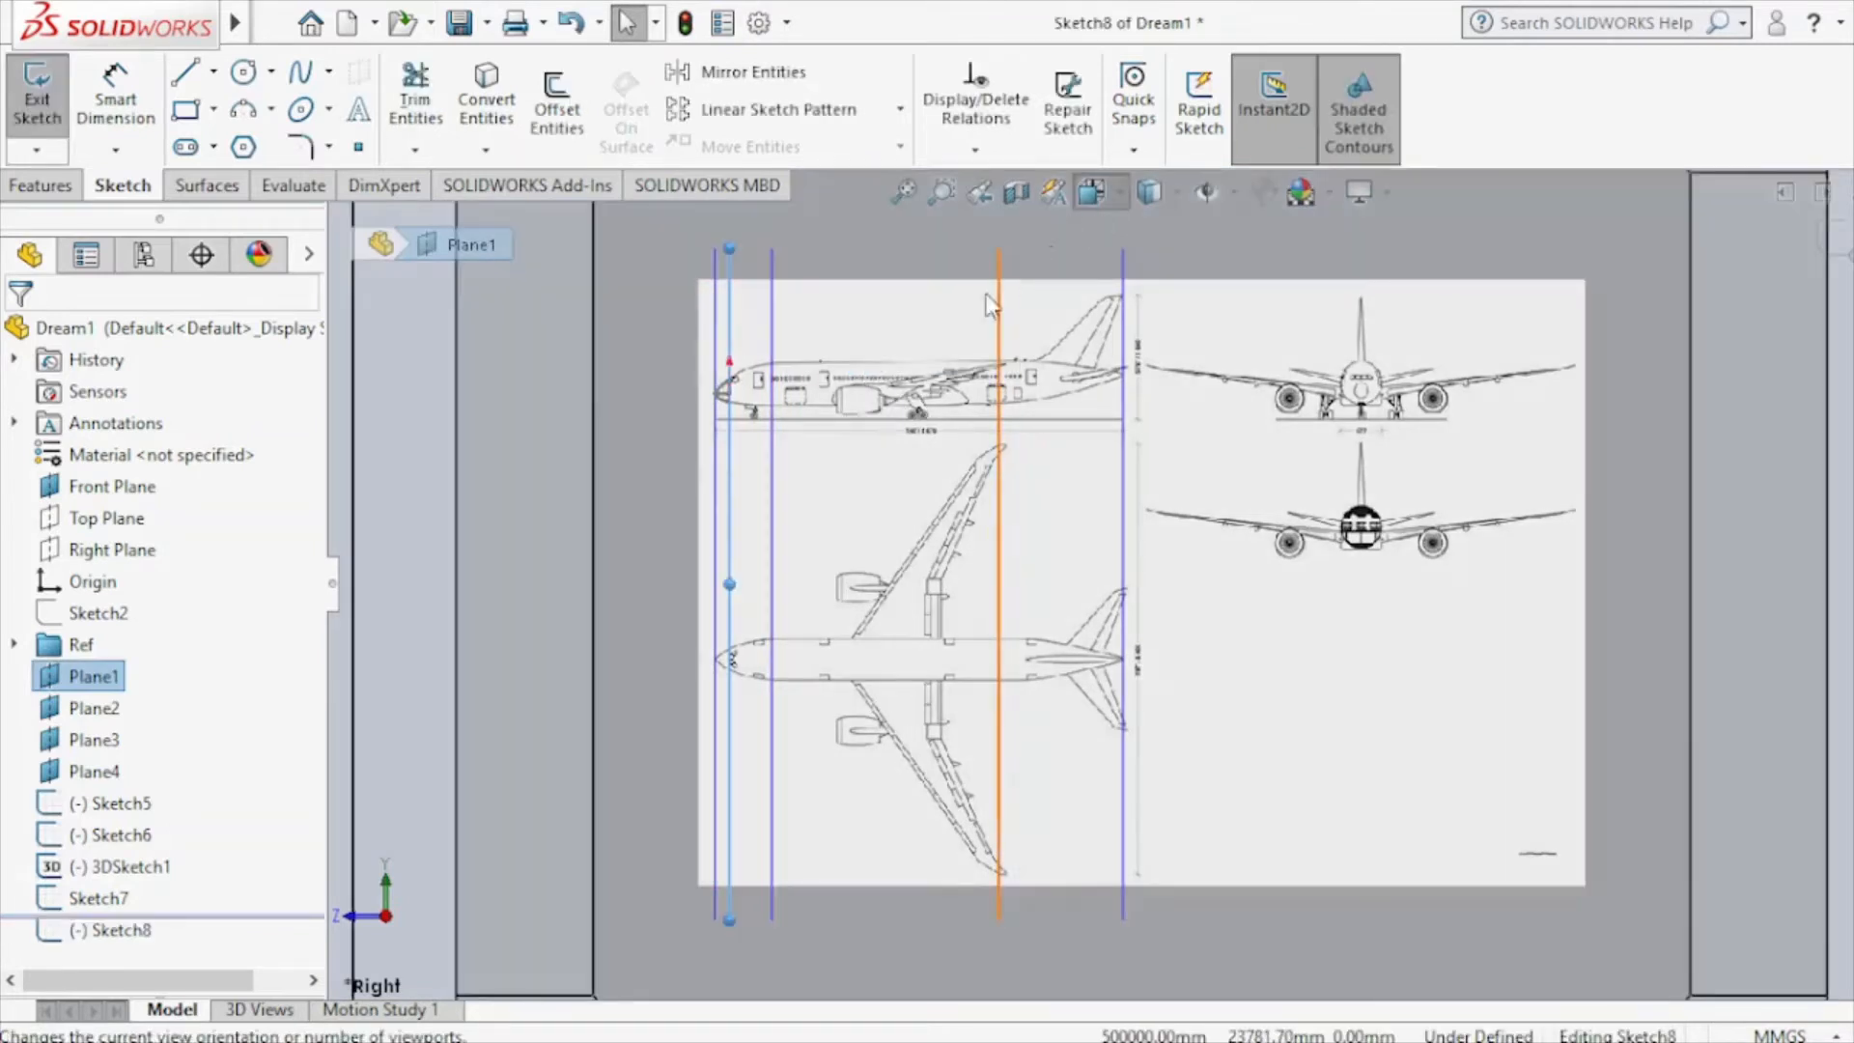
{"action": "left_click", "coordinate": [618, 554]}
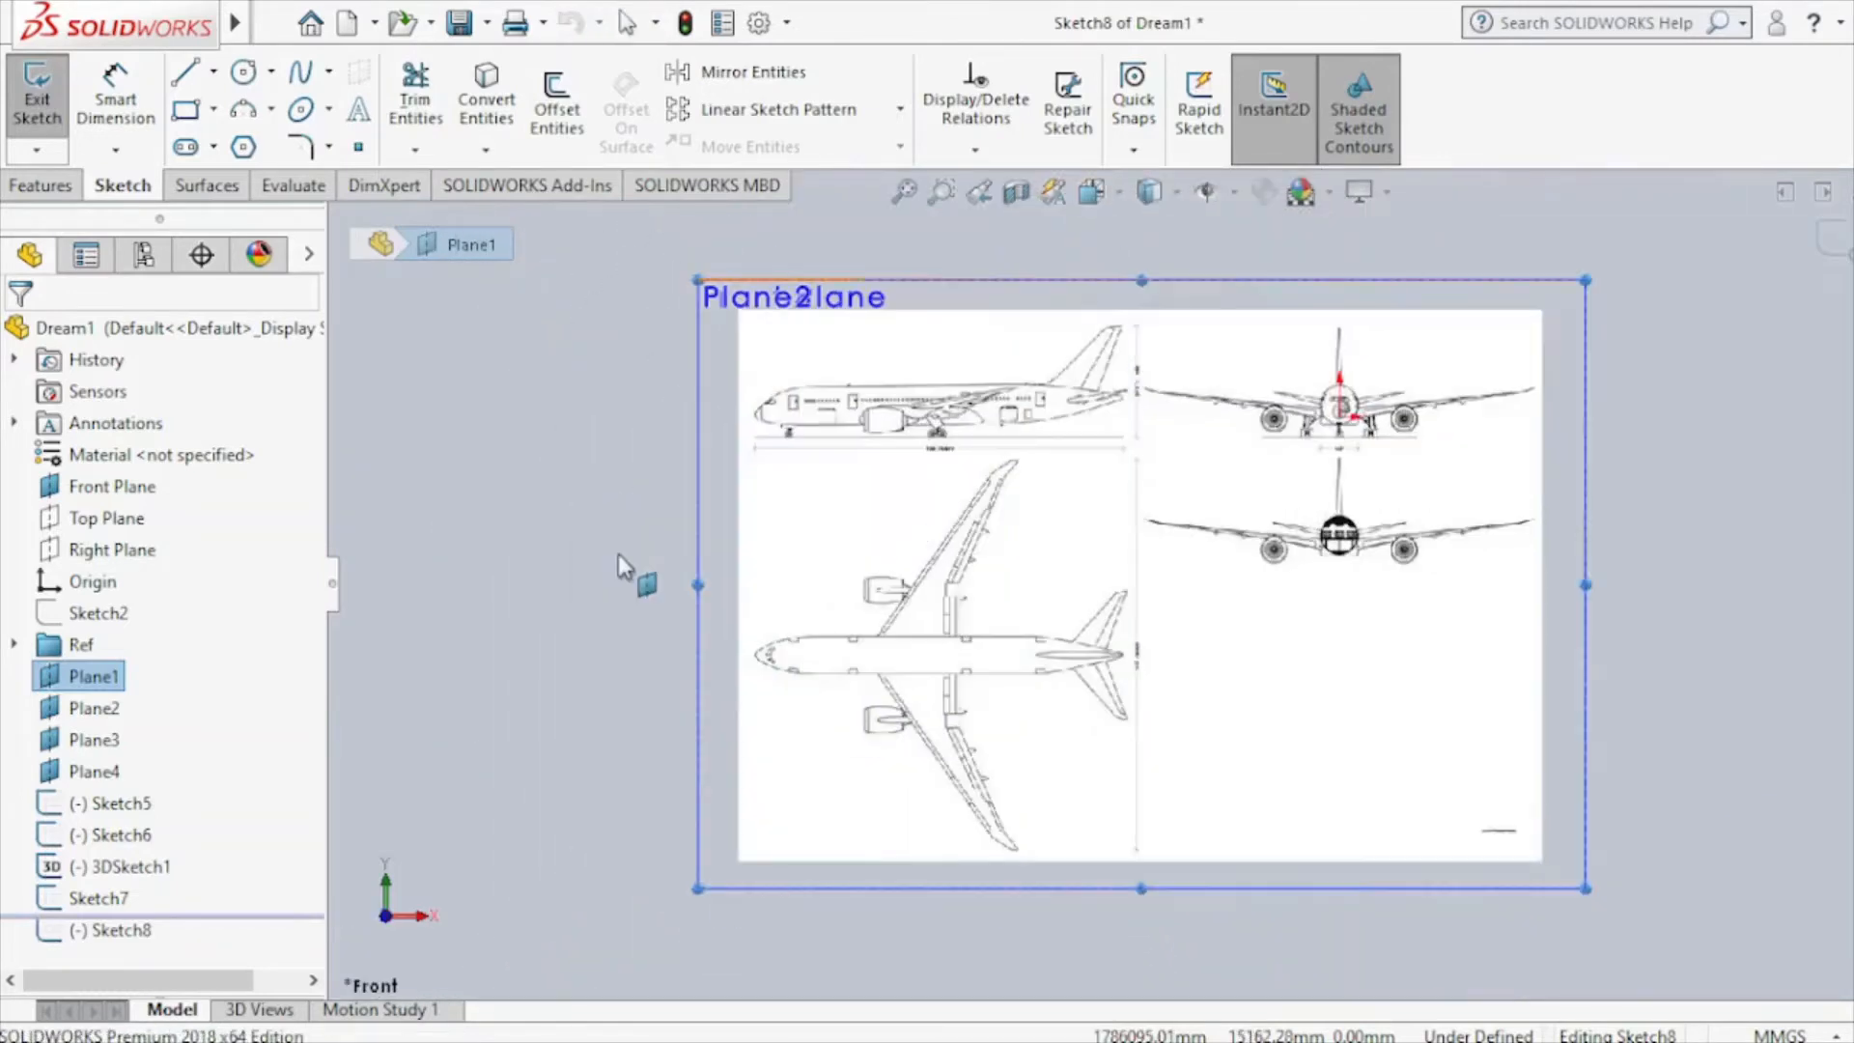
Draw a two-point spline from the upper quarter profile's outer endpoint down to the rear end of the lower nose guide spline.
{"action": "scroll", "coordinate": [1357, 401], "scroll_direction": "down", "scroll_amount": 4}
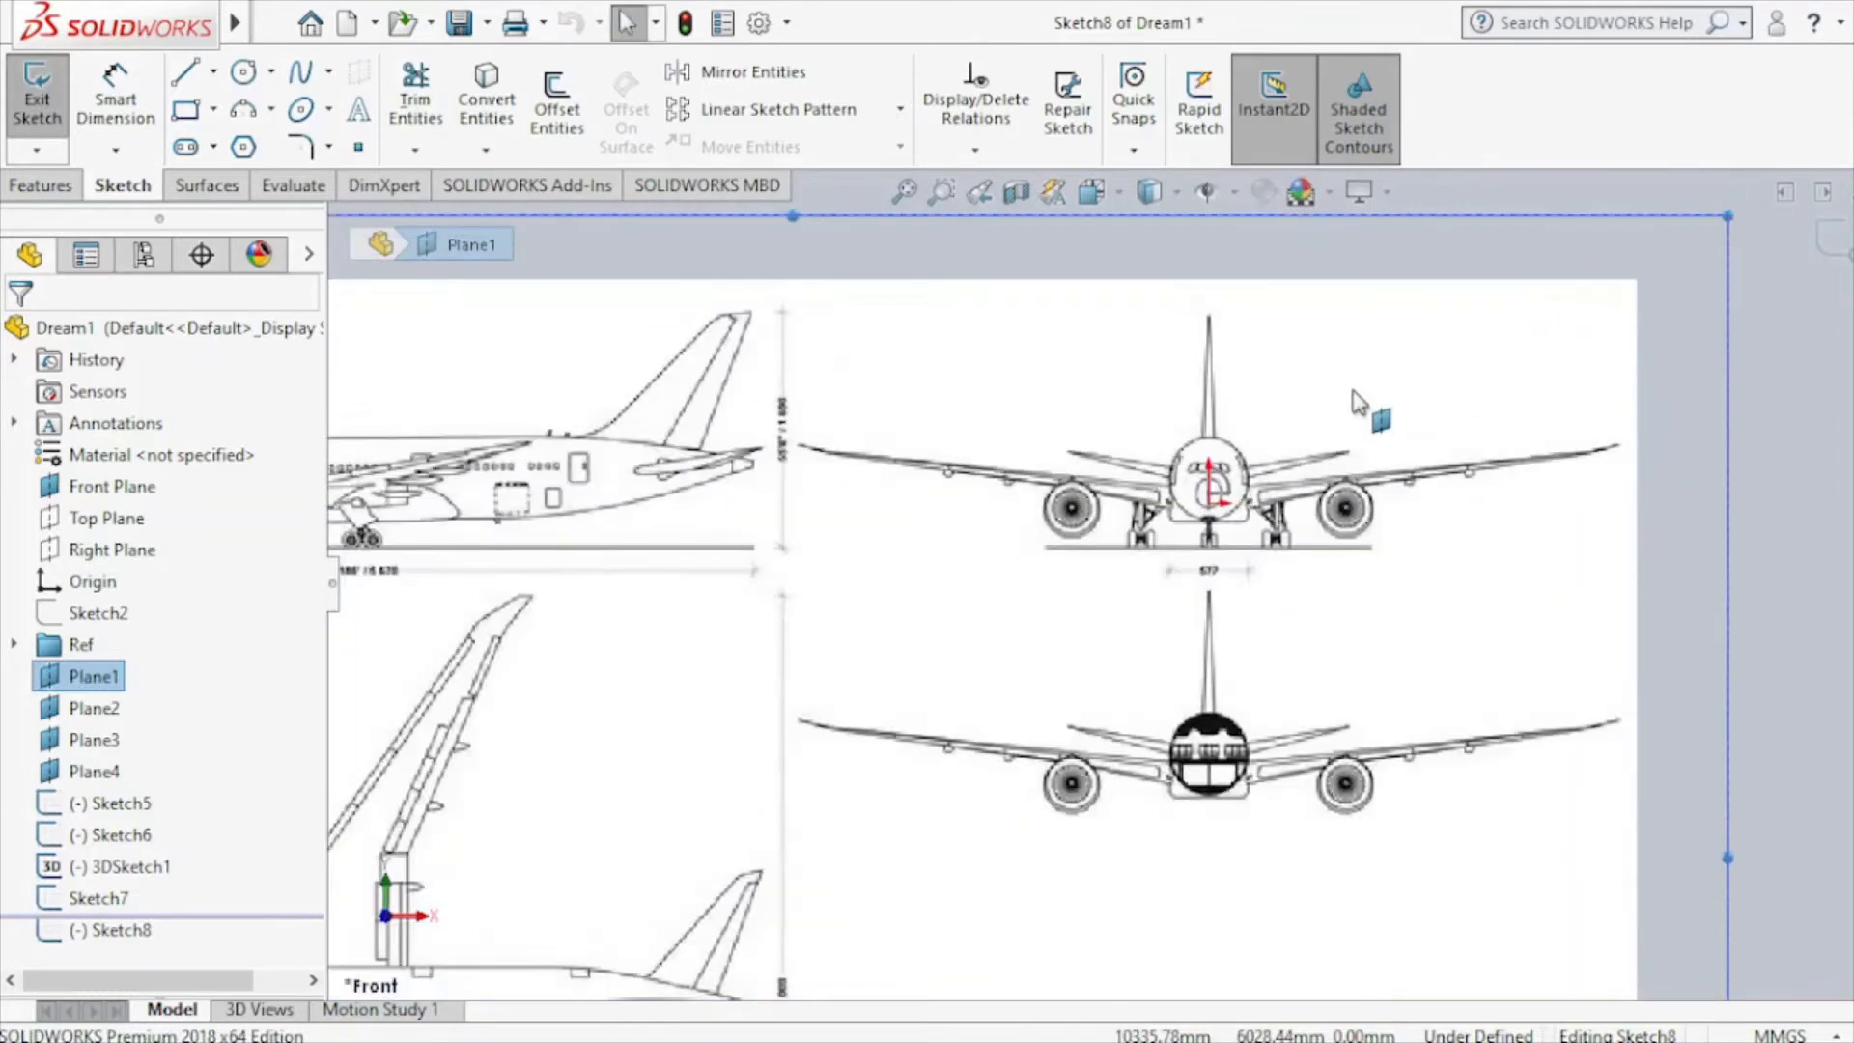
{"action": "left_click", "coordinate": [300, 72]}
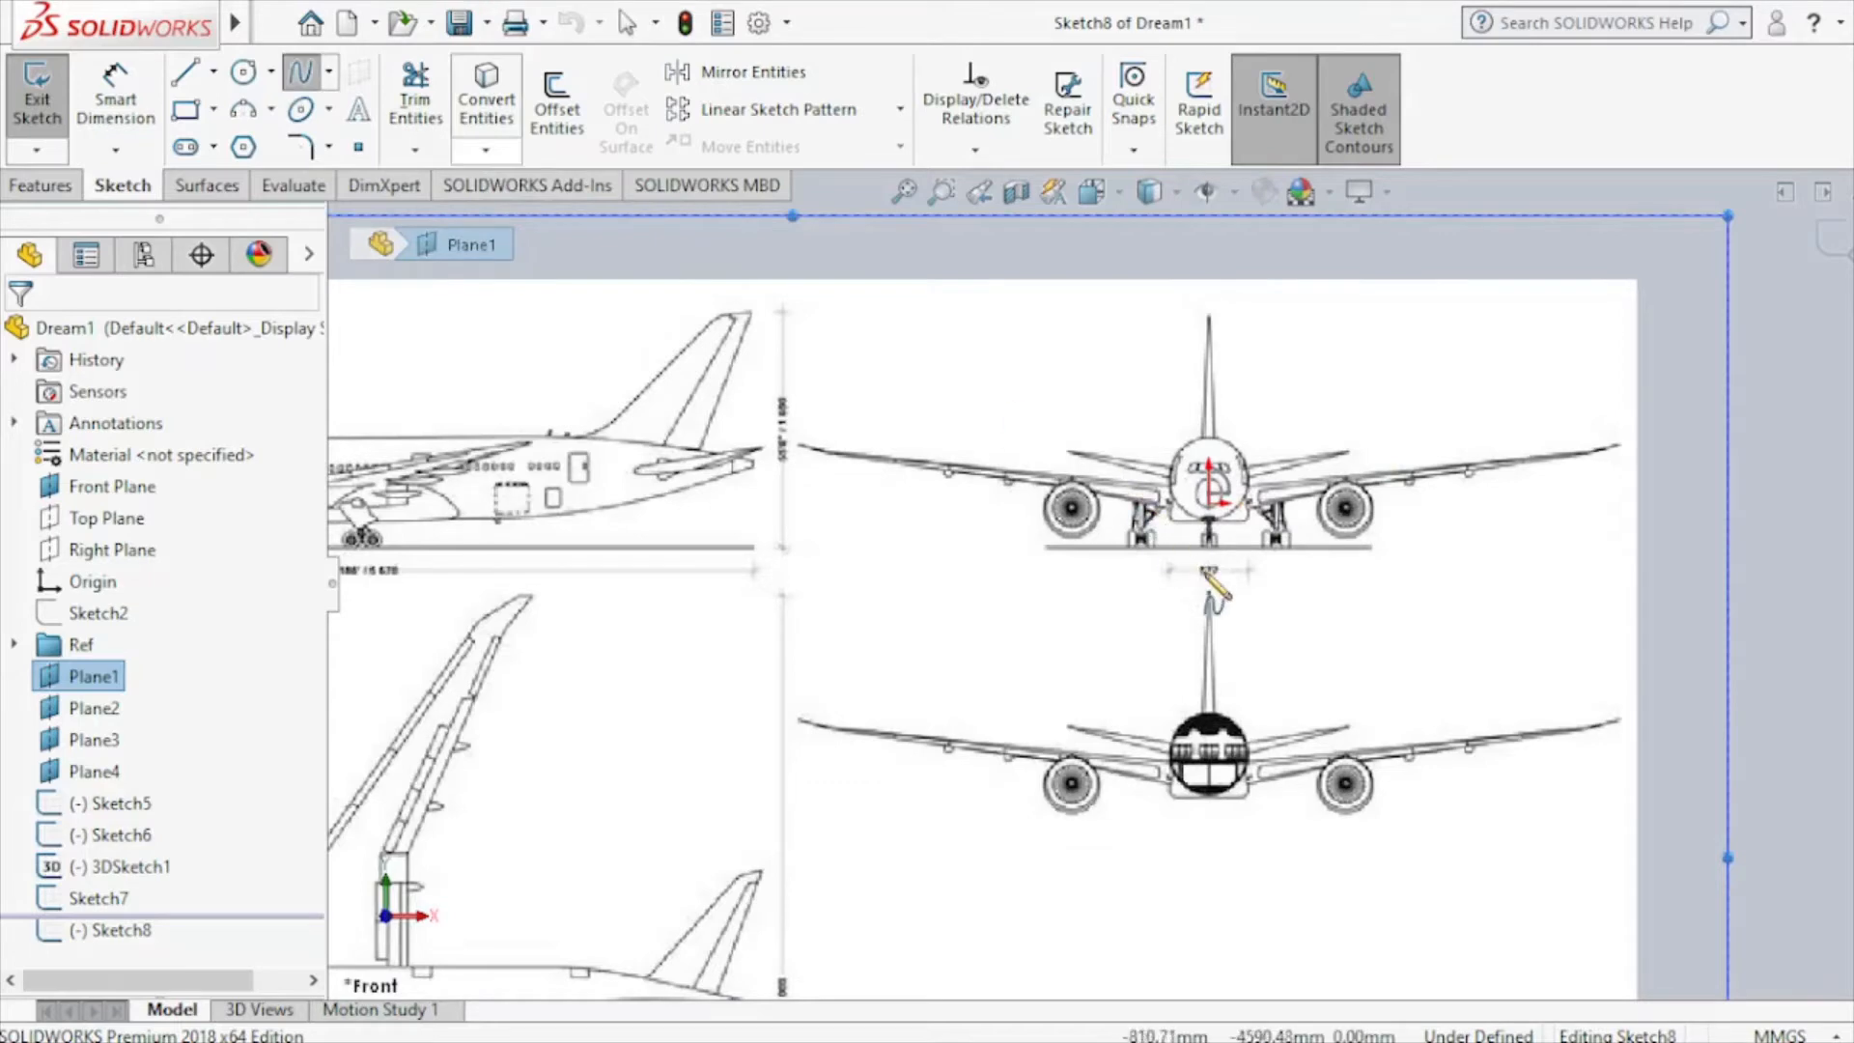
{"action": "scroll", "coordinate": [1275, 560], "scroll_direction": "down", "scroll_amount": 3}
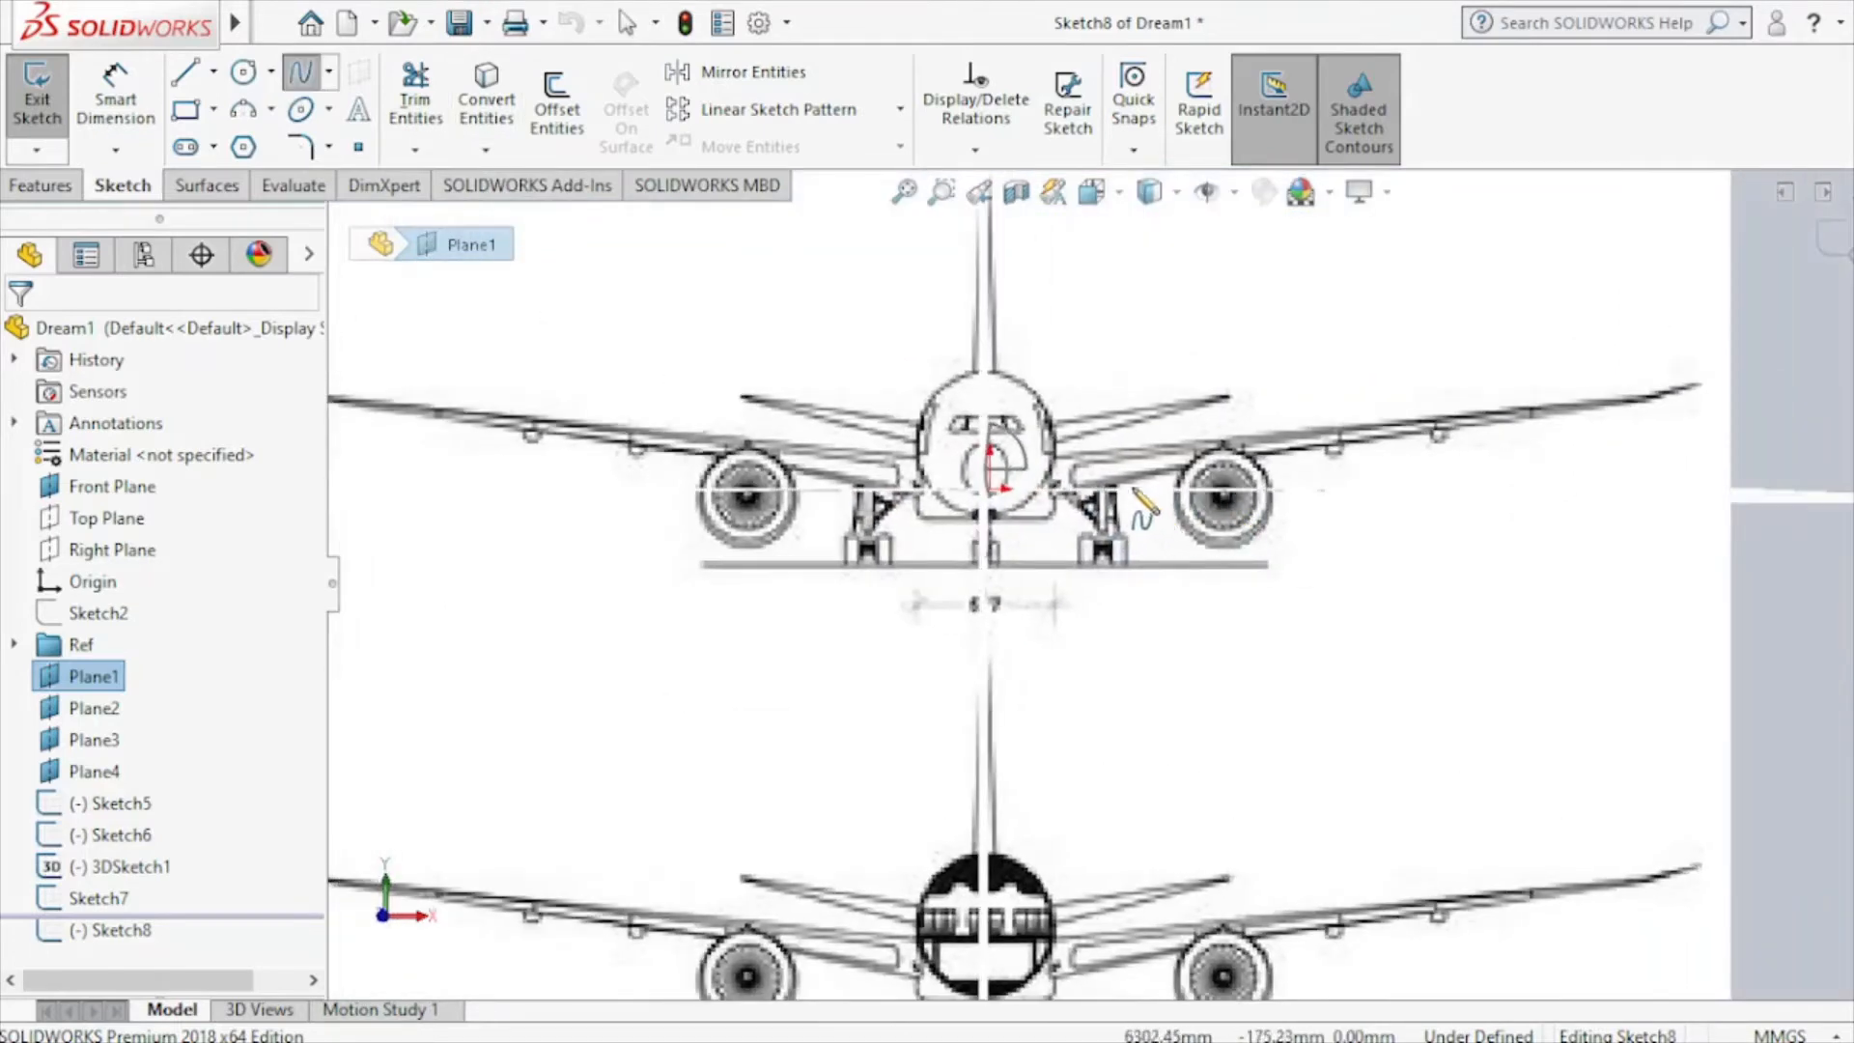
{"action": "scroll", "coordinate": [1135, 497], "scroll_direction": "down", "scroll_amount": 3}
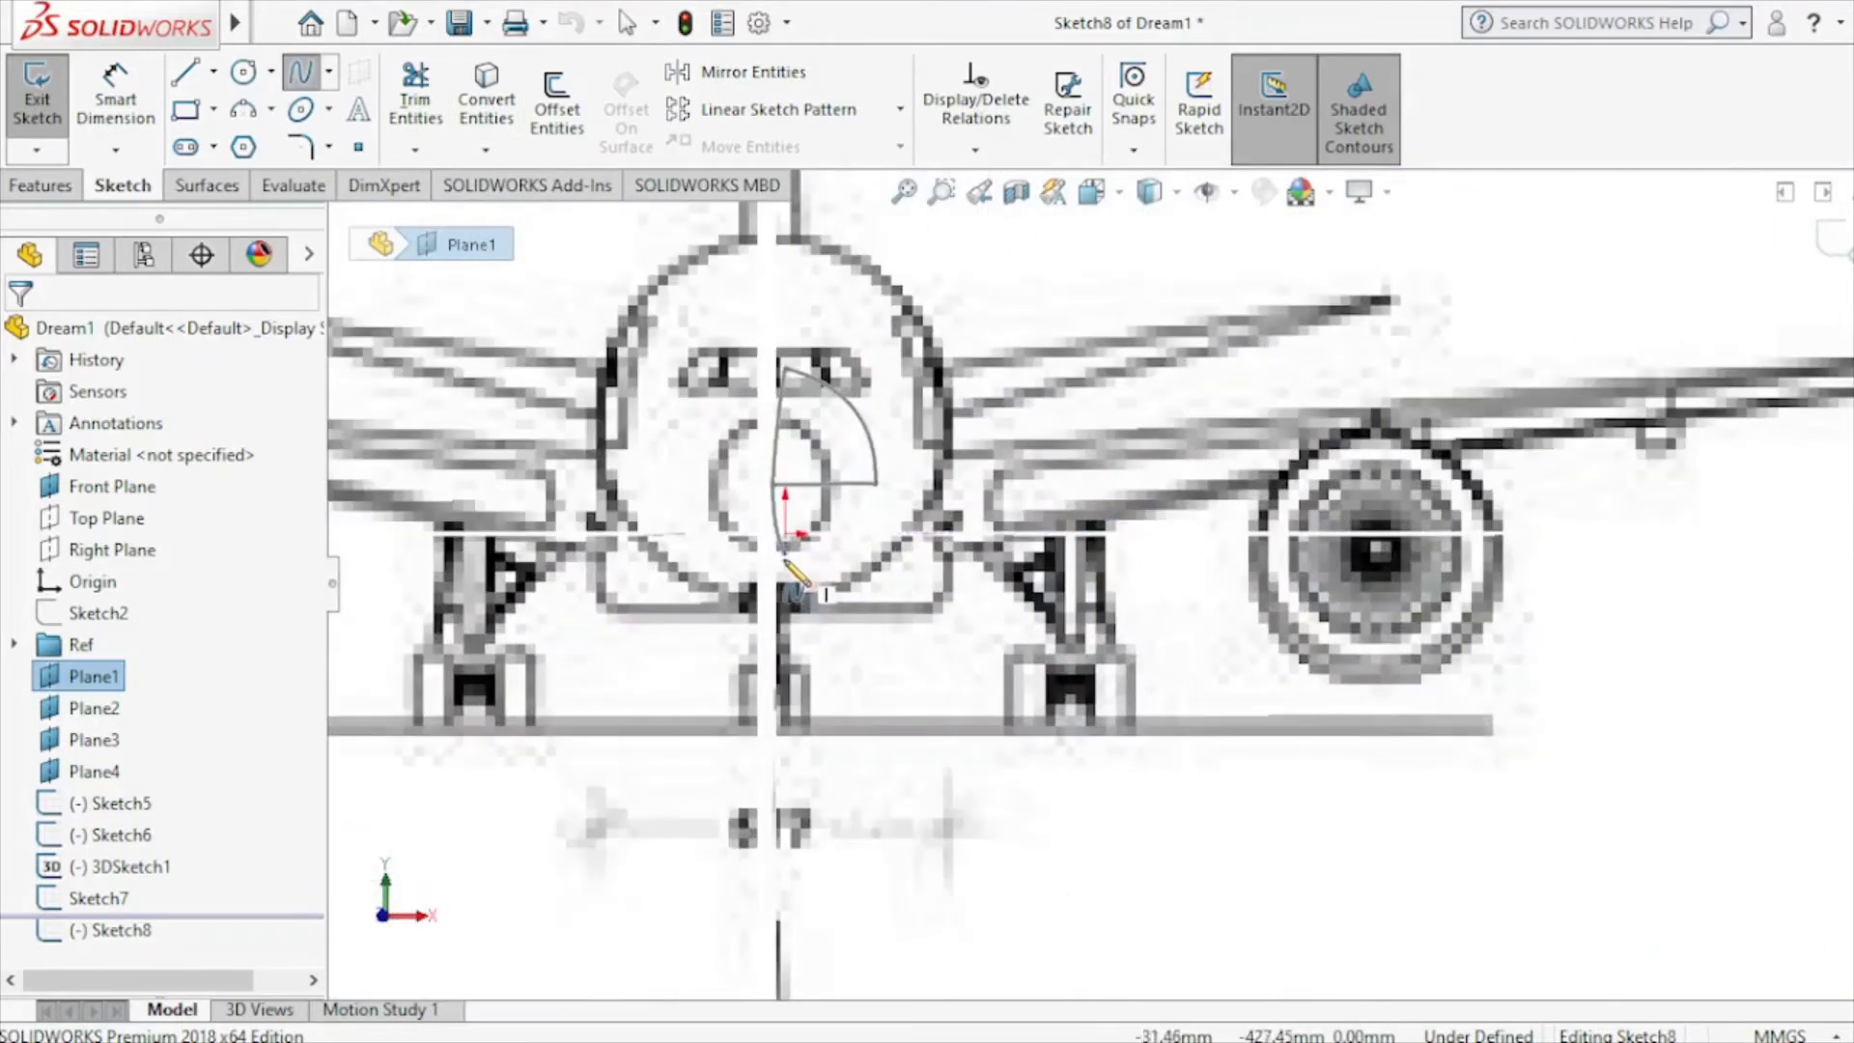
{"action": "left_click", "coordinate": [876, 484]}
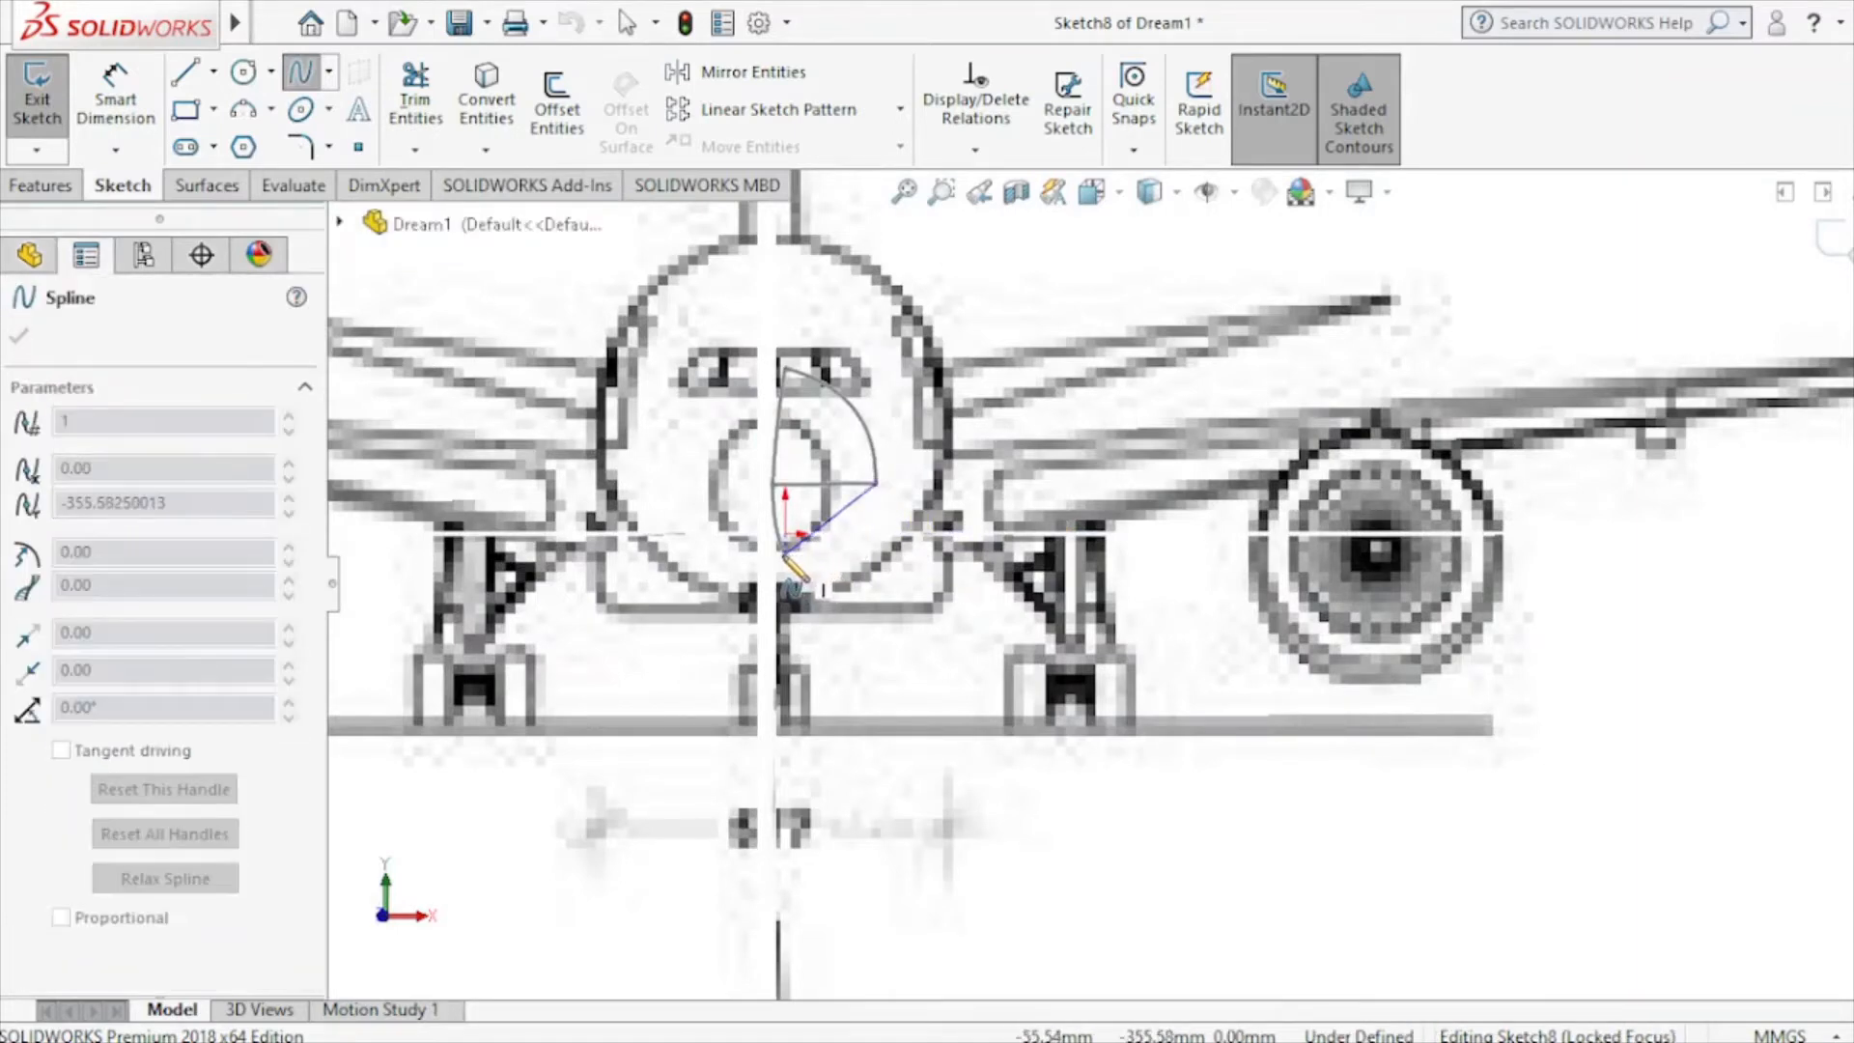
{"action": "scroll", "coordinate": [787, 554], "scroll_direction": "down", "scroll_amount": 6}
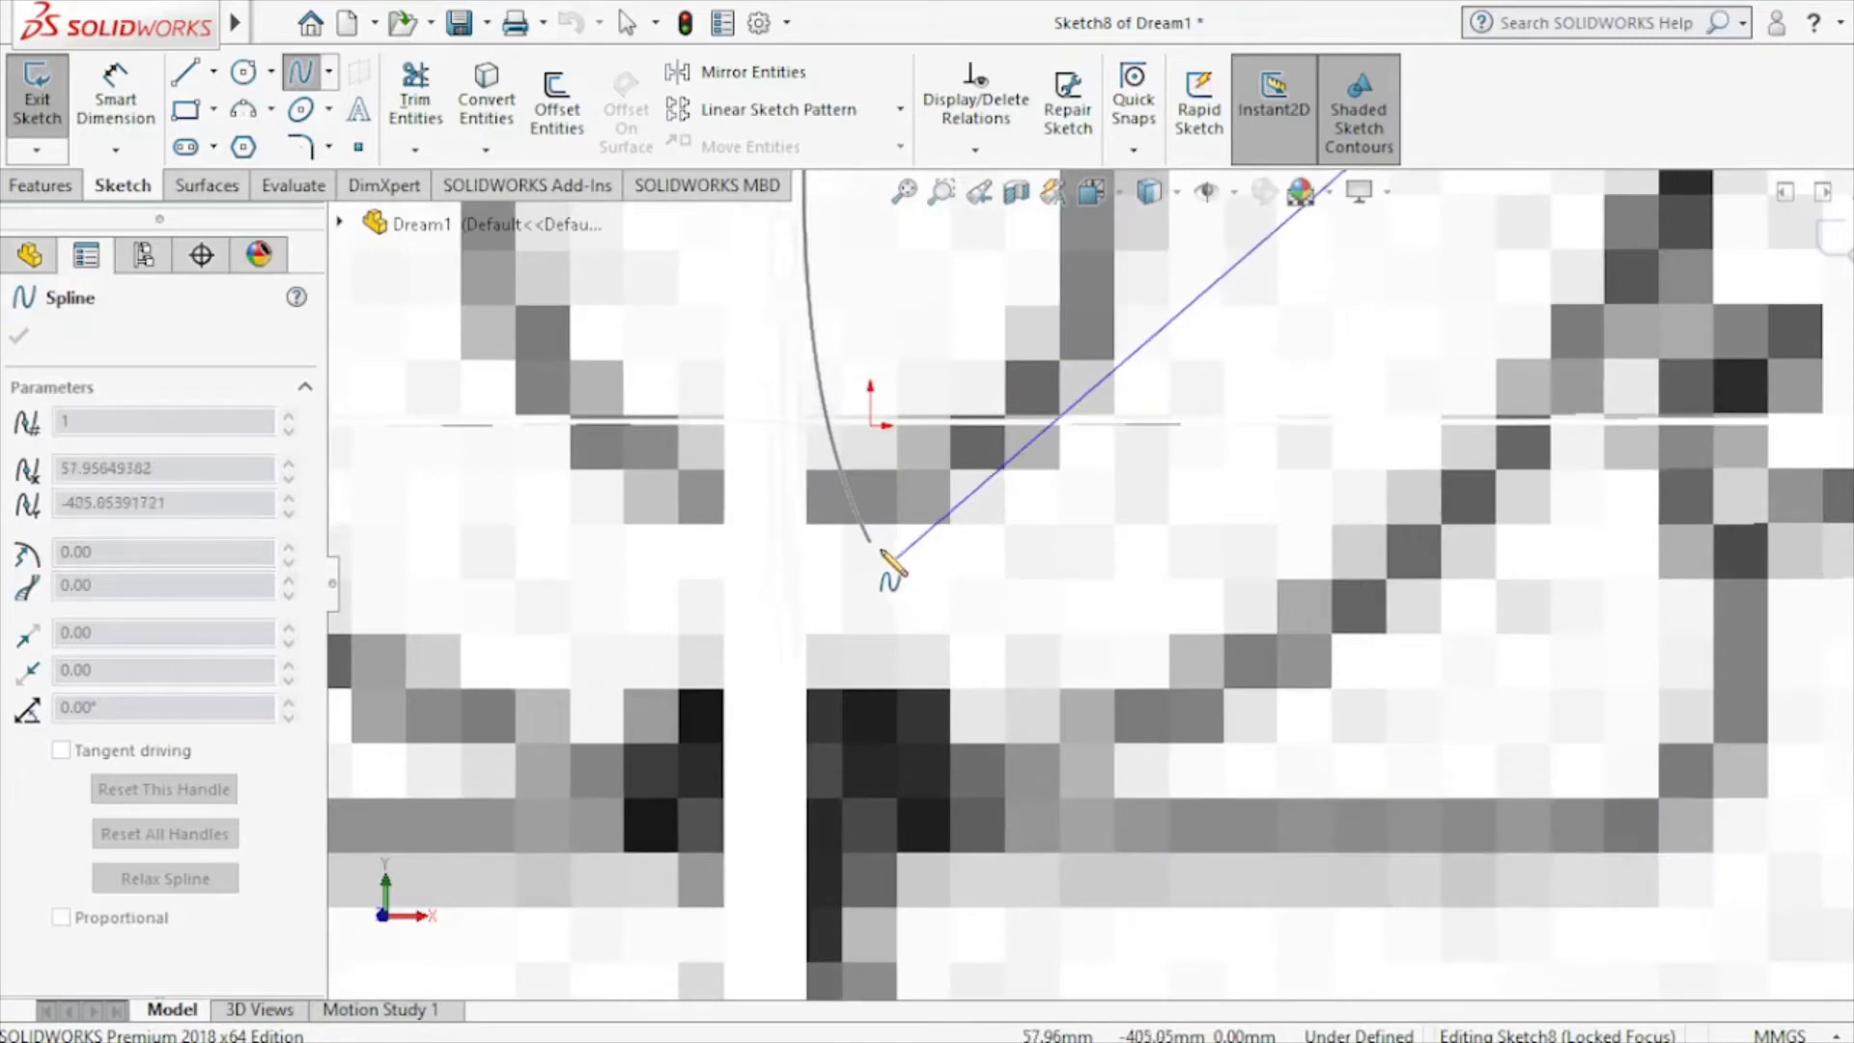
{"action": "left_click", "coordinate": [871, 540]}
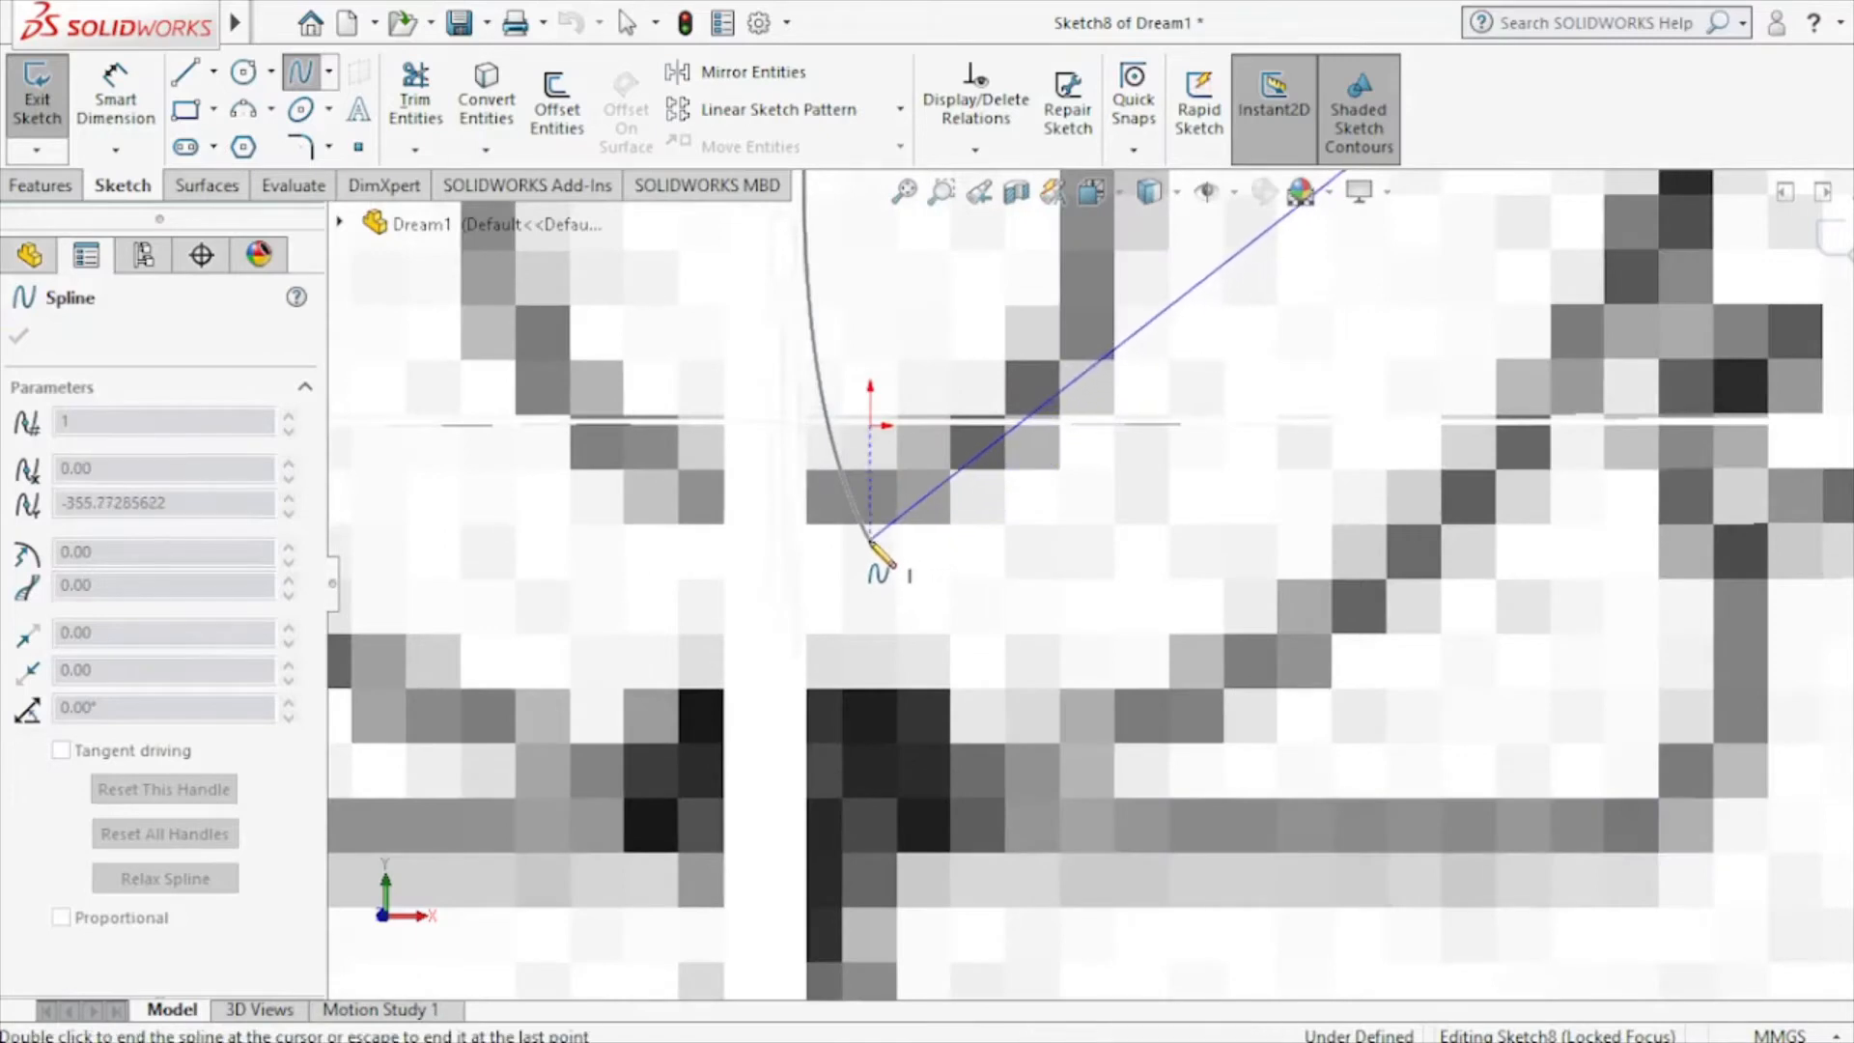
{"action": "right_click", "coordinate": [949, 591]}
{"action": "left_click", "coordinate": [1022, 607]}
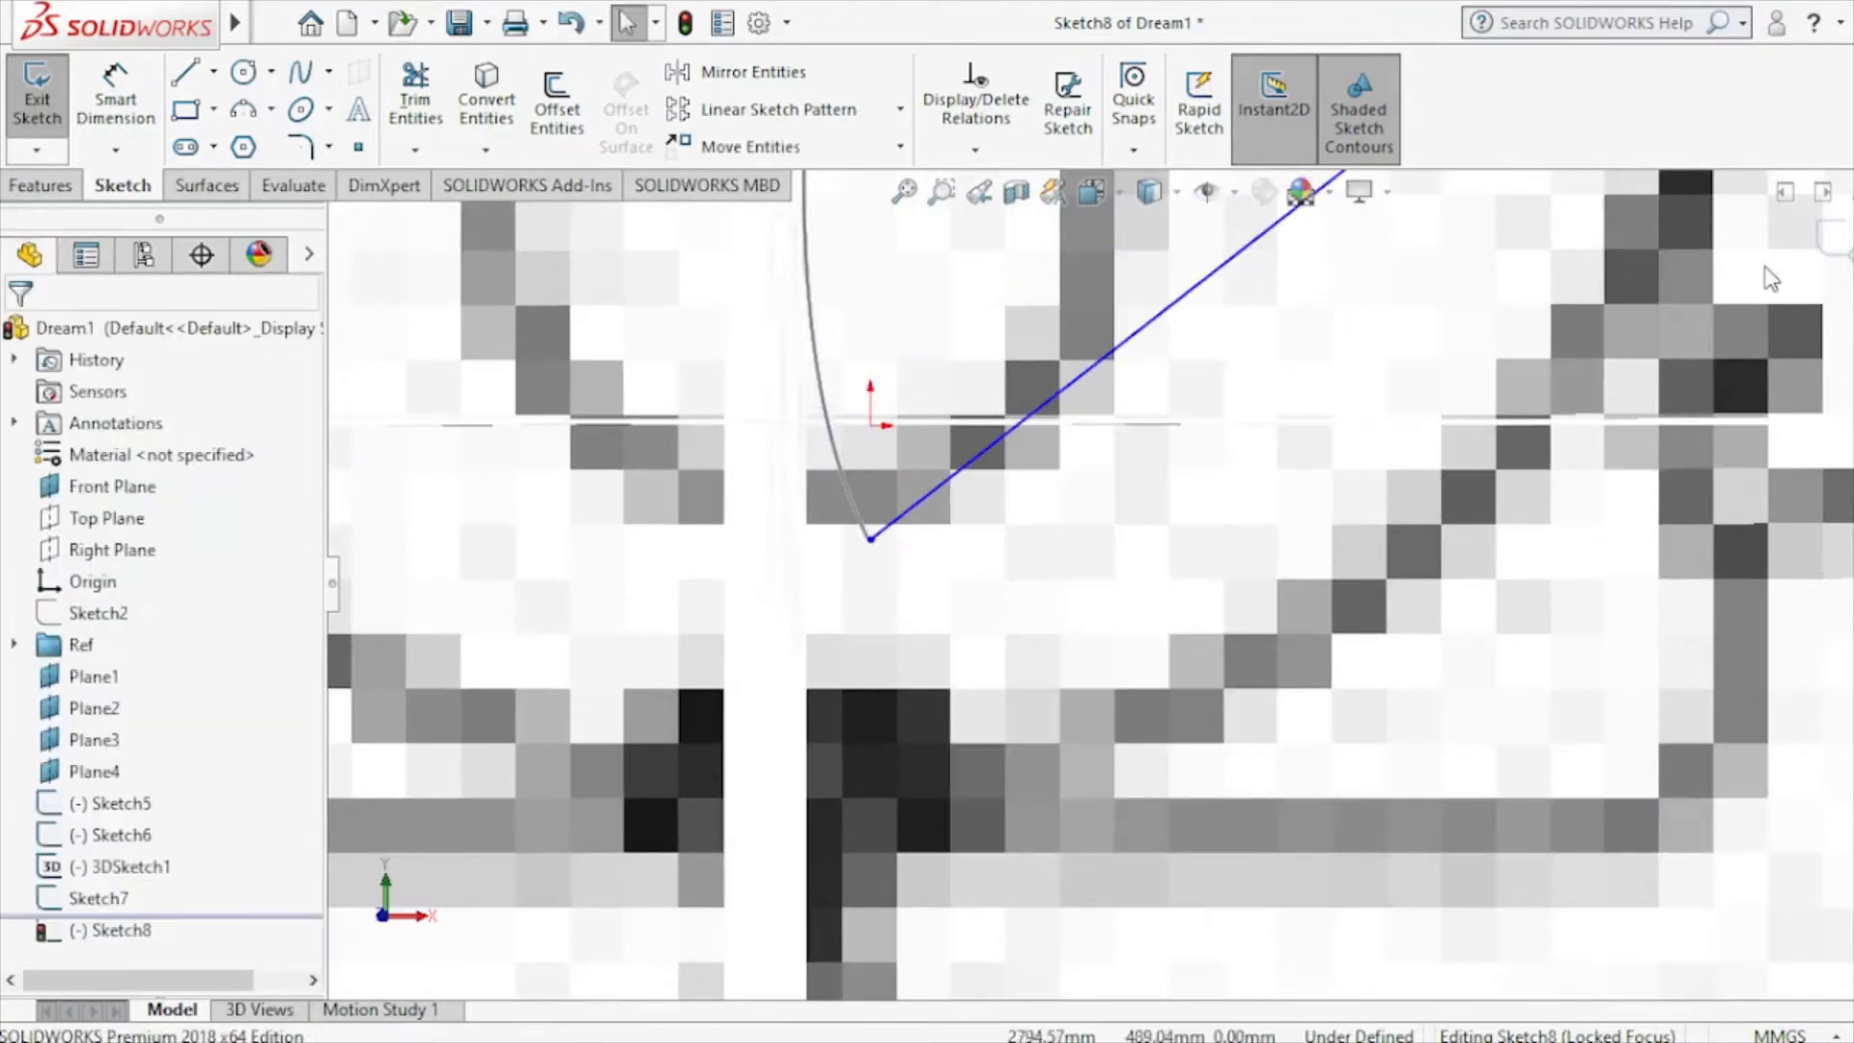
Exit the lower cross-section sketch and suppress the Ref folder to hide the blueprint images.
{"action": "left_click", "coordinate": [1824, 243]}
{"action": "right_click", "coordinate": [56, 650]}
{"action": "left_click", "coordinate": [82, 580]}
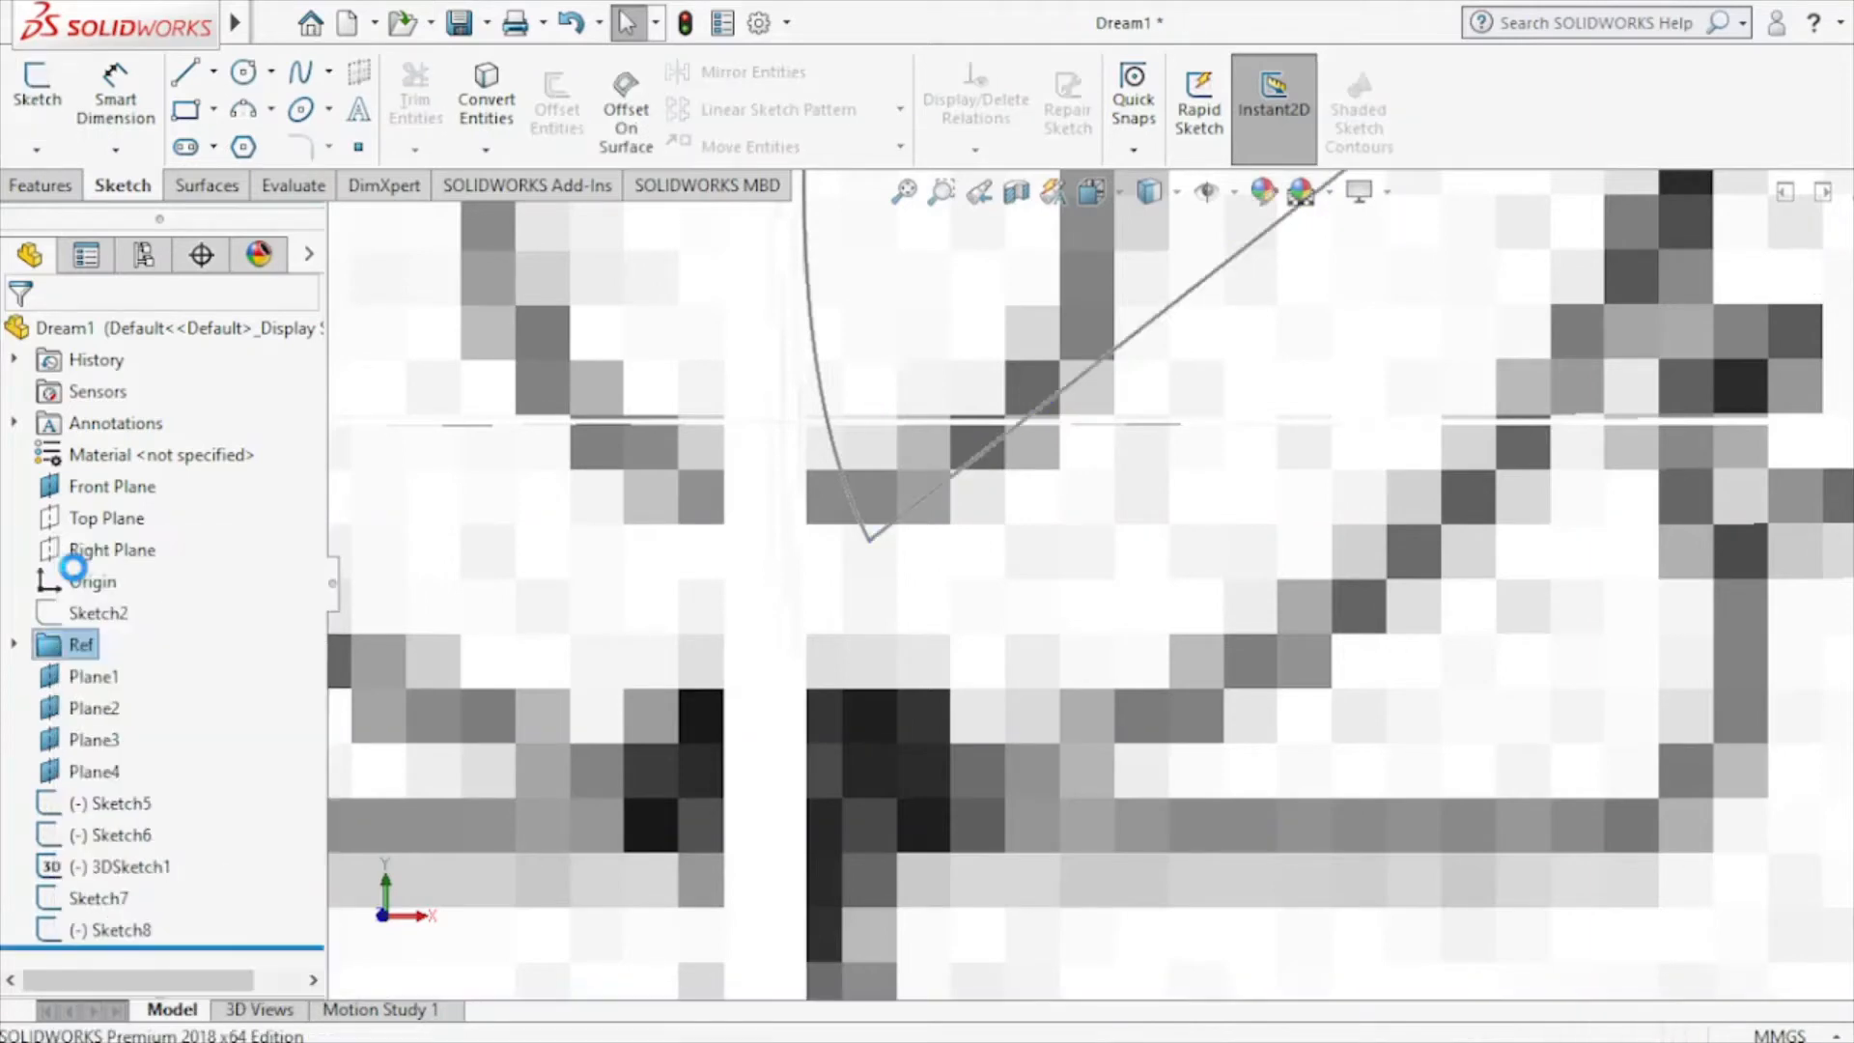
Edit the lower cross-section sketch and add a Pierce relation between its spline's lower endpoint and the lower nose guide spline.
{"action": "left_click", "coordinate": [925, 503]}
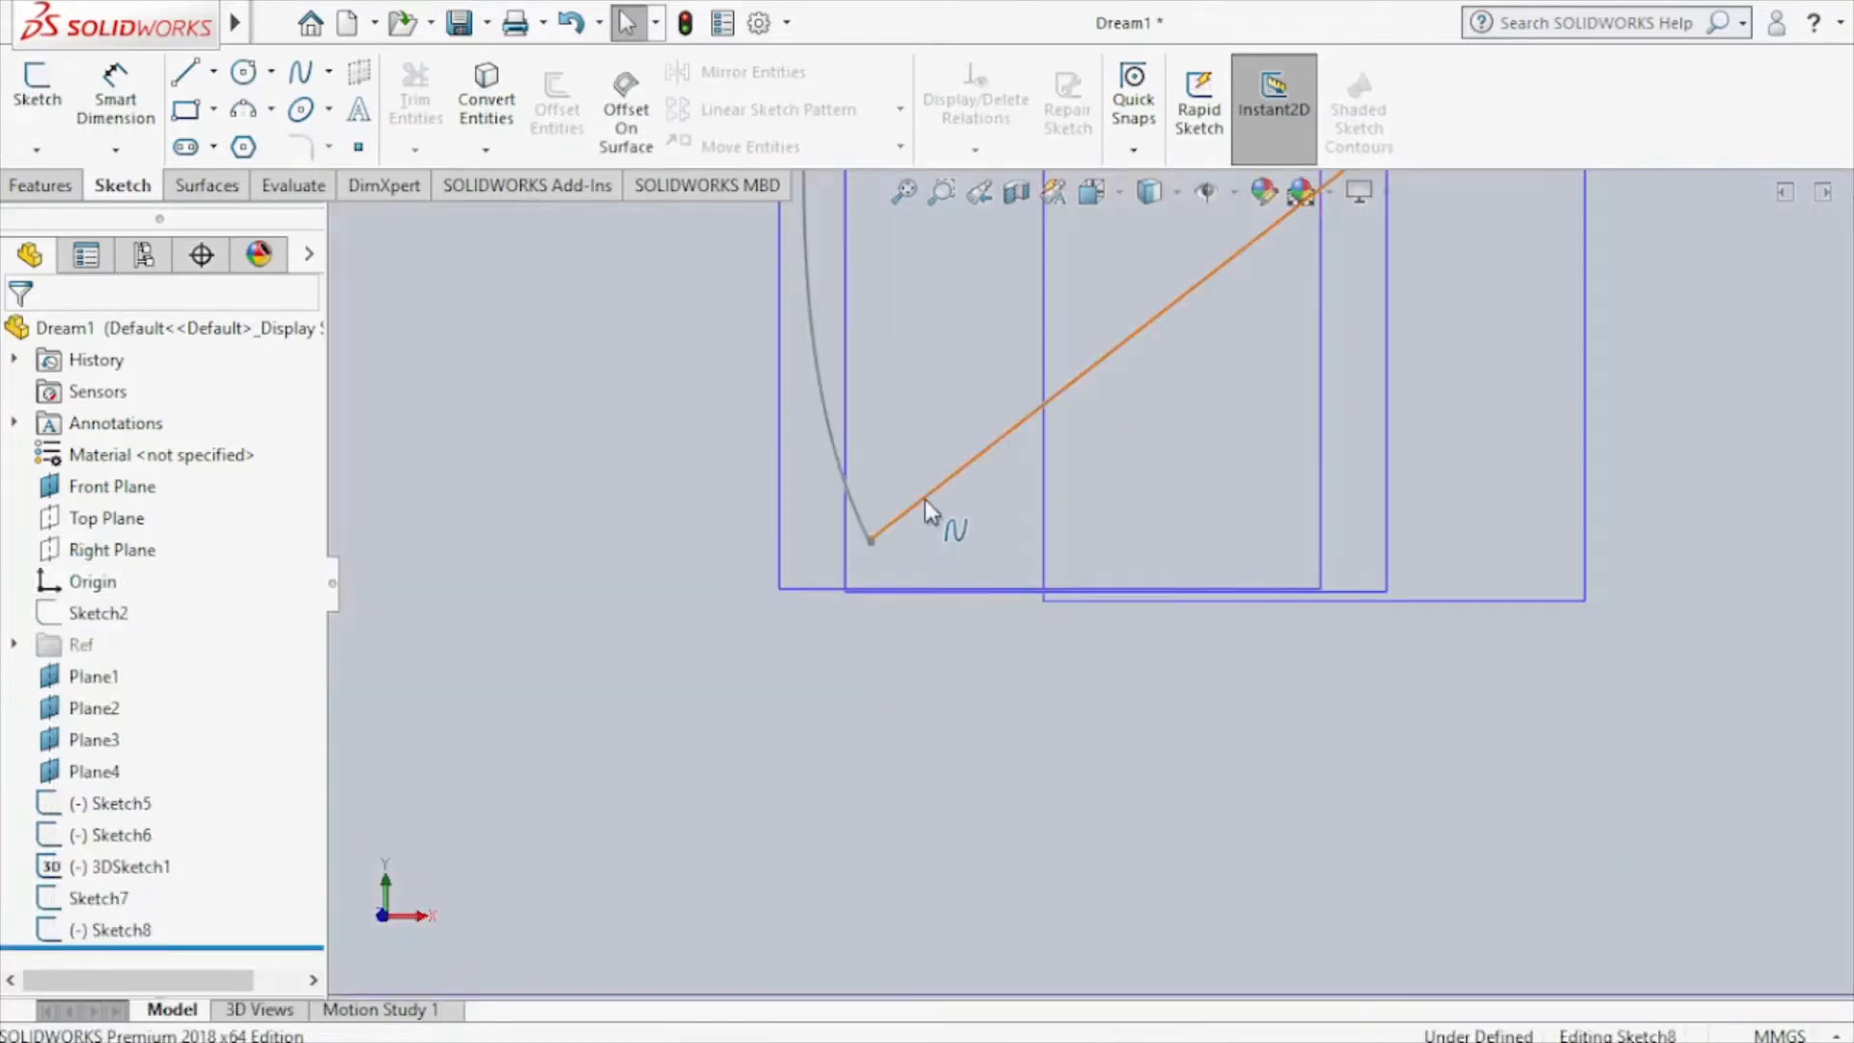
{"action": "left_click", "coordinate": [1006, 379]}
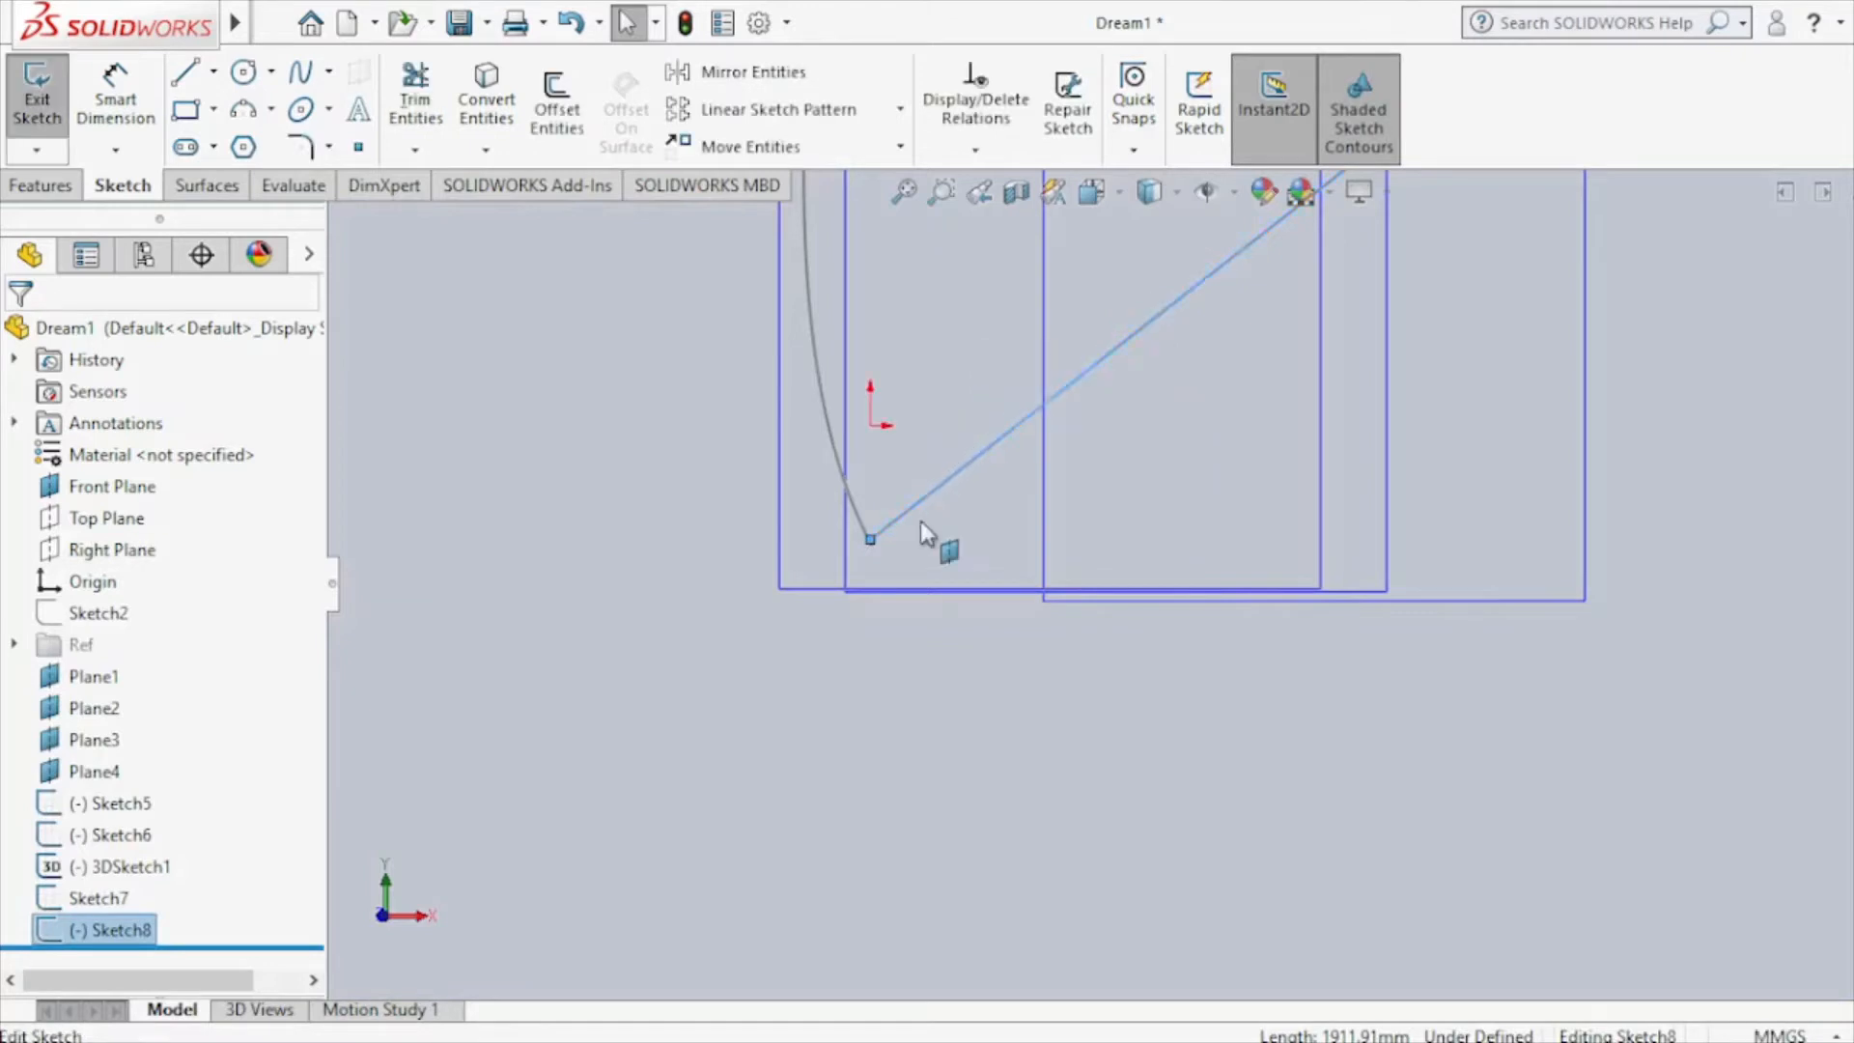
{"action": "left_click", "coordinate": [871, 541]}
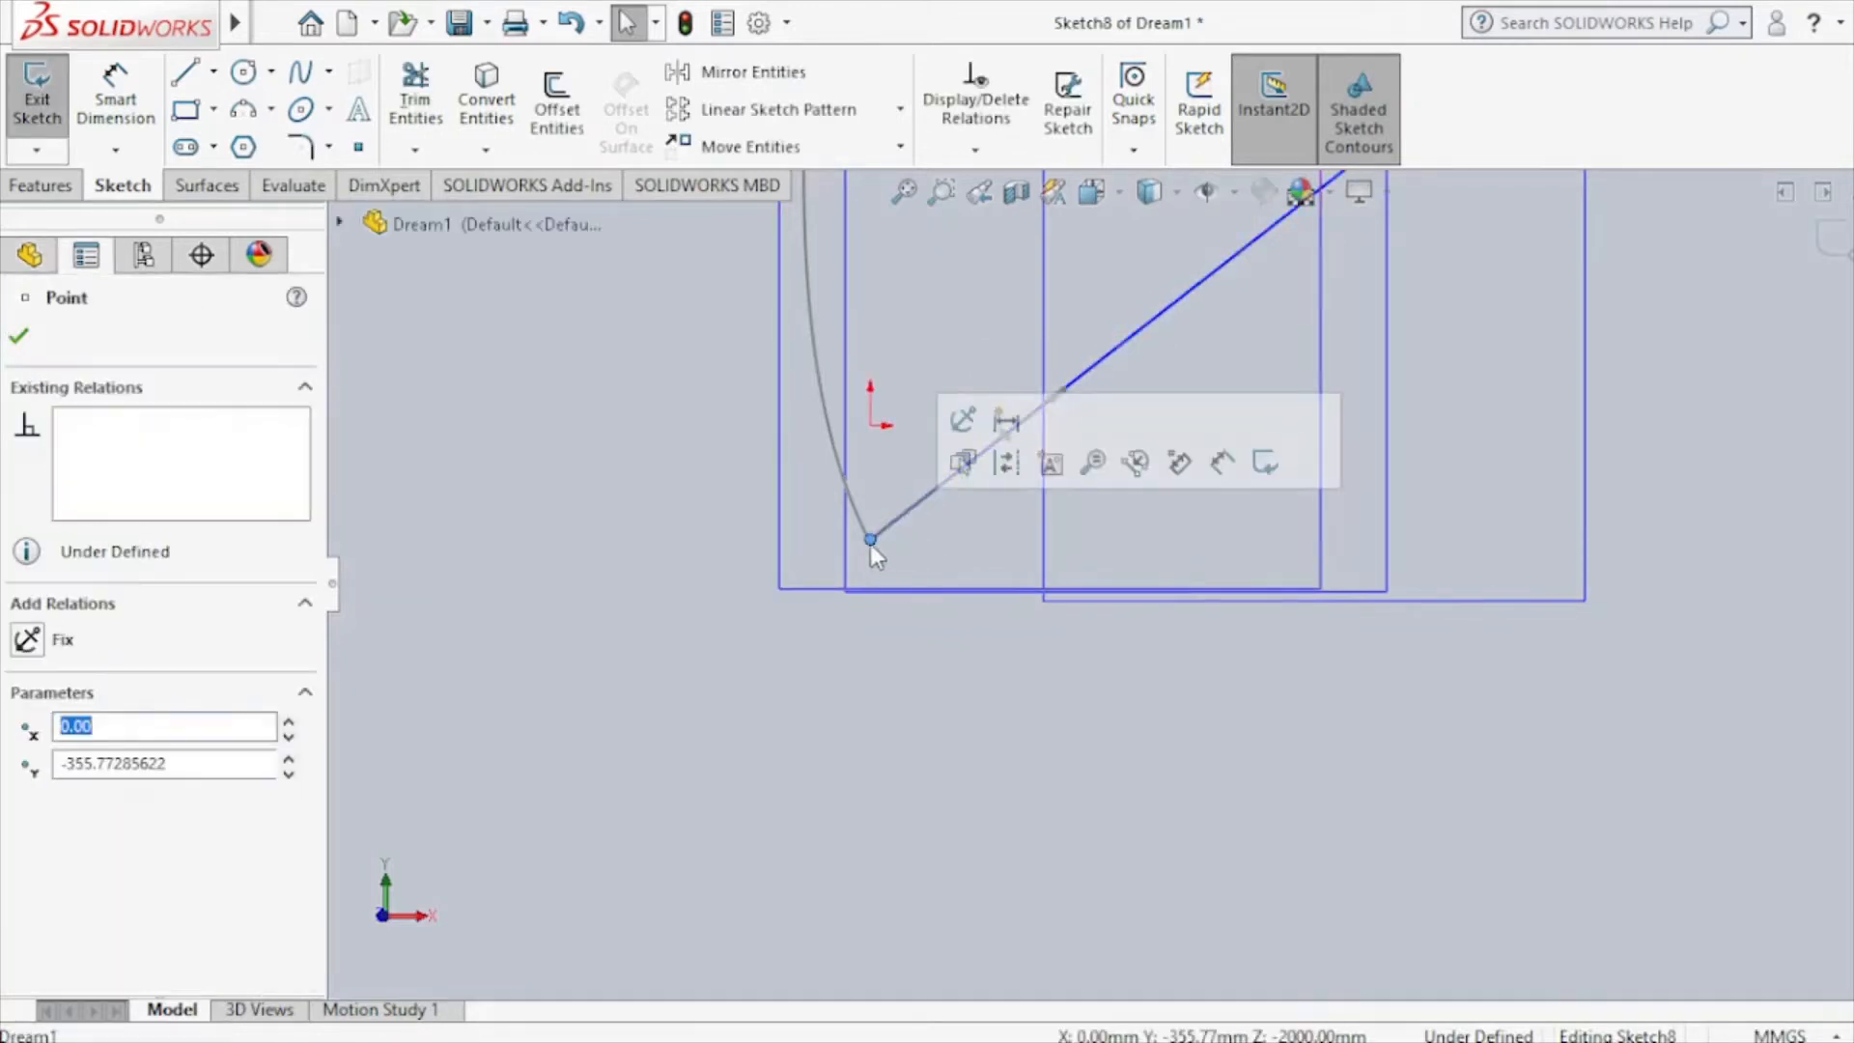
{"action": "scroll", "coordinate": [940, 536], "scroll_direction": "down", "scroll_amount": 5}
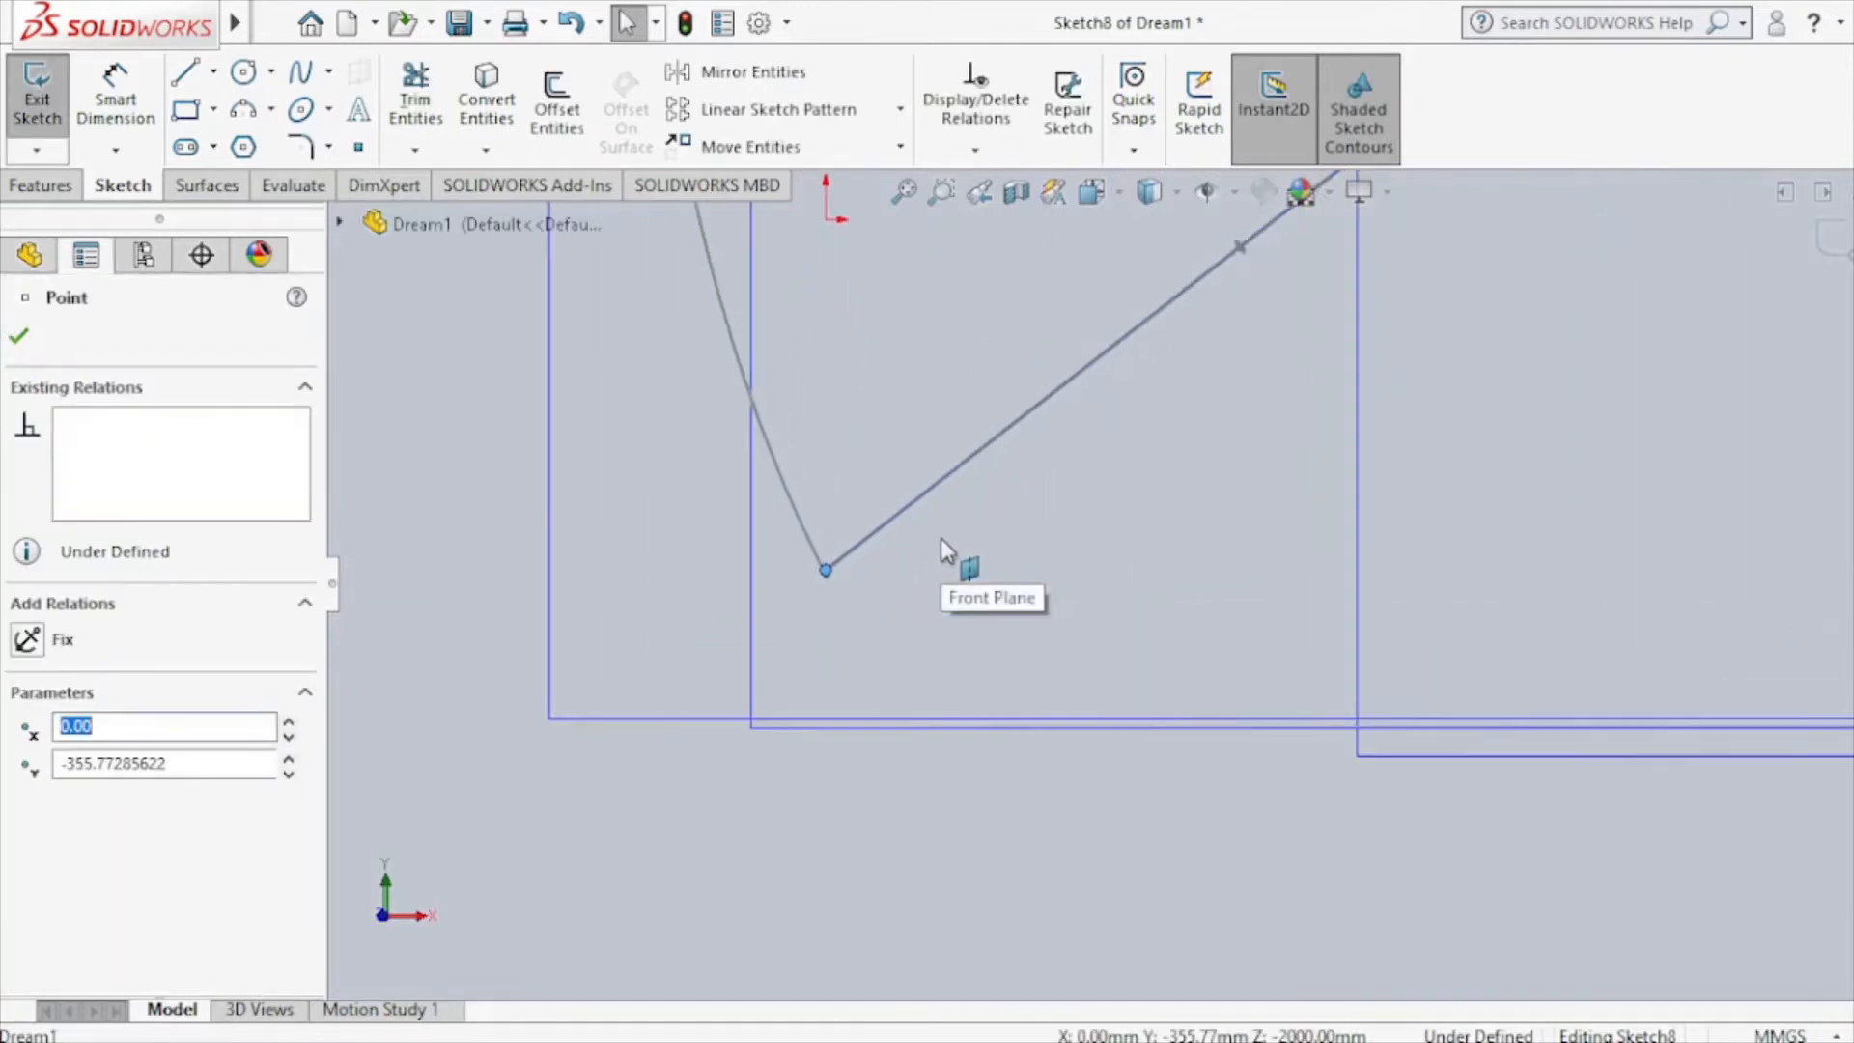
{"action": "scroll", "coordinate": [940, 537], "scroll_direction": "down", "scroll_amount": 1}
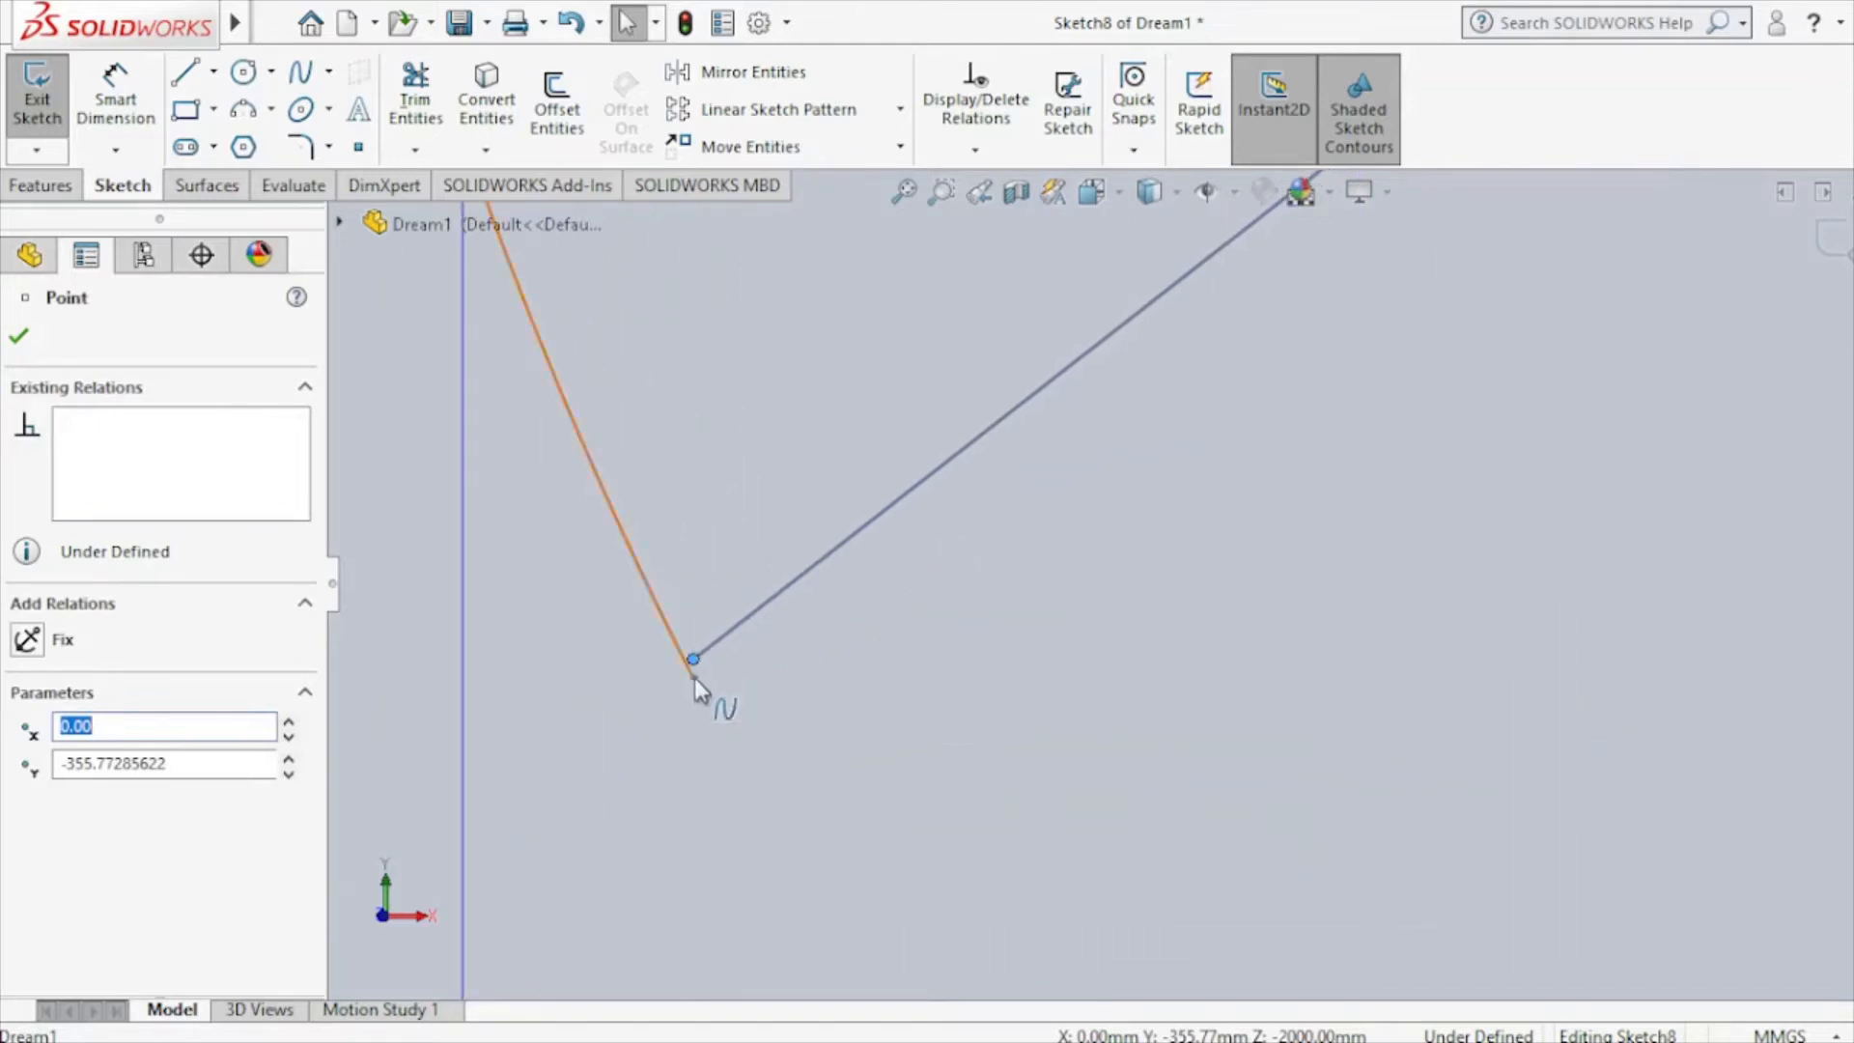
{"action": "scroll", "coordinate": [756, 684], "scroll_direction": "down", "scroll_amount": 3}
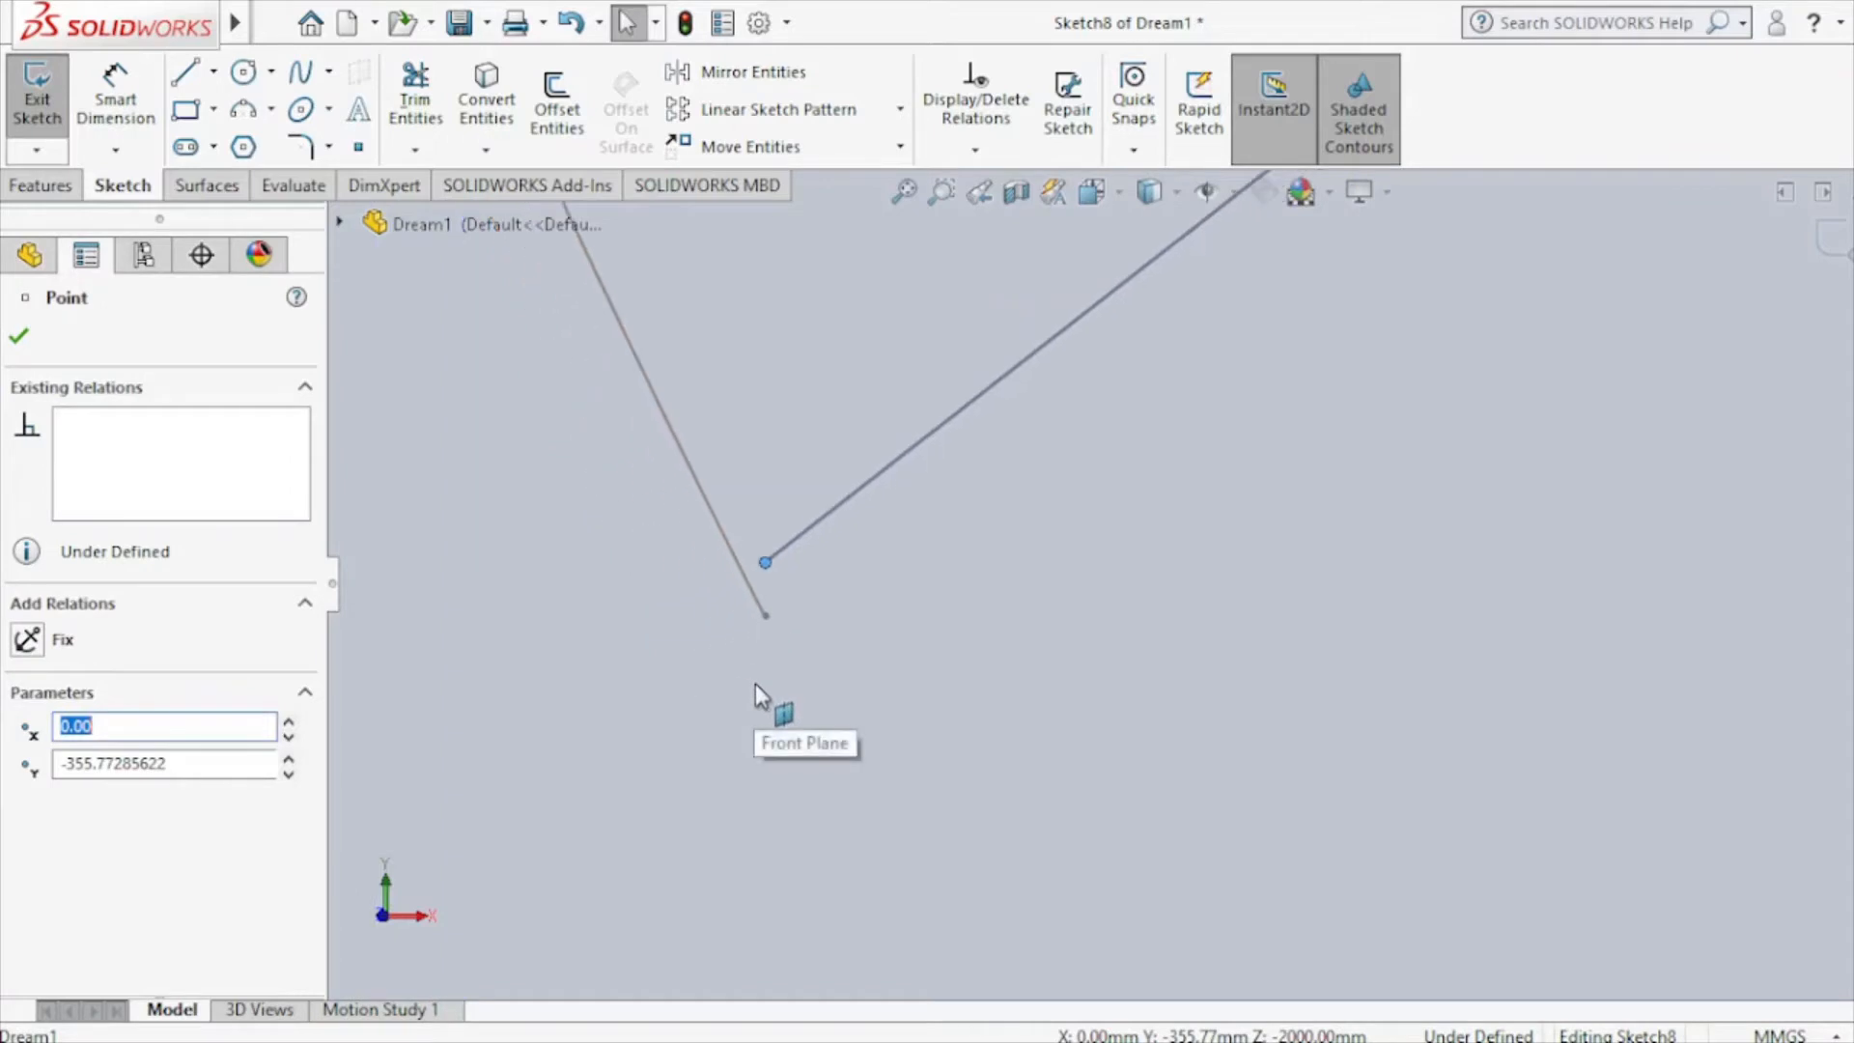
{"action": "left_click", "coordinate": [764, 615]}
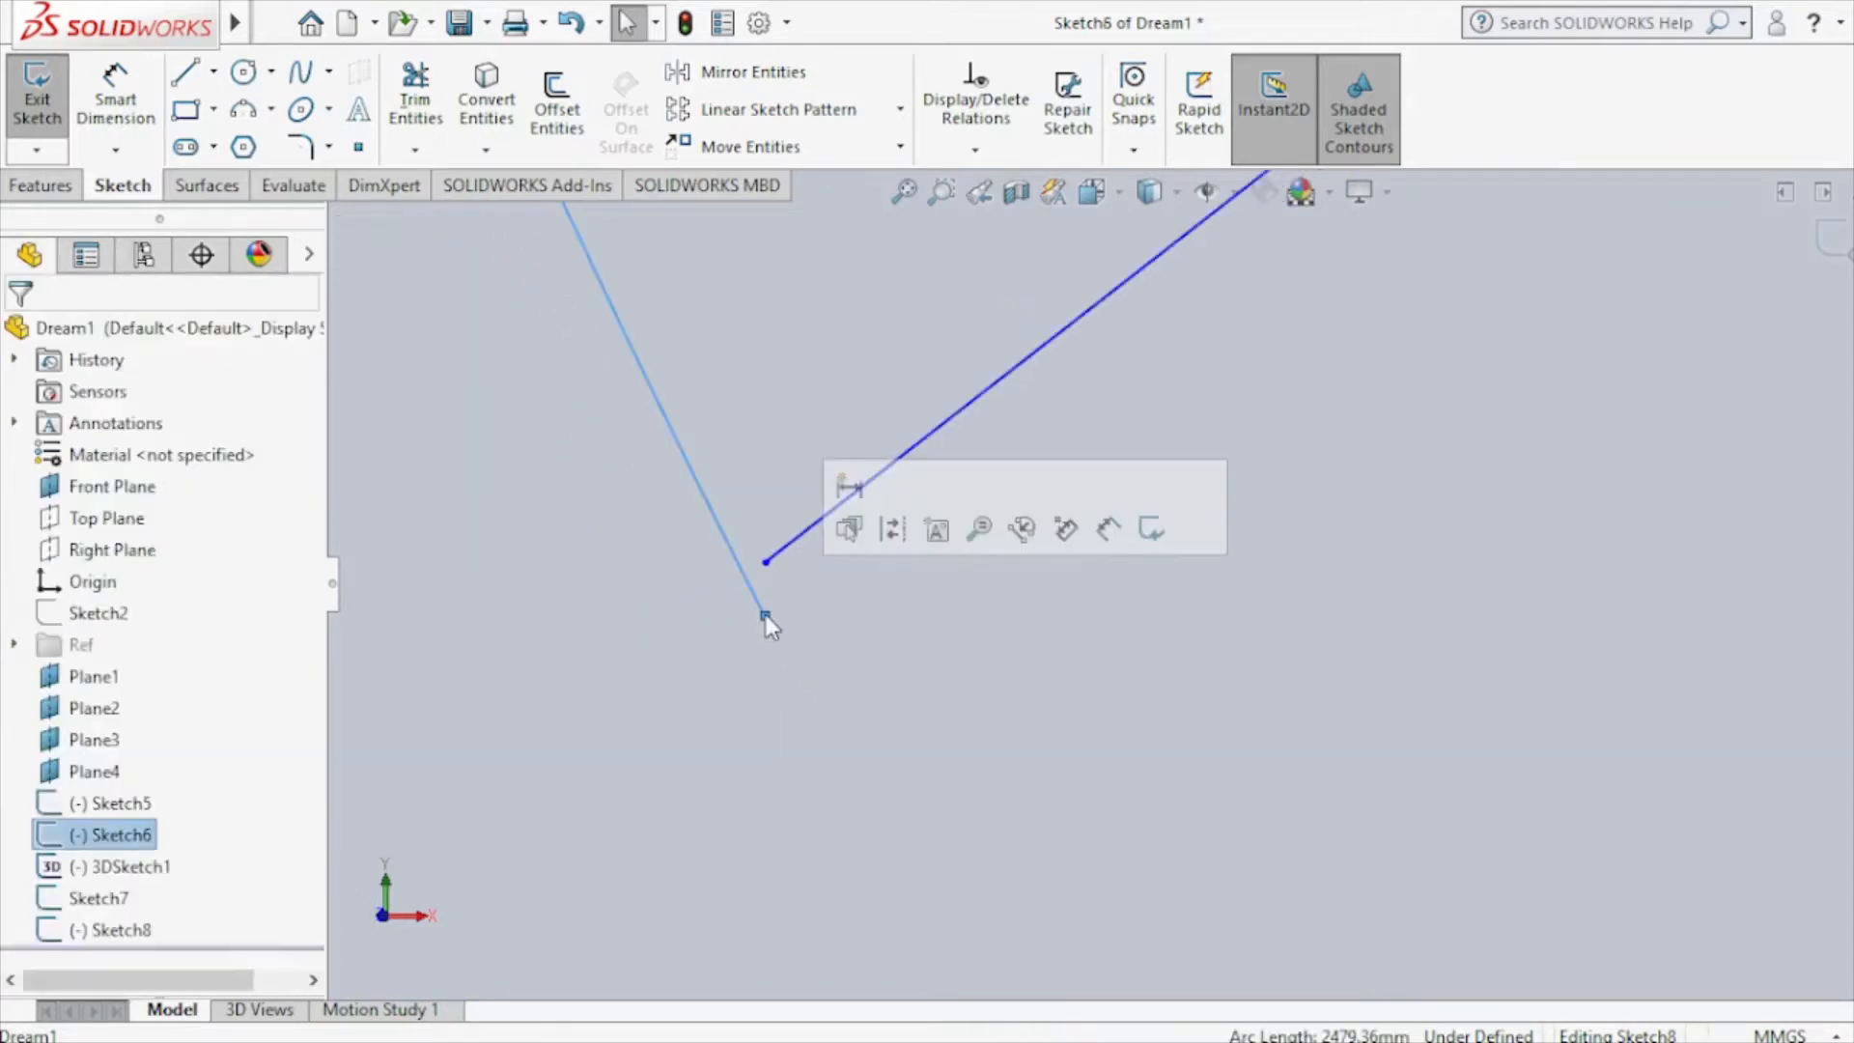
{"action": "left_click", "coordinate": [765, 565]}
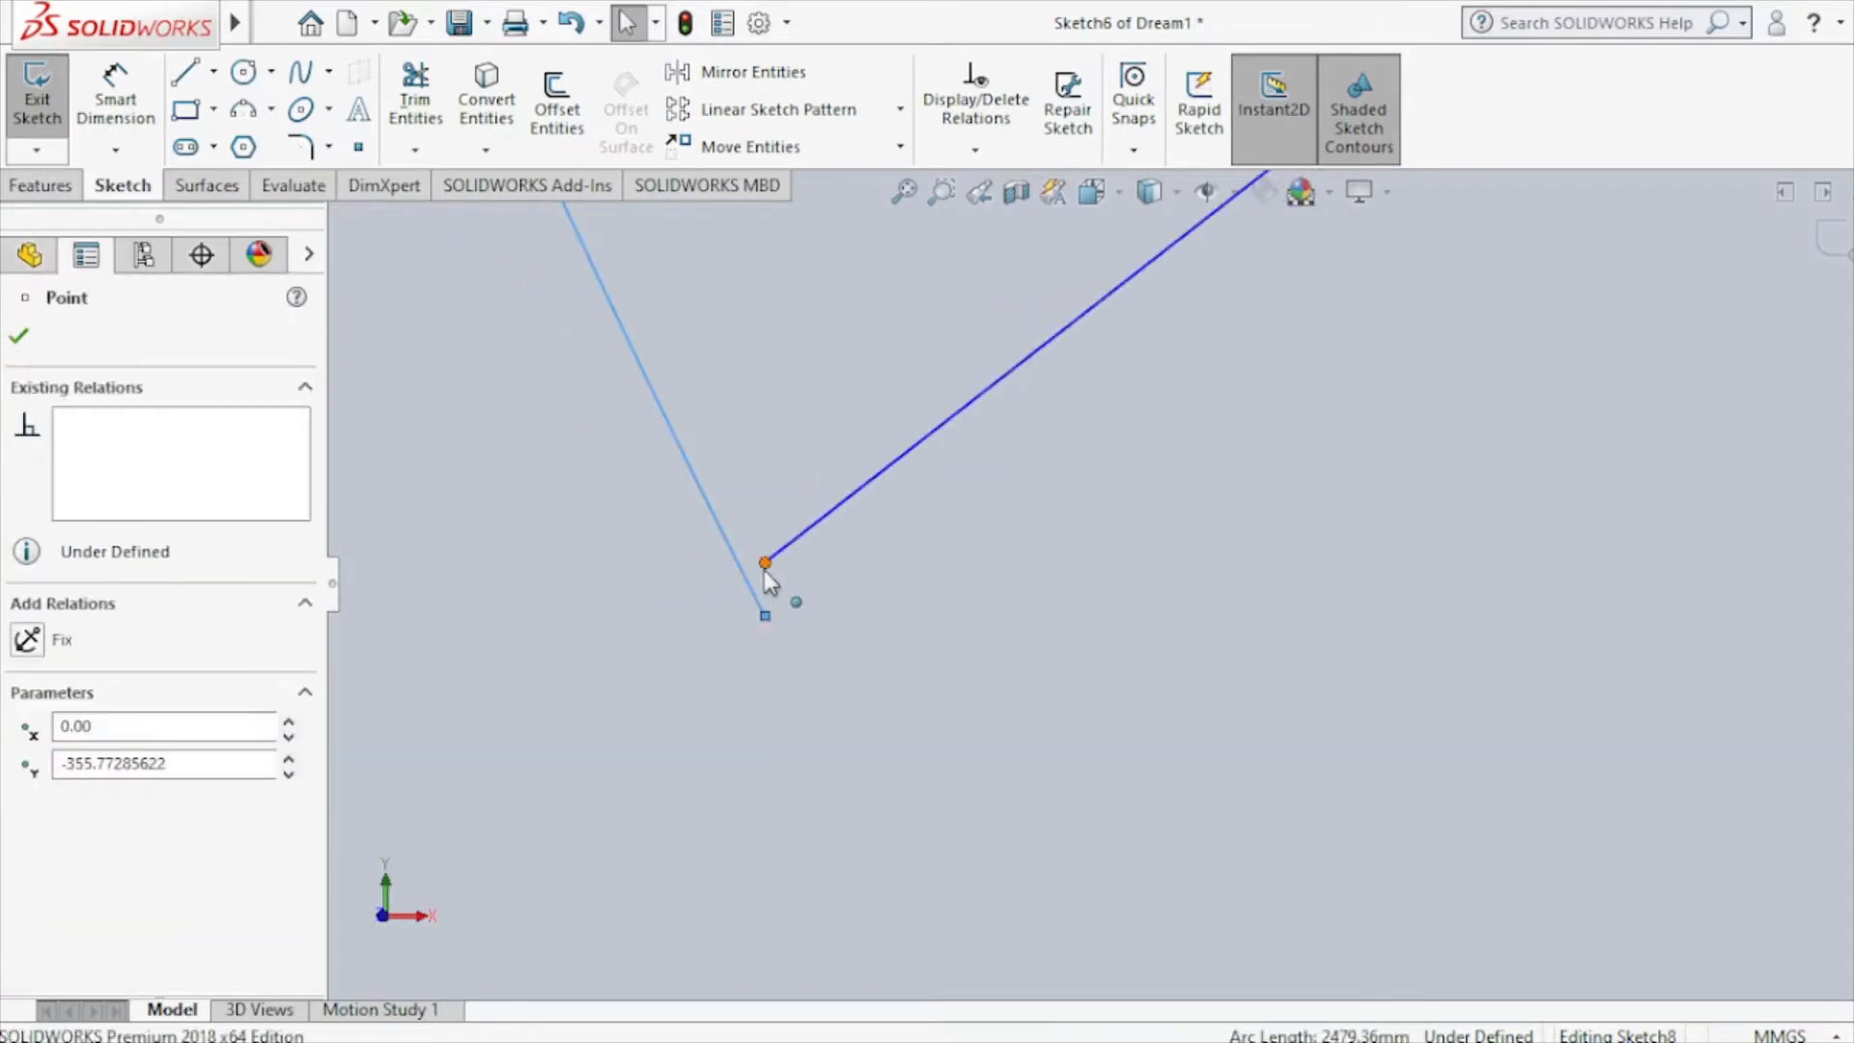
{"action": "left_click", "coordinate": [763, 570], "text": "ctrl"}
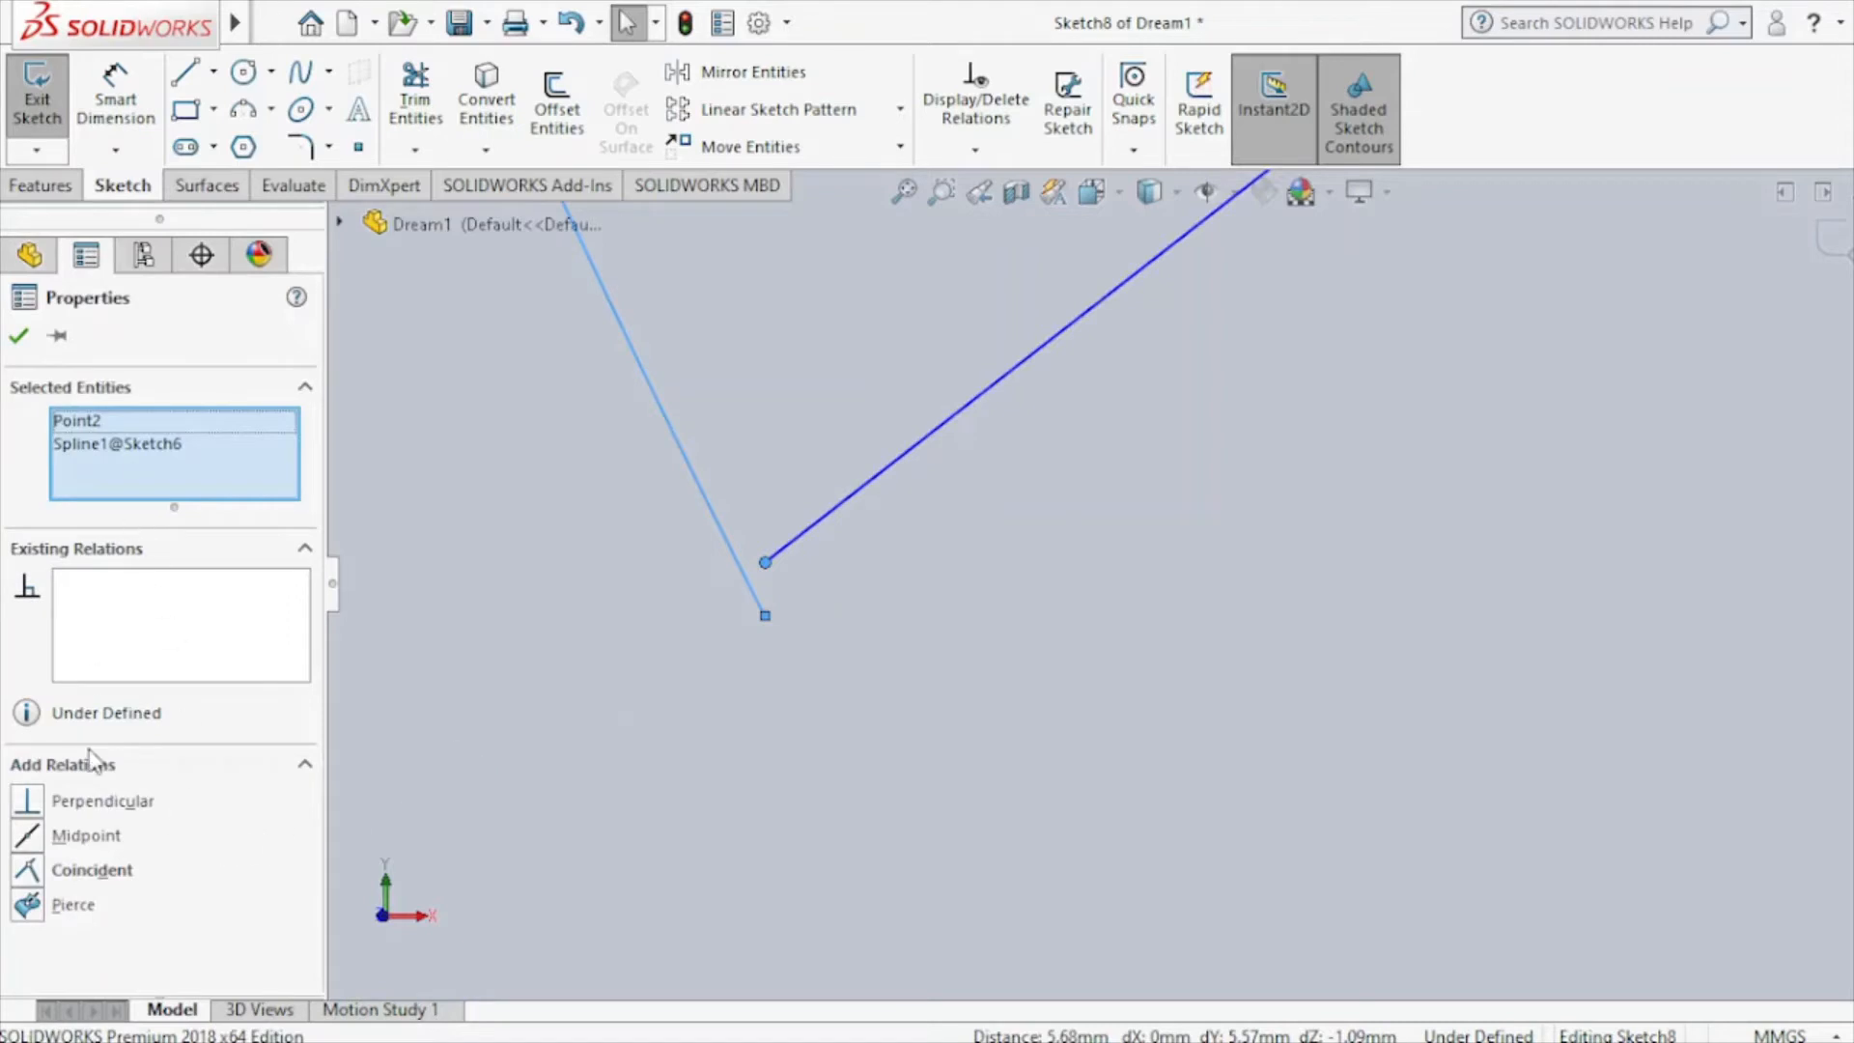
{"action": "left_click", "coordinate": [26, 907]}
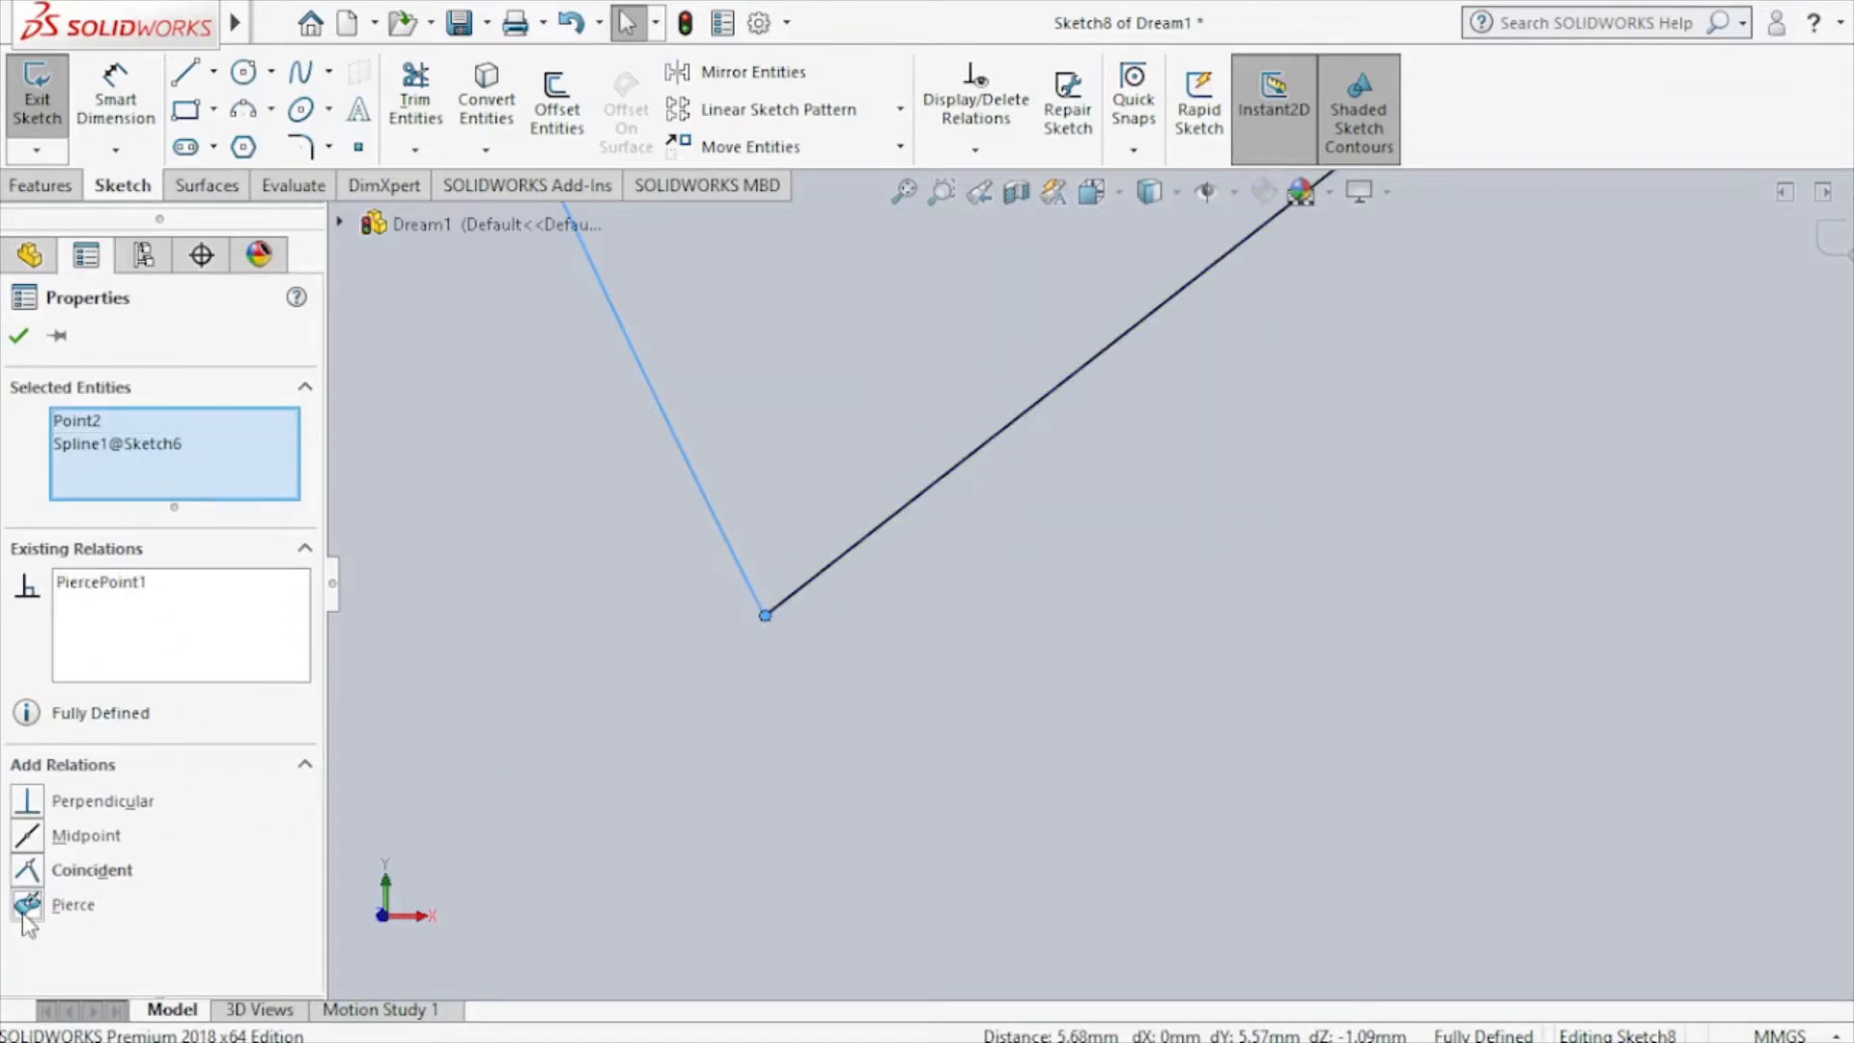
{"action": "left_click", "coordinate": [18, 336]}
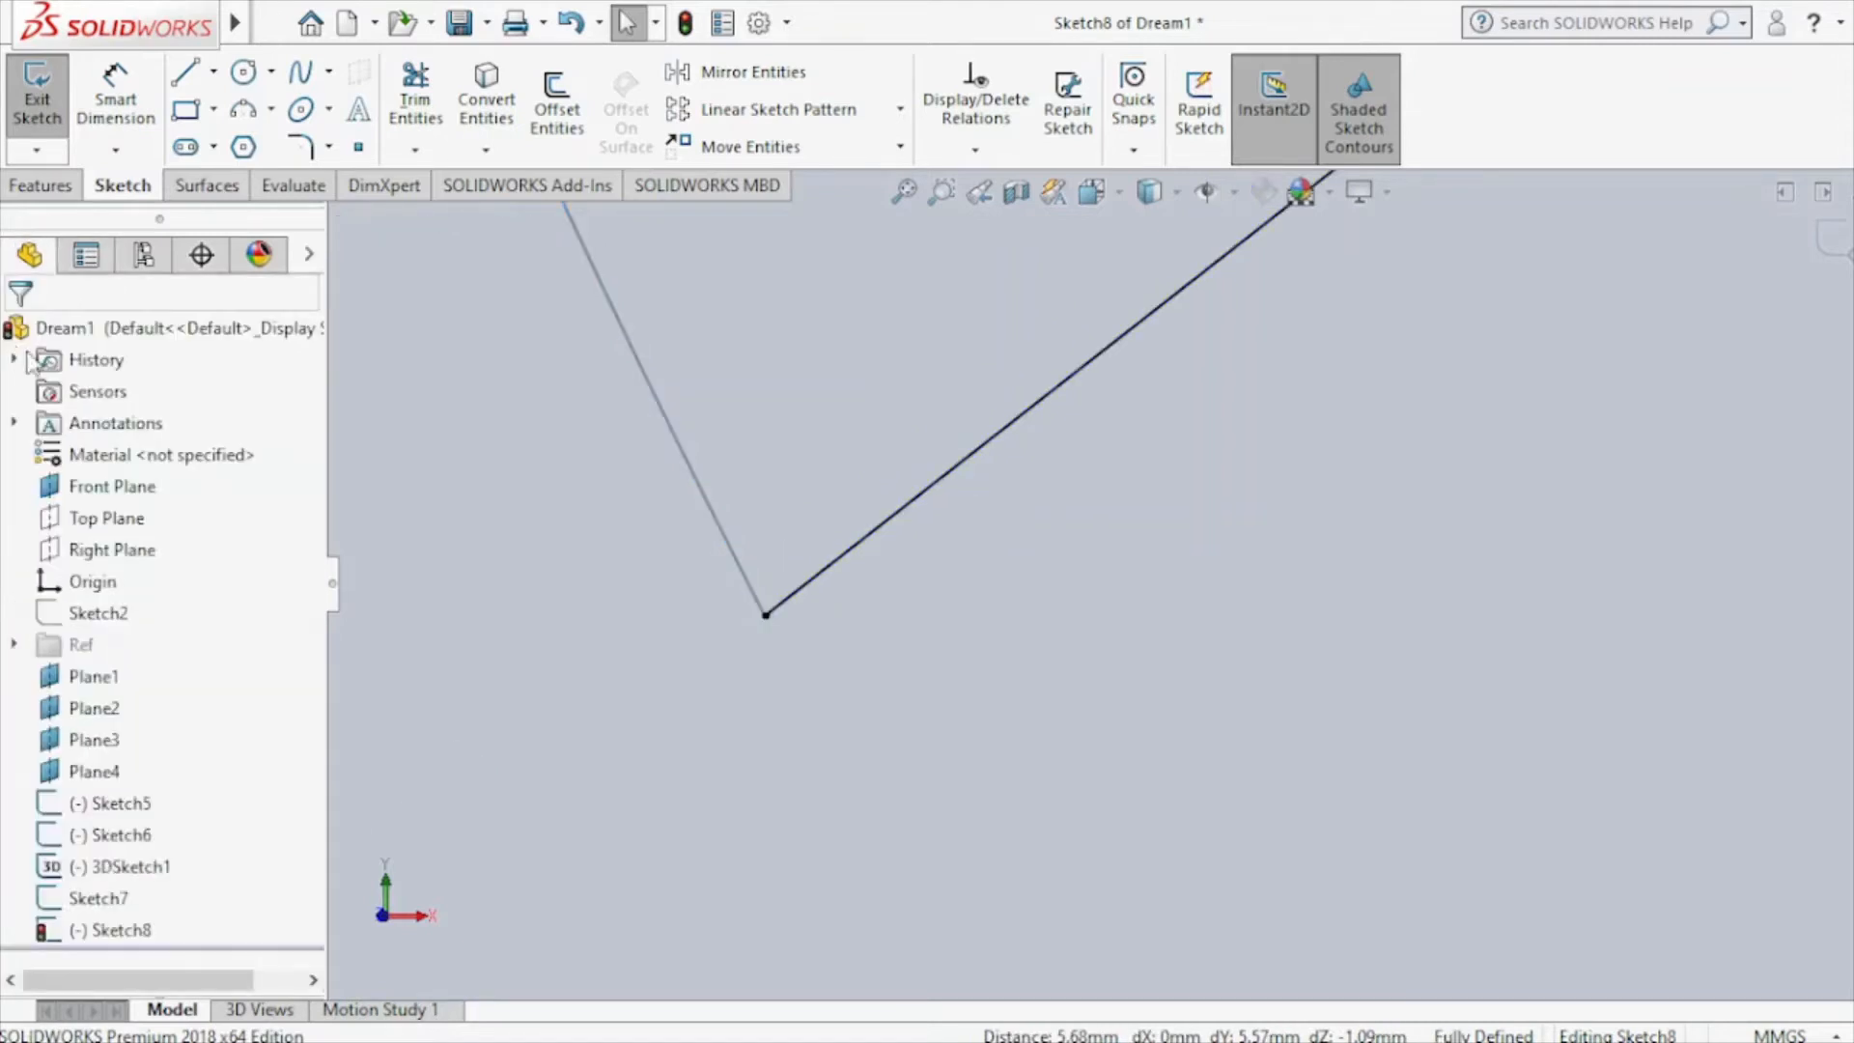
Exit the lower cross-section sketch and unsuppress the Ref folder to restore the blueprint images.
{"action": "left_click", "coordinate": [1831, 255]}
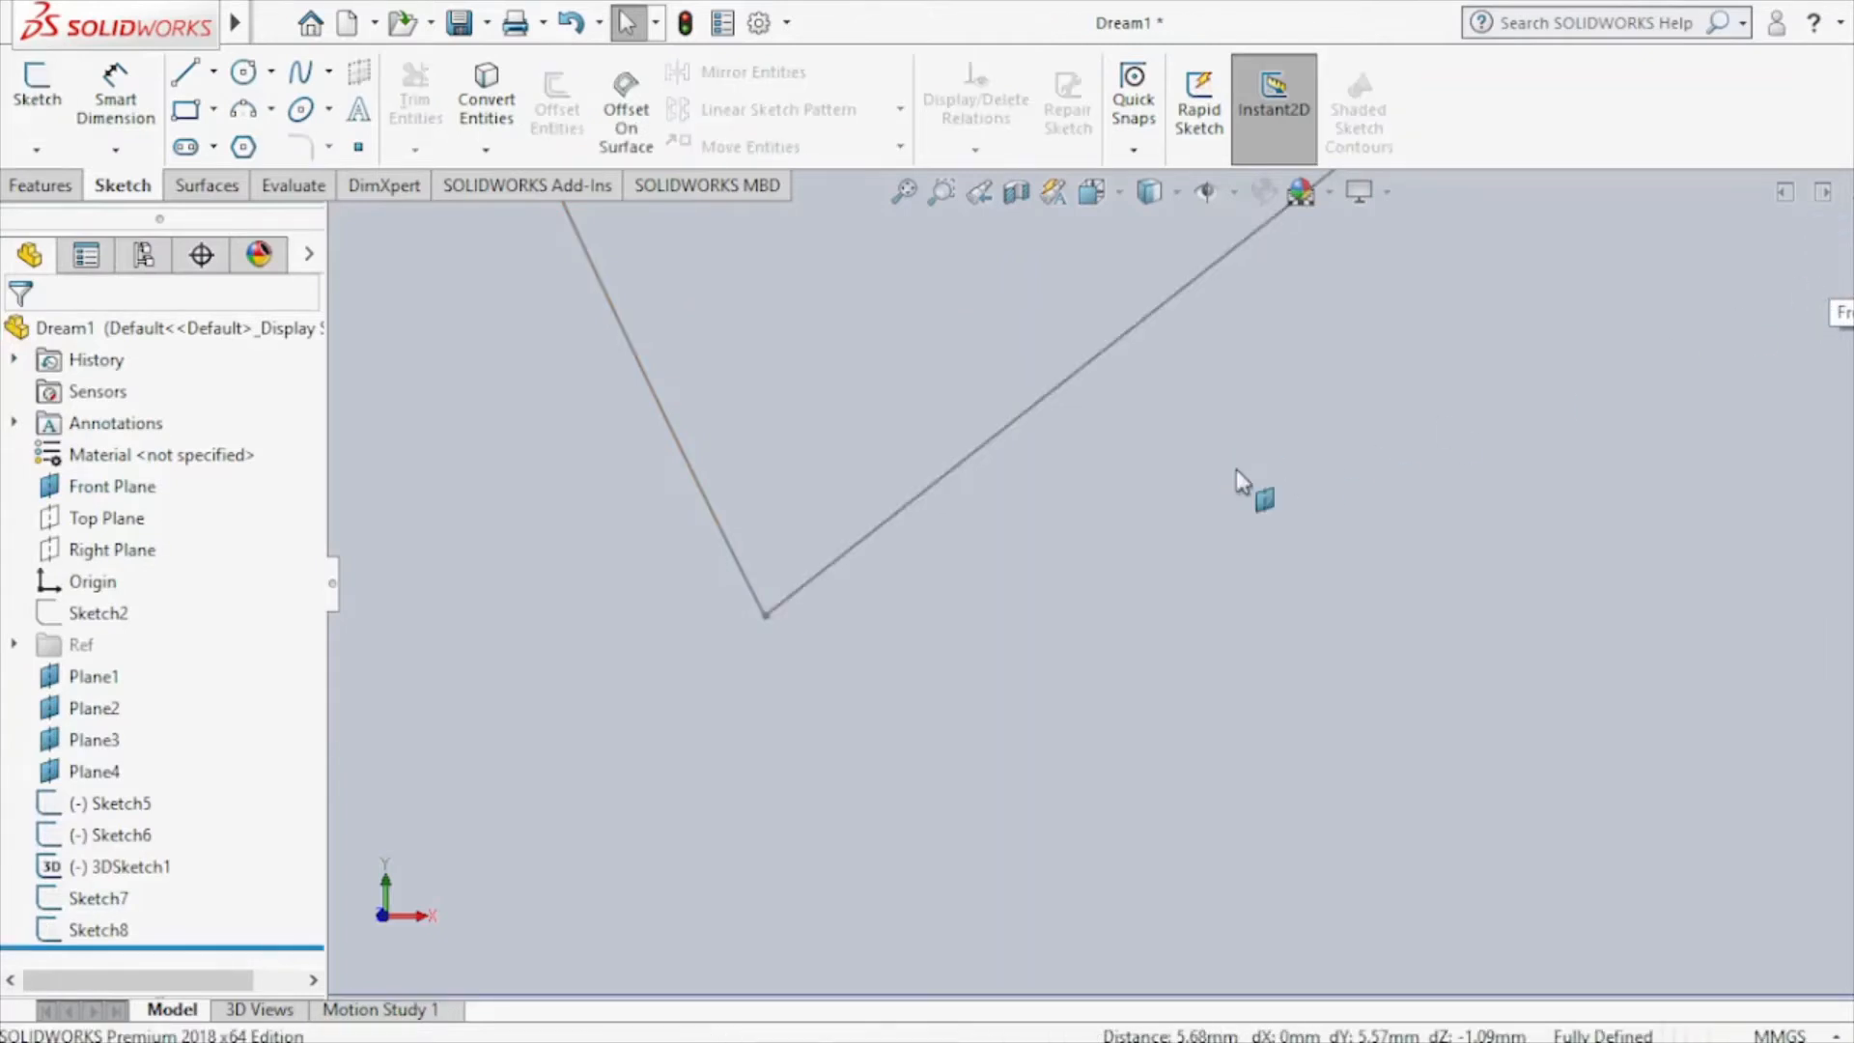
{"action": "right_click", "coordinate": [84, 656]}
{"action": "left_click", "coordinate": [111, 565]}
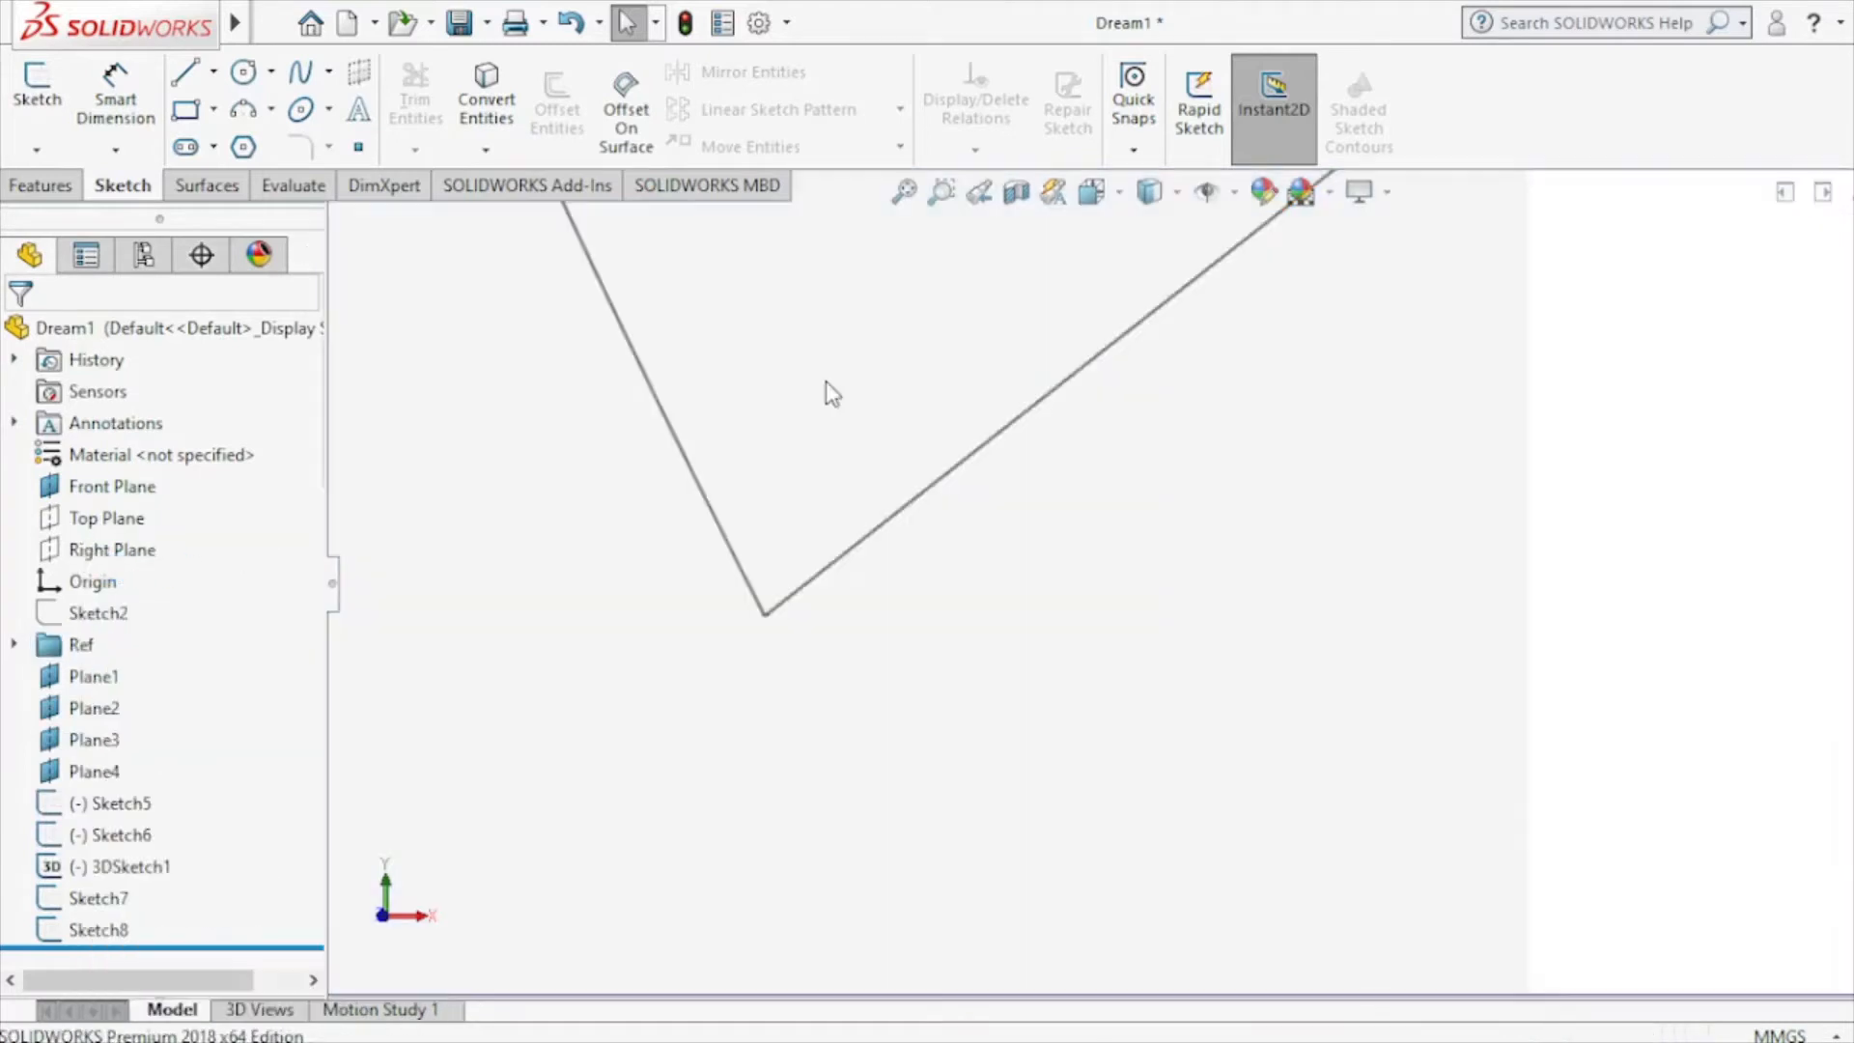
Edit the lower cross-section sketch from the front and bend its spline outward into a rounded quarter profile using the end tangents.
{"action": "double_click", "coordinate": [922, 499]}
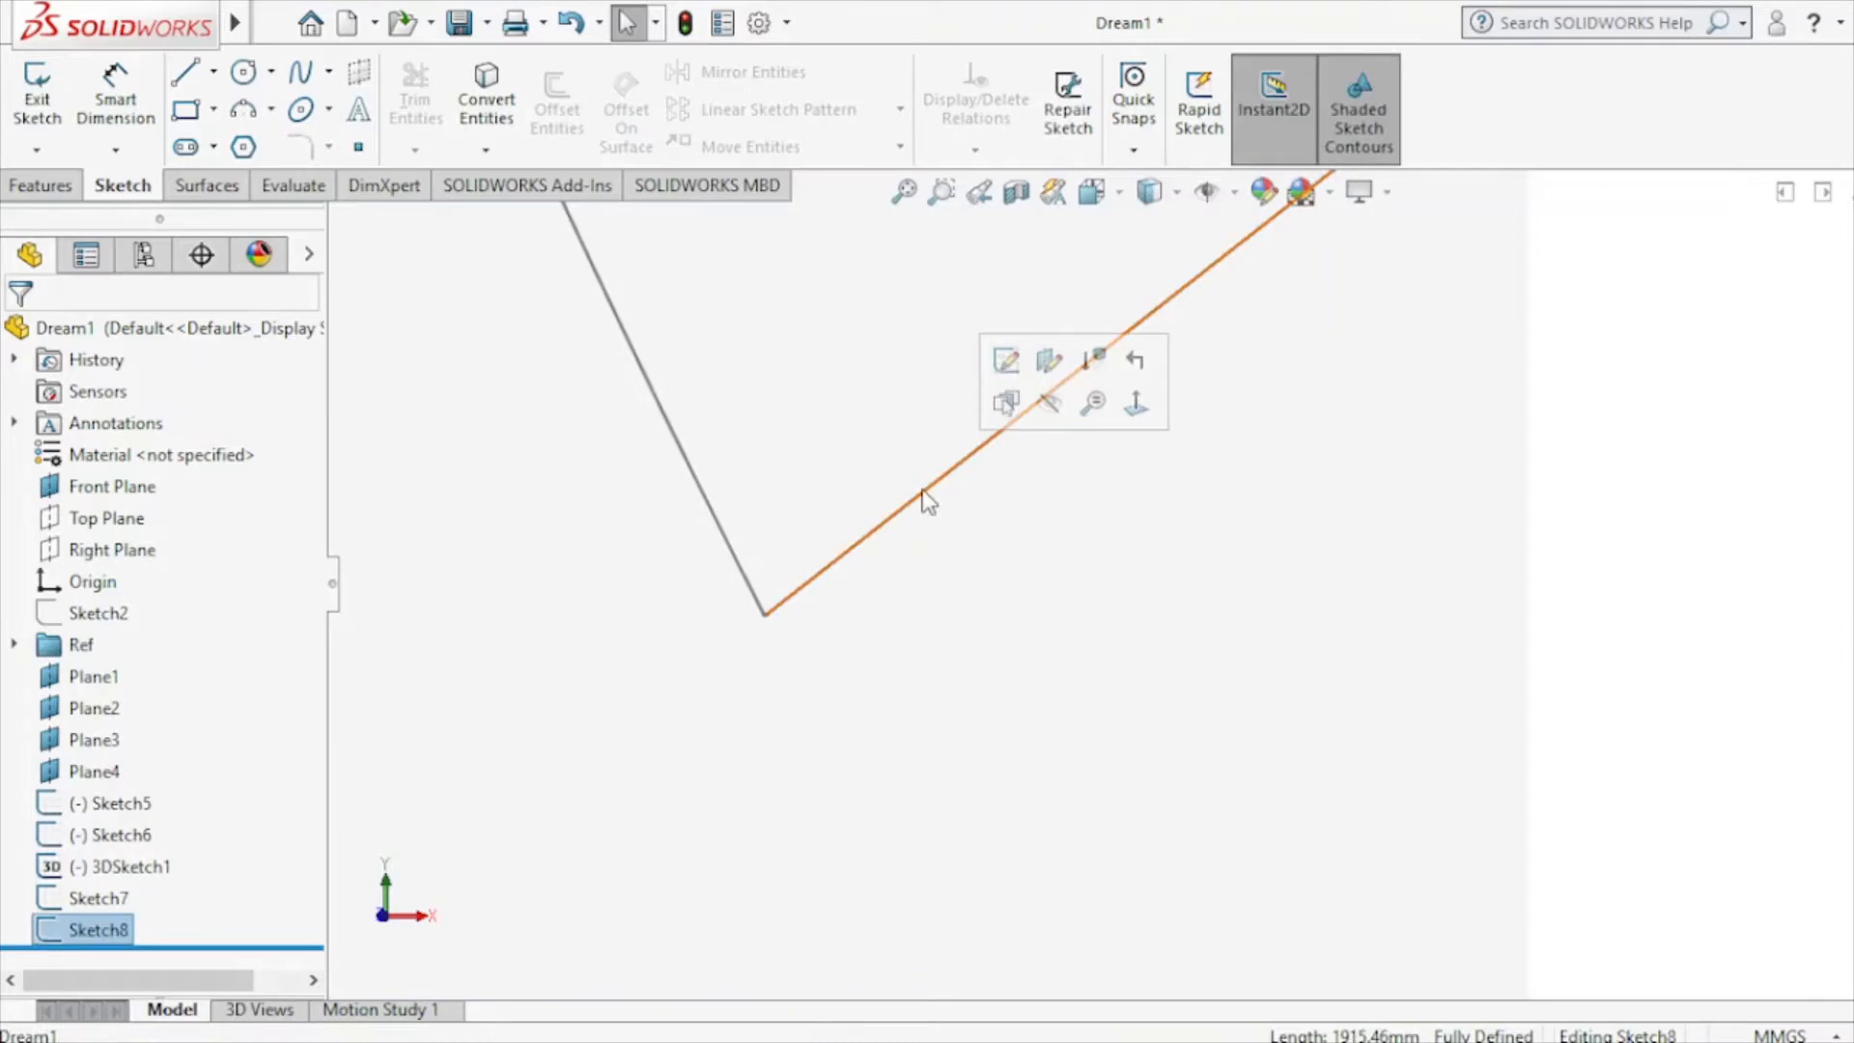
{"action": "left_click", "coordinate": [1010, 379]}
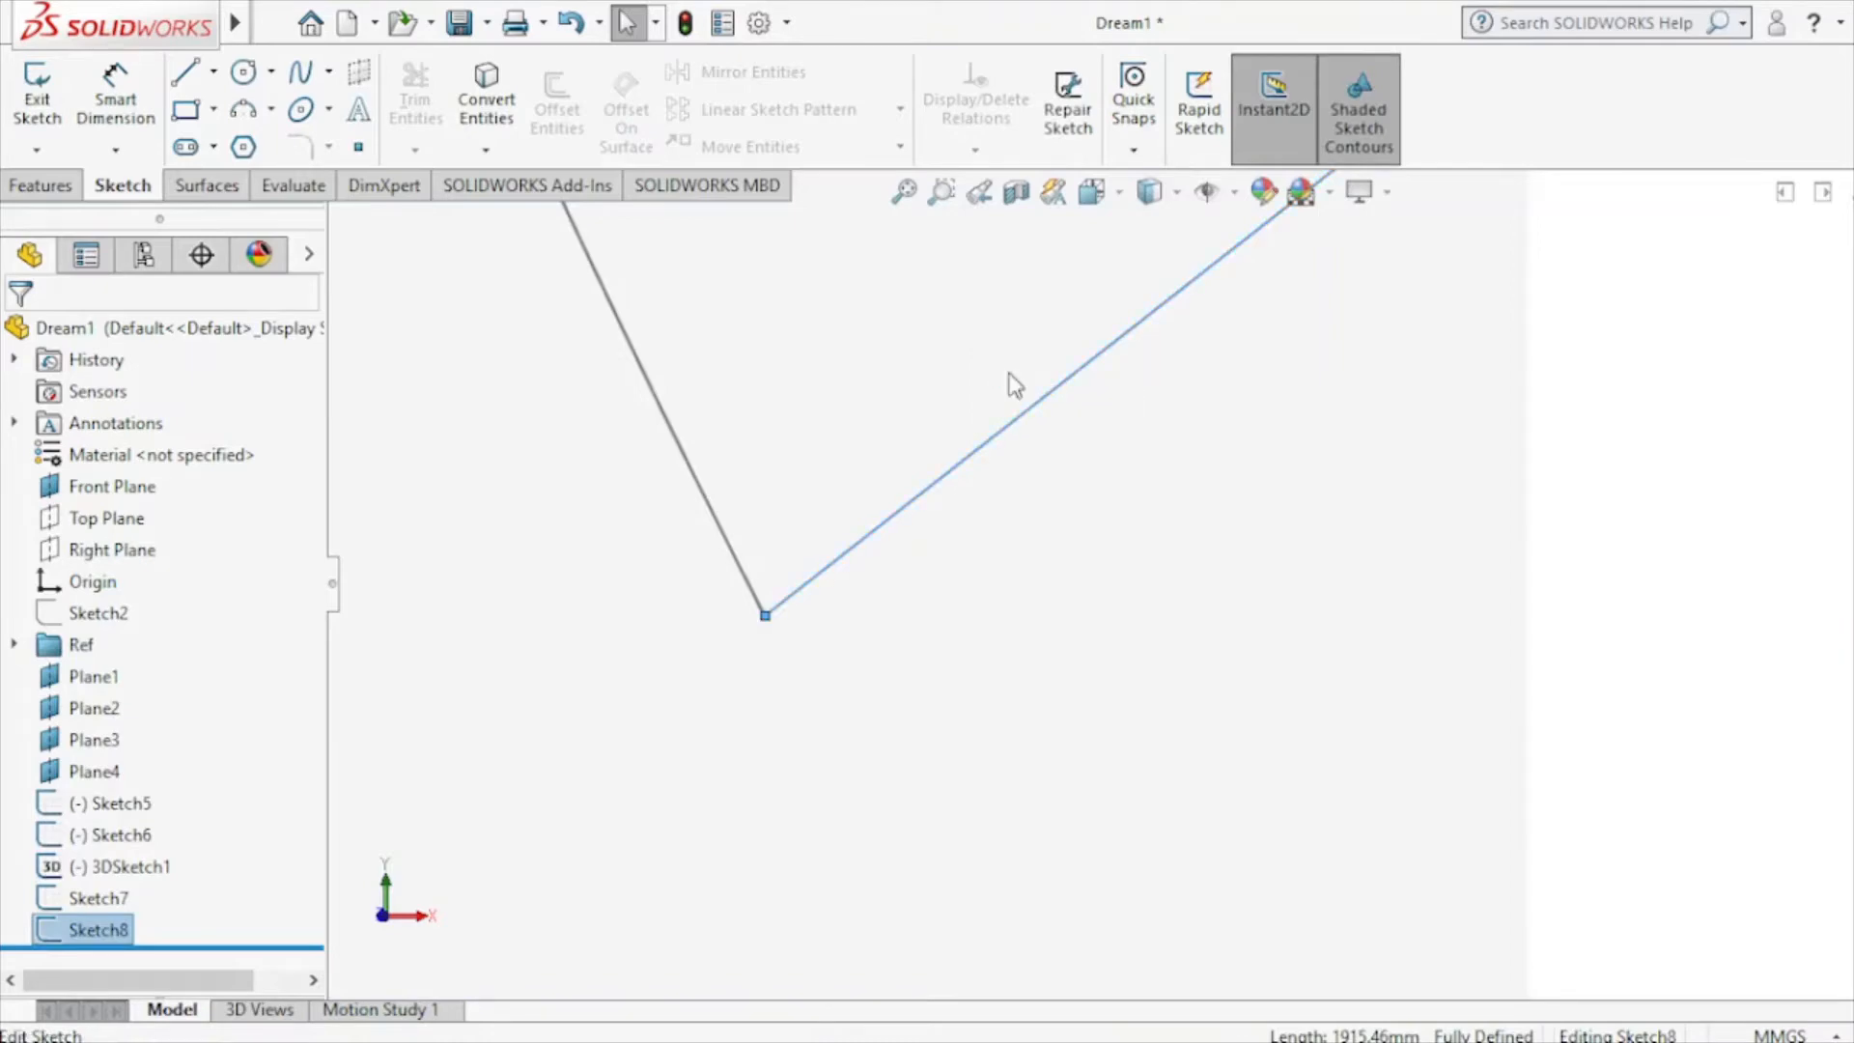
{"action": "left_click", "coordinate": [1093, 193]}
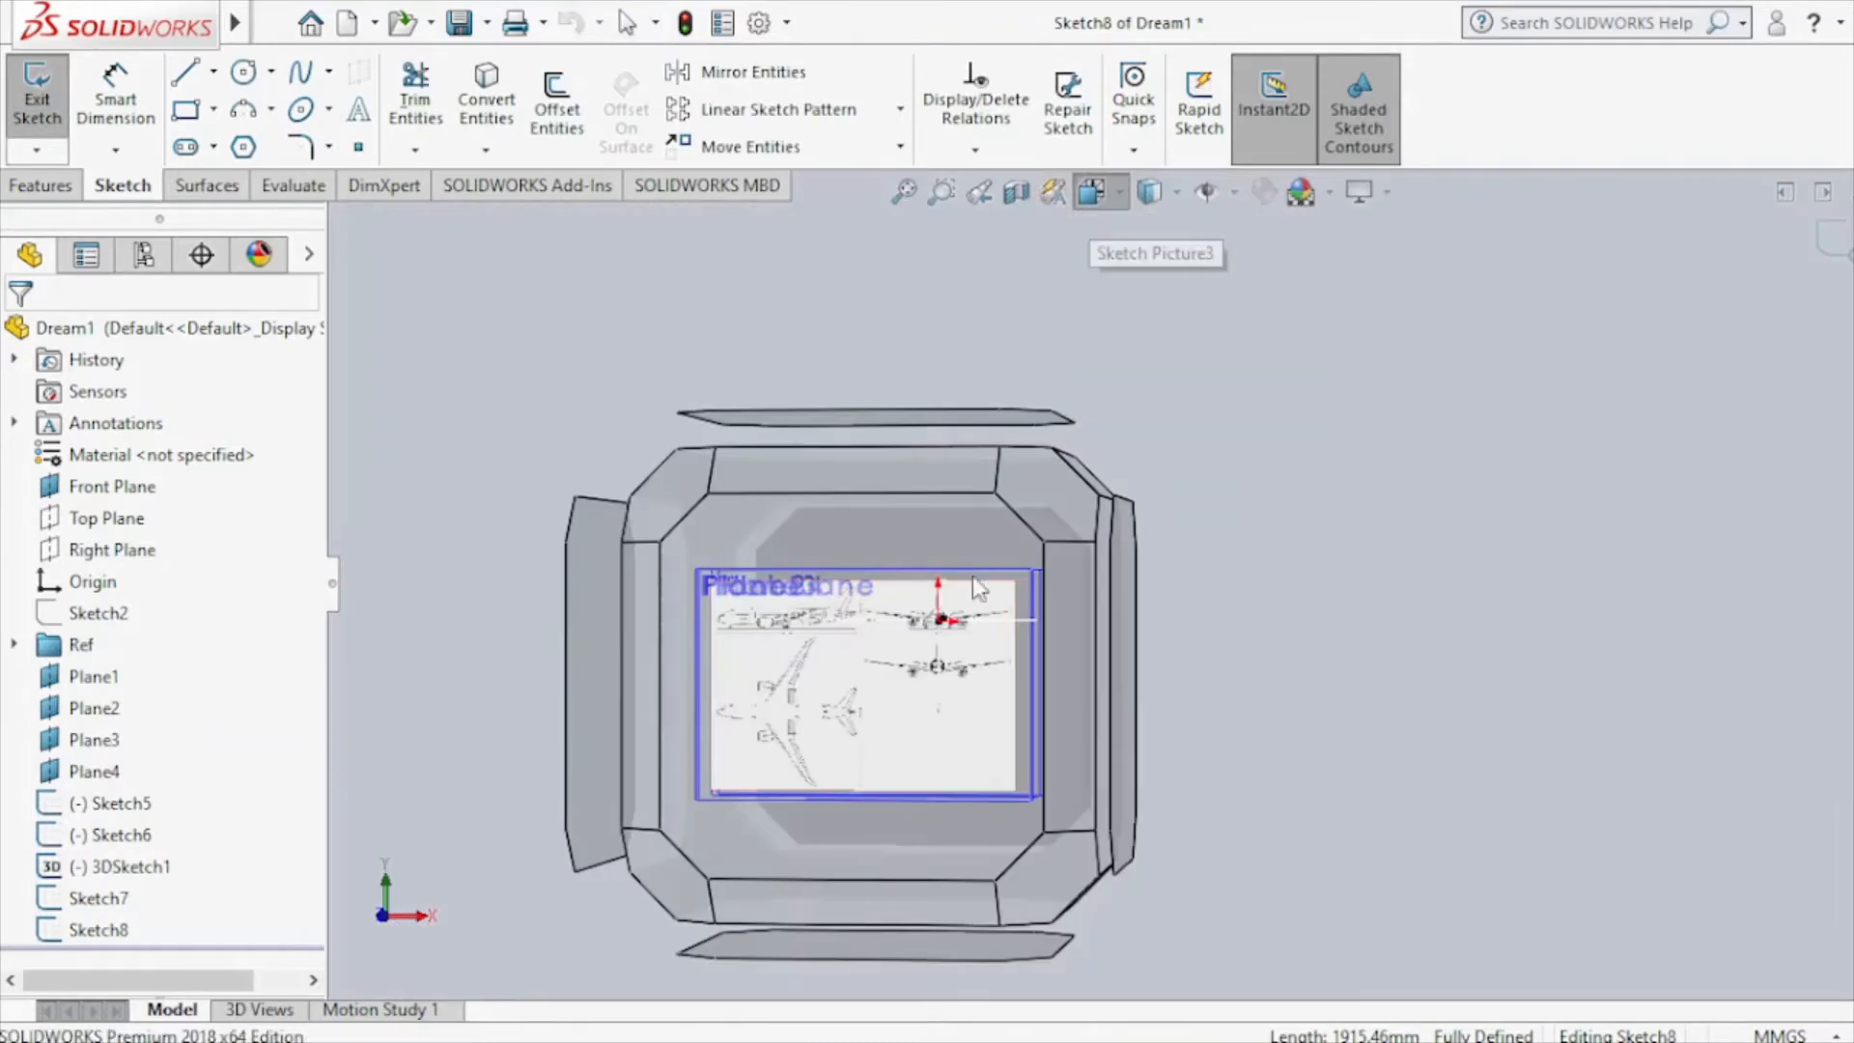
{"action": "left_click", "coordinate": [958, 684]}
{"action": "scroll", "coordinate": [1198, 487], "scroll_direction": "down", "scroll_amount": 5}
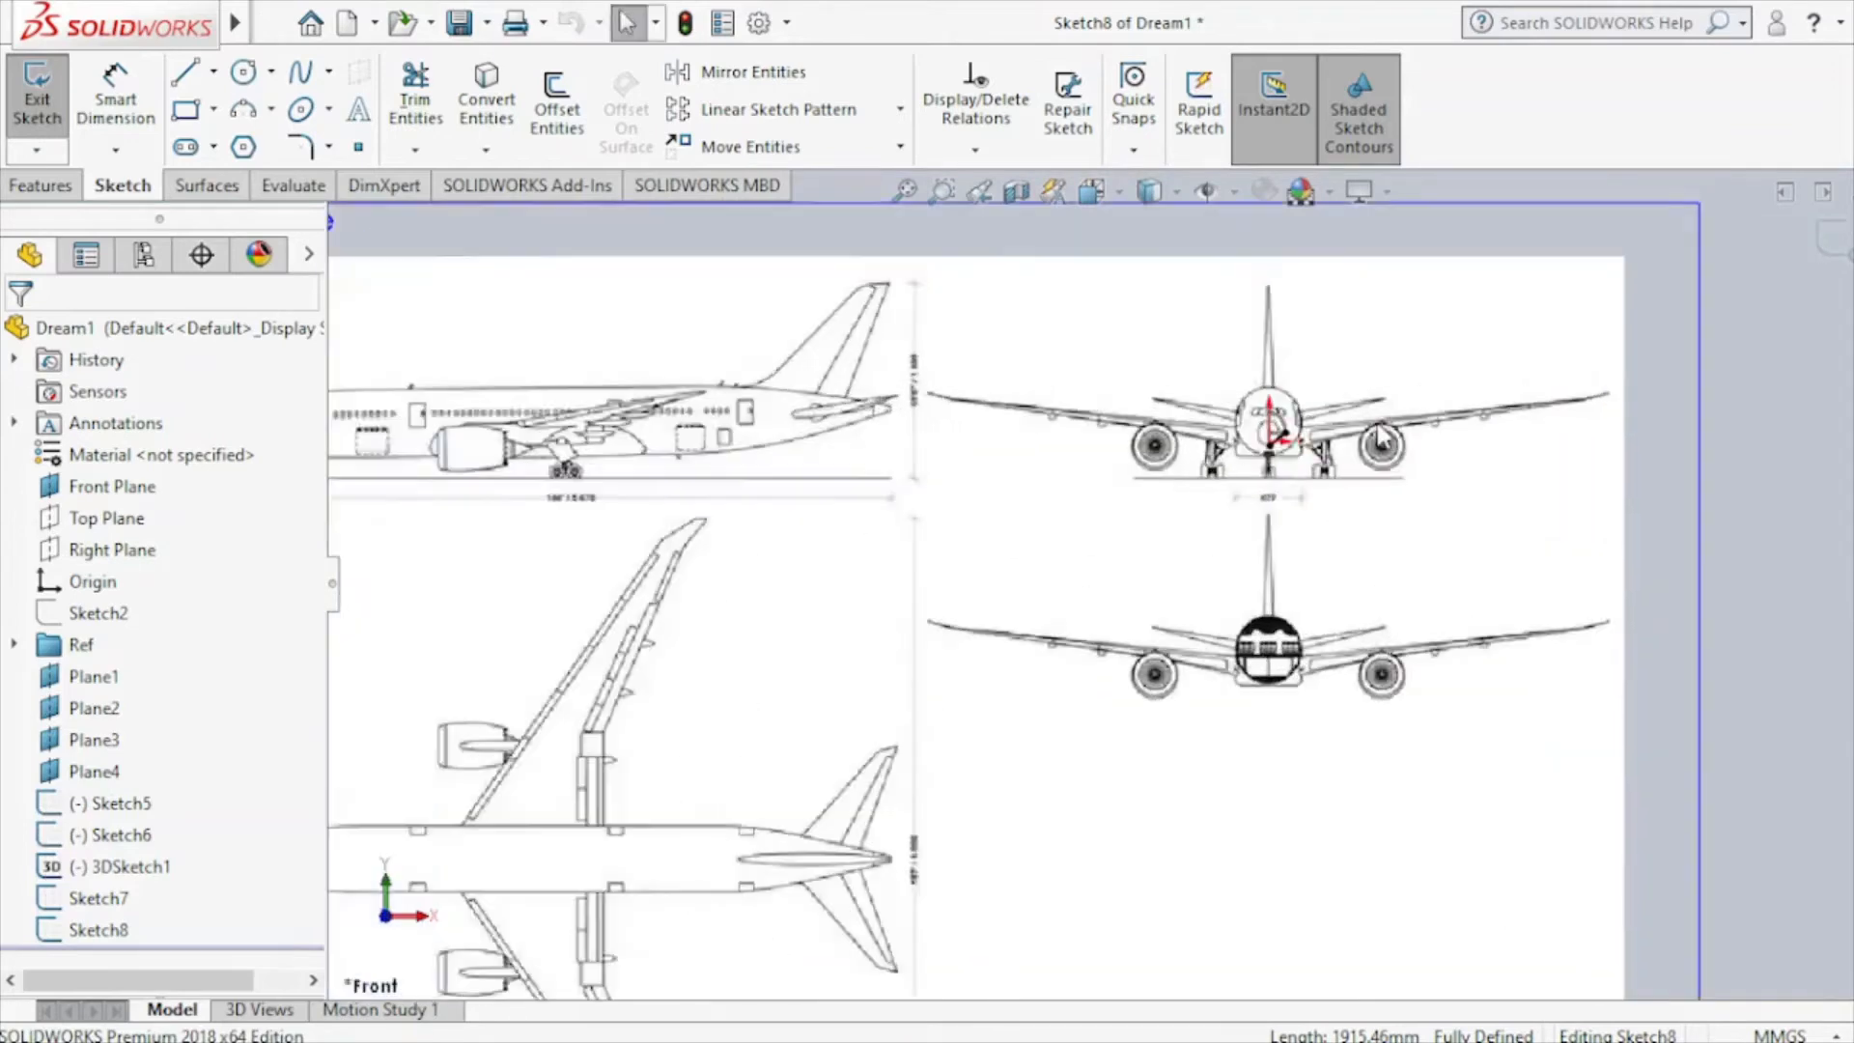
{"action": "scroll", "coordinate": [993, 547], "scroll_direction": "down", "scroll_amount": 10}
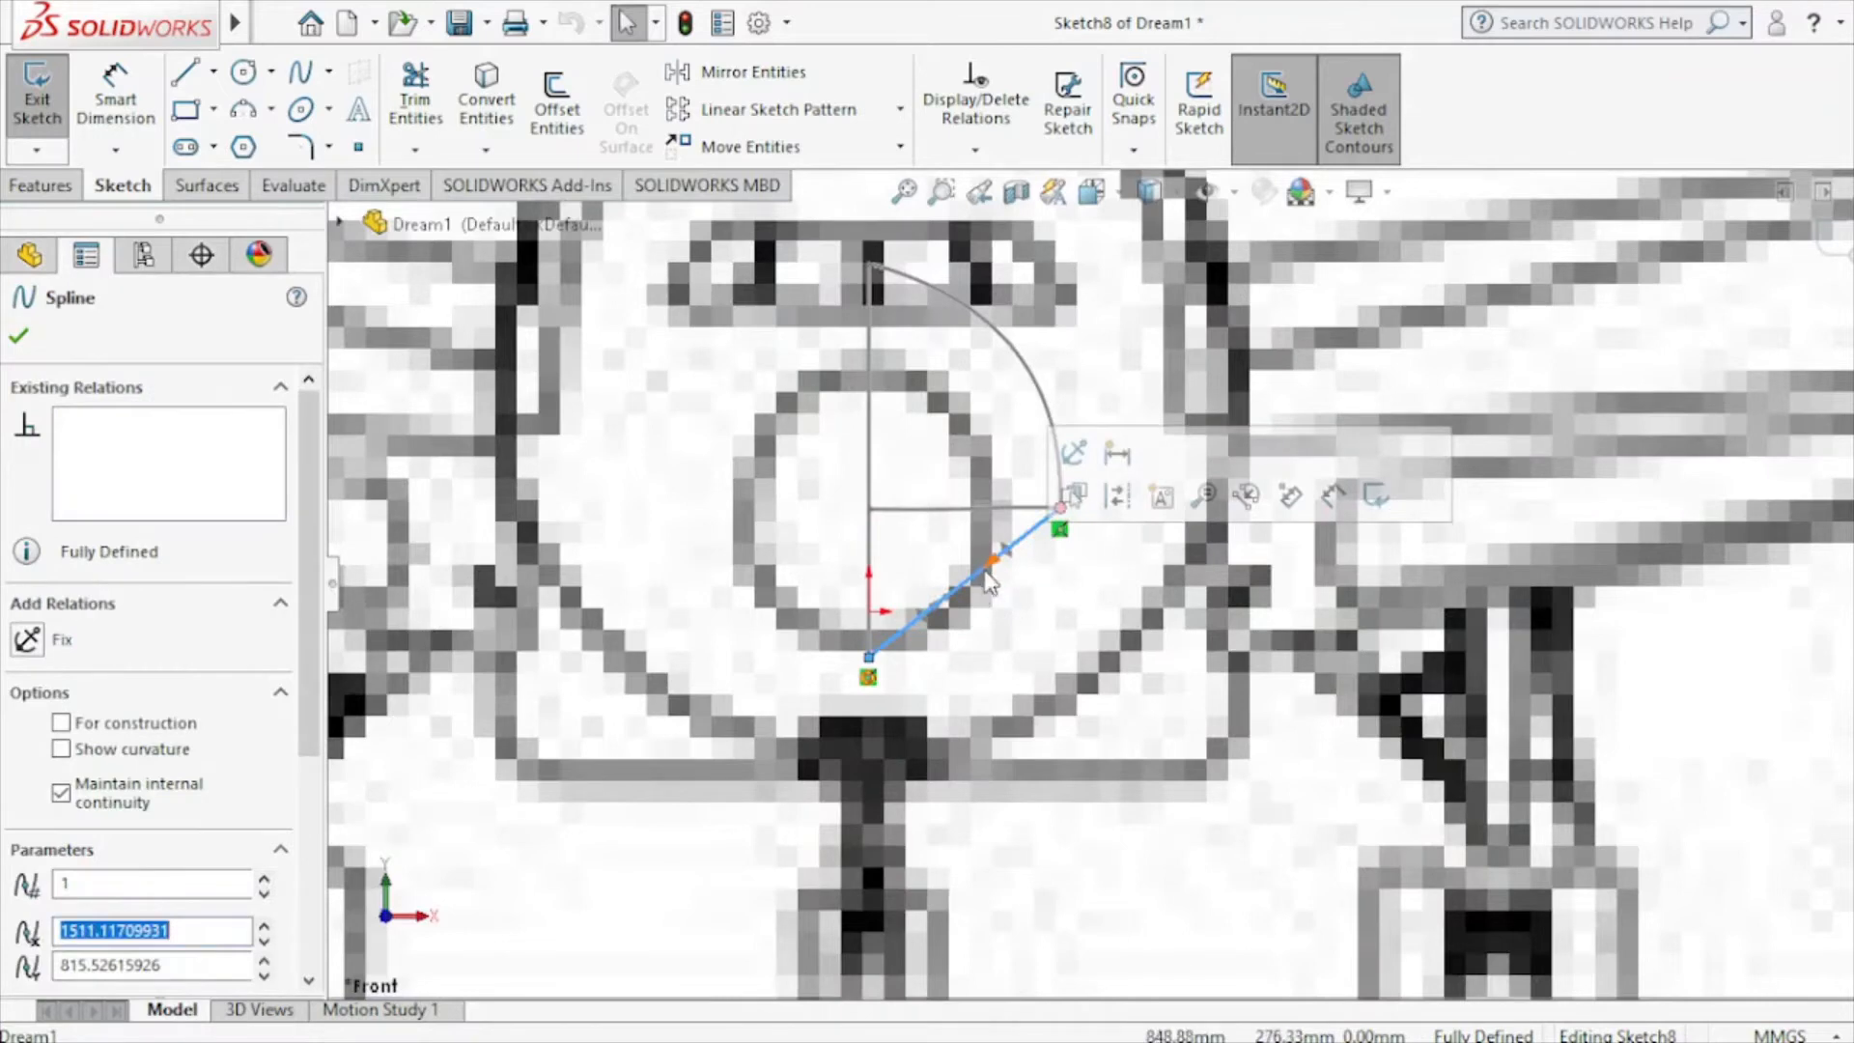
{"action": "left_click_drag", "start_coordinate": [990, 580], "coordinate": [1067, 634]}
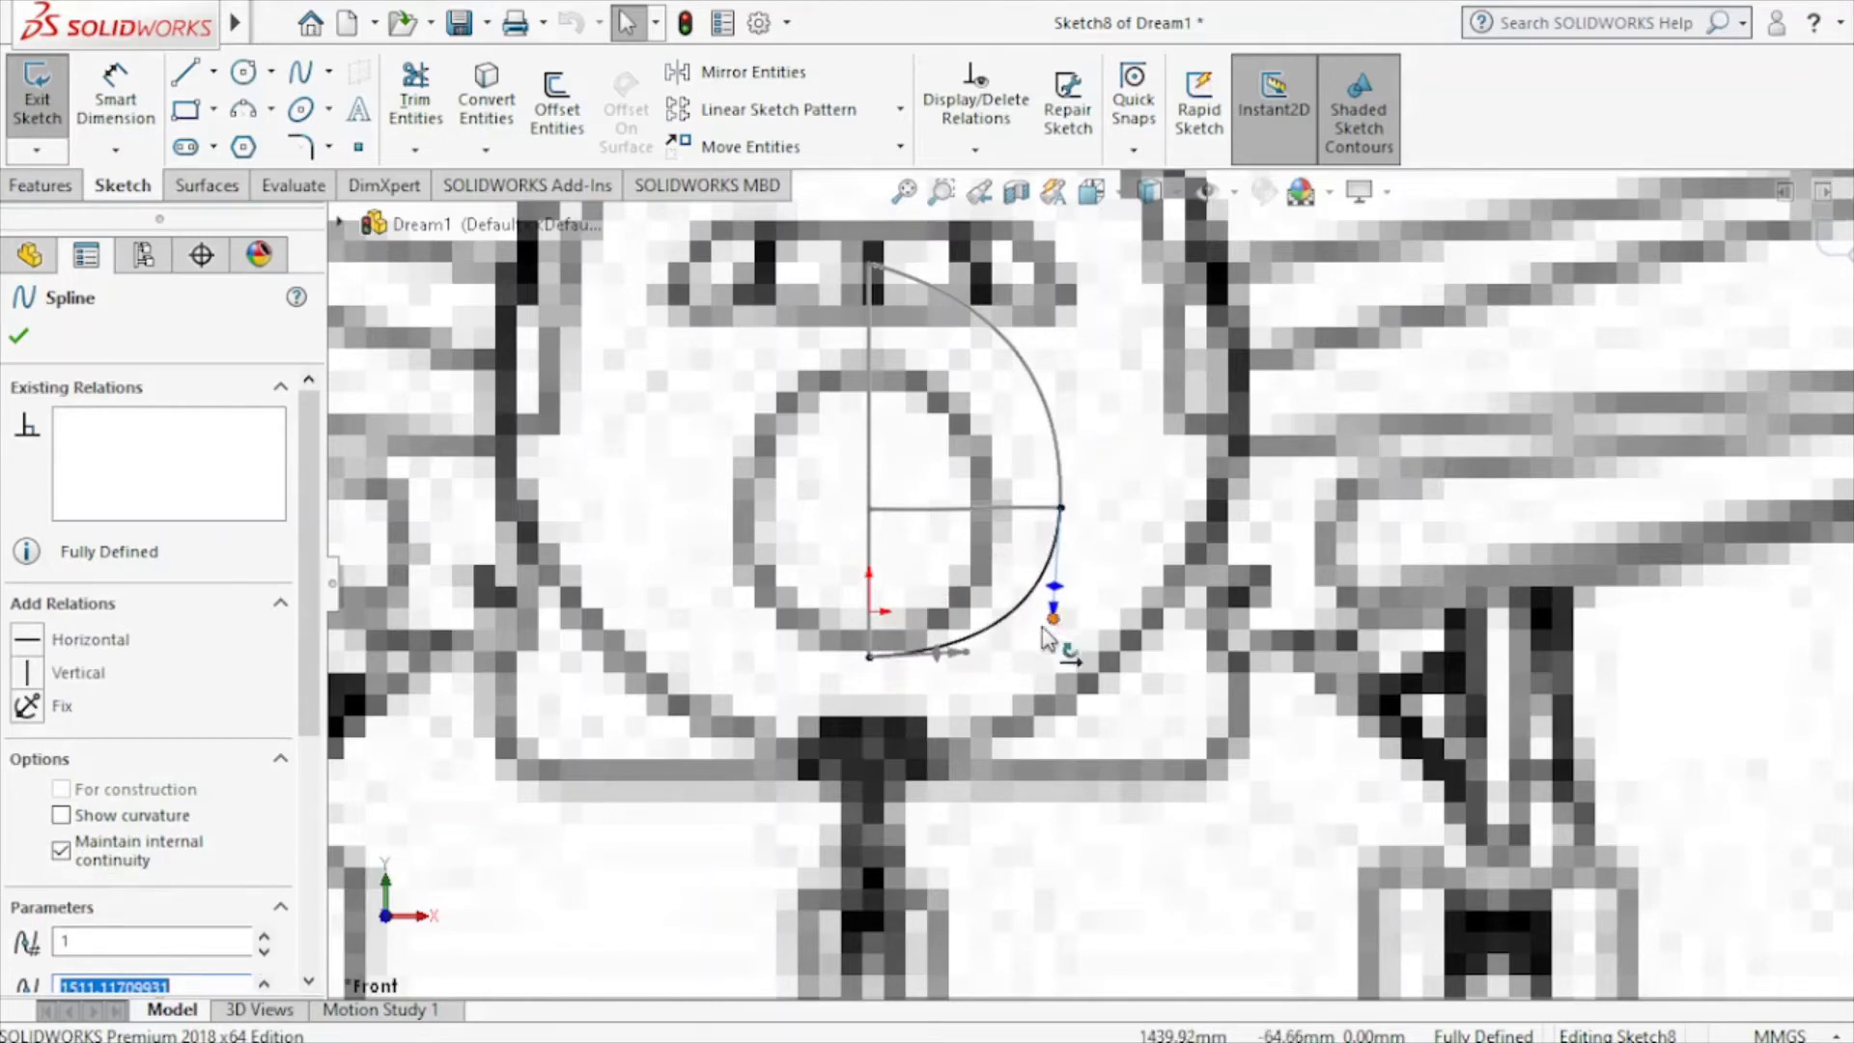
{"action": "left_click", "coordinate": [966, 654]}
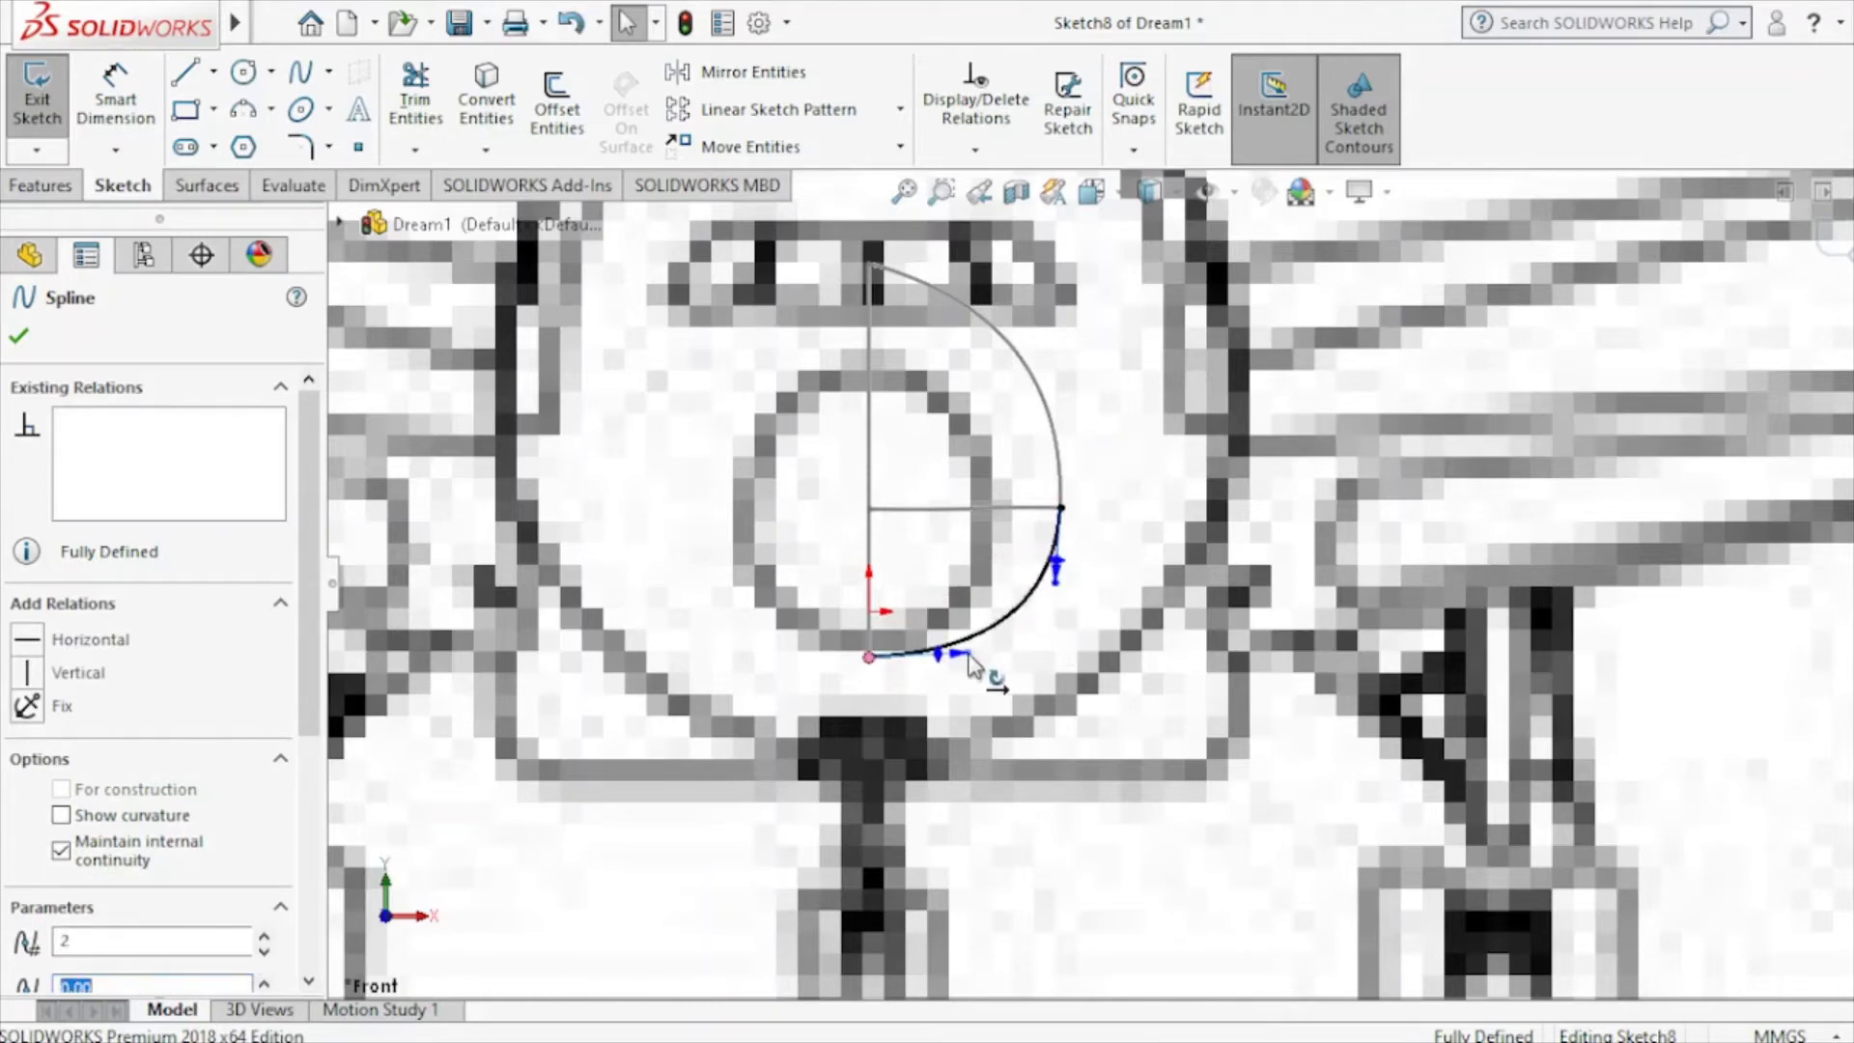
Close the nose cross-section sketch and switch to the right side view of the aircraft blueprint.
{"action": "left_click", "coordinate": [1826, 259]}
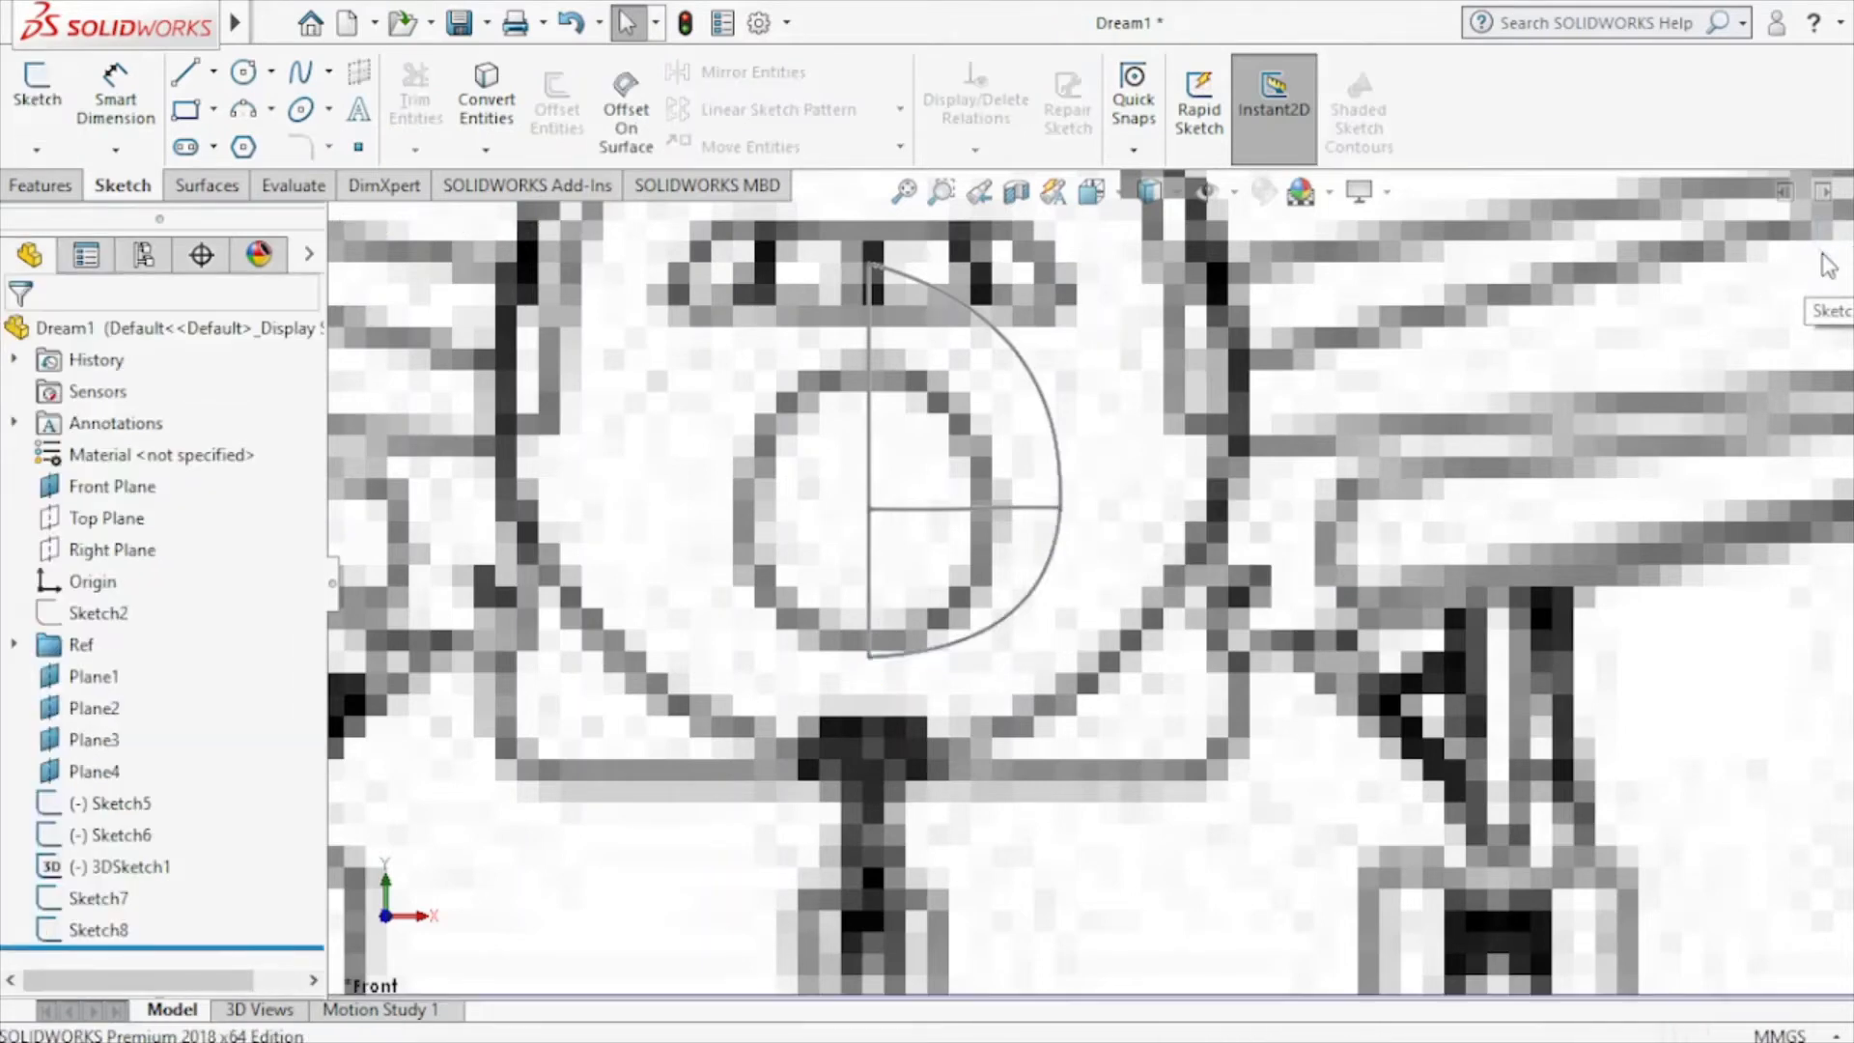
{"action": "scroll", "coordinate": [1255, 582], "scroll_direction": "up", "scroll_amount": 8}
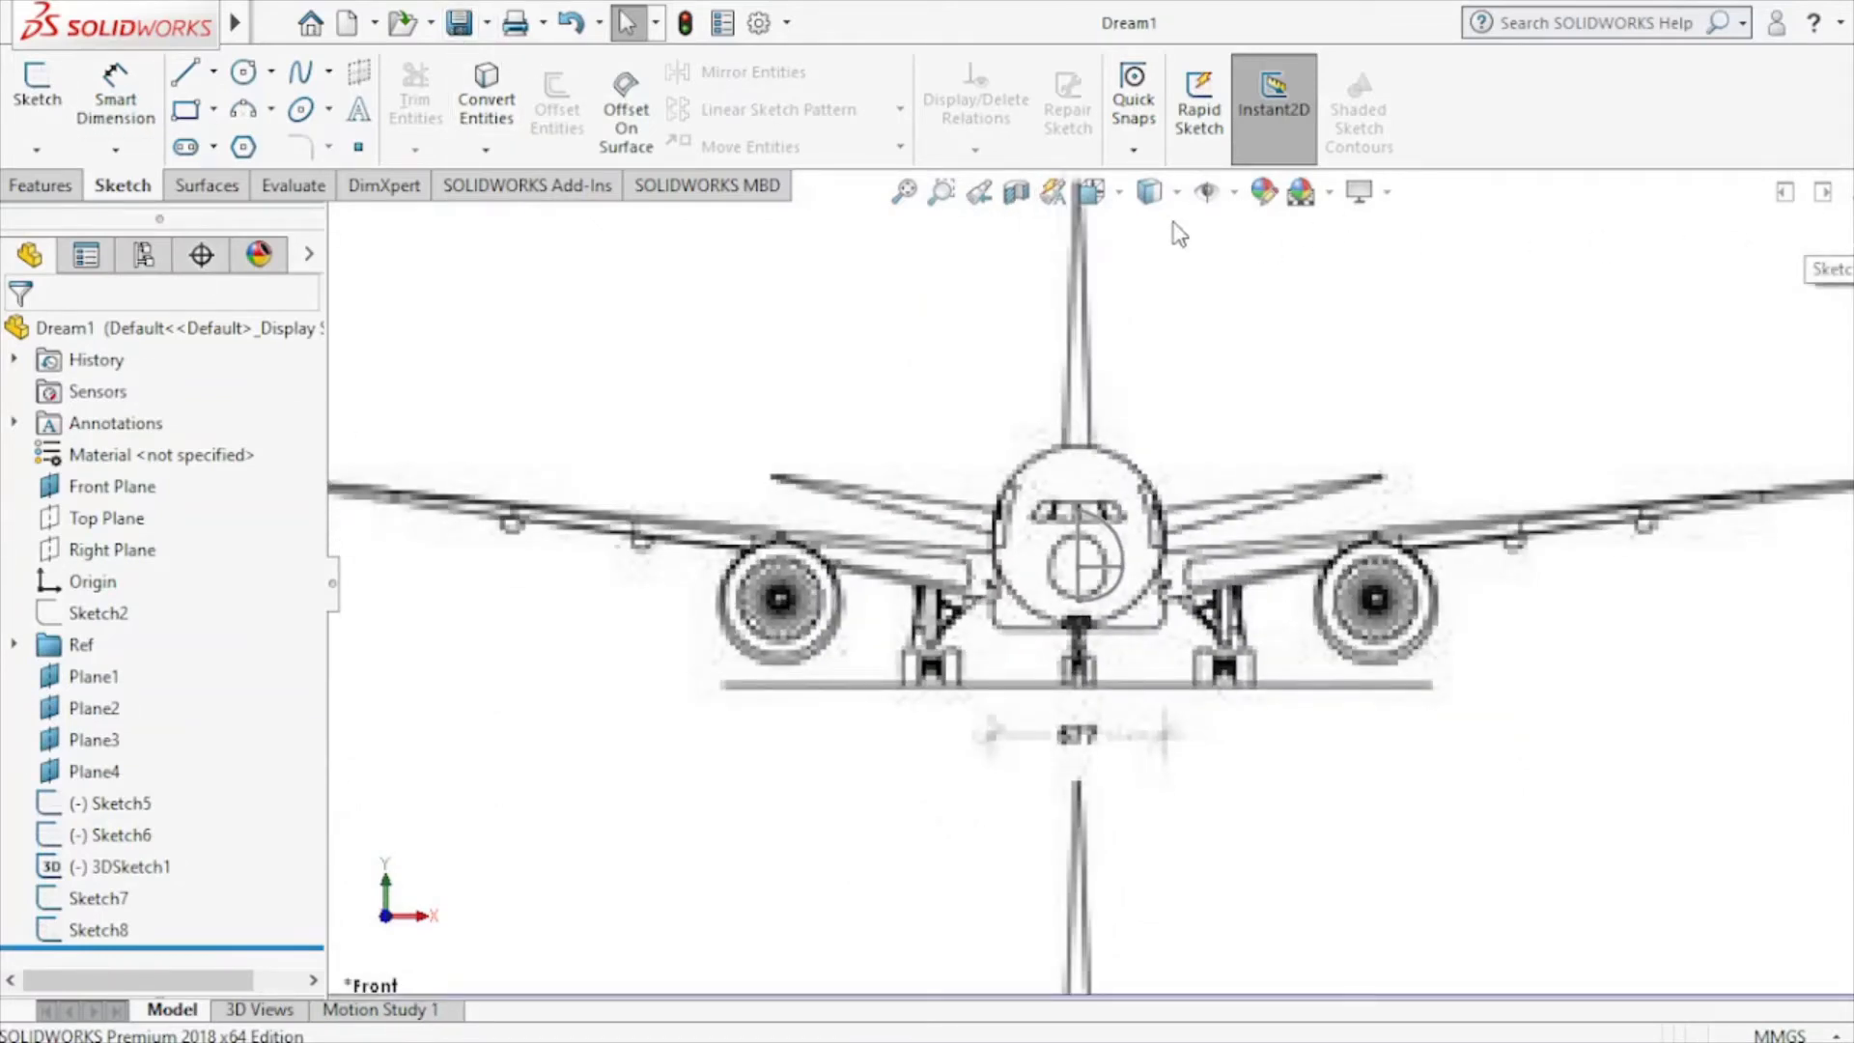
{"action": "left_click", "coordinate": [1114, 207]}
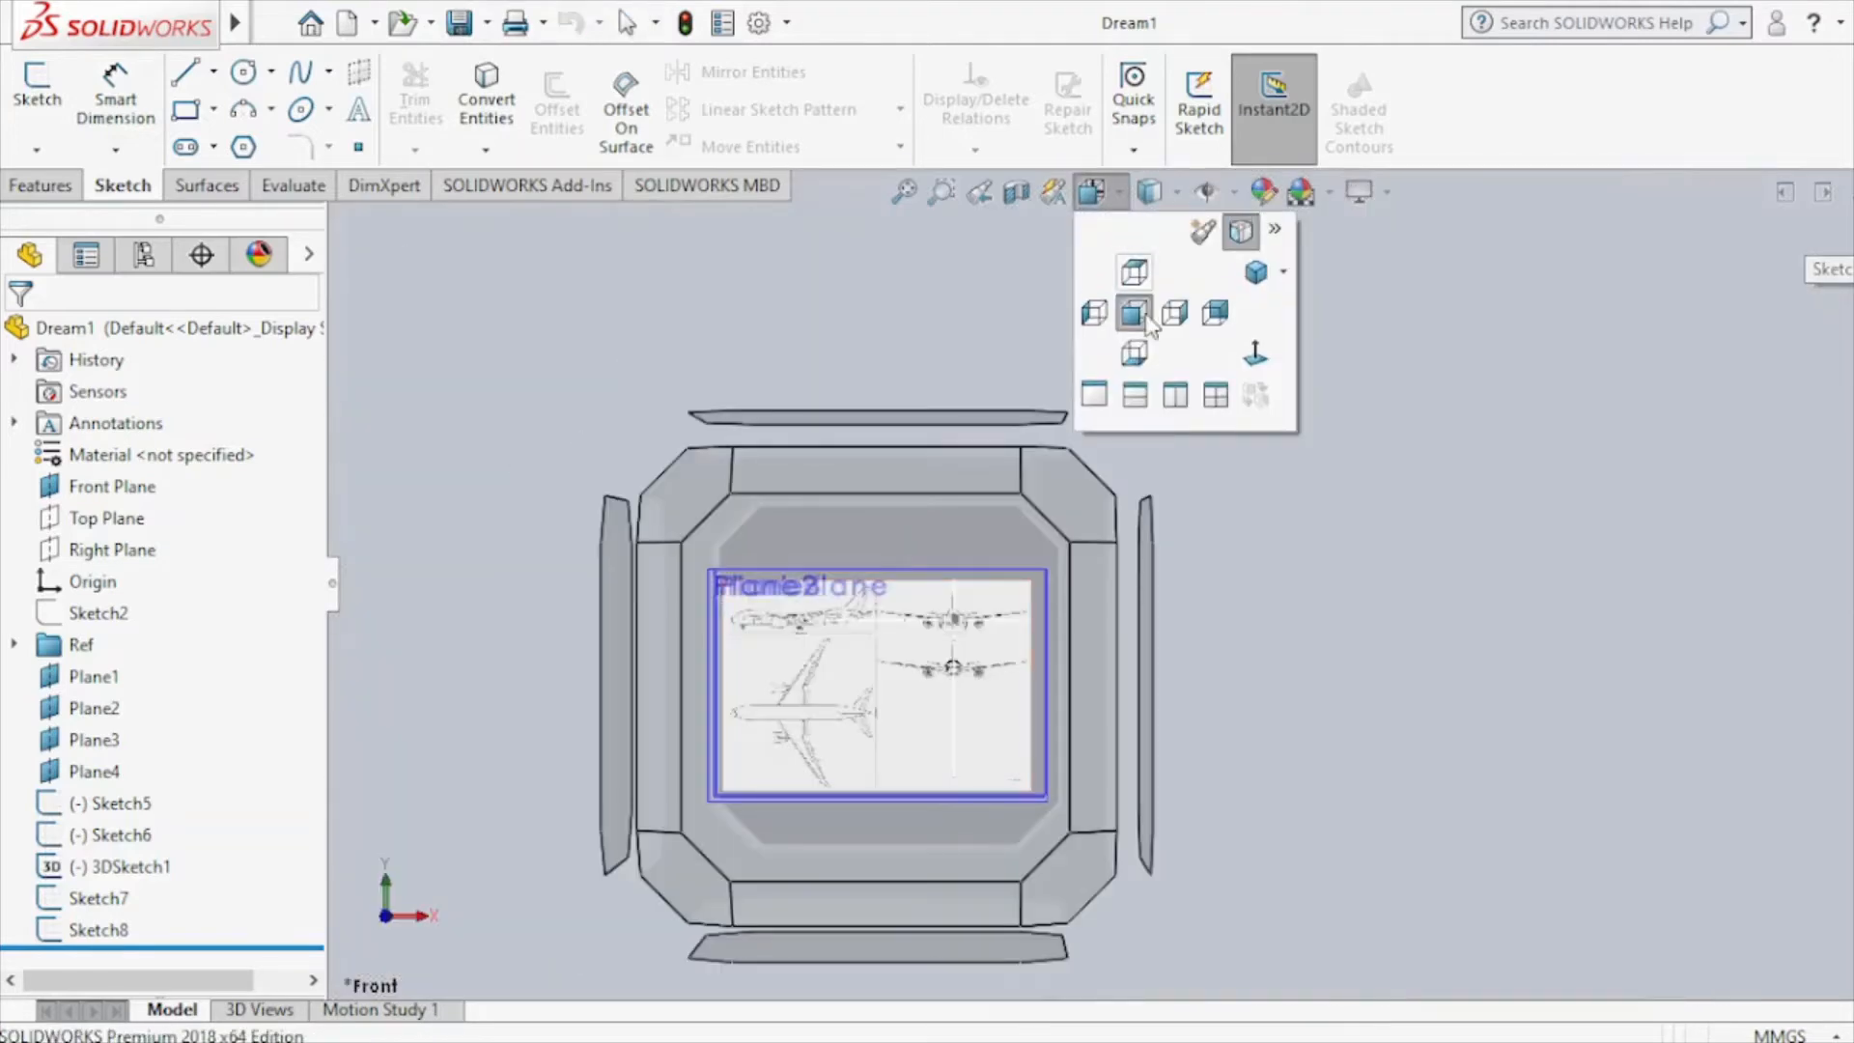
{"action": "left_click", "coordinate": [1144, 577]}
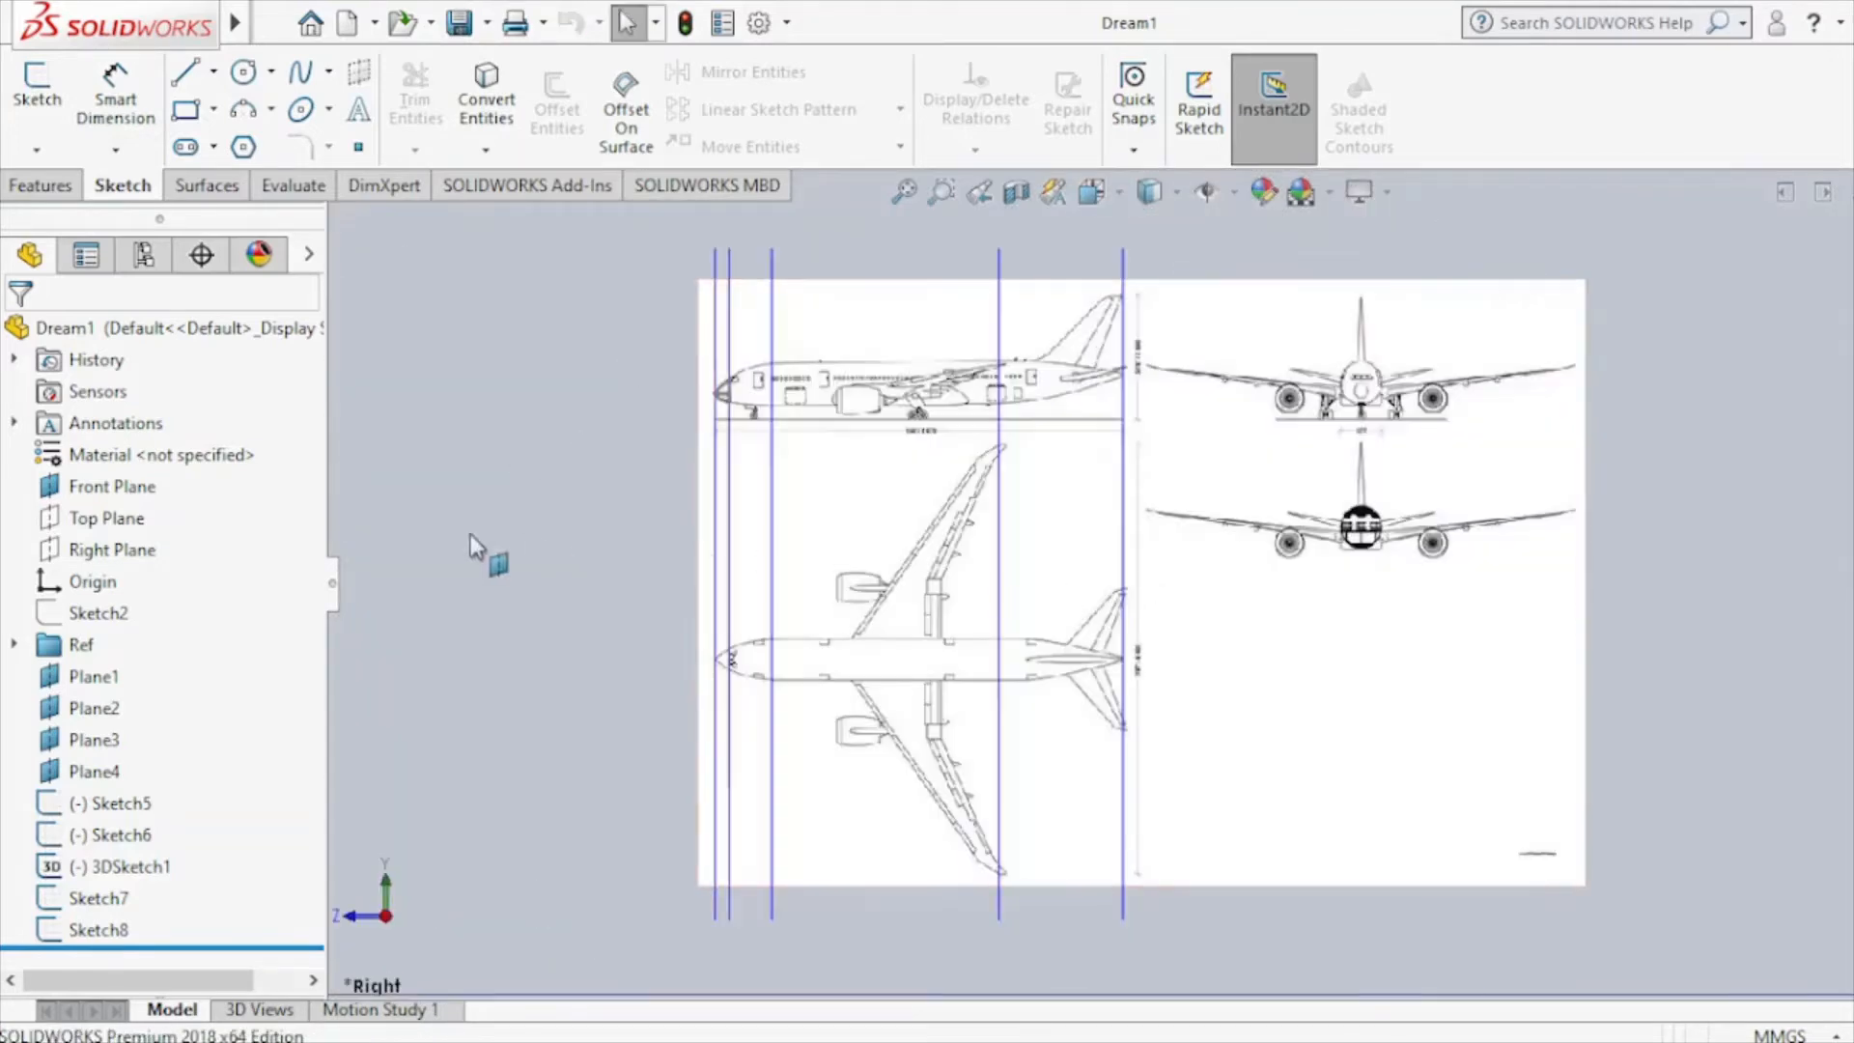
Sketch a two-point spline on the Right Plane from the upper end of the nose profile at Plane1 to the fuselage roof at Plane2.
{"action": "left_click", "coordinate": [136, 557]}
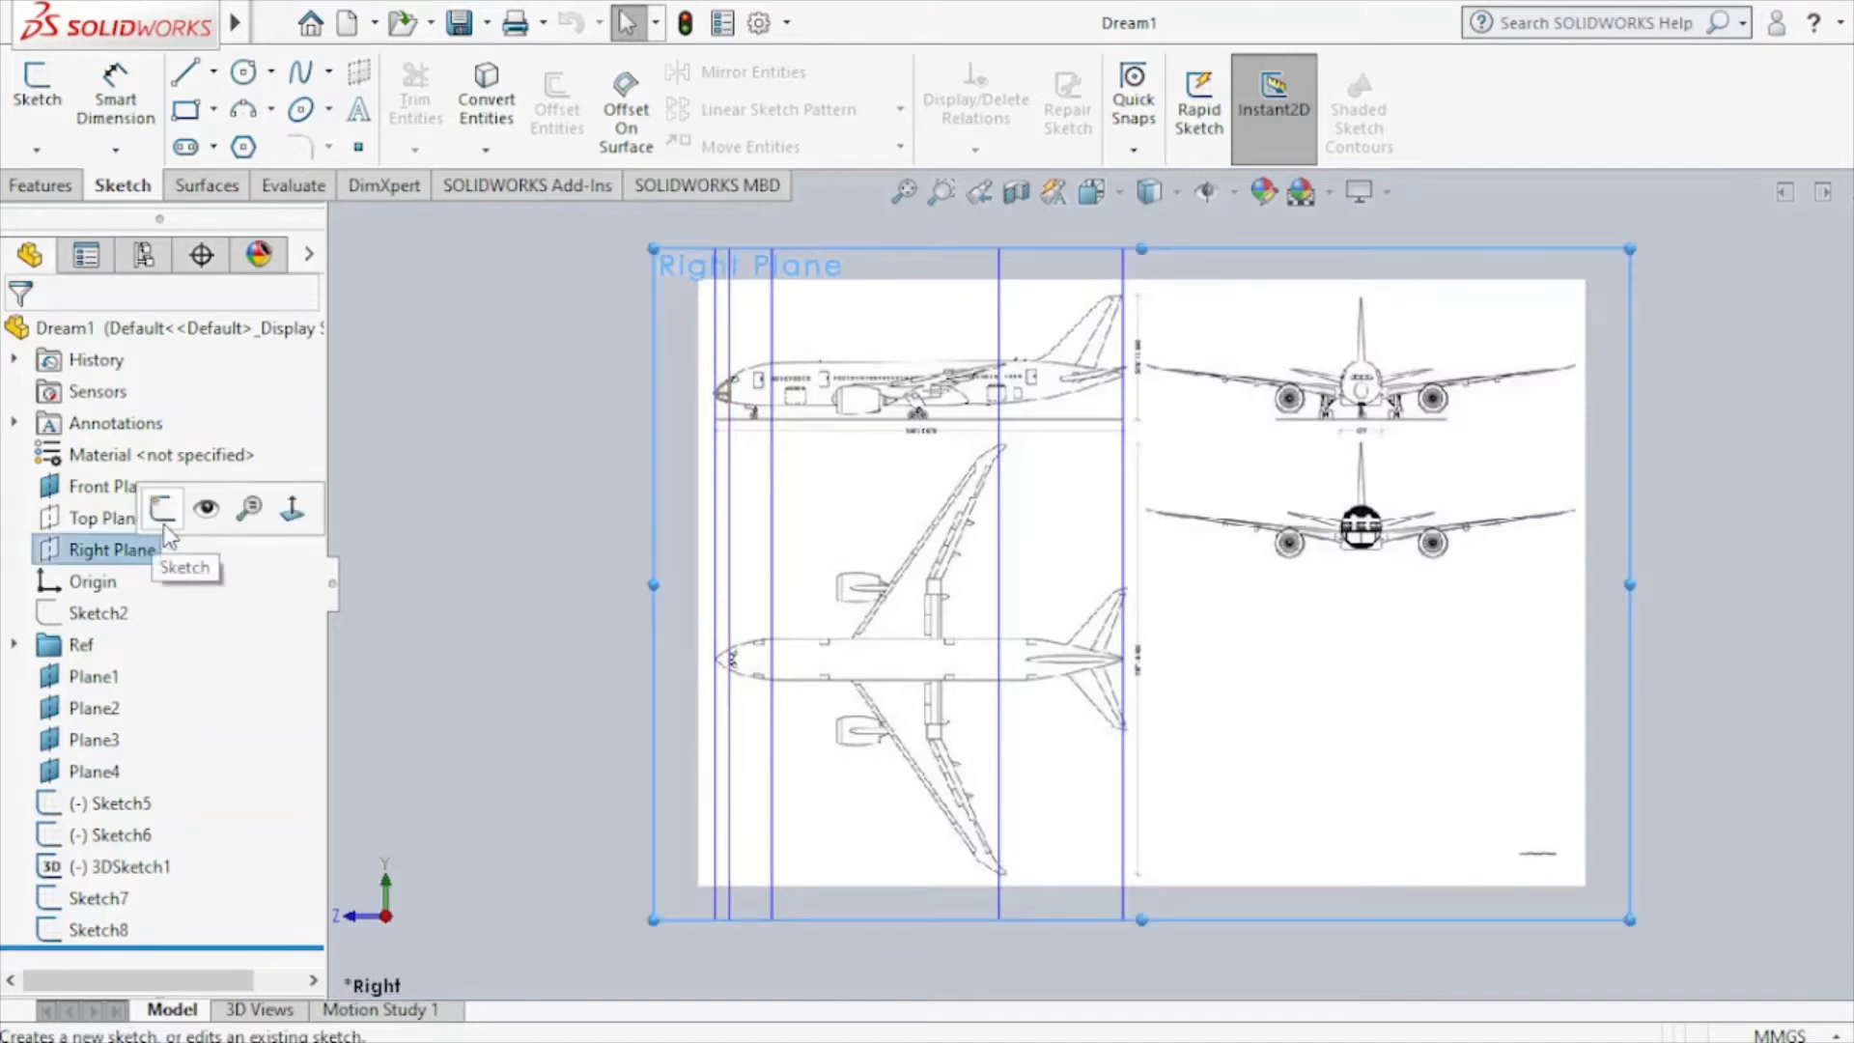
{"action": "left_click", "coordinate": [162, 508]}
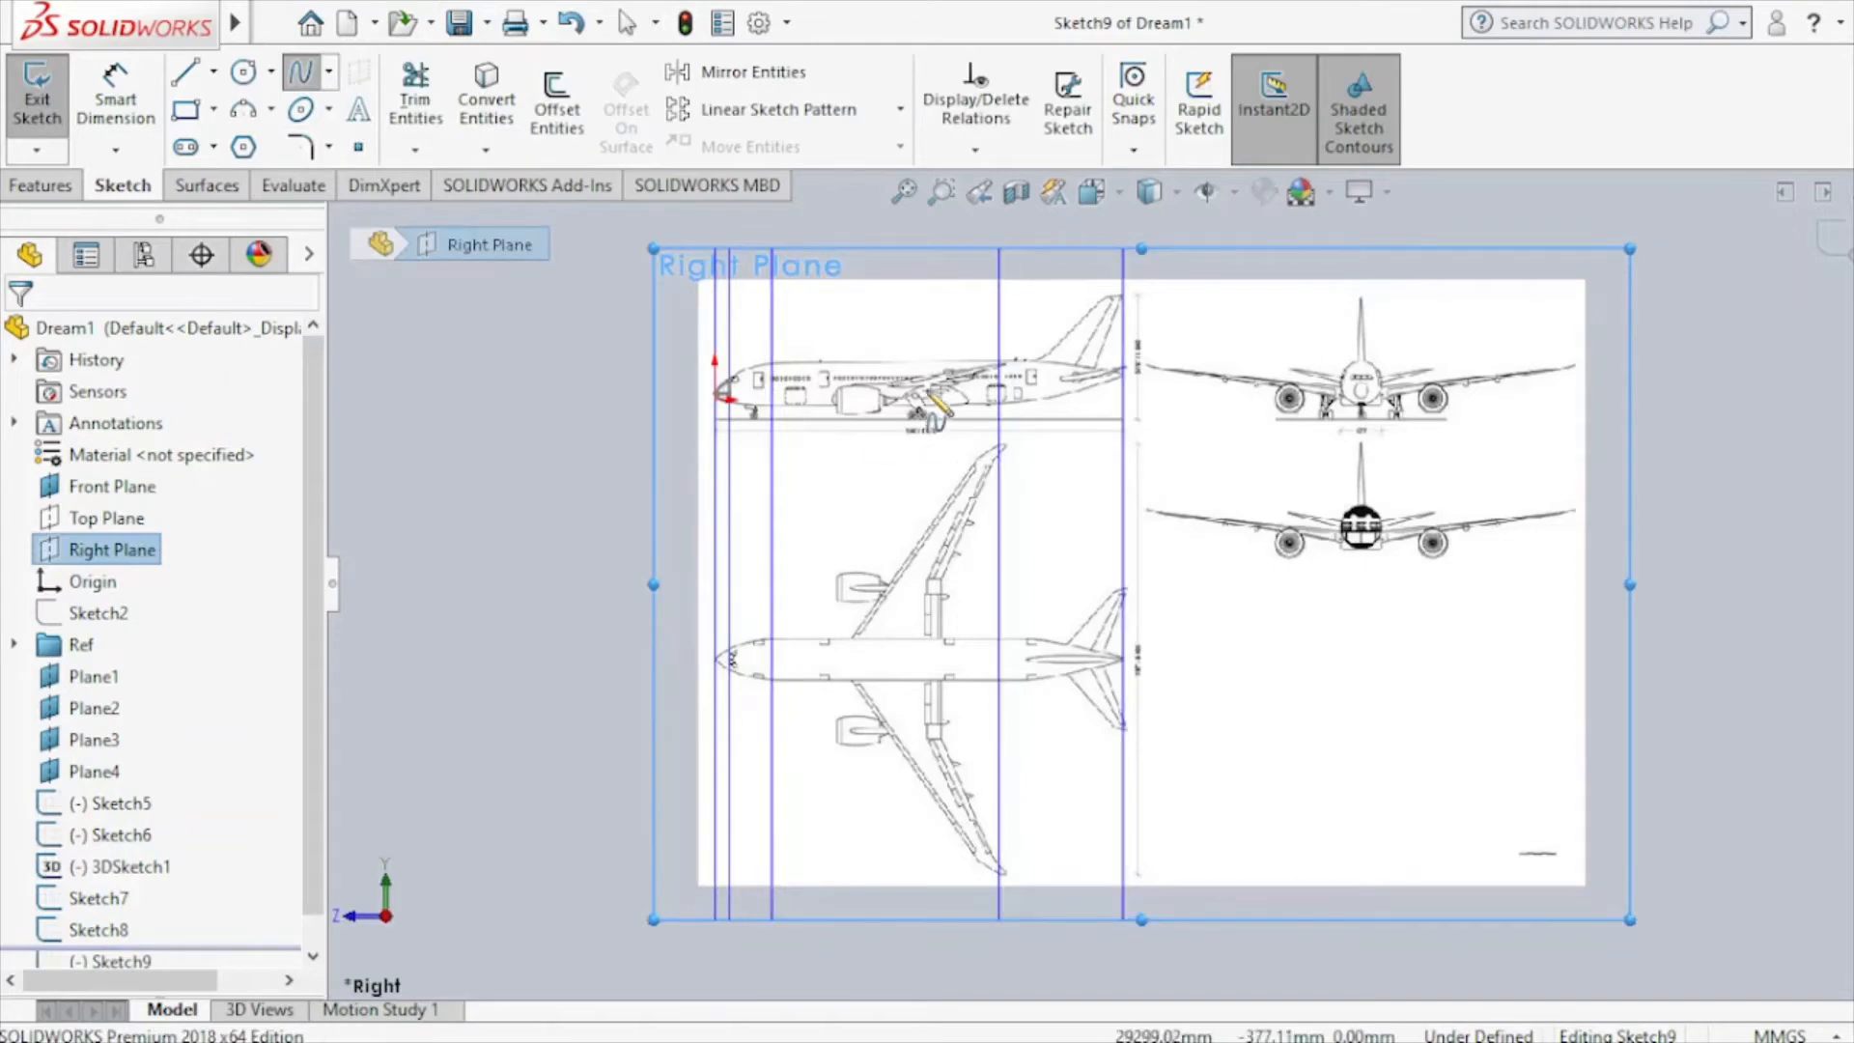
{"action": "scroll", "coordinate": [826, 401], "scroll_direction": "down", "scroll_amount": 10}
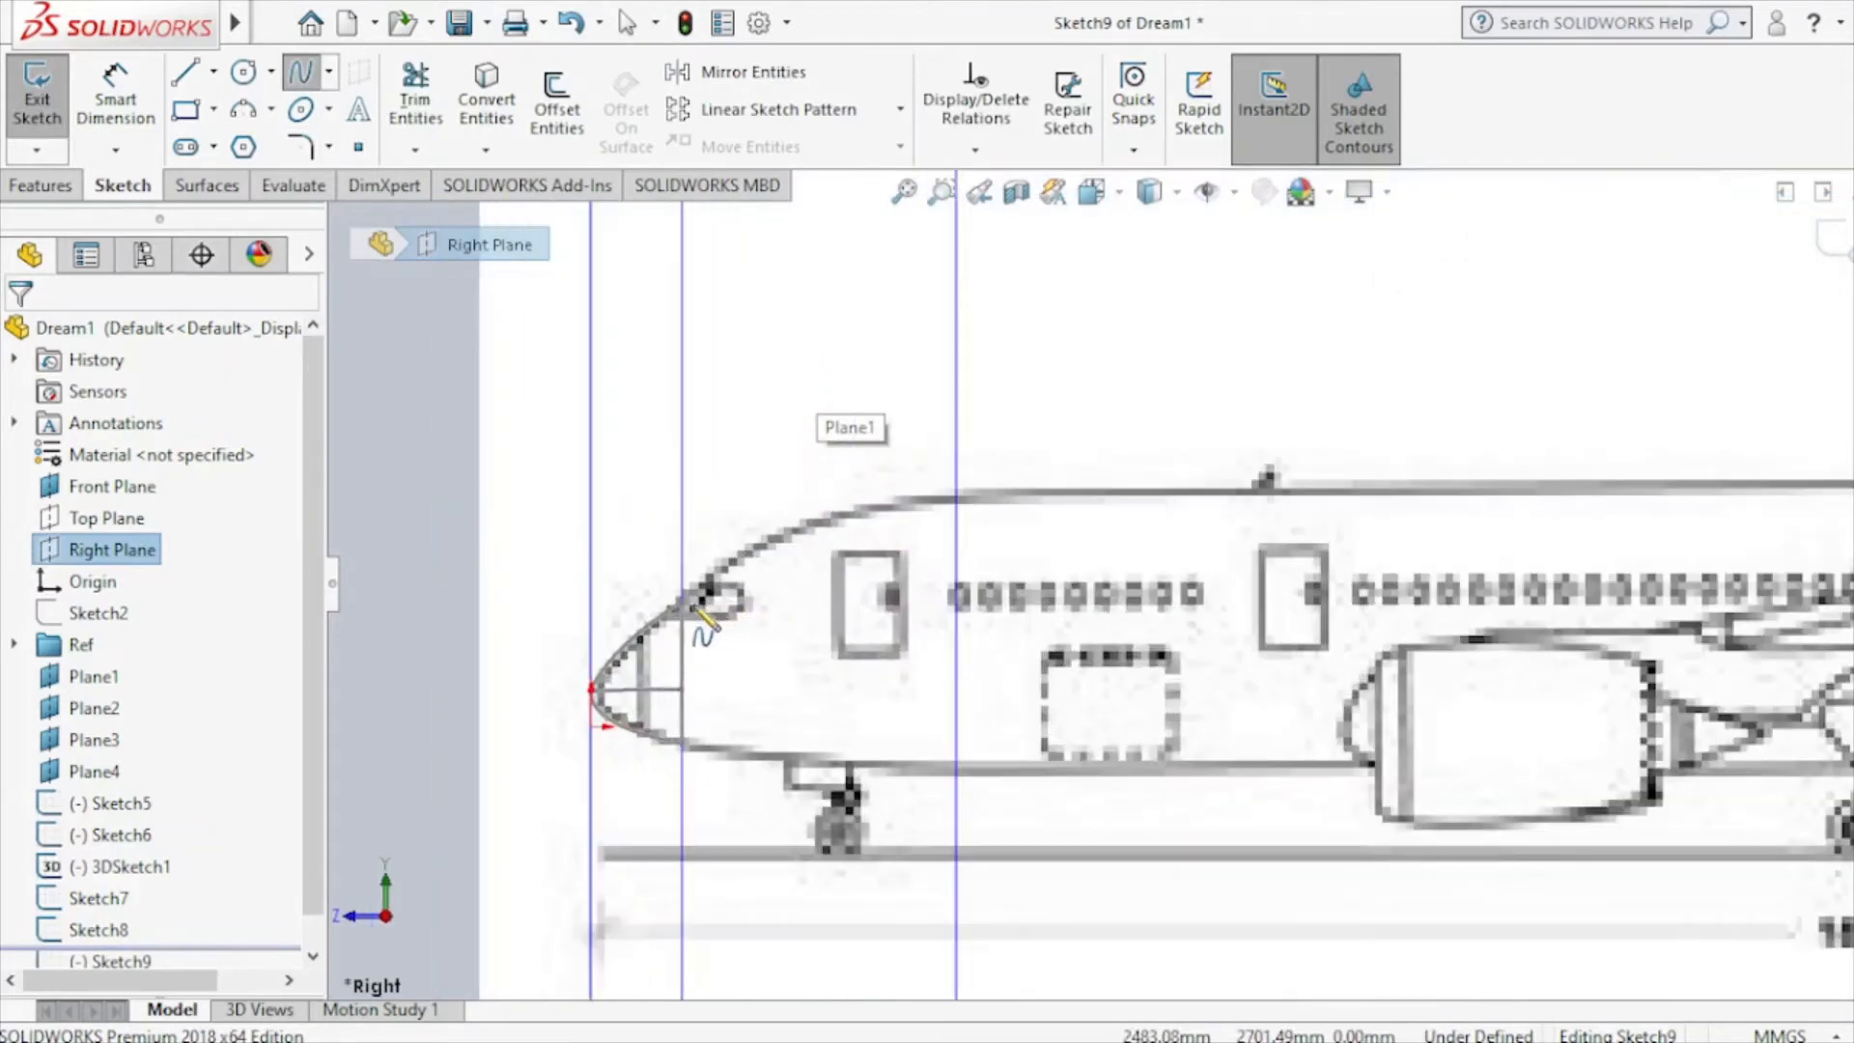
{"action": "left_click", "coordinate": [944, 520]}
{"action": "left_click", "coordinate": [957, 499]}
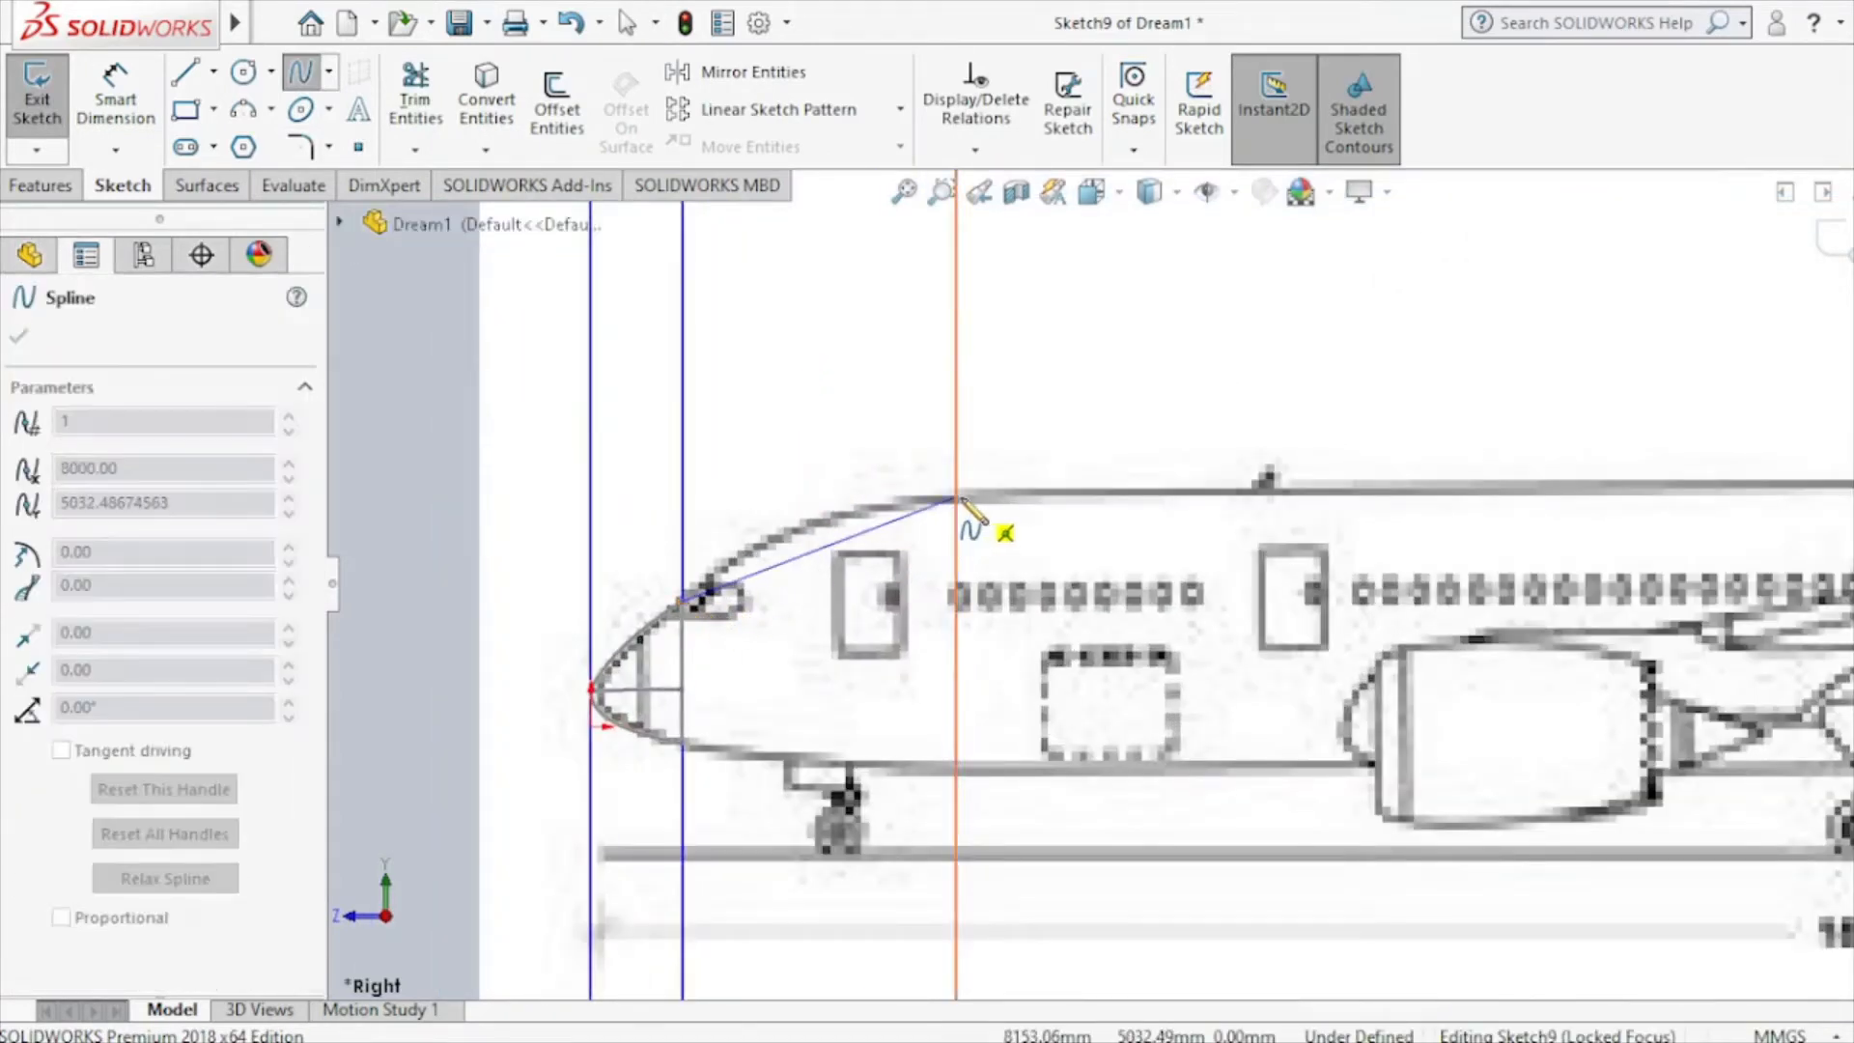
{"action": "key", "text": "Escape"}
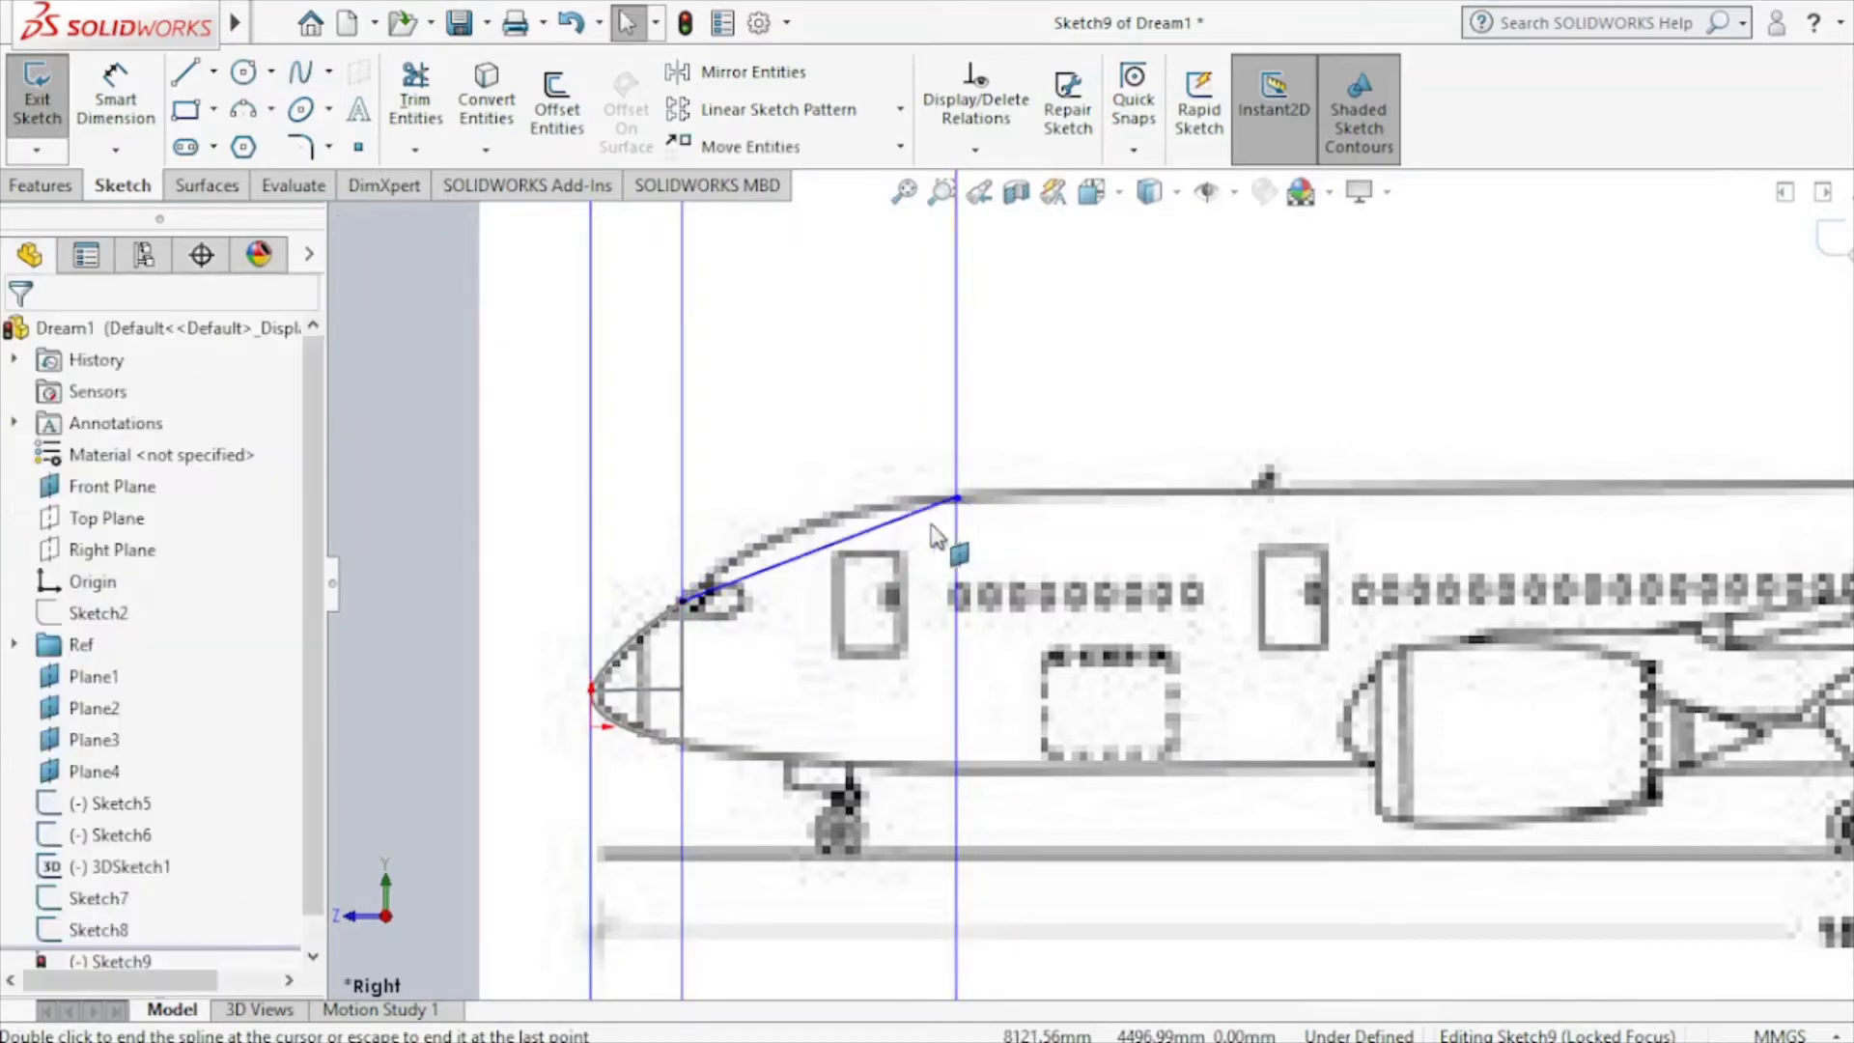
Bend the upper spline with its tangent handles to follow the blueprint's cockpit roof outline, and close the sketch.
{"action": "left_click", "coordinate": [800, 560]}
{"action": "left_click_drag", "start_coordinate": [791, 563], "coordinate": [780, 529]}
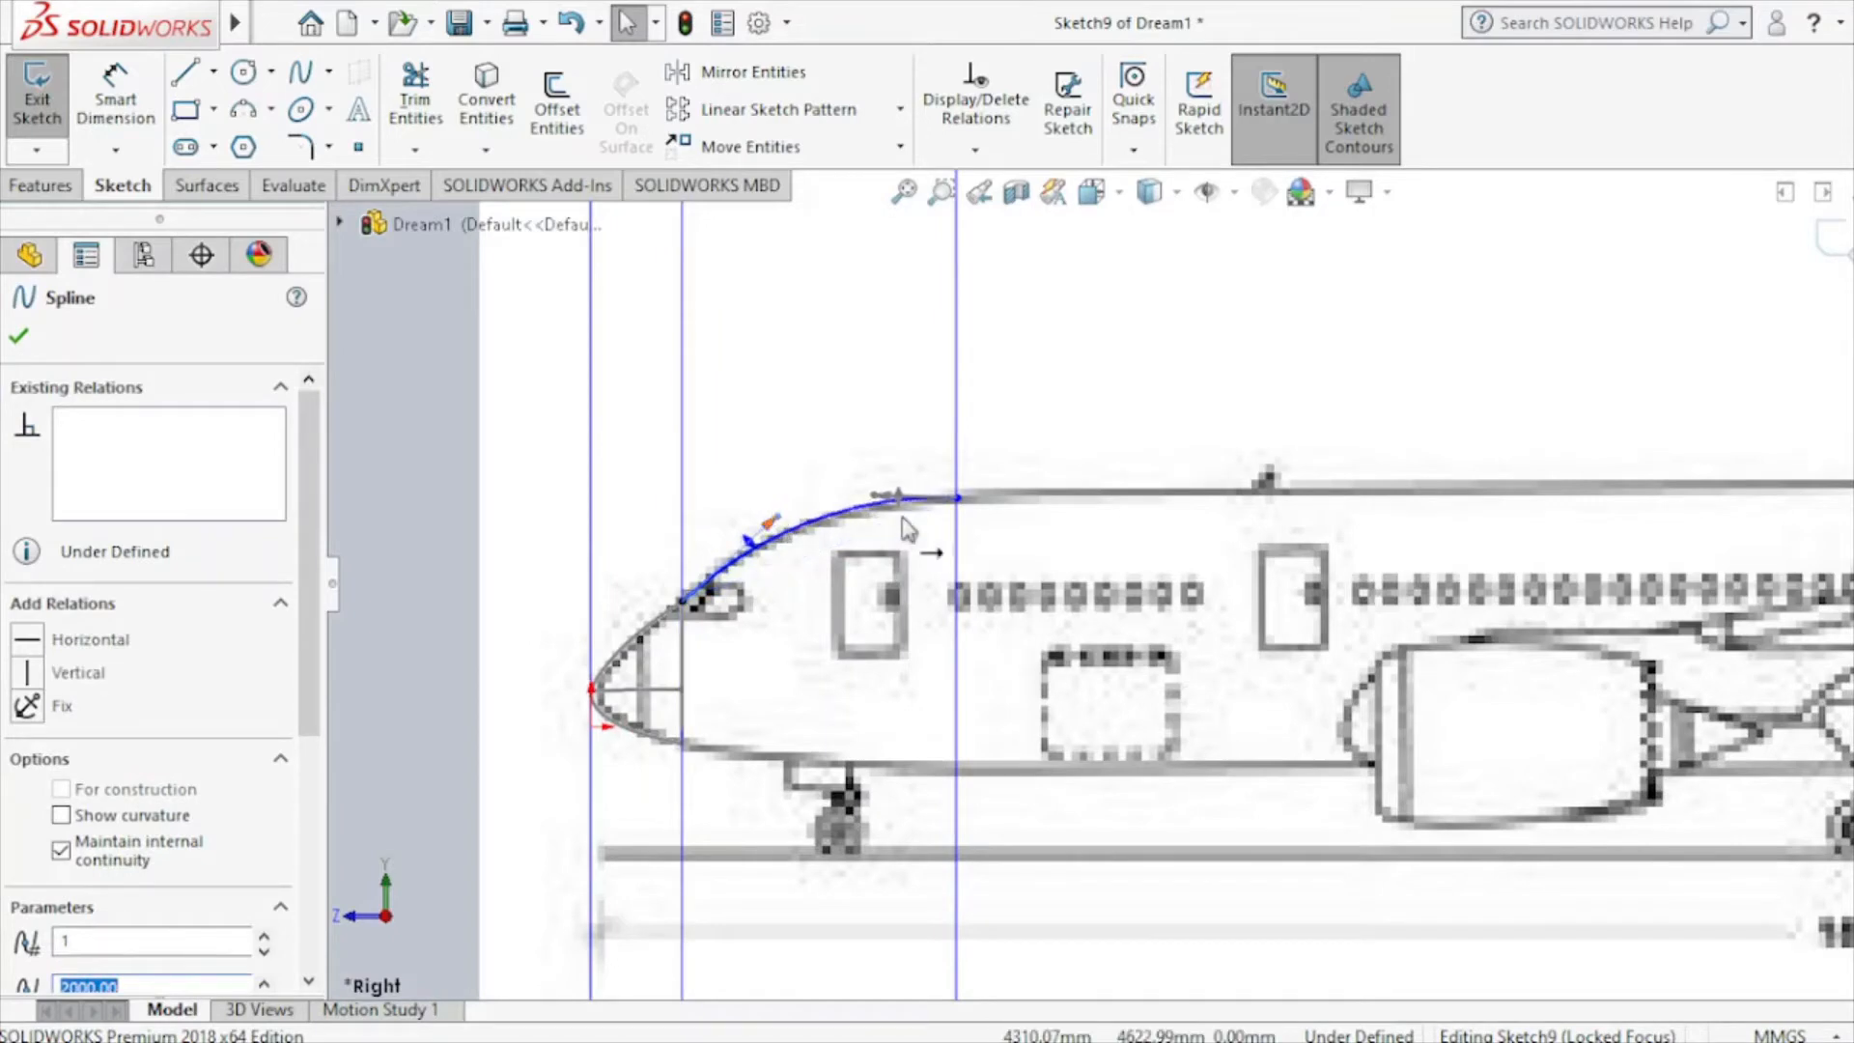
{"action": "left_click", "coordinate": [1823, 256]}
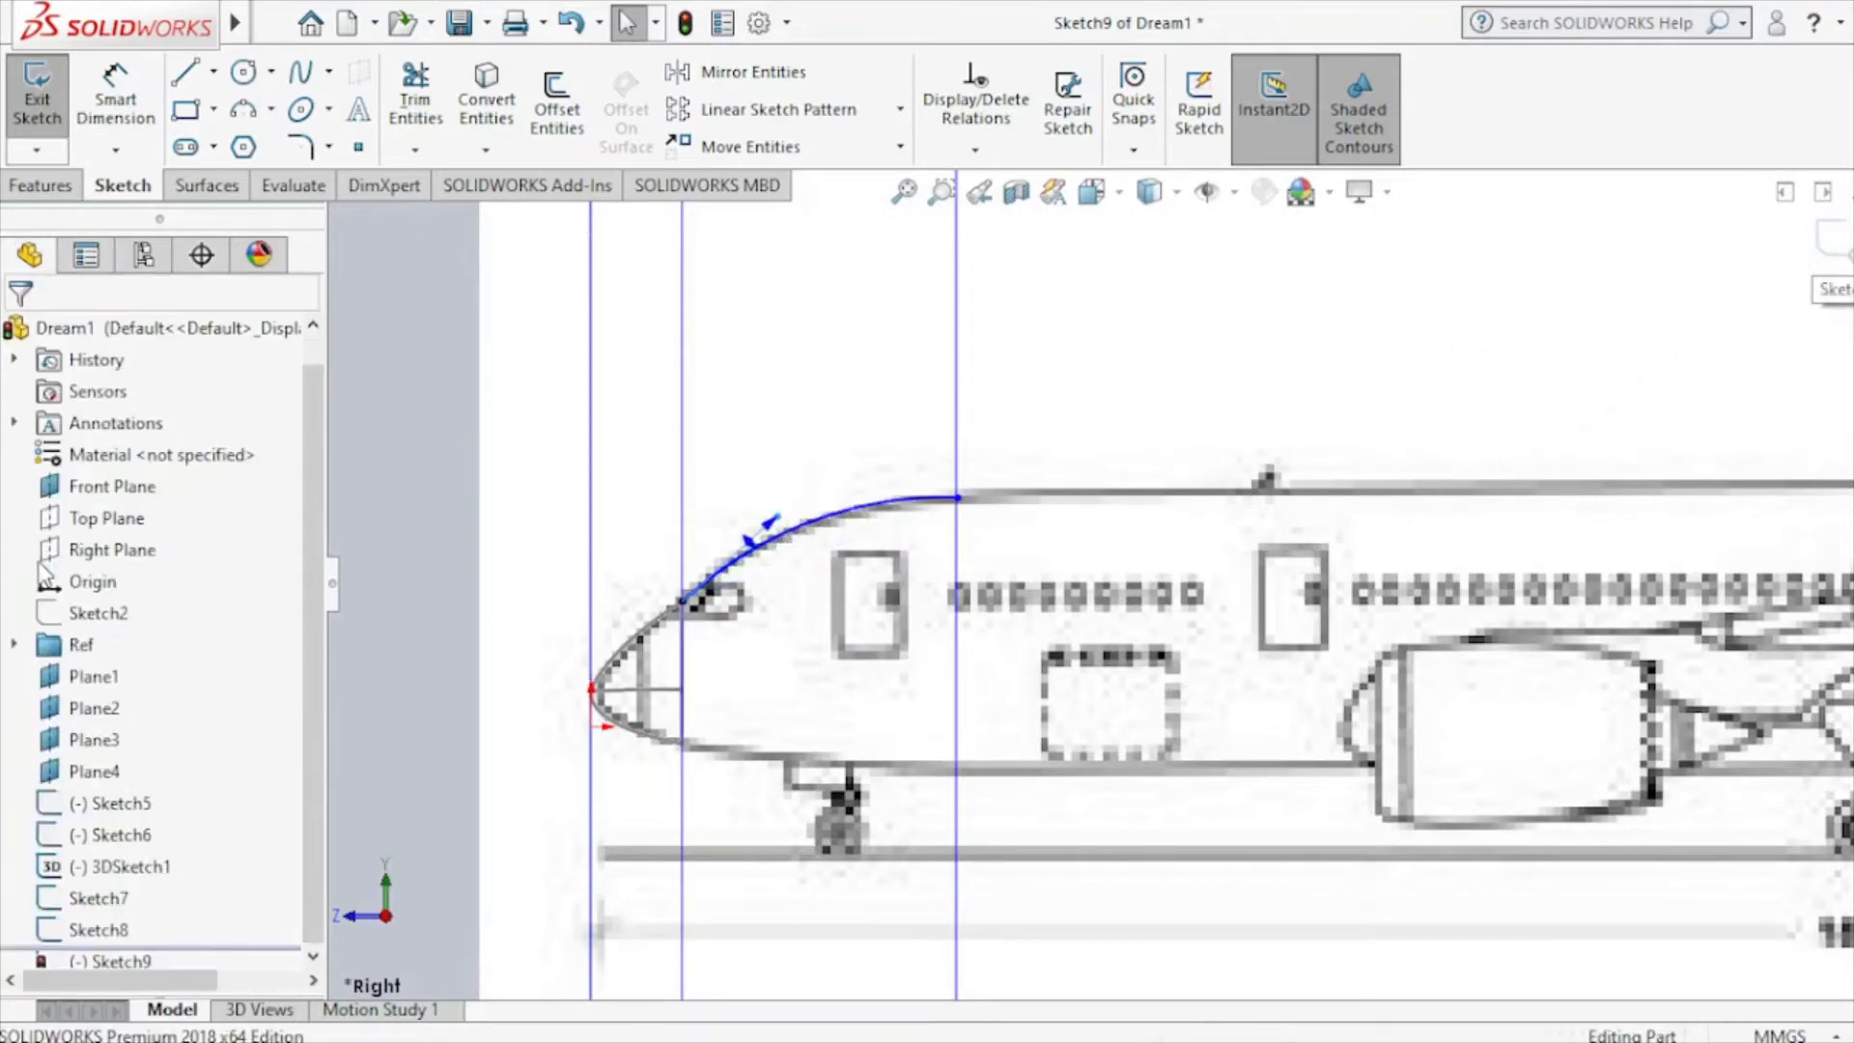
Sketch a two-point spline on the Right Plane from the lower end of the nose profile at Plane1 to the fuselage belly at Plane2.
{"action": "left_click", "coordinate": [112, 521]}
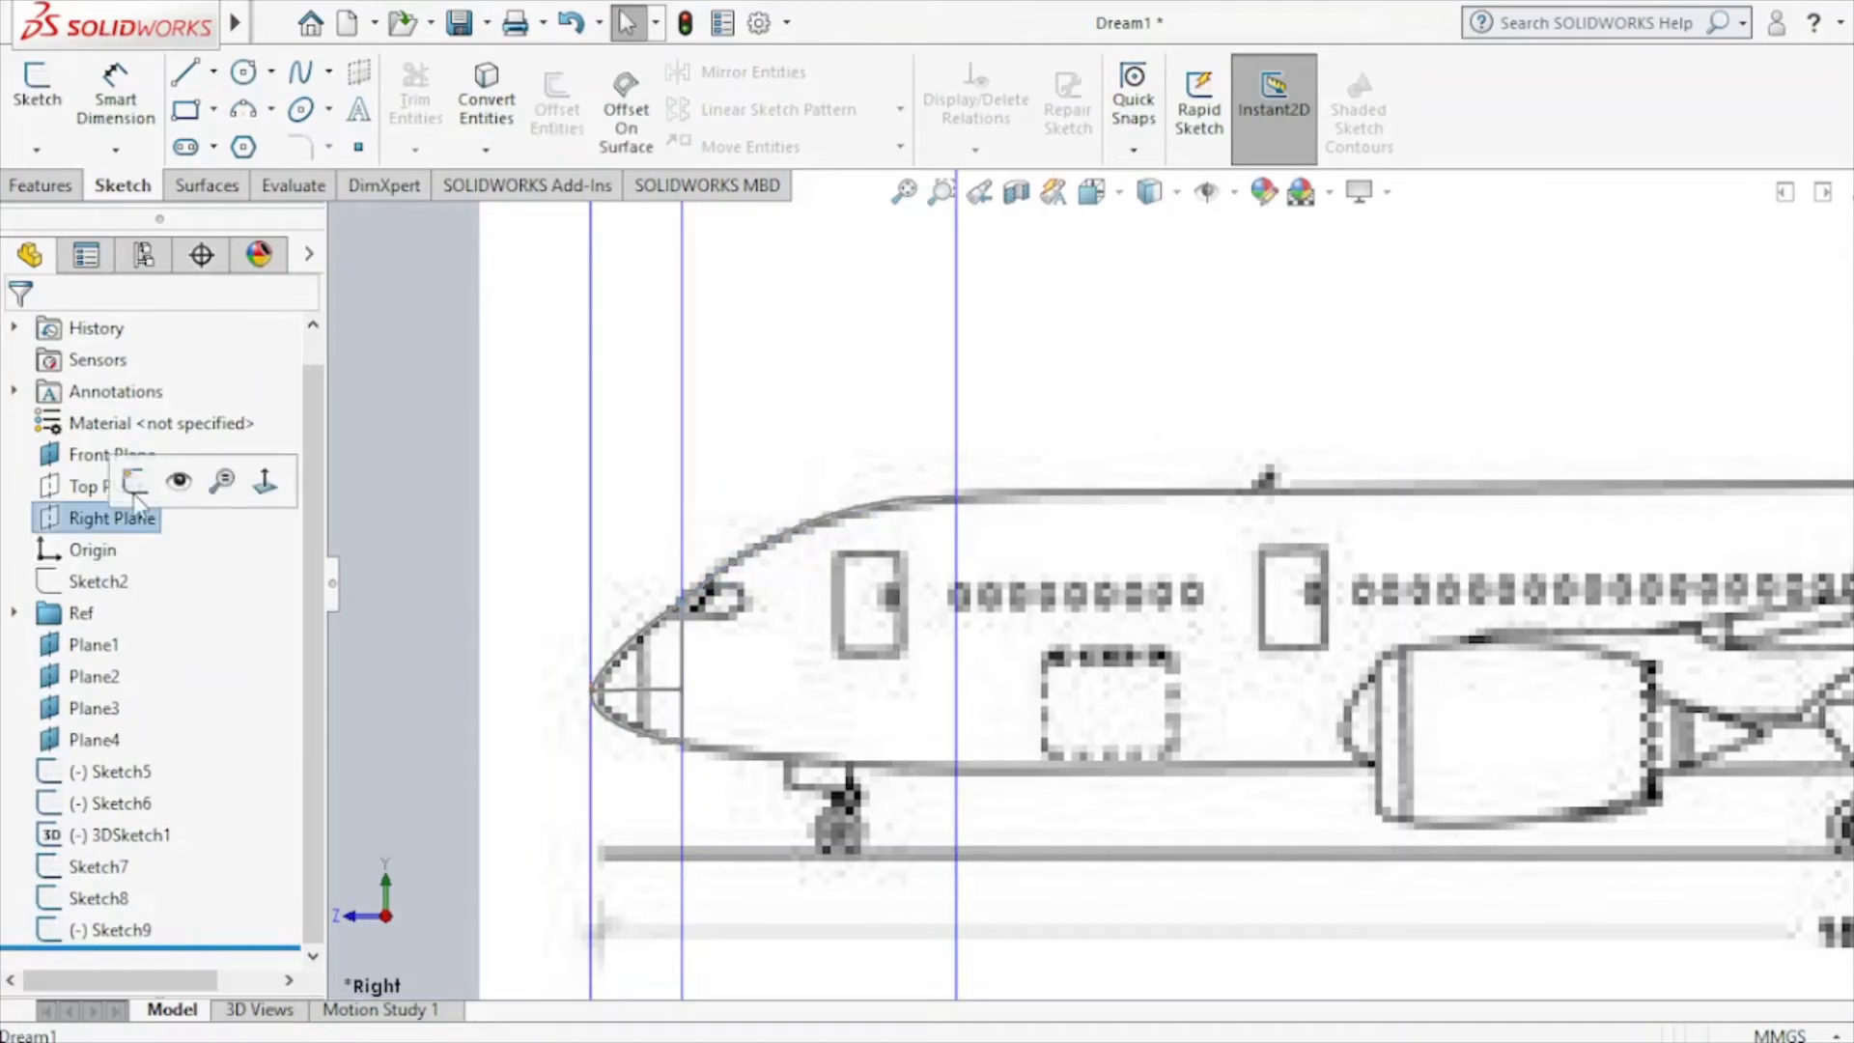
{"action": "left_click", "coordinate": [37, 97]}
{"action": "left_click", "coordinate": [300, 85]}
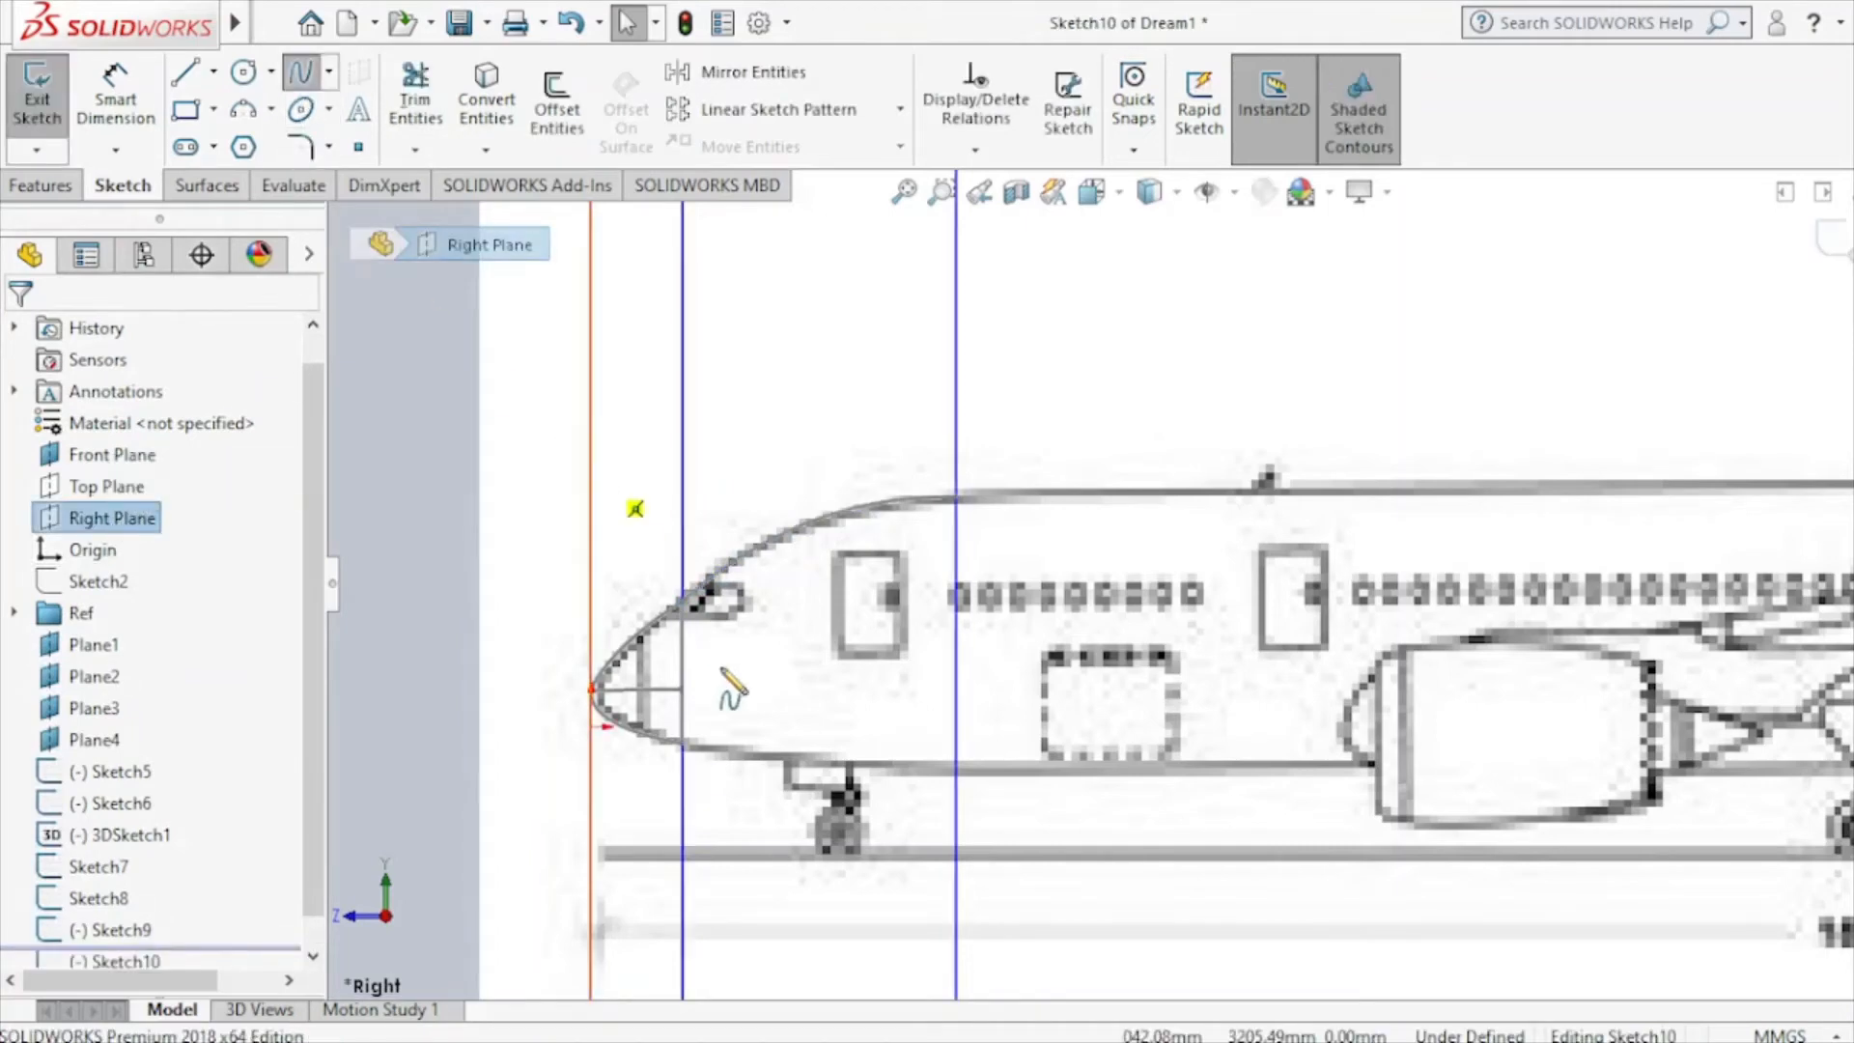
{"action": "left_click", "coordinate": [683, 745]}
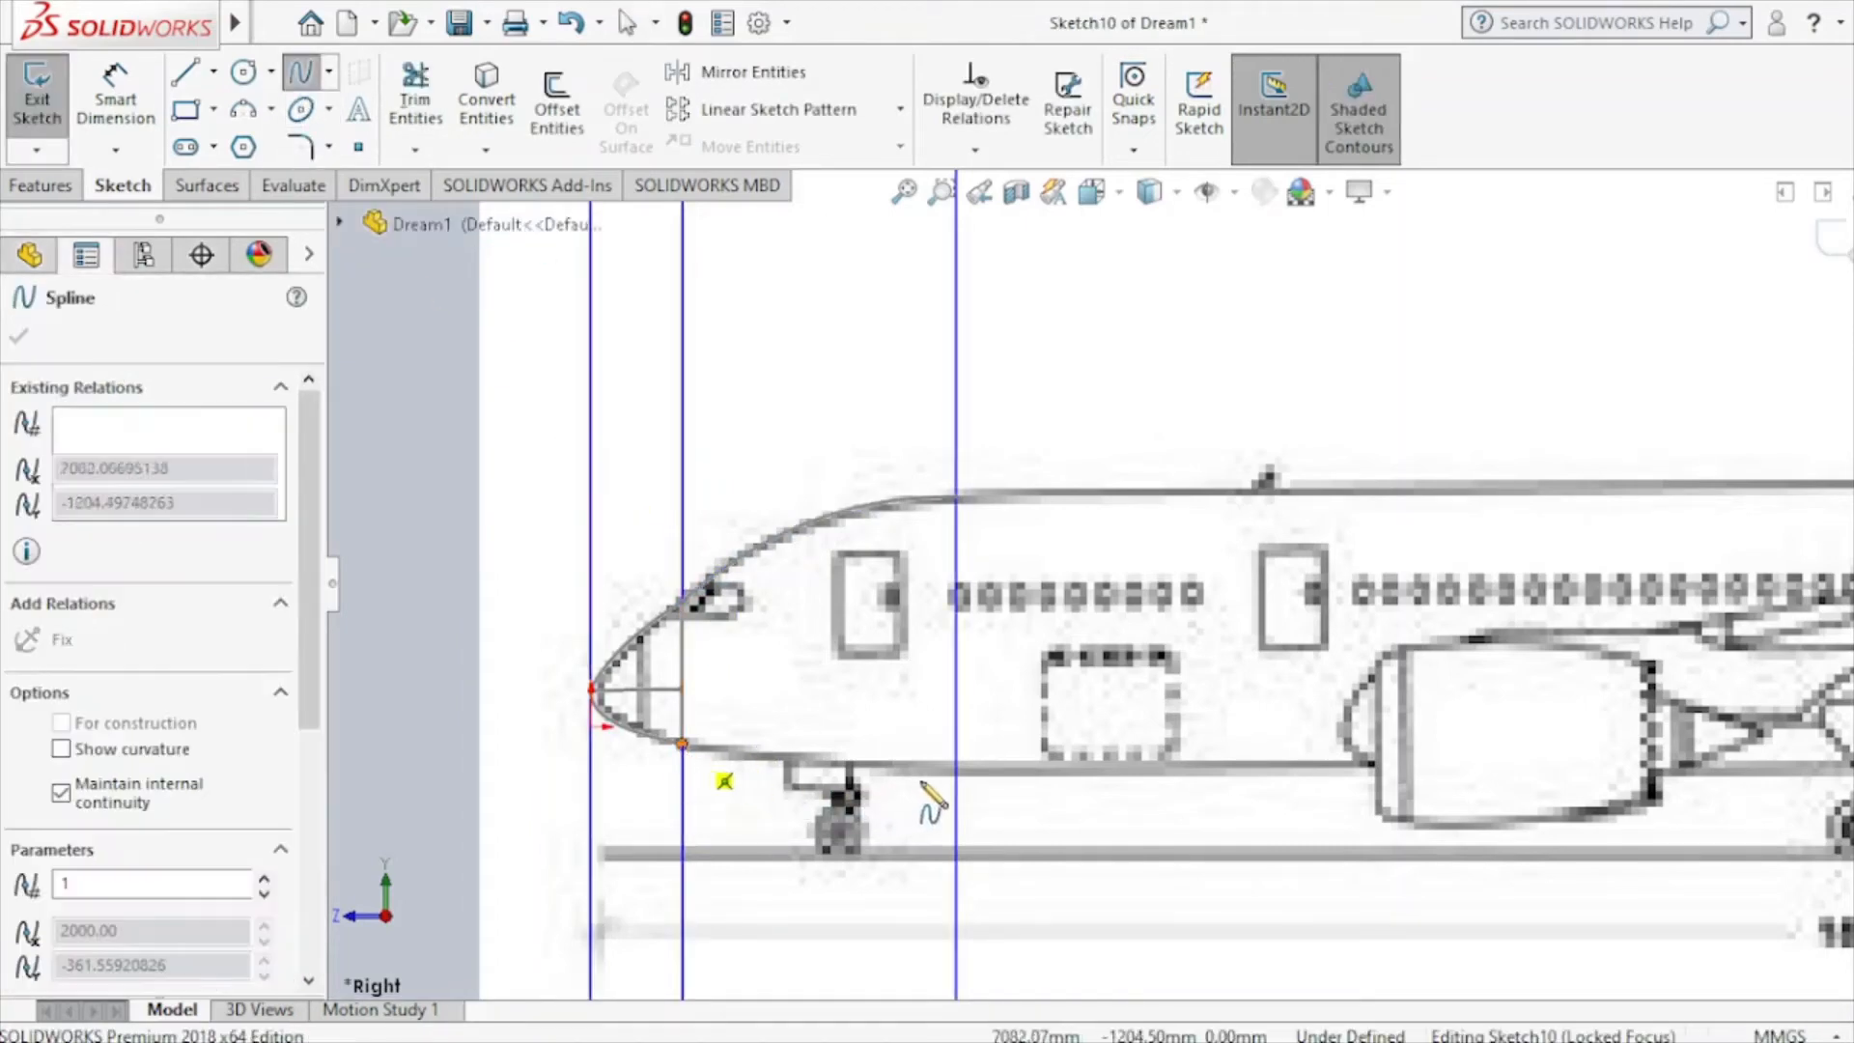
{"action": "left_click", "coordinate": [956, 770]}
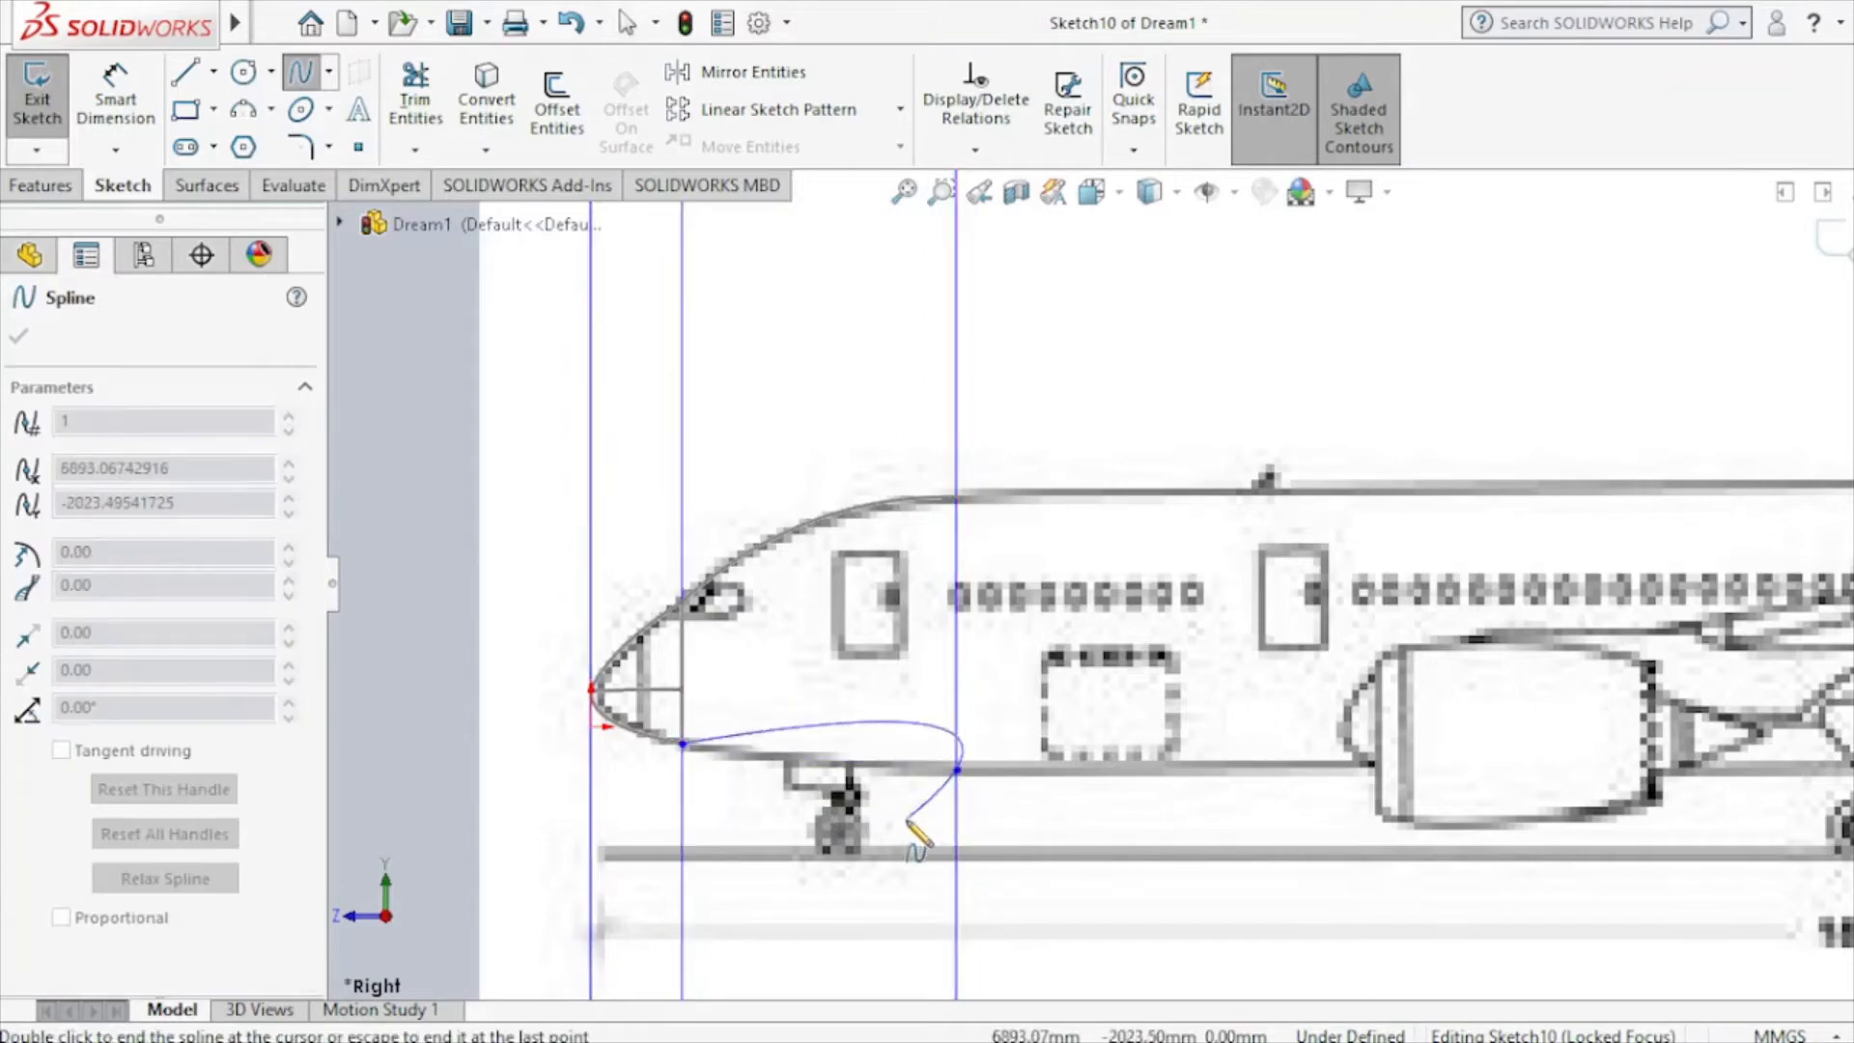
{"action": "right_click", "coordinate": [909, 820]}
{"action": "left_click", "coordinate": [982, 842]}
Bend the belly spline with its start tangent handle to follow the blueprint's lower fuselage outline.
{"action": "scroll", "coordinate": [859, 749], "scroll_direction": "down", "scroll_amount": 3}
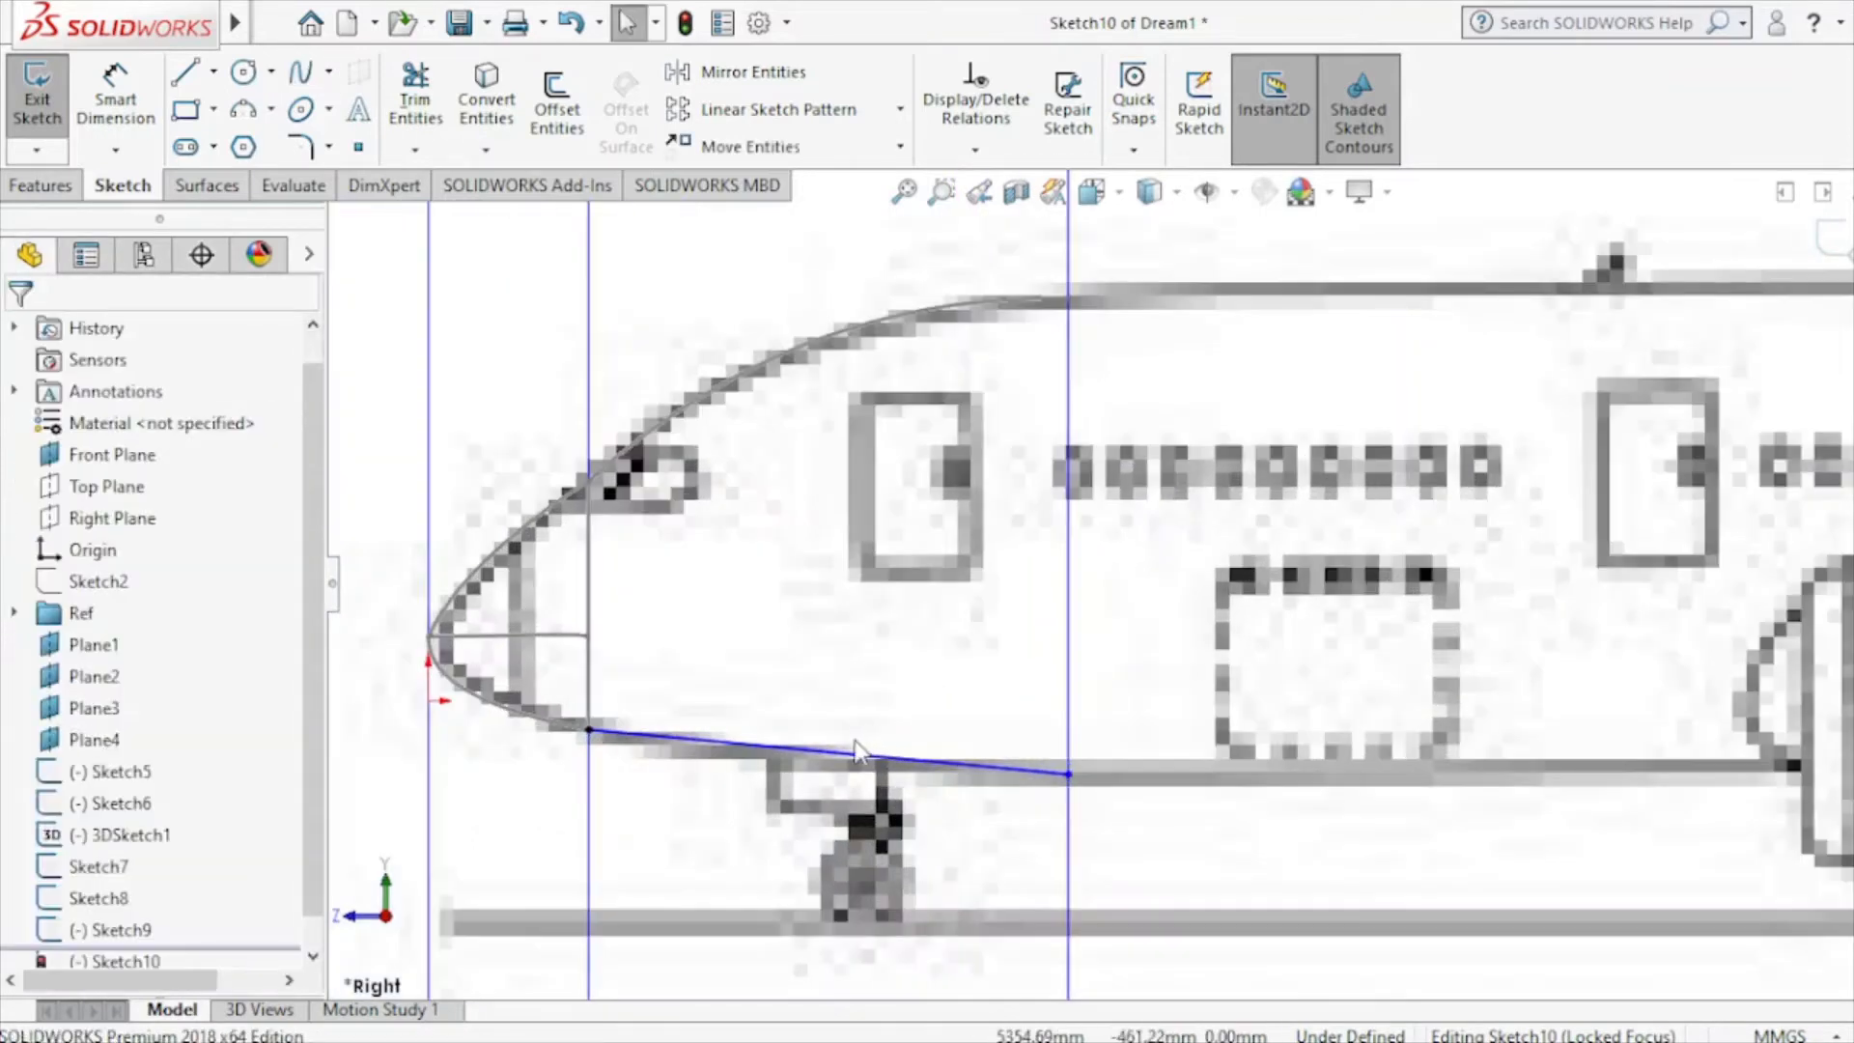
{"action": "left_click", "coordinate": [826, 755]}
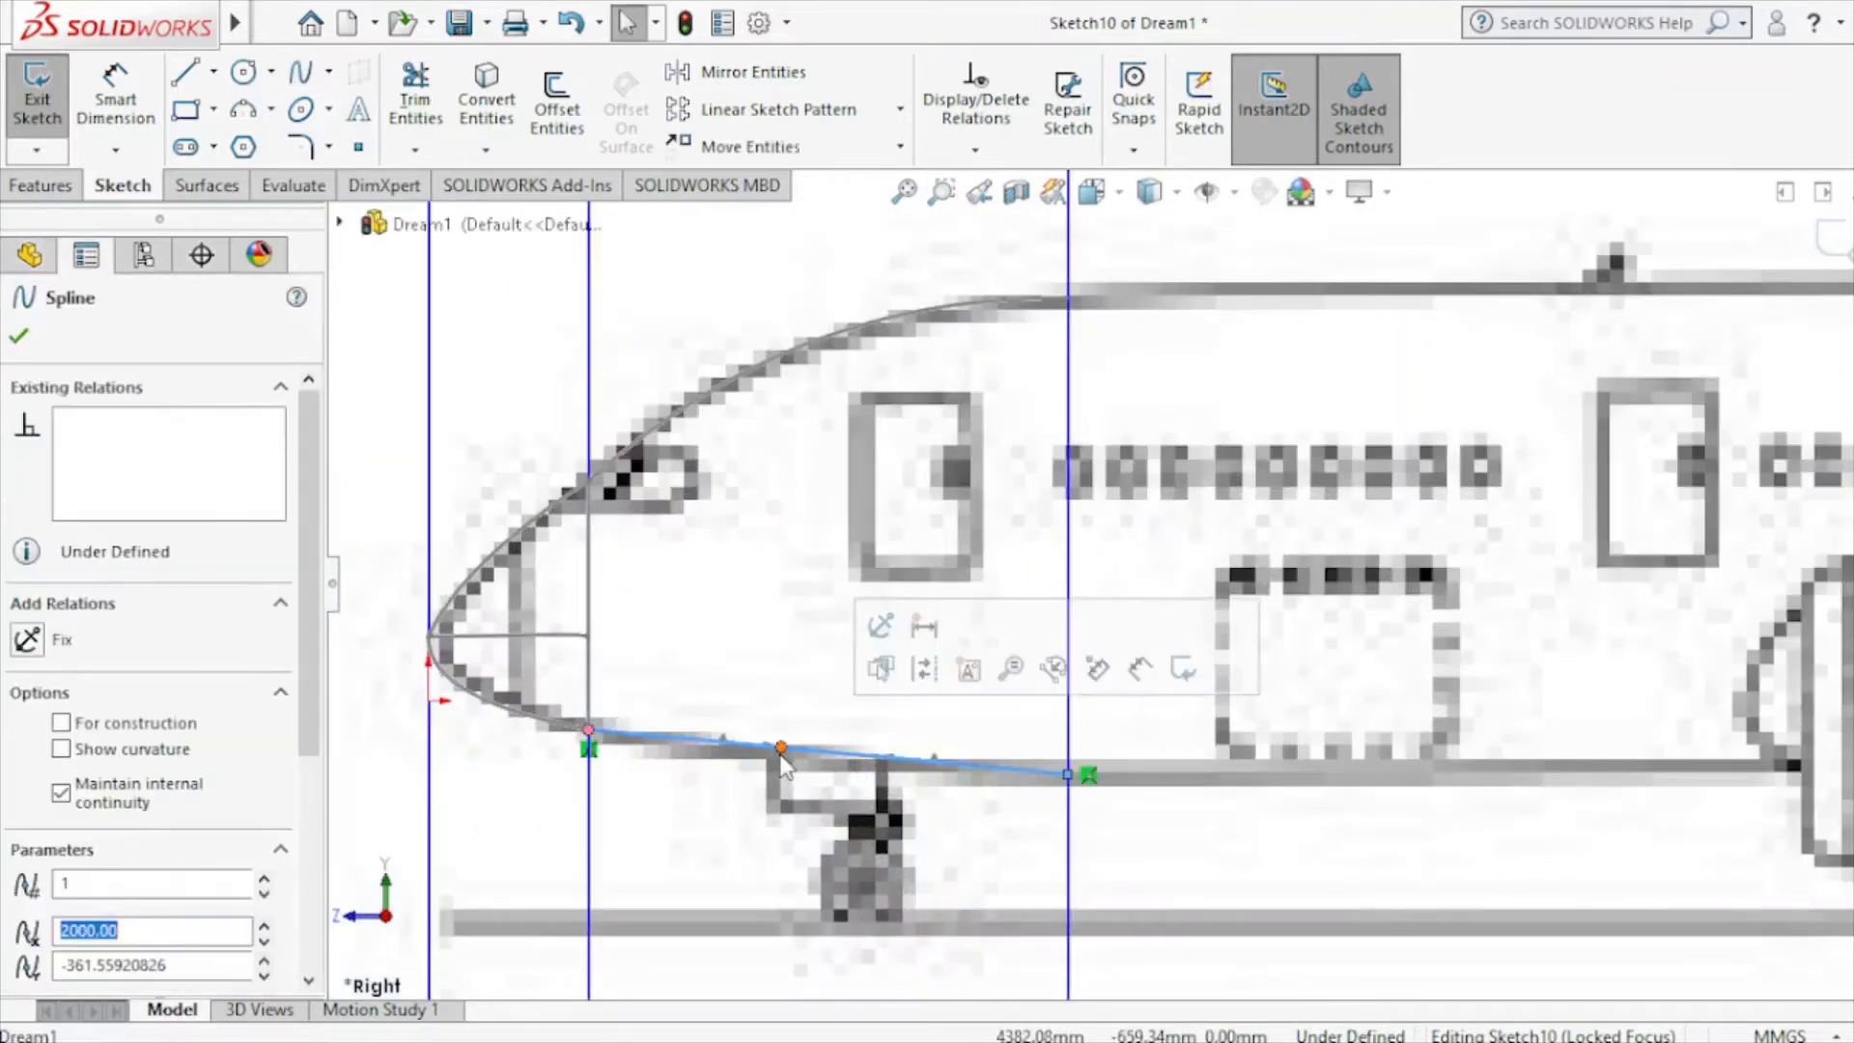
{"action": "left_click_drag", "start_coordinate": [779, 750], "coordinate": [731, 761]}
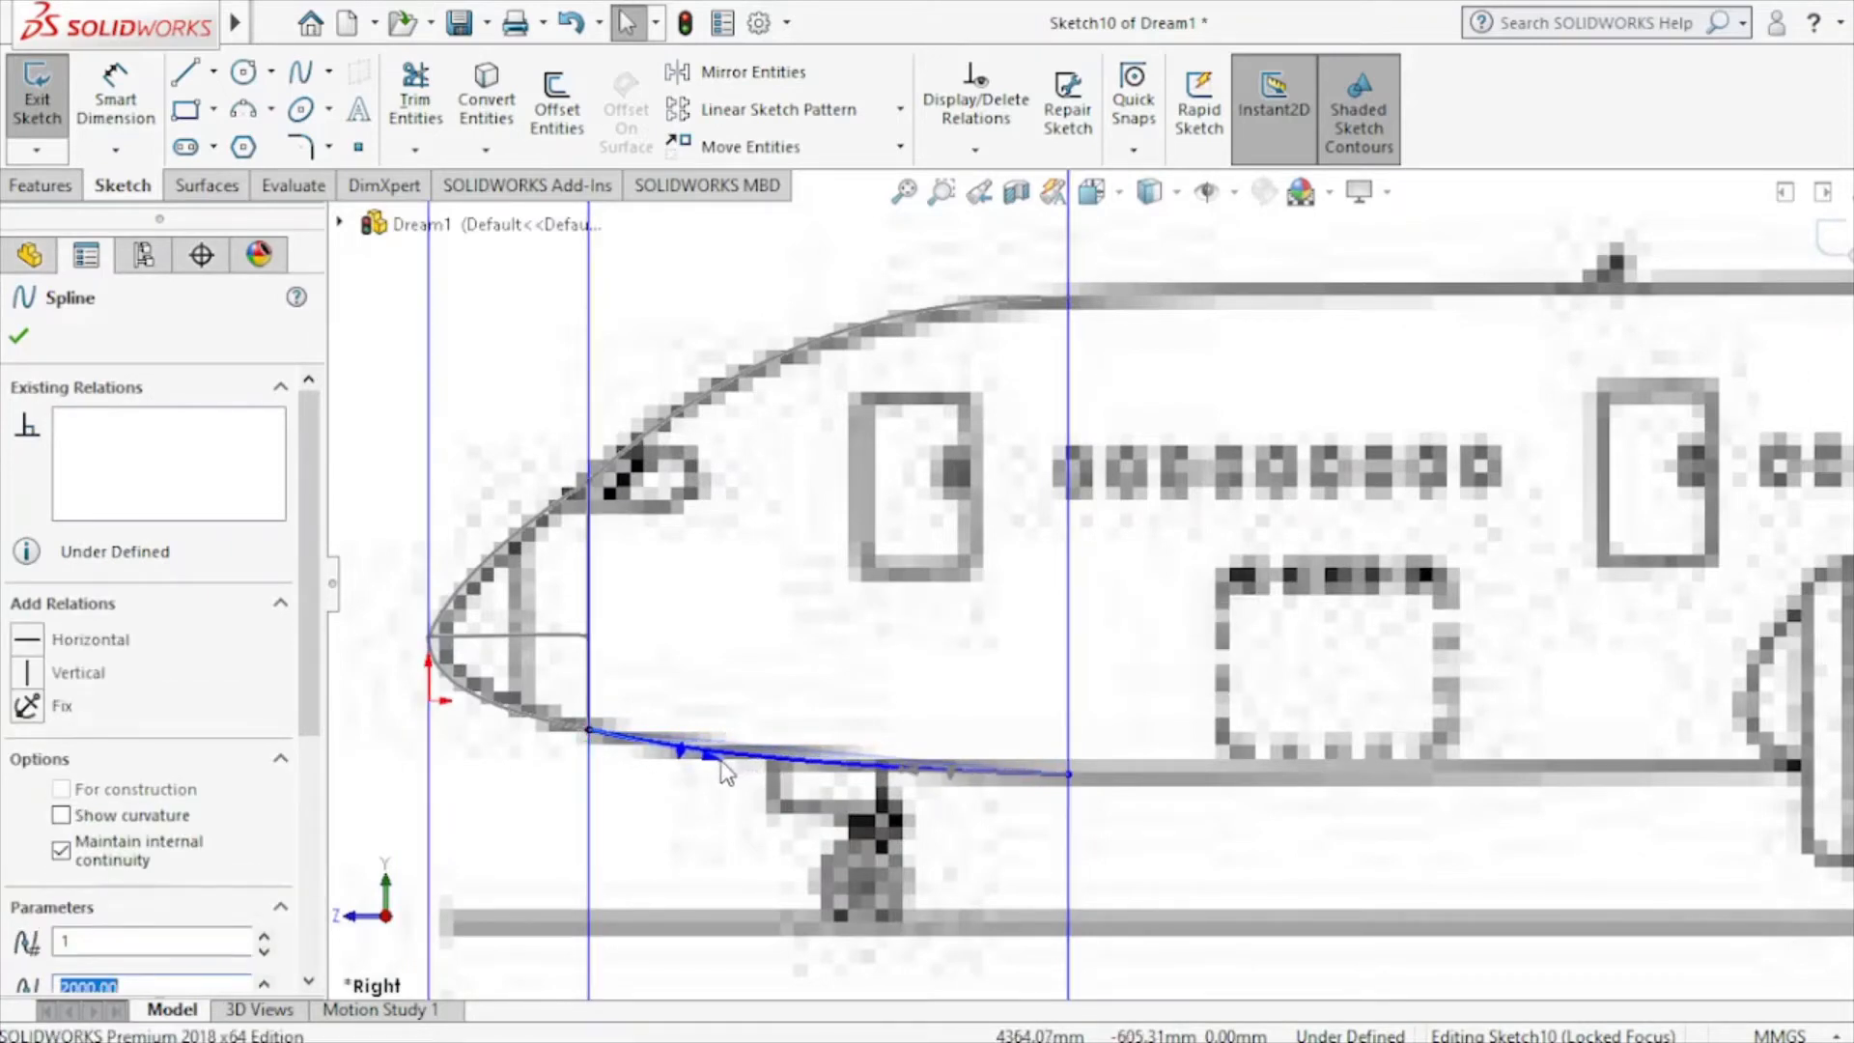
Close the belly spline sketch and hide the Front Plane.
{"action": "left_click", "coordinate": [1376, 397]}
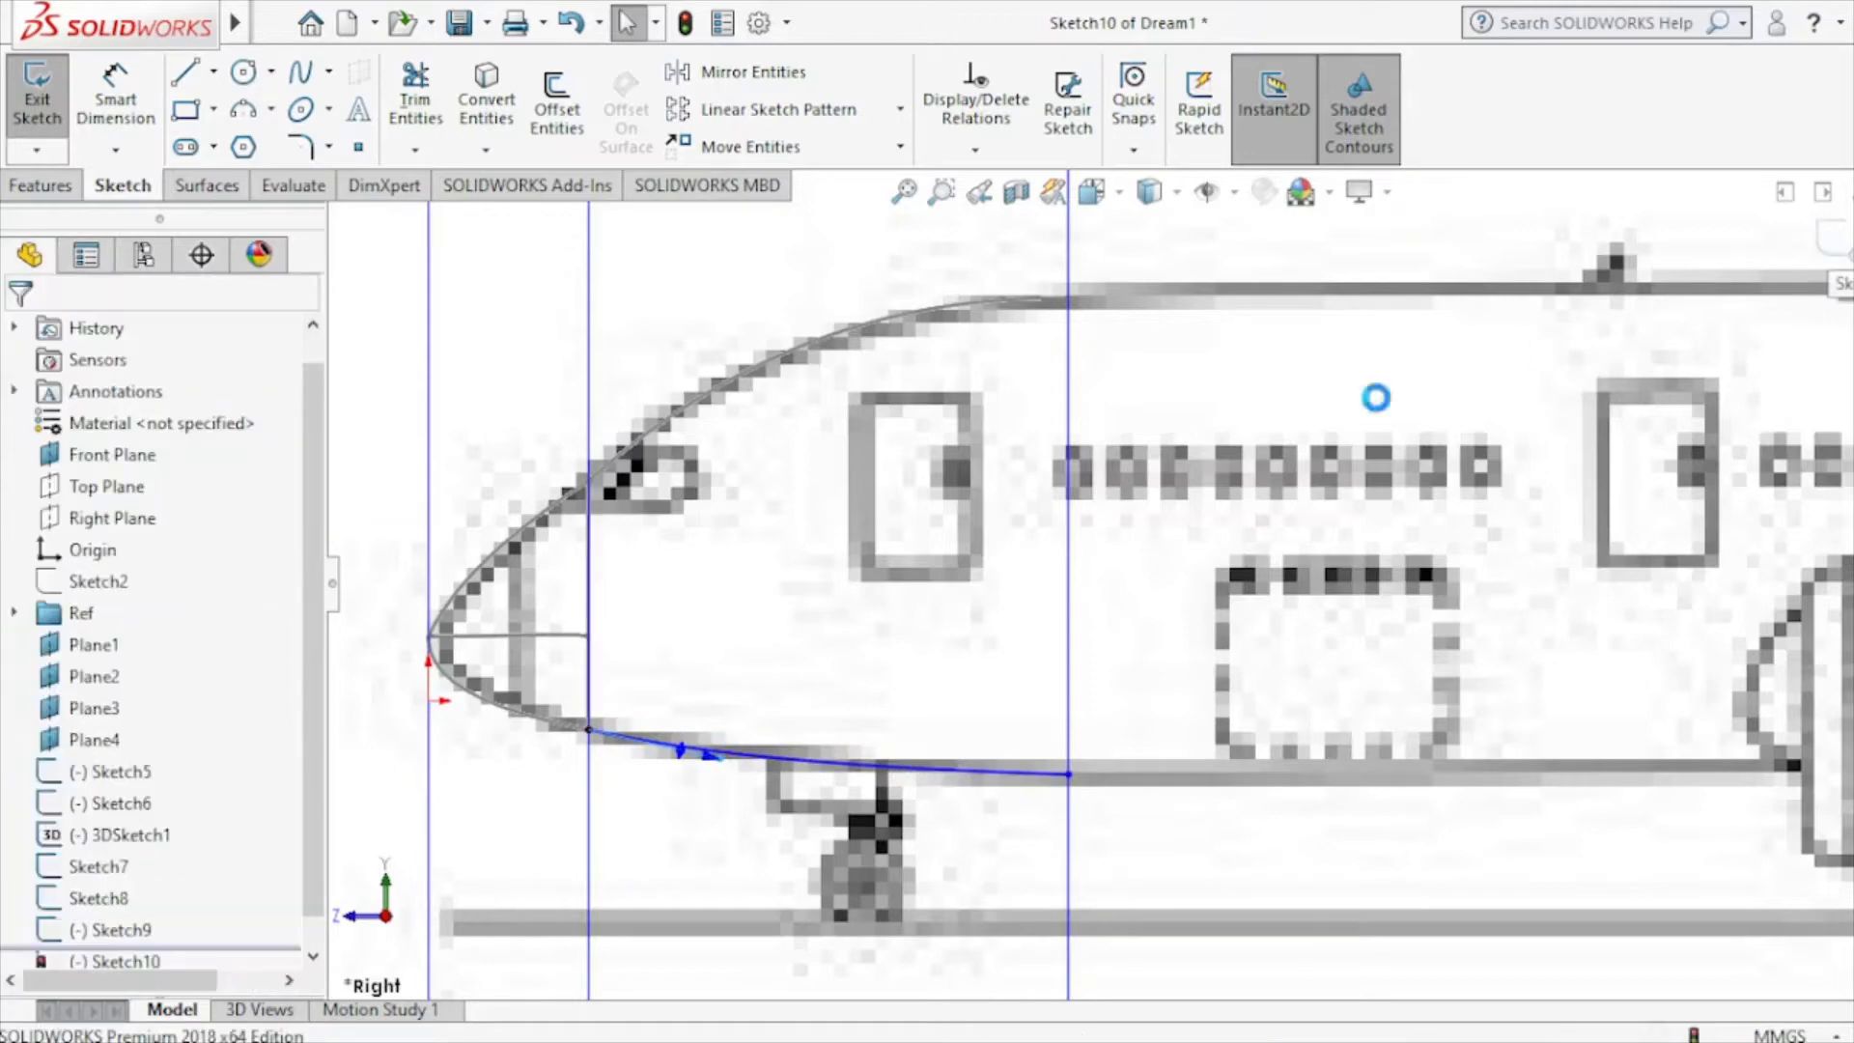
{"action": "left_click", "coordinate": [431, 473]}
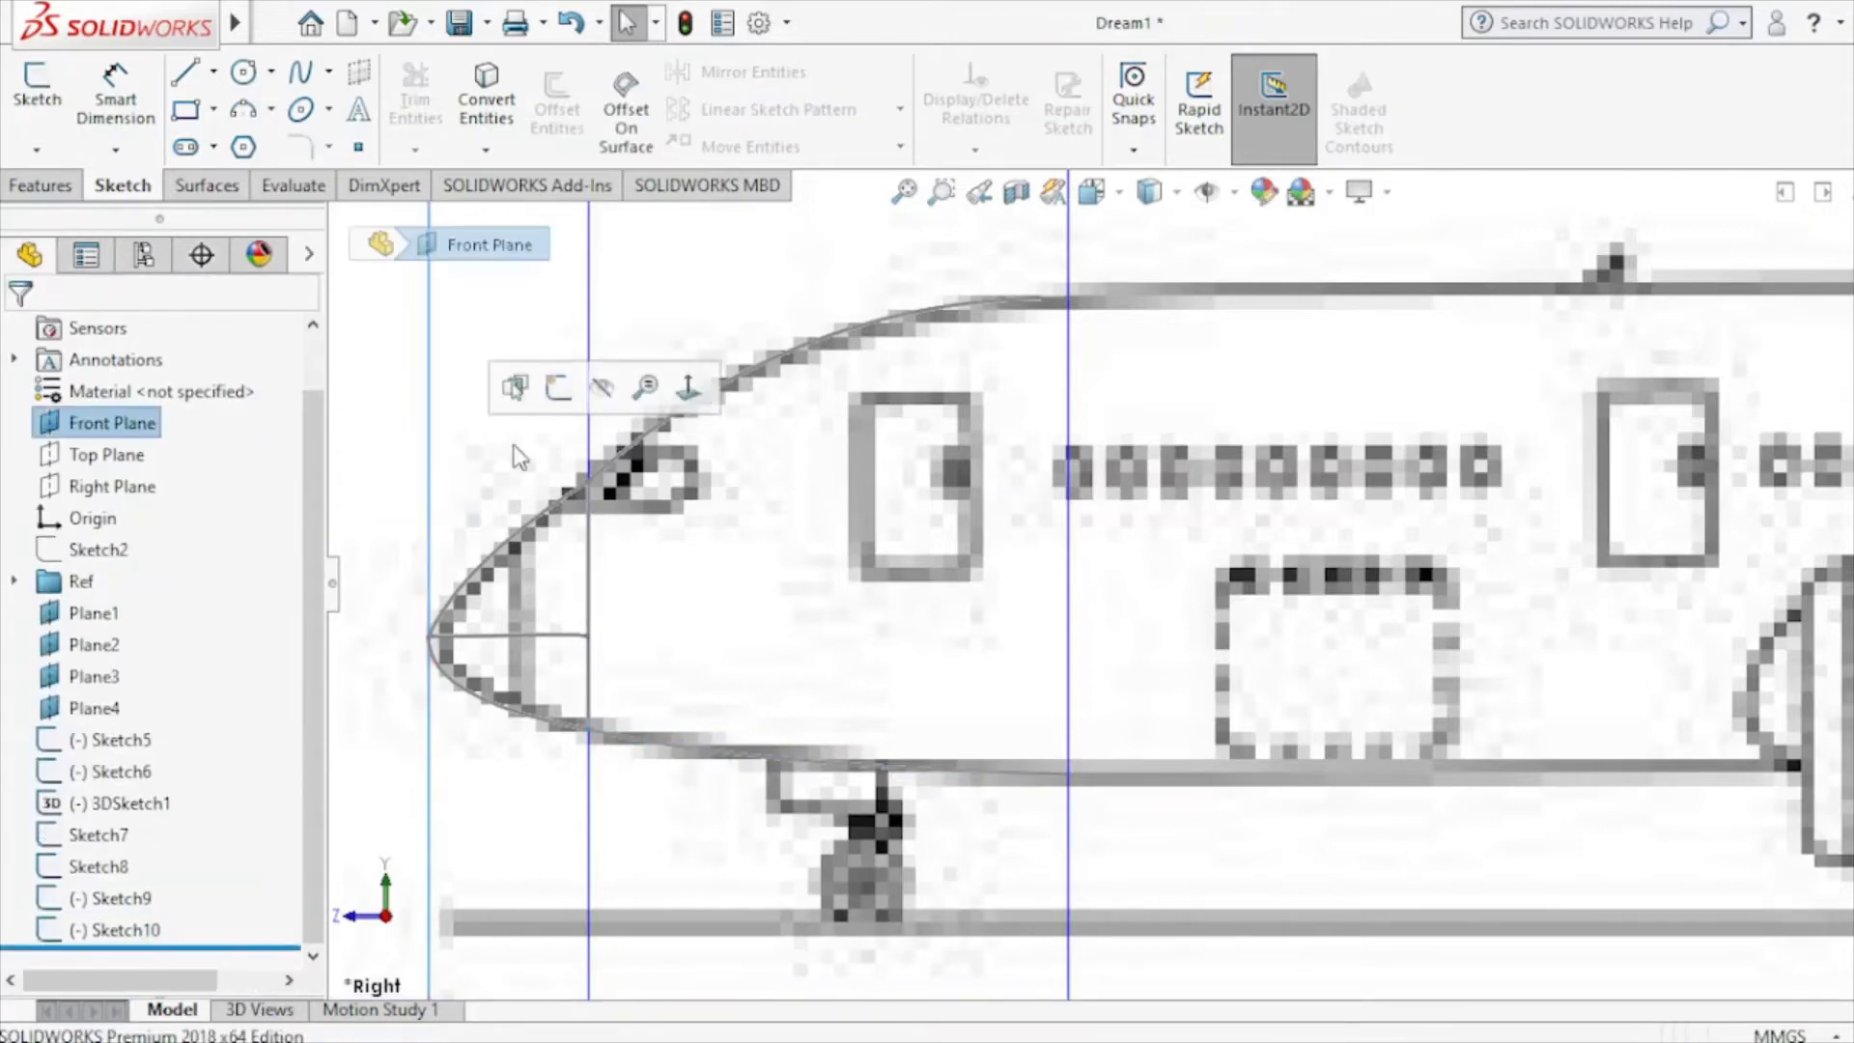
{"action": "left_click", "coordinate": [608, 388]}
Start a 3D sketch and draw a two-point spline at mid-height from the nose guide curve's end at Plane1 to Plane2.
{"action": "scroll", "coordinate": [1137, 570], "scroll_direction": "up", "scroll_amount": 3}
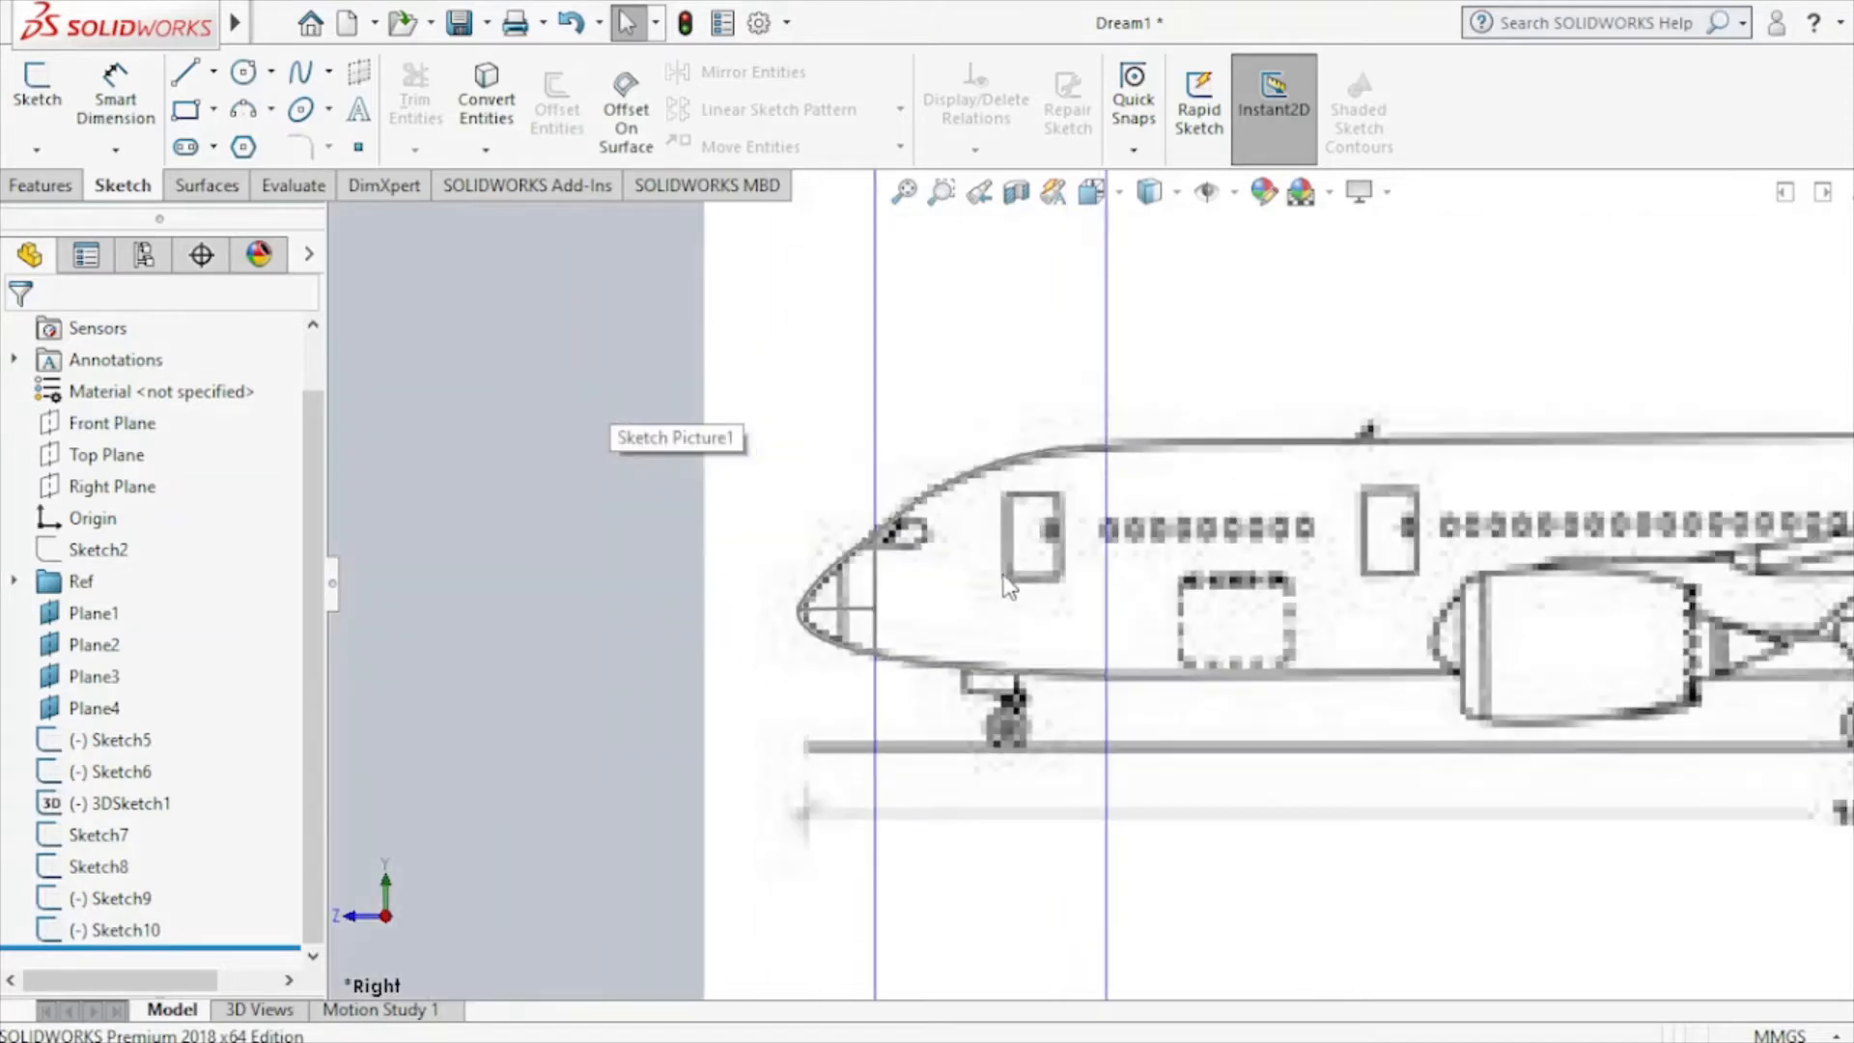
{"action": "left_click", "coordinate": [37, 150]}
{"action": "left_click", "coordinate": [87, 216]}
{"action": "left_click", "coordinate": [300, 72]}
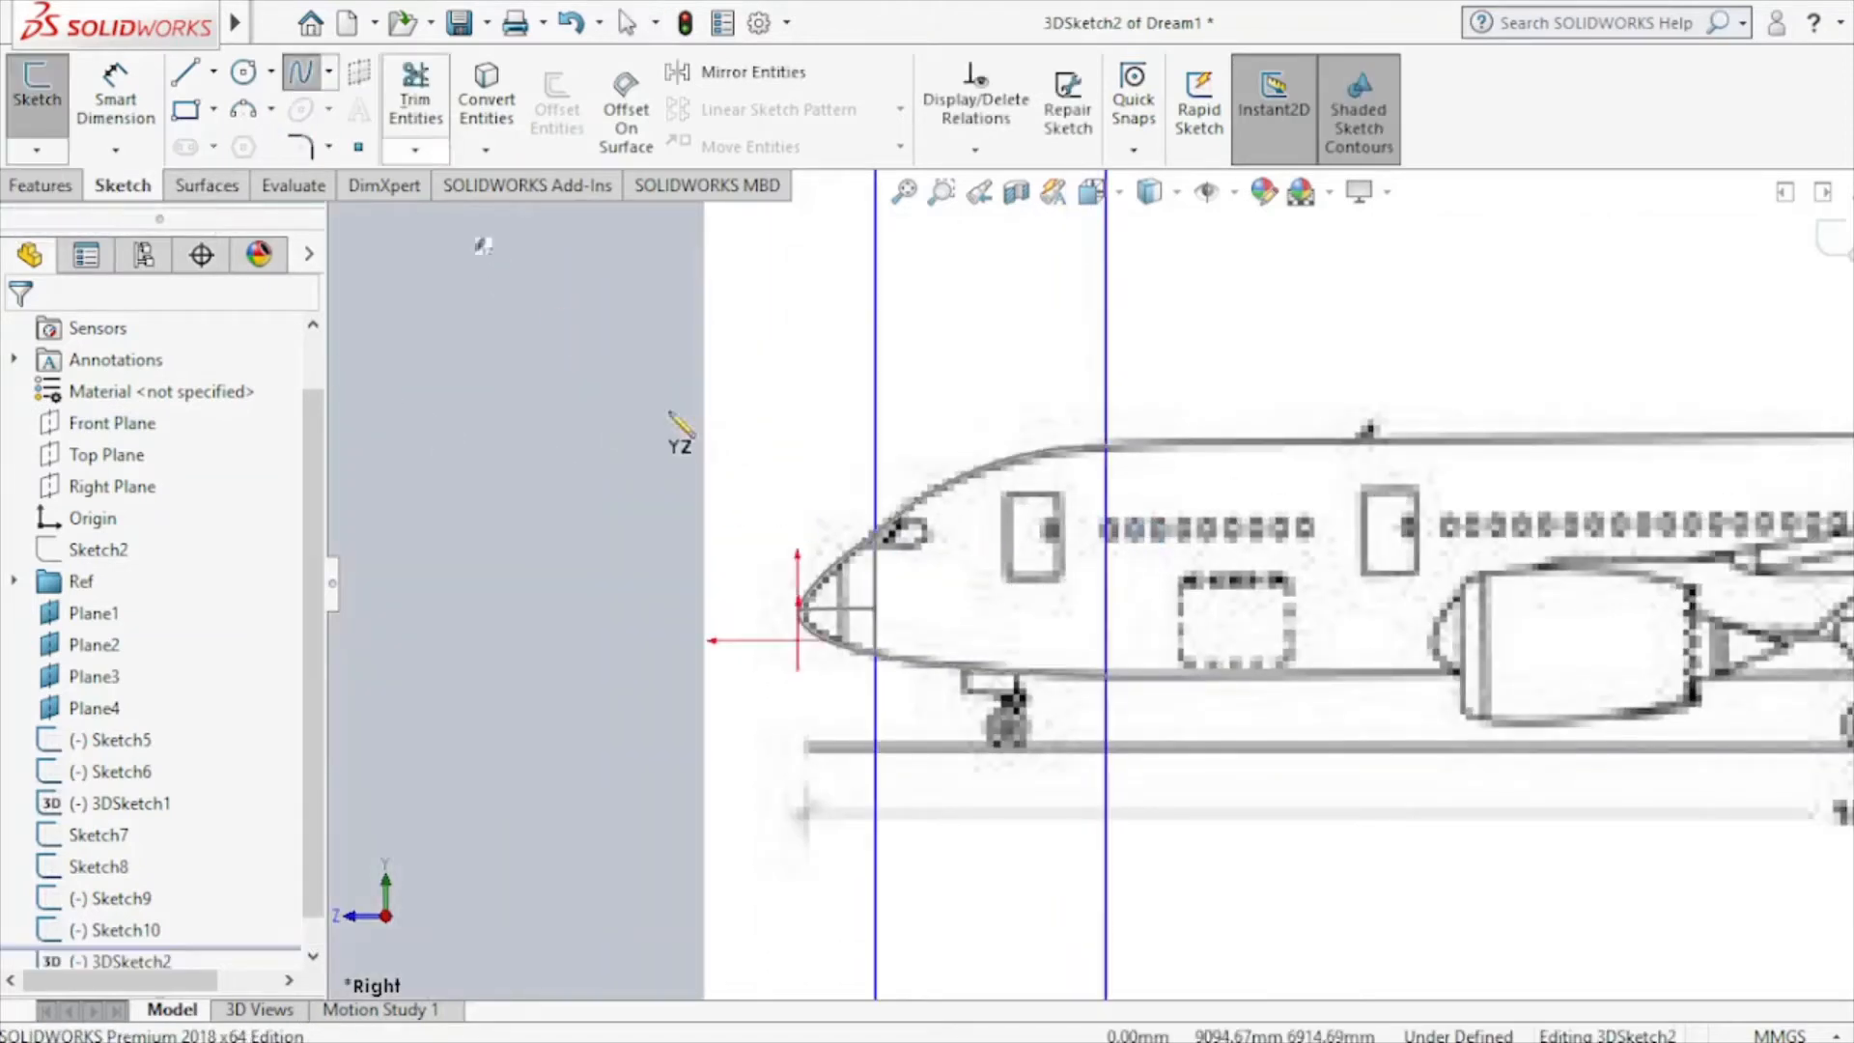
{"action": "left_click", "coordinate": [875, 609]}
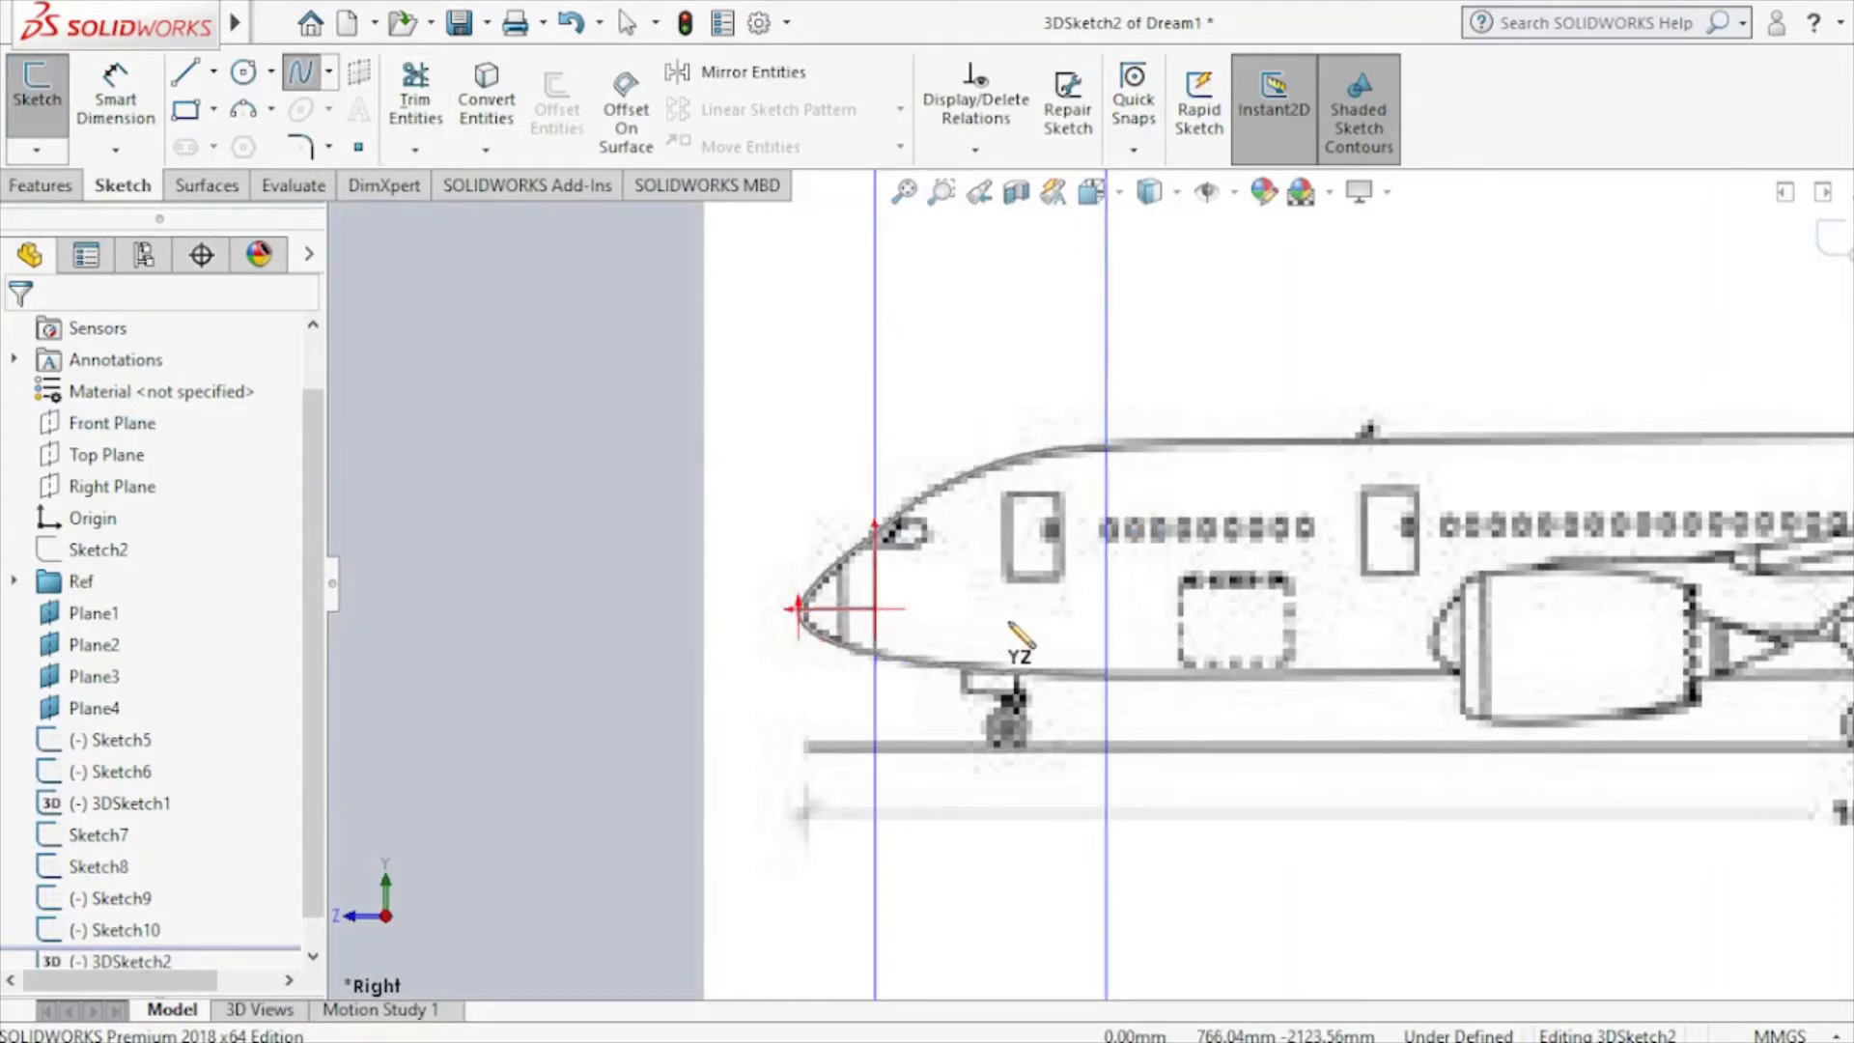
{"action": "left_click", "coordinate": [1108, 611]}
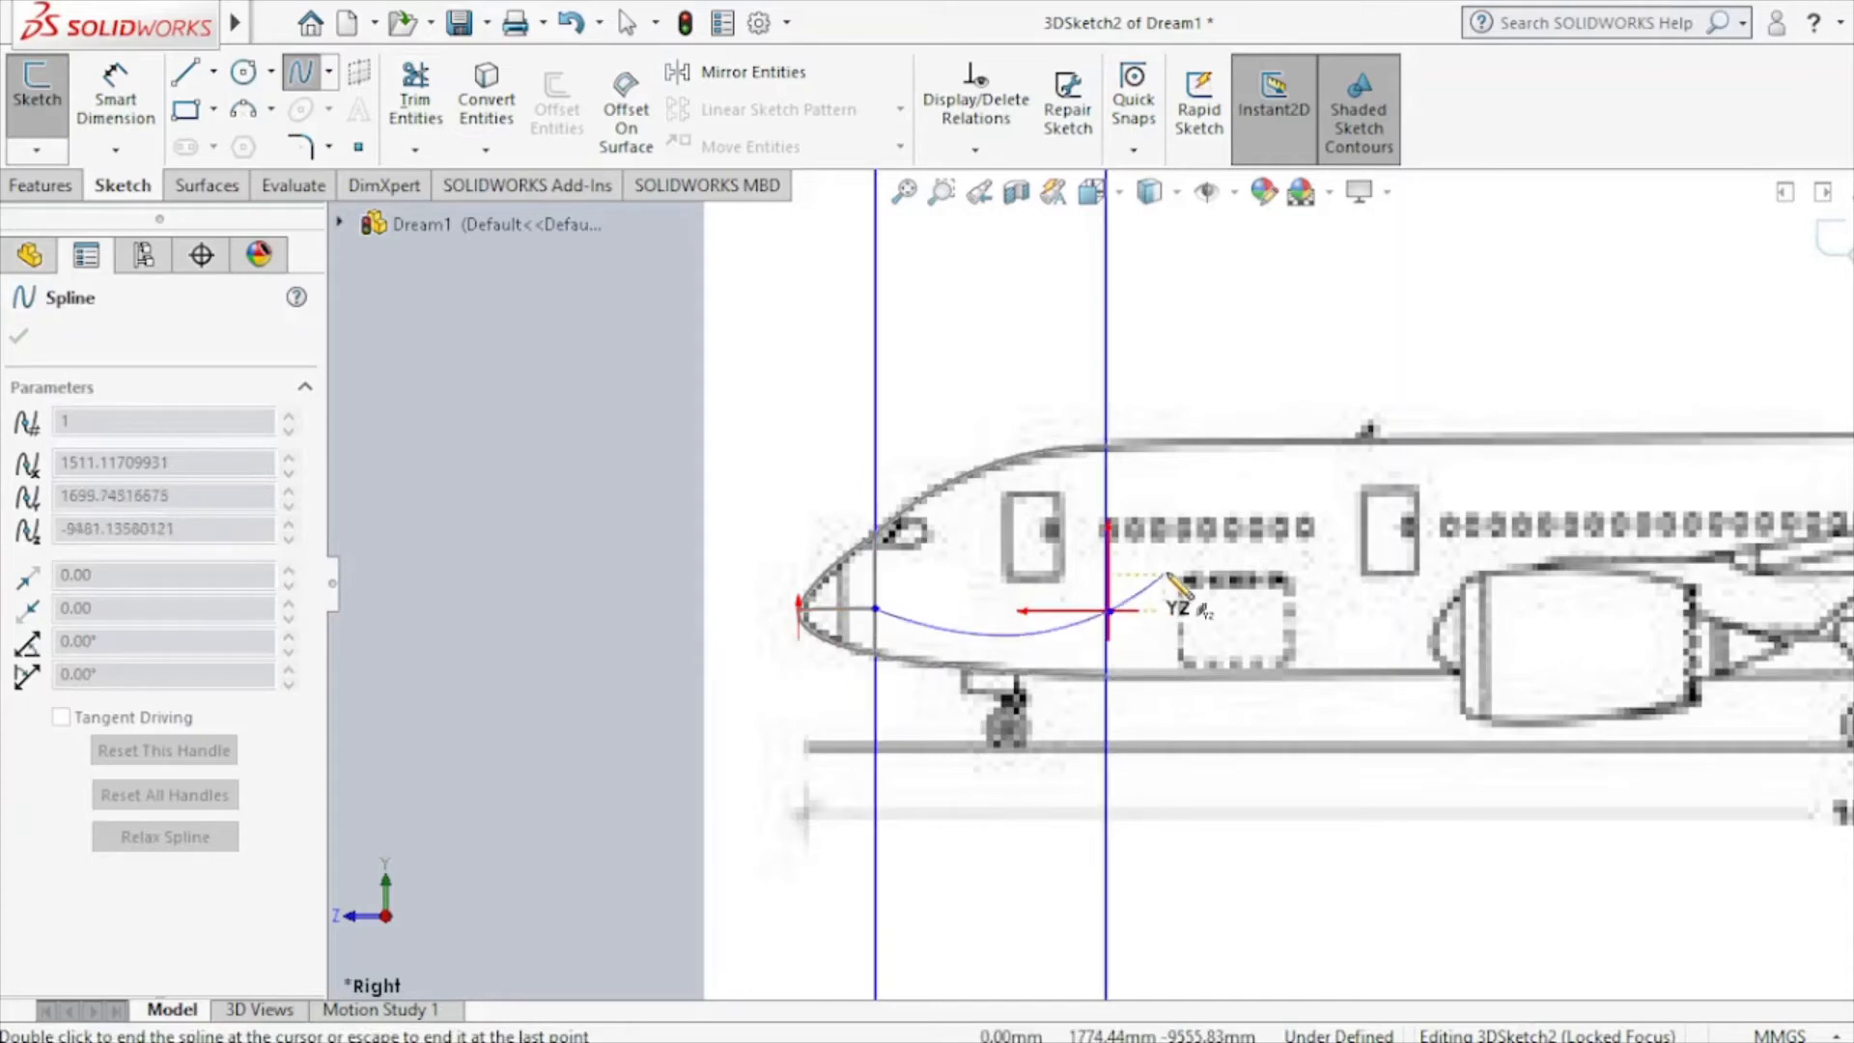
{"action": "right_click", "coordinate": [1163, 576]}
{"action": "left_click", "coordinate": [1239, 595]}
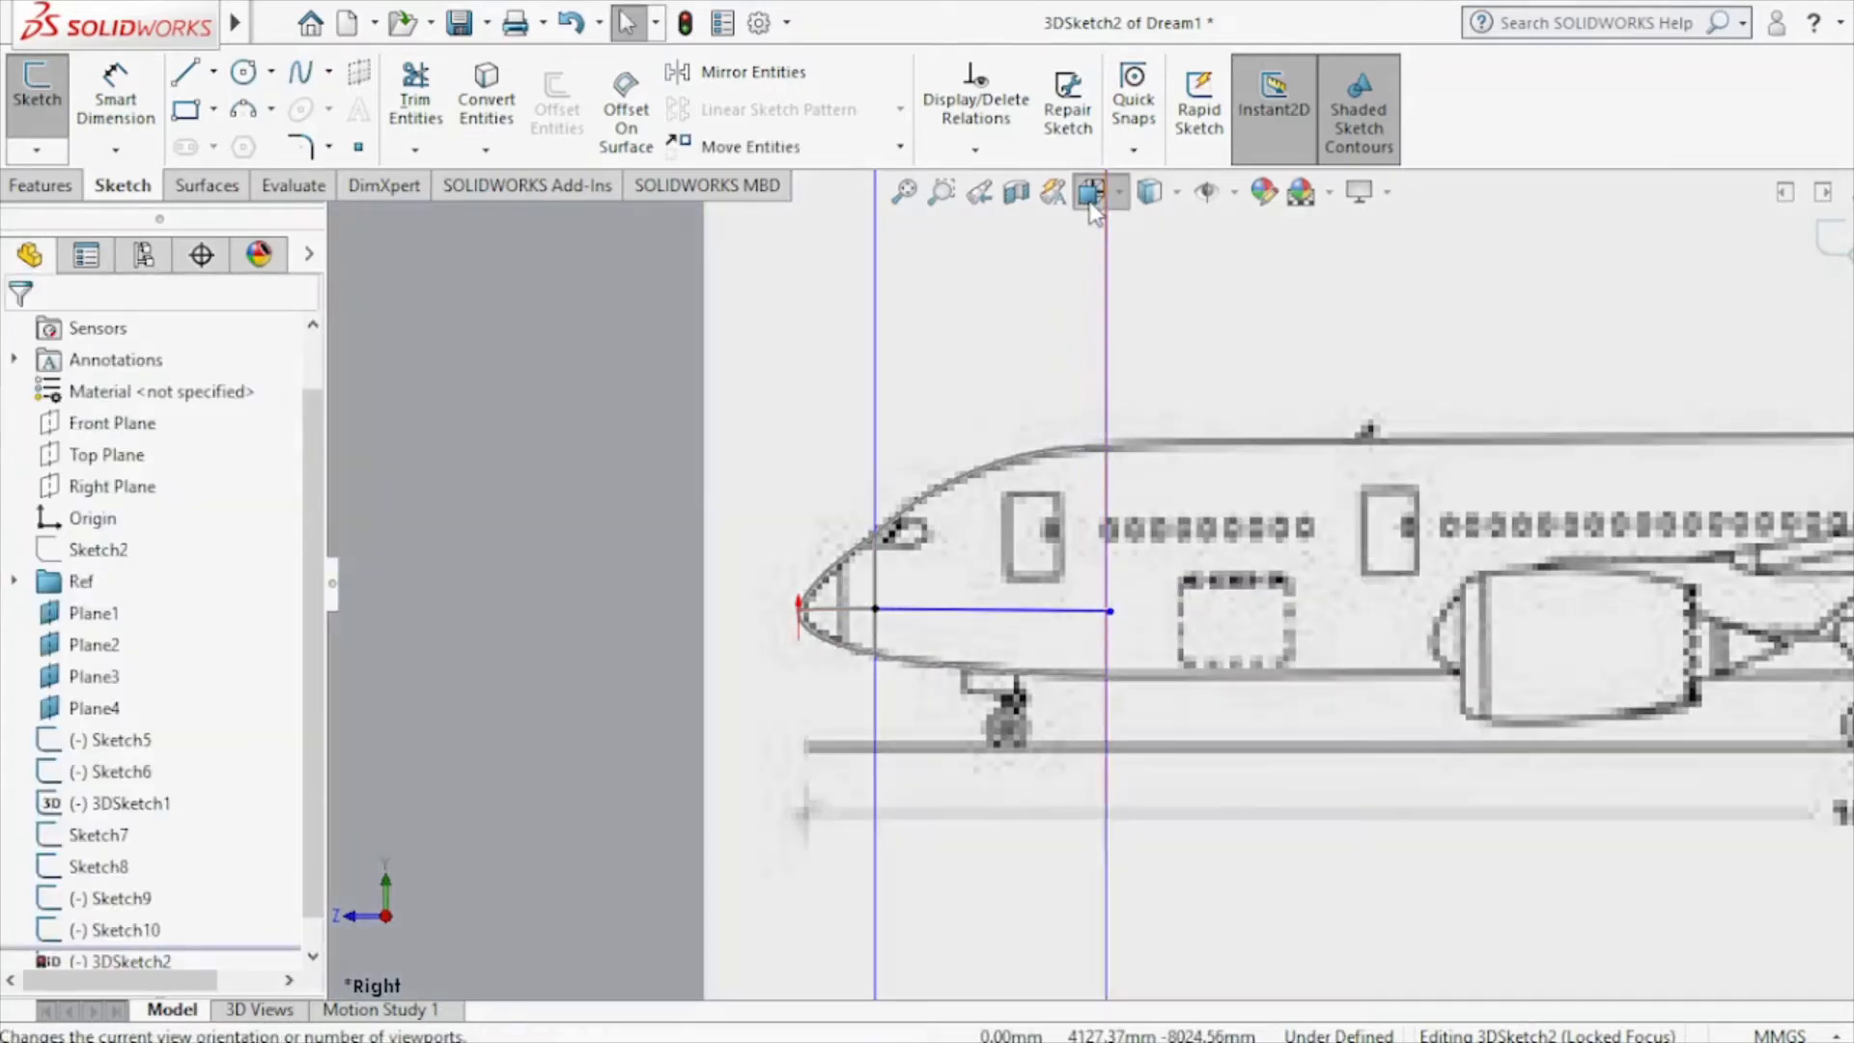
In the top view, move the 3D spline's rear endpoint onto the fuselage side outline and bend the curve along the blueprint.
{"action": "left_click", "coordinate": [1091, 193]}
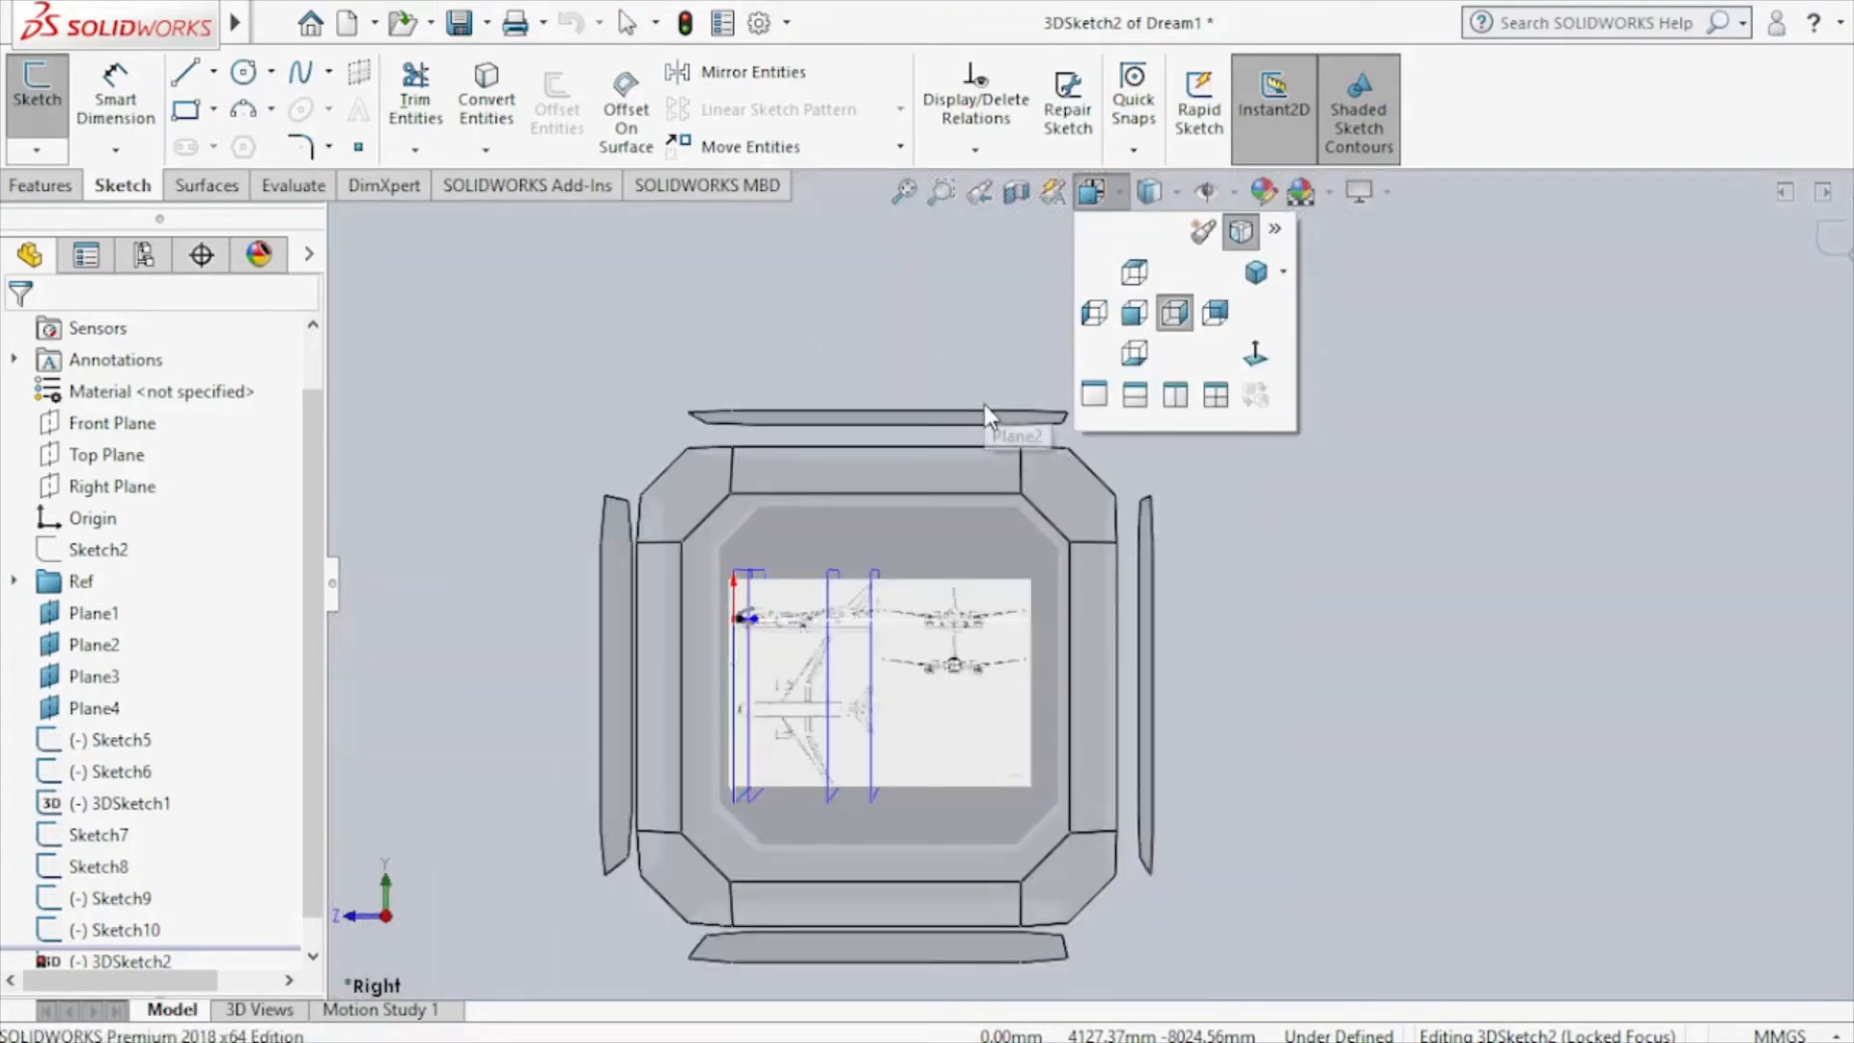
{"action": "left_click", "coordinate": [985, 423]}
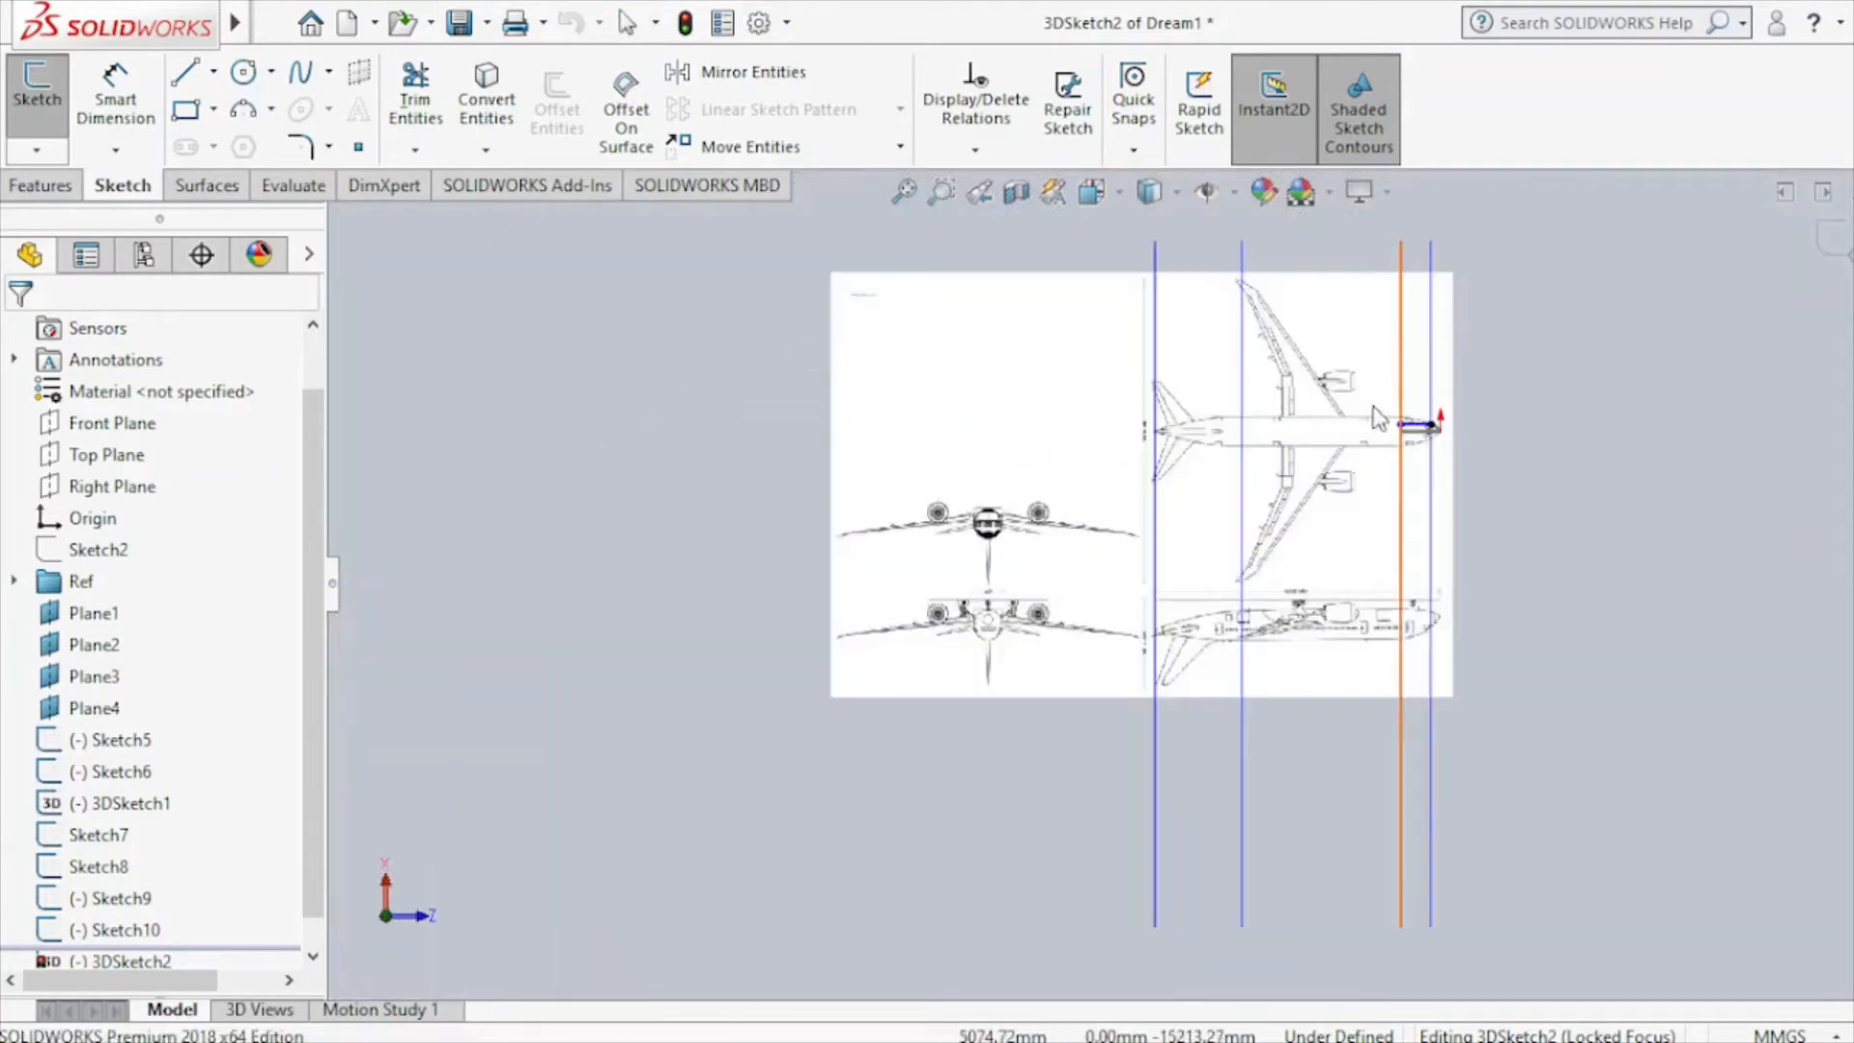
{"action": "scroll", "coordinate": [1415, 433], "scroll_direction": "down", "scroll_amount": 8}
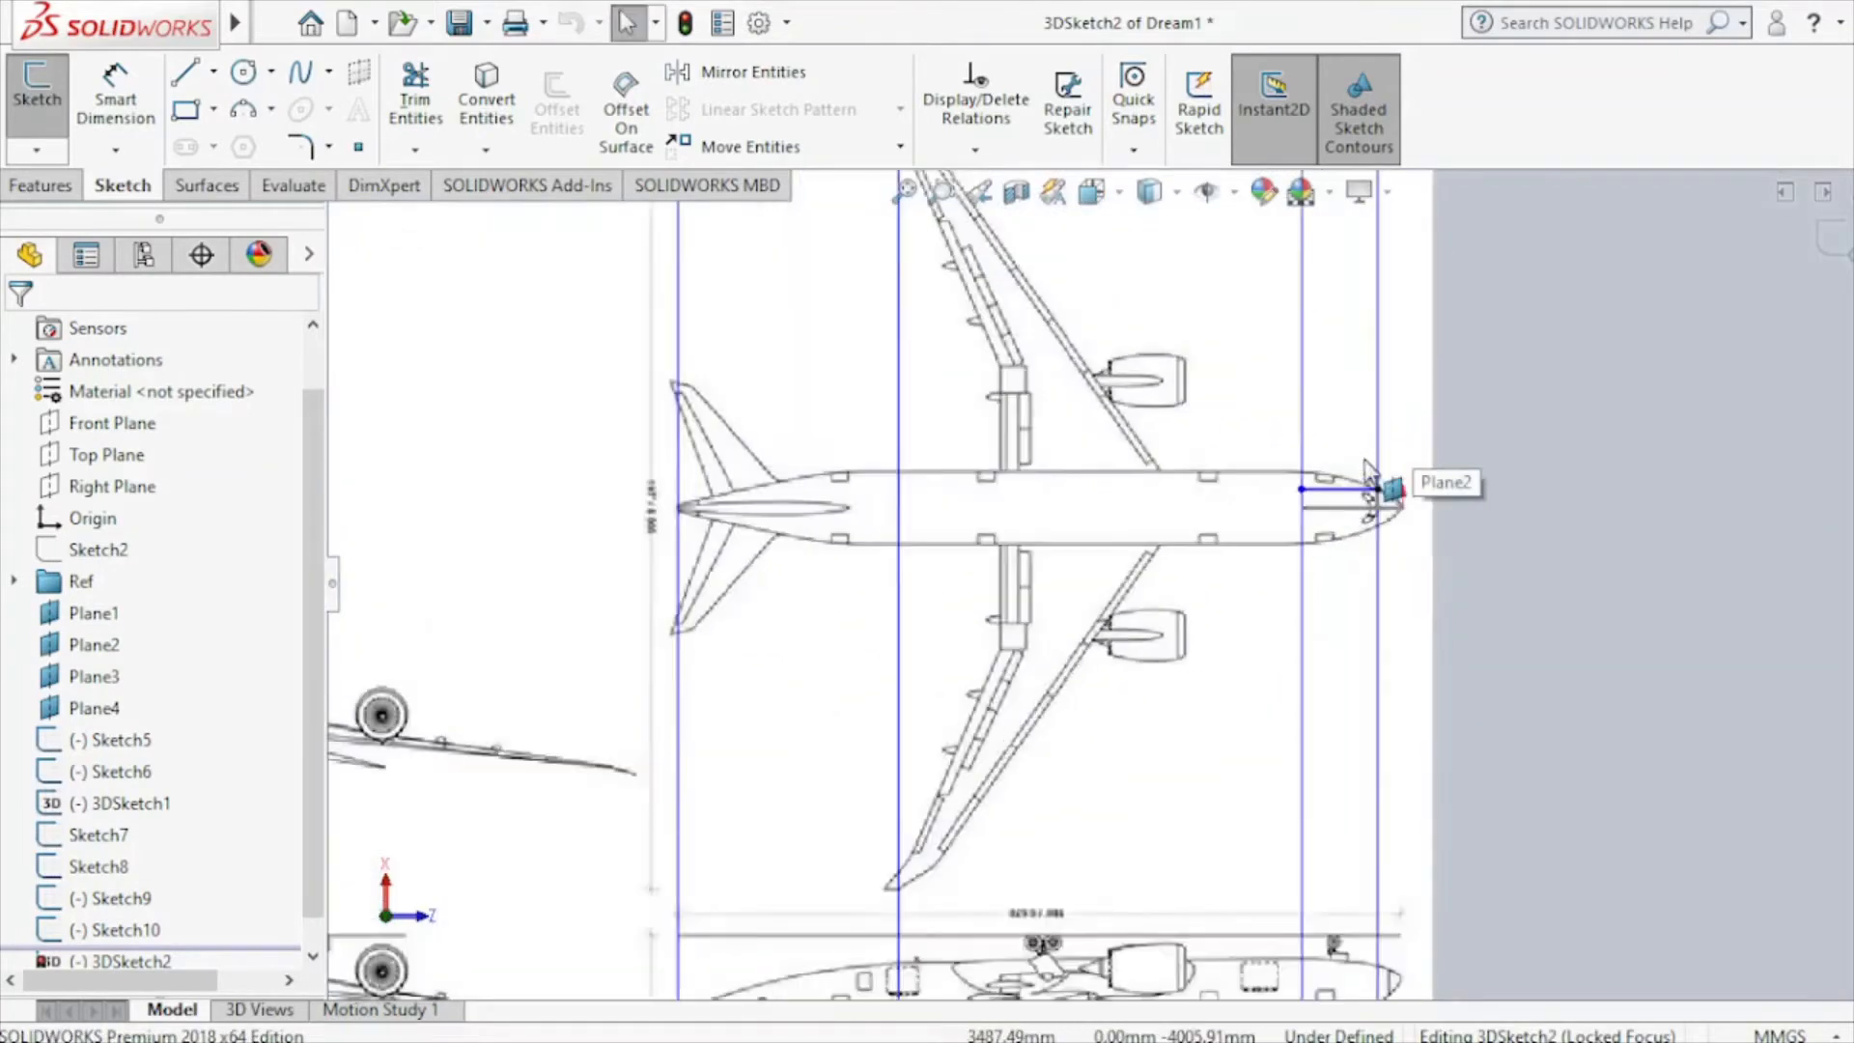
{"action": "scroll", "coordinate": [1335, 490], "scroll_direction": "down", "scroll_amount": 4}
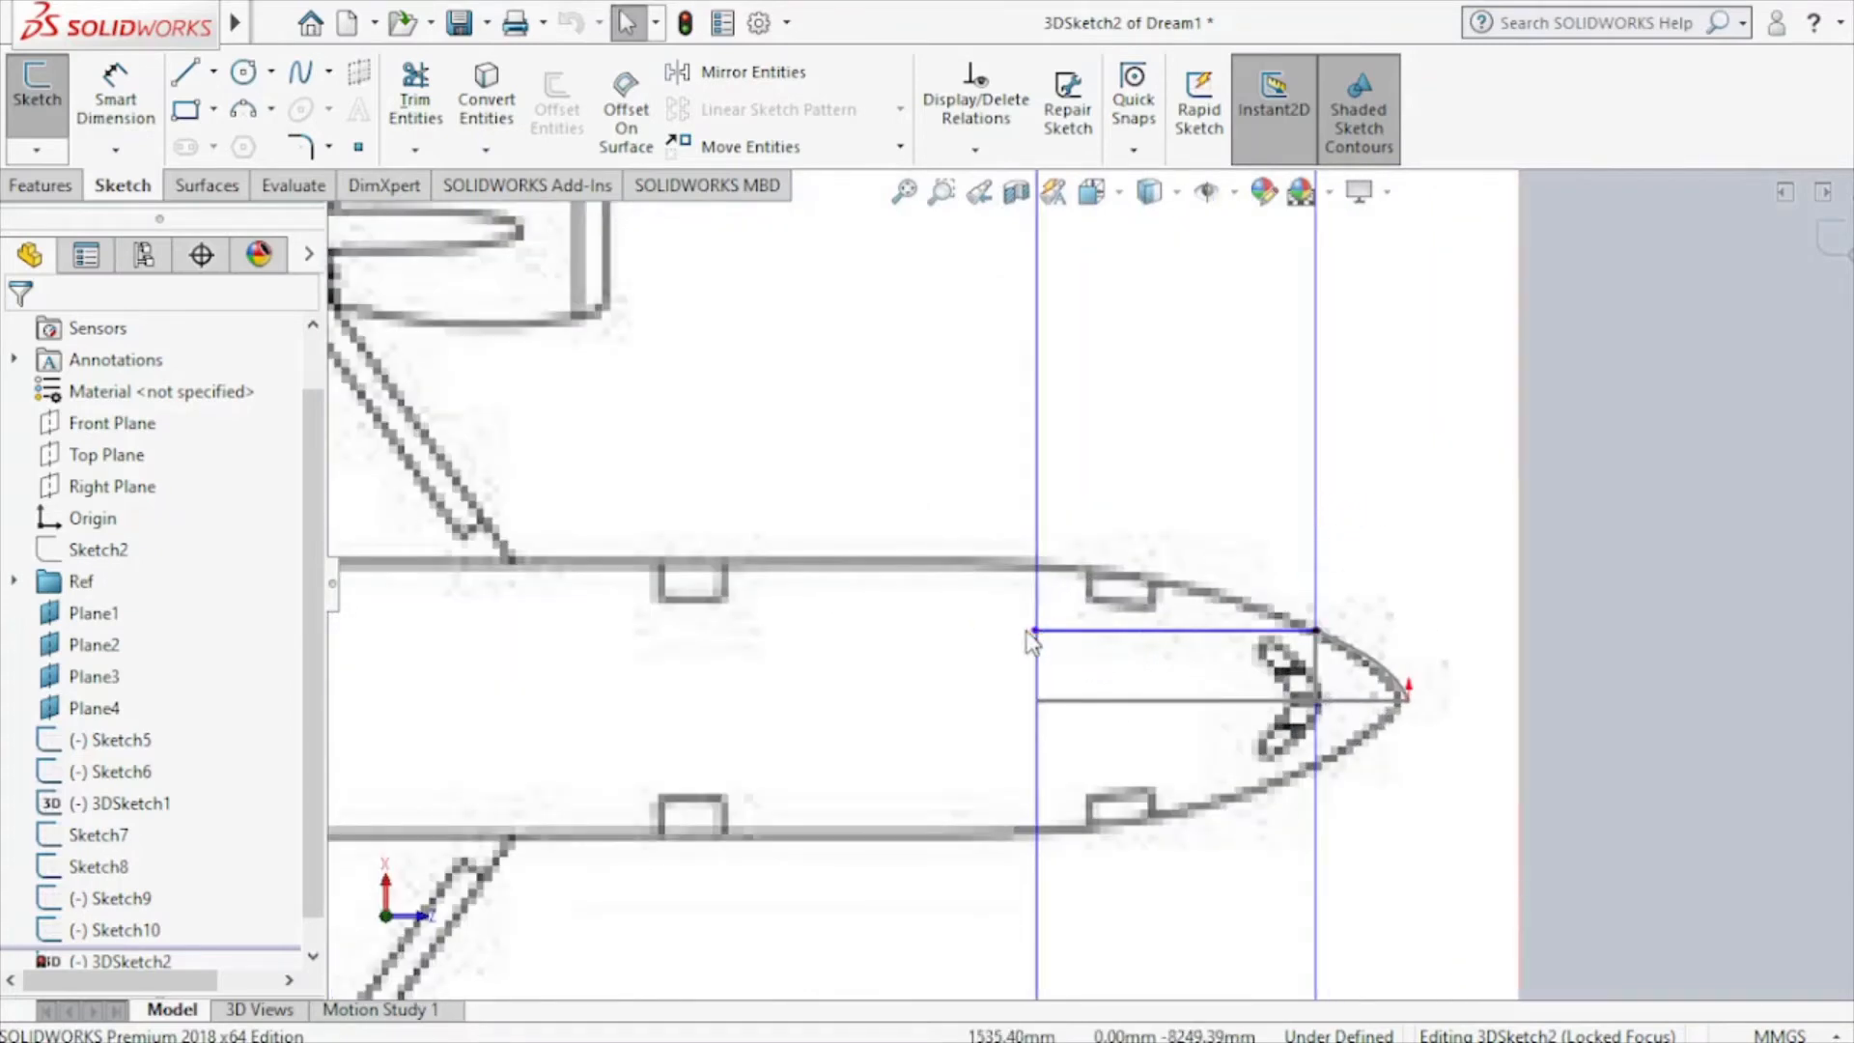
{"action": "left_click_drag", "start_coordinate": [1035, 630], "coordinate": [1038, 559]}
{"action": "left_click_drag", "start_coordinate": [1150, 588], "coordinate": [1157, 580]}
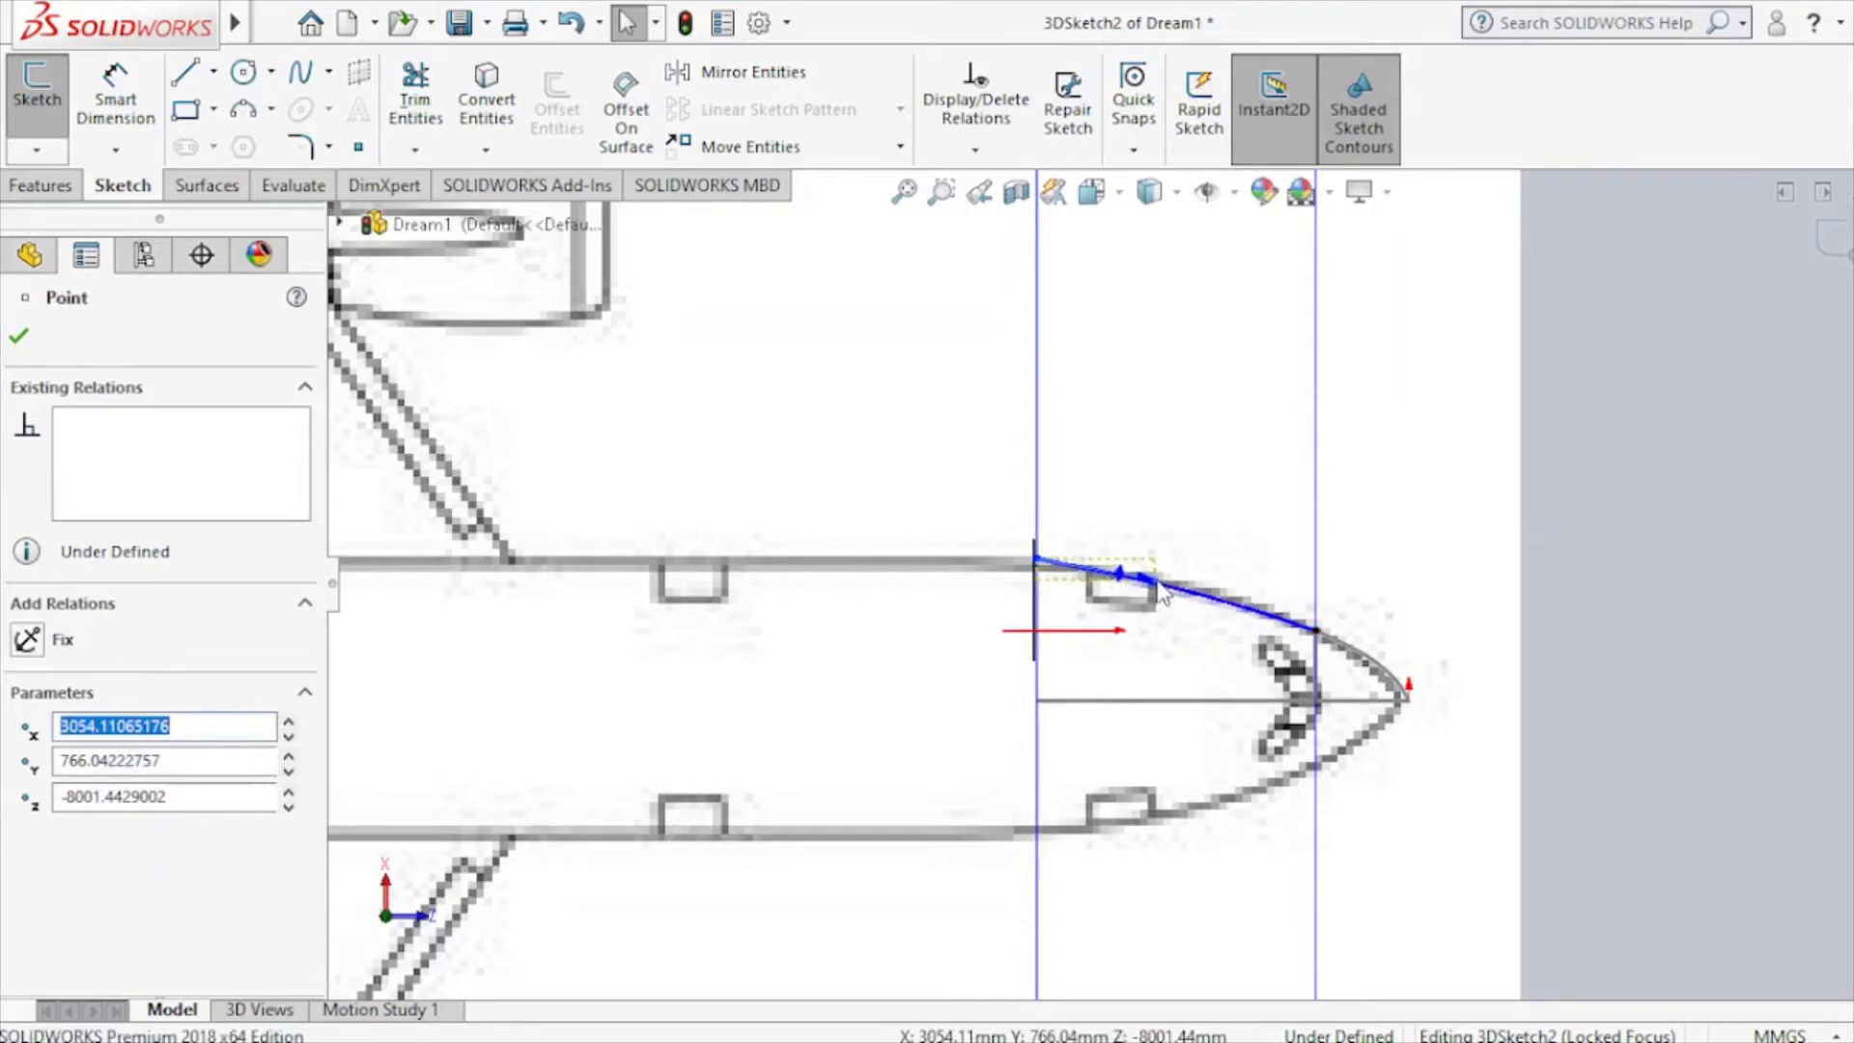
{"action": "left_click", "coordinate": [1188, 585]}
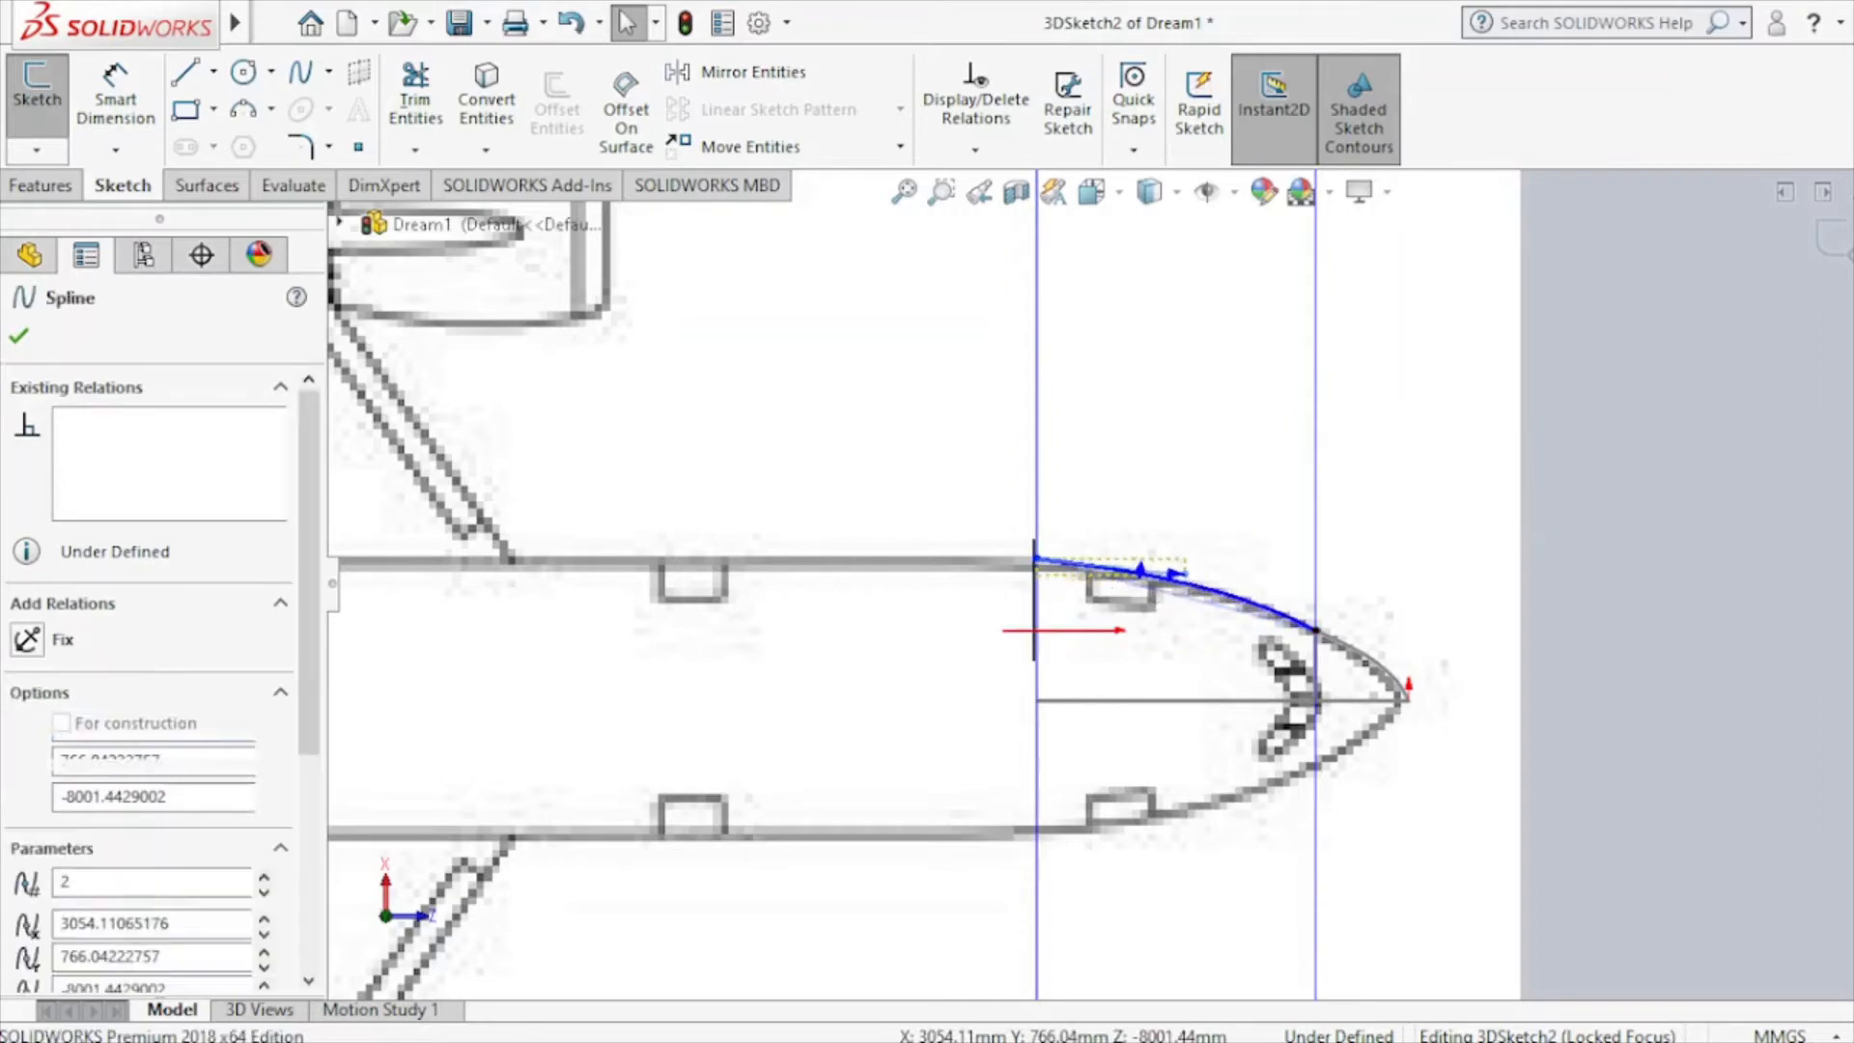
Add an On Plane relation between the 3D spline's rear endpoint and Plane2.
{"action": "left_click", "coordinate": [1038, 561]}
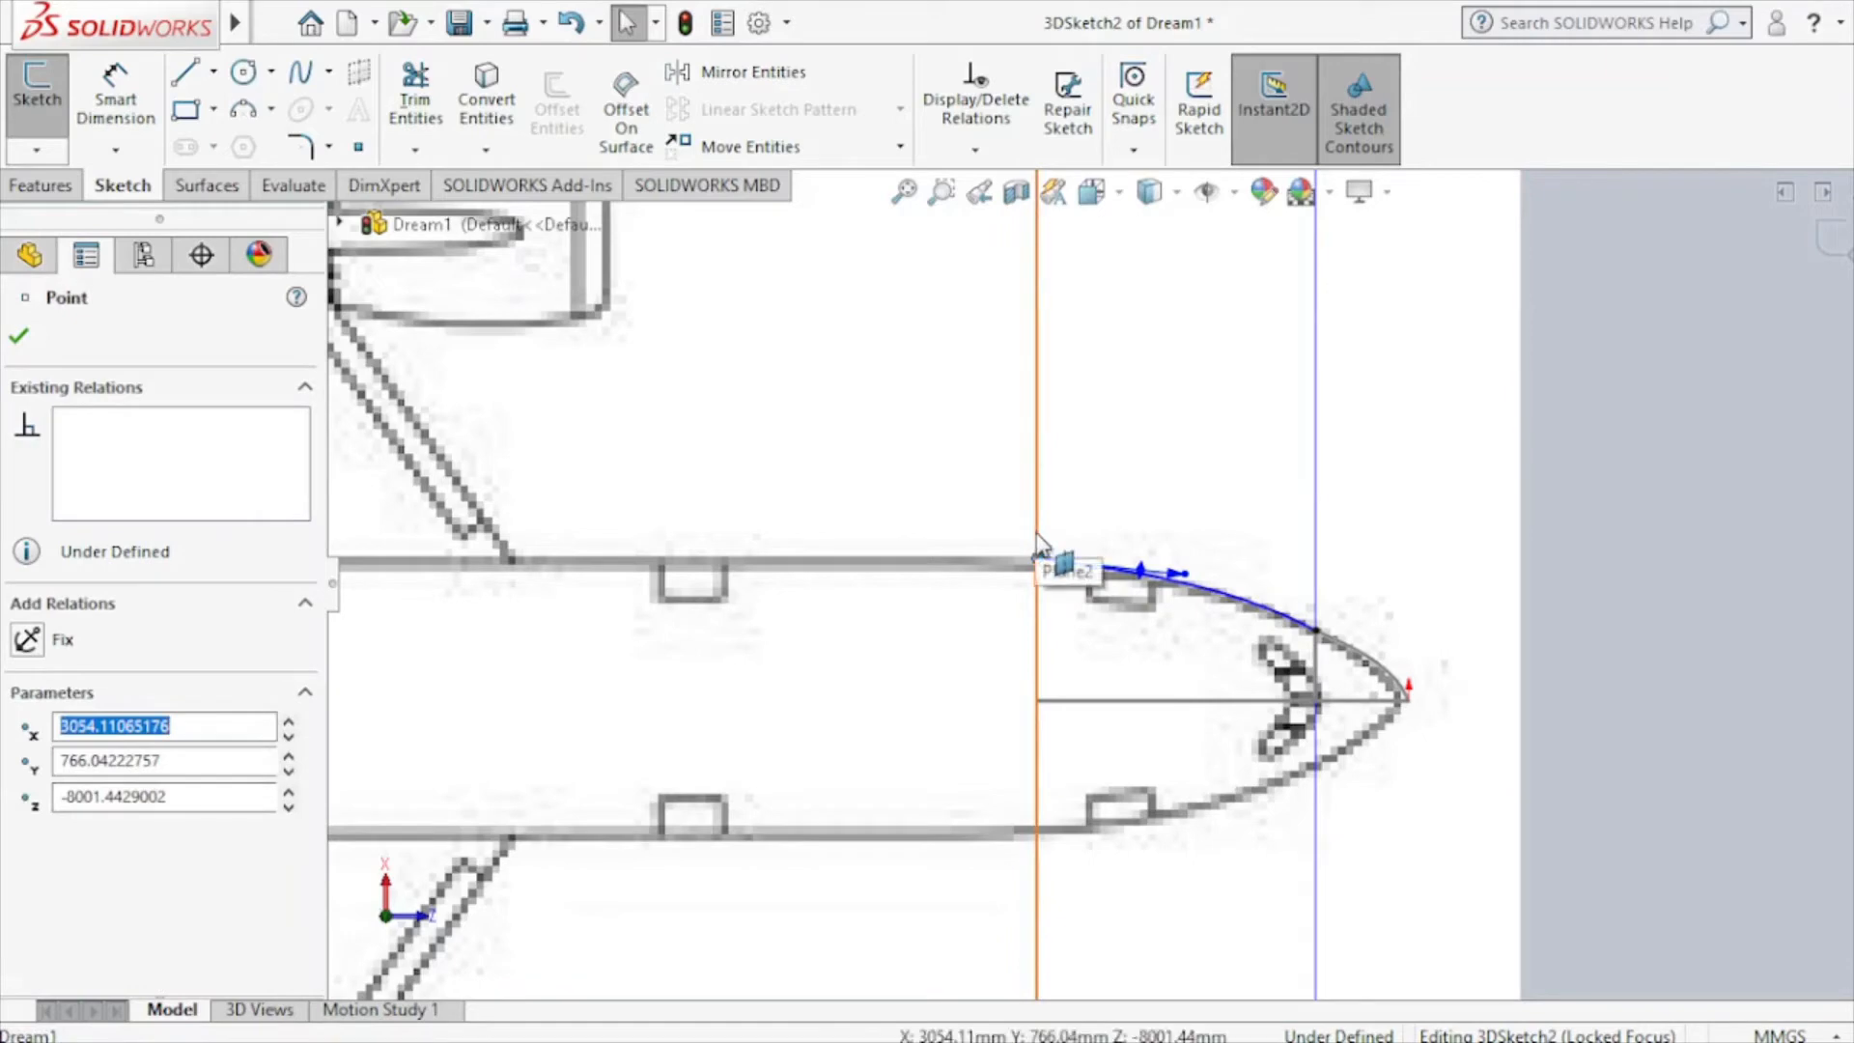
{"action": "left_click", "coordinate": [1038, 546], "text": "ctrl"}
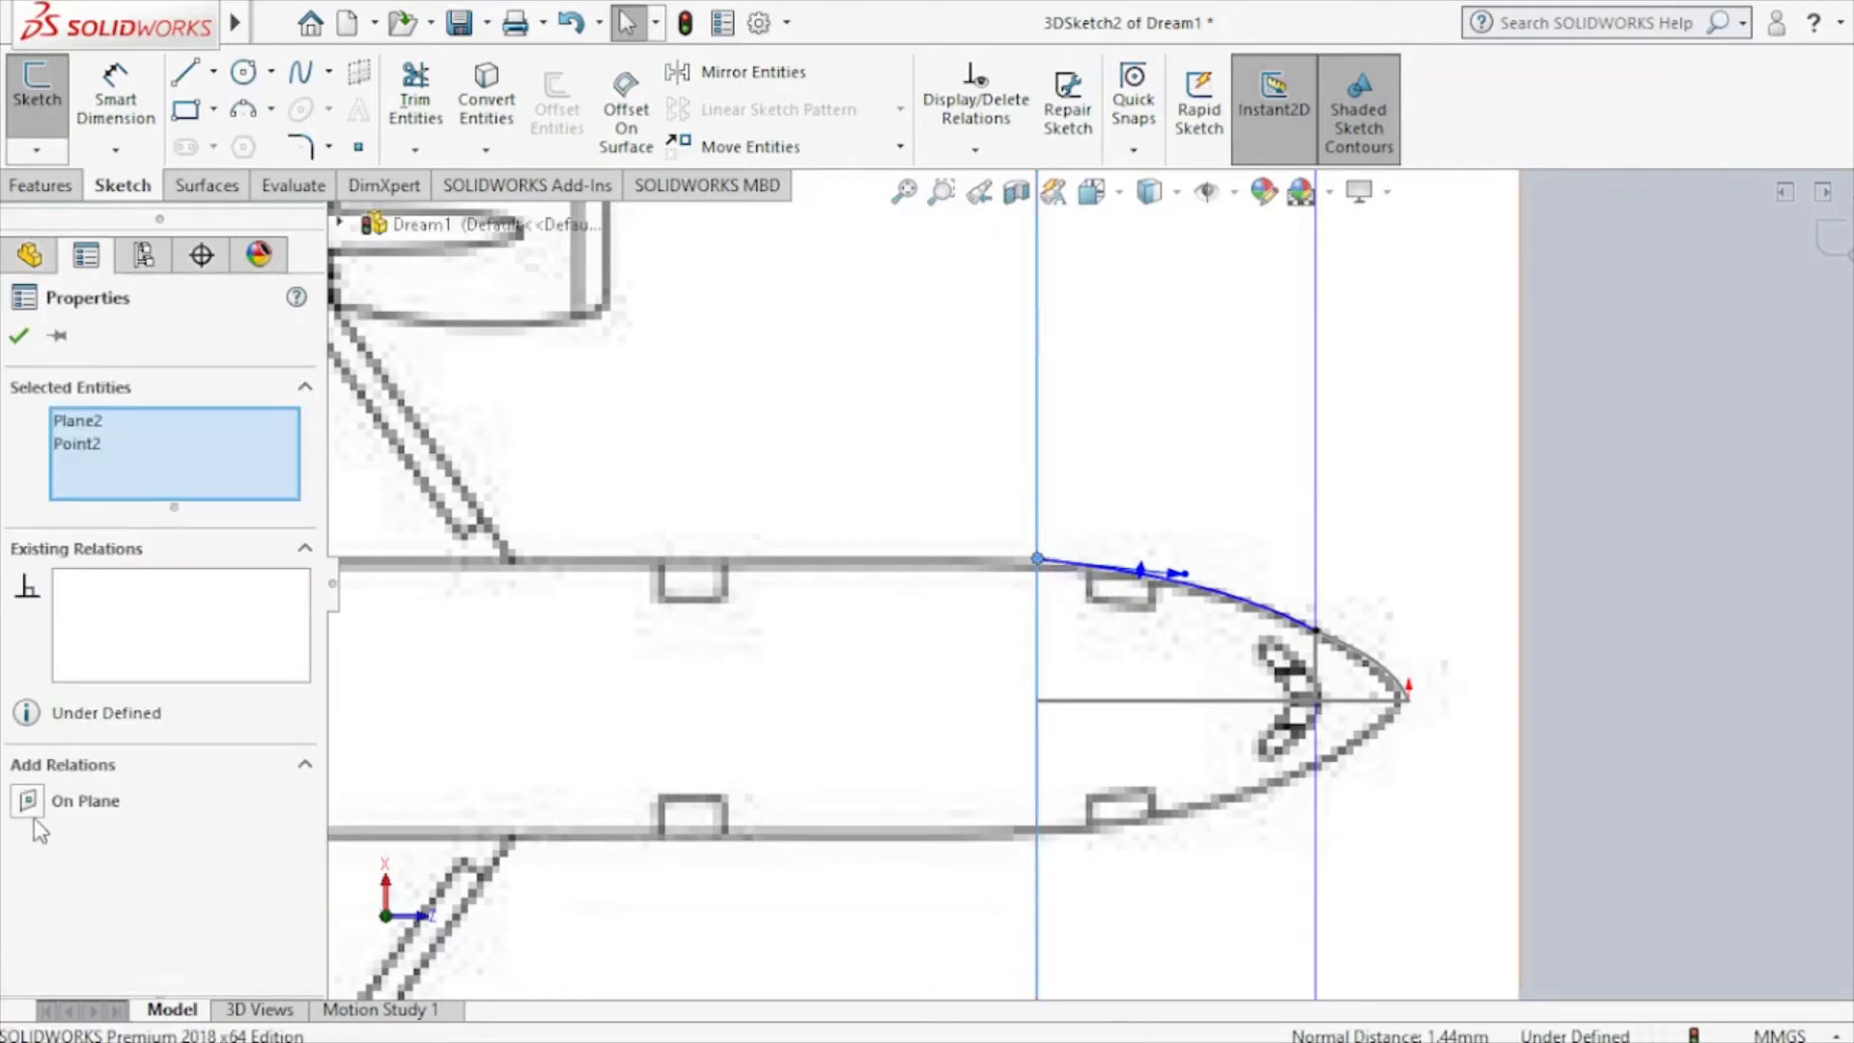
{"action": "left_click", "coordinate": [20, 340]}
Fine-tune the 3D spline's tangent handle at Plane2 so the curve leaves the fuselage side more smoothly.
{"action": "scroll", "coordinate": [1198, 555], "scroll_direction": "up", "scroll_amount": 2}
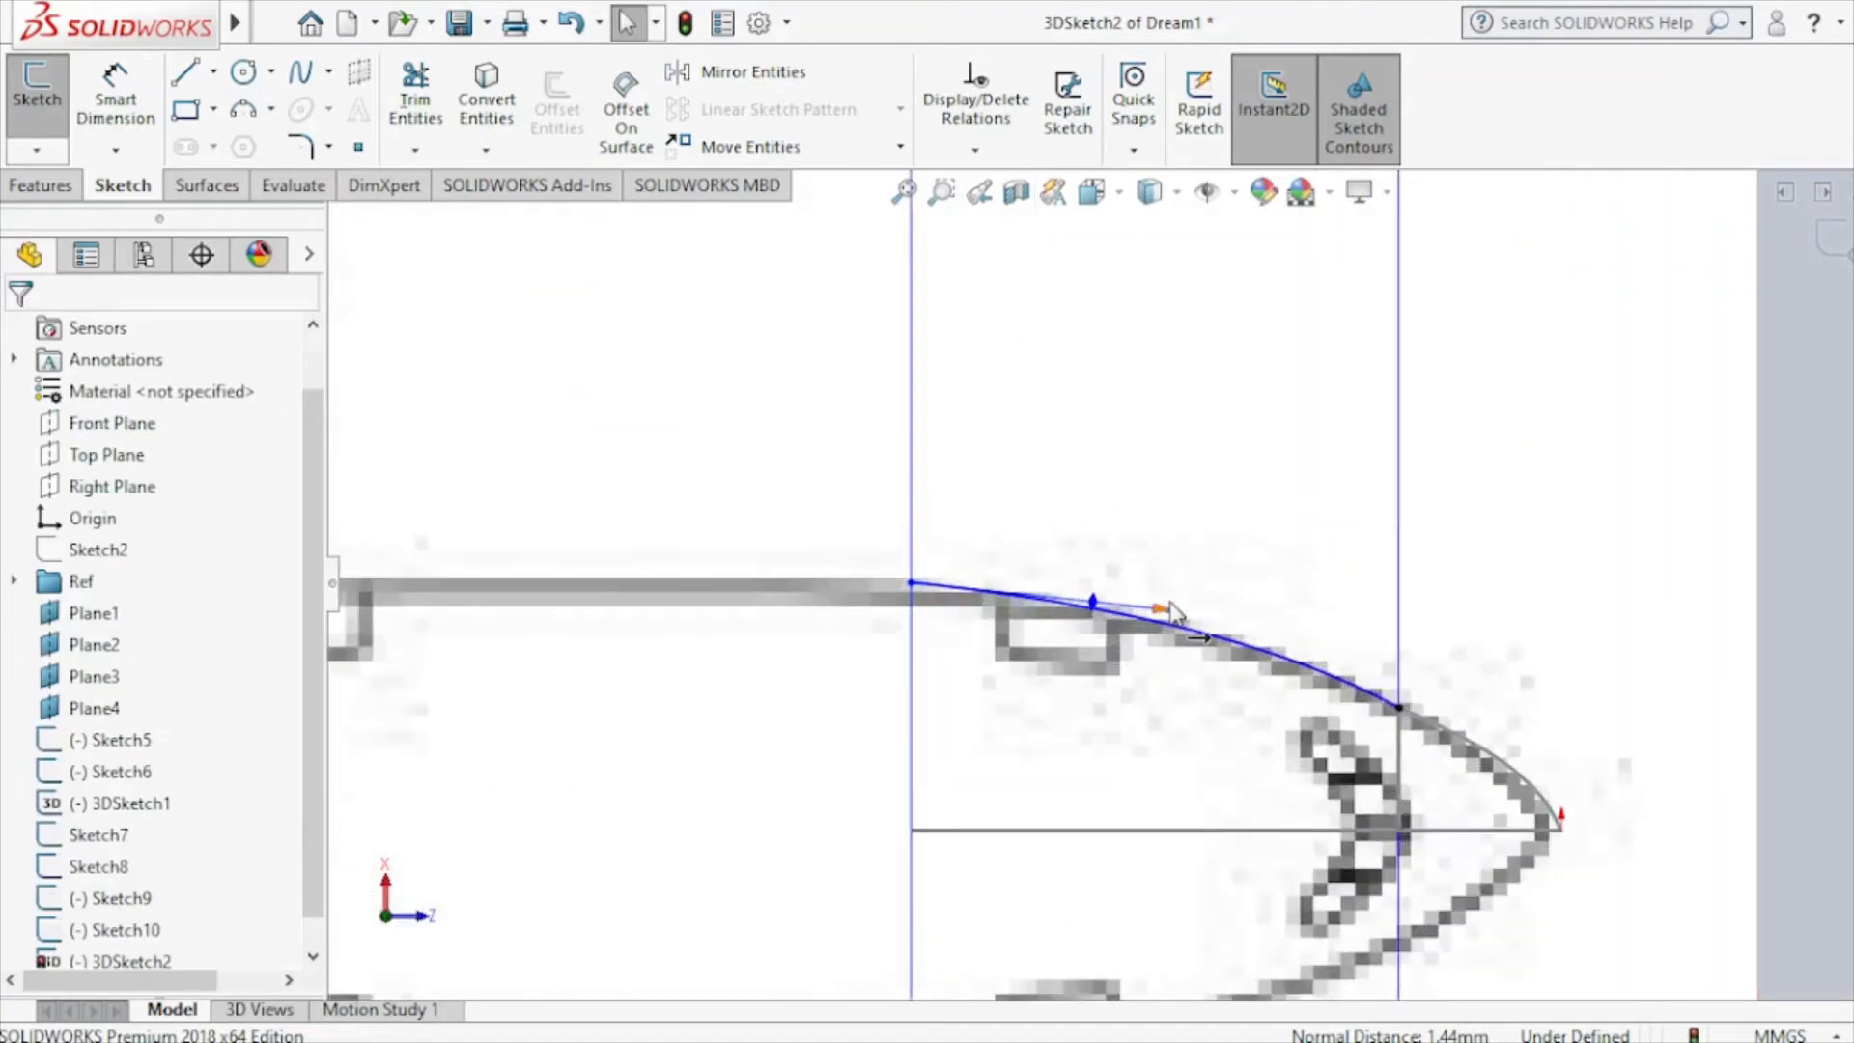
{"action": "left_click_drag", "start_coordinate": [1170, 614], "coordinate": [1138, 607]}
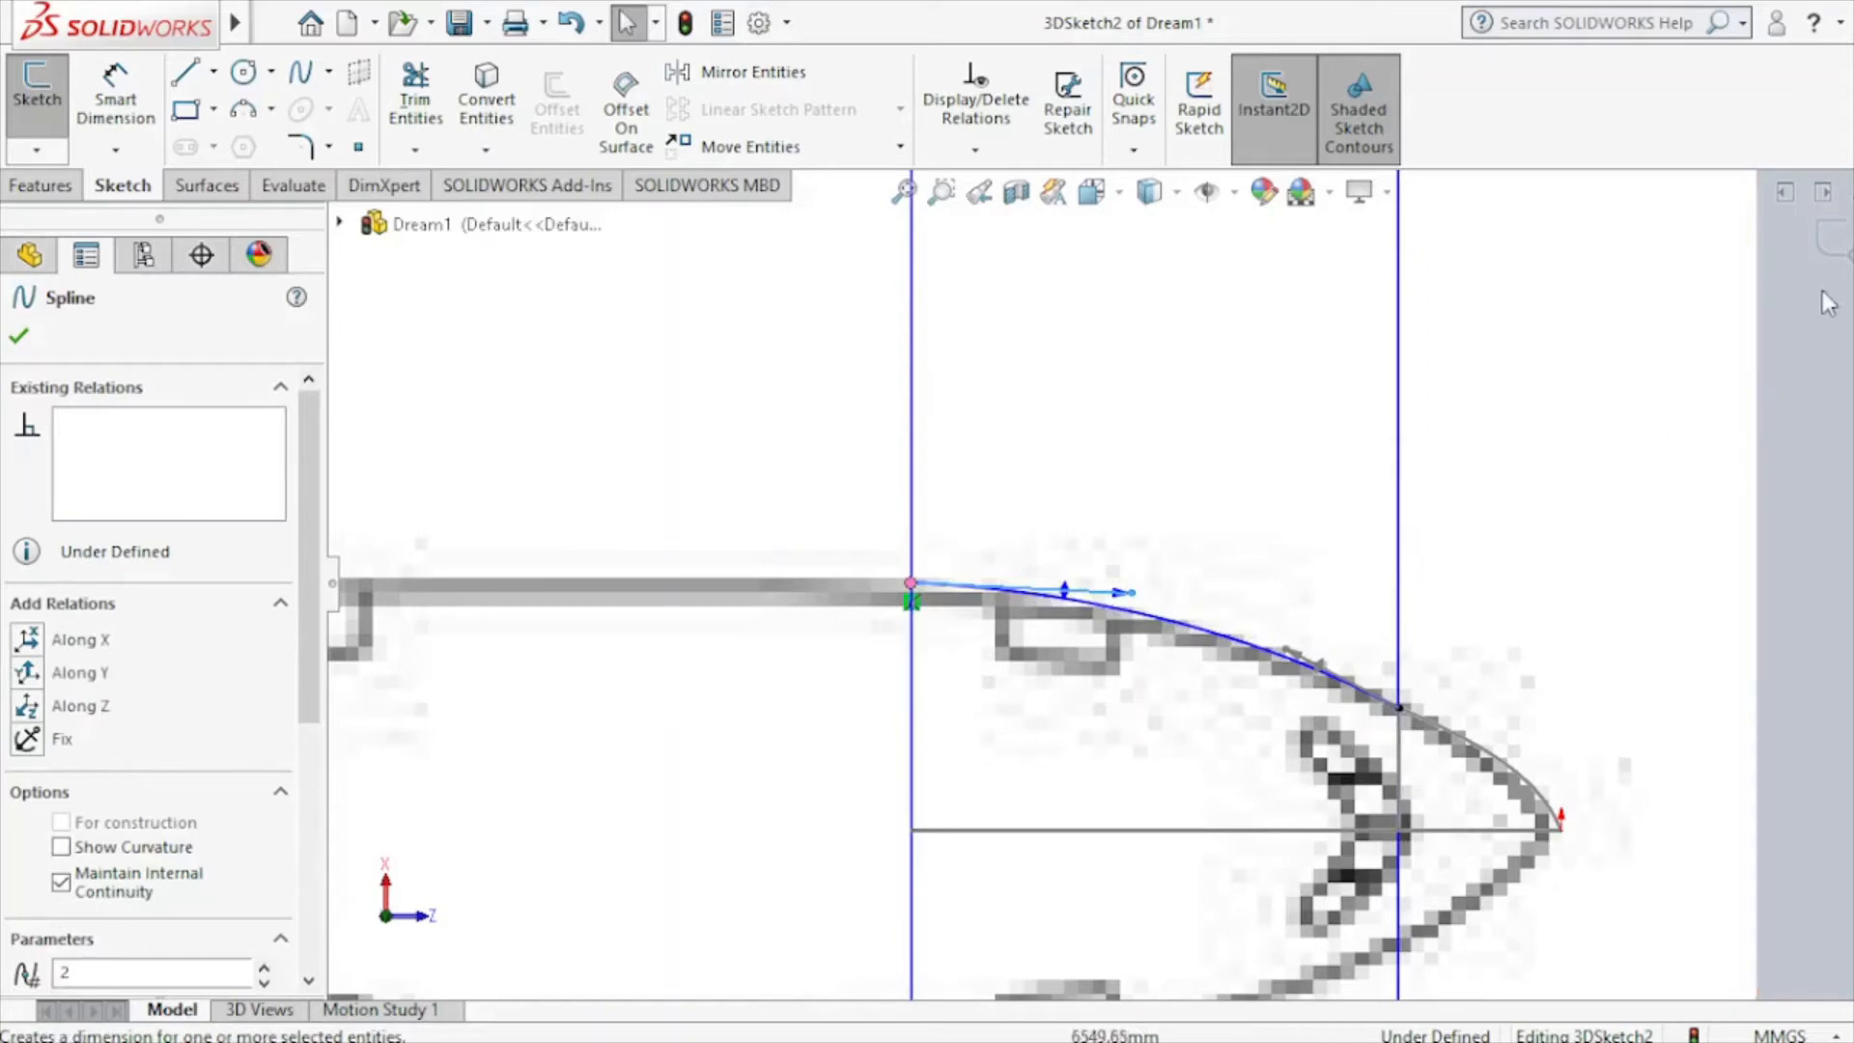
Finish the 3D sketch of the side guide curve and hide Plane1.
{"action": "left_click", "coordinate": [1838, 253]}
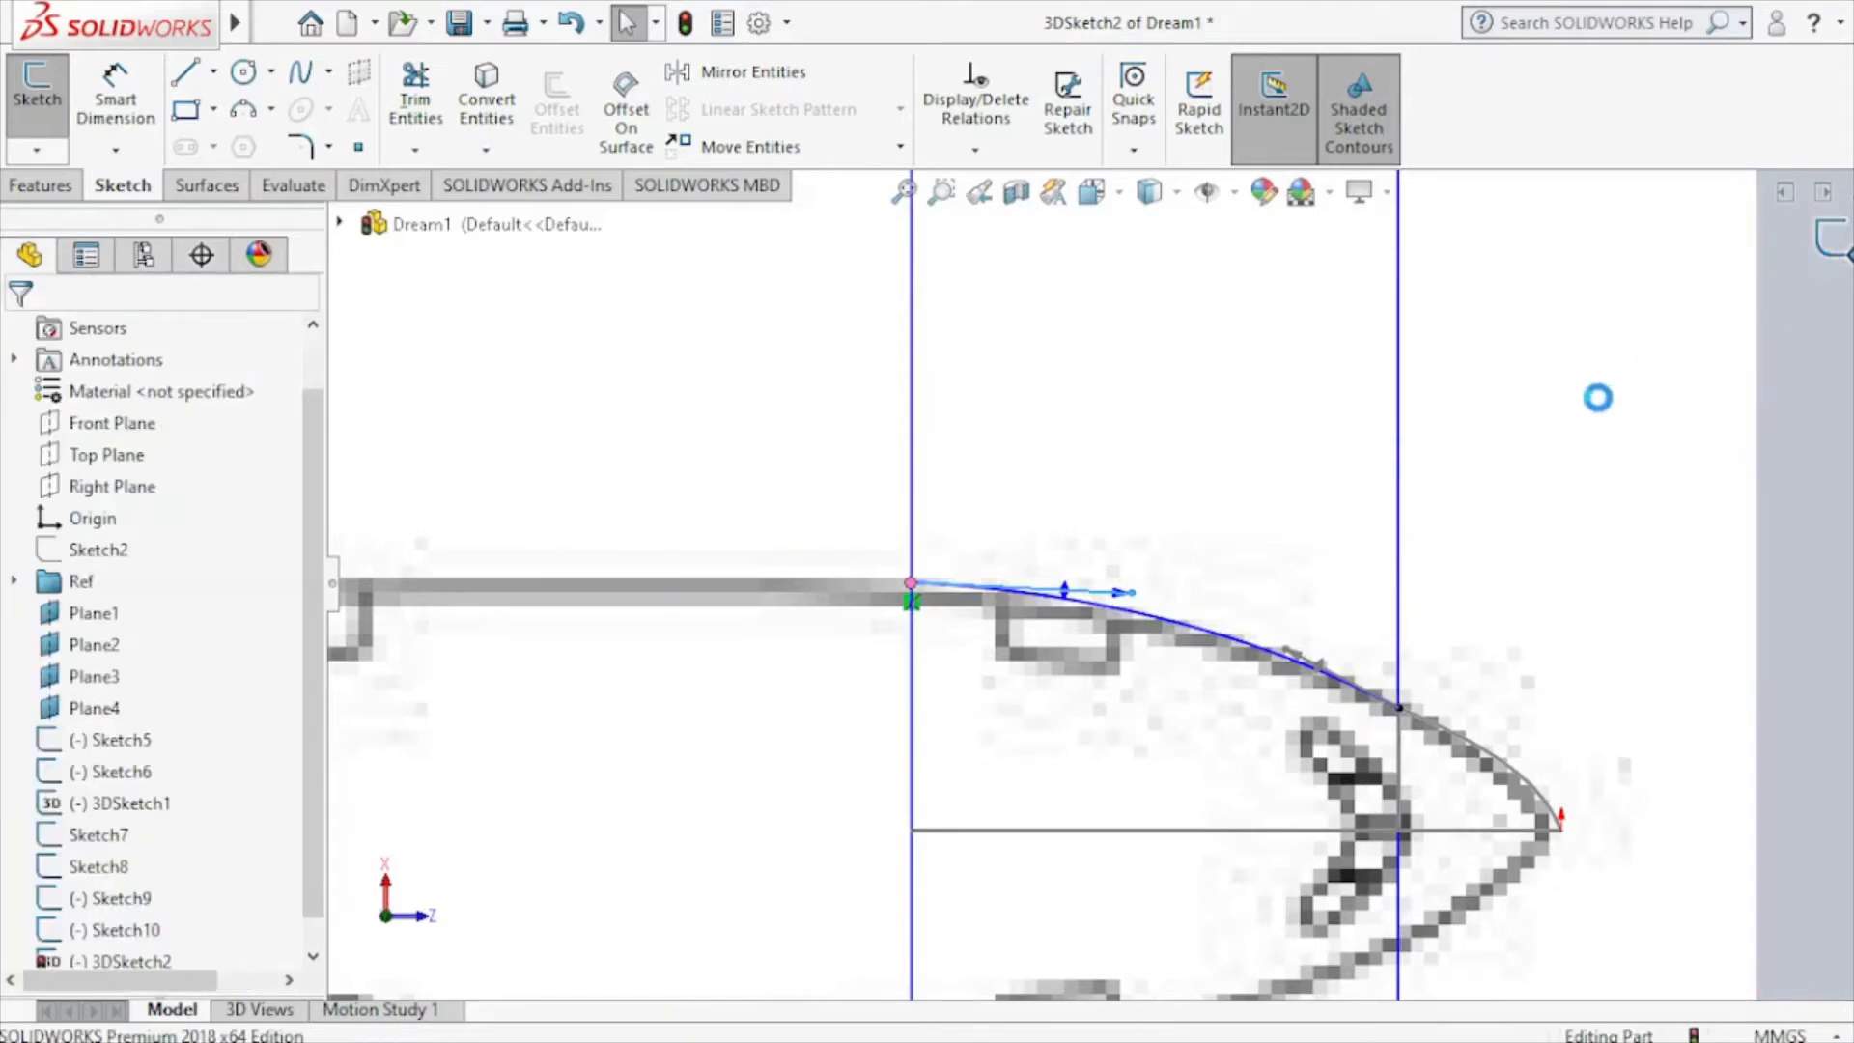
{"action": "left_click", "coordinate": [1403, 577]}
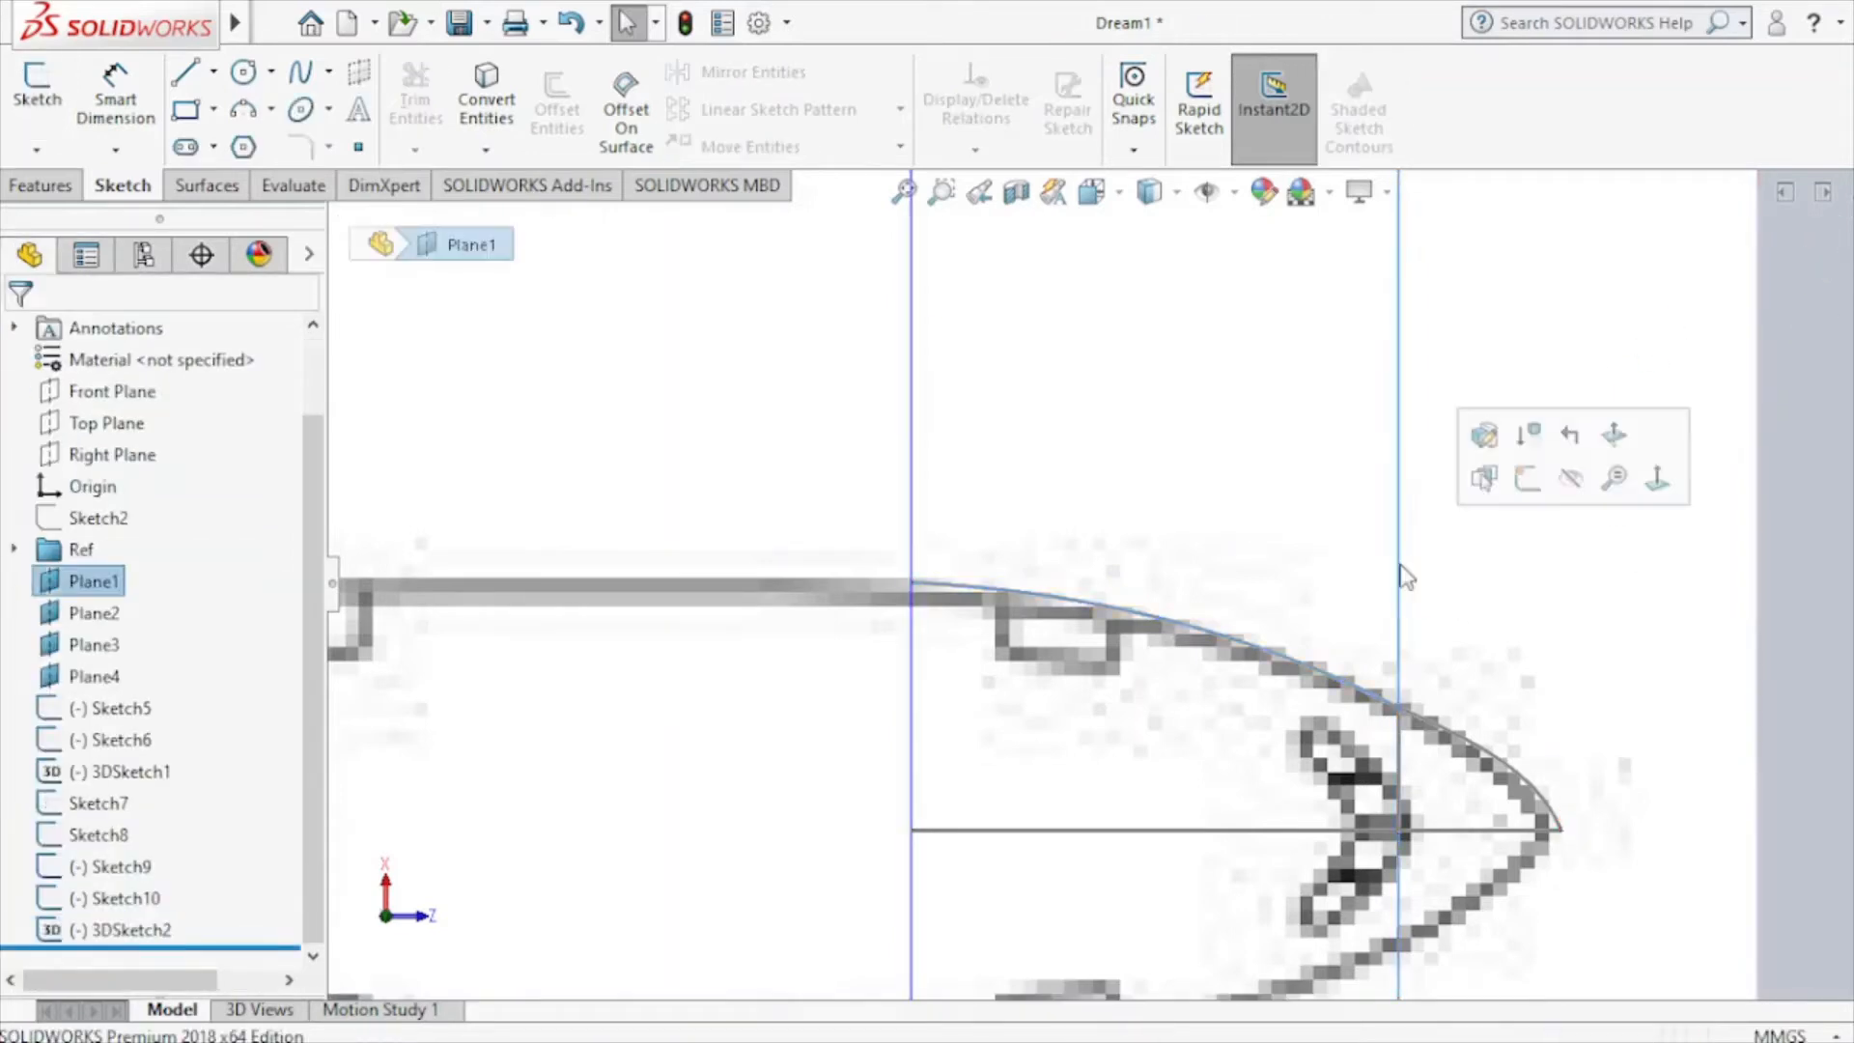
{"action": "left_click", "coordinate": [1573, 476]}
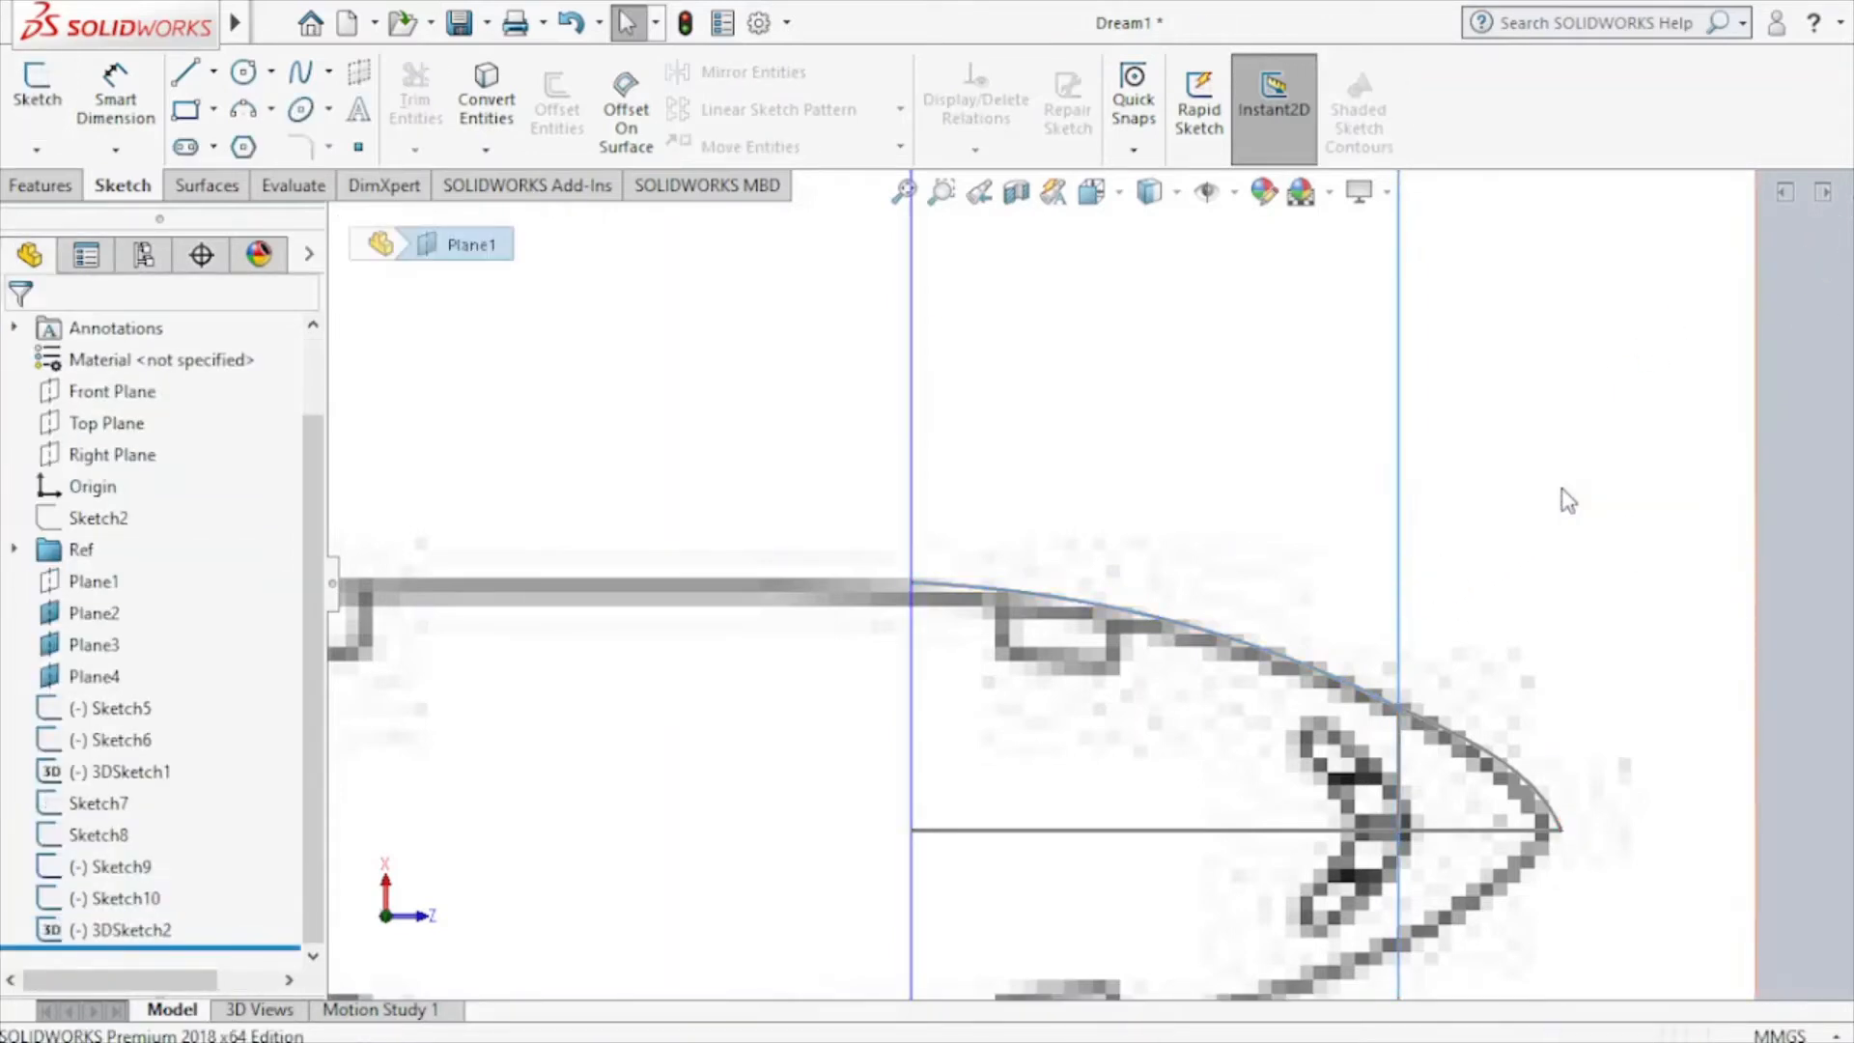
Start a sketch on Plane2 and draw a two-point spline from the upper guide curve's end to the side guide curve's end.
{"action": "left_click", "coordinate": [913, 509]}
{"action": "left_click", "coordinate": [1038, 427]}
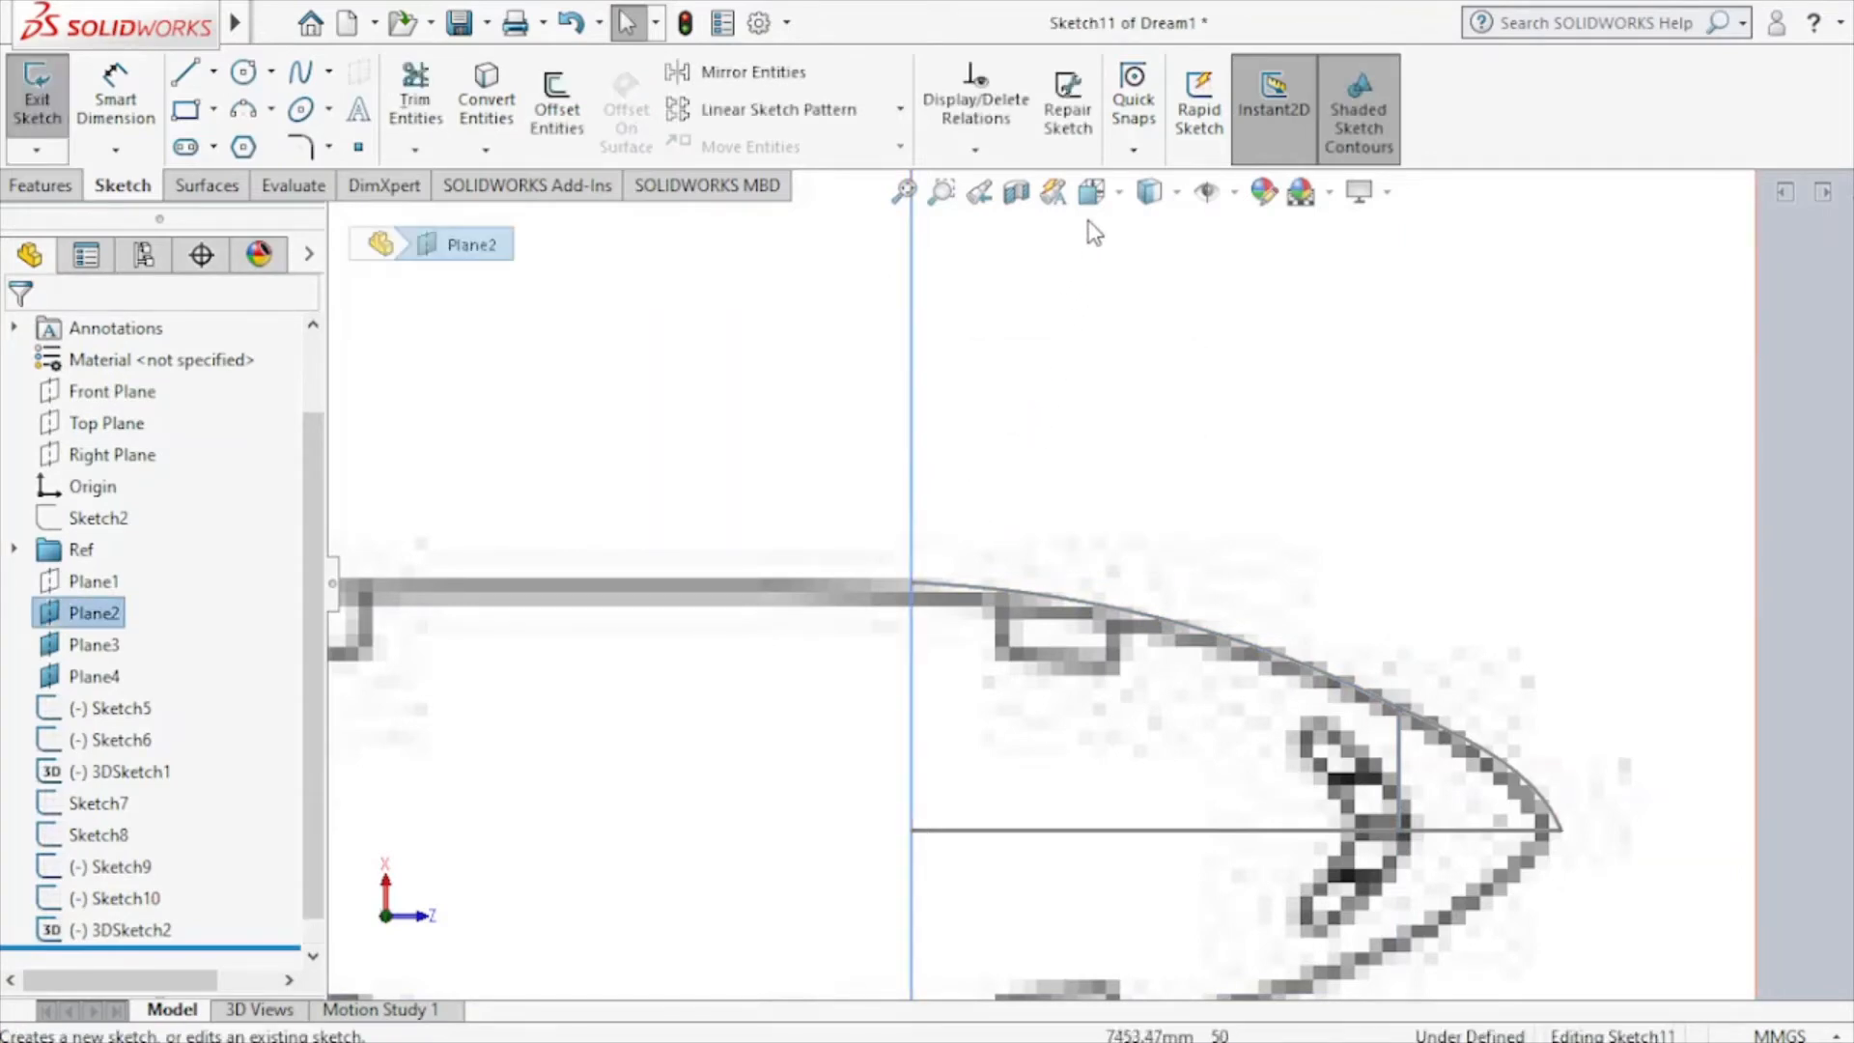
{"action": "left_click", "coordinate": [1091, 191]}
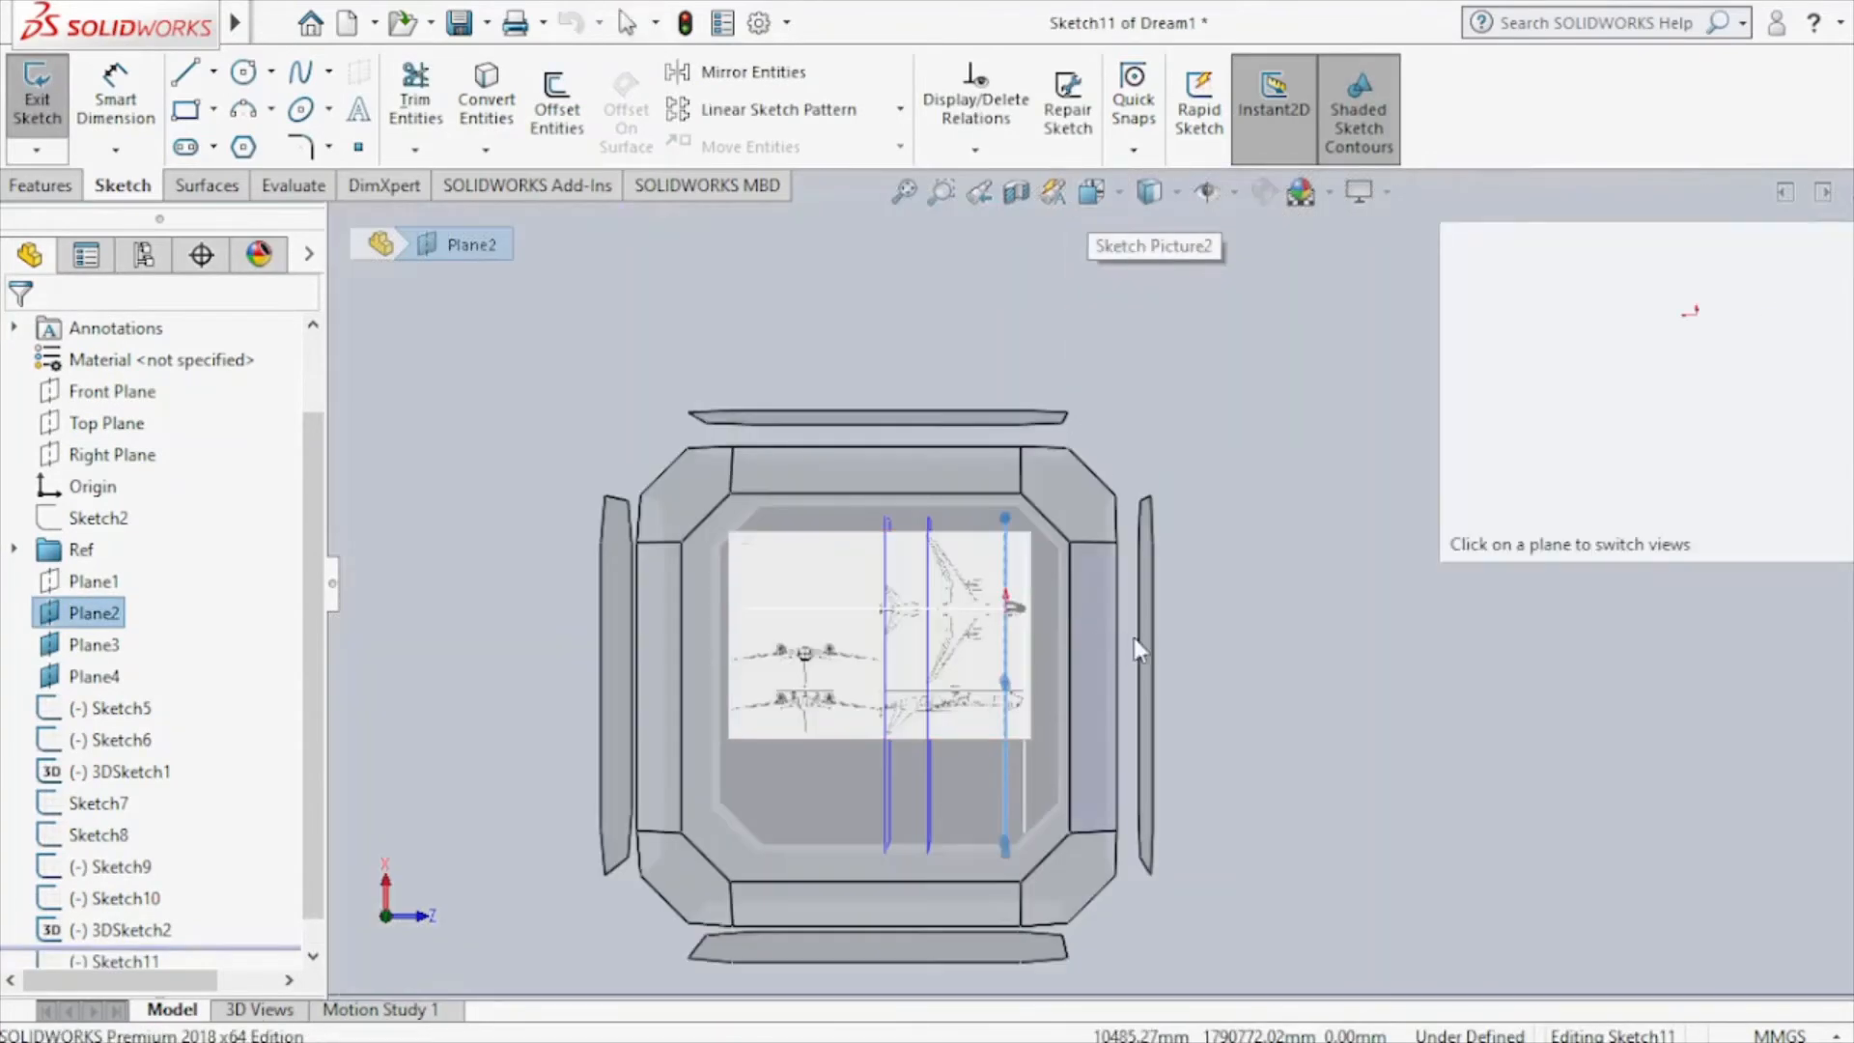
{"action": "left_click", "coordinate": [1144, 640]}
{"action": "mouse_move", "coordinate": [1131, 605]}
{"action": "middle_mouse_down"}
{"action": "mouse_move", "coordinate": [976, 432]}
{"action": "mouse_move", "coordinate": [1006, 737]}
{"action": "mouse_move", "coordinate": [993, 692]}
{"action": "middle_mouse_up"}
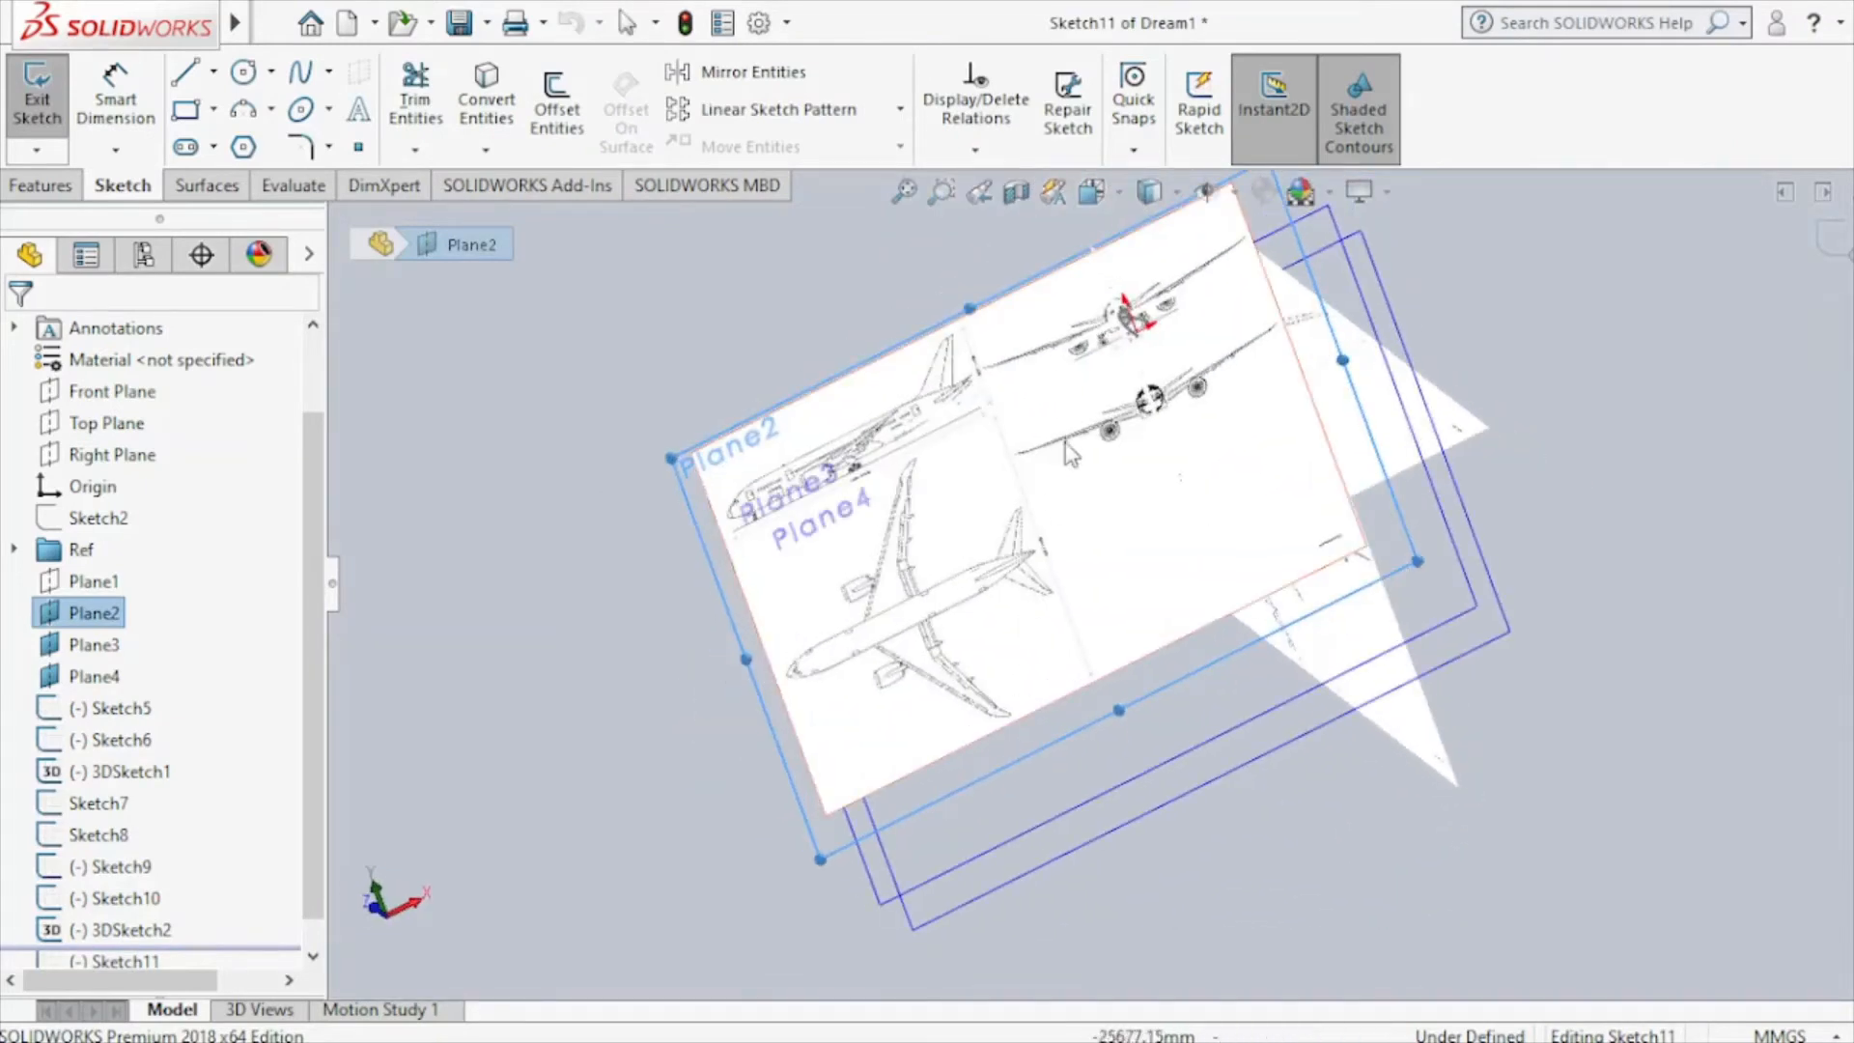
{"action": "left_click", "coordinate": [1105, 199]}
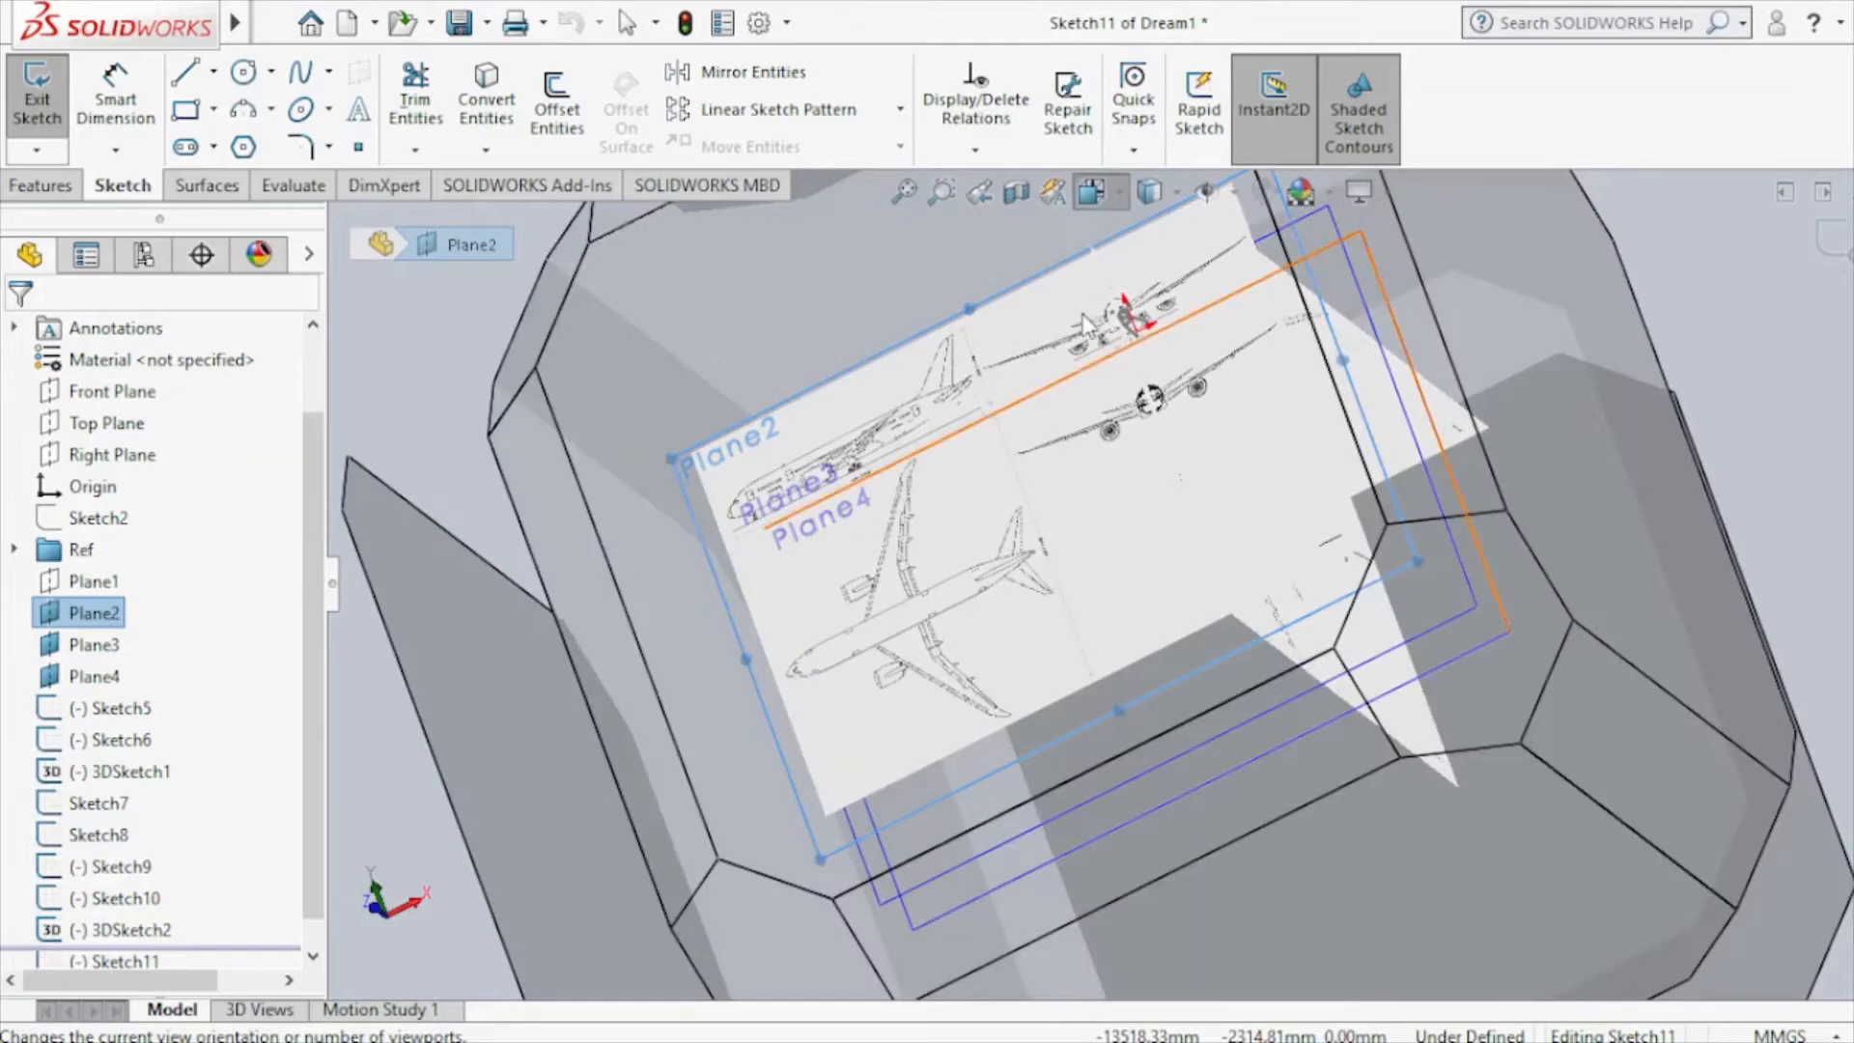
{"action": "left_click", "coordinate": [1082, 390]}
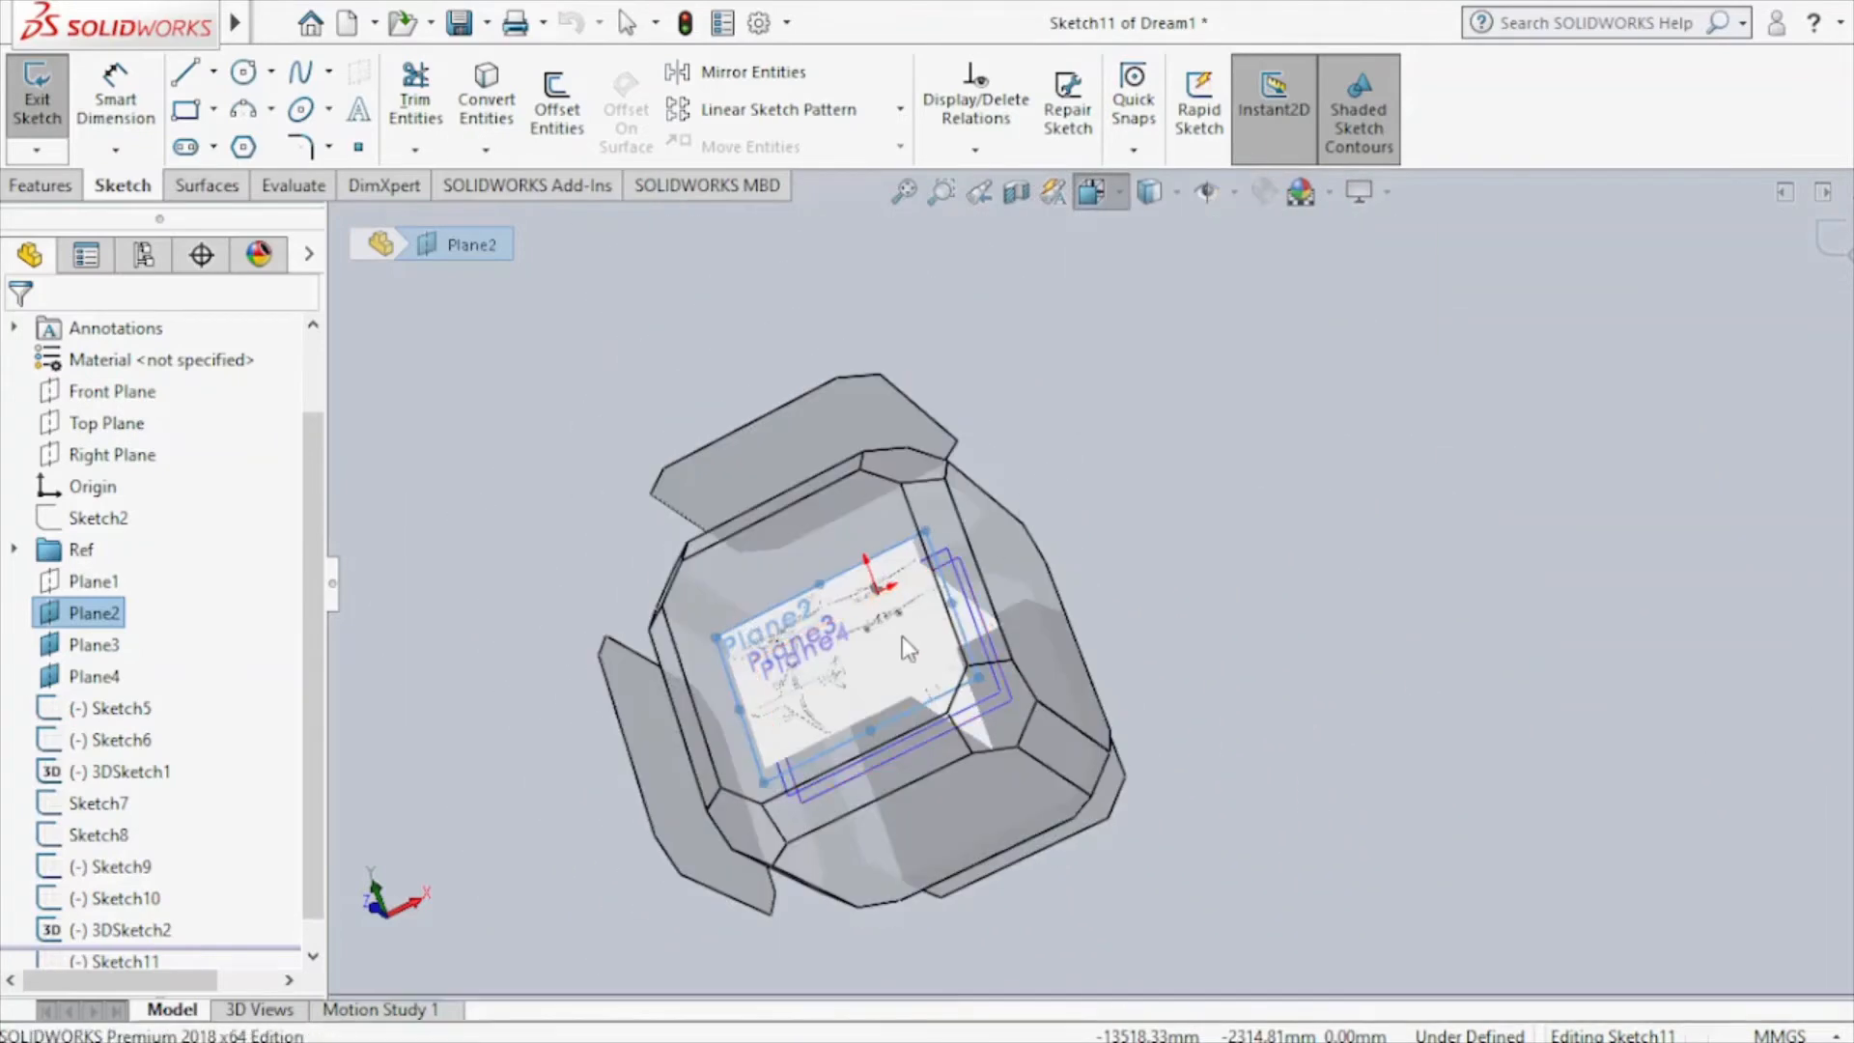
{"action": "scroll", "coordinate": [1405, 435], "scroll_direction": "down", "scroll_amount": 5}
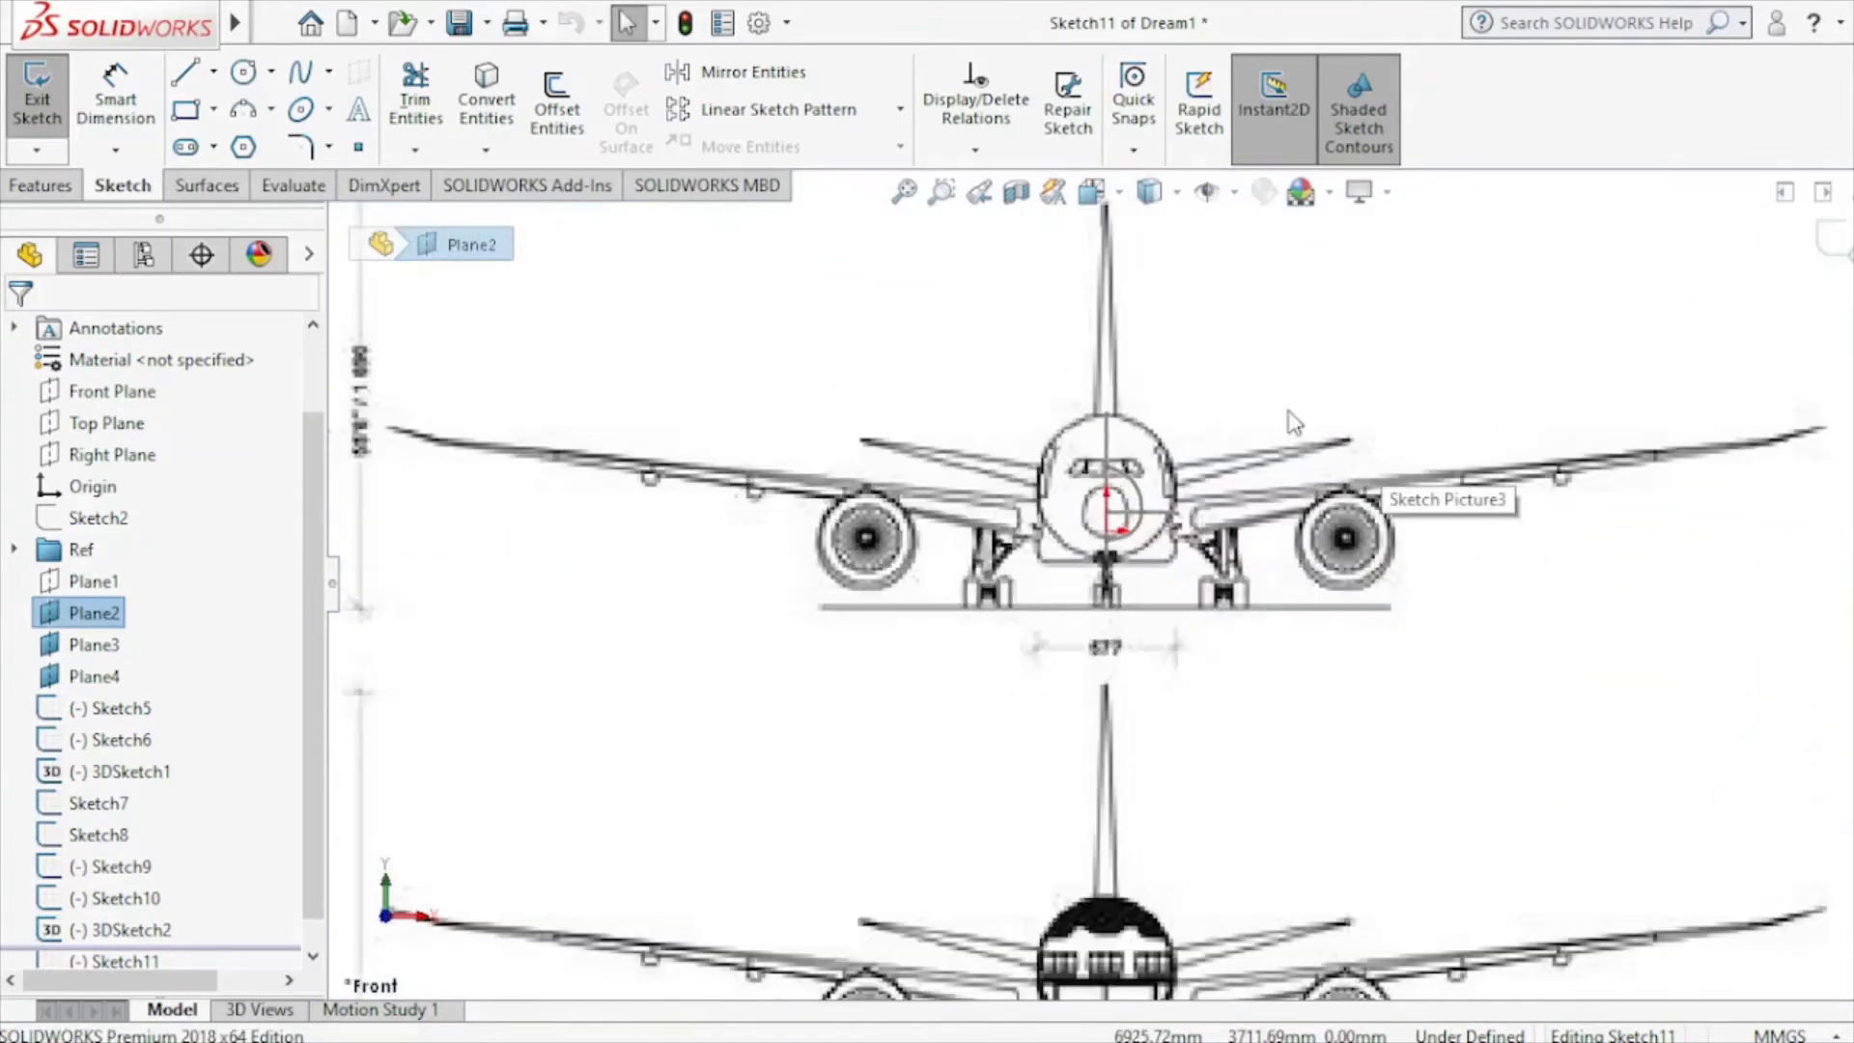
{"action": "left_click", "coordinate": [299, 77]}
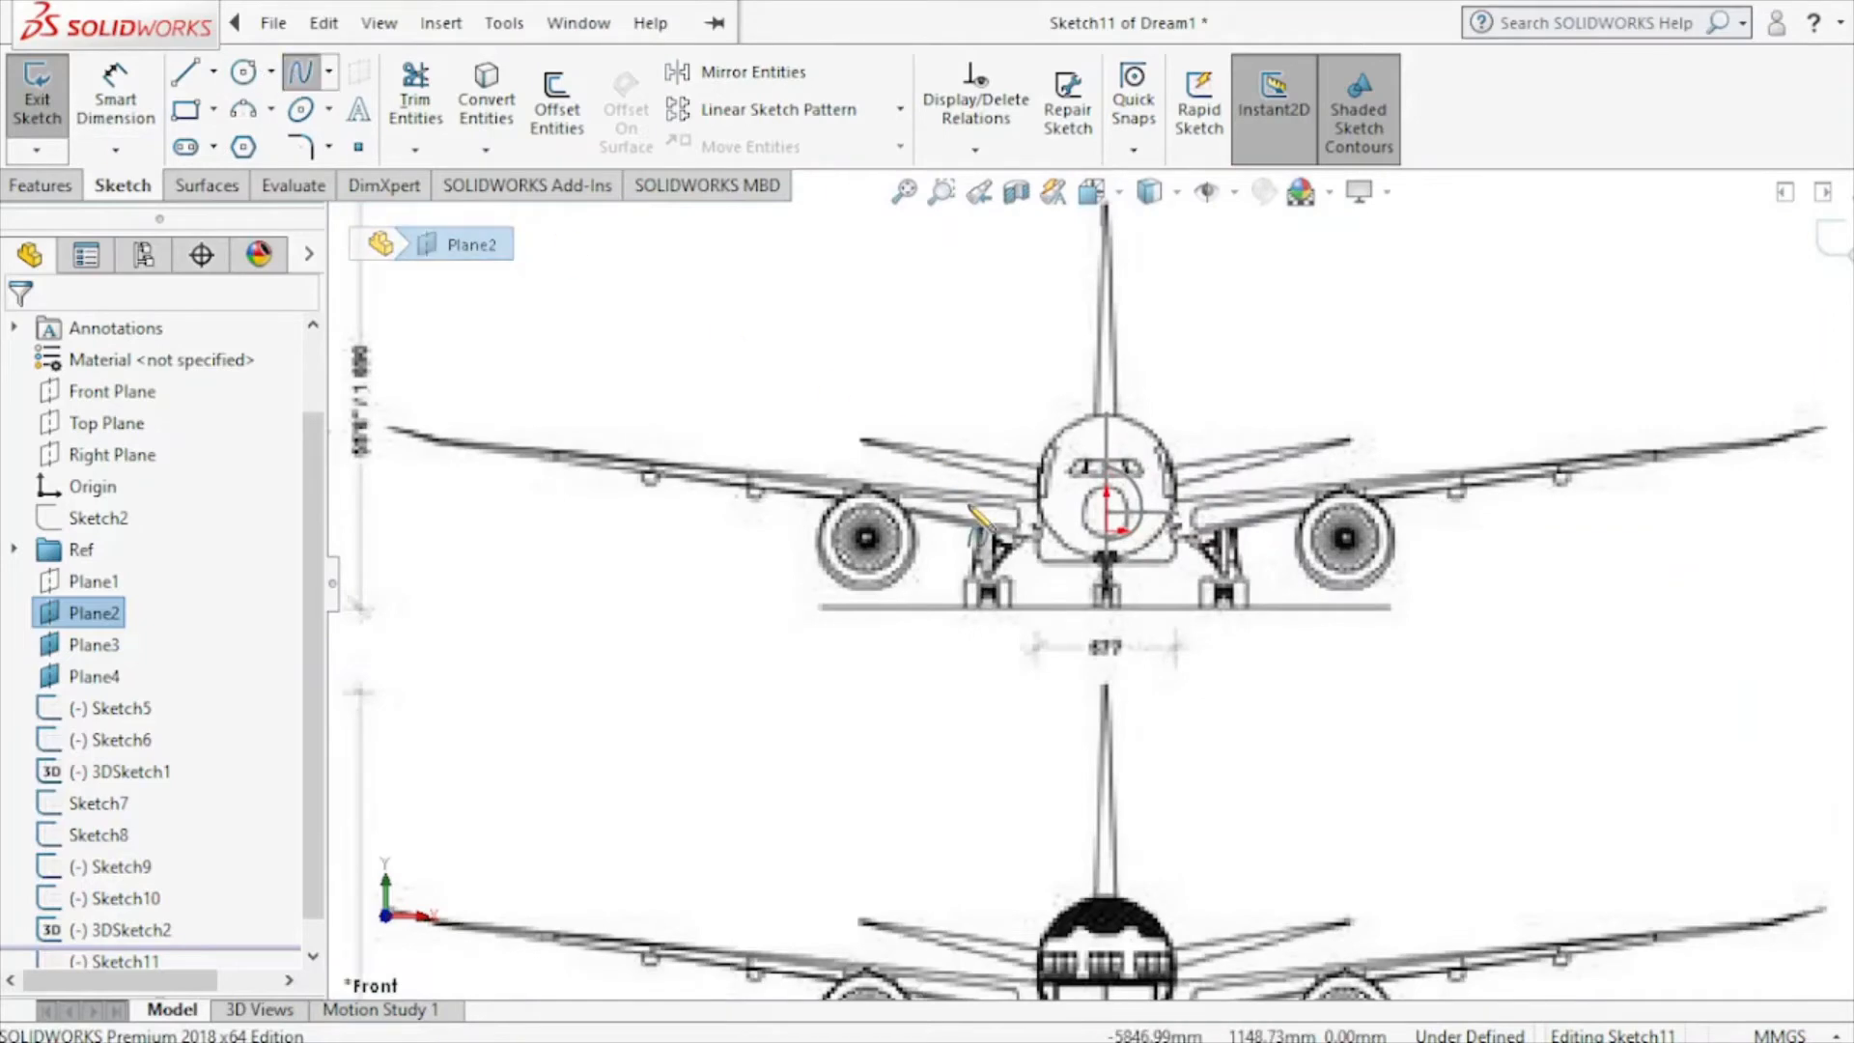
{"action": "middle_click_drag", "start_coordinate": [1108, 517], "coordinate": [944, 502], "text": "ctrl"}
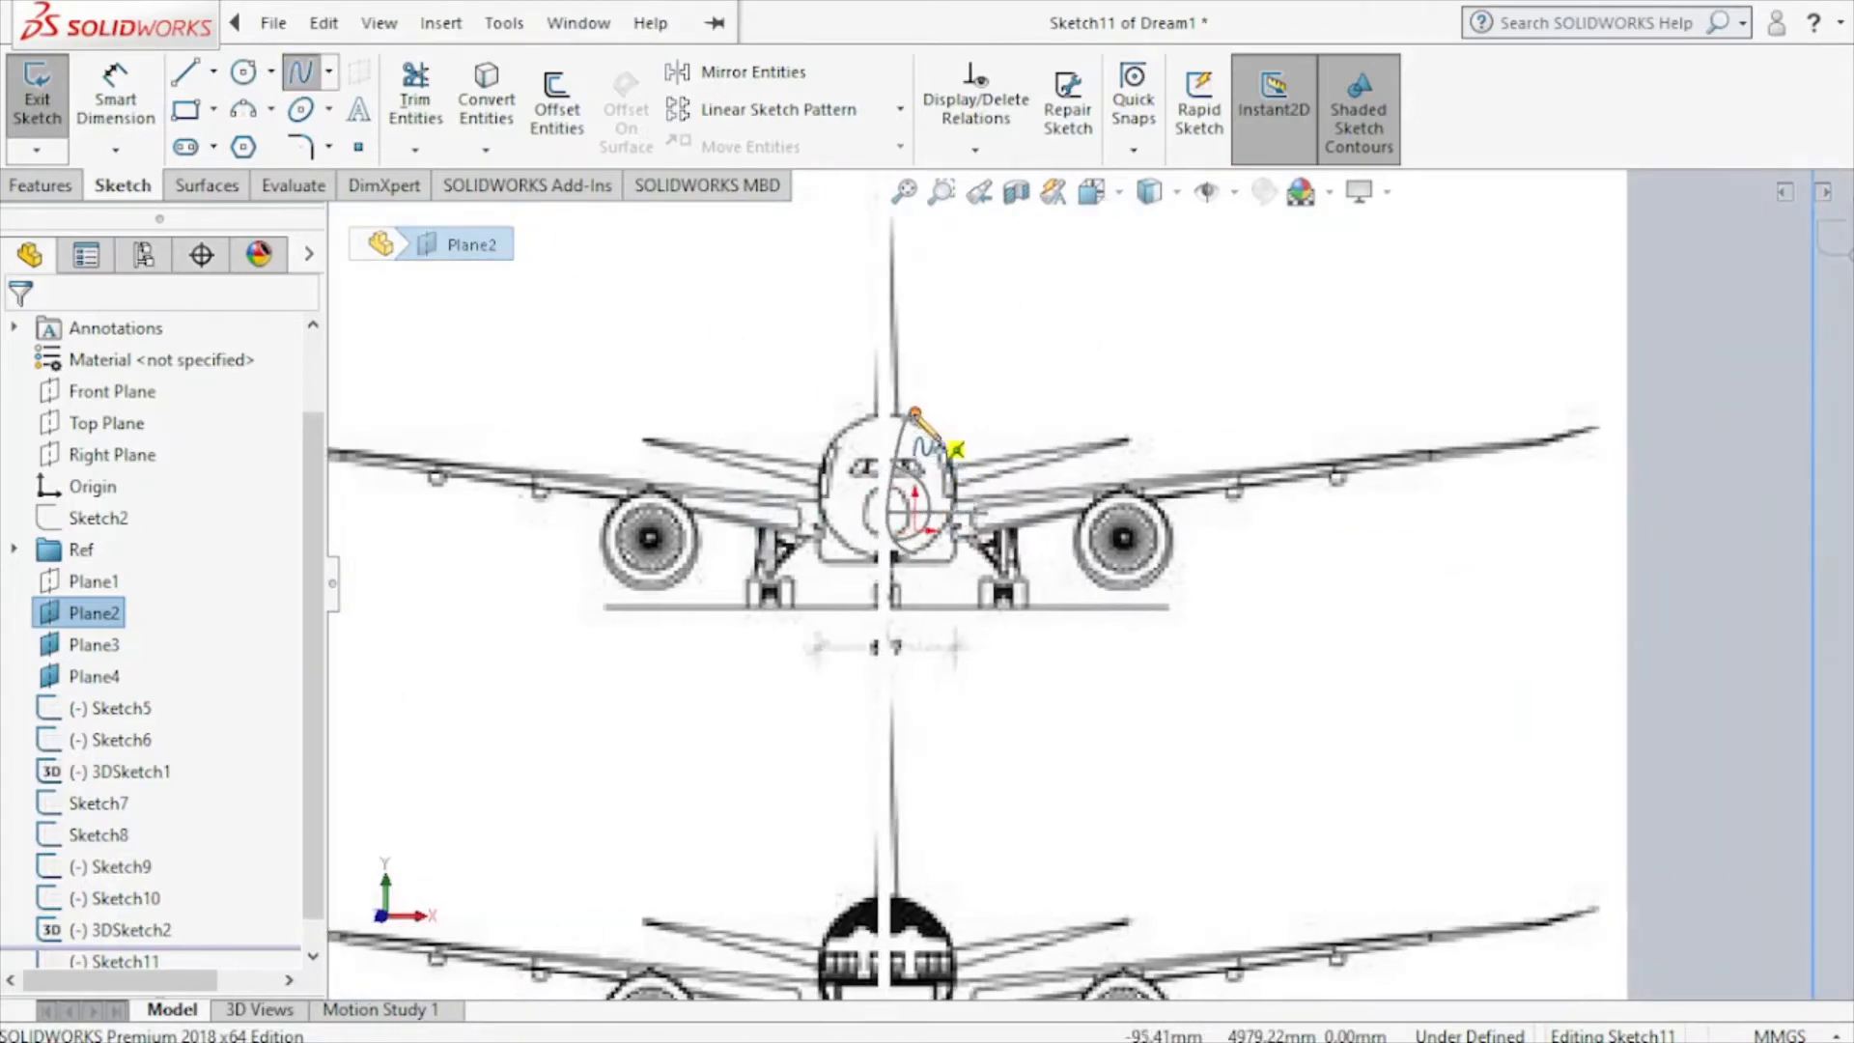
{"action": "left_click", "coordinate": [915, 413]}
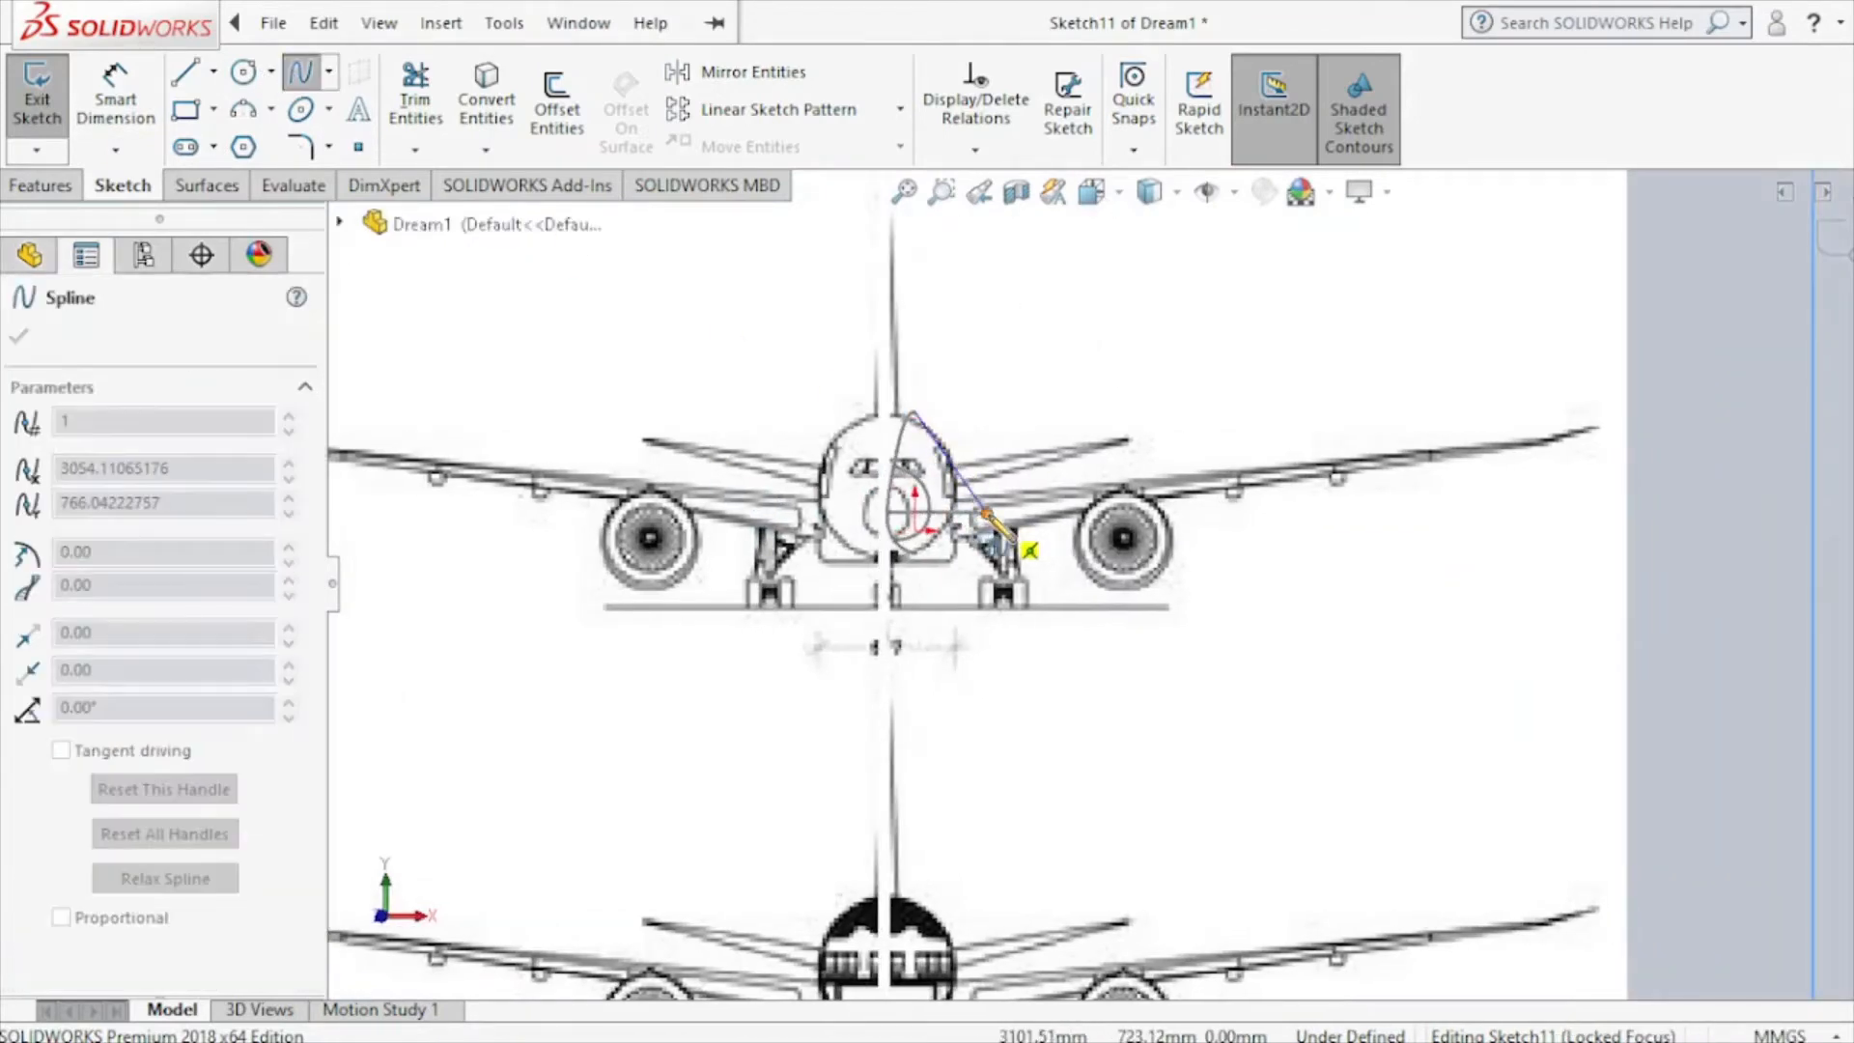
{"action": "left_click", "coordinate": [988, 512]}
{"action": "right_click", "coordinate": [1021, 425]}
{"action": "left_click", "coordinate": [1072, 440]}
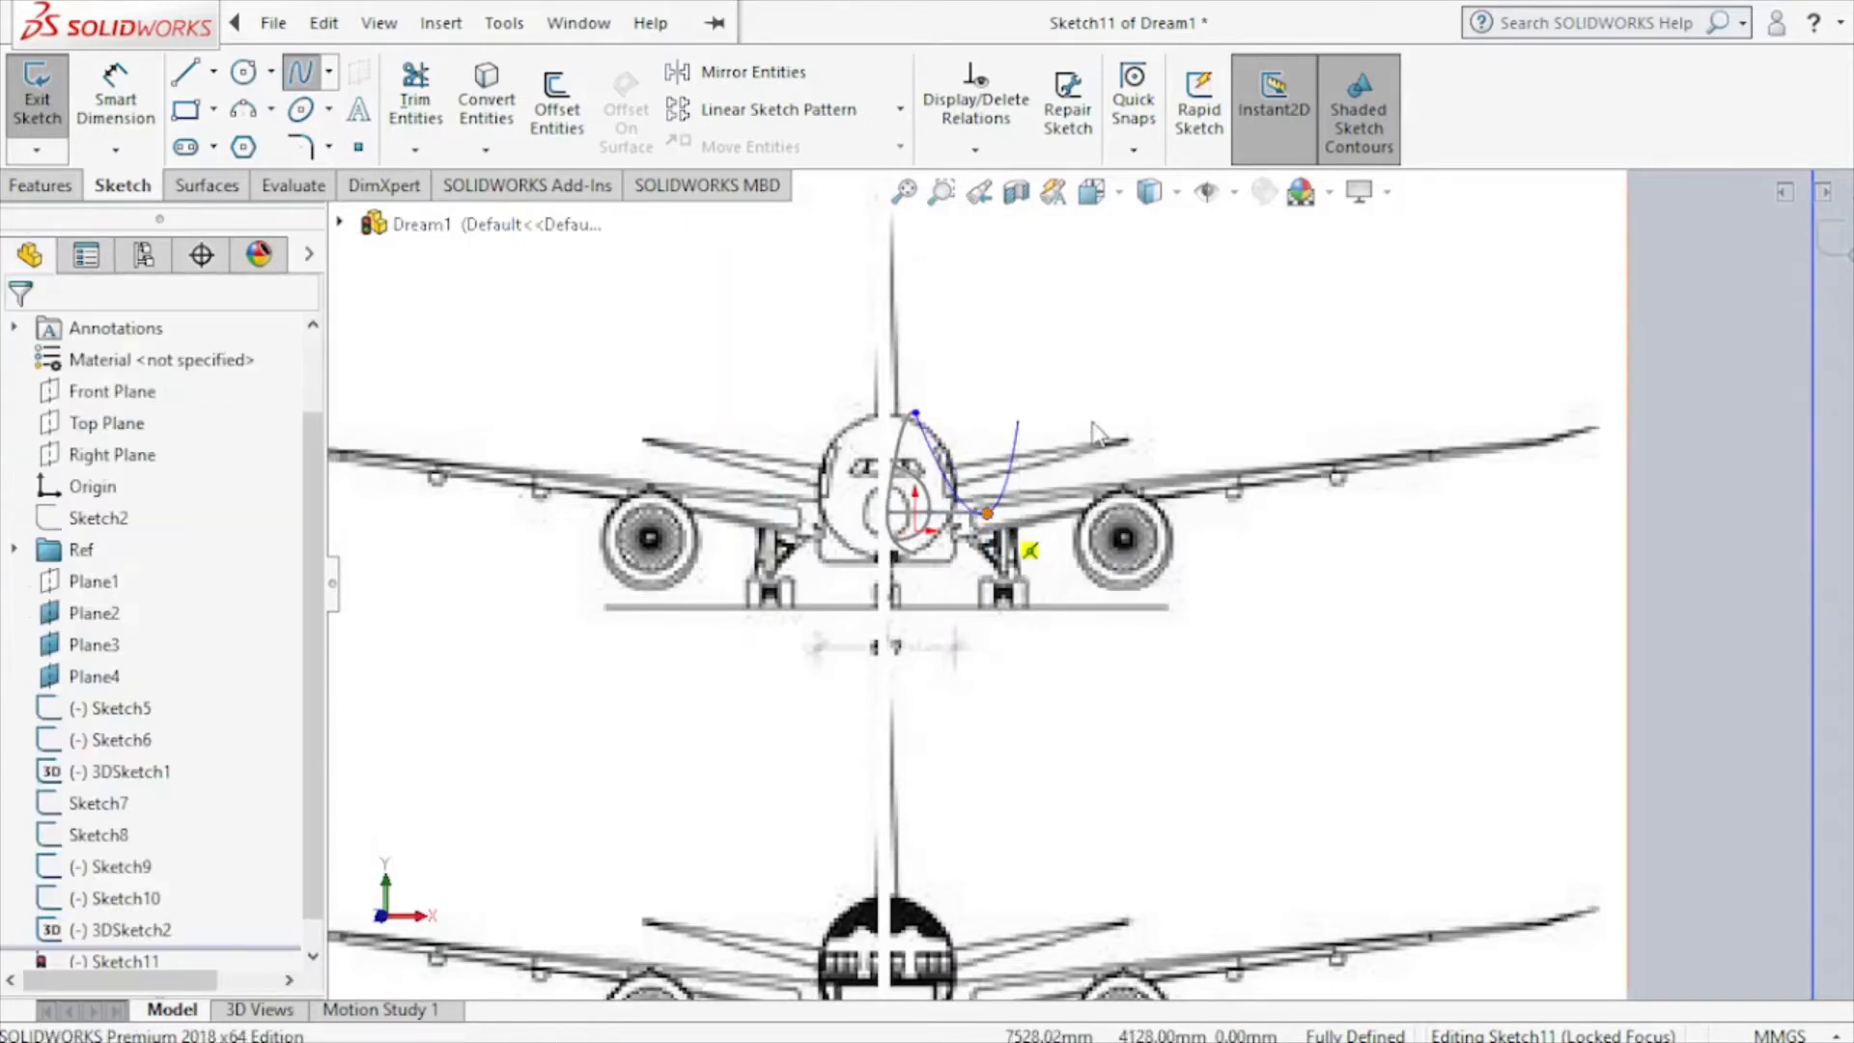
In the front view, bend the upper spline with its end tangent handles to follow the fuselage's rounded outline, and finish the sketch.
{"action": "left_click", "coordinate": [1095, 205]}
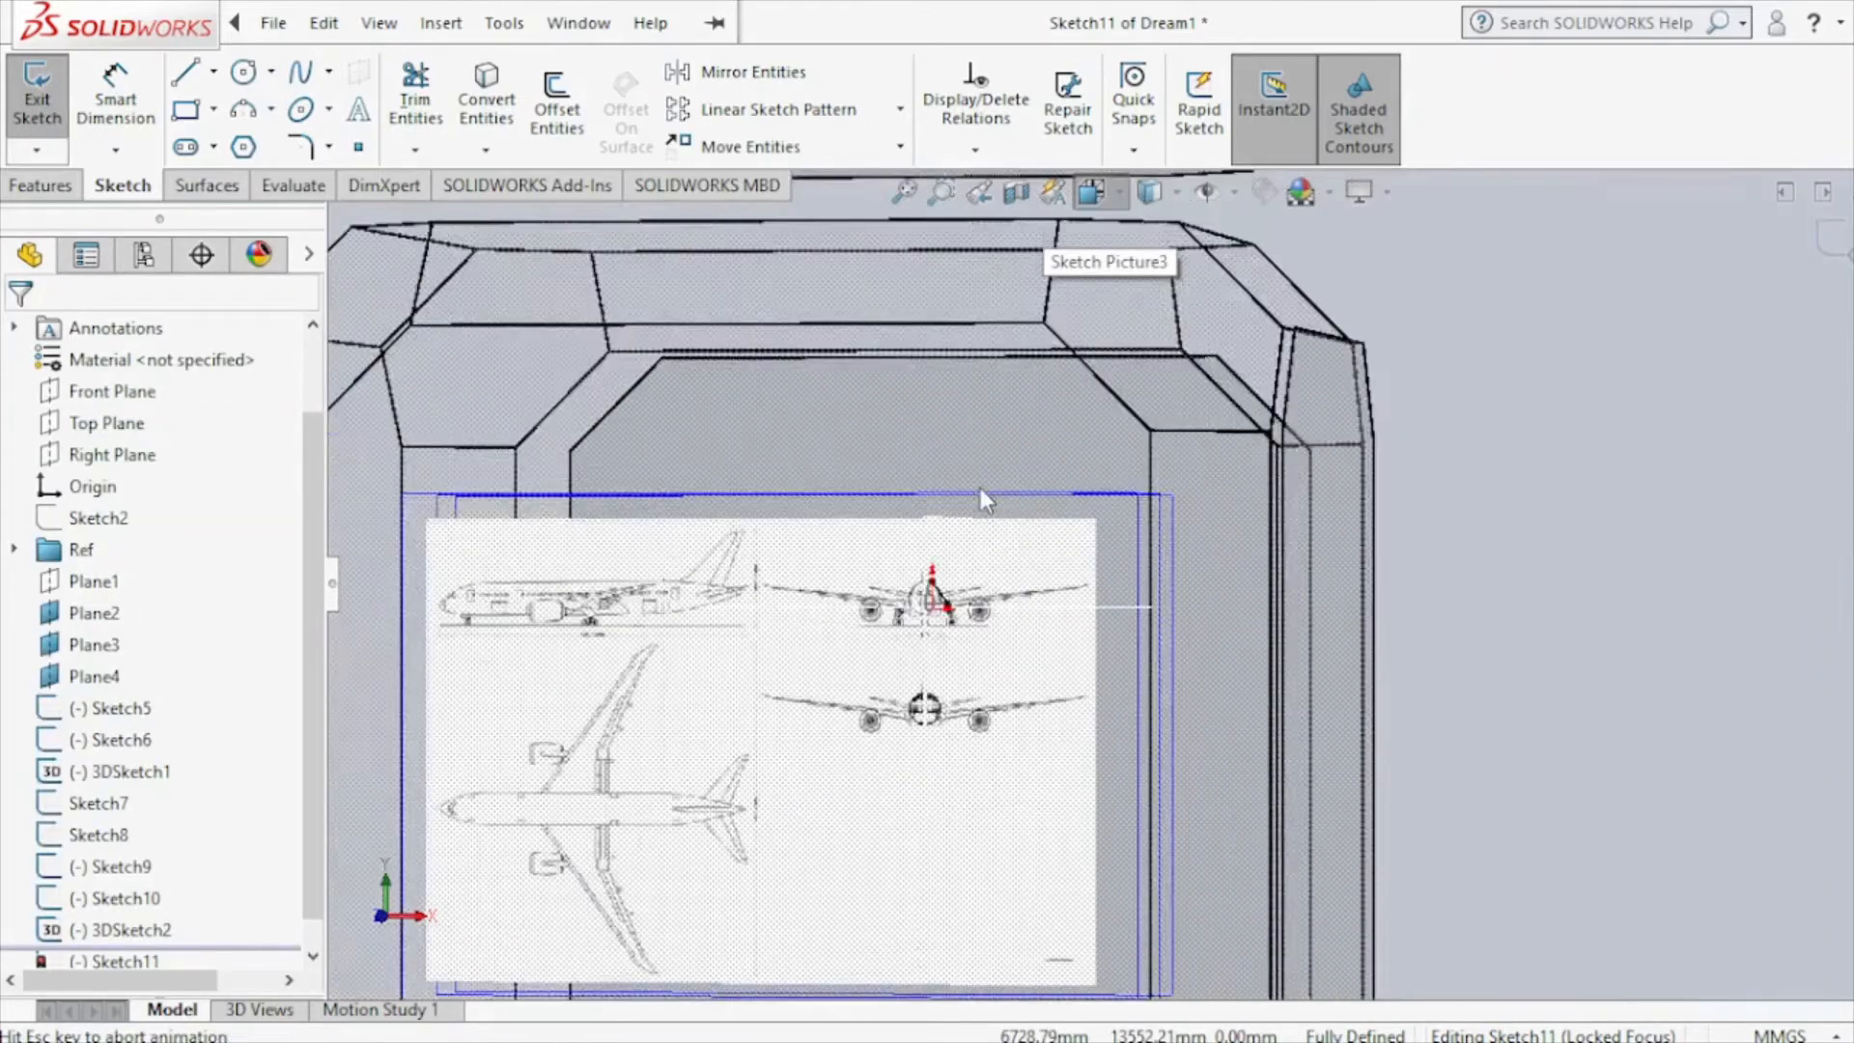
{"action": "left_click", "coordinate": [918, 670]}
{"action": "scroll", "coordinate": [1291, 483], "scroll_direction": "down", "scroll_amount": 10}
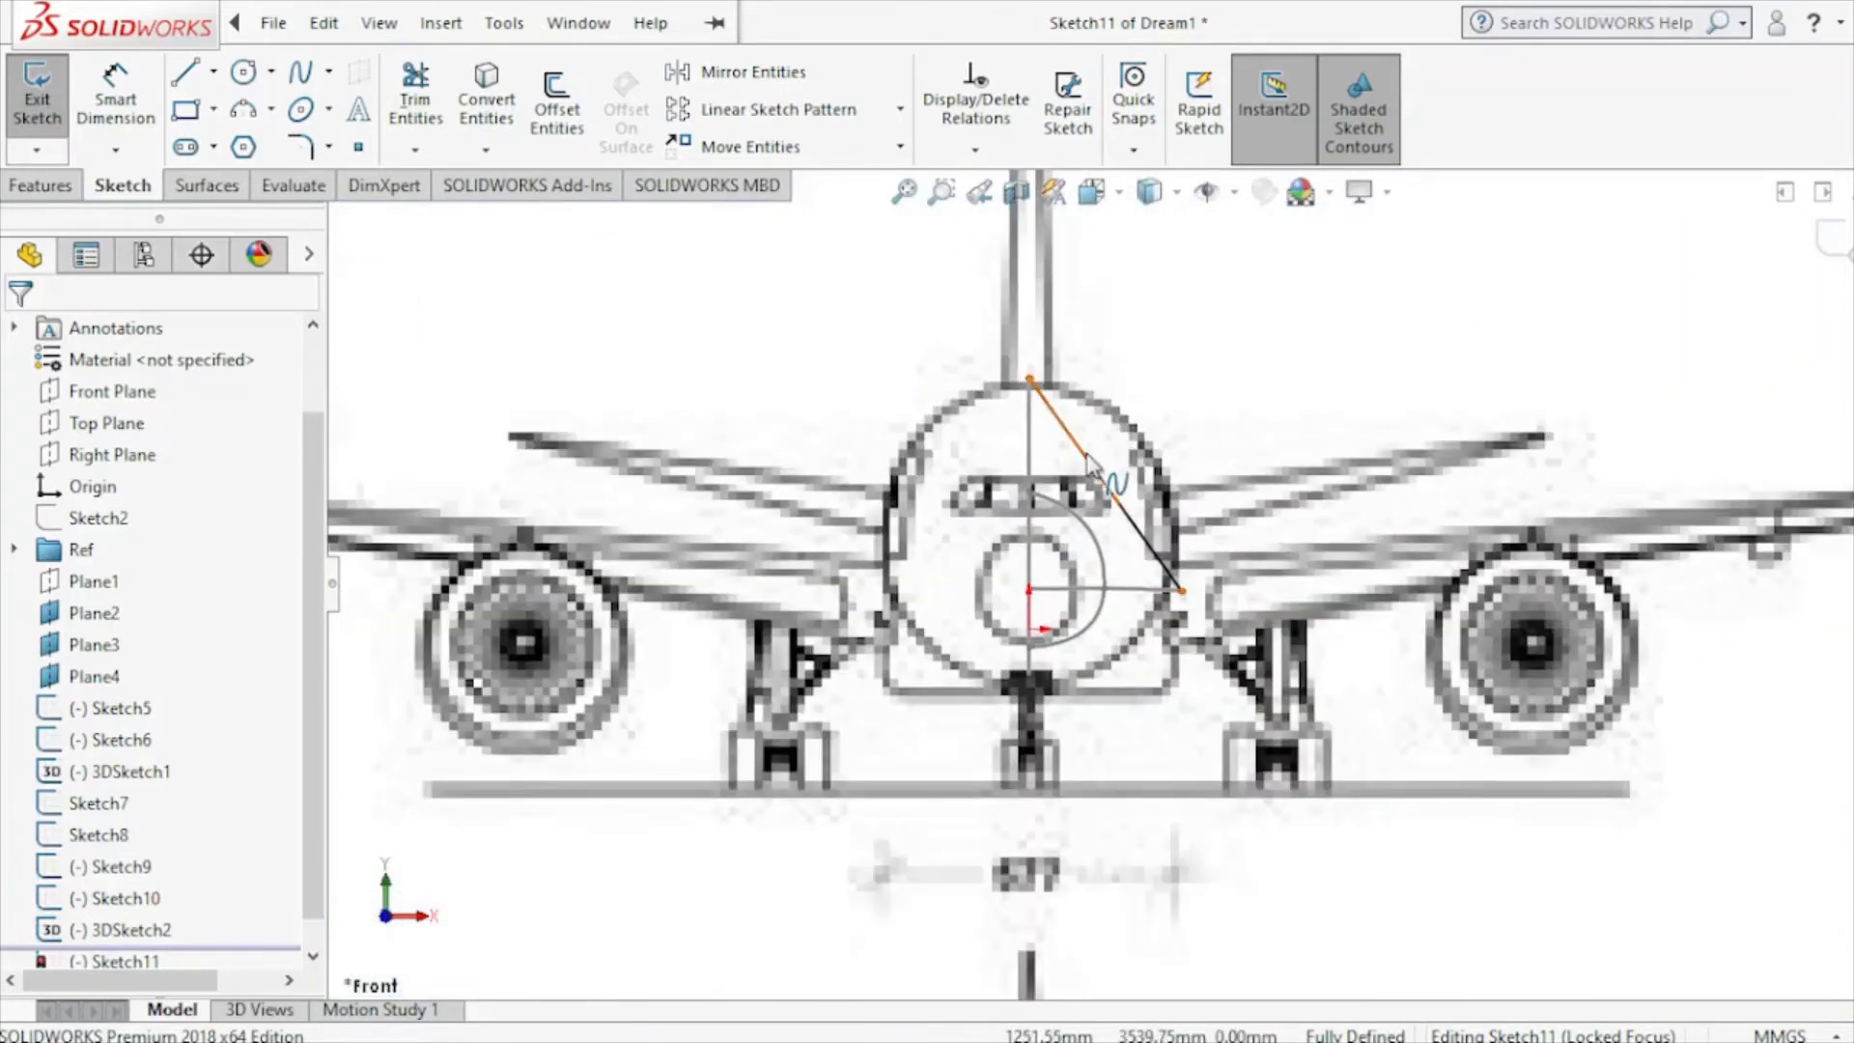
{"action": "left_click", "coordinate": [1089, 461]}
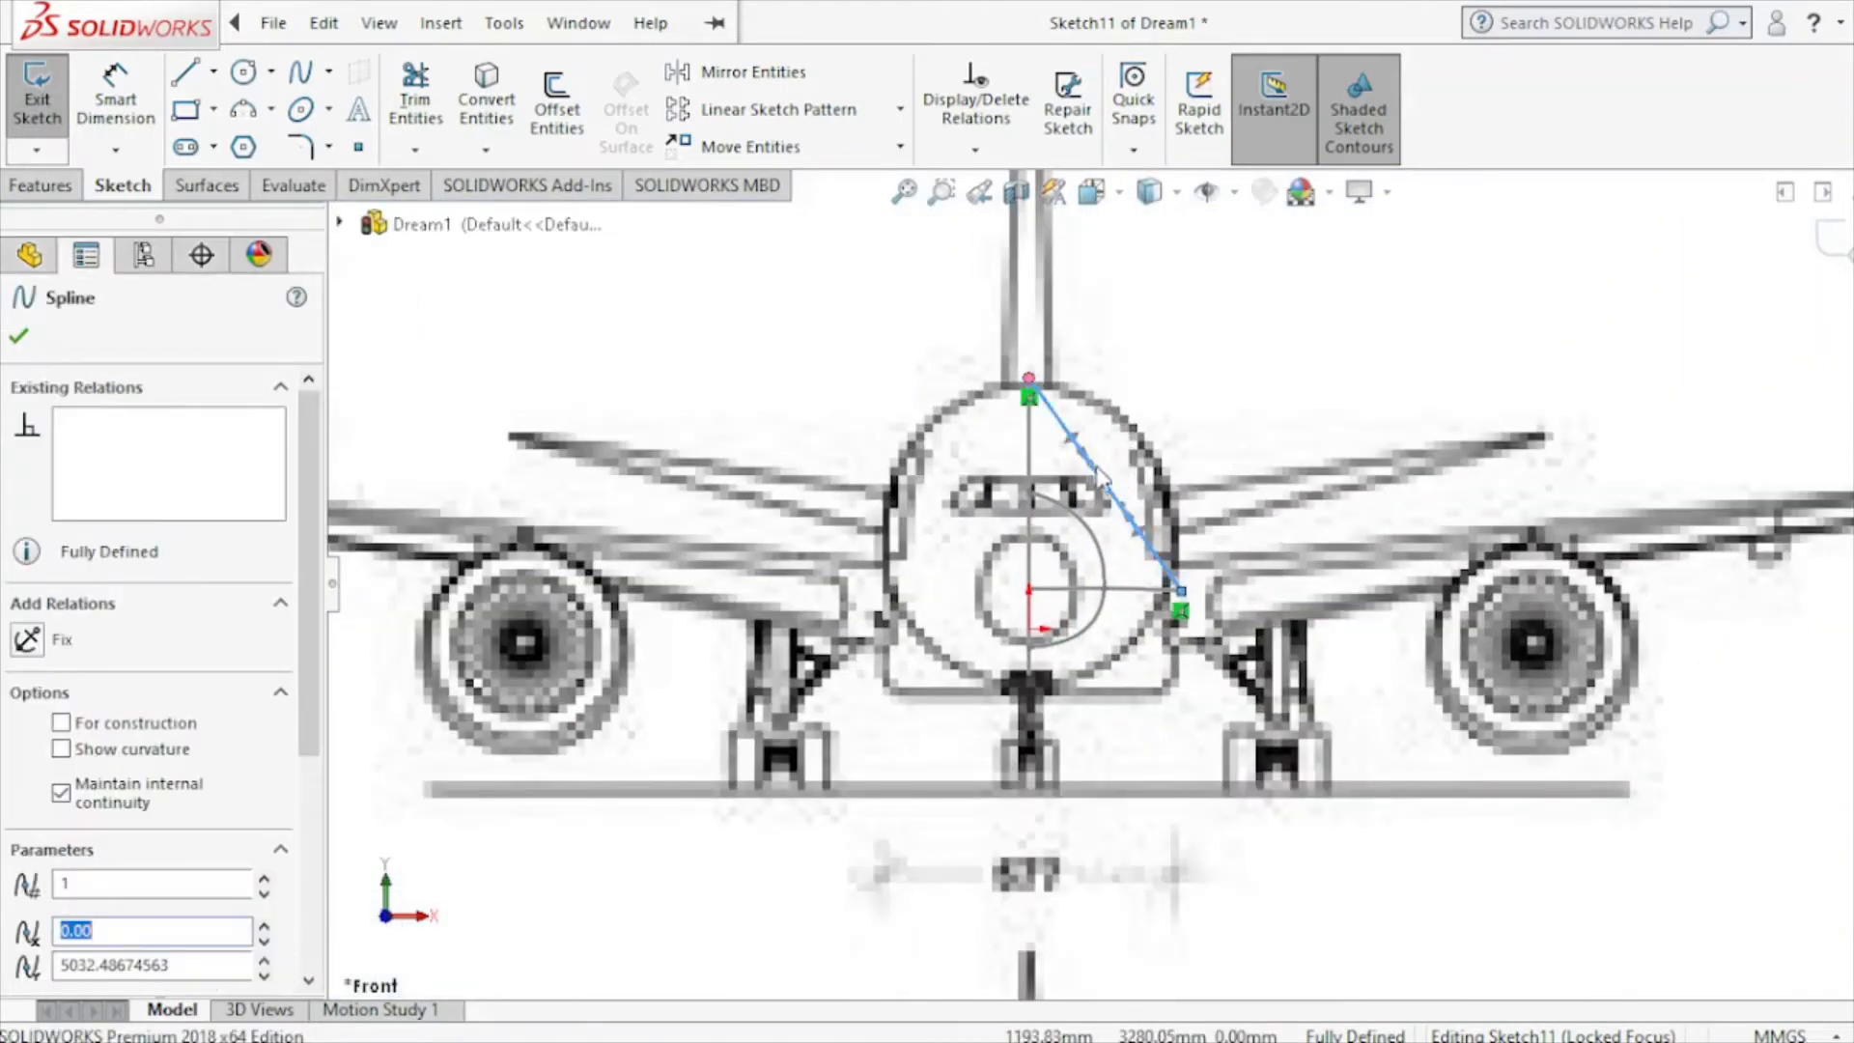
{"action": "left_click_drag", "start_coordinate": [1088, 461], "coordinate": [1157, 408]}
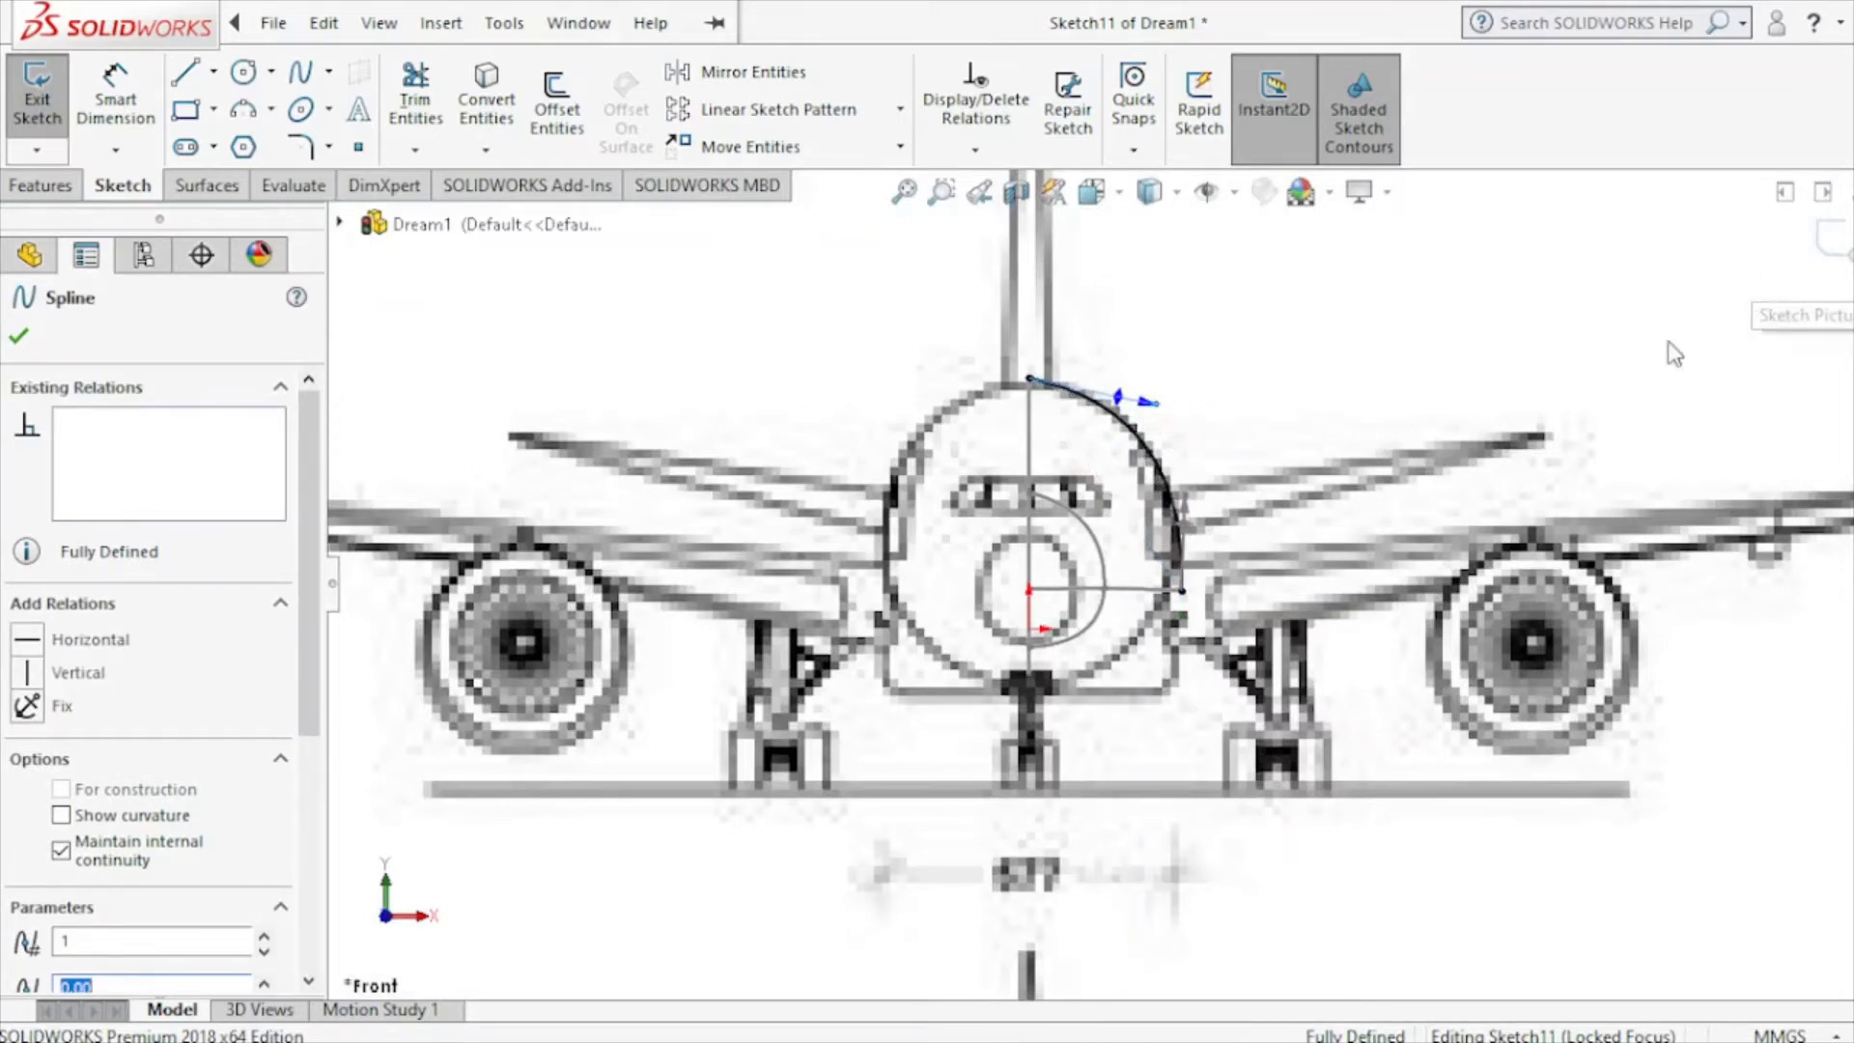
{"action": "left_click_drag", "start_coordinate": [1186, 497], "coordinate": [1206, 503]}
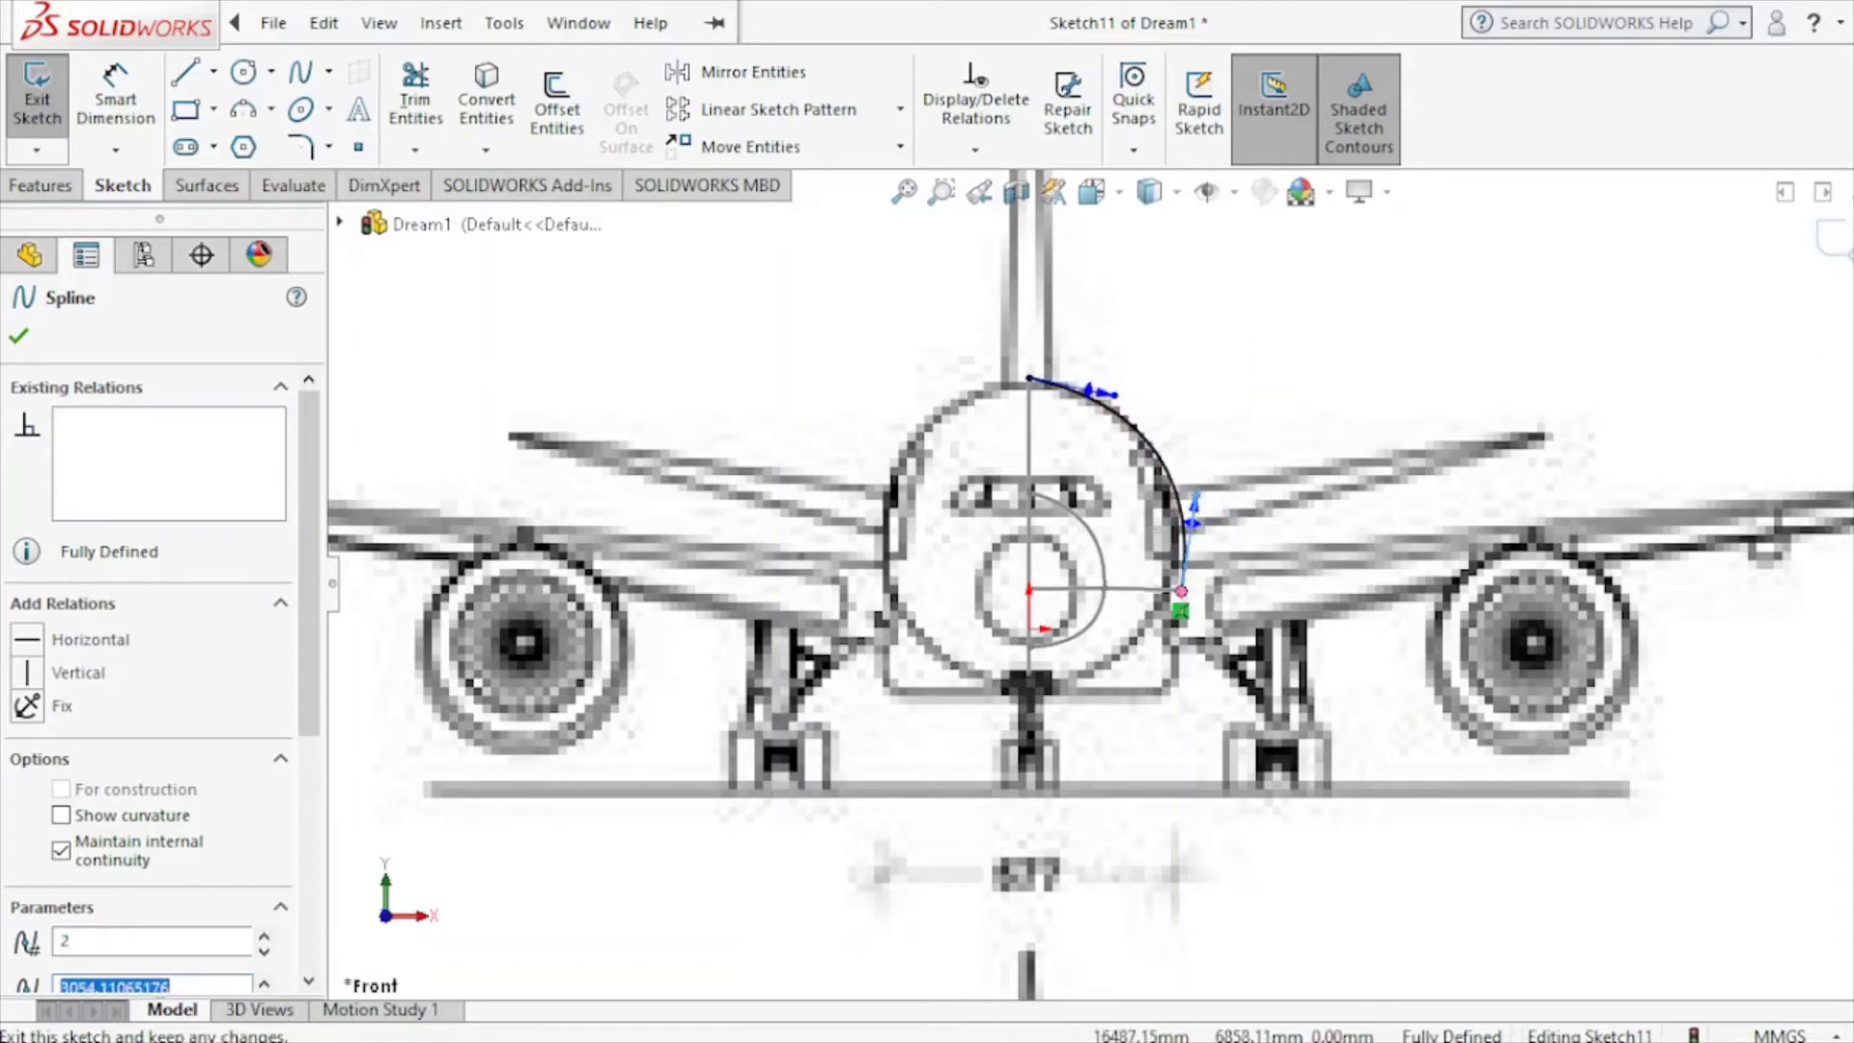
{"action": "left_click", "coordinate": [1527, 471]}
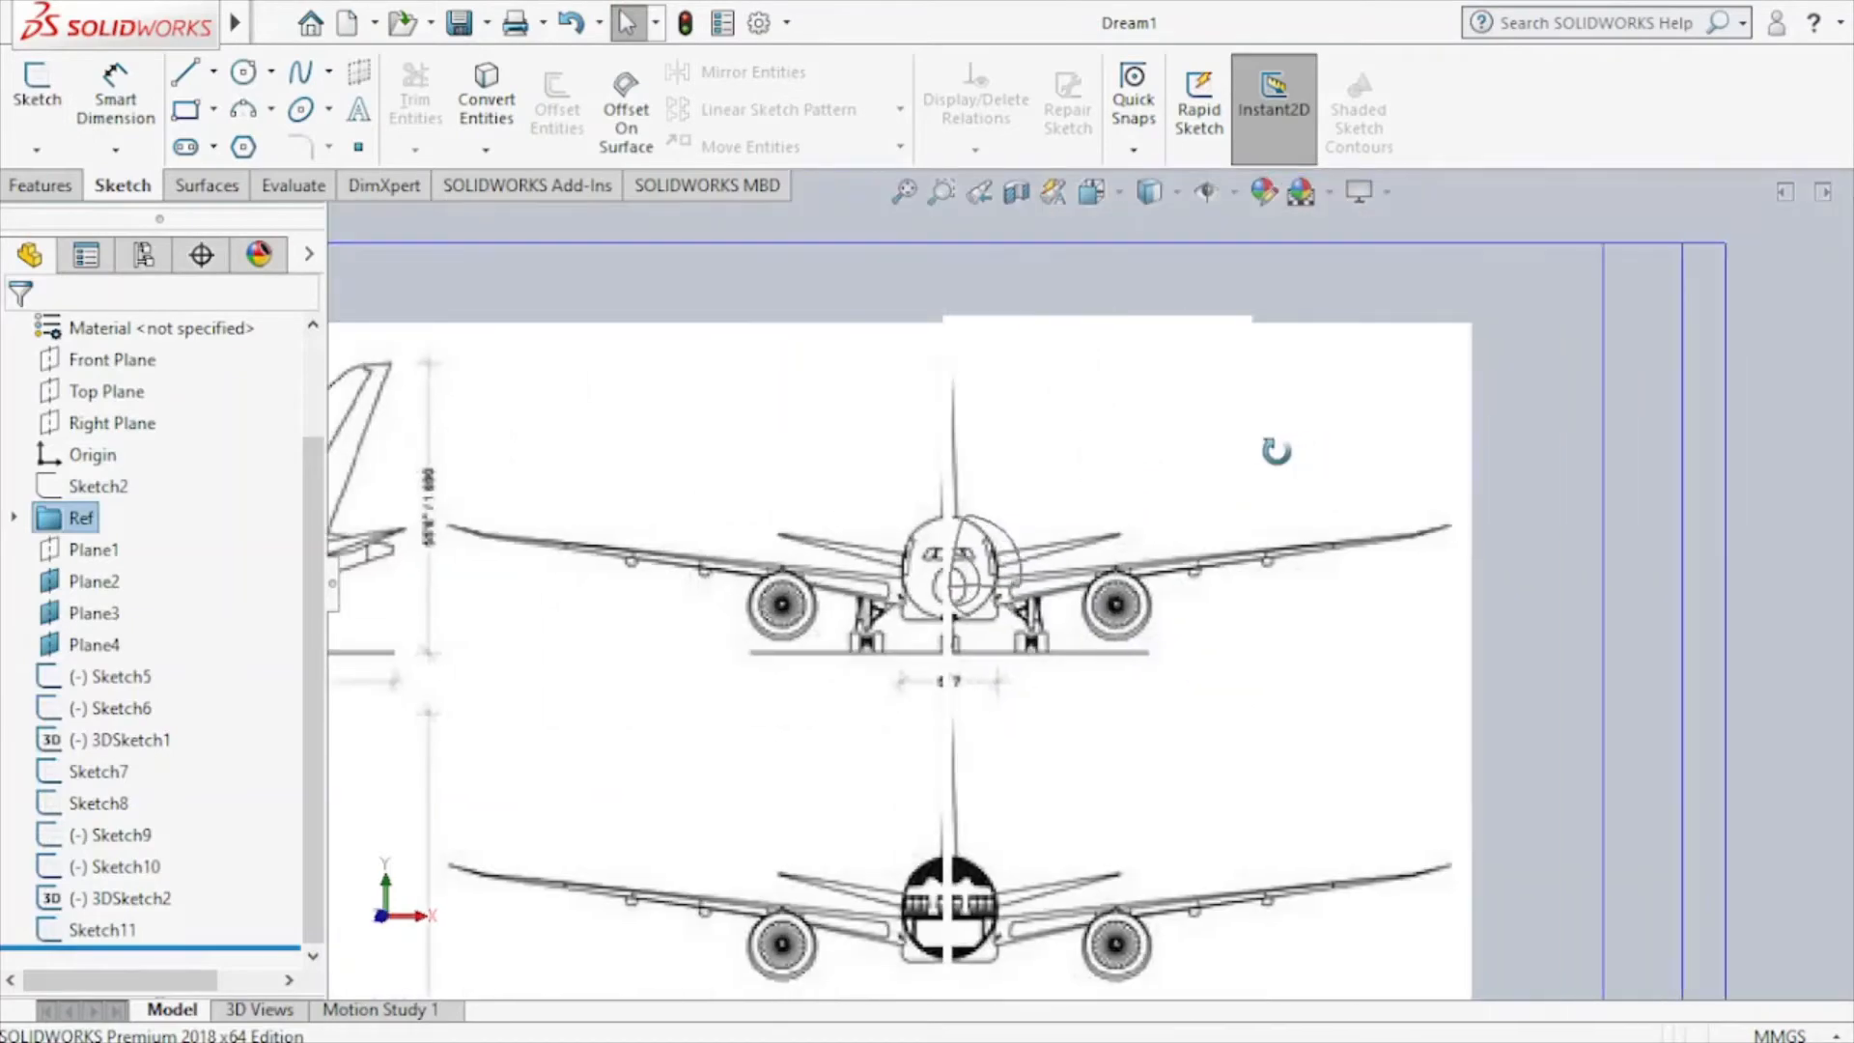
Start another sketch on Plane2 and draw a two-point spline from the lower guide curve's end to the side guide curve's end.
{"action": "left_click", "coordinate": [1113, 206]}
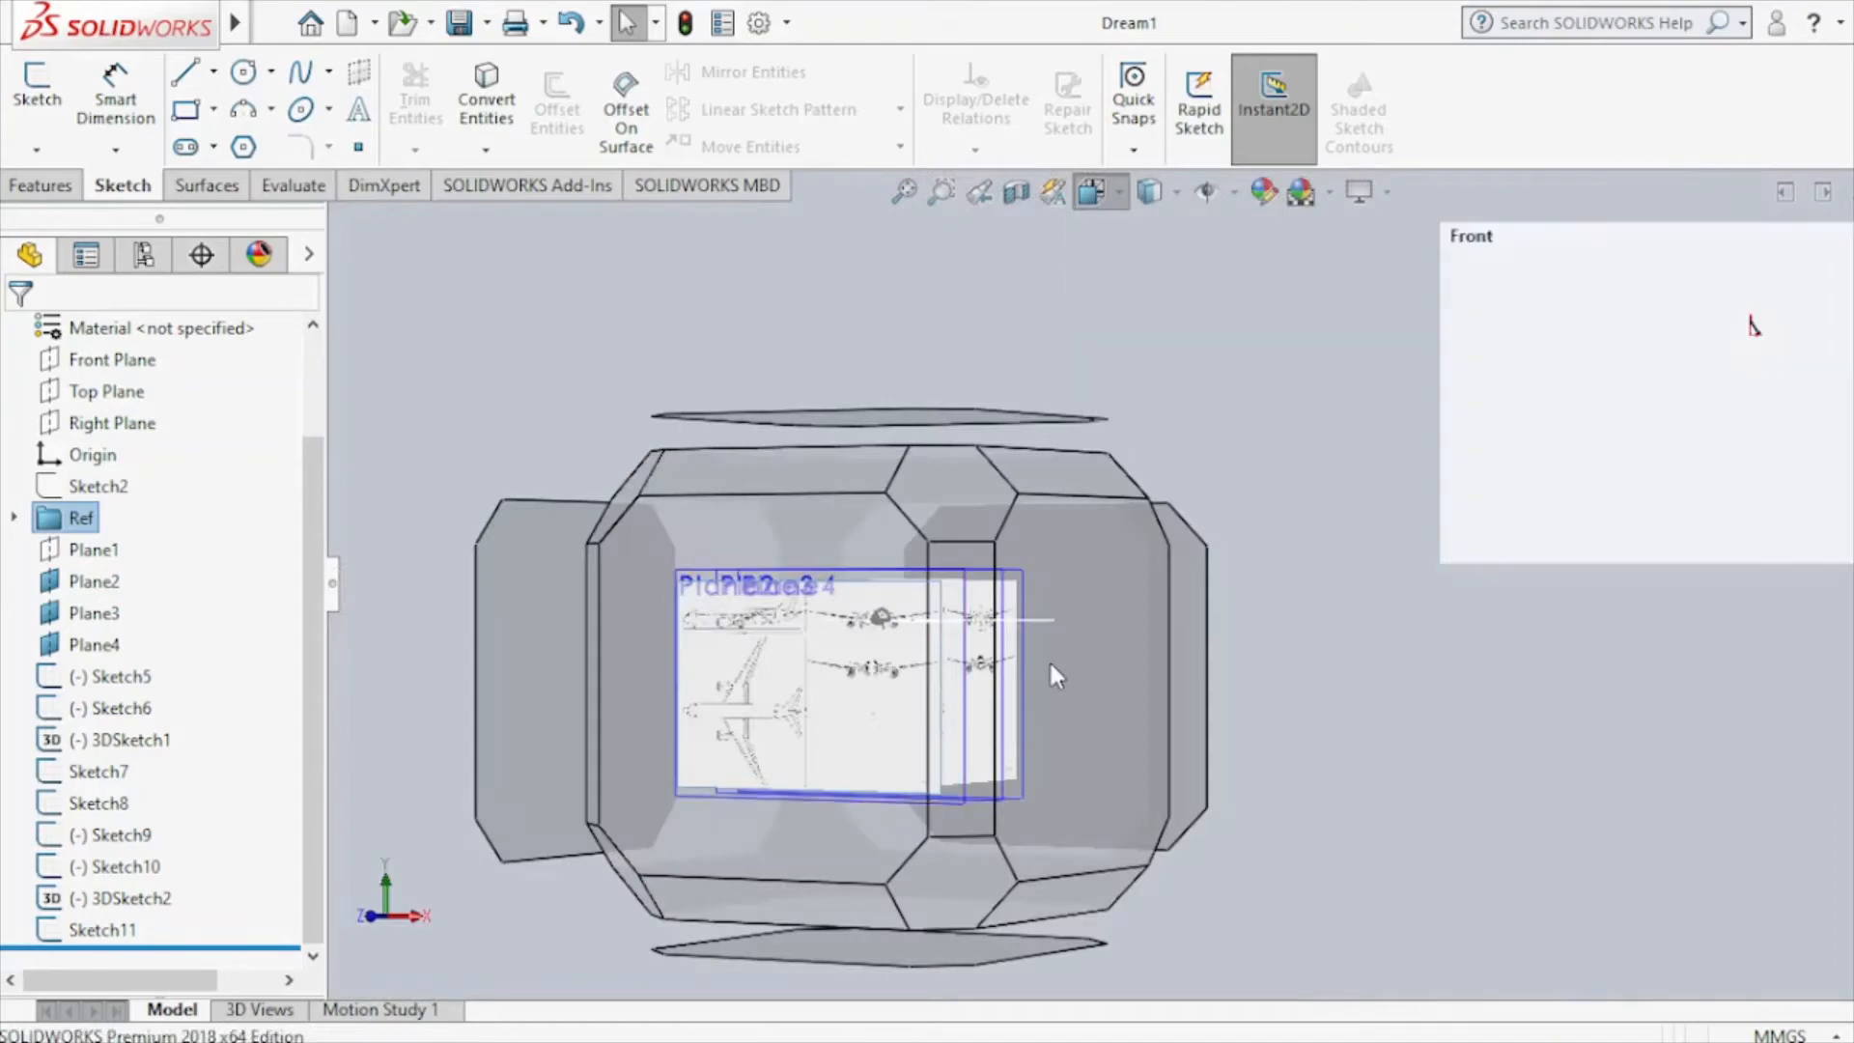
{"action": "left_click", "coordinate": [1050, 658]}
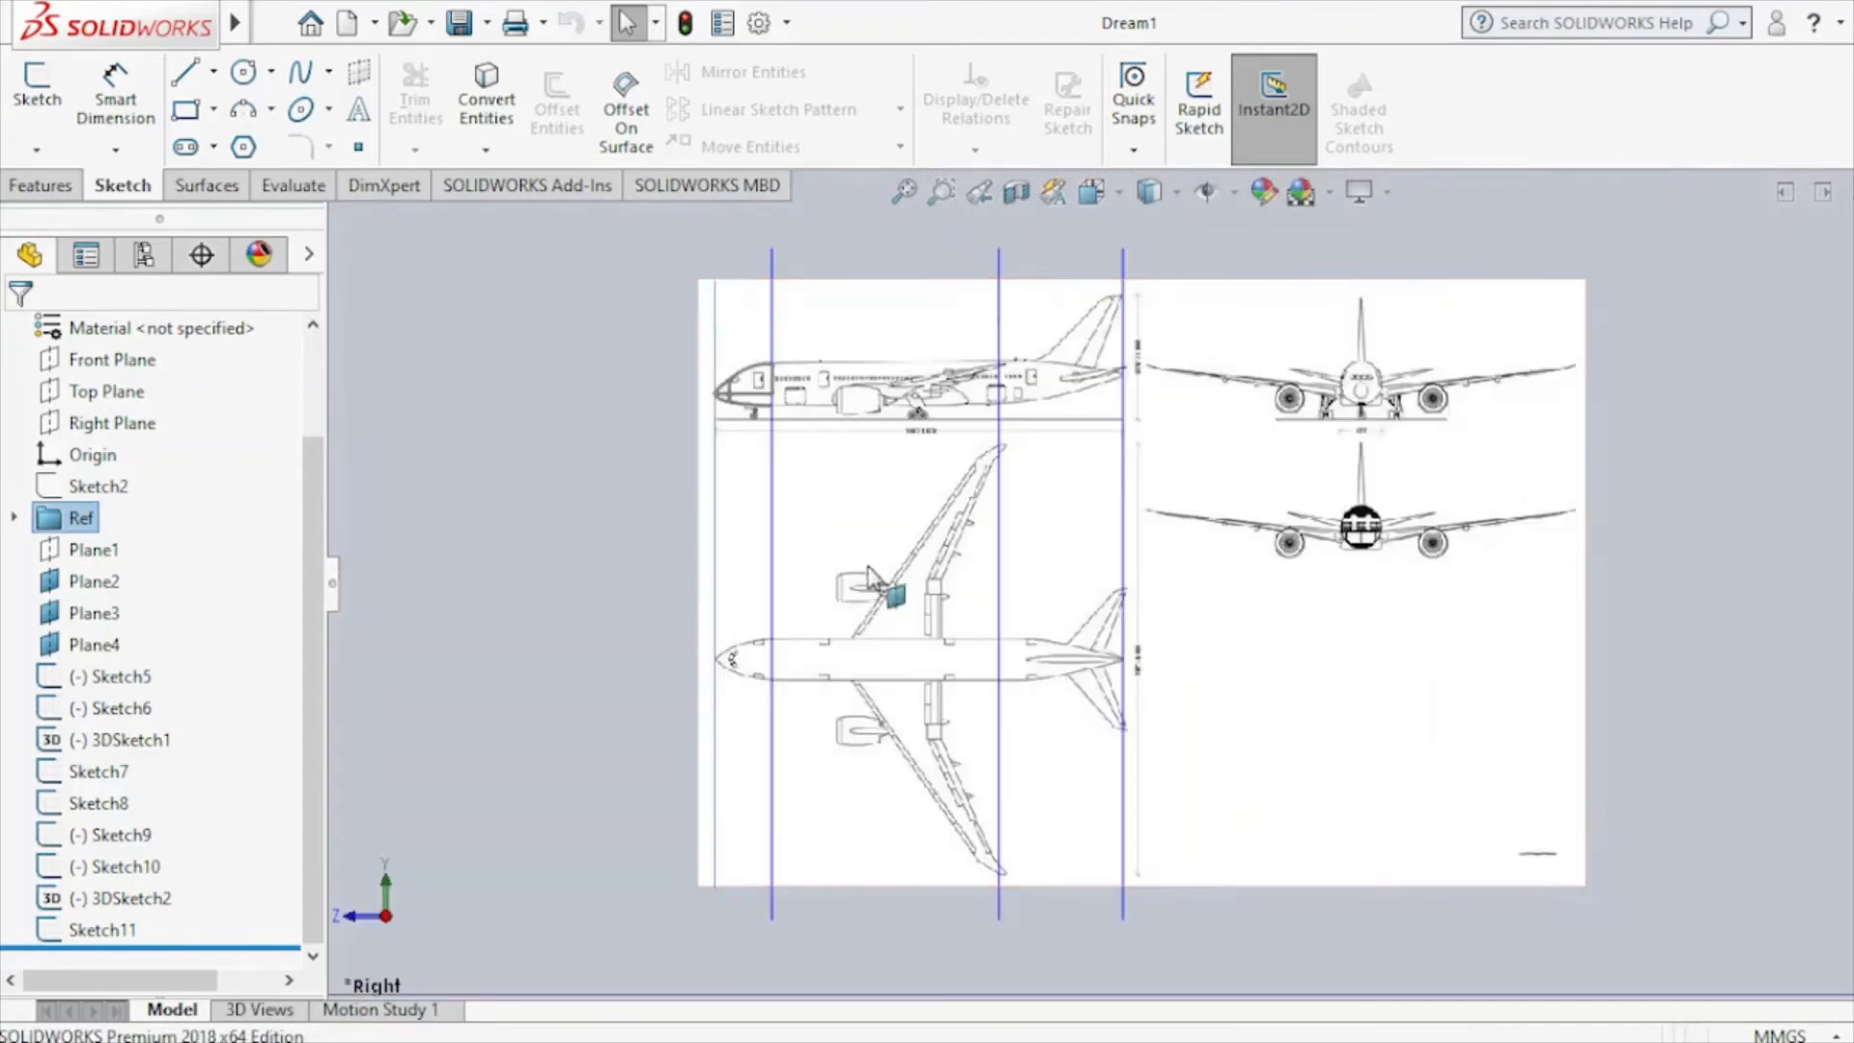
{"action": "left_click", "coordinate": [772, 502]}
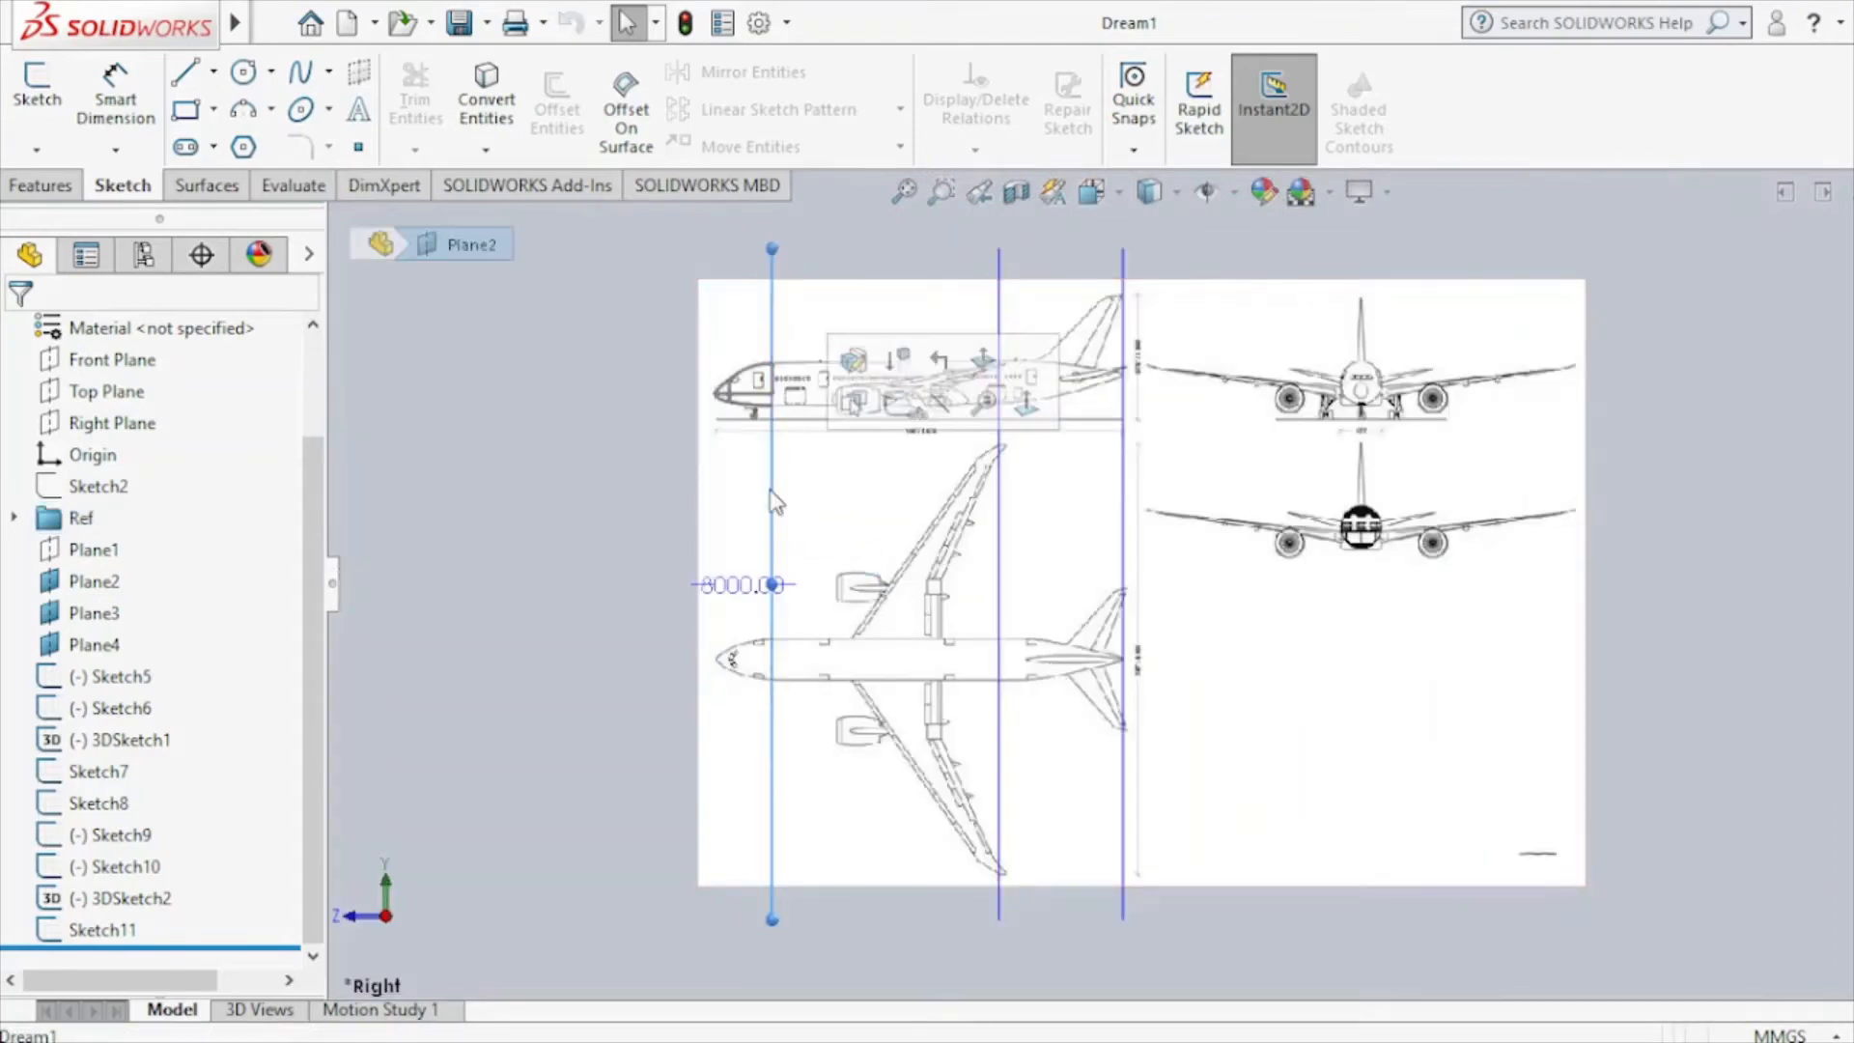
{"action": "left_click", "coordinate": [908, 427]}
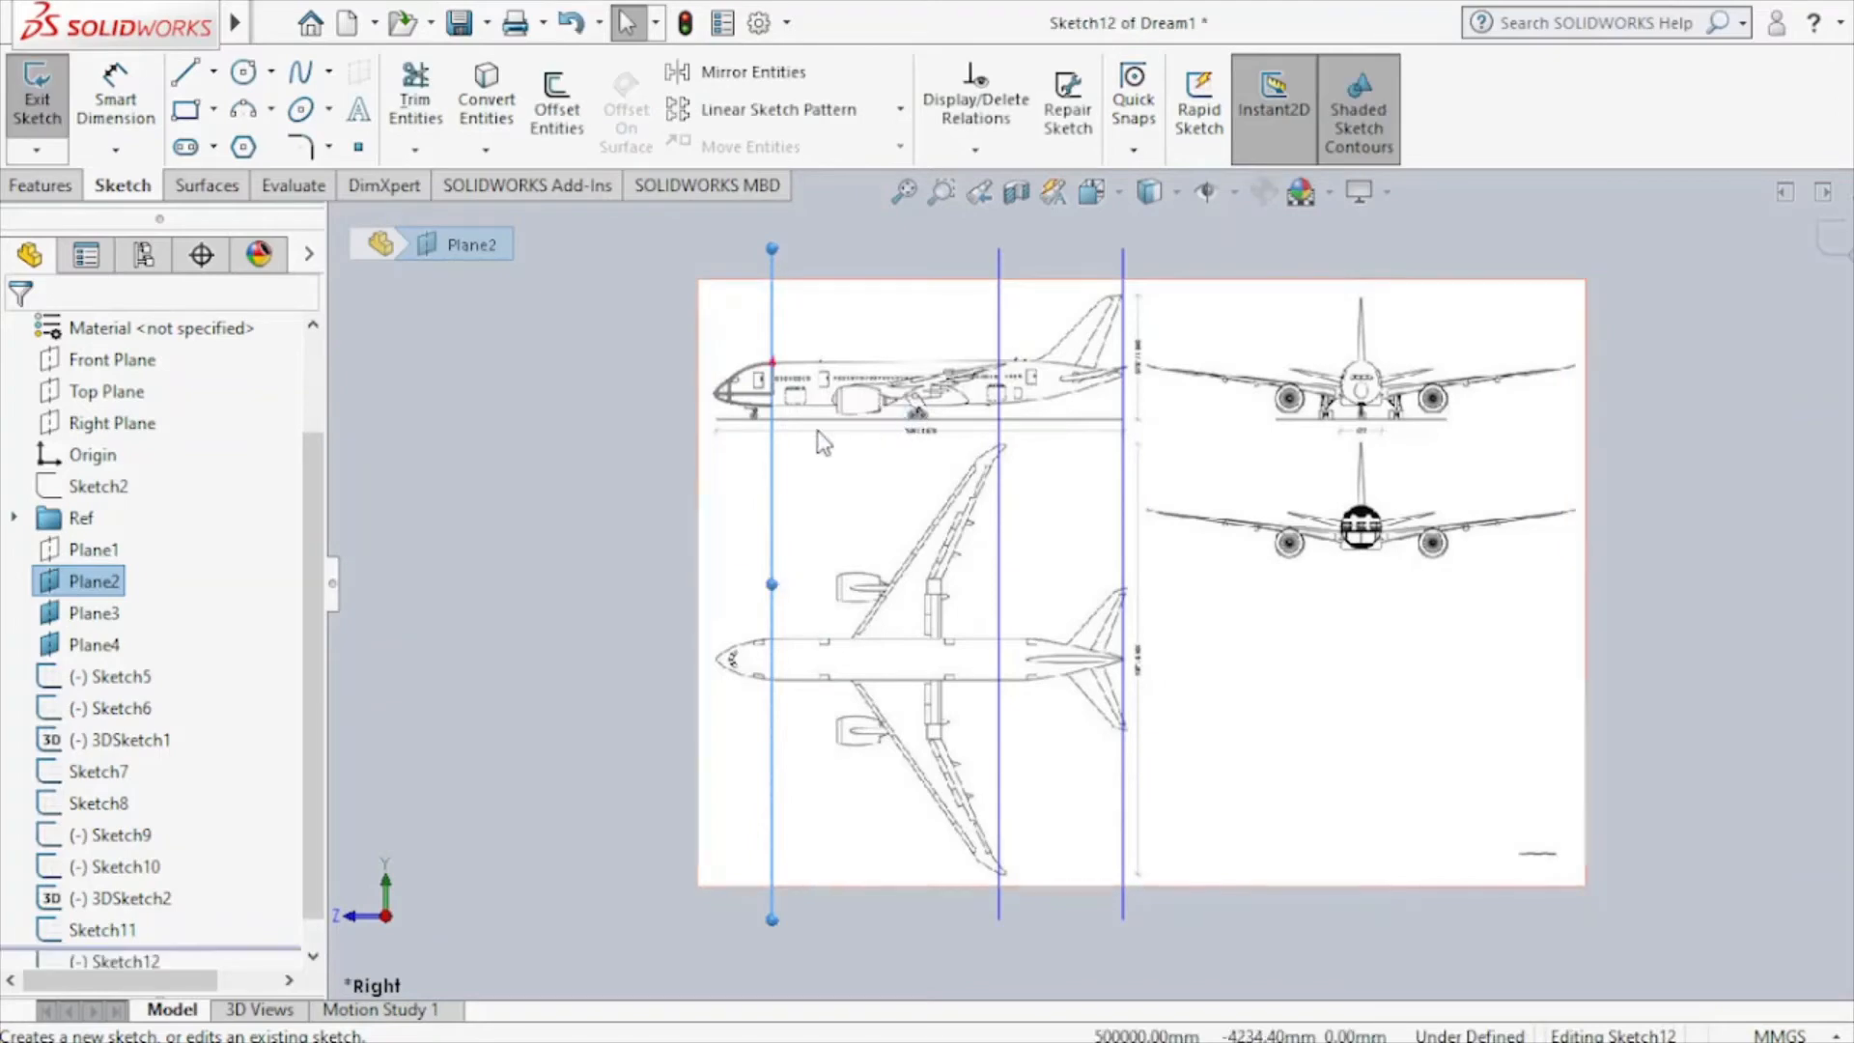
{"action": "left_click", "coordinate": [300, 72]}
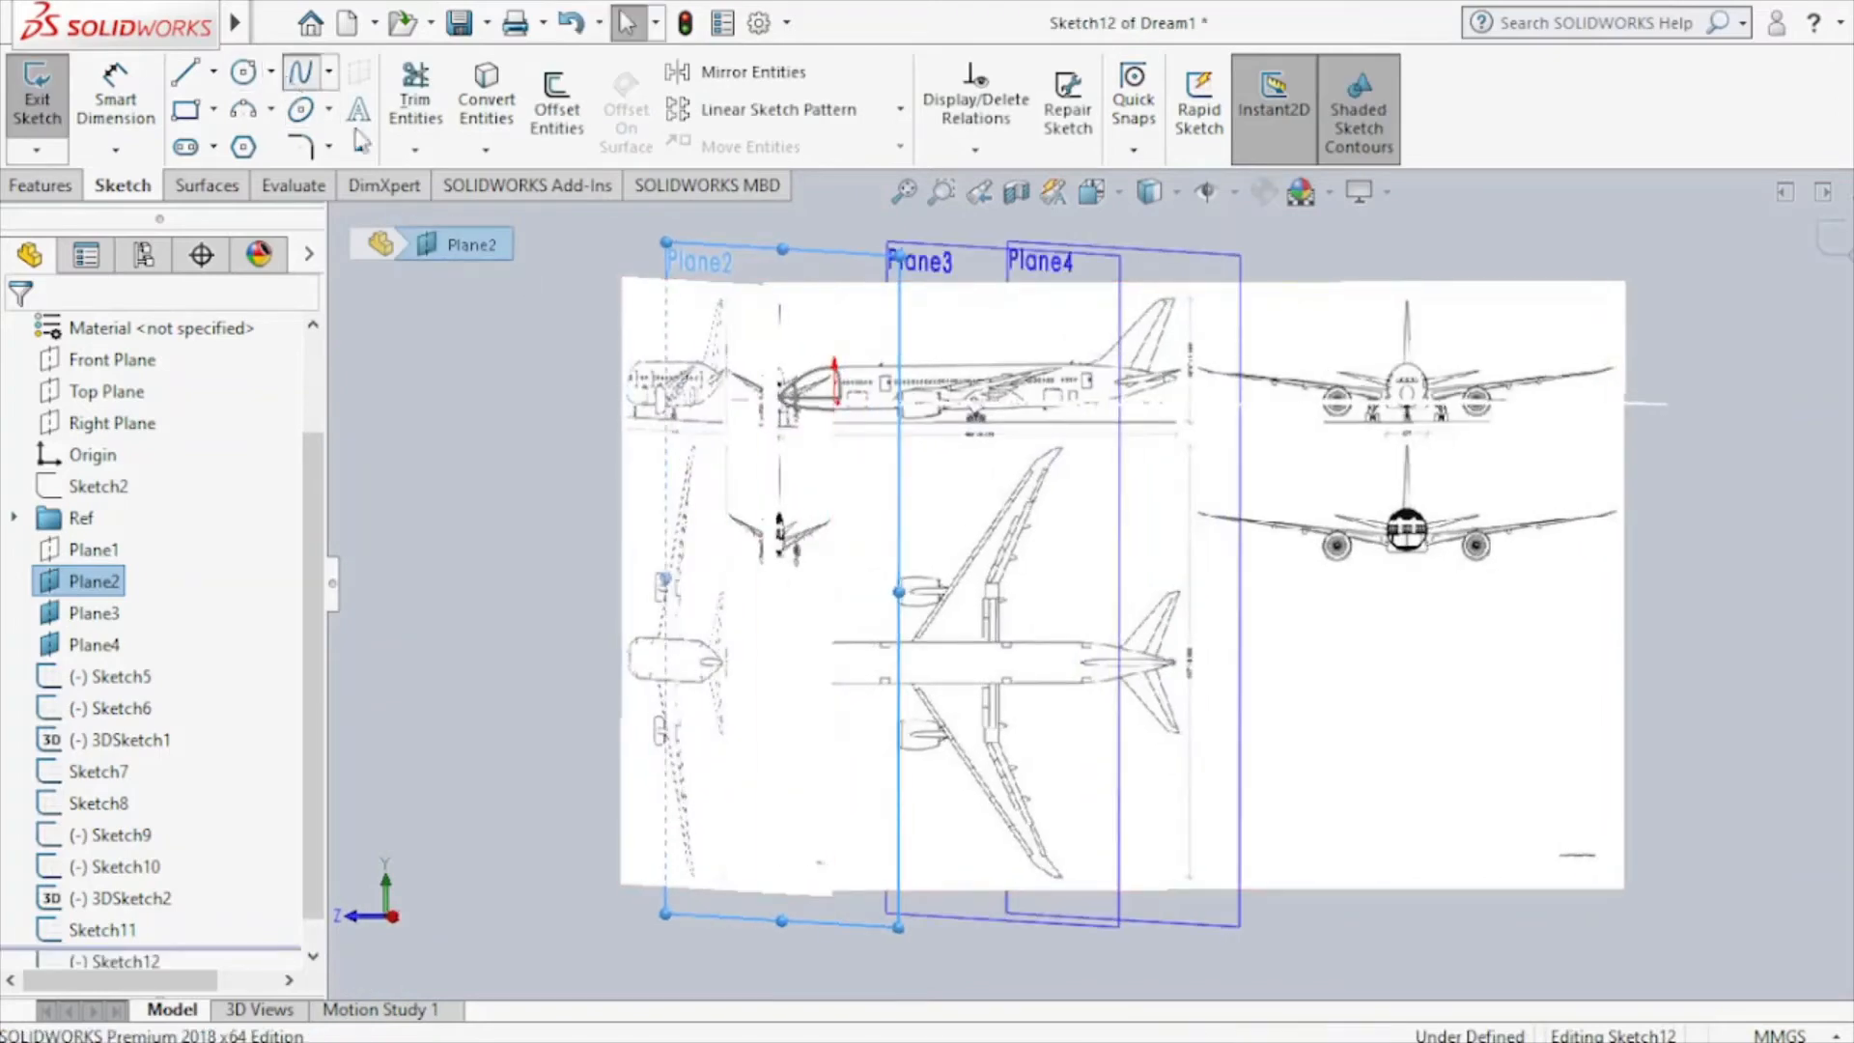
{"action": "scroll", "coordinate": [890, 444], "scroll_direction": "down", "scroll_amount": 6}
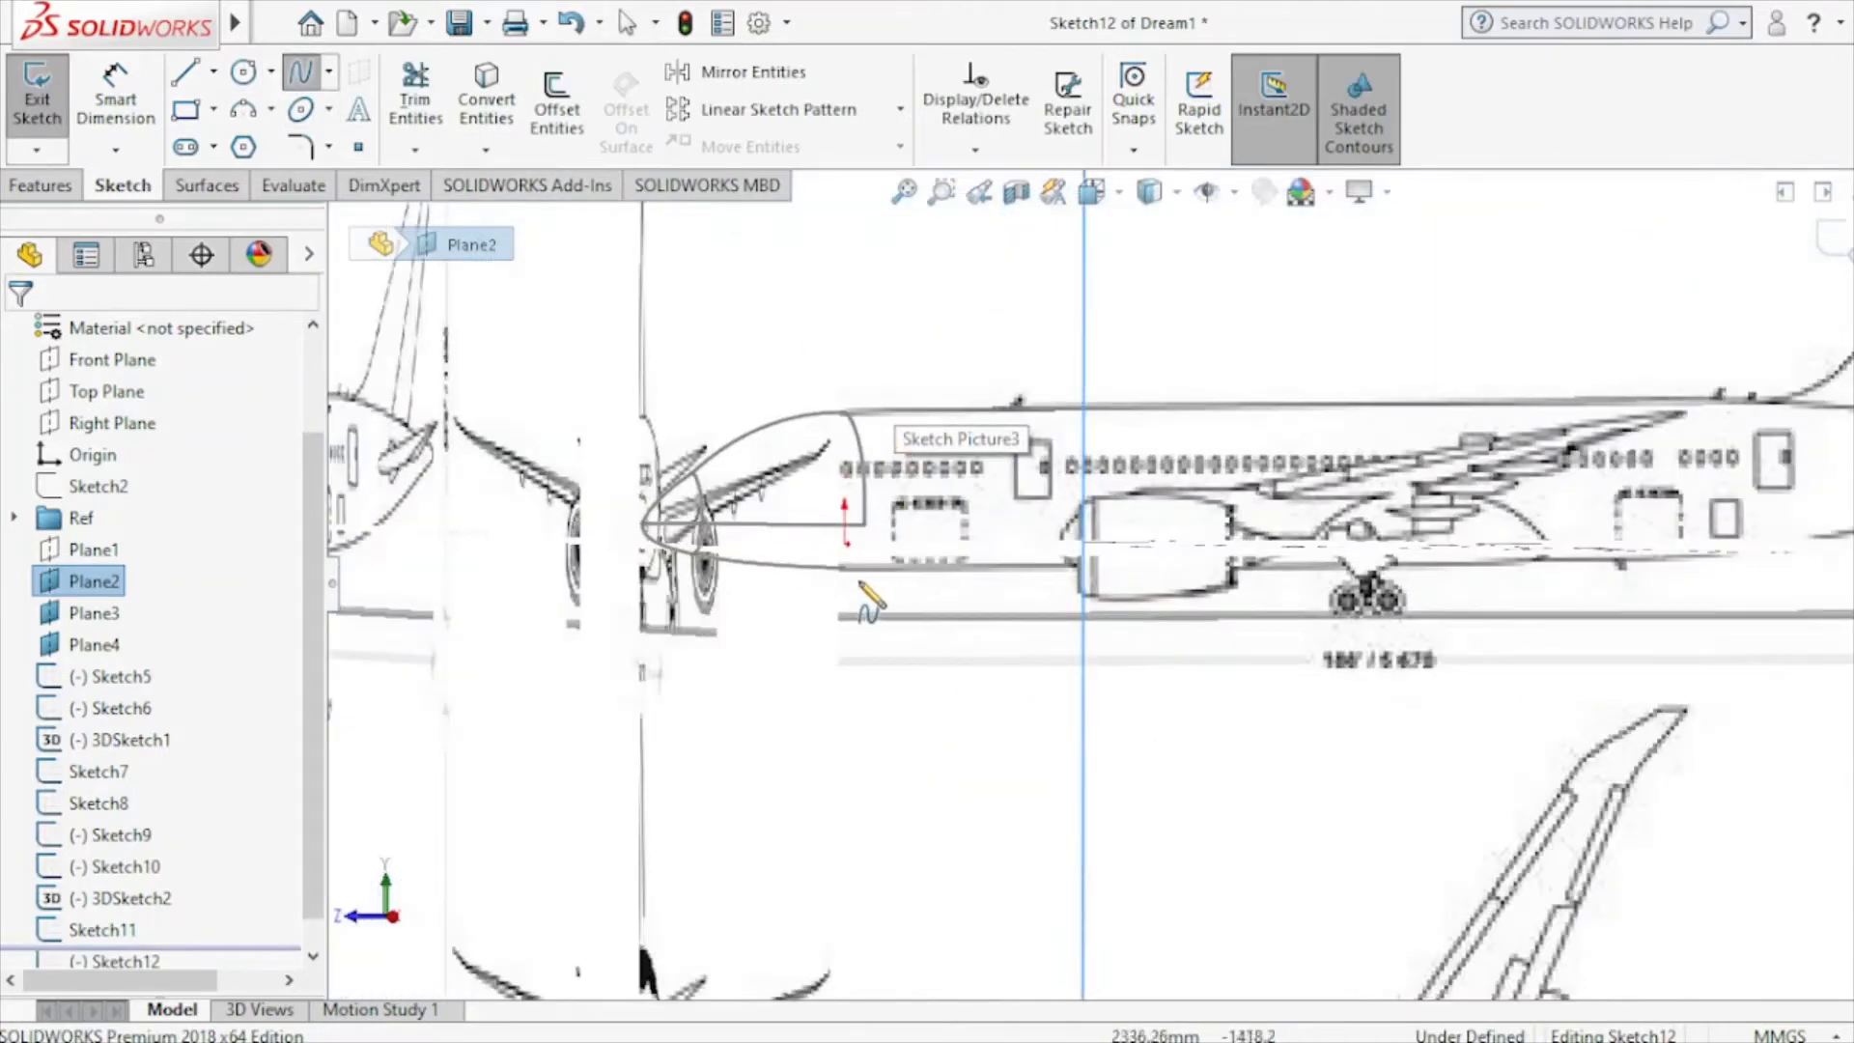
{"action": "left_click", "coordinate": [849, 571]}
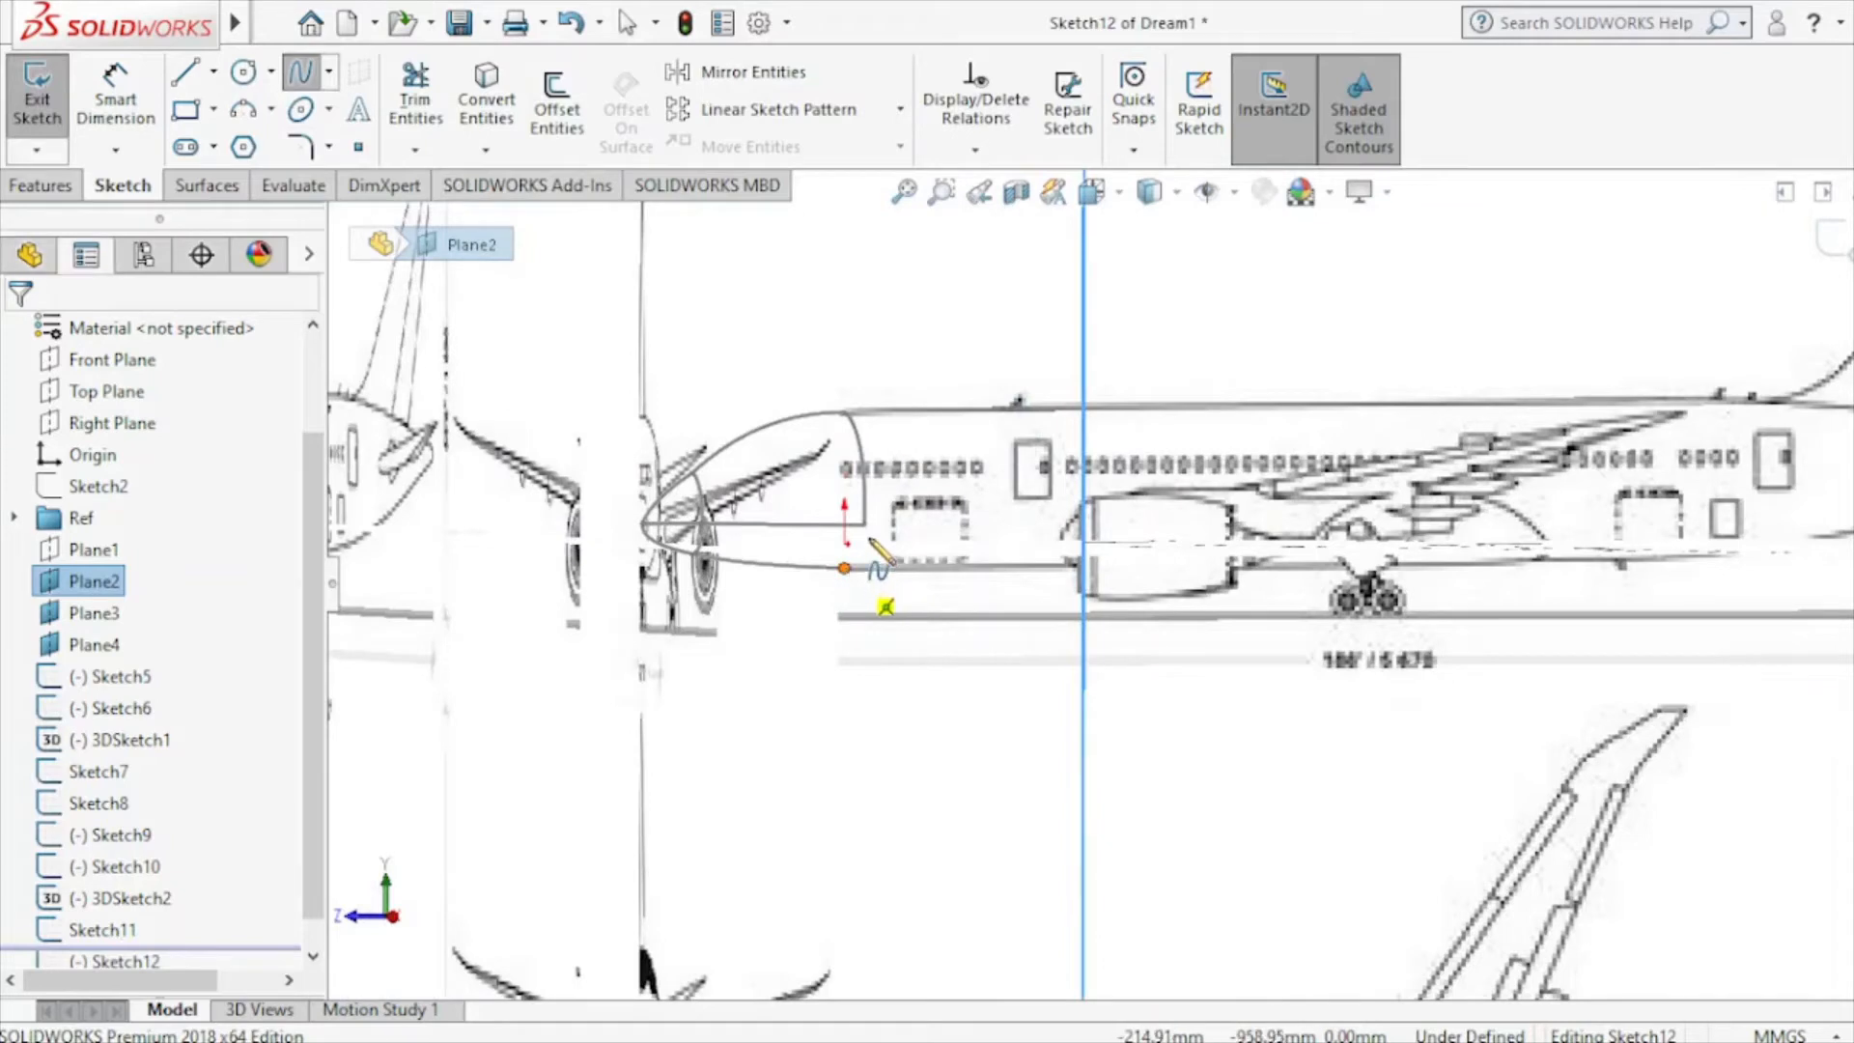
{"action": "right_click", "coordinate": [896, 547]}
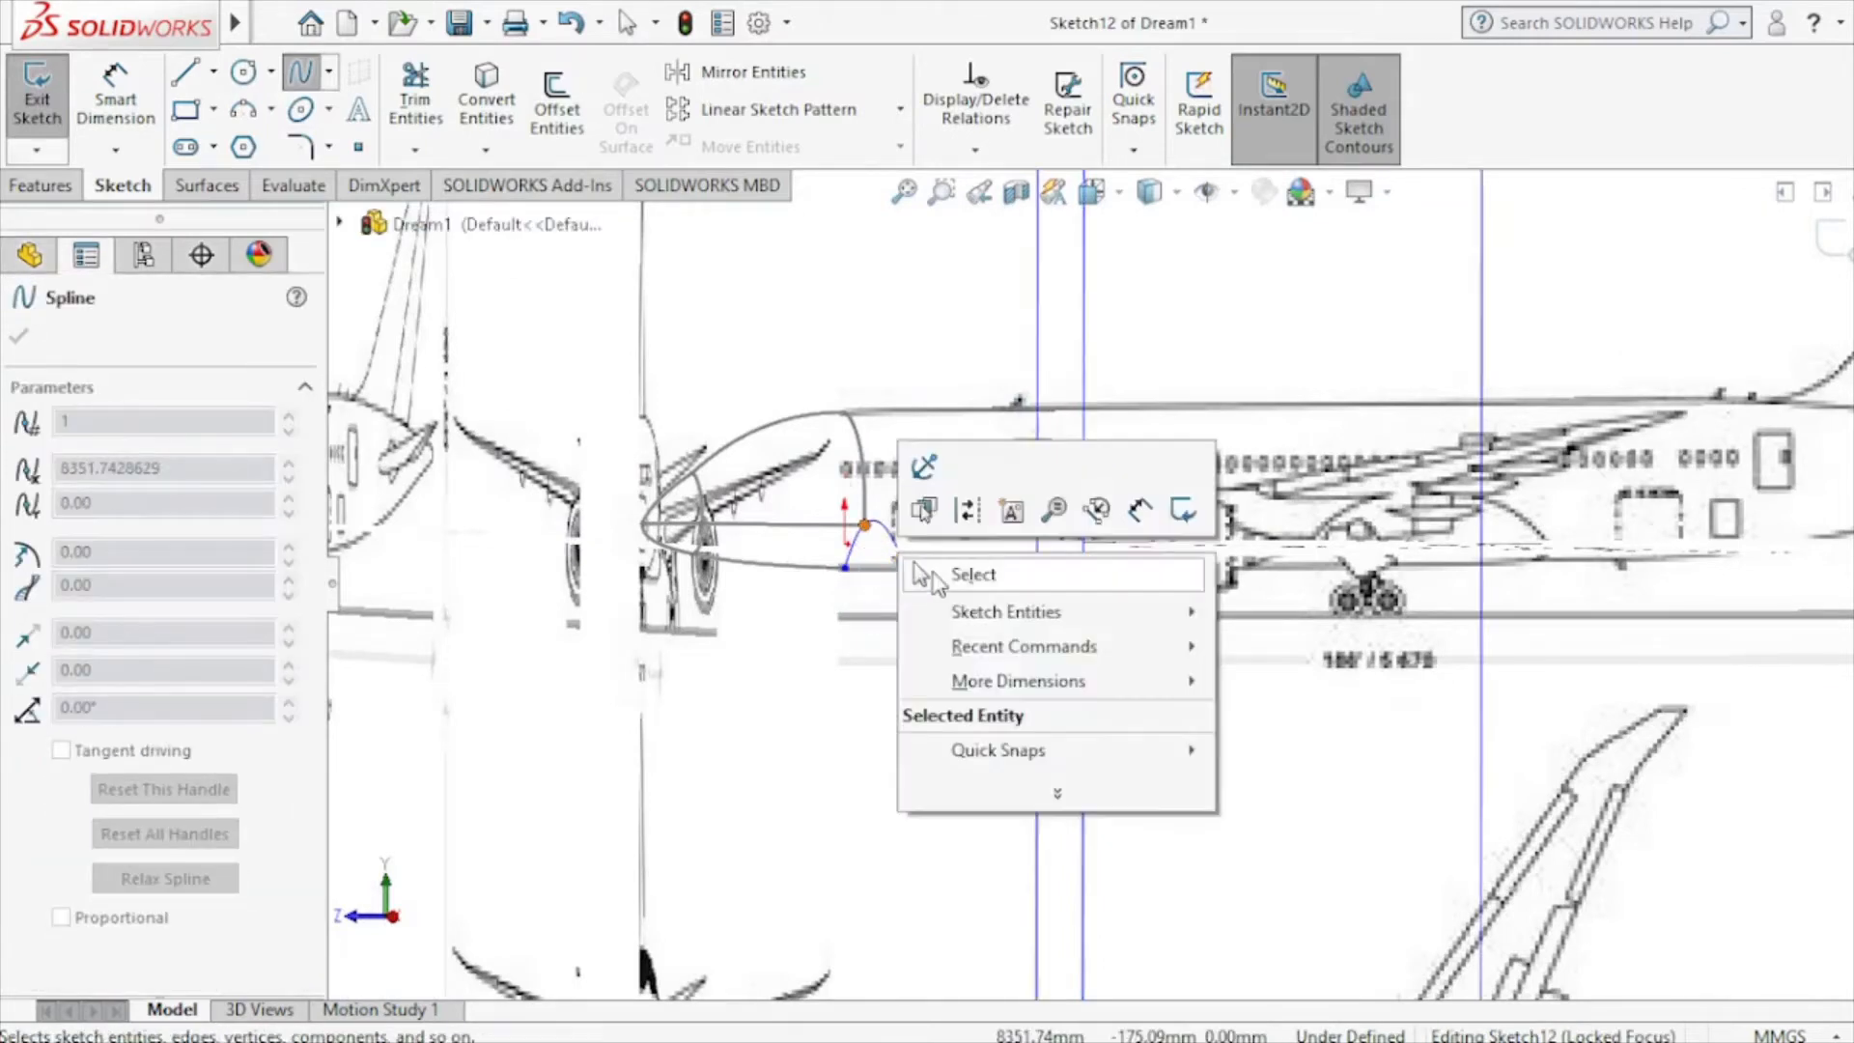
{"action": "left_click", "coordinate": [941, 580]}
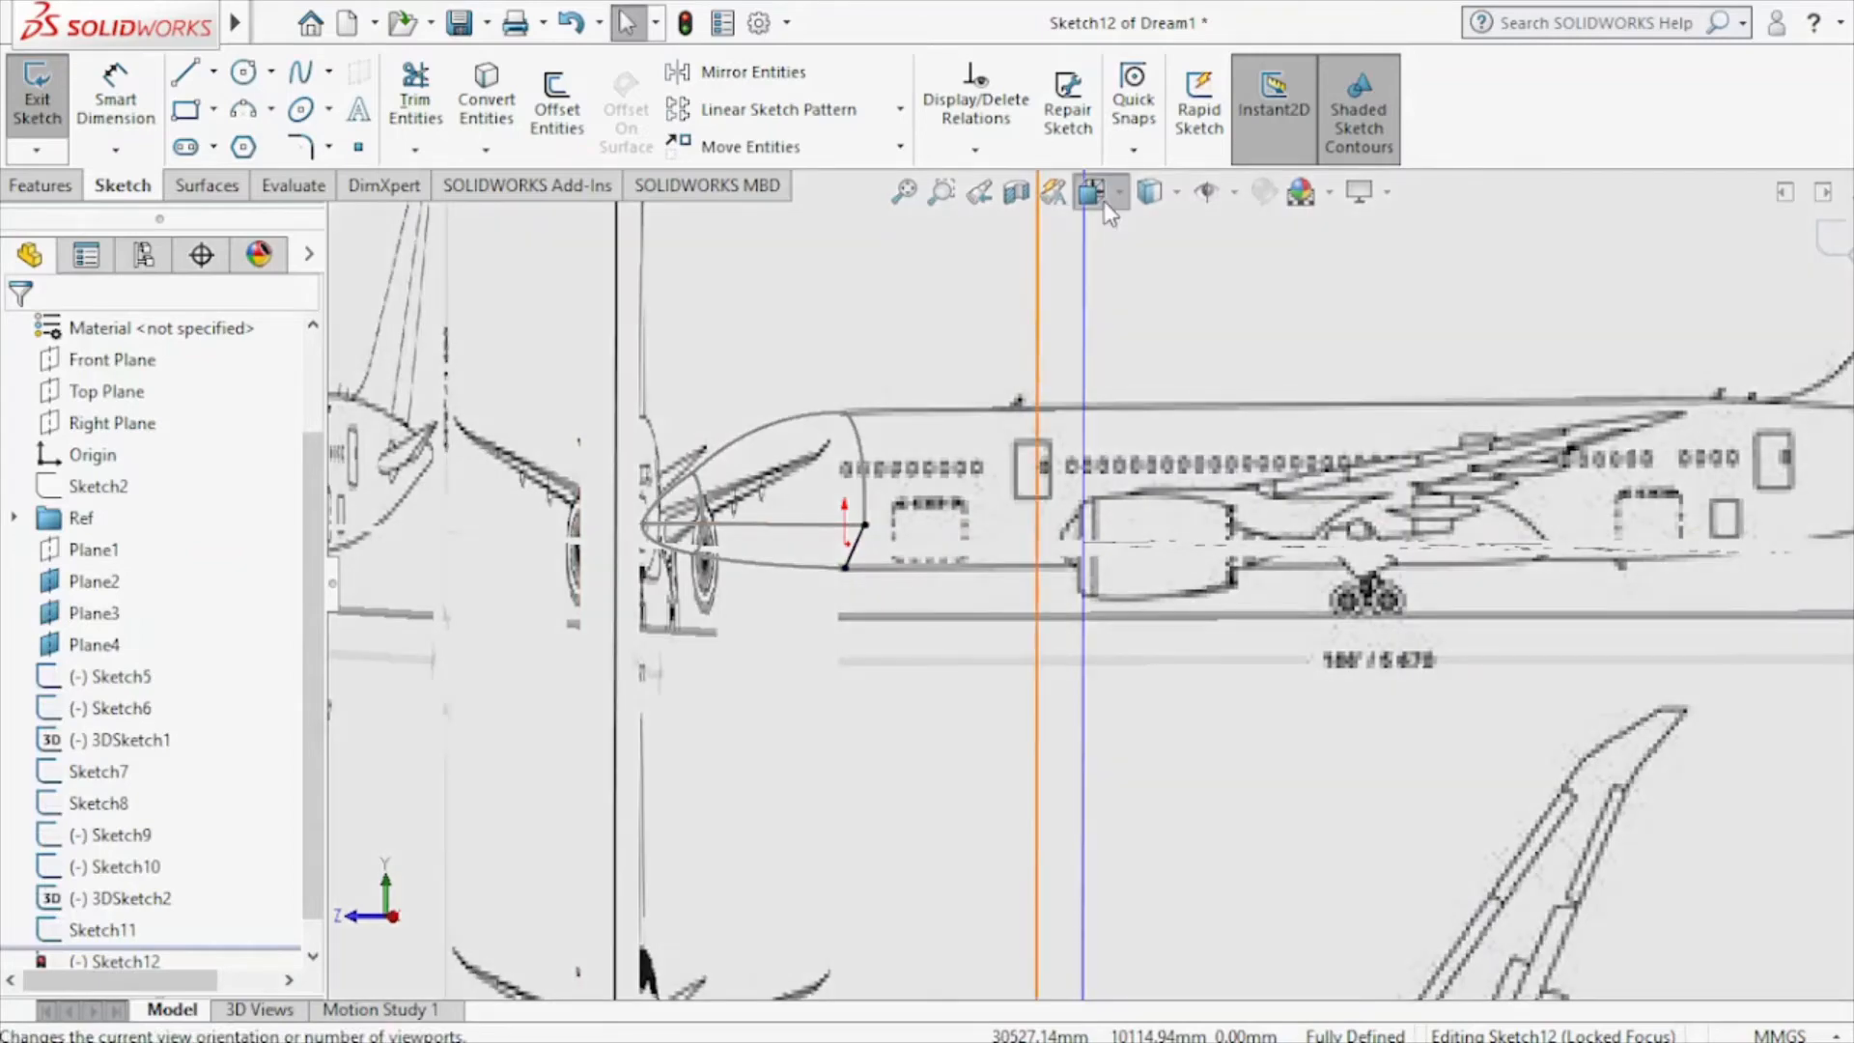
In the front view, bend the lower spline with its end tangent handles into a rounded belly profile along the fuselage outline.
{"action": "left_click", "coordinate": [1103, 201]}
{"action": "left_click", "coordinate": [674, 607]}
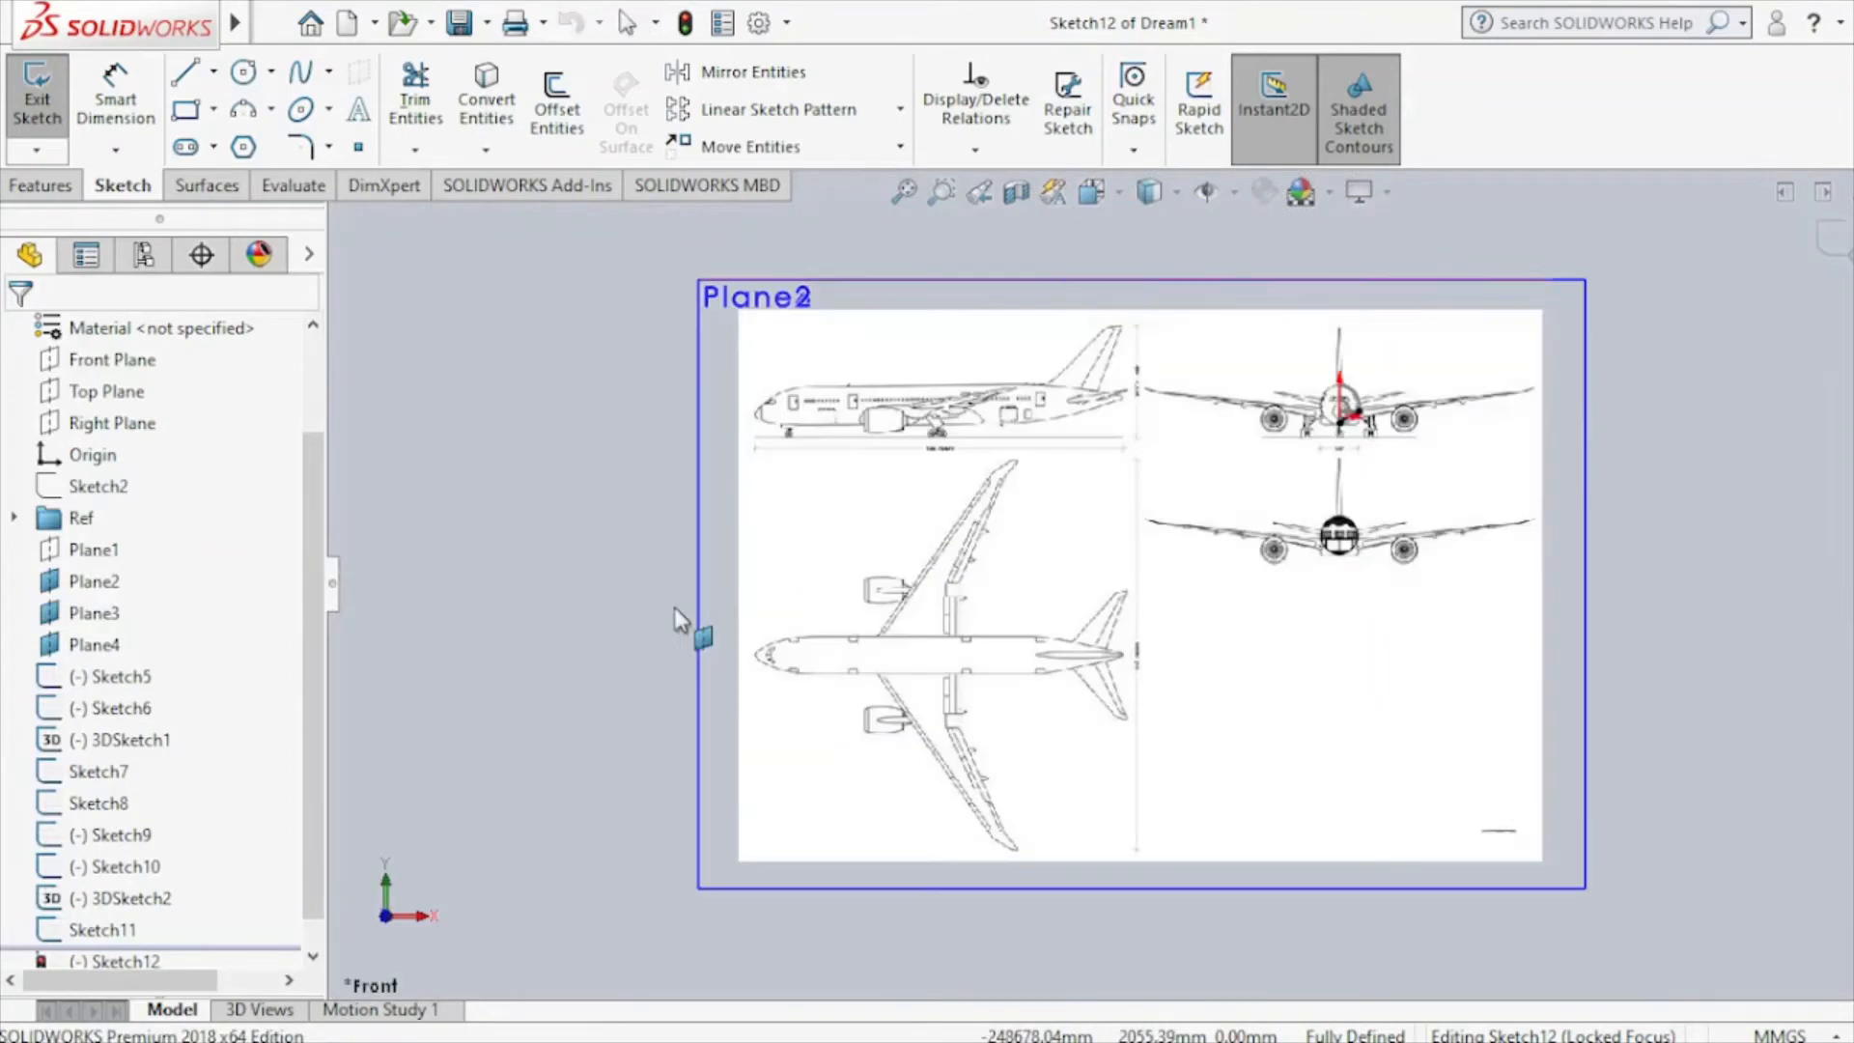
{"action": "scroll", "coordinate": [1366, 434], "scroll_direction": "down", "scroll_amount": 10}
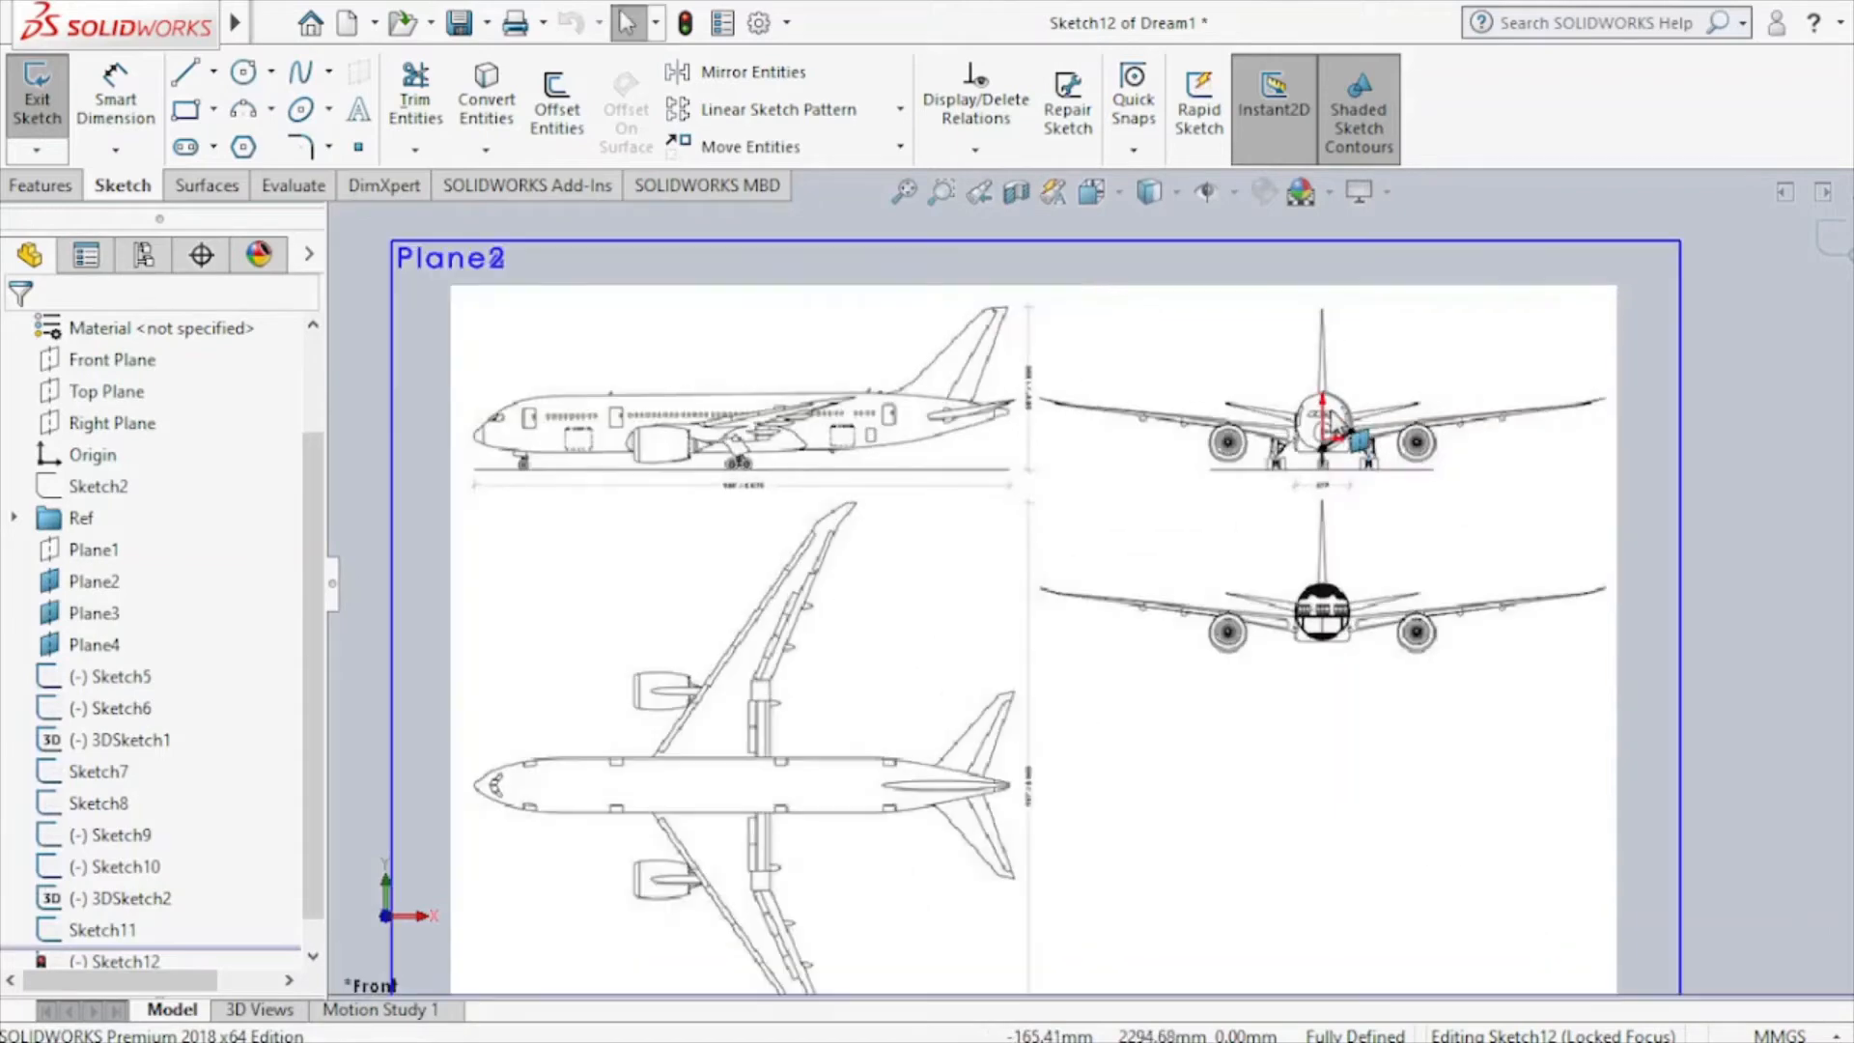
{"action": "scroll", "coordinate": [1318, 524], "scroll_direction": "down", "scroll_amount": 4}
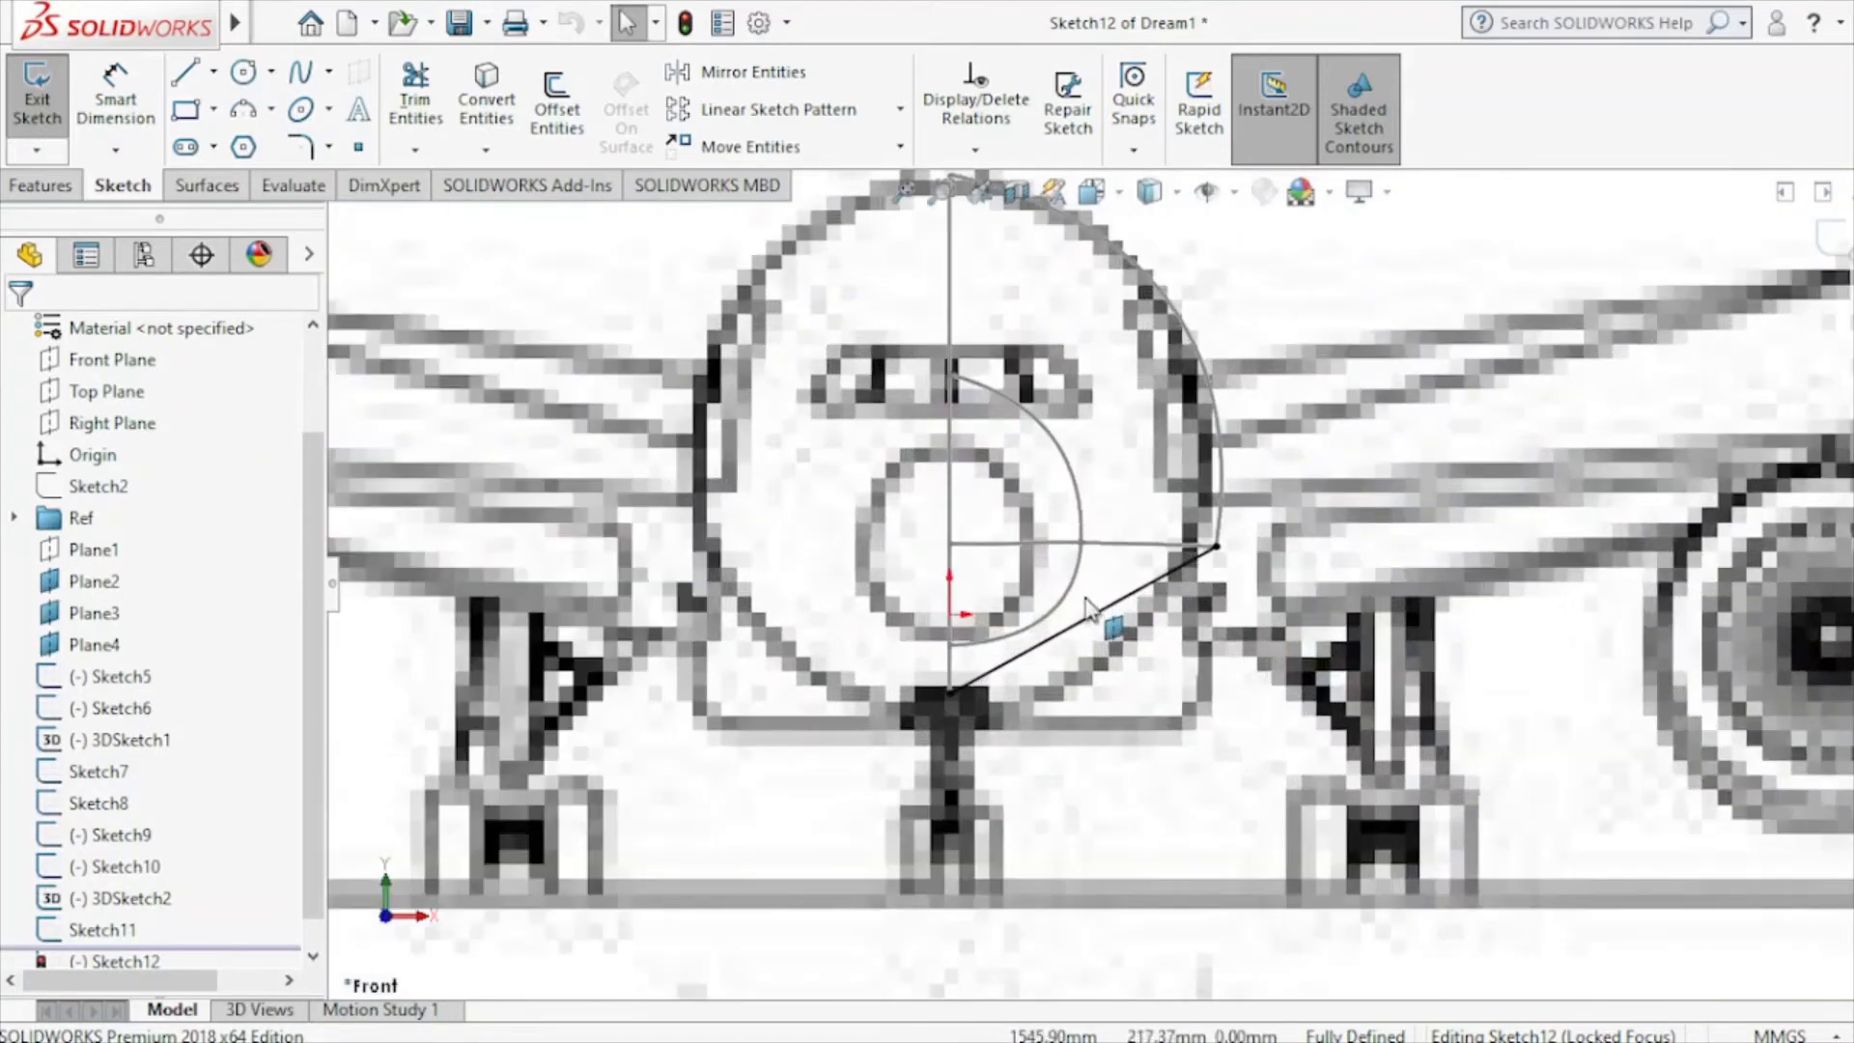
{"action": "left_click", "coordinate": [1105, 623]}
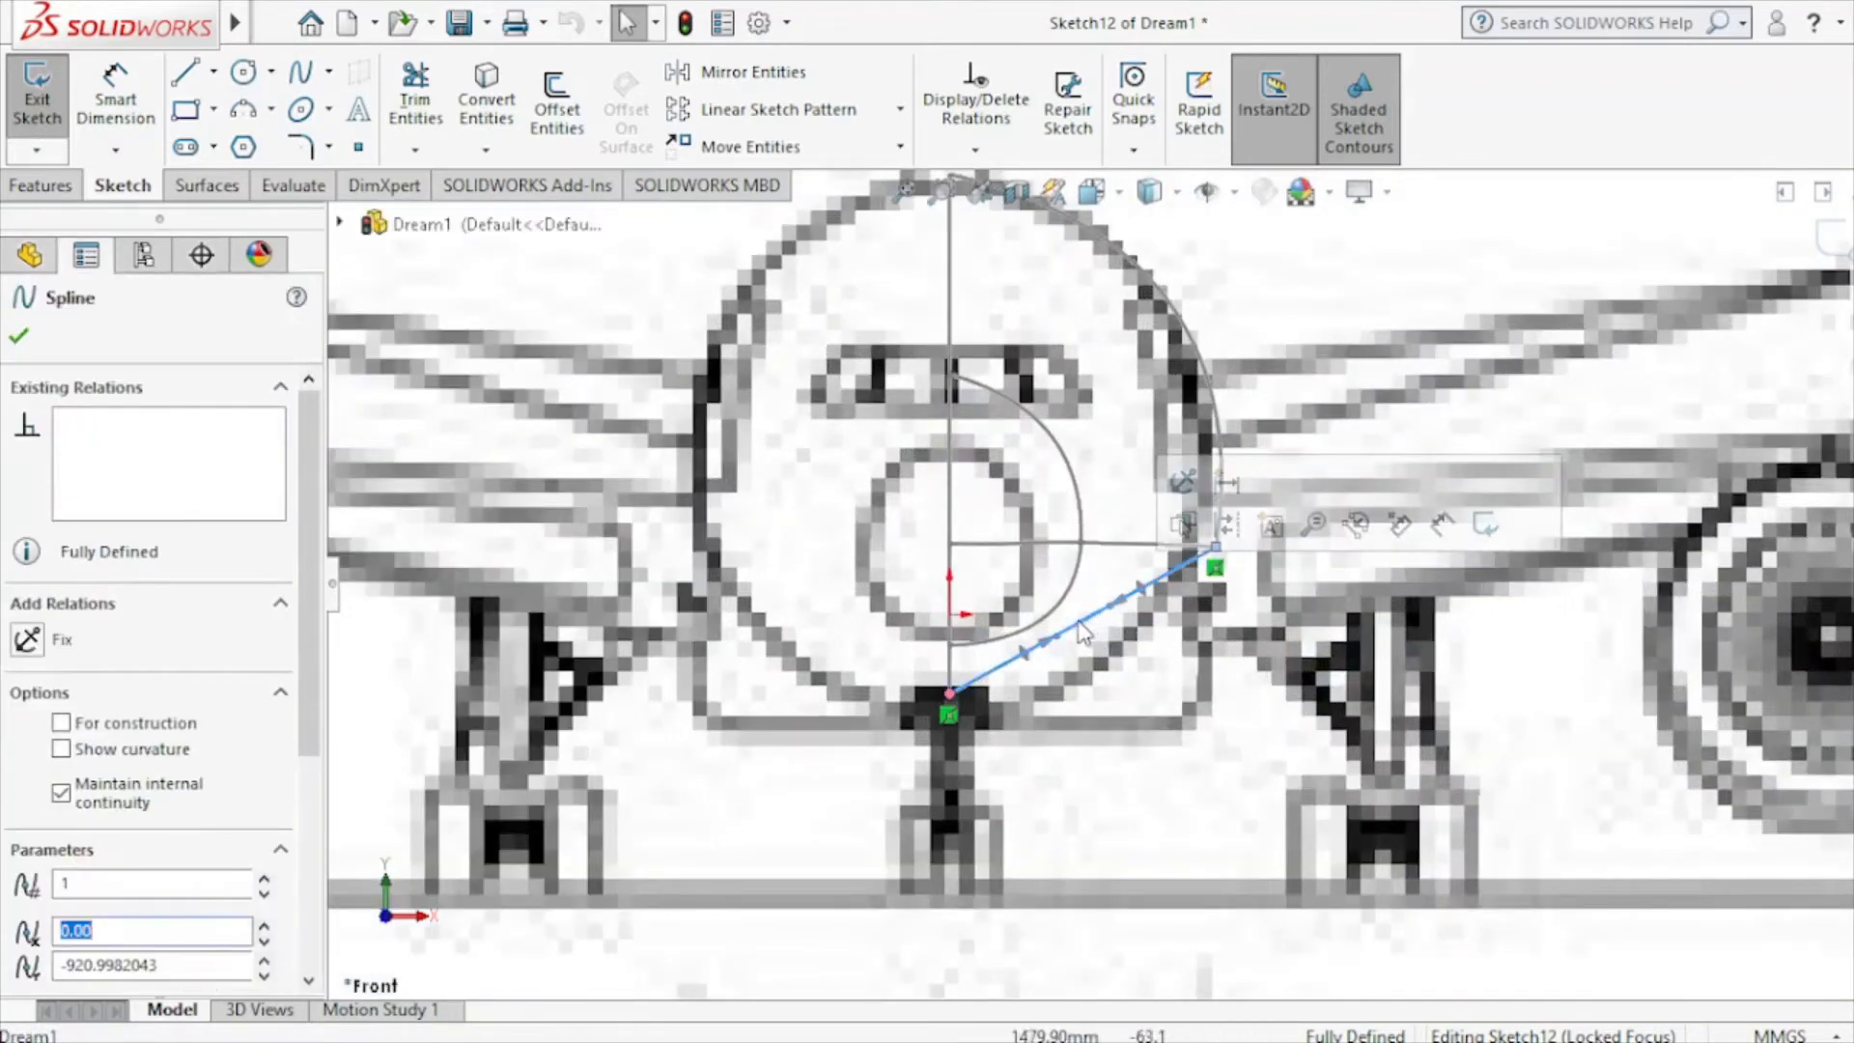
{"action": "left_click_drag", "start_coordinate": [1046, 640], "coordinate": [1078, 703]}
{"action": "left_click_drag", "start_coordinate": [1159, 647], "coordinate": [1200, 636]}
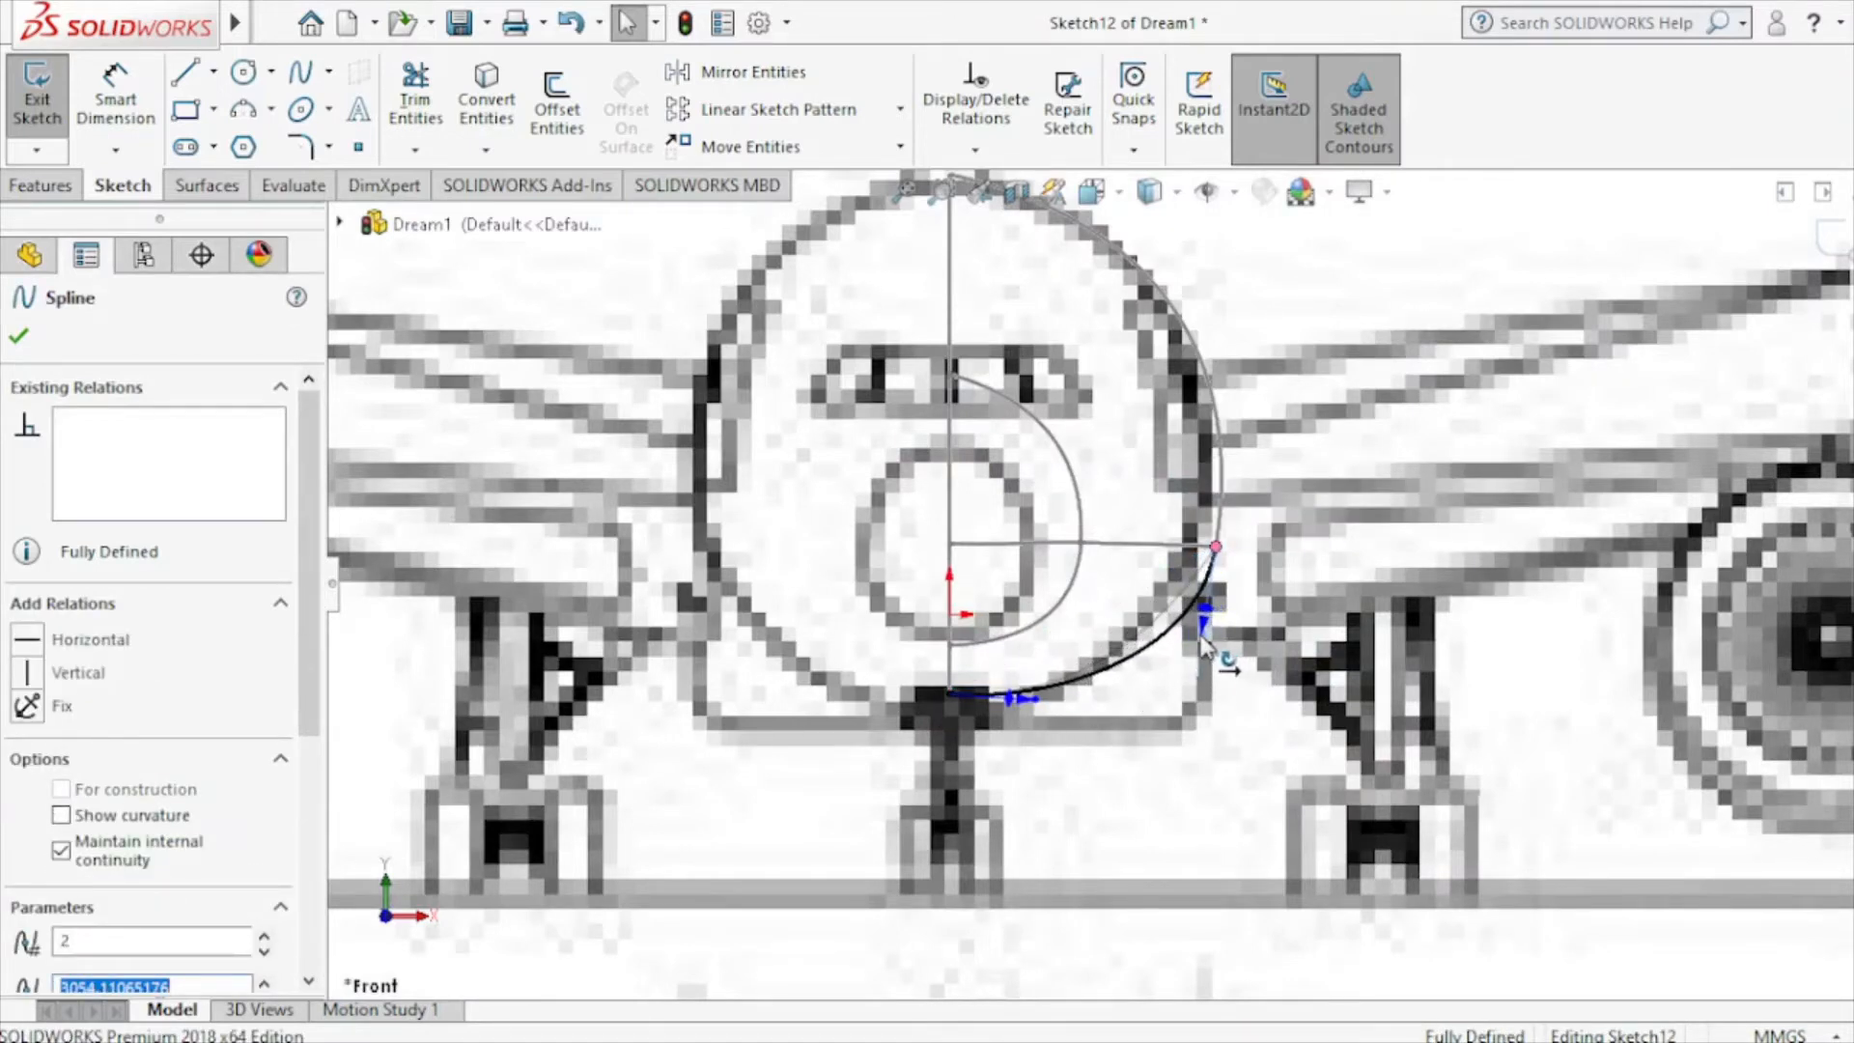
{"action": "left_click", "coordinate": [1022, 705]}
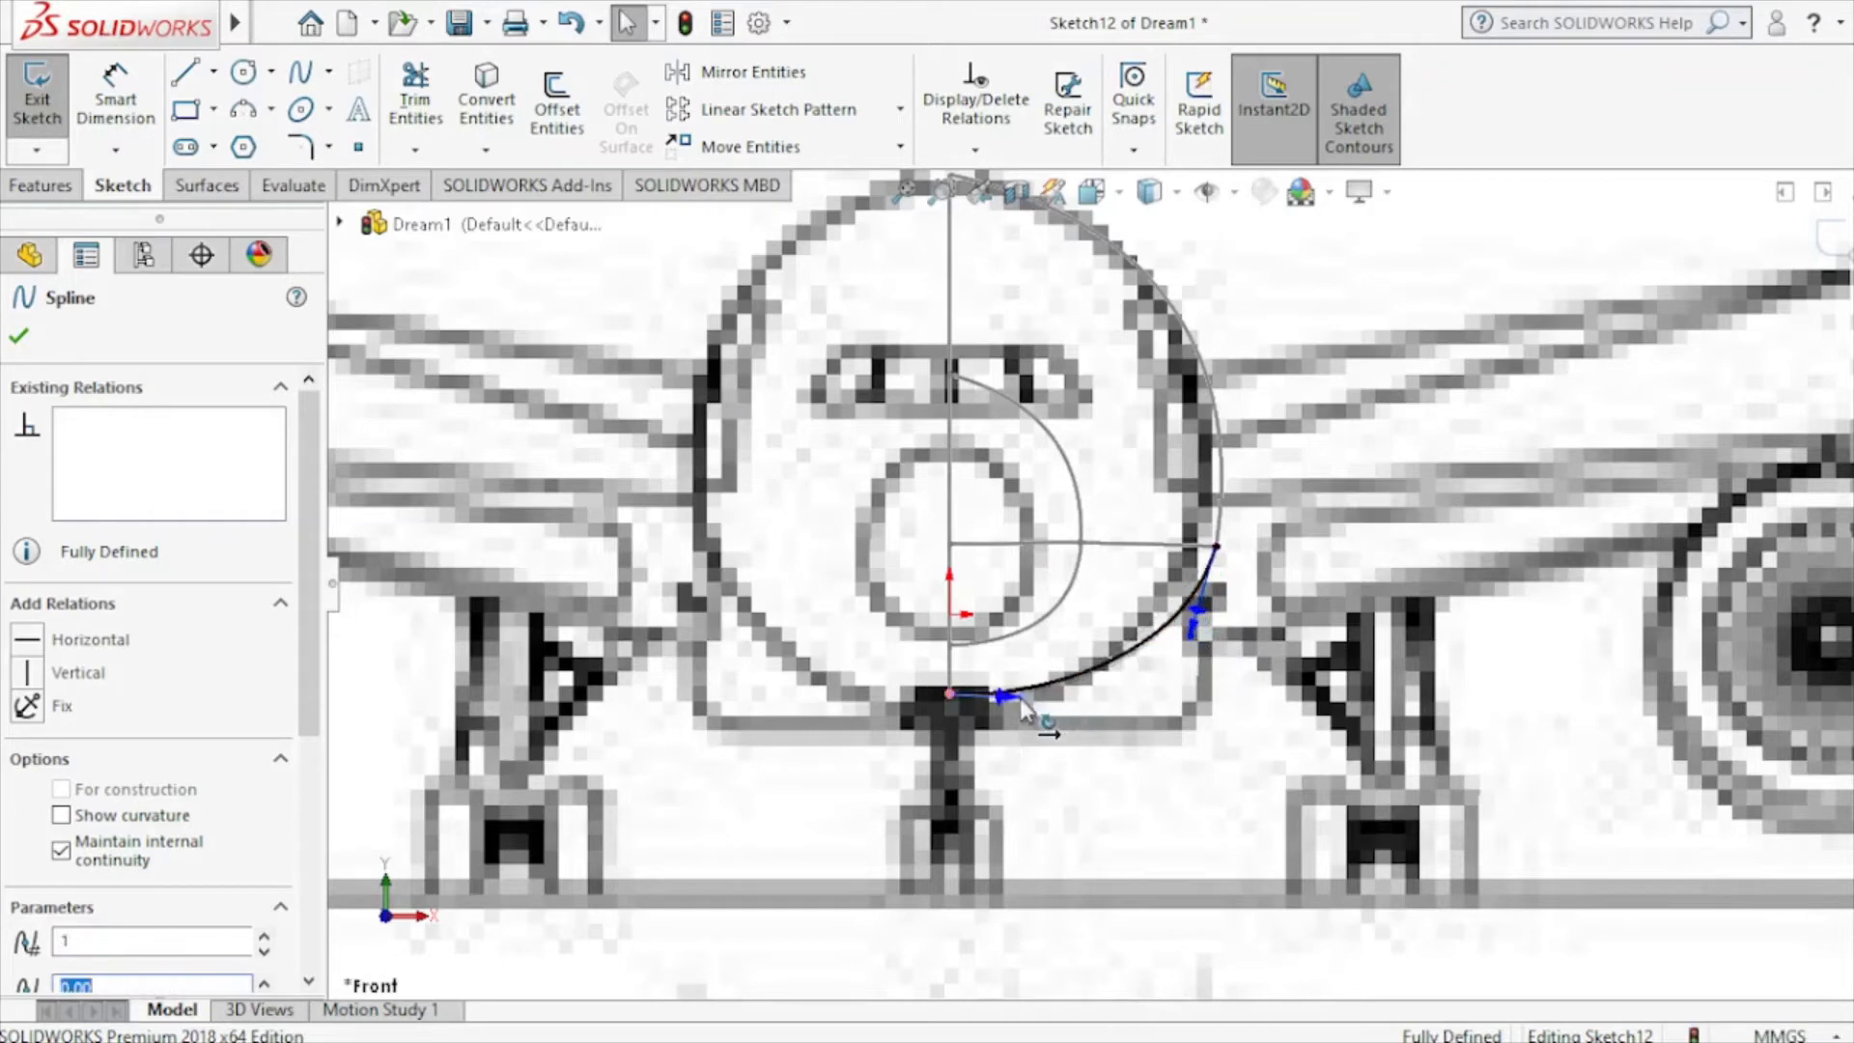
{"action": "left_click_drag", "start_coordinate": [1041, 708], "coordinate": [1064, 713]}
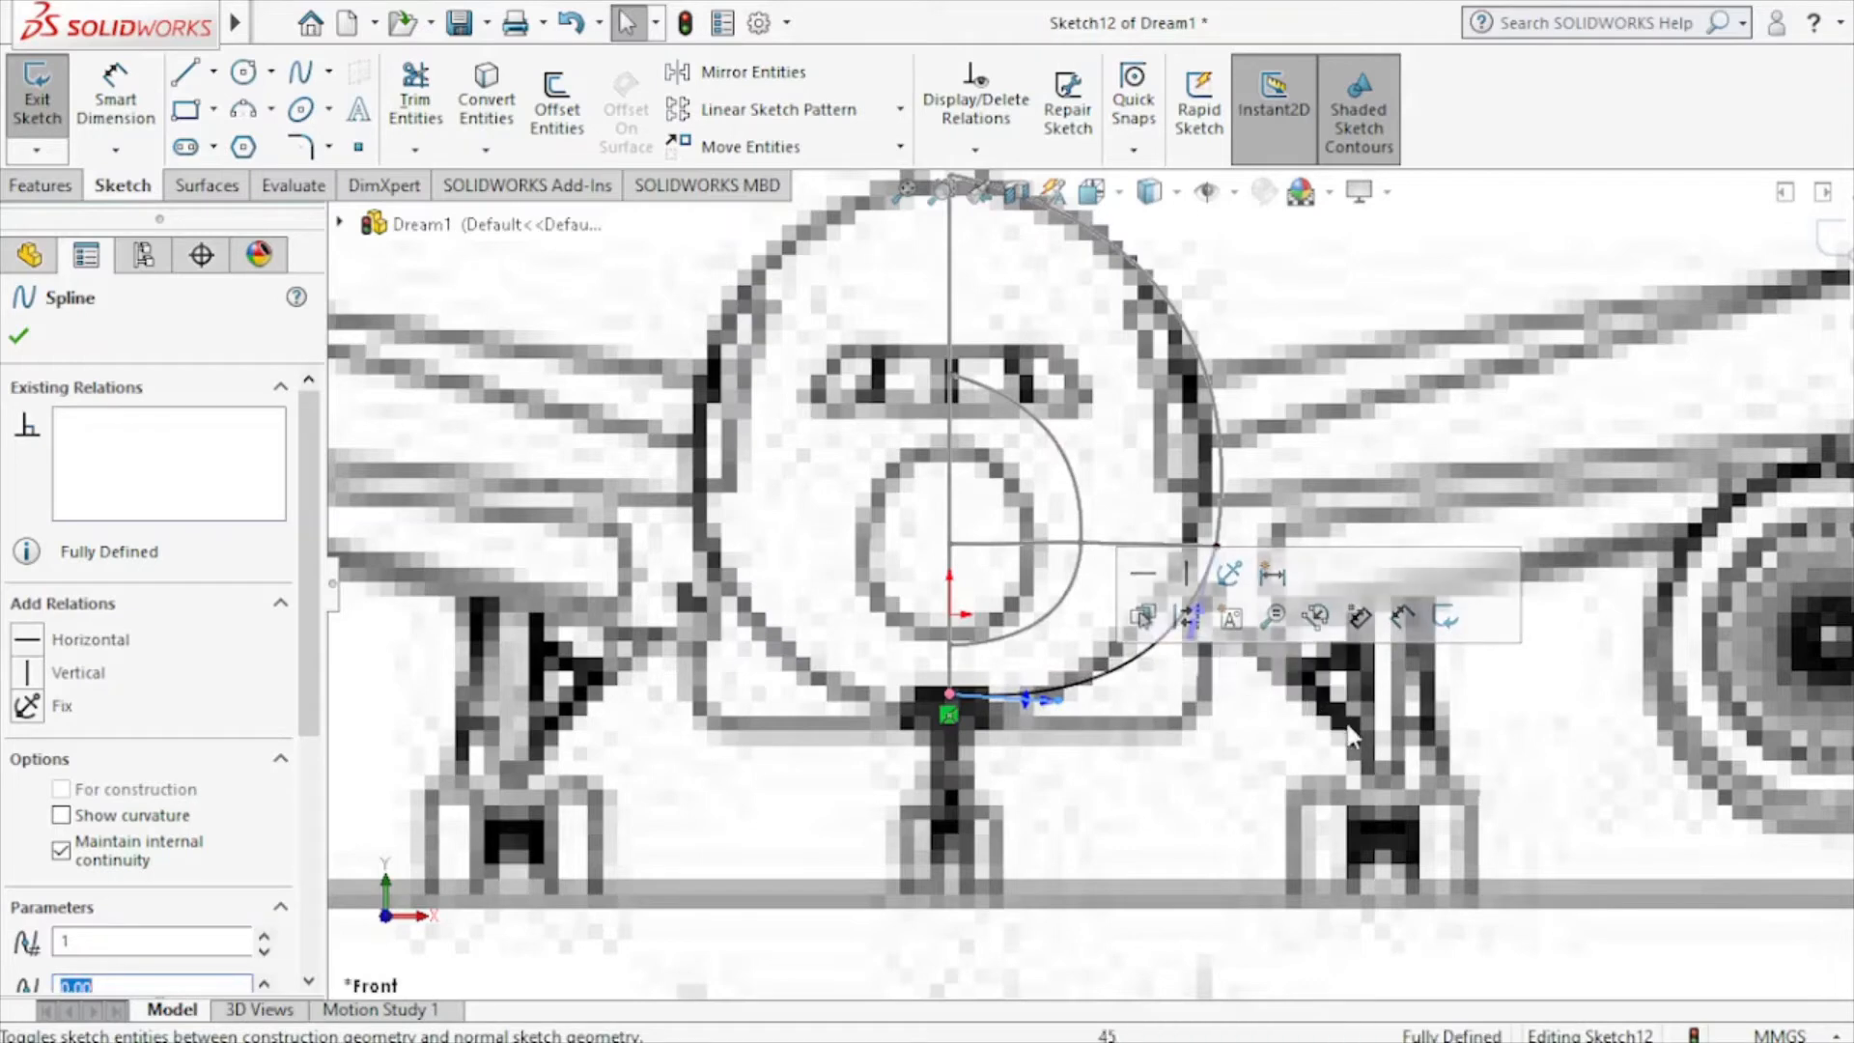
Fine-tune the lower spline's tangent handle at its side end to match the fuselage outline, and finish the sketch.
{"action": "left_click", "coordinate": [1243, 697]}
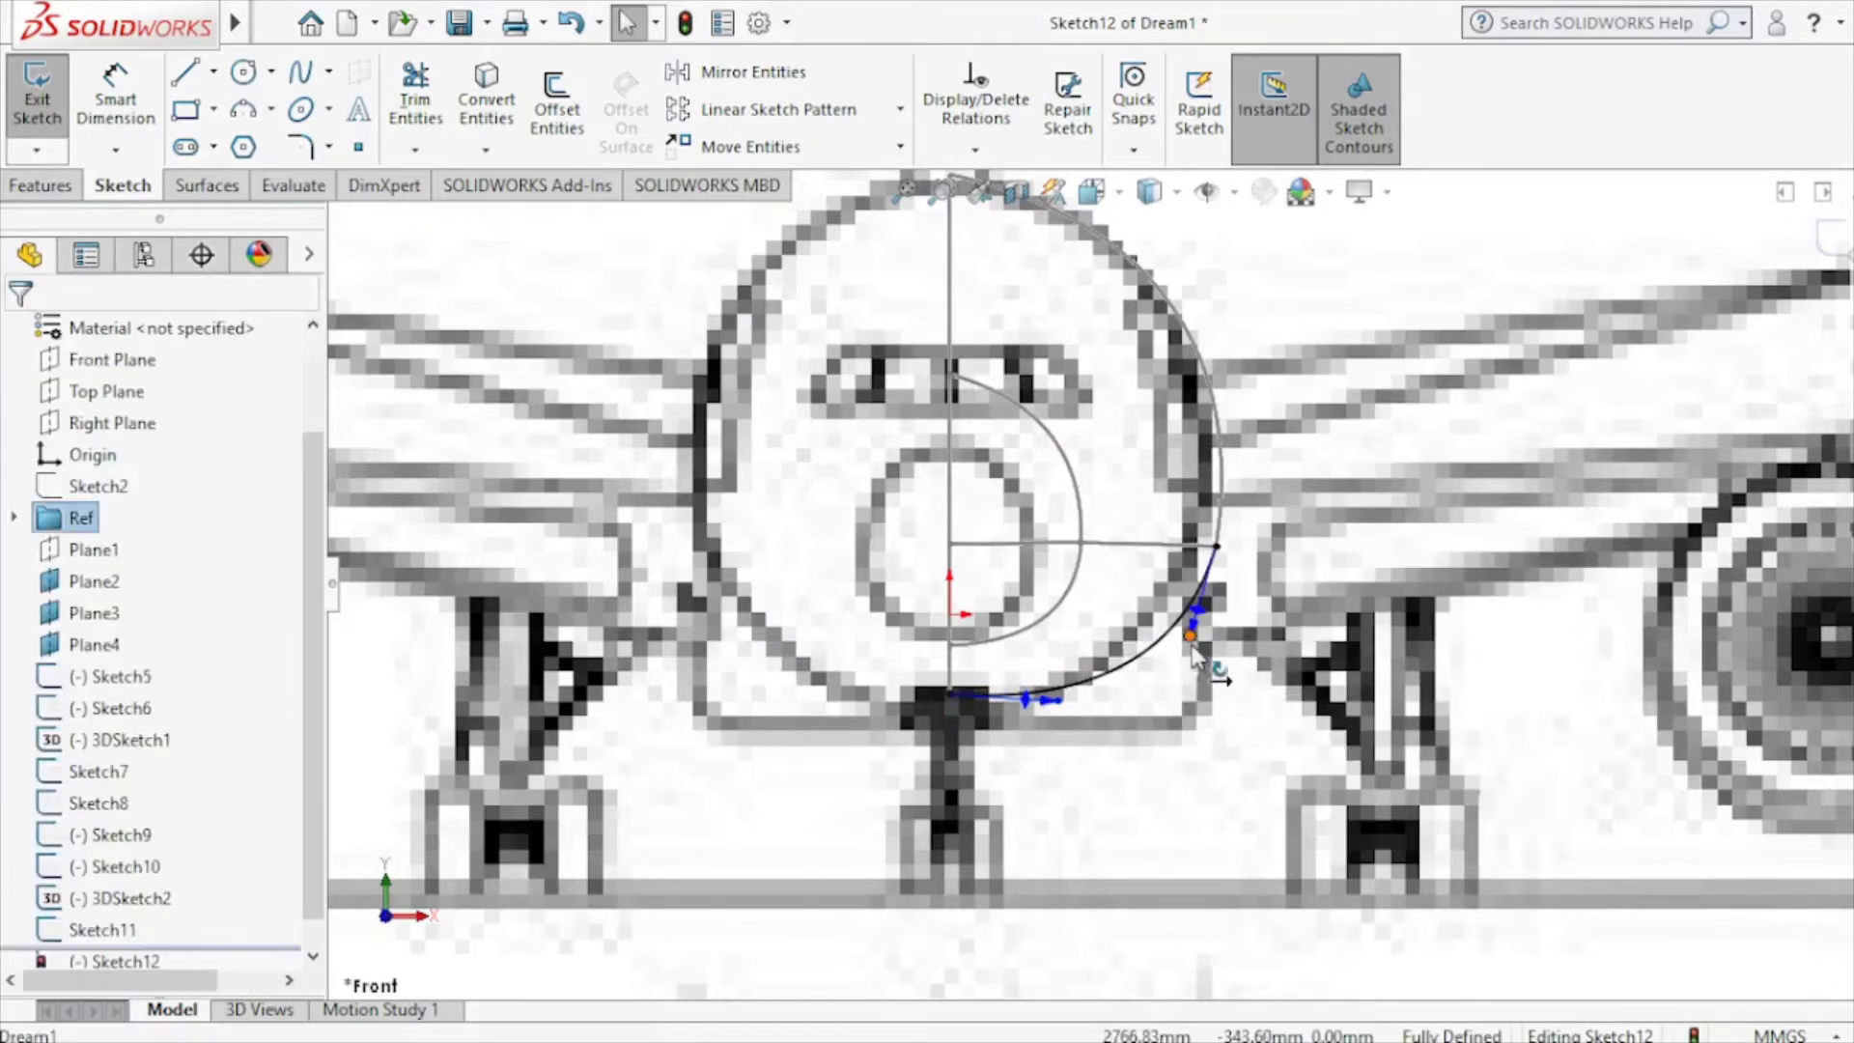
{"action": "left_click_drag", "start_coordinate": [1198, 642], "coordinate": [1205, 641]}
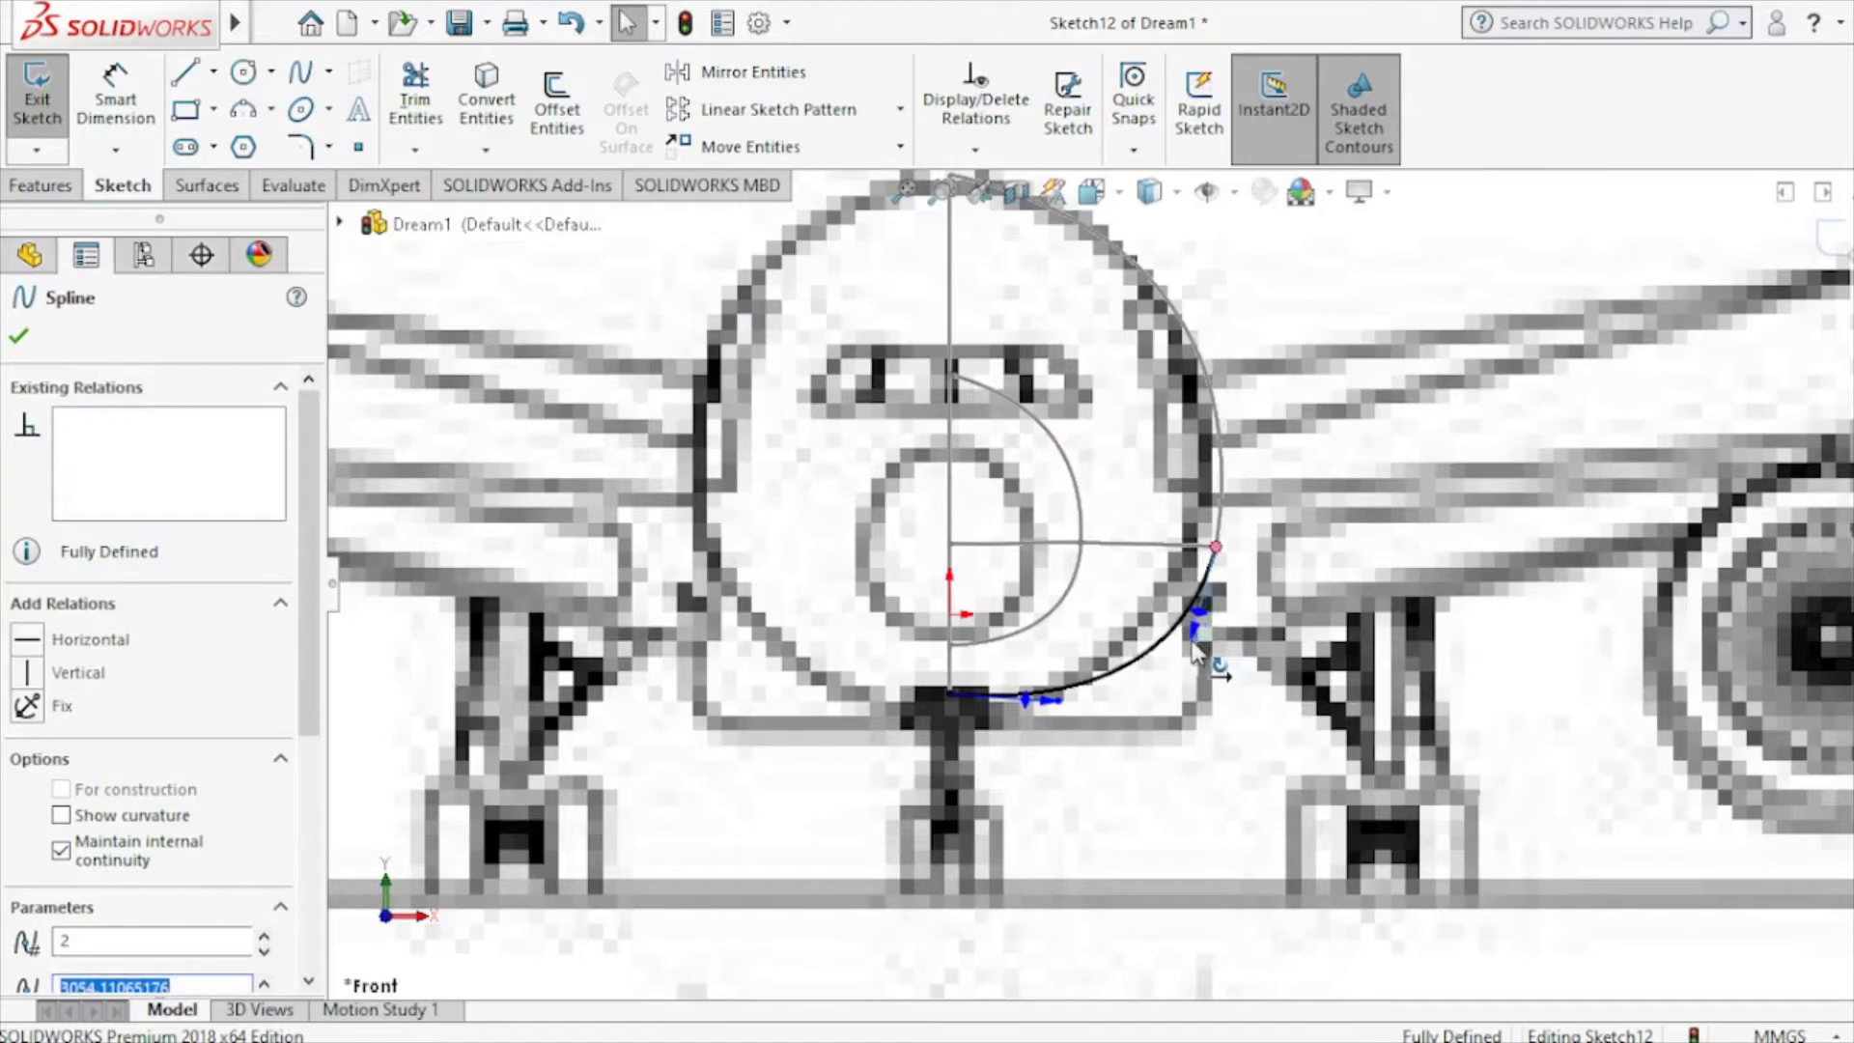
{"action": "left_click_drag", "start_coordinate": [1197, 653], "coordinate": [1198, 649]}
{"action": "left_click", "coordinate": [1573, 509]}
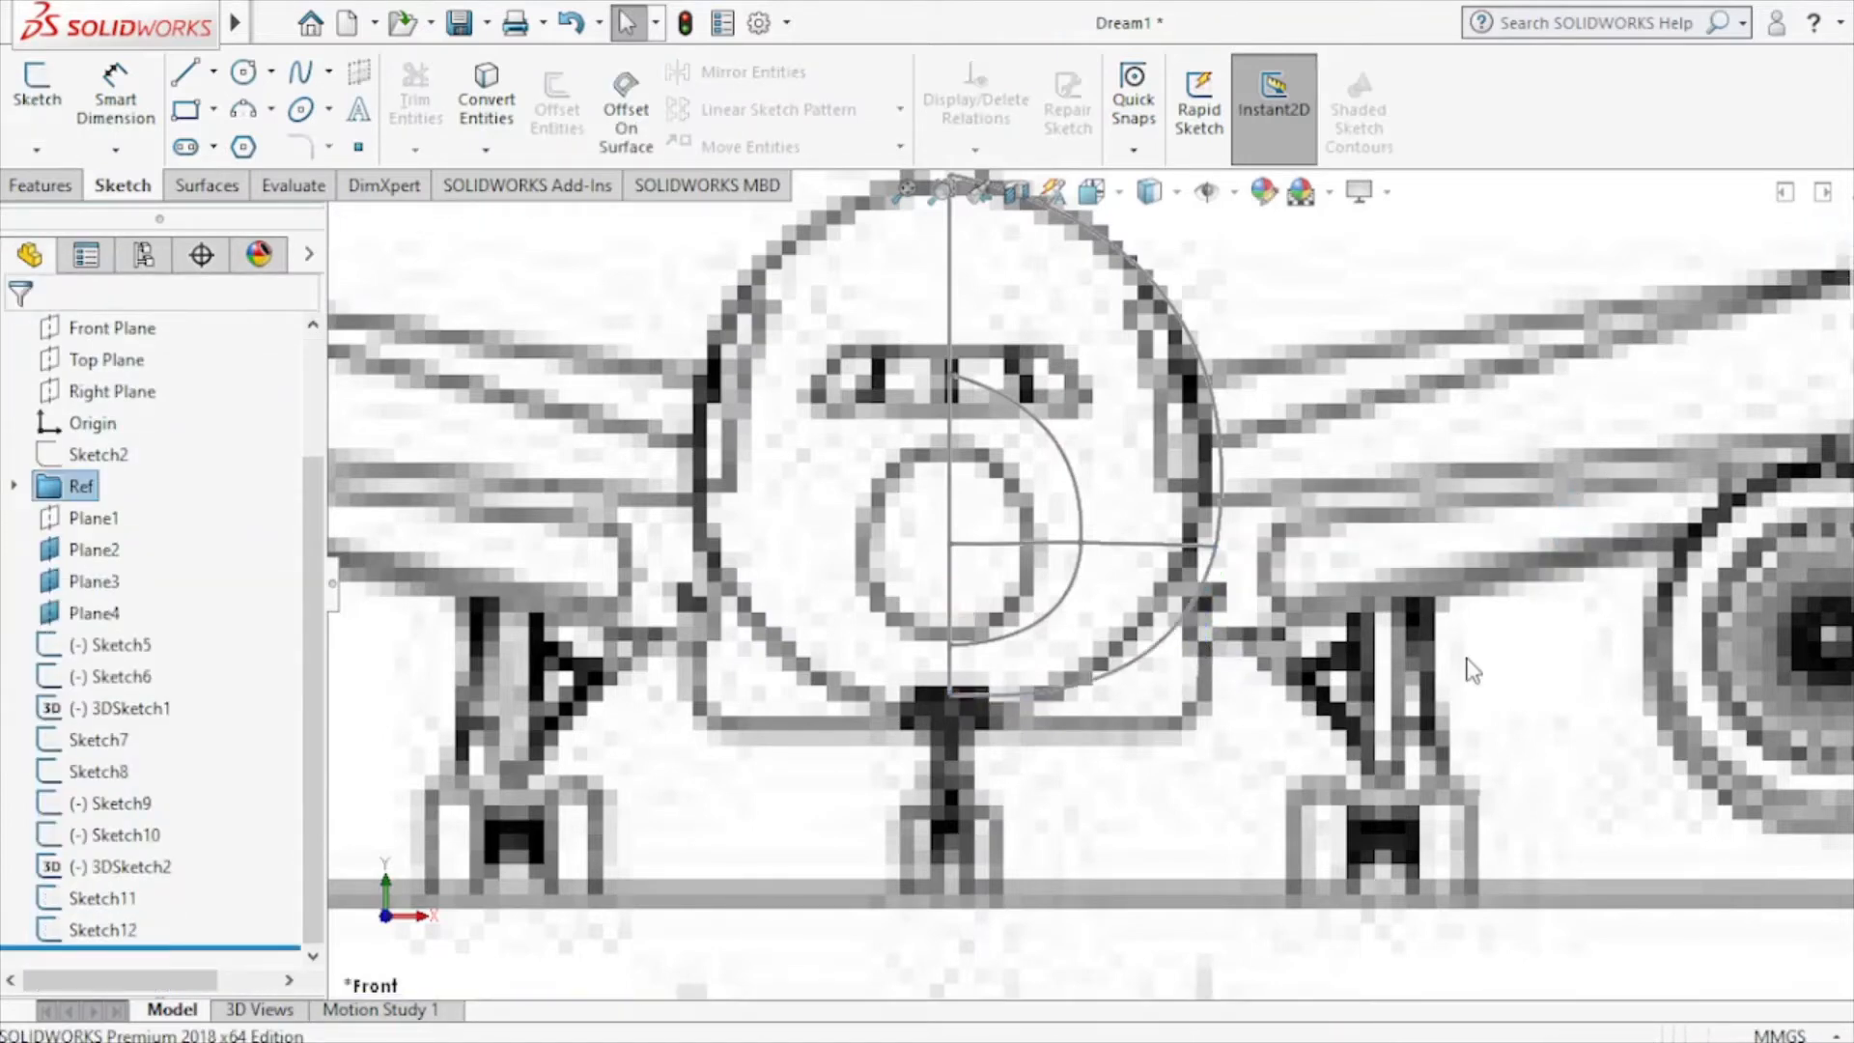
In the right view, sketch a two-point spline on the Right Plane along the fuselage's upper edge from Plane2 to Plane3, and finish the sketch.
{"action": "key", "text": "f"}
{"action": "left_click", "coordinate": [1092, 191]}
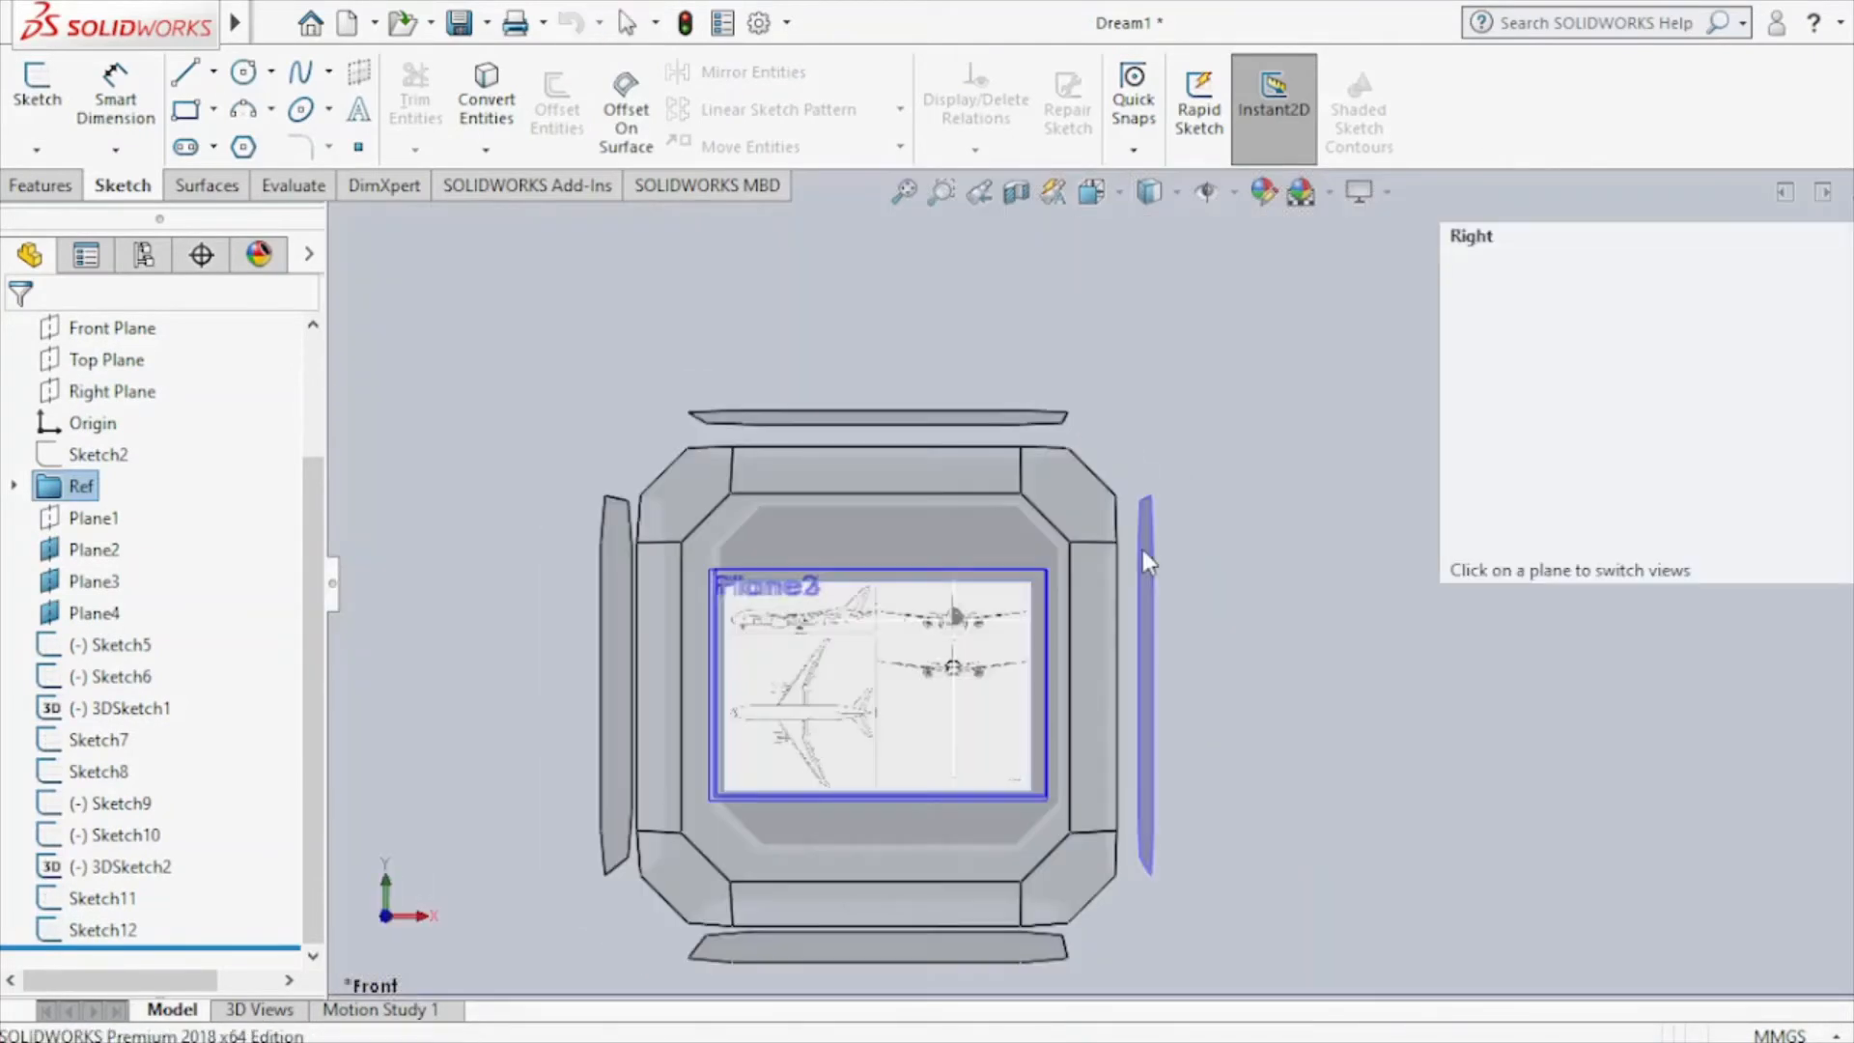
{"action": "left_click", "coordinate": [1143, 548]}
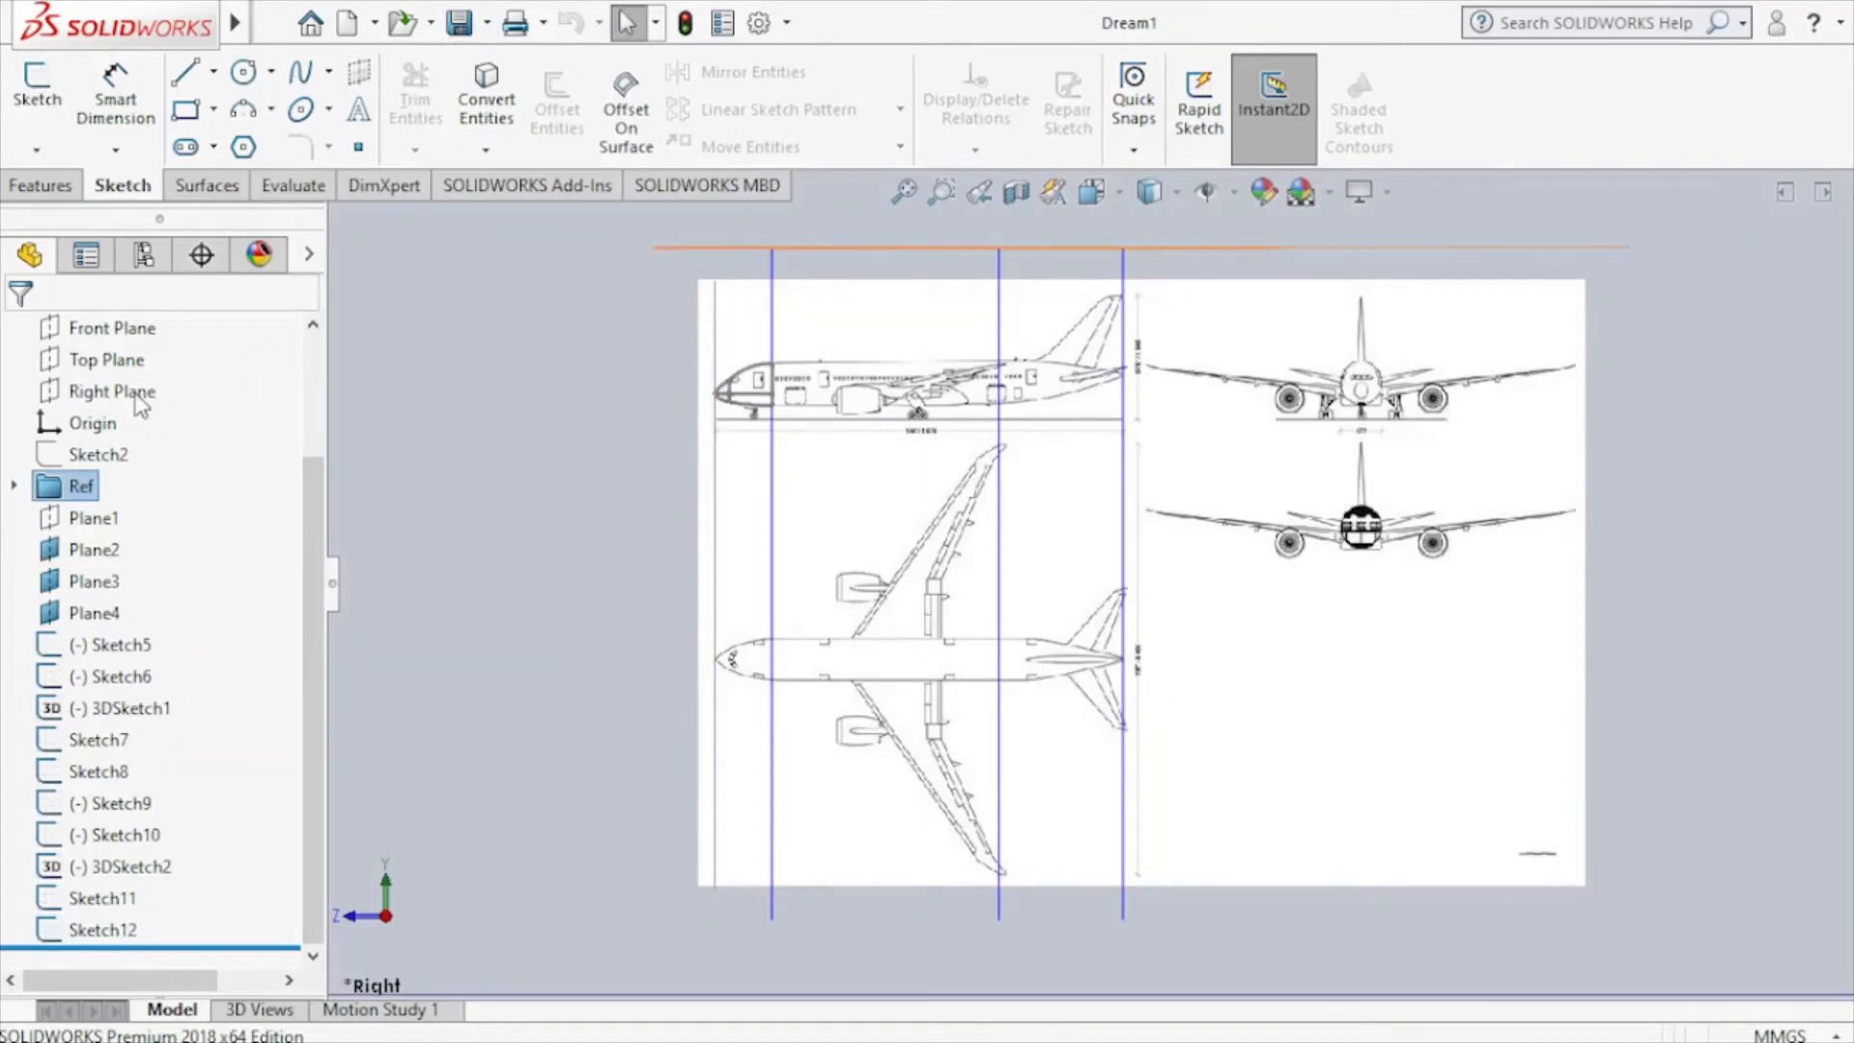
{"action": "left_click", "coordinate": [112, 391]}
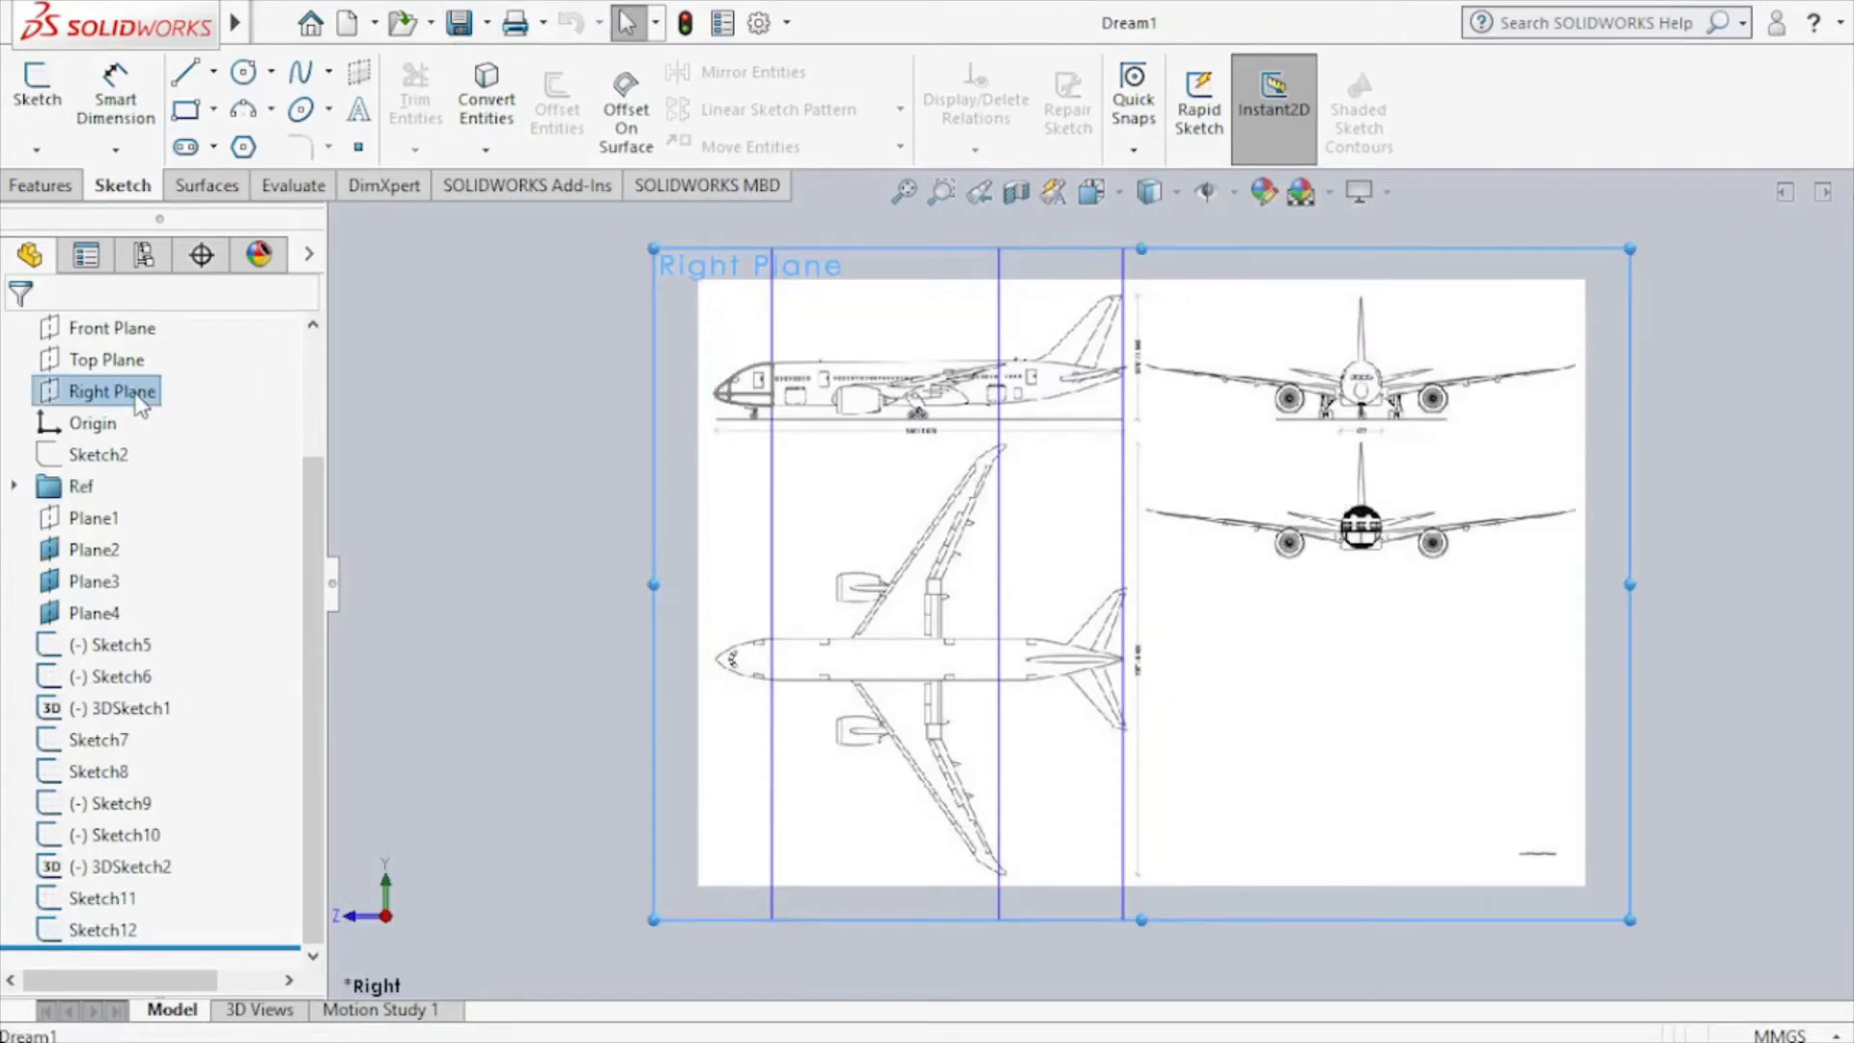
{"action": "left_click", "coordinate": [249, 352]}
{"action": "left_click", "coordinate": [302, 71]}
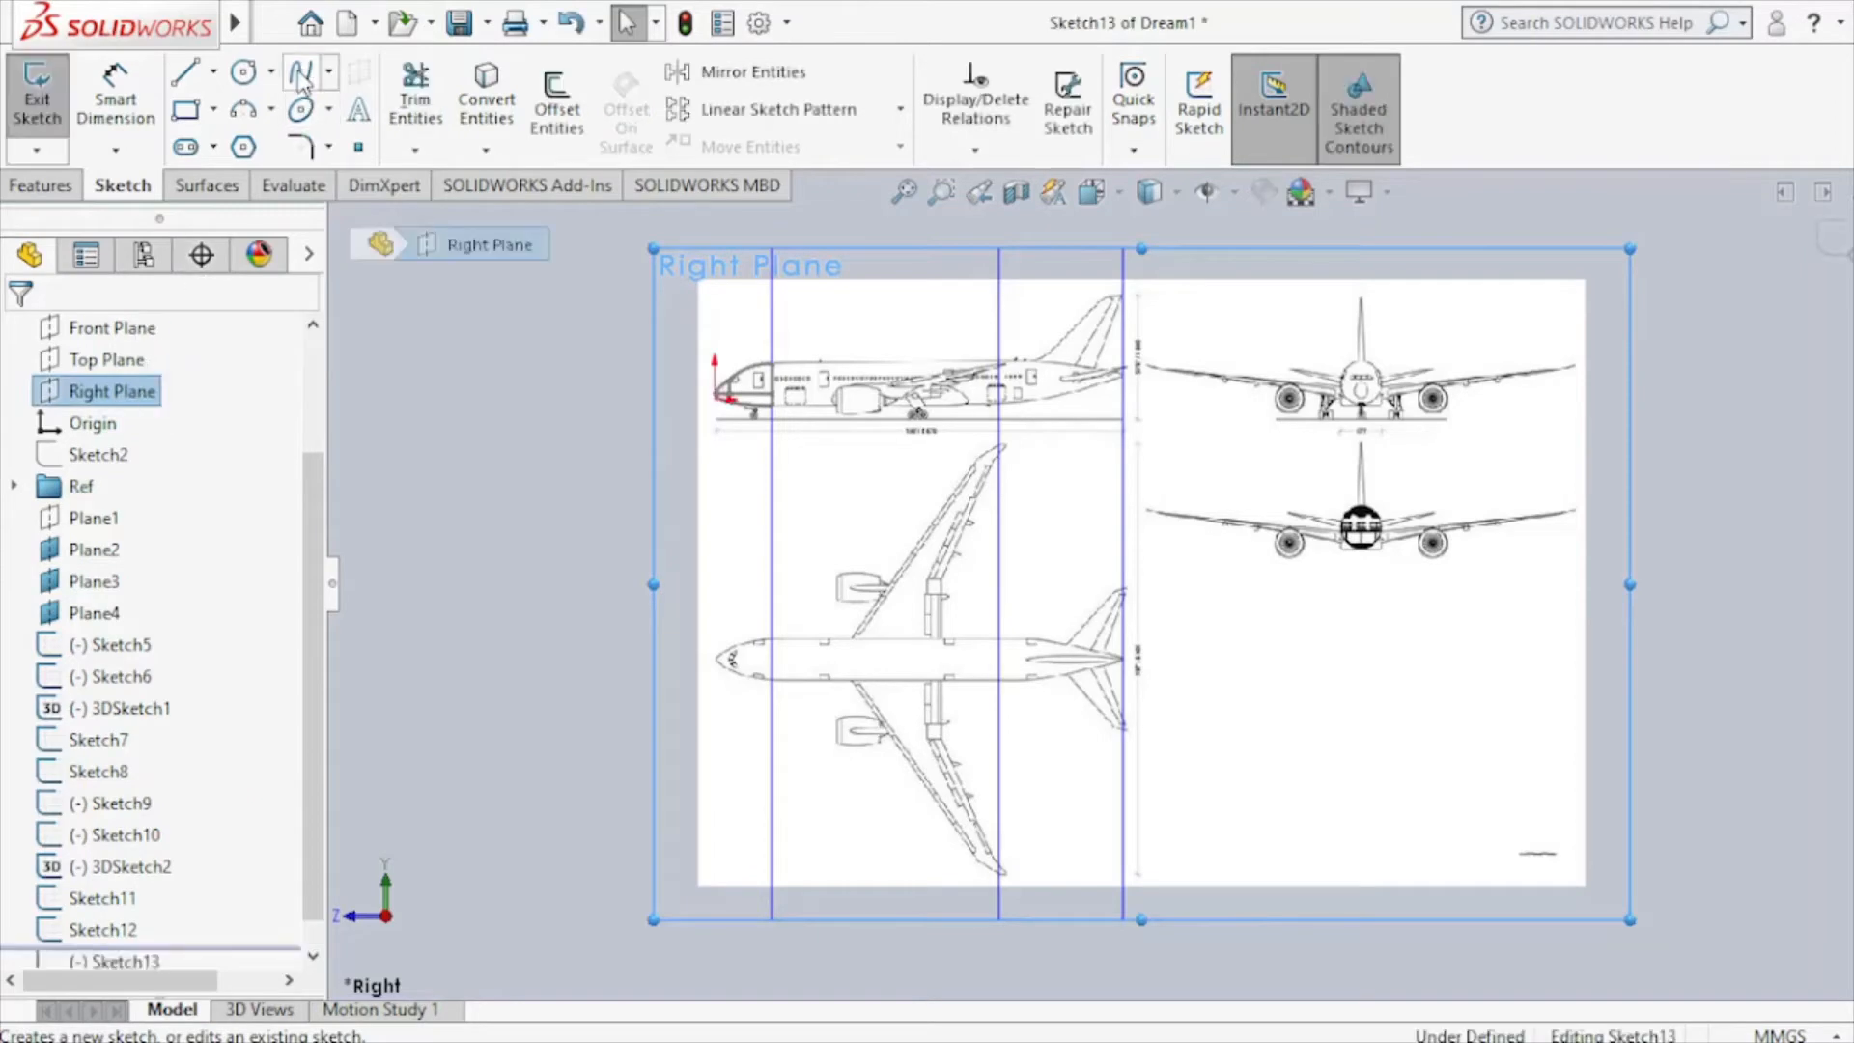
{"action": "scroll", "coordinate": [874, 396], "scroll_direction": "down", "scroll_amount": 4}
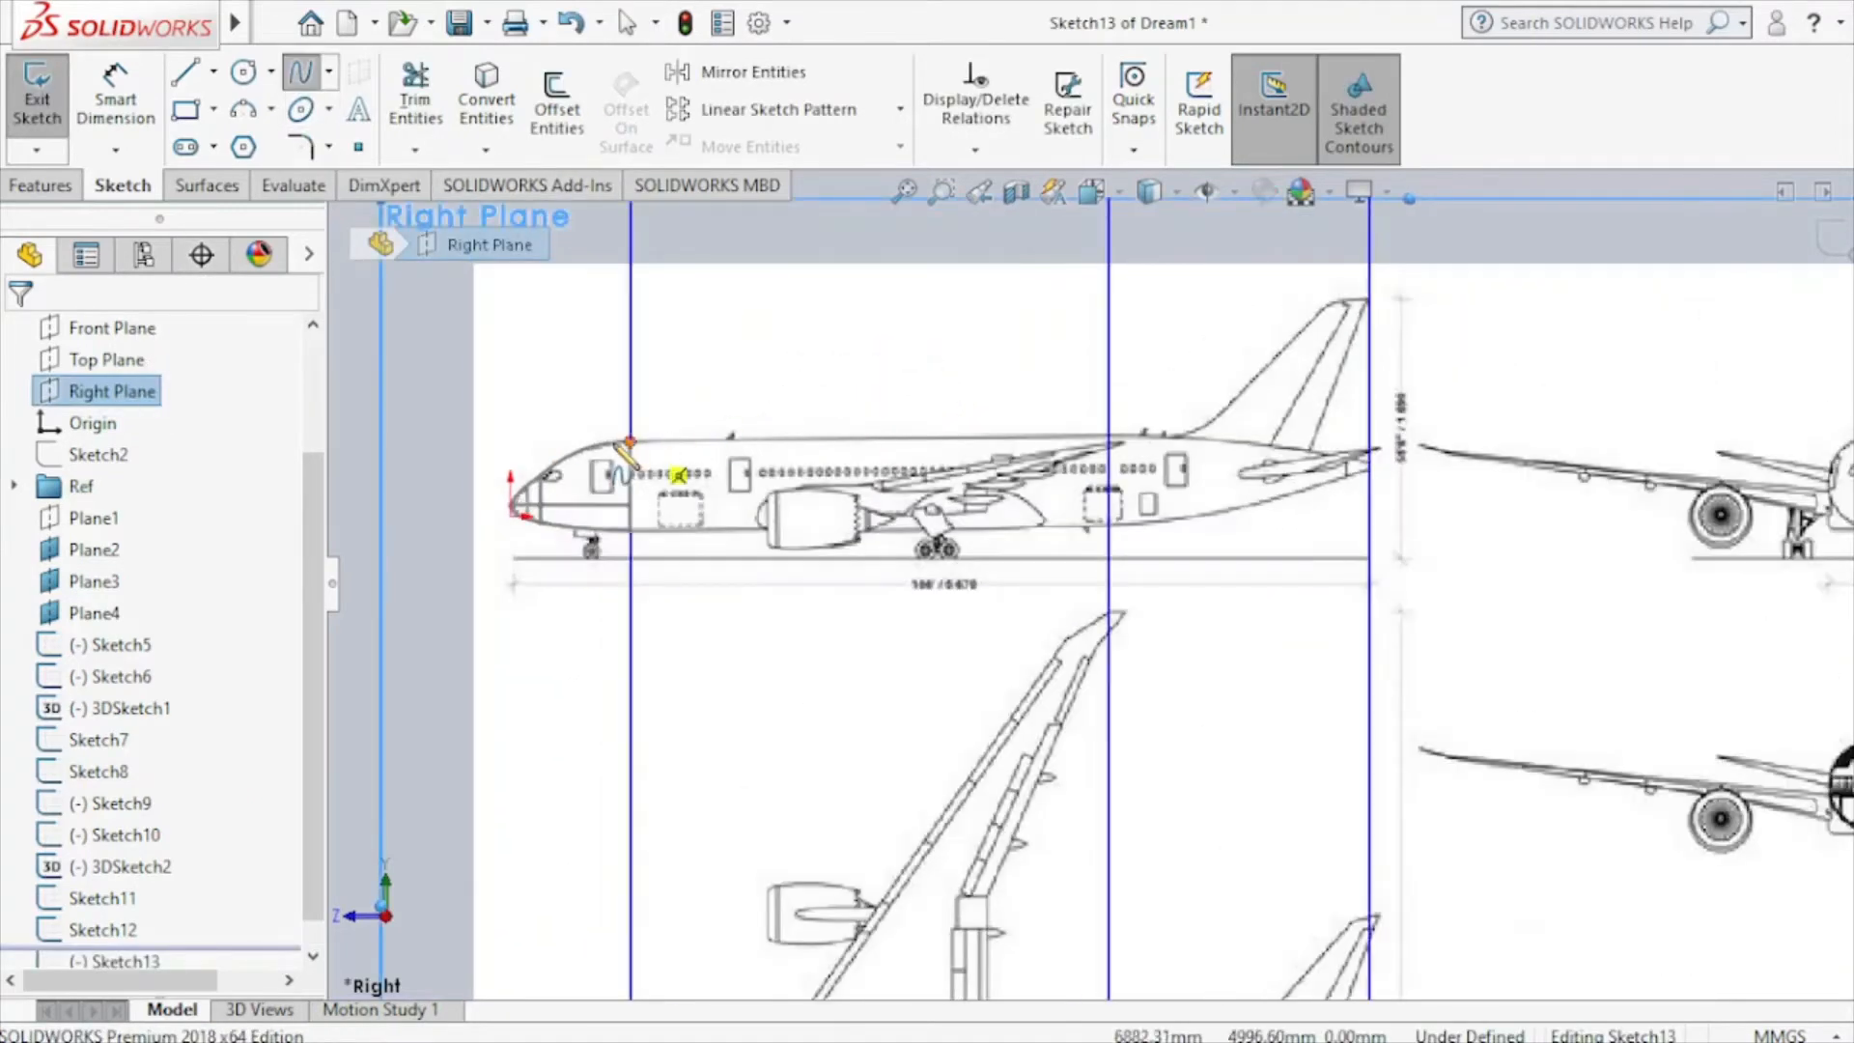
{"action": "left_click", "coordinate": [629, 442]}
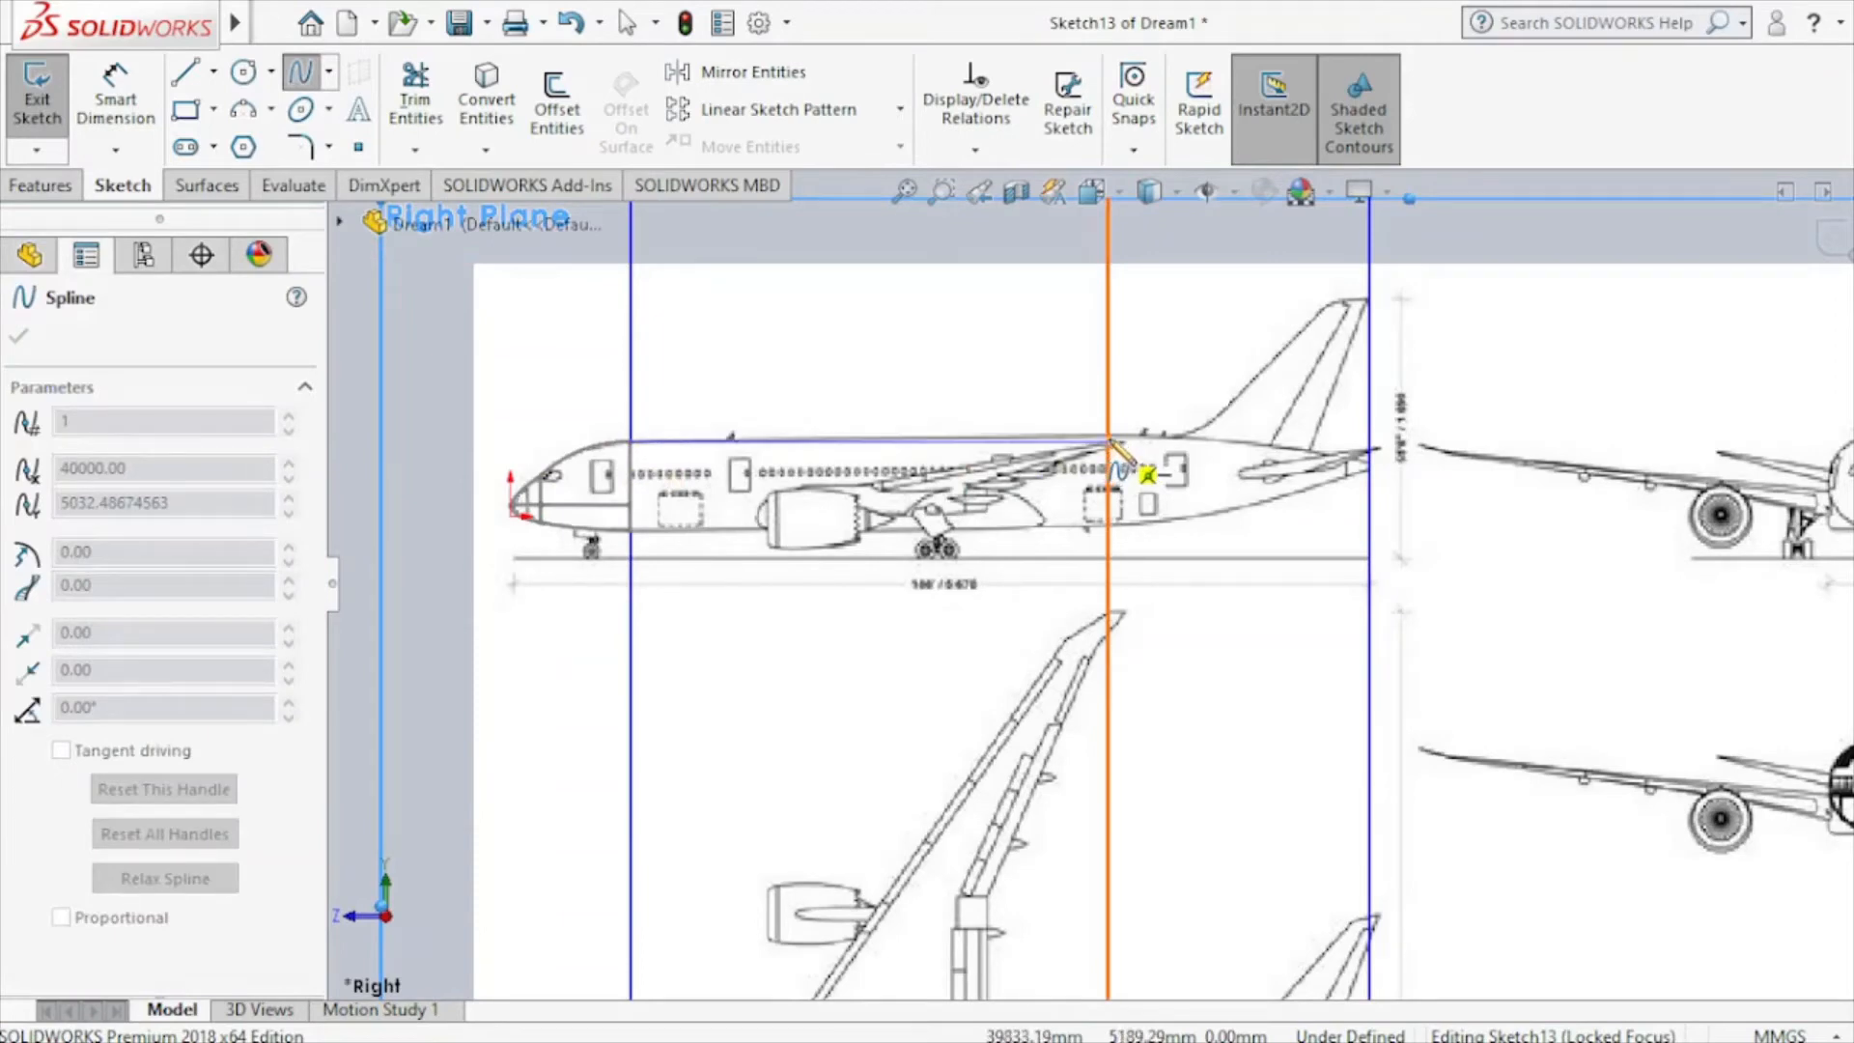
{"action": "scroll", "coordinate": [1111, 444], "scroll_direction": "down", "scroll_amount": 3}
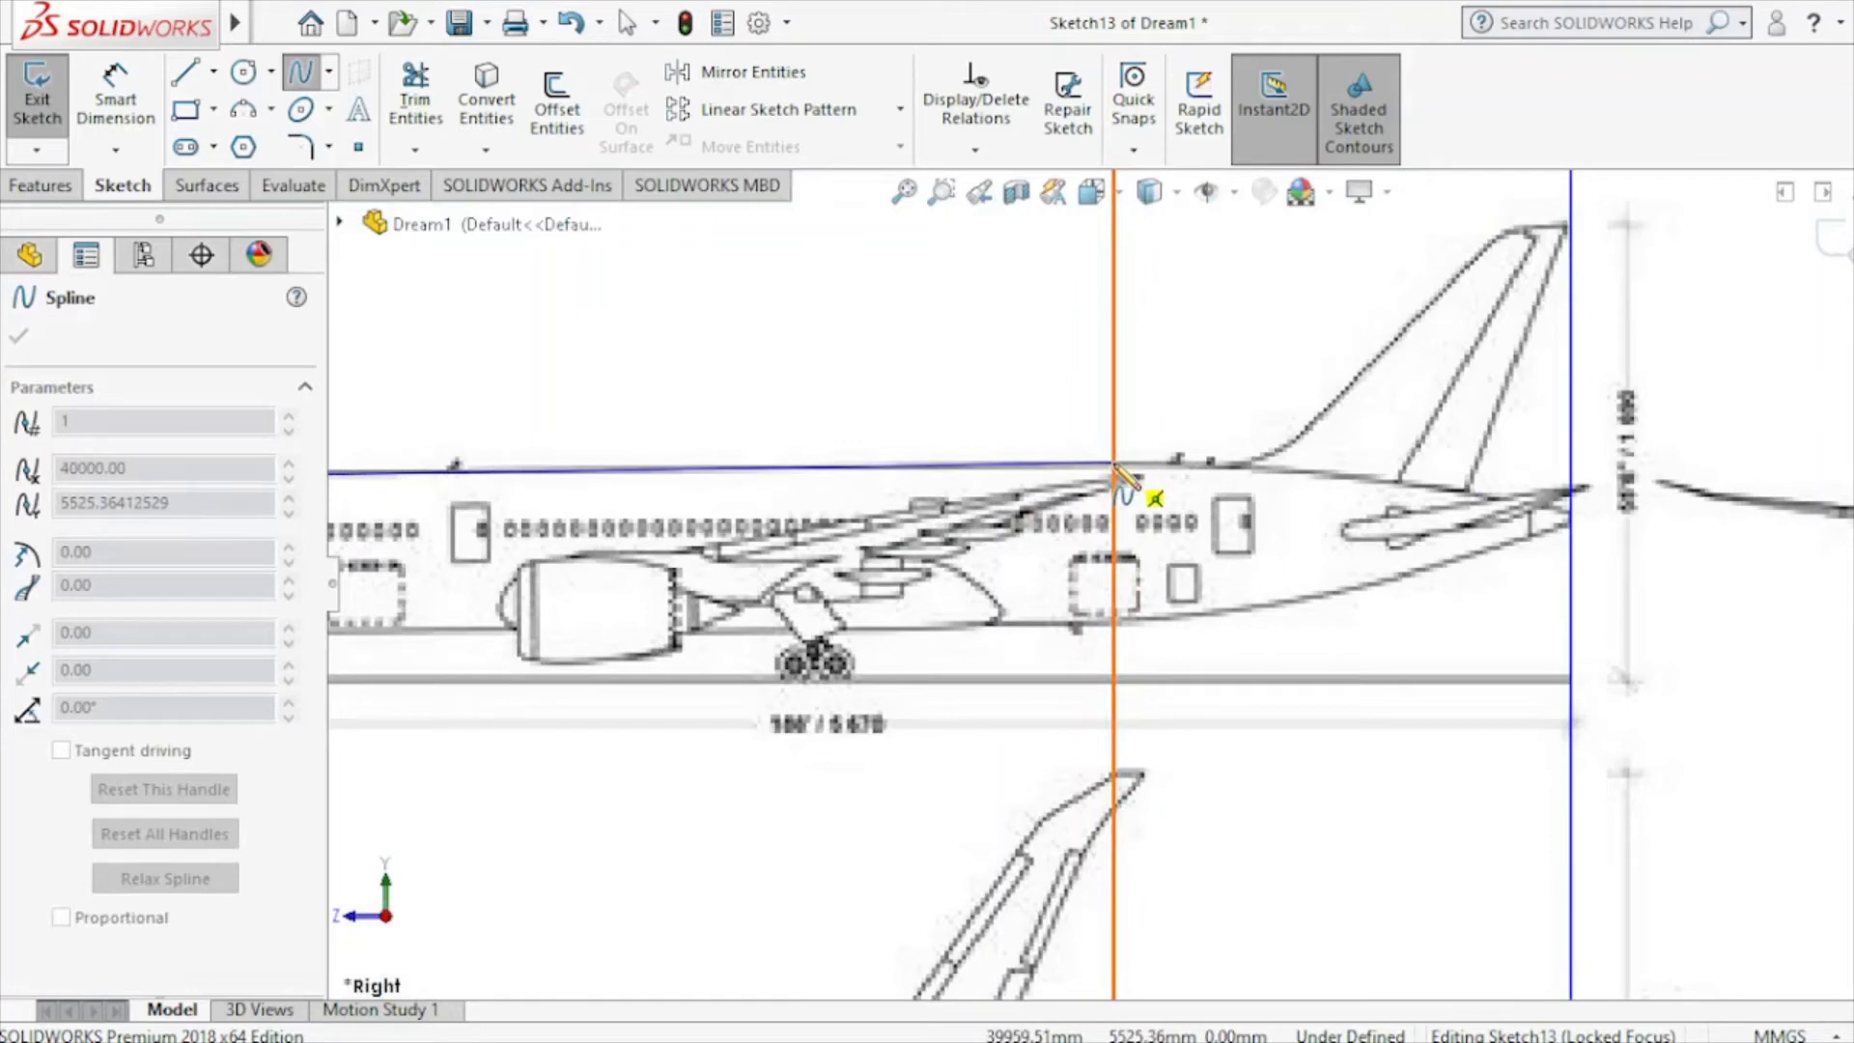
{"action": "left_click", "coordinate": [1115, 465]}
{"action": "right_click", "coordinate": [1144, 439]}
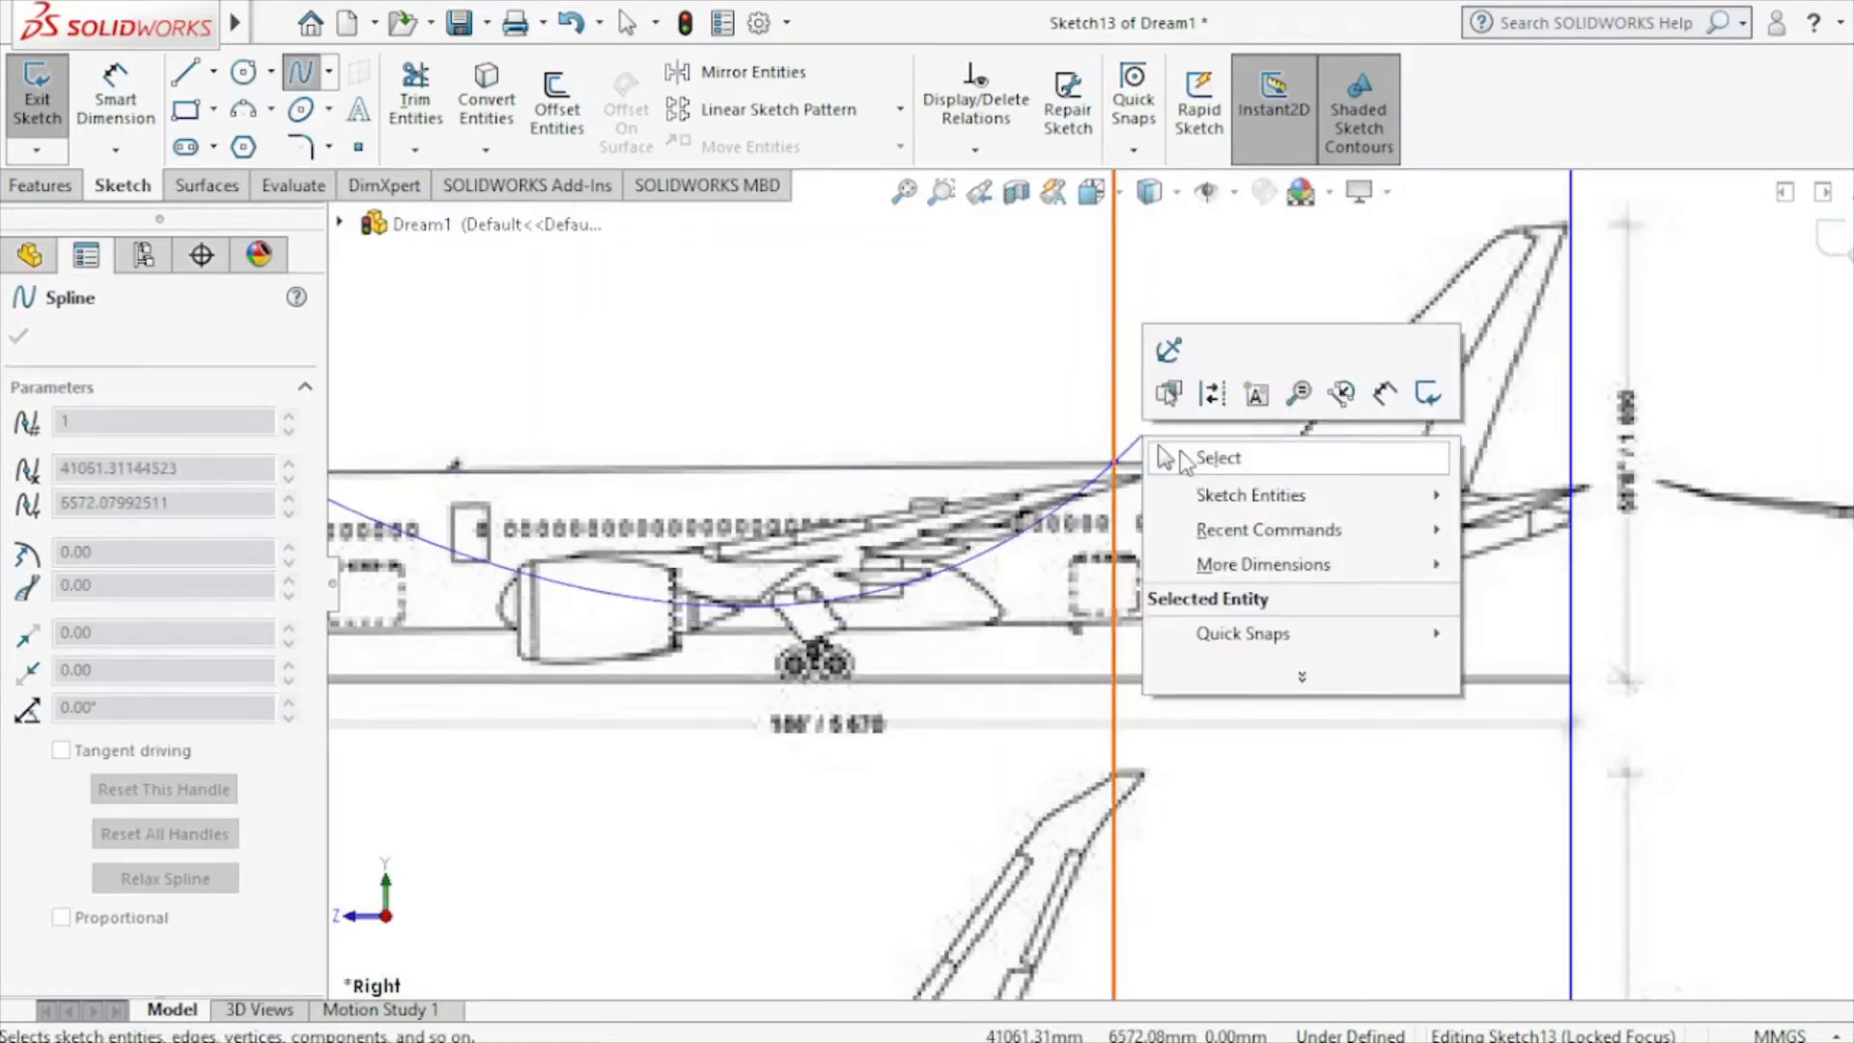
{"action": "left_click", "coordinate": [1218, 457]}
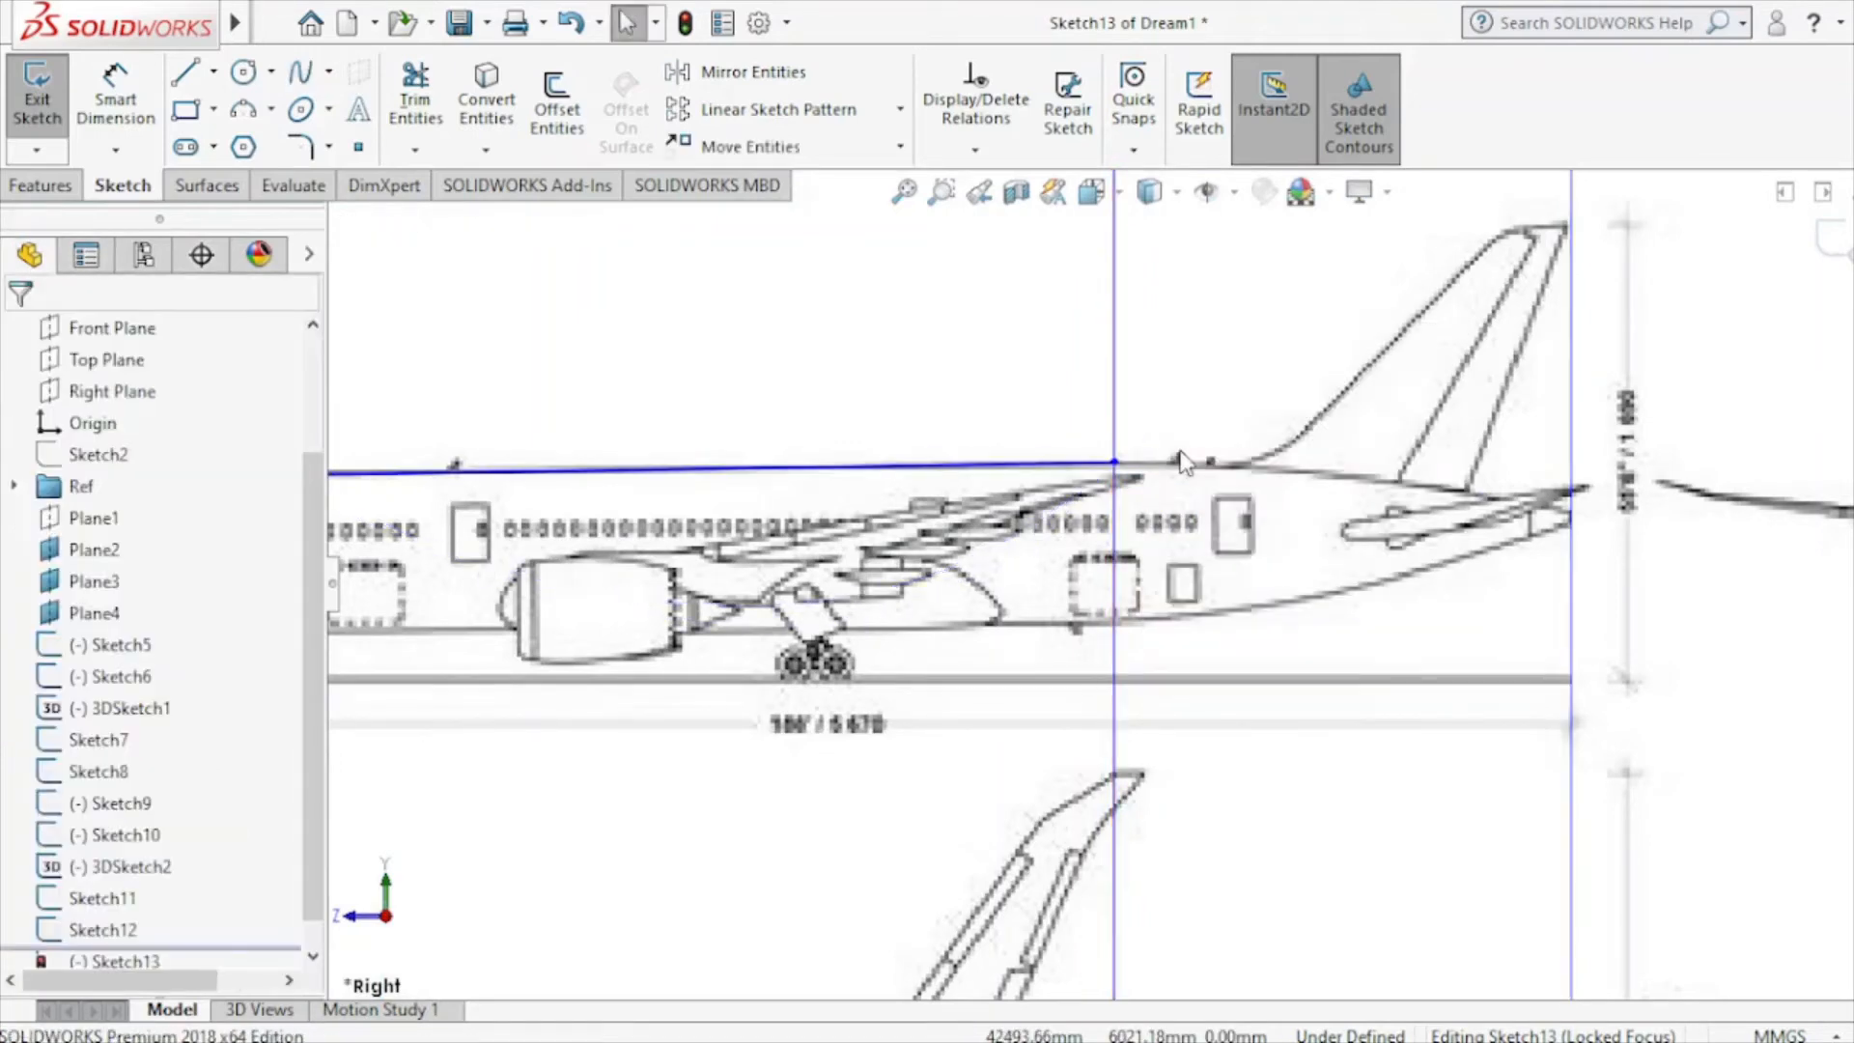
{"action": "left_click", "coordinate": [1826, 257]}
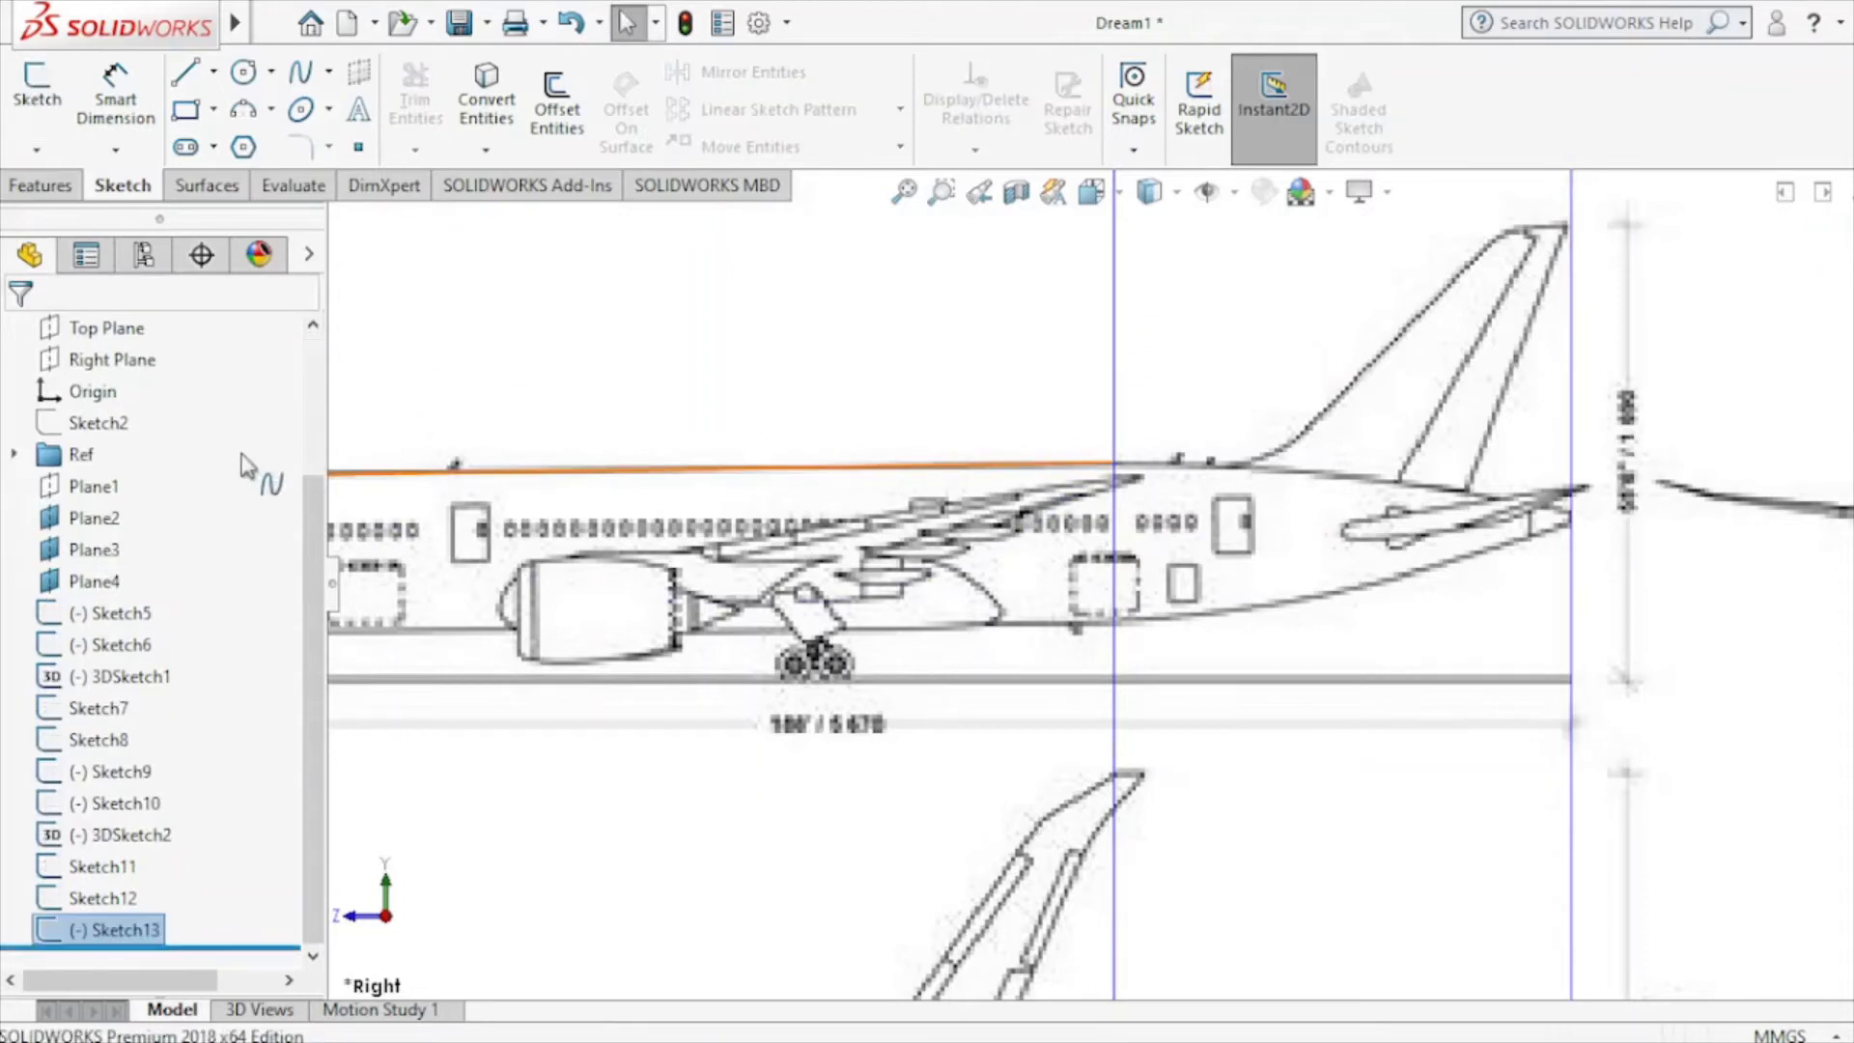
In another Right Plane sketch, draw a two-point spline along the fuselage's belly from the lower guide curve's end to Plane3, and finish the sketch.
{"action": "left_click", "coordinate": [111, 359]}
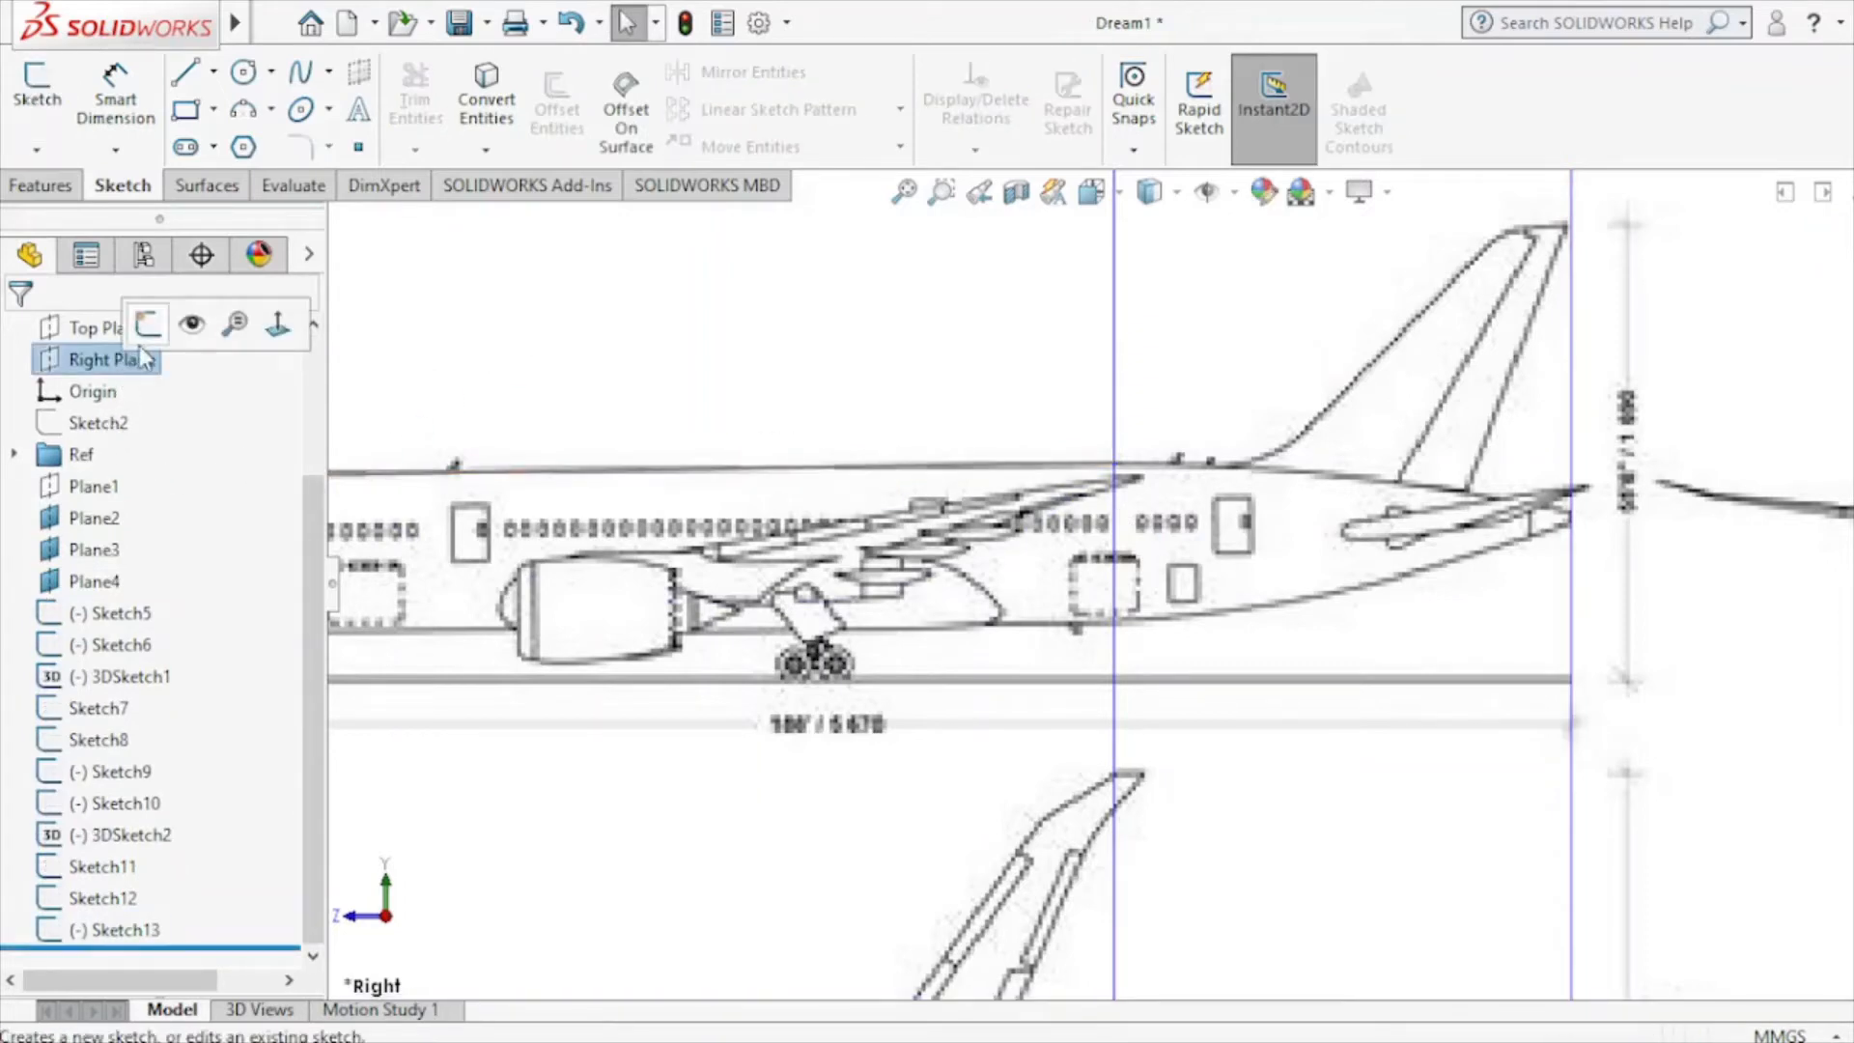
{"action": "left_click", "coordinate": [150, 318]}
{"action": "left_click", "coordinate": [301, 73]}
{"action": "scroll", "coordinate": [1145, 586], "scroll_direction": "down", "scroll_amount": 1}
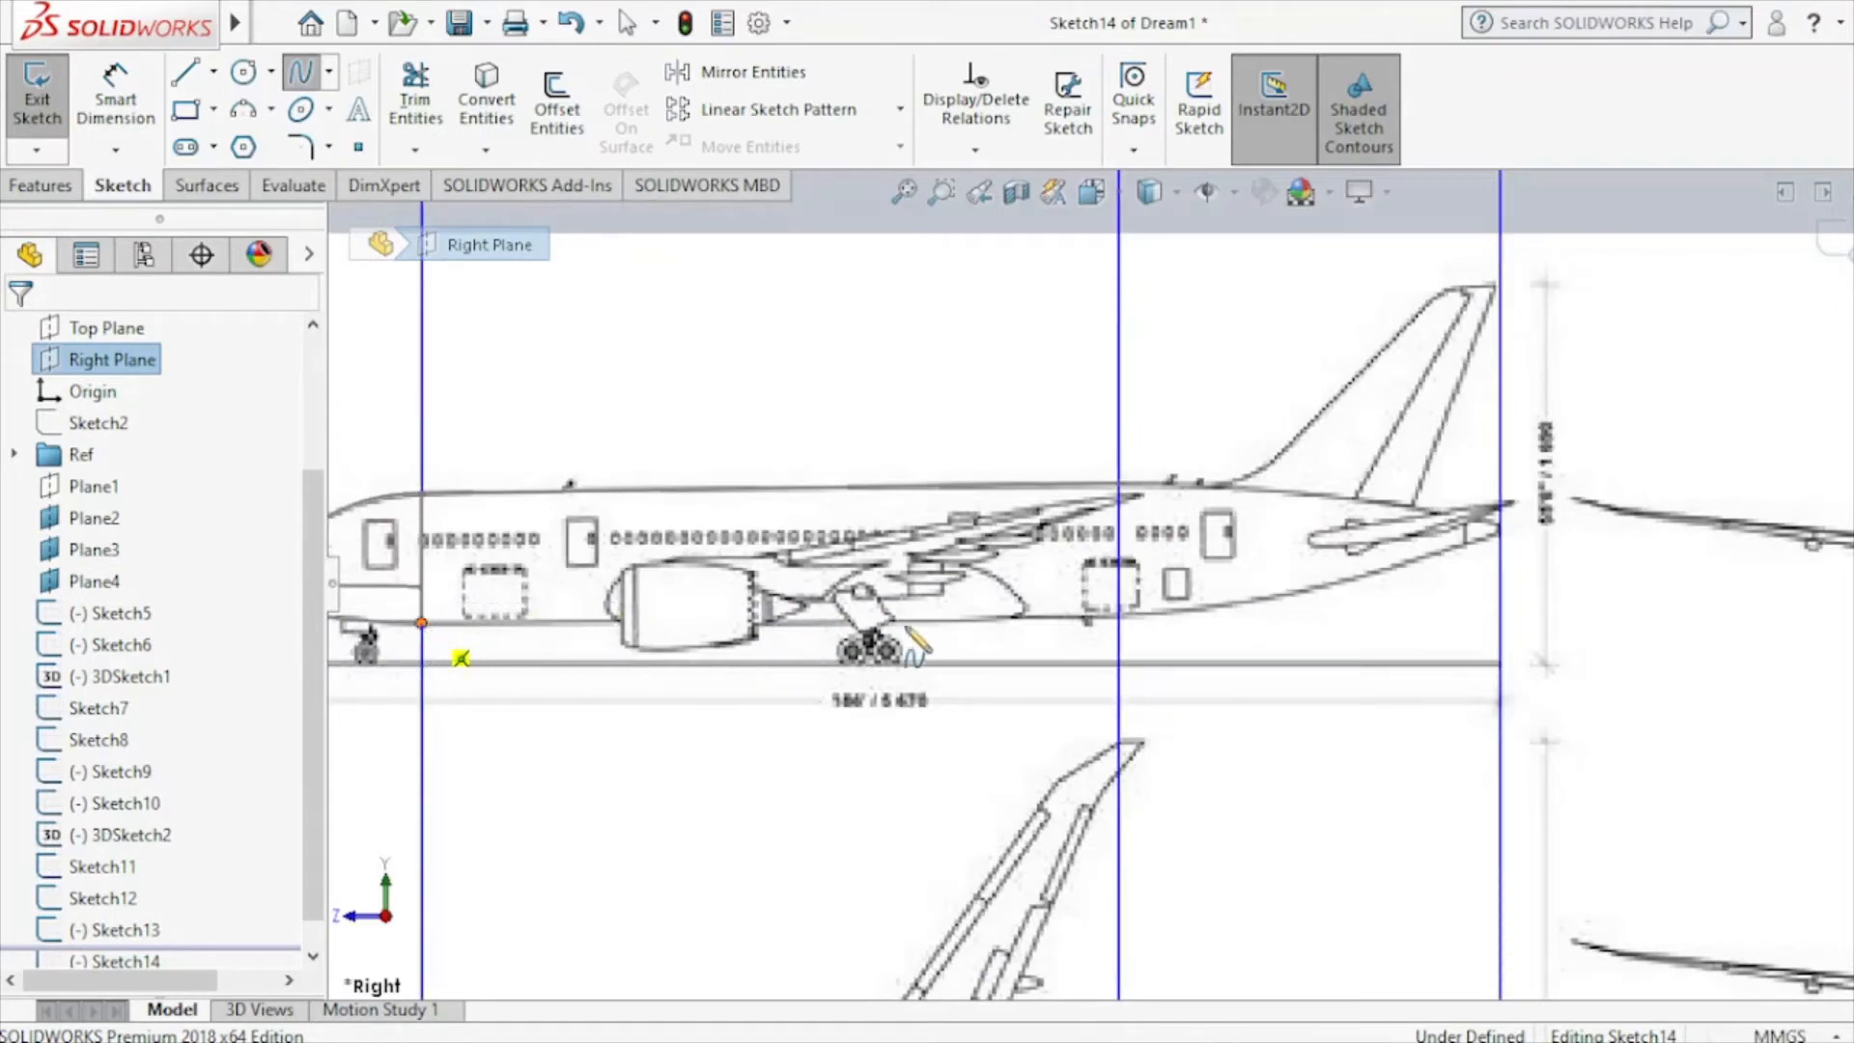
{"action": "left_click", "coordinate": [421, 622]}
{"action": "left_click", "coordinate": [1118, 622]}
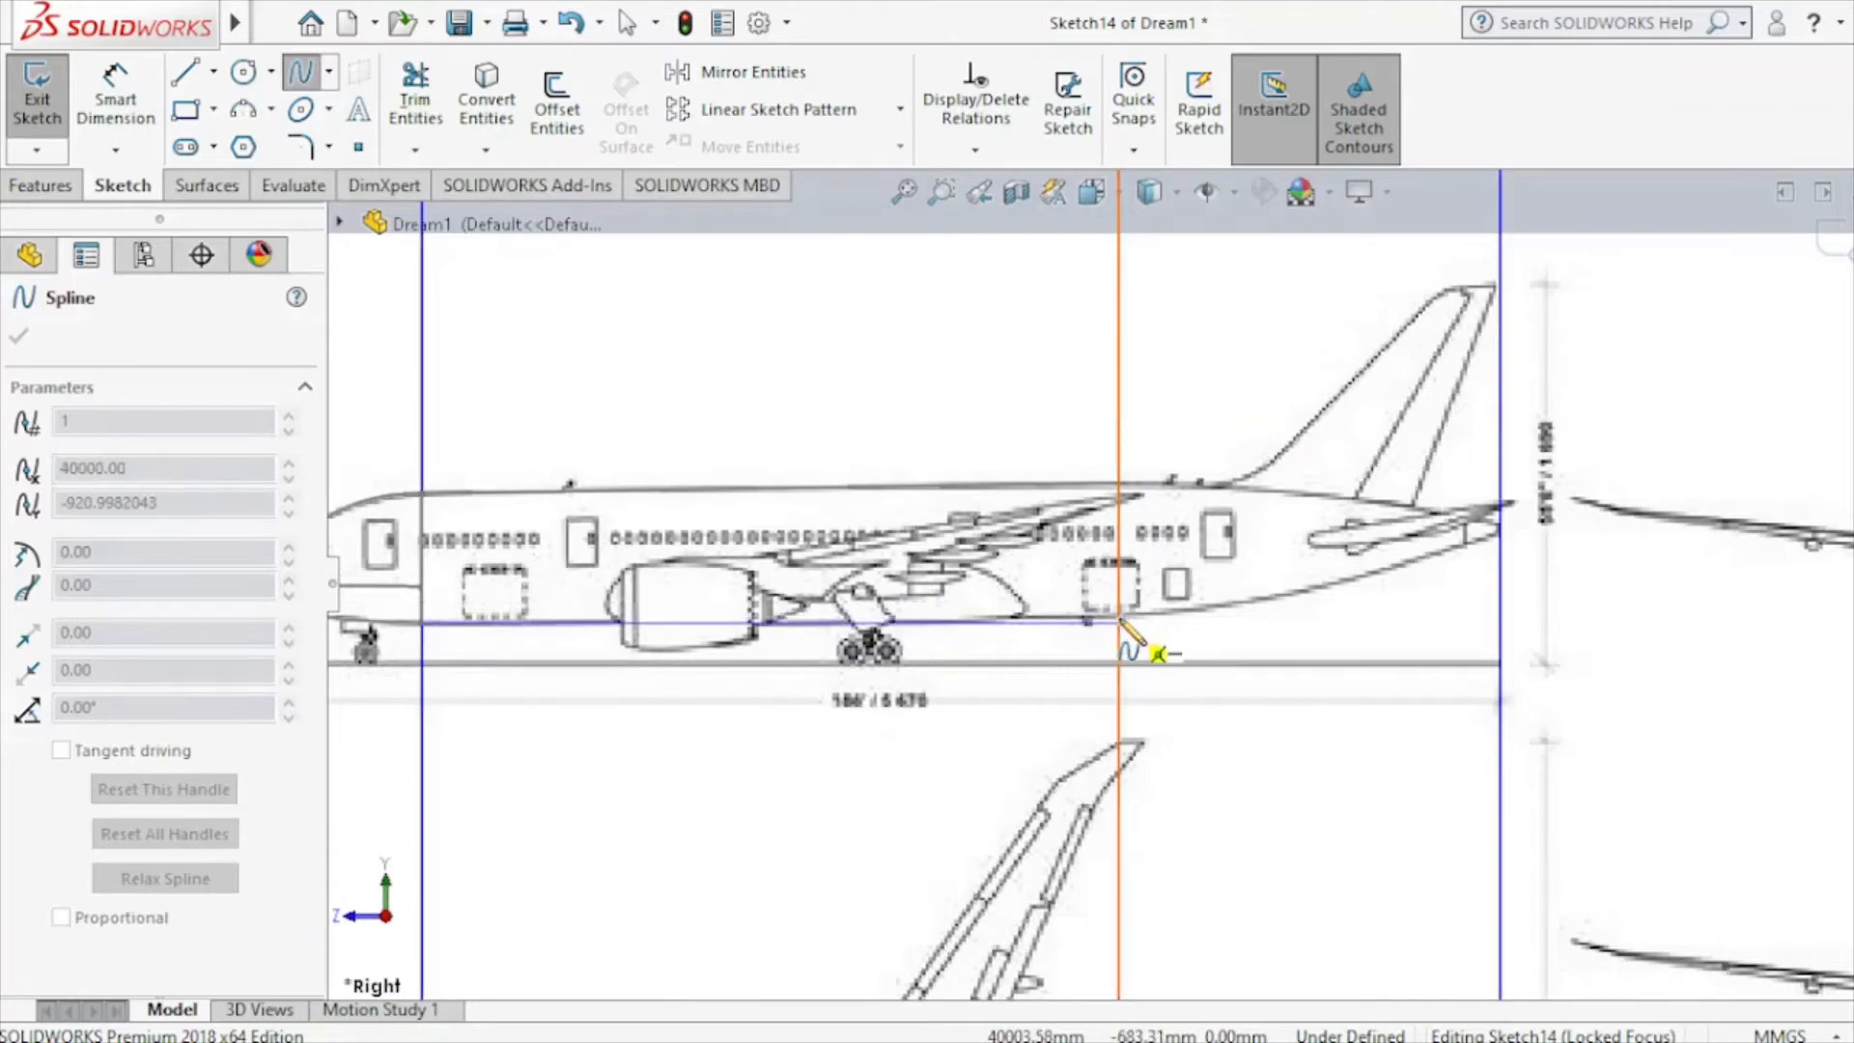
{"action": "scroll", "coordinate": [1120, 623], "scroll_direction": "down", "scroll_amount": 2}
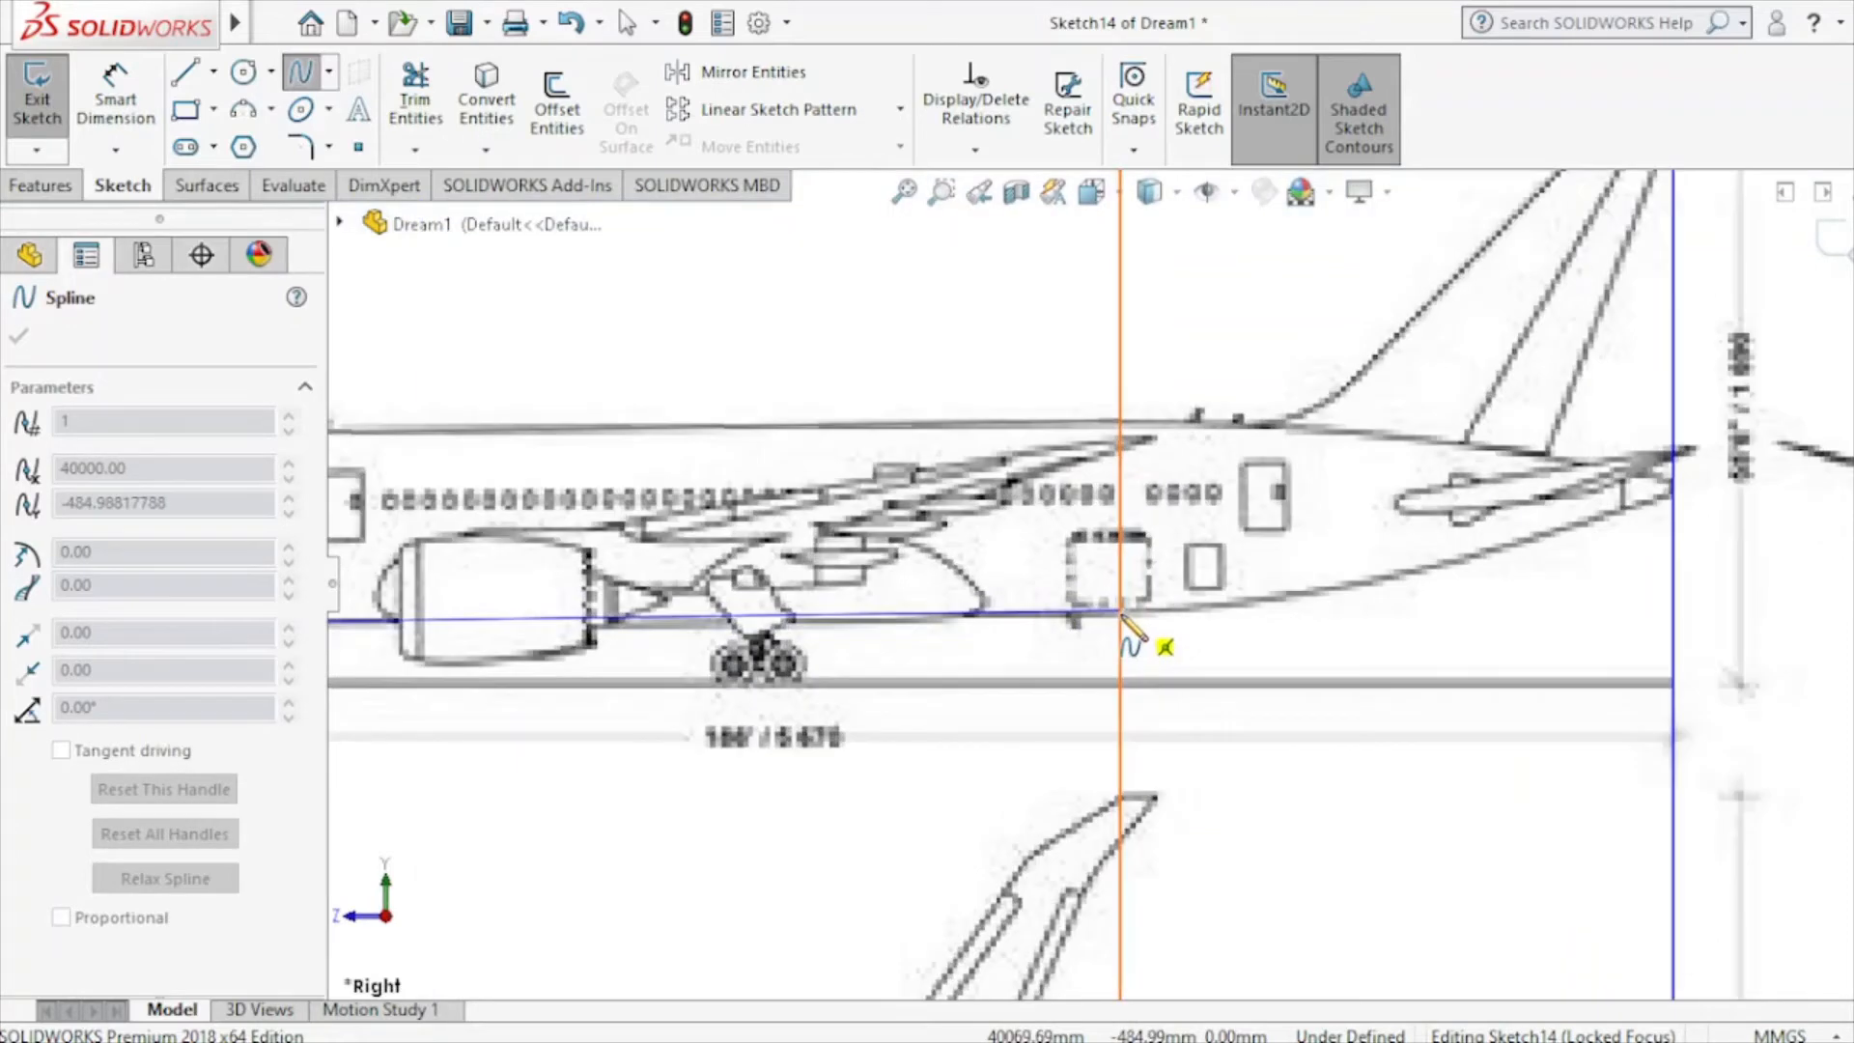
{"action": "left_click", "coordinate": [1121, 614]}
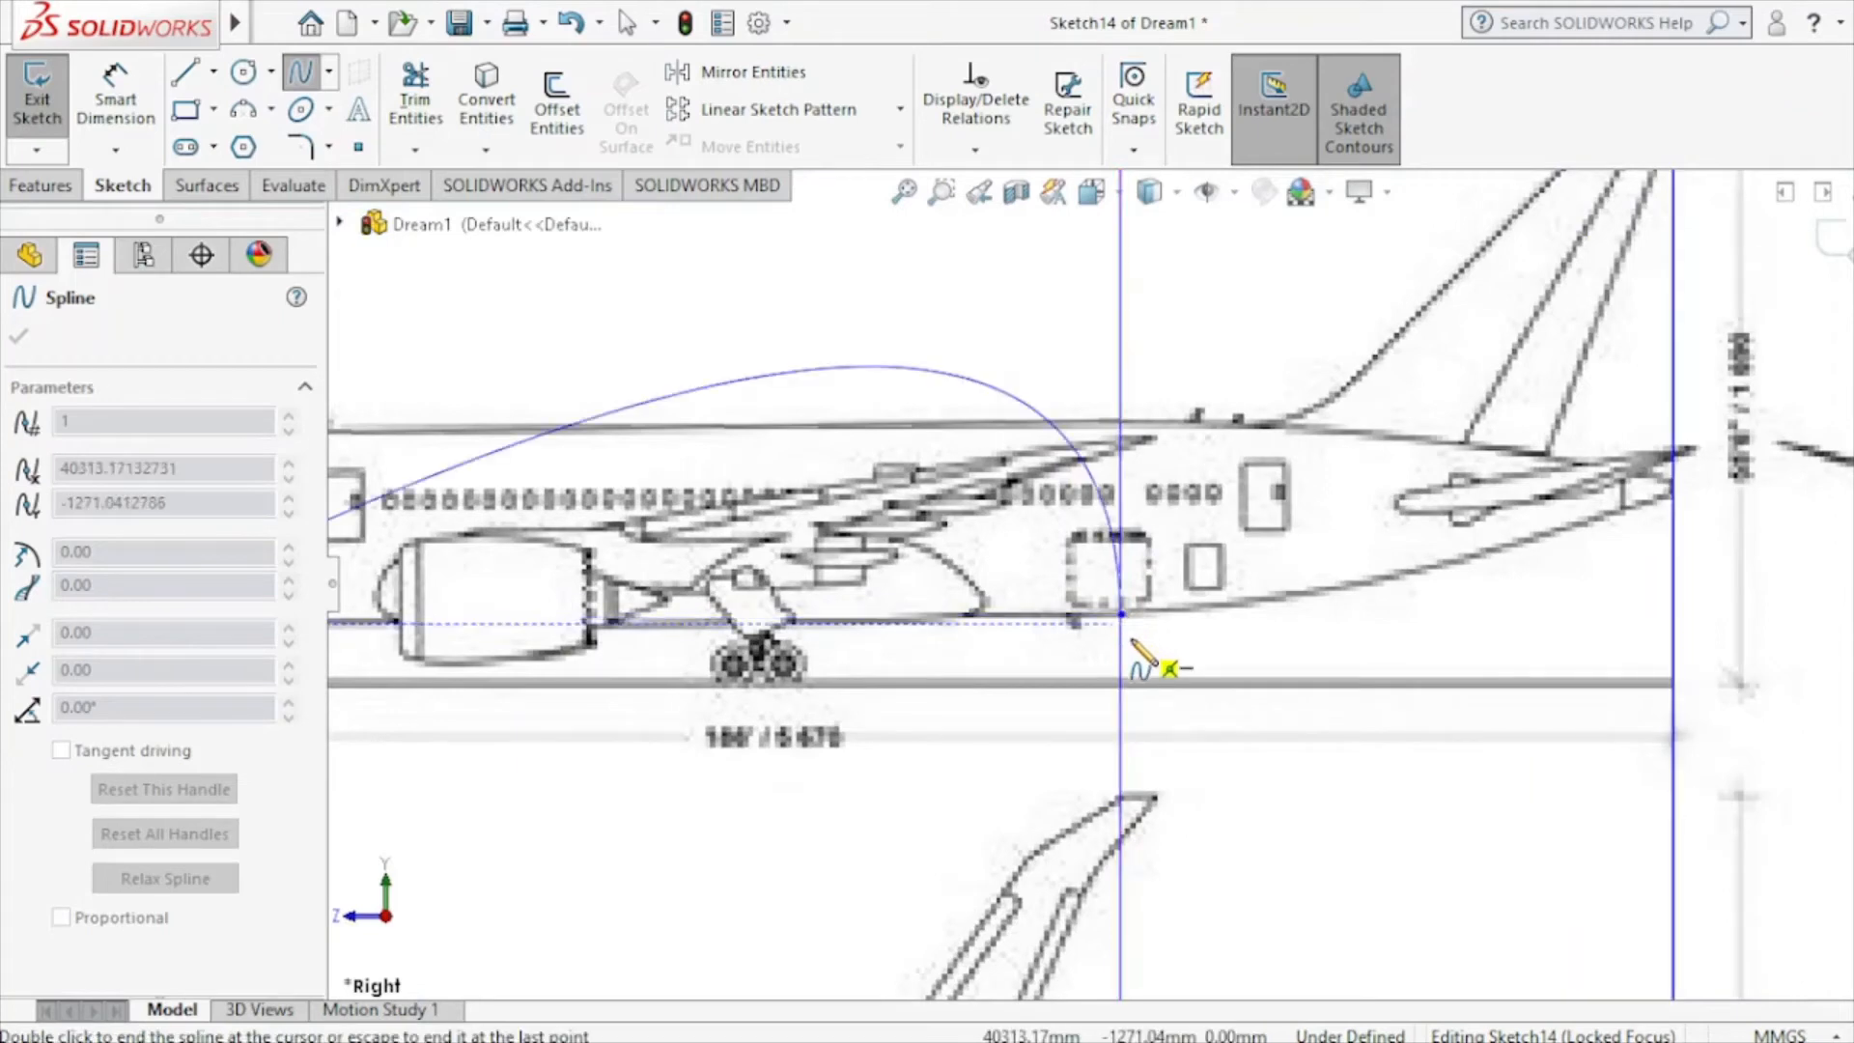
{"action": "right_click", "coordinate": [1132, 639]}
{"action": "left_click", "coordinate": [1173, 652]}
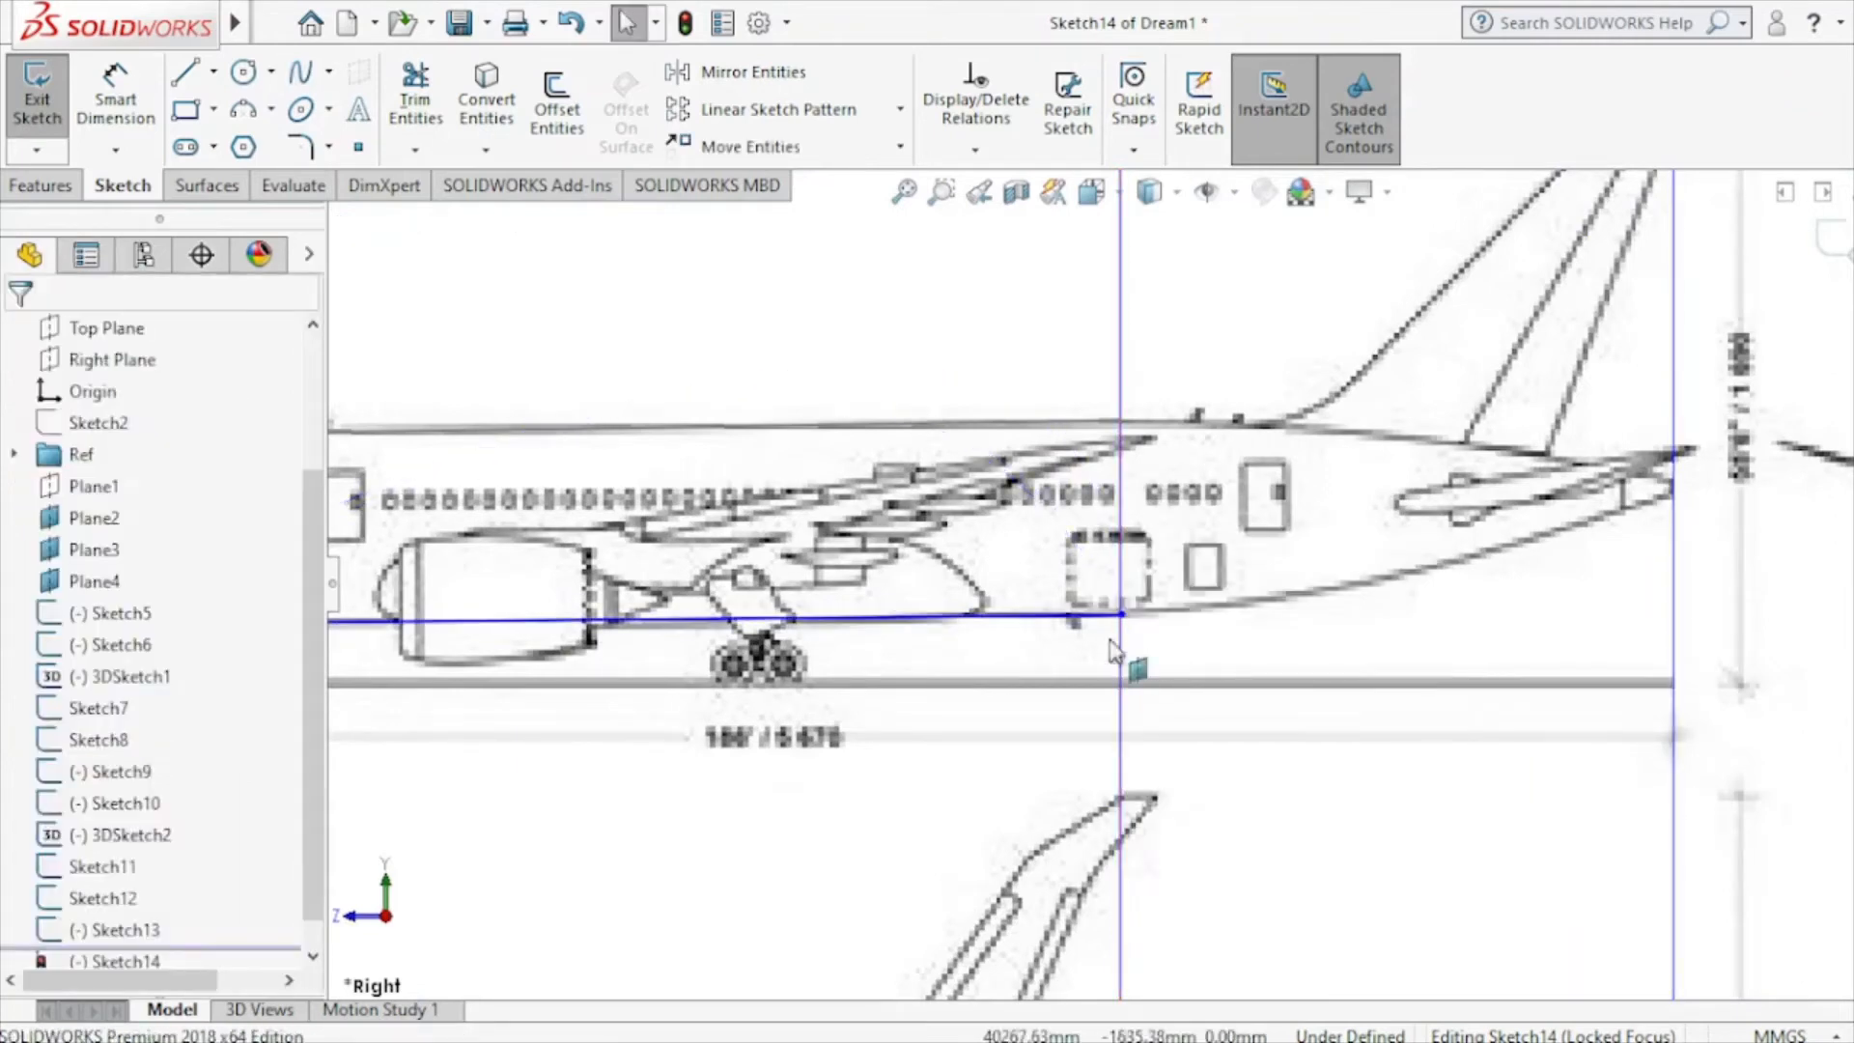
{"action": "scroll", "coordinate": [1031, 618], "scroll_direction": "up", "scroll_amount": 1}
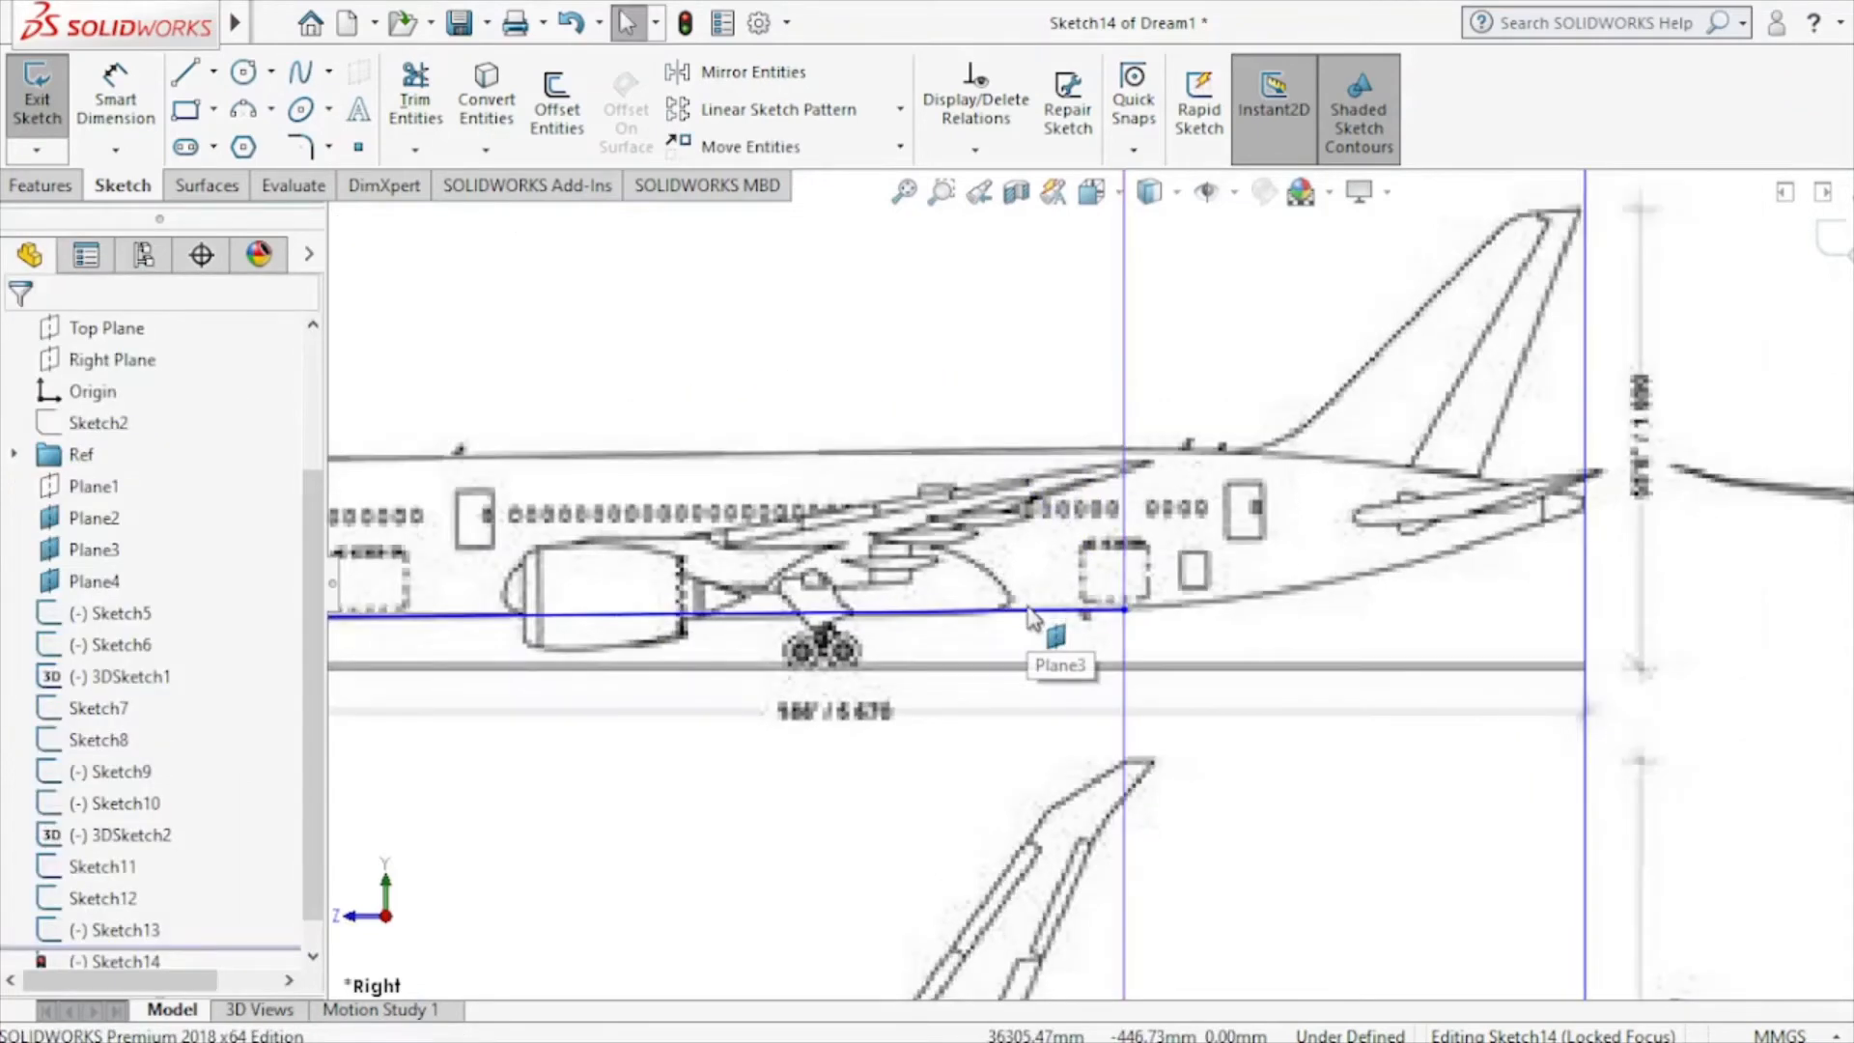
{"action": "scroll", "coordinate": [1031, 618], "scroll_direction": "up", "scroll_amount": 2}
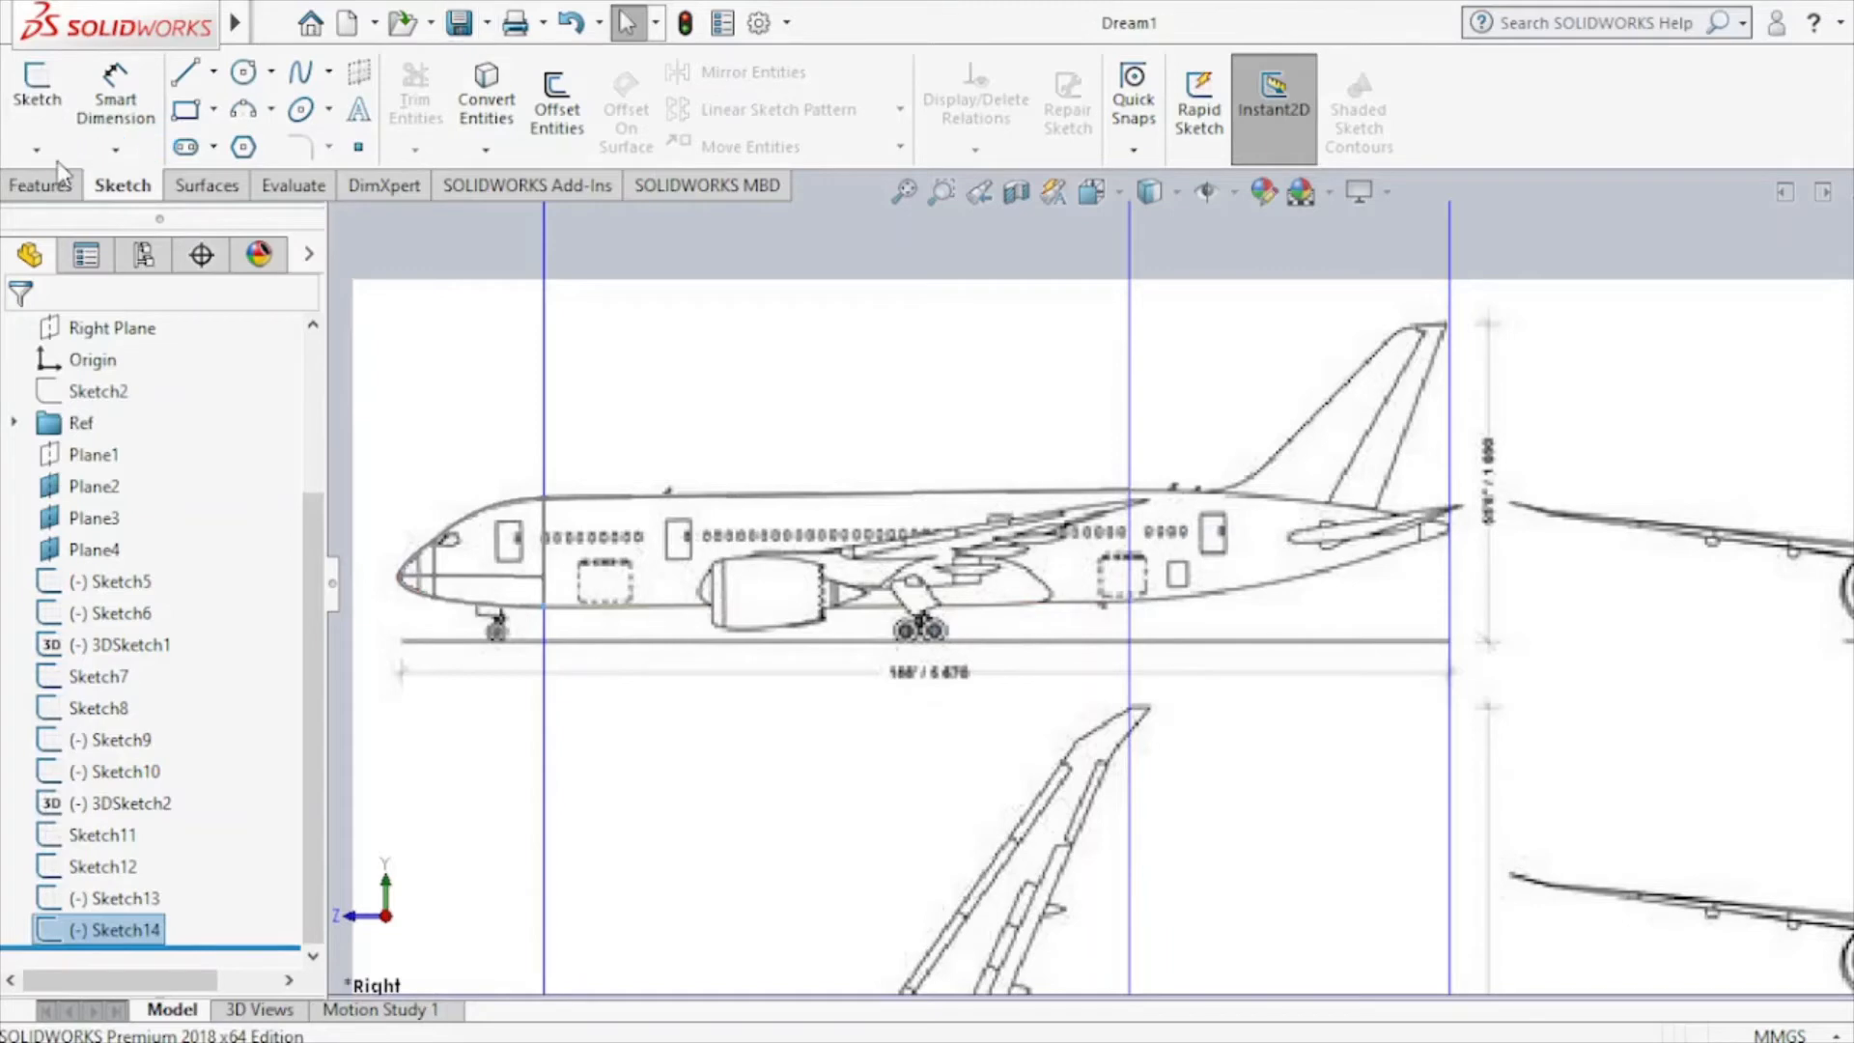
Start a 3D sketch and draw a two-point spline from the side guide curve's end at Plane2 to just behind Plane3.
{"action": "left_click", "coordinate": [41, 153]}
{"action": "left_click", "coordinate": [89, 216]}
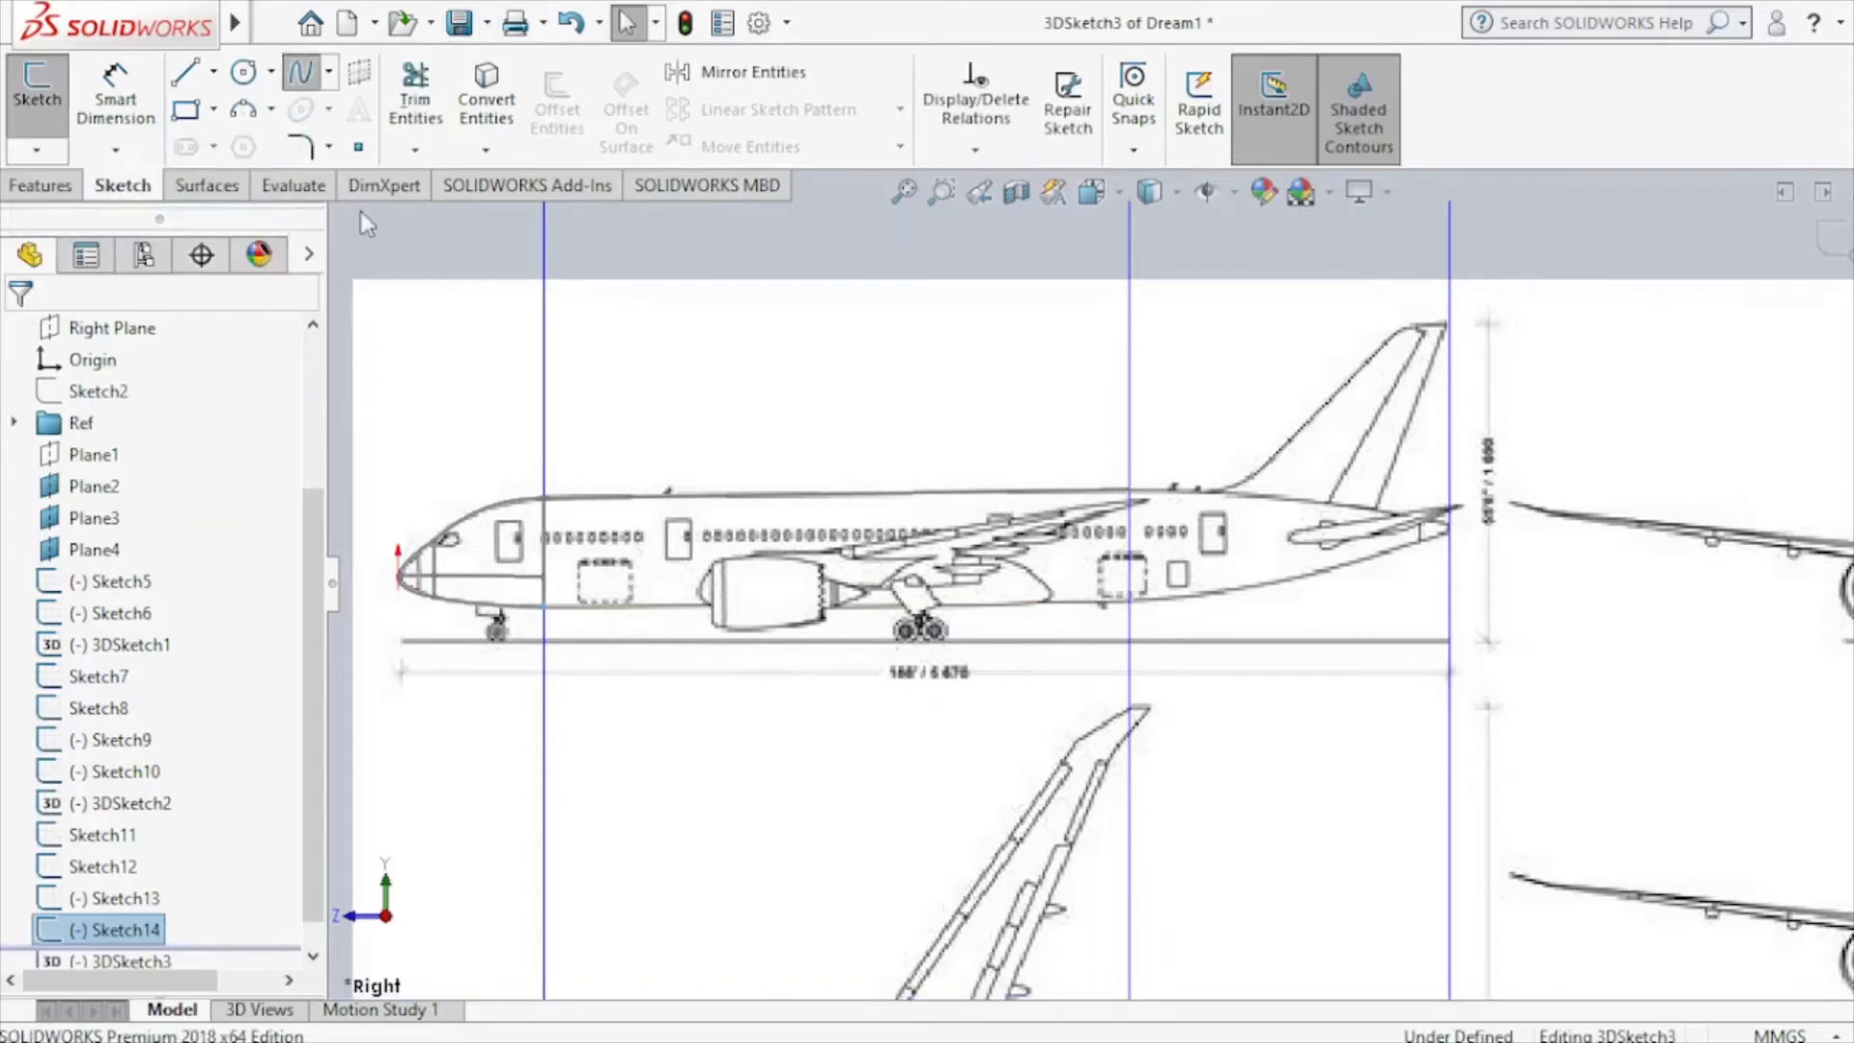
{"action": "left_click", "coordinate": [543, 577]}
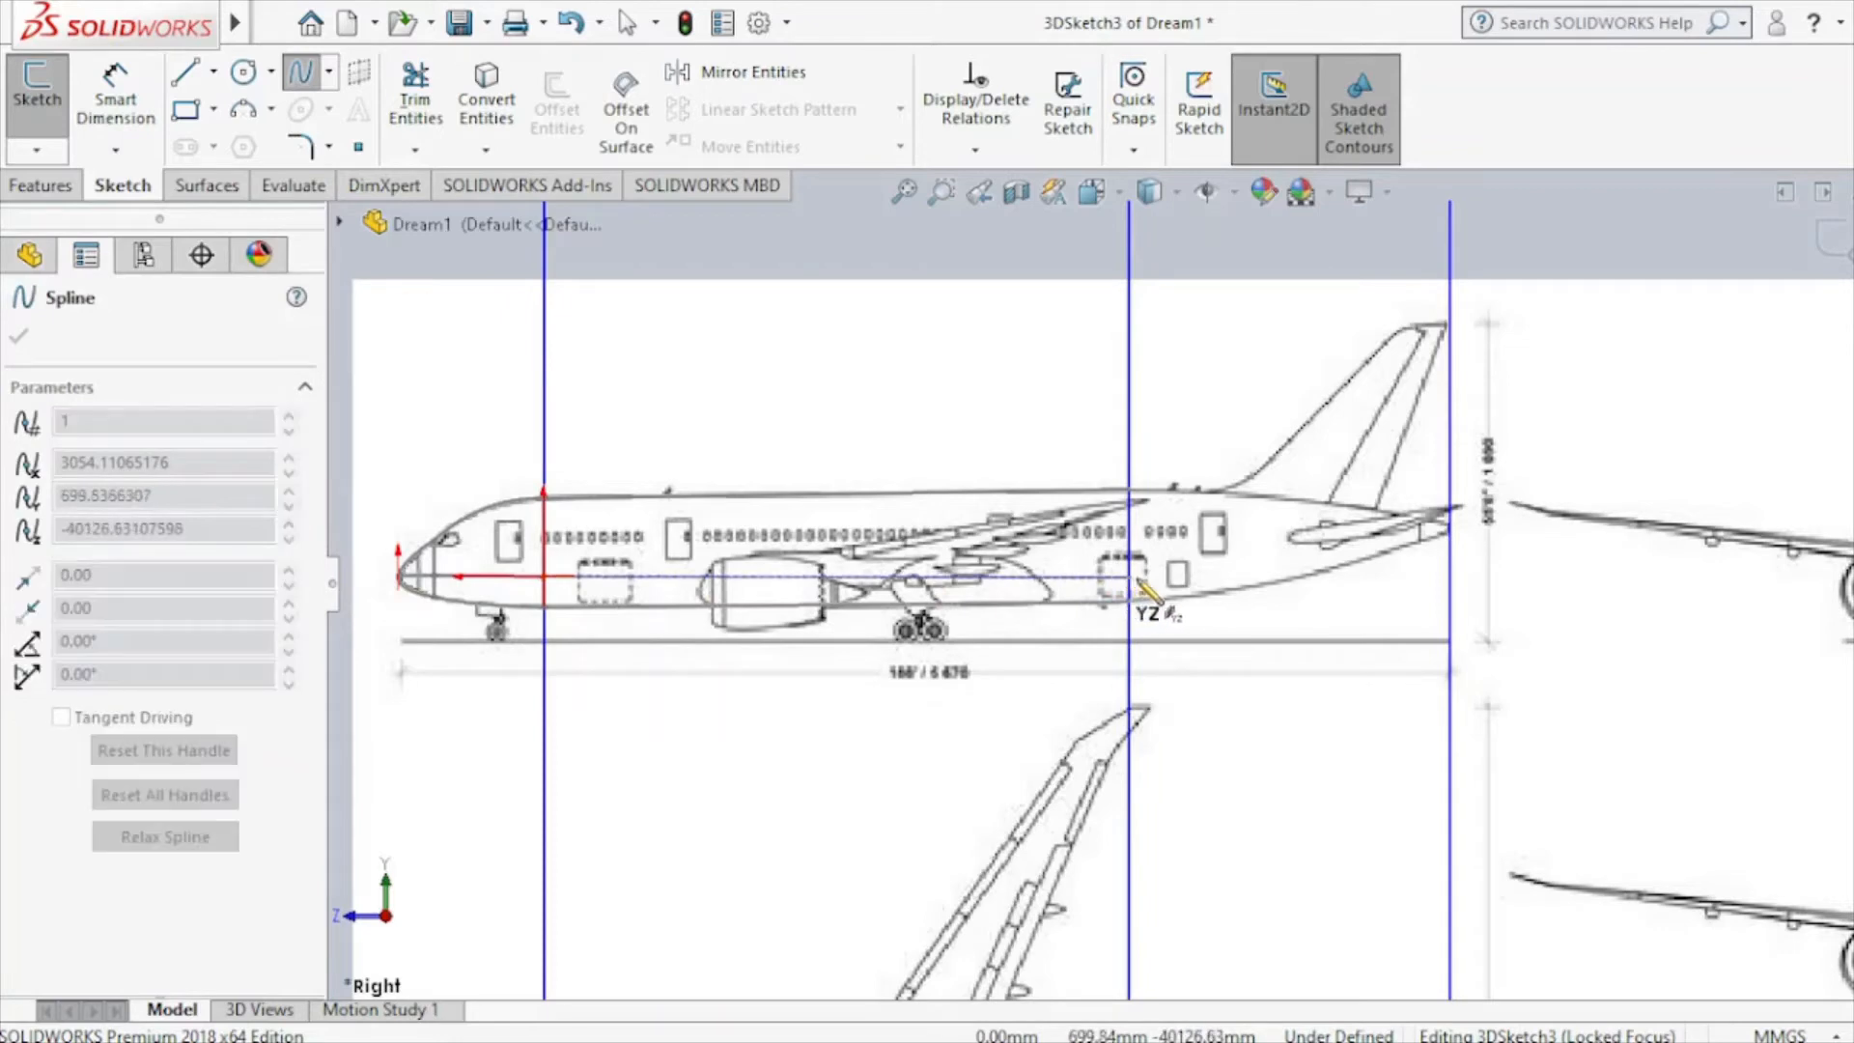
{"action": "left_click", "coordinate": [1138, 577]}
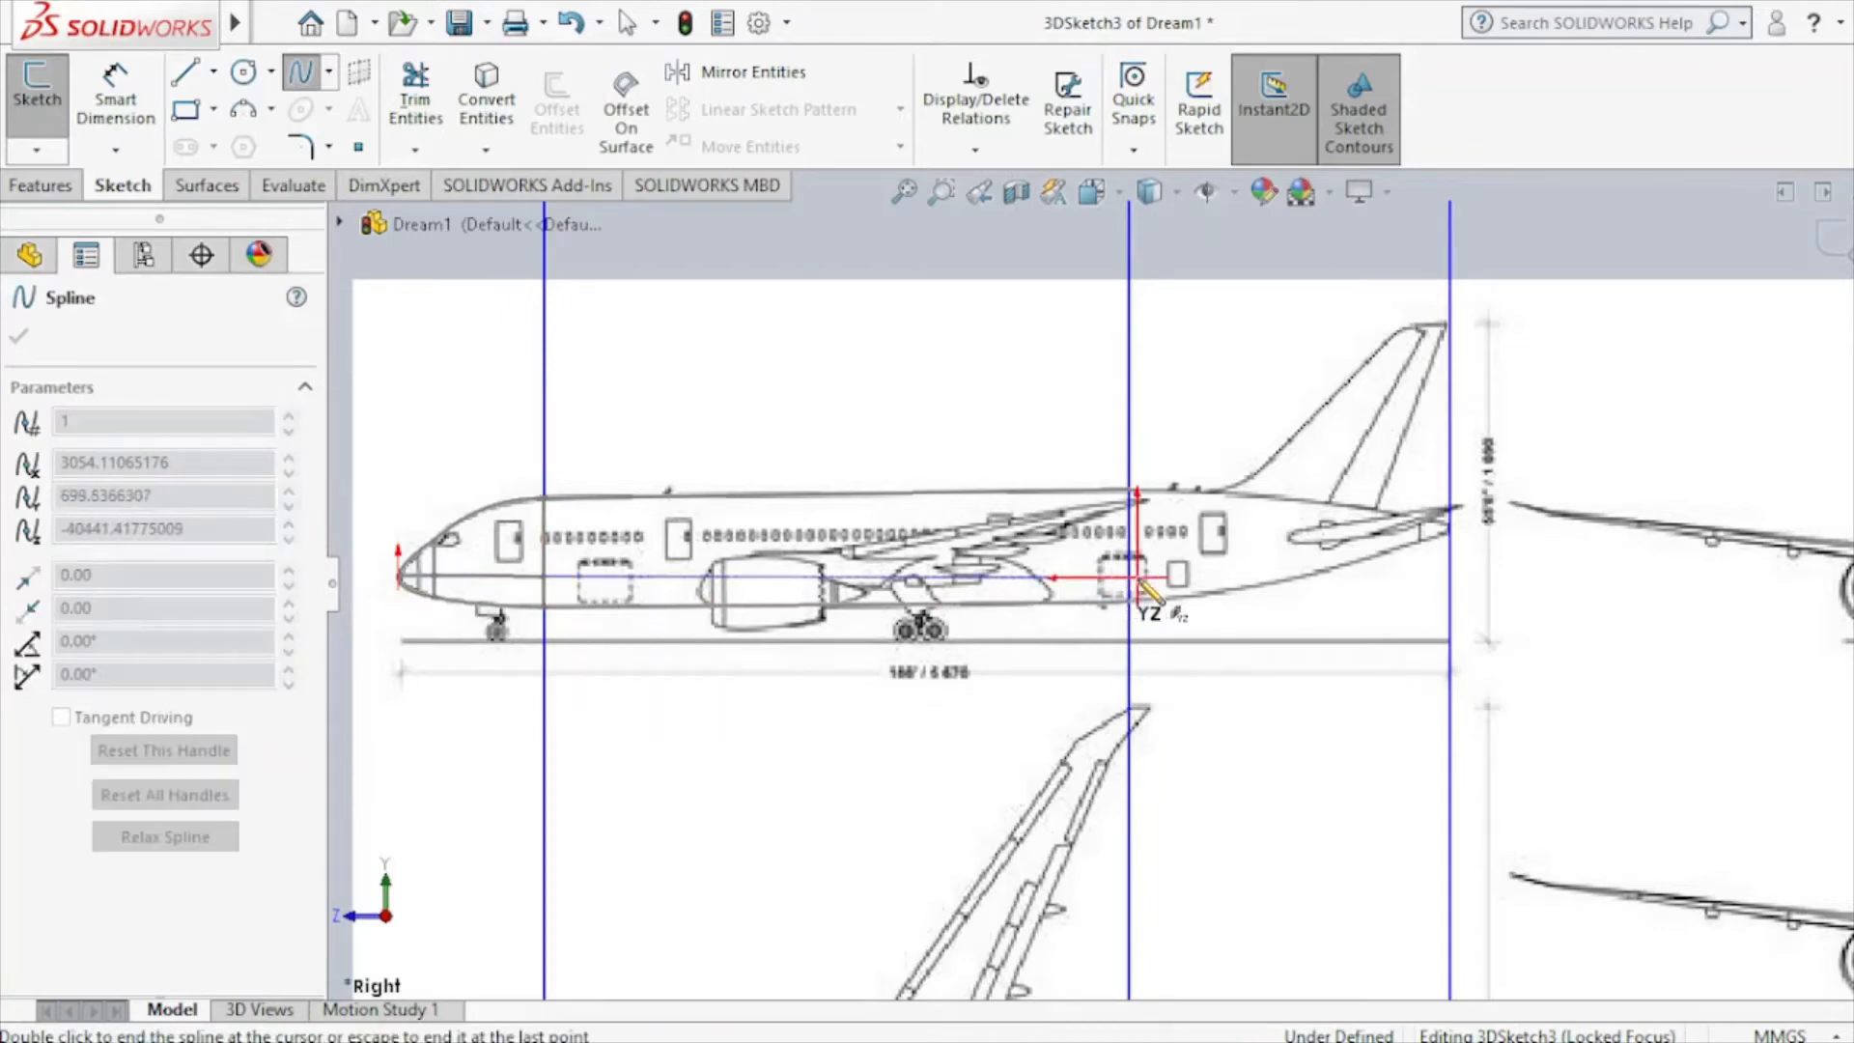
{"action": "right_click", "coordinate": [1176, 490]}
{"action": "left_click", "coordinate": [1196, 506]}
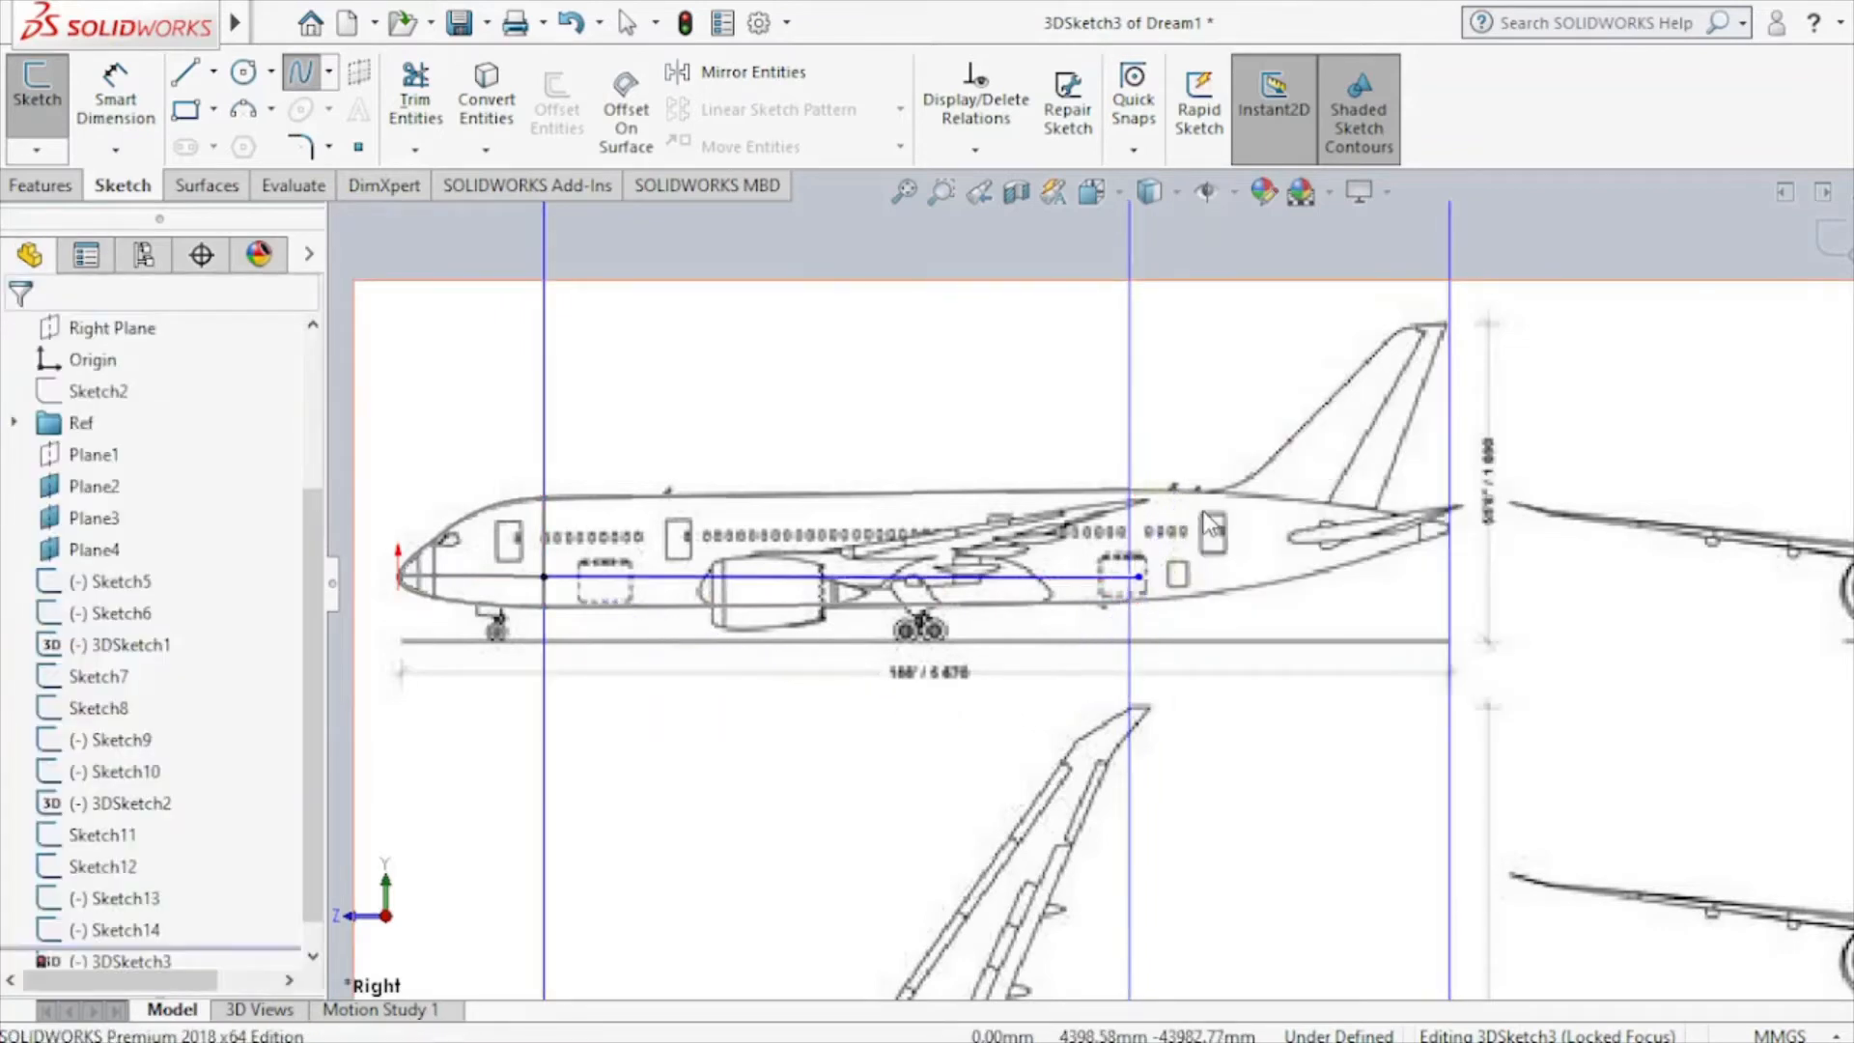
In the top view, constrain the side spline's rear endpoint to Plane3 with an On Plane relation, and finish the 3D sketch.
{"action": "left_click", "coordinate": [1092, 194]}
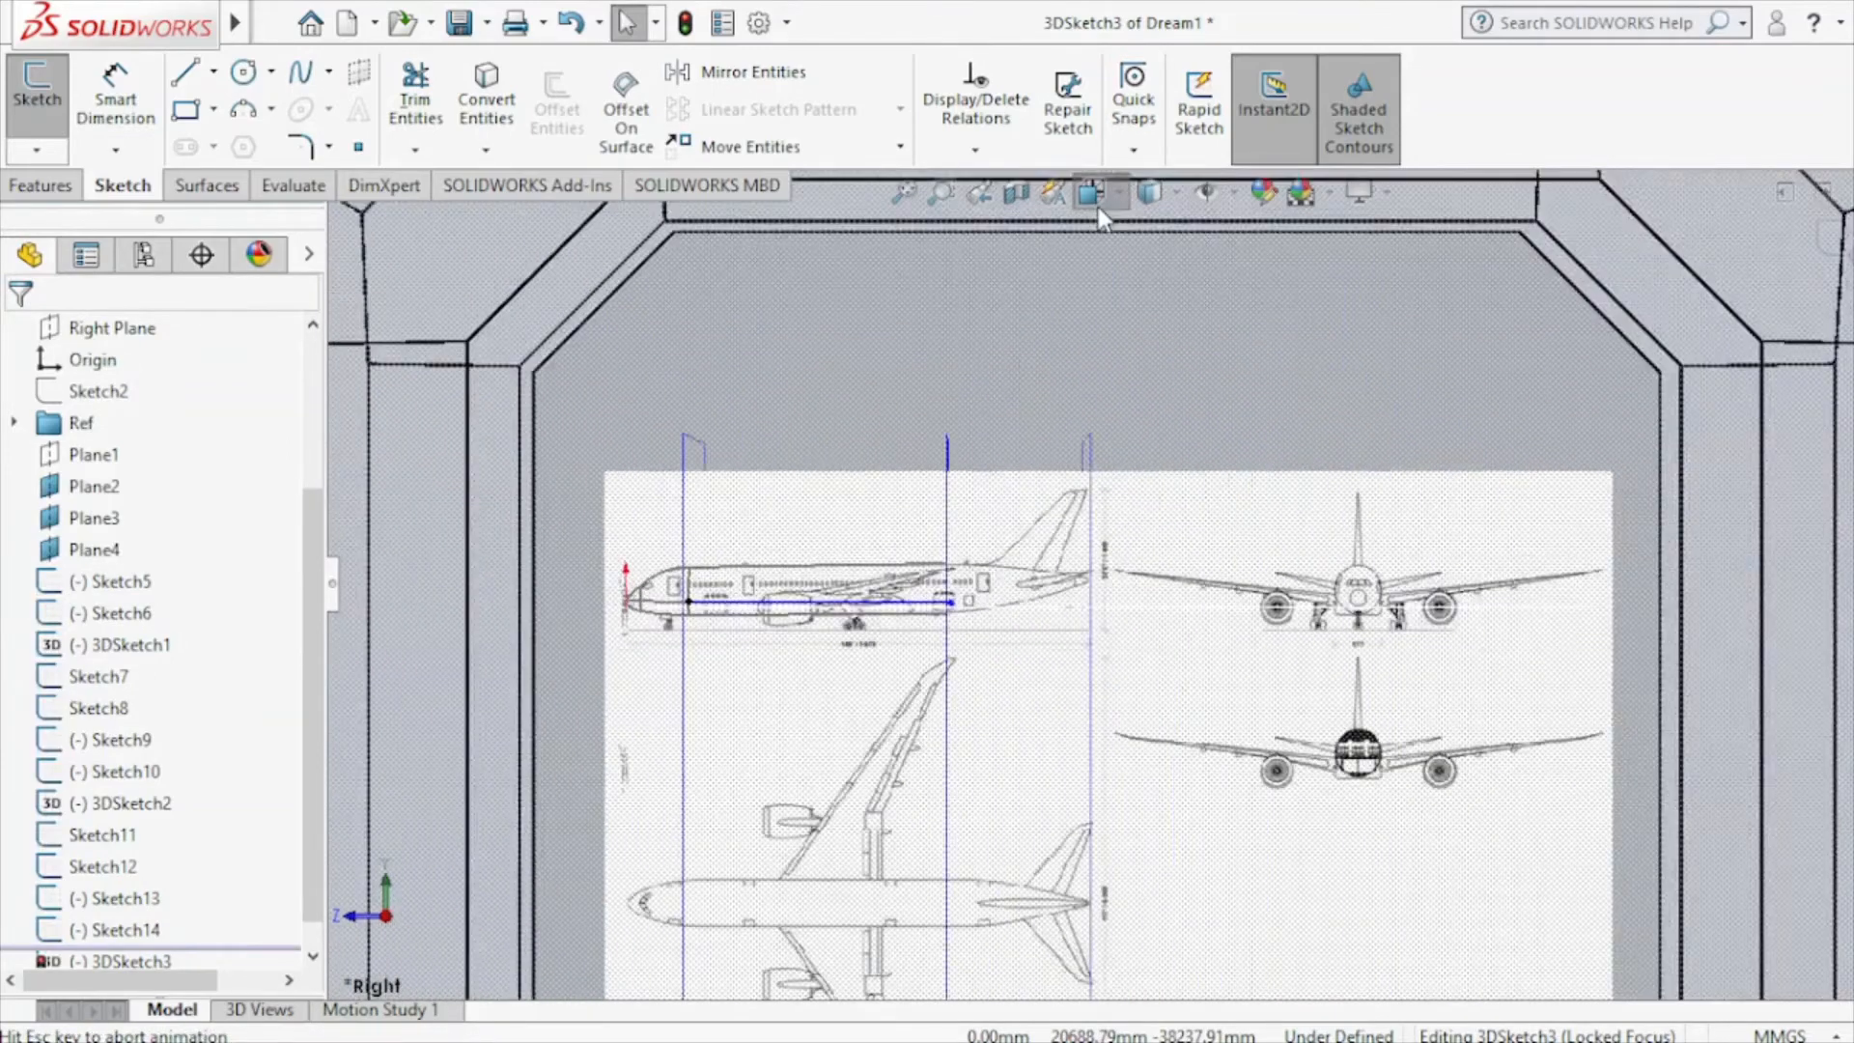
{"action": "left_click", "coordinate": [966, 414]}
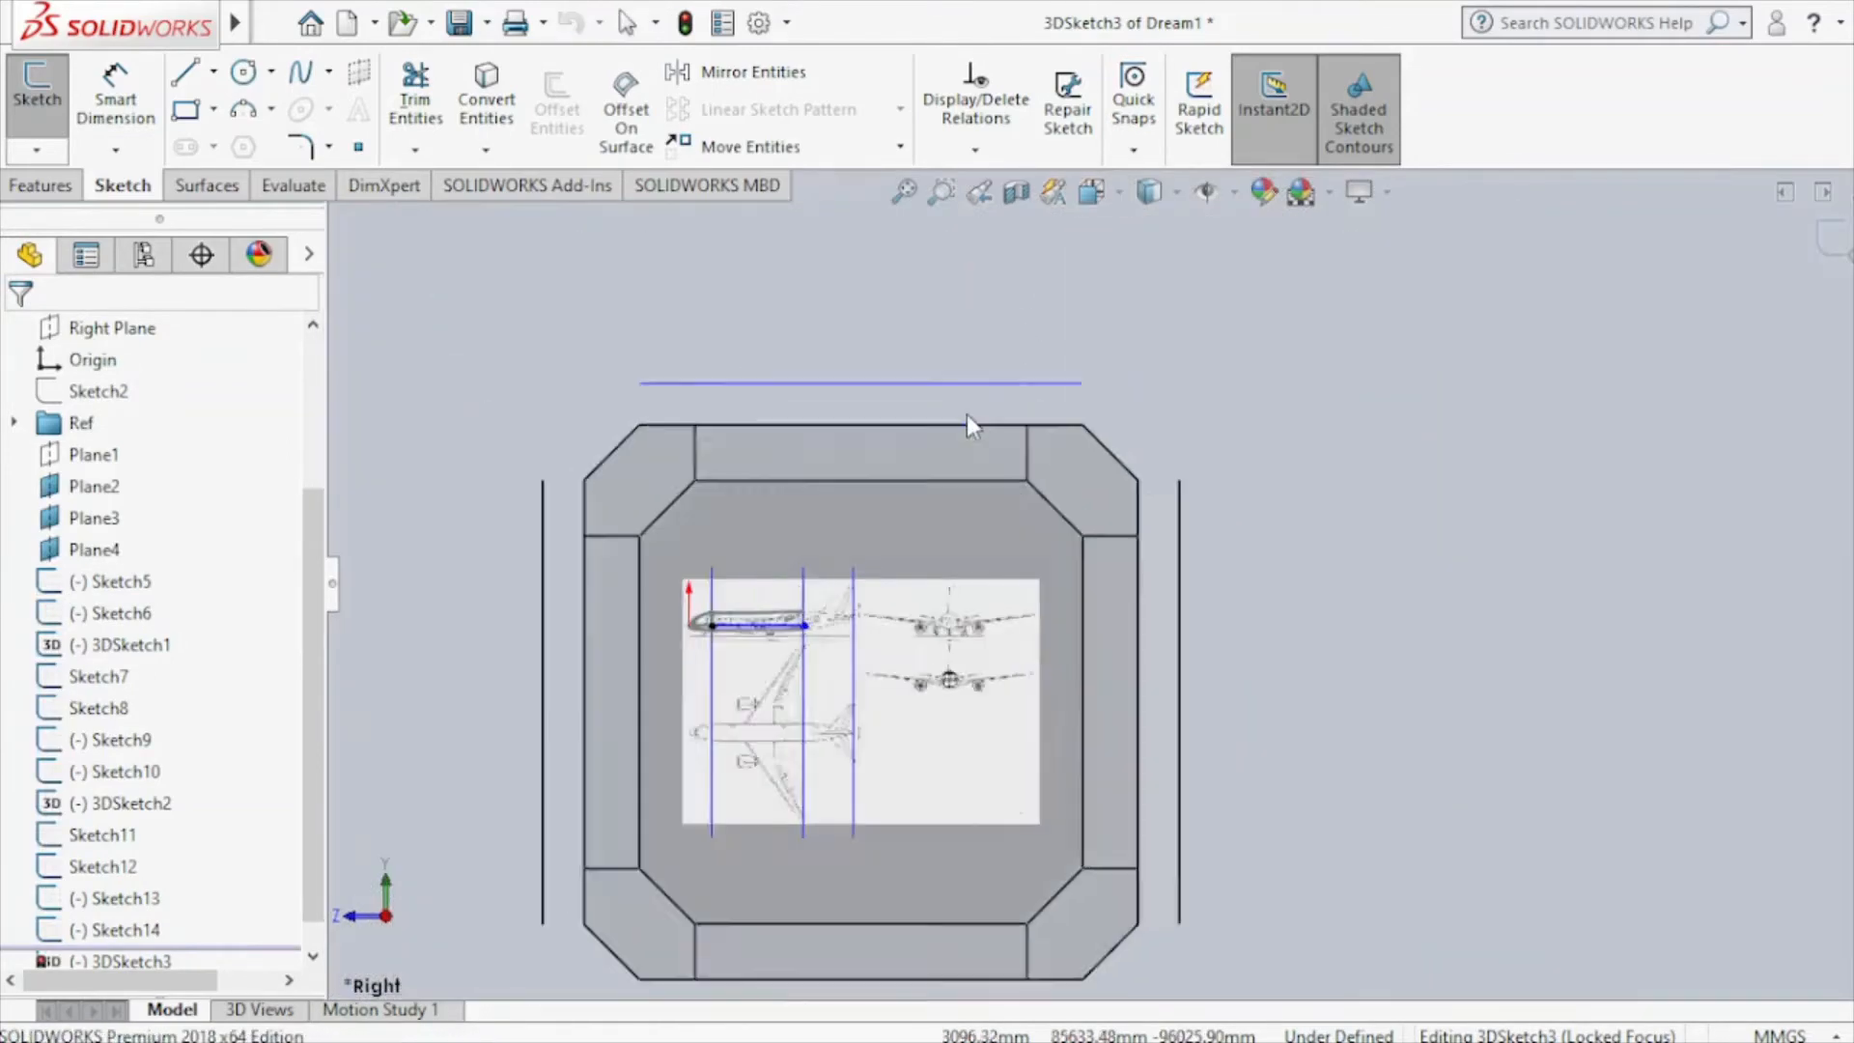
{"action": "scroll", "coordinate": [1337, 451], "scroll_direction": "up", "scroll_amount": 5}
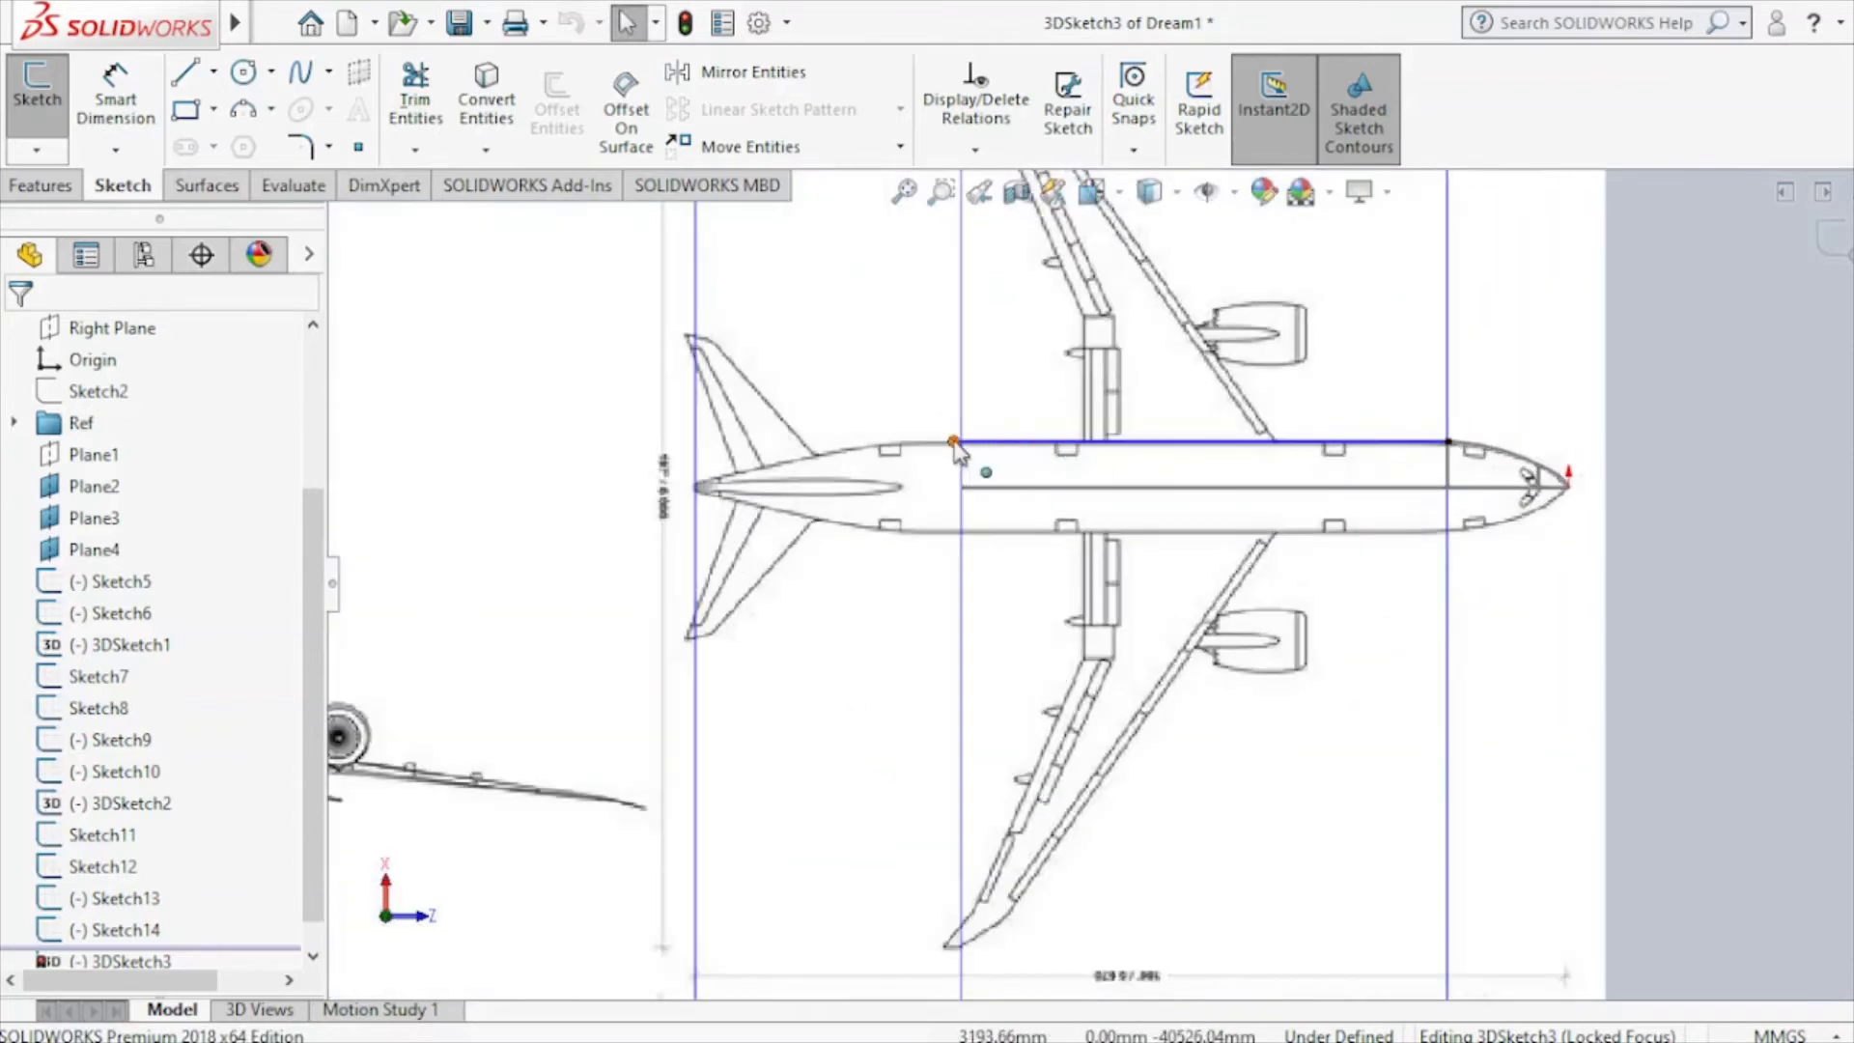
{"action": "left_click", "coordinate": [955, 444]}
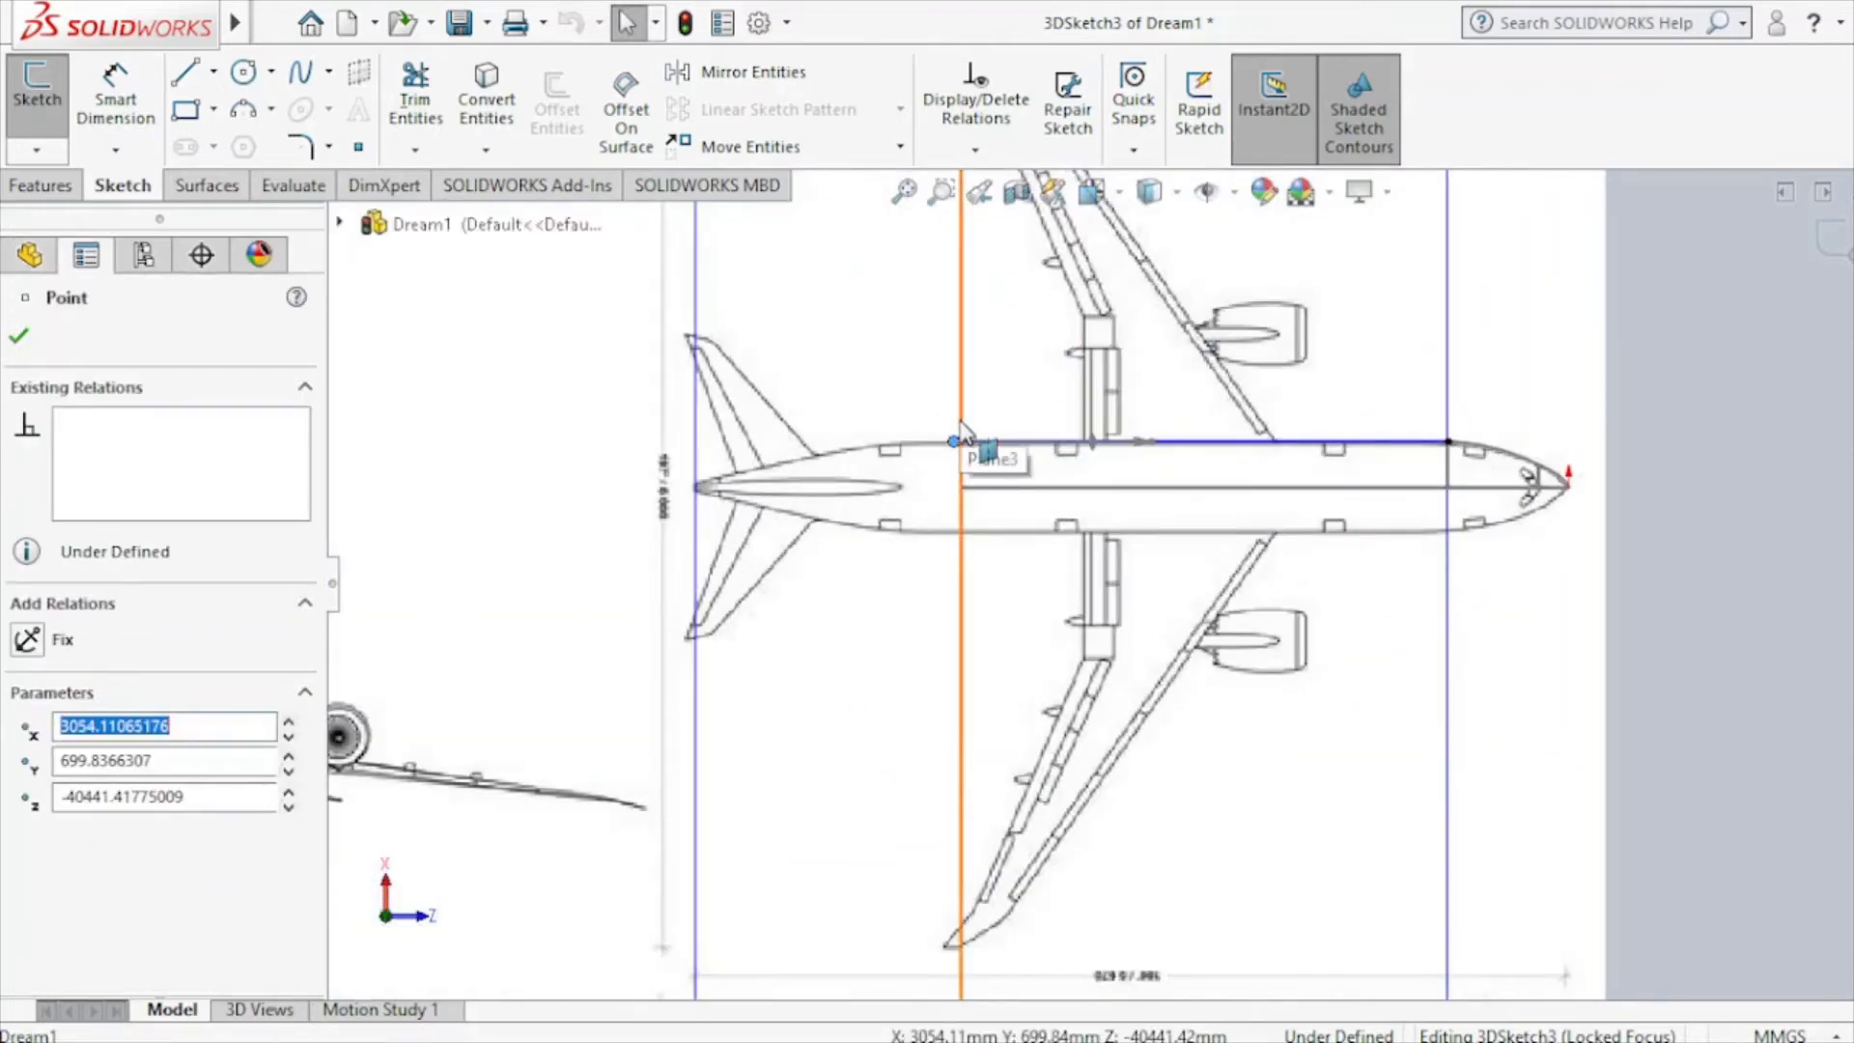
{"action": "left_click", "coordinate": [961, 423], "text": "ctrl"}
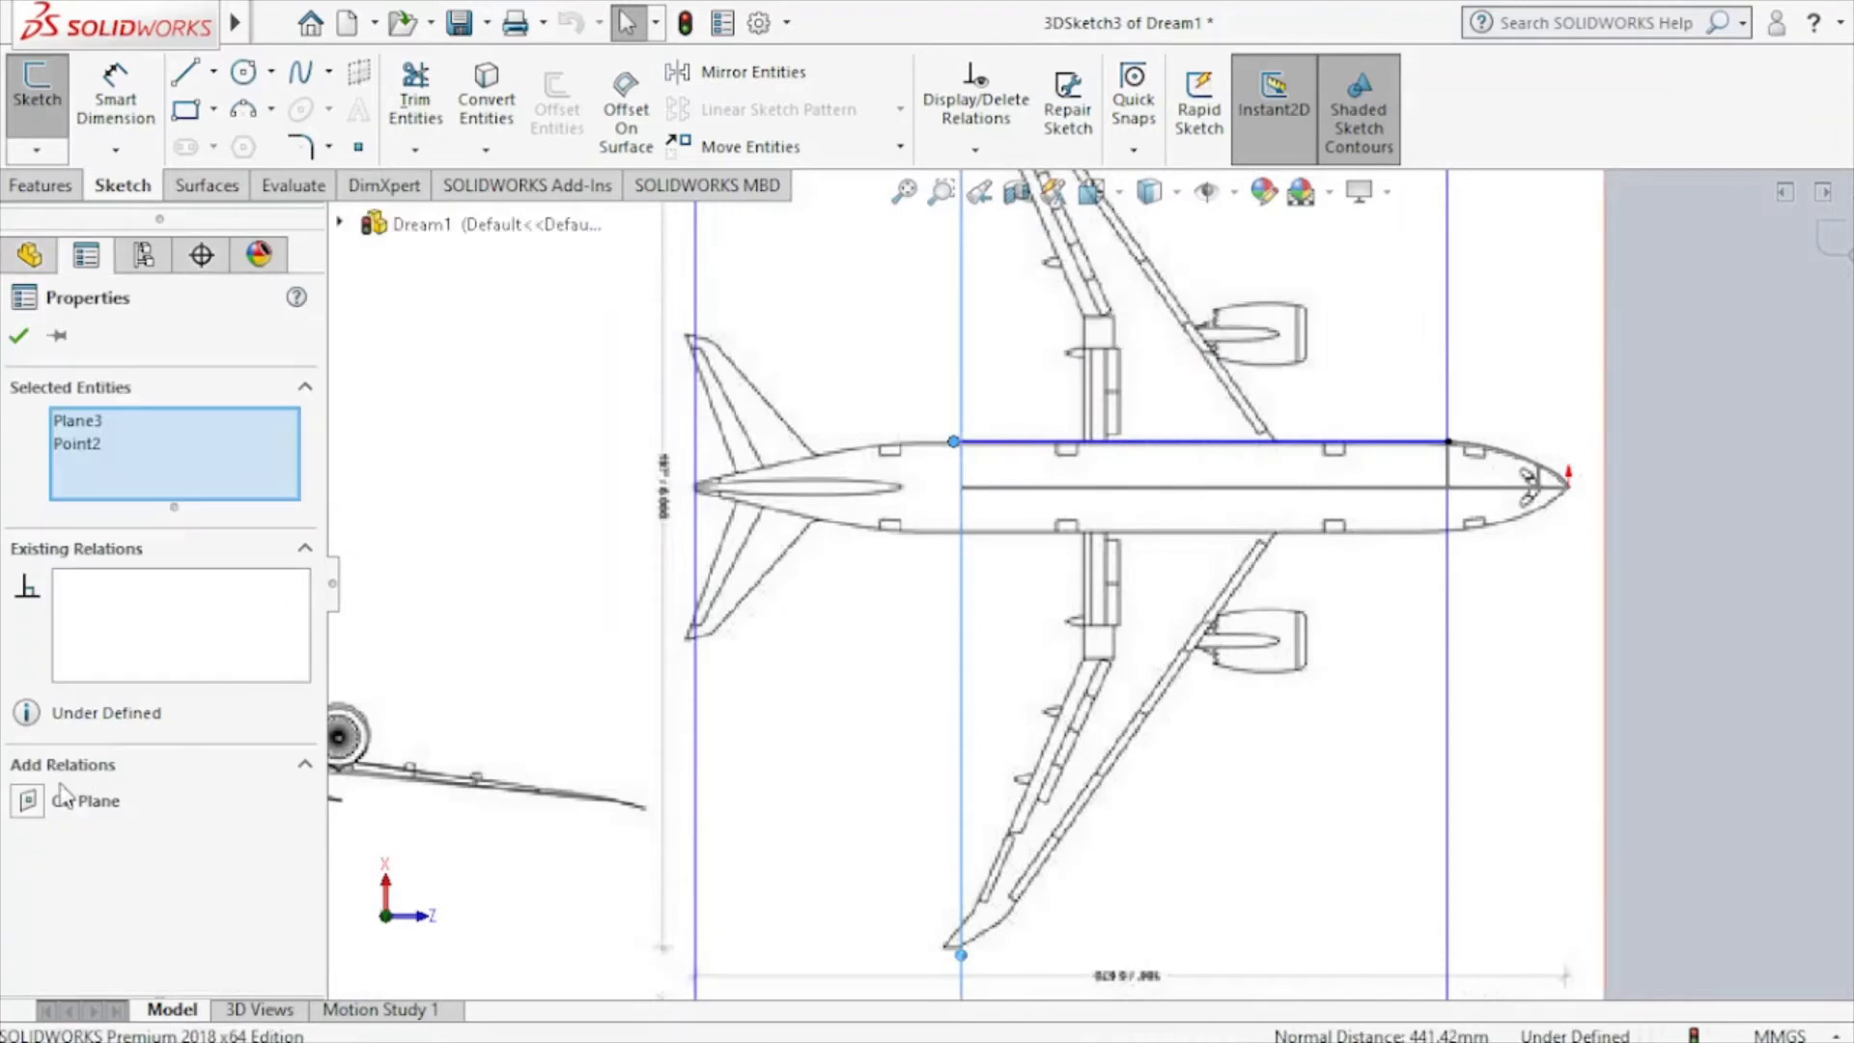
{"action": "left_click", "coordinate": [18, 336]}
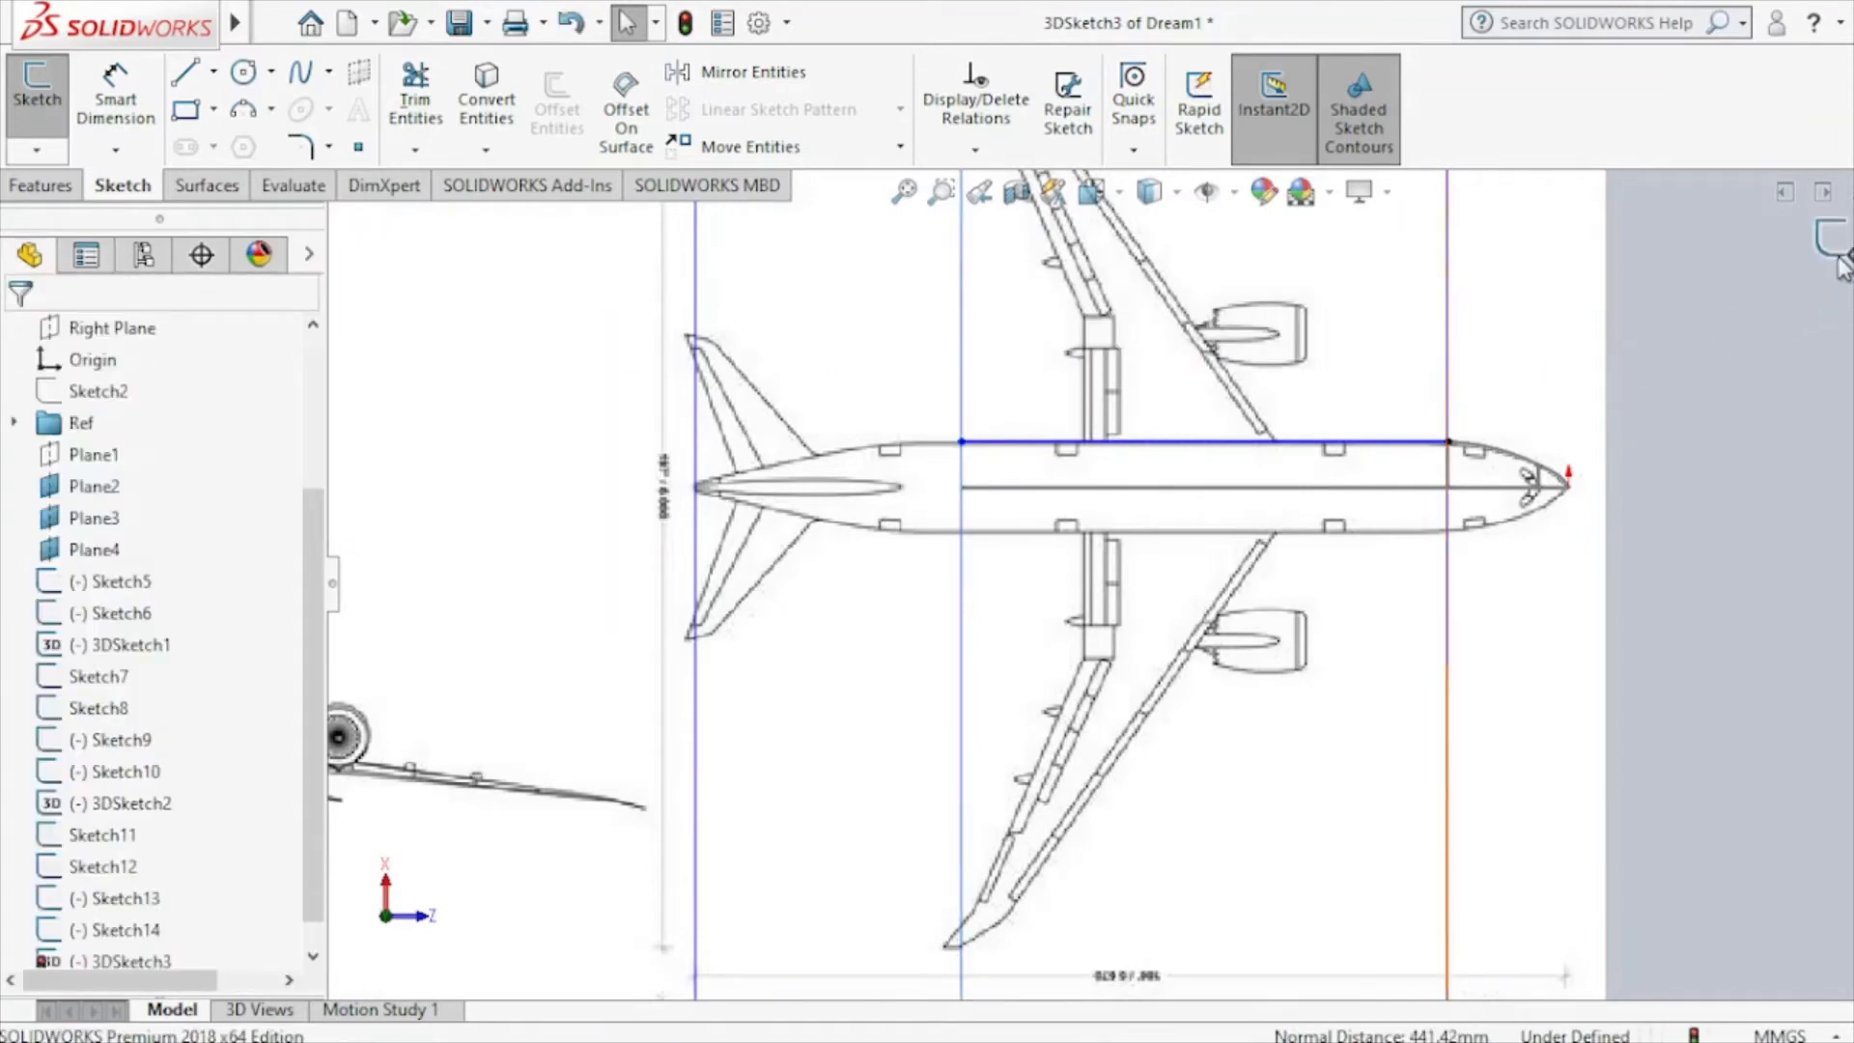
{"action": "double_click", "coordinate": [1527, 307]}
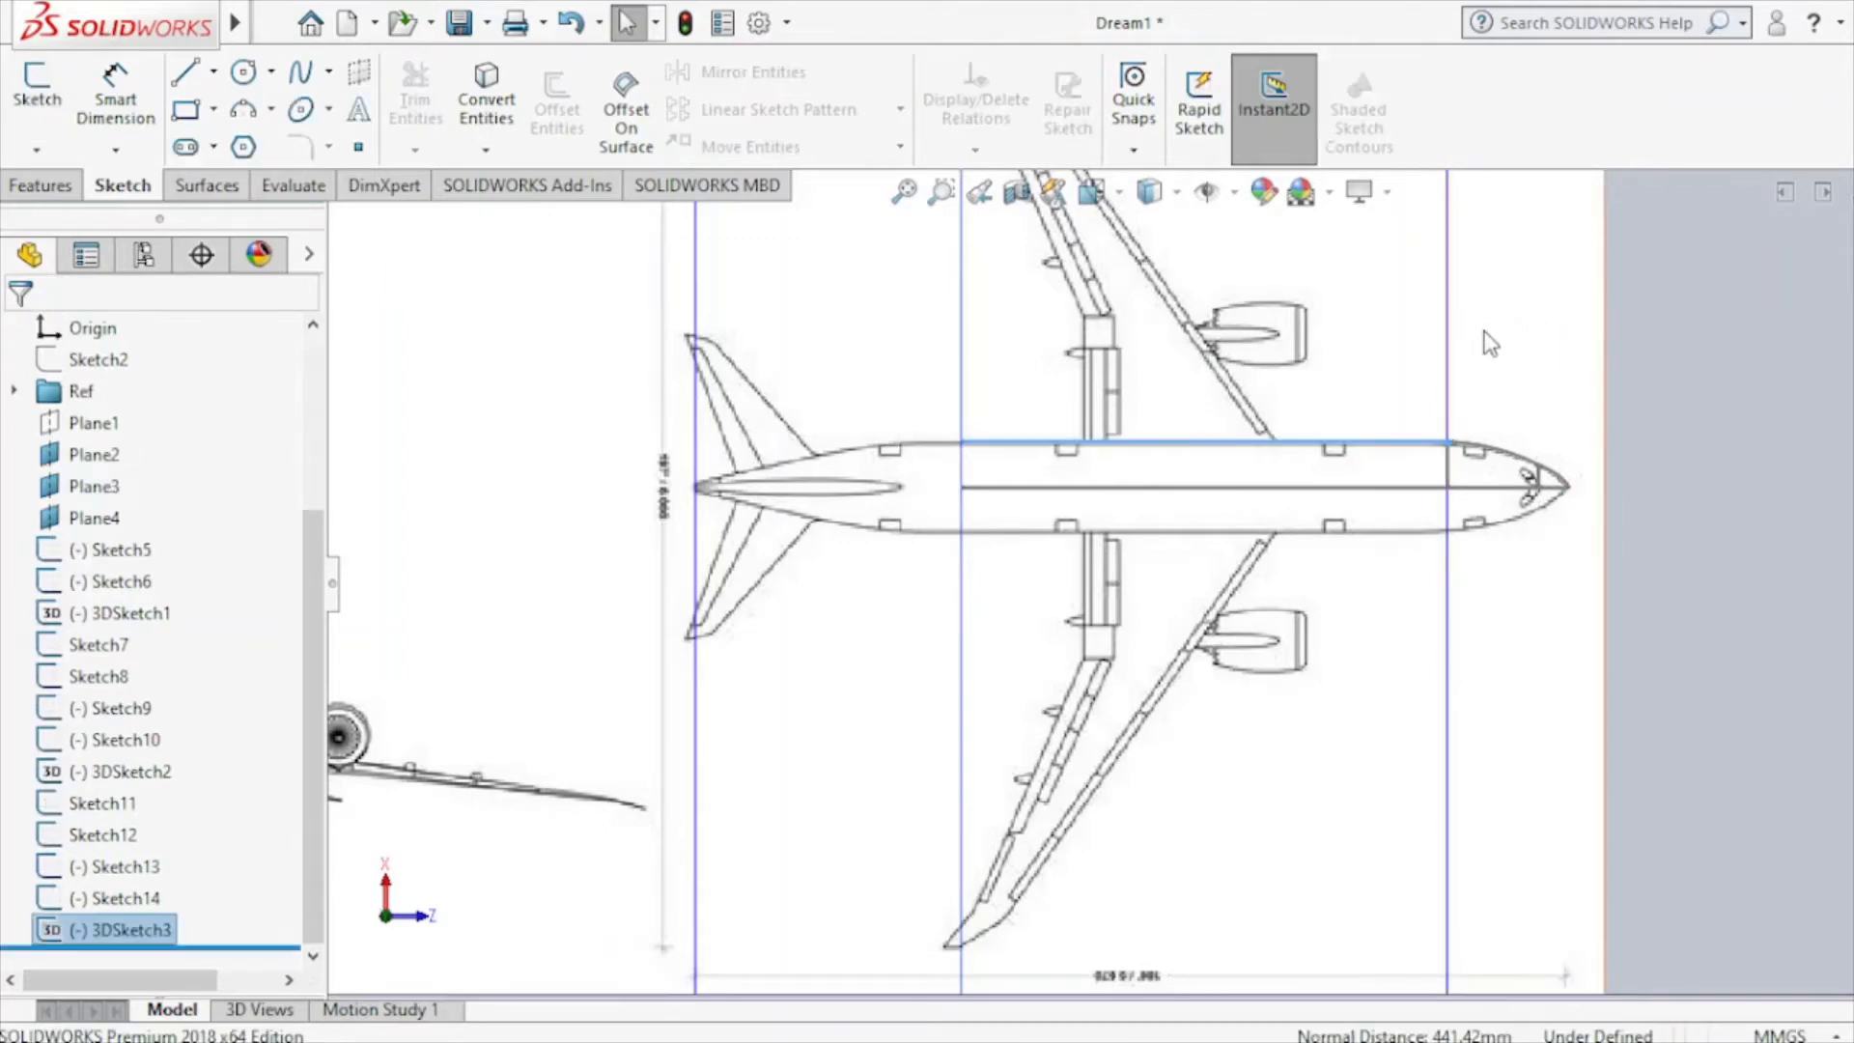
Hide Plane2 and start a new sketch on Plane3.
{"action": "left_click", "coordinate": [1456, 355]}
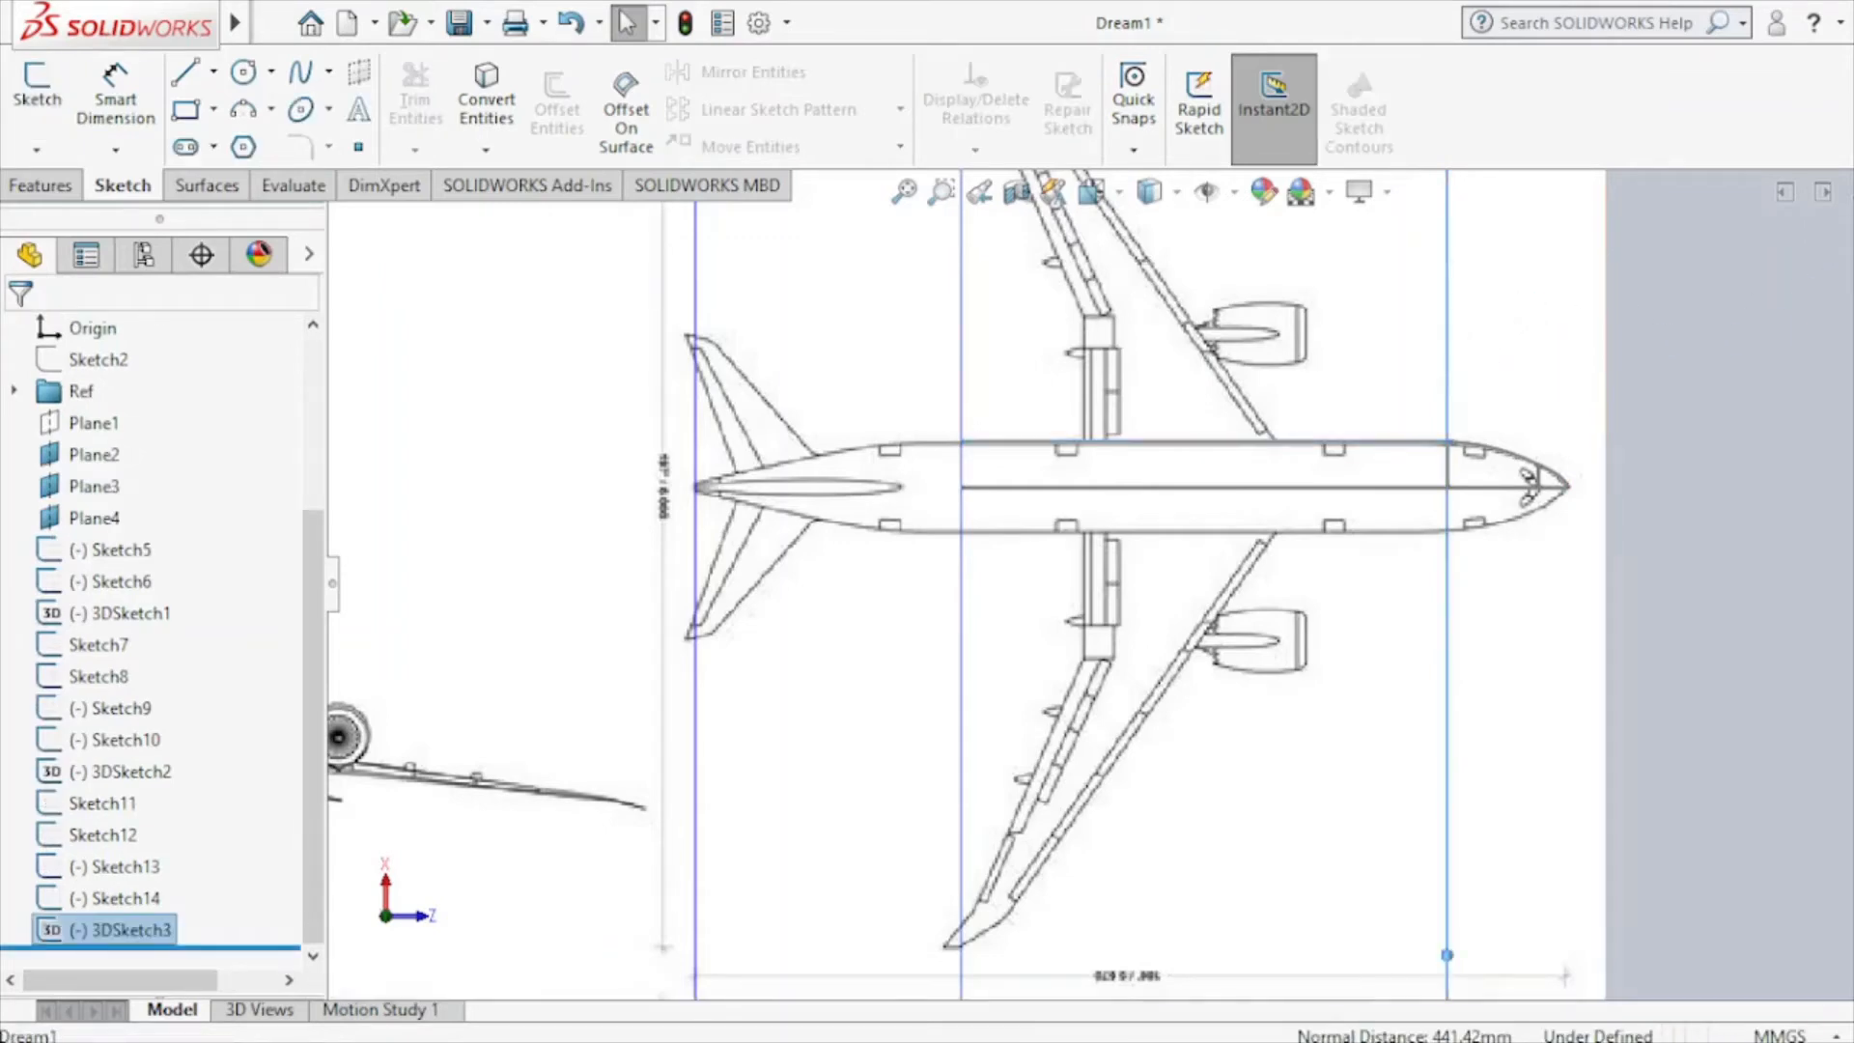
{"action": "left_click", "coordinate": [1613, 274]}
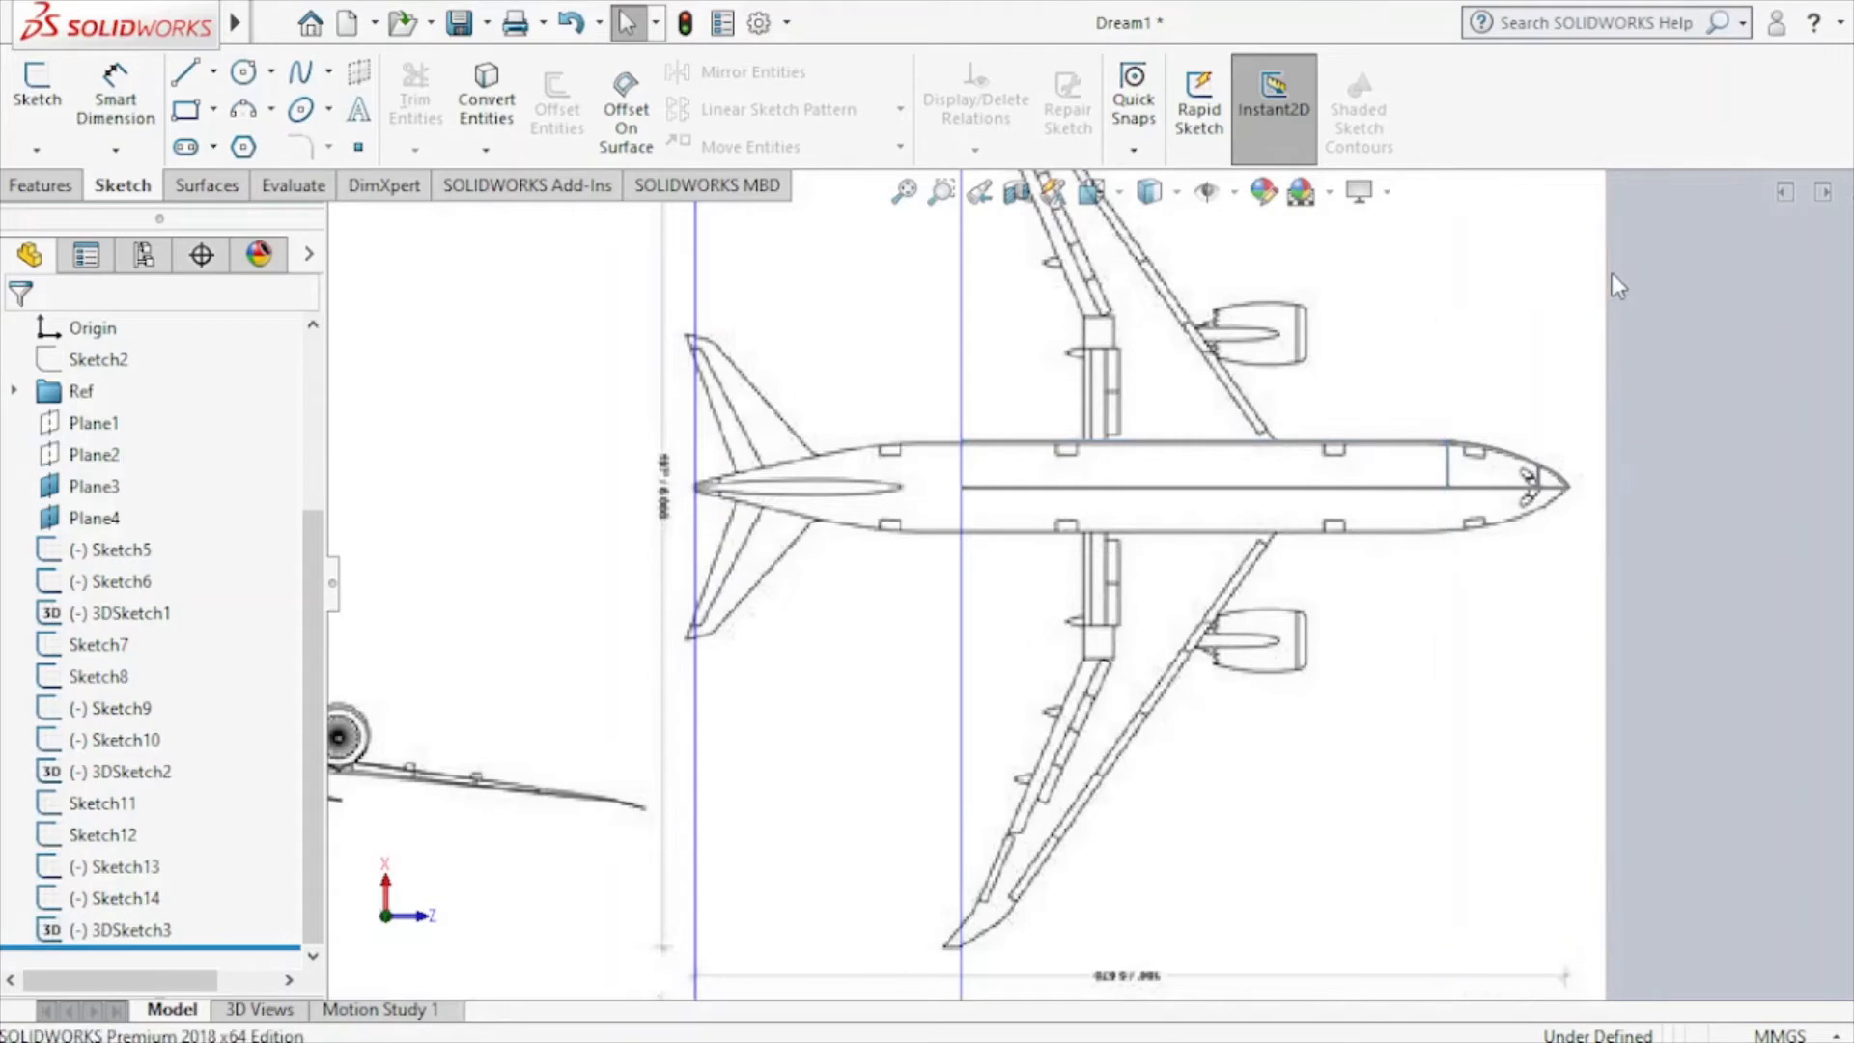
{"action": "left_click", "coordinate": [963, 373]}
{"action": "left_click", "coordinate": [1089, 274]}
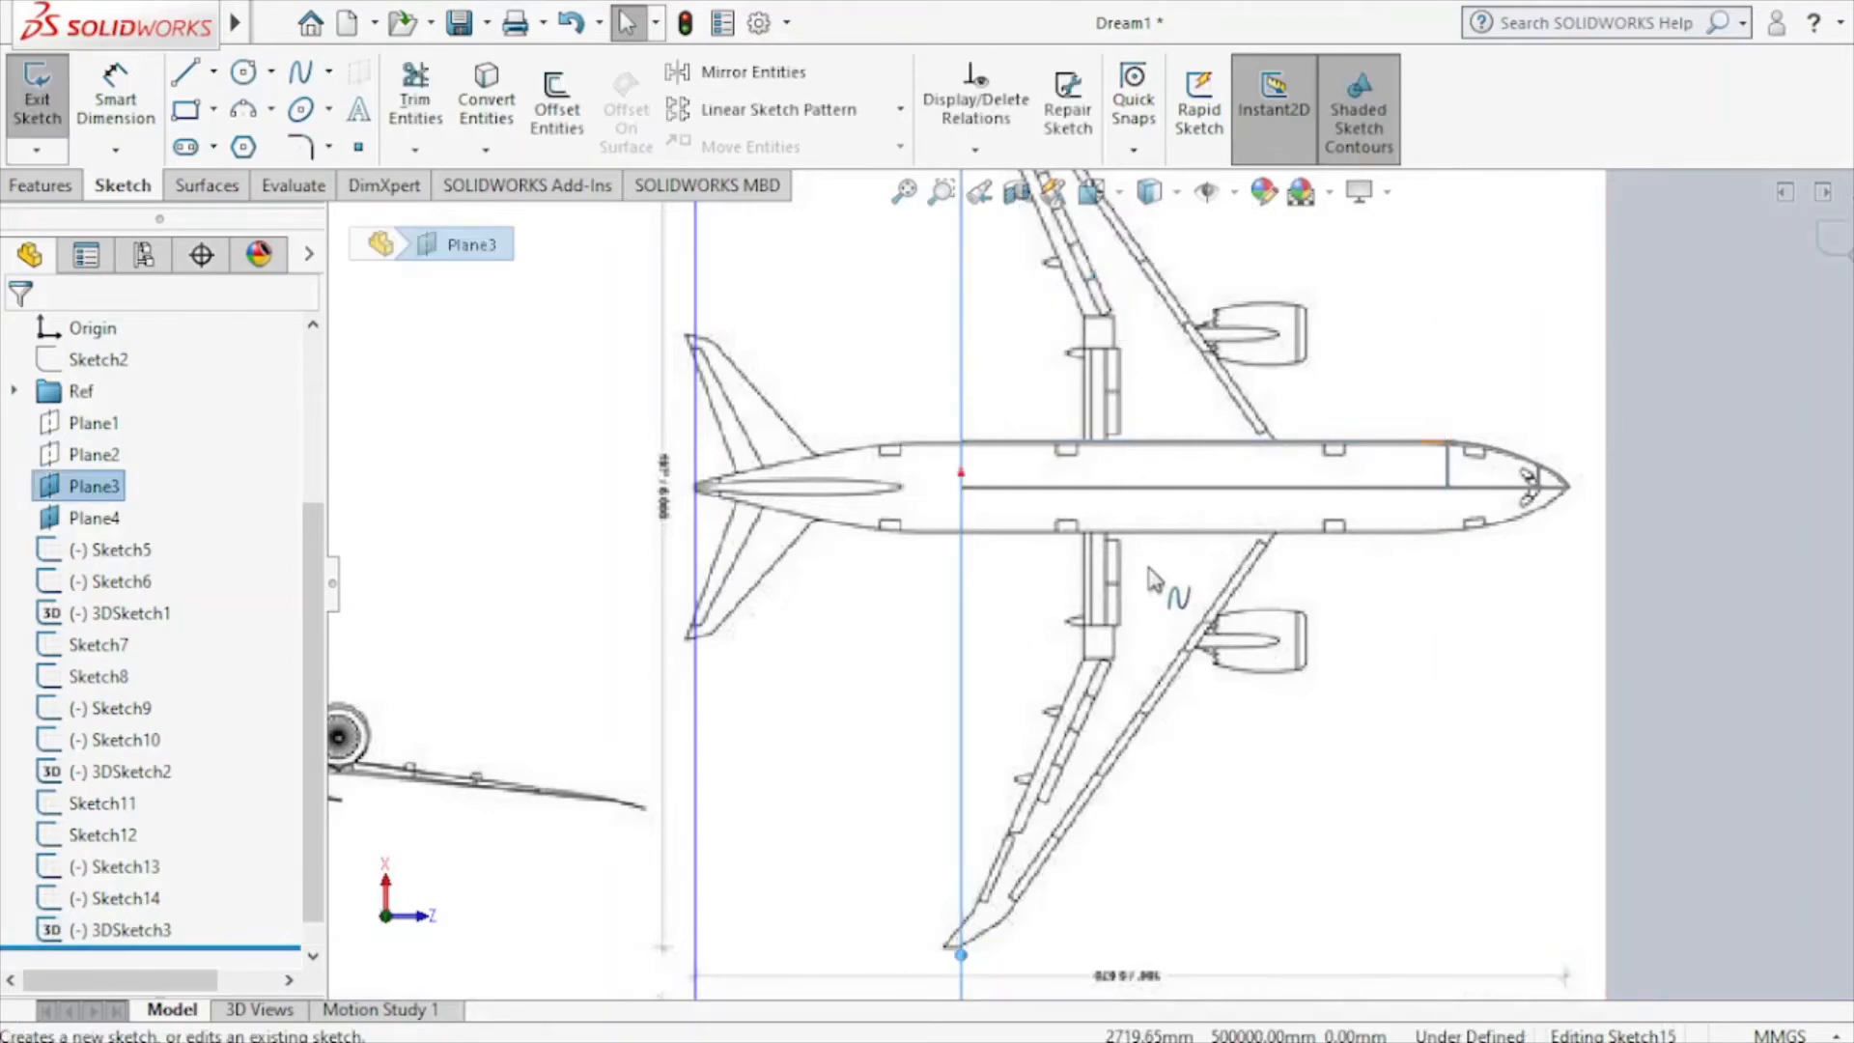
On Plane3, draw a two-point spline from the side guide curve's rear end to the upper guide curve's rear end.
{"action": "middle_click_drag", "start_coordinate": [1163, 468], "coordinate": [810, 509]}
{"action": "scroll", "coordinate": [809, 627], "scroll_direction": "up", "scroll_amount": 3}
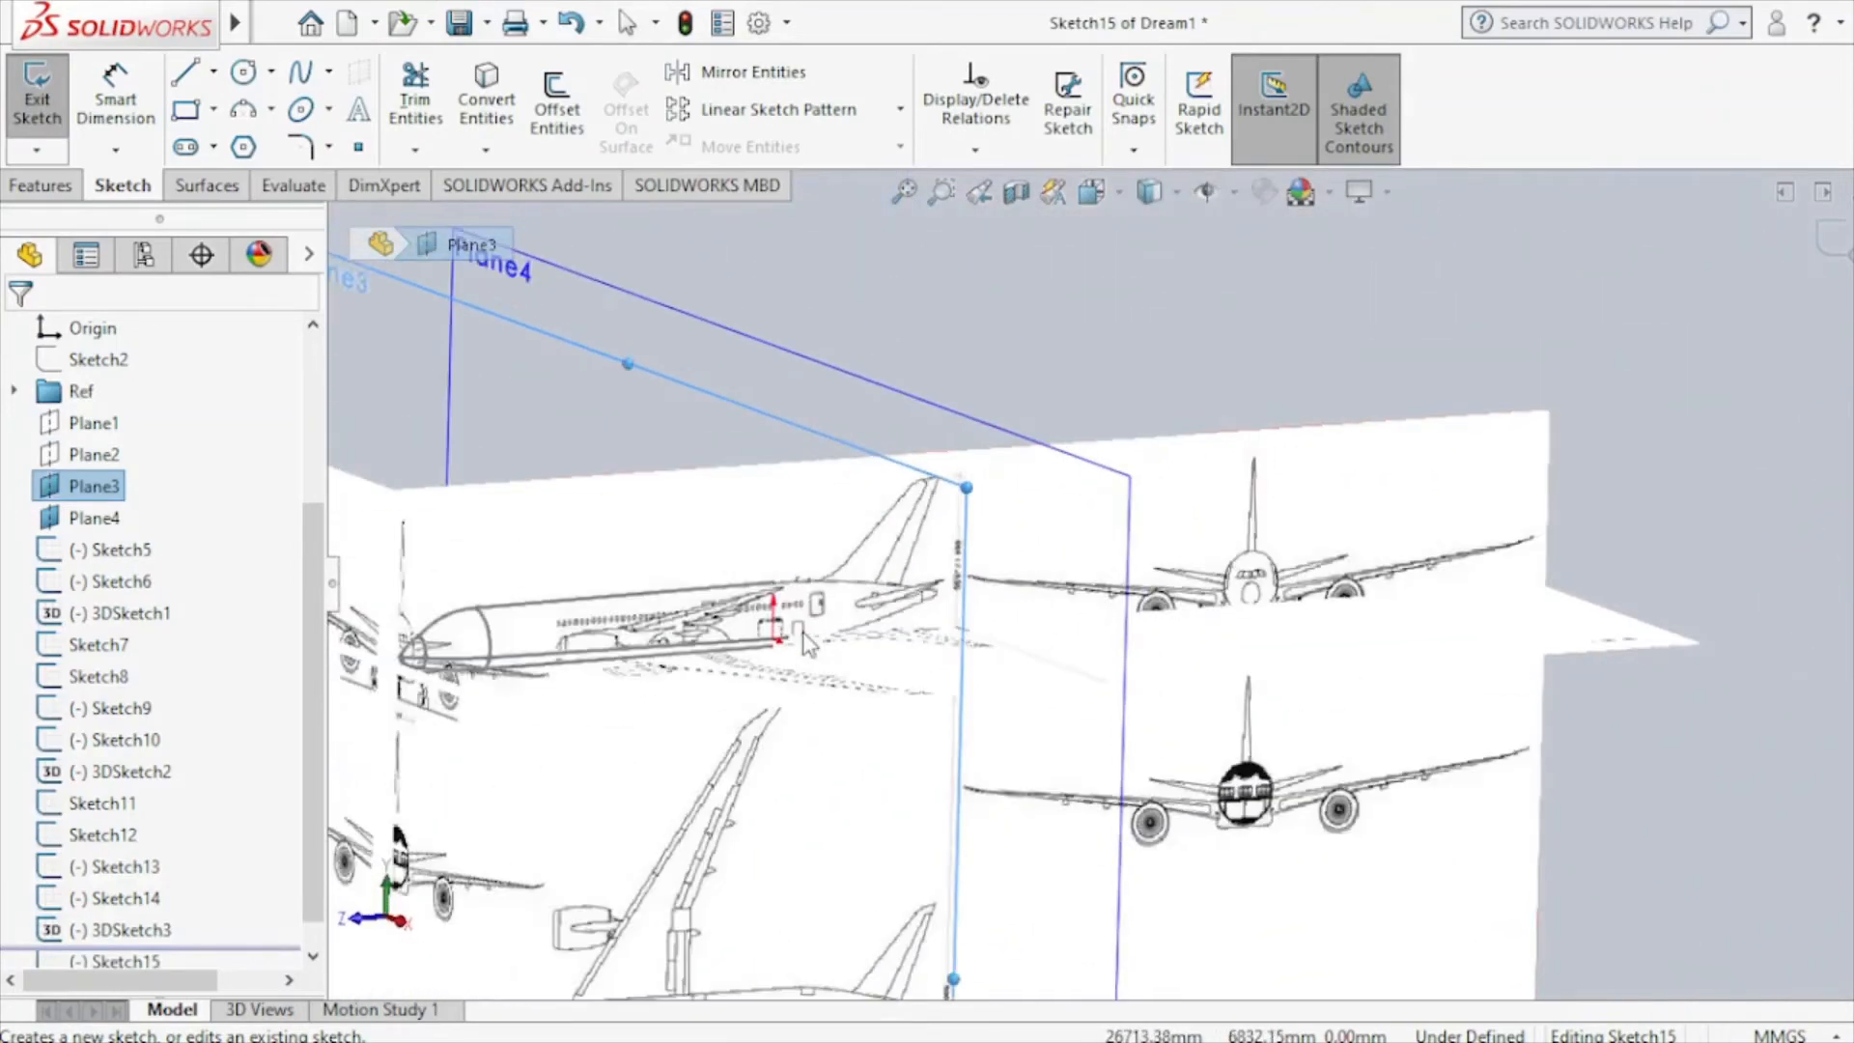
{"action": "left_click", "coordinate": [298, 77]}
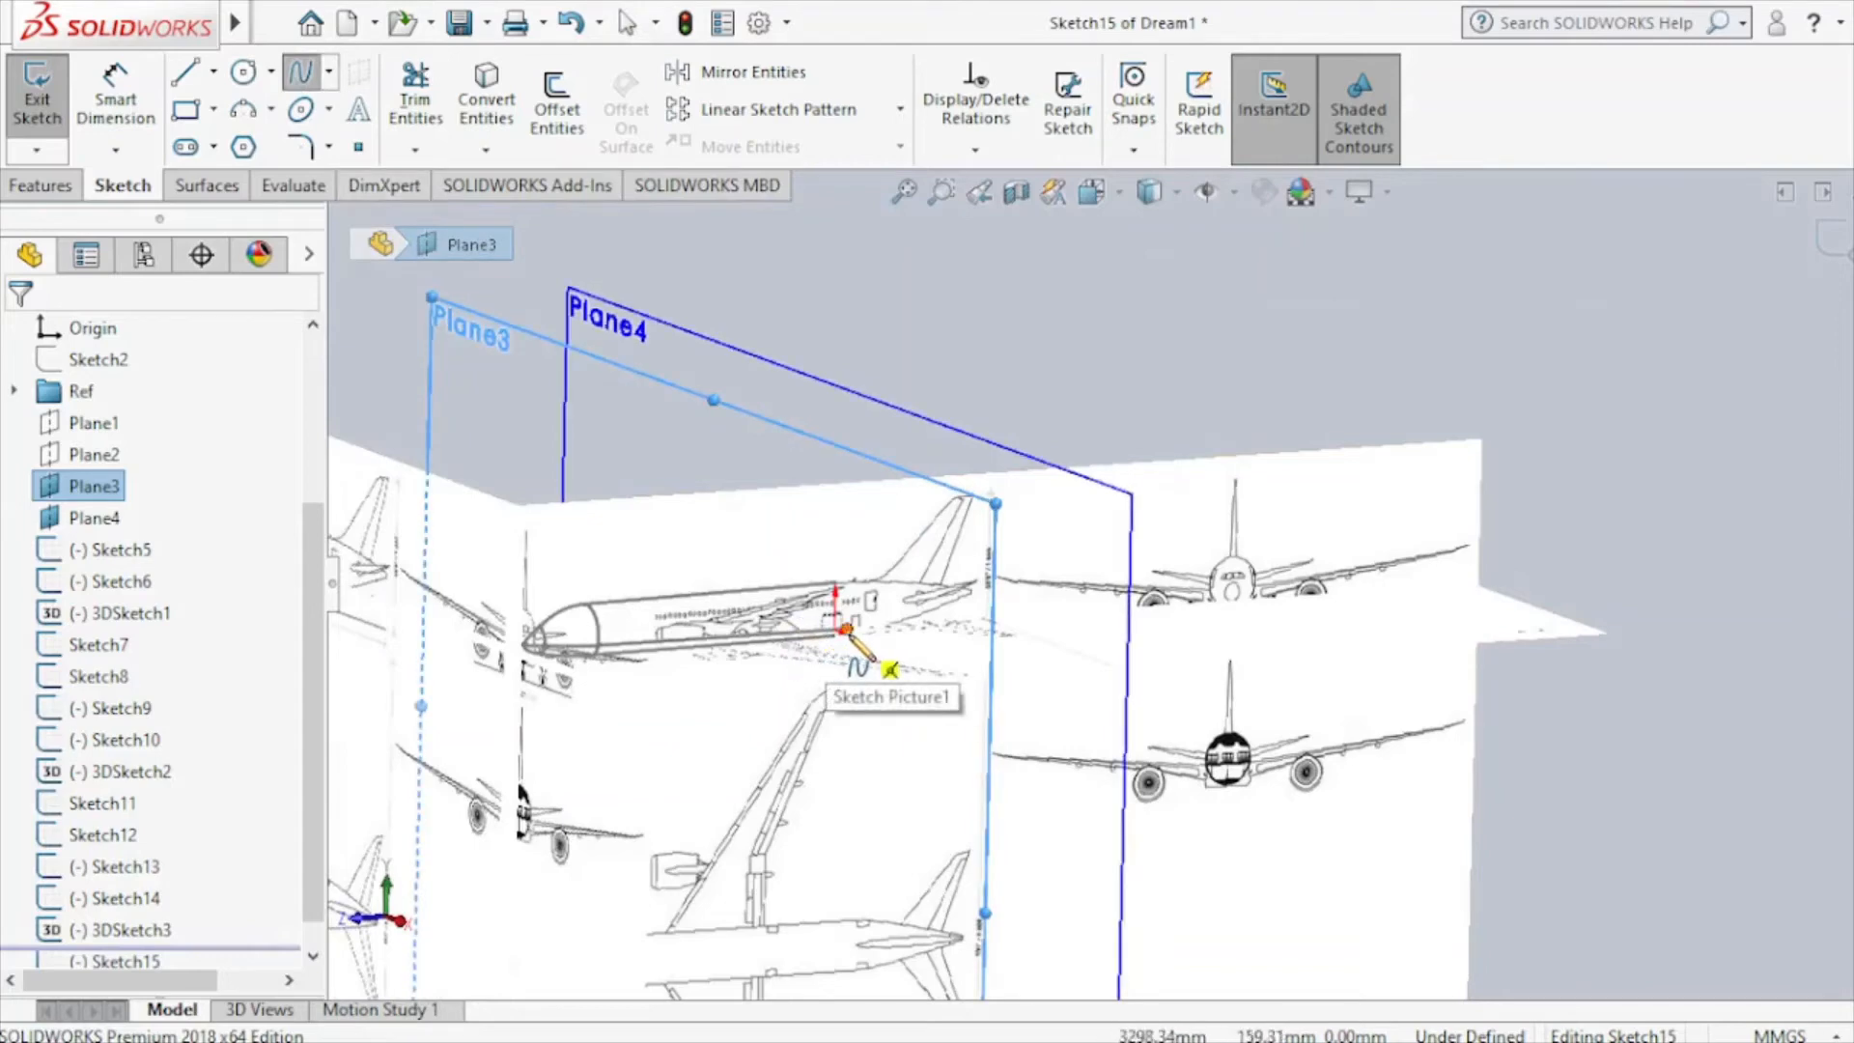
{"action": "left_click", "coordinate": [846, 629]}
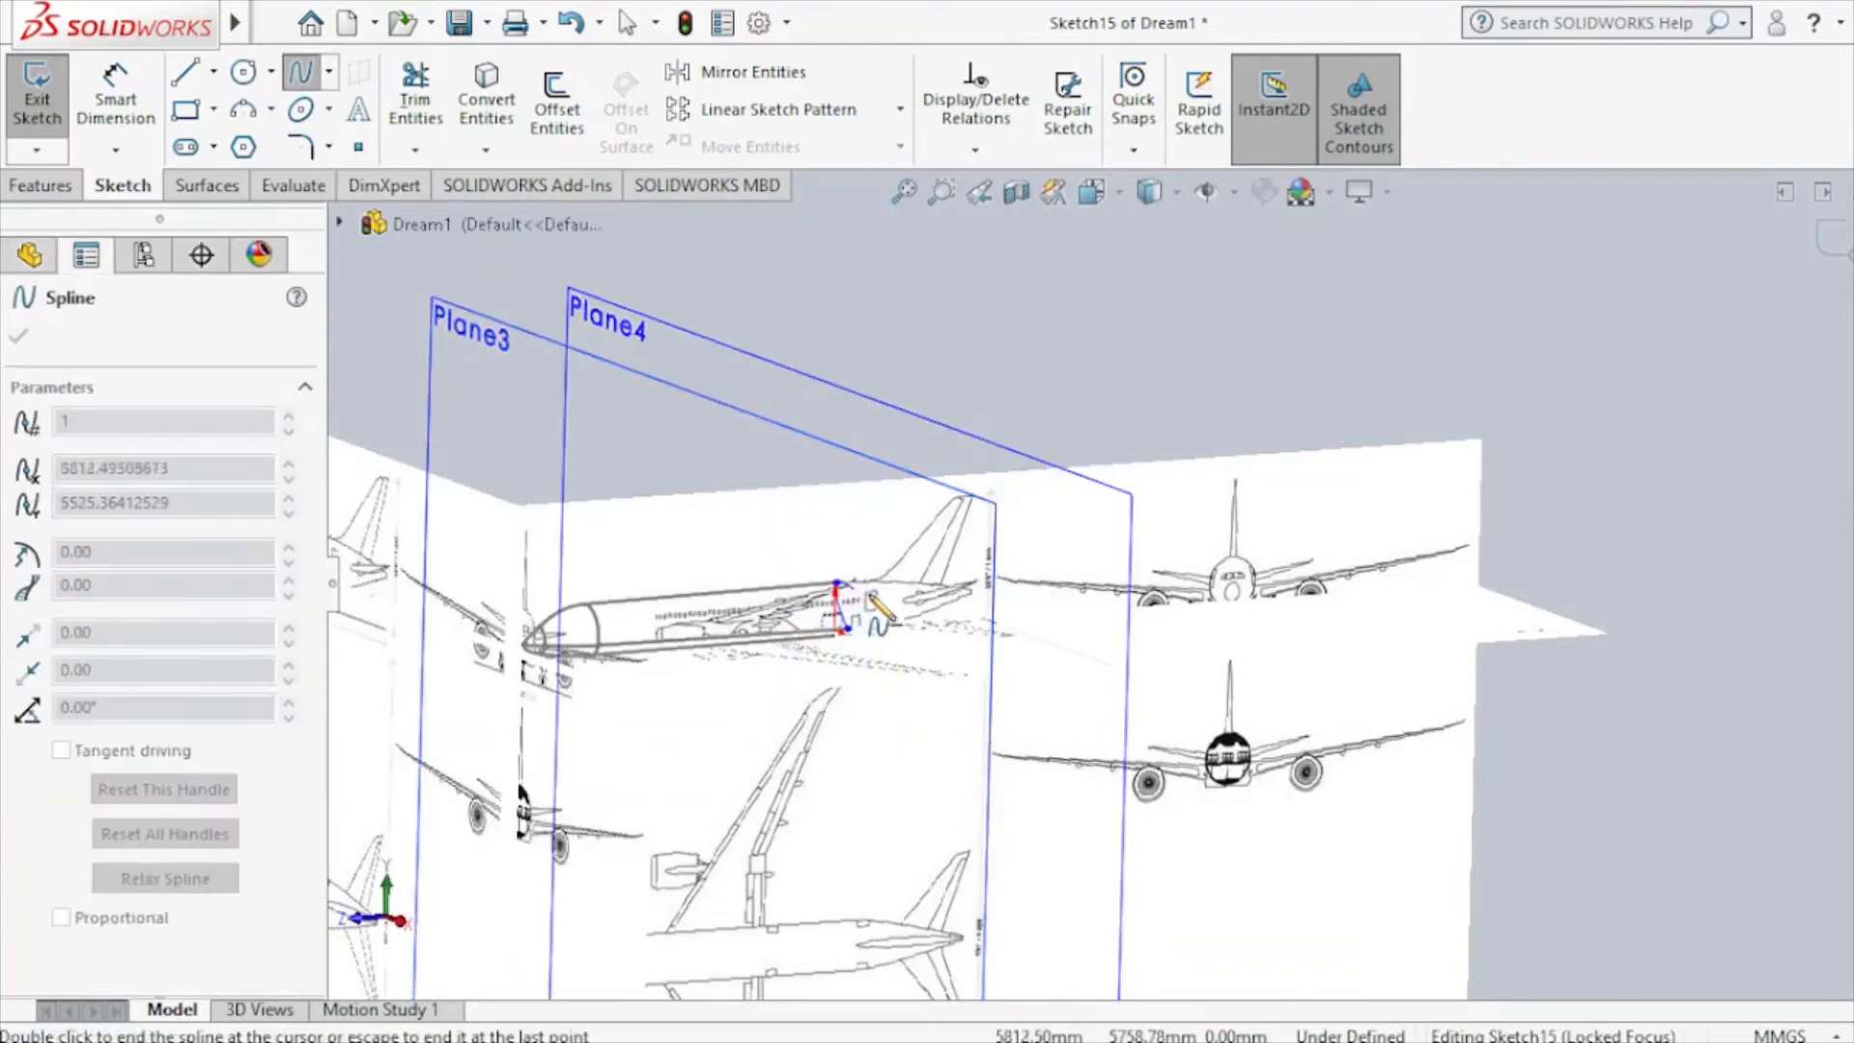
{"action": "right_click", "coordinate": [871, 595]}
{"action": "left_click", "coordinate": [925, 614]}
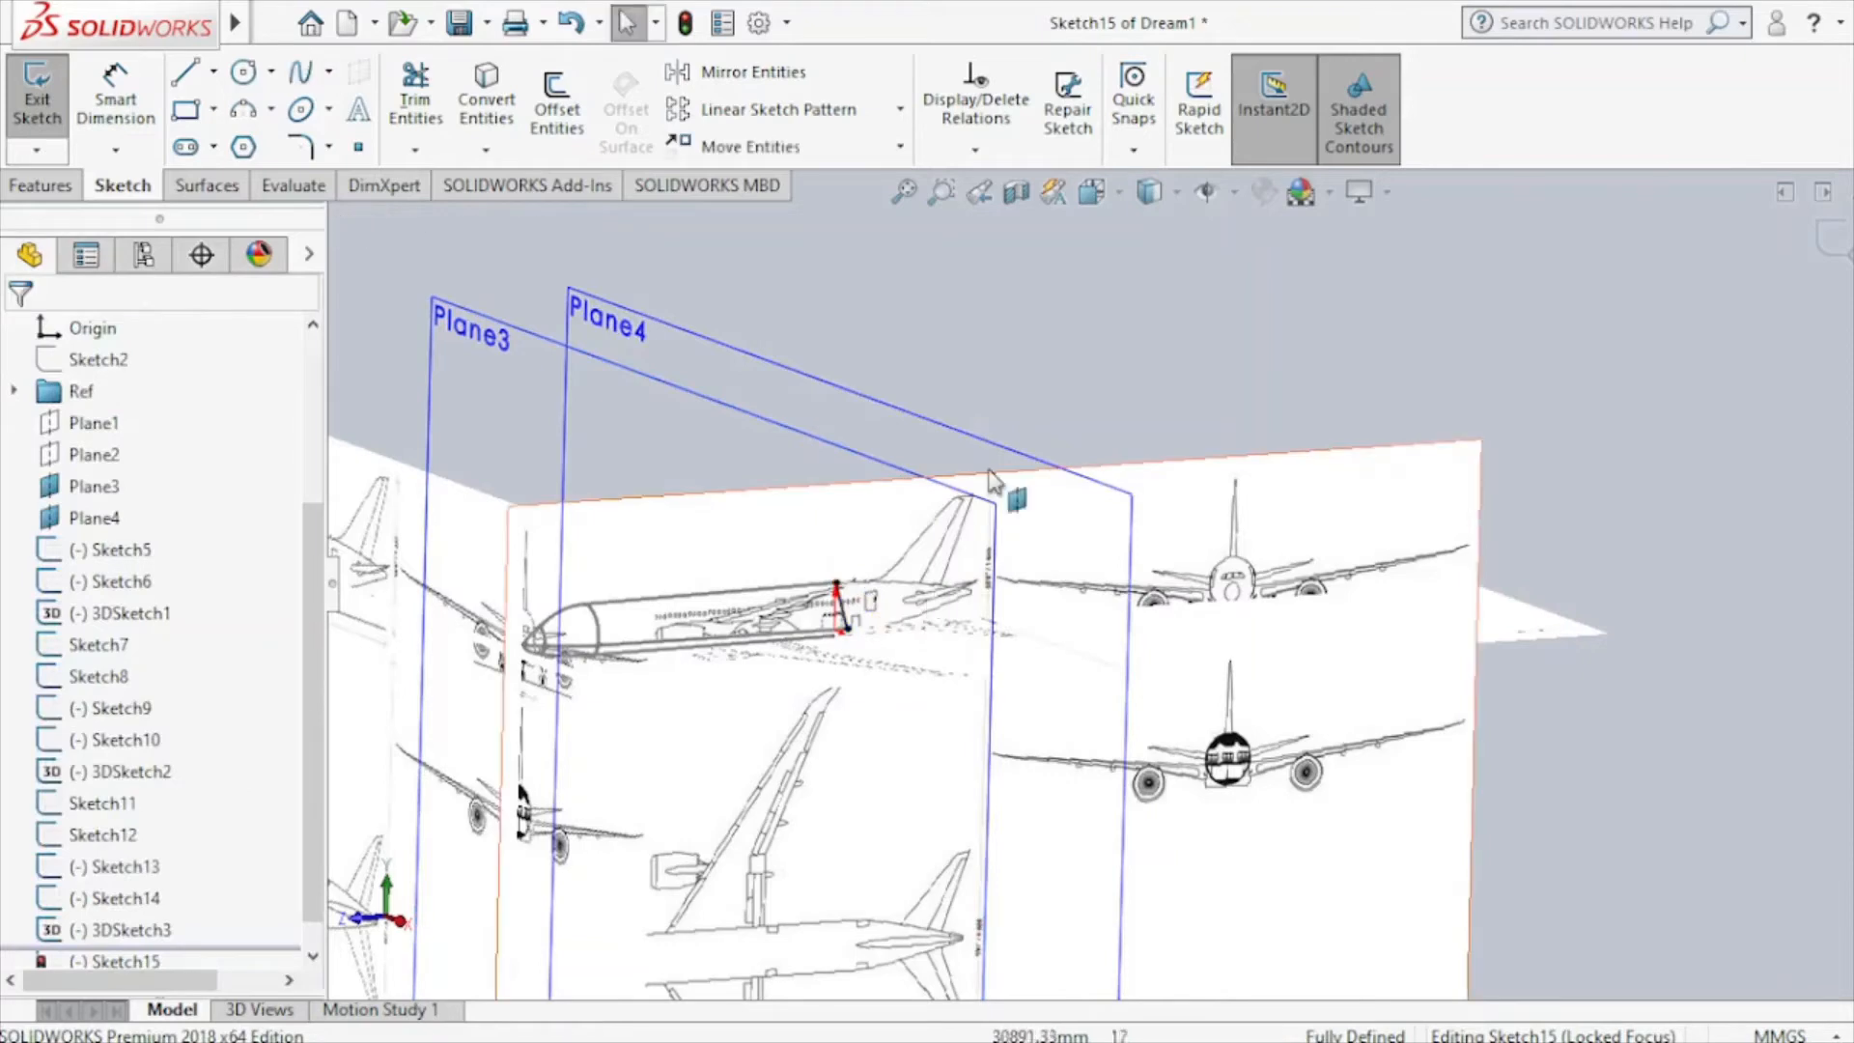
In the front view, bow the Plane3 spline outward from its upper end to approximate the fuselage's rounded upper quarter, and finish the sketch.
{"action": "left_click", "coordinate": [1095, 199]}
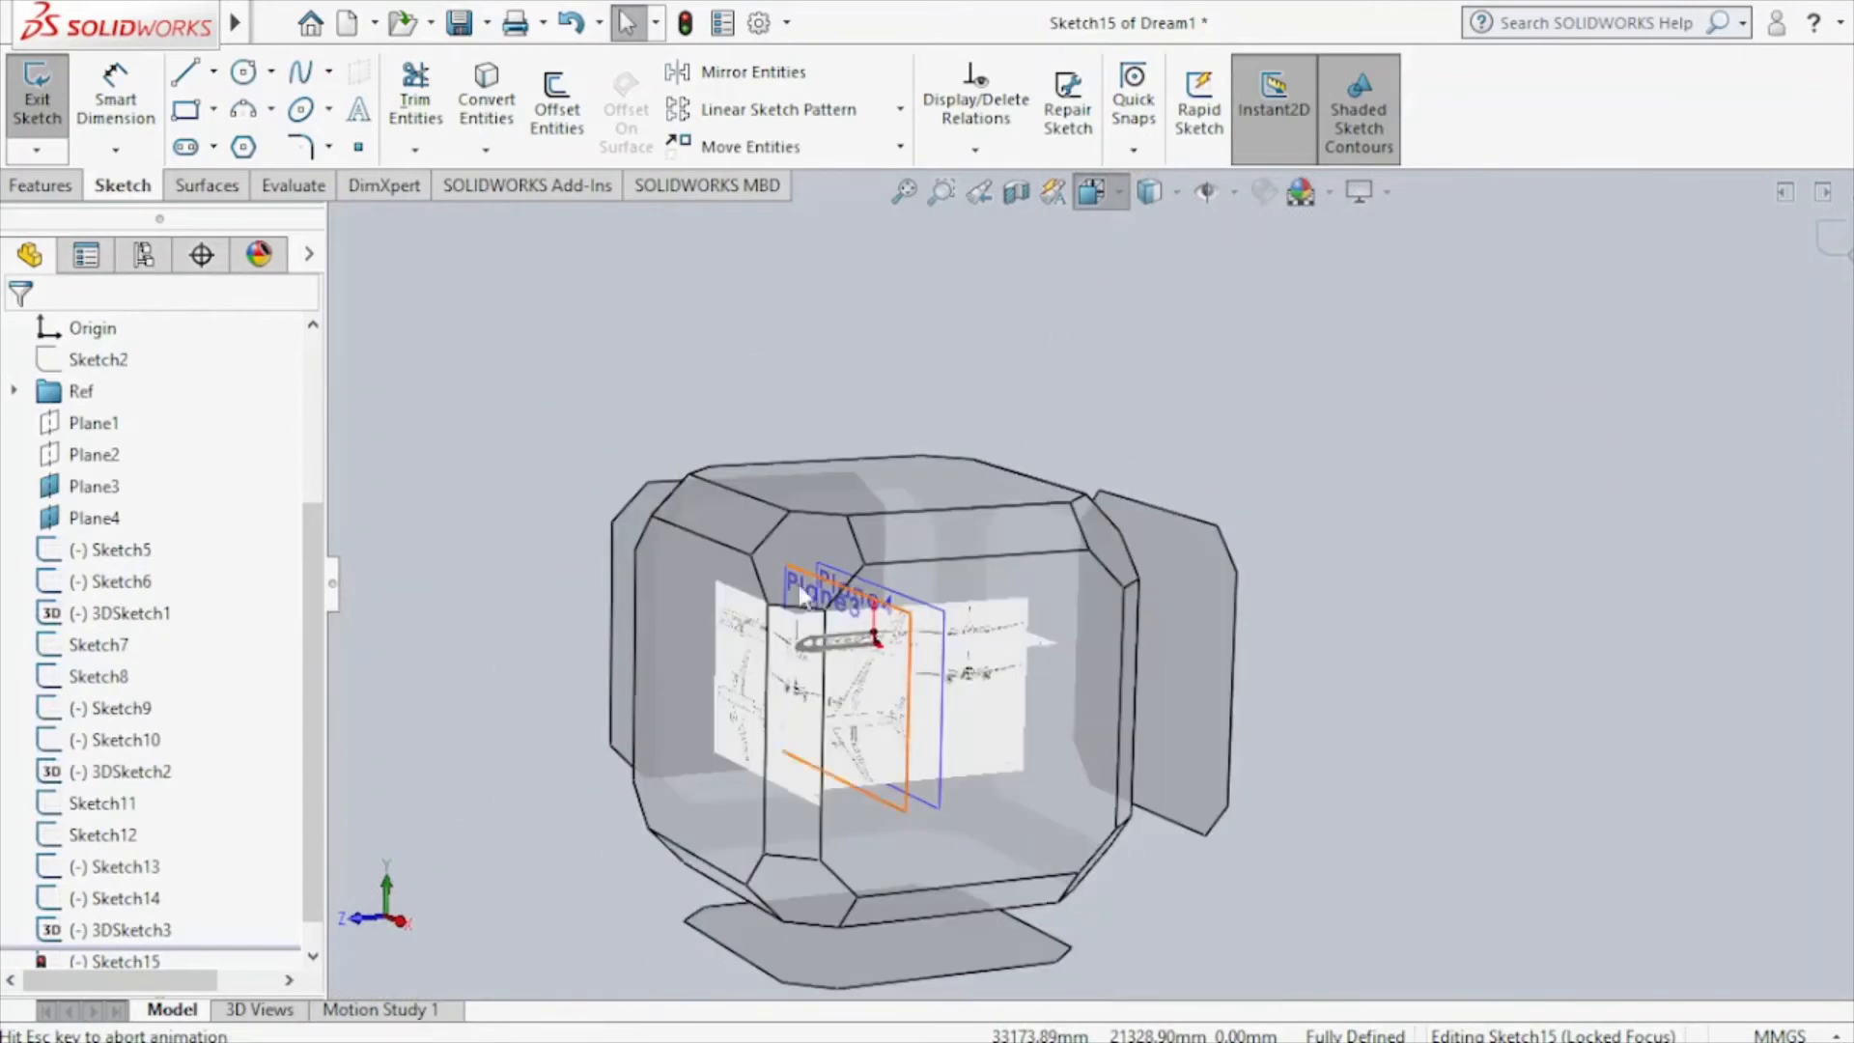
{"action": "left_click", "coordinate": [746, 603]}
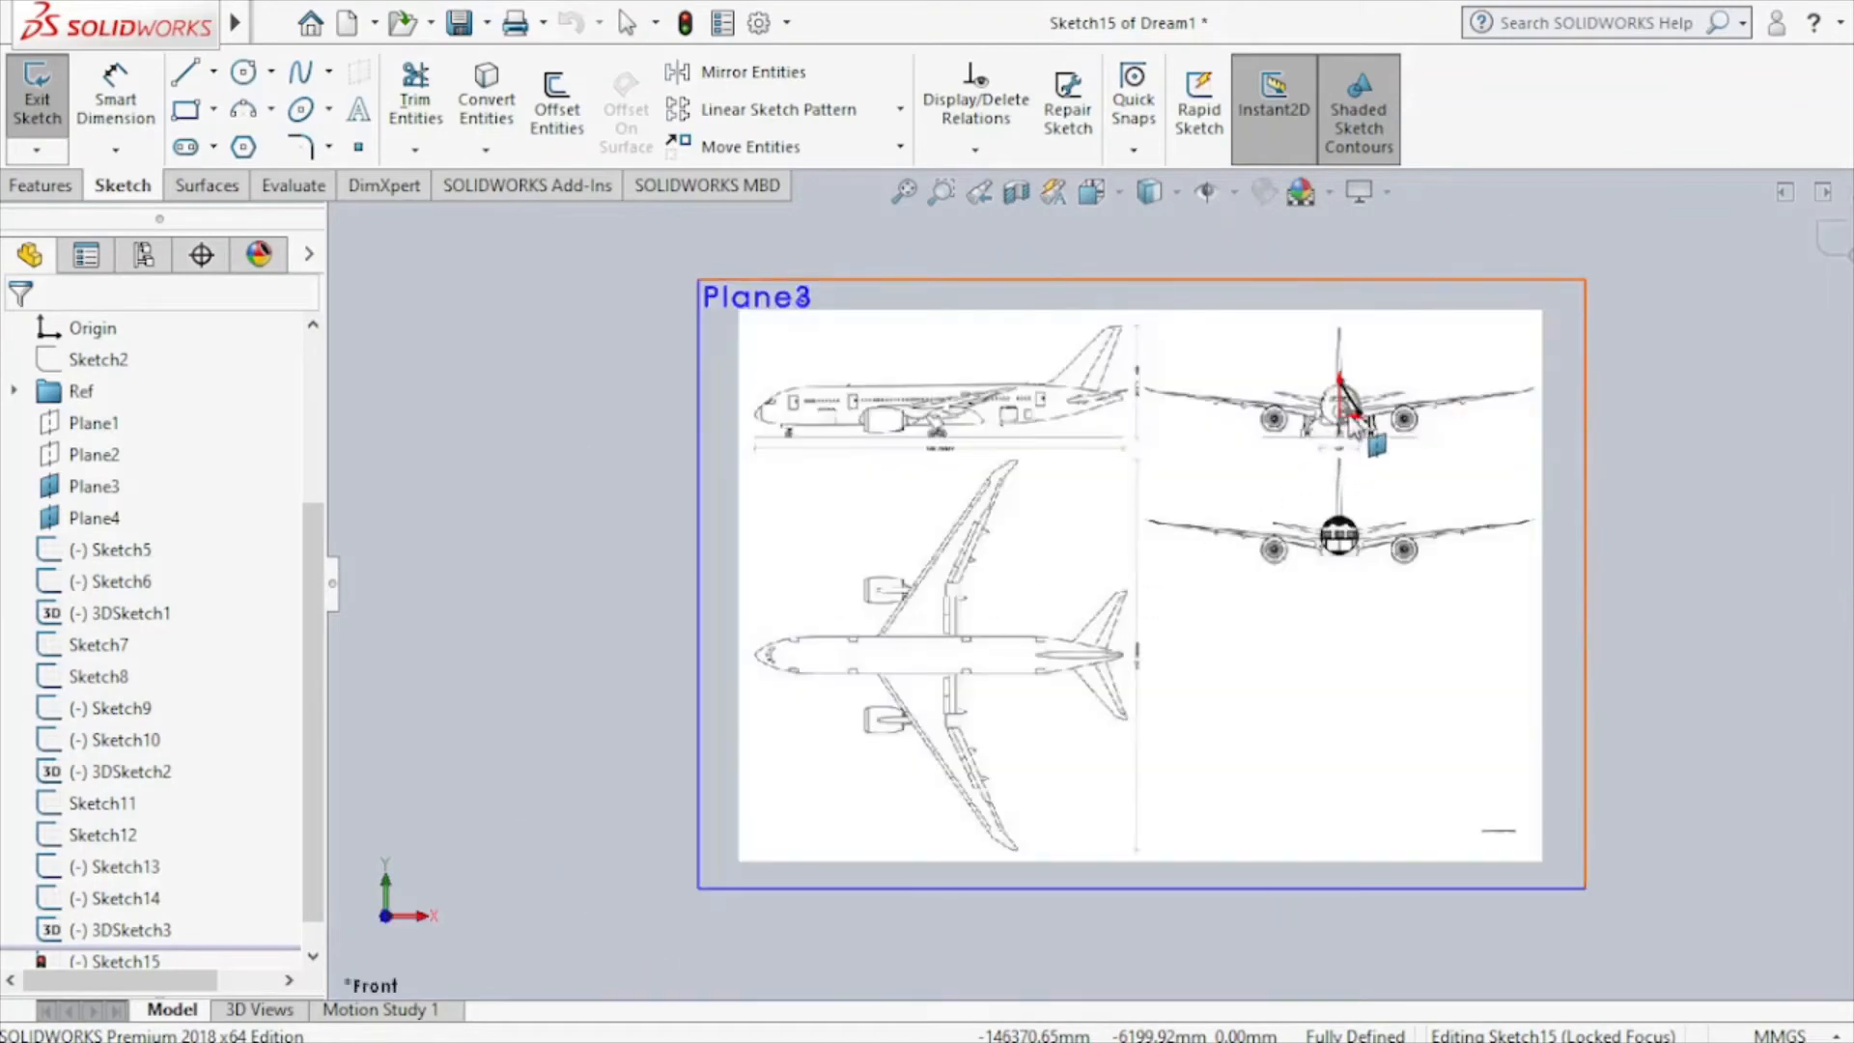
{"action": "scroll", "coordinate": [1357, 410], "scroll_direction": "down", "scroll_amount": 10}
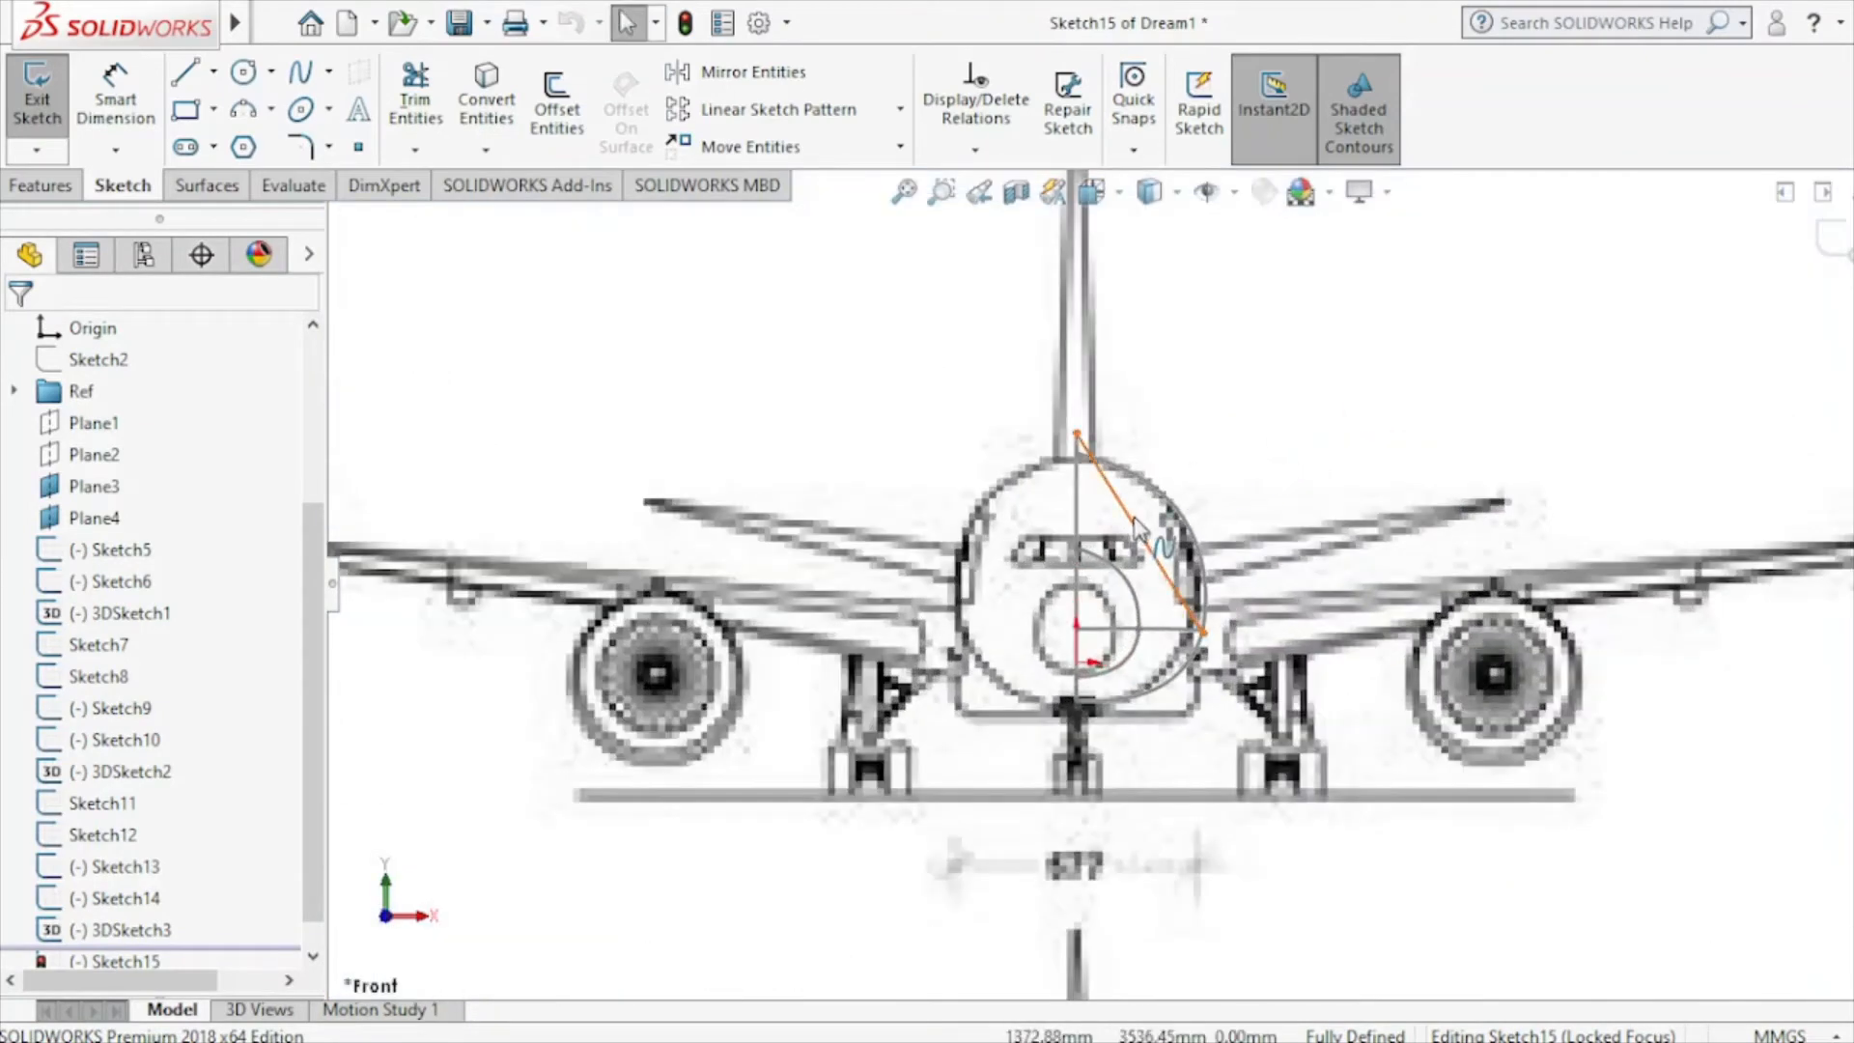
{"action": "left_click", "coordinate": [1137, 527]}
{"action": "left_click_drag", "start_coordinate": [1127, 517], "coordinate": [1202, 481]}
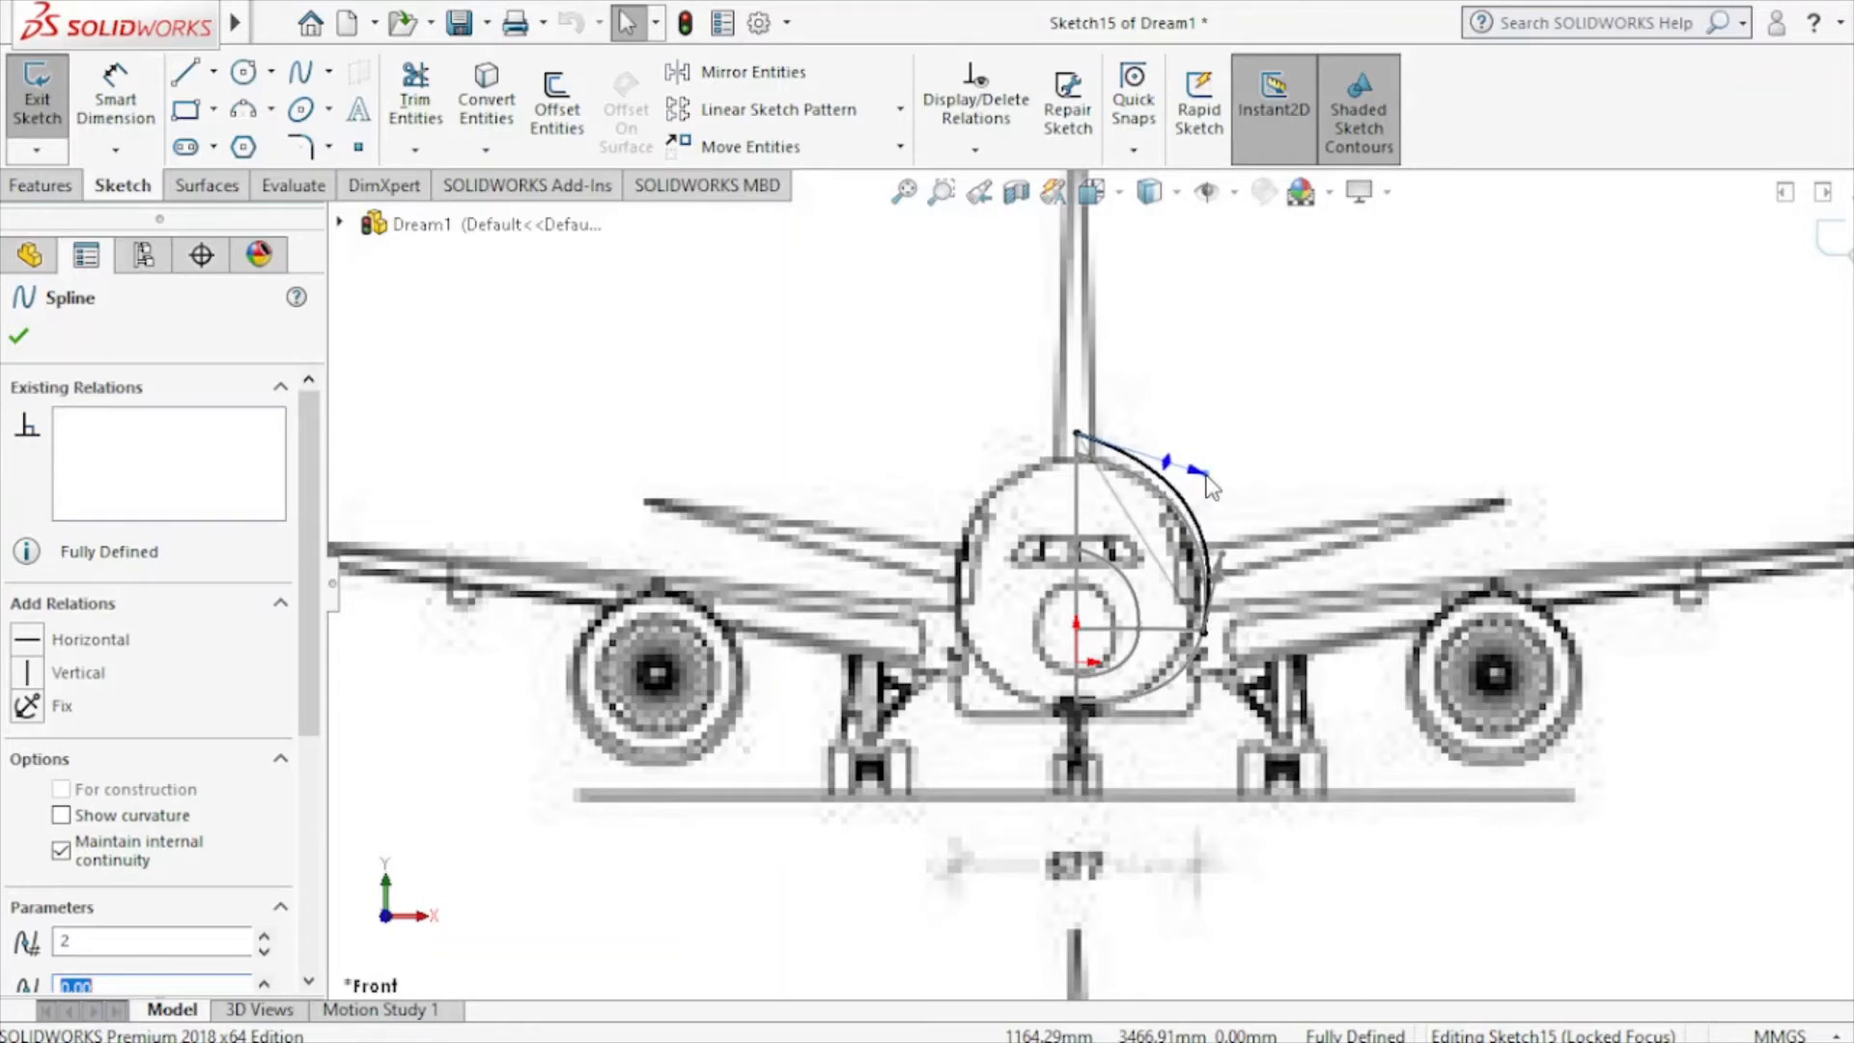
{"action": "left_click_drag", "start_coordinate": [1204, 477], "coordinate": [1194, 480]}
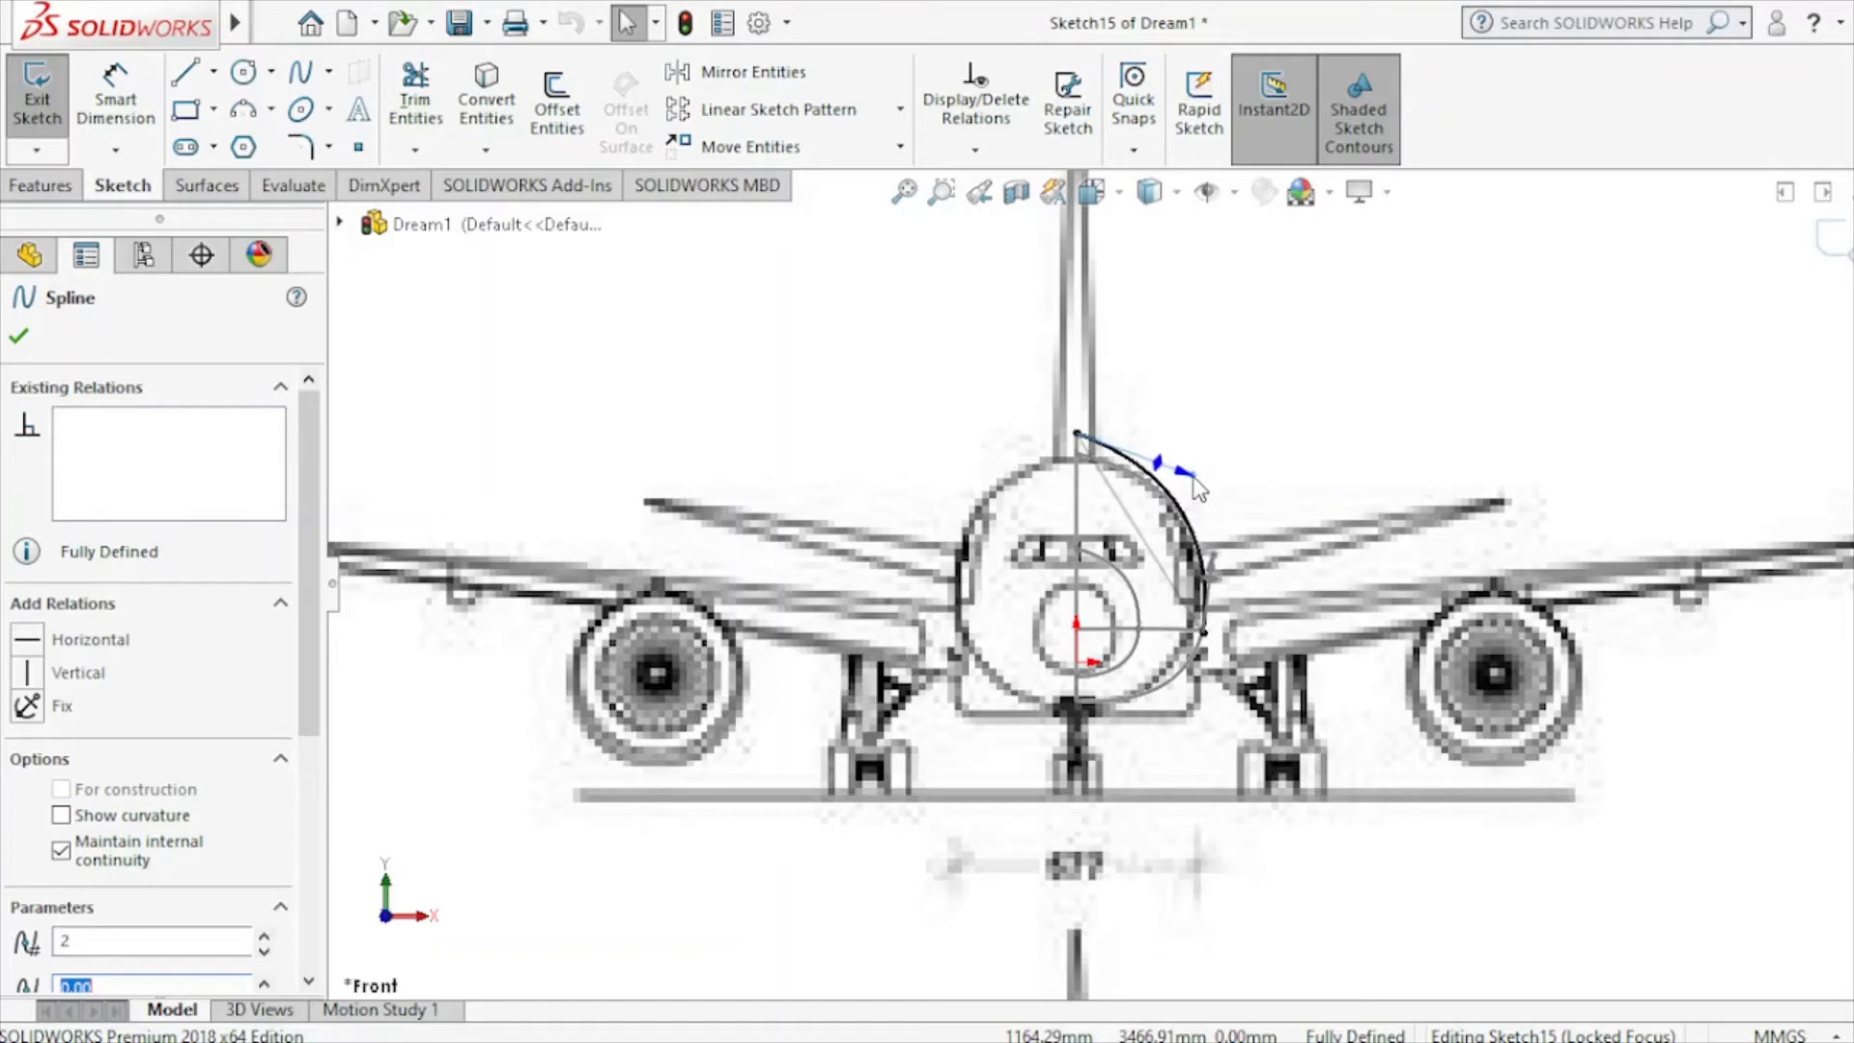
{"action": "left_click", "coordinate": [1830, 241]}
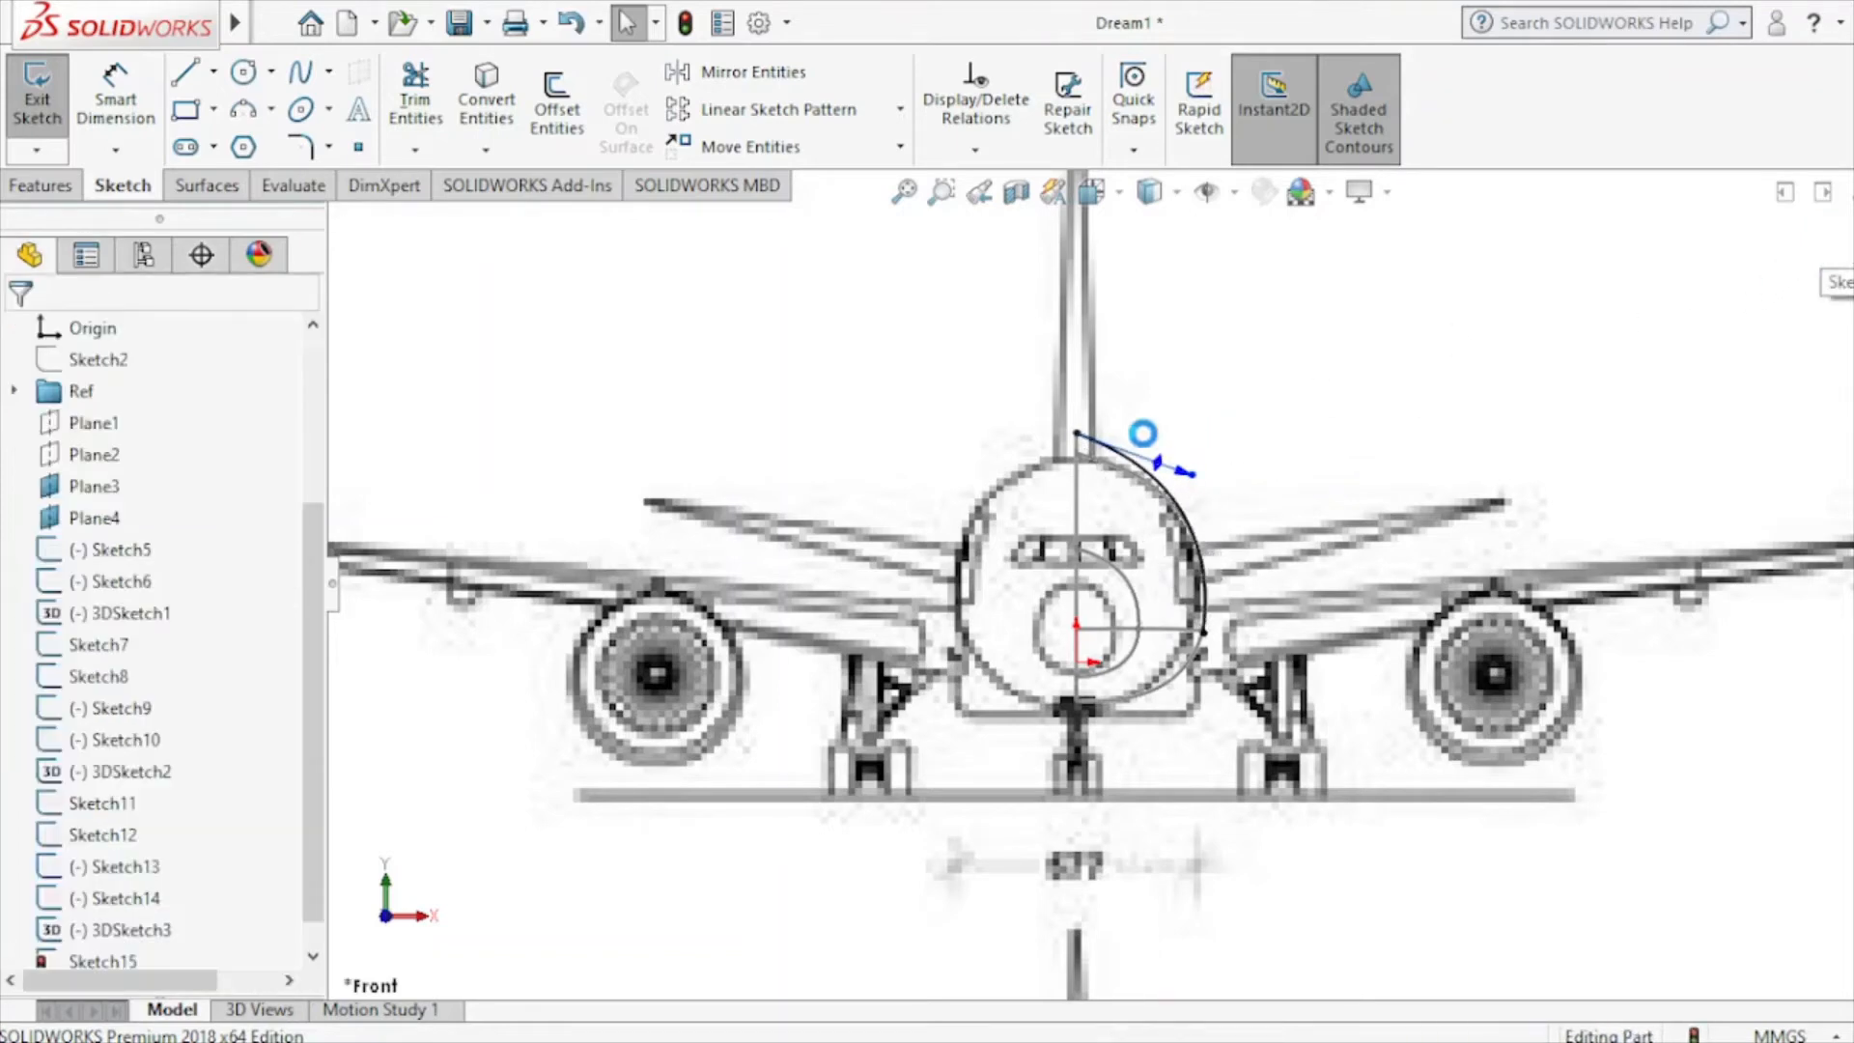
Reopen Sketch13 in the right view and delete its upper guide spline between the front section and Plane3.
{"action": "double_click", "coordinate": [1079, 454]}
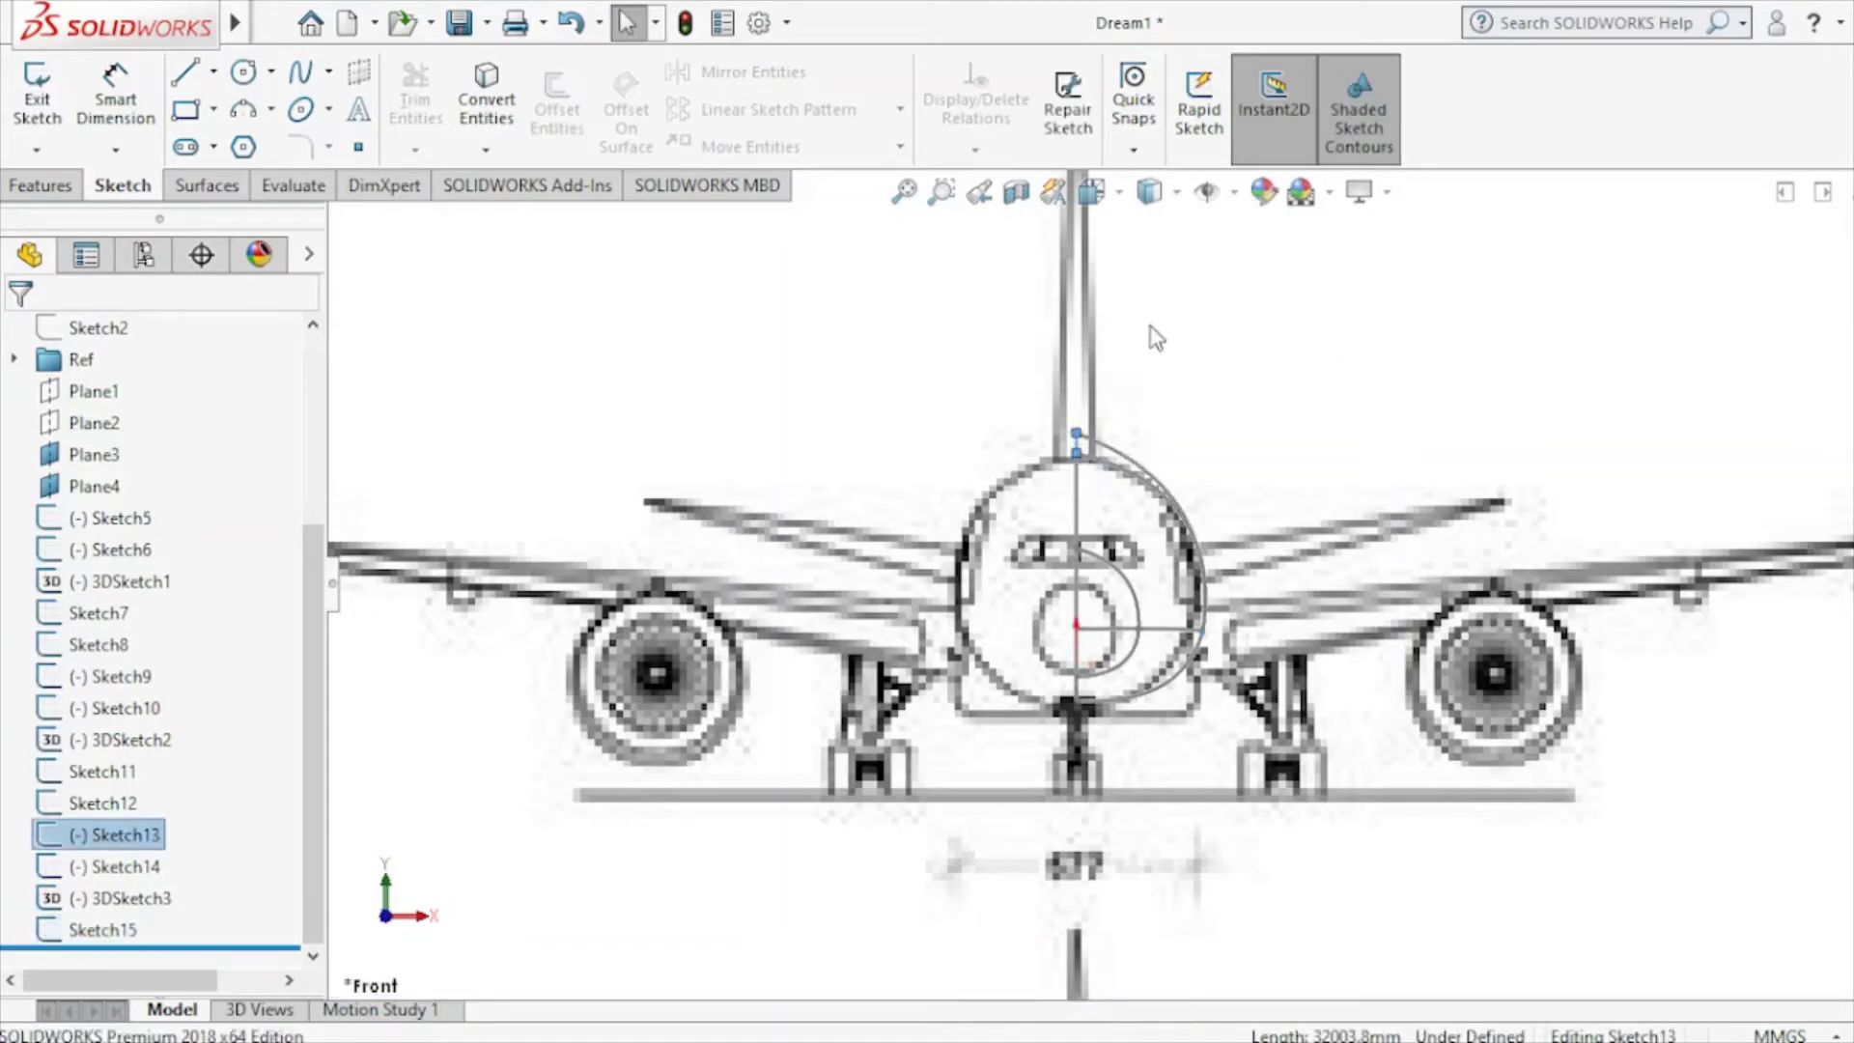
{"action": "left_click", "coordinate": [1107, 198]}
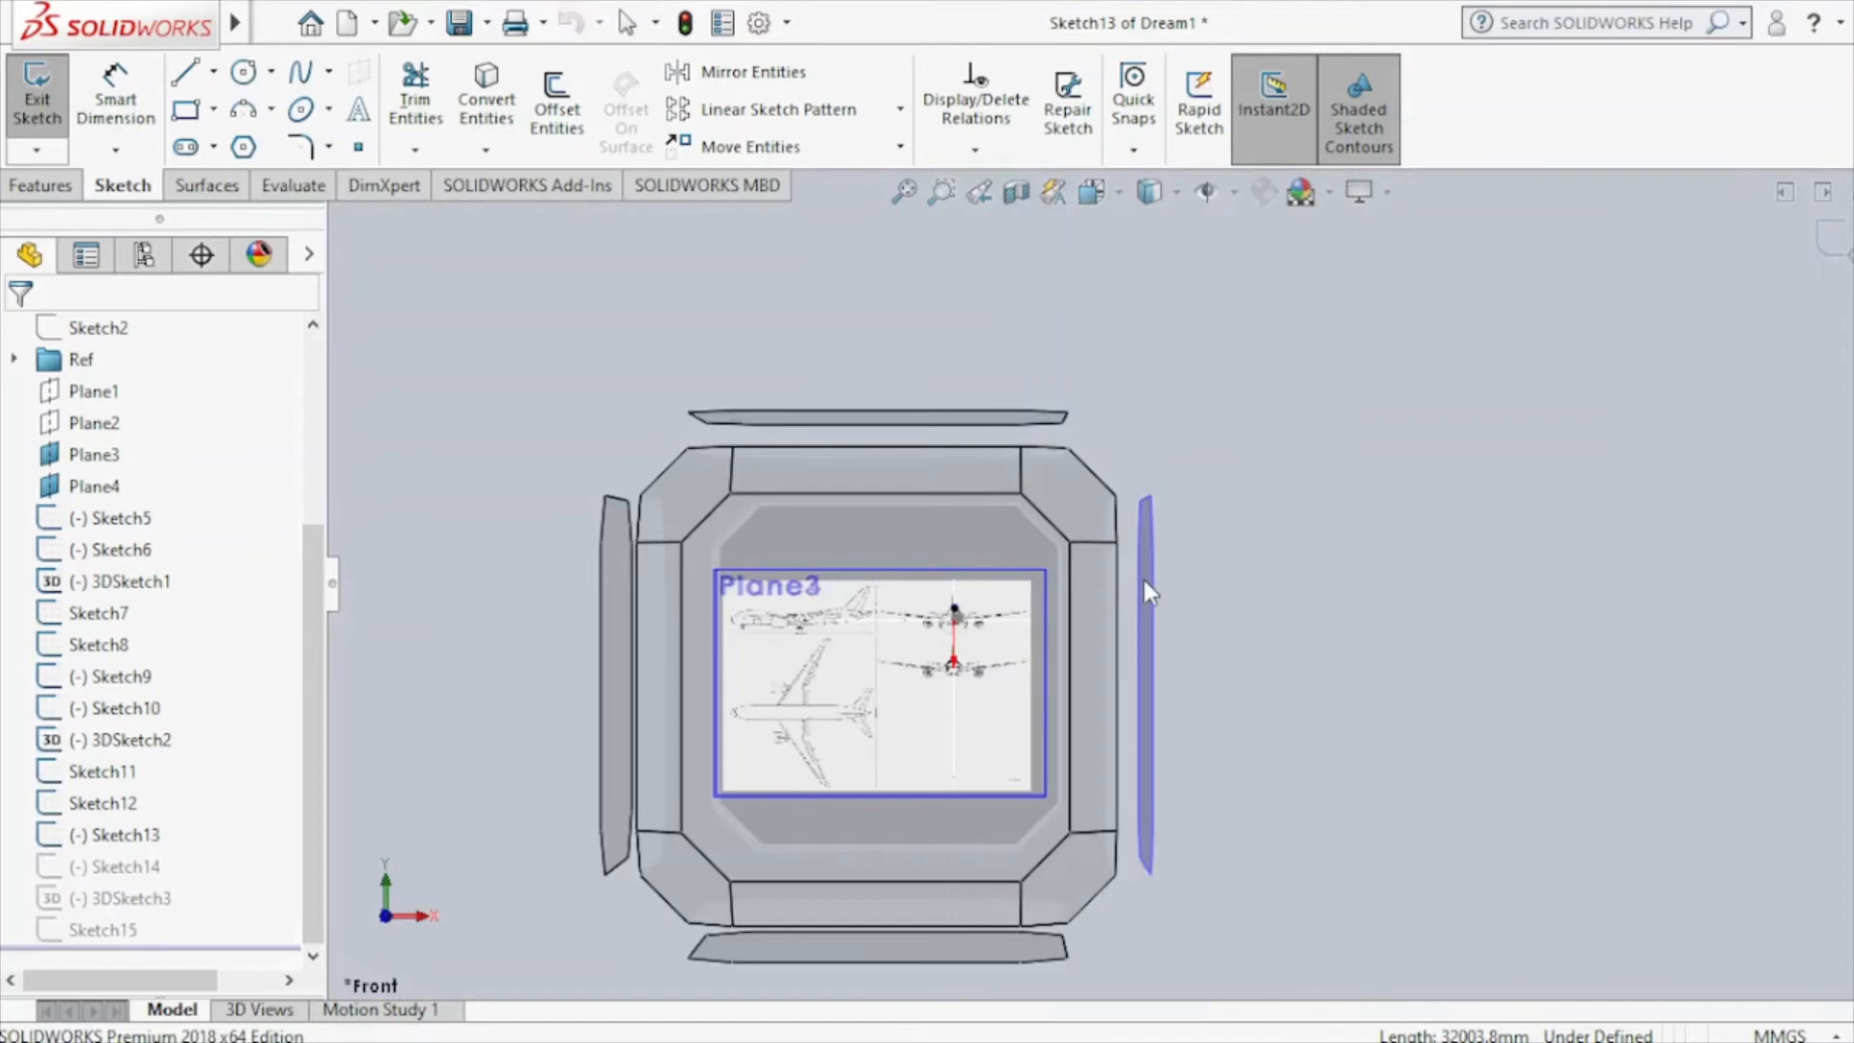
{"action": "left_click", "coordinate": [1143, 579]}
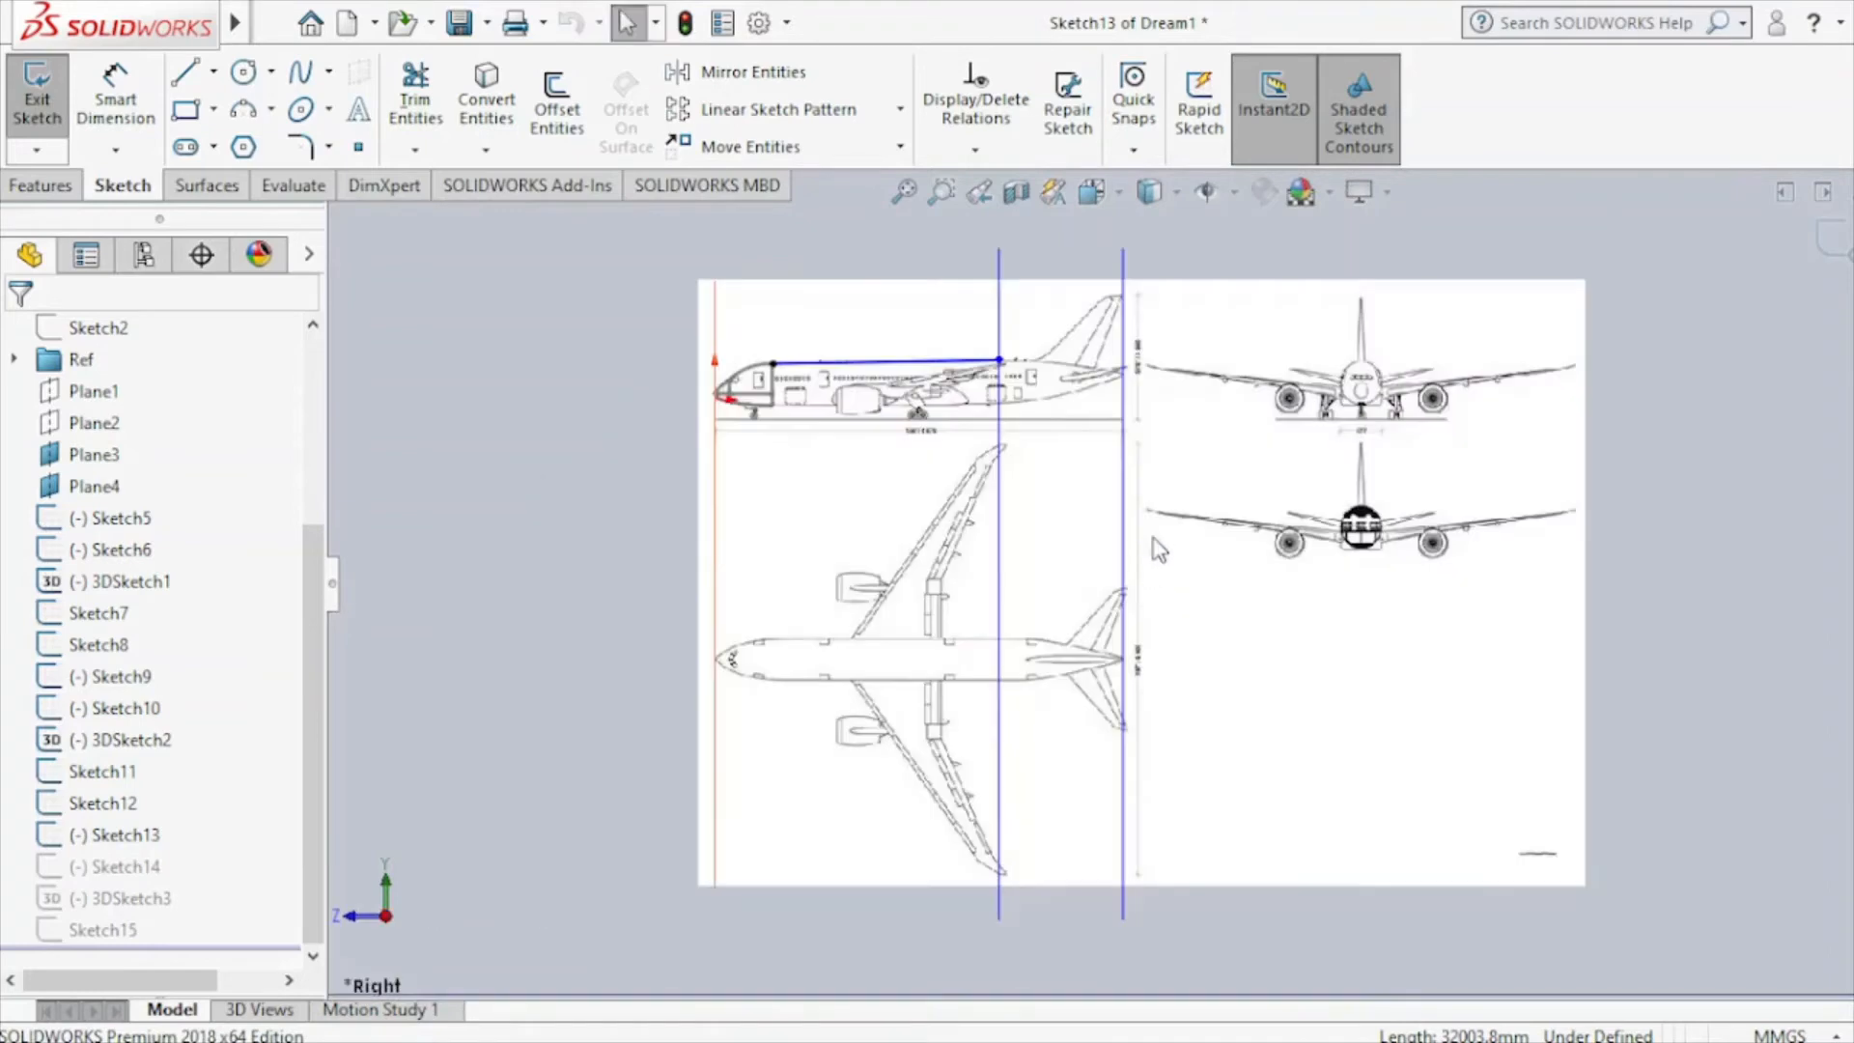
{"action": "scroll", "coordinate": [941, 360], "scroll_direction": "down", "scroll_amount": 5}
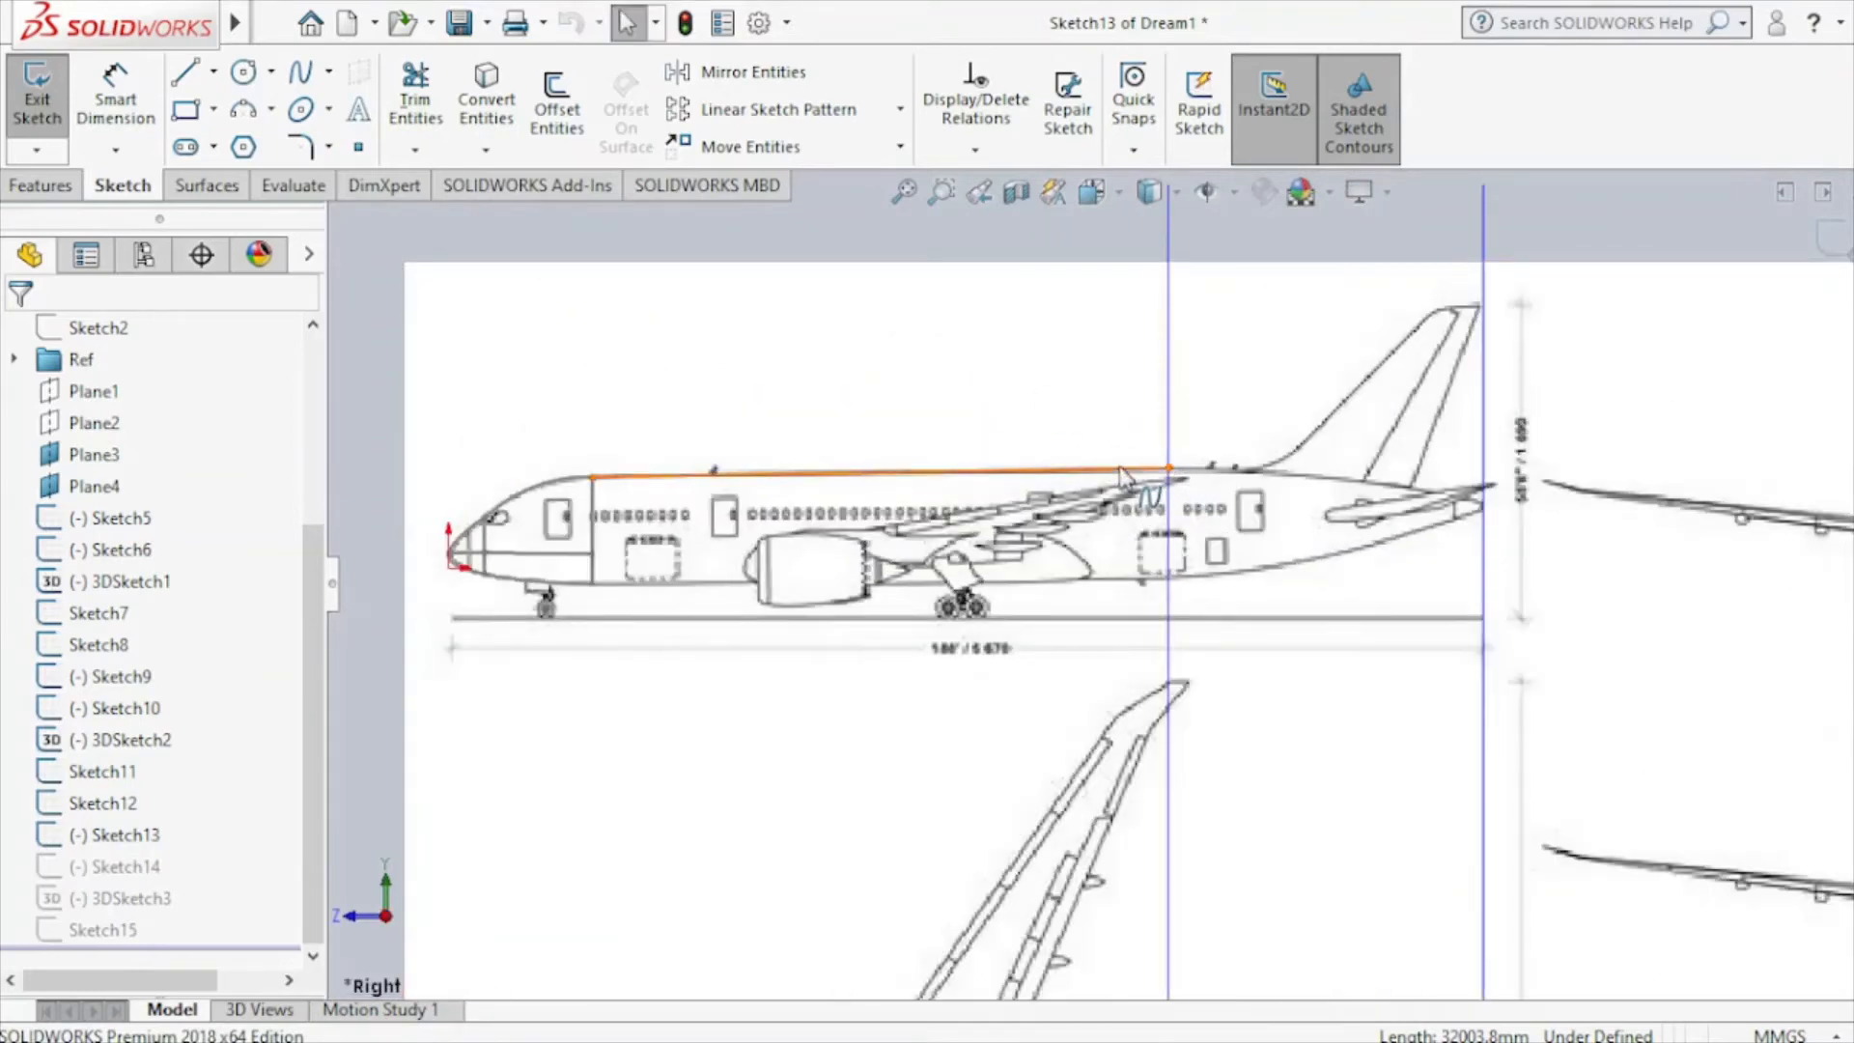
{"action": "left_click", "coordinate": [1122, 472]}
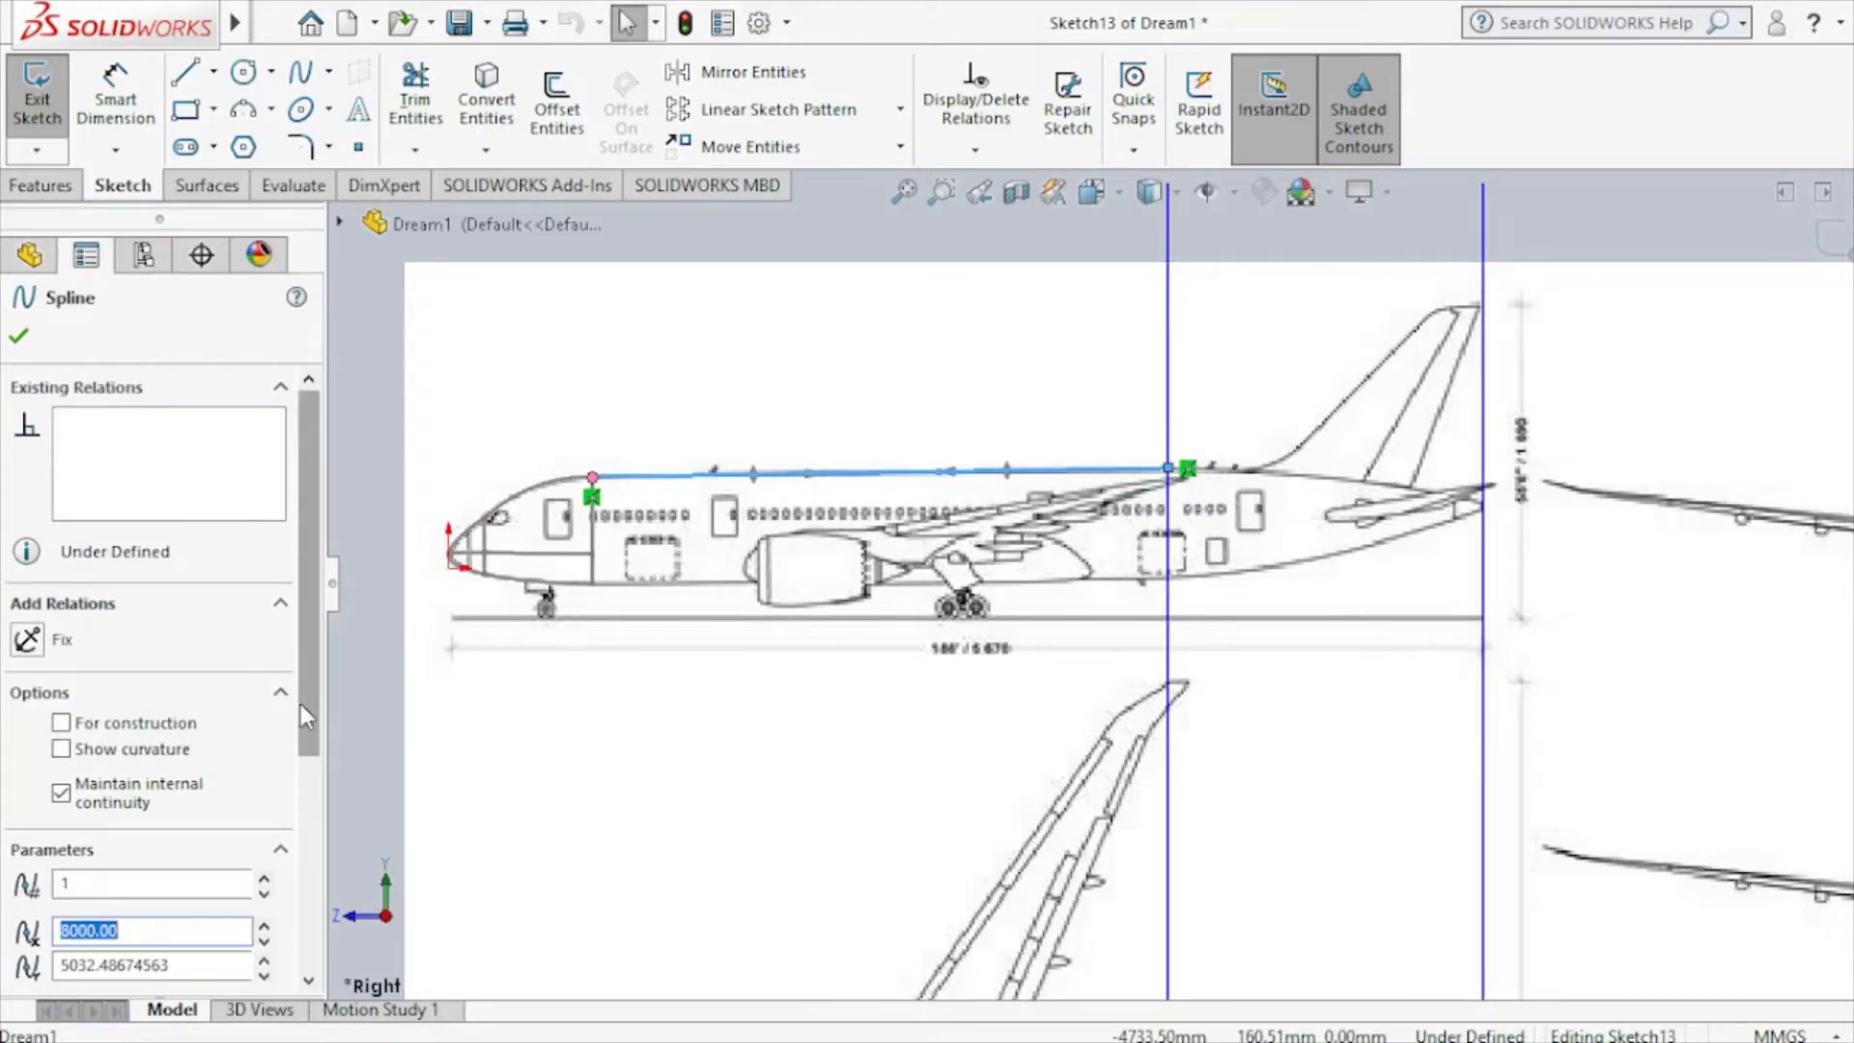
{"action": "left_click_drag", "start_coordinate": [299, 705], "coordinate": [303, 801]}
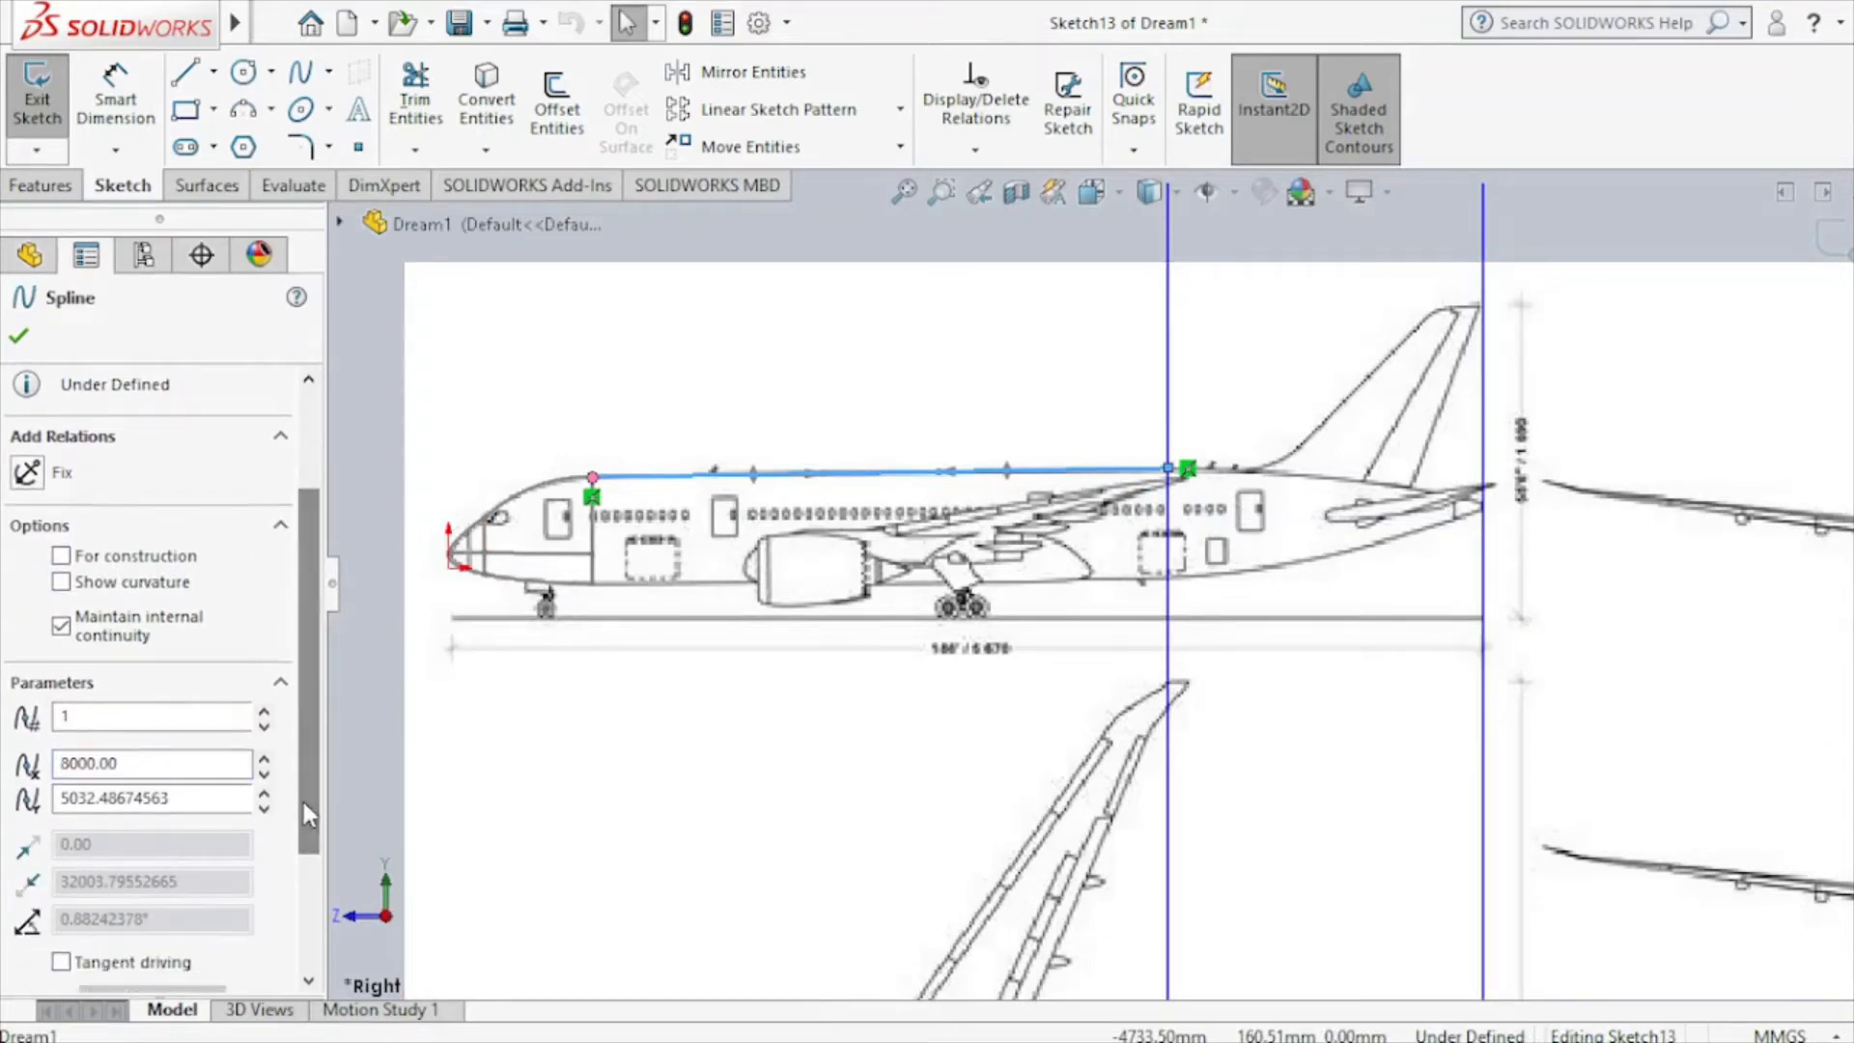
{"action": "left_click", "coordinate": [18, 335]}
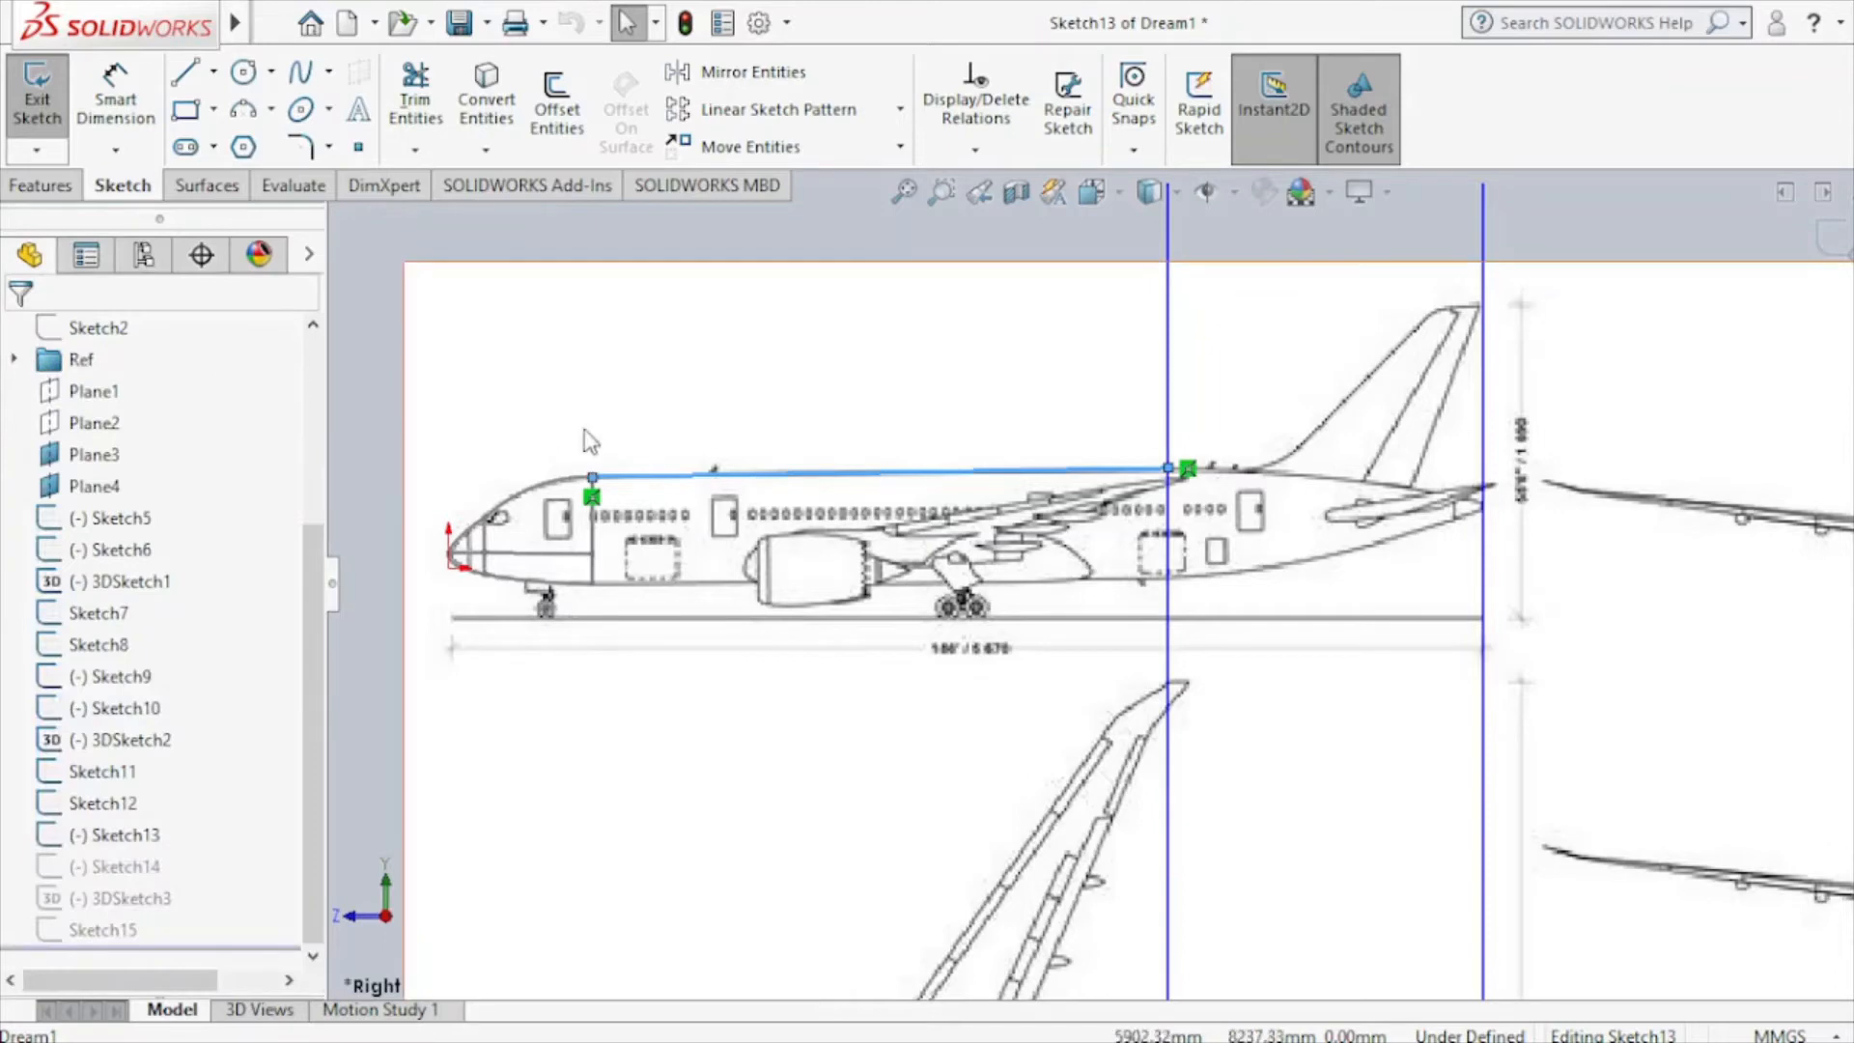
{"action": "left_click", "coordinate": [657, 479]}
{"action": "key", "text": "Delete"}
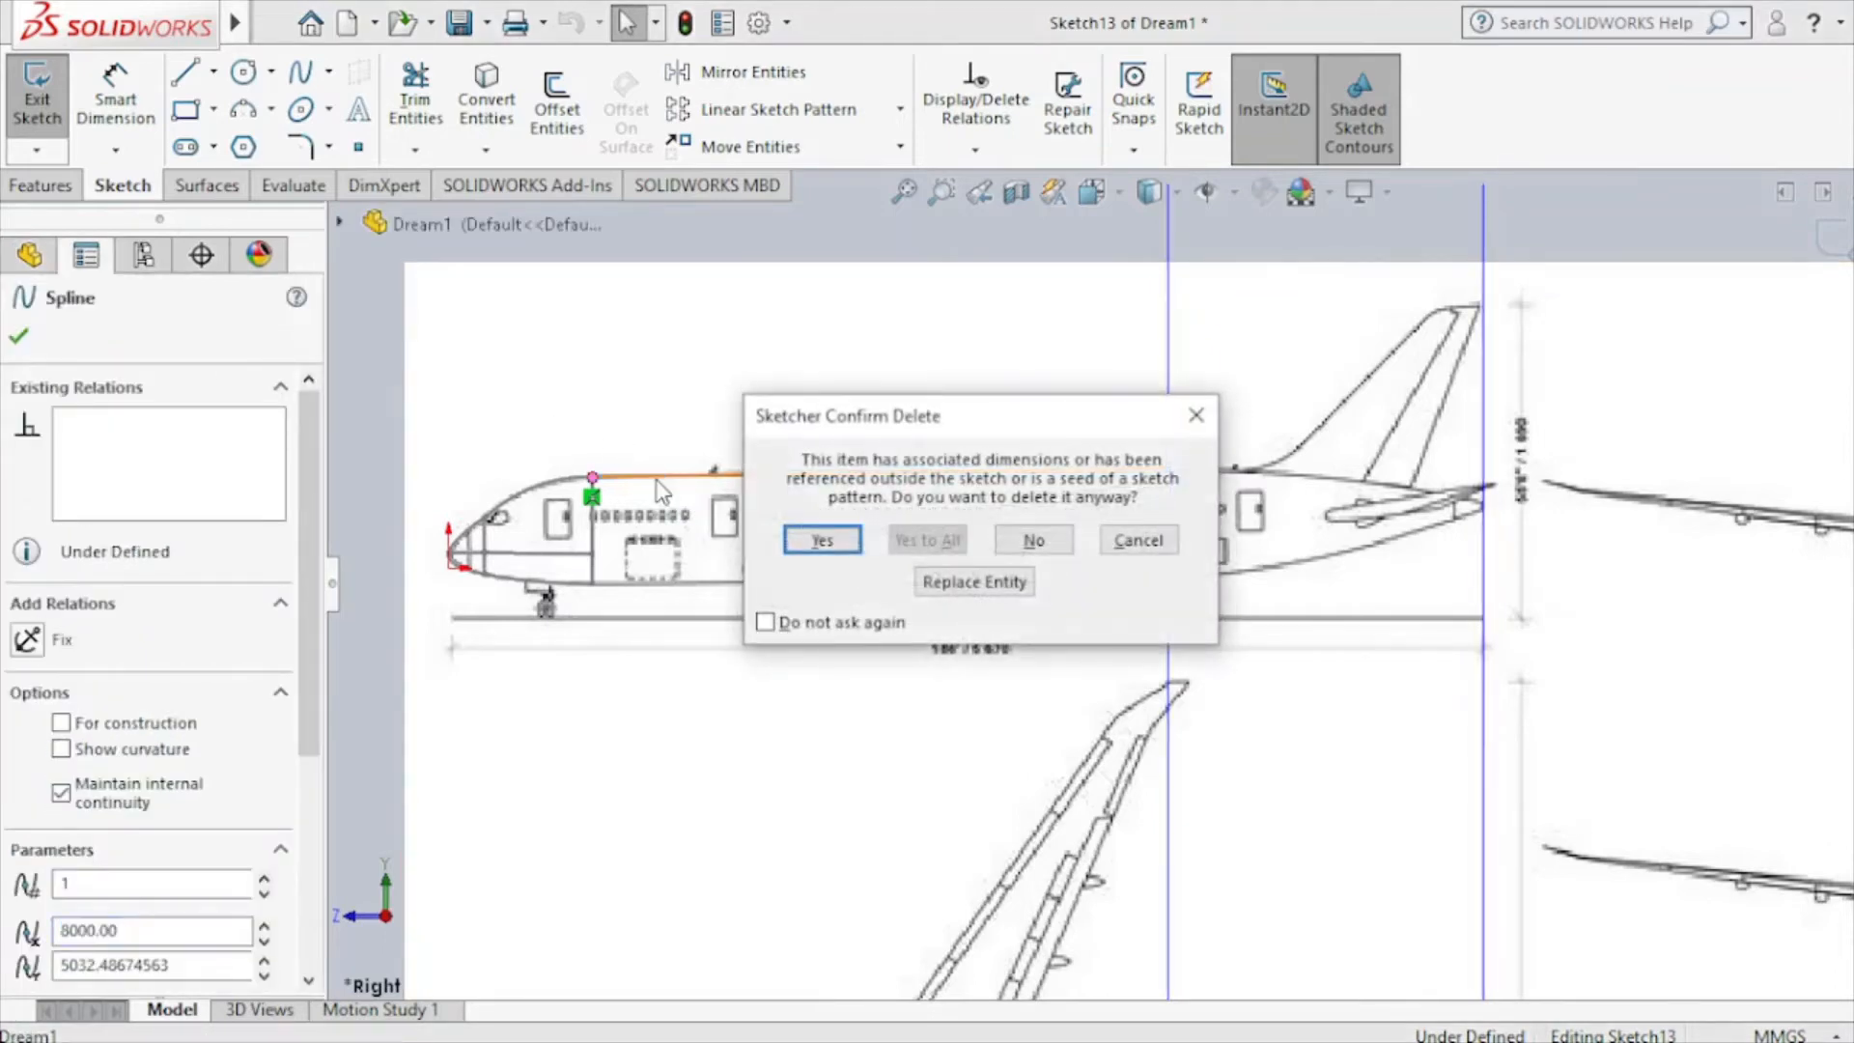
{"action": "left_click", "coordinate": [819, 540]}
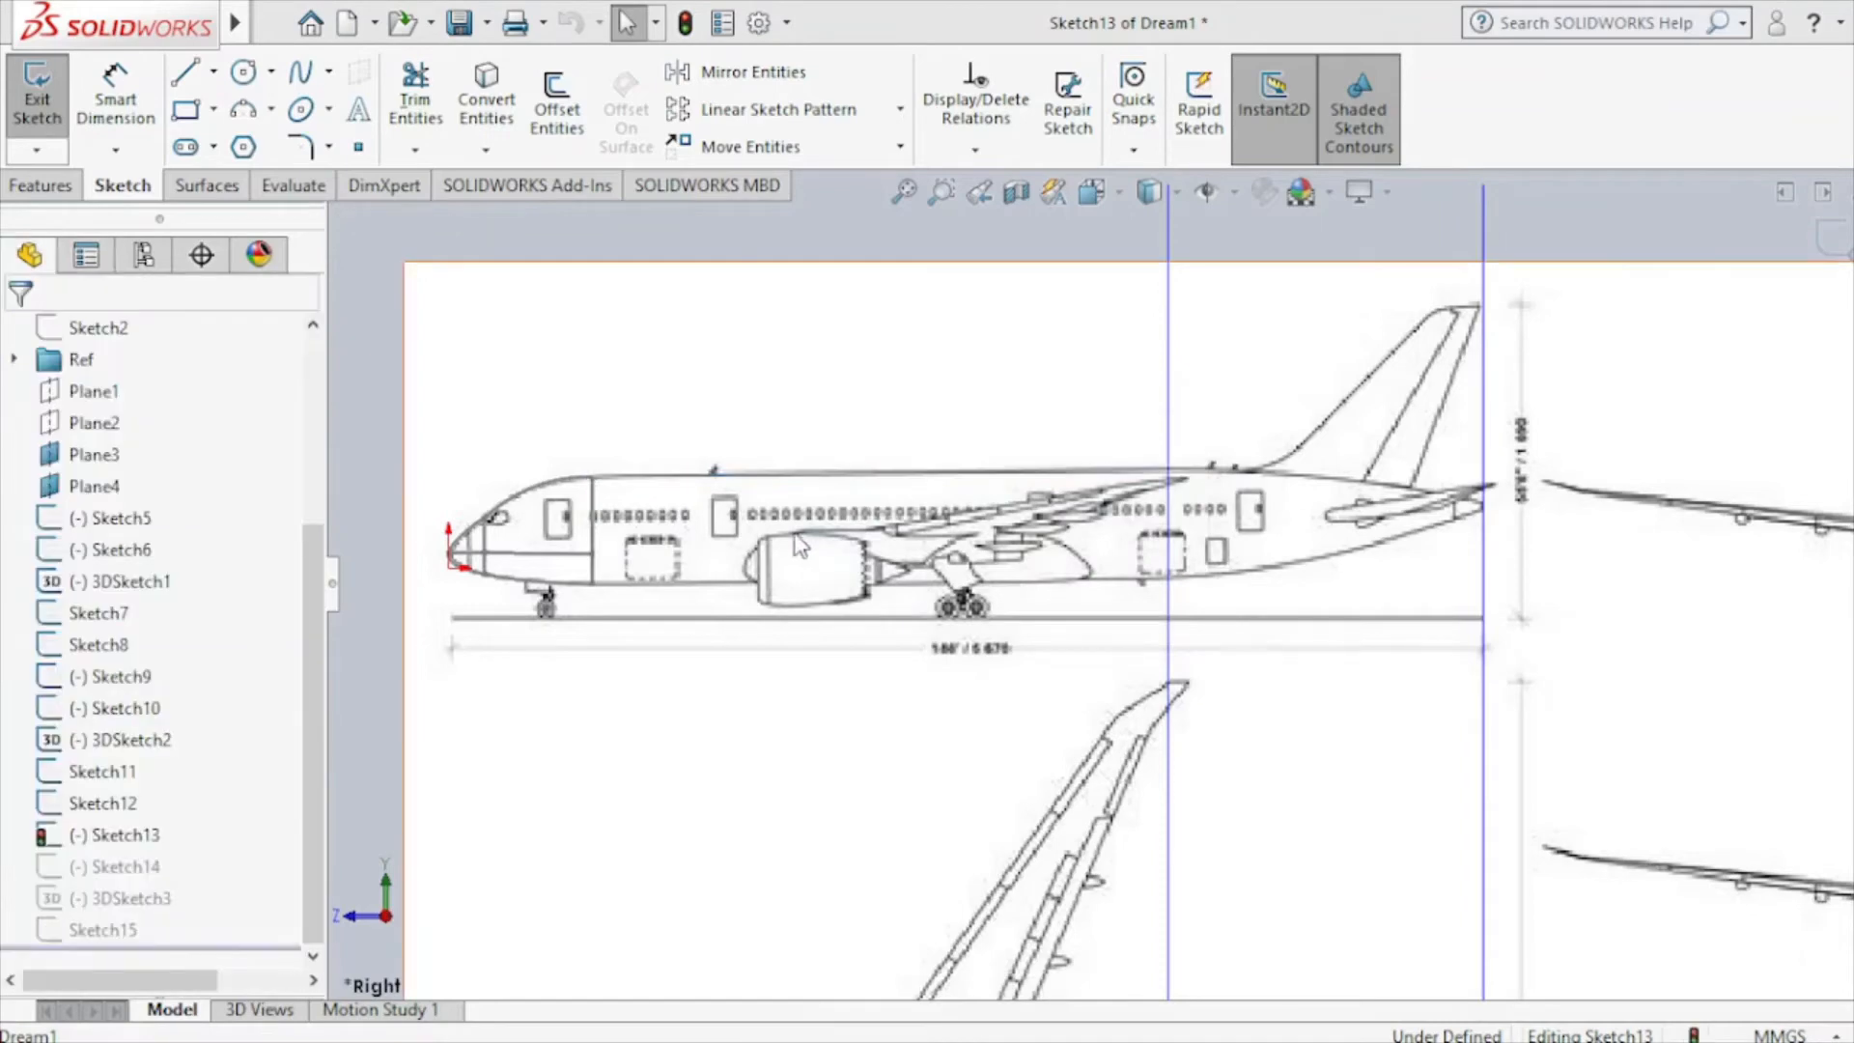
Draw a 32000 mm horizontal line from the front section's upper end to Plane3 as the upper guide, and finish the sketch.
{"action": "left_click", "coordinate": [186, 73]}
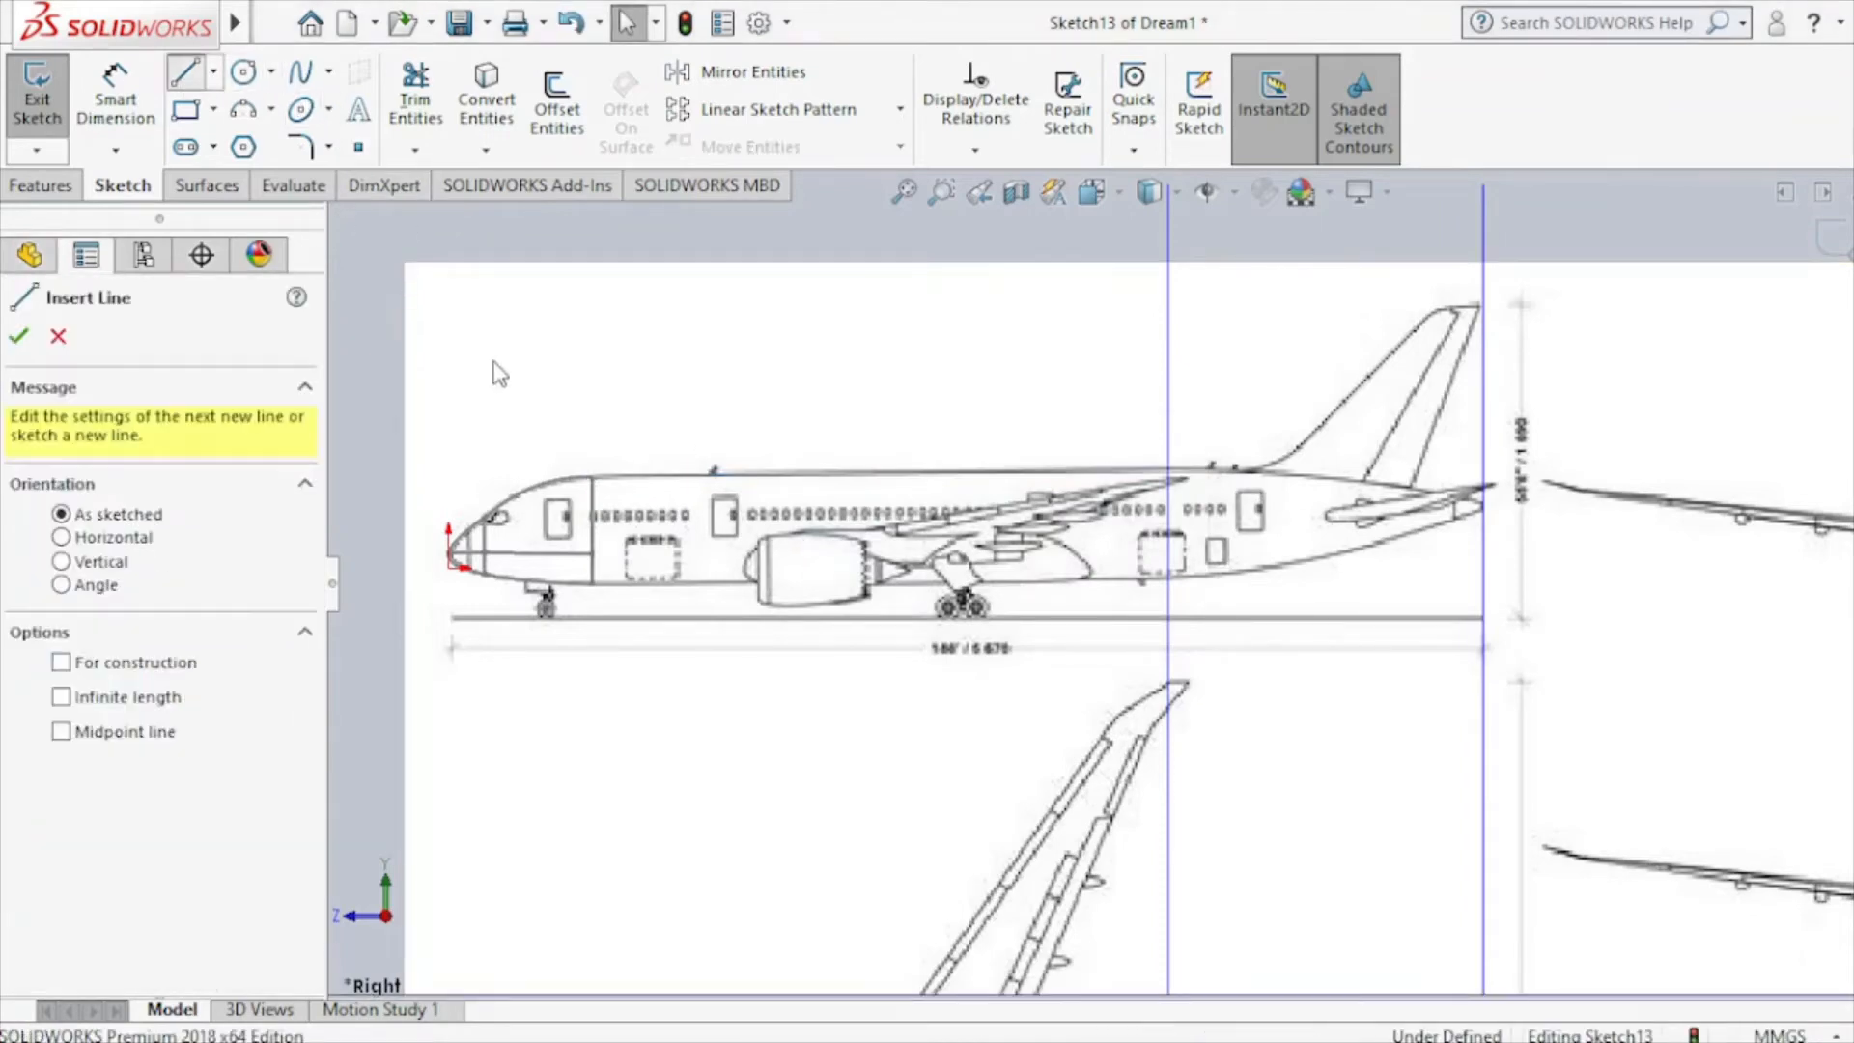
{"action": "left_click", "coordinate": [592, 477]}
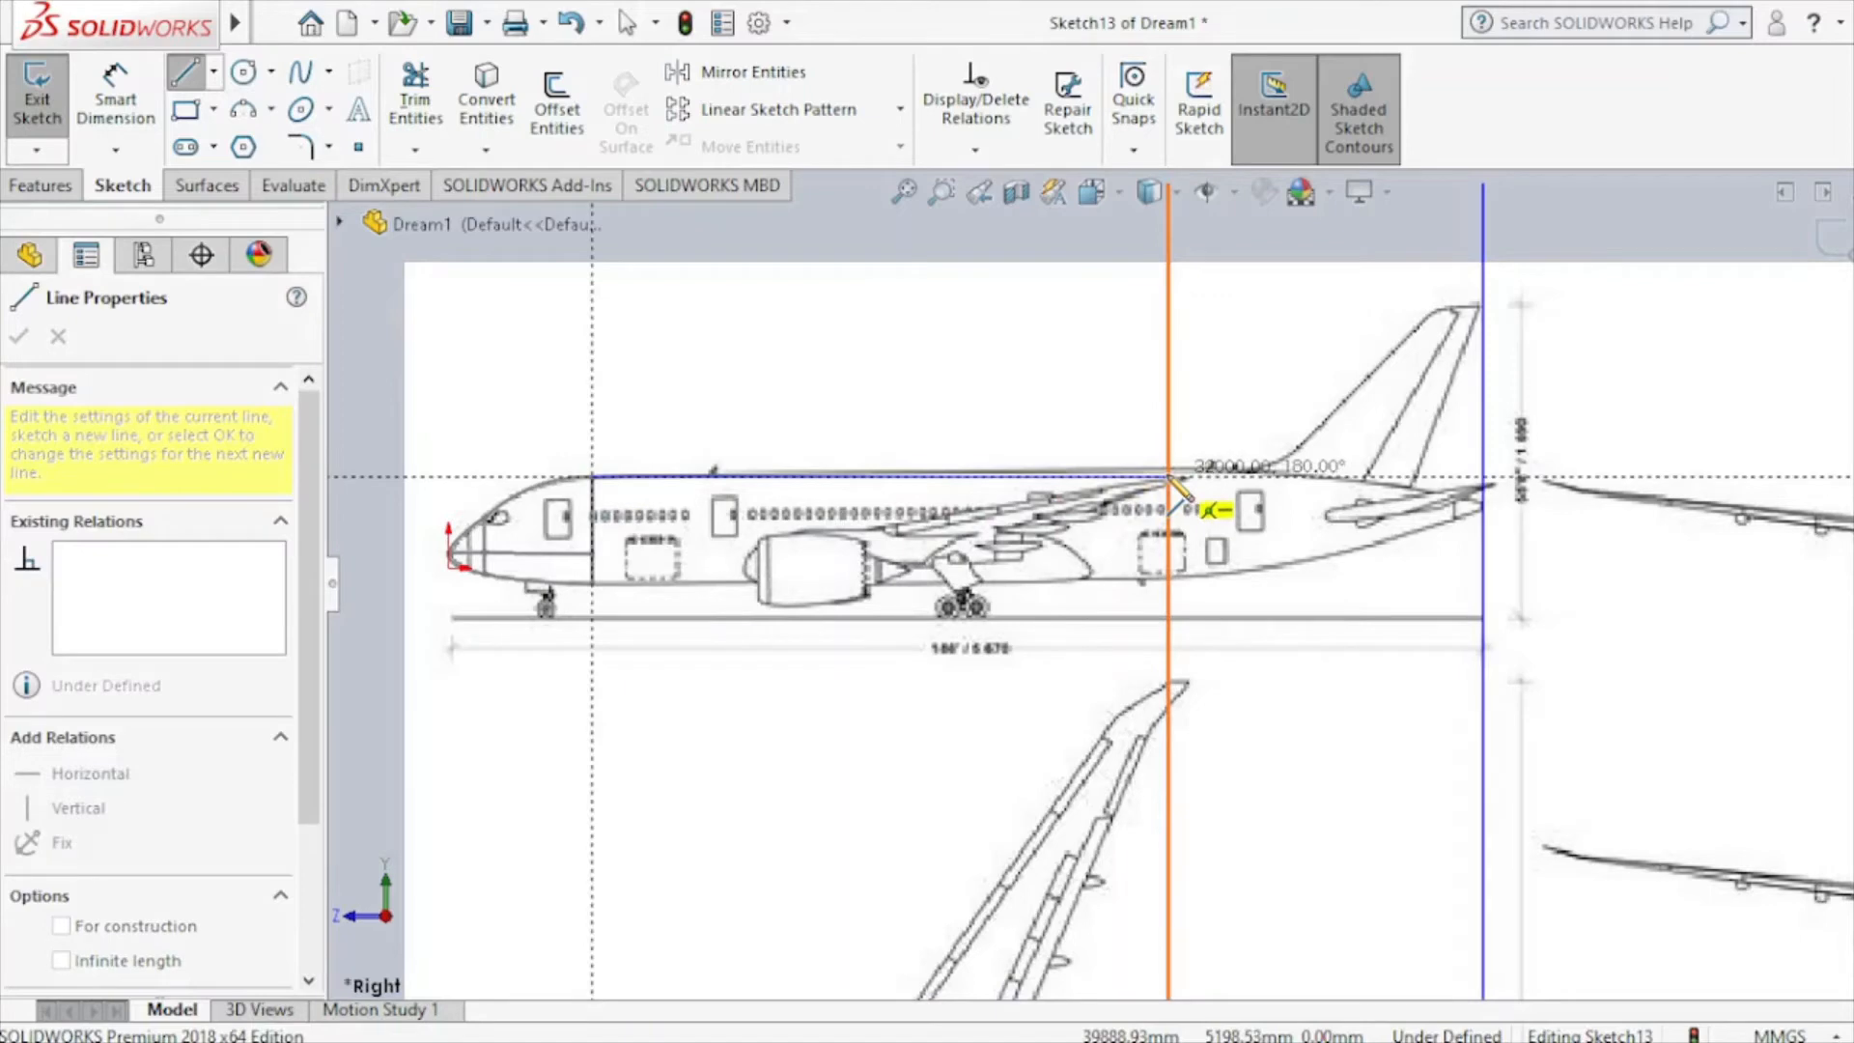
{"action": "left_click", "coordinate": [1170, 477]}
{"action": "right_click", "coordinate": [1200, 504]}
{"action": "left_click", "coordinate": [1255, 536]}
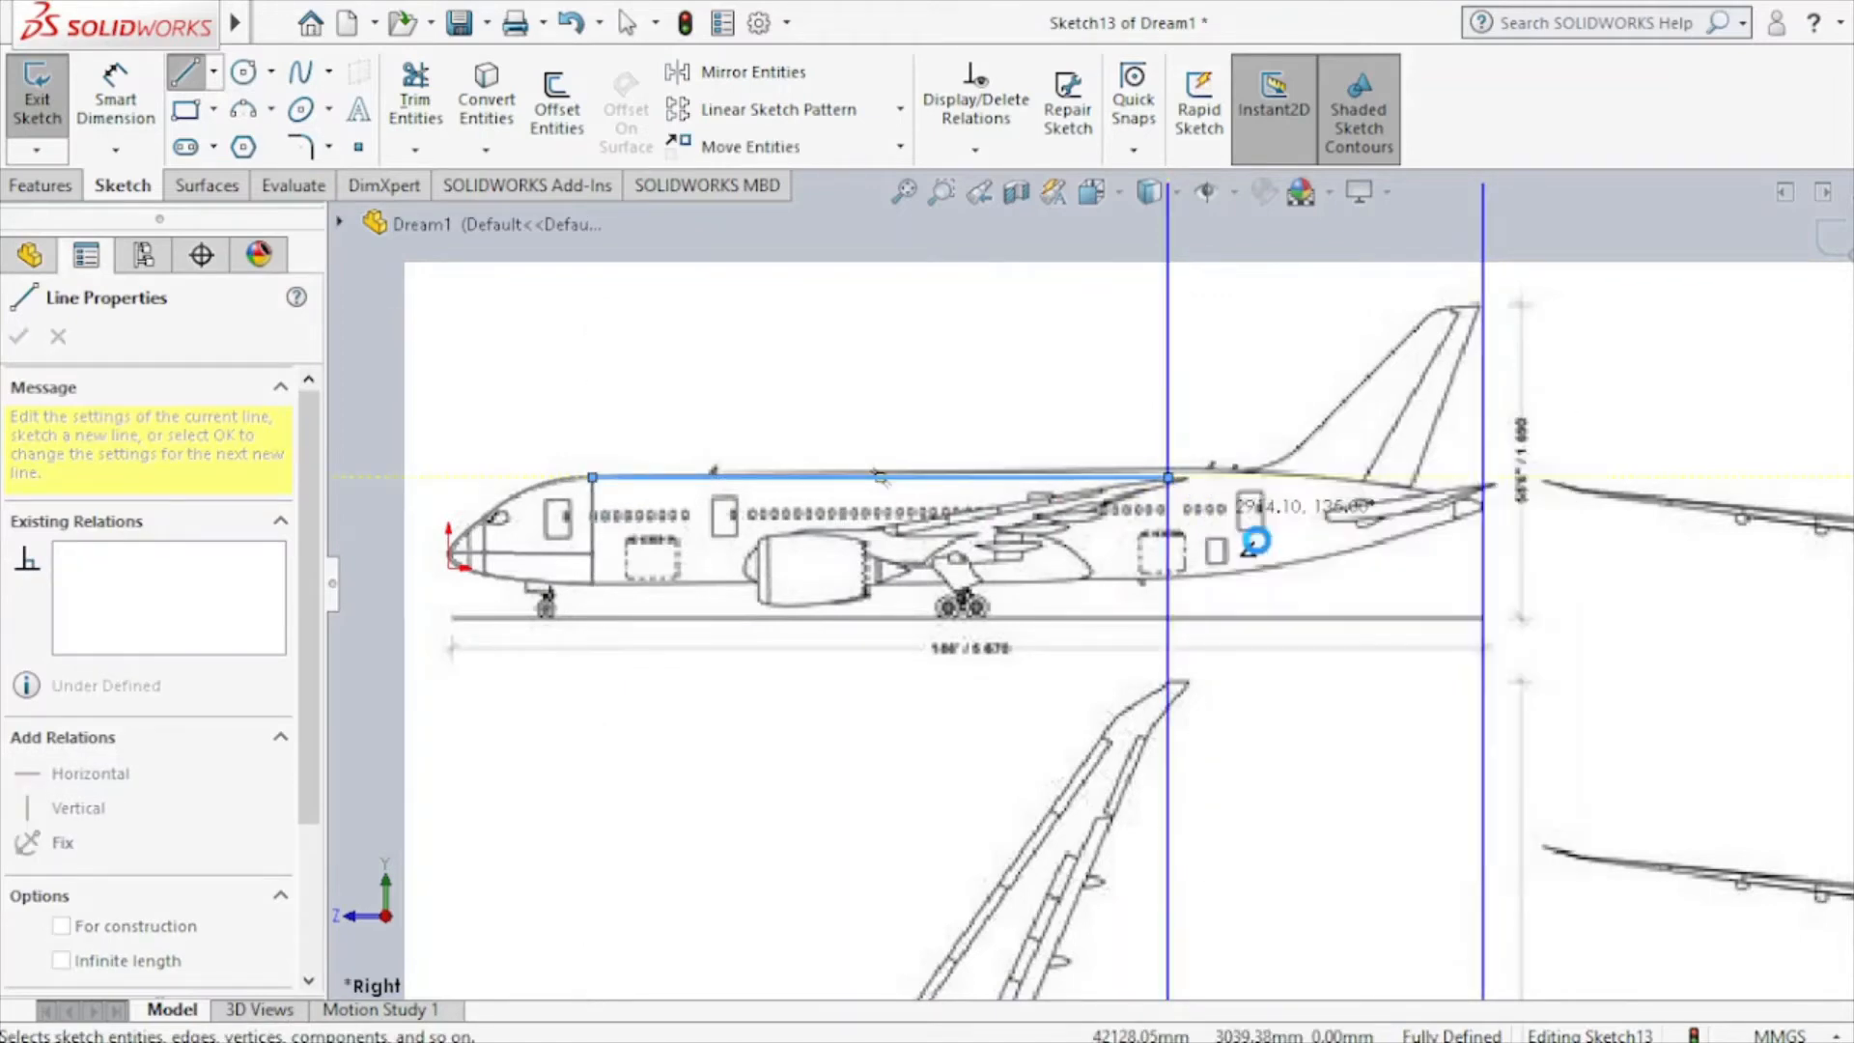
{"action": "left_click", "coordinate": [1057, 495]}
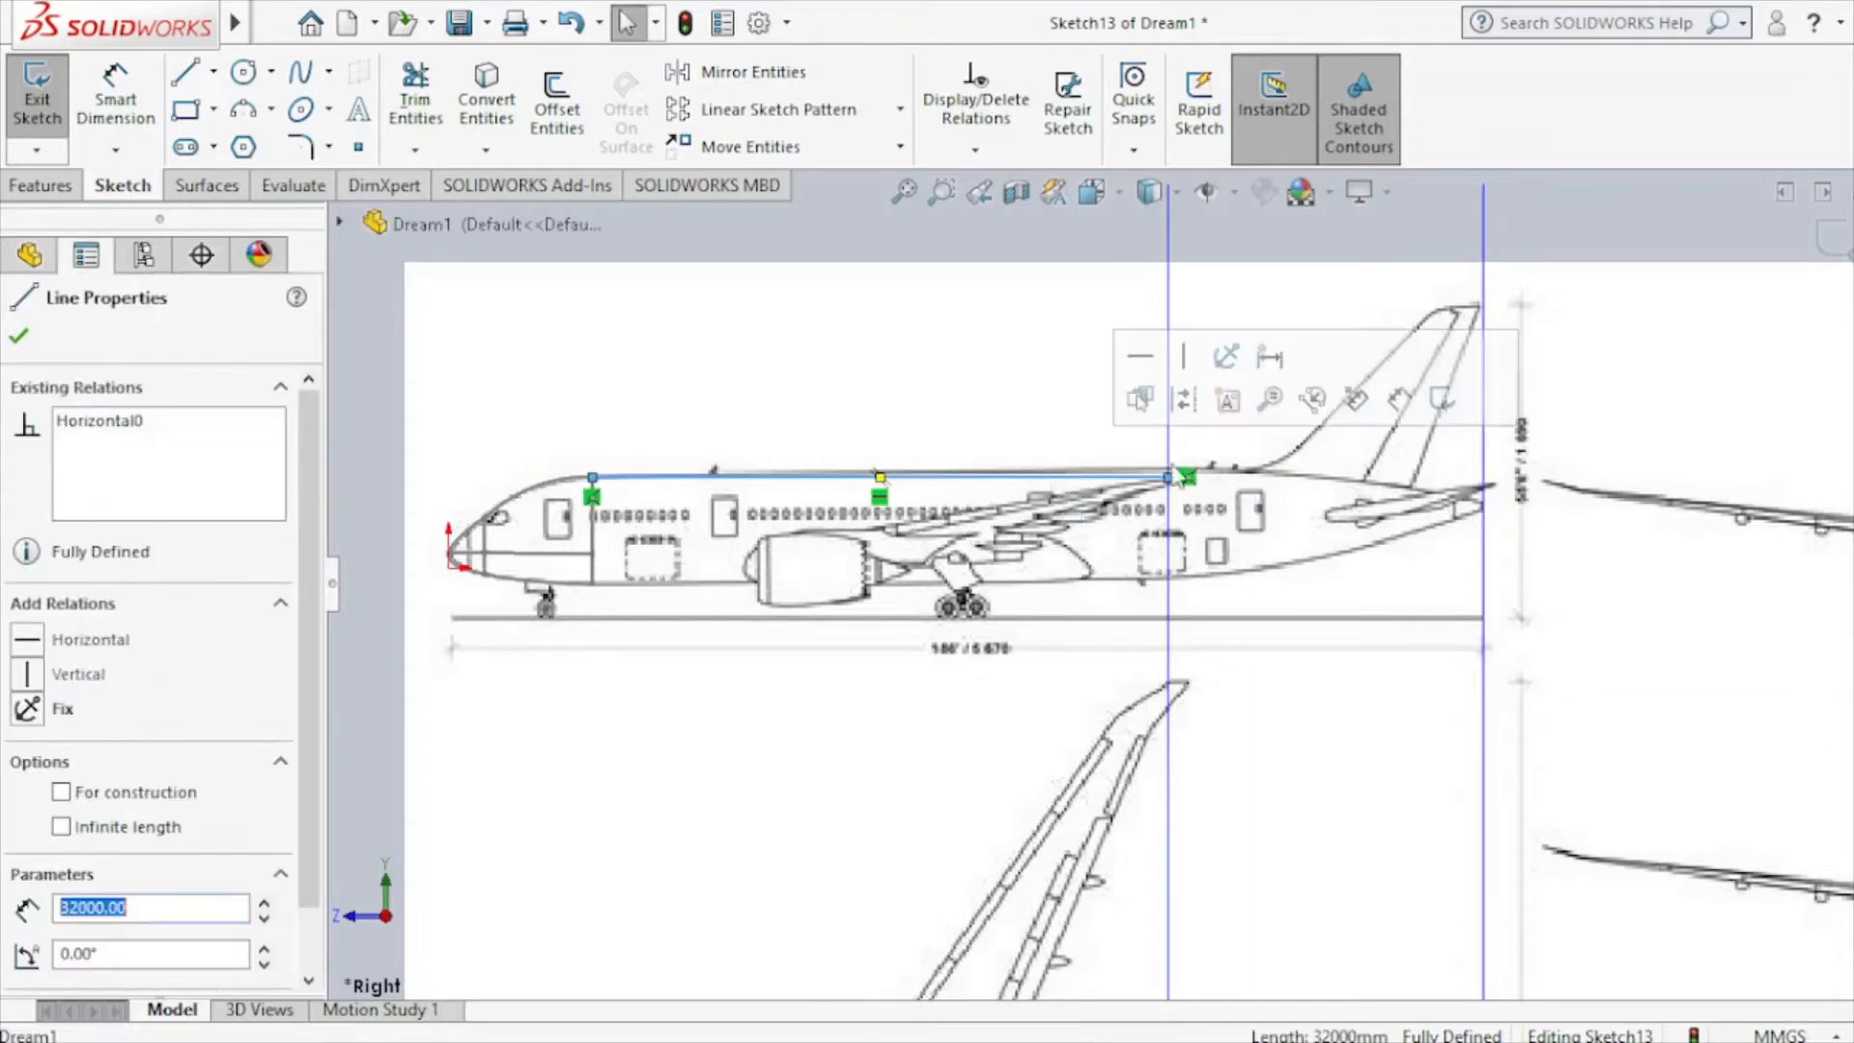
{"action": "left_click", "coordinate": [1819, 253]}
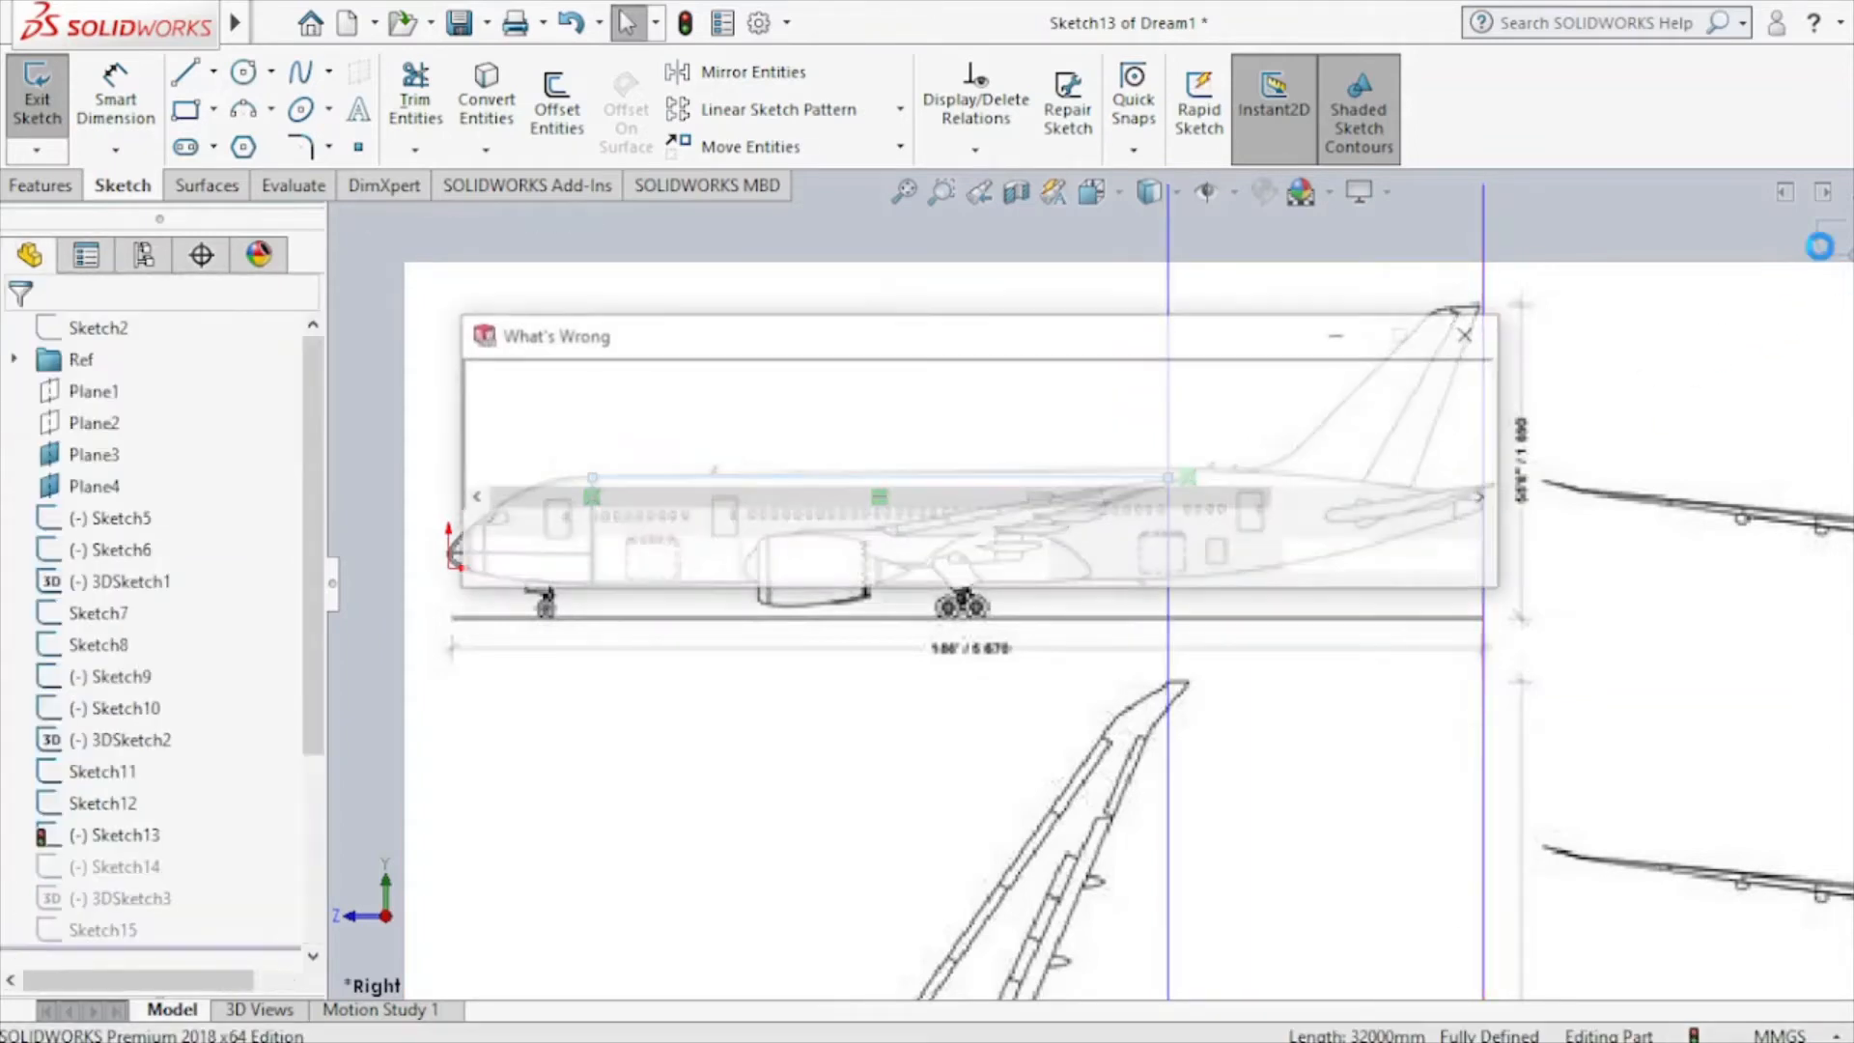
{"action": "left_click", "coordinate": [1337, 557]}
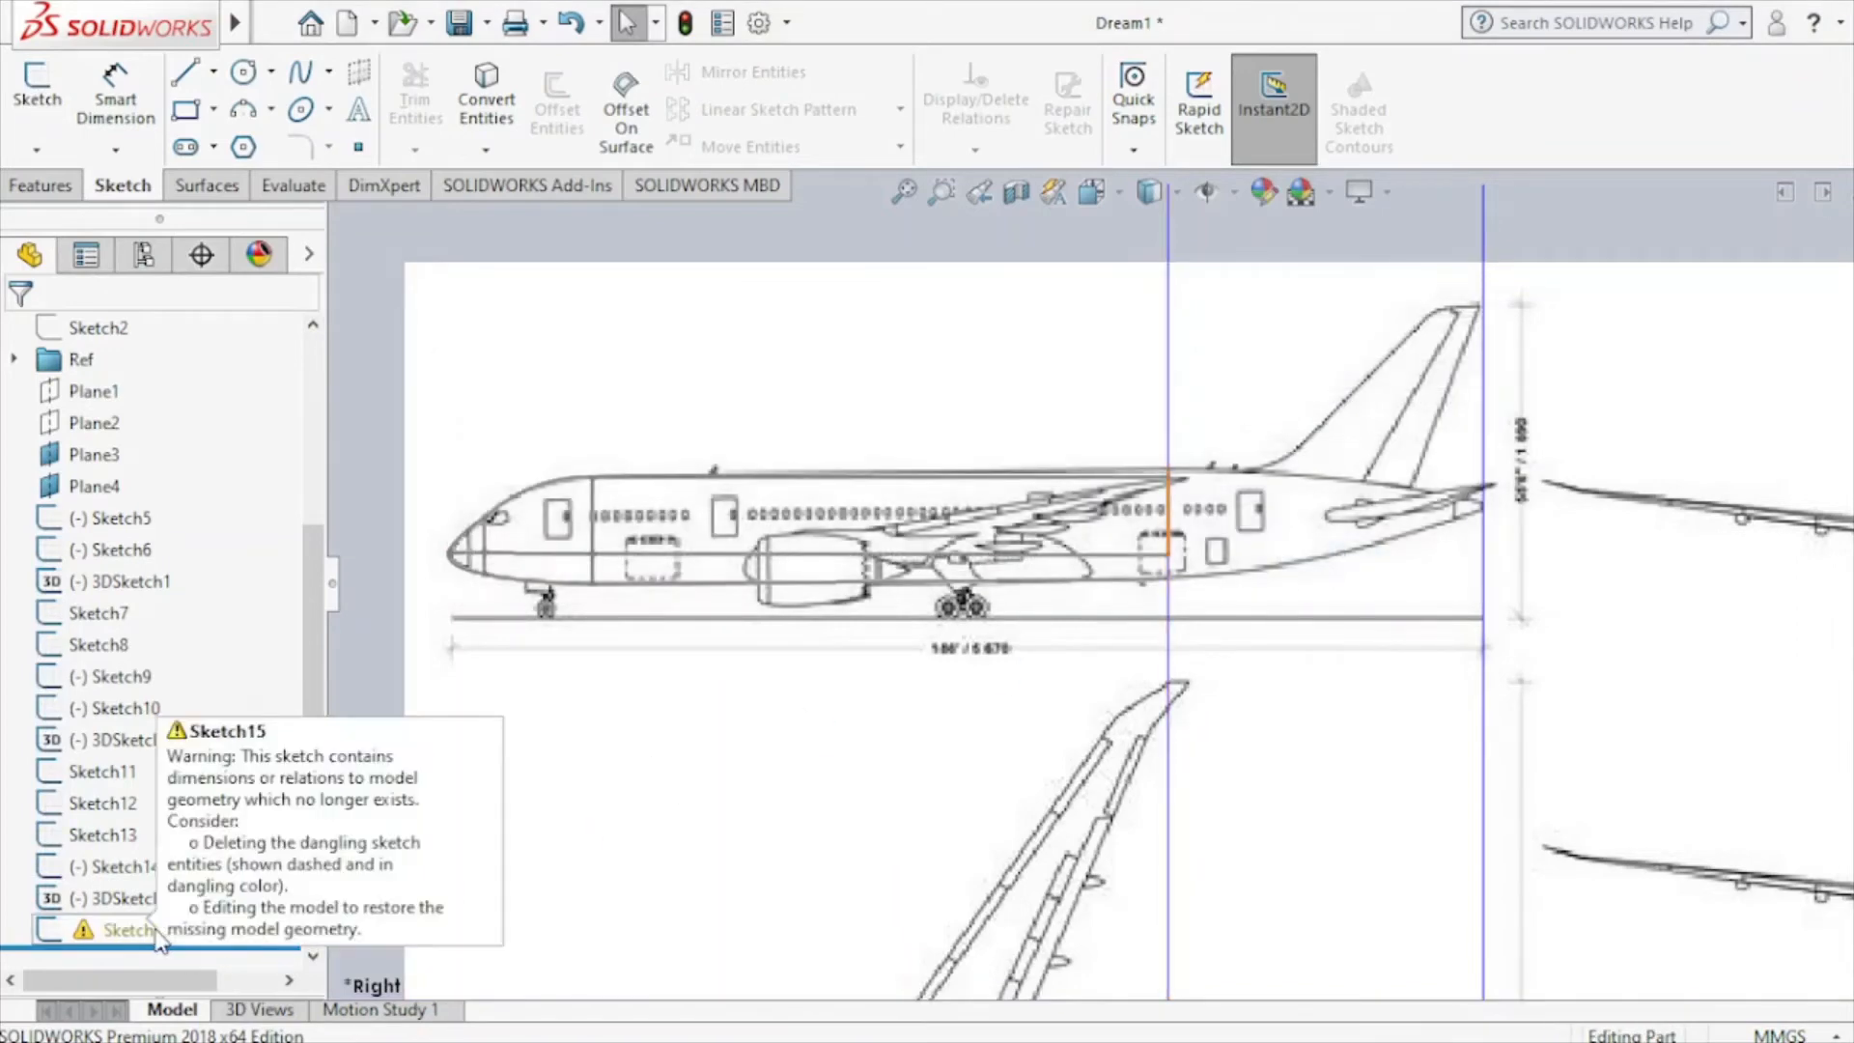
Reopen Sketch15 and delete the coincident relation on the profile spline's upper endpoint.
{"action": "right_click", "coordinate": [114, 930]}
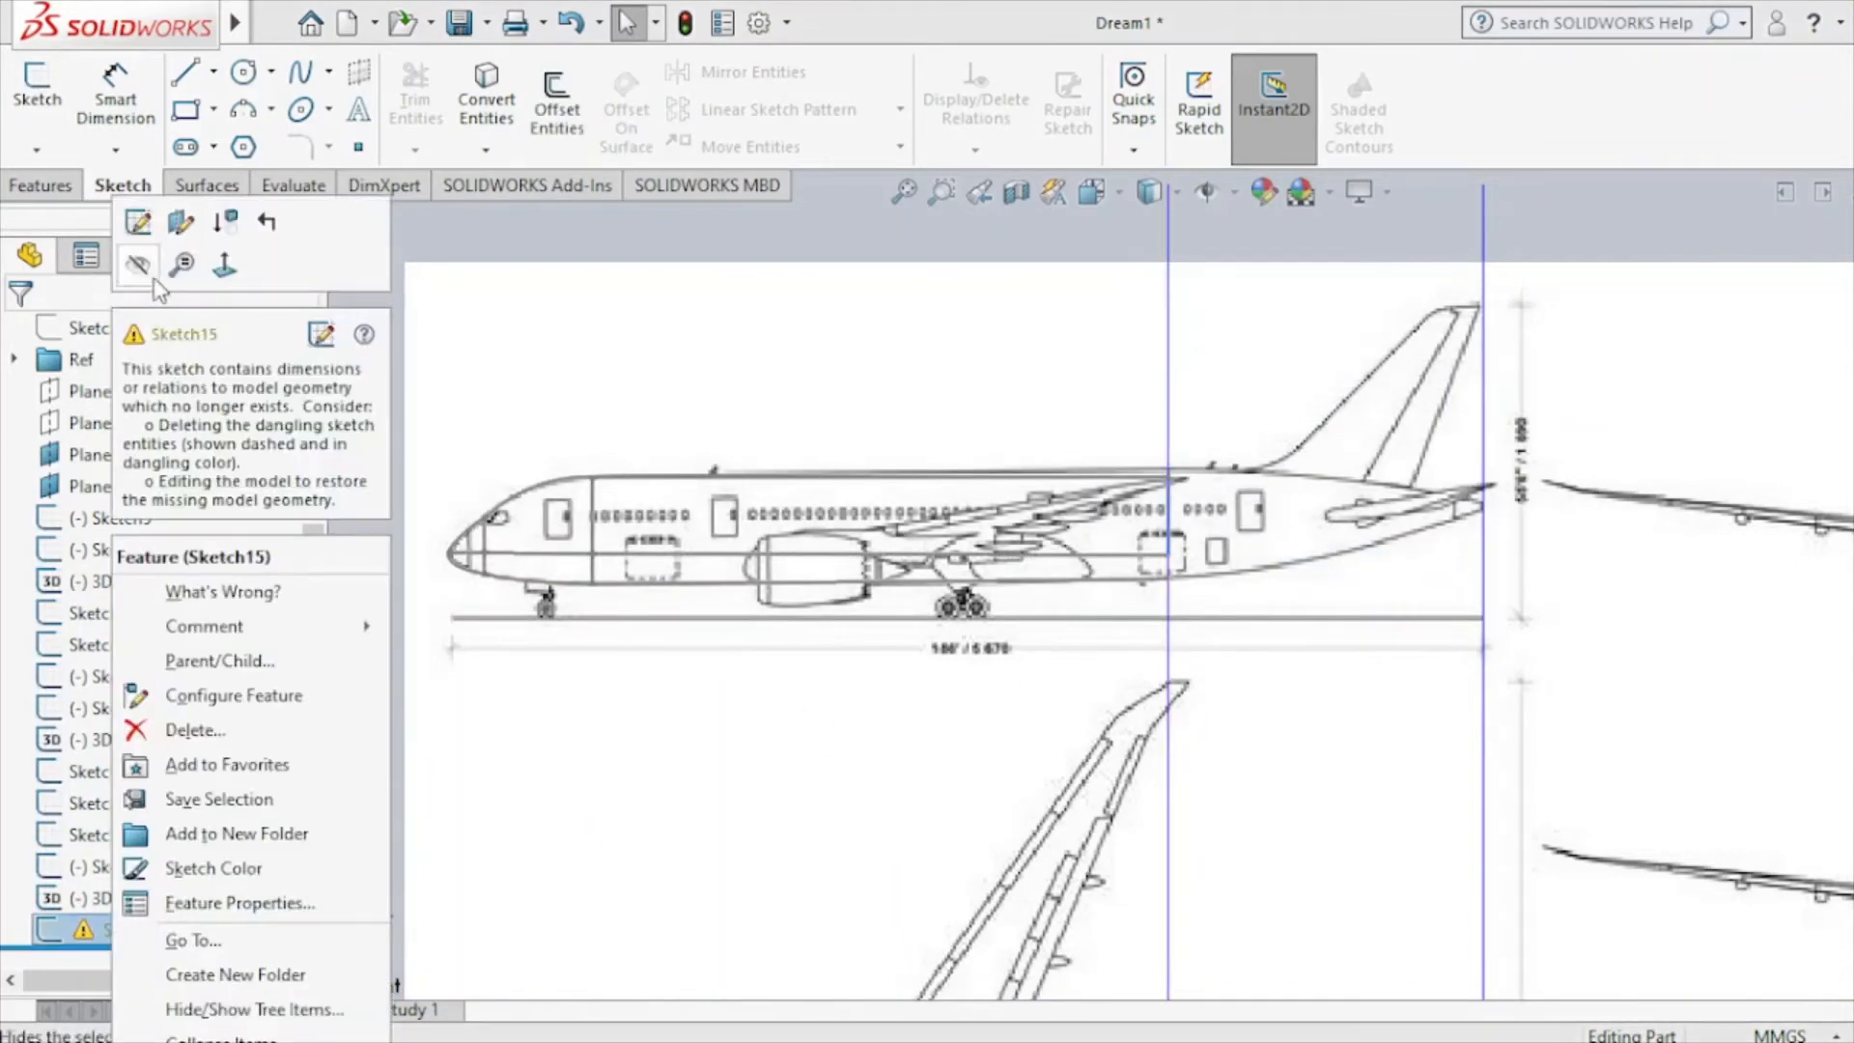
{"action": "left_click", "coordinate": [136, 219]}
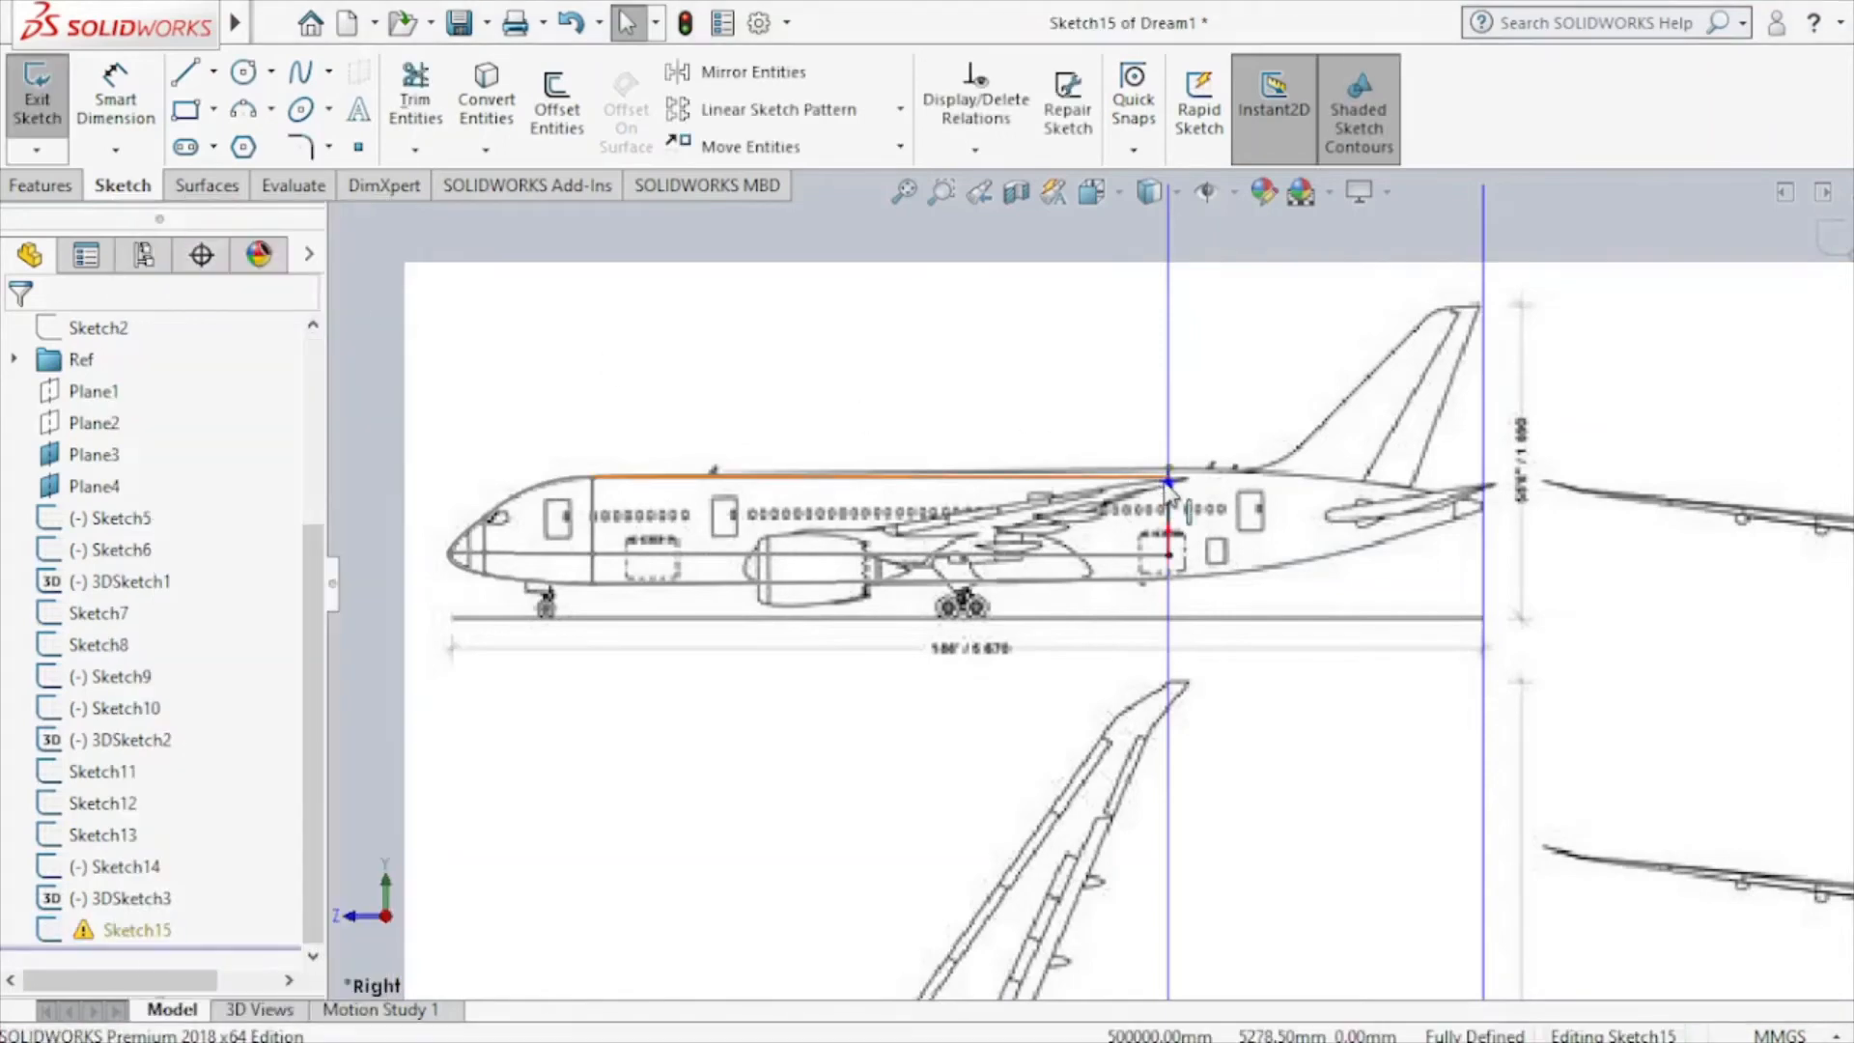
{"action": "middle_click_drag", "start_coordinate": [1163, 482], "coordinate": [1184, 485]}
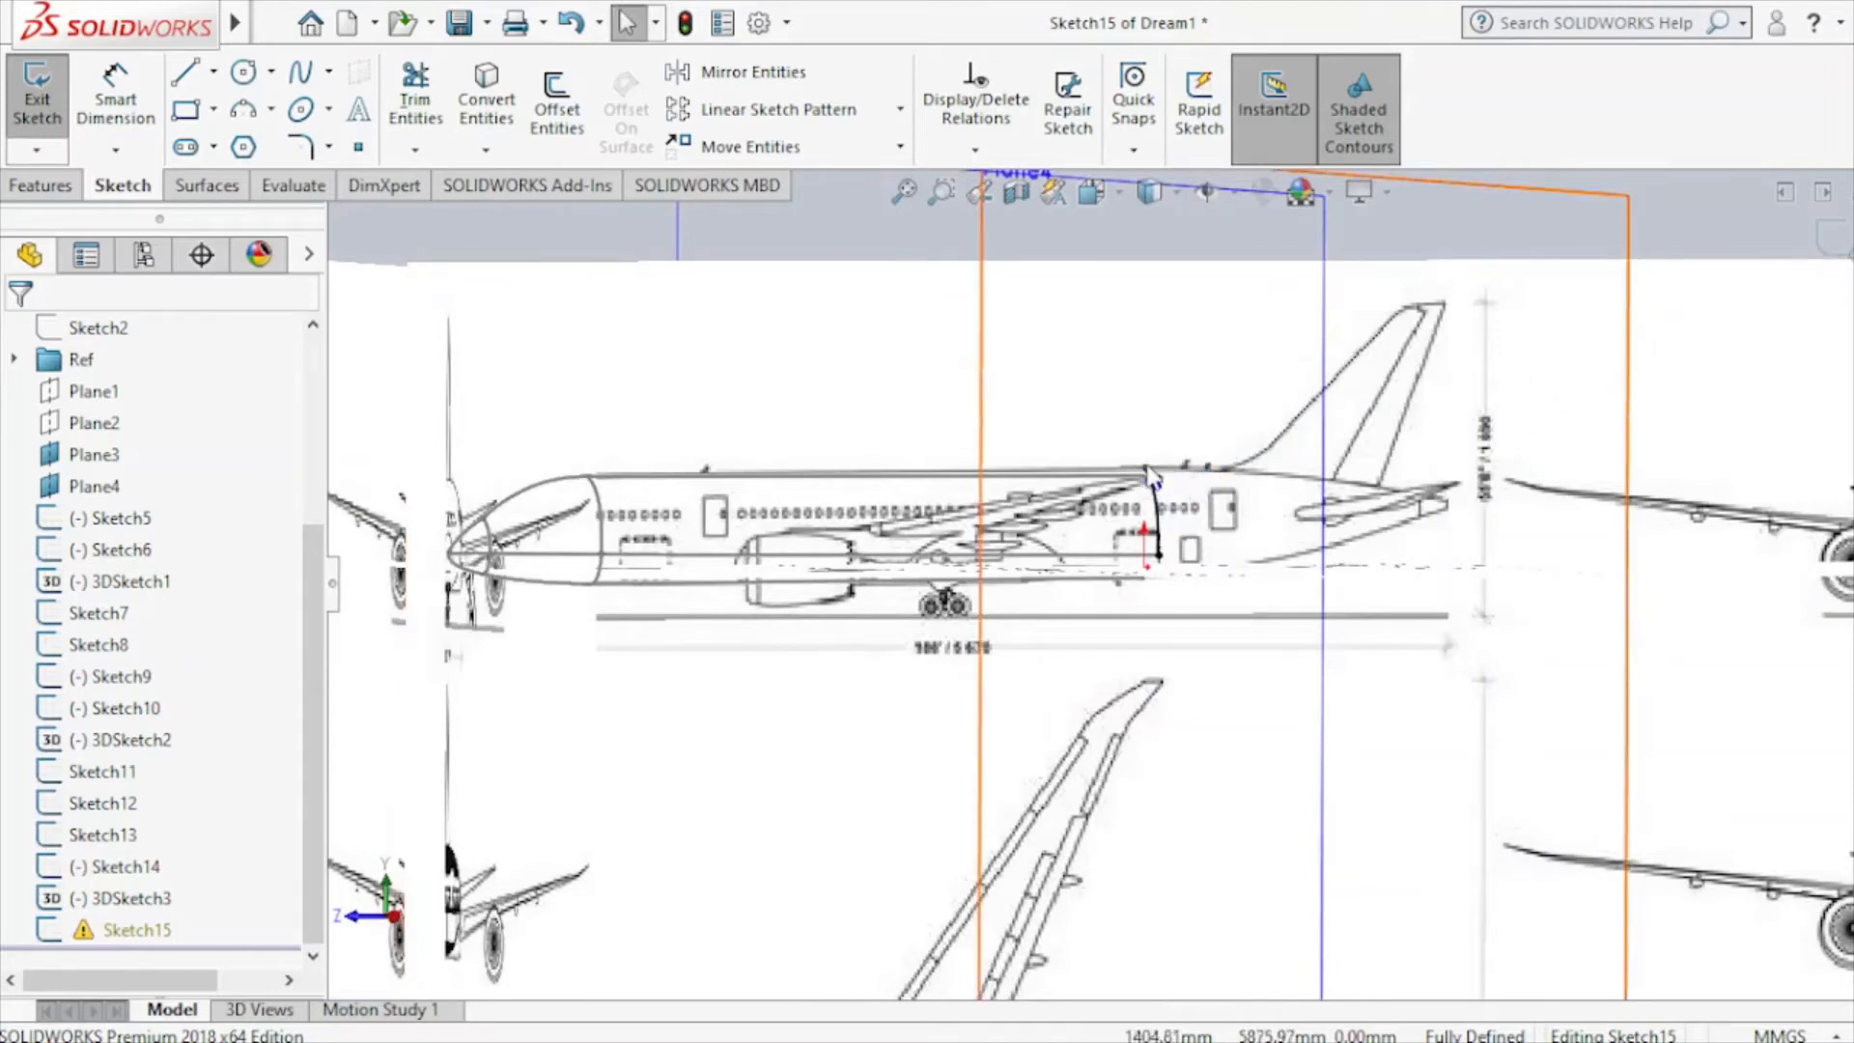
{"action": "scroll", "coordinate": [1160, 472], "scroll_direction": "down", "scroll_amount": 5}
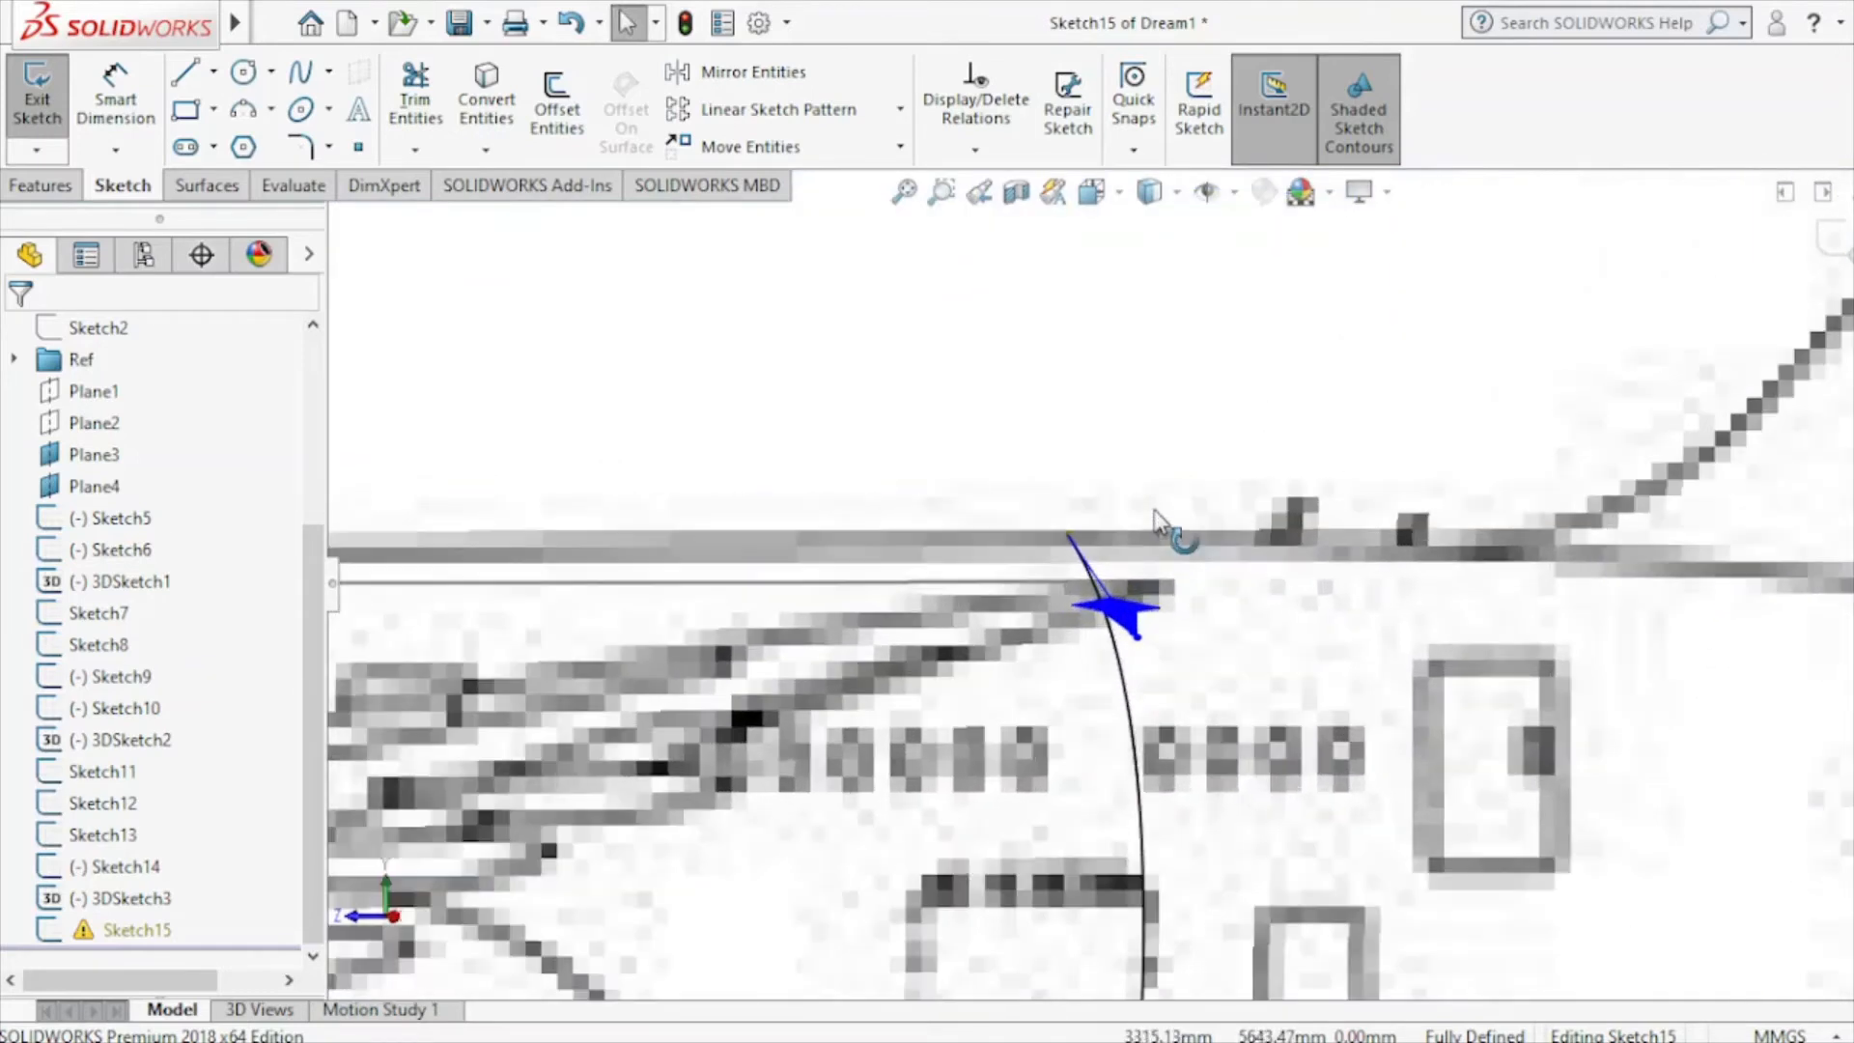
{"action": "left_click", "coordinate": [1067, 534]}
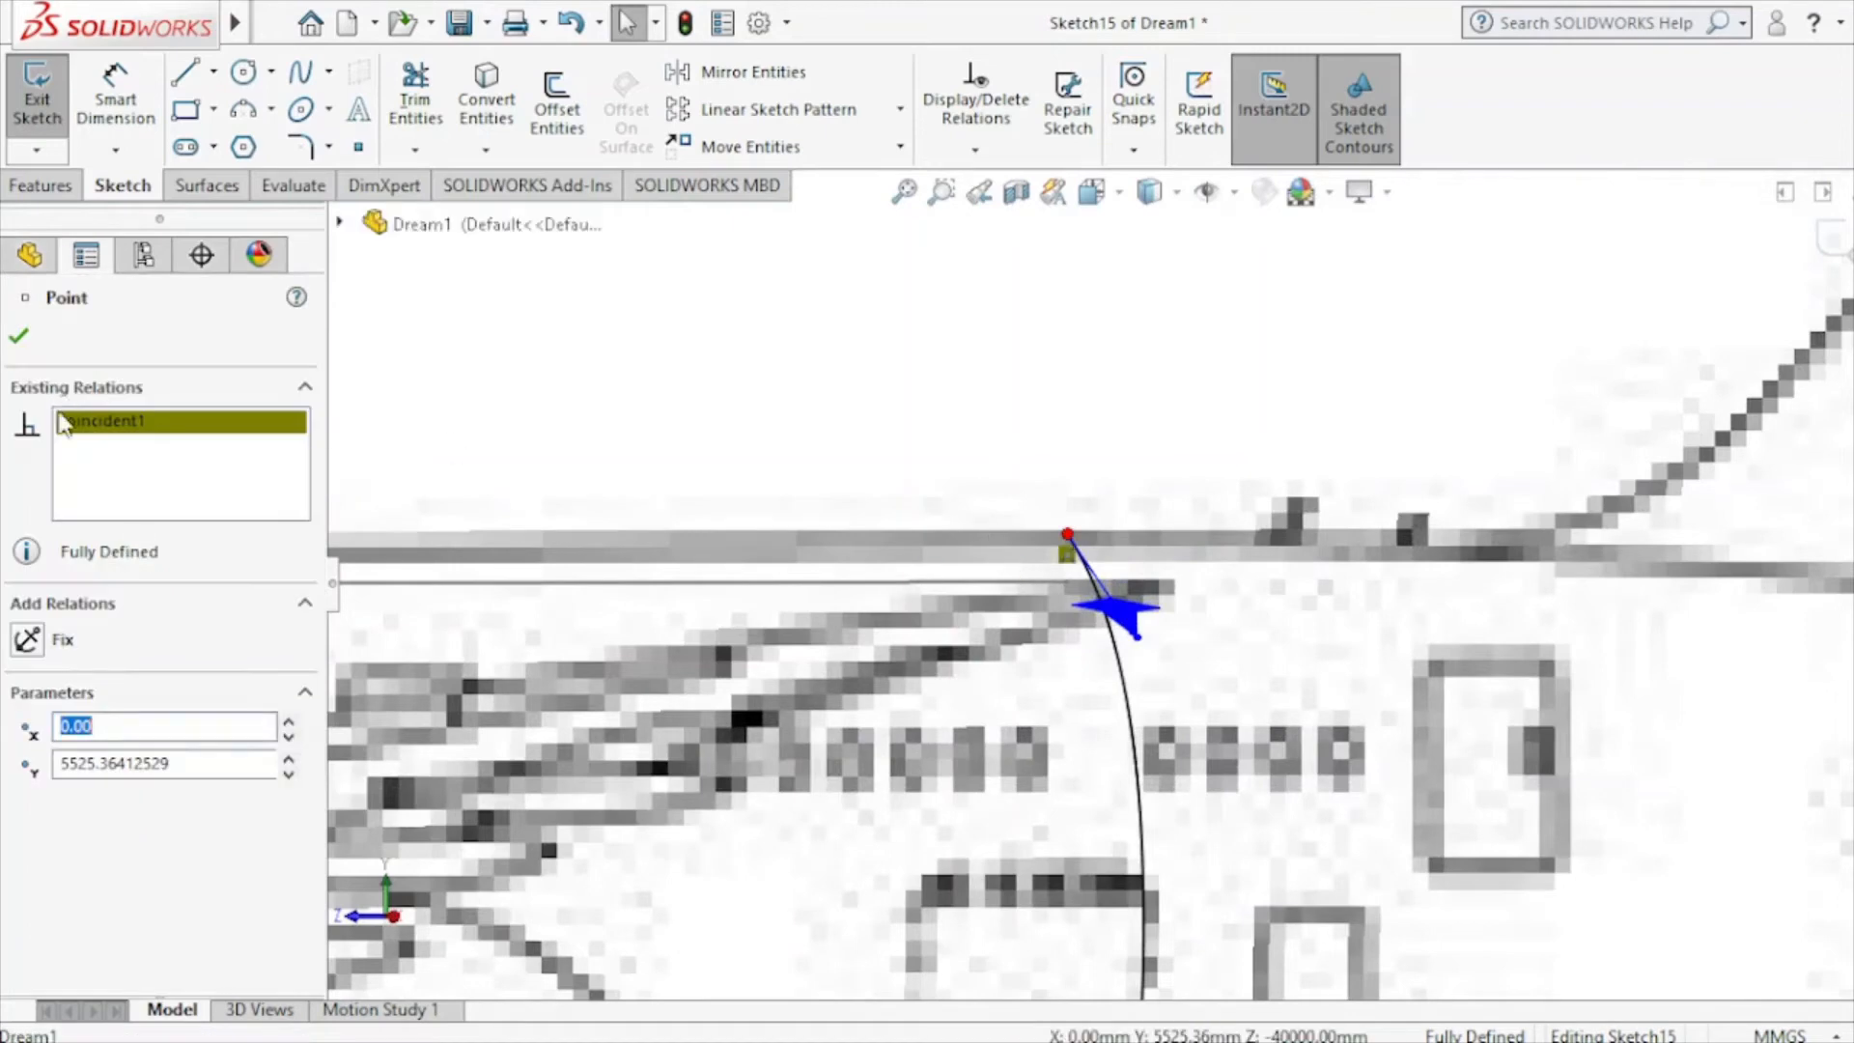
{"action": "right_click", "coordinate": [83, 422]}
{"action": "left_click", "coordinate": [138, 443]}
{"action": "left_click", "coordinate": [18, 338]}
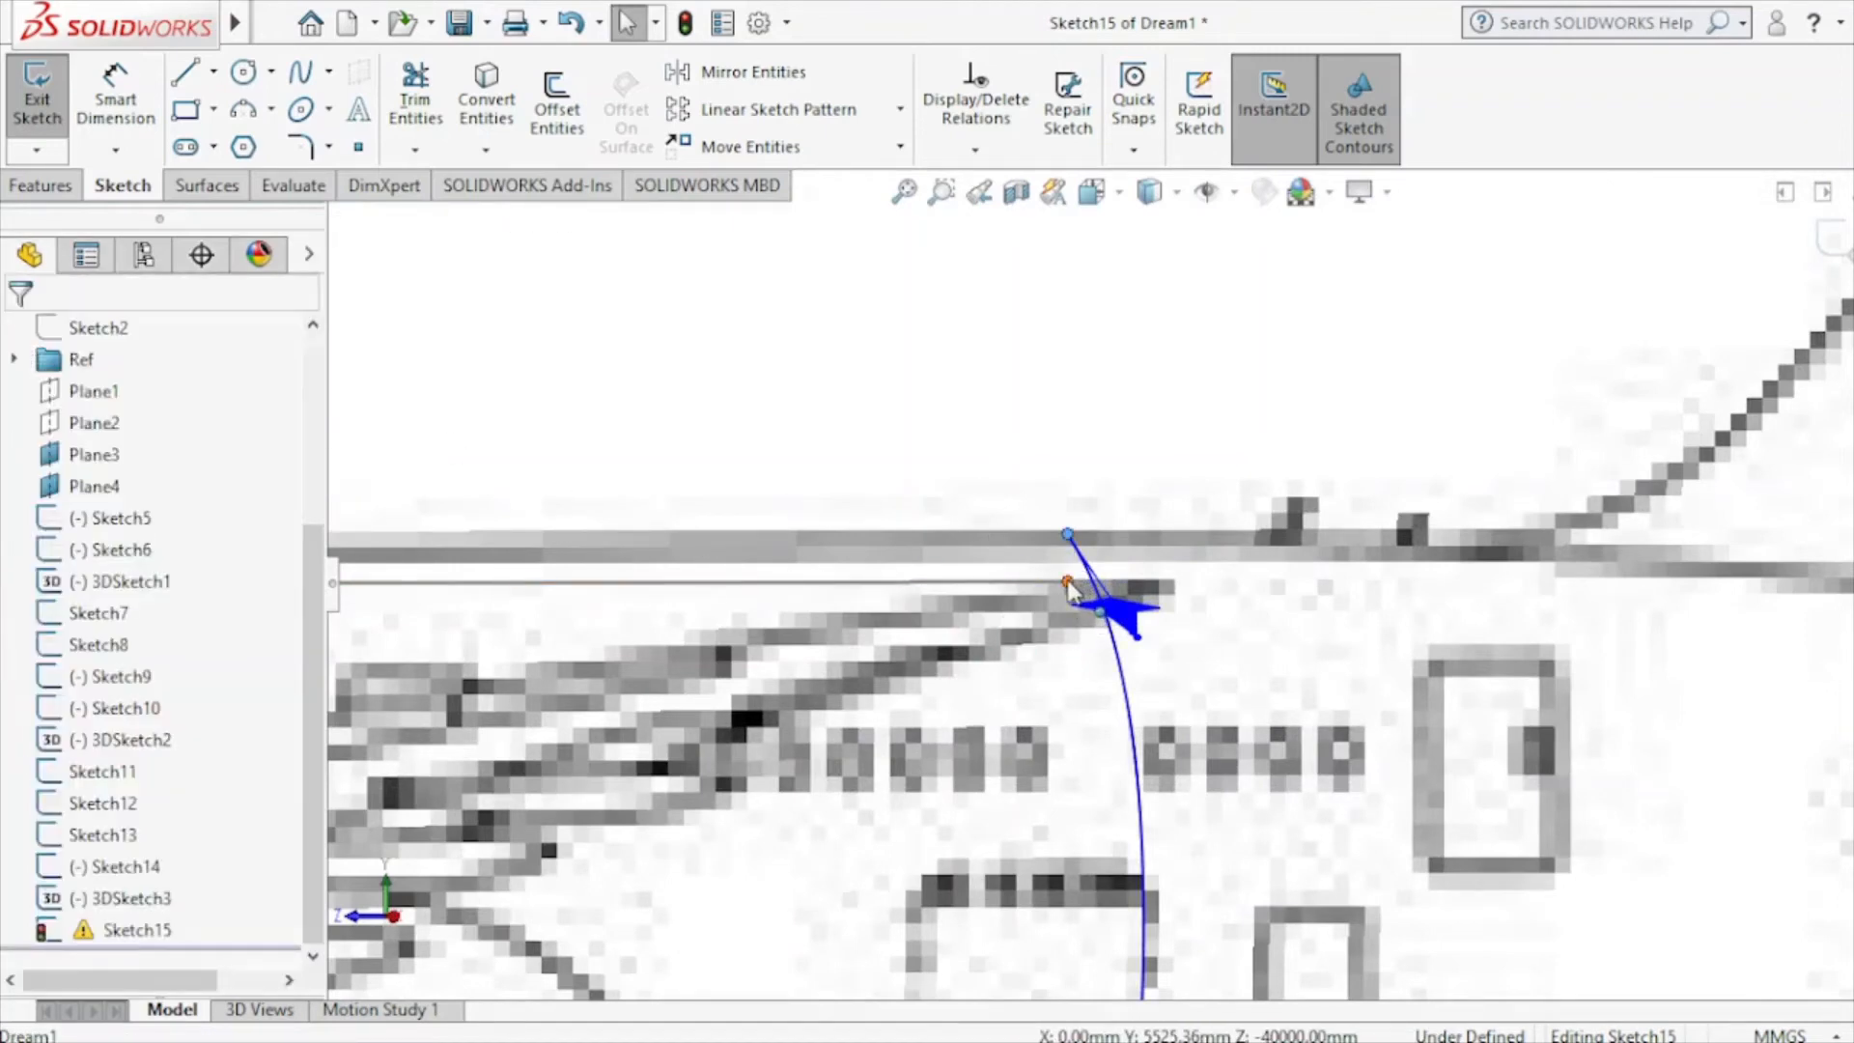
Make the profile spline's upper endpoint coincident with the rear end of the upper guide line.
{"action": "left_click", "coordinate": [1068, 584], "text": "ctrl"}
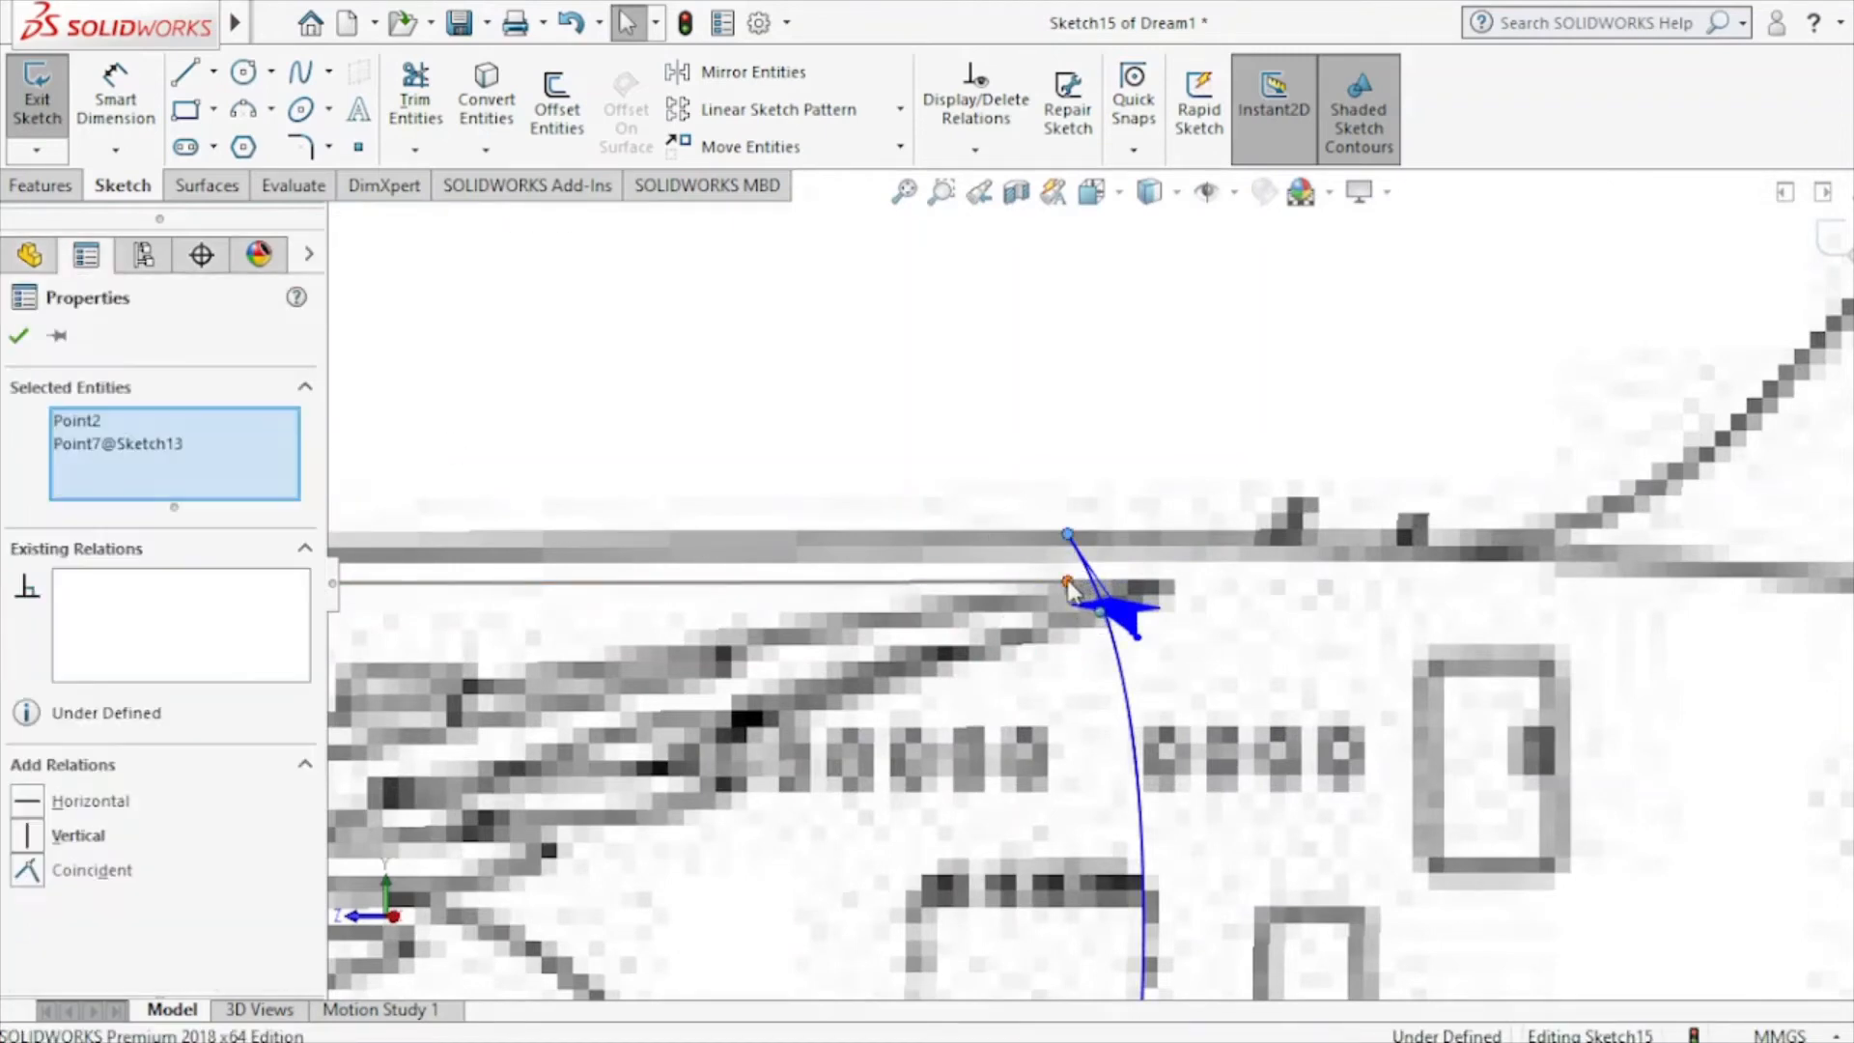
{"action": "left_click", "coordinate": [26, 872]}
{"action": "left_click", "coordinate": [18, 337]}
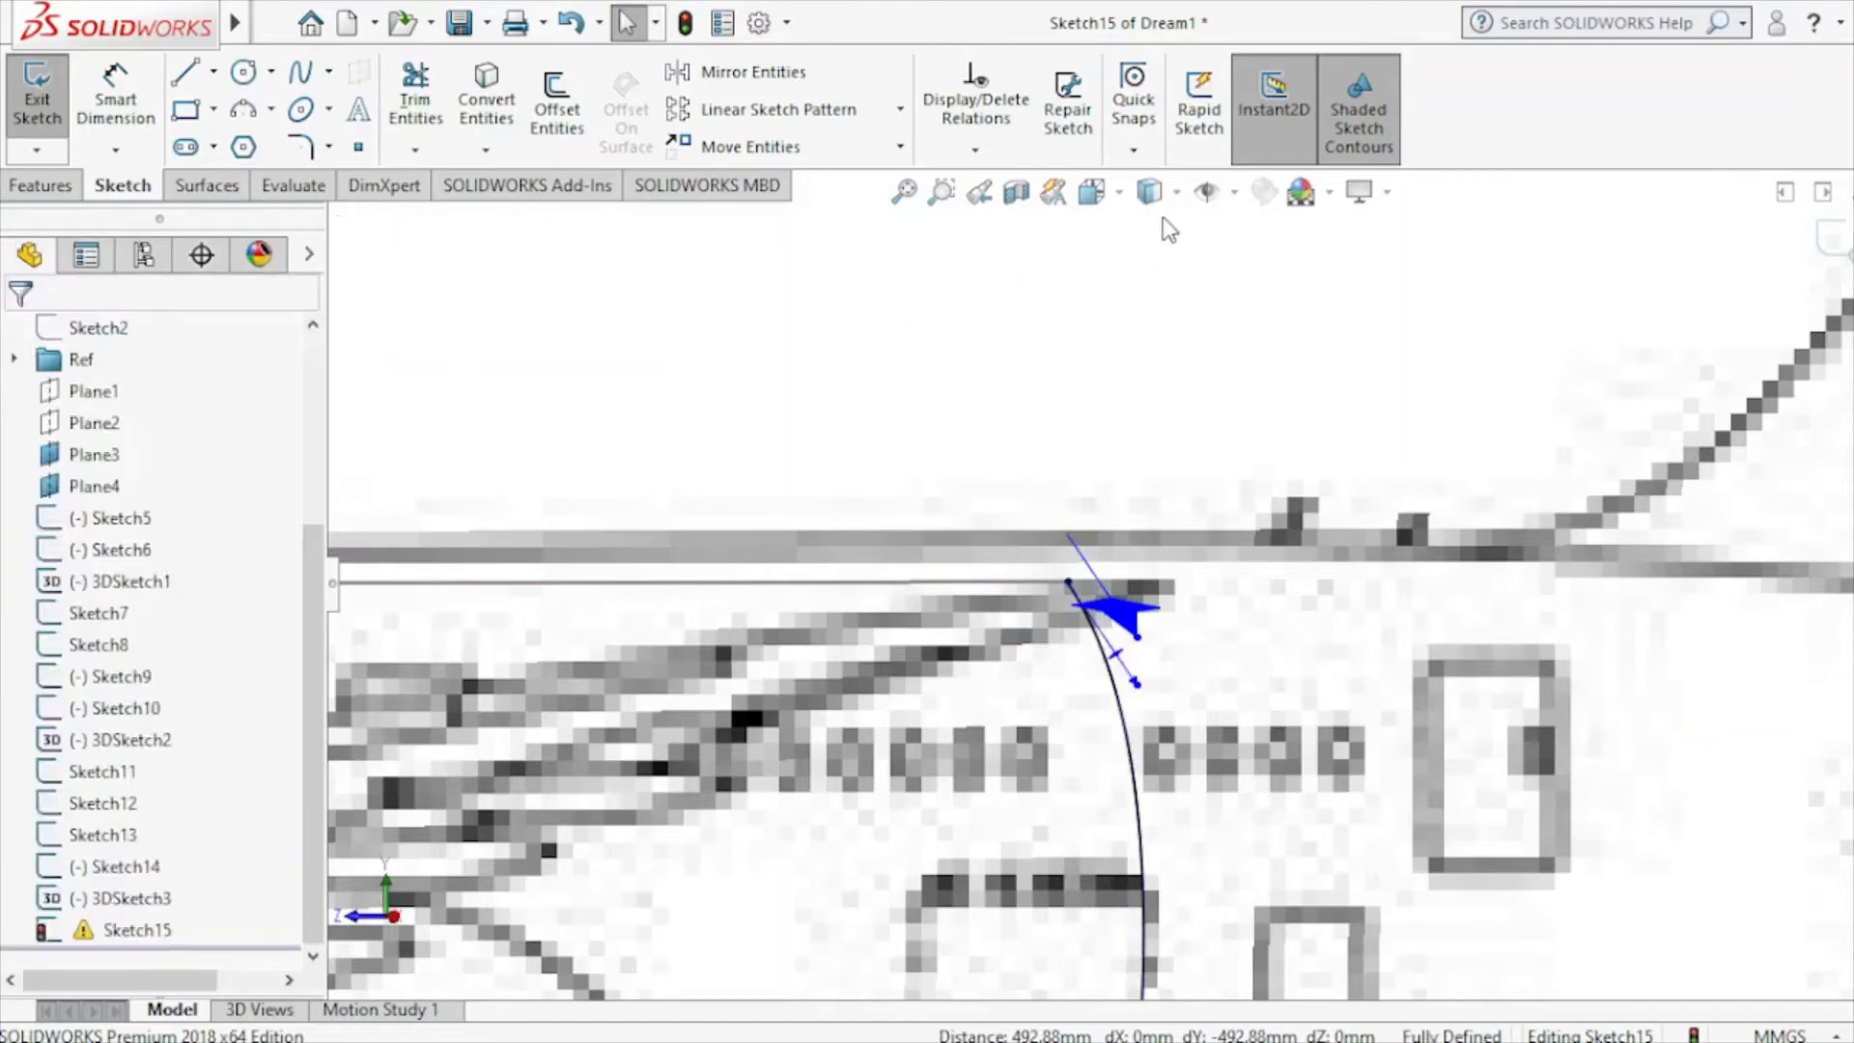
In the front view, adjust the tangent at the Plane3 profile's upper endpoint to match the fuselage's rounded upper quarter, and finish the sketch.
{"action": "left_click", "coordinate": [1150, 191]}
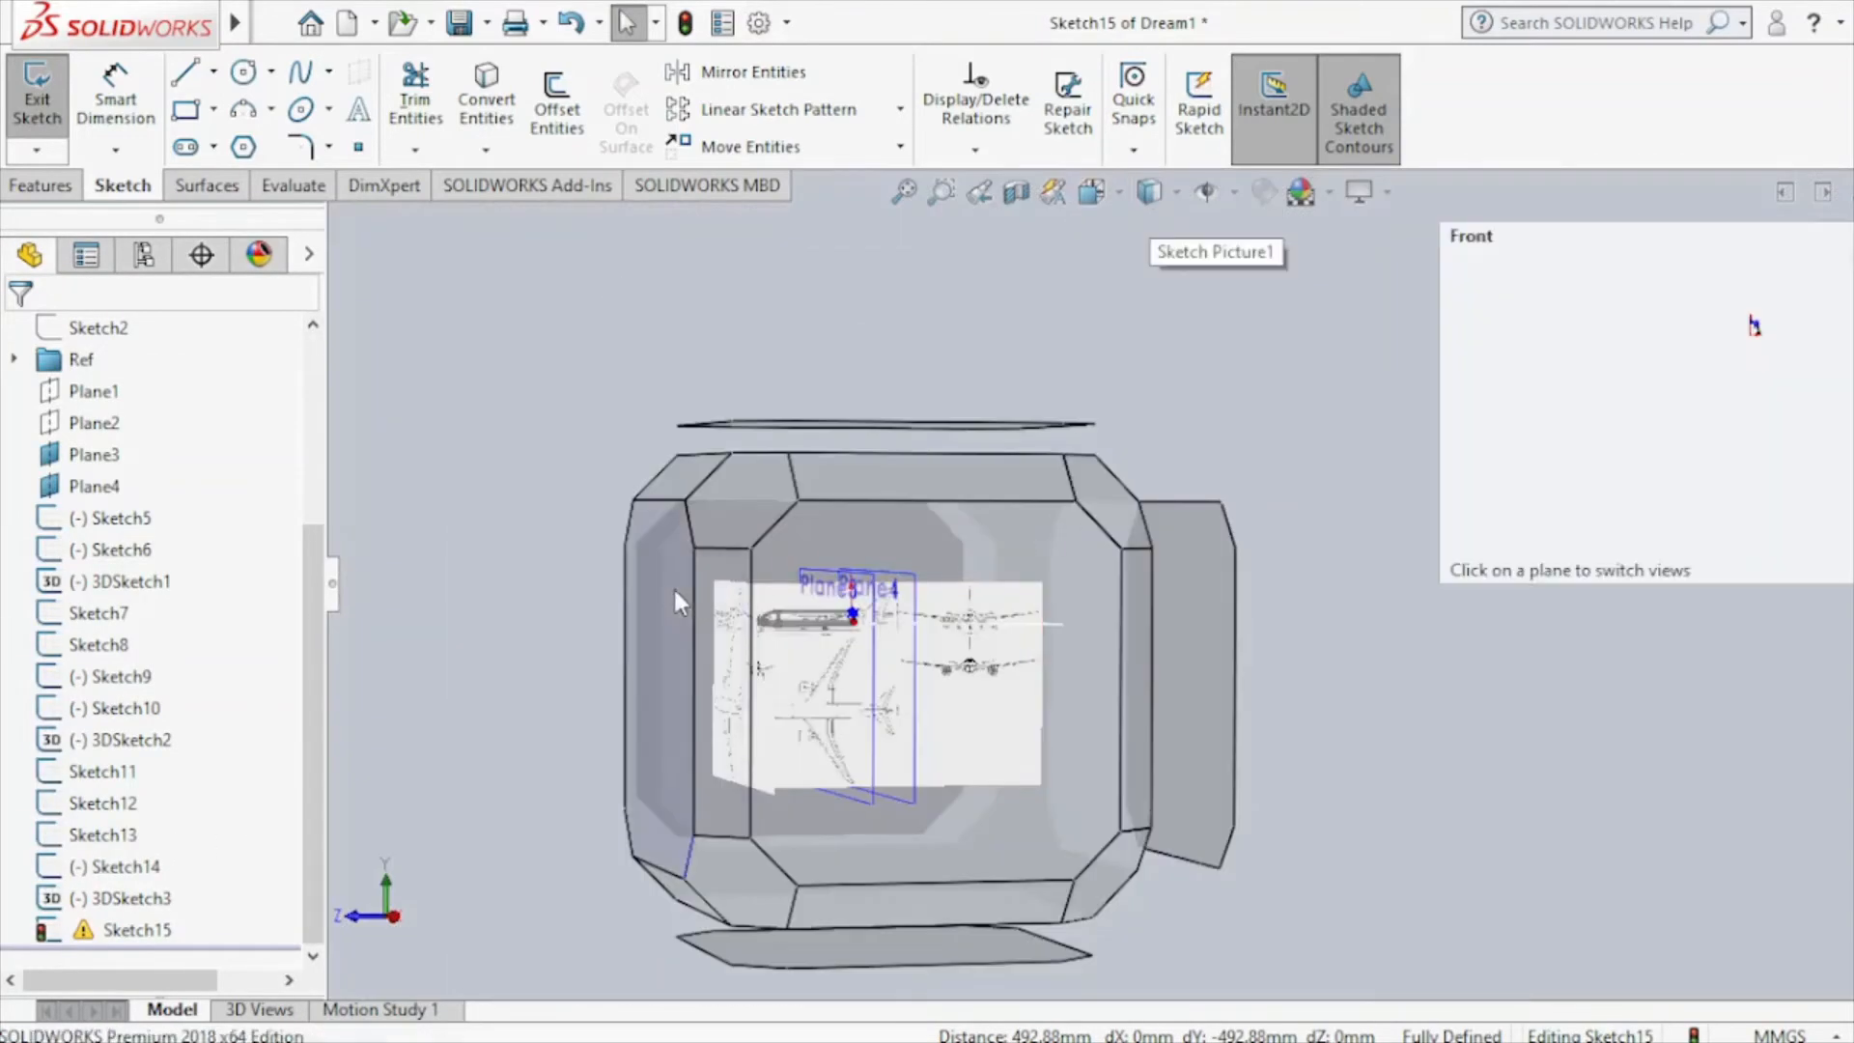
{"action": "left_click", "coordinate": [674, 587]}
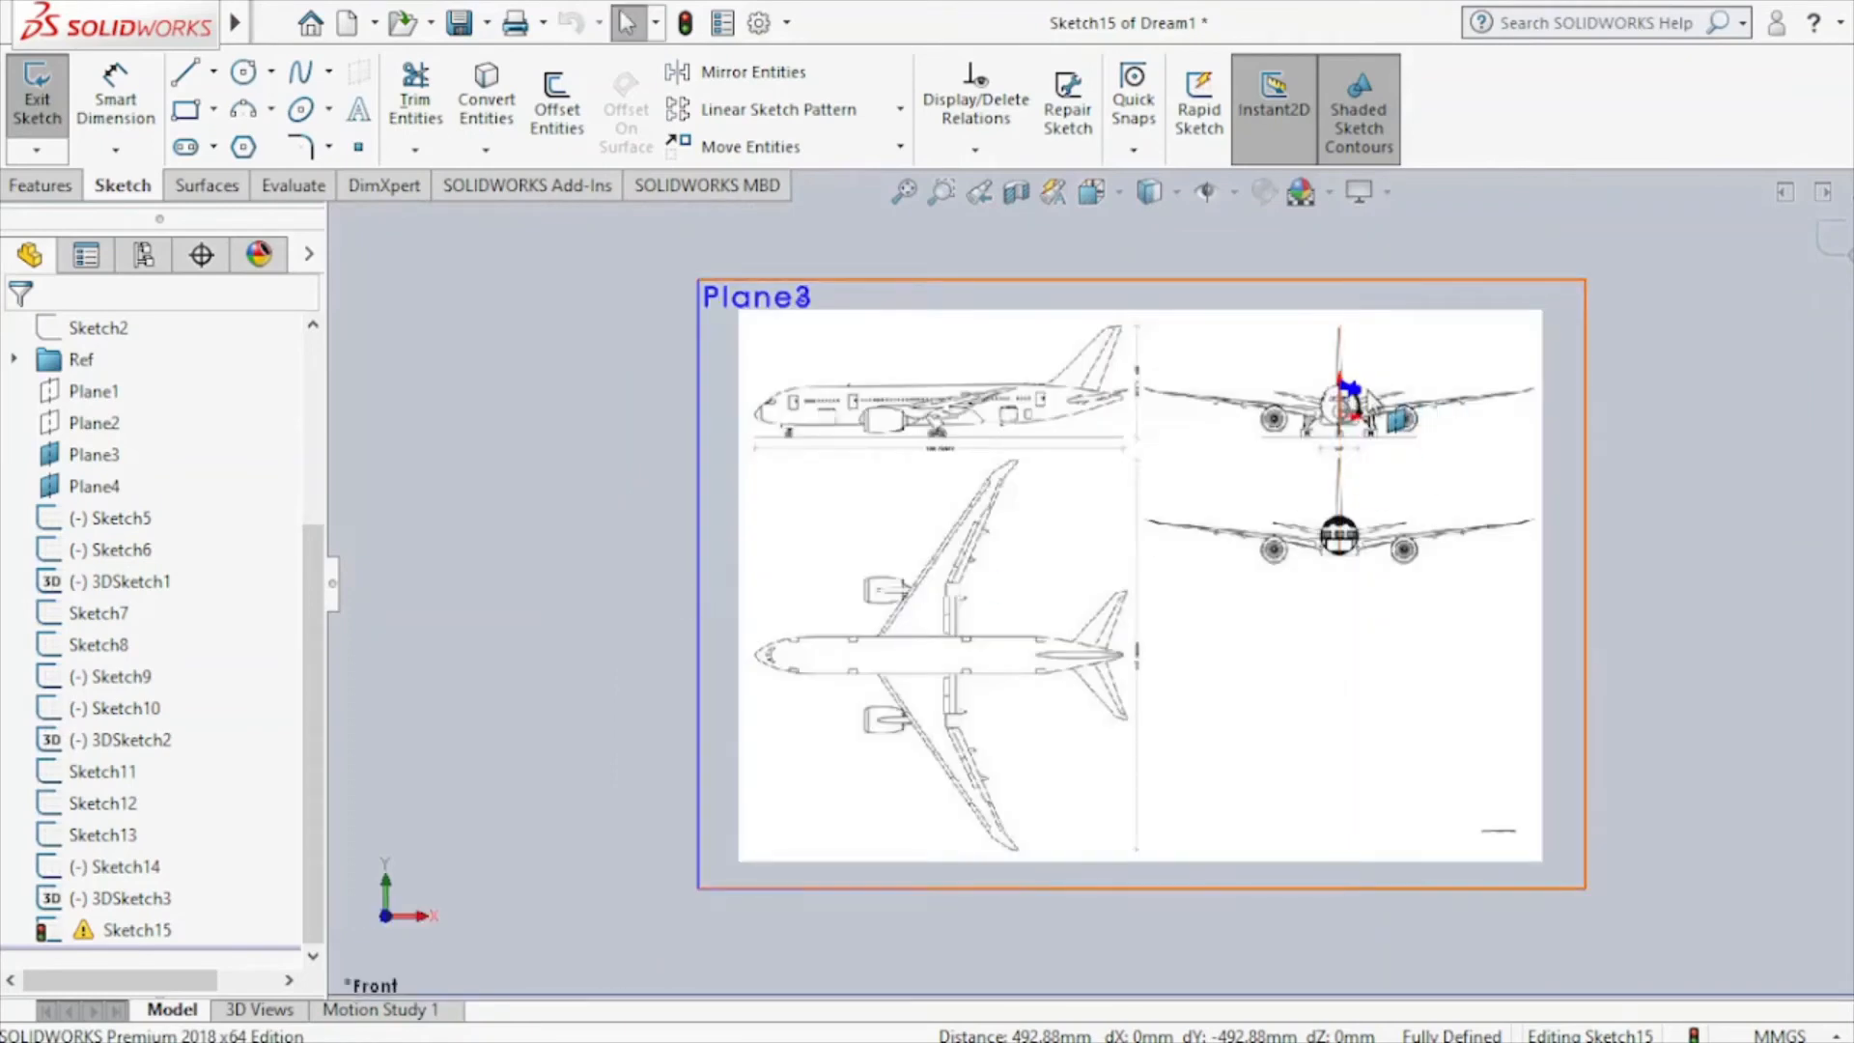
{"action": "scroll", "coordinate": [1347, 405], "scroll_direction": "down", "scroll_amount": 6}
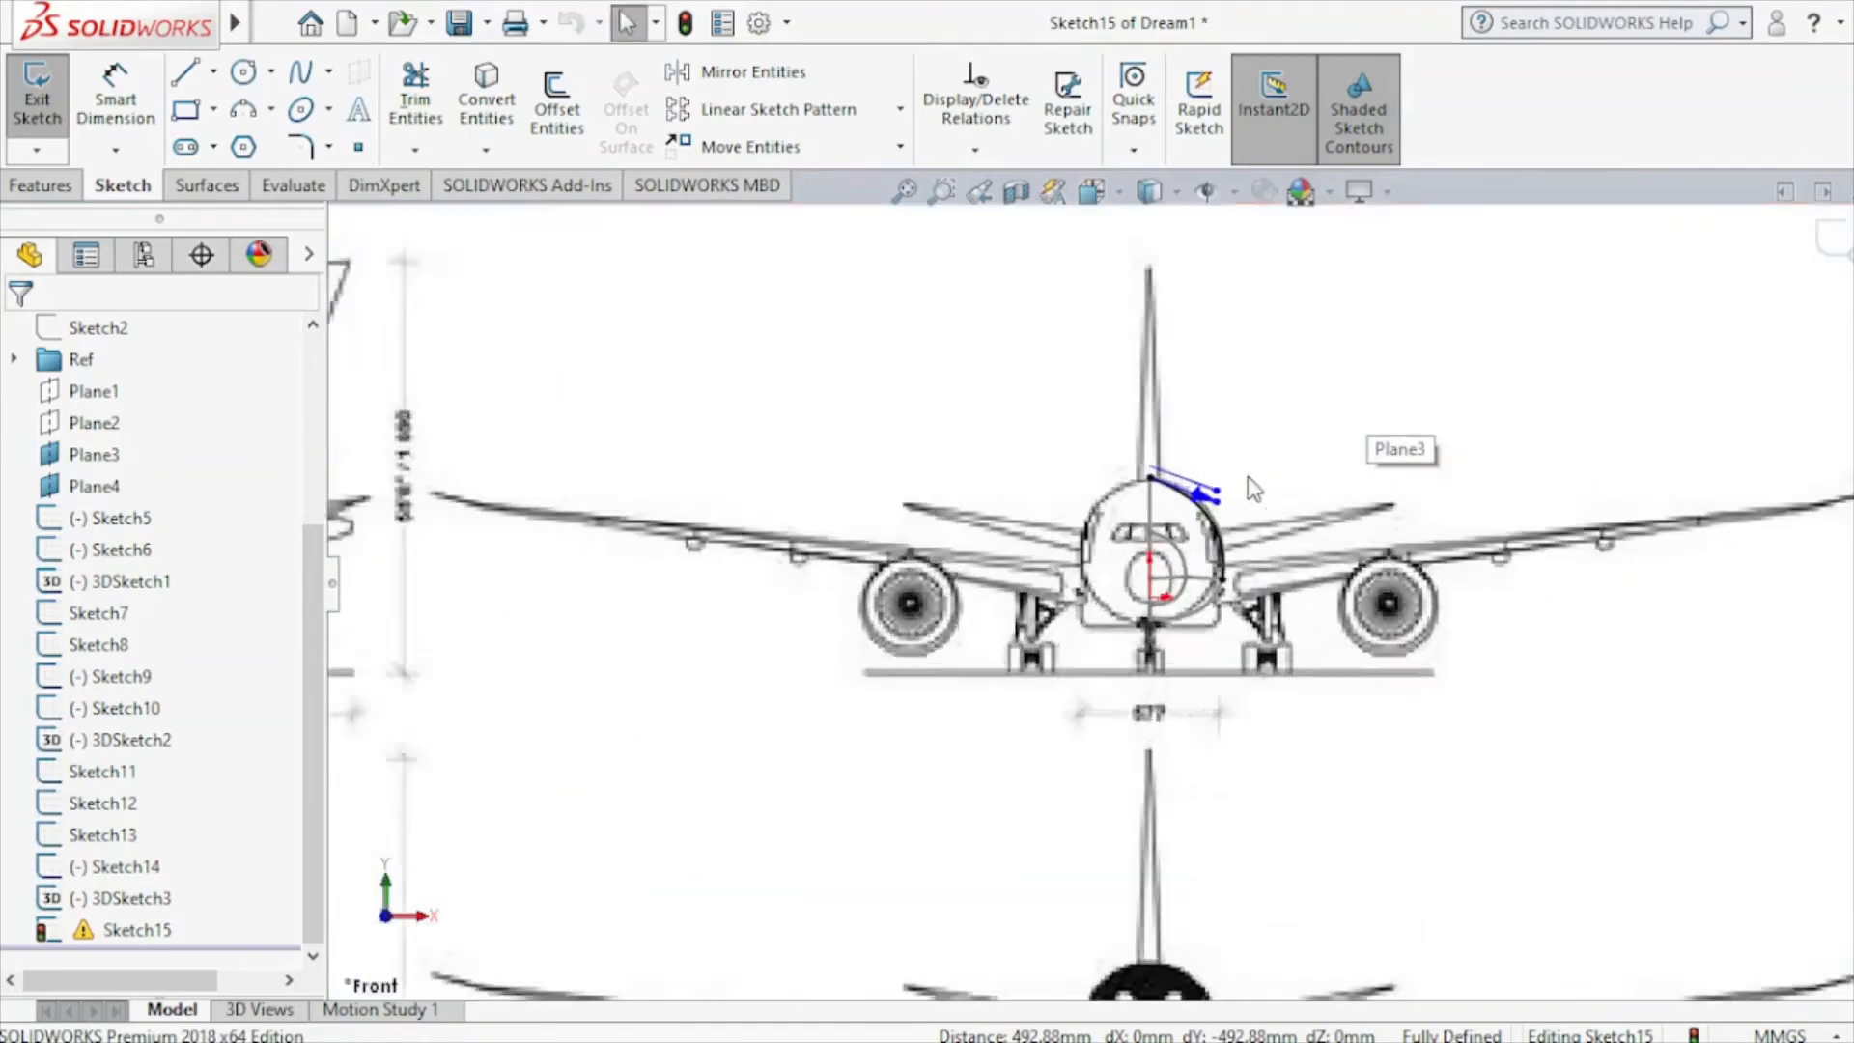
{"action": "scroll", "coordinate": [1248, 477], "scroll_direction": "down", "scroll_amount": 2}
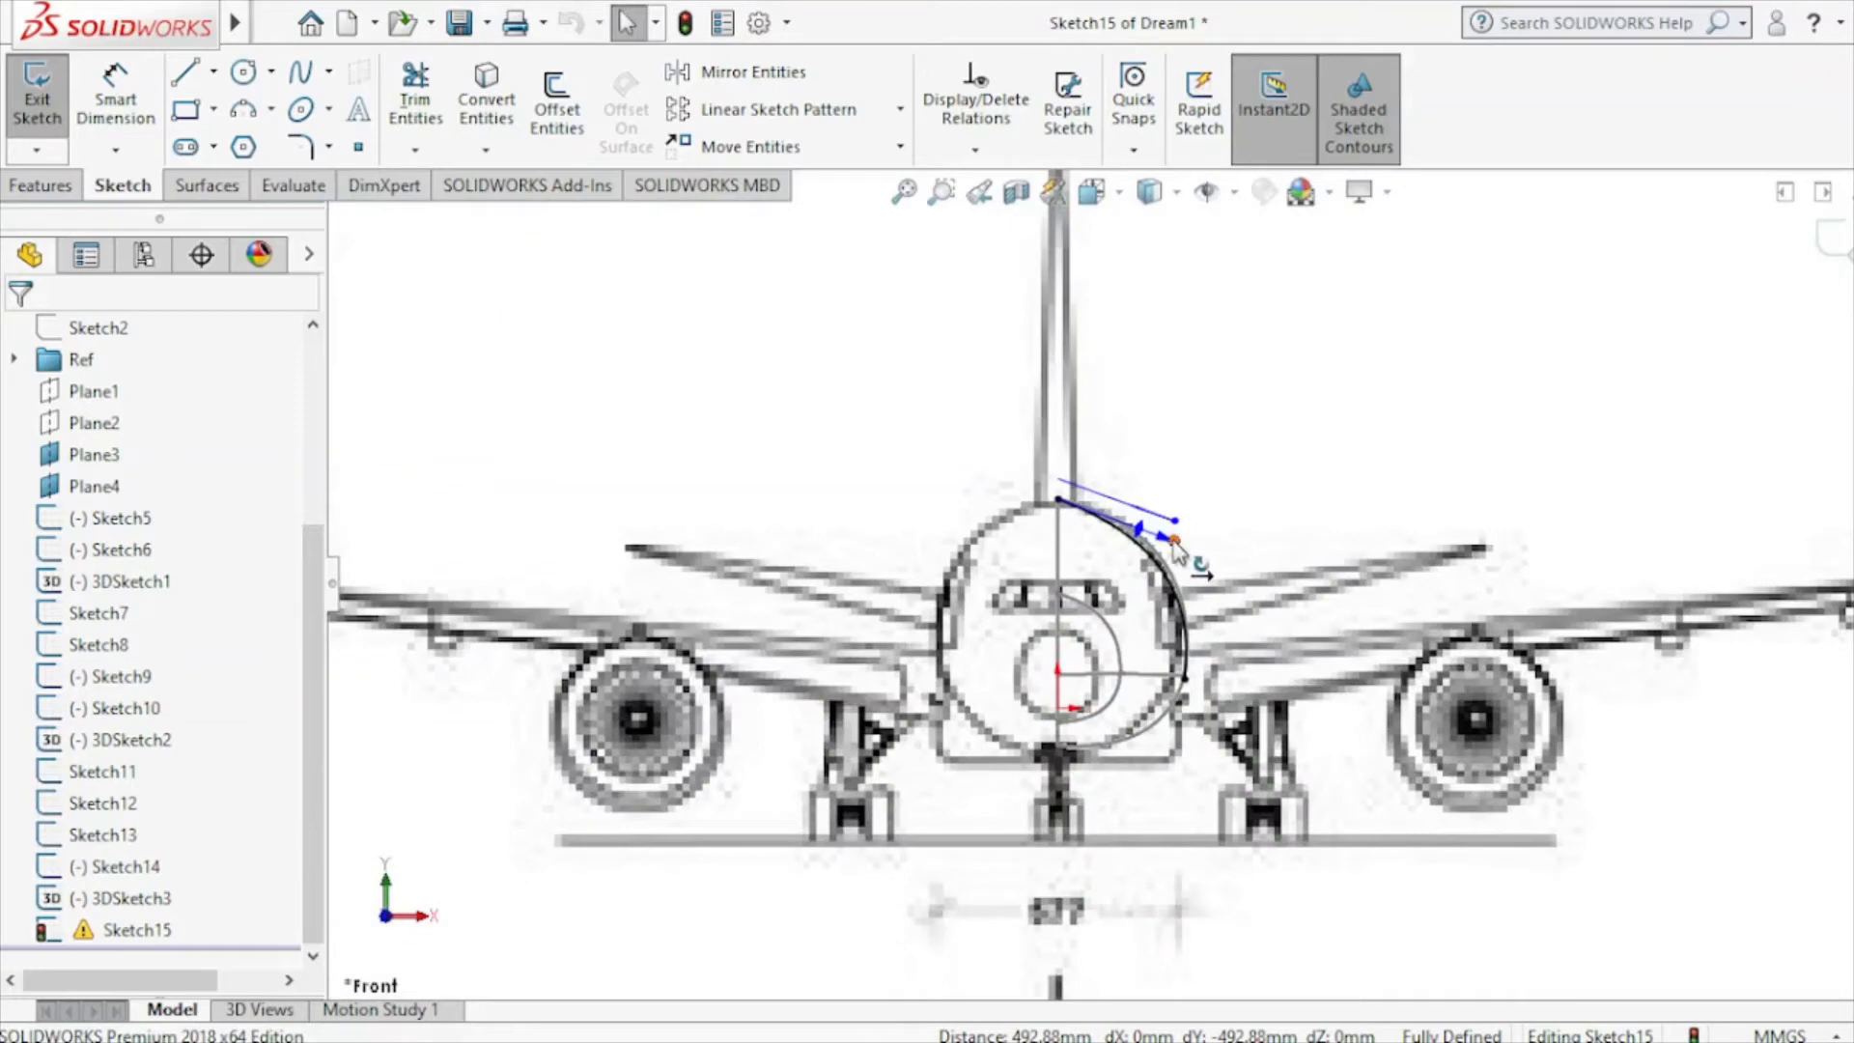
{"action": "left_click_drag", "start_coordinate": [1176, 544], "coordinate": [1178, 530]}
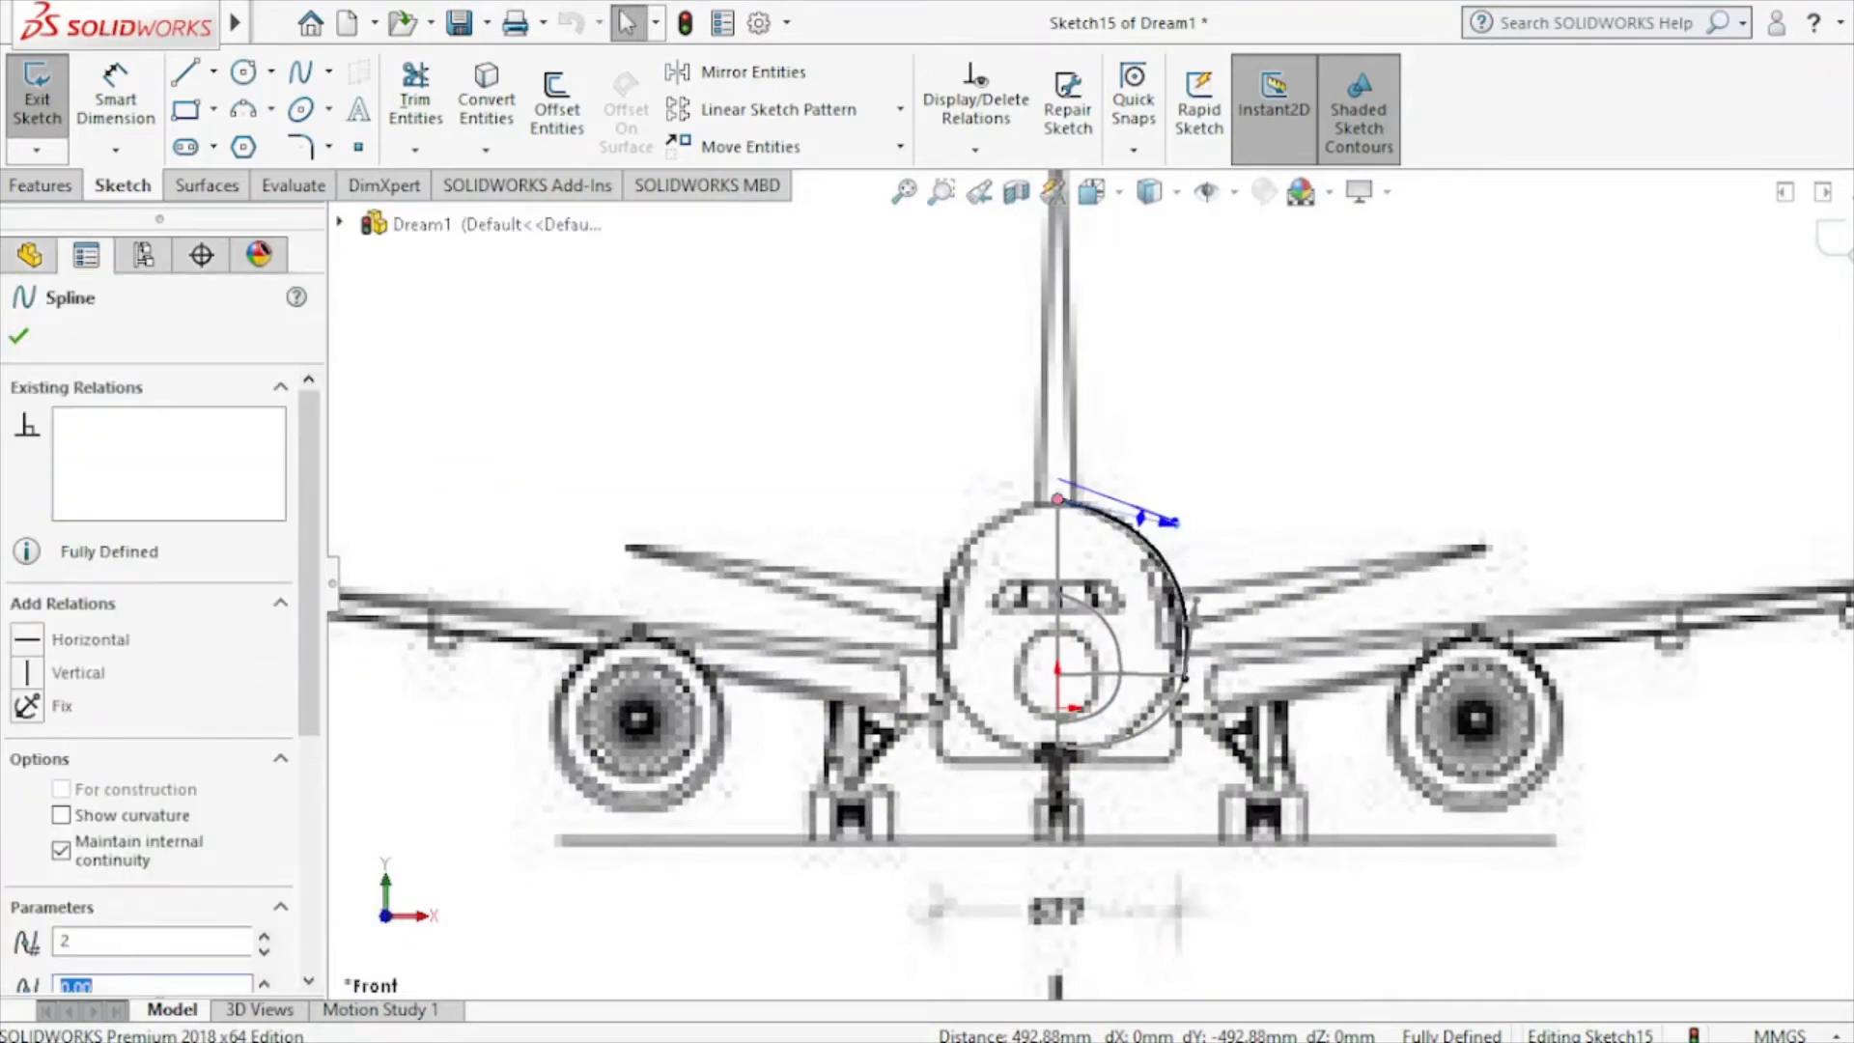
{"action": "left_click", "coordinate": [1307, 525]}
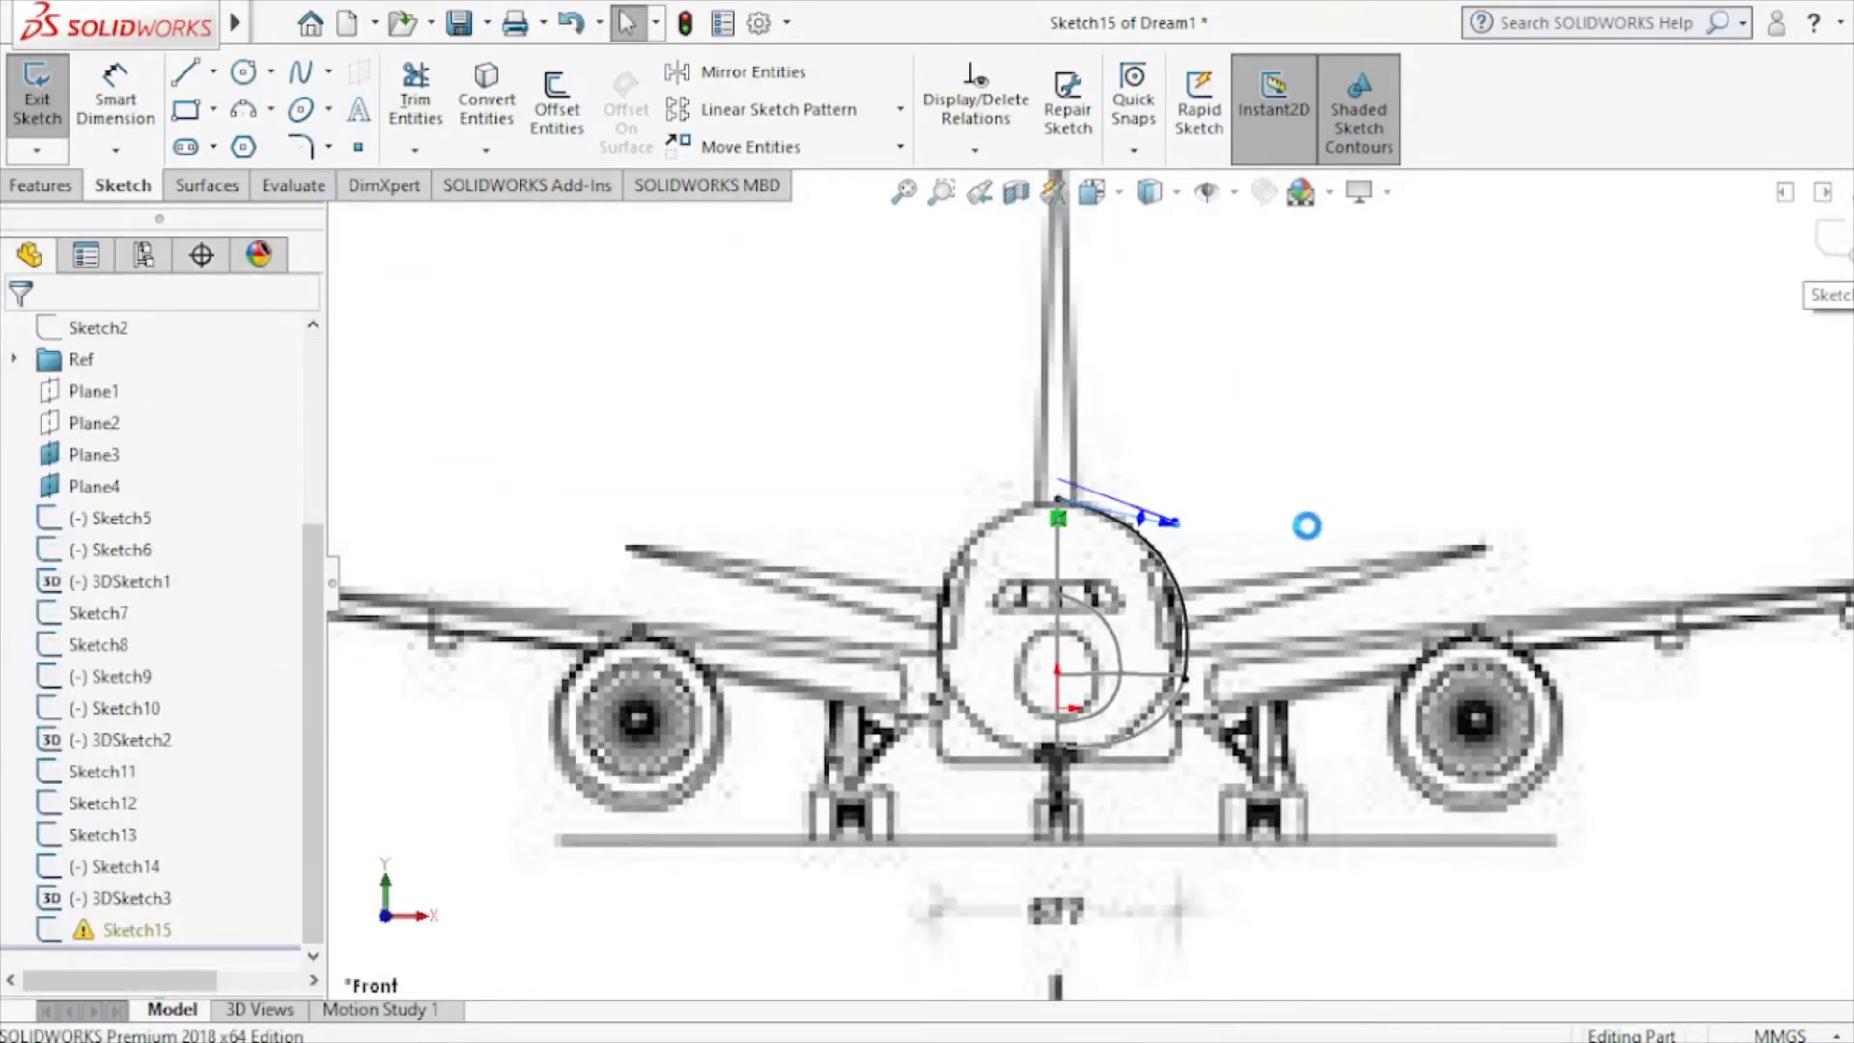
In the right view, start a sketch on Plane3 and draw a two-point spline joining the rear ends of the lower and side guides.
{"action": "left_click", "coordinate": [1101, 198]}
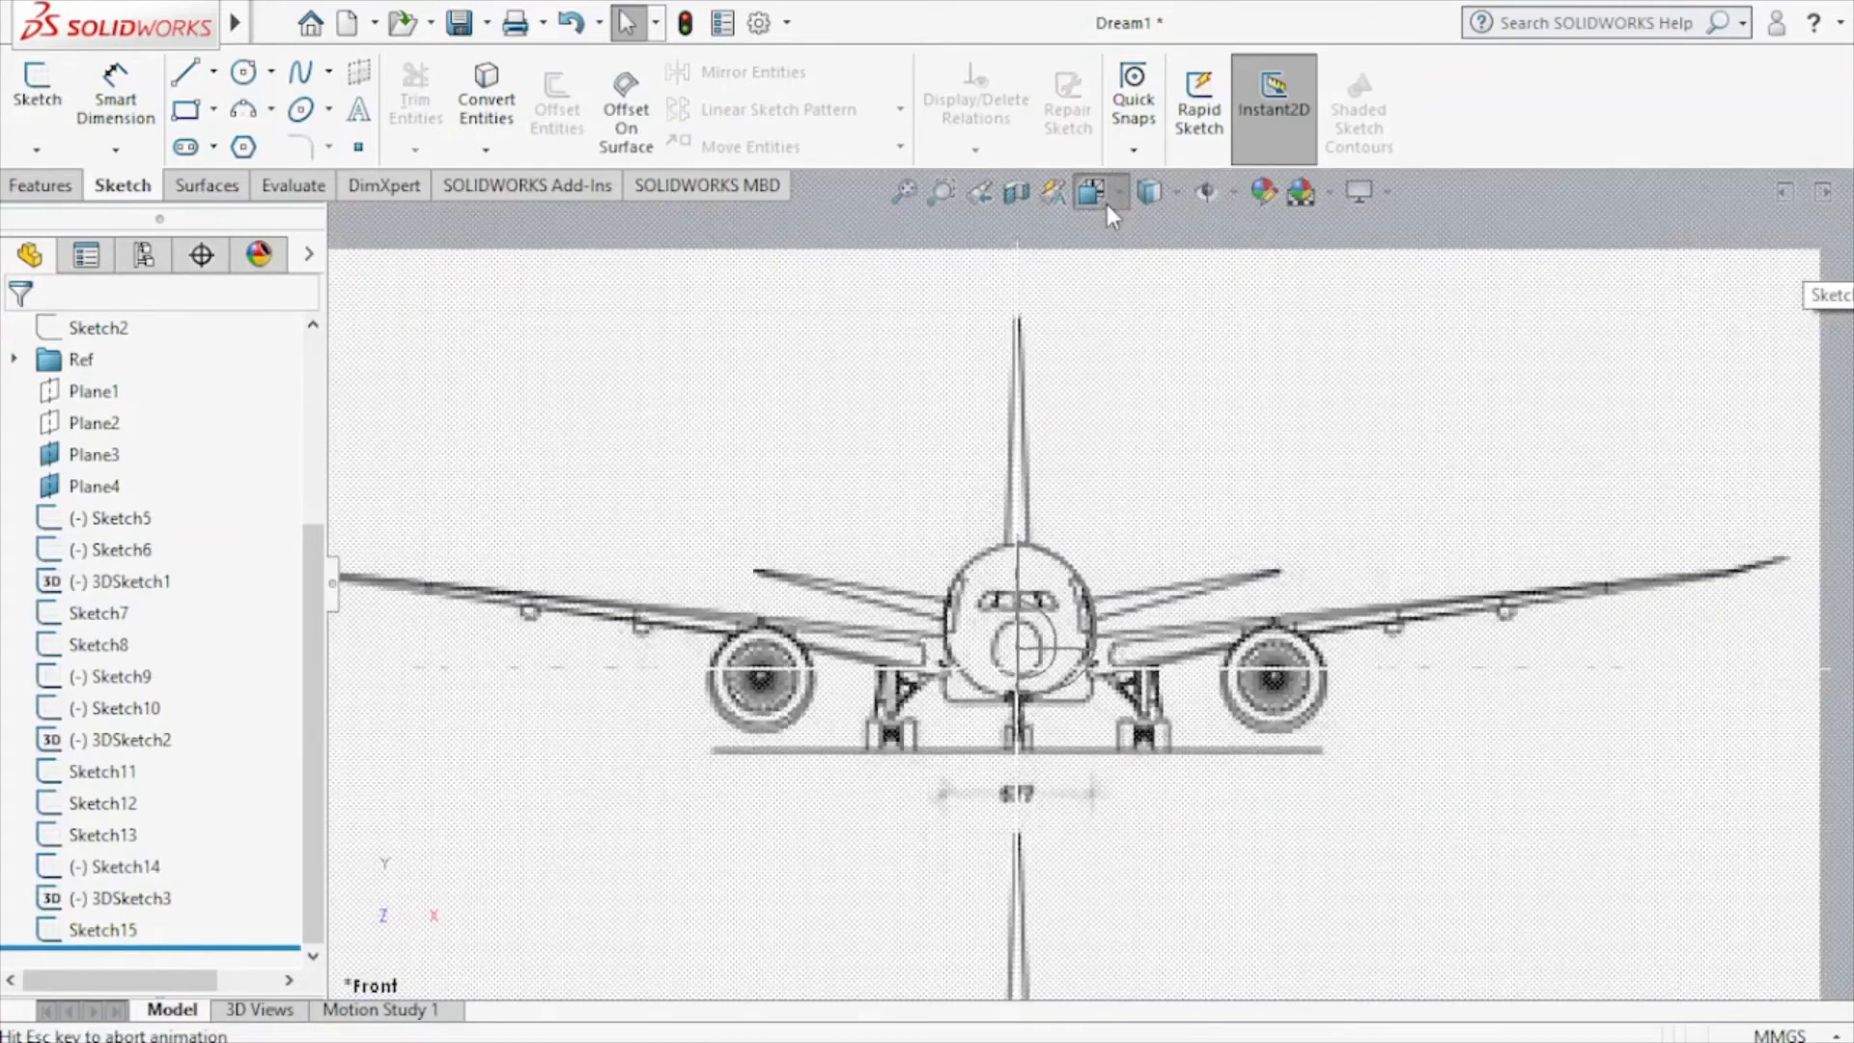
{"action": "left_click", "coordinate": [1139, 560]}
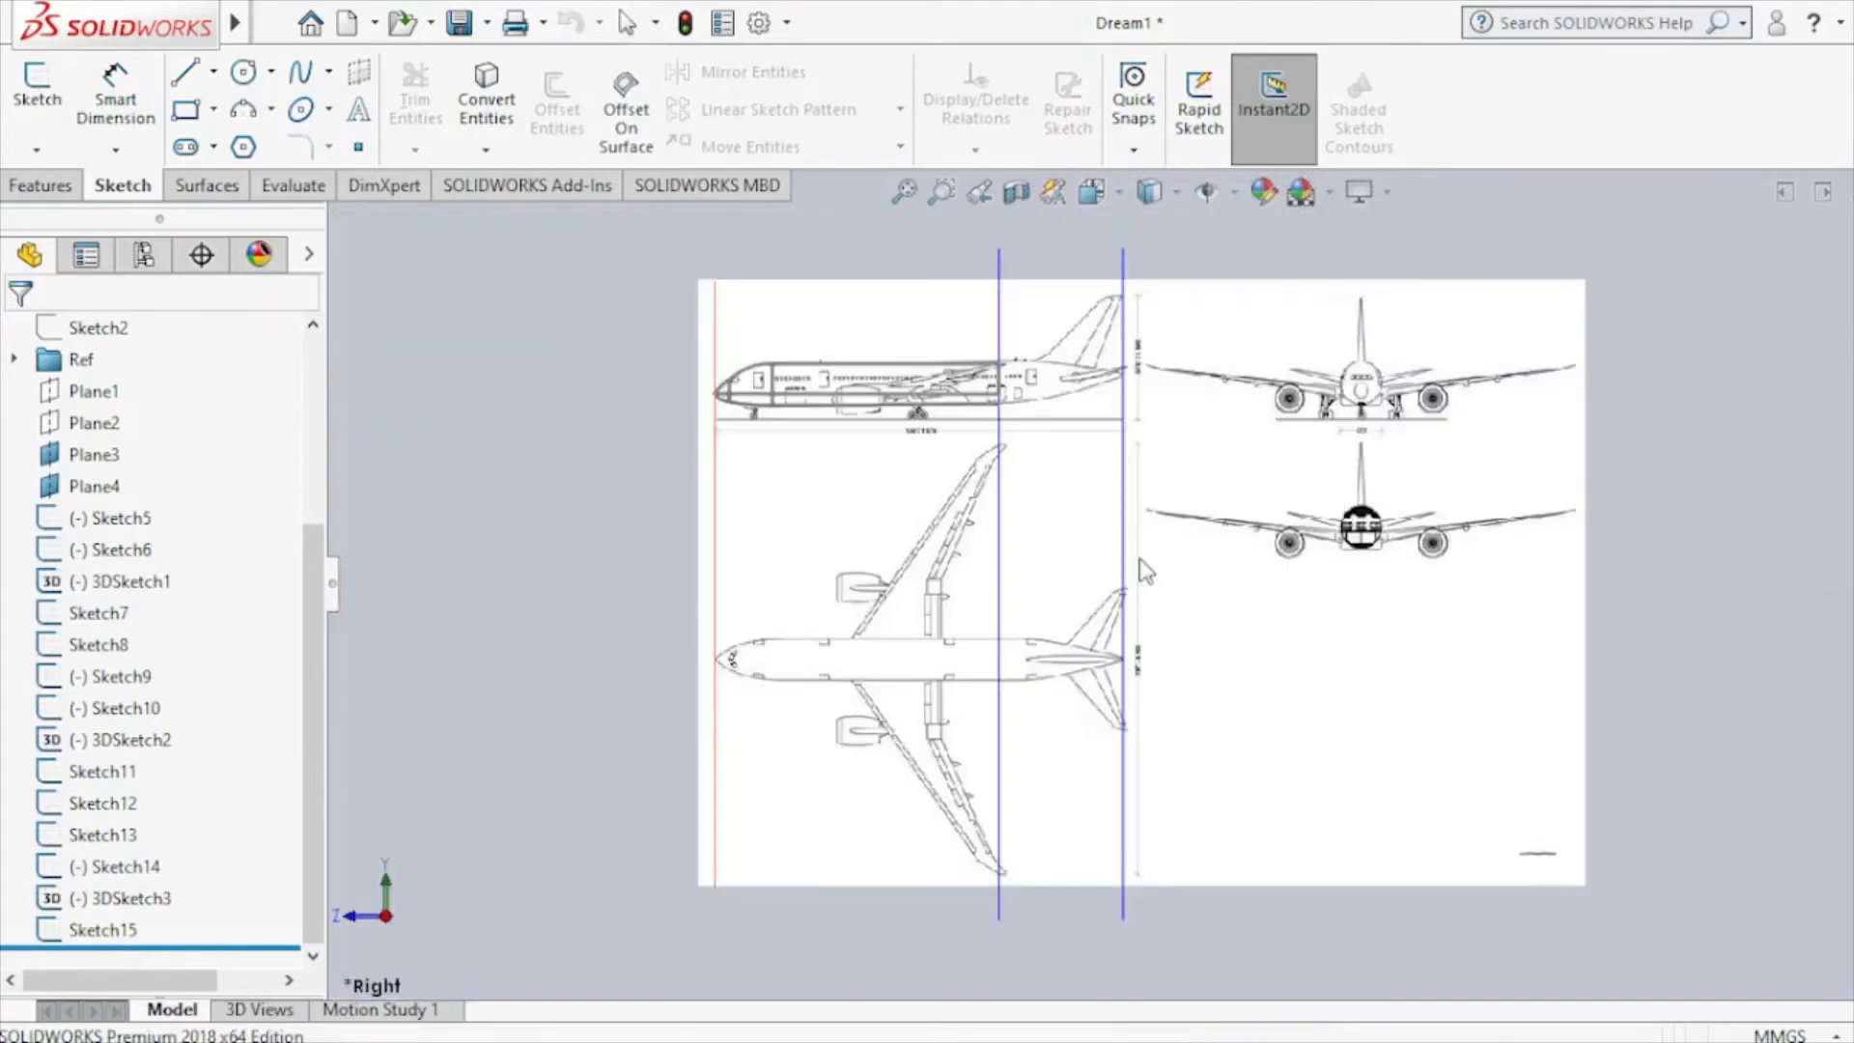
{"action": "left_click", "coordinate": [1000, 518]}
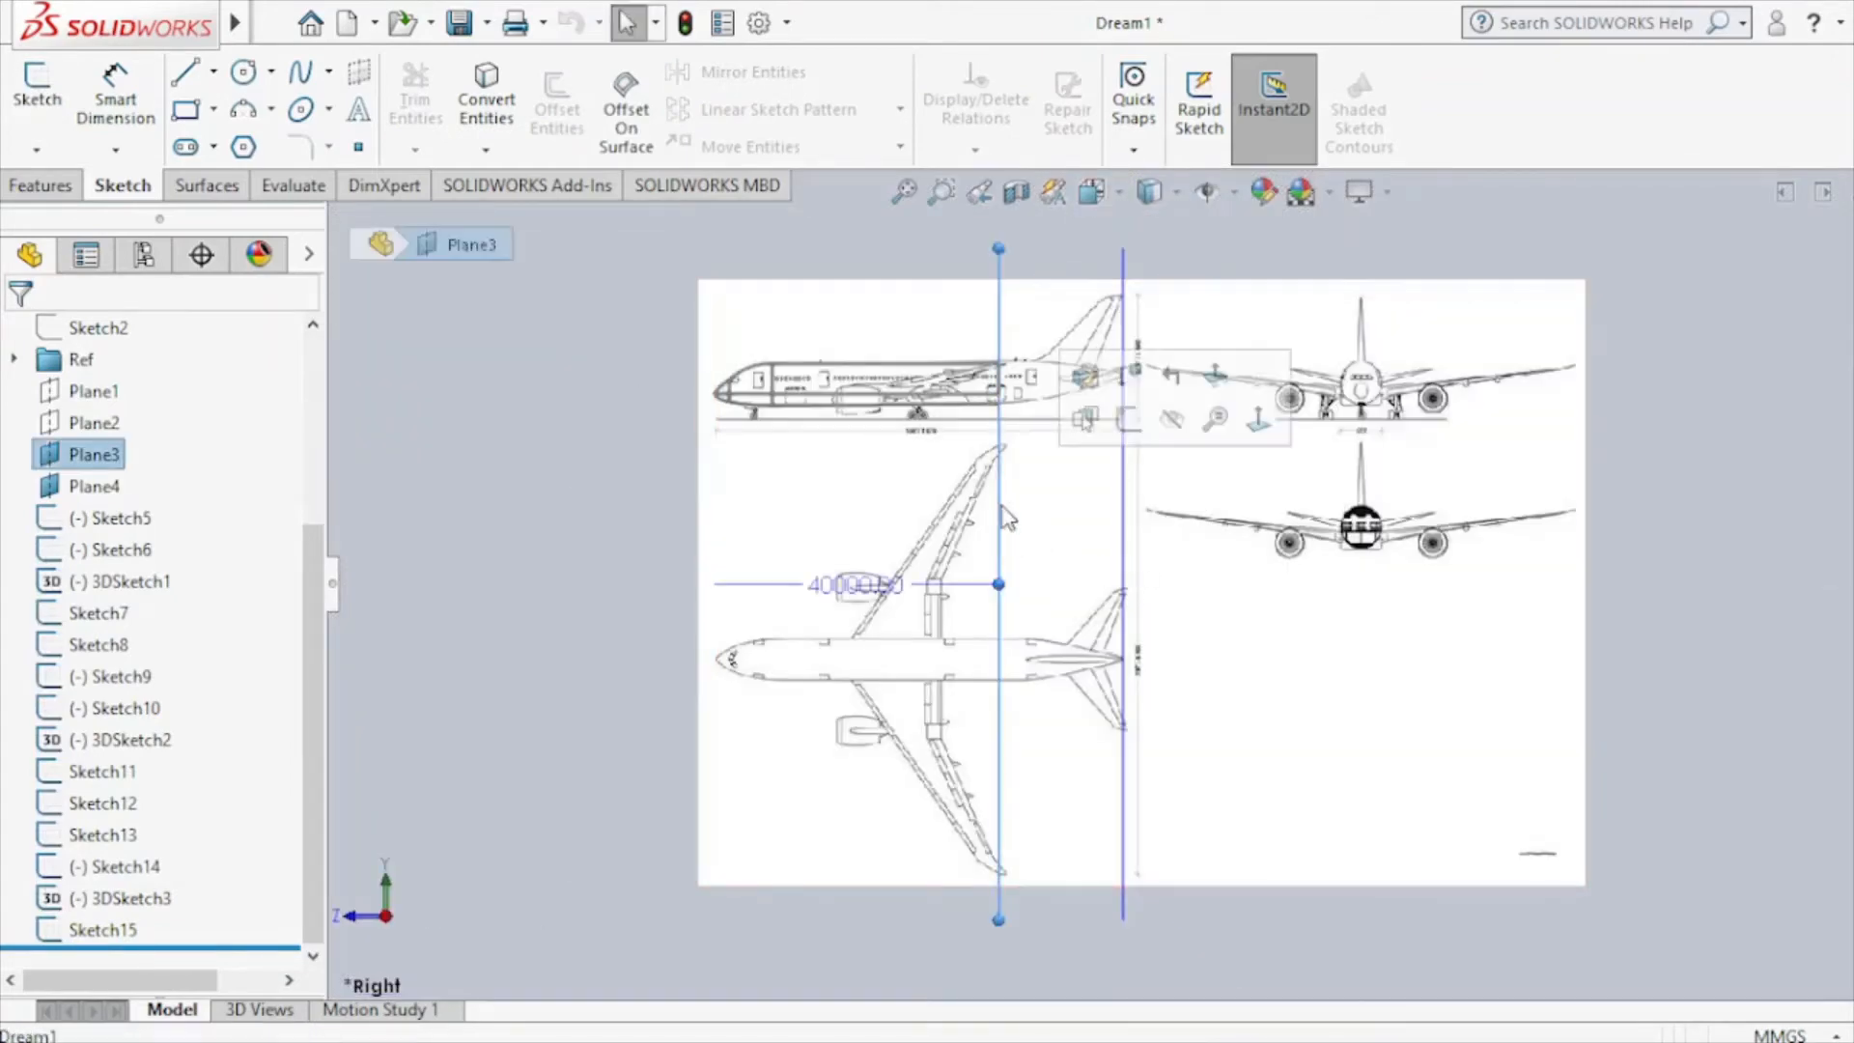
{"action": "left_click", "coordinate": [1097, 417]}
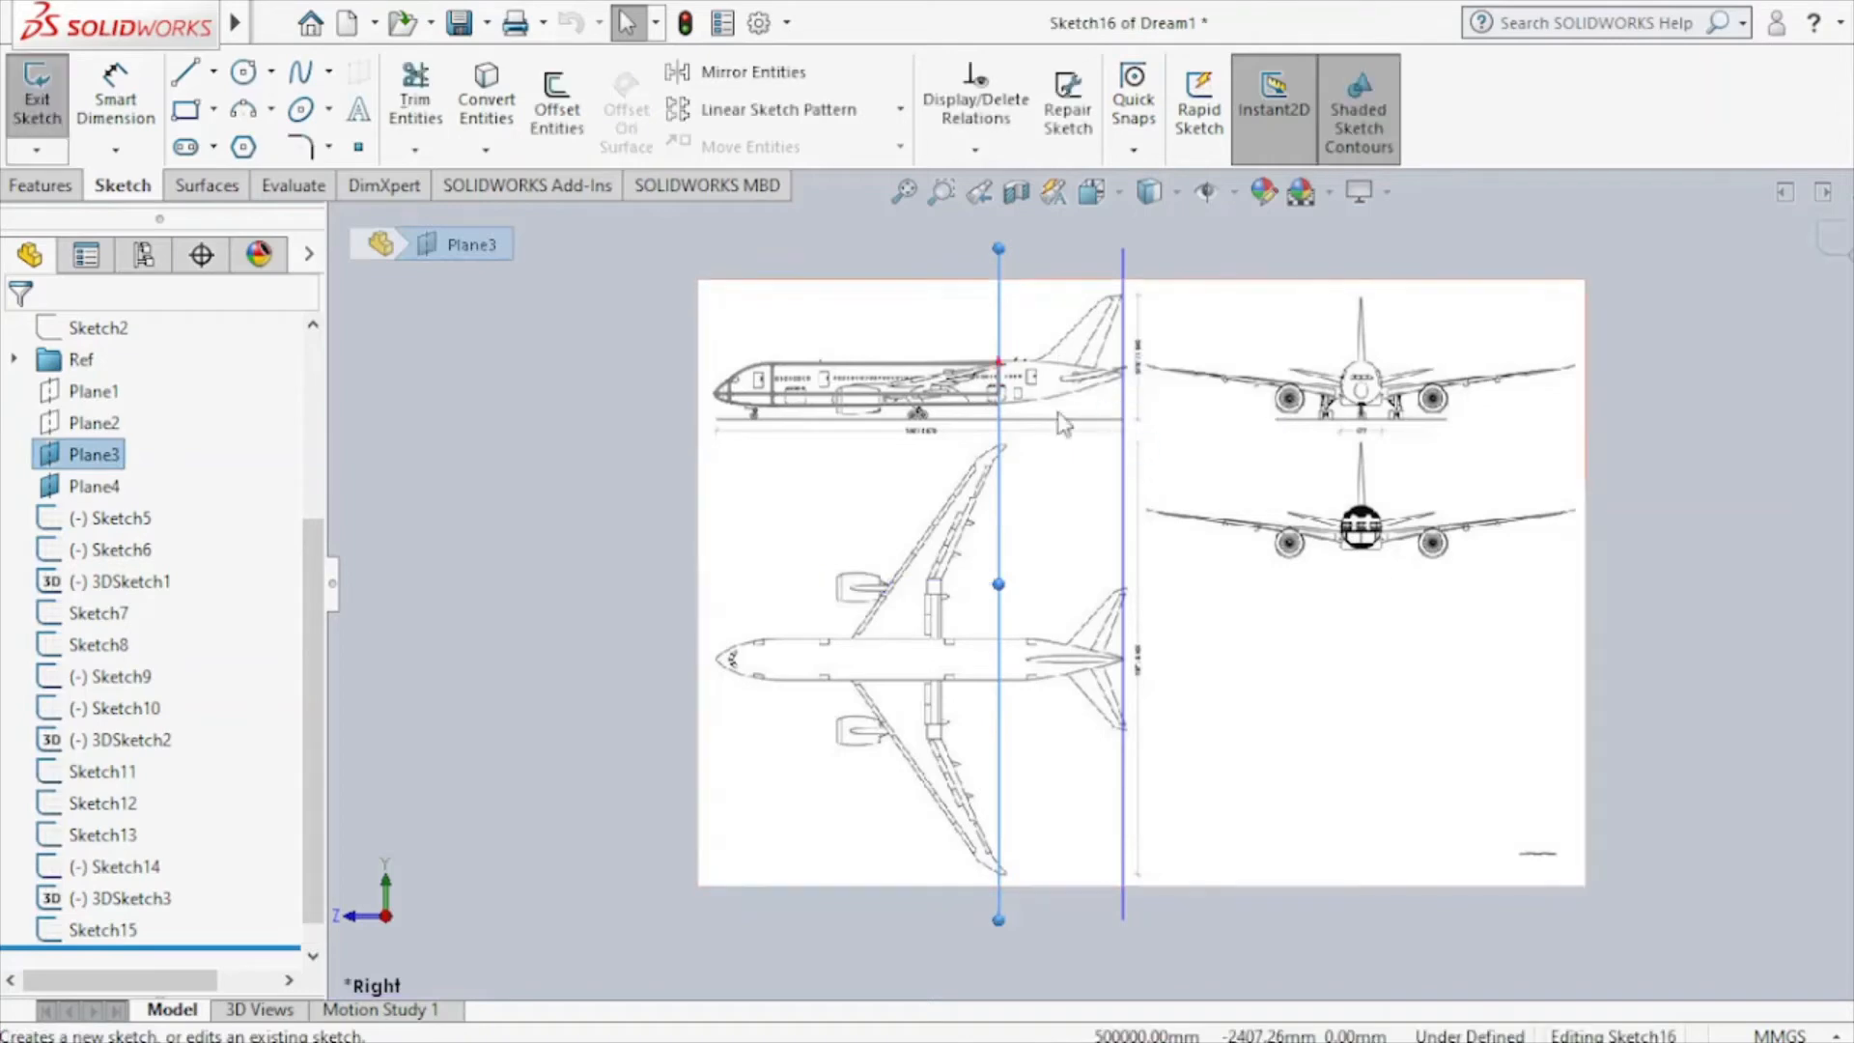
{"action": "left_click", "coordinate": [299, 77]}
{"action": "scroll", "coordinate": [870, 386], "scroll_direction": "down", "scroll_amount": 5}
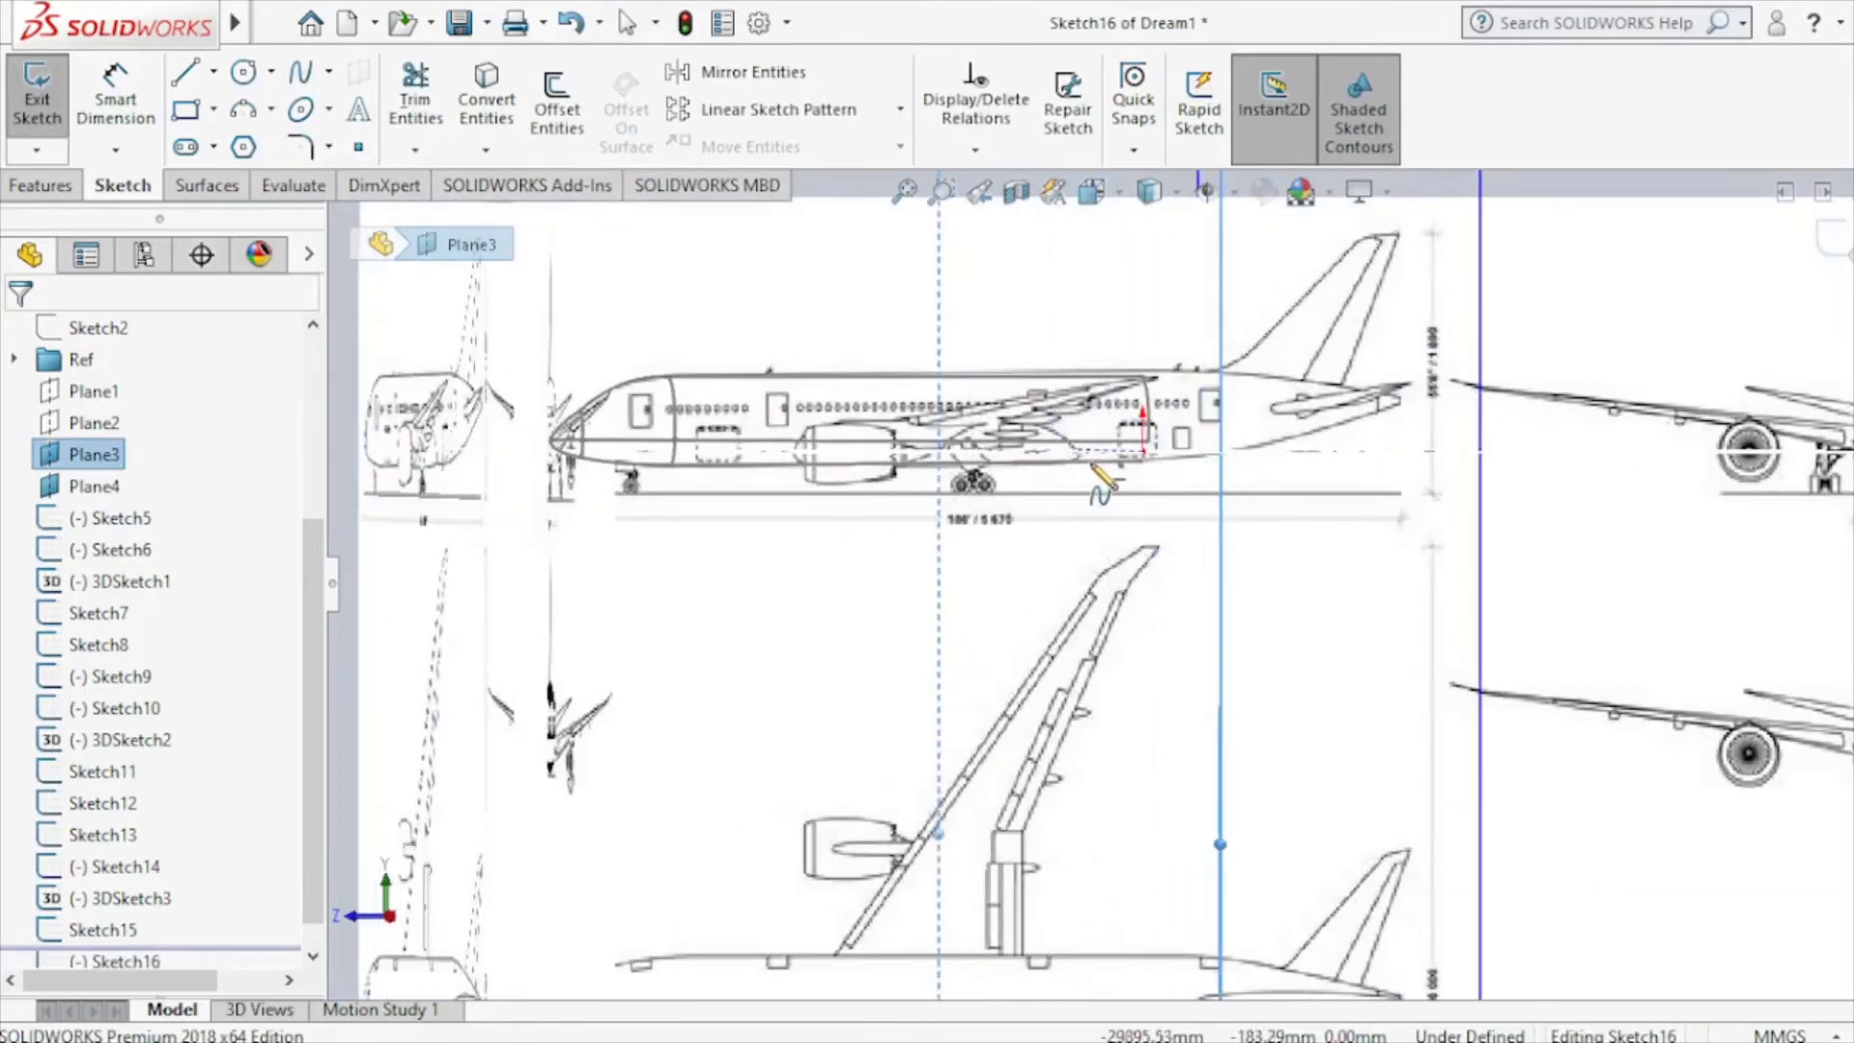
{"action": "left_click", "coordinate": [1143, 460]}
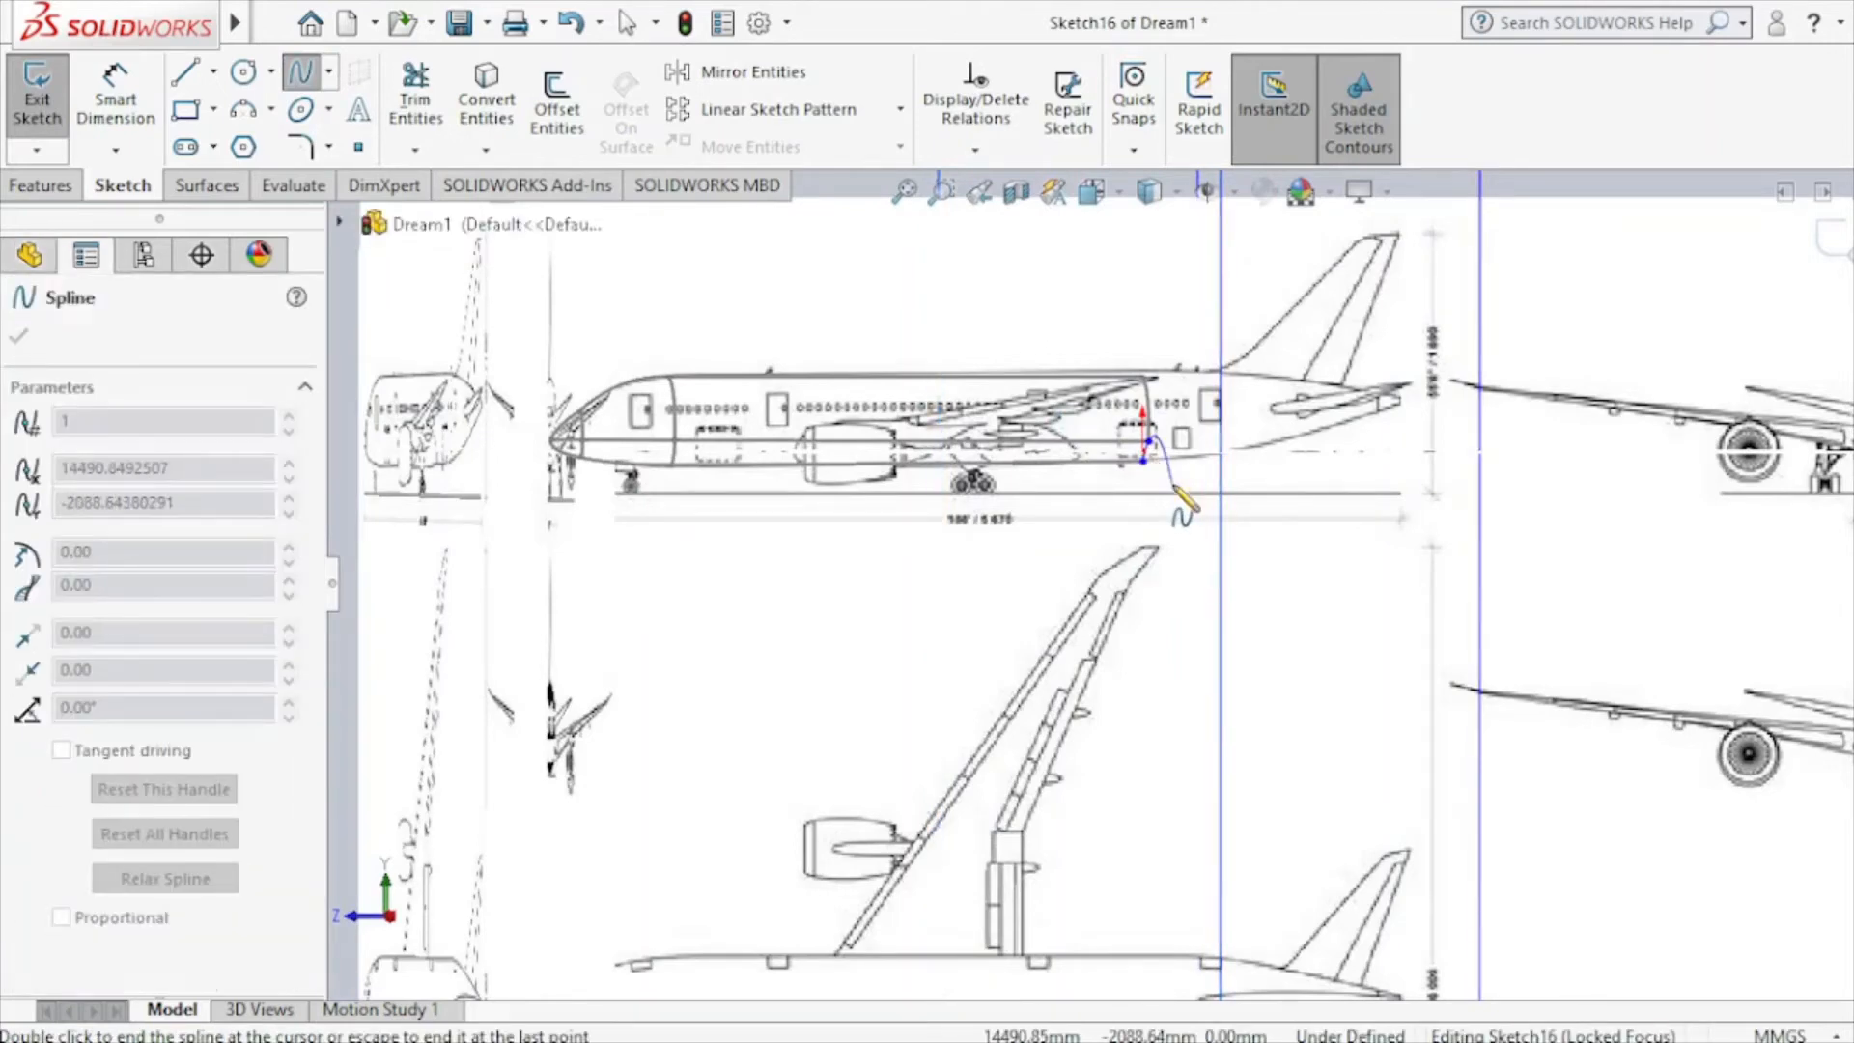
{"action": "right_click", "coordinate": [1176, 491]}
{"action": "left_click", "coordinate": [1209, 504]}
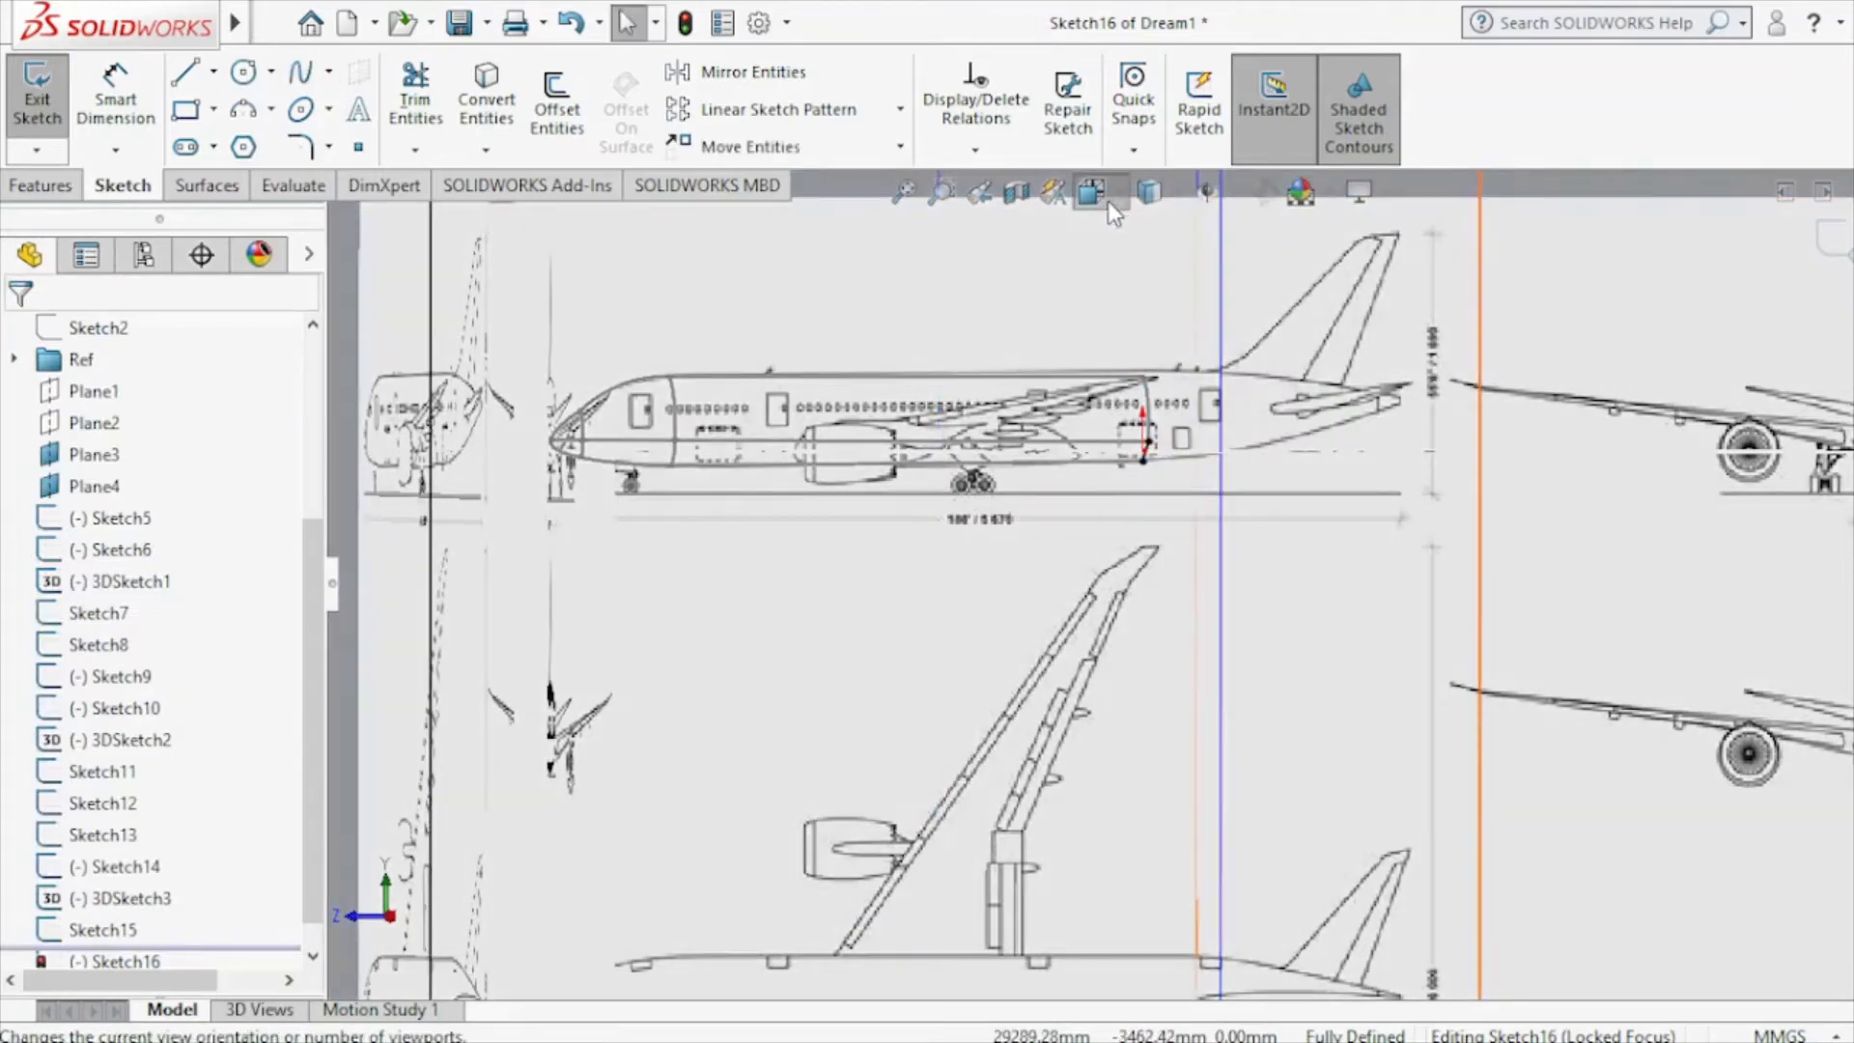
In the front view, bow the lower Plane3 spline outward at both endpoints to approximate the fuselage's rounded lower quarter, and finish the sketch.
{"action": "left_click", "coordinate": [1106, 202]}
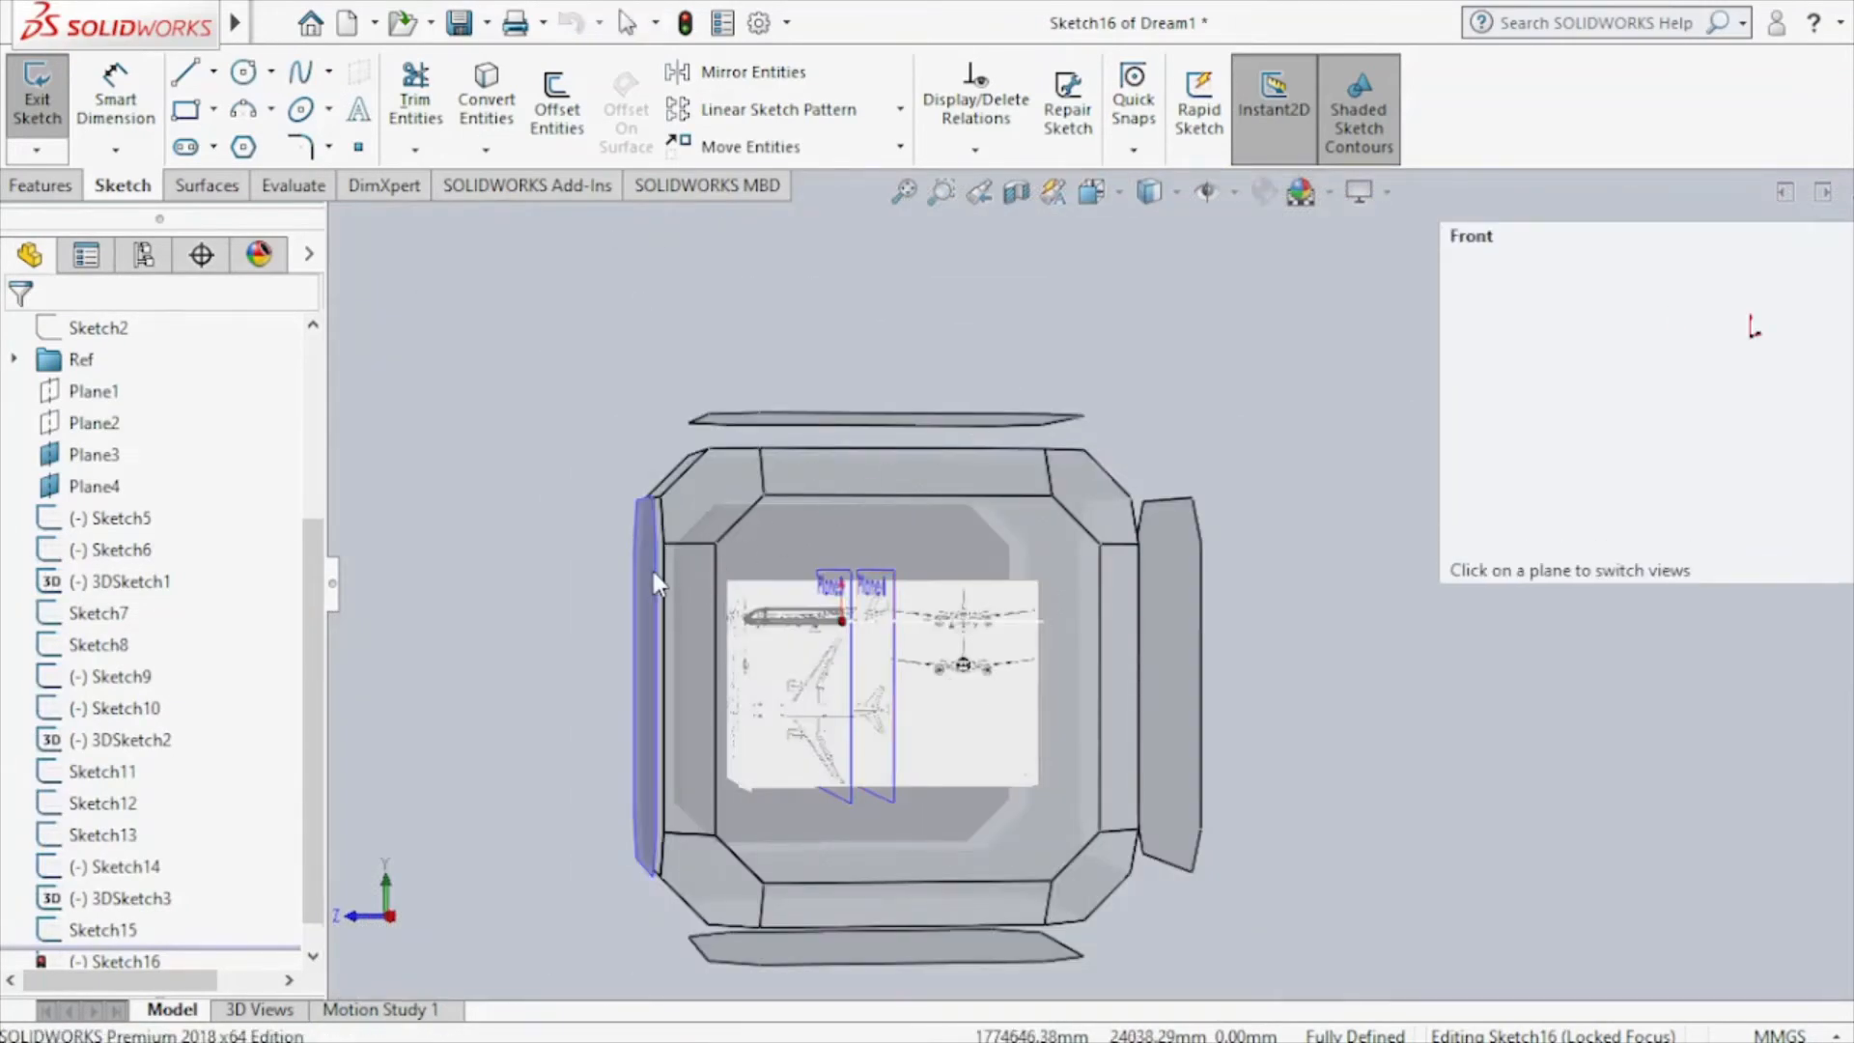
{"action": "left_click", "coordinate": [653, 573]}
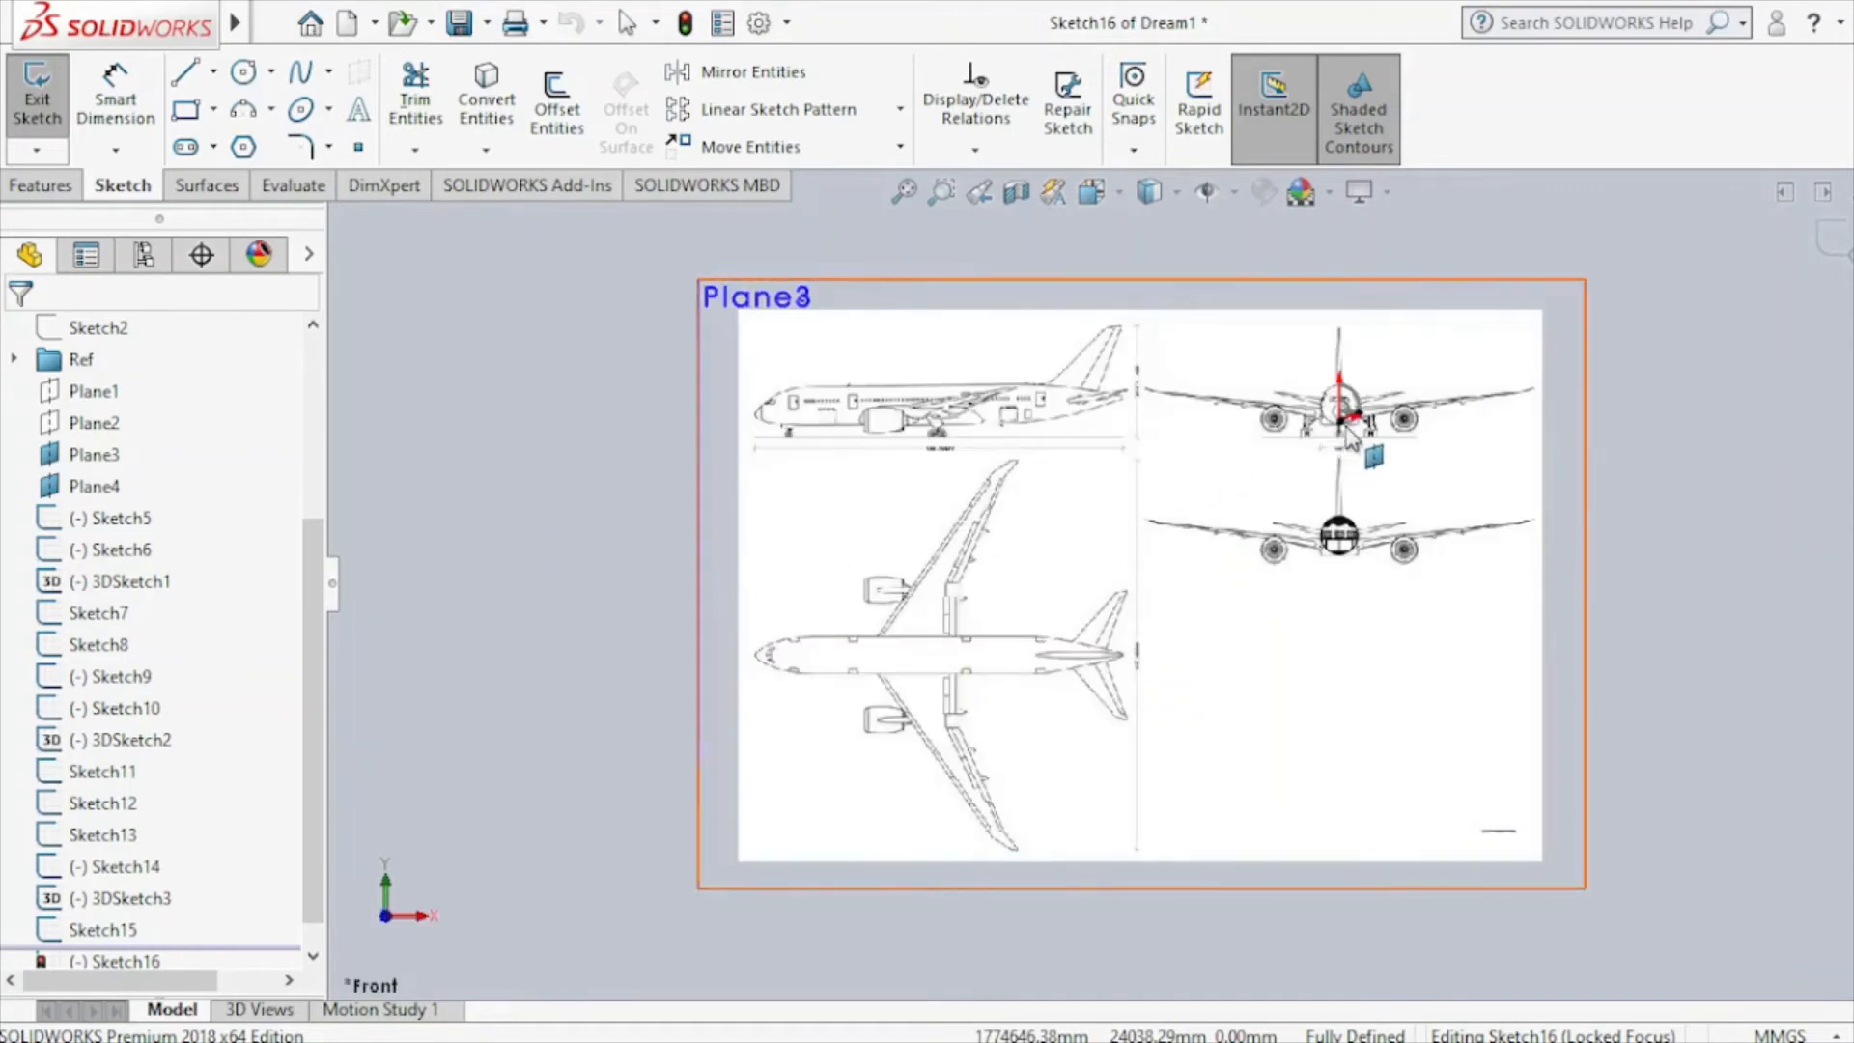
{"action": "scroll", "coordinate": [1337, 446], "scroll_direction": "down", "scroll_amount": 8}
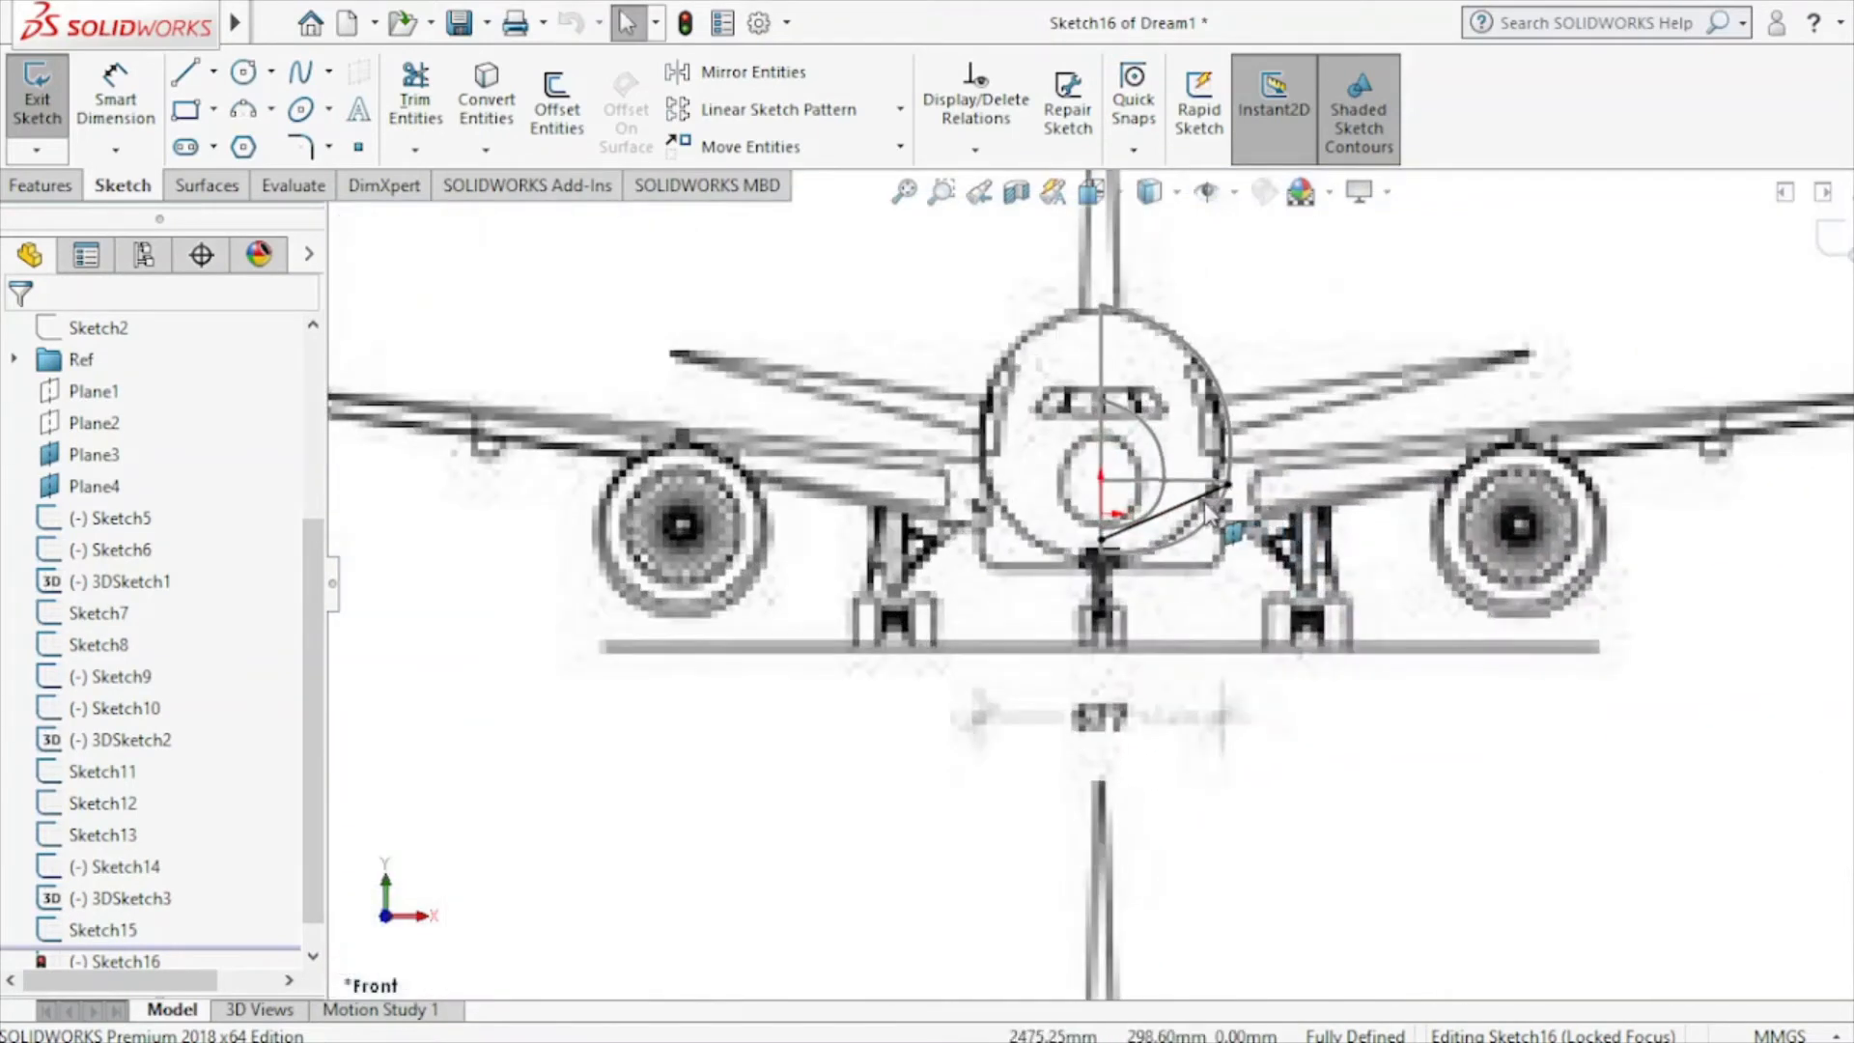
{"action": "scroll", "coordinate": [1203, 503], "scroll_direction": "down", "scroll_amount": 6}
{"action": "left_click", "coordinate": [1134, 541]}
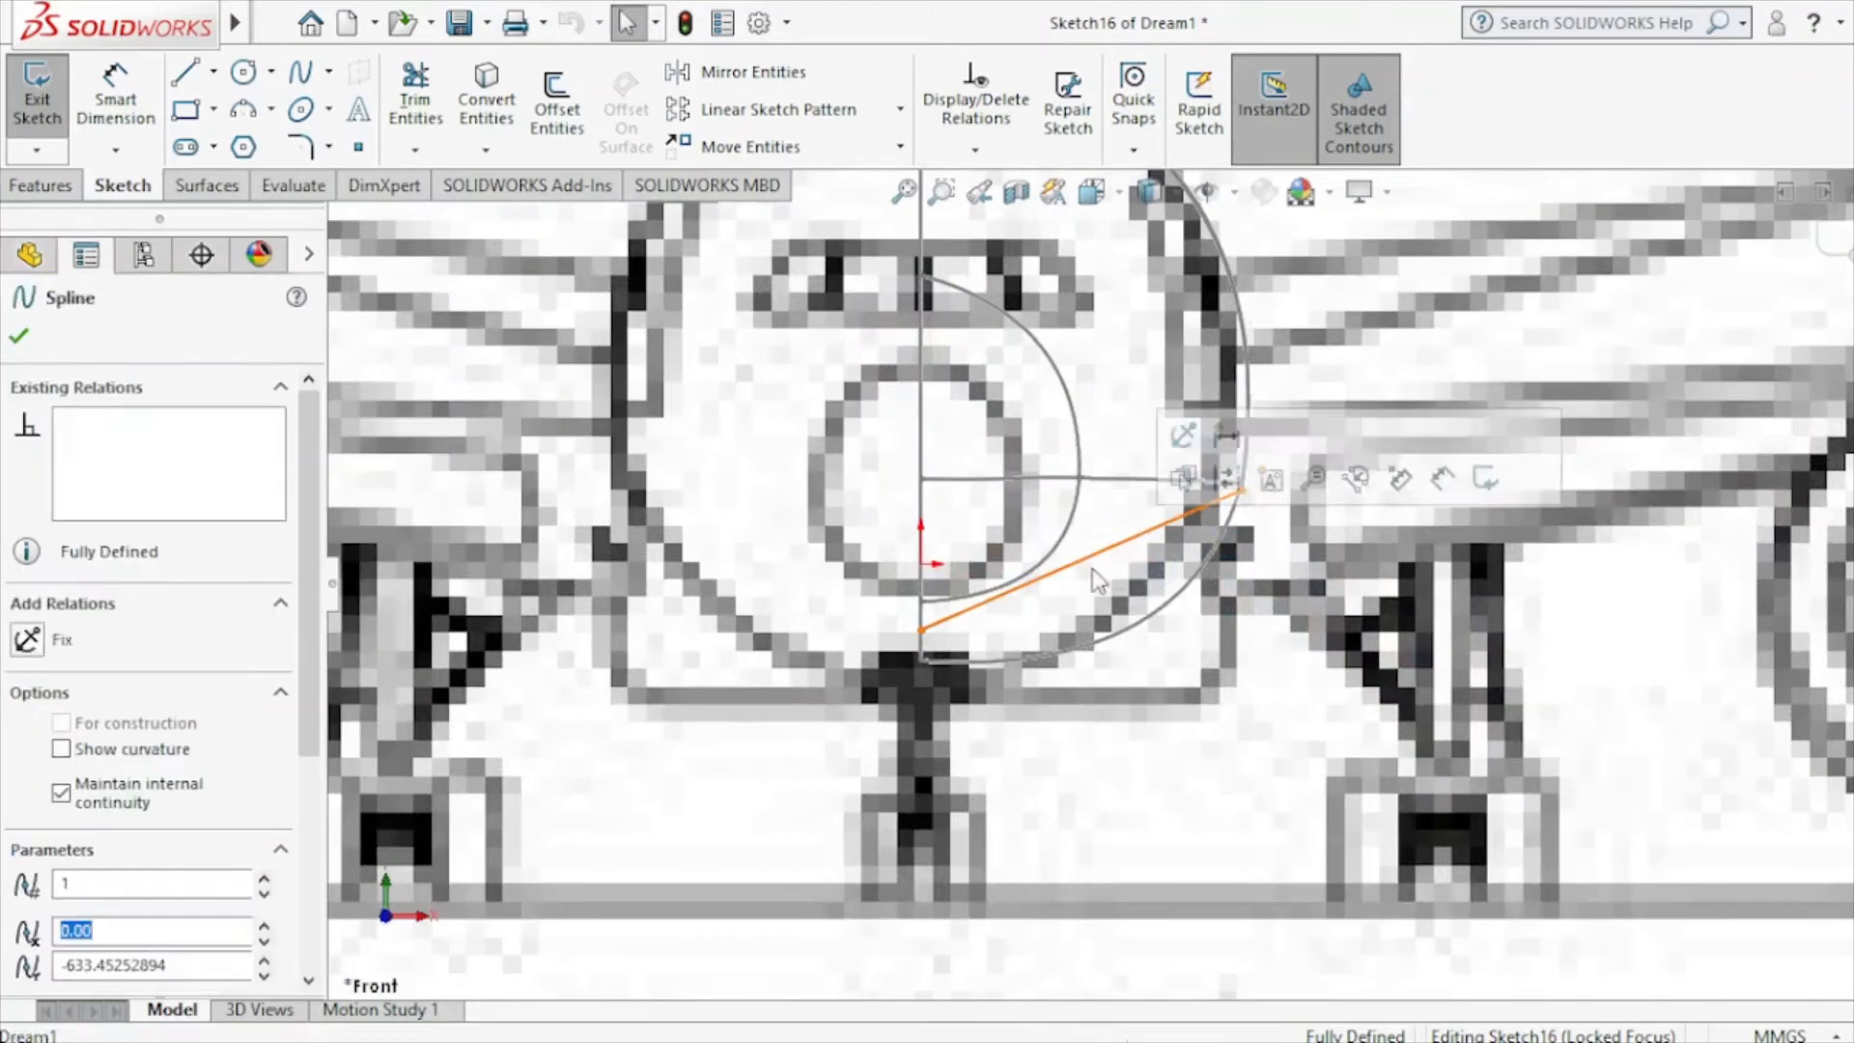
{"action": "left_click_drag", "start_coordinate": [1050, 585], "coordinate": [1087, 628]}
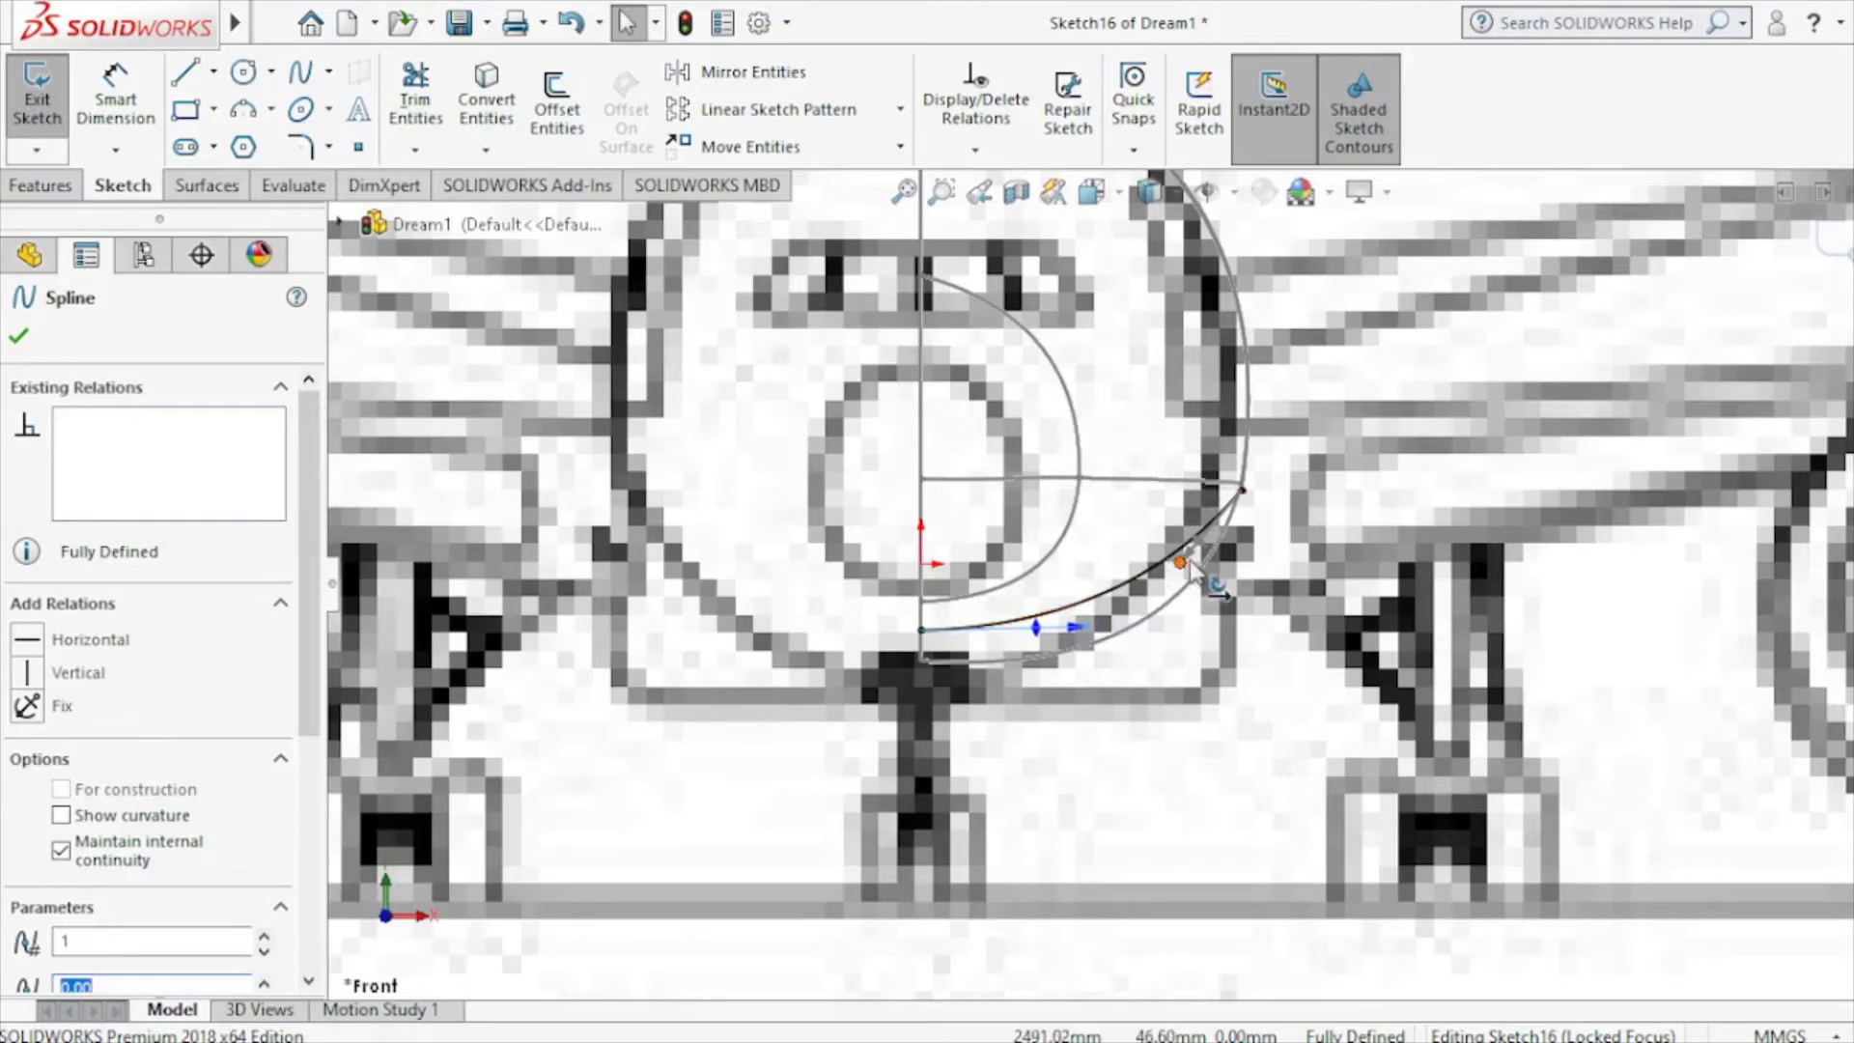
{"action": "mouse_move", "coordinate": [1188, 566]}
{"action": "left_mouse_down"}
{"action": "mouse_move", "coordinate": [1214, 586]}
{"action": "mouse_move", "coordinate": [1196, 584]}
{"action": "left_mouse_up"}
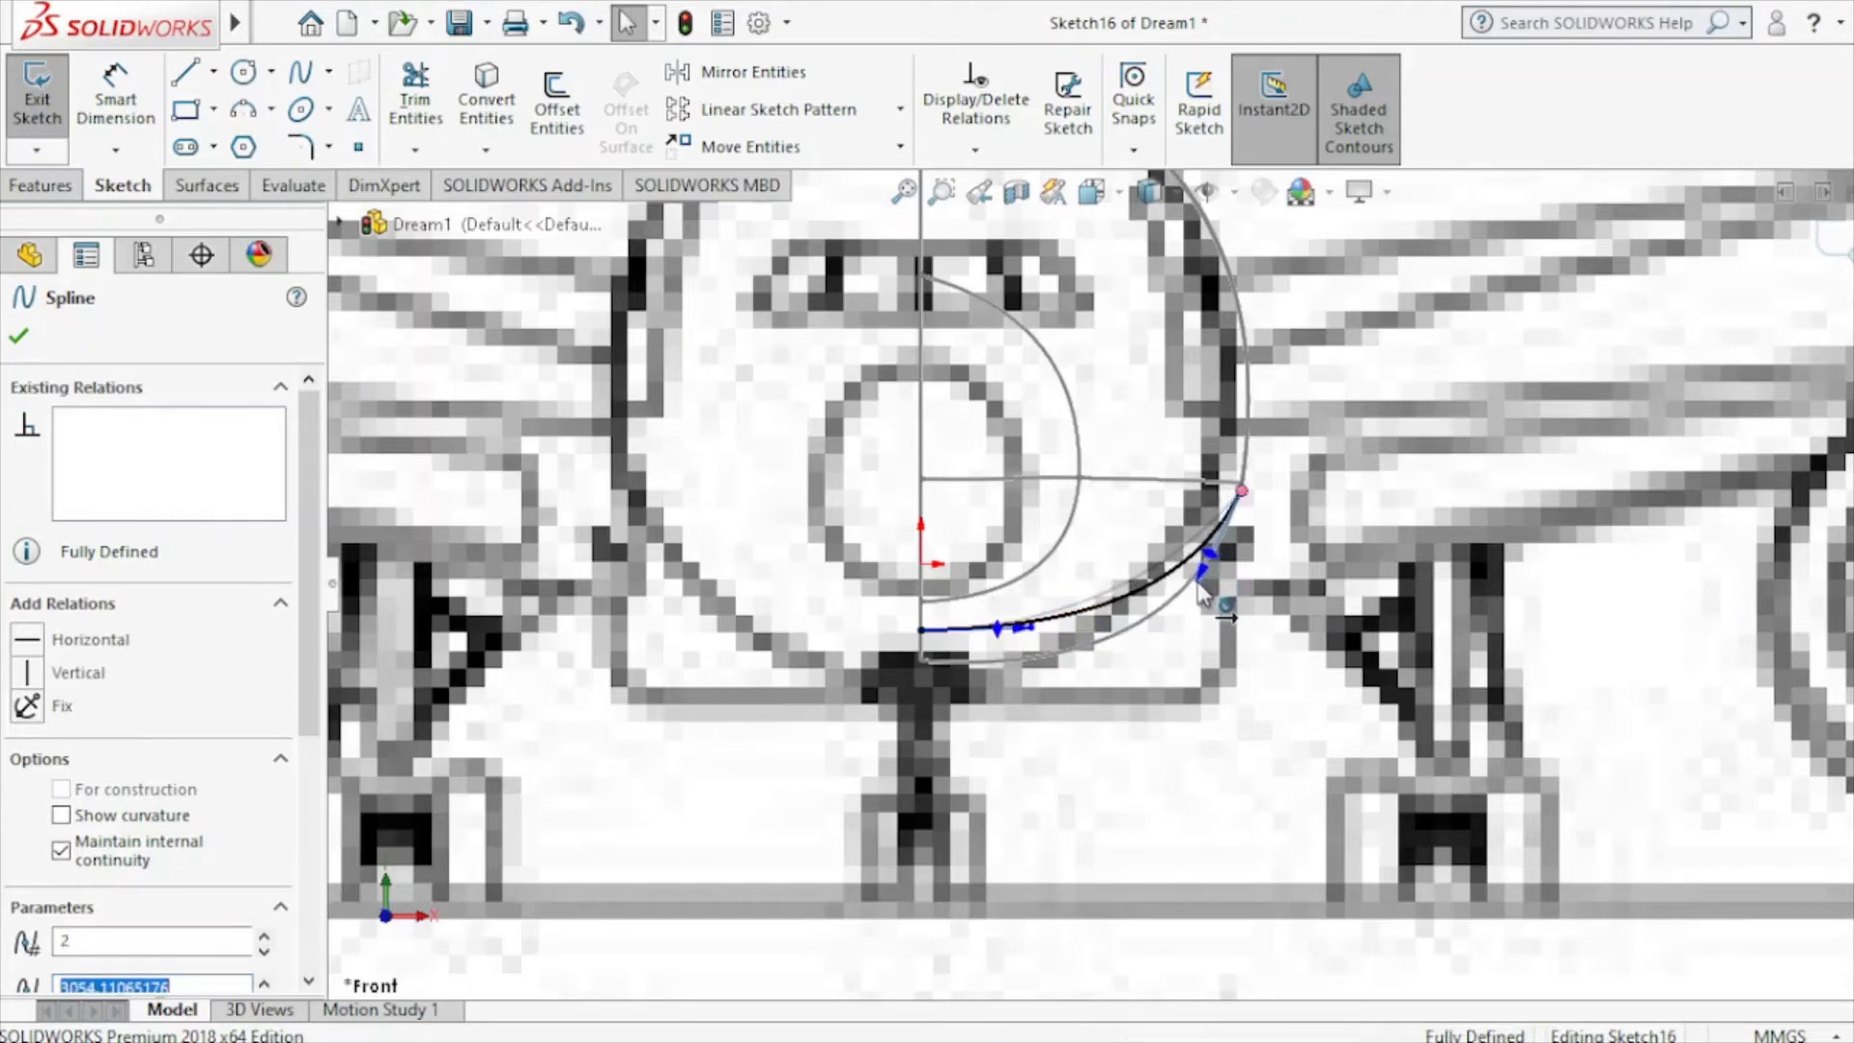
{"action": "left_click_drag", "start_coordinate": [1195, 583], "coordinate": [1195, 584]}
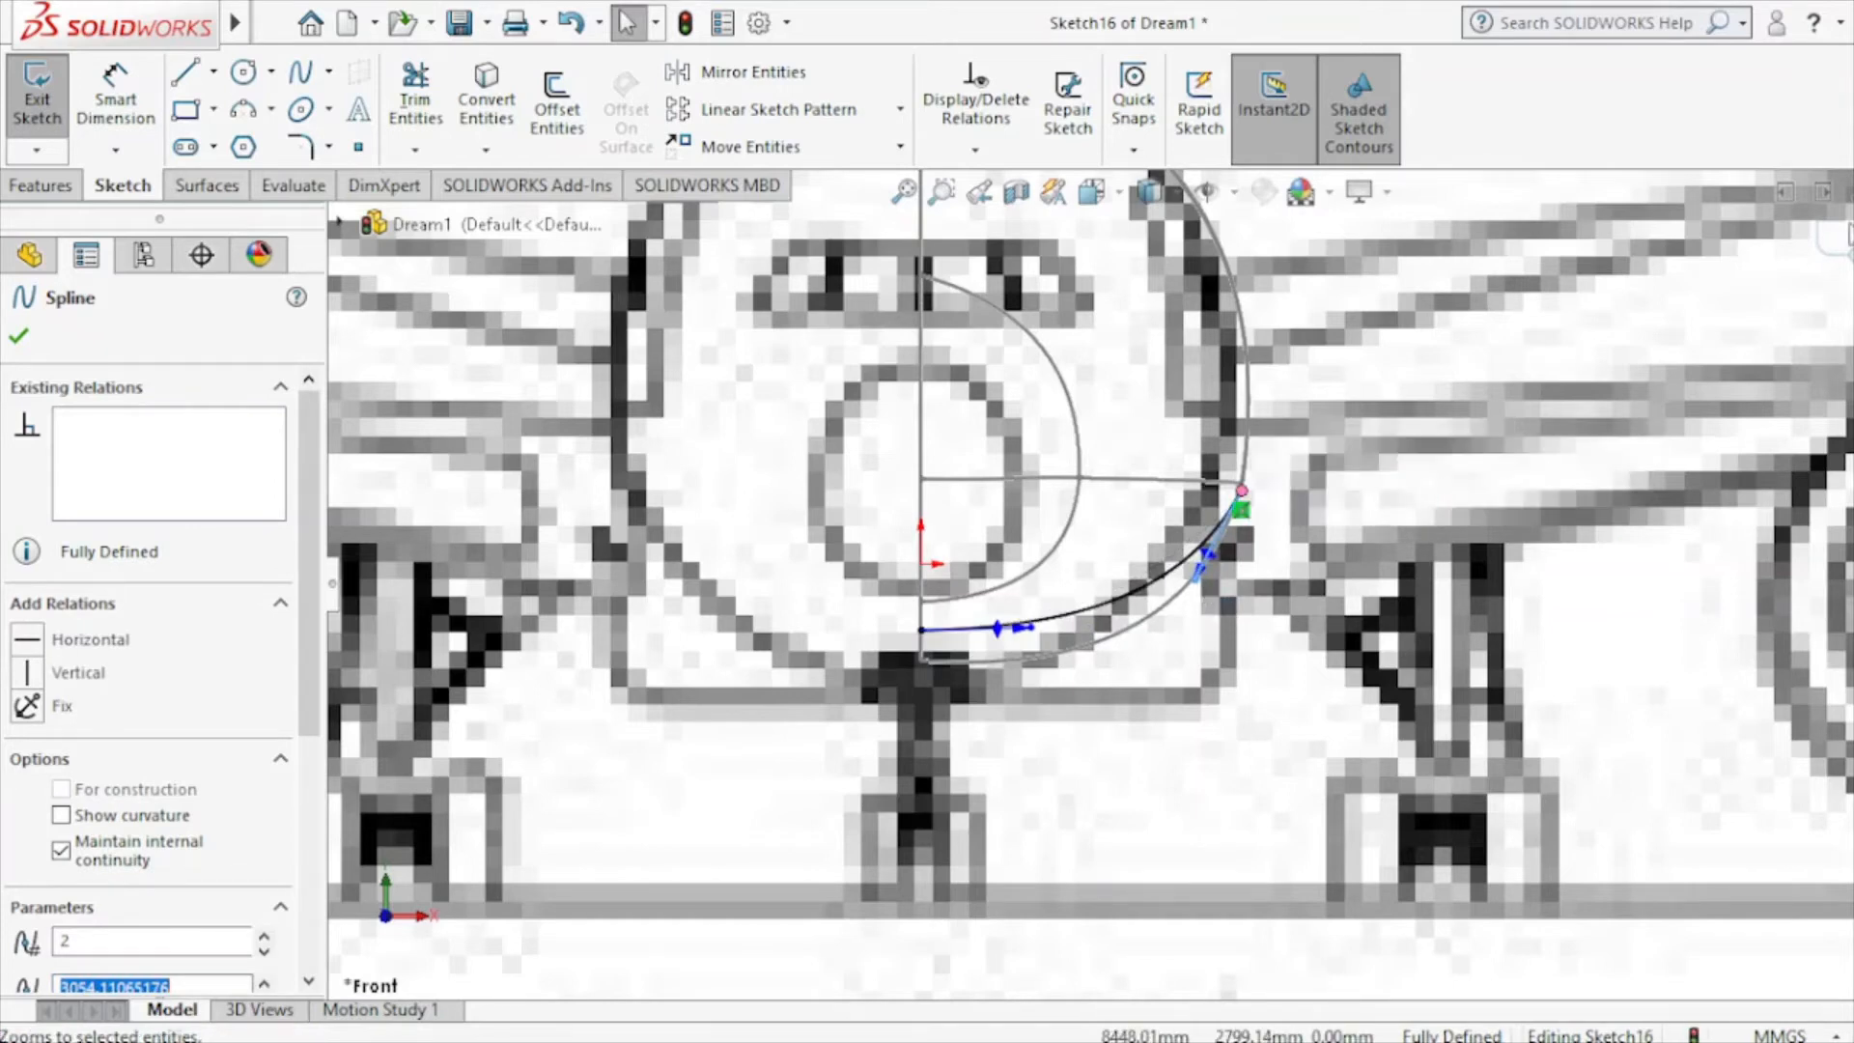
{"action": "left_click", "coordinate": [1849, 251]}
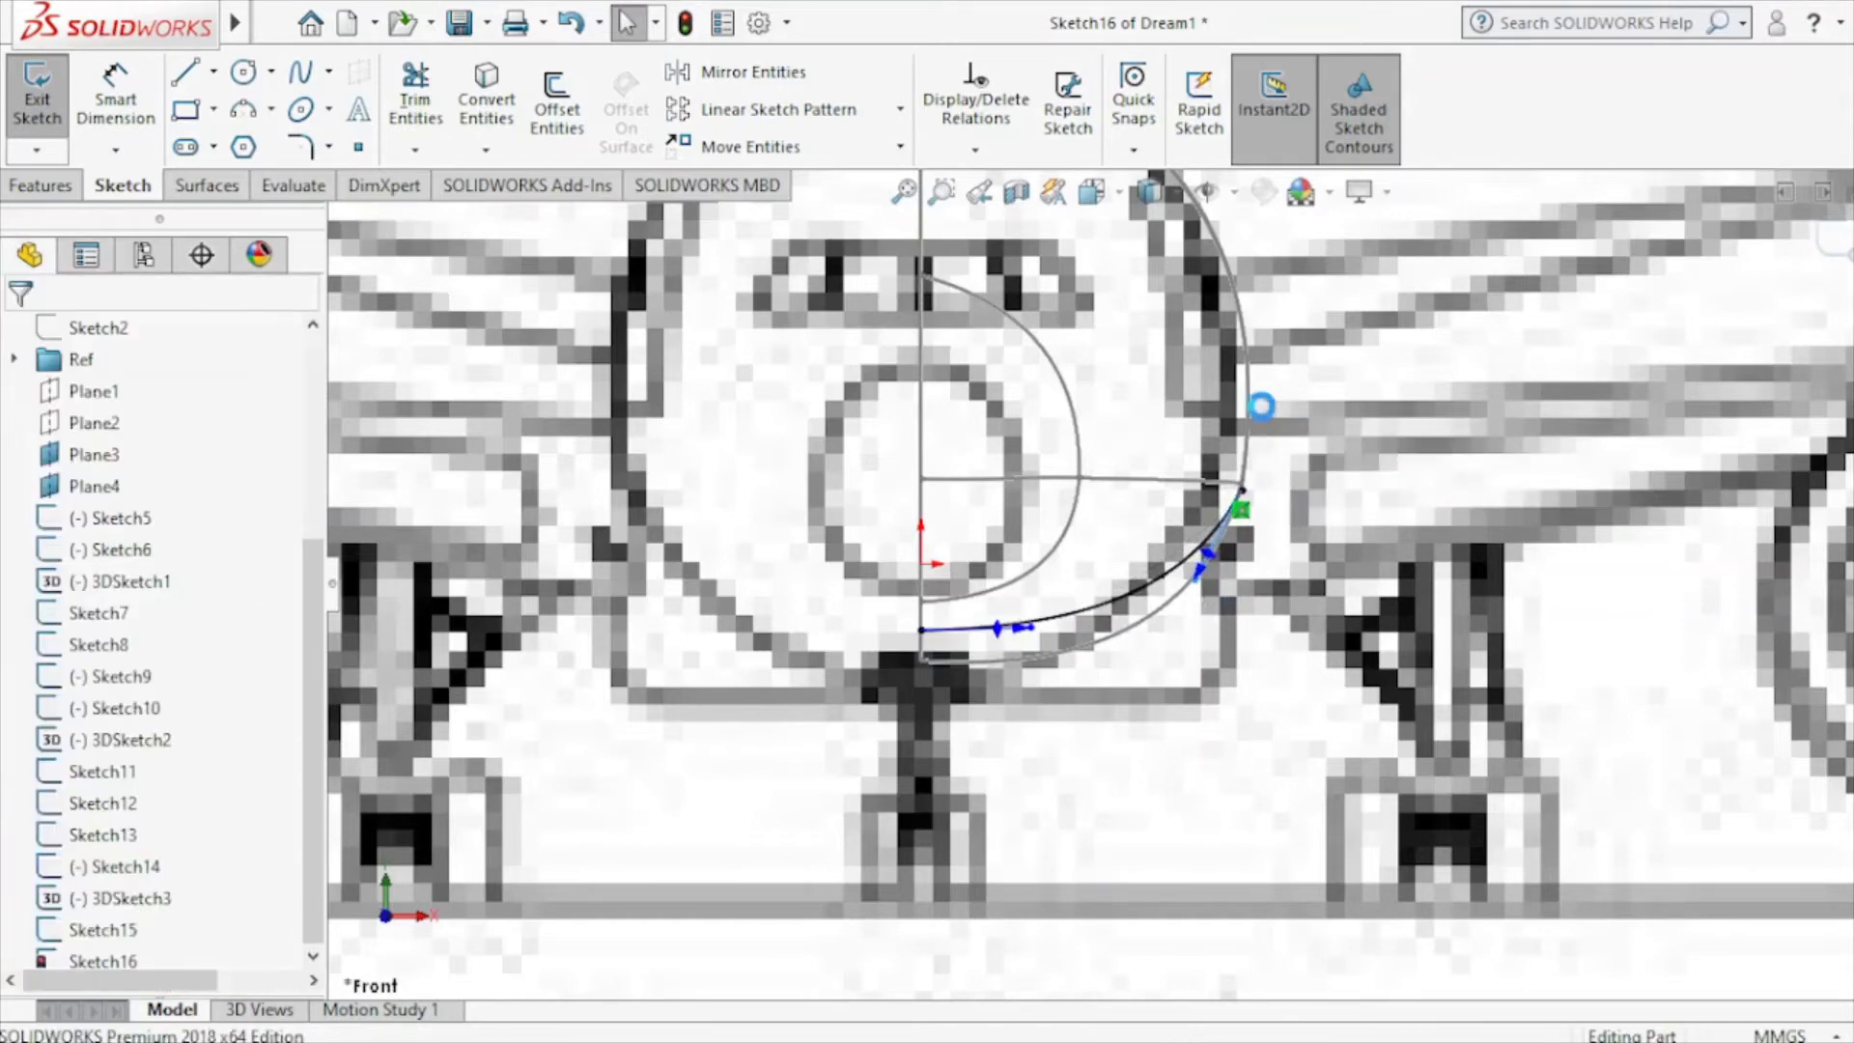
In the right view, sketch a two-point spline on the Right Plane from the upper guide's end at Plane3 to the tail tip at Plane4.
{"action": "left_click", "coordinate": [1117, 199]}
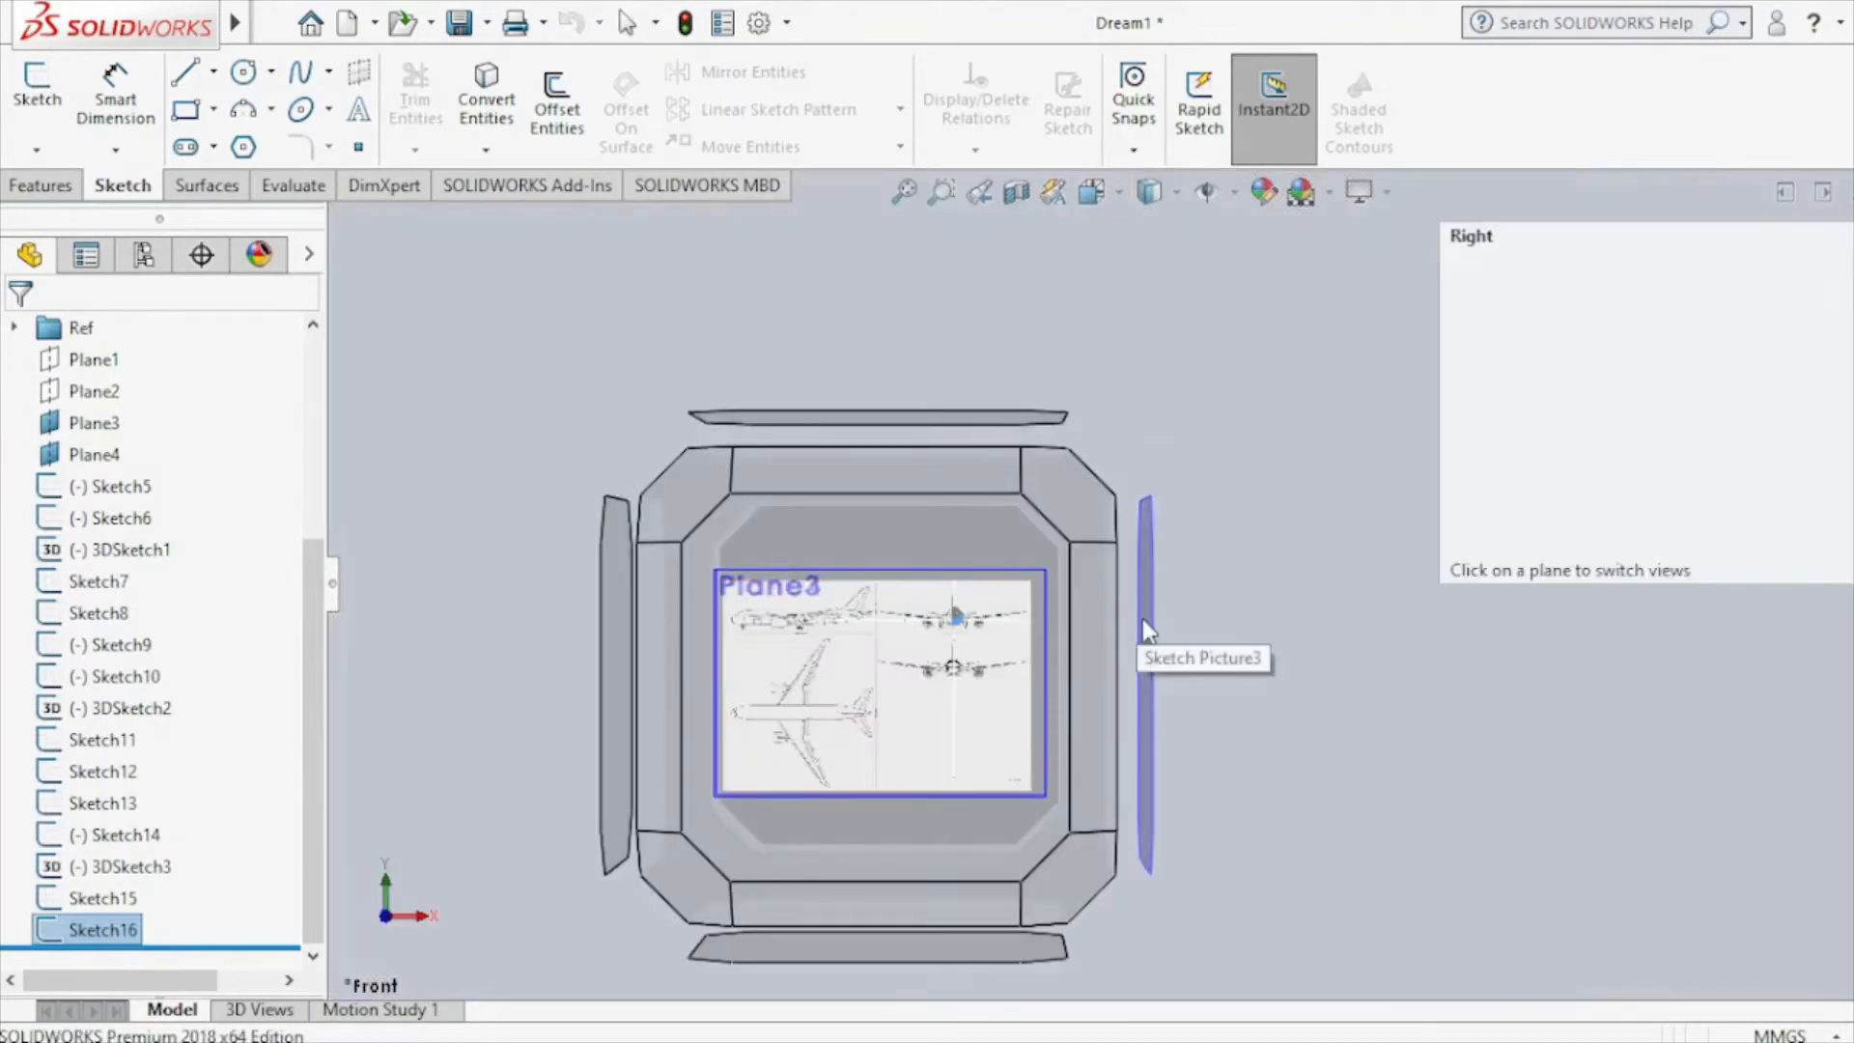
{"action": "left_click", "coordinate": [1140, 618]}
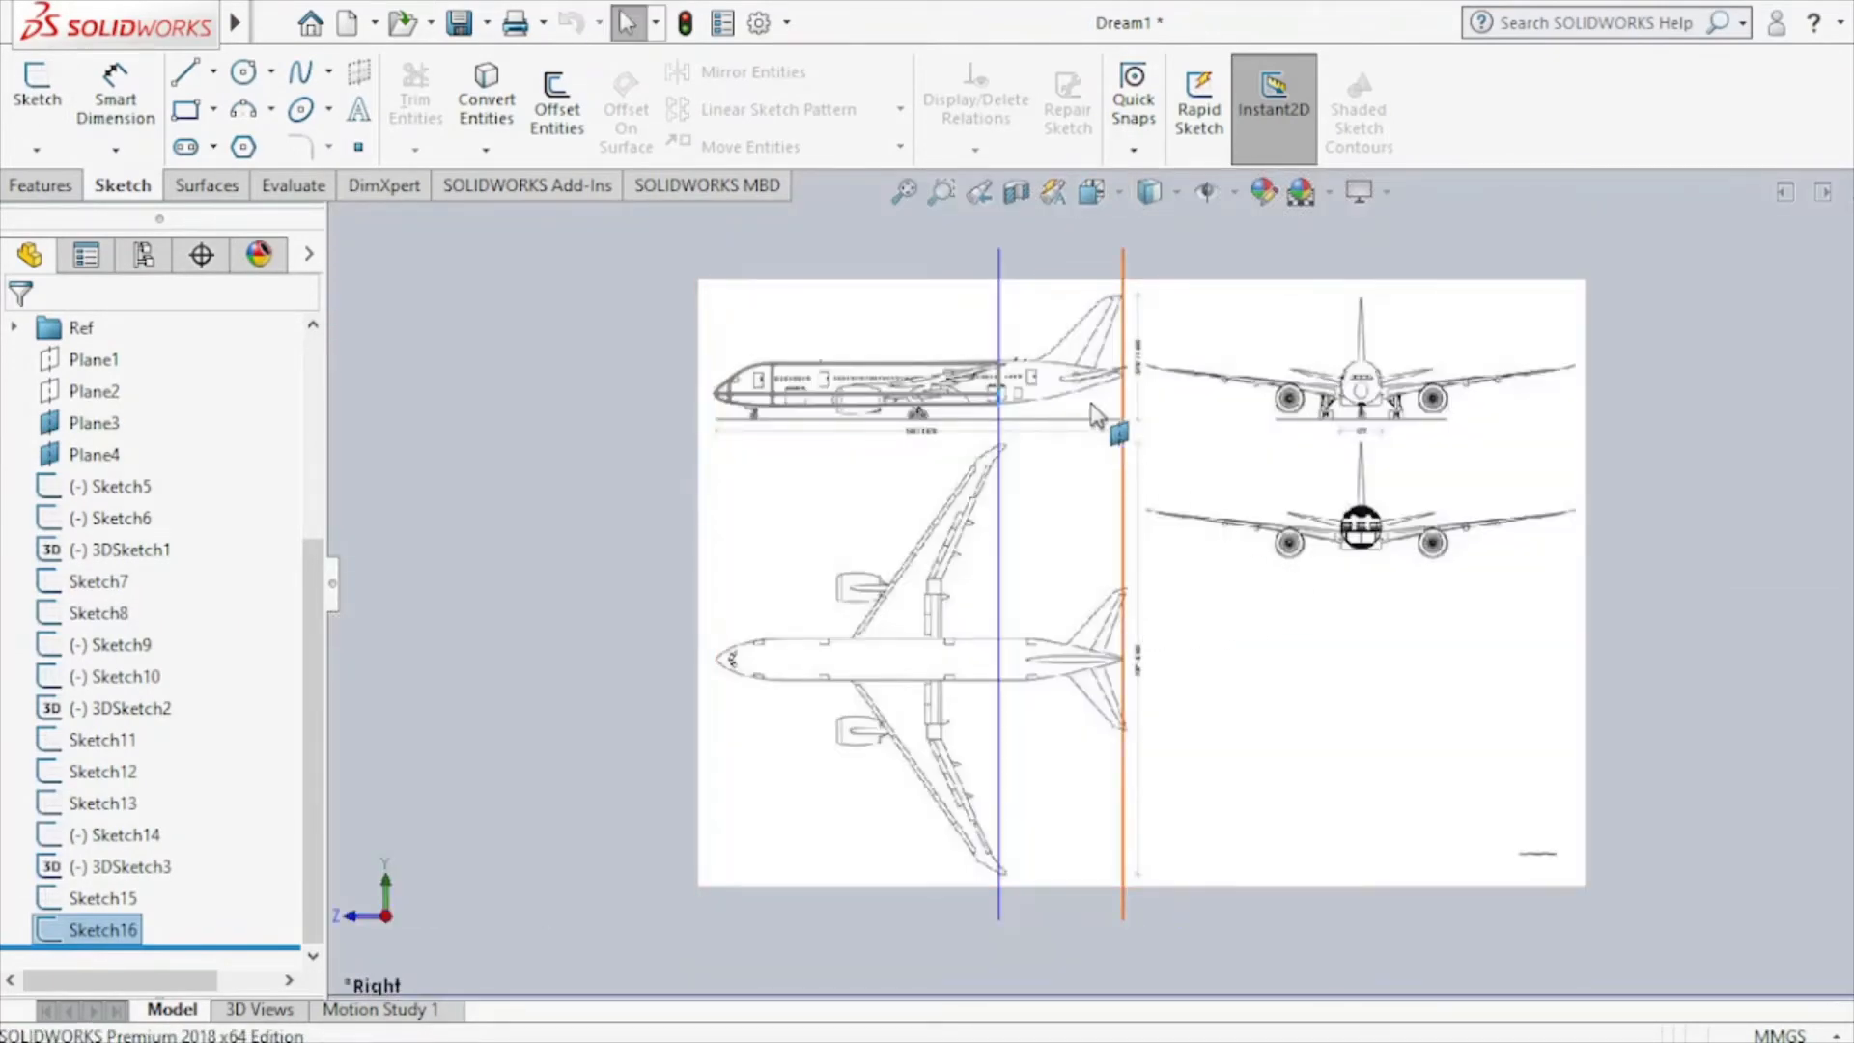
{"action": "scroll", "coordinate": [1096, 416], "scroll_direction": "down", "scroll_amount": 2}
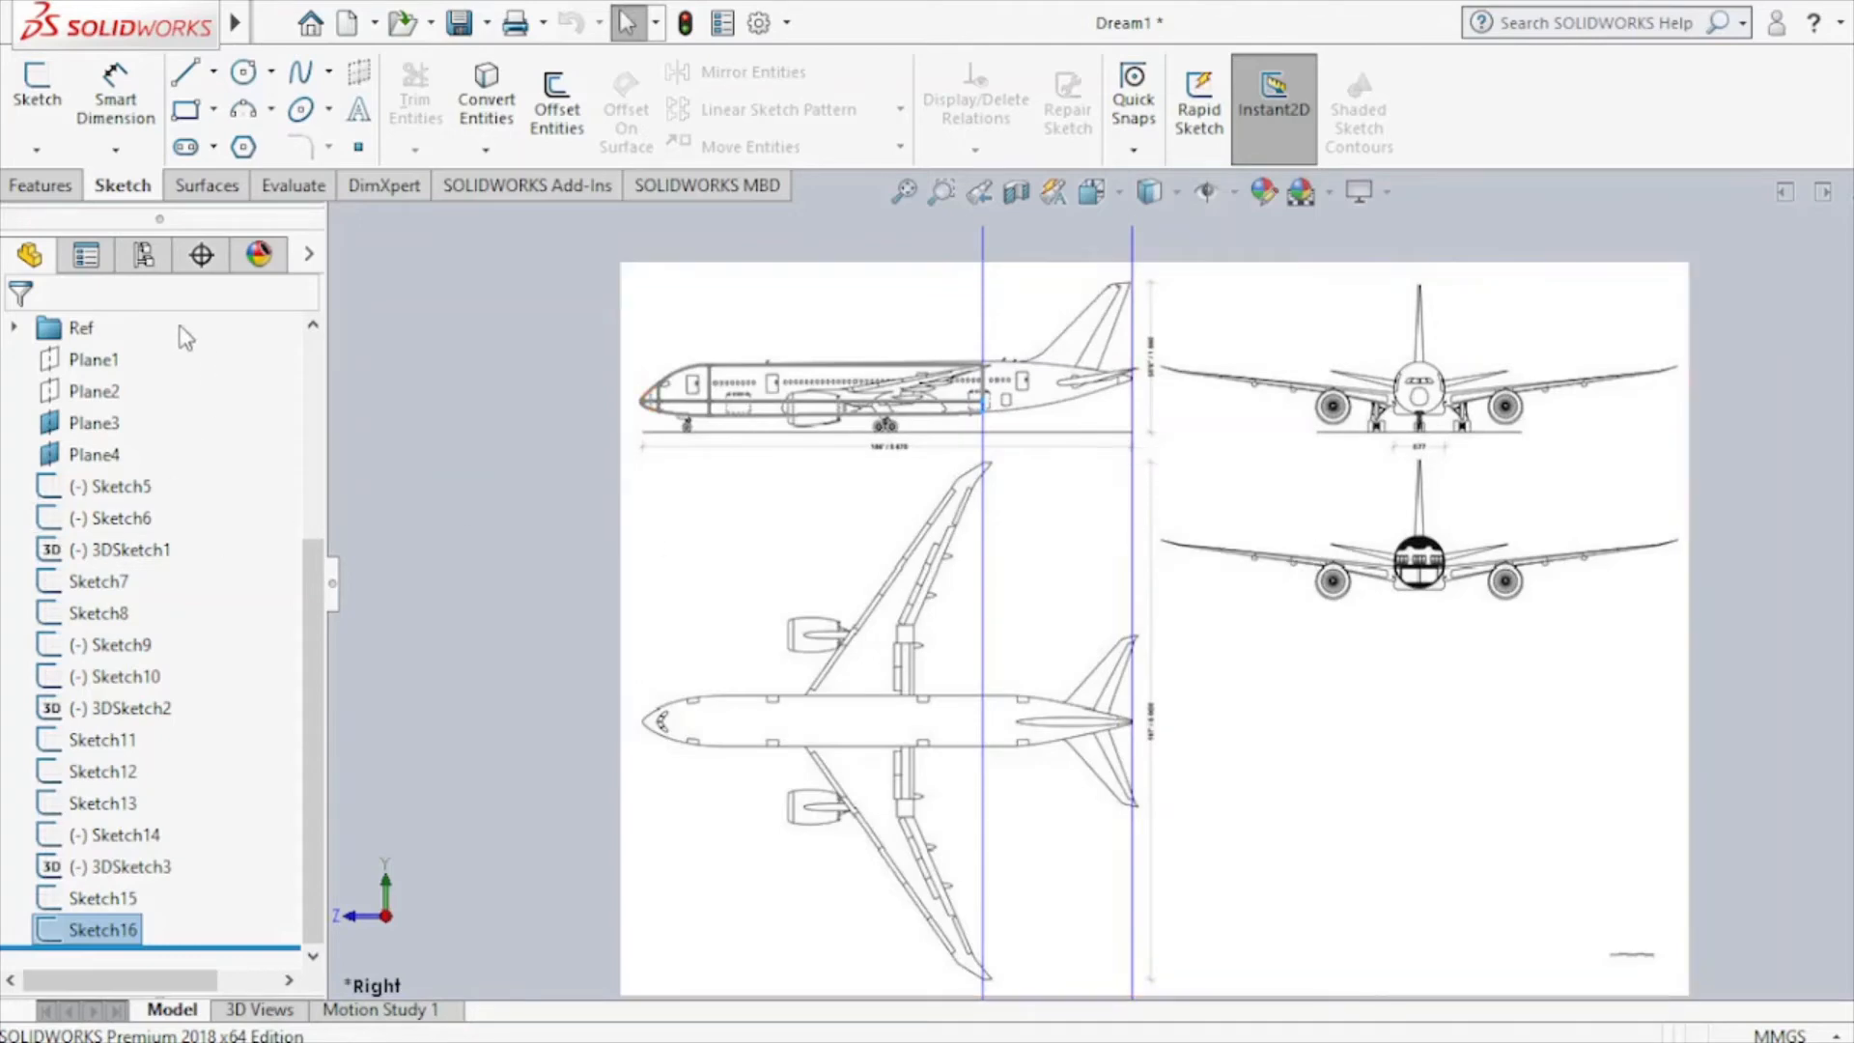
{"action": "scroll", "coordinate": [106, 389], "scroll_direction": "up", "scroll_amount": 3}
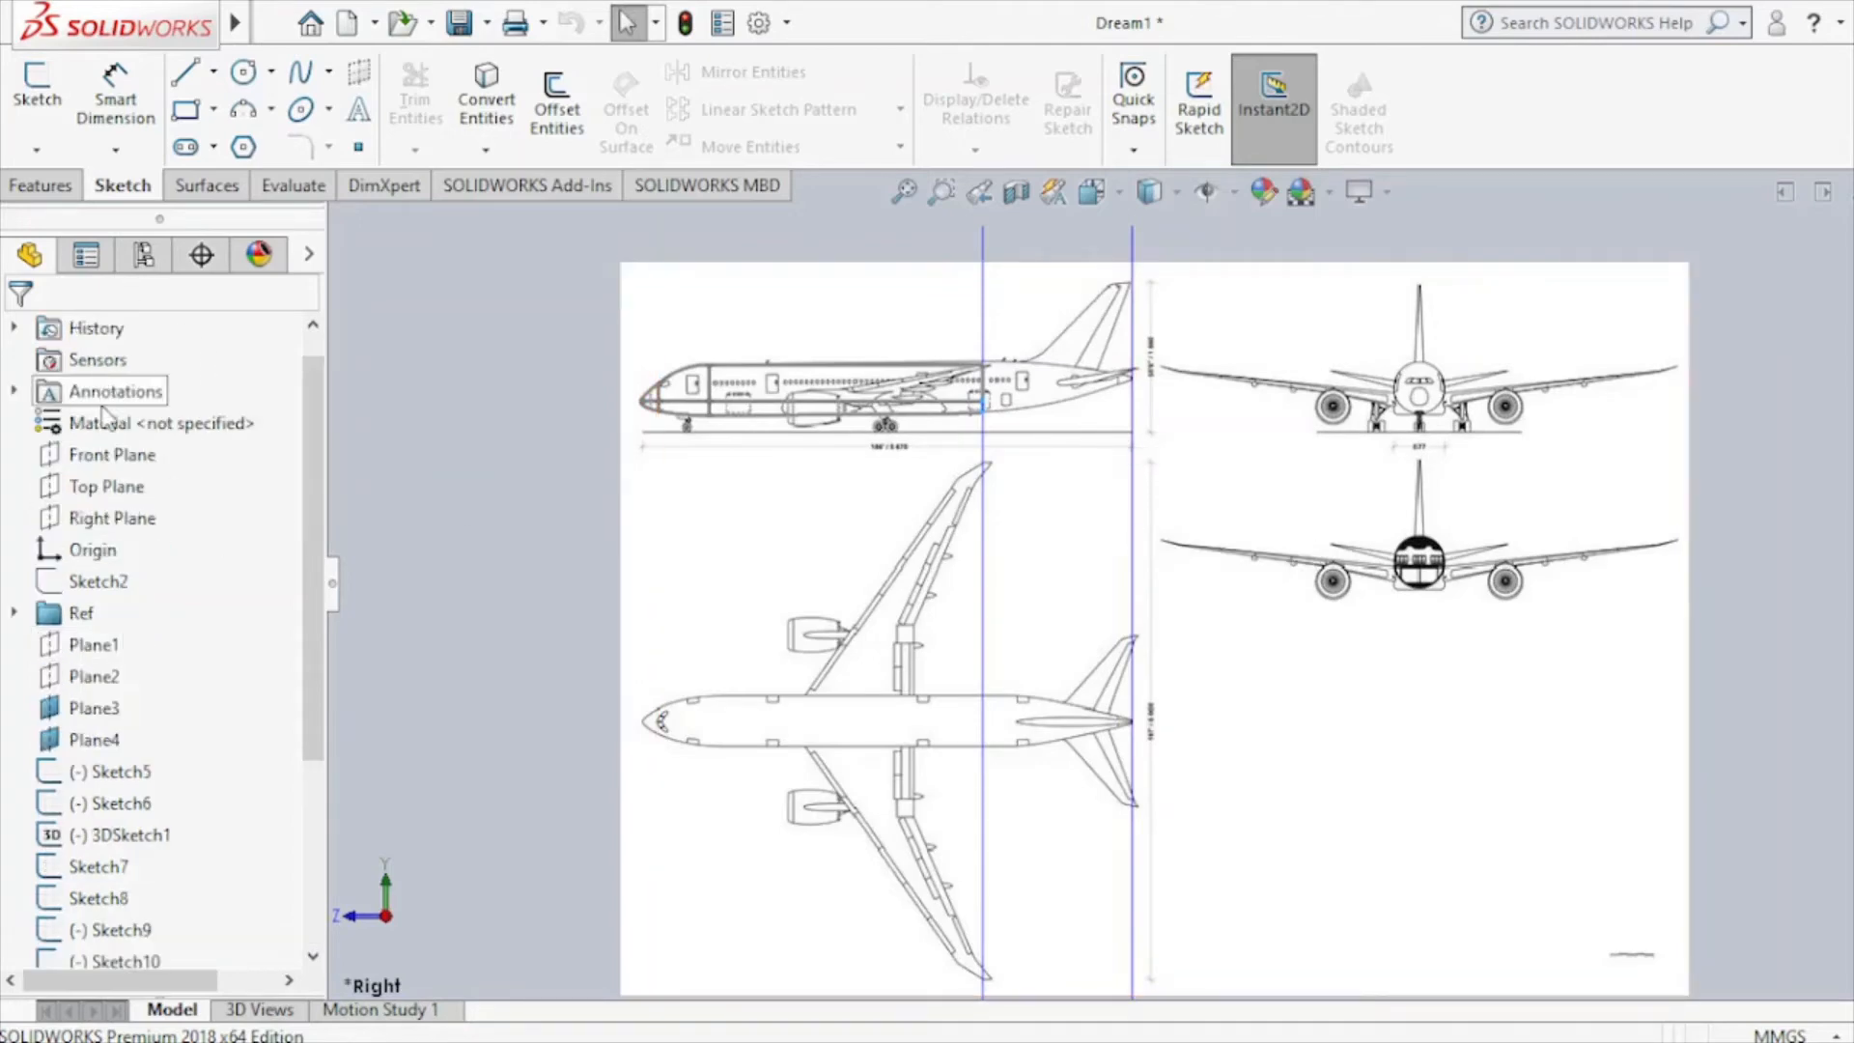
{"action": "left_click", "coordinate": [122, 521]}
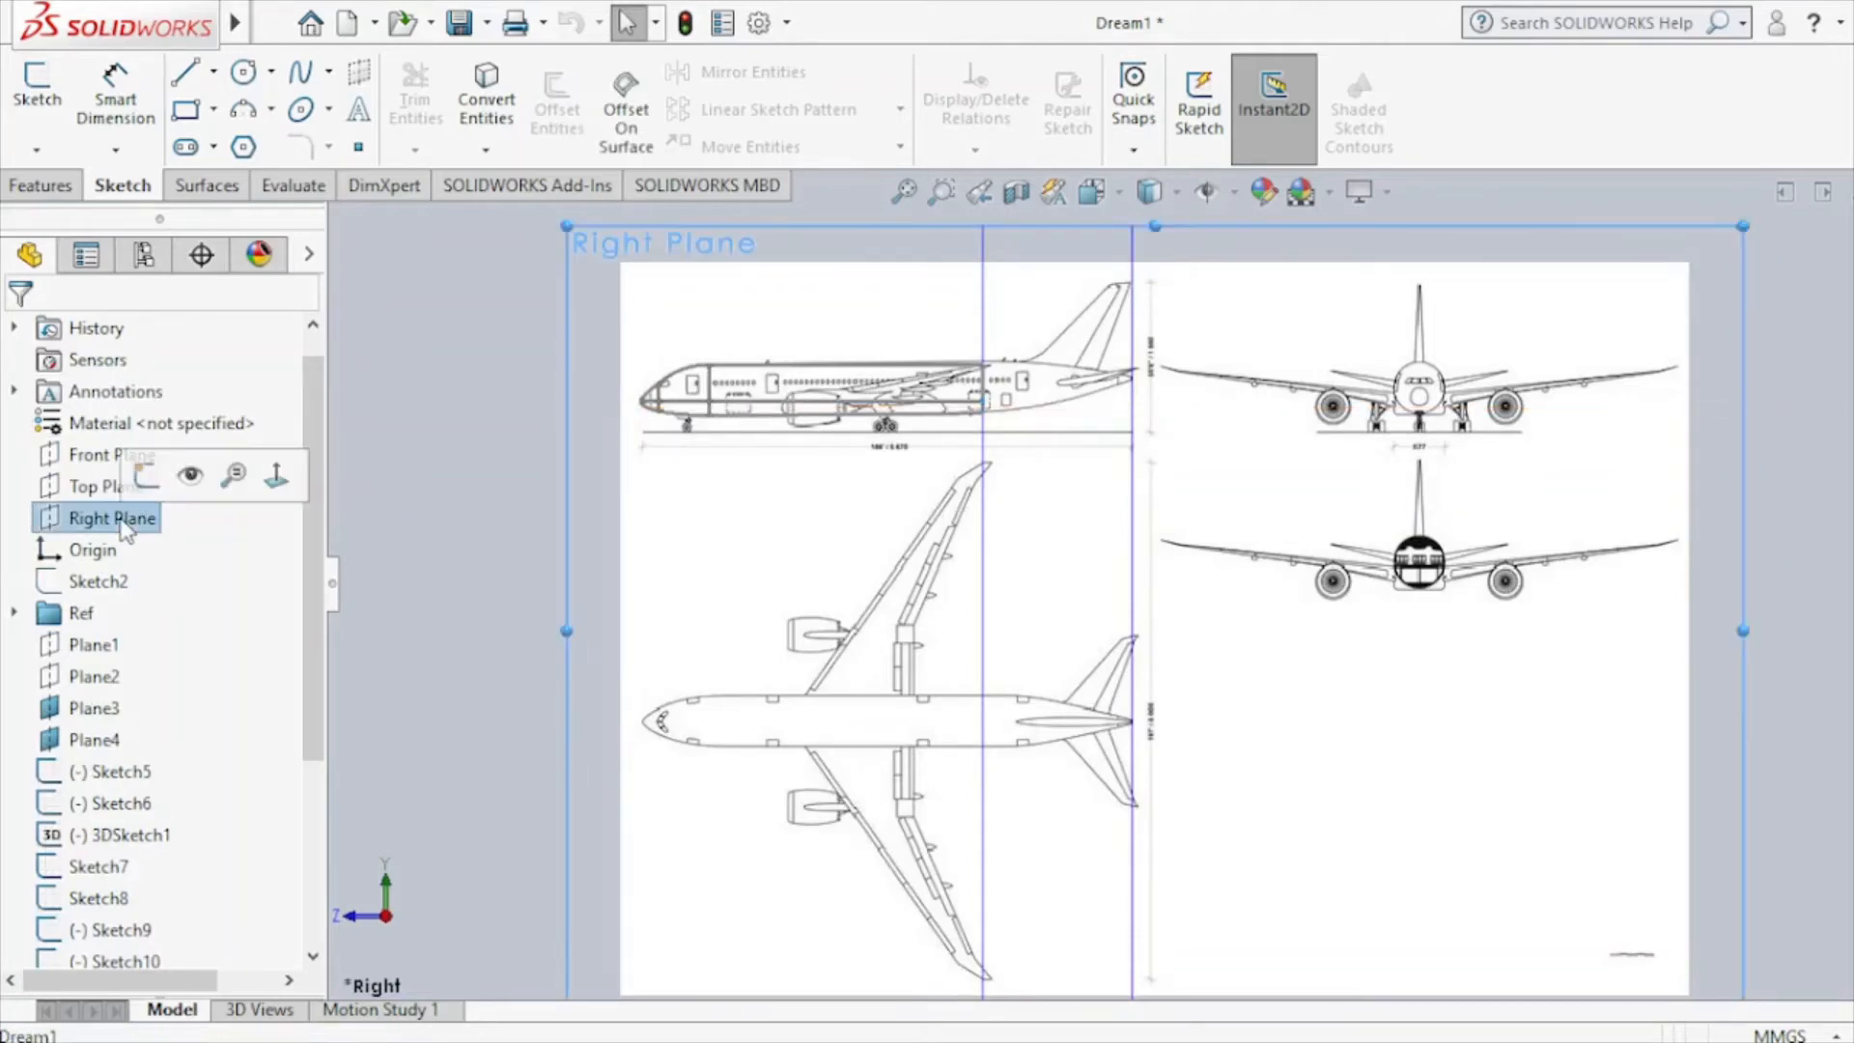
{"action": "left_click", "coordinate": [145, 474]}
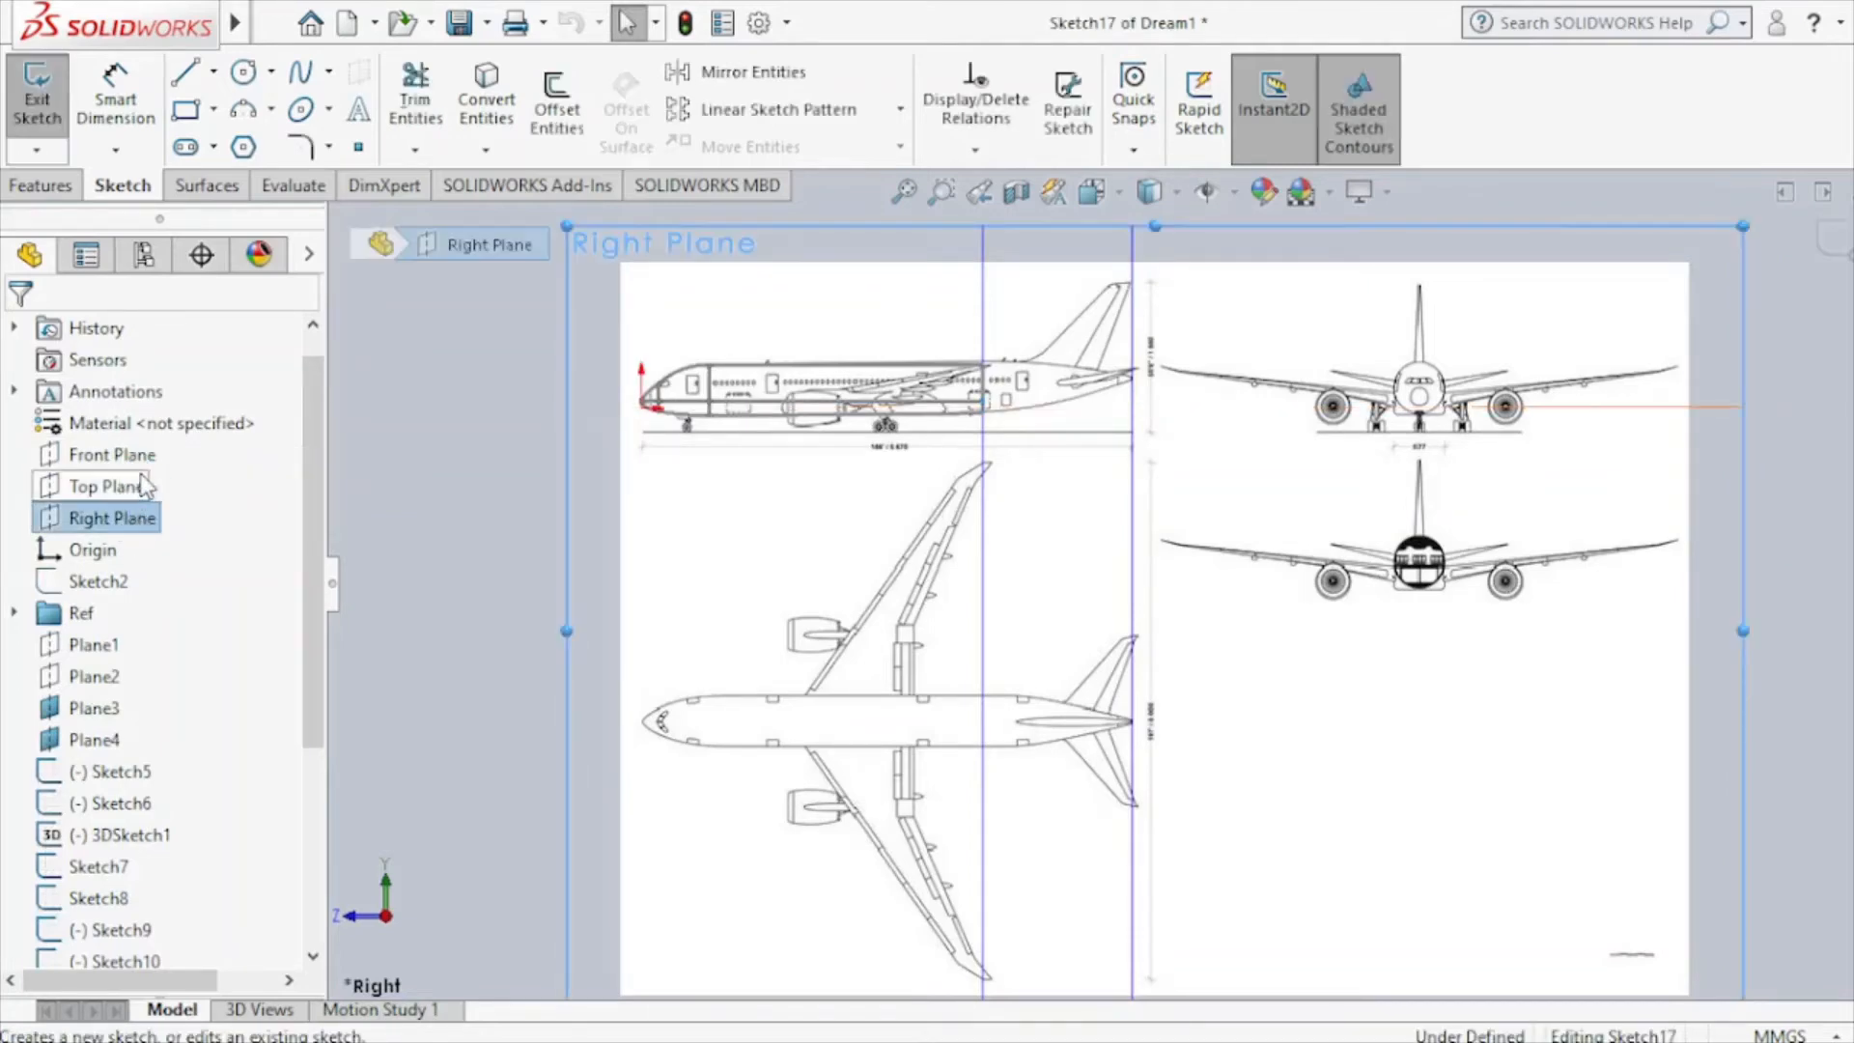
{"action": "left_click", "coordinate": [301, 72]}
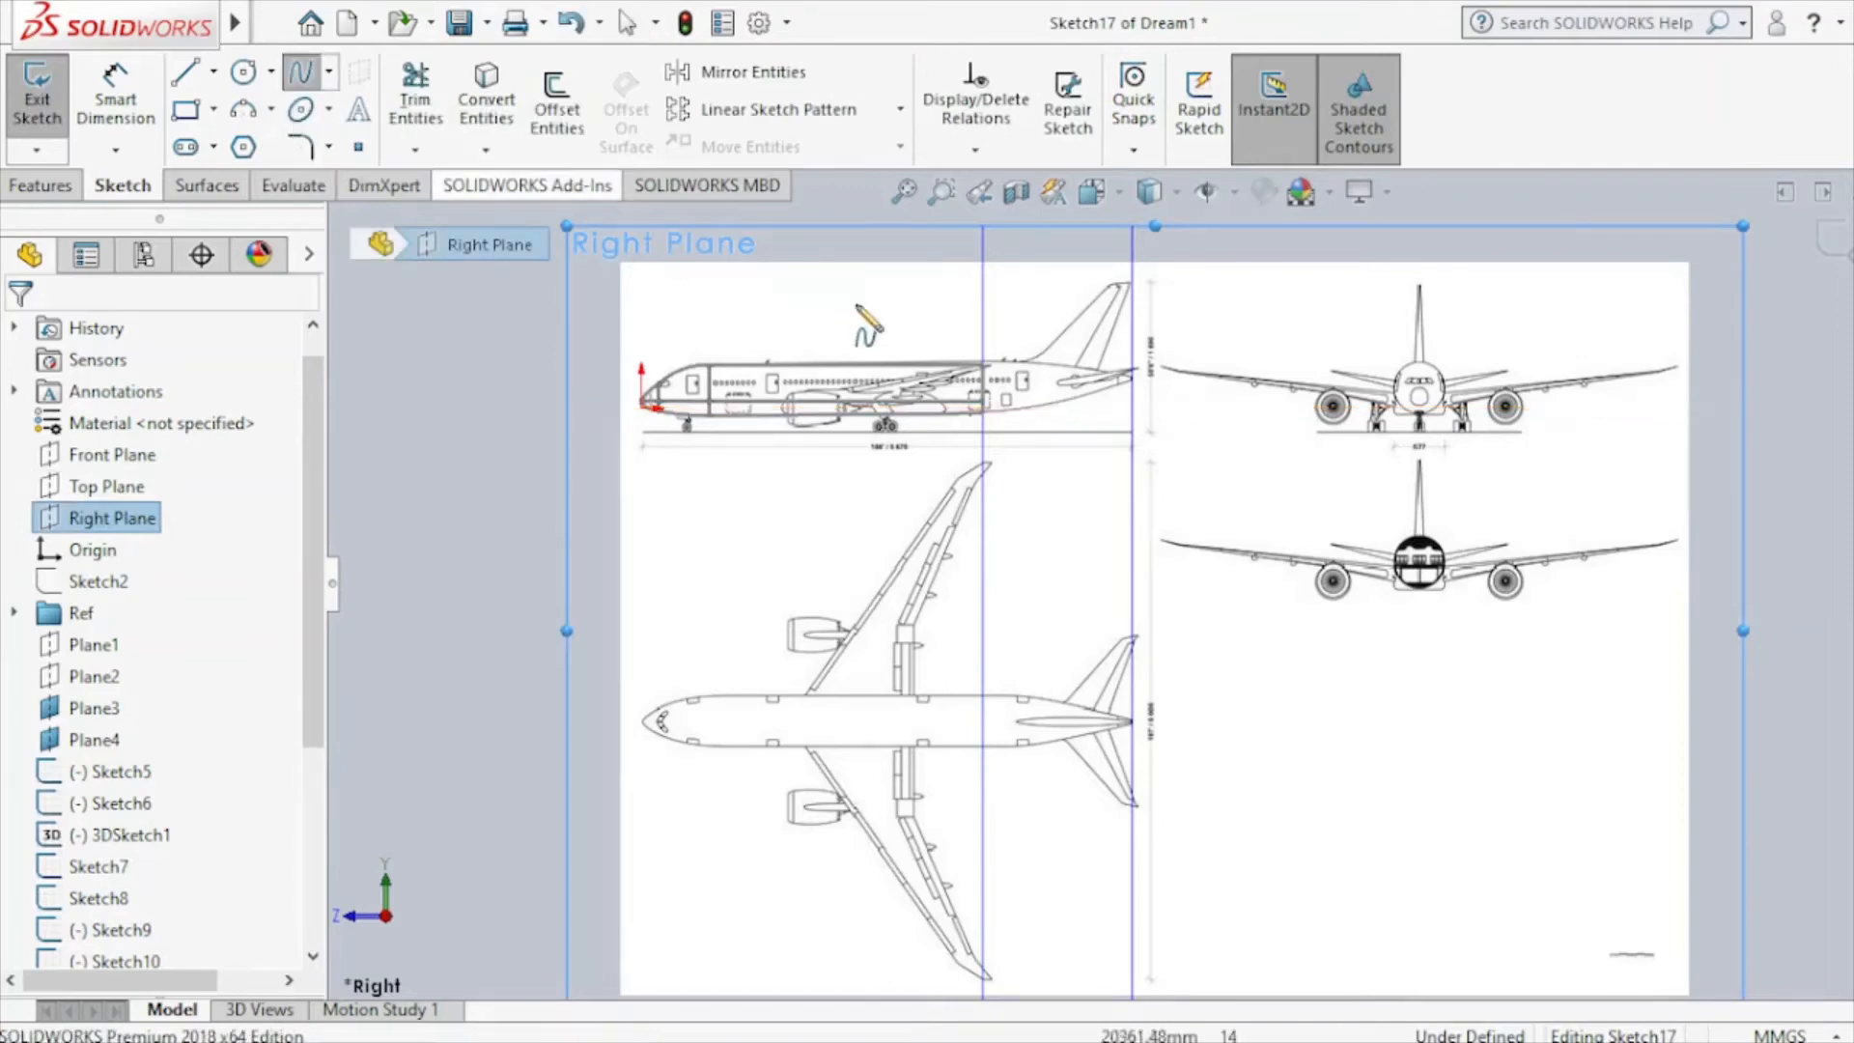
{"action": "left_click", "coordinate": [983, 366]}
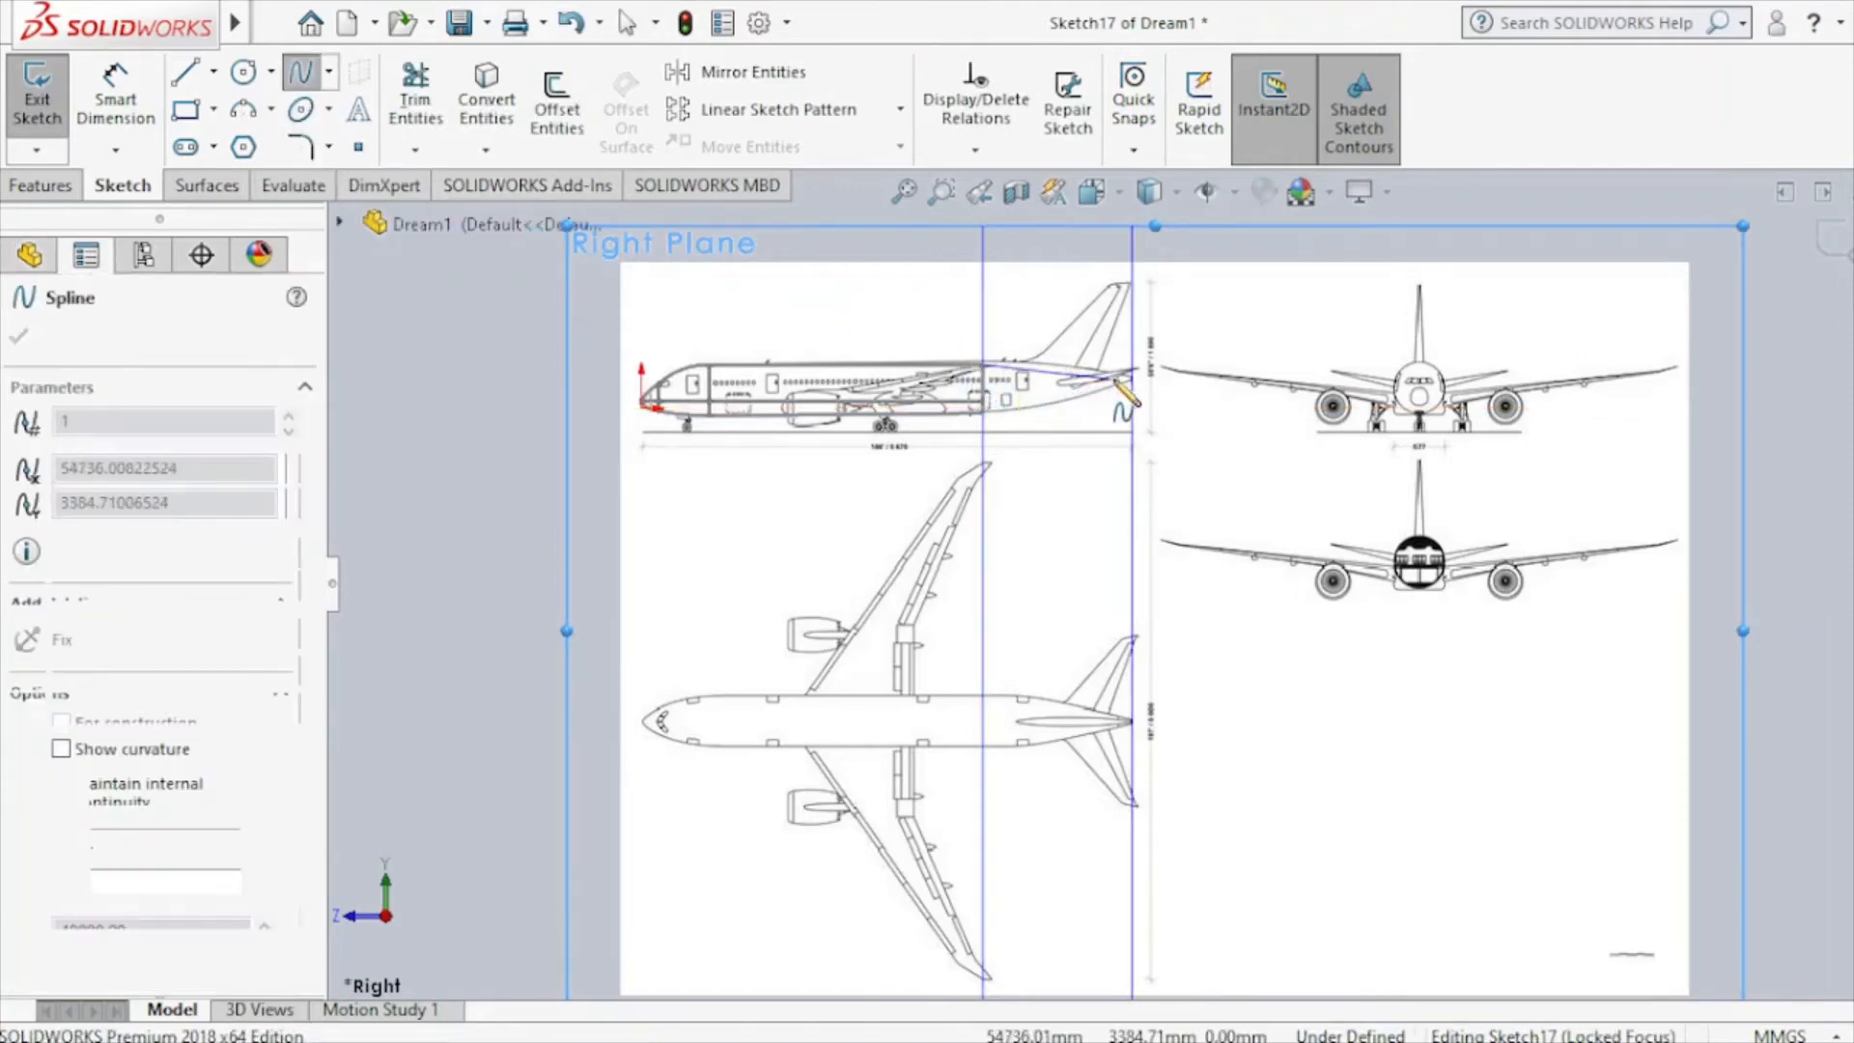
{"action": "scroll", "coordinate": [1134, 376], "scroll_direction": "down", "scroll_amount": 5}
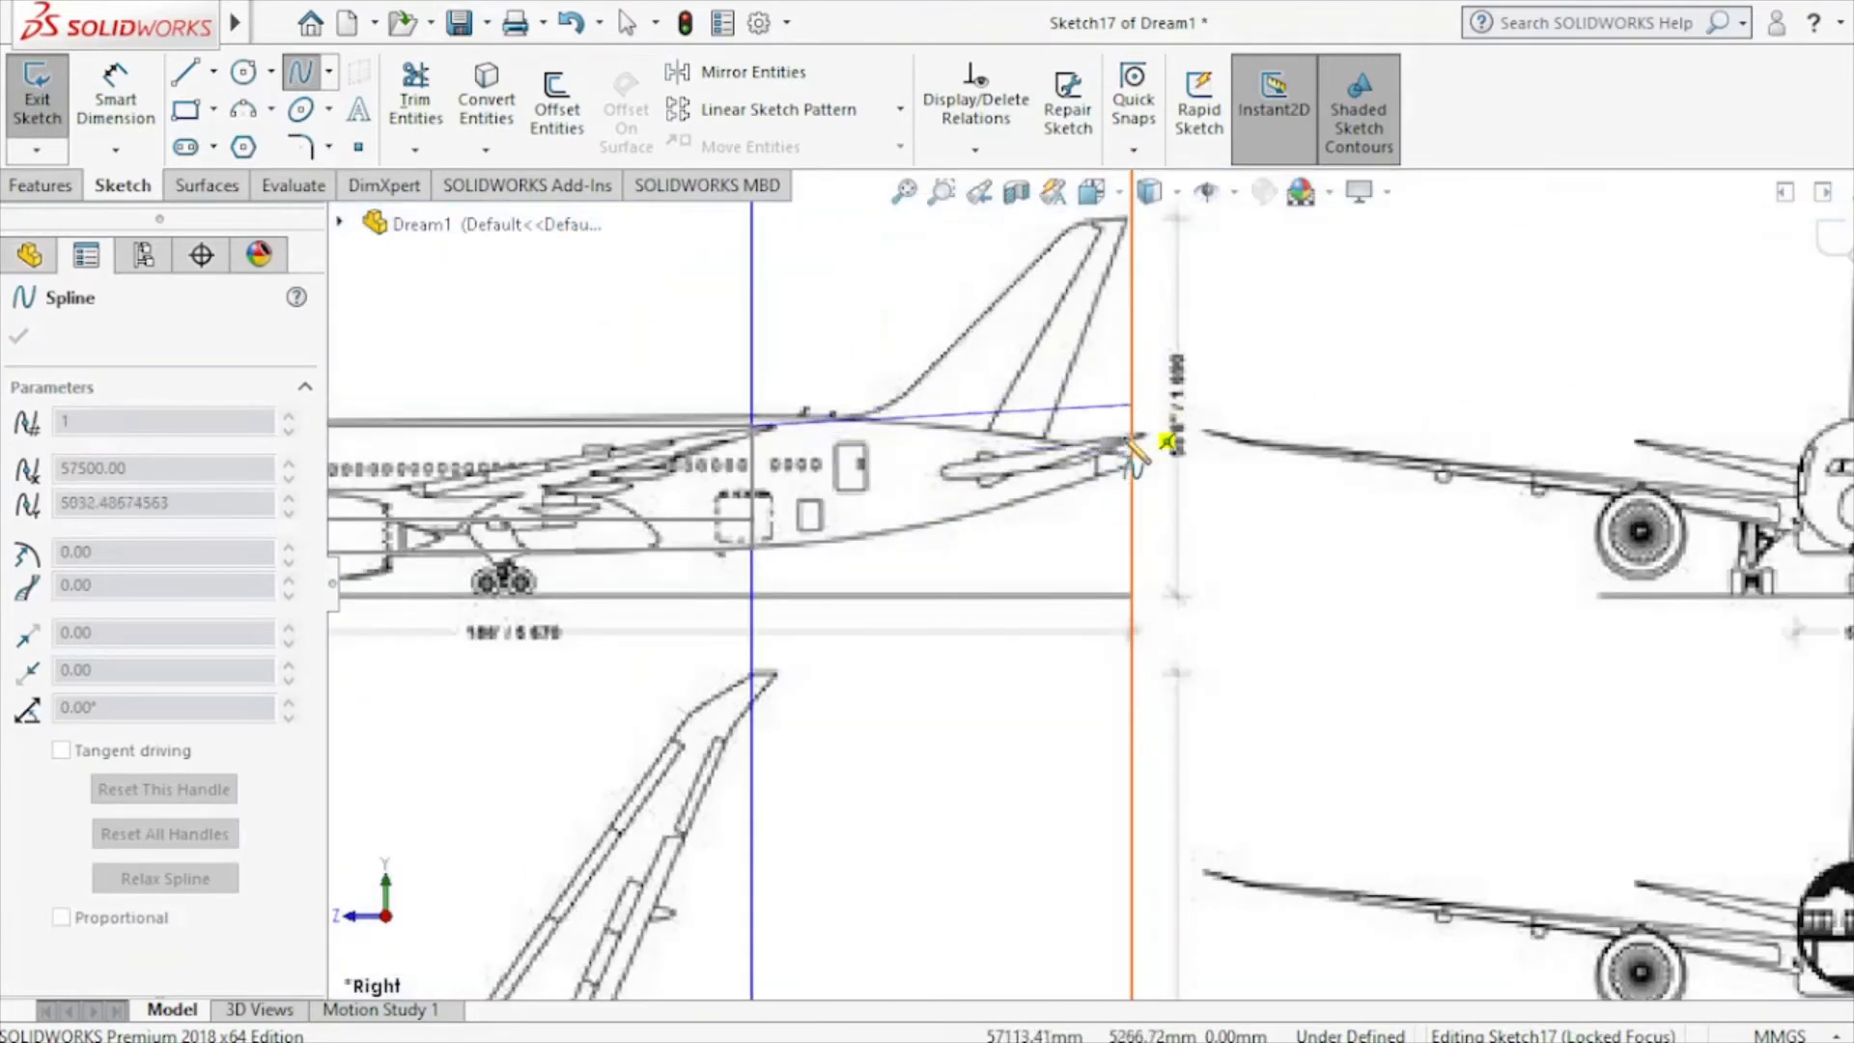
{"action": "left_click", "coordinate": [1132, 455]}
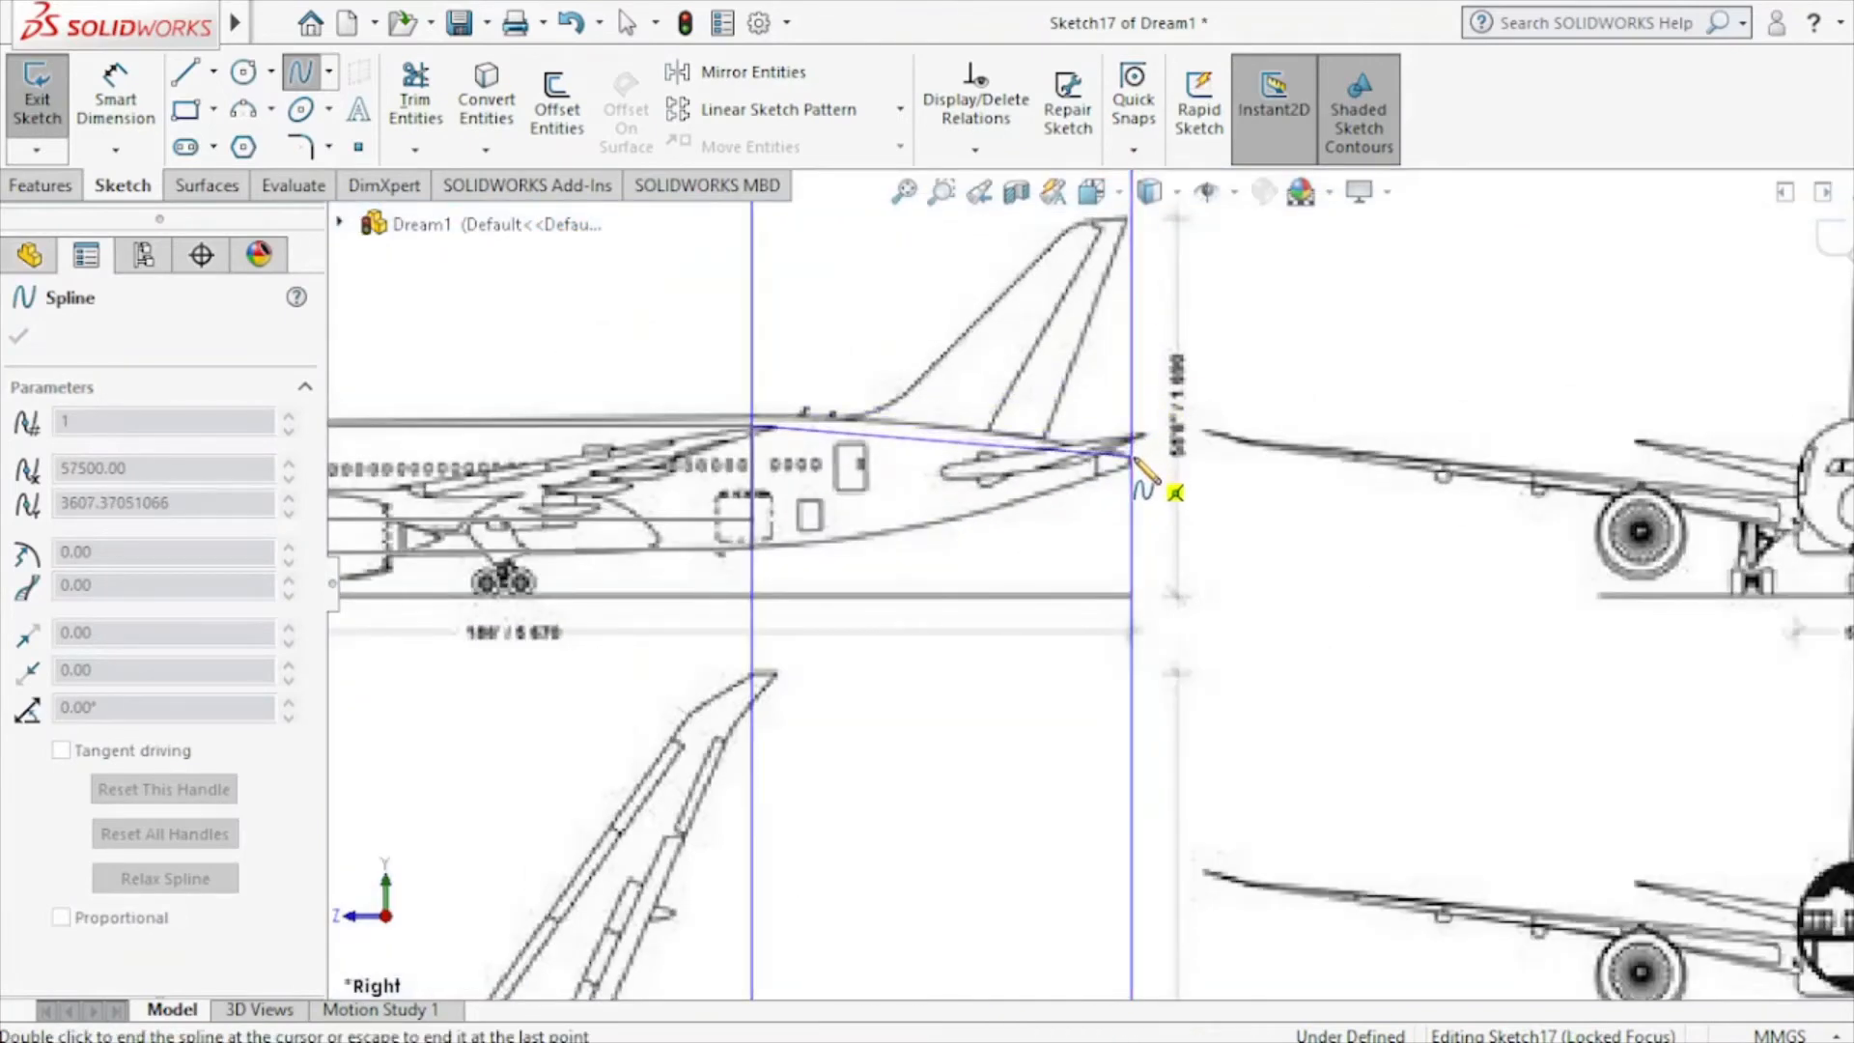
{"action": "right_click", "coordinate": [1206, 457]}
{"action": "left_click", "coordinate": [1262, 480]}
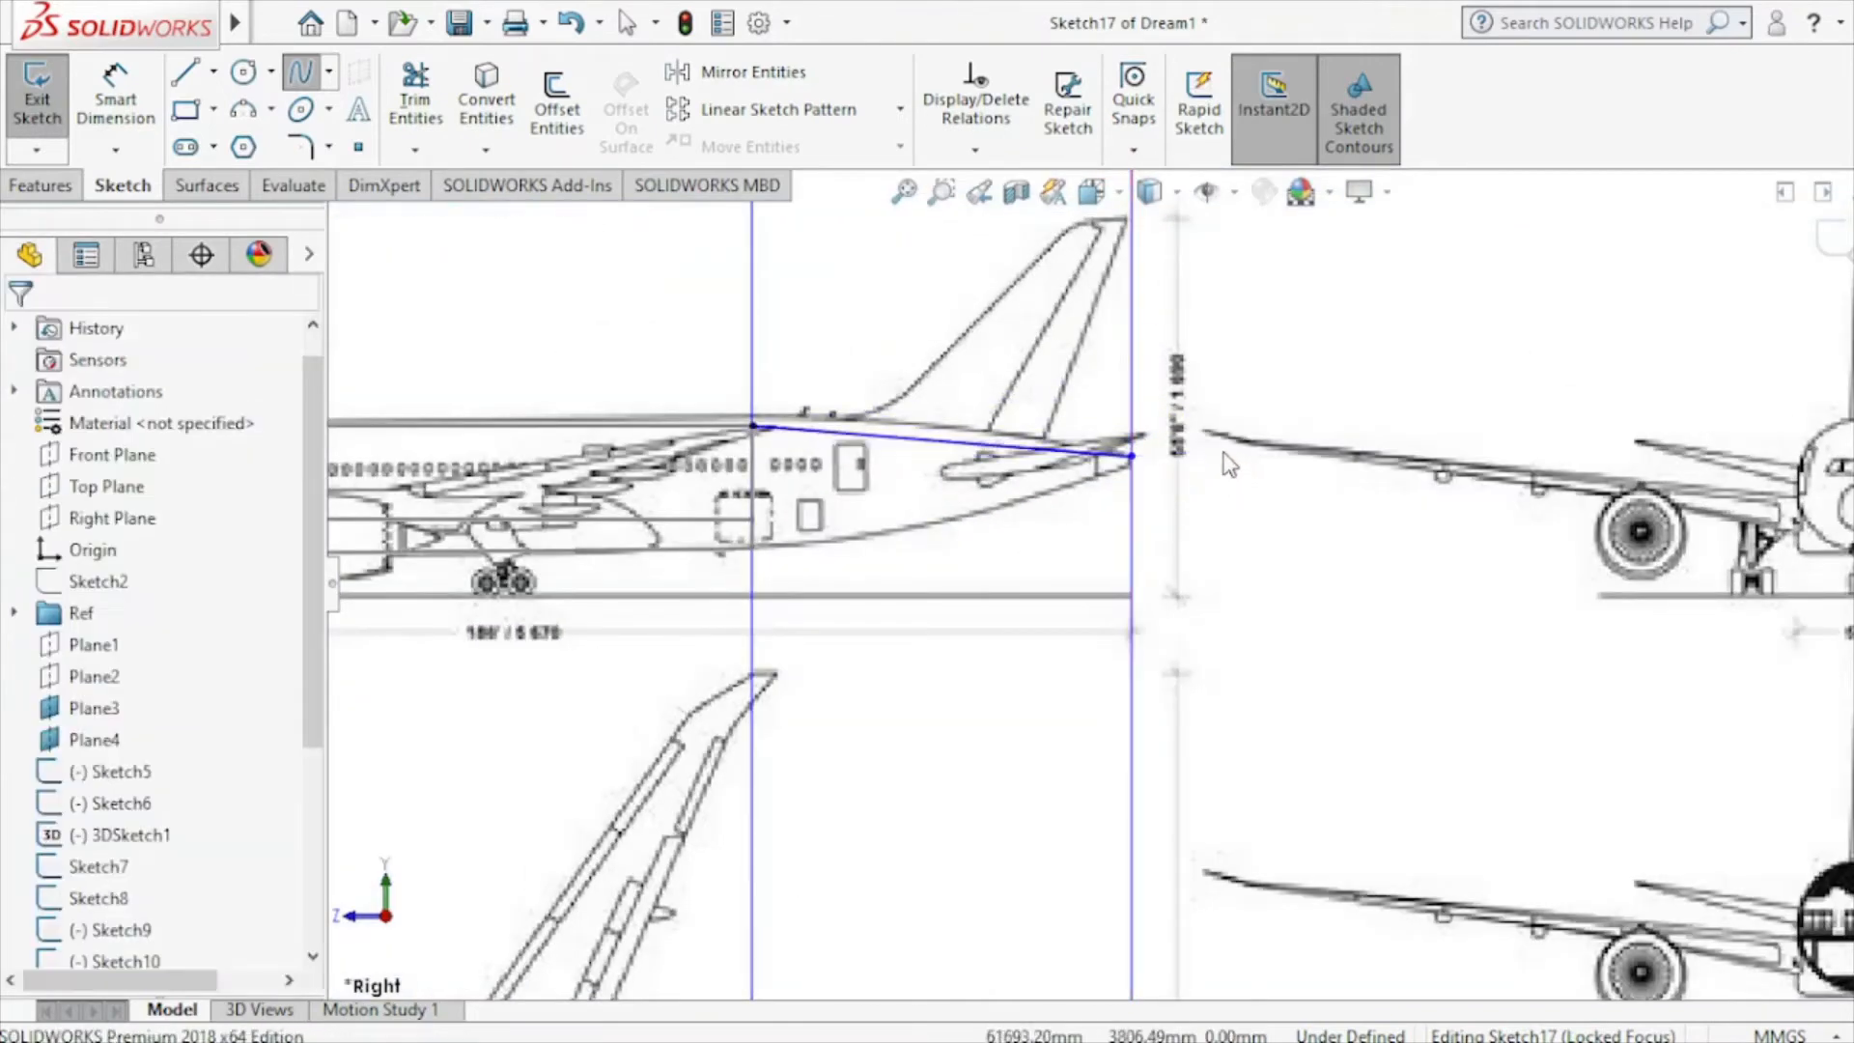
{"action": "scroll", "coordinate": [1159, 463], "scroll_direction": "down", "scroll_amount": 3}
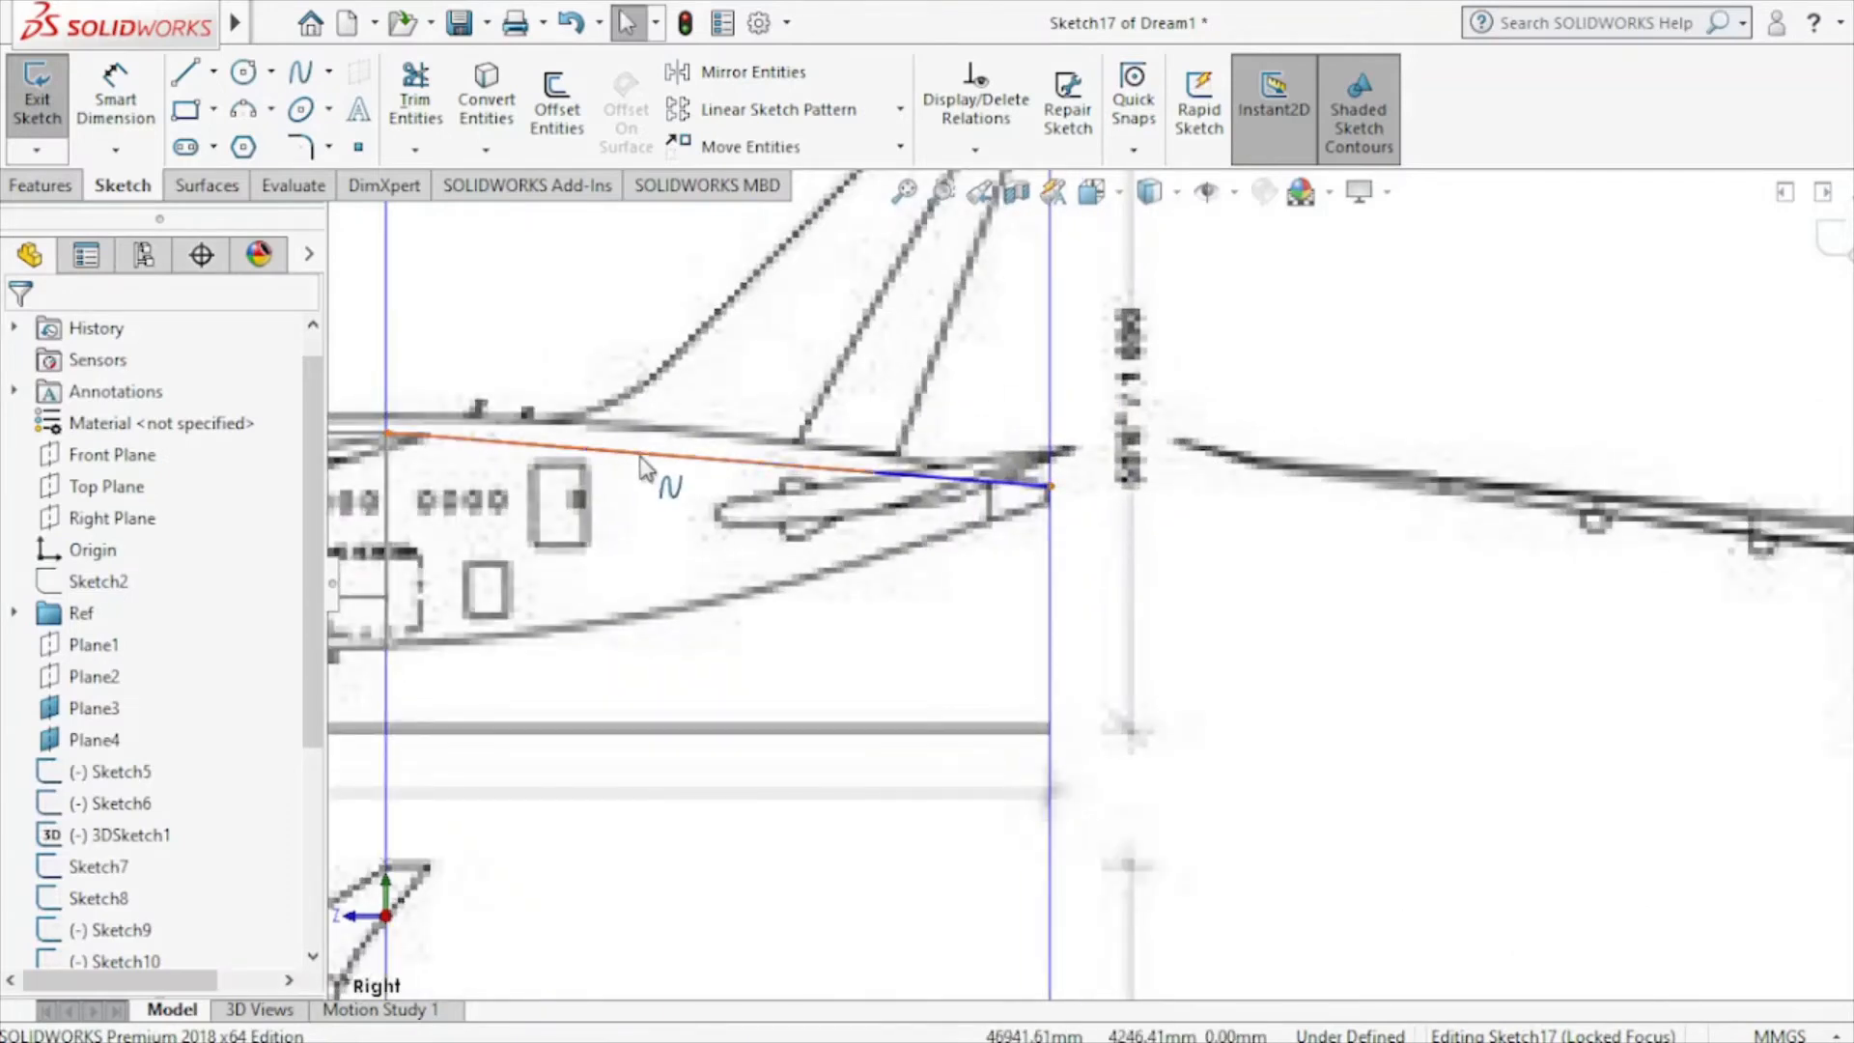
Bow the upper tail spline upward with the tangent at its Plane3 end to follow the fuselage's top outline, and finish the sketch.
{"action": "left_click", "coordinate": [610, 451]}
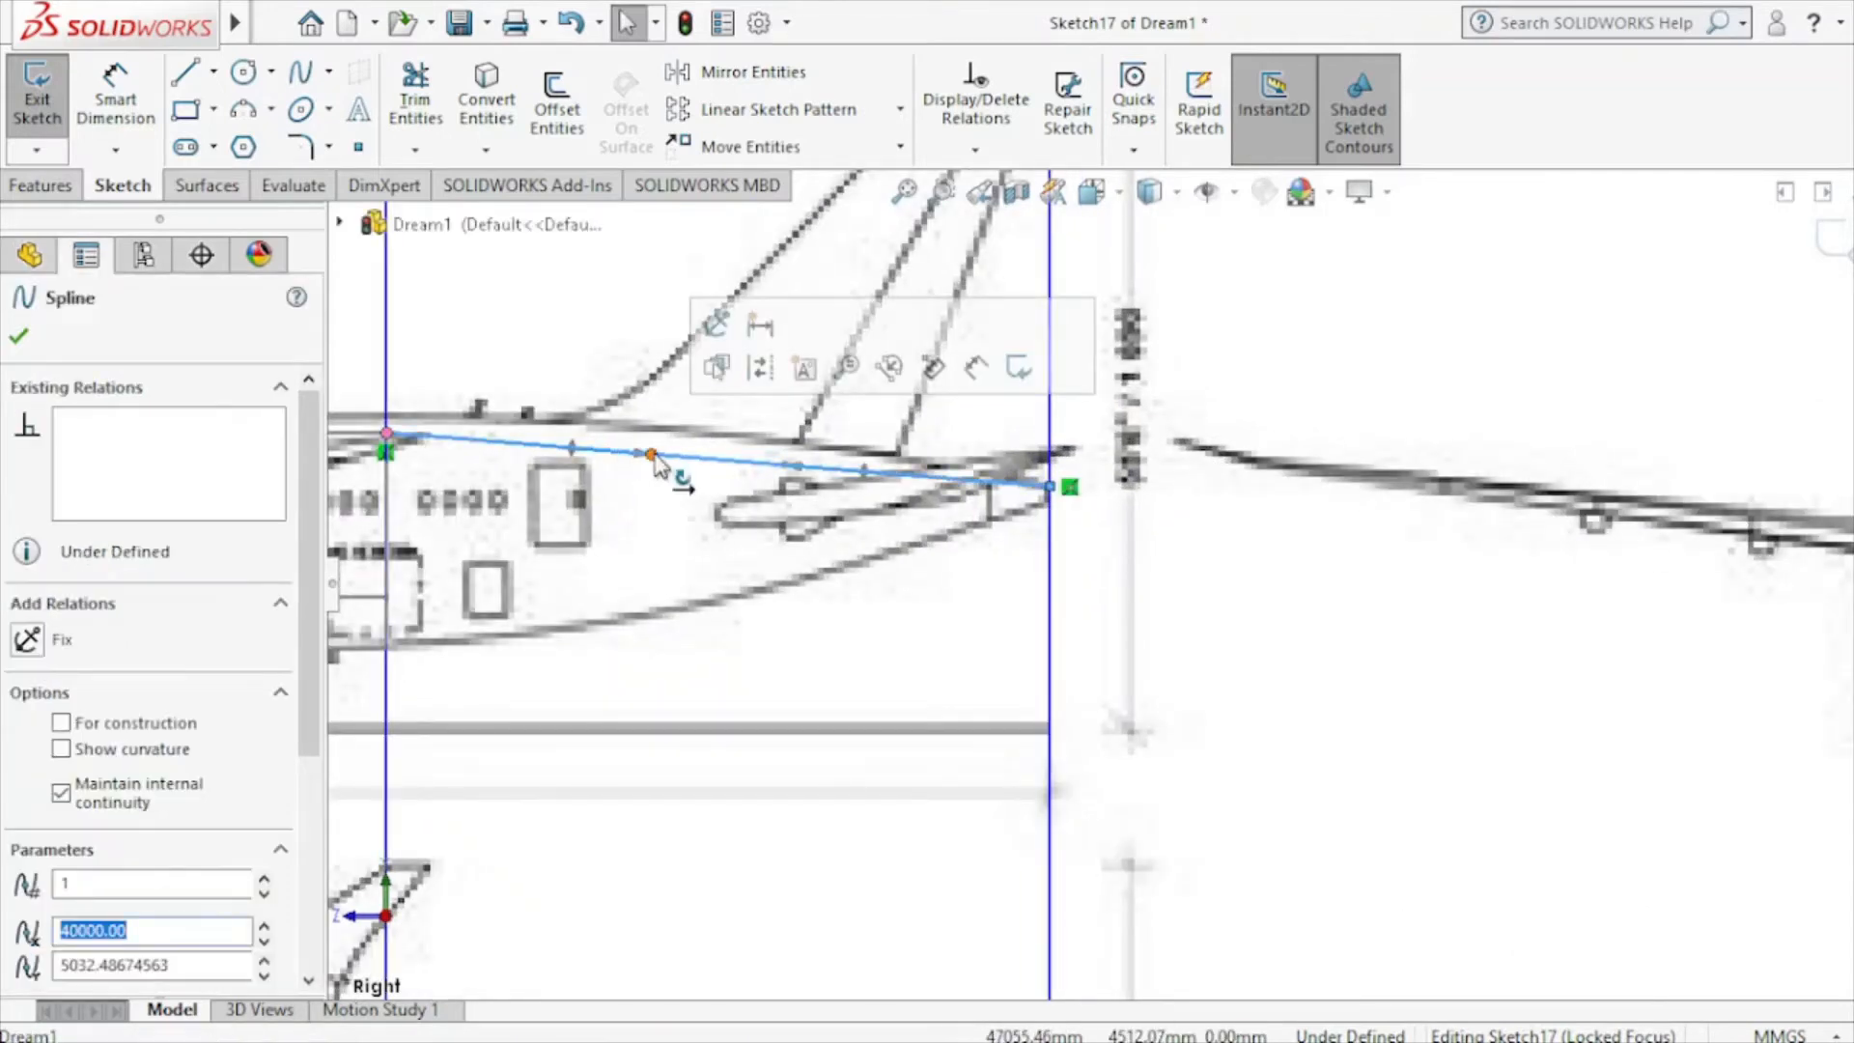
{"action": "mouse_move", "coordinate": [655, 465]}
{"action": "left_mouse_down"}
{"action": "mouse_move", "coordinate": [634, 433]}
{"action": "mouse_move", "coordinate": [644, 445]}
{"action": "left_mouse_up"}
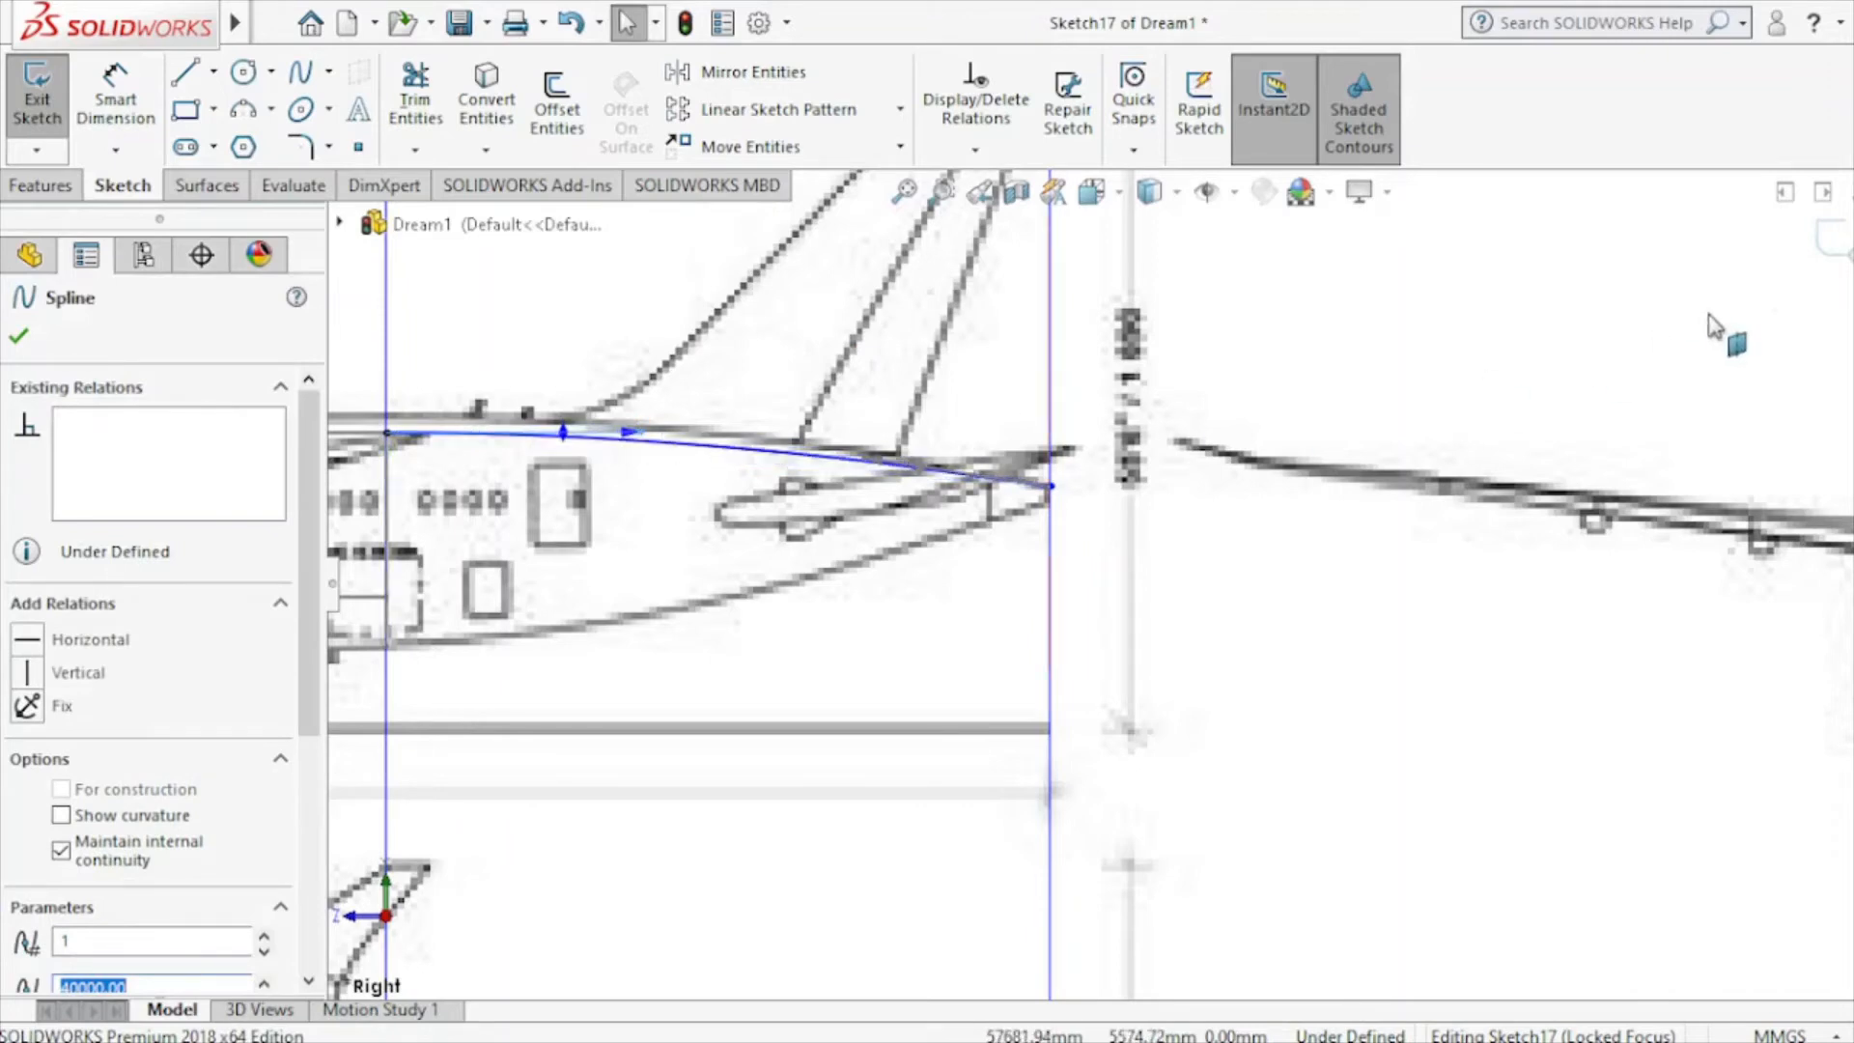
{"action": "left_click", "coordinate": [1828, 241]}
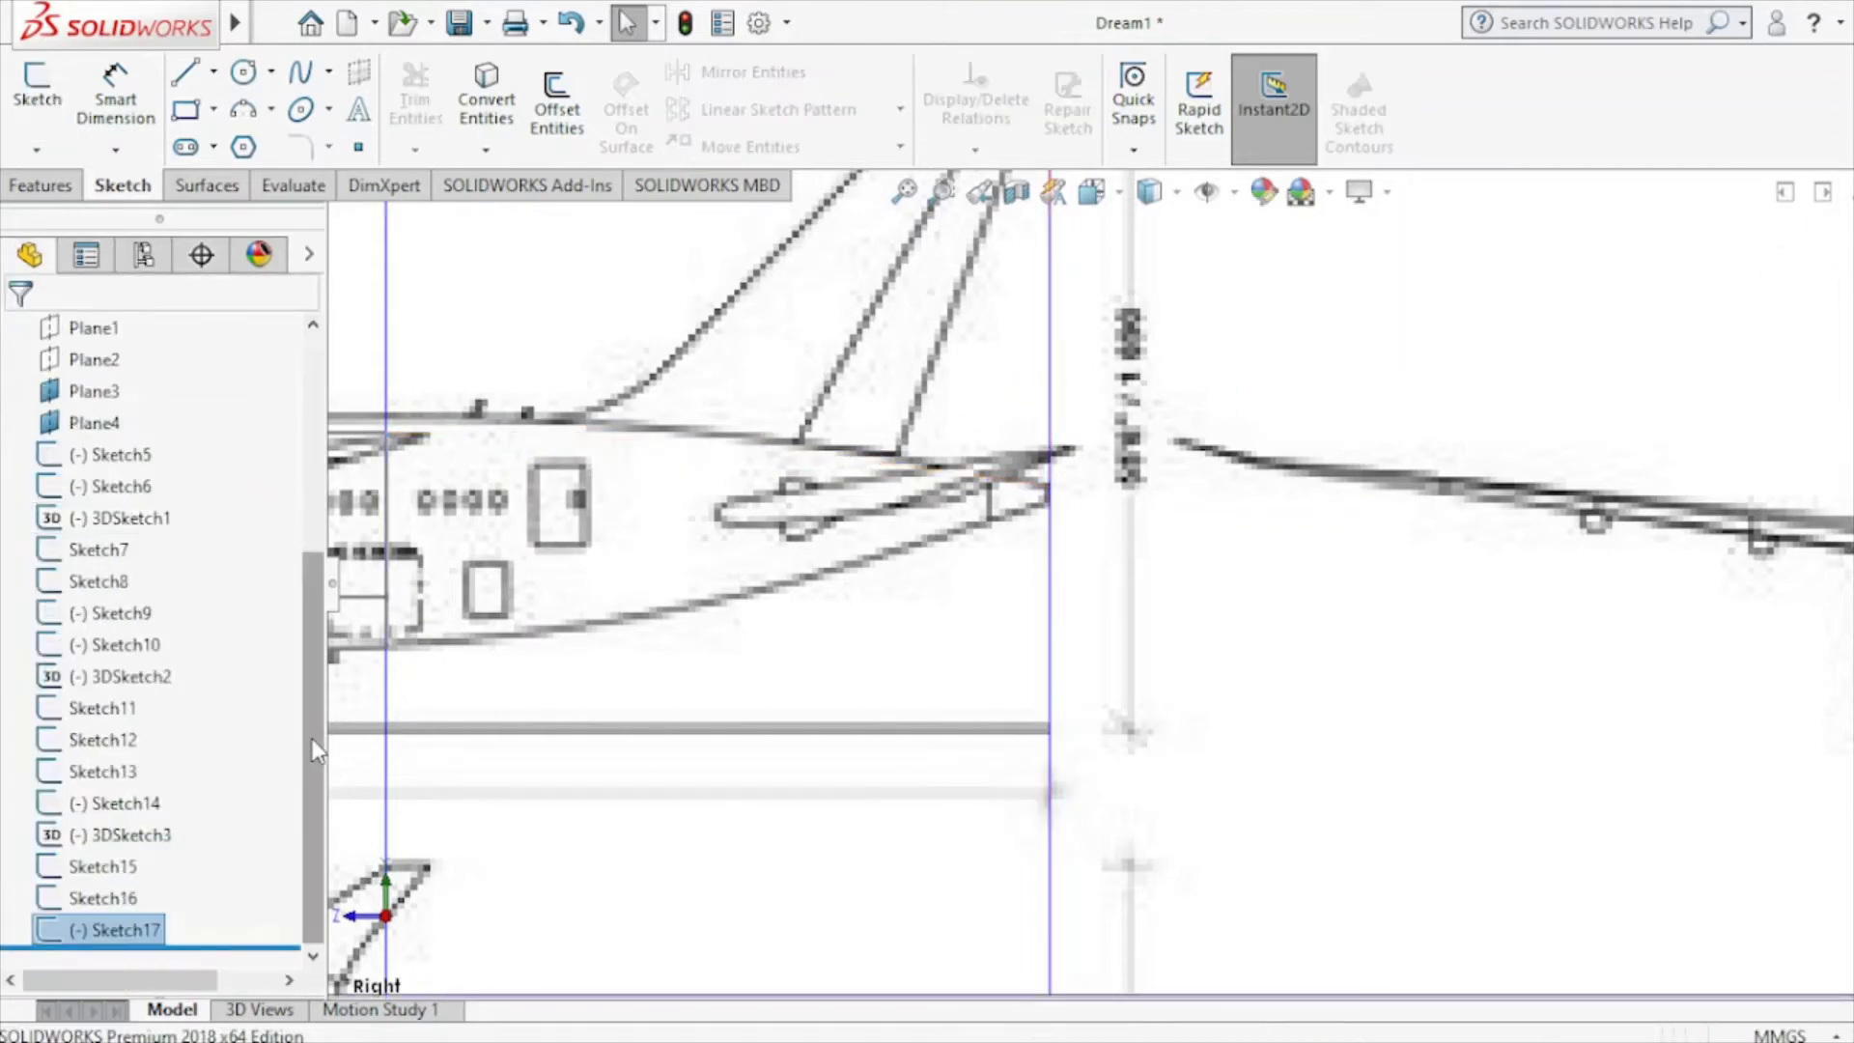
Start a sketch on the Right Plane and draw a two-point spline from the lower guide's end at Plane3 to the tail's lower edge at Plane4.
{"action": "scroll", "coordinate": [291, 738], "scroll_direction": "up", "scroll_amount": 5}
{"action": "left_click", "coordinate": [114, 548]}
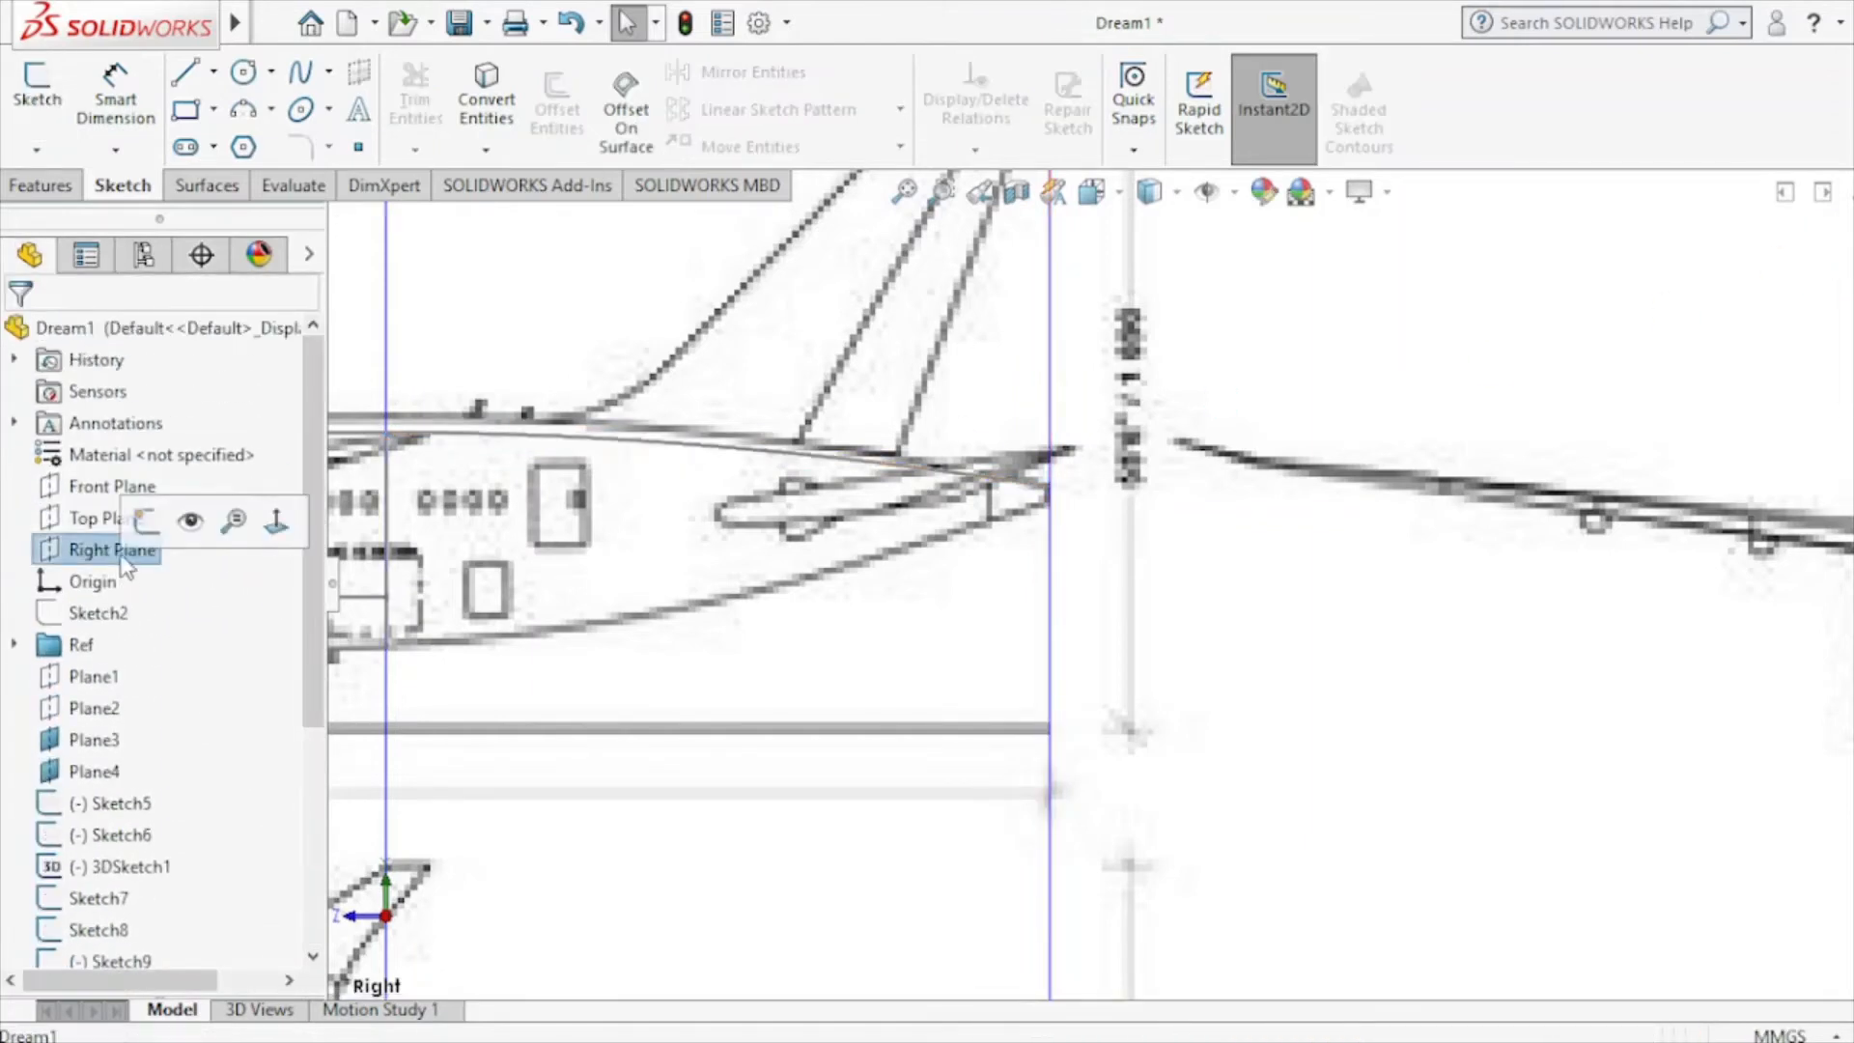
{"action": "left_click", "coordinate": [145, 517]}
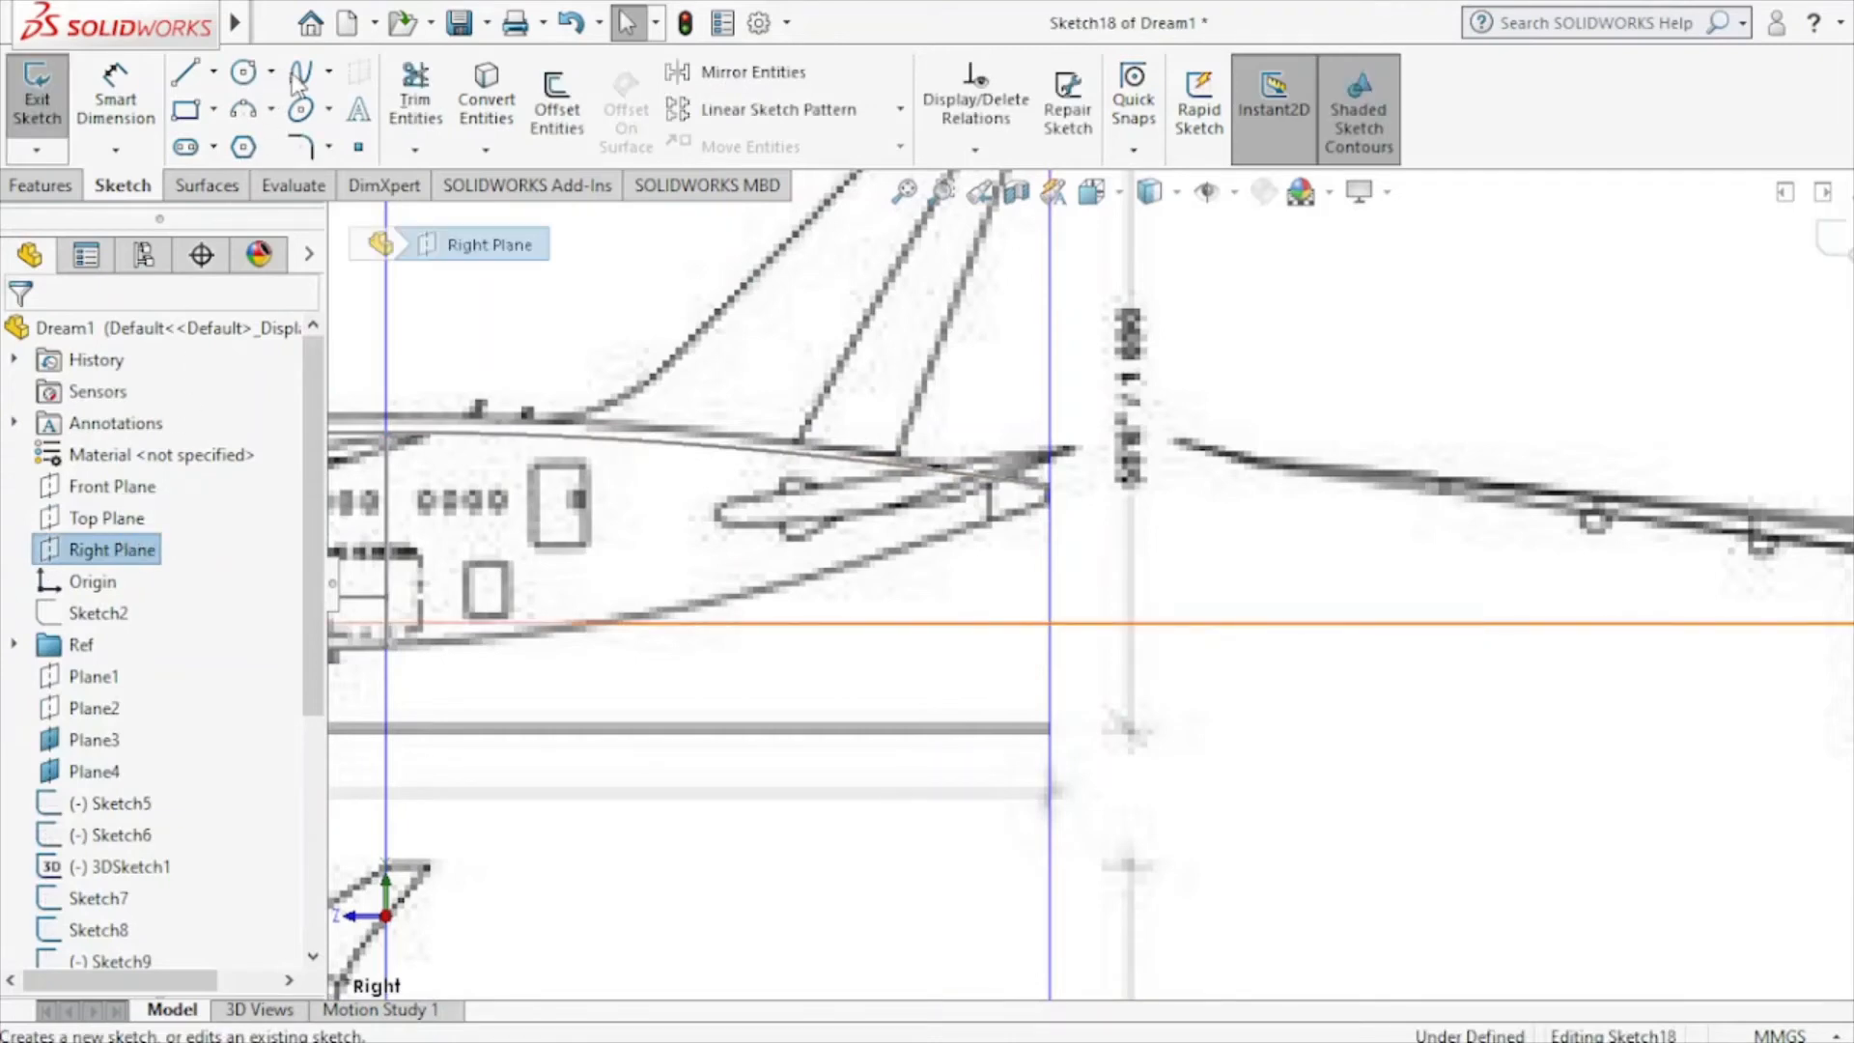
{"action": "scroll", "coordinate": [314, 482], "scroll_direction": "down", "scroll_amount": 1}
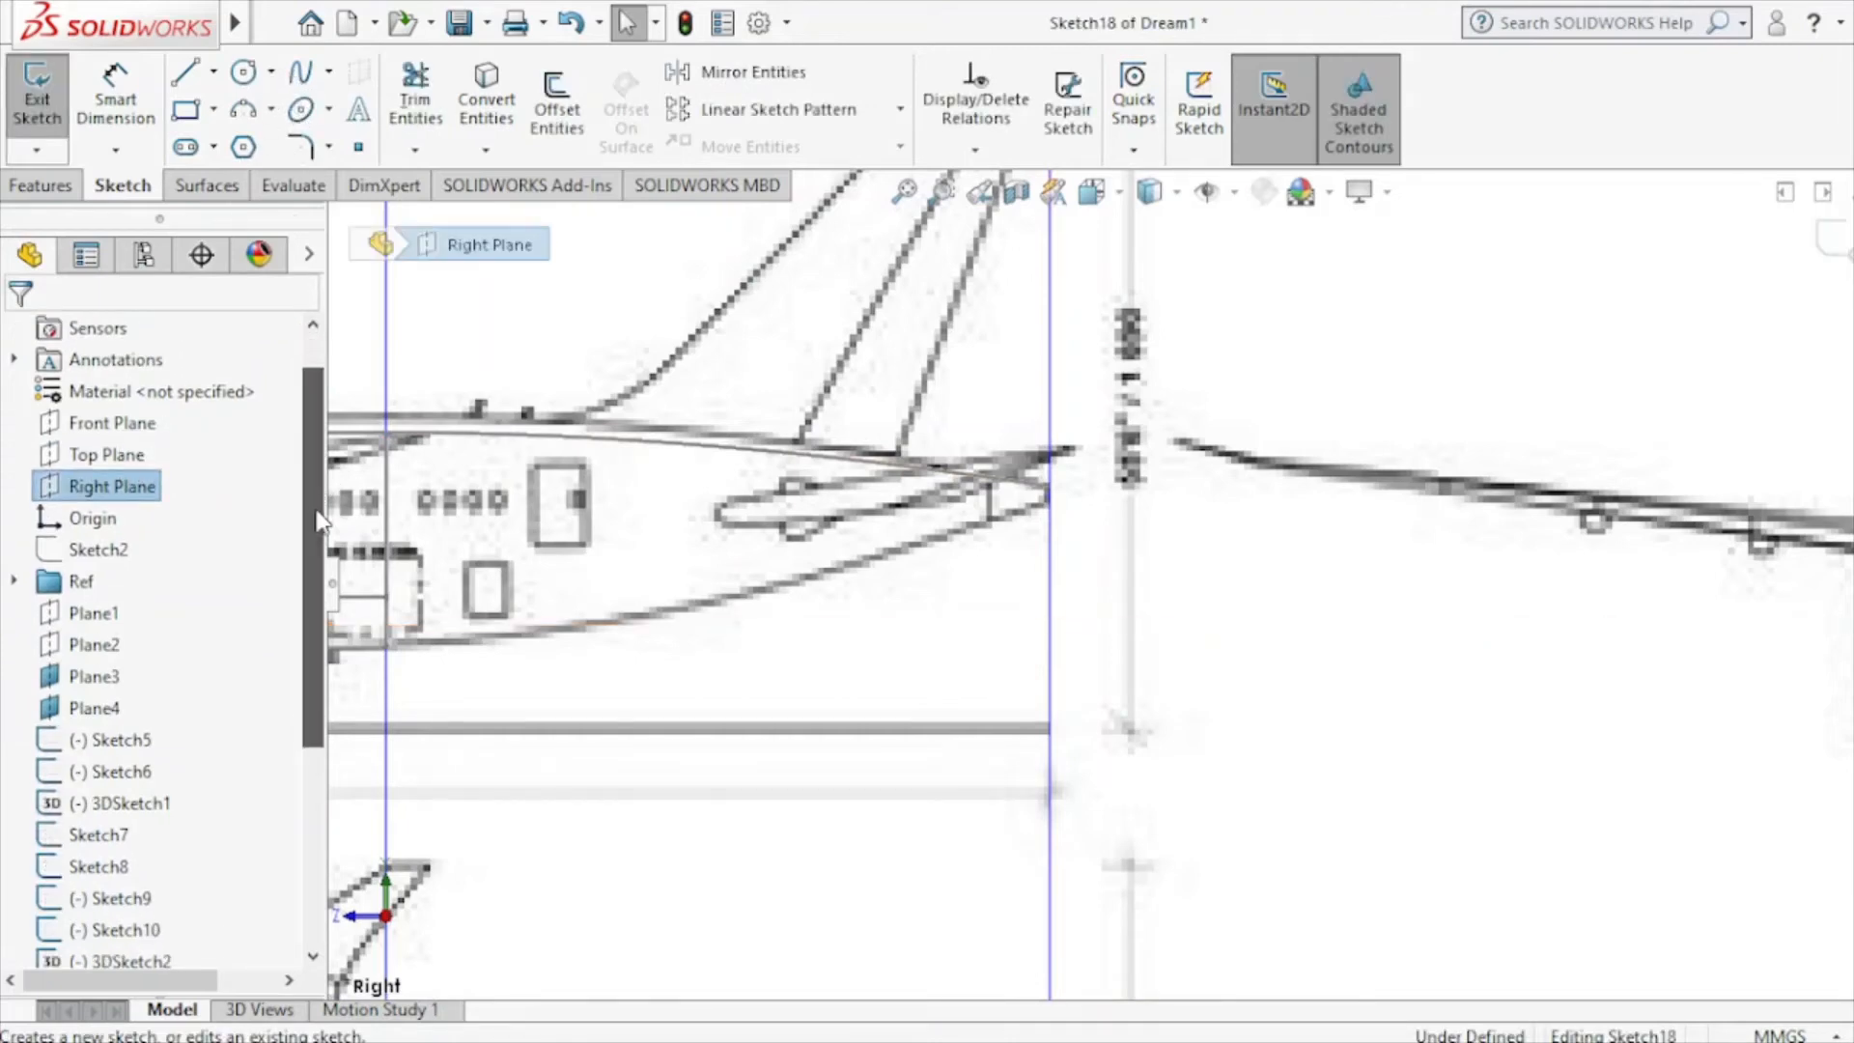
{"action": "left_click", "coordinate": [298, 79]}
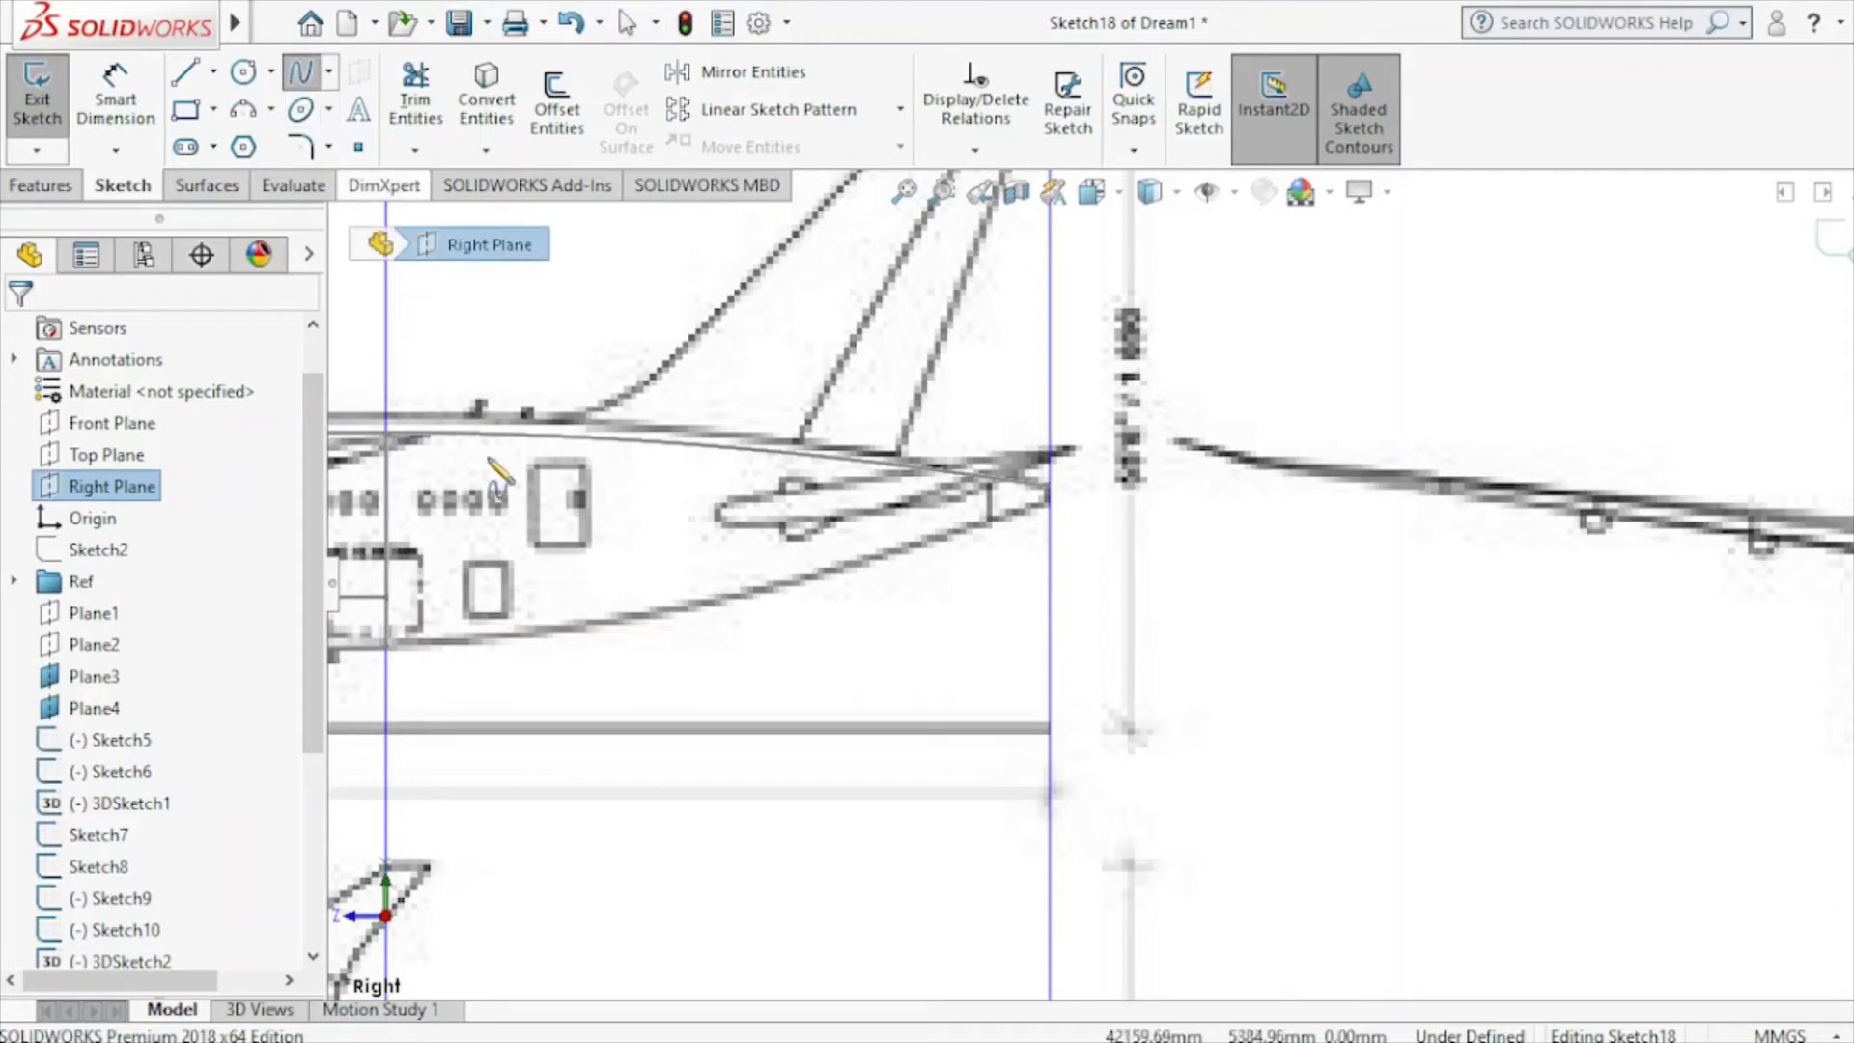
{"action": "left_click", "coordinate": [386, 645]}
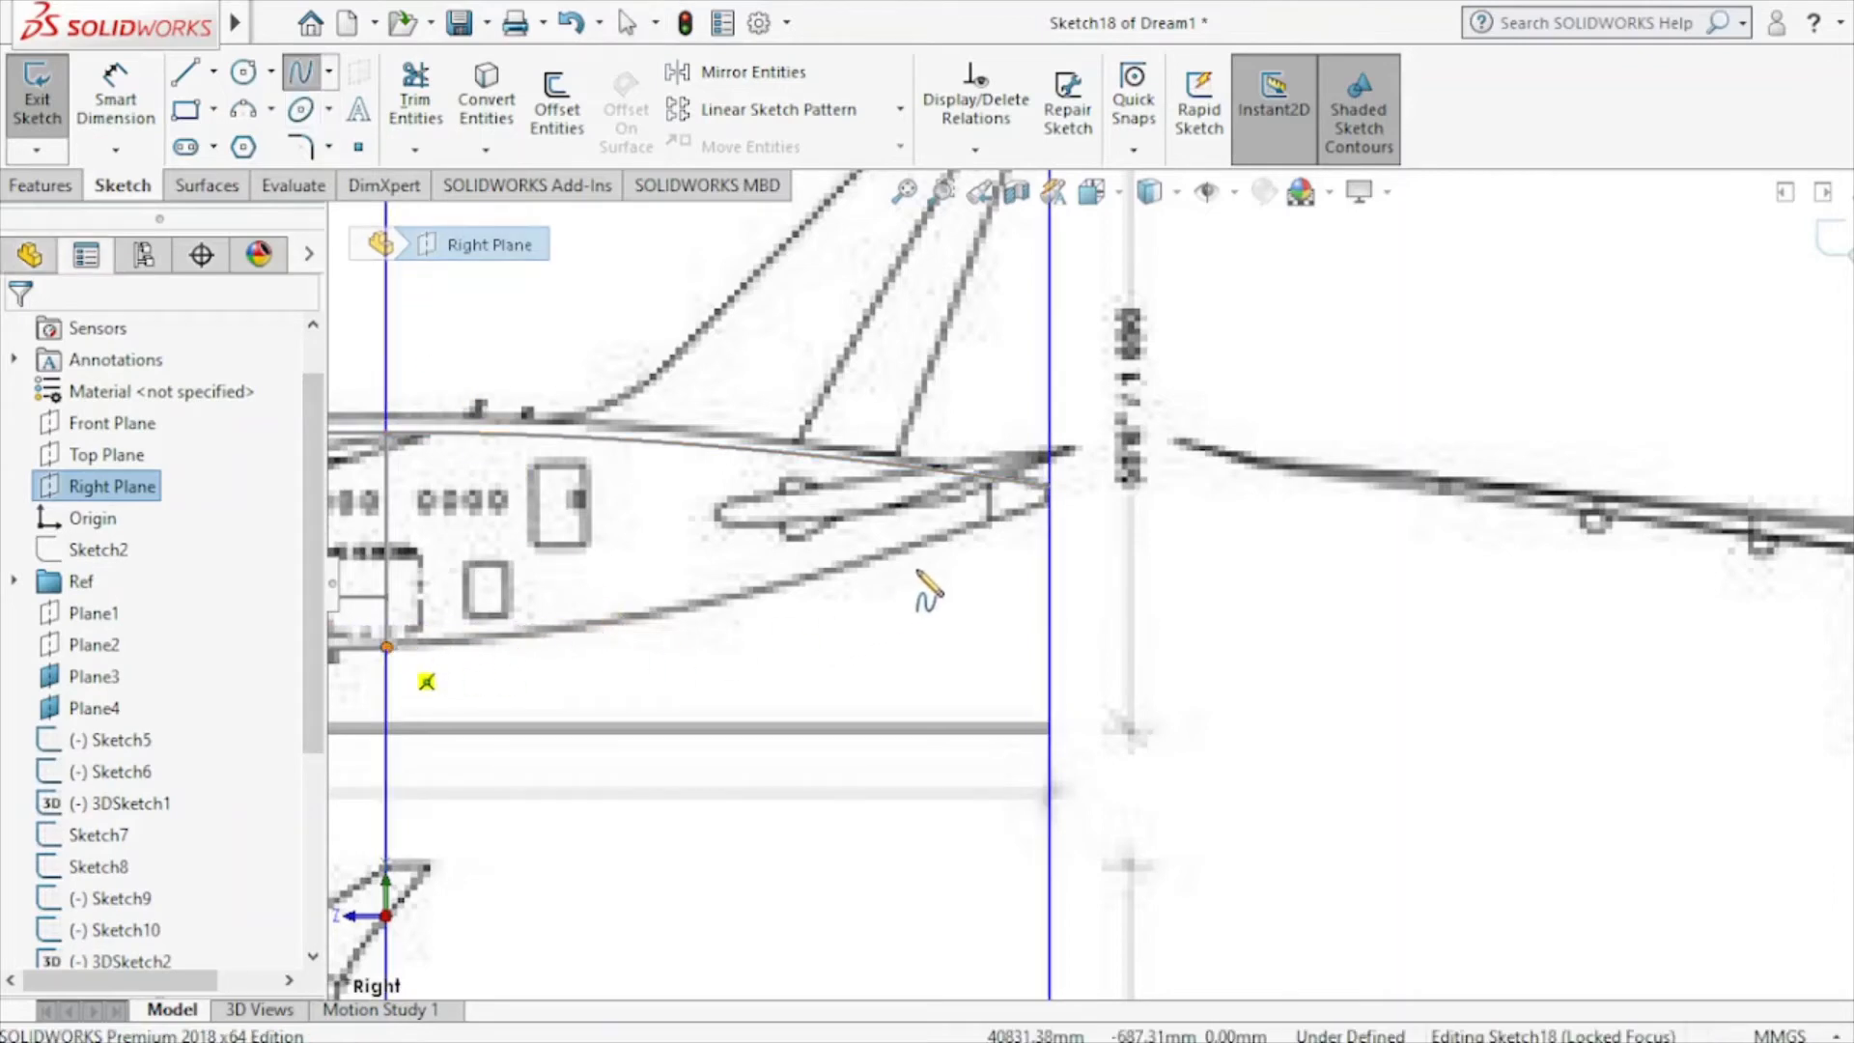
{"action": "left_click", "coordinate": [1047, 507]}
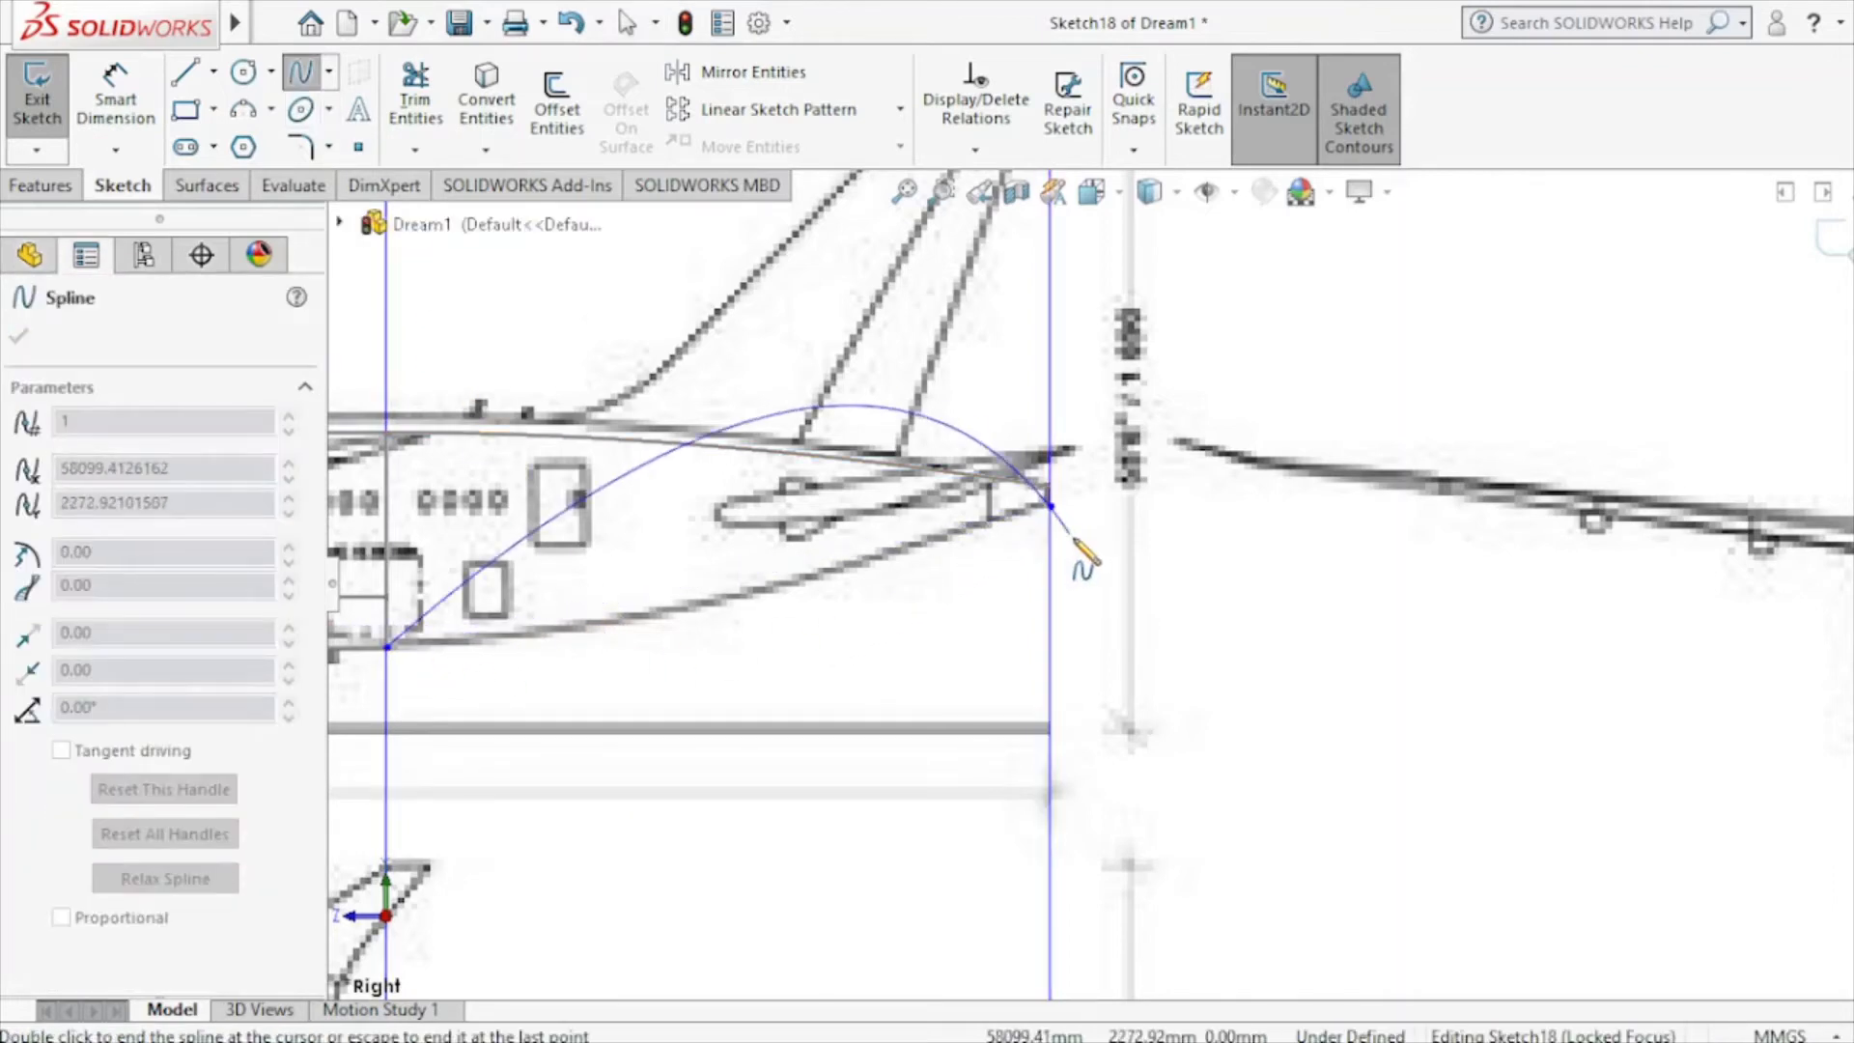
{"action": "right_click", "coordinate": [1078, 546]}
{"action": "left_click", "coordinate": [1090, 554]}
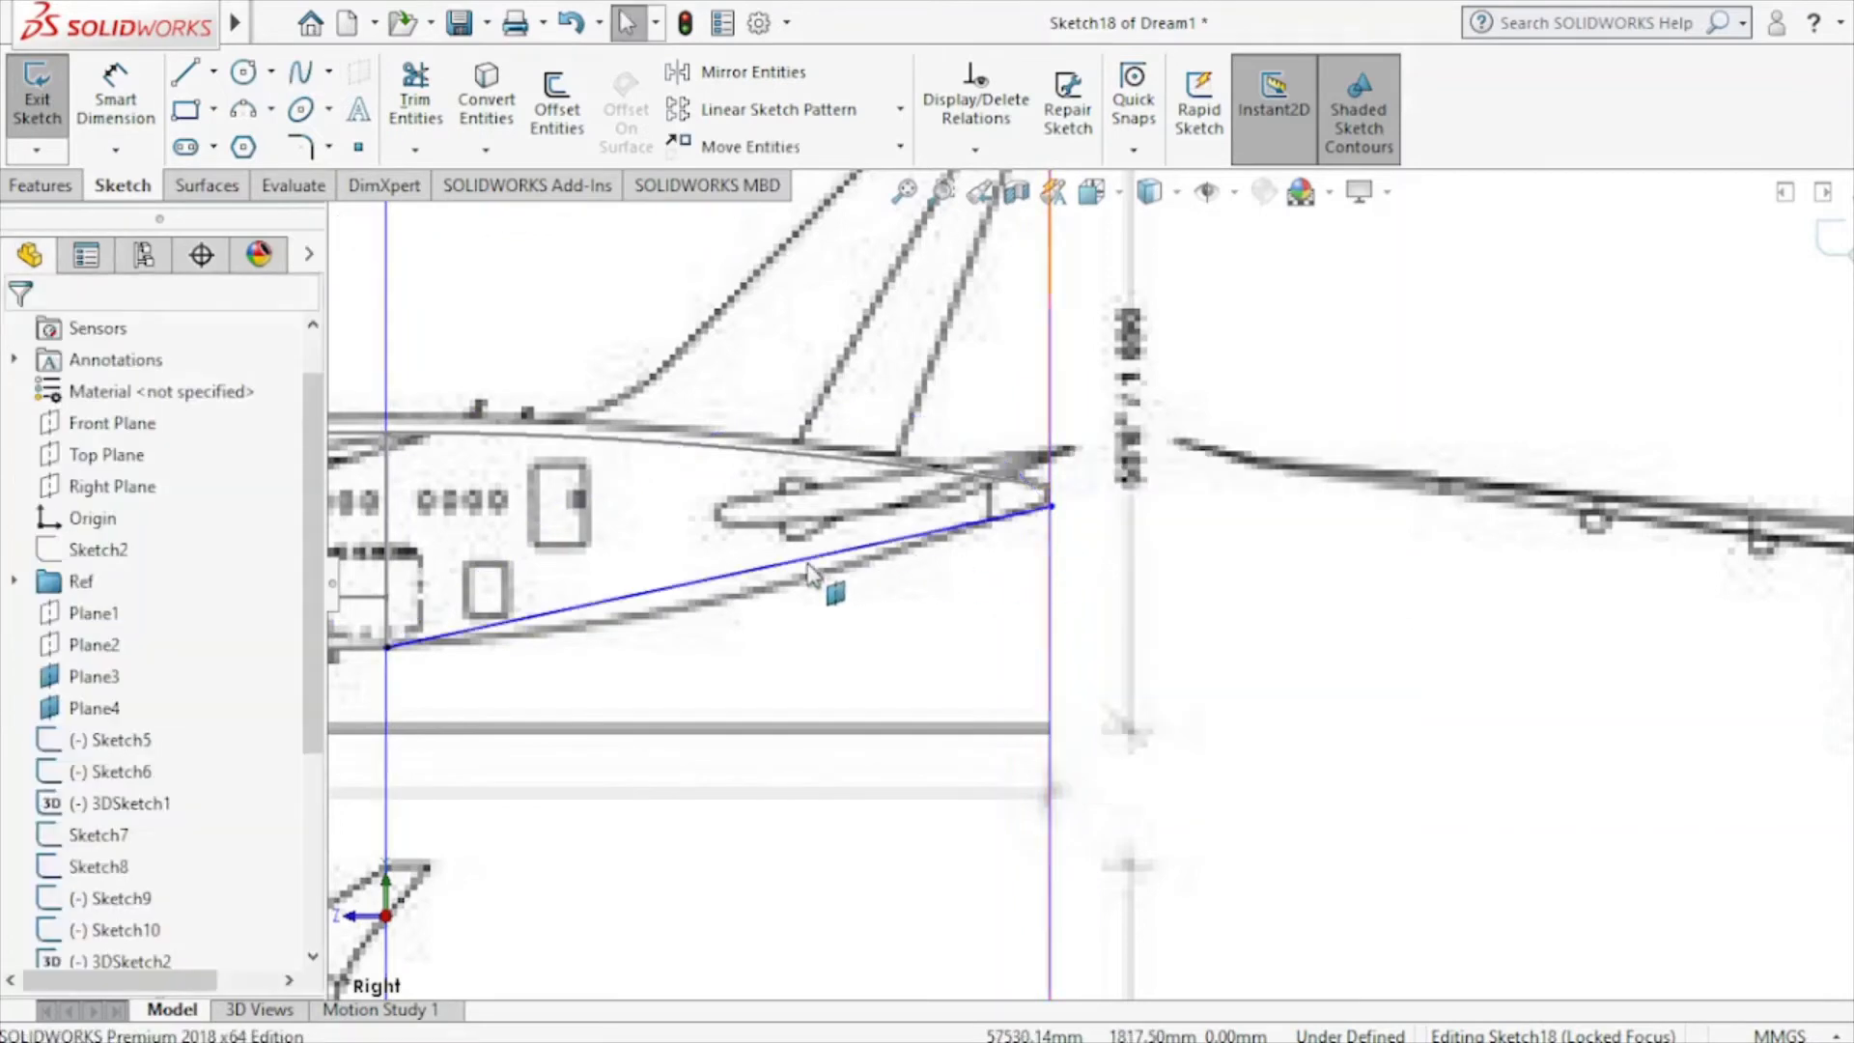
Bow the lower tail spline downward with its endpoint tangents to follow the fuselage's underside, and finish the sketch.
{"action": "left_click", "coordinate": [738, 589]}
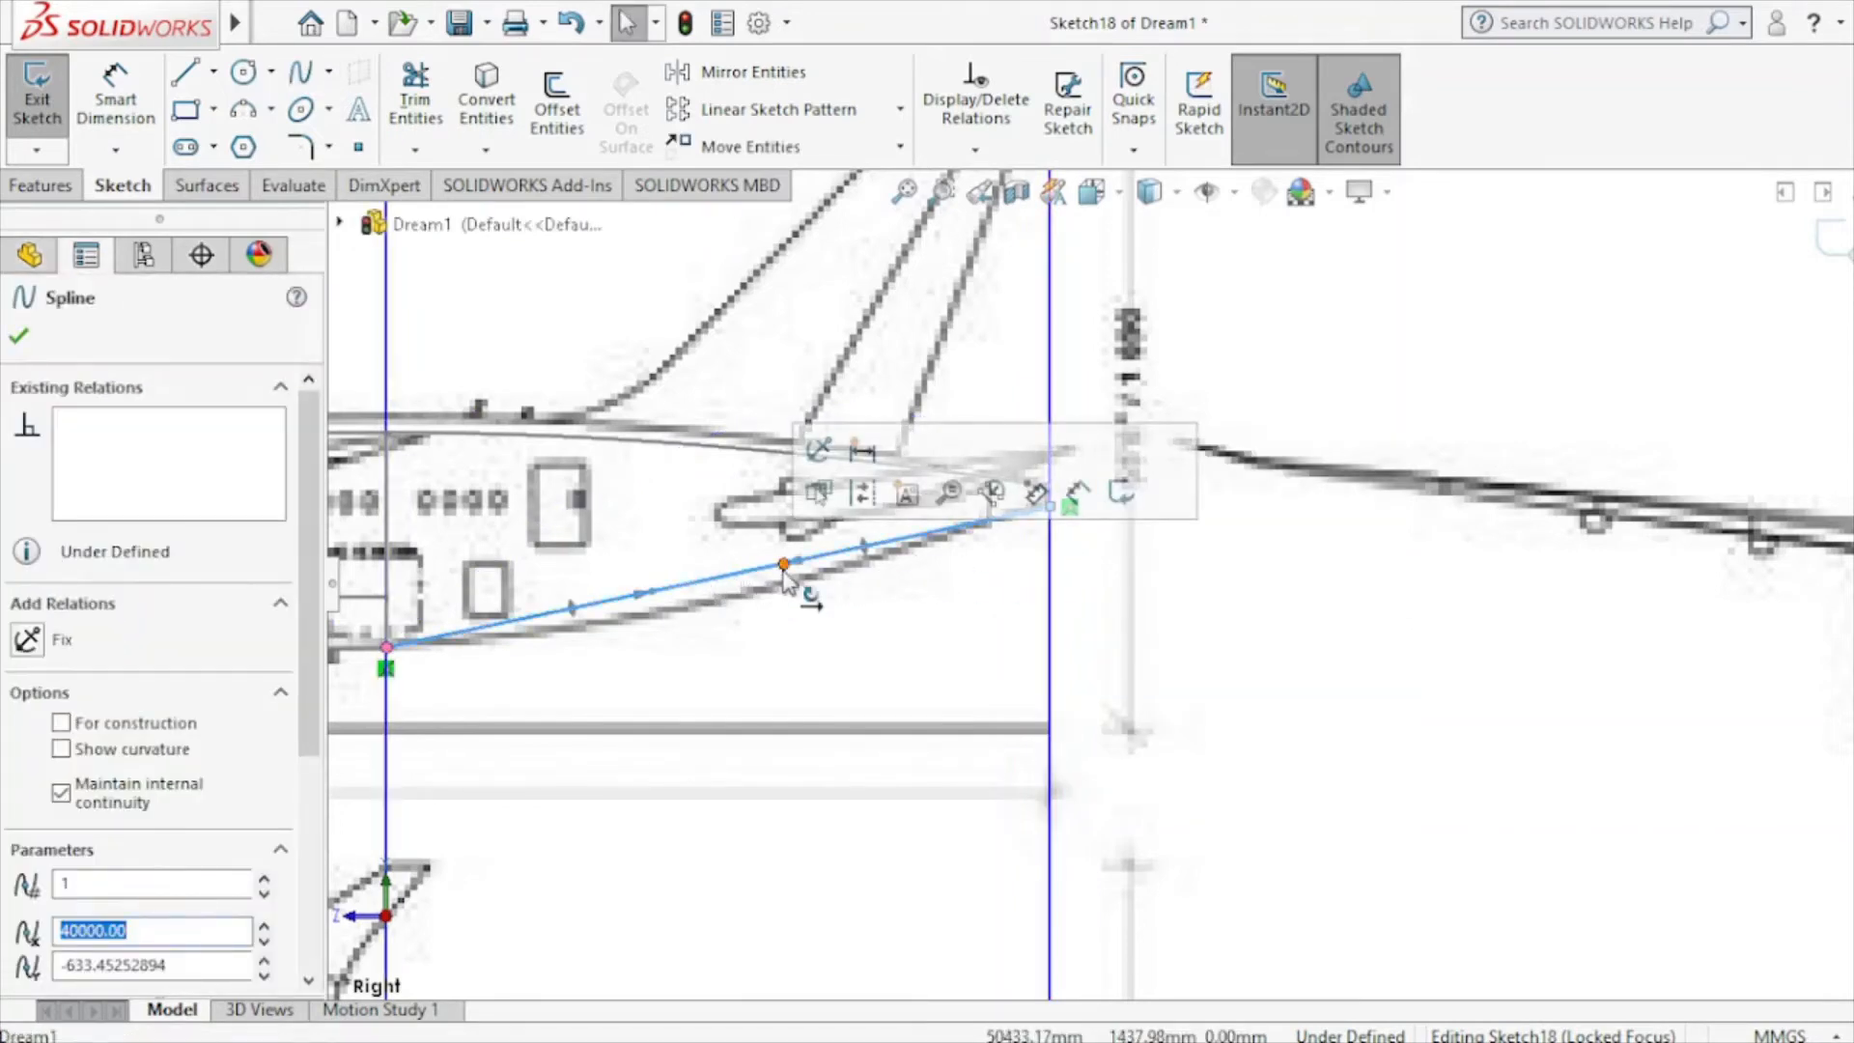
{"action": "left_click_drag", "start_coordinate": [790, 579], "coordinate": [793, 605]}
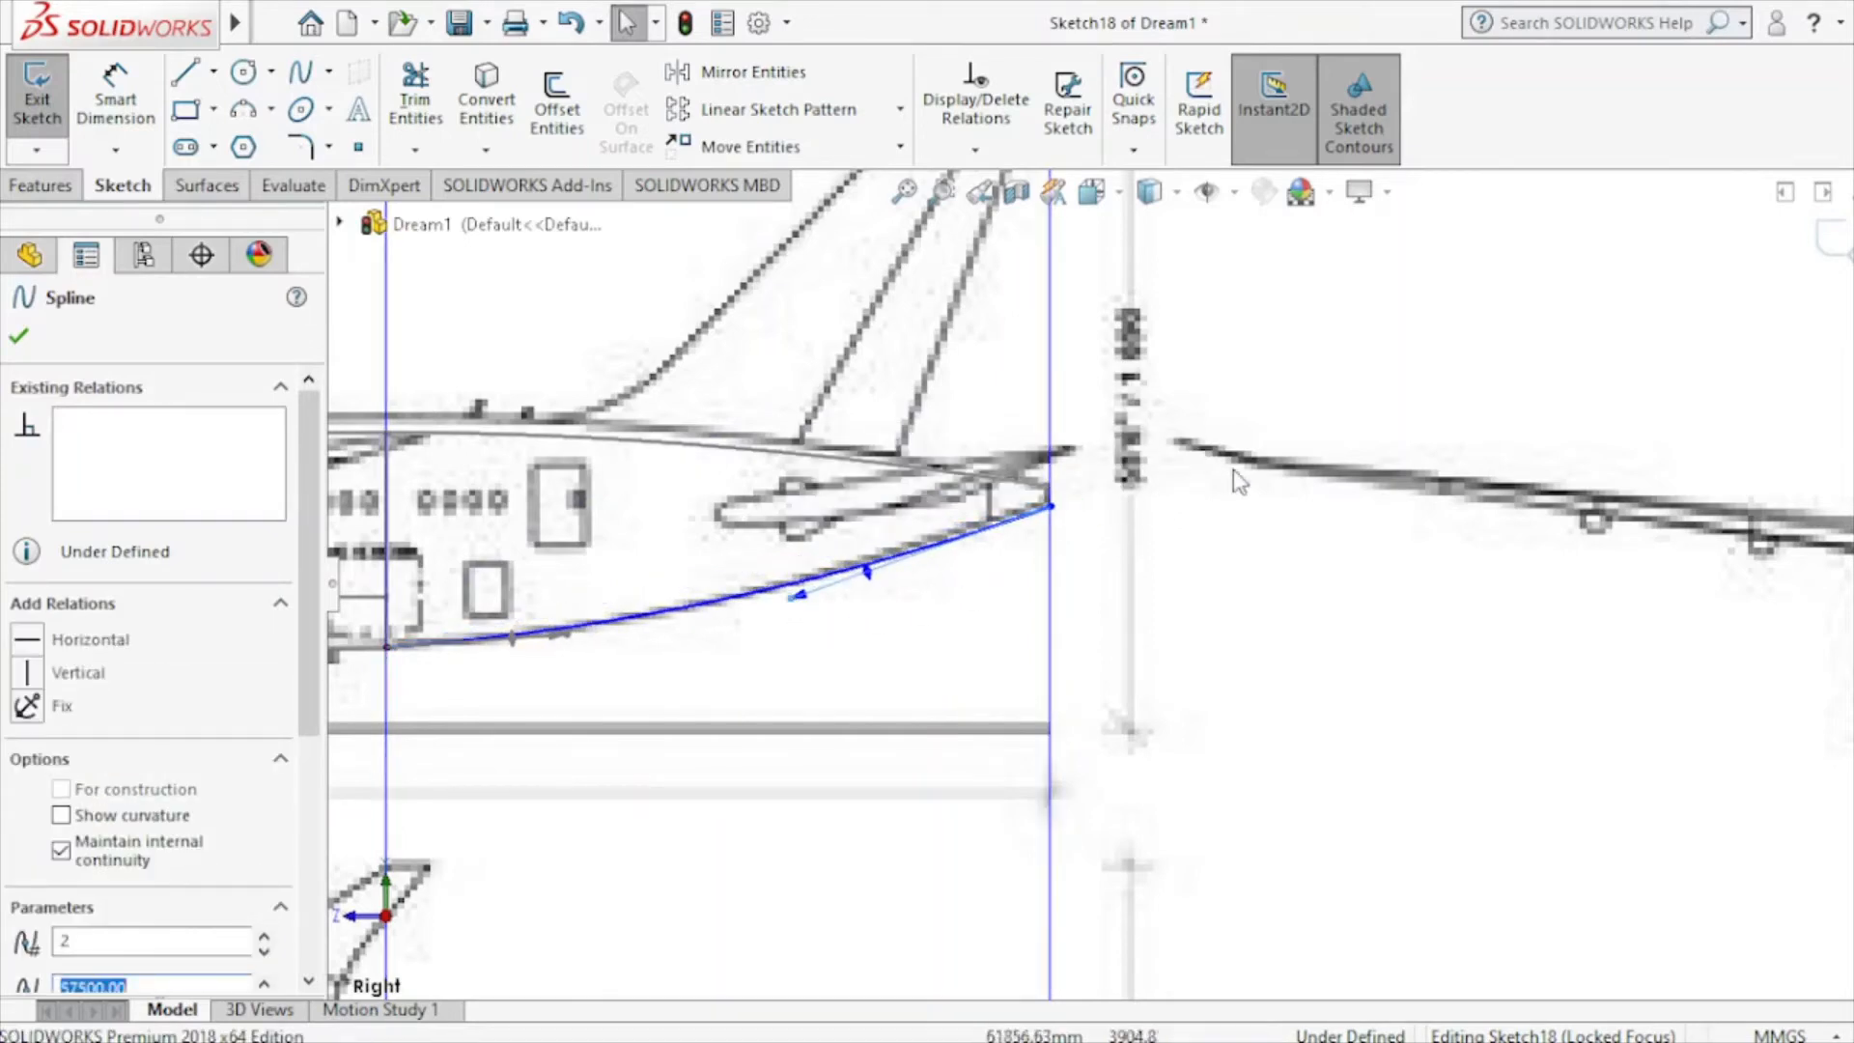
{"action": "left_click", "coordinate": [1836, 243]}
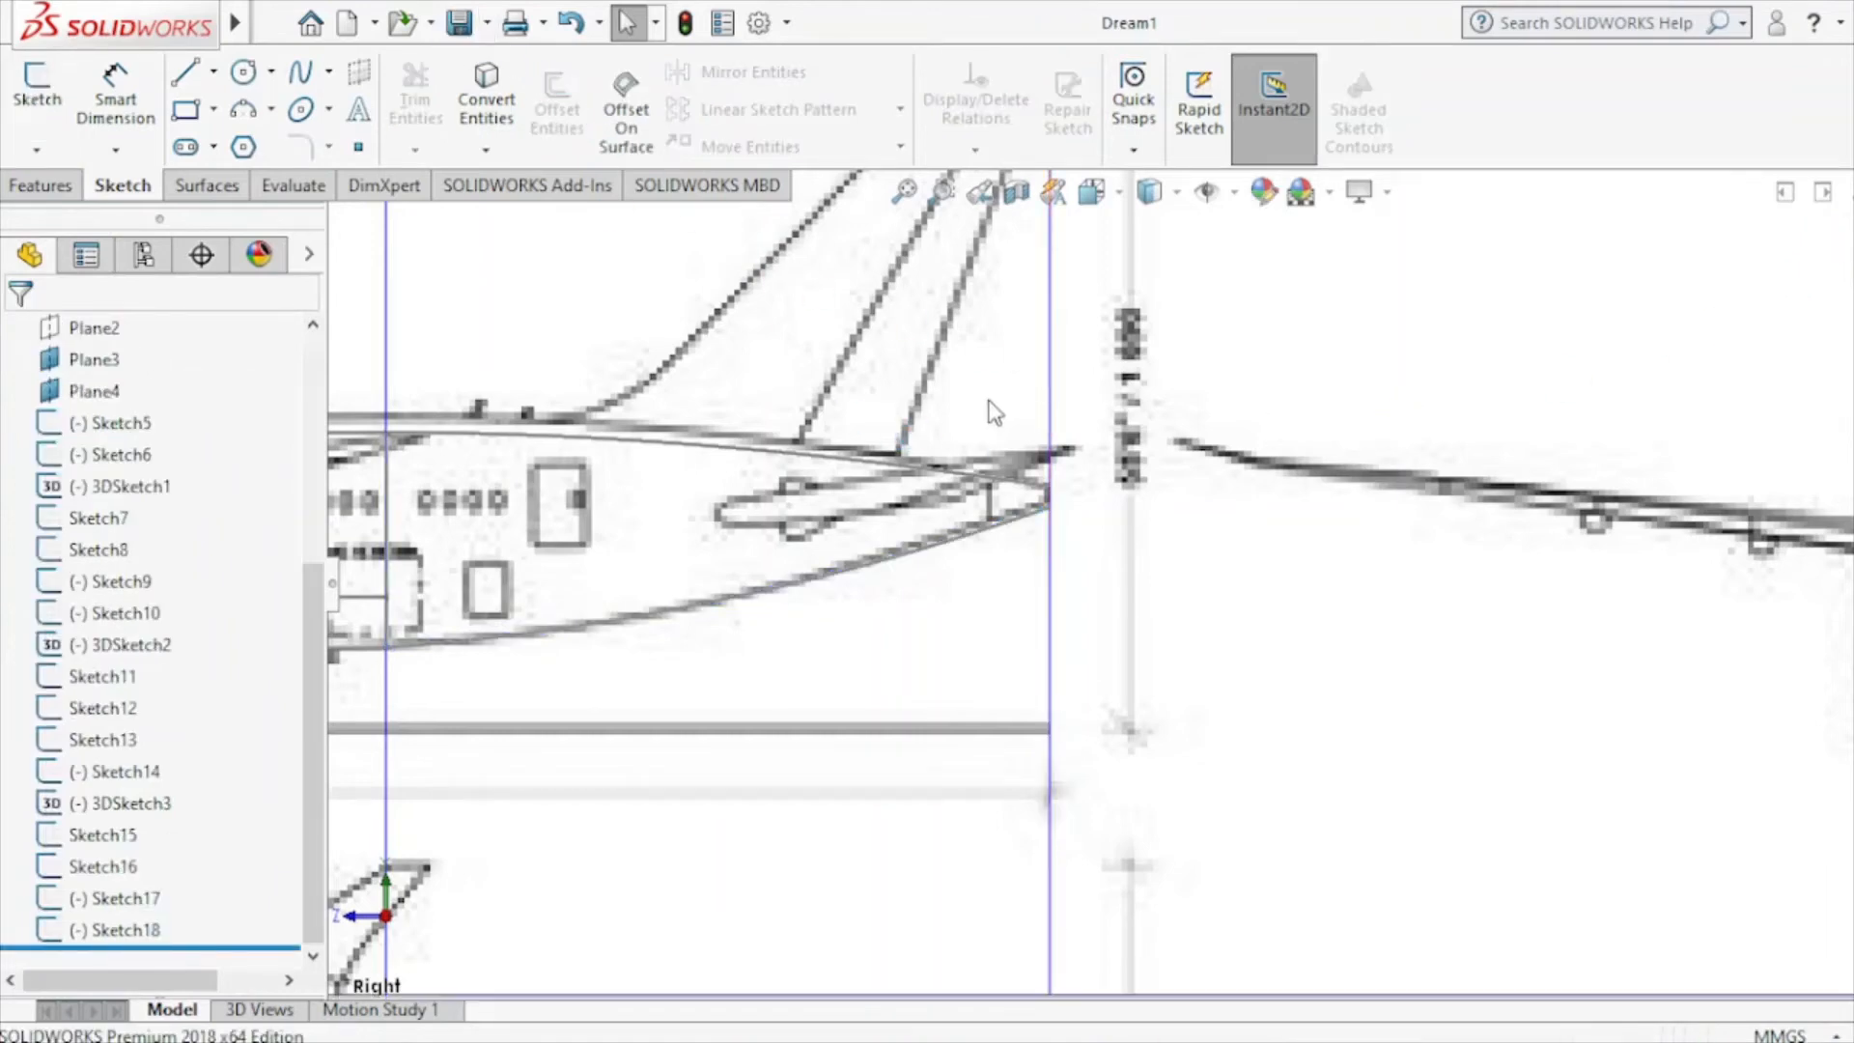
Start a 3D sketch and draw a two-point spline from the side guide's rear end at Plane3 to the tail tip at Plane4.
{"action": "scroll", "coordinate": [990, 411], "scroll_direction": "up", "scroll_amount": 2}
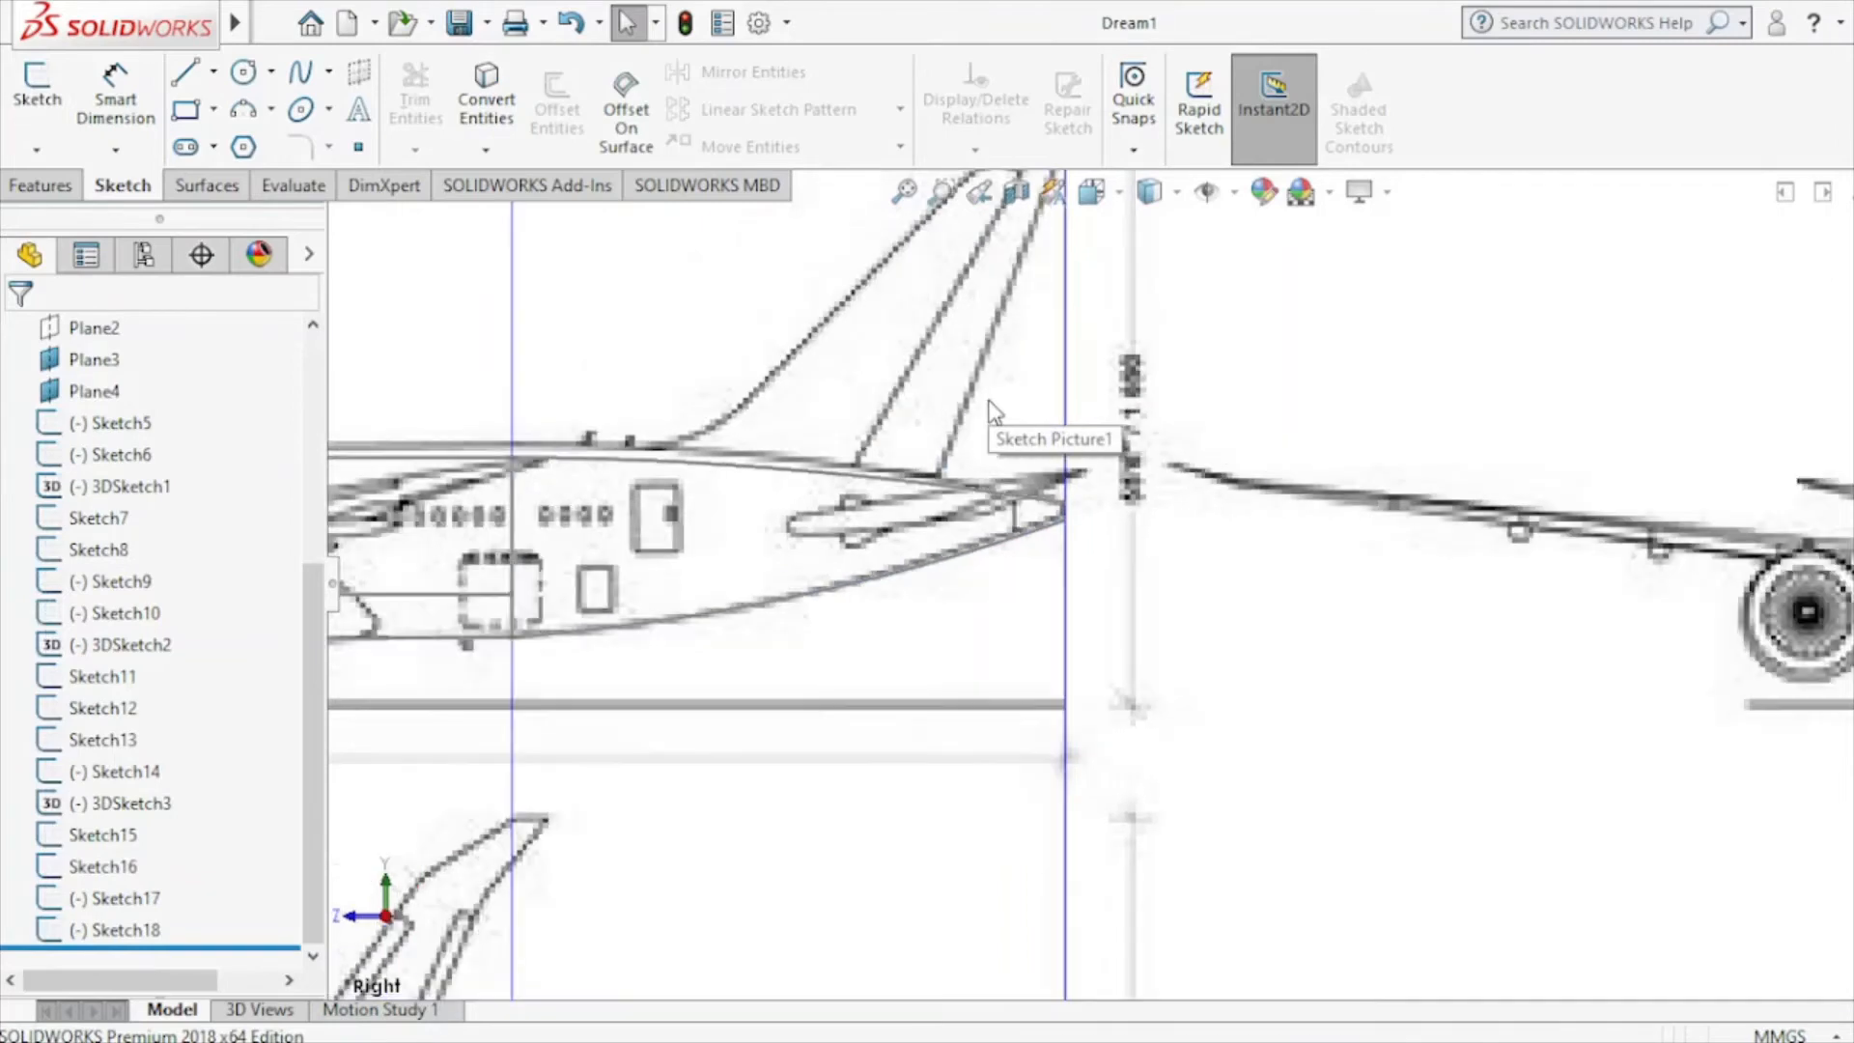
{"action": "left_click", "coordinate": [41, 154]}
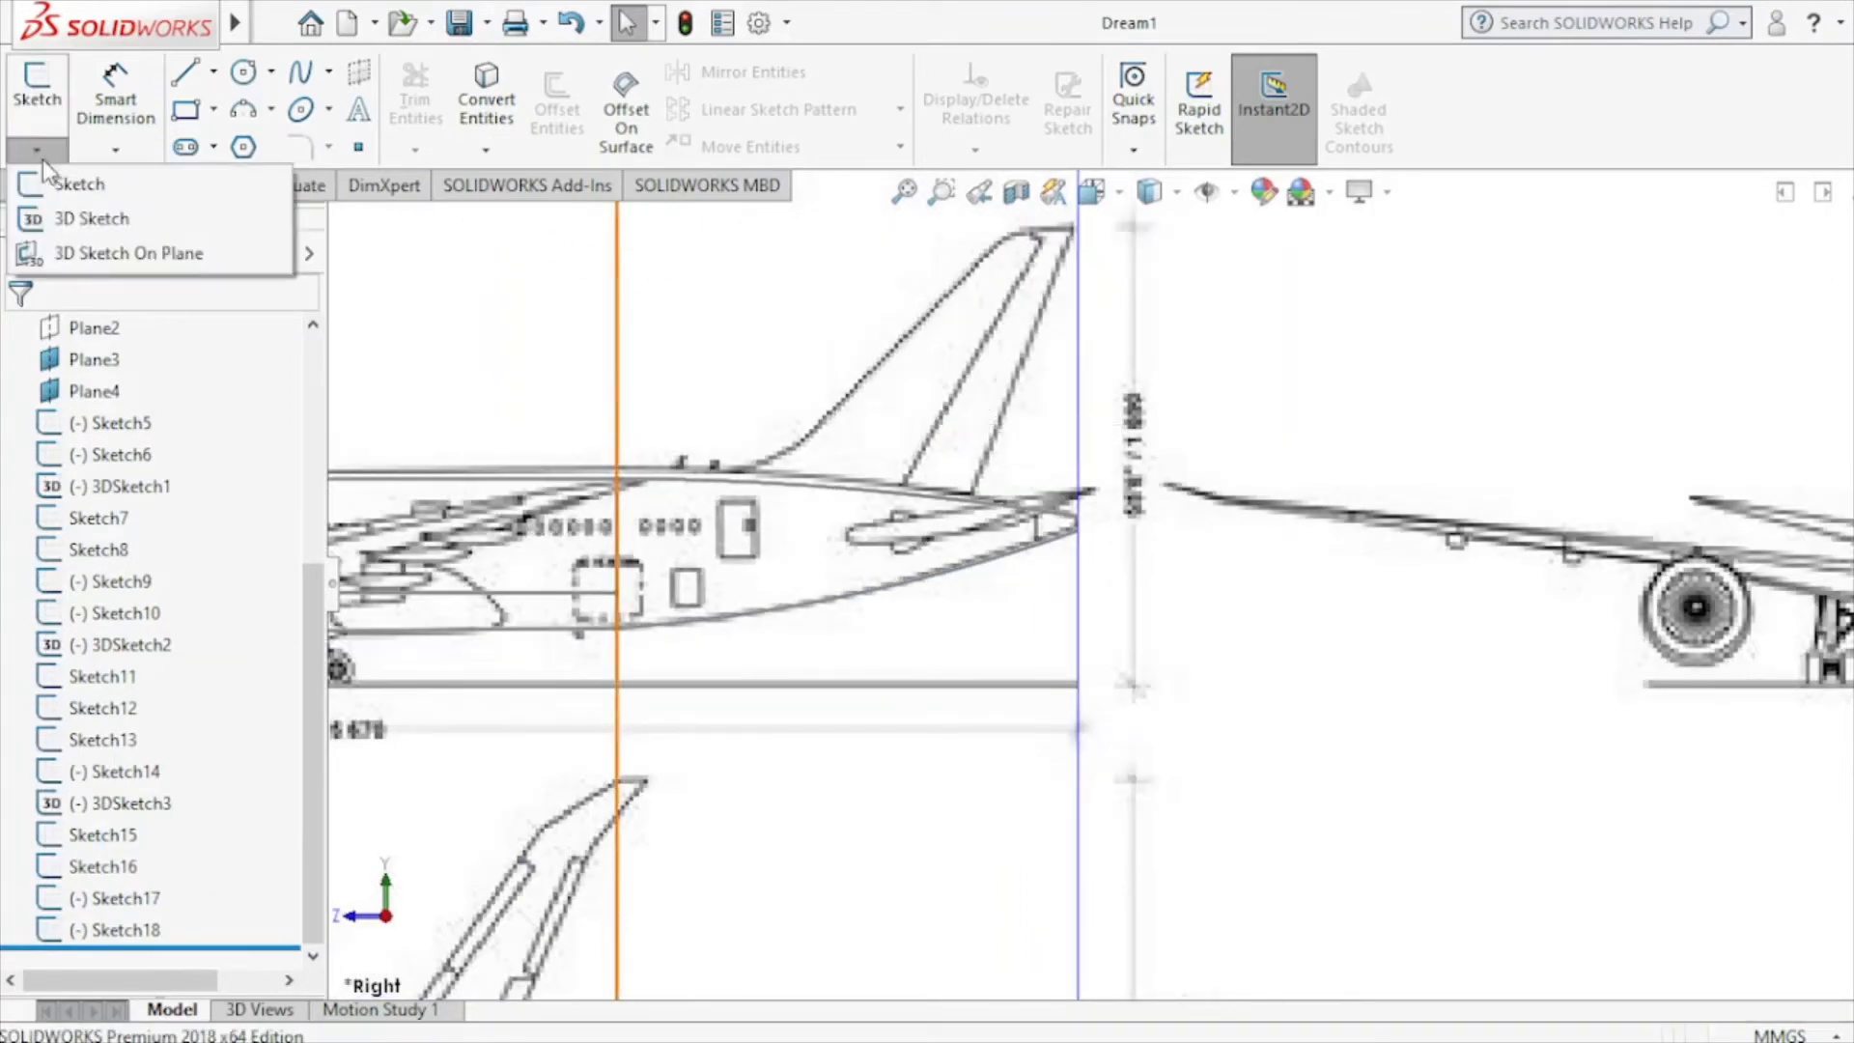
{"action": "left_click", "coordinate": [58, 212]}
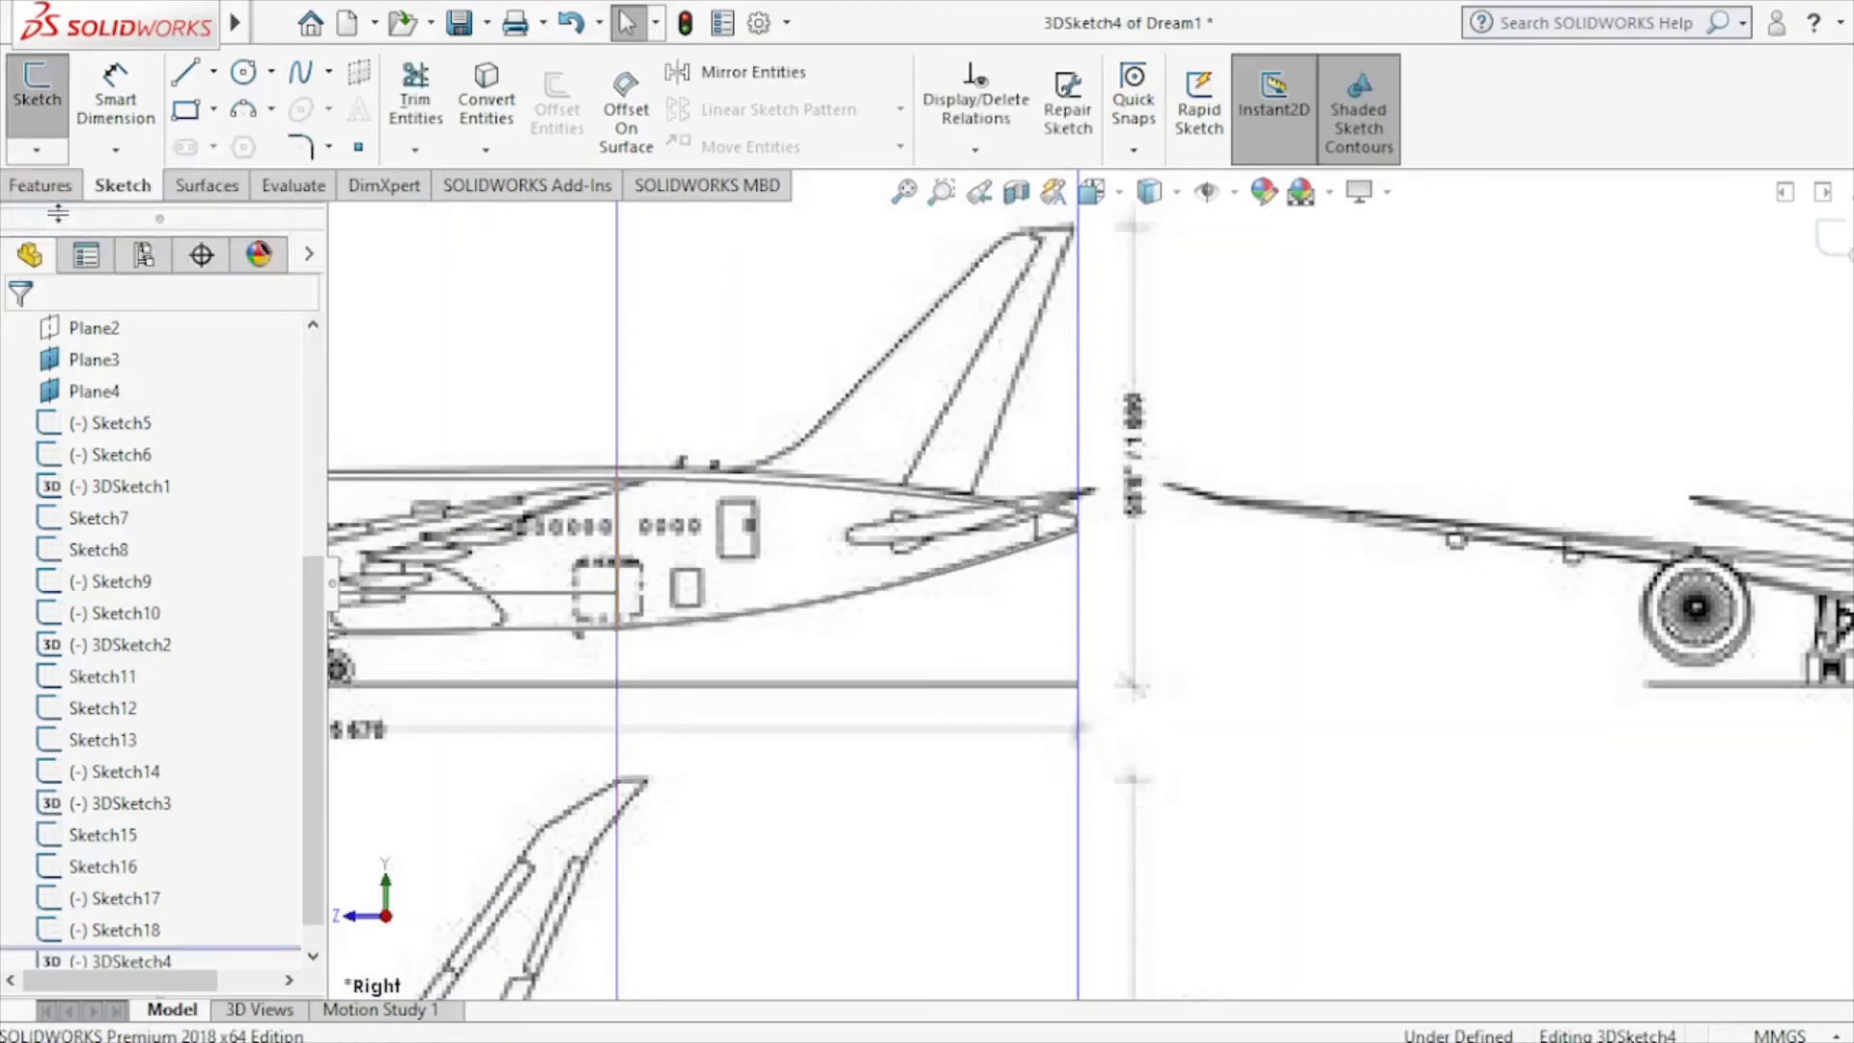
{"action": "left_click", "coordinate": [299, 79]}
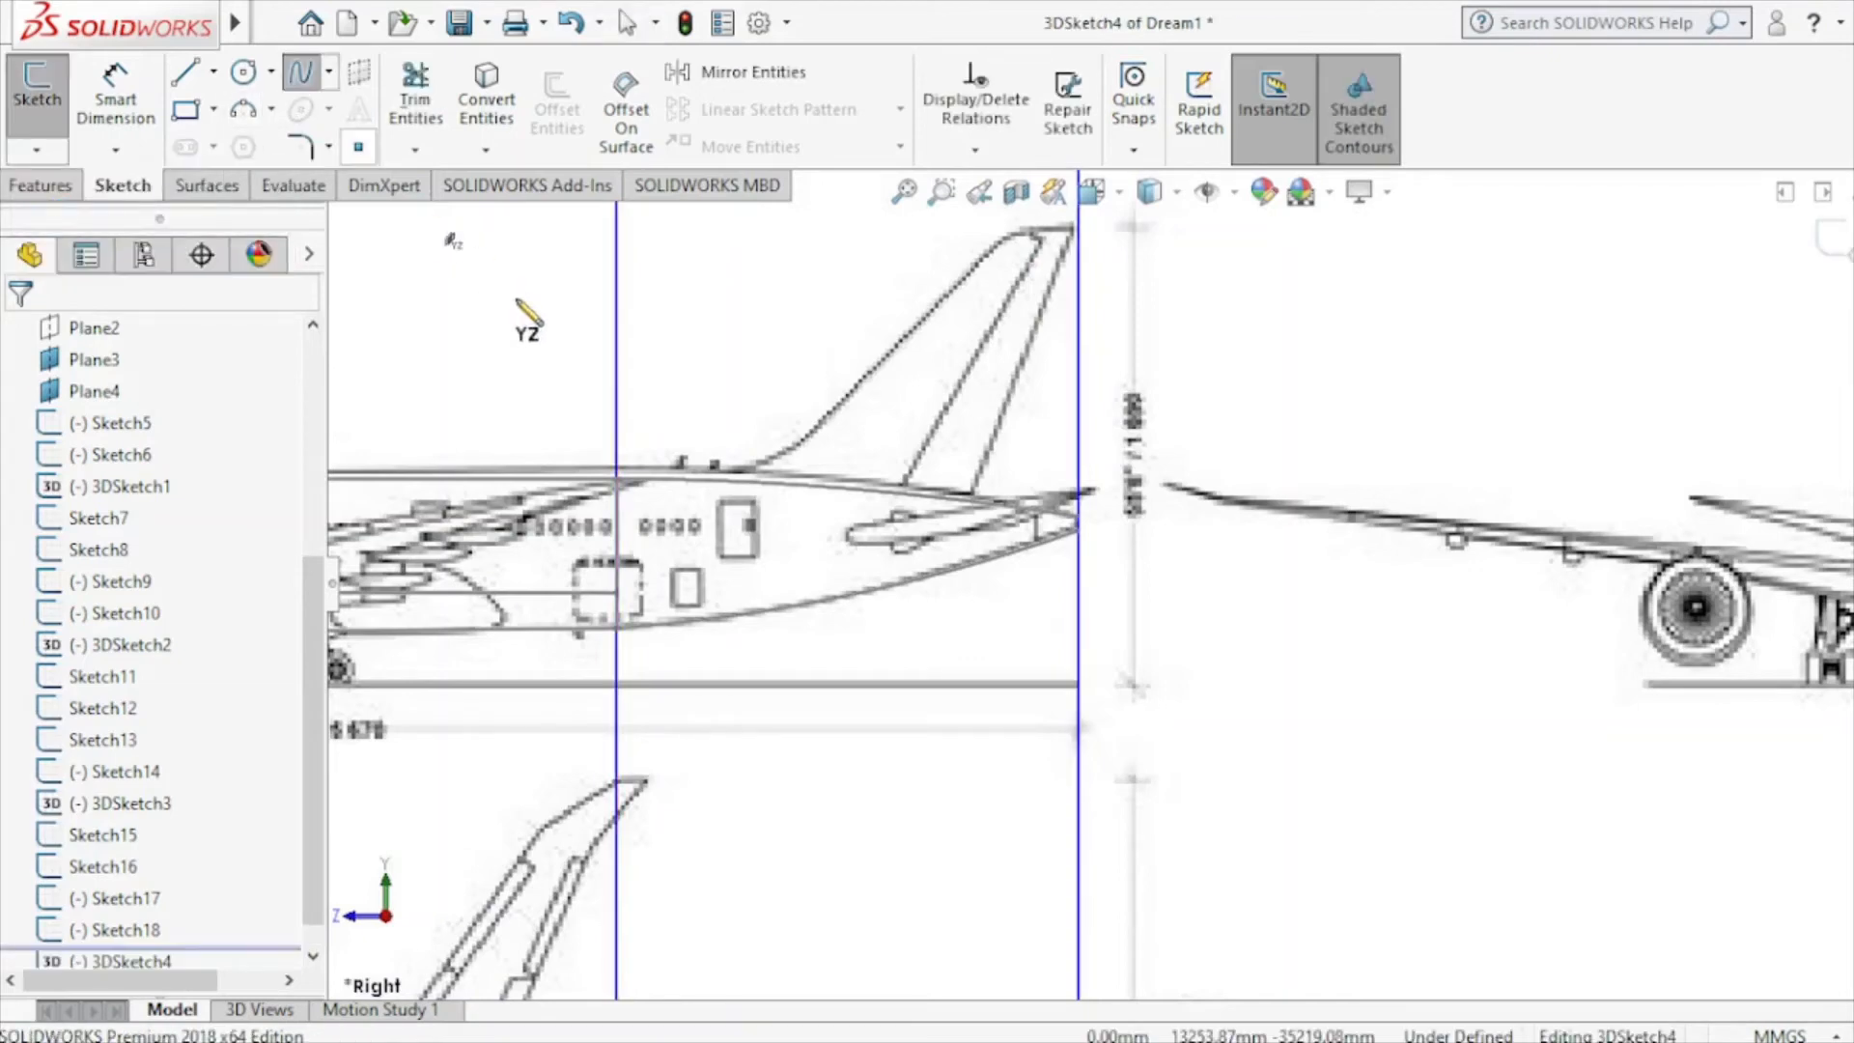
{"action": "left_click", "coordinate": [630, 594]}
{"action": "scroll", "coordinate": [1088, 527], "scroll_direction": "down", "scroll_amount": 2}
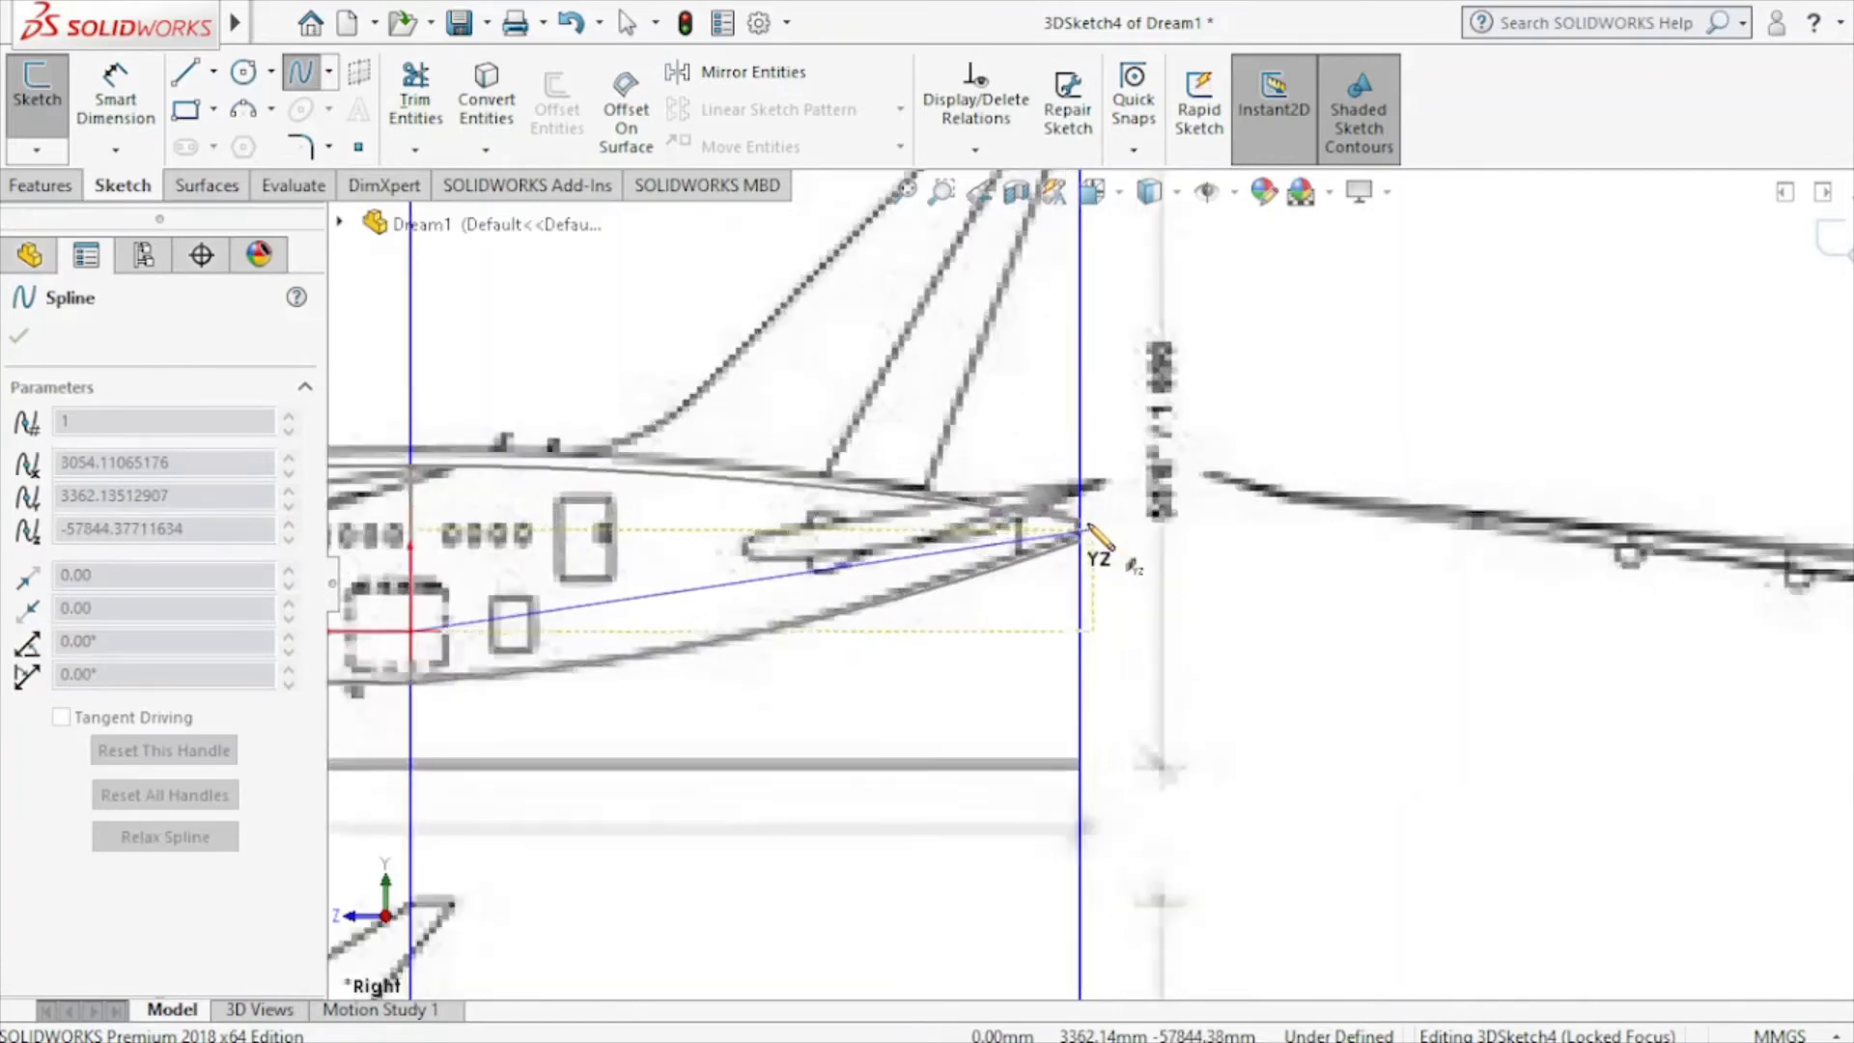
{"action": "scroll", "coordinate": [1088, 526], "scroll_direction": "down", "scroll_amount": 2}
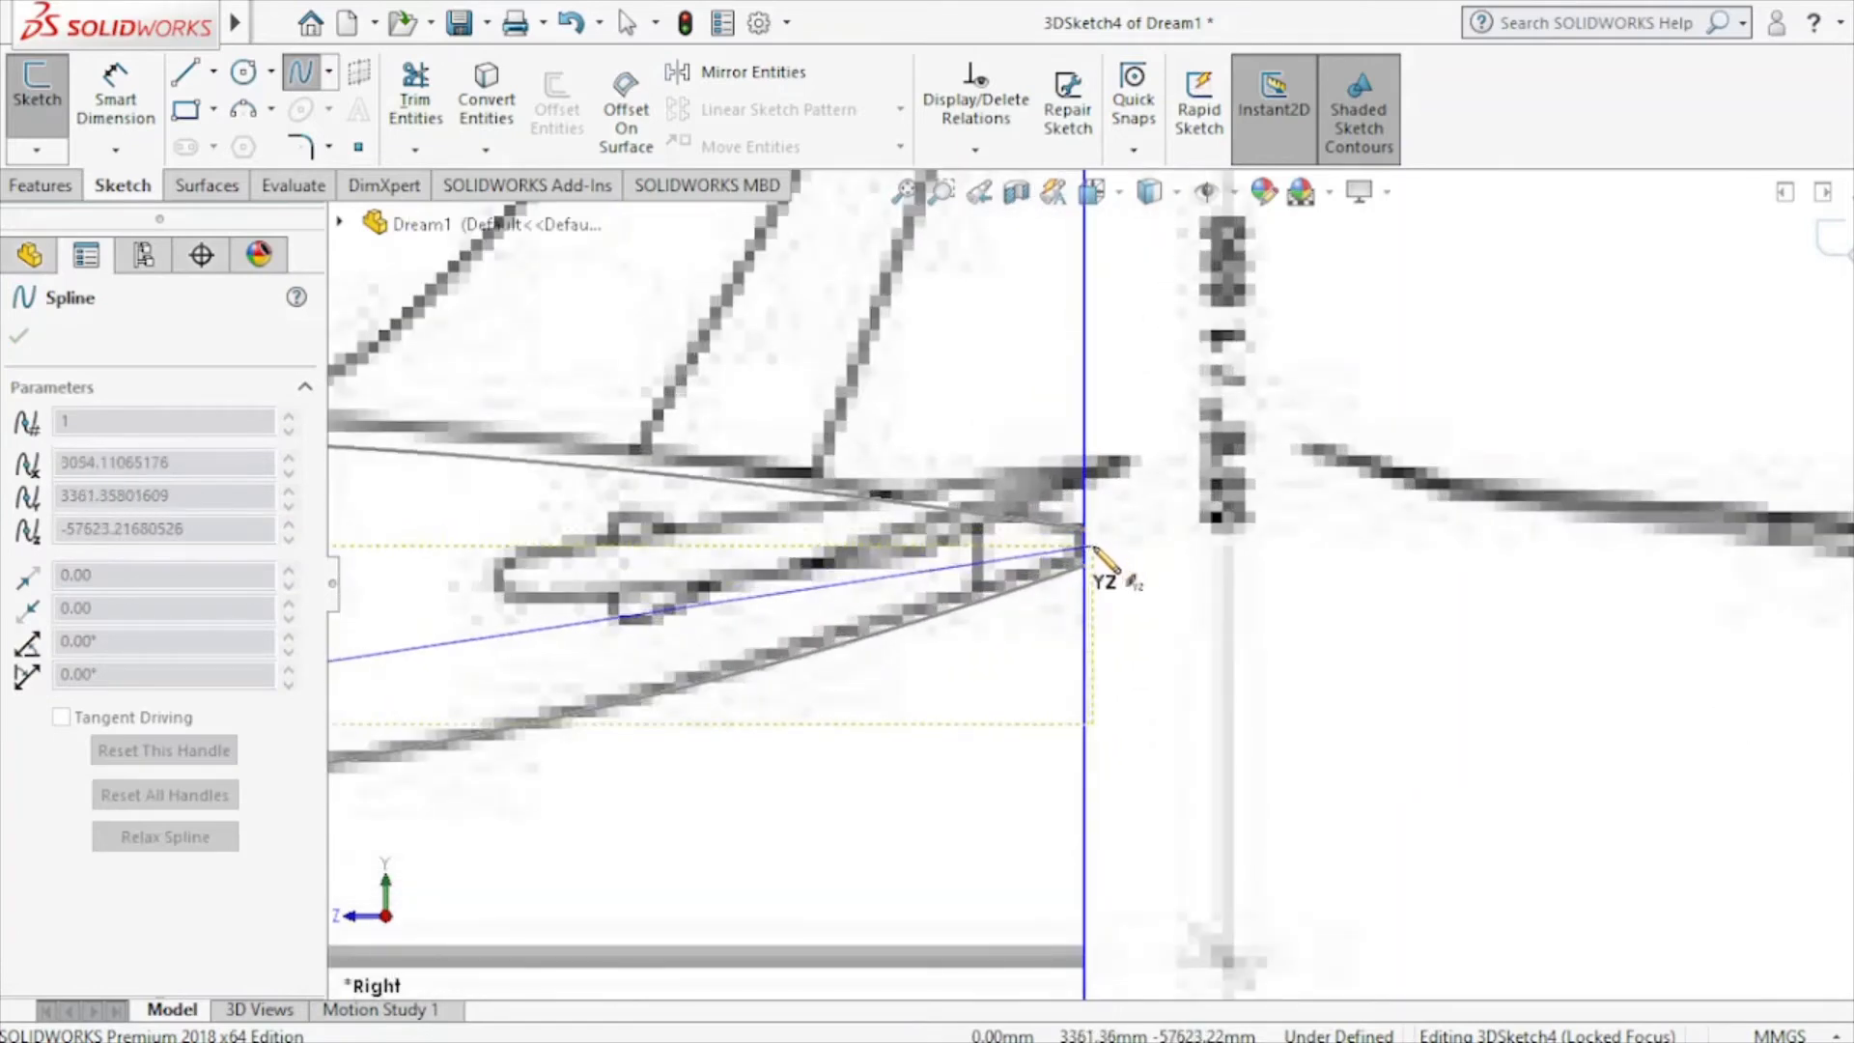
{"action": "left_click", "coordinate": [1088, 546]}
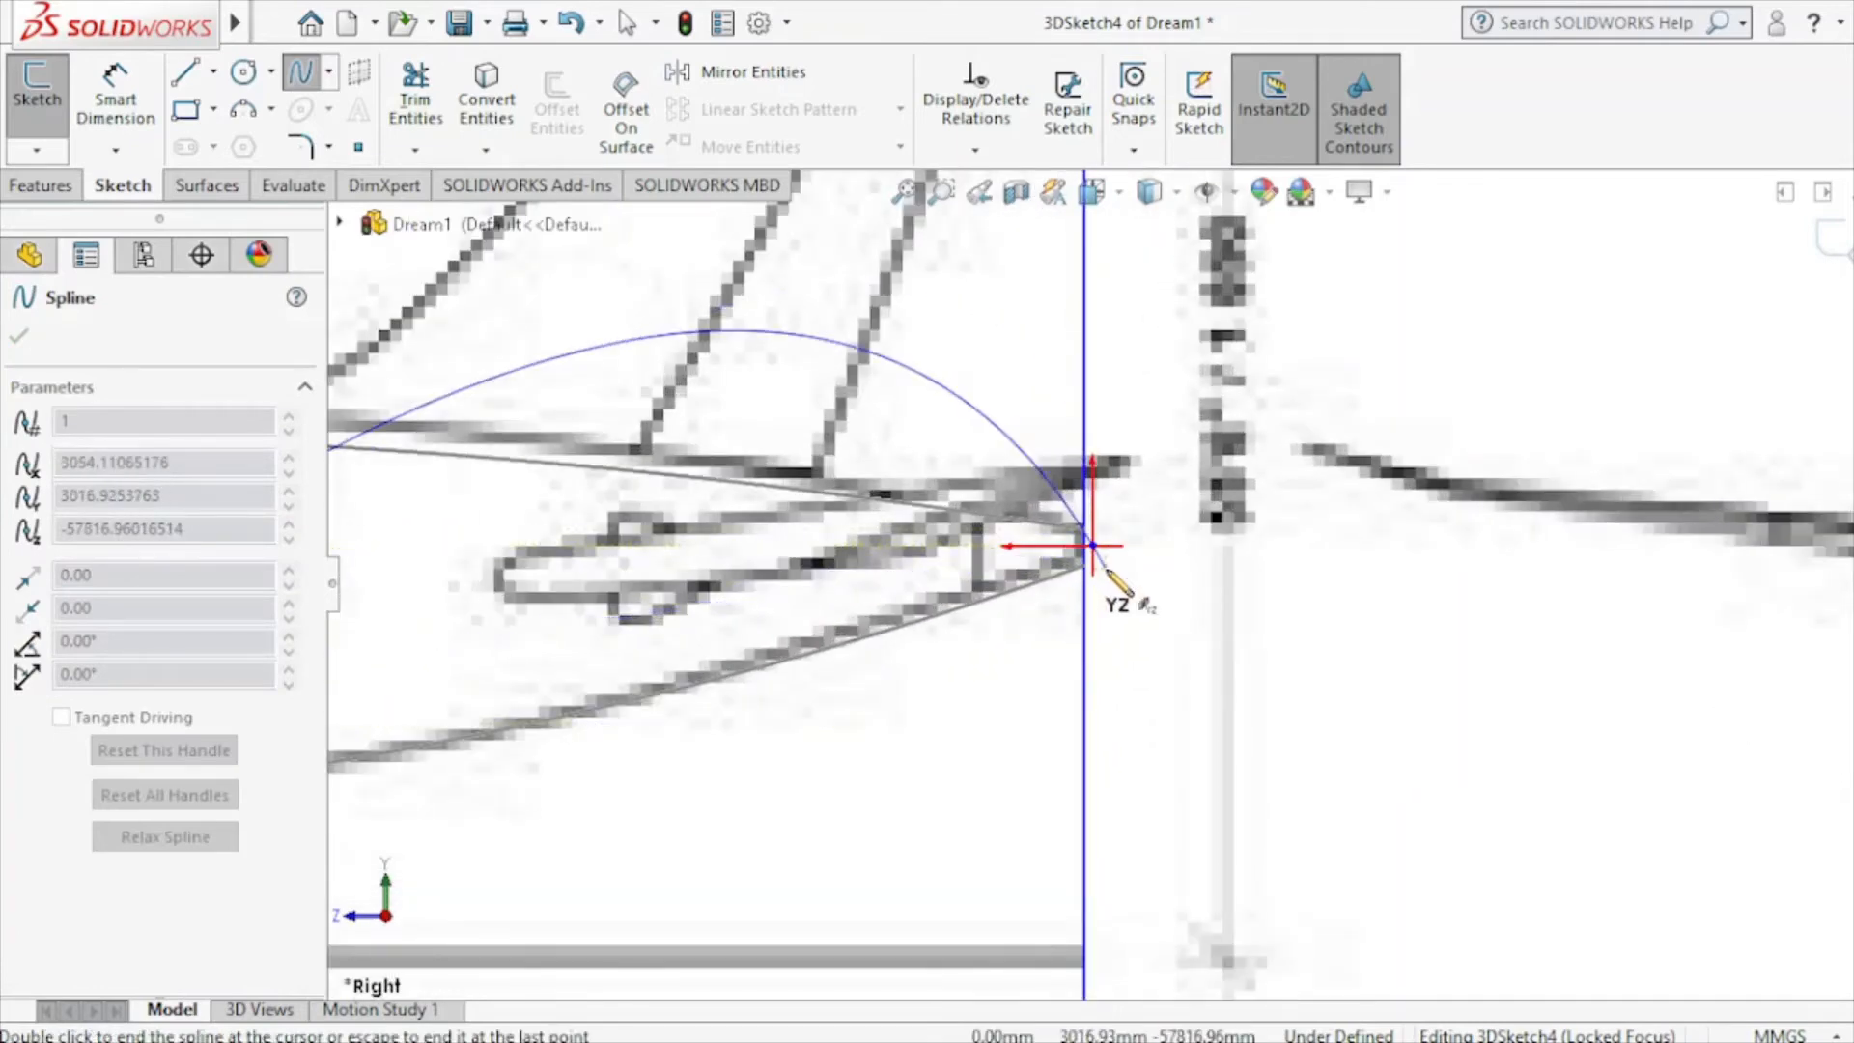
{"action": "right_click", "coordinate": [1109, 584]}
{"action": "left_click", "coordinate": [1133, 589]}
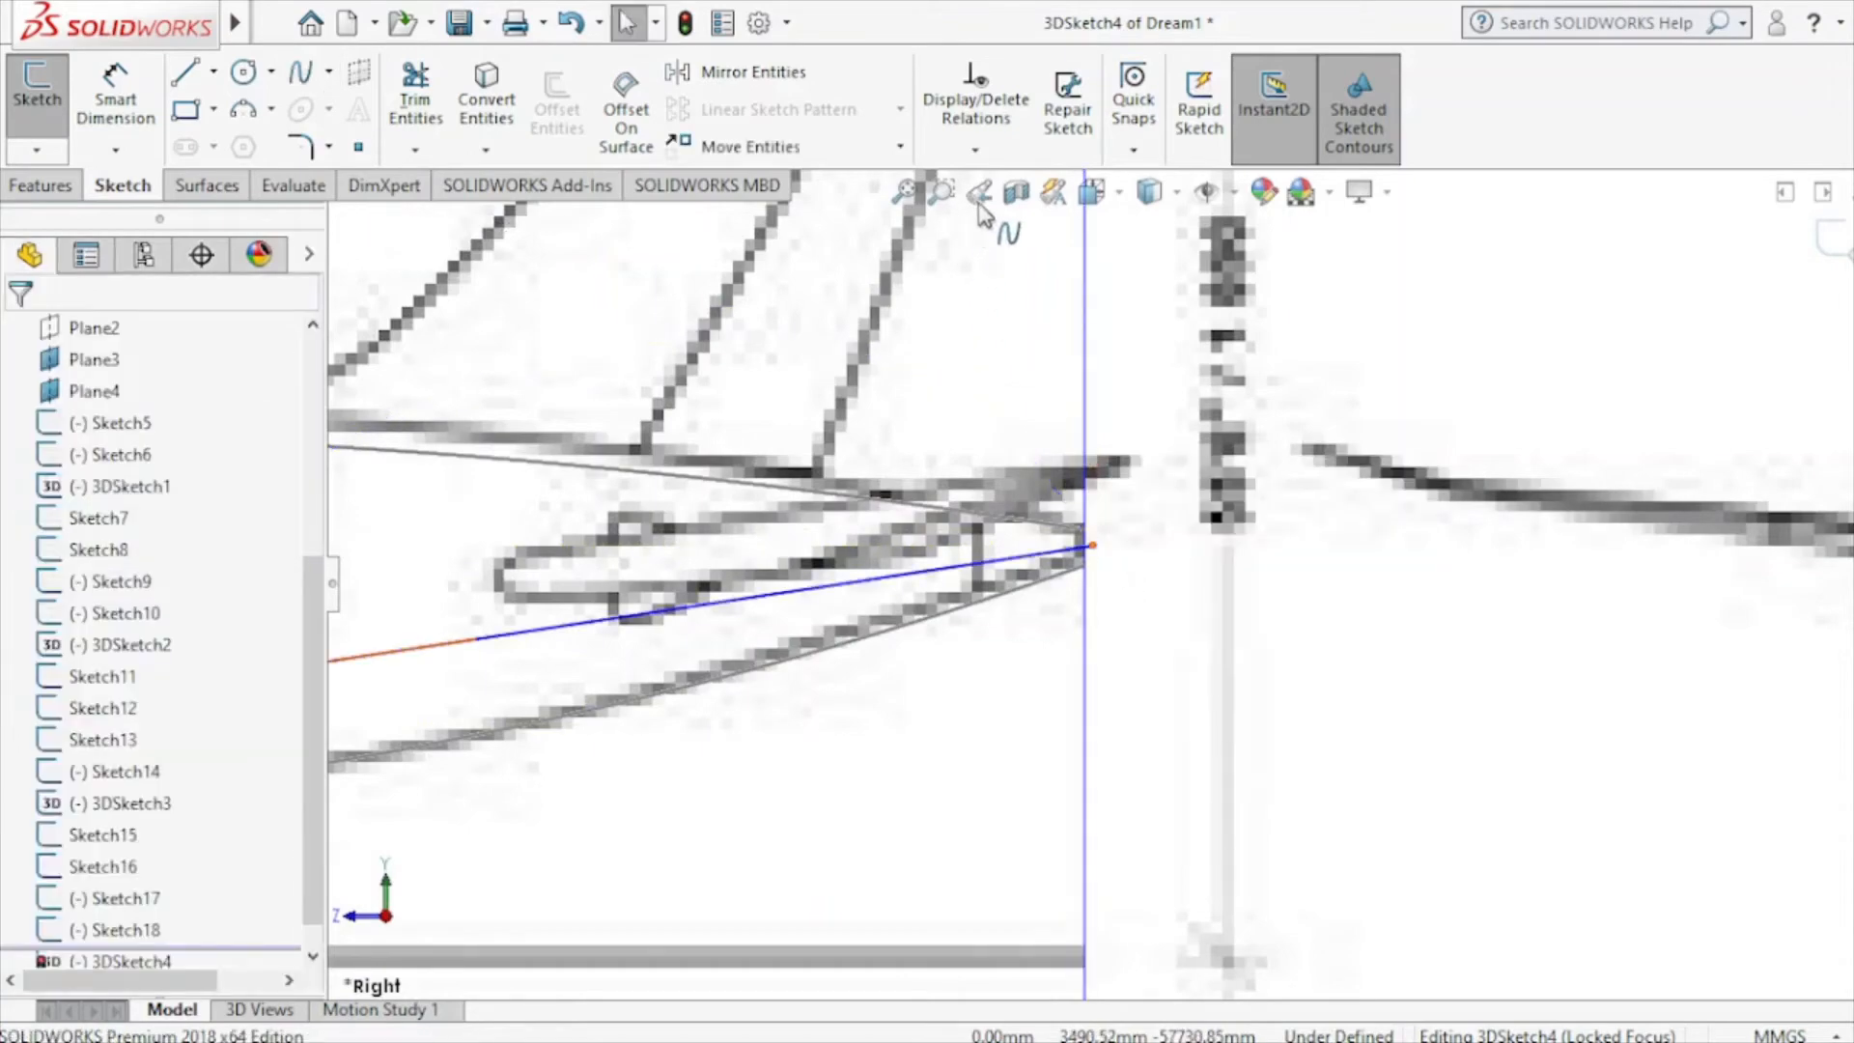
In the top view, move the side spline's rear endpoint onto the tail tip and adjust its tangent to match the tapering fuselage side.
{"action": "left_click", "coordinate": [1094, 193]}
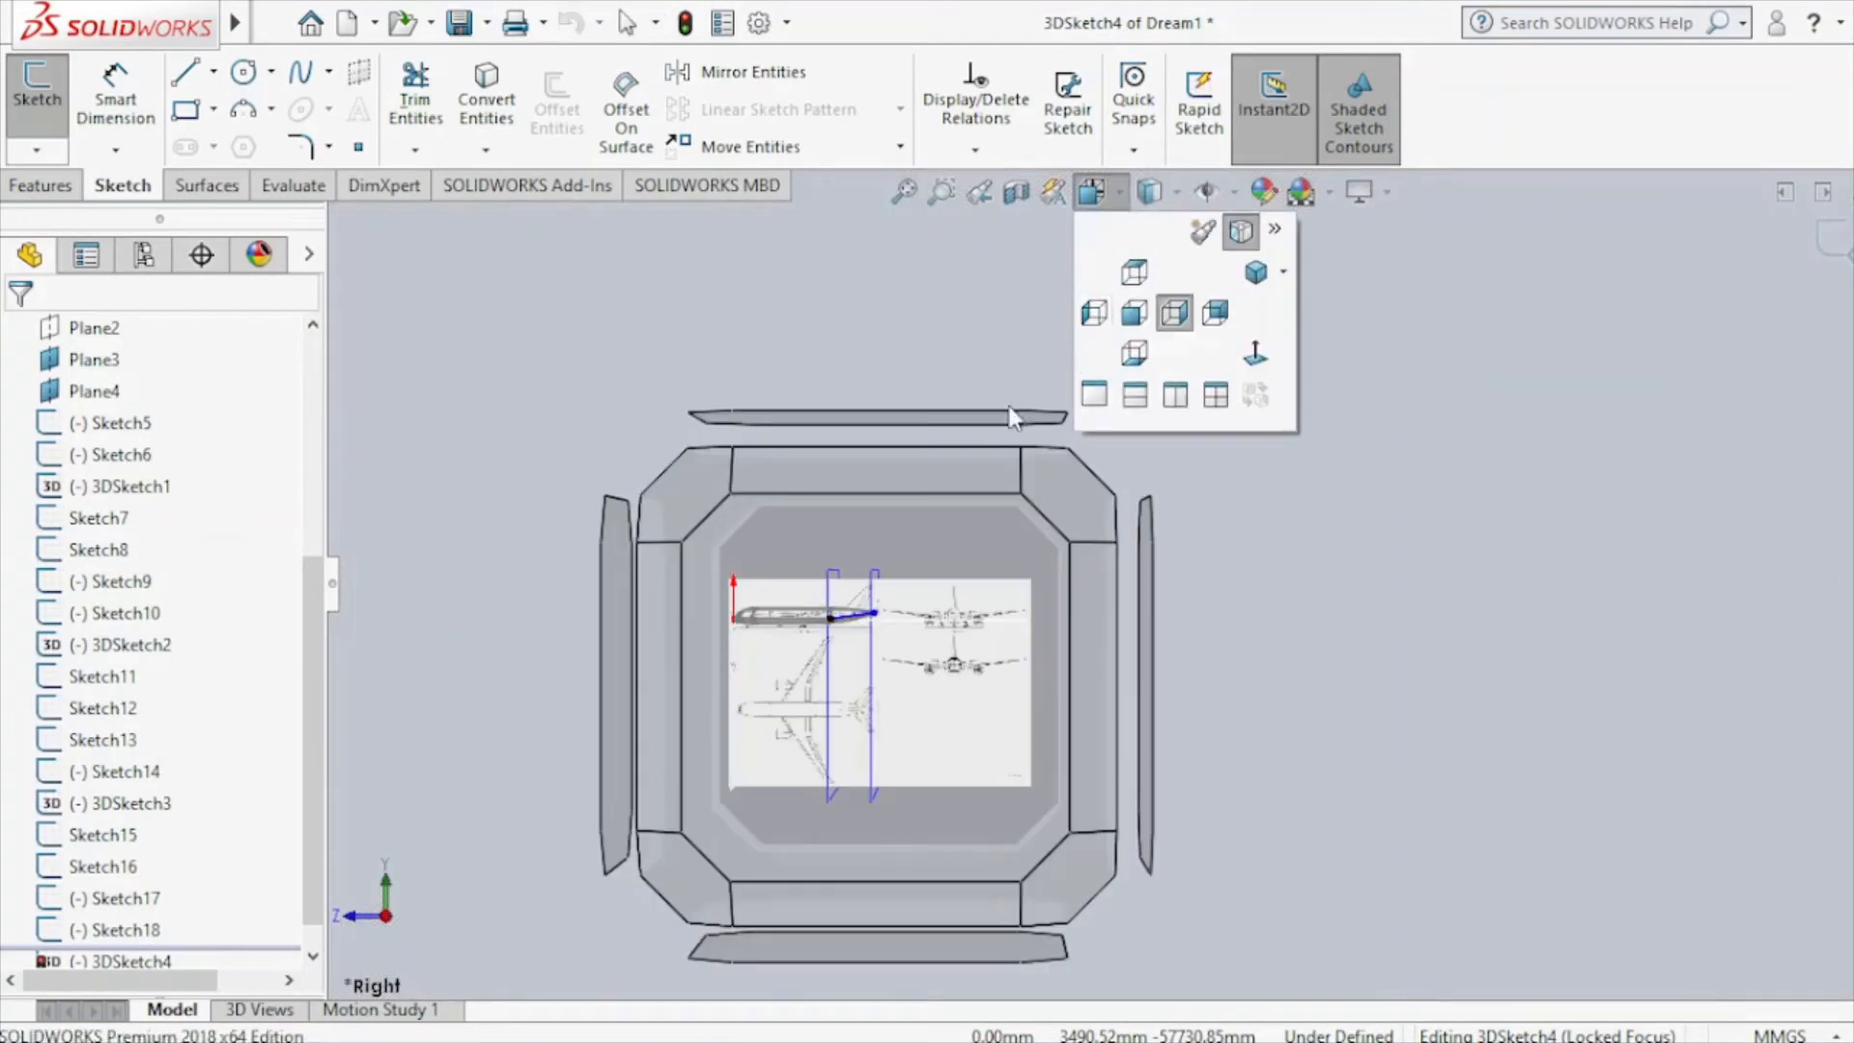
{"action": "left_click", "coordinate": [1000, 415]}
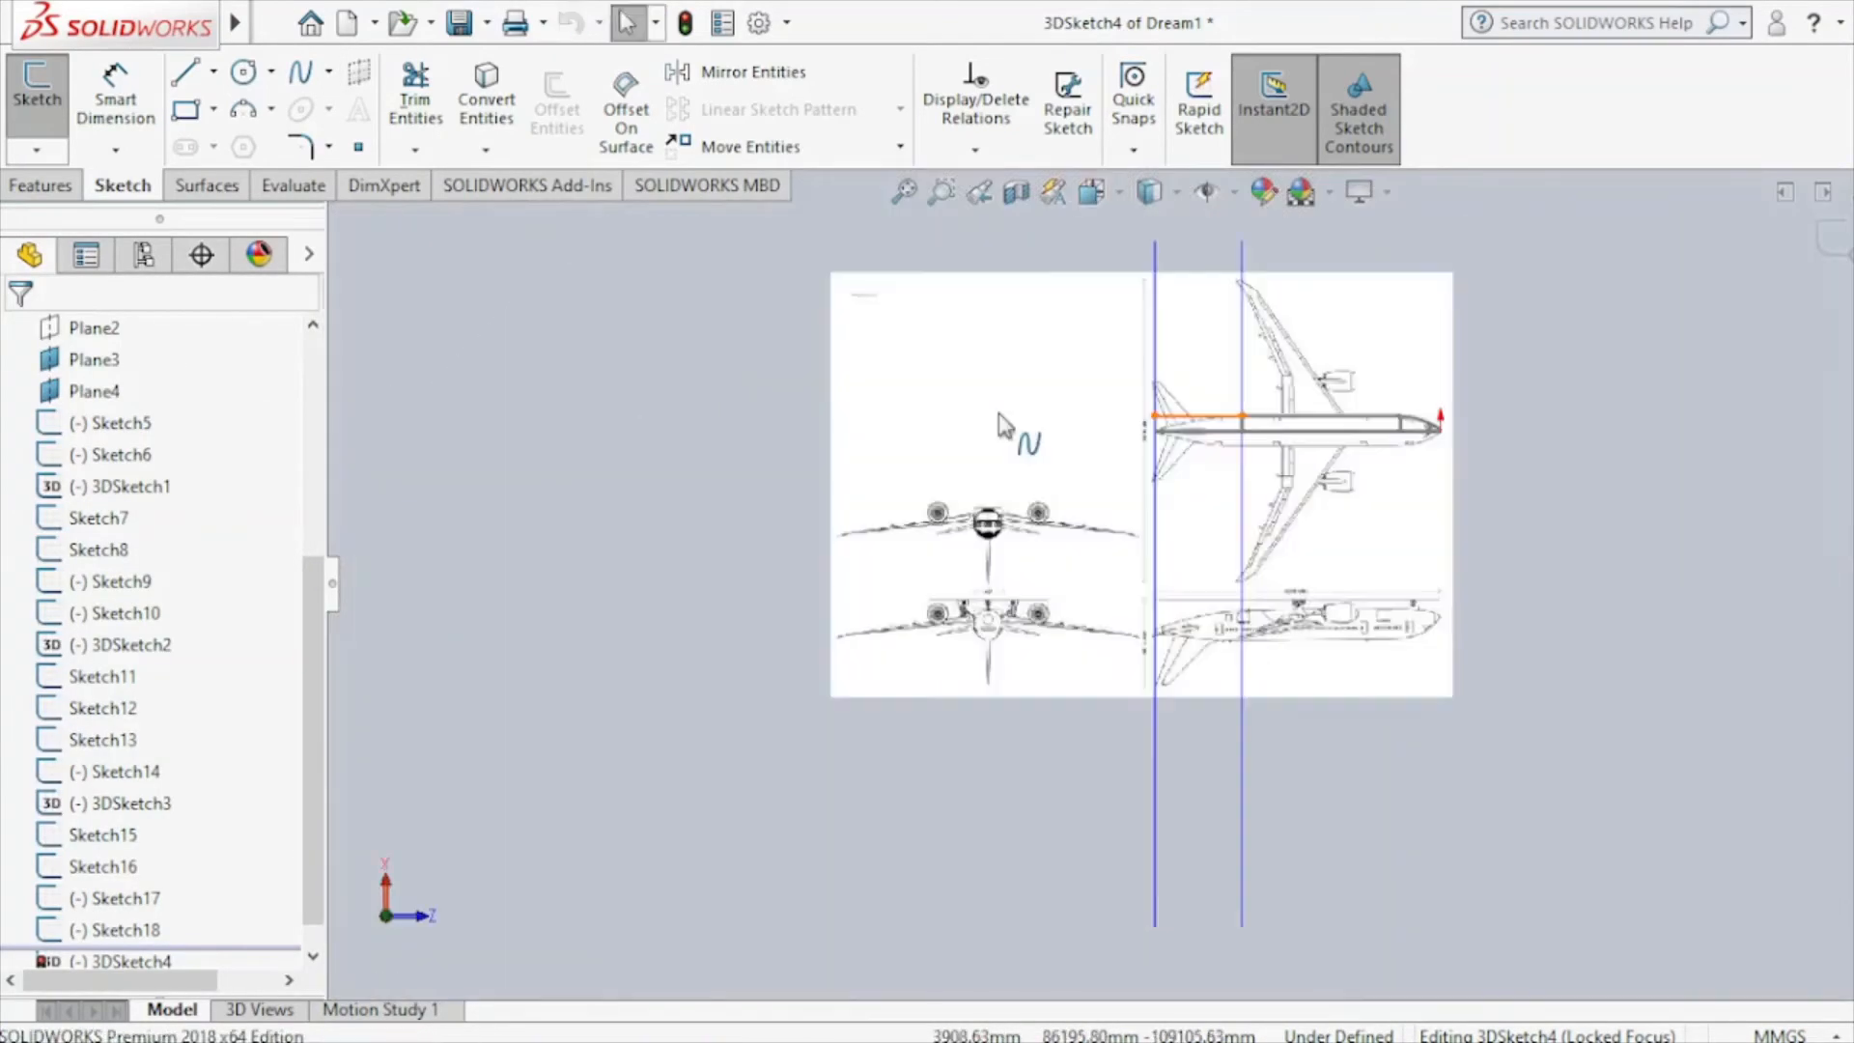
{"action": "scroll", "coordinate": [1180, 466], "scroll_direction": "down", "scroll_amount": 5}
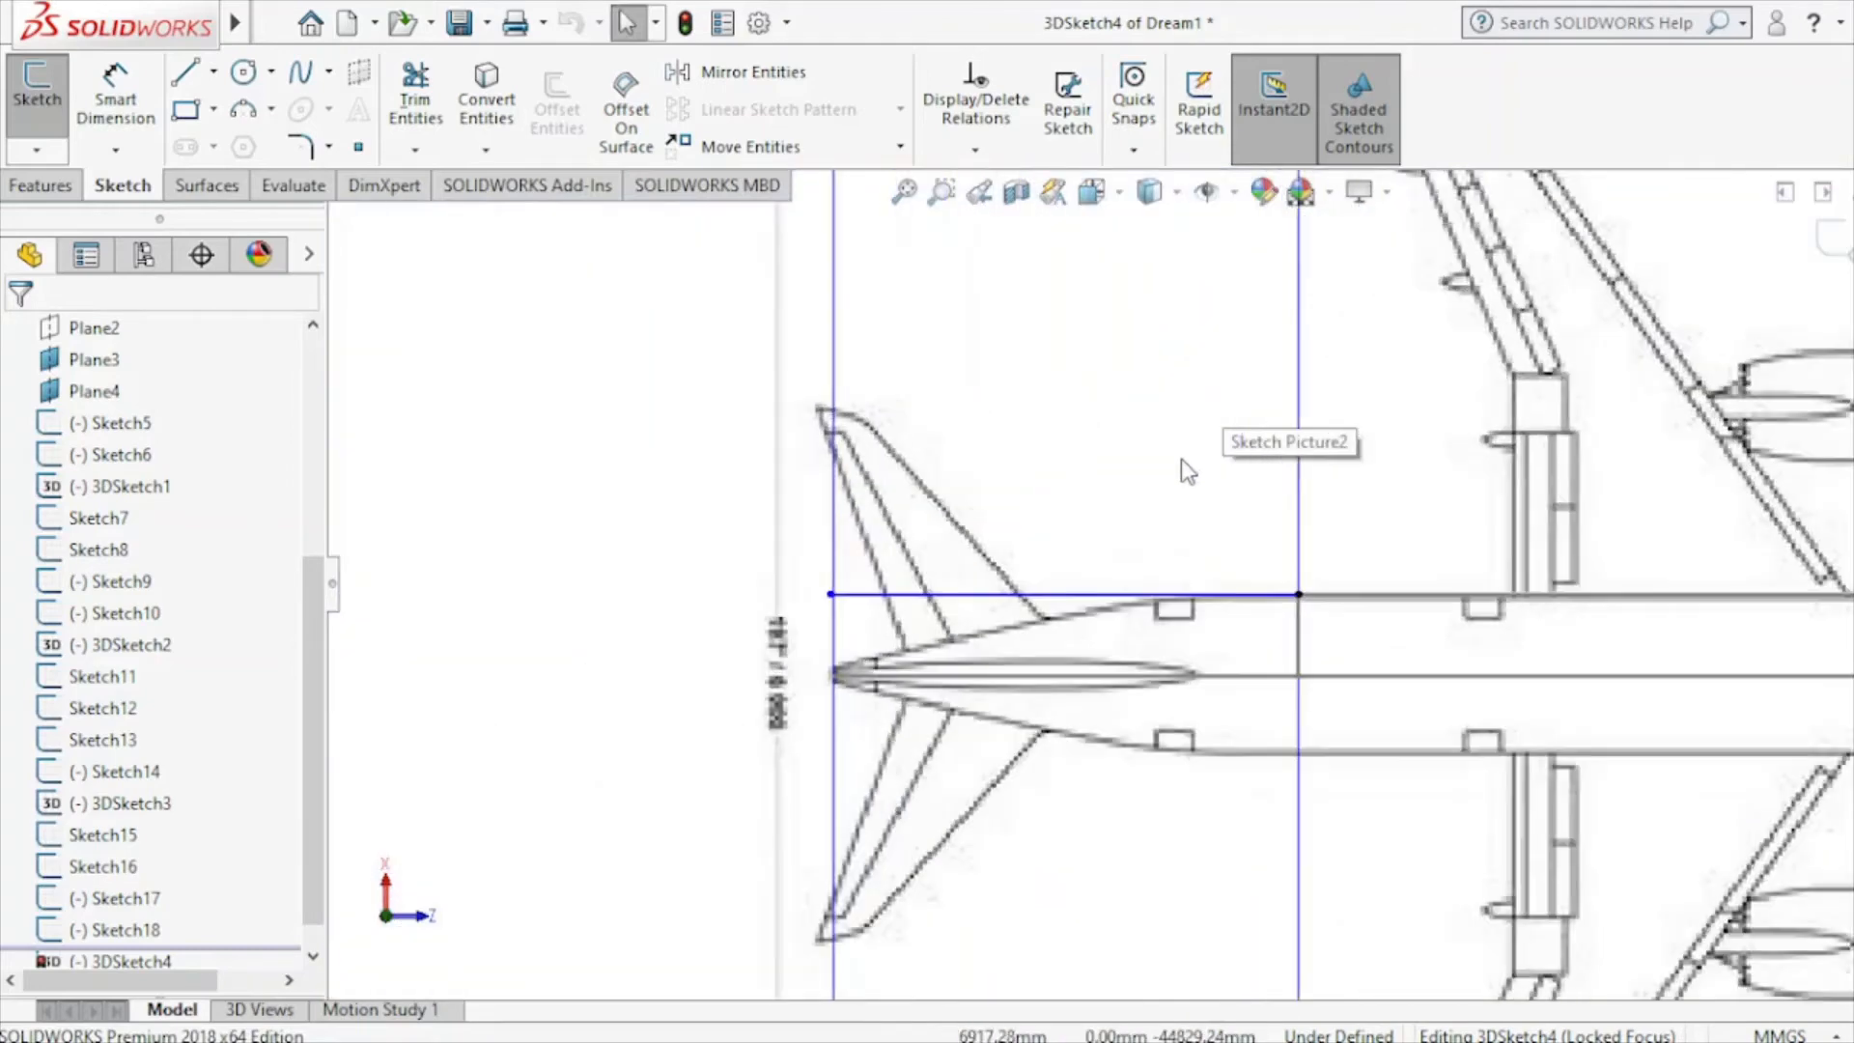
{"action": "scroll", "coordinate": [1150, 502], "scroll_direction": "down", "scroll_amount": 2}
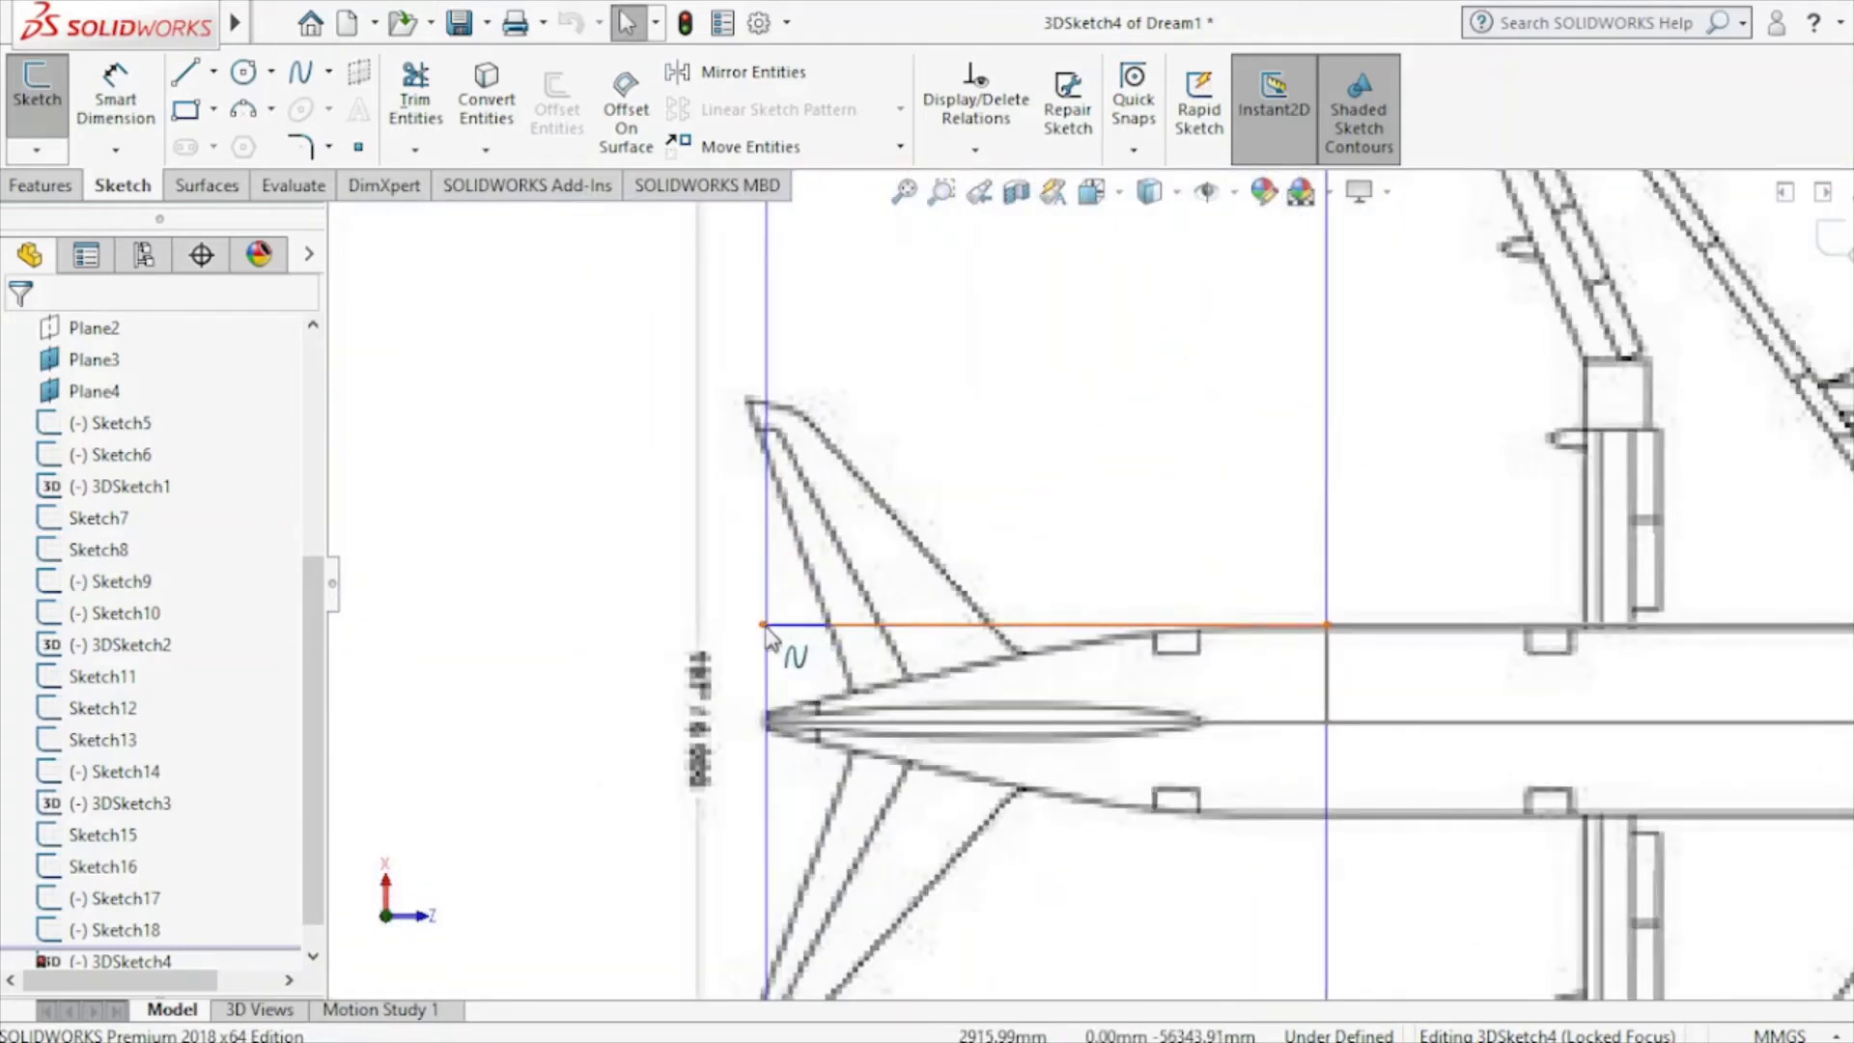
{"action": "left_click_drag", "start_coordinate": [763, 625], "coordinate": [768, 713]}
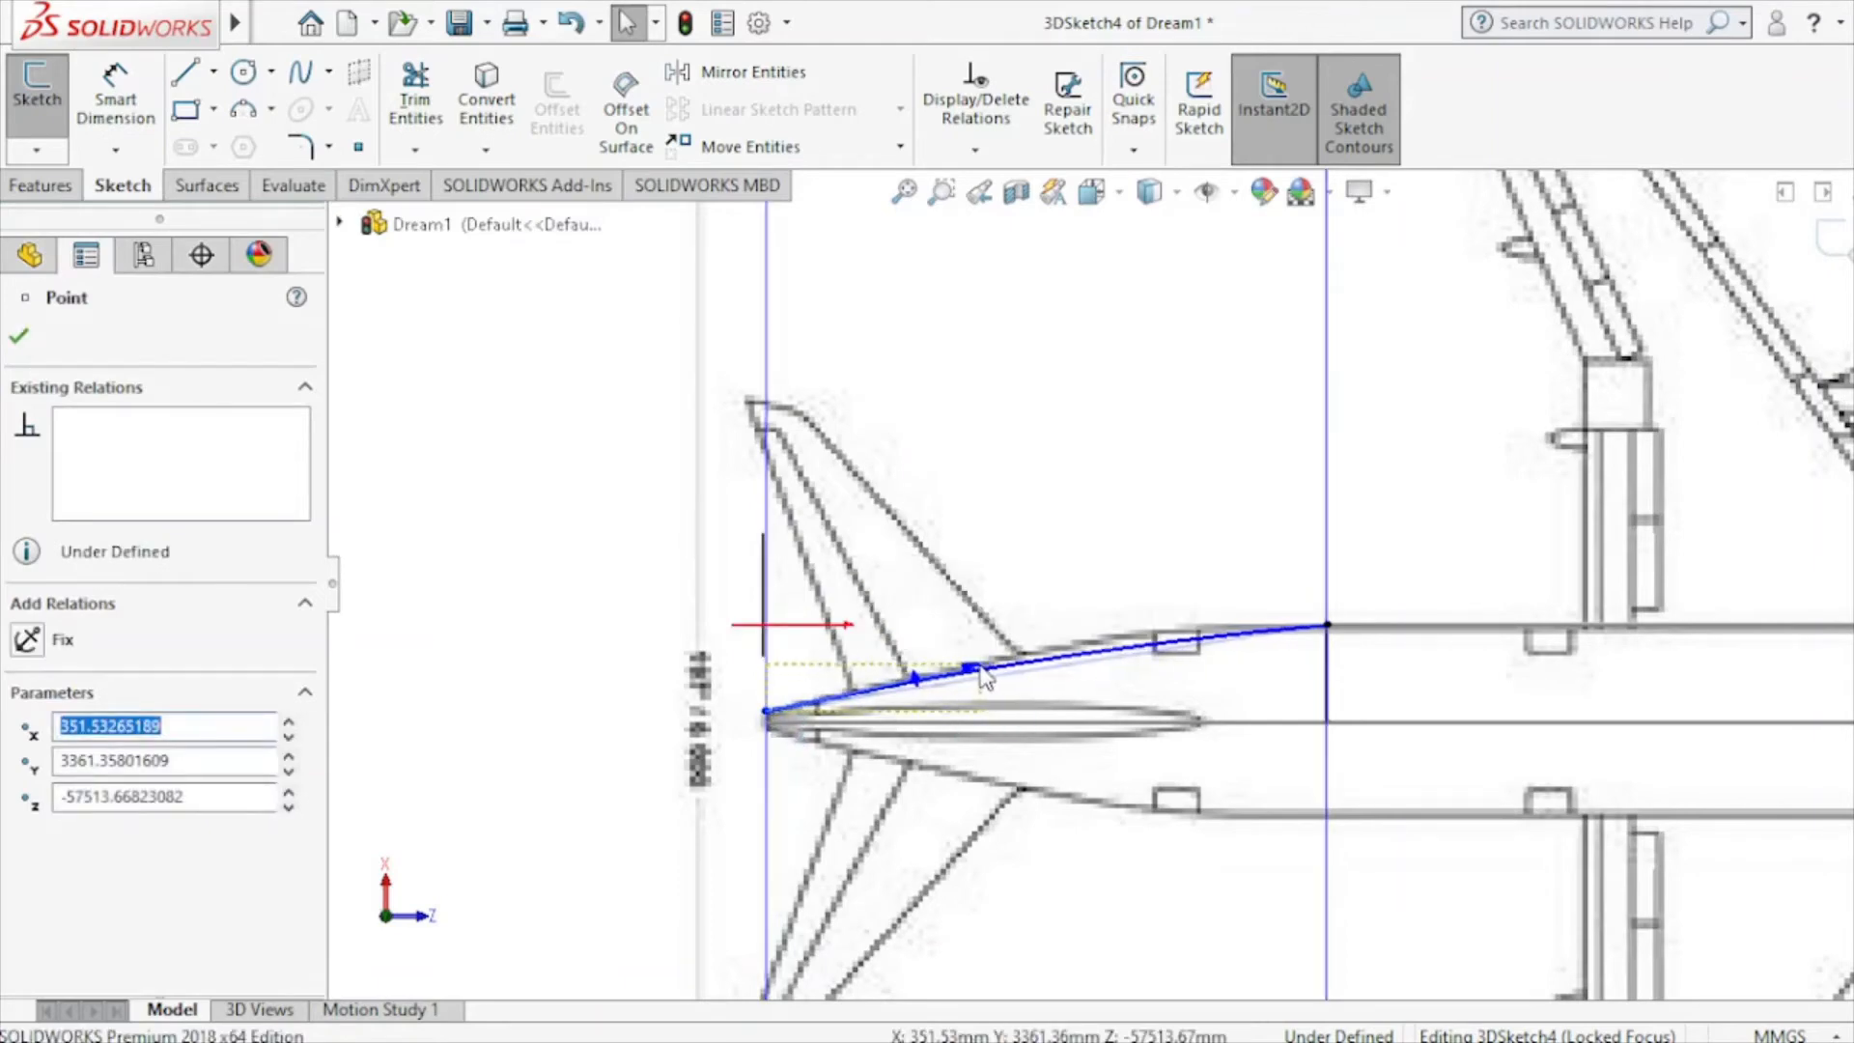
{"action": "left_click_drag", "start_coordinate": [979, 666], "coordinate": [972, 655]}
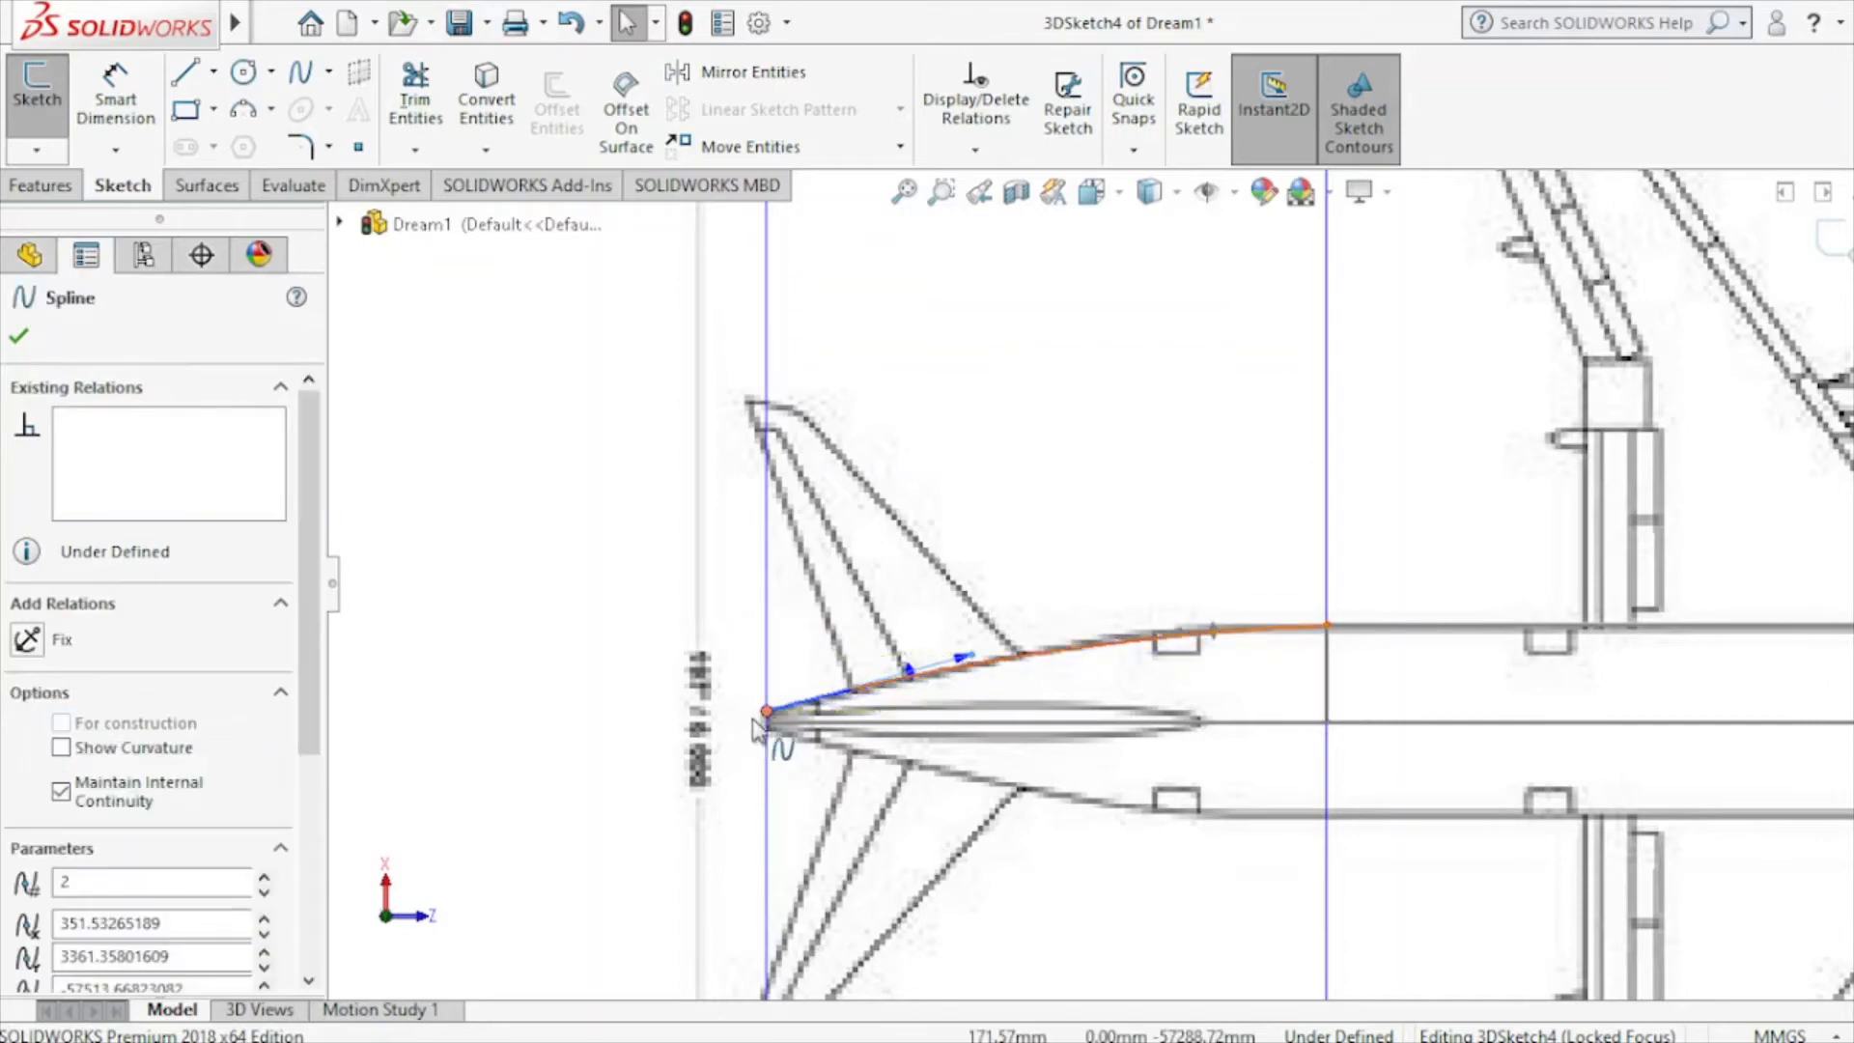
Constrain the side spline's rear endpoint to lie on Plane4 and finish the 3D sketch.
{"action": "left_click", "coordinate": [766, 712]}
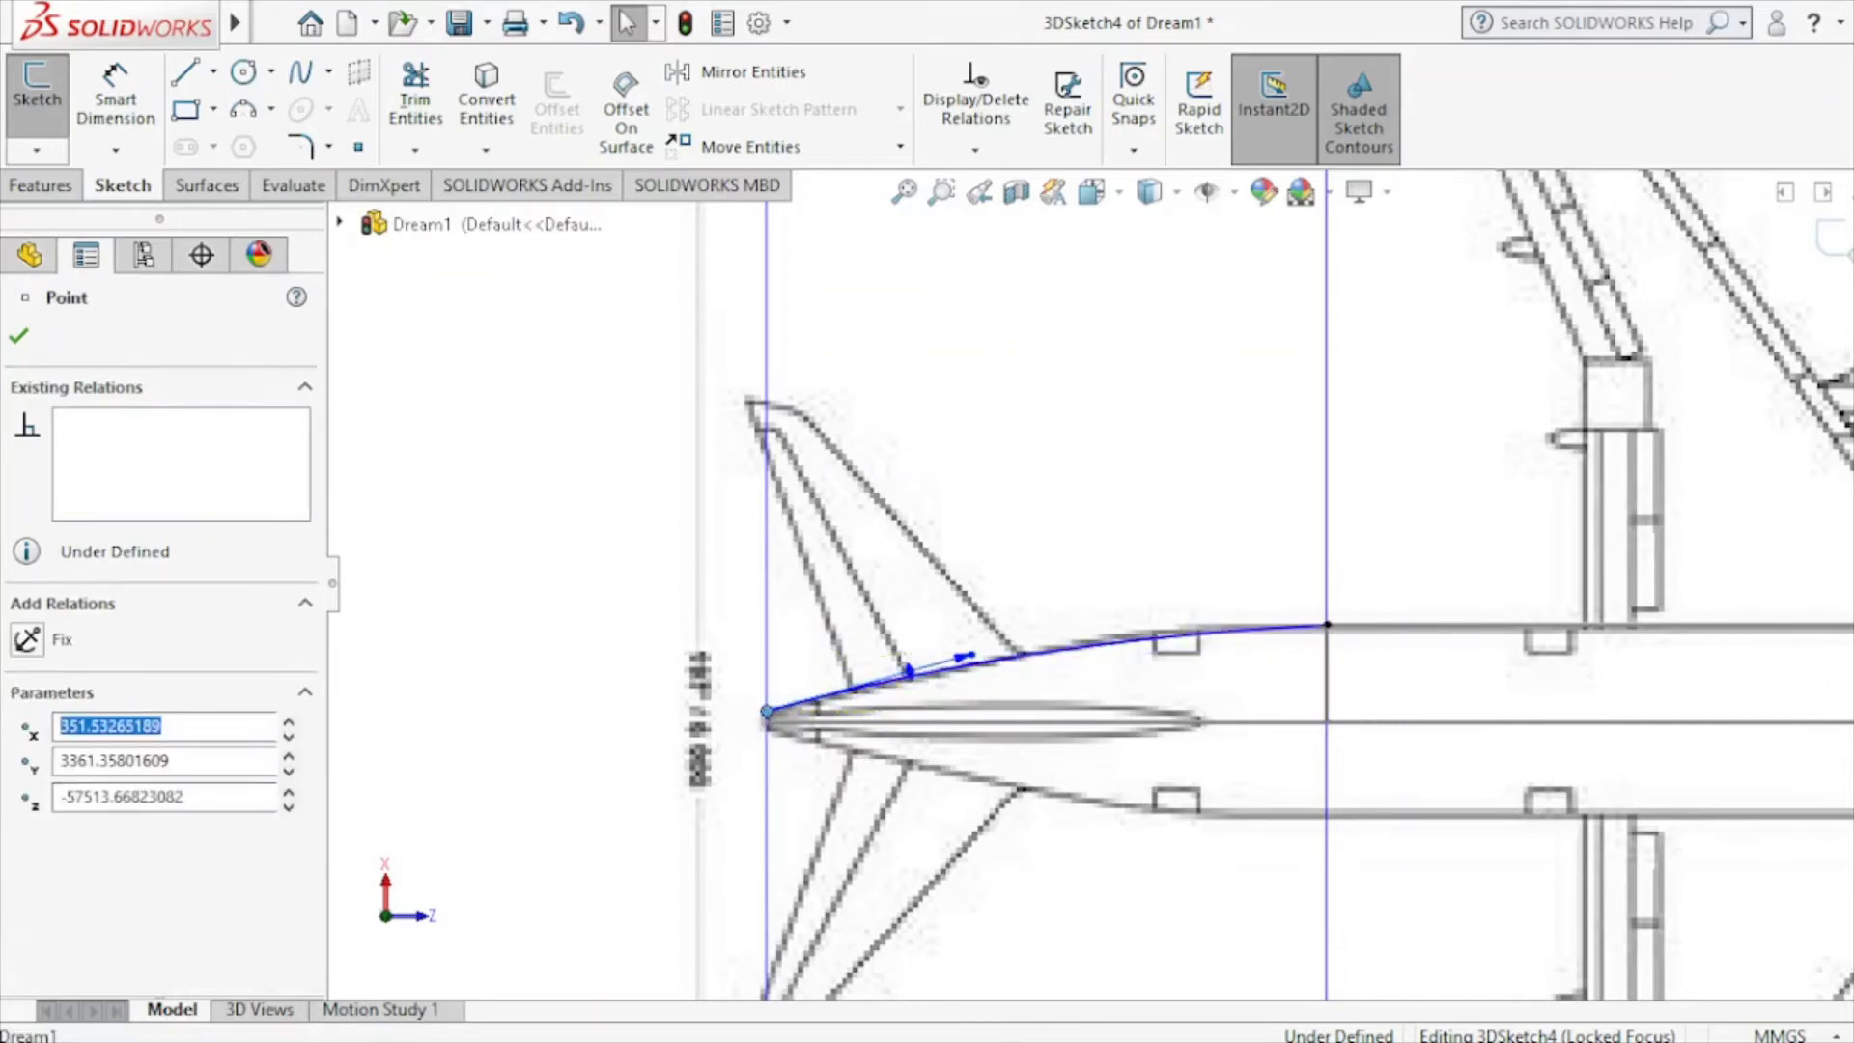
{"action": "left_click", "coordinate": [768, 684], "text": "ctrl"}
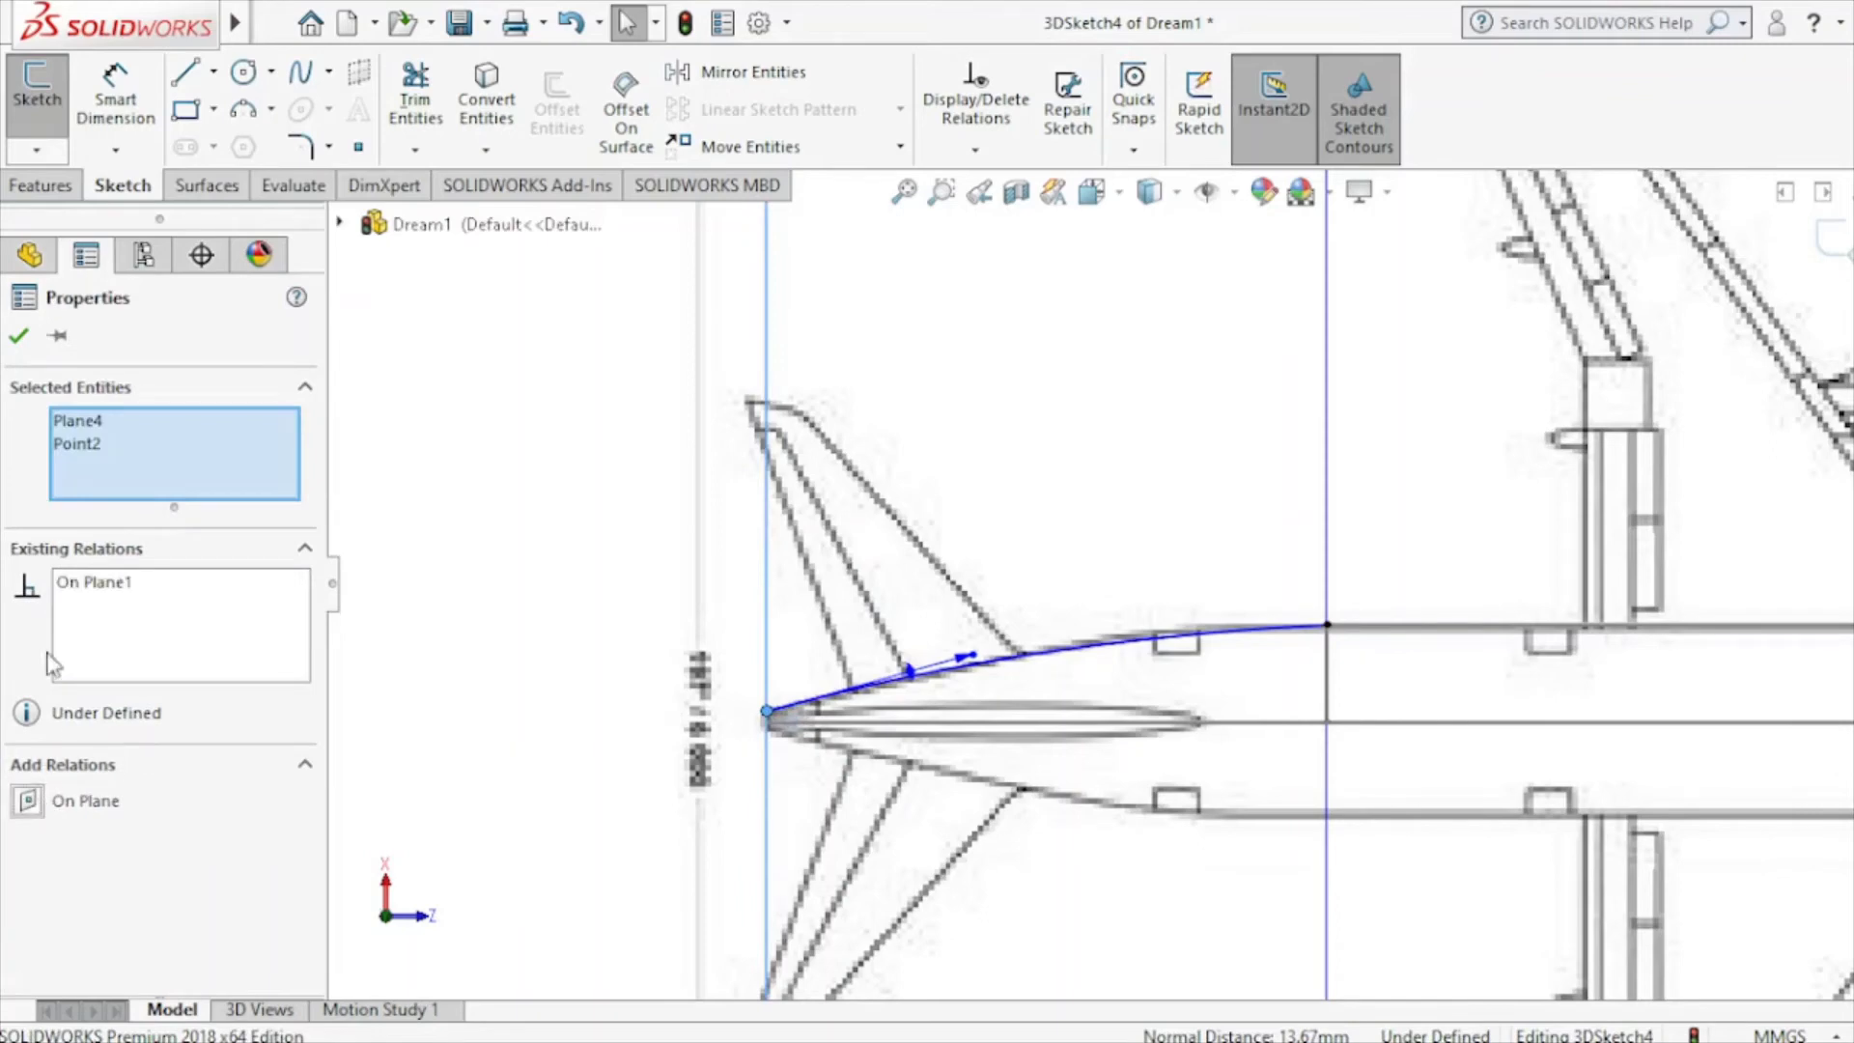
{"action": "left_click", "coordinate": [20, 337]}
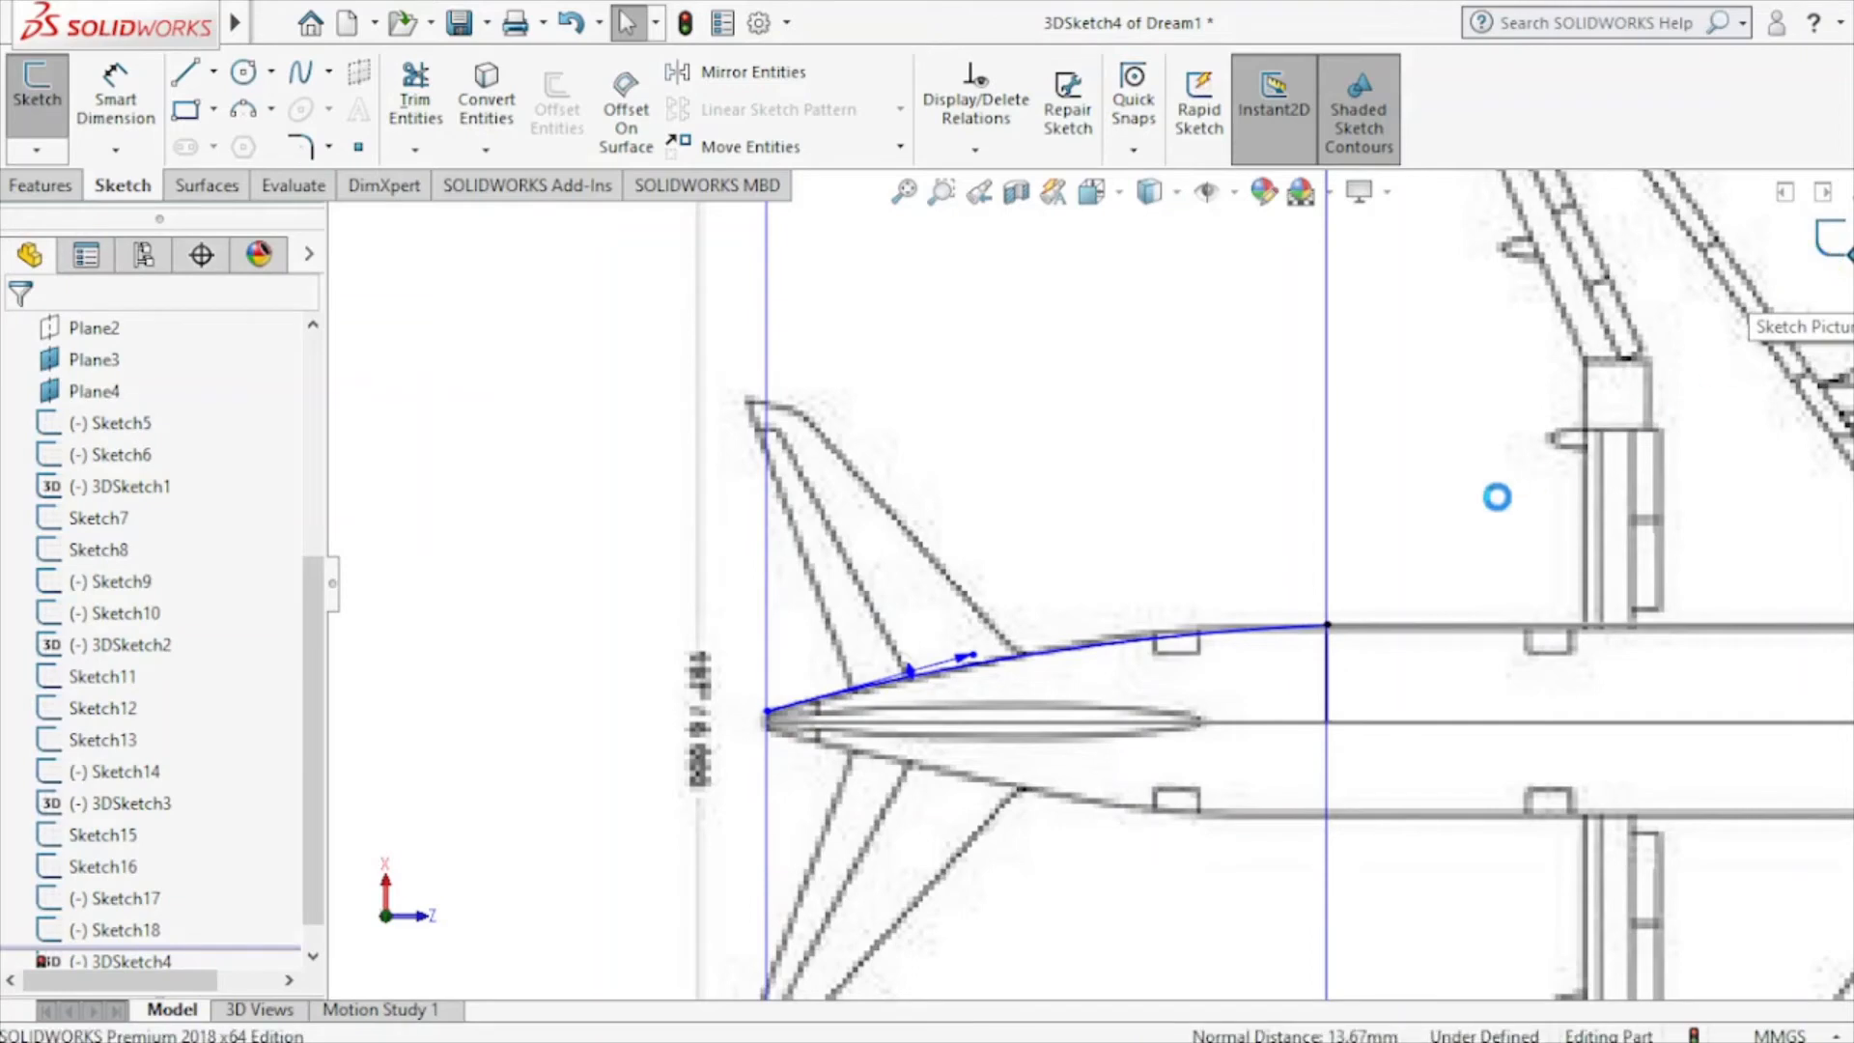
Finish the side guide's 3D sketch and start a new sketch on Plane4, viewed from the front.
{"action": "left_click", "coordinate": [1331, 524]}
{"action": "left_click", "coordinate": [1495, 440]}
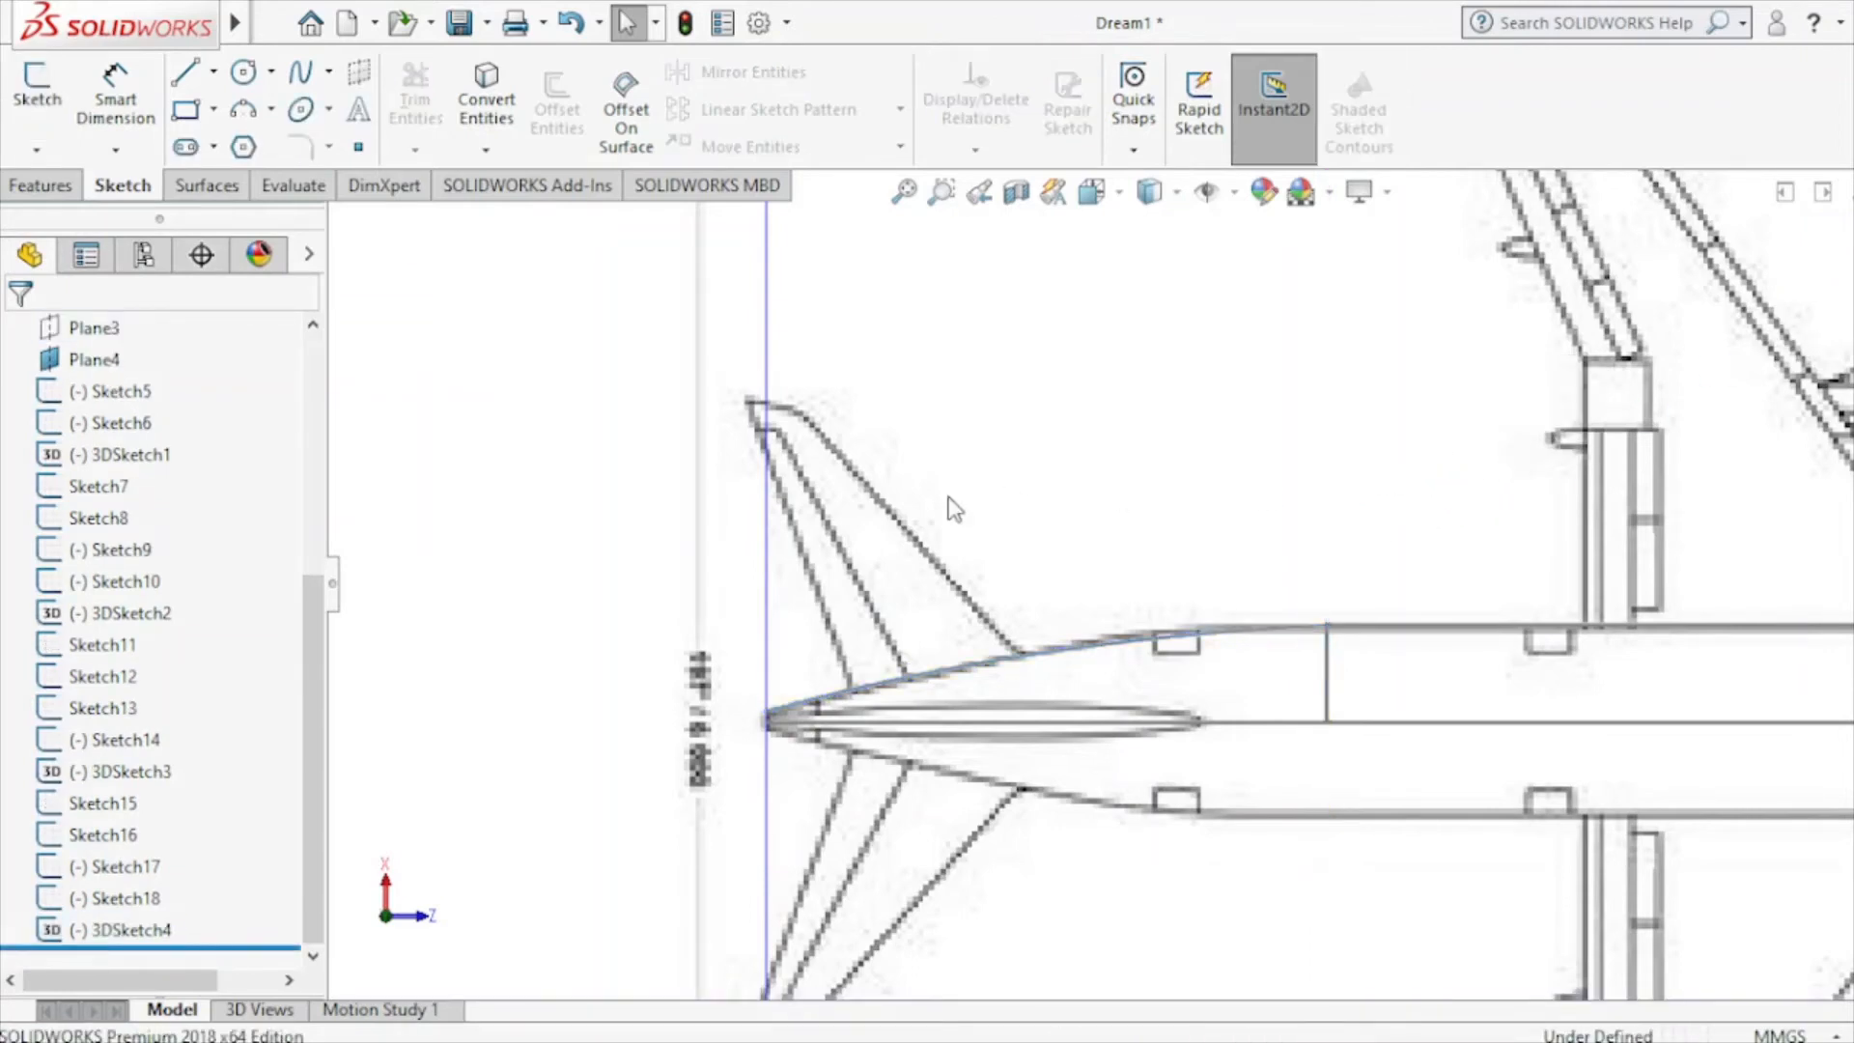
{"action": "left_click", "coordinate": [773, 512]}
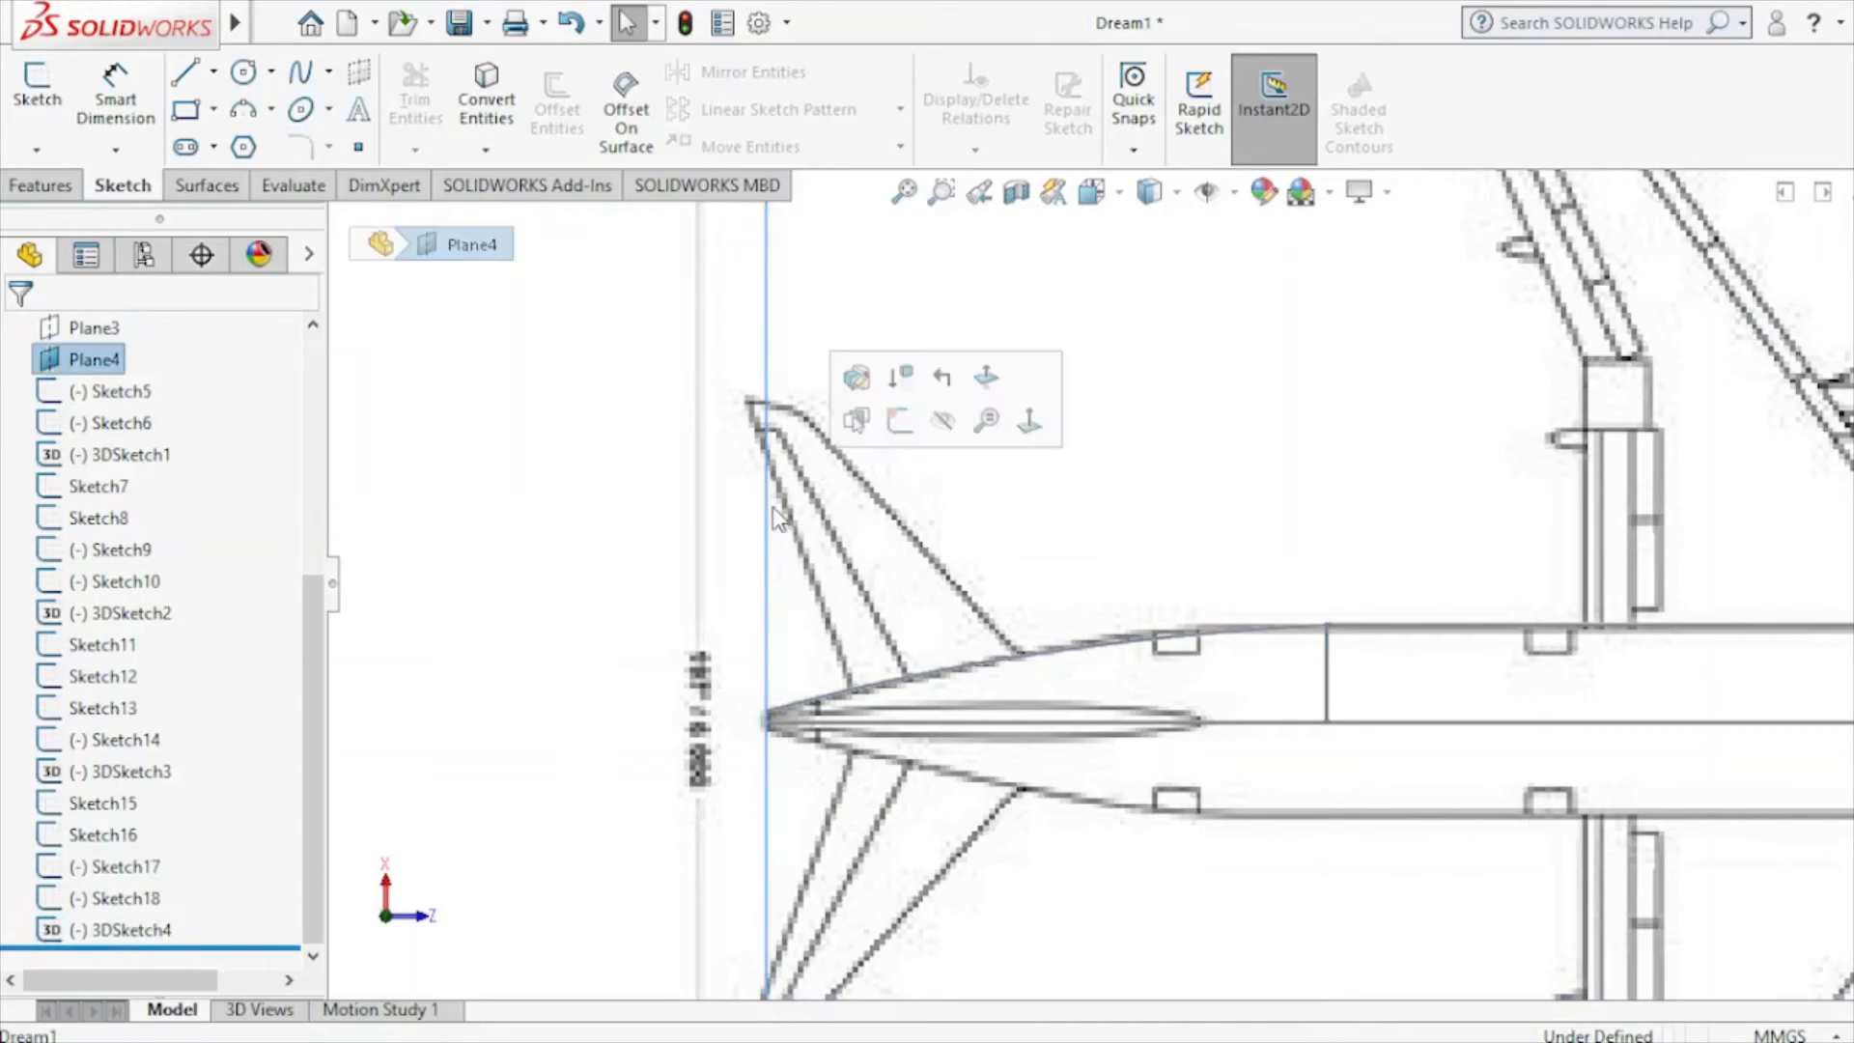
{"action": "left_click", "coordinate": [901, 422]}
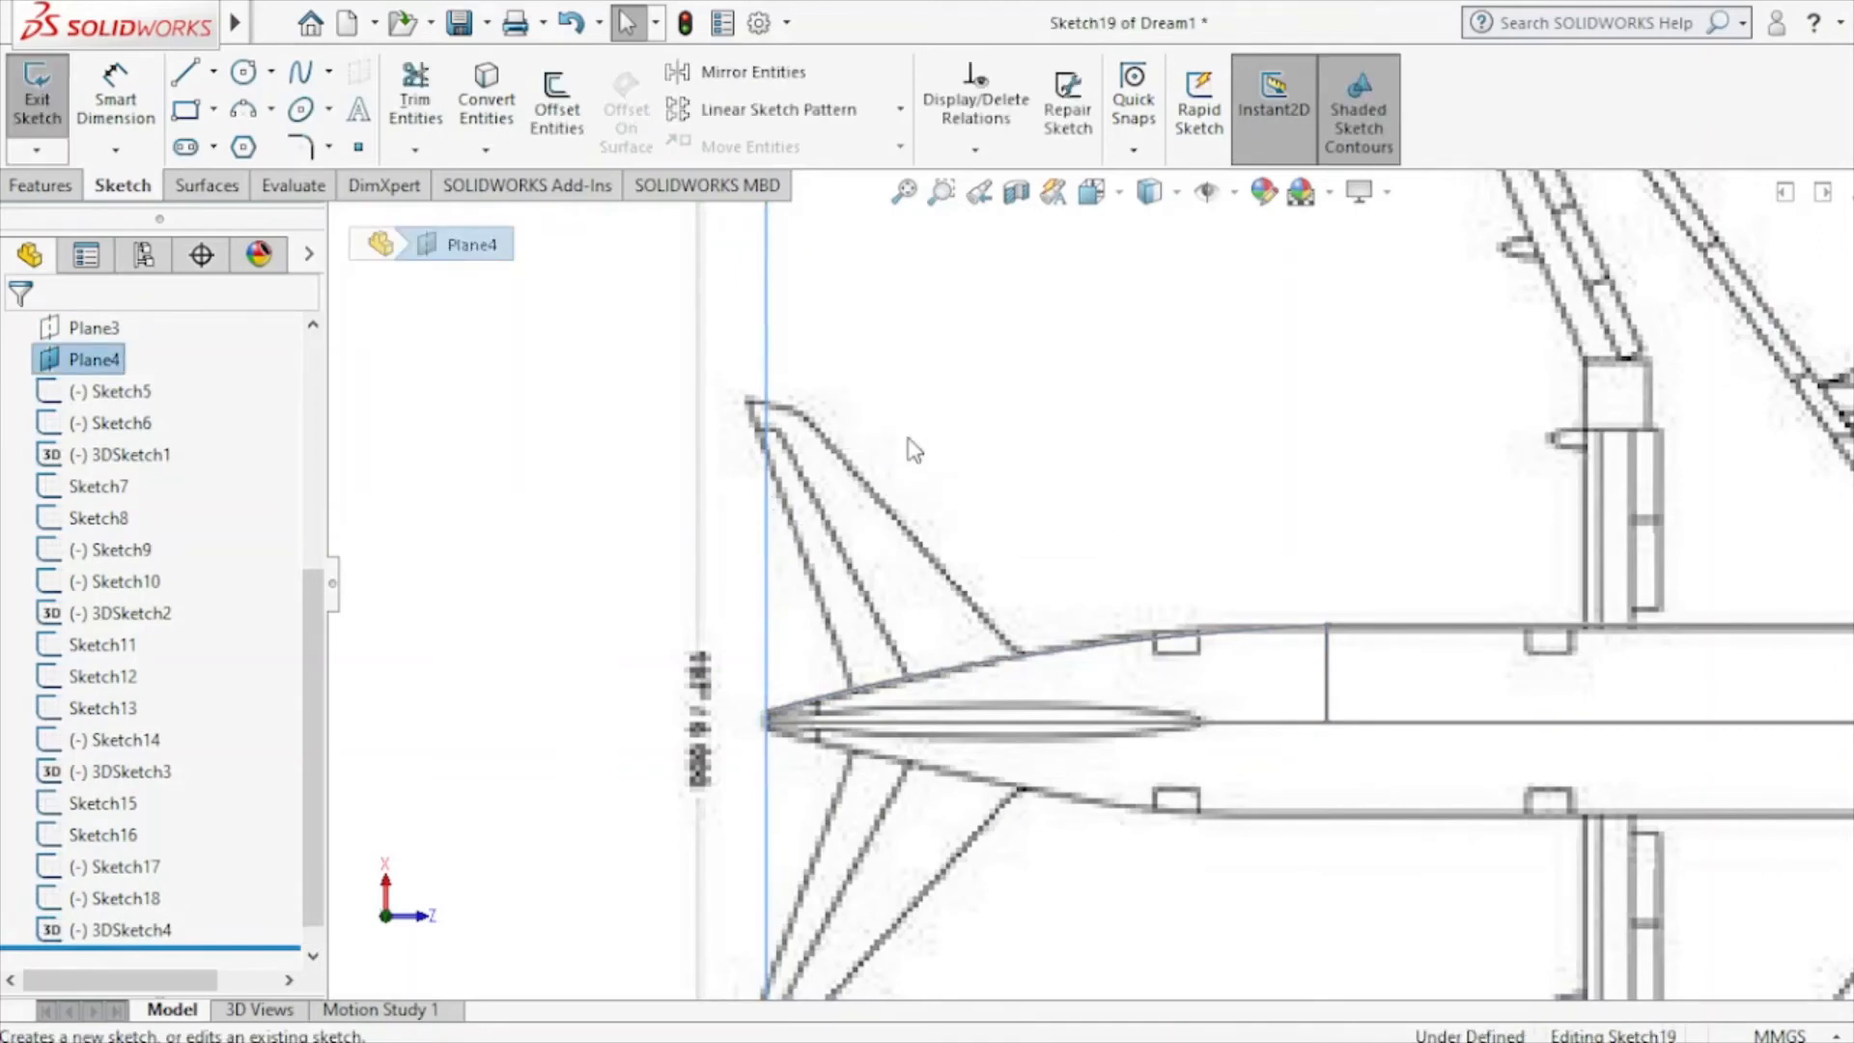
{"action": "left_click", "coordinate": [1092, 191]}
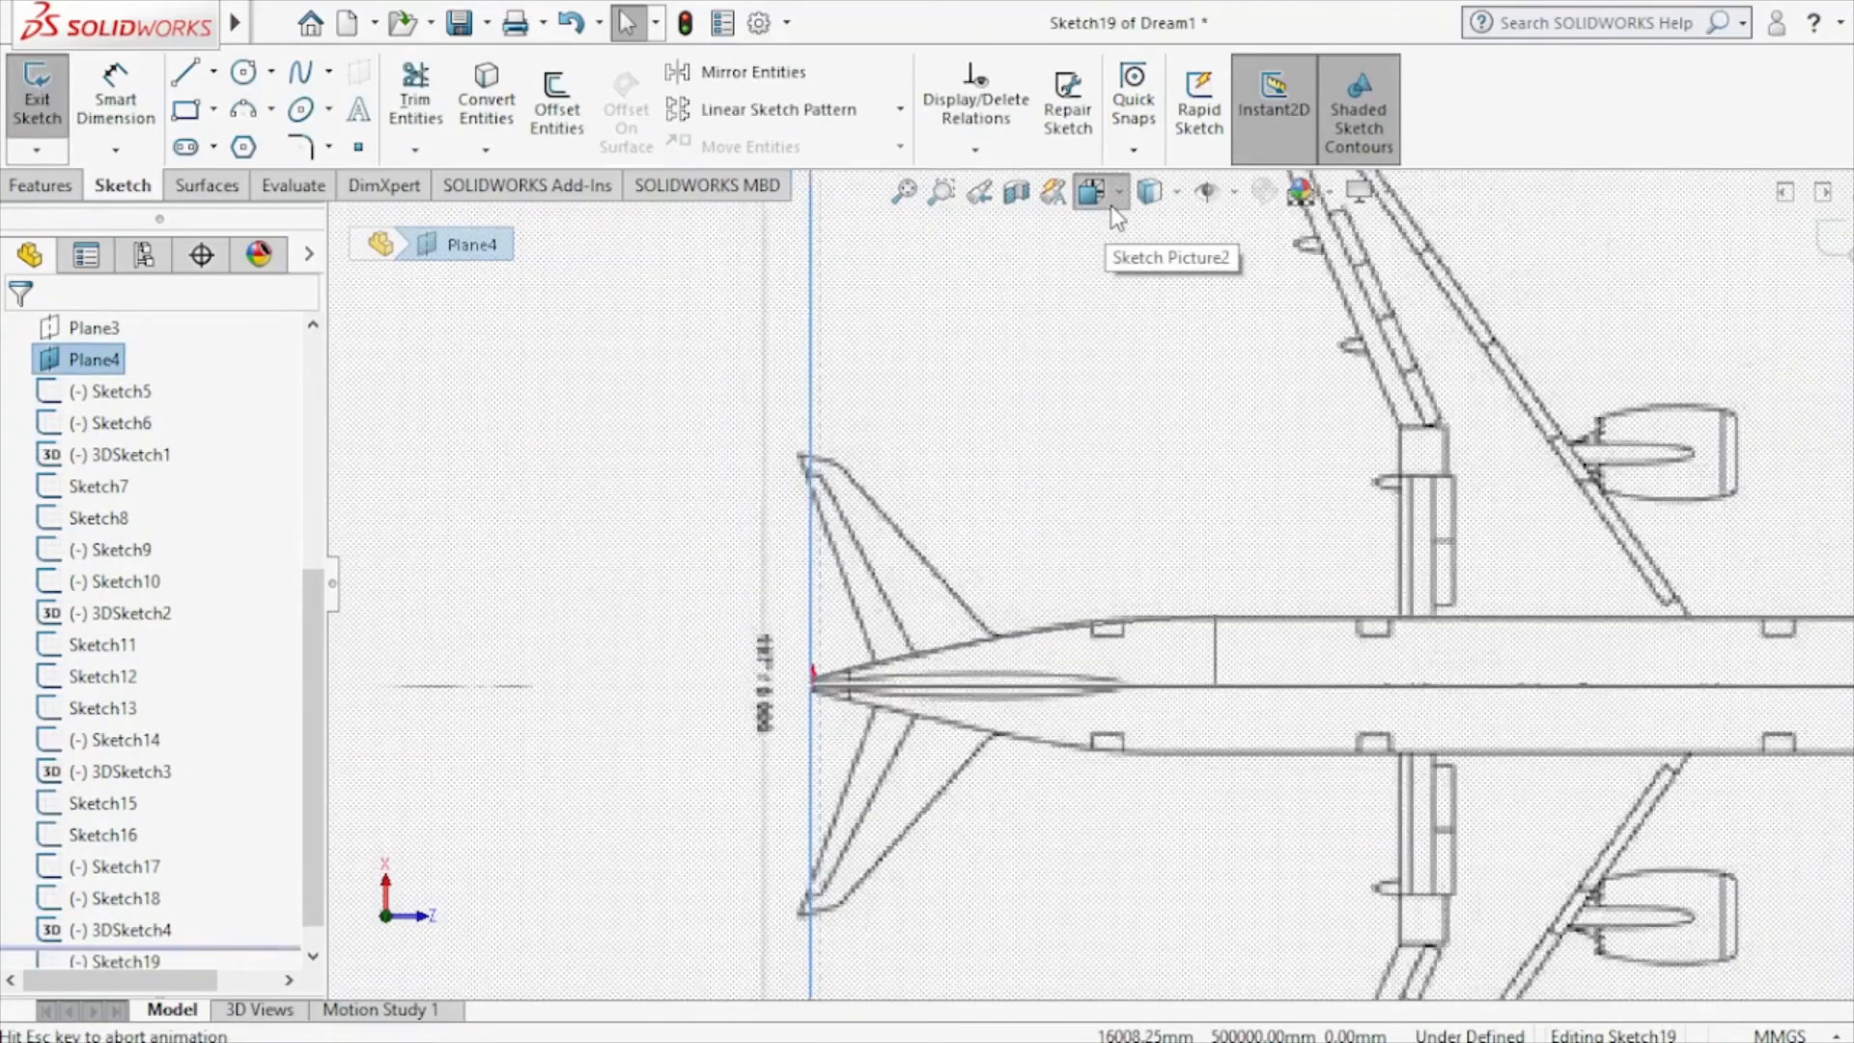
{"action": "left_click", "coordinate": [1147, 570]}
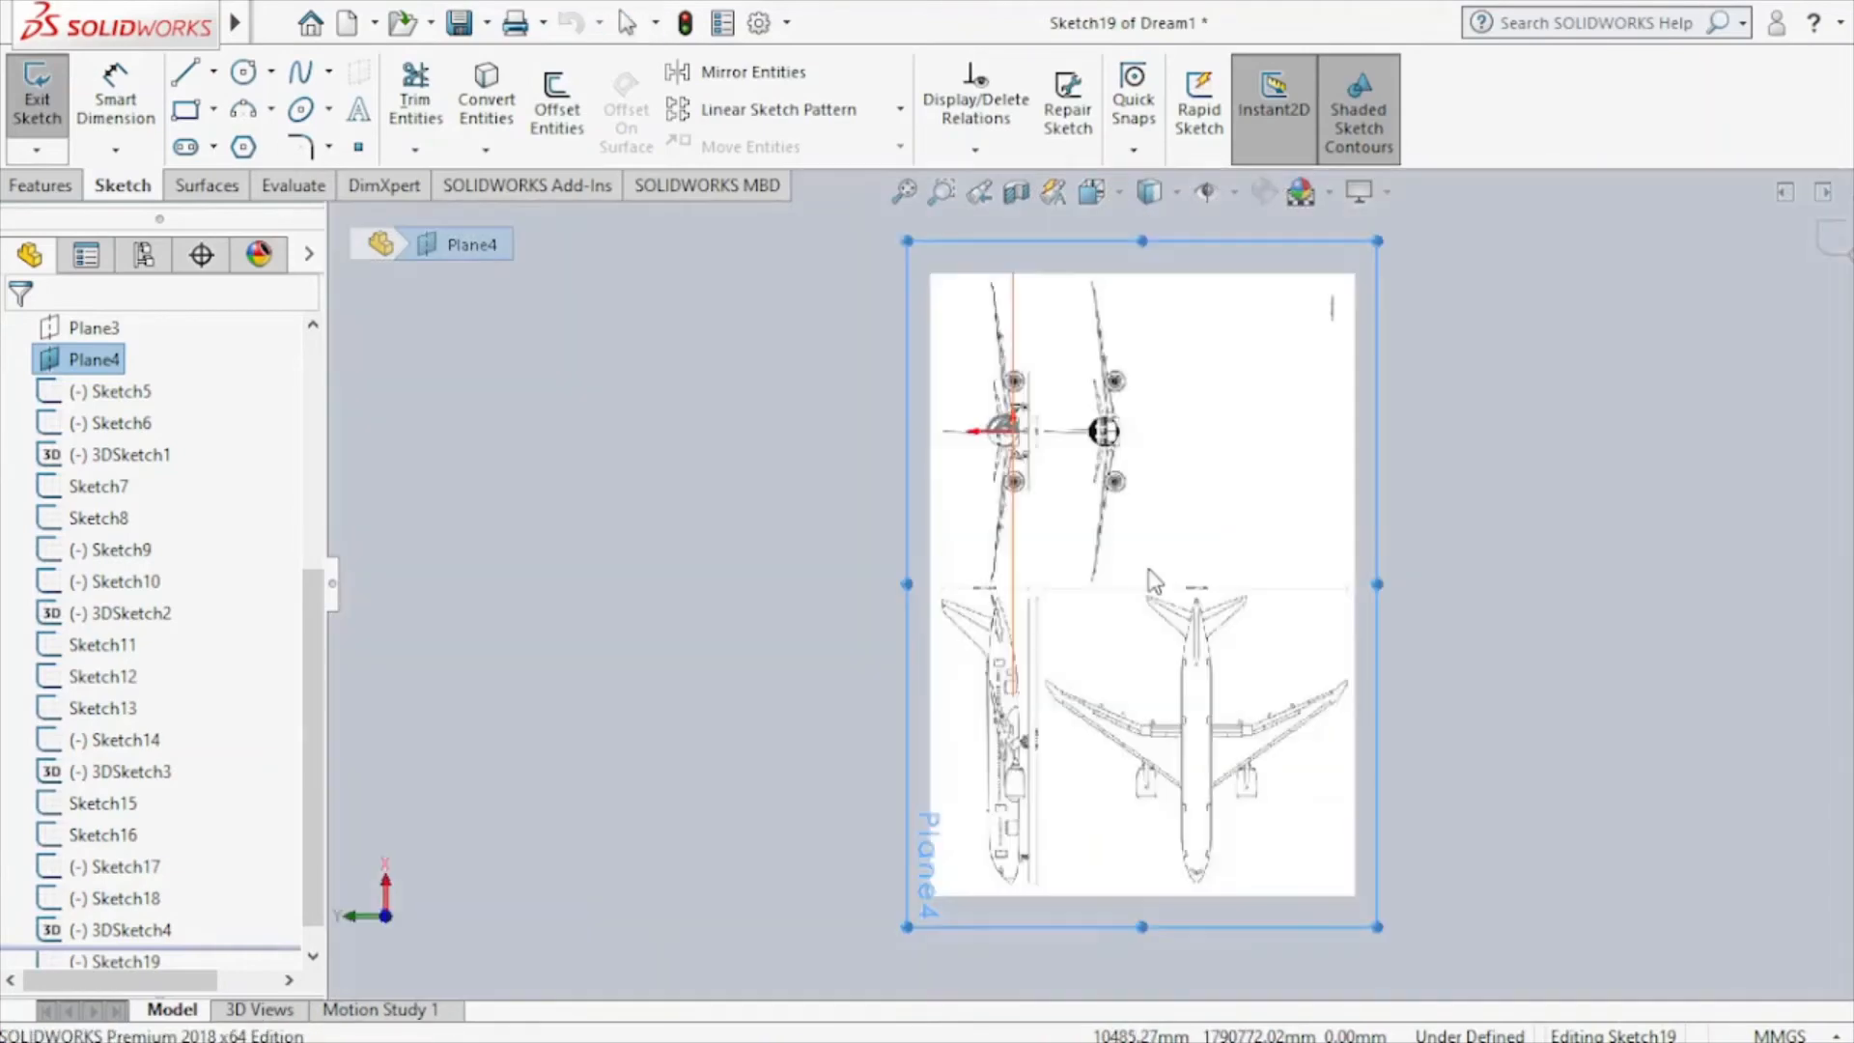
{"action": "middle_click_drag", "start_coordinate": [1148, 570], "coordinate": [977, 228]}
{"action": "left_click", "coordinate": [1109, 203]}
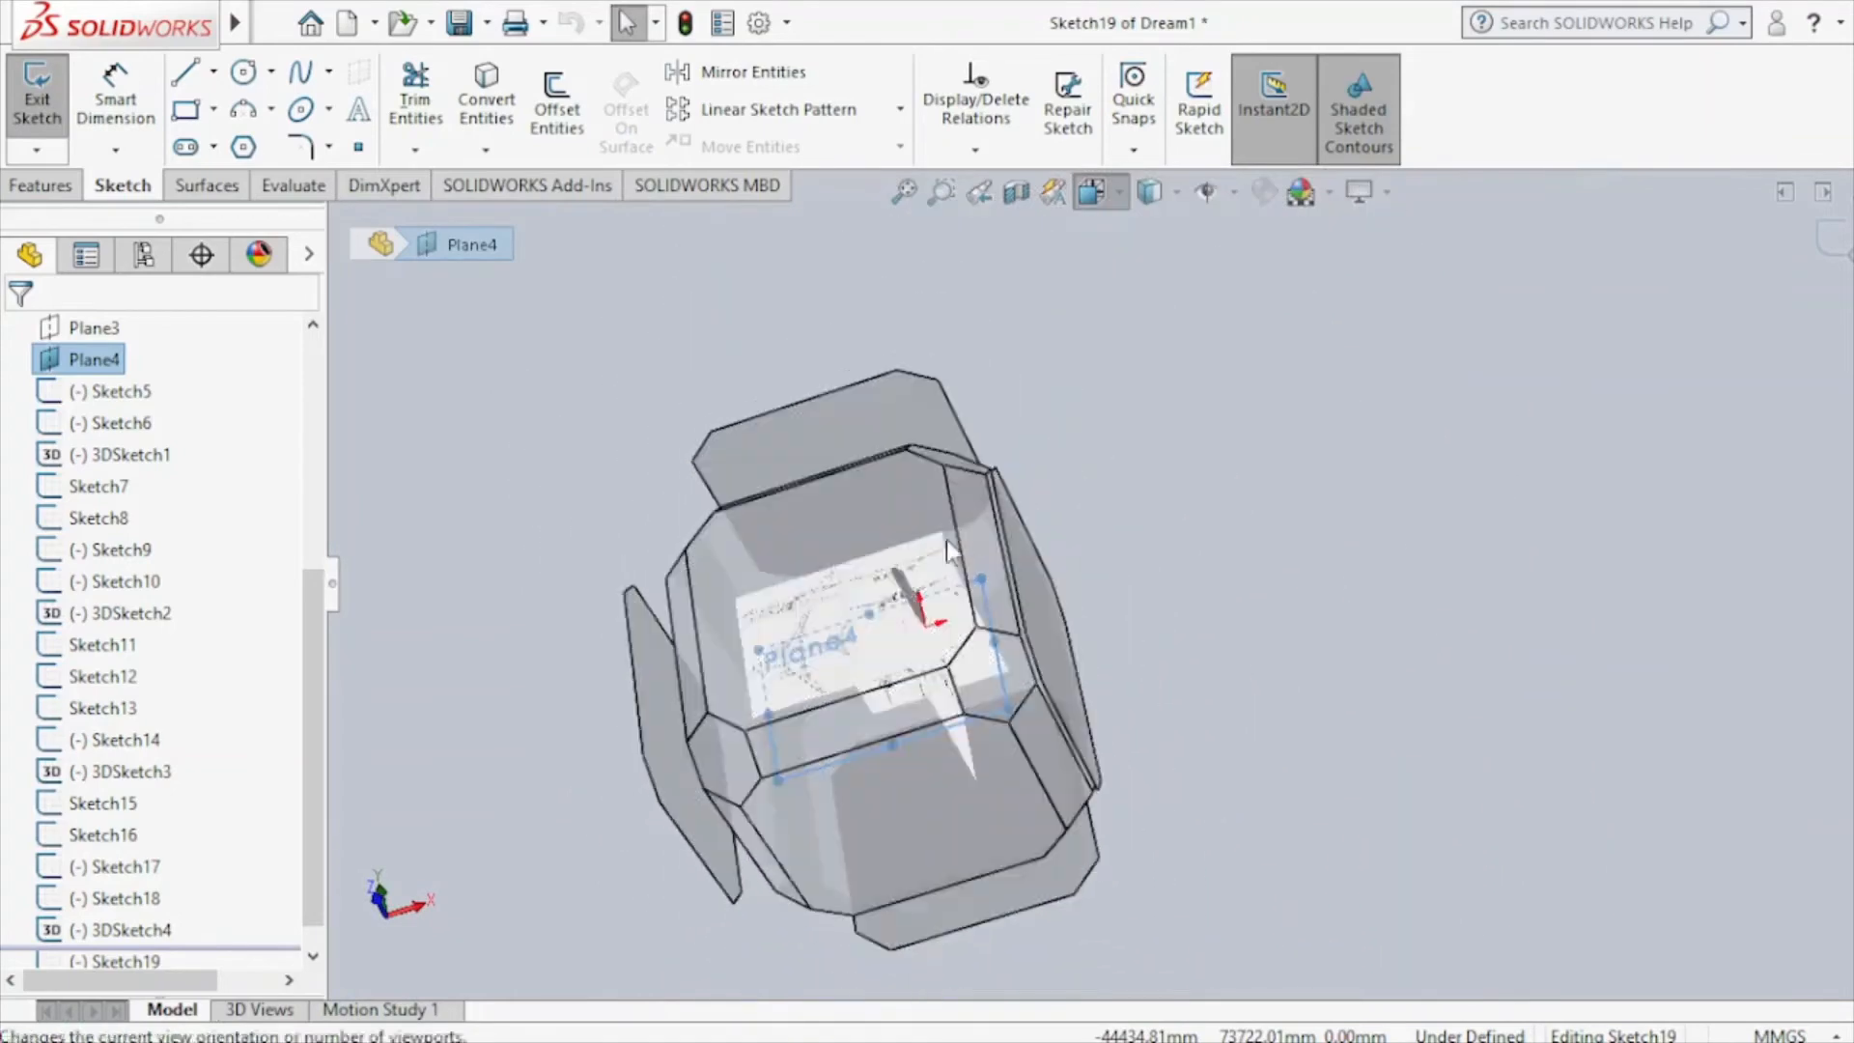
{"action": "left_click", "coordinate": [901, 571]}
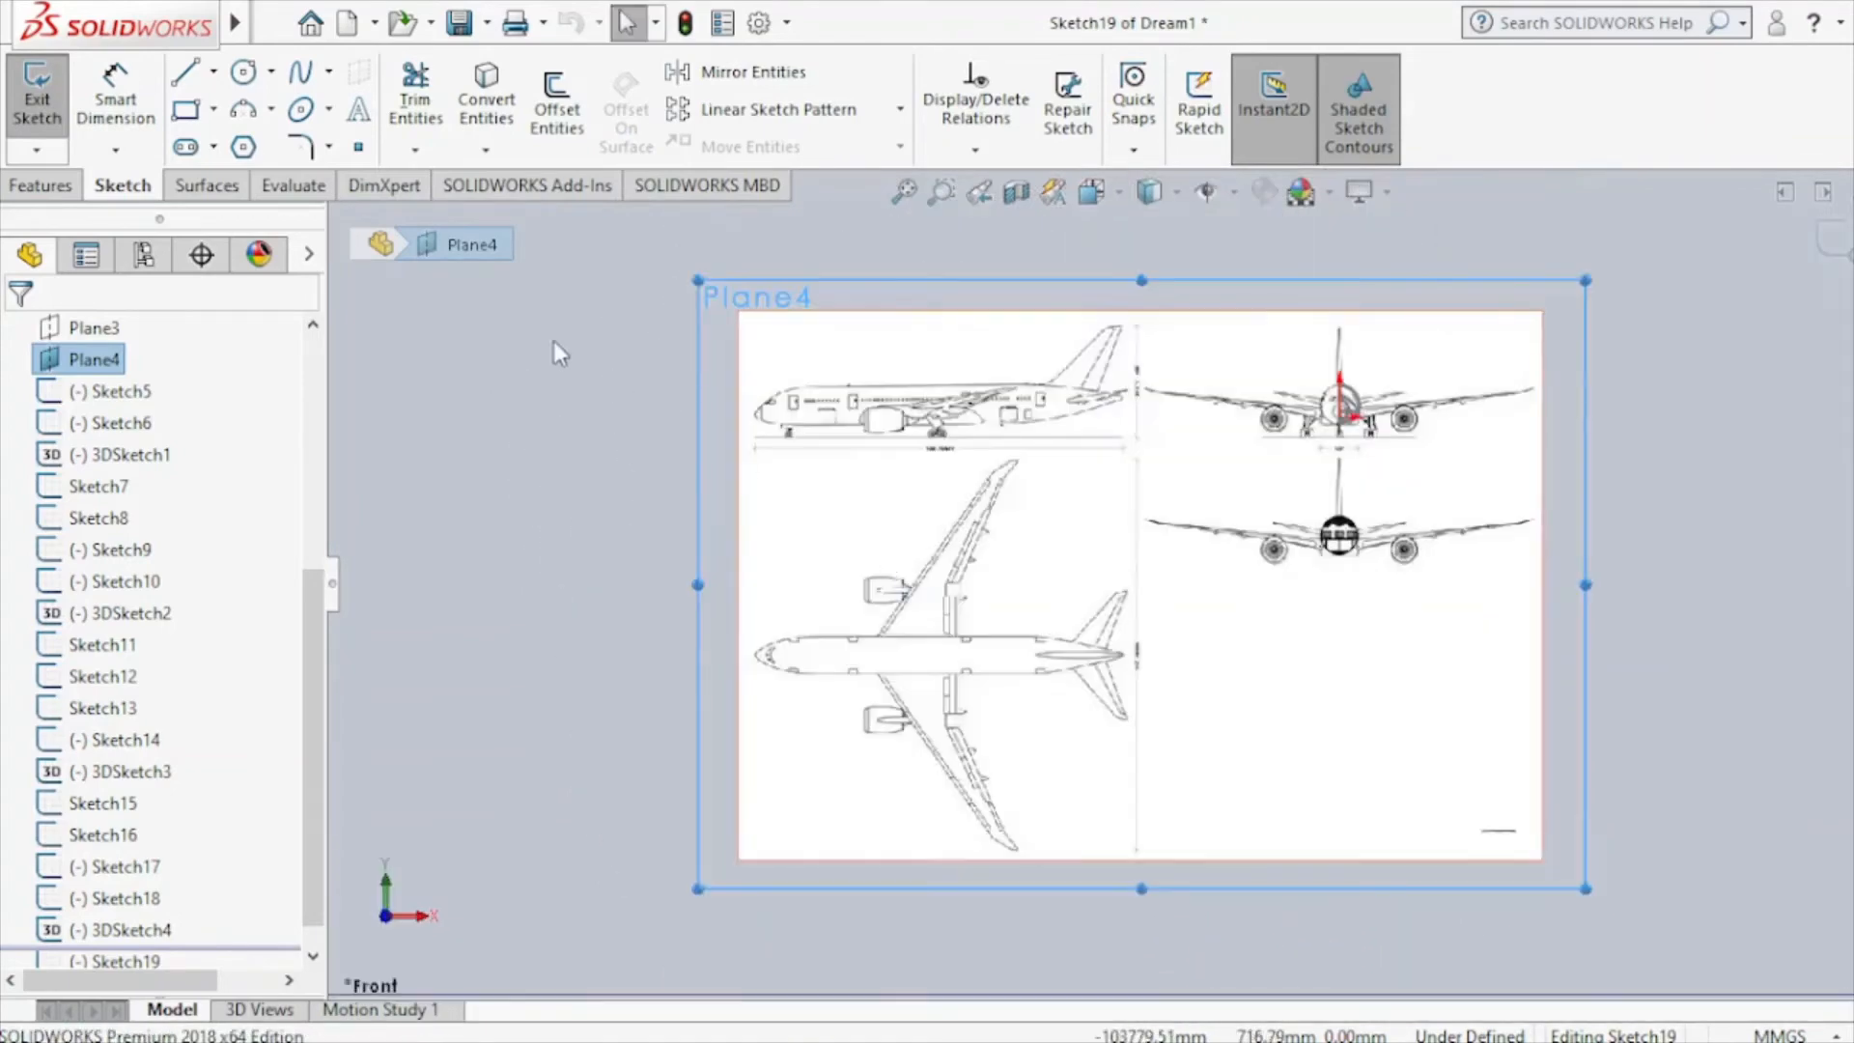
Draw a two-point spline on Plane4 from the rear end of the side guide to the rear end of the upper tail guide.
{"action": "left_click", "coordinate": [301, 74]}
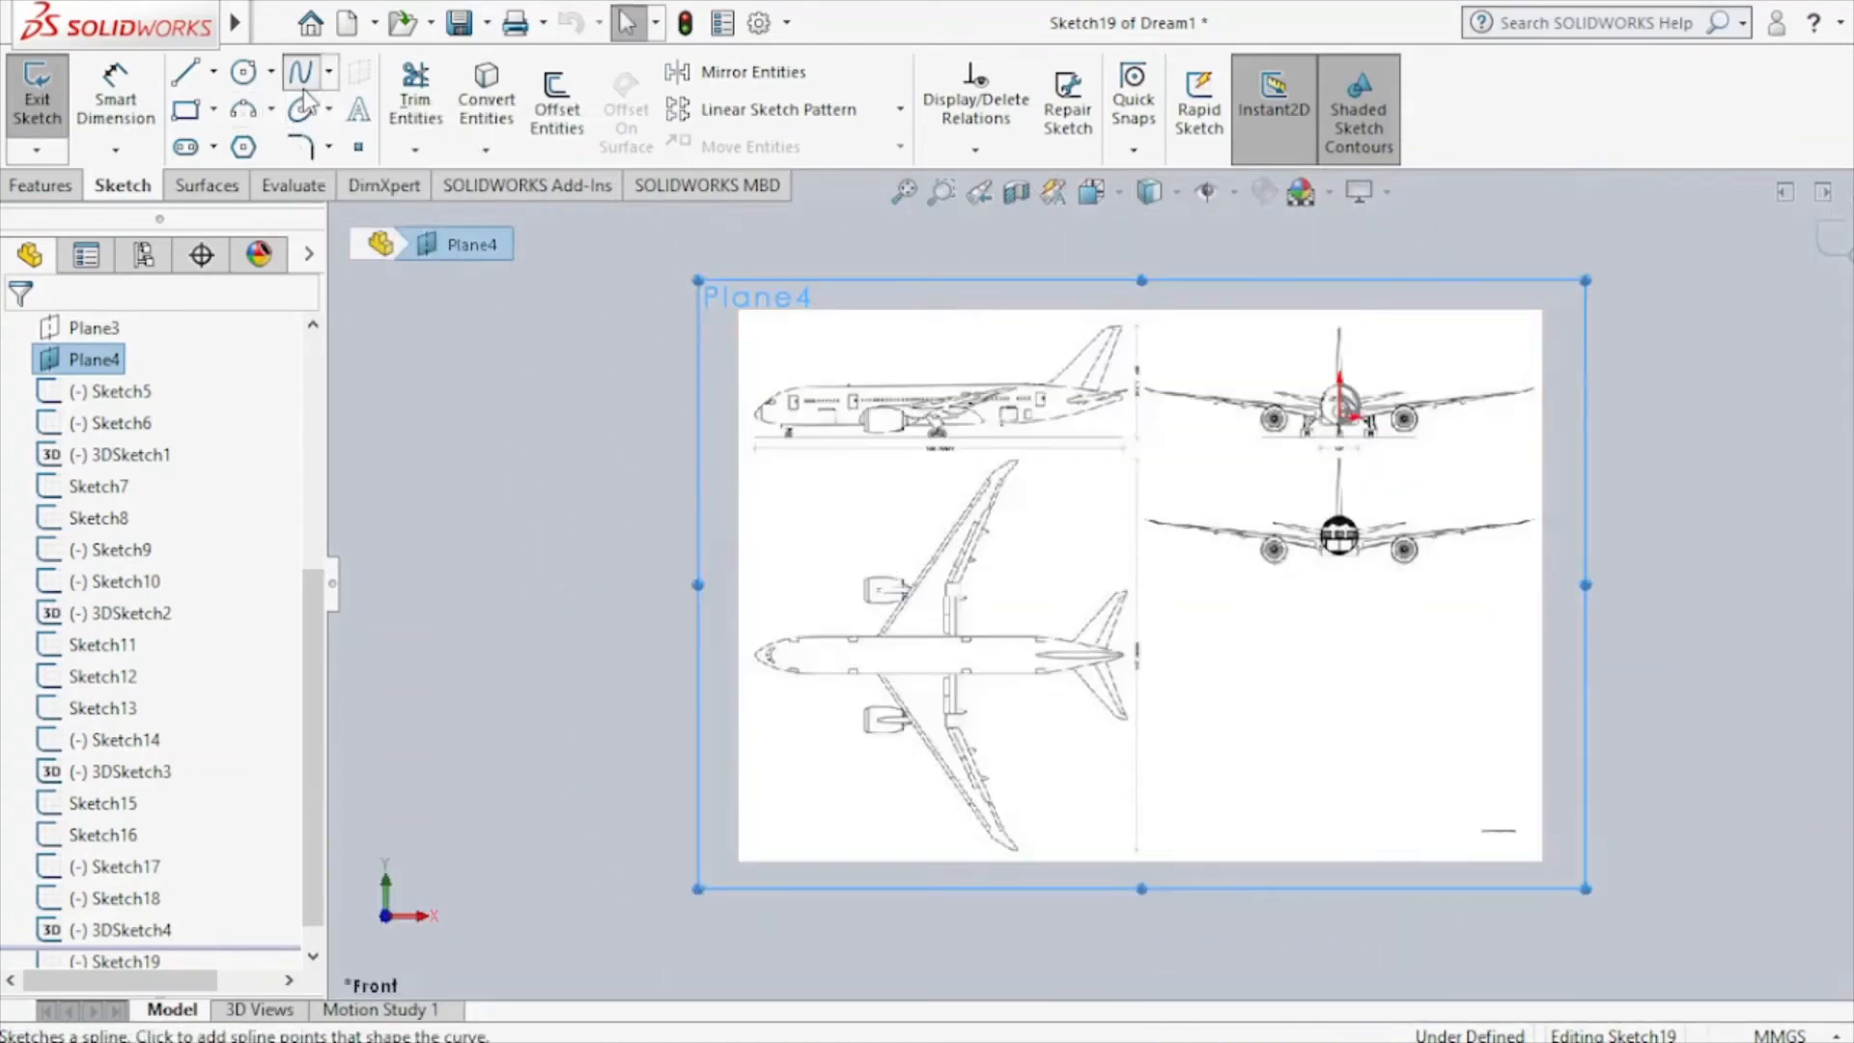
{"action": "scroll", "coordinate": [1360, 397], "scroll_direction": "up", "scroll_amount": 10}
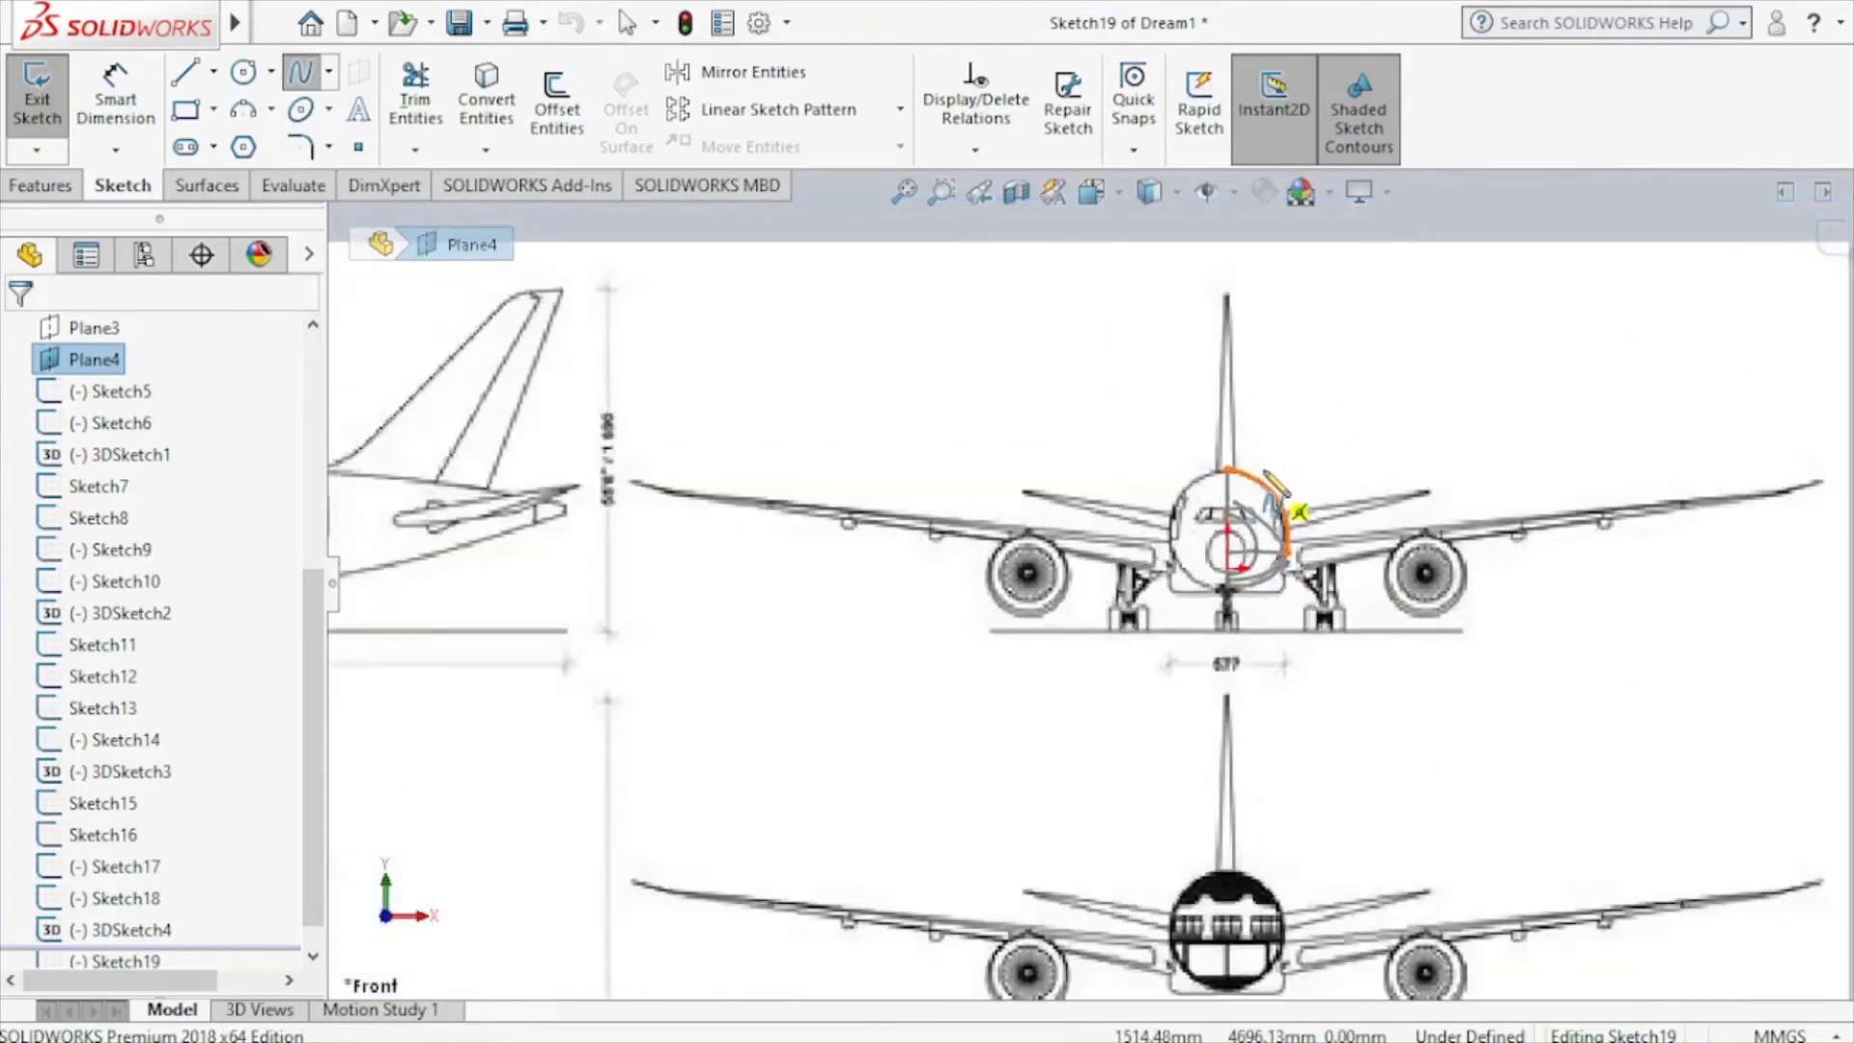
{"action": "mouse_move", "coordinate": [1149, 531]}
{"action": "middle_mouse_down"}
{"action": "mouse_move", "coordinate": [1241, 518]}
{"action": "mouse_move", "coordinate": [1115, 579]}
{"action": "middle_mouse_up"}
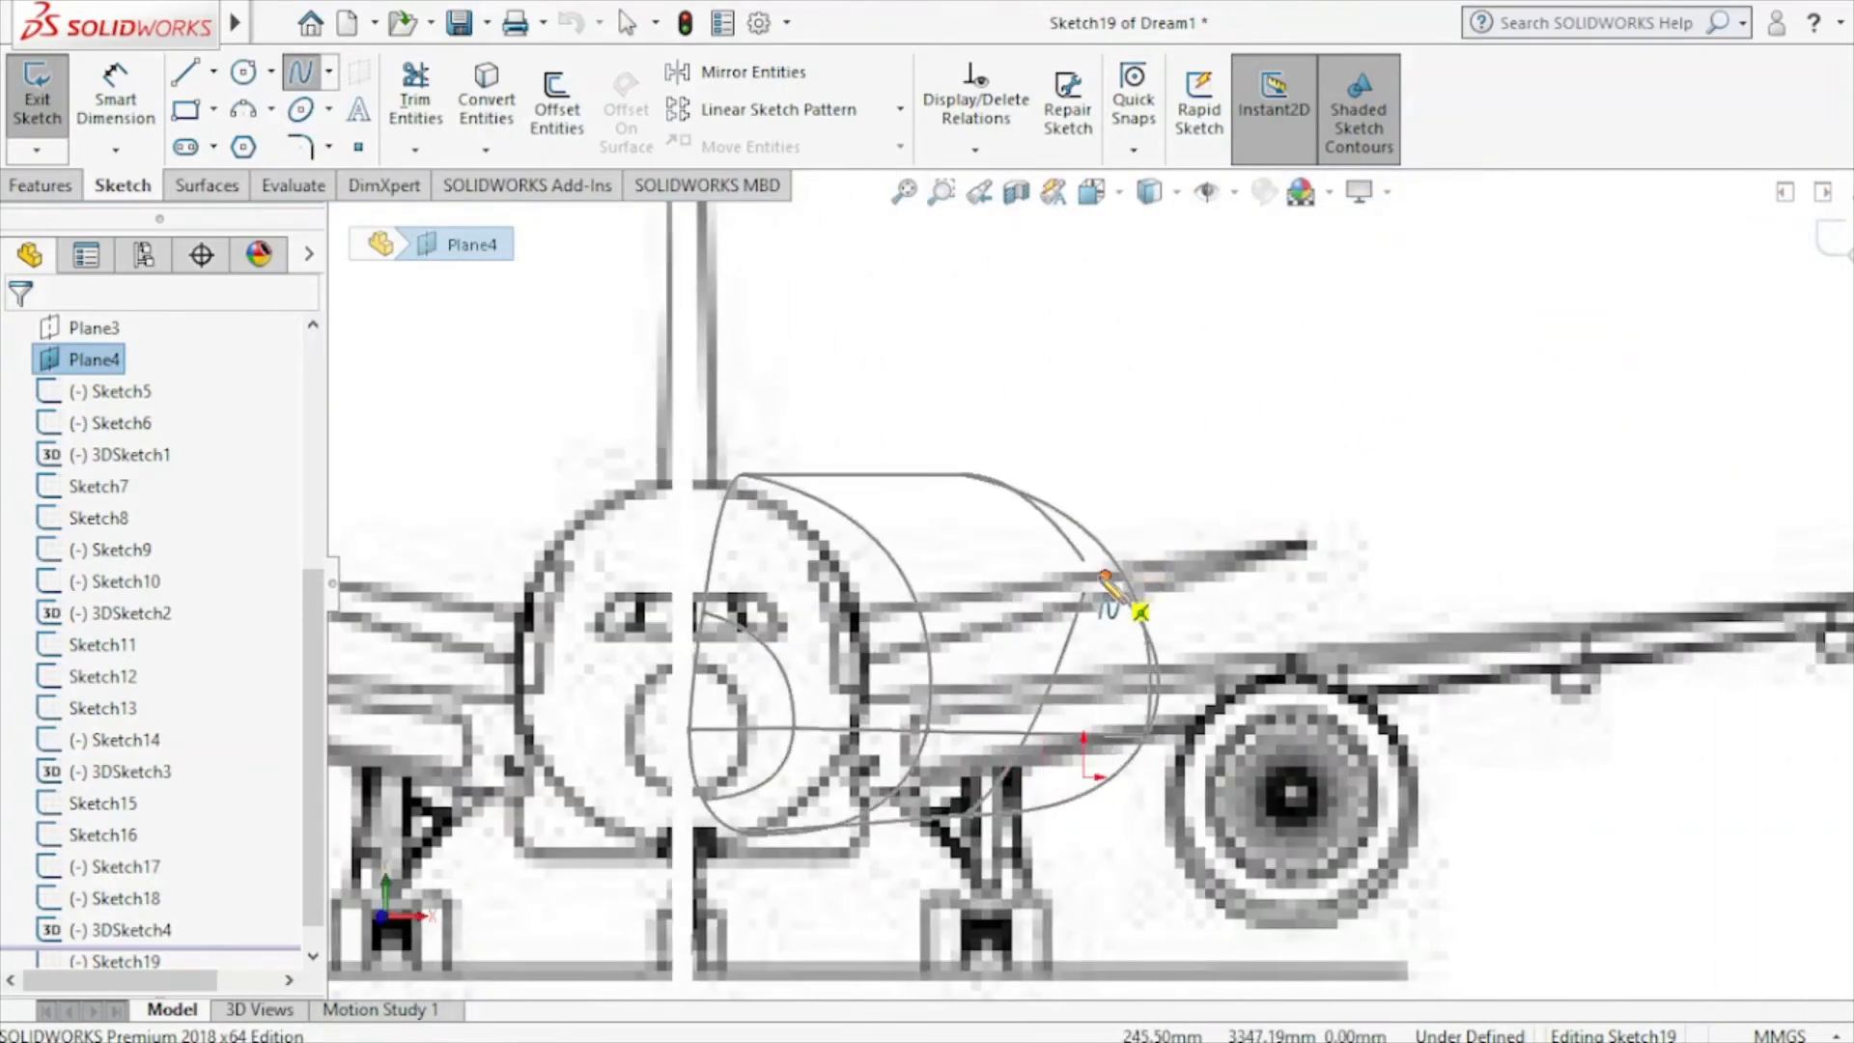
{"action": "left_click", "coordinate": [1105, 576]}
{"action": "left_click", "coordinate": [1084, 560]}
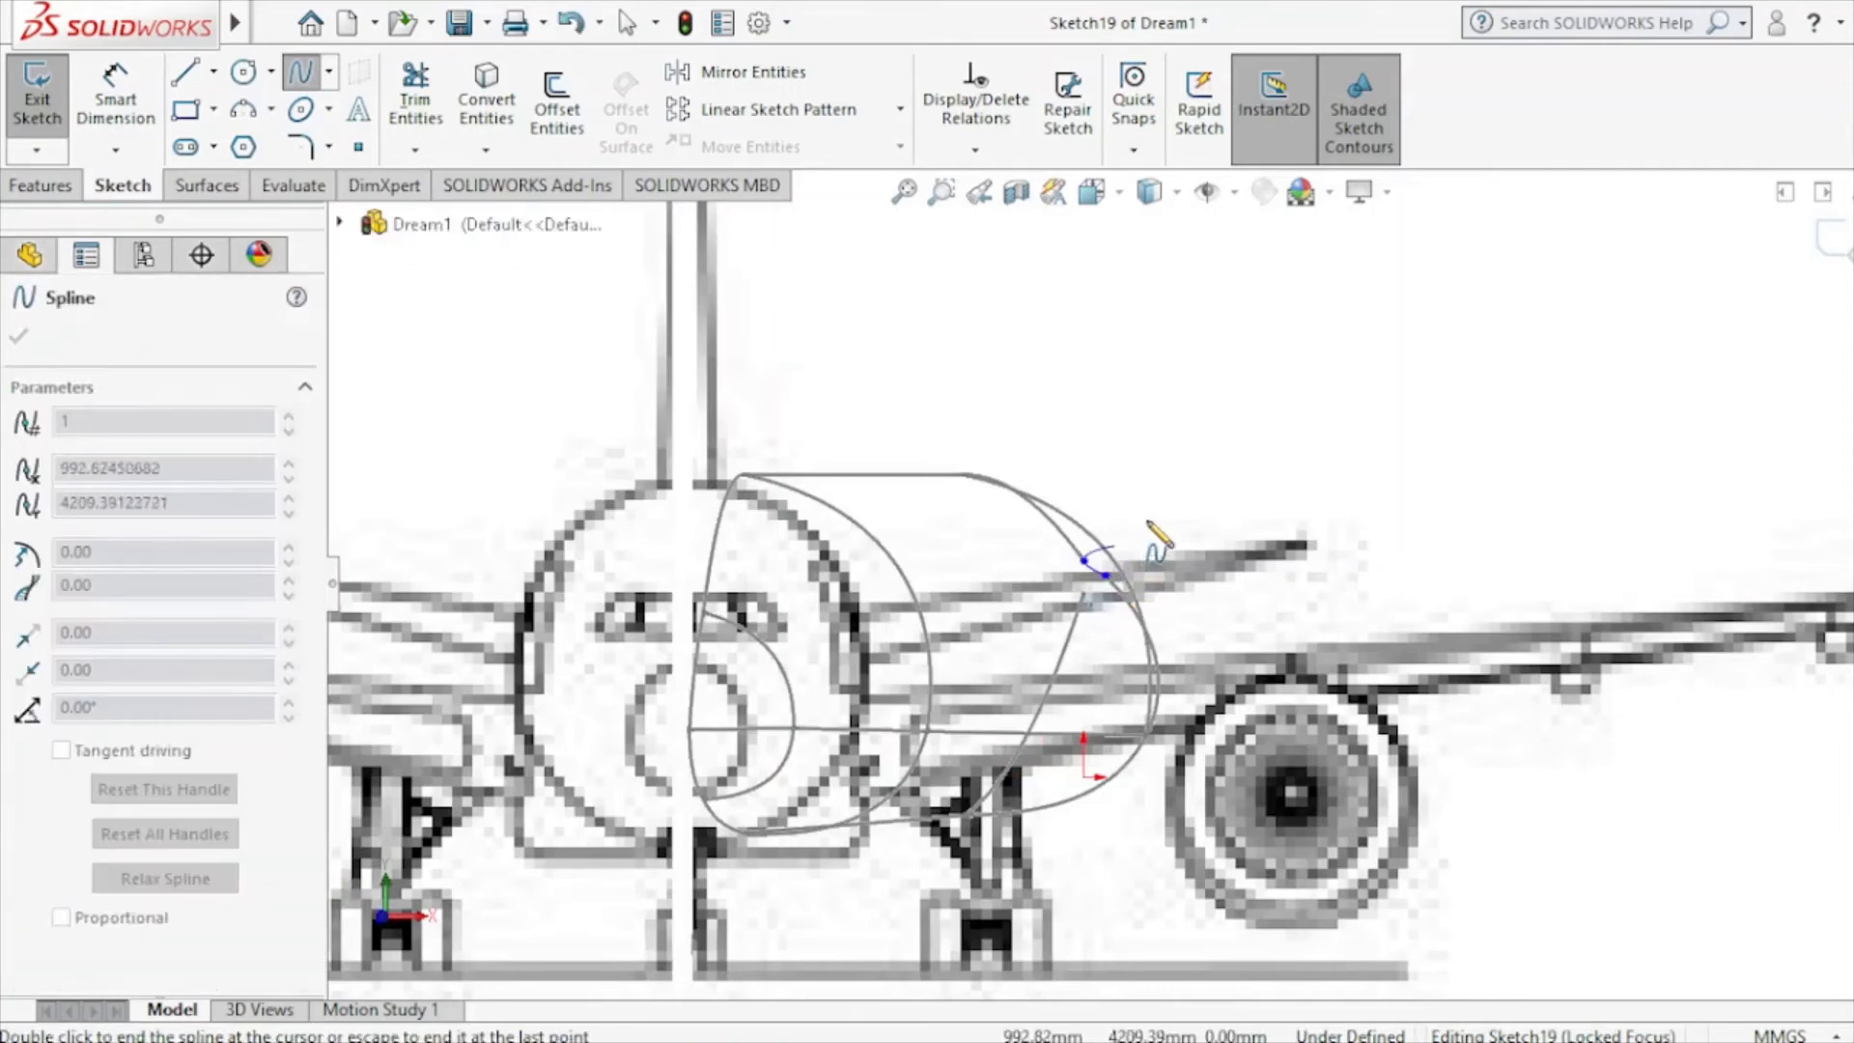
{"action": "right_click", "coordinate": [1155, 529]}
{"action": "left_click", "coordinate": [1207, 542]}
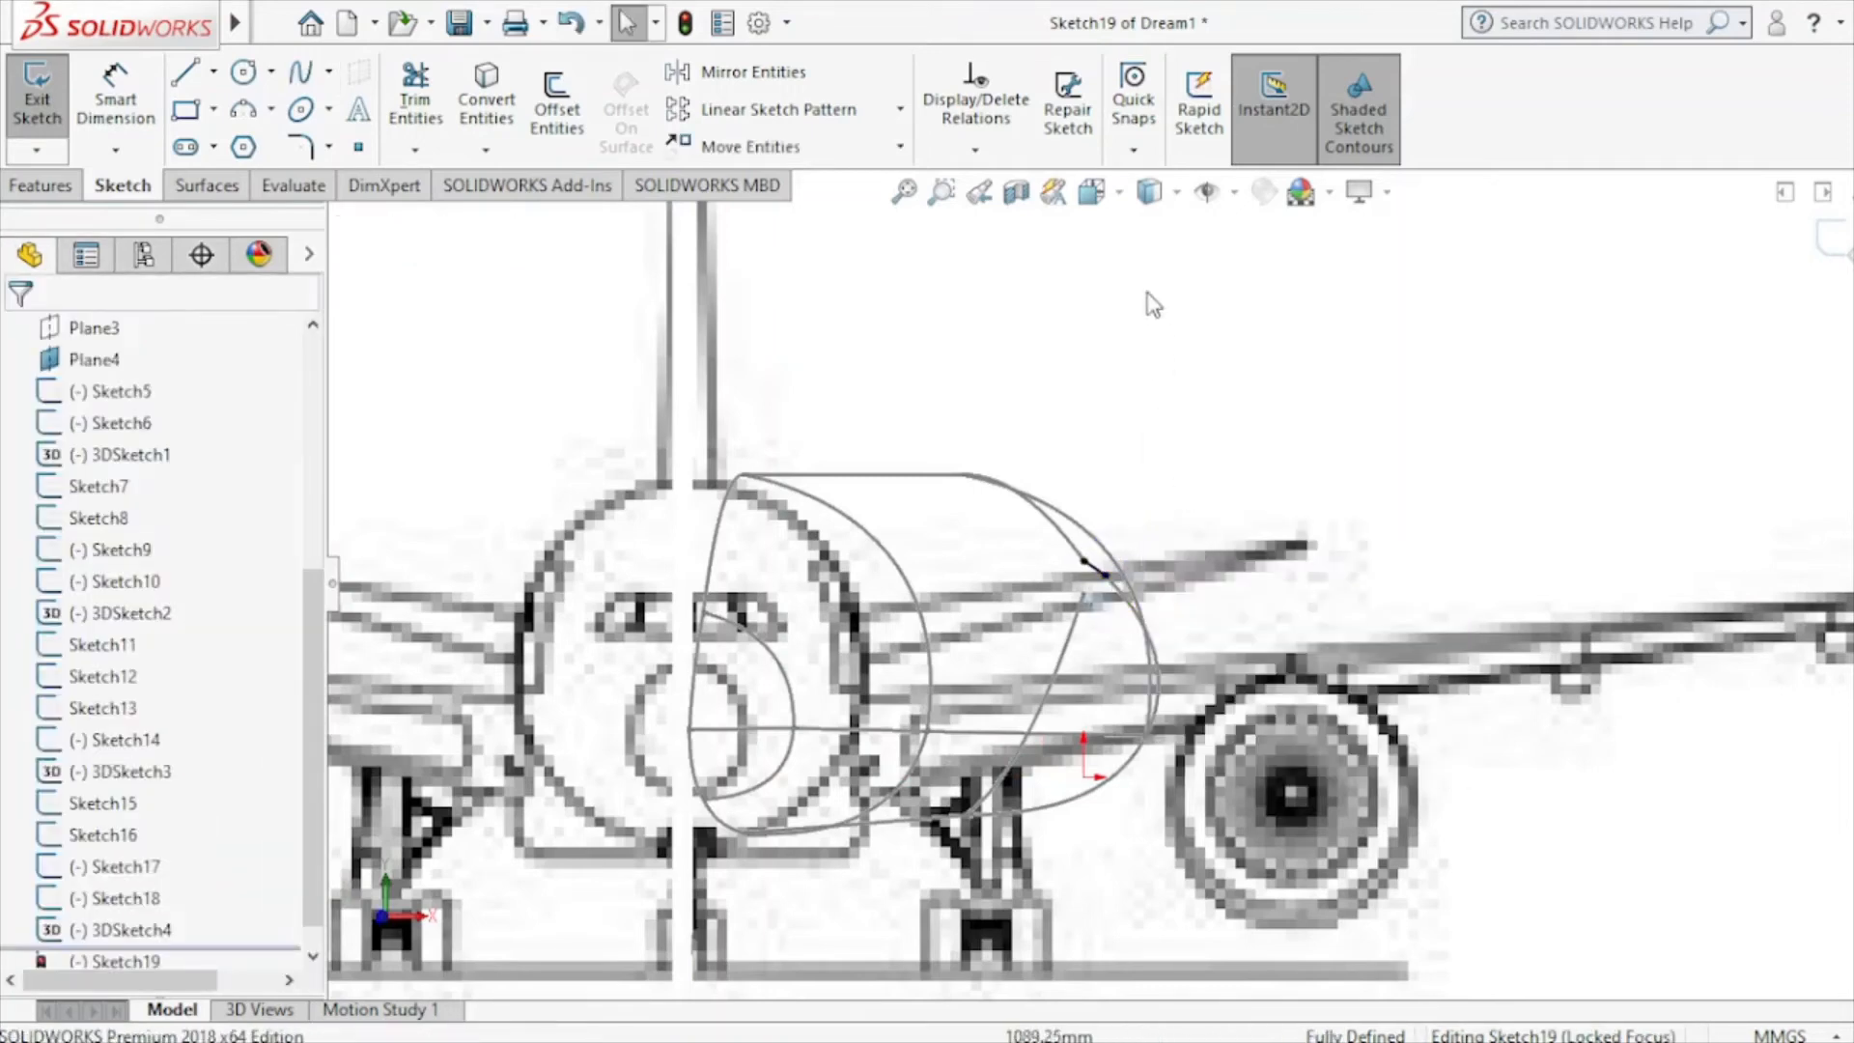
In the front view, bow the upper tail-tip spline outward with its endpoint tangents into a rounded quarter profile, and finish the sketch.
{"action": "left_click", "coordinate": [1091, 192]}
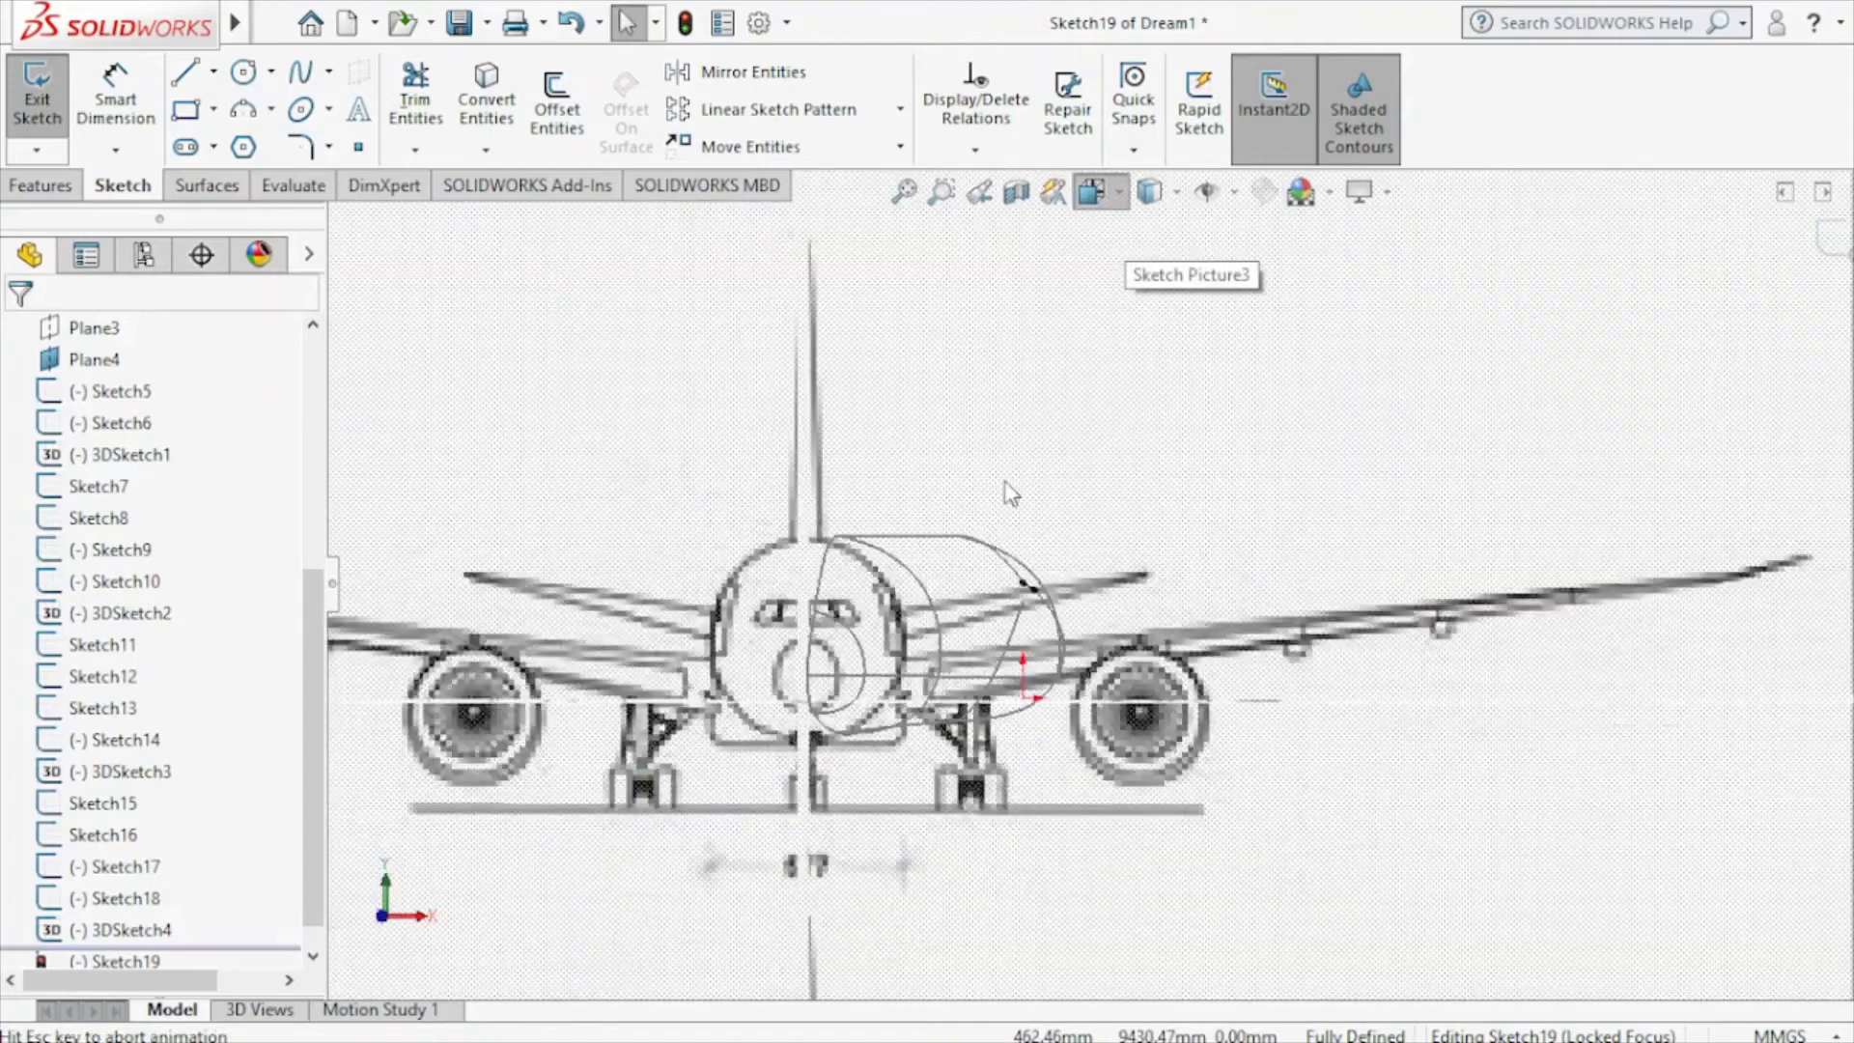
{"action": "left_click", "coordinate": [939, 616]}
{"action": "scroll", "coordinate": [1332, 433], "scroll_direction": "down", "scroll_amount": 3}
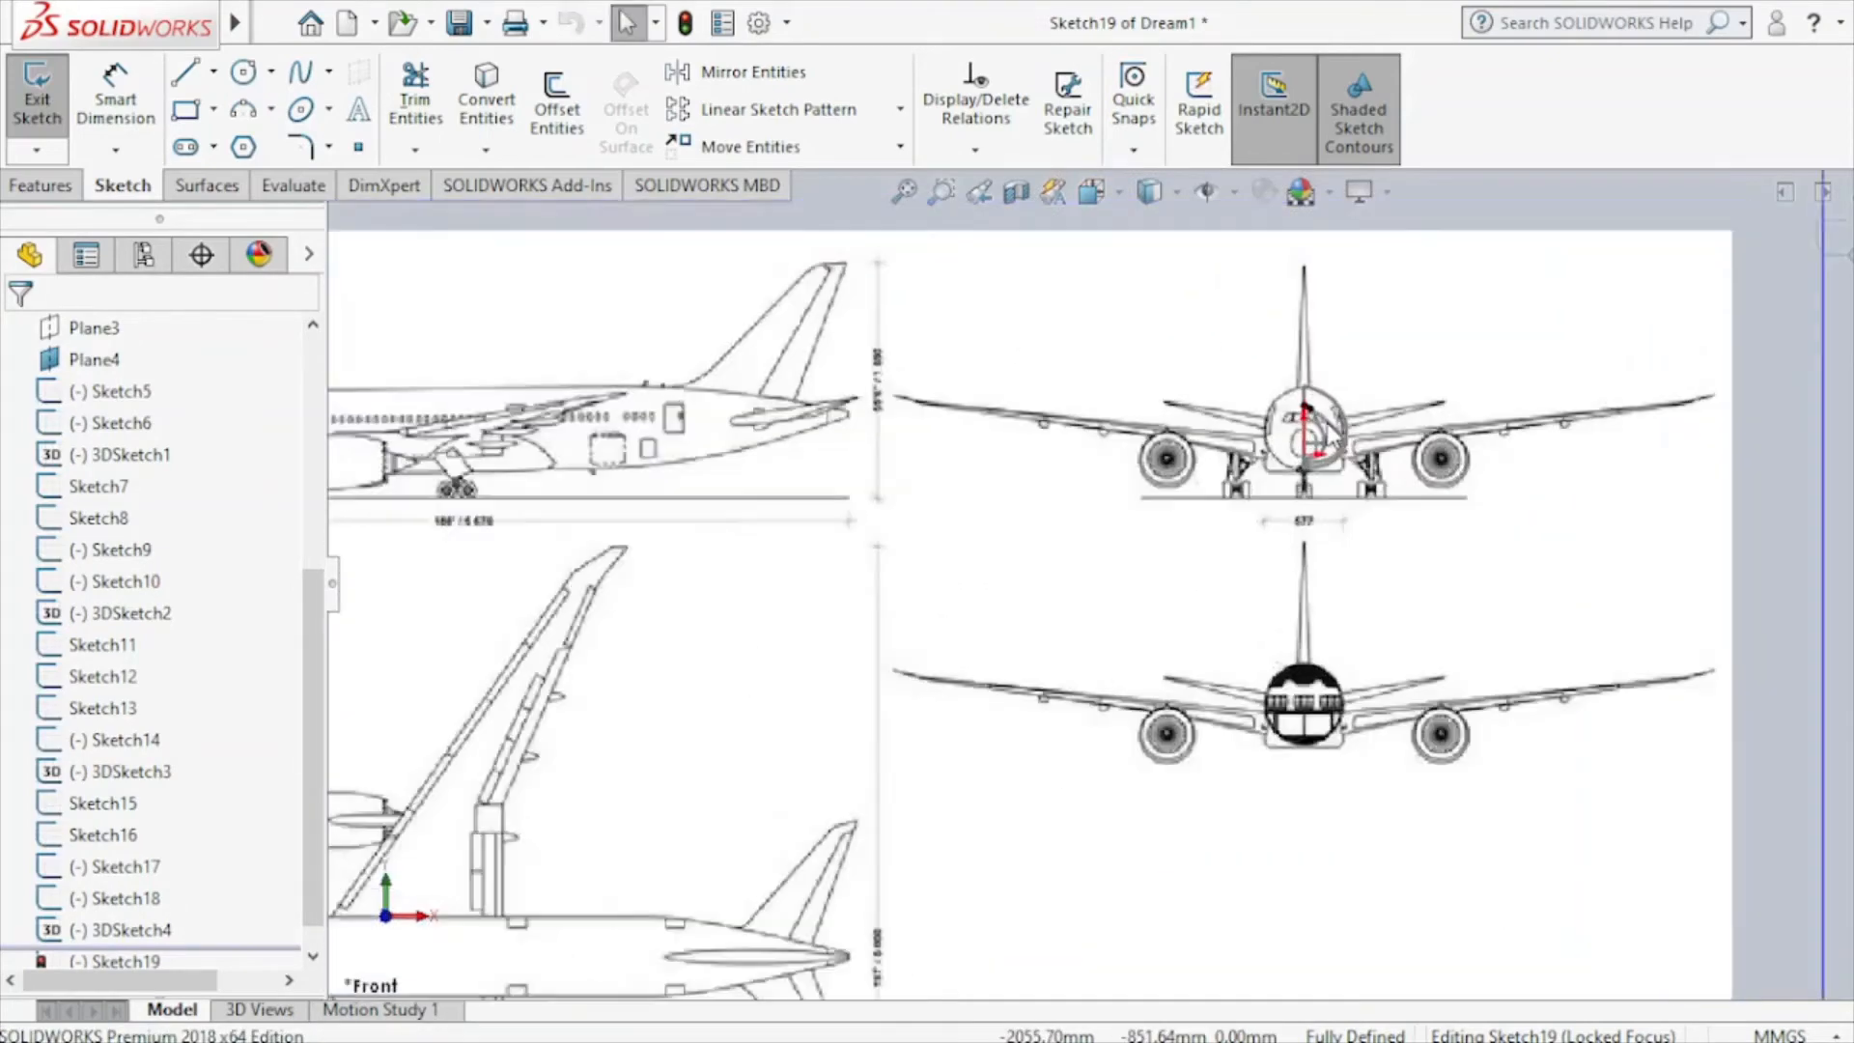
{"action": "scroll", "coordinate": [1325, 431], "scroll_direction": "down", "scroll_amount": 10}
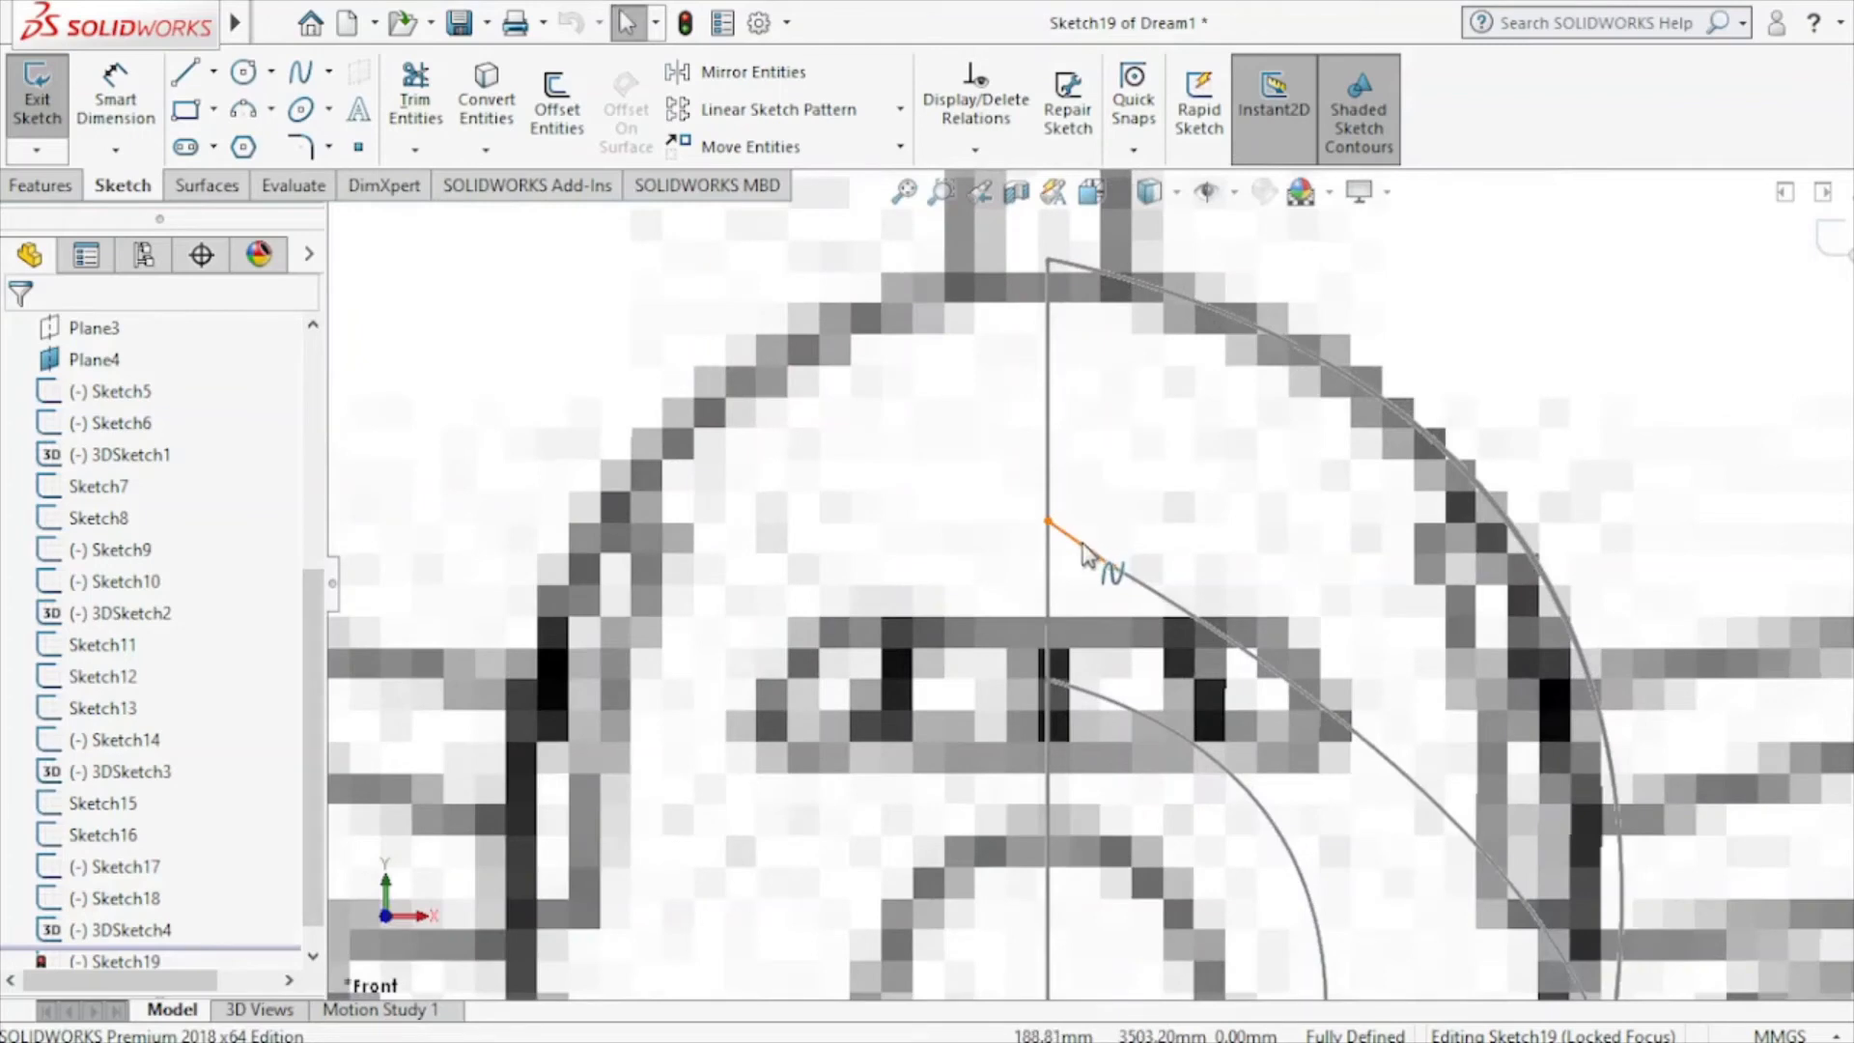
{"action": "left_click", "coordinate": [1084, 551]}
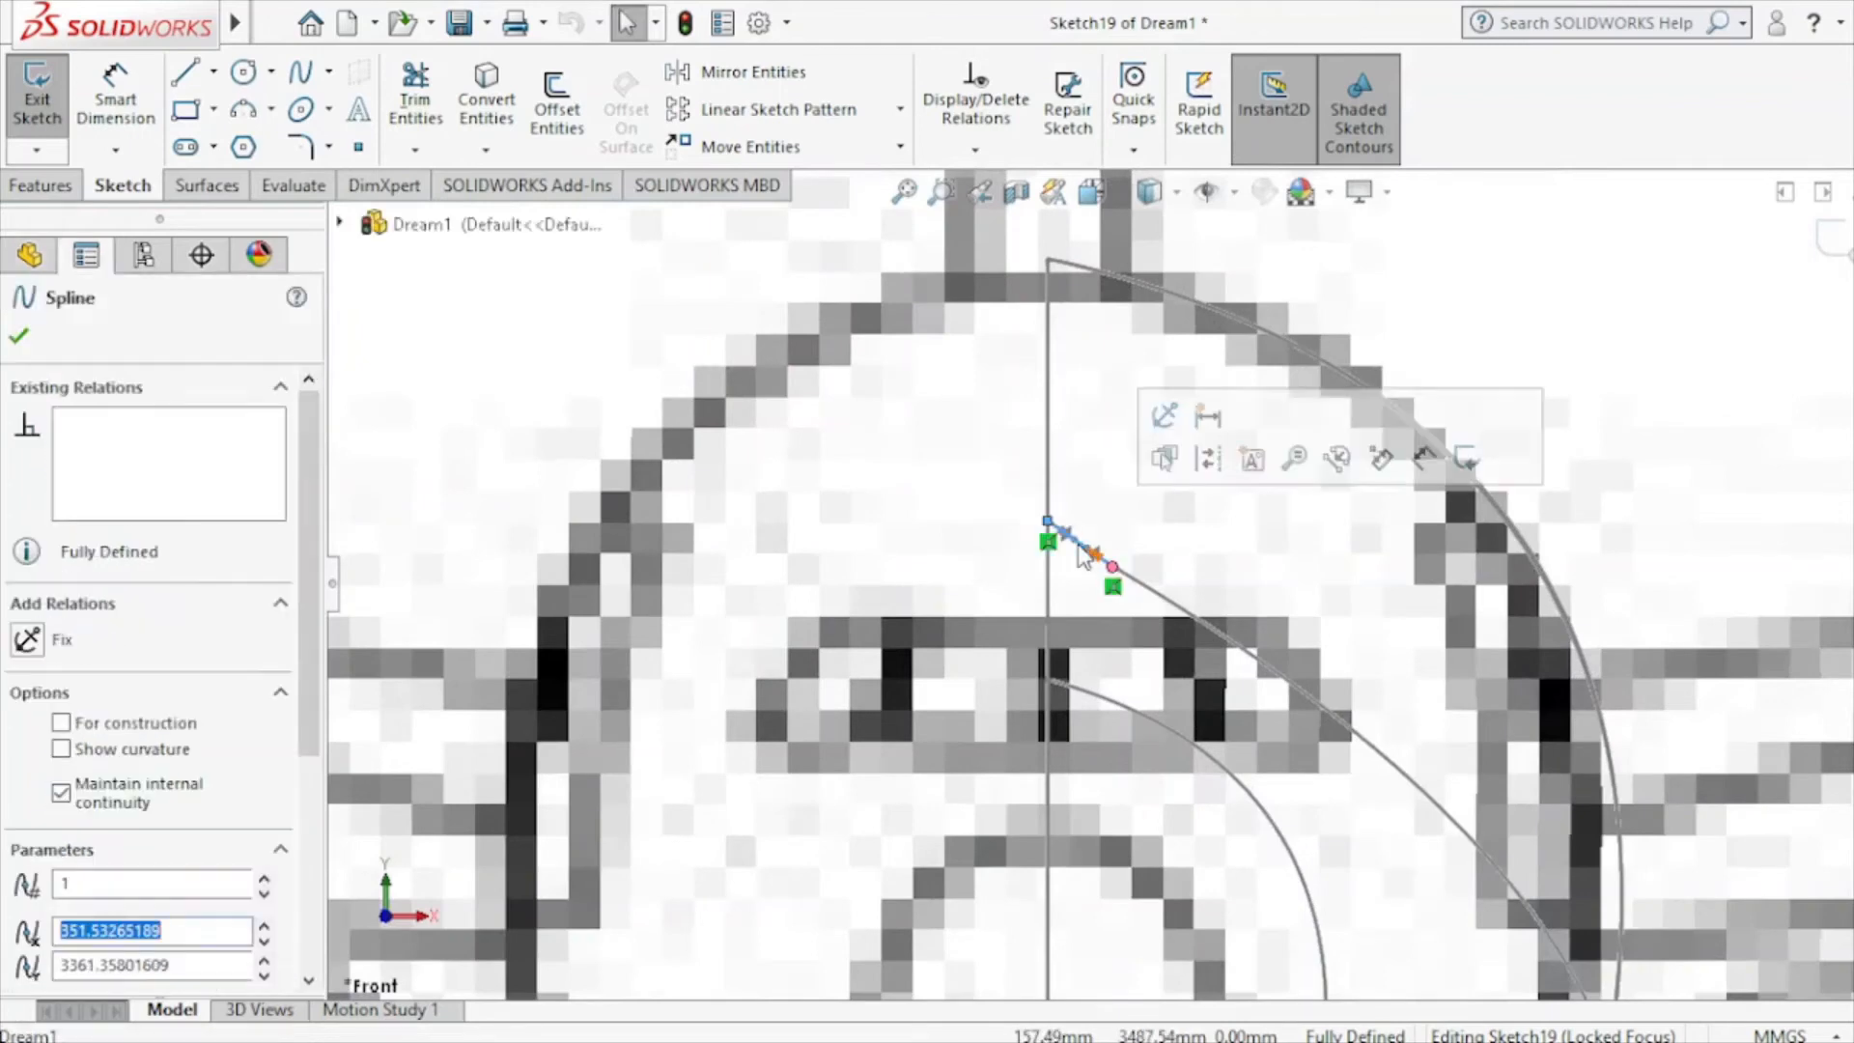
{"action": "left_click", "coordinate": [1072, 529]}
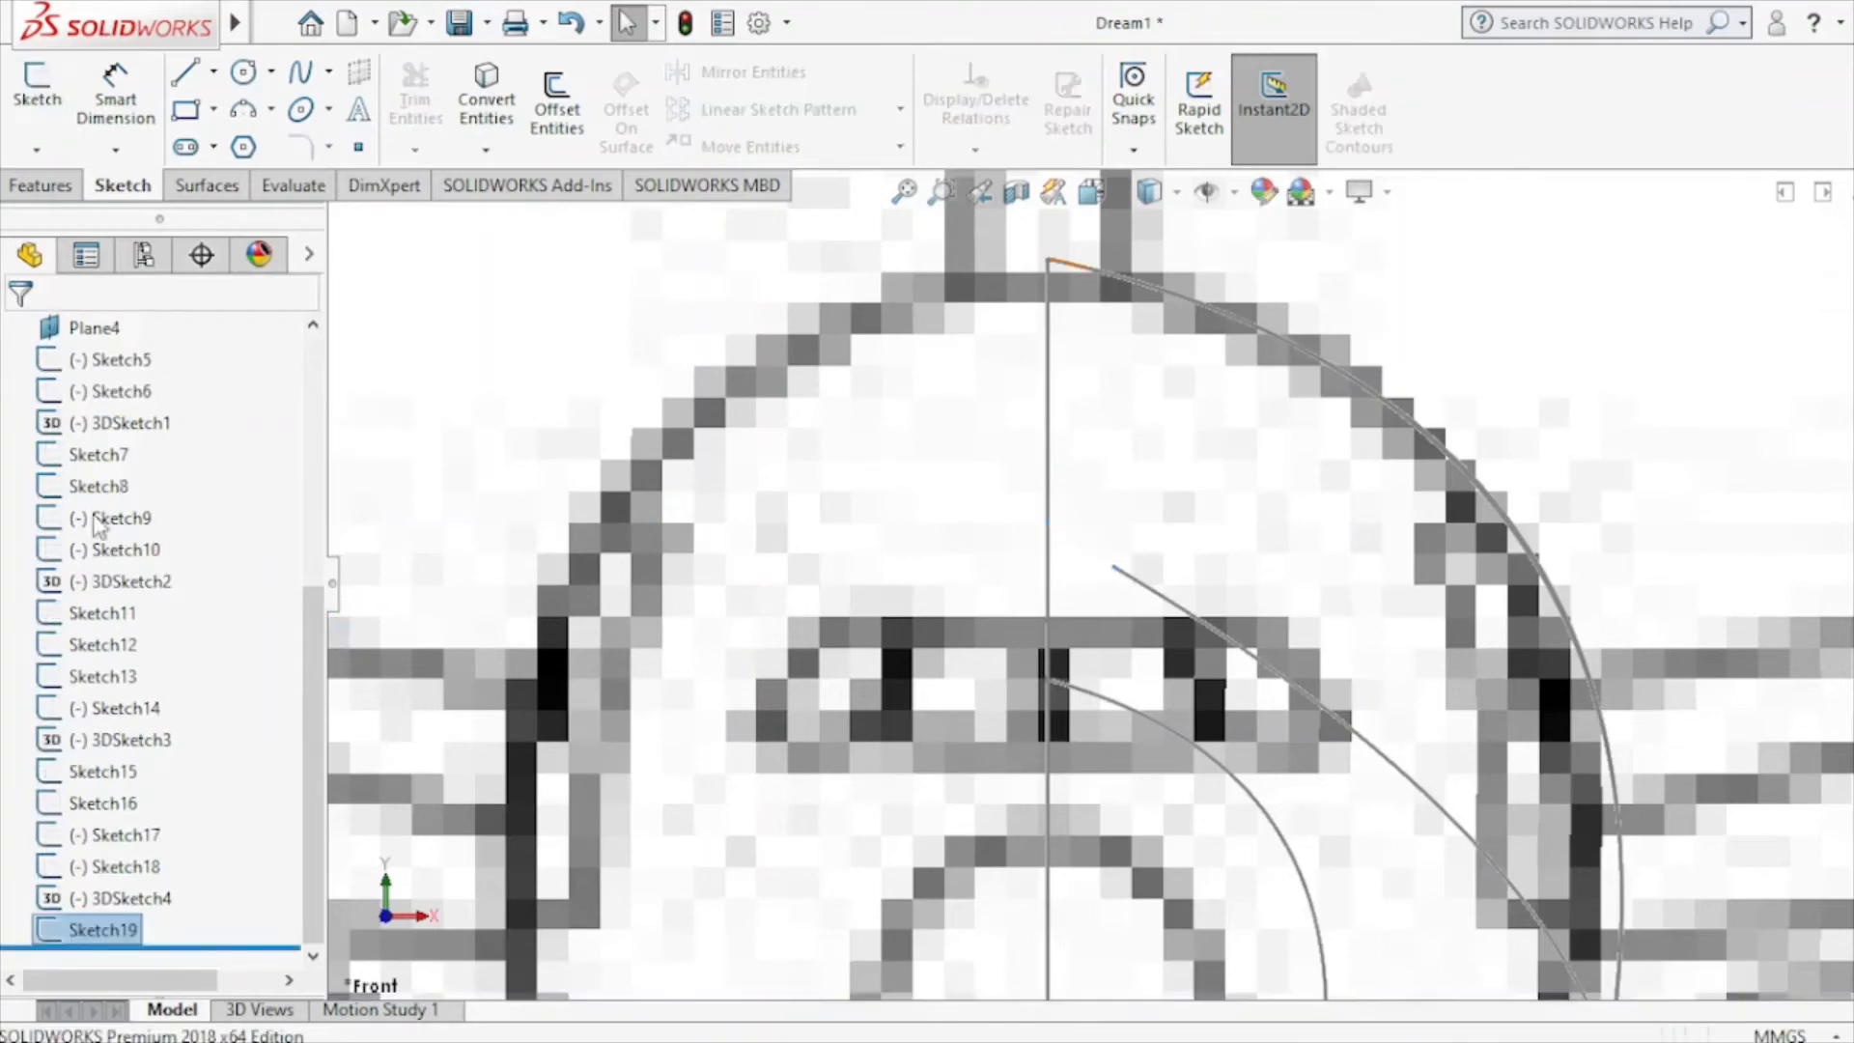
Start another sketch on Plane4 and draw a two-point spline from the side guide's rear end to the lower tail guide's rear end.
{"action": "scroll", "coordinate": [125, 370], "scroll_direction": "up", "scroll_amount": 1}
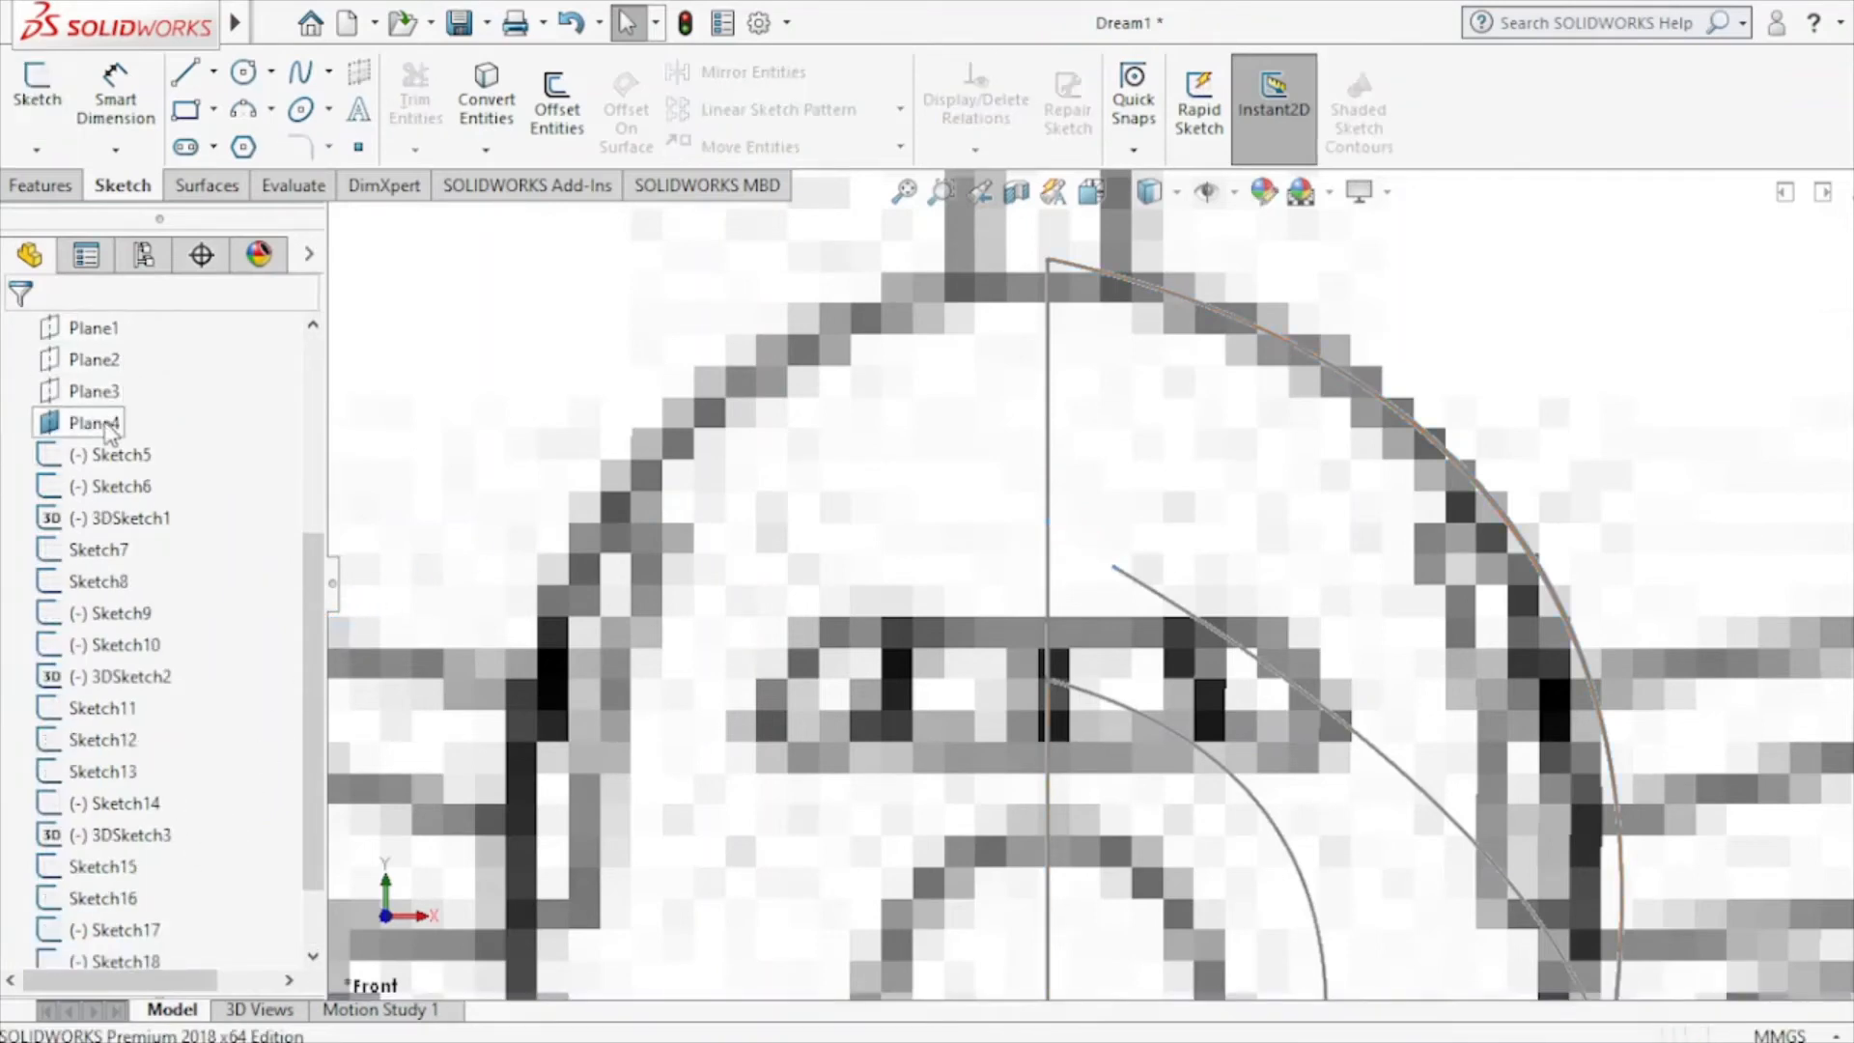
{"action": "left_click", "coordinate": [113, 422]}
{"action": "left_click", "coordinate": [131, 380]}
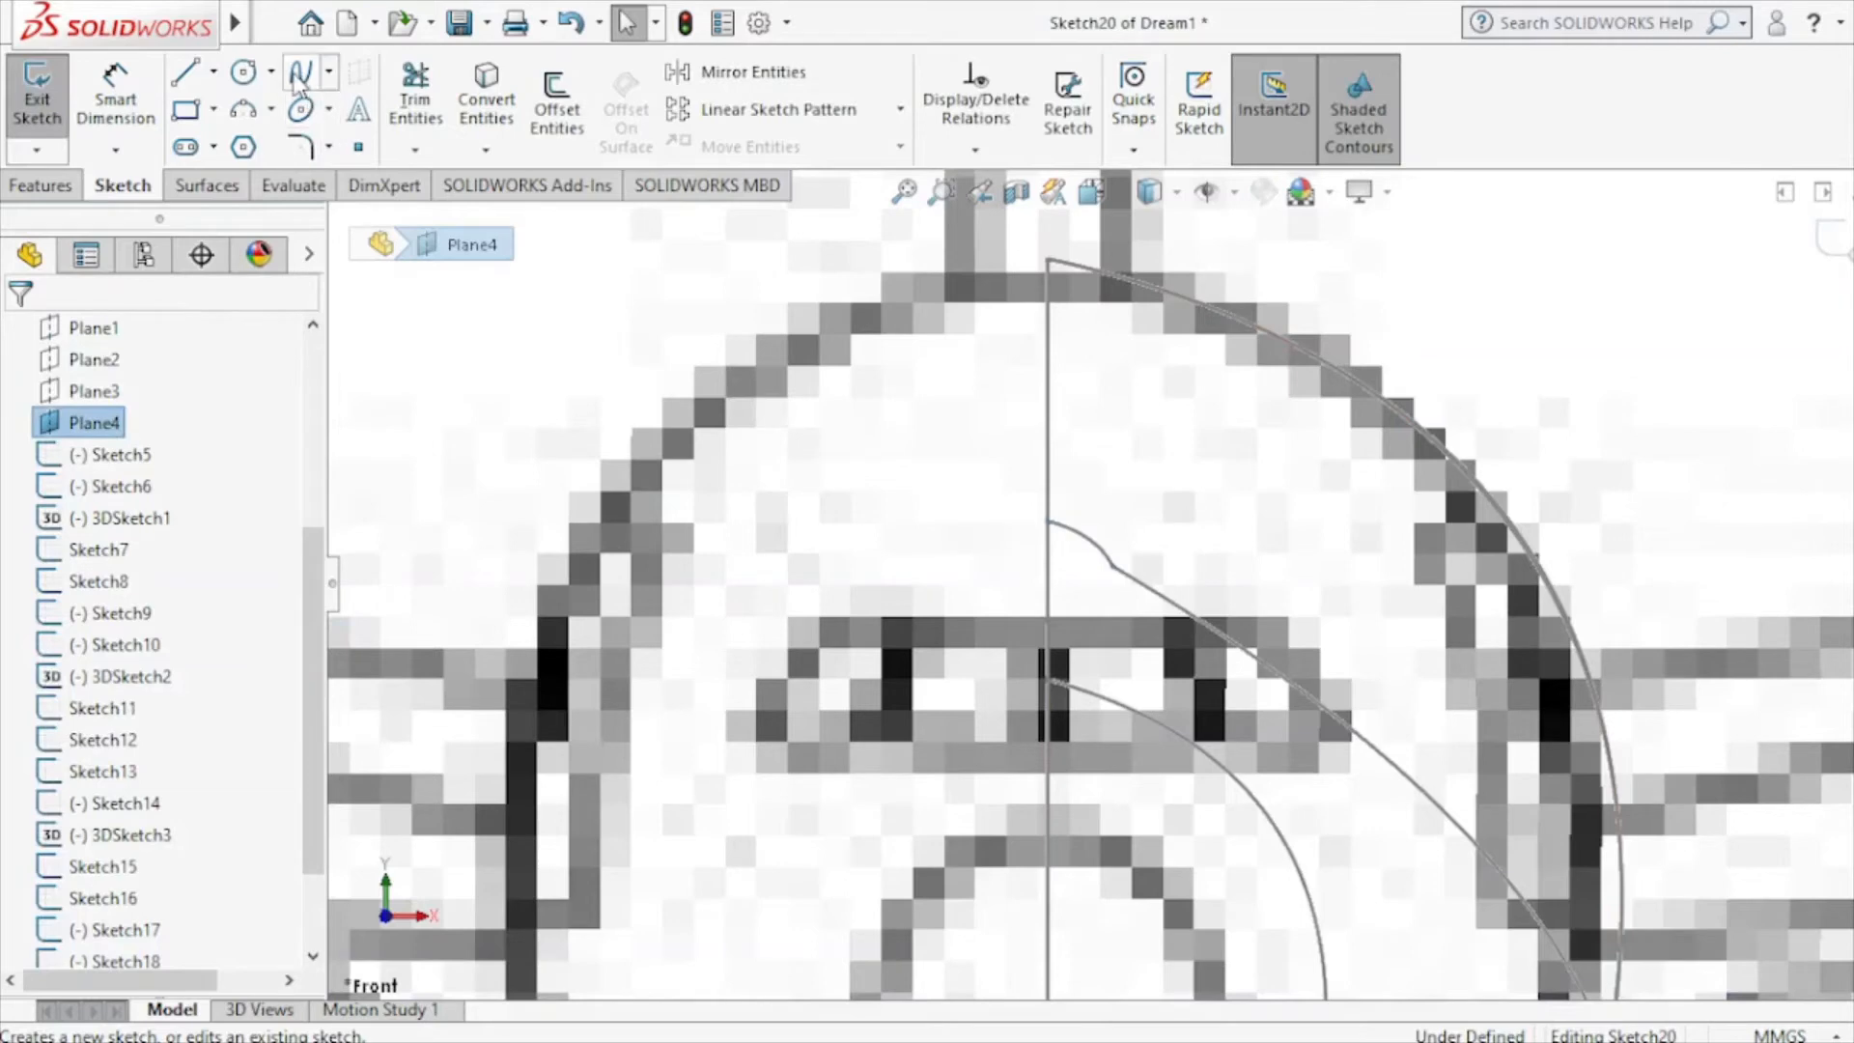
{"action": "left_click", "coordinate": [300, 72]}
{"action": "middle_click_drag", "start_coordinate": [1057, 677], "coordinate": [1042, 669]}
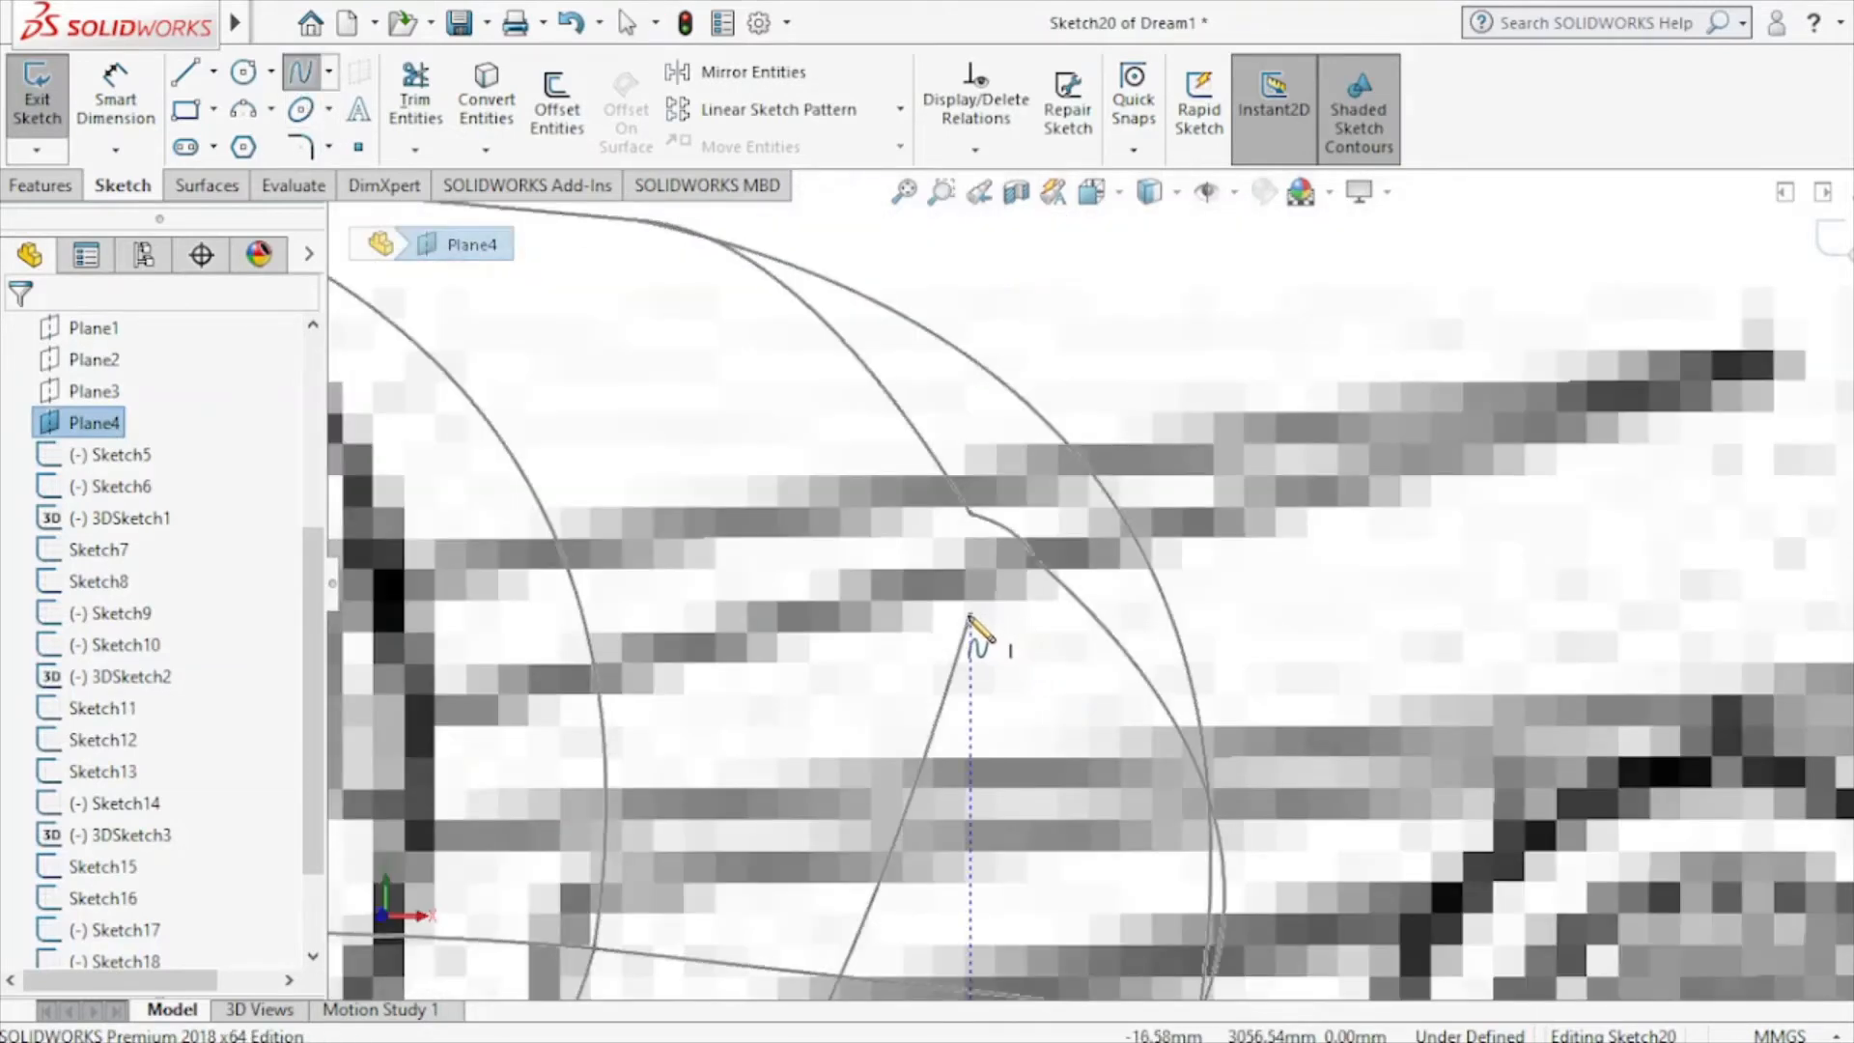
{"action": "left_click", "coordinate": [1034, 562]}
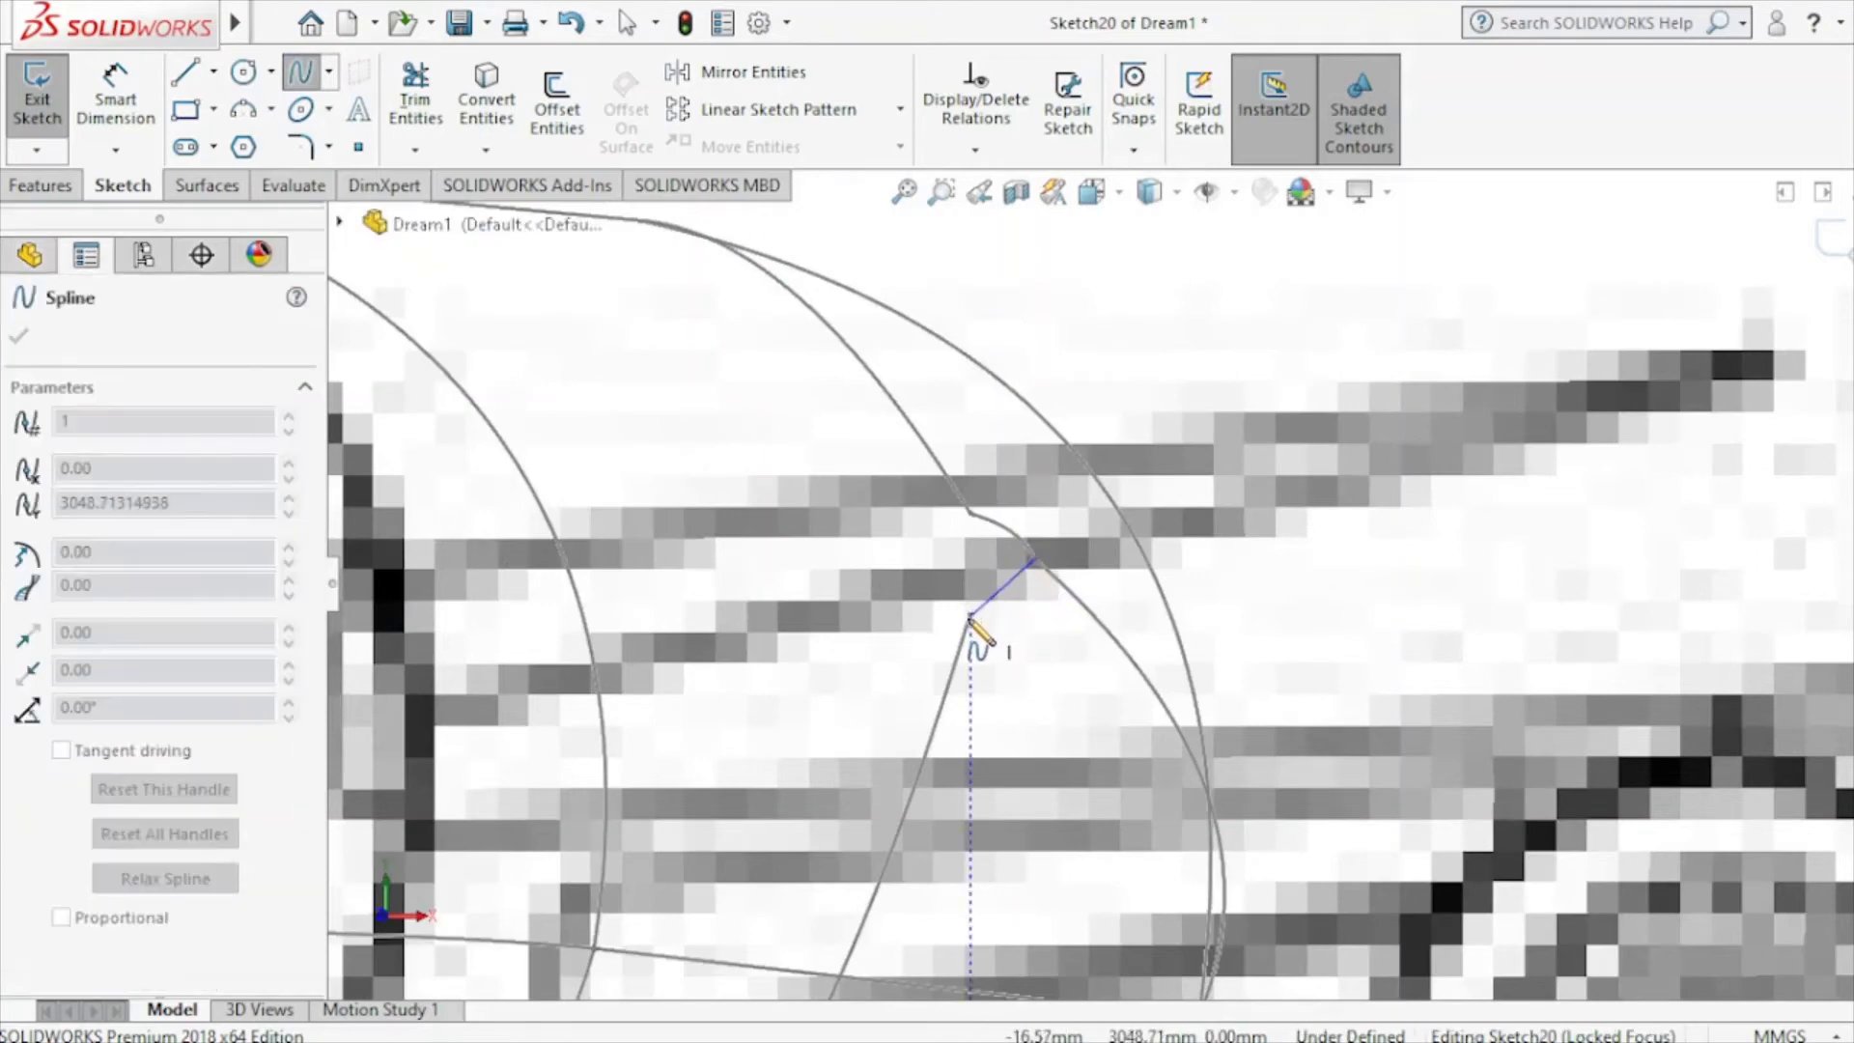
{"action": "scroll", "coordinate": [971, 618], "scroll_direction": "down", "scroll_amount": 5}
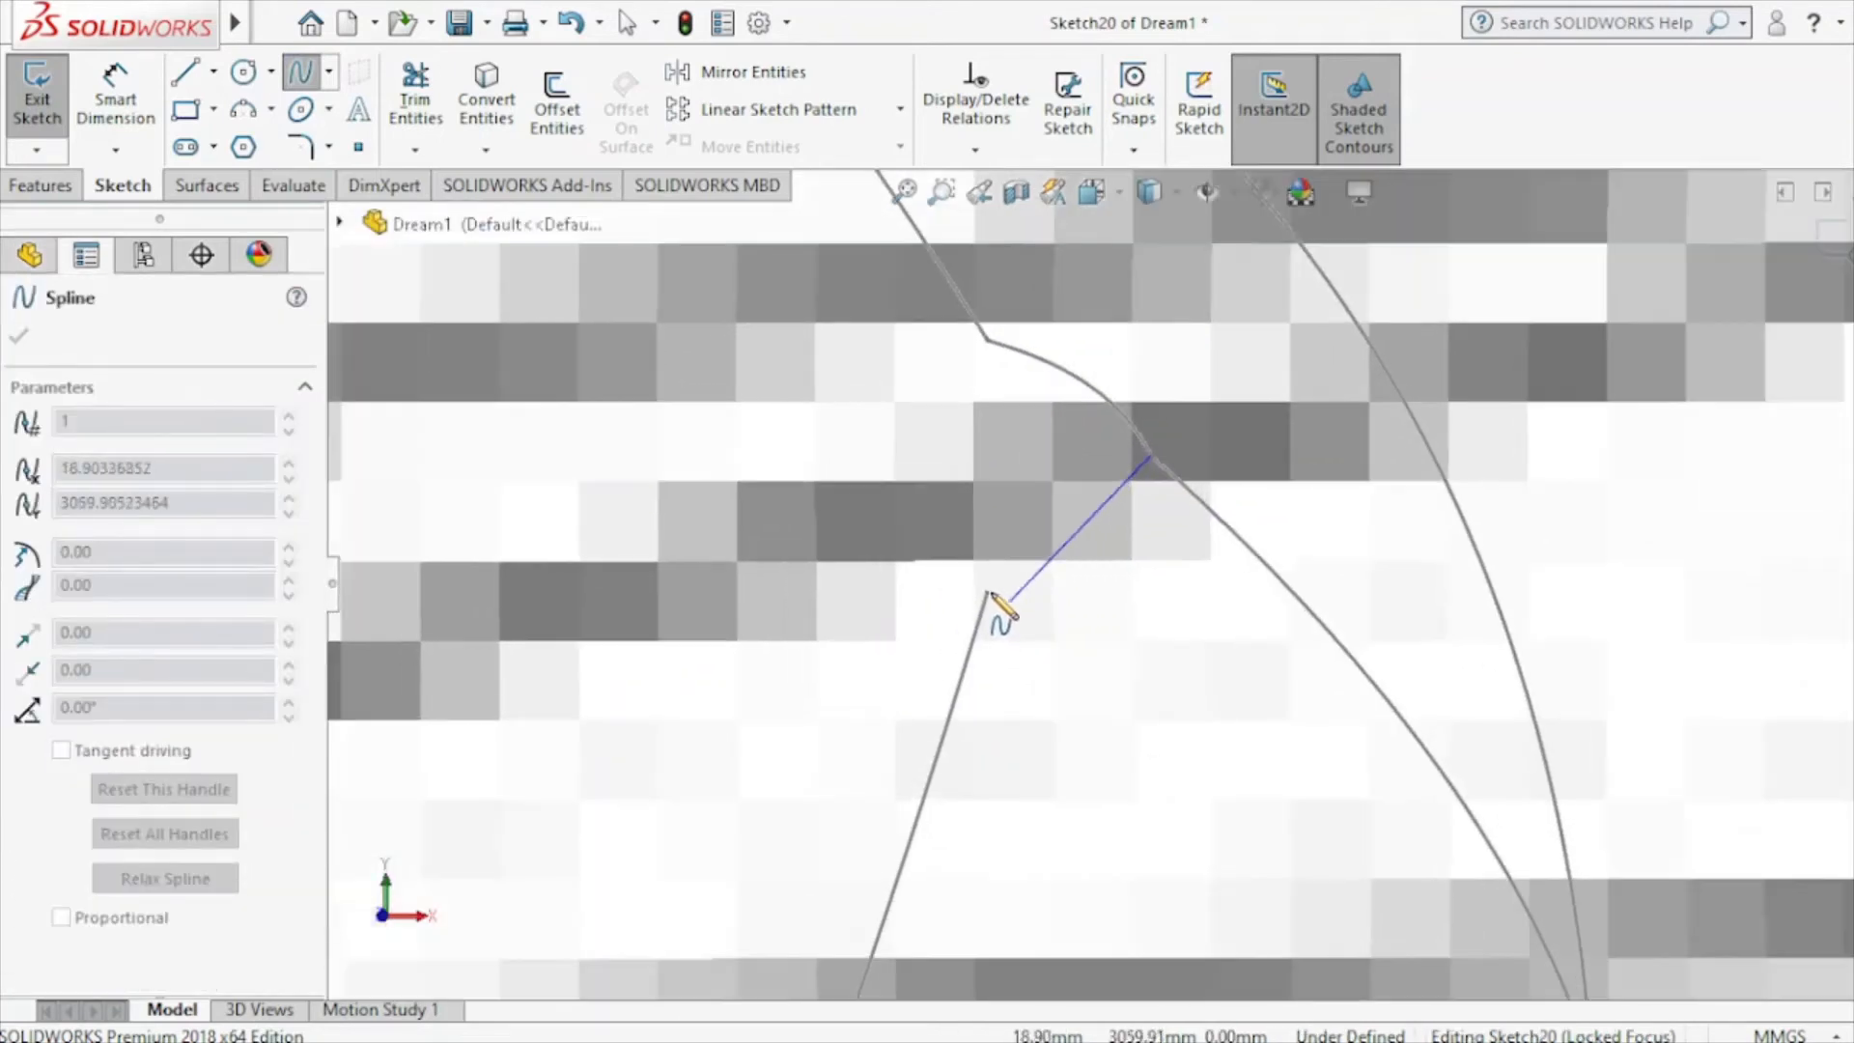
{"action": "left_click", "coordinate": [987, 592]}
{"action": "right_click", "coordinate": [1046, 631]}
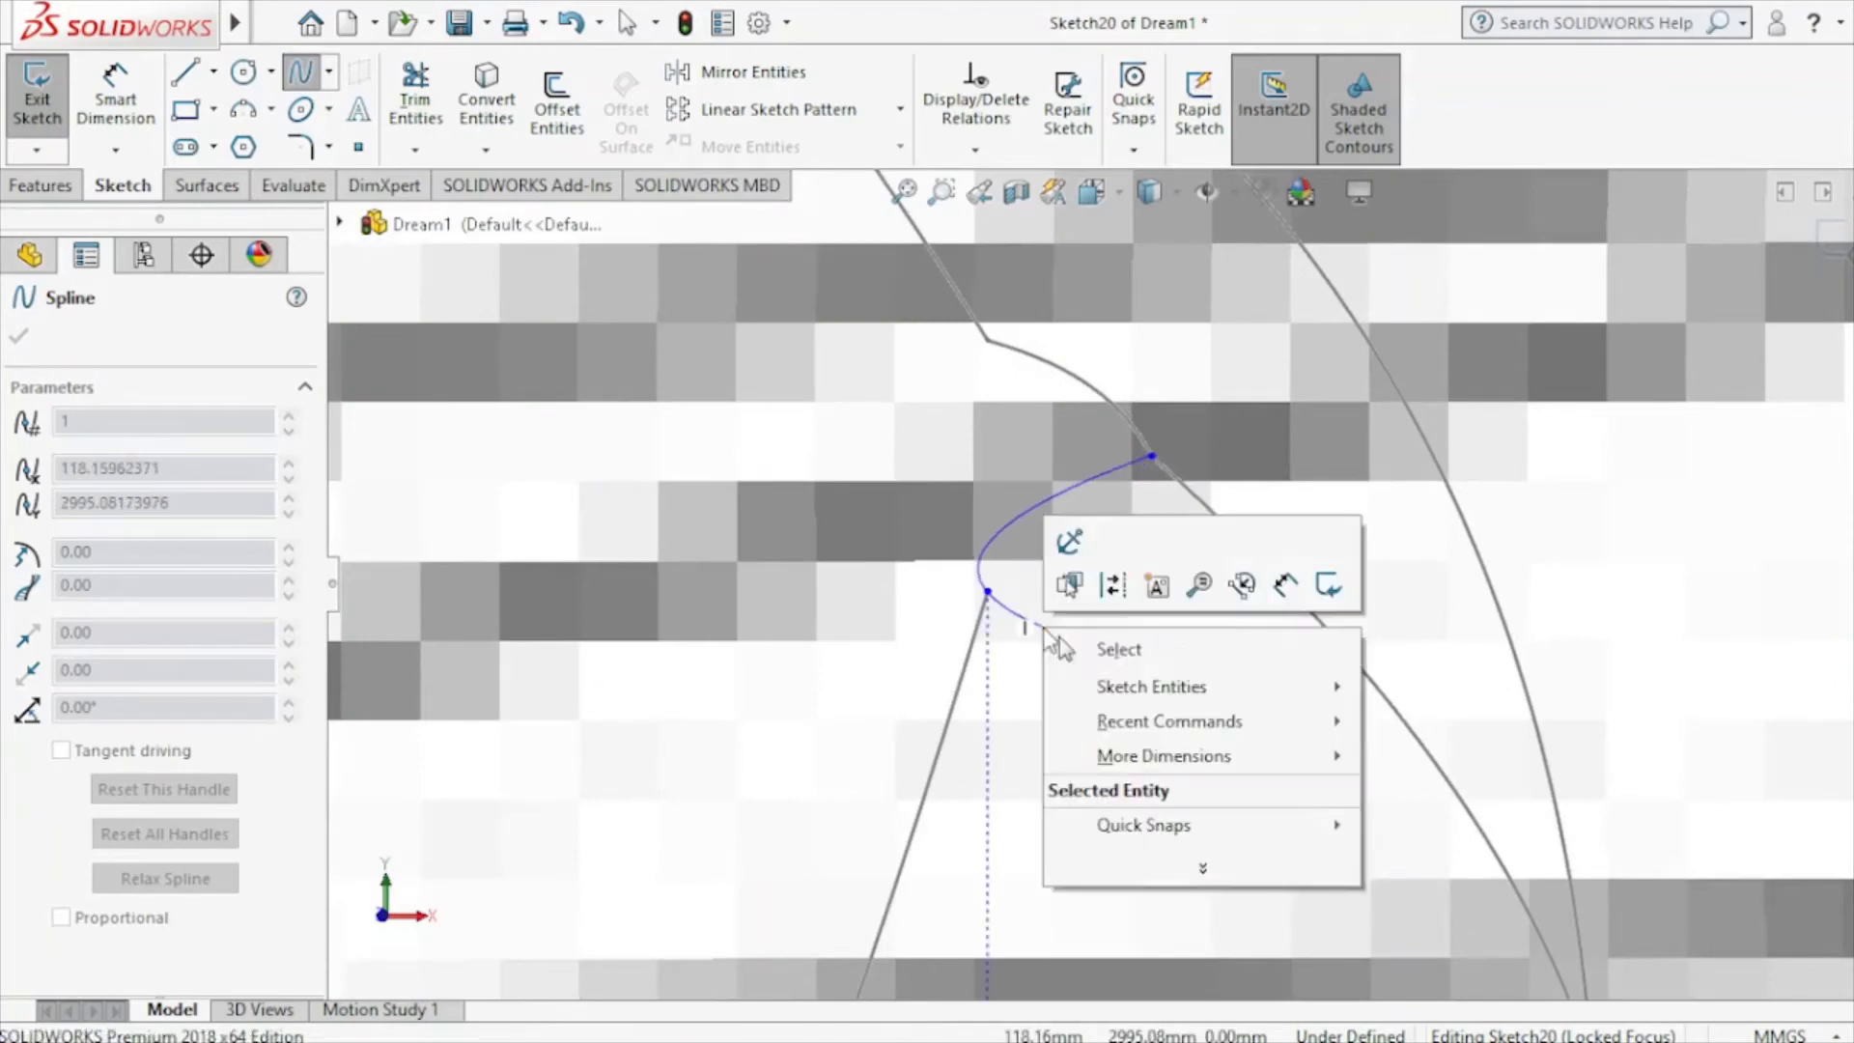
{"action": "left_click", "coordinate": [1112, 649]}
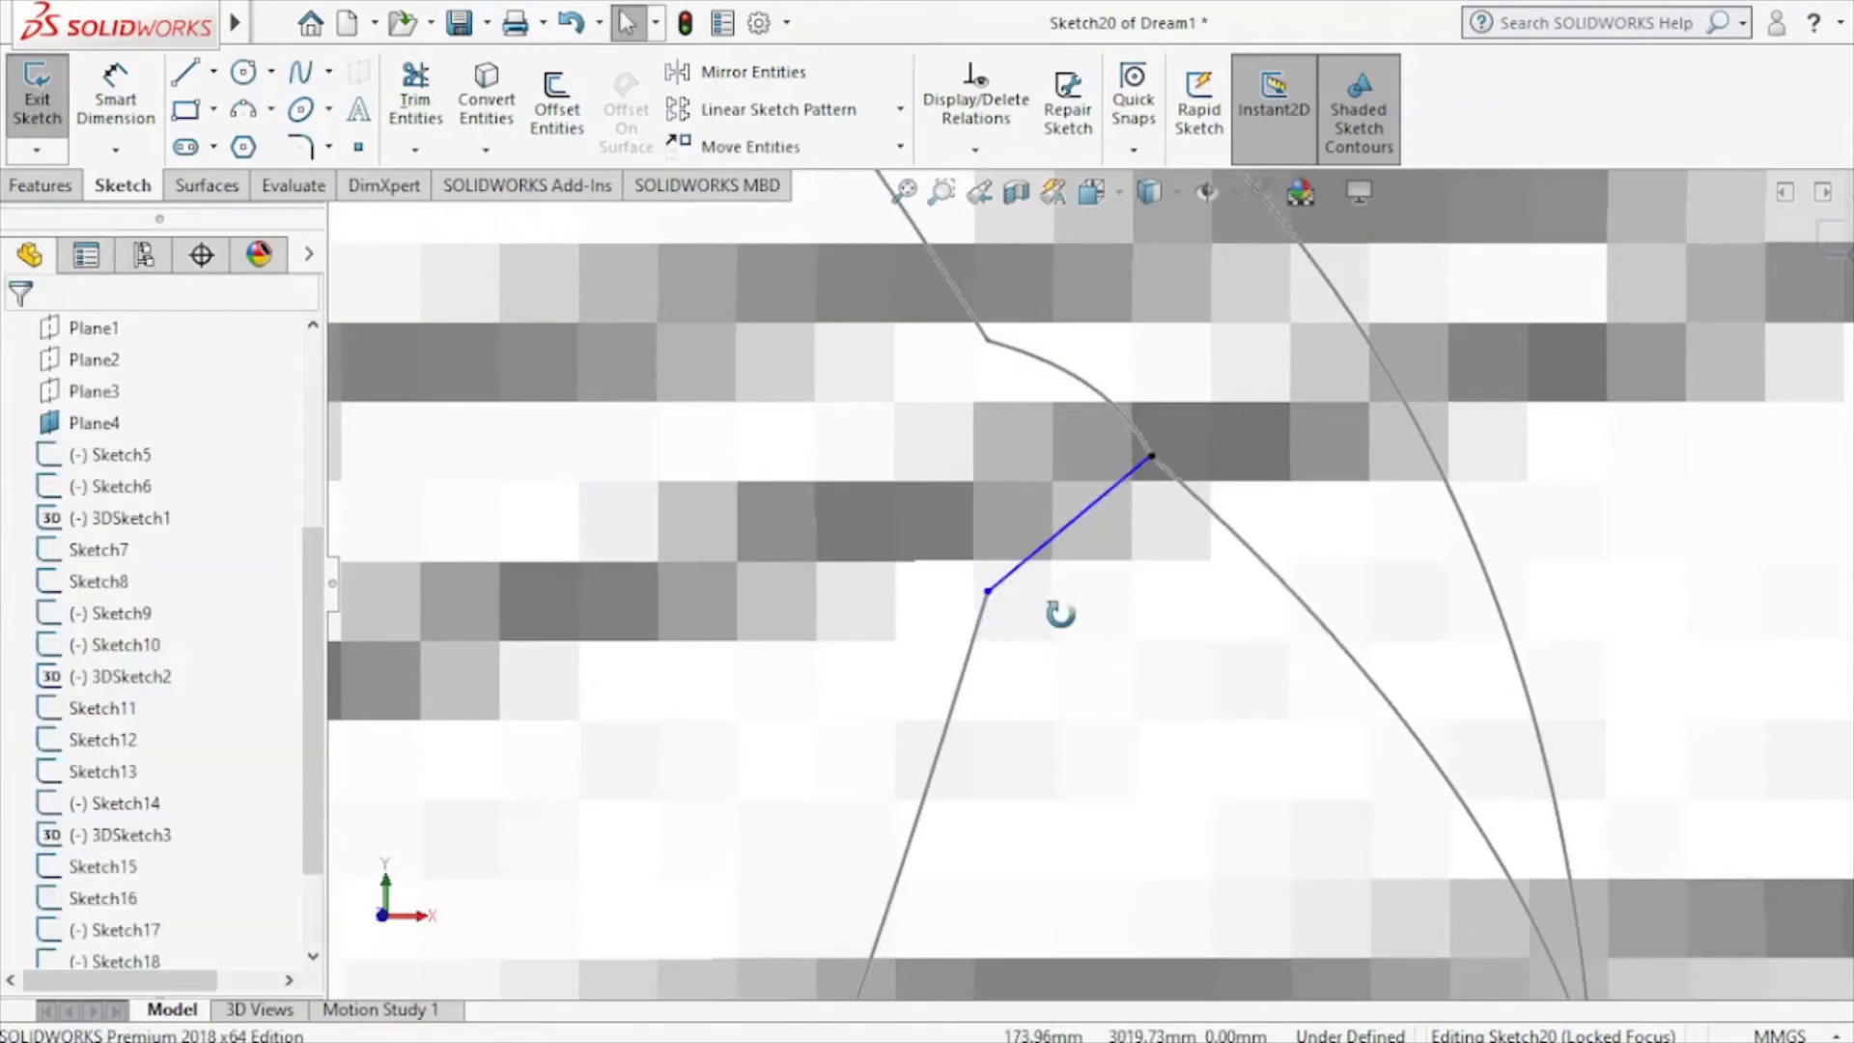
Add a Pierce relation between the new spline's lower endpoint and the lower tail guide spline.
{"action": "middle_click_drag", "start_coordinate": [1060, 614], "coordinate": [873, 618]}
{"action": "scroll", "coordinate": [873, 619], "scroll_direction": "up", "scroll_amount": 4}
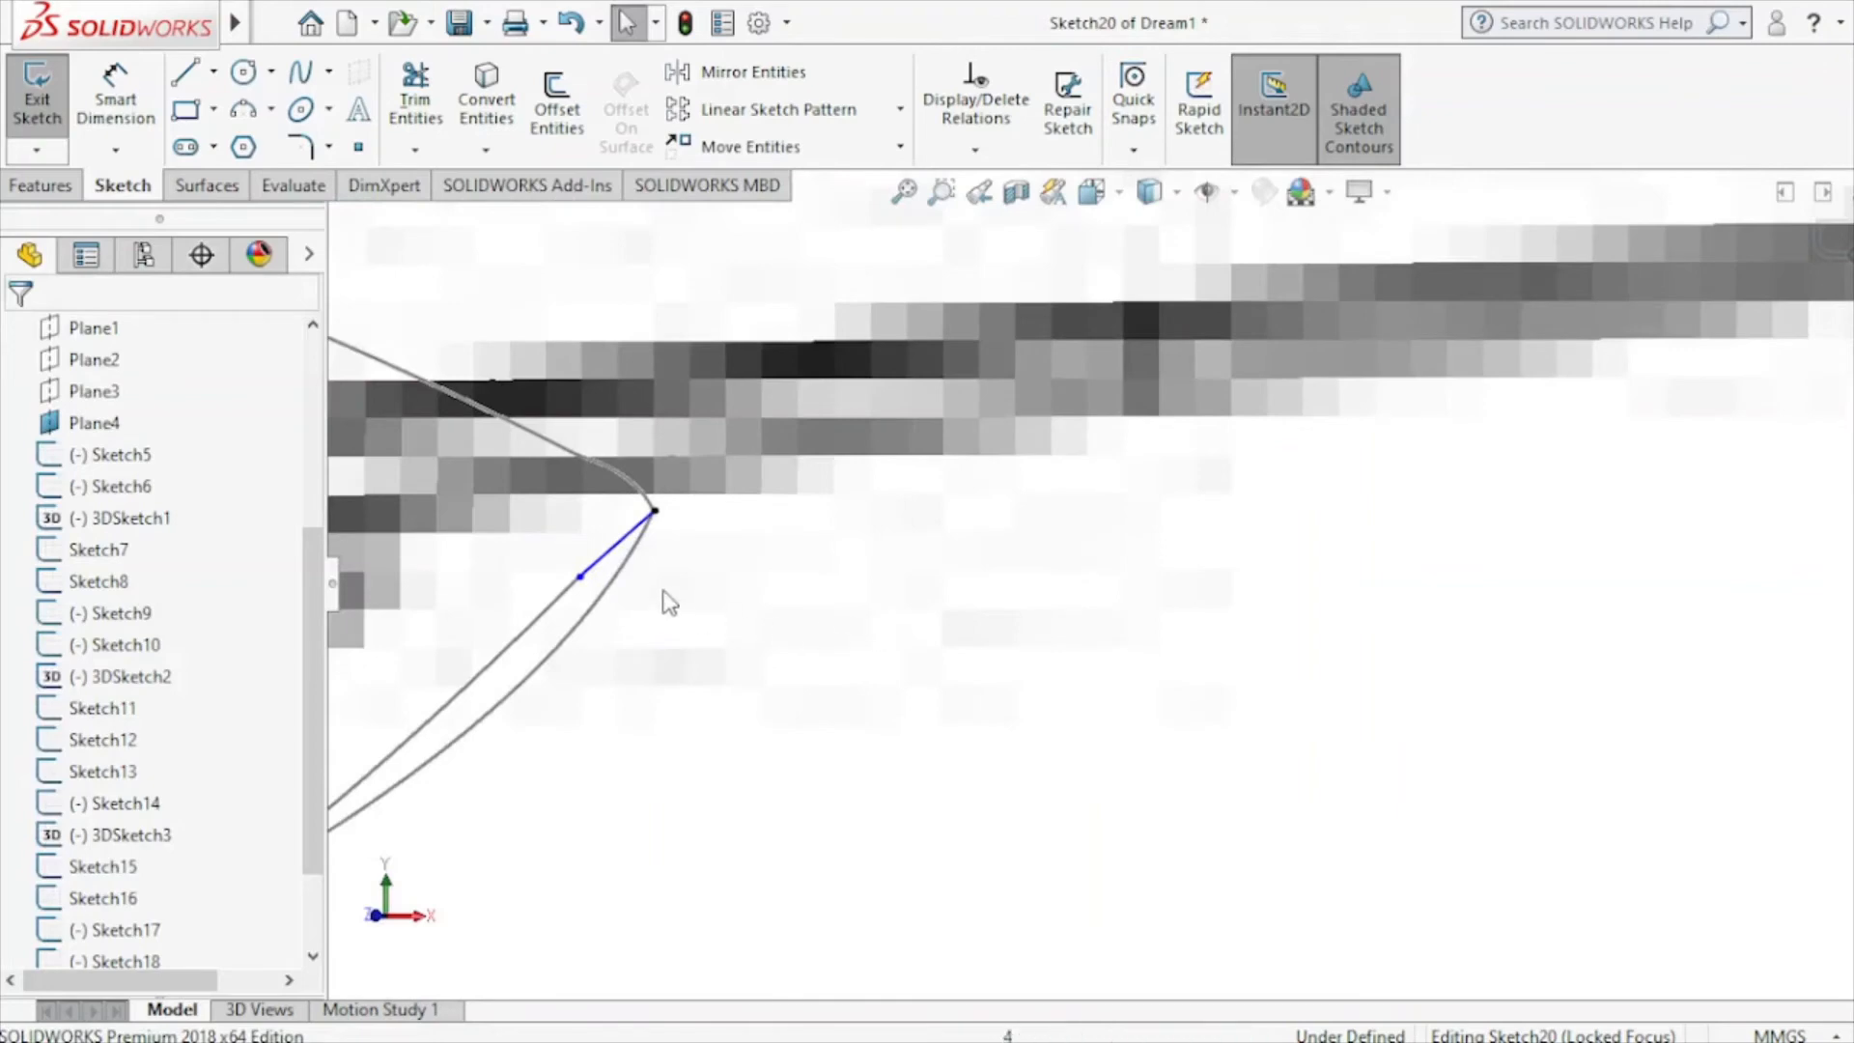
{"action": "left_click", "coordinate": [570, 598]}
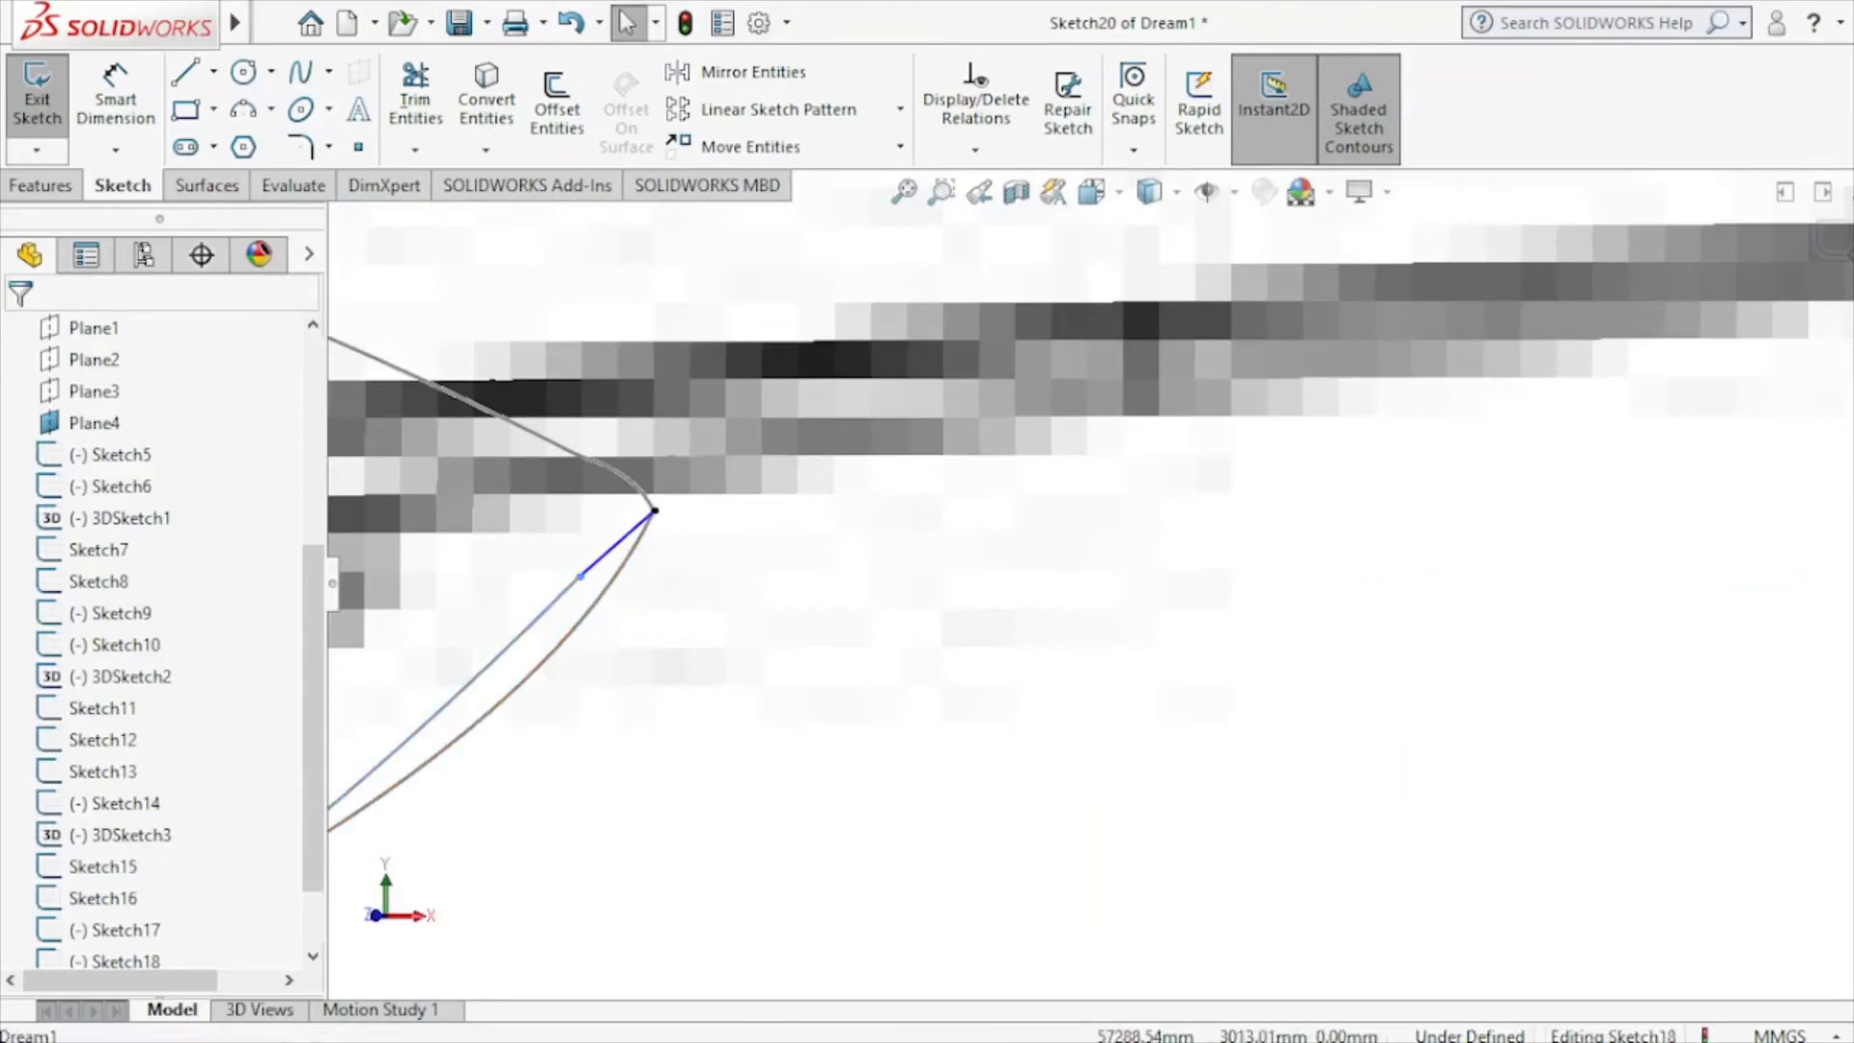
{"action": "left_click", "coordinate": [580, 576], "text": "ctrl"}
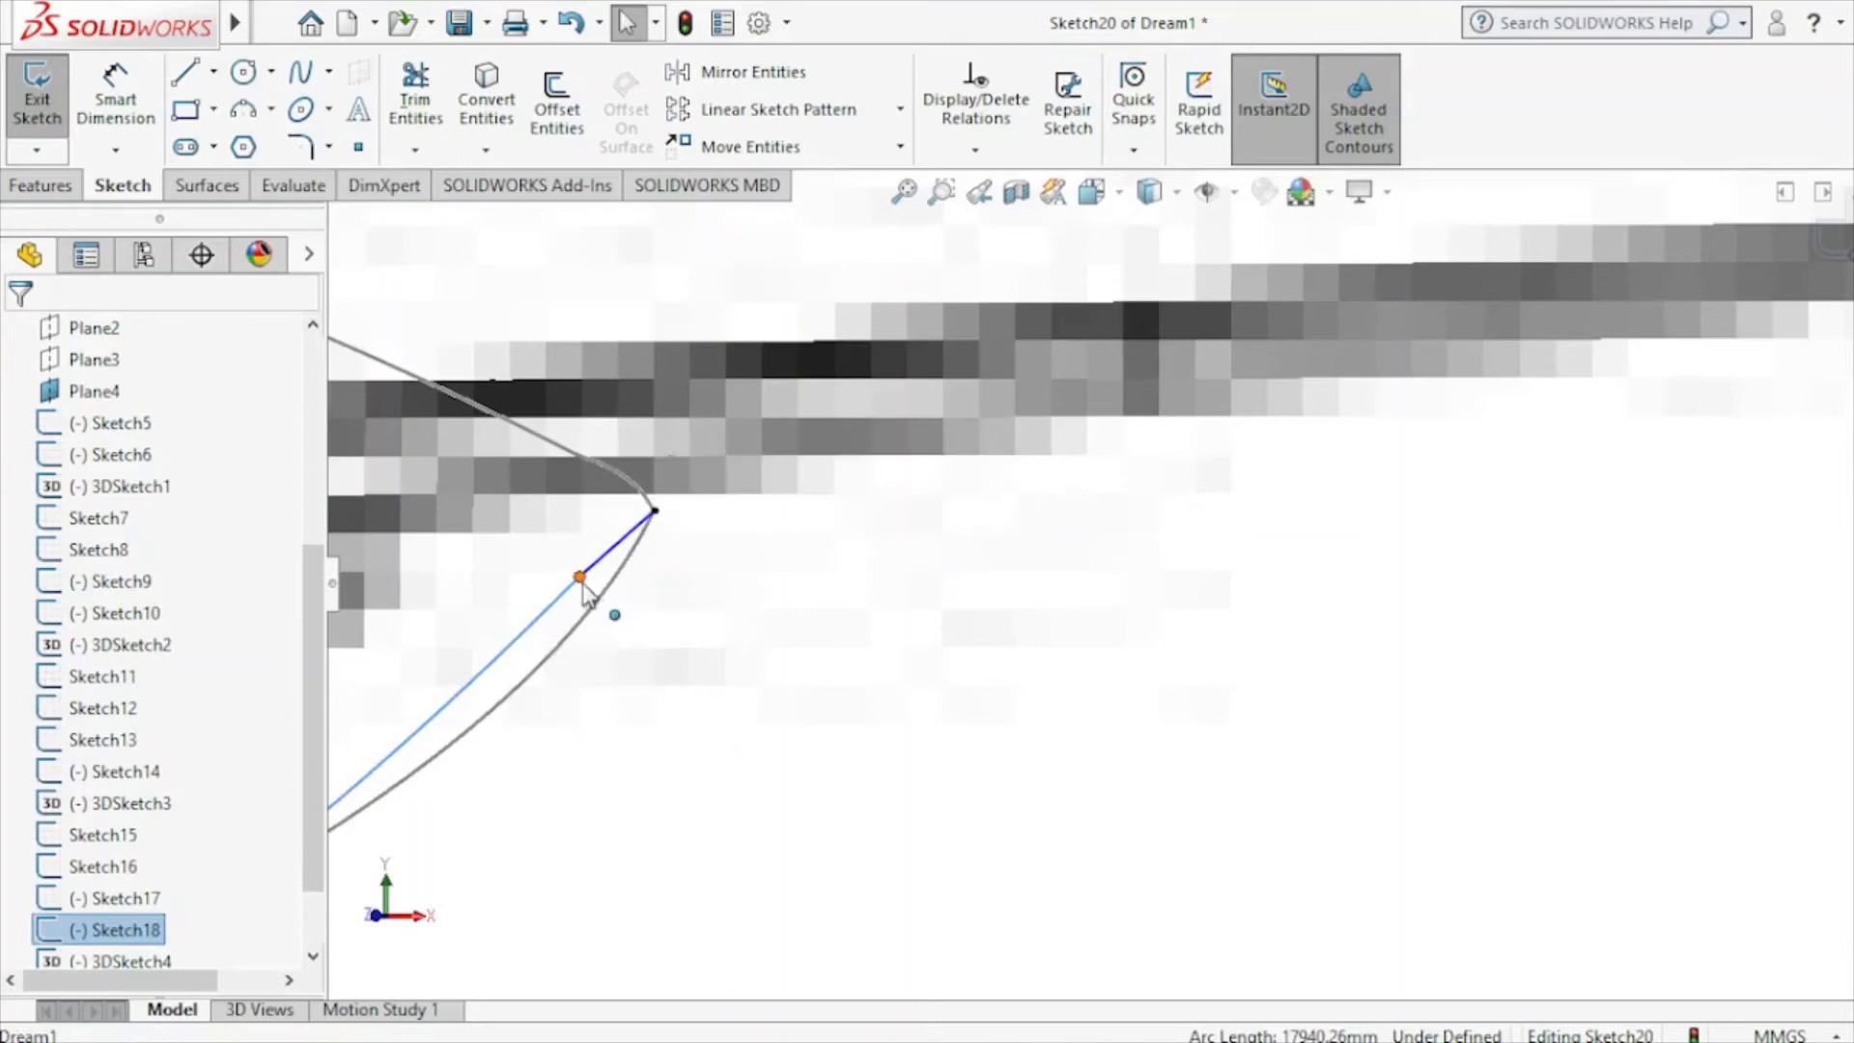
{"action": "left_click", "coordinate": [29, 906]}
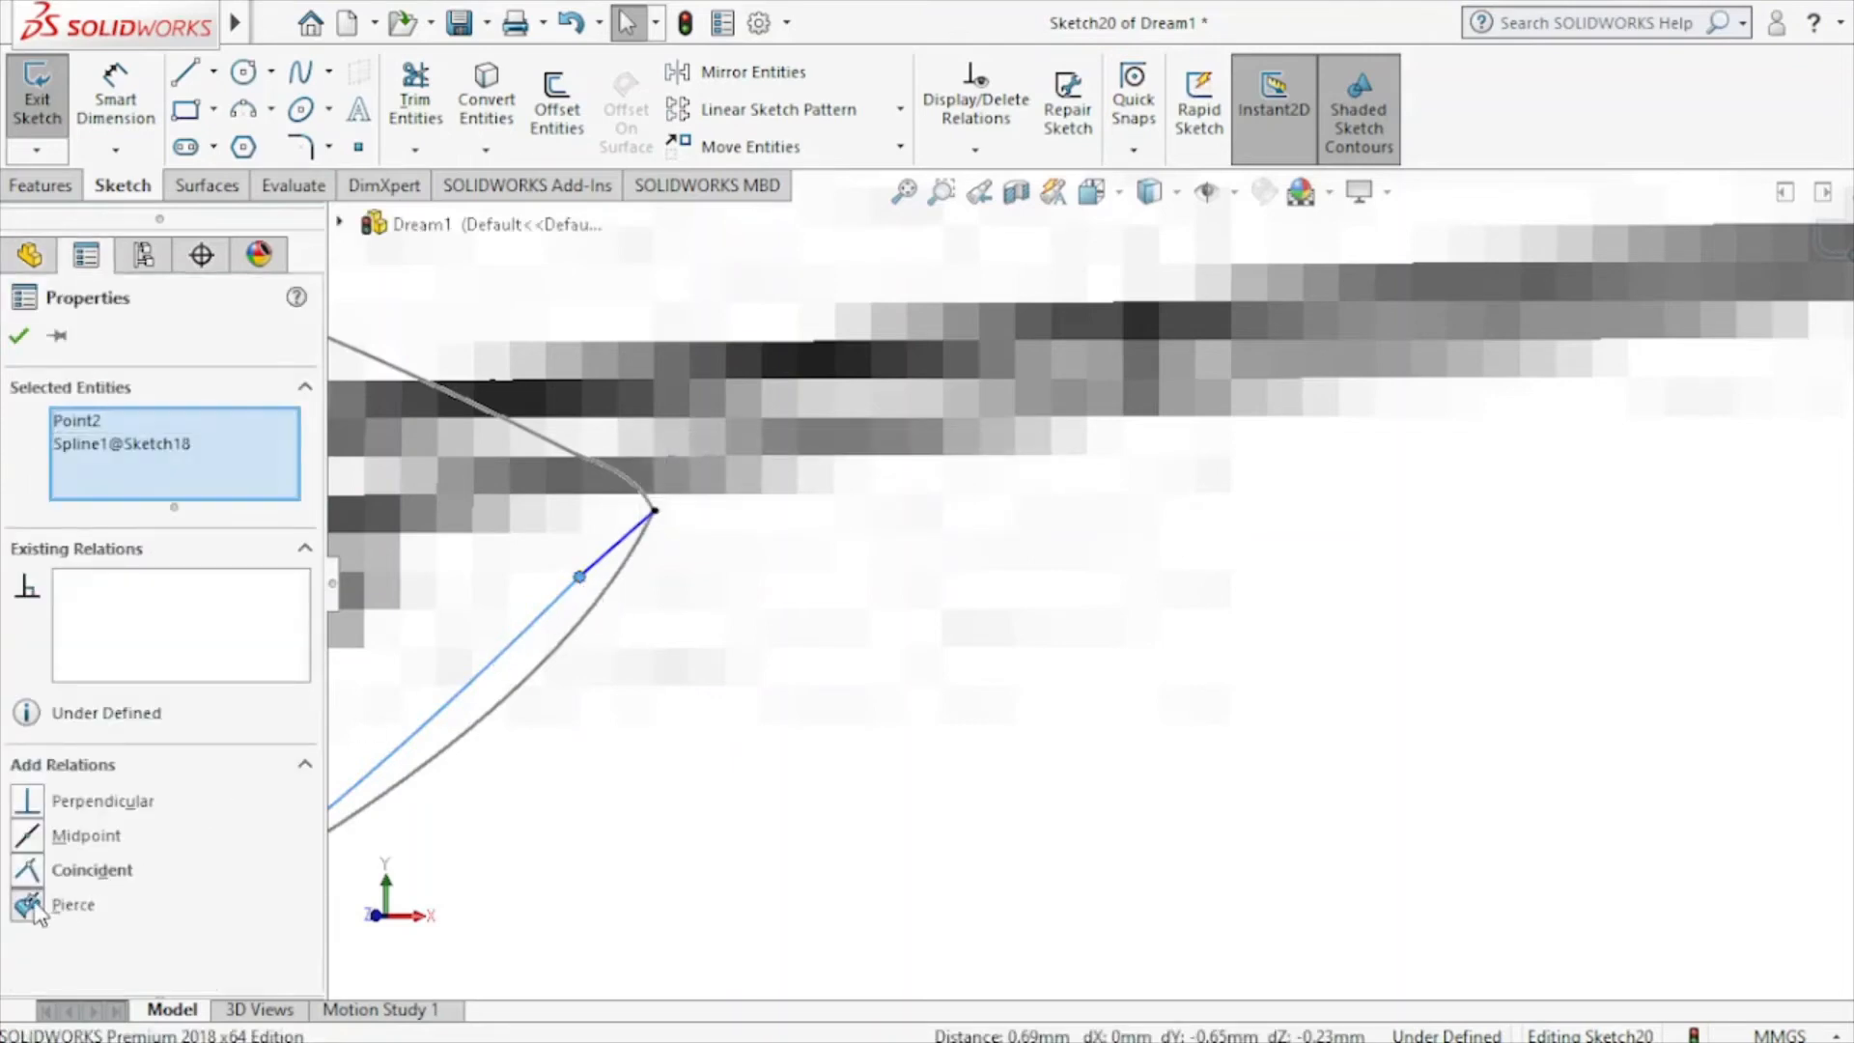
{"action": "left_click", "coordinate": [19, 336]}
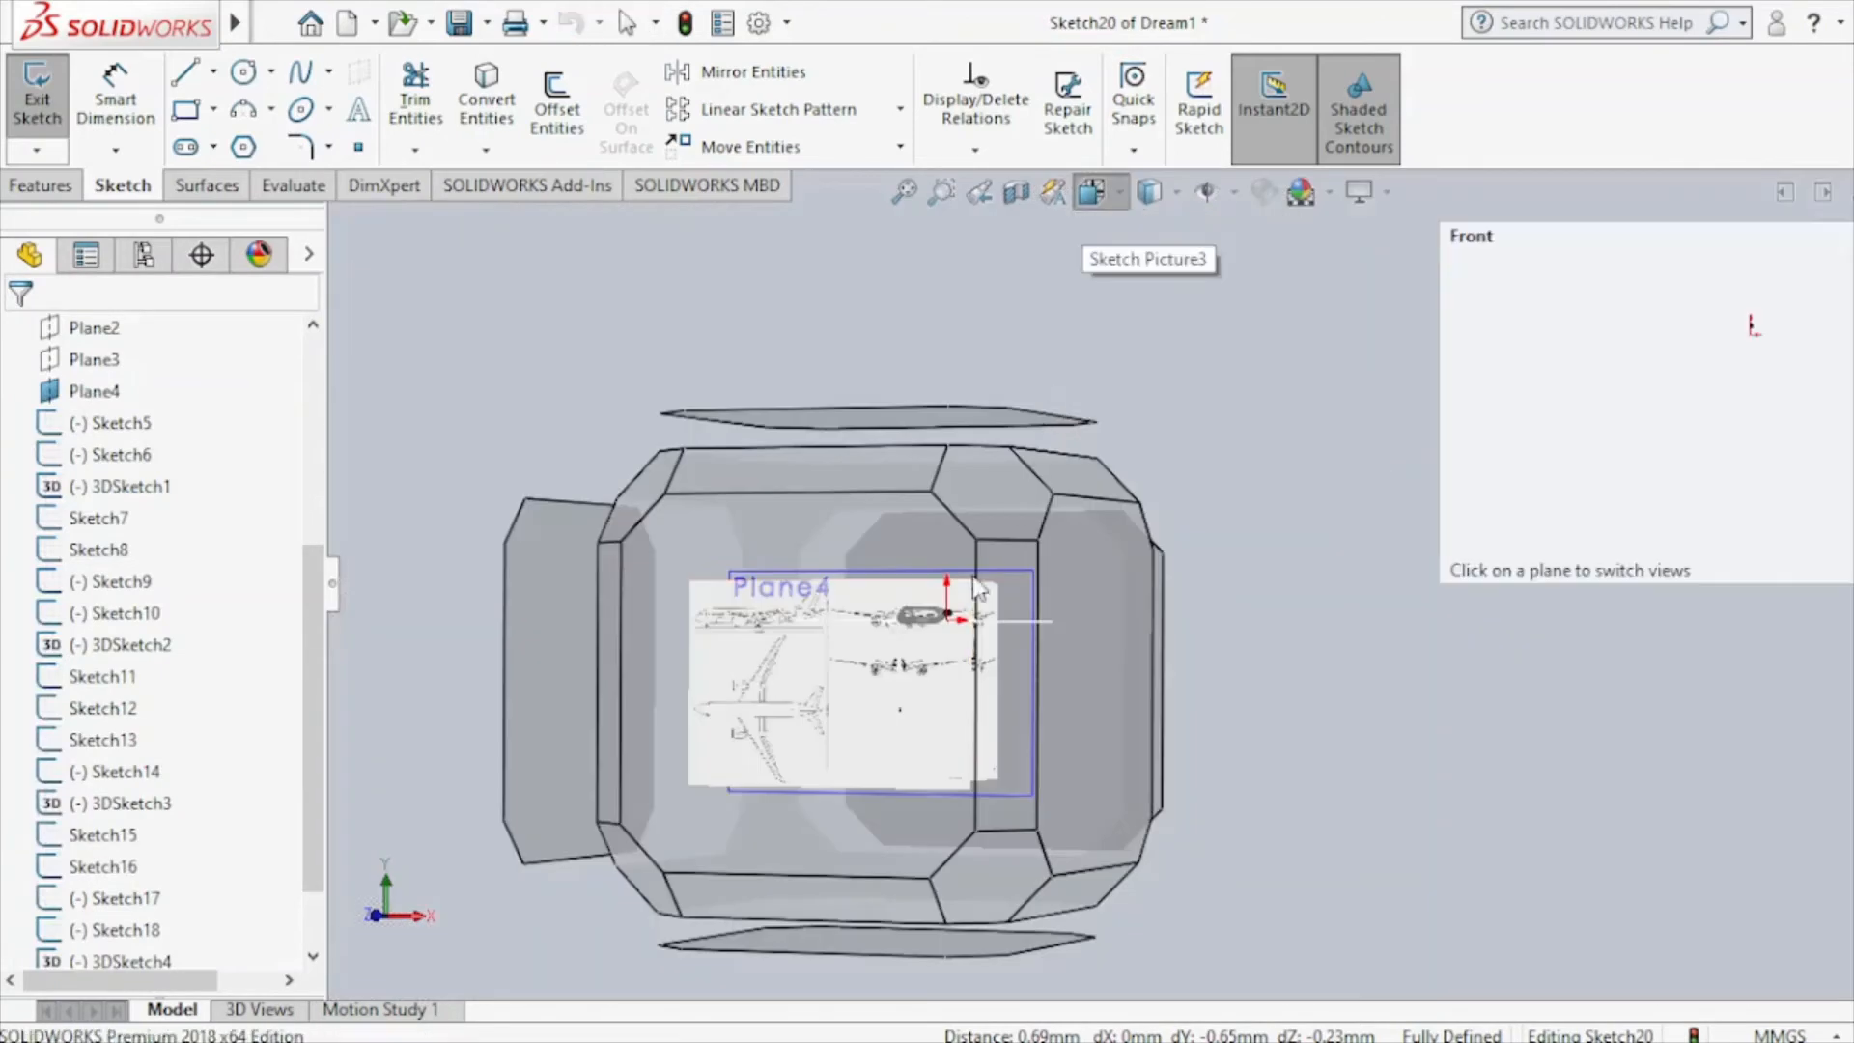
In the front view, bow the lower tail-tip spline outward with vertical and horizontal end tangents into a rounded quarter profile, and finish the sketch.
{"action": "left_click", "coordinate": [915, 702]}
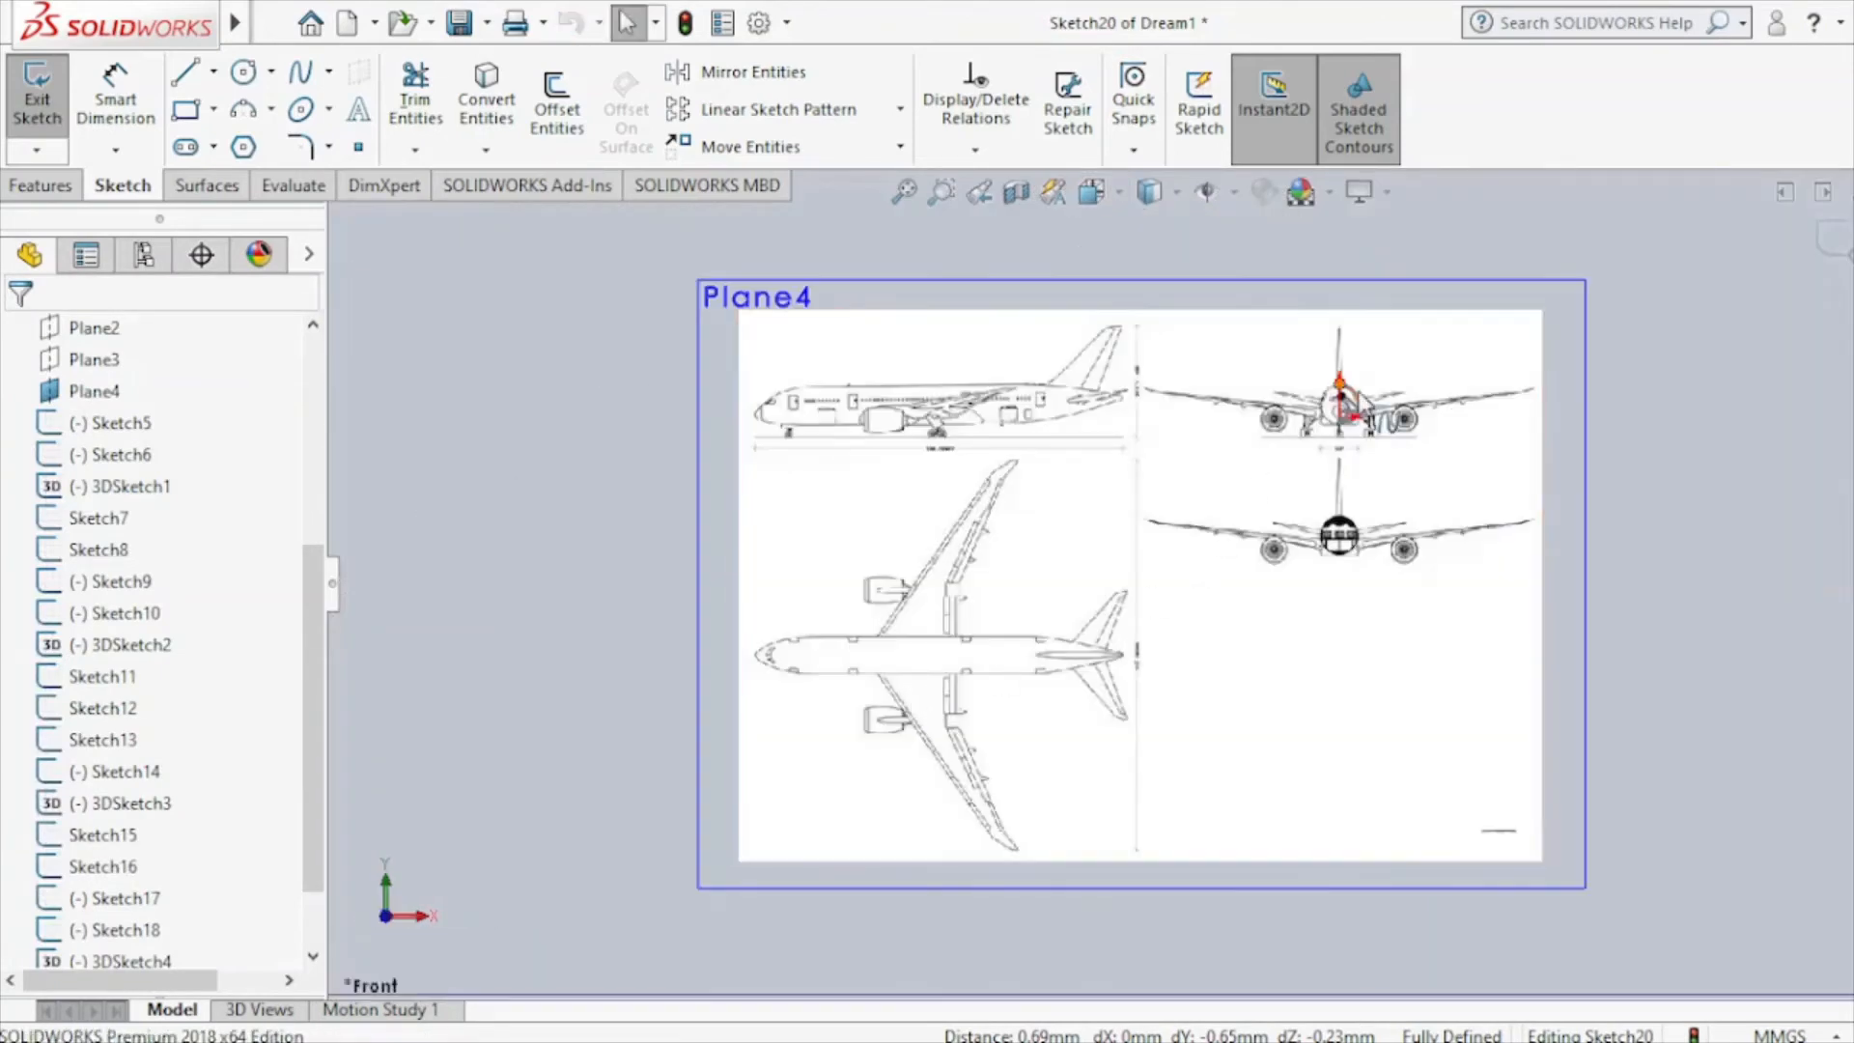
{"action": "scroll", "coordinate": [1371, 386], "scroll_direction": "down", "scroll_amount": 8}
{"action": "scroll", "coordinate": [1168, 539], "scroll_direction": "down", "scroll_amount": 10}
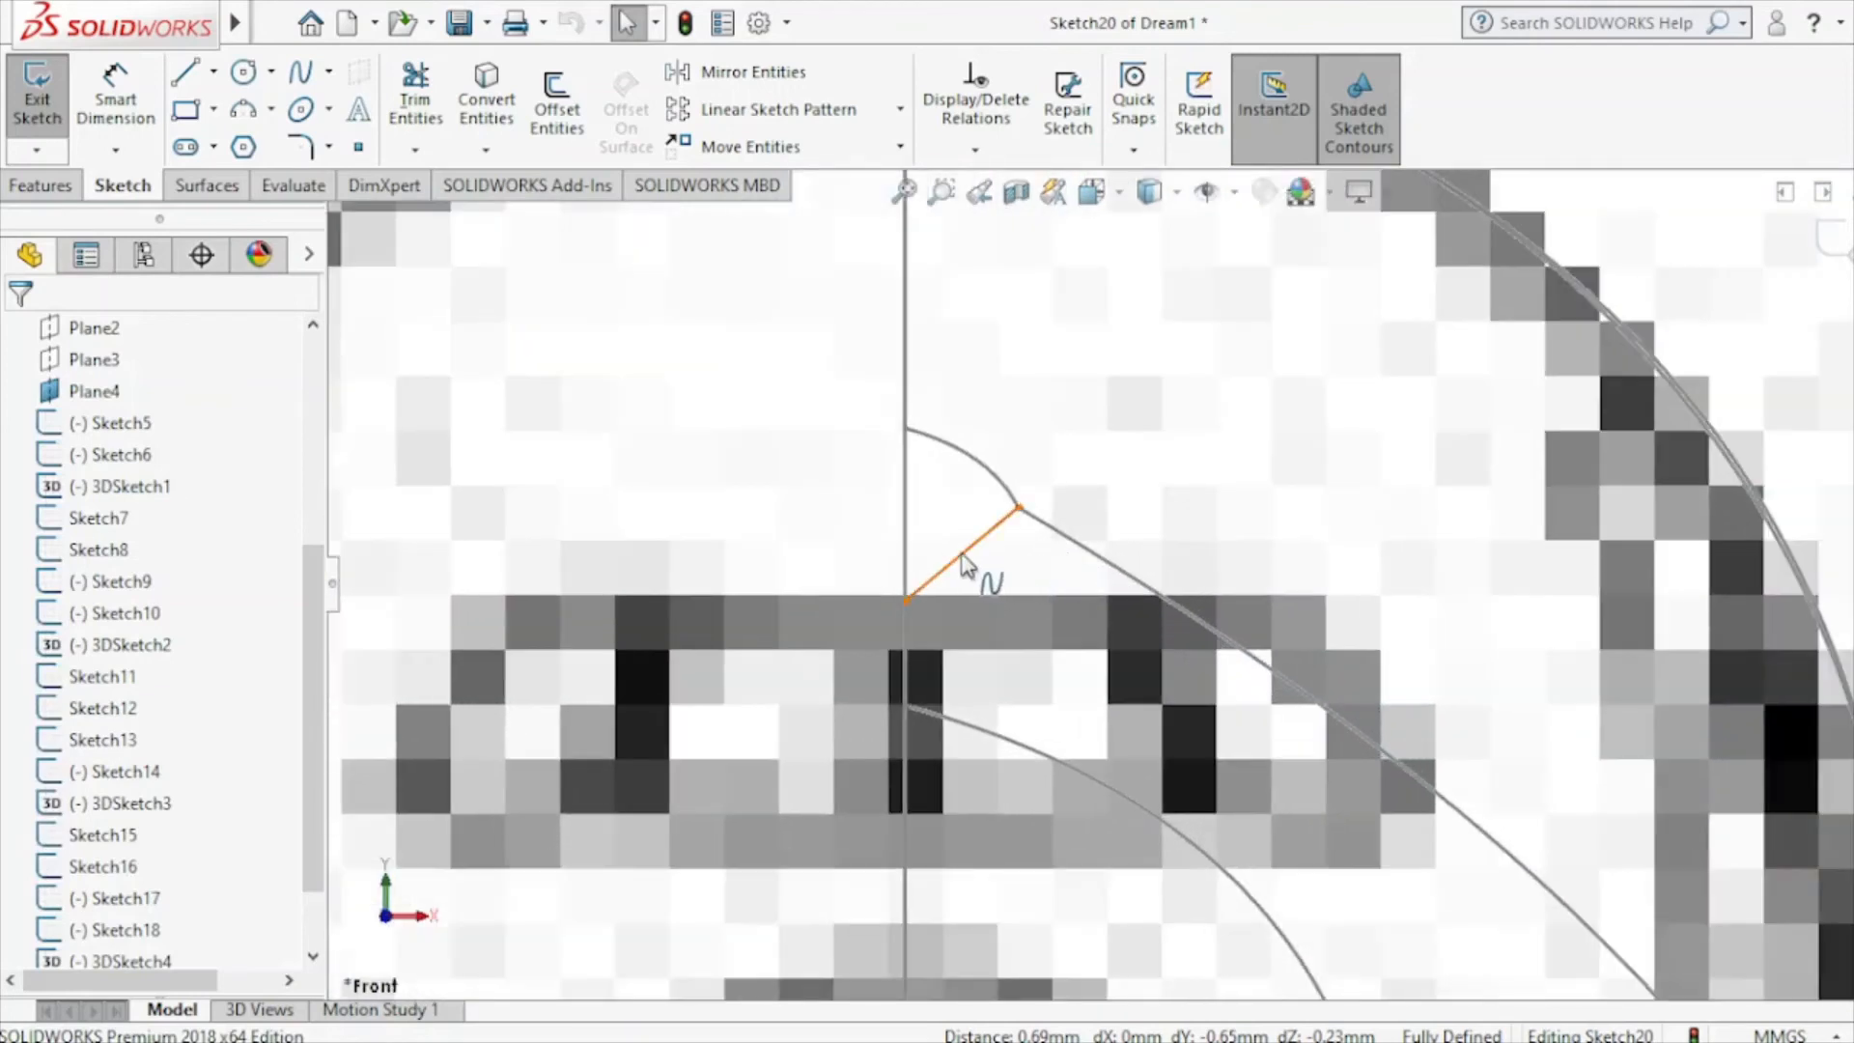
{"action": "left_click", "coordinate": [962, 555]}
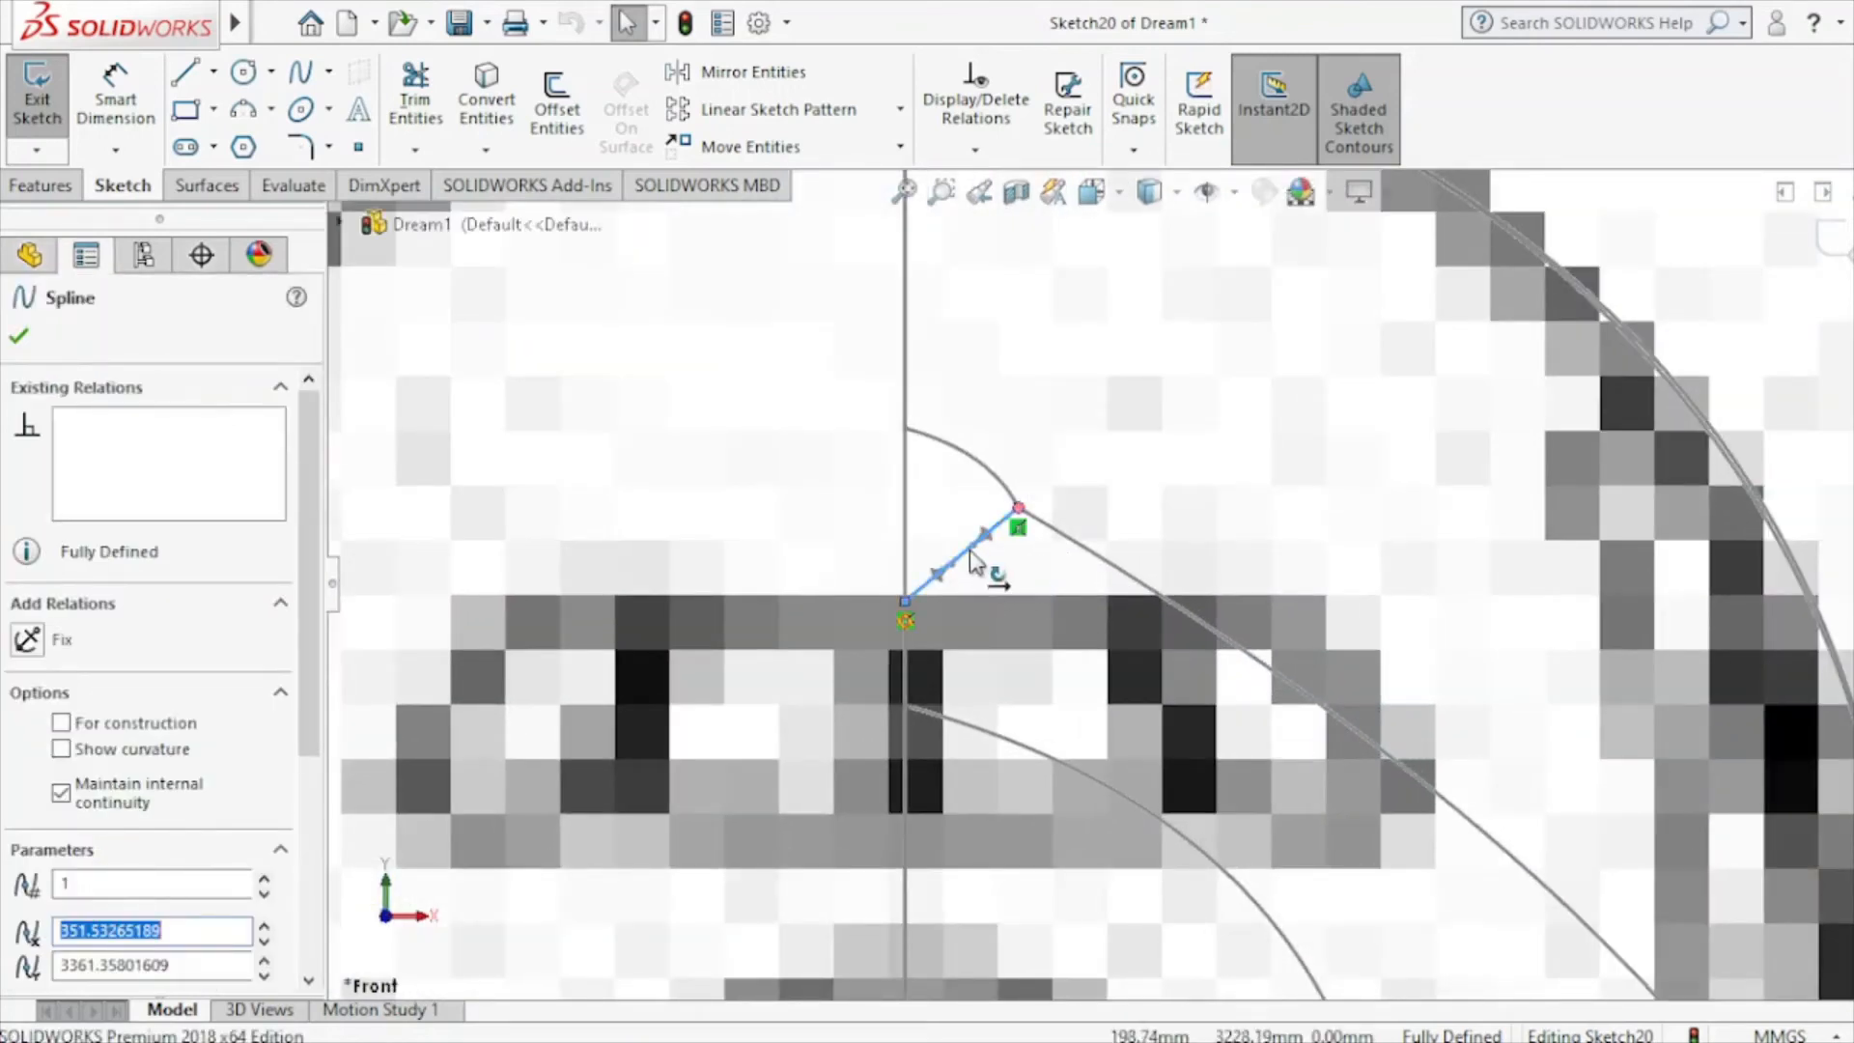
{"action": "left_click_drag", "start_coordinate": [973, 549], "coordinate": [1019, 580]}
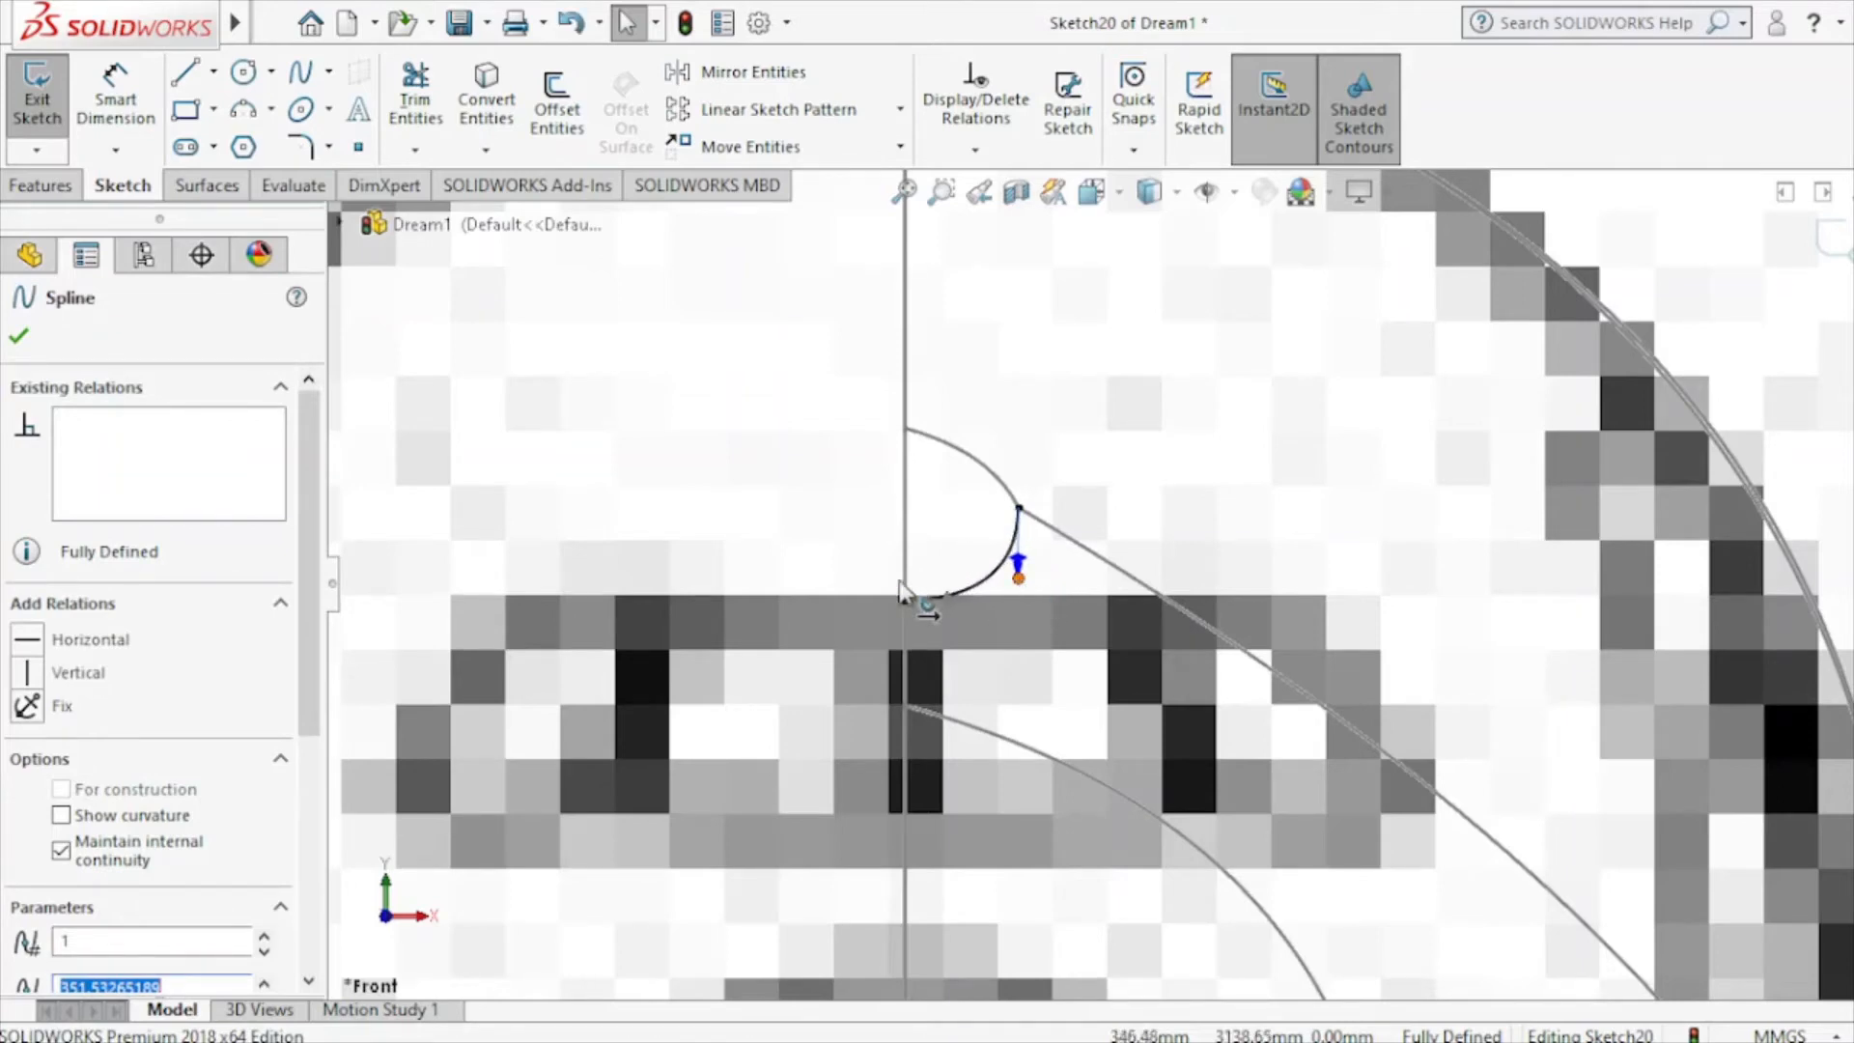
{"action": "left_click", "coordinate": [17, 335]}
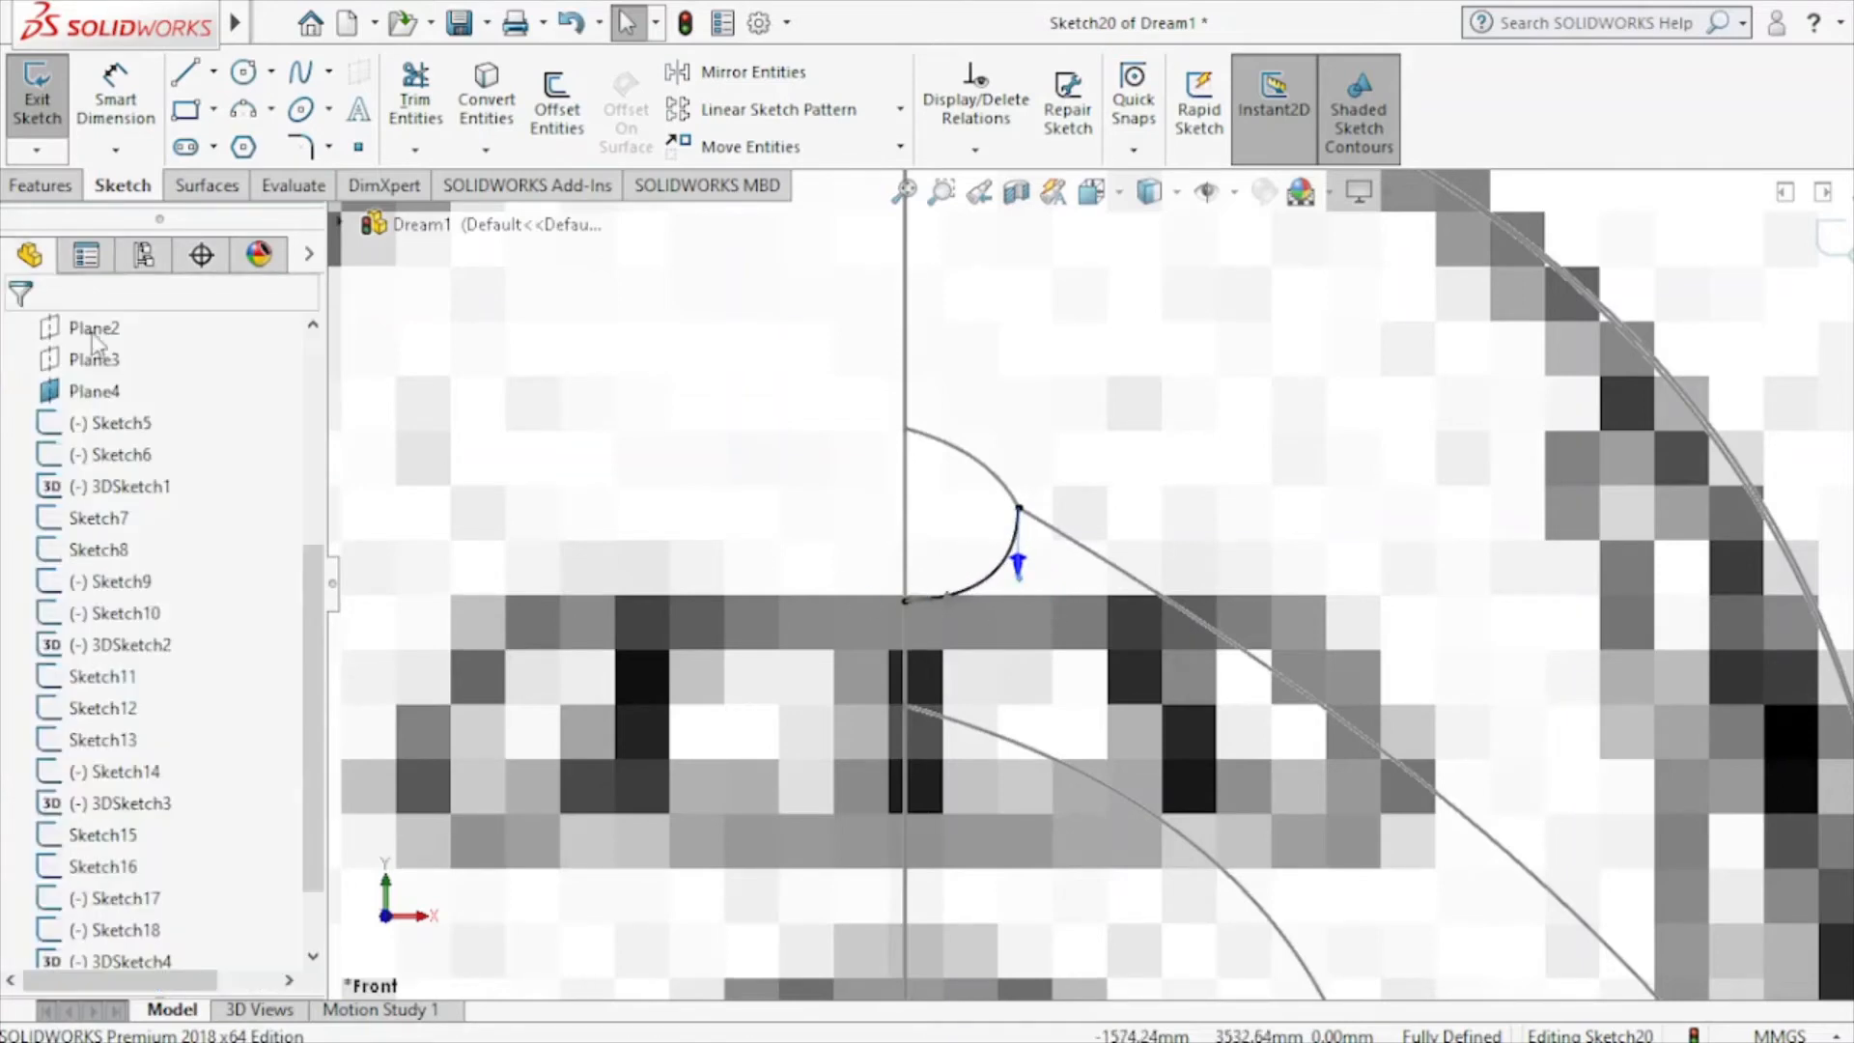
{"action": "left_click", "coordinate": [1831, 257]}
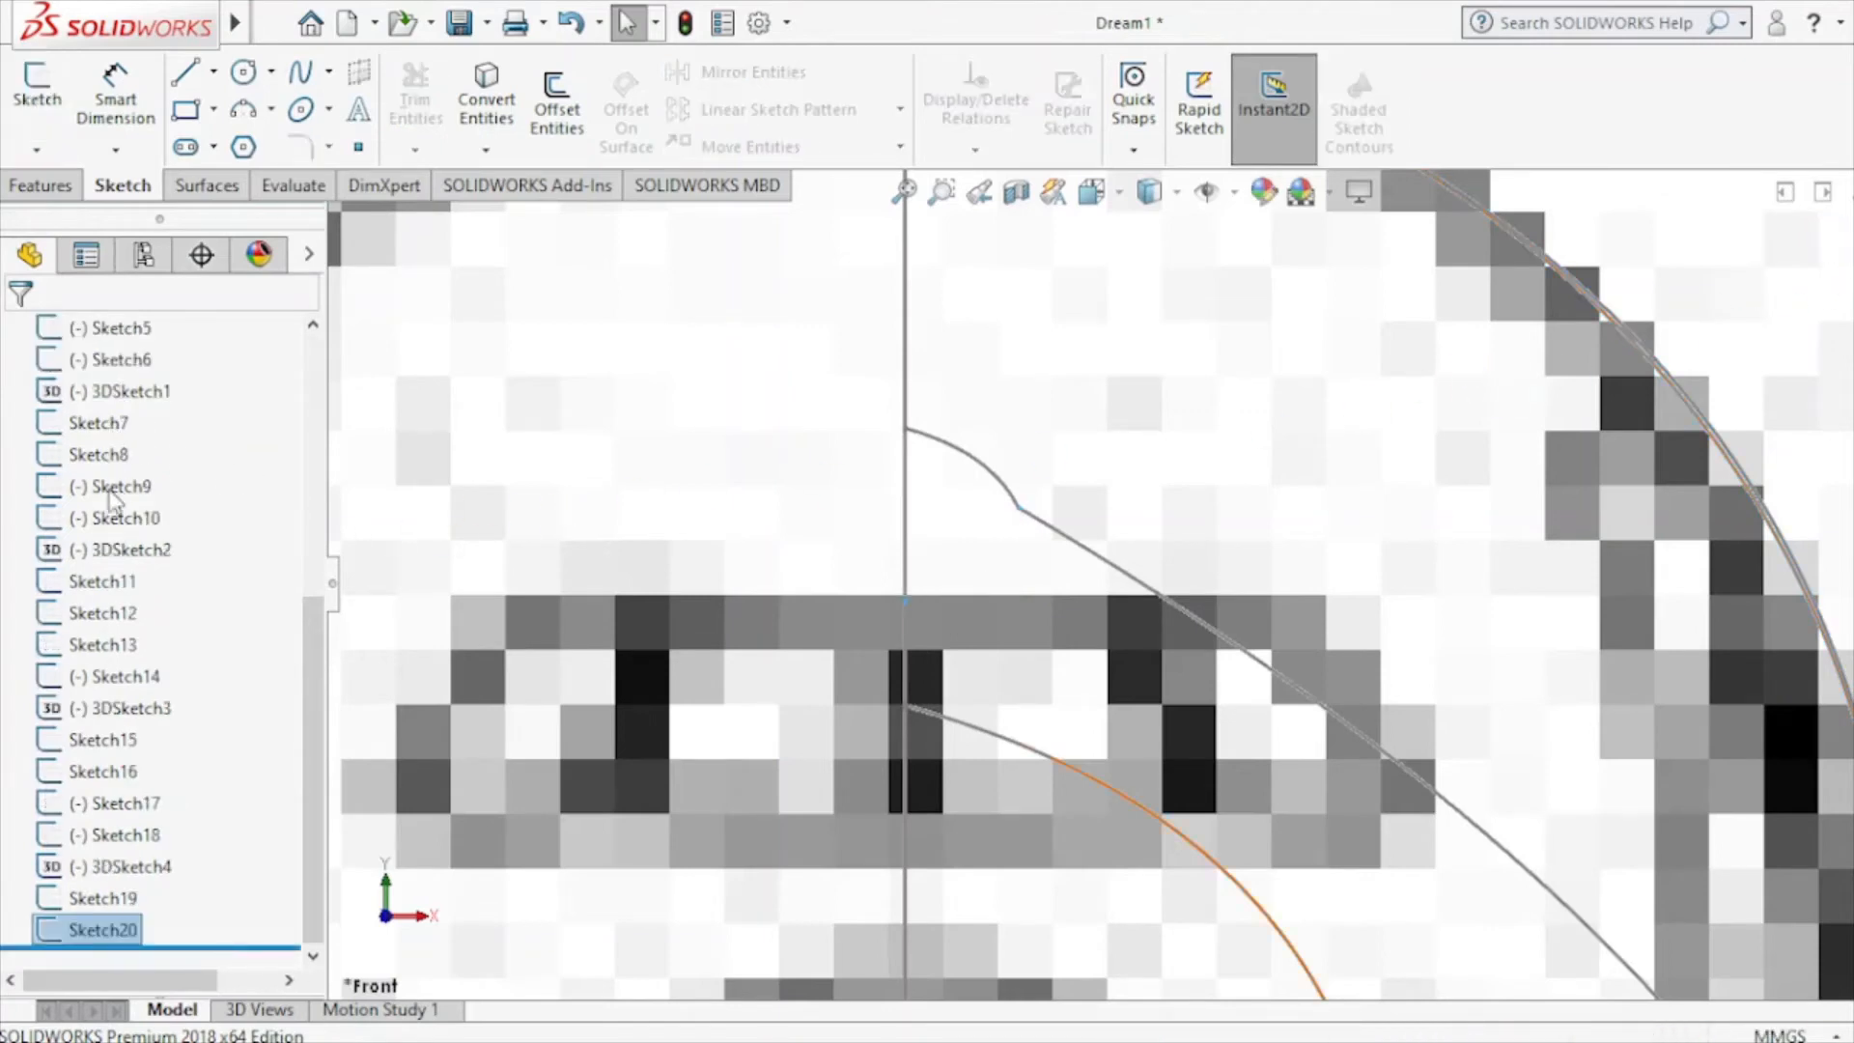
Suppress the Ref folder so the blueprint reference images are out of the way.
{"action": "scroll", "coordinate": [109, 504], "scroll_direction": "up", "scroll_amount": 5}
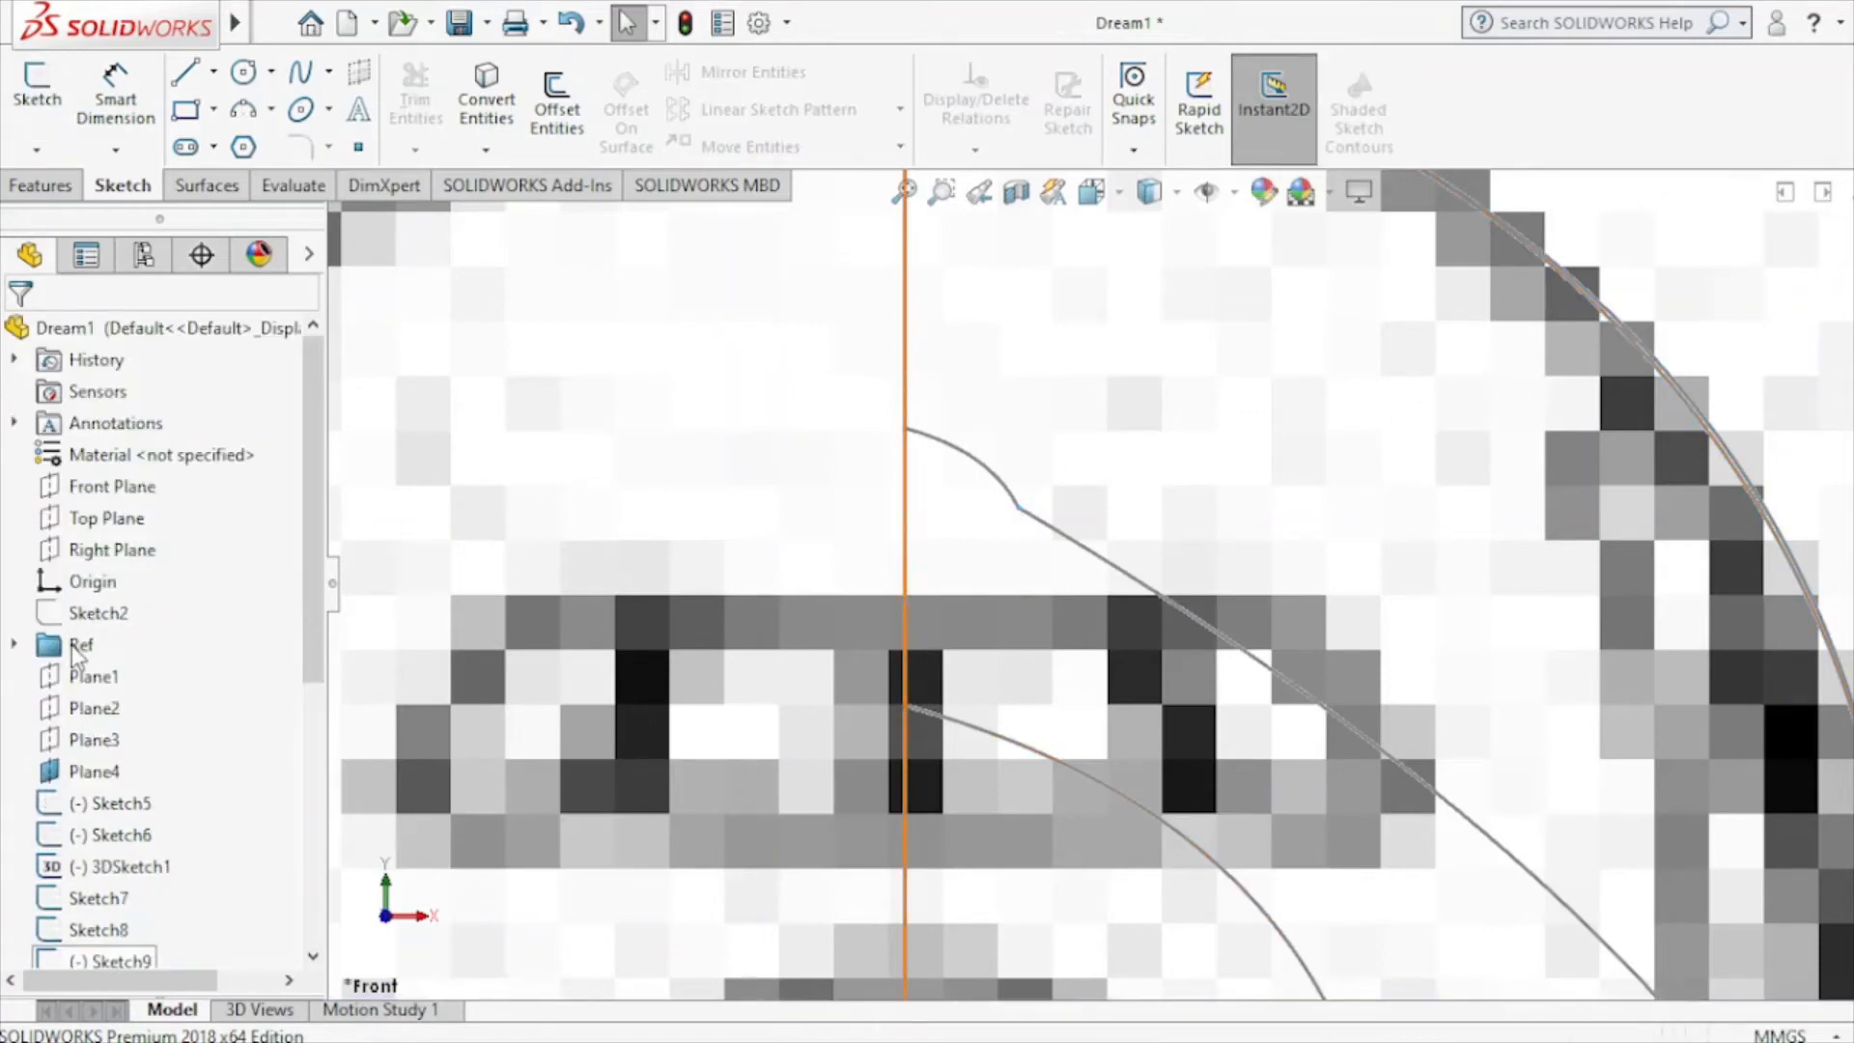
{"action": "right_click", "coordinate": [78, 645]}
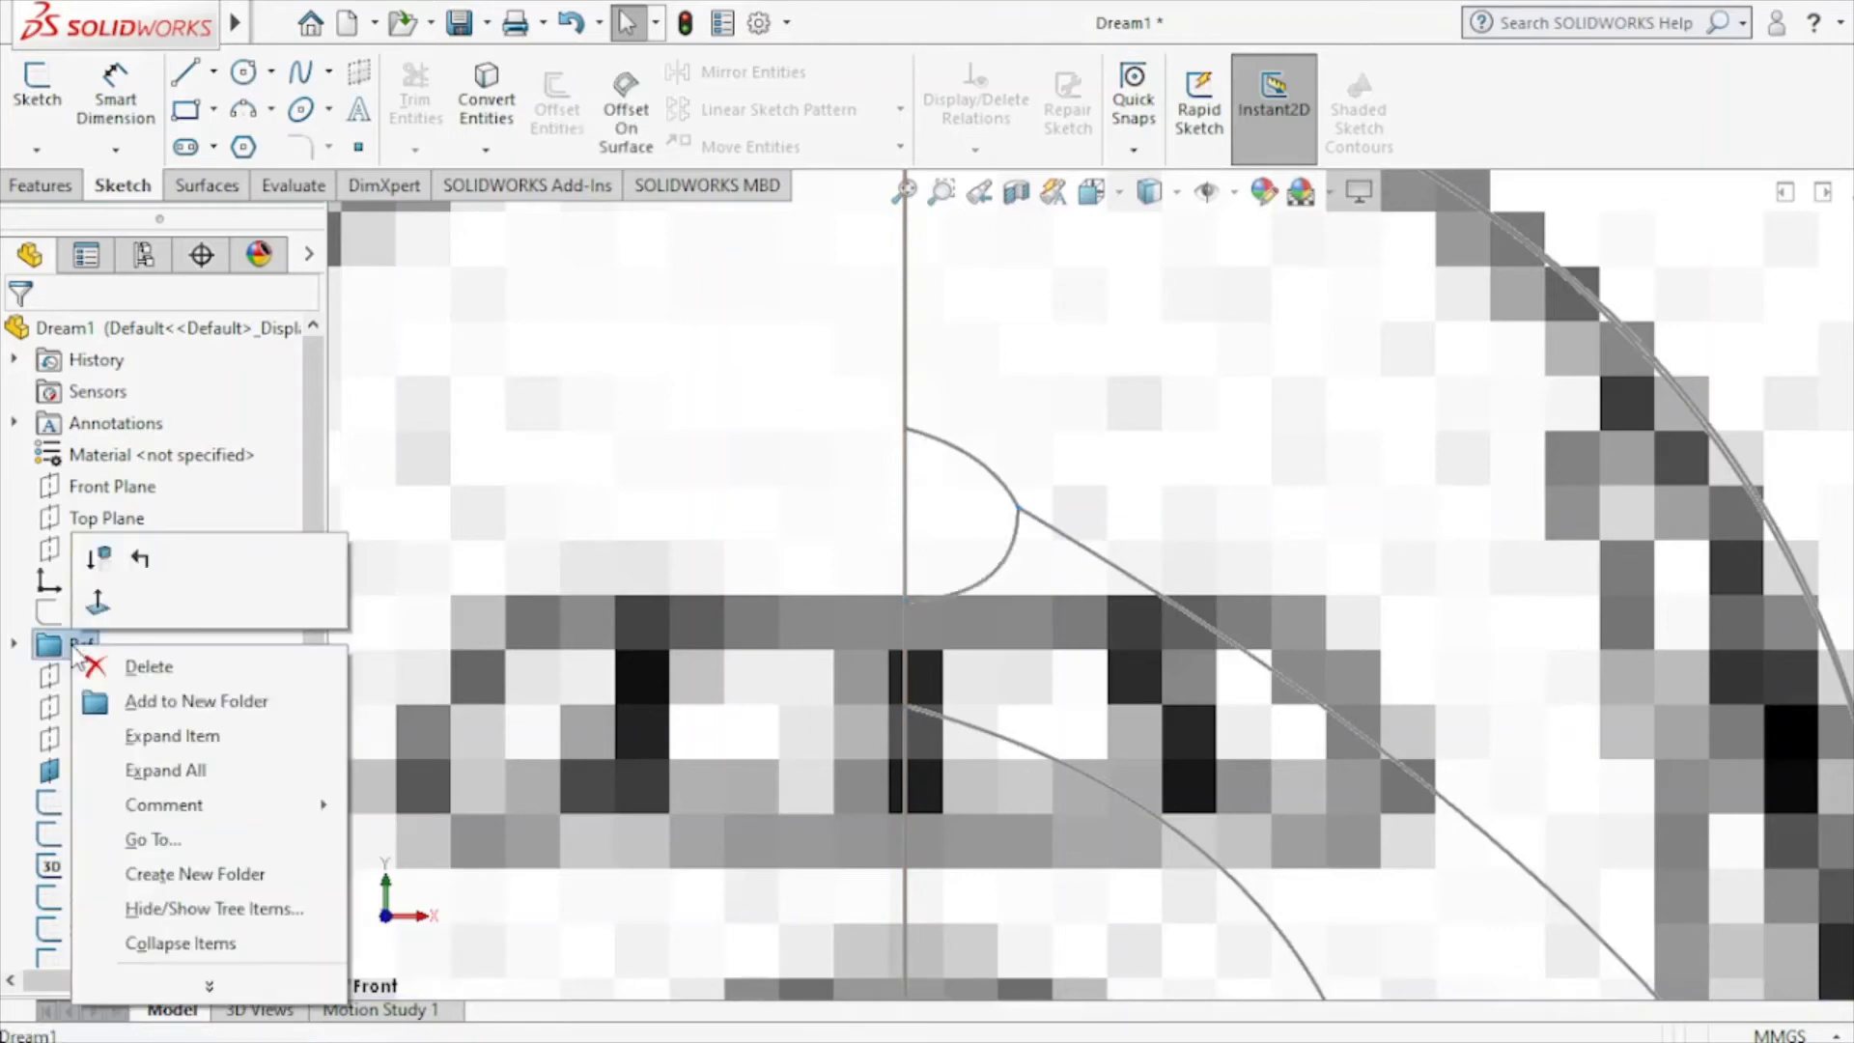
{"action": "left_click", "coordinate": [94, 596]}
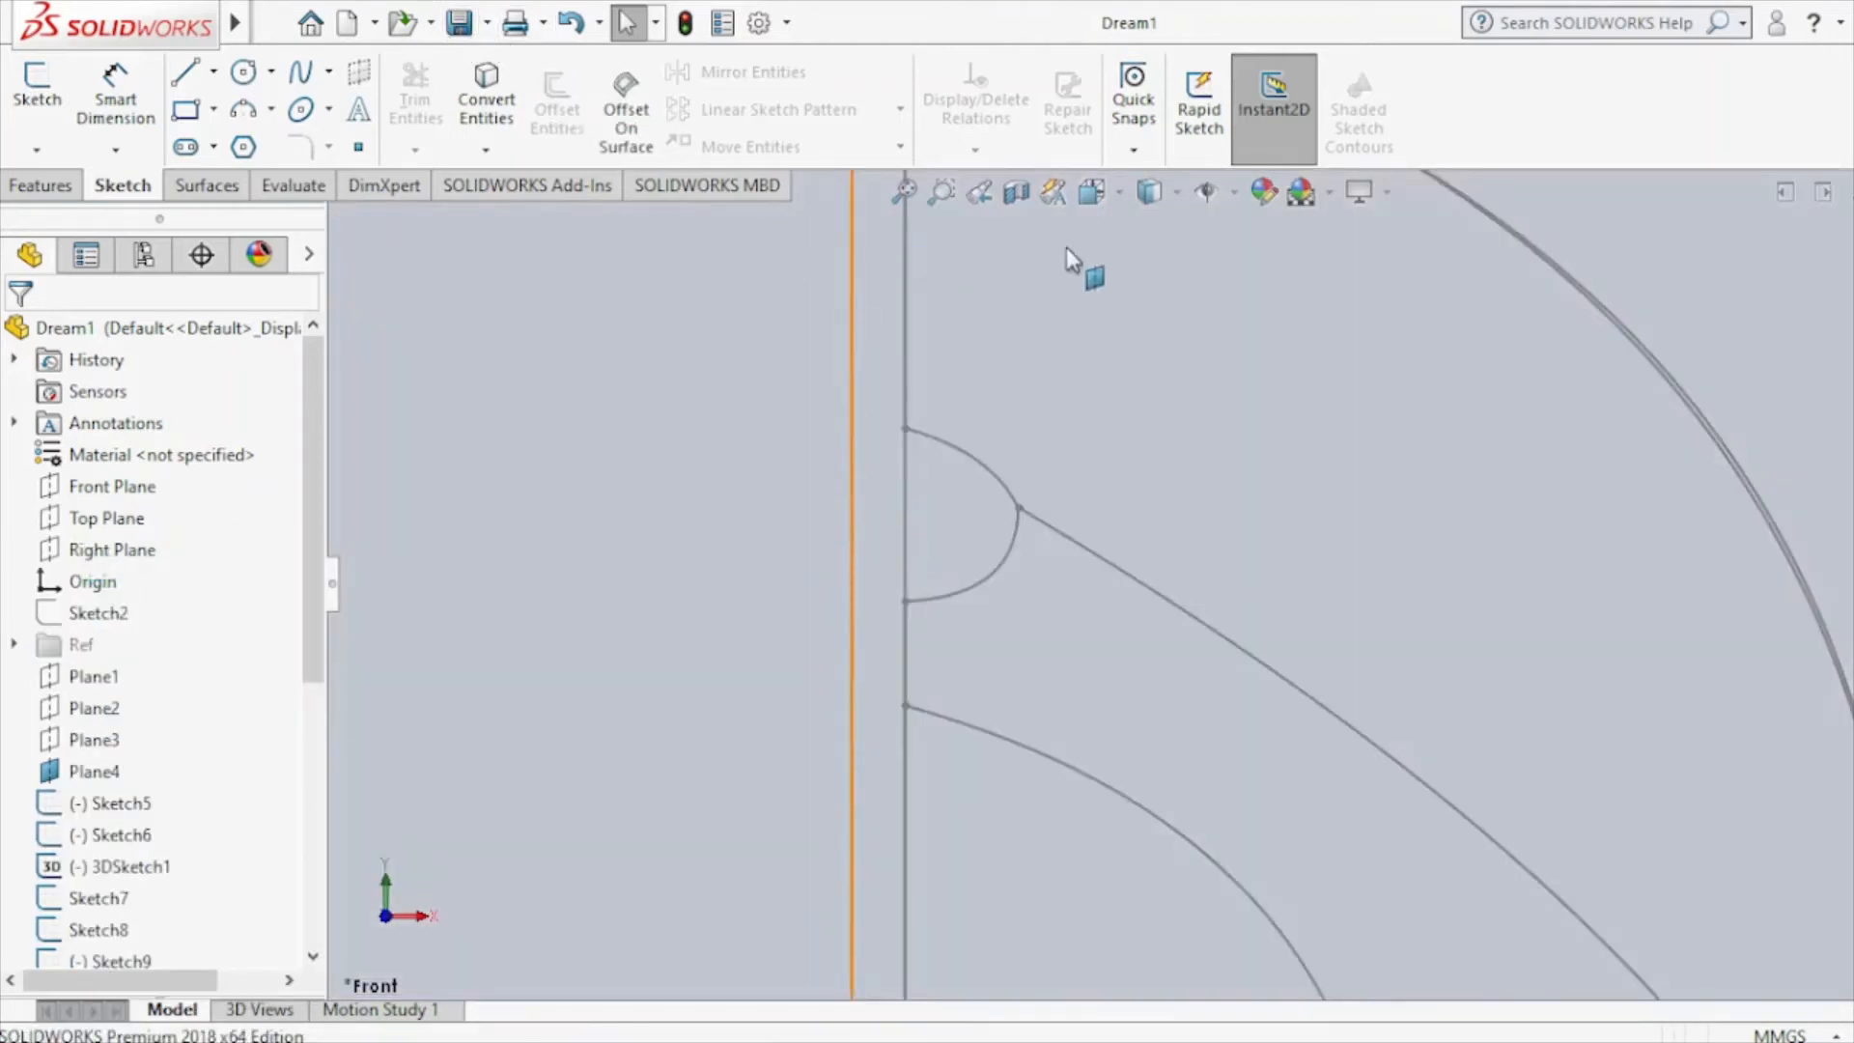
Switch to the right side view and hide Plane4 at the tail end of the fuselage.
{"action": "left_click", "coordinate": [1103, 195]}
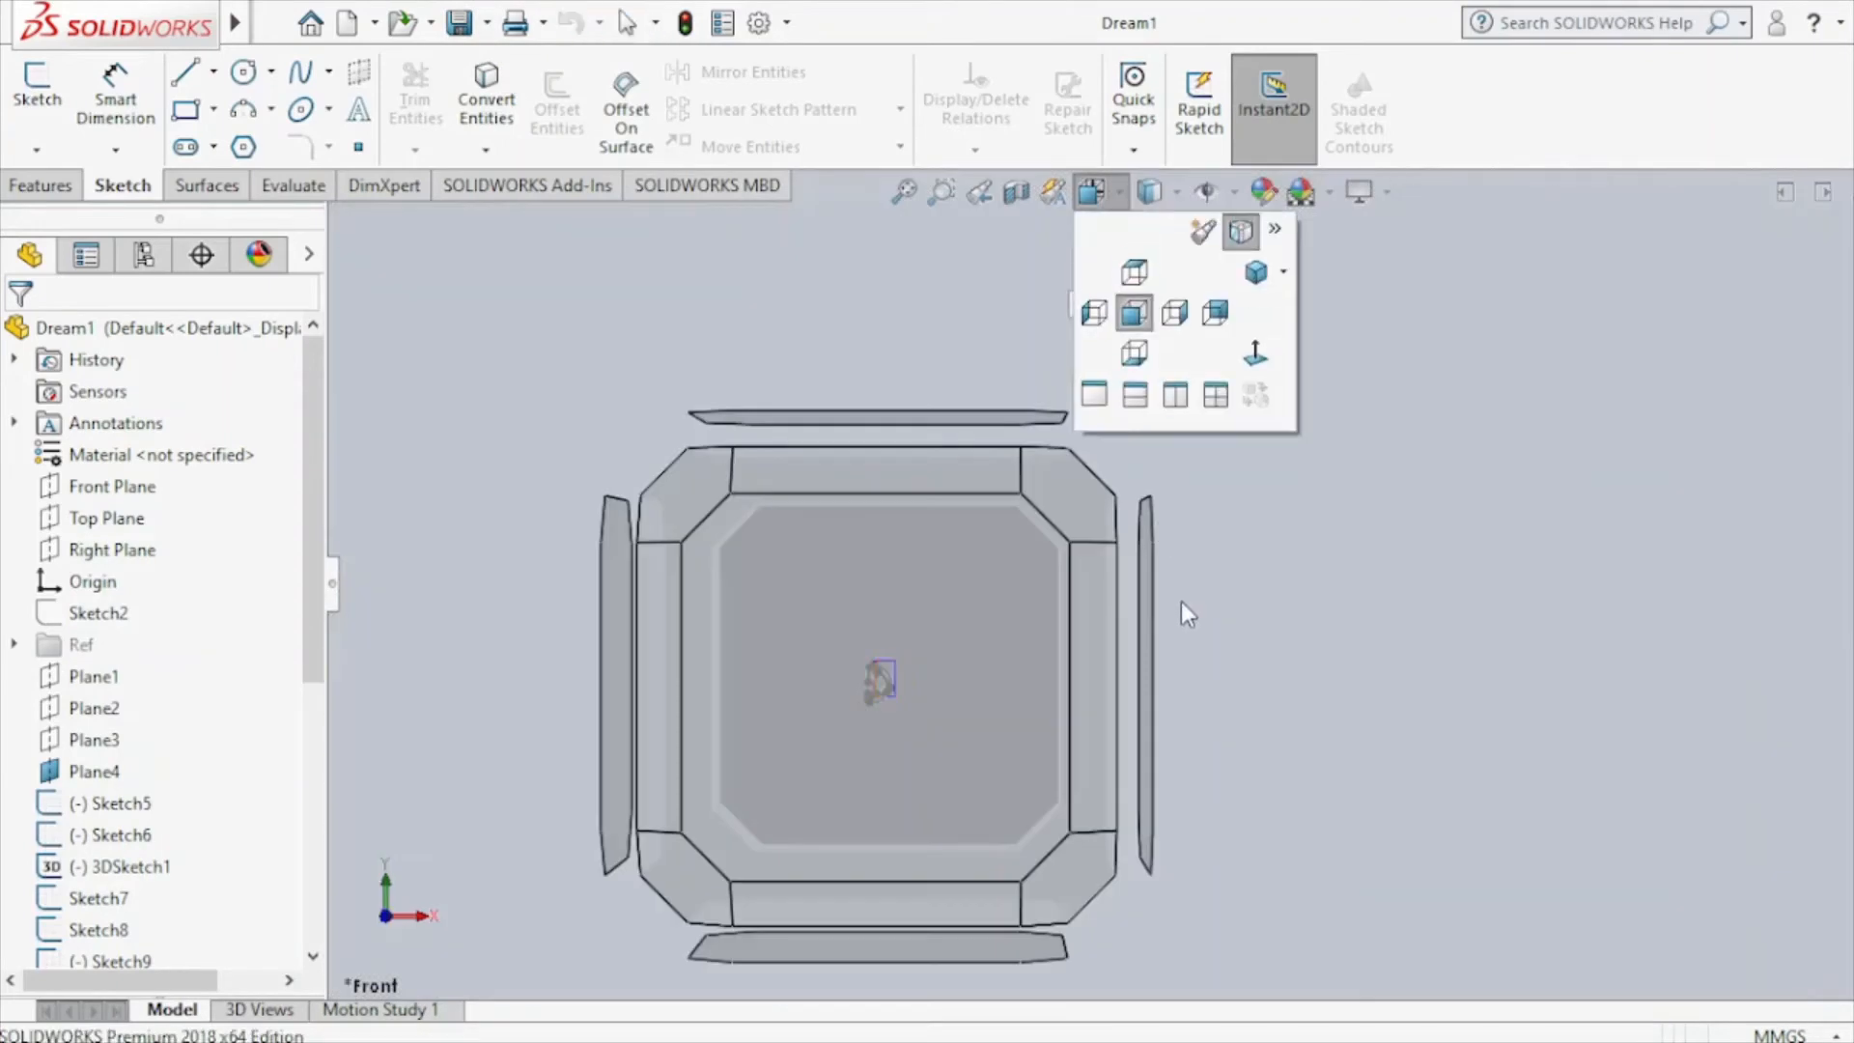
{"action": "left_click", "coordinate": [1149, 602]}
{"action": "left_click", "coordinate": [1143, 599]}
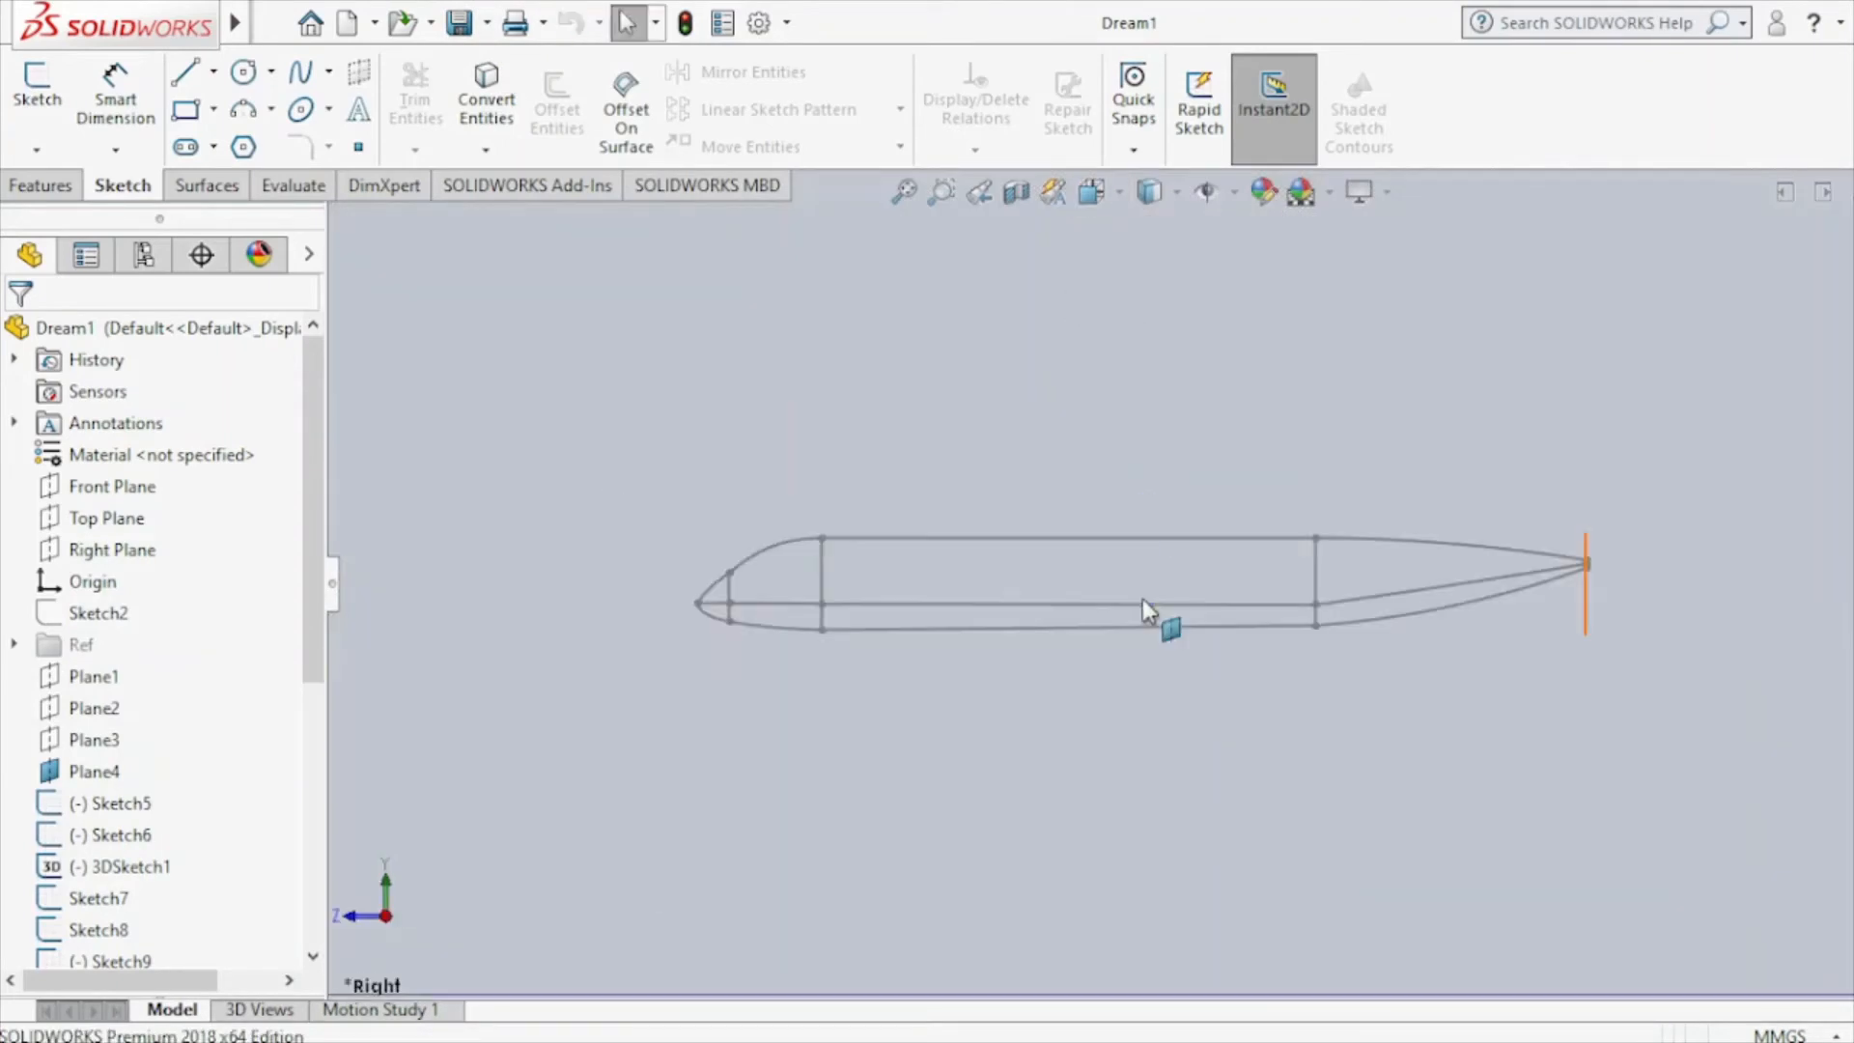
{"action": "left_click", "coordinate": [1587, 628]}
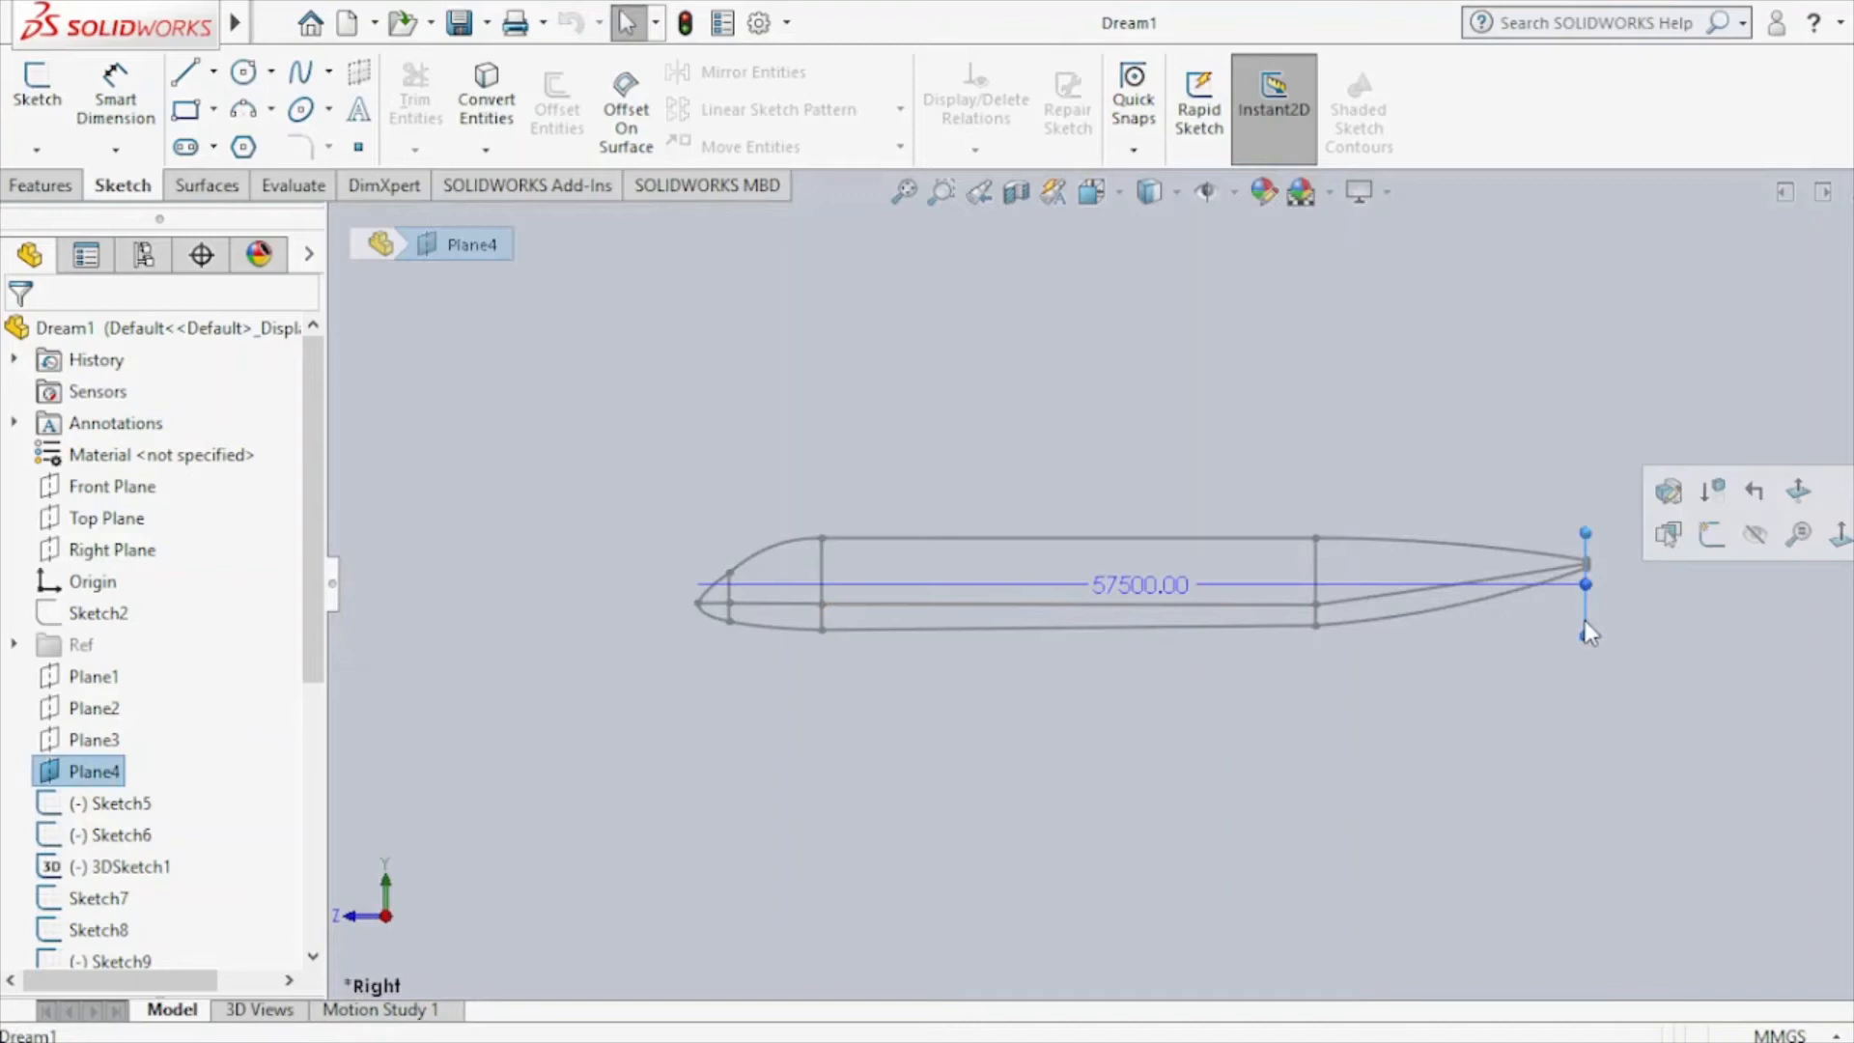
{"action": "left_click", "coordinate": [1749, 533]}
Create a boundary surface for the upper nose from the top and side guide curves, with the upper nose profile as second direction.
{"action": "middle_click_drag", "start_coordinate": [1087, 462], "coordinate": [1074, 527]}
{"action": "left_click", "coordinate": [198, 184]}
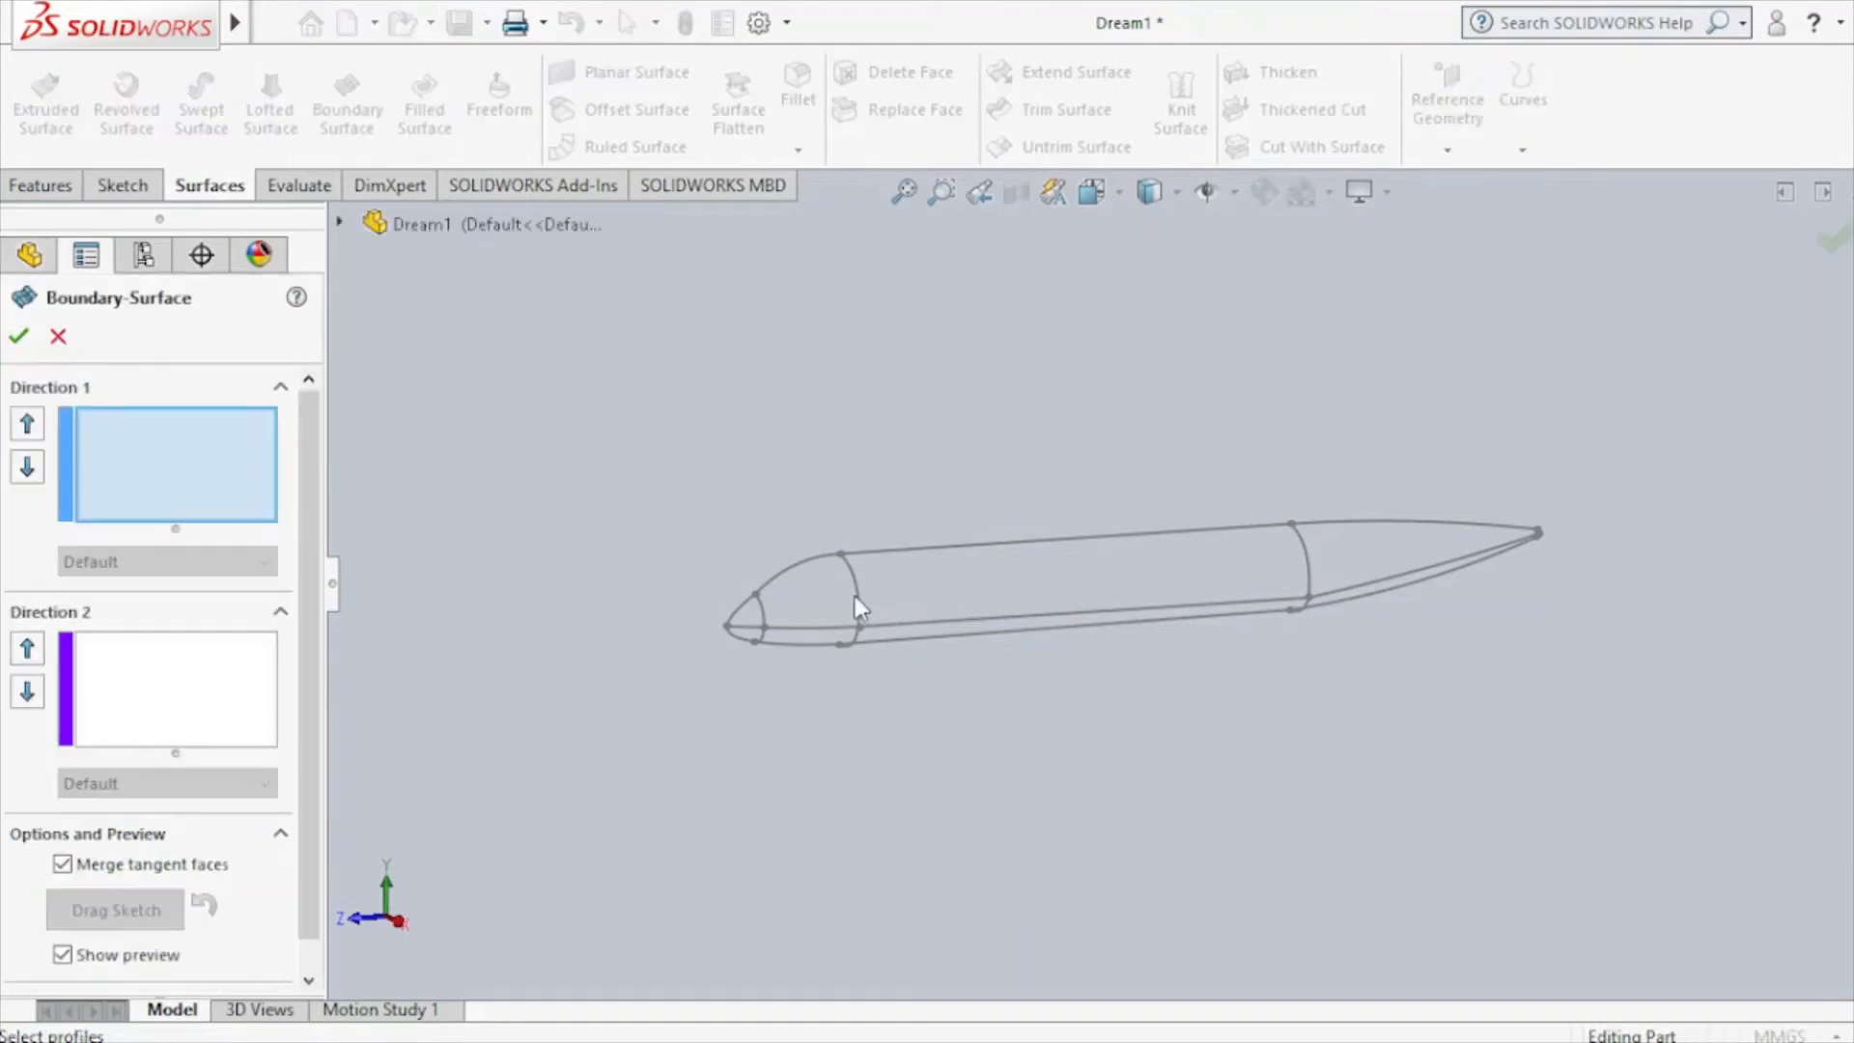
{"action": "scroll", "coordinate": [854, 604], "scroll_direction": "down", "scroll_amount": 5}
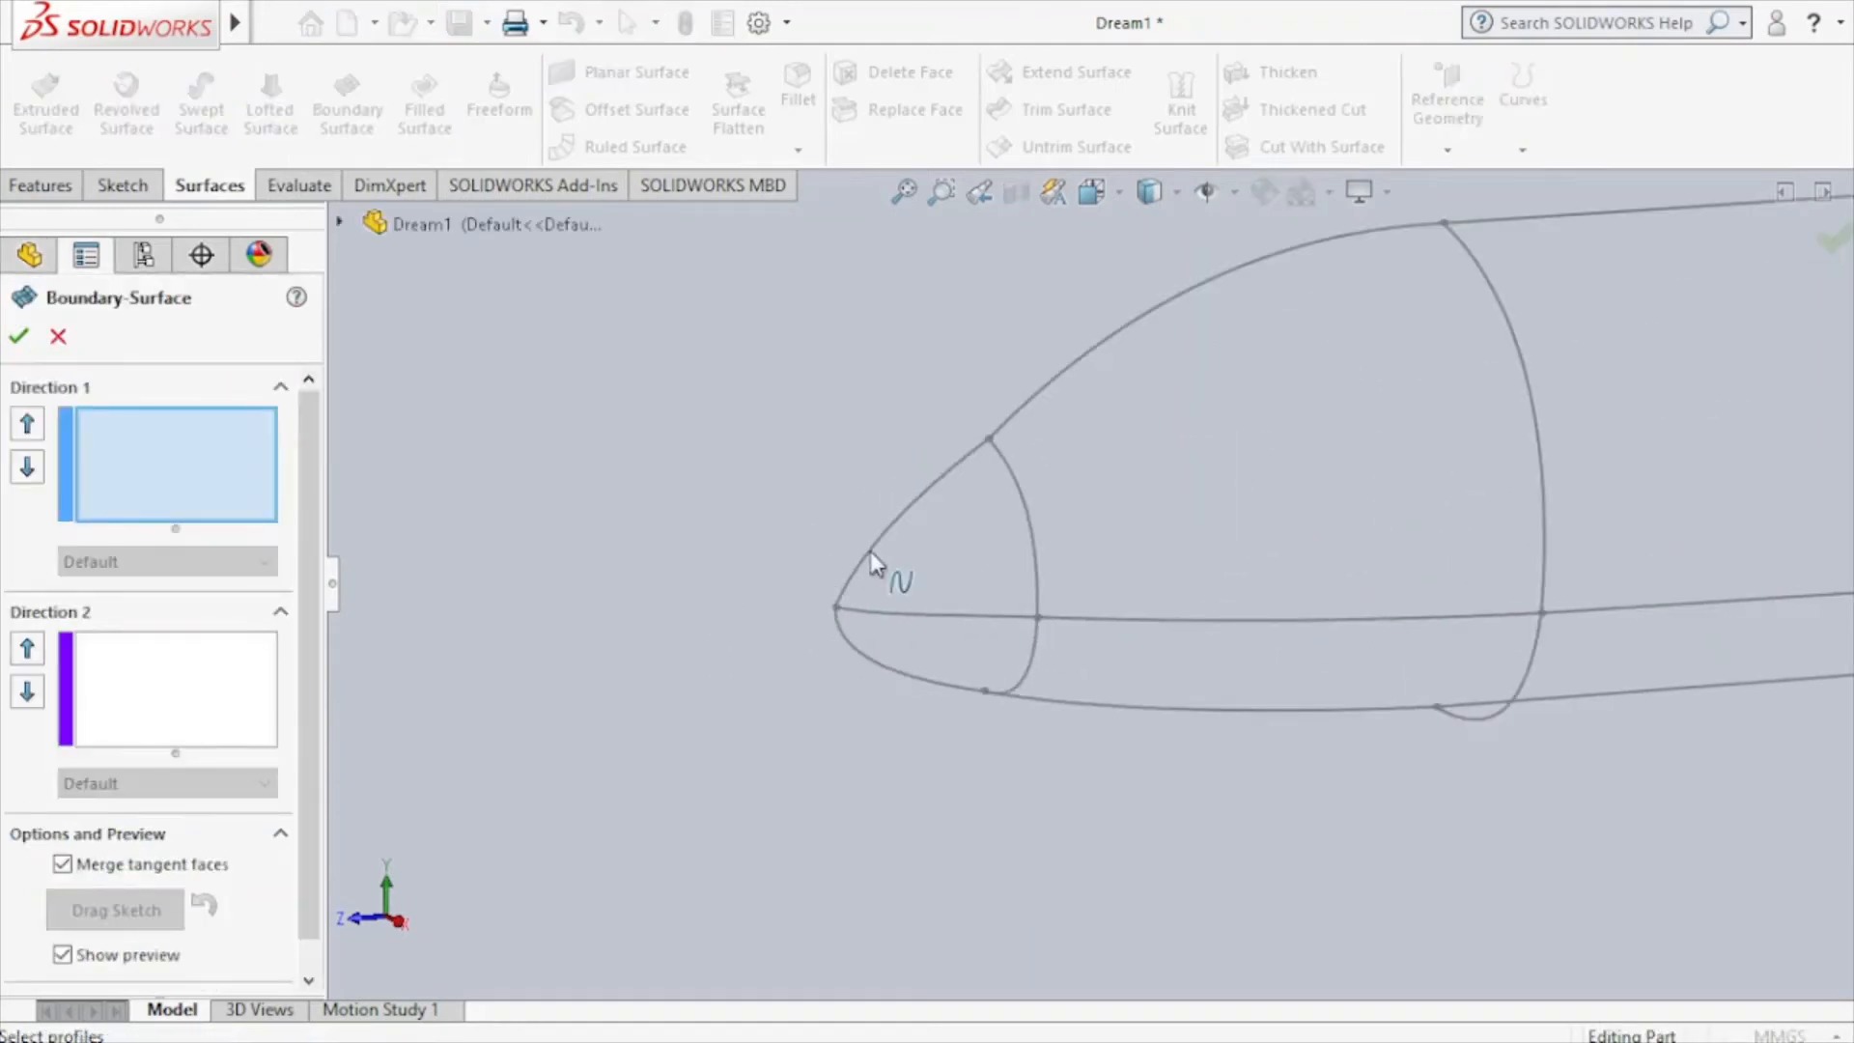
{"action": "left_click", "coordinate": [875, 565]}
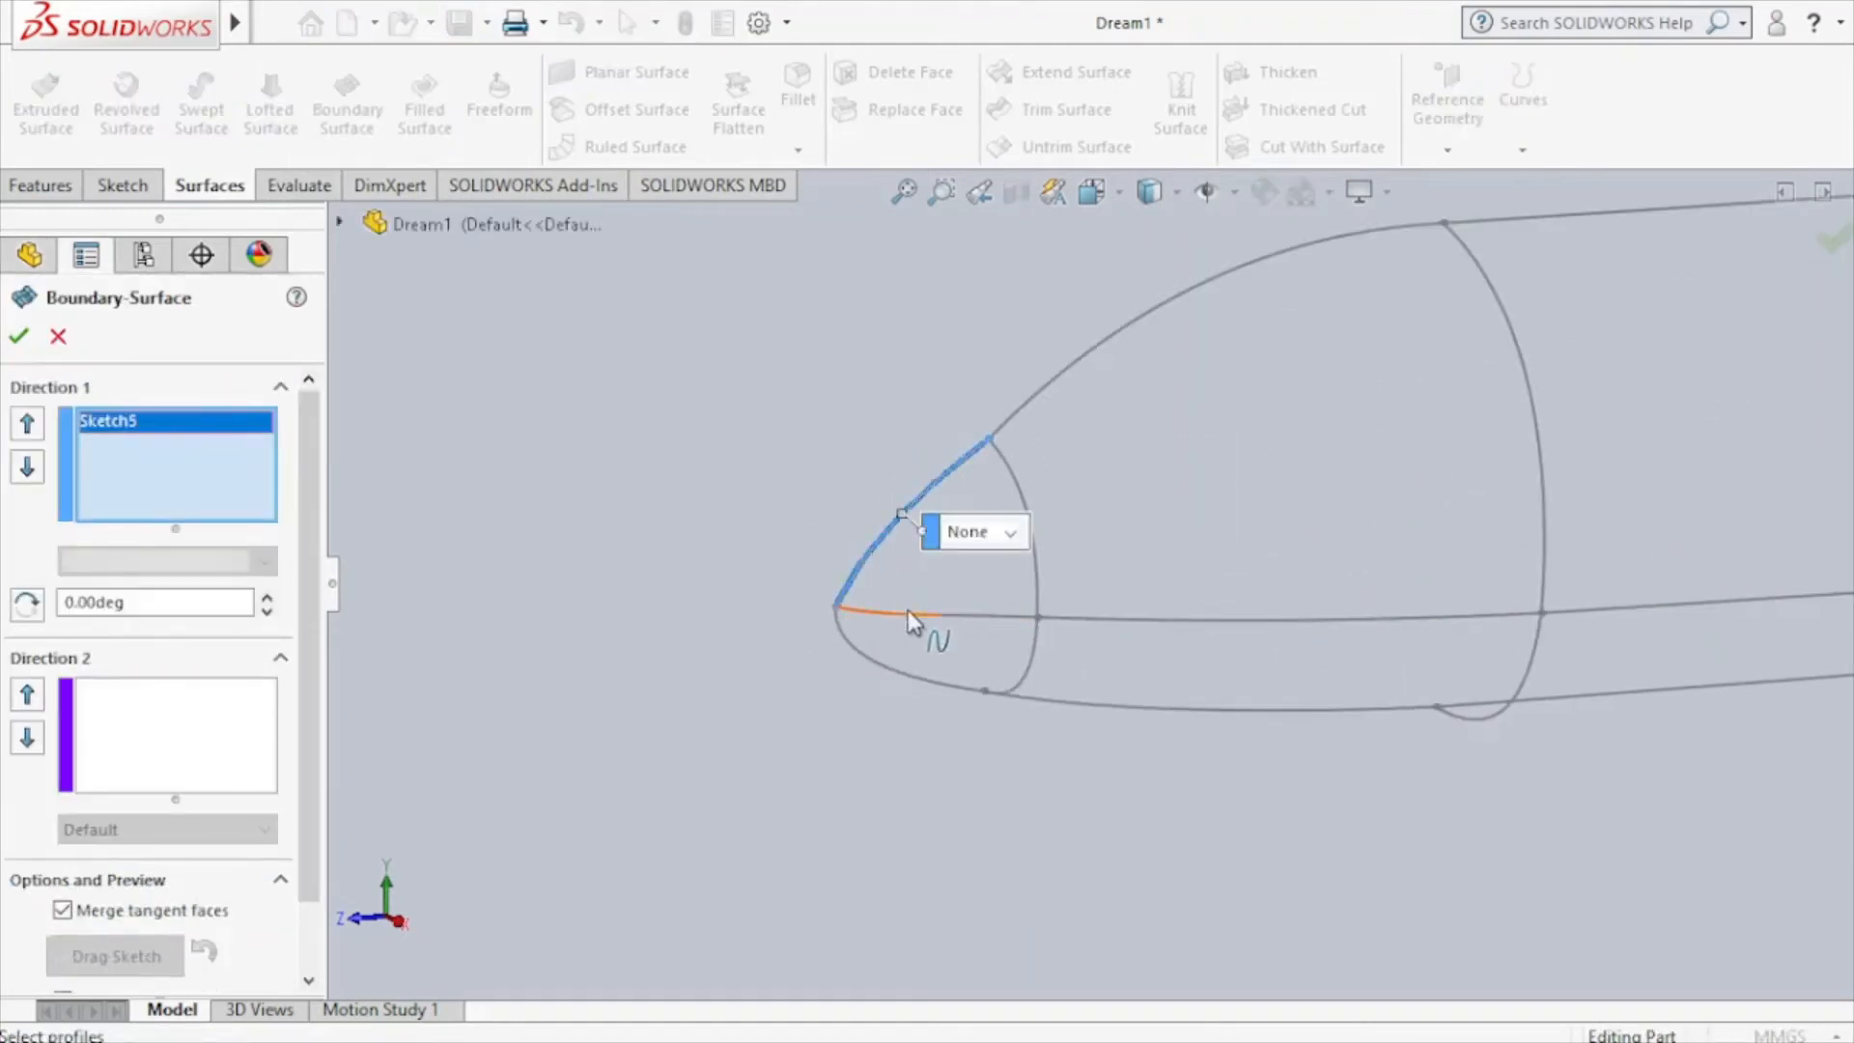
{"action": "left_click", "coordinate": [908, 610]}
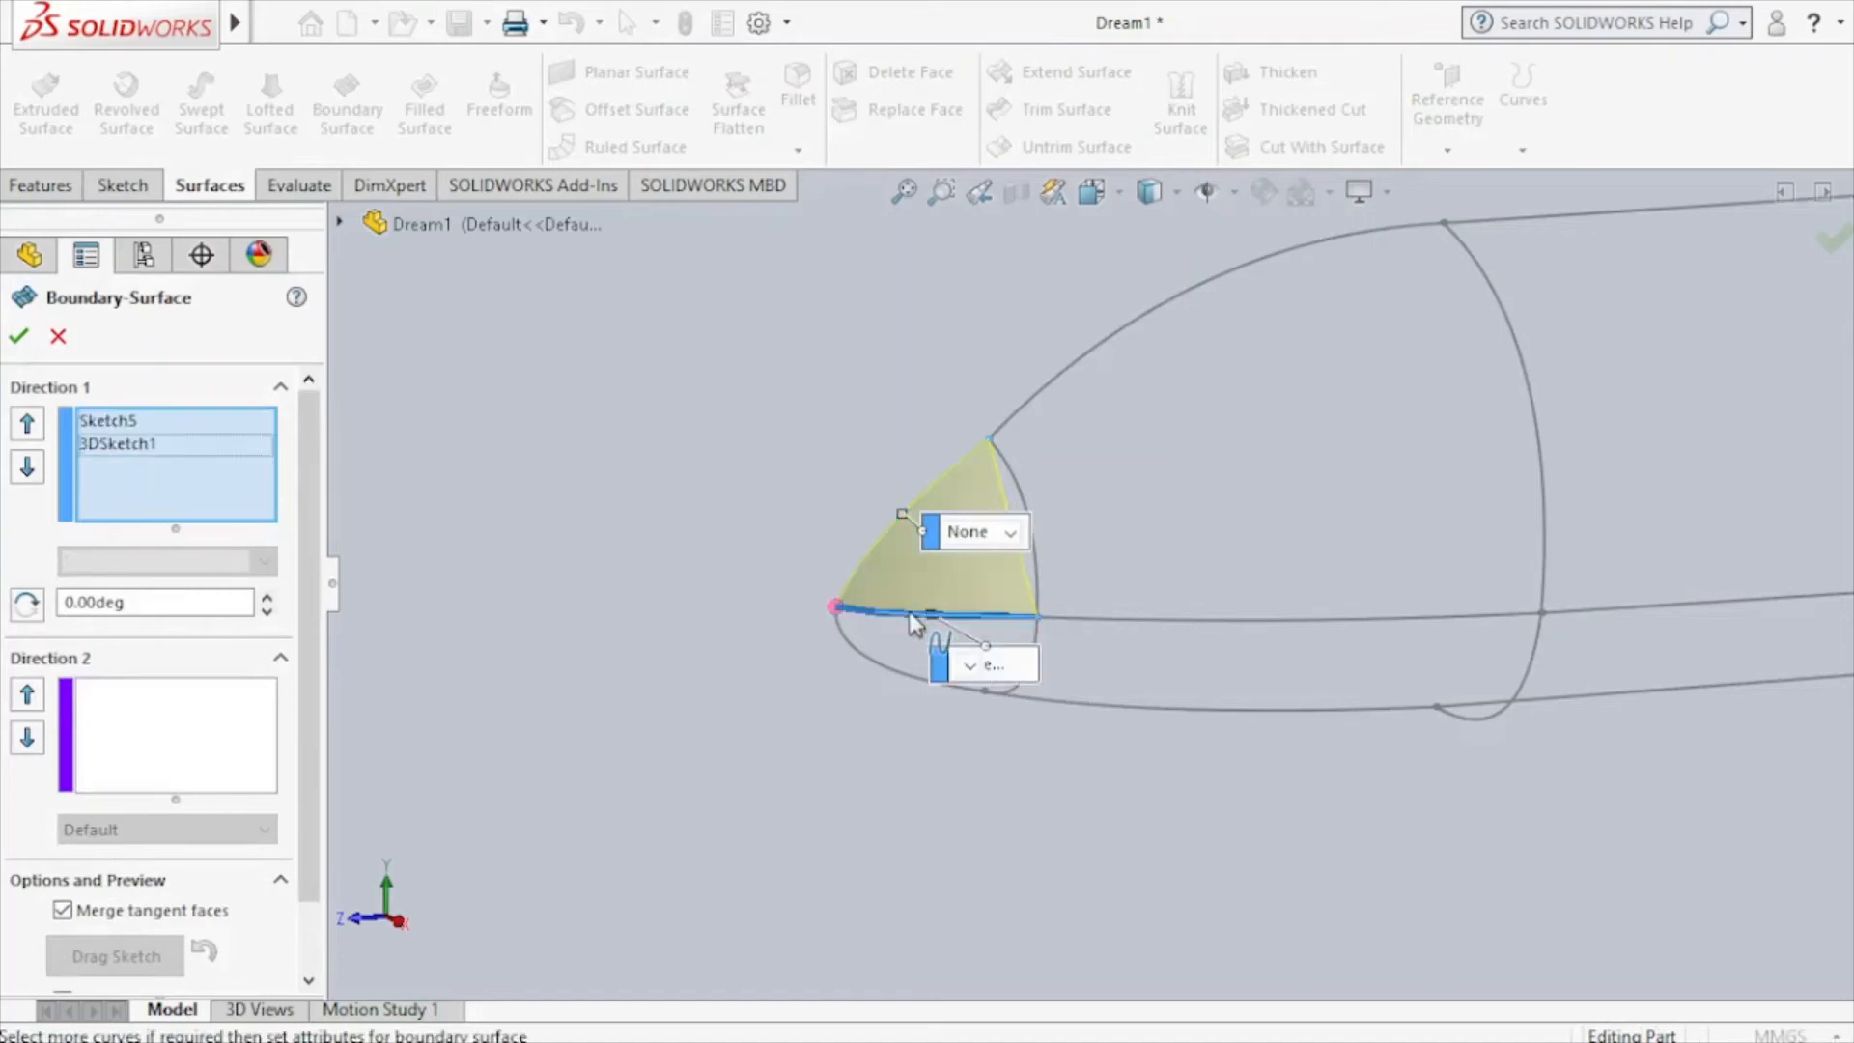
{"action": "left_click", "coordinate": [237, 735]}
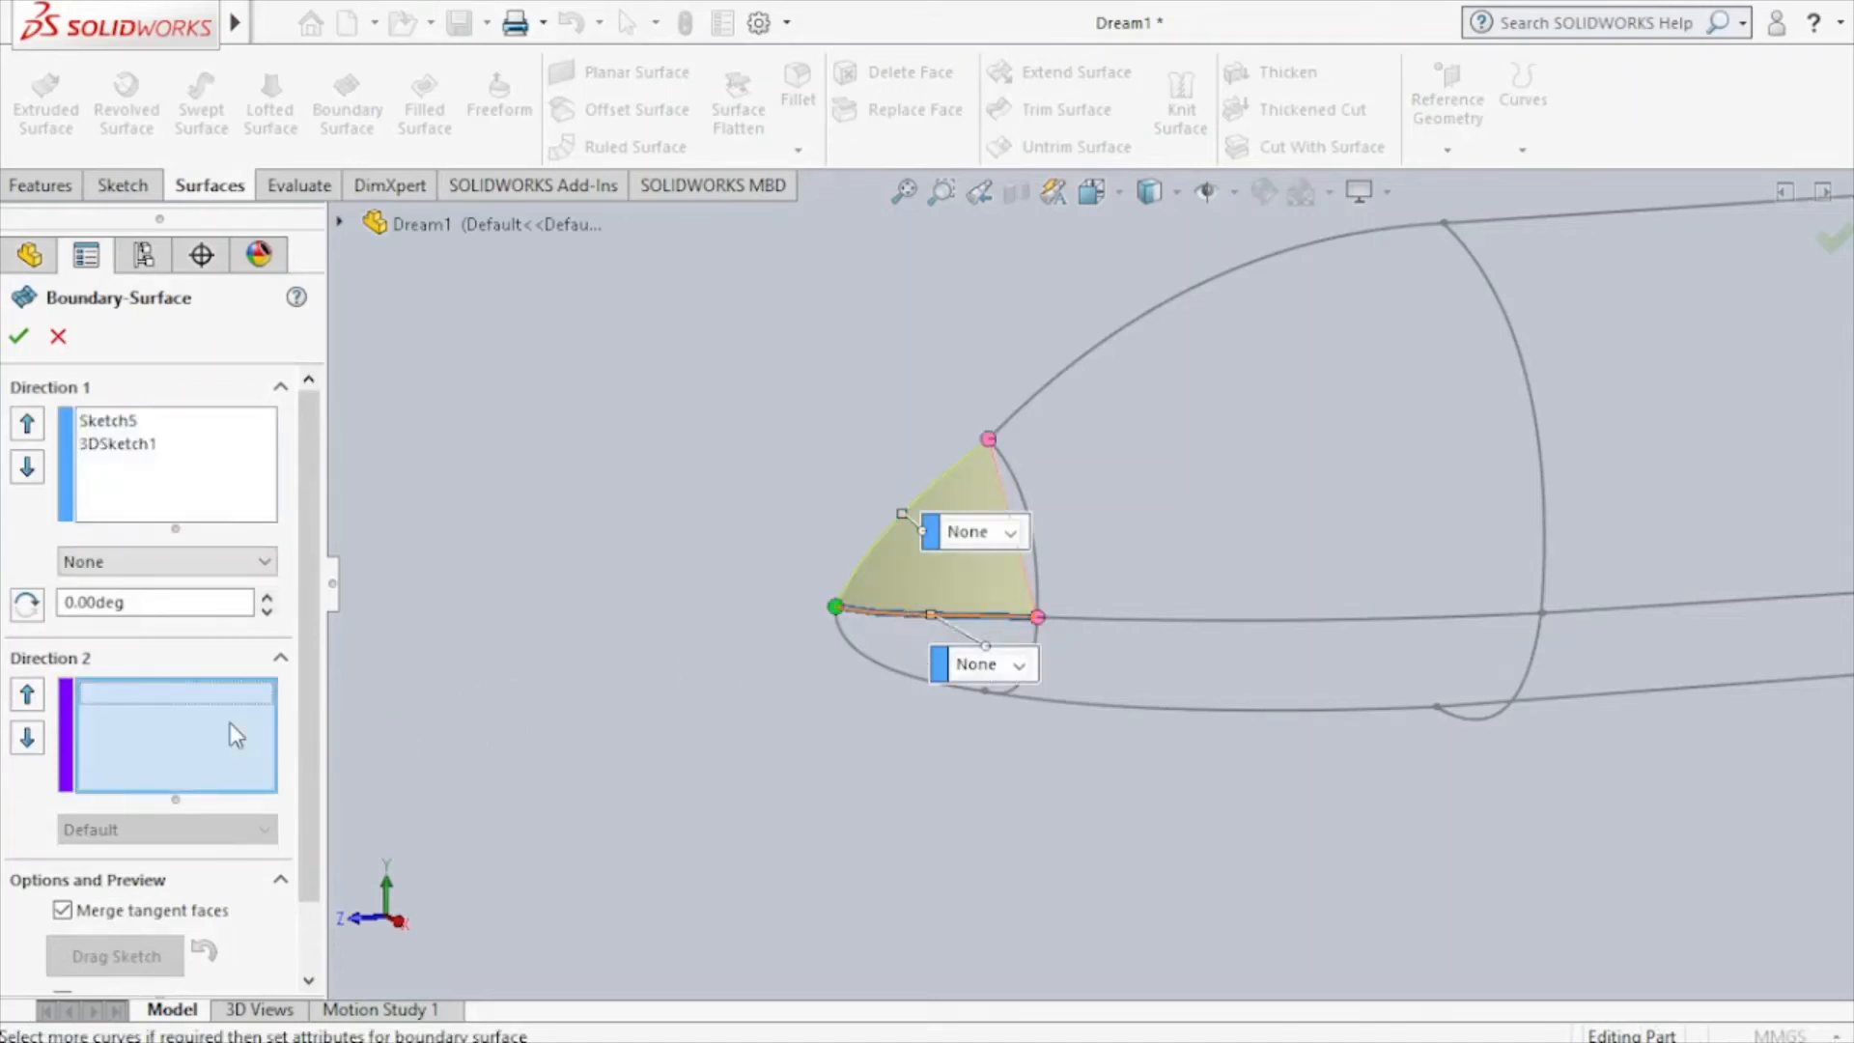
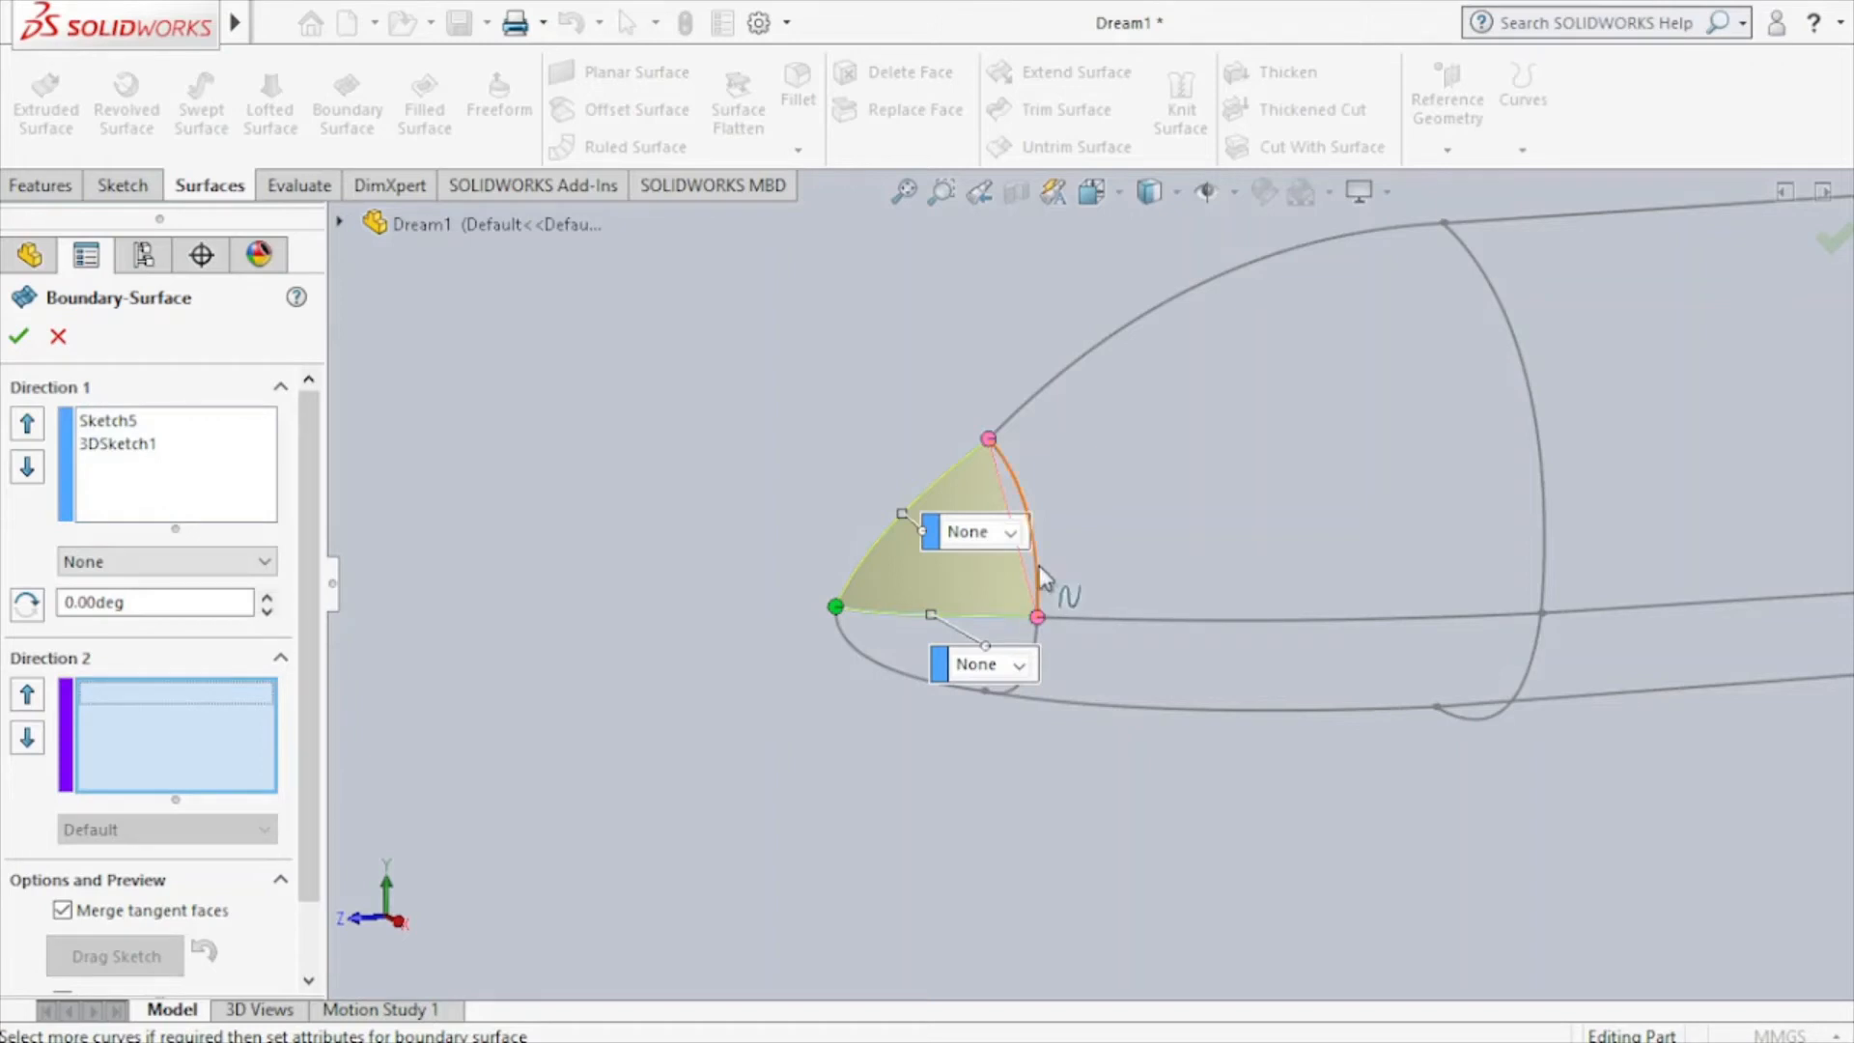
{"action": "left_click", "coordinate": [1036, 579]}
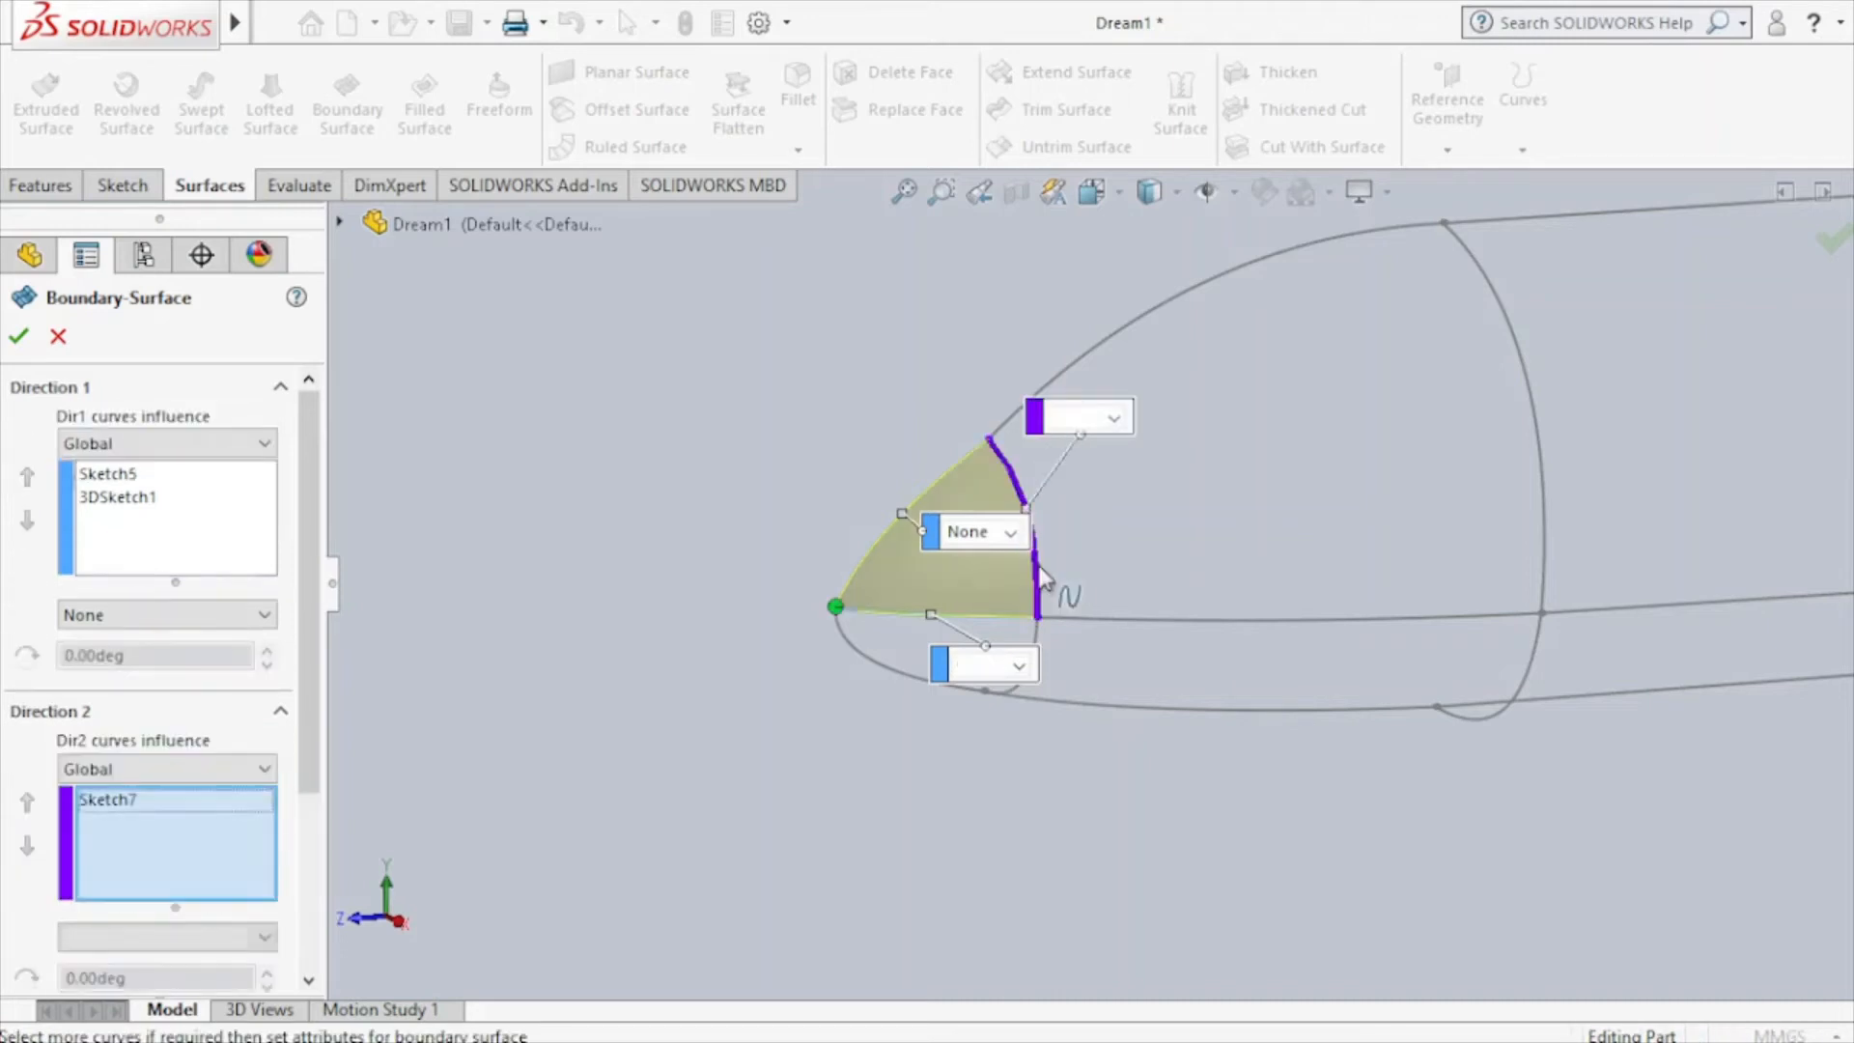
{"action": "left_click", "coordinate": [17, 336]}
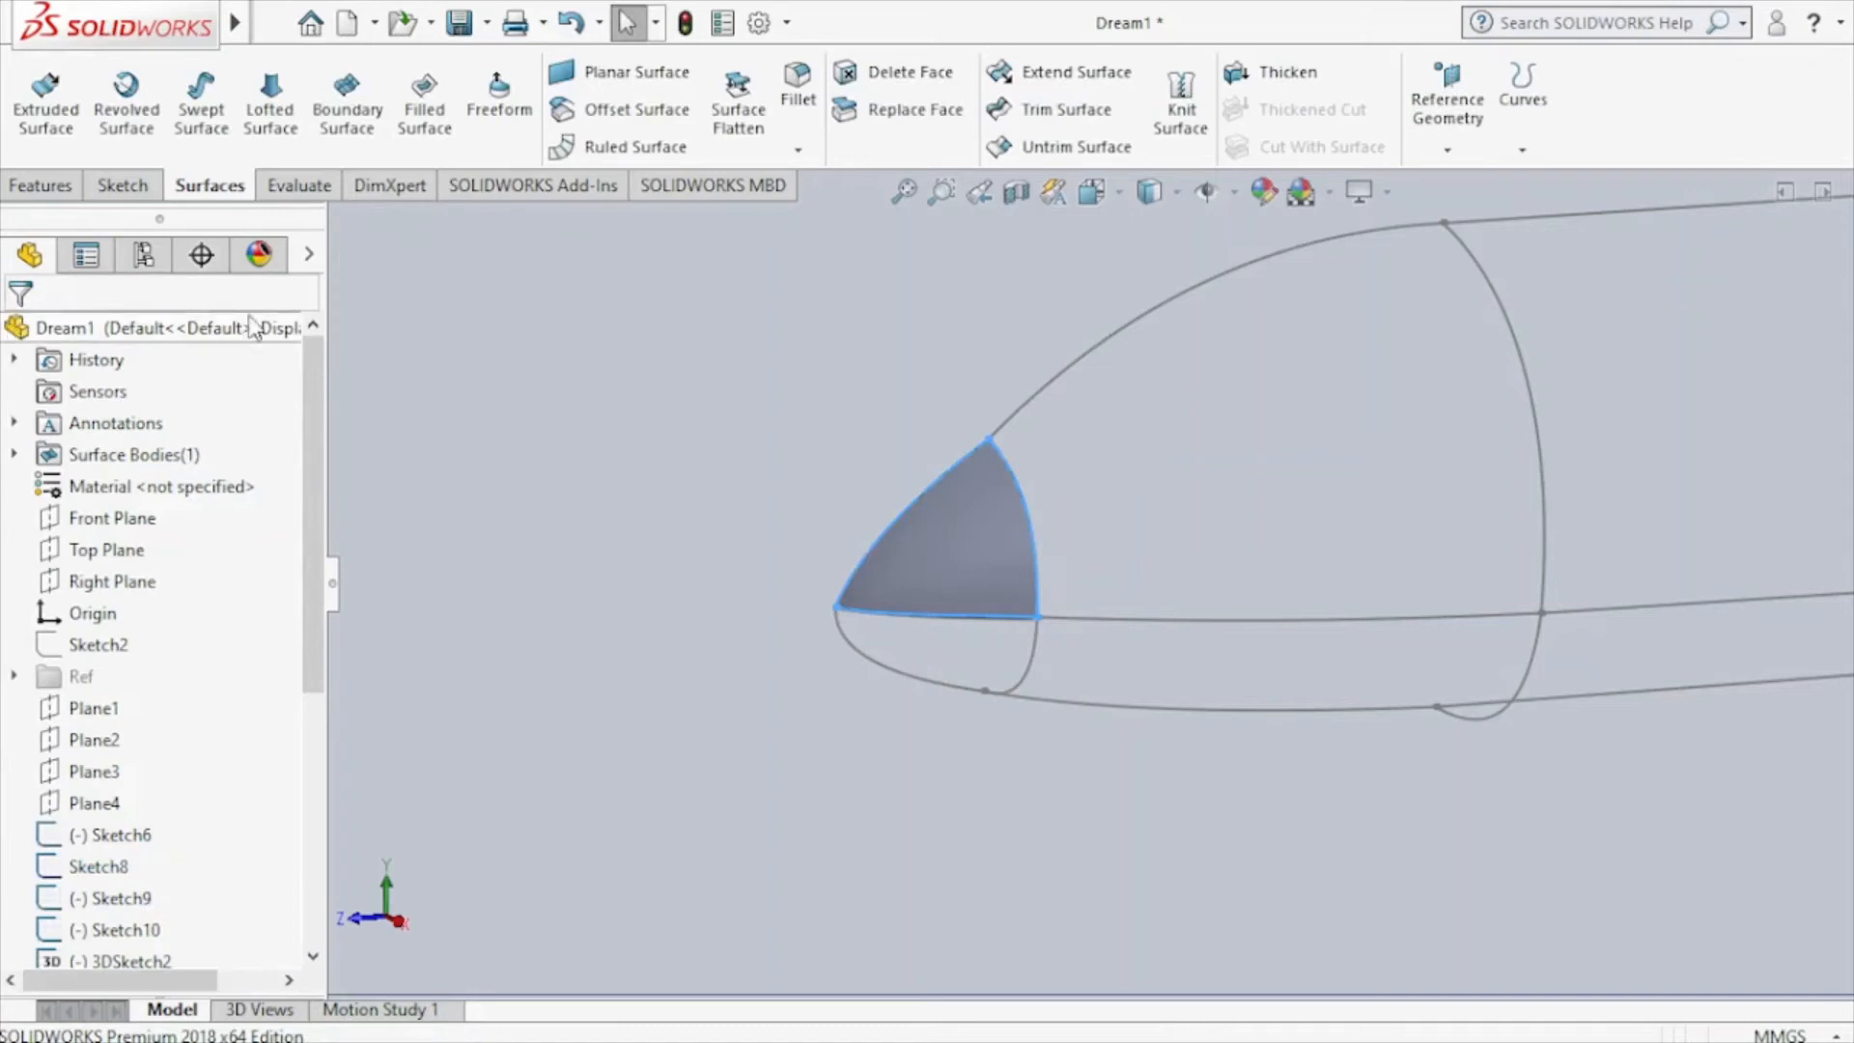
Create the lower nose boundary surface from the bottom guide and upper surface's edge, flipping the connectors and using the lower profile as second direction.
{"action": "left_click", "coordinate": [352, 116]}
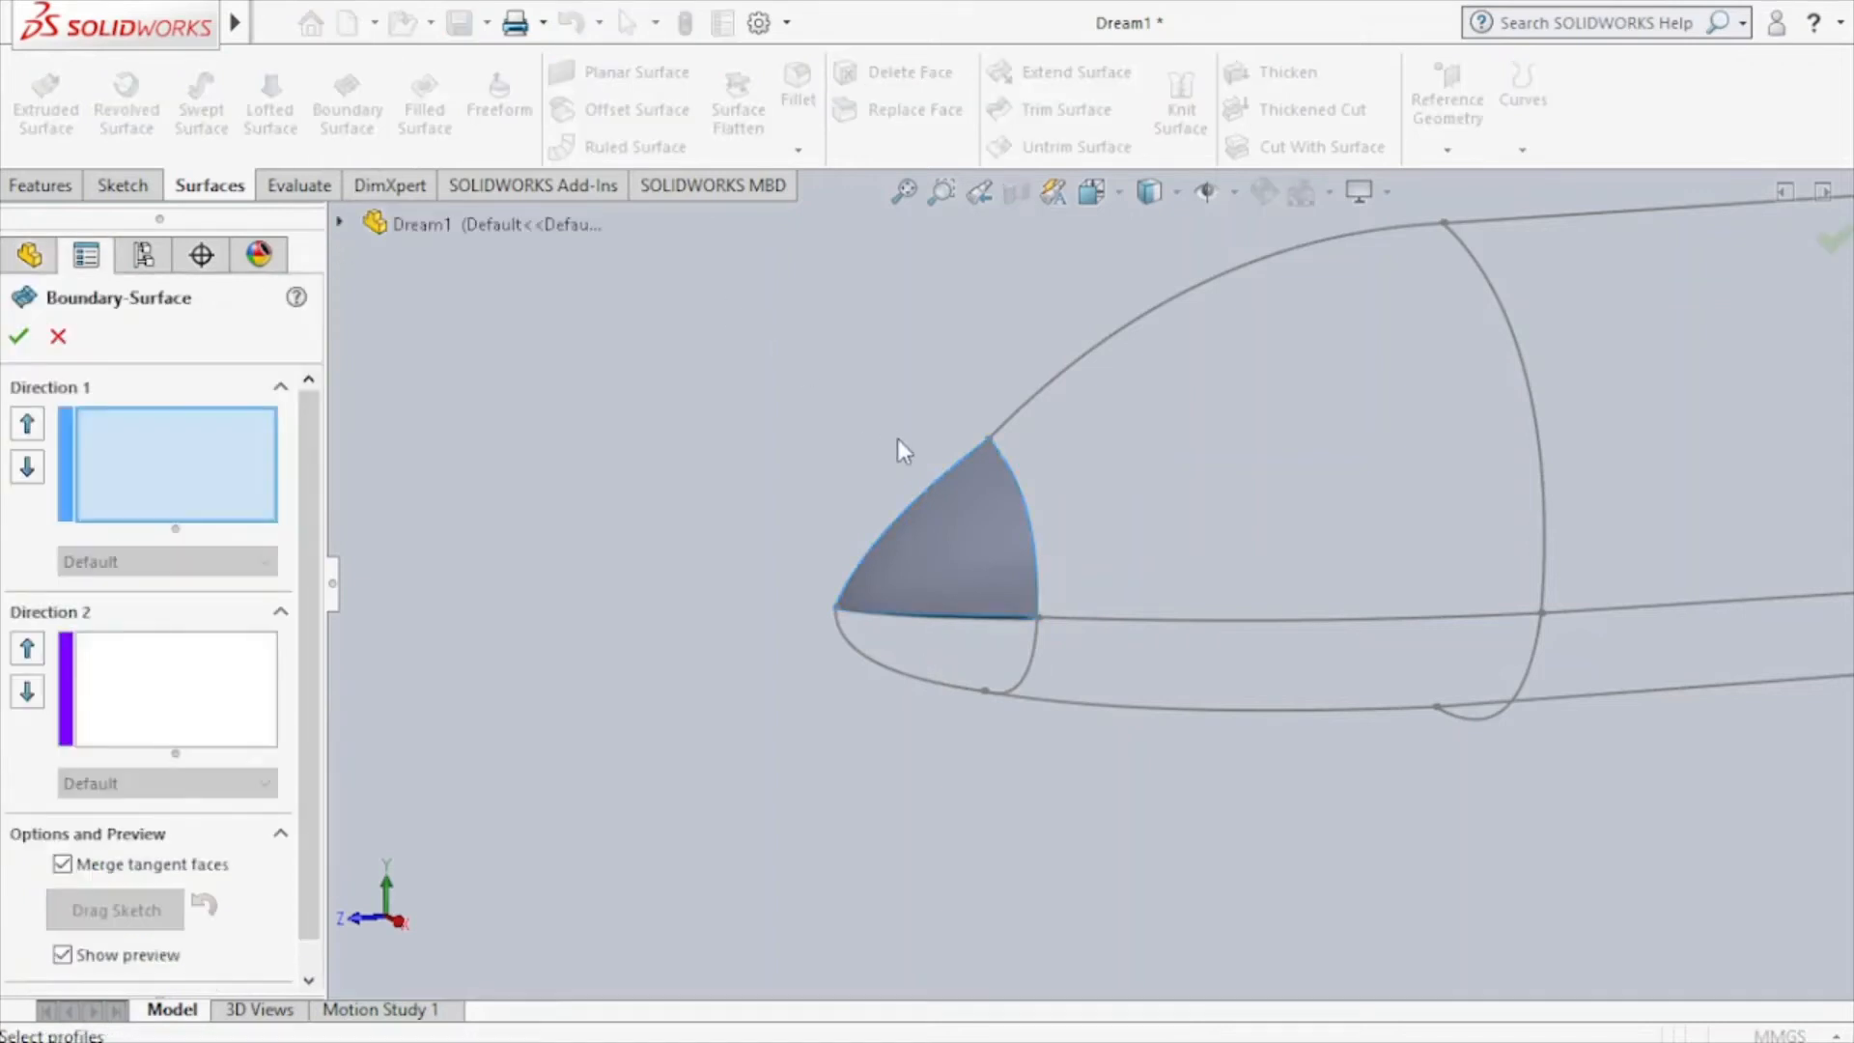
{"action": "left_click", "coordinate": [878, 661]}
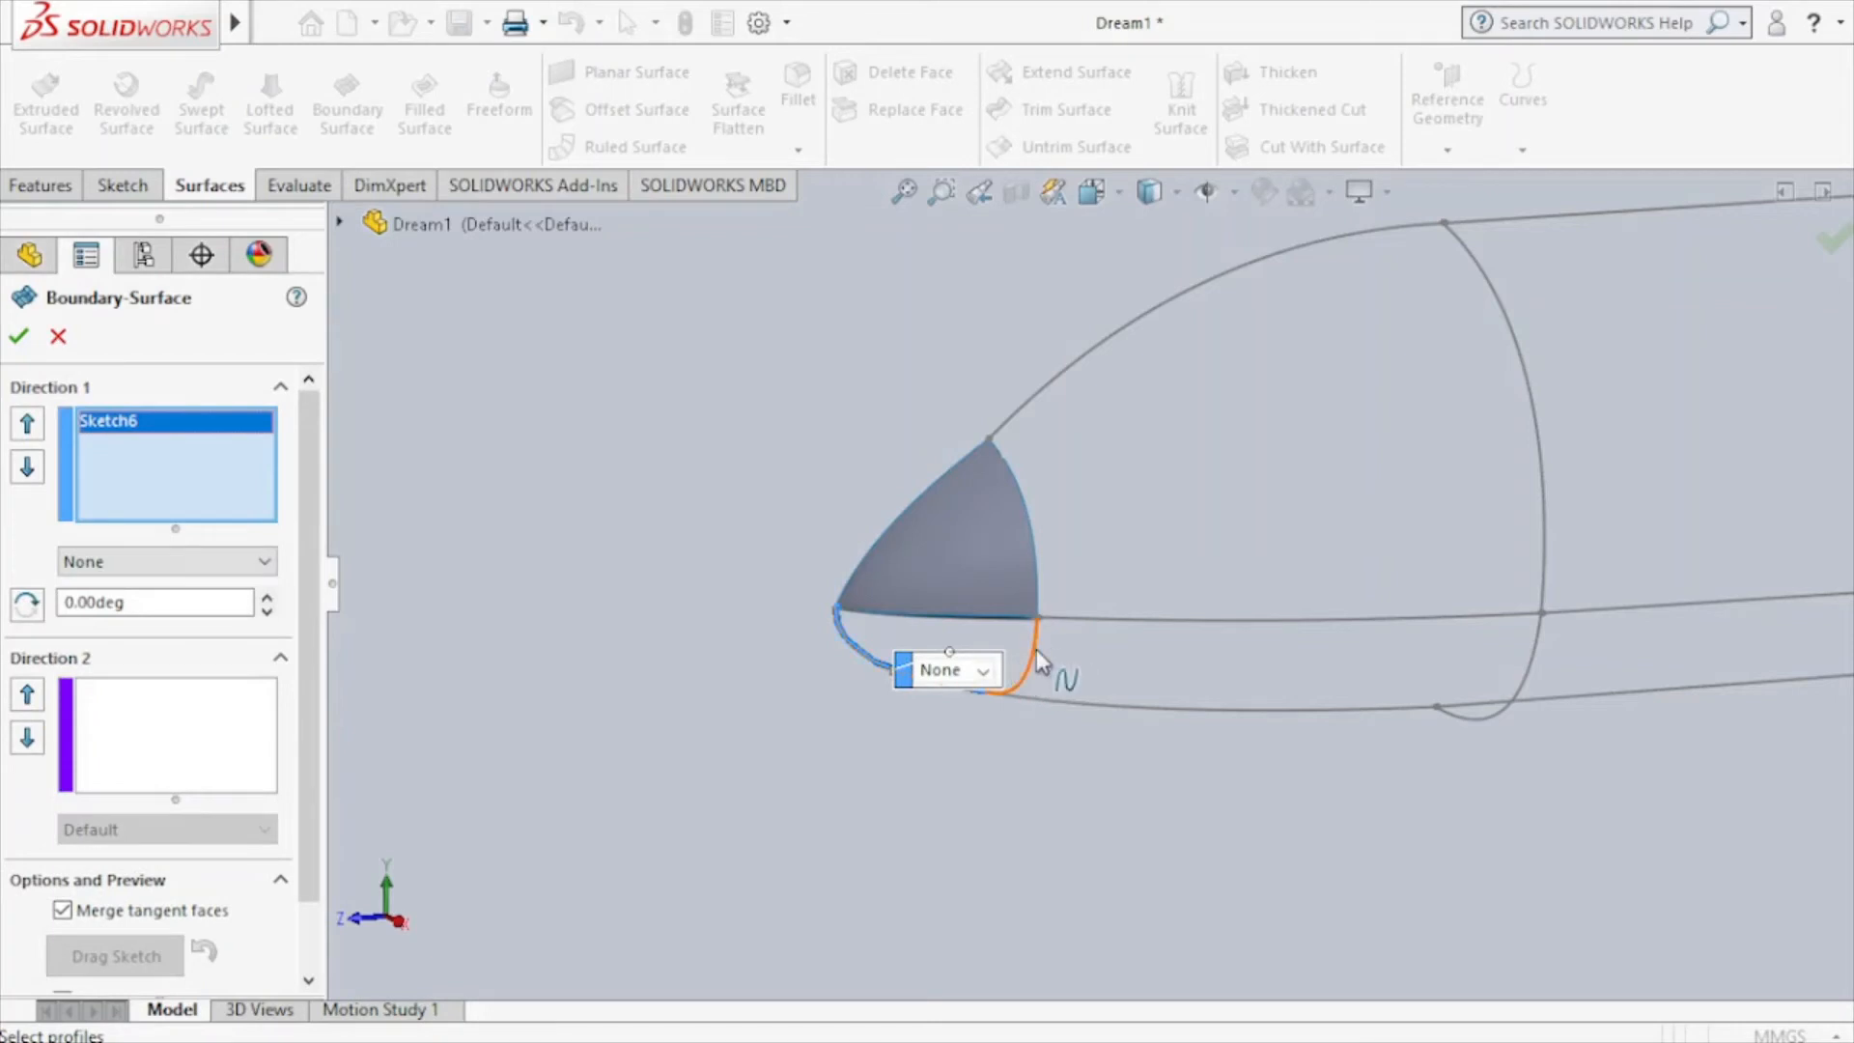
{"action": "left_click", "coordinate": [995, 619]}
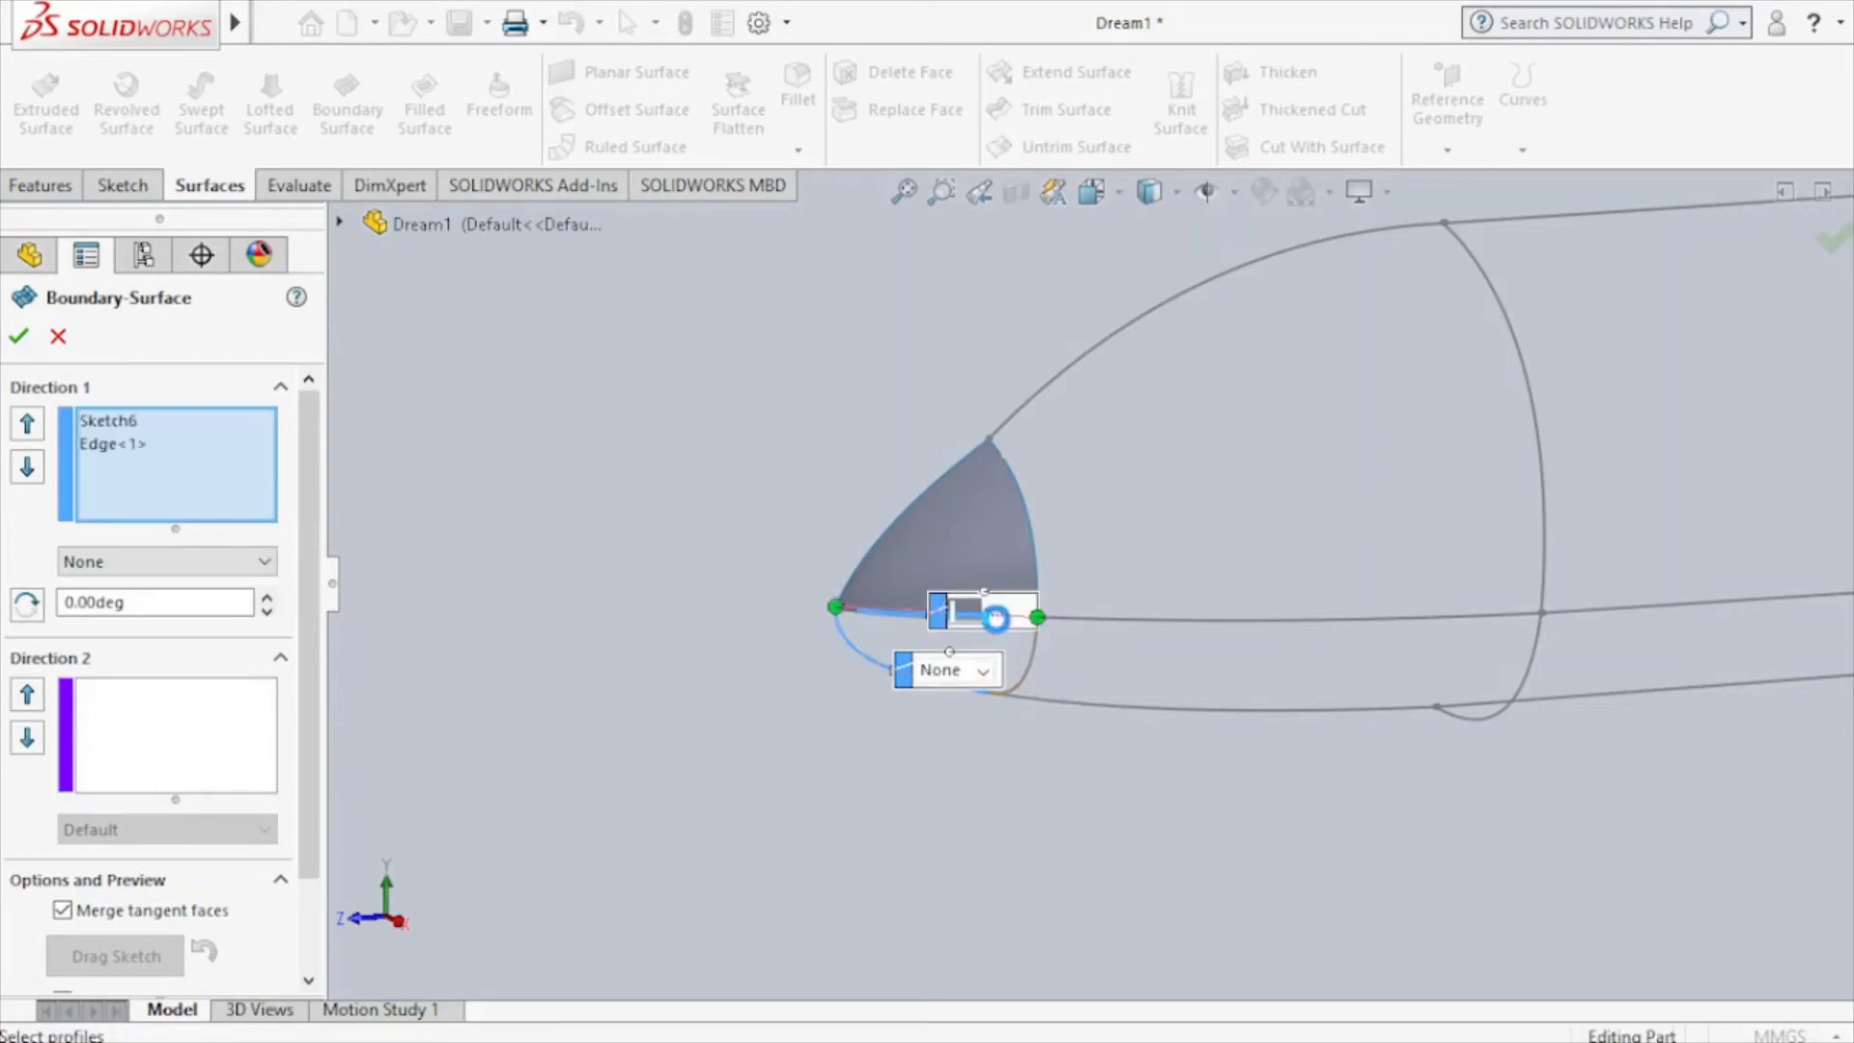
{"action": "right_click", "coordinate": [149, 451]}
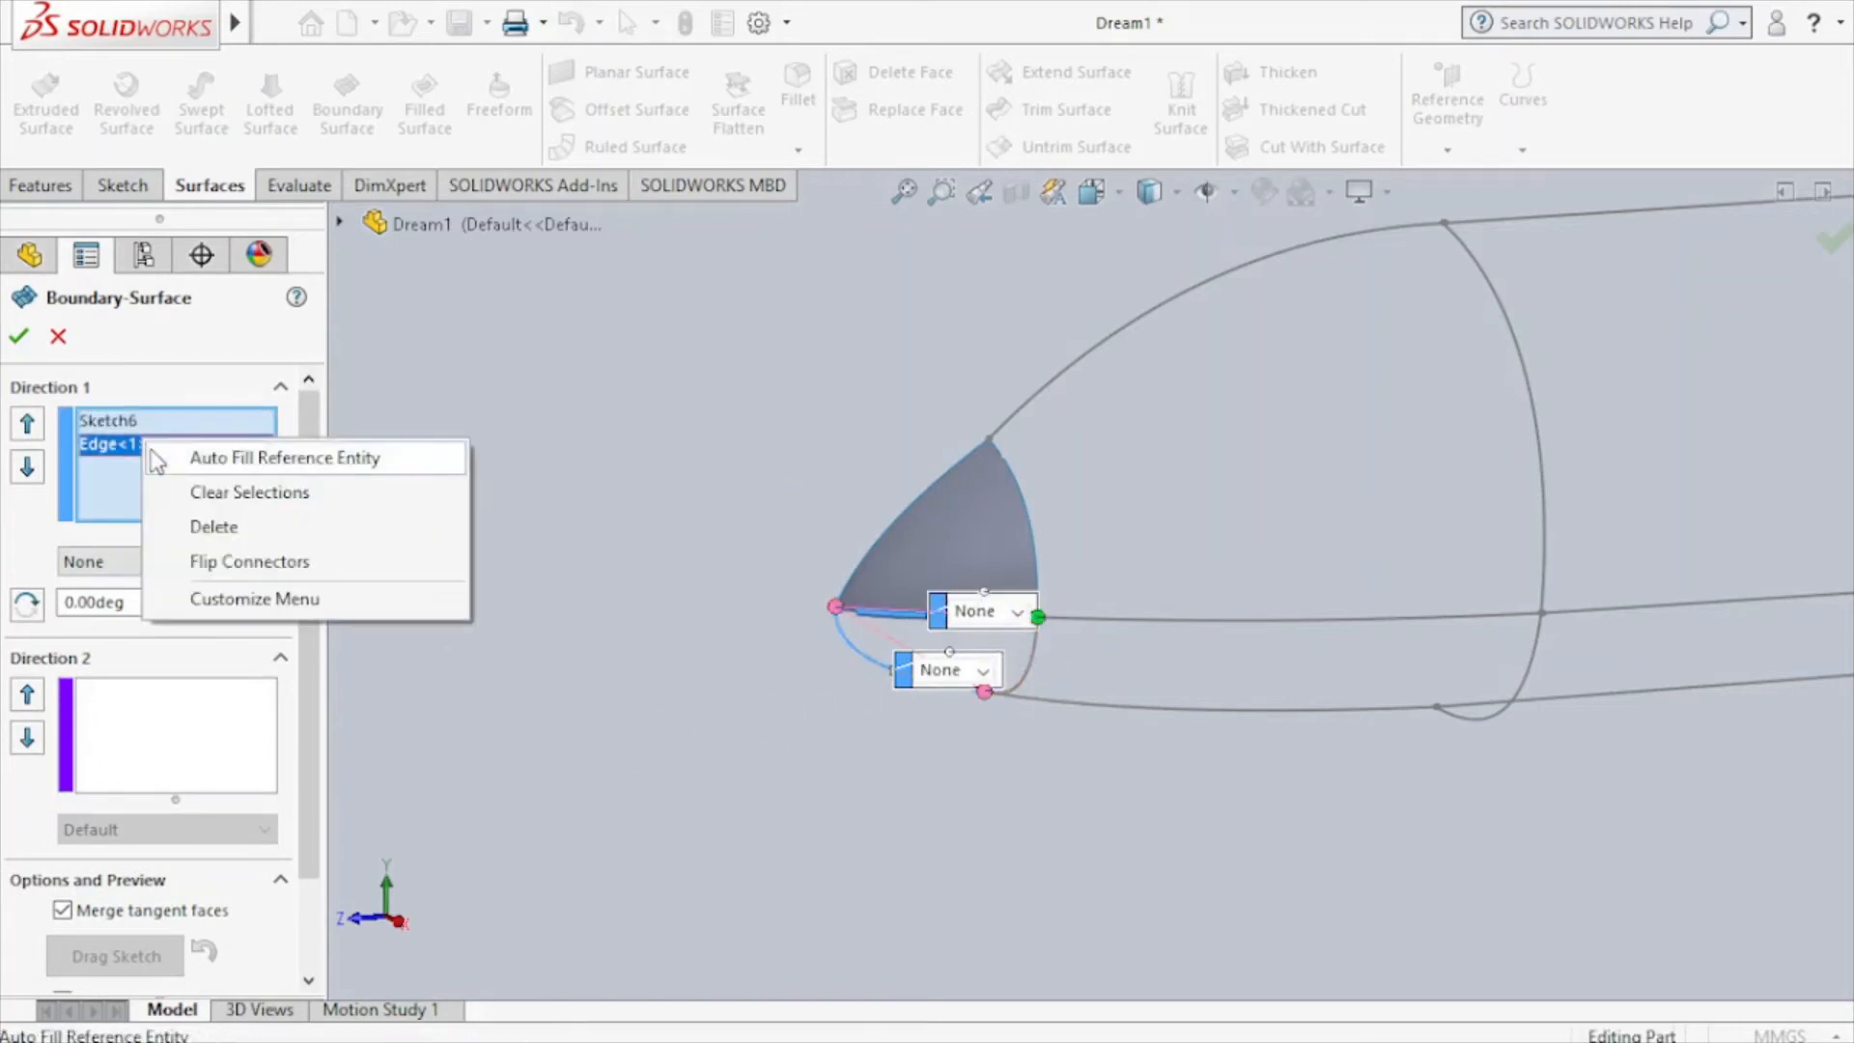
{"action": "left_click", "coordinate": [199, 555]}
{"action": "left_click", "coordinate": [214, 716]}
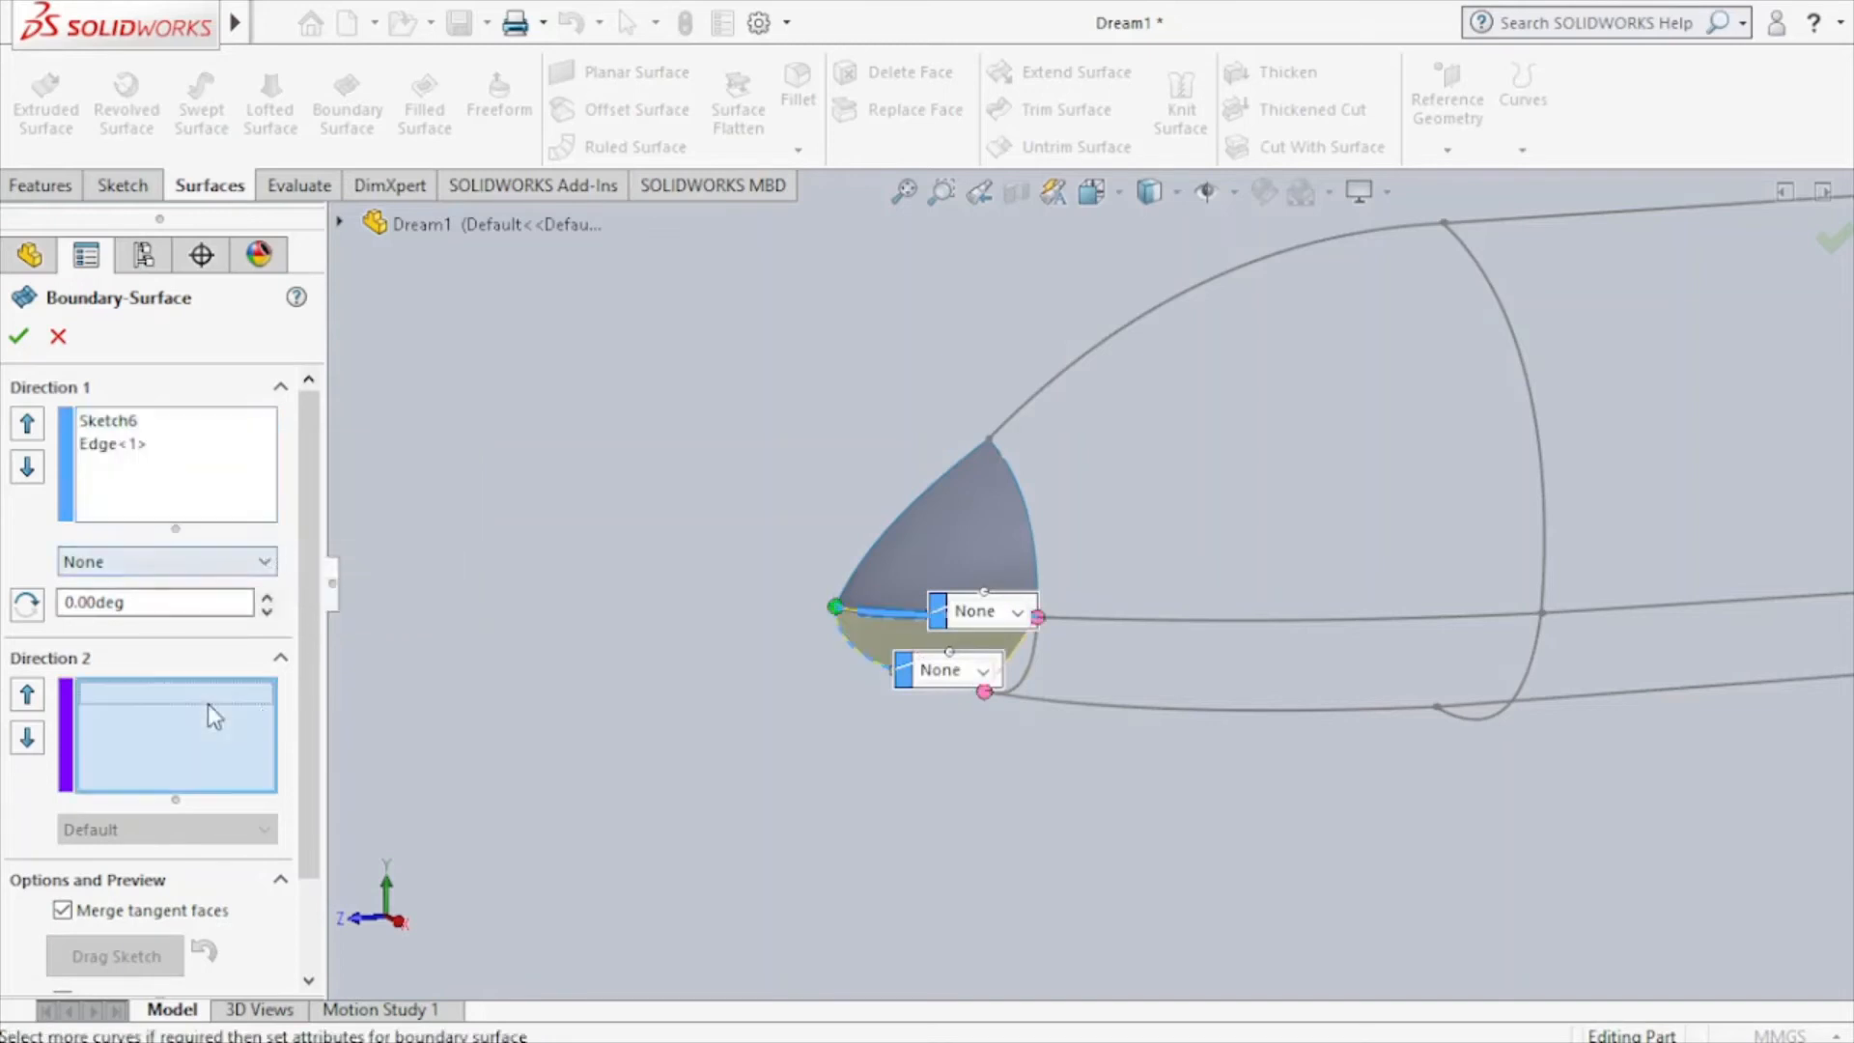
{"action": "left_click", "coordinate": [1031, 676]}
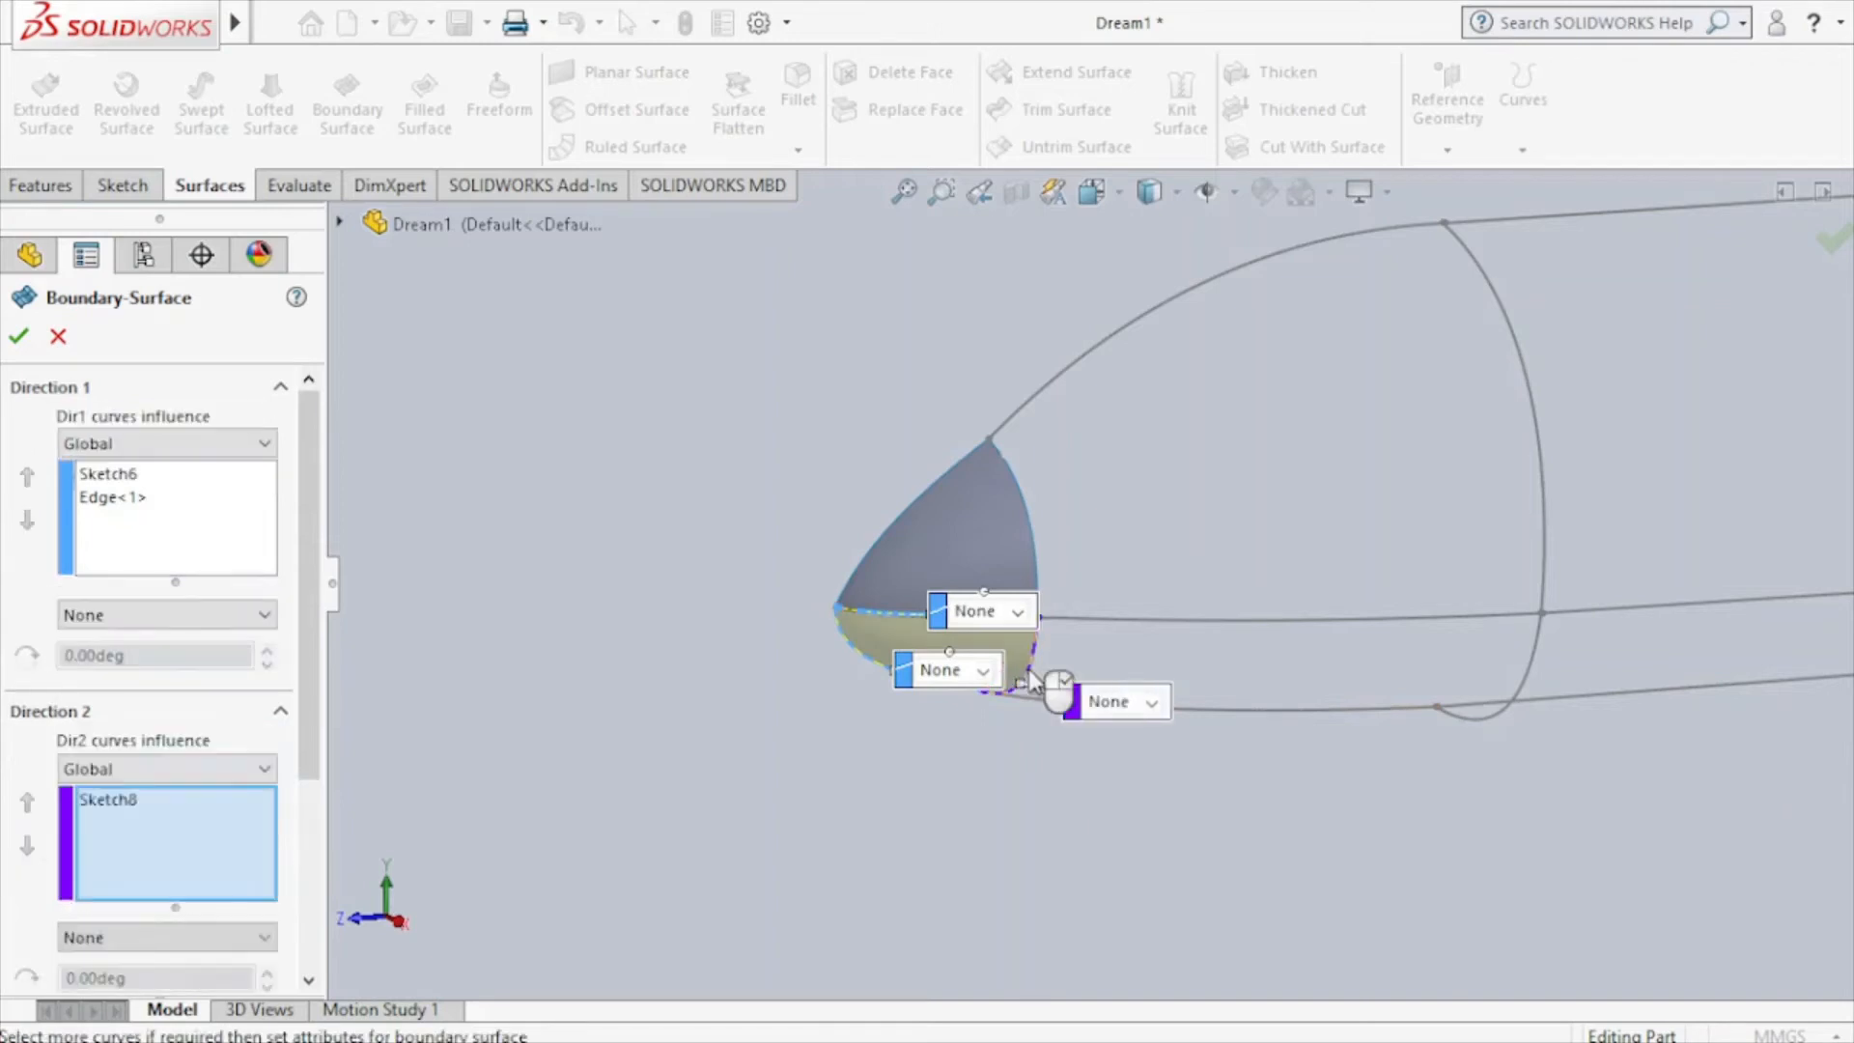
{"action": "left_click", "coordinate": [18, 337]}
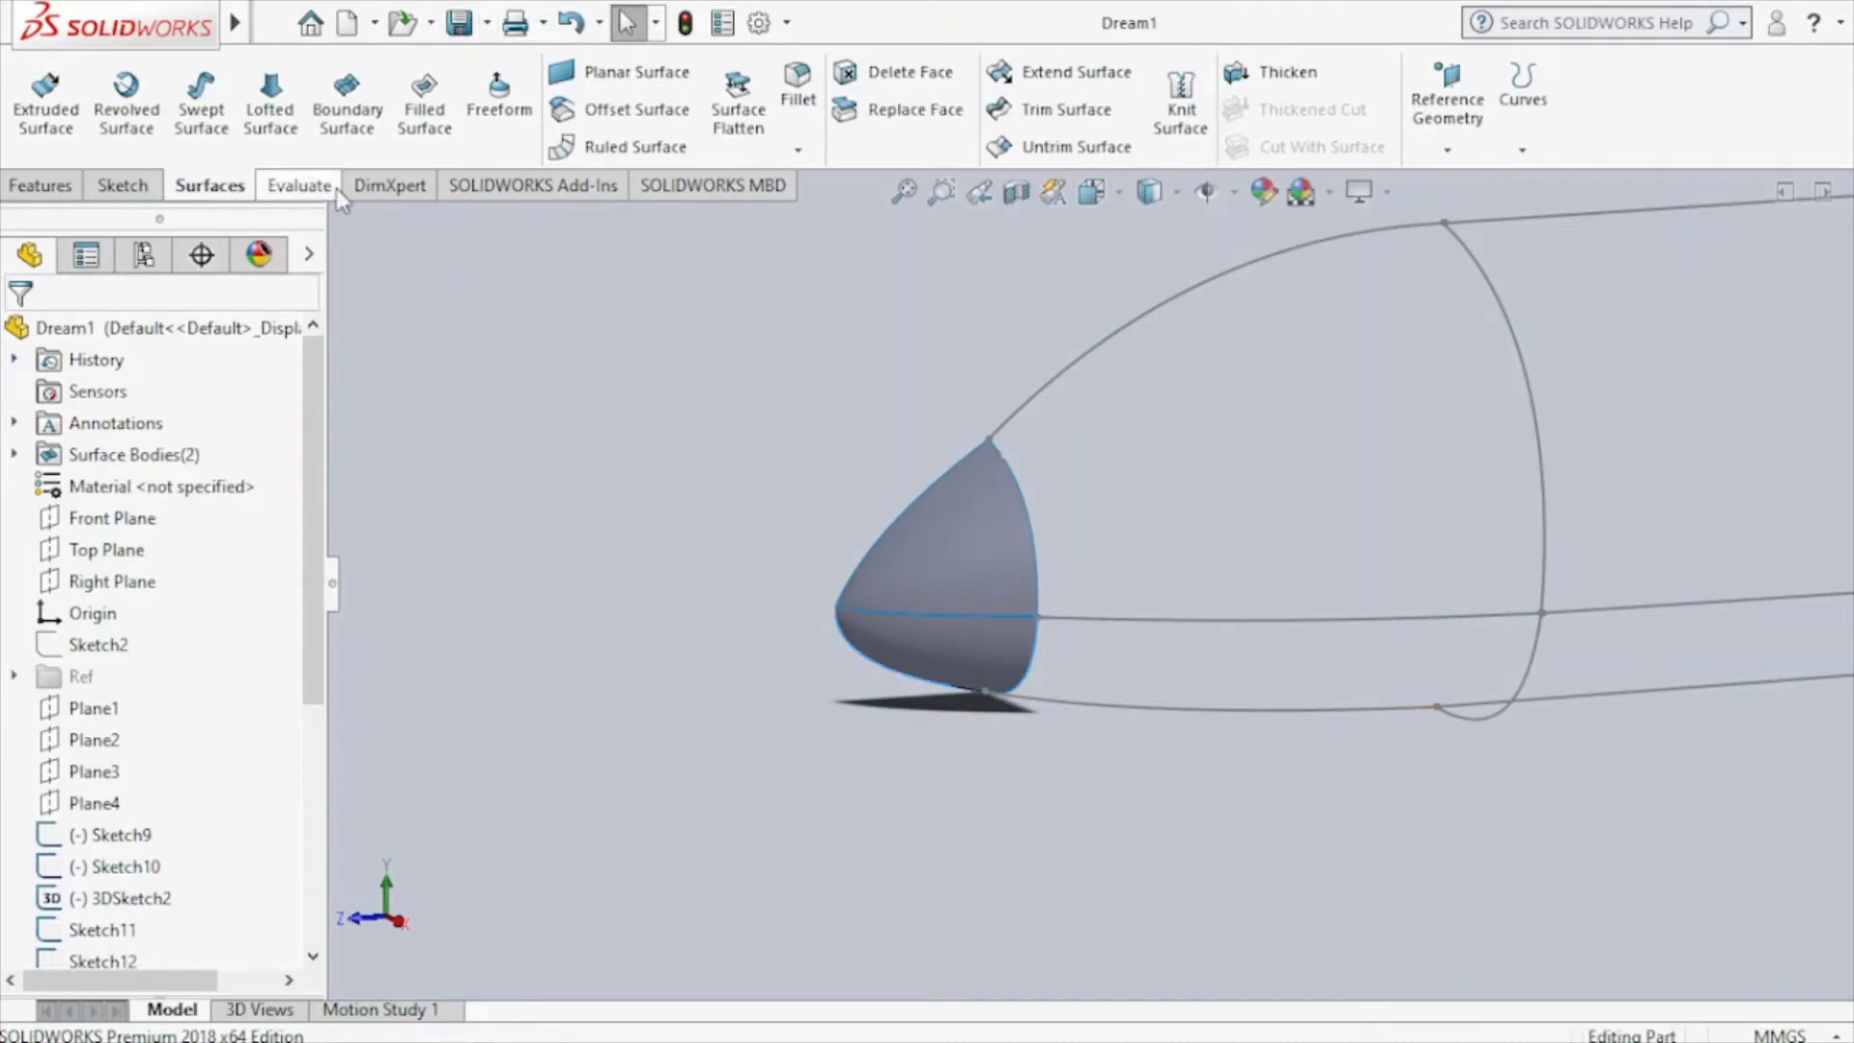
Create the upper front-section boundary surface between the top and side guides, with the nose surface's rear edge and the next upper profile as second direction.
{"action": "left_click", "coordinate": [365, 155]}
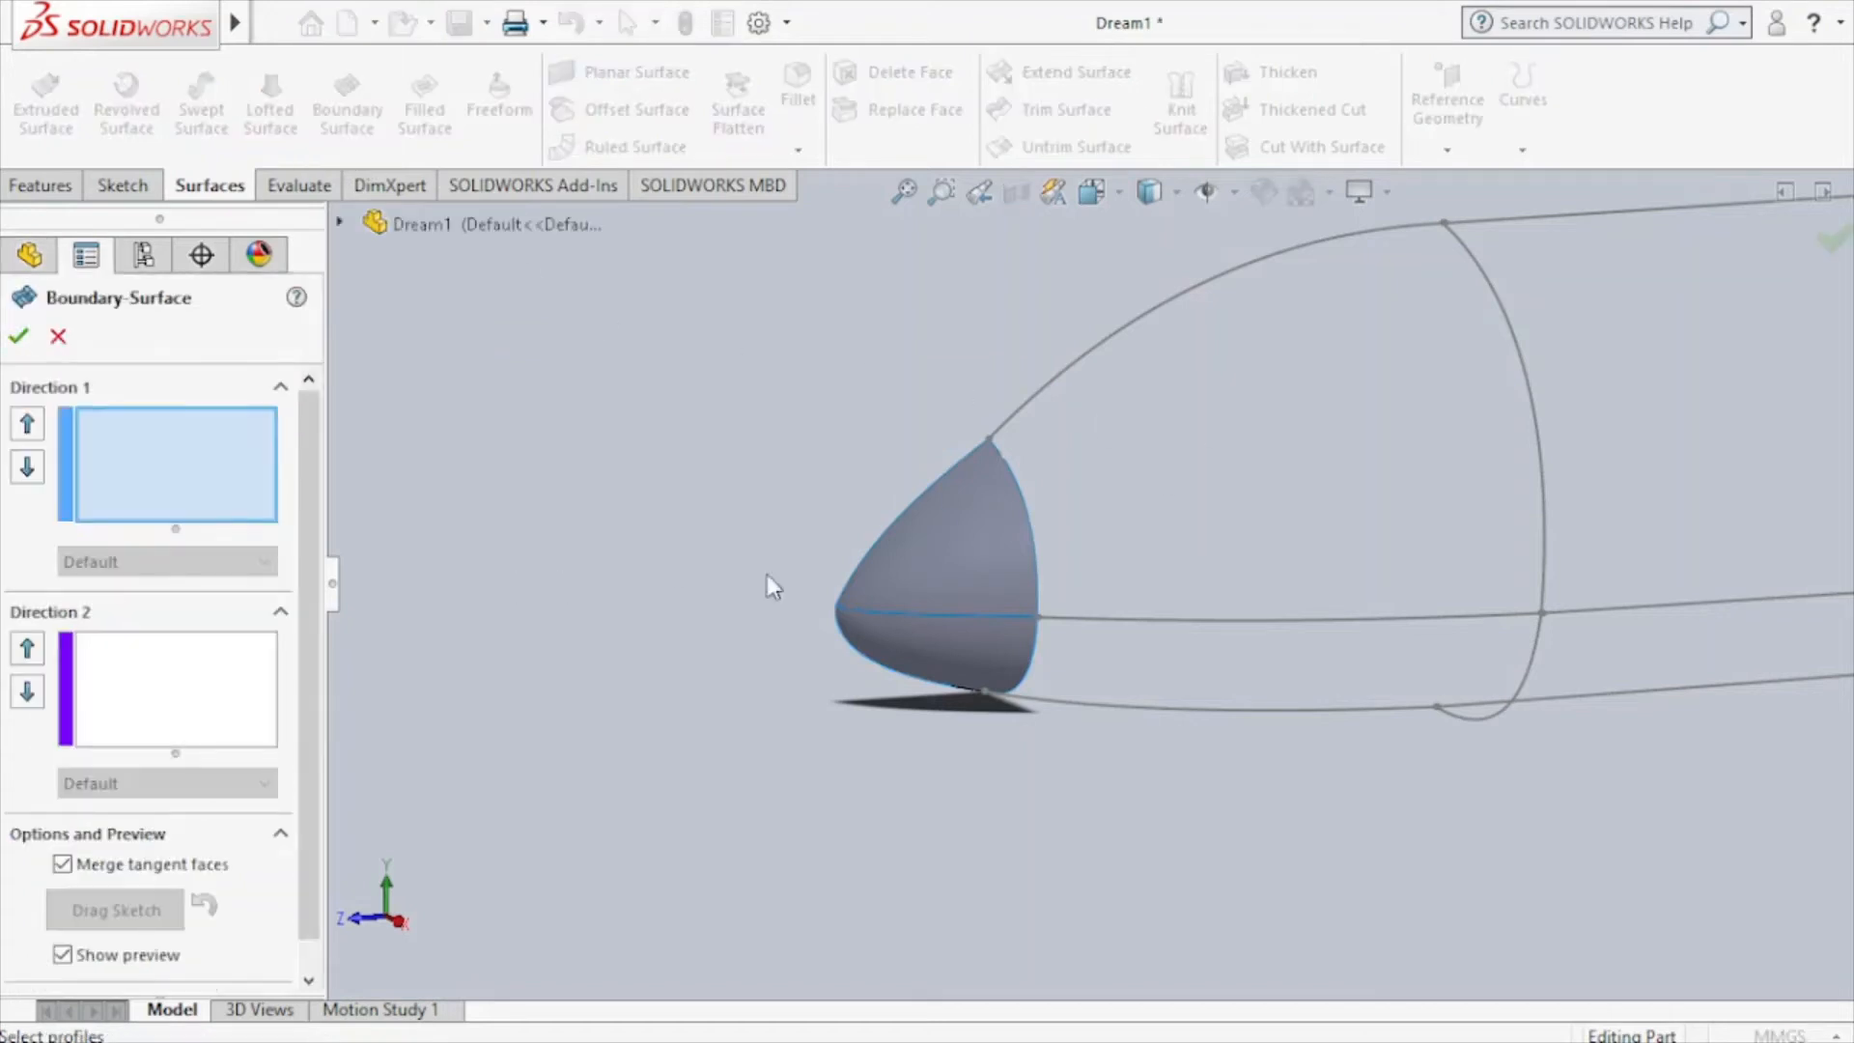
{"action": "left_click", "coordinate": [1014, 422]}
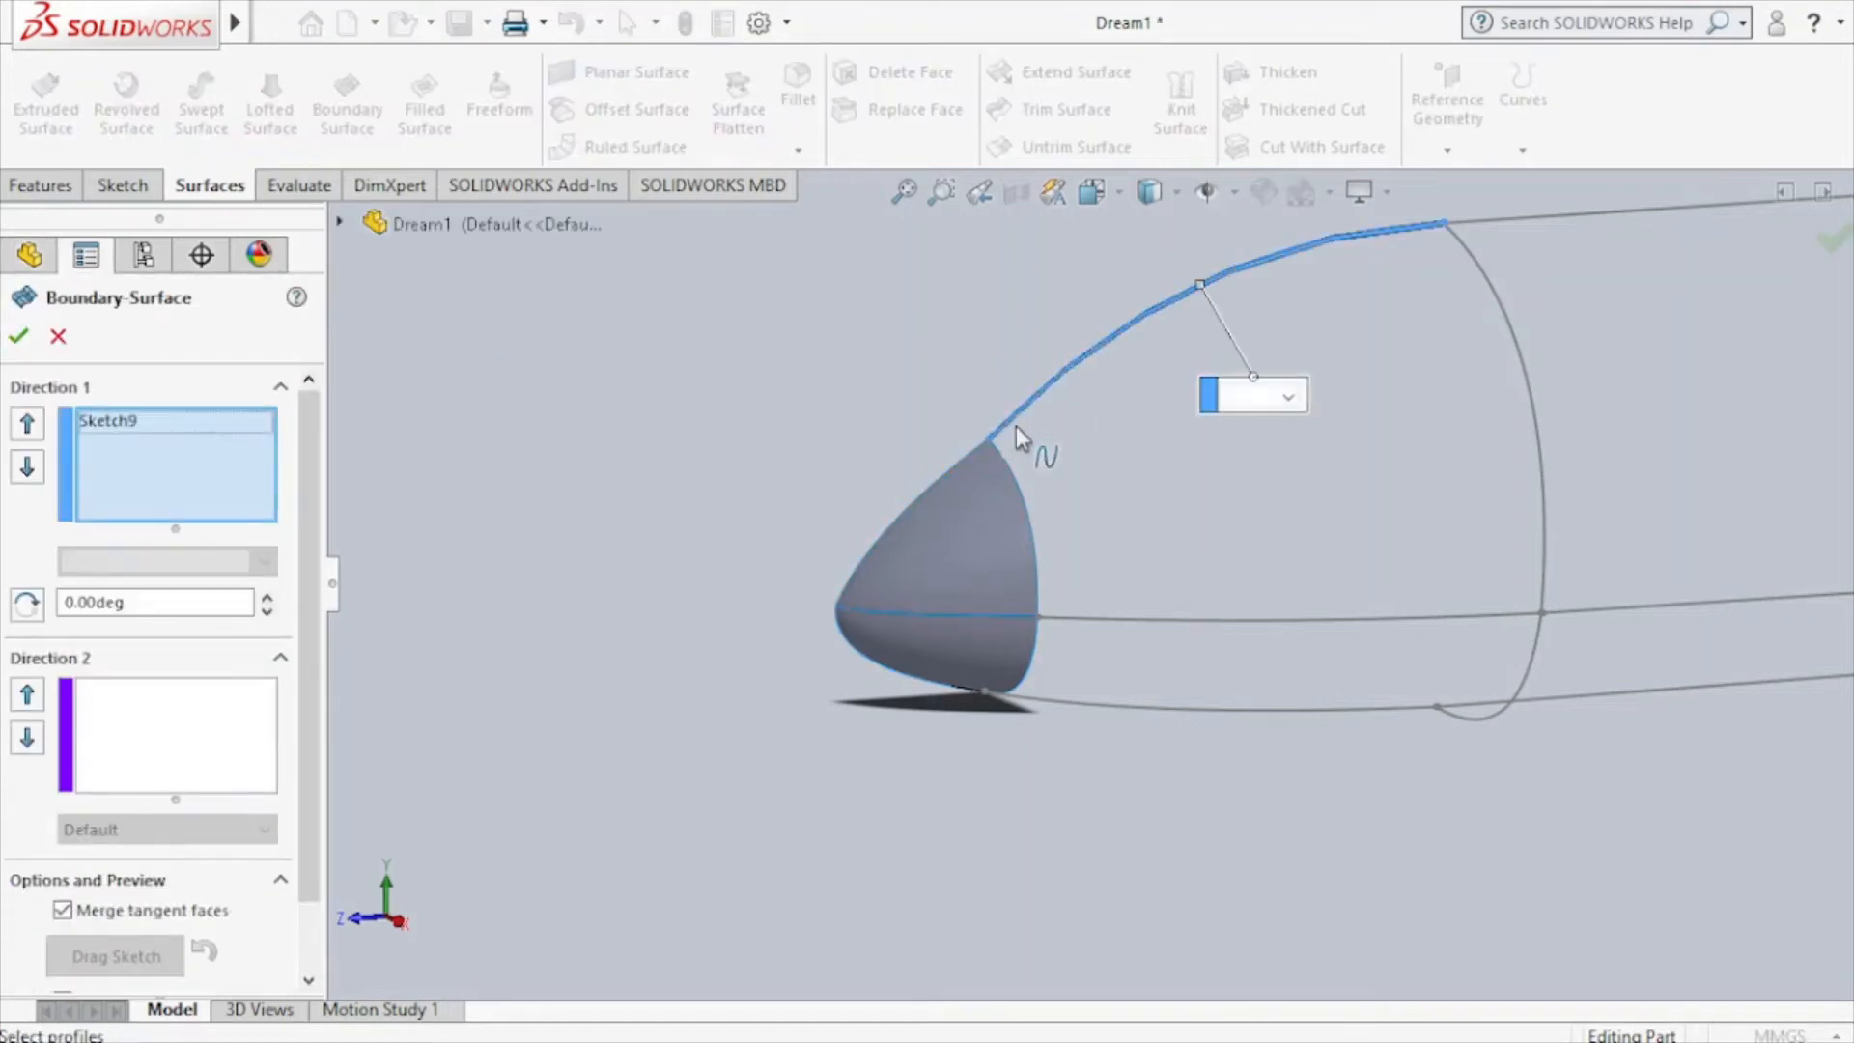
{"action": "left_click", "coordinate": [1132, 628]}
{"action": "left_click", "coordinate": [199, 724]}
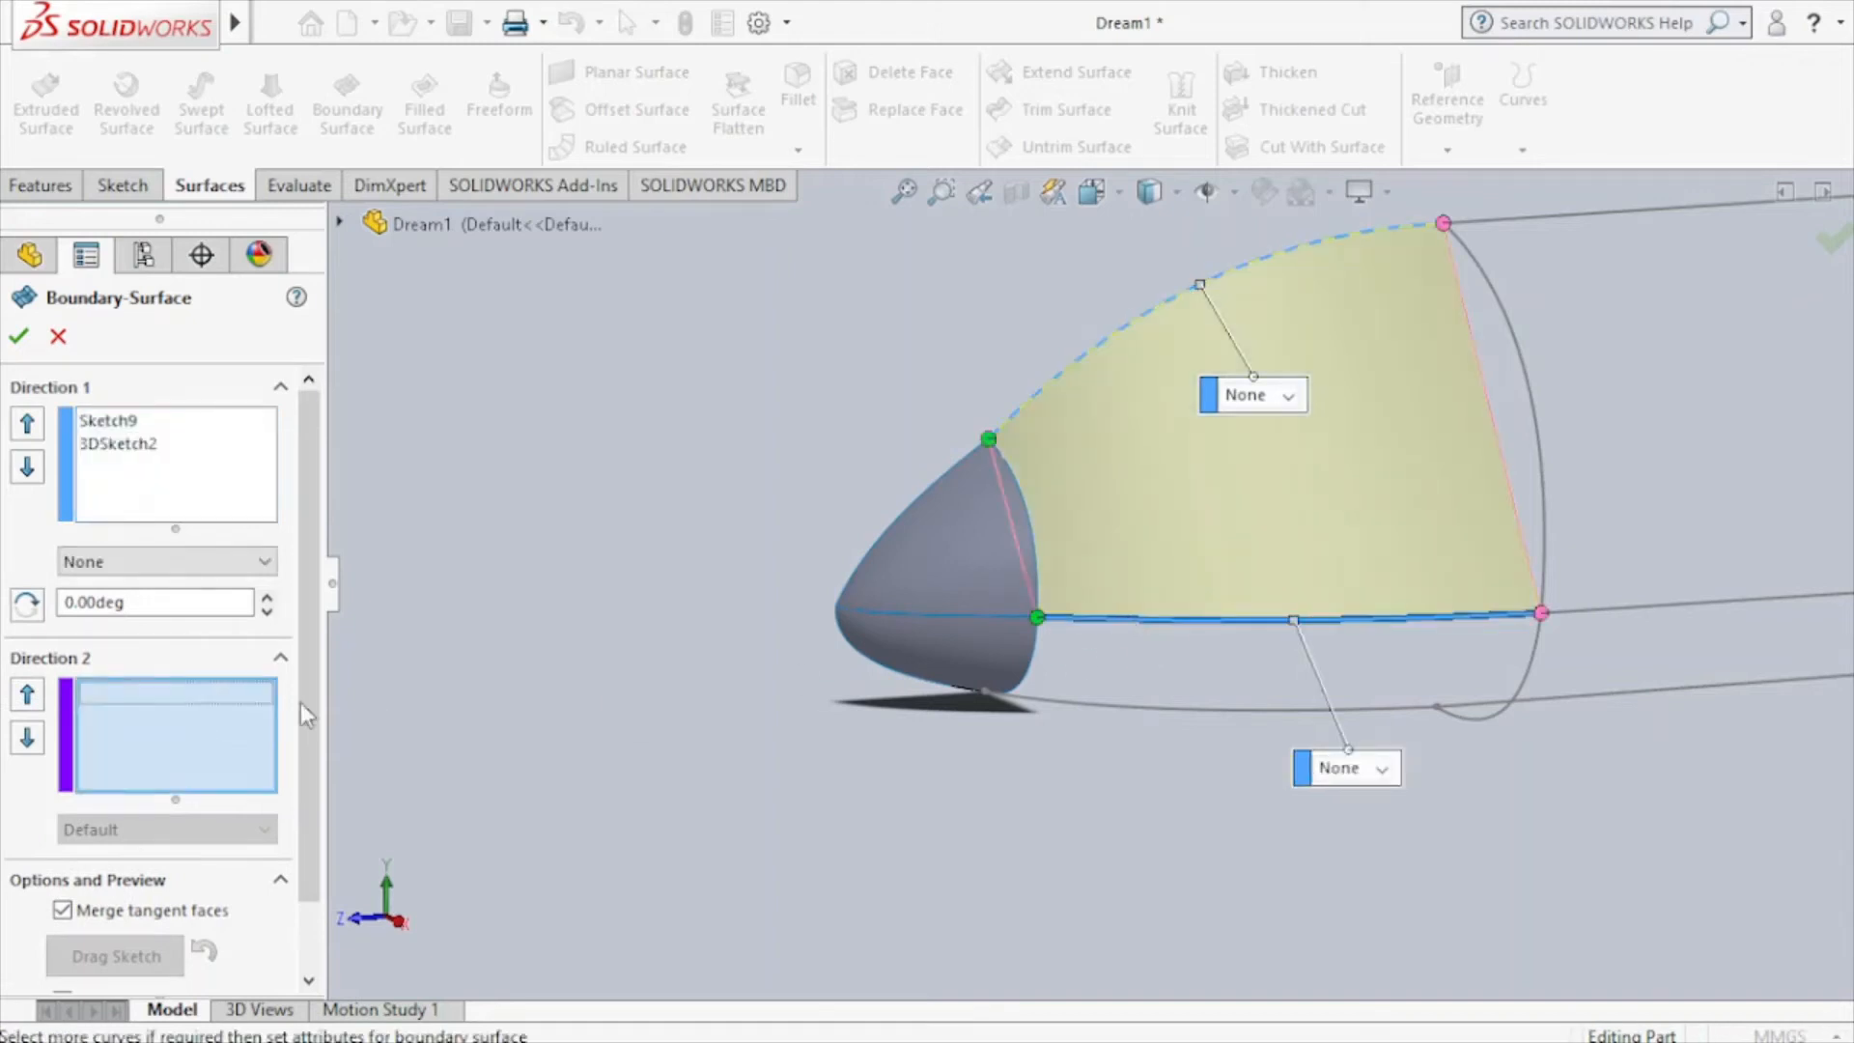
{"action": "left_click", "coordinate": [1031, 532]}
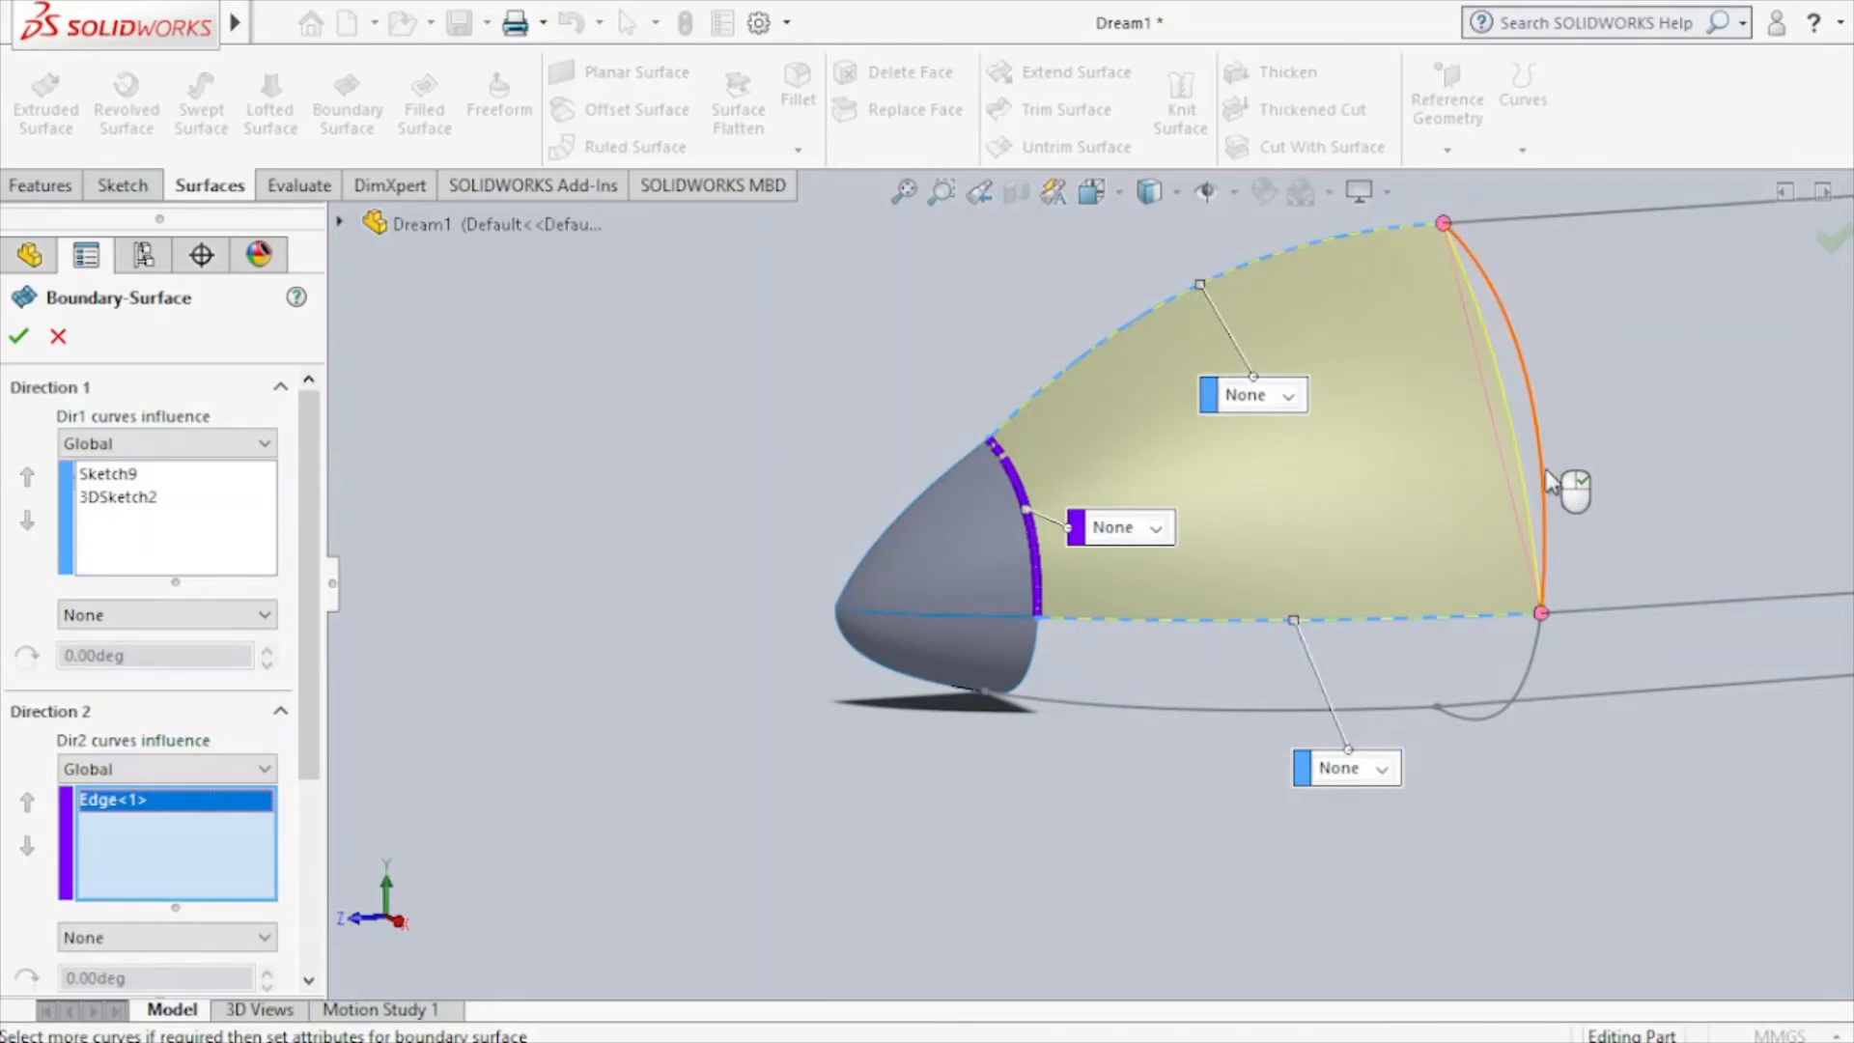
{"action": "left_click", "coordinate": [1543, 479]}
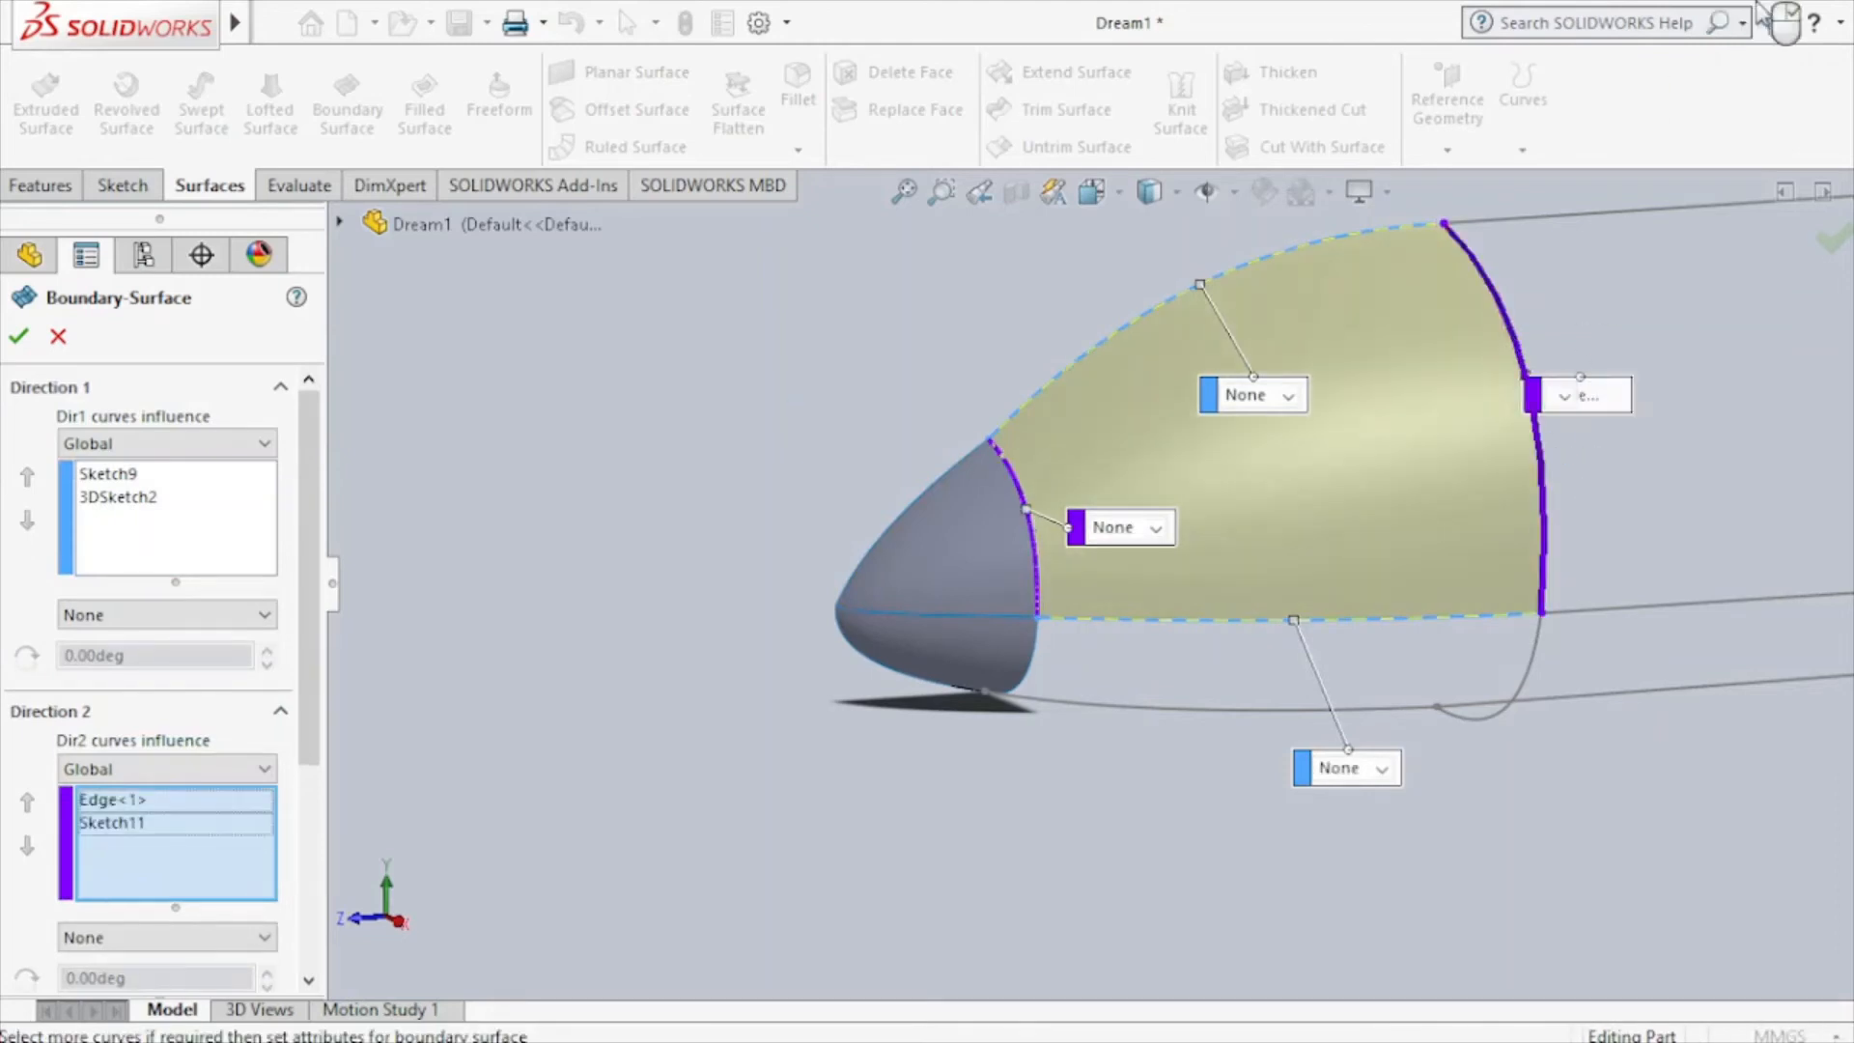
{"action": "left_click", "coordinate": [21, 336]}
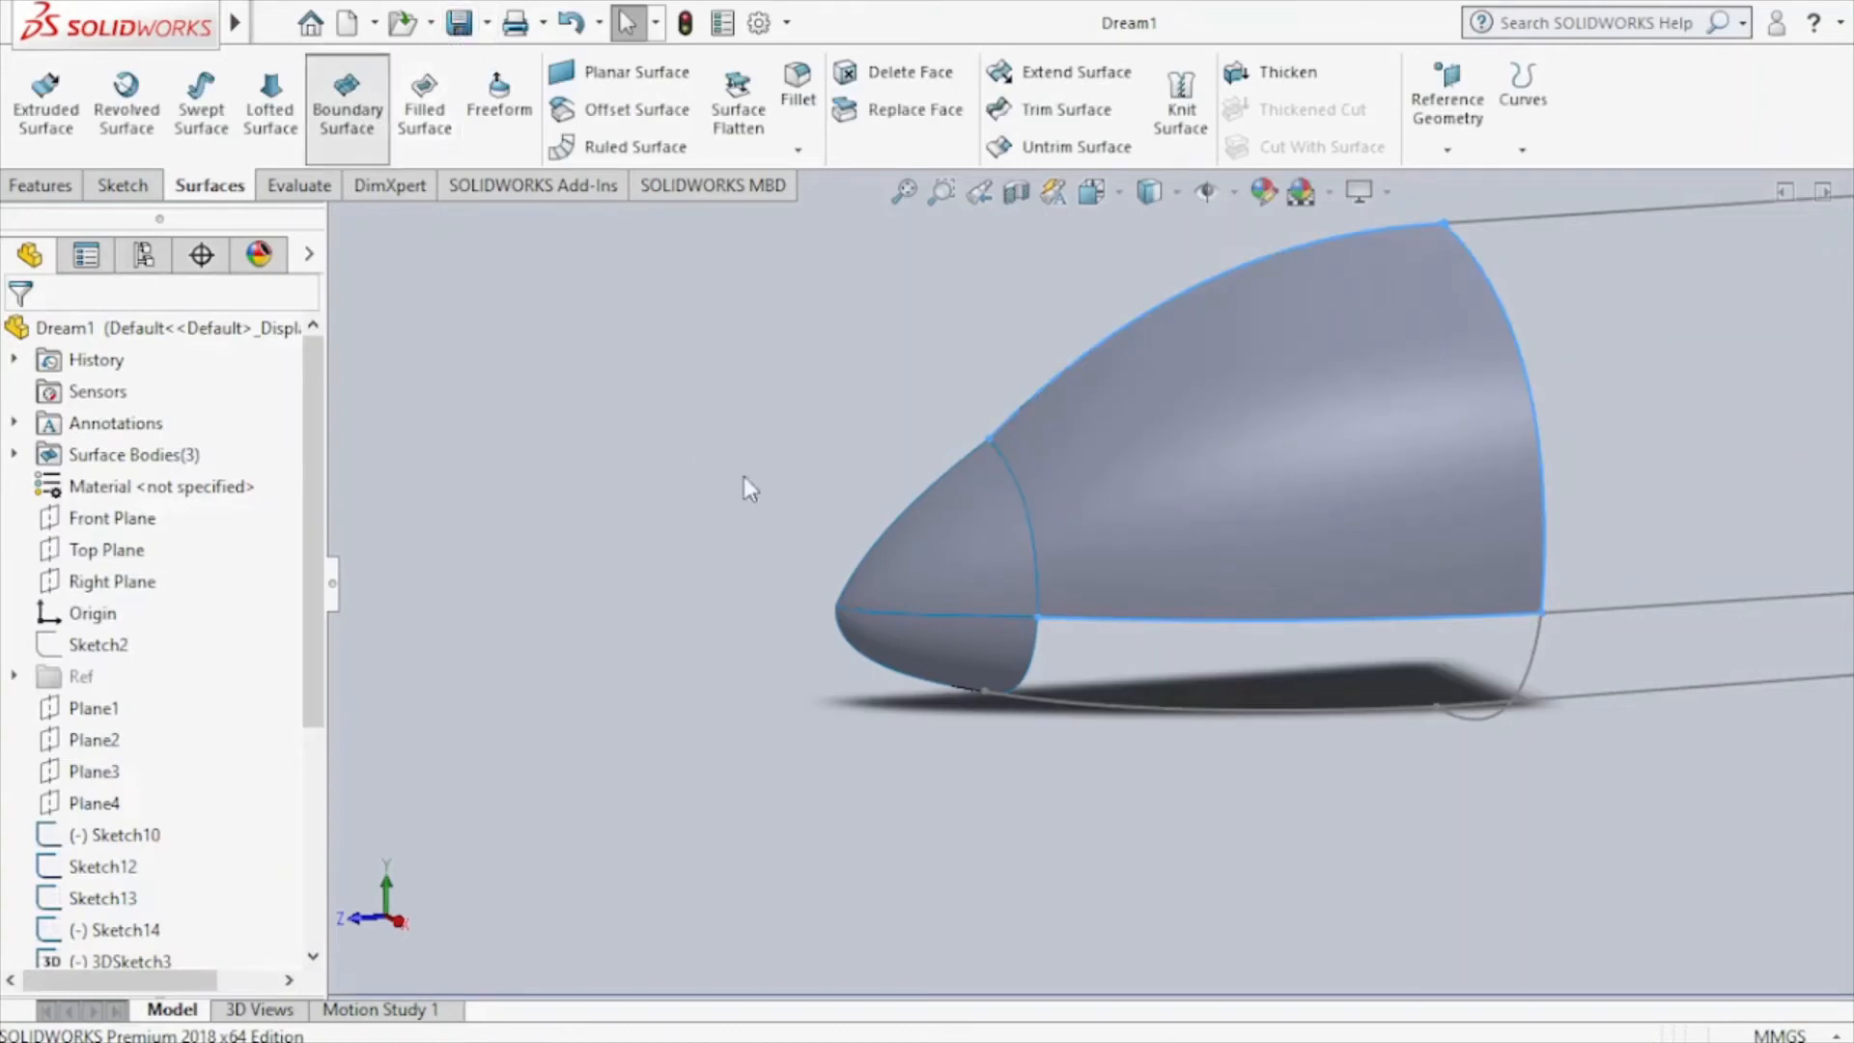
Set up the lower front-section boundary surface with the upper surface's lower edge, the bottom guide curve and the lower nose surface's rear edge.
{"action": "left_click", "coordinate": [1068, 622]}
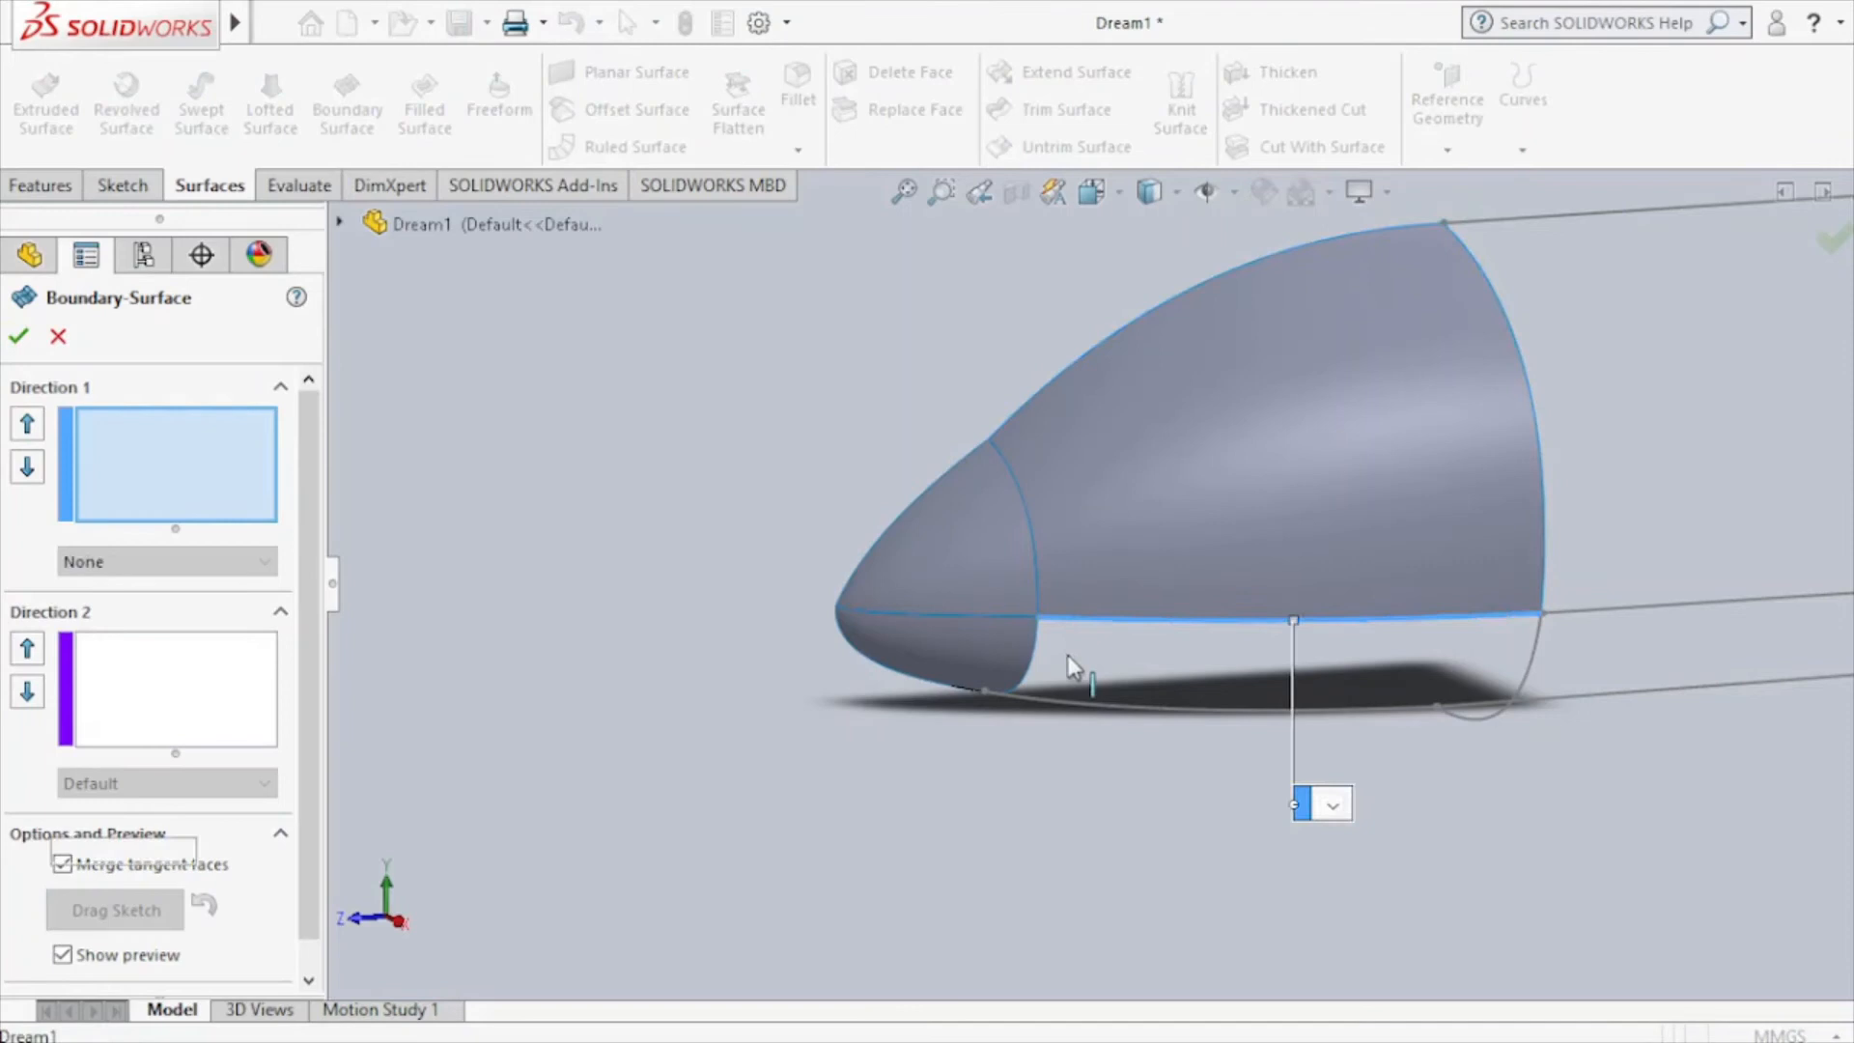
{"action": "left_click", "coordinate": [1075, 711]}
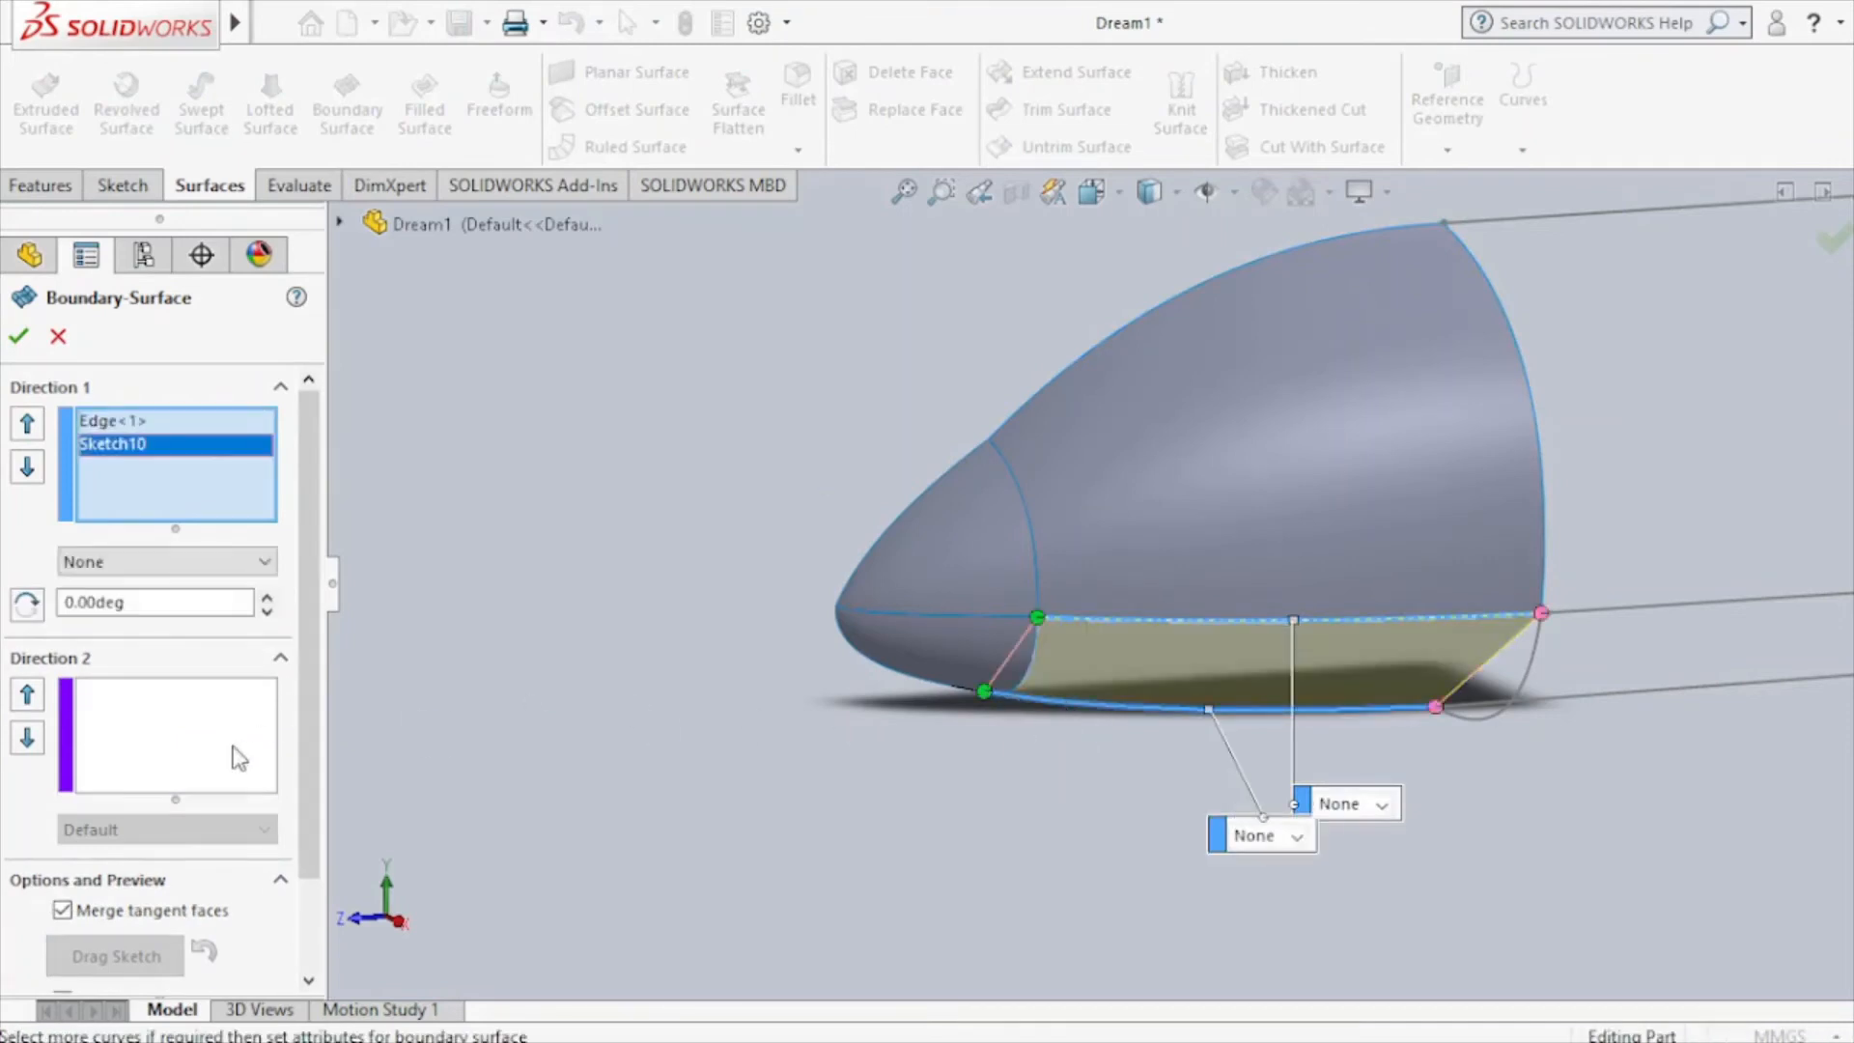
{"action": "left_click", "coordinate": [237, 758]}
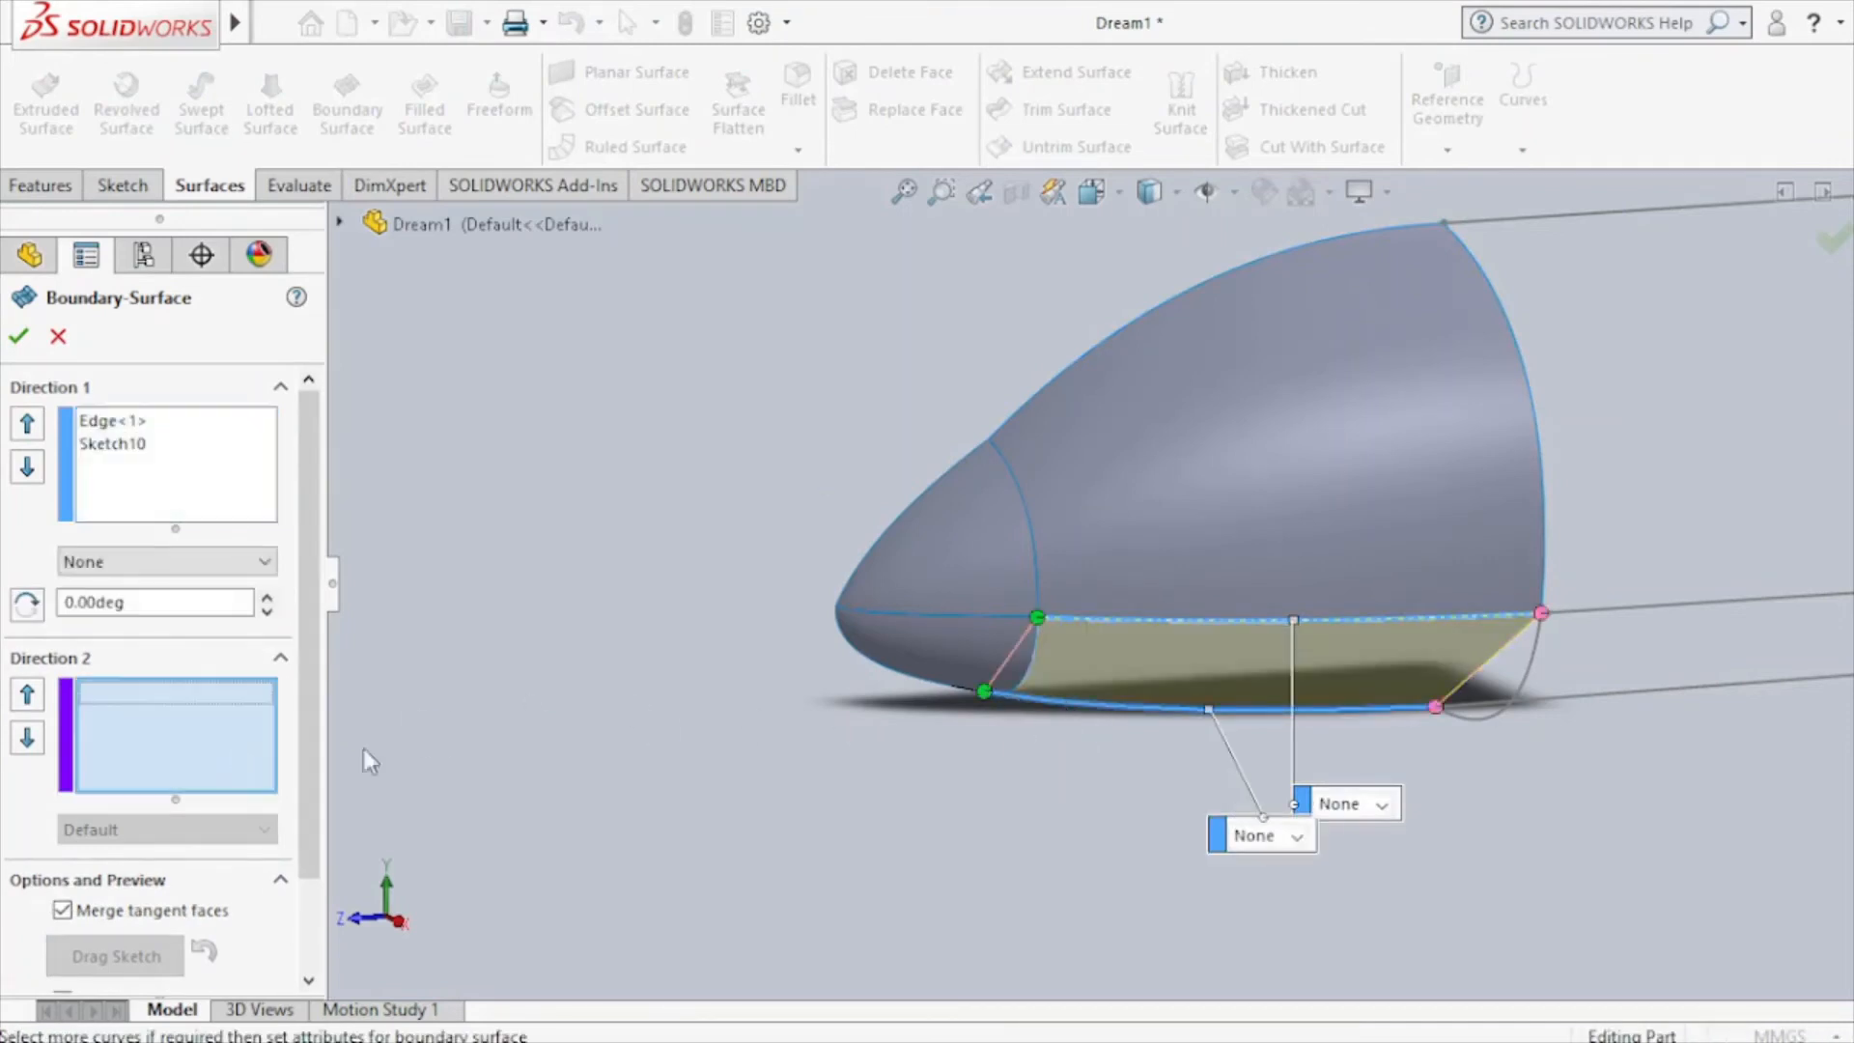
{"action": "left_click", "coordinate": [1029, 664]}
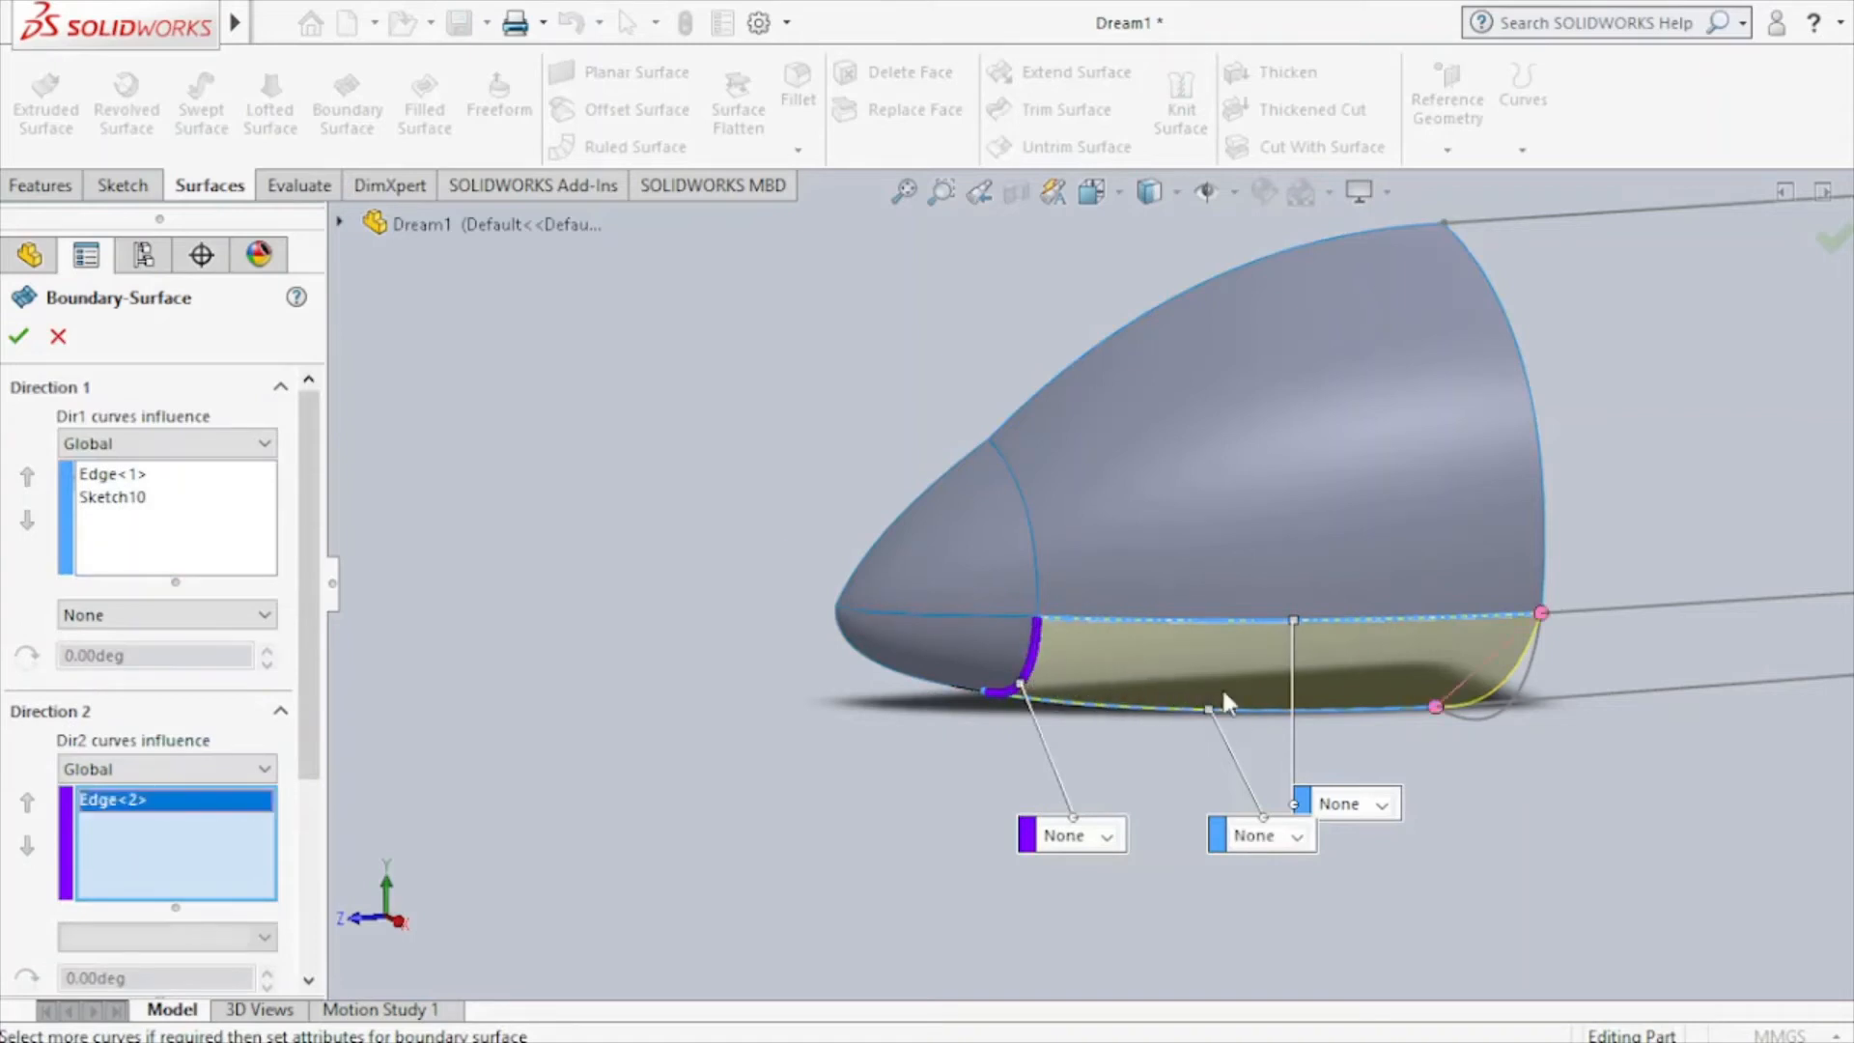
Add the rear profile Sketch12 as the second Direction 2 curve and create the boundary surface for the nose's lower side.
{"action": "left_click", "coordinate": [1510, 702]}
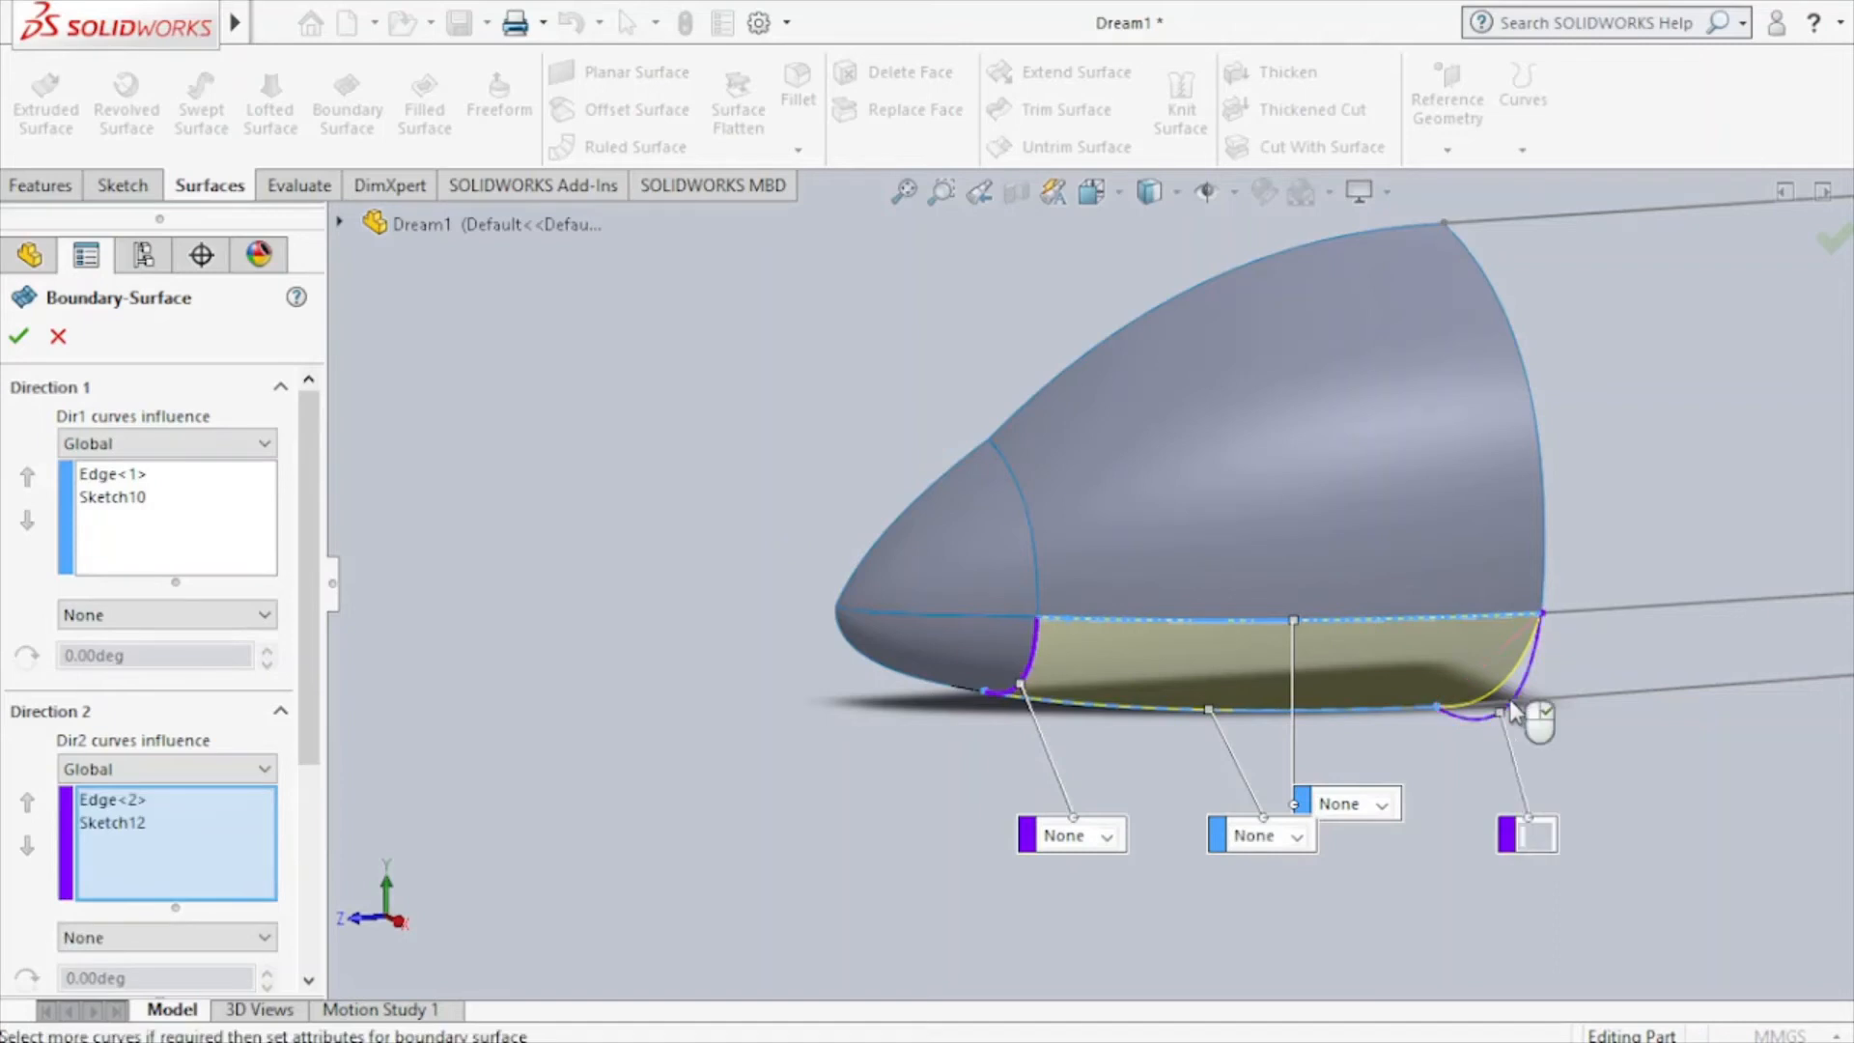
{"action": "left_click", "coordinate": [17, 338]}
Create the upper mid-body boundary surface from Sketch13 and 3DSketch3 in Direction 1, with the nose's rear edge and Sketch15 in Direction 2.
{"action": "key", "text": "z"}
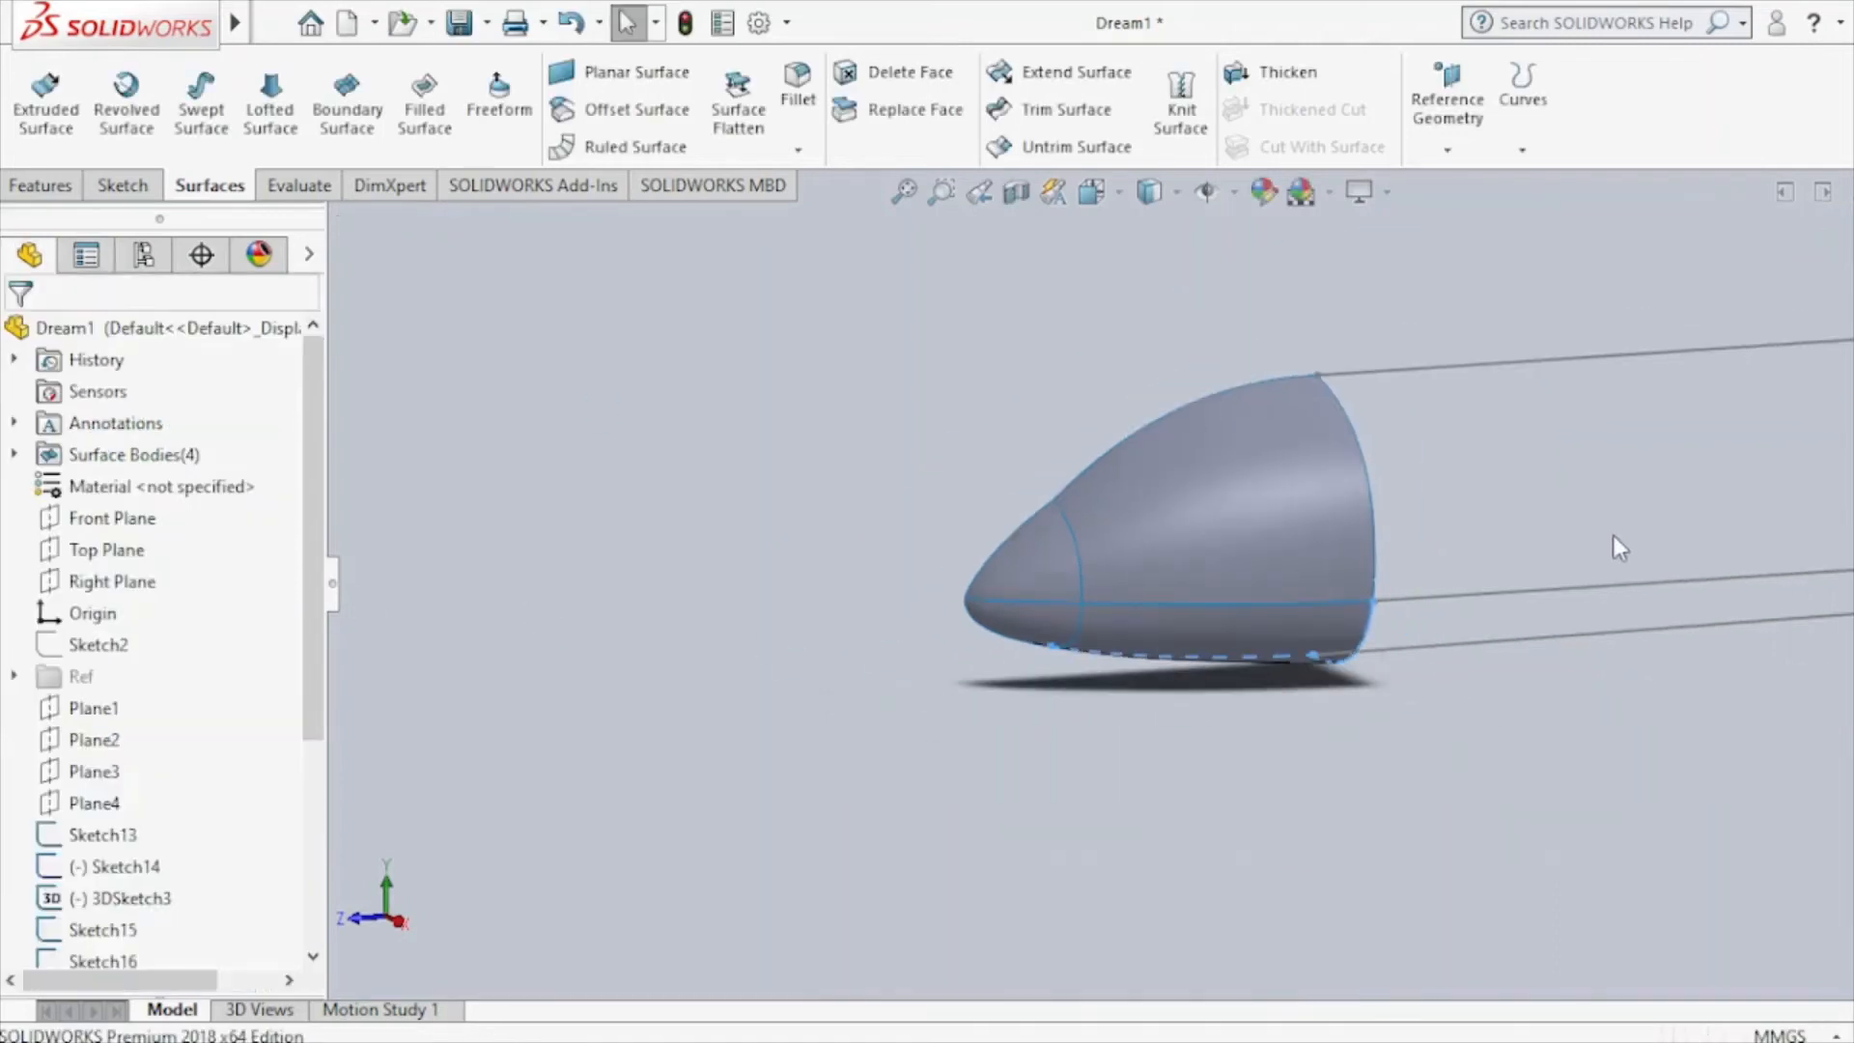
{"action": "key", "text": "z"}
{"action": "scroll", "coordinate": [1839, 546], "scroll_direction": "down", "scroll_amount": 3}
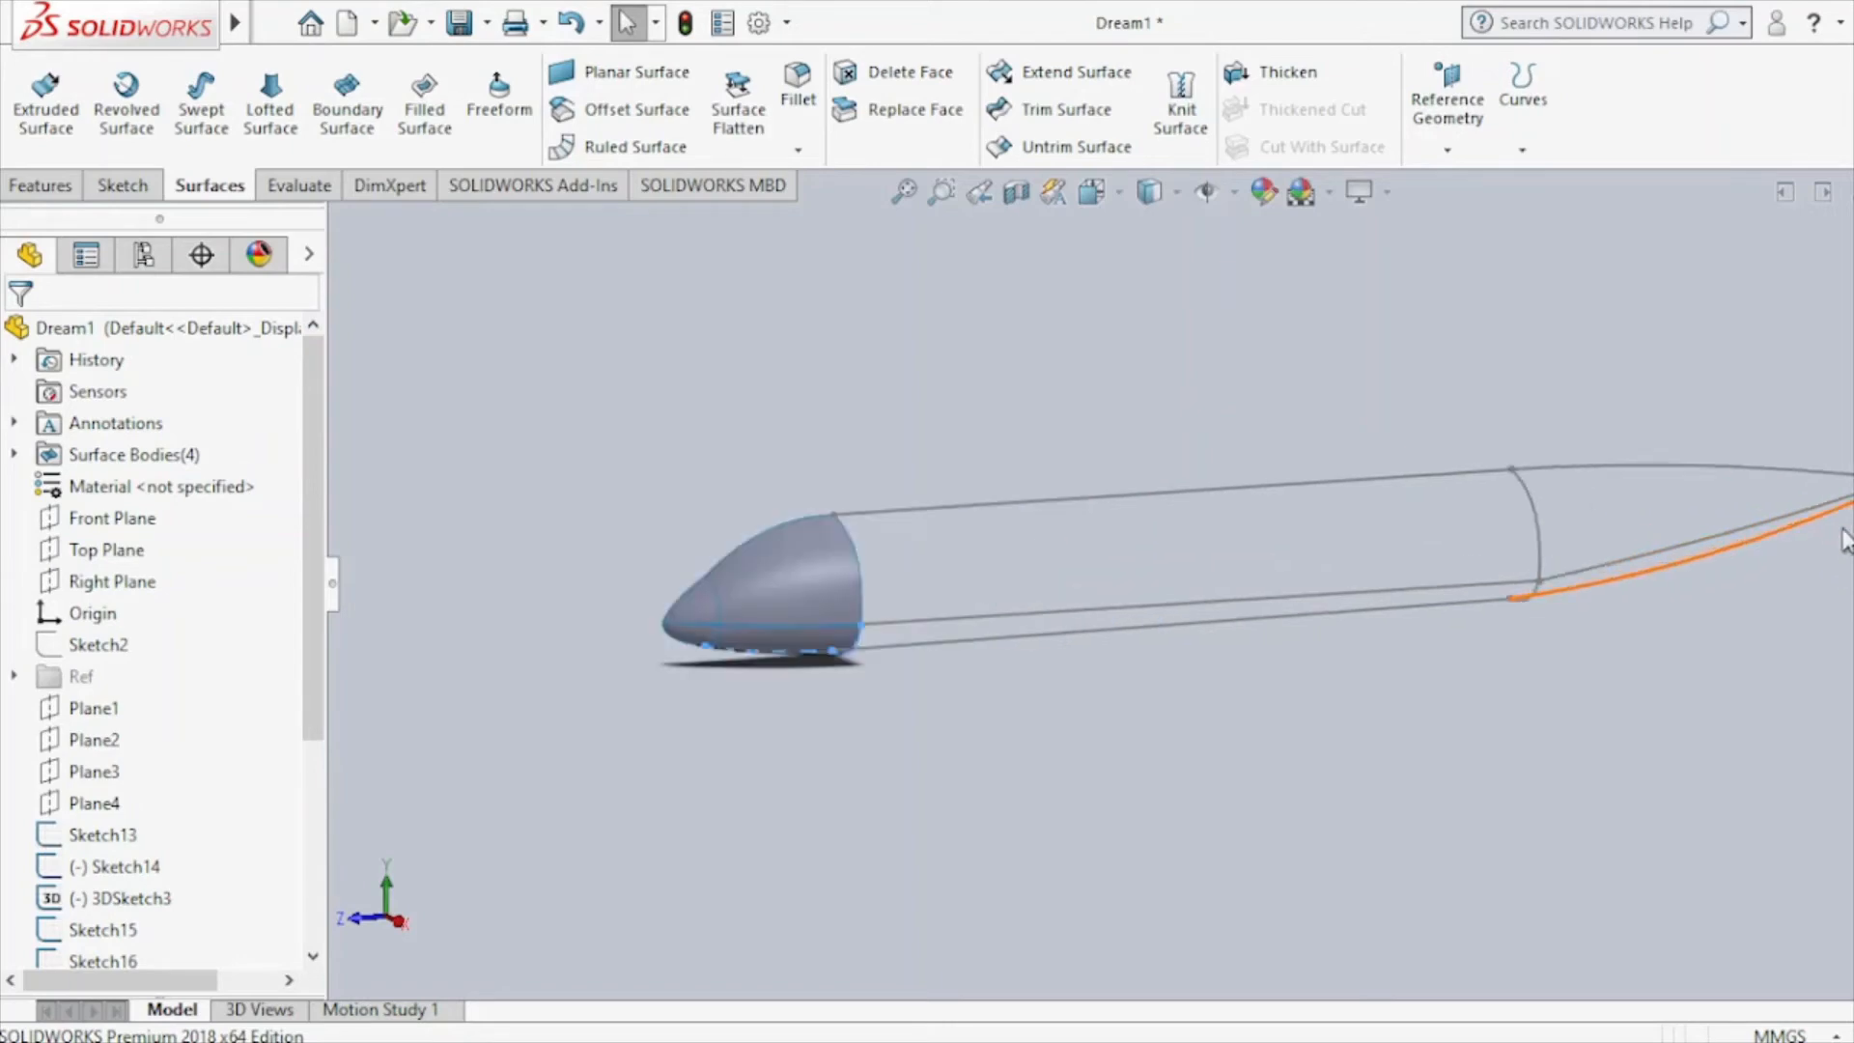
{"action": "left_click", "coordinate": [348, 97]}
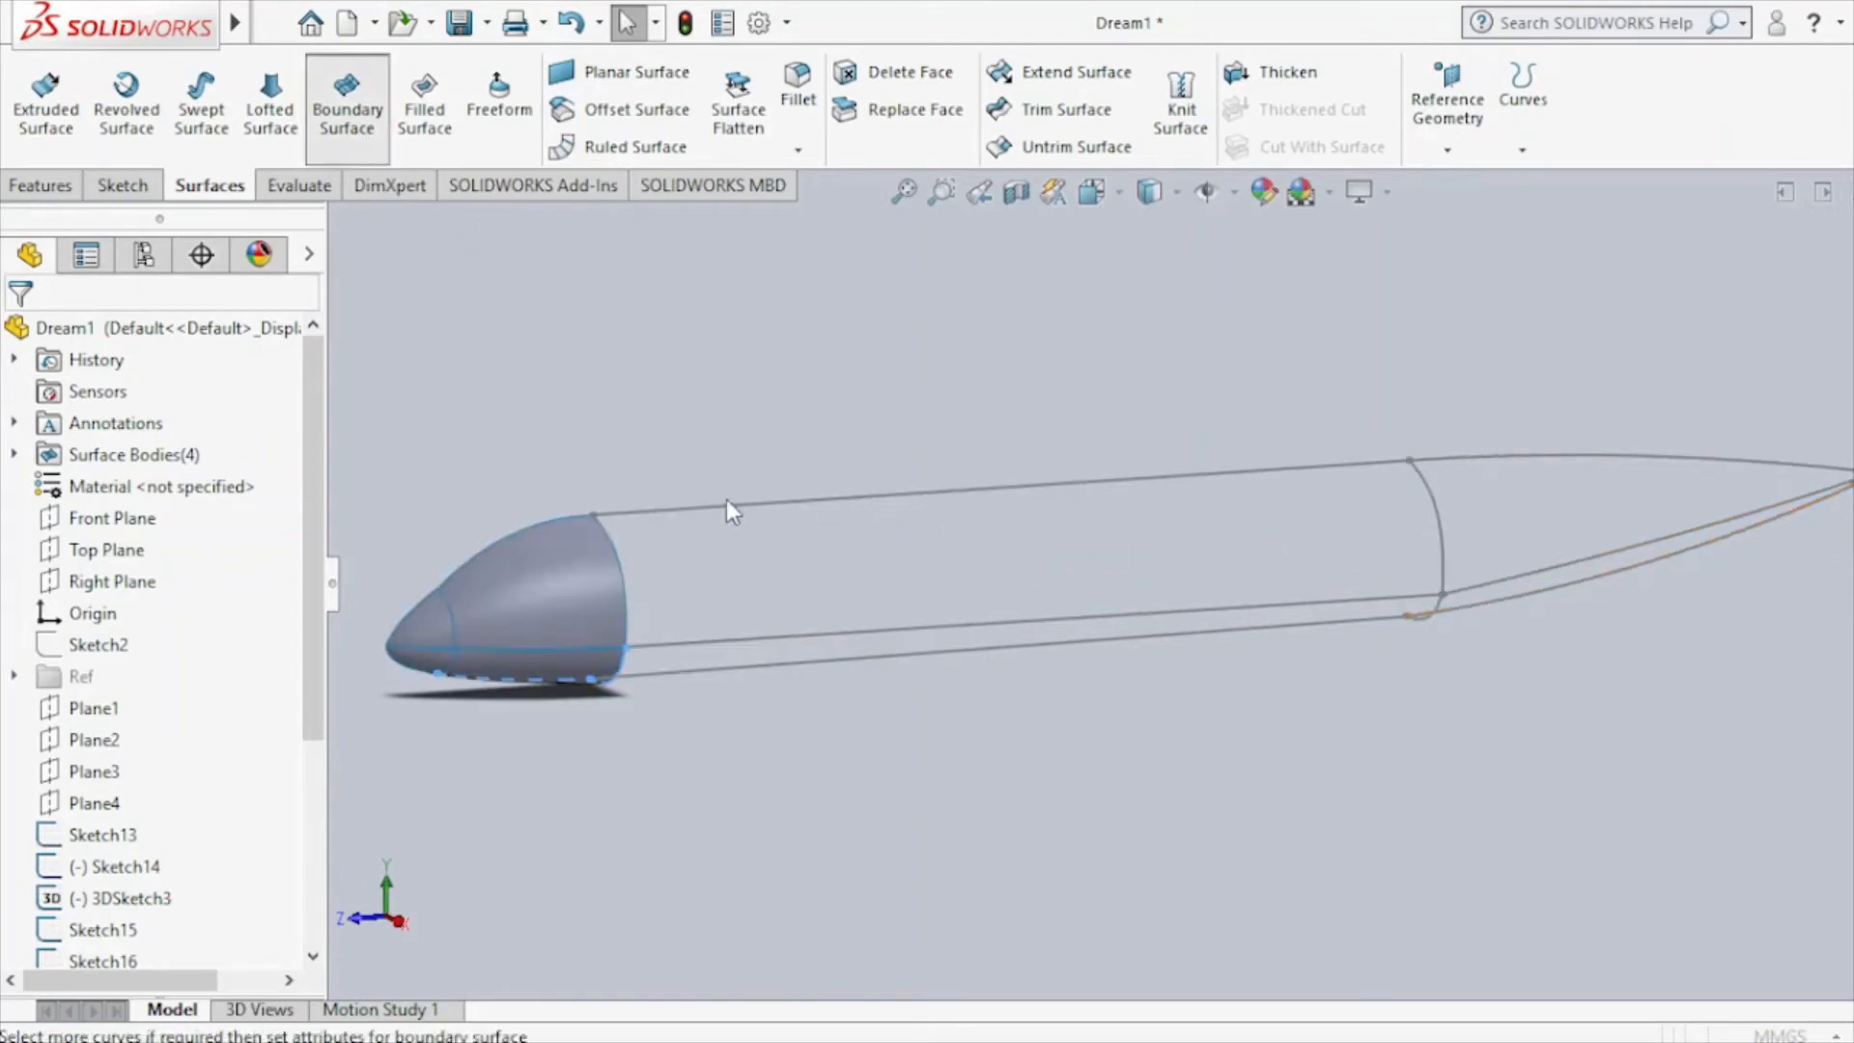
{"action": "left_click", "coordinate": [736, 506]}
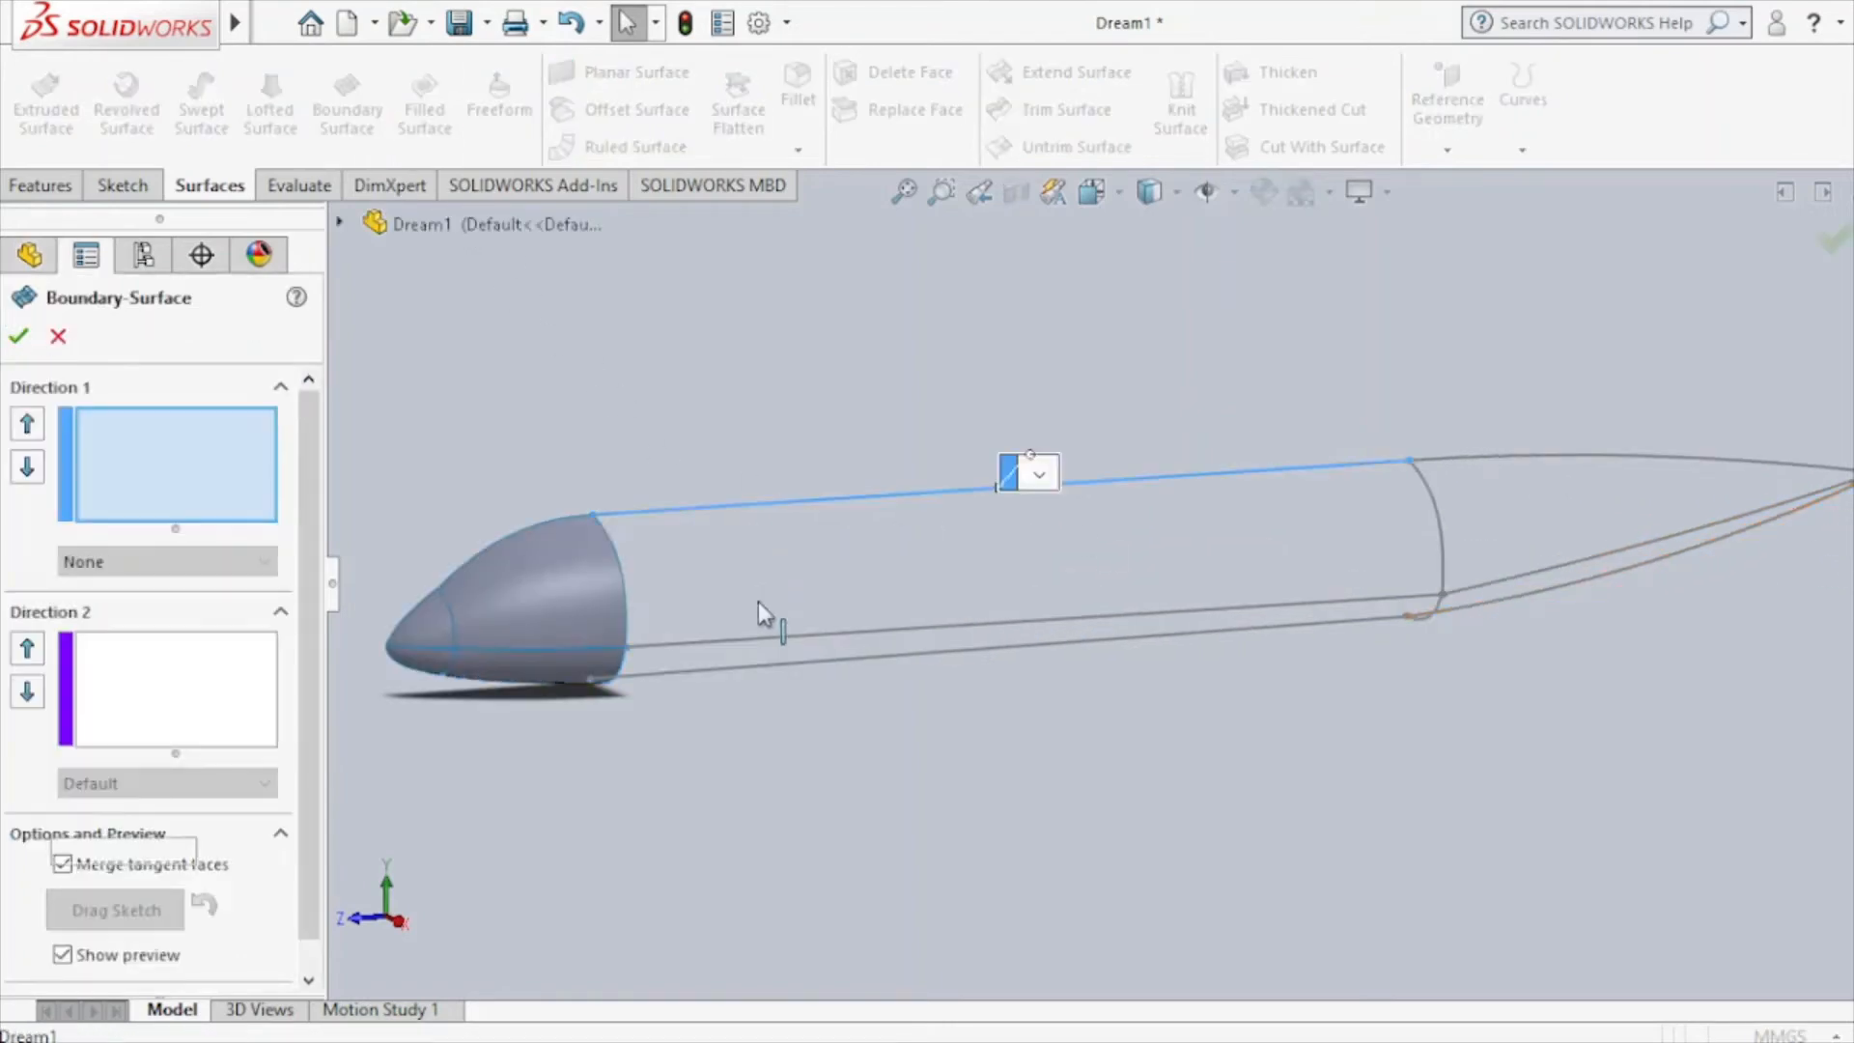
{"action": "left_click", "coordinate": [743, 659]}
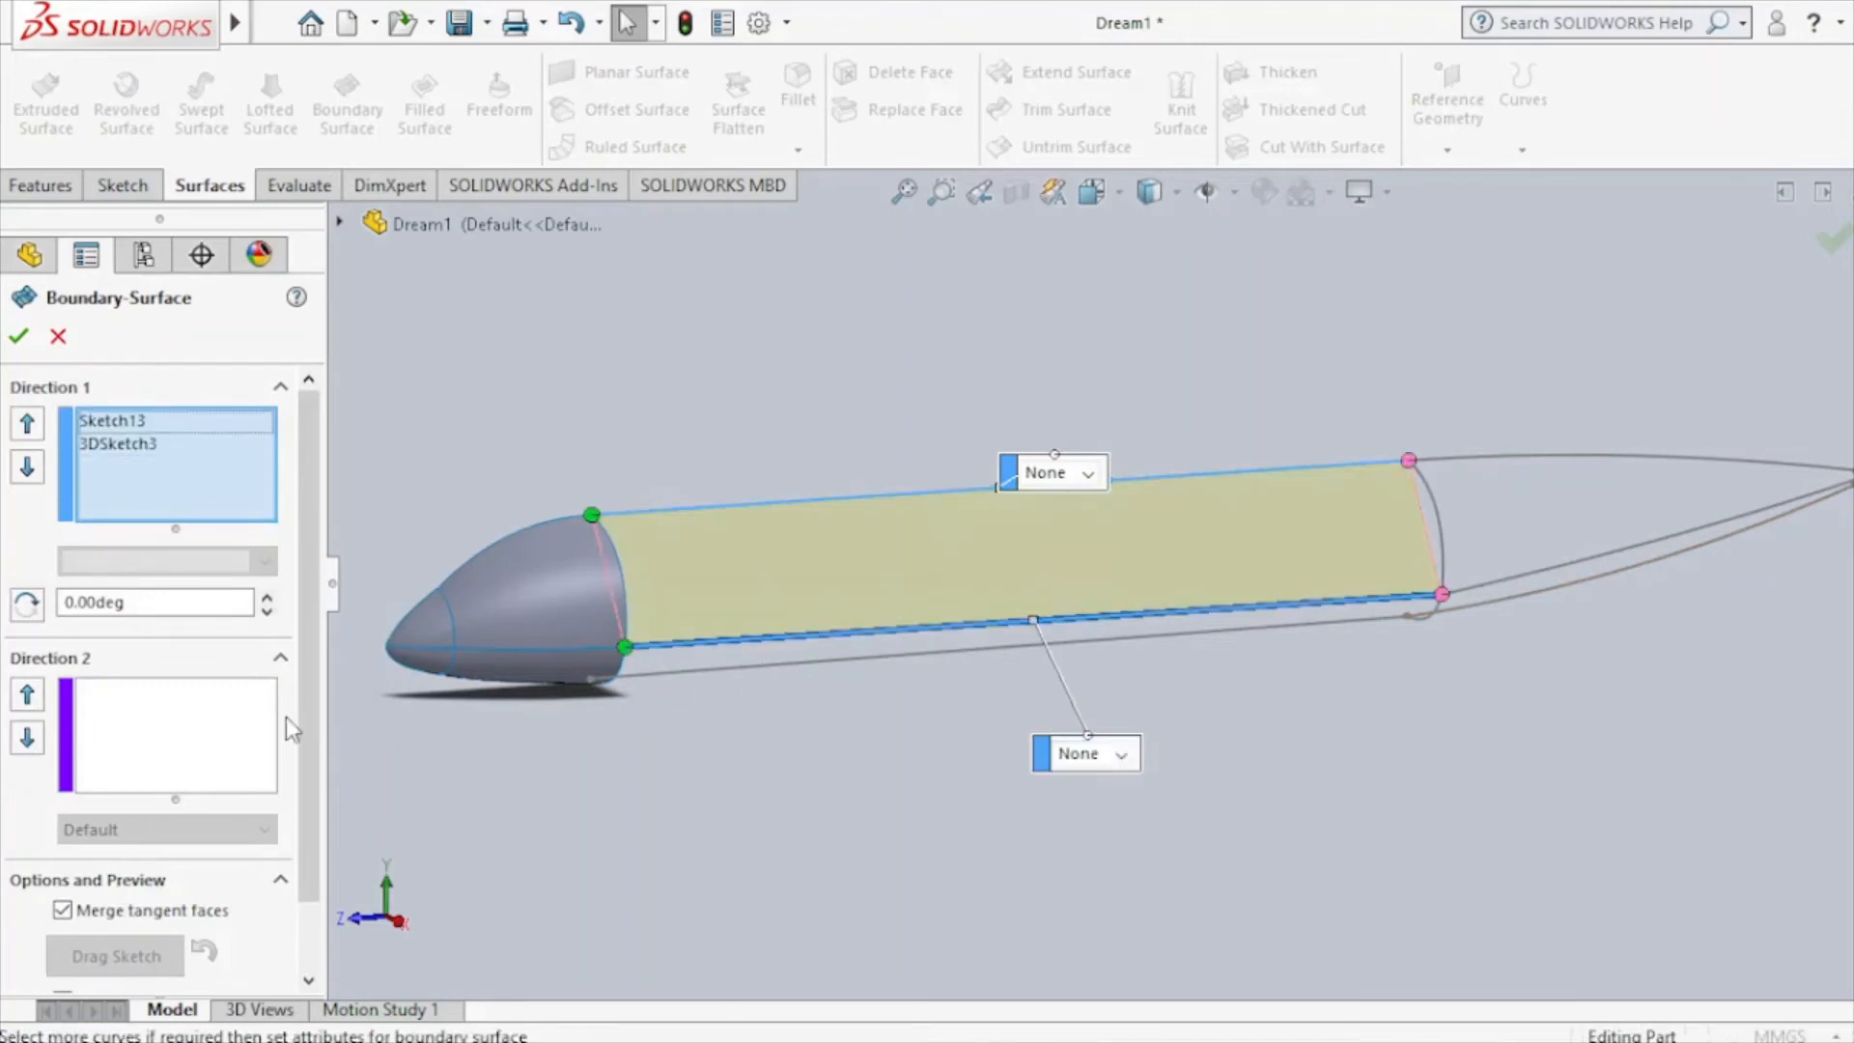
{"action": "left_click", "coordinate": [257, 737]}
{"action": "left_click", "coordinate": [625, 618]}
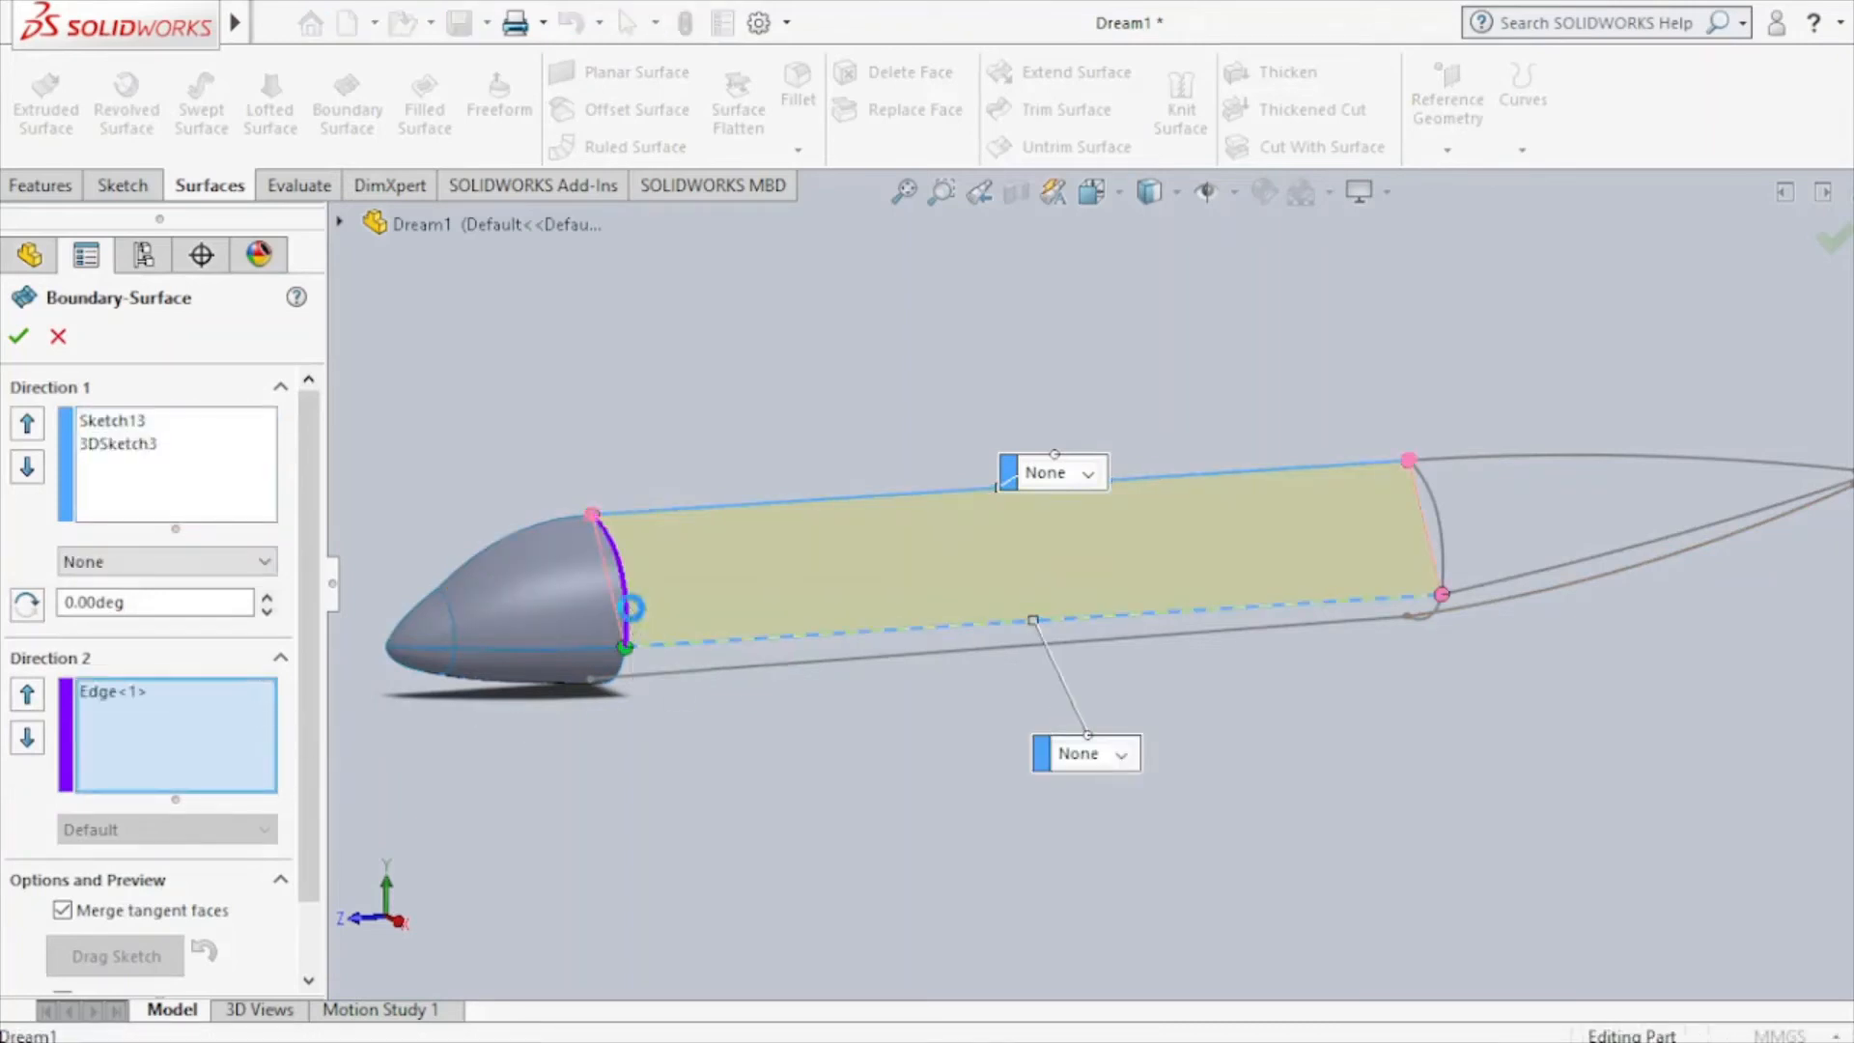
{"action": "left_click", "coordinate": [1444, 575]}
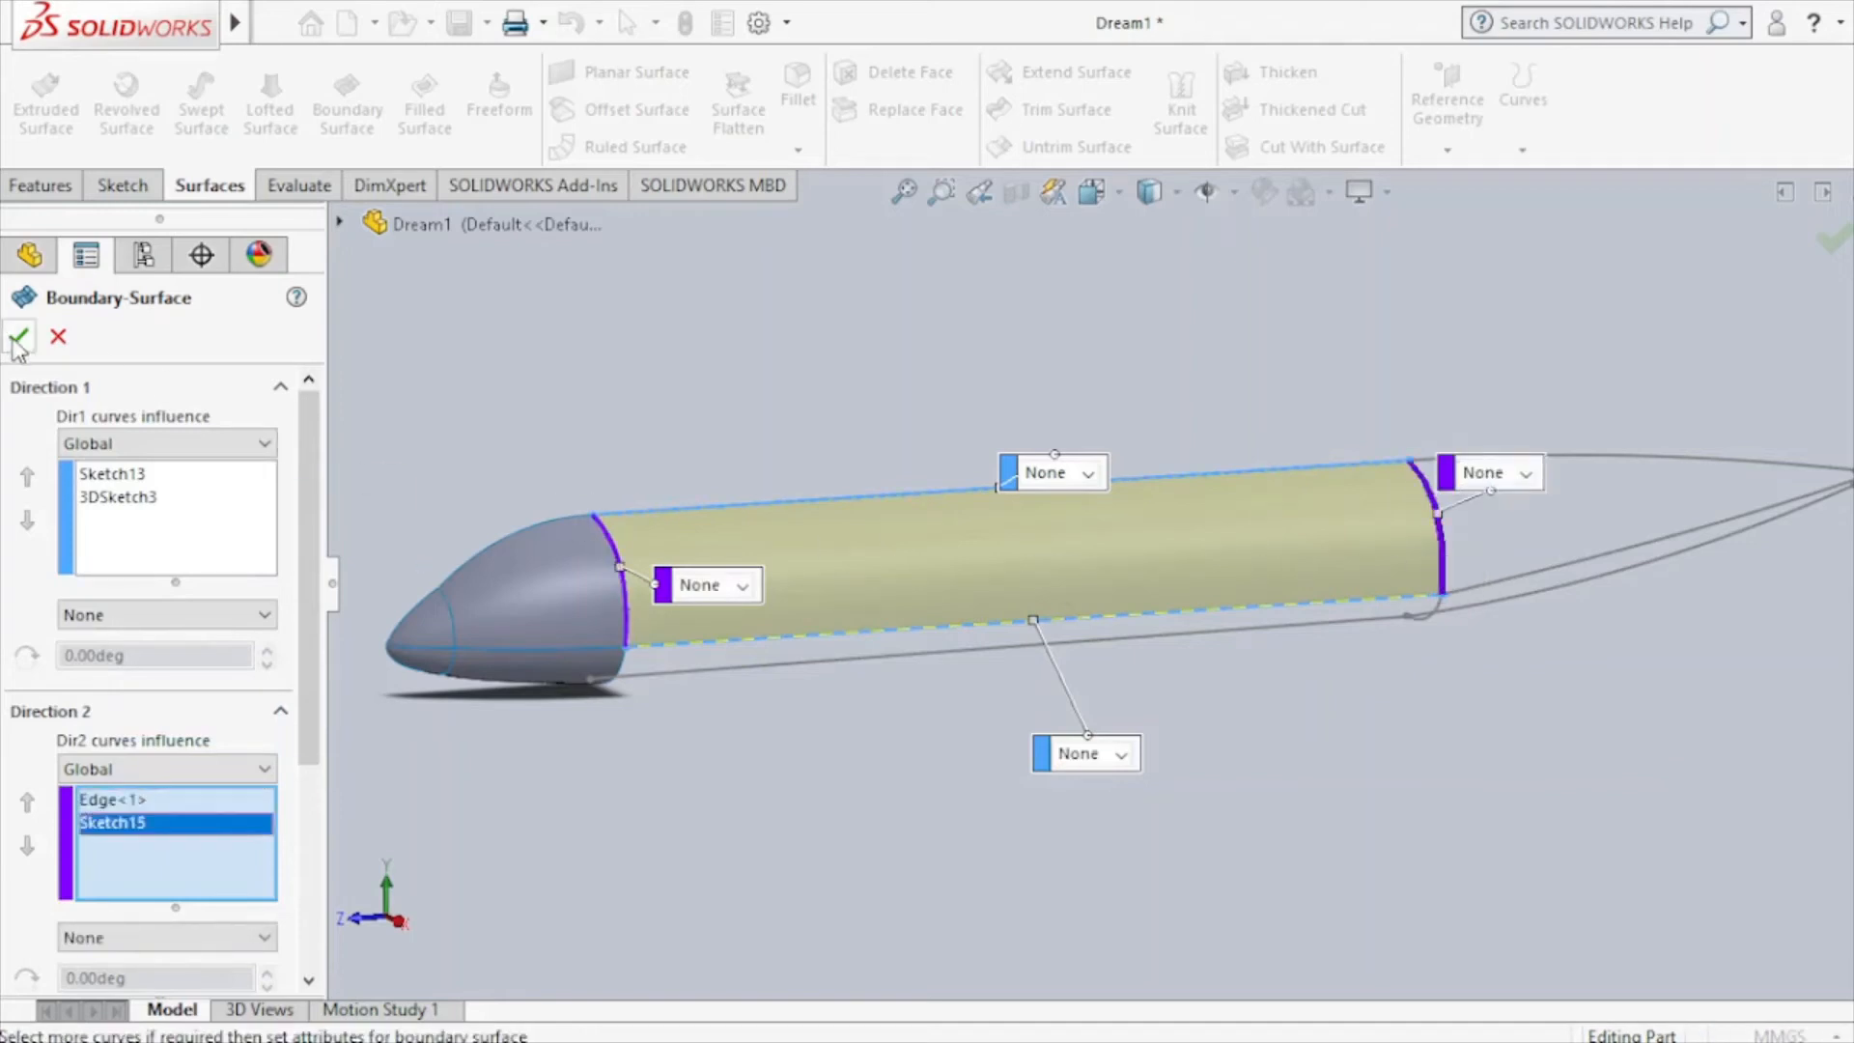
{"action": "key", "text": "Return"}
Create the lower mid-body boundary surface from the upper surface's bottom edge and Sketch14, with Sketch16 and the lower nose's rear edge in Direction 2.
{"action": "left_click", "coordinate": [347, 111]}
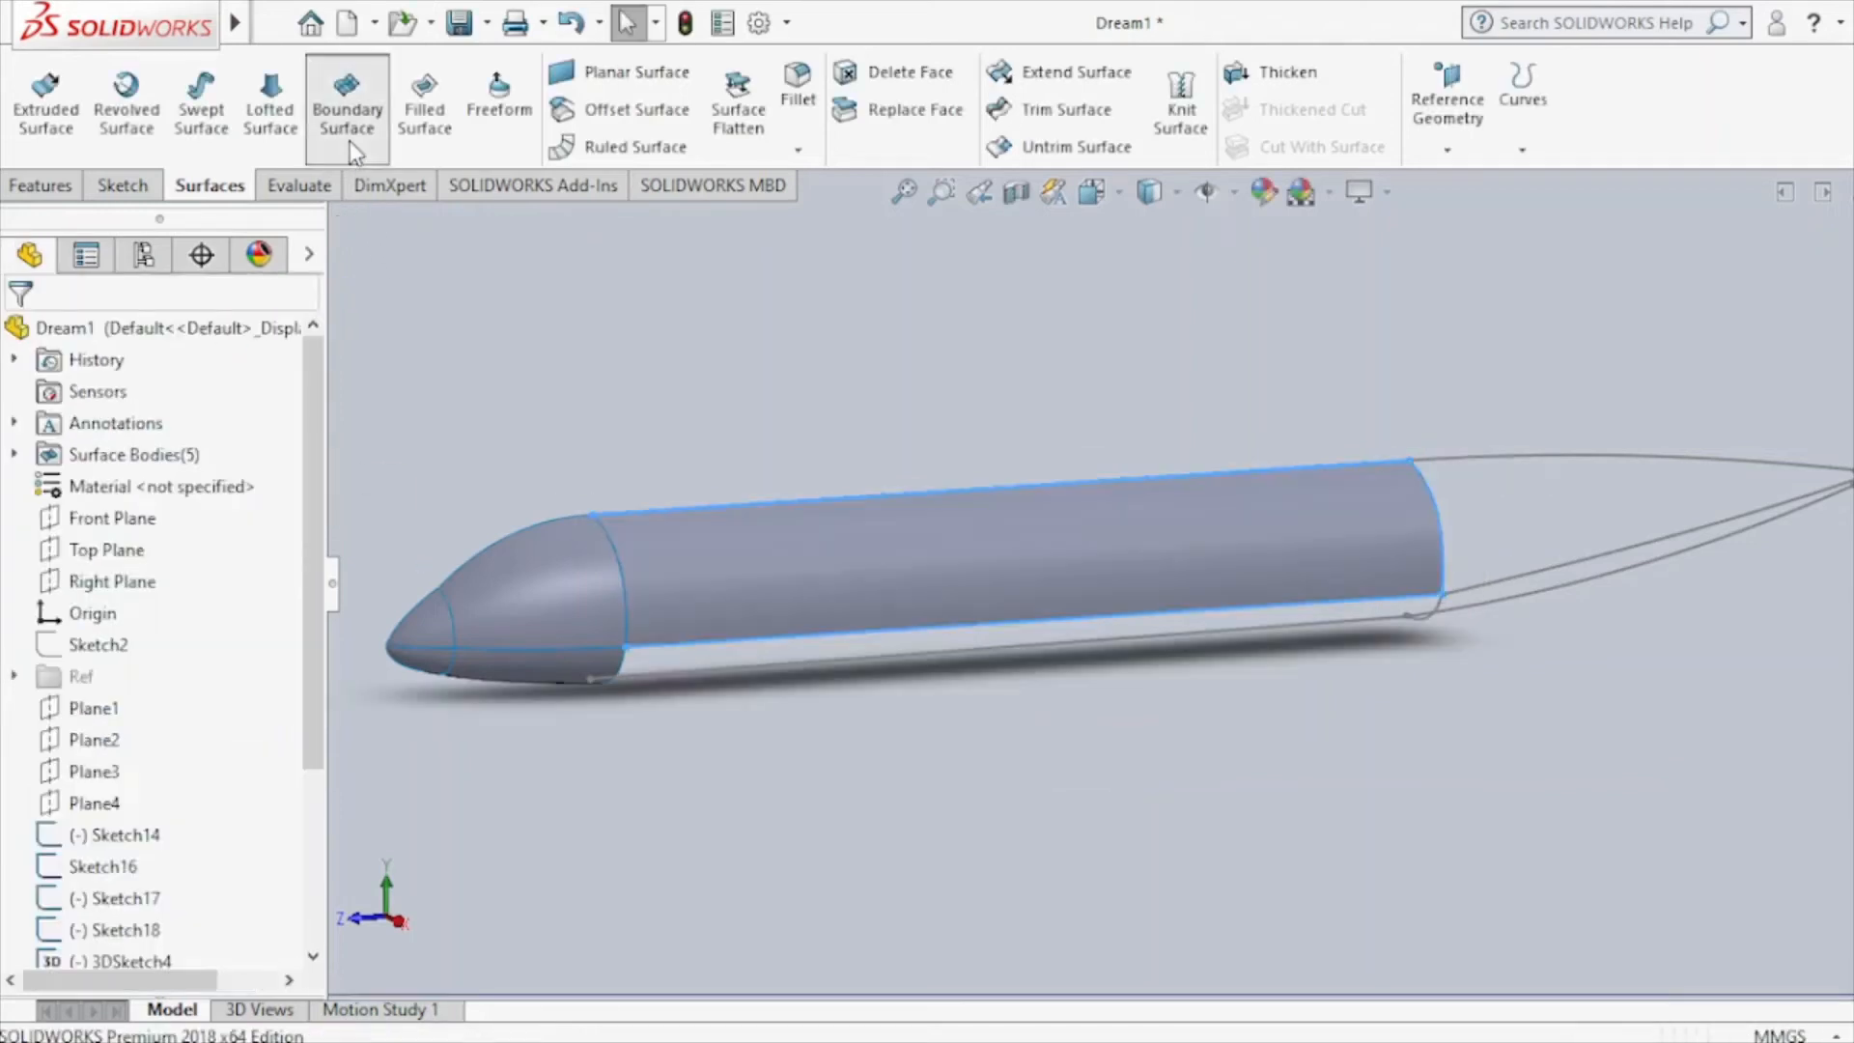
{"action": "left_click", "coordinate": [780, 639]}
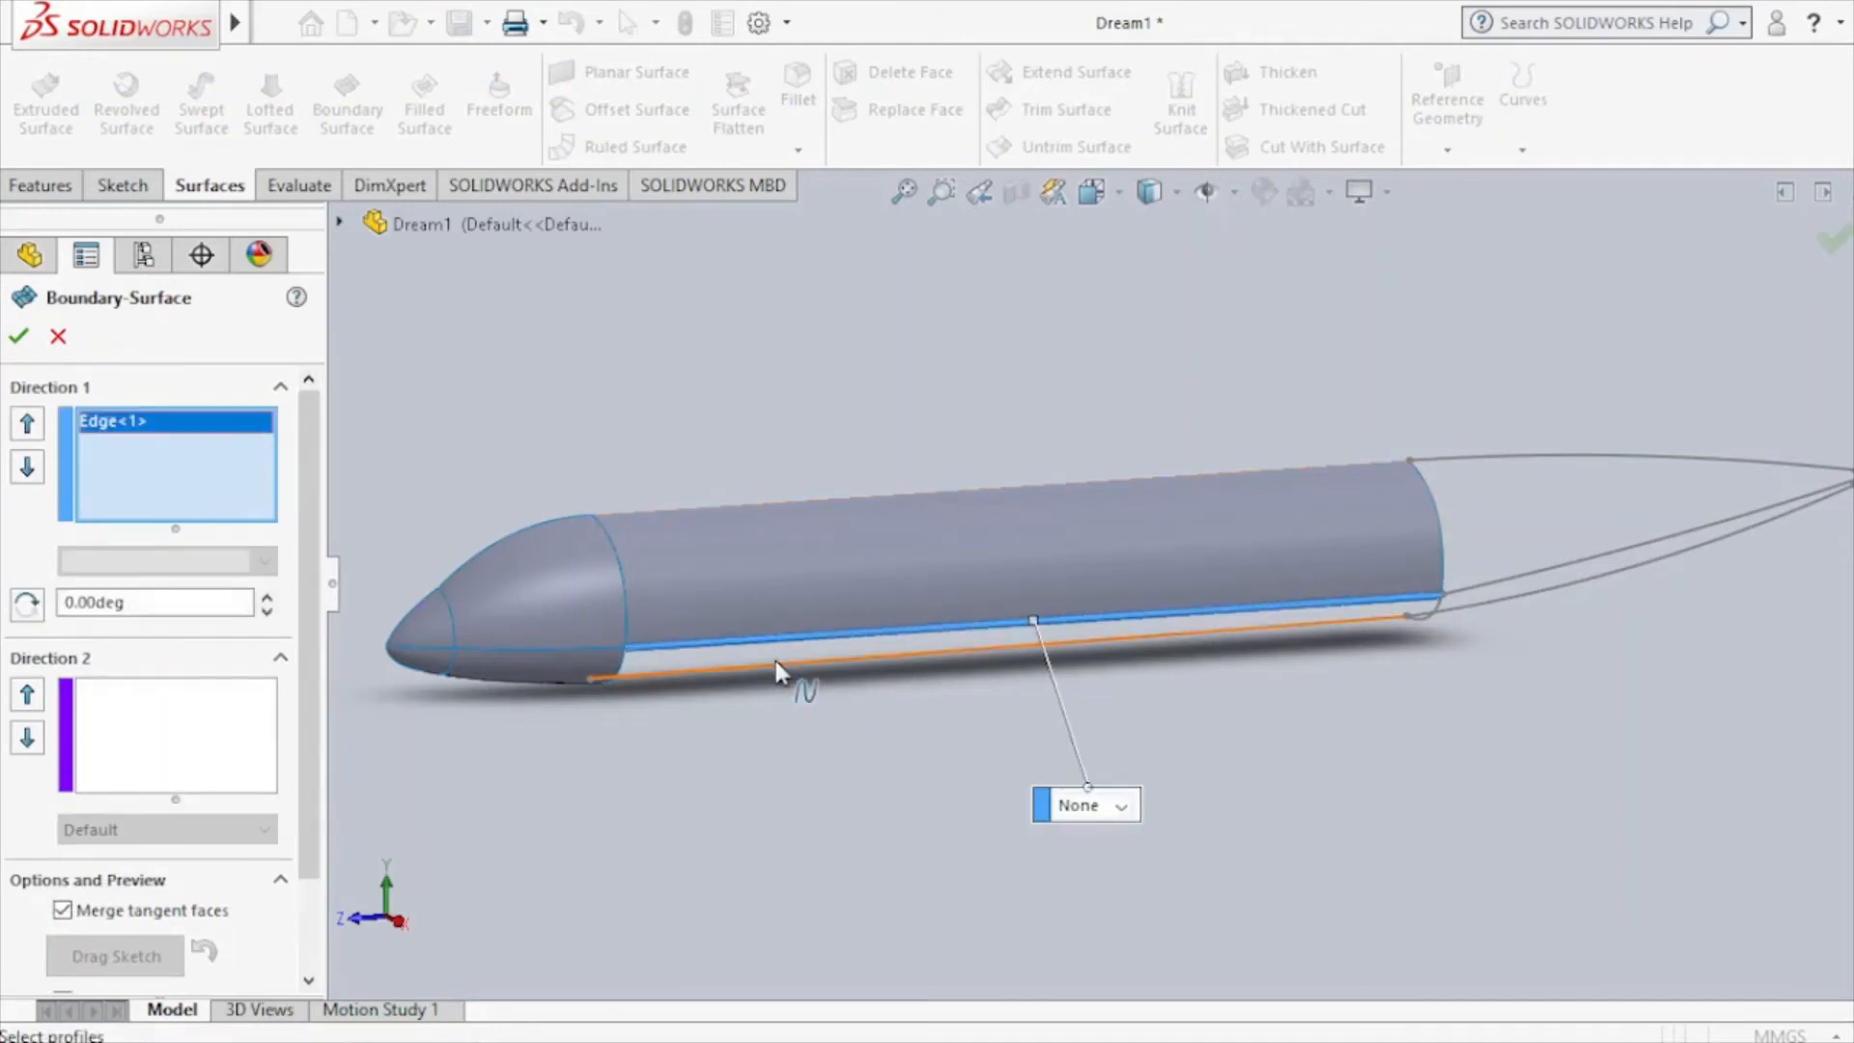
{"action": "left_click", "coordinate": [774, 661]}
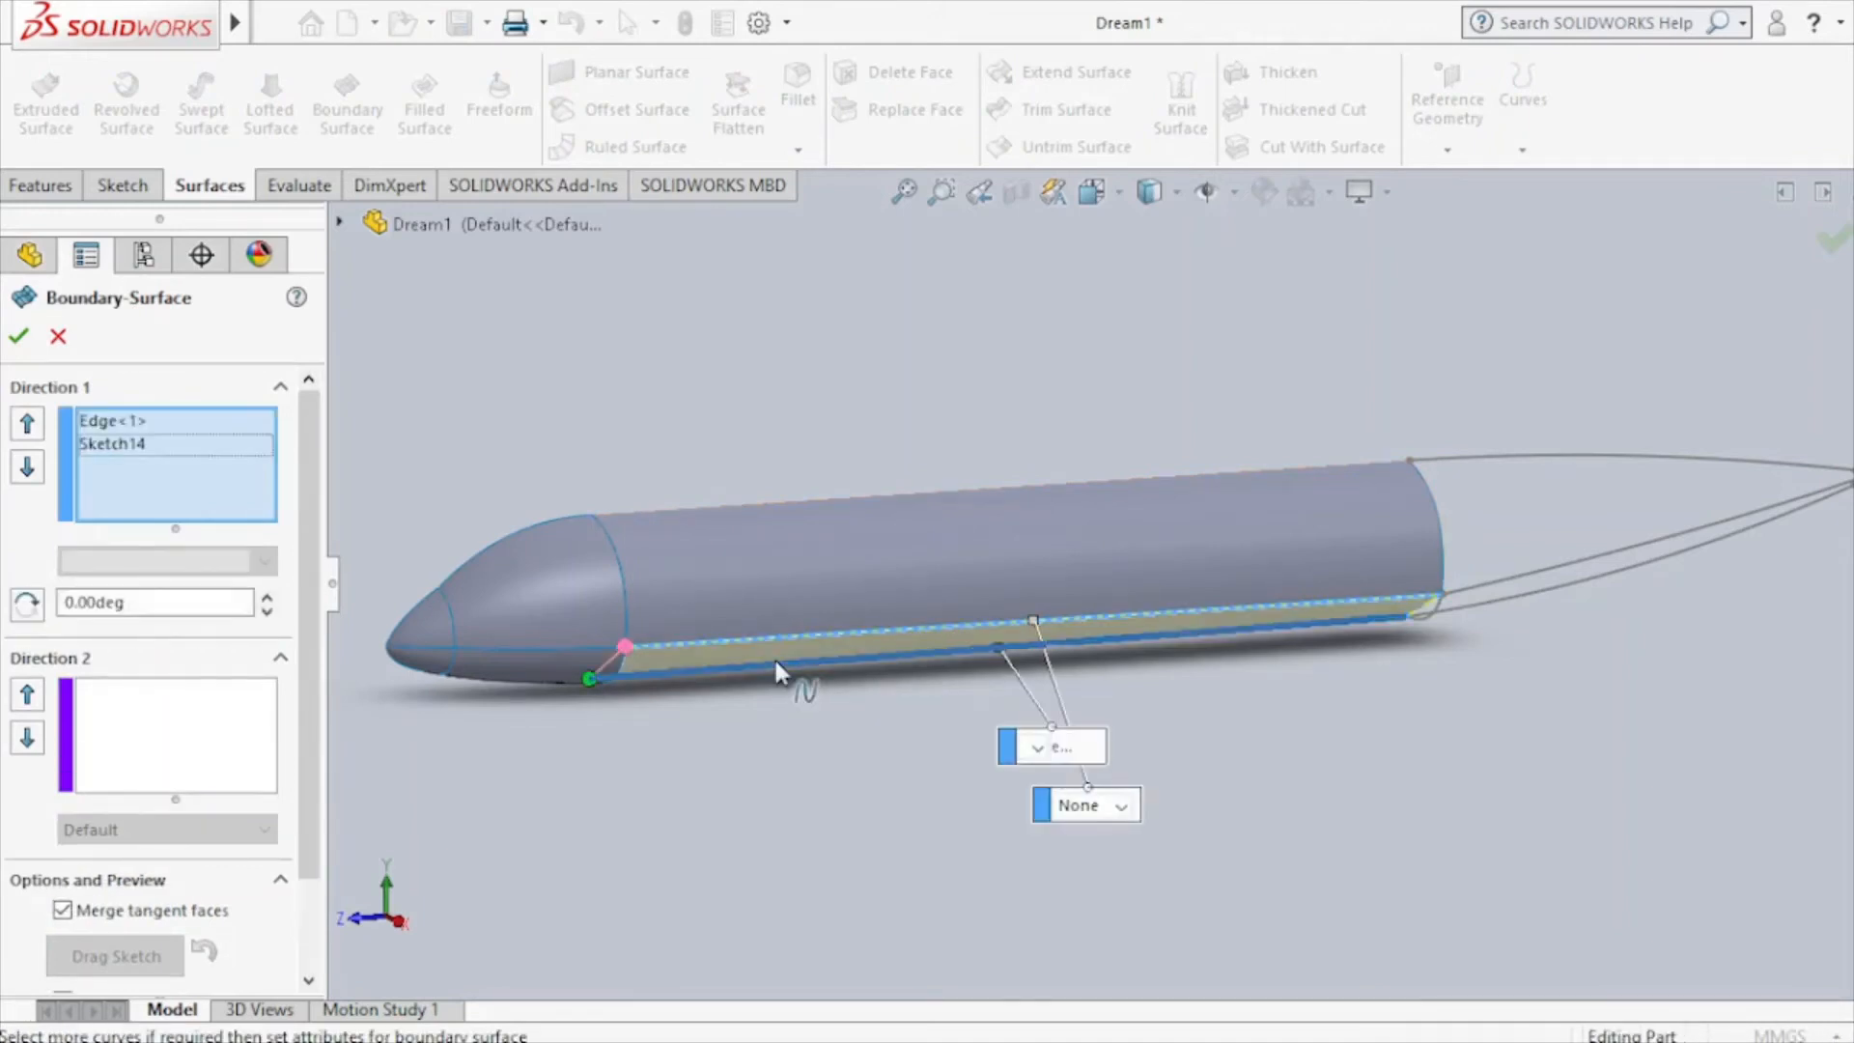
{"action": "left_click", "coordinate": [222, 691]}
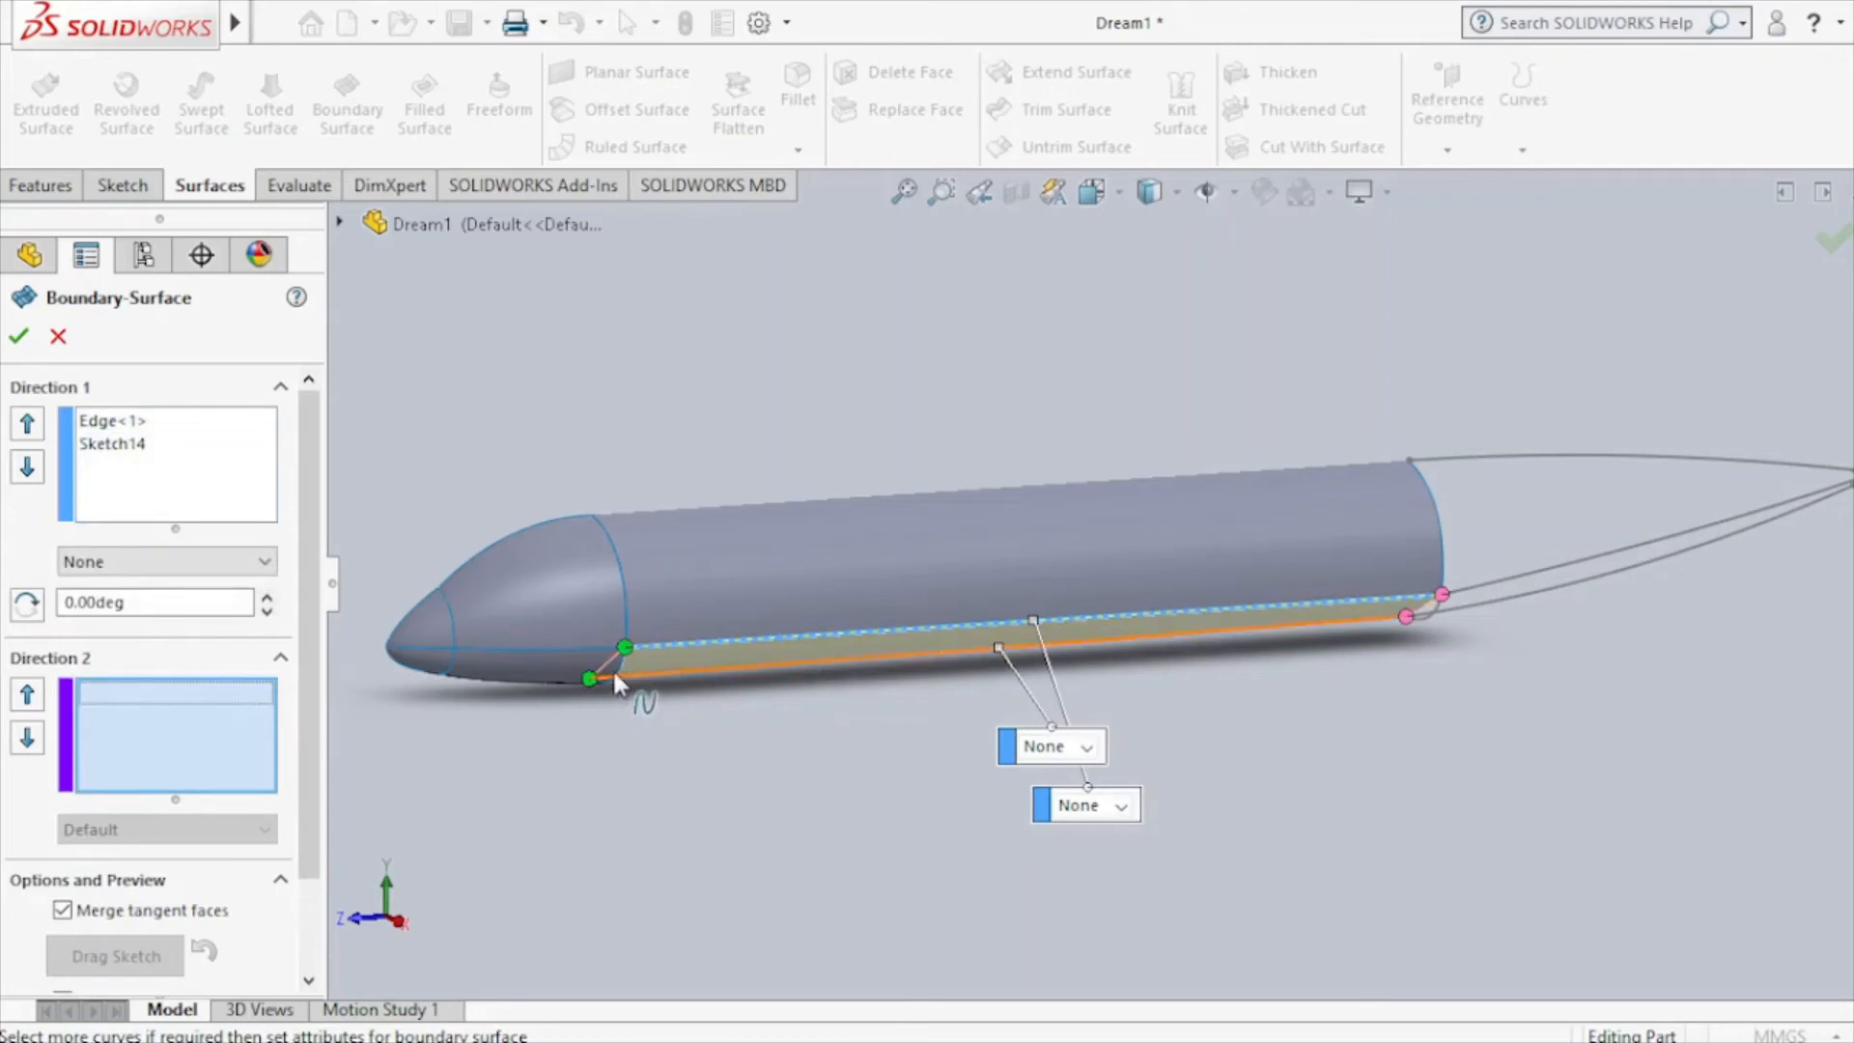
{"action": "left_click", "coordinate": [1431, 623]}
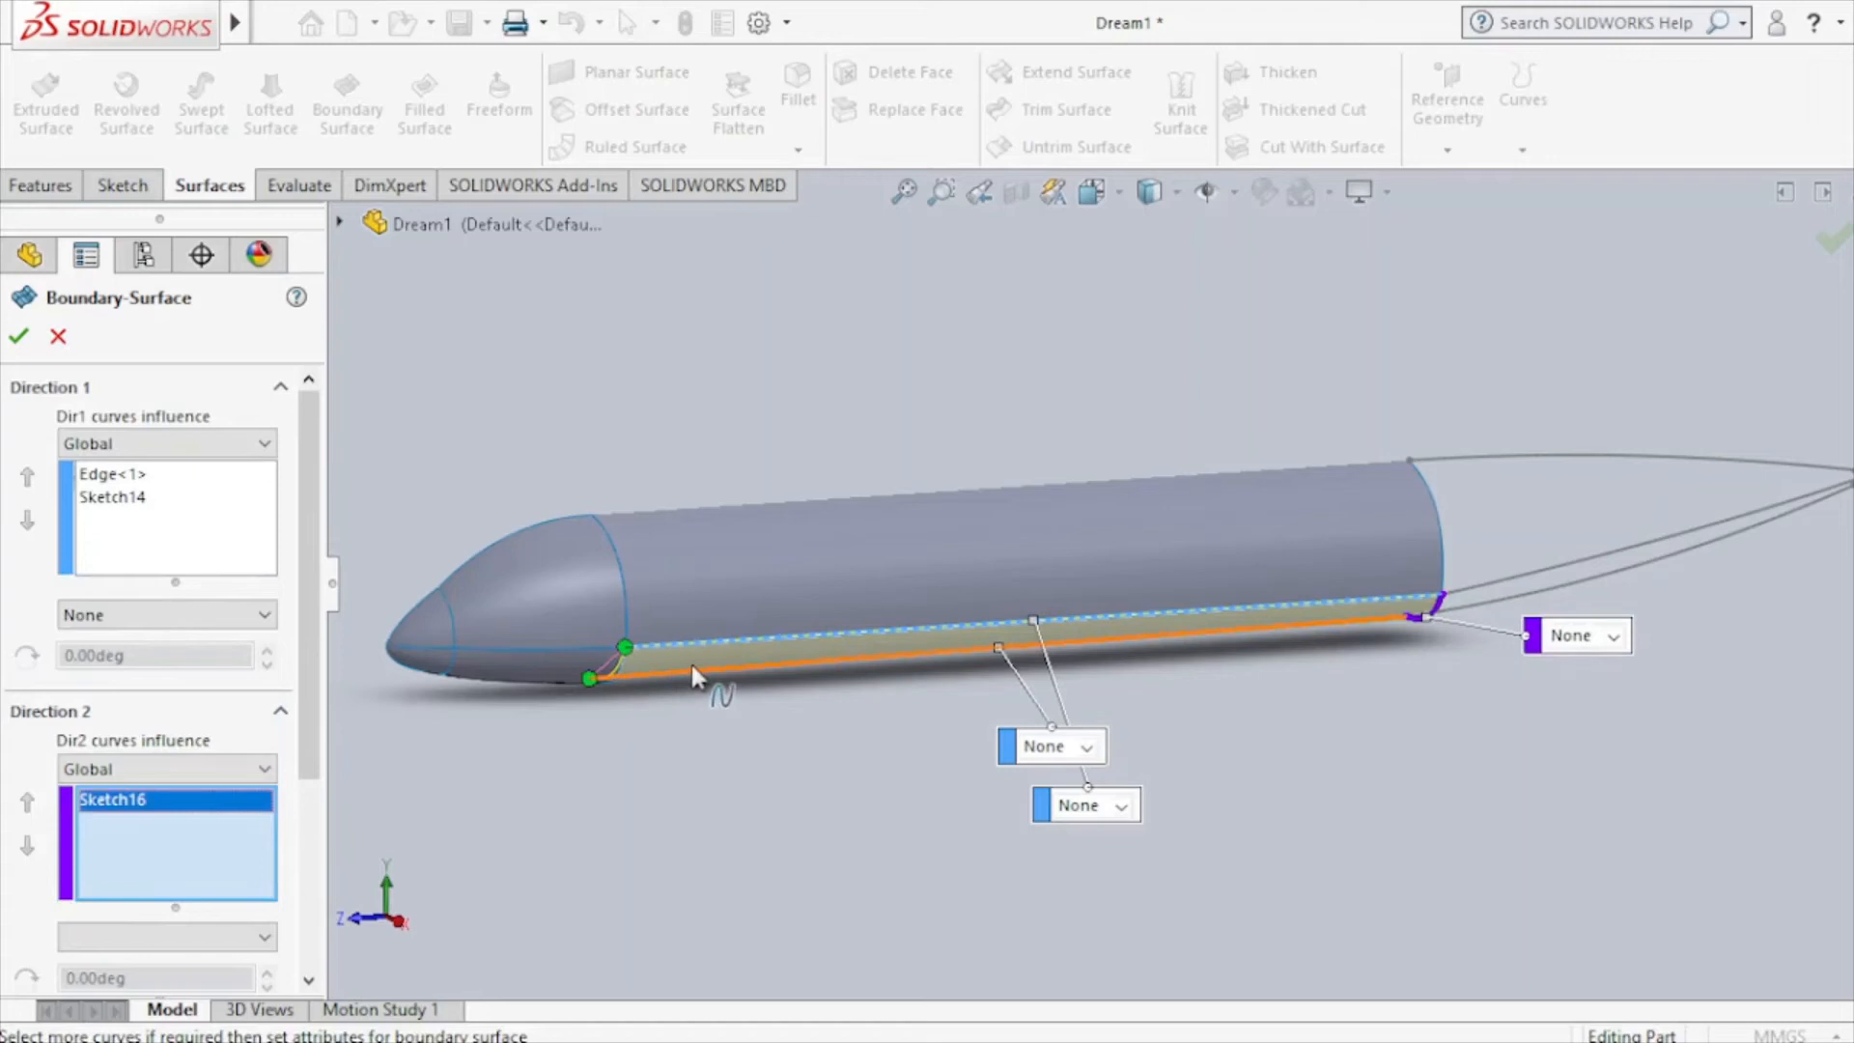
{"action": "scroll", "coordinate": [692, 660], "scroll_direction": "down", "scroll_amount": 2}
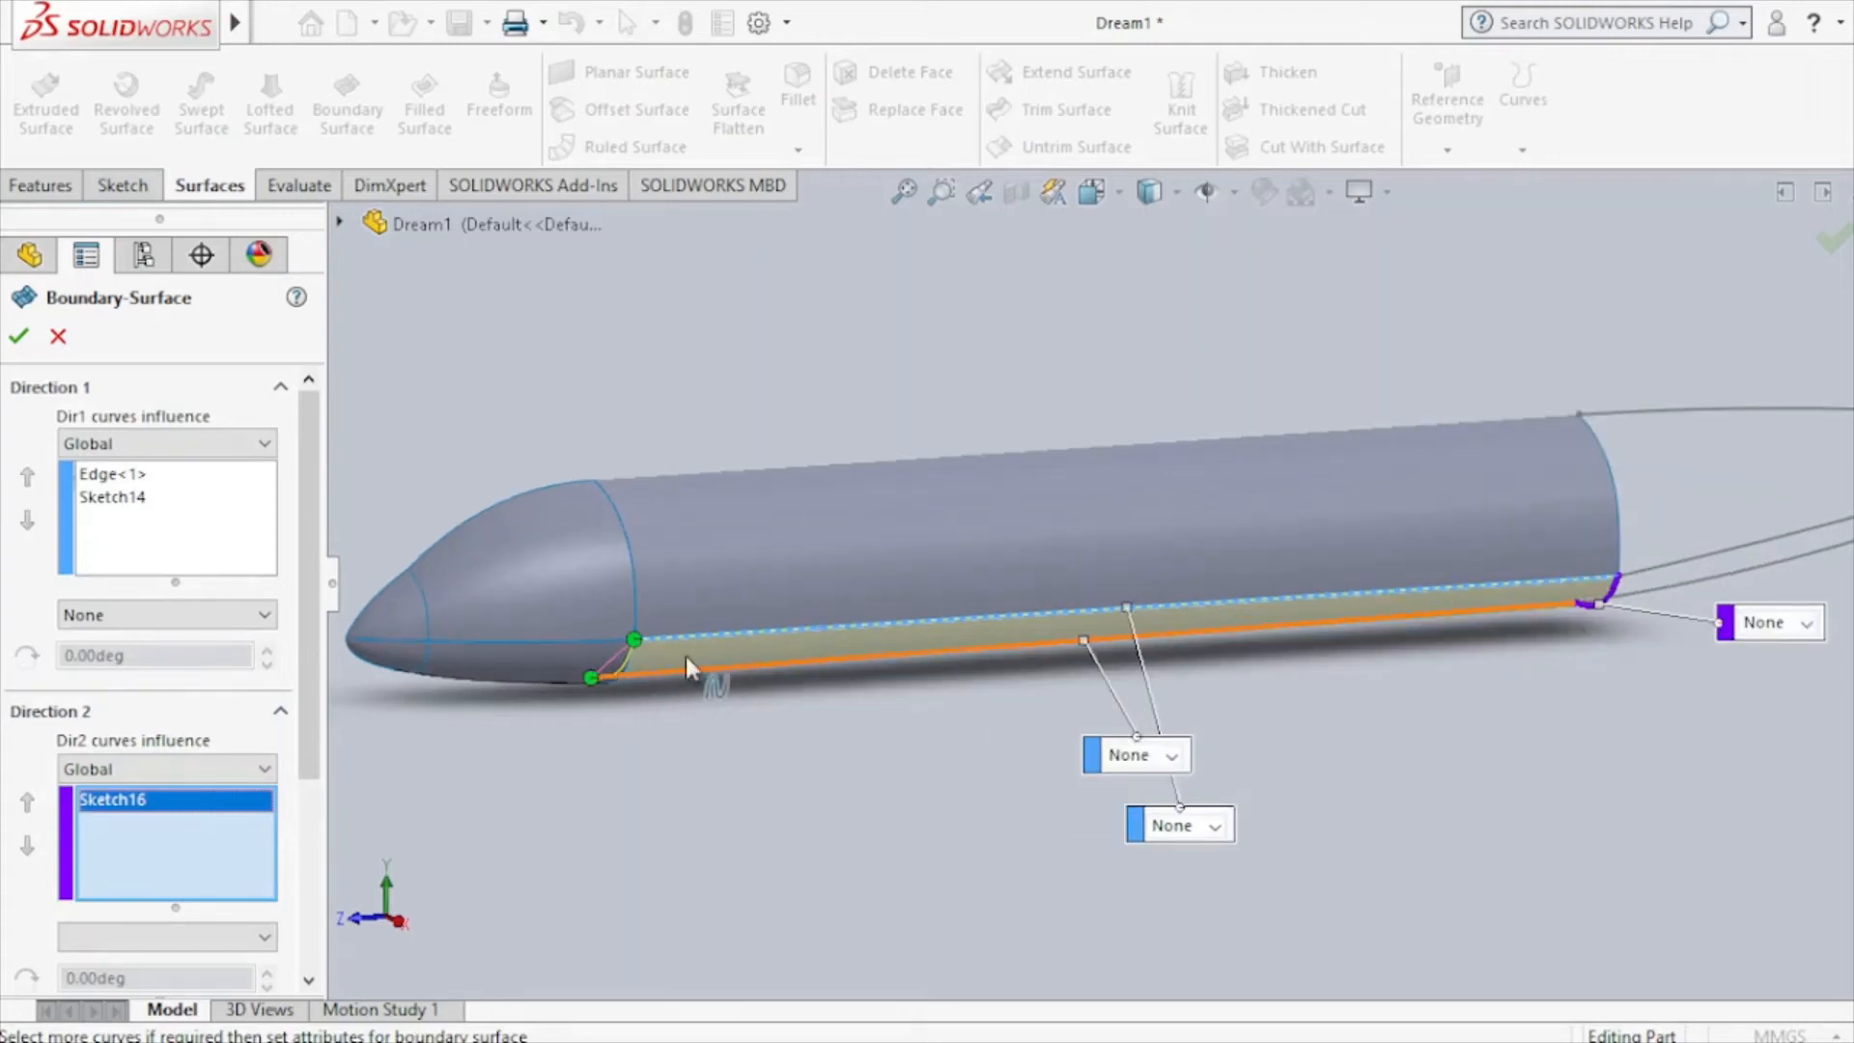
{"action": "scroll", "coordinate": [688, 656], "scroll_direction": "down", "scroll_amount": 6}
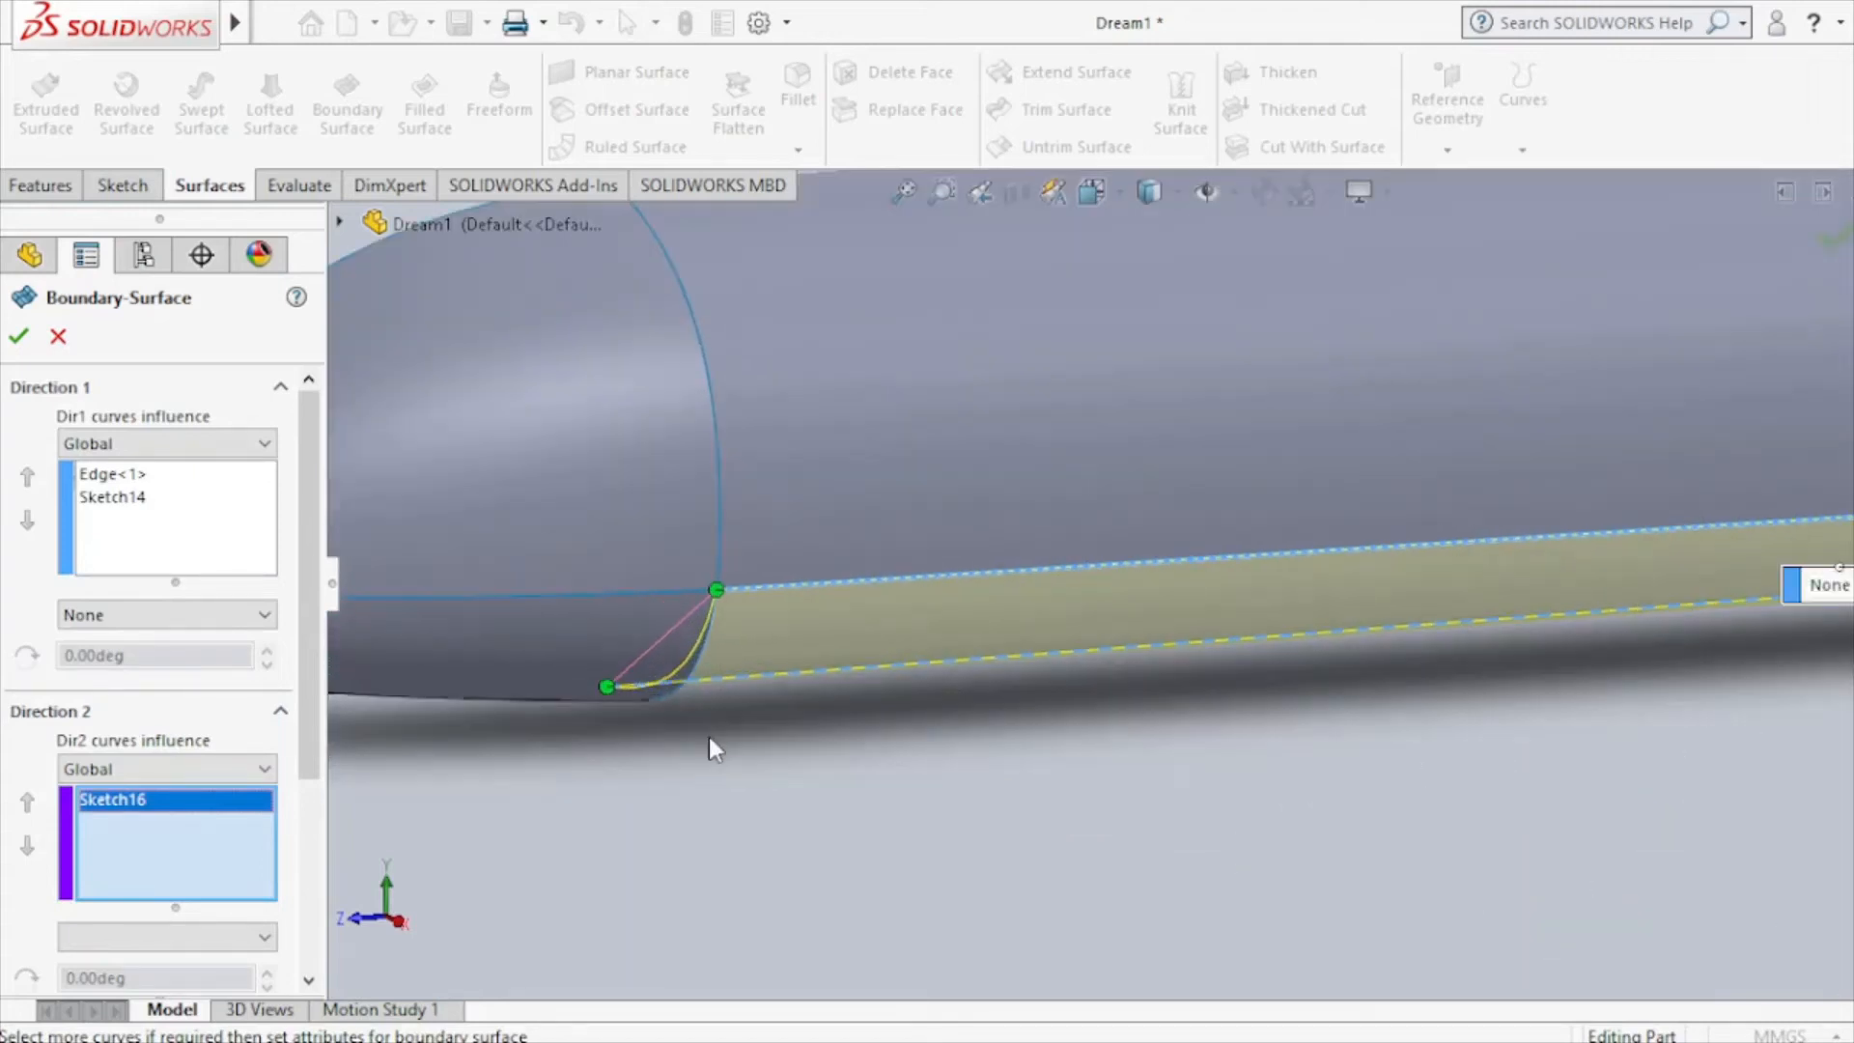
{"action": "middle_click_drag", "start_coordinate": [708, 737], "coordinate": [686, 726]}
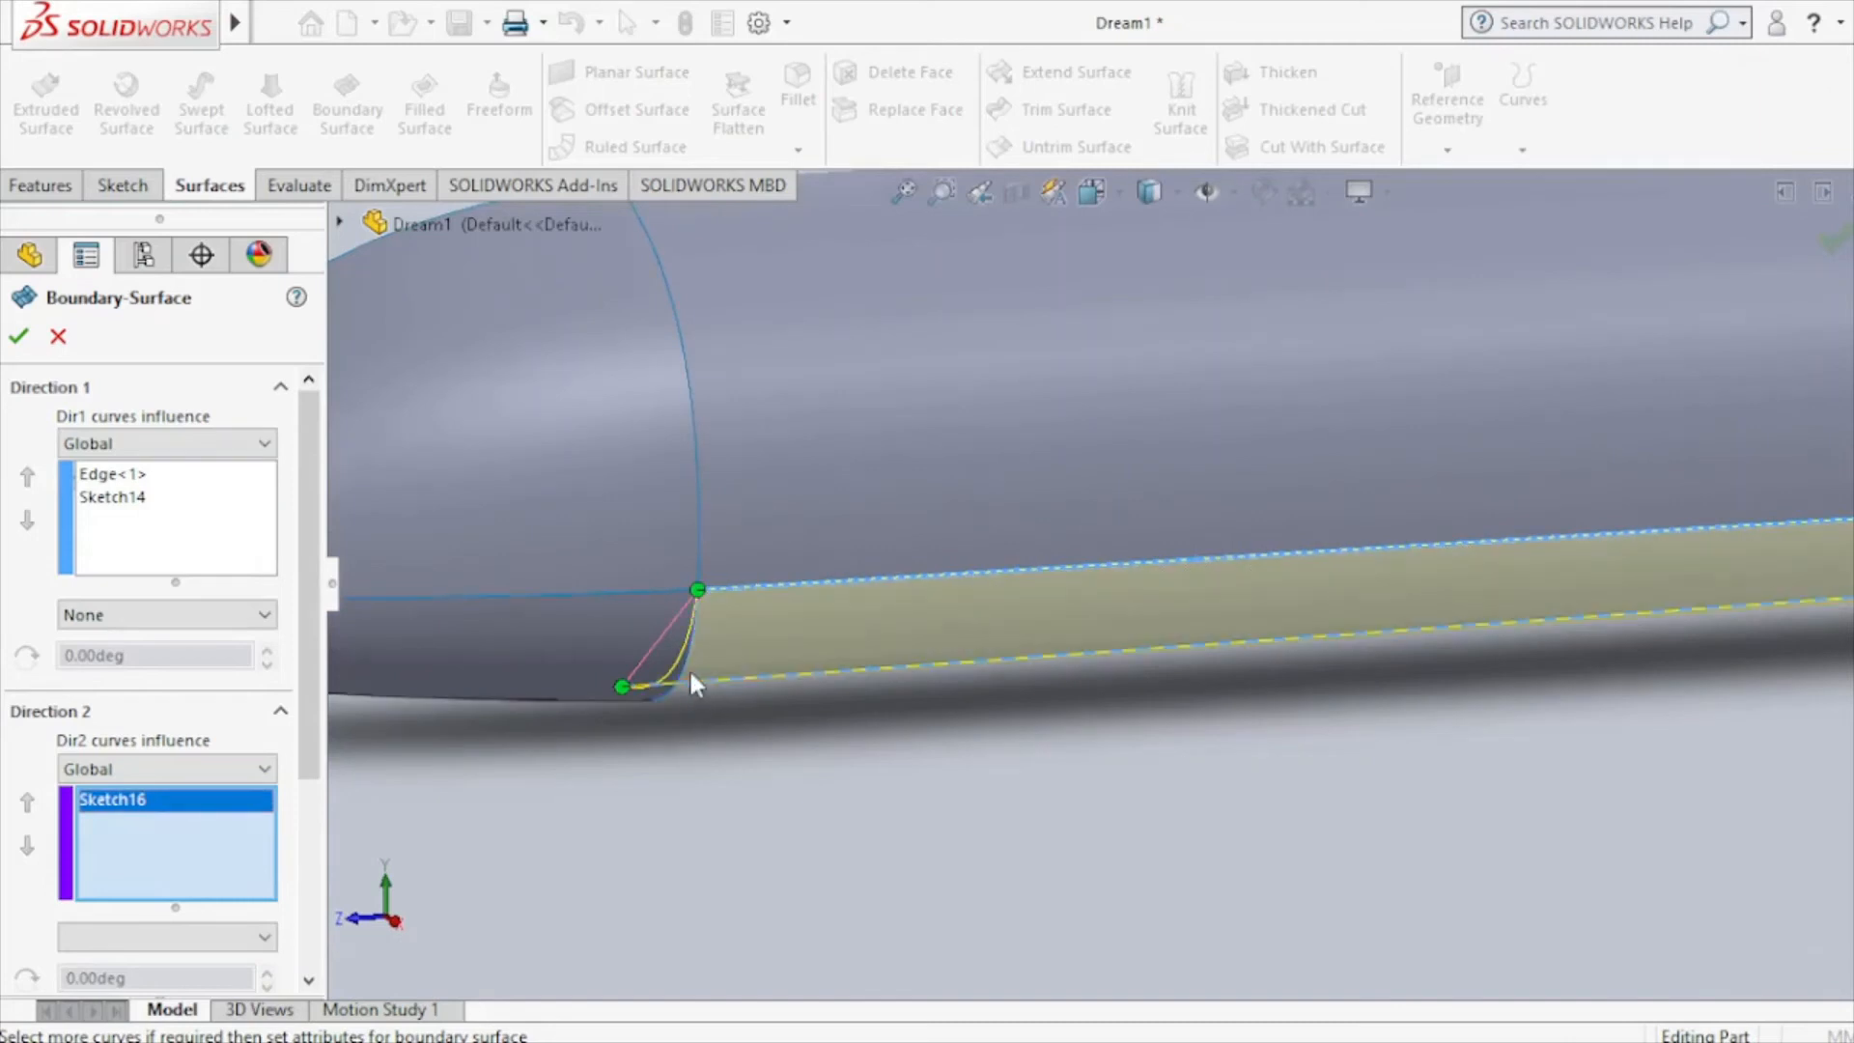
{"action": "left_click", "coordinate": [687, 677]}
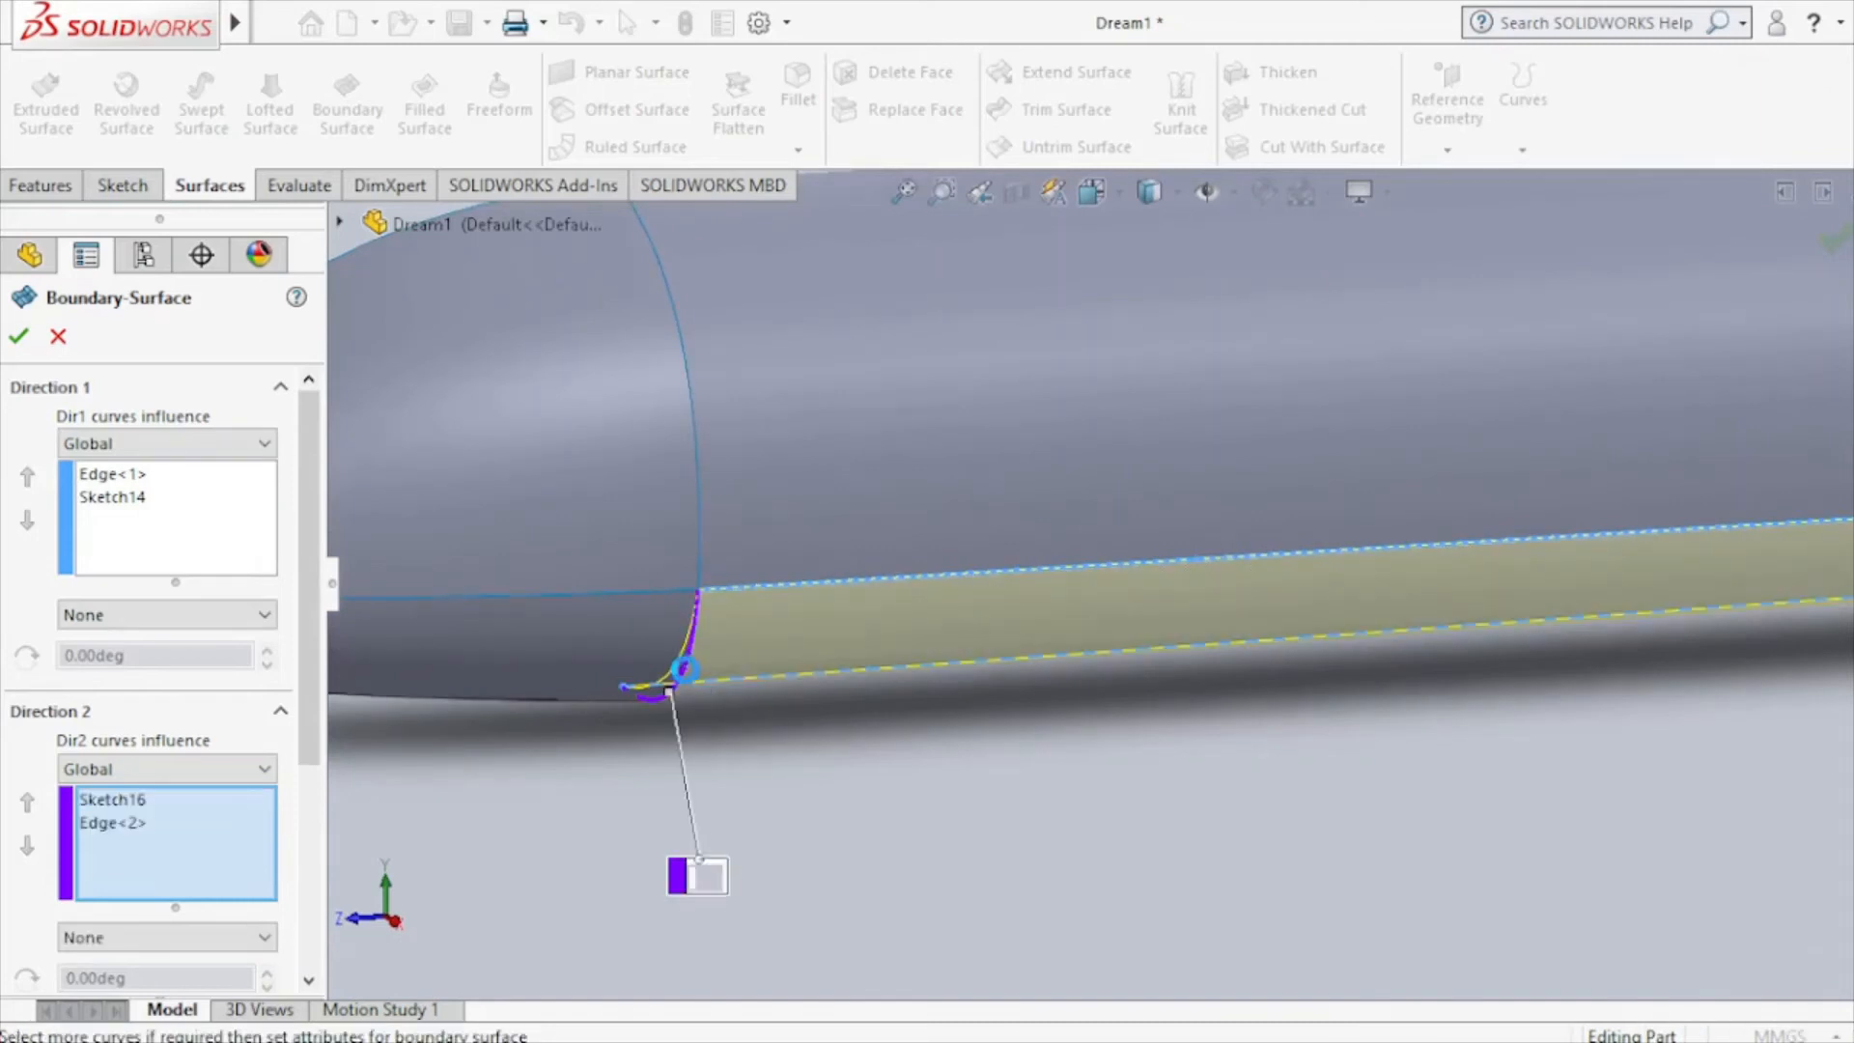
{"action": "left_click", "coordinate": [18, 337]}
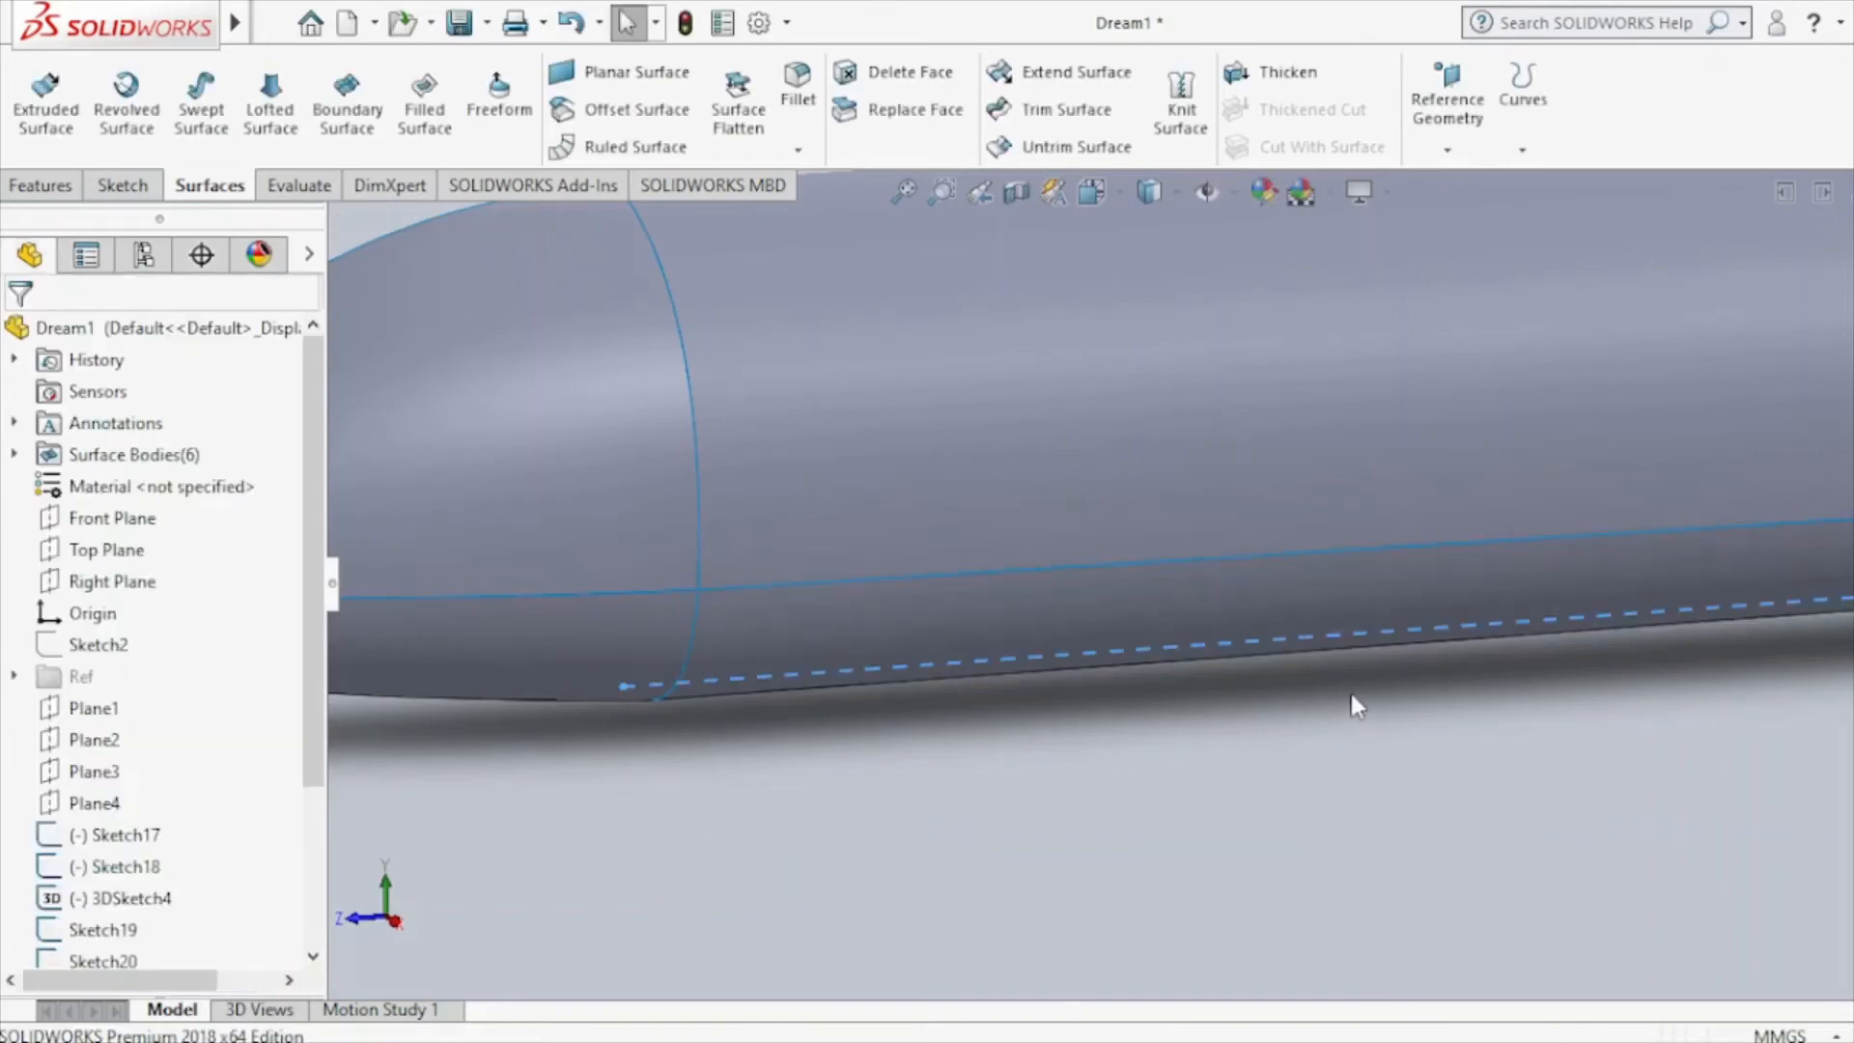
Create the upper tail boundary surface from Sketch17 and 3DSketch4 in Direction 1, with the mid-body's rear edge and tip profile Sketch19 in Direction 2.
{"action": "scroll", "coordinate": [1360, 563], "scroll_direction": "up", "scroll_amount": 5}
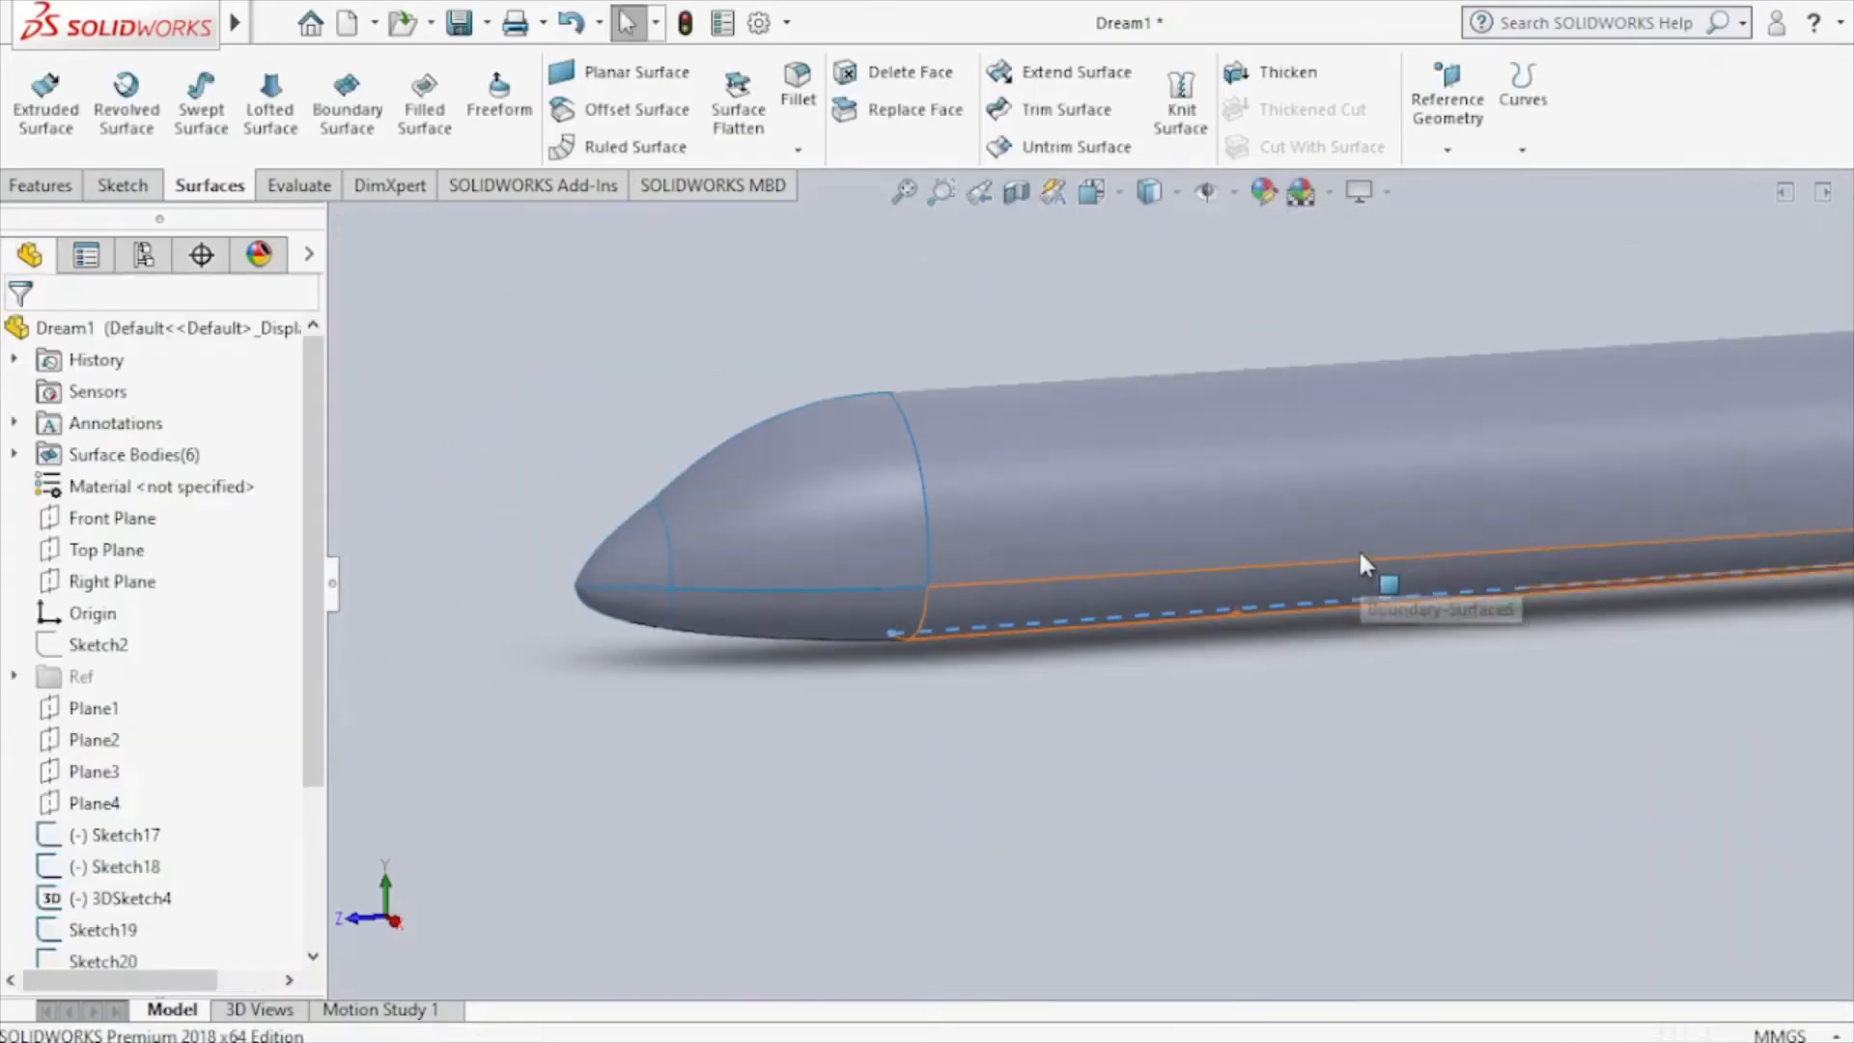
{"action": "scroll", "coordinate": [1357, 547], "scroll_direction": "up", "scroll_amount": 2}
{"action": "scroll", "coordinate": [1589, 531], "scroll_direction": "down", "scroll_amount": 6}
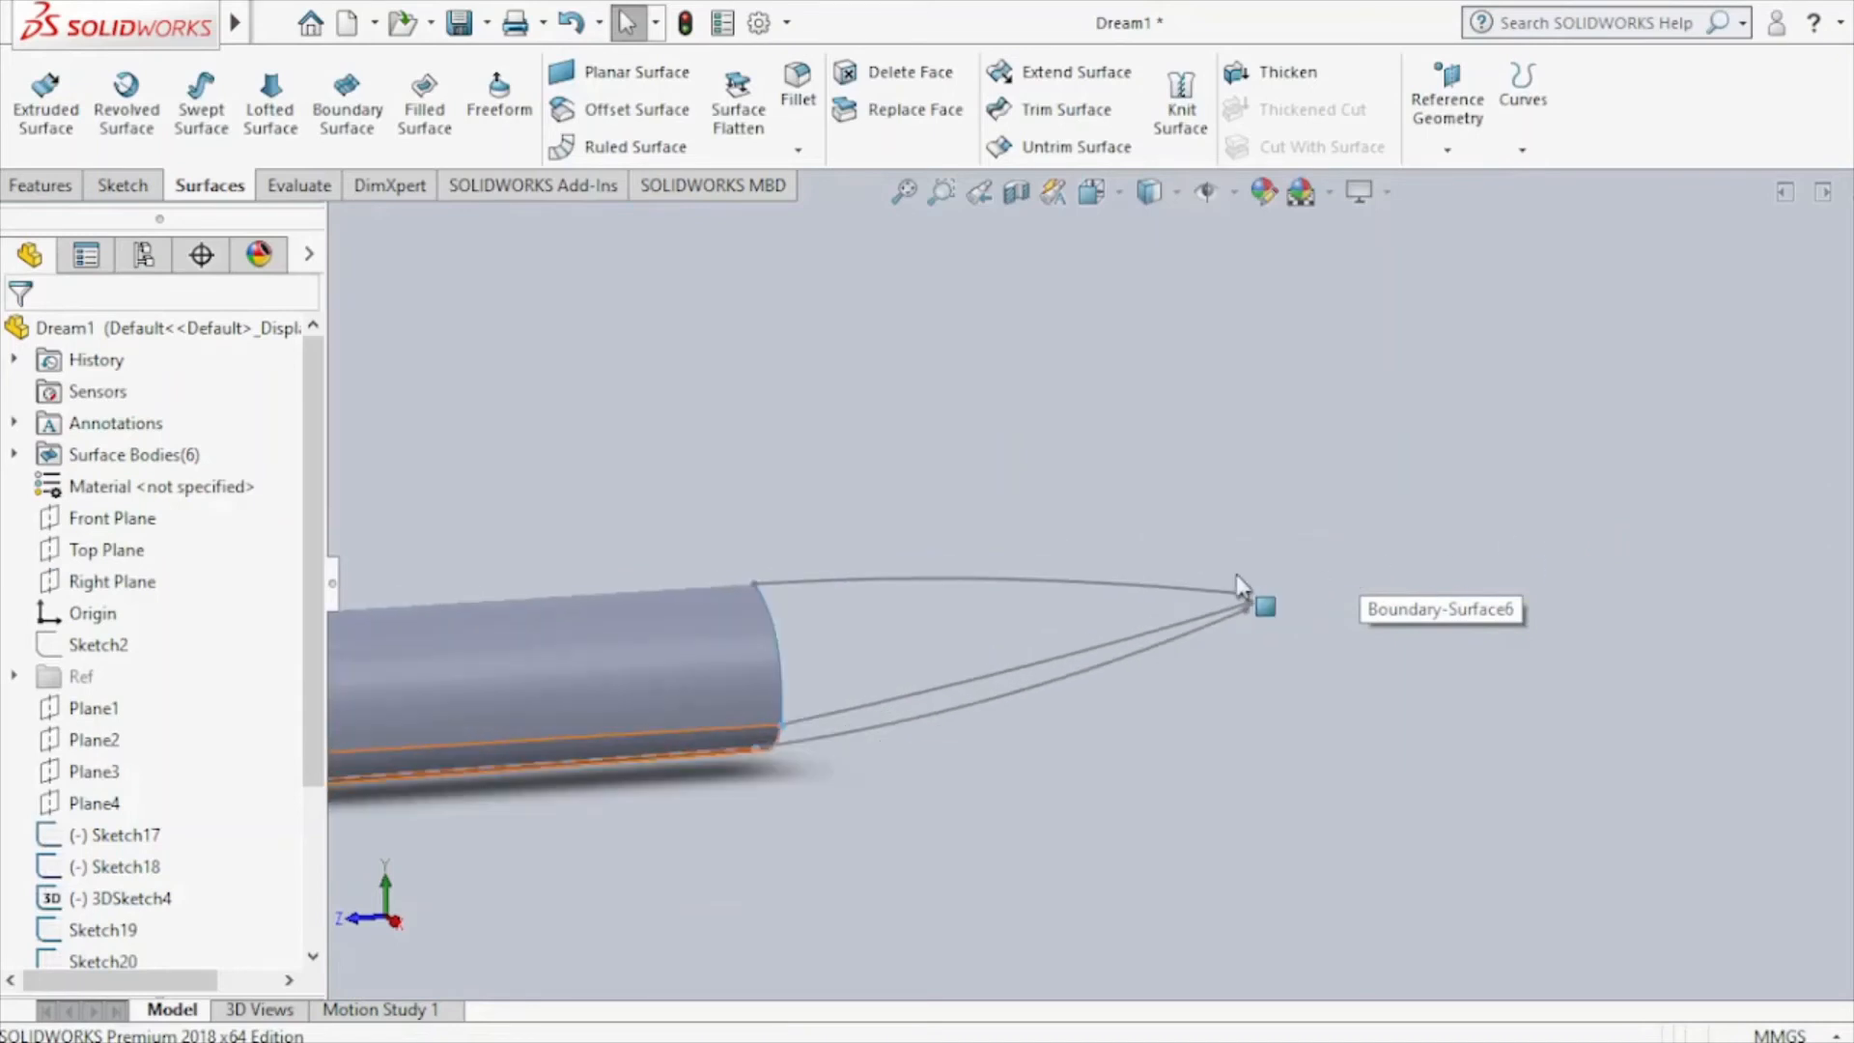
{"action": "left_click", "coordinate": [346, 106]}
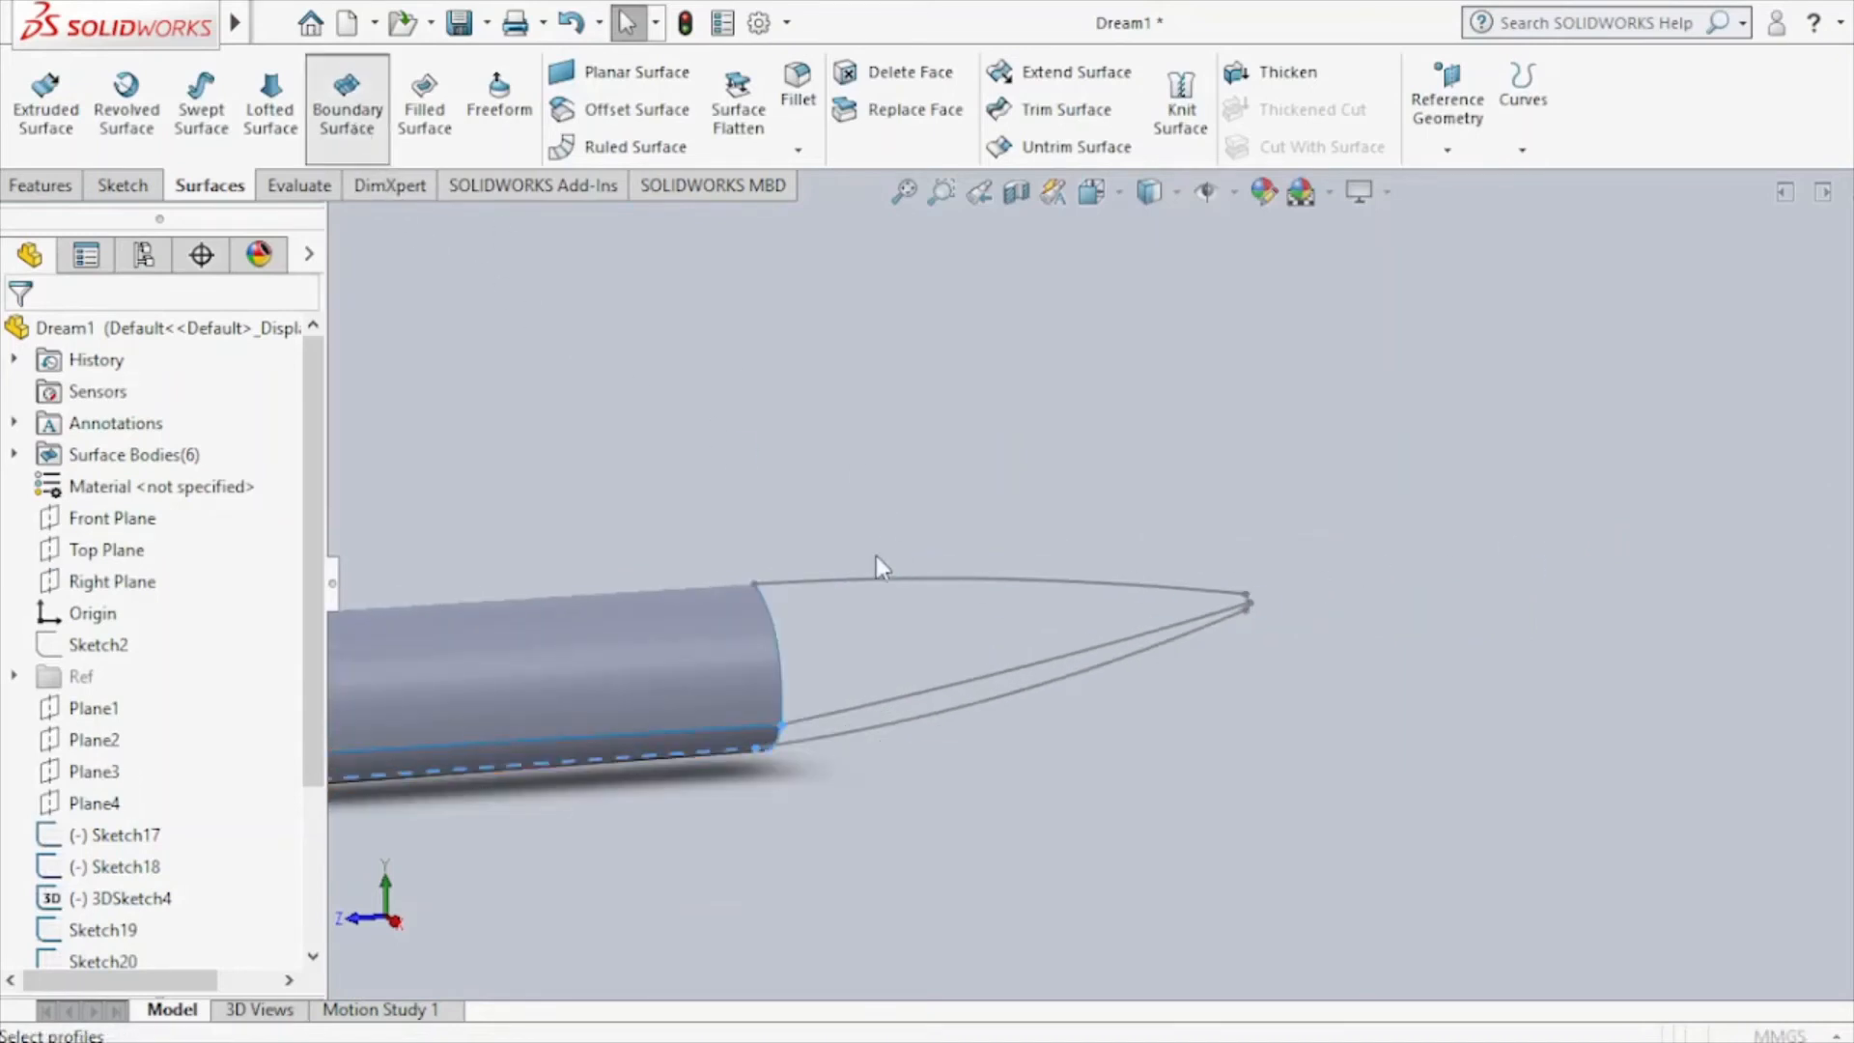
{"action": "left_click", "coordinate": [863, 581]}
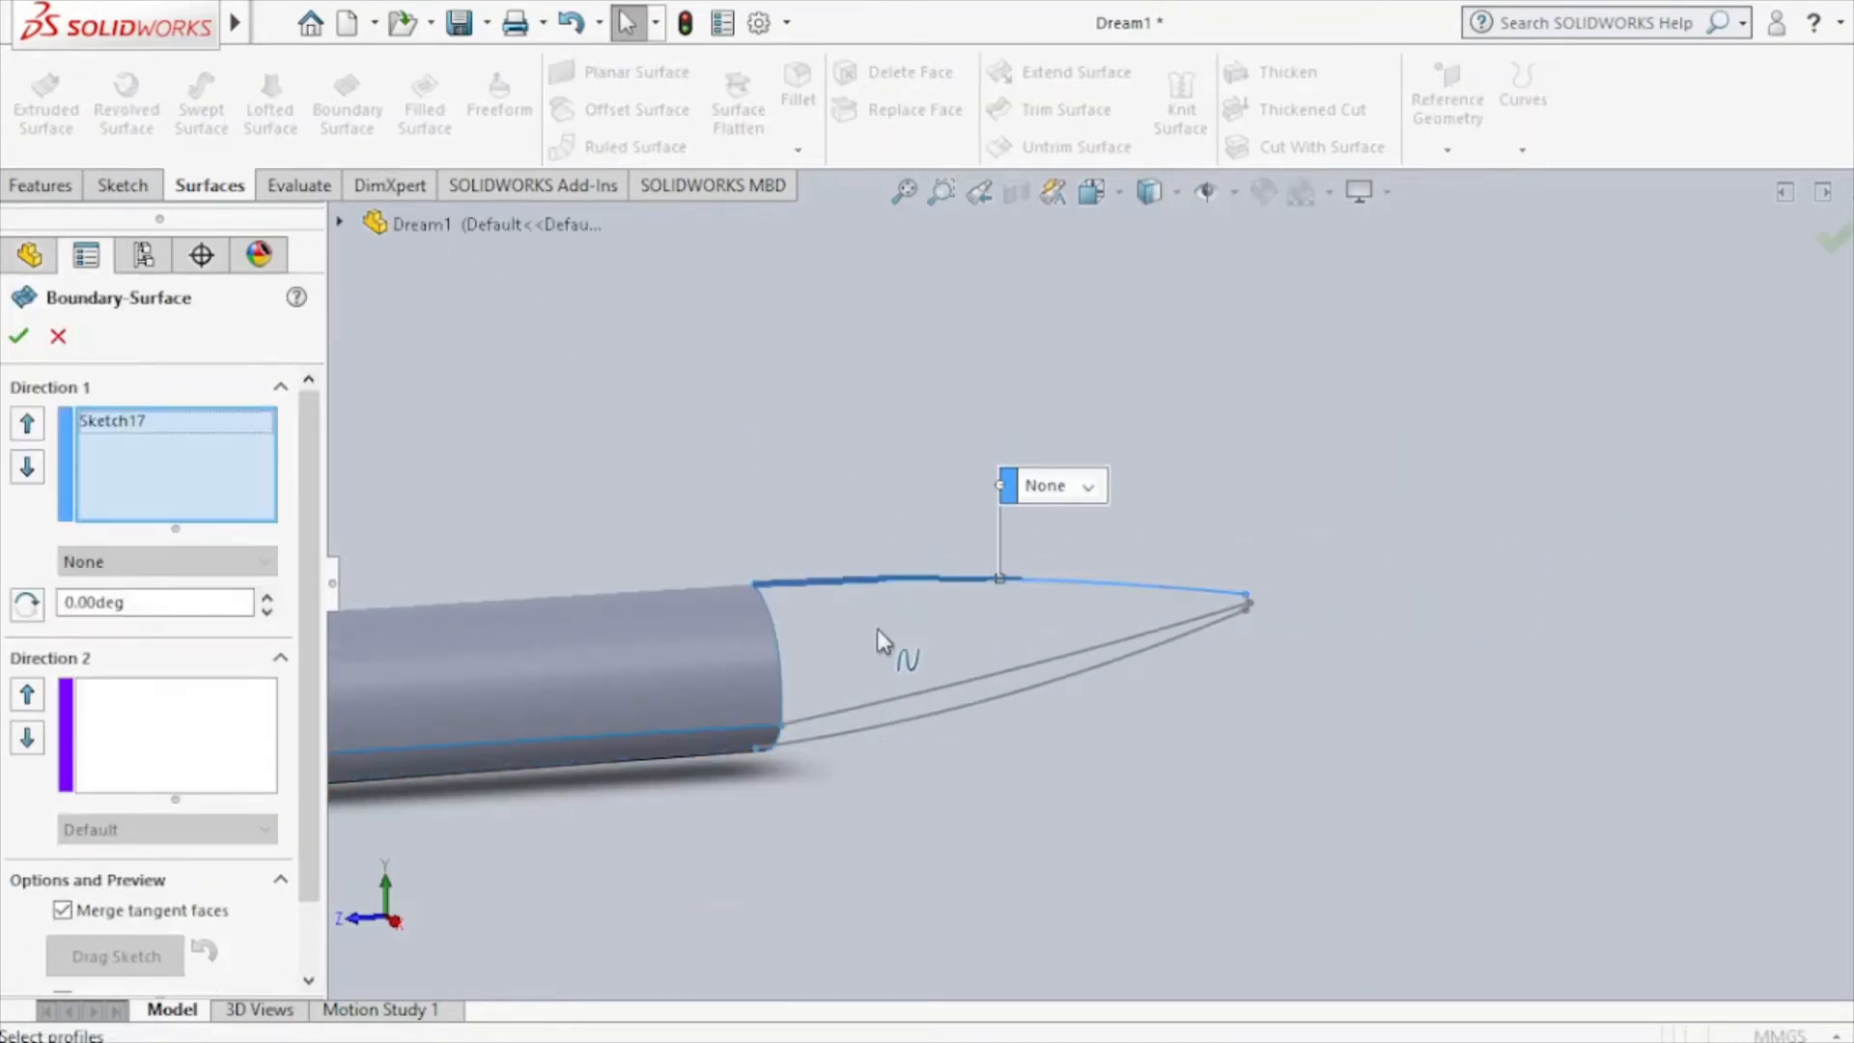
{"action": "left_click", "coordinate": [872, 717]}
{"action": "left_click", "coordinate": [256, 749]}
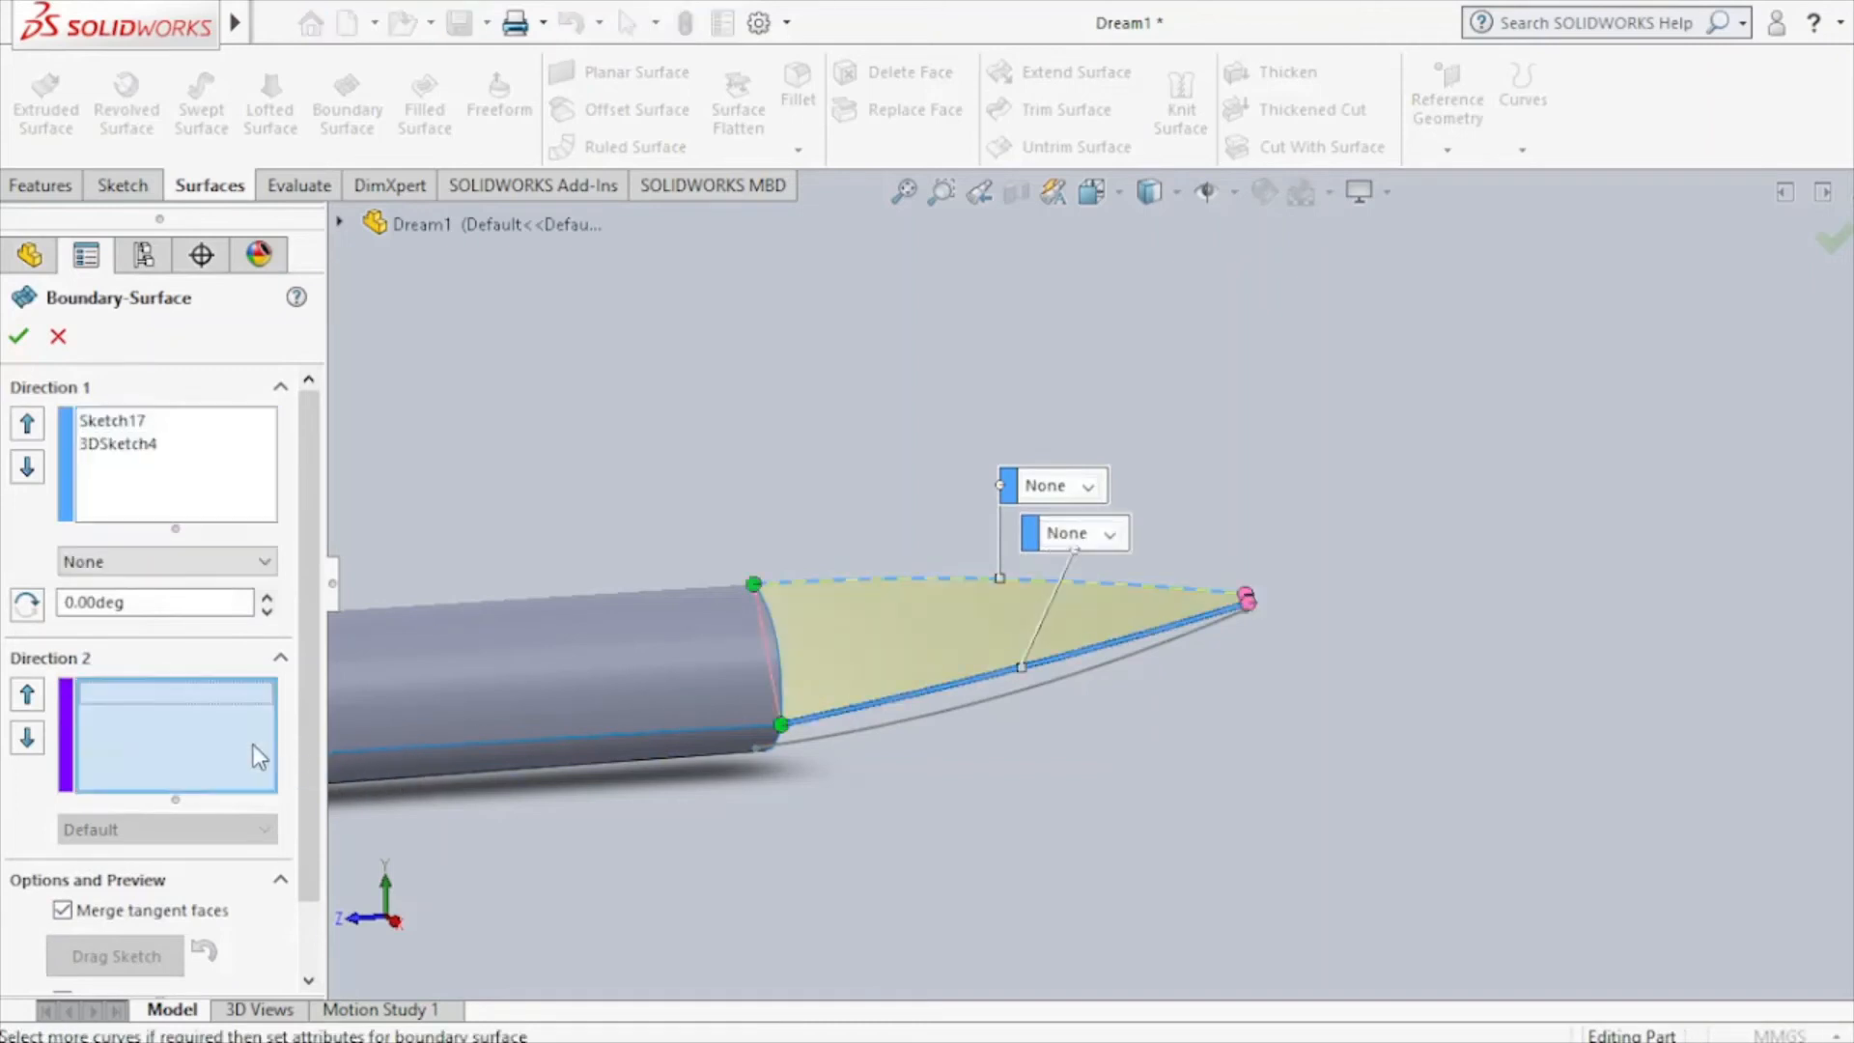
{"action": "left_click", "coordinate": [777, 657]}
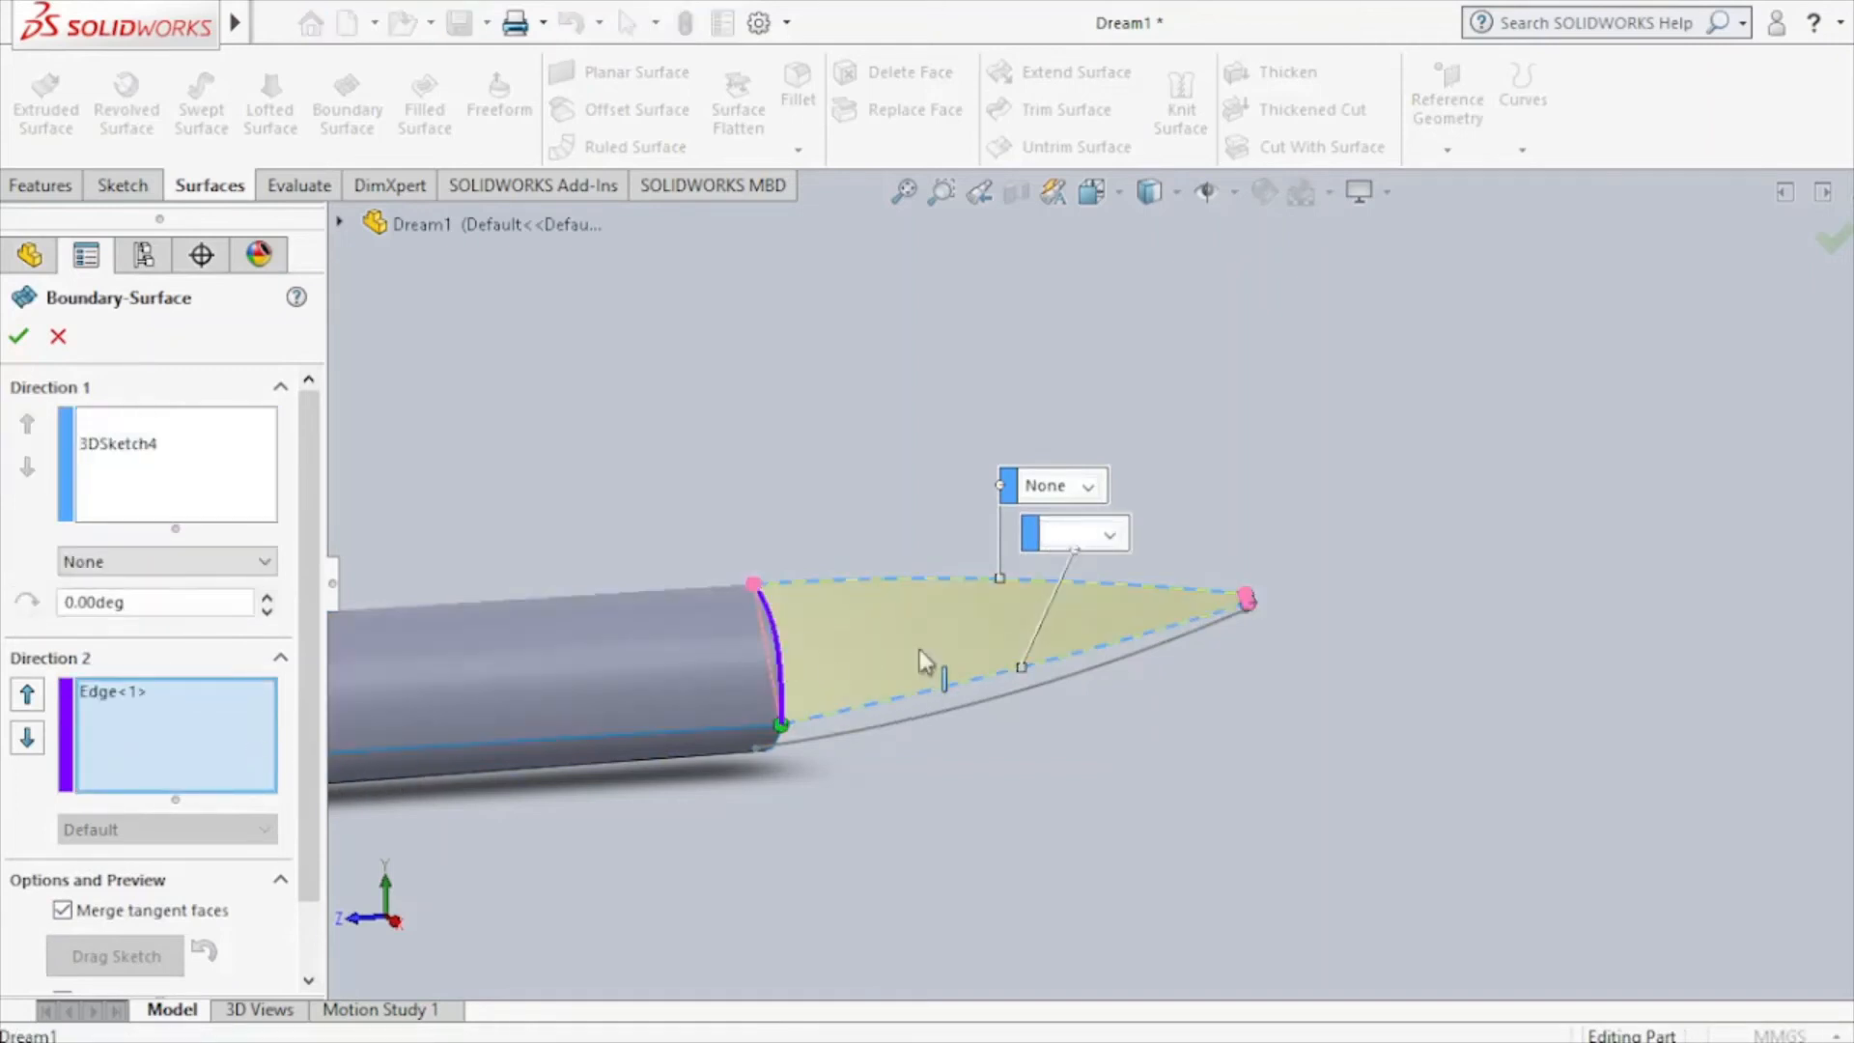
{"action": "scroll", "coordinate": [1298, 595], "scroll_direction": "down", "scroll_amount": 6}
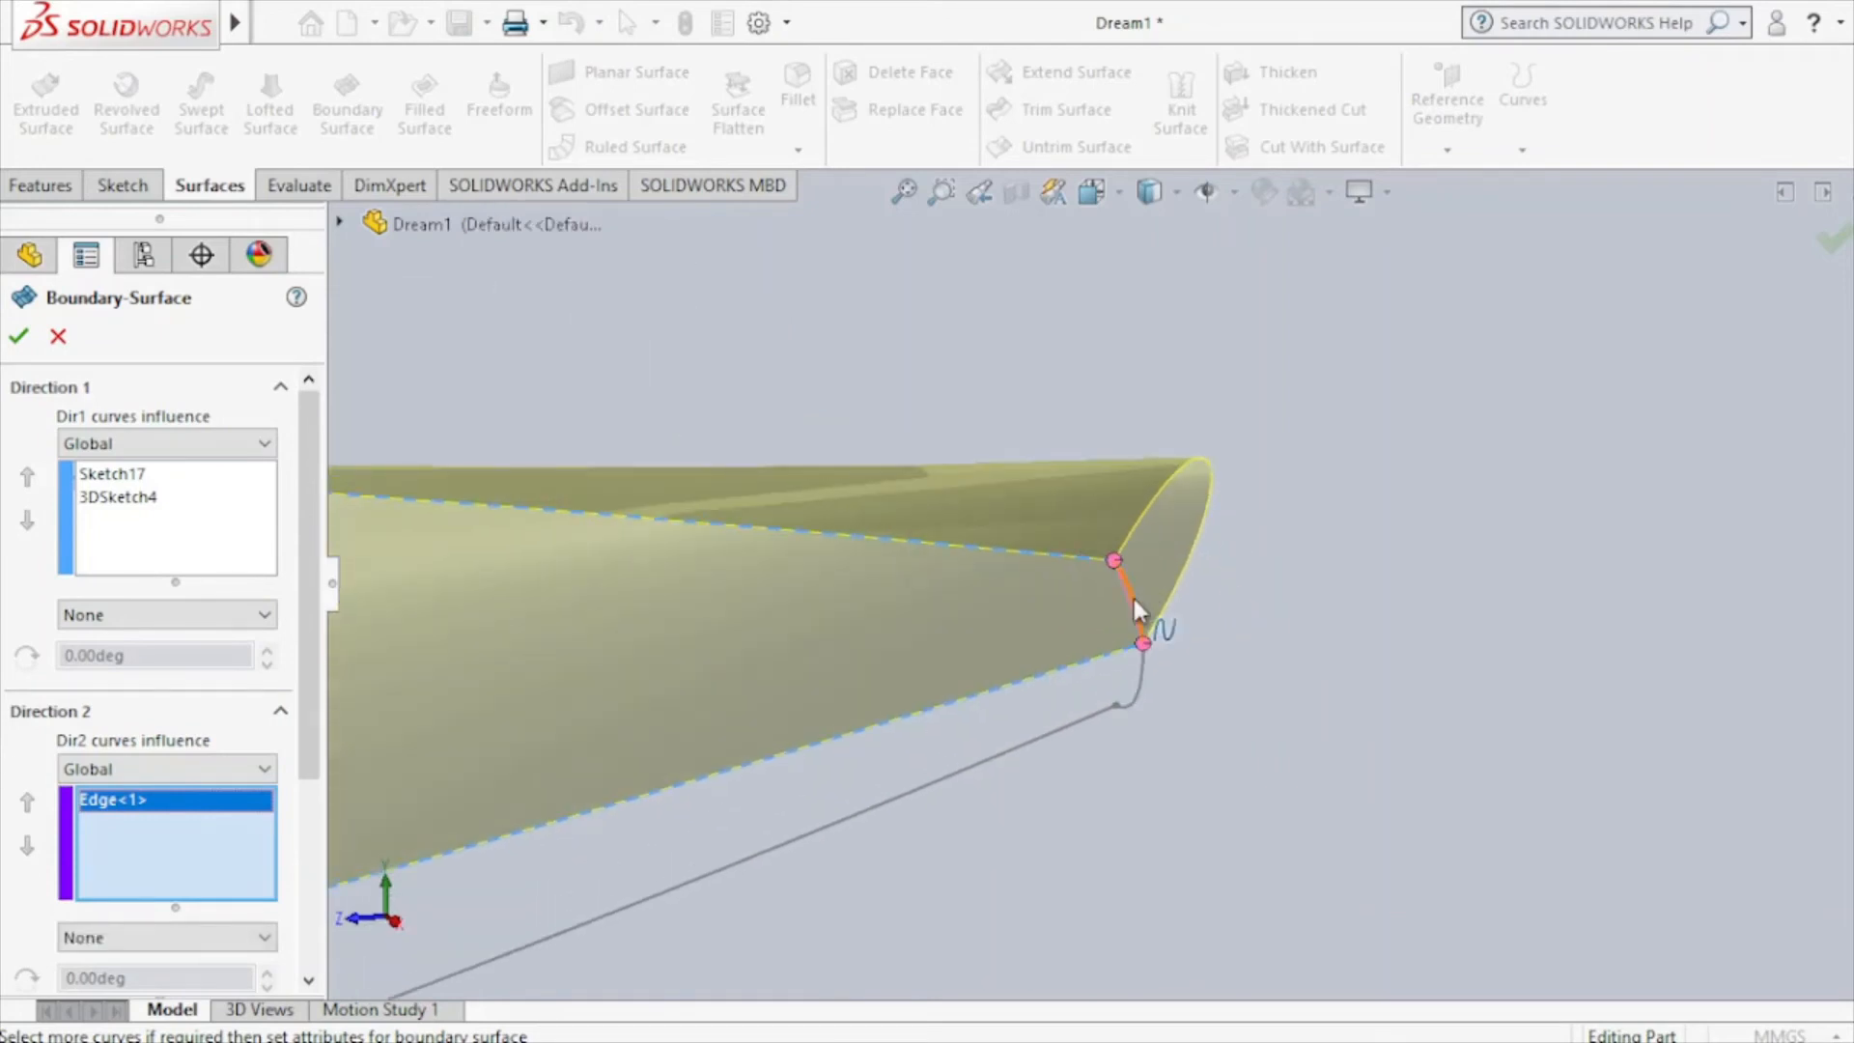
{"action": "left_click", "coordinate": [1133, 598]}
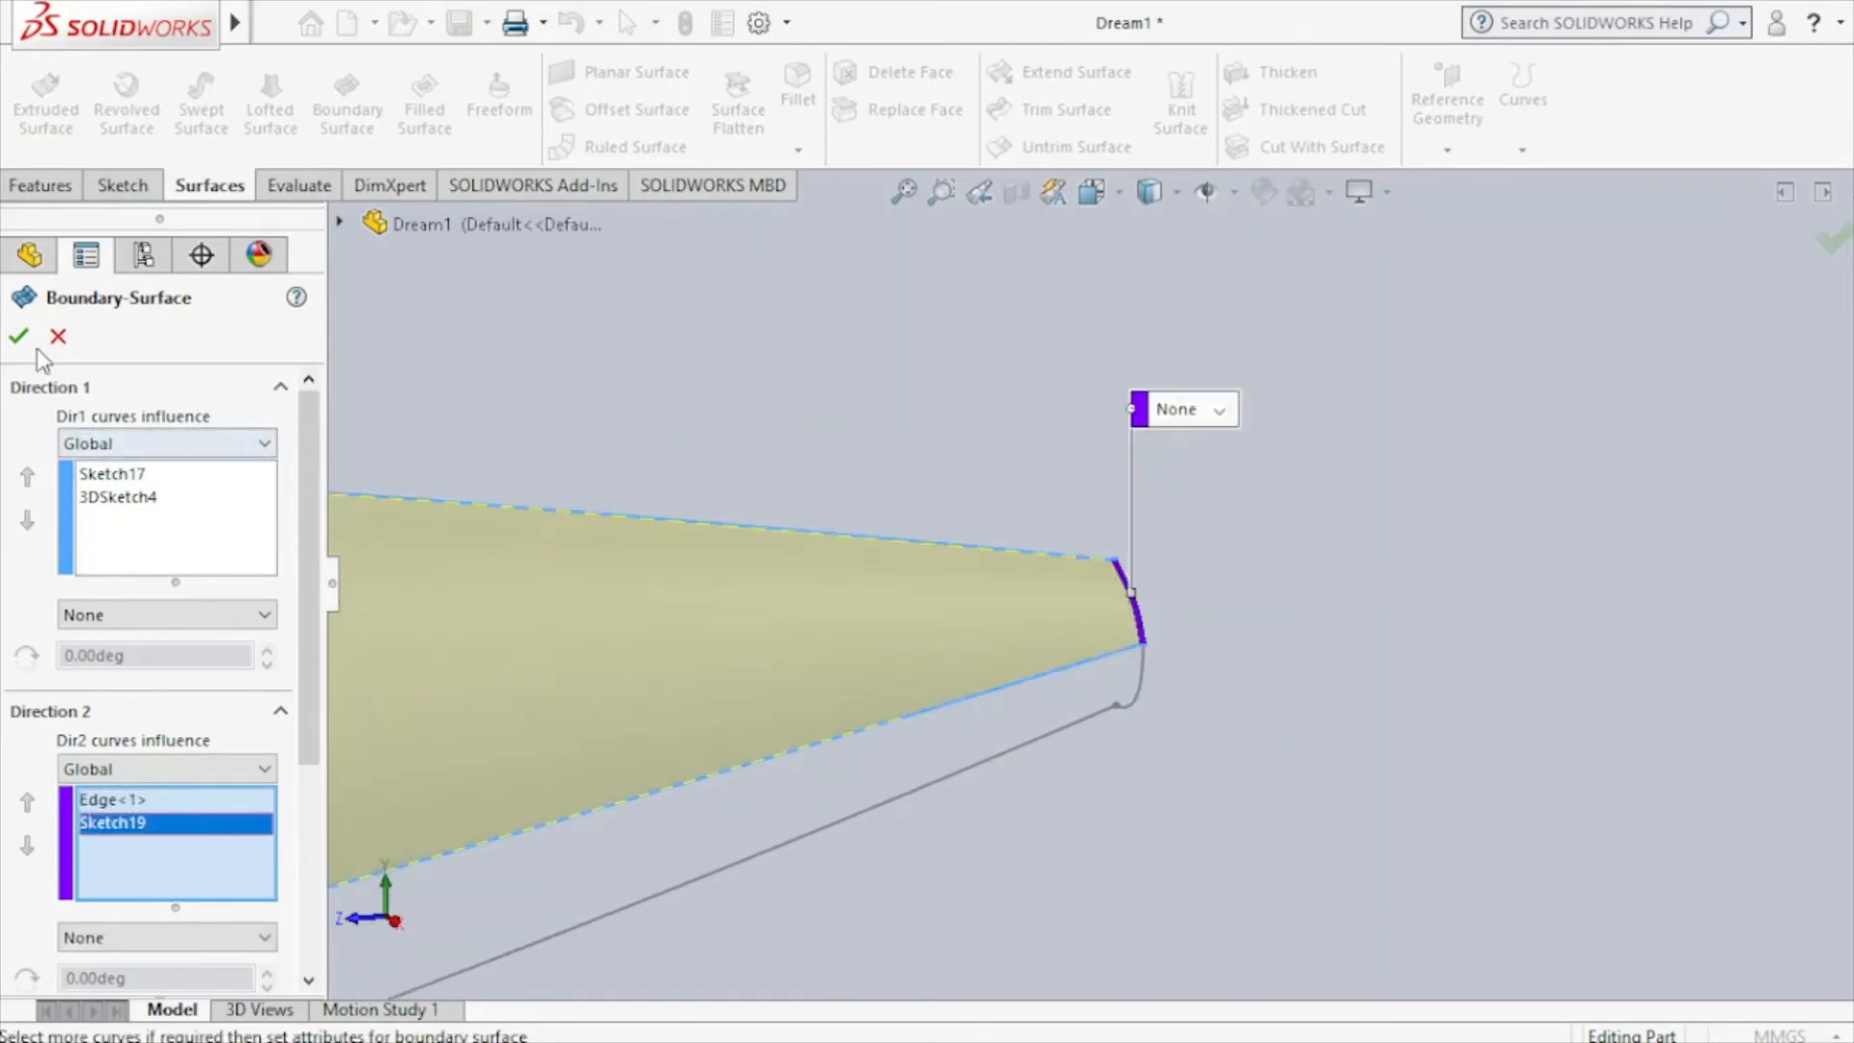
{"action": "left_click", "coordinate": [19, 336]}
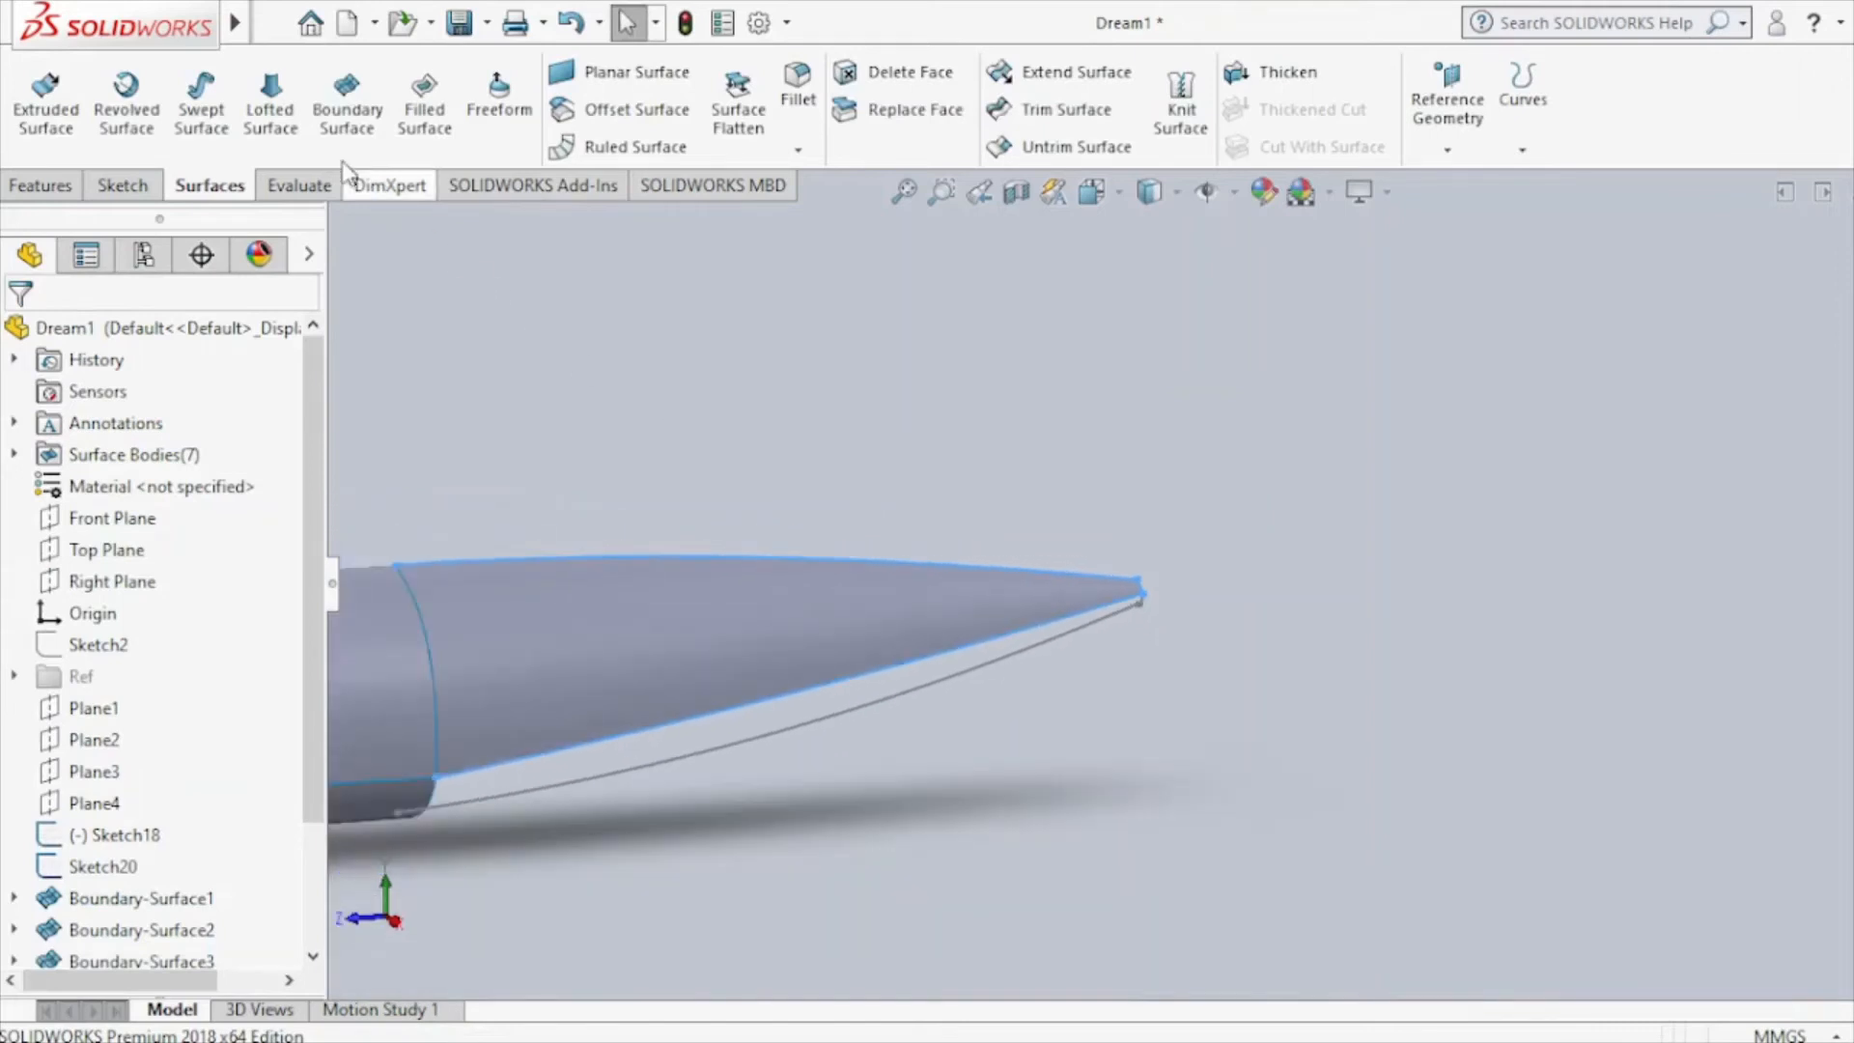
Create the lower tail boundary surface from the upper tail's bottom edge and Sketch18, with the lower mid-body's rear edge and Sketch20 in Direction 2.
{"action": "left_click", "coordinate": [347, 106]}
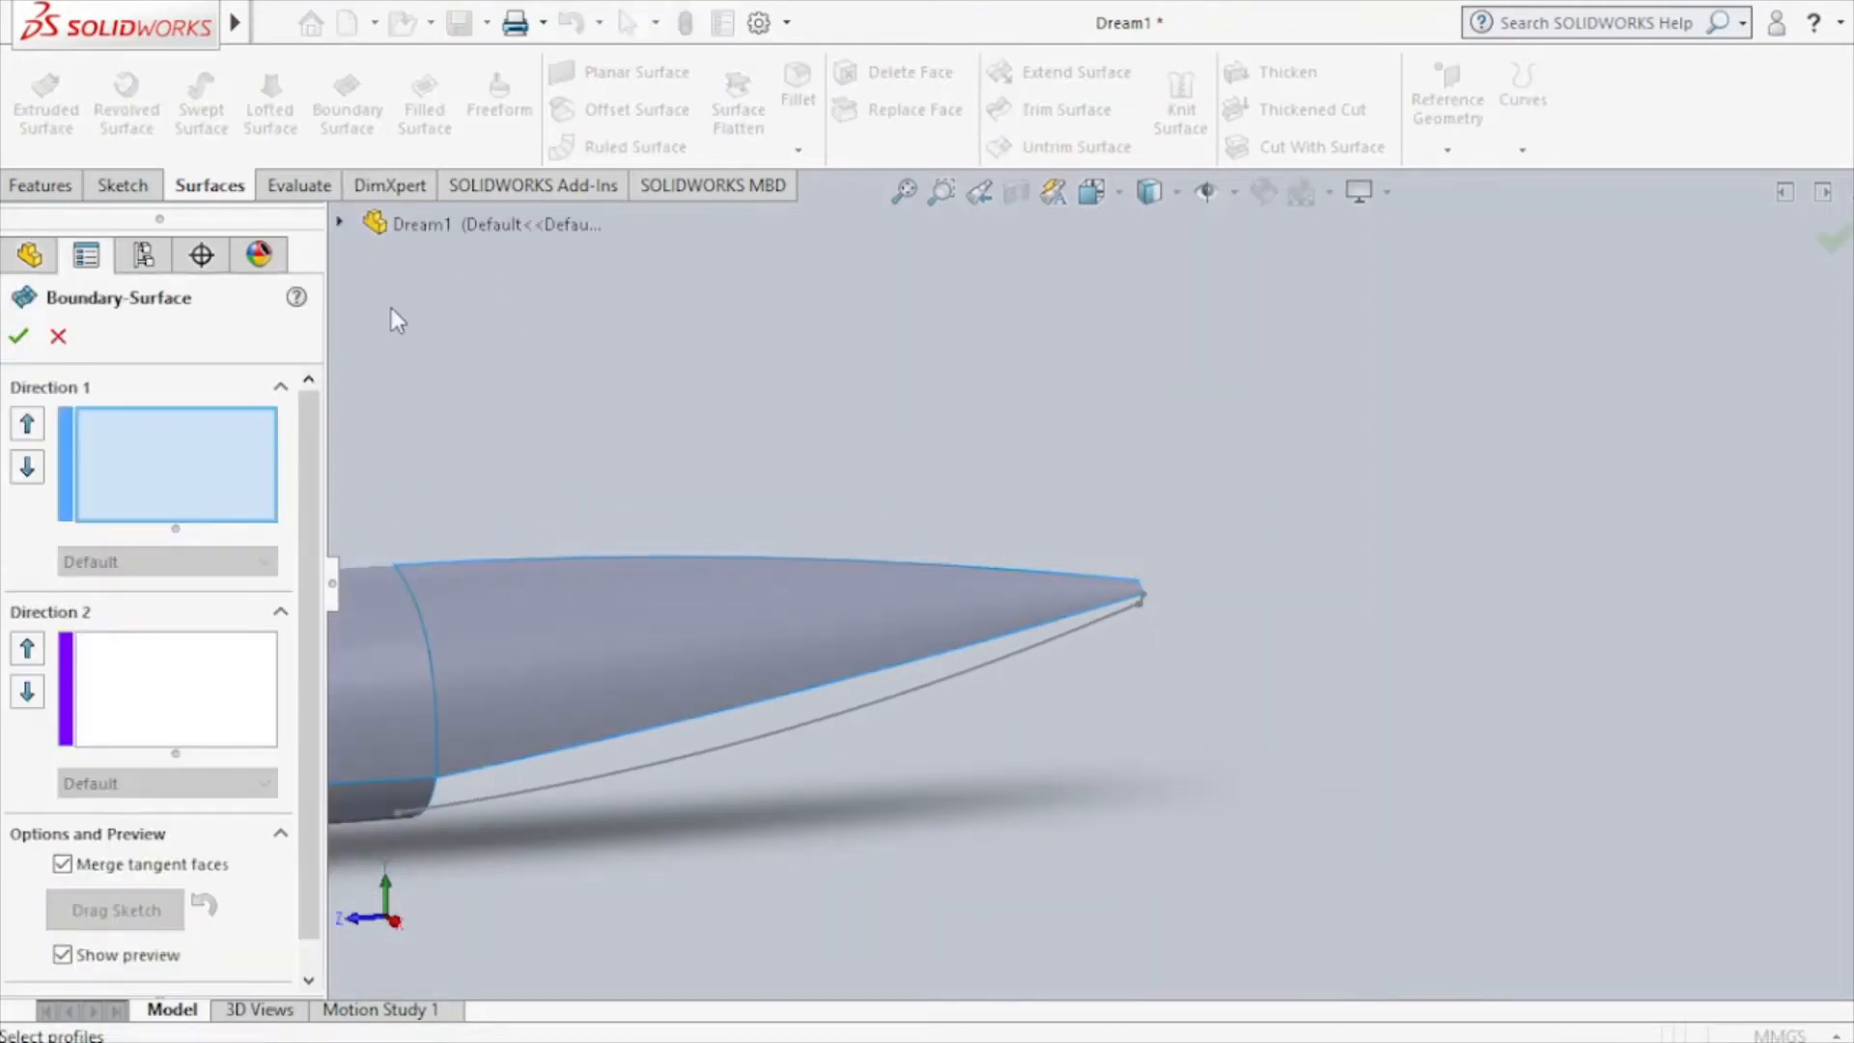
{"action": "left_click", "coordinate": [516, 763]}
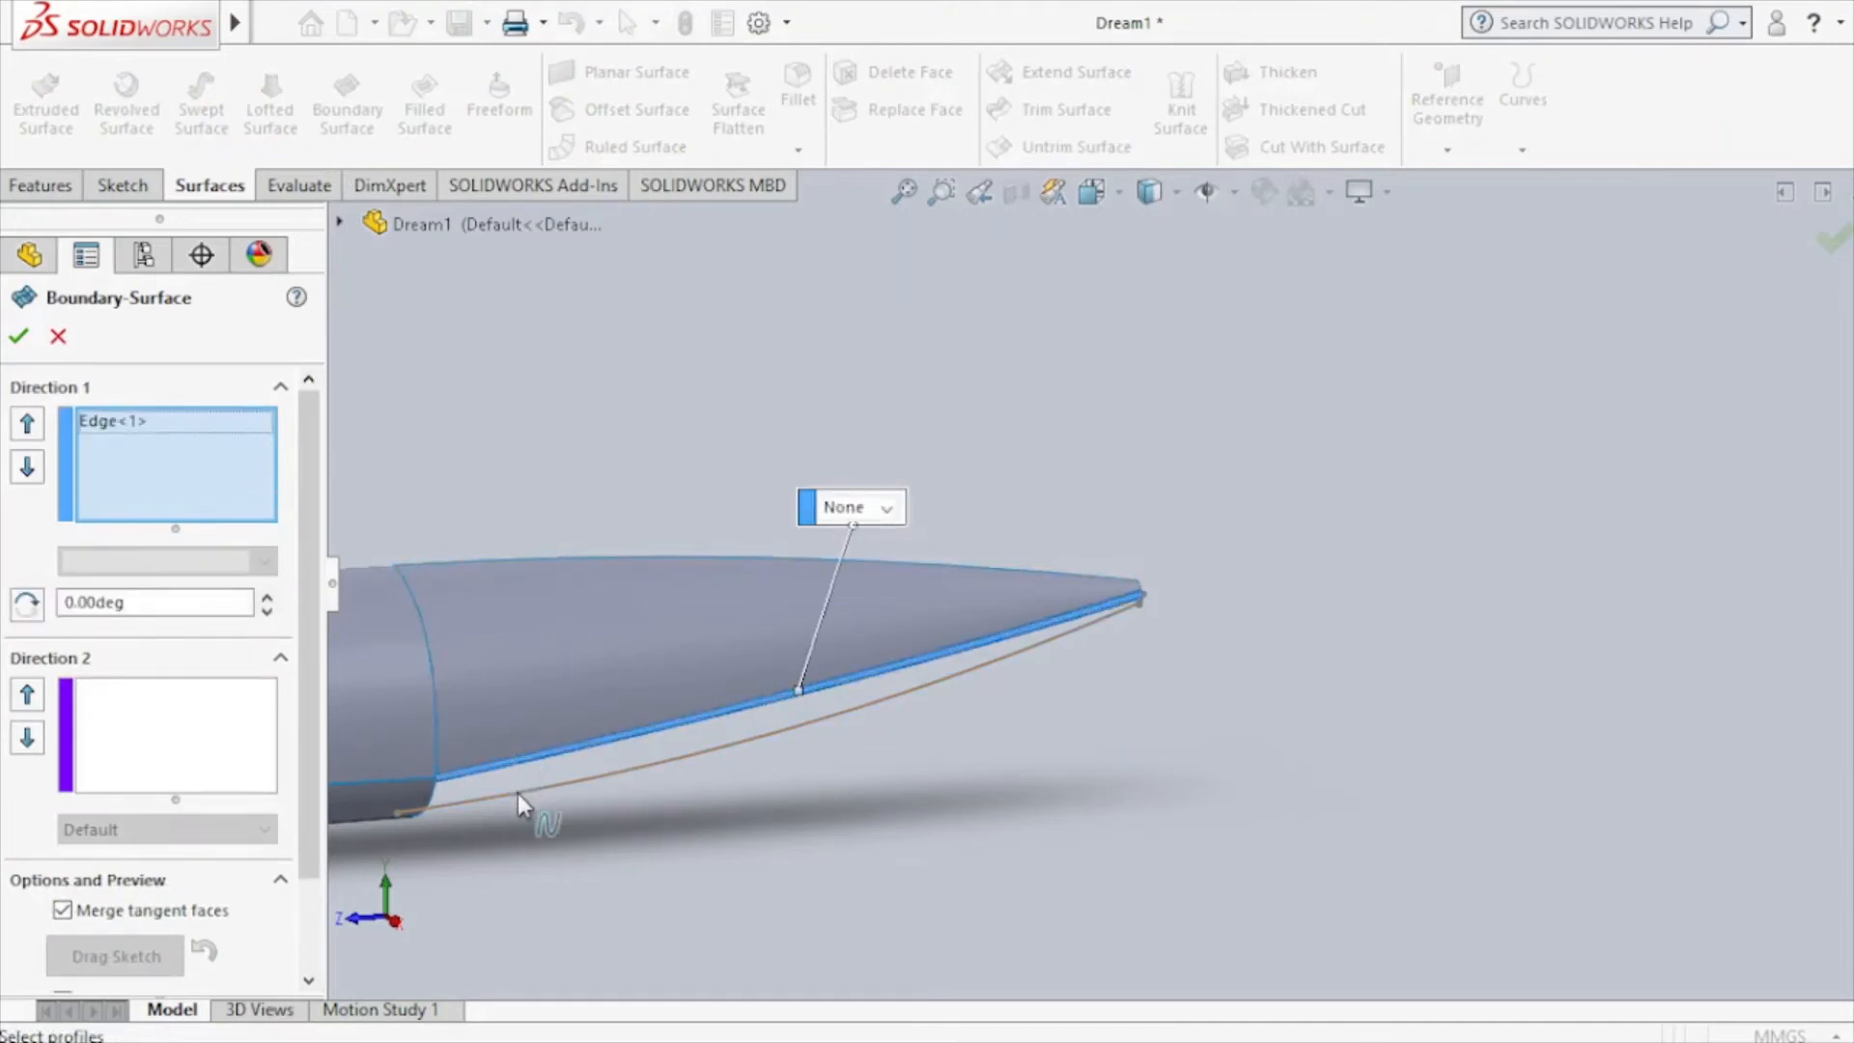
{"action": "left_click", "coordinate": [517, 798]}
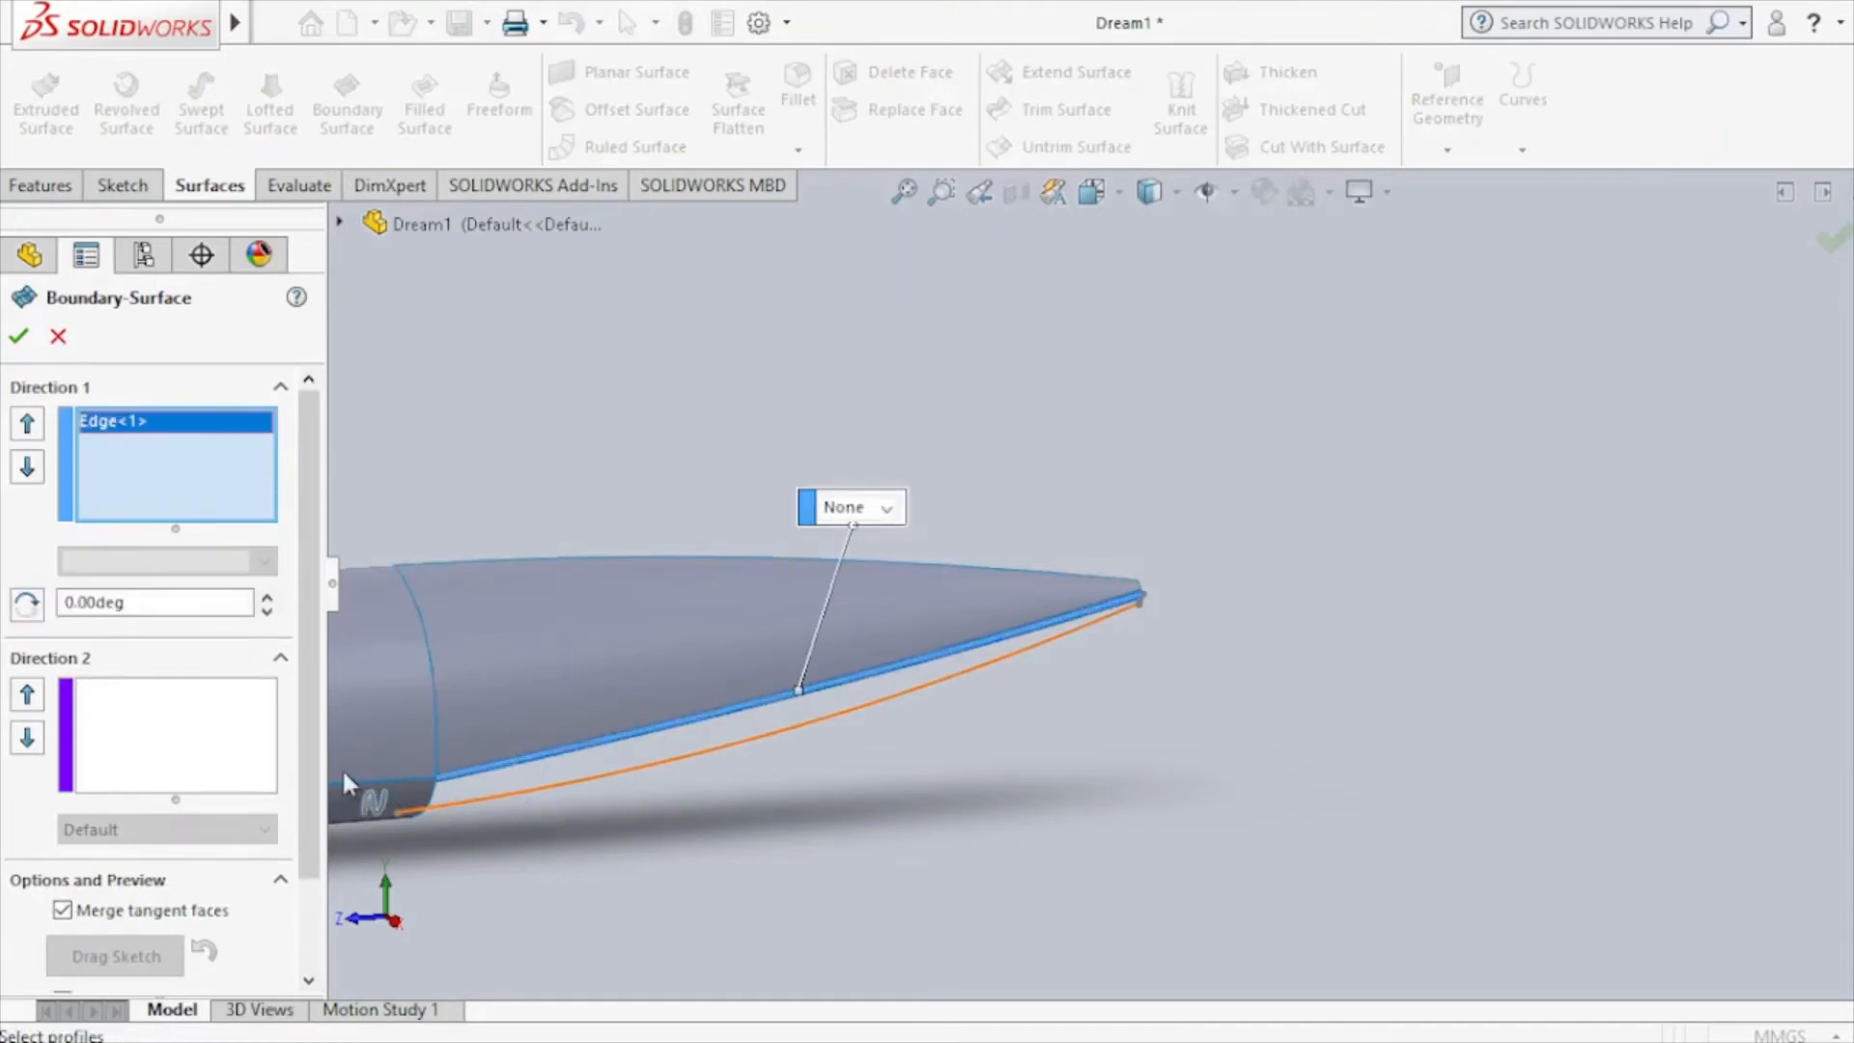
{"action": "left_click", "coordinate": [242, 766]}
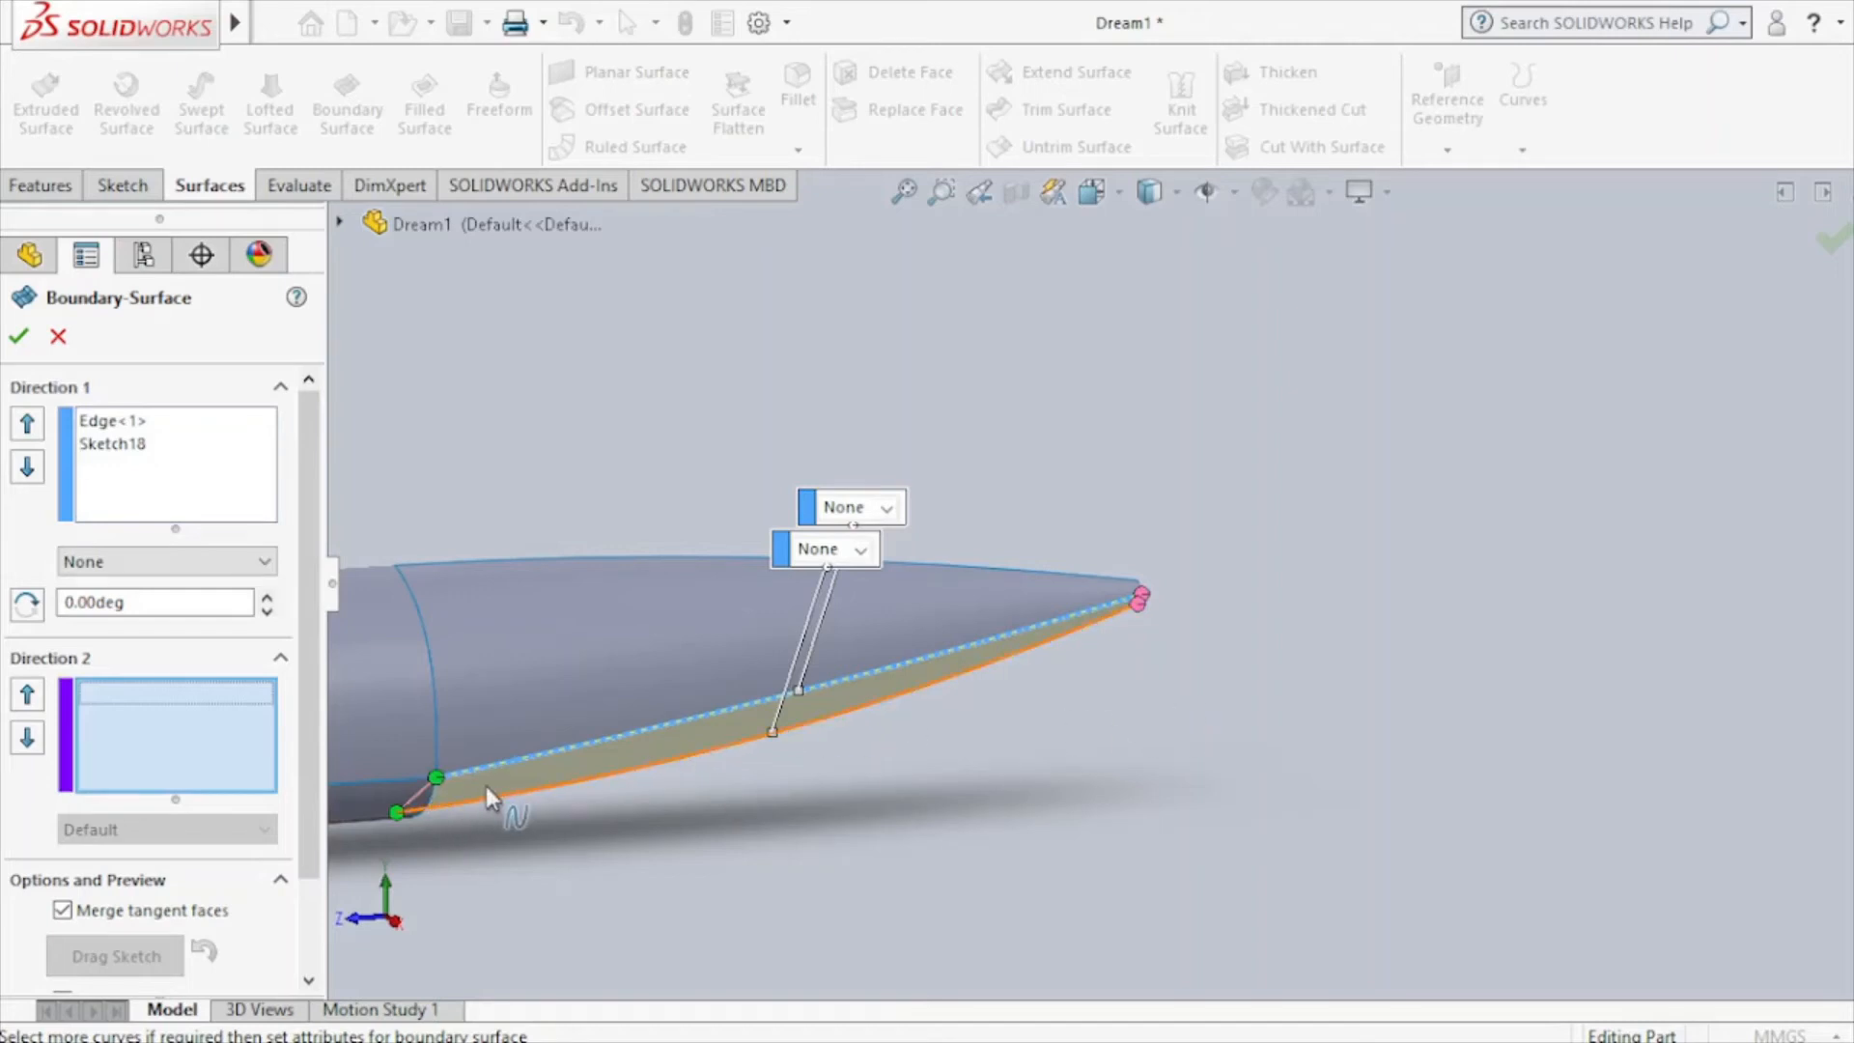
{"action": "scroll", "coordinate": [484, 786], "scroll_direction": "down", "scroll_amount": 1}
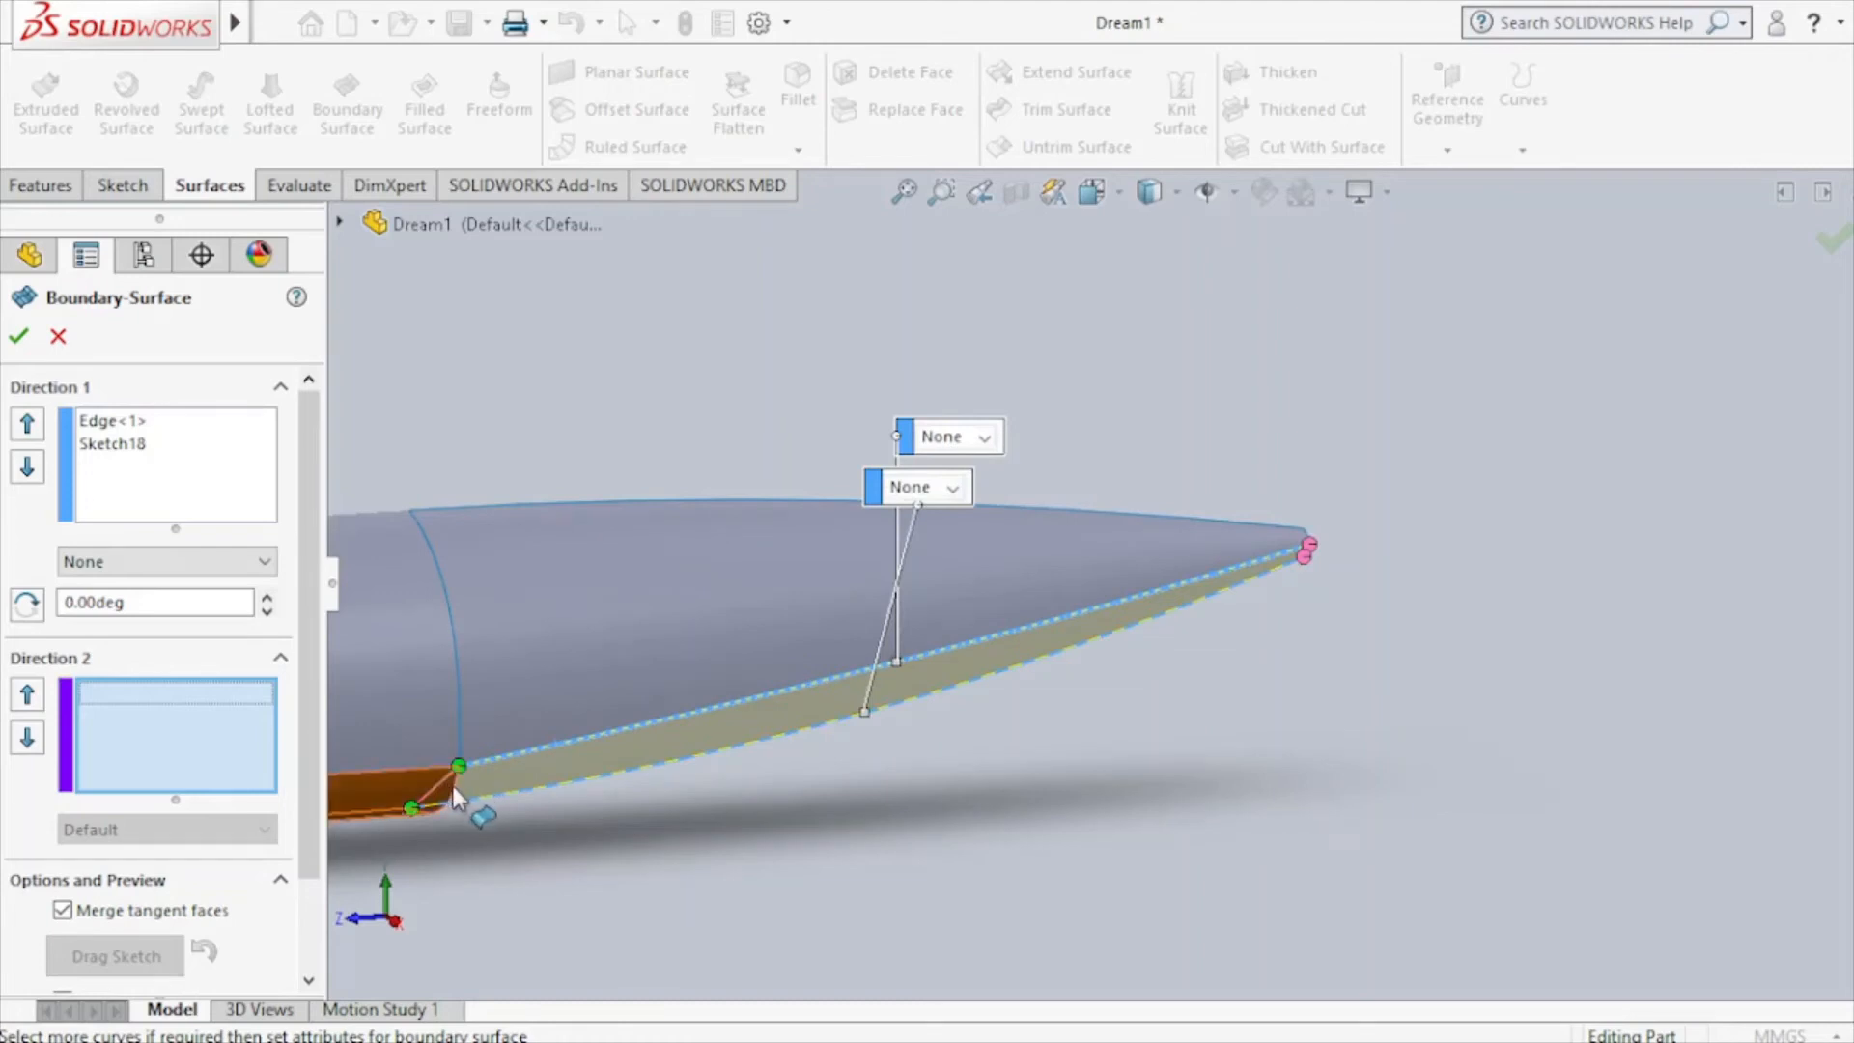
{"action": "left_click", "coordinate": [454, 787]}
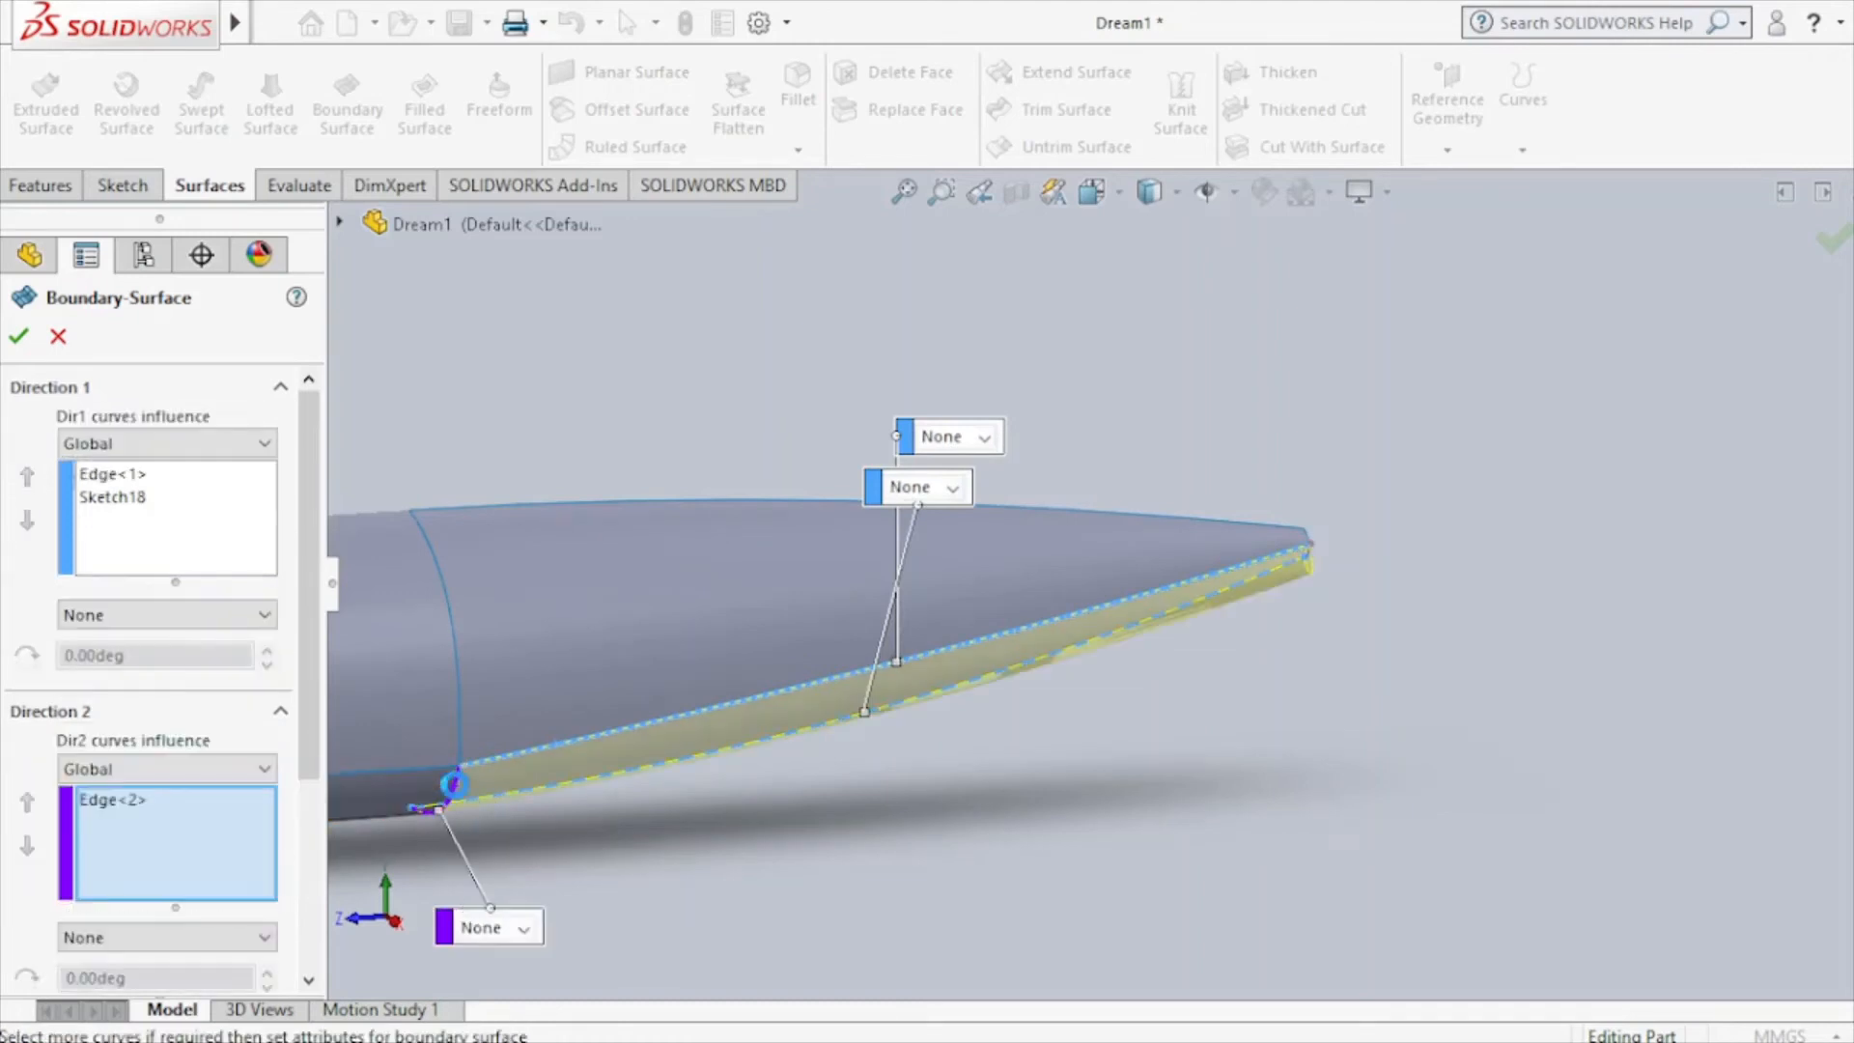
{"action": "left_click", "coordinate": [206, 840]}
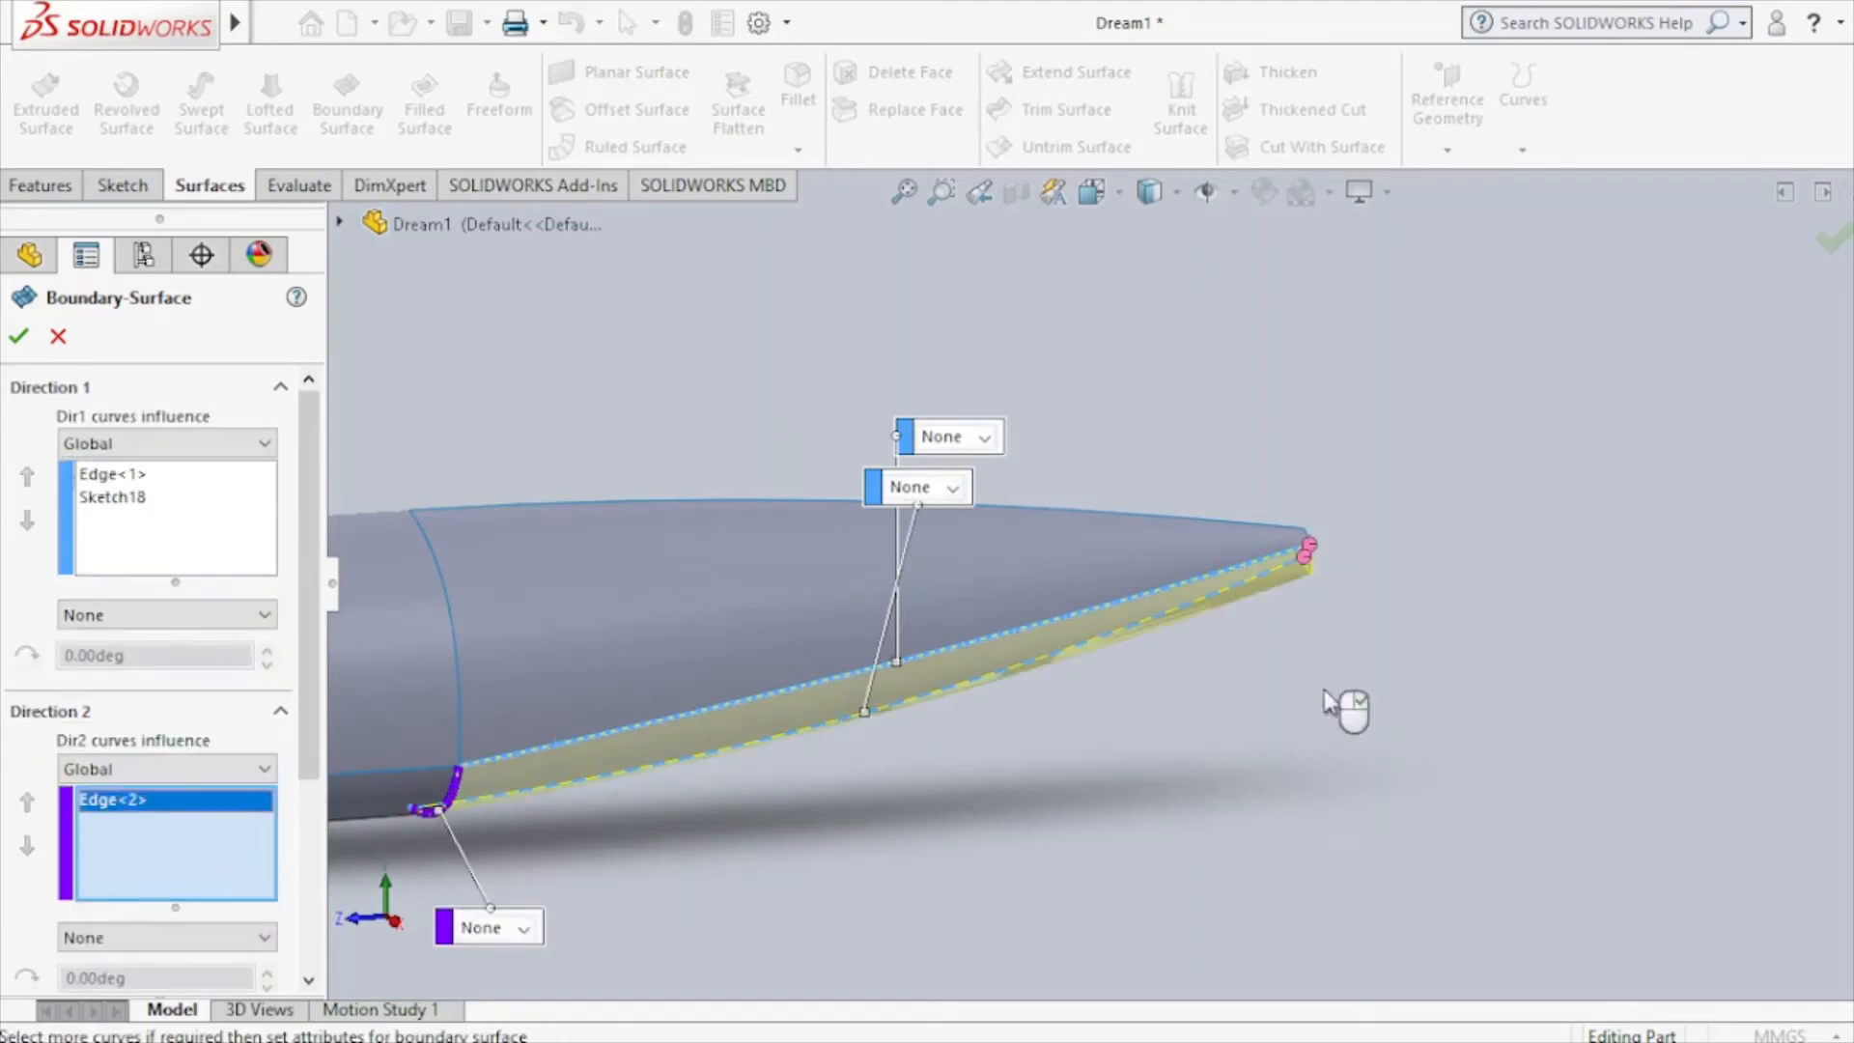
{"action": "scroll", "coordinate": [1377, 562], "scroll_direction": "down", "scroll_amount": 10}
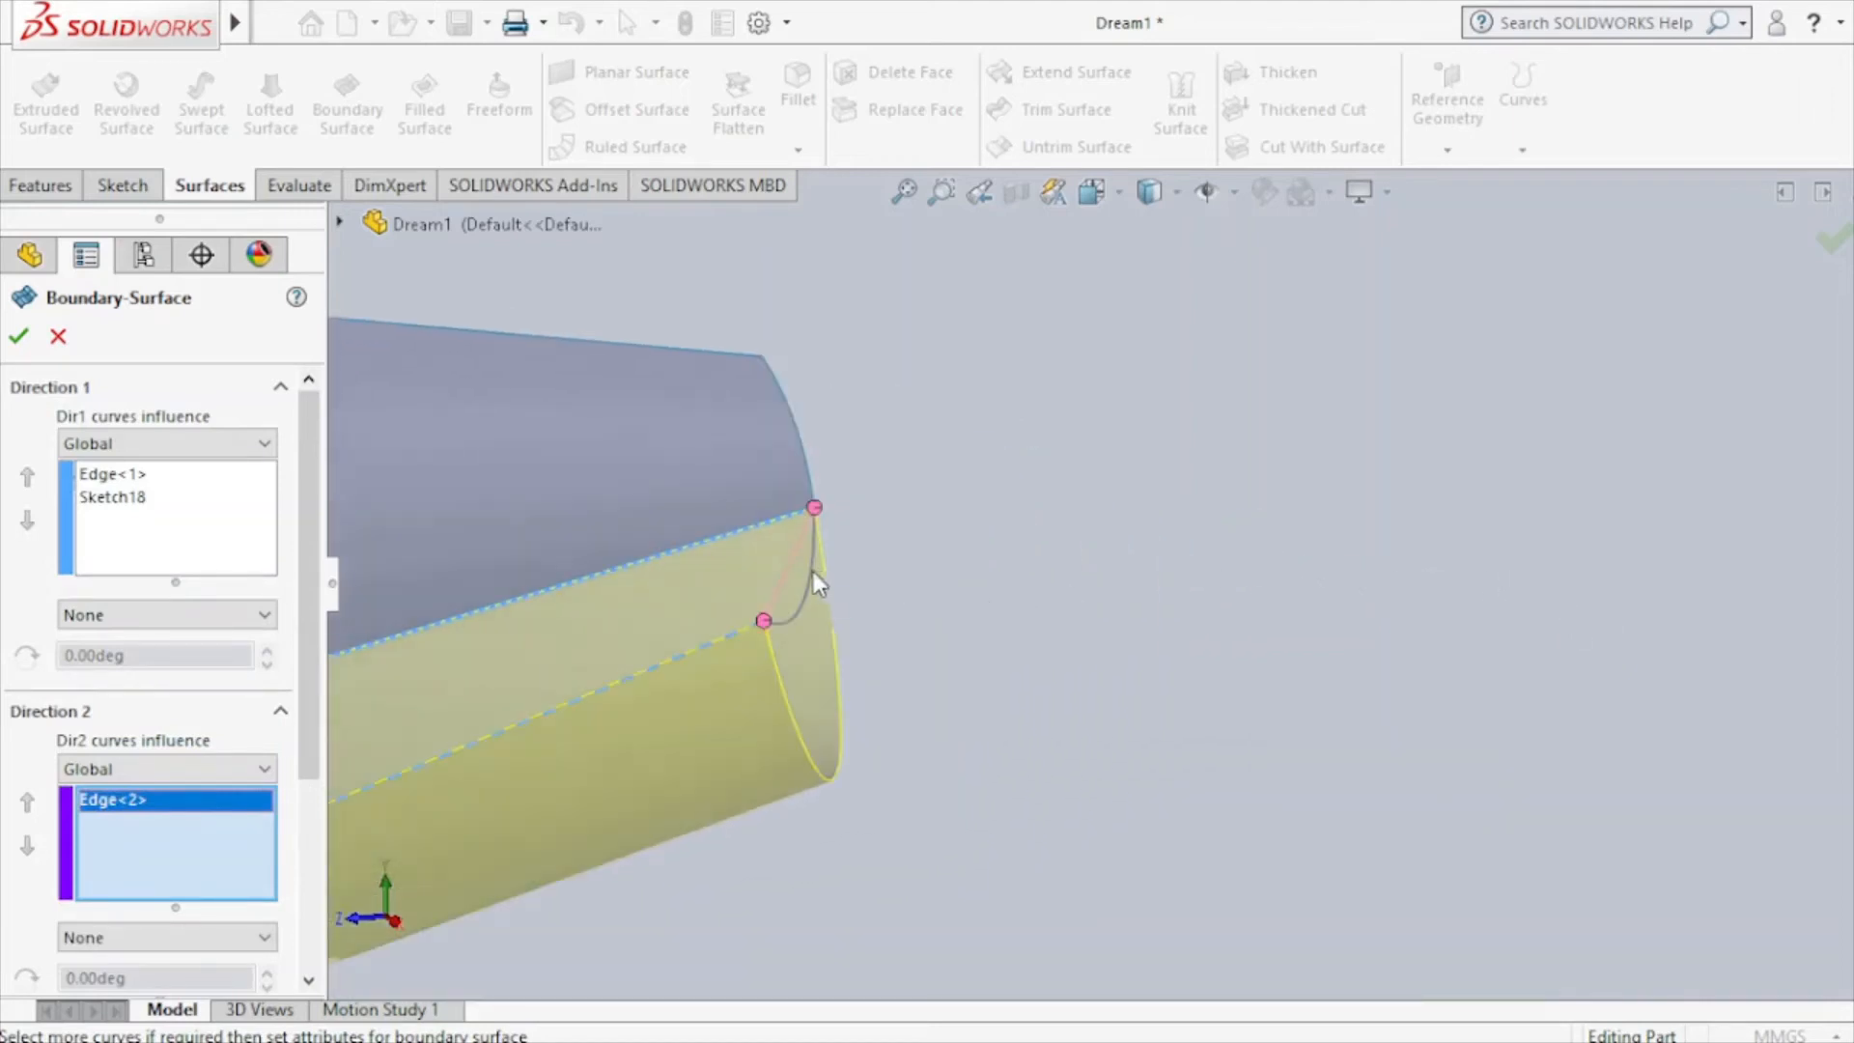
{"action": "left_click", "coordinate": [811, 574]}
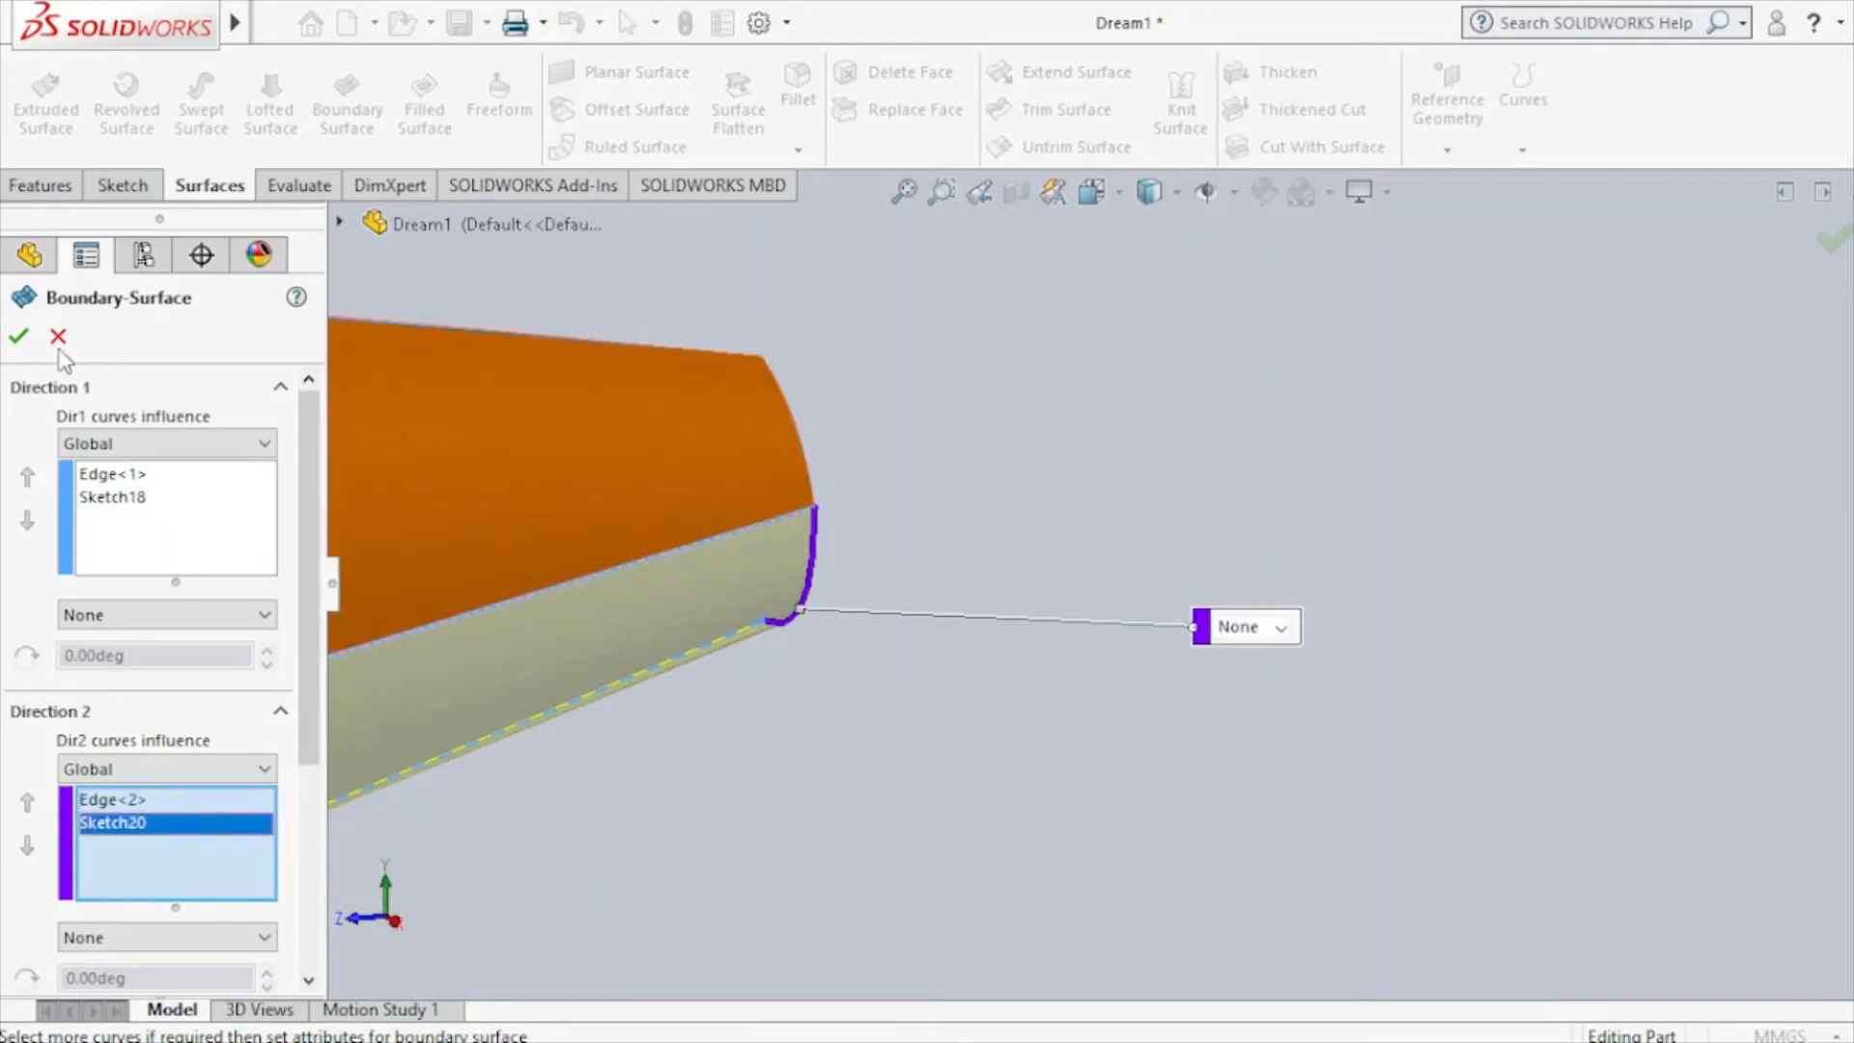
{"action": "left_click", "coordinate": [13, 338]}
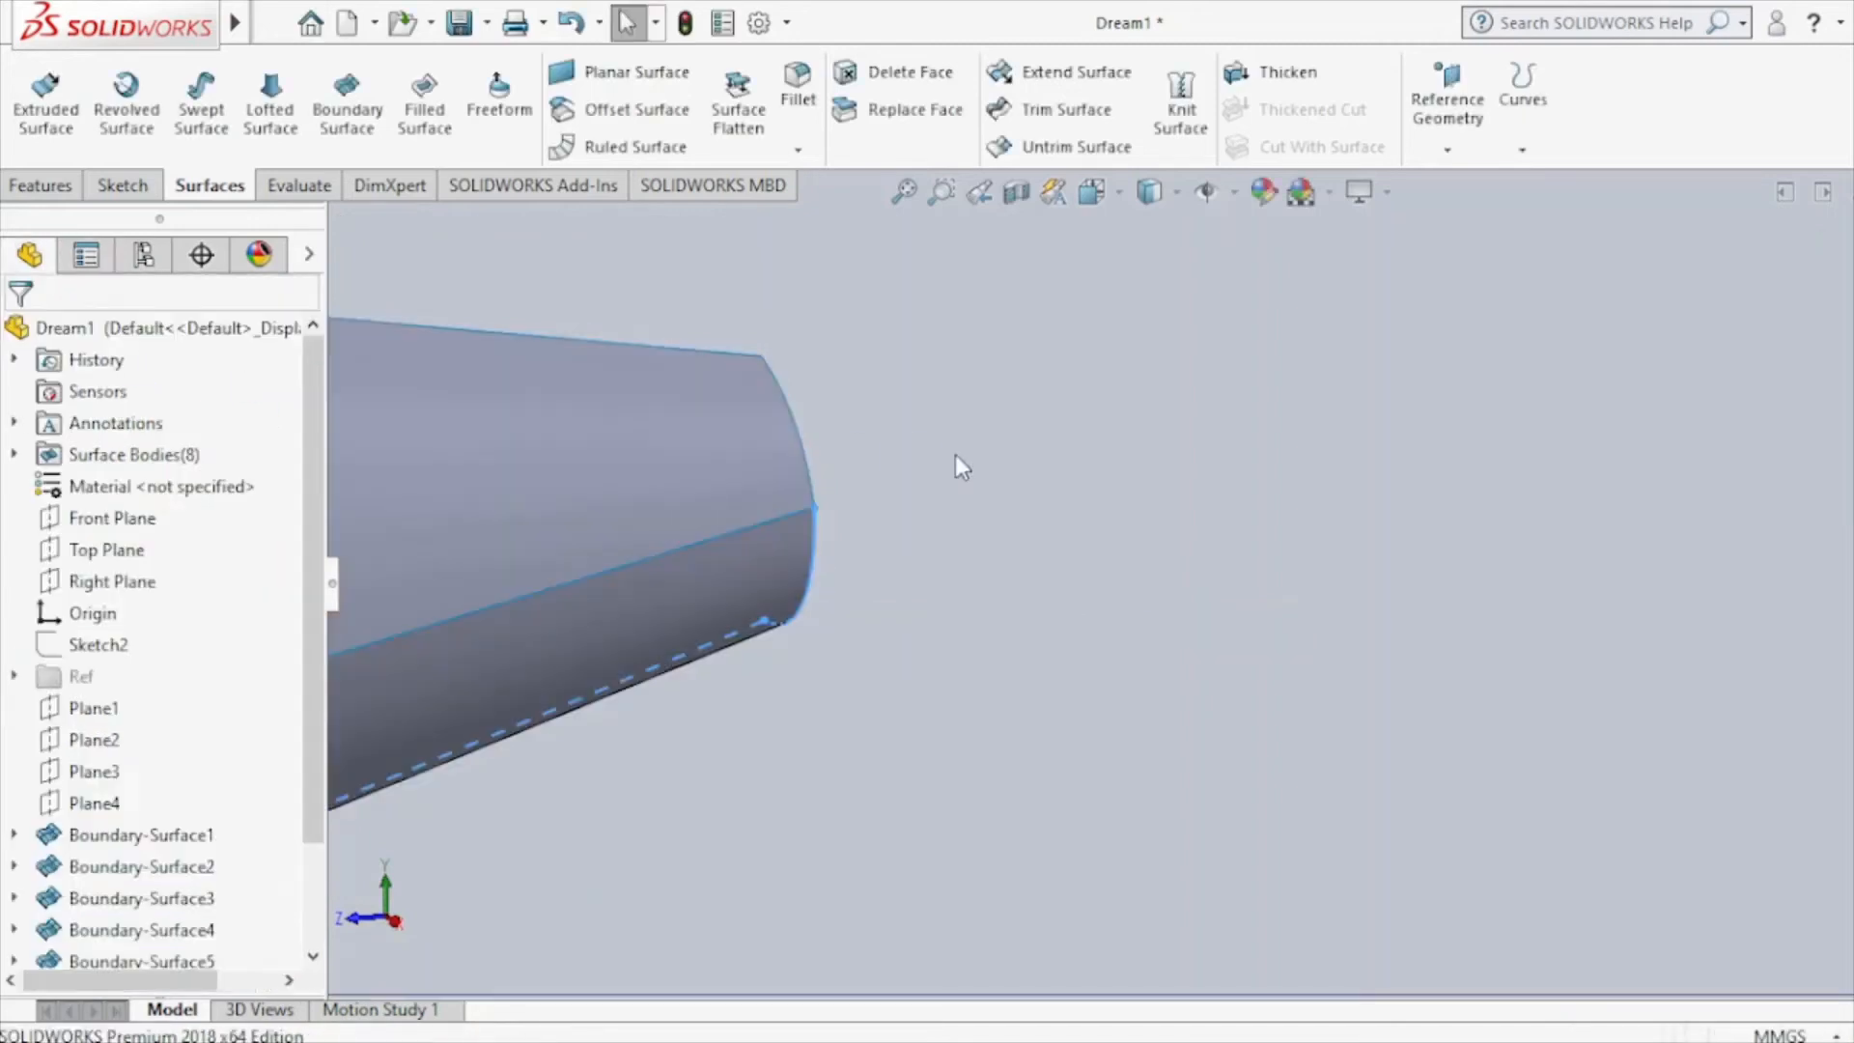
Set up a Mirror about the Right Plane that copies bodies, and expand the list of surface bodies.
{"action": "key", "text": "f"}
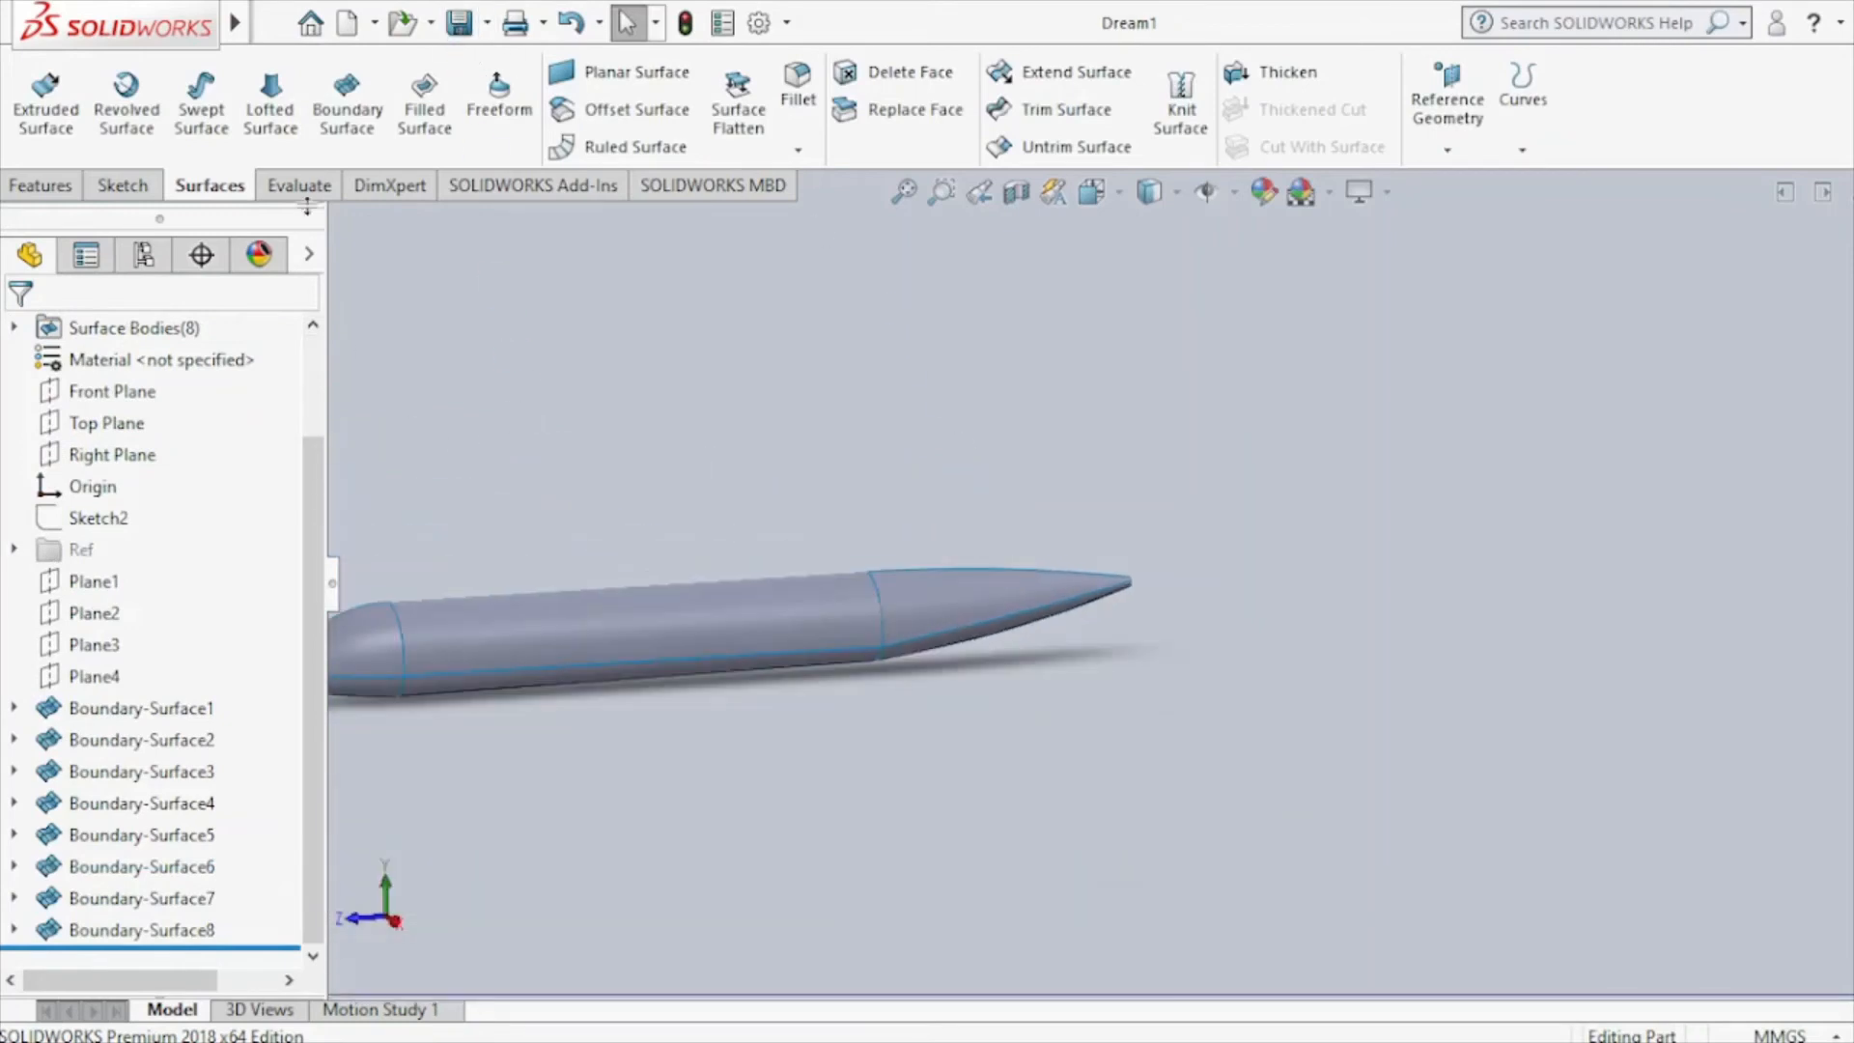
{"action": "left_click", "coordinate": [112, 454]}
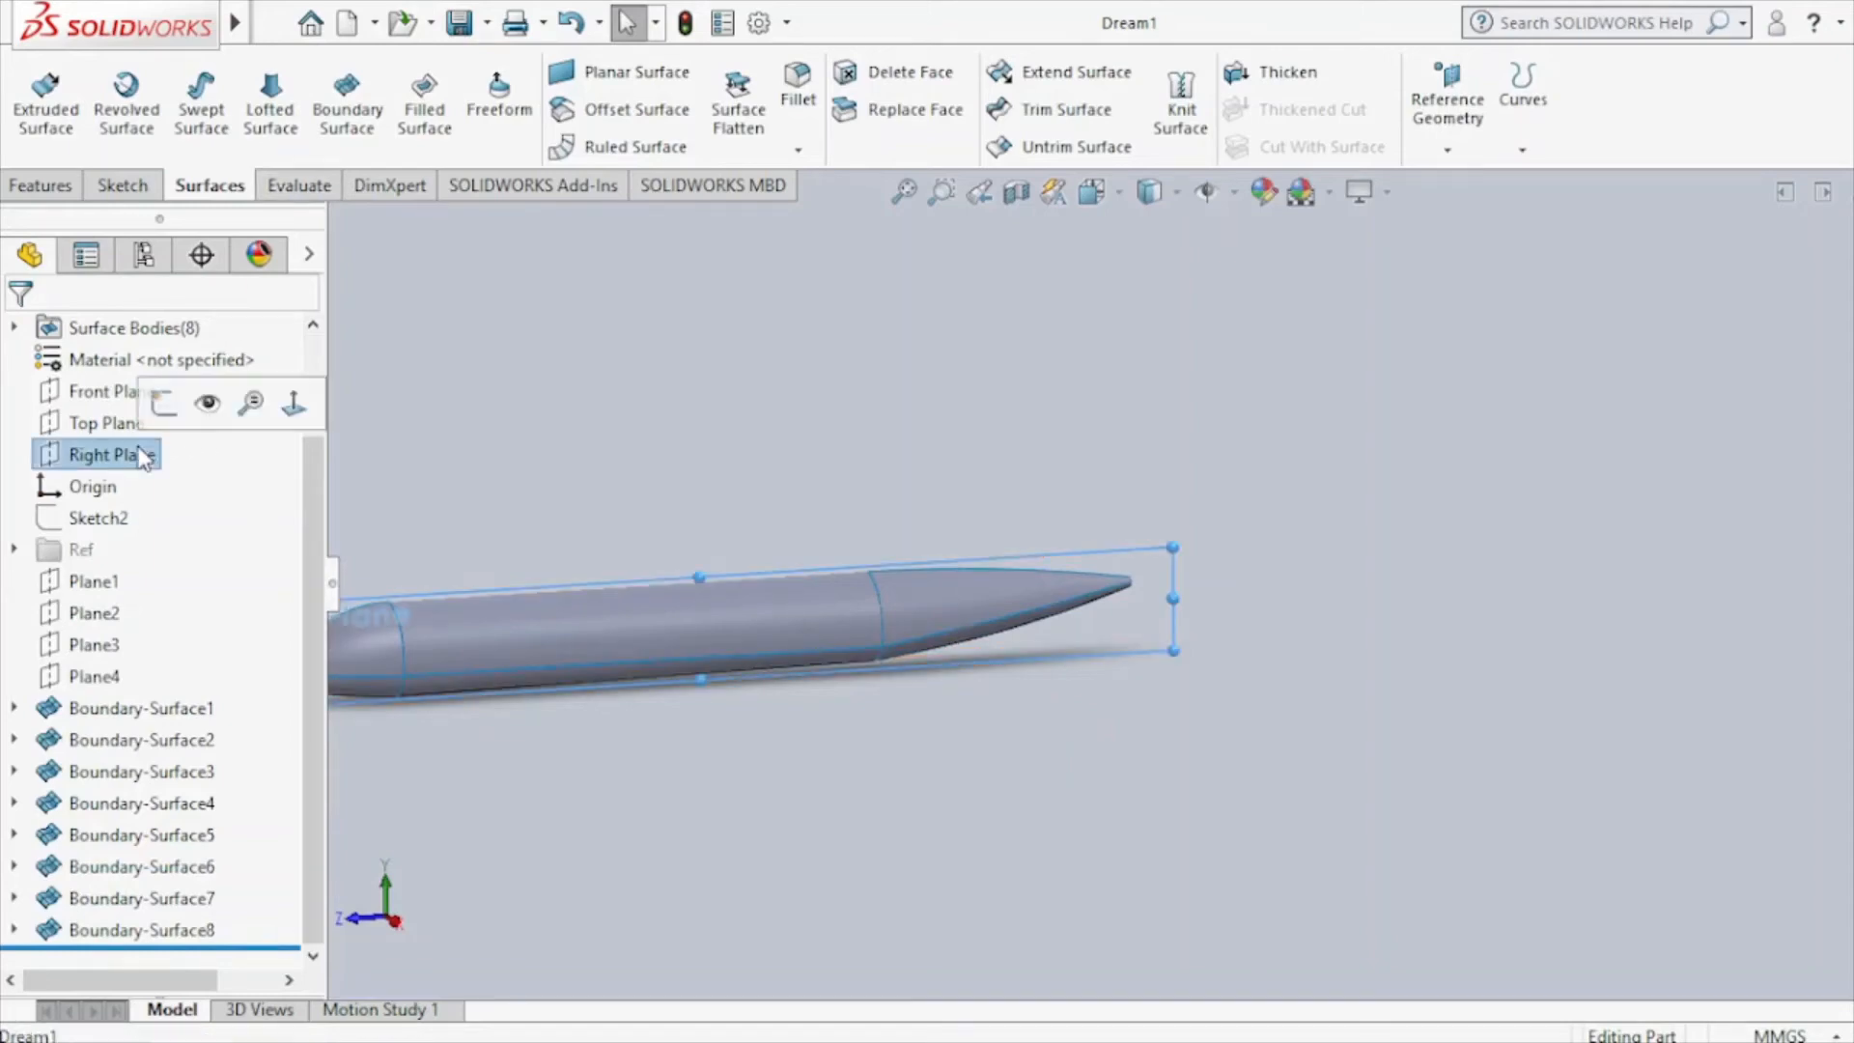
{"action": "left_click", "coordinate": [43, 185]}
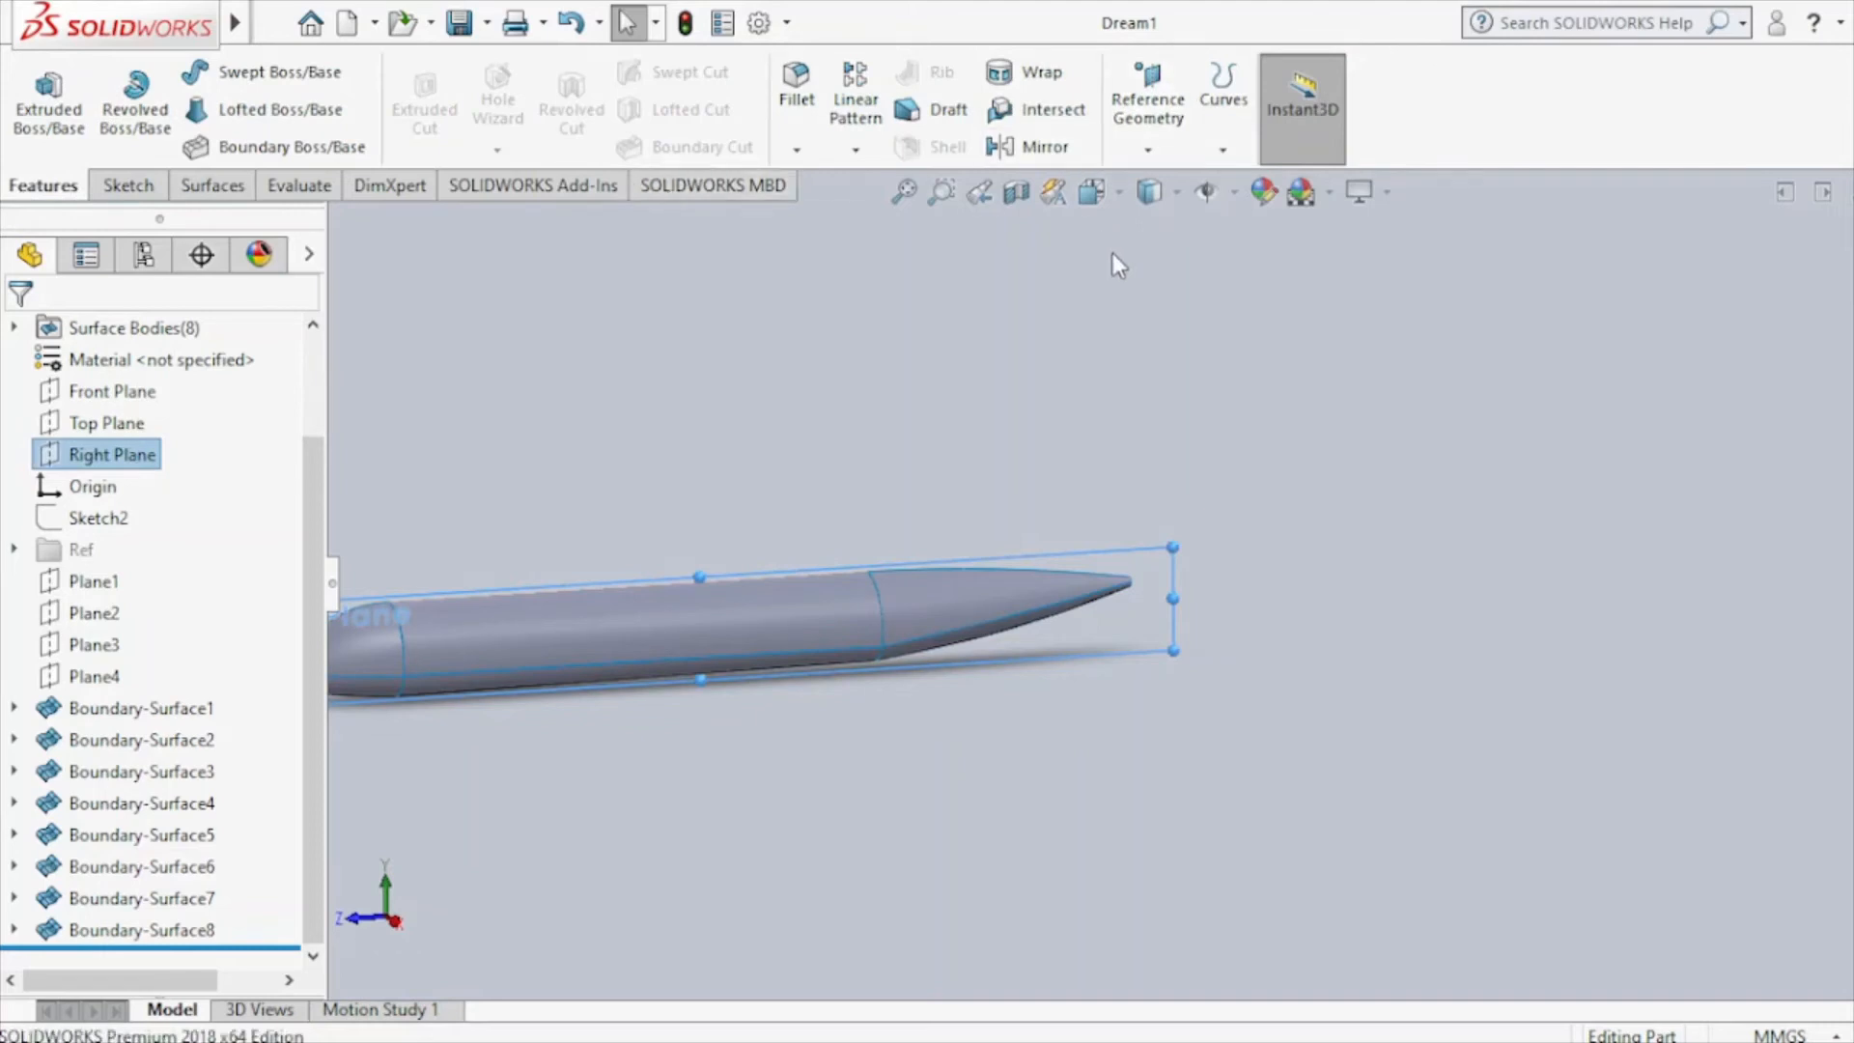
{"action": "left_click", "coordinate": [1151, 152]}
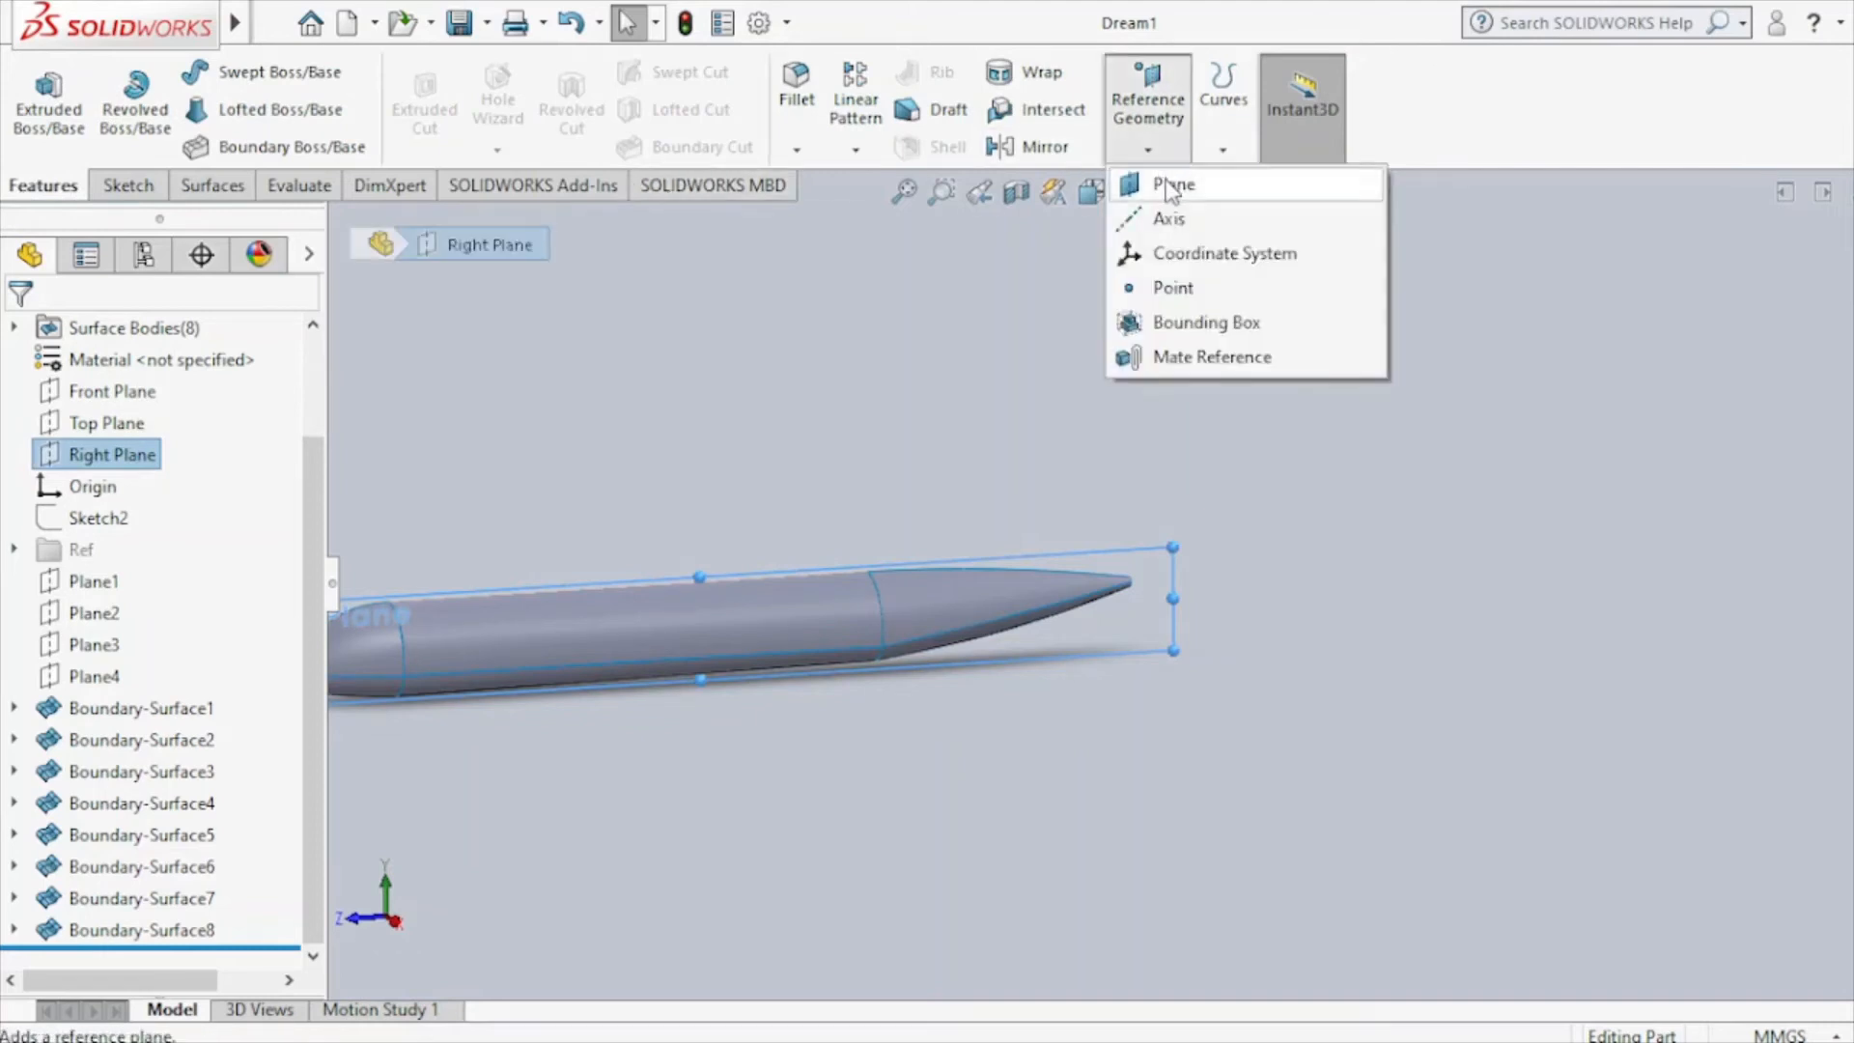
{"action": "left_click", "coordinate": [999, 149]}
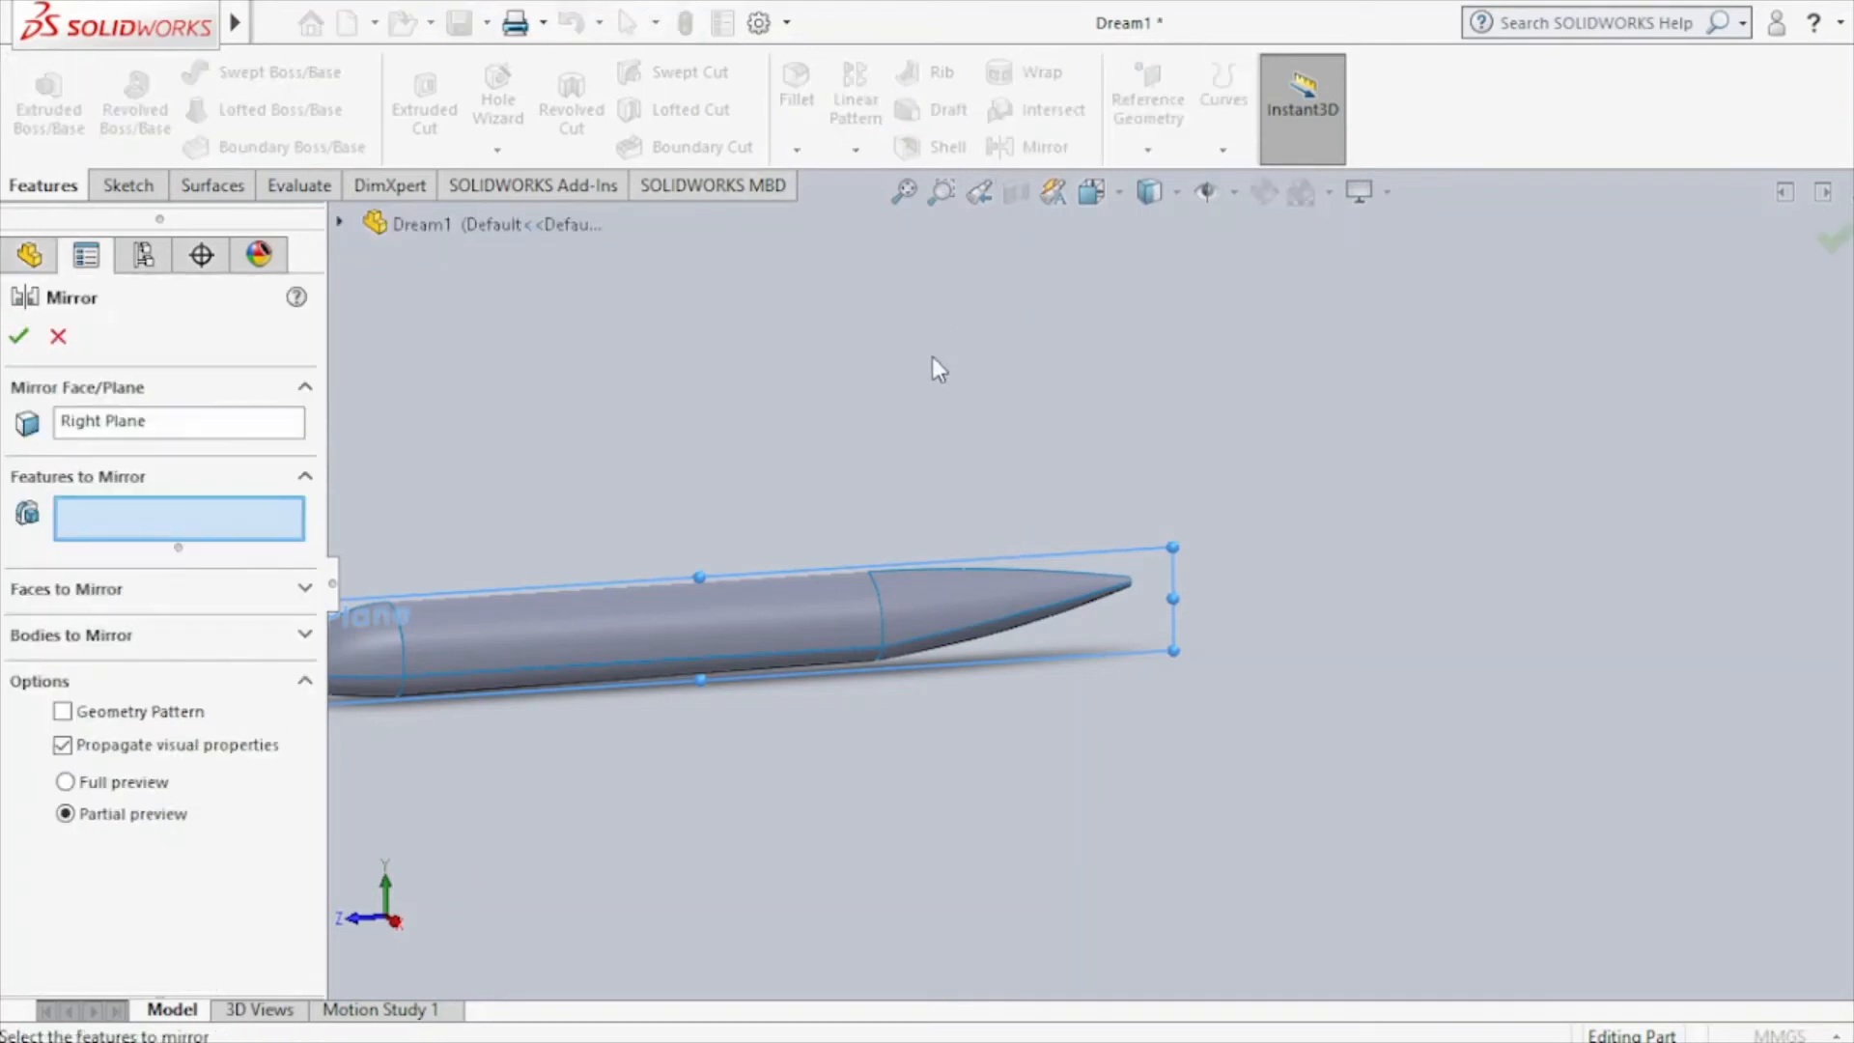
{"action": "scroll", "coordinate": [855, 466], "scroll_direction": "up", "scroll_amount": 4}
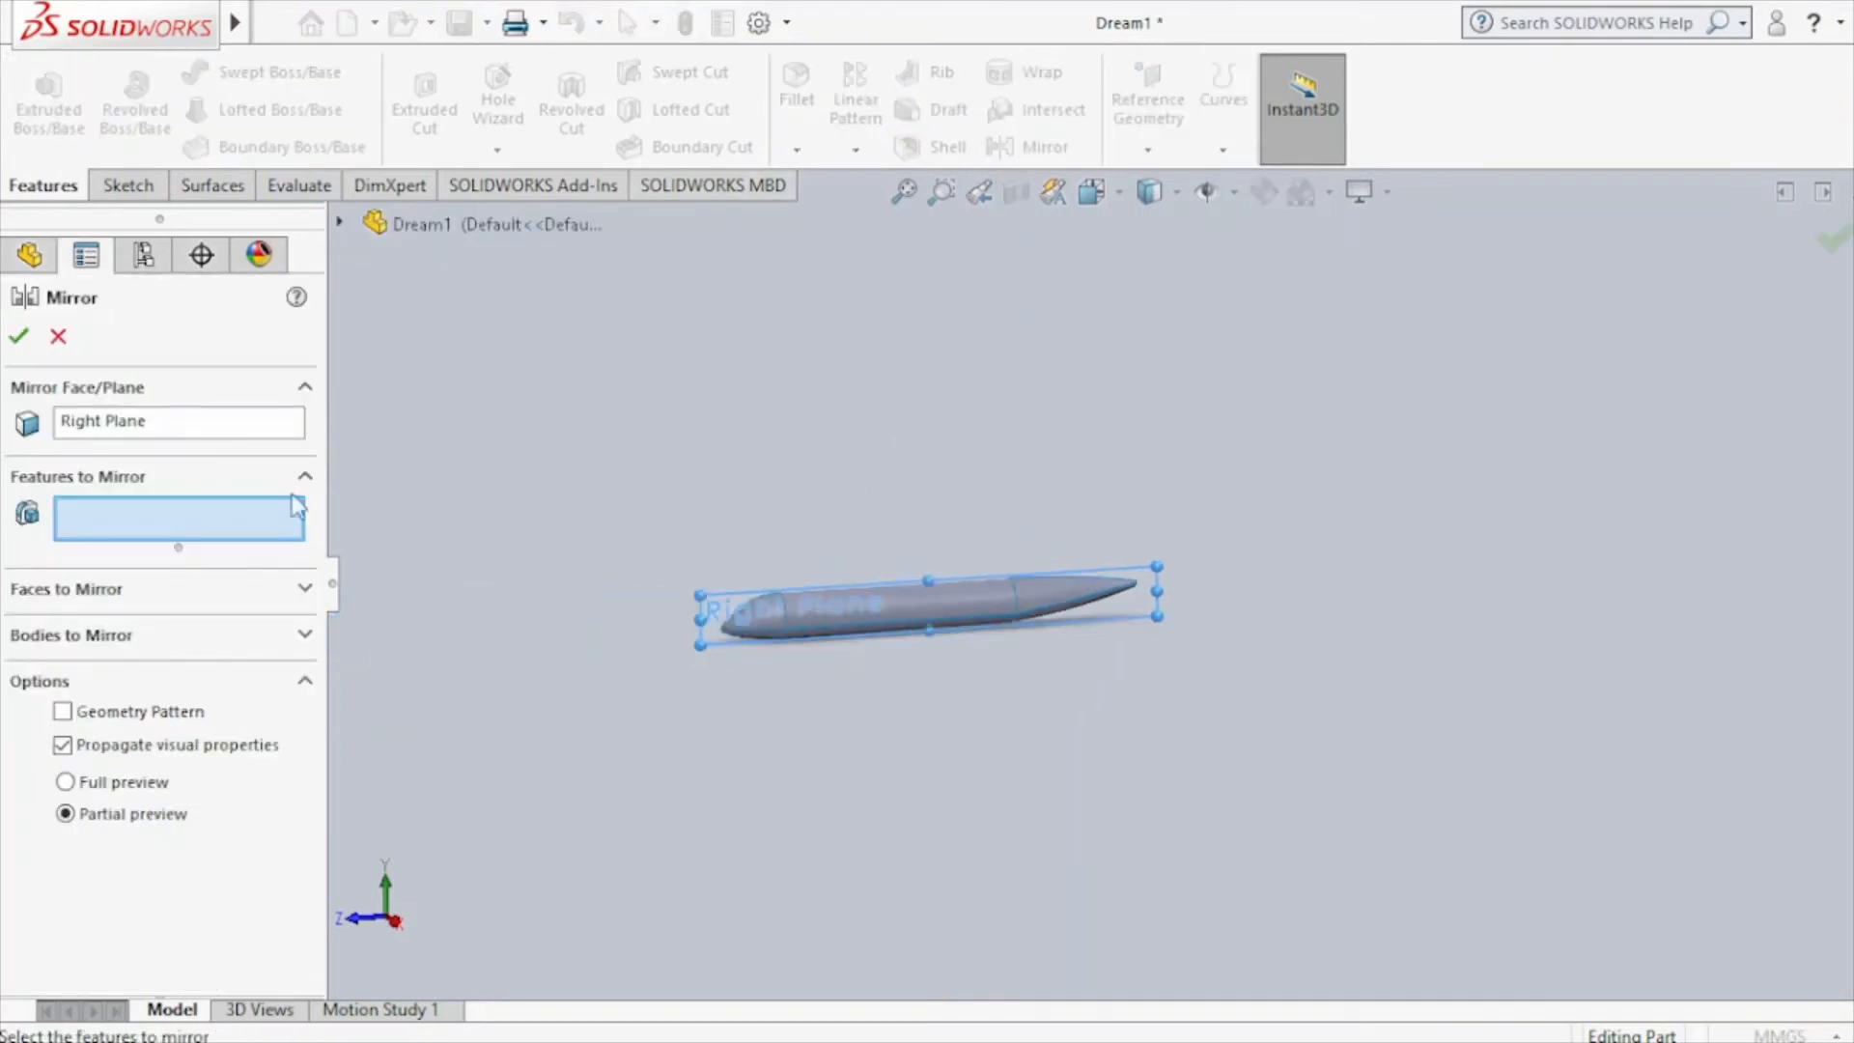
{"action": "left_click", "coordinate": [303, 635]}
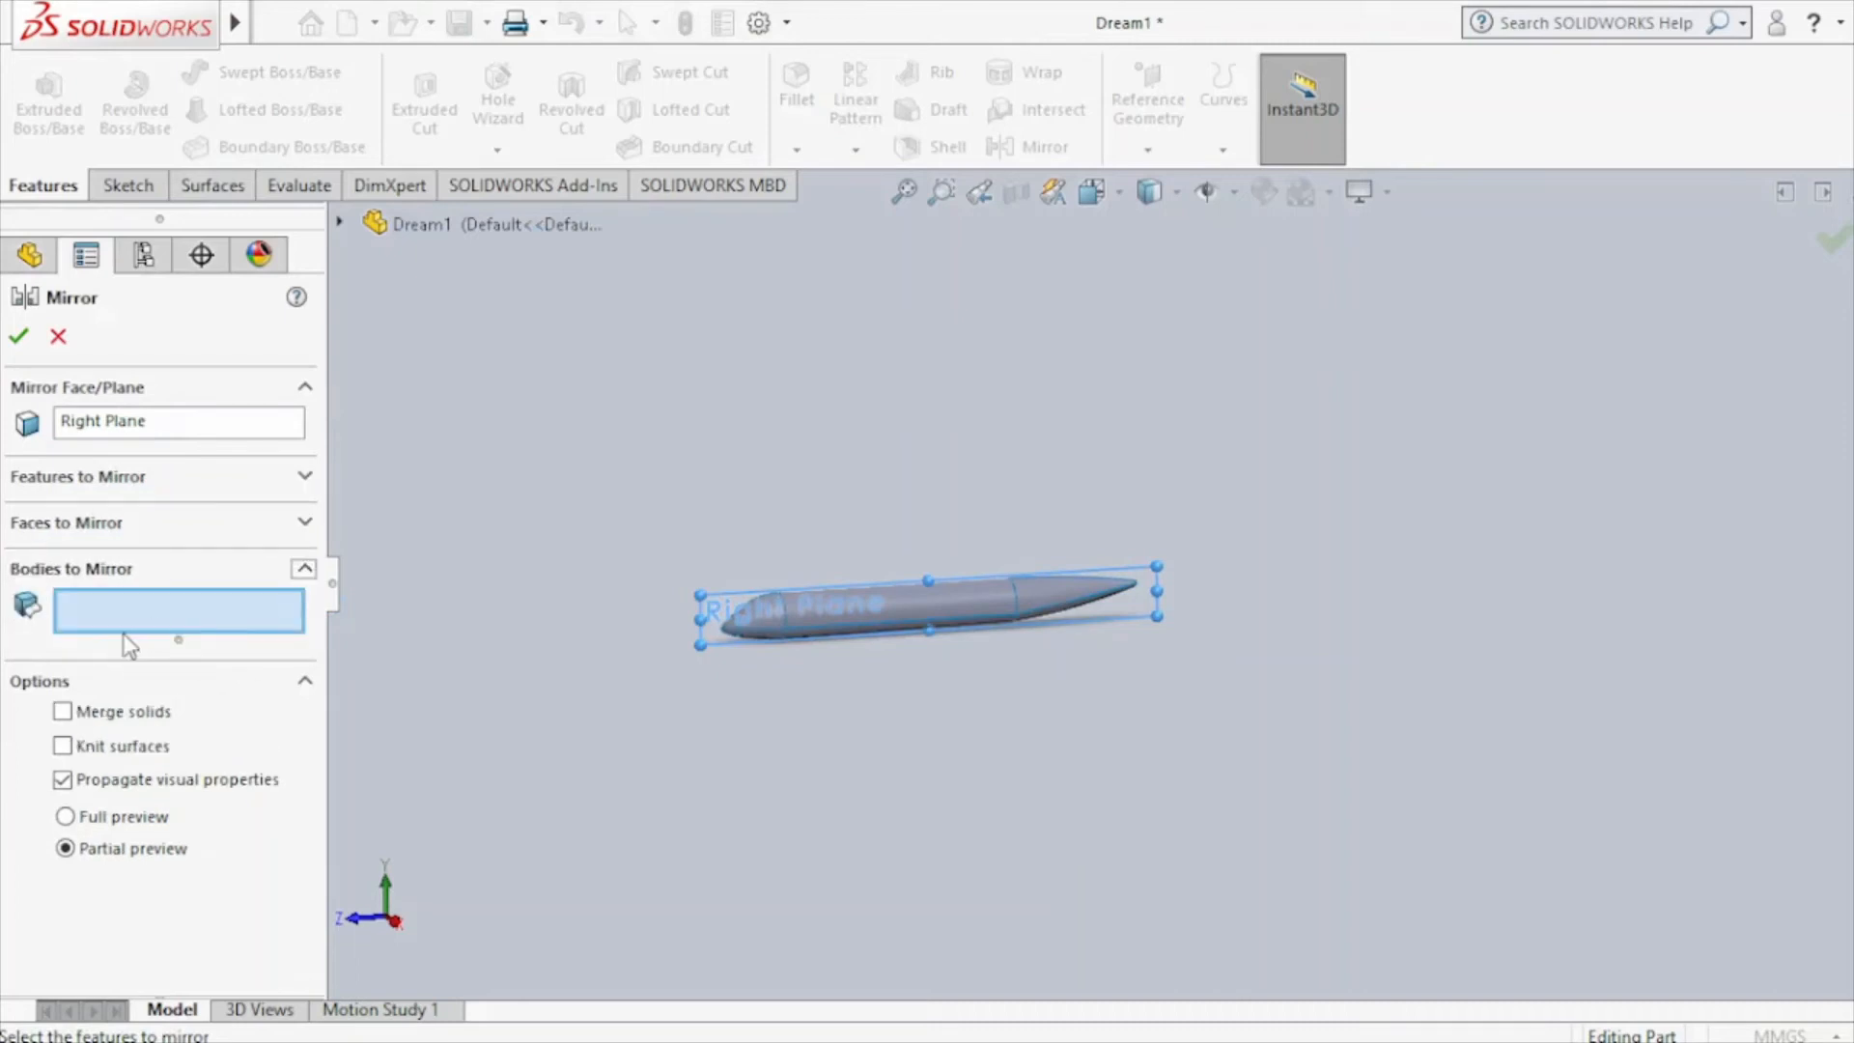
{"action": "left_click", "coordinate": [338, 226]}
{"action": "left_click", "coordinate": [372, 352]}
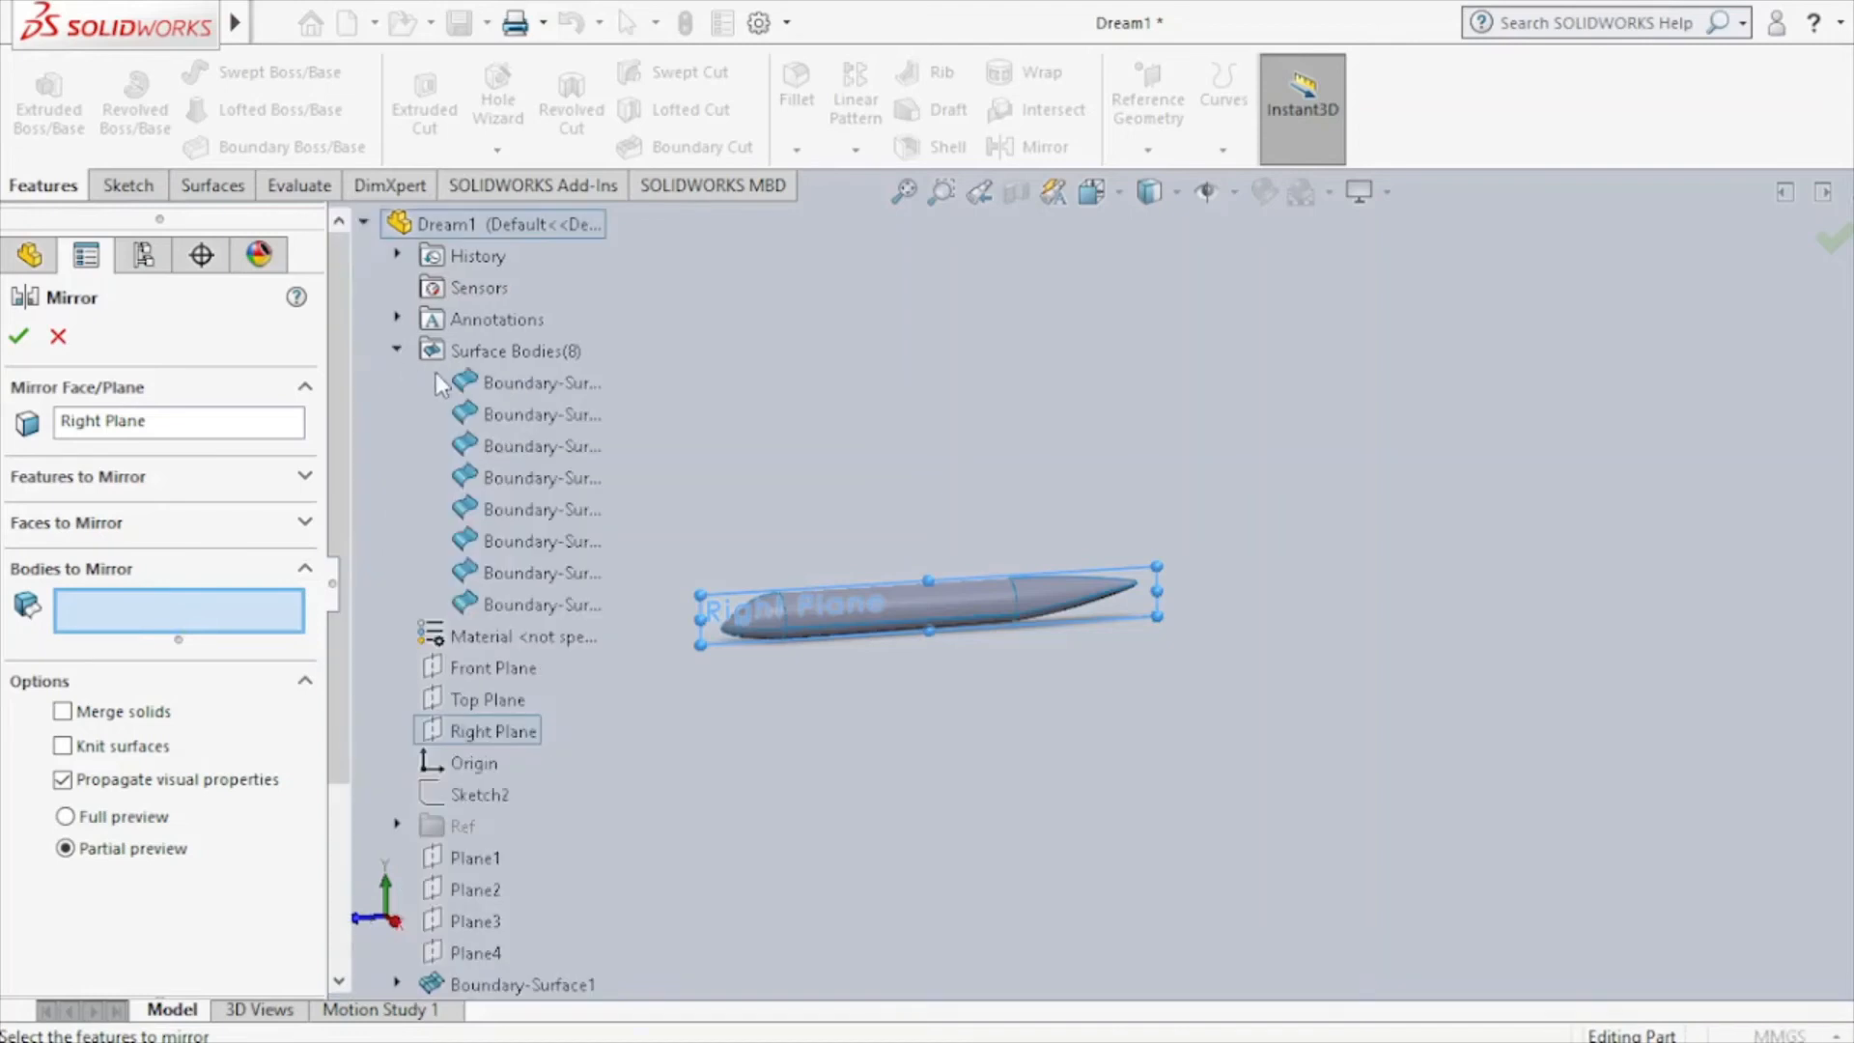
Add the surface bodies Boundary-Surface8 through Boundary-Surface1 as the bodies to mirror and complete the Mirror.
{"action": "left_click", "coordinate": [519, 601]}
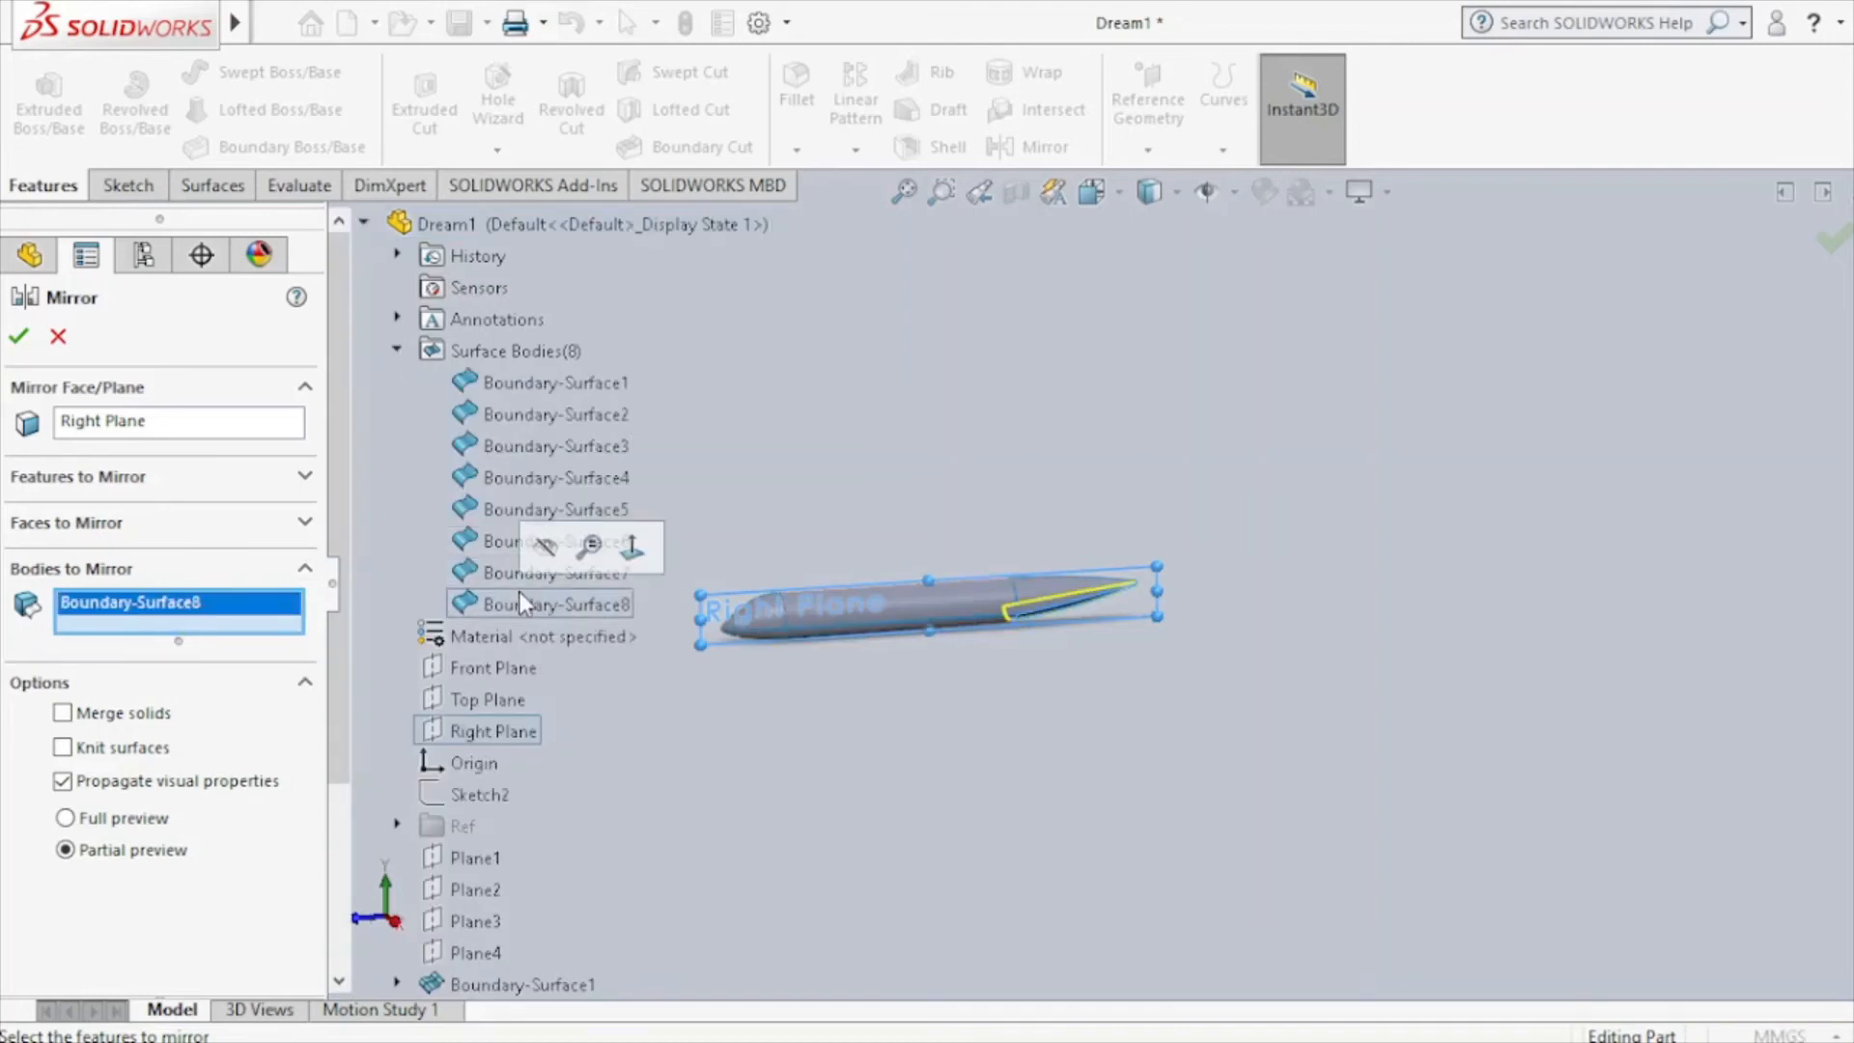
{"action": "left_click", "coordinate": [512, 575]}
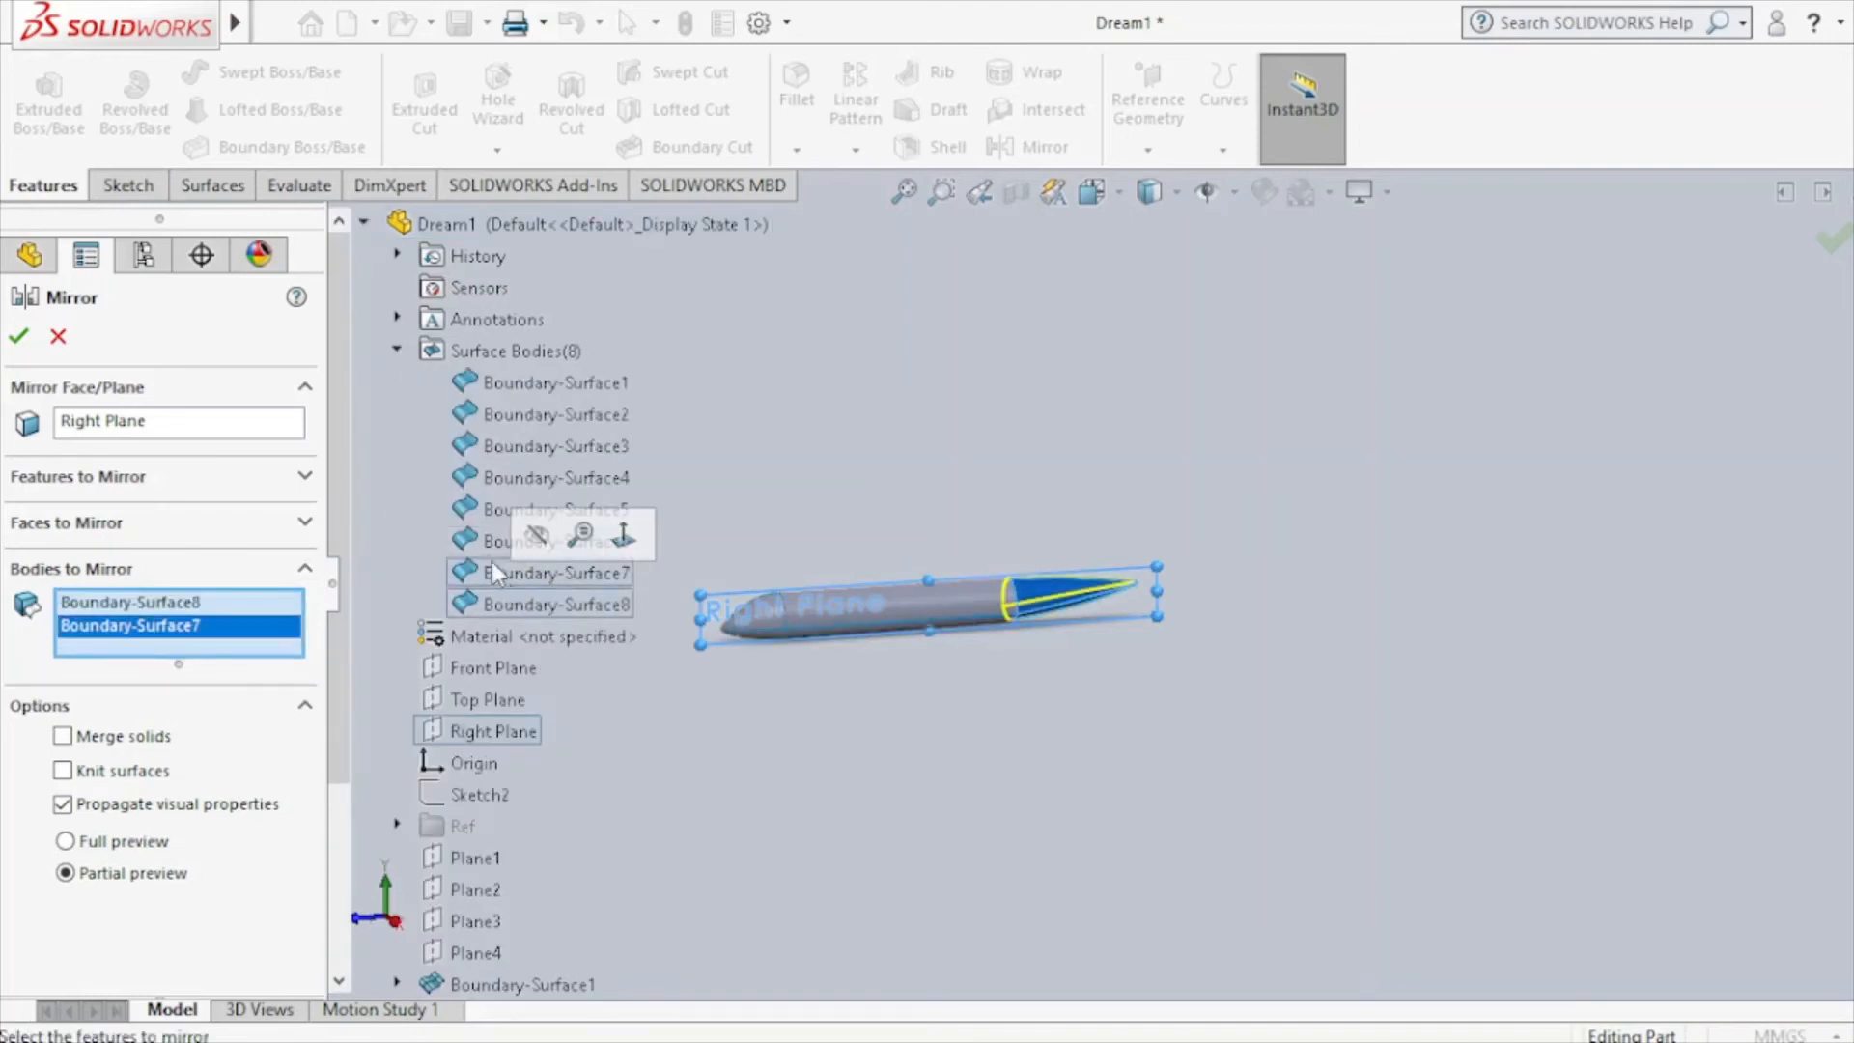
{"action": "left_click", "coordinate": [483, 542]}
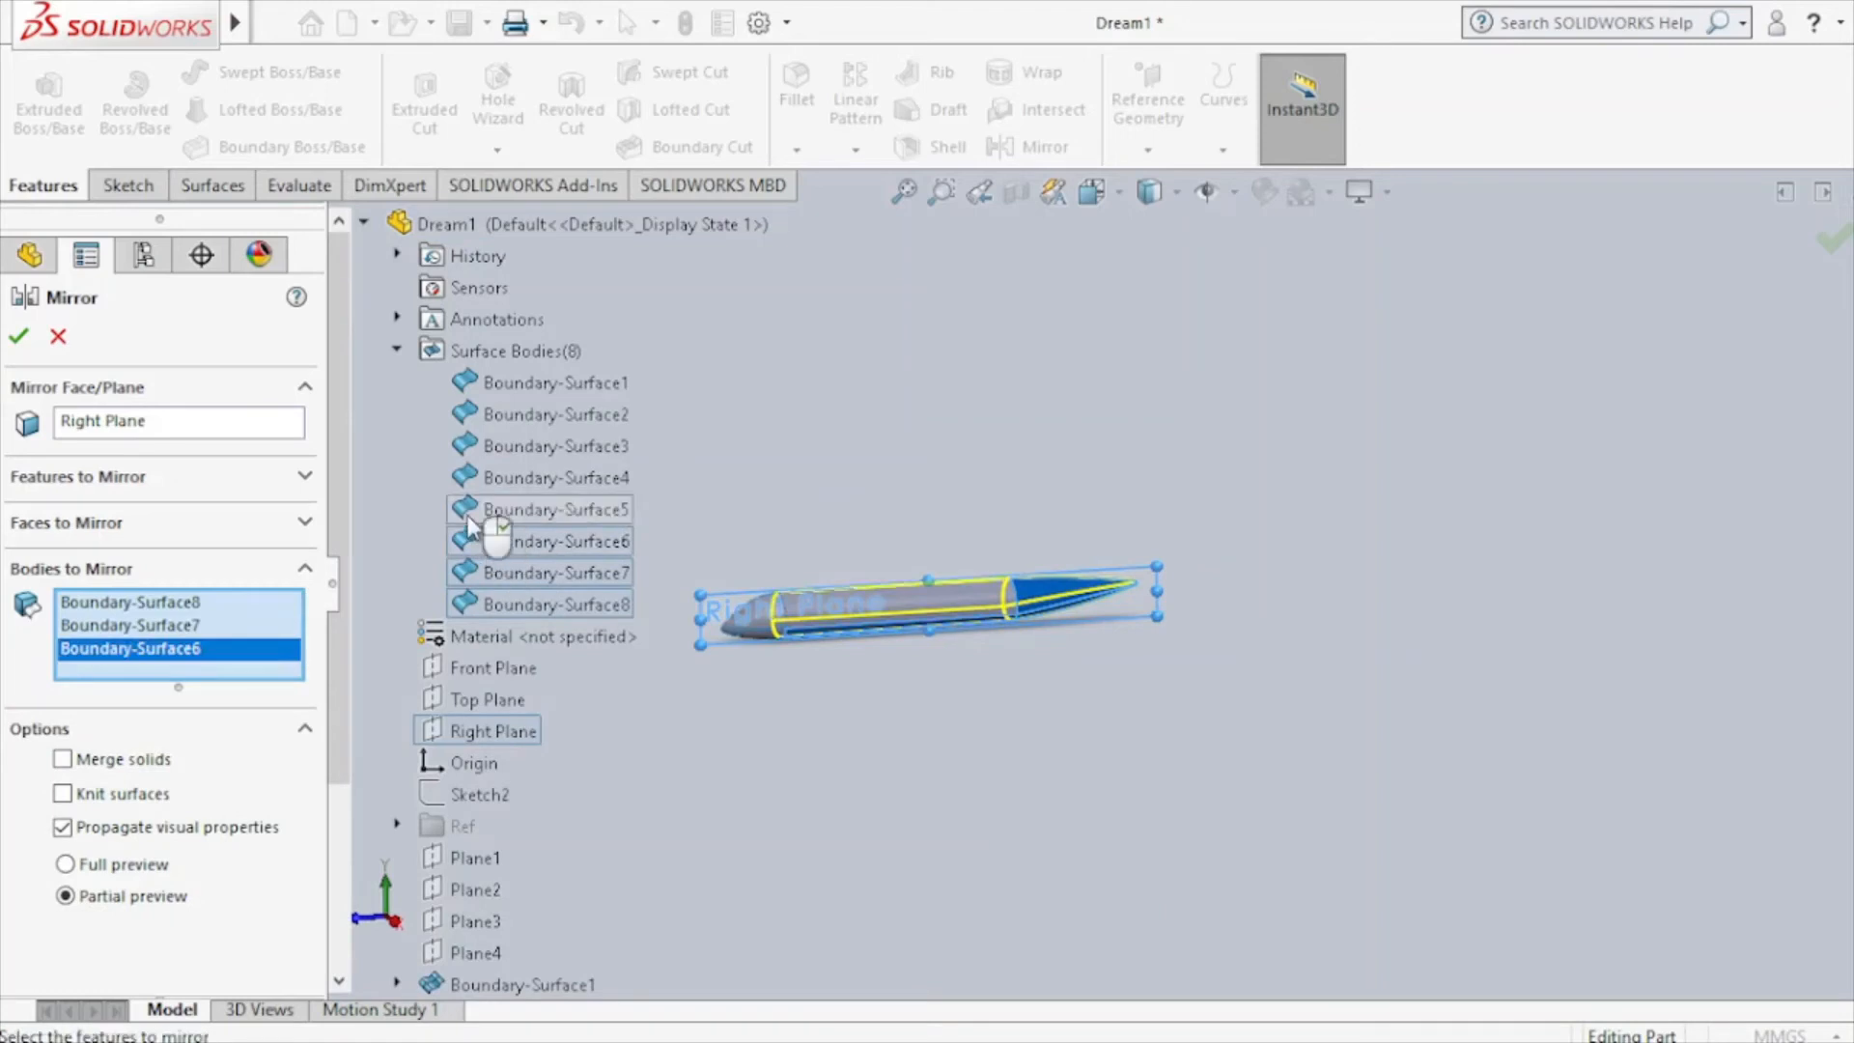
{"action": "left_click", "coordinate": [470, 512]}
{"action": "left_click", "coordinate": [623, 477]}
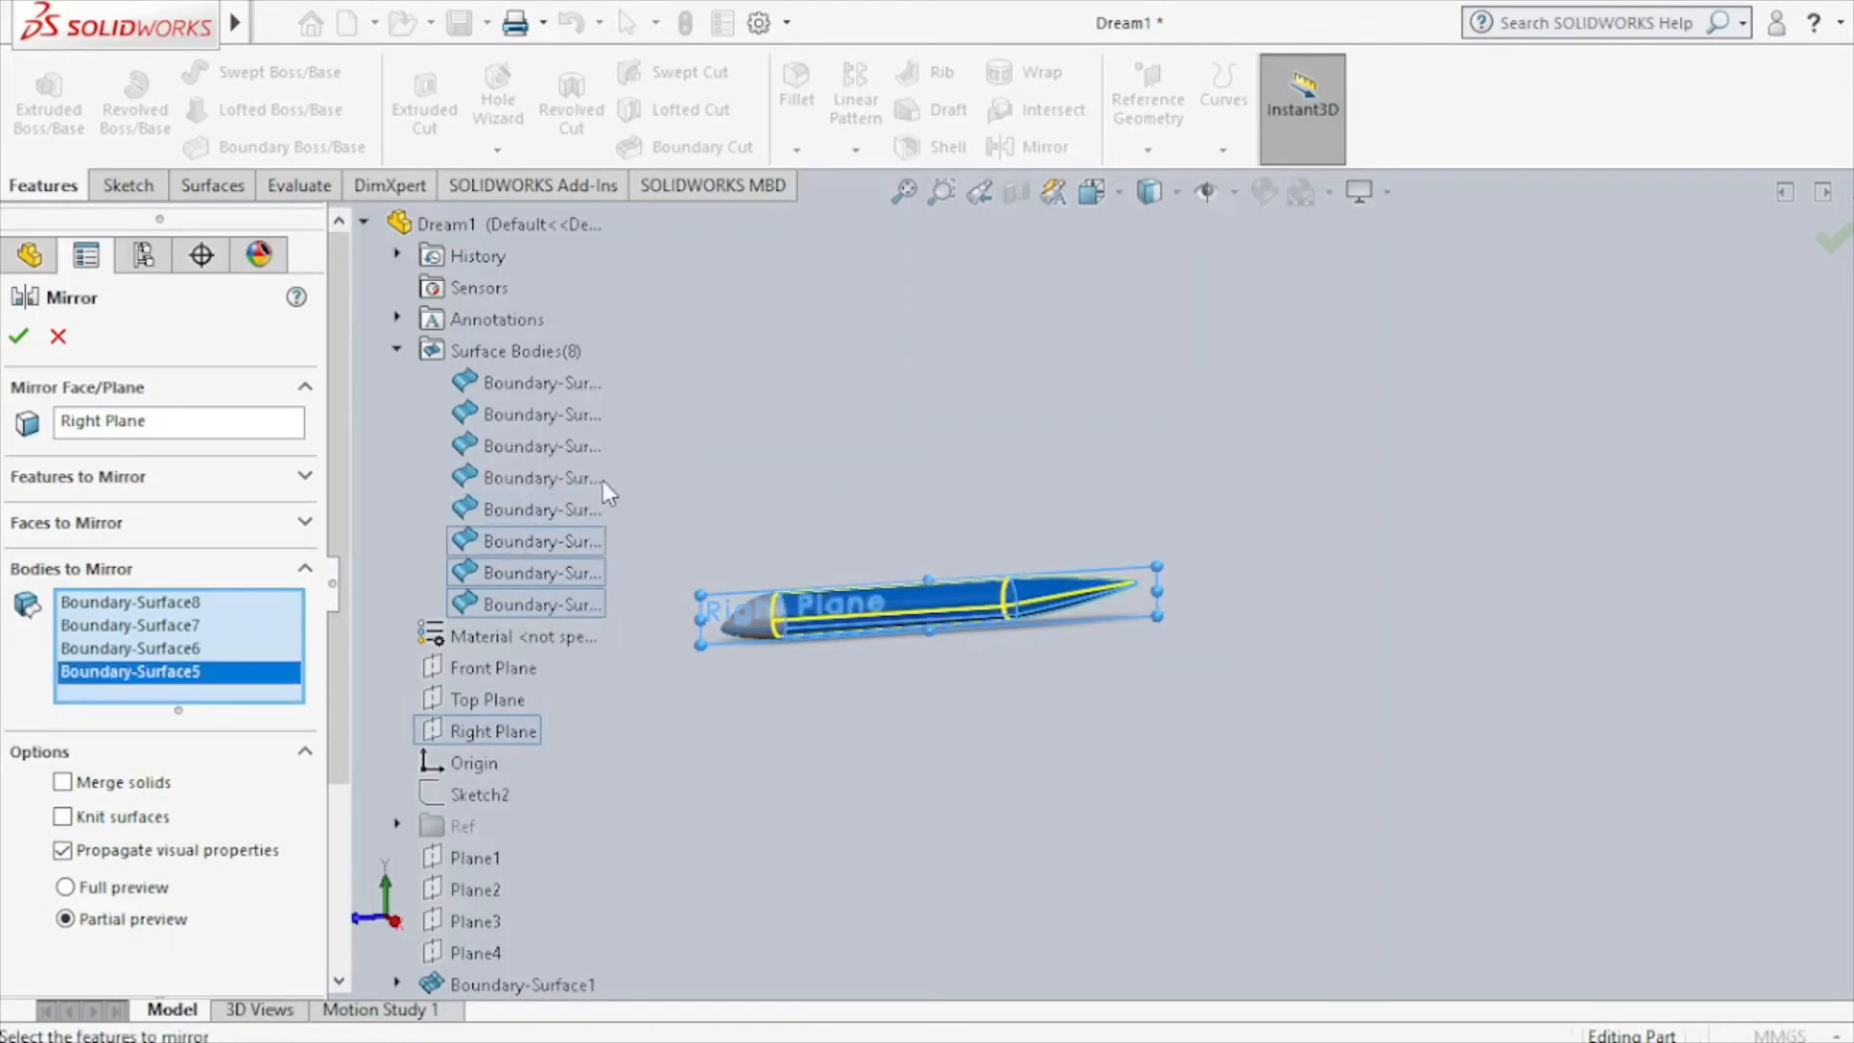
{"action": "left_click", "coordinate": [482, 450]}
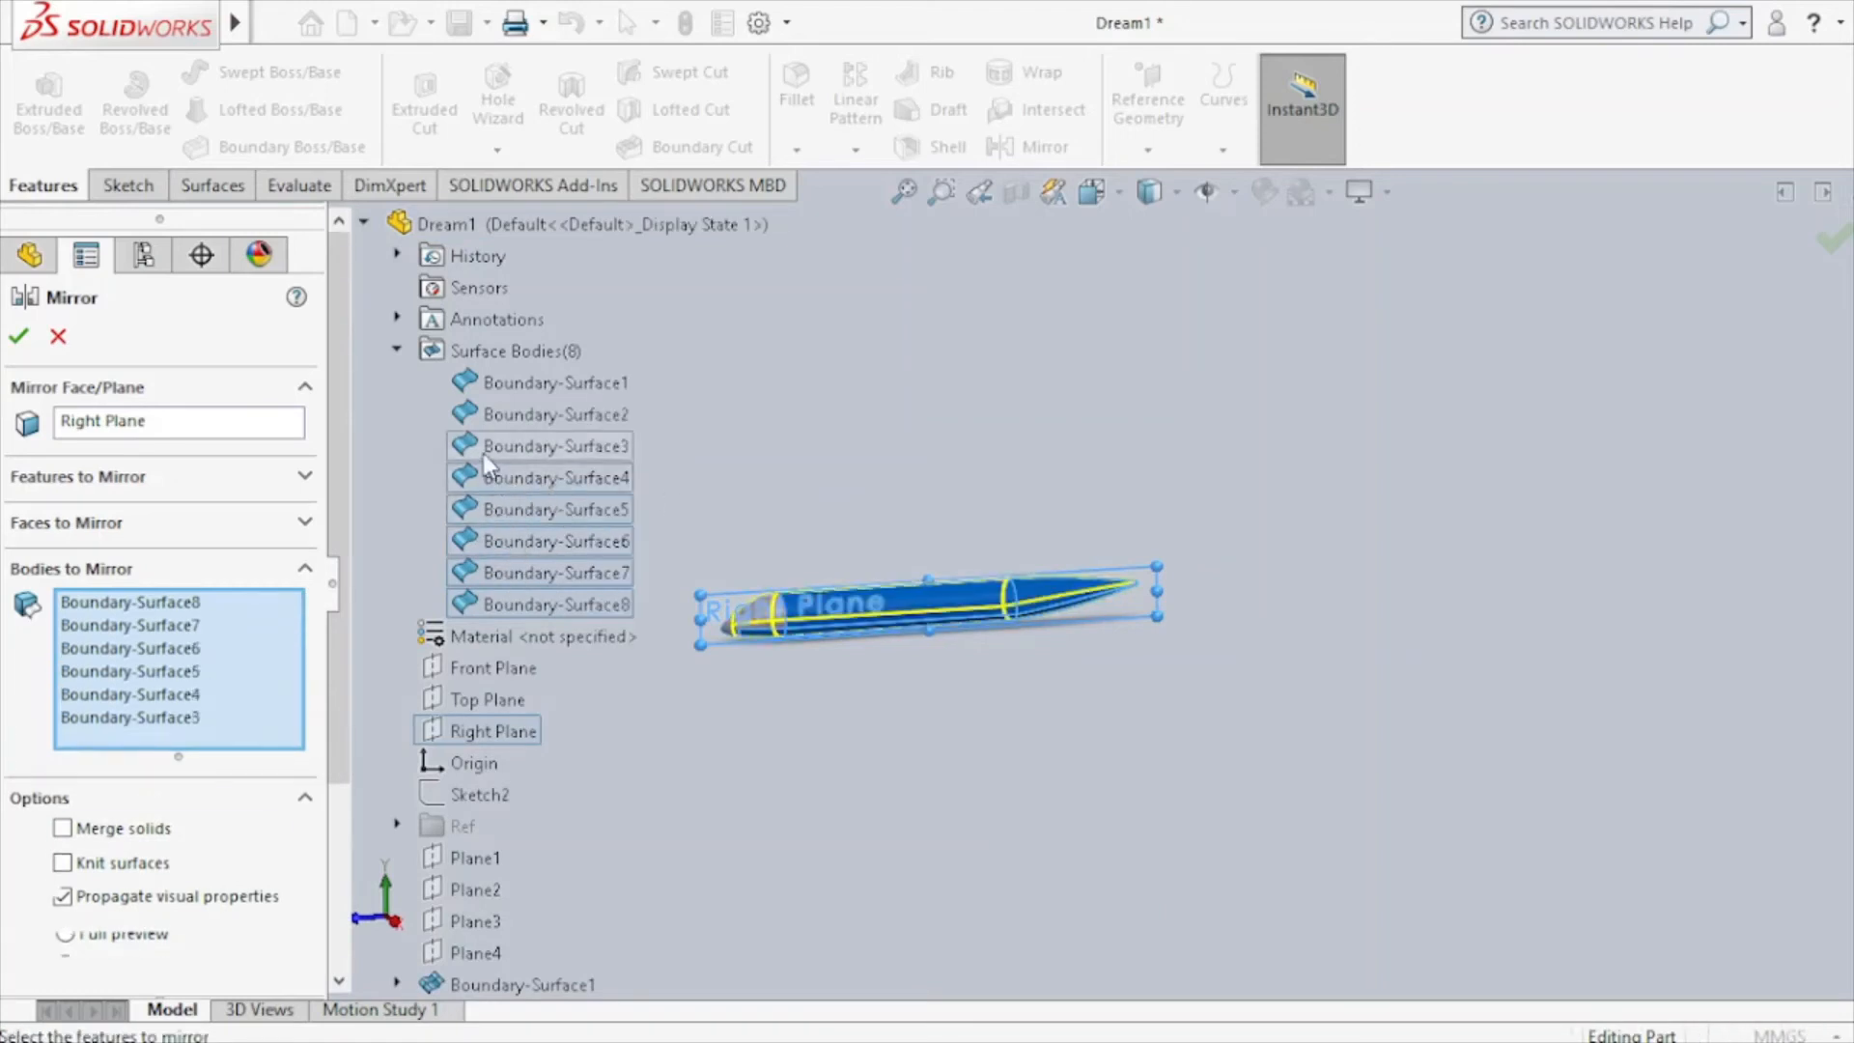
{"action": "left_click", "coordinate": [508, 415]}
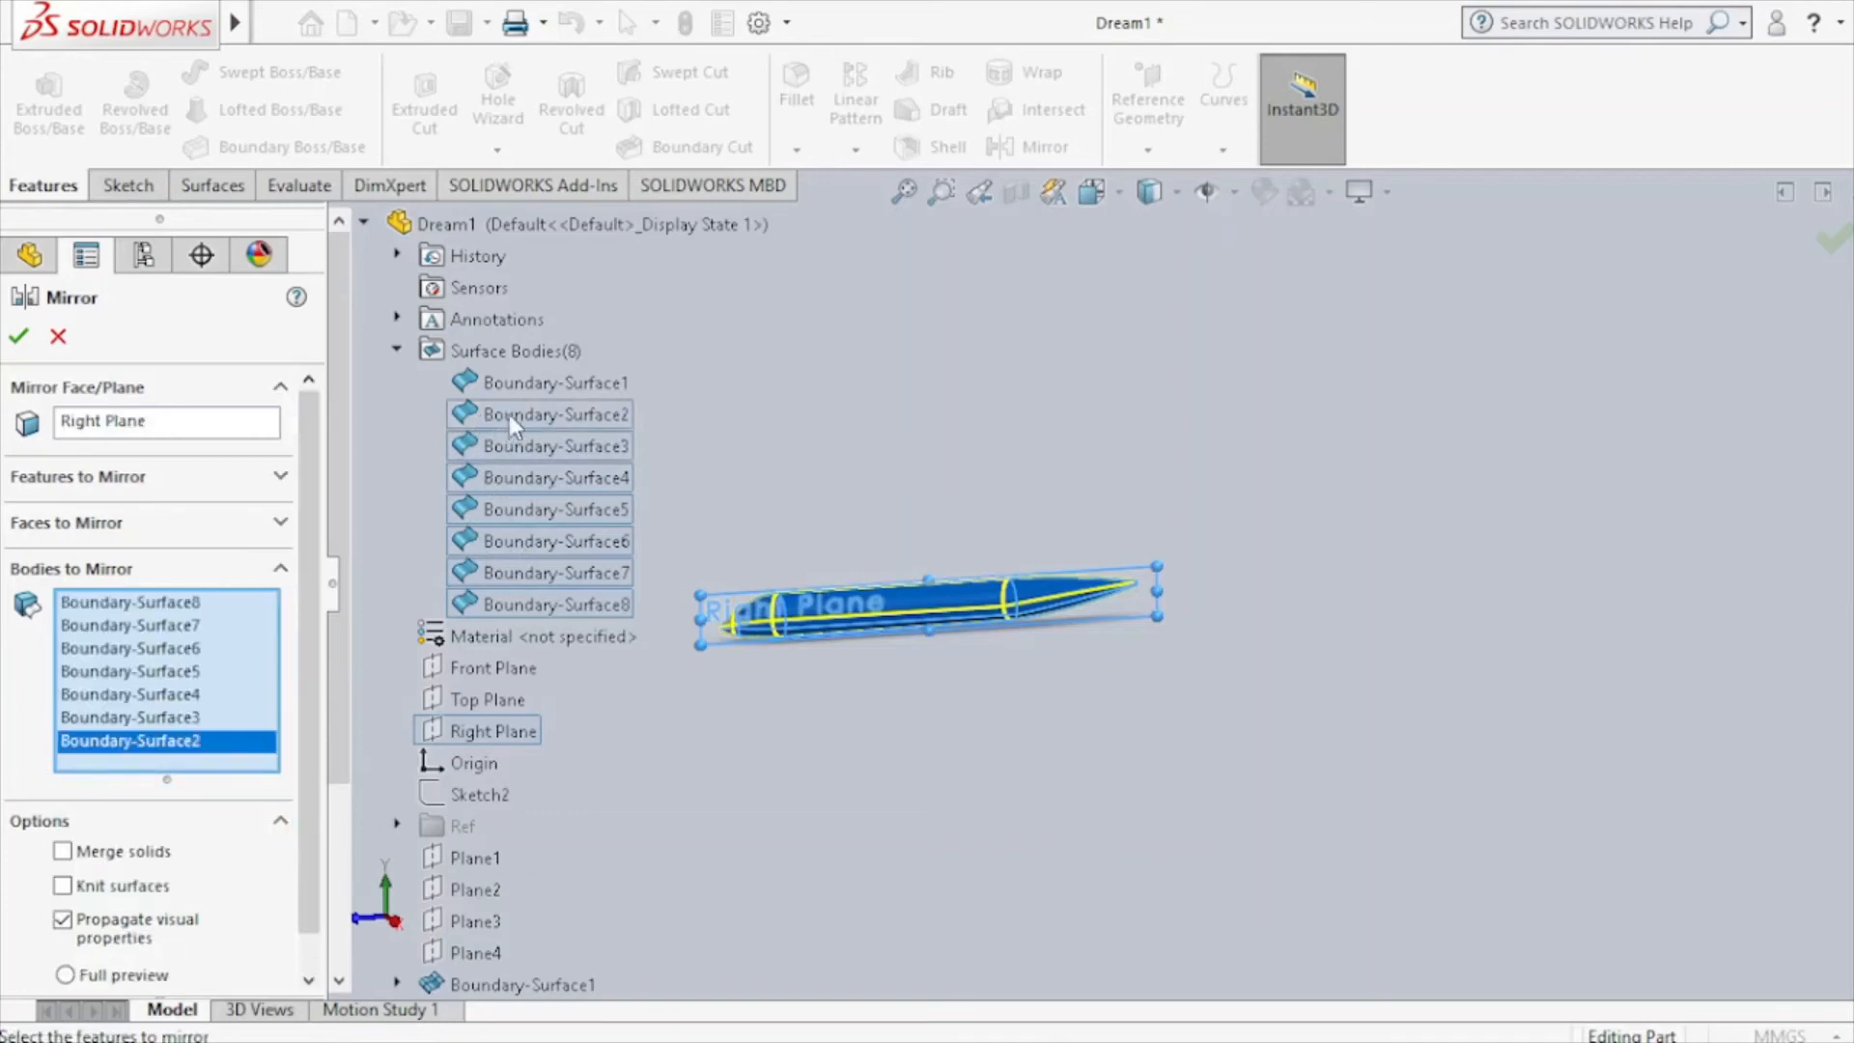
{"action": "left_click", "coordinate": [519, 390]}
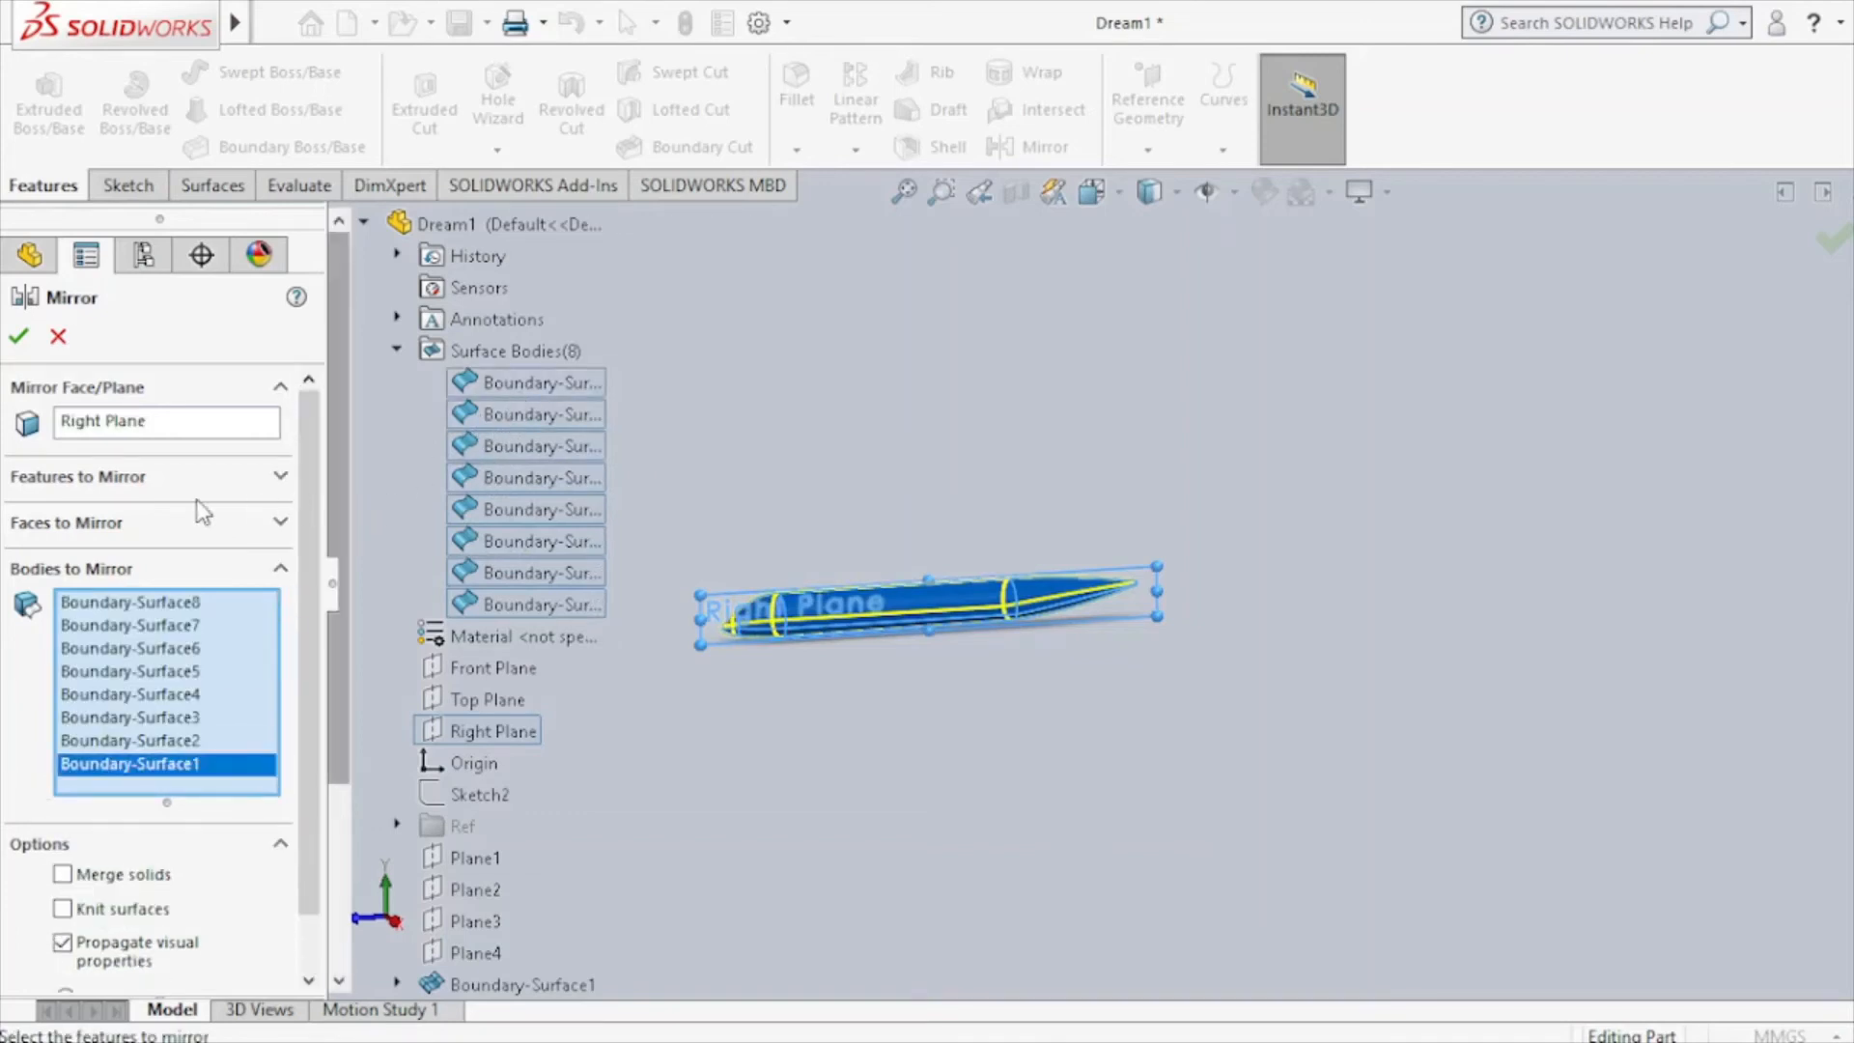
{"action": "key", "text": "Return"}
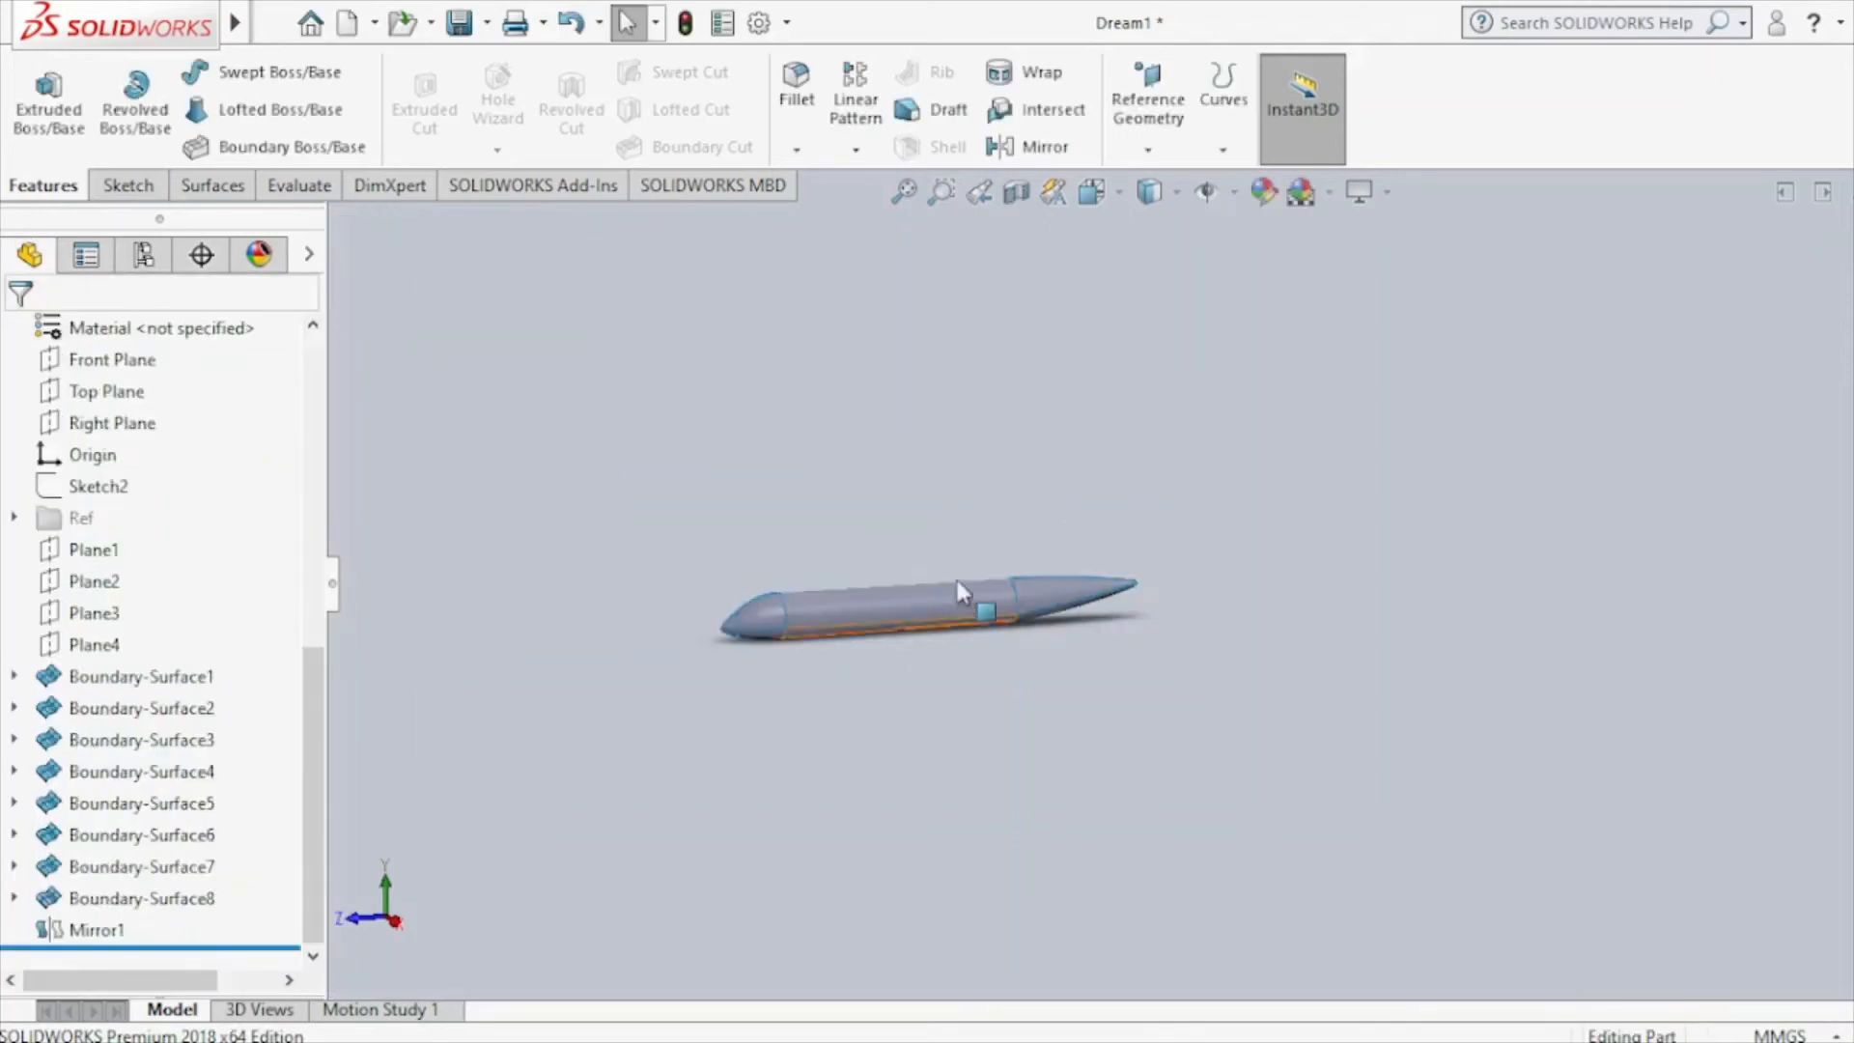
Inspect the mirrored fuselage from an angled front view and save the part.
{"action": "scroll", "coordinate": [957, 578], "scroll_direction": "down", "scroll_amount": 4}
{"action": "middle_click_drag", "start_coordinate": [958, 576], "coordinate": [1031, 583]}
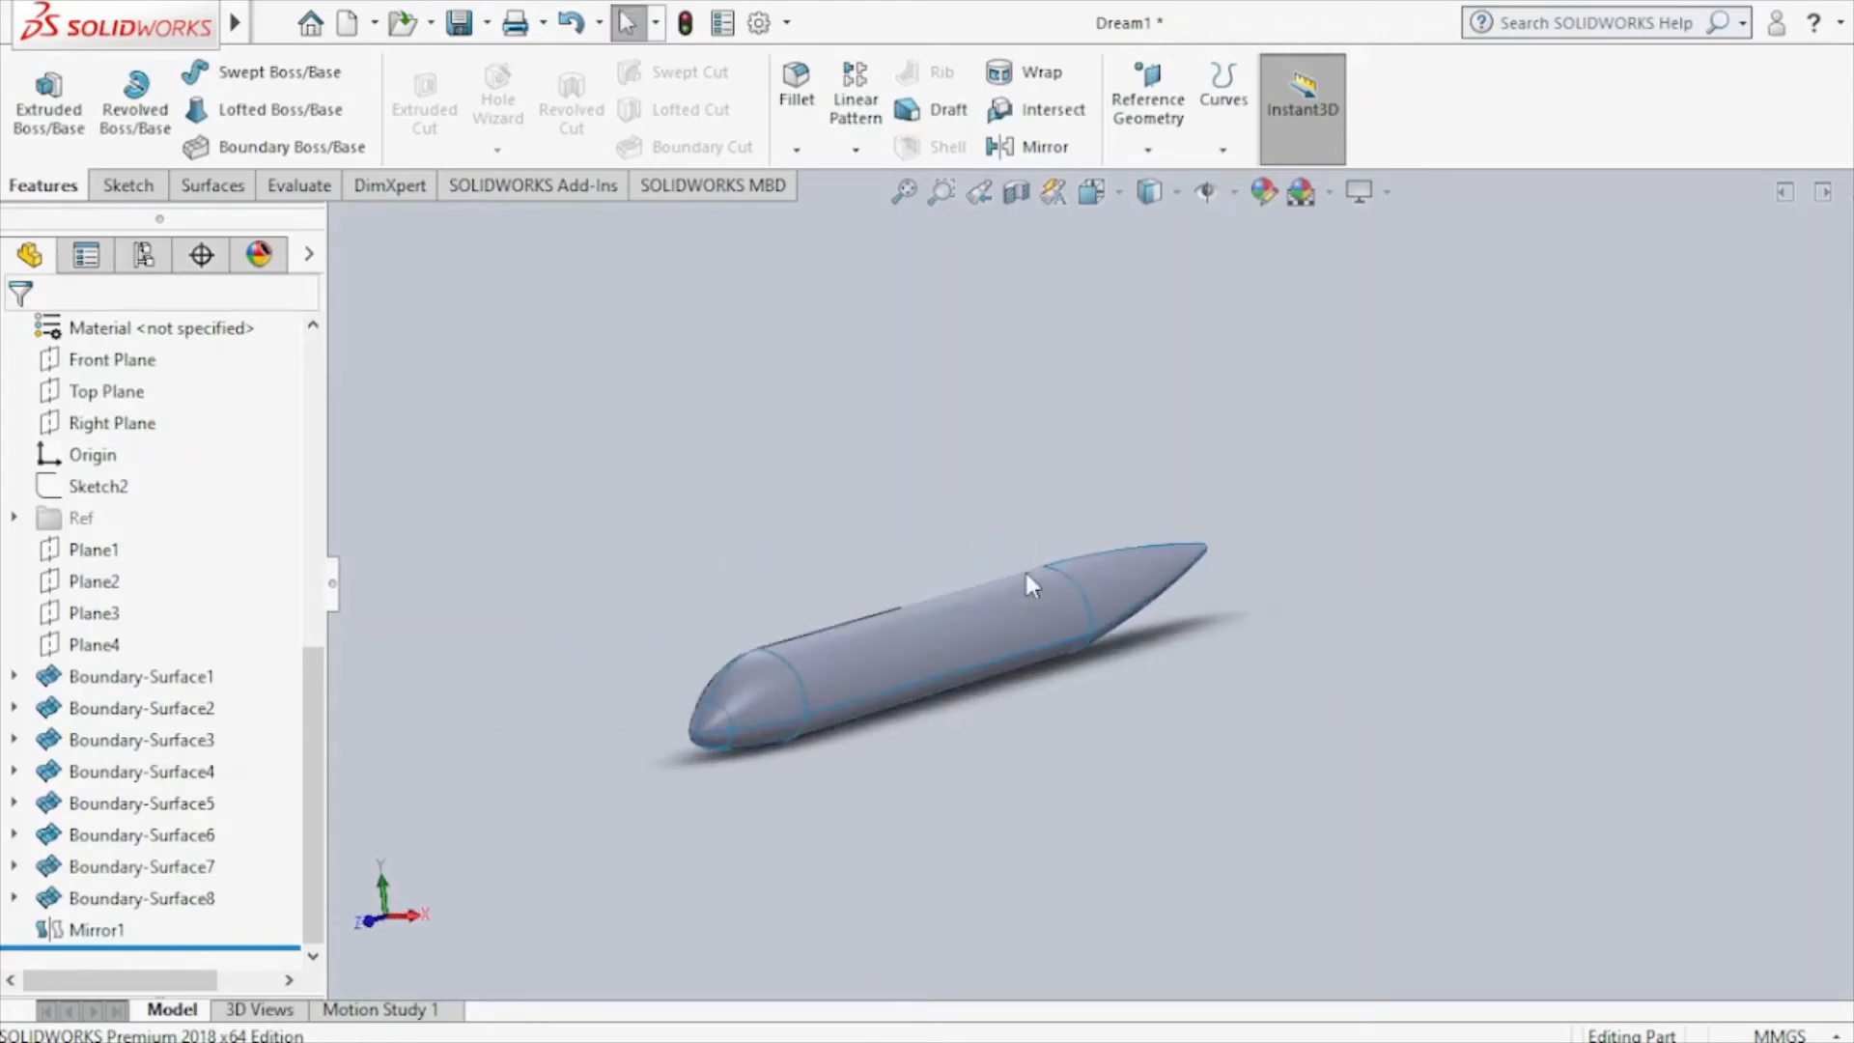
{"action": "left_click", "coordinate": [456, 29]}
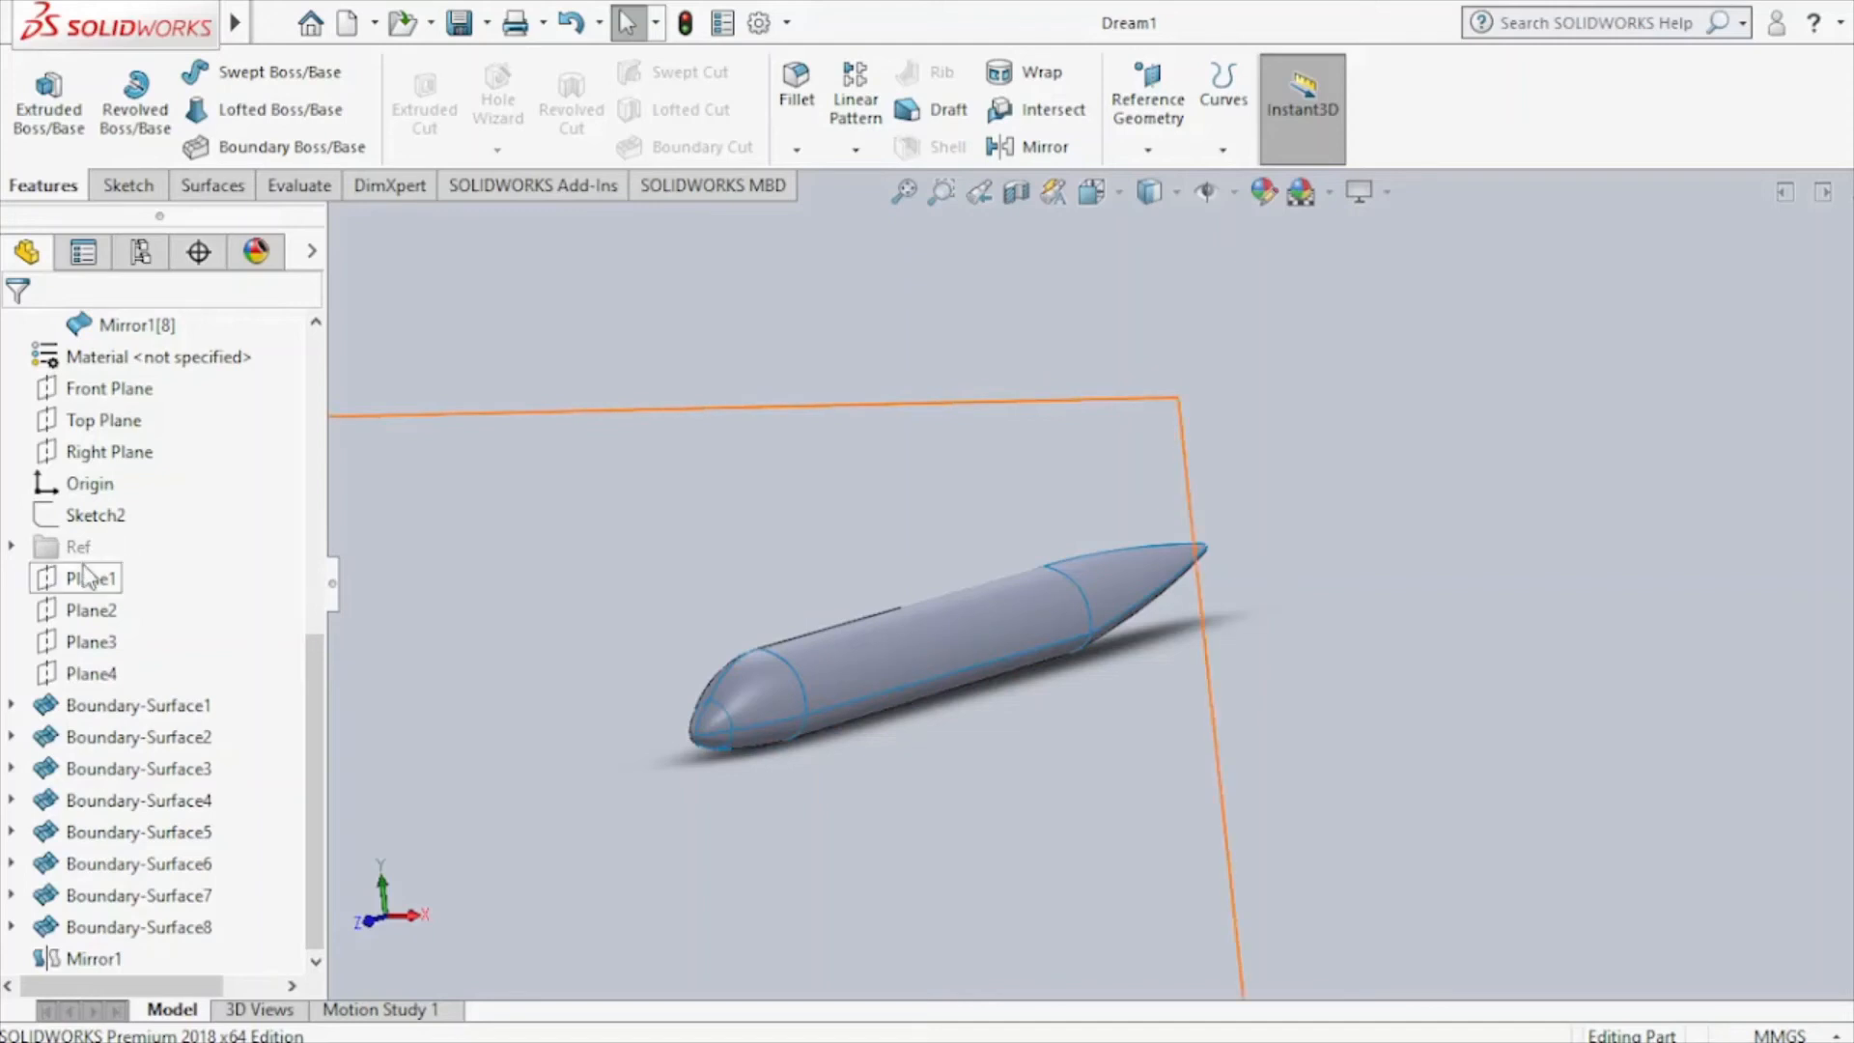
Collapse the surface bodies list and create a reference plane offset 5750 mm from the Right Plane.
{"action": "scroll", "coordinate": [107, 386], "scroll_direction": "up", "scroll_amount": 7}
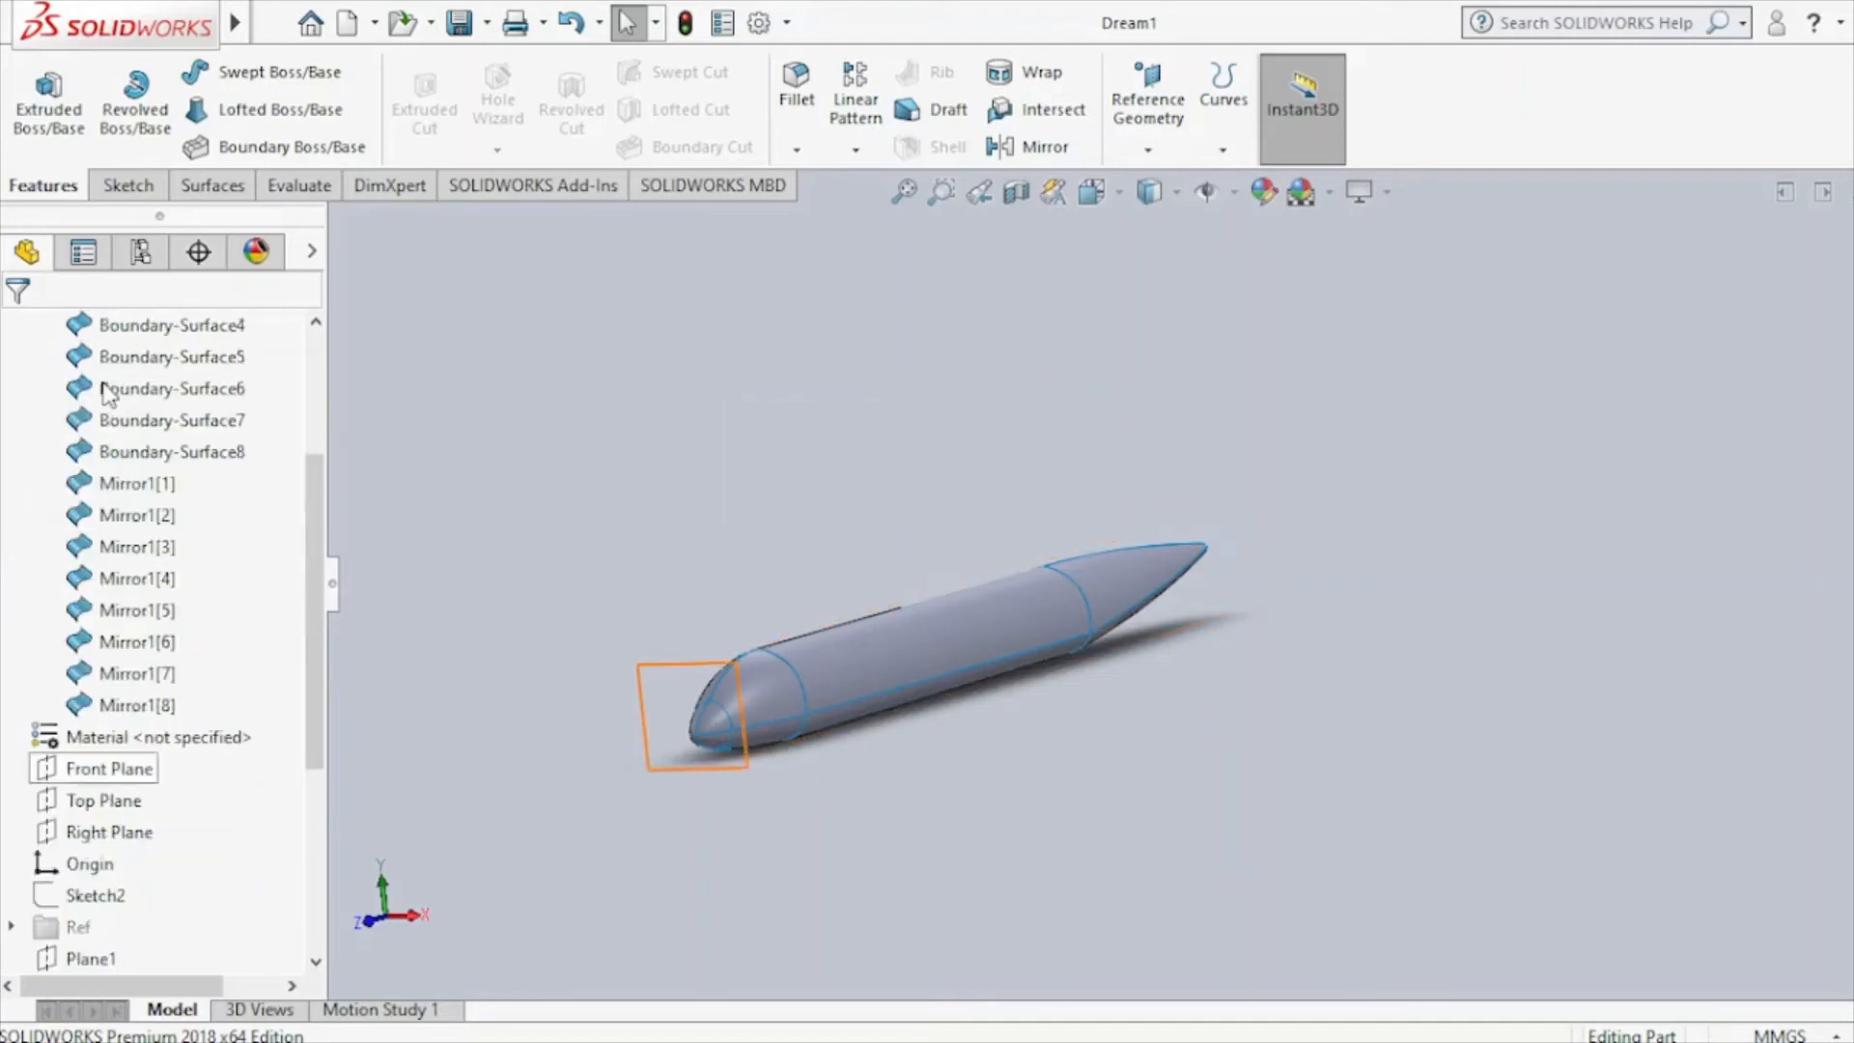
{"action": "left_click", "coordinate": [11, 452]}
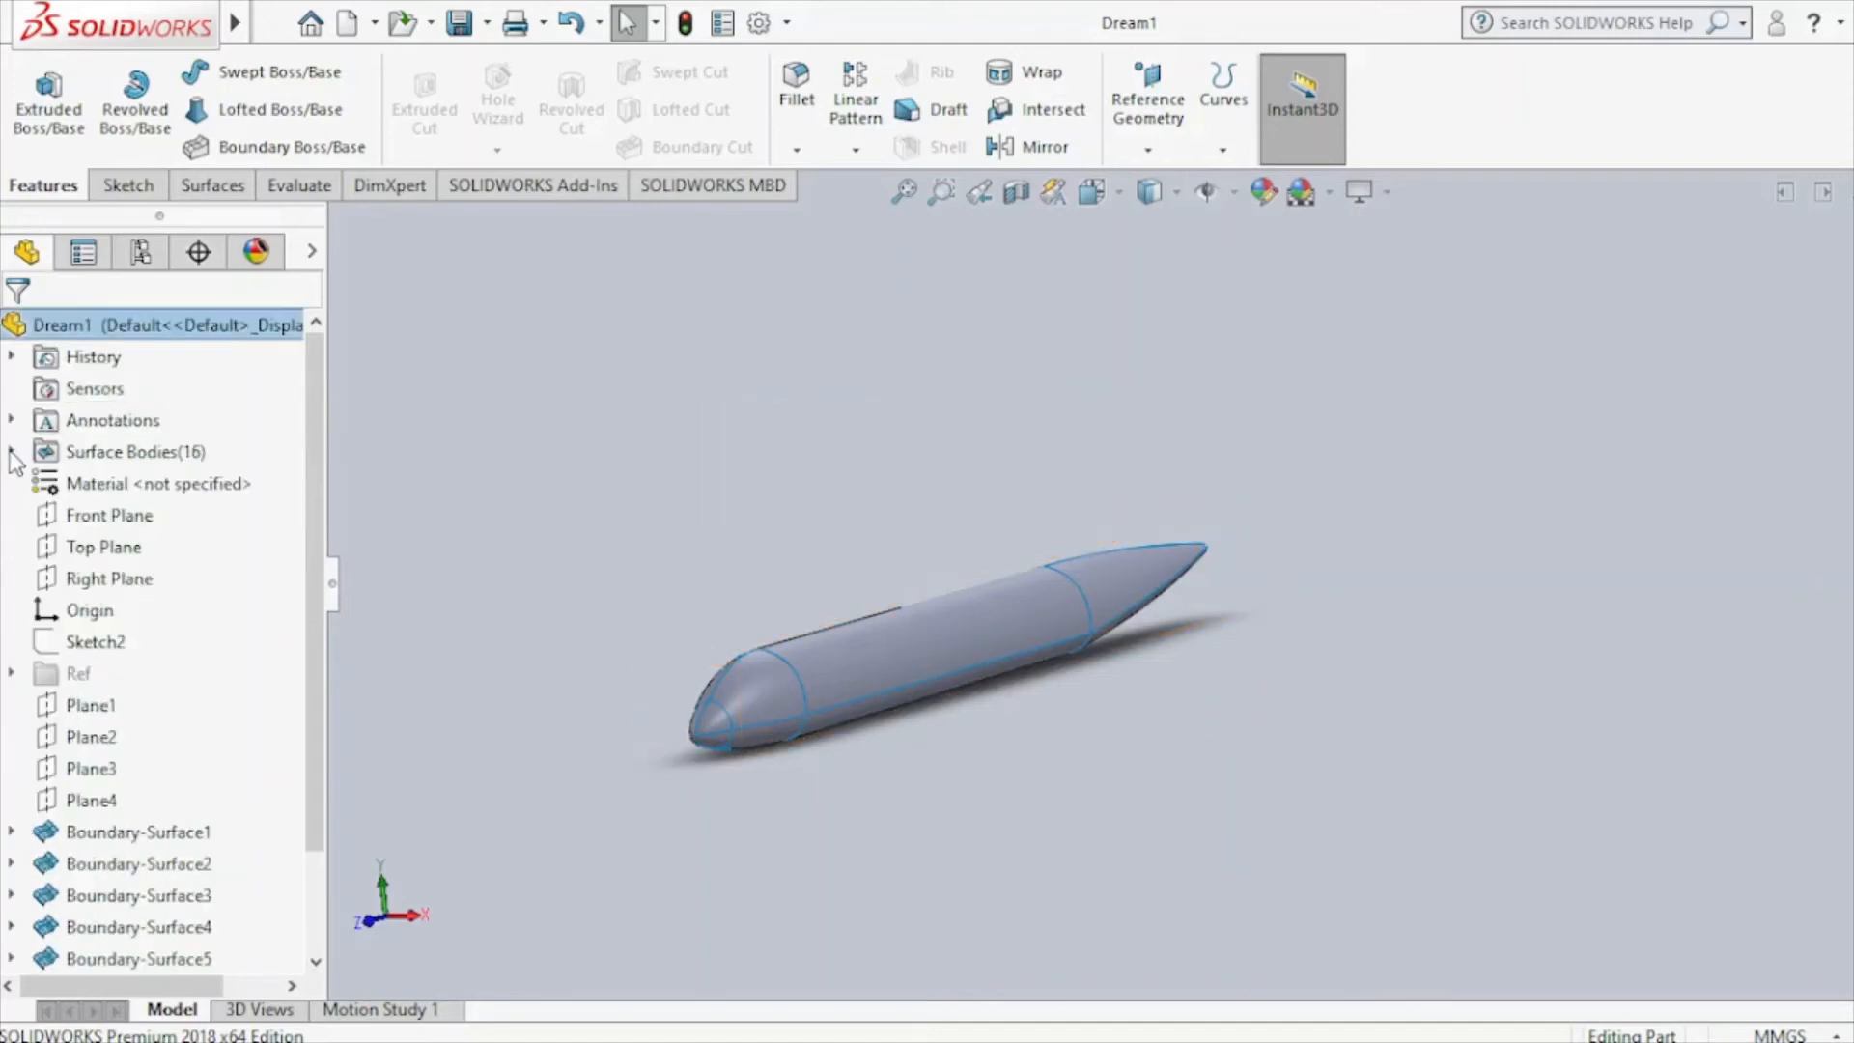
{"action": "left_click", "coordinate": [128, 577]}
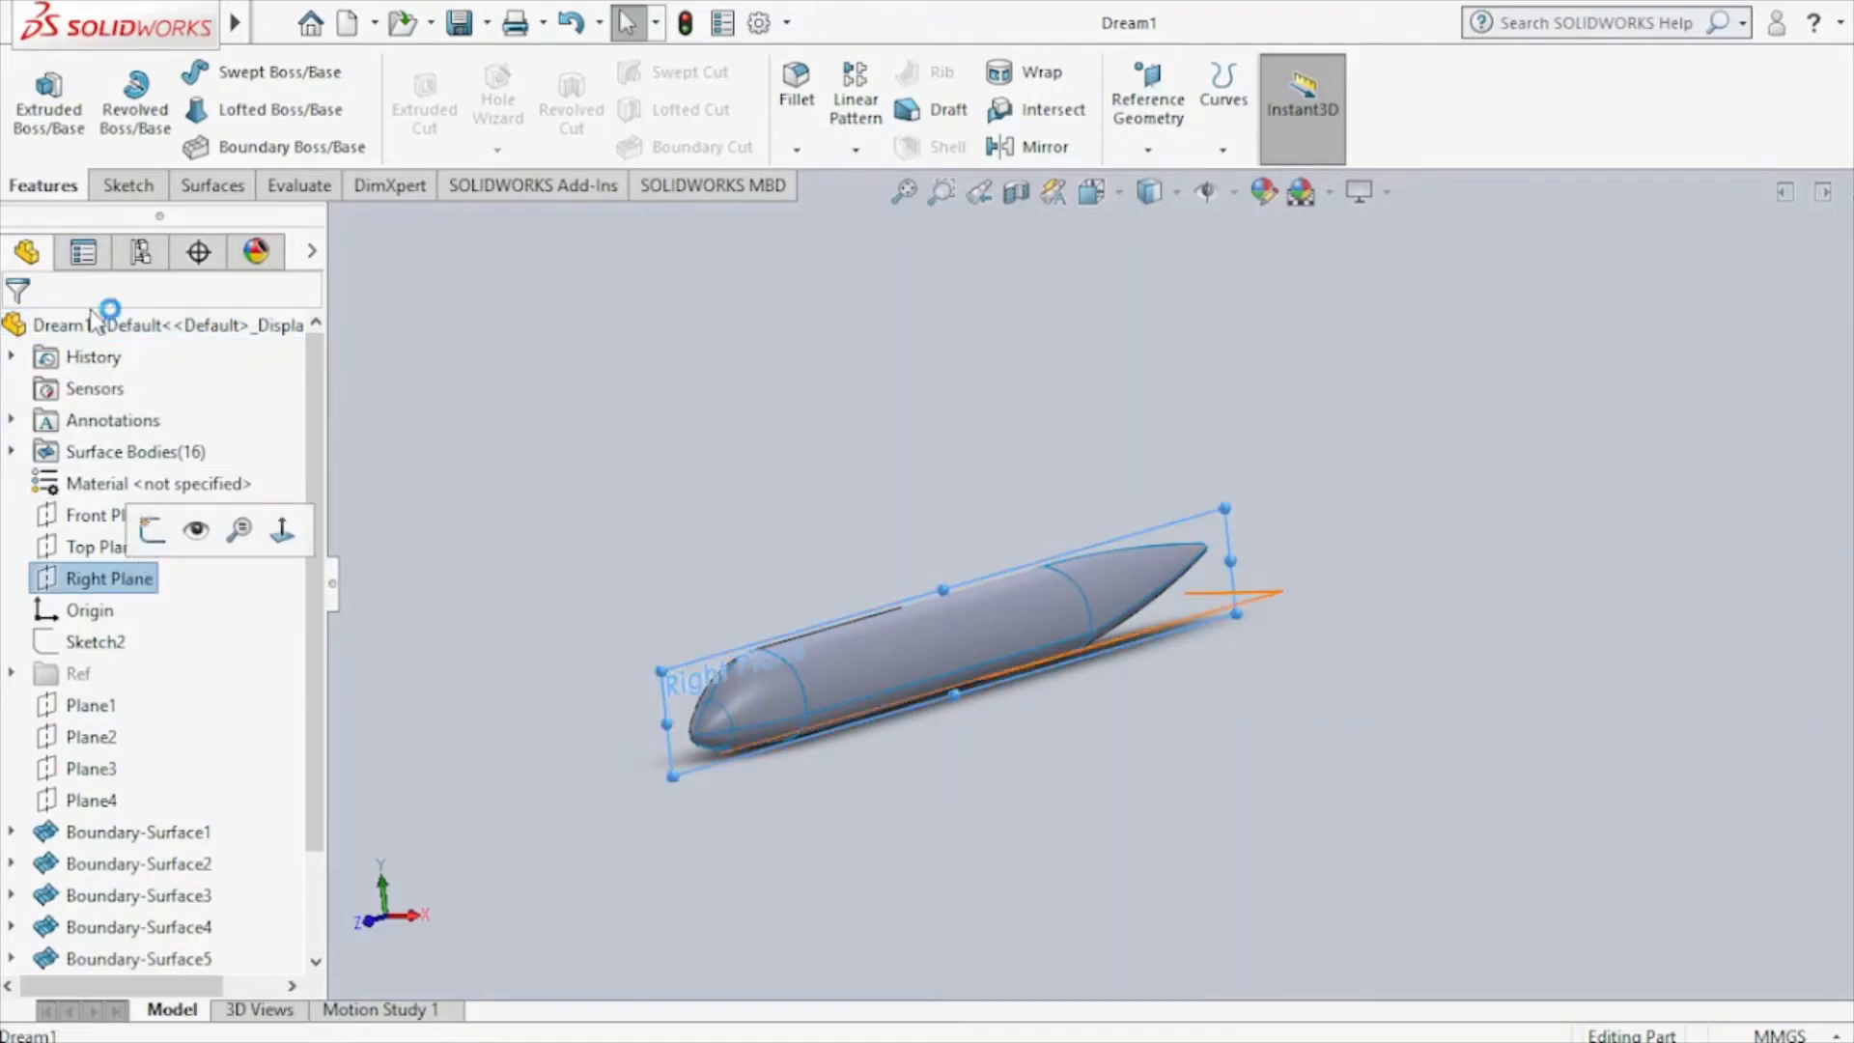
{"action": "left_click", "coordinate": [1147, 153]}
{"action": "left_click", "coordinate": [1163, 183]}
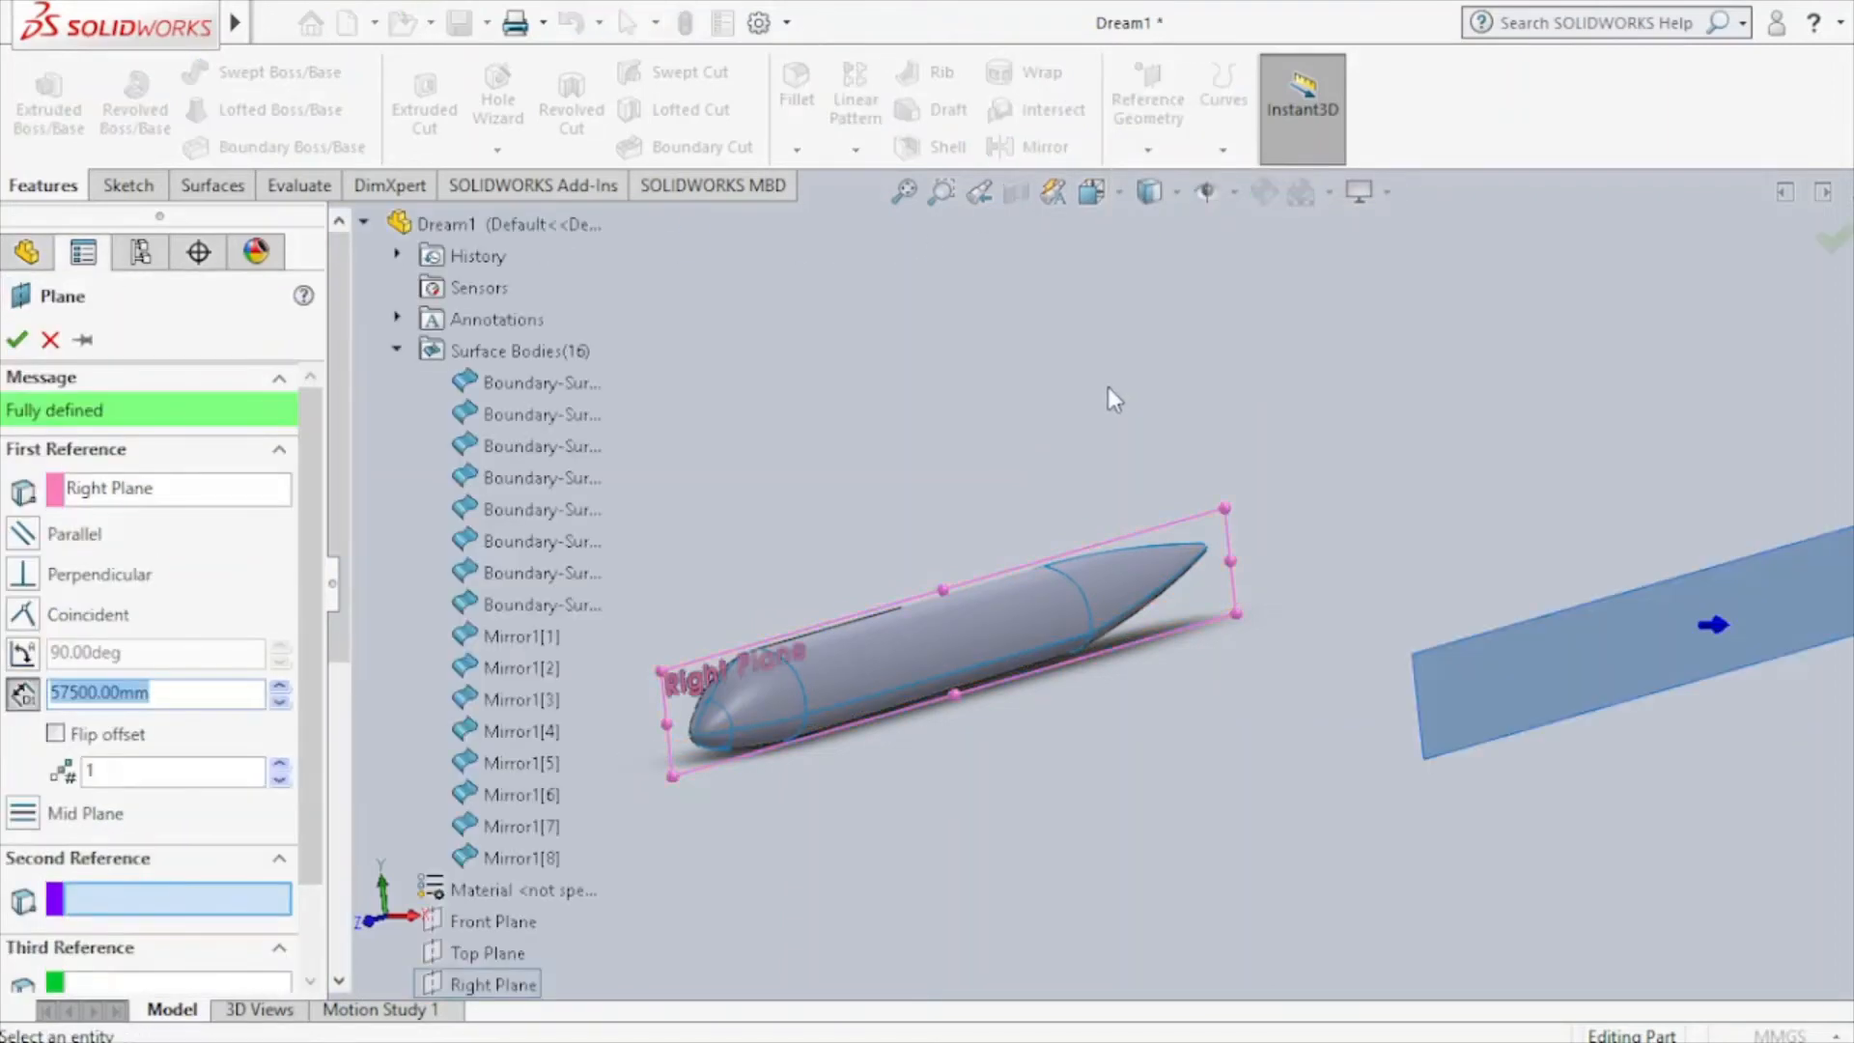
{"action": "left_click", "coordinate": [102, 694]}
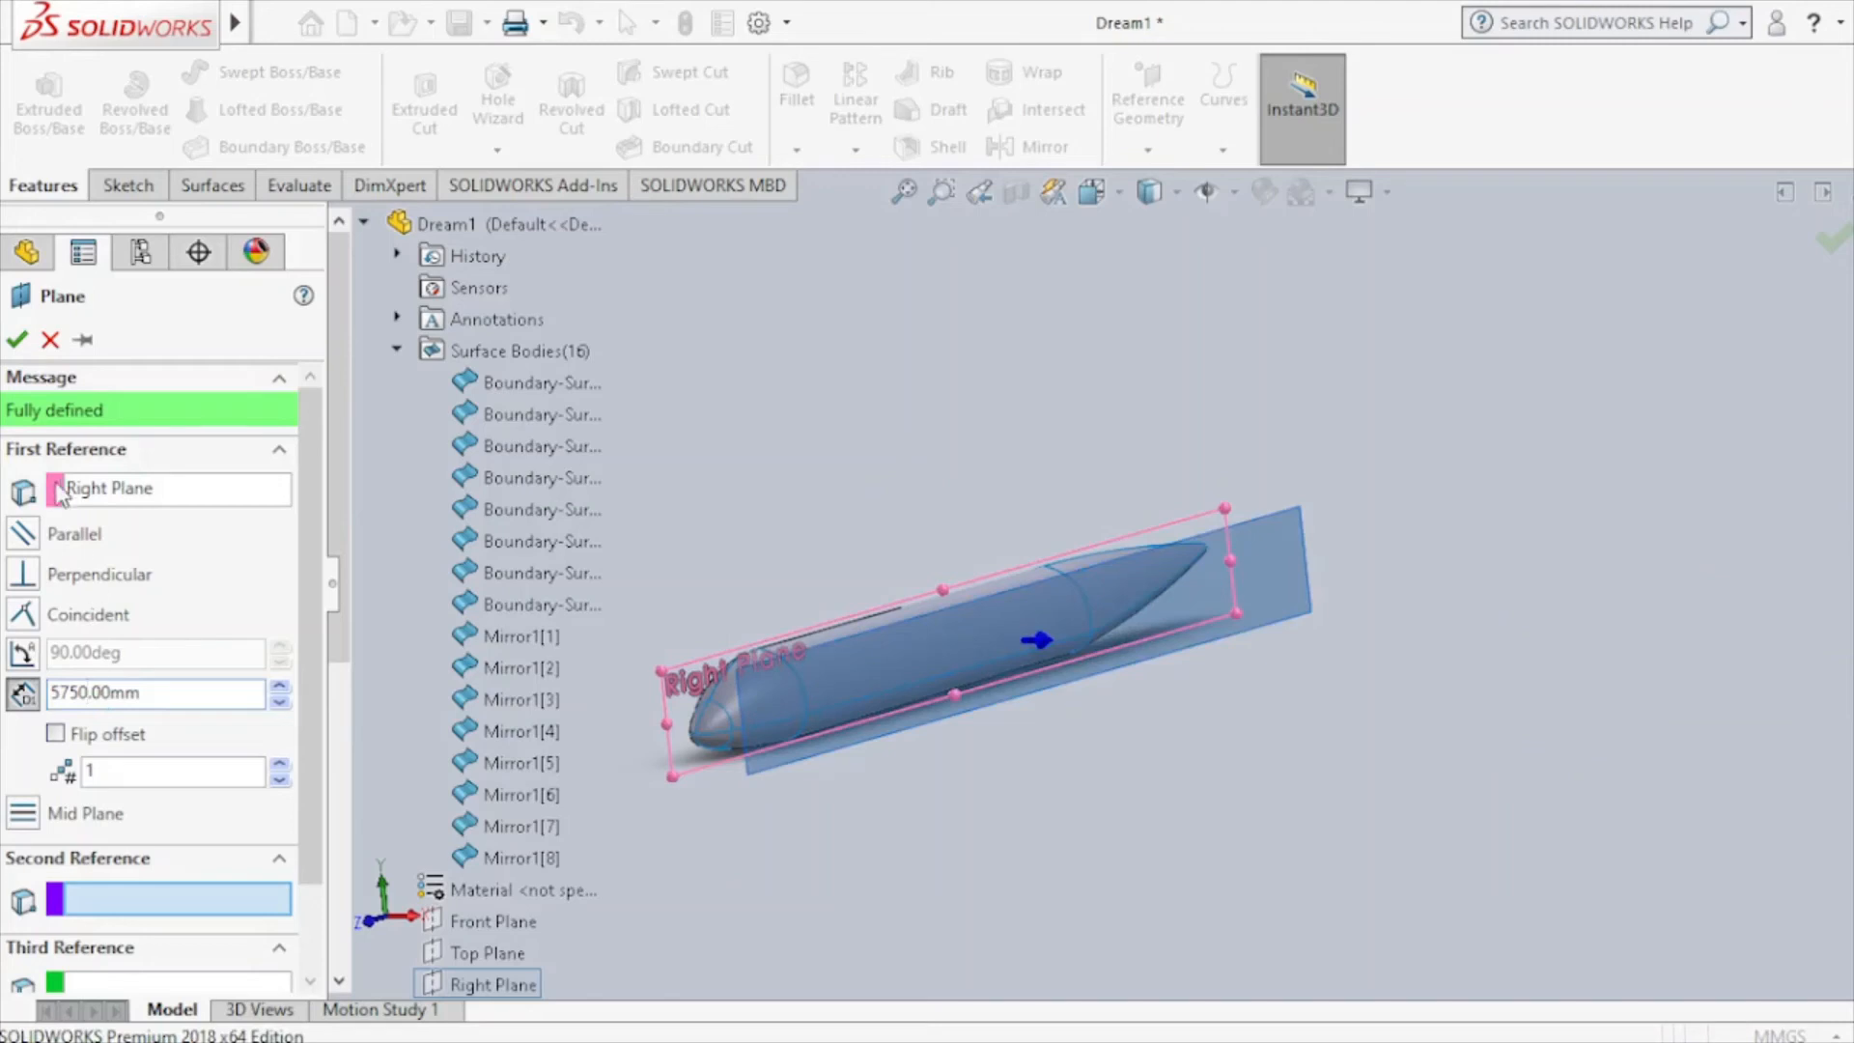
{"action": "left_click", "coordinate": [26, 341]}
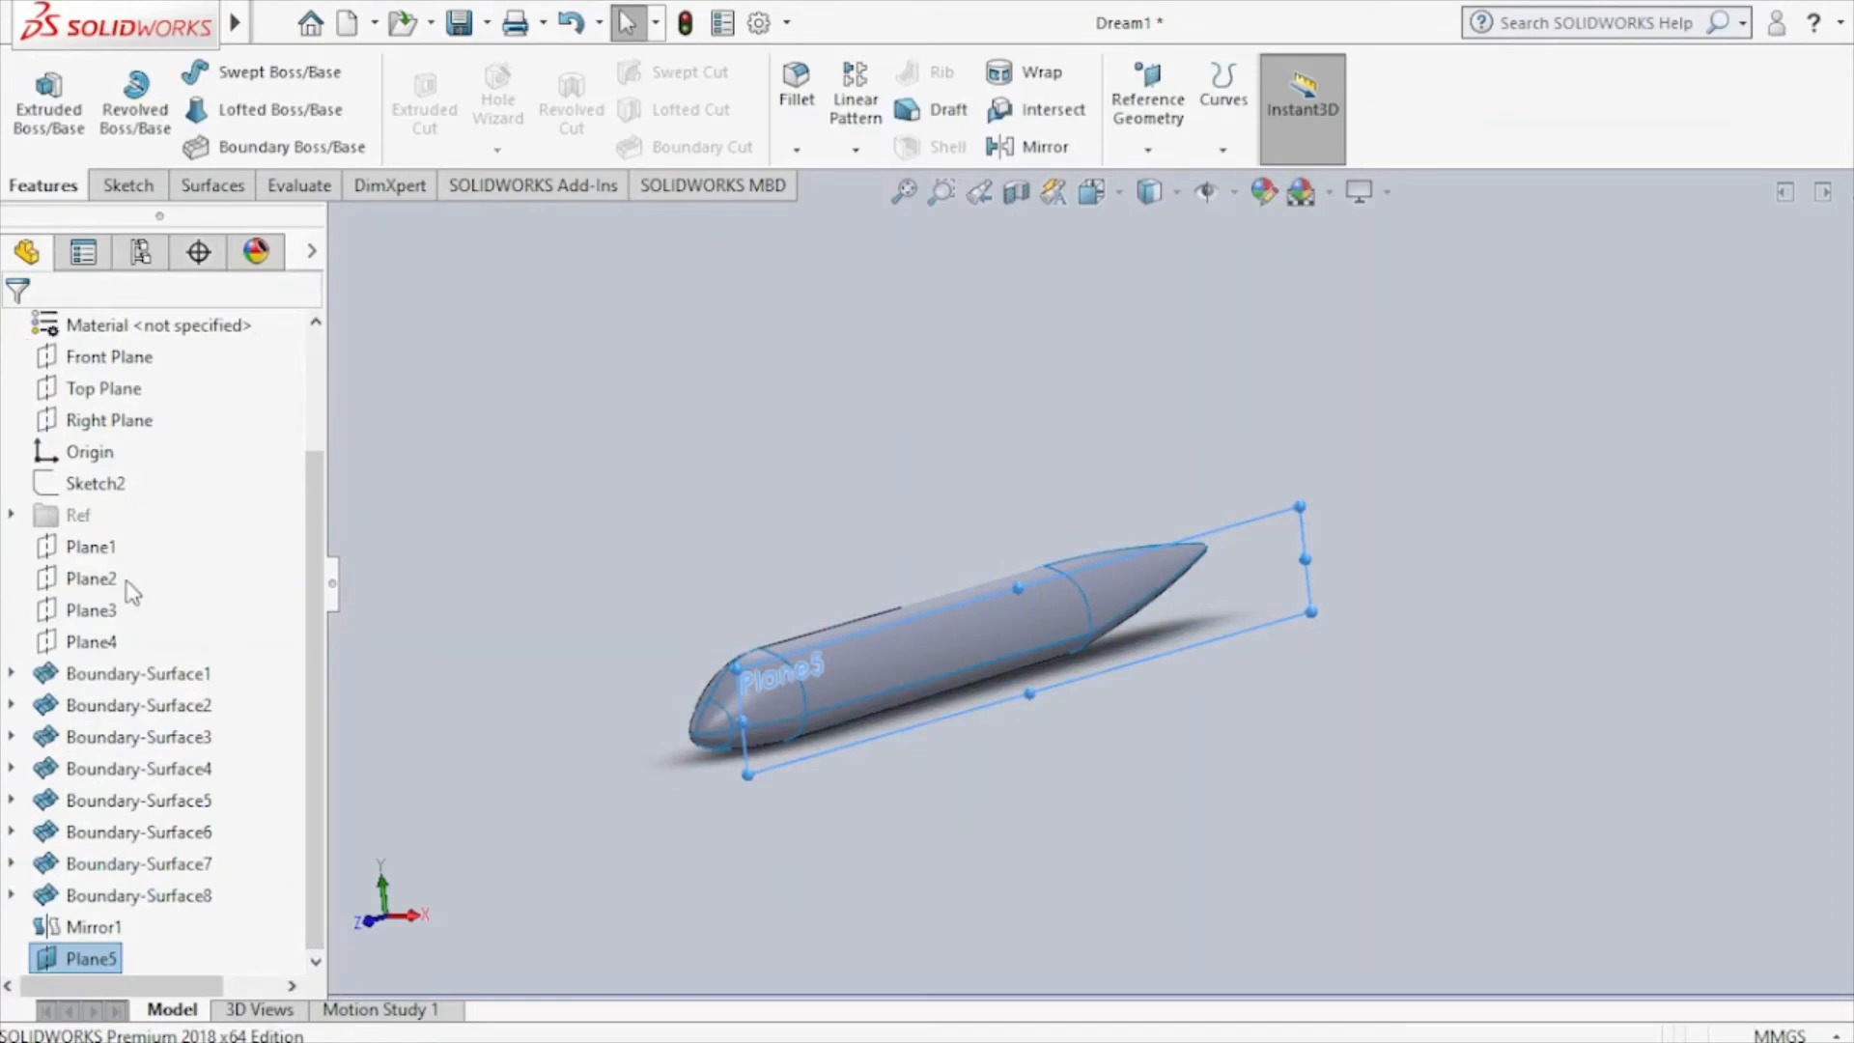
Unsuppress the Ref folder with the reference drawings and open a new sketch on Plane5.
{"action": "right_click", "coordinate": [81, 520]}
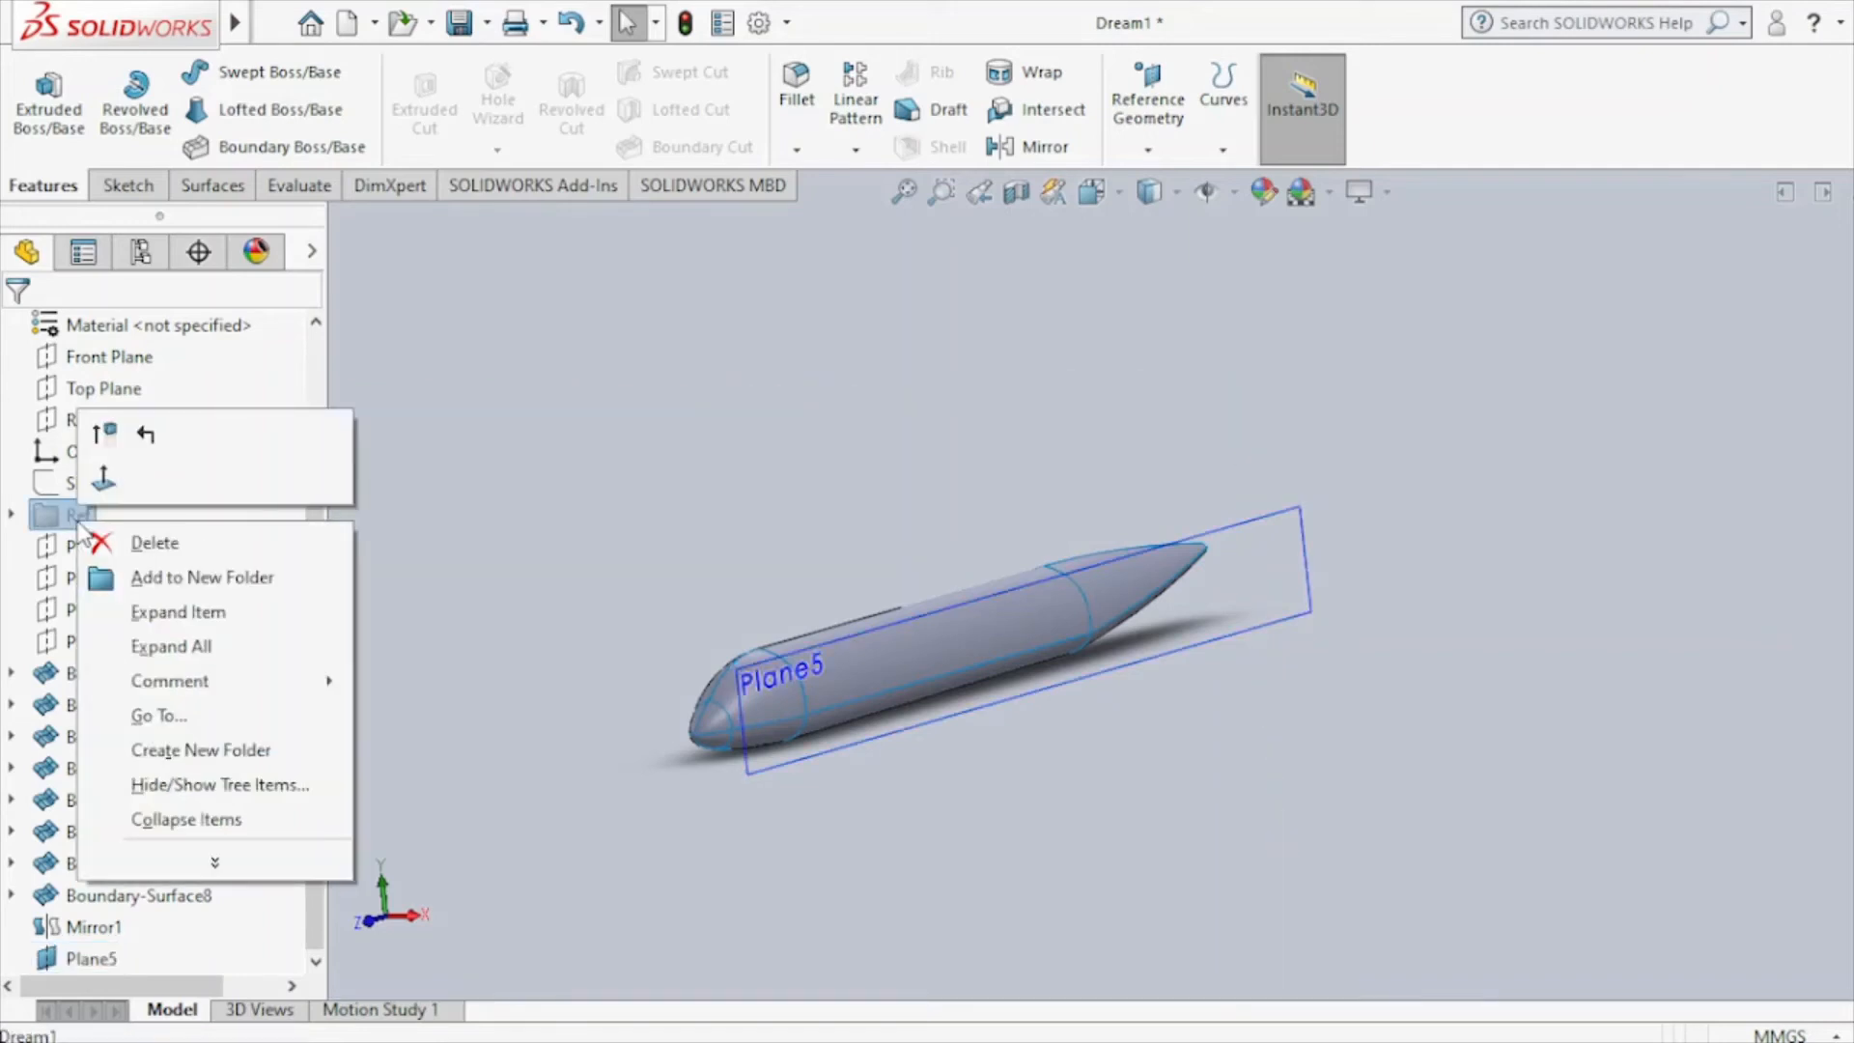
{"action": "left_click", "coordinate": [105, 433]}
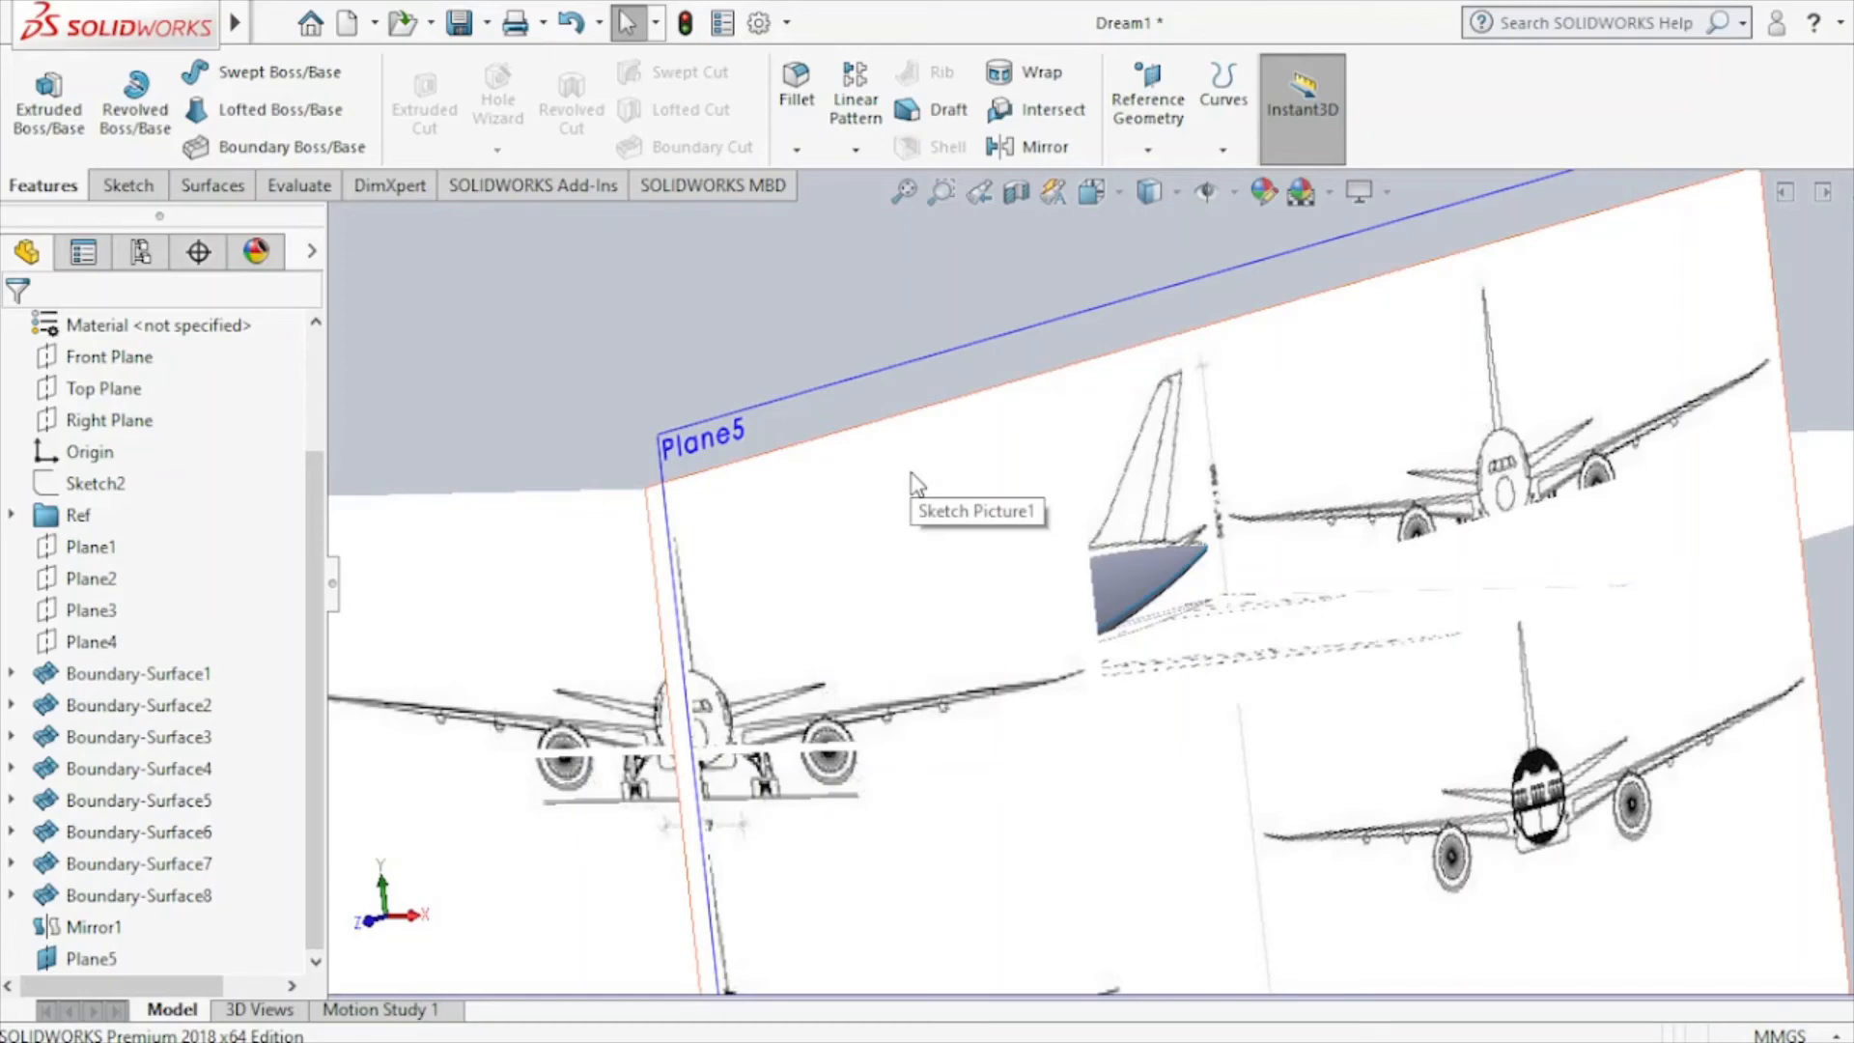
{"action": "left_click", "coordinate": [819, 400]}
{"action": "left_click", "coordinate": [937, 337]}
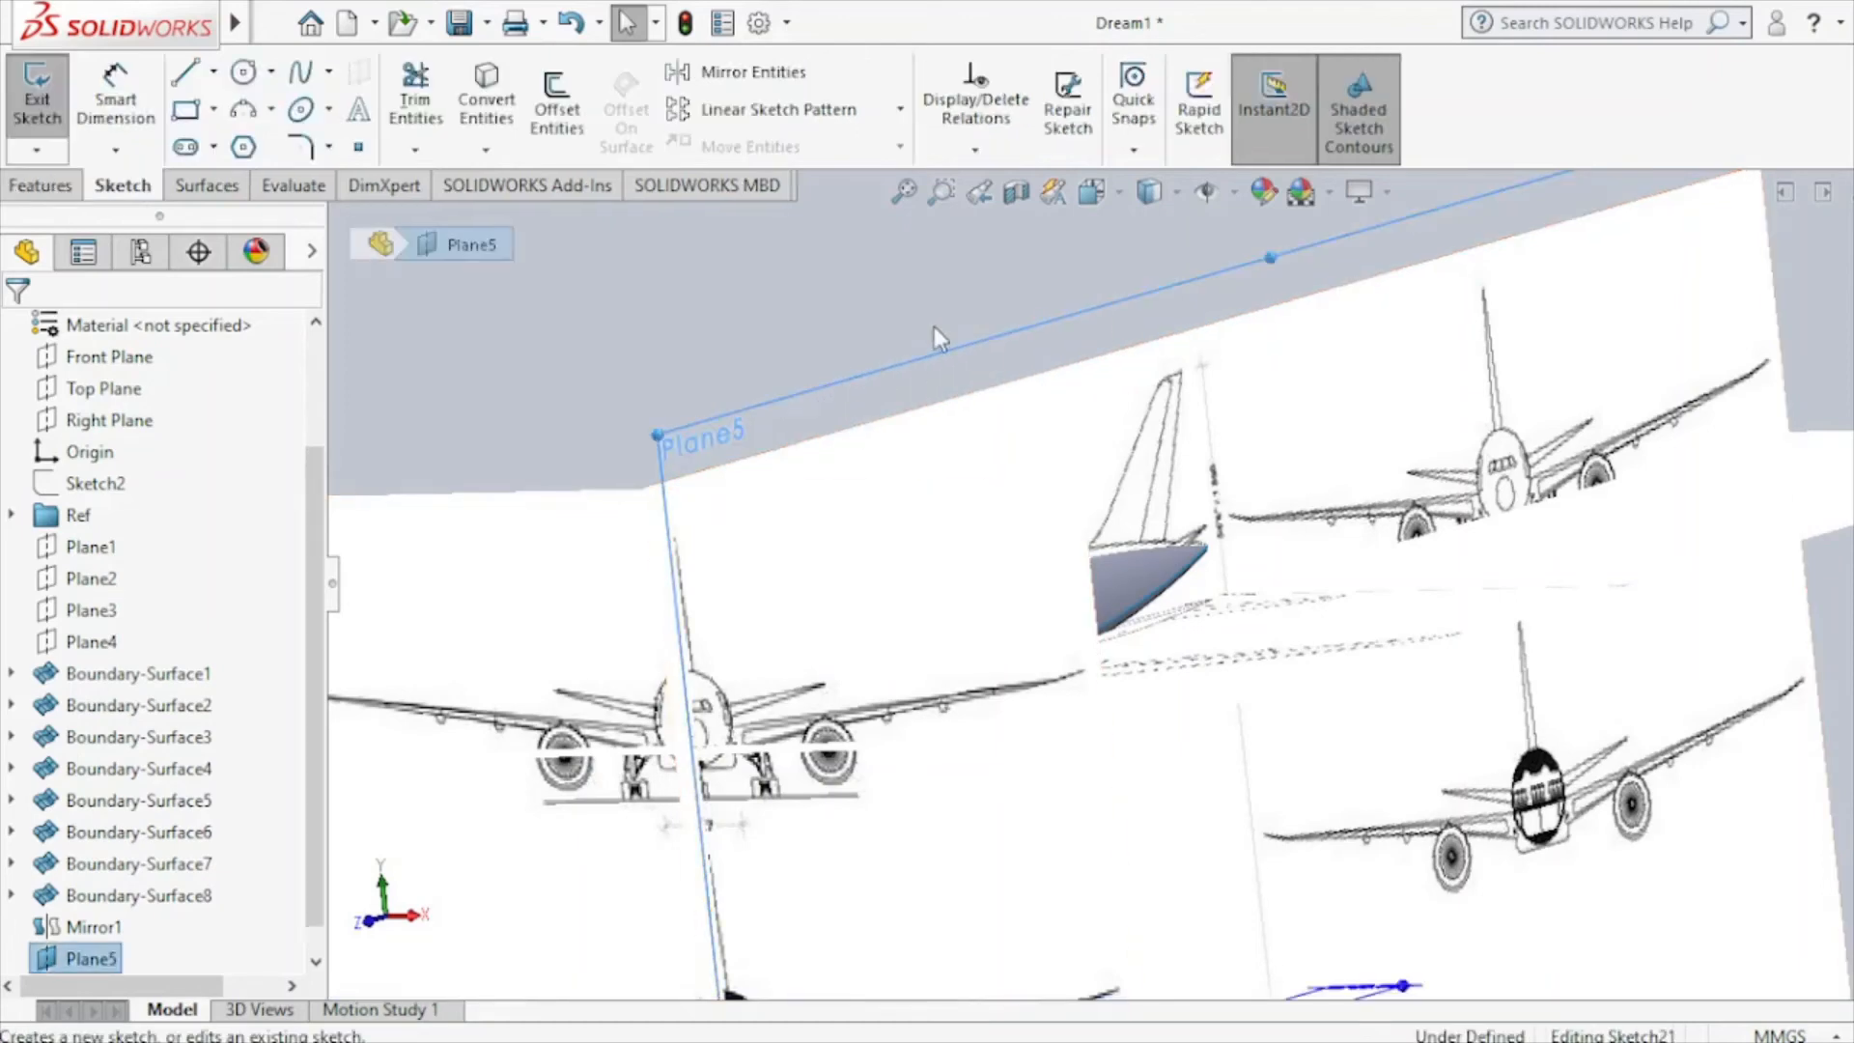
Orient the model to the Right view and change the display style to Wireframe.
{"action": "left_click", "coordinate": [1101, 194]}
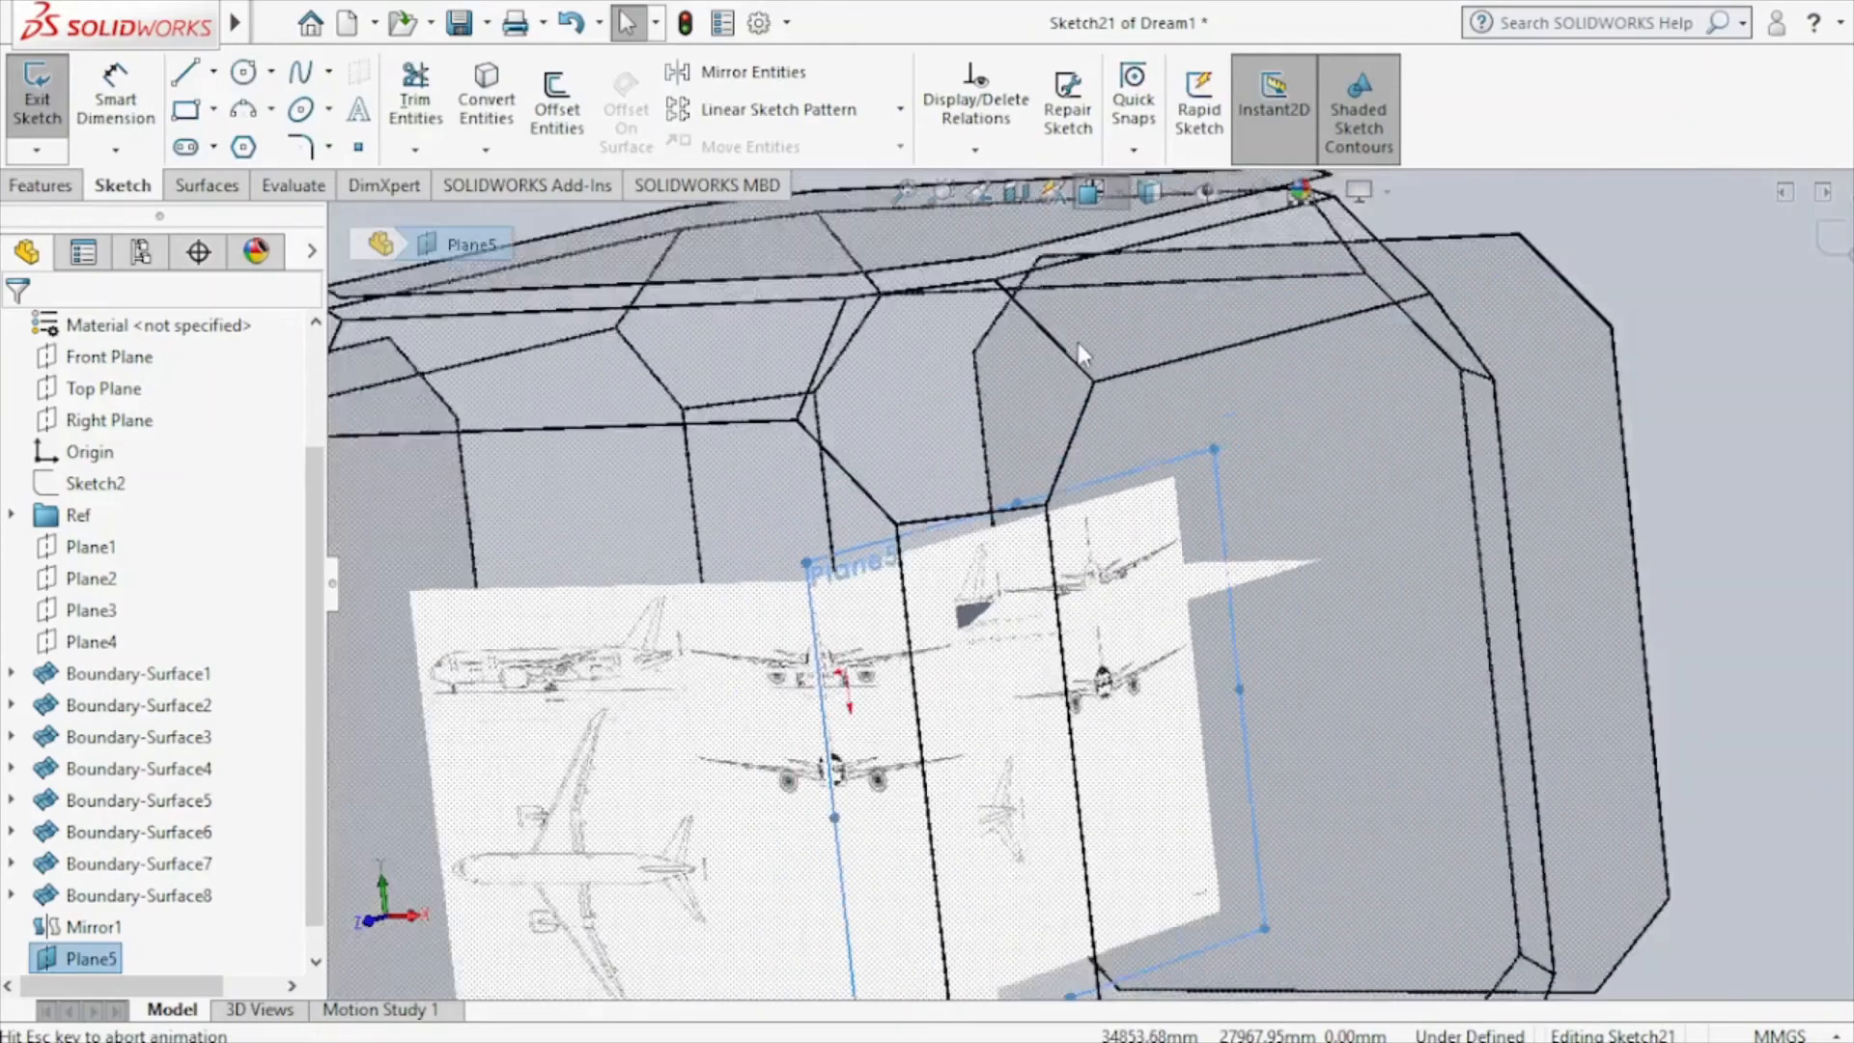
{"action": "left_click", "coordinate": [1086, 572]}
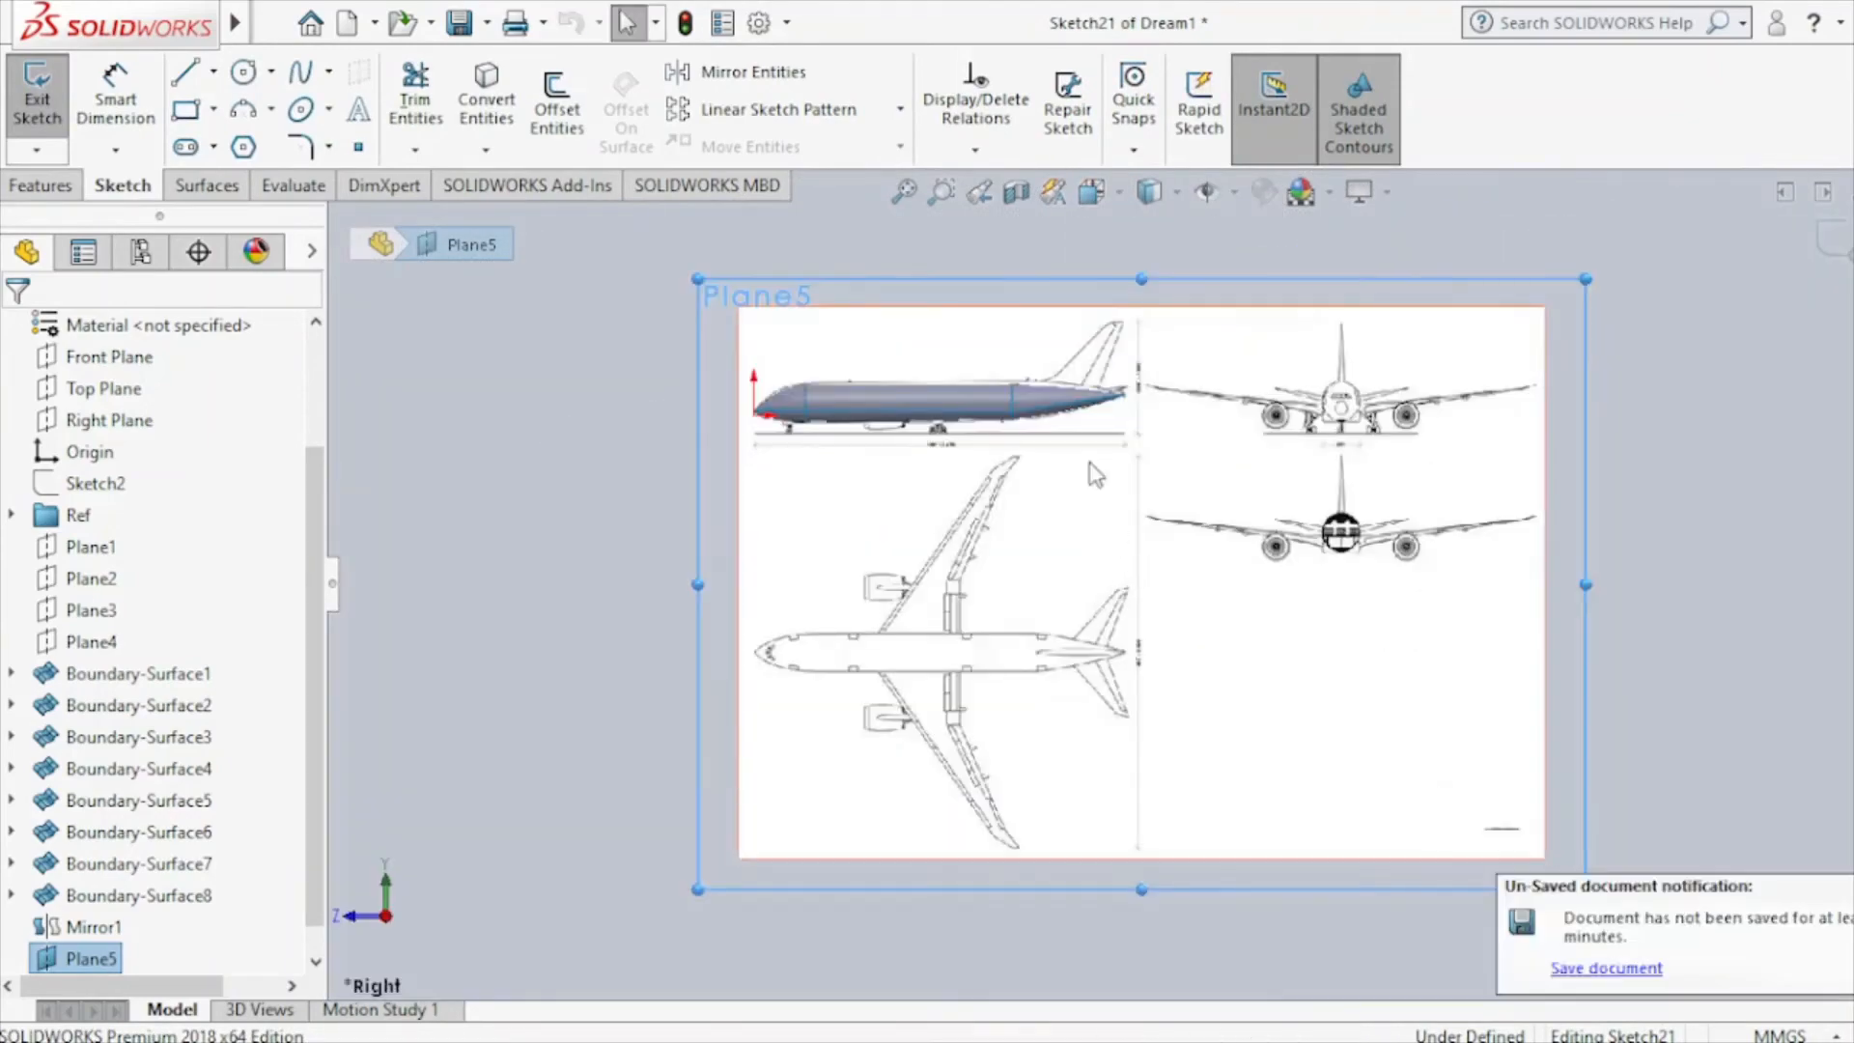
{"action": "left_click", "coordinate": [1178, 197]}
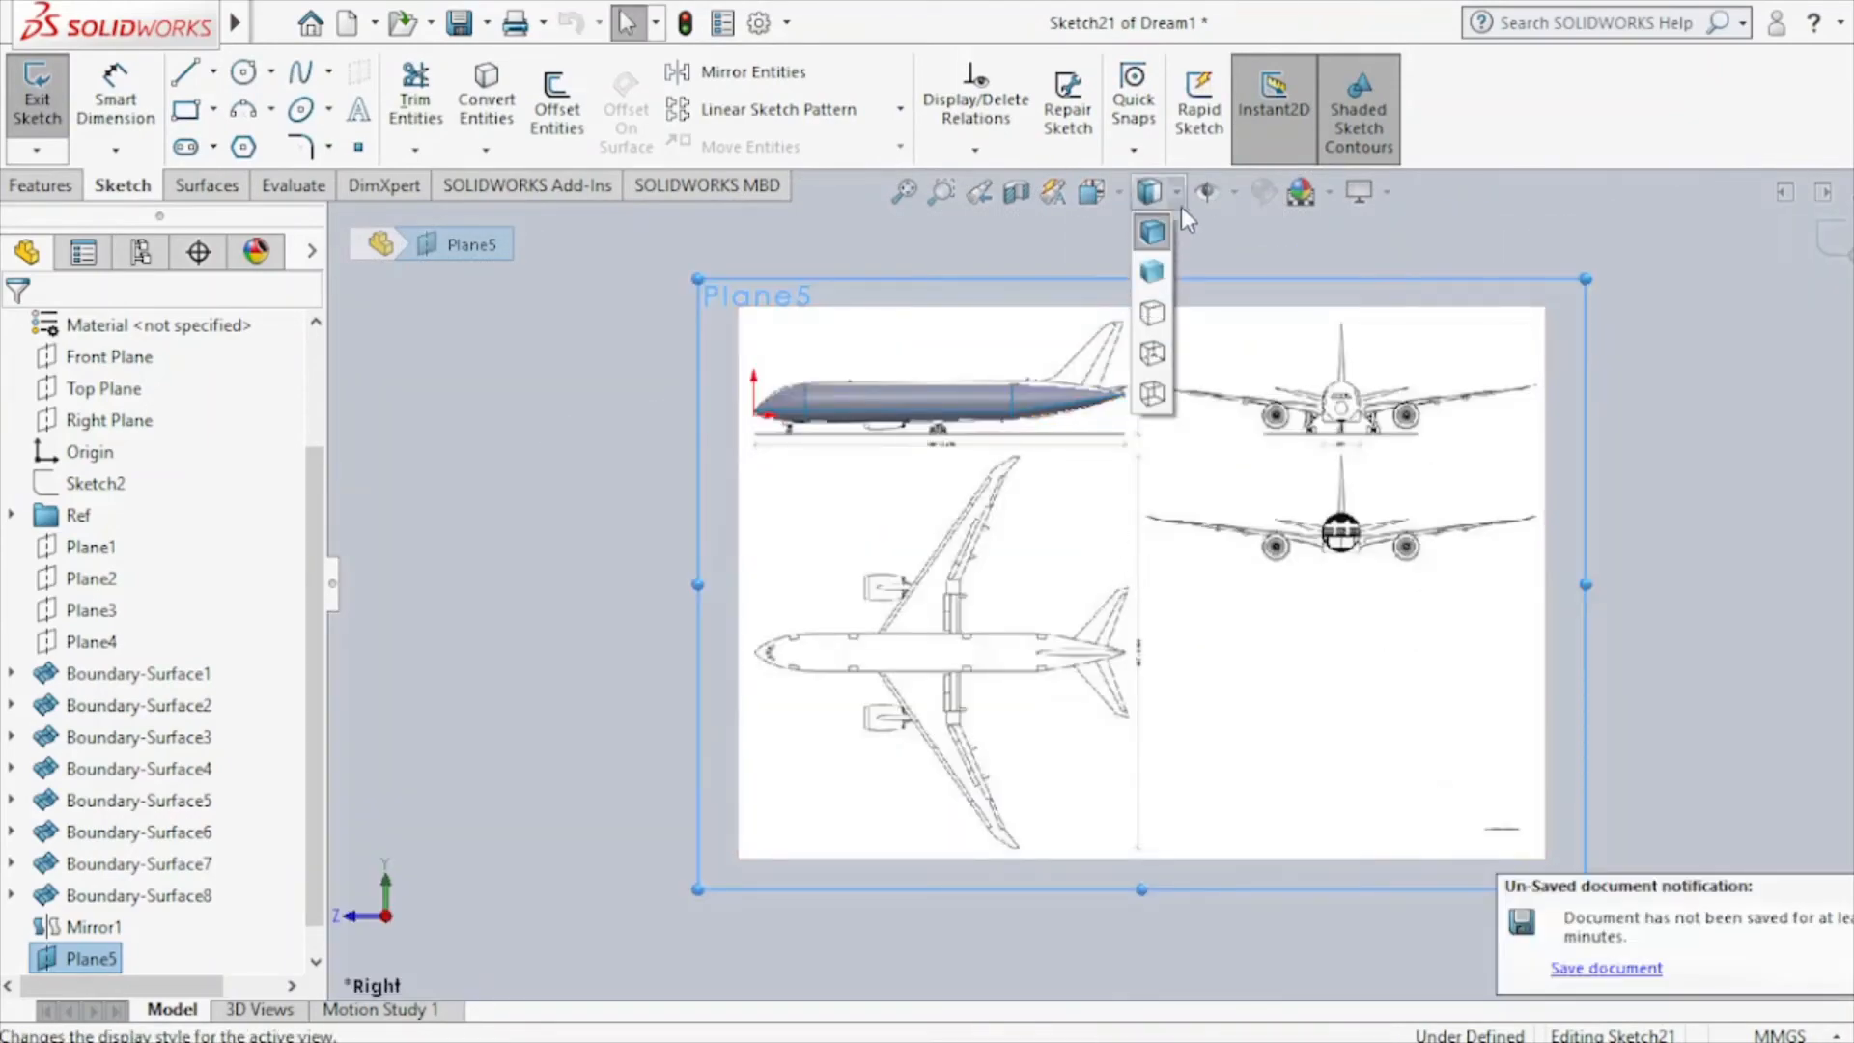
{"action": "left_click", "coordinate": [1152, 393]}
Sketch a corner rectangle about 1576 by 2303 mm over the front passenger door in the side-view drawing.
{"action": "scroll", "coordinate": [811, 406], "scroll_direction": "down", "scroll_amount": 3}
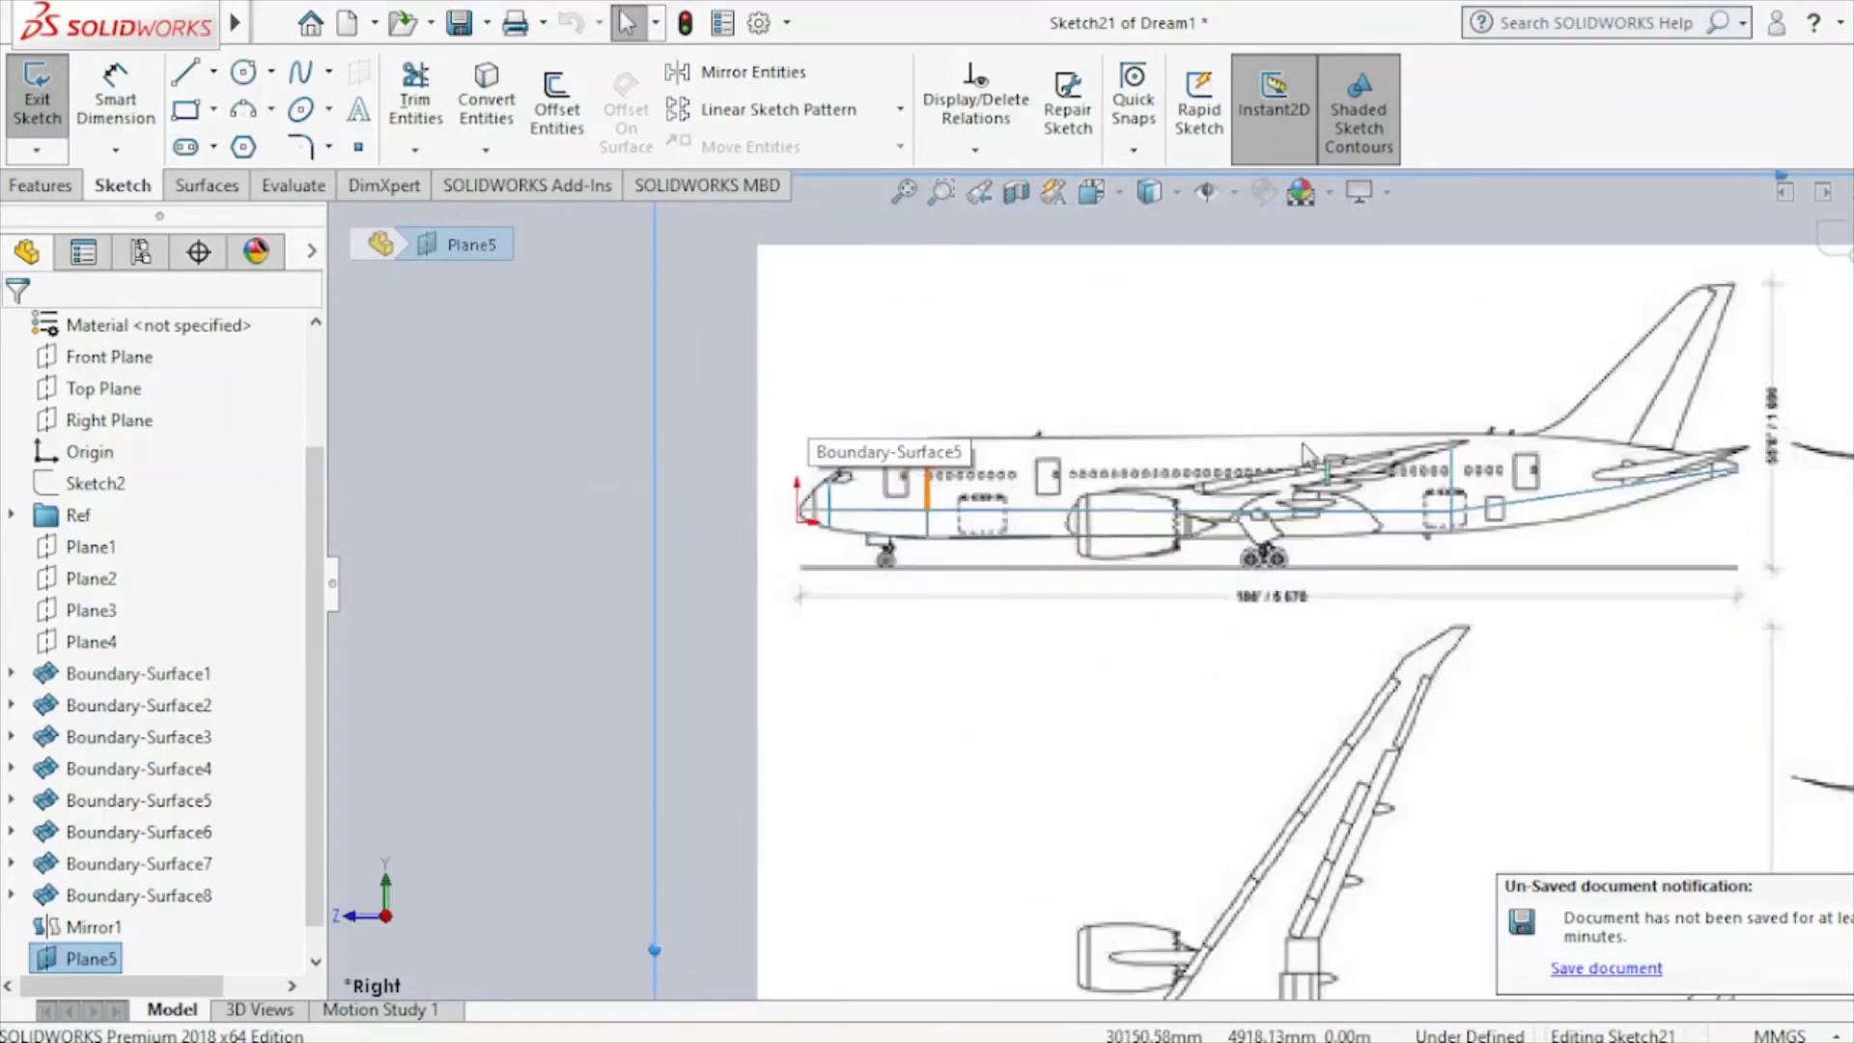
{"action": "scroll", "coordinate": [1555, 483], "scroll_direction": "down", "scroll_amount": 3}
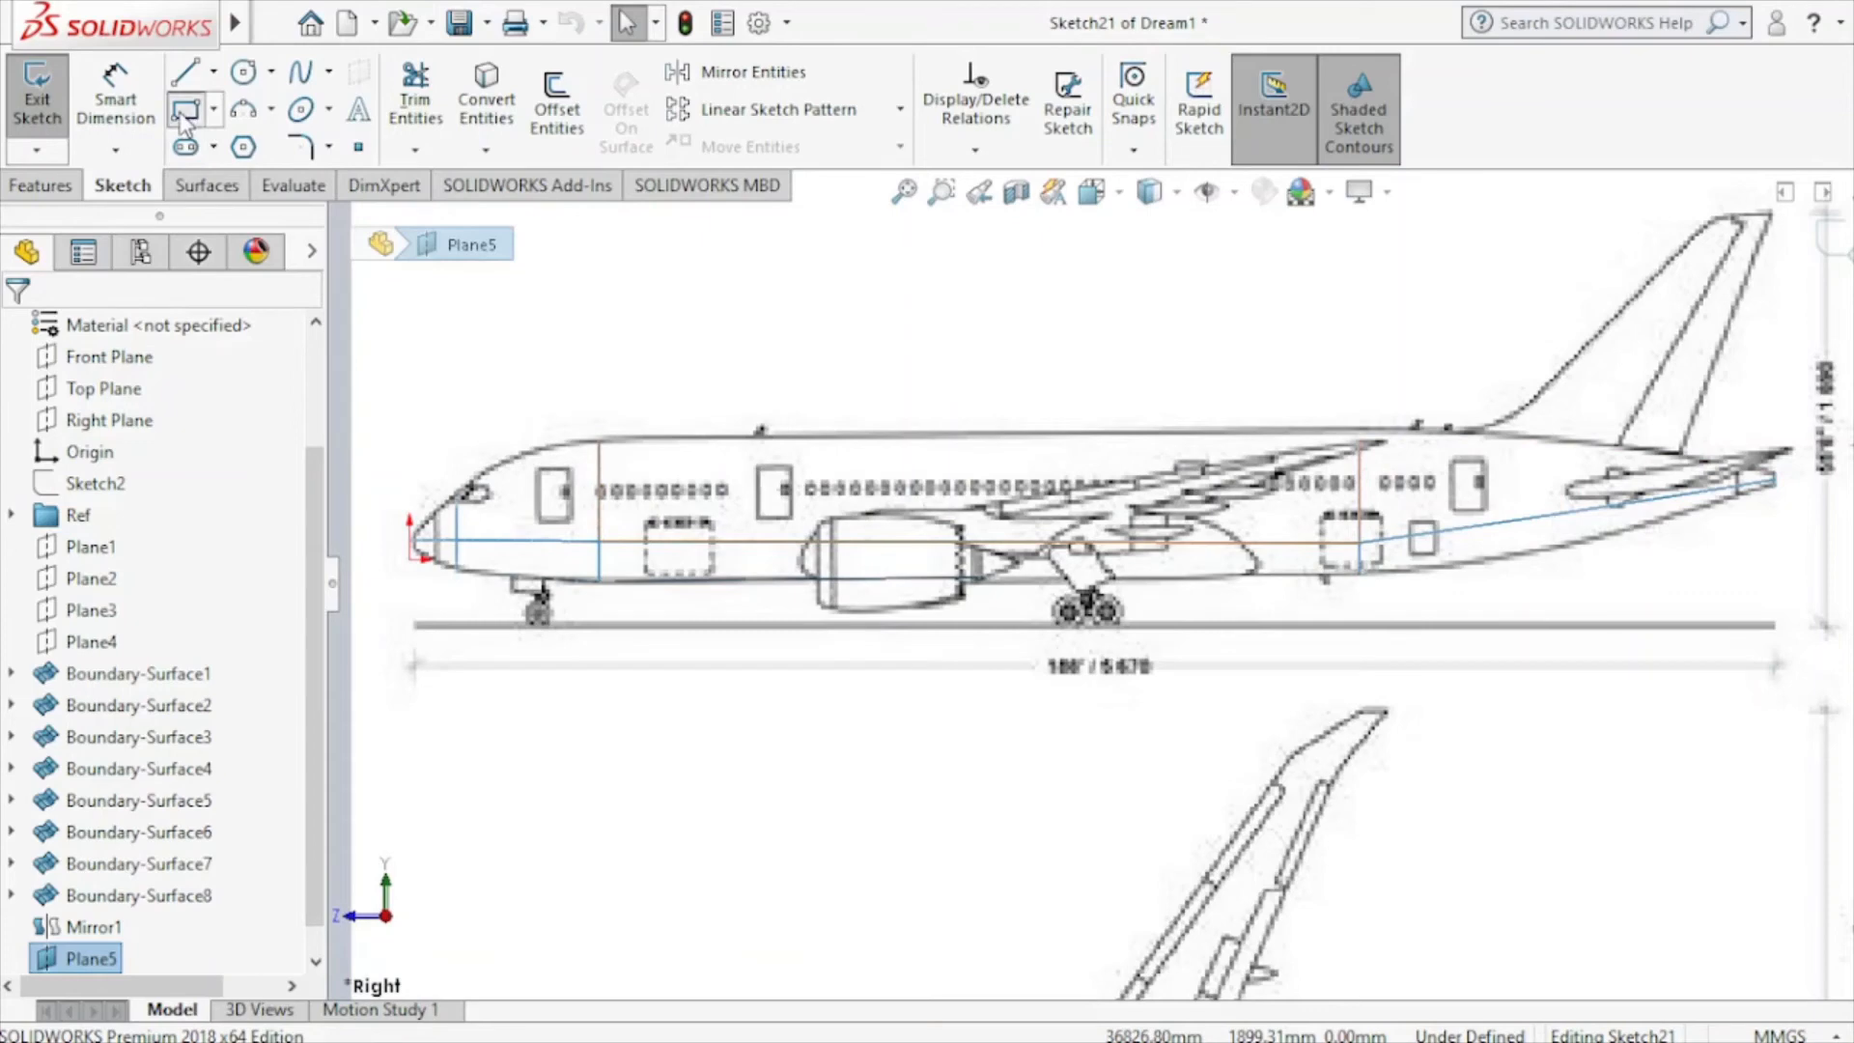
{"action": "left_click", "coordinate": [539, 474]}
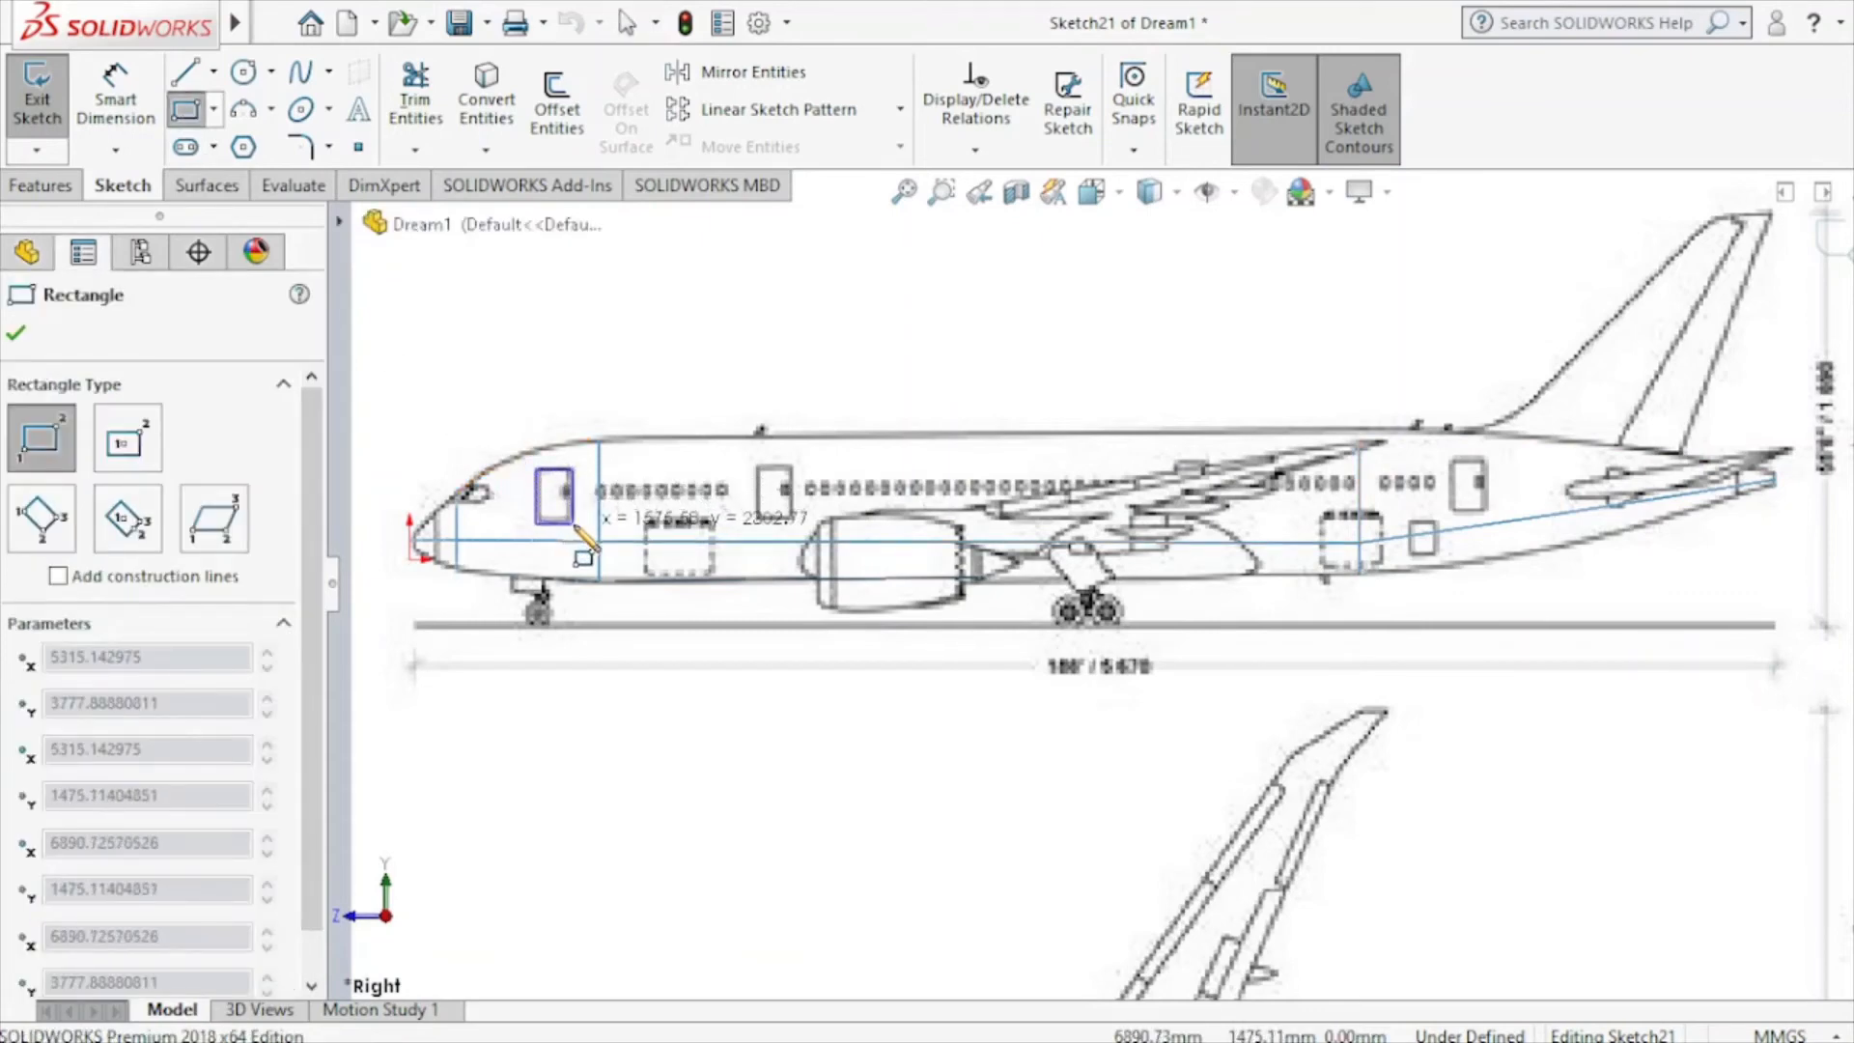
{"action": "left_click", "coordinate": [572, 524]}
Sketch a corner rectangle about 436 by 693 mm over the first passenger window behind the front door.
{"action": "scroll", "coordinate": [710, 500], "scroll_direction": "down", "scroll_amount": 5}
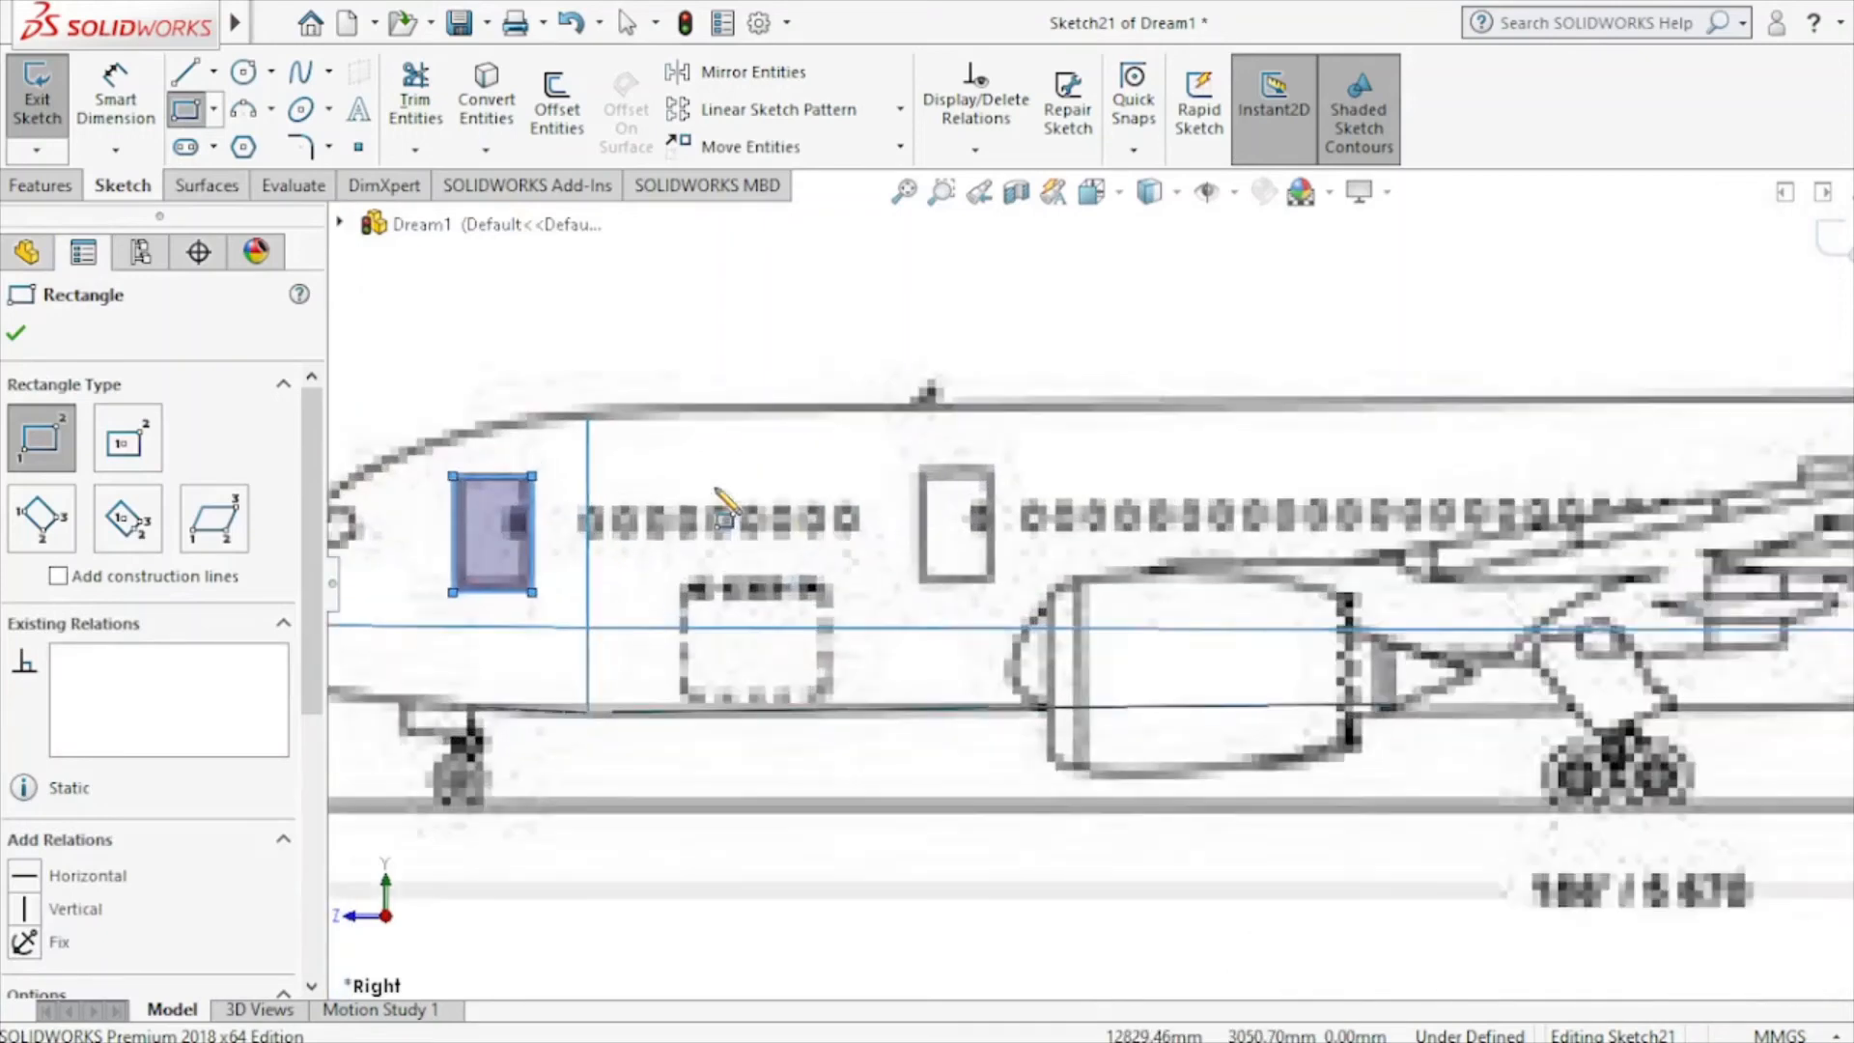
{"action": "left_click", "coordinate": [566, 528]}
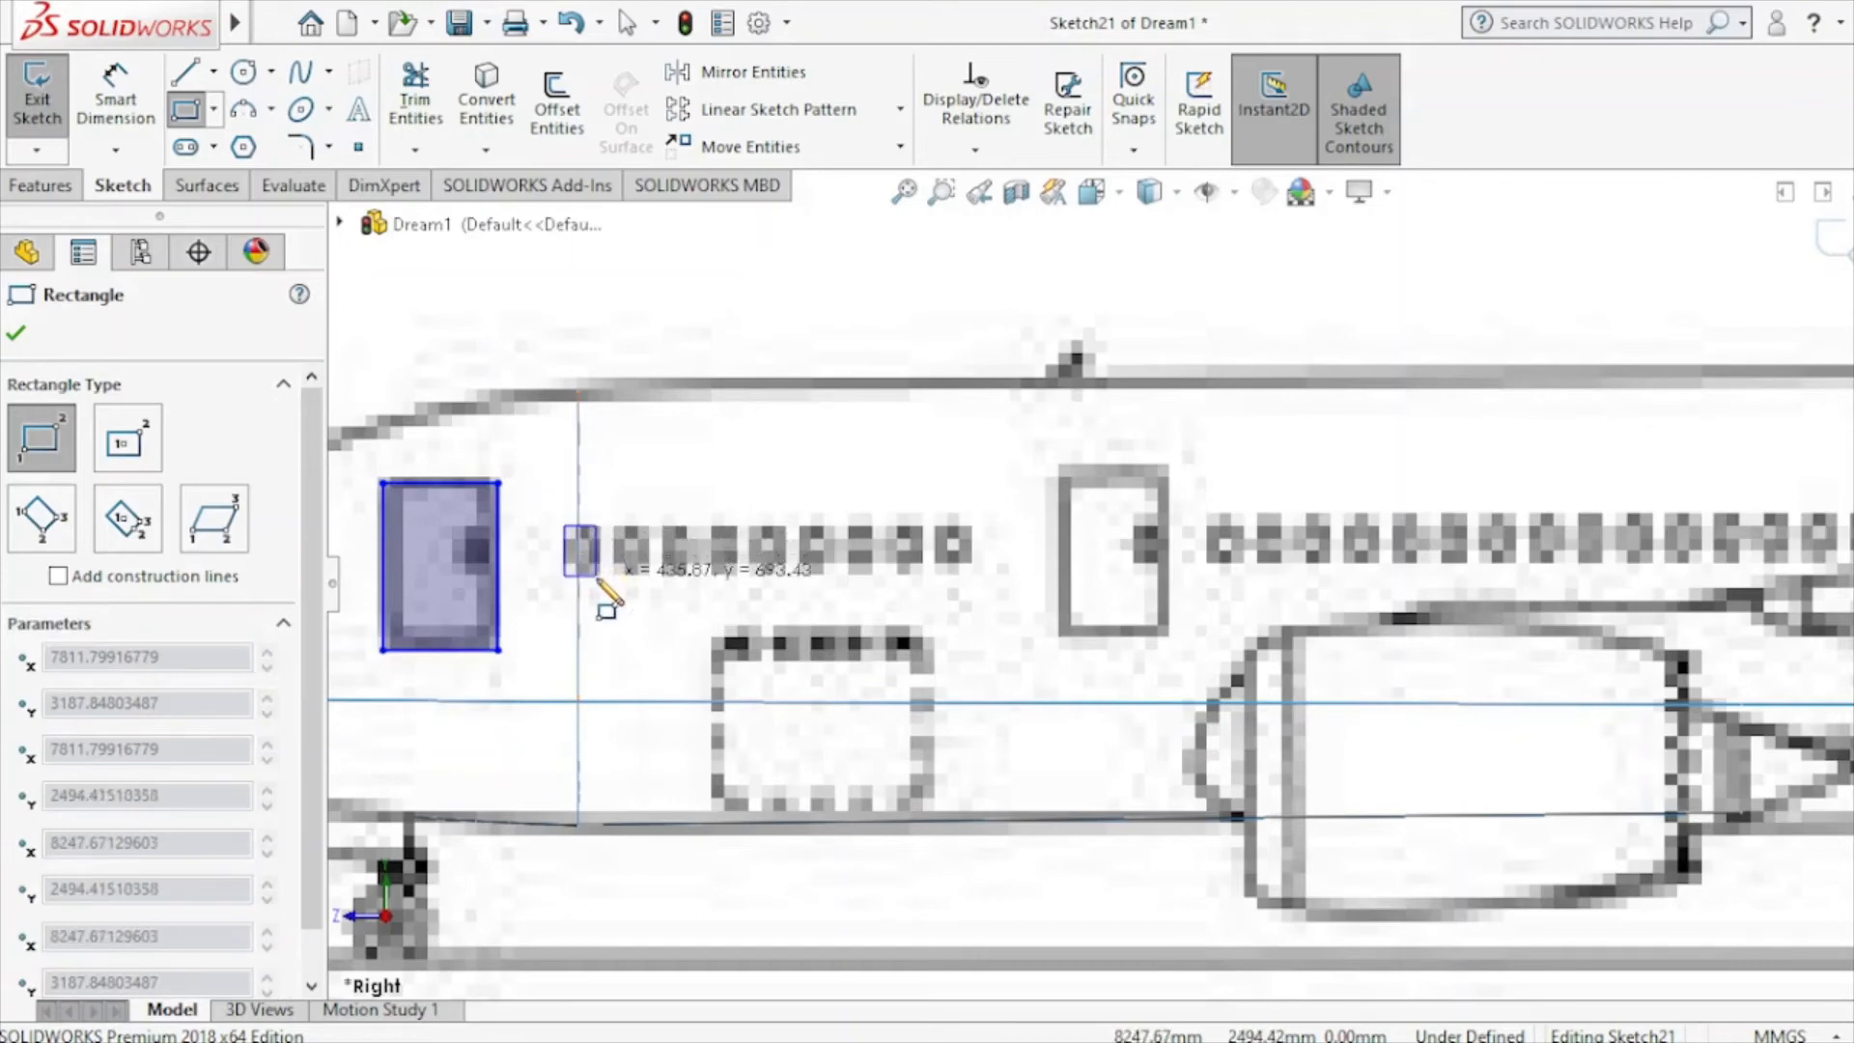
{"action": "left_click", "coordinate": [597, 576]}
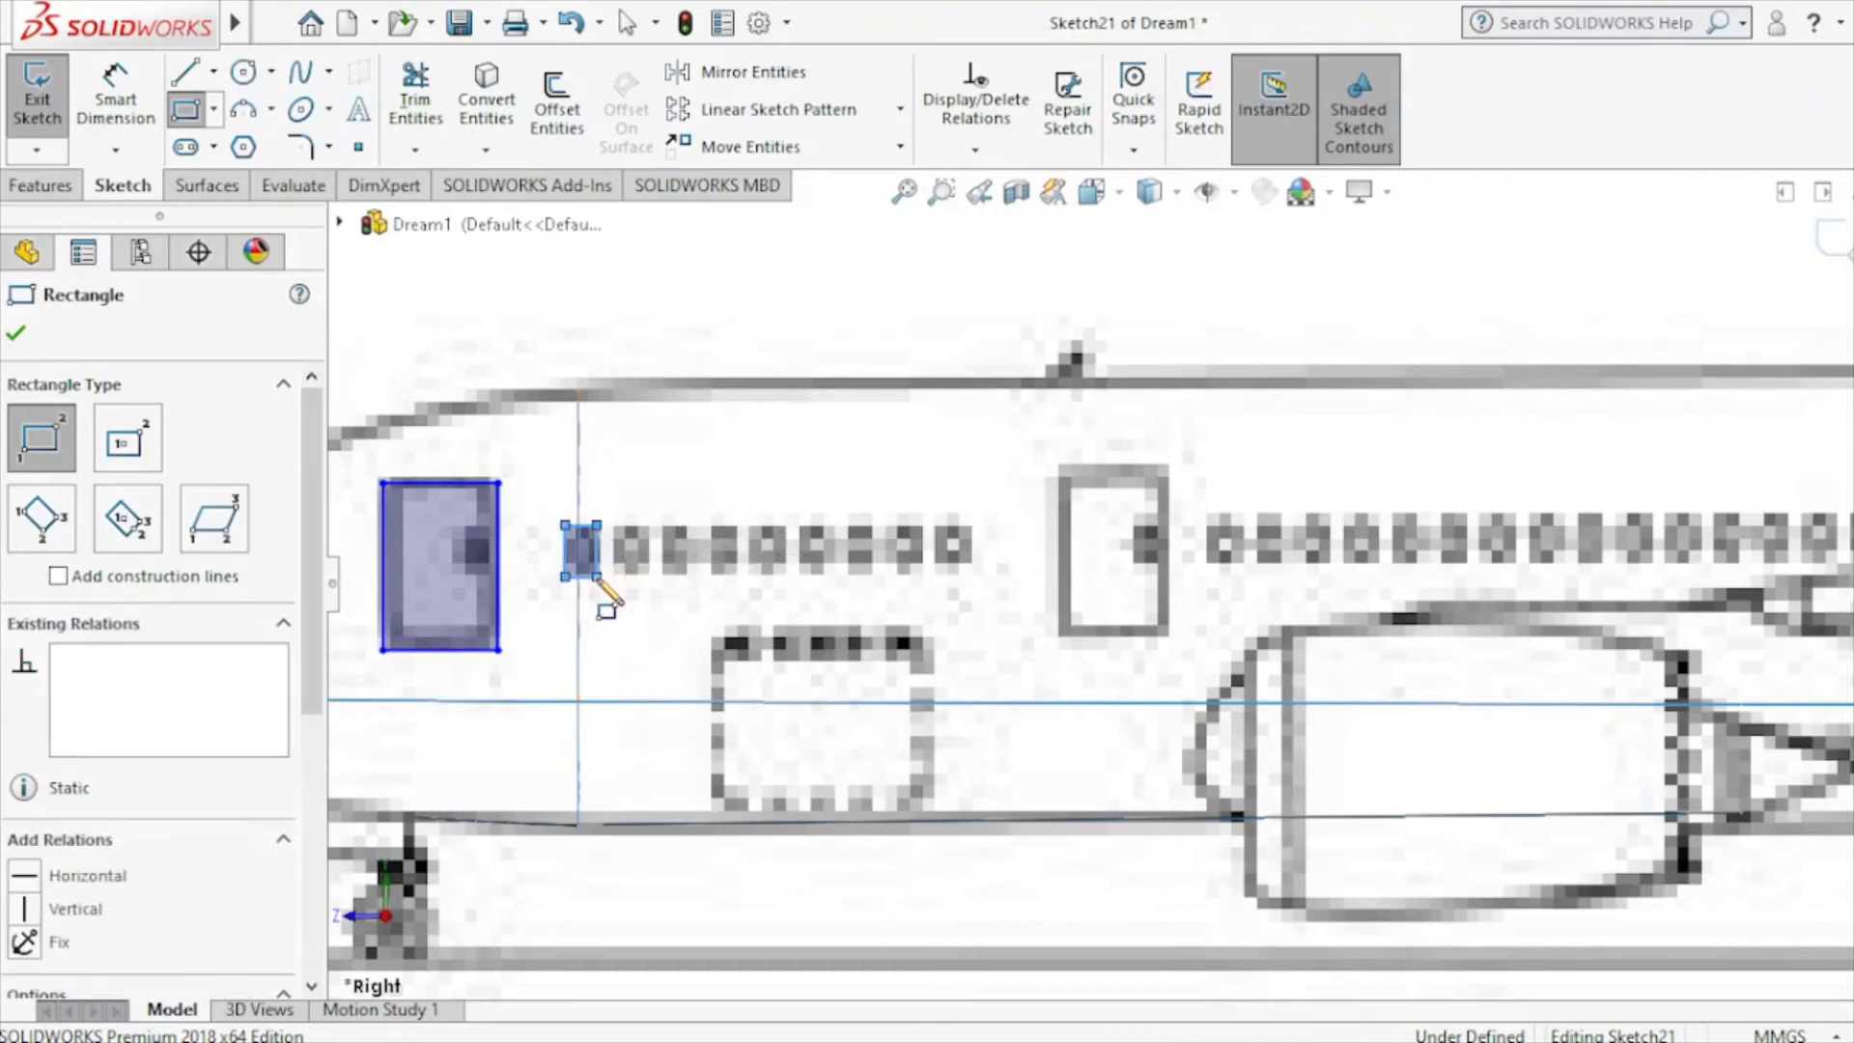
{"action": "left_click", "coordinate": [15, 333]}
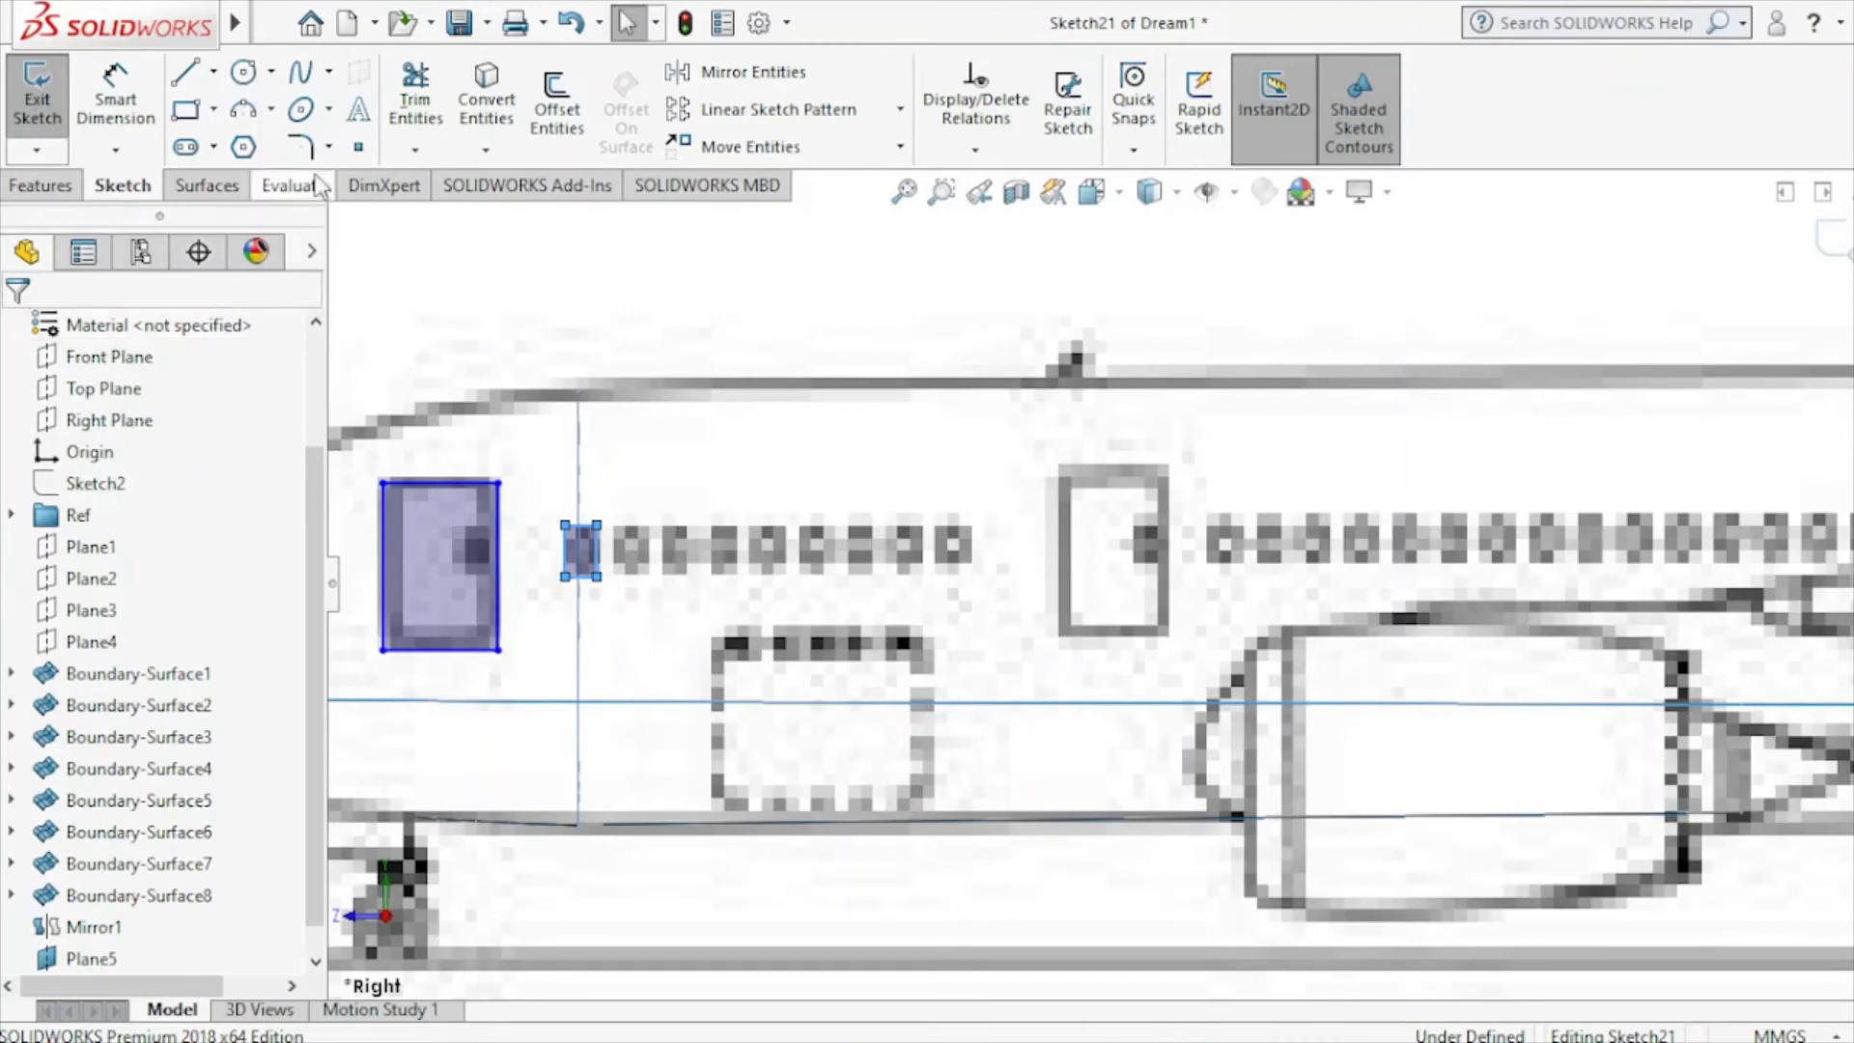
Round all four corners of the door rectangle with 220 mm sketch fillets.
{"action": "left_click", "coordinate": [382, 485]}
{"action": "left_click", "coordinate": [498, 484]}
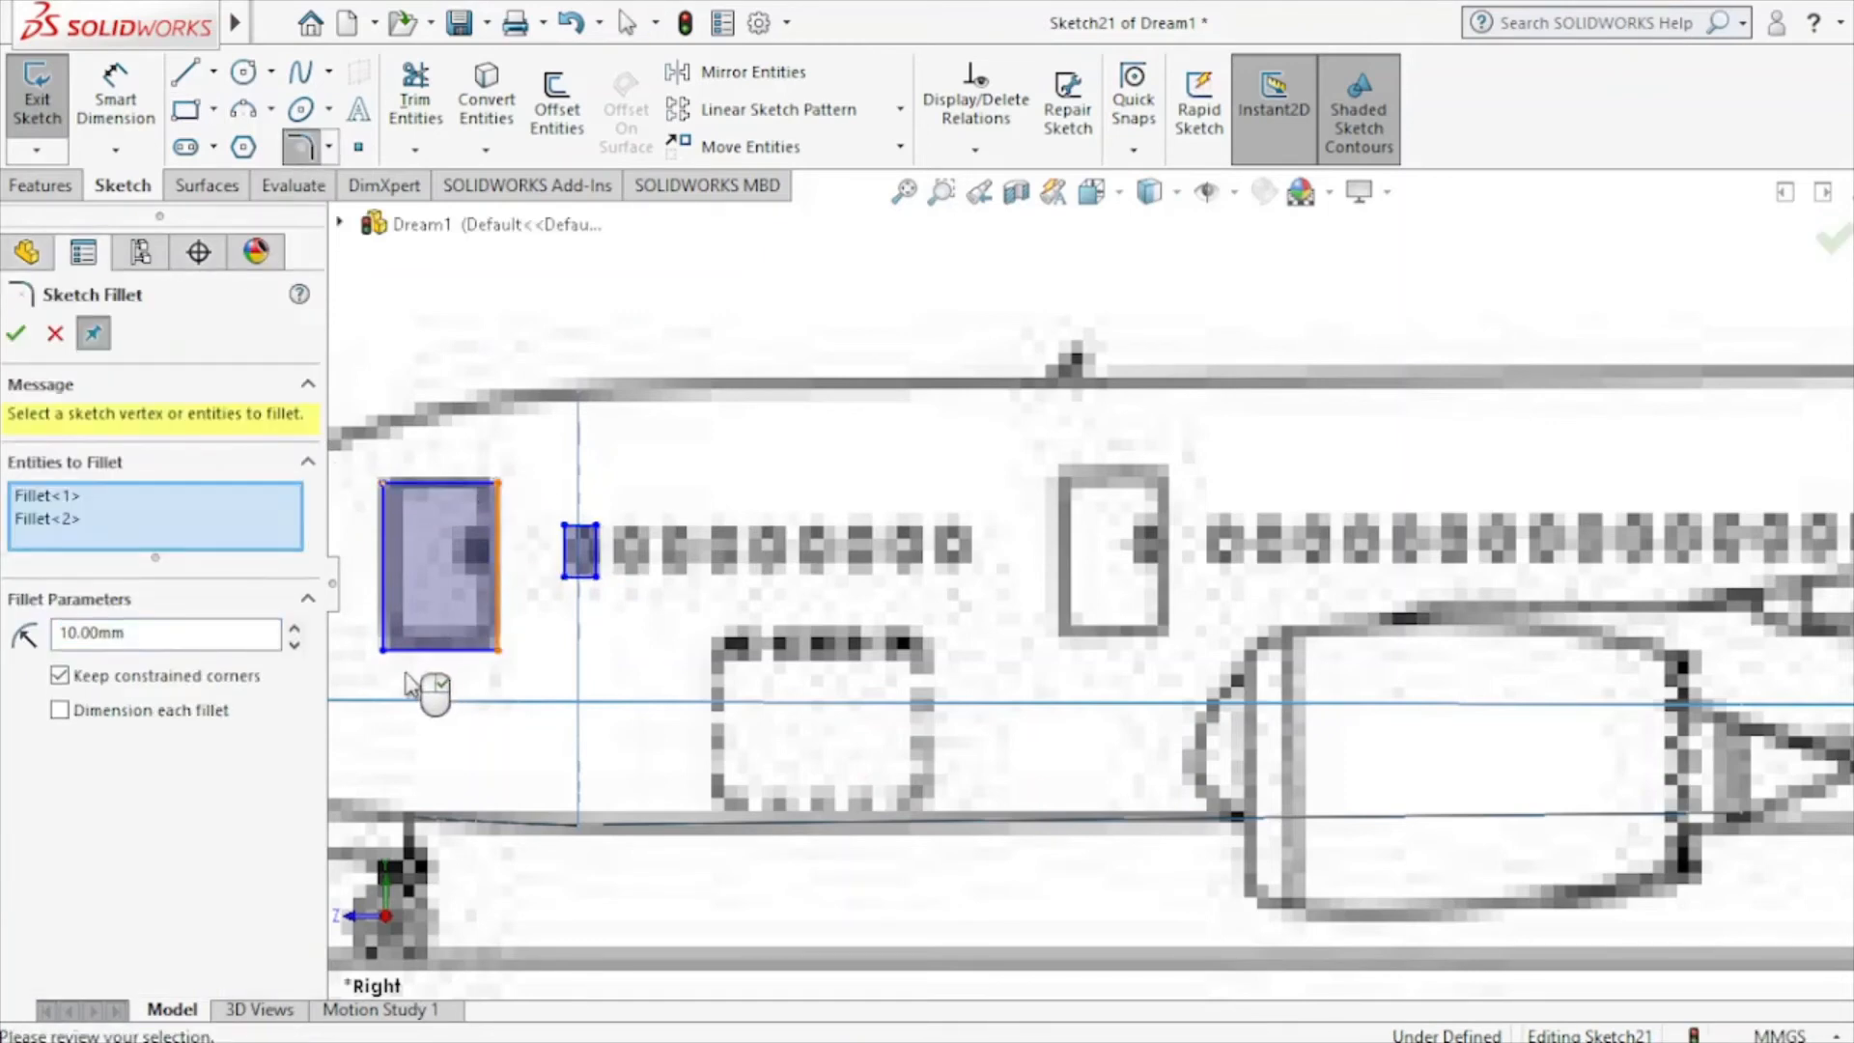
{"action": "left_click", "coordinate": [385, 649]}
{"action": "left_click", "coordinate": [498, 650]}
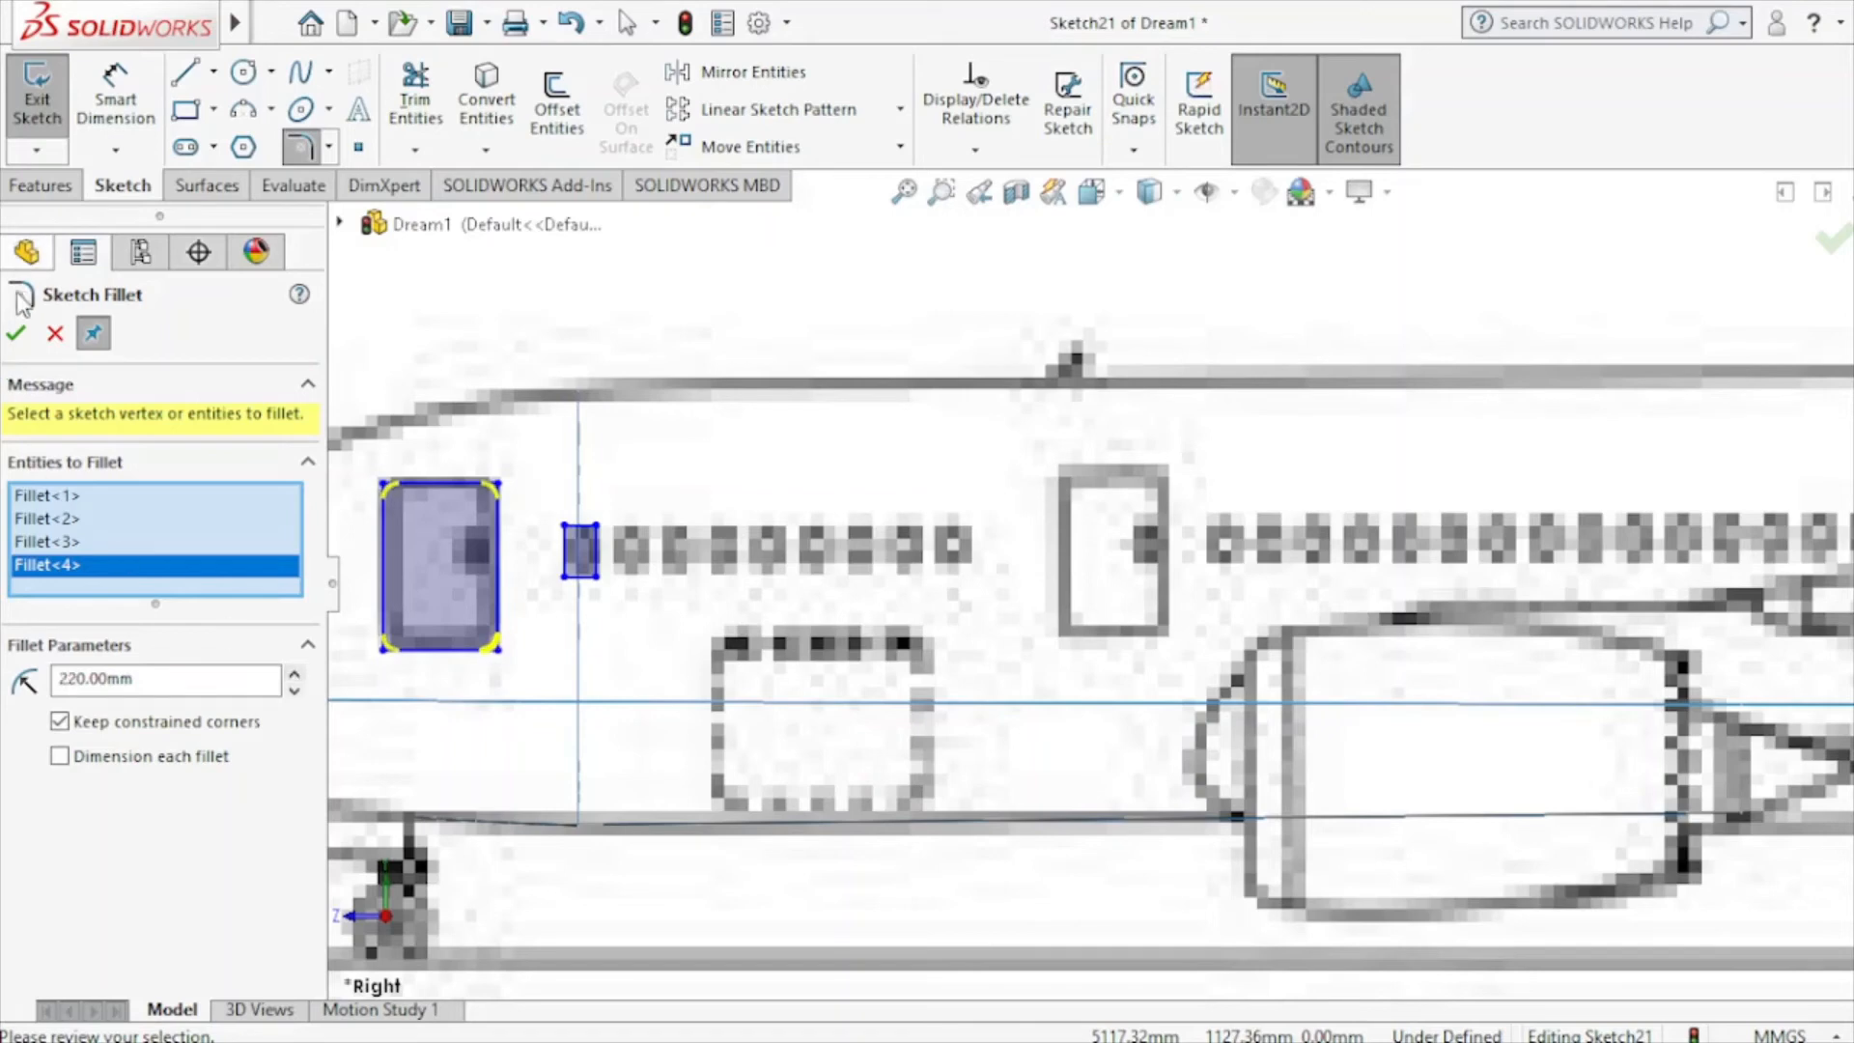
{"action": "key", "text": "Return"}
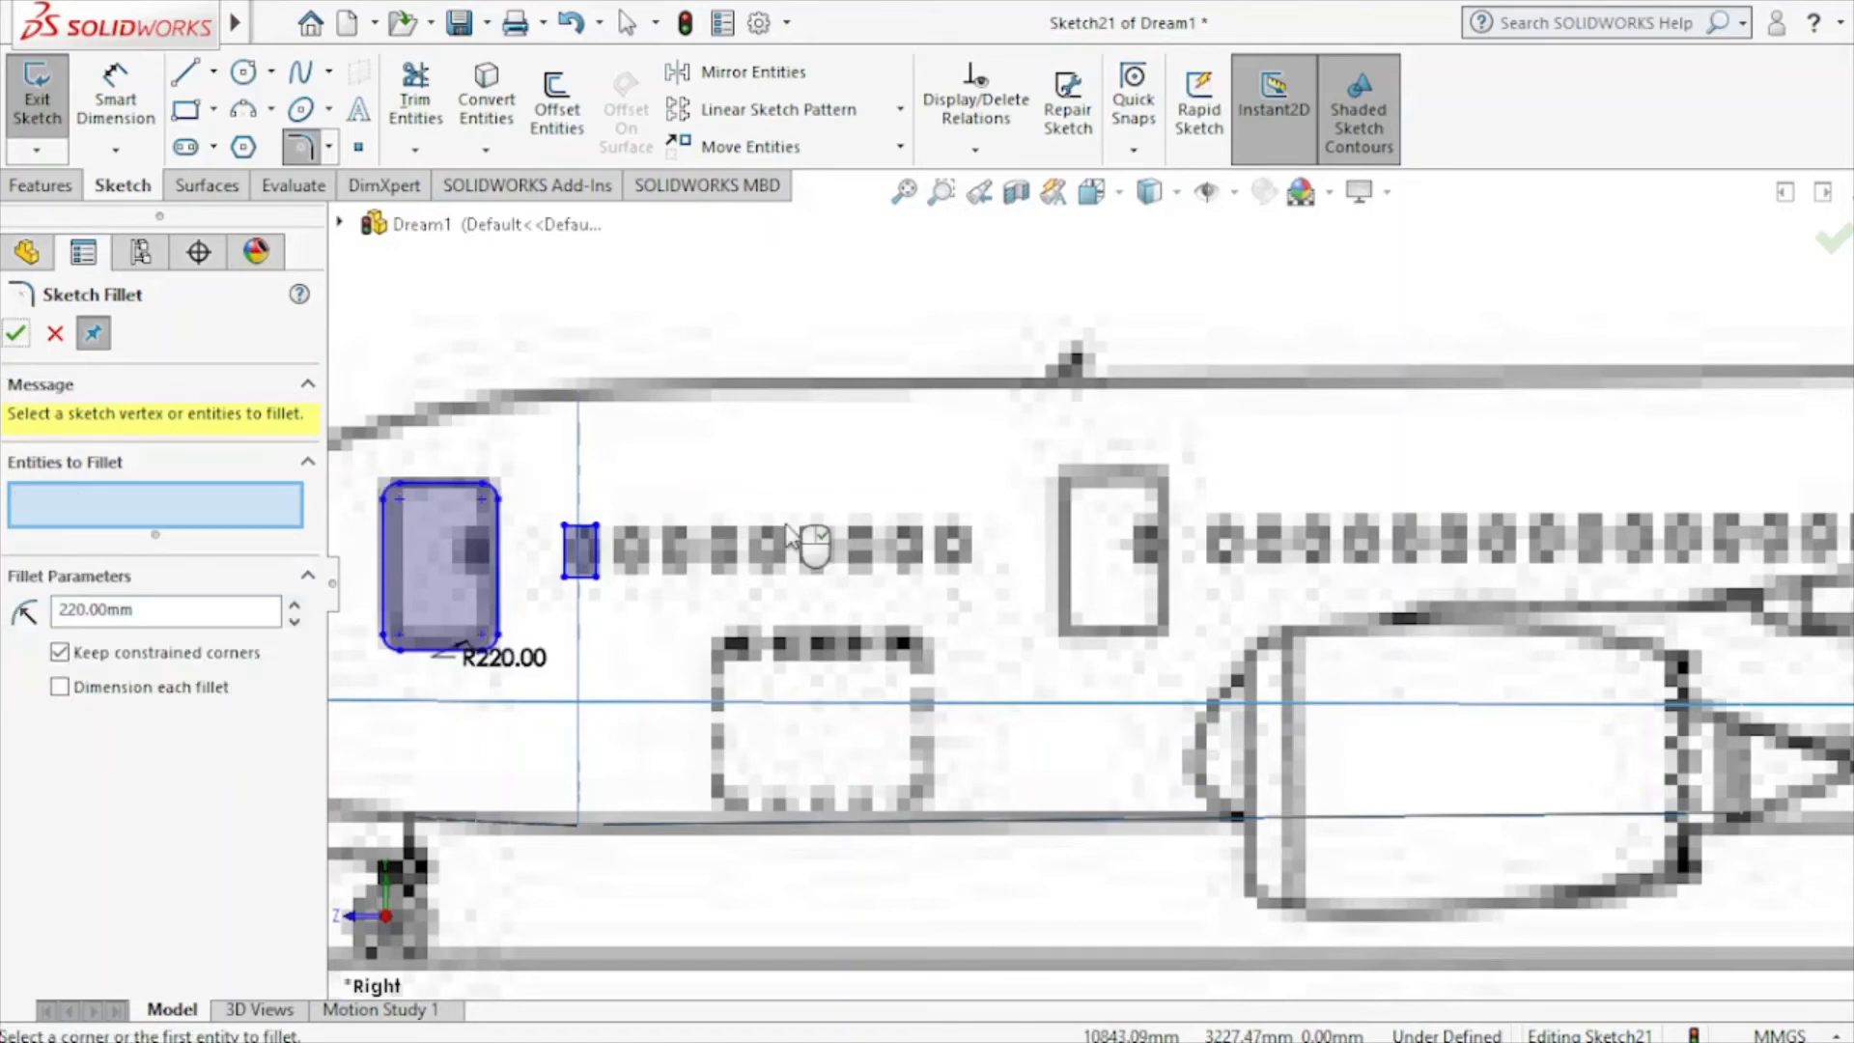
Round all four corners of the window rectangle with 80 mm sketch fillets and finish filleting.
{"action": "left_click", "coordinate": [294, 621]}
{"action": "left_click", "coordinate": [294, 621]}
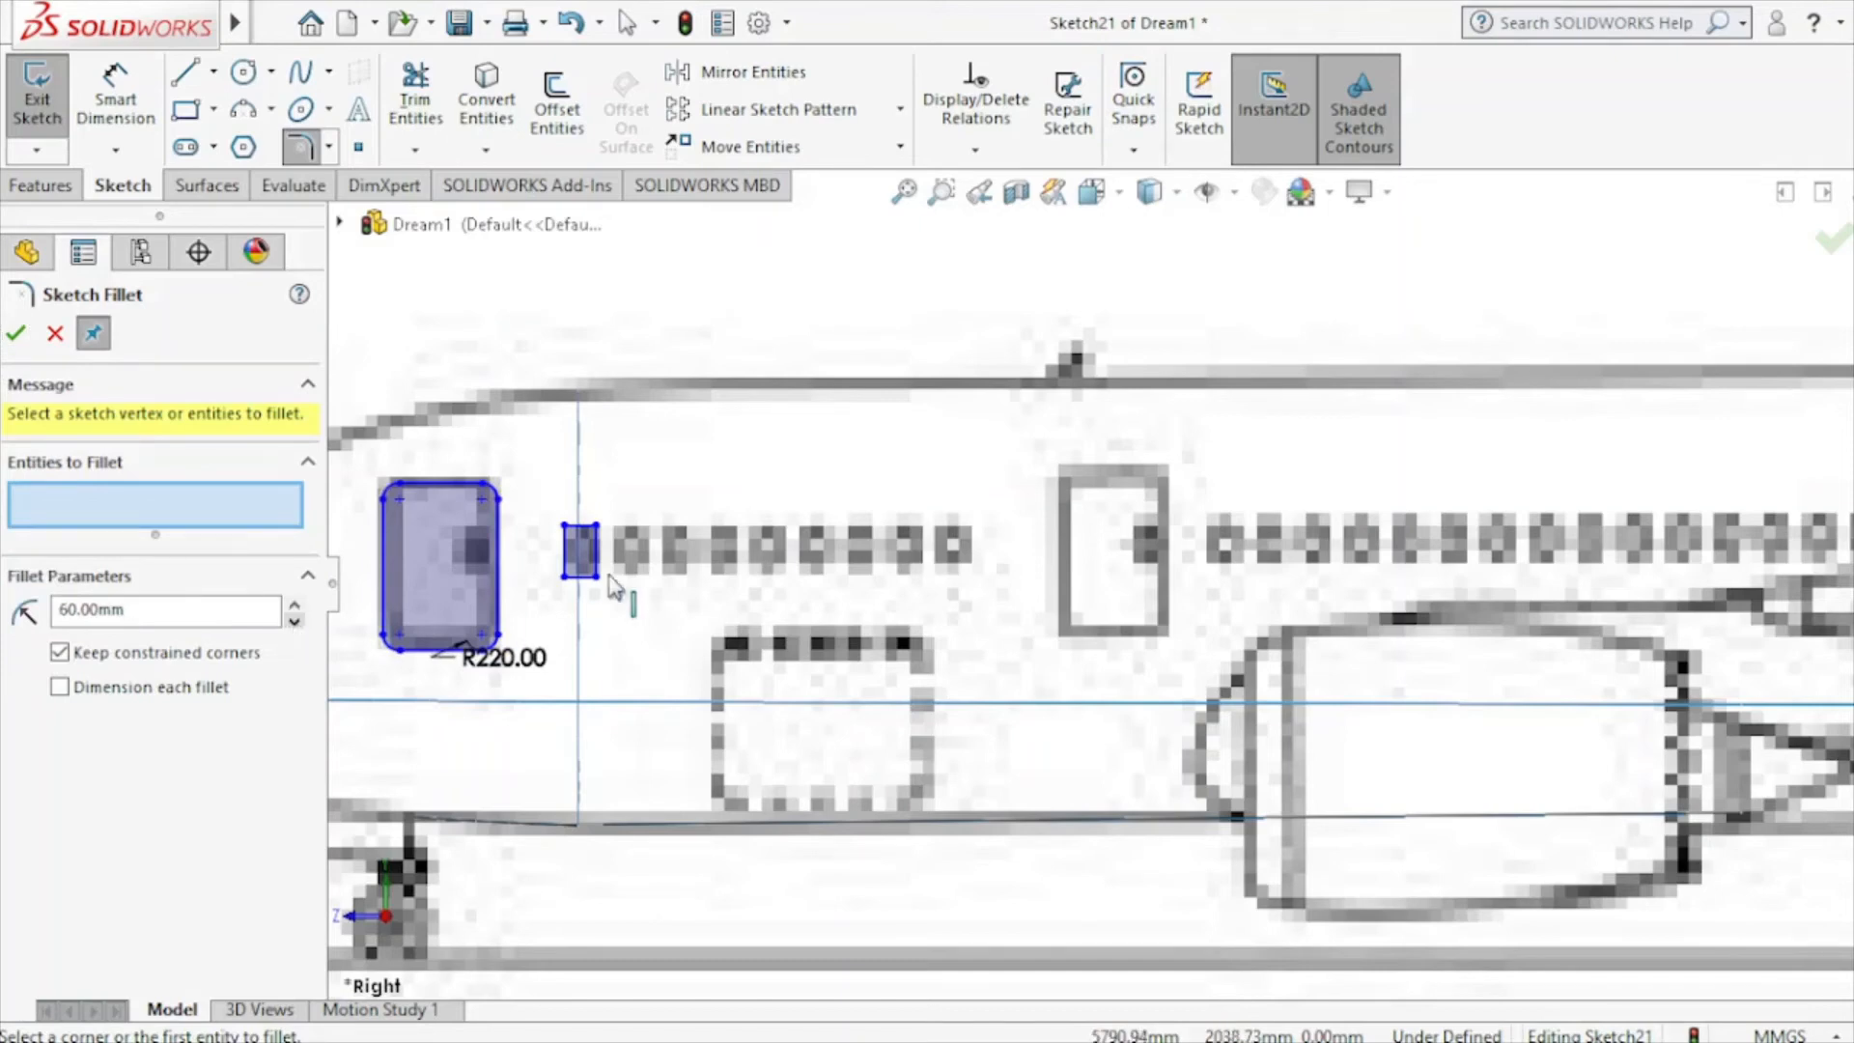
{"action": "scroll", "coordinate": [610, 586], "scroll_direction": "down", "scroll_amount": 5}
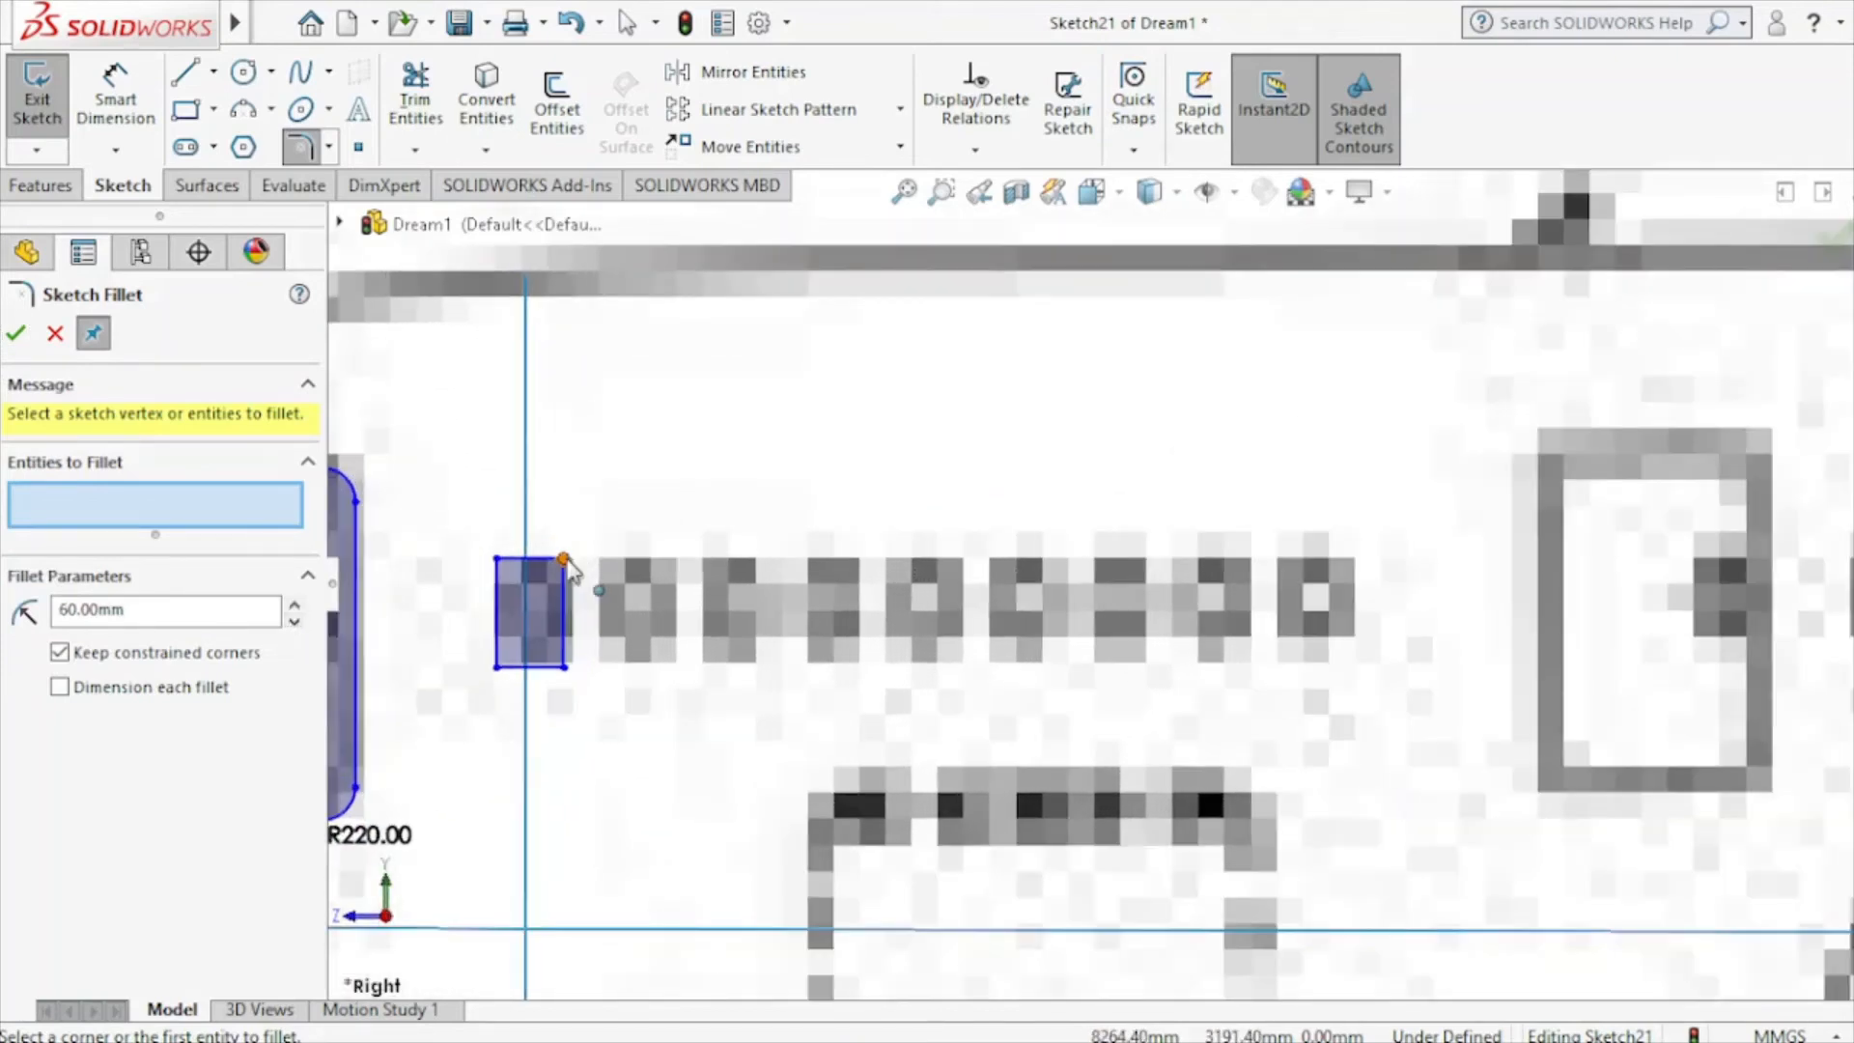
{"action": "left_click", "coordinate": [565, 560]}
{"action": "left_click", "coordinate": [565, 666]}
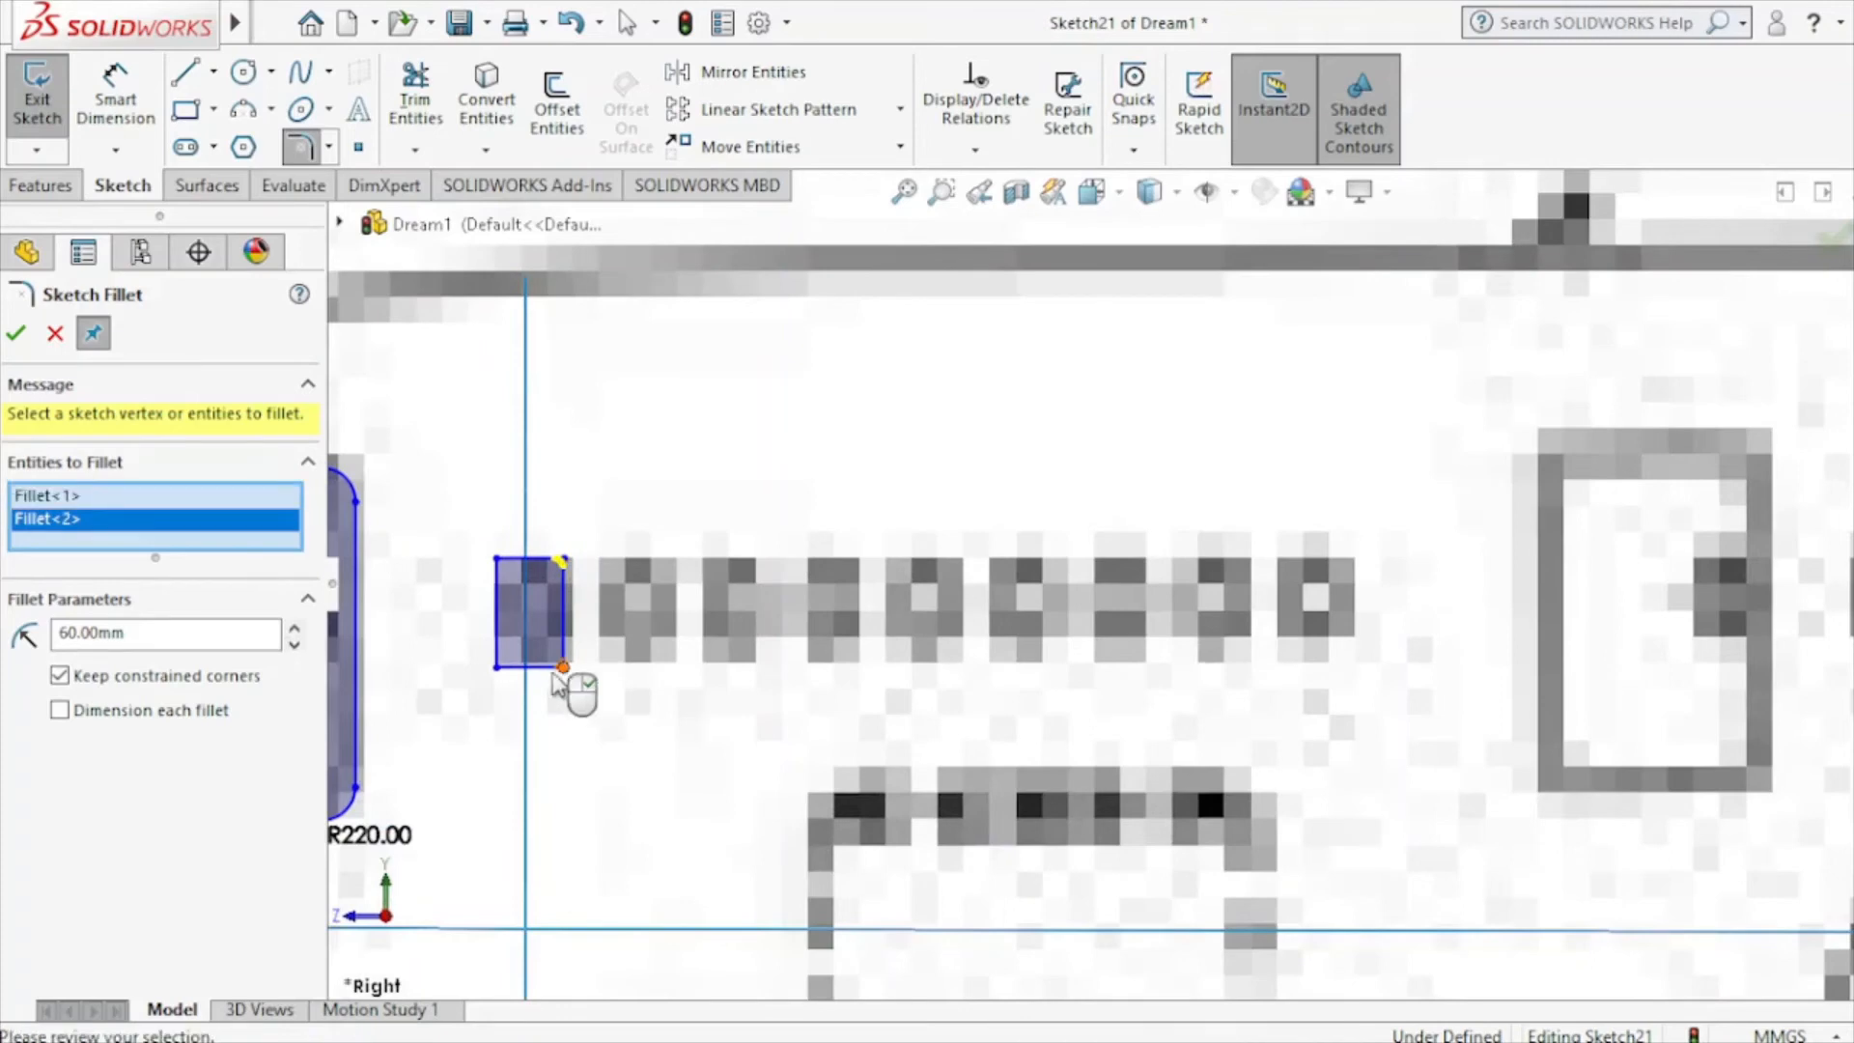
{"action": "left_click", "coordinate": [495, 668]}
{"action": "left_click", "coordinate": [495, 561]}
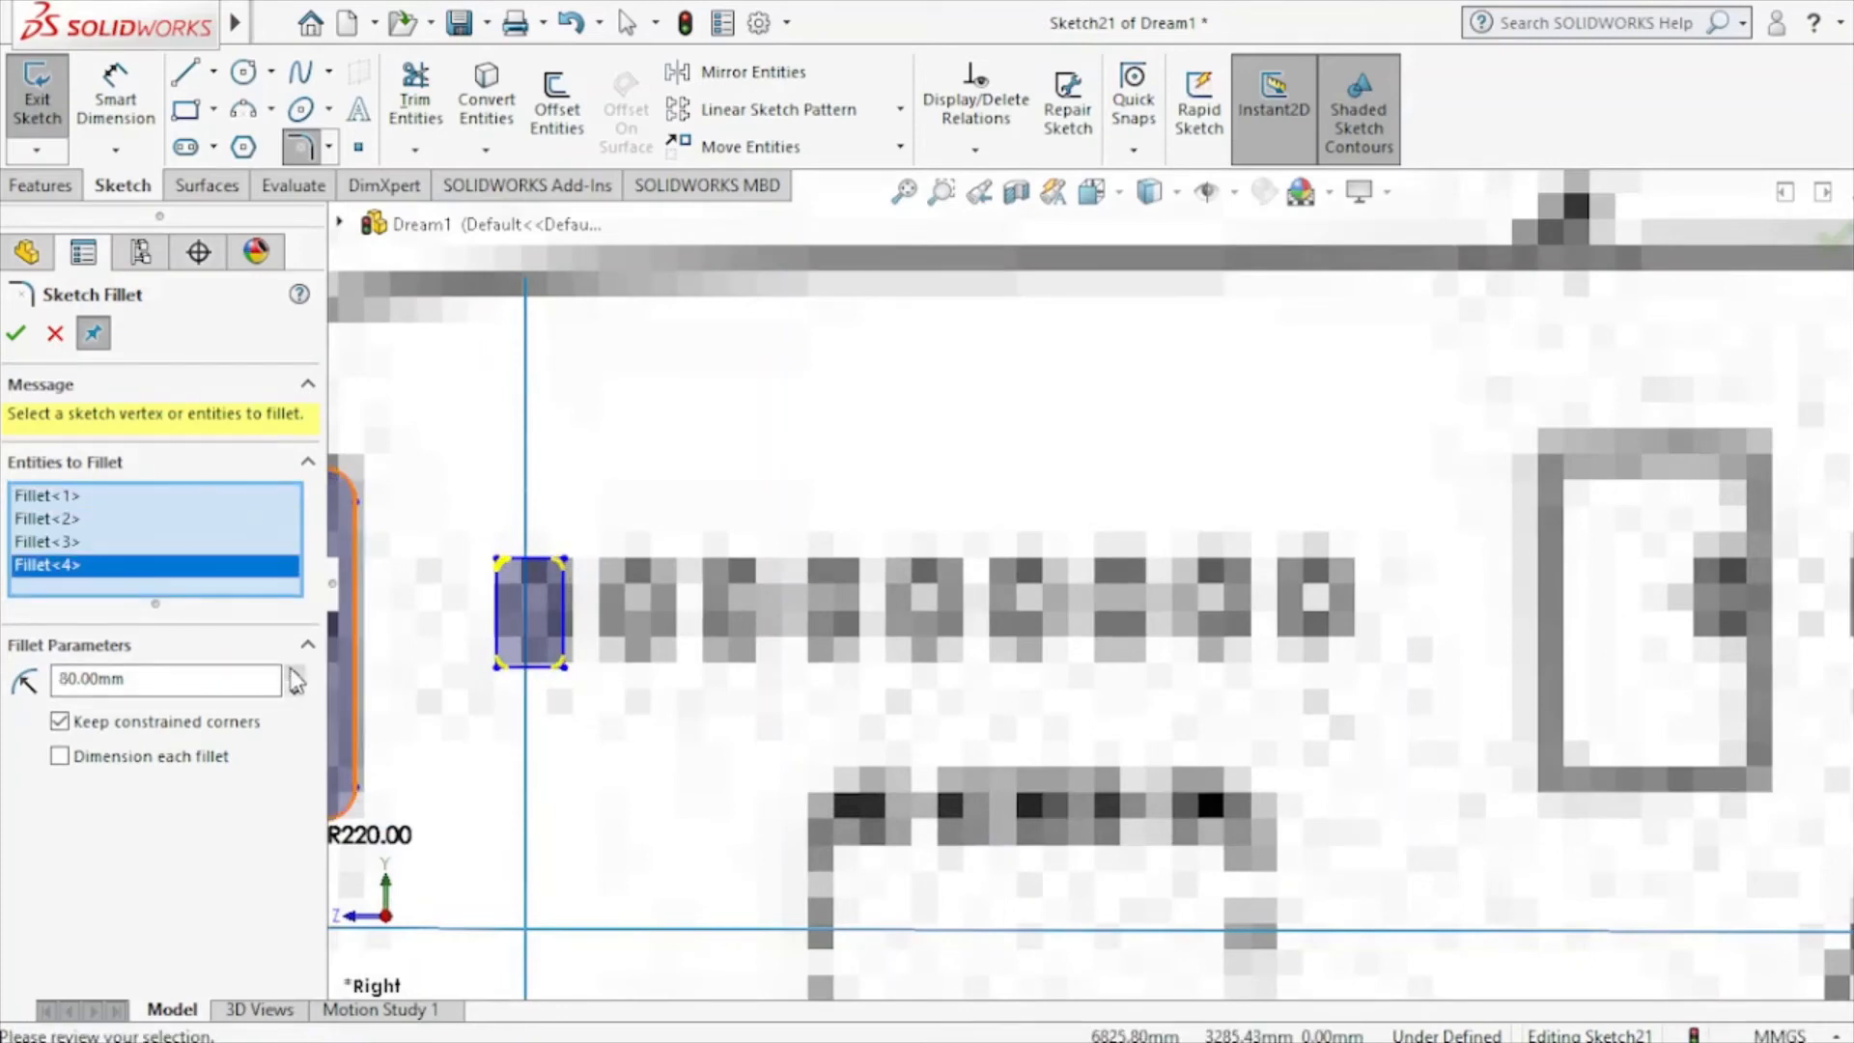
{"action": "left_click", "coordinate": [16, 333]}
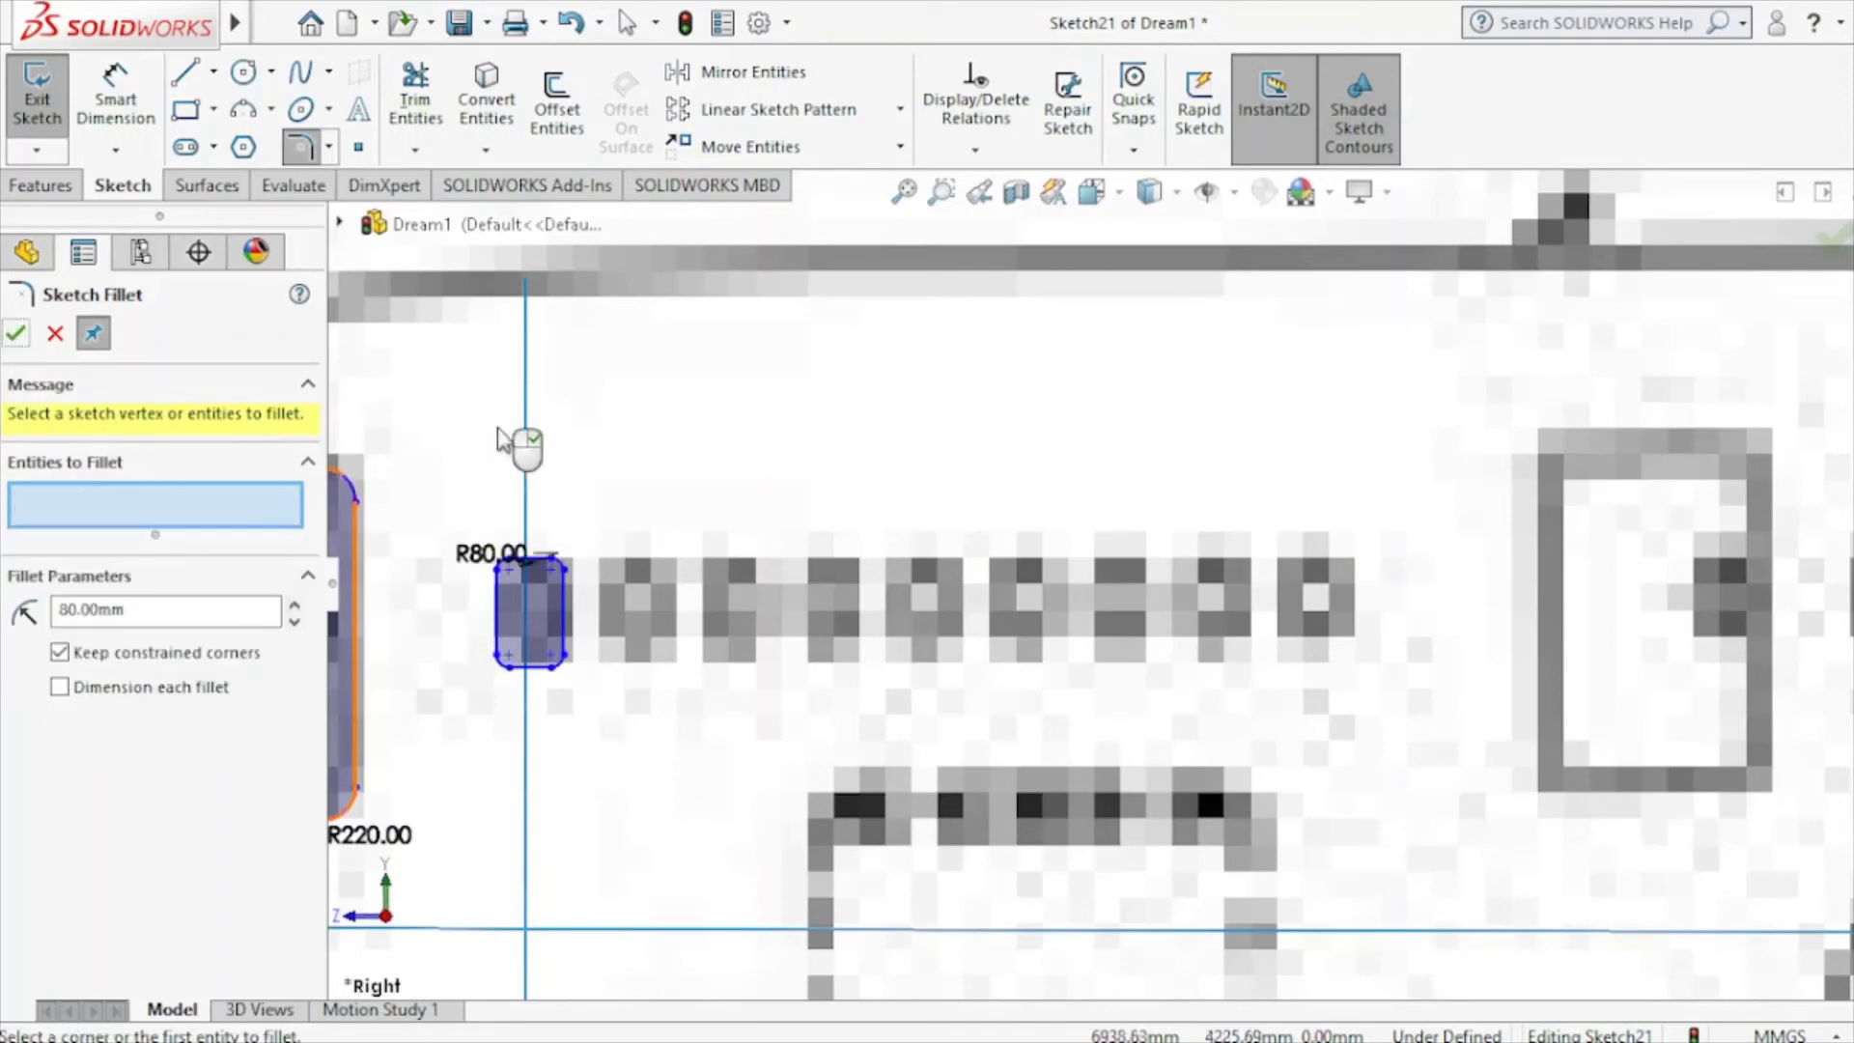
{"action": "left_click", "coordinate": [53, 335]}
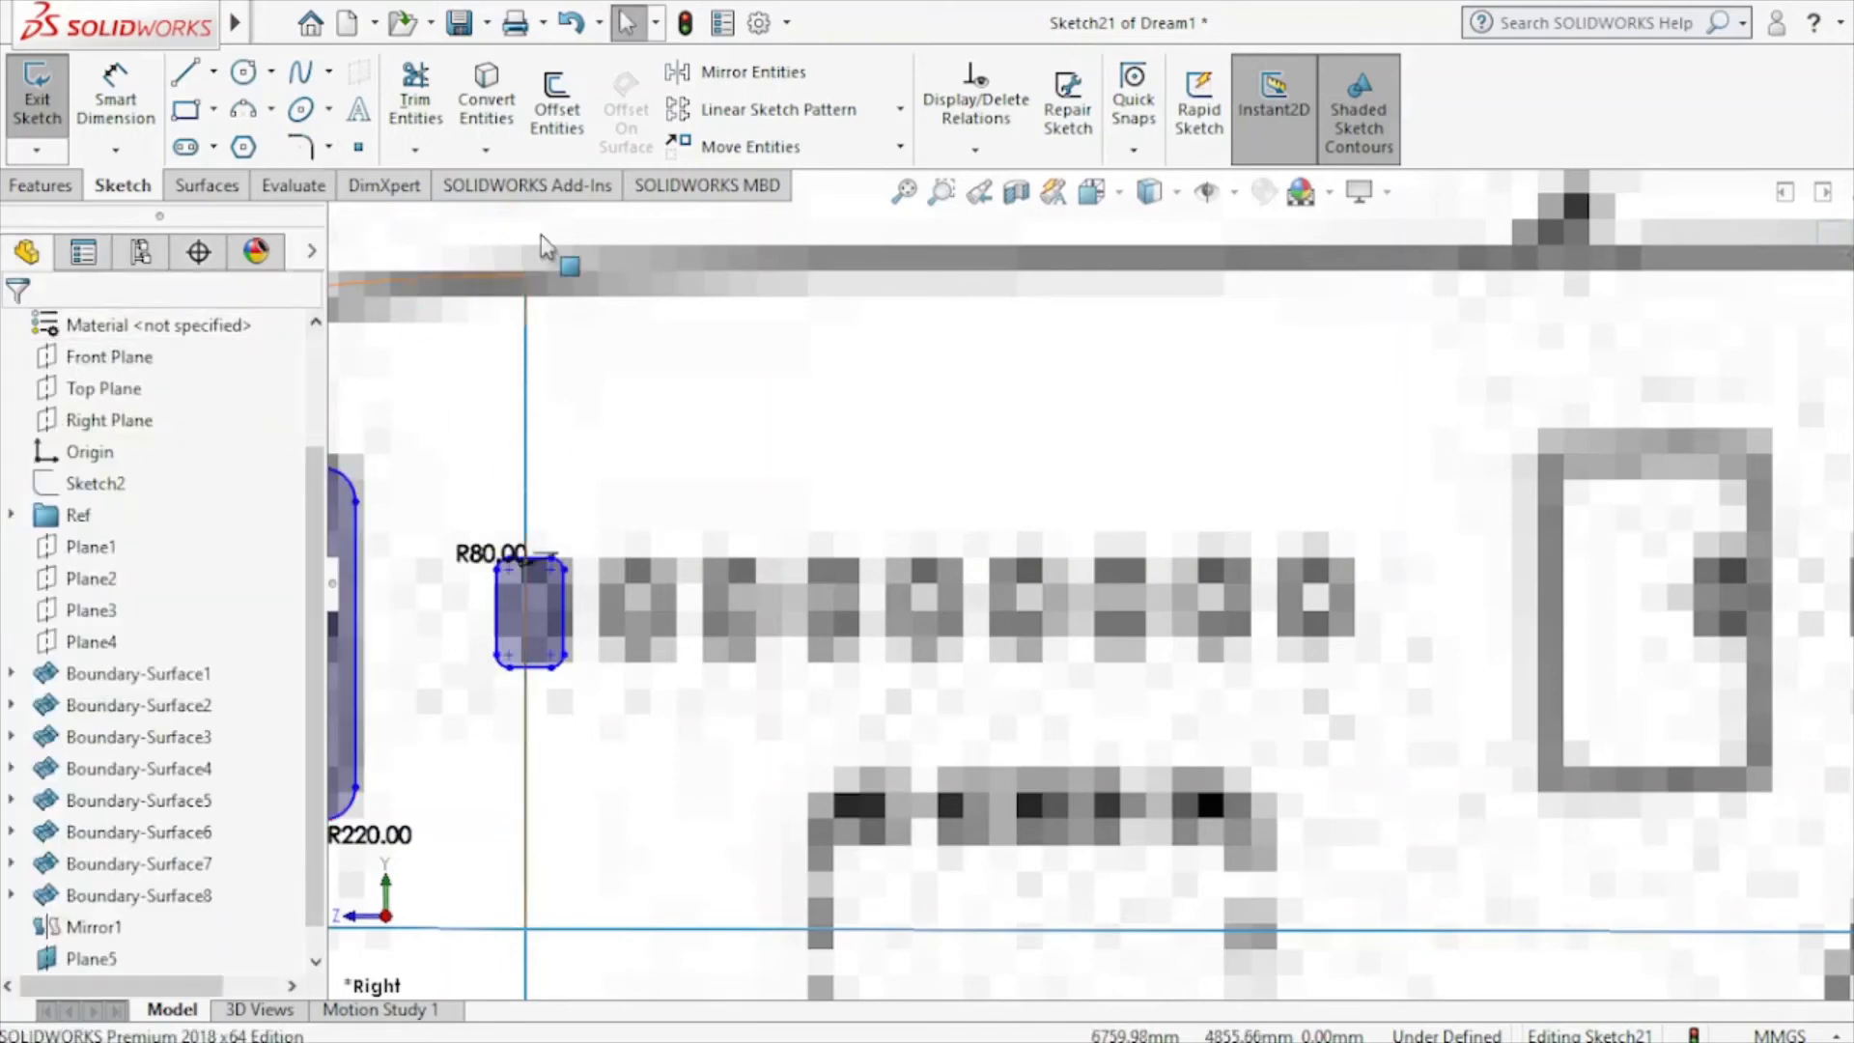
Set up a linear sketch pattern of the rounded window outline along the X-axis with 11 instances.
{"action": "left_click", "coordinate": [826, 109]}
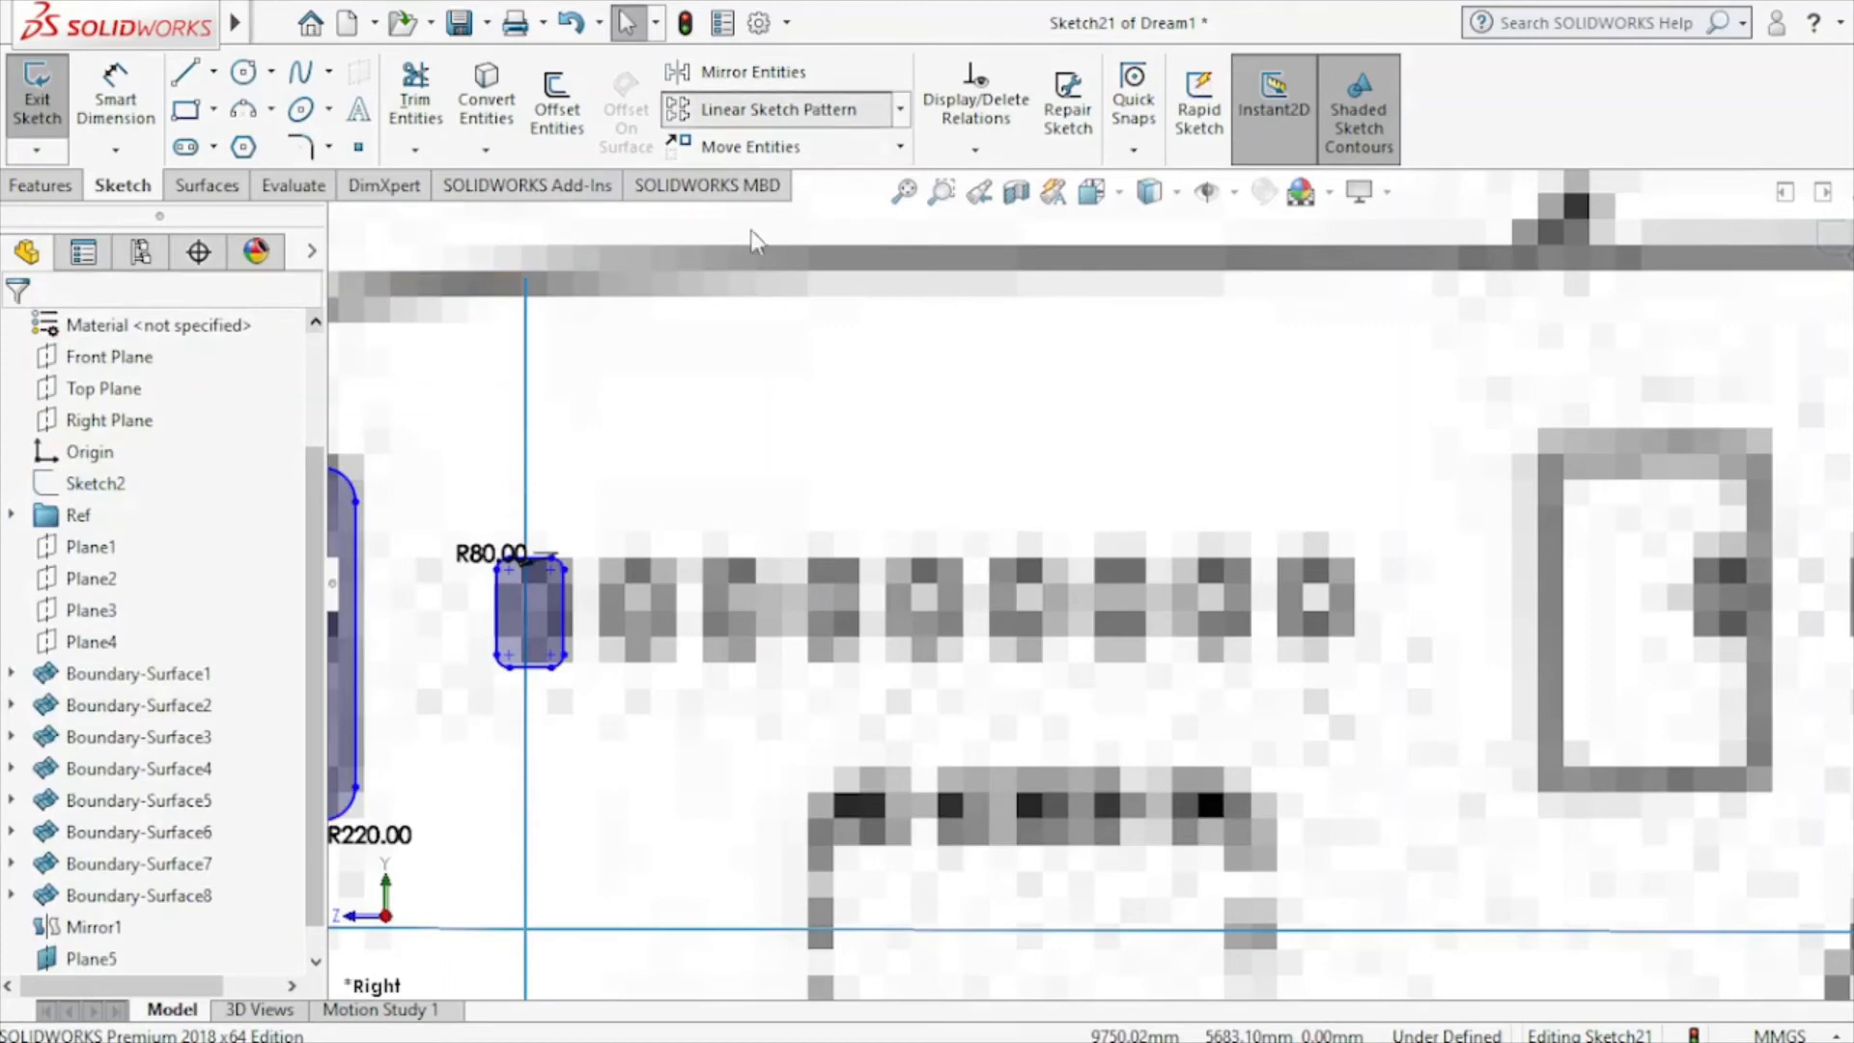
{"action": "scroll", "coordinate": [164, 724], "scroll_direction": "down", "scroll_amount": 5}
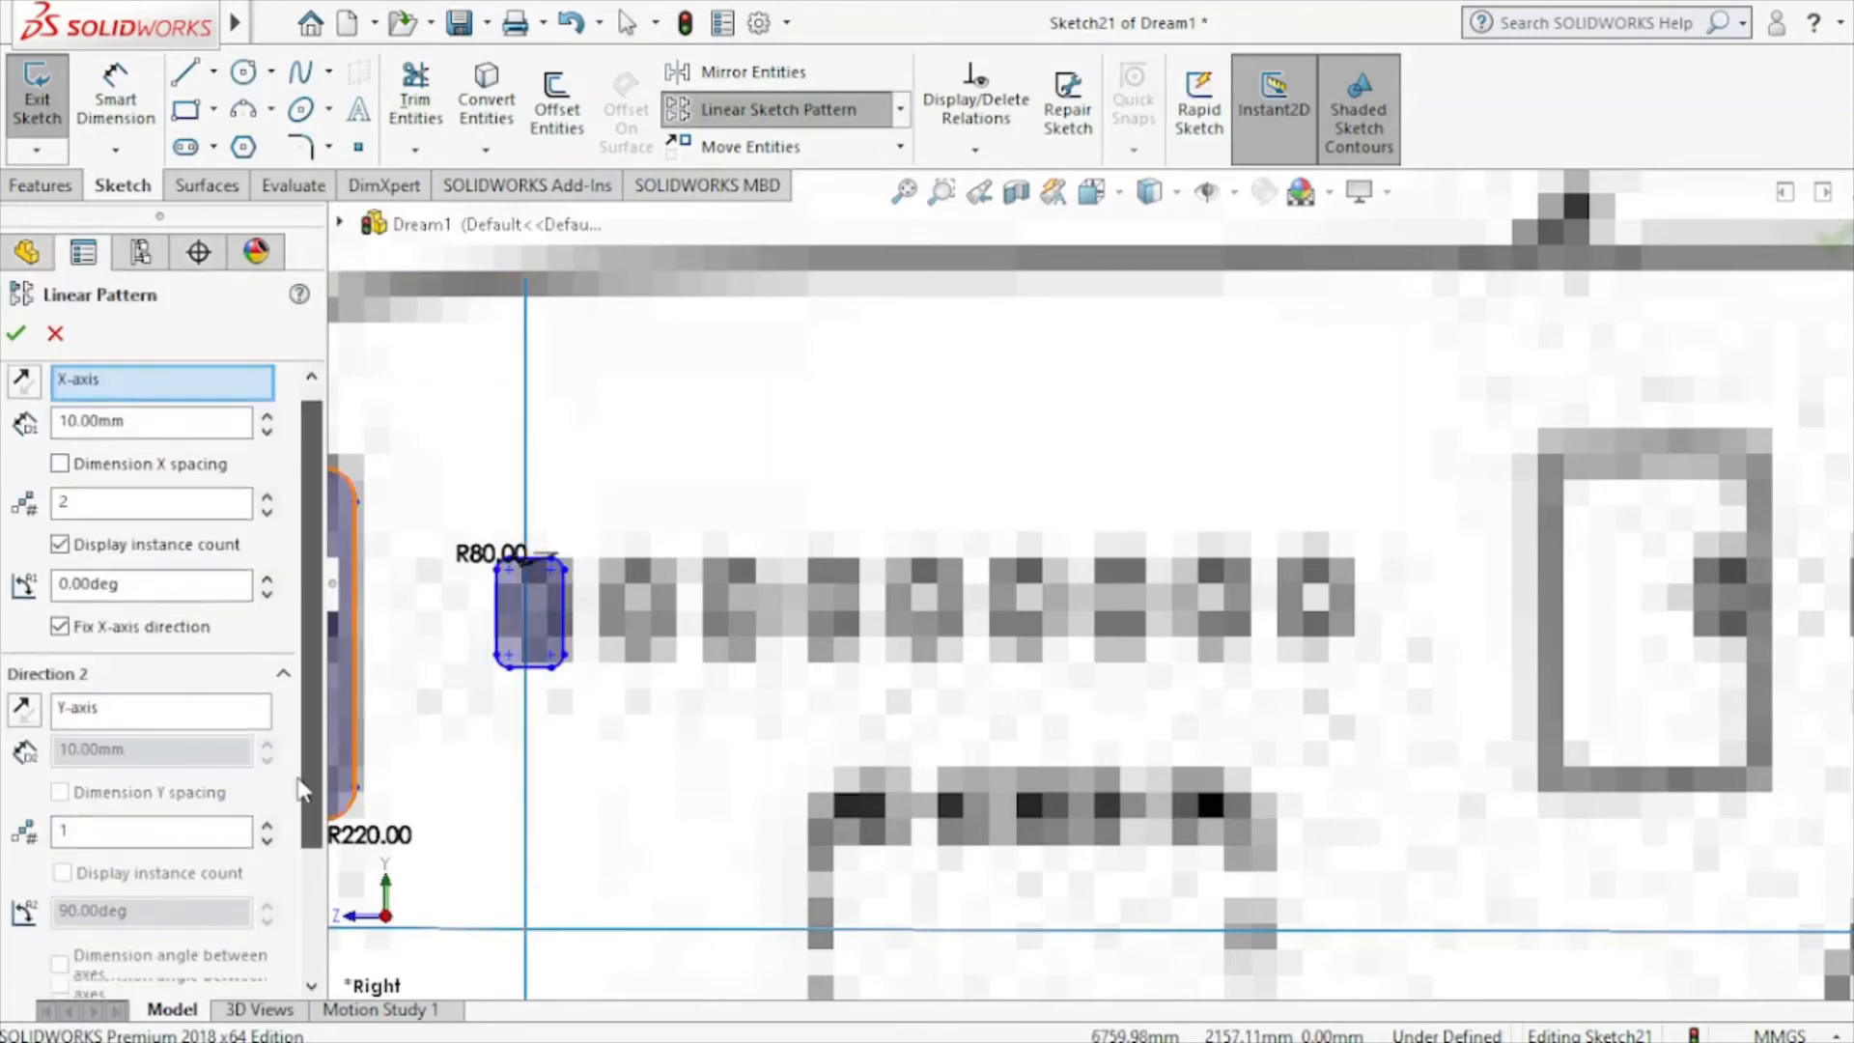
{"action": "left_click", "coordinate": [227, 915]}
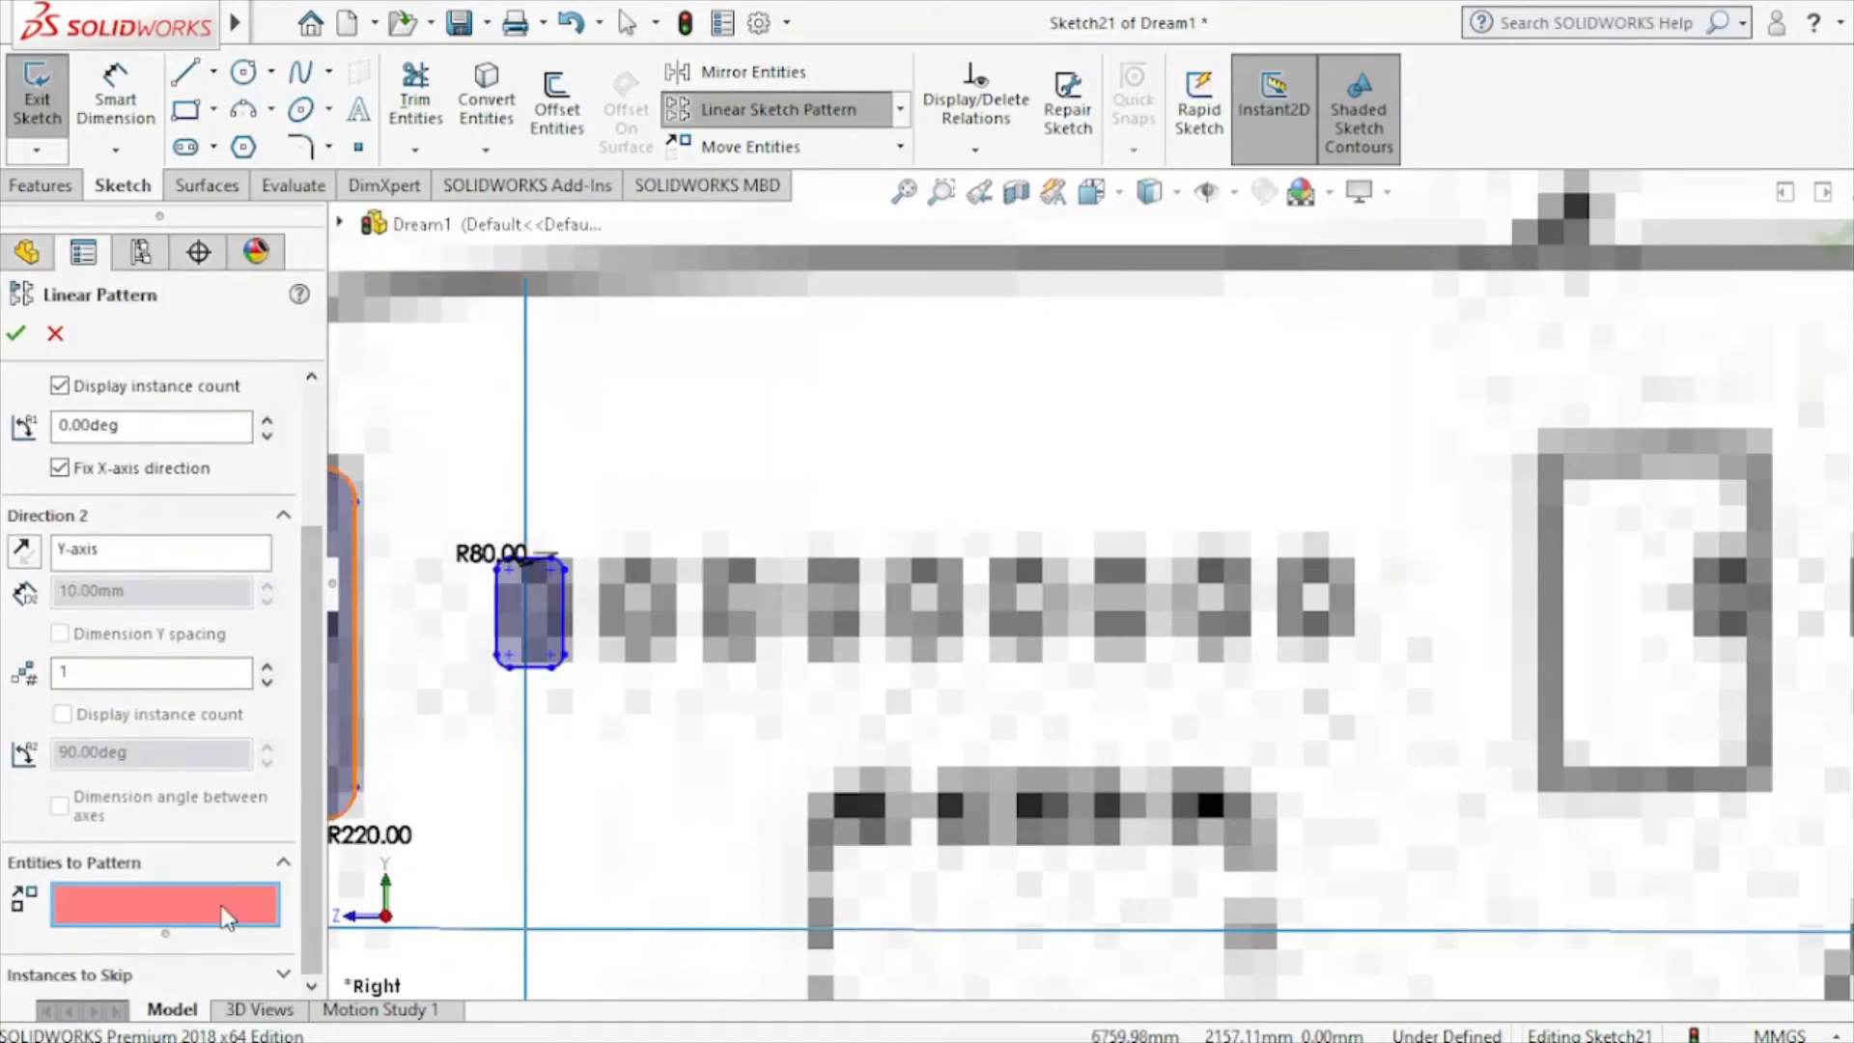
{"action": "left_click", "coordinate": [515, 632]}
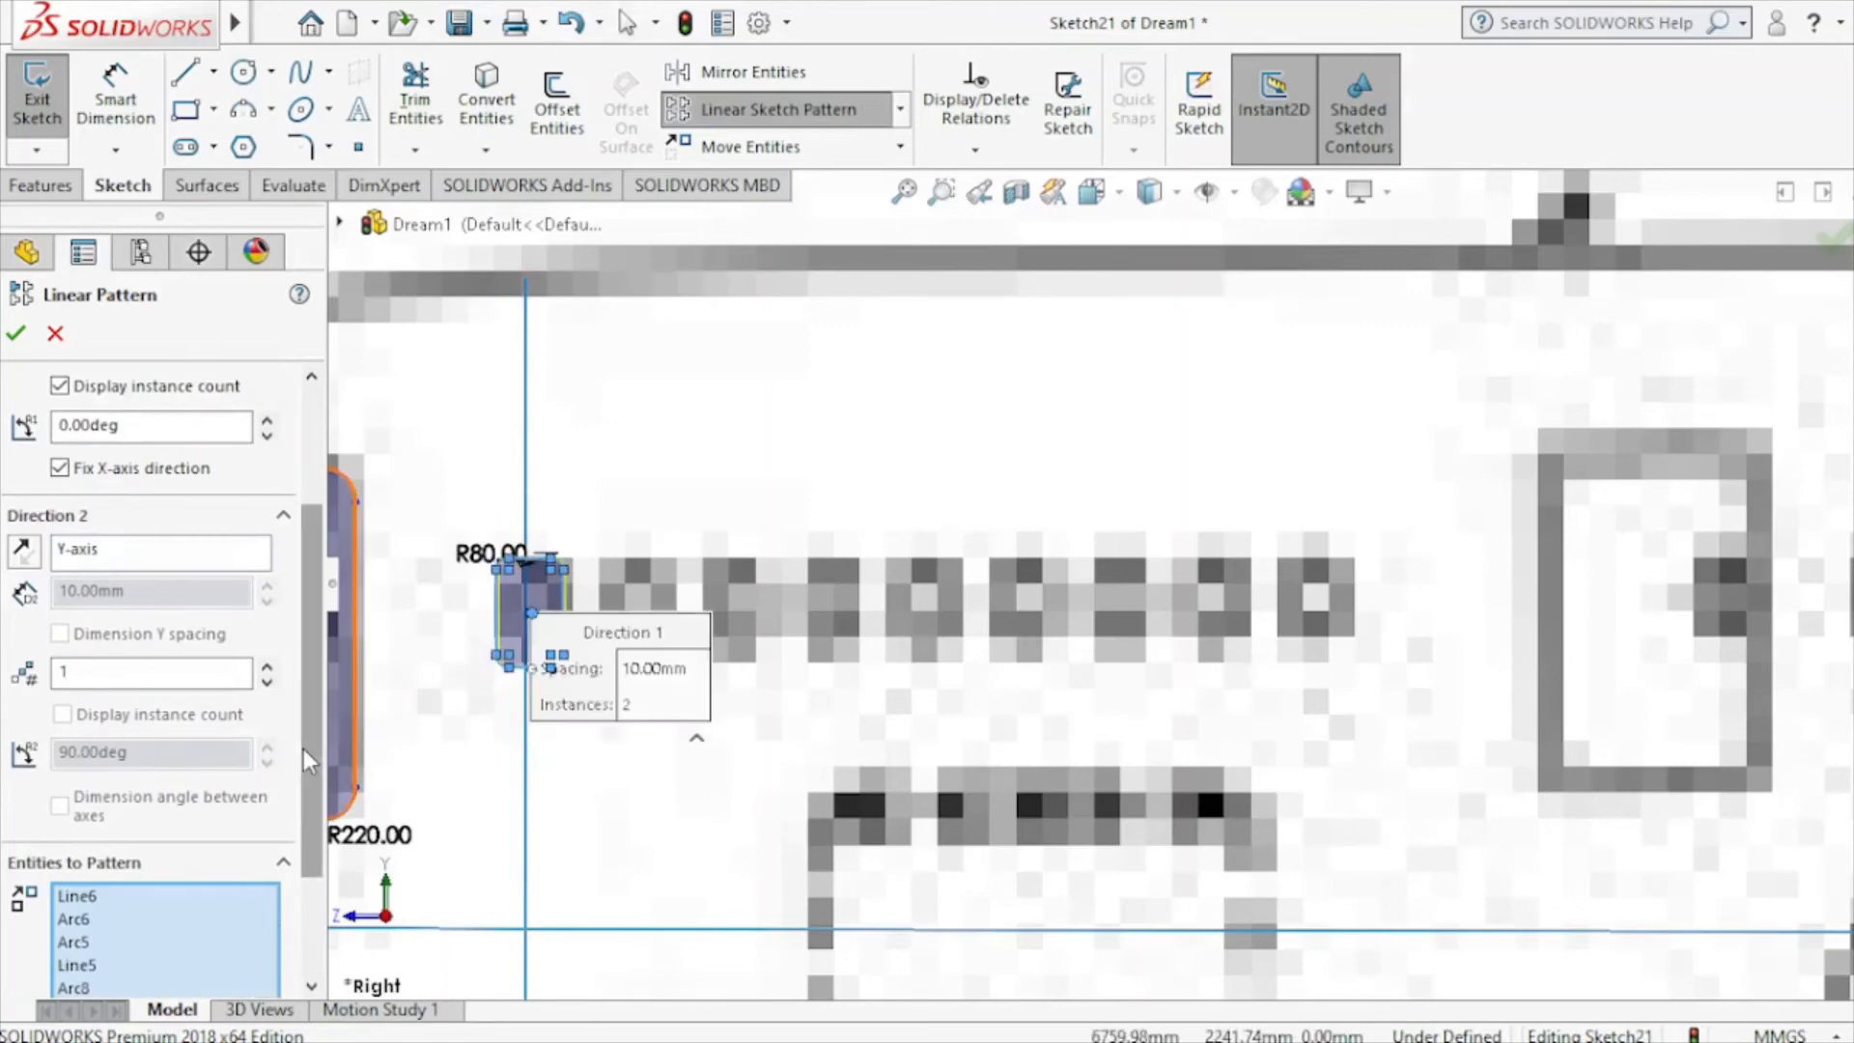
{"action": "scroll", "coordinate": [303, 749], "scroll_direction": "up", "scroll_amount": 5}
{"action": "left_click", "coordinate": [267, 451]}
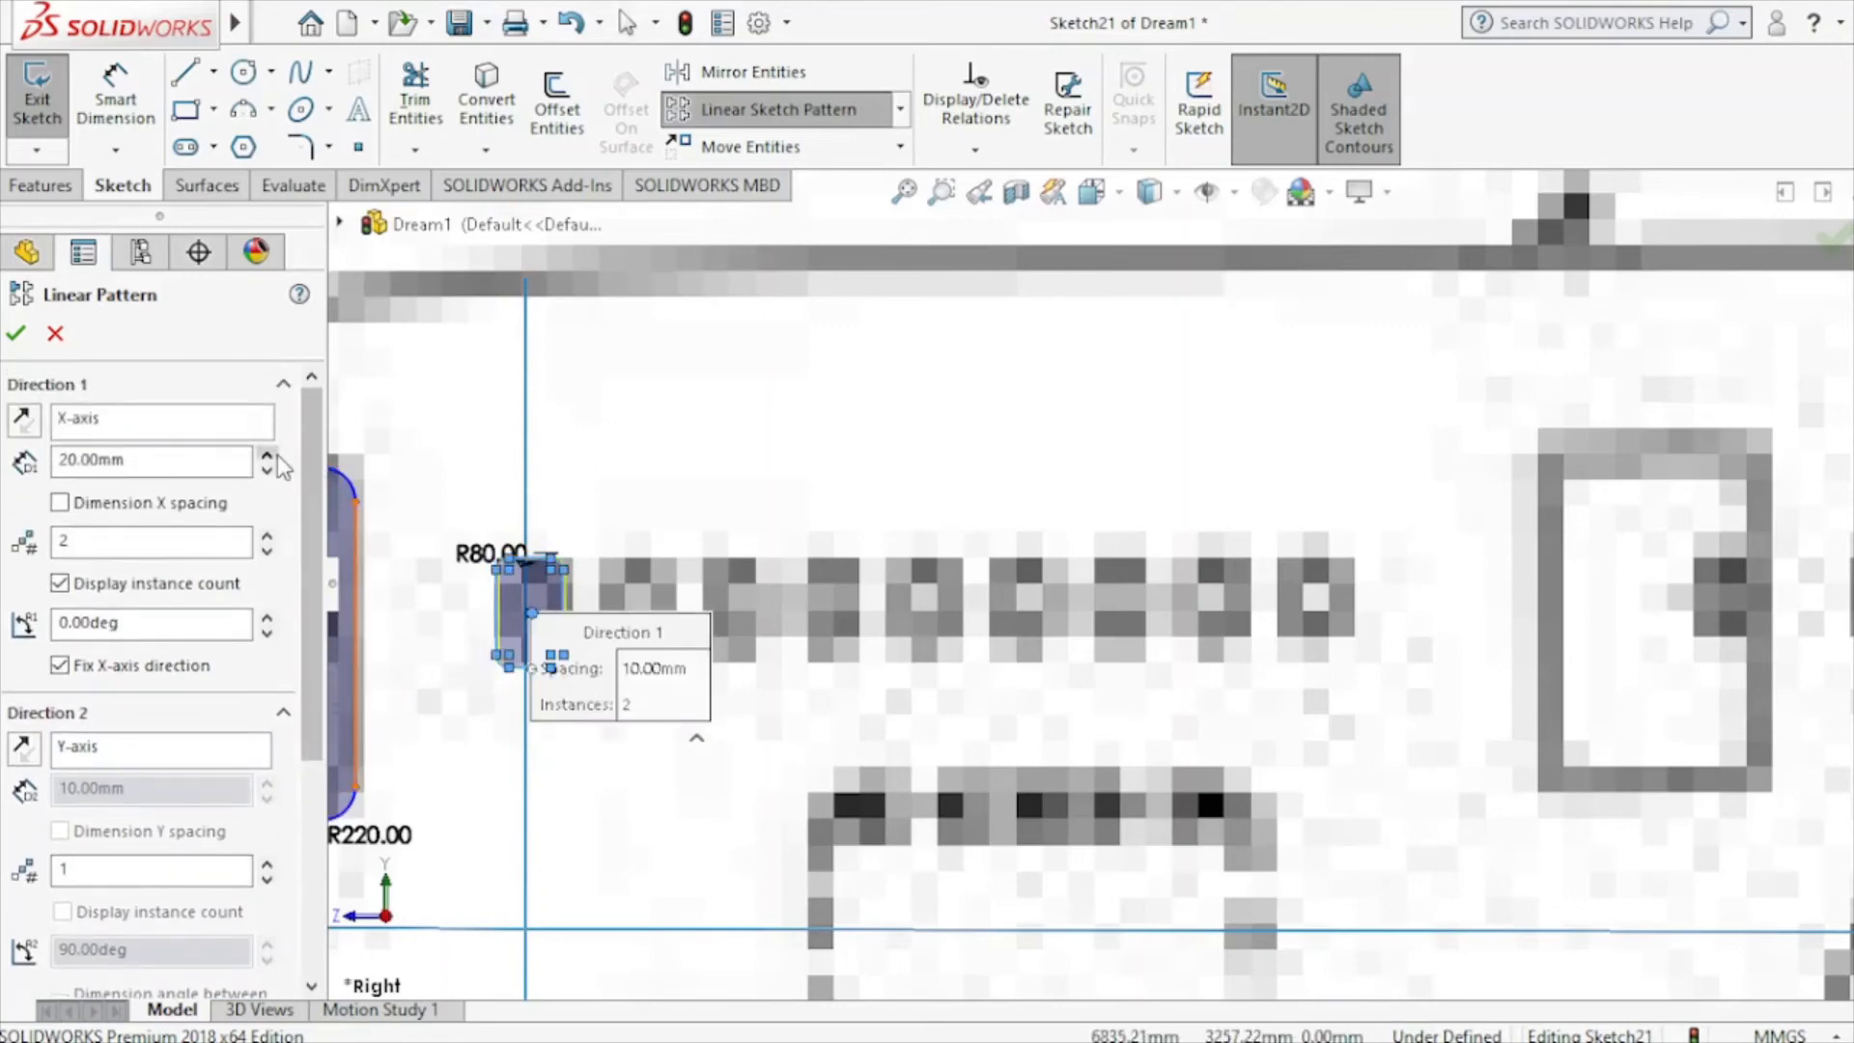
{"action": "left_click", "coordinate": [267, 533]}
{"action": "left_click", "coordinate": [268, 534]}
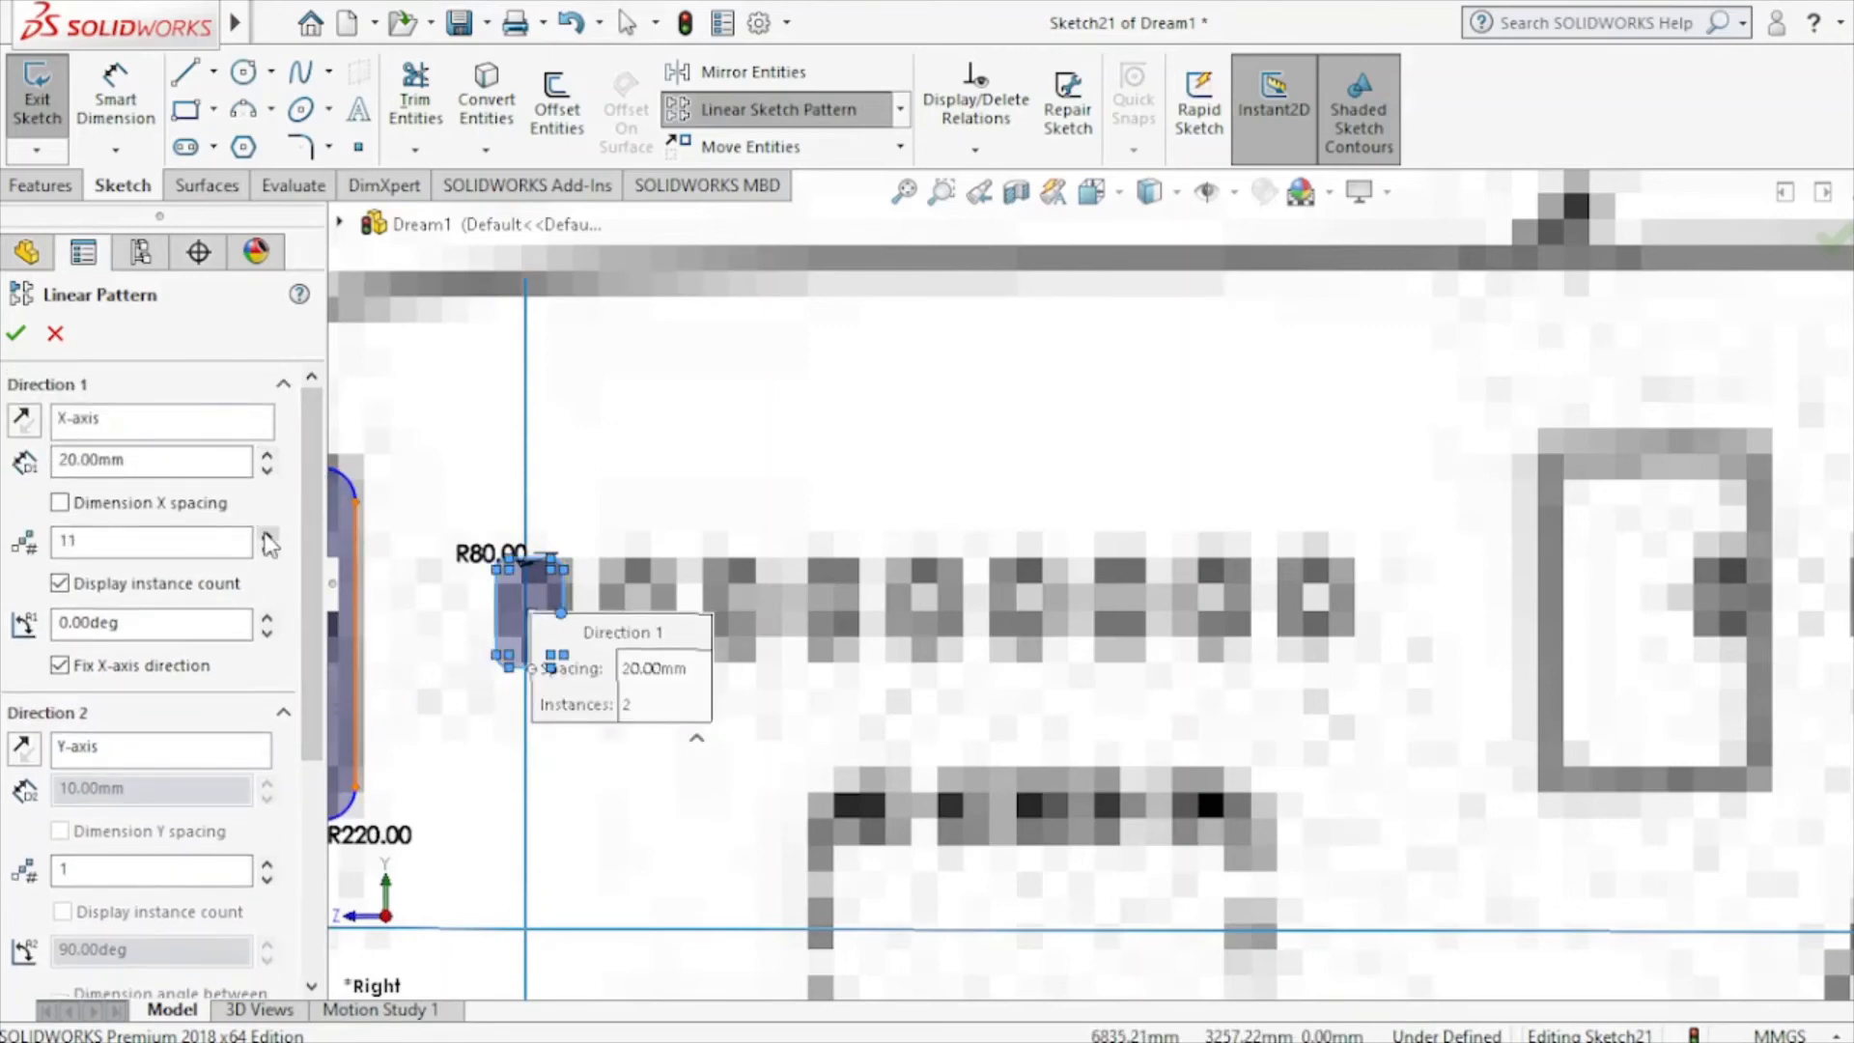
Set the window pattern's spacing along the X-axis to 520 mm.
{"action": "left_click", "coordinate": [267, 454]}
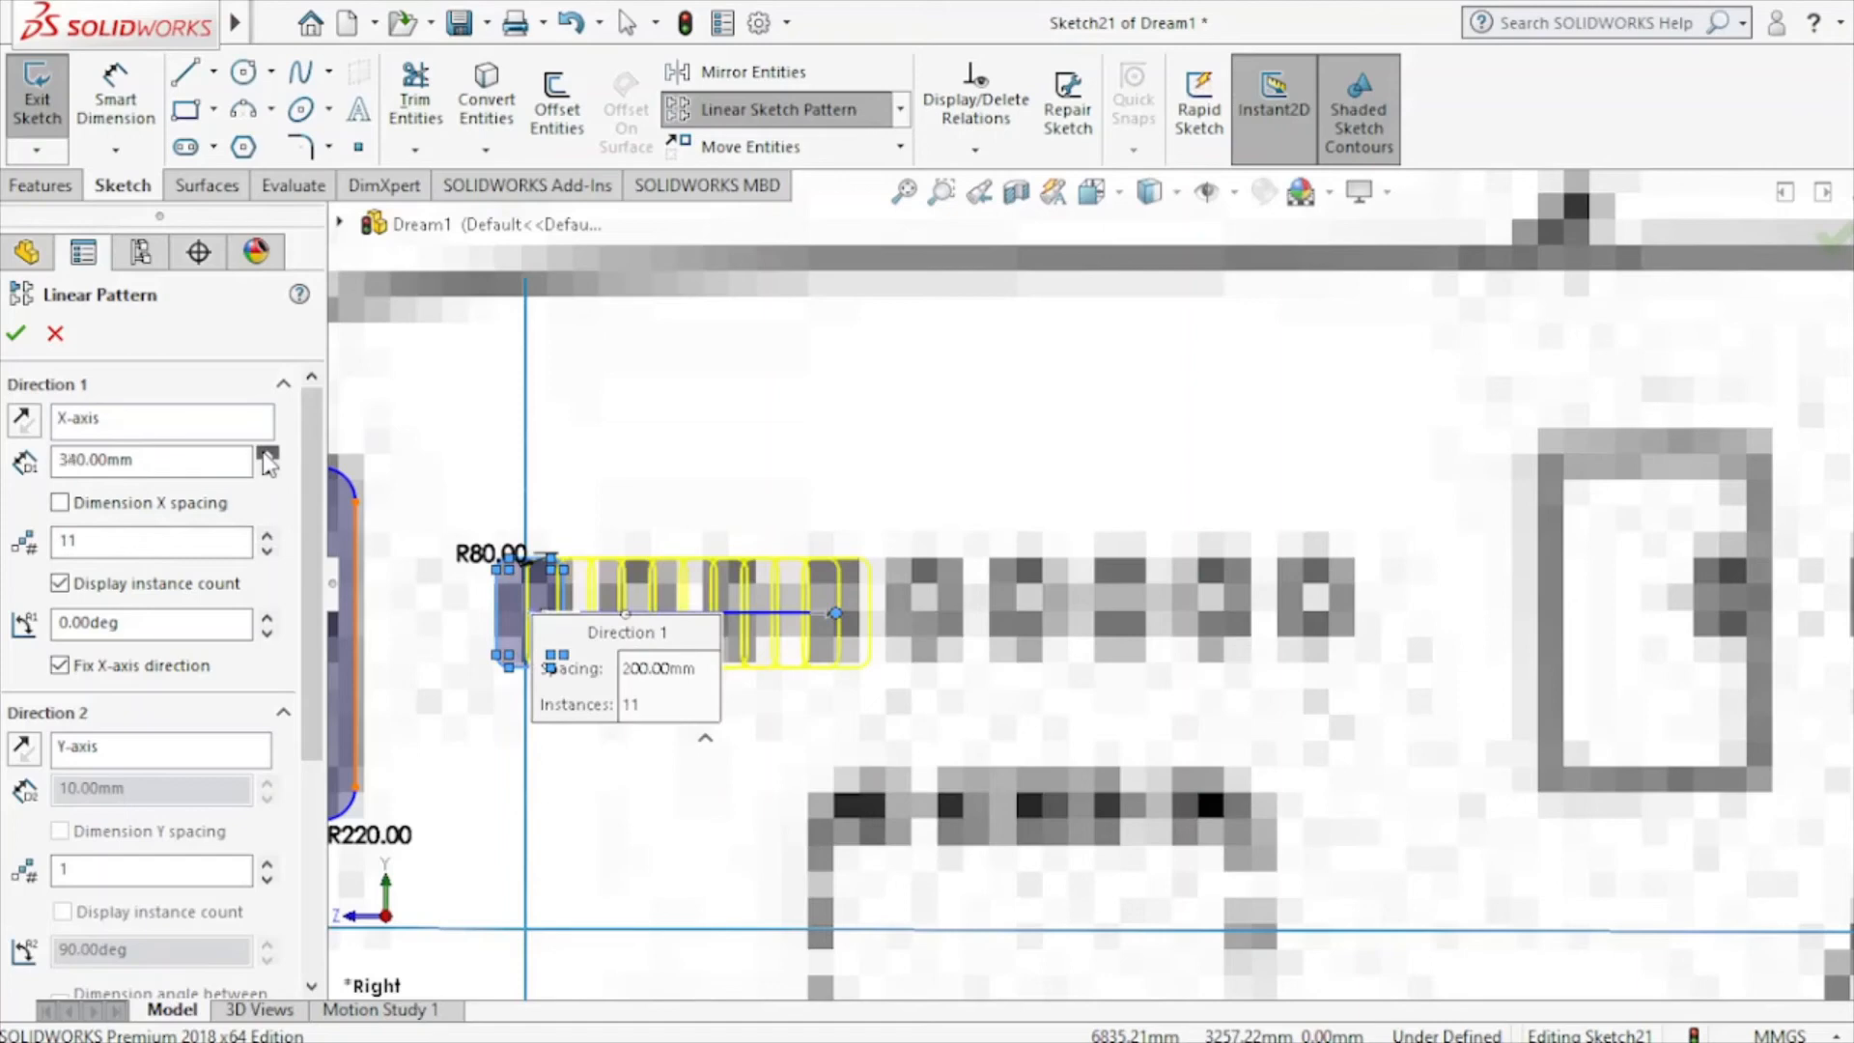
{"action": "left_click", "coordinate": [267, 453]}
{"action": "left_click", "coordinate": [268, 454]}
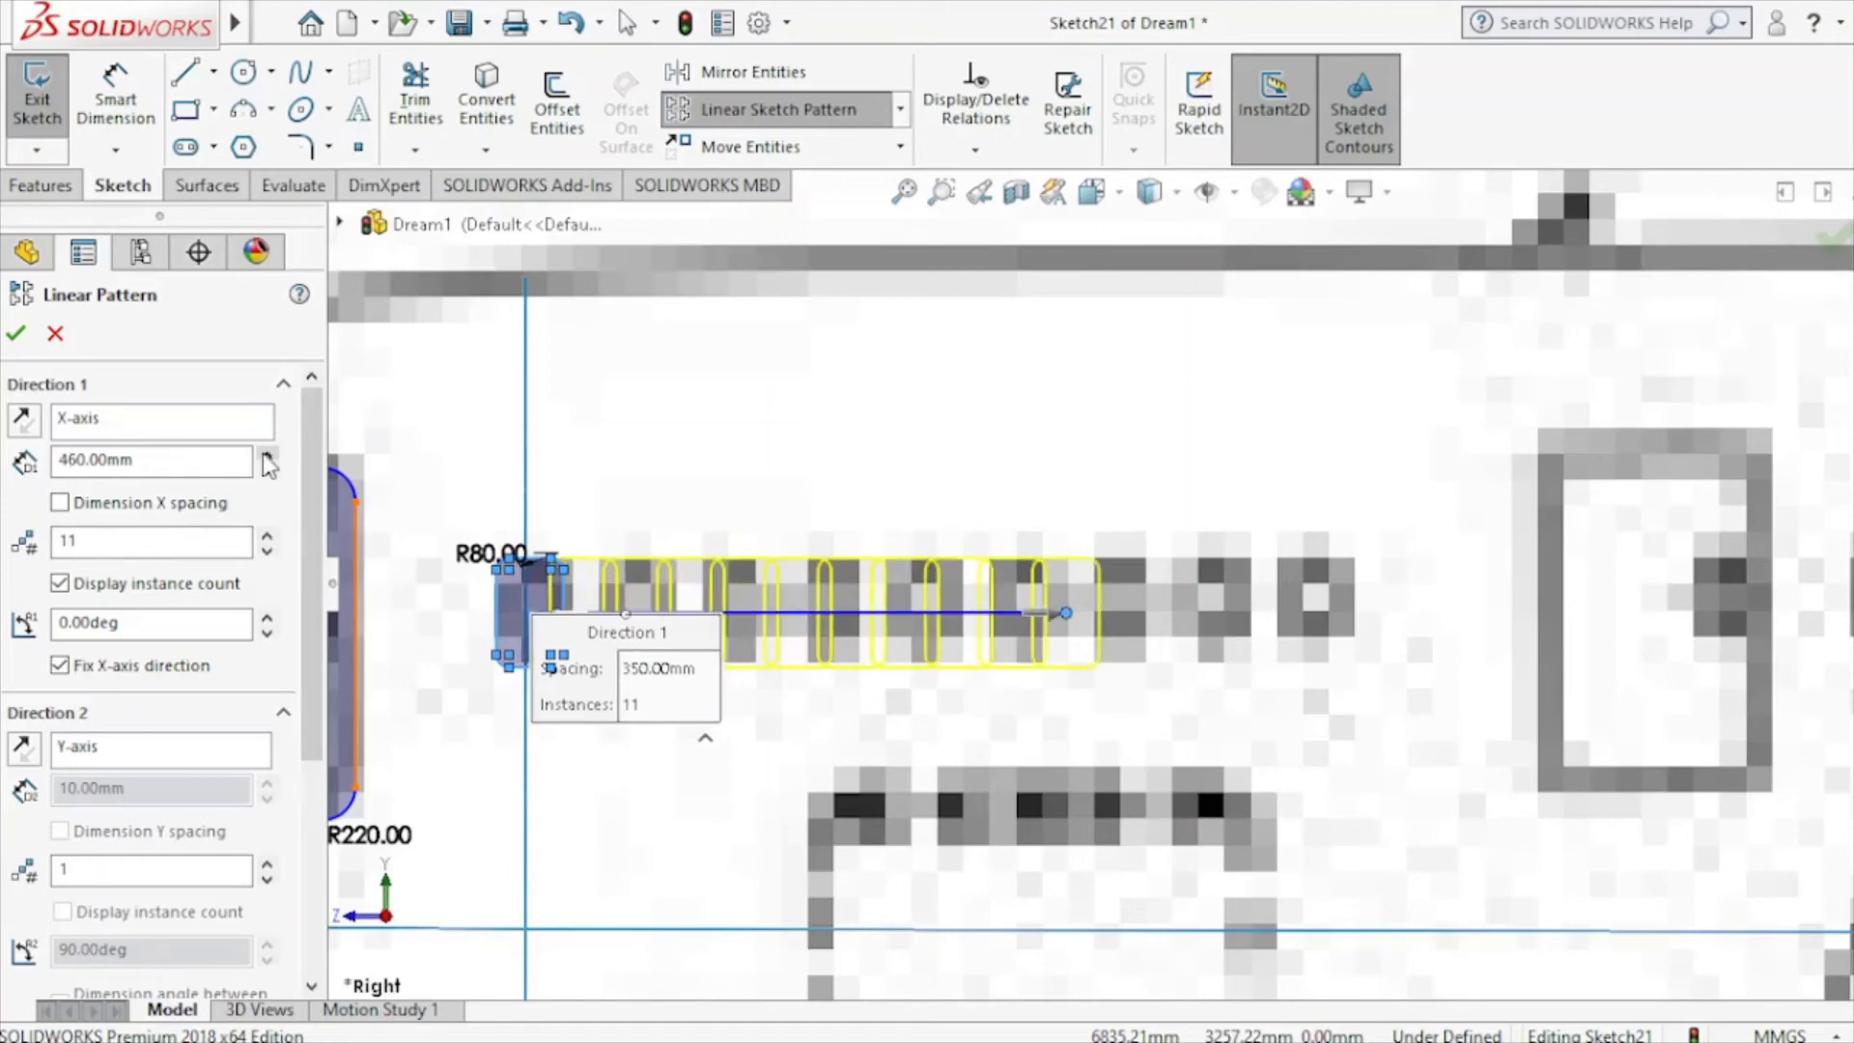
{"action": "left_click", "coordinate": [268, 454]}
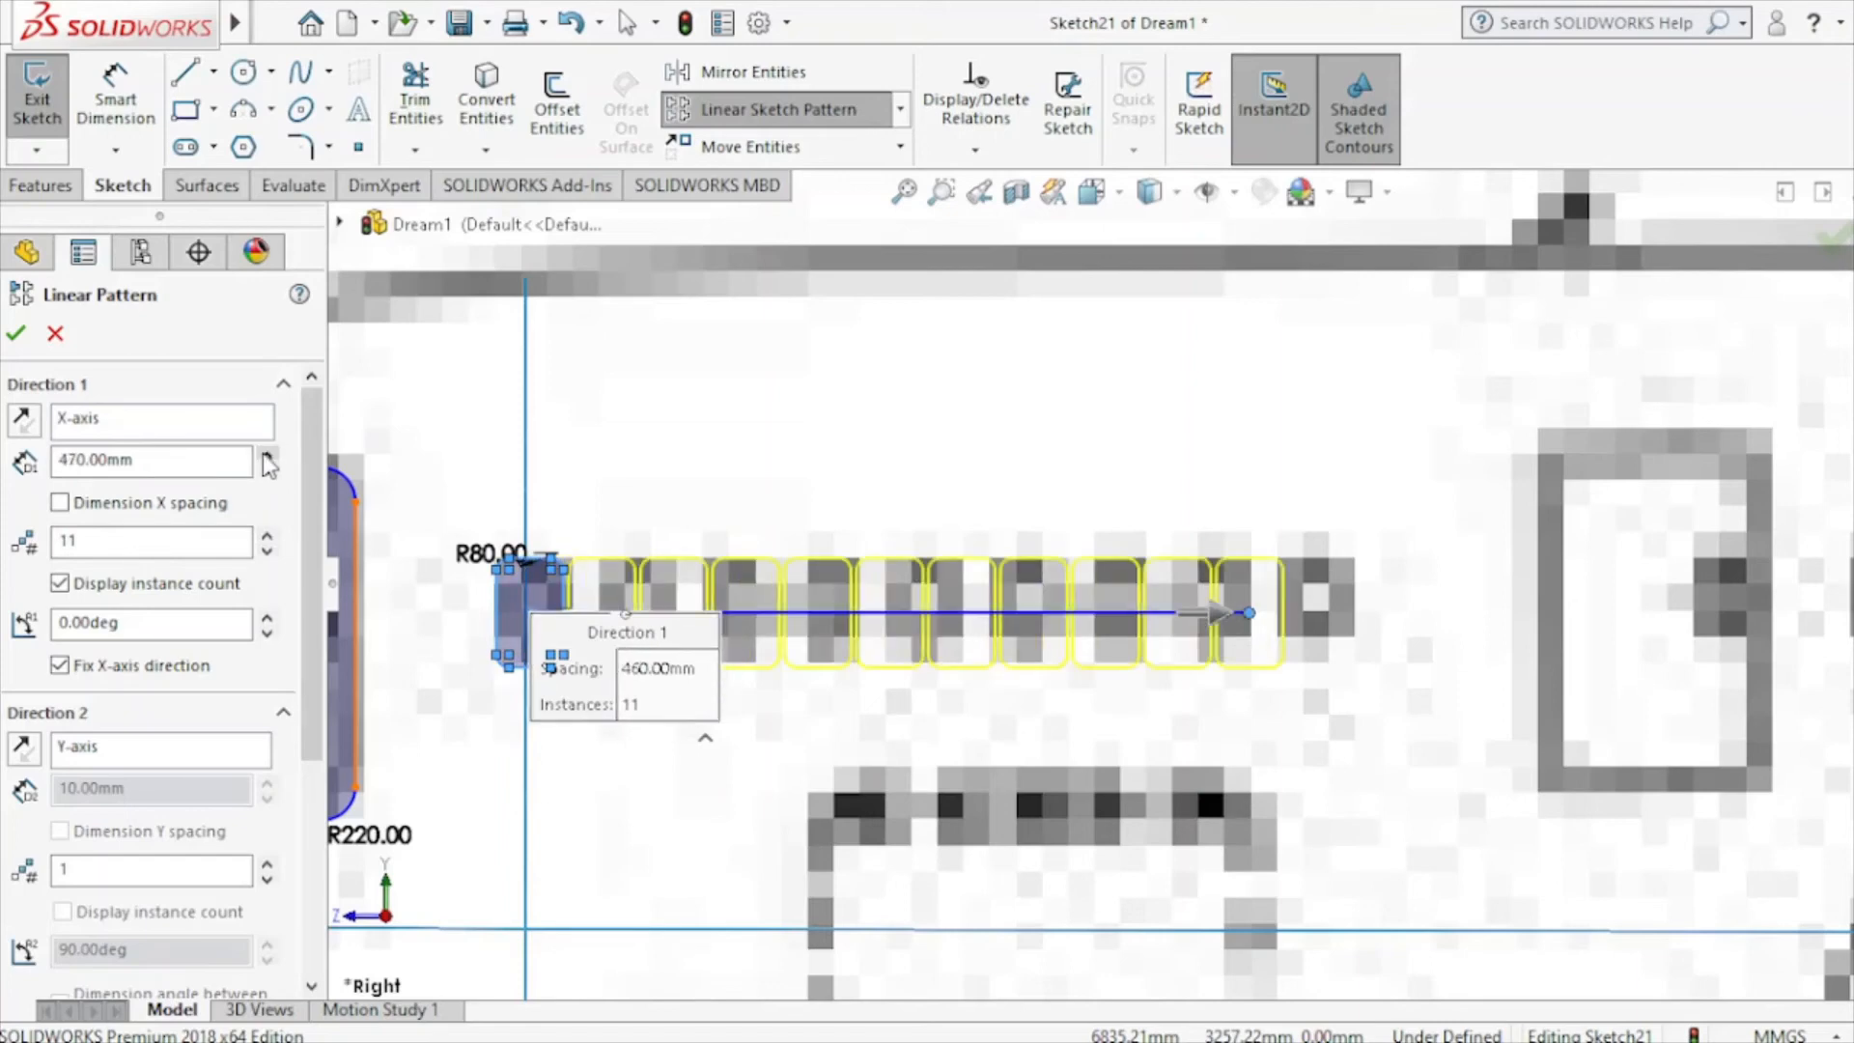
{"action": "left_click", "coordinate": [268, 454]}
{"action": "left_click", "coordinate": [268, 454]}
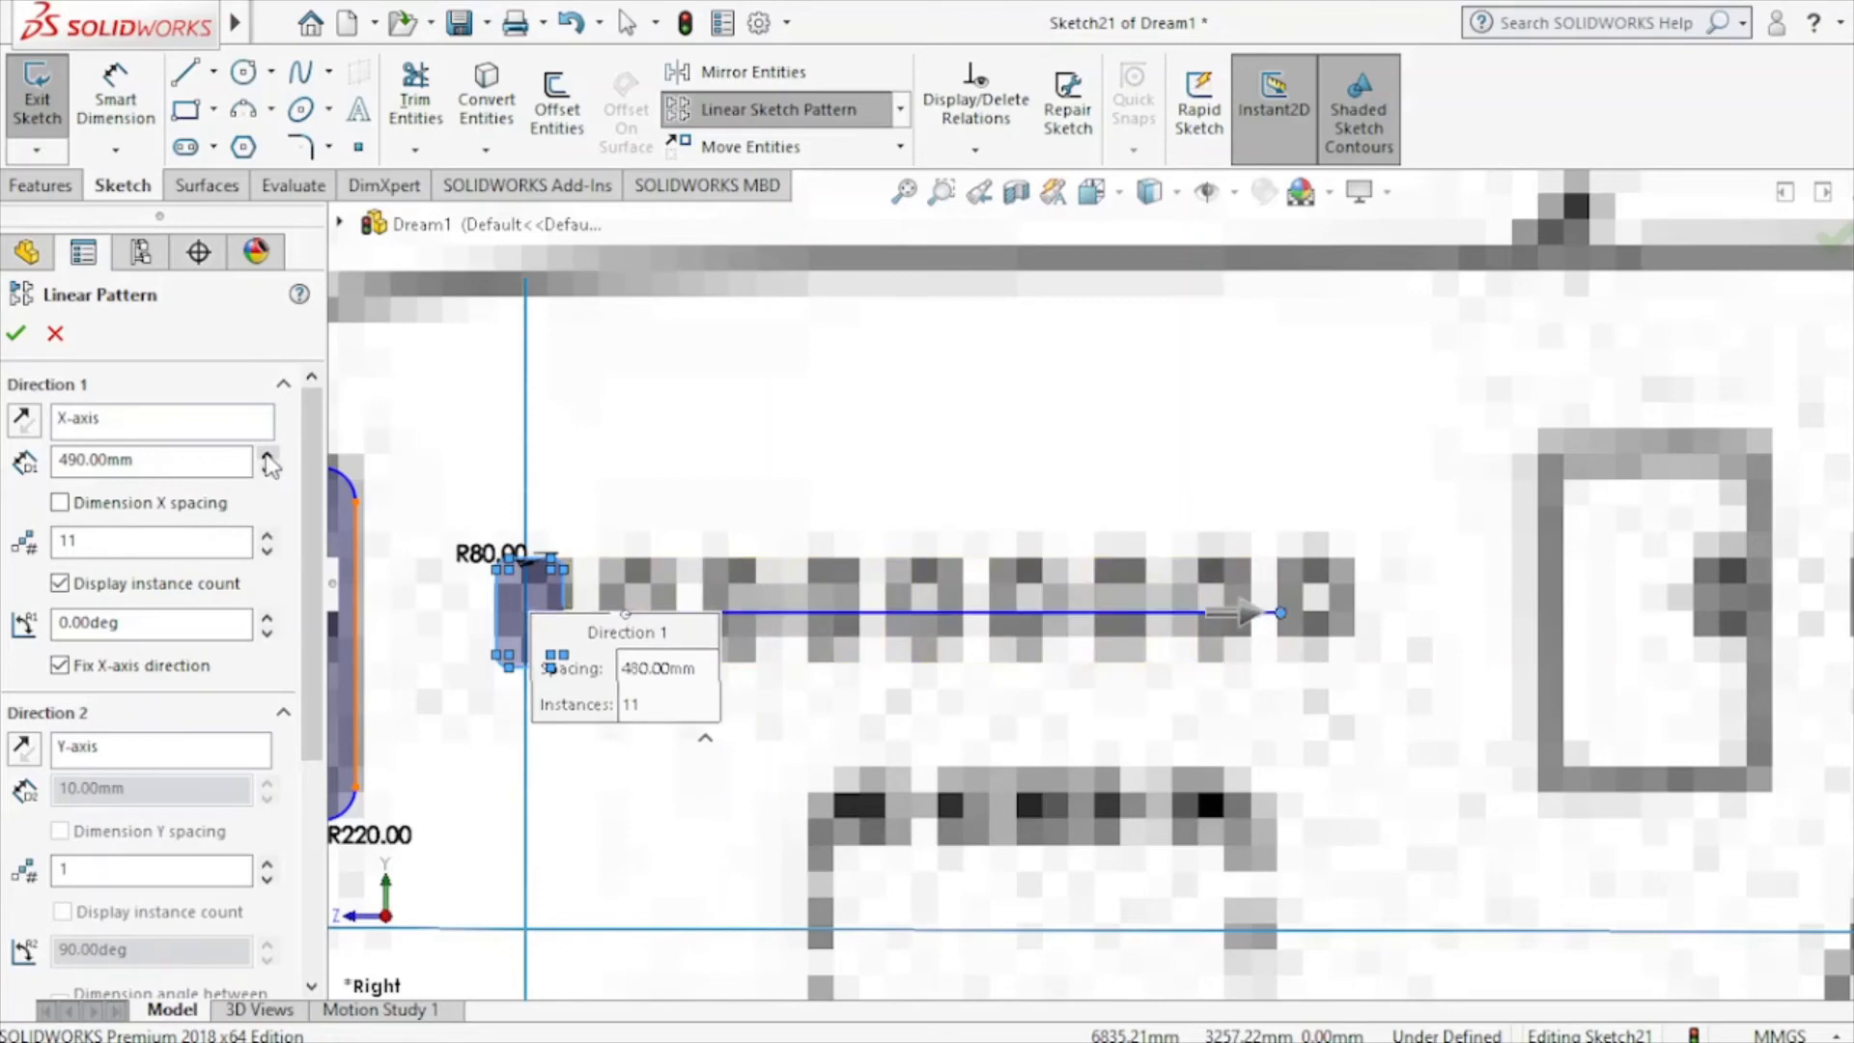
{"action": "left_click", "coordinate": [267, 454]}
{"action": "left_click", "coordinate": [268, 454]}
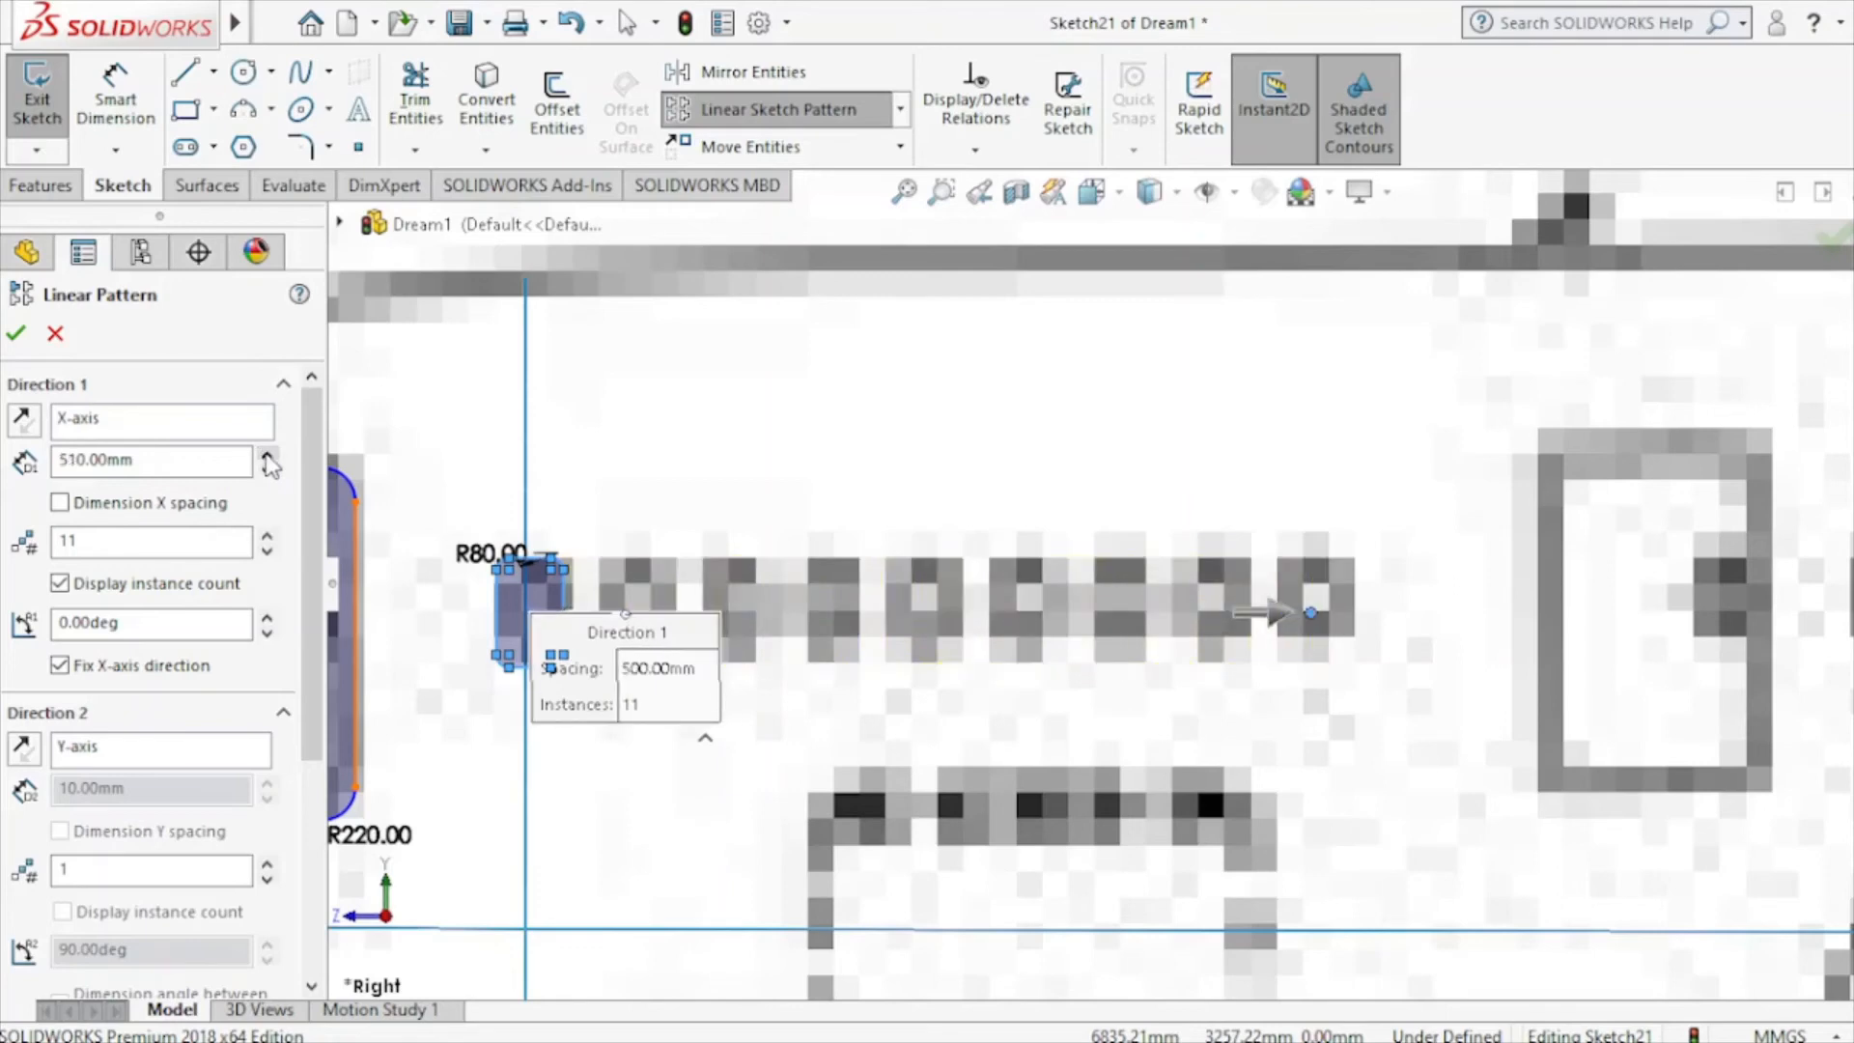
{"action": "left_click", "coordinate": [268, 454]}
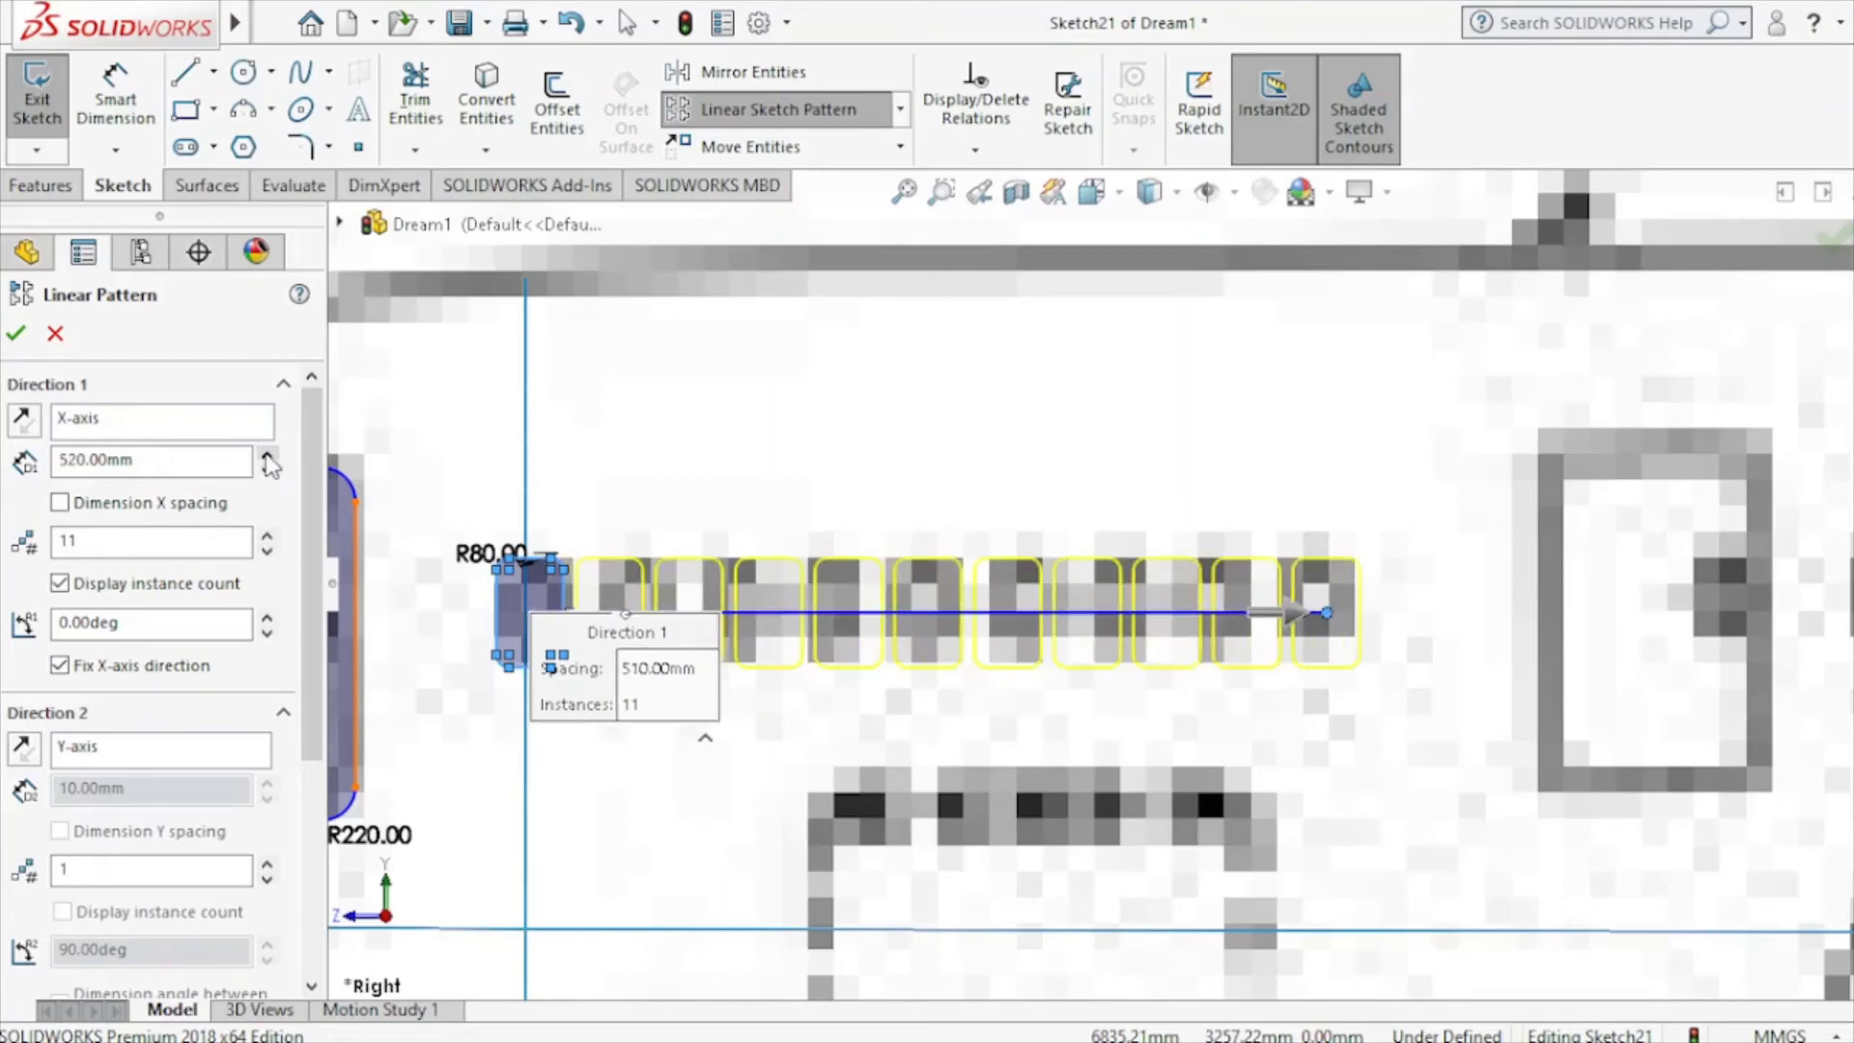
Compare the pattern with the drawing's window rows, set its spacing to 530 mm and accept it.
{"action": "scroll", "coordinate": [1848, 711], "scroll_direction": "up", "scroll_amount": 1}
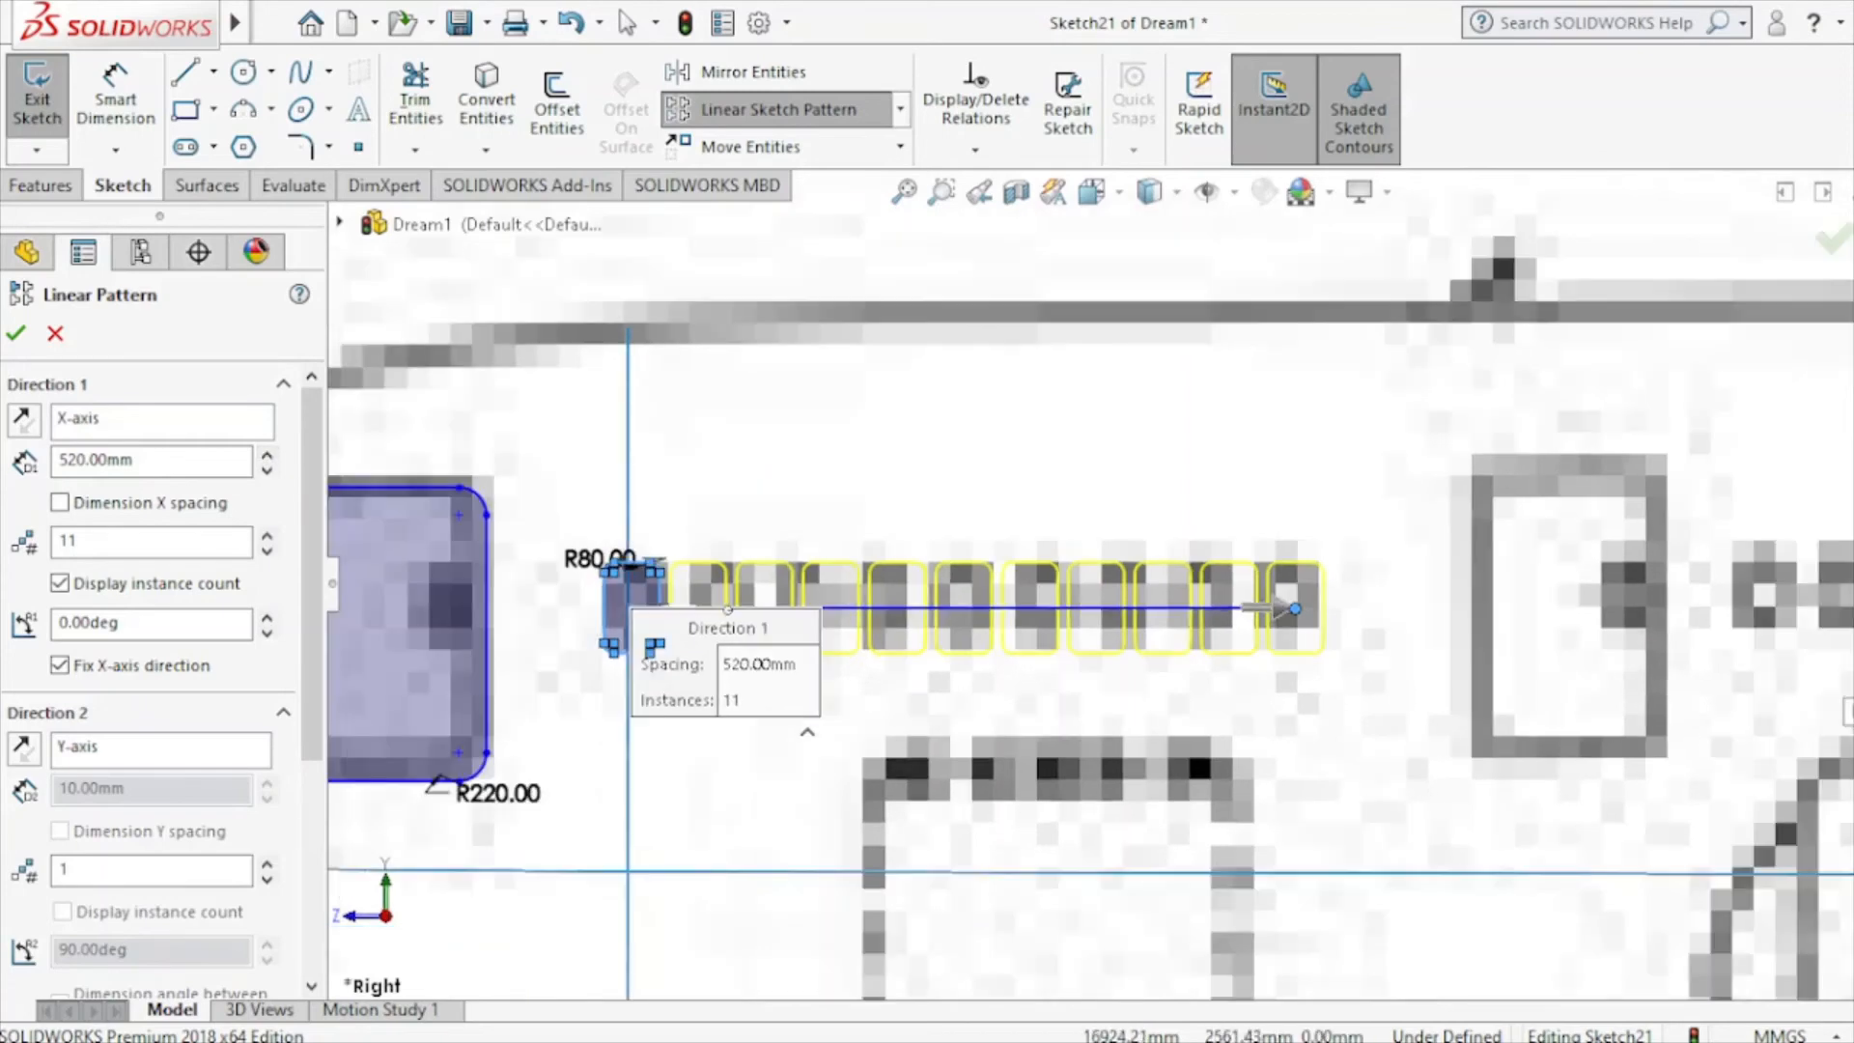
{"action": "scroll", "coordinate": [1848, 712], "scroll_direction": "up", "scroll_amount": 6}
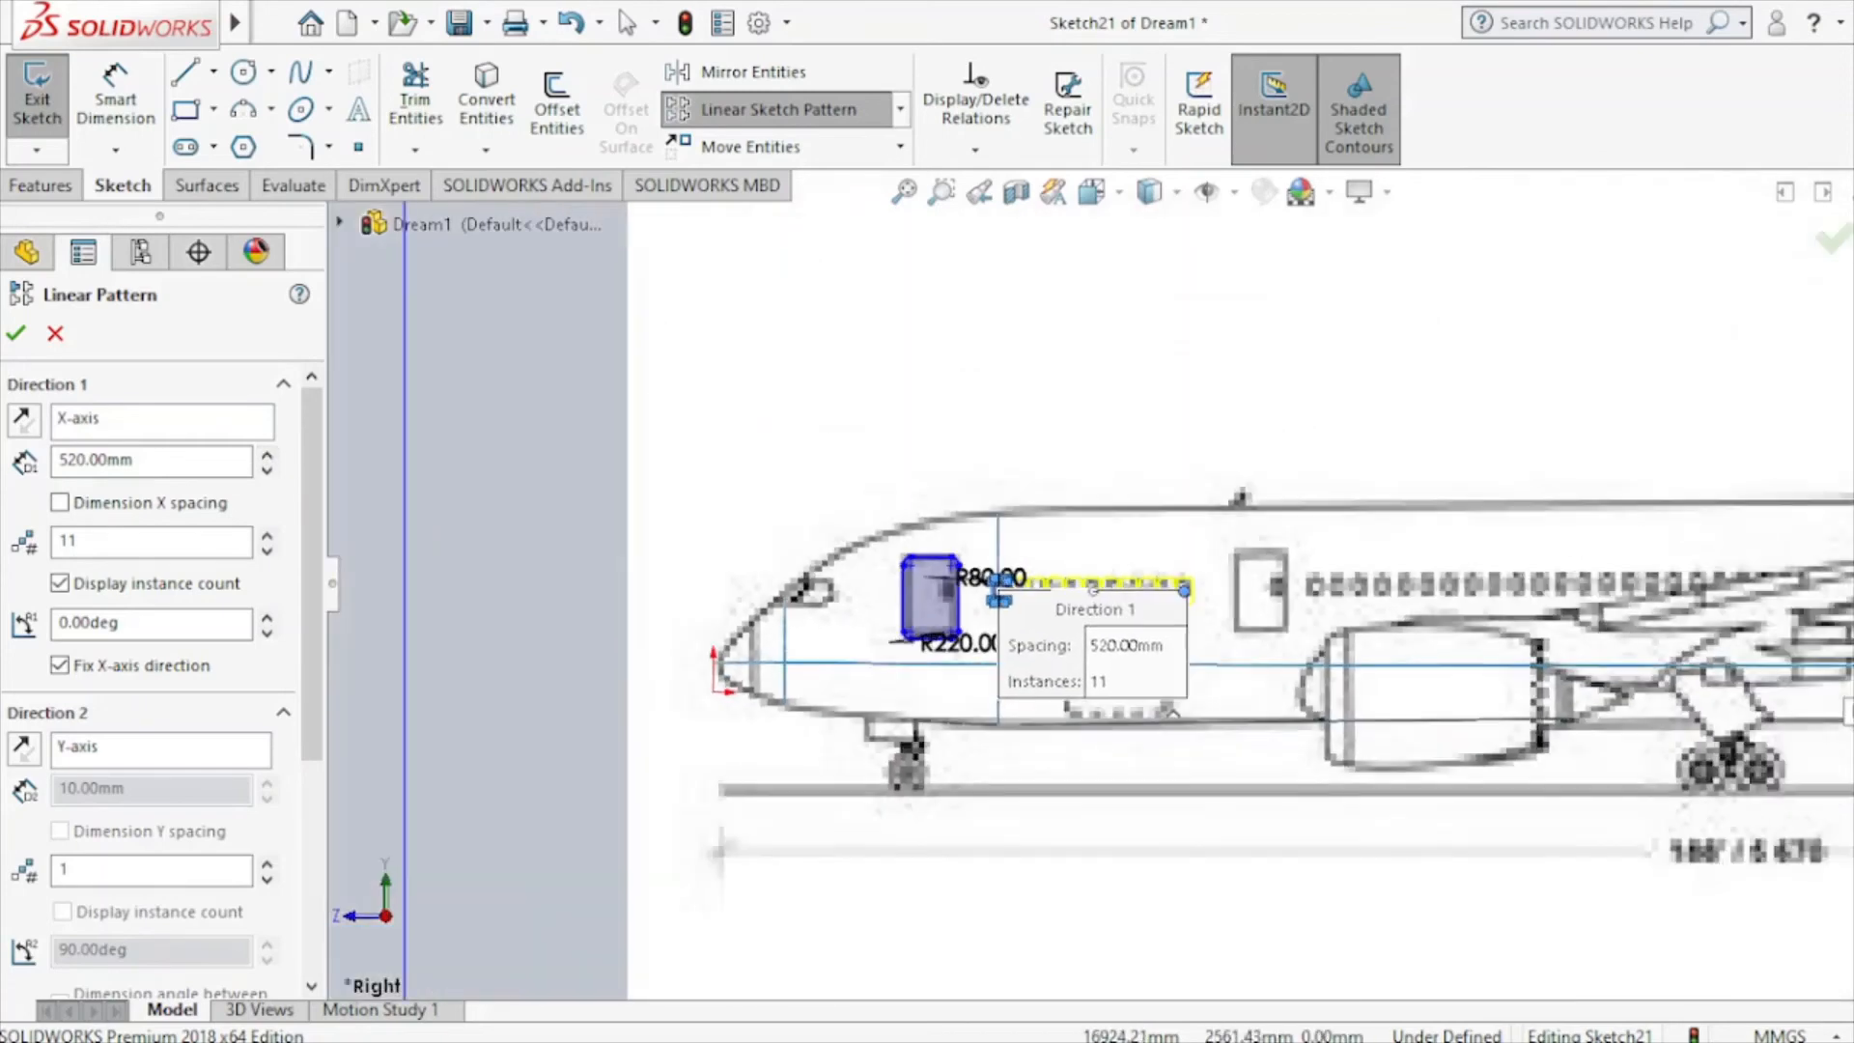
{"action": "scroll", "coordinate": [1159, 585], "scroll_direction": "up", "scroll_amount": 4}
{"action": "scroll", "coordinate": [1646, 640], "scroll_direction": "down", "scroll_amount": 5}
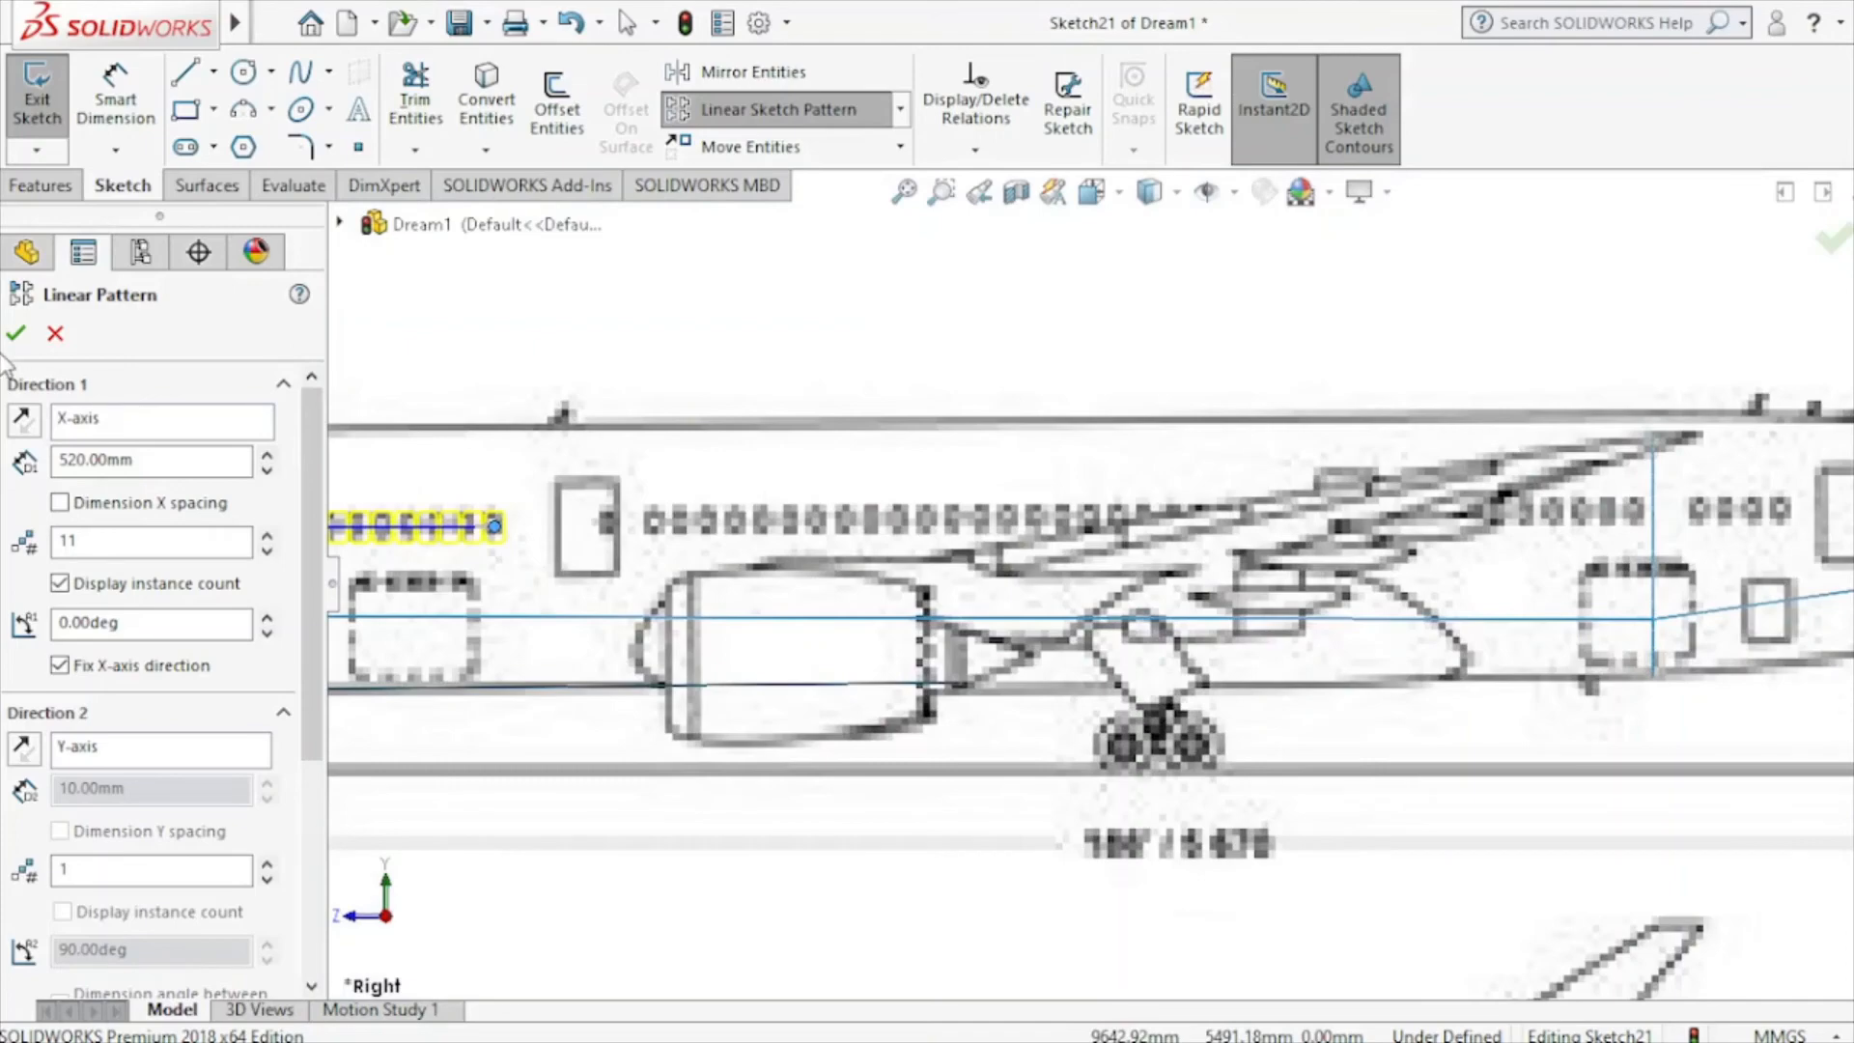
{"action": "scroll", "coordinate": [440, 507], "scroll_direction": "up", "scroll_amount": 3}
{"action": "scroll", "coordinate": [579, 541], "scroll_direction": "down", "scroll_amount": 3}
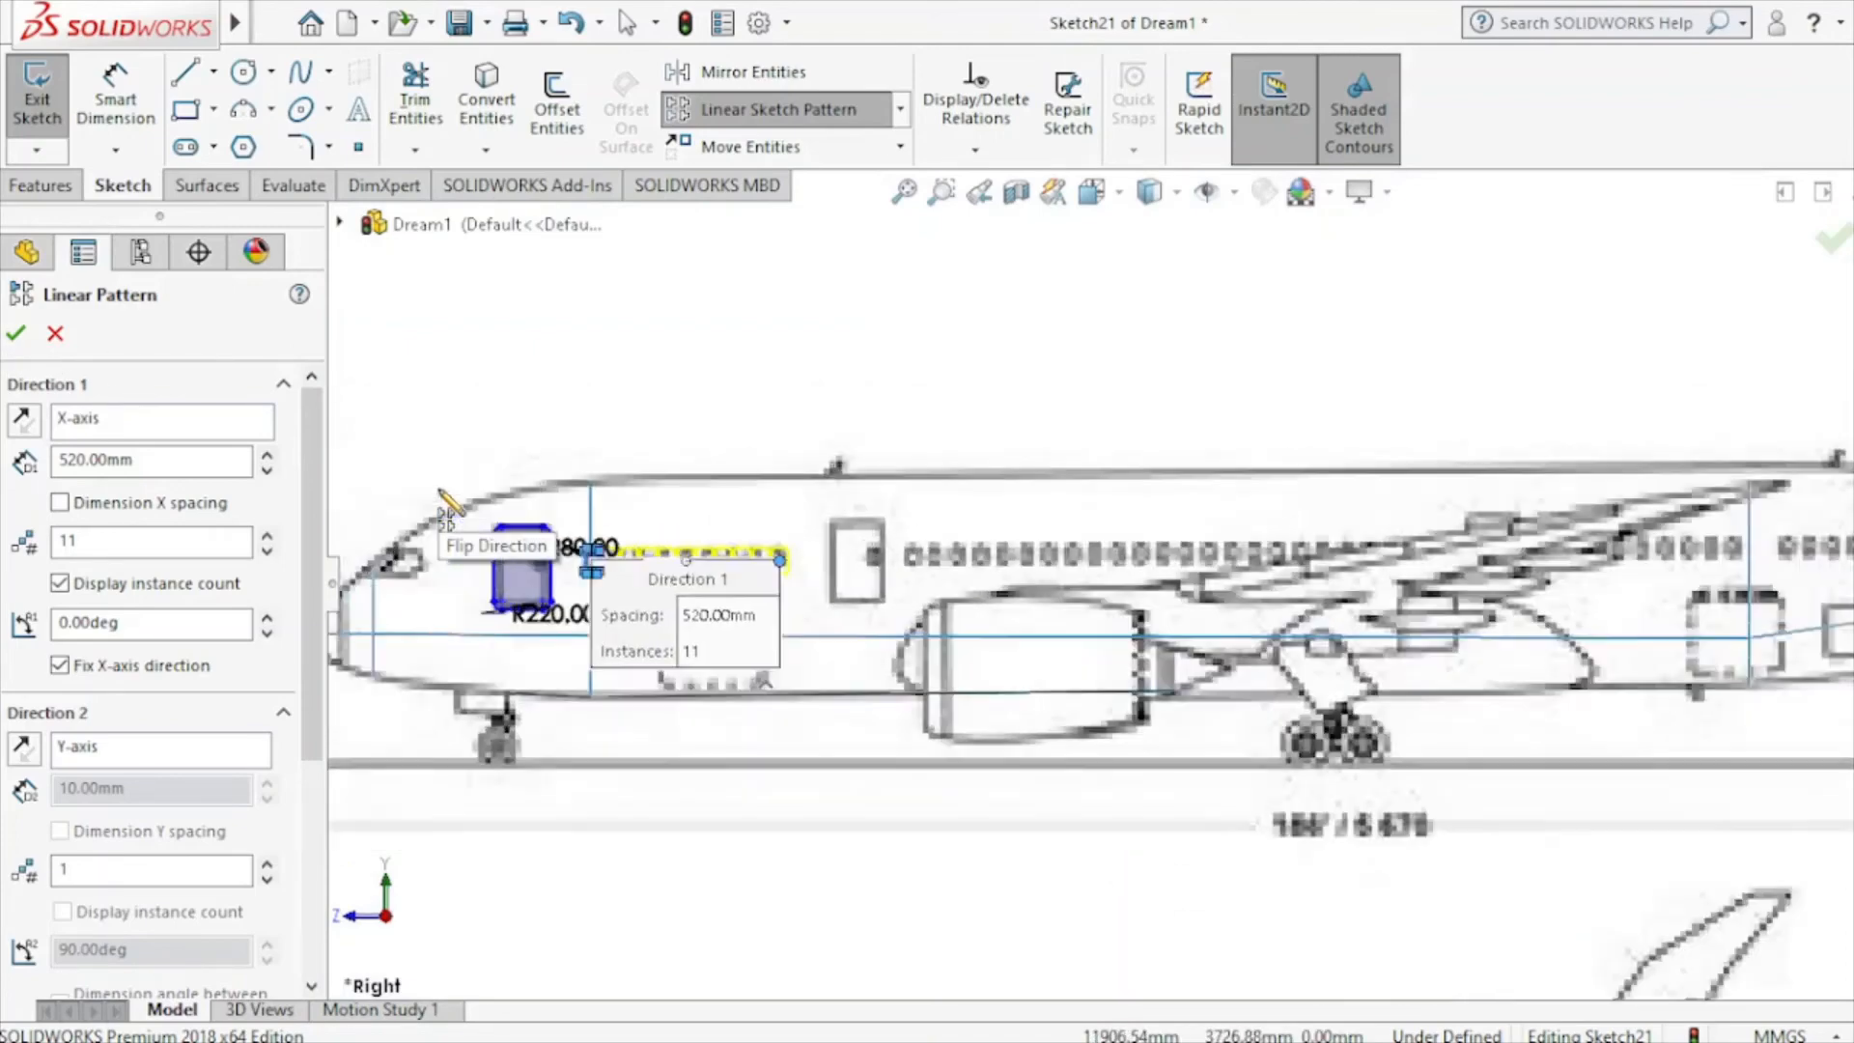
{"action": "scroll", "coordinate": [825, 558], "scroll_direction": "down", "scroll_amount": 5}
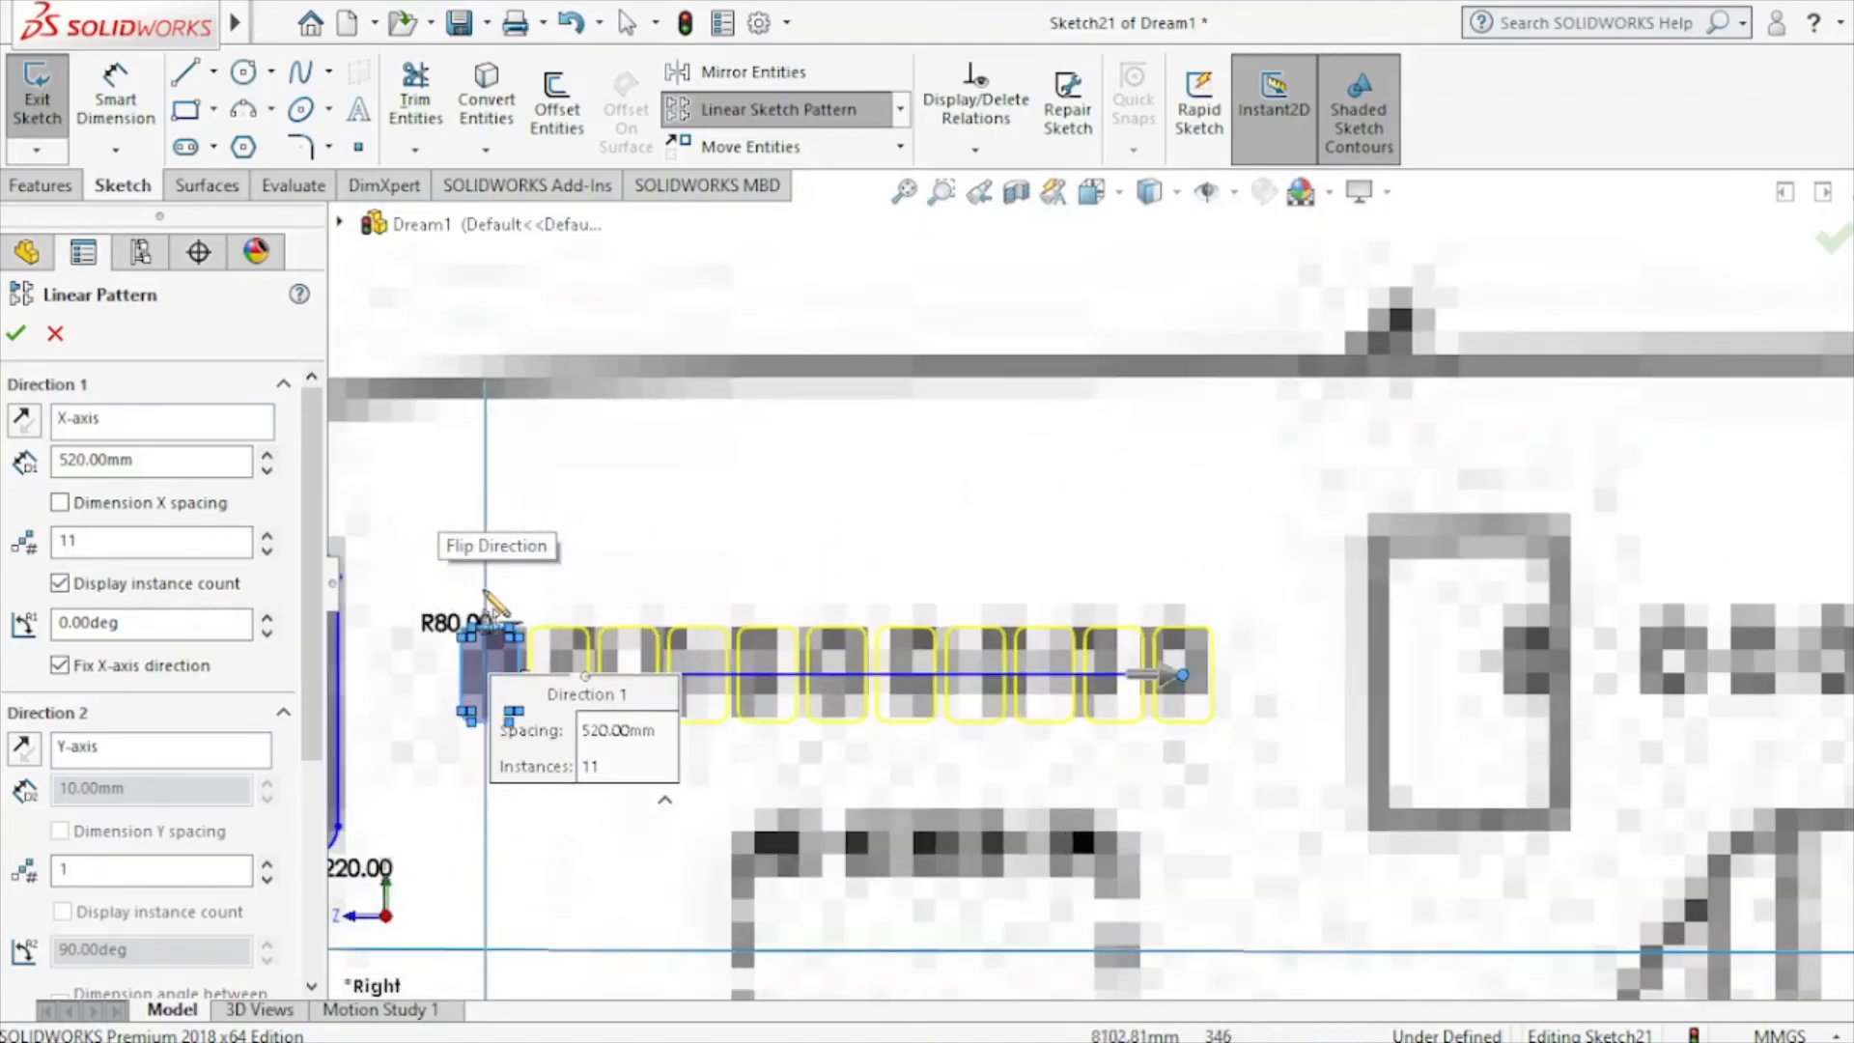
{"action": "left_click", "coordinate": [267, 453]}
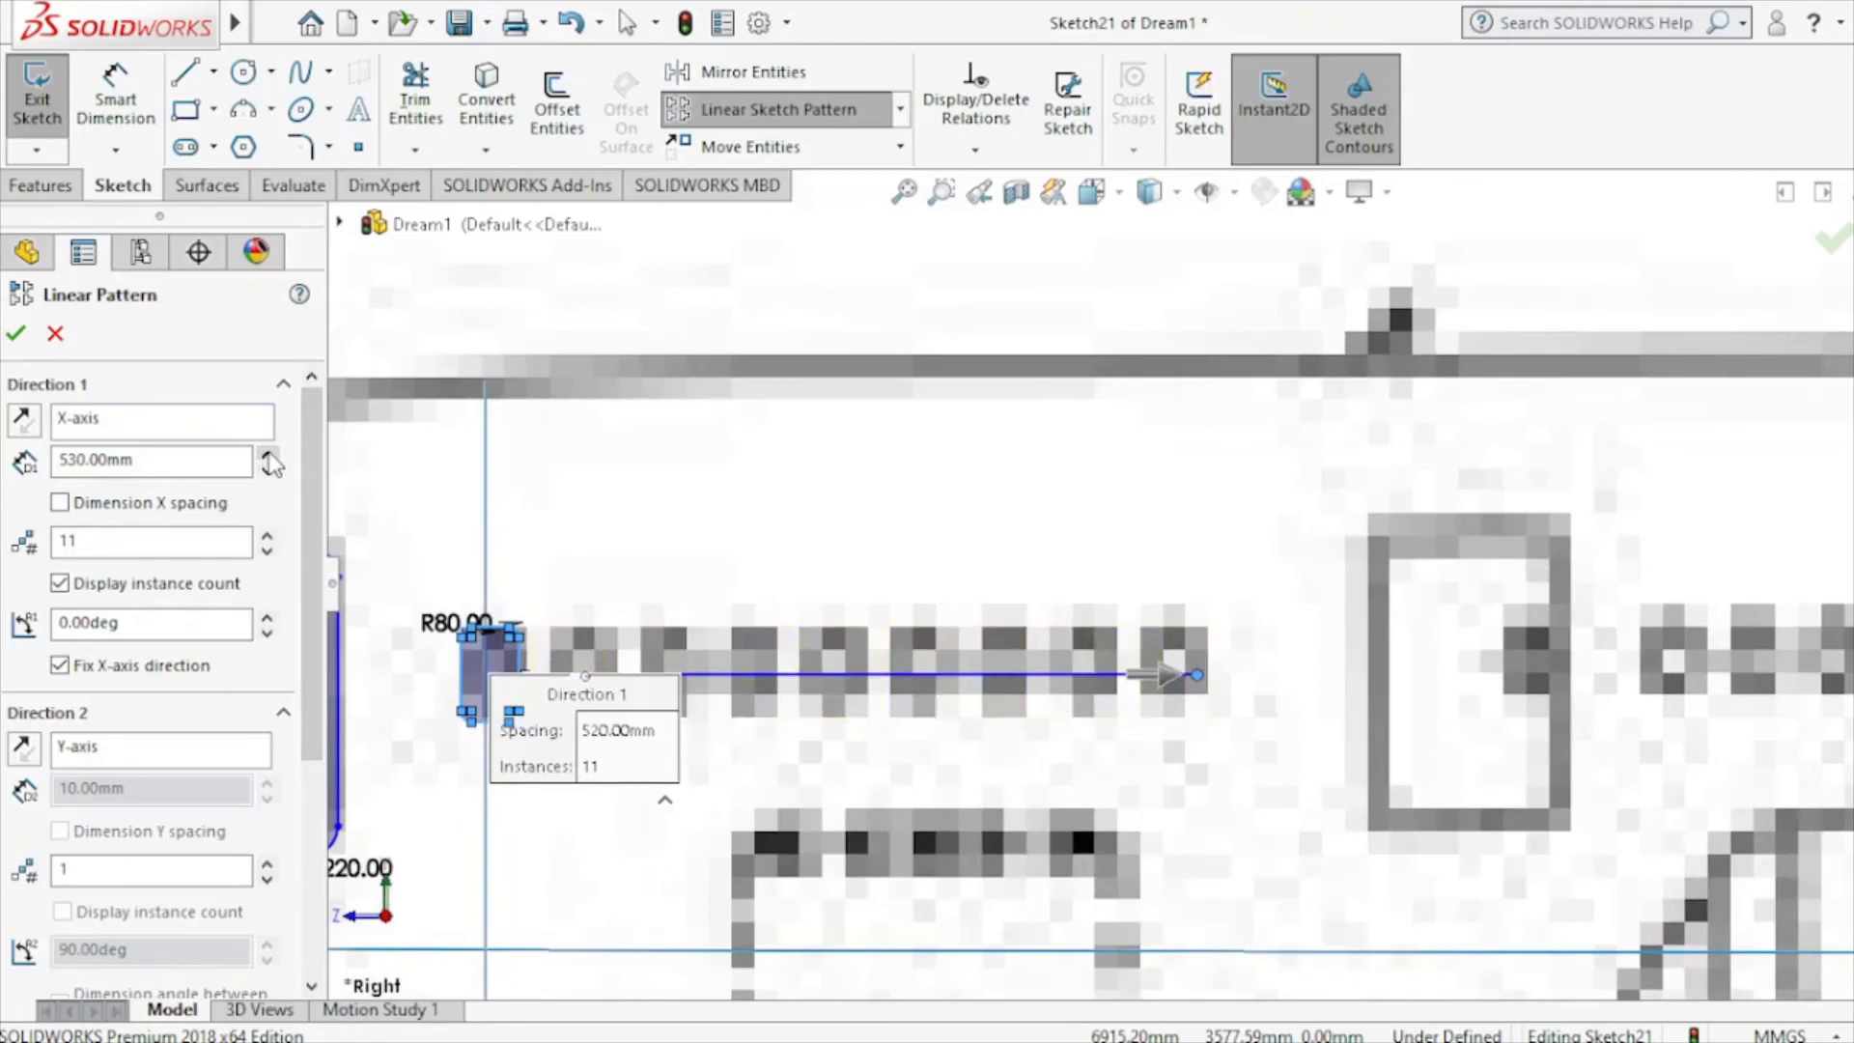
{"action": "left_click", "coordinate": [16, 333]}
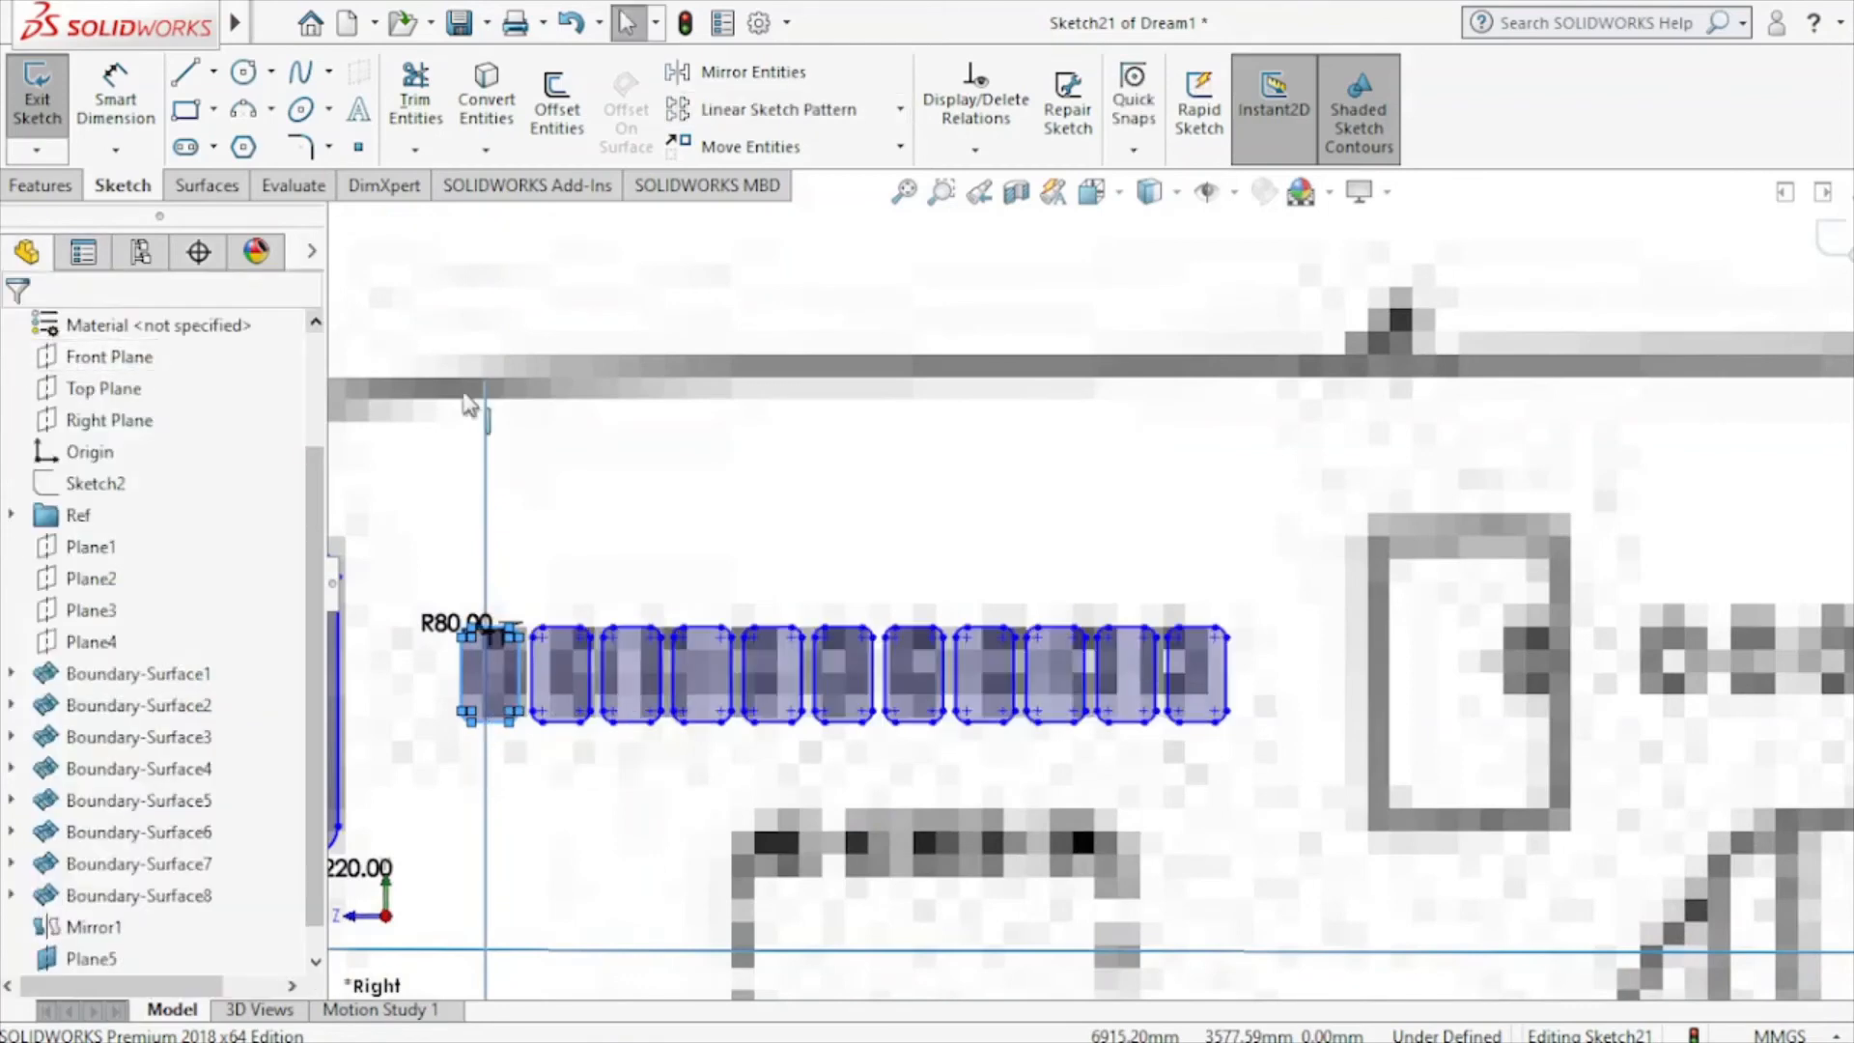
Sketch a corner rectangle over the first passenger window behind the second door.
{"action": "left_click", "coordinate": [184, 122]}
{"action": "left_click", "coordinate": [1627, 613]}
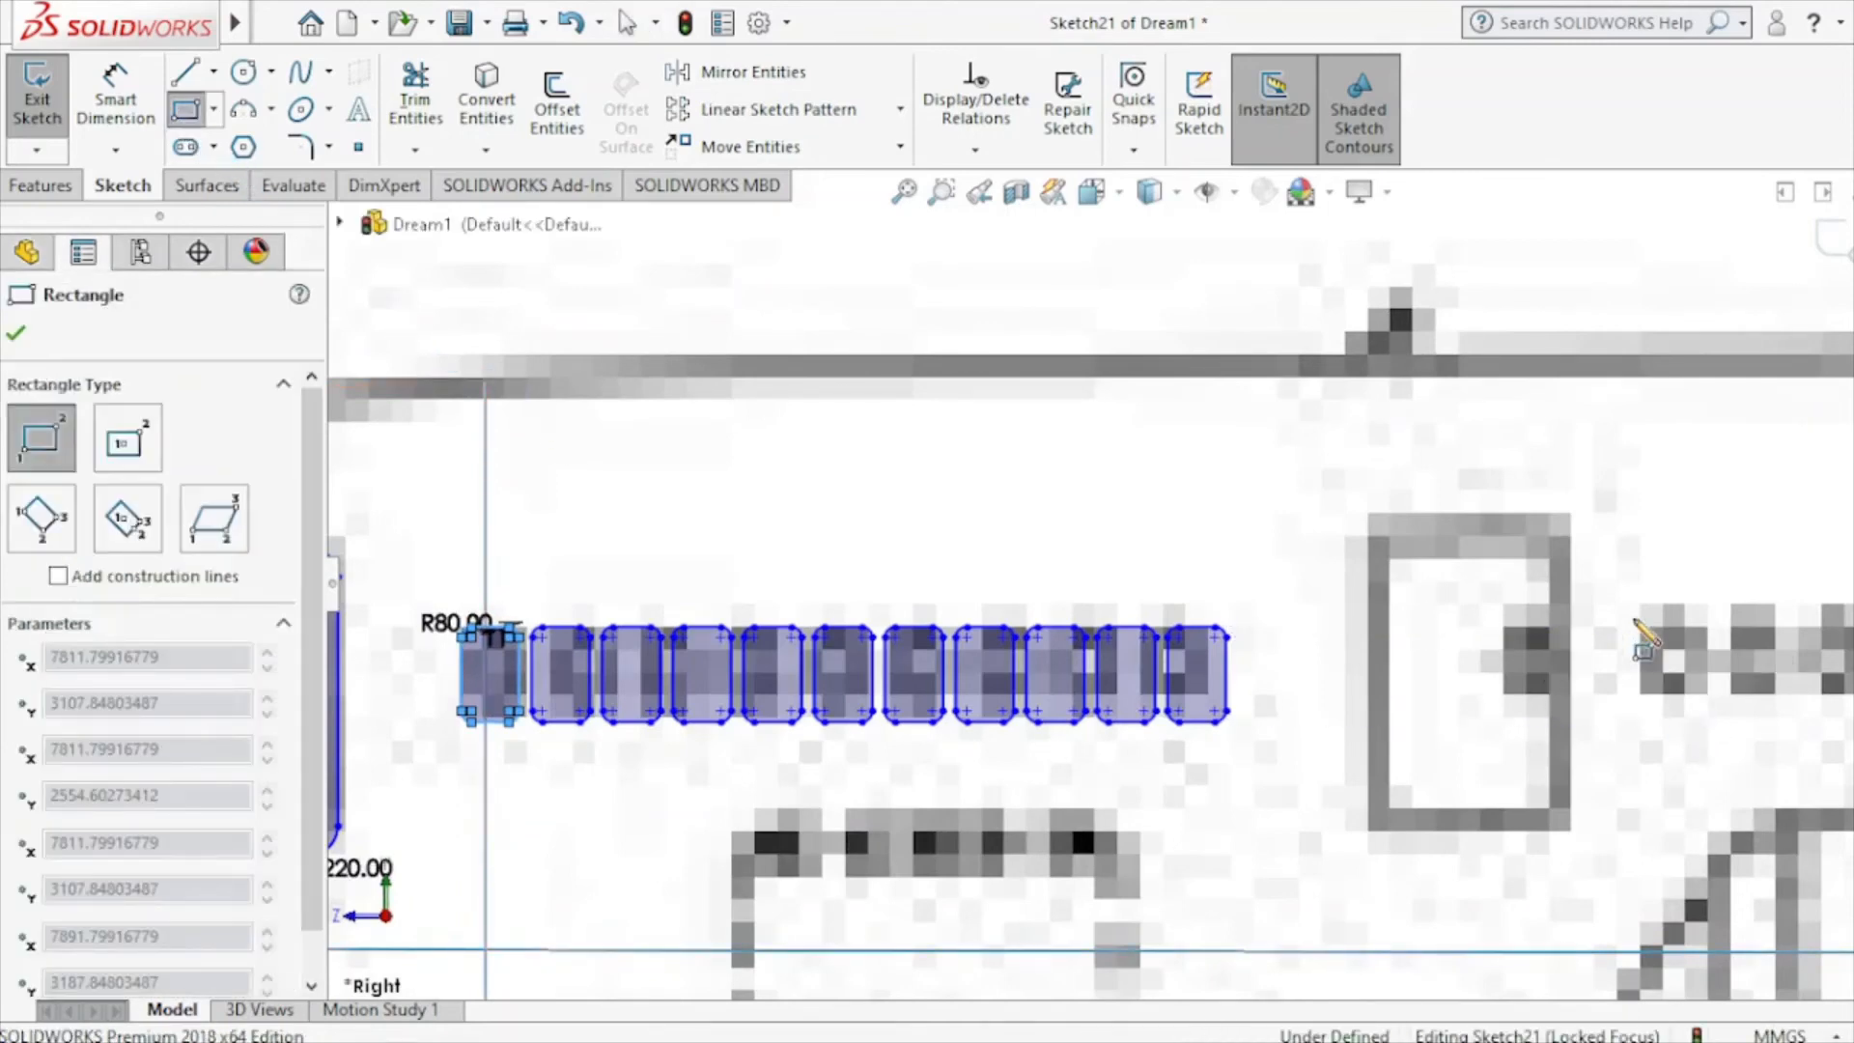
{"action": "left_click", "coordinate": [1695, 711]}
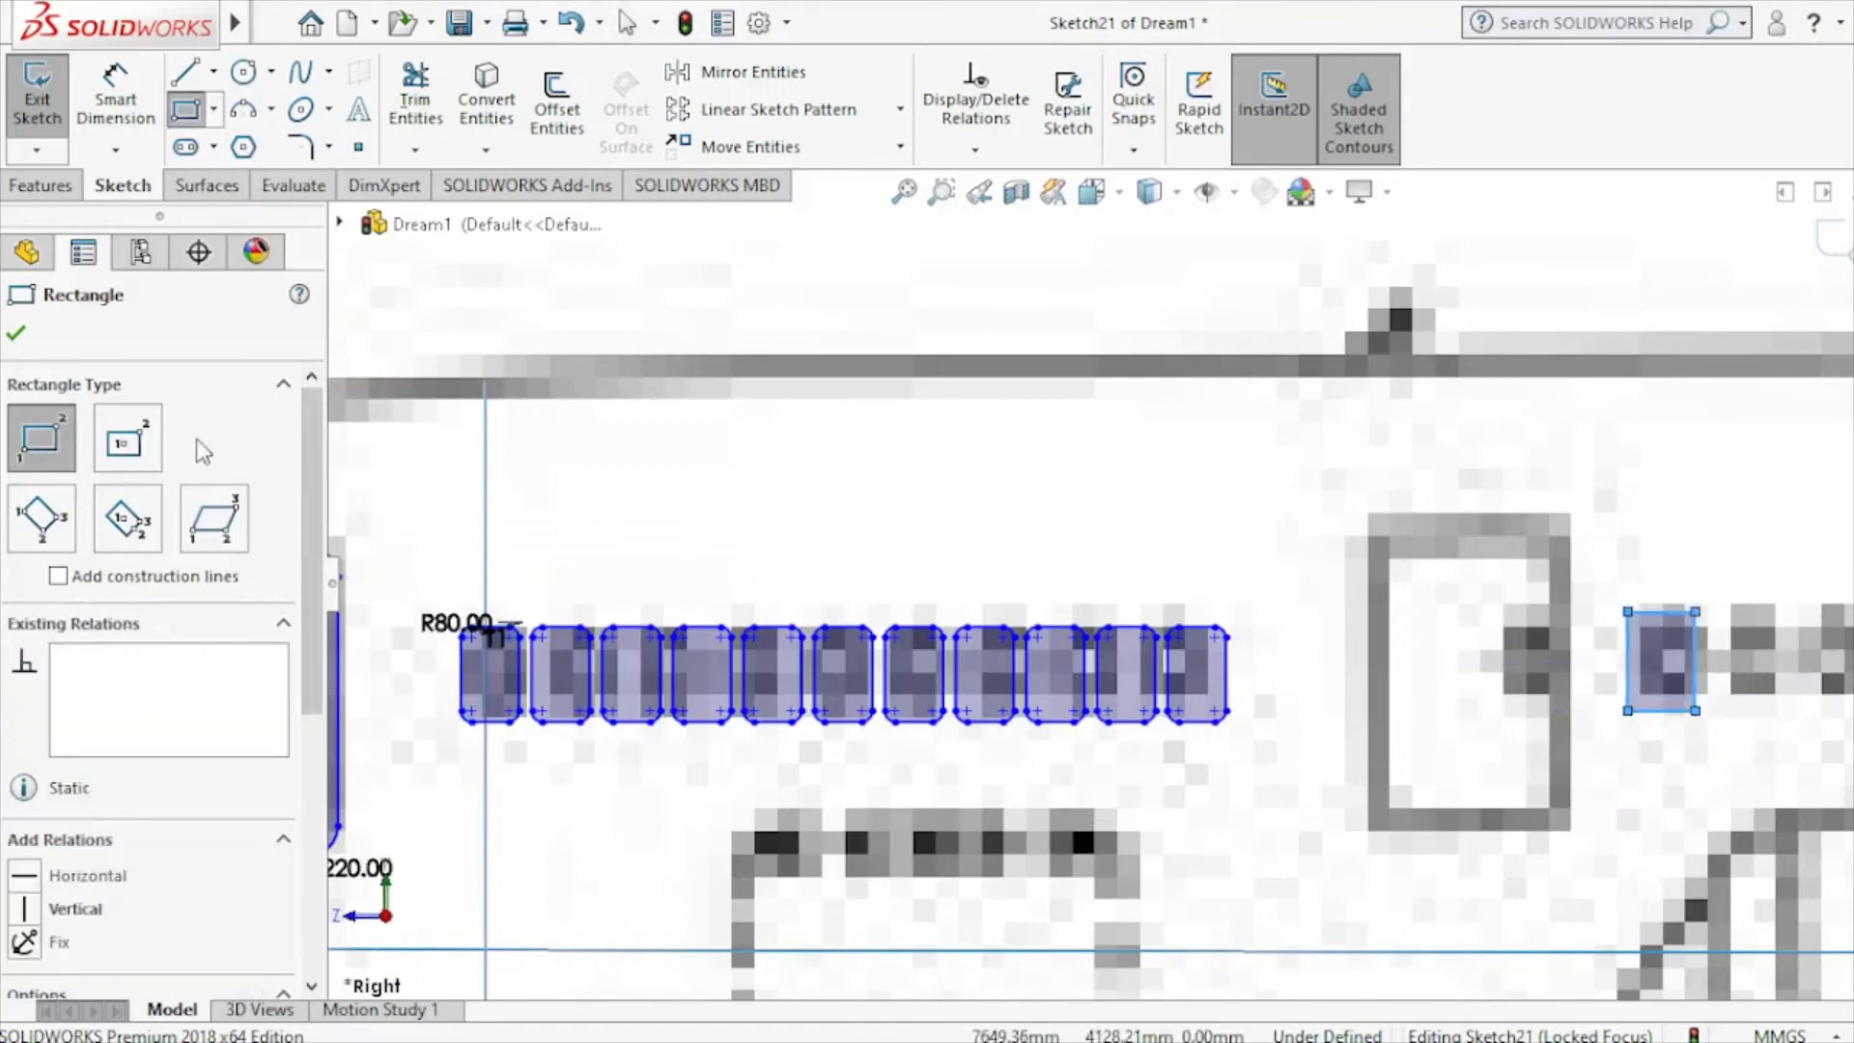
{"action": "left_click", "coordinate": [16, 334]}
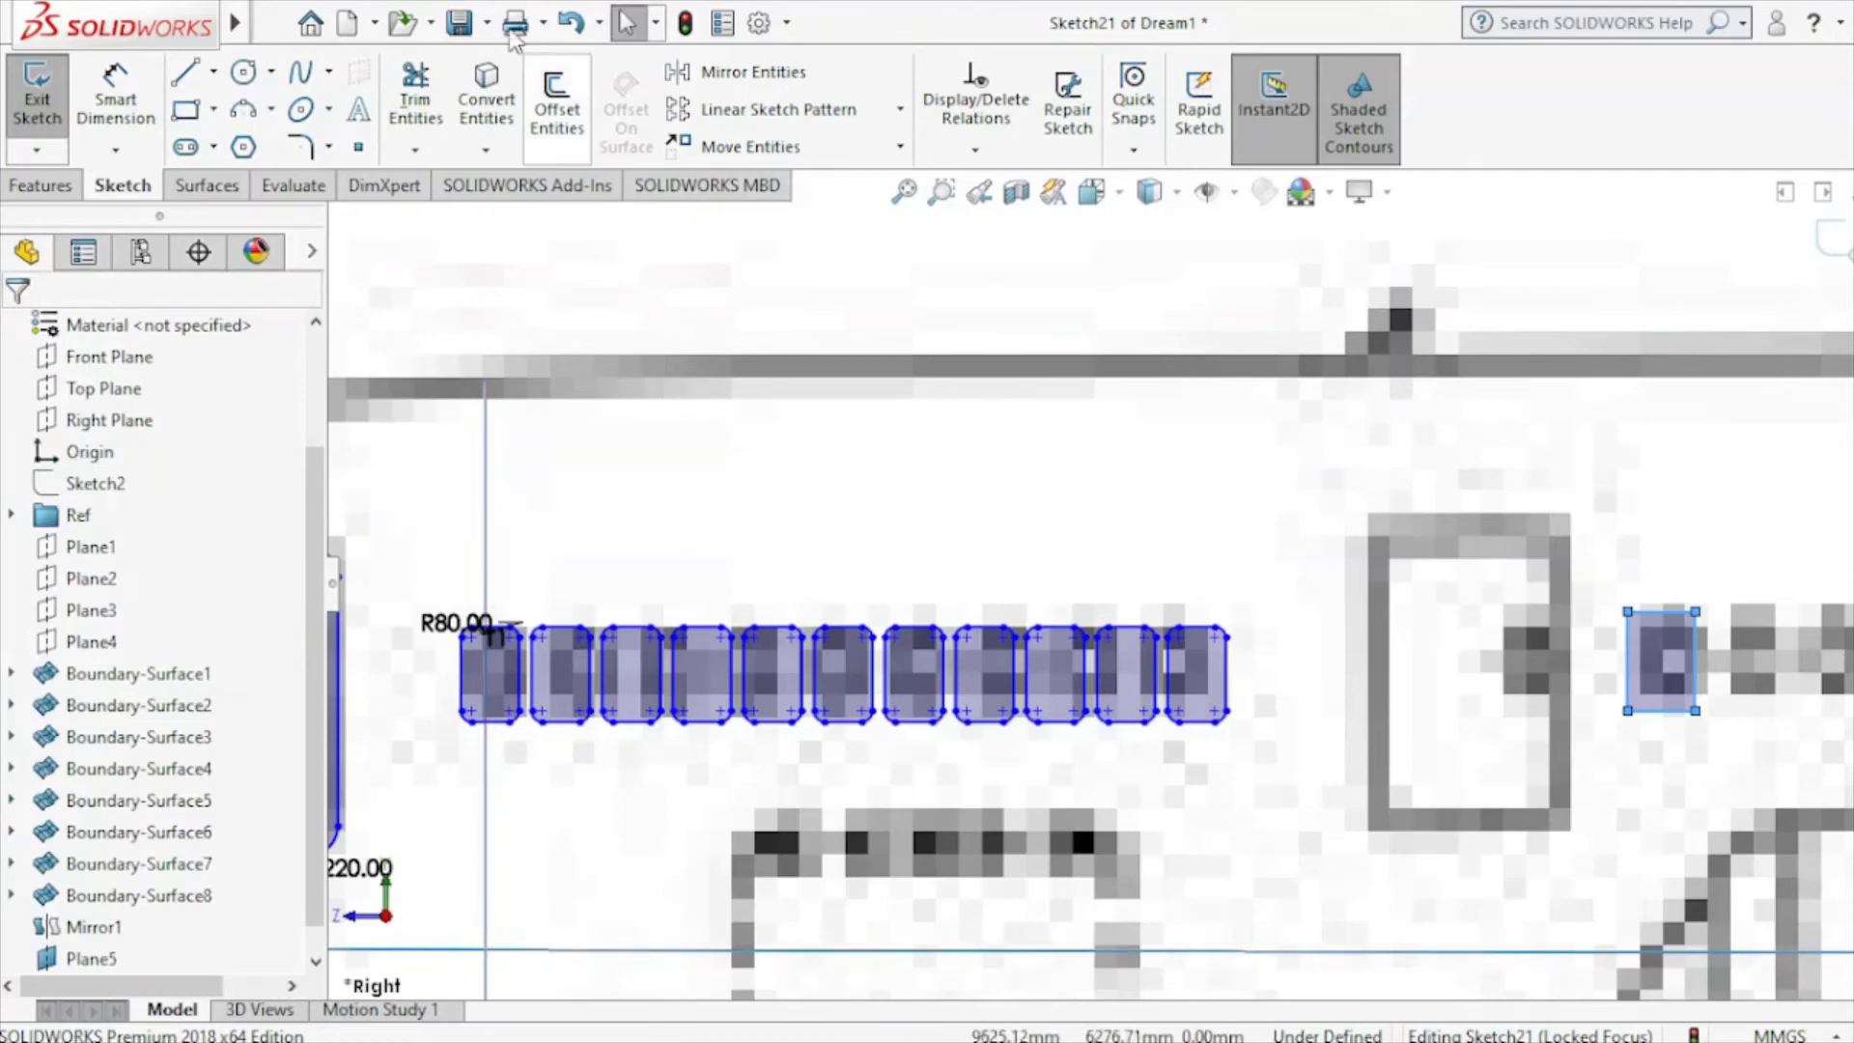
Undo the last rectangle and the 11-instance window pattern.
{"action": "left_click", "coordinate": [569, 23]}
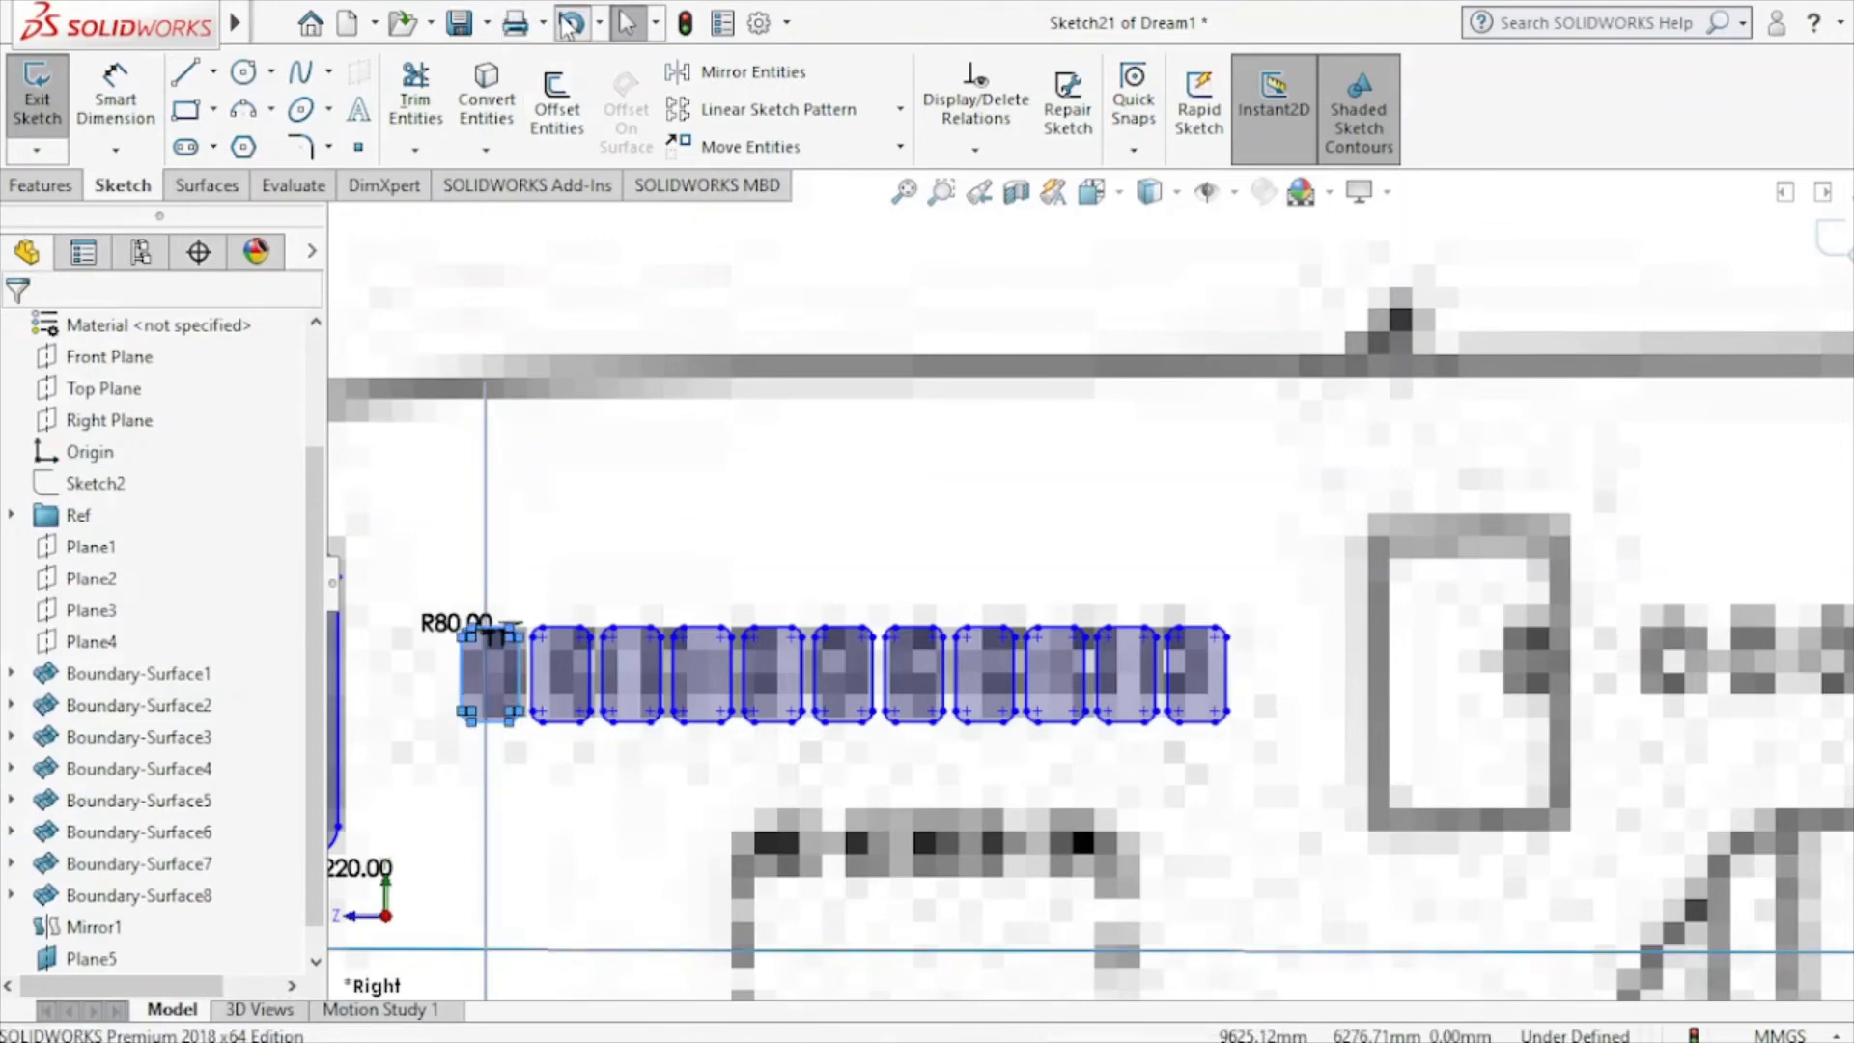
{"action": "left_click", "coordinate": [569, 23]}
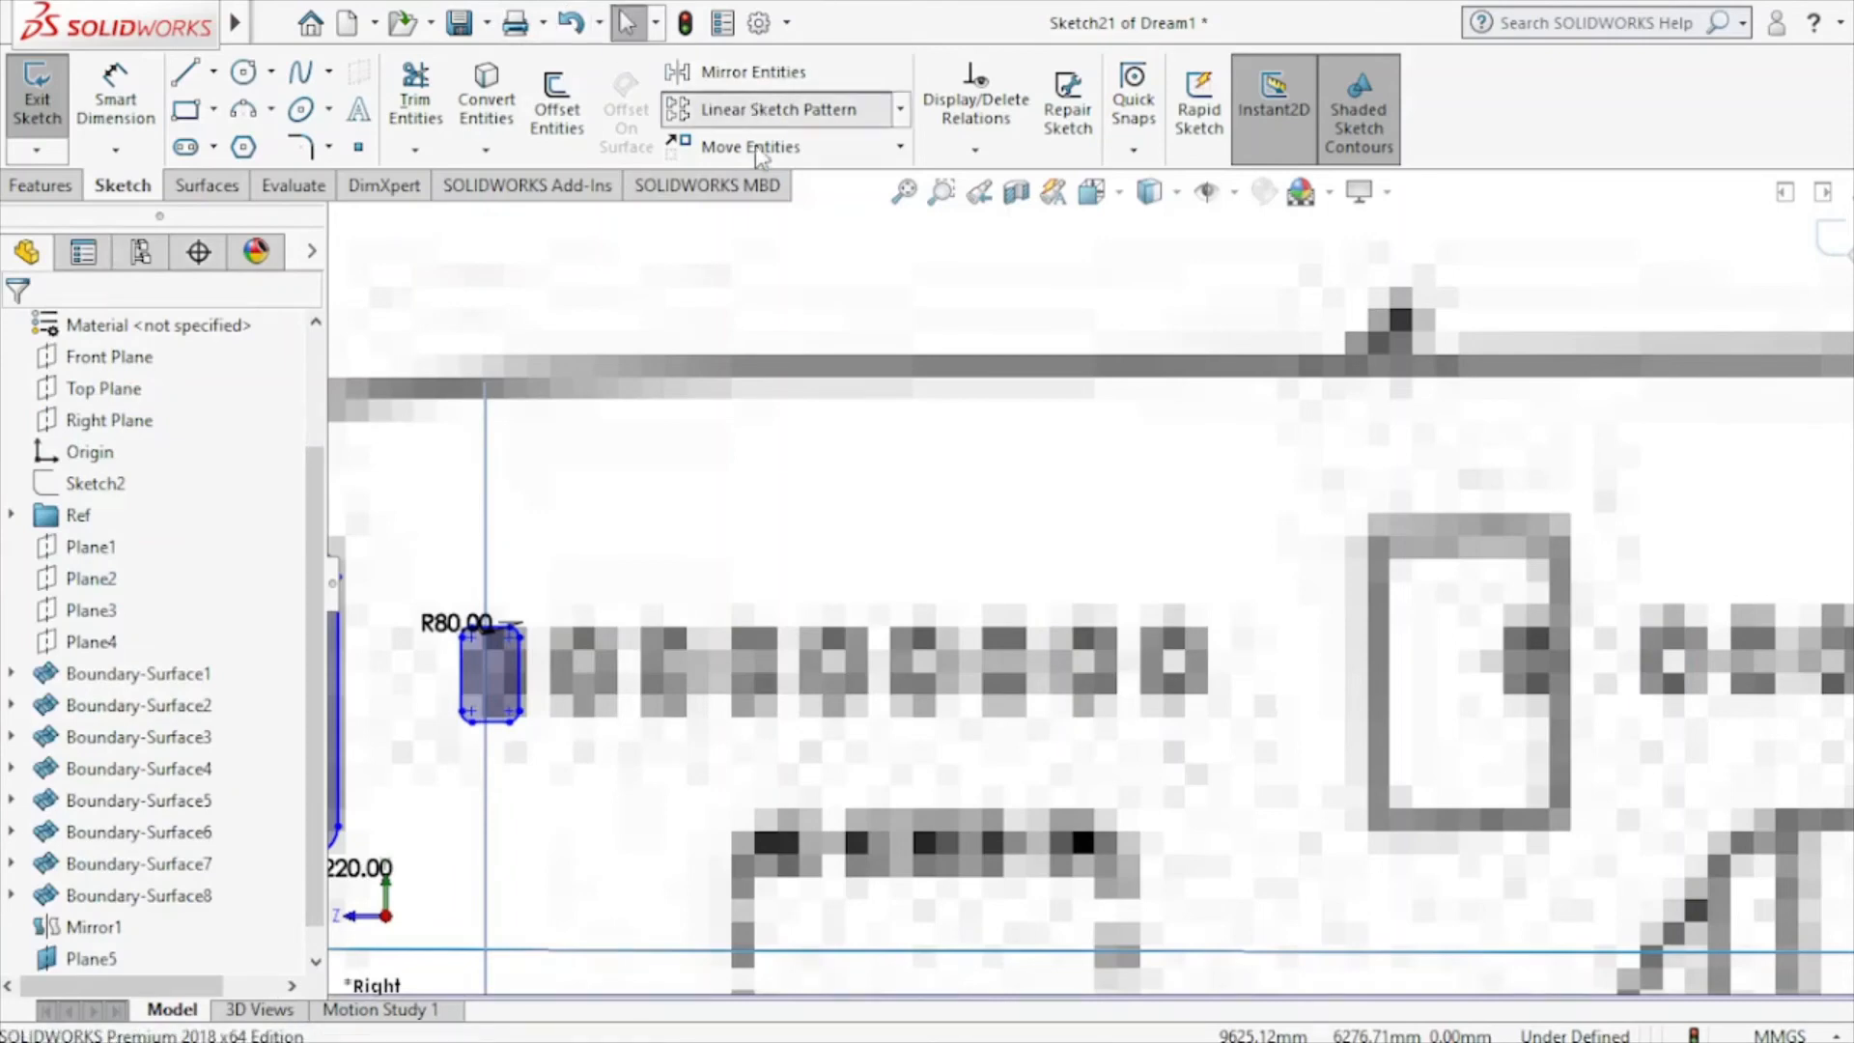
Set up a linear sketch pattern of the rounded window outline along the X-axis with 3 instances.
{"action": "left_click", "coordinate": [751, 110]}
{"action": "scroll", "coordinate": [246, 929], "scroll_direction": "down", "scroll_amount": 3}
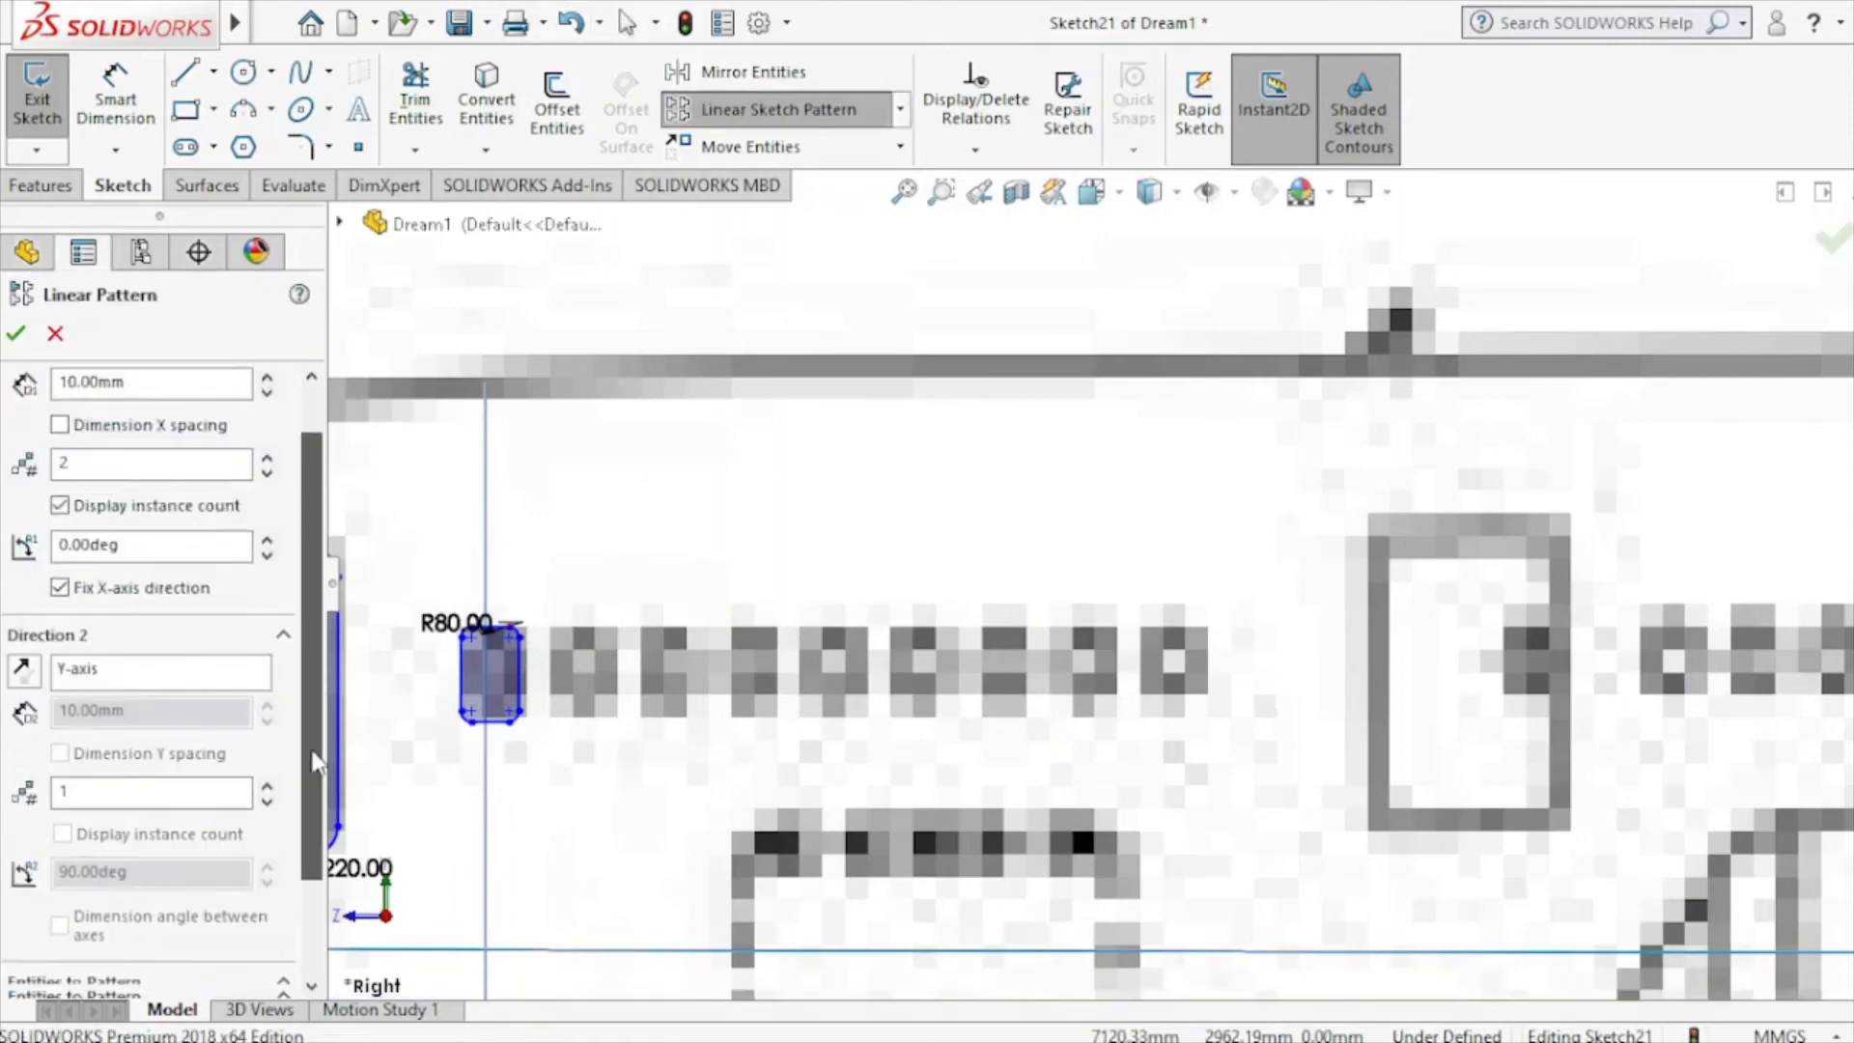
{"action": "left_click", "coordinate": [248, 929]}
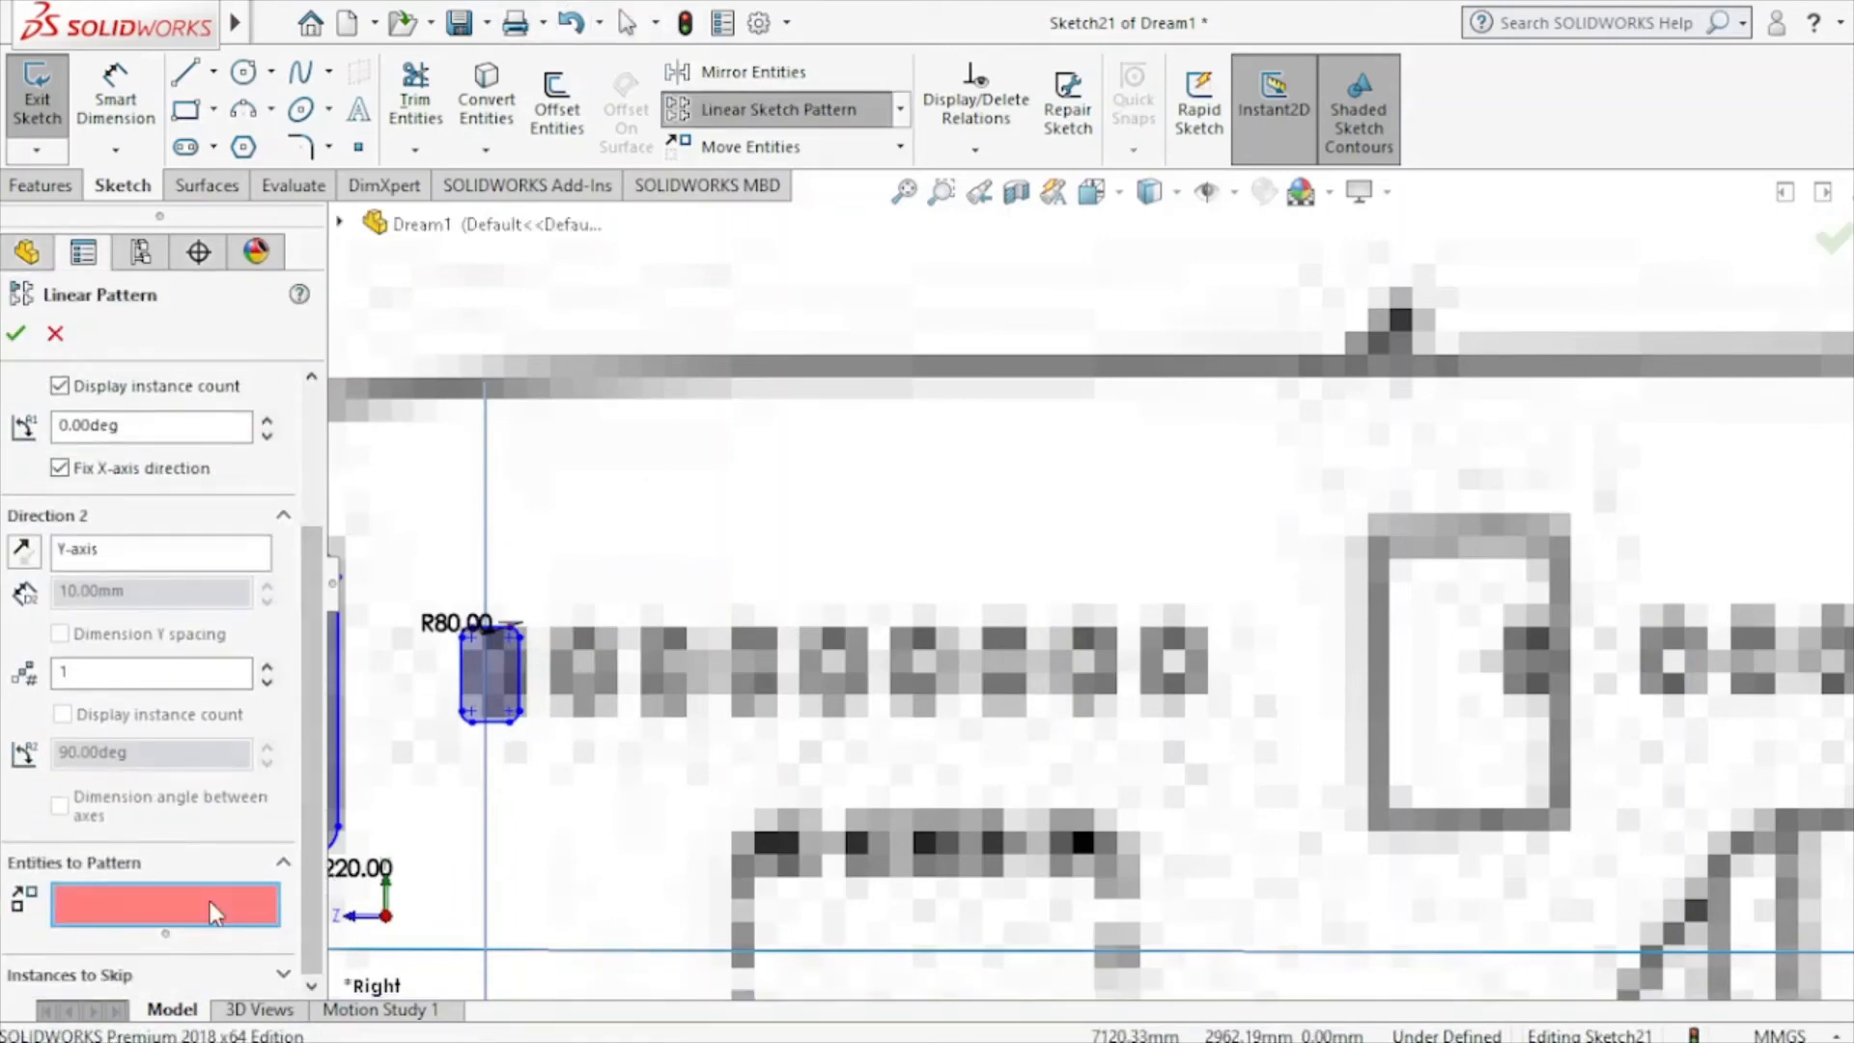
{"action": "left_click", "coordinate": [499, 673]}
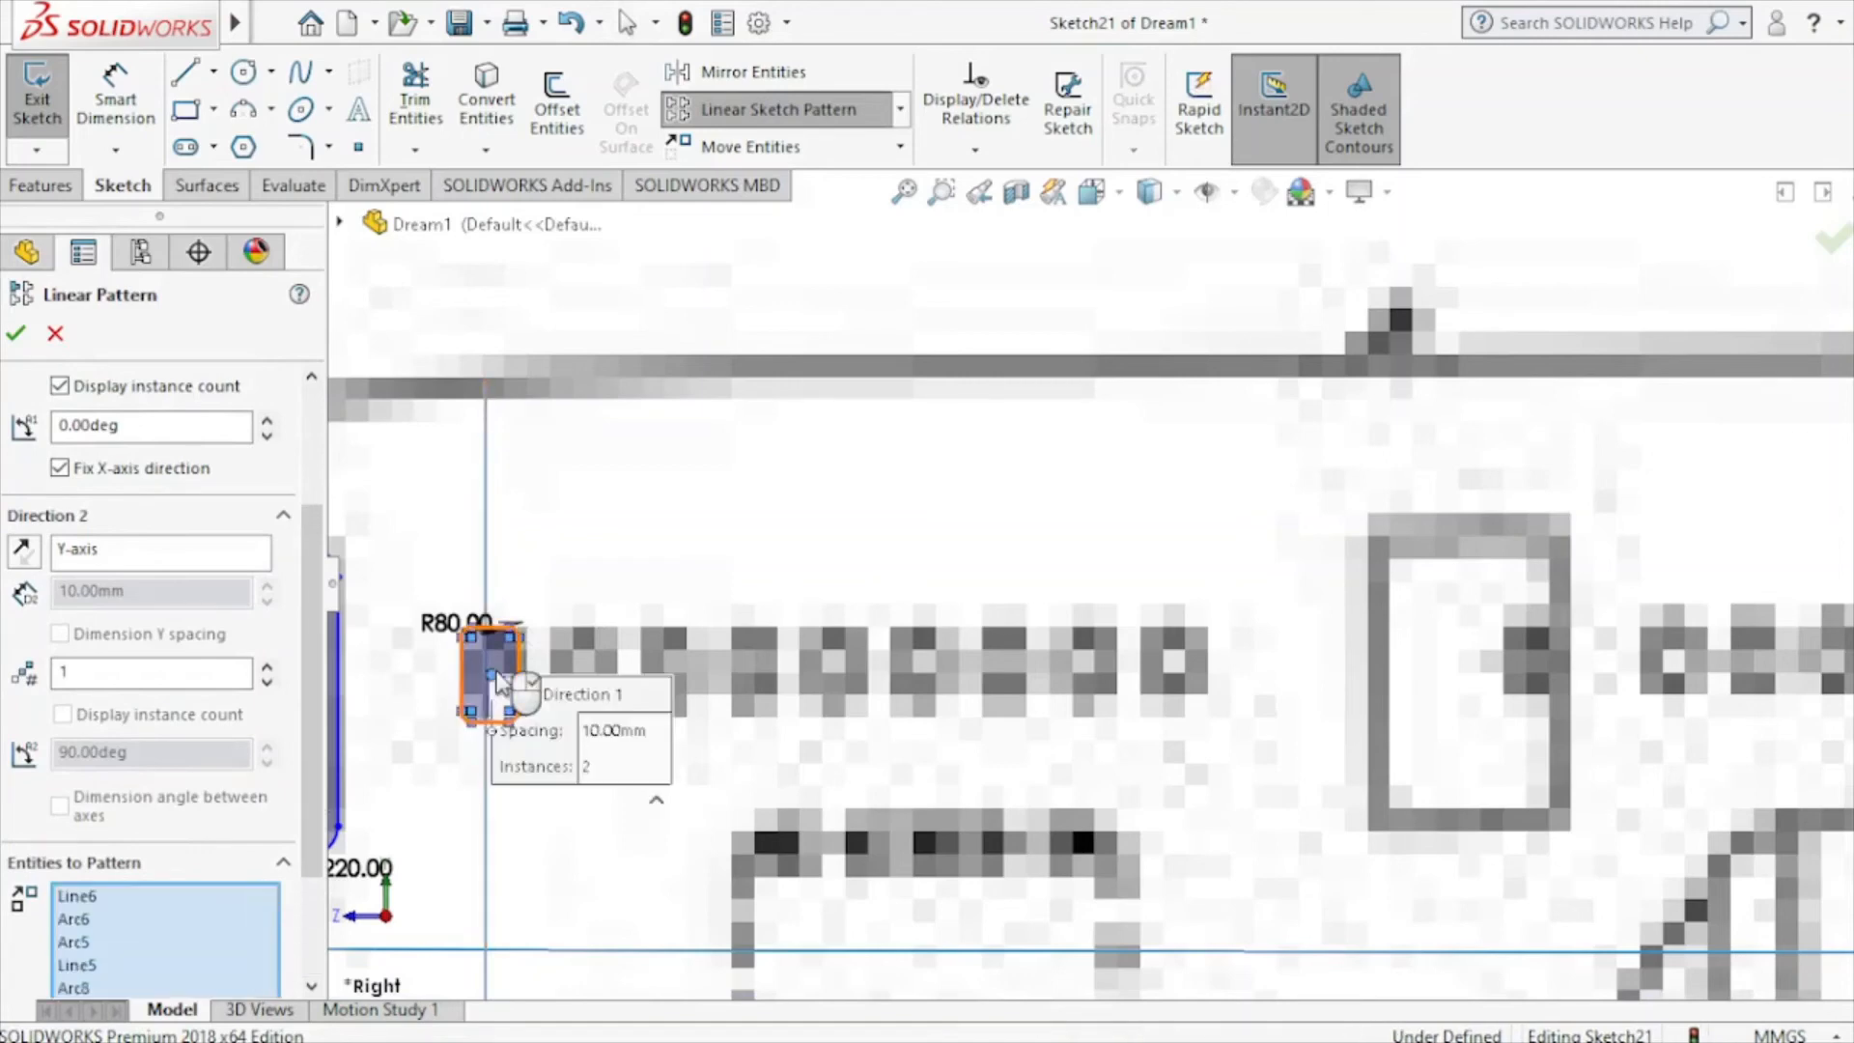
{"action": "left_click_drag", "start_coordinate": [309, 742], "coordinate": [336, 586]}
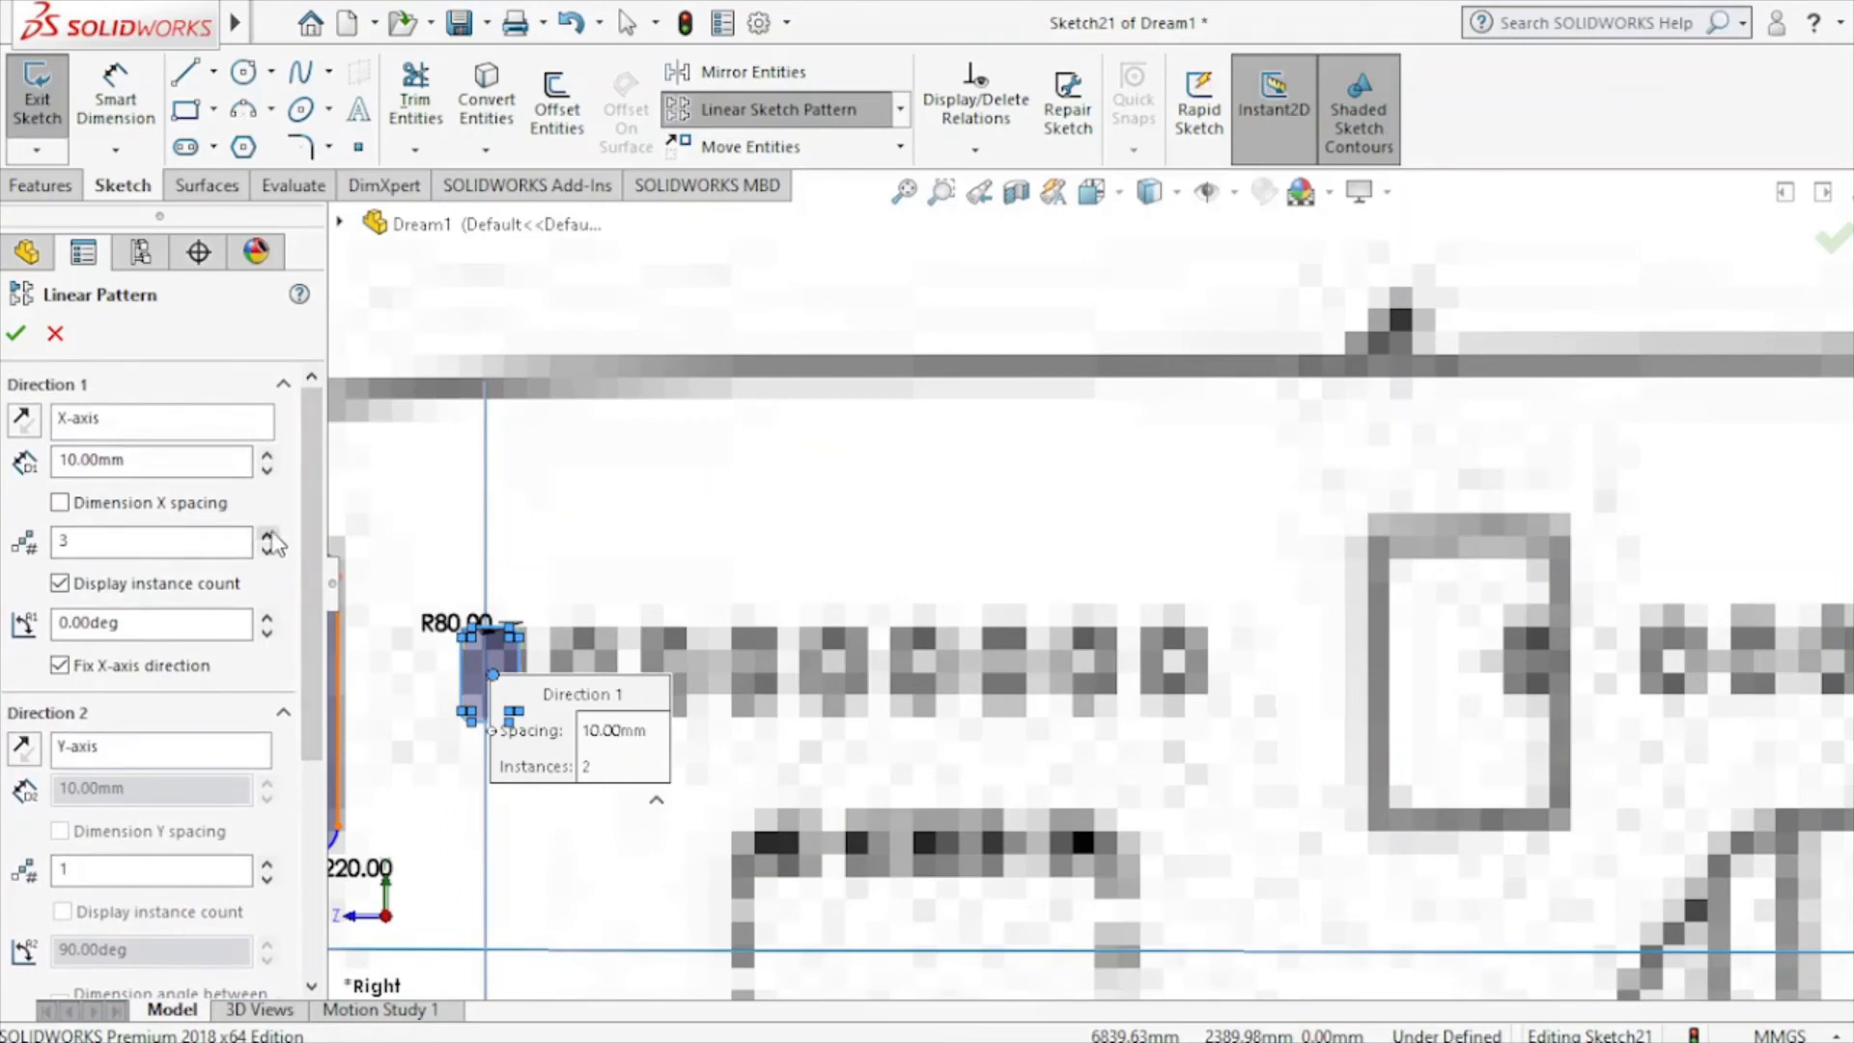
Set the new window pattern's spacing along the X-axis to 620 mm.
{"action": "left_click", "coordinate": [266, 454]}
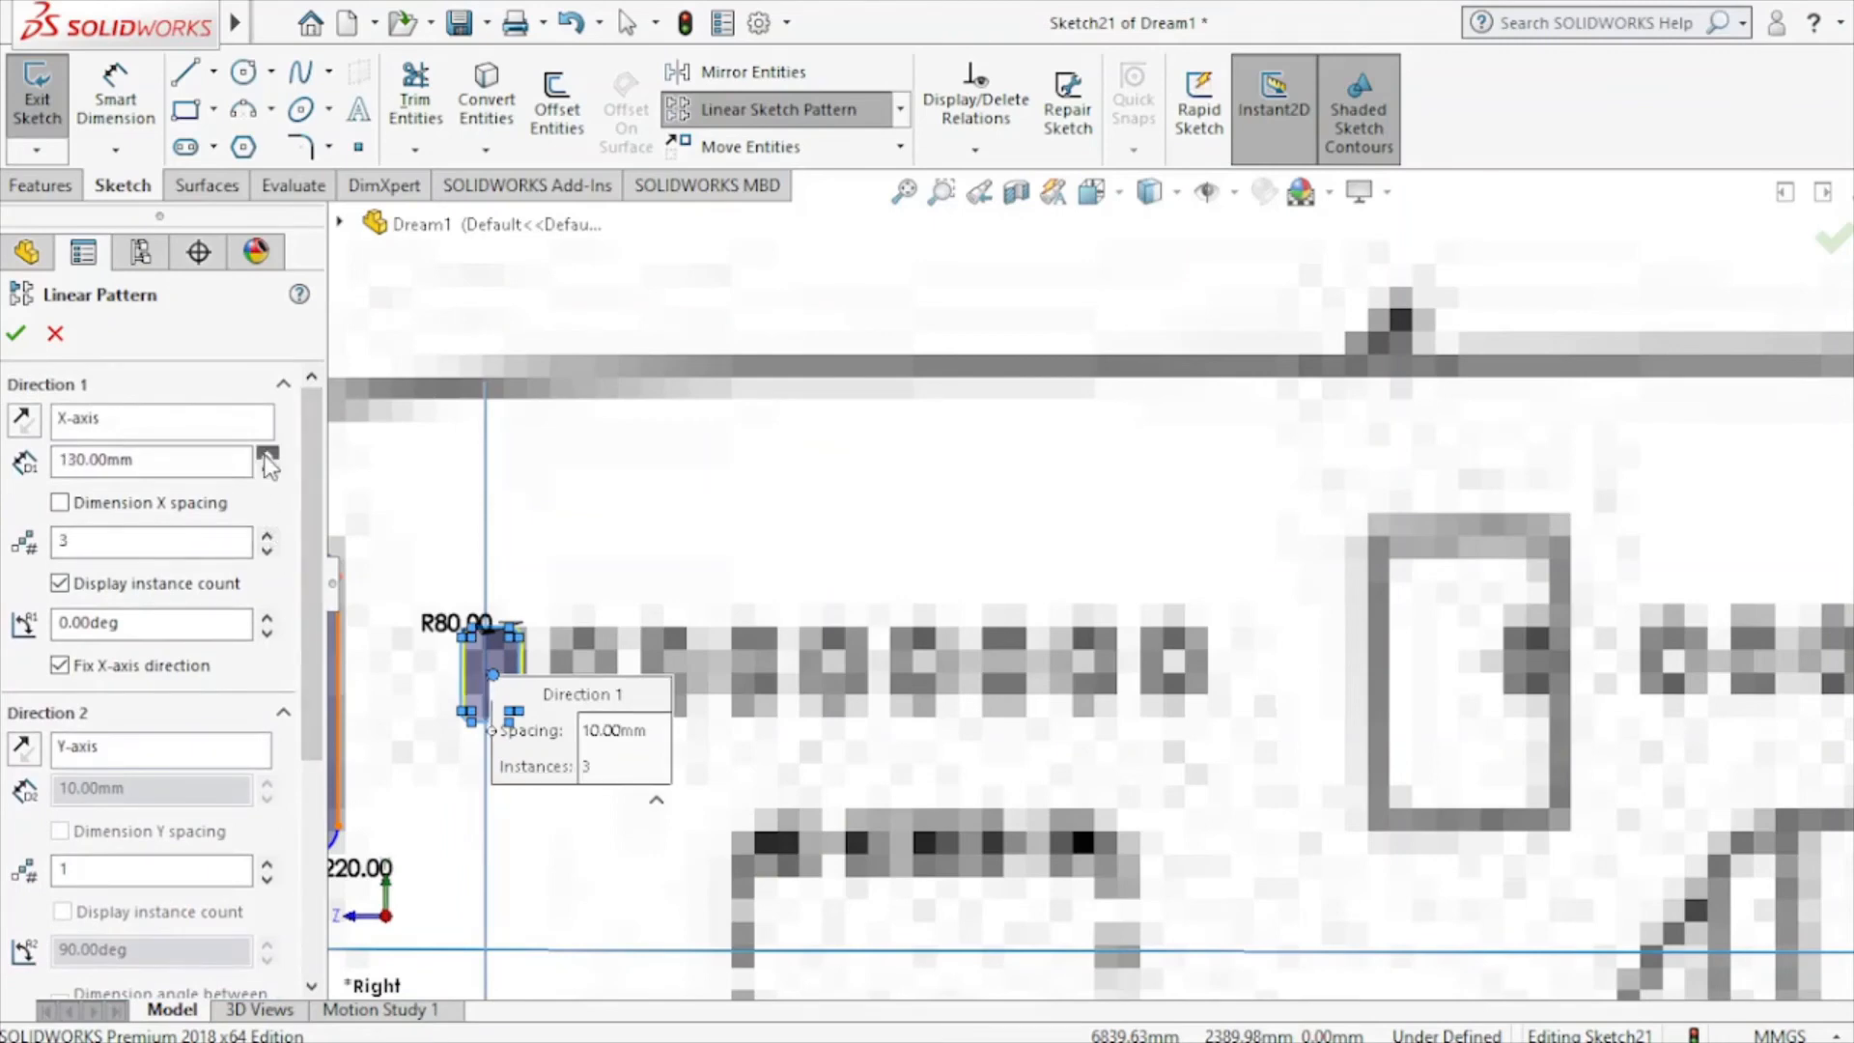
{"action": "left_click", "coordinate": [267, 454]}
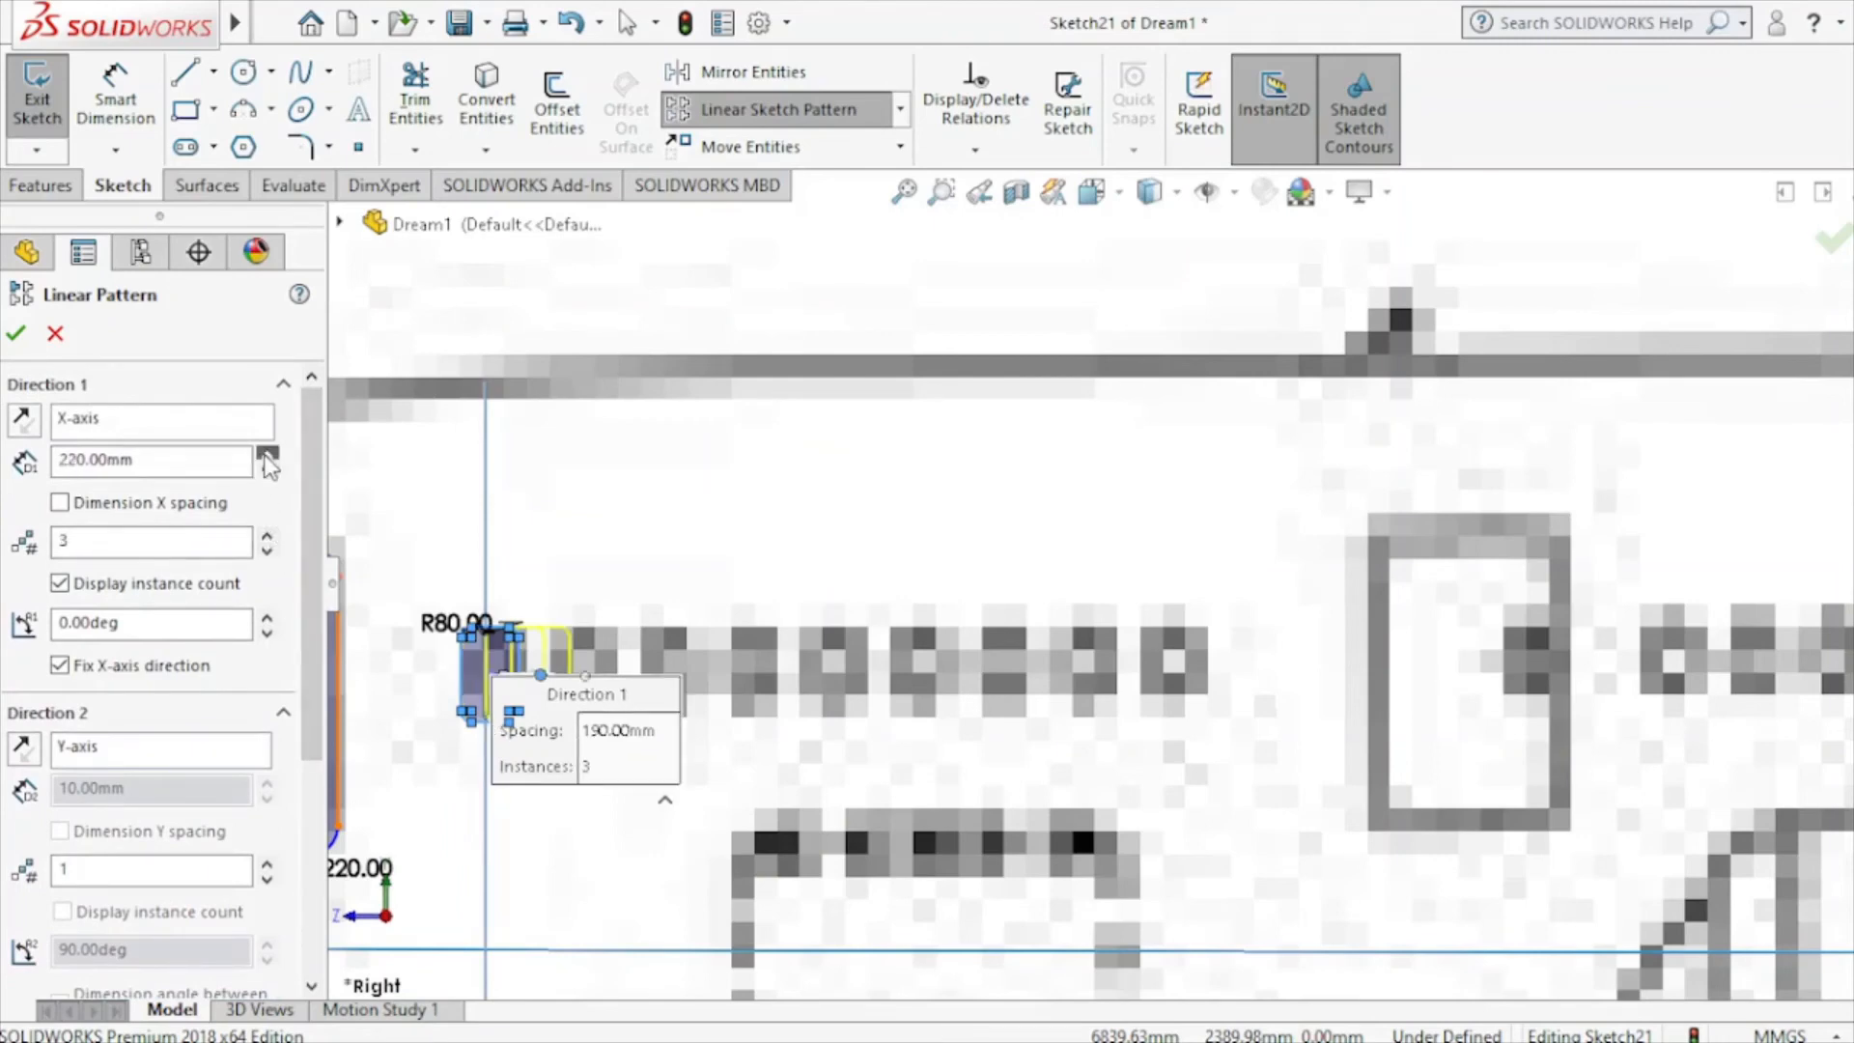
{"action": "left_click", "coordinate": [266, 455]}
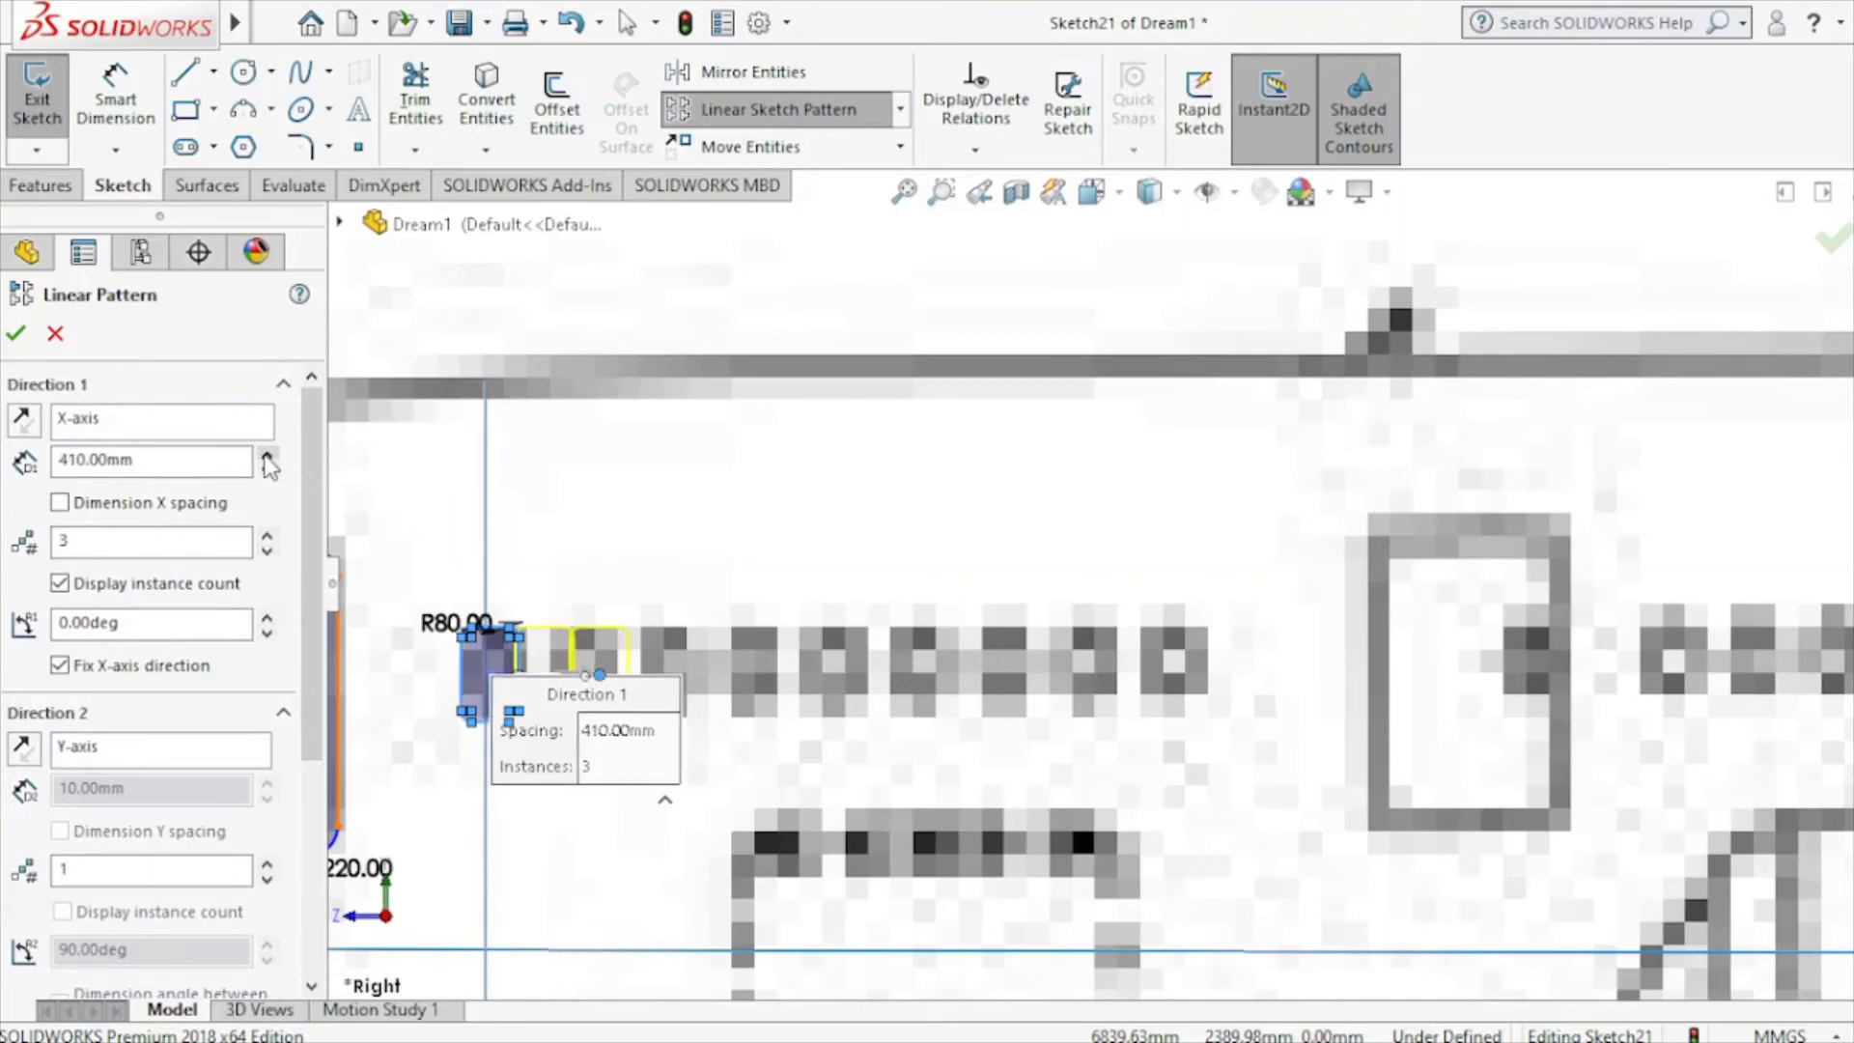
{"action": "left_click", "coordinate": [266, 454]}
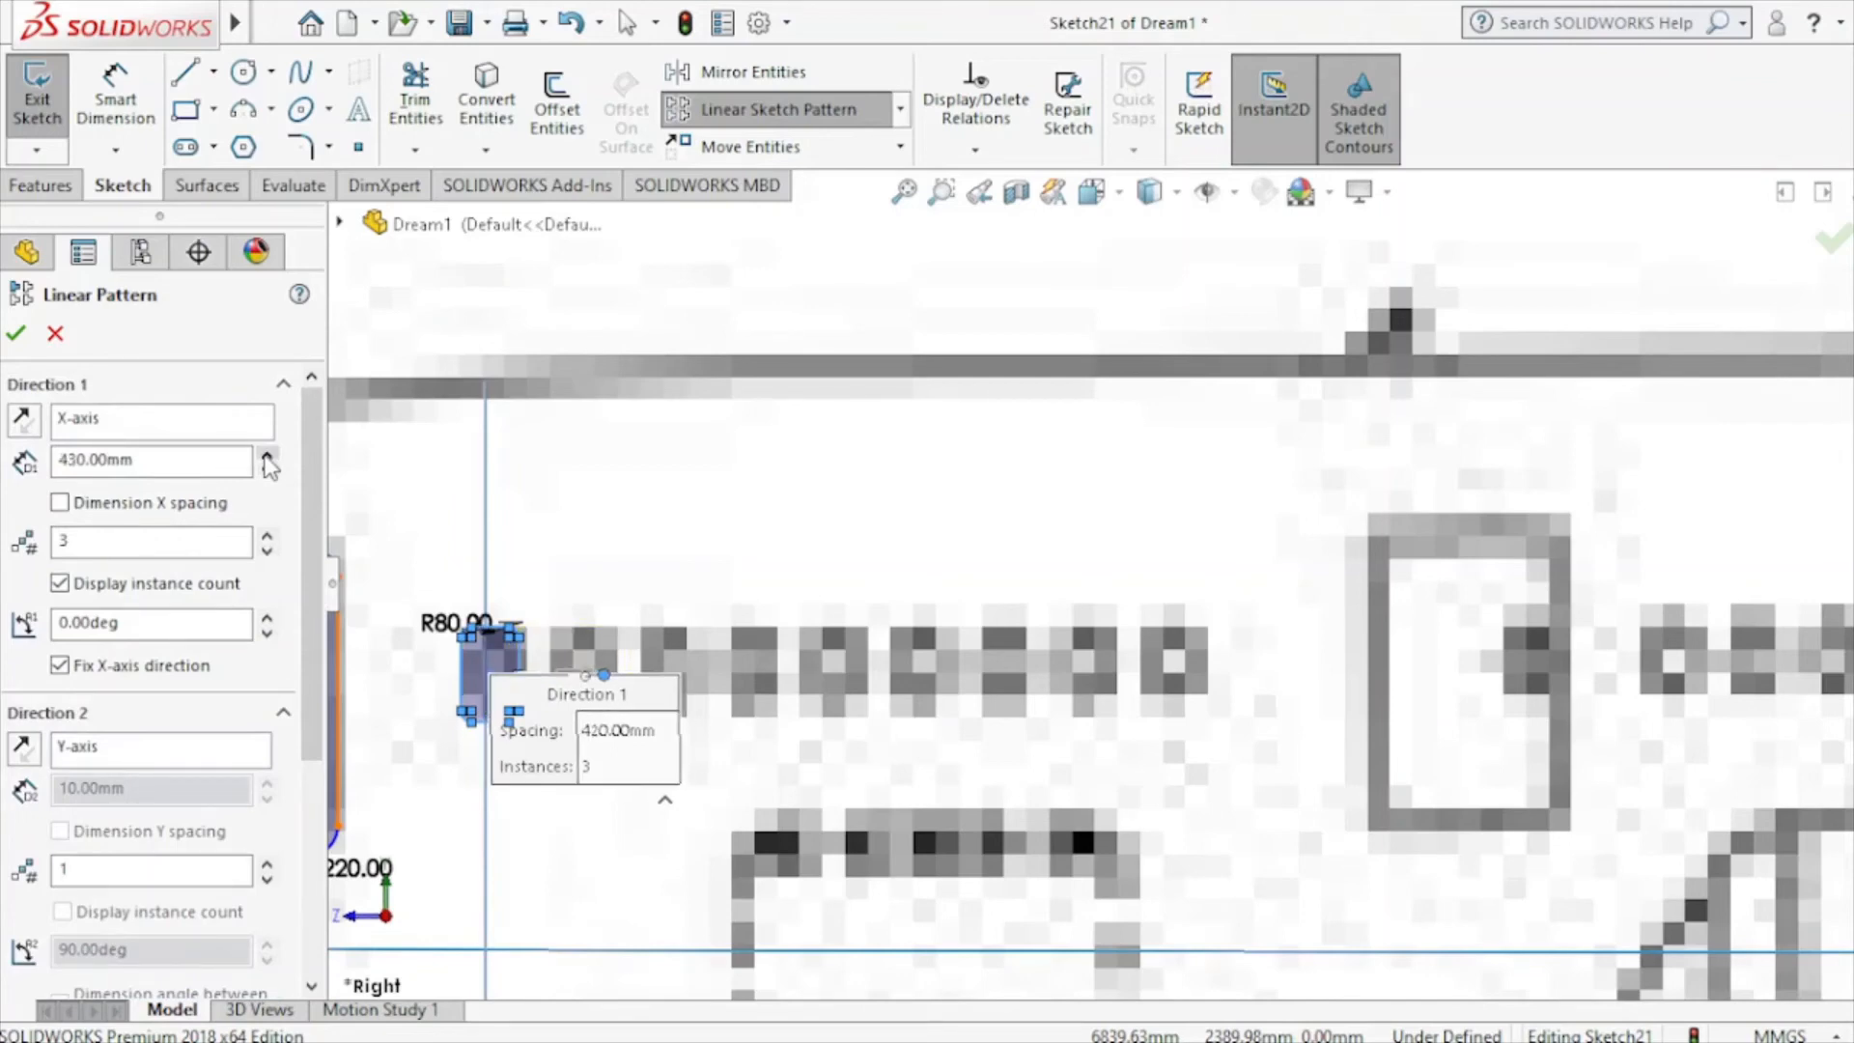
{"action": "left_click", "coordinate": [267, 455]}
{"action": "left_click", "coordinate": [266, 455]}
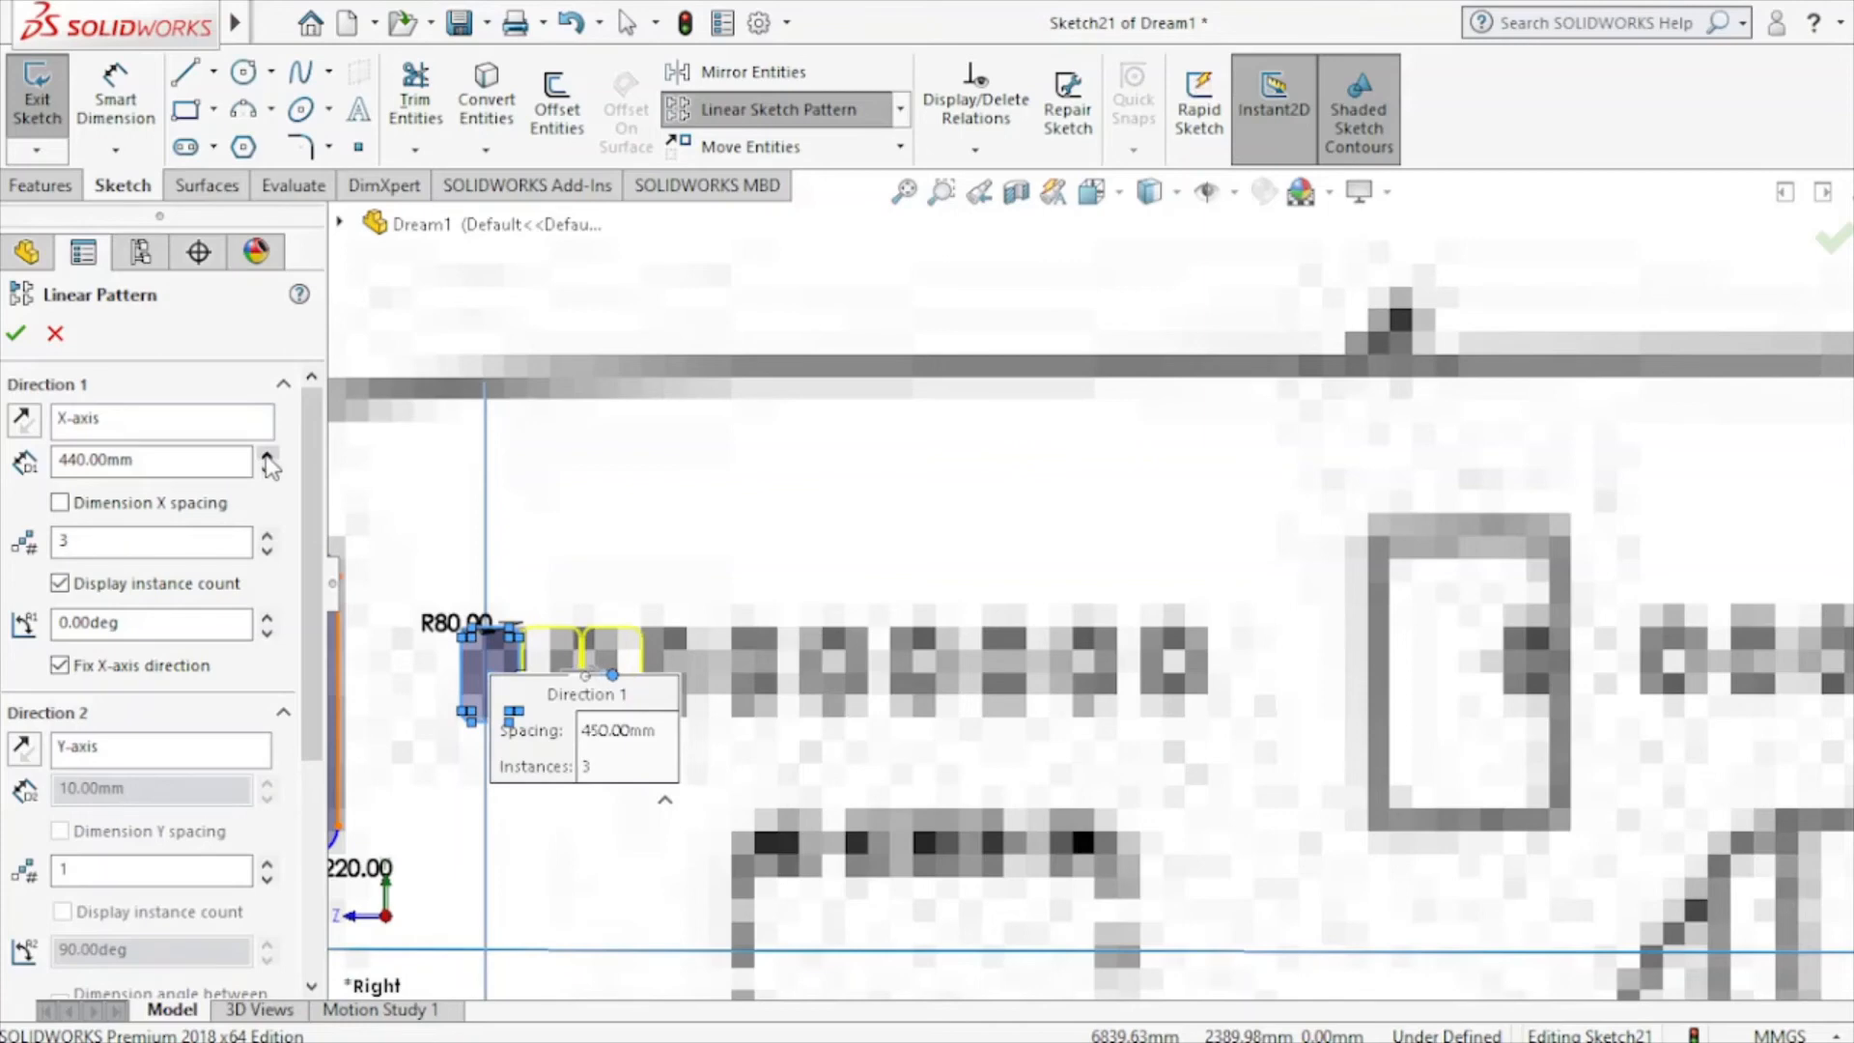
{"action": "left_click", "coordinate": [266, 455]}
{"action": "left_click", "coordinate": [267, 455]}
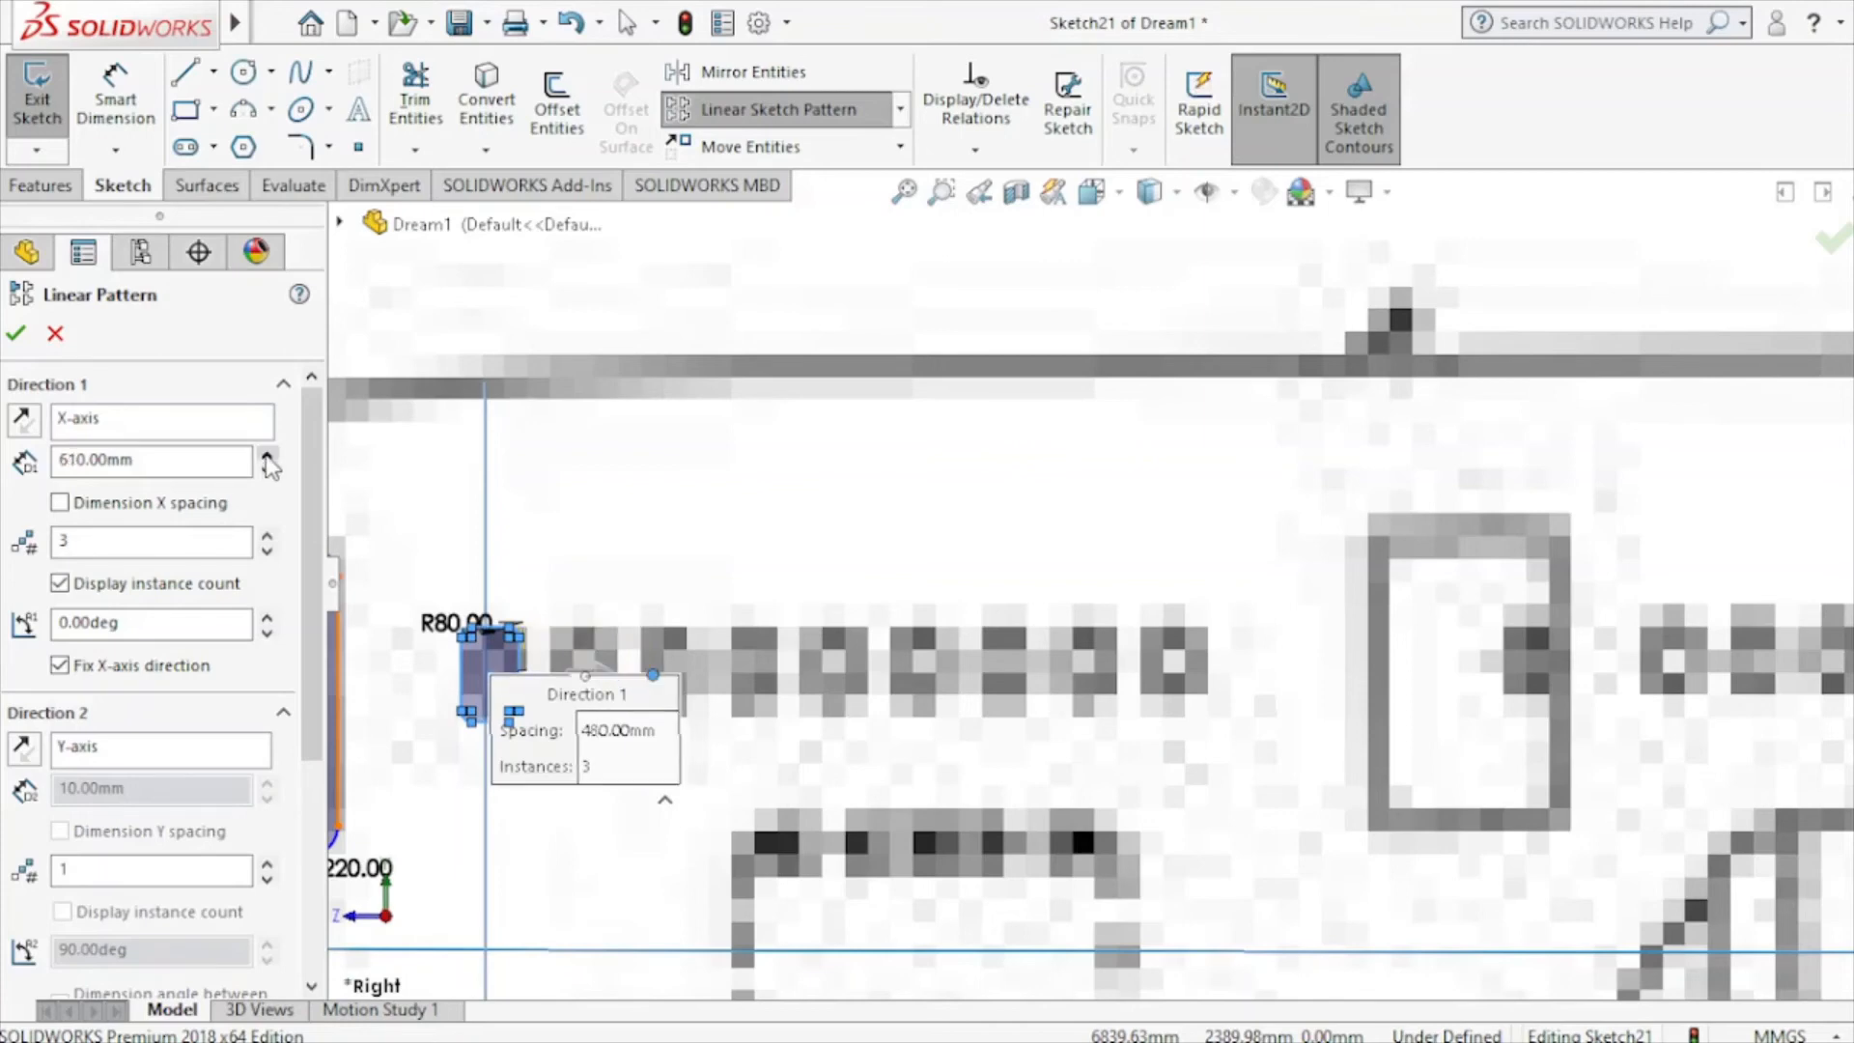
{"action": "left_click", "coordinate": [267, 455]}
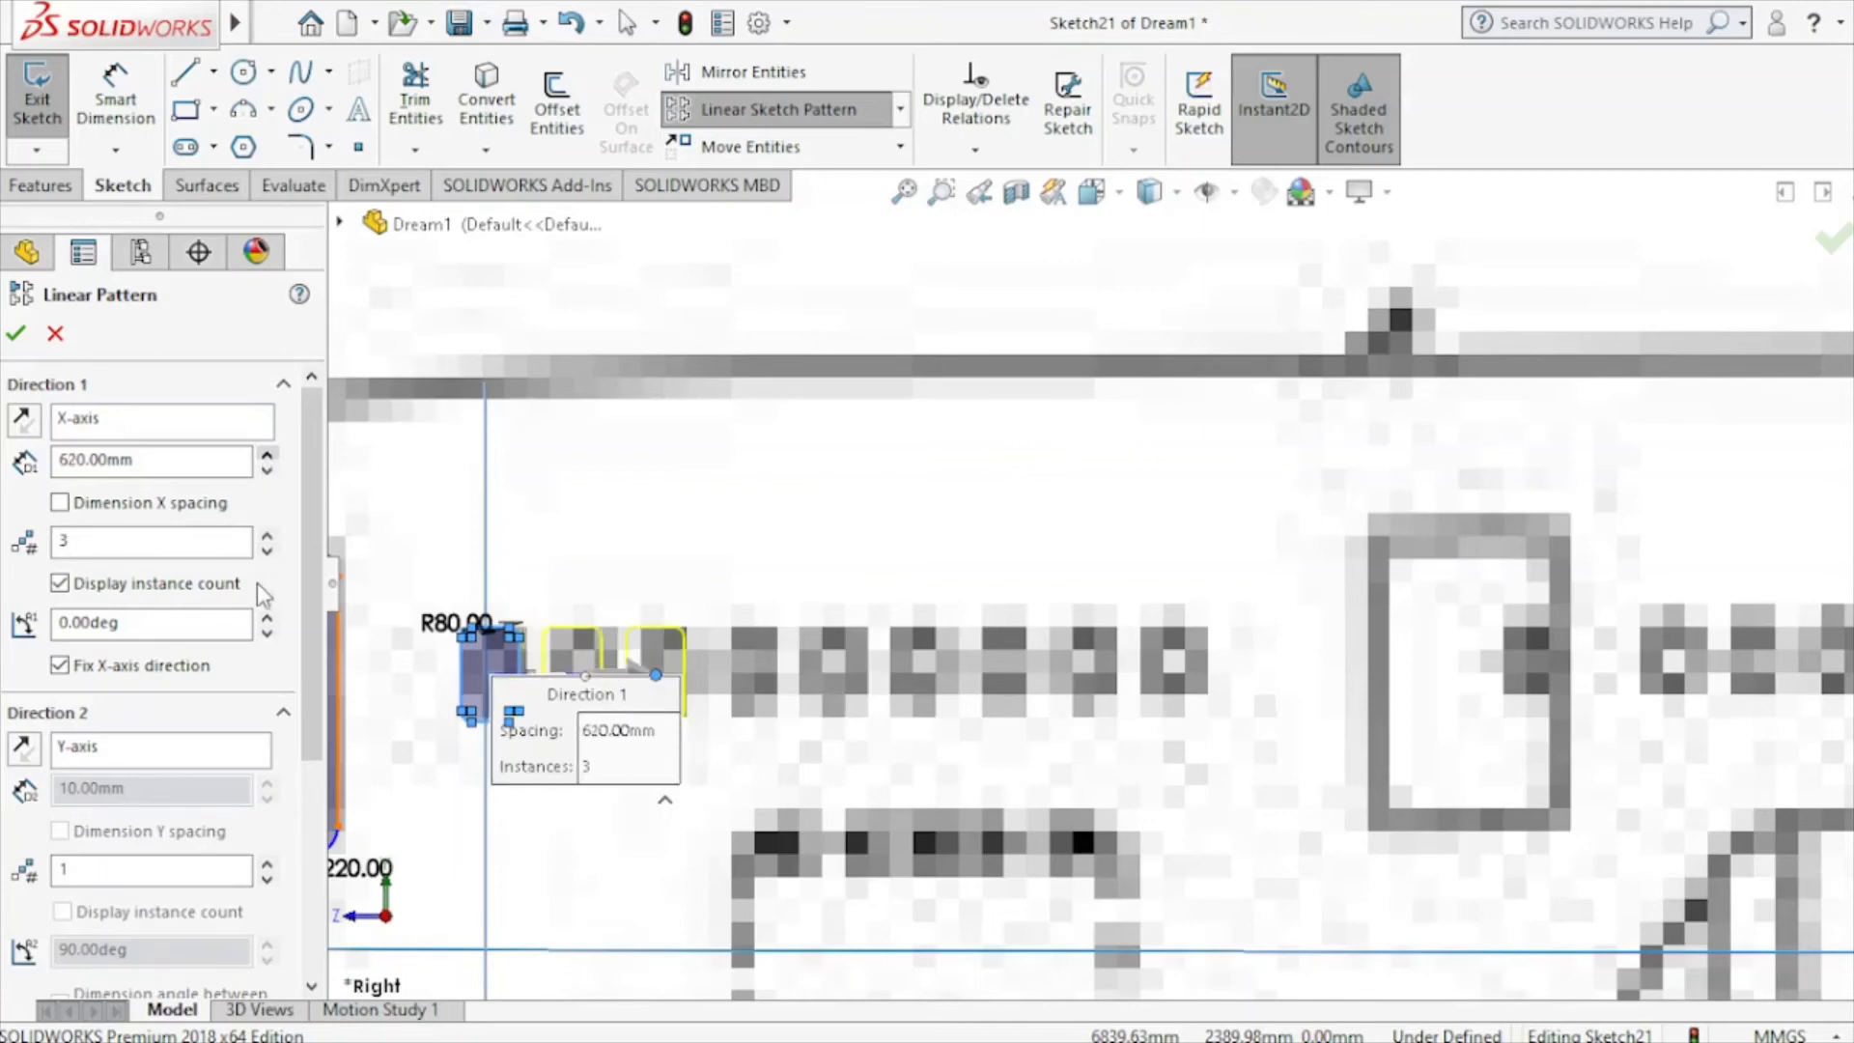
Set the window pattern to 9 instances spaced 650 mm apart and accept it.
{"action": "left_click", "coordinate": [267, 537]}
{"action": "left_click", "coordinate": [268, 537]}
{"action": "left_click", "coordinate": [268, 537]}
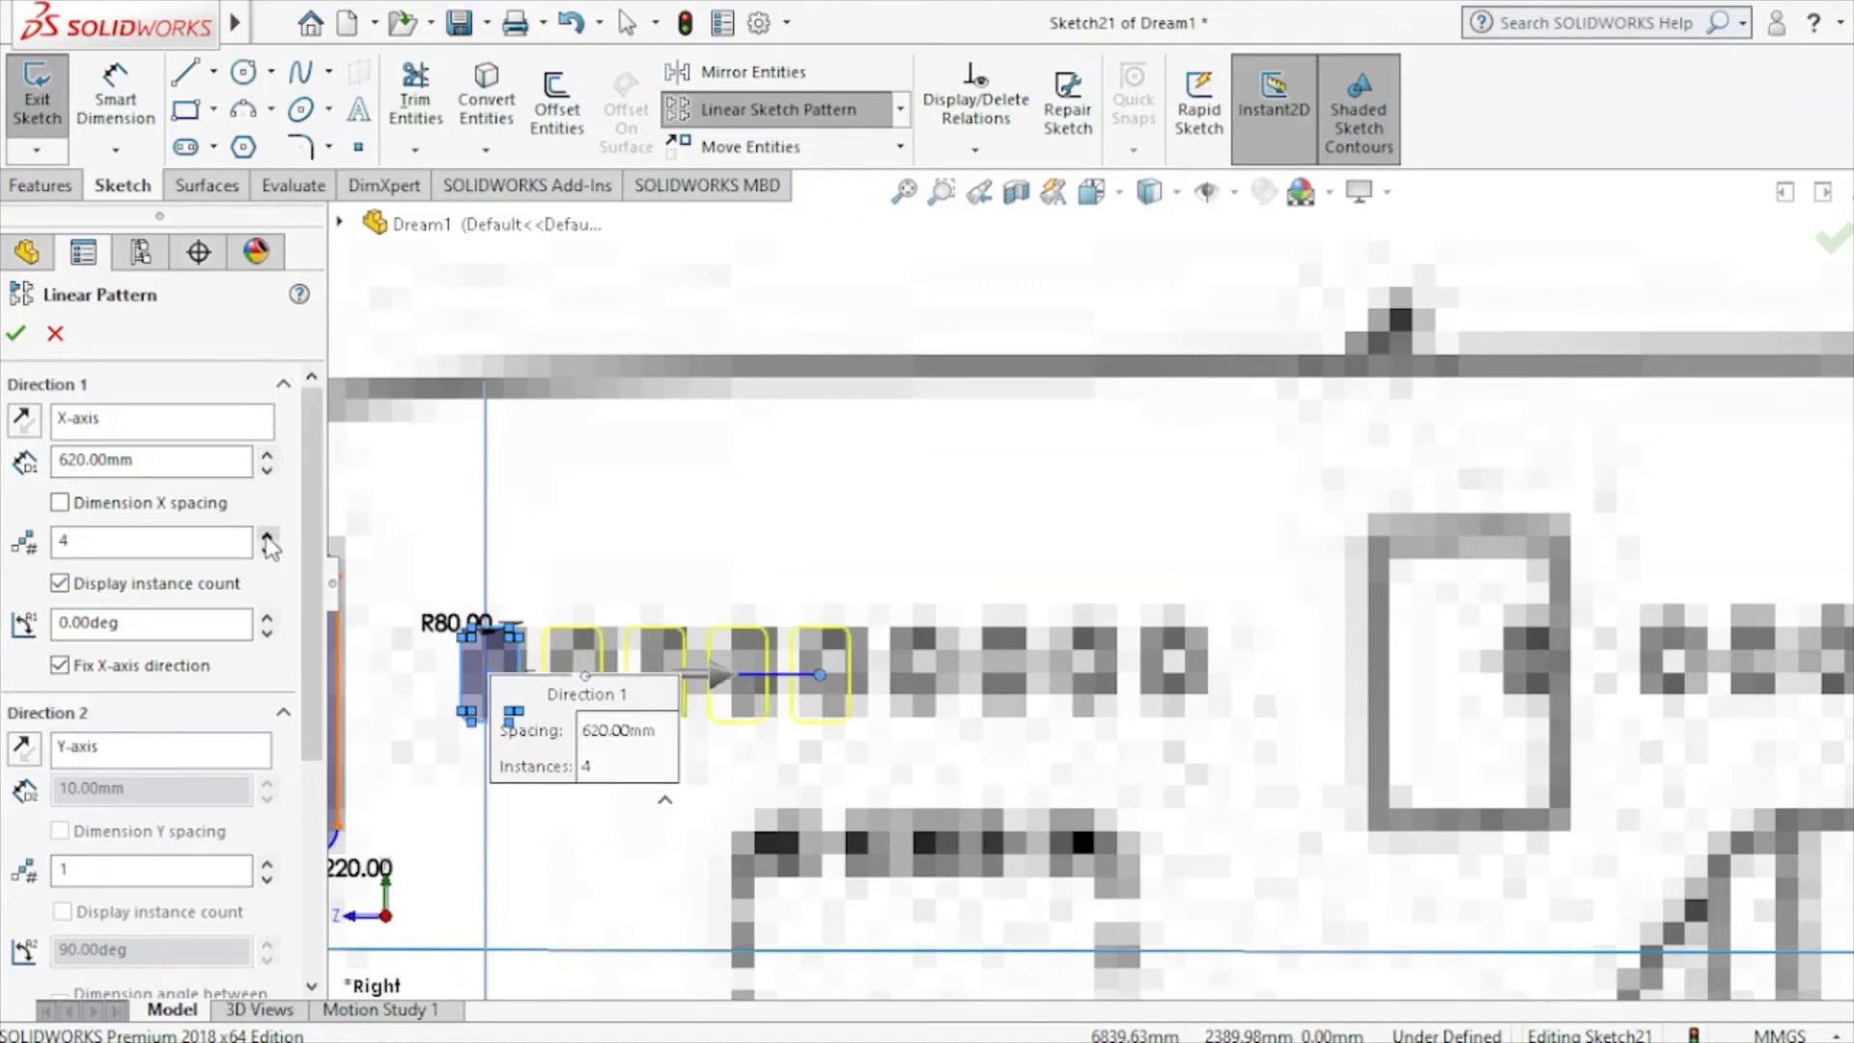
{"action": "left_click", "coordinate": [268, 537]}
{"action": "left_click", "coordinate": [268, 537]}
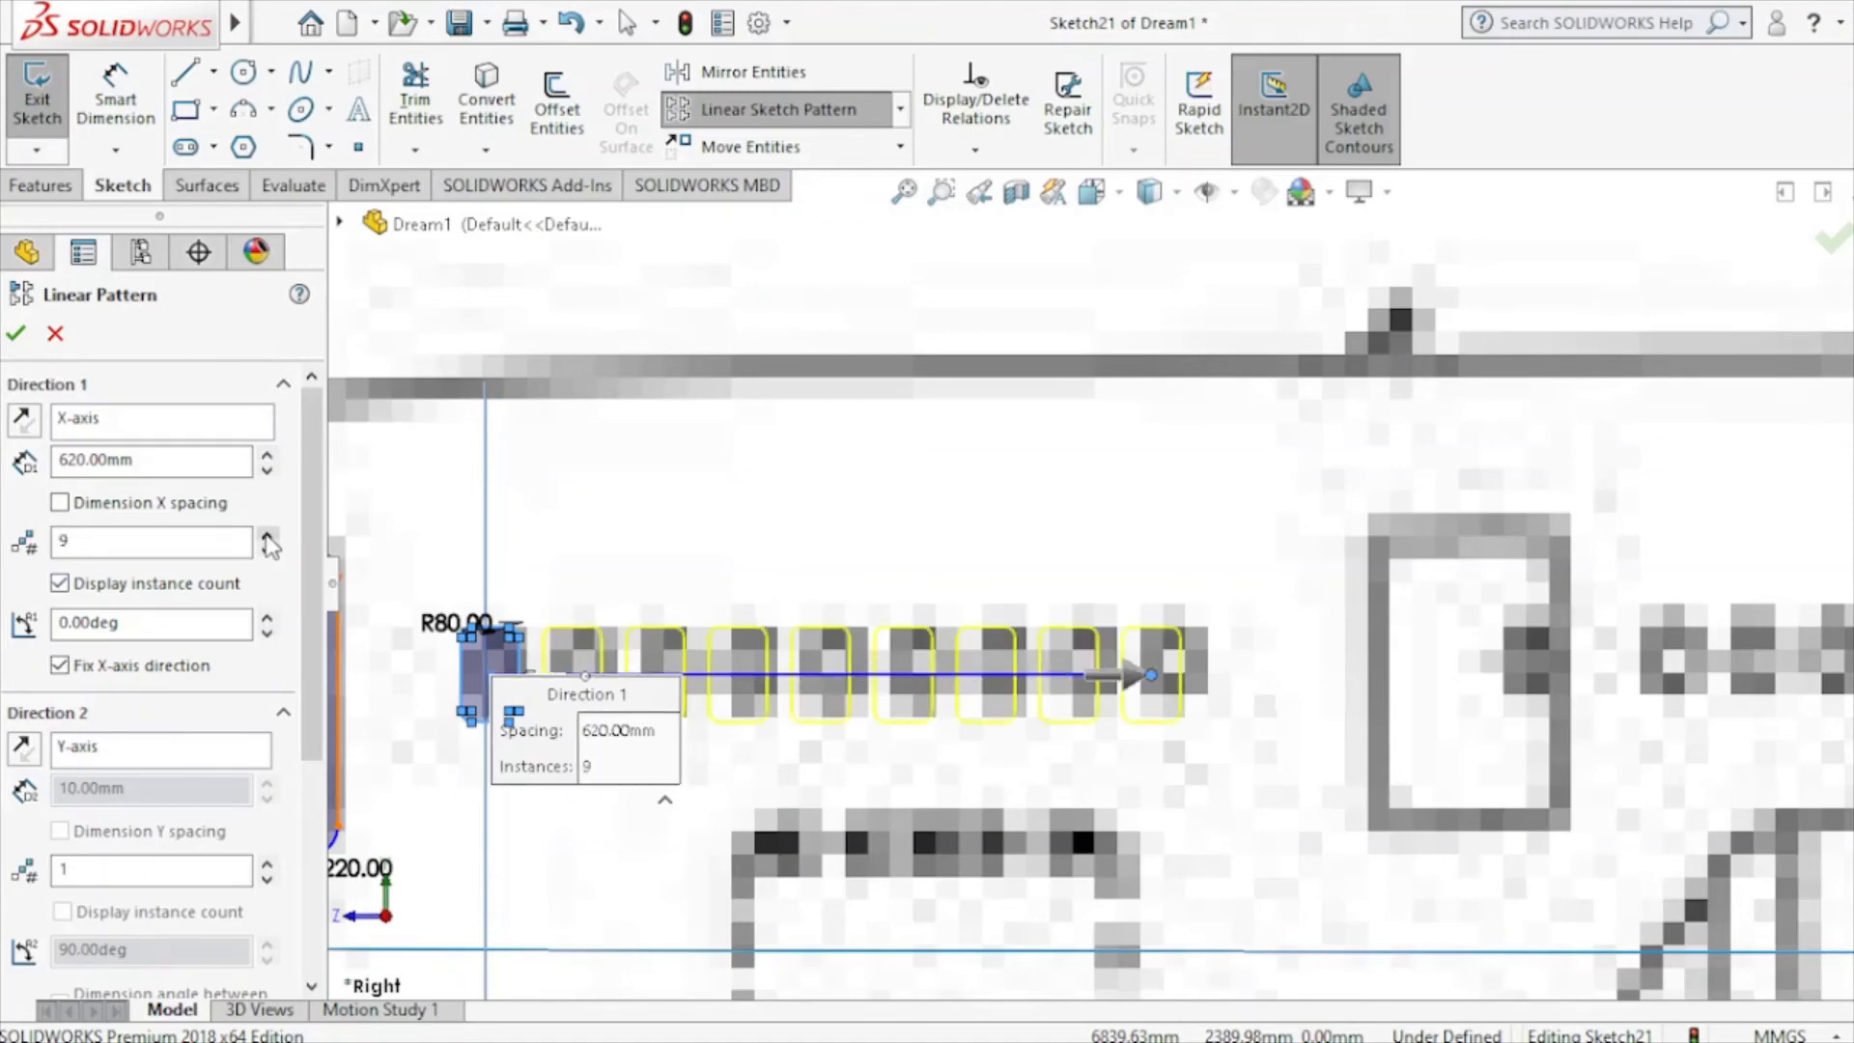
{"action": "left_click", "coordinate": [266, 454]}
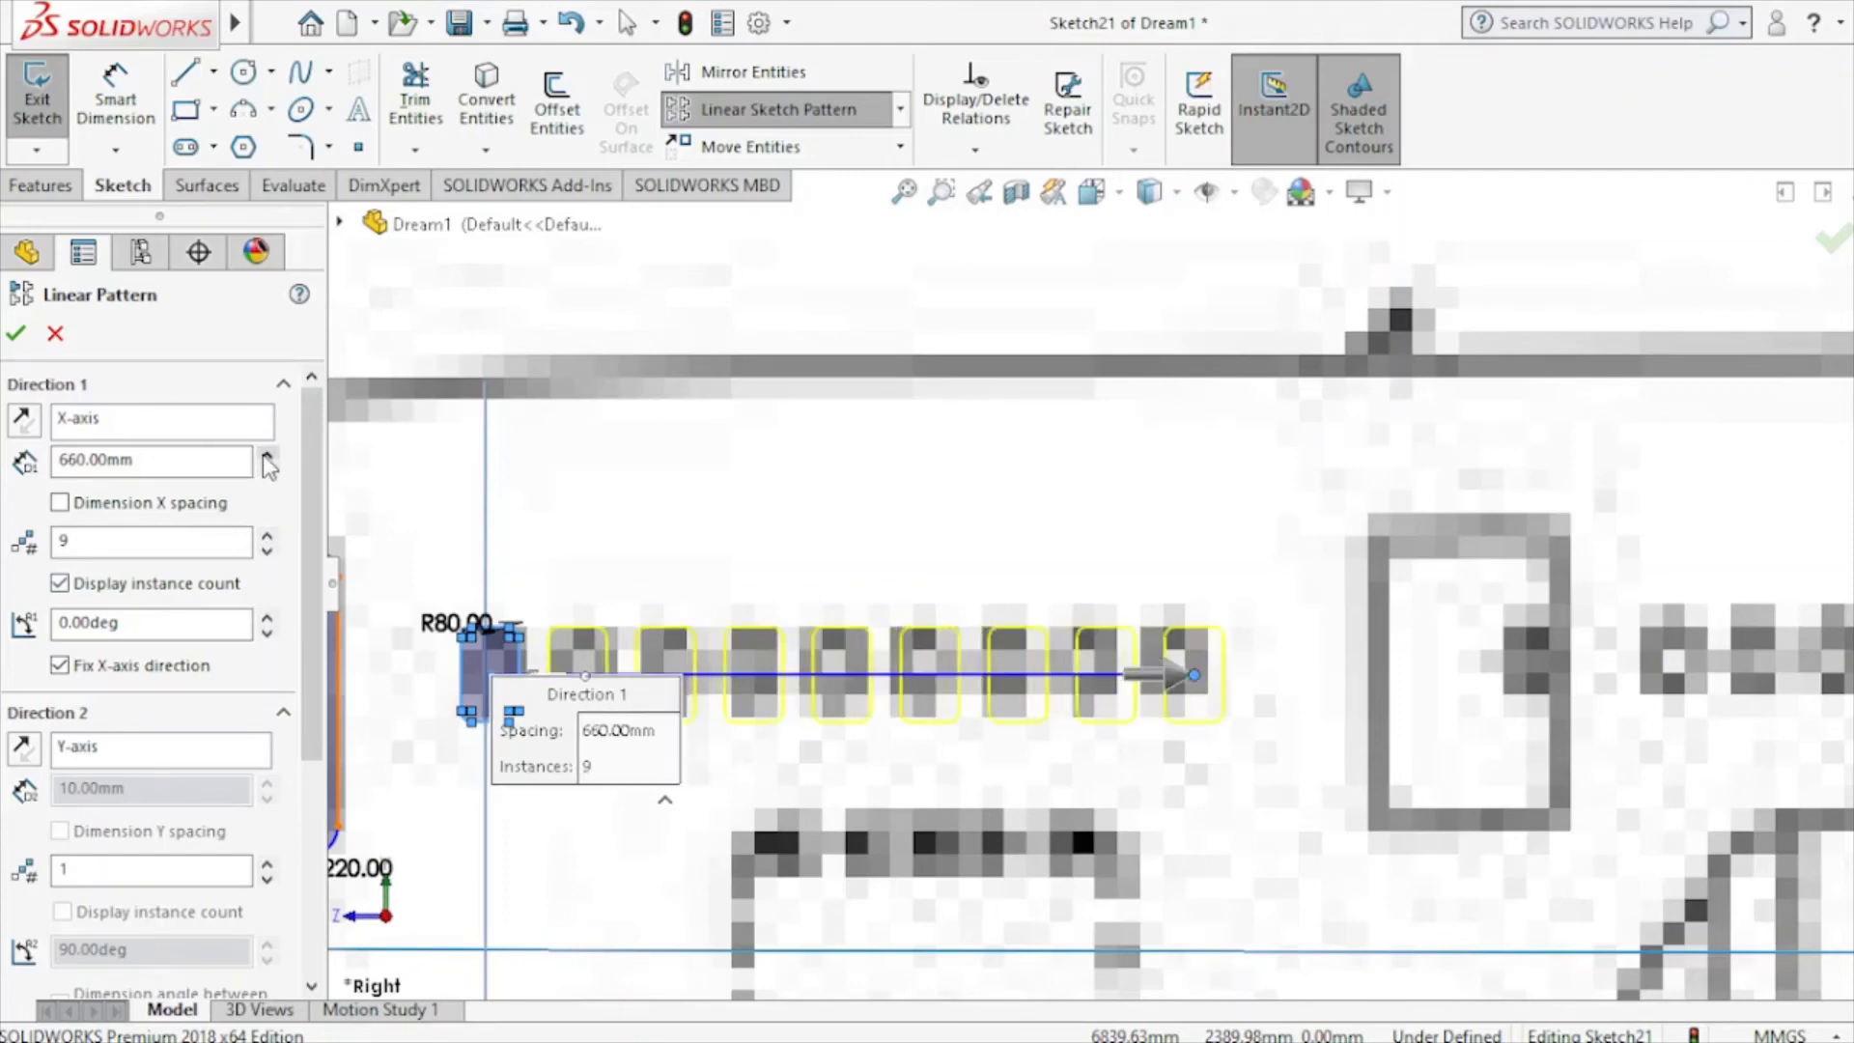
{"action": "left_click", "coordinate": [266, 453]}
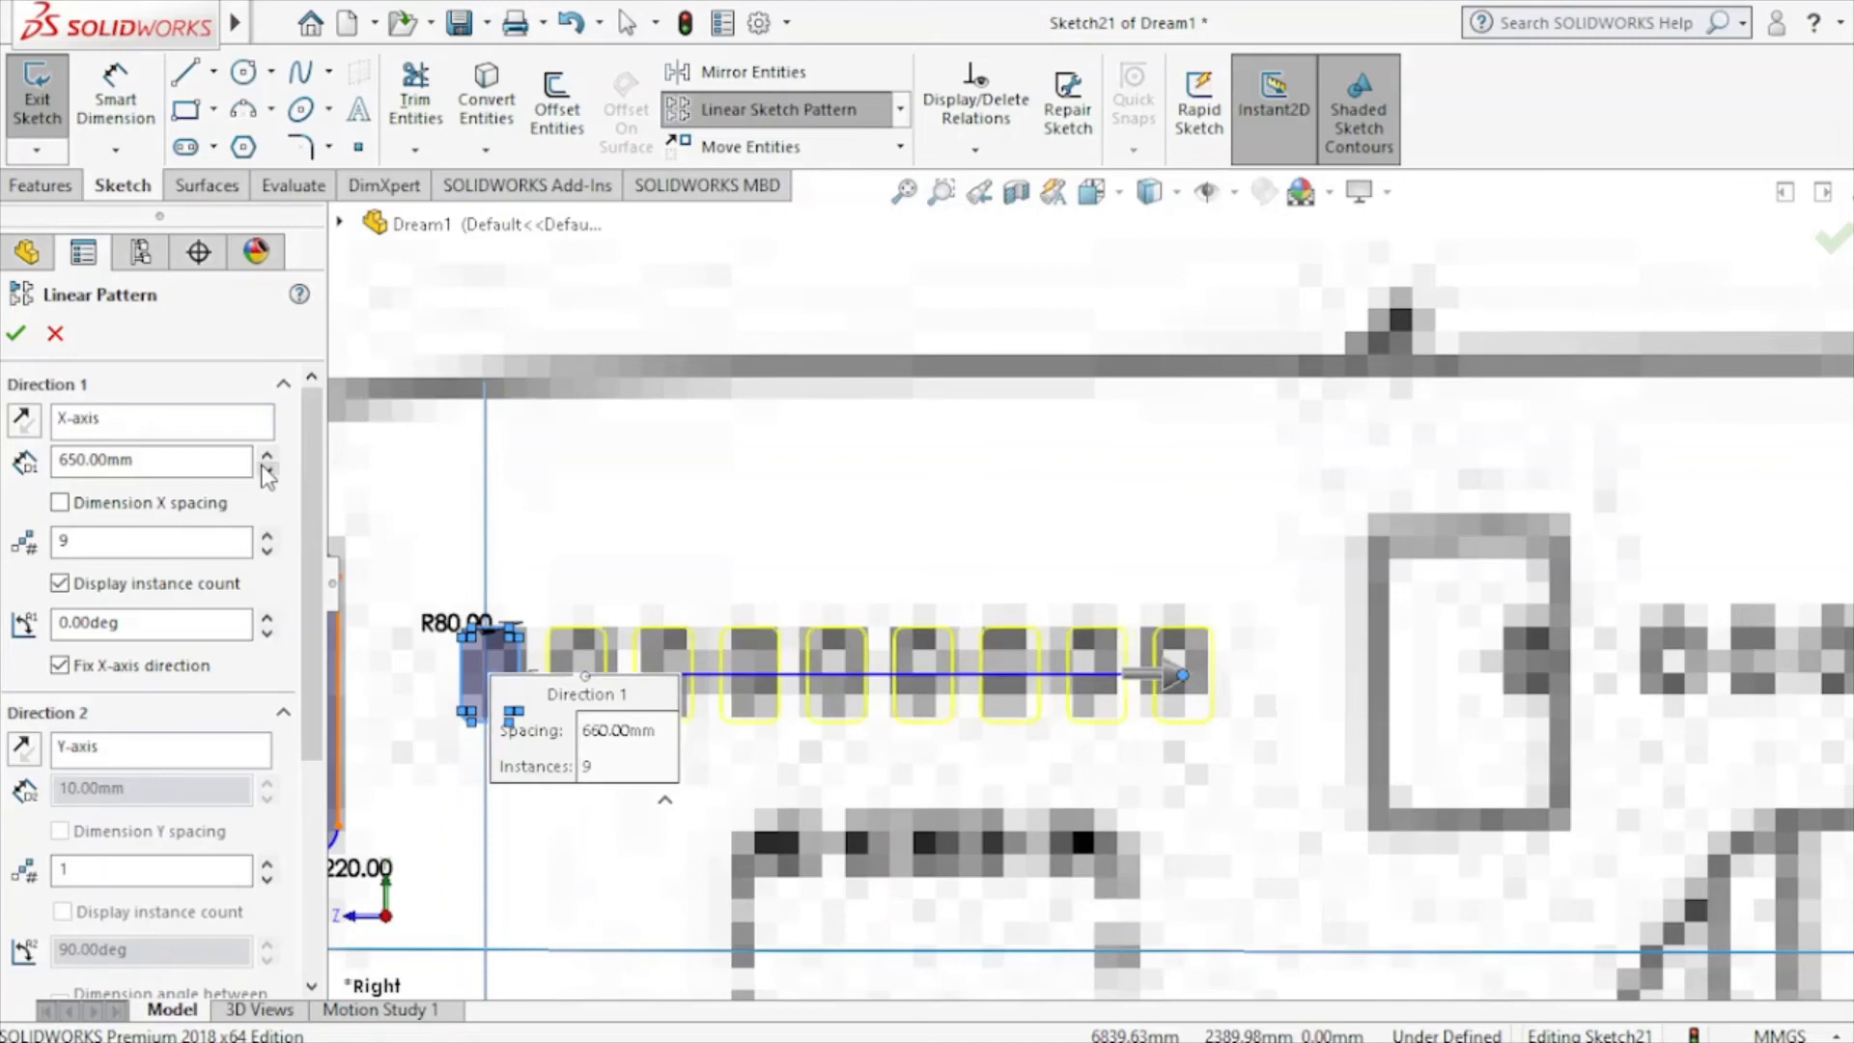
{"action": "left_click", "coordinate": [14, 336]}
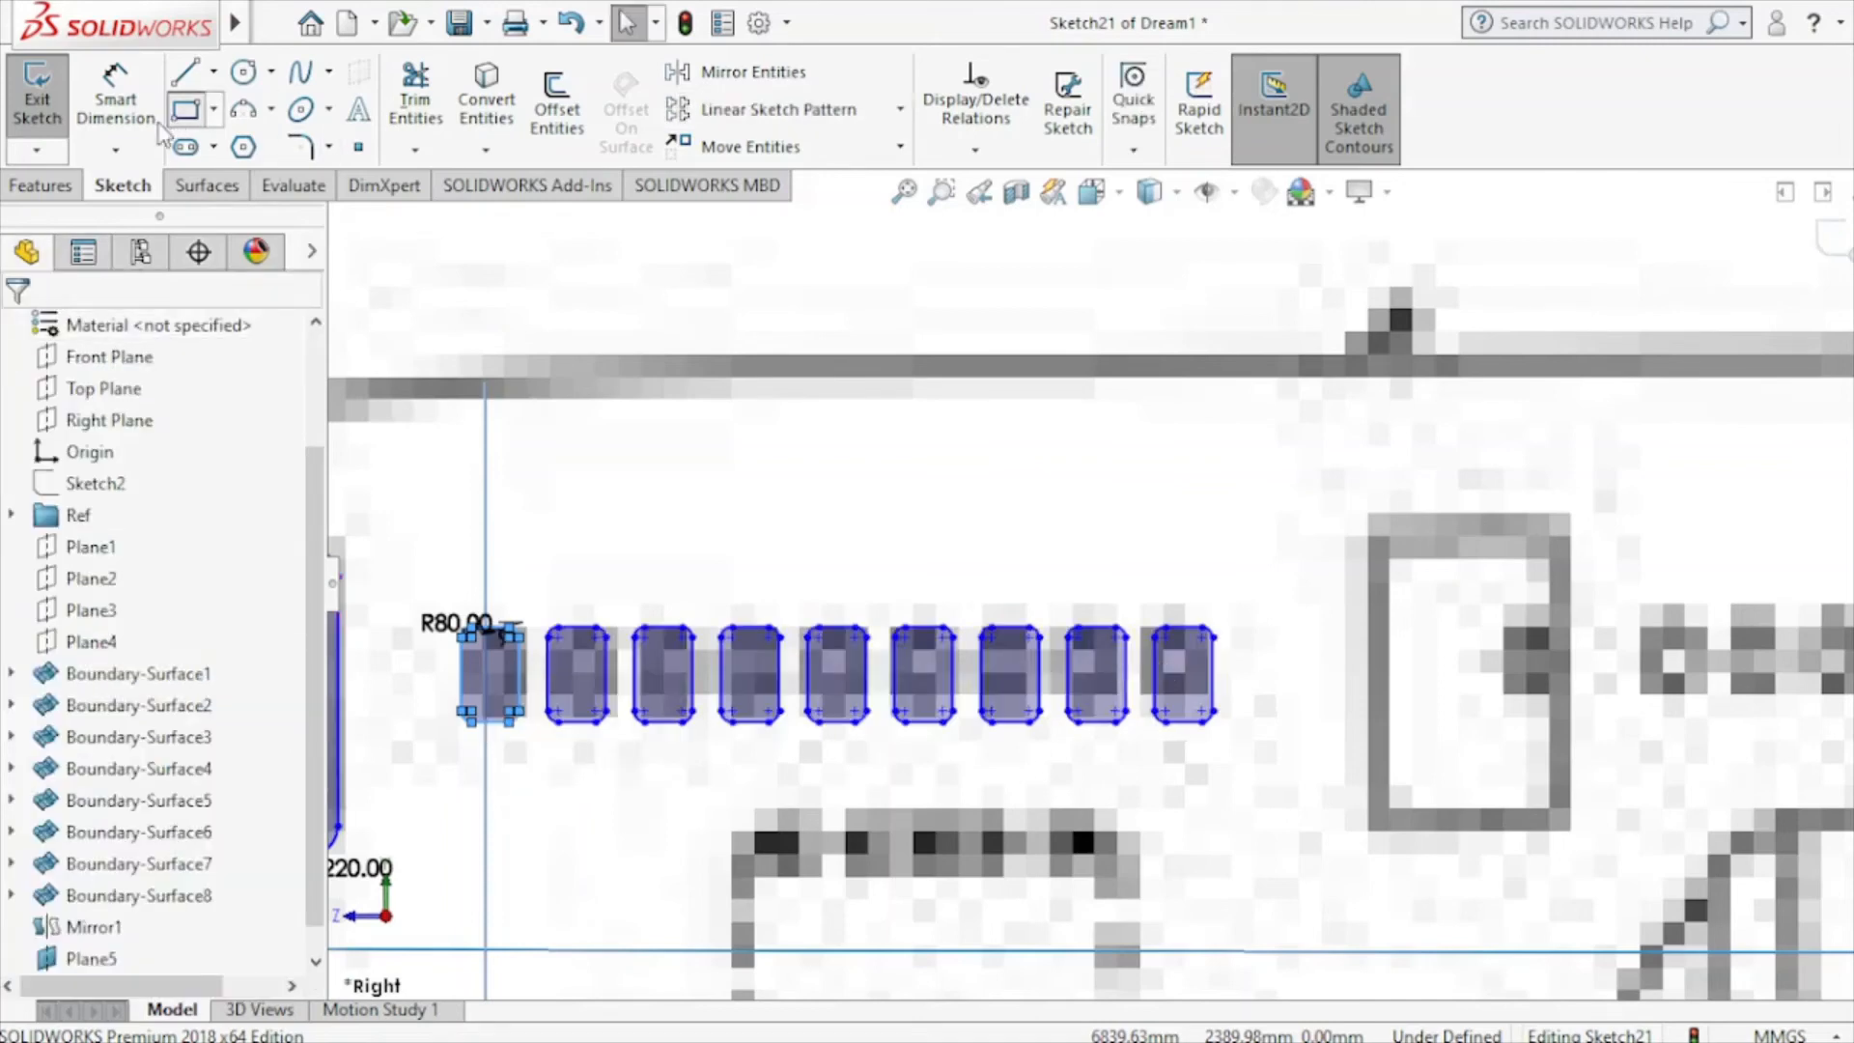
Sketch a corner rectangle about 518 mm wide and 713 mm high over the first window behind the second door.
{"action": "left_click", "coordinate": [183, 110]}
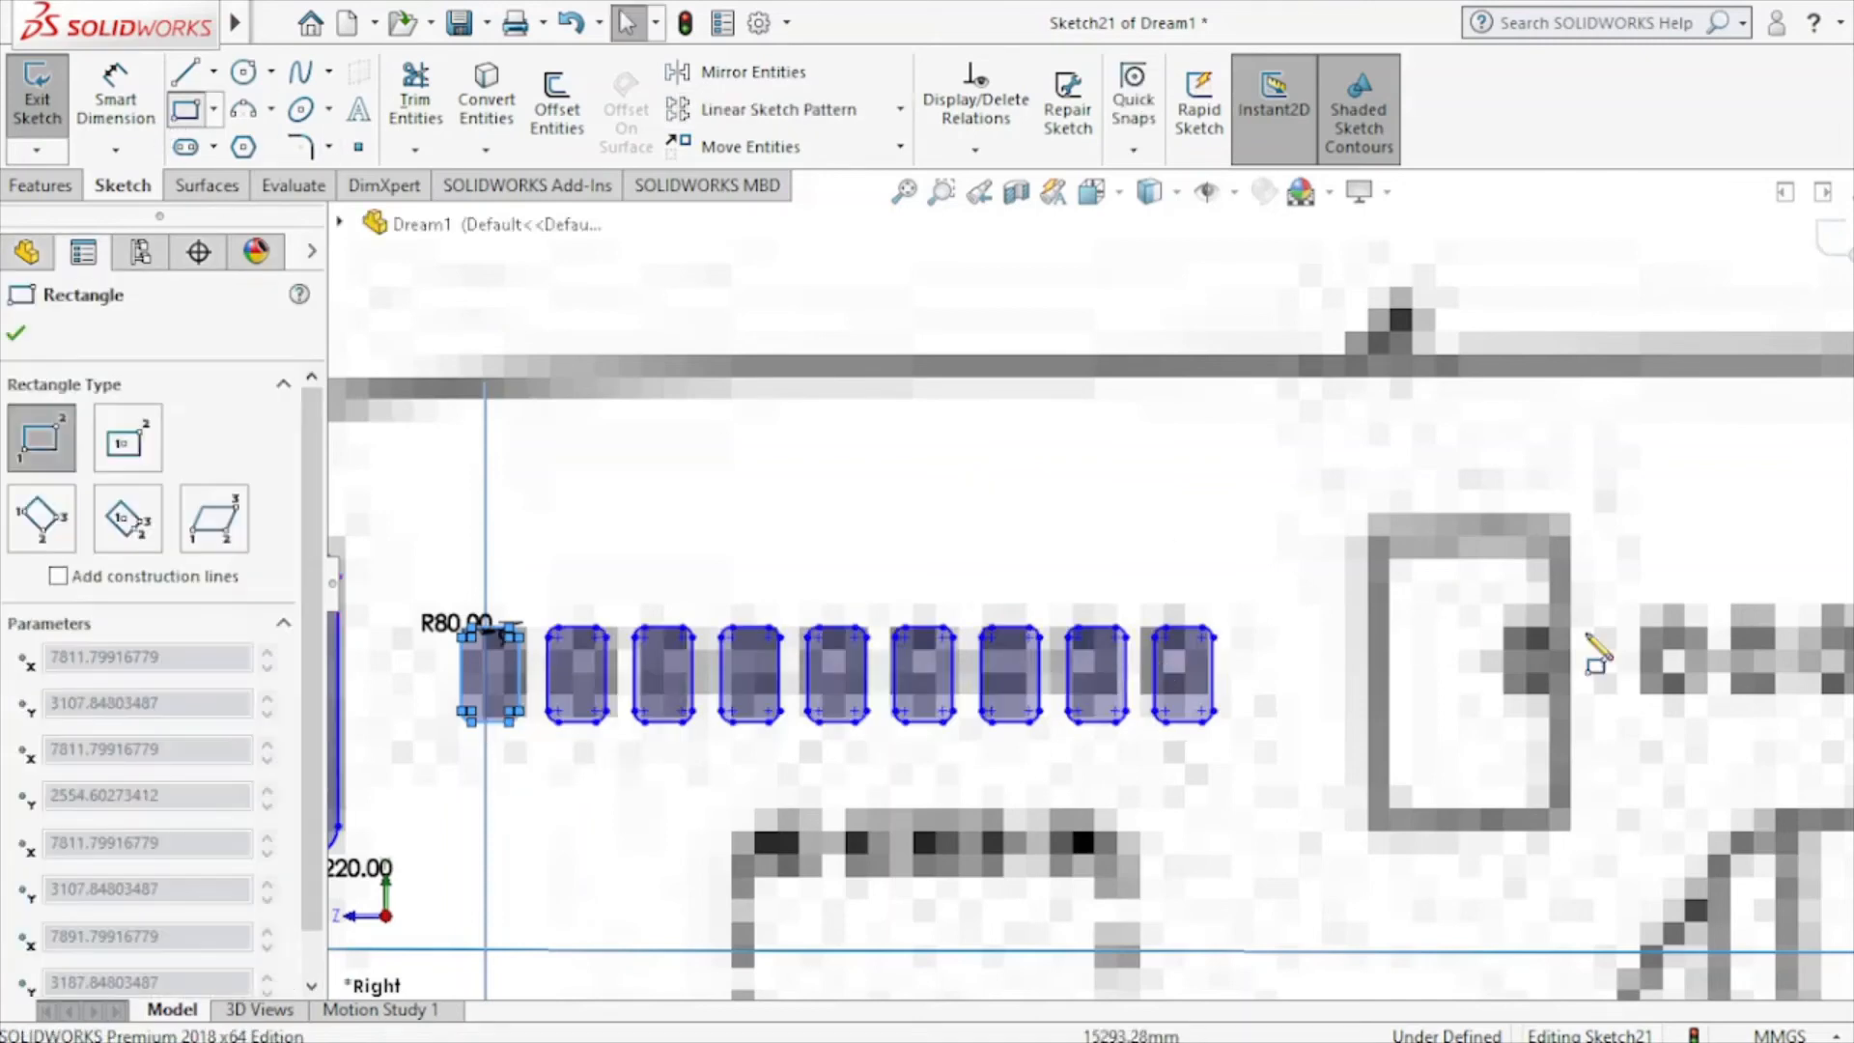
{"action": "left_click", "coordinate": [1644, 628]}
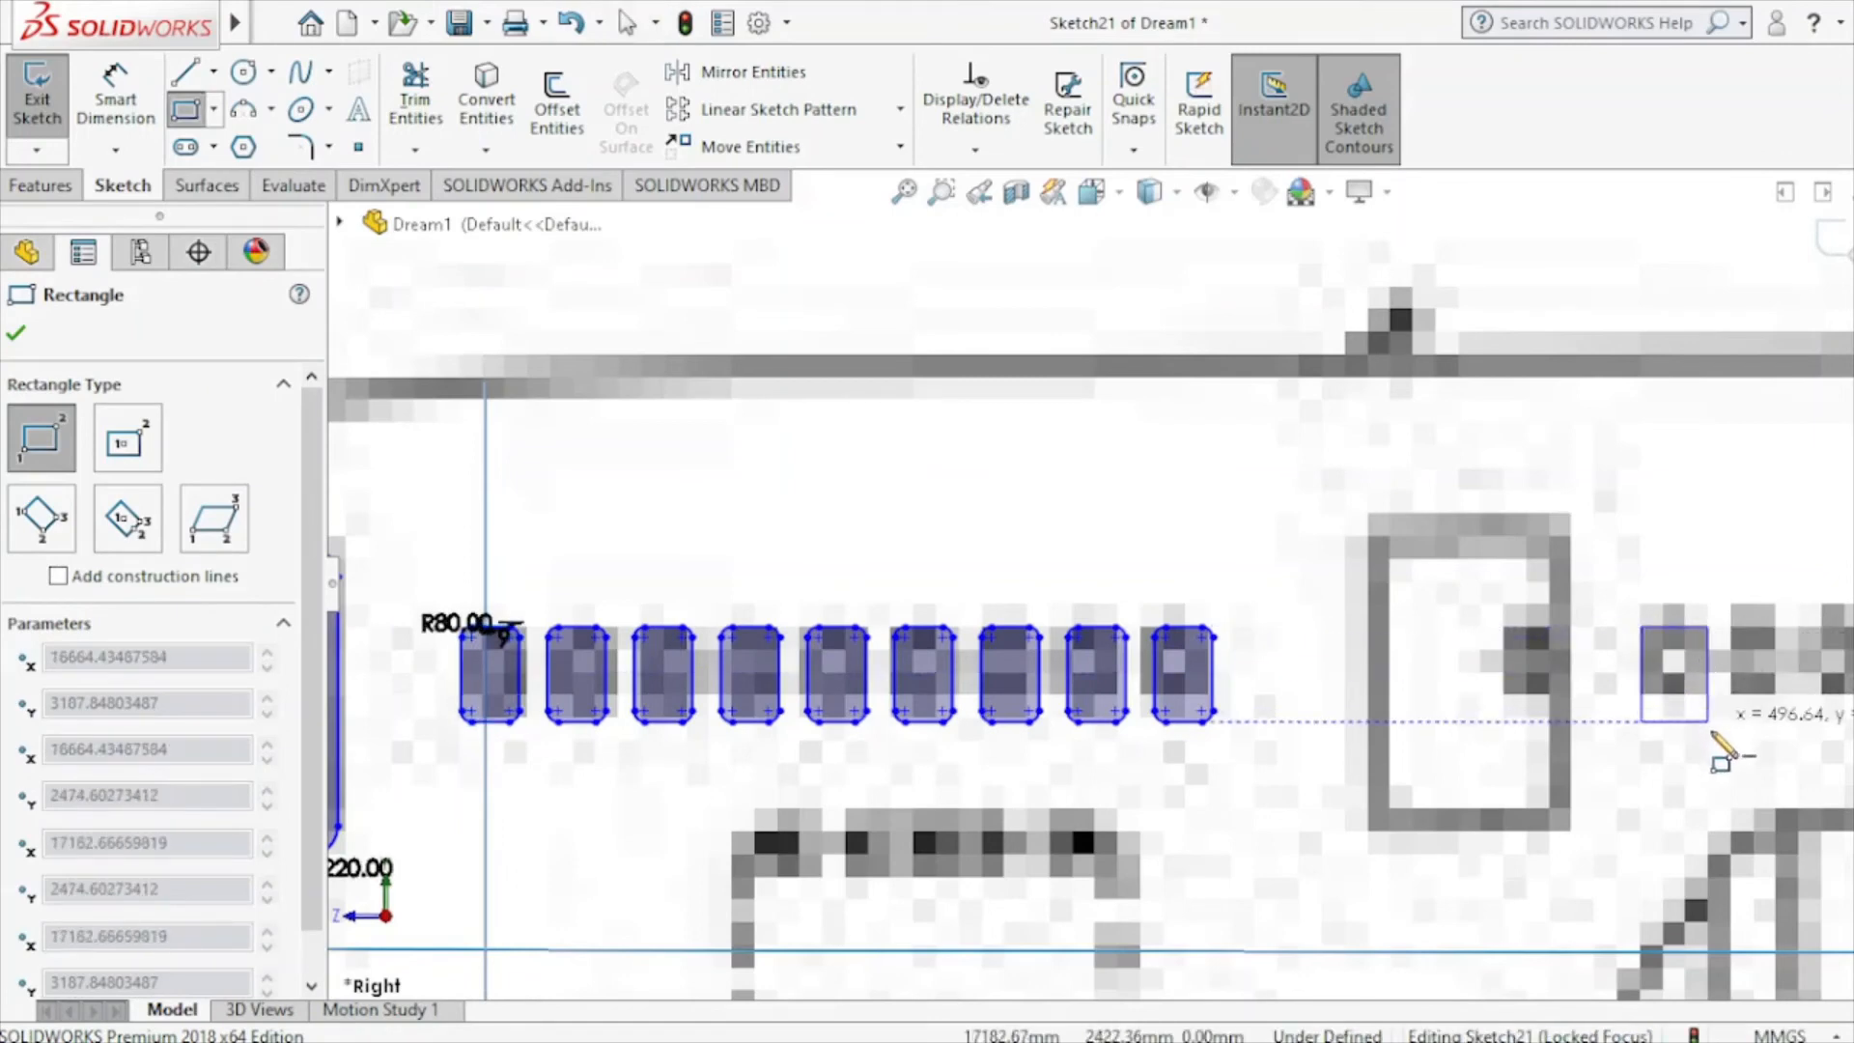
{"action": "left_click", "coordinate": [1711, 723]}
{"action": "right_click", "coordinate": [1713, 838]}
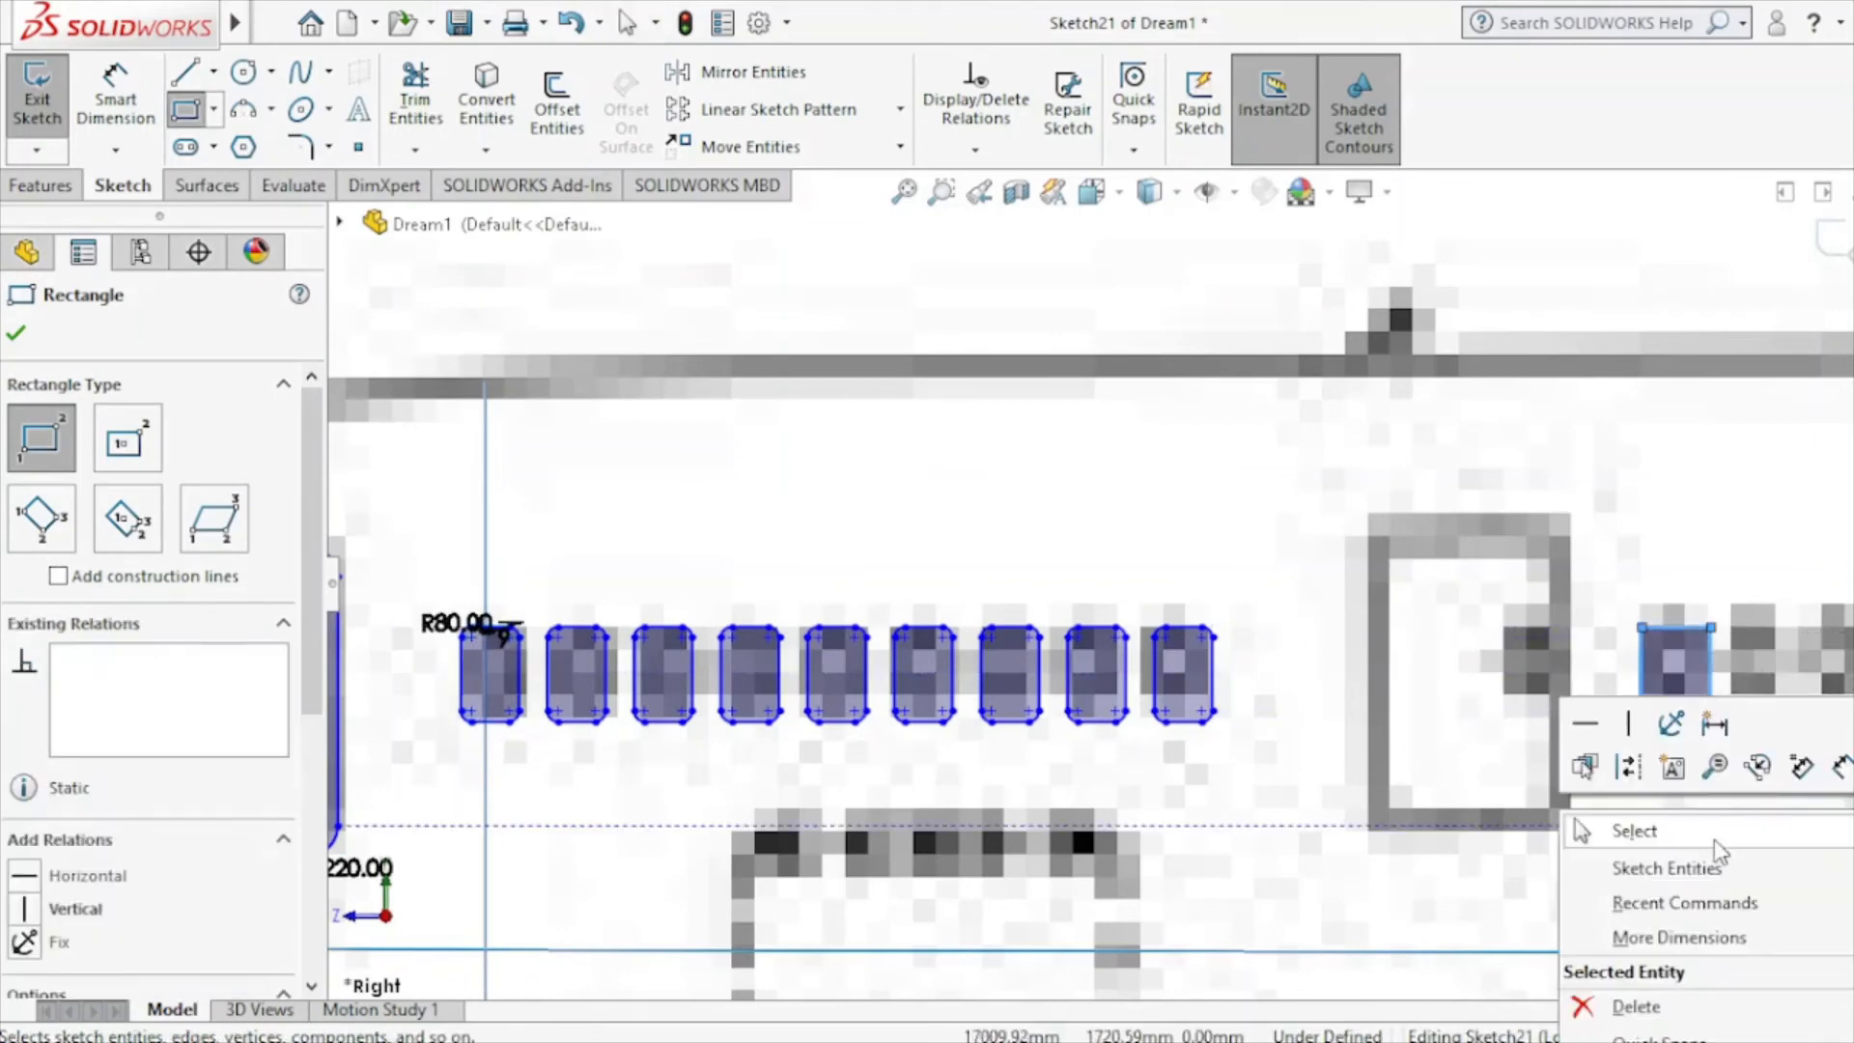
{"action": "left_click", "coordinate": [1583, 828]}
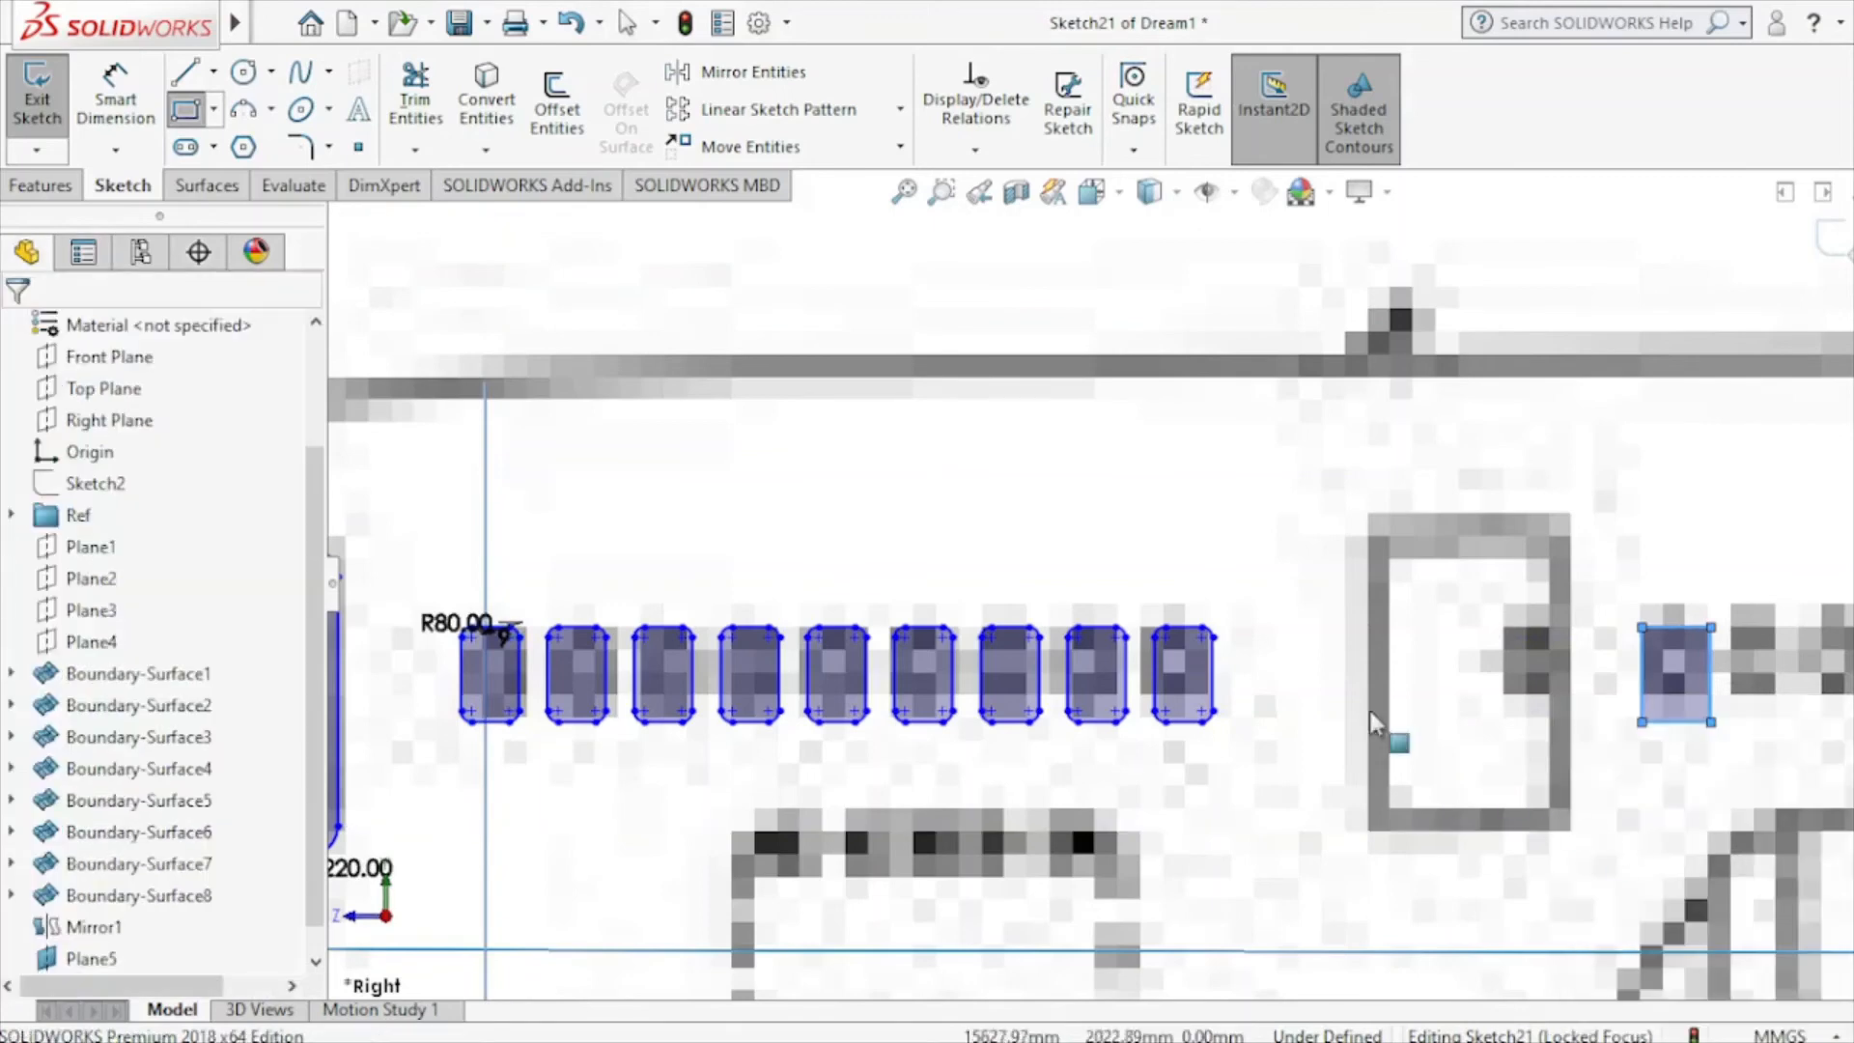
Round all four corners of the new window rectangle with 80 mm sketch fillets.
{"action": "left_click", "coordinate": [302, 148]}
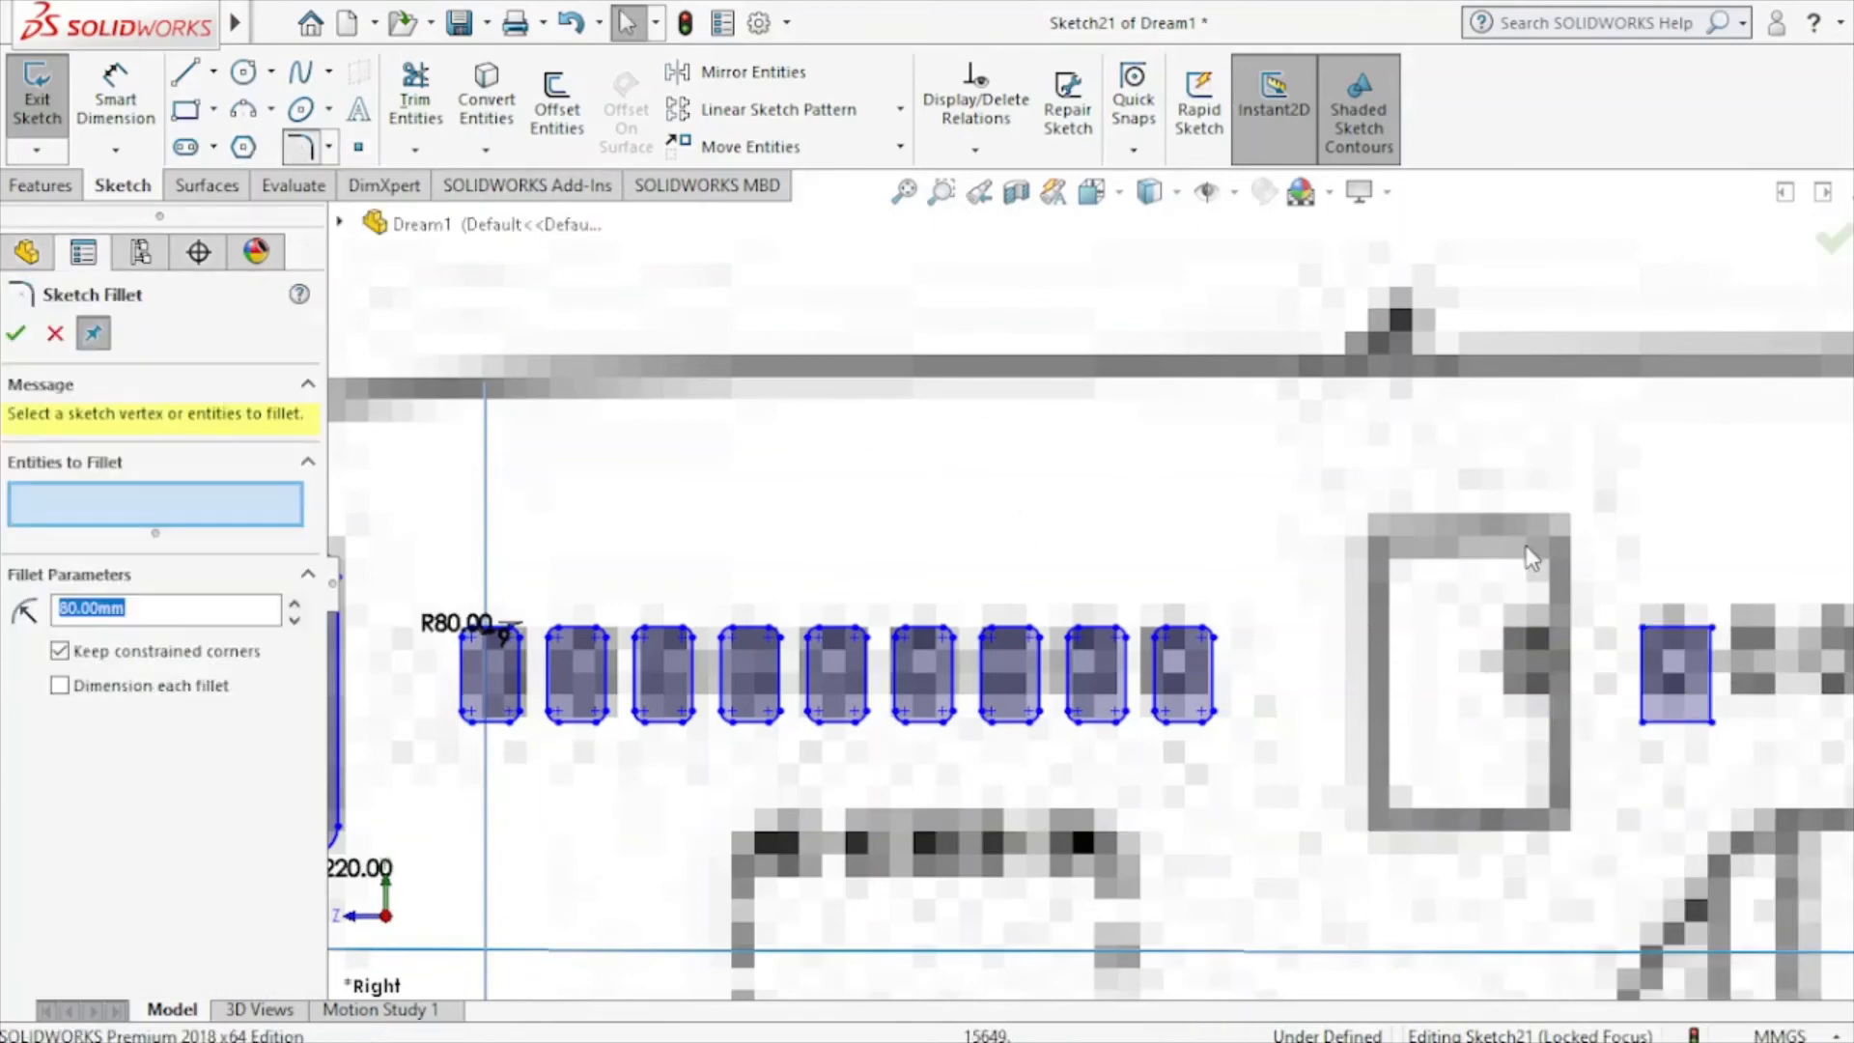
{"action": "left_click", "coordinate": [1646, 633]}
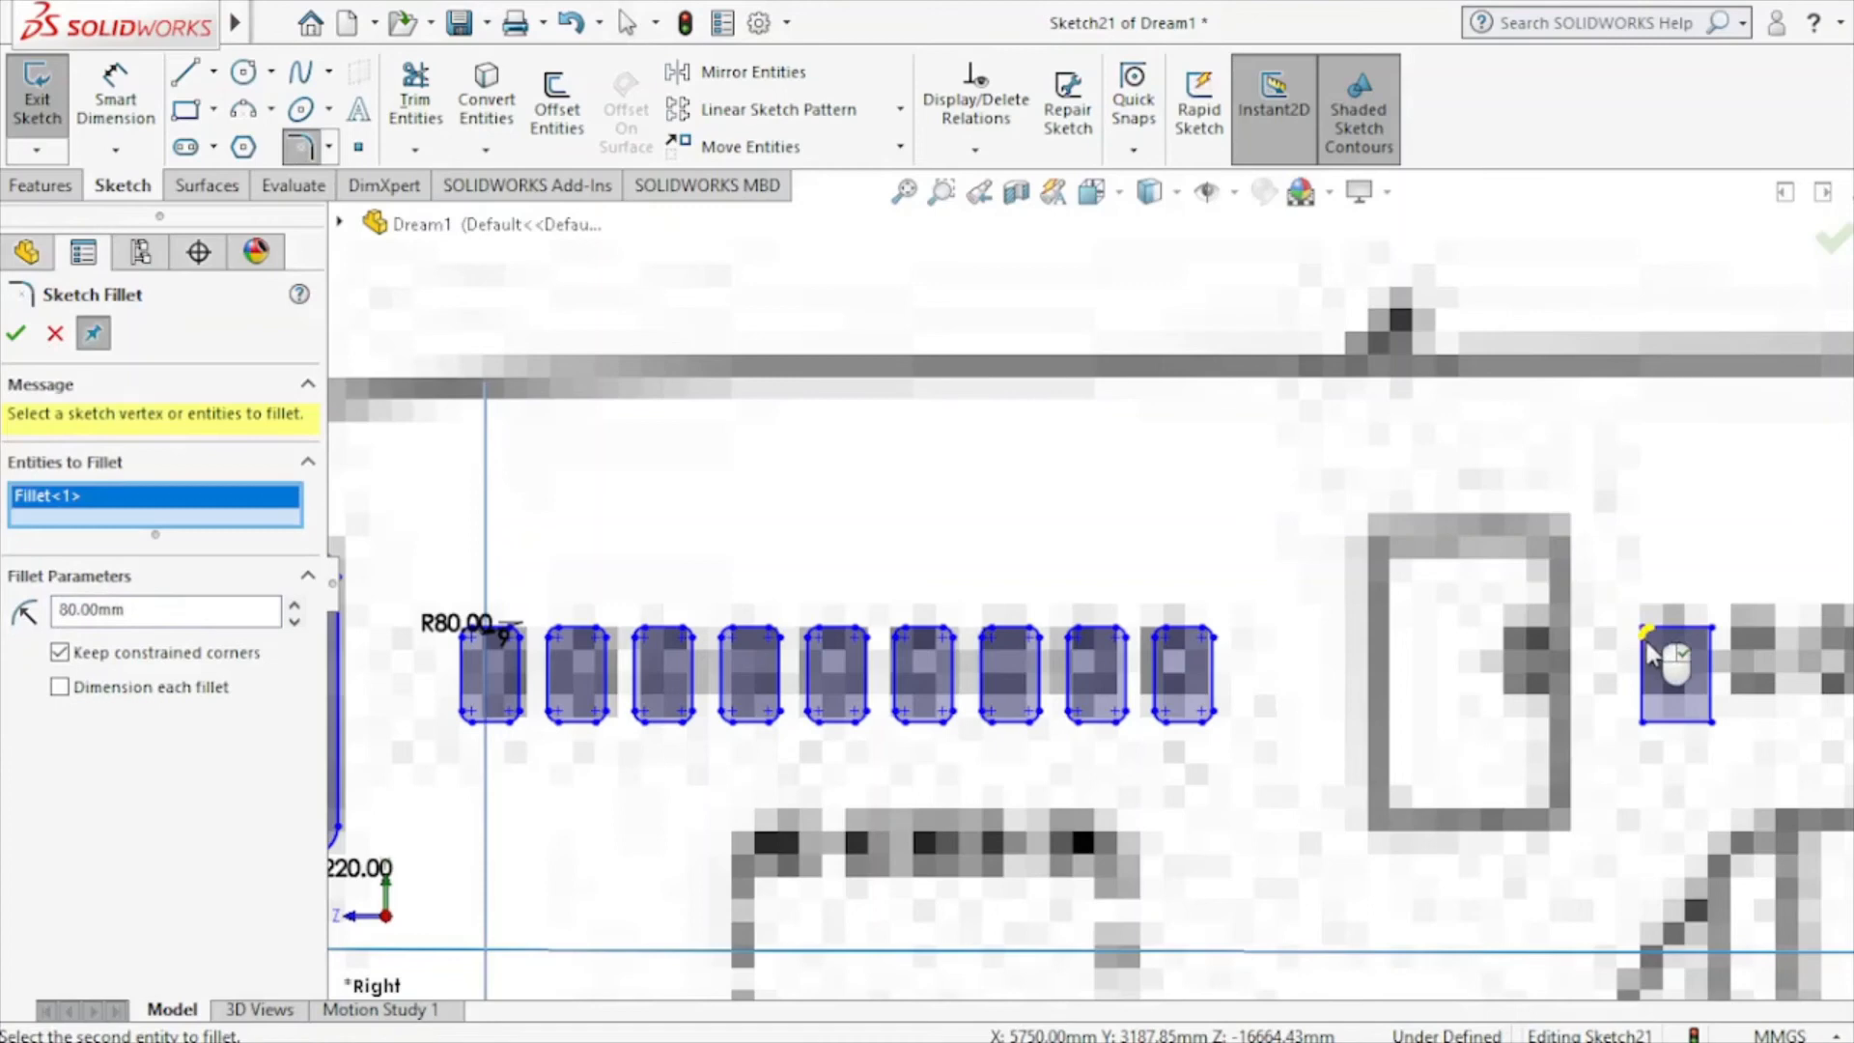
{"action": "left_click", "coordinate": [1711, 723]}
{"action": "left_click", "coordinate": [1645, 721]}
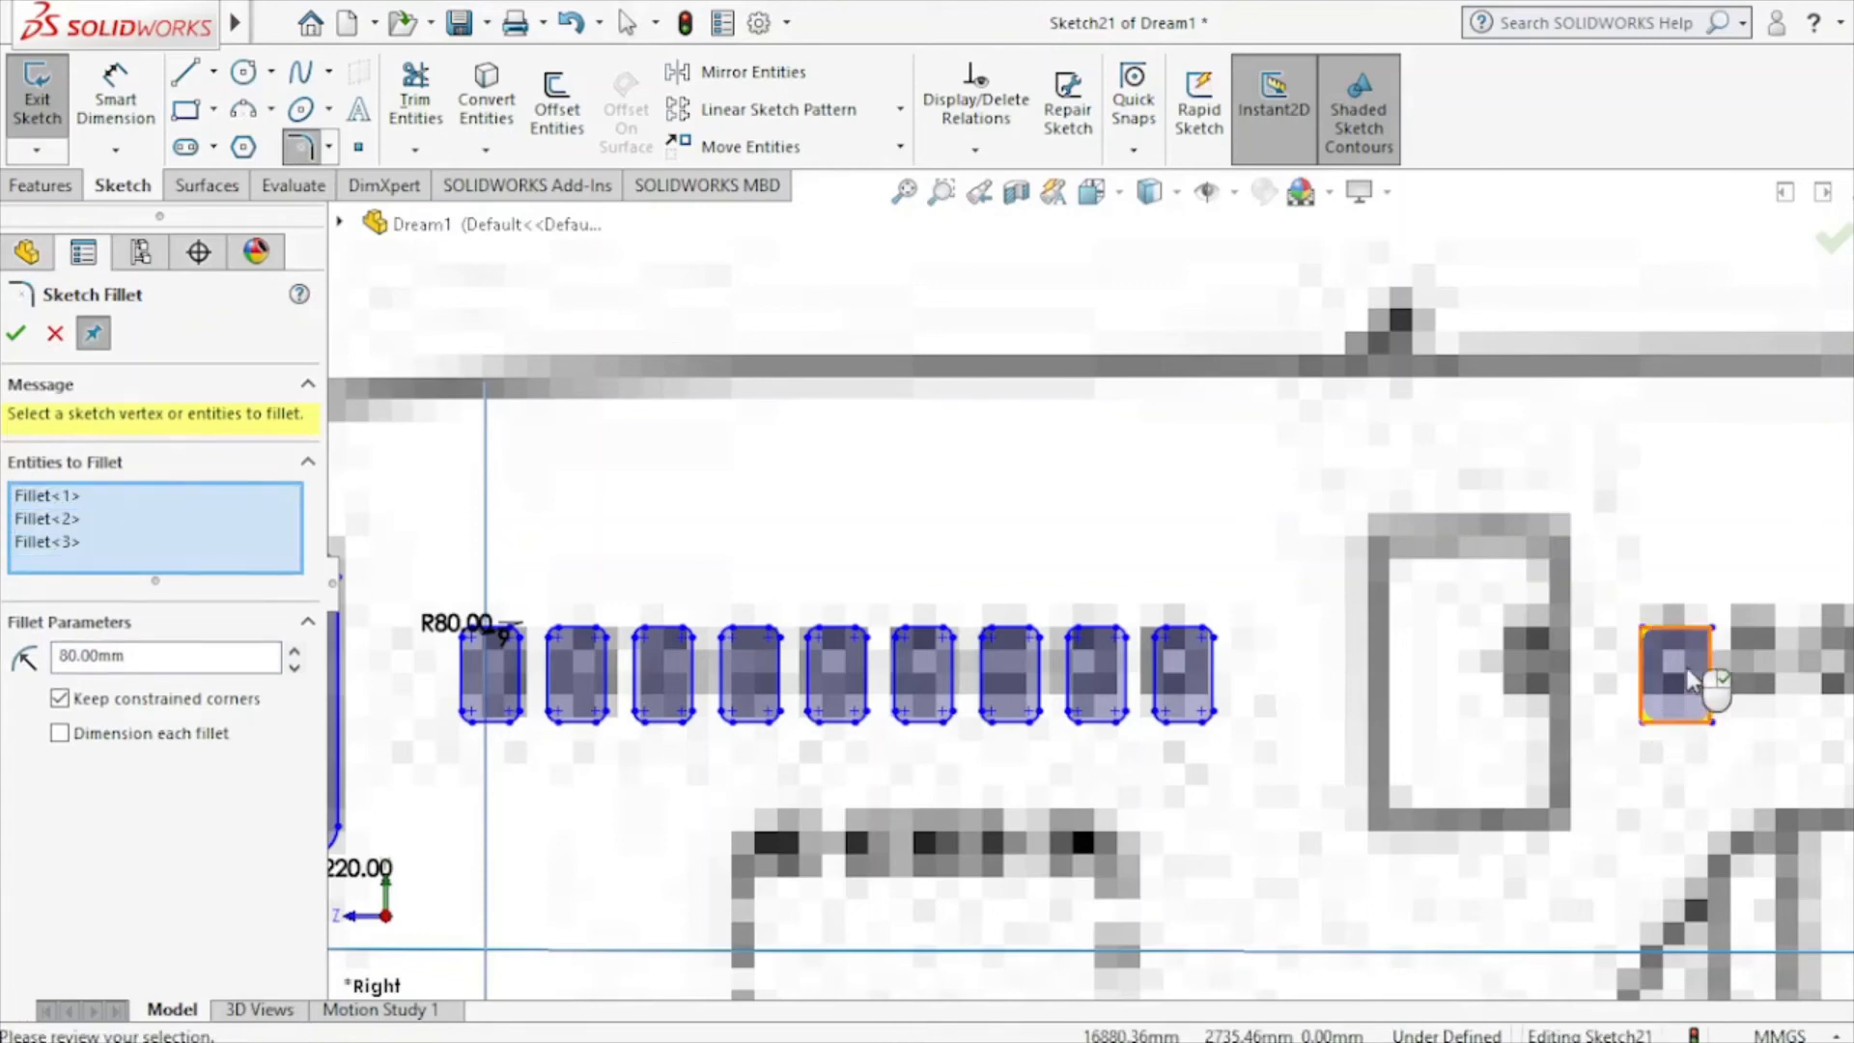
{"action": "left_click", "coordinate": [1708, 630]}
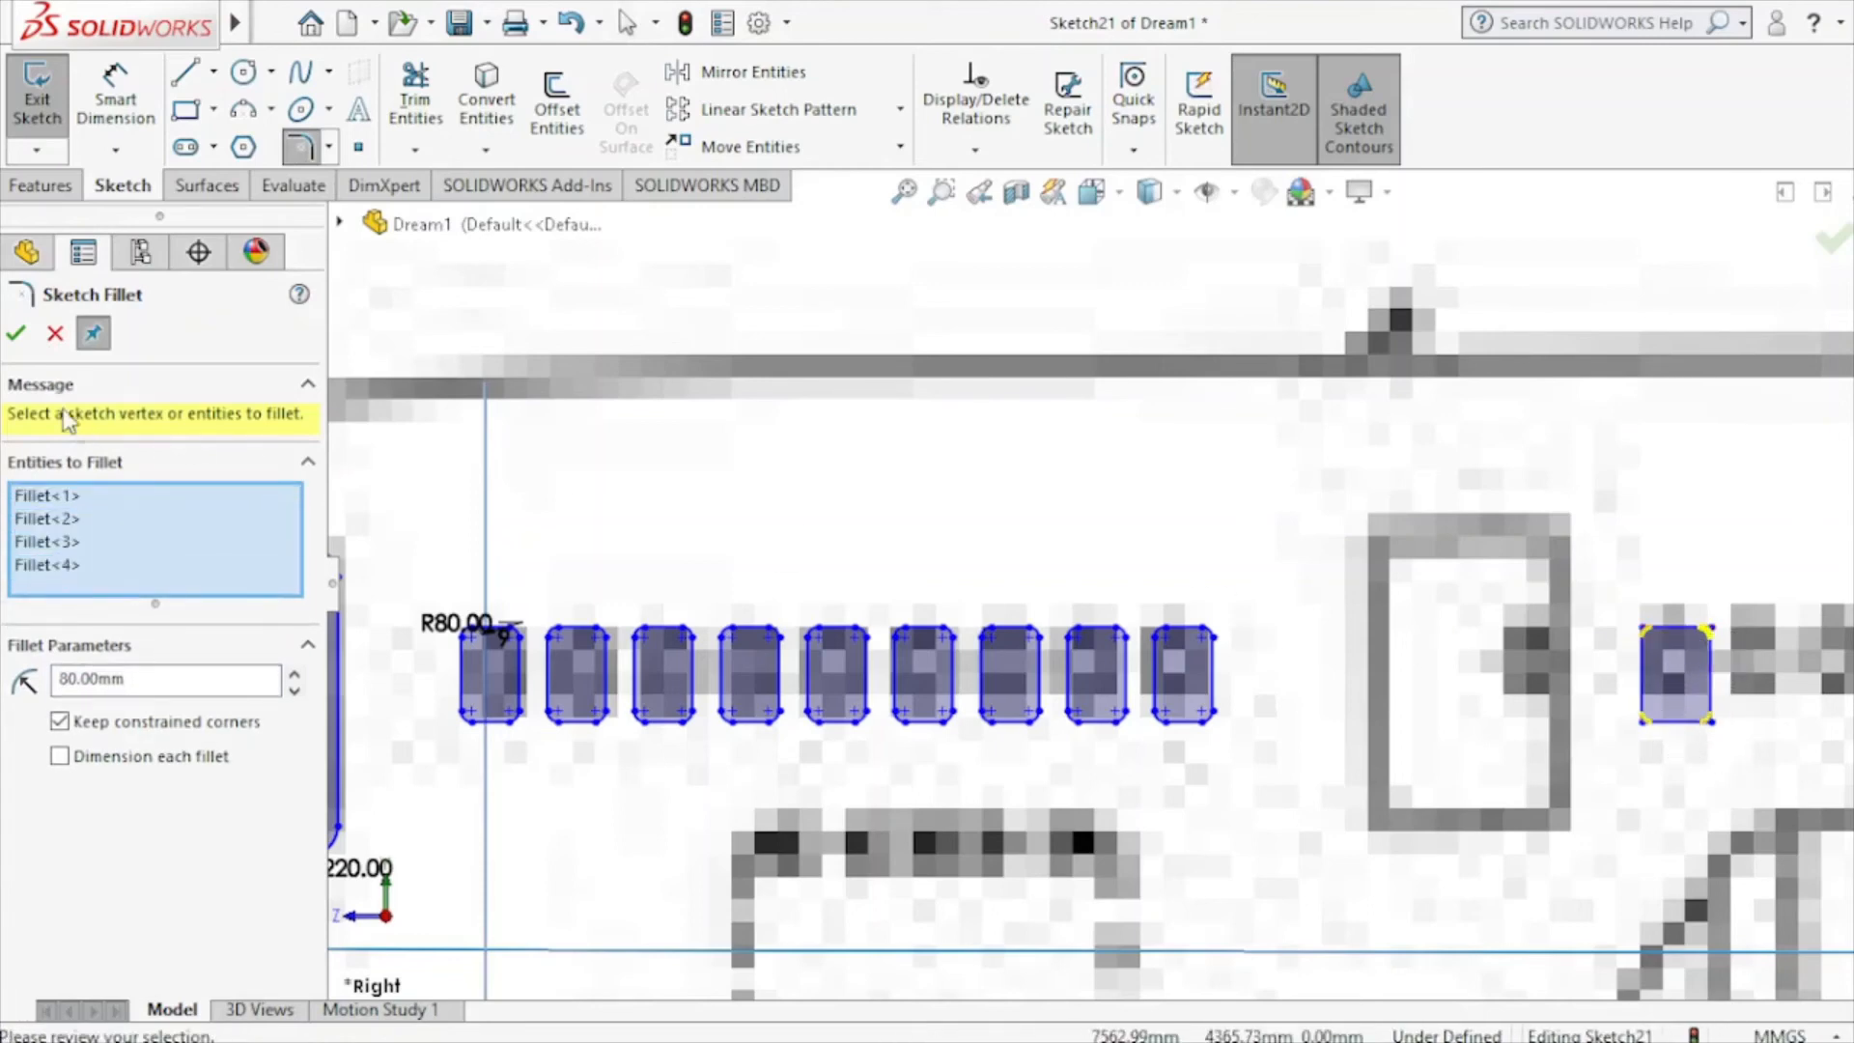
{"action": "left_click", "coordinate": [17, 335]}
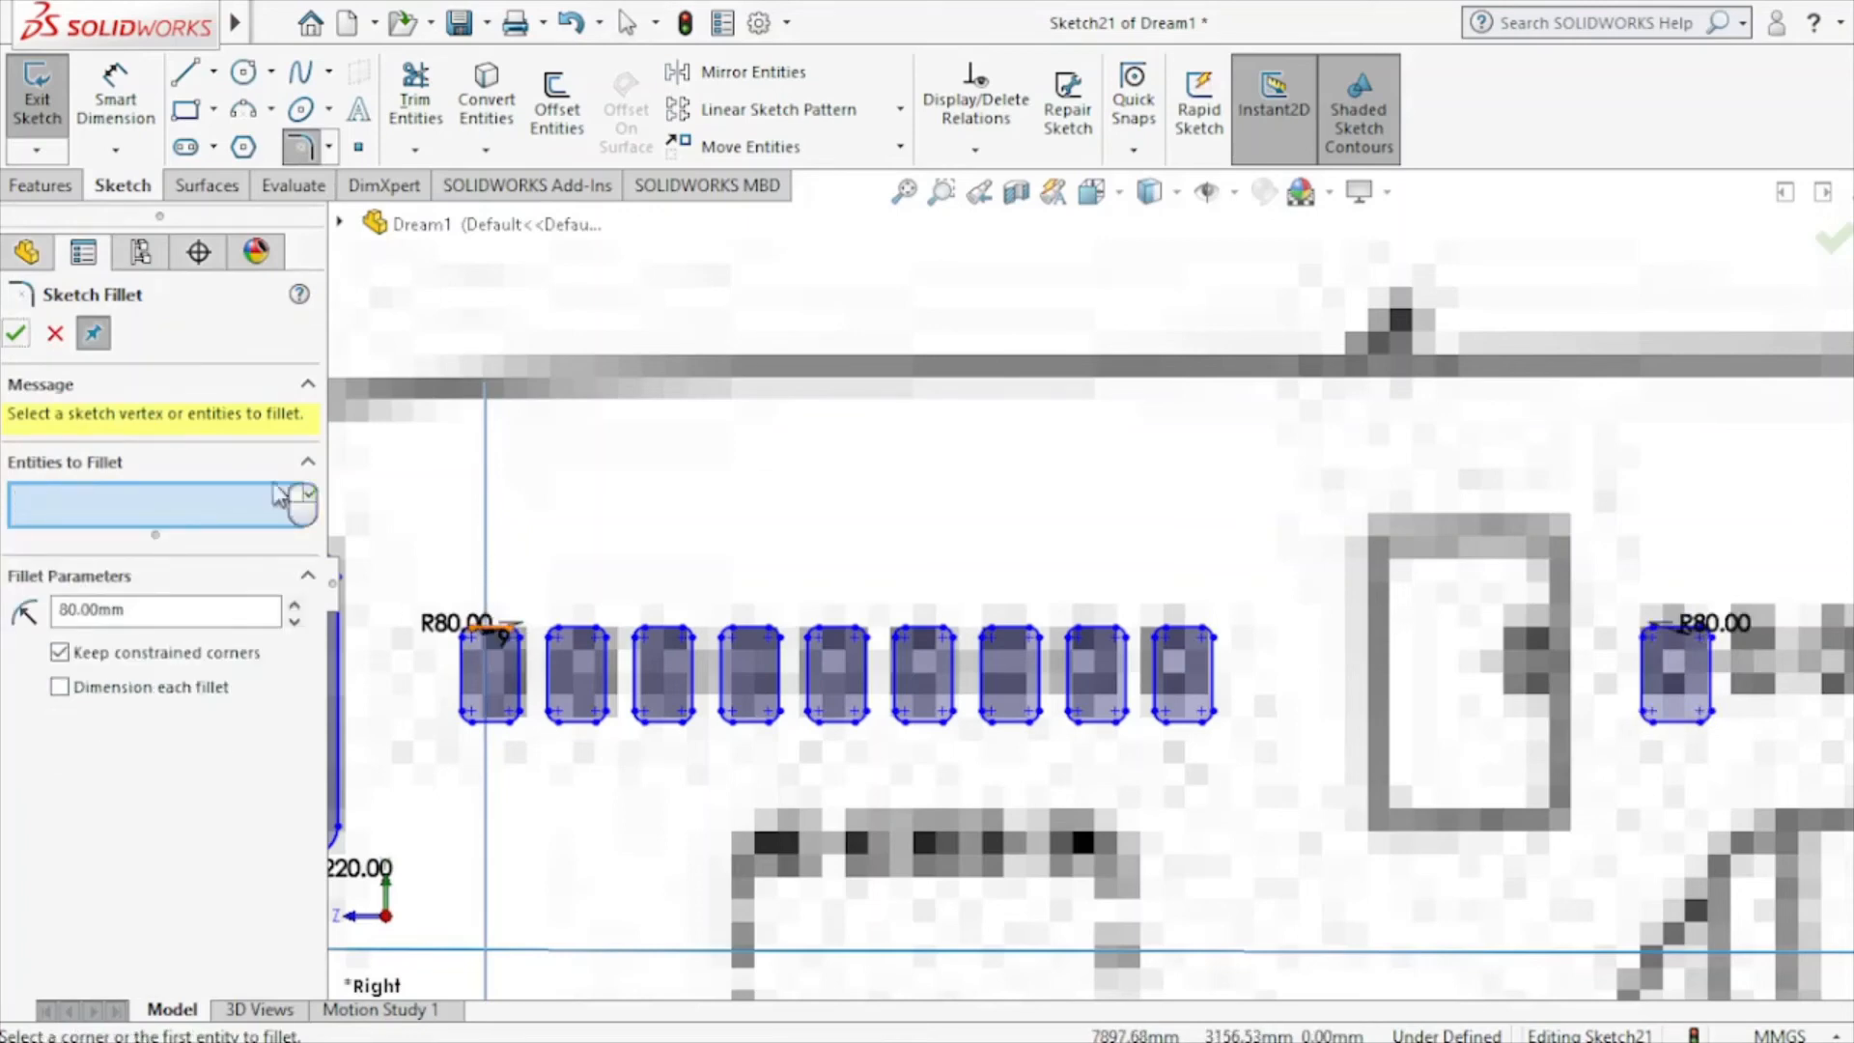
{"action": "left_click", "coordinate": [14, 335]}
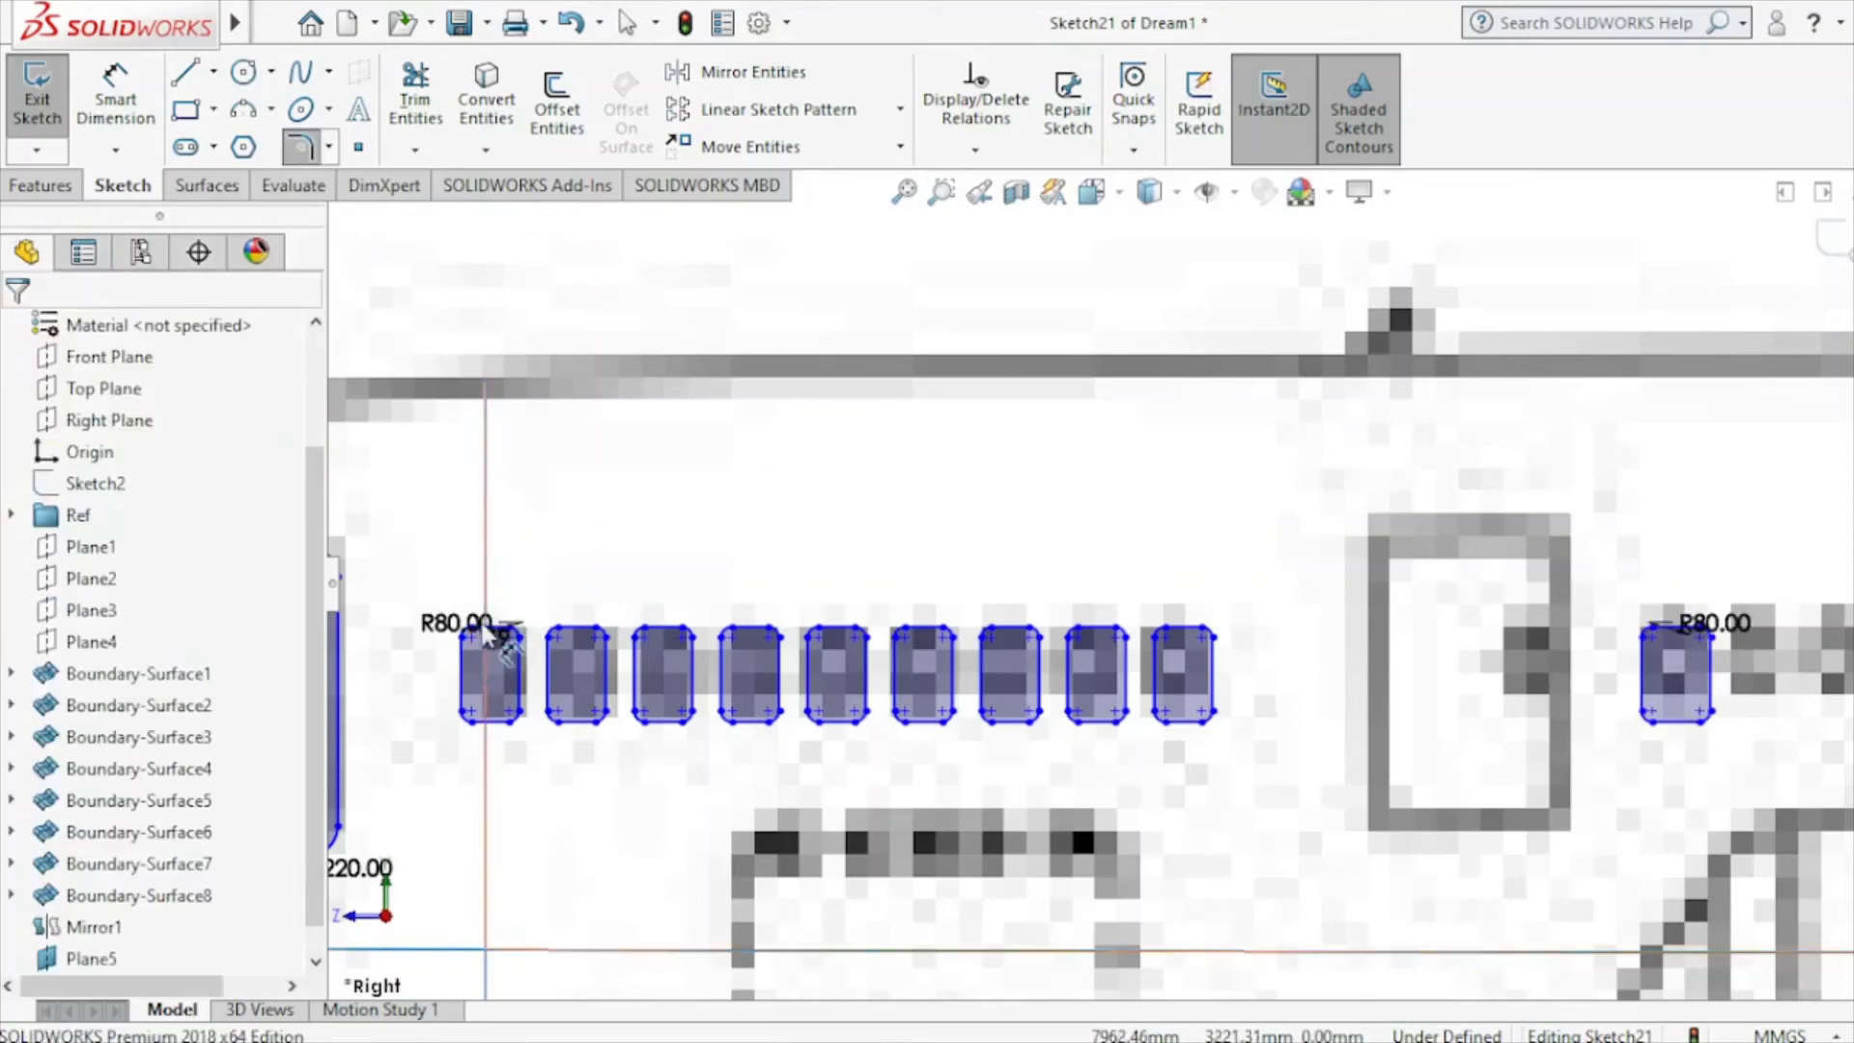
{"action": "left_click", "coordinate": [1681, 723]}
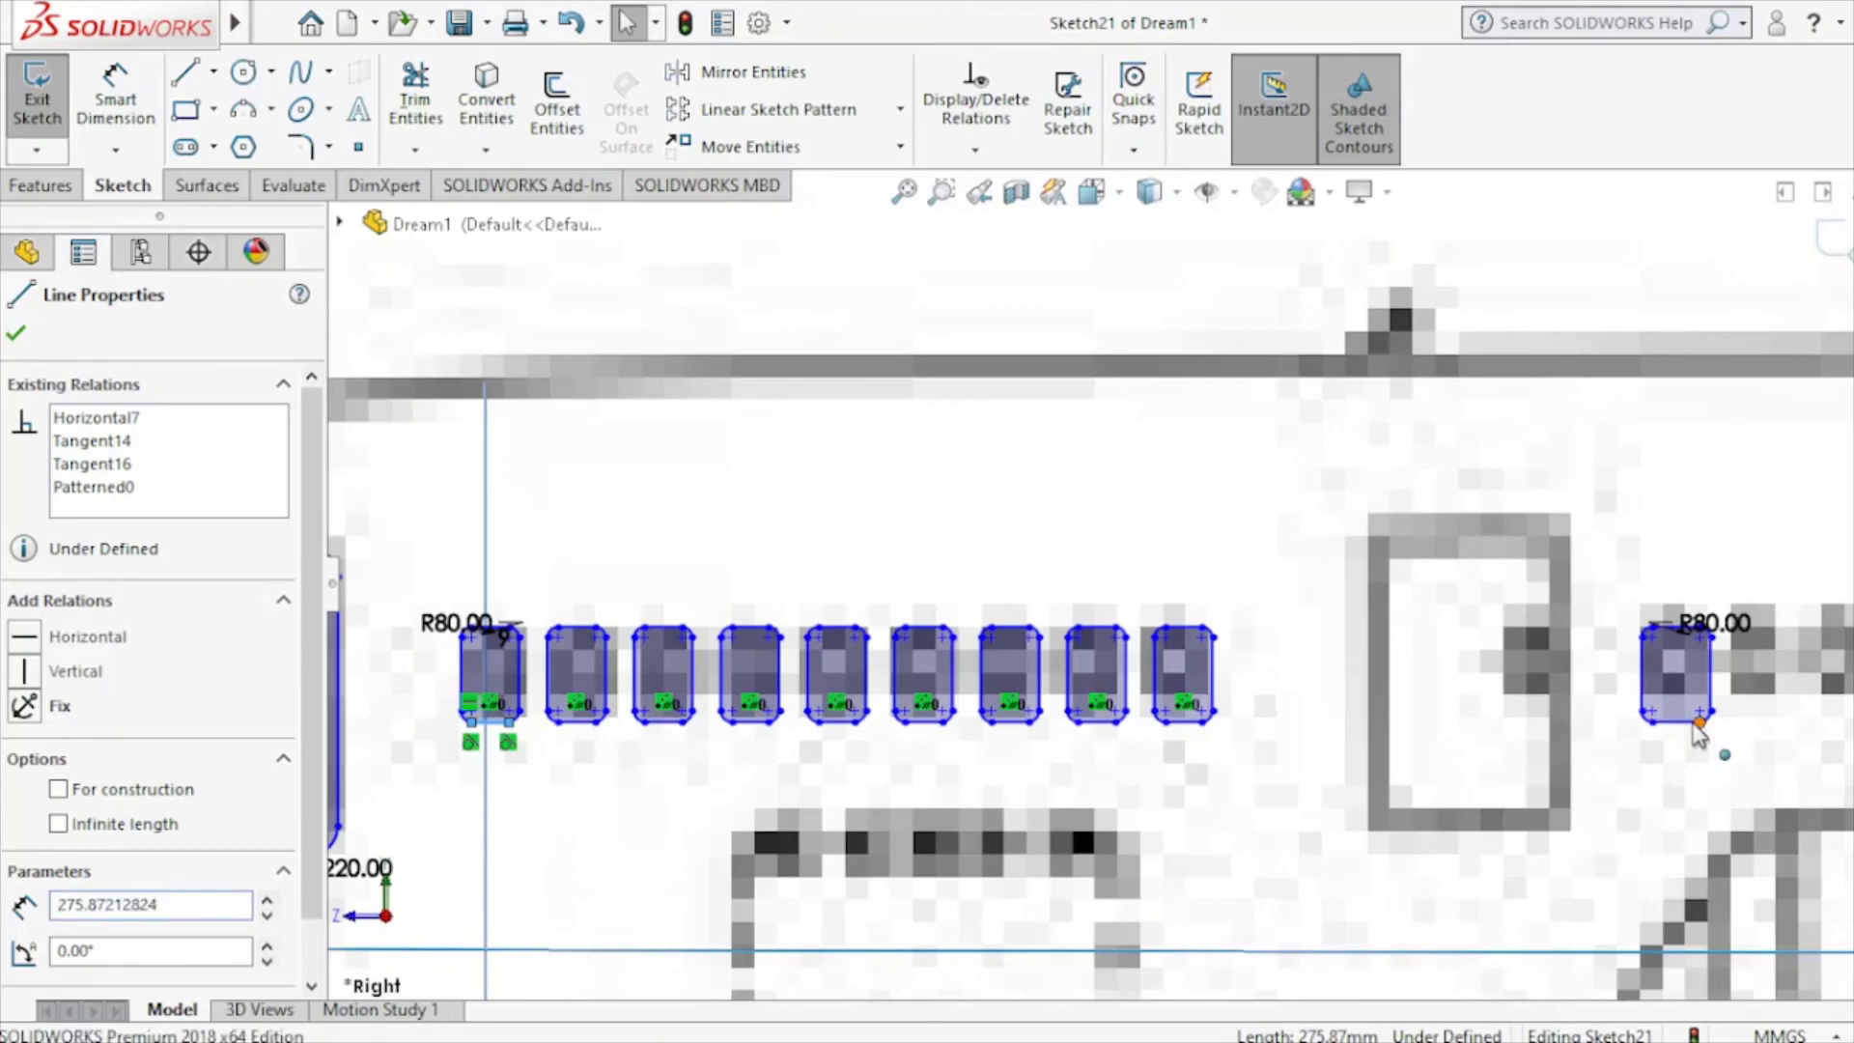
{"action": "left_click", "coordinate": [1700, 723], "text": "ctrl"}
{"action": "left_click", "coordinate": [1681, 725]}
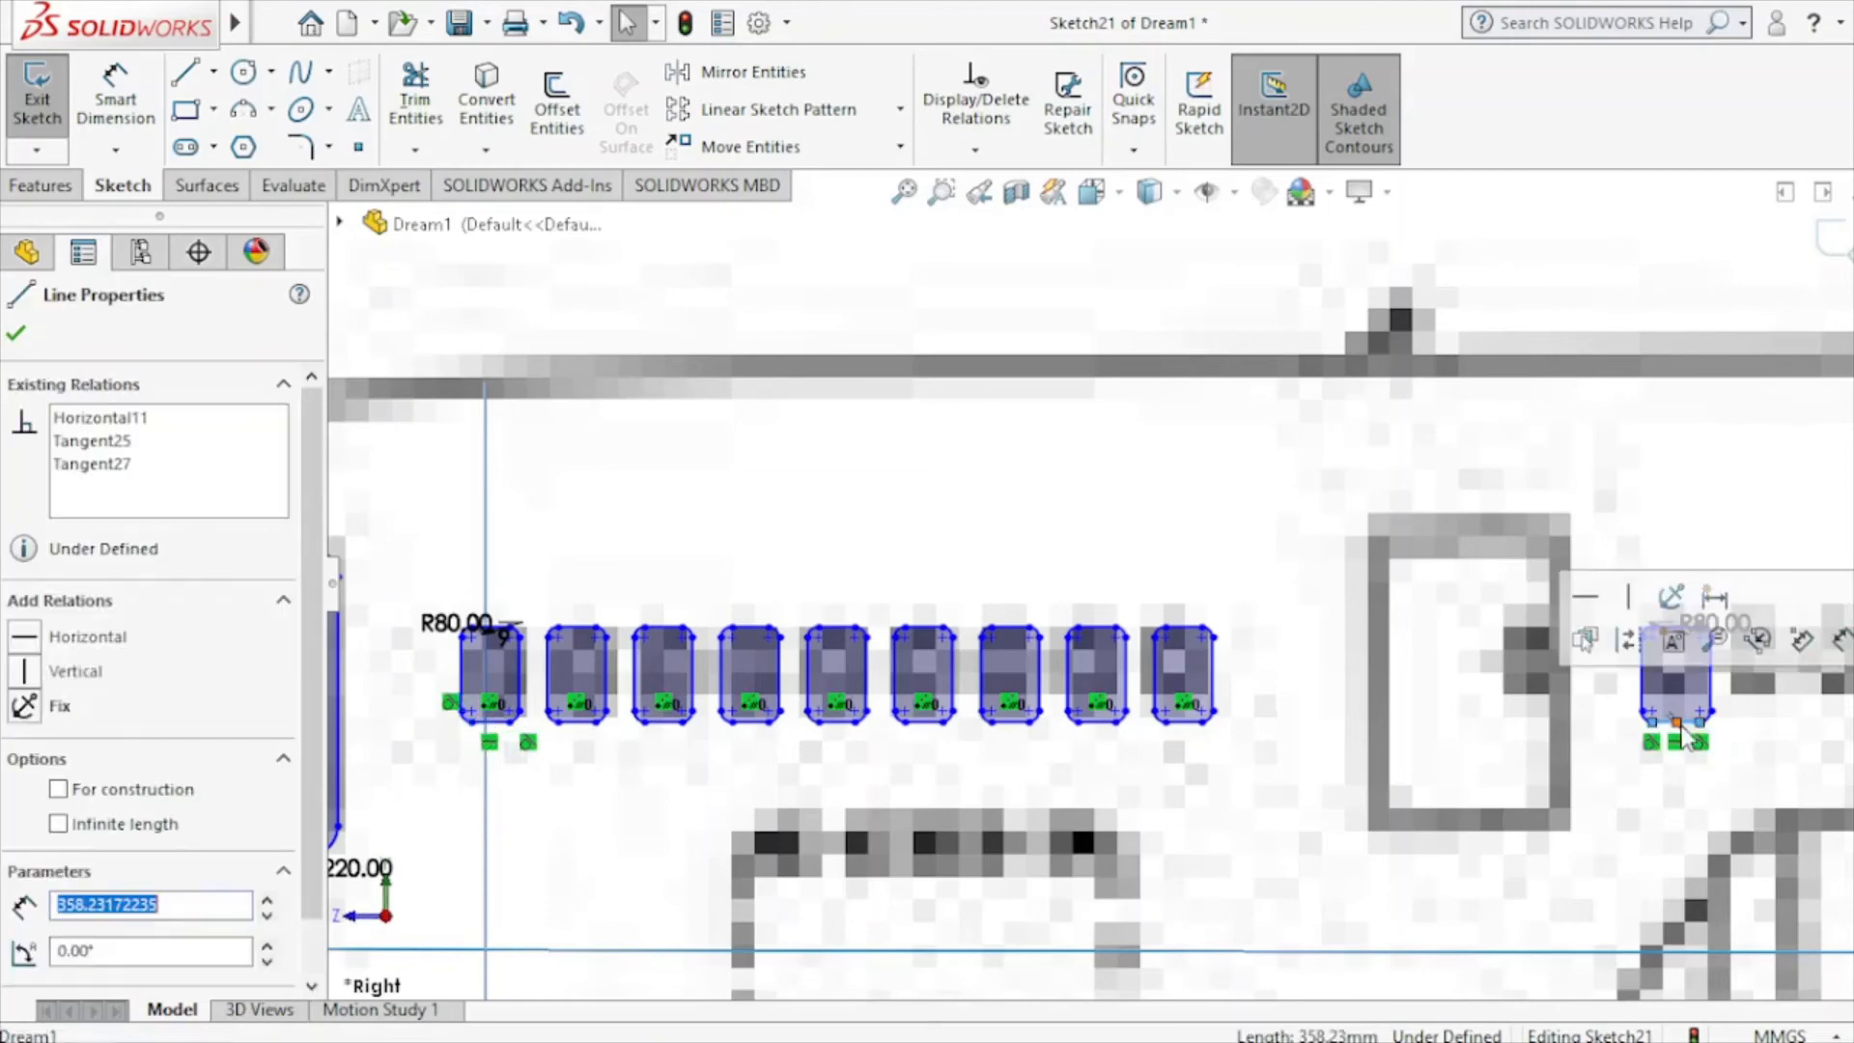
{"action": "left_click", "coordinate": [13, 338]}
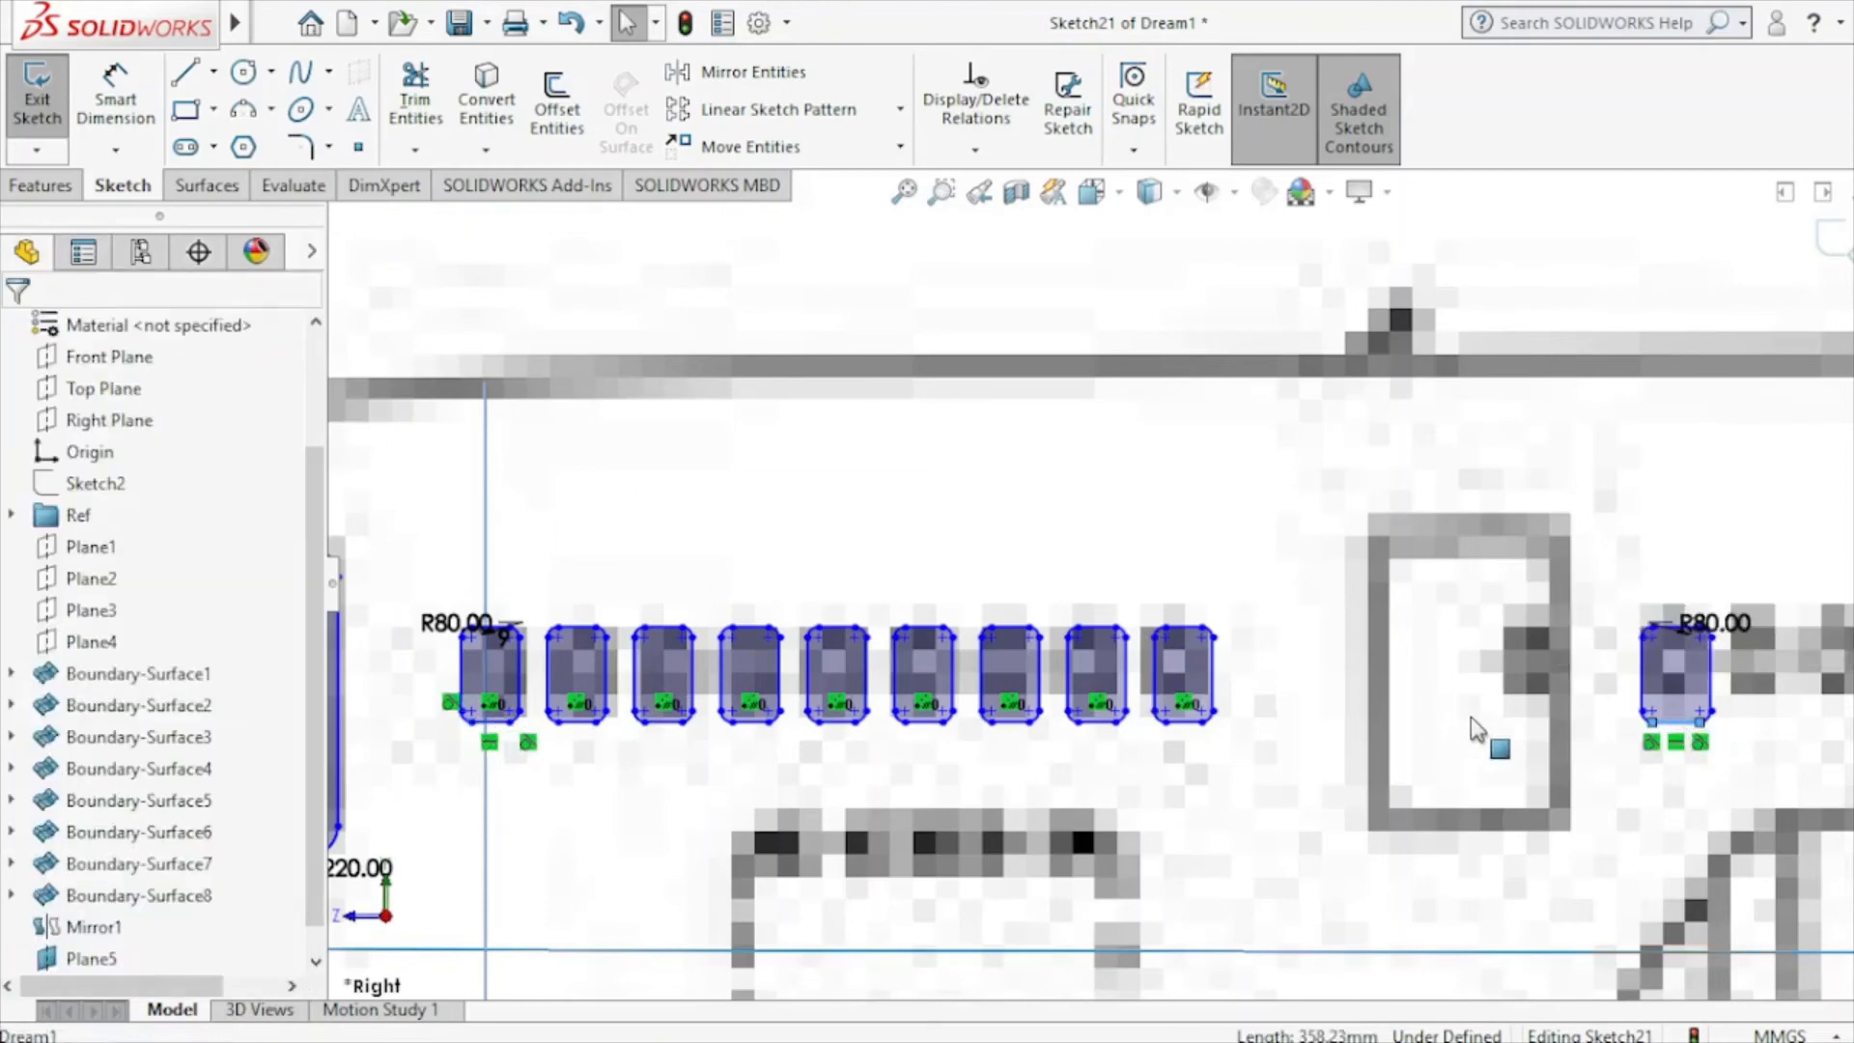
Make the new window's bottom line equal in length to the bottom line of the first window in the front row.
{"action": "left_click", "coordinate": [1666, 727]}
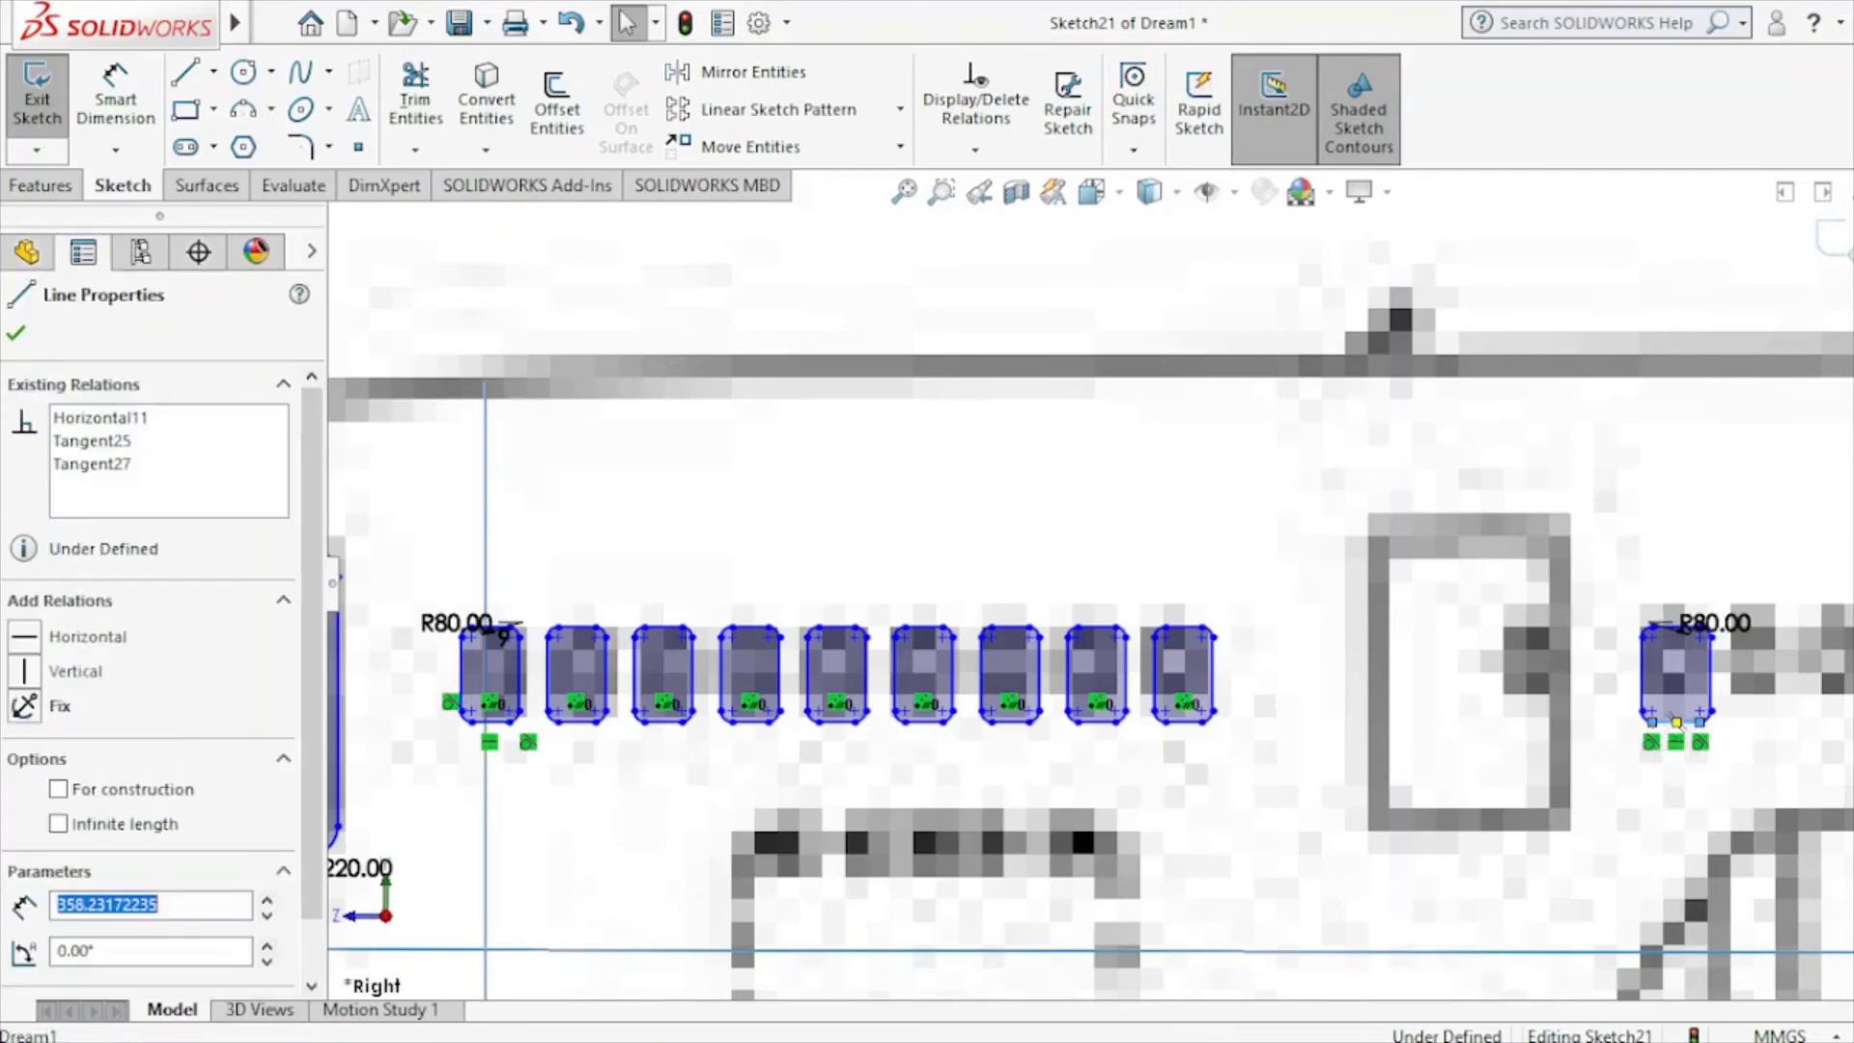
{"action": "left_click", "coordinate": [494, 723], "text": "ctrl"}
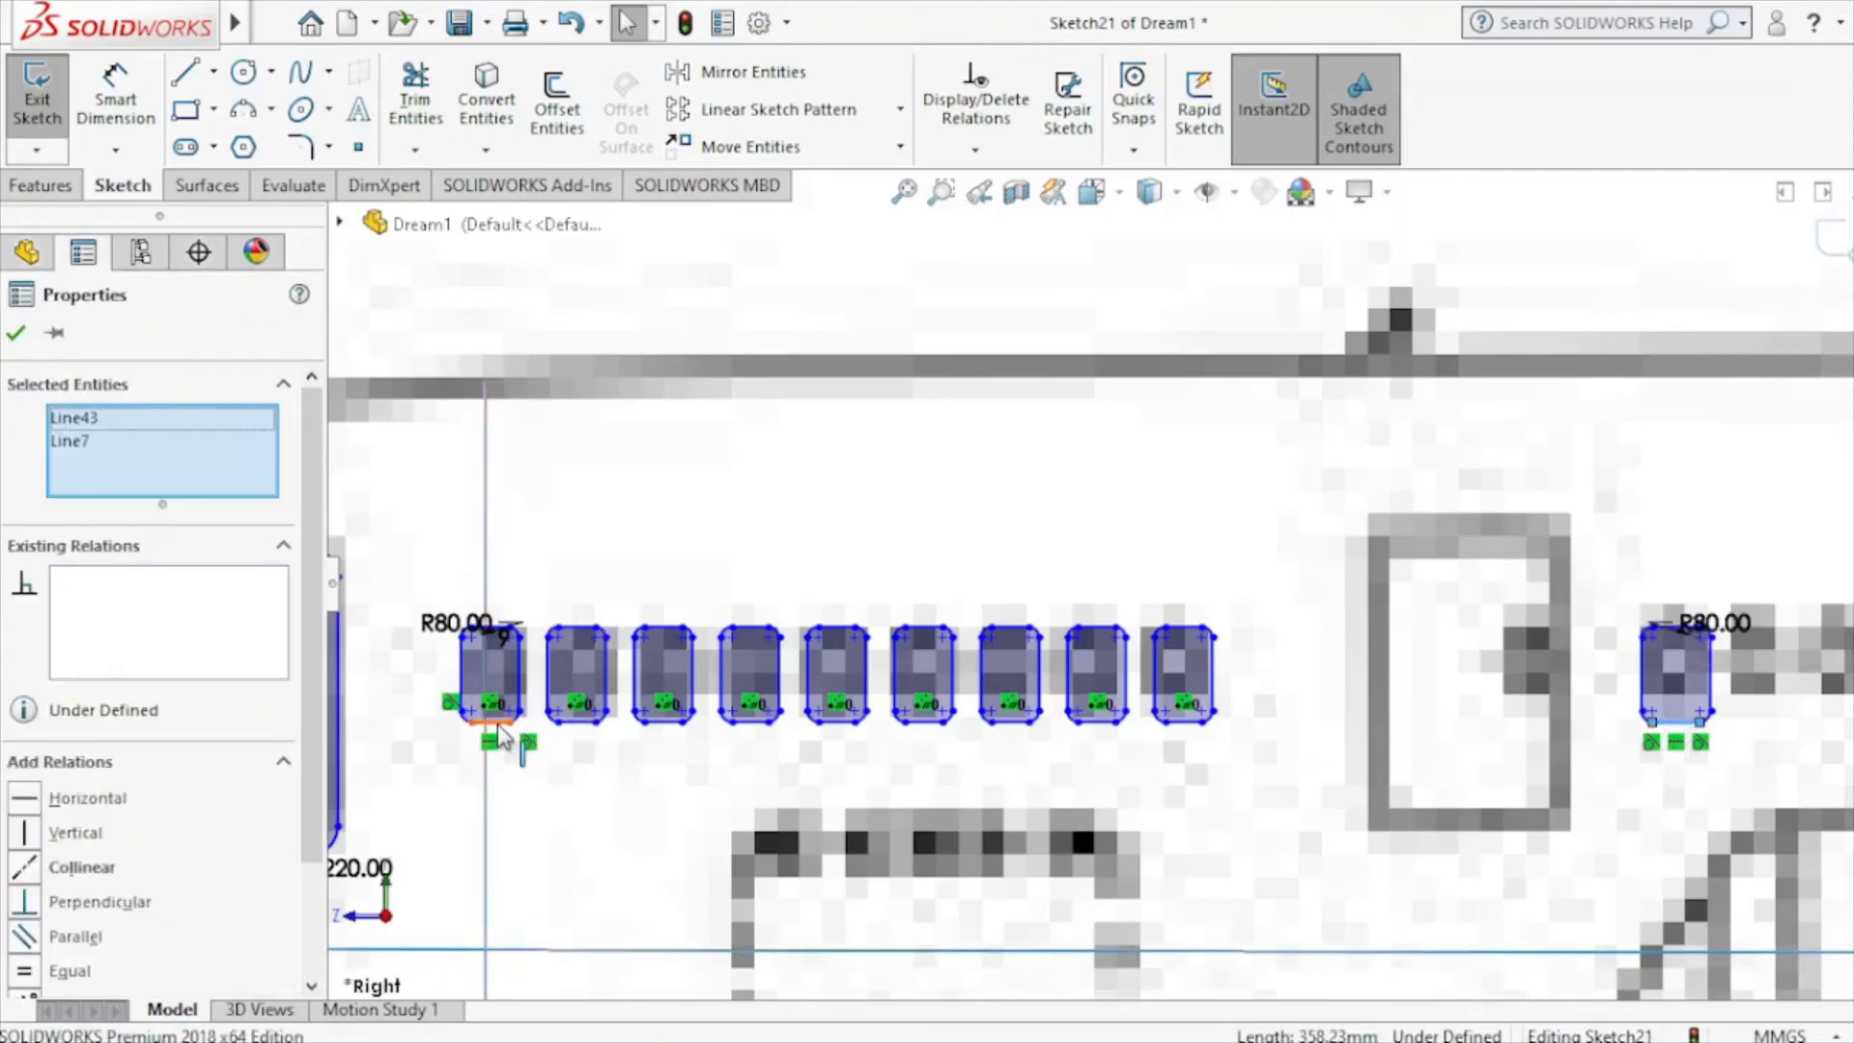
{"action": "left_click", "coordinate": [27, 971]}
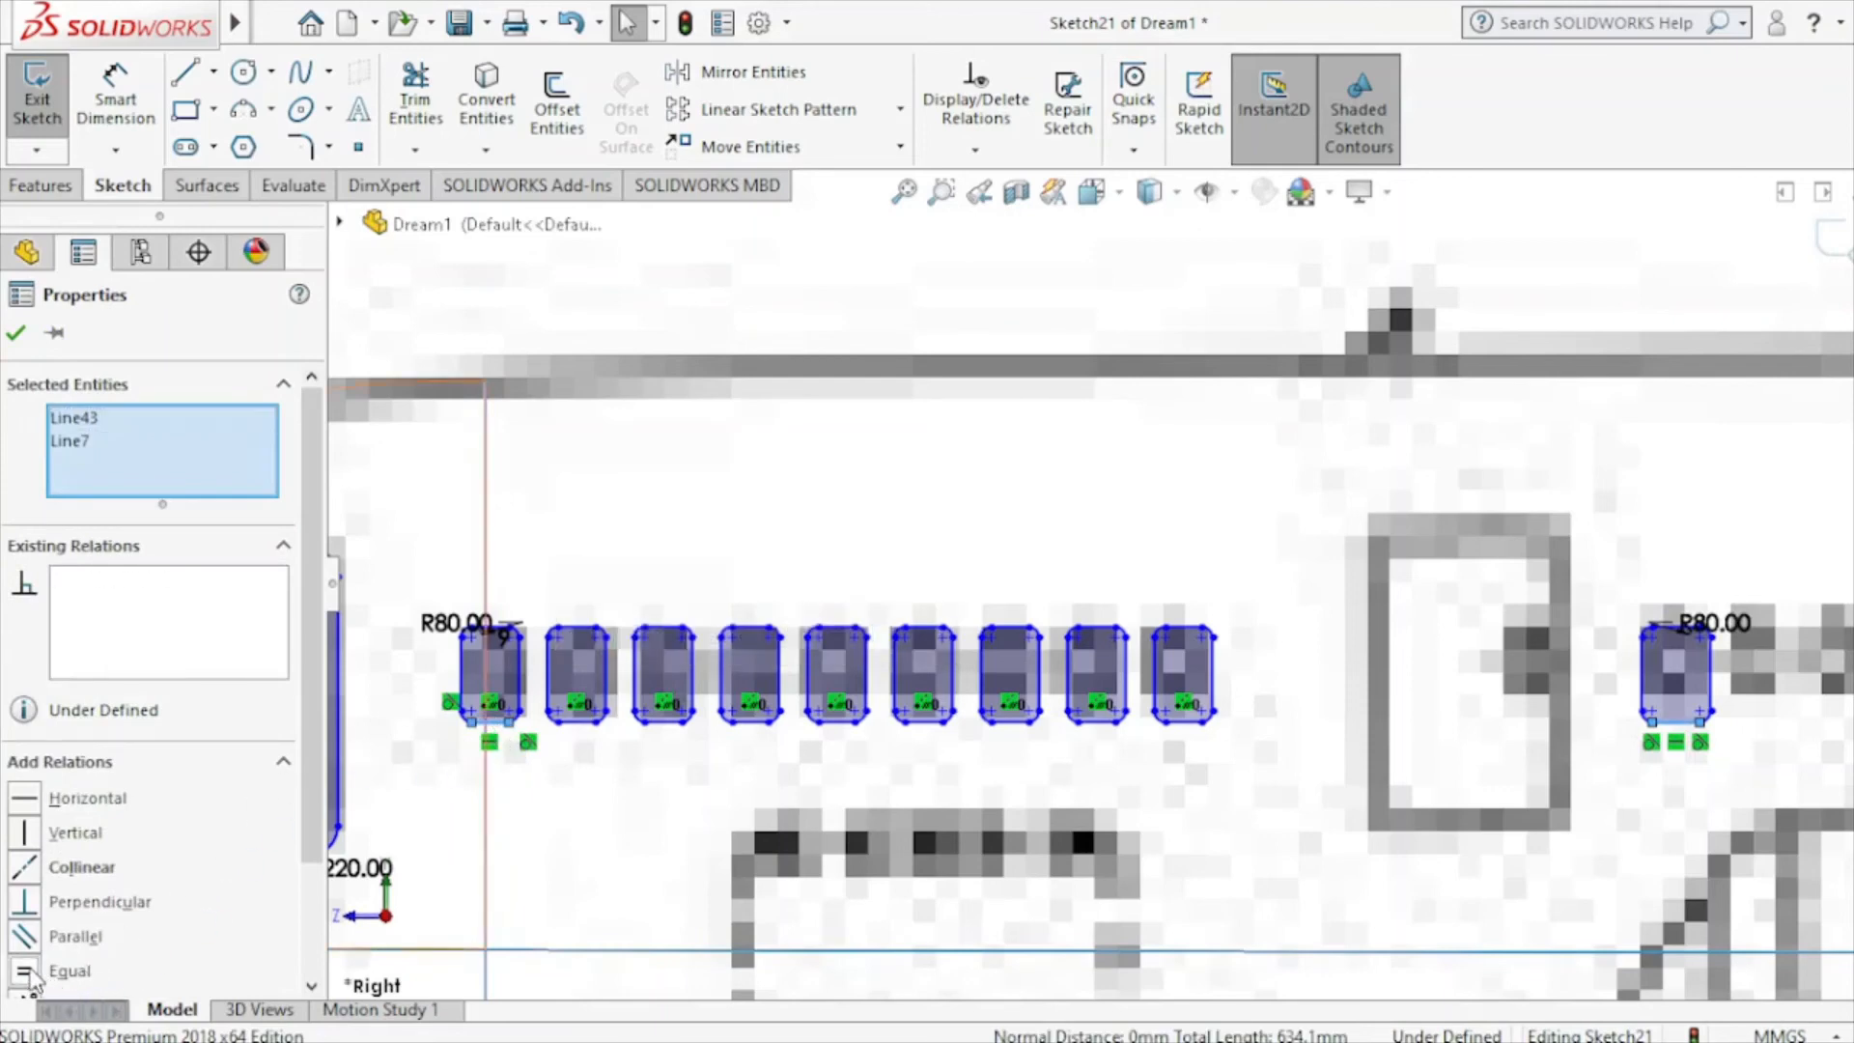
{"action": "left_click", "coordinate": [16, 338]}
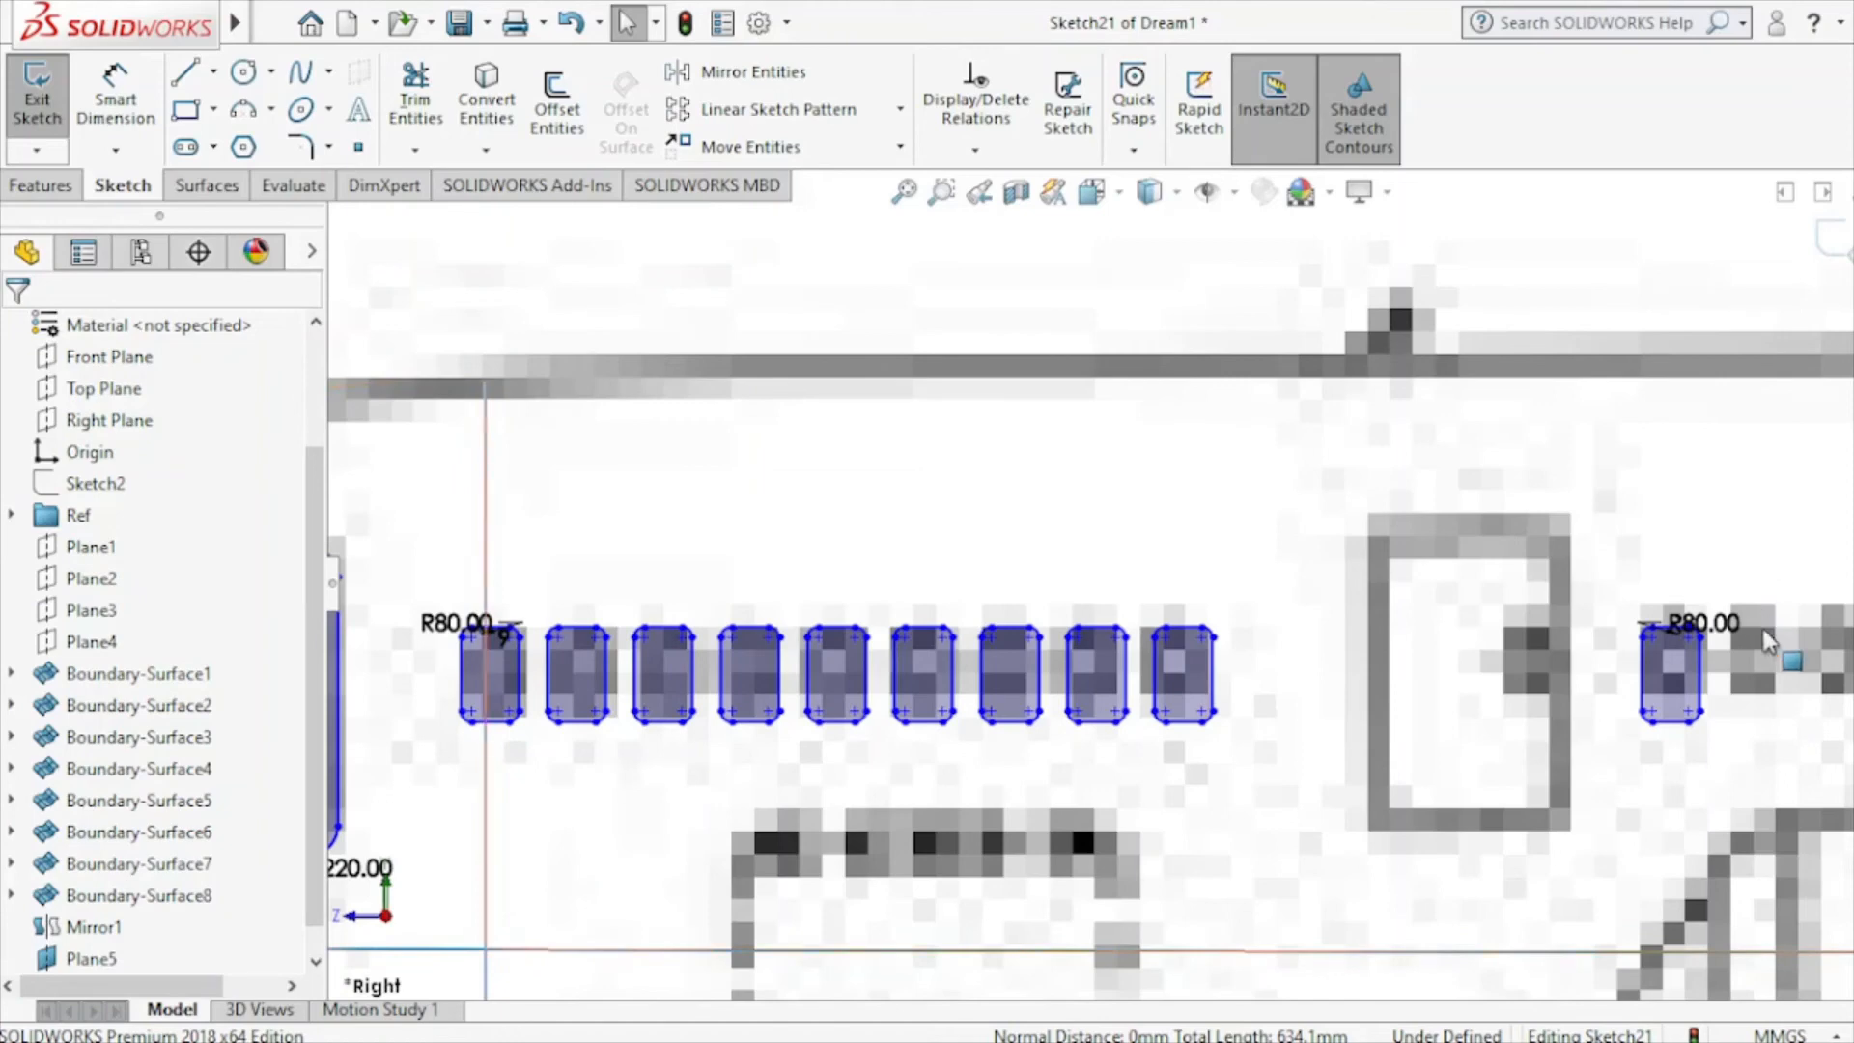
Sketch a corner rectangle over the second door outline, between the front window row and the new window.
{"action": "scroll", "coordinate": [1767, 642], "scroll_direction": "up", "scroll_amount": 4}
{"action": "scroll", "coordinate": [1767, 642], "scroll_direction": "up", "scroll_amount": 3}
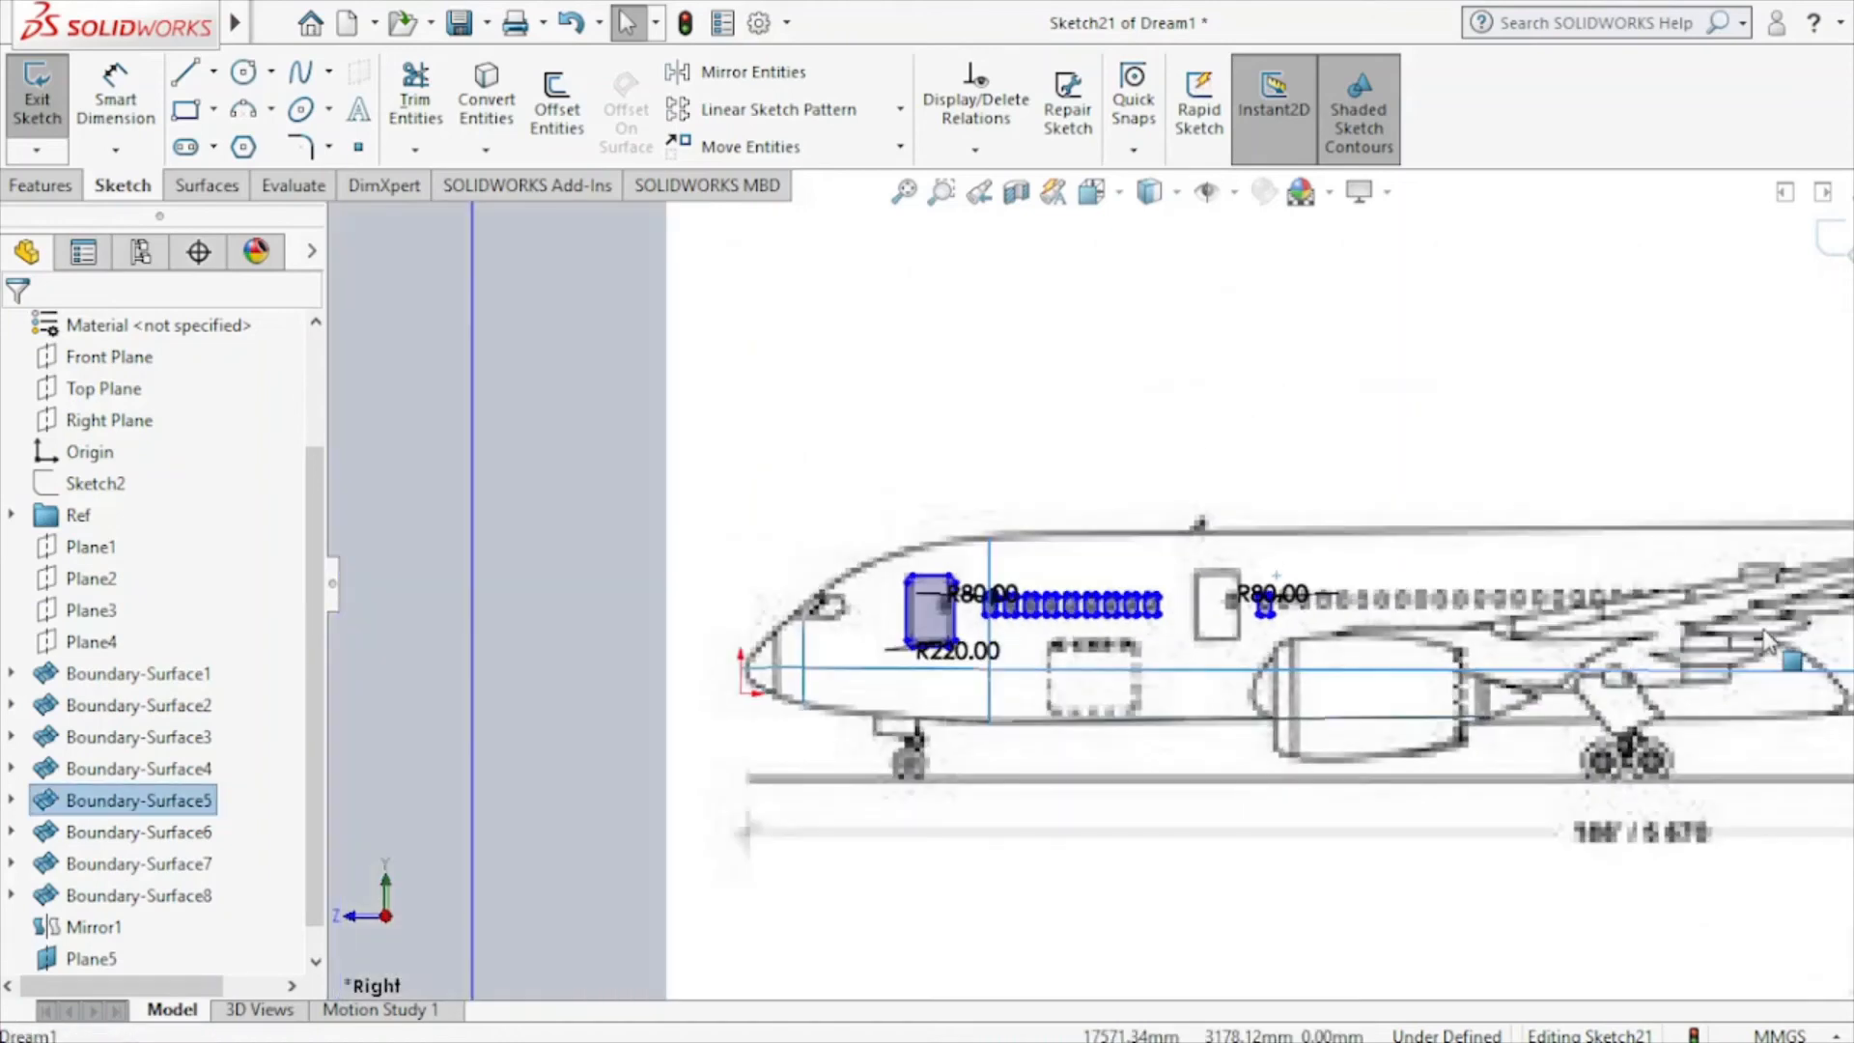
{"action": "scroll", "coordinate": [1738, 655], "scroll_direction": "down", "scroll_amount": 3}
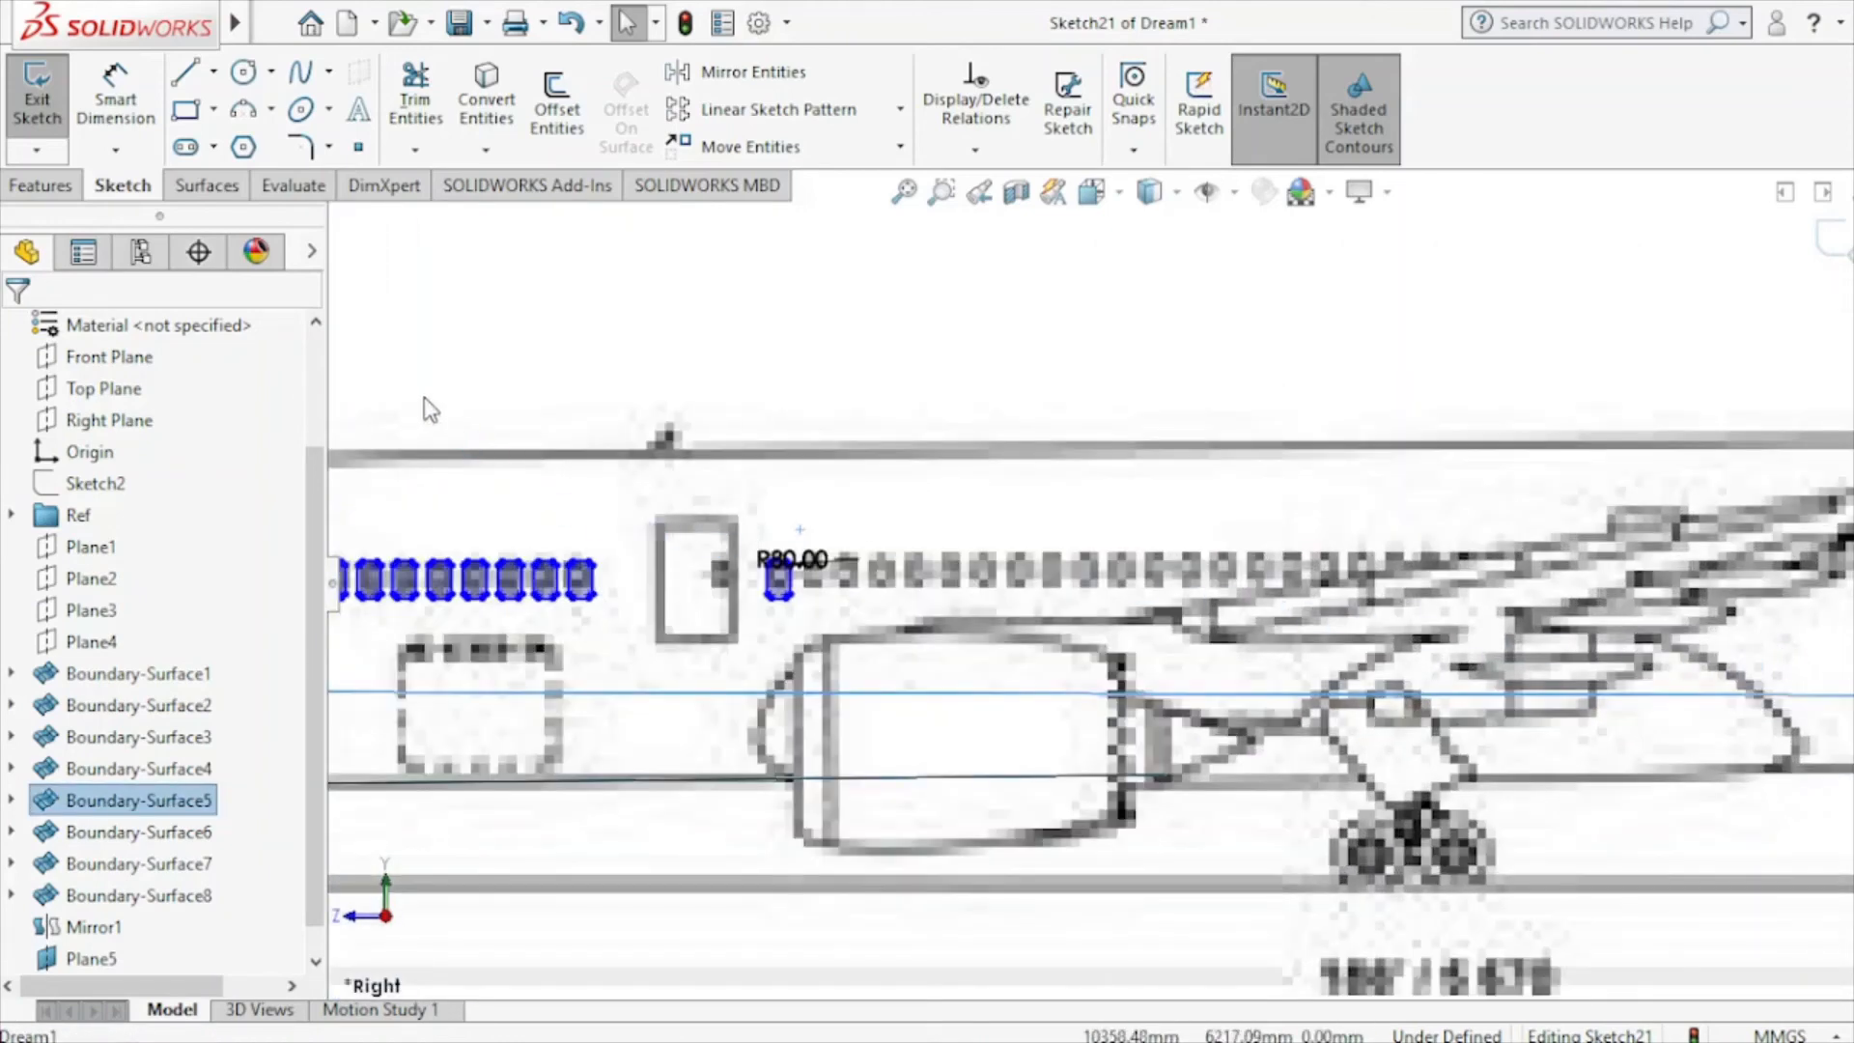
{"action": "left_click", "coordinate": [186, 109]}
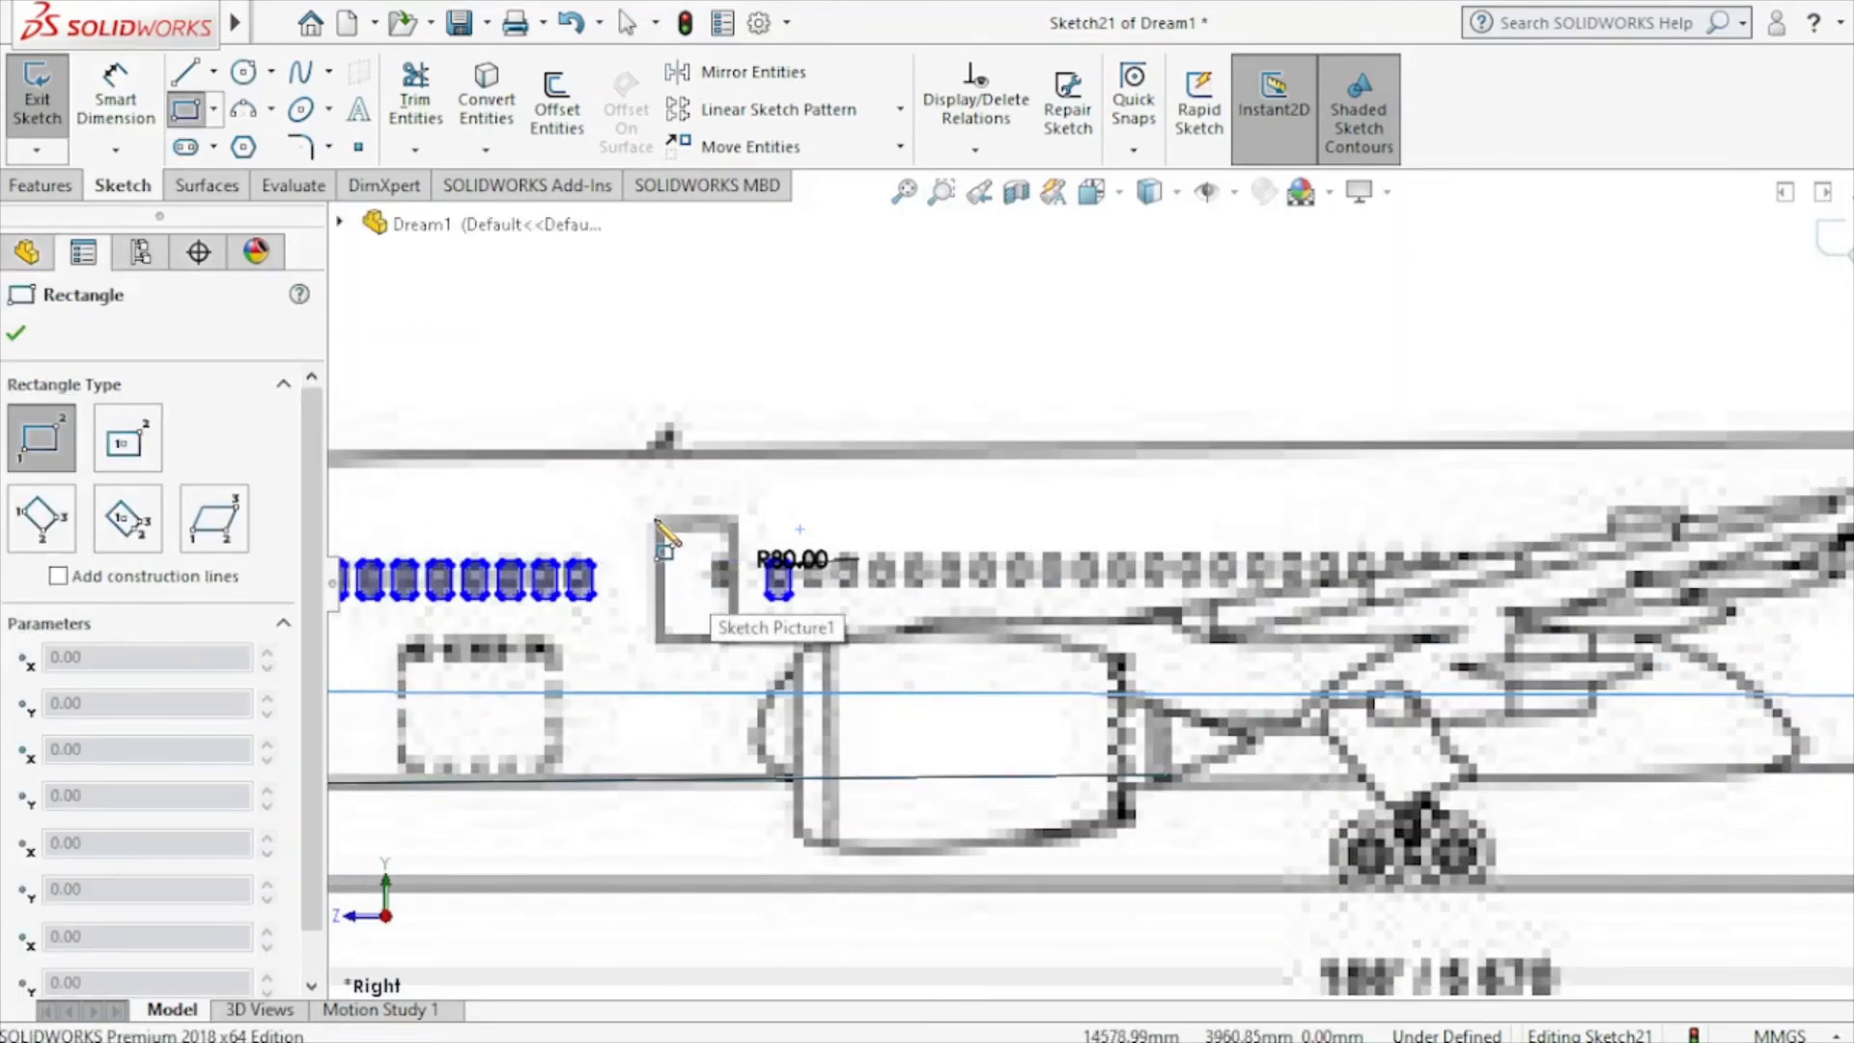
{"action": "left_click_drag", "start_coordinate": [656, 522], "coordinate": [737, 642]}
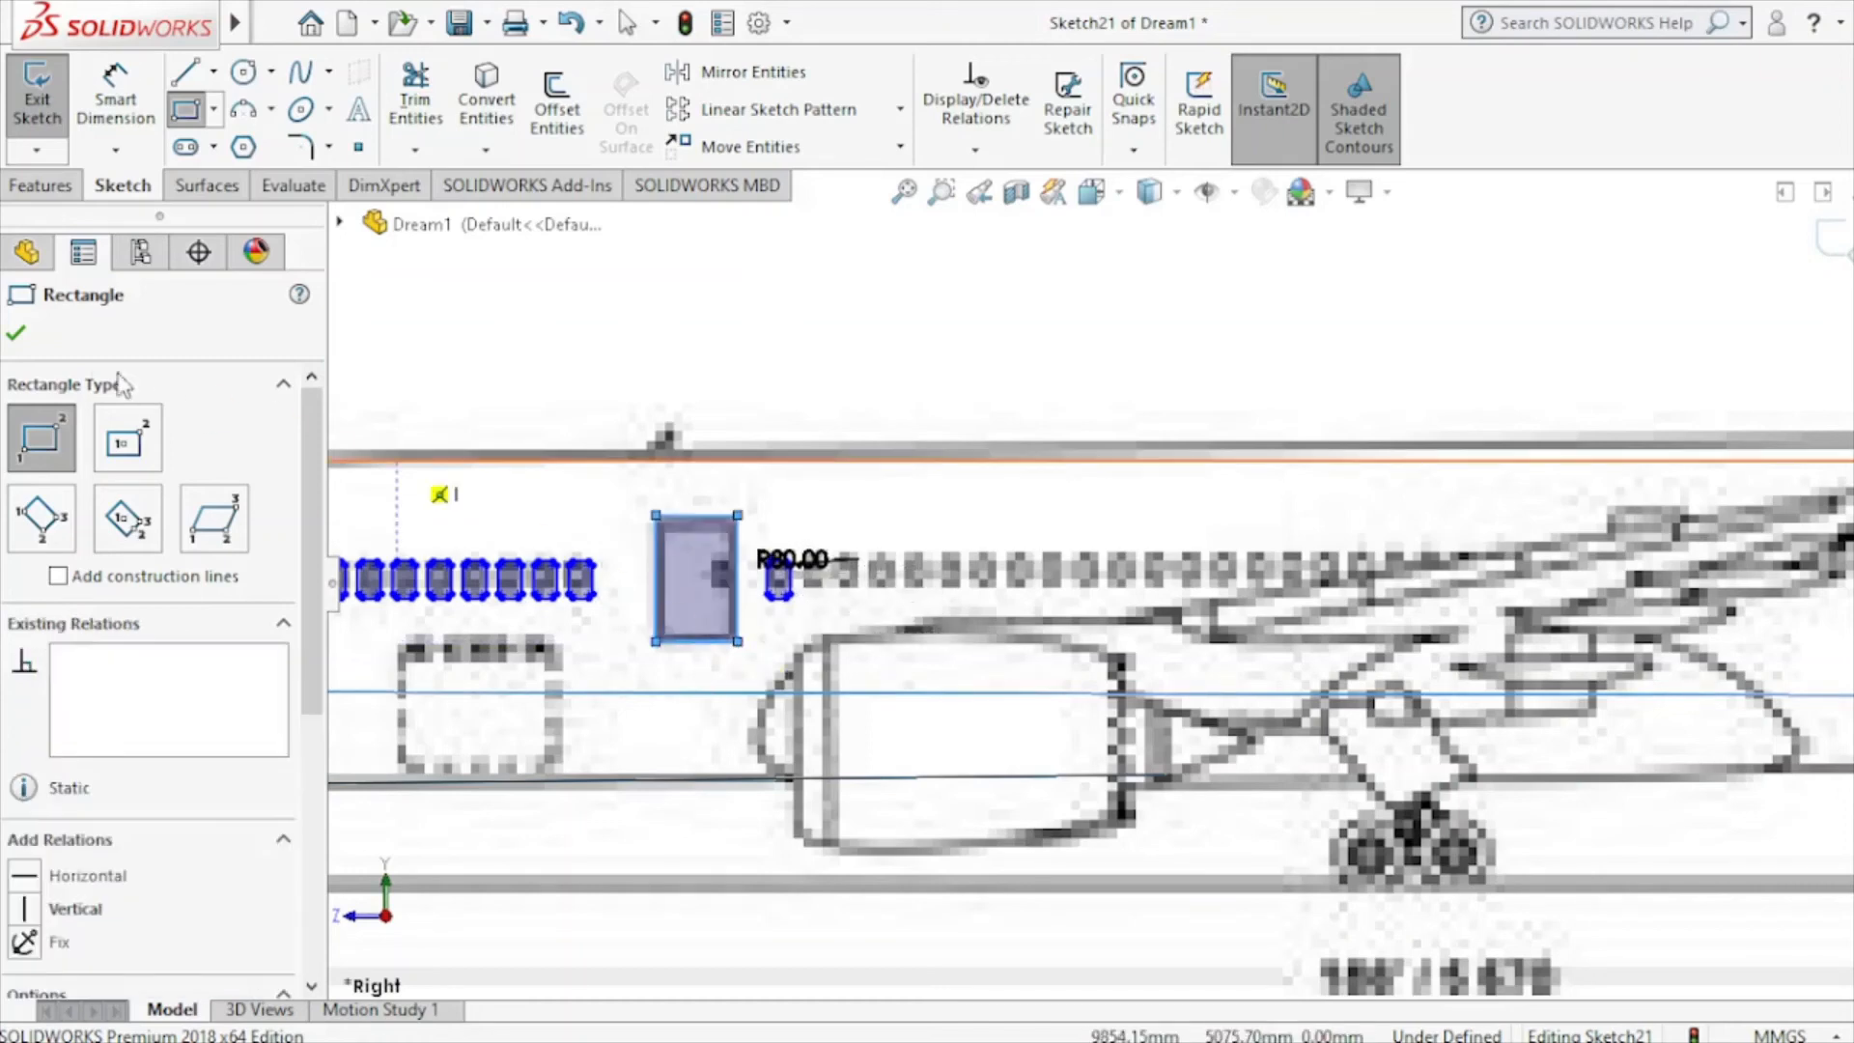
{"action": "left_click", "coordinate": [16, 335]}
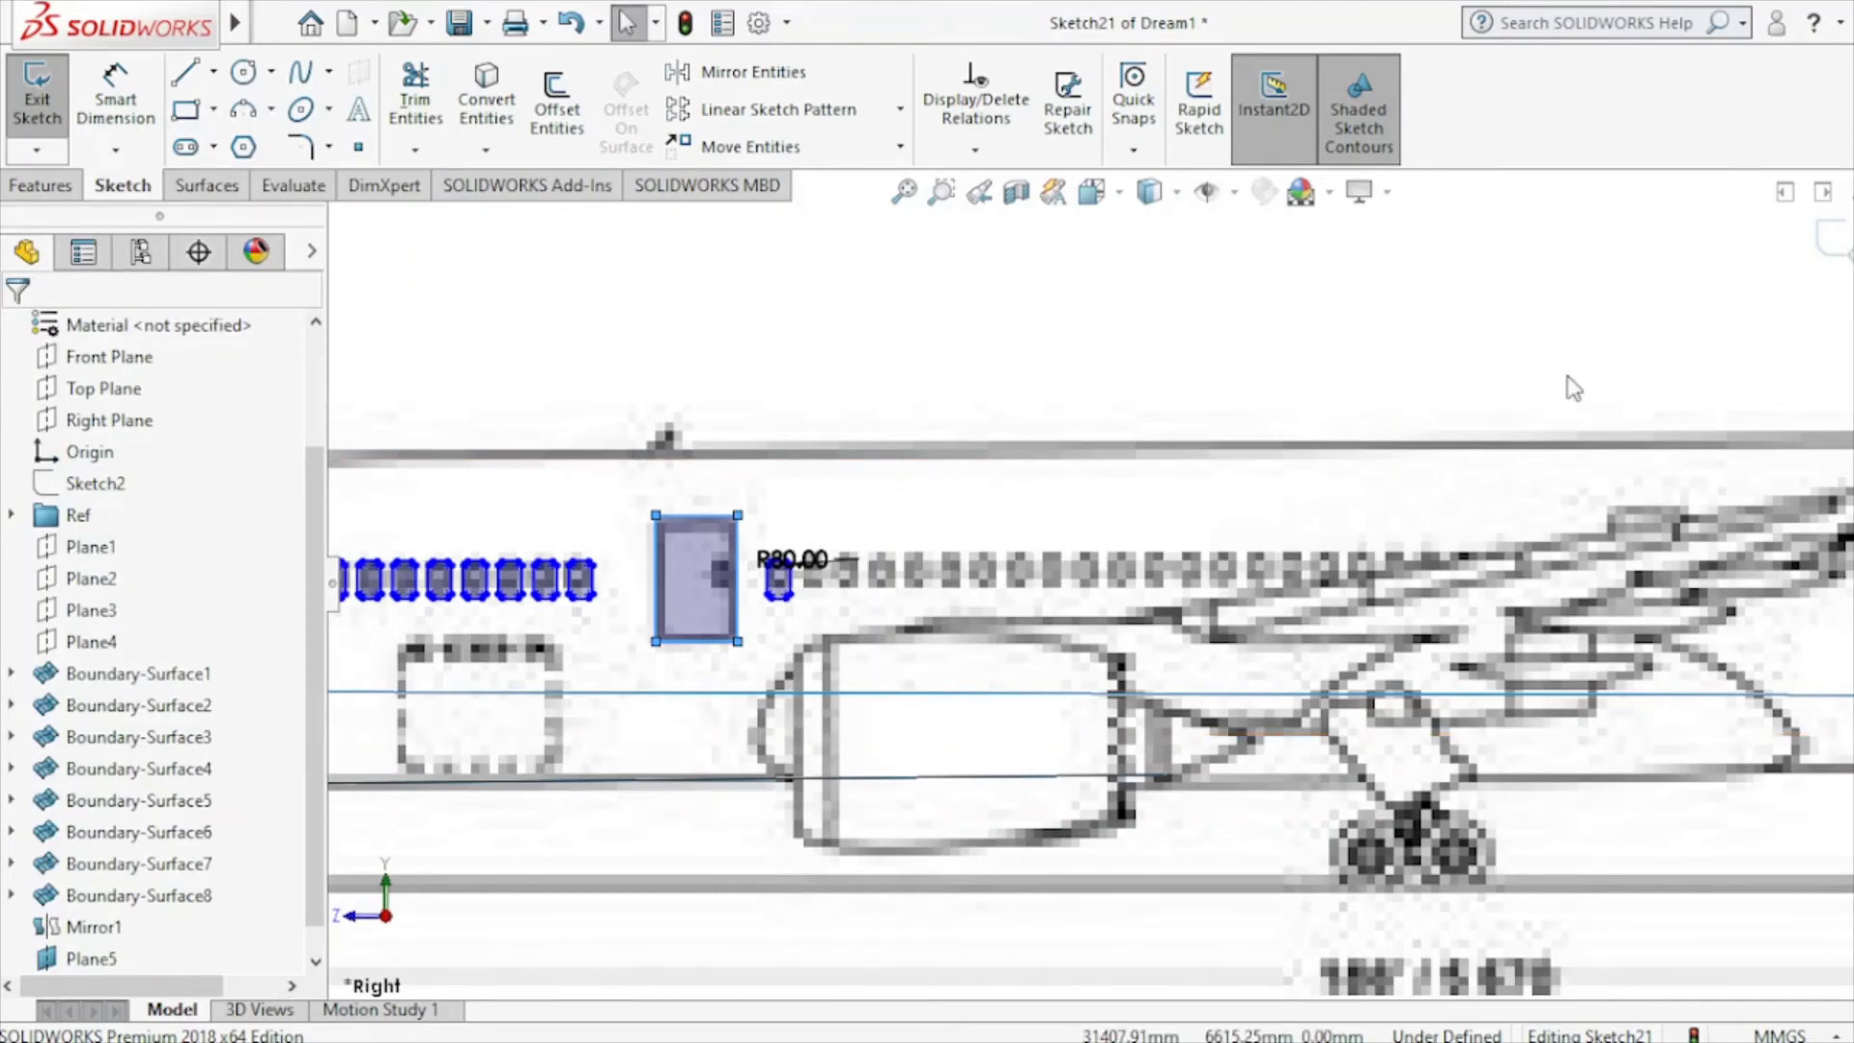
Round all four corners of the second door rectangle with 200 mm sketch fillets.
{"action": "left_click", "coordinate": [298, 151]}
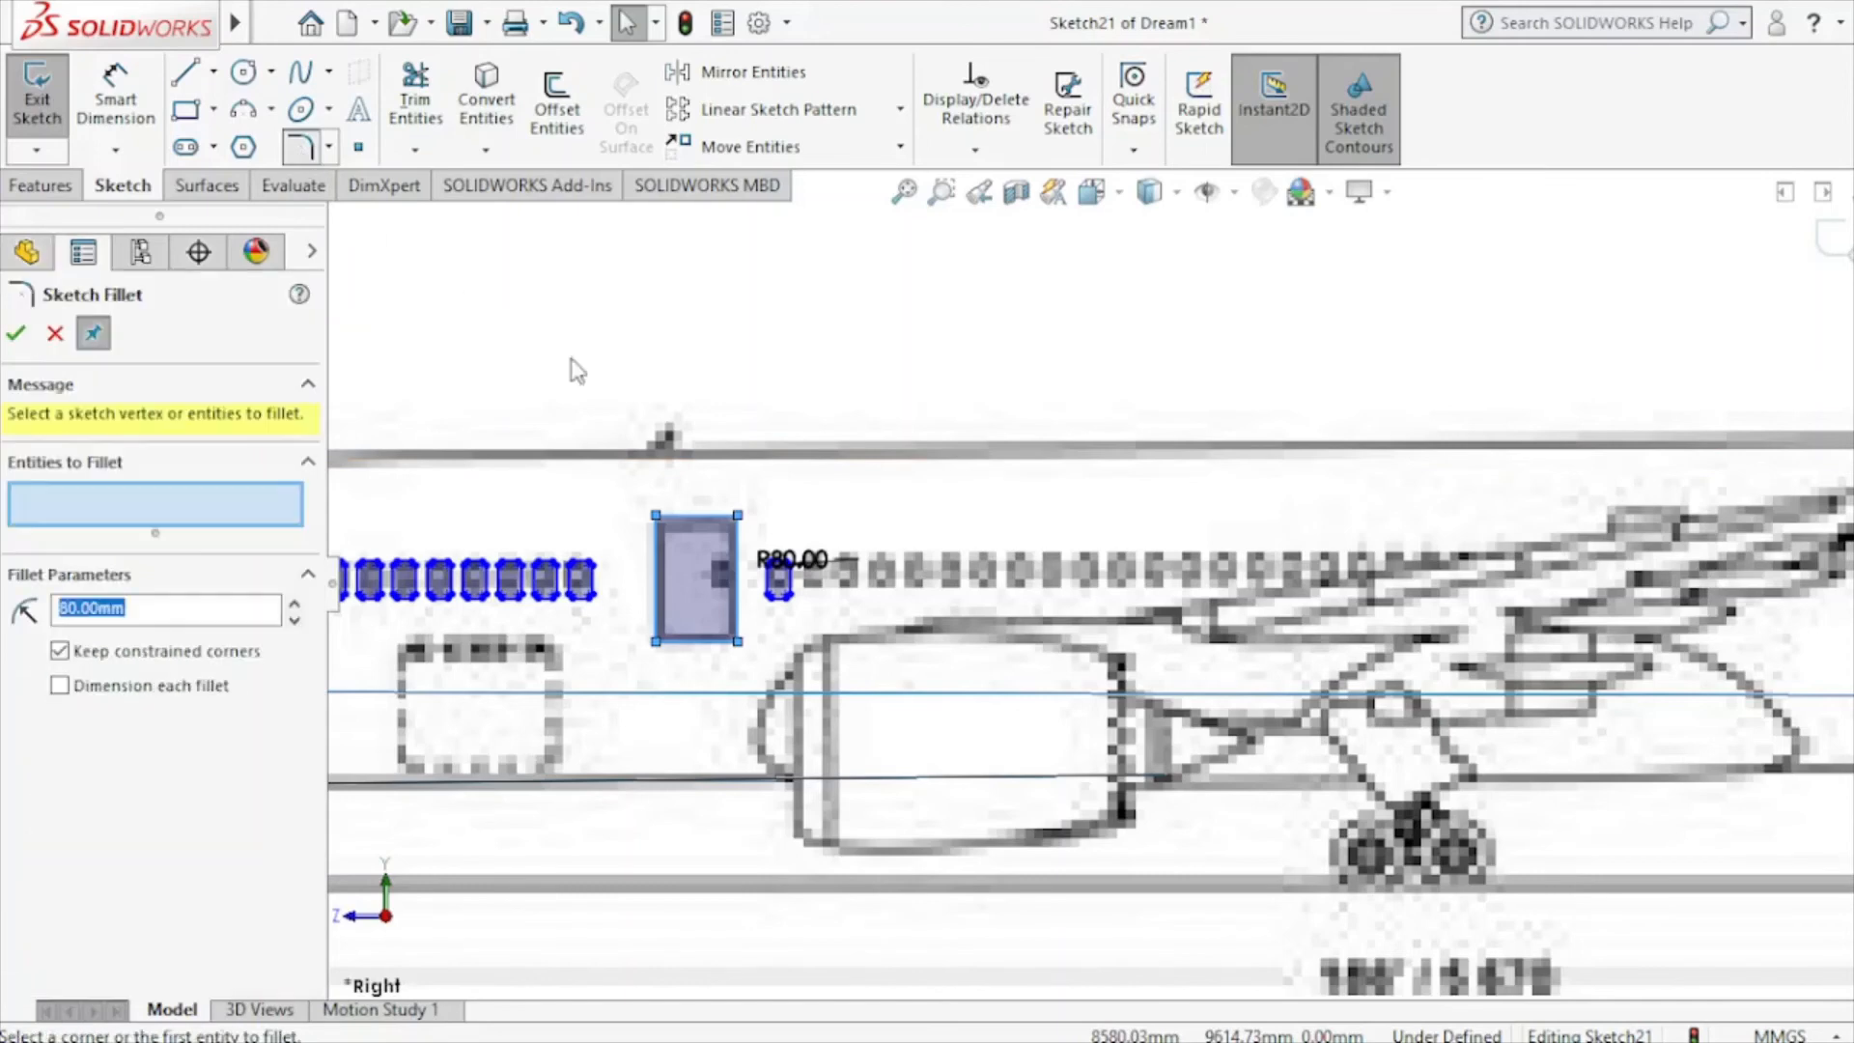
{"action": "left_click", "coordinate": [656, 518]}
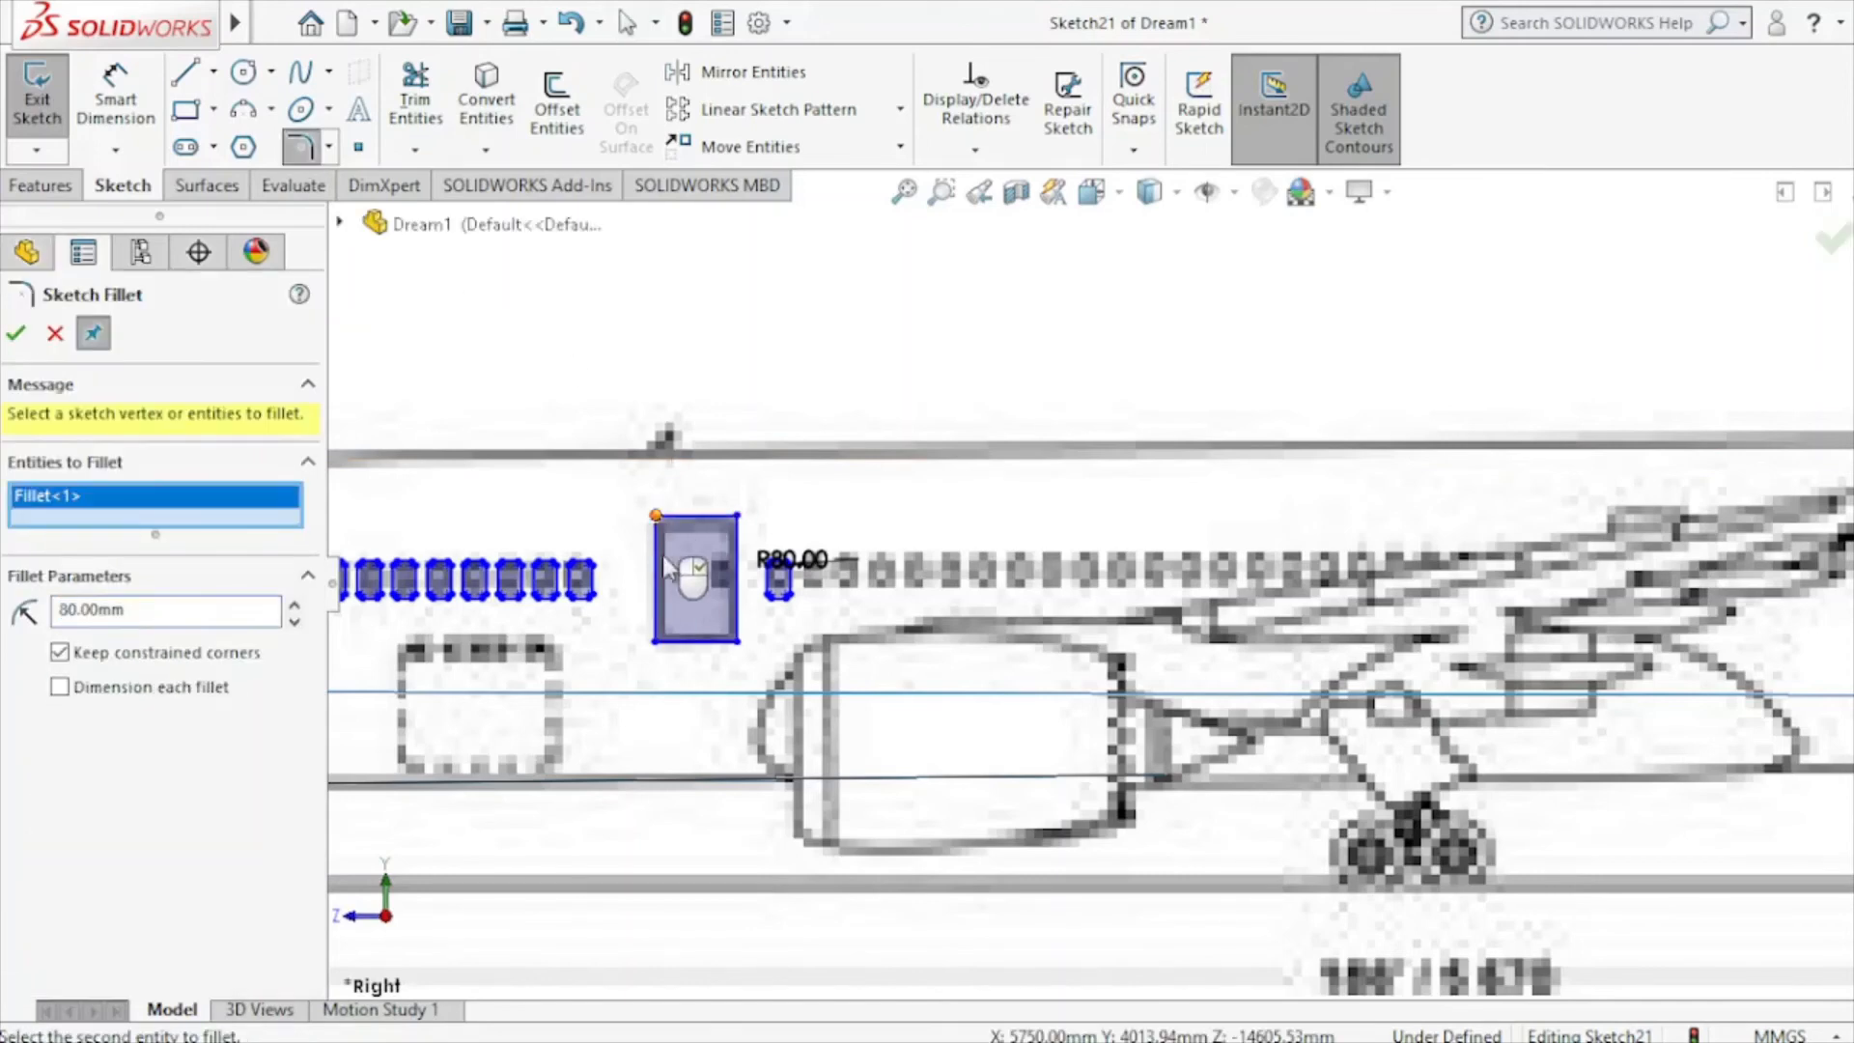
{"action": "left_click", "coordinate": [660, 644]}
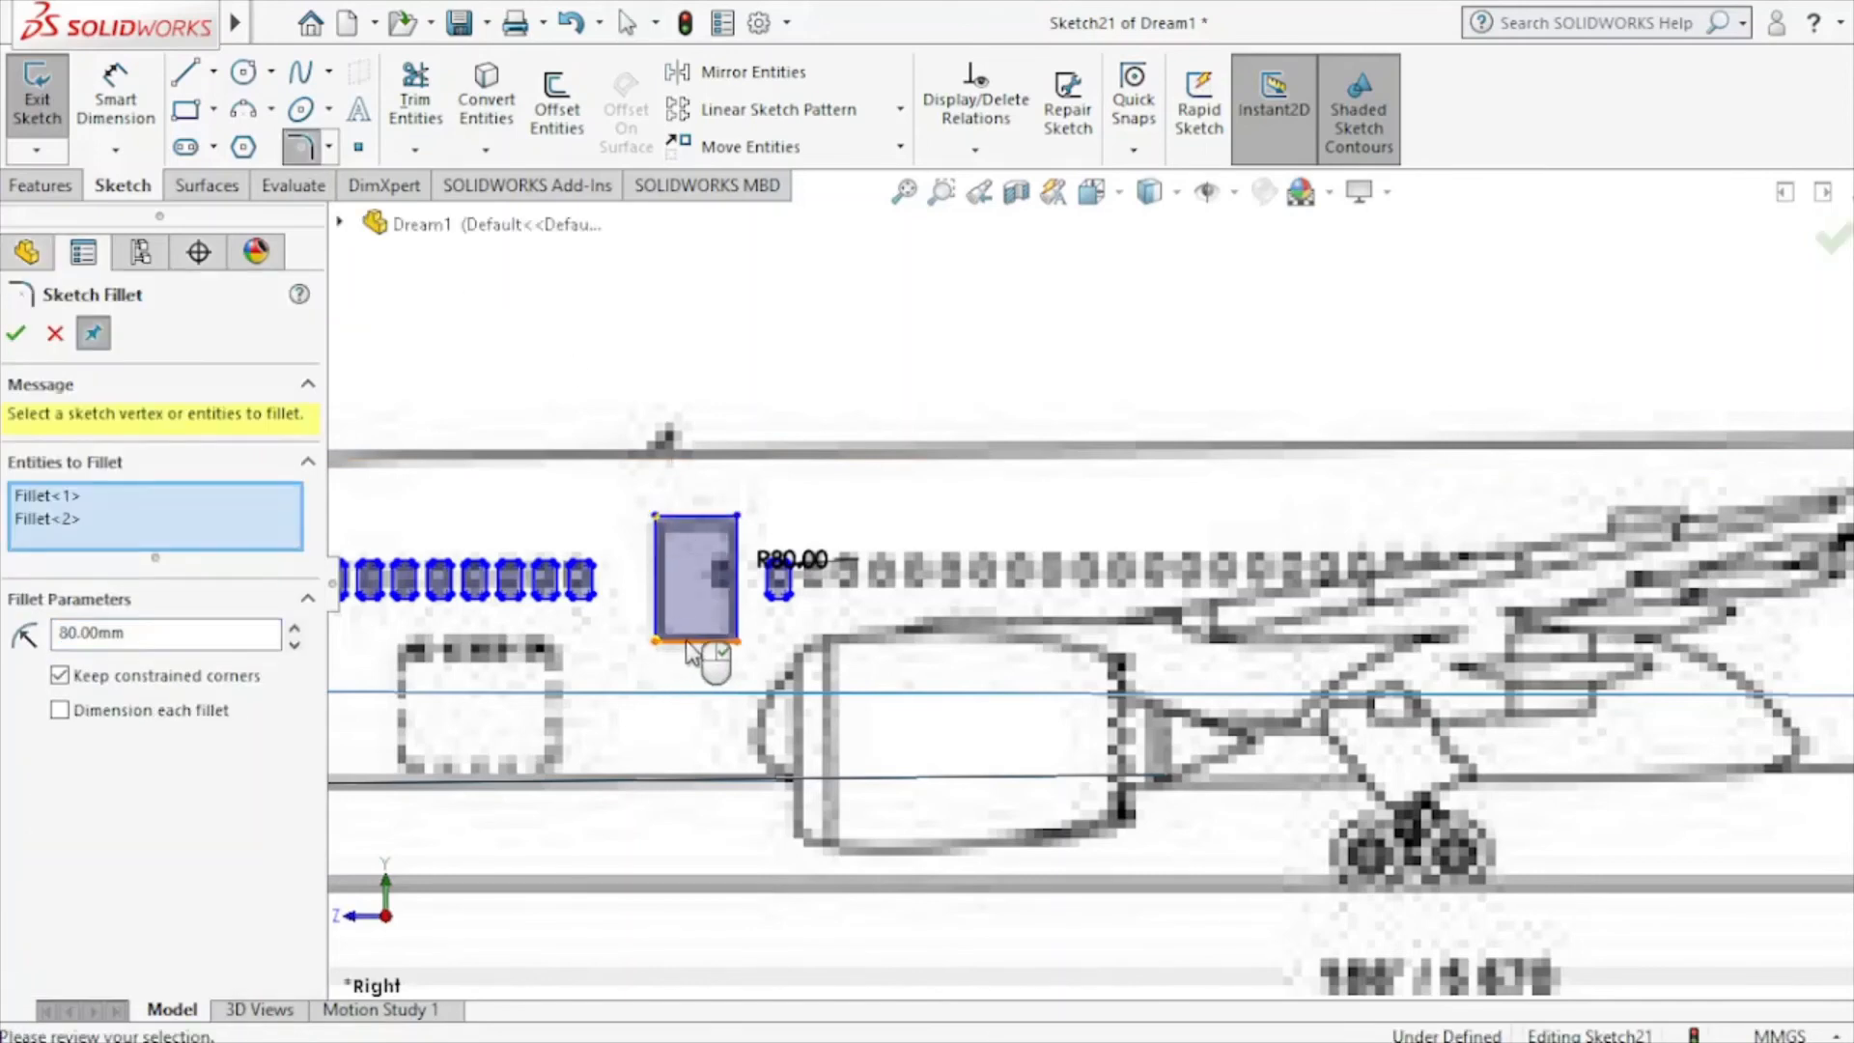
{"action": "left_click", "coordinate": [737, 643]}
{"action": "left_click", "coordinate": [736, 517]}
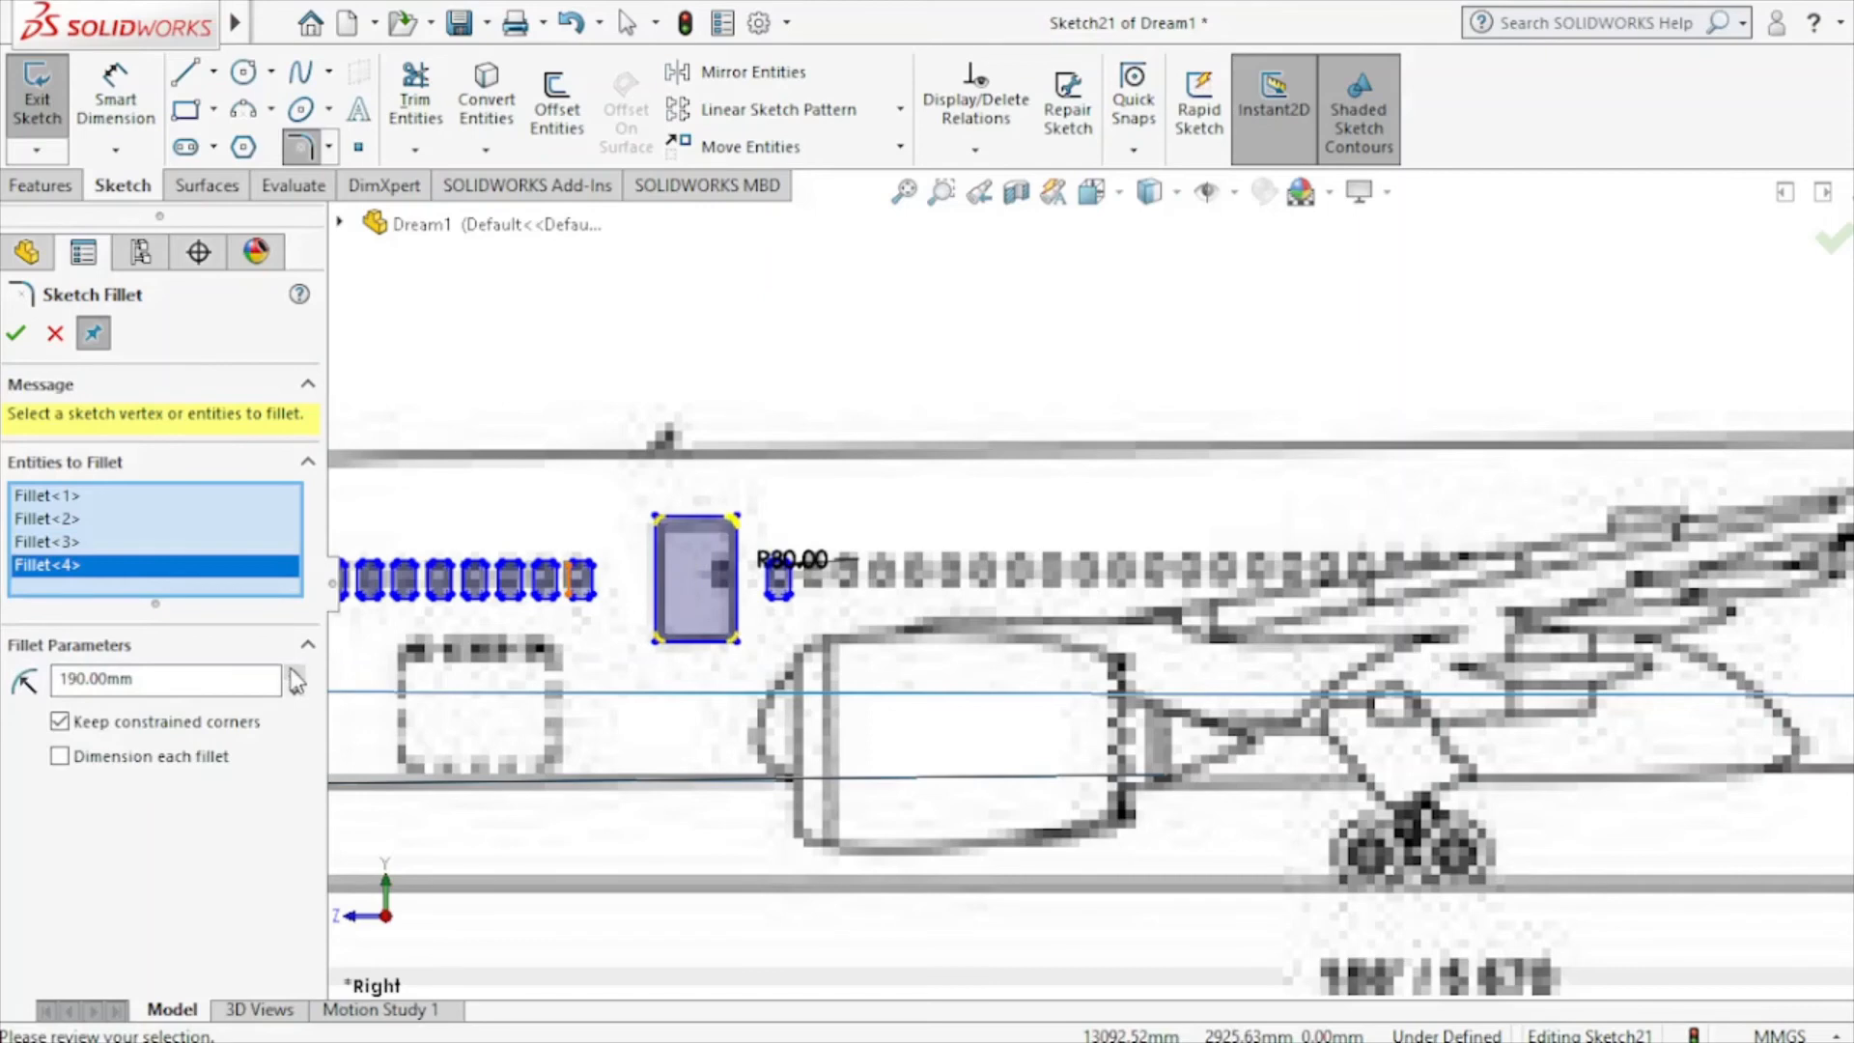
{"action": "left_click", "coordinate": [14, 348]}
{"action": "left_click", "coordinate": [13, 345]}
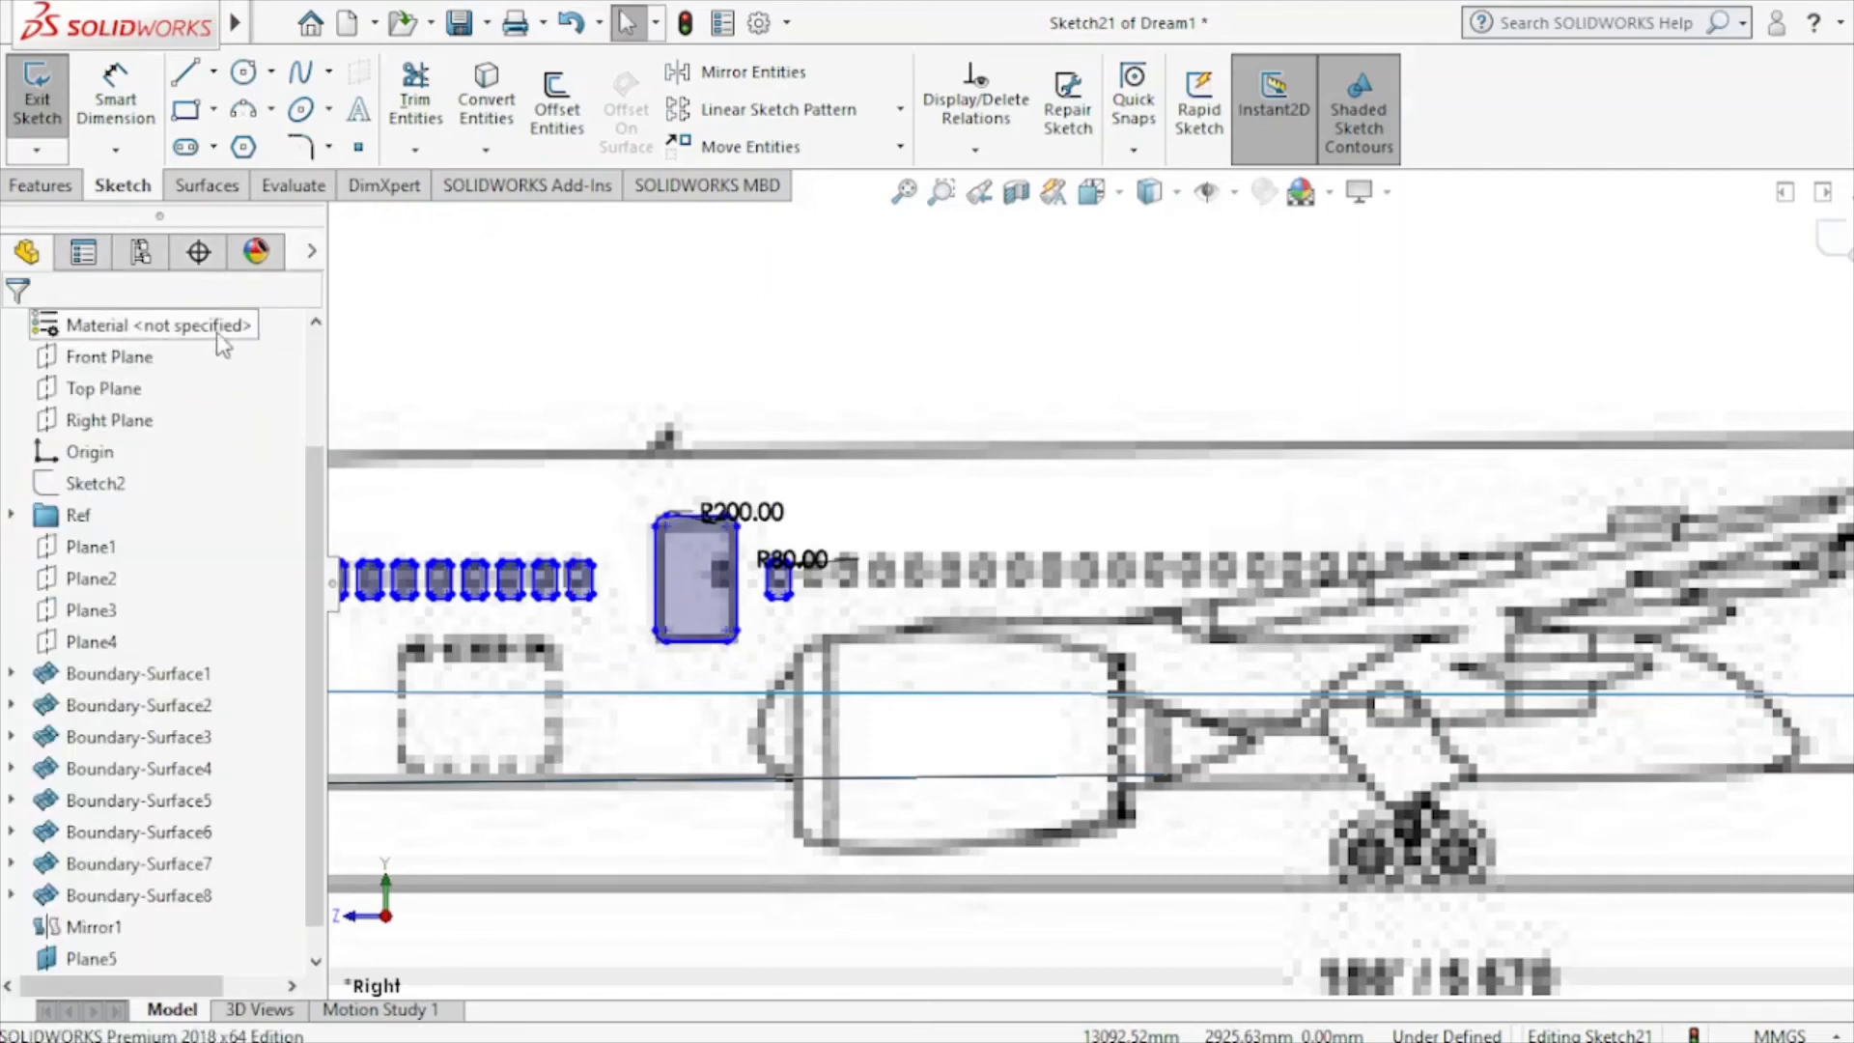
{"action": "left_click", "coordinate": [626, 312]}
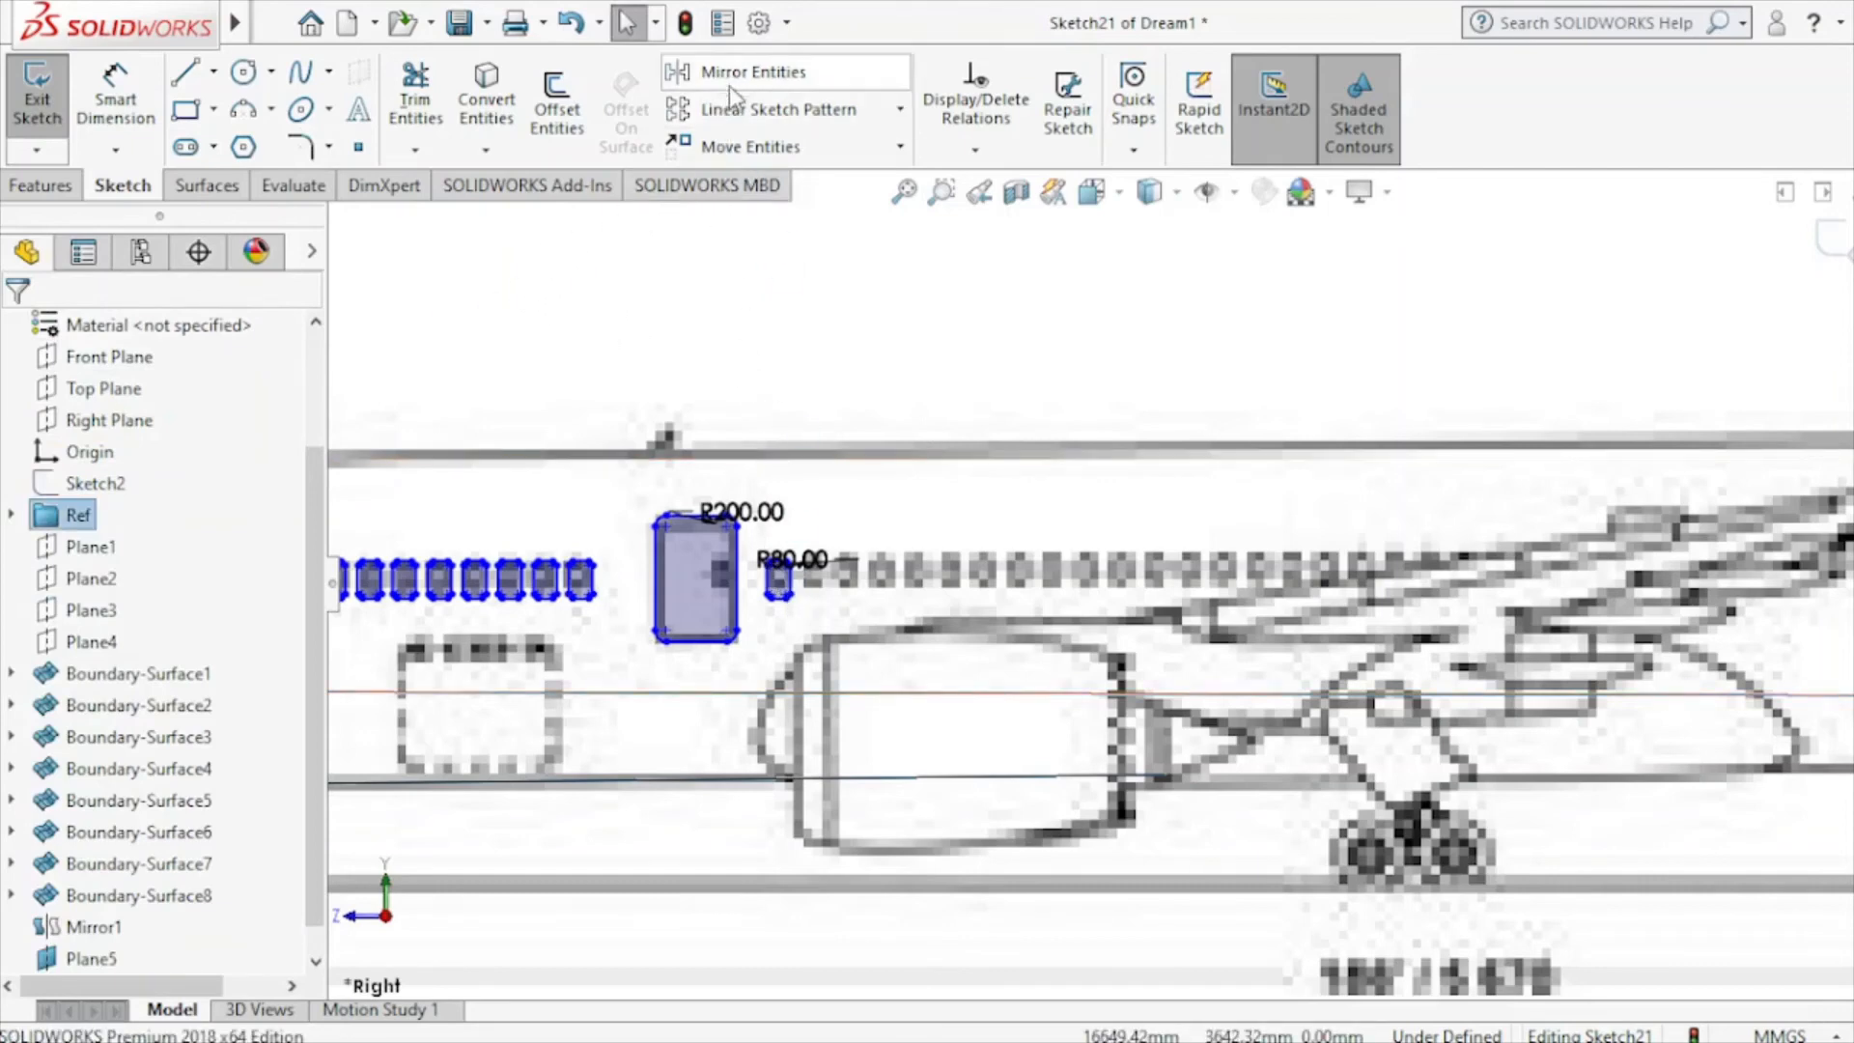
Set up a linear sketch pattern of the rounded window behind the second door along the X-axis with 2 instances.
{"action": "left_click", "coordinate": [743, 110]}
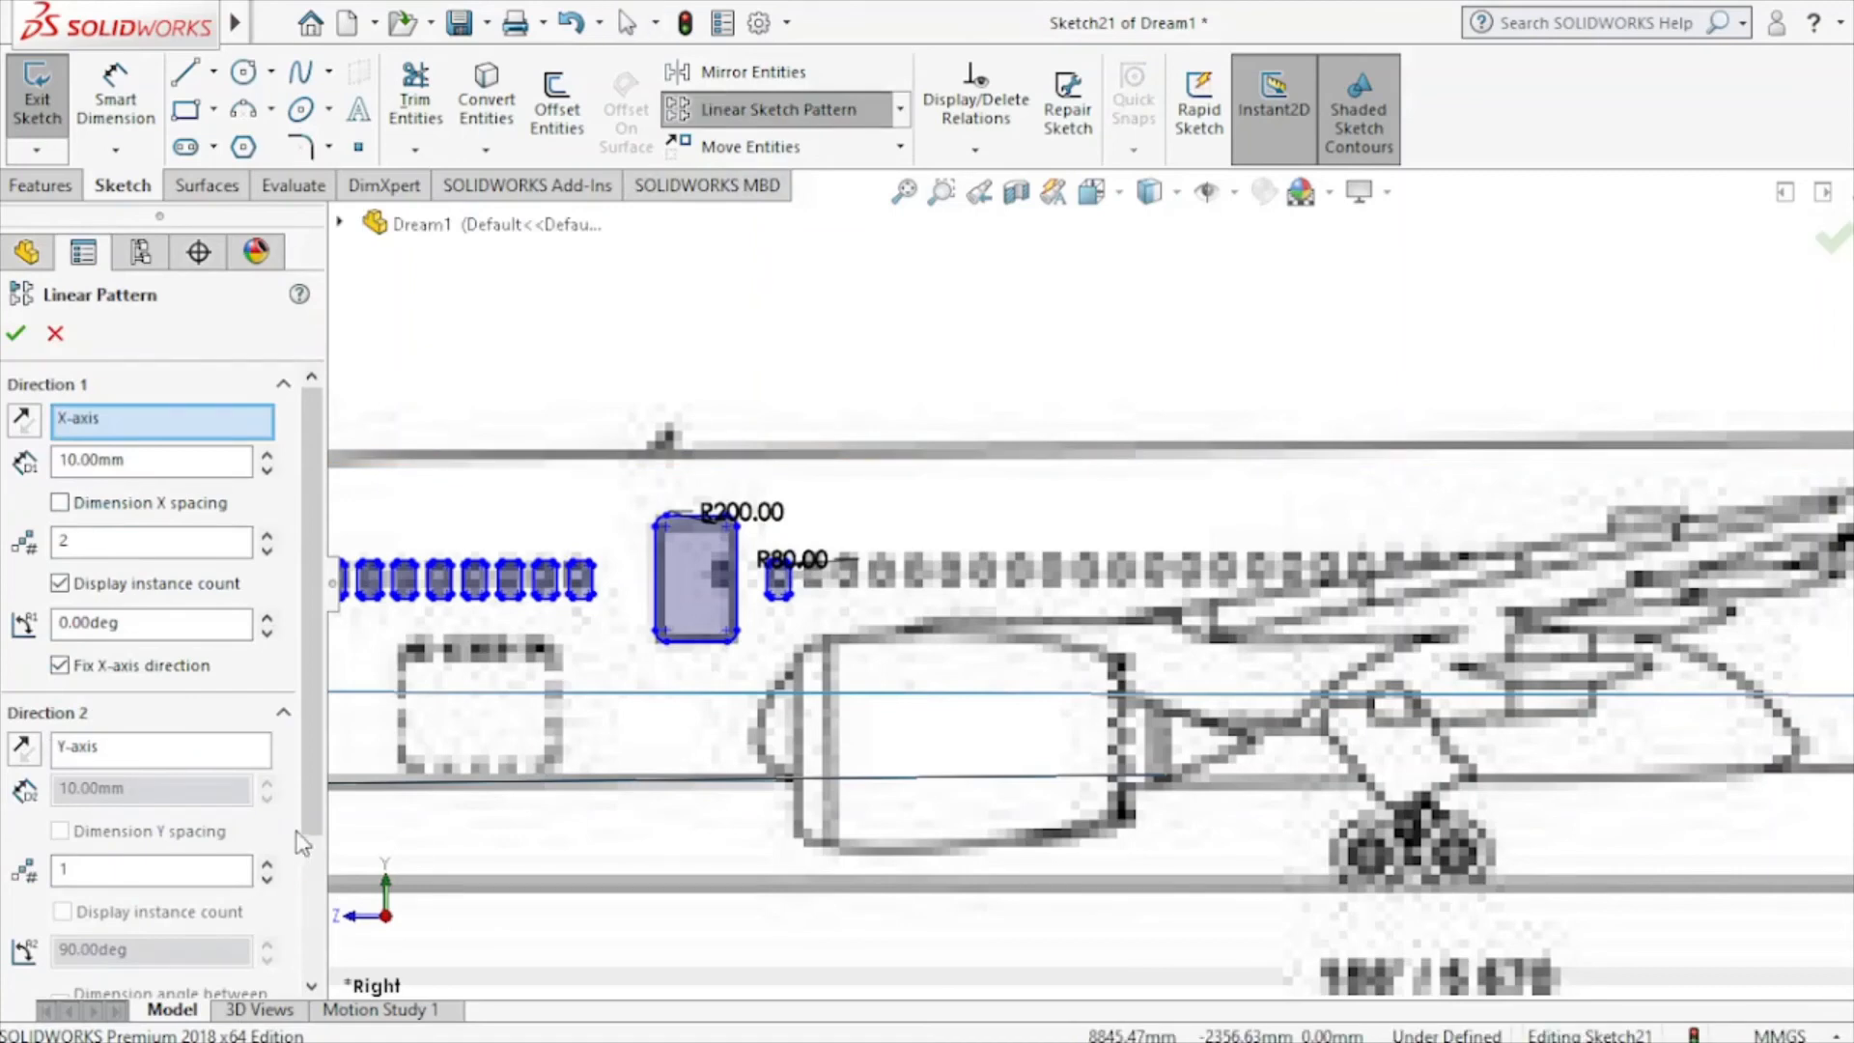
{"action": "scroll", "coordinate": [303, 843], "scroll_direction": "down", "scroll_amount": 3}
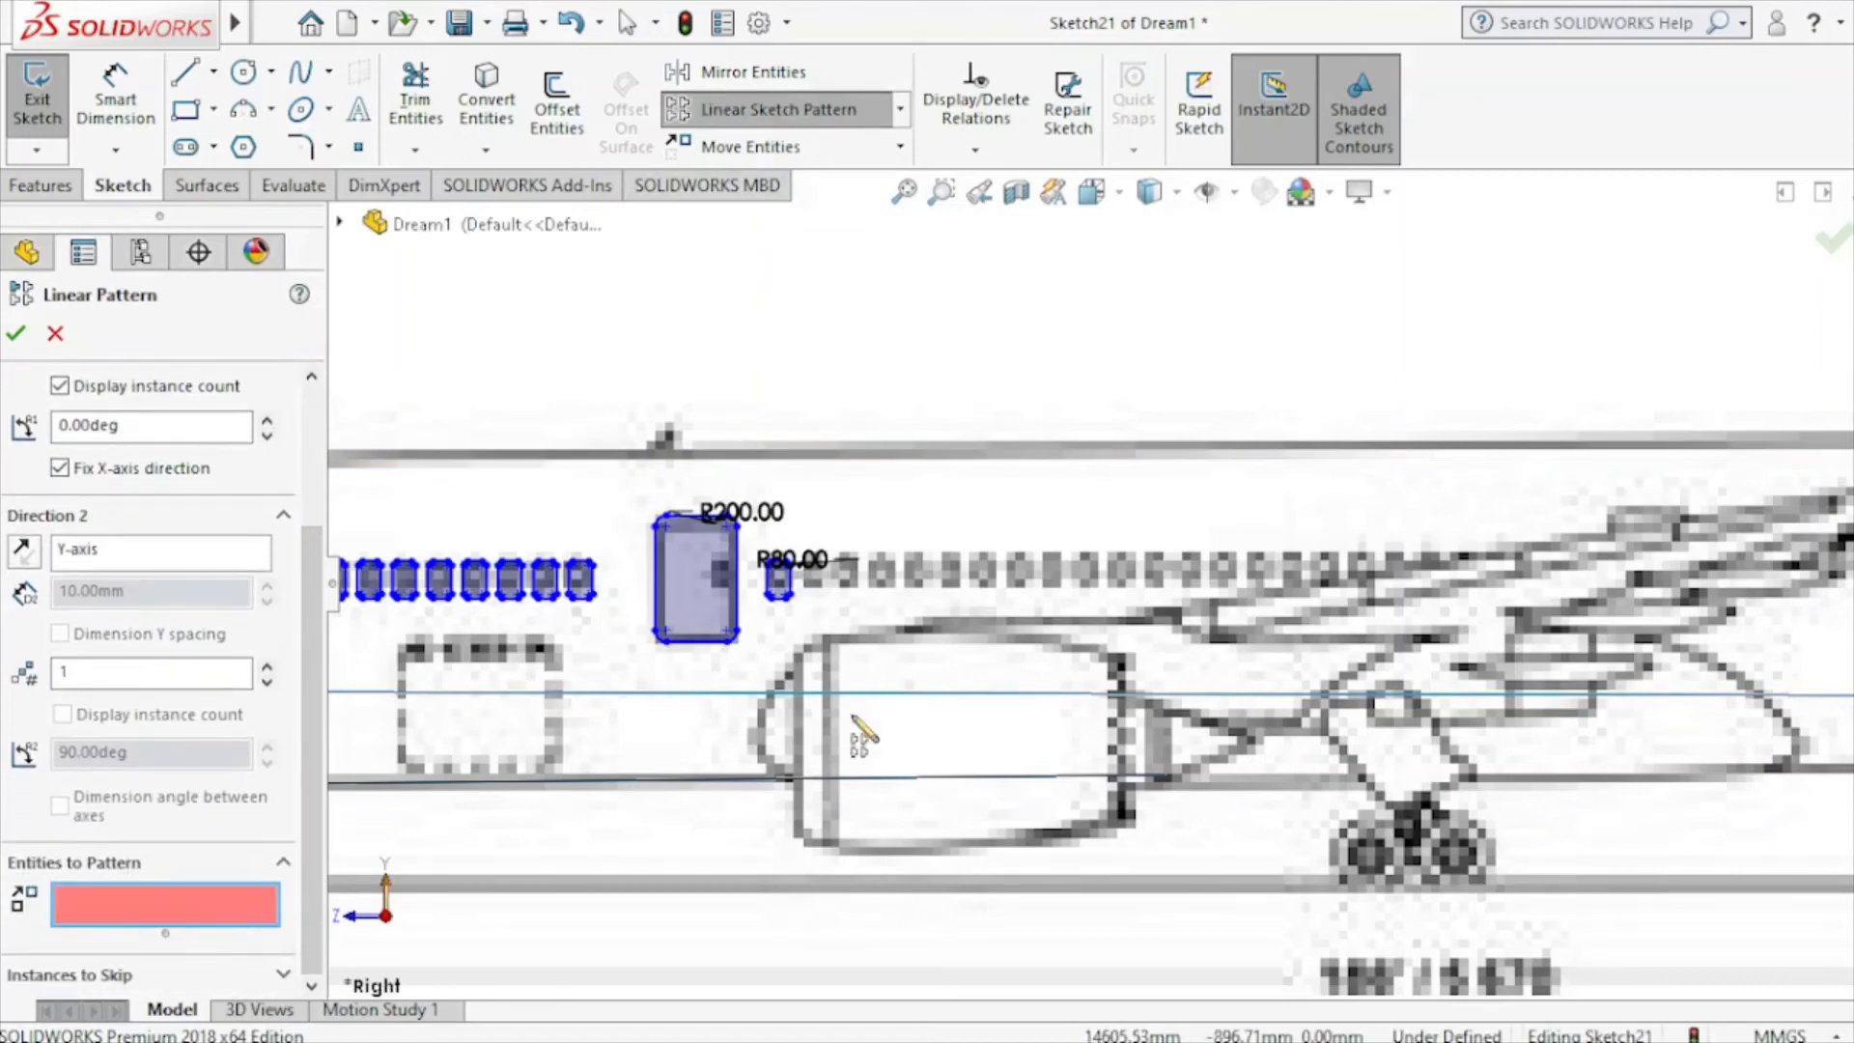
{"action": "scroll", "coordinate": [869, 608], "scroll_direction": "down", "scroll_amount": 6}
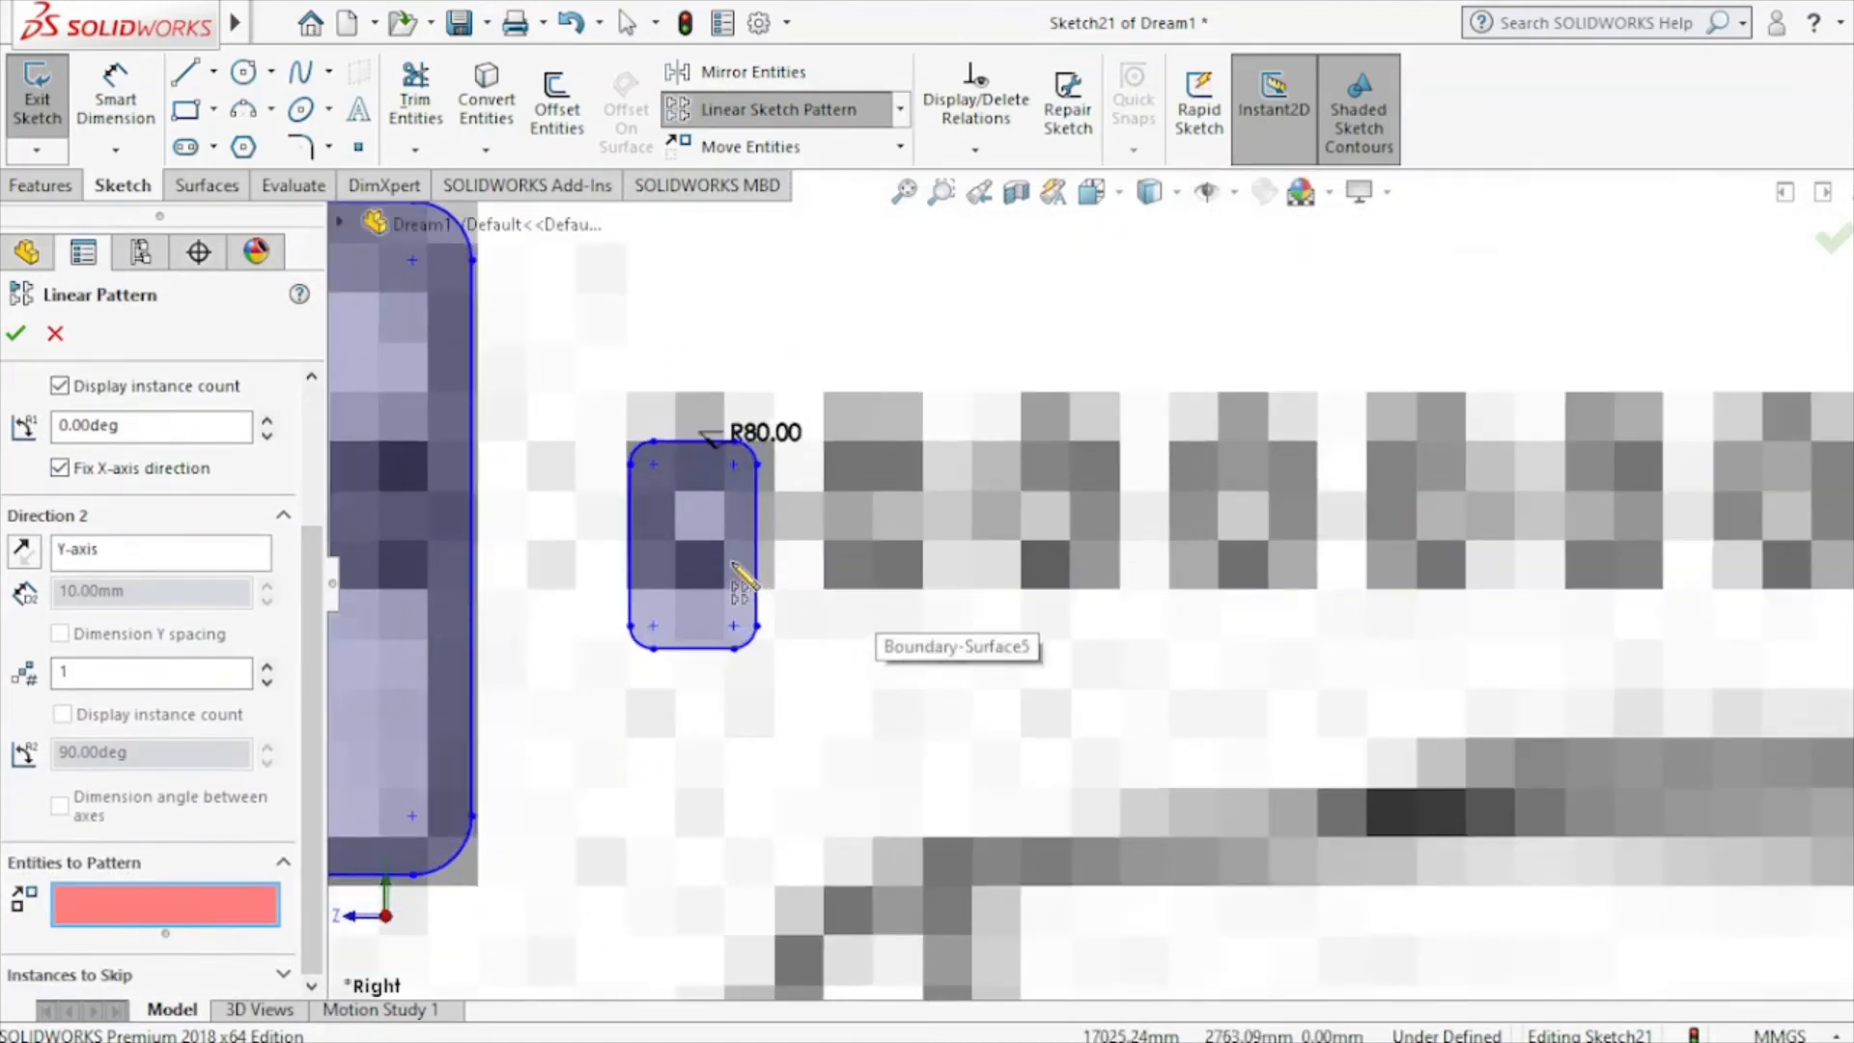
{"action": "left_click", "coordinate": [740, 579]}
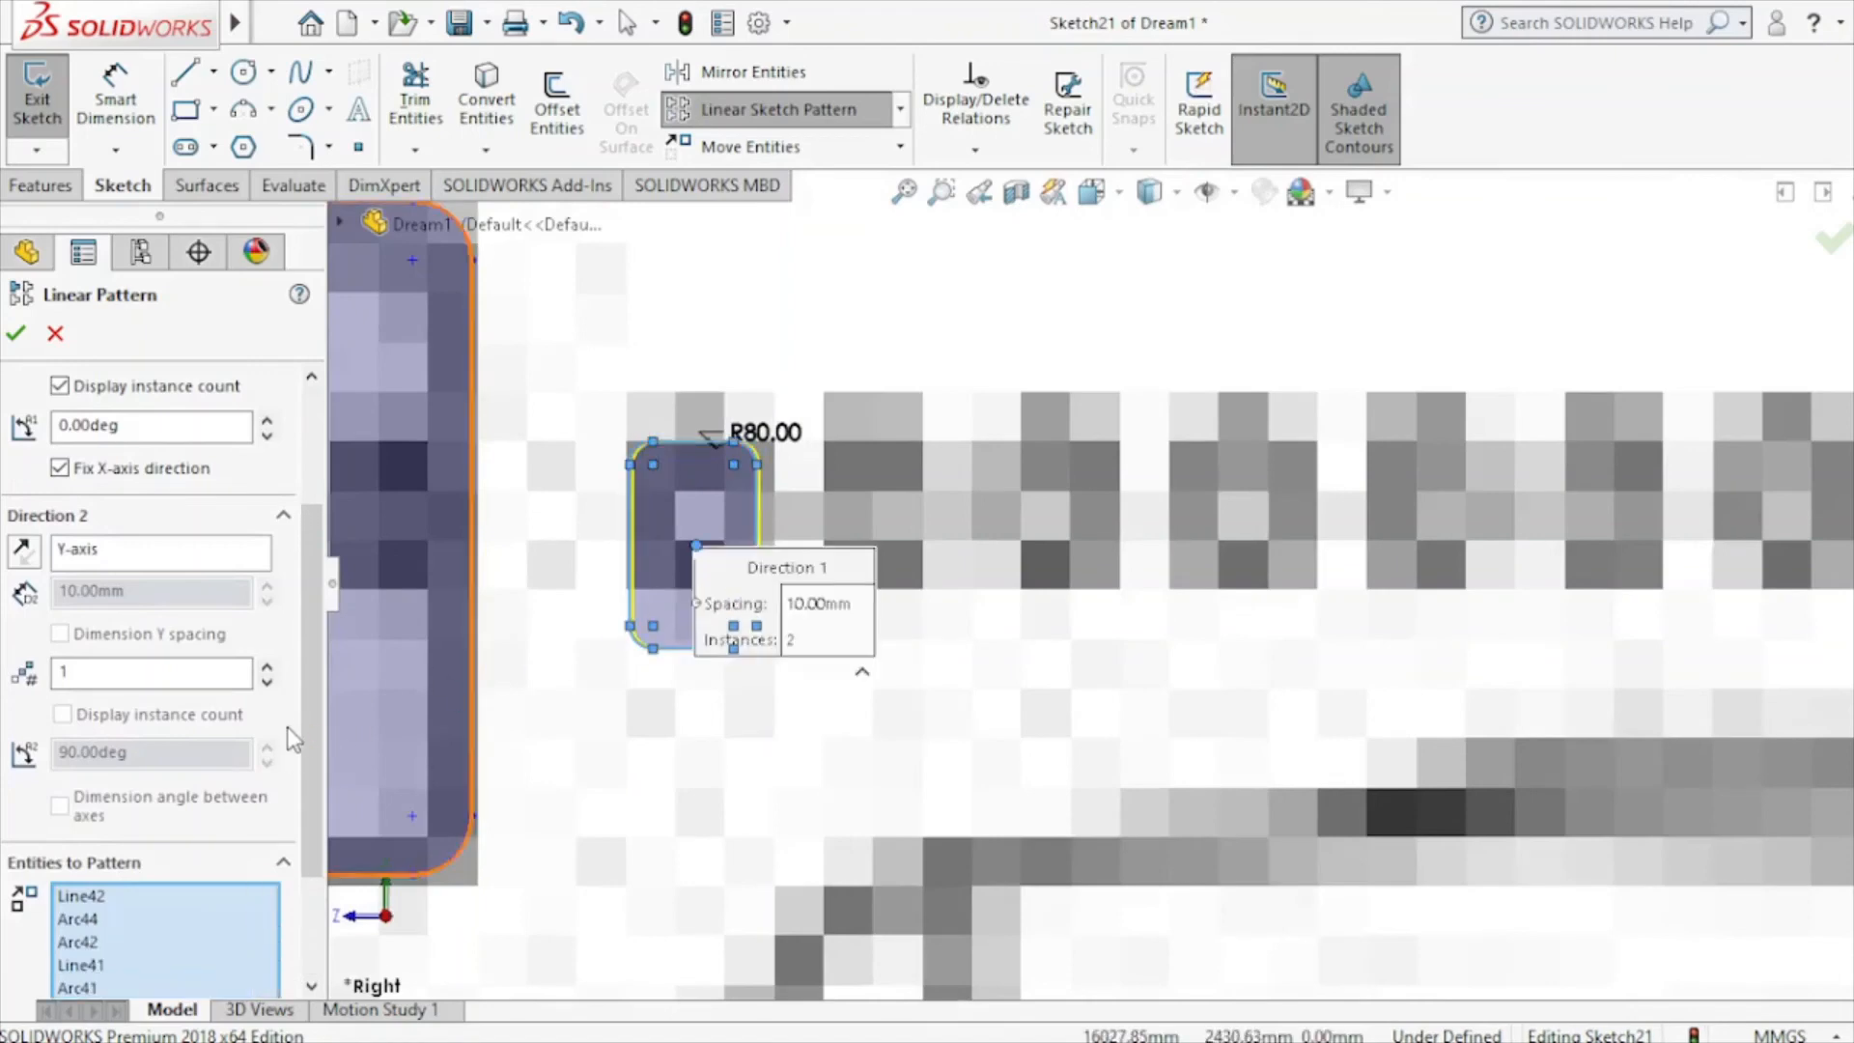
{"action": "scroll", "coordinate": [290, 734], "scroll_direction": "up", "scroll_amount": 3}
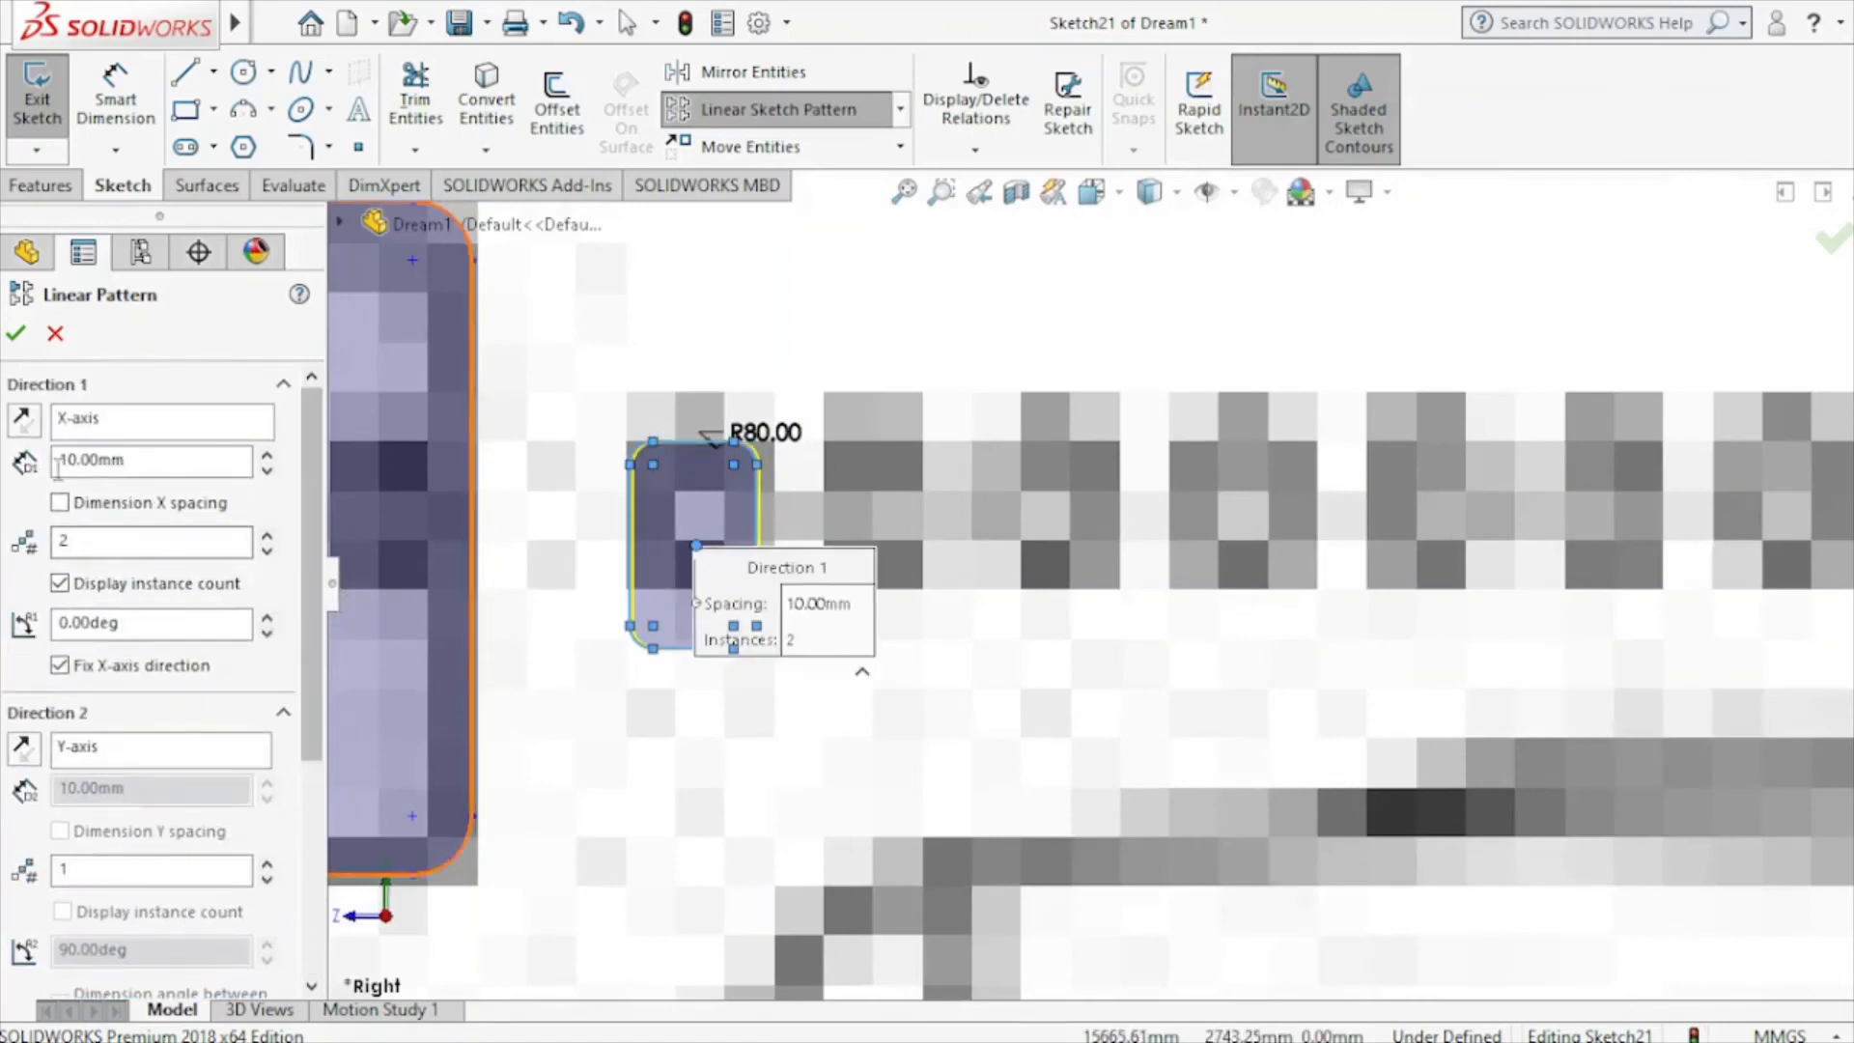
Set the spacing of the window pattern behind the second door to 650 mm along the X-axis.
{"action": "left_click", "coordinate": [268, 454]}
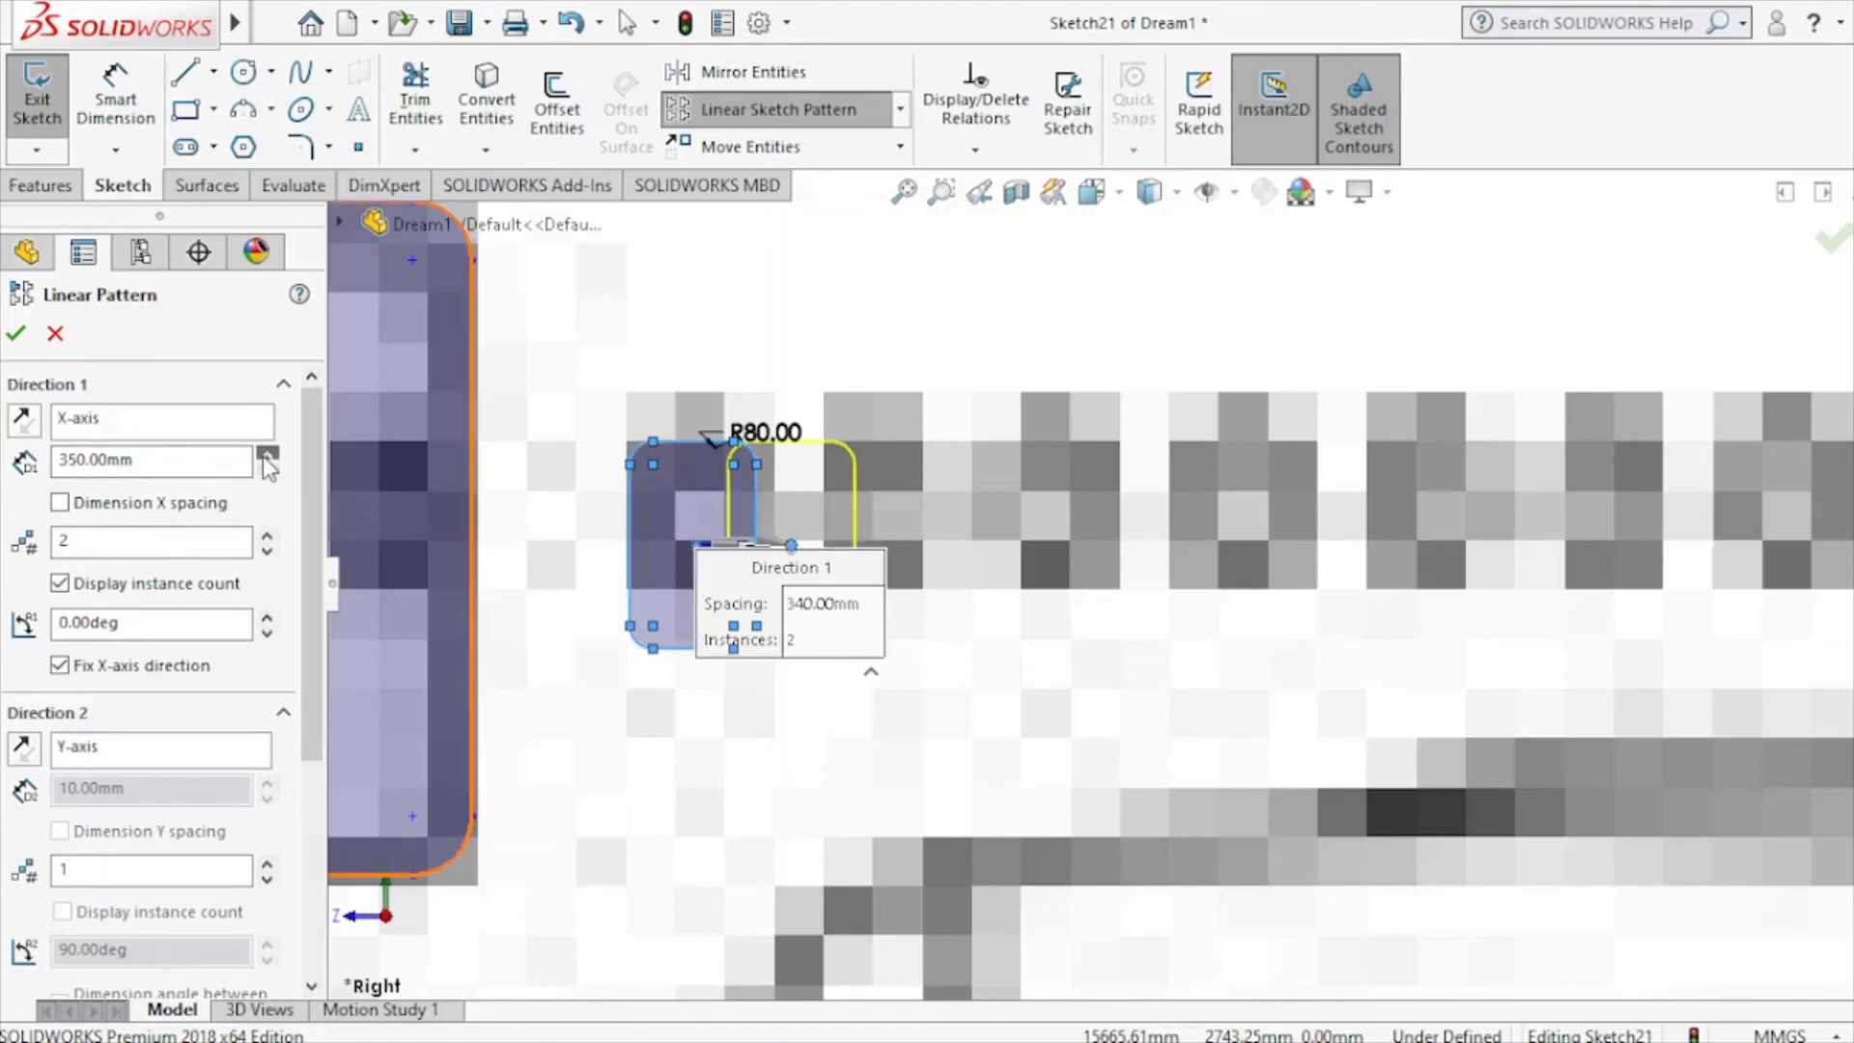
{"action": "left_click", "coordinate": [267, 454]}
{"action": "left_click", "coordinate": [267, 454]}
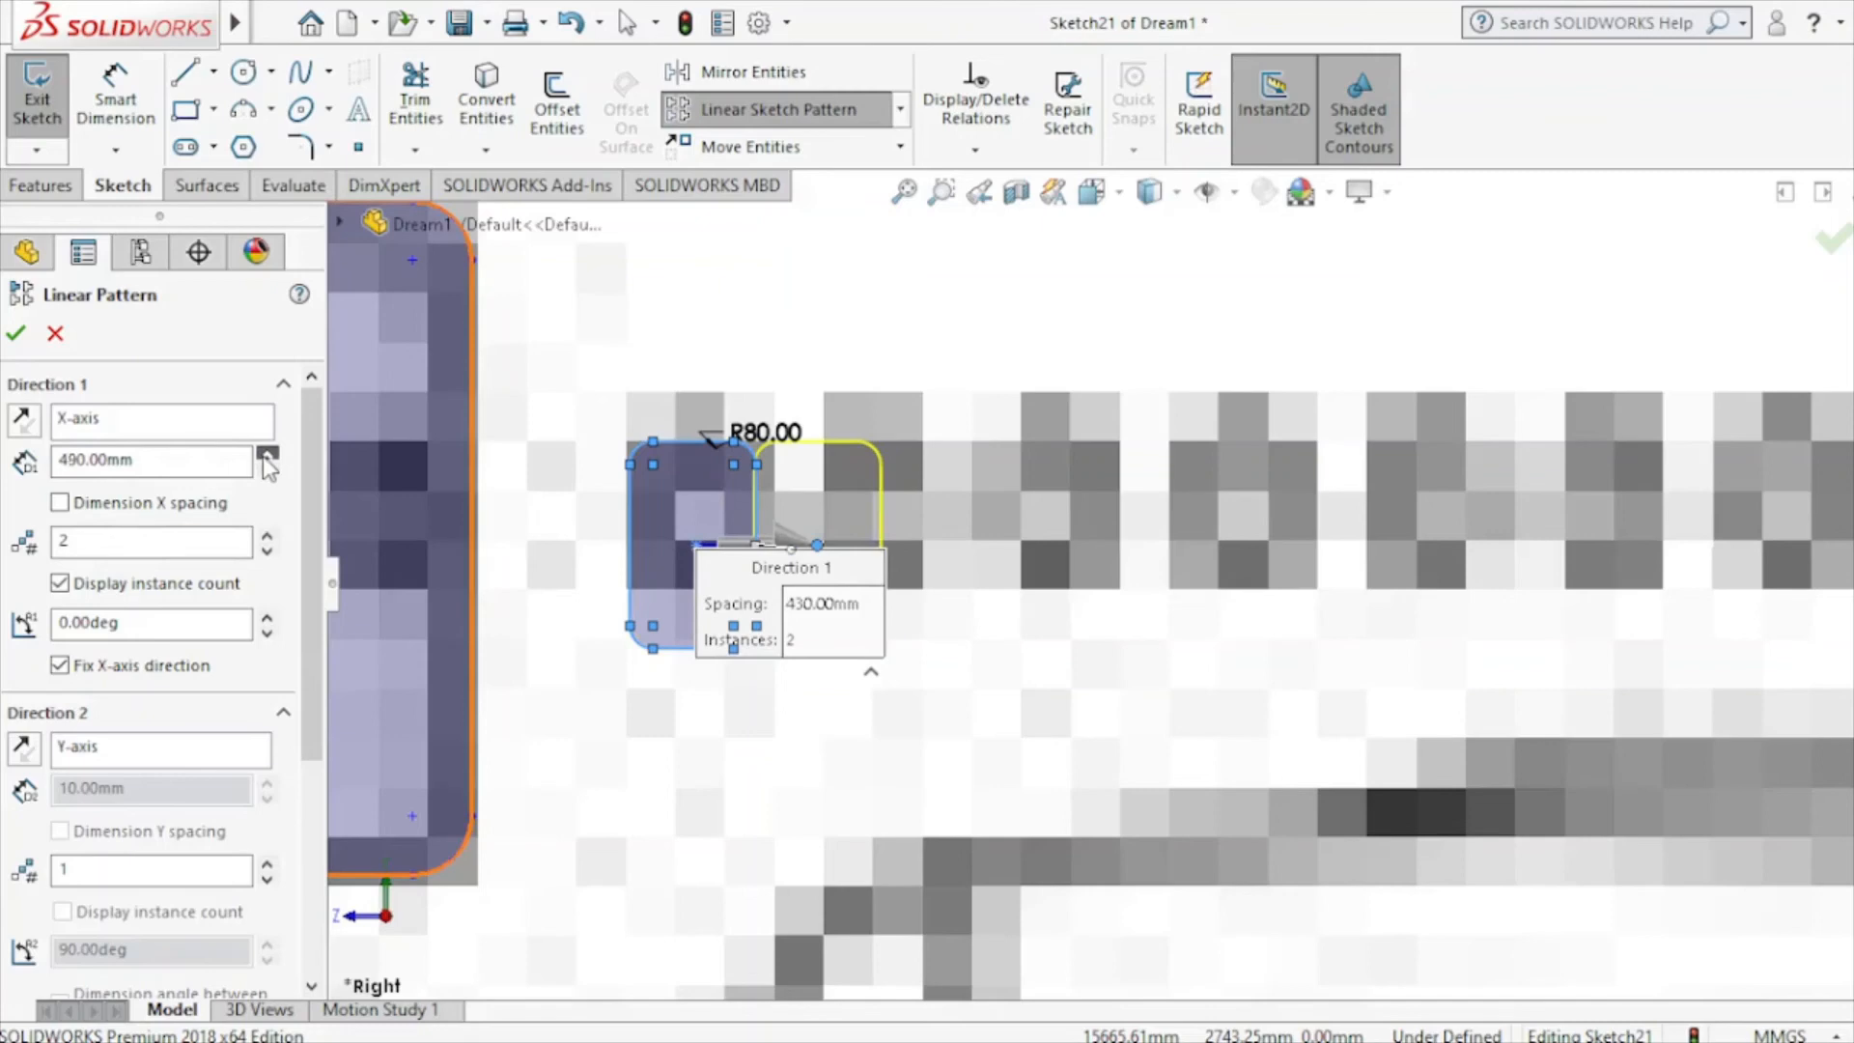
{"action": "left_click", "coordinate": [267, 454]}
{"action": "left_click", "coordinate": [268, 454]}
{"action": "left_click", "coordinate": [268, 455]}
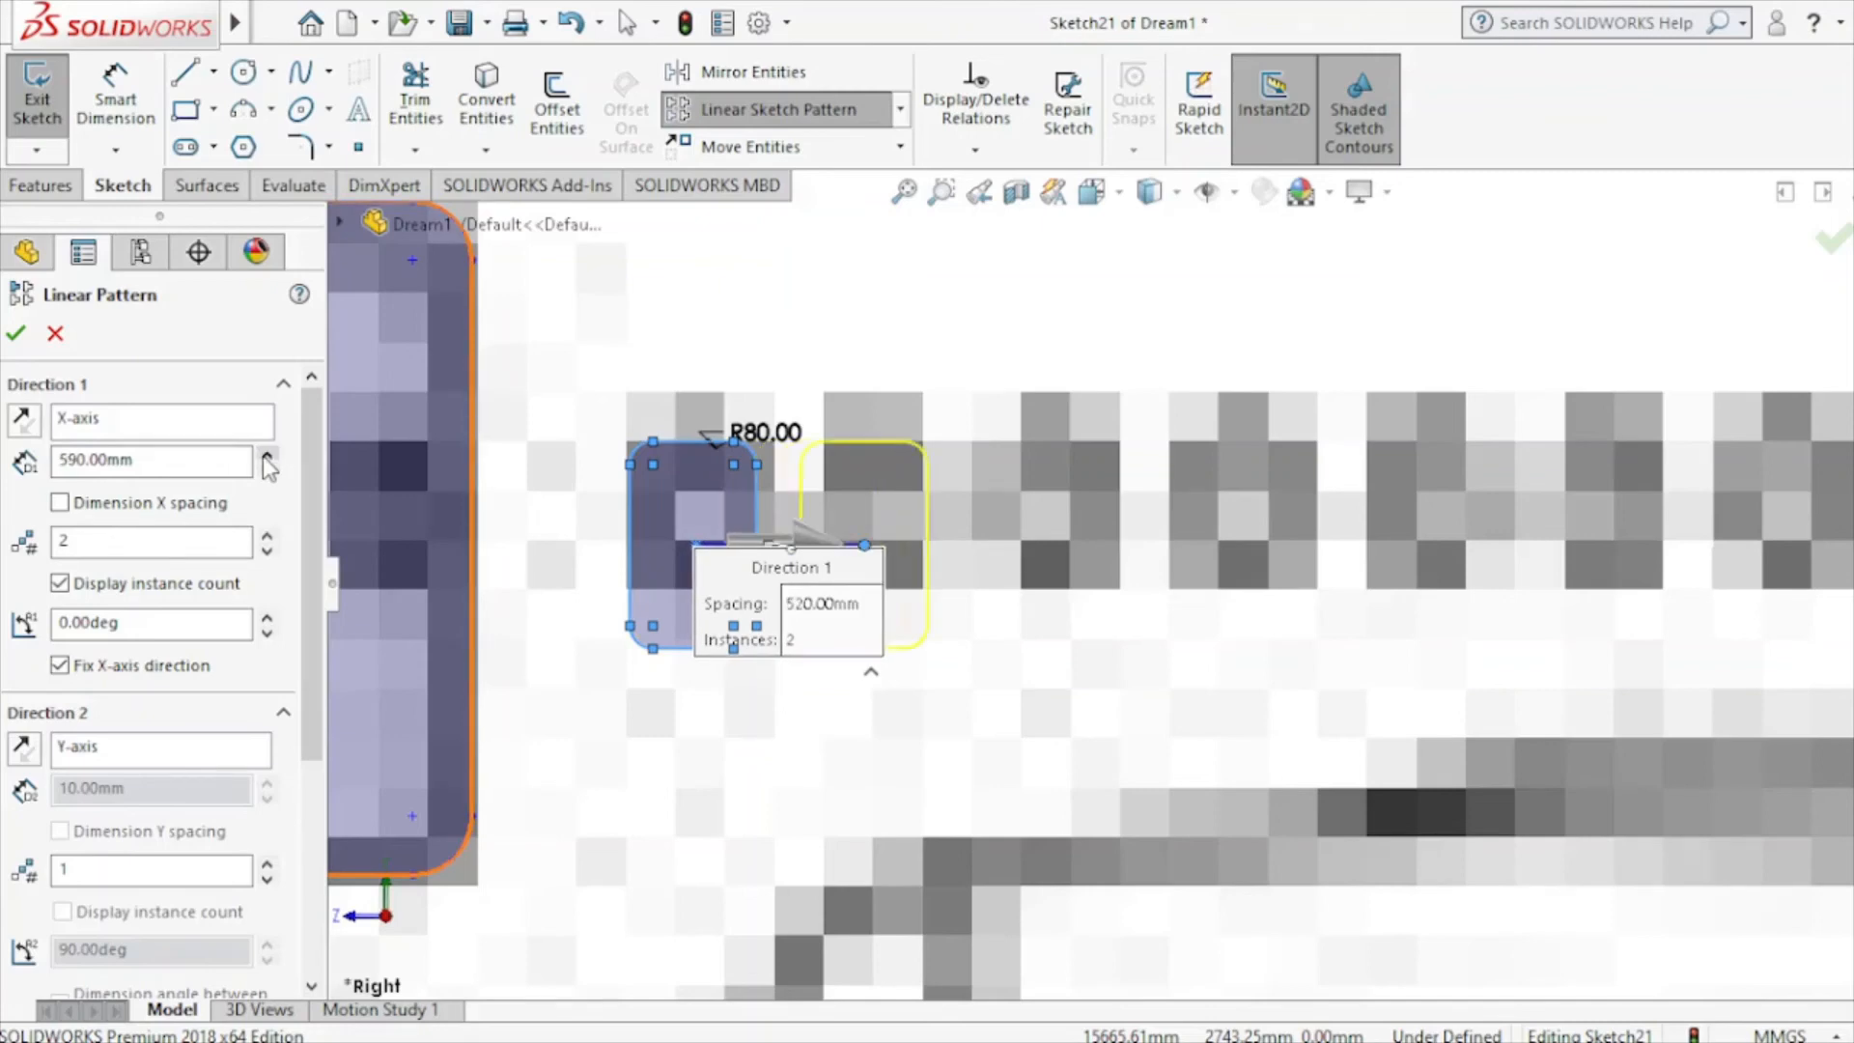
{"action": "left_click", "coordinate": [268, 456]}
{"action": "left_click", "coordinate": [267, 456]}
{"action": "left_click", "coordinate": [267, 457]}
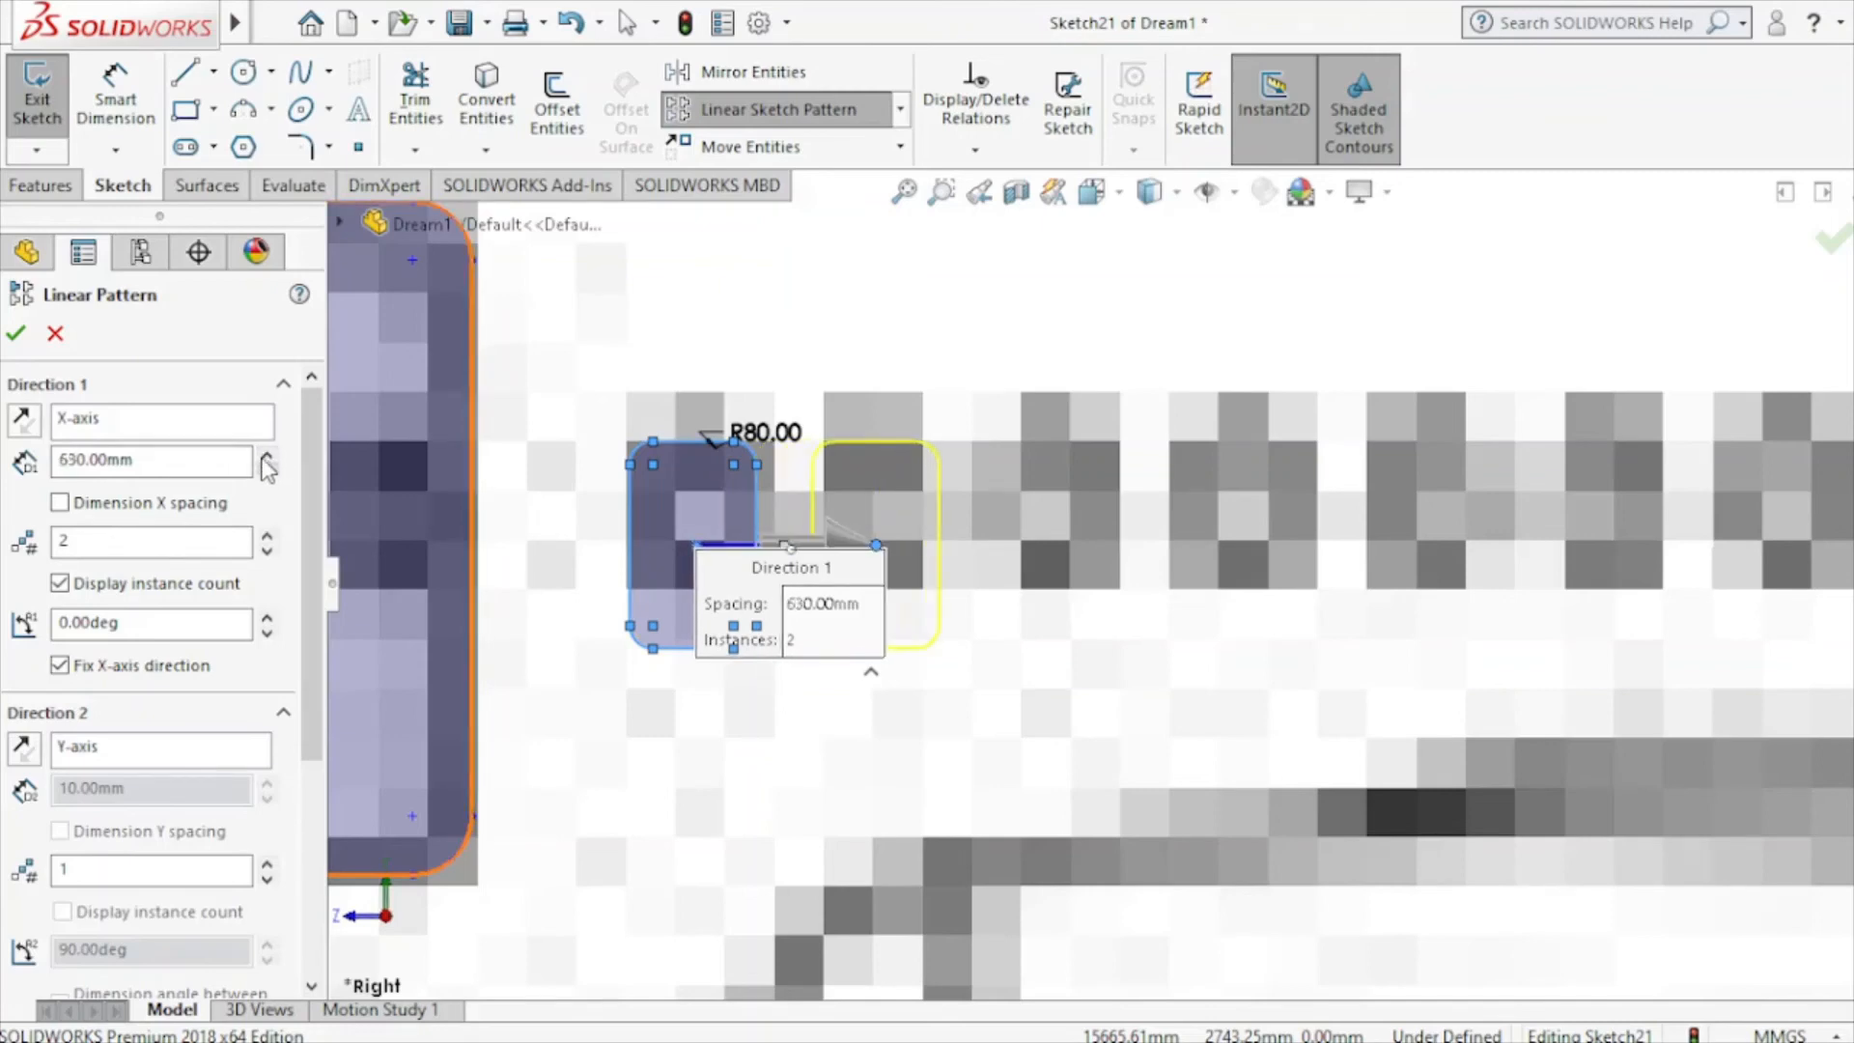
{"action": "left_click", "coordinate": [268, 454]}
{"action": "left_click", "coordinate": [268, 454]}
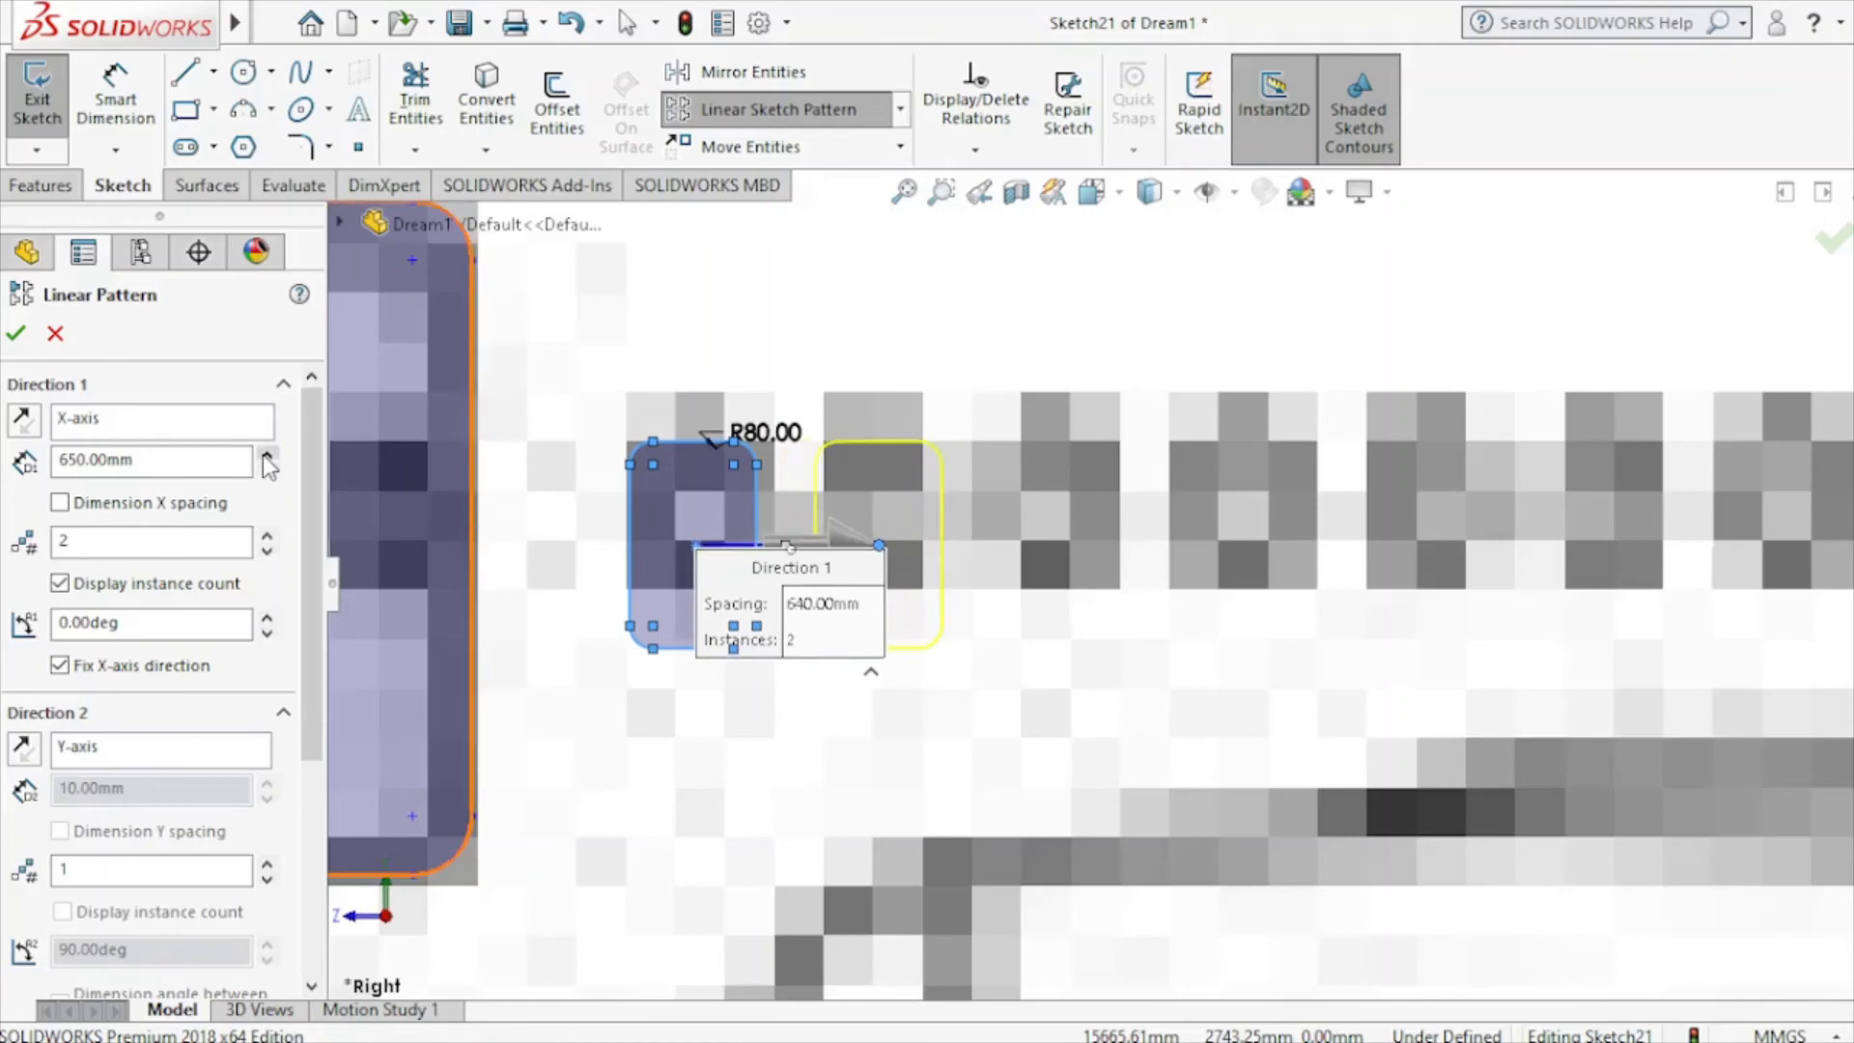
Raise the X-axis instance count of the window pattern to 41 so the row extends to the rear door.
{"action": "left_click", "coordinate": [268, 534]}
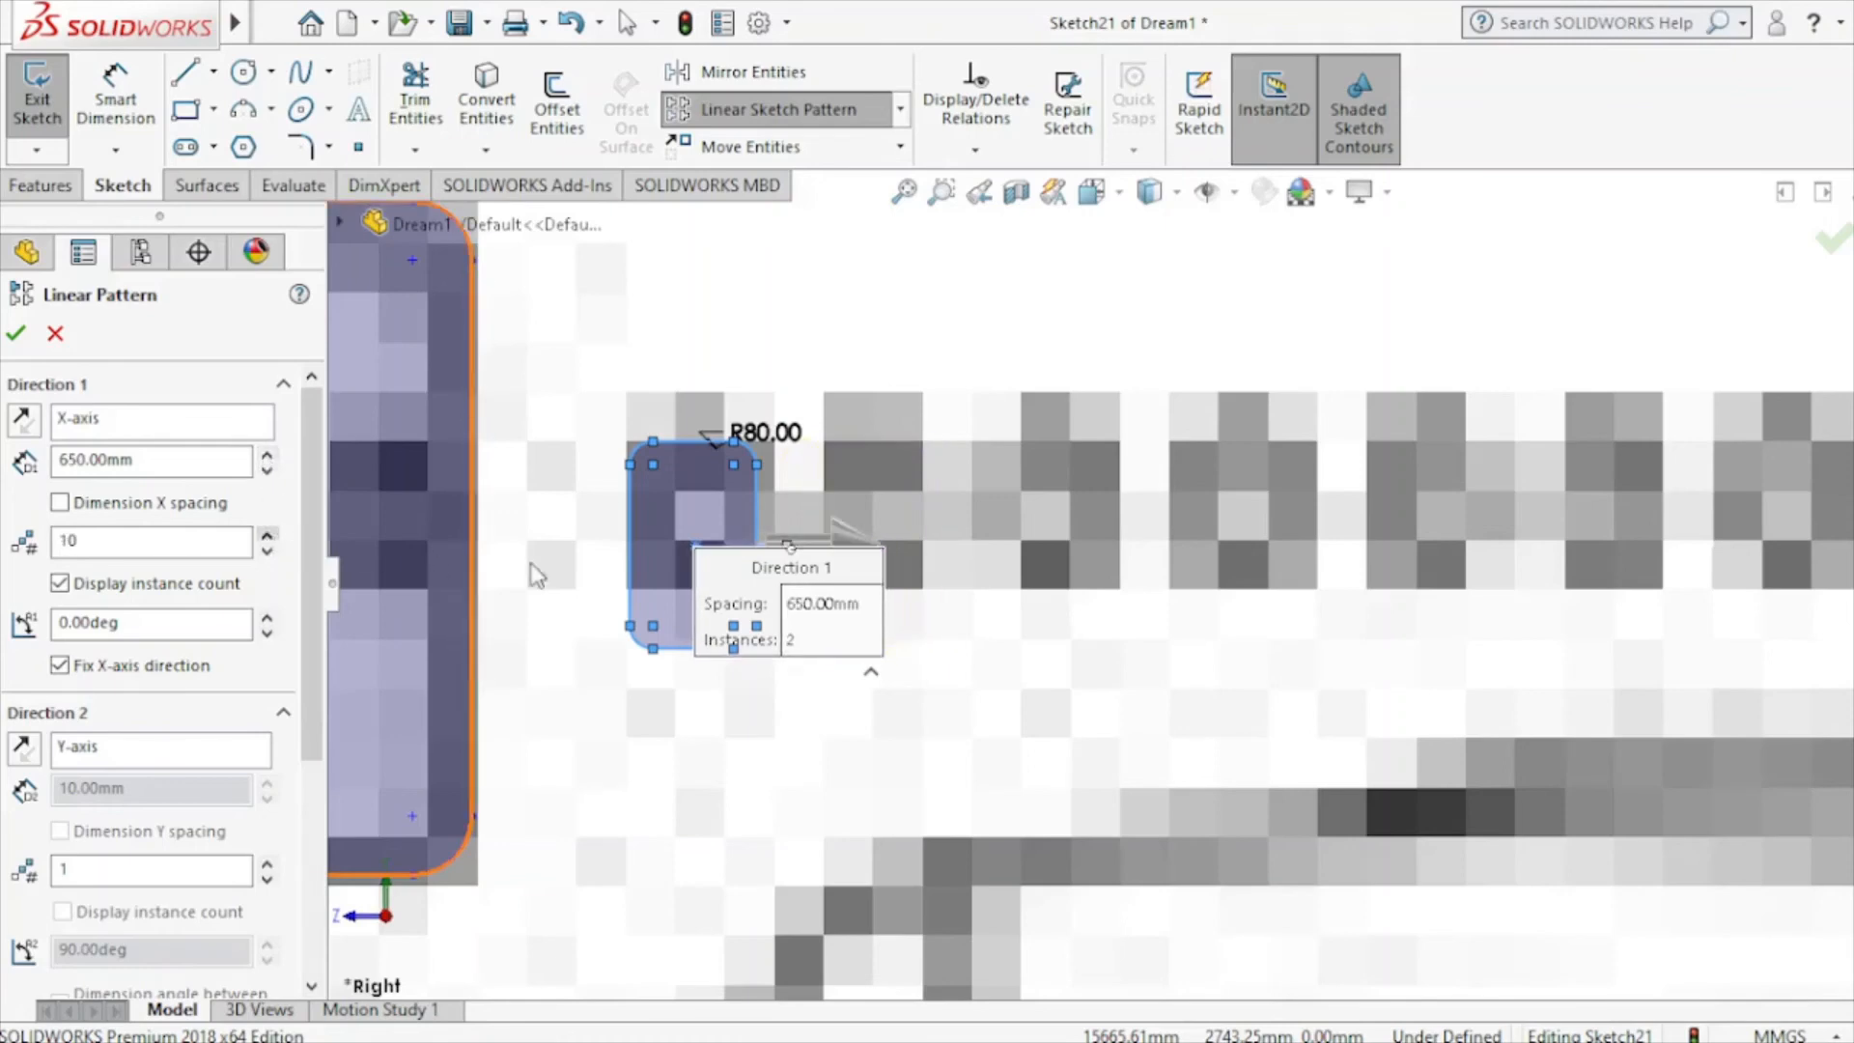
{"action": "scroll", "coordinate": [1344, 619], "scroll_direction": "up", "scroll_amount": 4}
{"action": "scroll", "coordinate": [1347, 627], "scroll_direction": "up", "scroll_amount": 3}
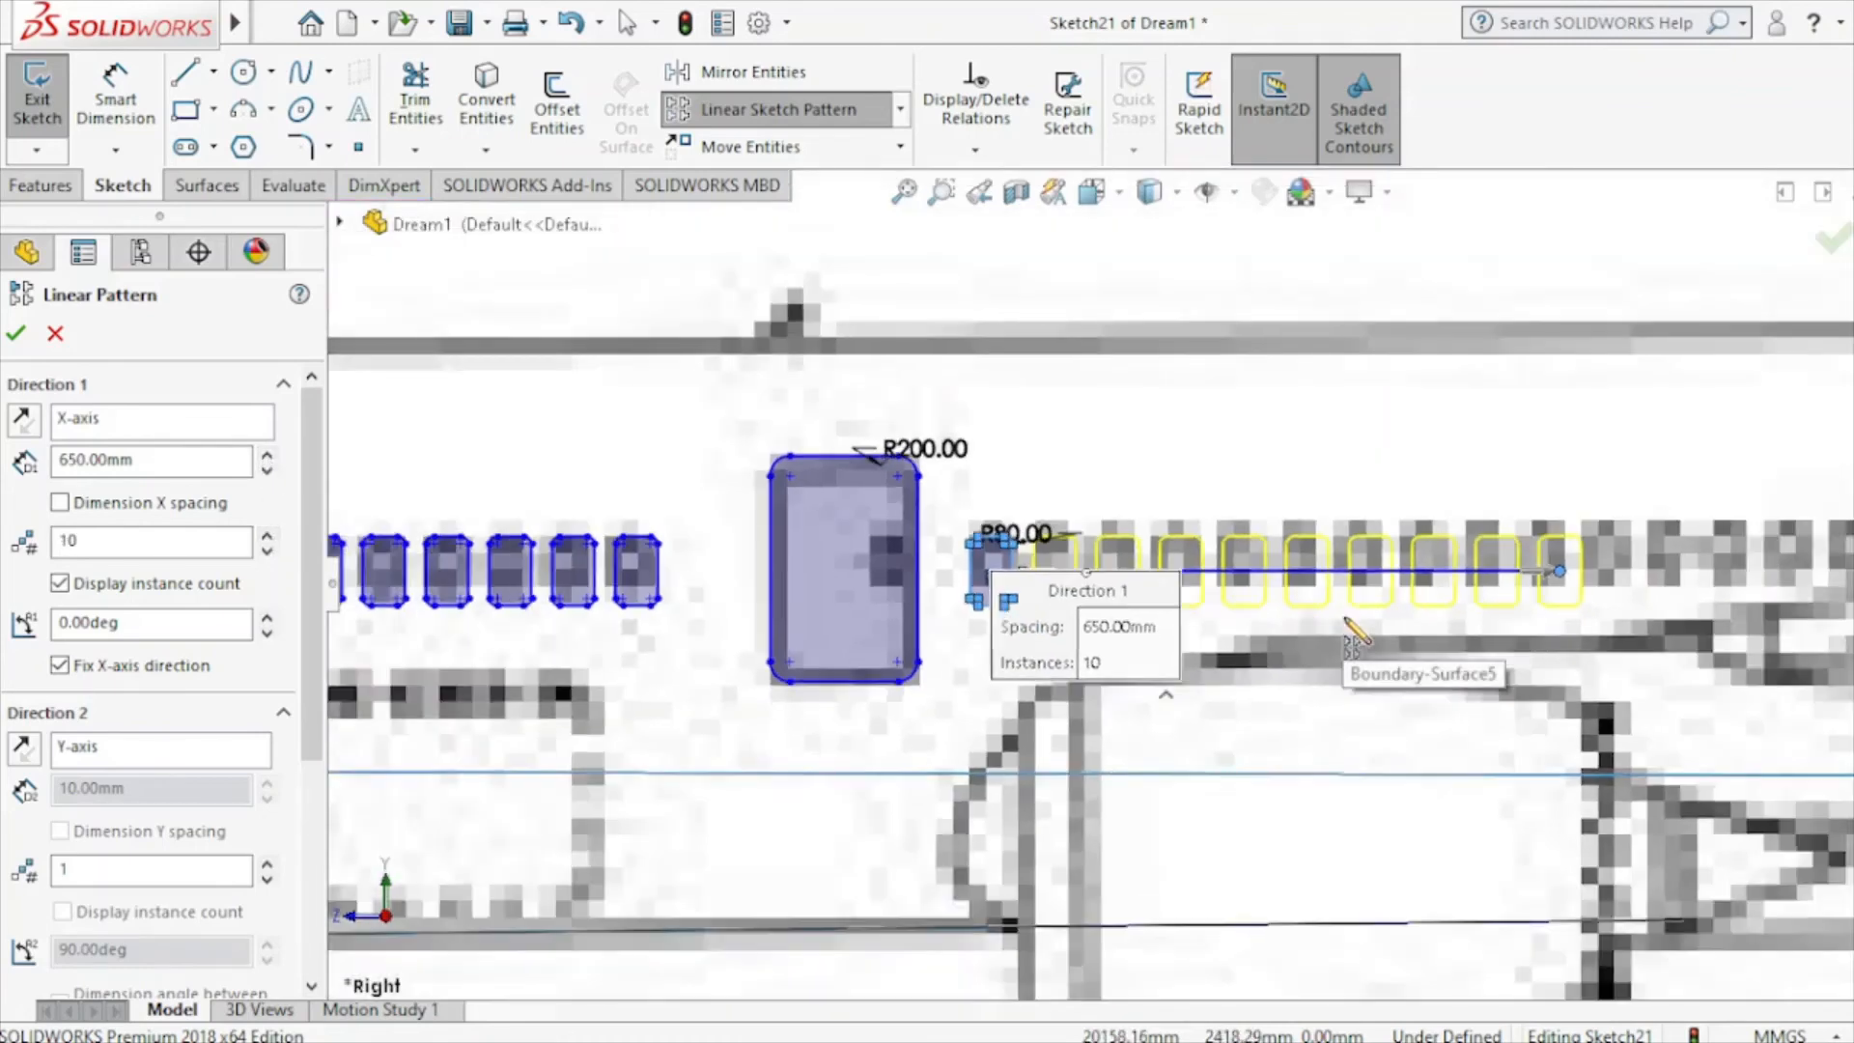
{"action": "left_click", "coordinate": [268, 536]}
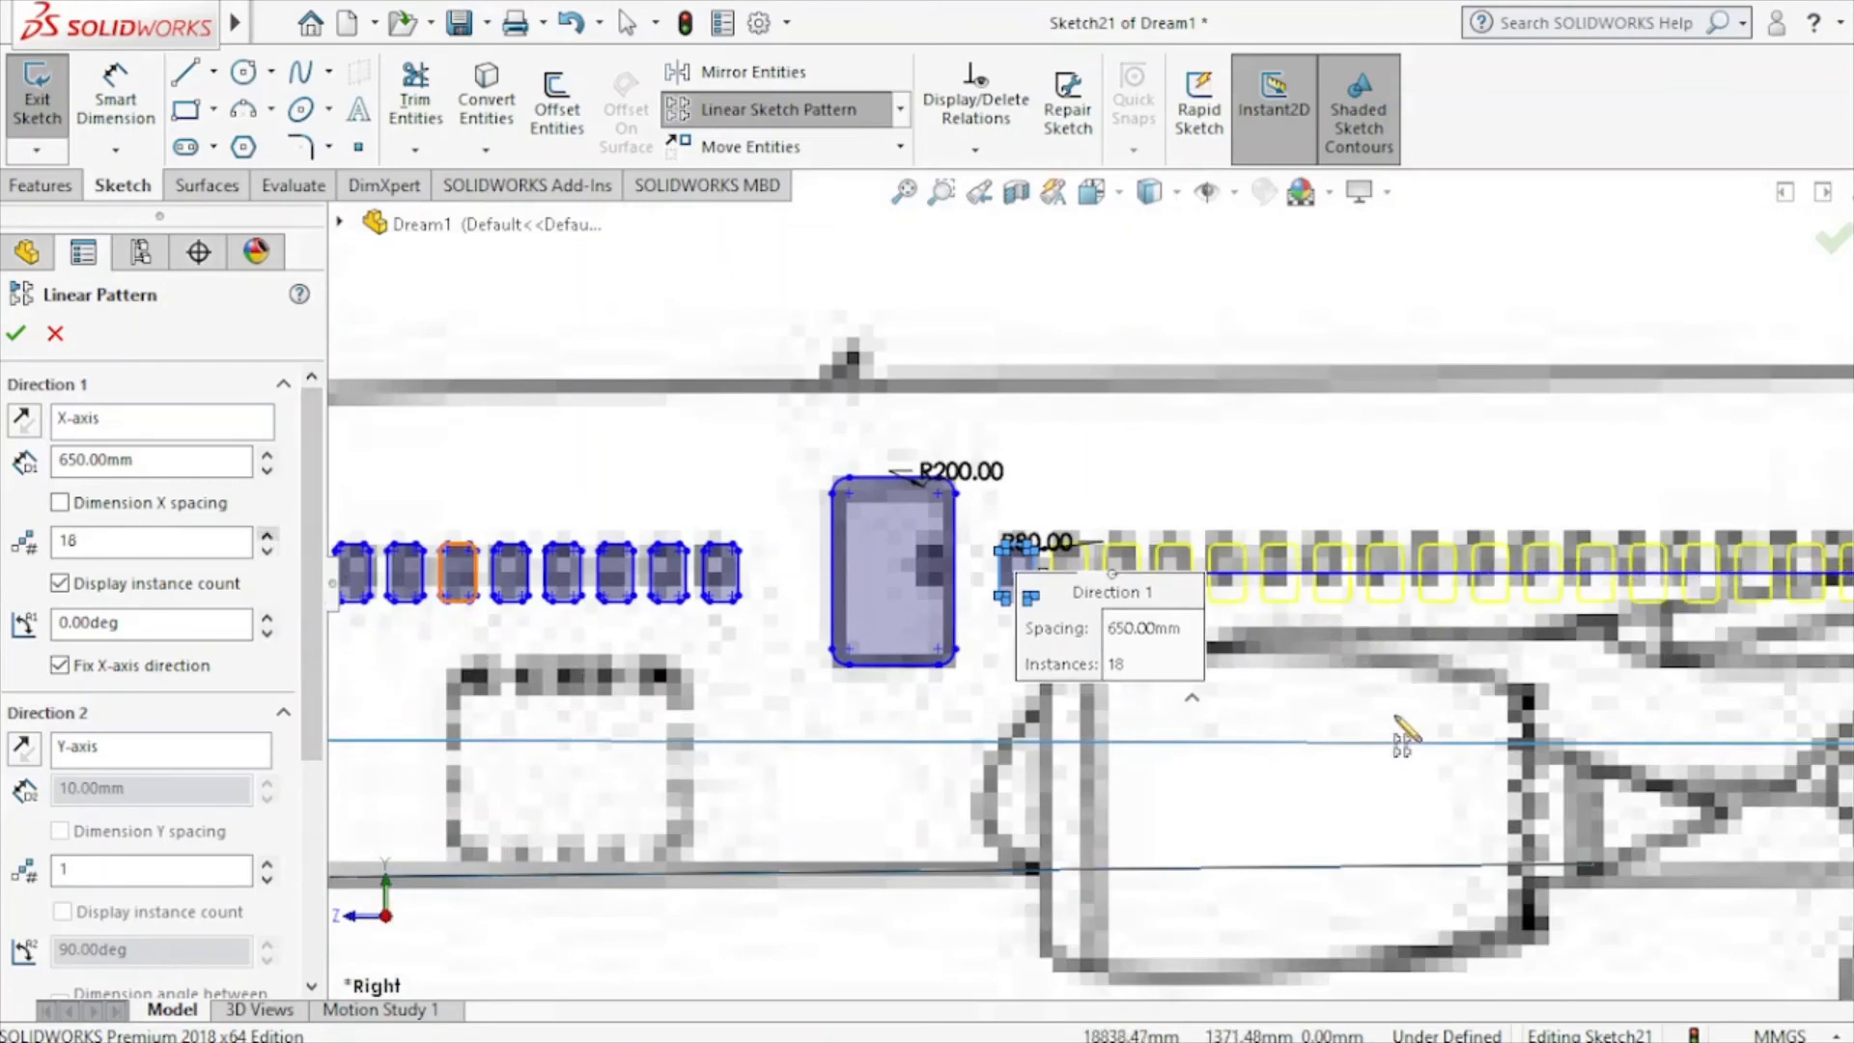
{"action": "scroll", "coordinate": [1453, 715], "scroll_direction": "up", "scroll_amount": 5}
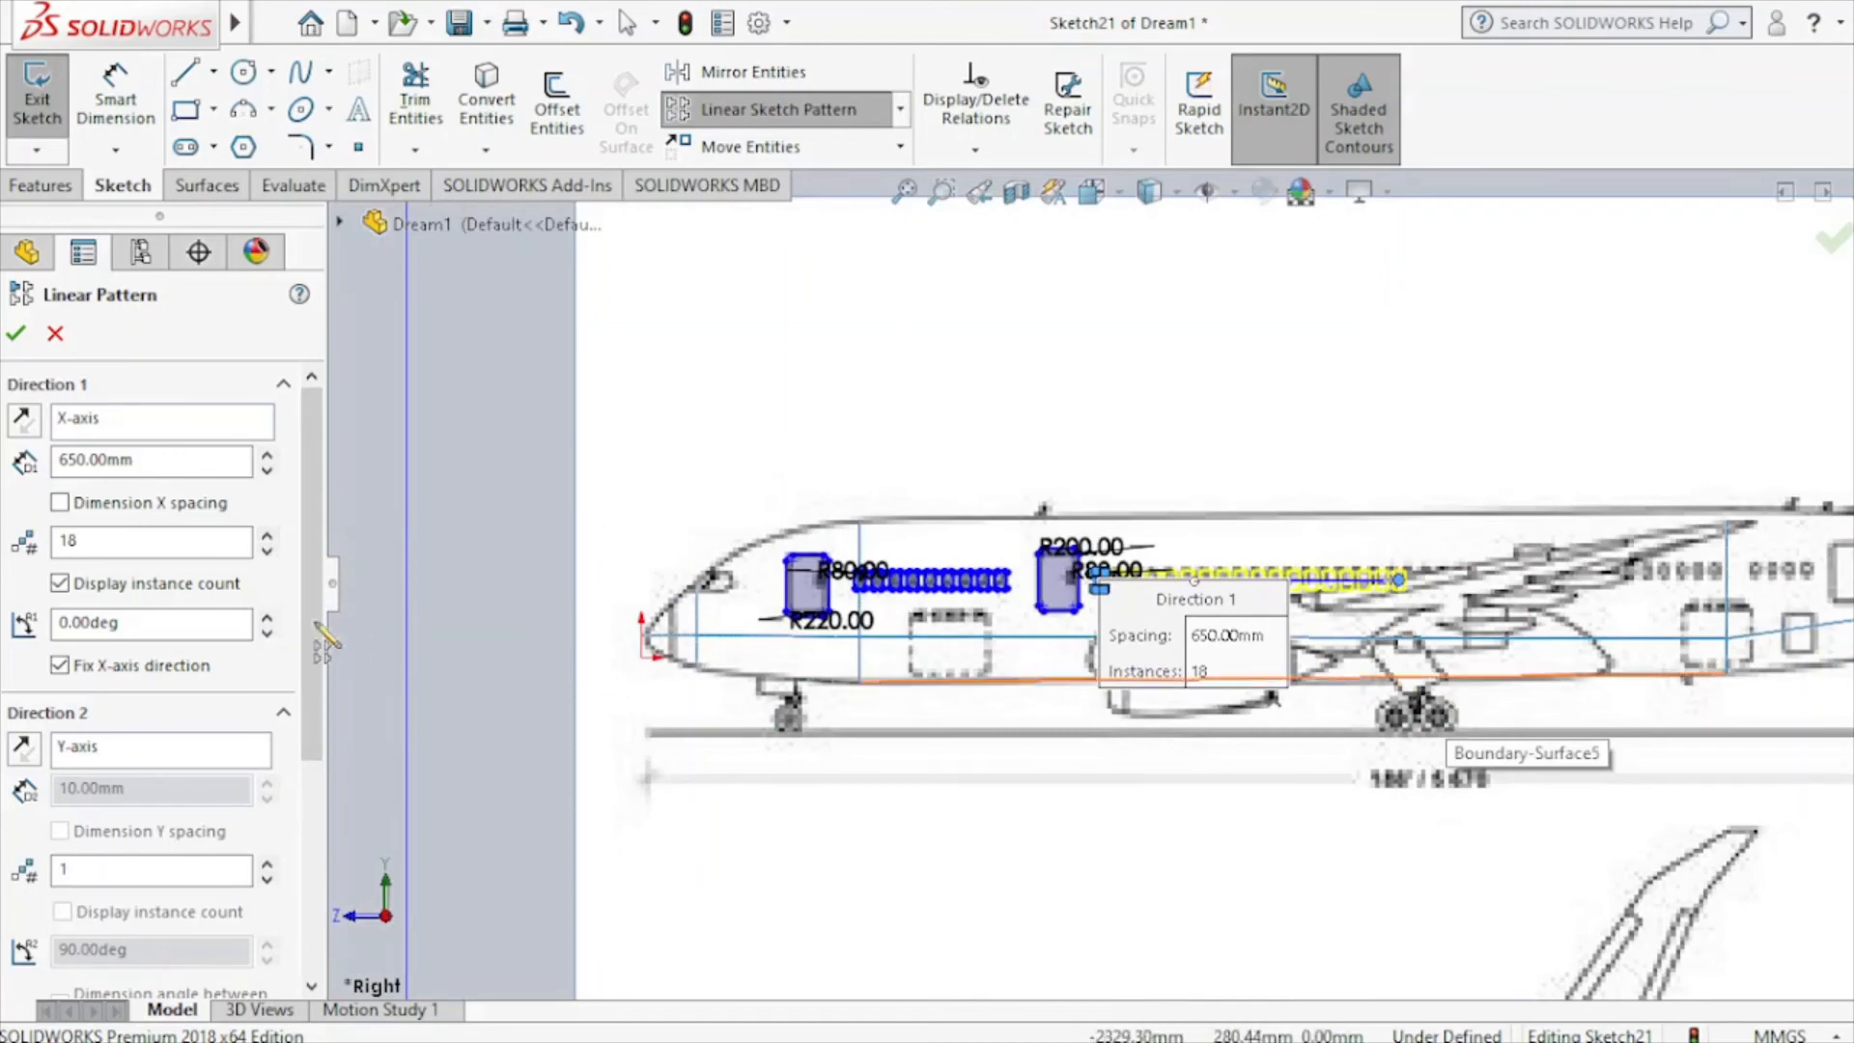
{"action": "left_click", "coordinate": [268, 536]}
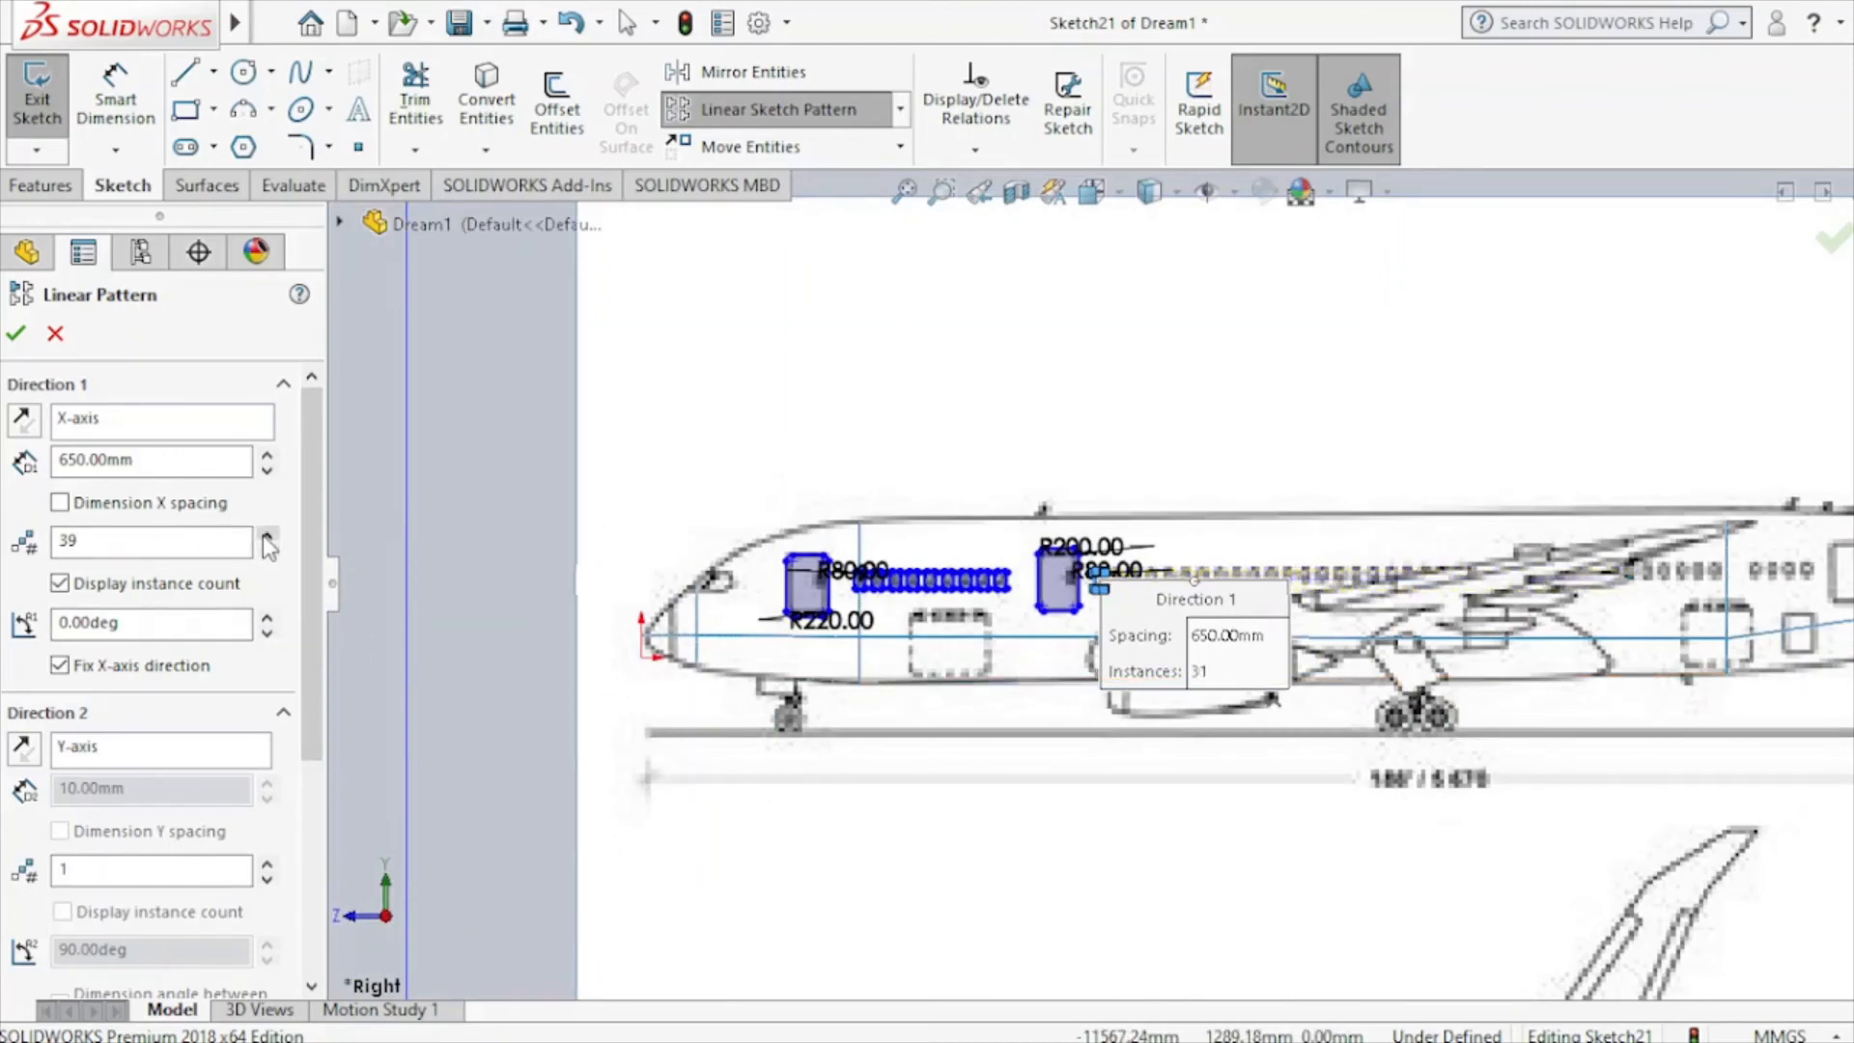
{"action": "left_click", "coordinate": [266, 538]}
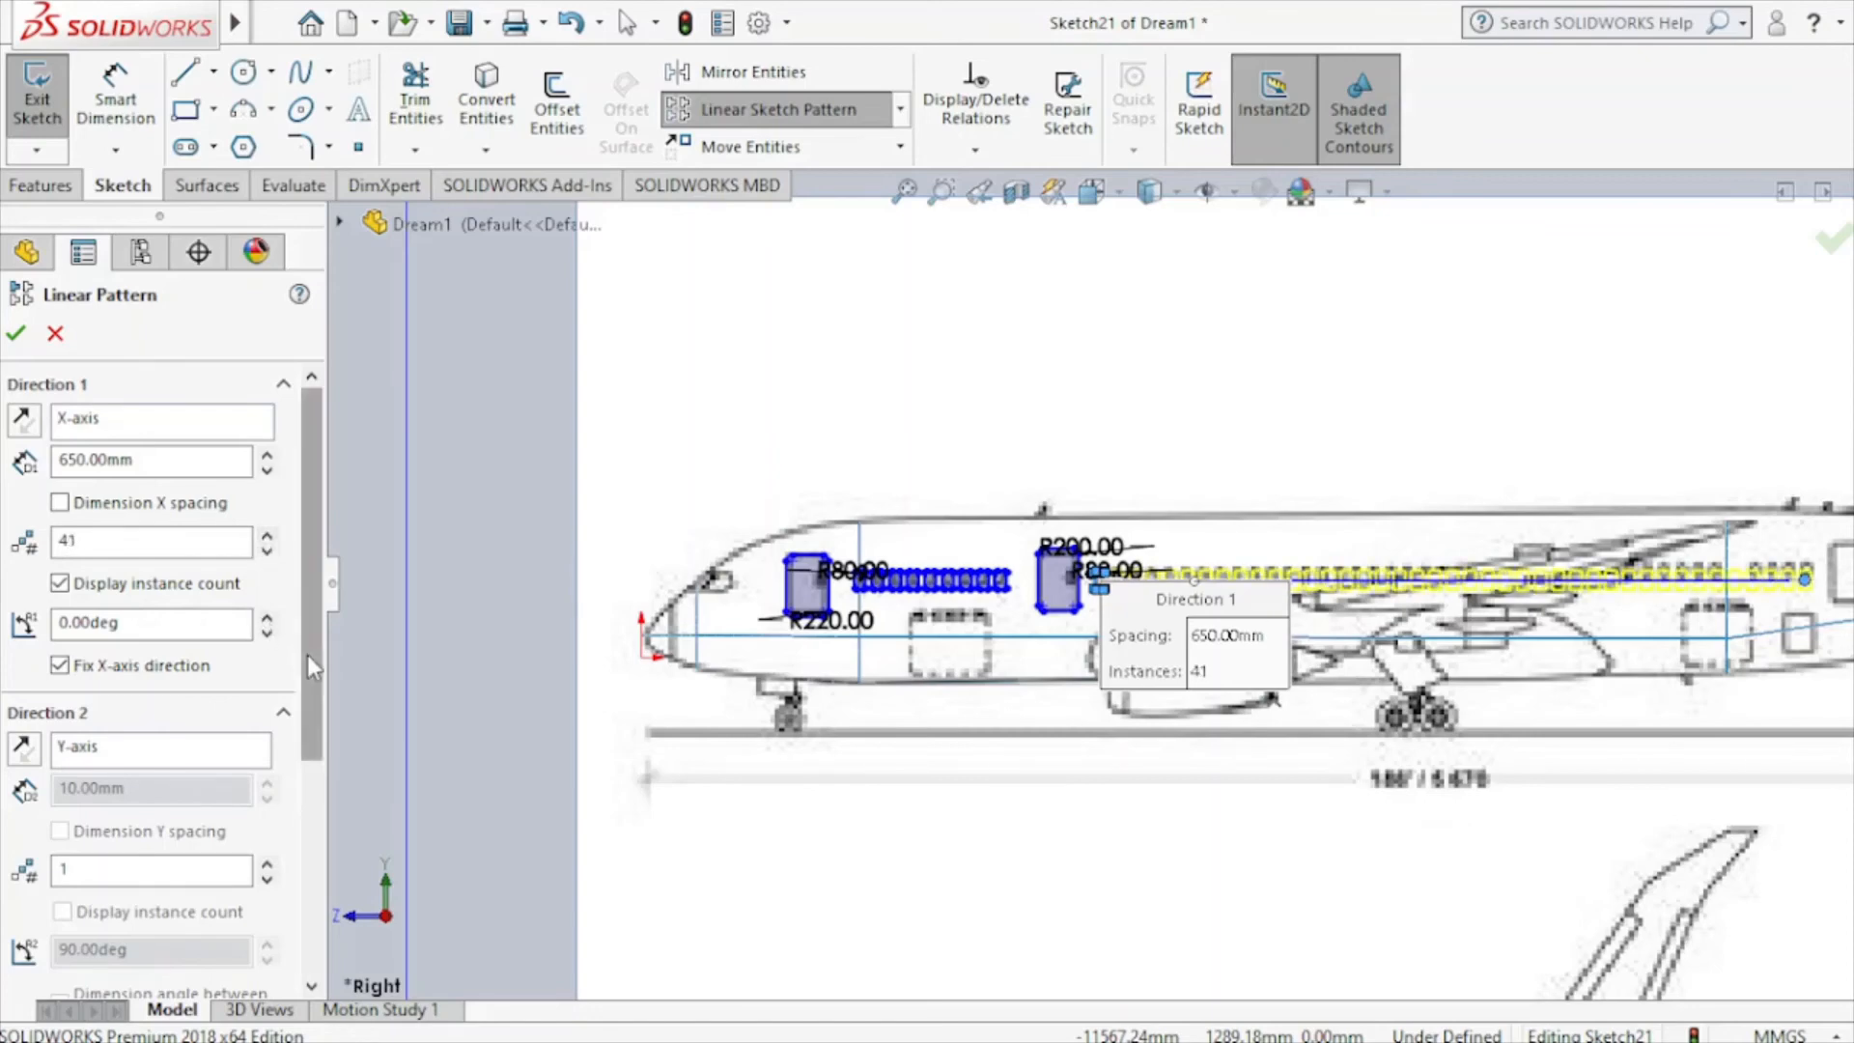
Skip instance (37,1) at the gap in the drawn window row and accept the linear sketch pattern.
{"action": "left_click_drag", "start_coordinate": [307, 654], "coordinate": [251, 965]}
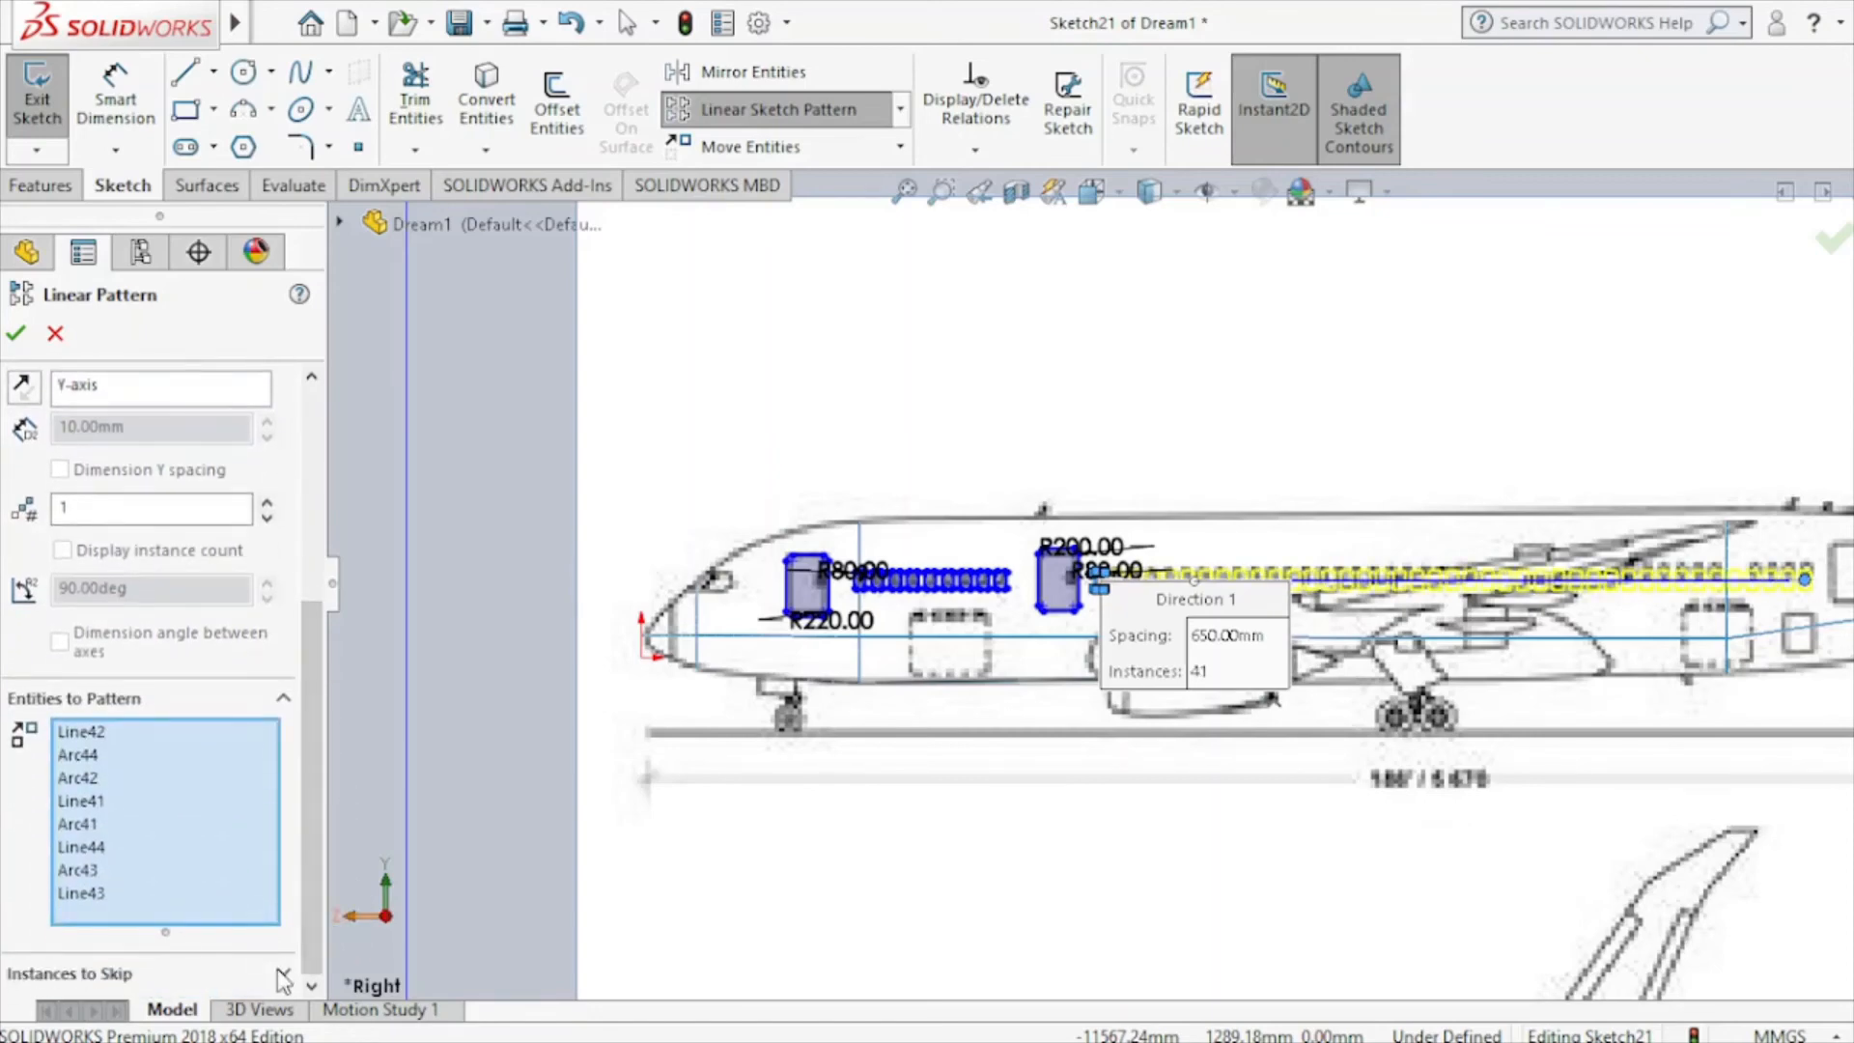
{"action": "left_click", "coordinate": [251, 965]}
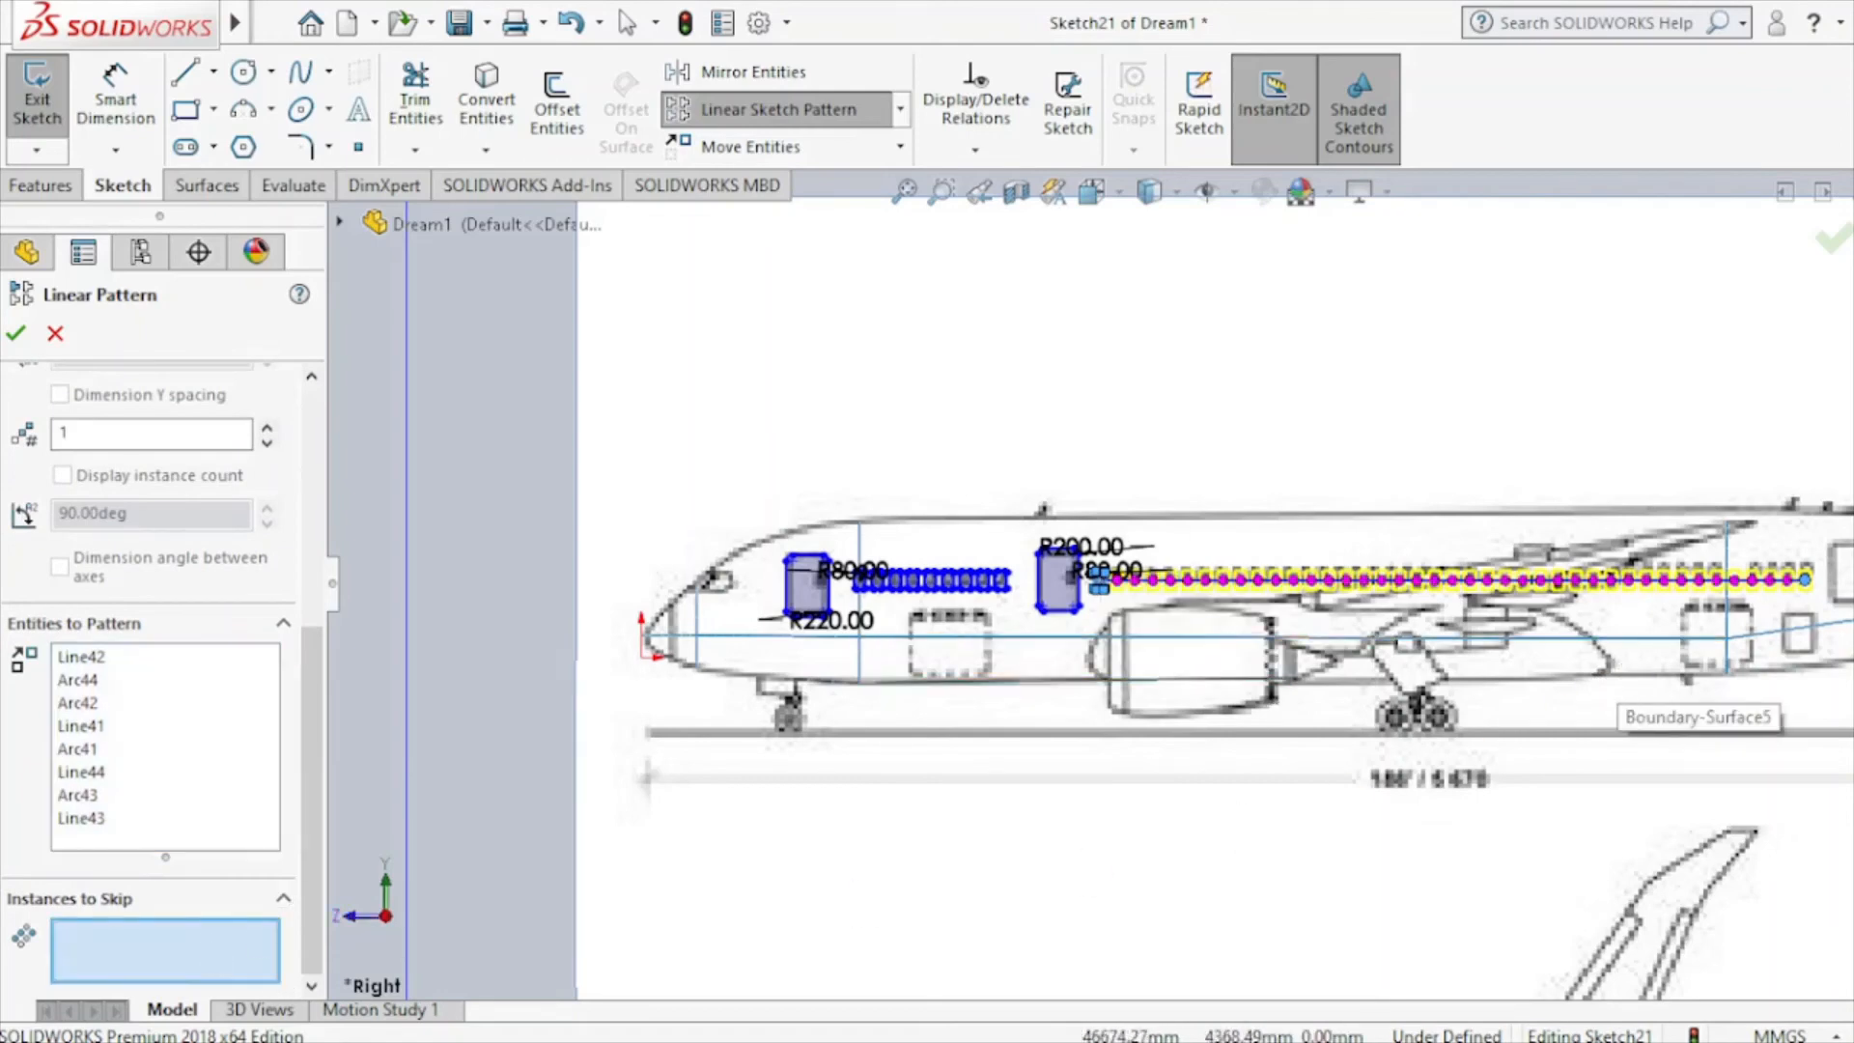
{"action": "scroll", "coordinate": [1623, 669], "scroll_direction": "down", "scroll_amount": 4}
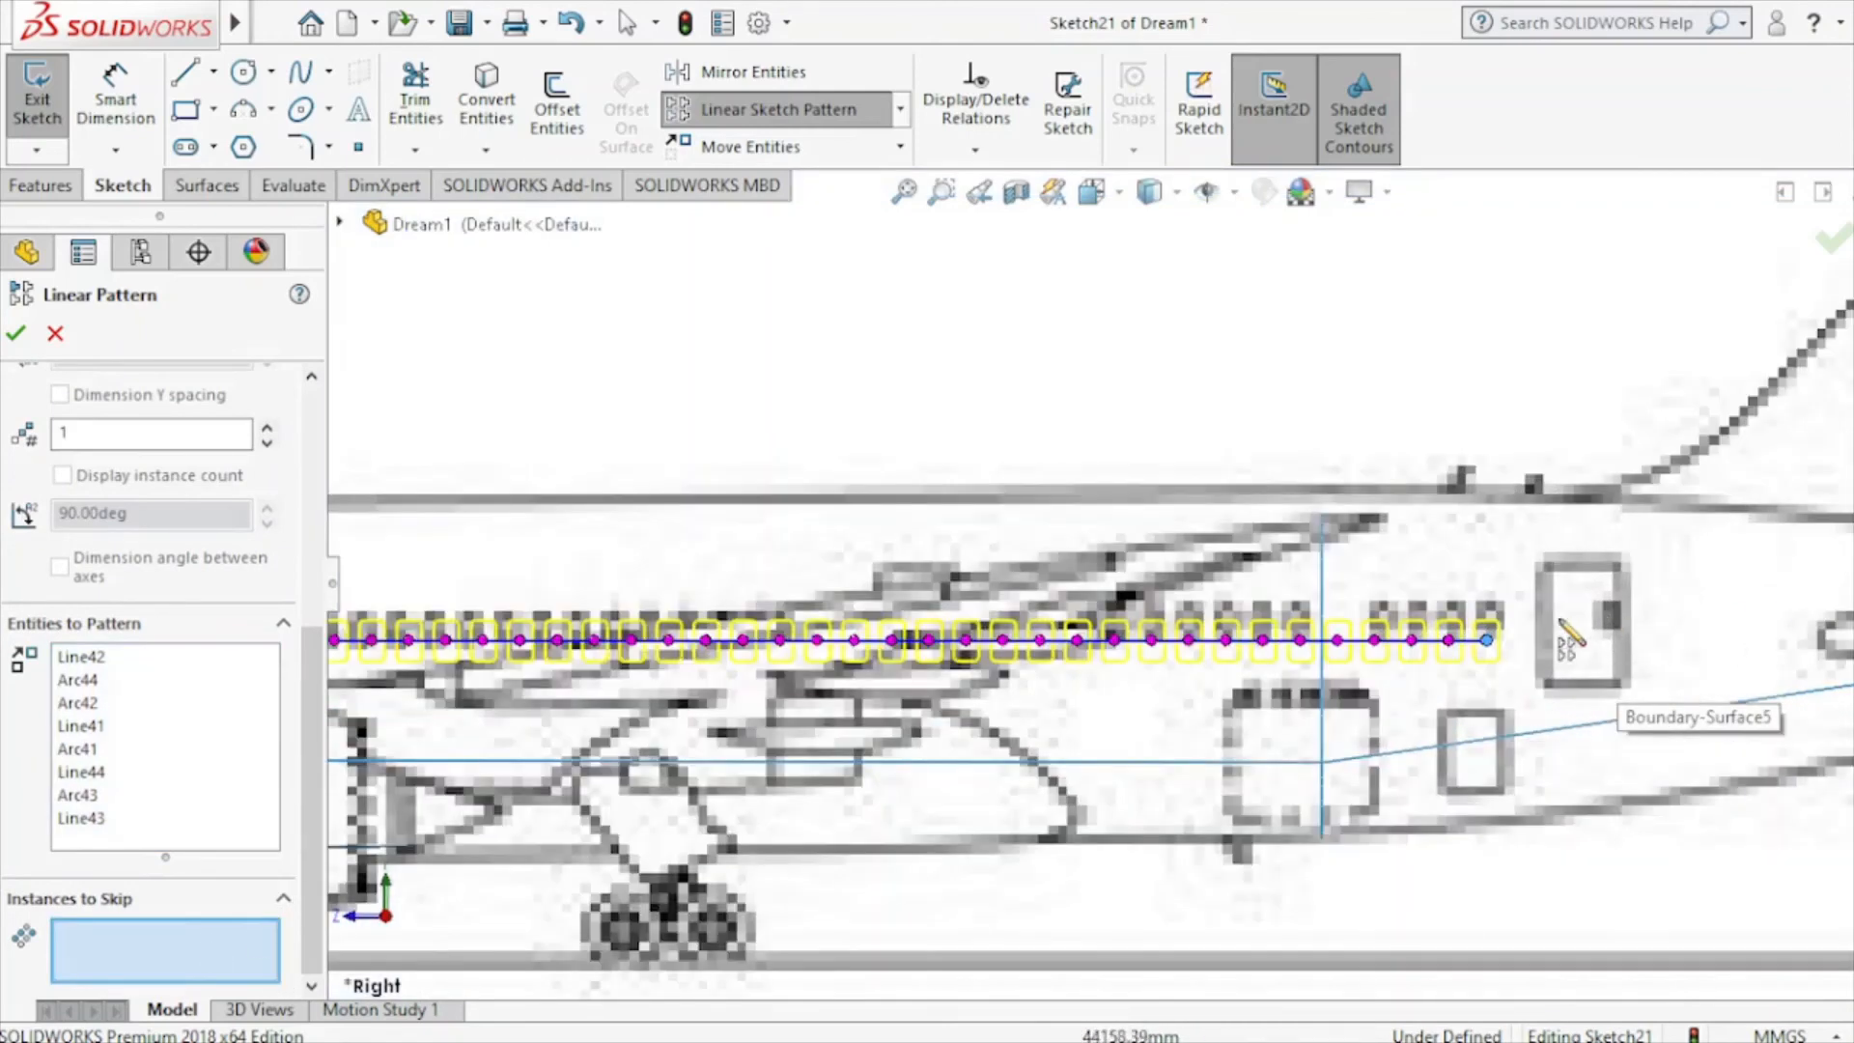
{"action": "left_click", "coordinate": [1337, 641]}
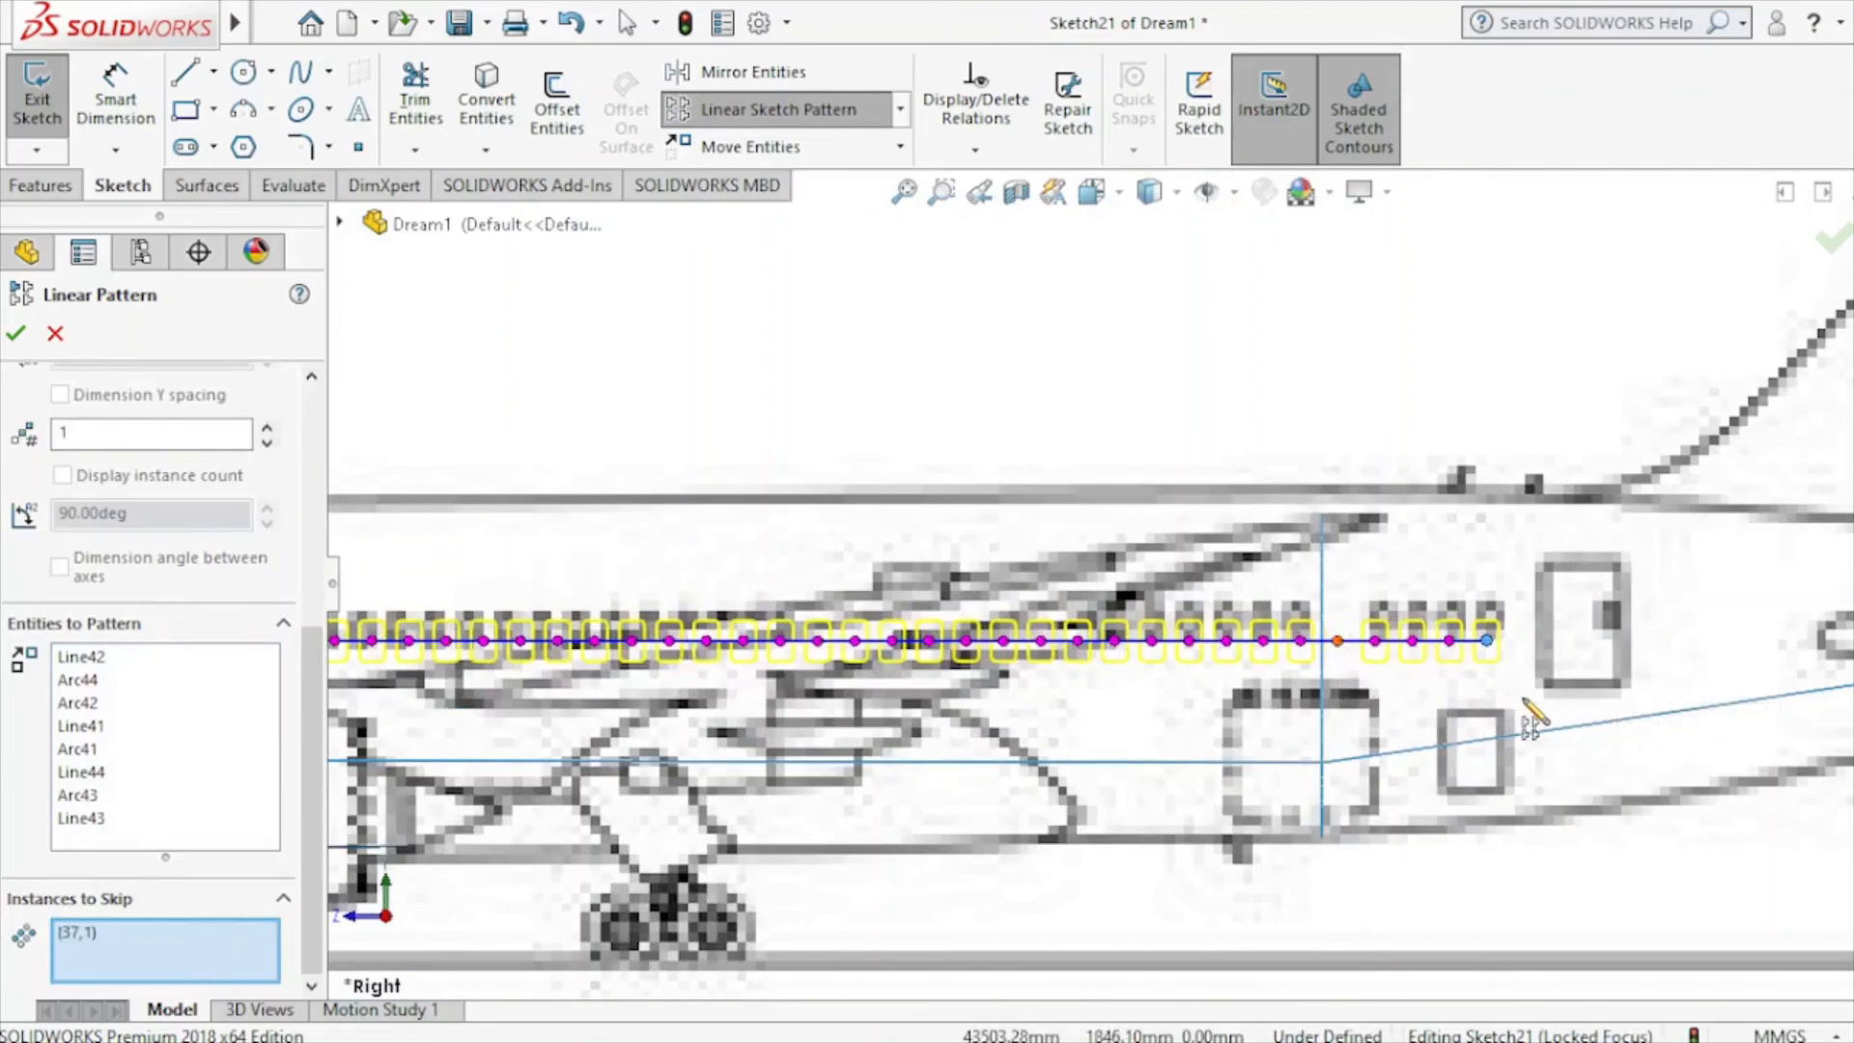
{"action": "scroll", "coordinate": [1506, 710], "scroll_direction": "up", "scroll_amount": 1}
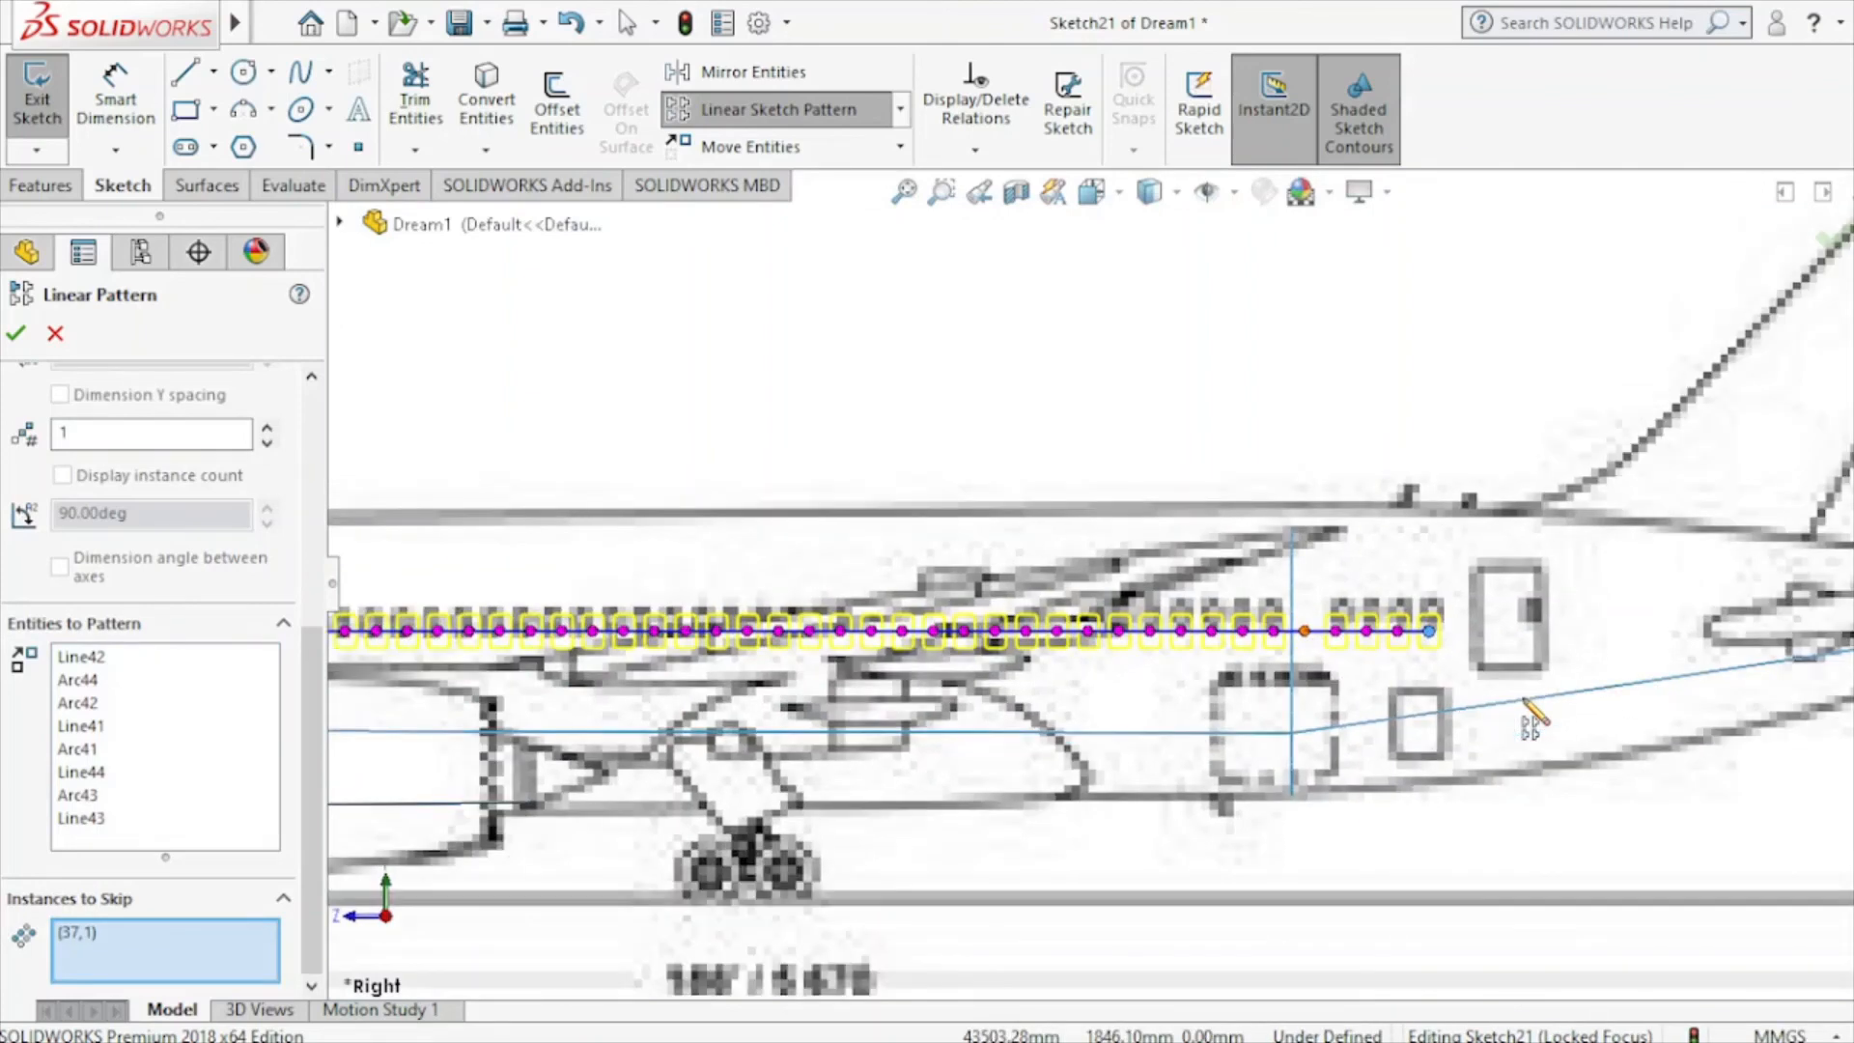
{"action": "left_click", "coordinate": [15, 333]}
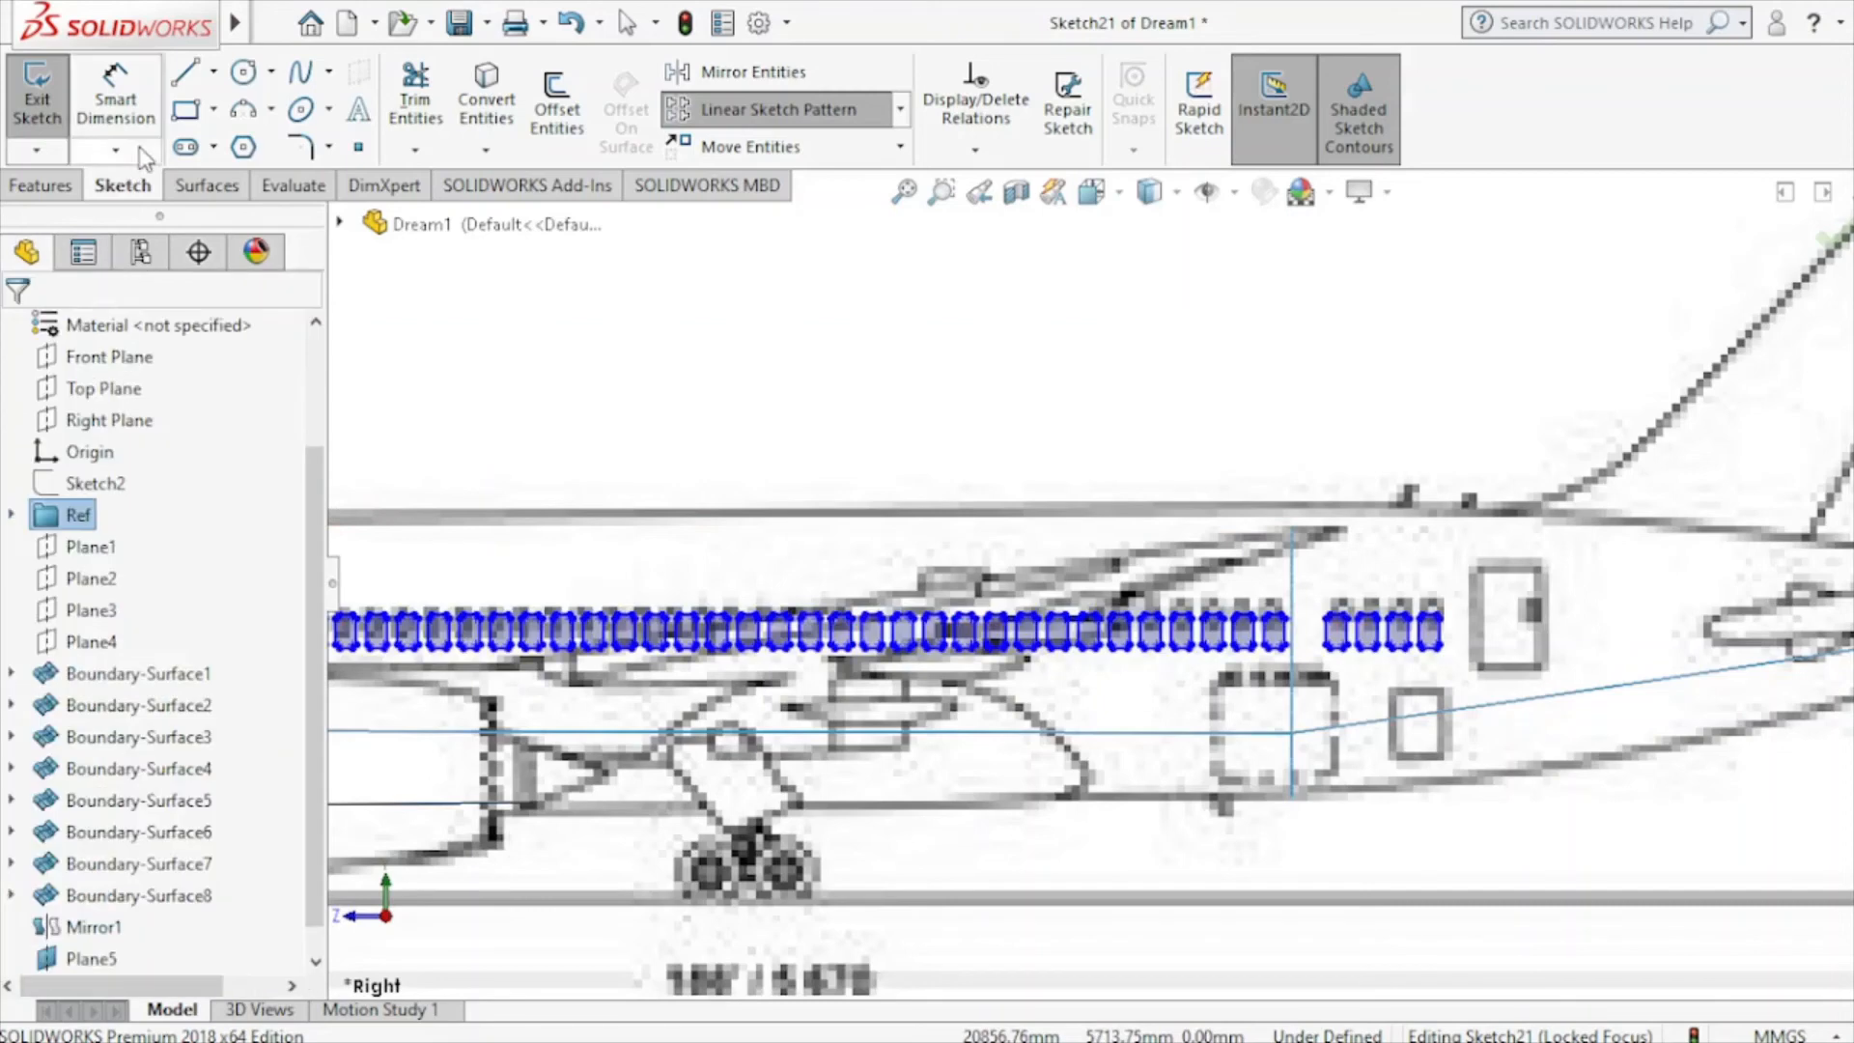
Sketch a corner rectangle about 1451 mm wide and 2306 mm high over the rear door outline.
{"action": "left_click", "coordinate": [183, 112]}
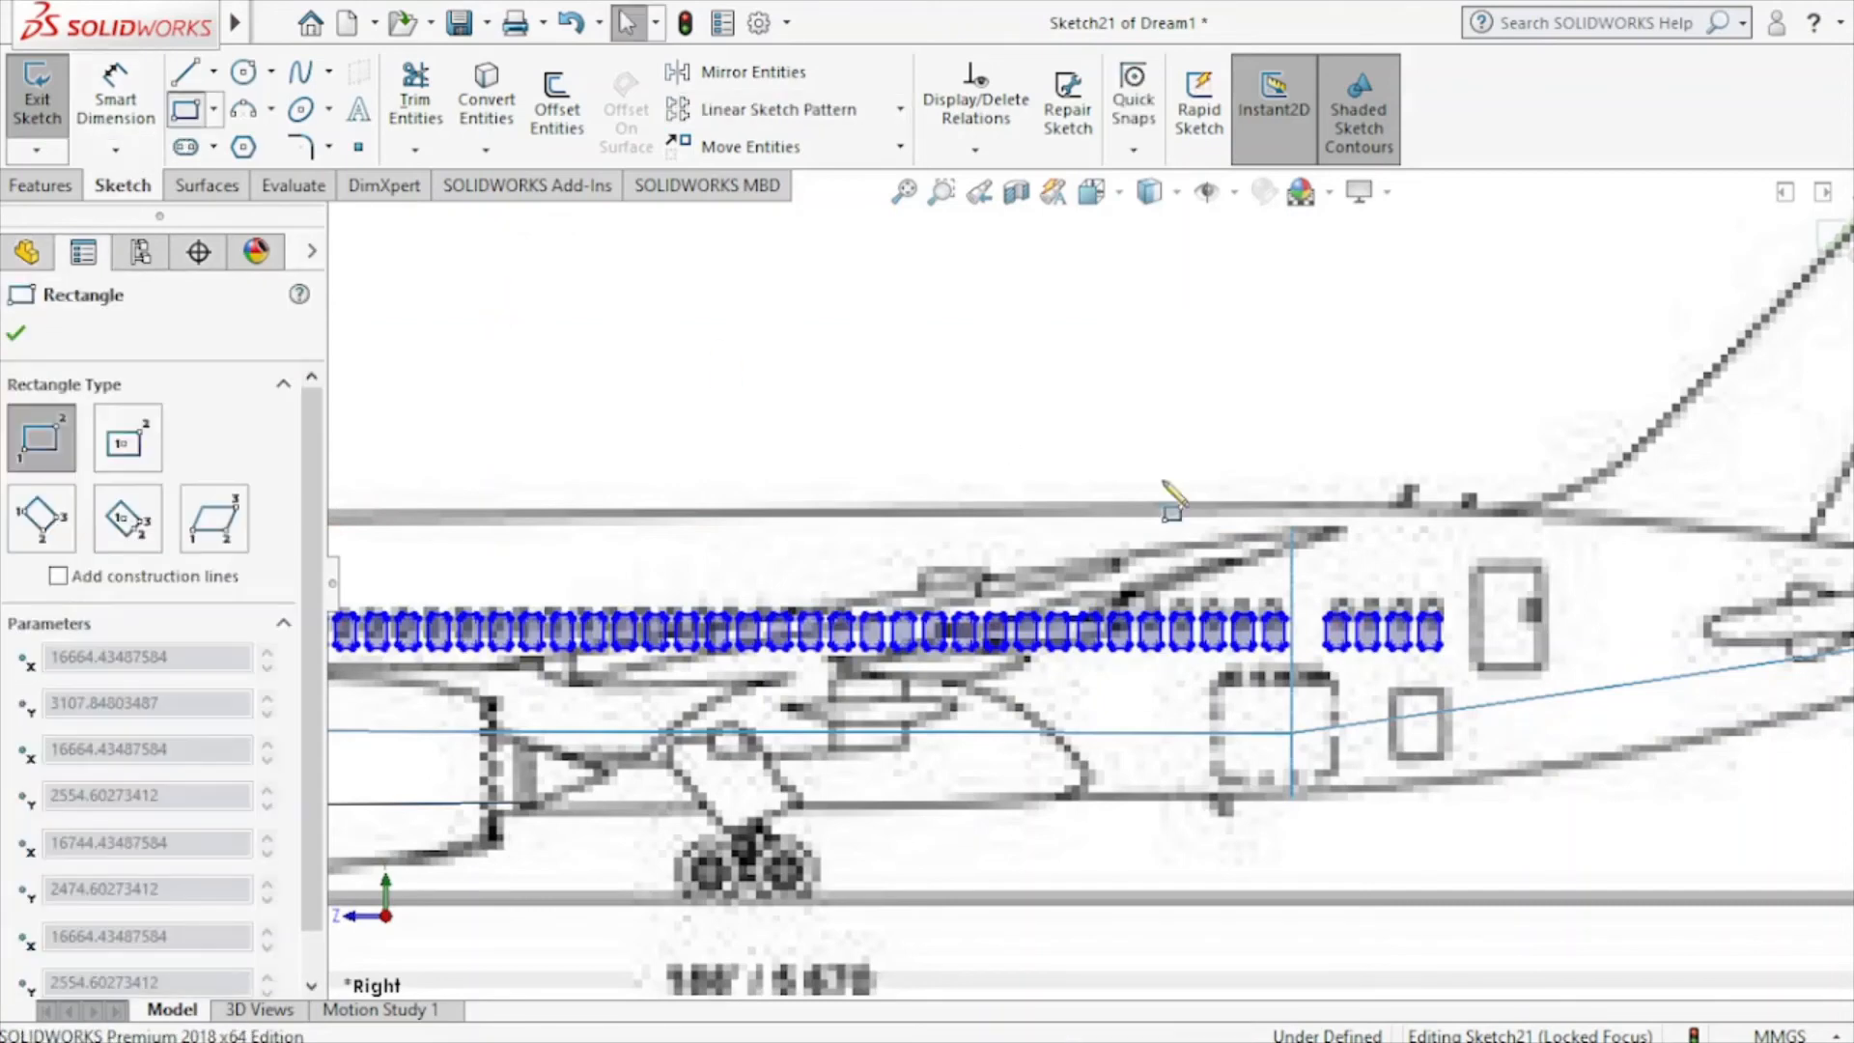
{"action": "left_click", "coordinate": [1478, 569]}
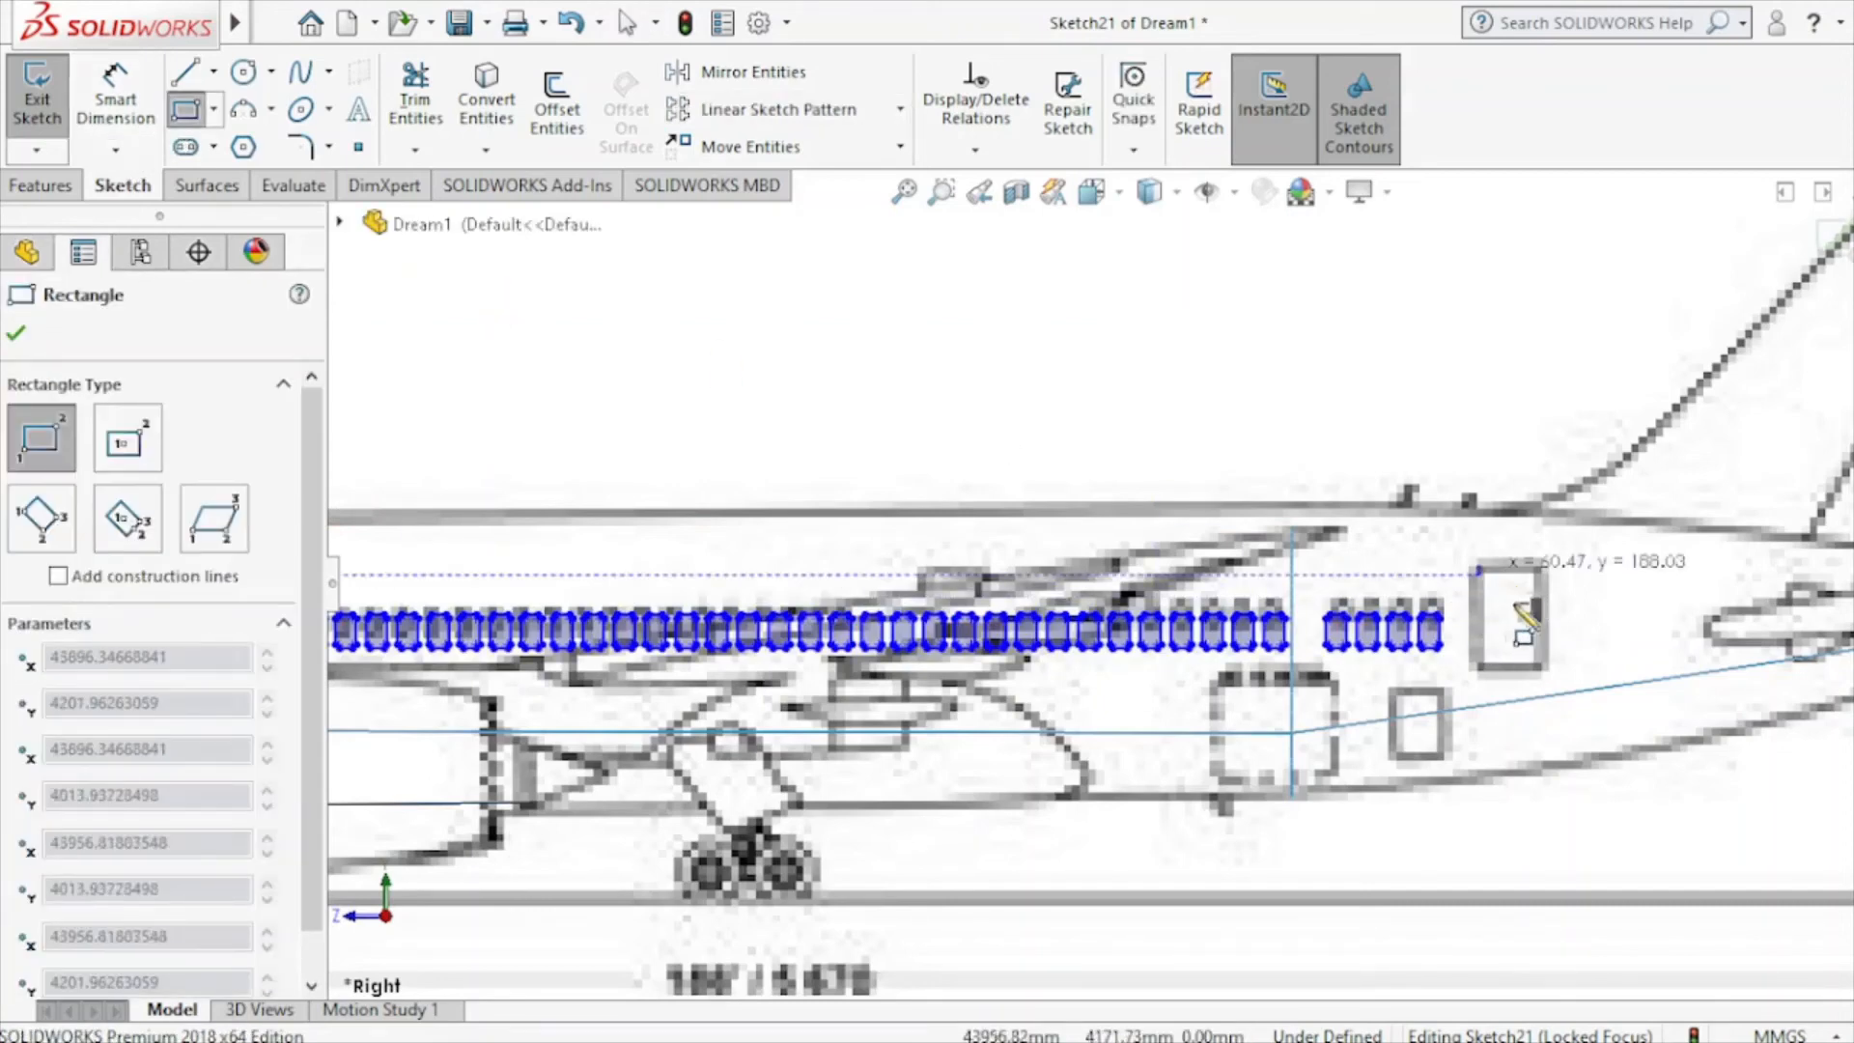
{"action": "left_click", "coordinate": [1547, 675]}
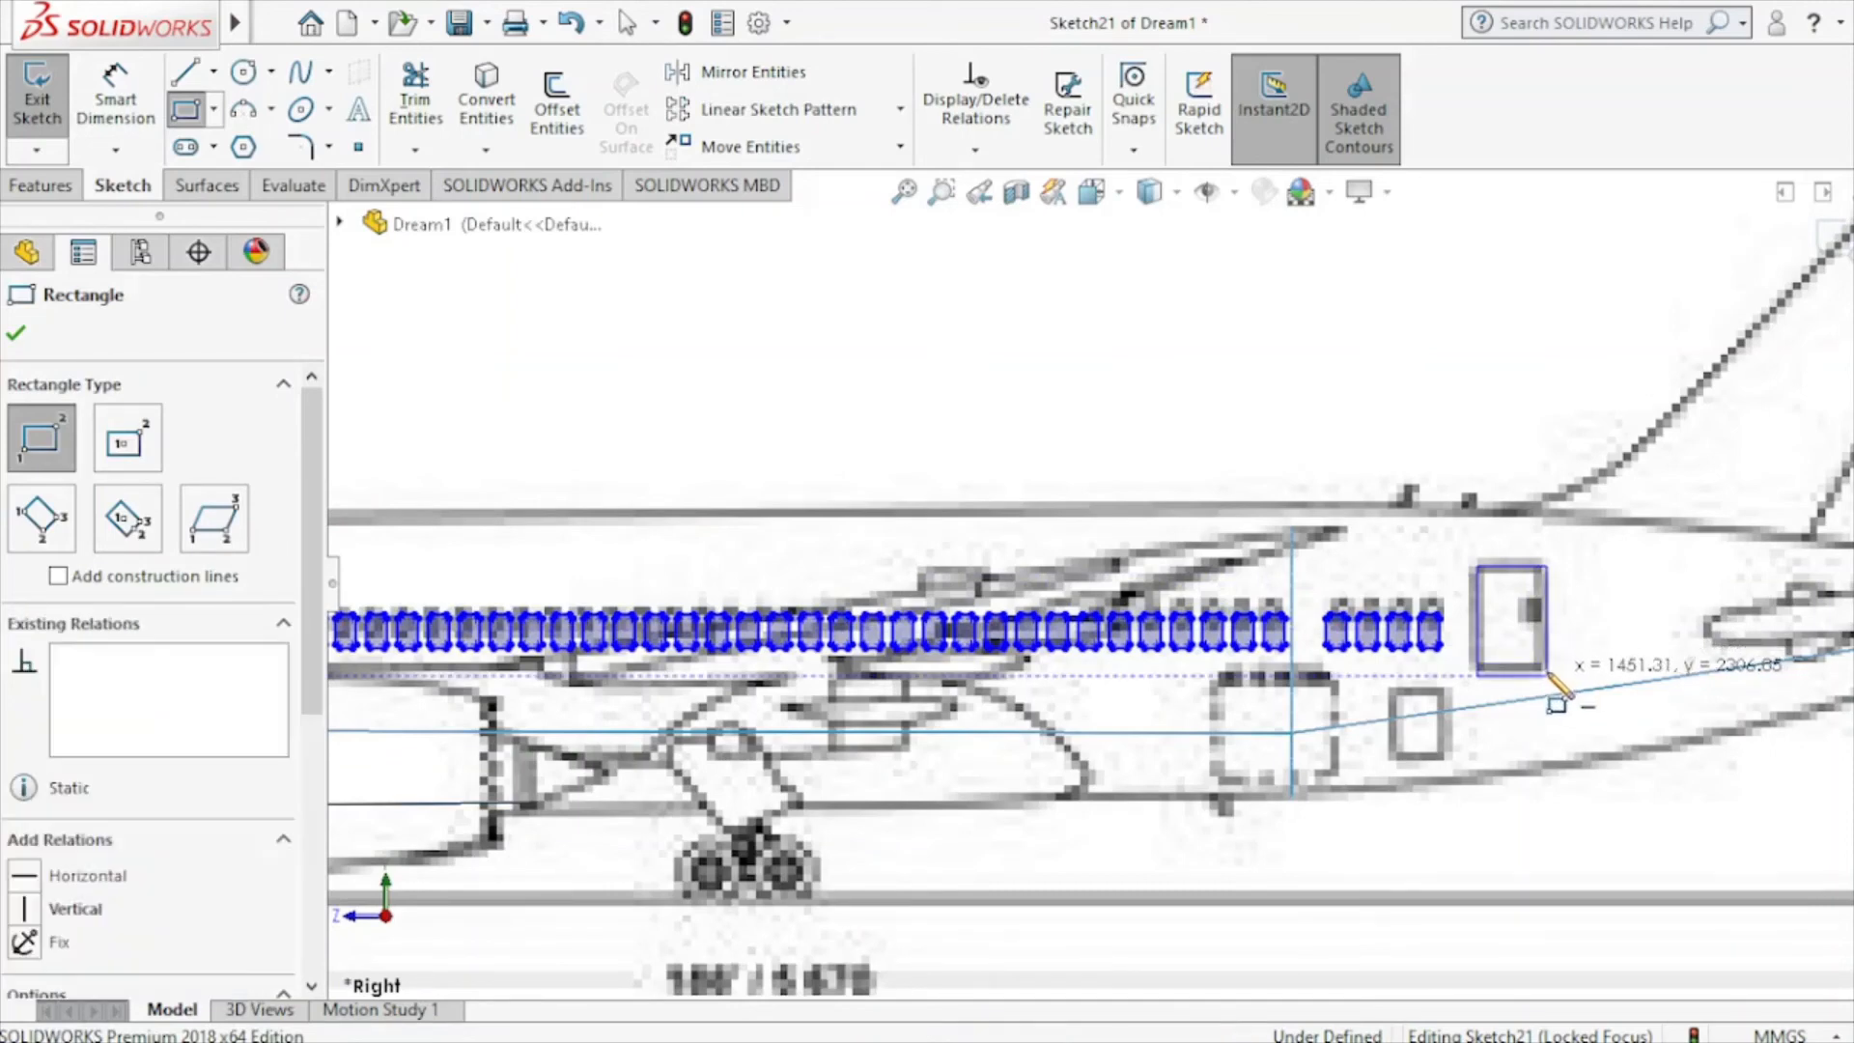
Sketch corner rectangles over the small hatch below the rear door, about 1288 by 1454 mm, and the aft cargo door.
{"action": "left_click", "coordinate": [1391, 689]}
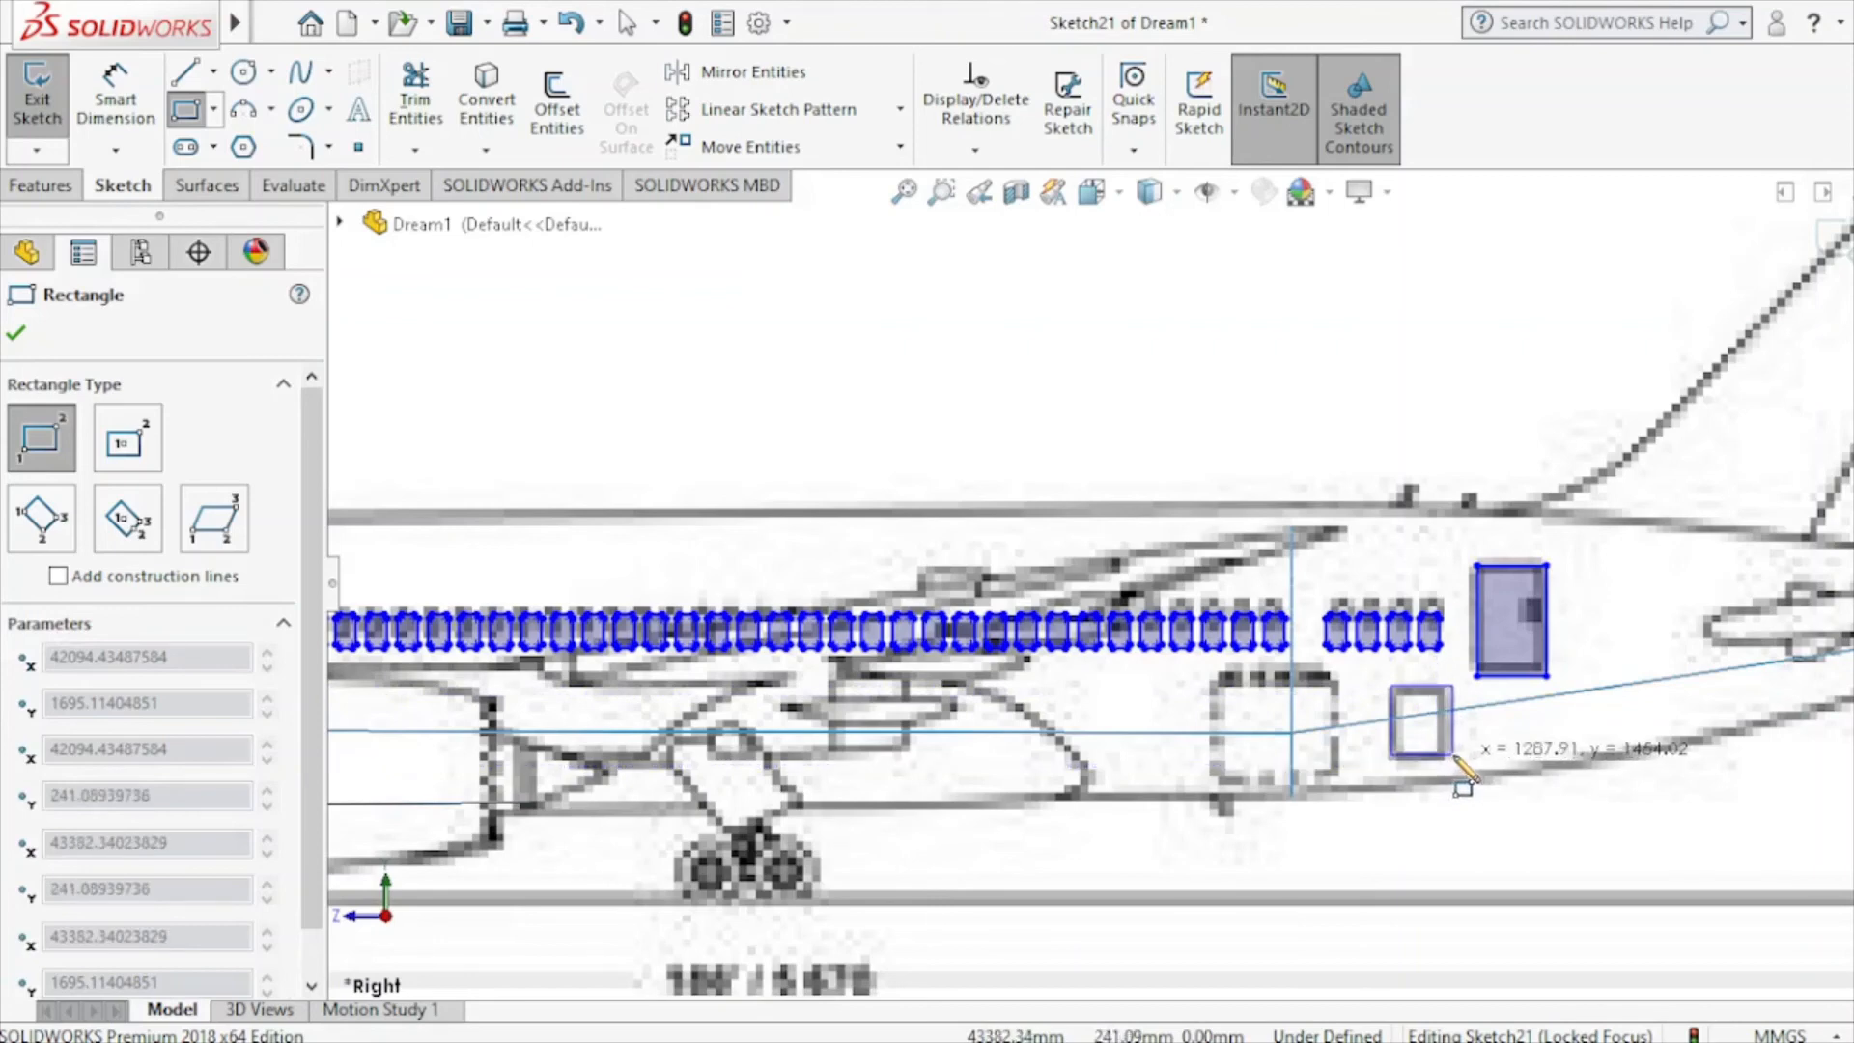
{"action": "left_click", "coordinate": [1452, 756]}
{"action": "left_click", "coordinate": [1218, 686]}
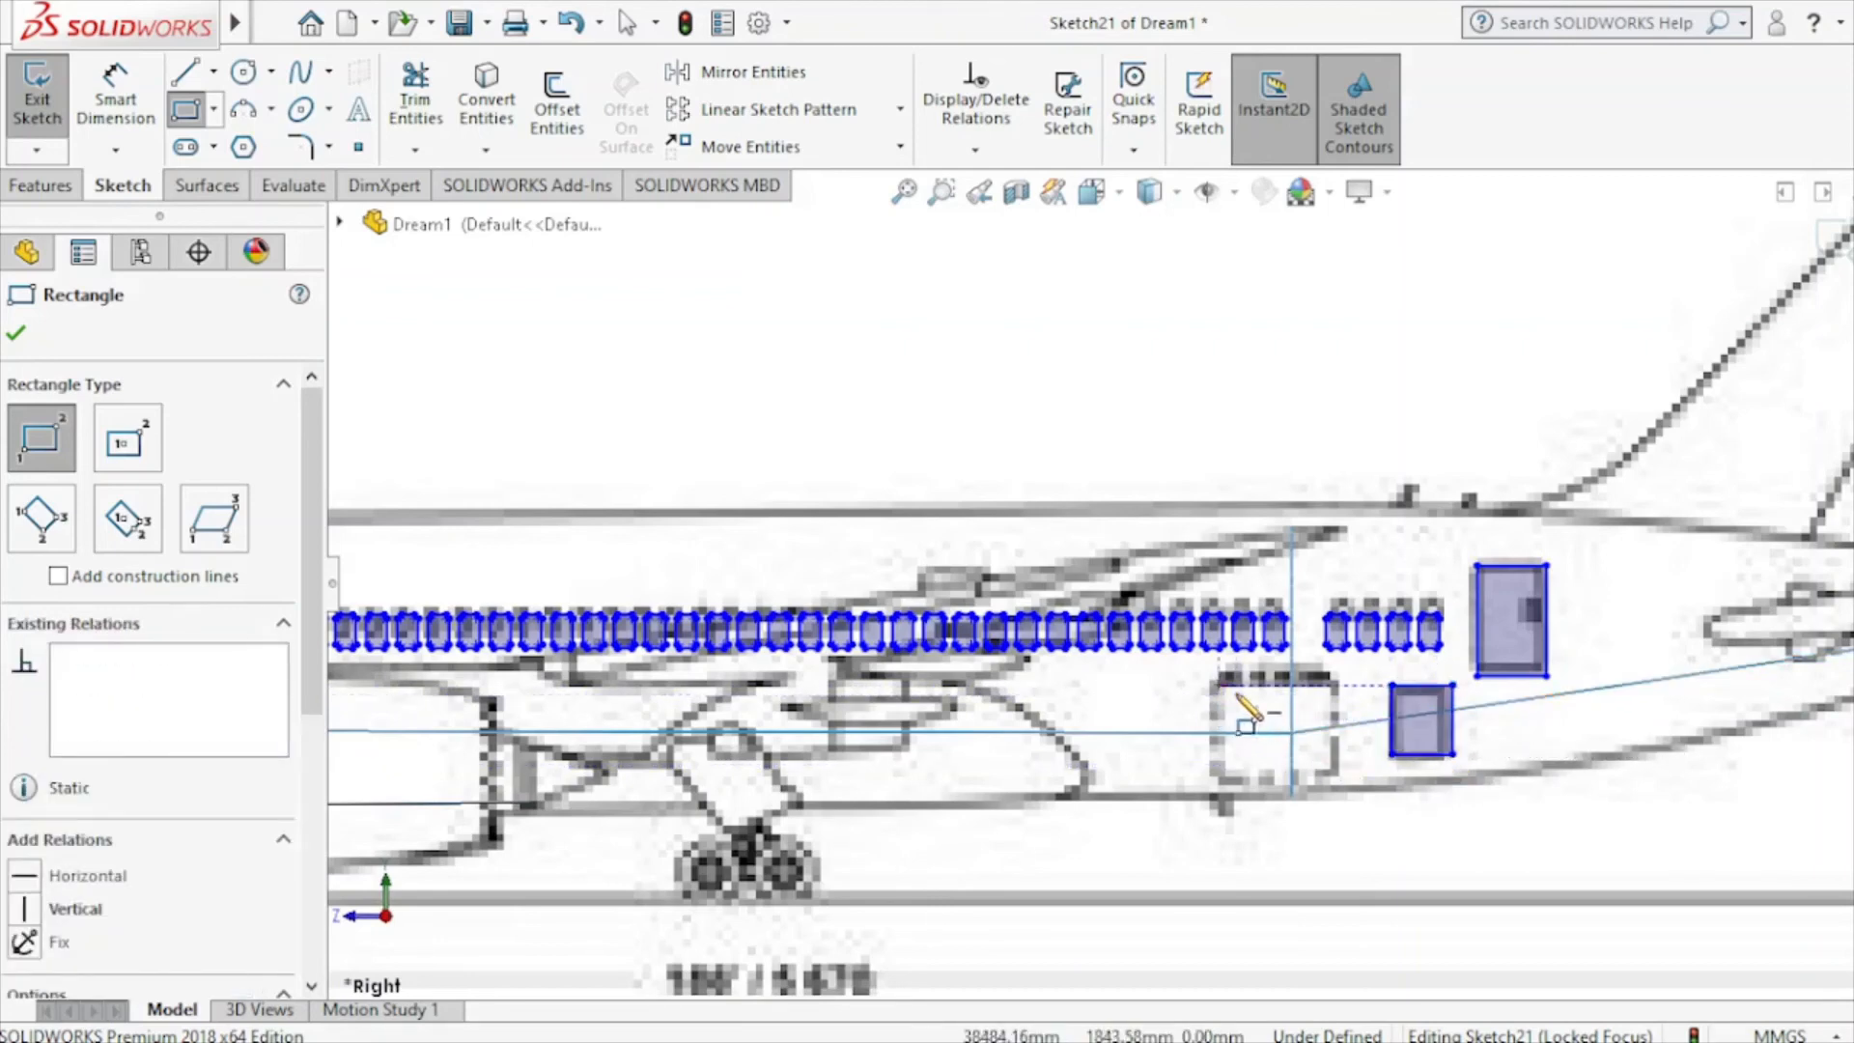
{"action": "left_click", "coordinate": [1333, 779]}
{"action": "scroll", "coordinate": [1164, 742], "scroll_direction": "up", "scroll_amount": 5}
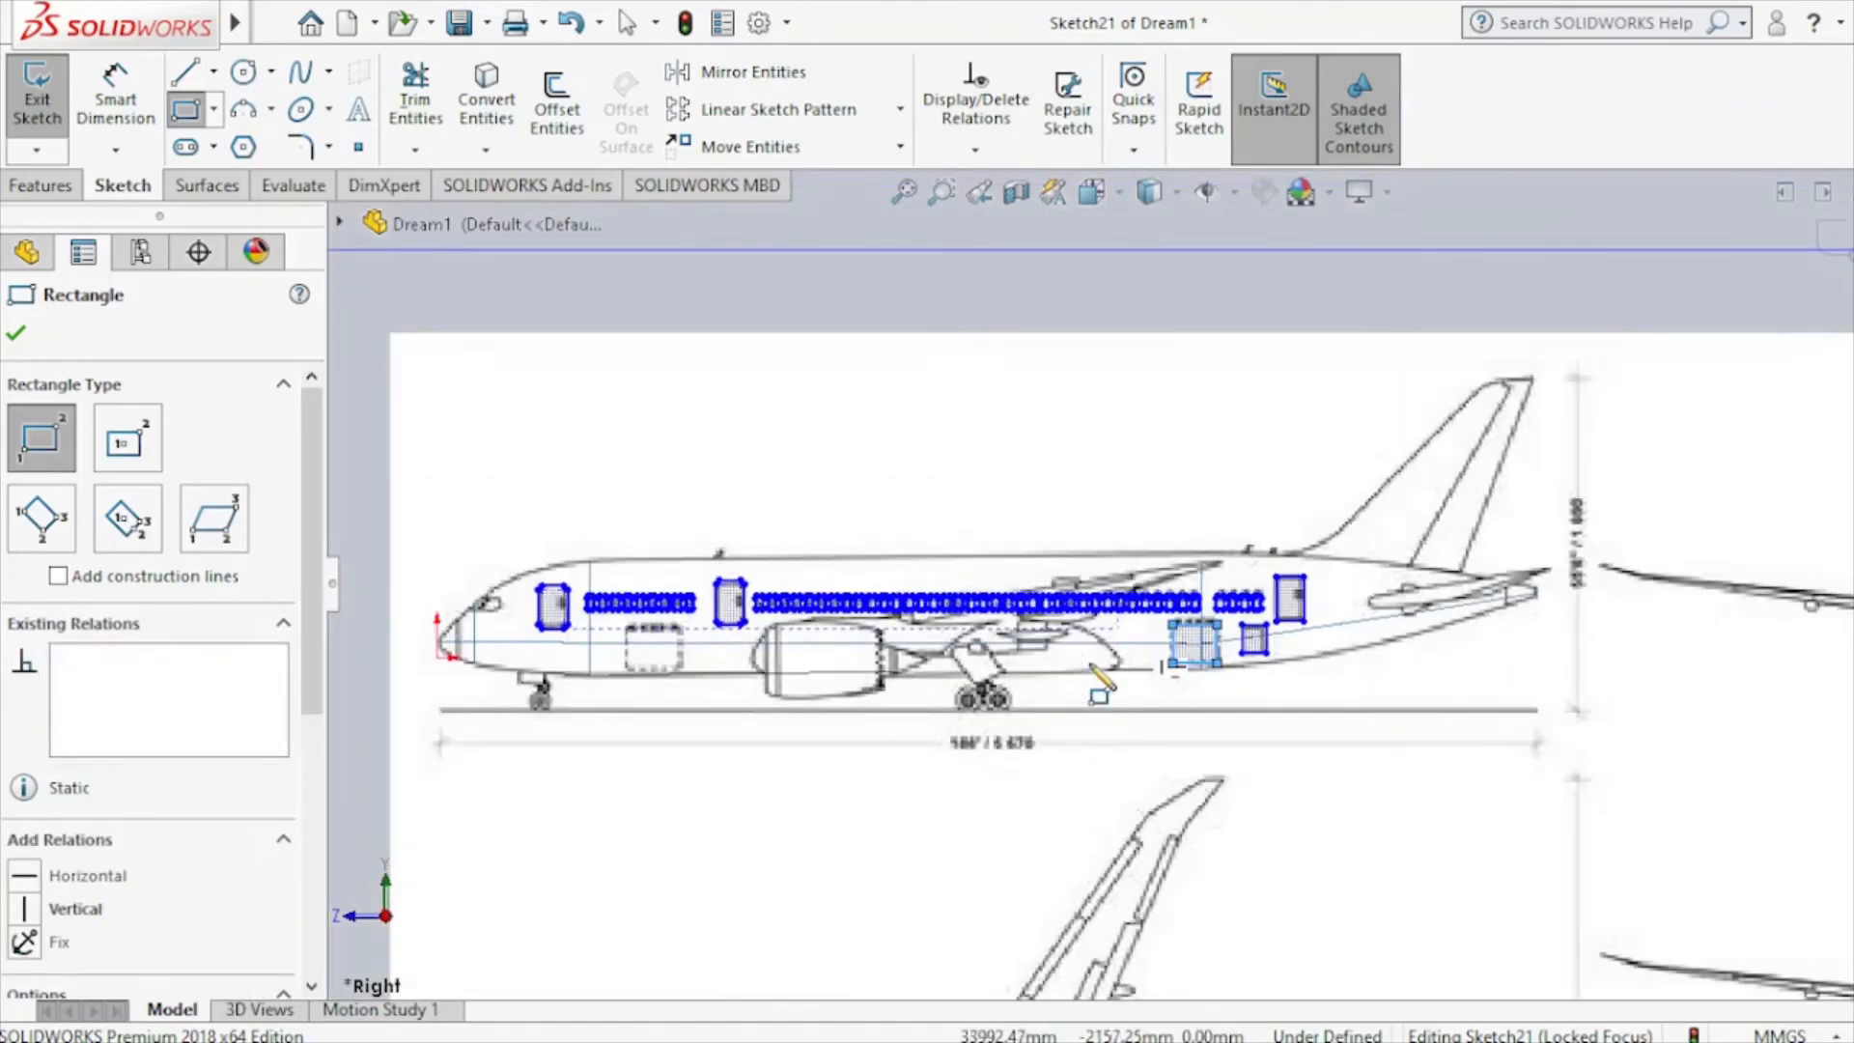
Switch to Photos, examine the aircraft reference photos for the door and window layout, and return to SOLIDWORKS.
{"action": "key", "text": "alt+Tab"}
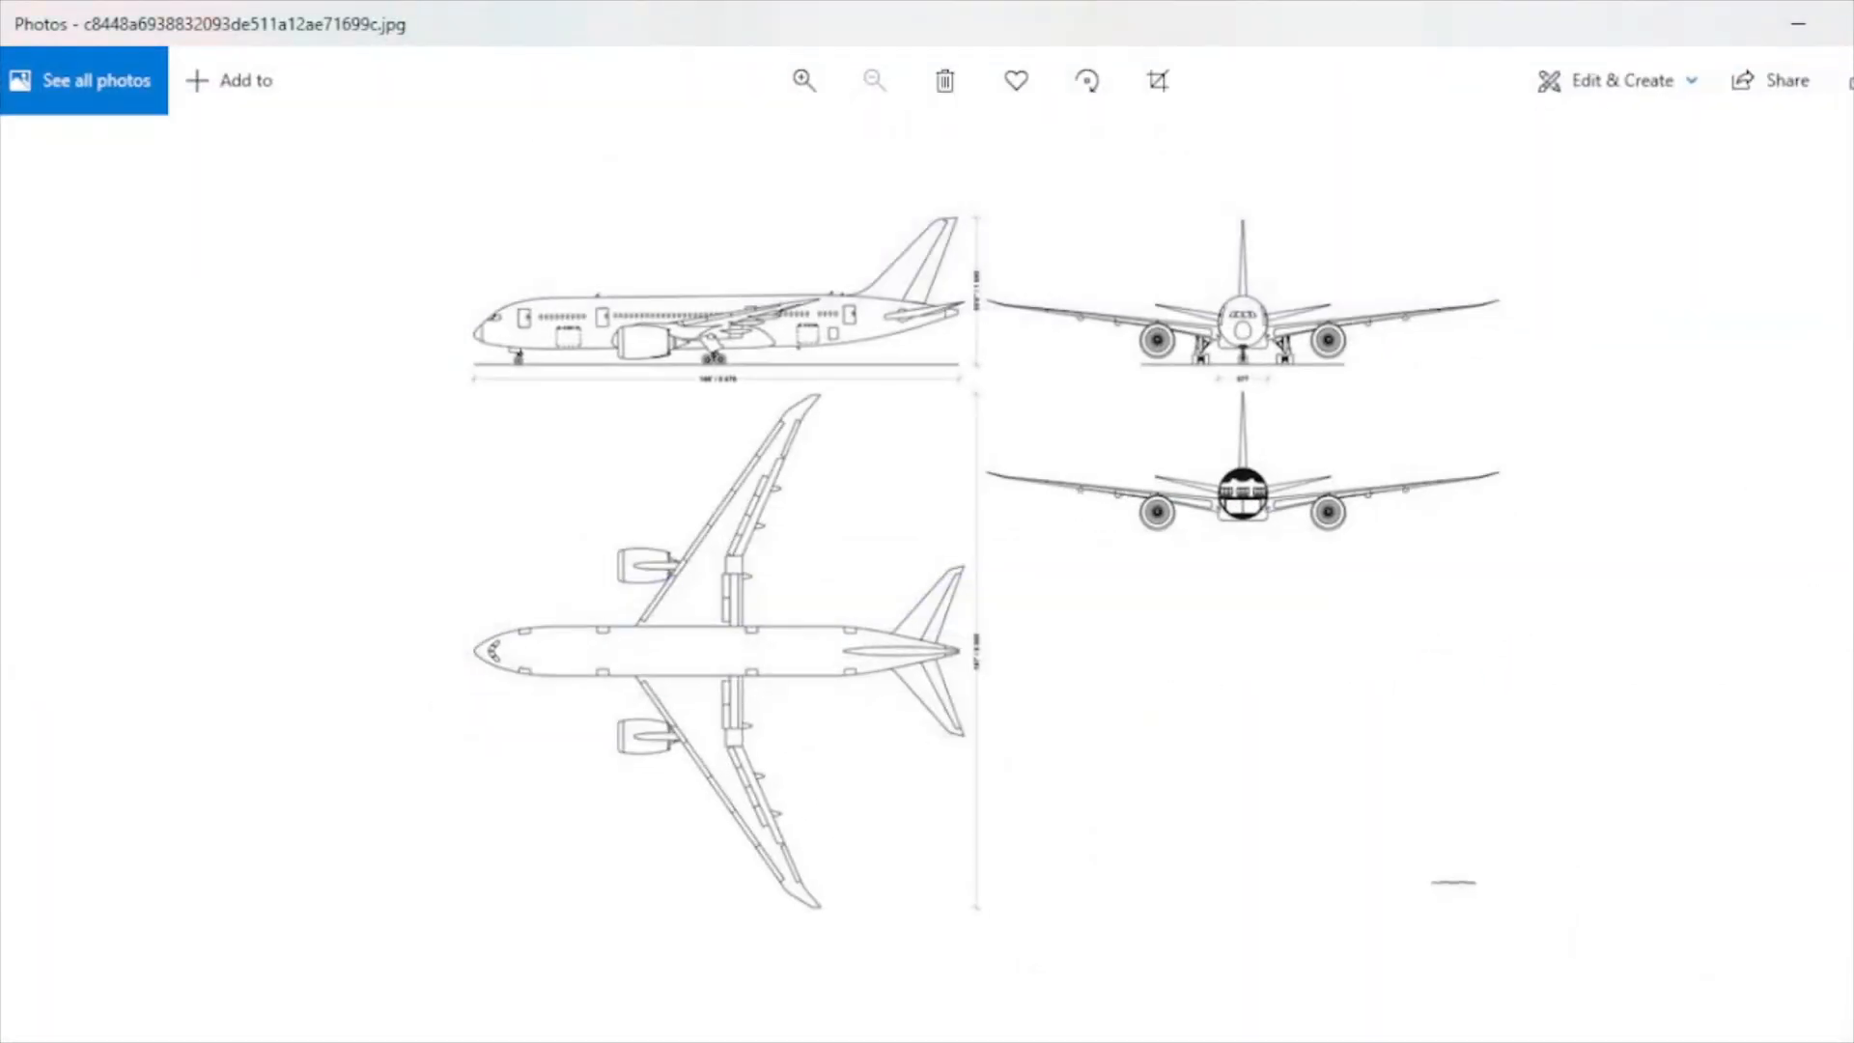
{"action": "key", "text": "Right"}
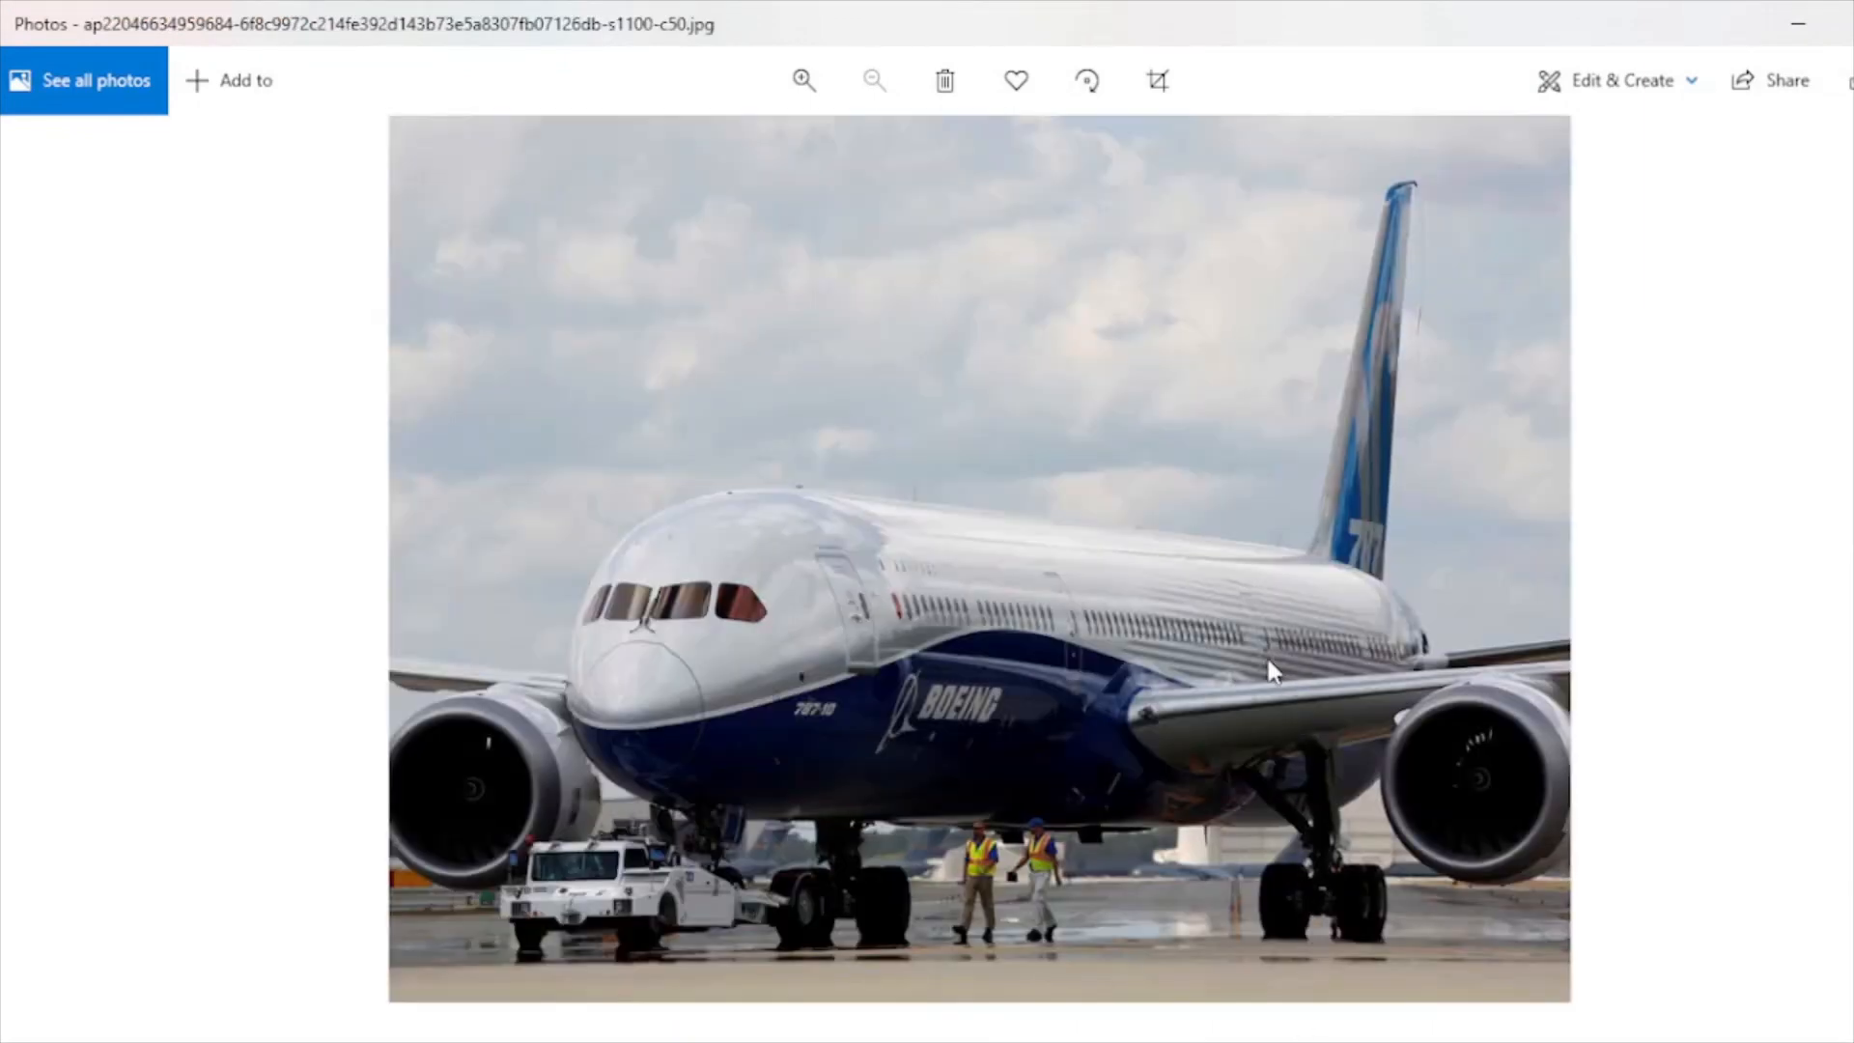
{"action": "key", "text": "Right"}
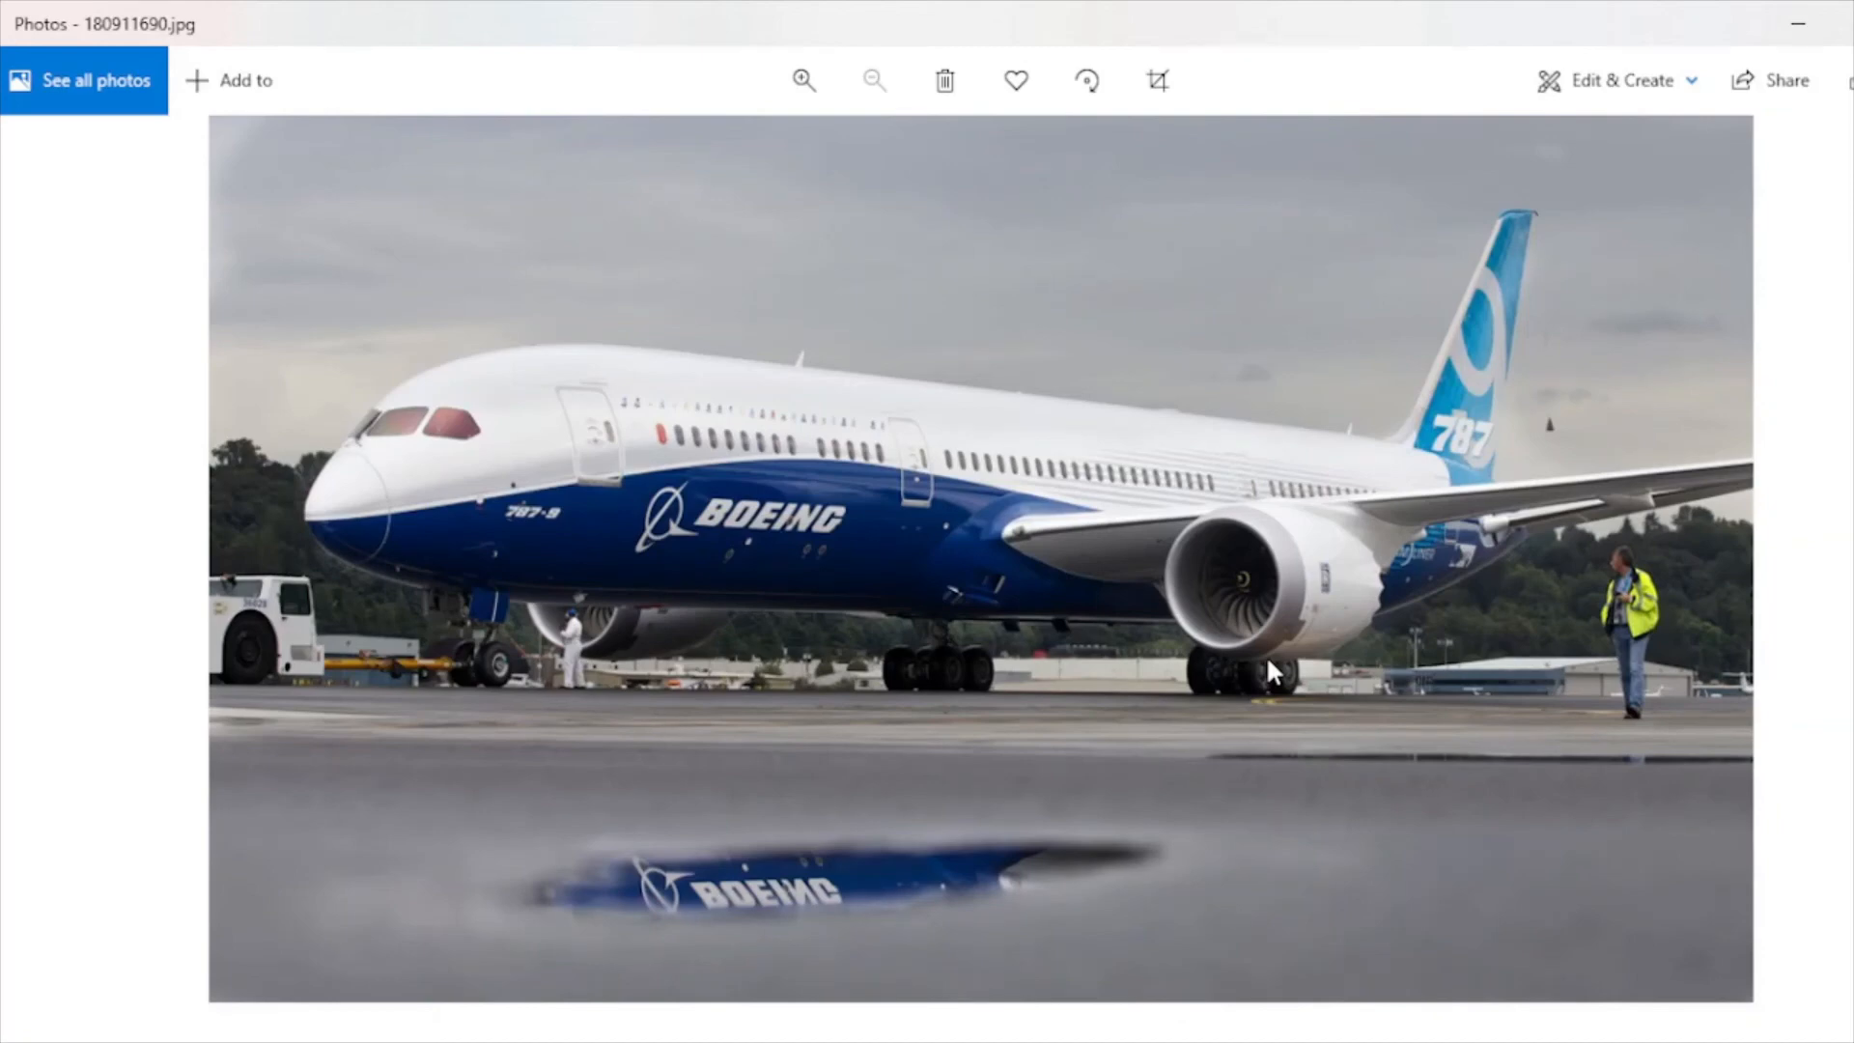
{"action": "key", "text": "Right"}
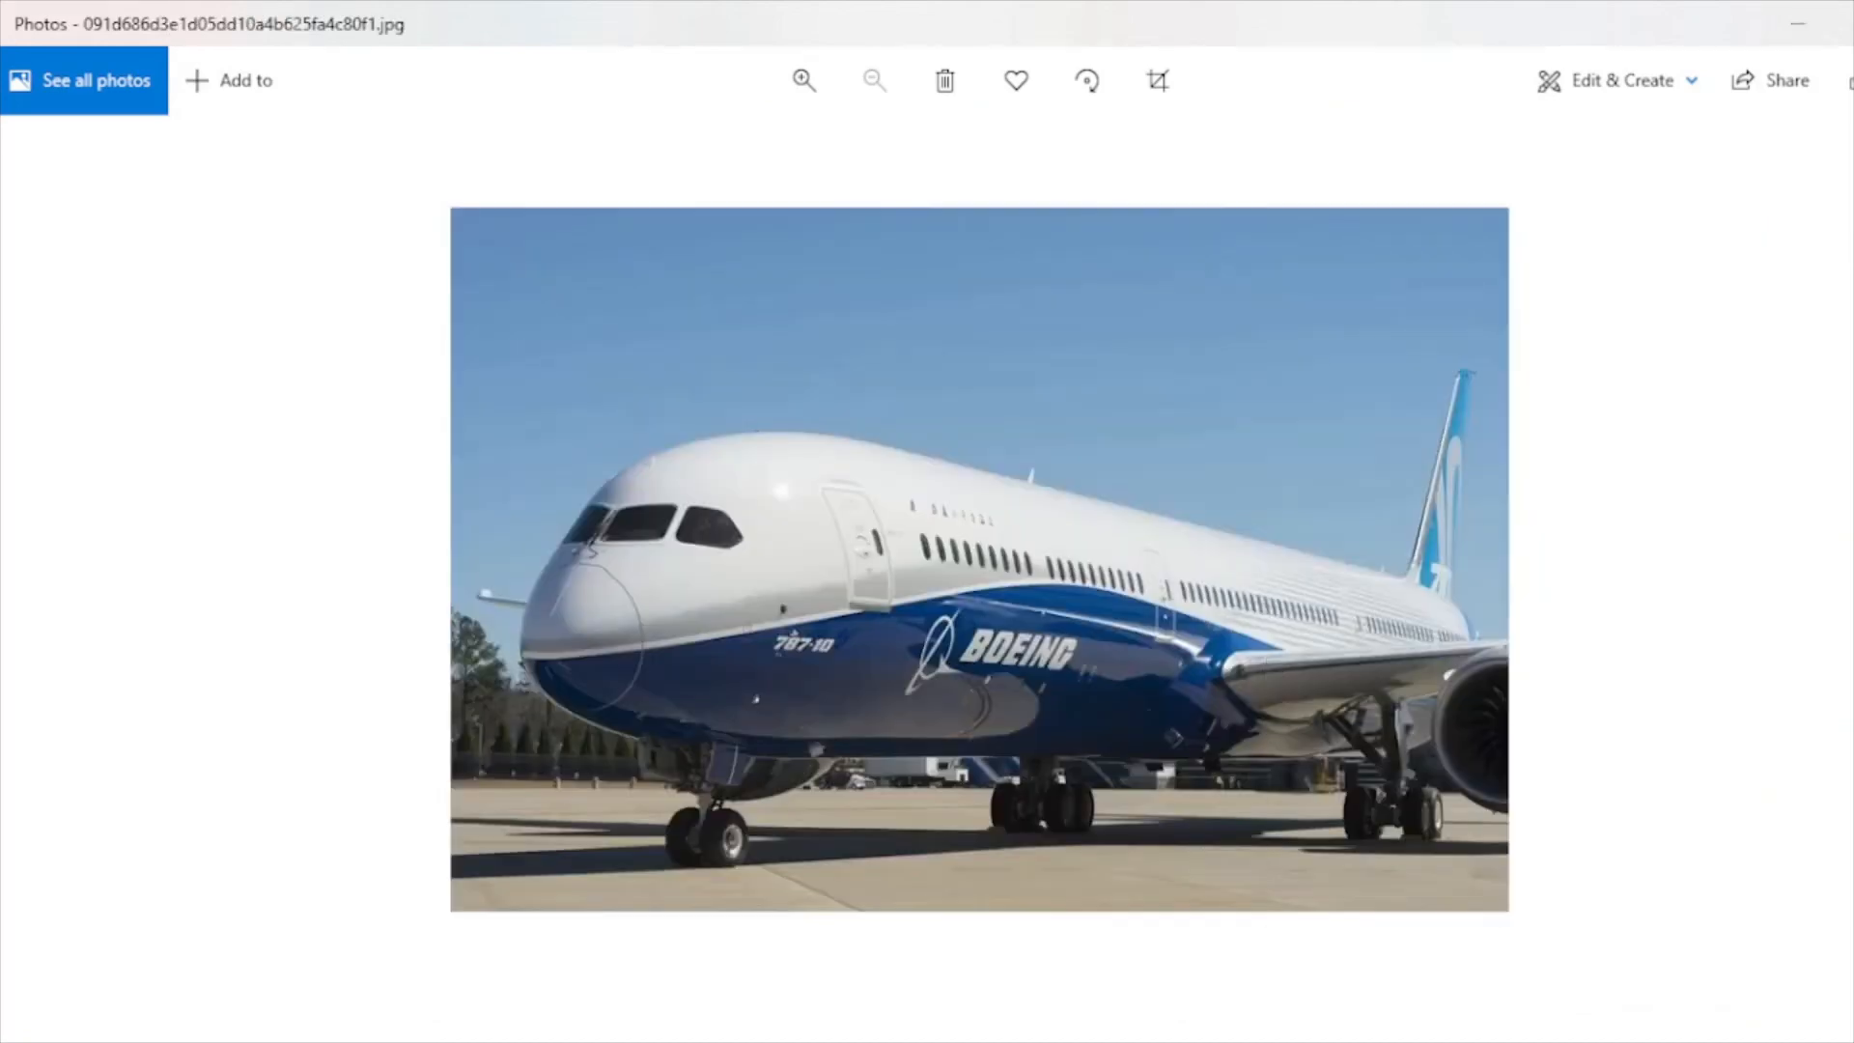
{"action": "left_click", "coordinate": [1255, 1041]}
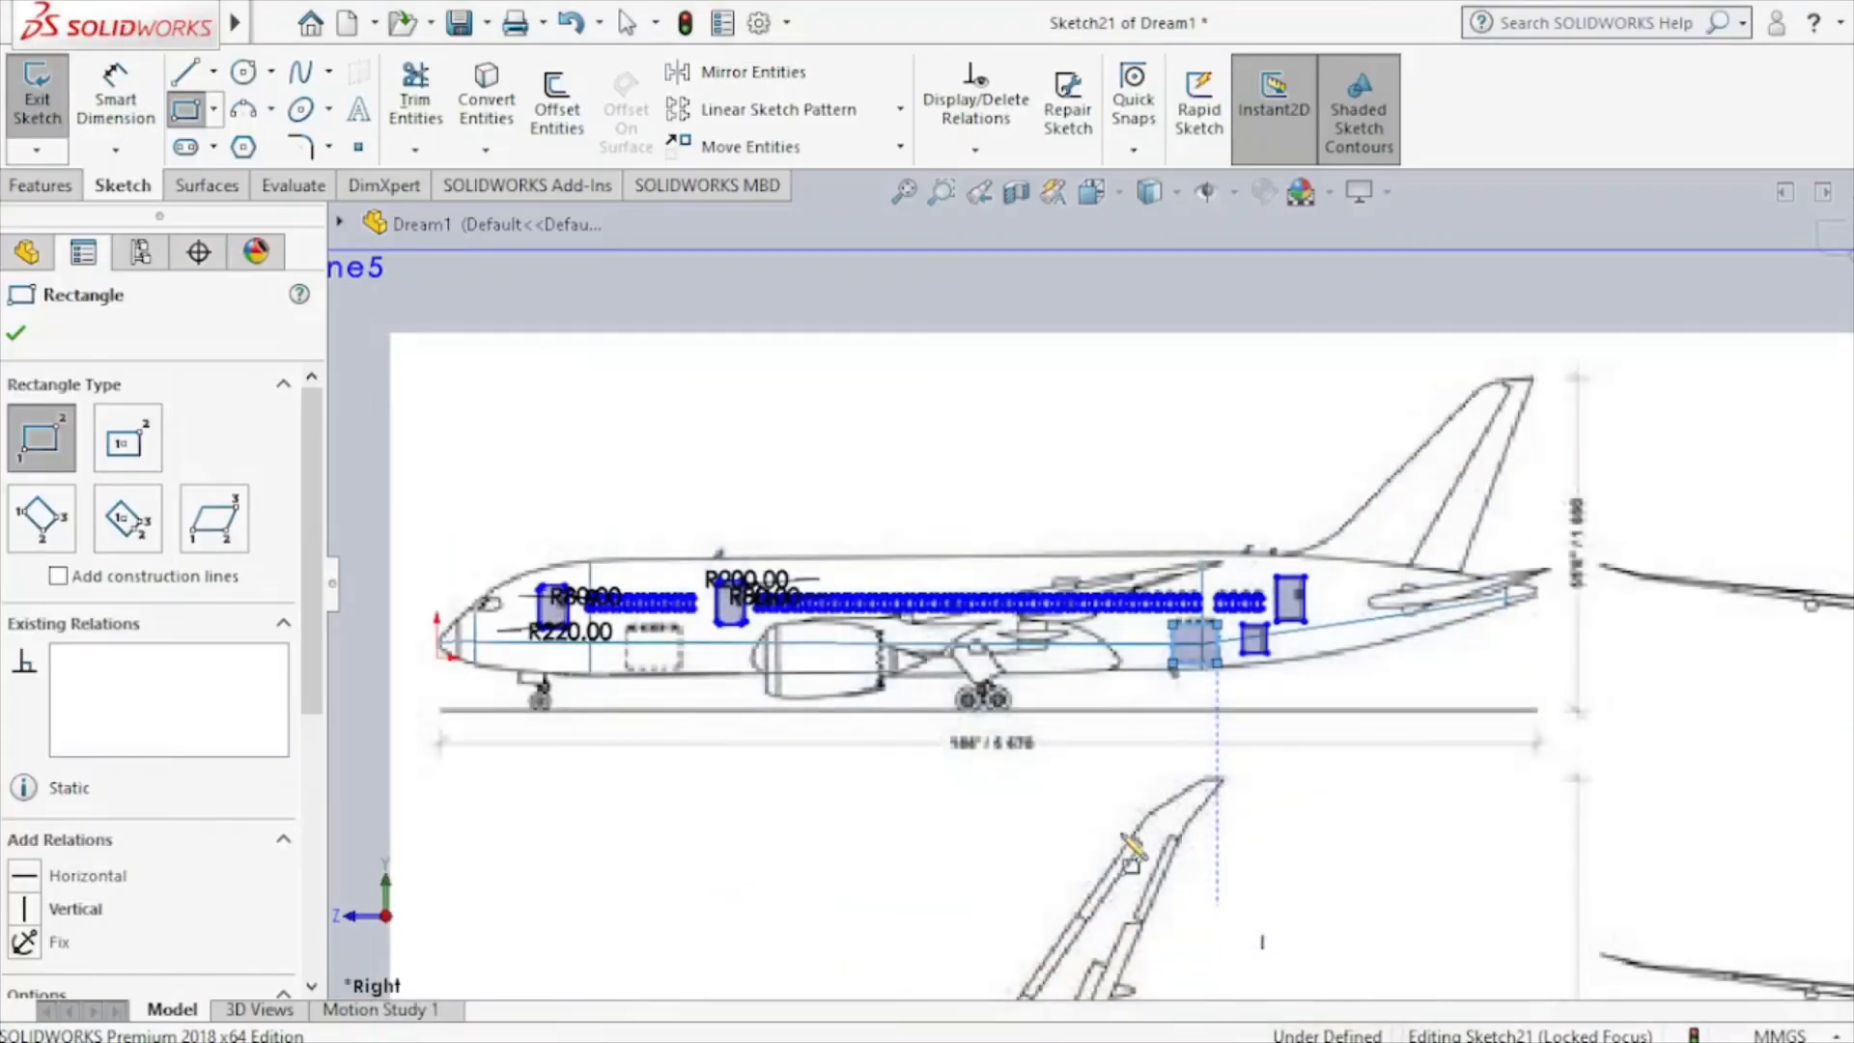
Finish the rectangle command, switch the fuselage to a shaded display, and hide the reference drawing and planes.
{"action": "left_click", "coordinate": [21, 334]}
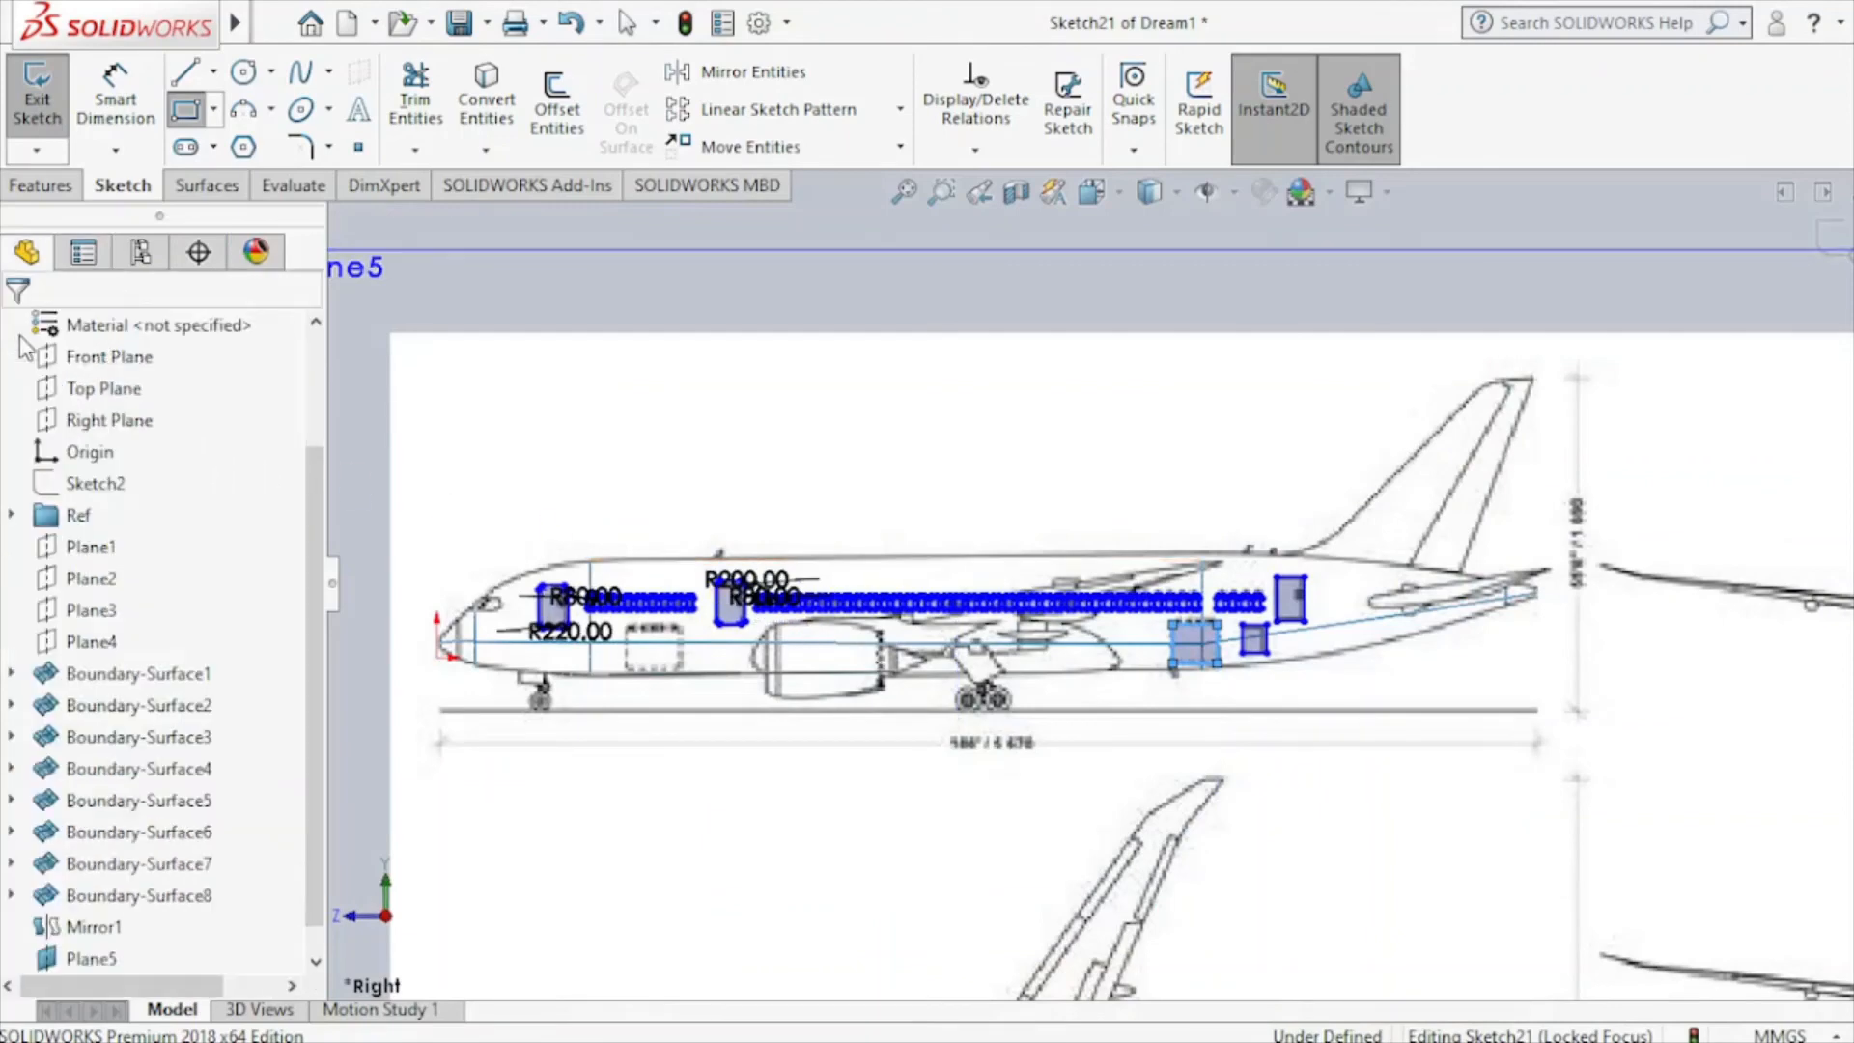
{"action": "left_click", "coordinate": [1175, 194]}
{"action": "left_click", "coordinate": [1163, 230]}
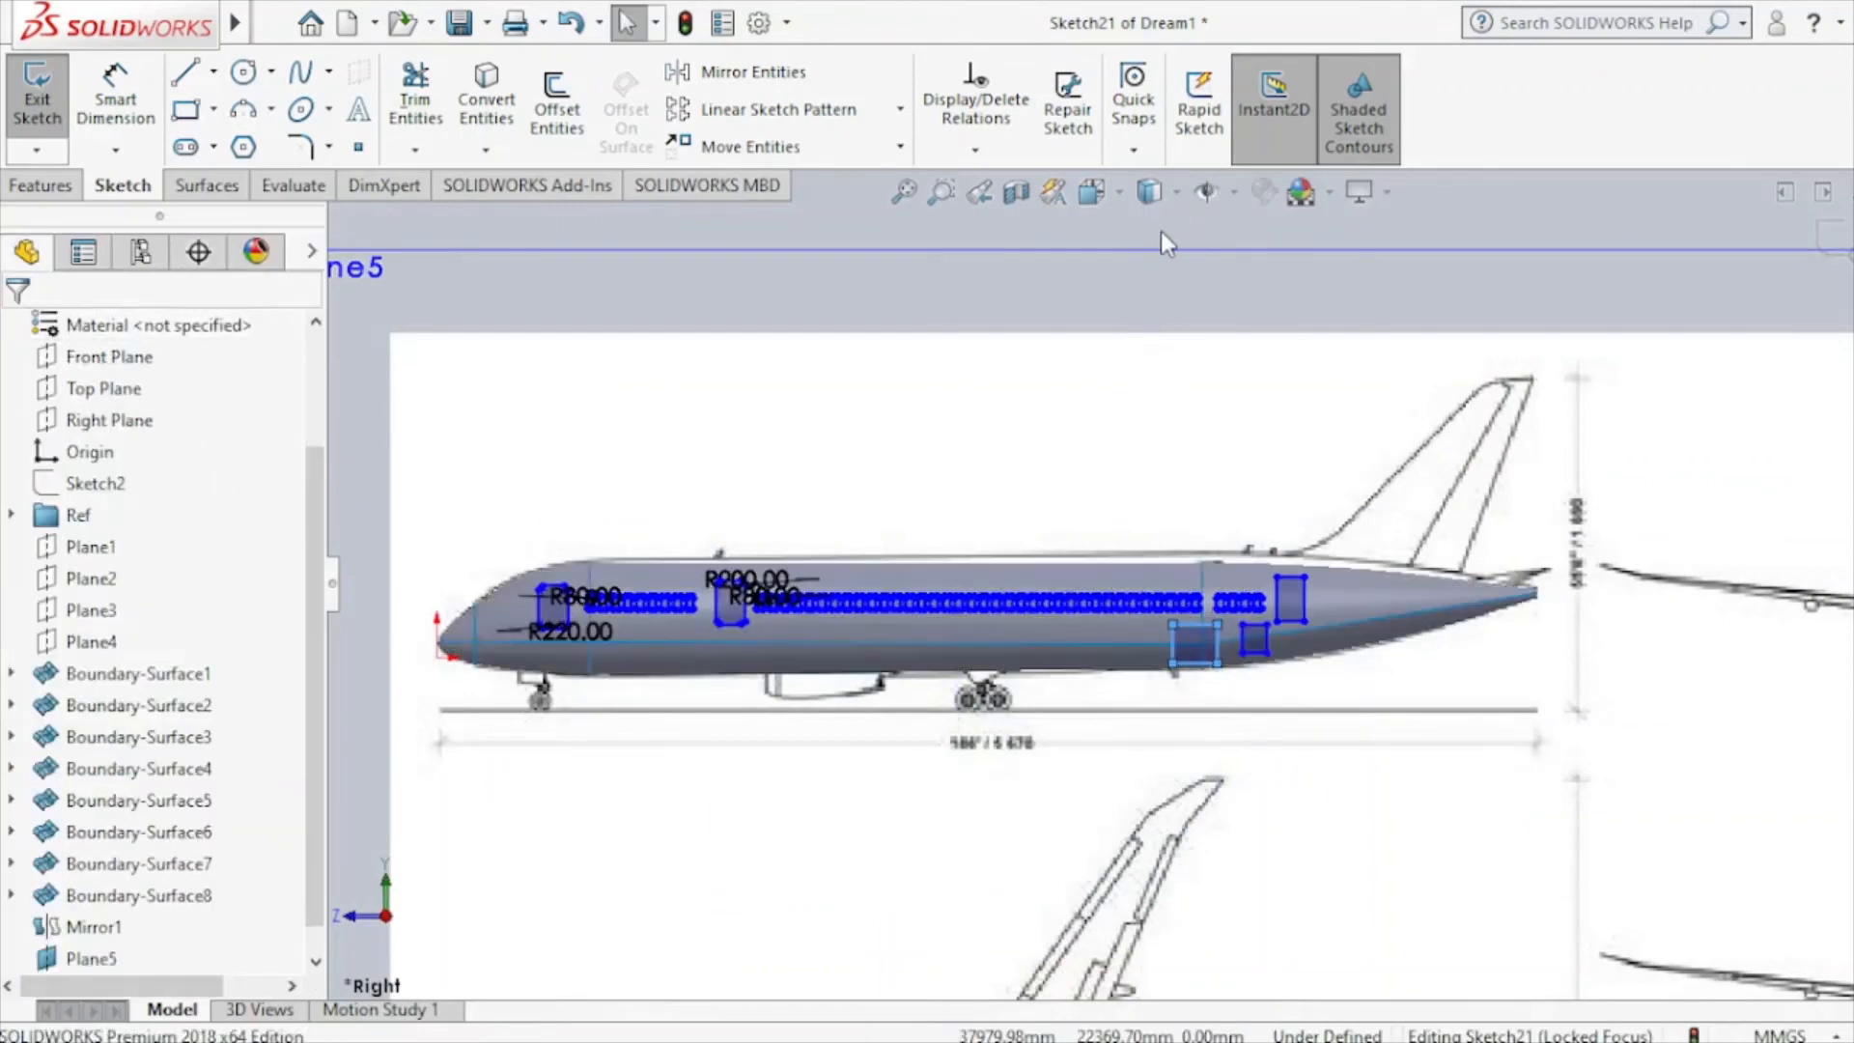
{"action": "left_click", "coordinate": [1206, 192]}
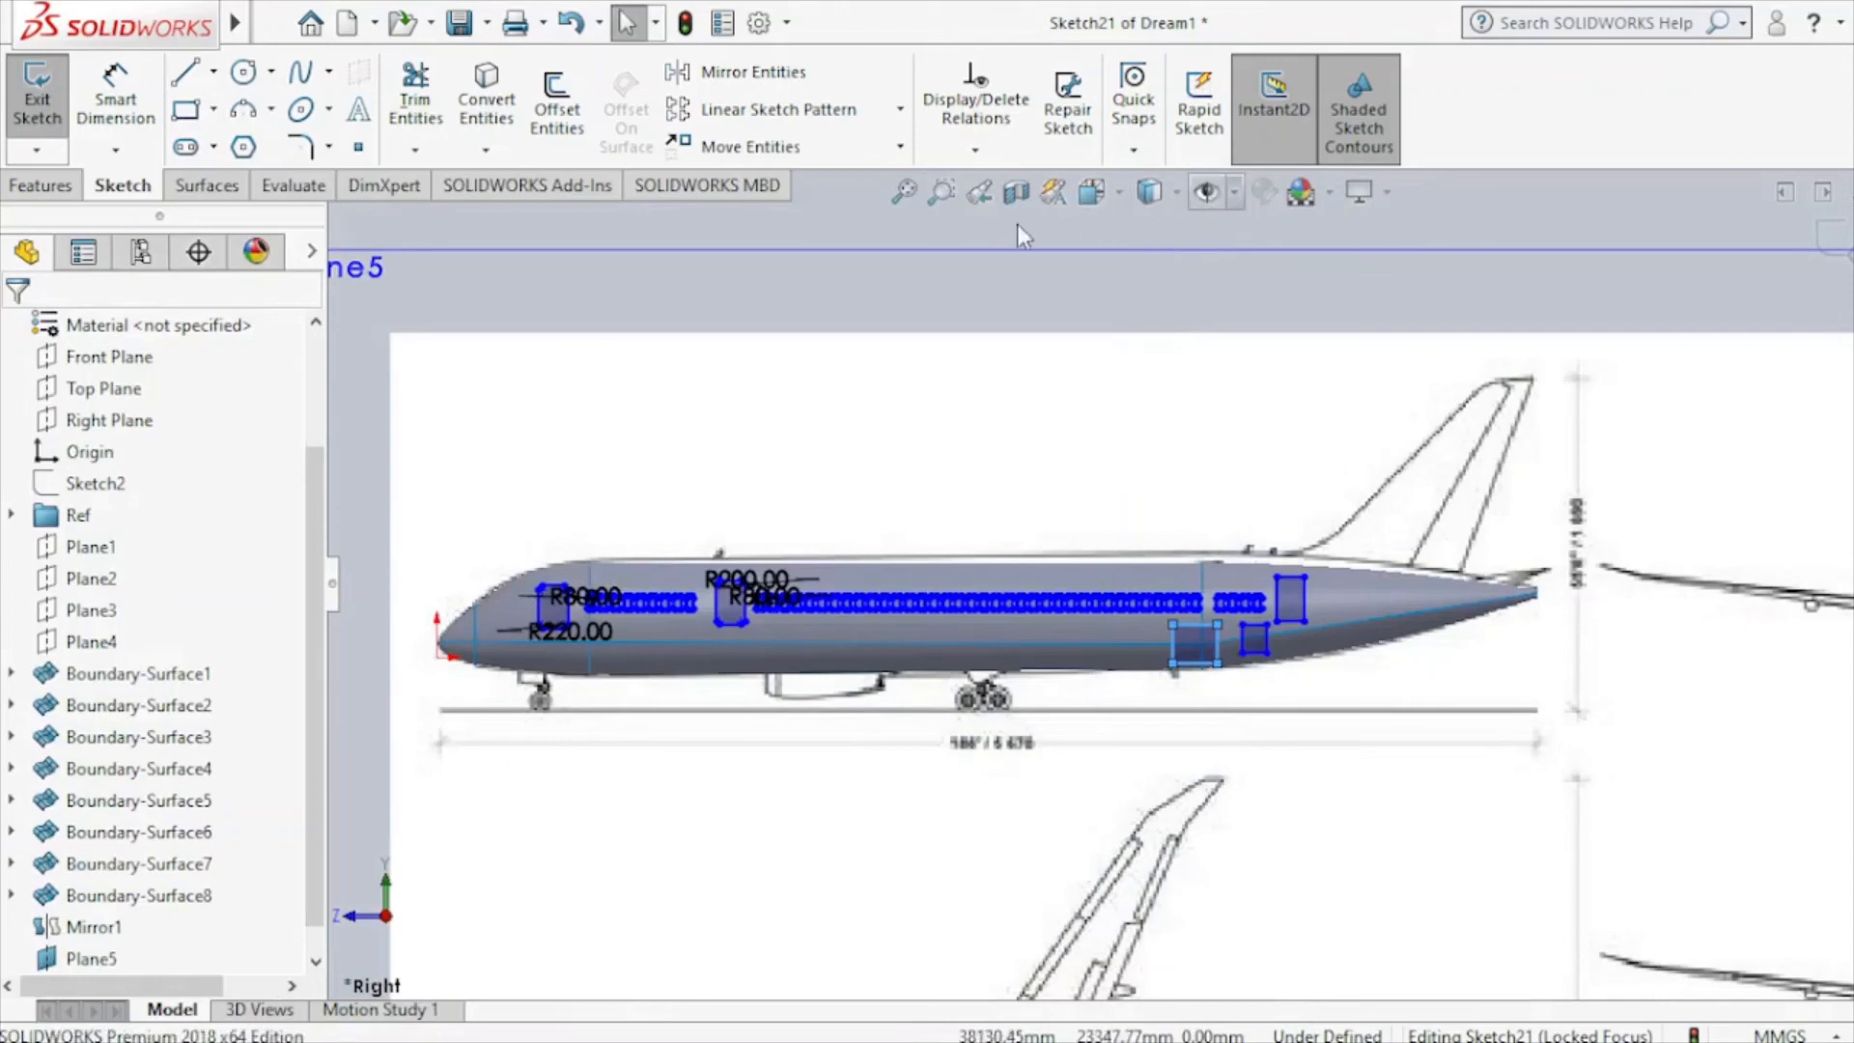
{"action": "left_click", "coordinate": [39, 187]}
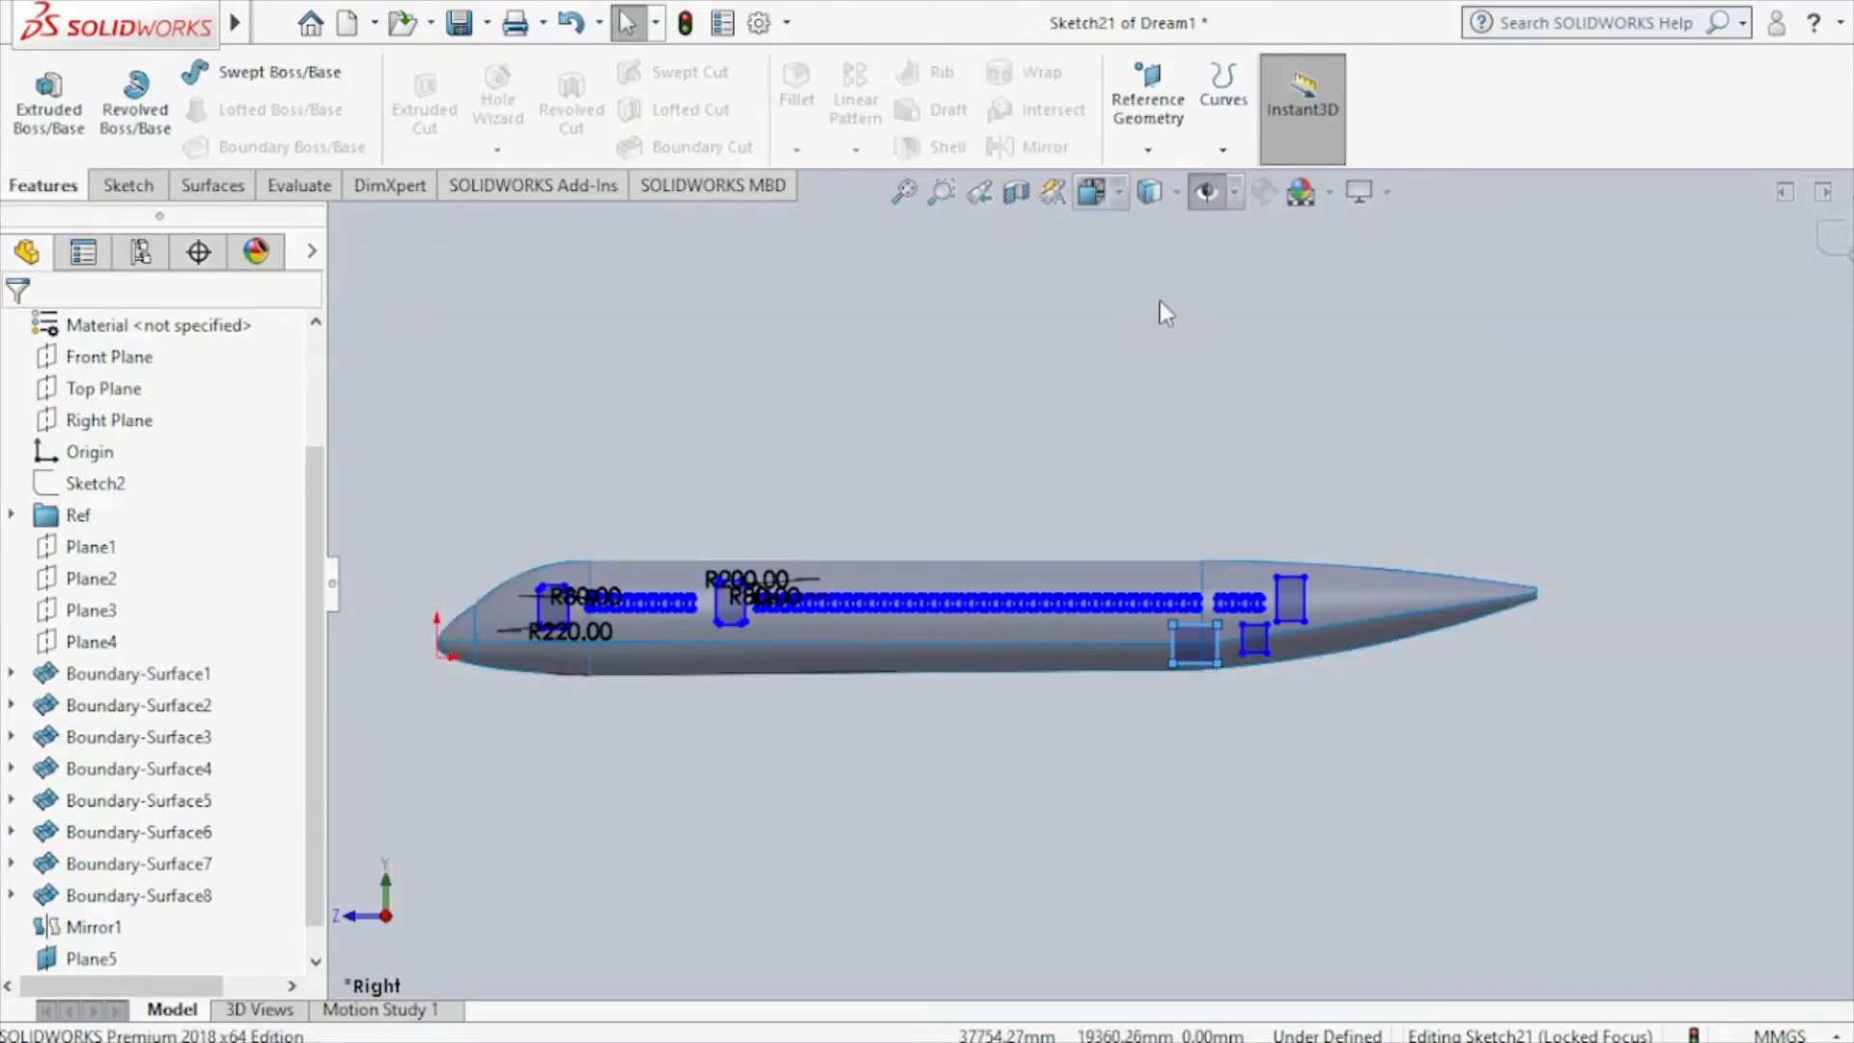
{"action": "left_click", "coordinate": [123, 186]}
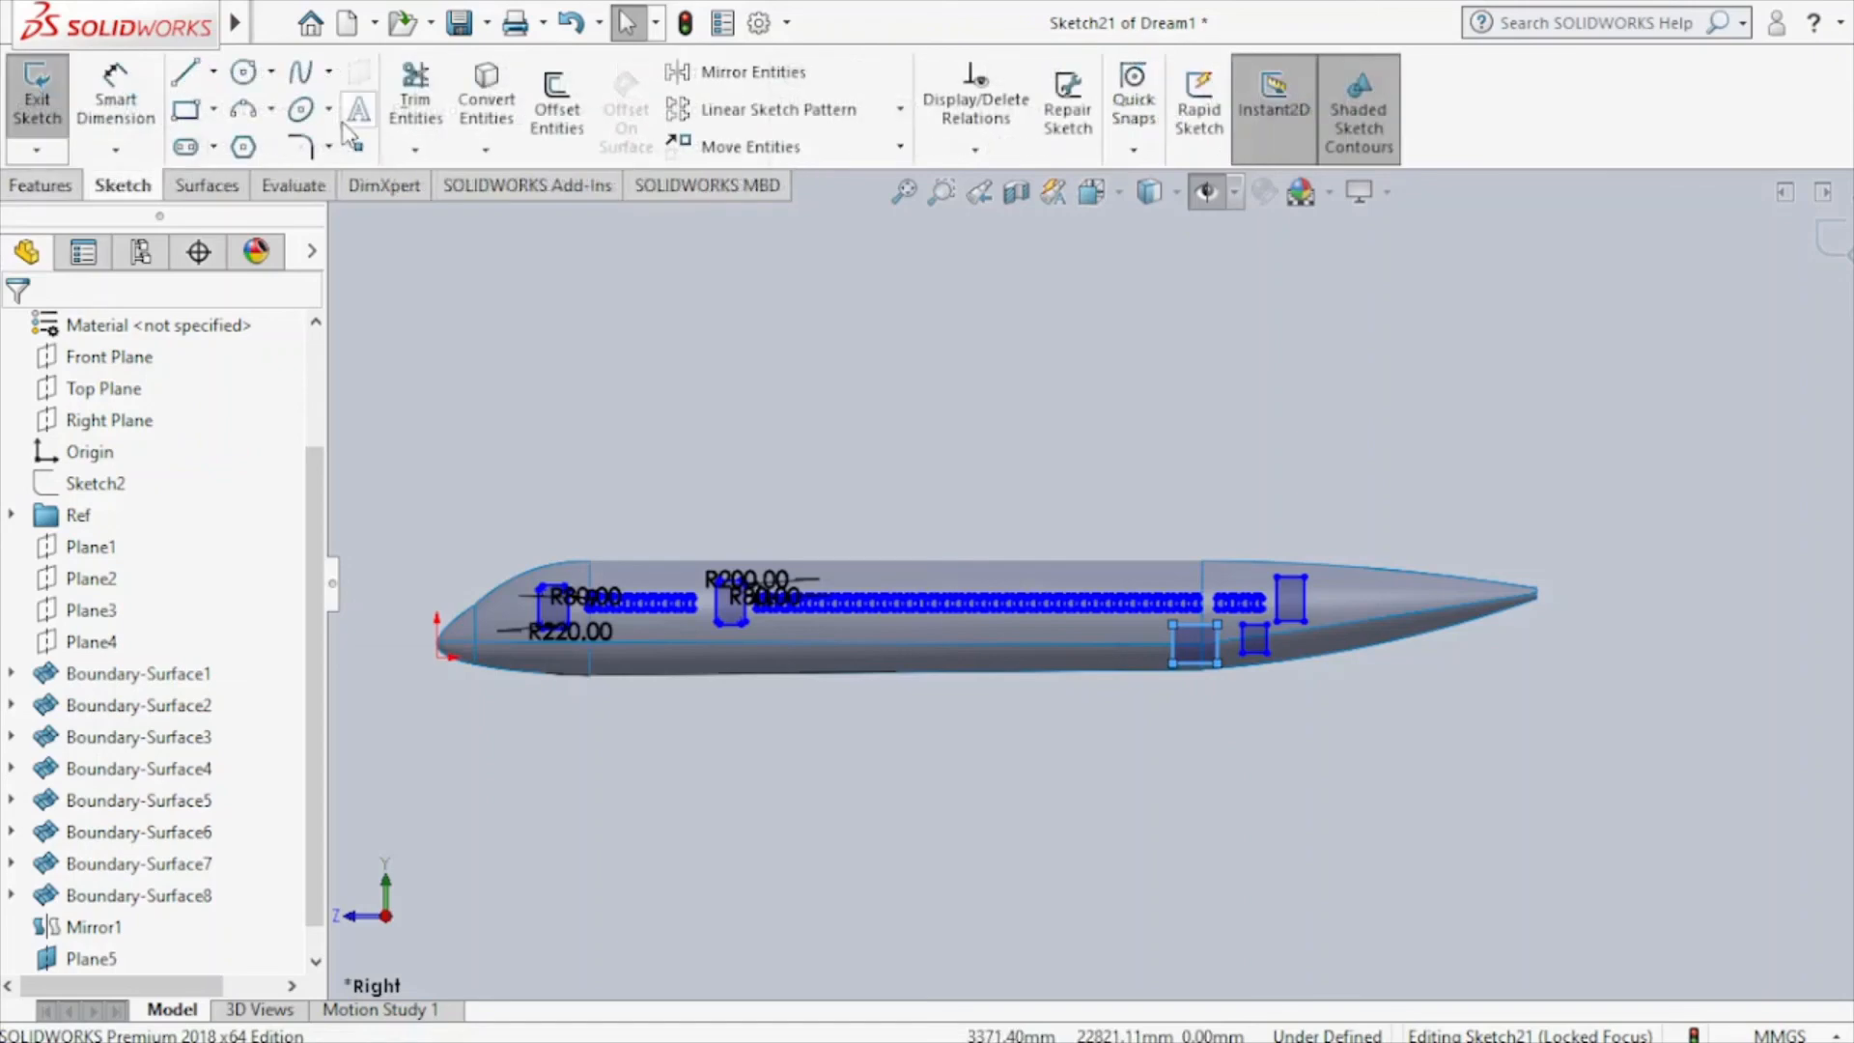
Start a sketch fillet and select the four corners of the rear door rectangle.
{"action": "left_click", "coordinate": [302, 146]}
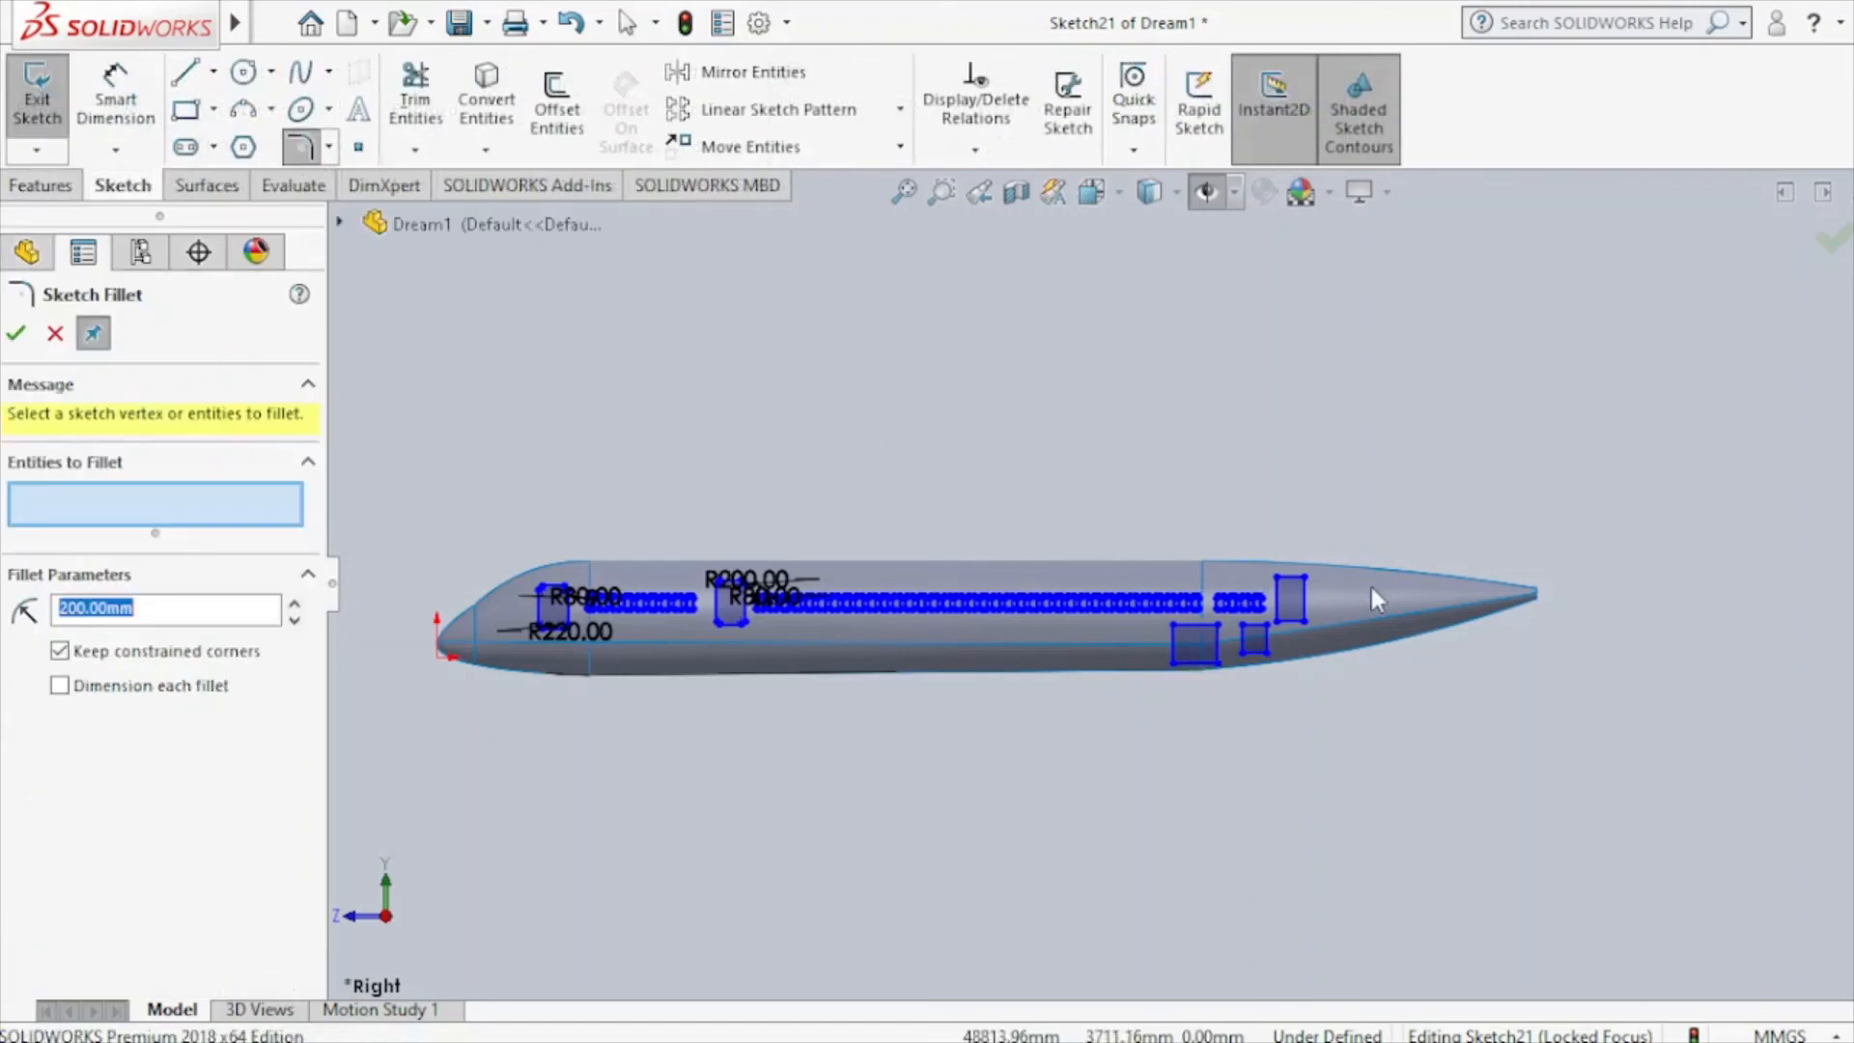
{"action": "scroll", "coordinate": [1370, 583], "scroll_direction": "down", "scroll_amount": 5}
{"action": "left_click", "coordinate": [1052, 557]}
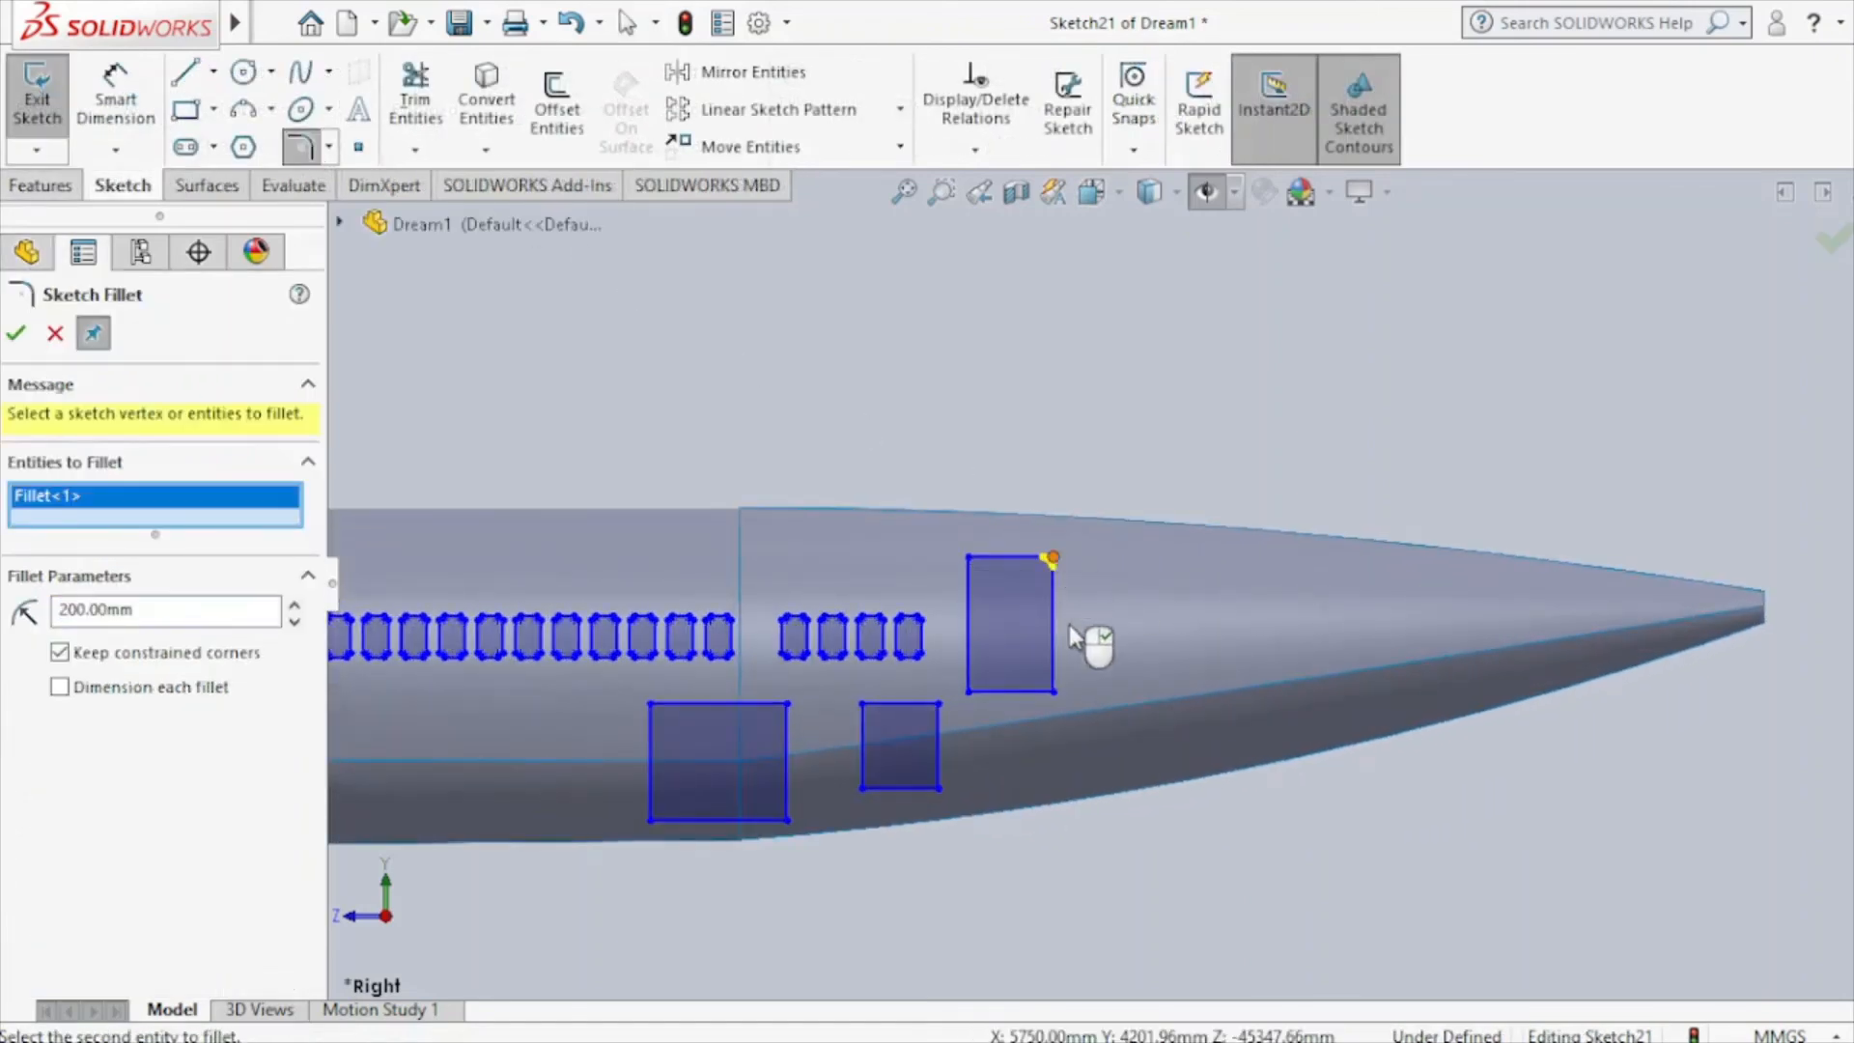
{"action": "left_click", "coordinate": [1052, 692]}
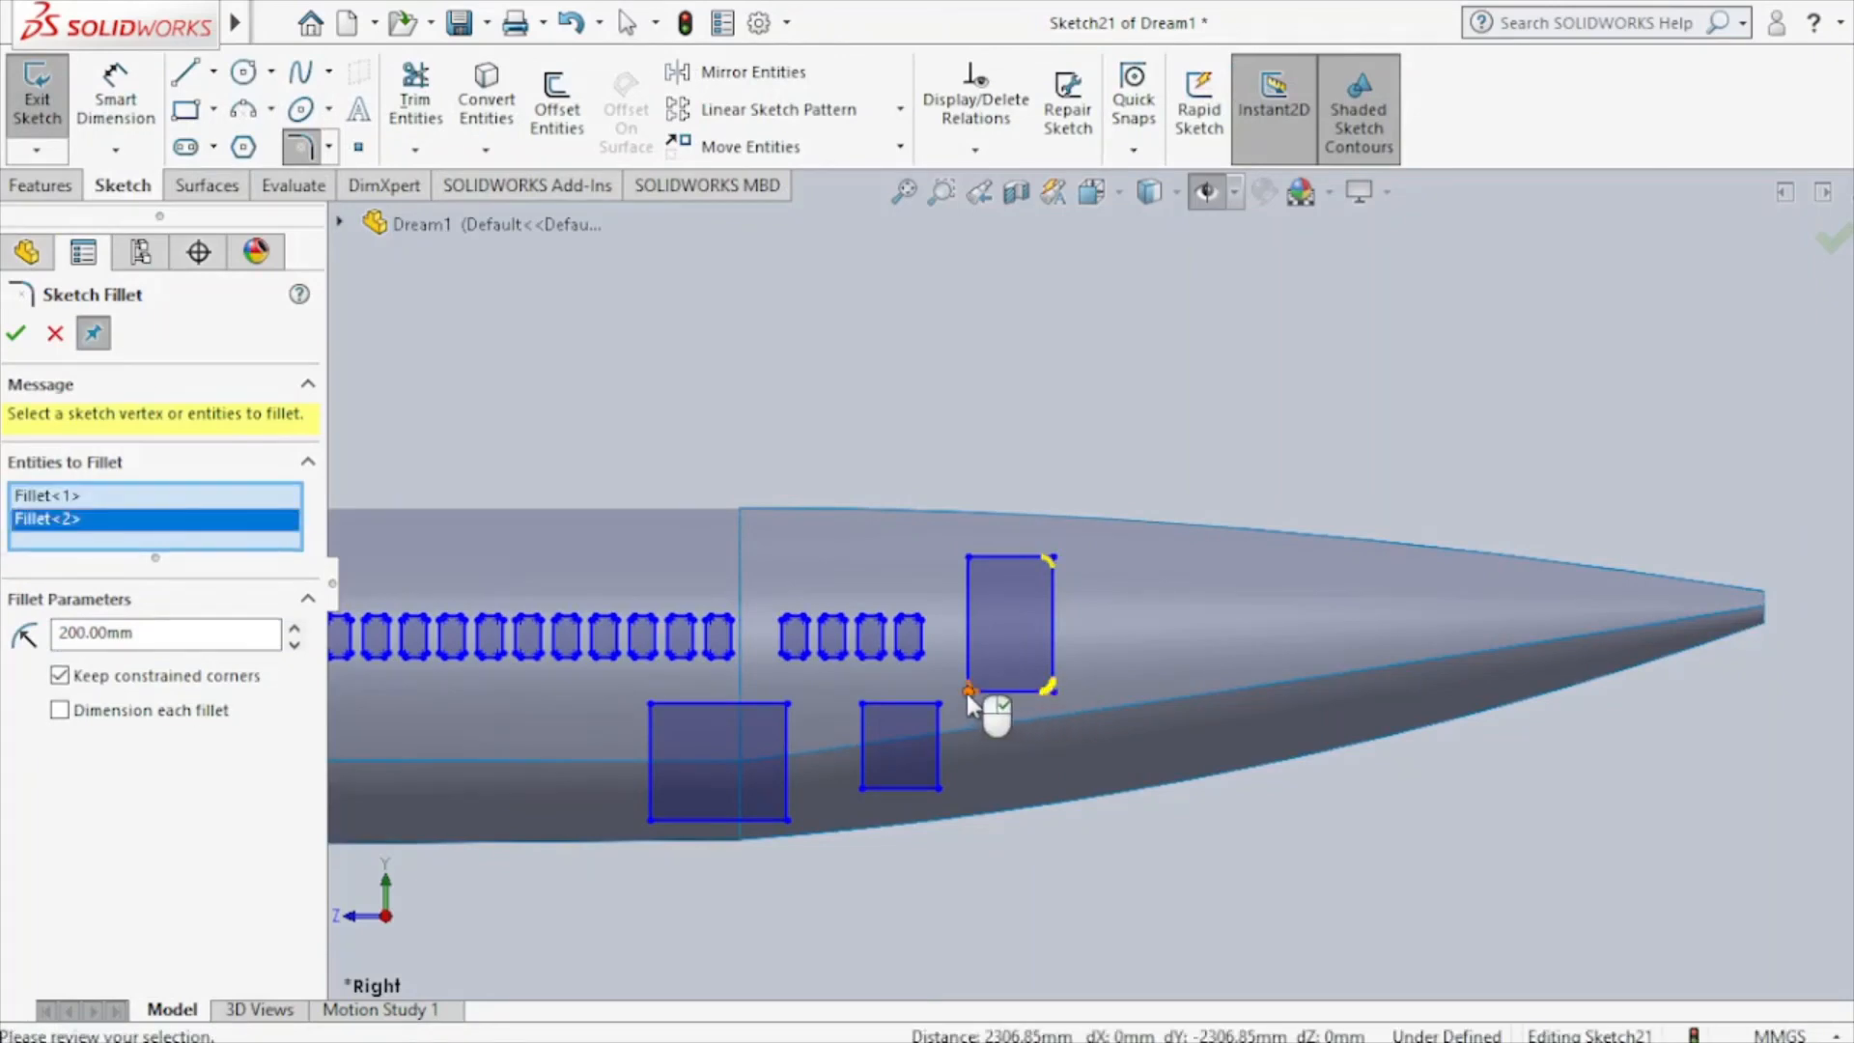
{"action": "left_click", "coordinate": [969, 690]}
{"action": "left_click", "coordinate": [969, 558]}
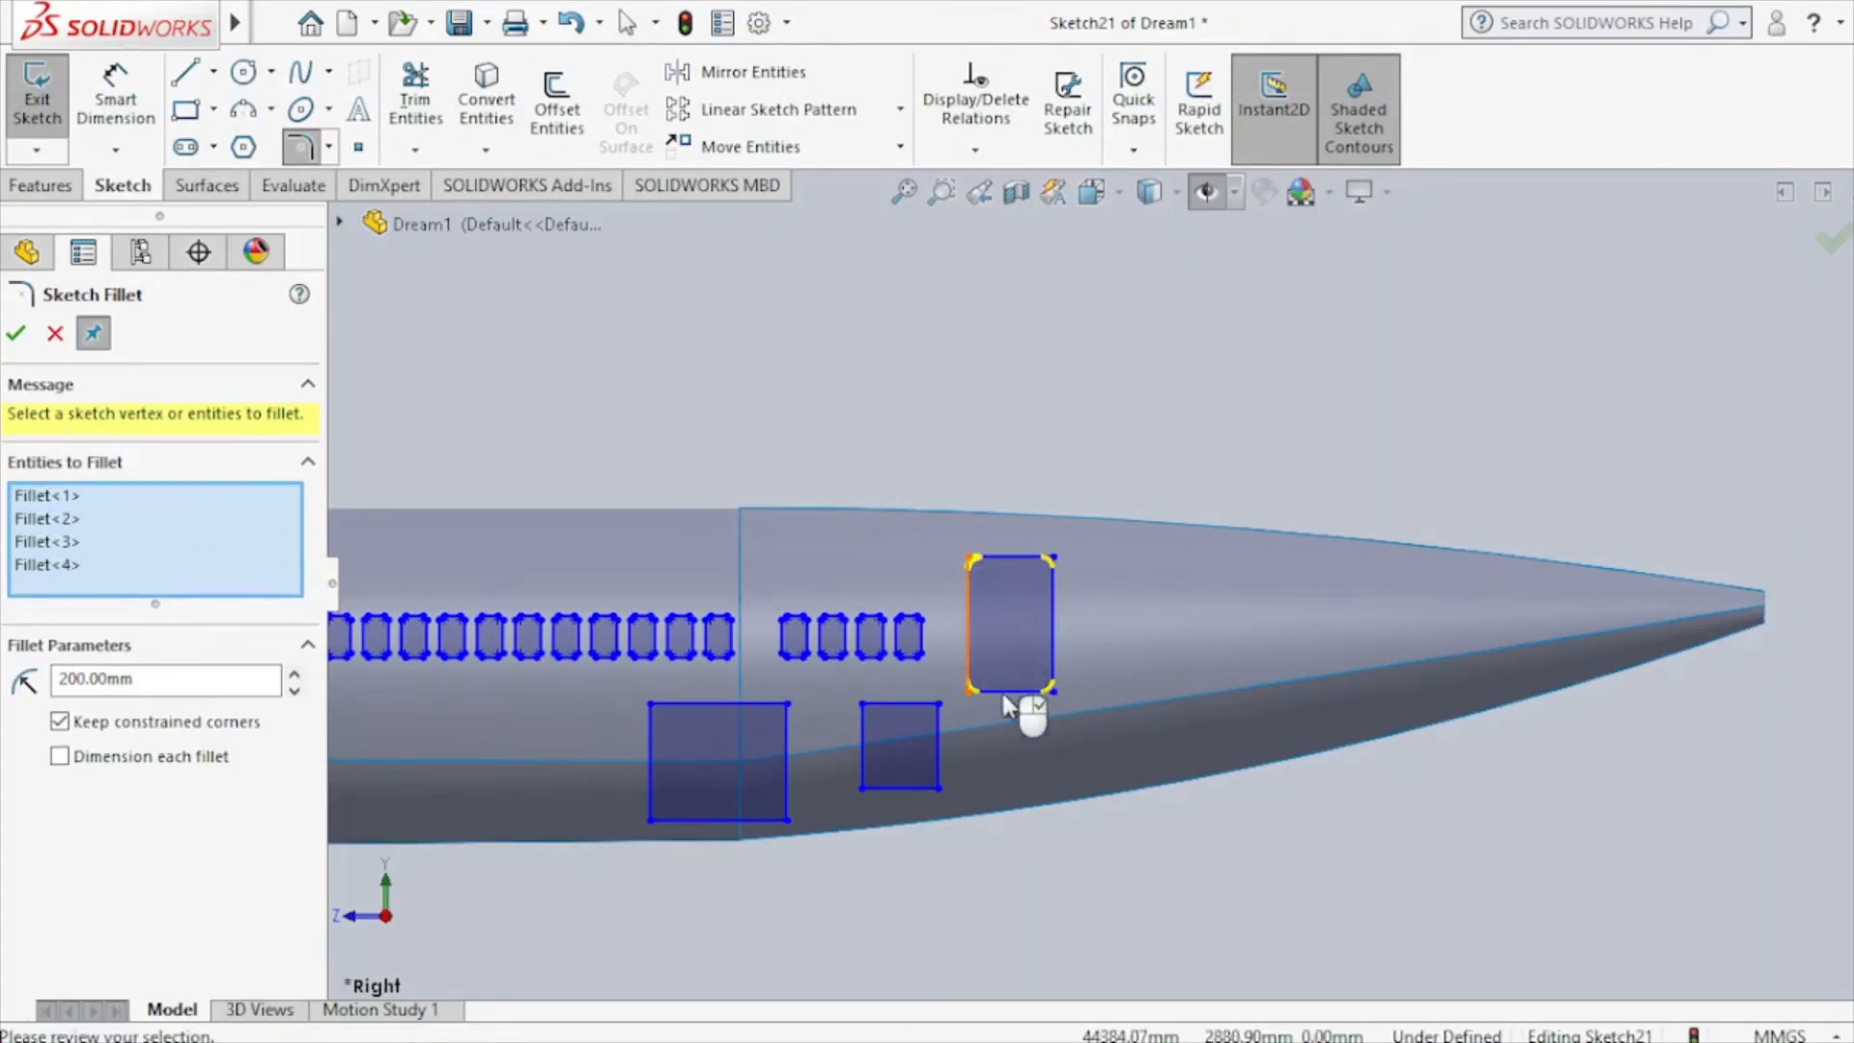
Add the corners of the small hatch and aft cargo door, and apply the sketch fillets with a radius of about 150.95 mm.
{"action": "left_click", "coordinate": [935, 703]}
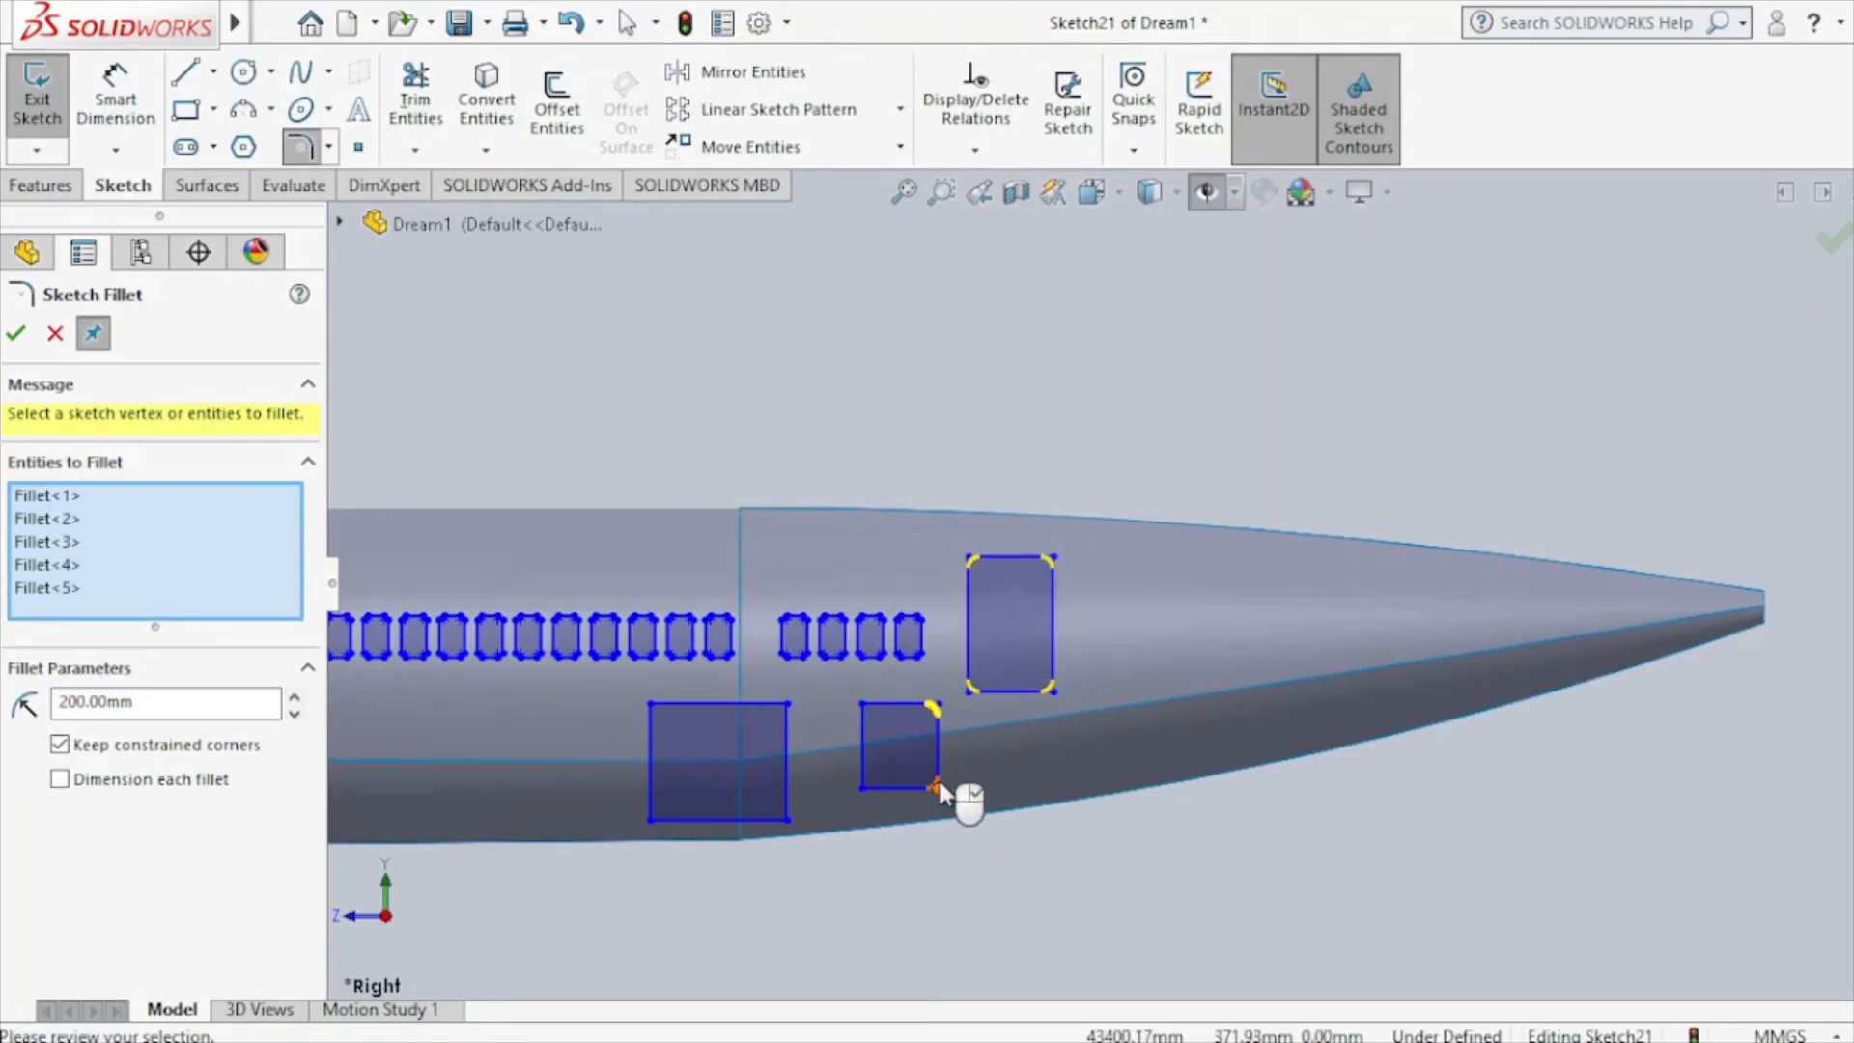
{"action": "left_click", "coordinate": [935, 786]}
{"action": "left_click", "coordinate": [863, 787]}
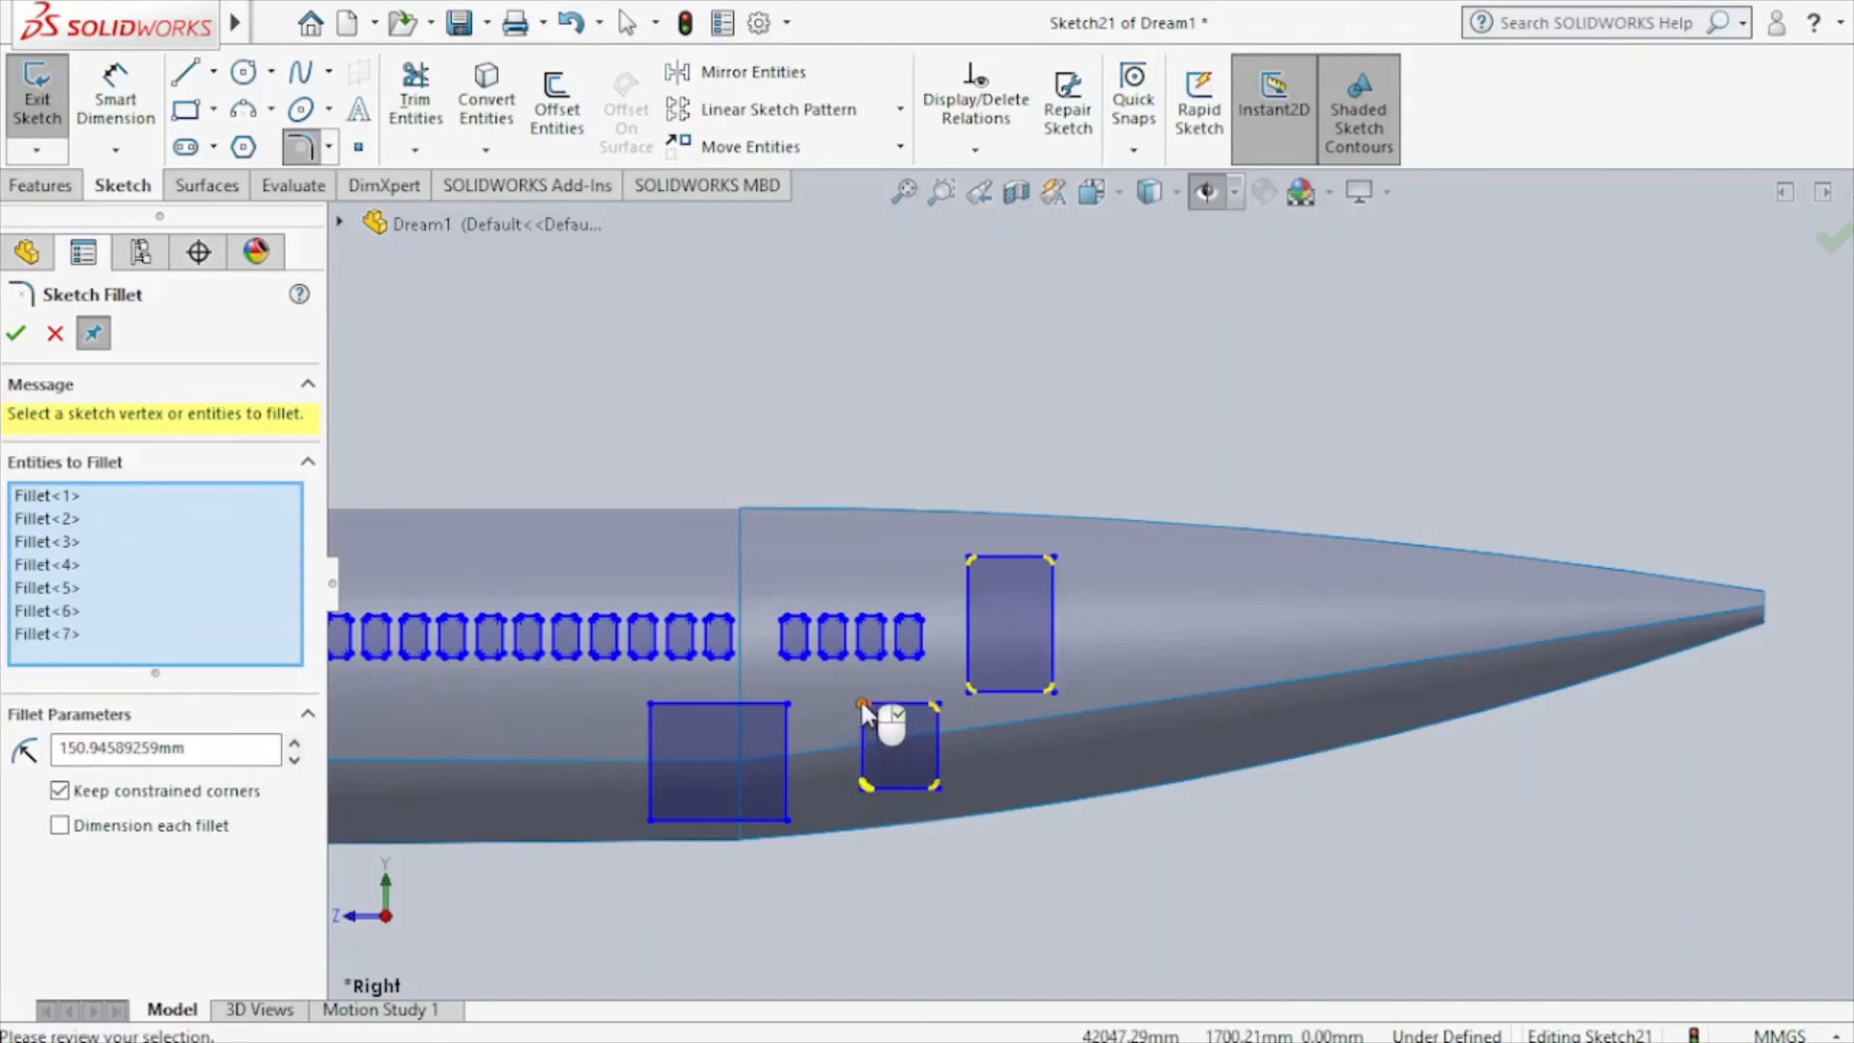
{"action": "left_click", "coordinate": [865, 705]}
{"action": "left_click", "coordinate": [785, 705]}
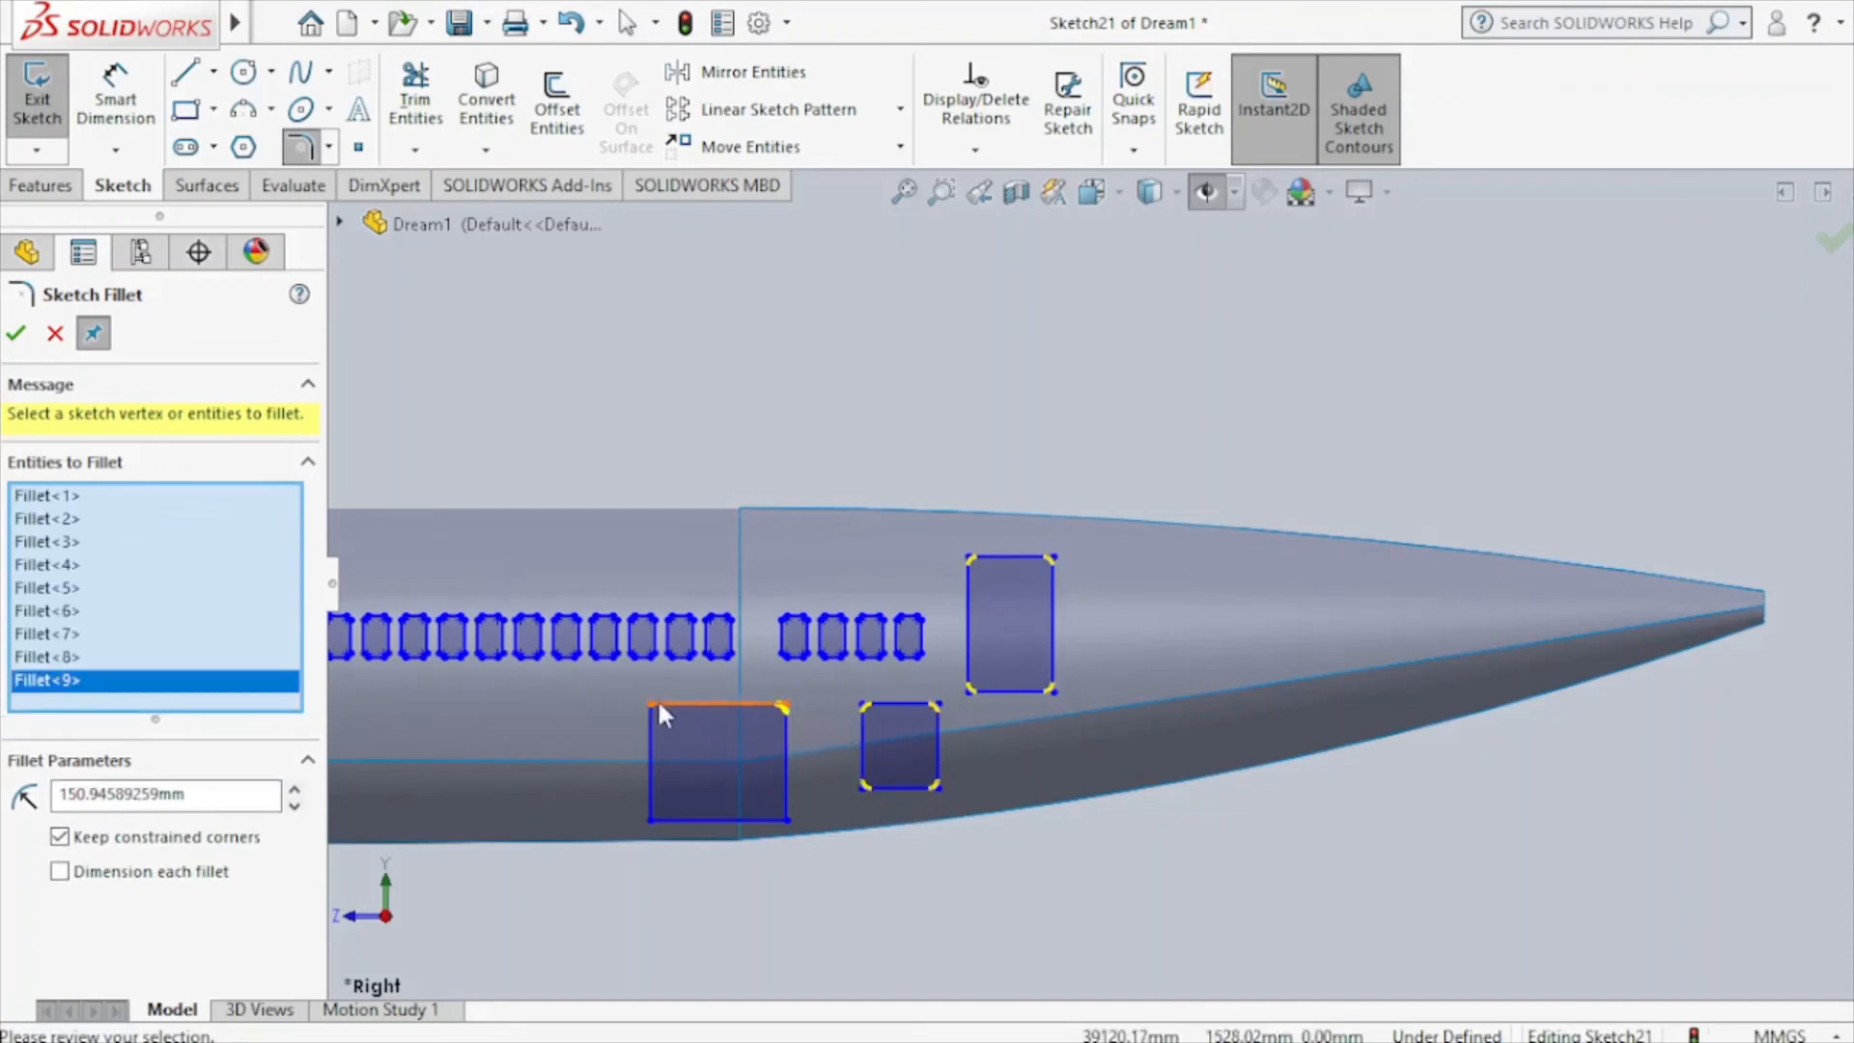
{"action": "left_click", "coordinate": [652, 705]}
{"action": "left_click", "coordinate": [654, 820]}
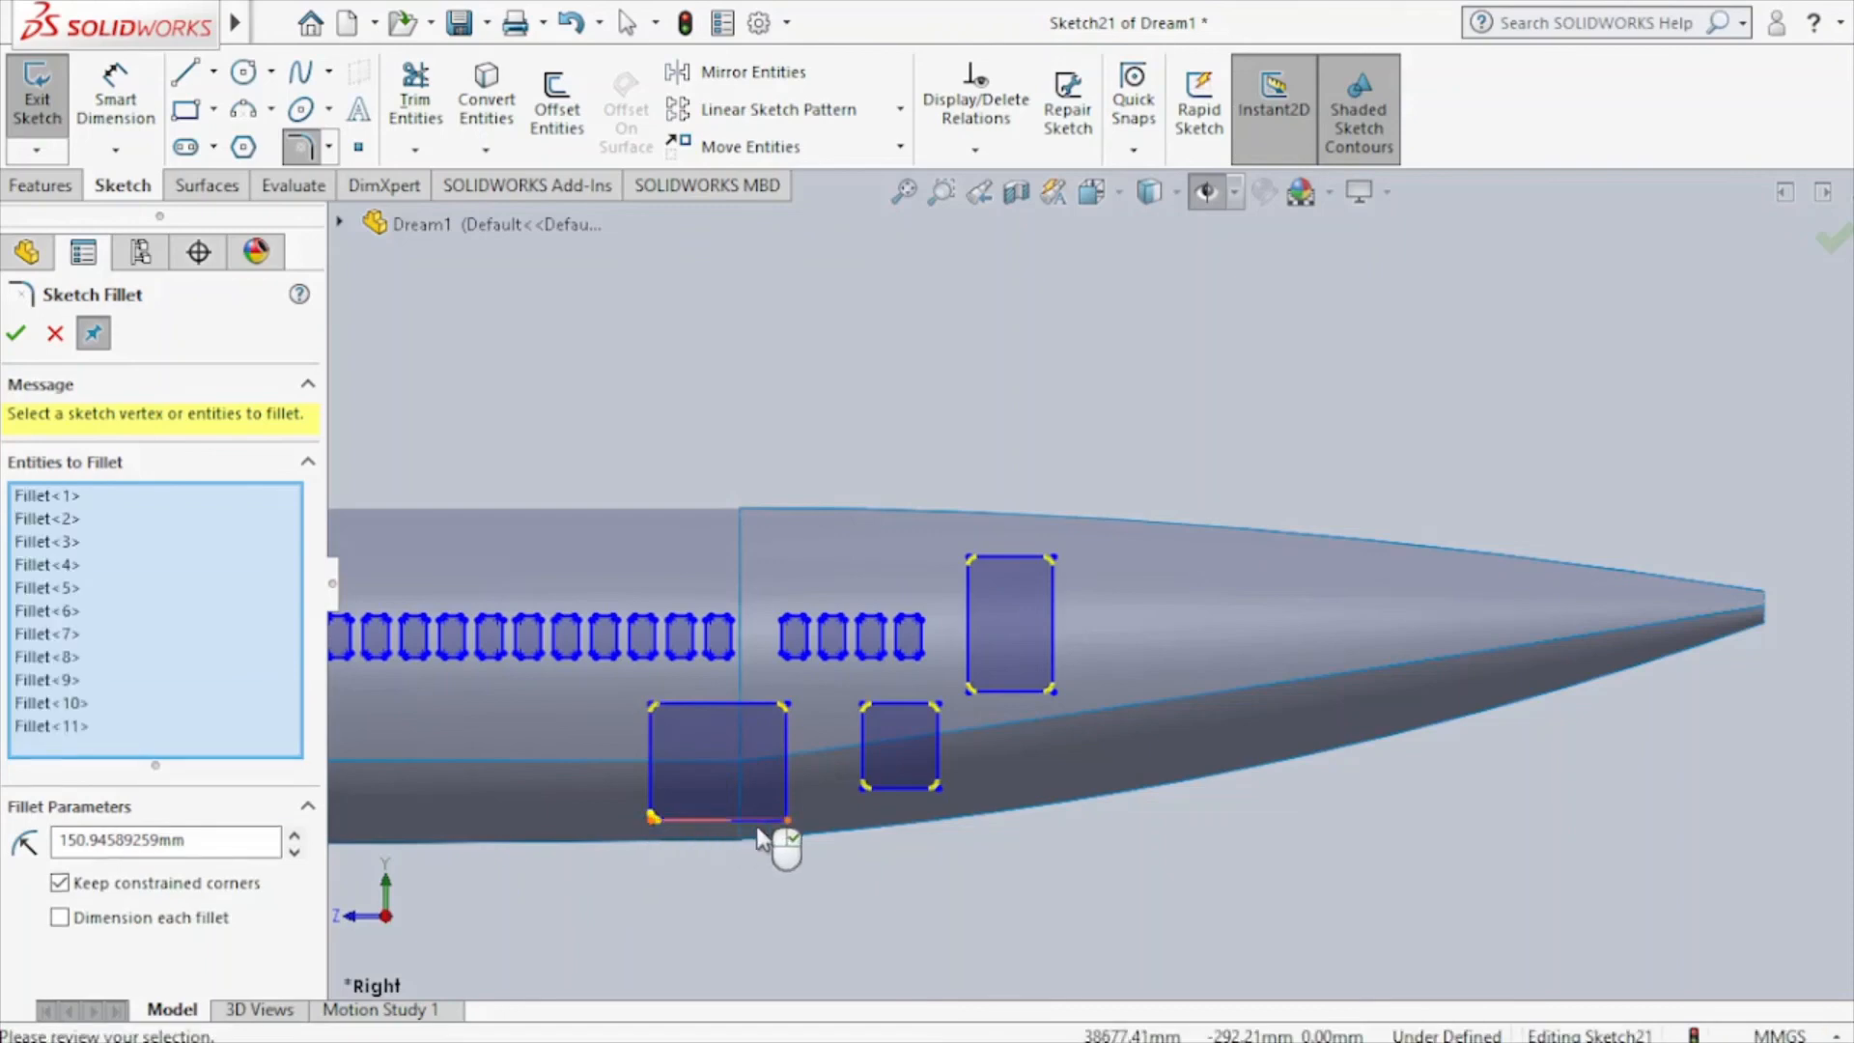
{"action": "left_click", "coordinate": [784, 818]}
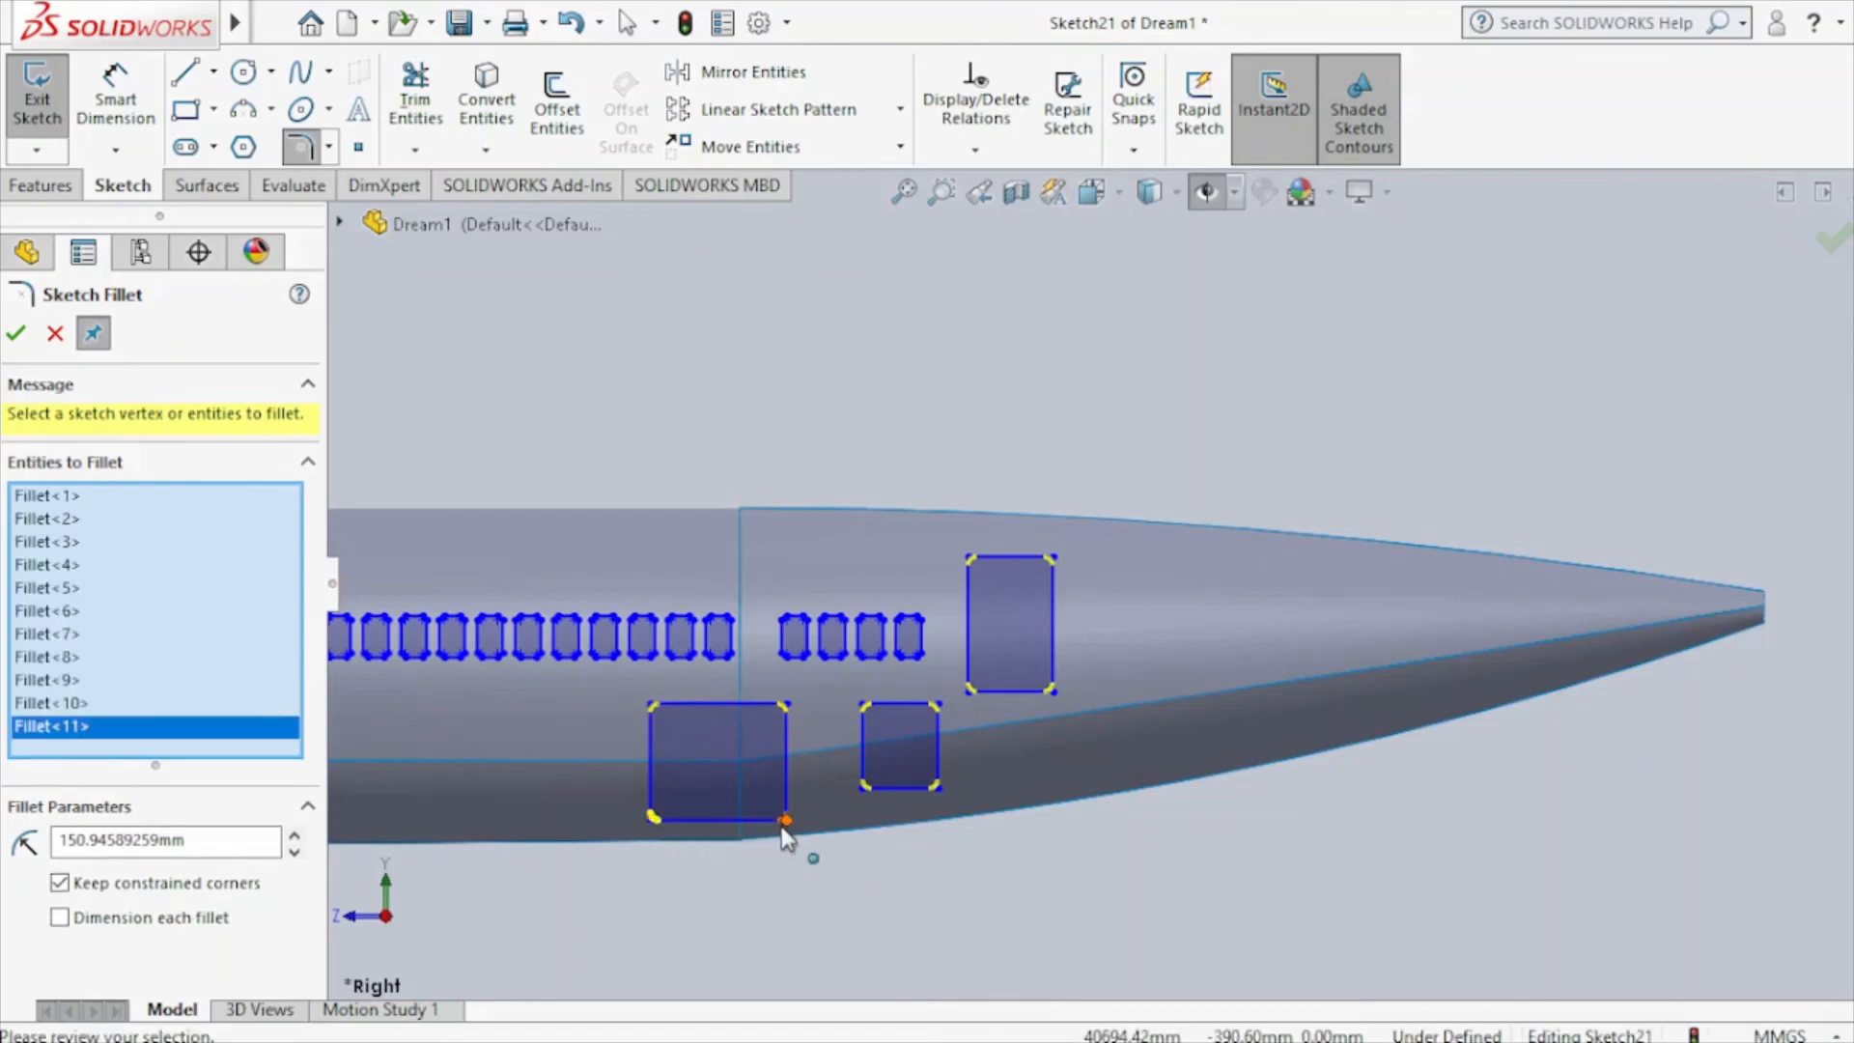
{"action": "left_click", "coordinate": [16, 333]}
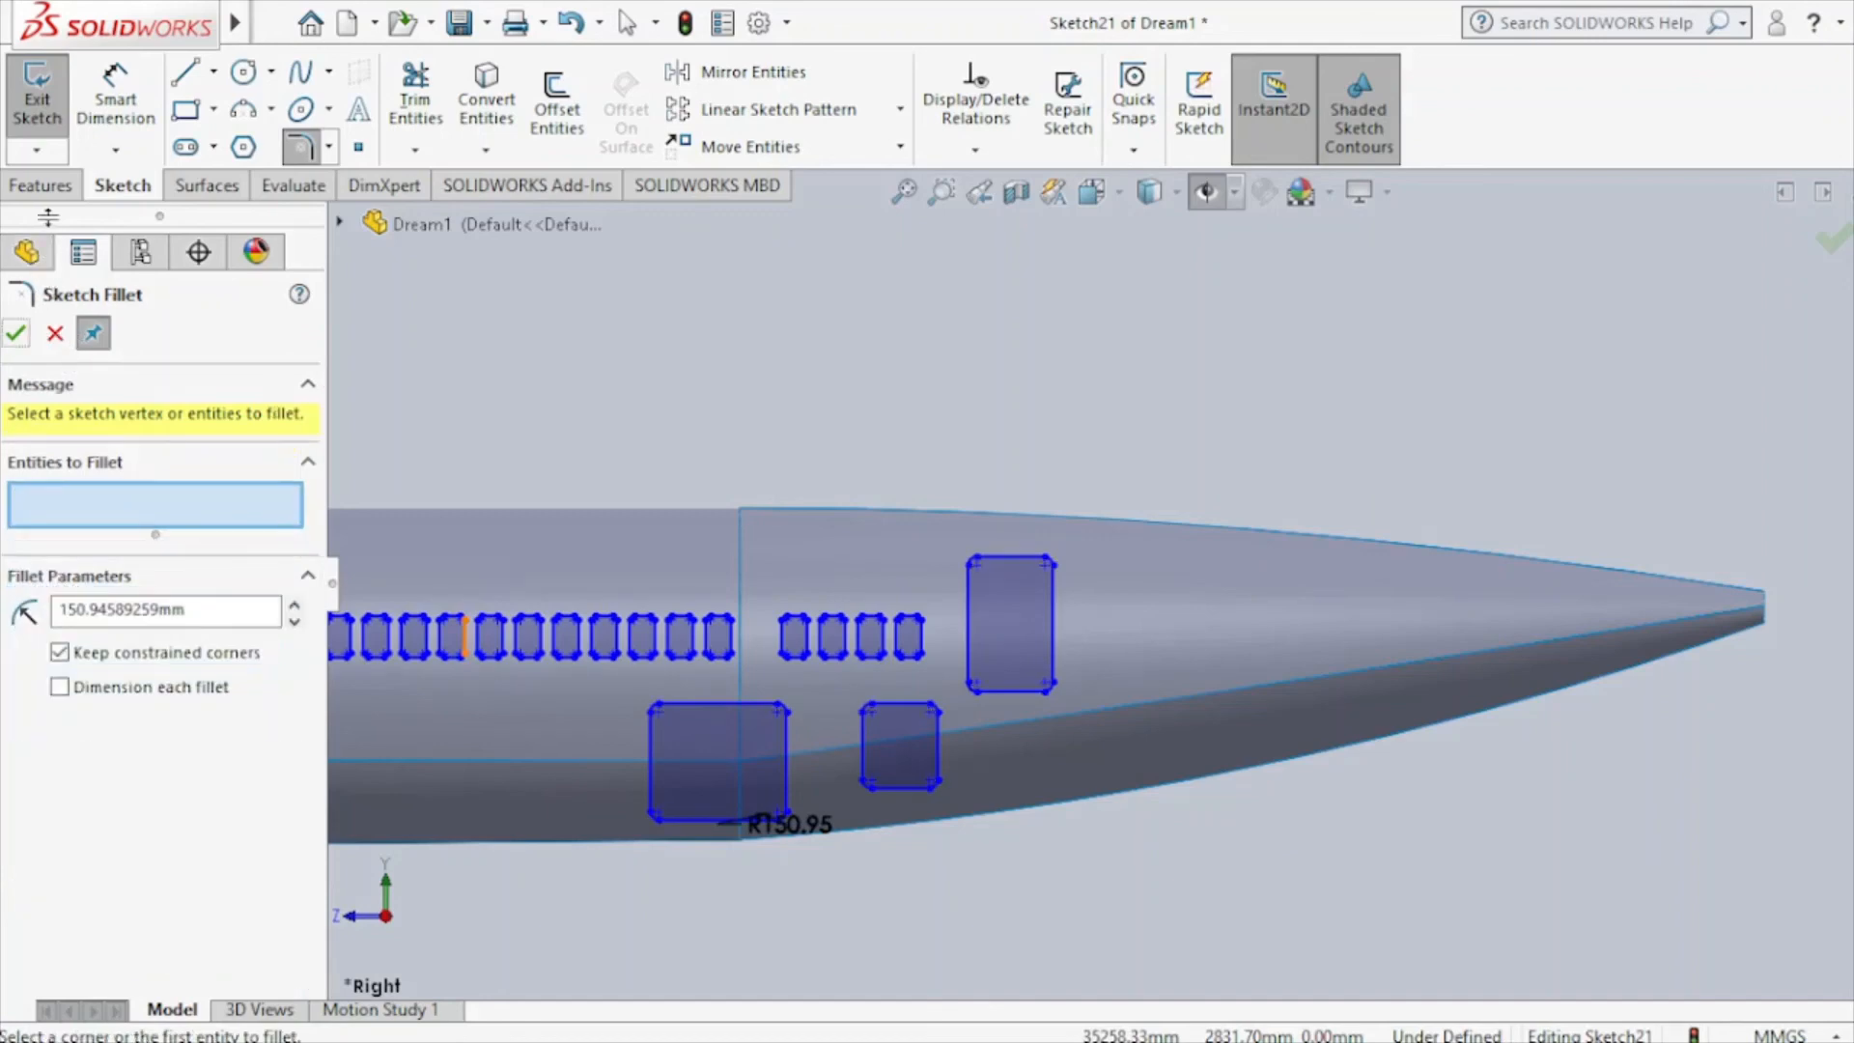
{"action": "left_click", "coordinate": [55, 335]}
Start a projection Split Line from the current sketch and select the upper and lower tail and middle fuselage faces on the near side.
{"action": "left_click", "coordinate": [43, 184]}
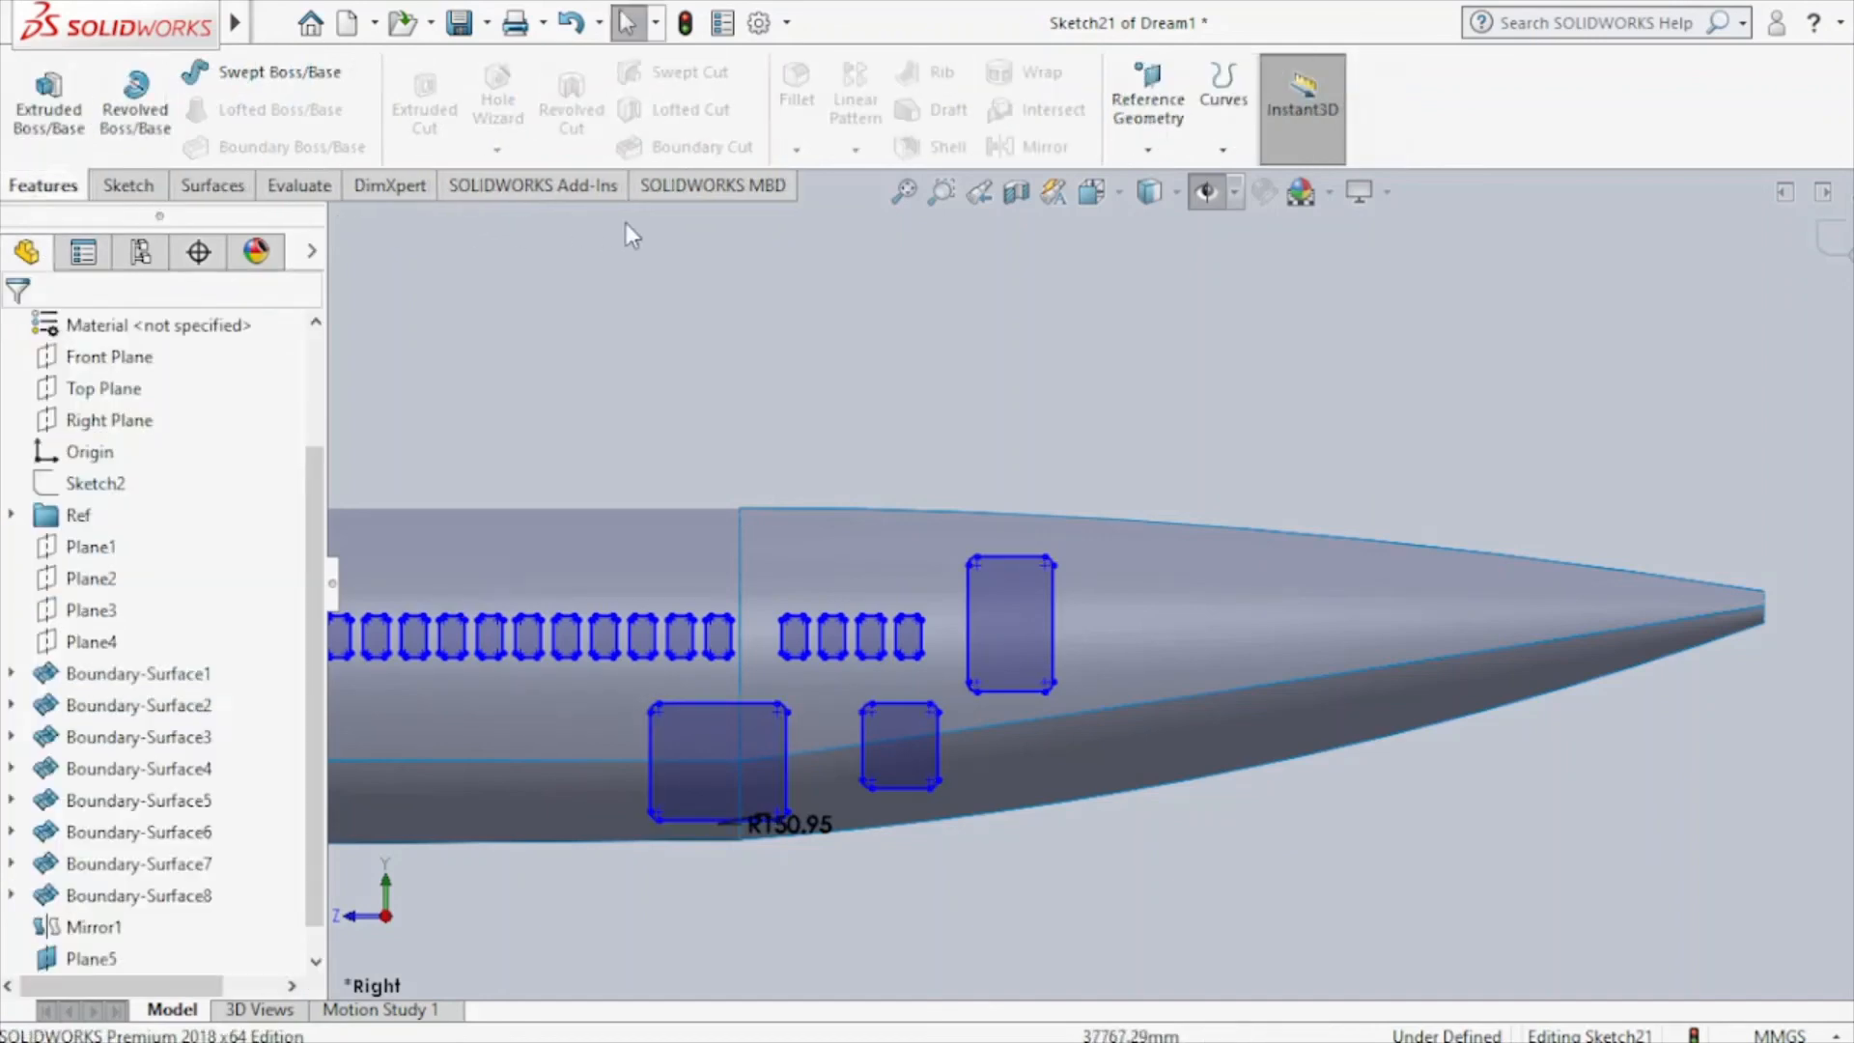
{"action": "left_click", "coordinate": [1218, 150]}
{"action": "left_click", "coordinate": [1244, 185]}
{"action": "left_click", "coordinate": [1137, 612]}
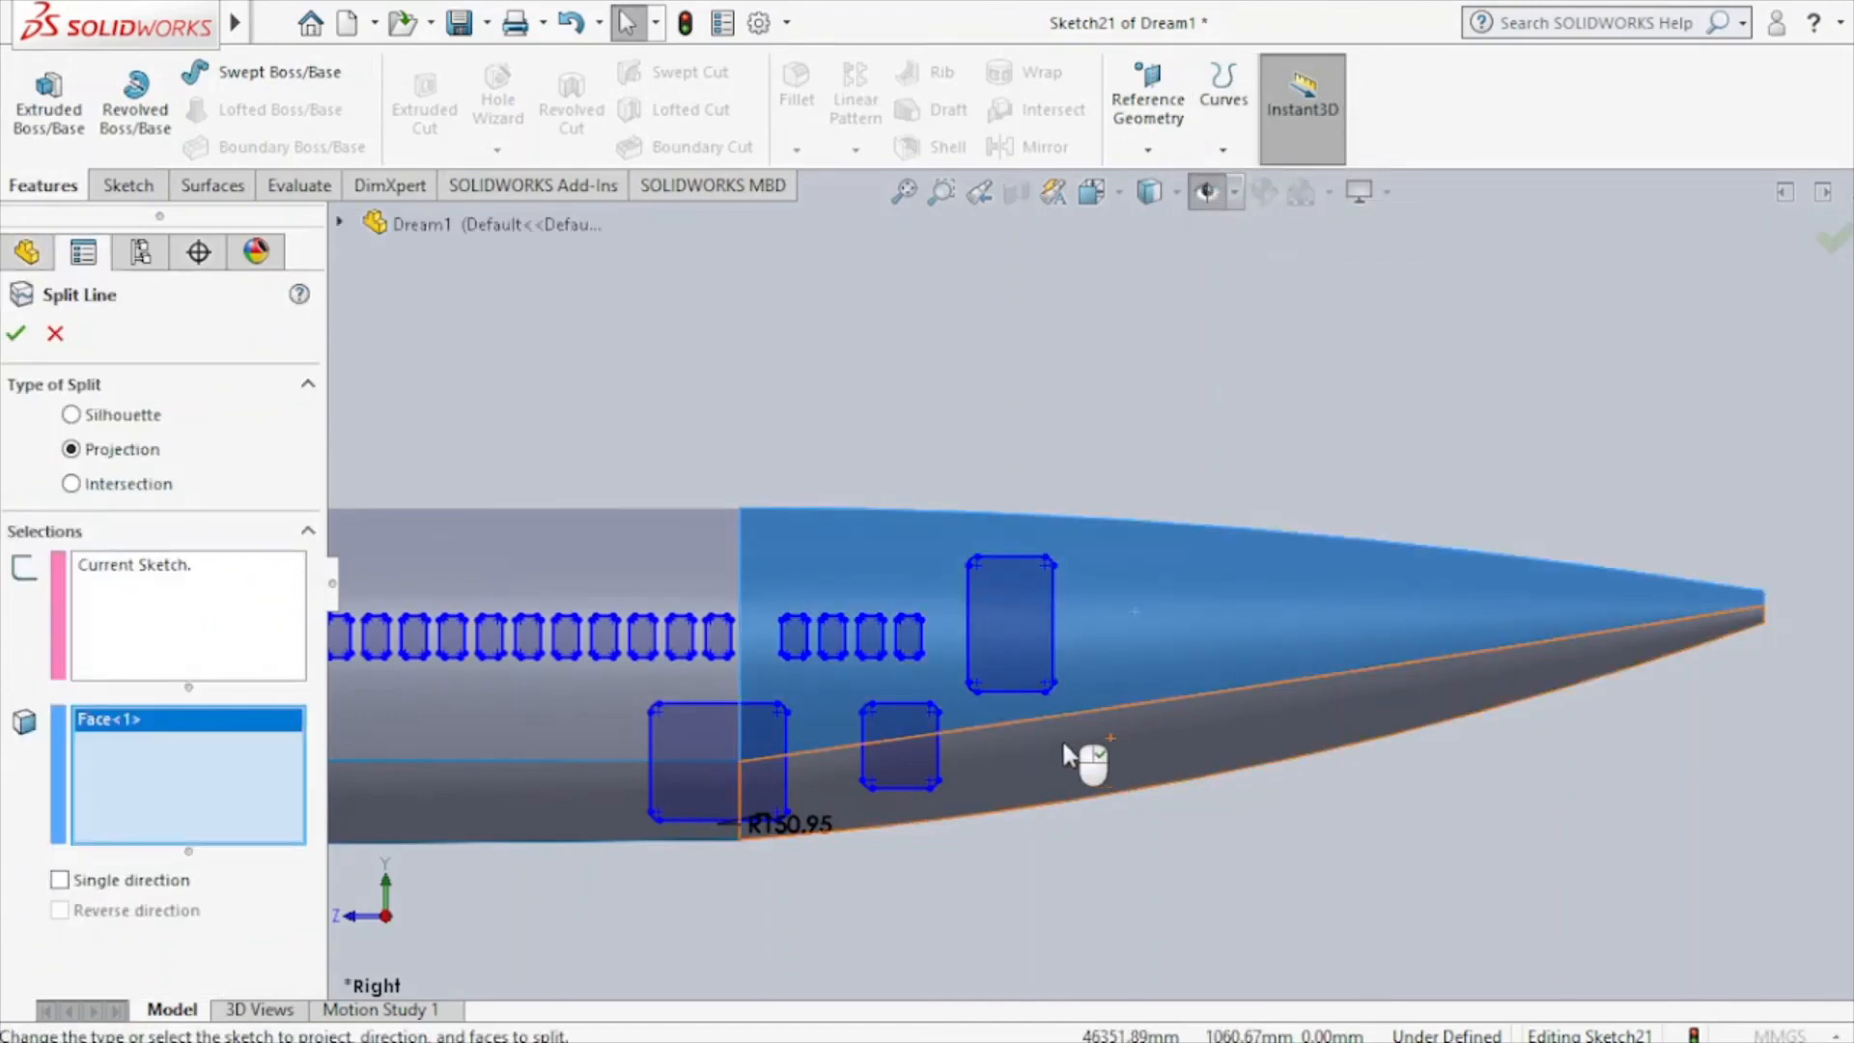
{"action": "left_click", "coordinate": [648, 573]}
{"action": "left_click", "coordinate": [580, 804]}
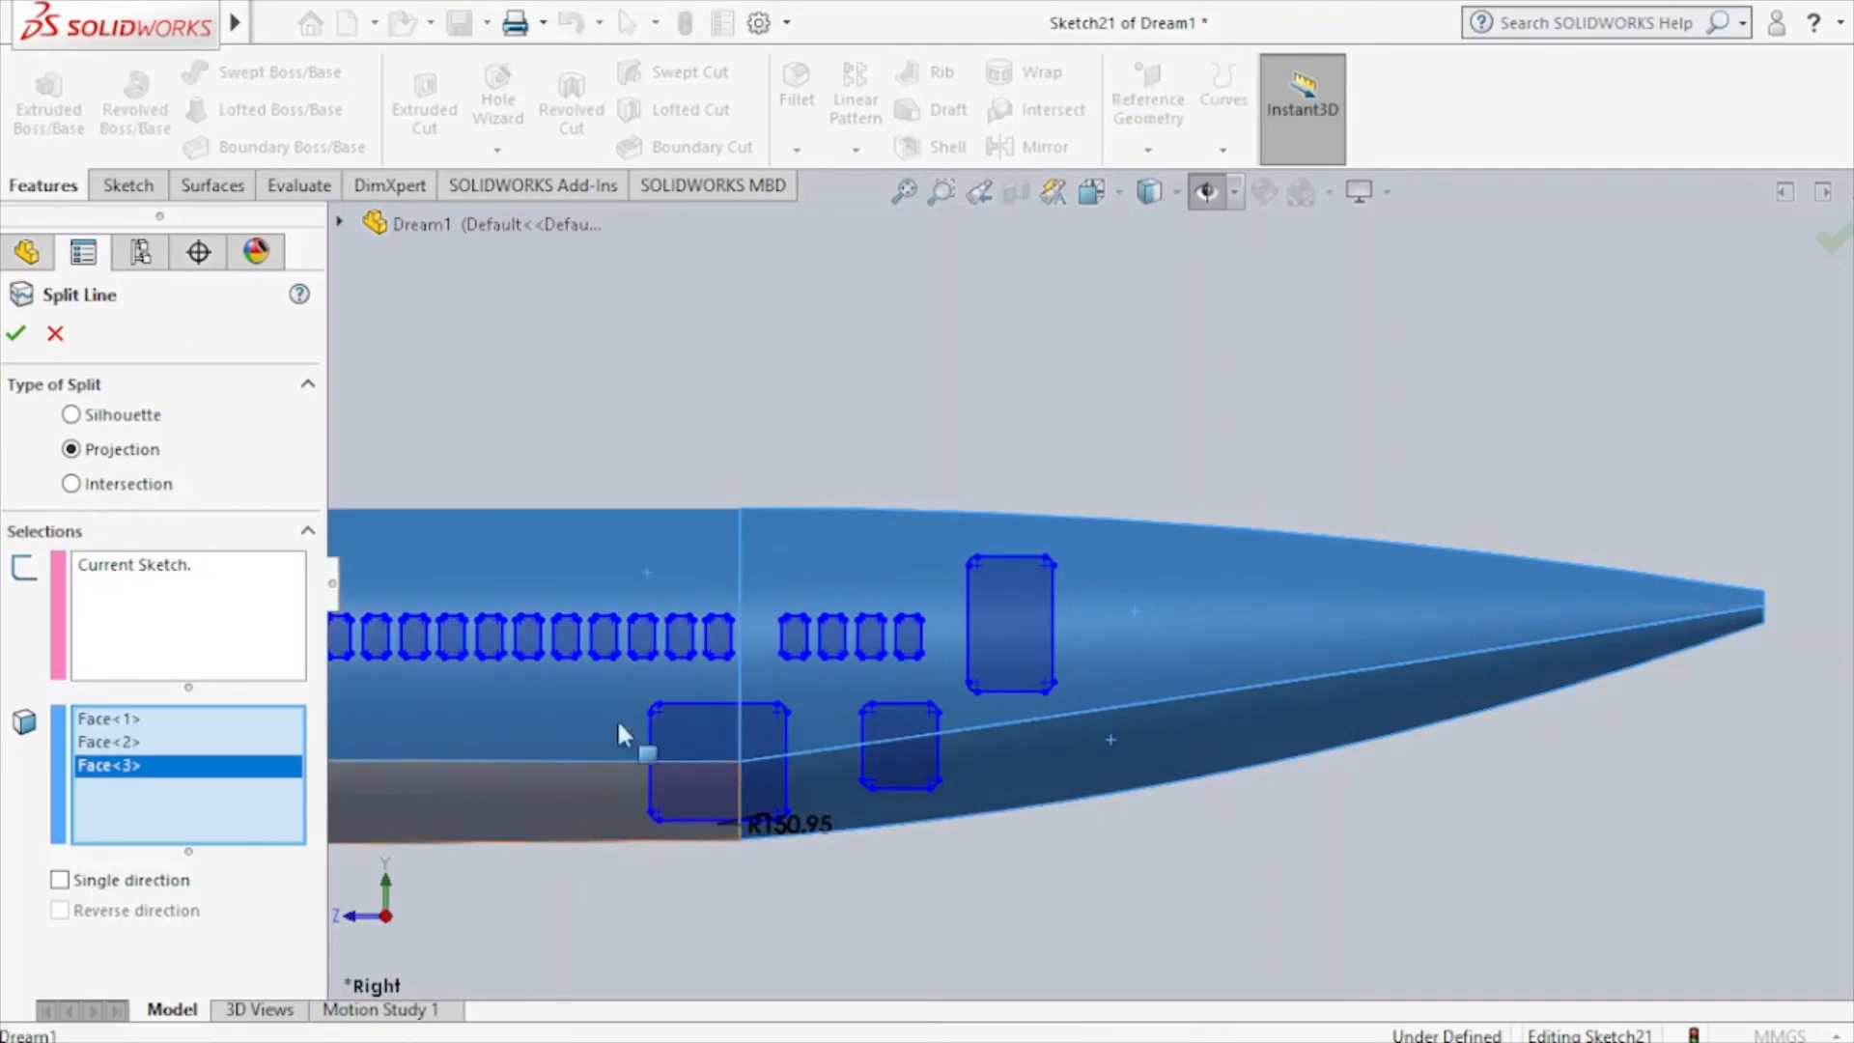
Add the upper and lower nose faces on the same side of the fuselage to the split selection.
{"action": "scroll", "coordinate": [802, 362], "scroll_direction": "up", "scroll_amount": 5}
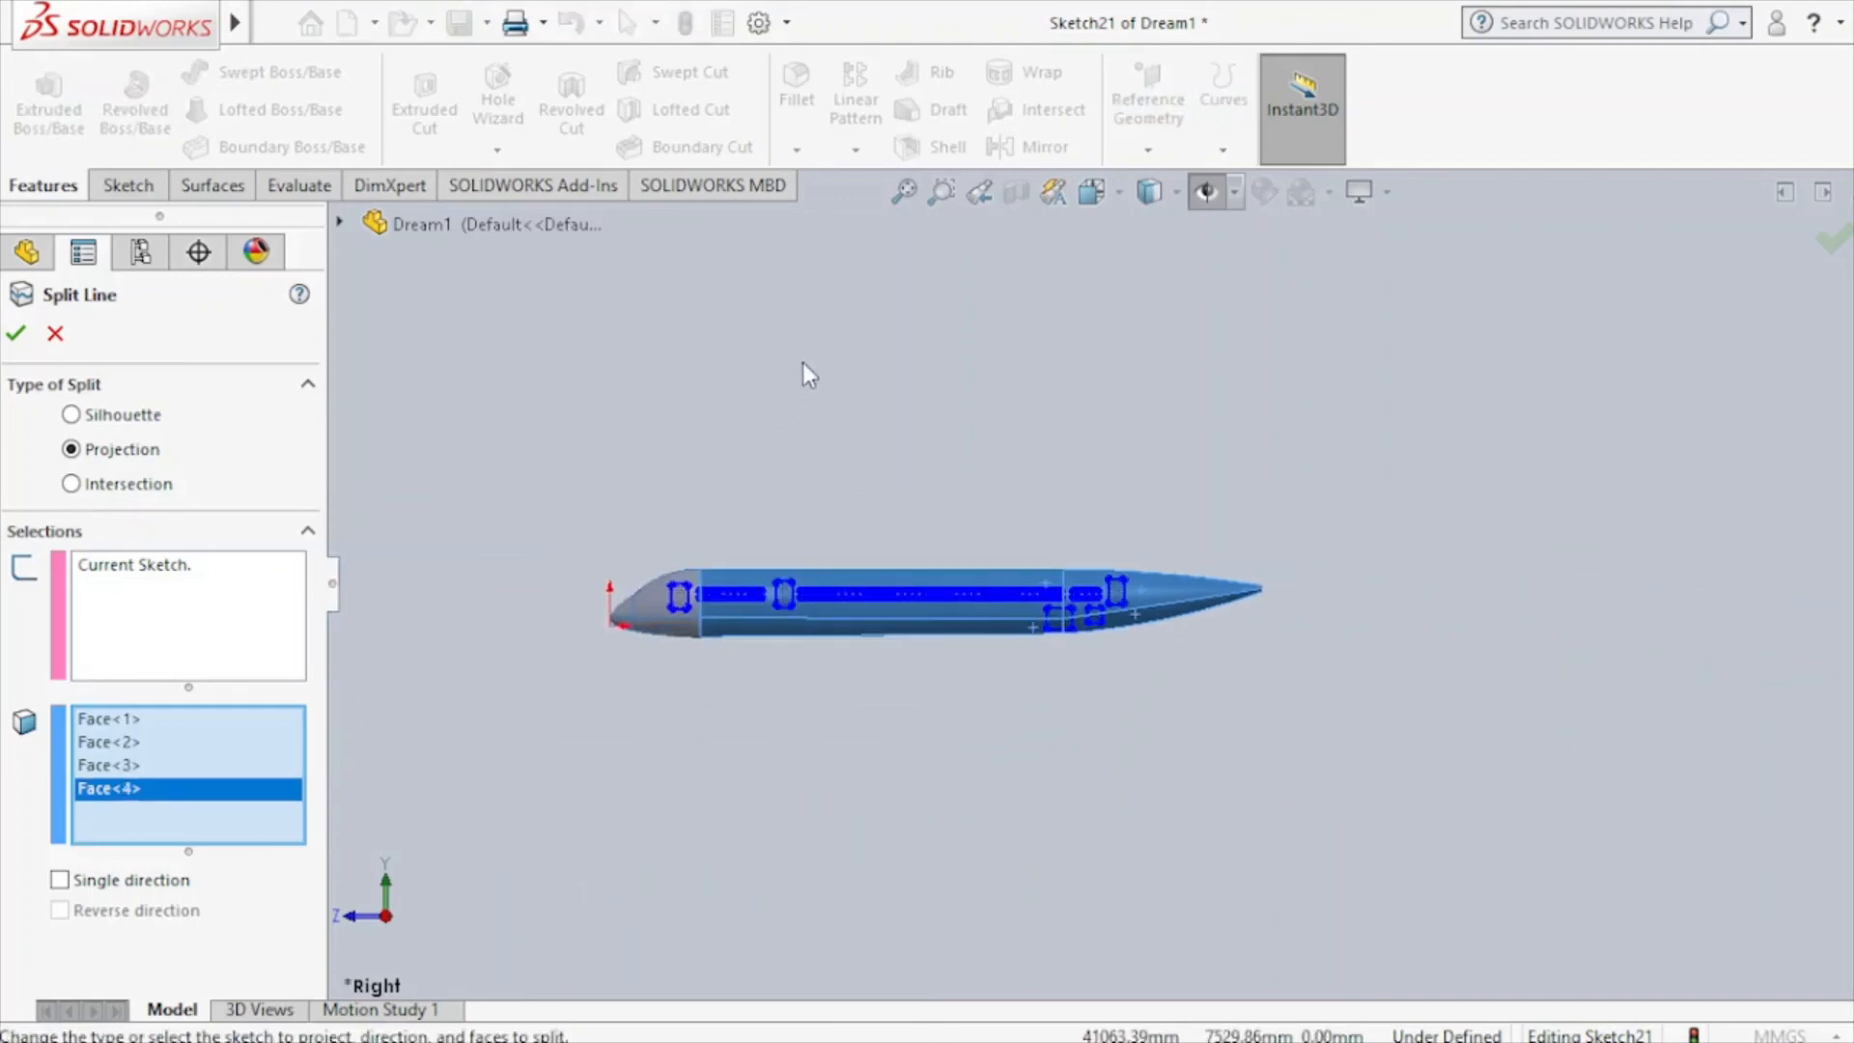
{"action": "scroll", "coordinate": [738, 640], "scroll_direction": "down", "scroll_amount": 6}
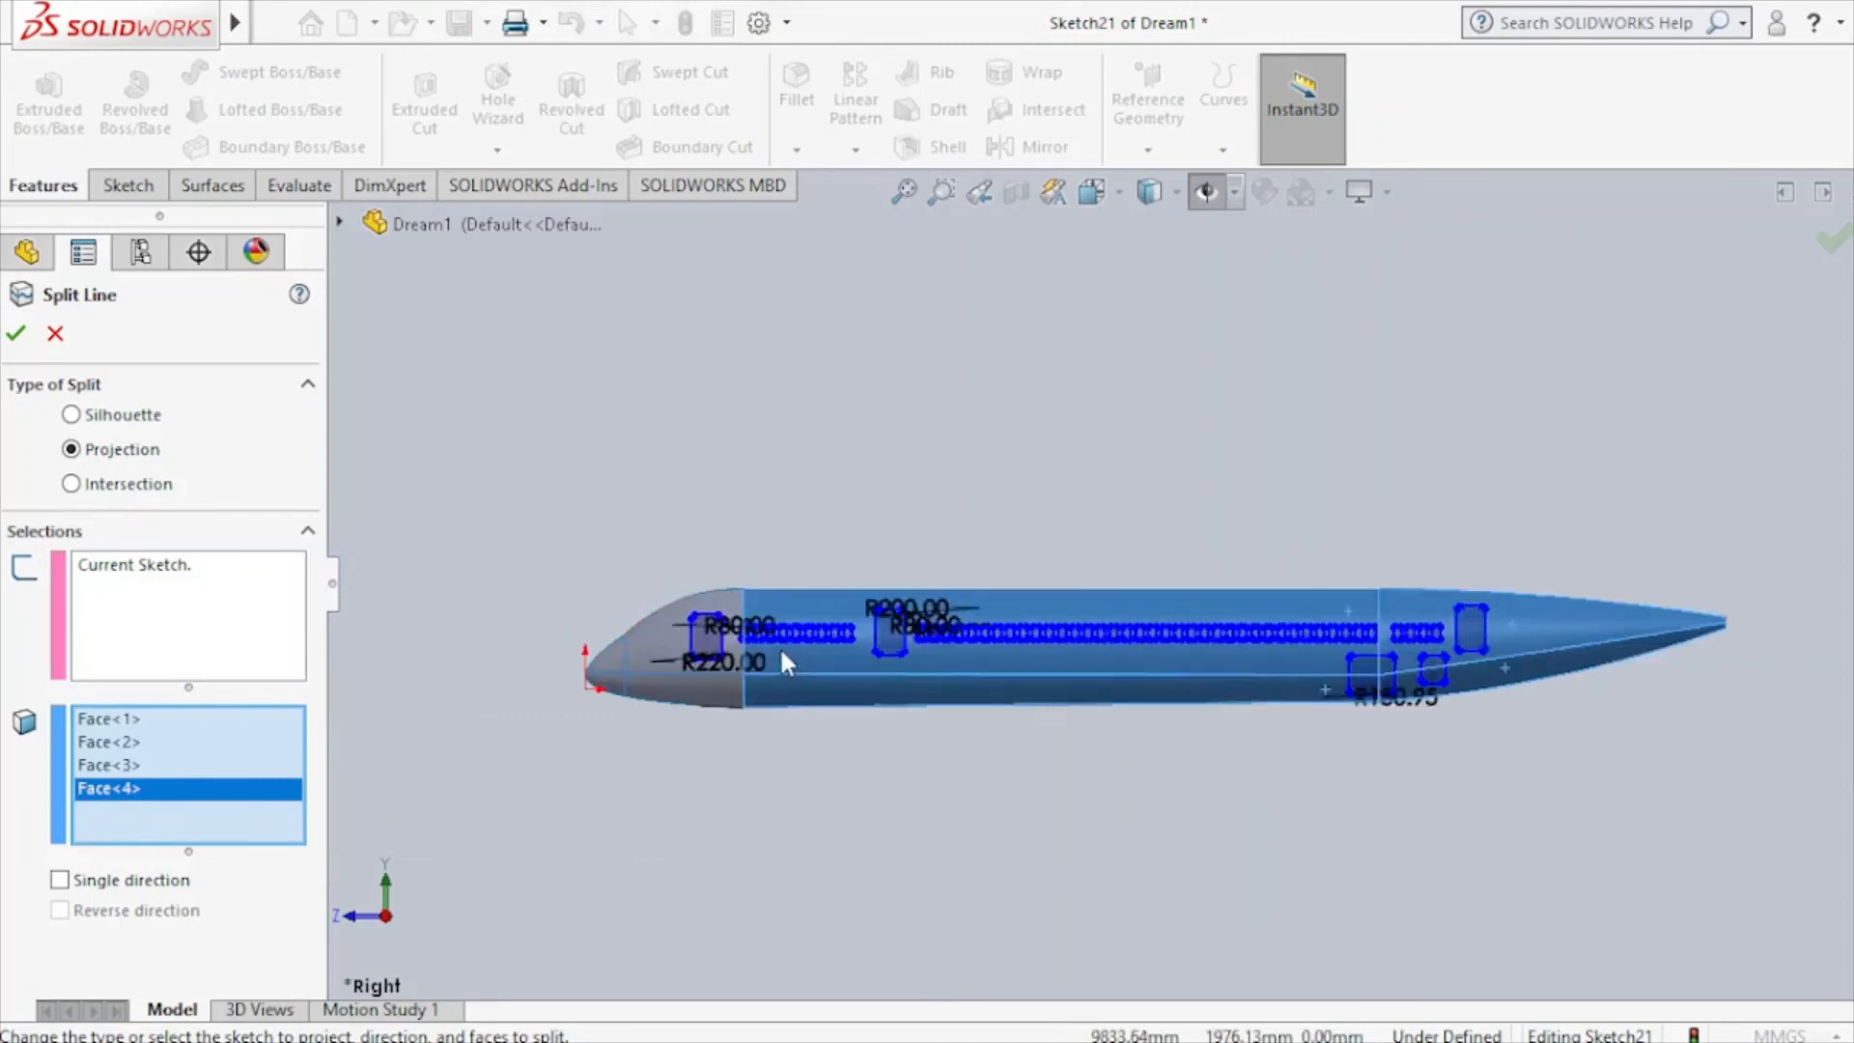
{"action": "left_click", "coordinate": [651, 646]}
{"action": "left_click", "coordinate": [702, 712]}
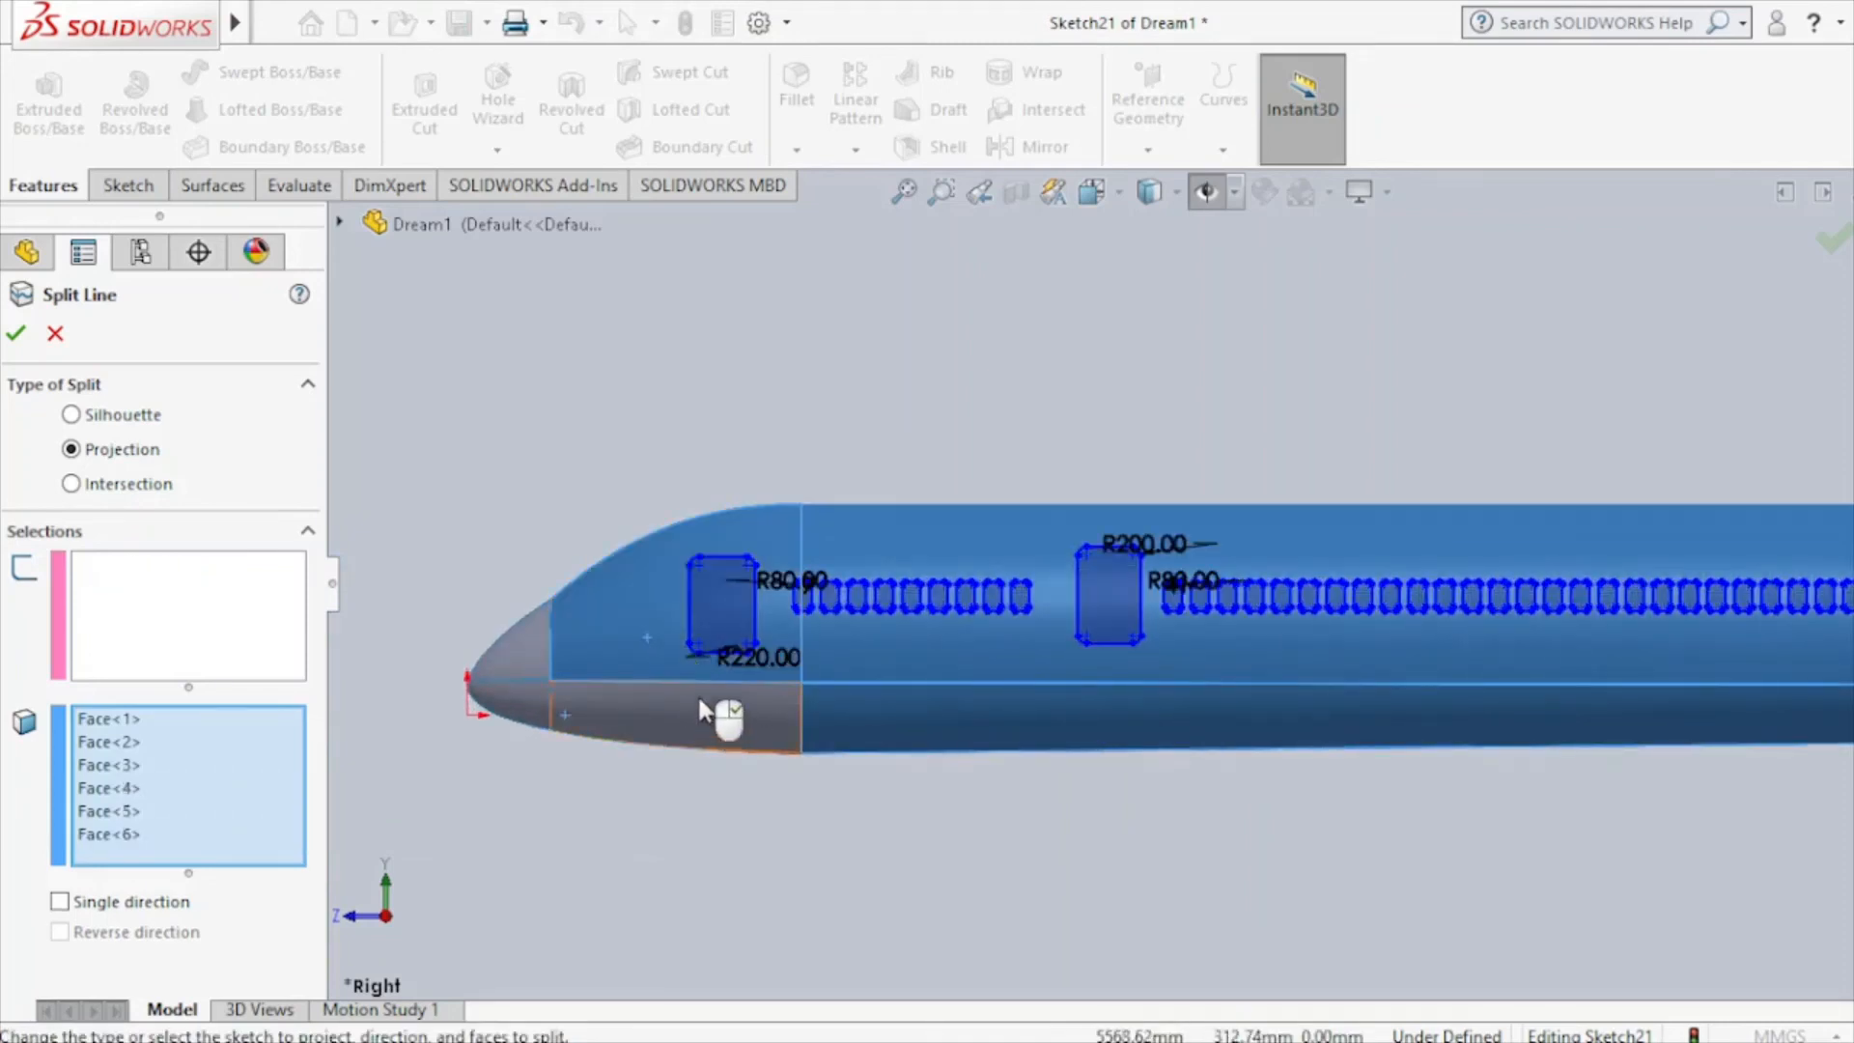
Add the upper nose, middle and tail faces on the opposite side of the fuselage to the split selection.
{"action": "scroll", "coordinate": [624, 491], "scroll_direction": "up", "scroll_amount": 4}
{"action": "mouse_move", "coordinate": [623, 490]}
{"action": "middle_mouse_down"}
{"action": "mouse_move", "coordinate": [736, 475]}
{"action": "mouse_move", "coordinate": [919, 509]}
{"action": "mouse_move", "coordinate": [947, 459]}
{"action": "middle_mouse_up"}
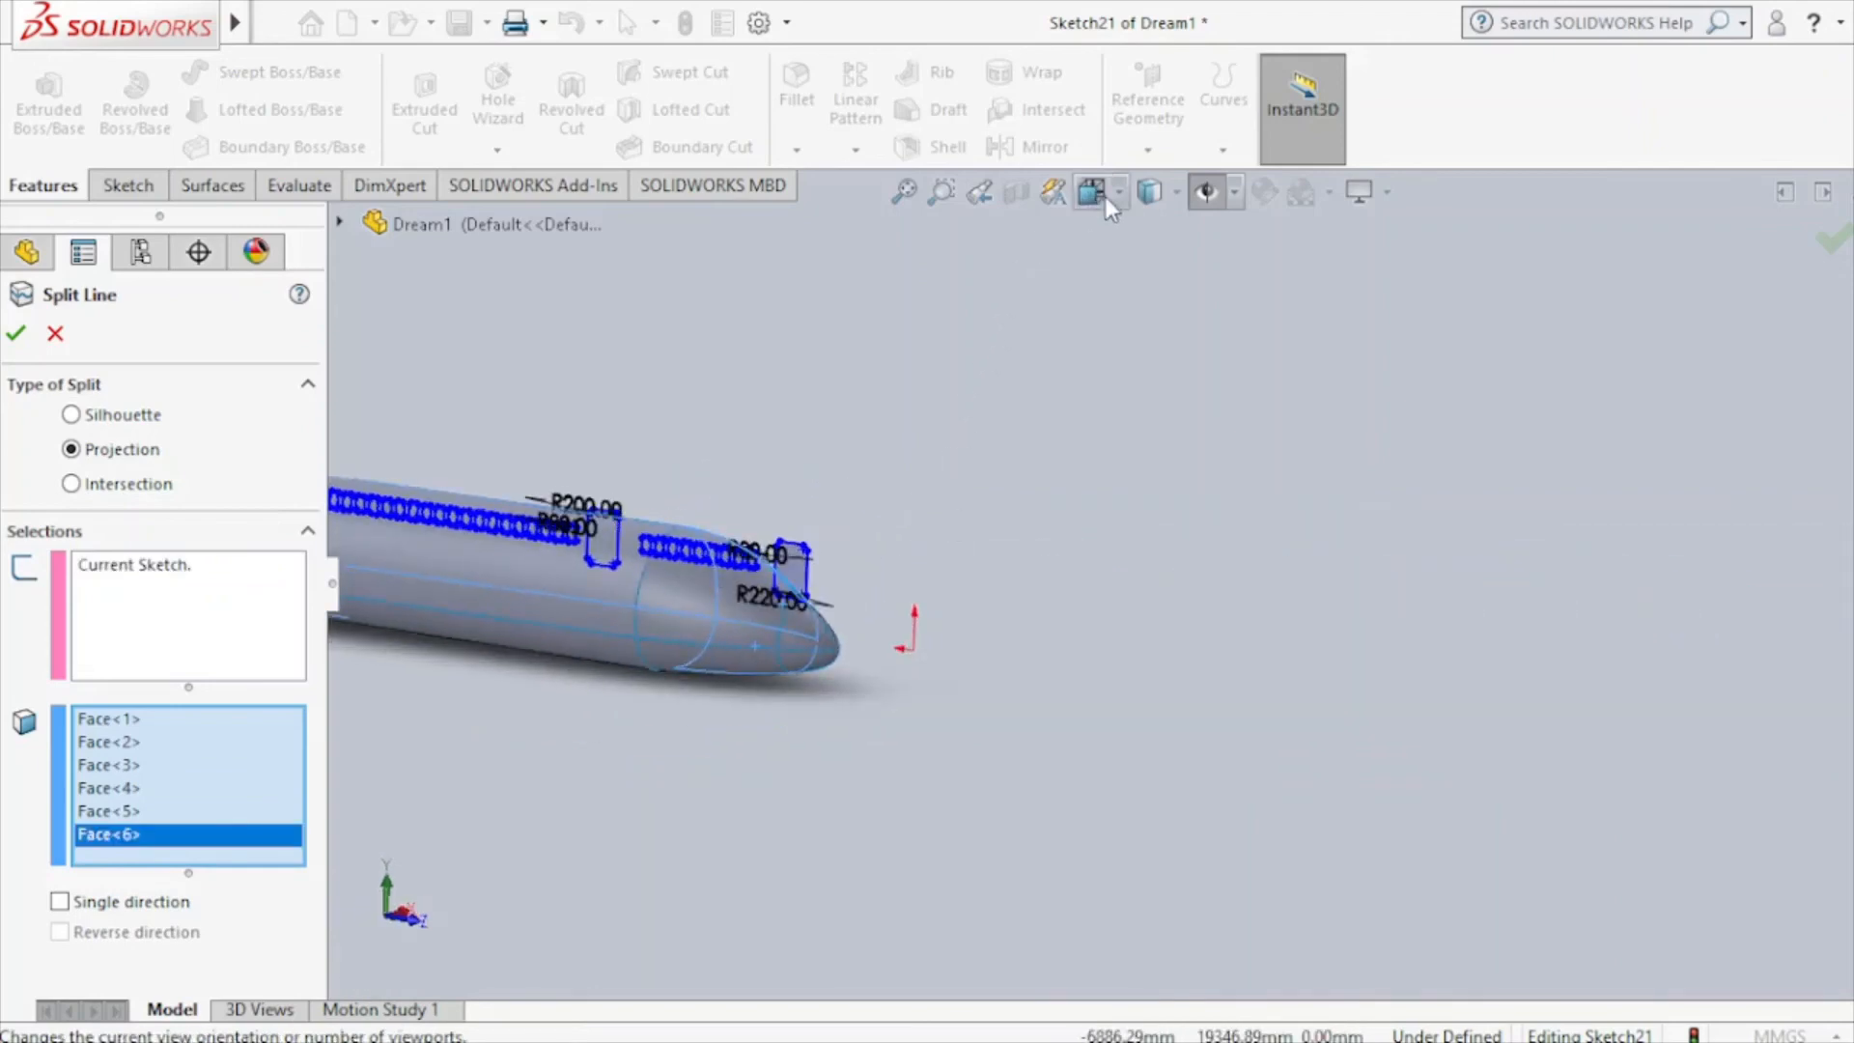
{"action": "left_click", "coordinate": [1107, 197]}
{"action": "left_click", "coordinate": [813, 618]}
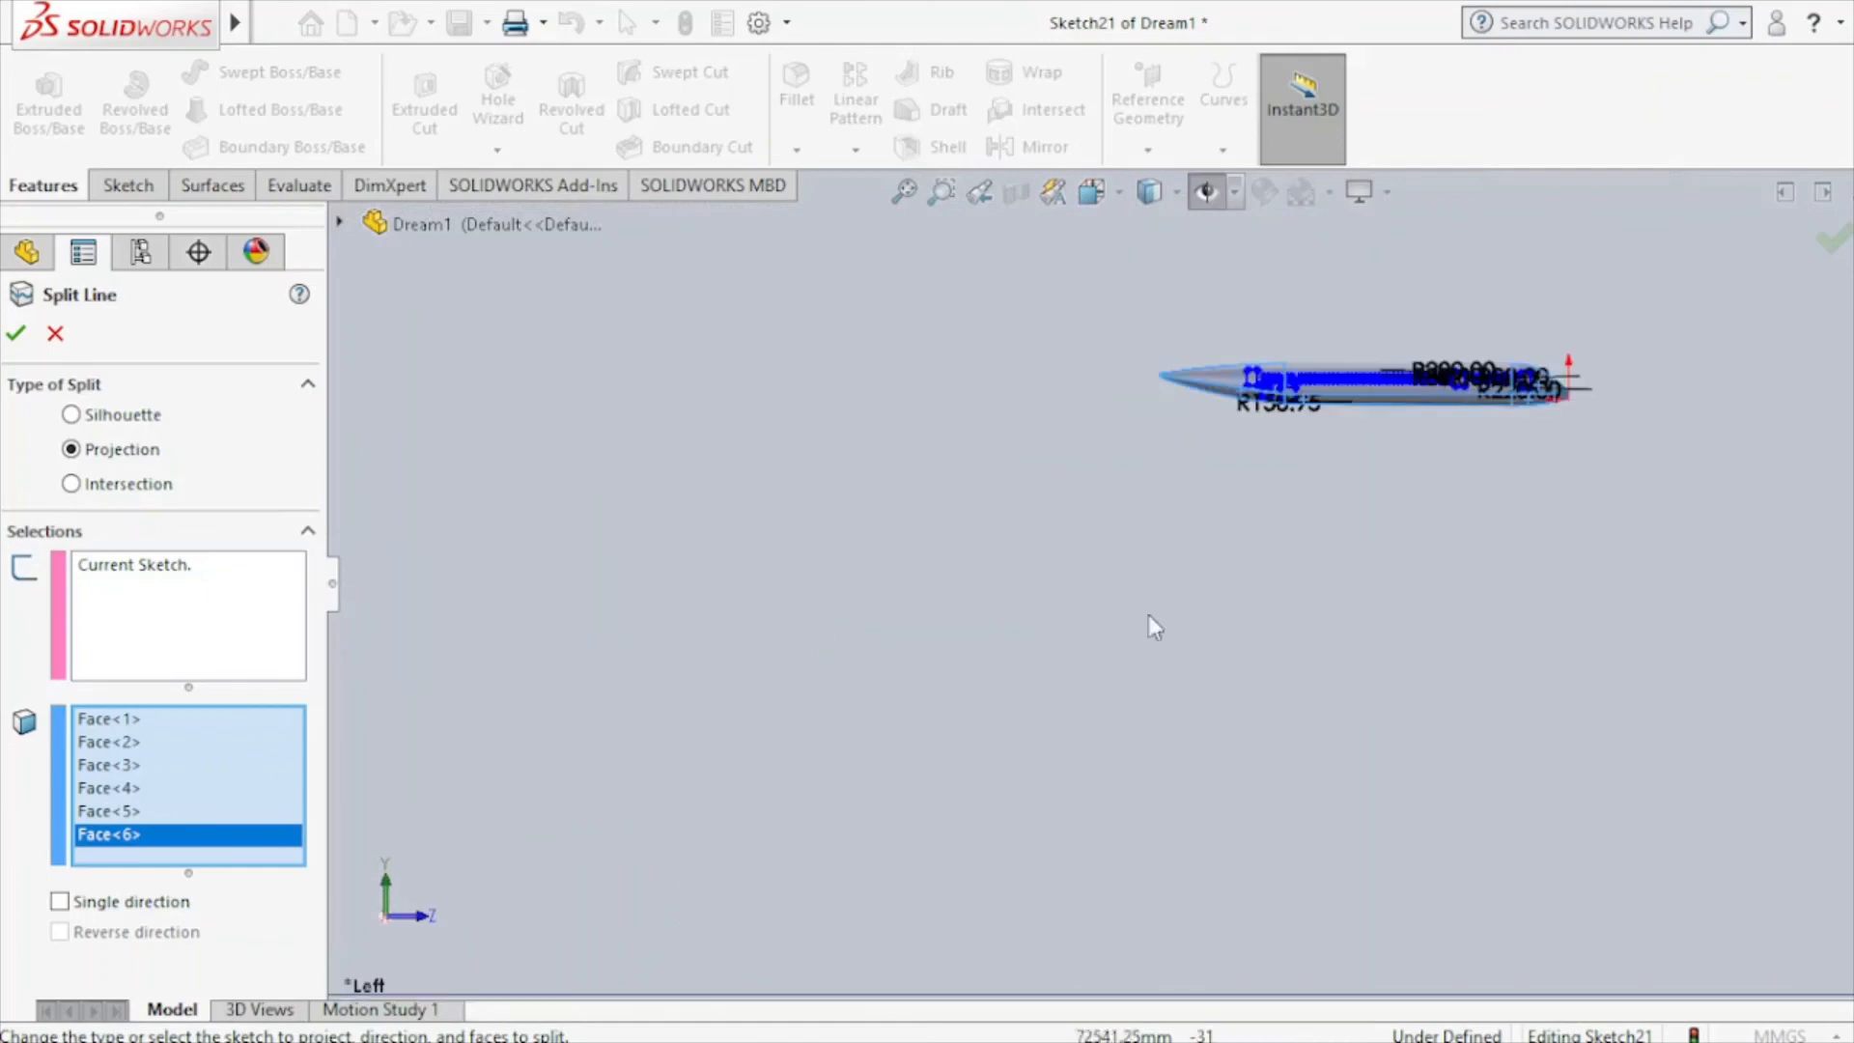
{"action": "scroll", "coordinate": [1509, 405], "scroll_direction": "down", "scroll_amount": 6}
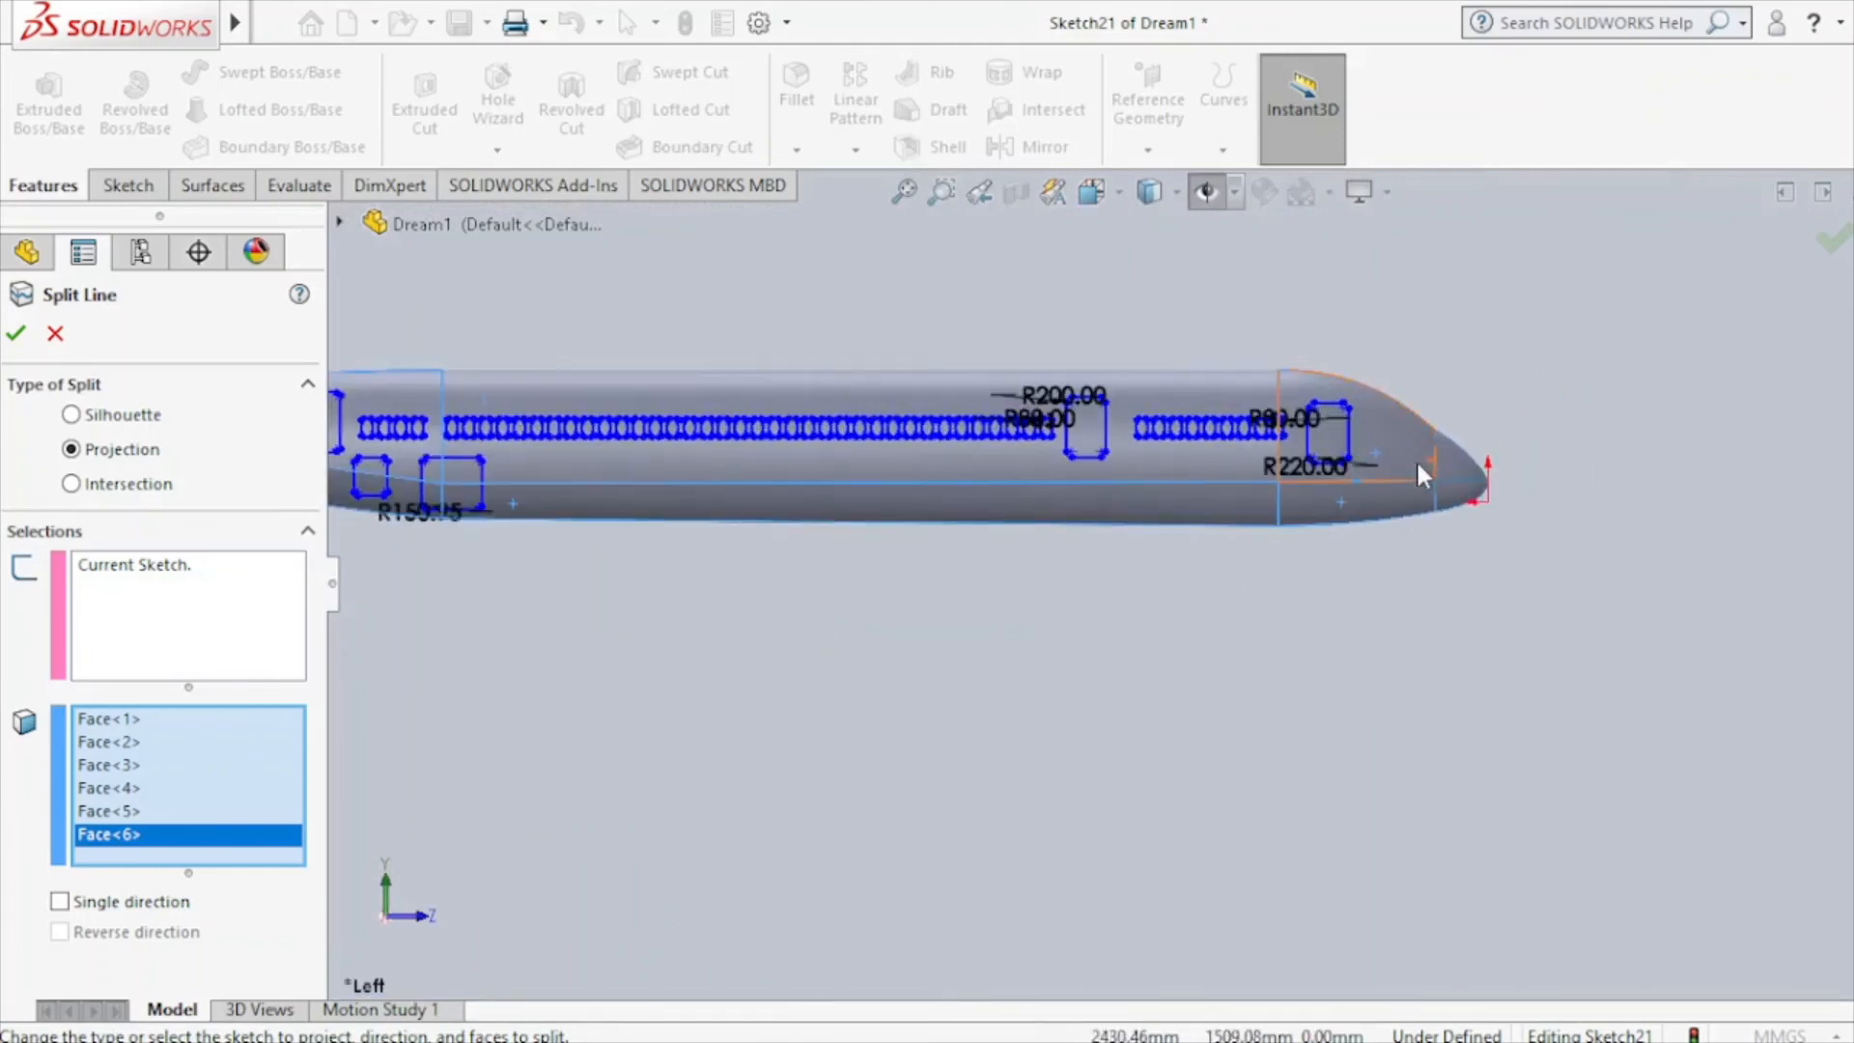
{"action": "left_click", "coordinate": [1408, 464]}
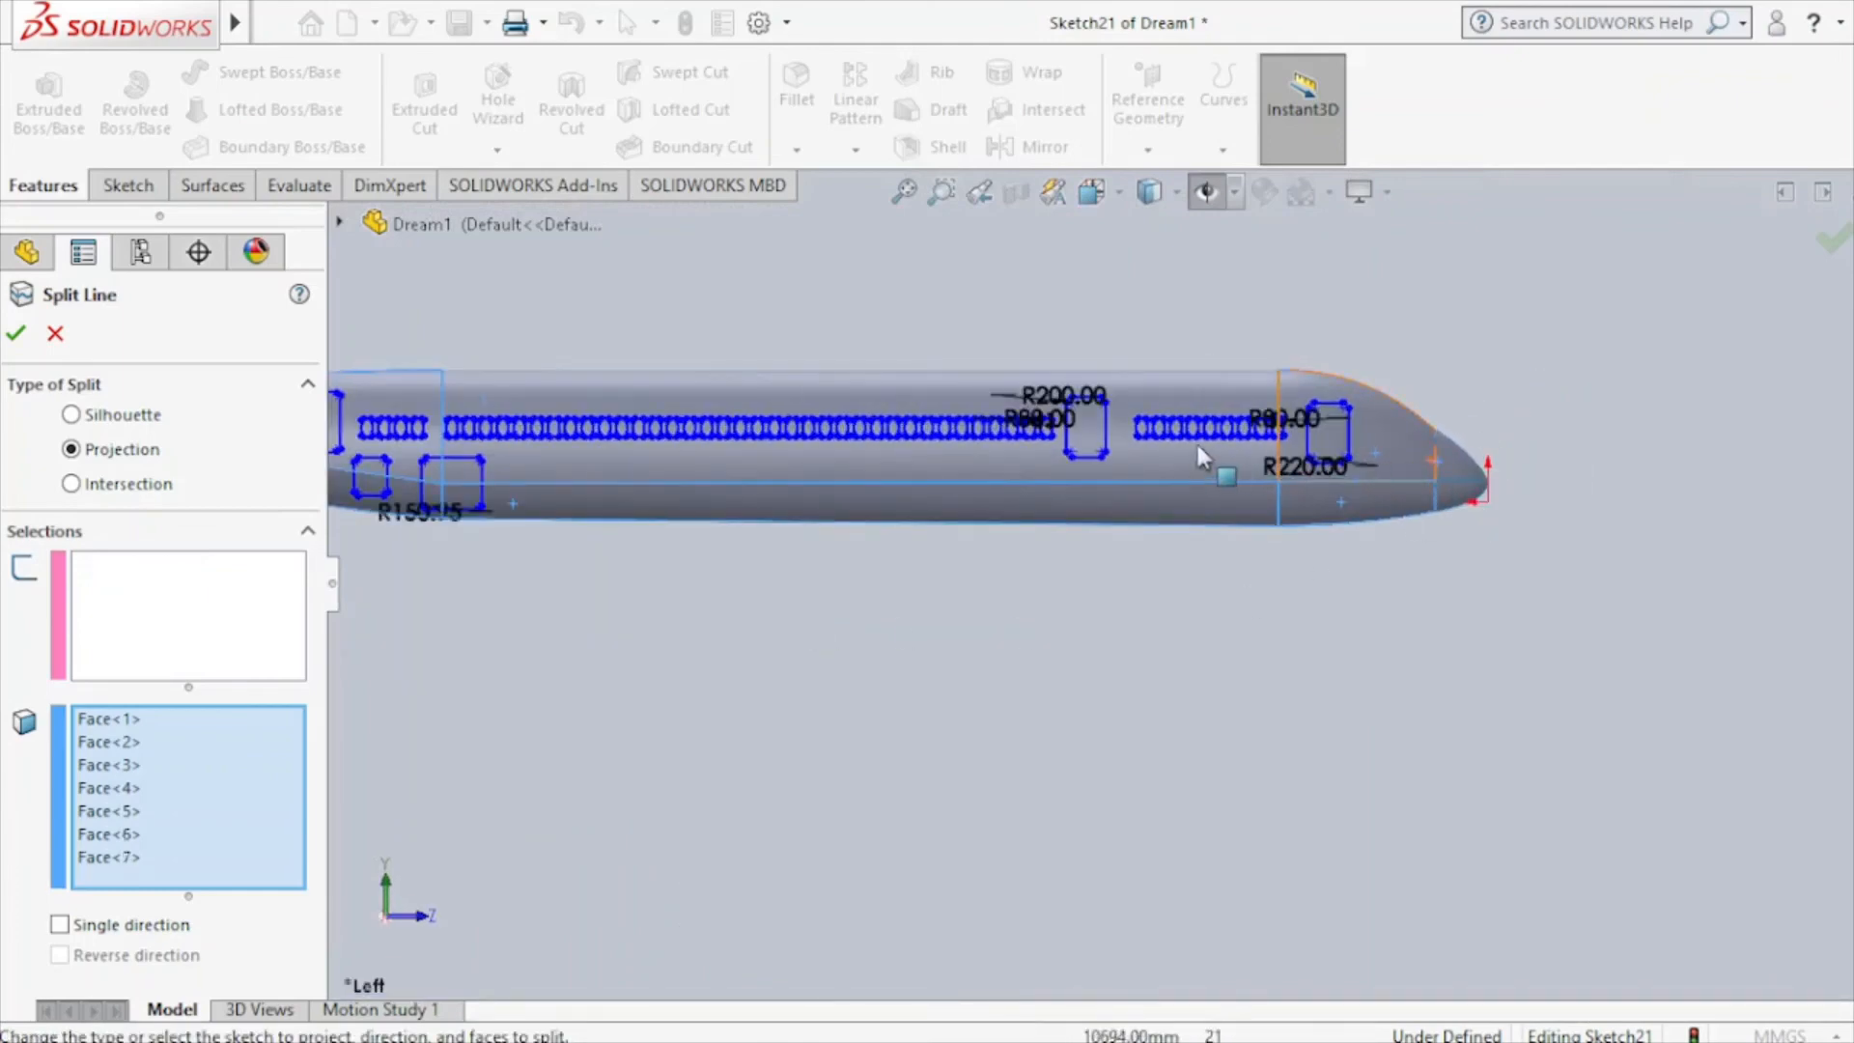
{"action": "left_click", "coordinate": [1144, 472]}
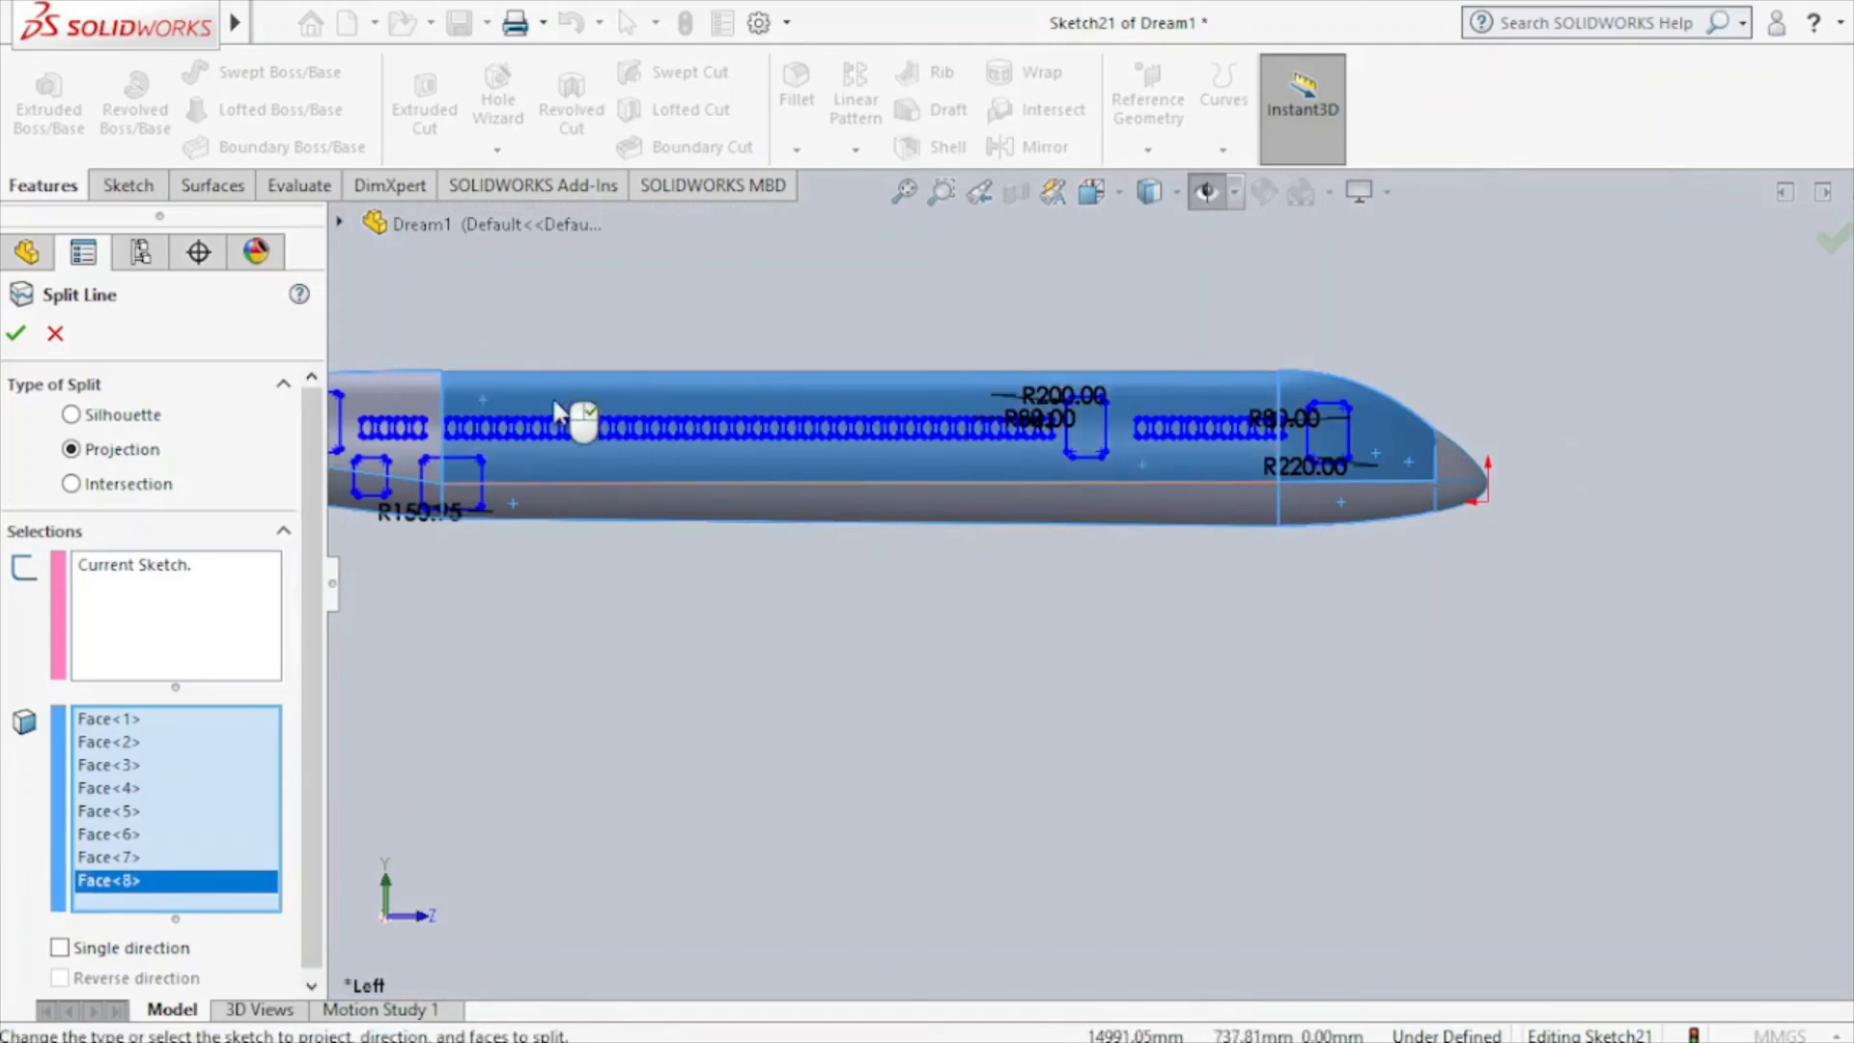
{"action": "left_click", "coordinate": [423, 389]}
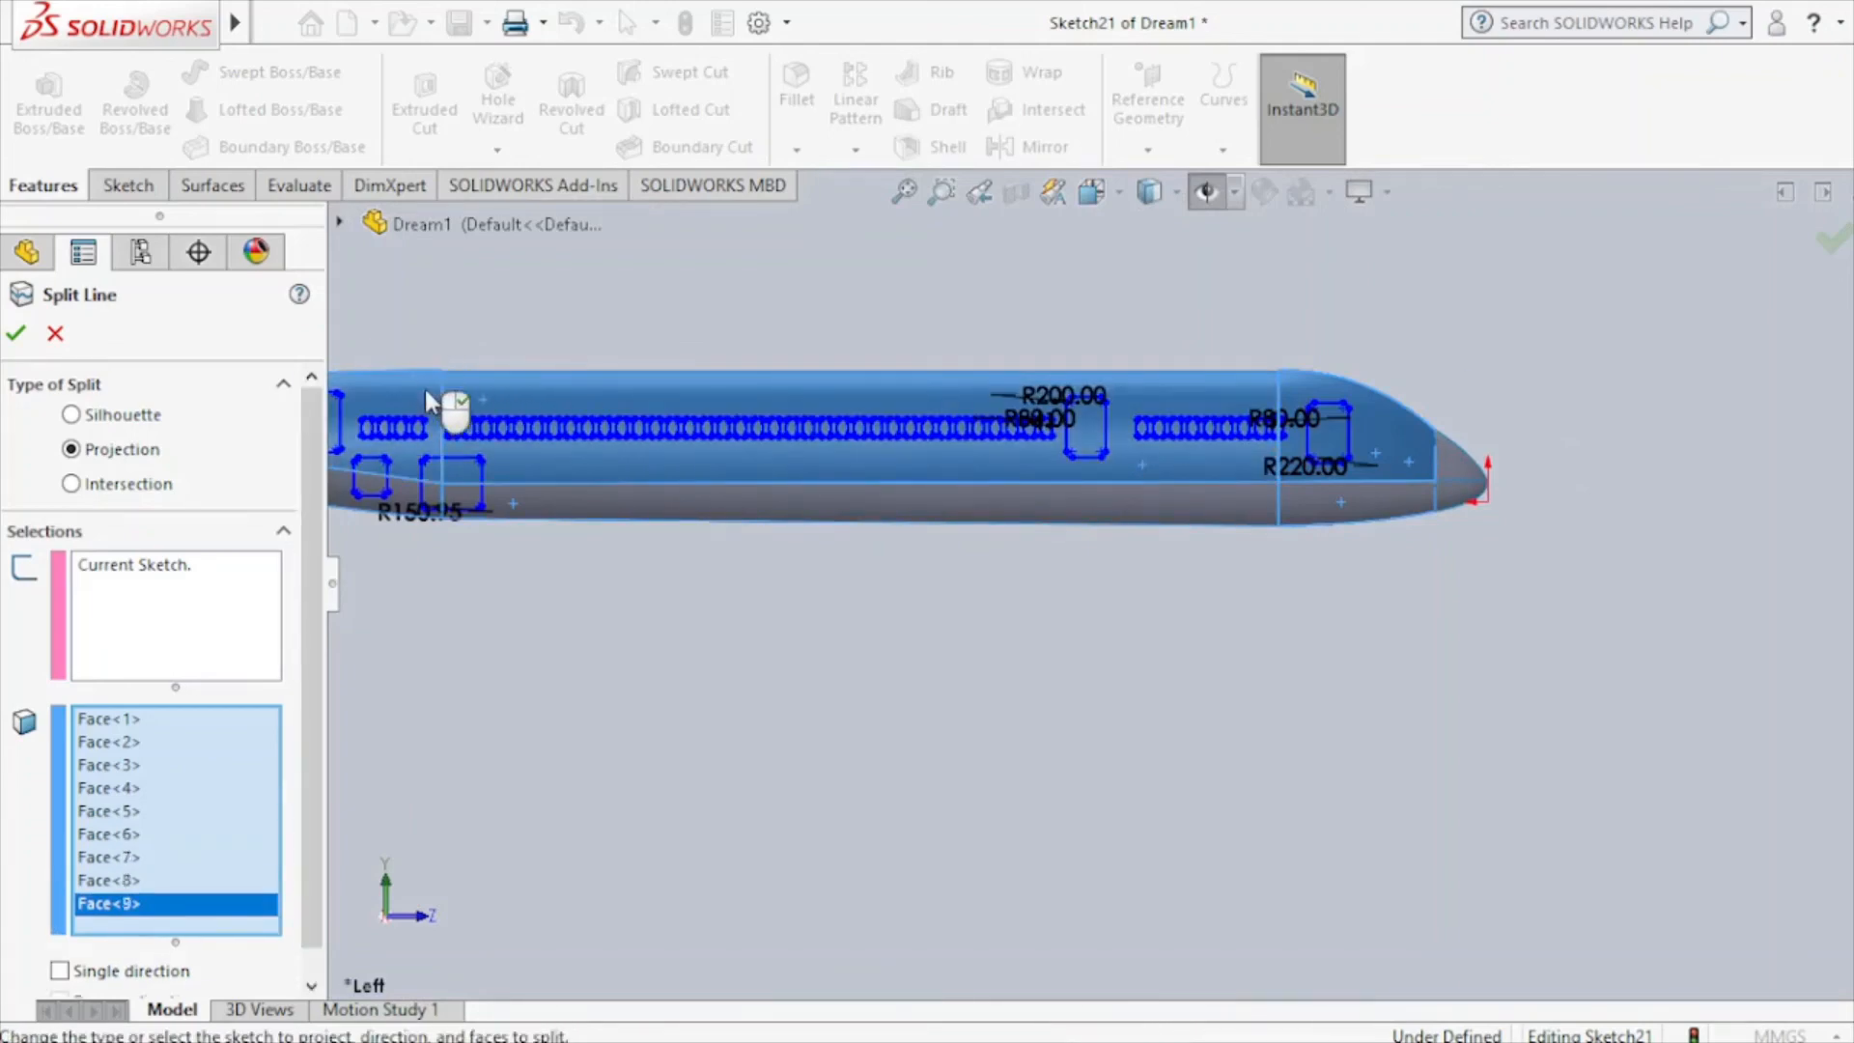
Add the lower middle and tail faces on the opposite side and apply the split line.
{"action": "left_click", "coordinate": [700, 523]}
{"action": "scroll", "coordinate": [711, 525], "scroll_direction": "up", "scroll_amount": 3}
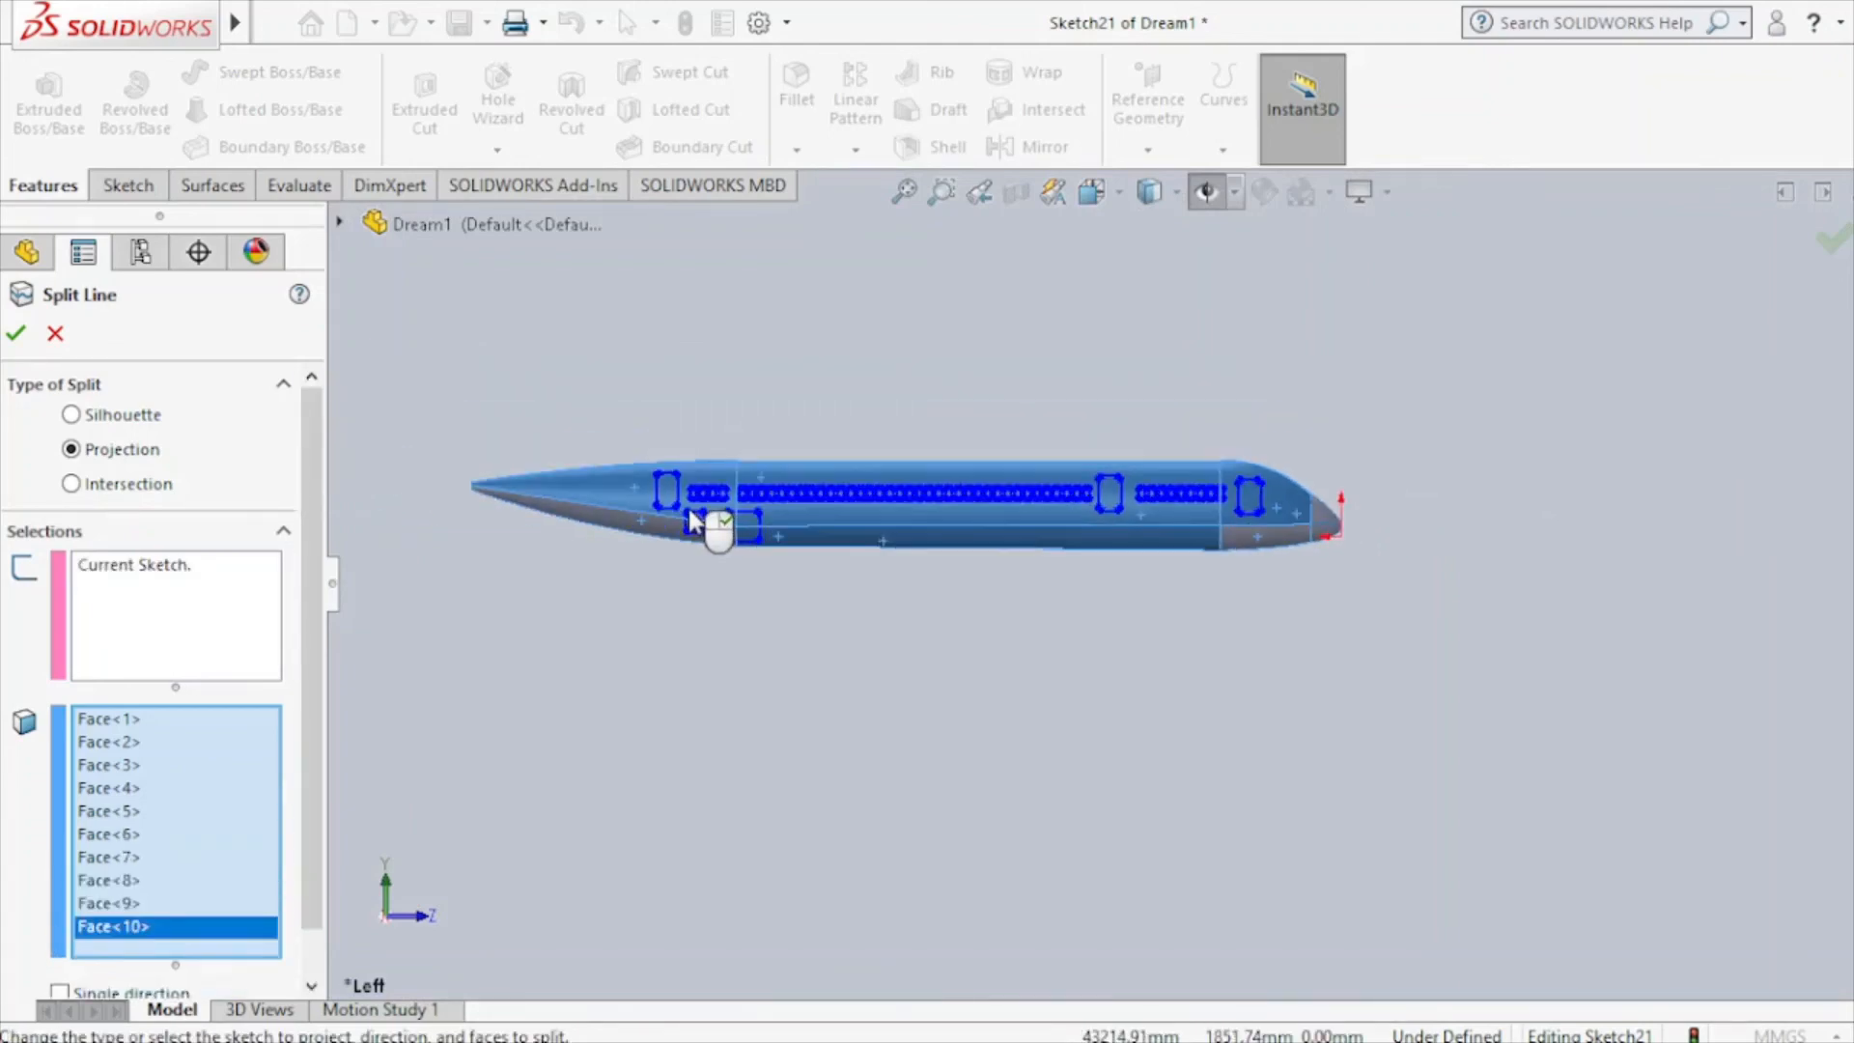
{"action": "scroll", "coordinate": [694, 567], "scroll_direction": "down", "scroll_amount": 5}
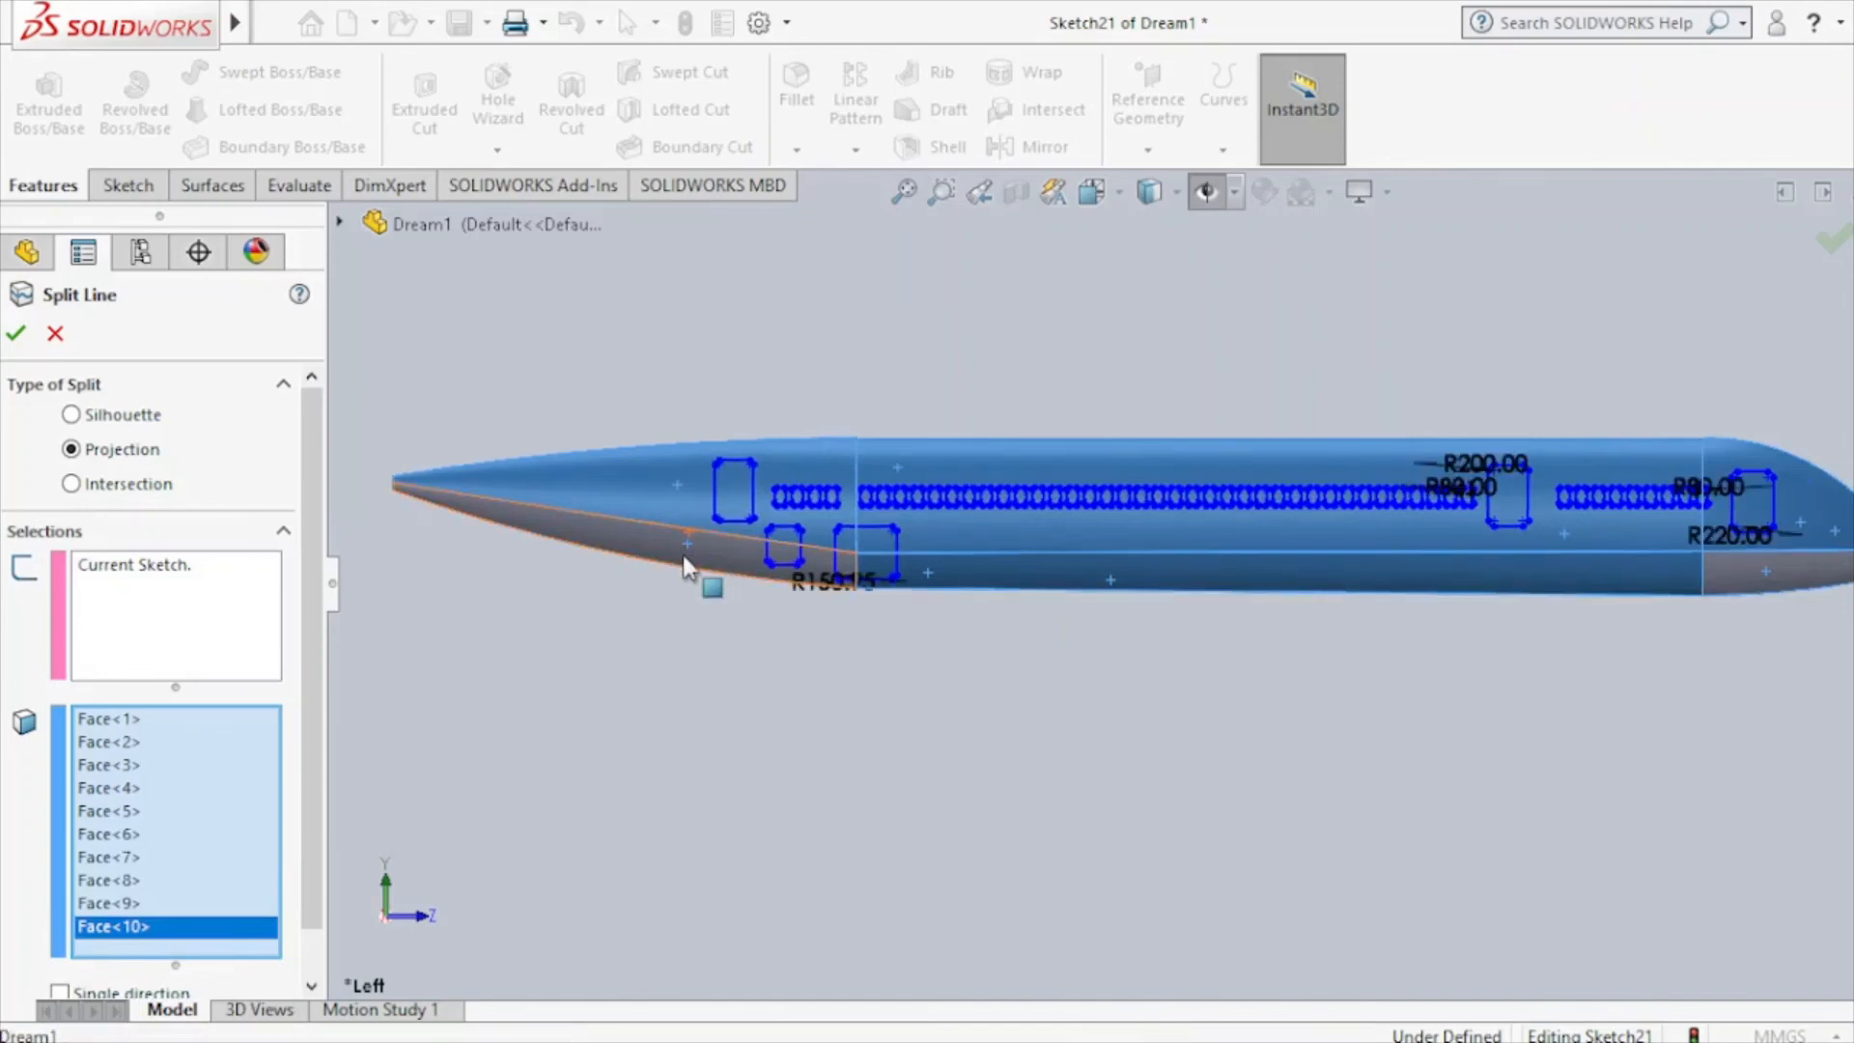
{"action": "left_click", "coordinate": [686, 565]}
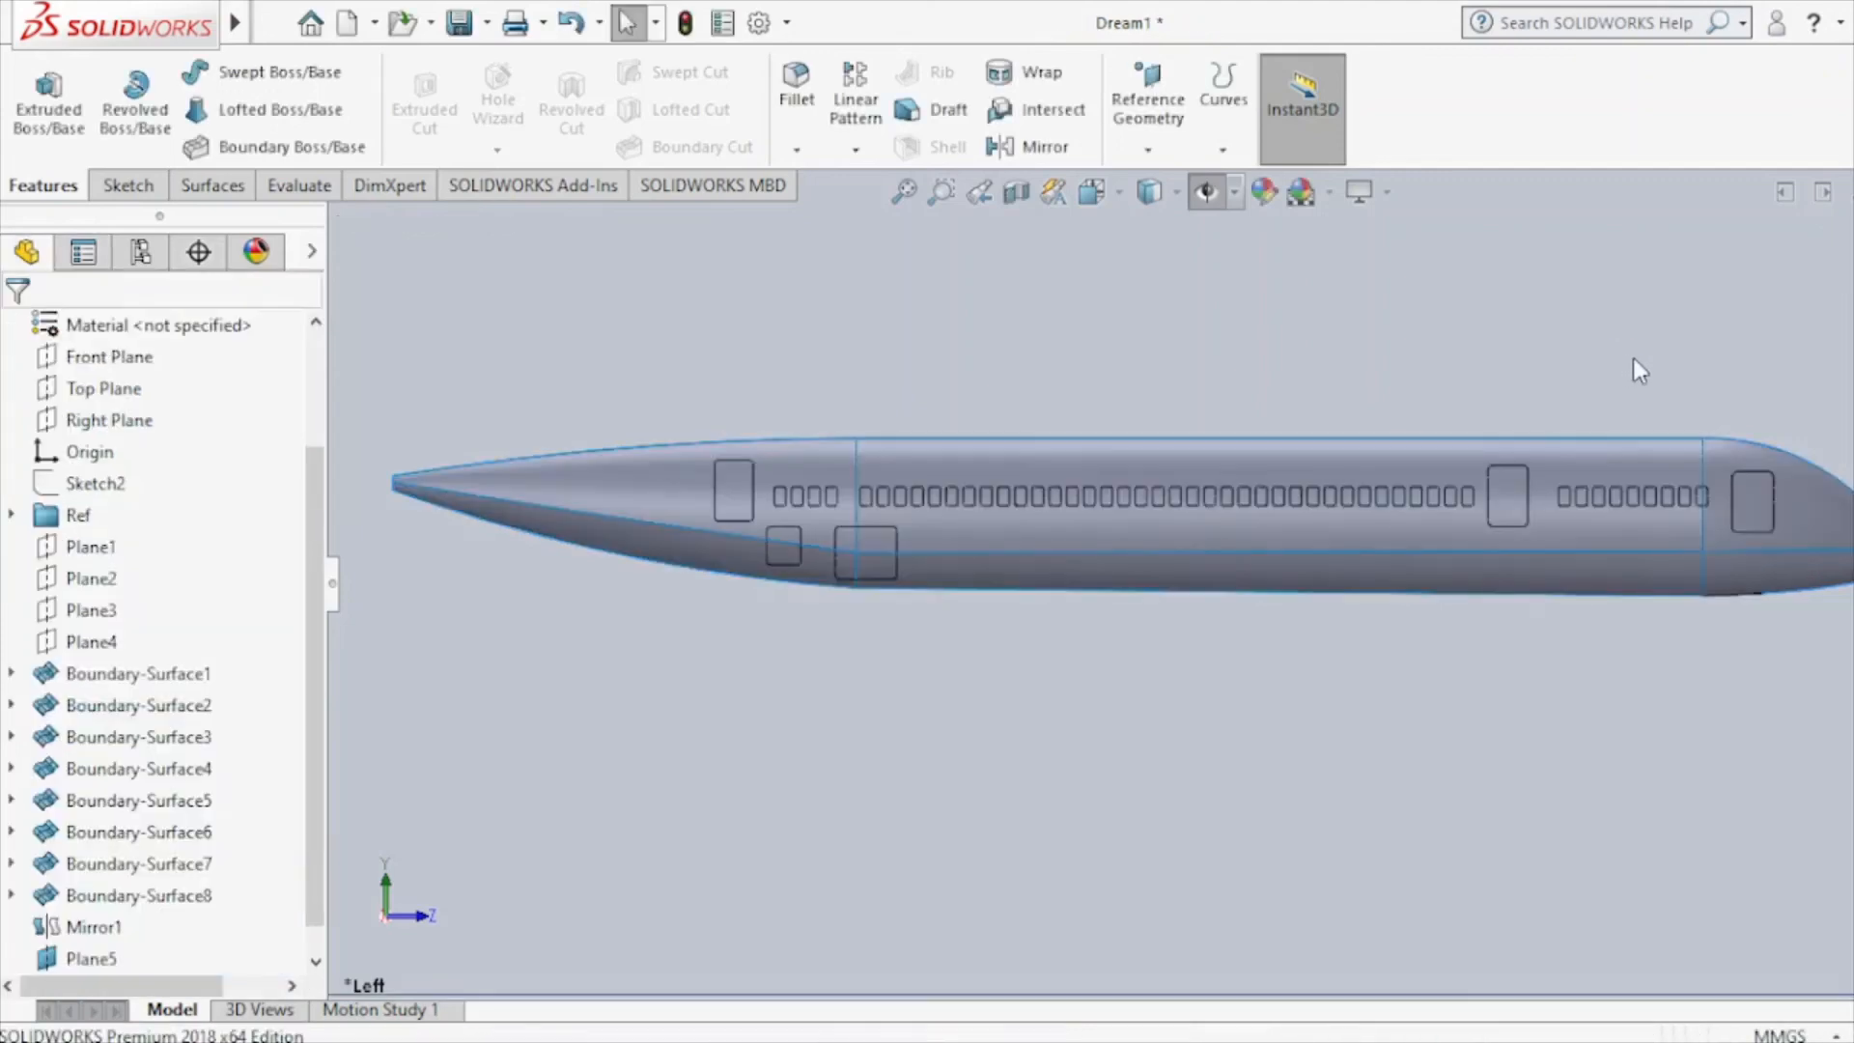
Inspect the split fuselage from both sides, return to the Right view, and start a new sketch on Plane5.
{"action": "key", "text": "f"}
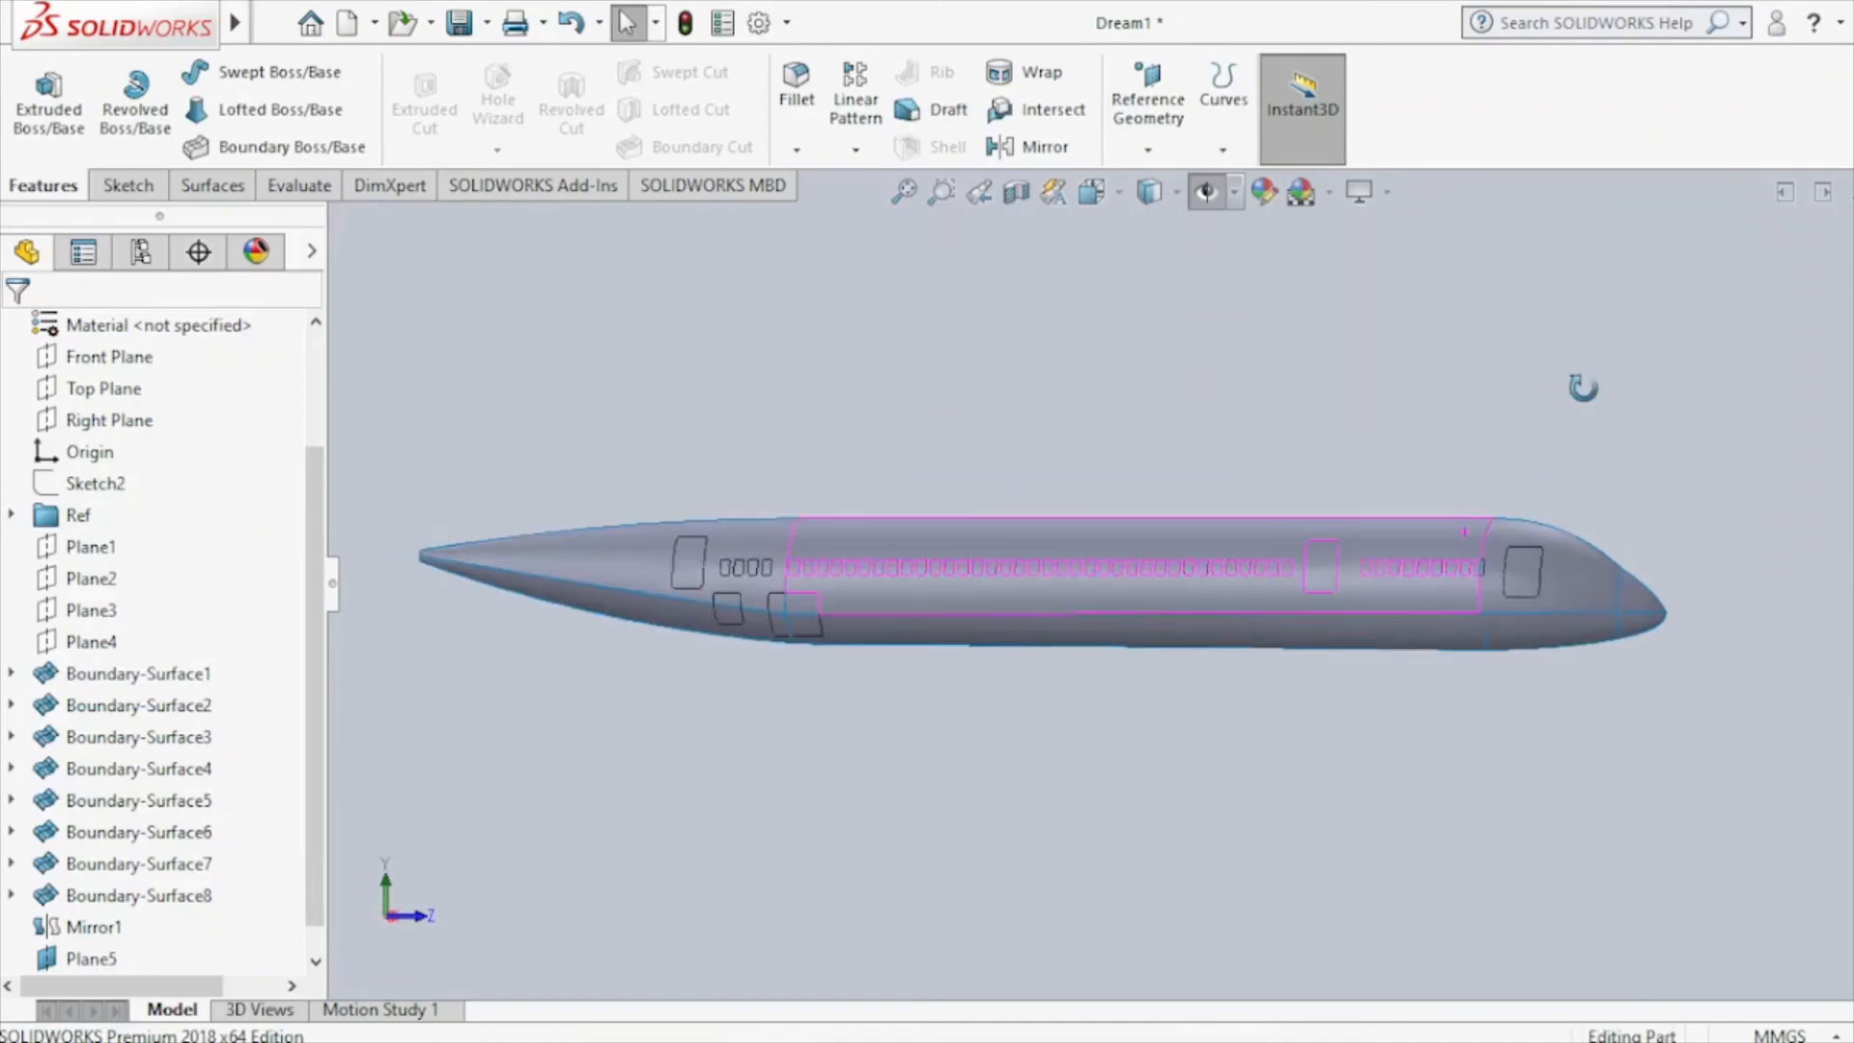
{"action": "middle_click_drag", "start_coordinate": [1583, 388], "coordinate": [1270, 423]}
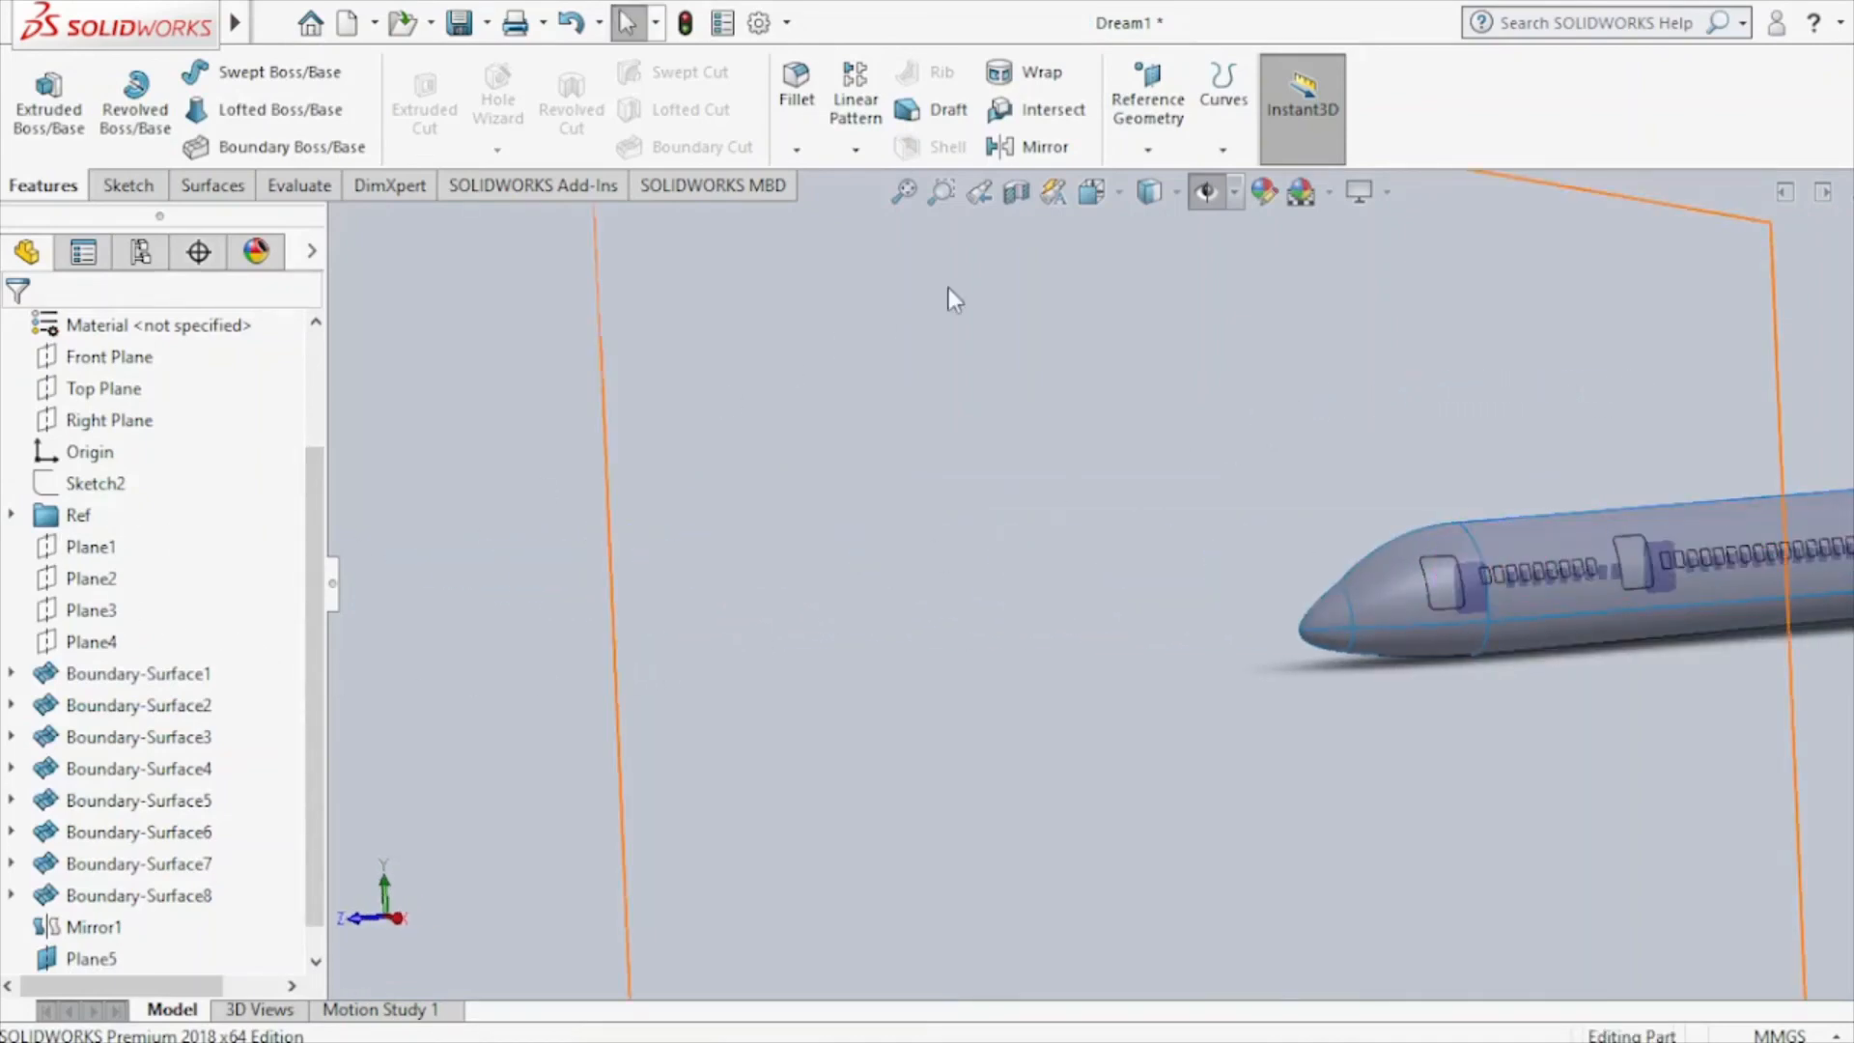
{"action": "left_click", "coordinate": [1109, 190]}
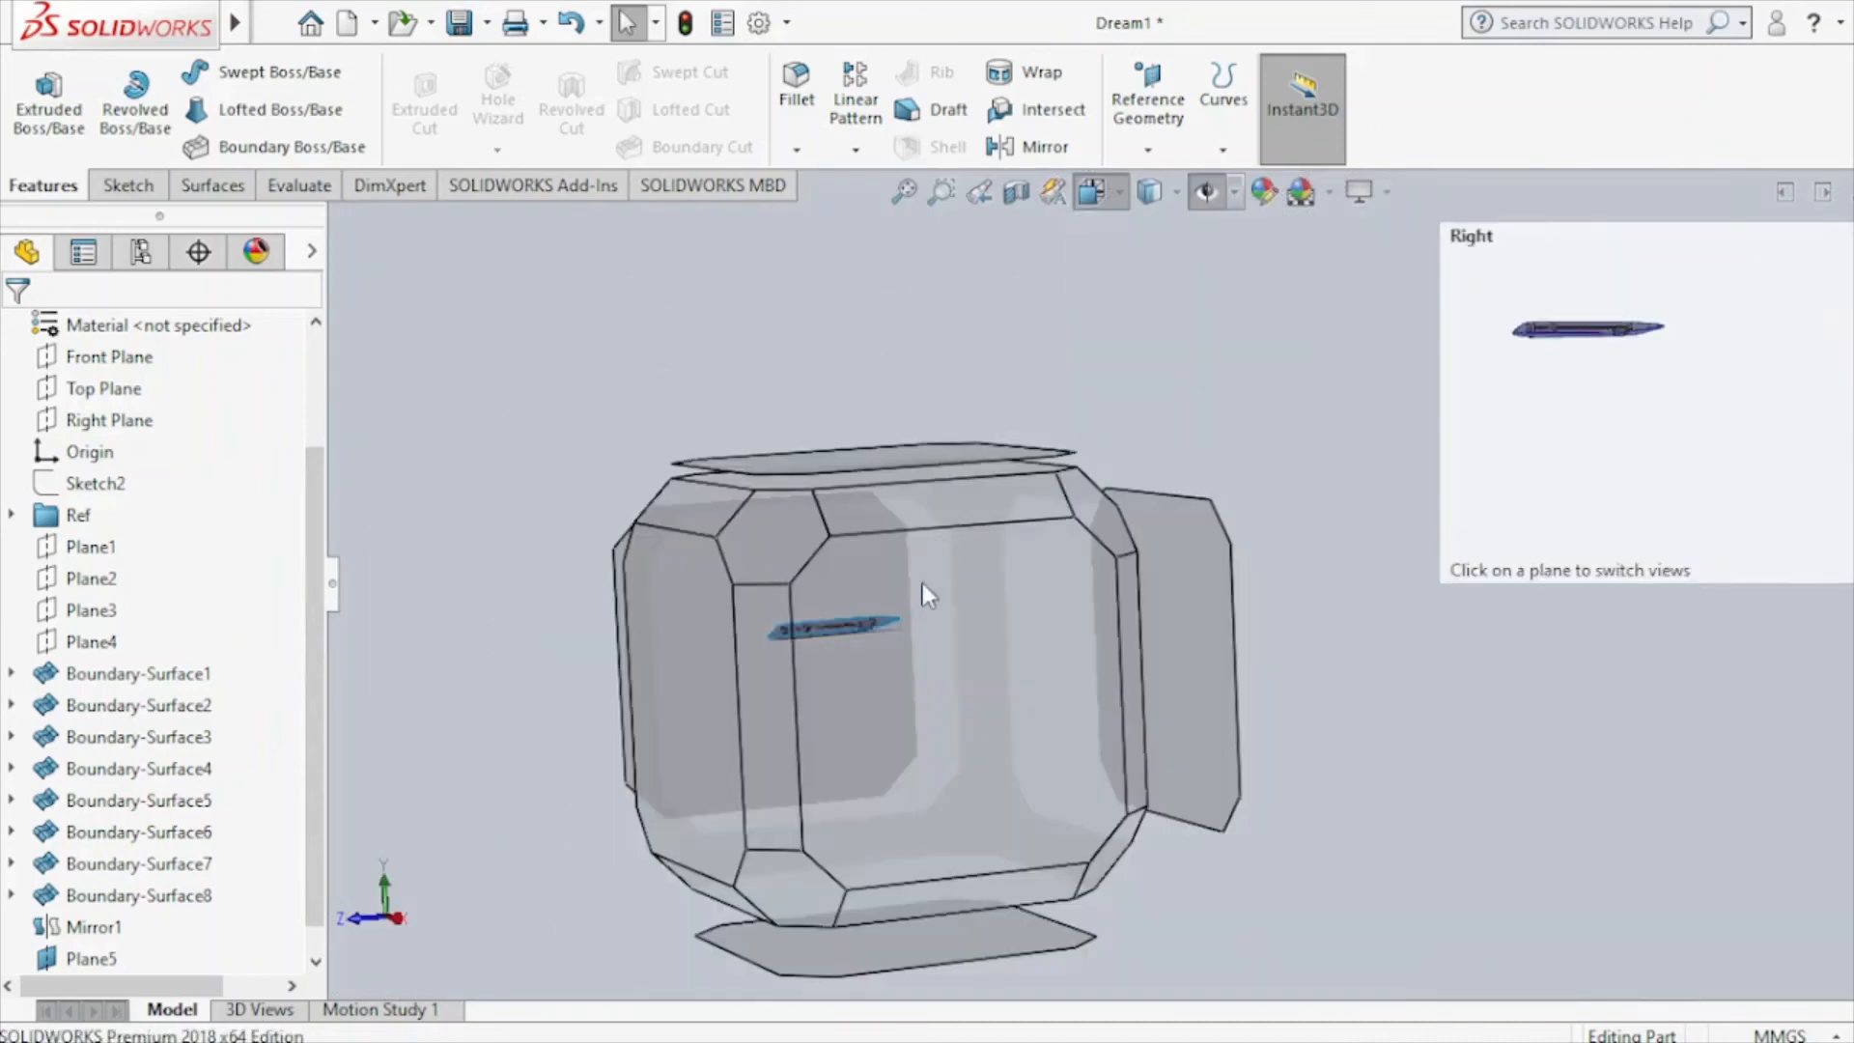
{"action": "left_click", "coordinate": [923, 582]}
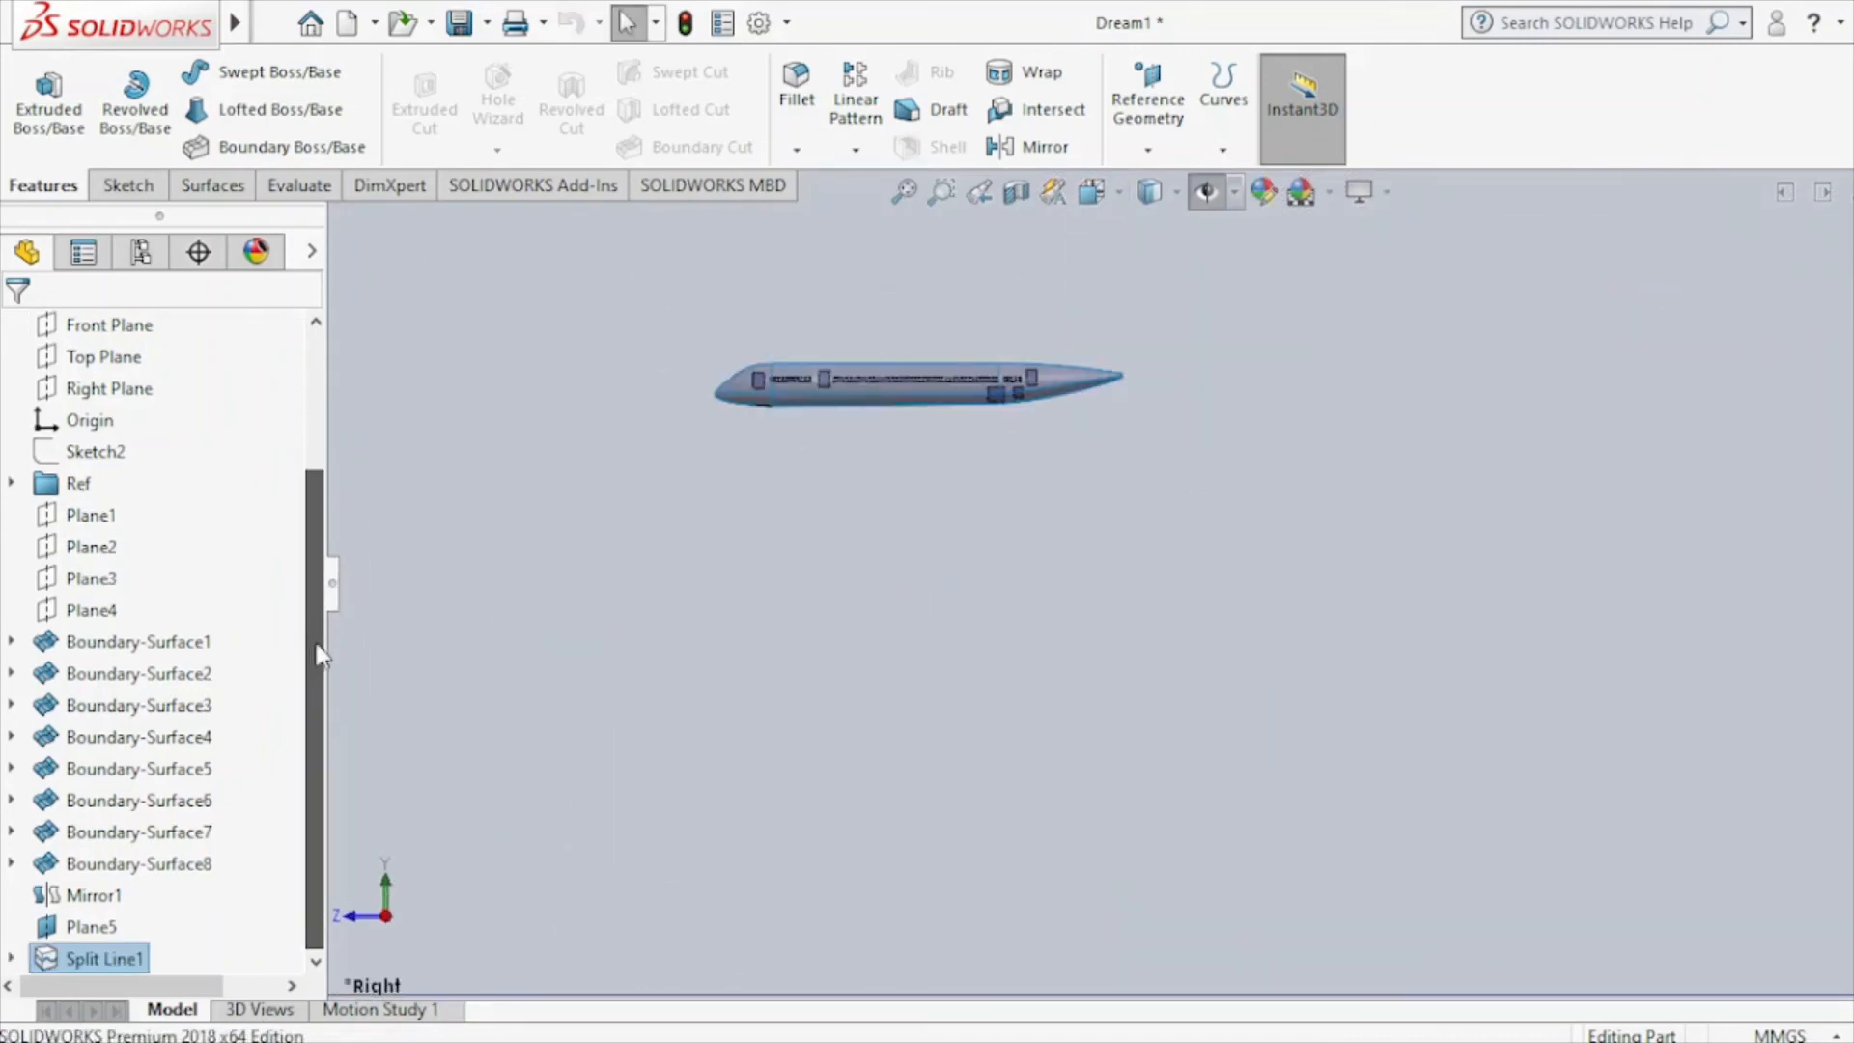
{"action": "left_click", "coordinate": [90, 927]}
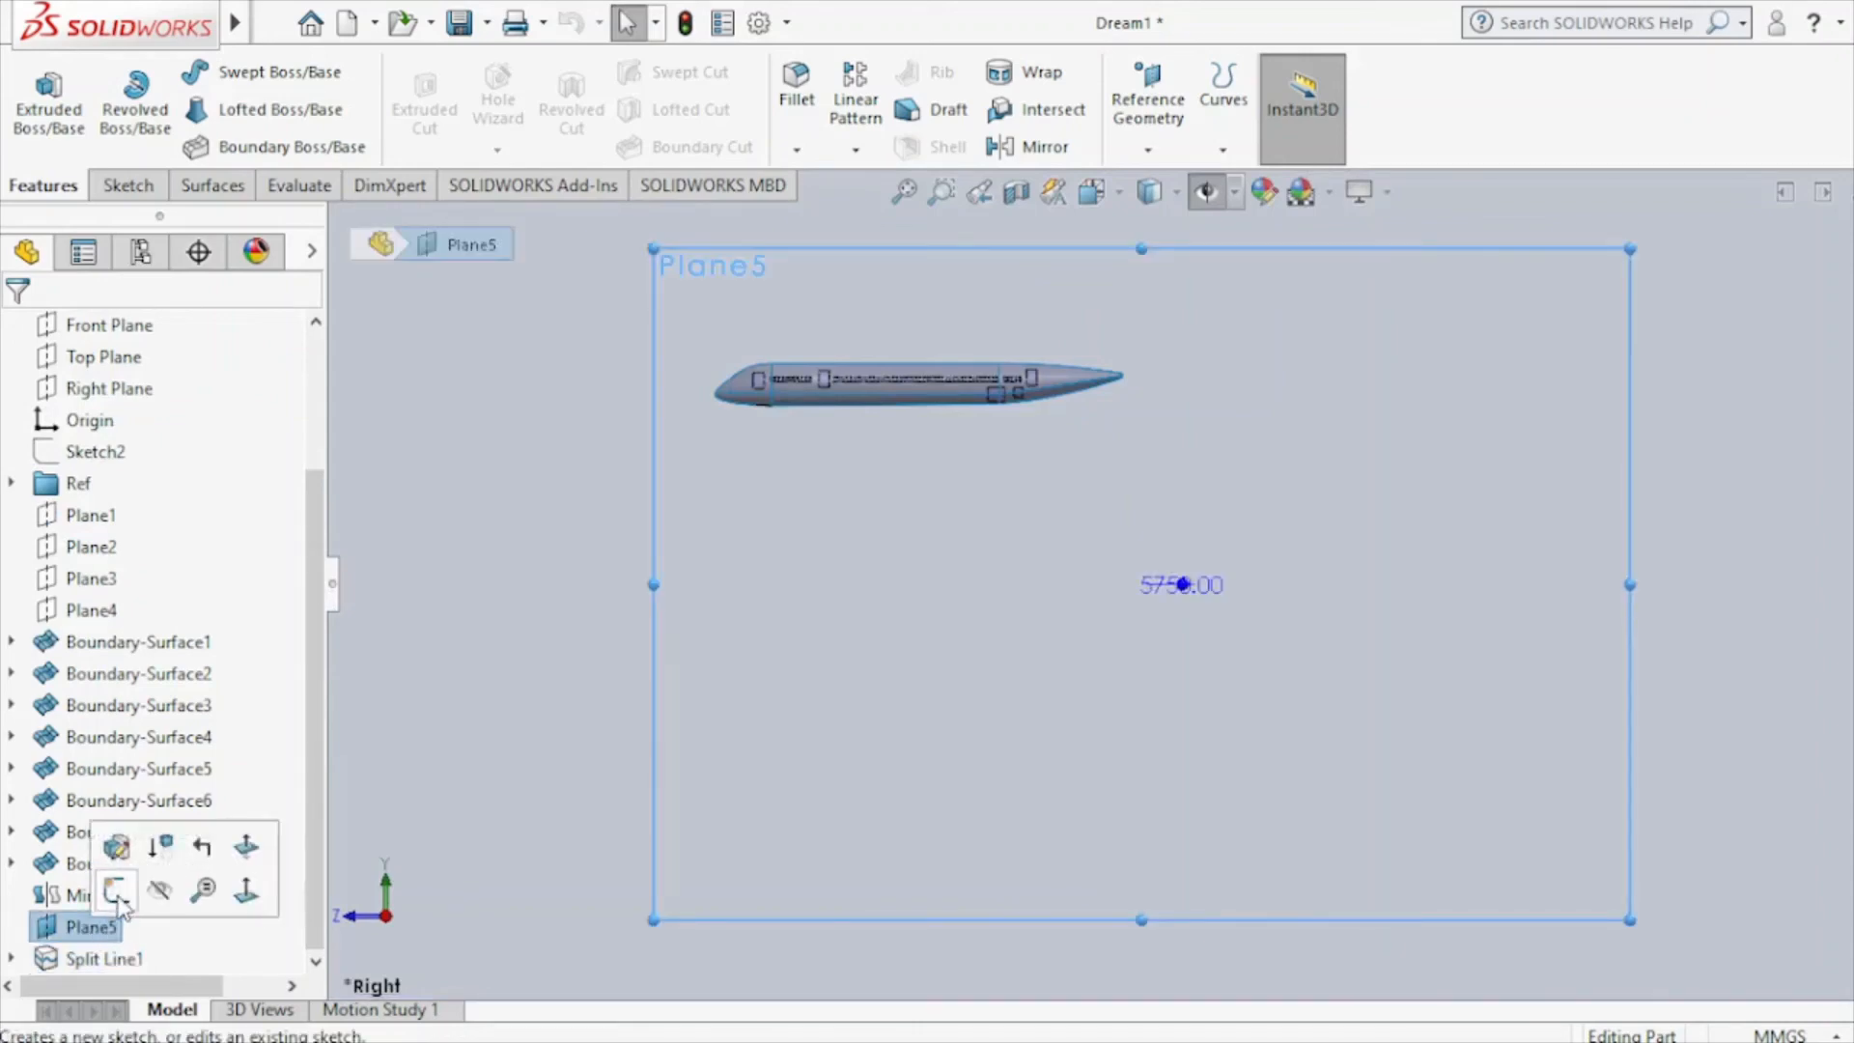
{"action": "left_click", "coordinate": [118, 896]}
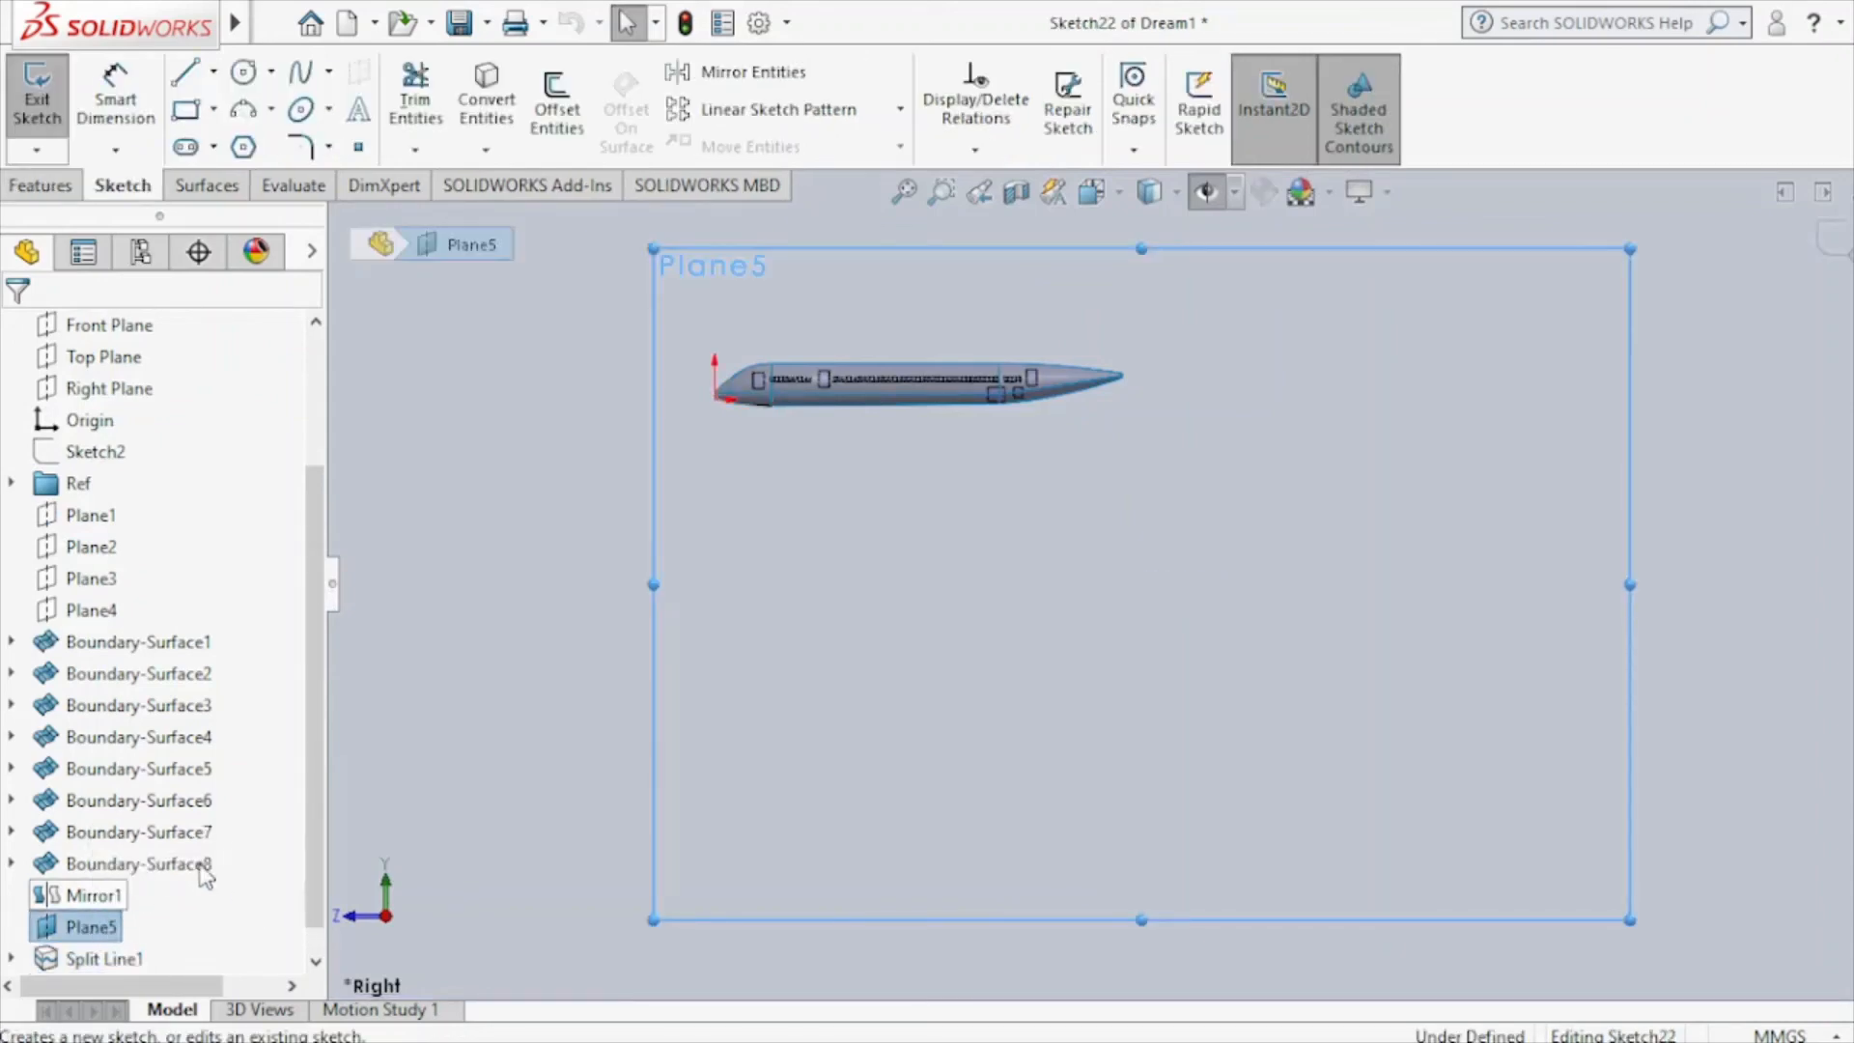
Show the reference drawing and switch the fuselage to wireframe display to reveal the cockpit window outline at the nose.
{"action": "left_click", "coordinate": [1207, 193]}
{"action": "scroll", "coordinate": [923, 293], "scroll_direction": "down", "scroll_amount": 3}
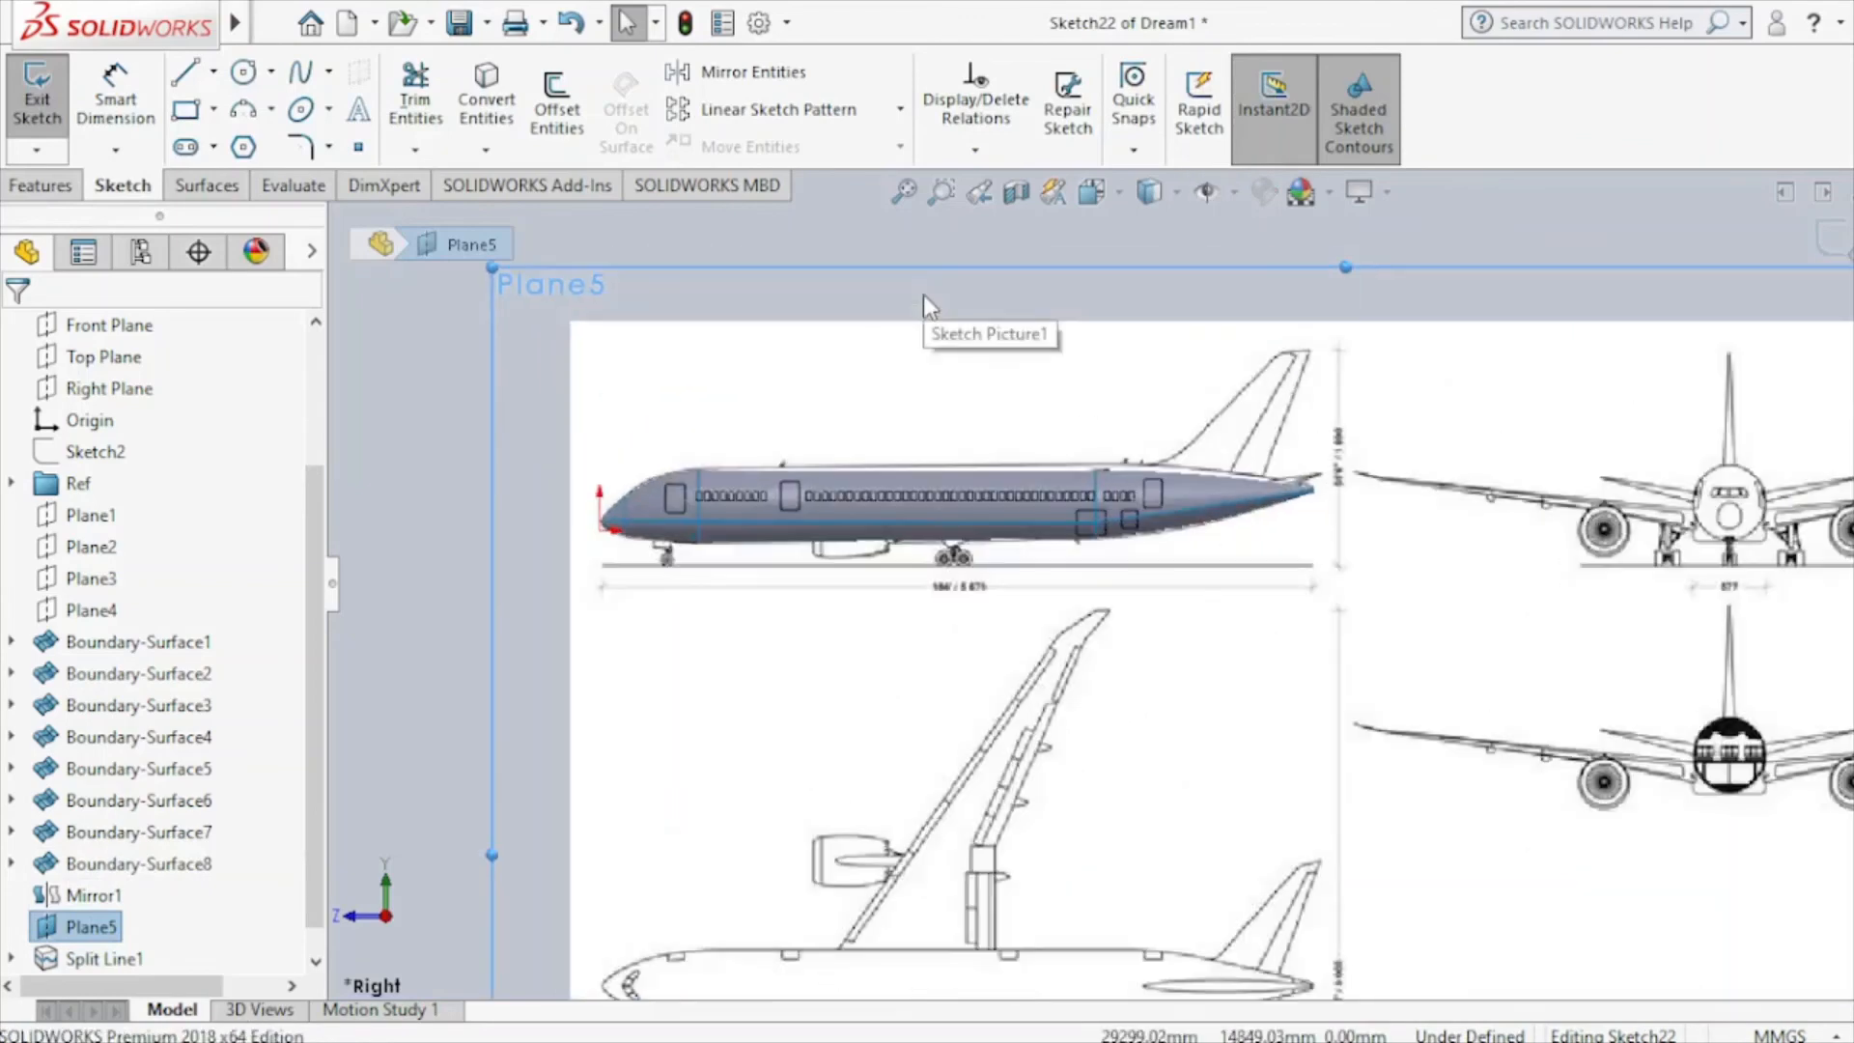
{"action": "scroll", "coordinate": [923, 293], "scroll_direction": "down", "scroll_amount": 2}
{"action": "left_click", "coordinate": [1173, 195]}
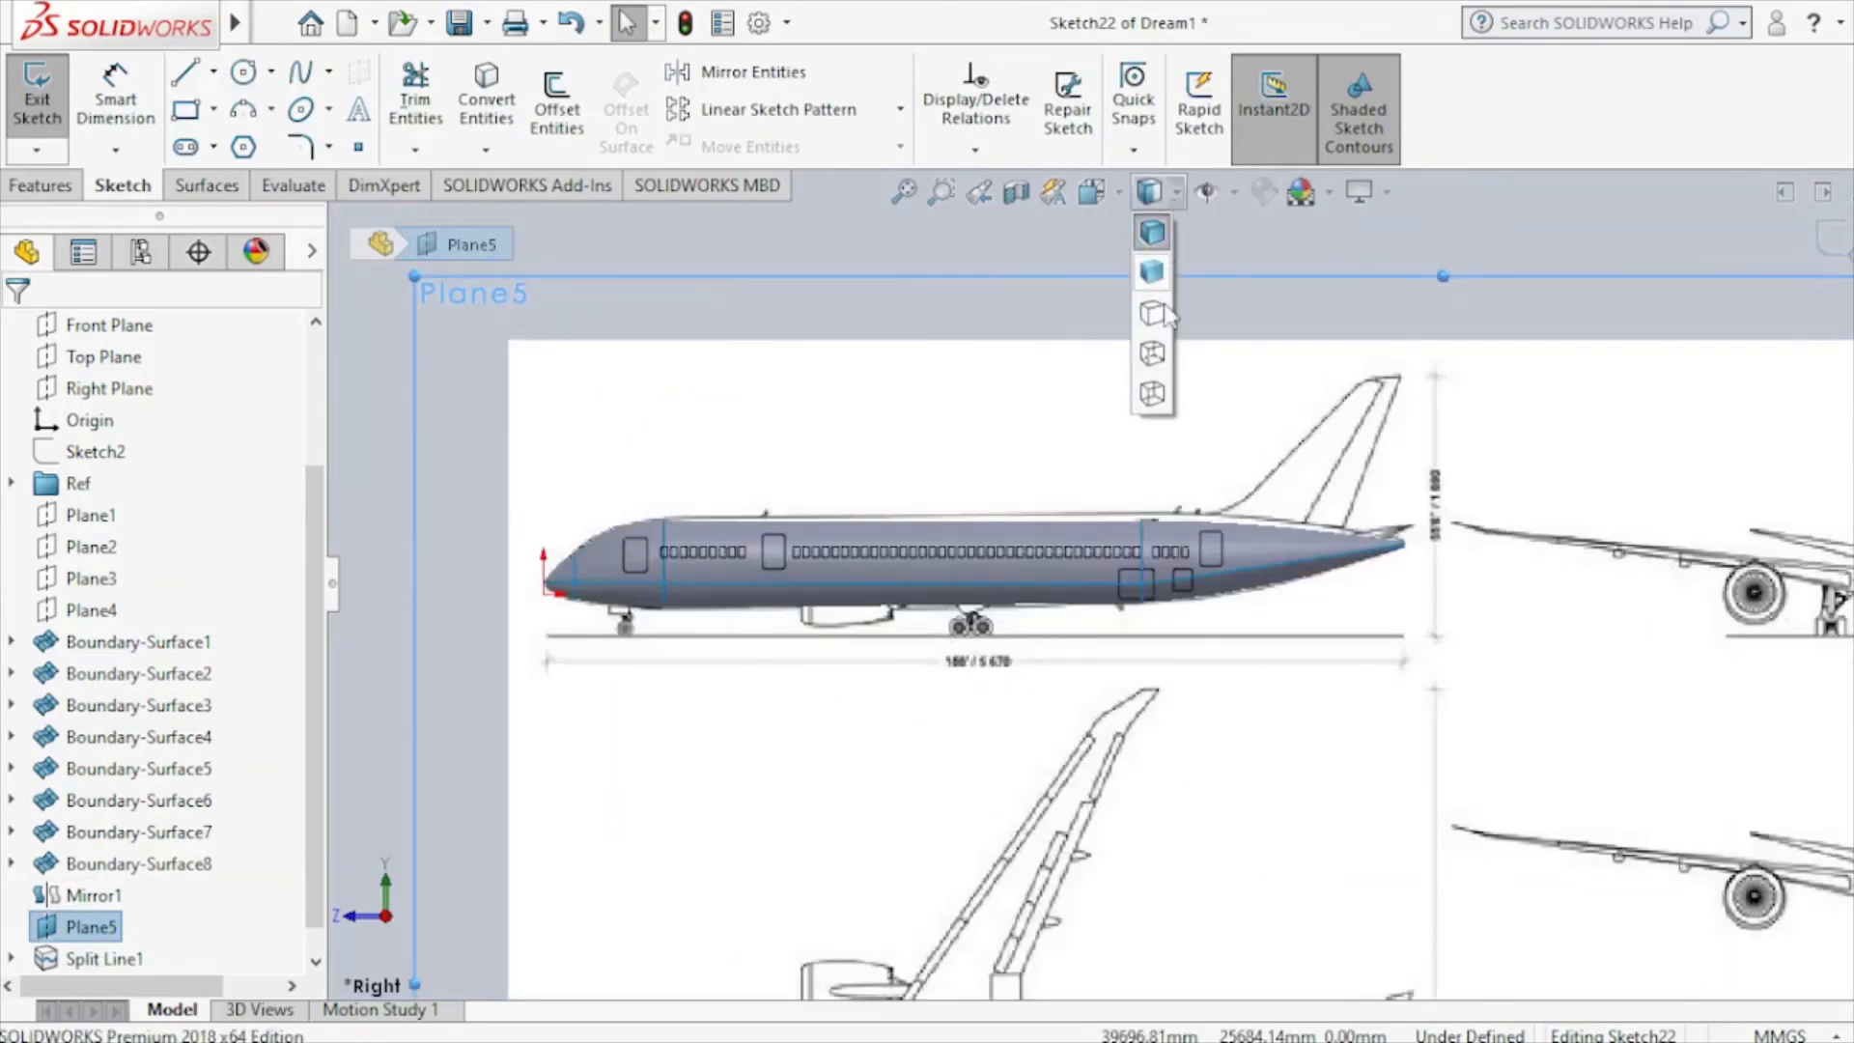
{"action": "left_click", "coordinate": [1152, 393]}
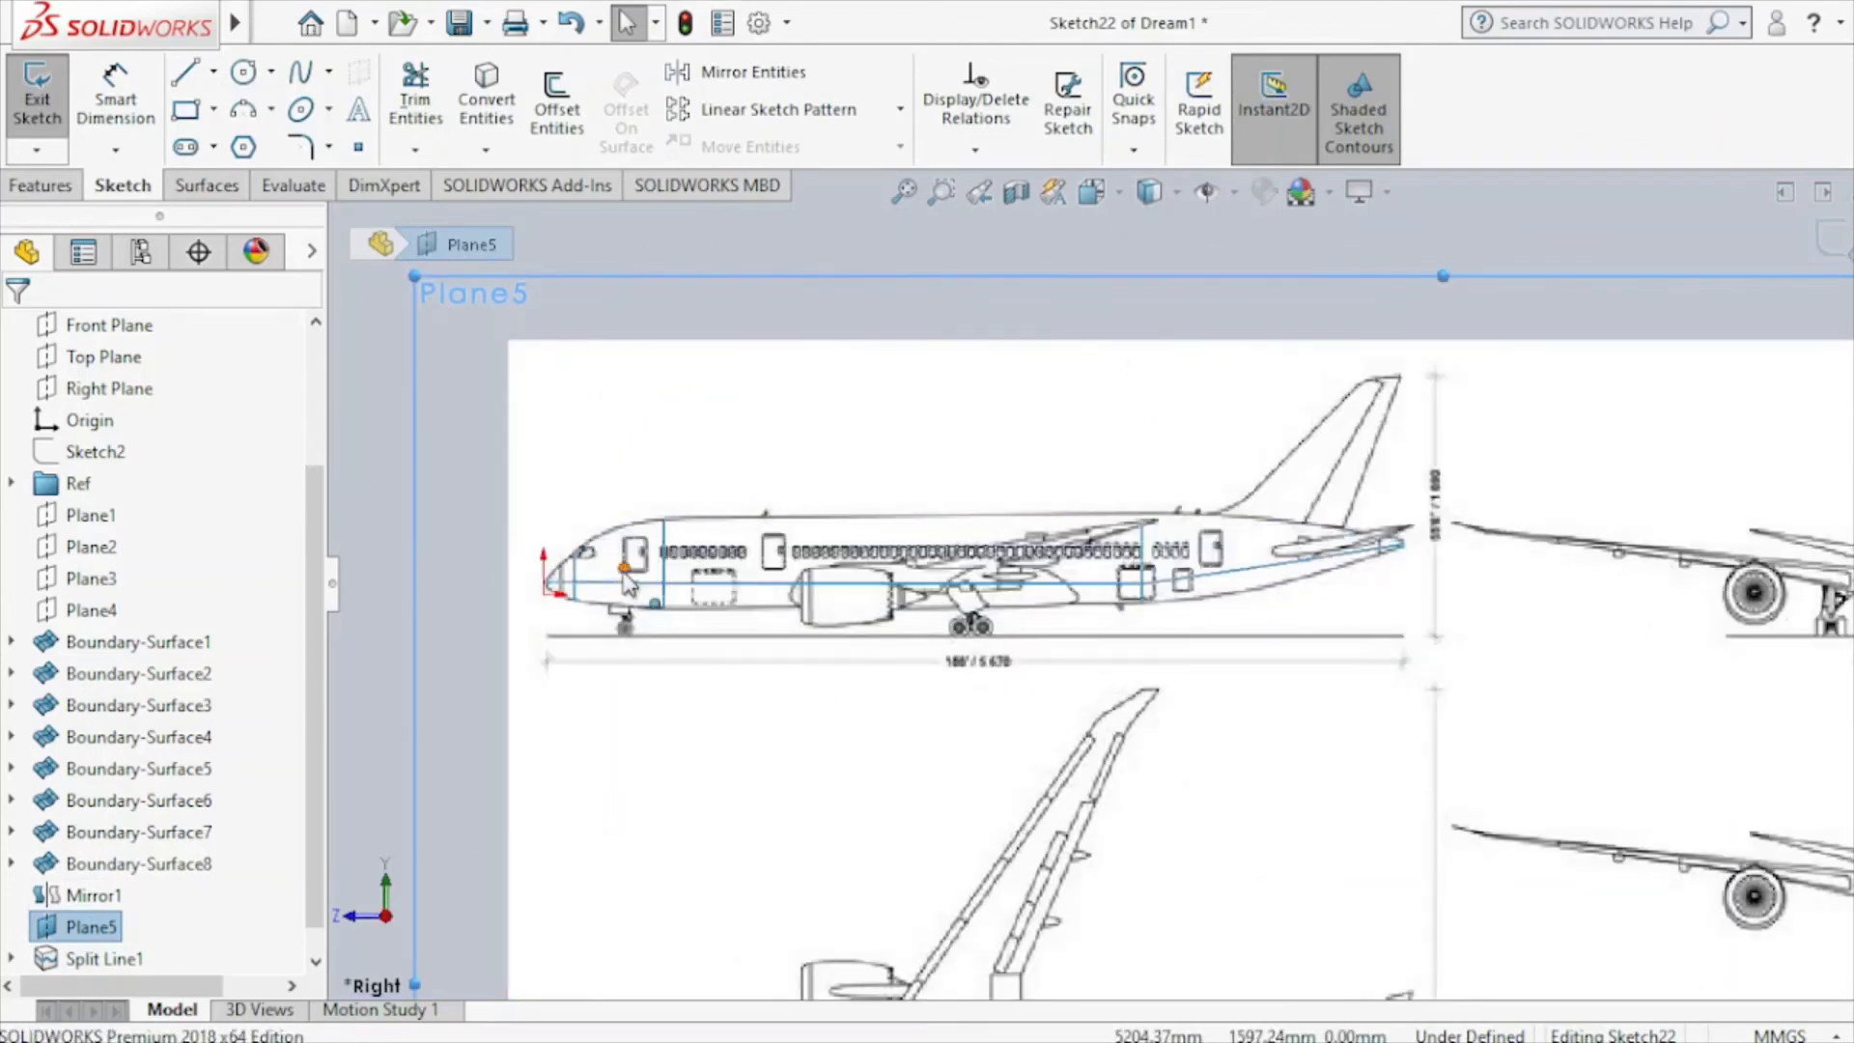
{"action": "scroll", "coordinate": [628, 580], "scroll_direction": "down", "scroll_amount": 5}
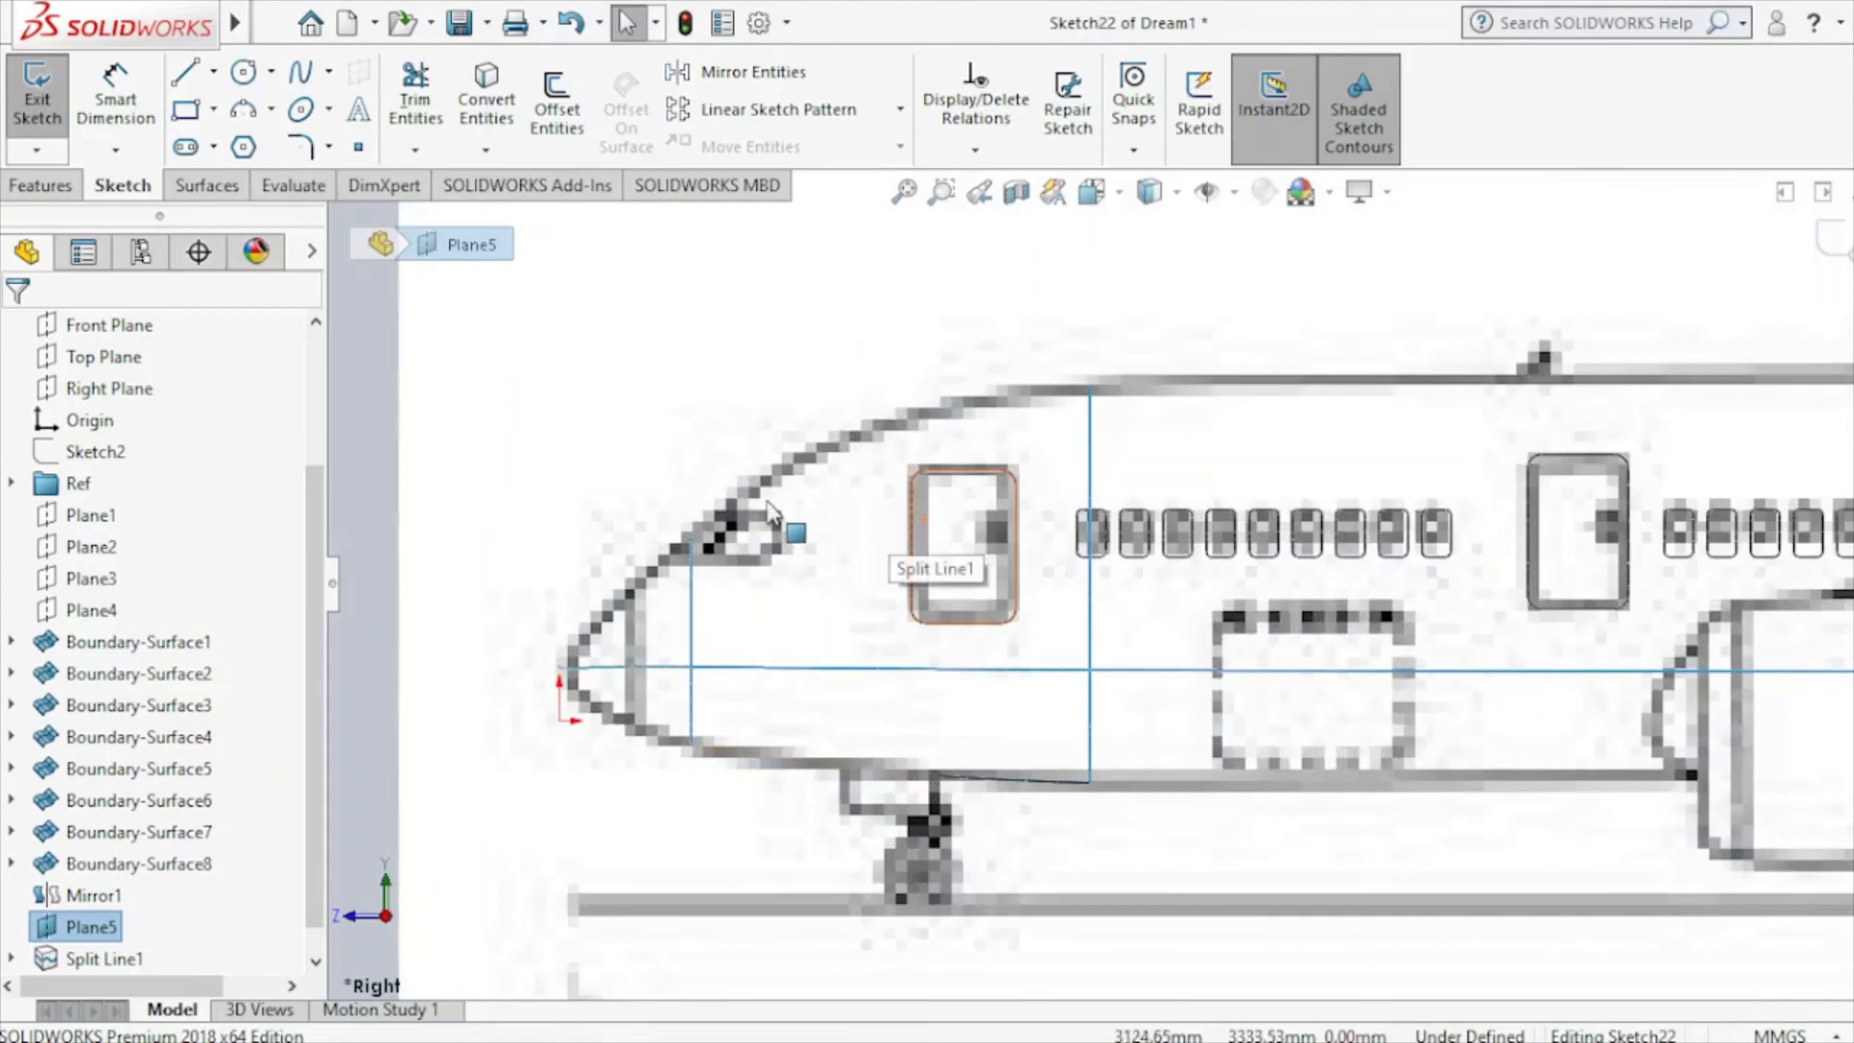
Trace the cockpit window at the nose as a closed four-sided line outline with horizontal upper and lower edges.
{"action": "scroll", "coordinate": [850, 565], "scroll_direction": "down", "scroll_amount": 2}
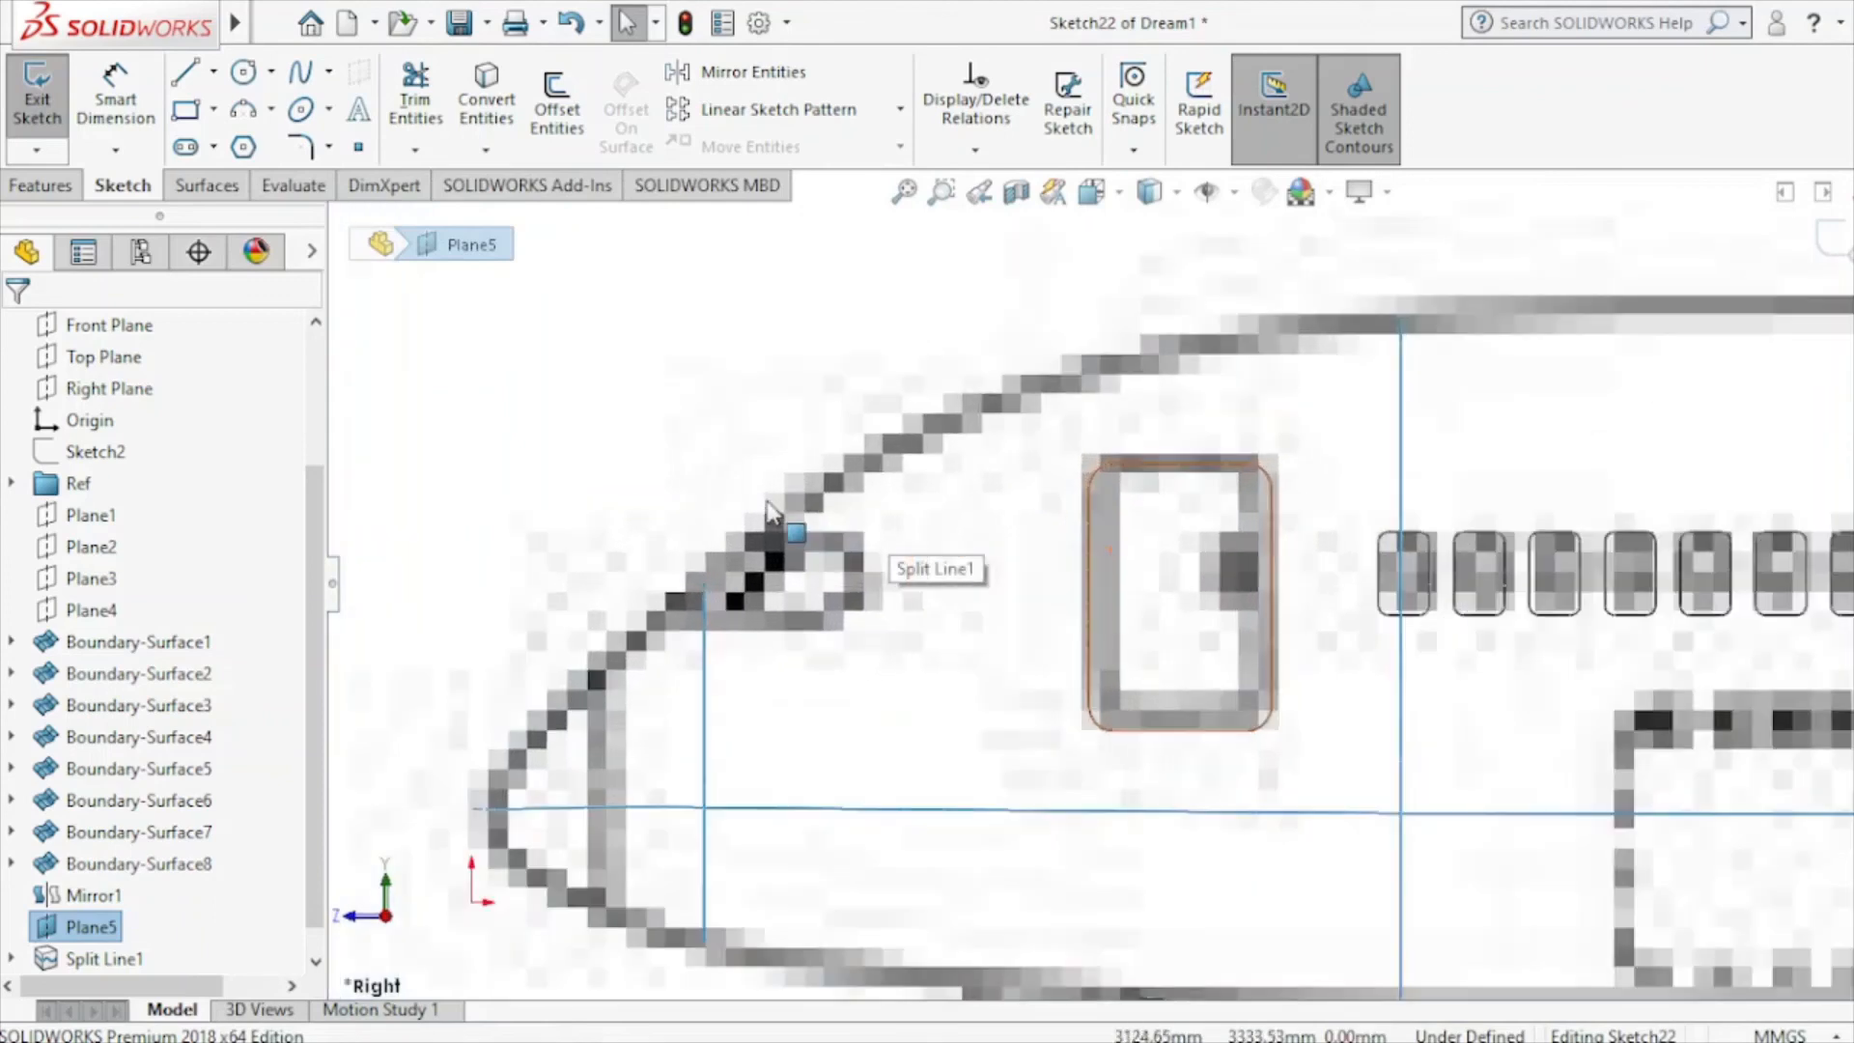
{"action": "left_click", "coordinate": [184, 77]}
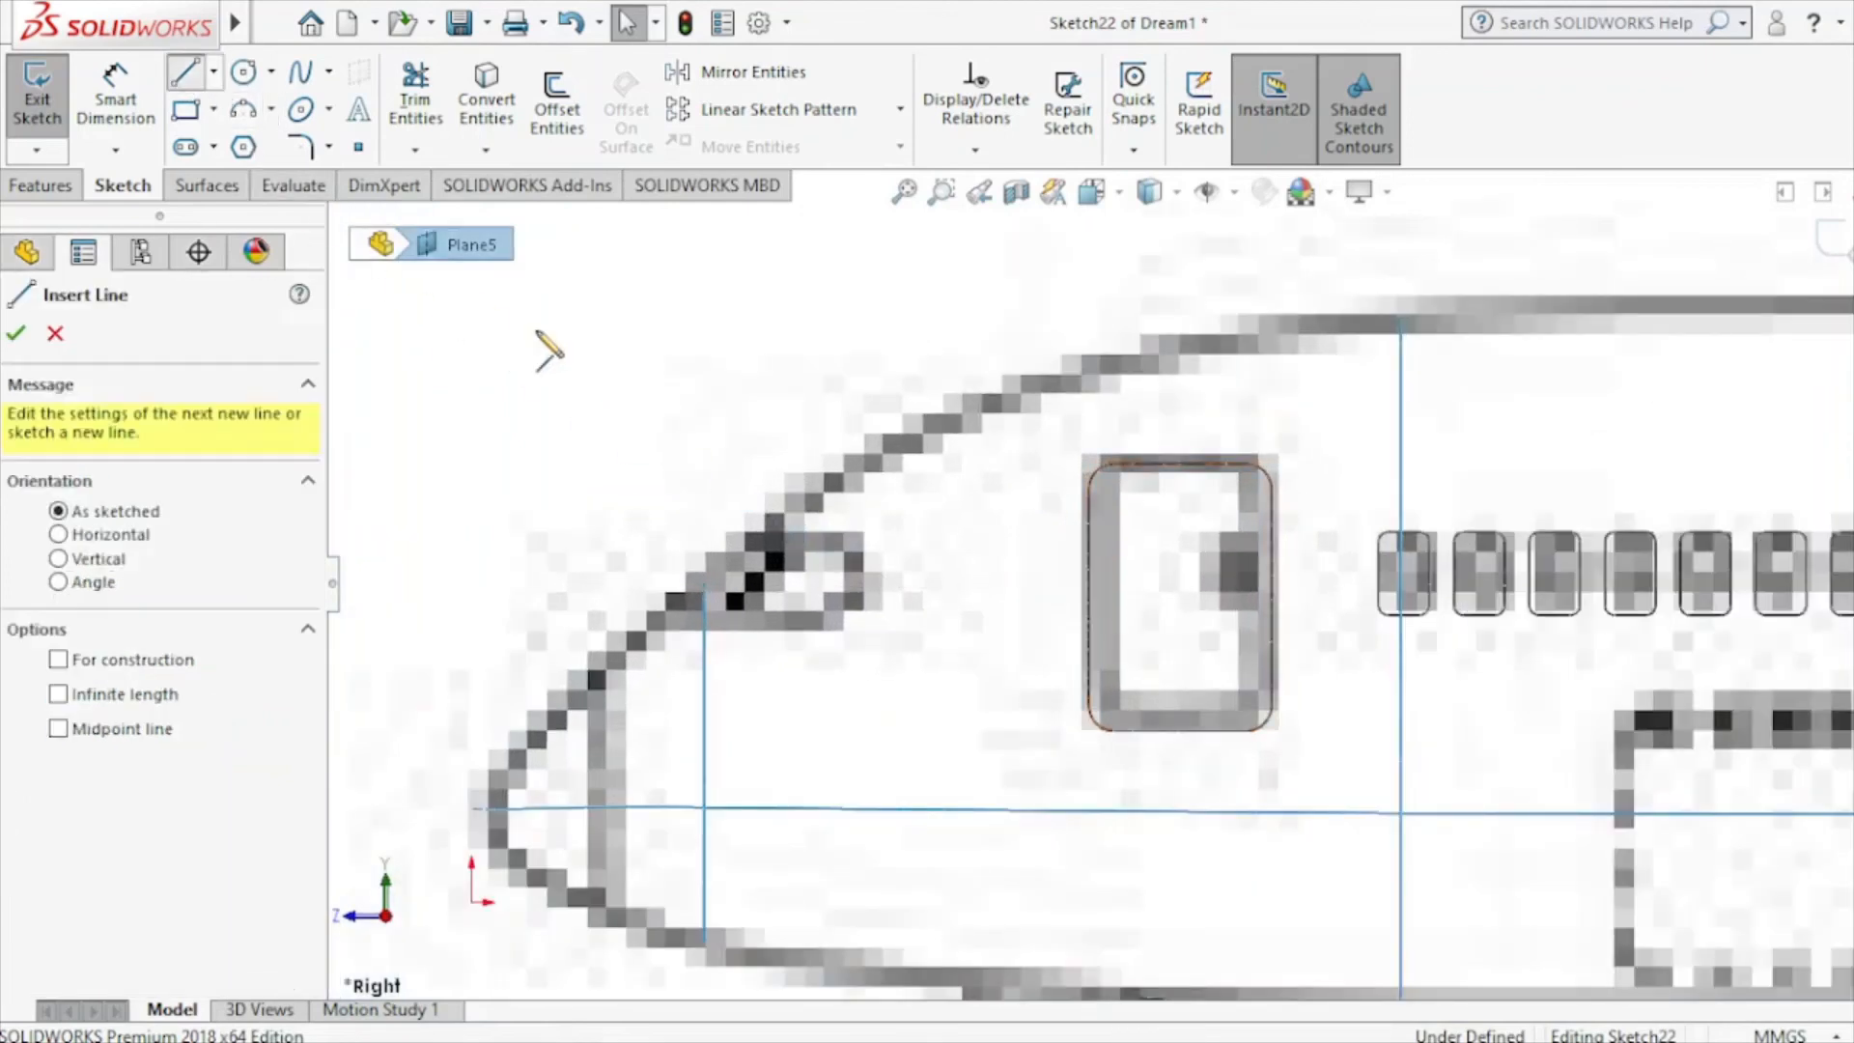
{"action": "left_click", "coordinate": [794, 552]}
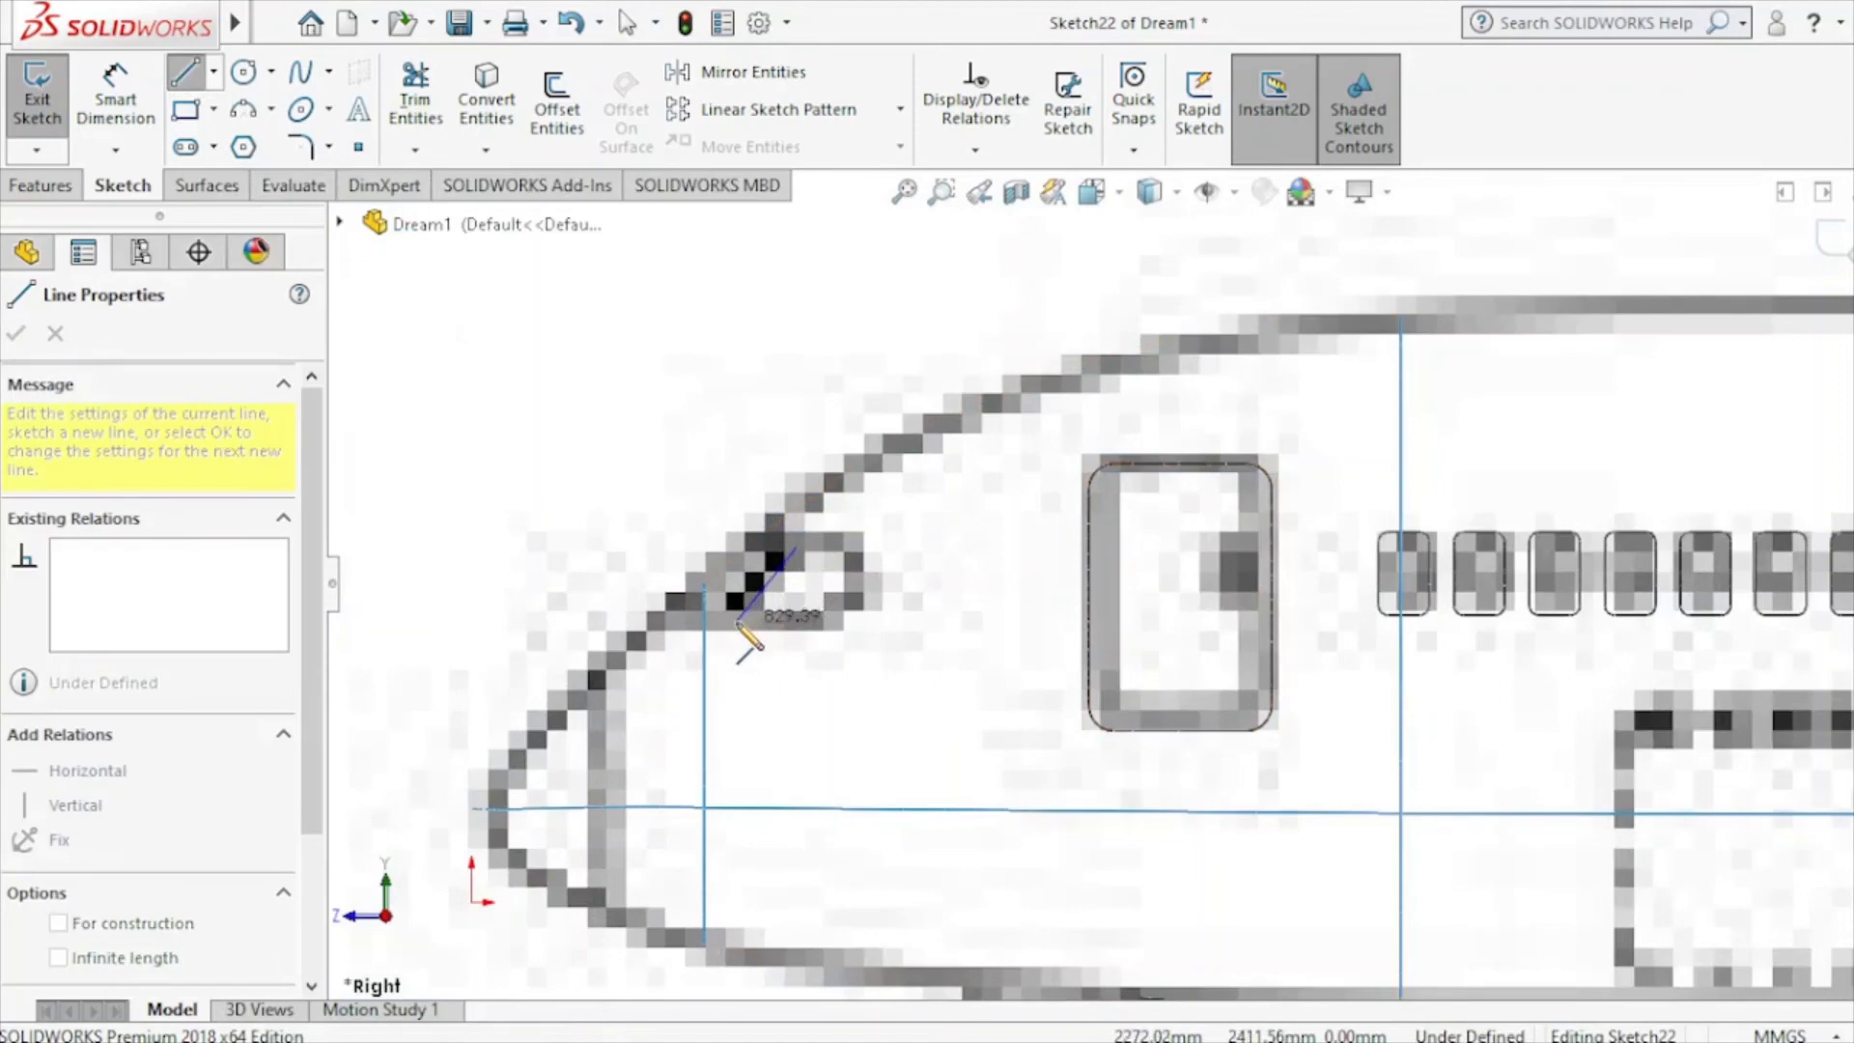
{"action": "left_click", "coordinate": [737, 621]}
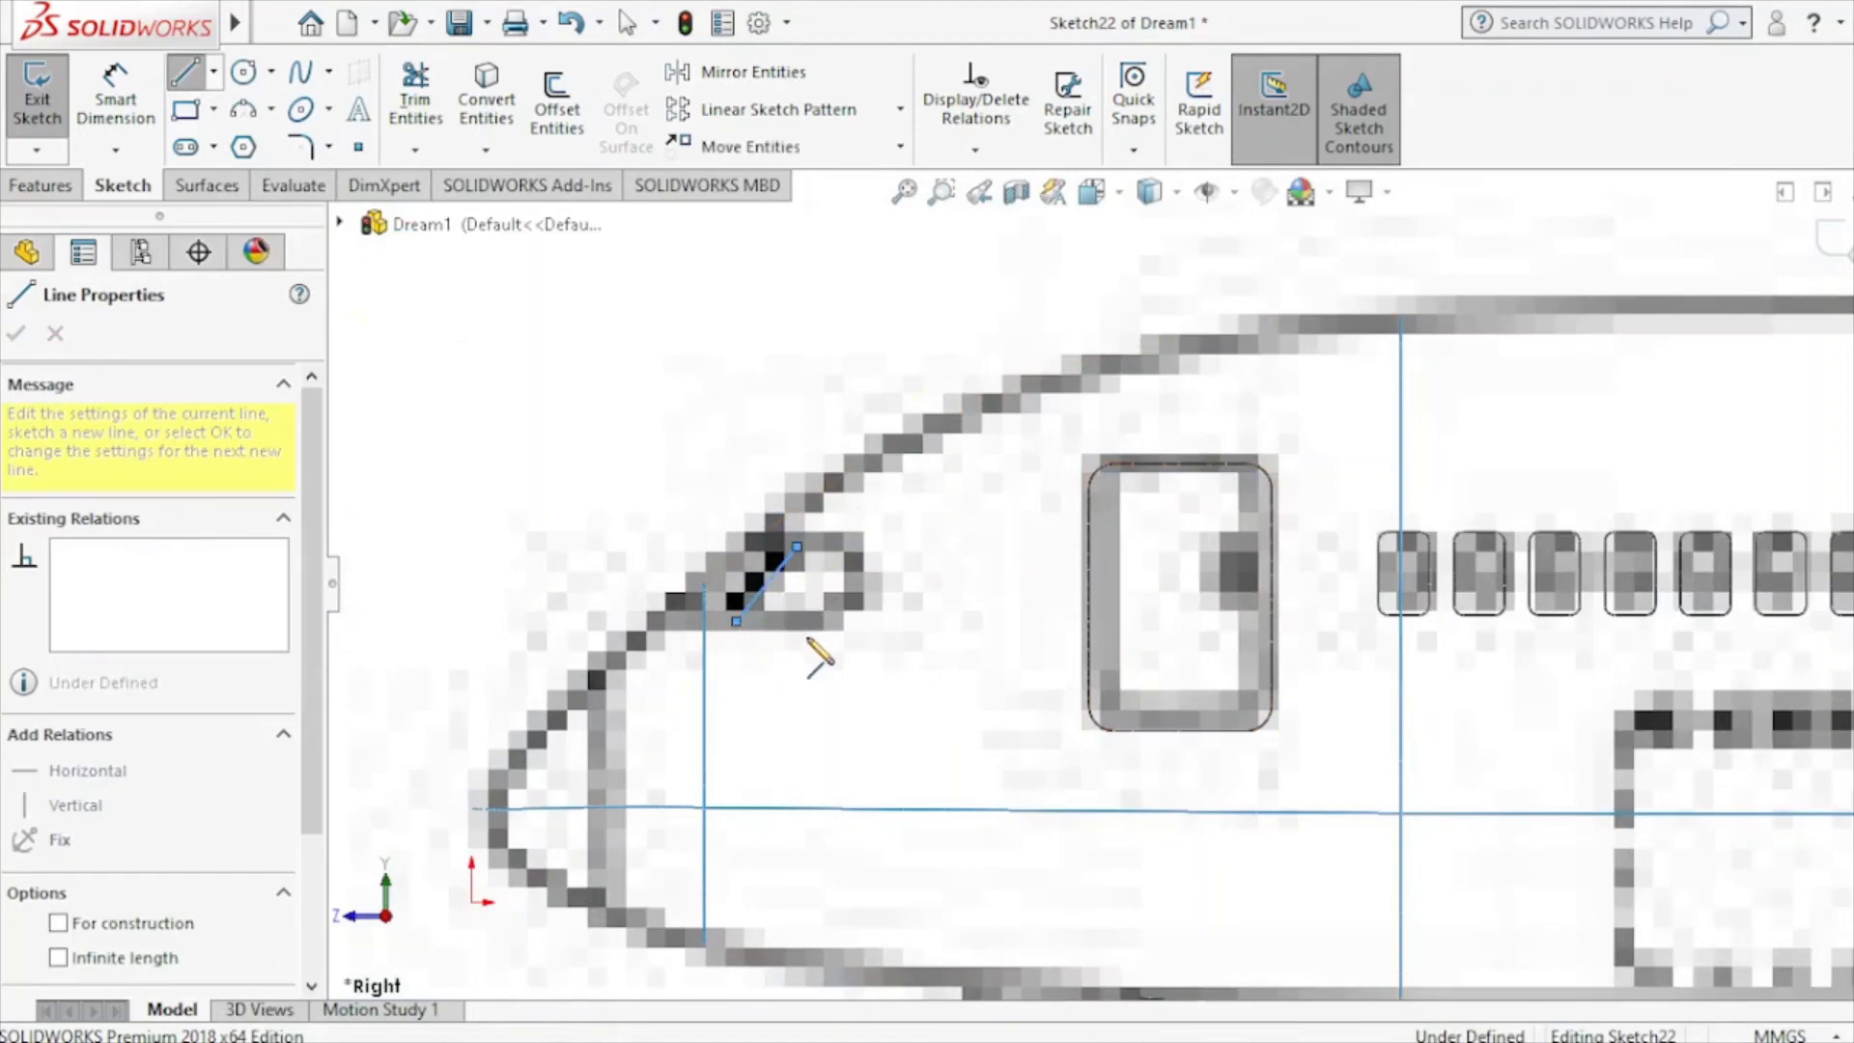
{"action": "left_click", "coordinate": [872, 621]}
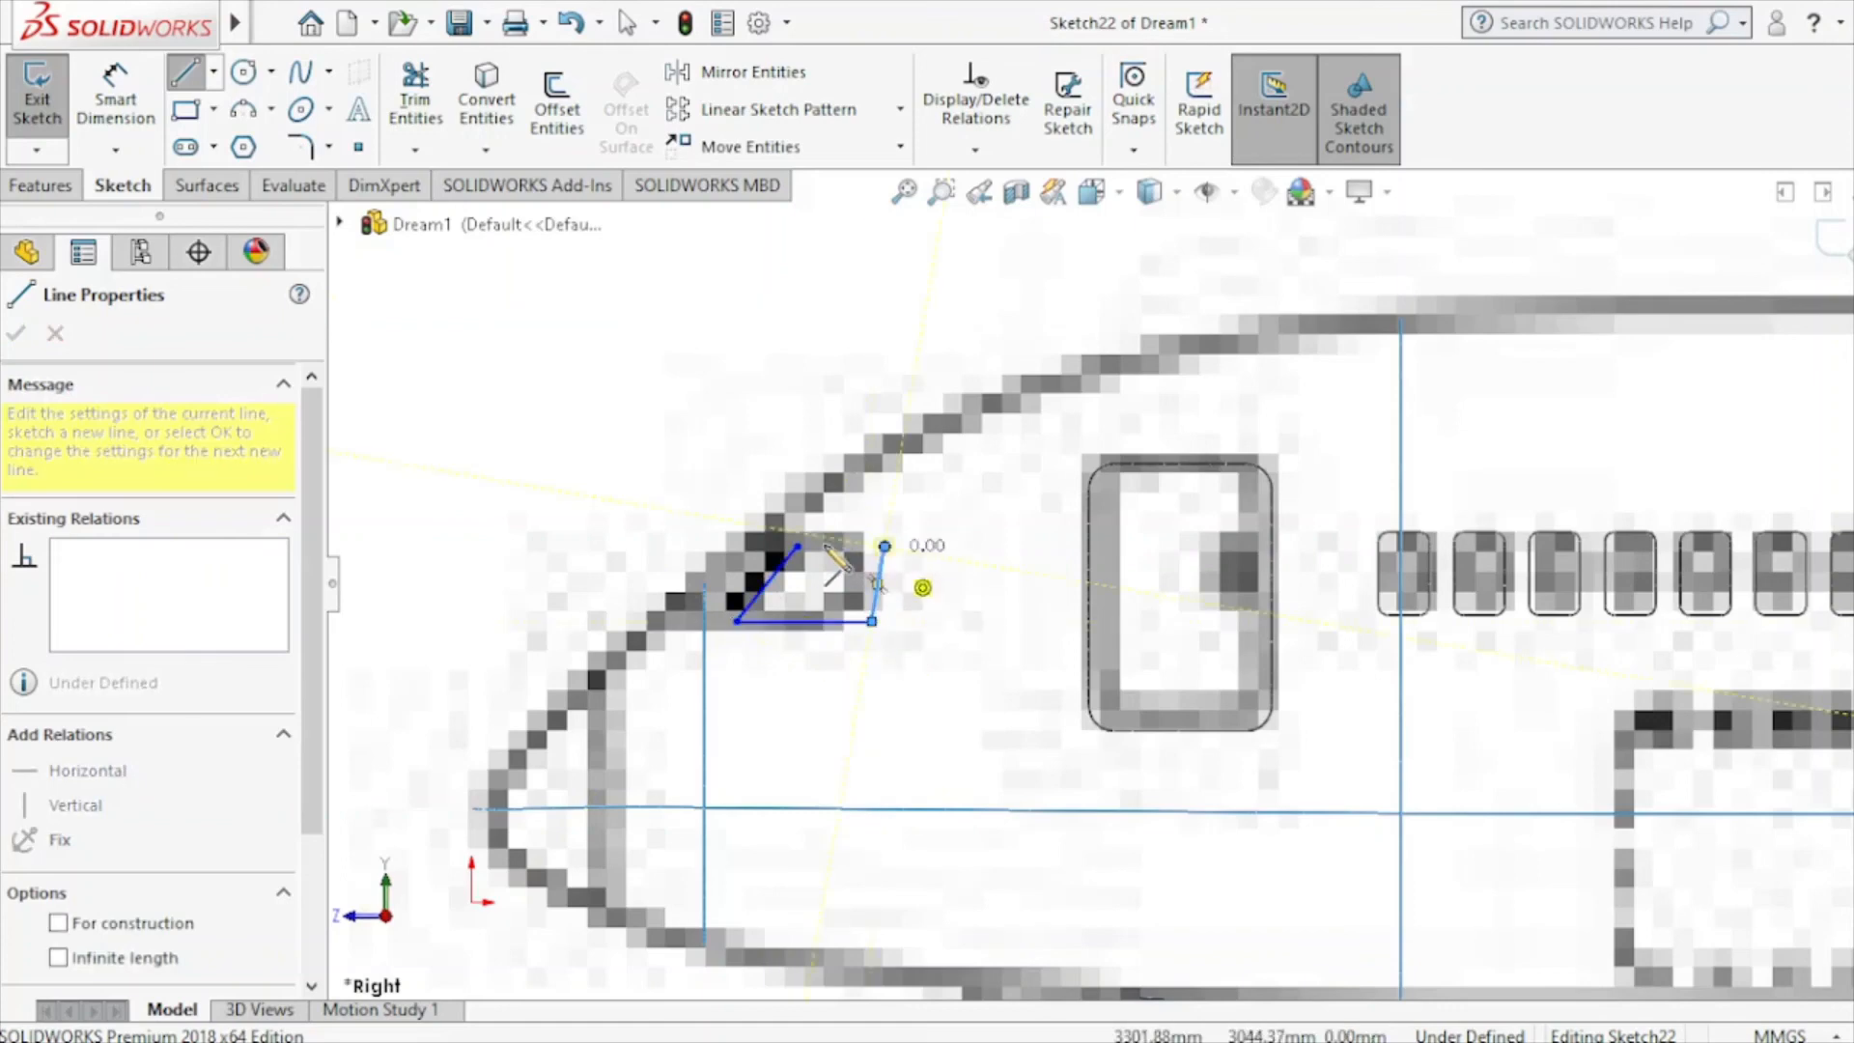
{"action": "left_click", "coordinate": [798, 547]}
{"action": "right_click", "coordinate": [965, 604]}
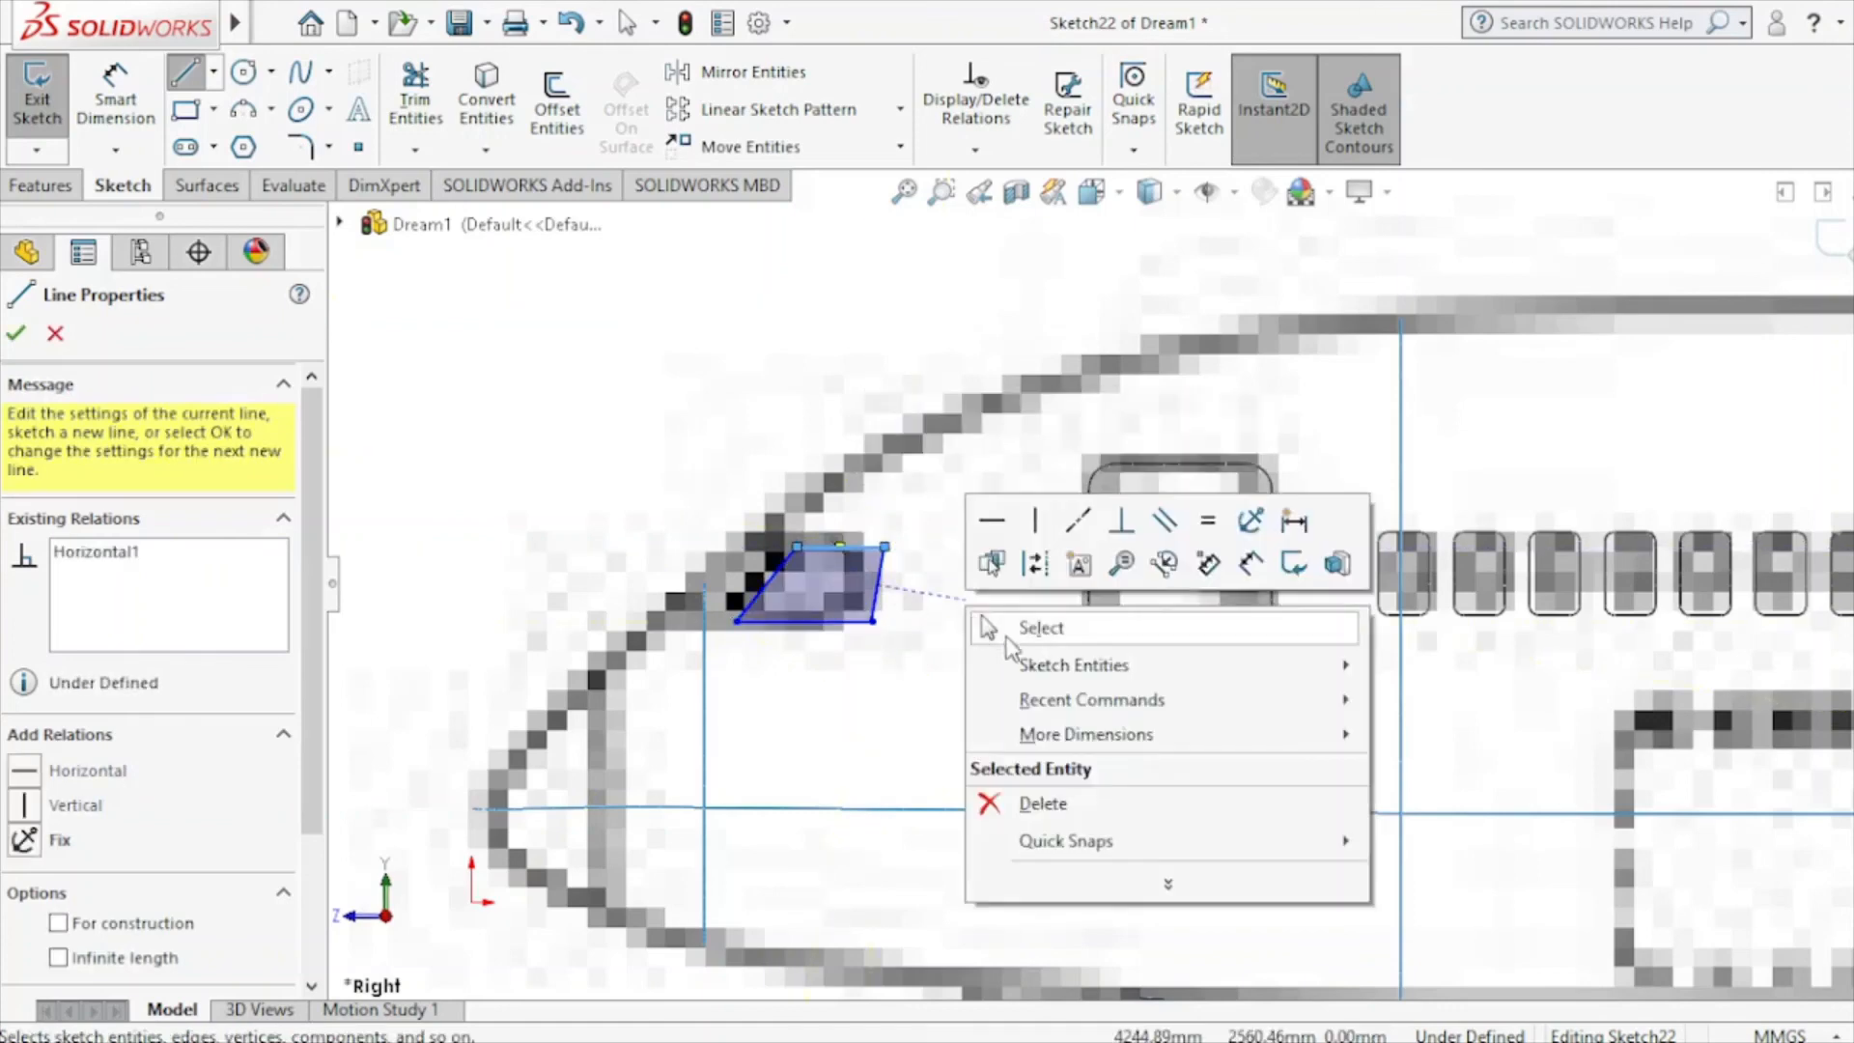
{"action": "left_click", "coordinate": [1012, 633]}
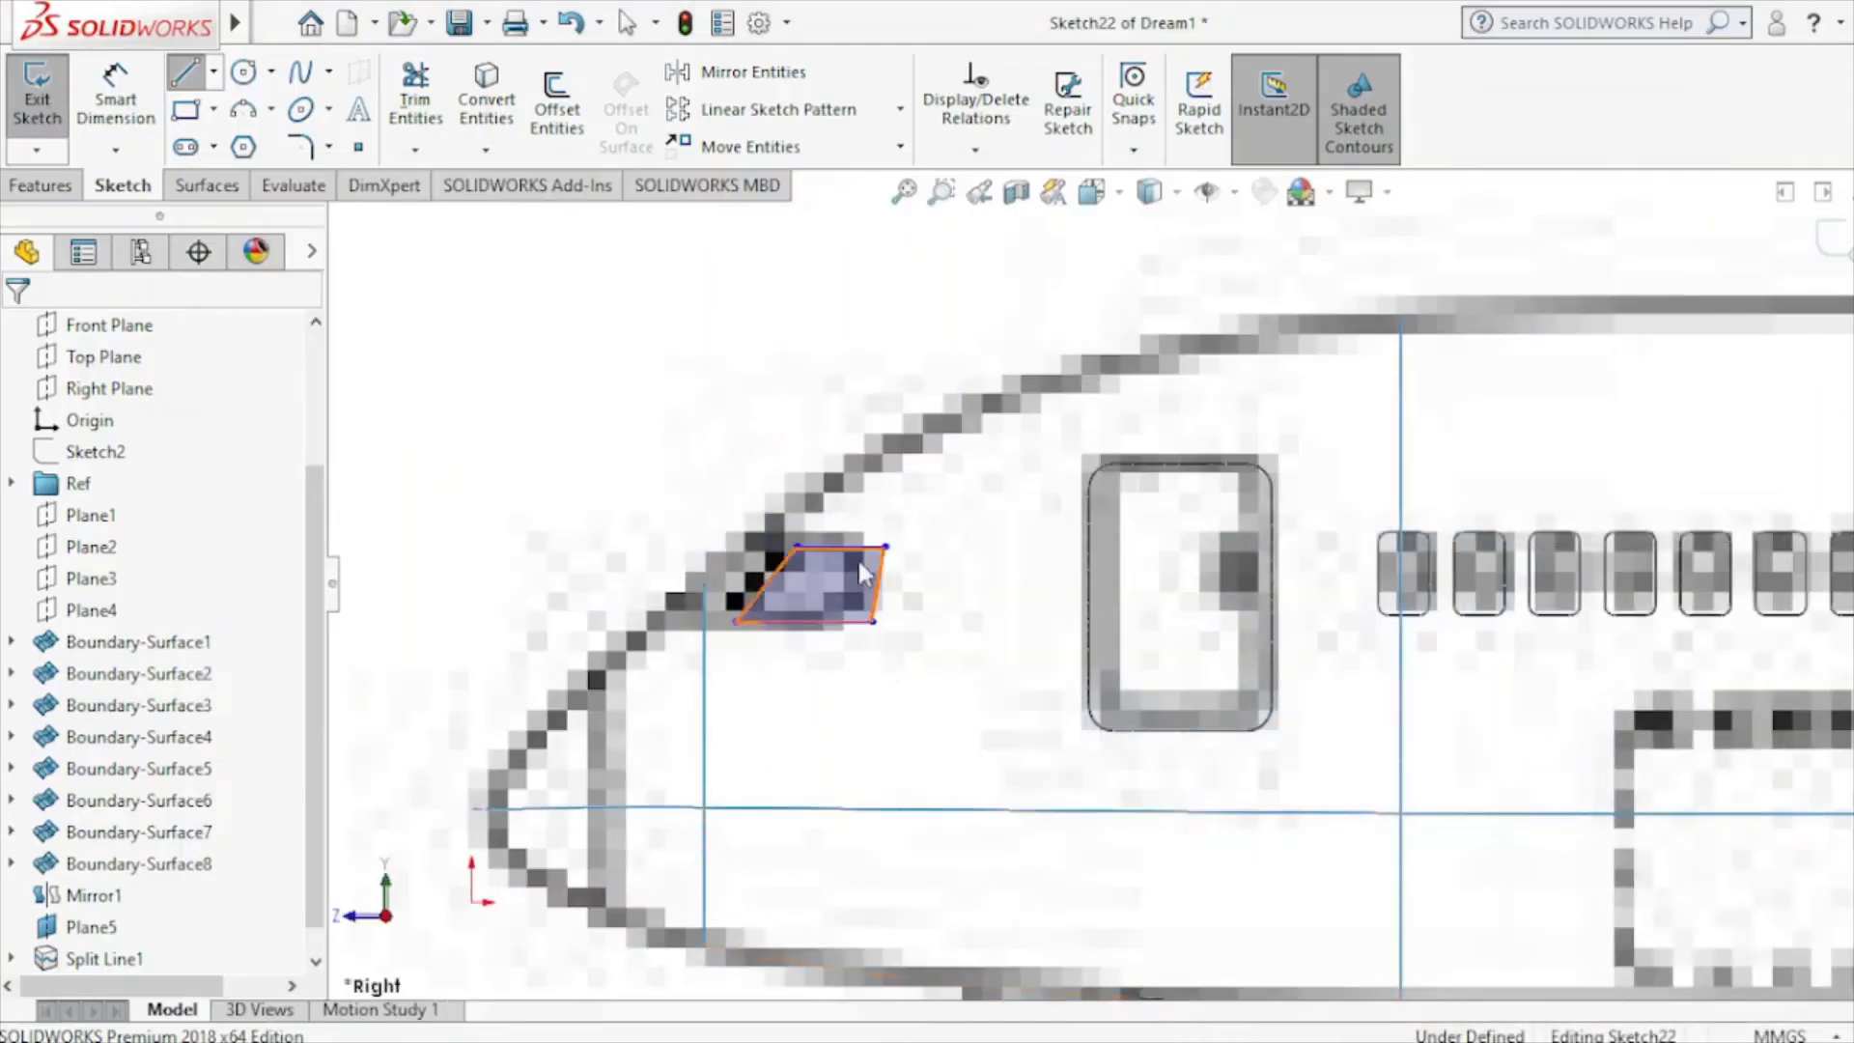
{"action": "key", "text": "Escape"}
{"action": "left_click", "coordinate": [326, 150]}
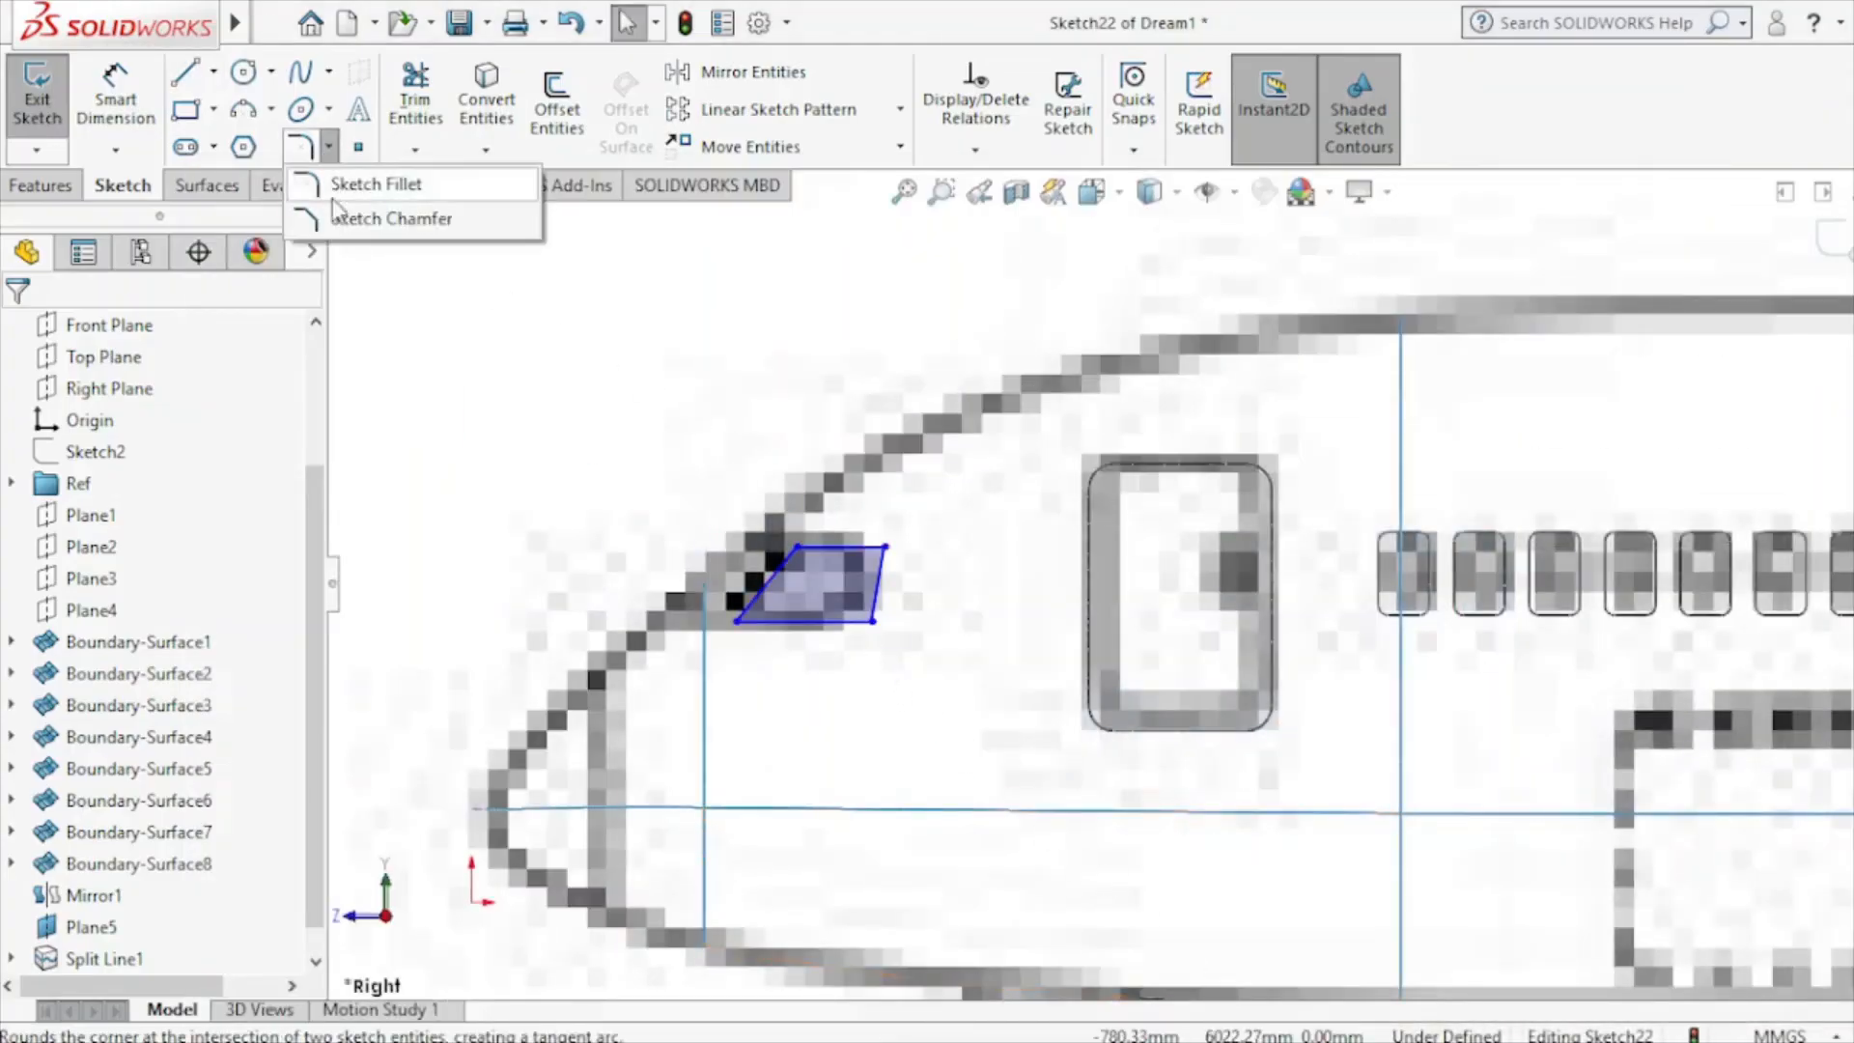
{"action": "left_click", "coordinate": [396, 218]}
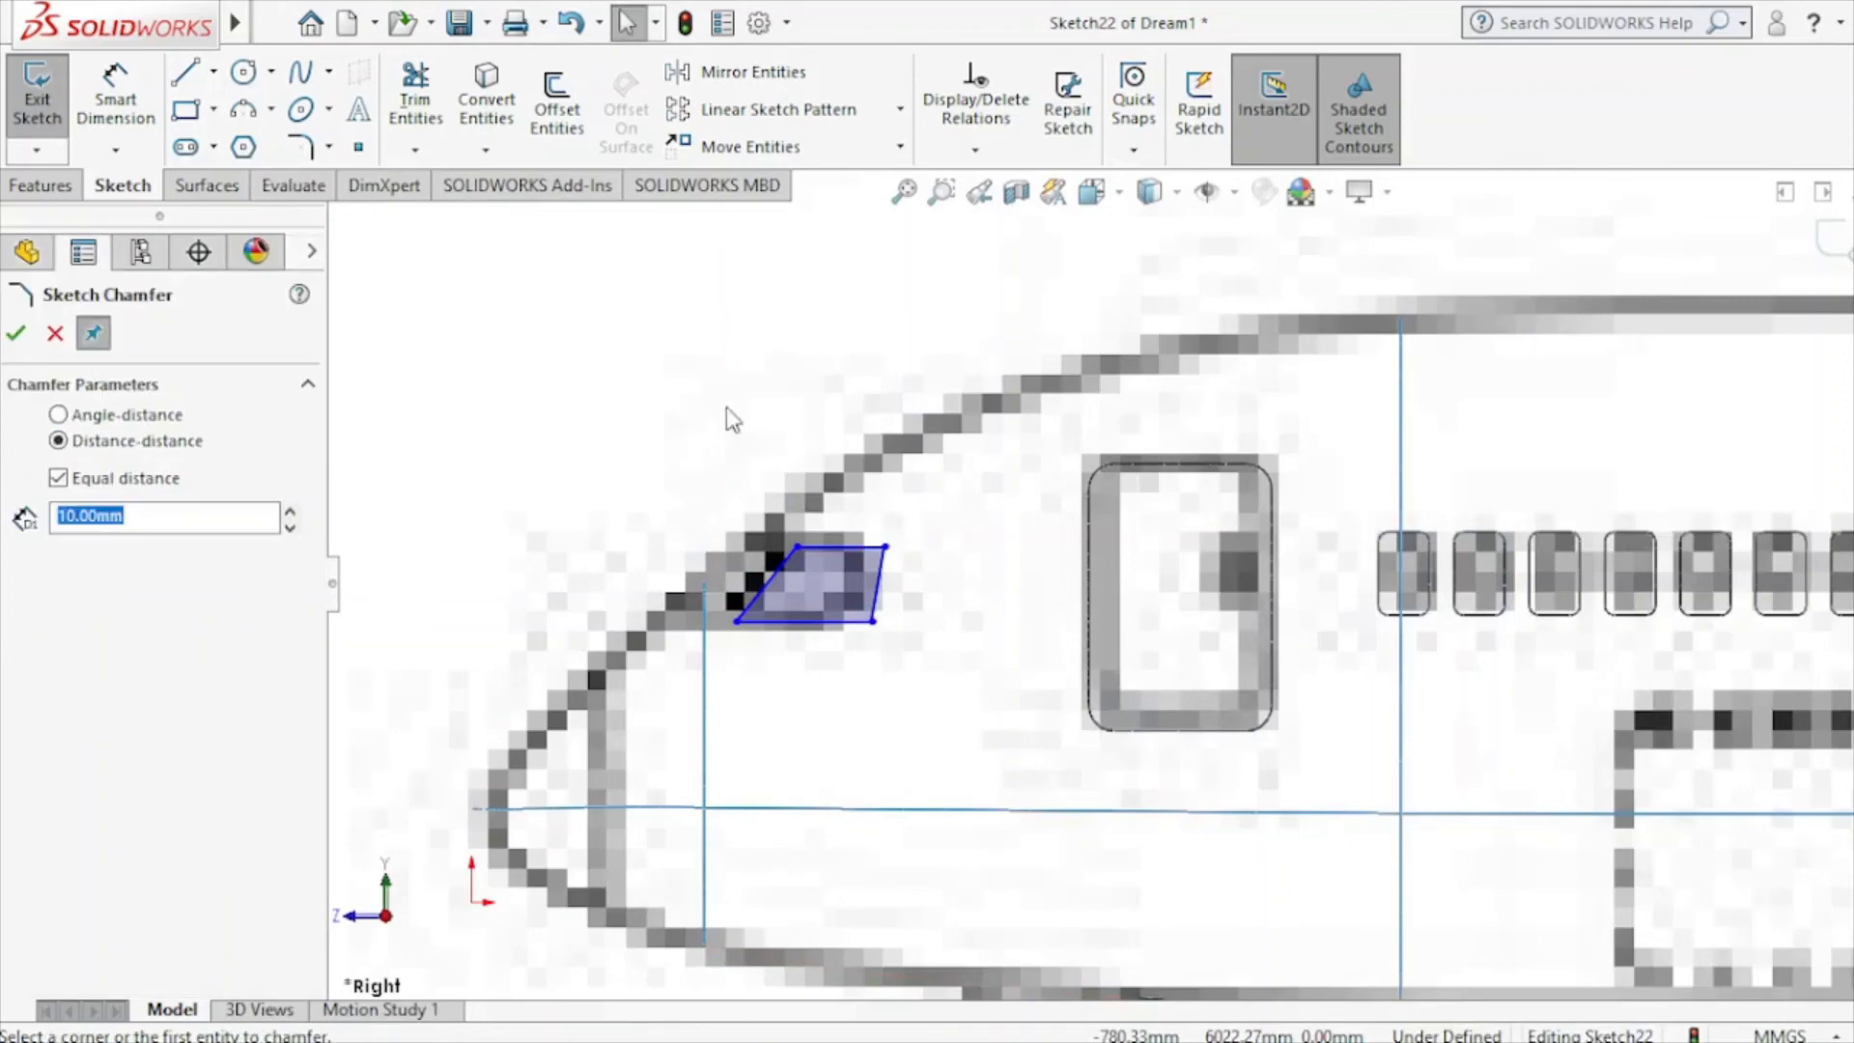
{"action": "left_click", "coordinate": [887, 549]}
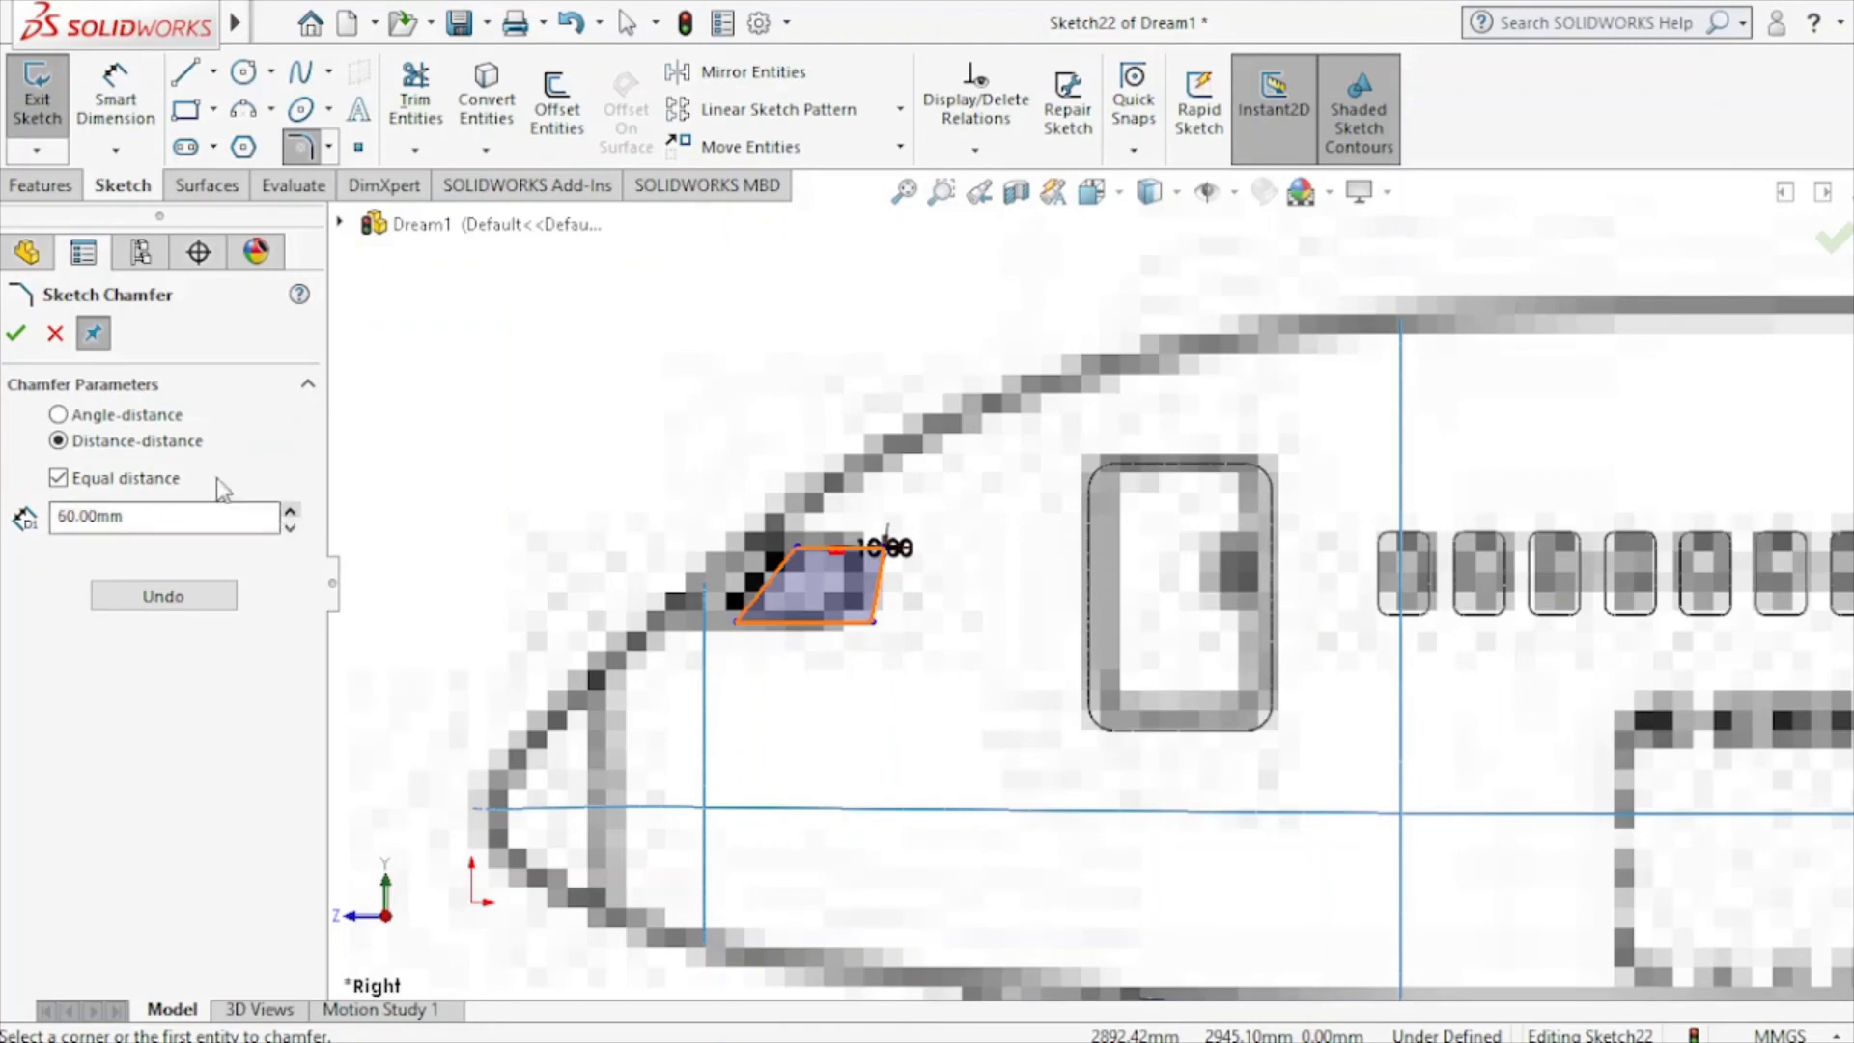
{"action": "left_click", "coordinate": [52, 335]}
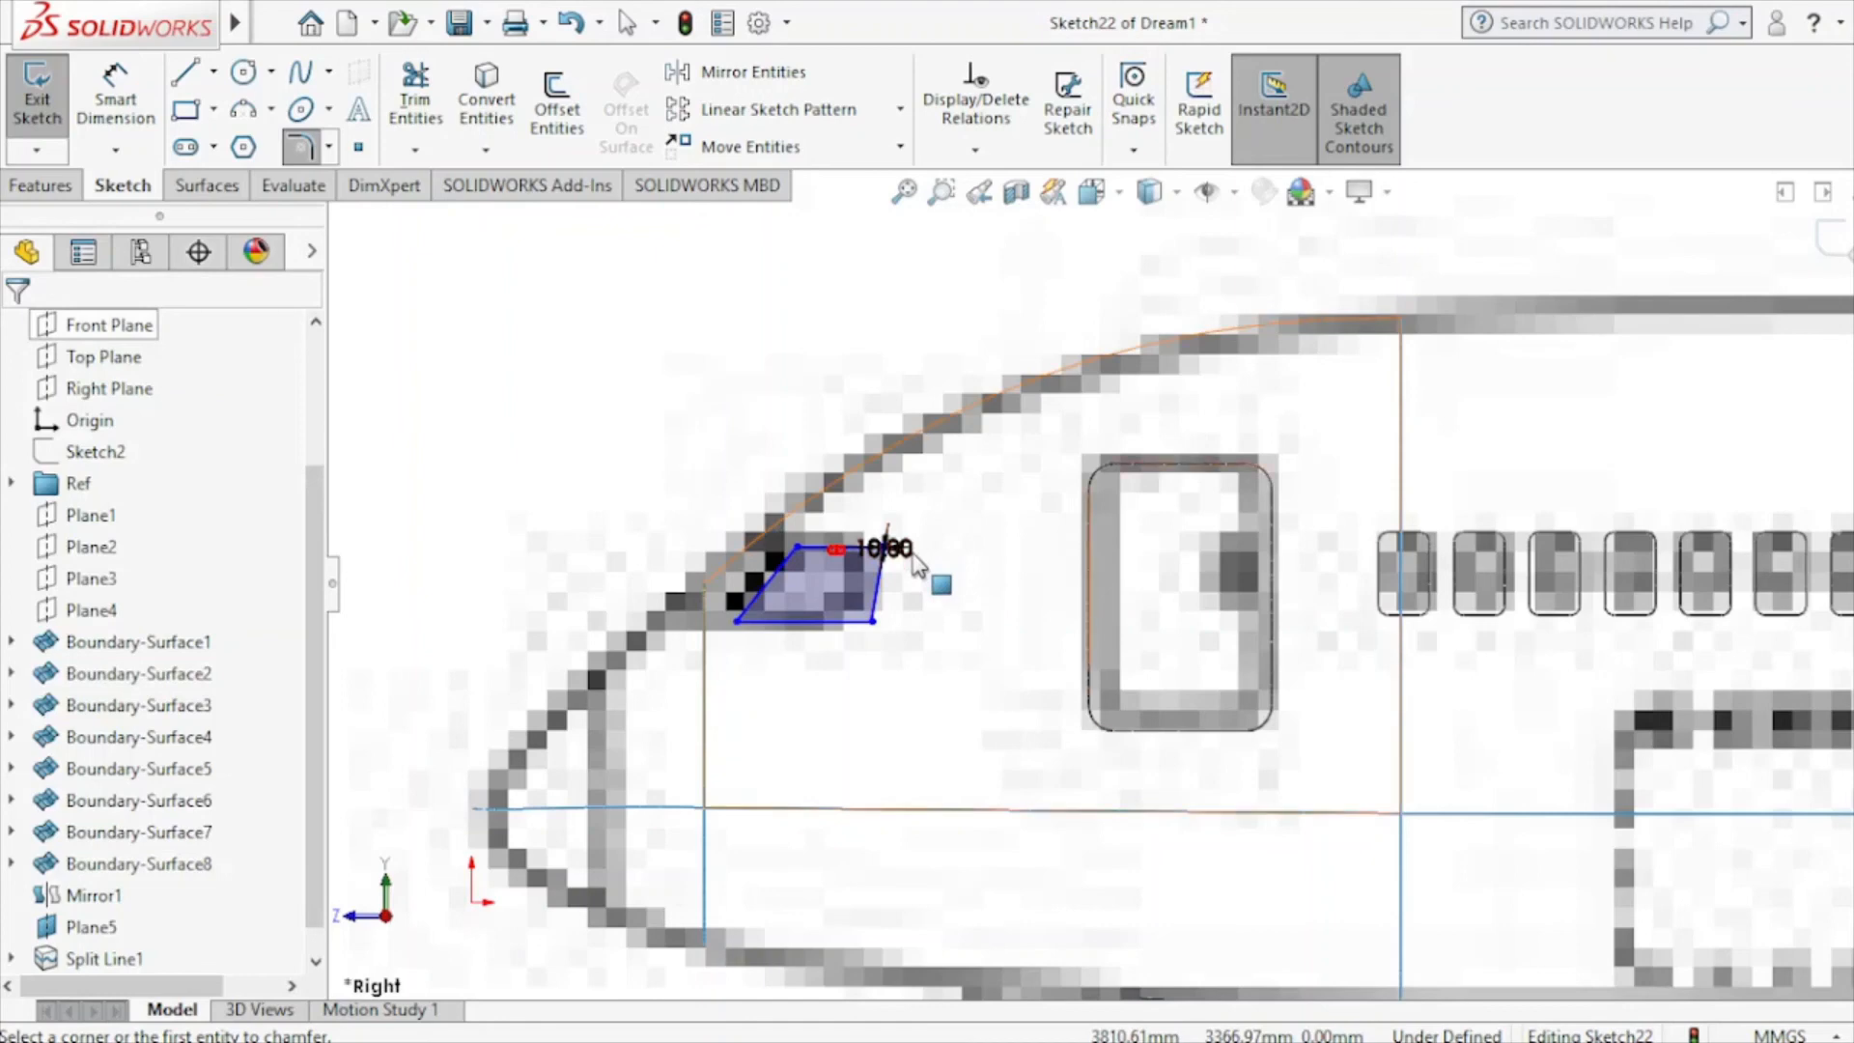
{"action": "scroll", "coordinate": [915, 565], "scroll_direction": "down", "scroll_amount": 5}
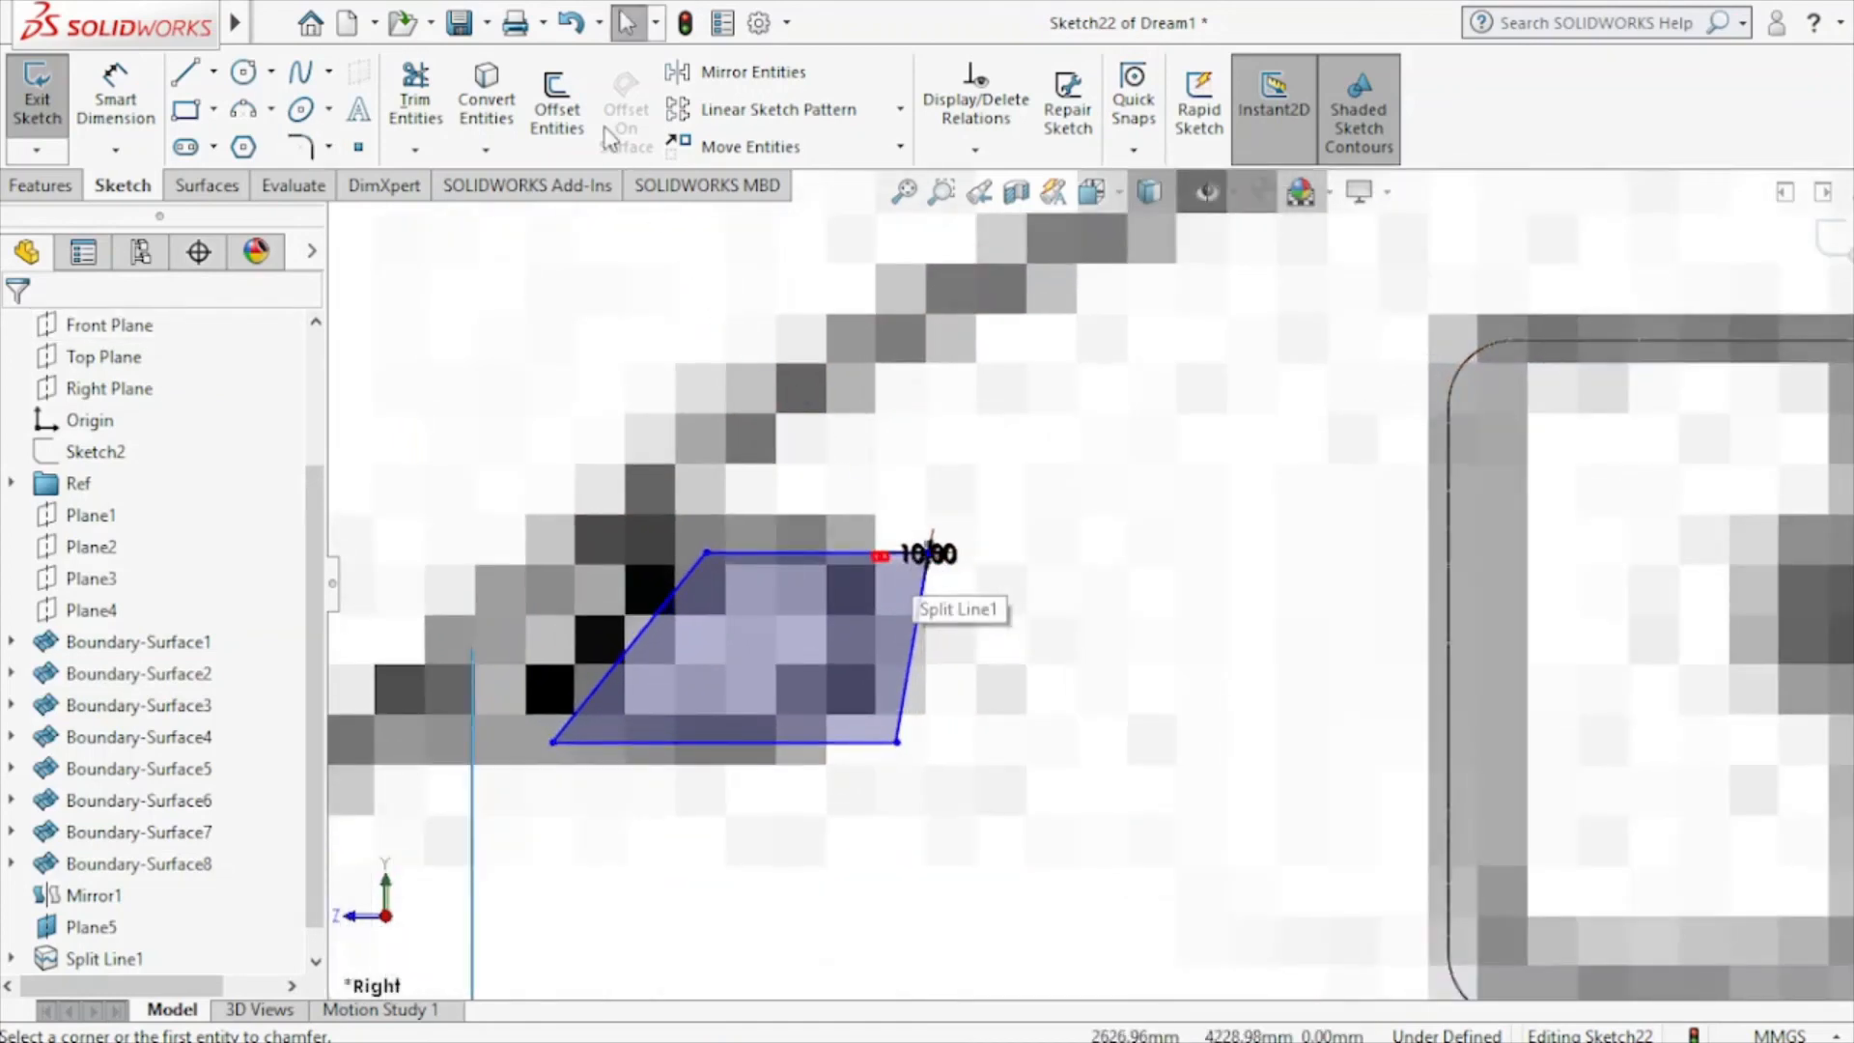
{"action": "left_click", "coordinate": [569, 24]}
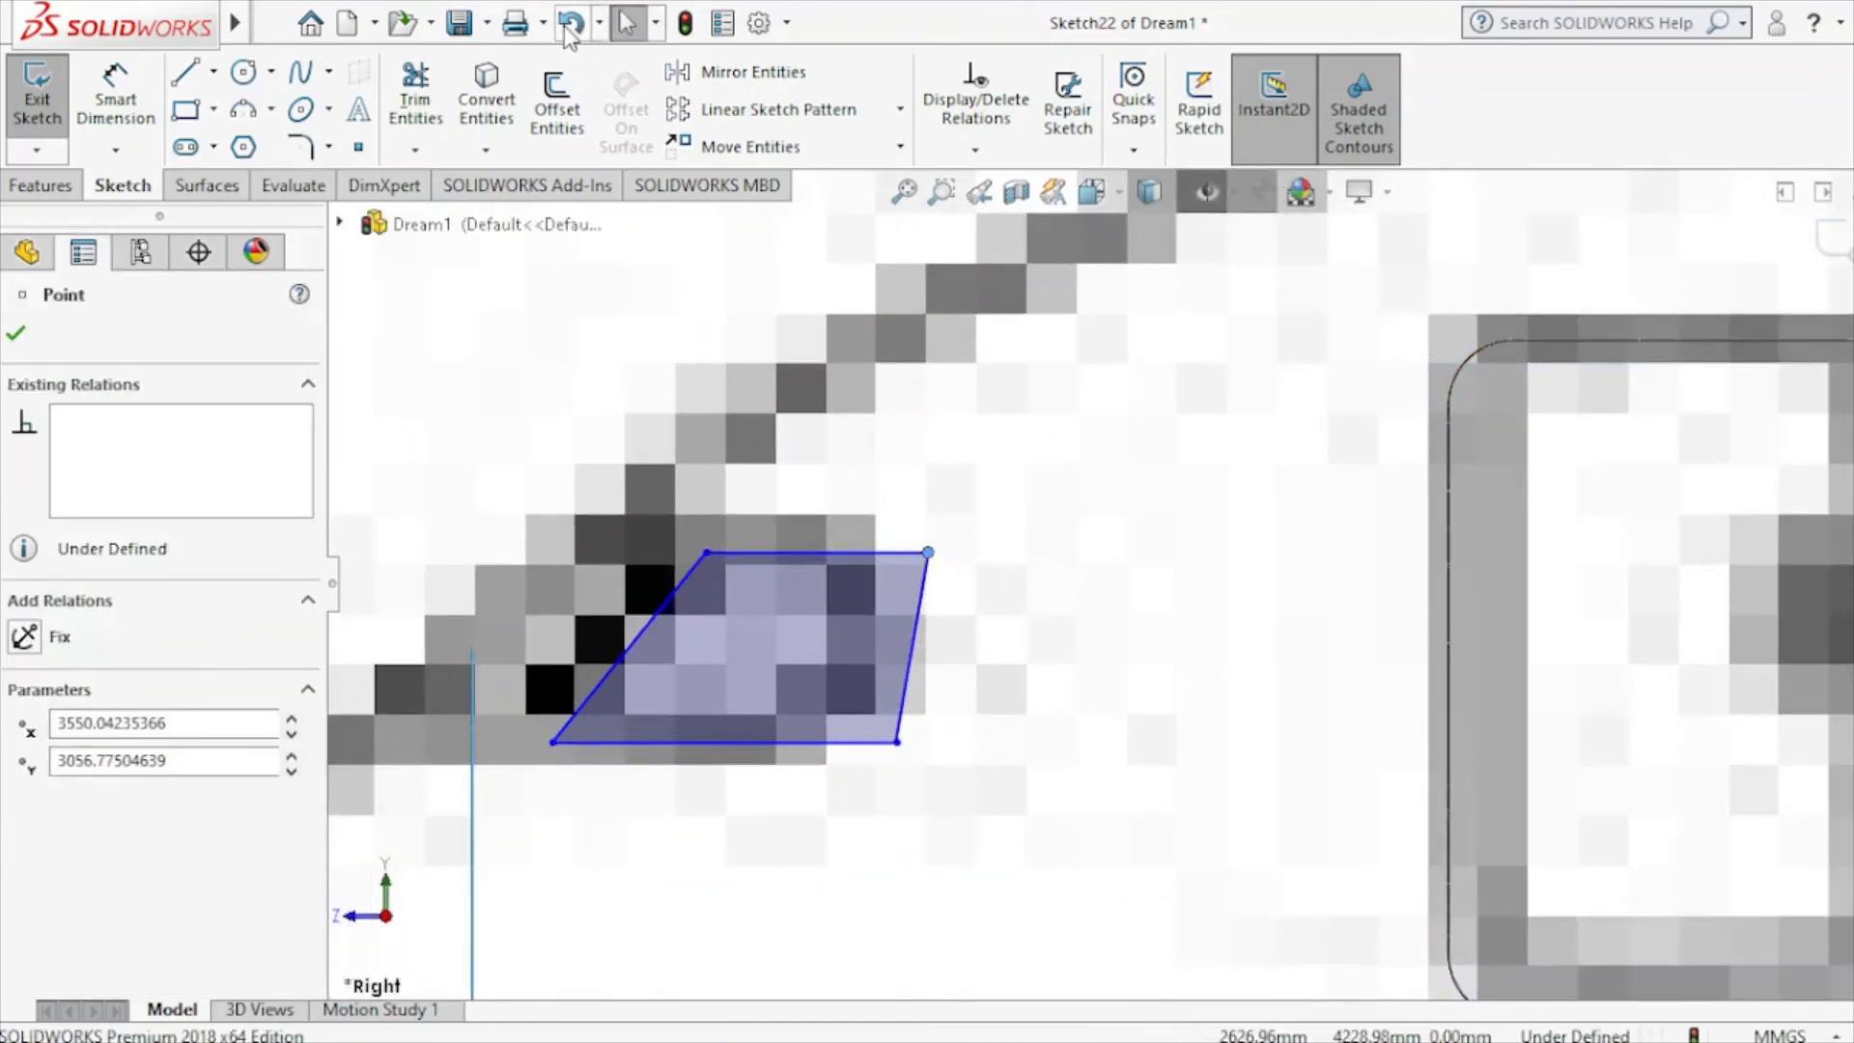
{"action": "left_click", "coordinate": [21, 334]}
Chamfer the upper rear corner of the cockpit window outline with an equal distance of 160 mm.
{"action": "left_click", "coordinate": [329, 146]}
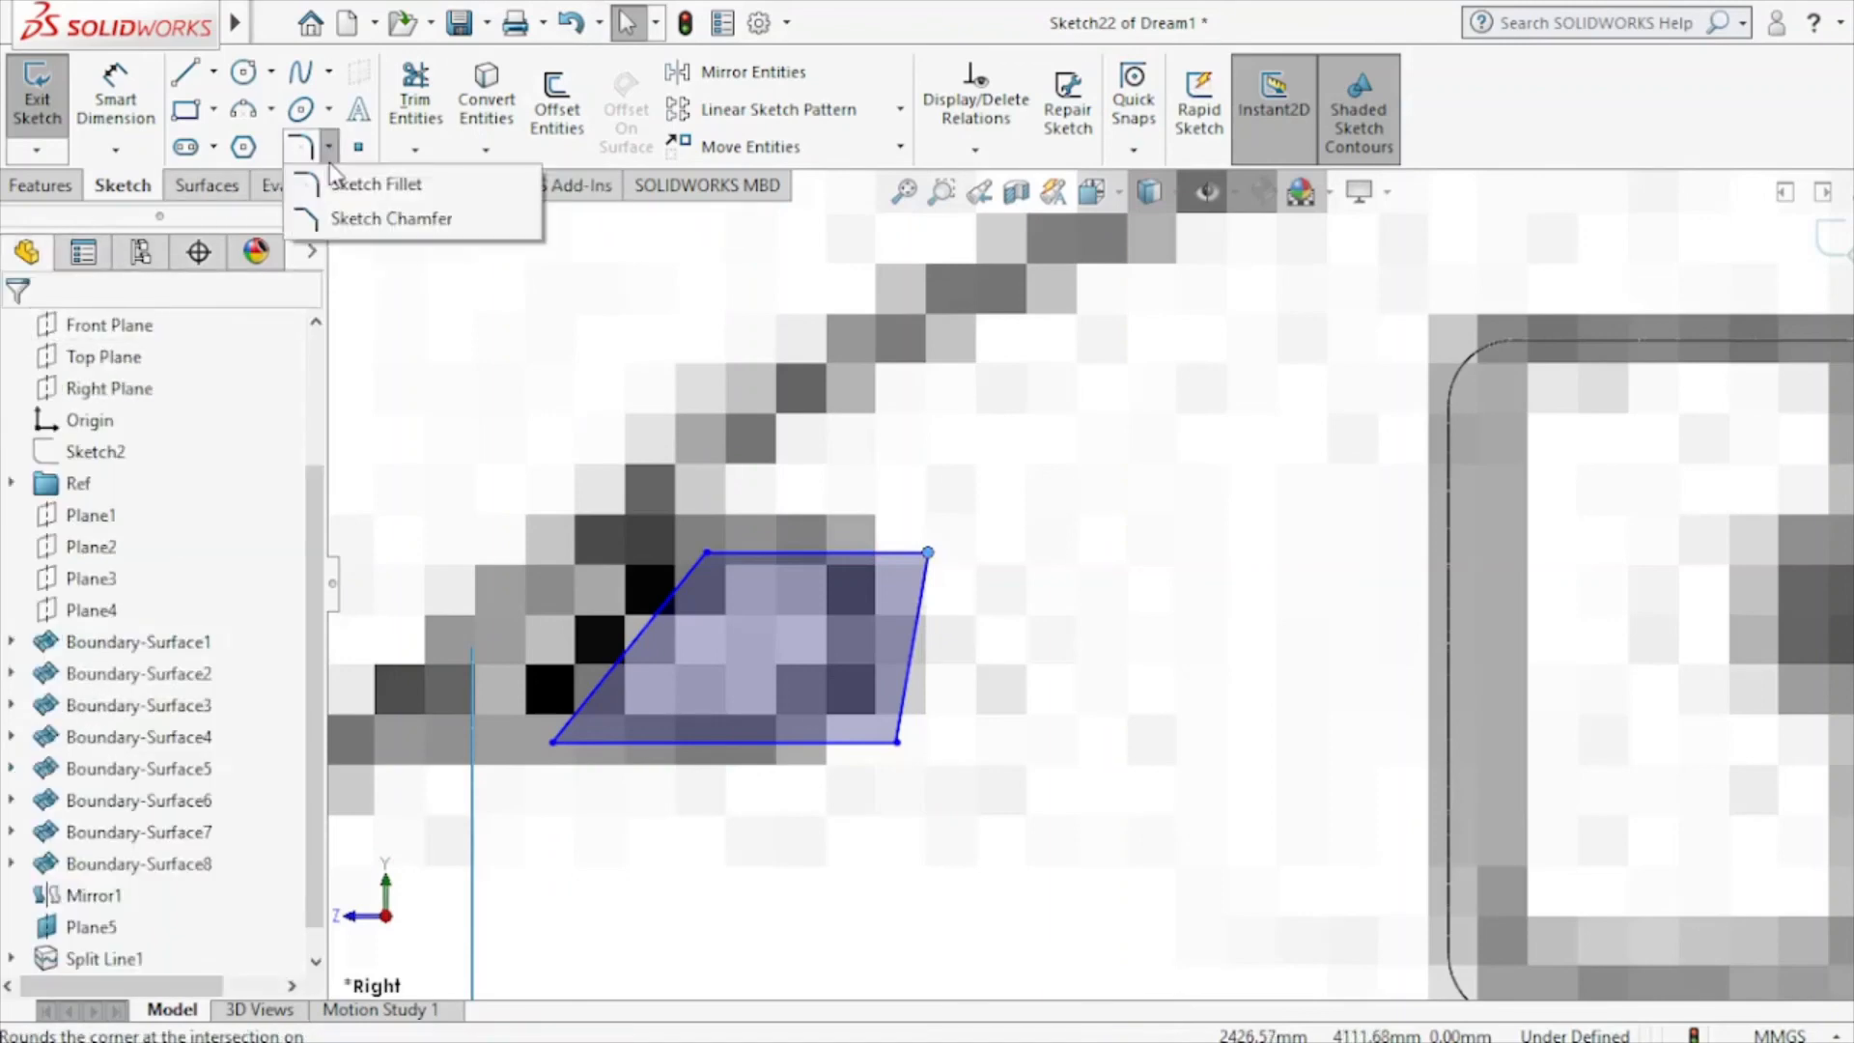
{"action": "left_click", "coordinate": [386, 214]}
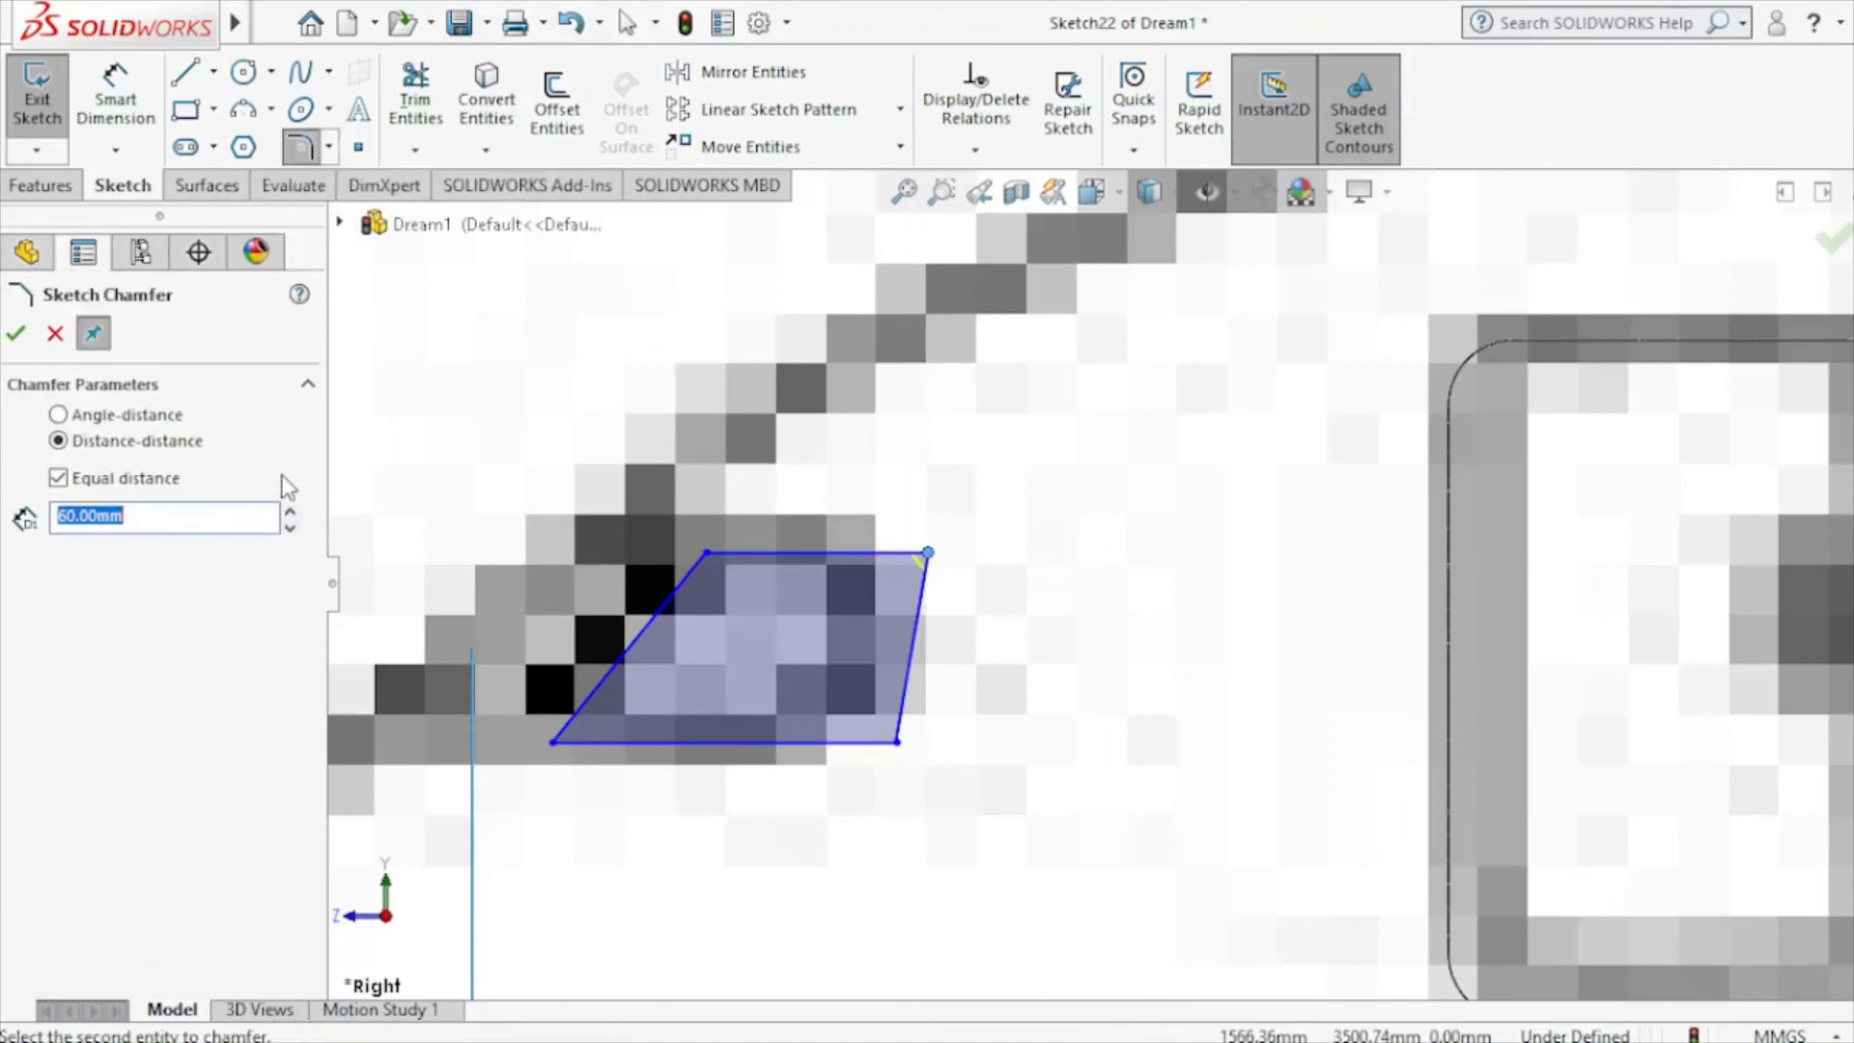
{"action": "left_click", "coordinate": [295, 510]}
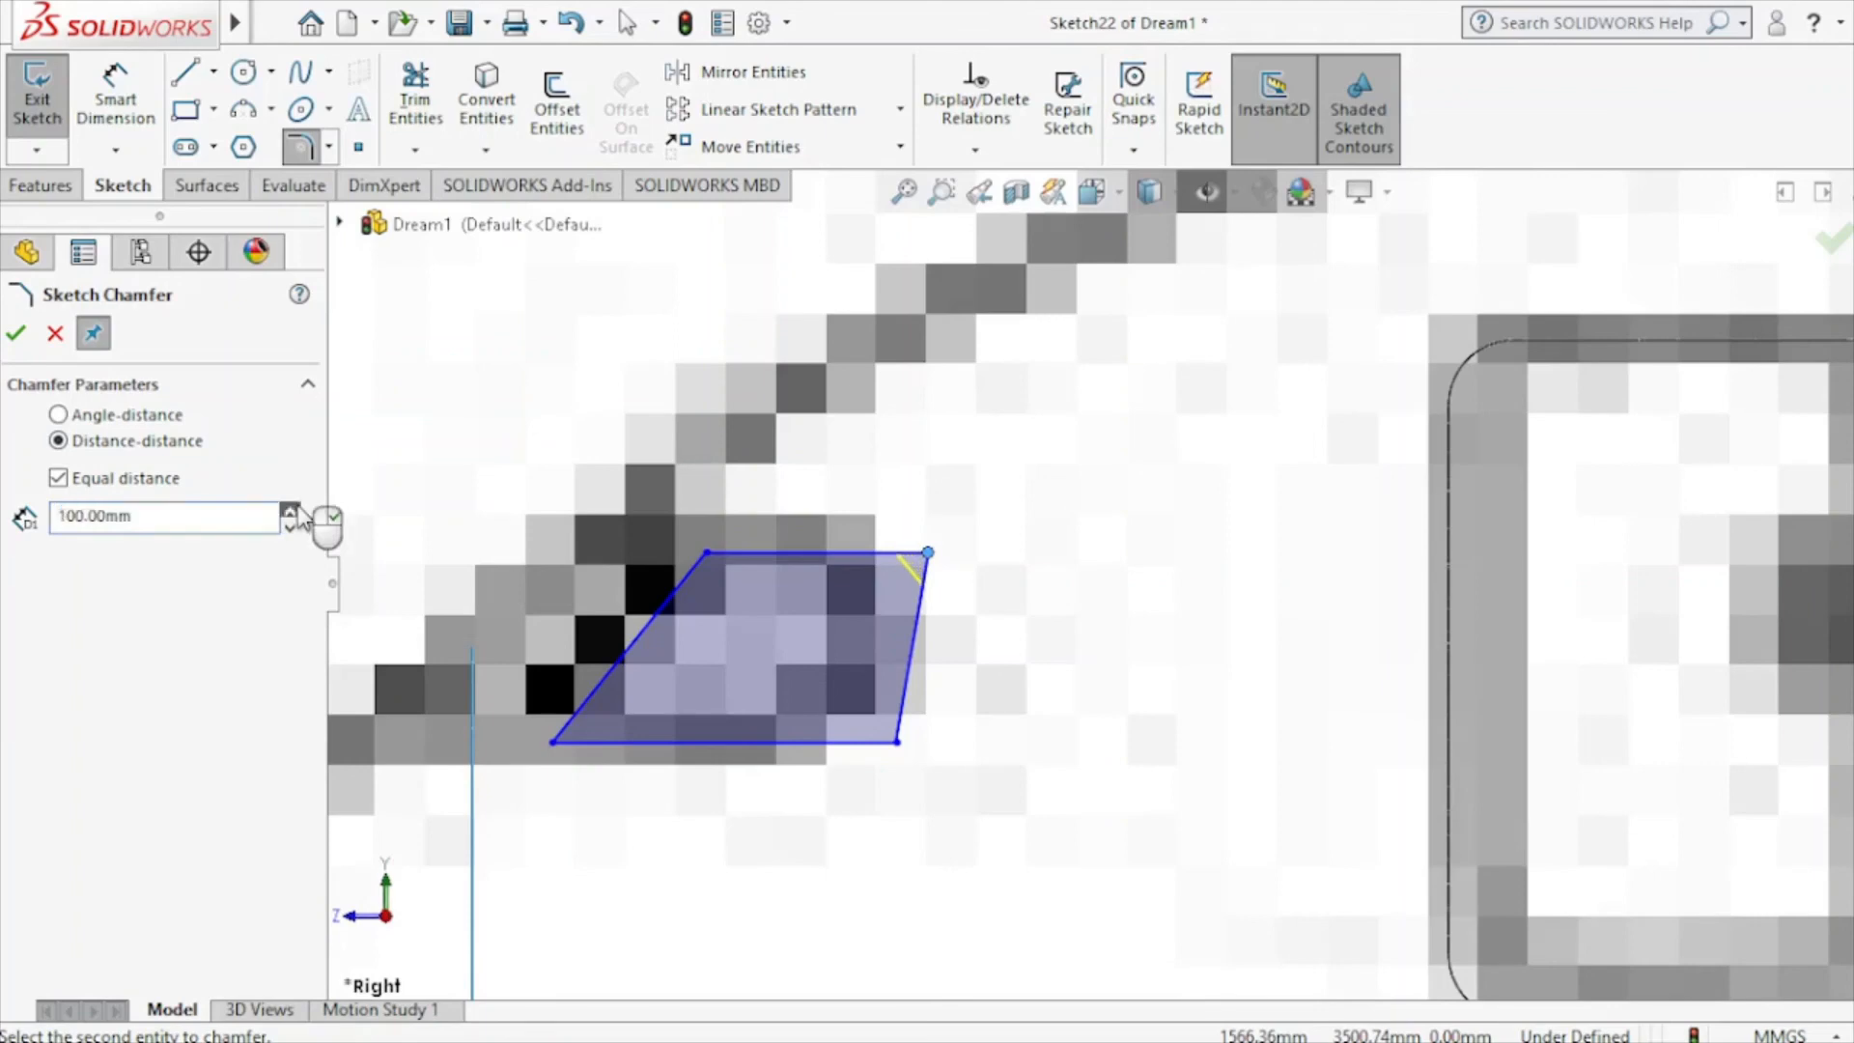
{"action": "left_click", "coordinate": [290, 509]}
{"action": "left_click", "coordinate": [291, 510]}
{"action": "left_click", "coordinate": [291, 510]}
{"action": "left_click", "coordinate": [291, 510]}
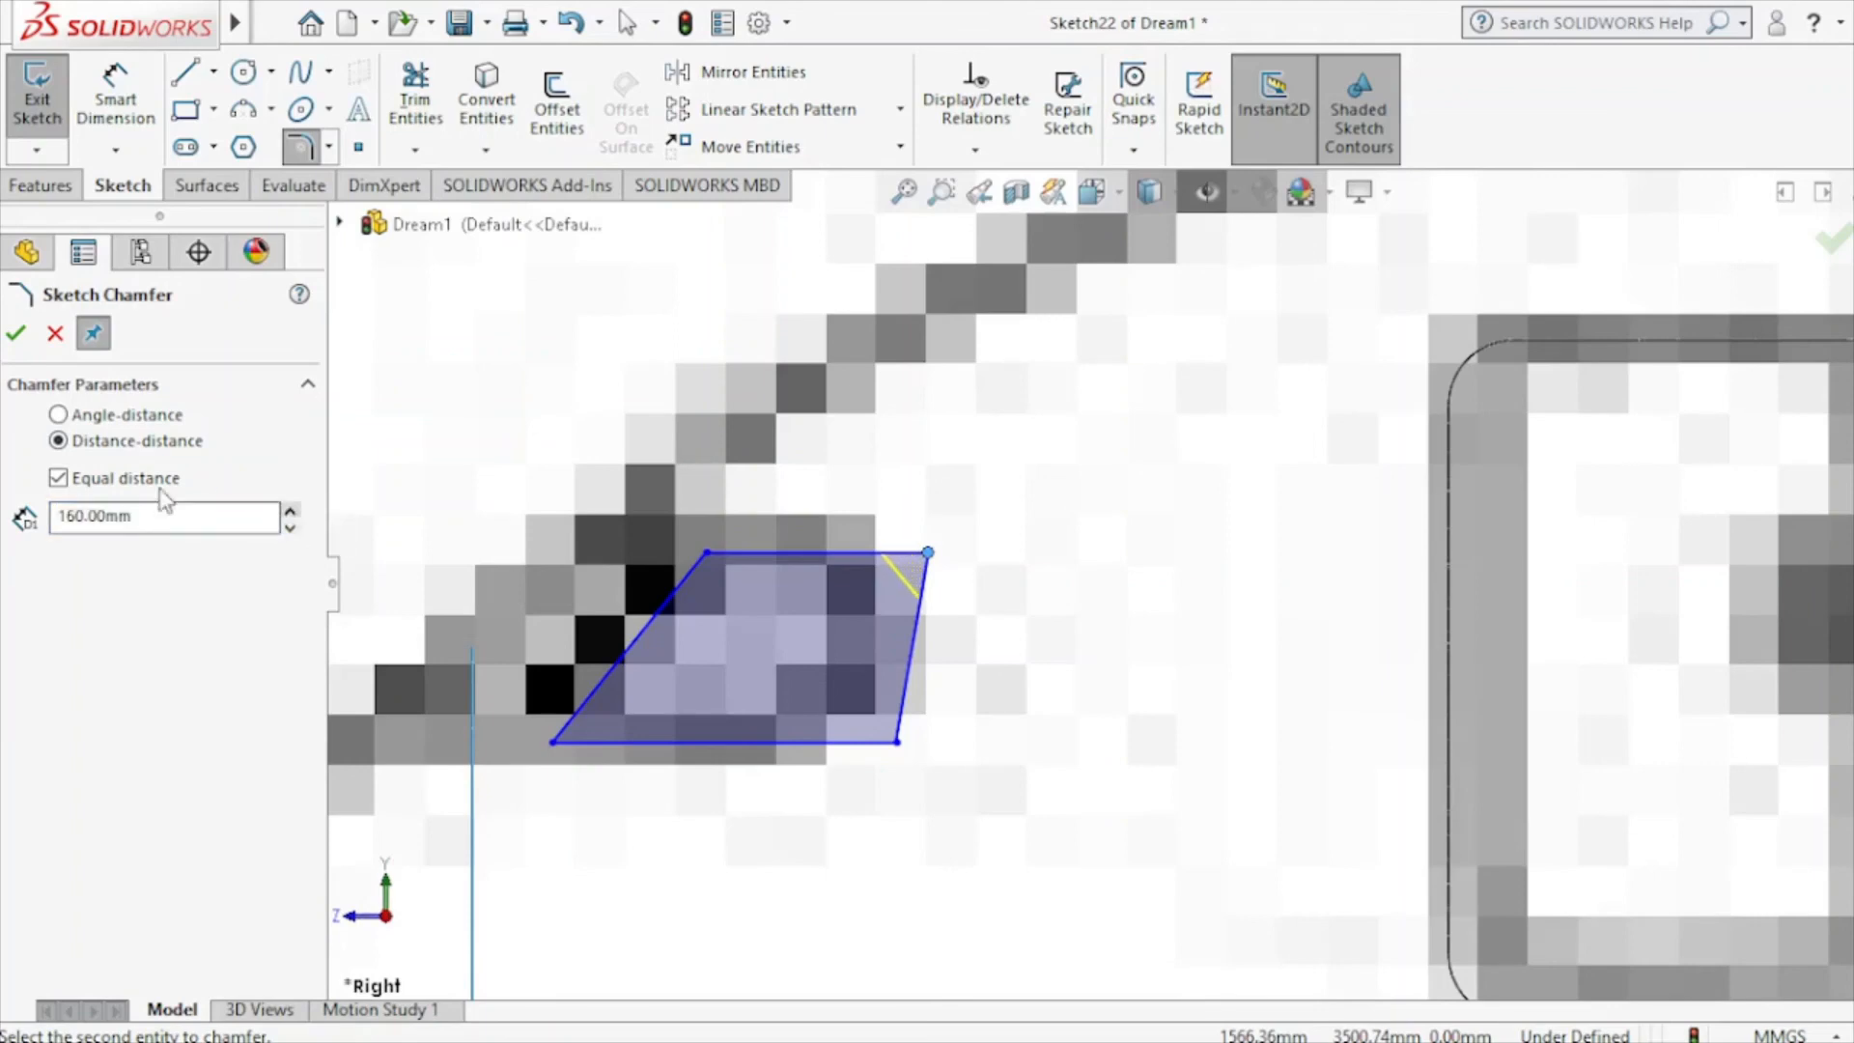
{"action": "left_click", "coordinate": [16, 335]}
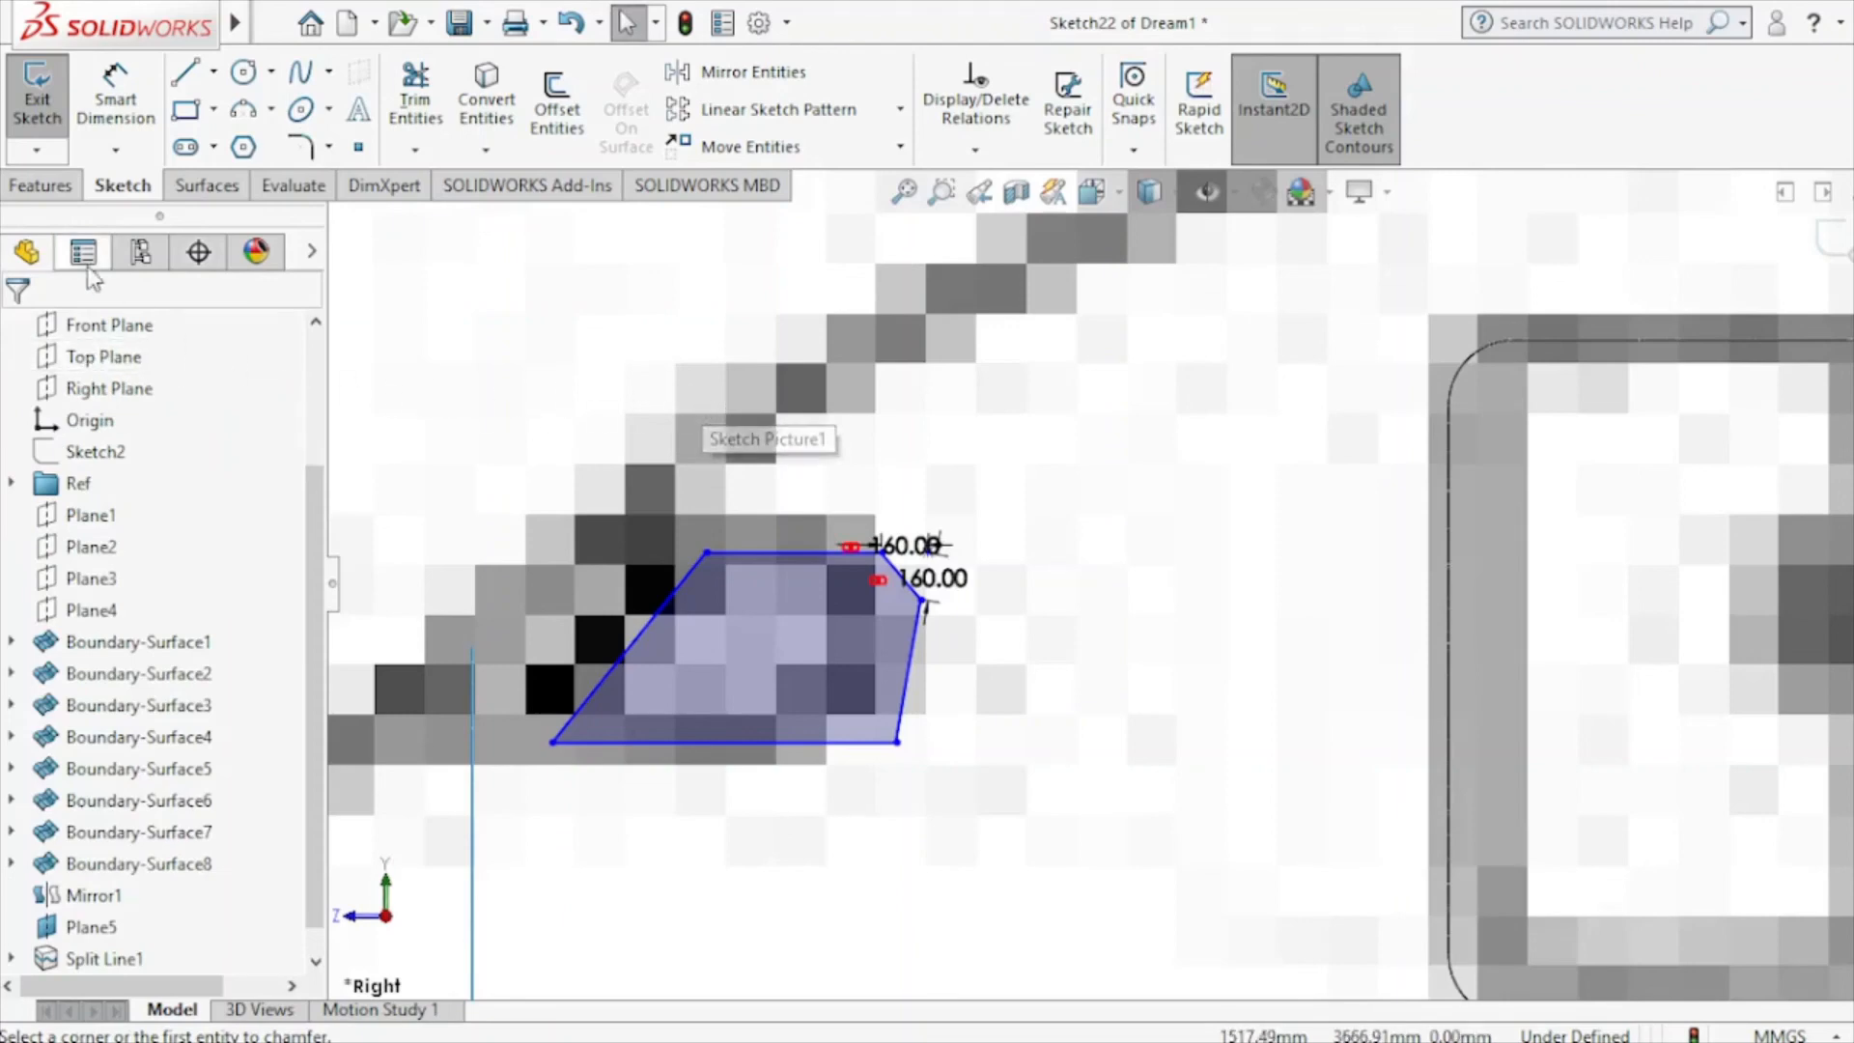
Switch the fuselage from wireframe back to shaded display with edges.
{"action": "left_click", "coordinate": [1179, 194]}
{"action": "left_click", "coordinate": [1154, 221]}
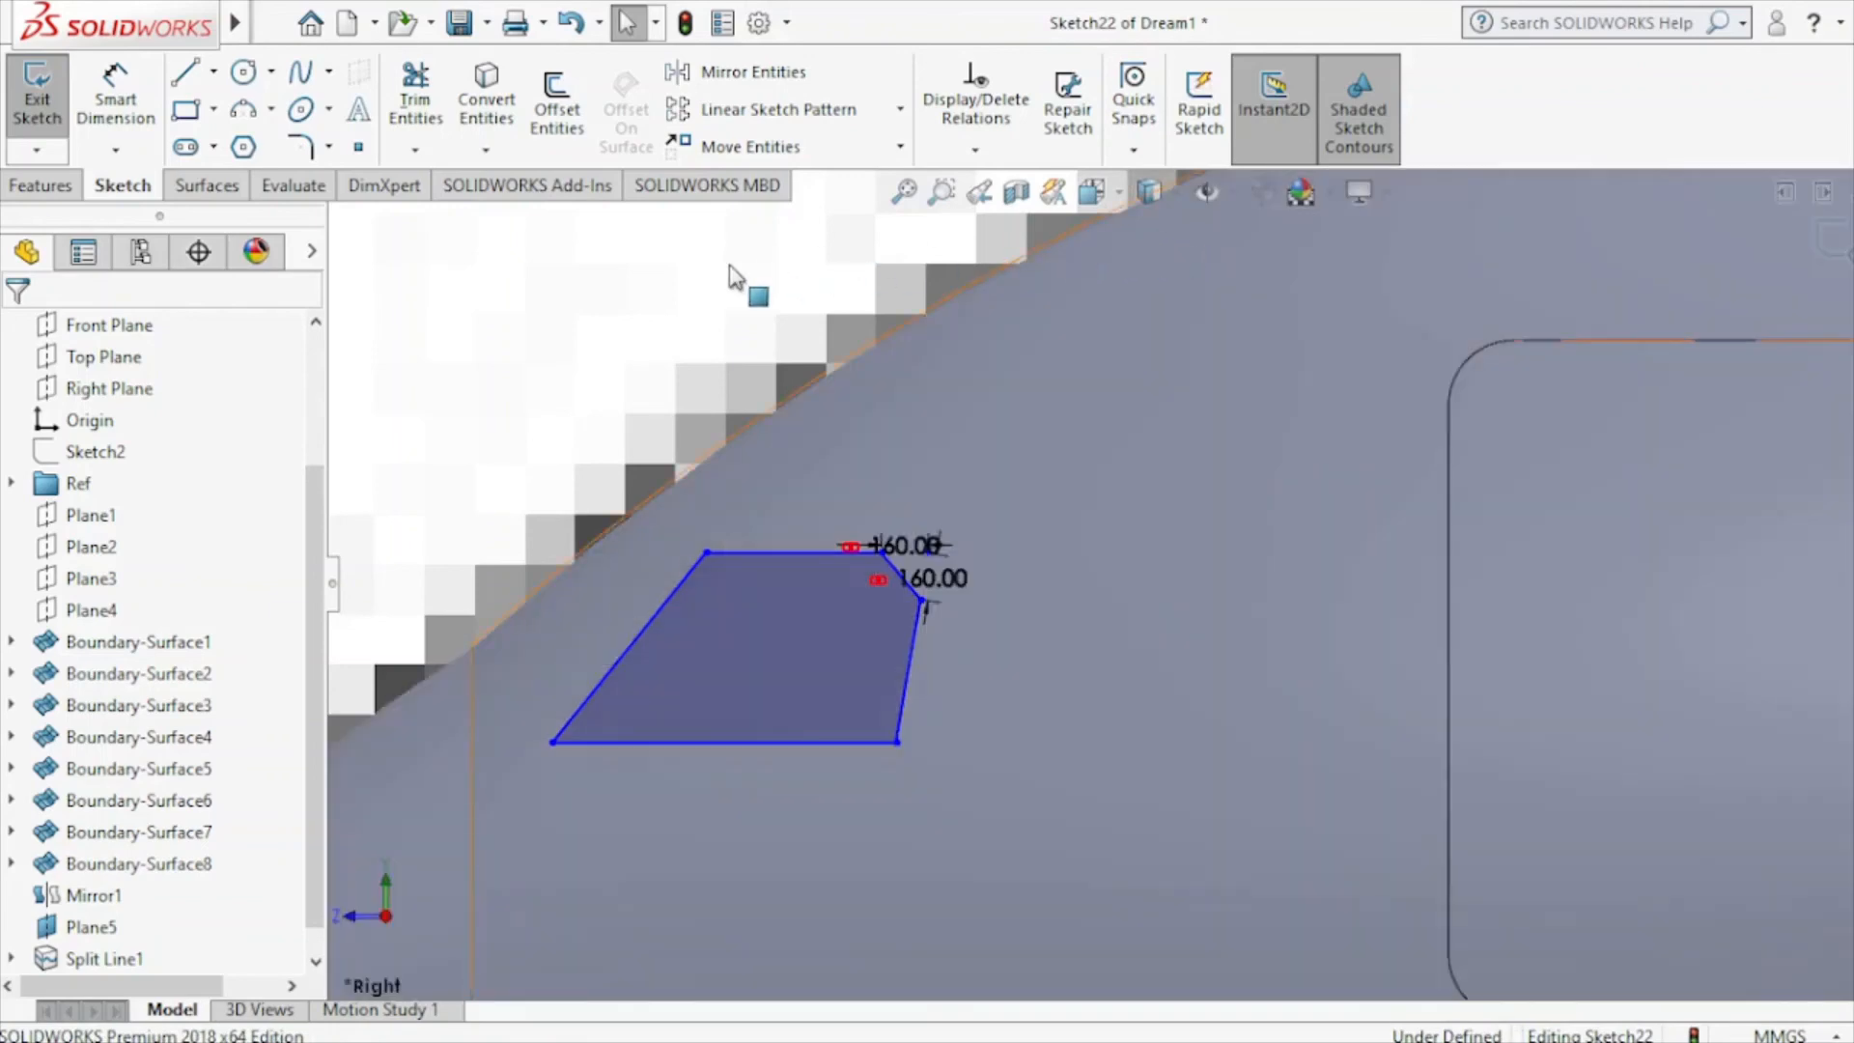
{"action": "scroll", "coordinate": [832, 464], "scroll_direction": "up", "scroll_amount": 1}
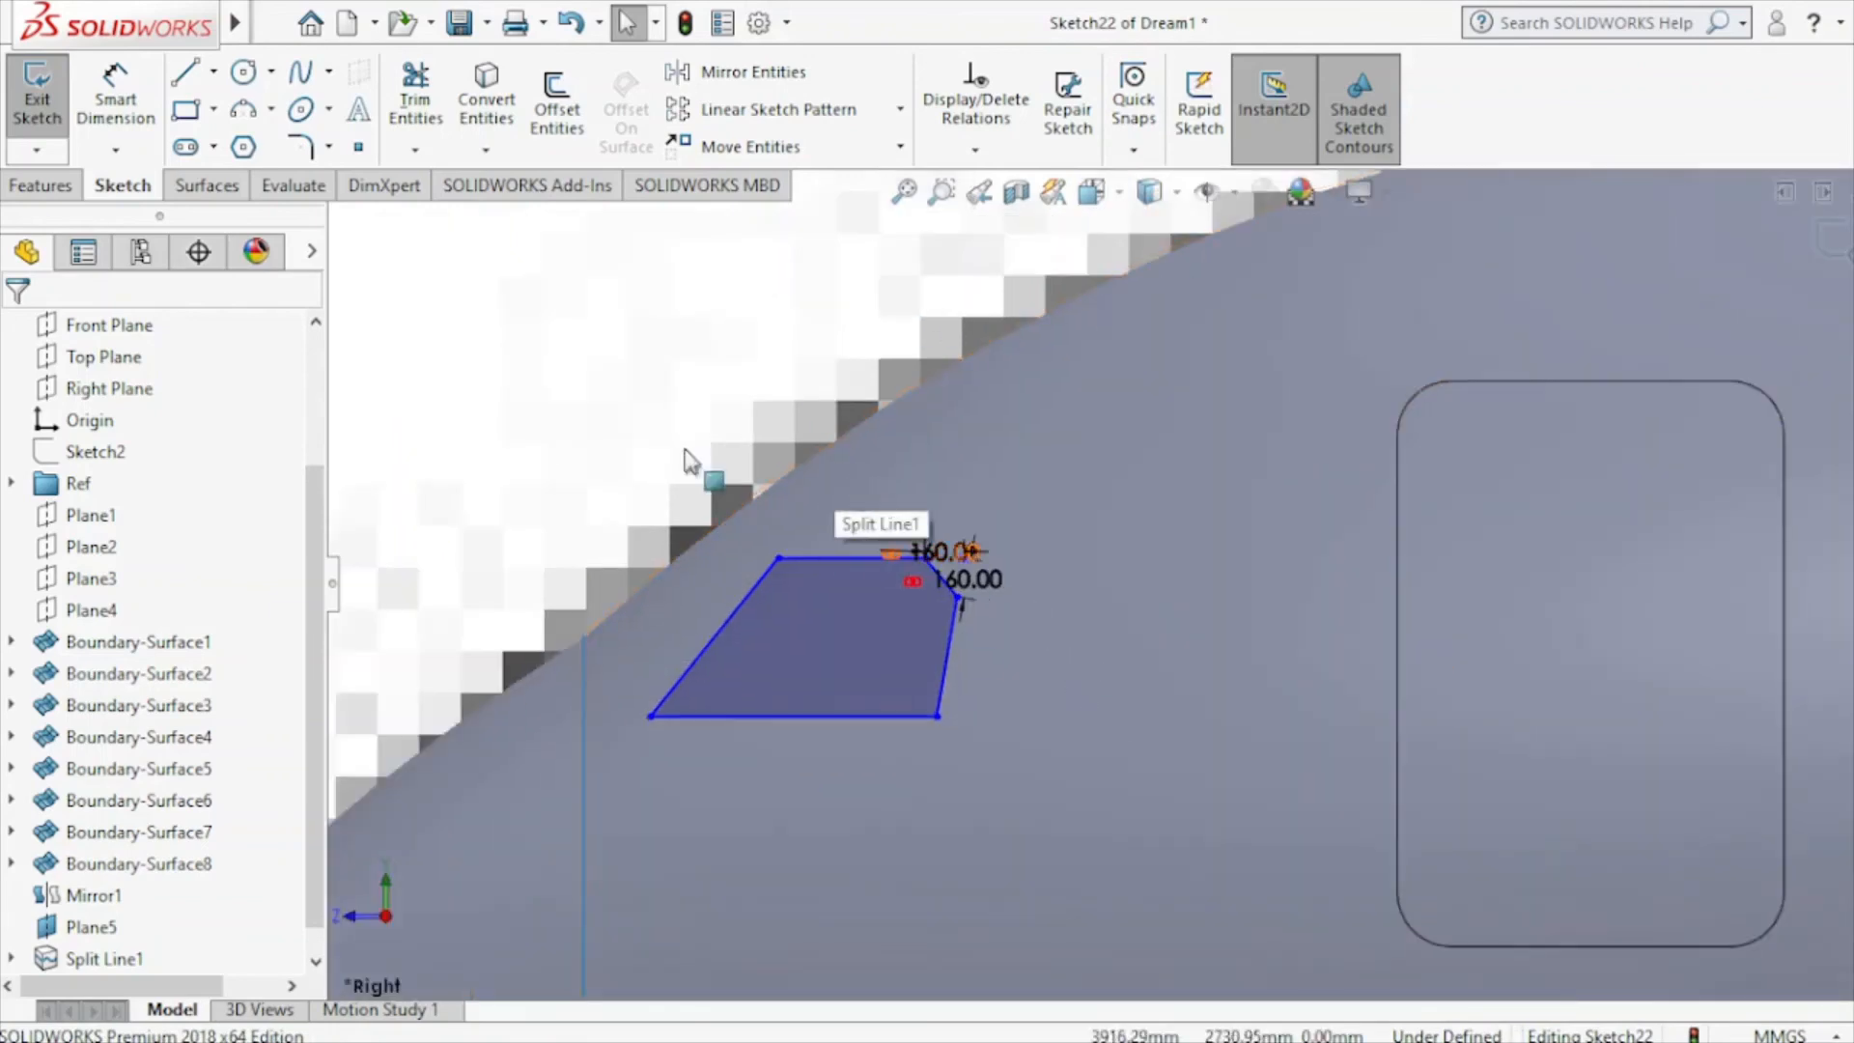
Fillet the two lower corners and the upper front corner of the cockpit window outline with a 72 mm radius.
{"action": "left_click", "coordinate": [307, 148]}
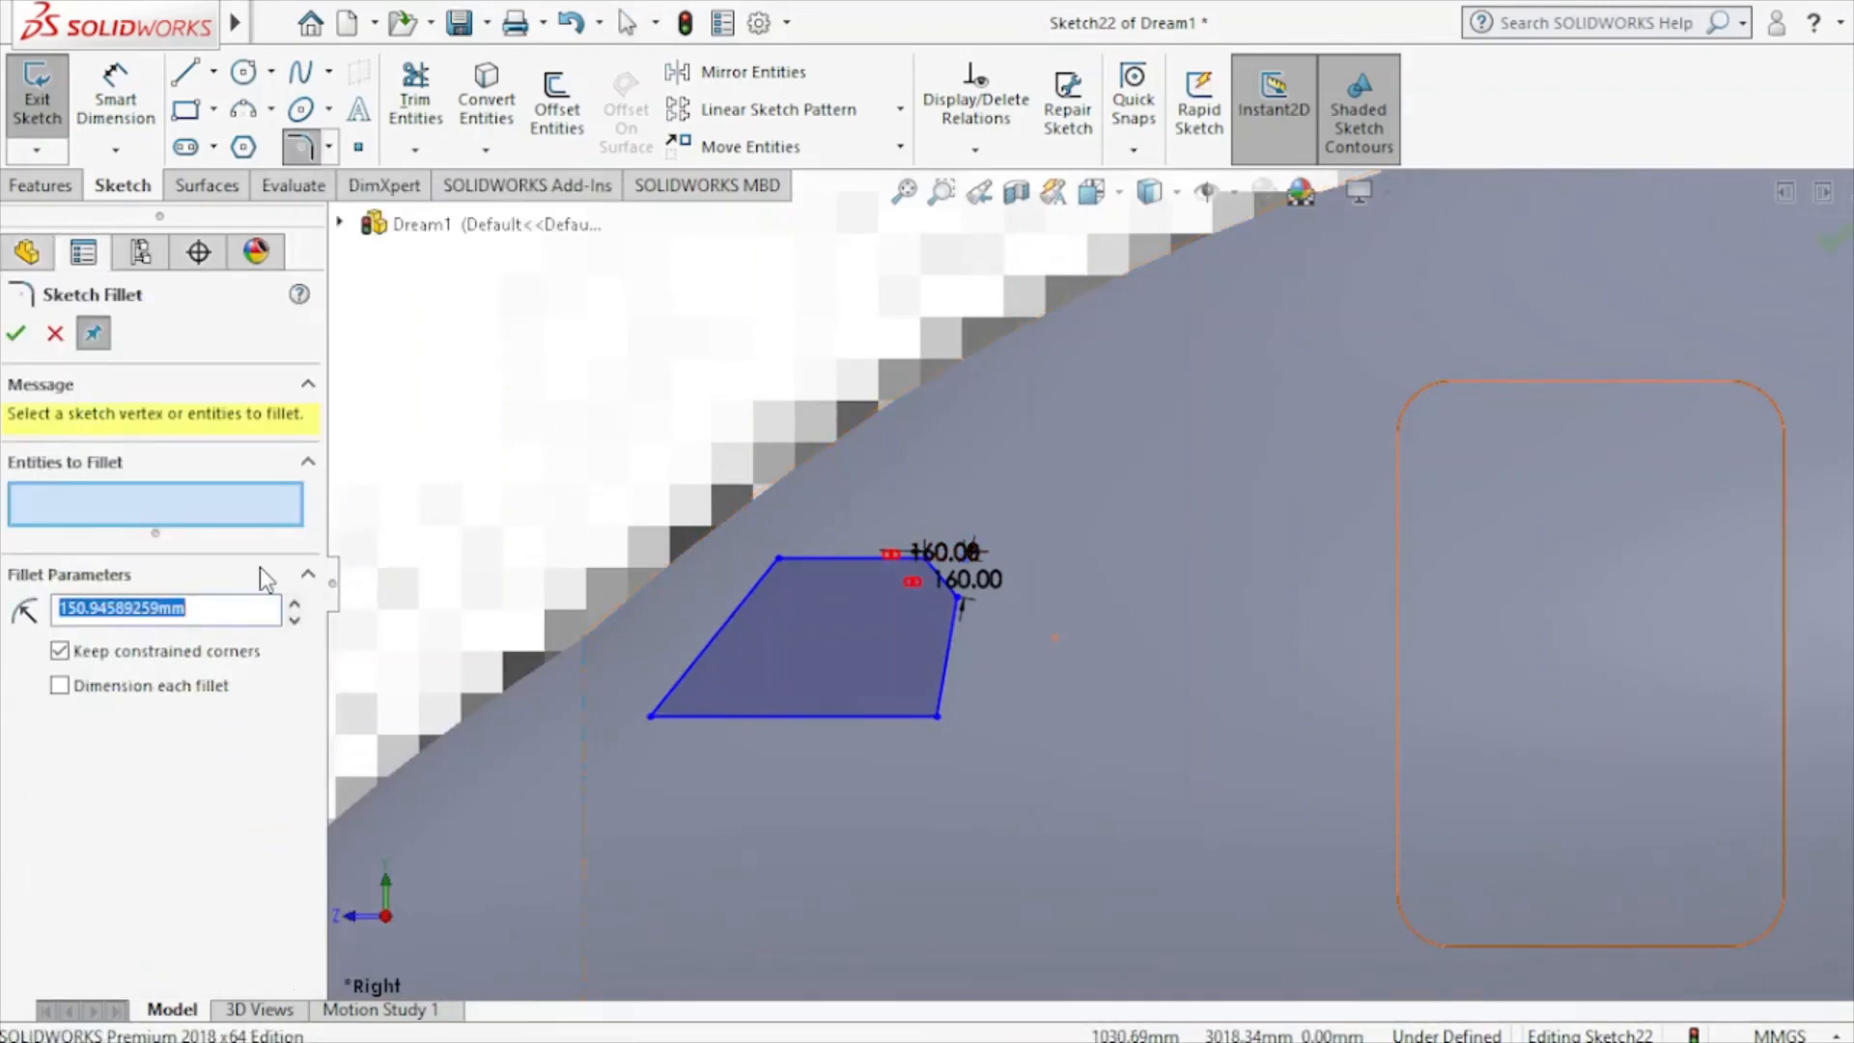
{"action": "type", "text": "12.00mm"}
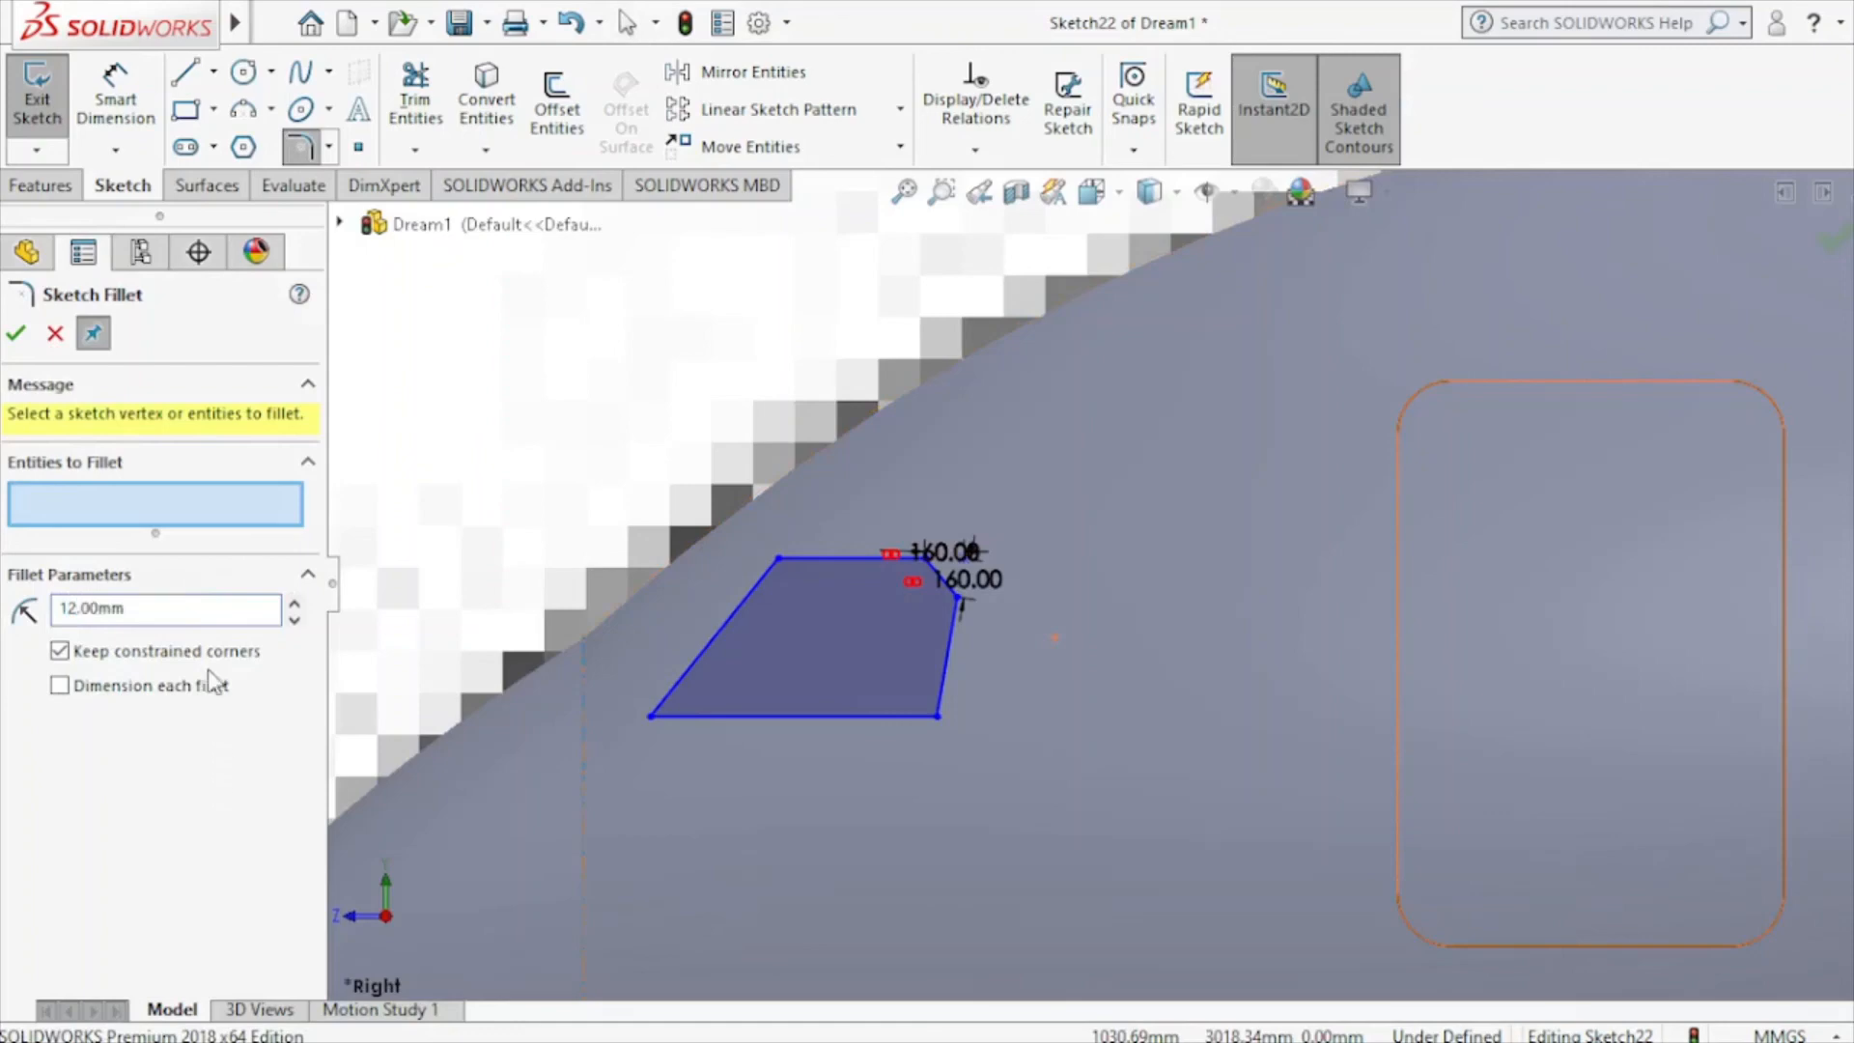
{"action": "left_click", "coordinate": [652, 715]}
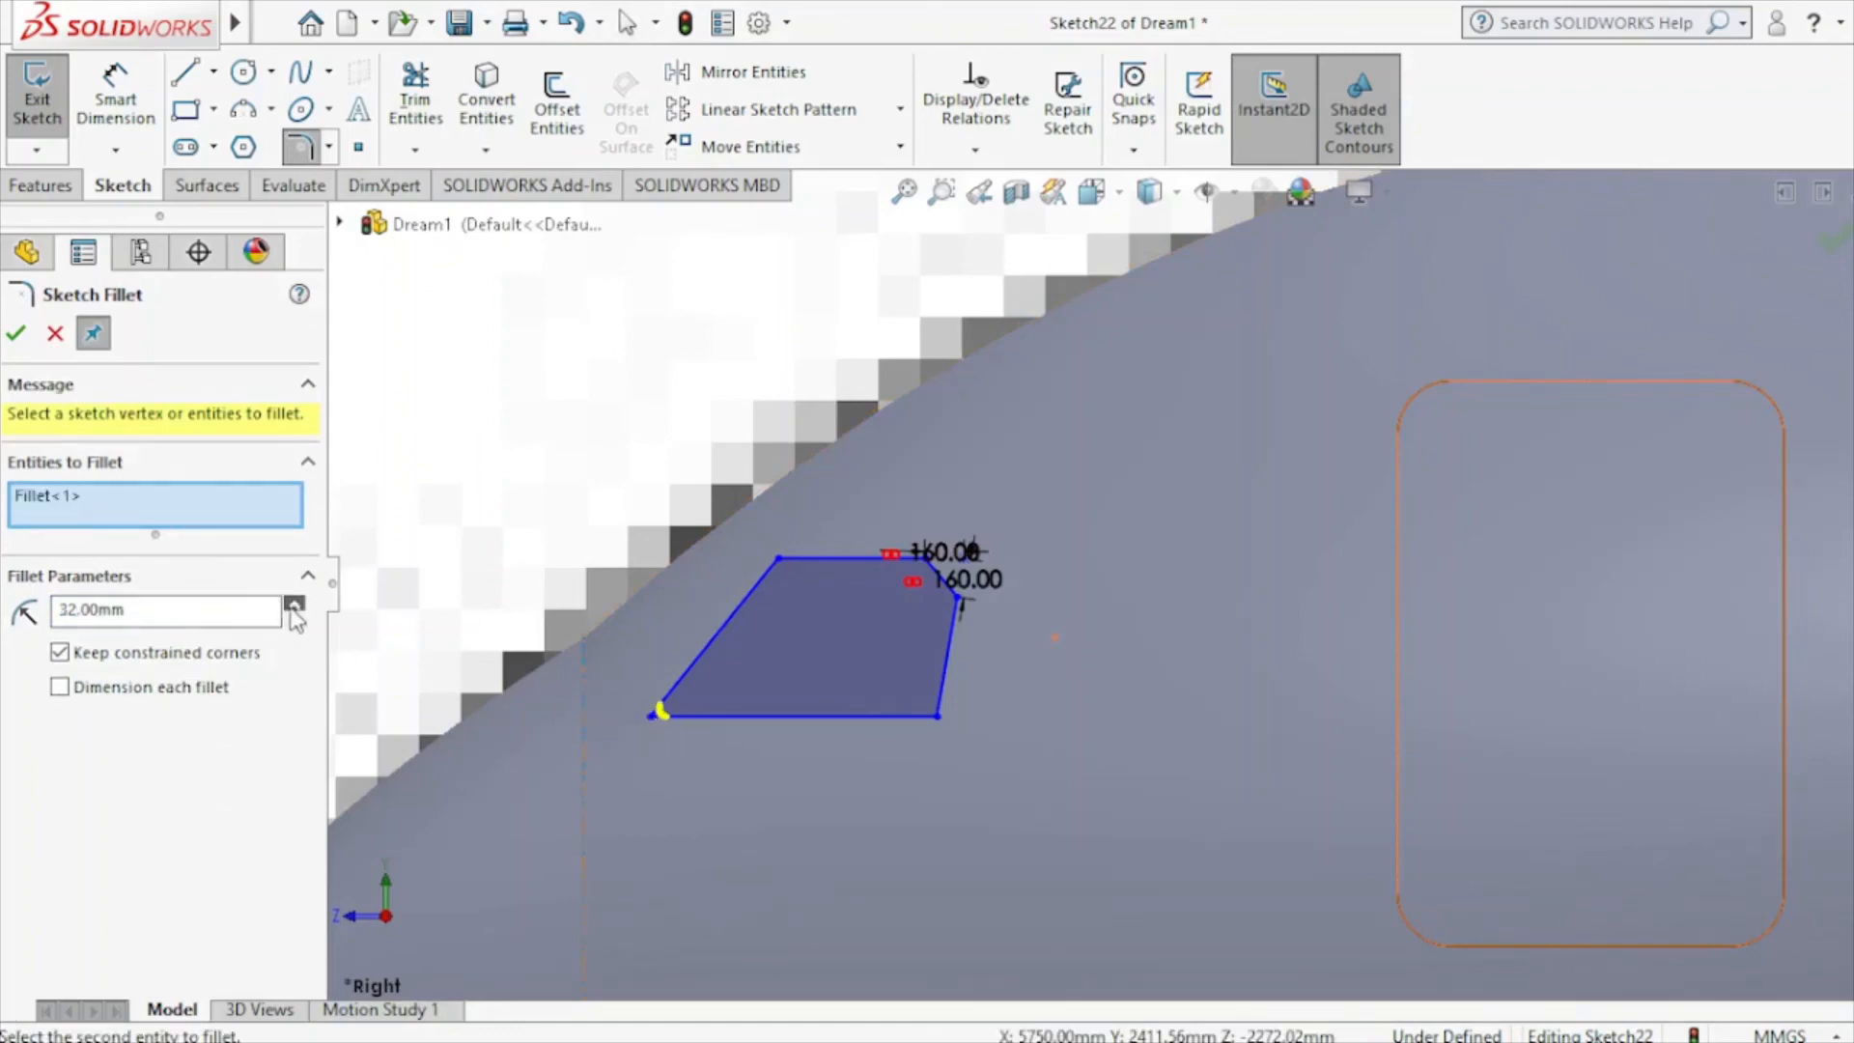
{"action": "left_click", "coordinate": [937, 715]}
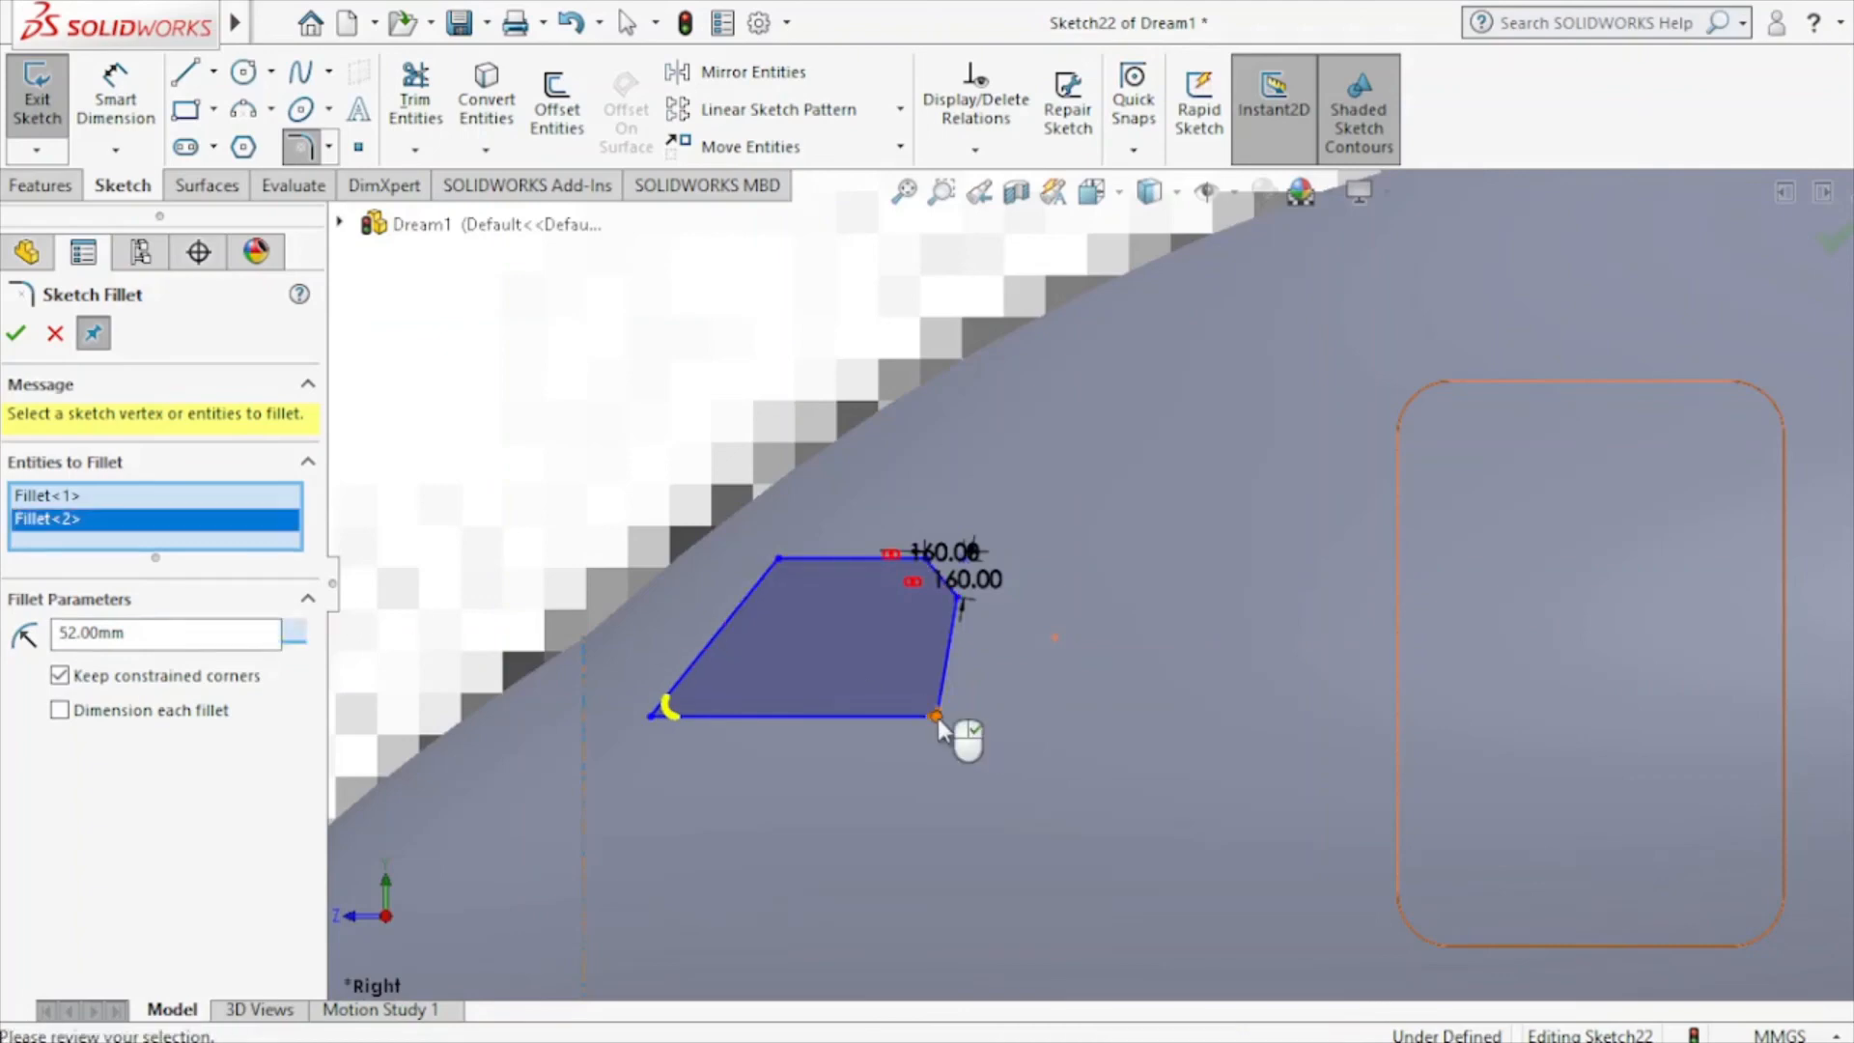
{"action": "left_click", "coordinate": [778, 558]}
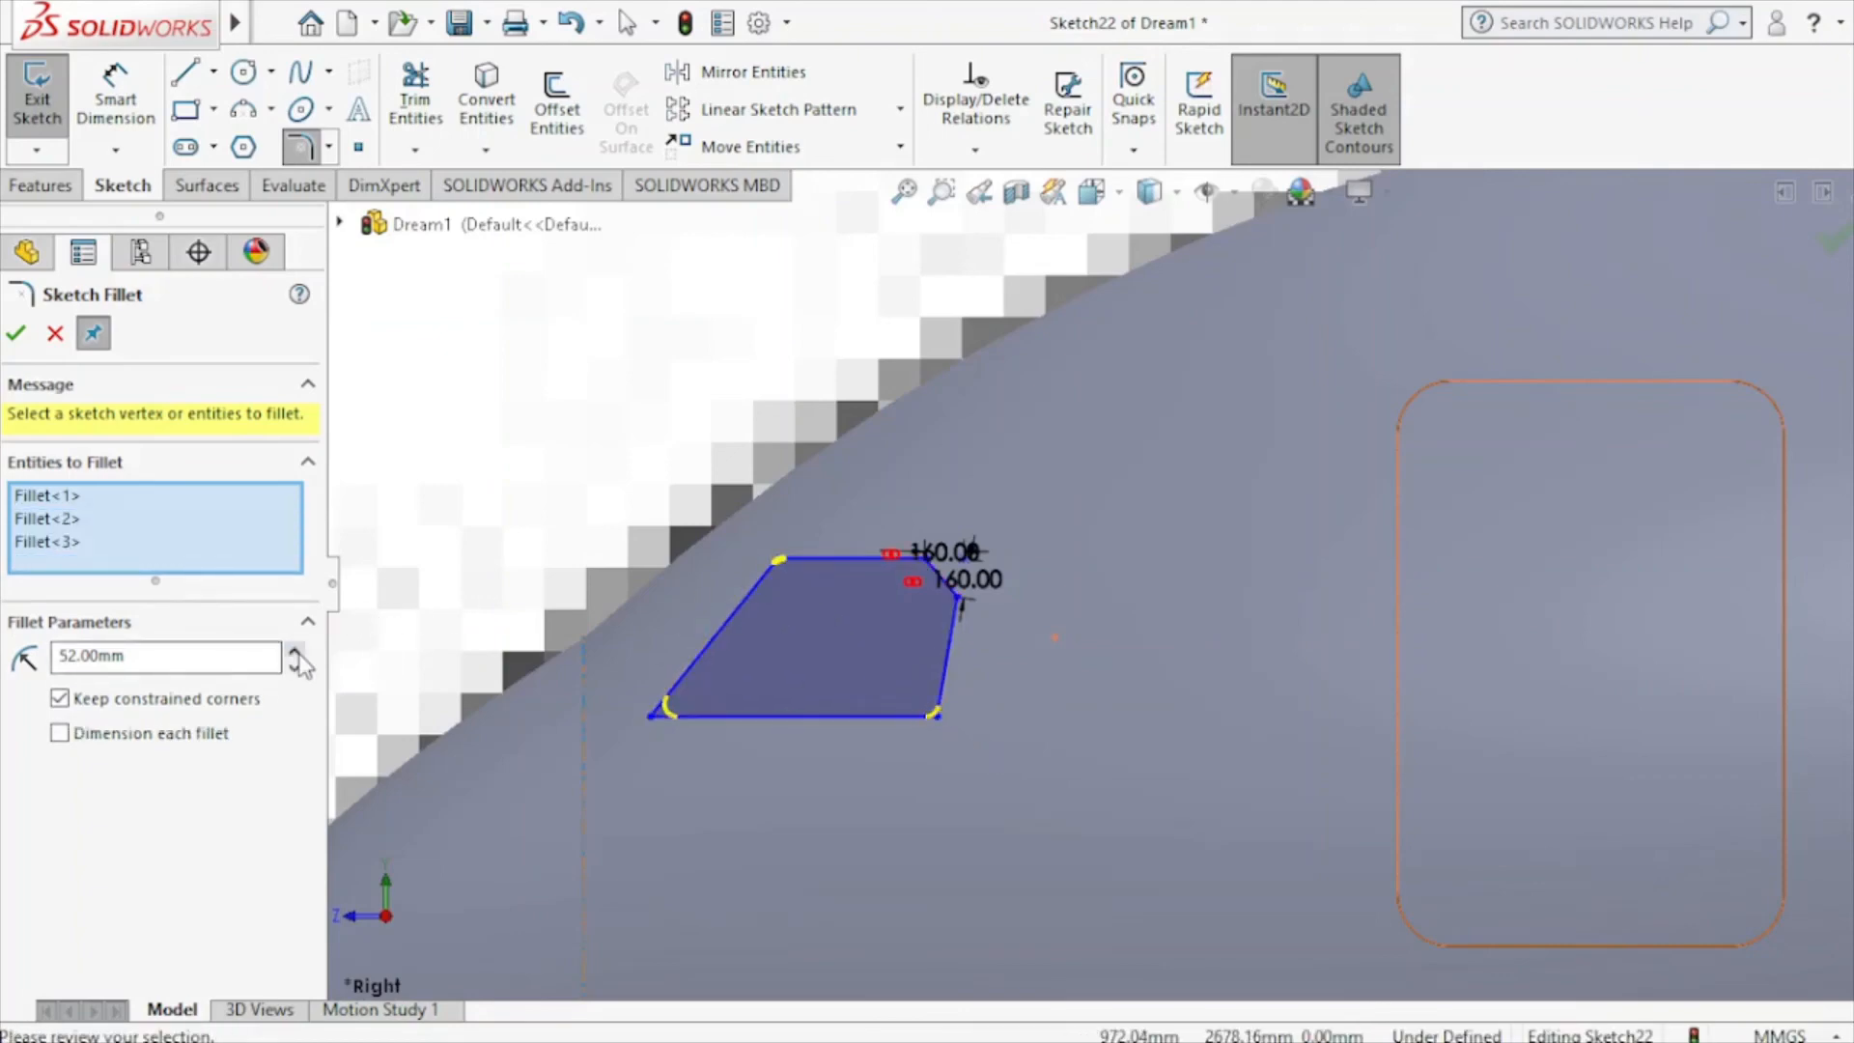
{"action": "left_click", "coordinate": [17, 336]}
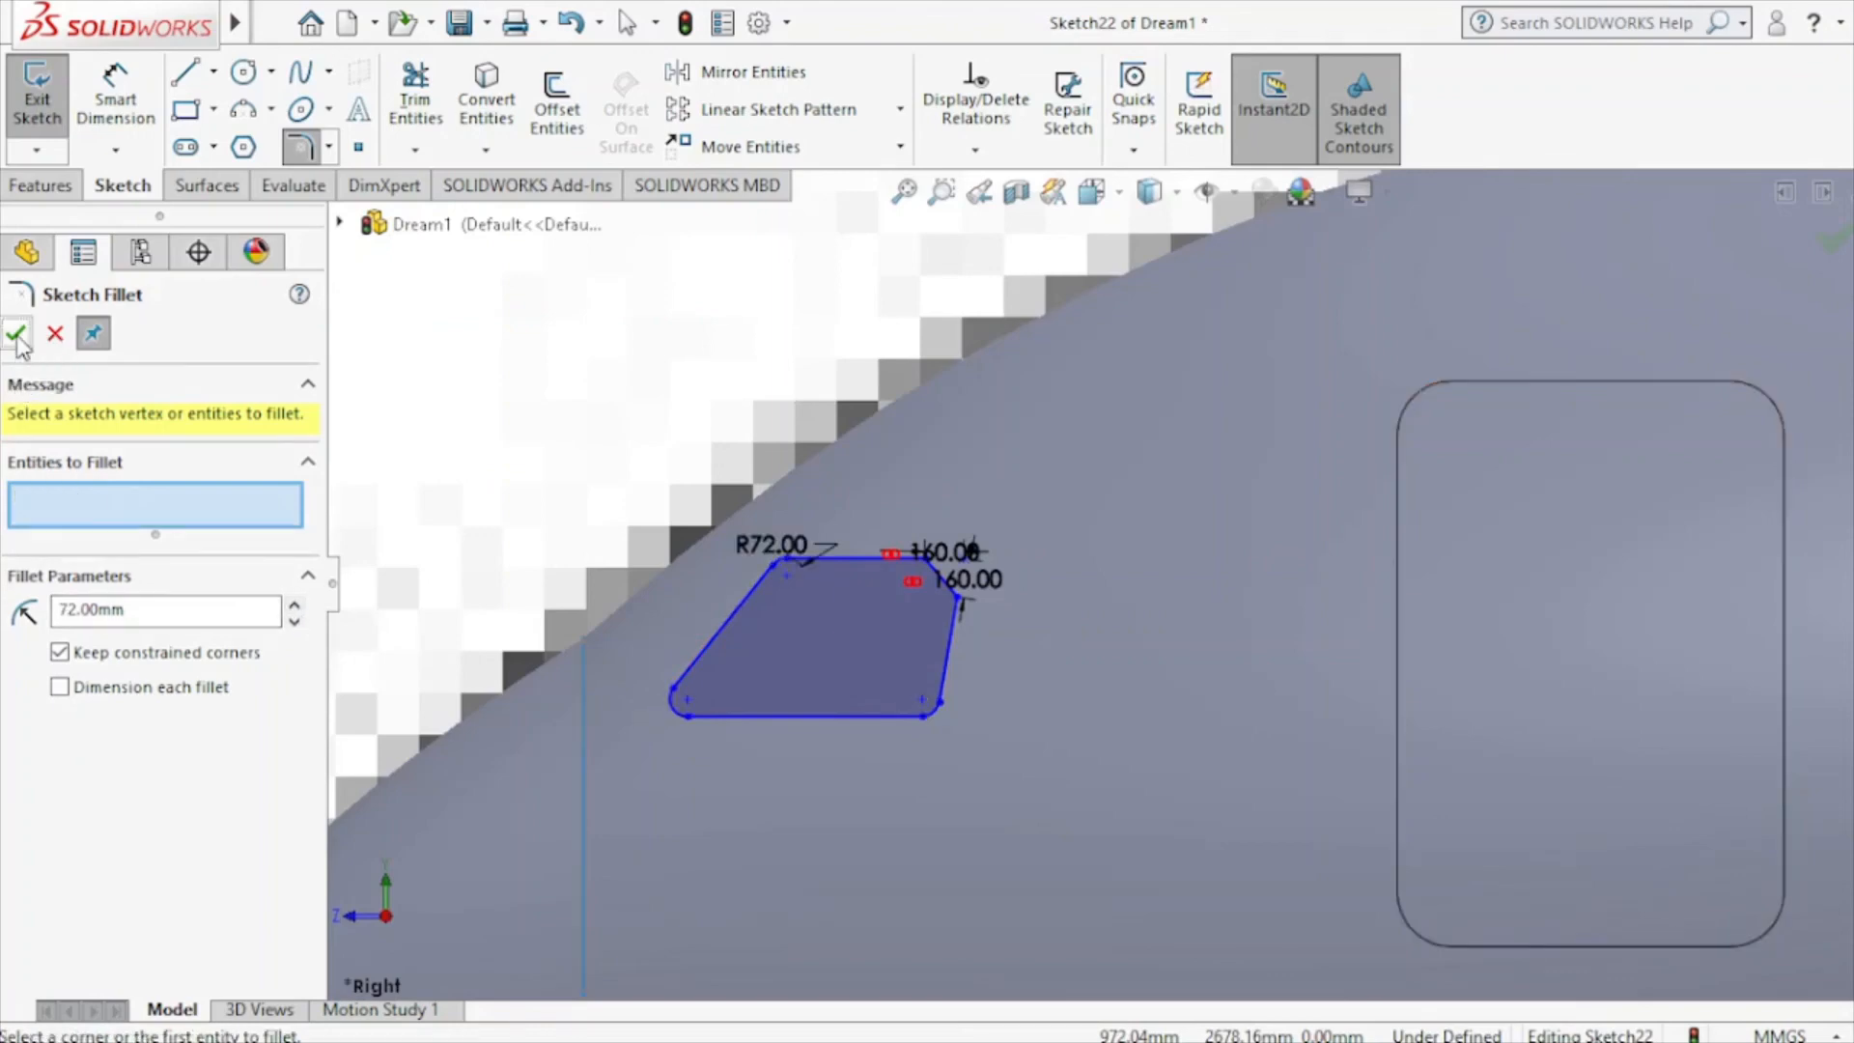
{"action": "left_click", "coordinate": [17, 336]}
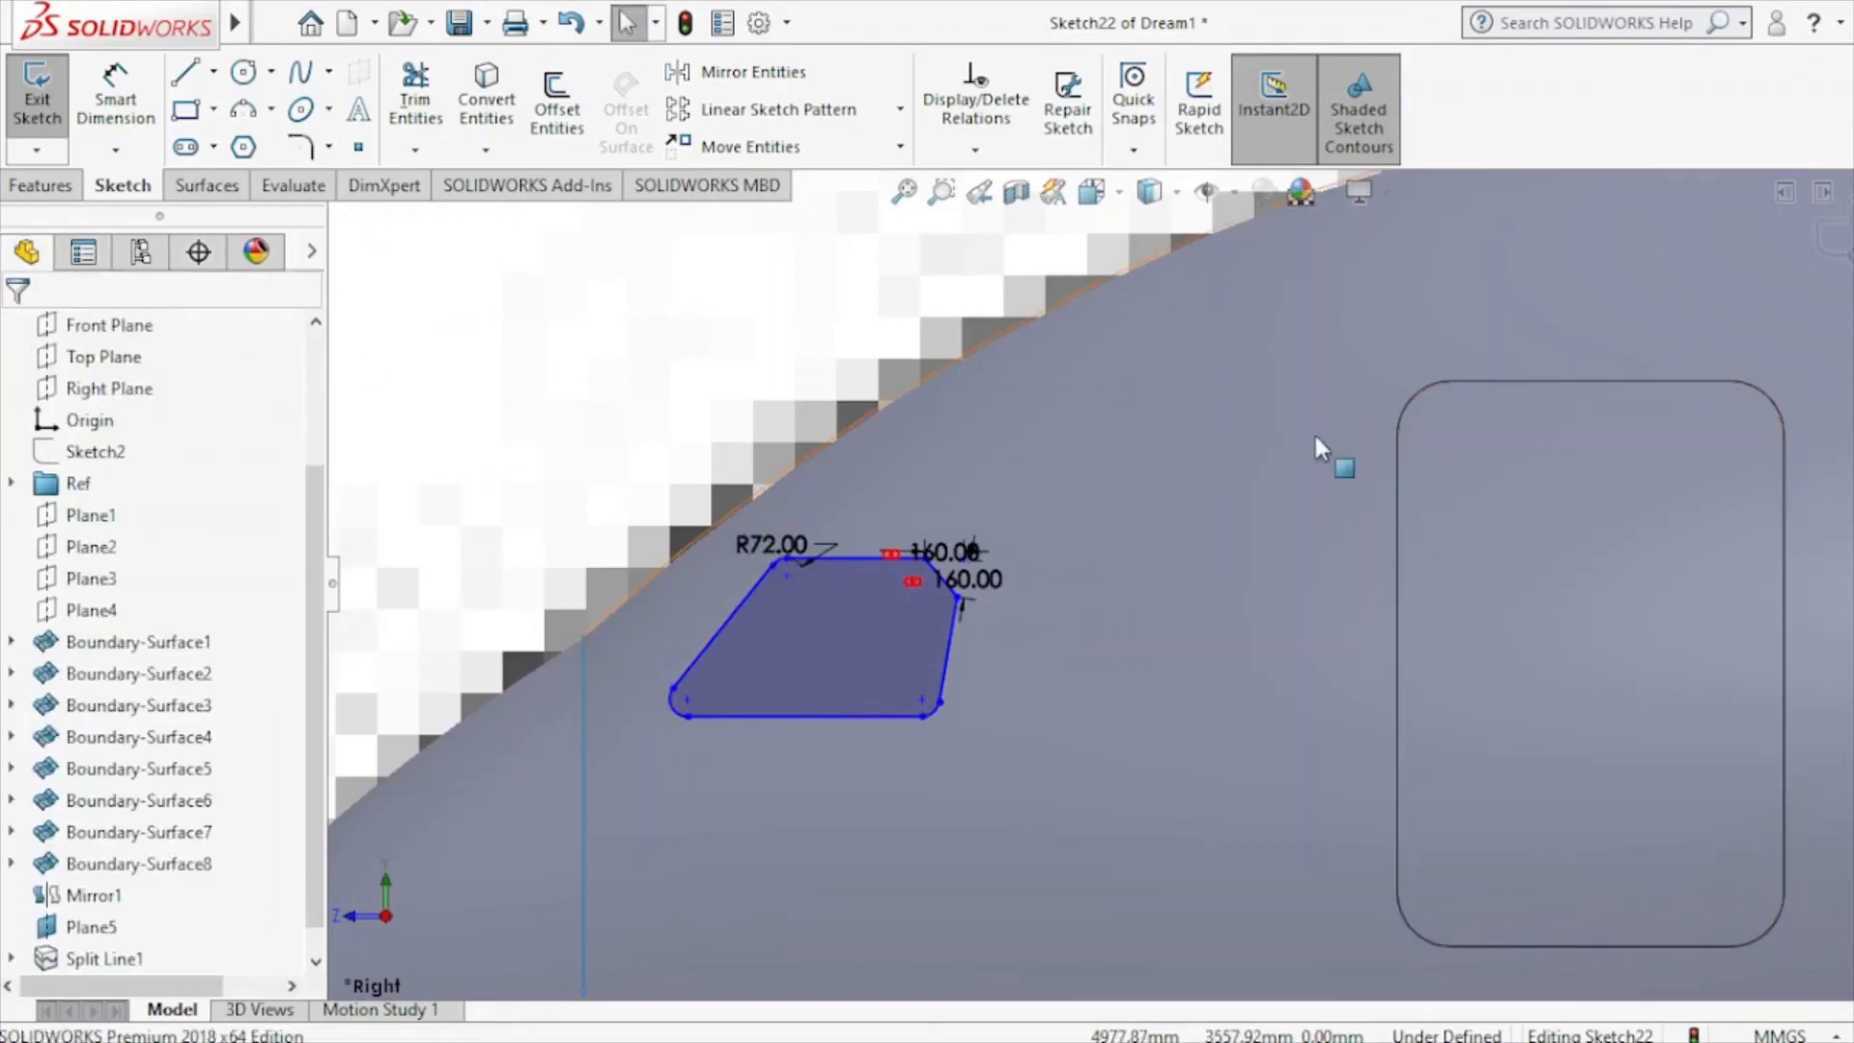
Start a projection split line from the cockpit window sketch, select the near upper nose face, and hide the reference drawing.
{"action": "scroll", "coordinate": [1284, 459], "scroll_direction": "up", "scroll_amount": 1}
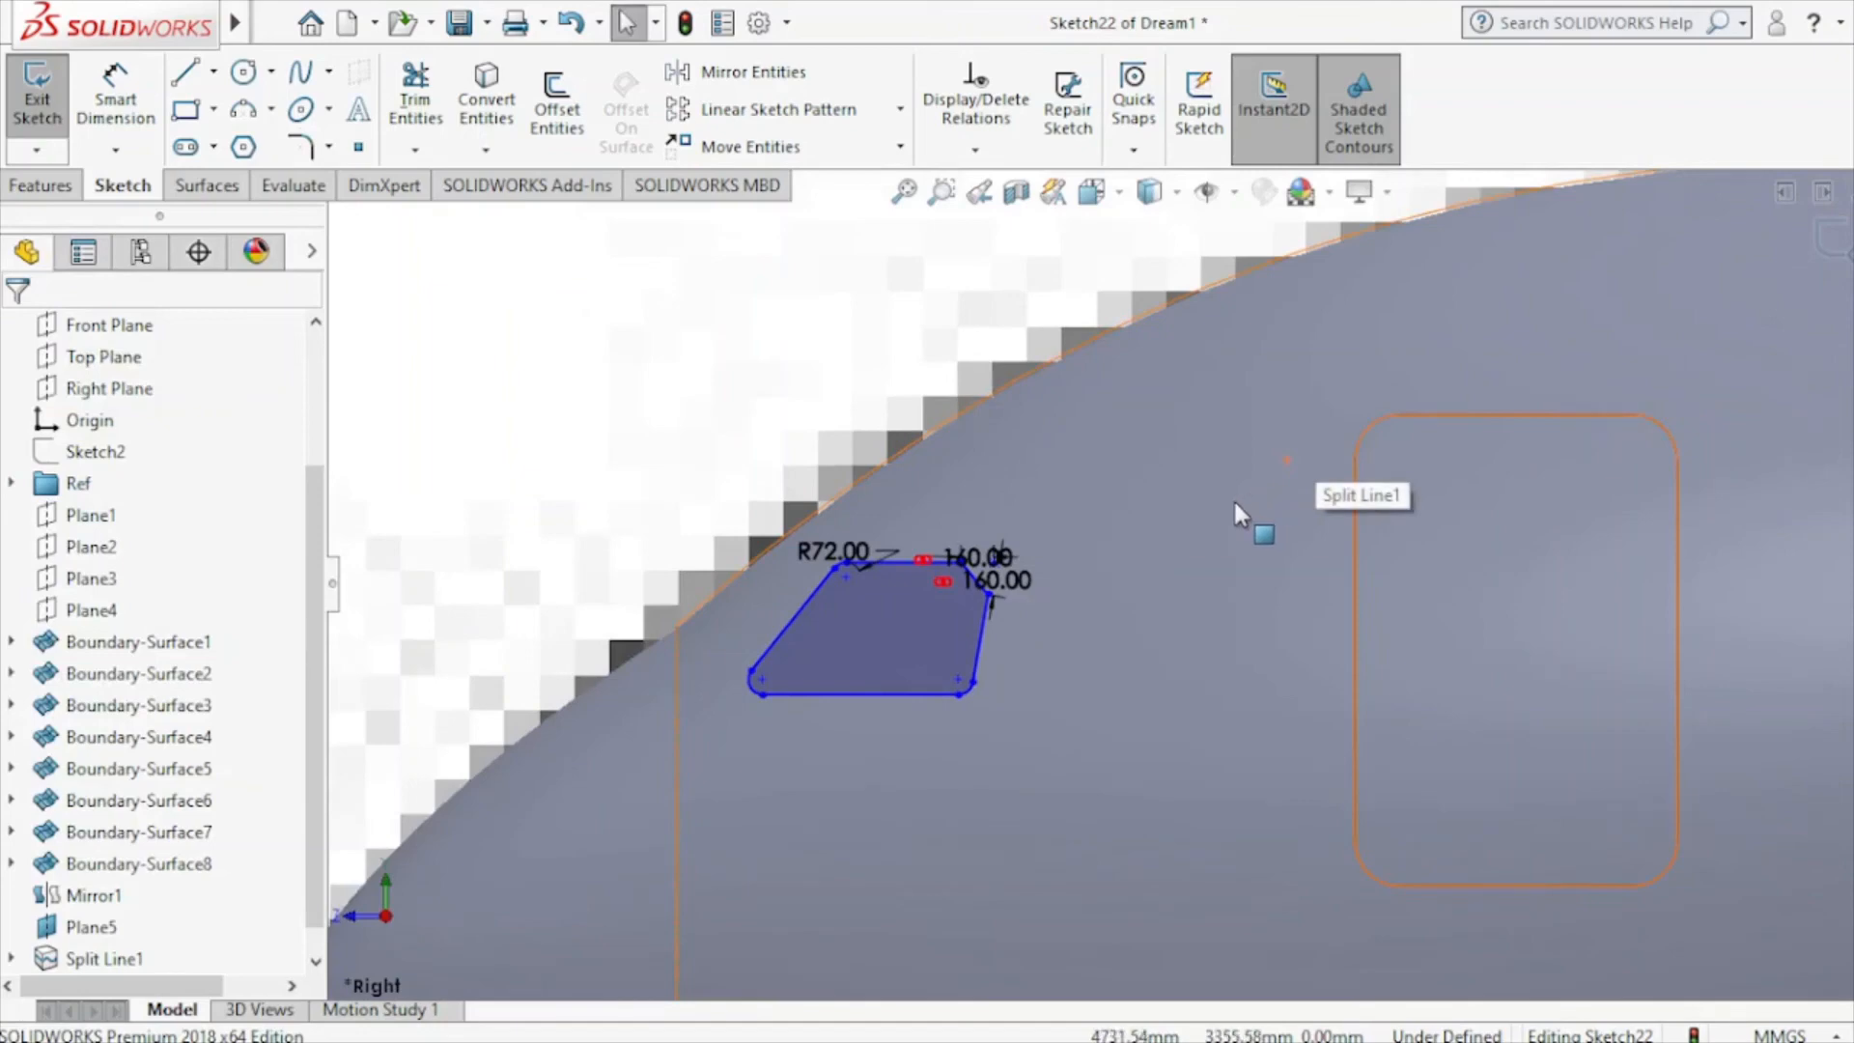
{"action": "left_click", "coordinate": [40, 184]}
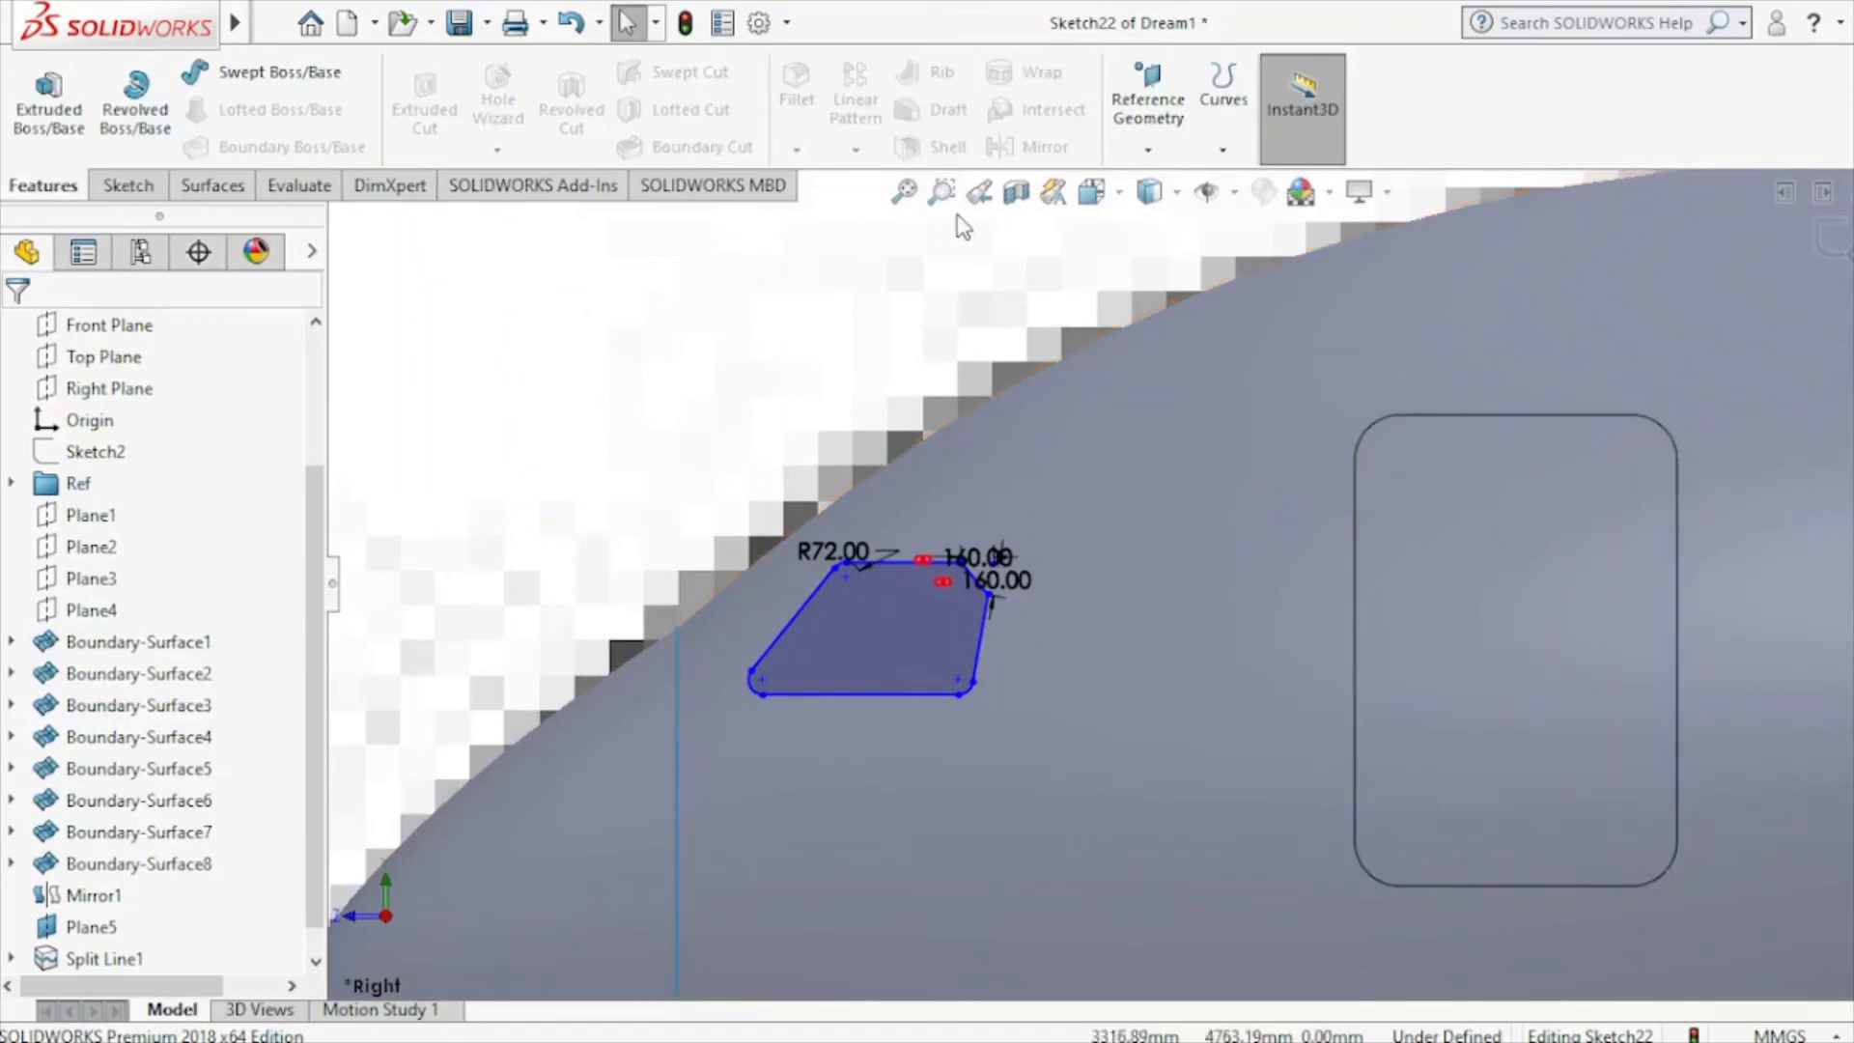
{"action": "left_click", "coordinate": [1224, 155]}
{"action": "left_click", "coordinate": [1458, 182]}
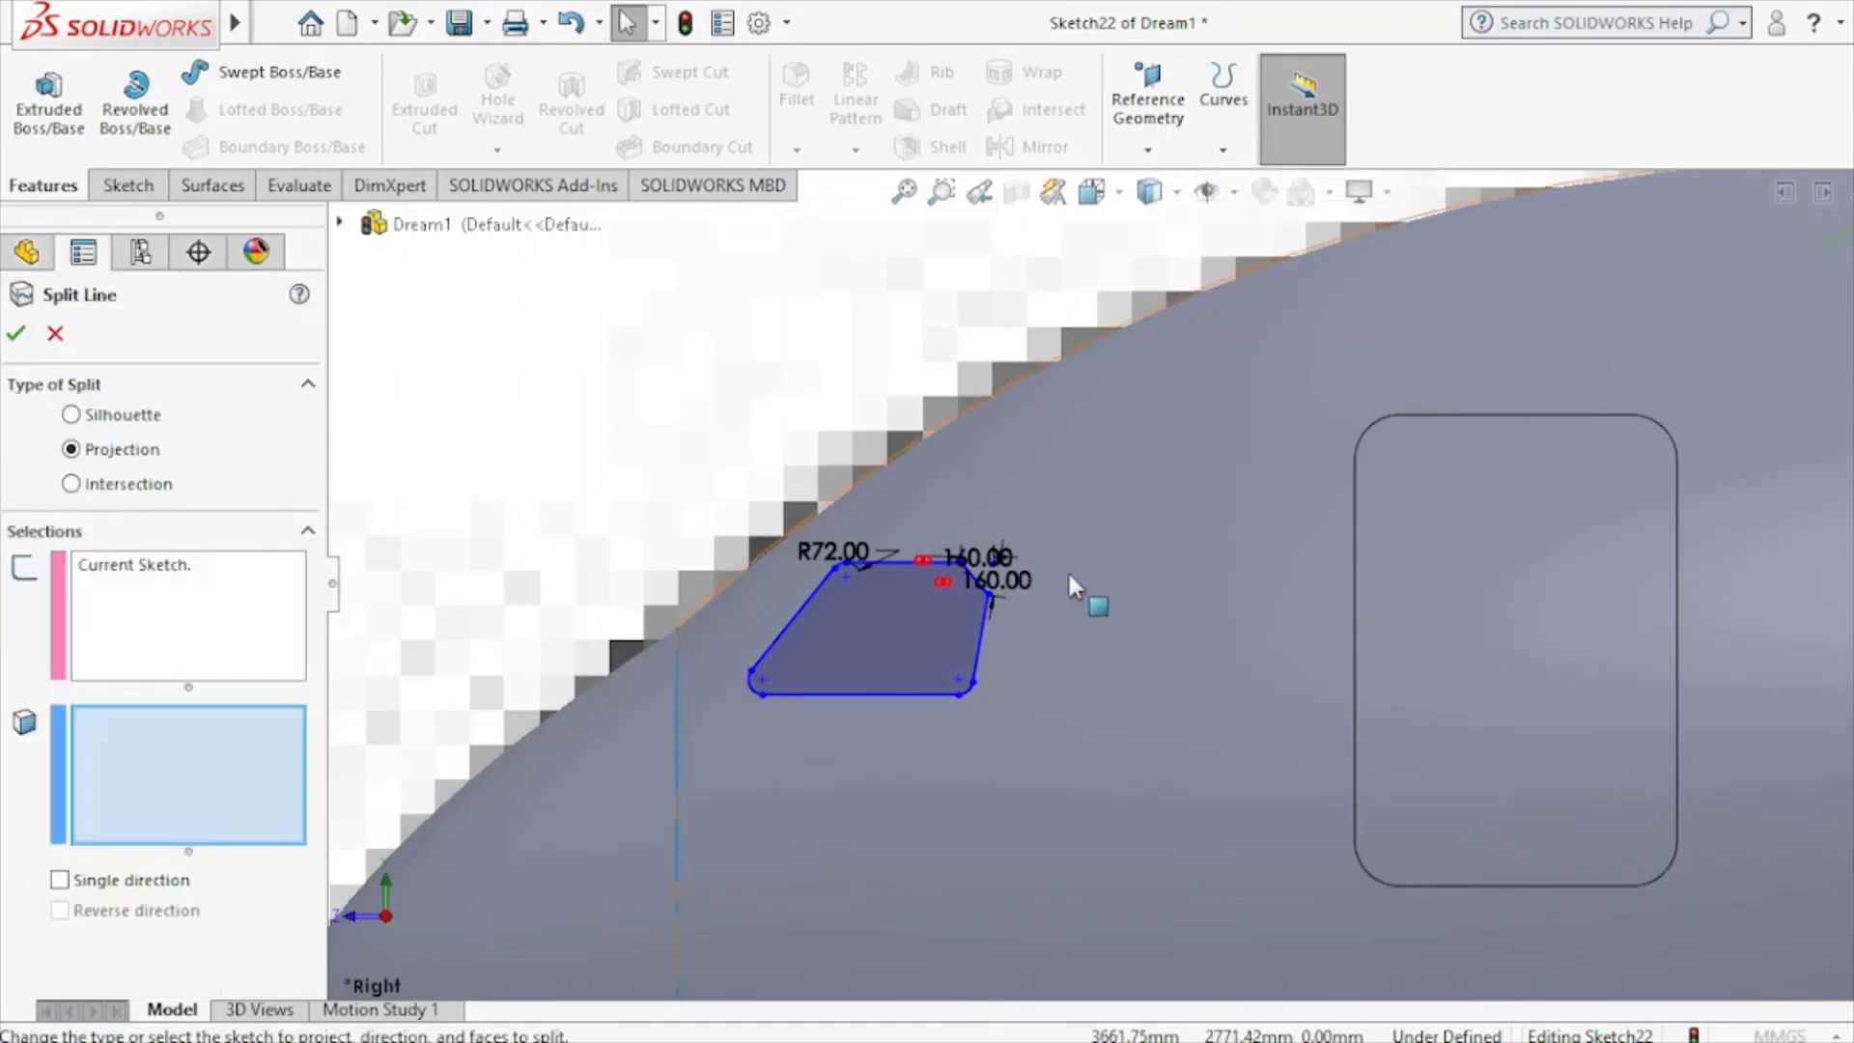
{"action": "left_click", "coordinate": [1111, 483]}
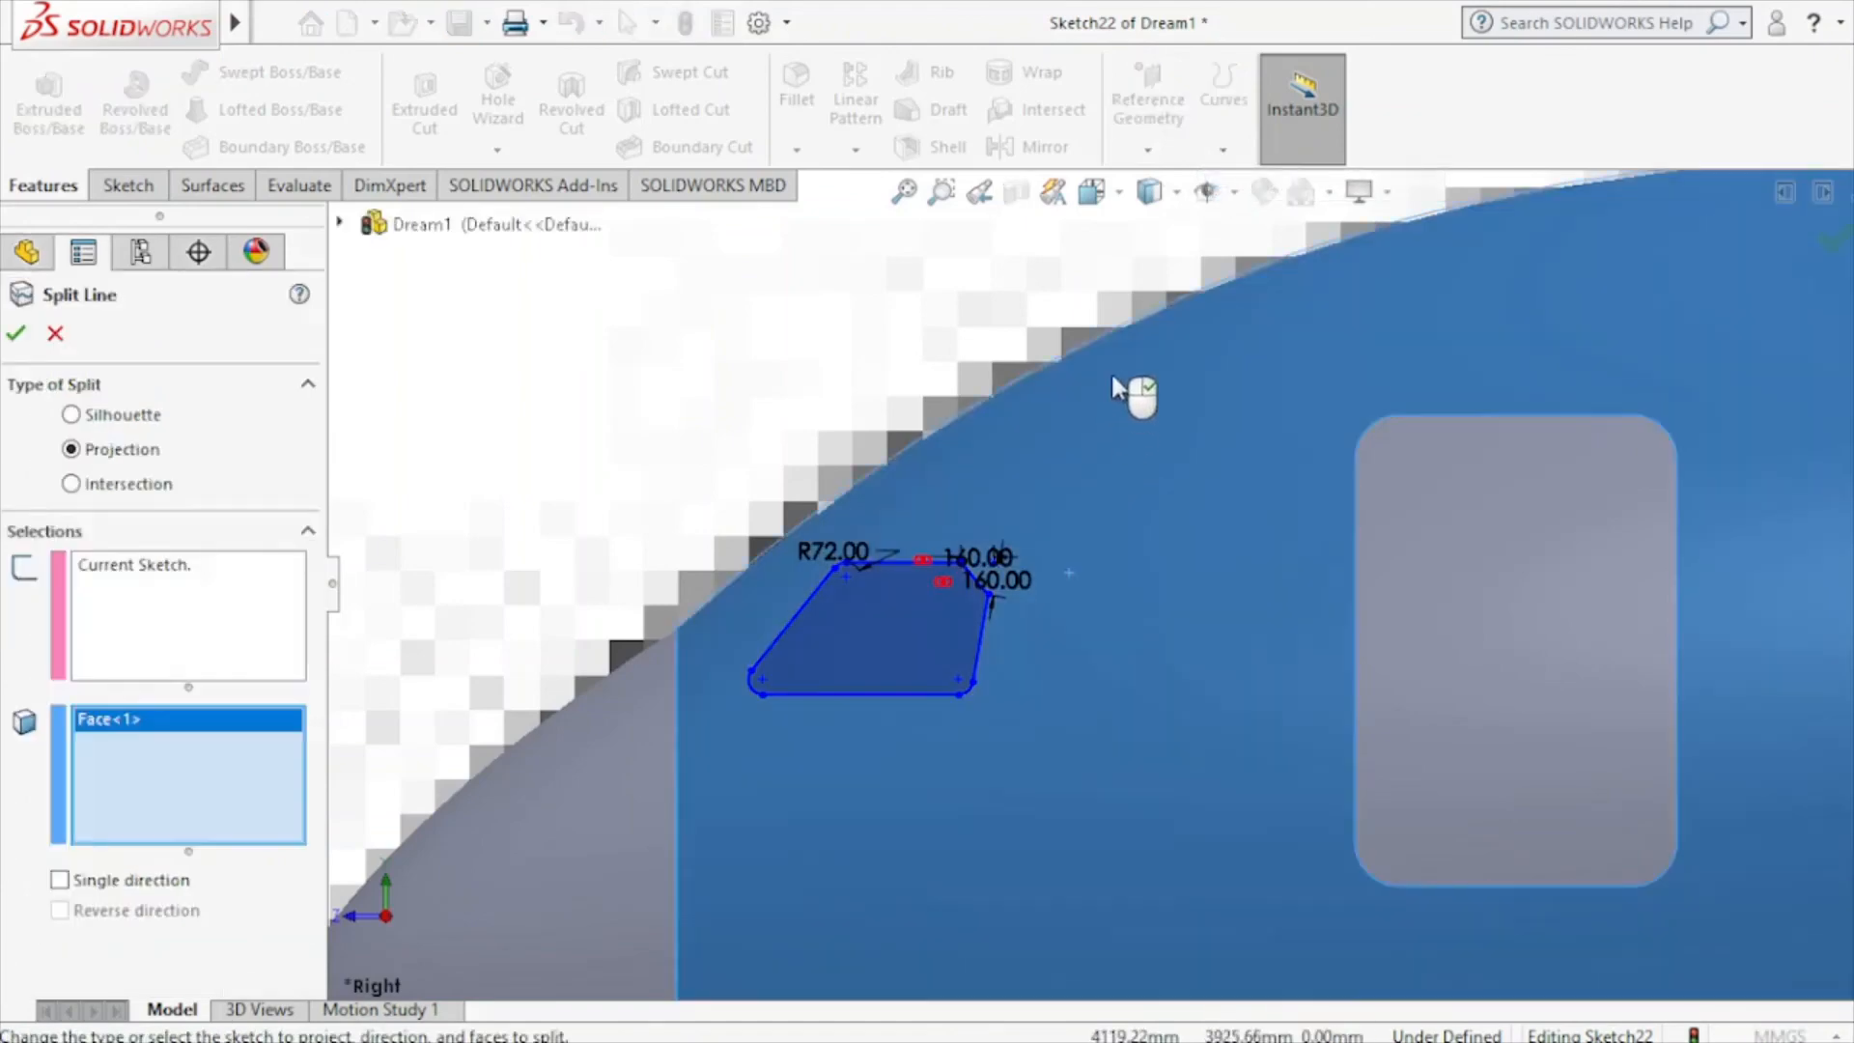
{"action": "left_click", "coordinate": [1207, 191]}
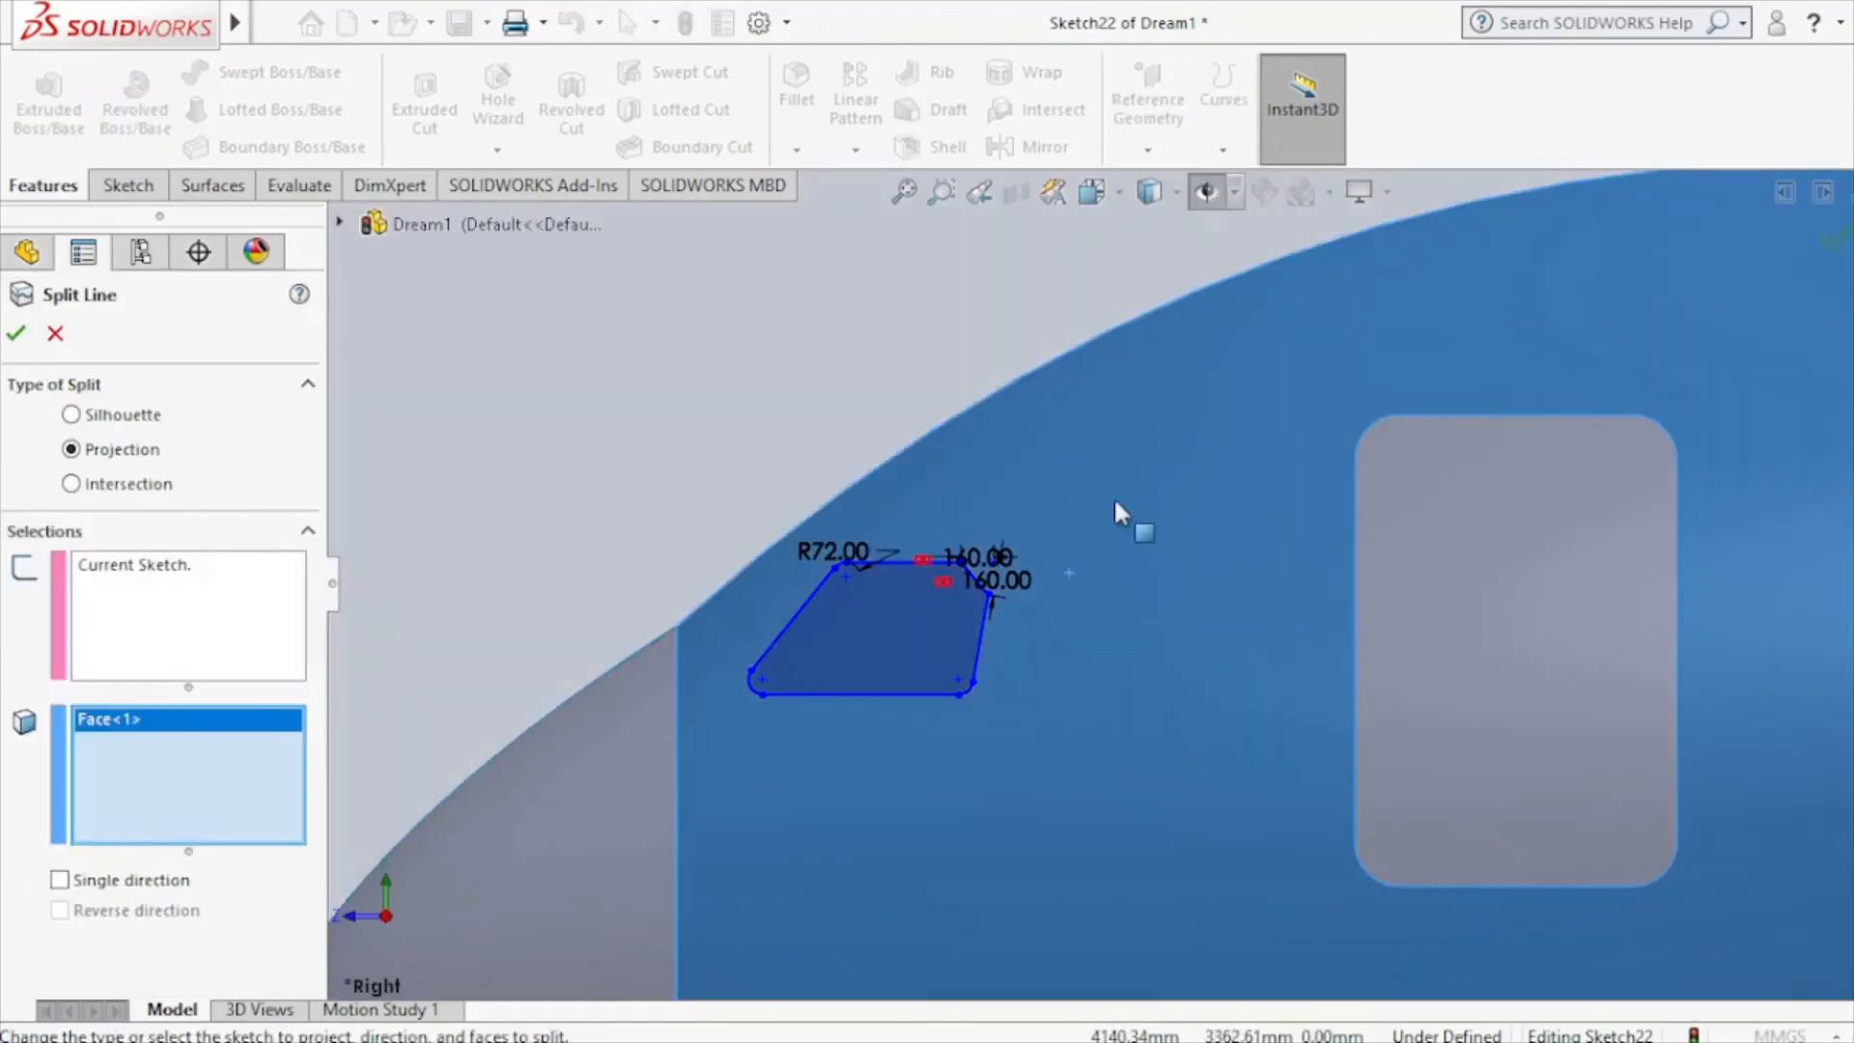
Add the upper nose face on the opposite side of the fuselage to the selection and apply the cockpit window split line.
{"action": "scroll", "coordinate": [1118, 514], "scroll_direction": "up", "scroll_amount": 4}
{"action": "middle_click_drag", "start_coordinate": [1118, 513], "coordinate": [1383, 576]}
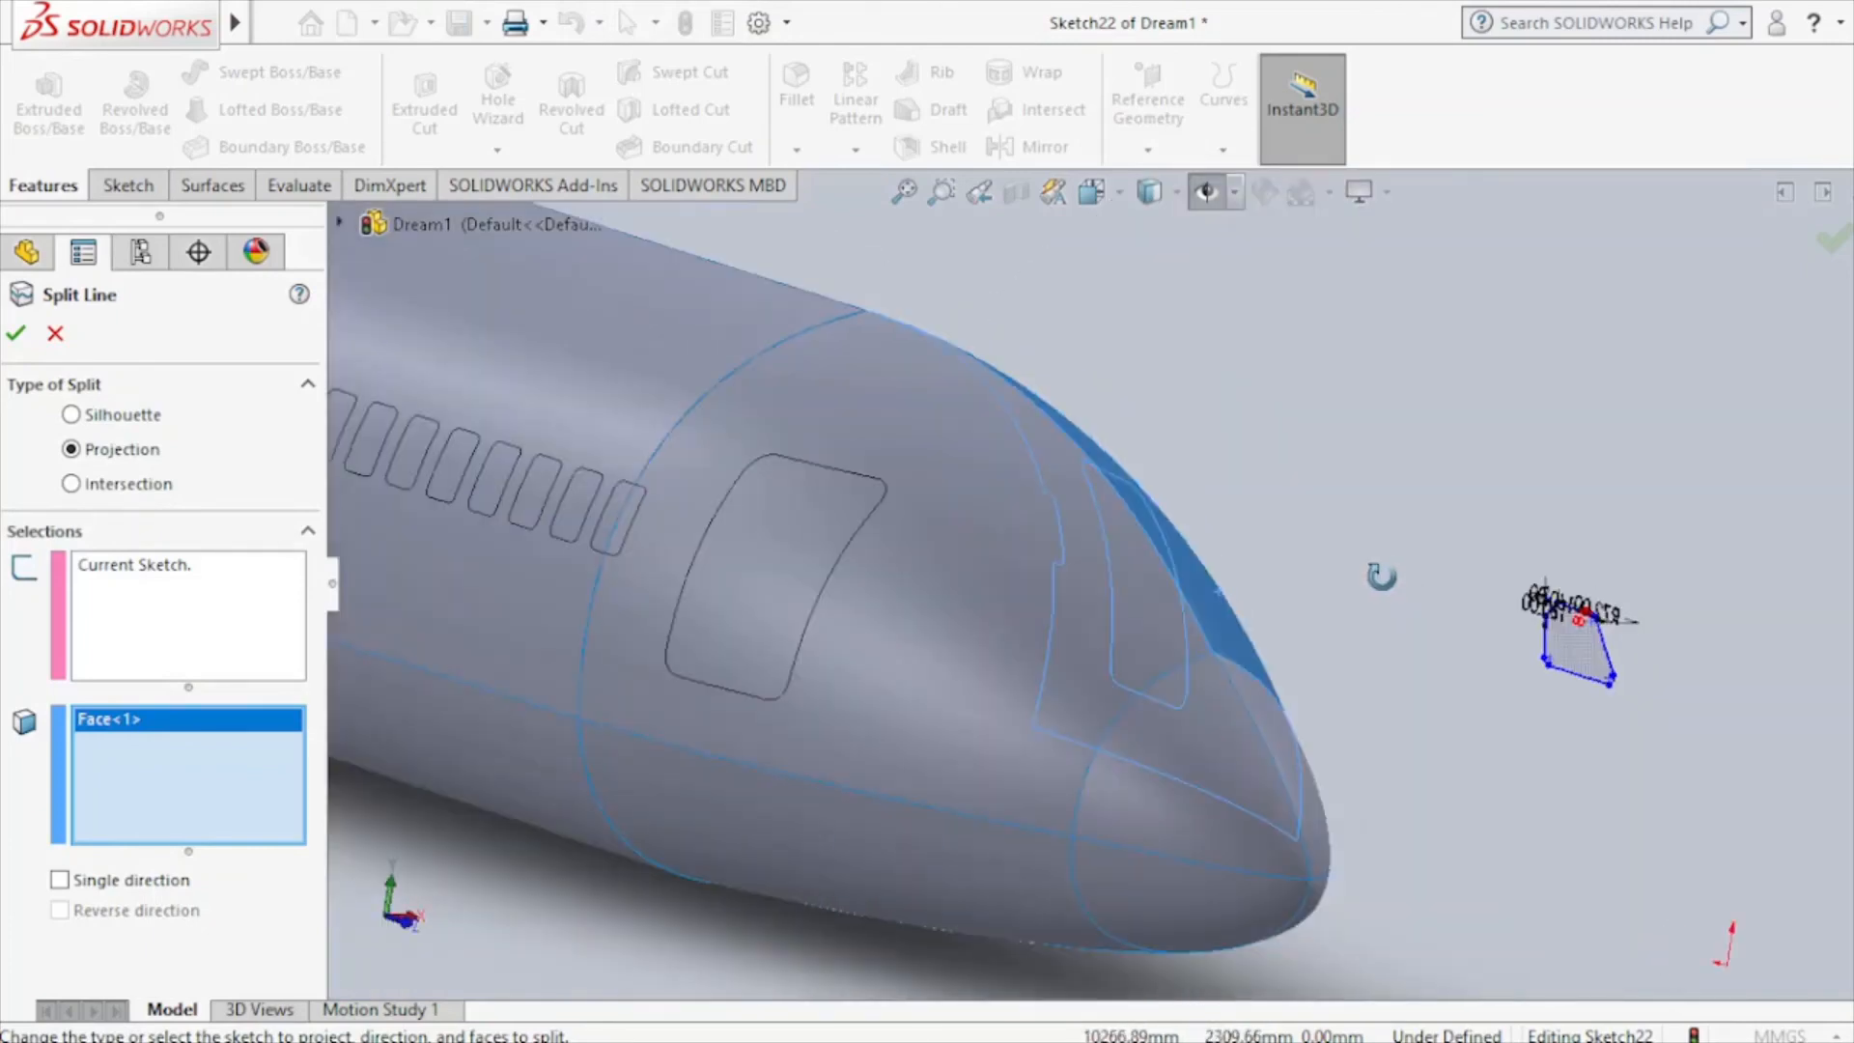
{"action": "left_click", "coordinate": [1021, 589]}
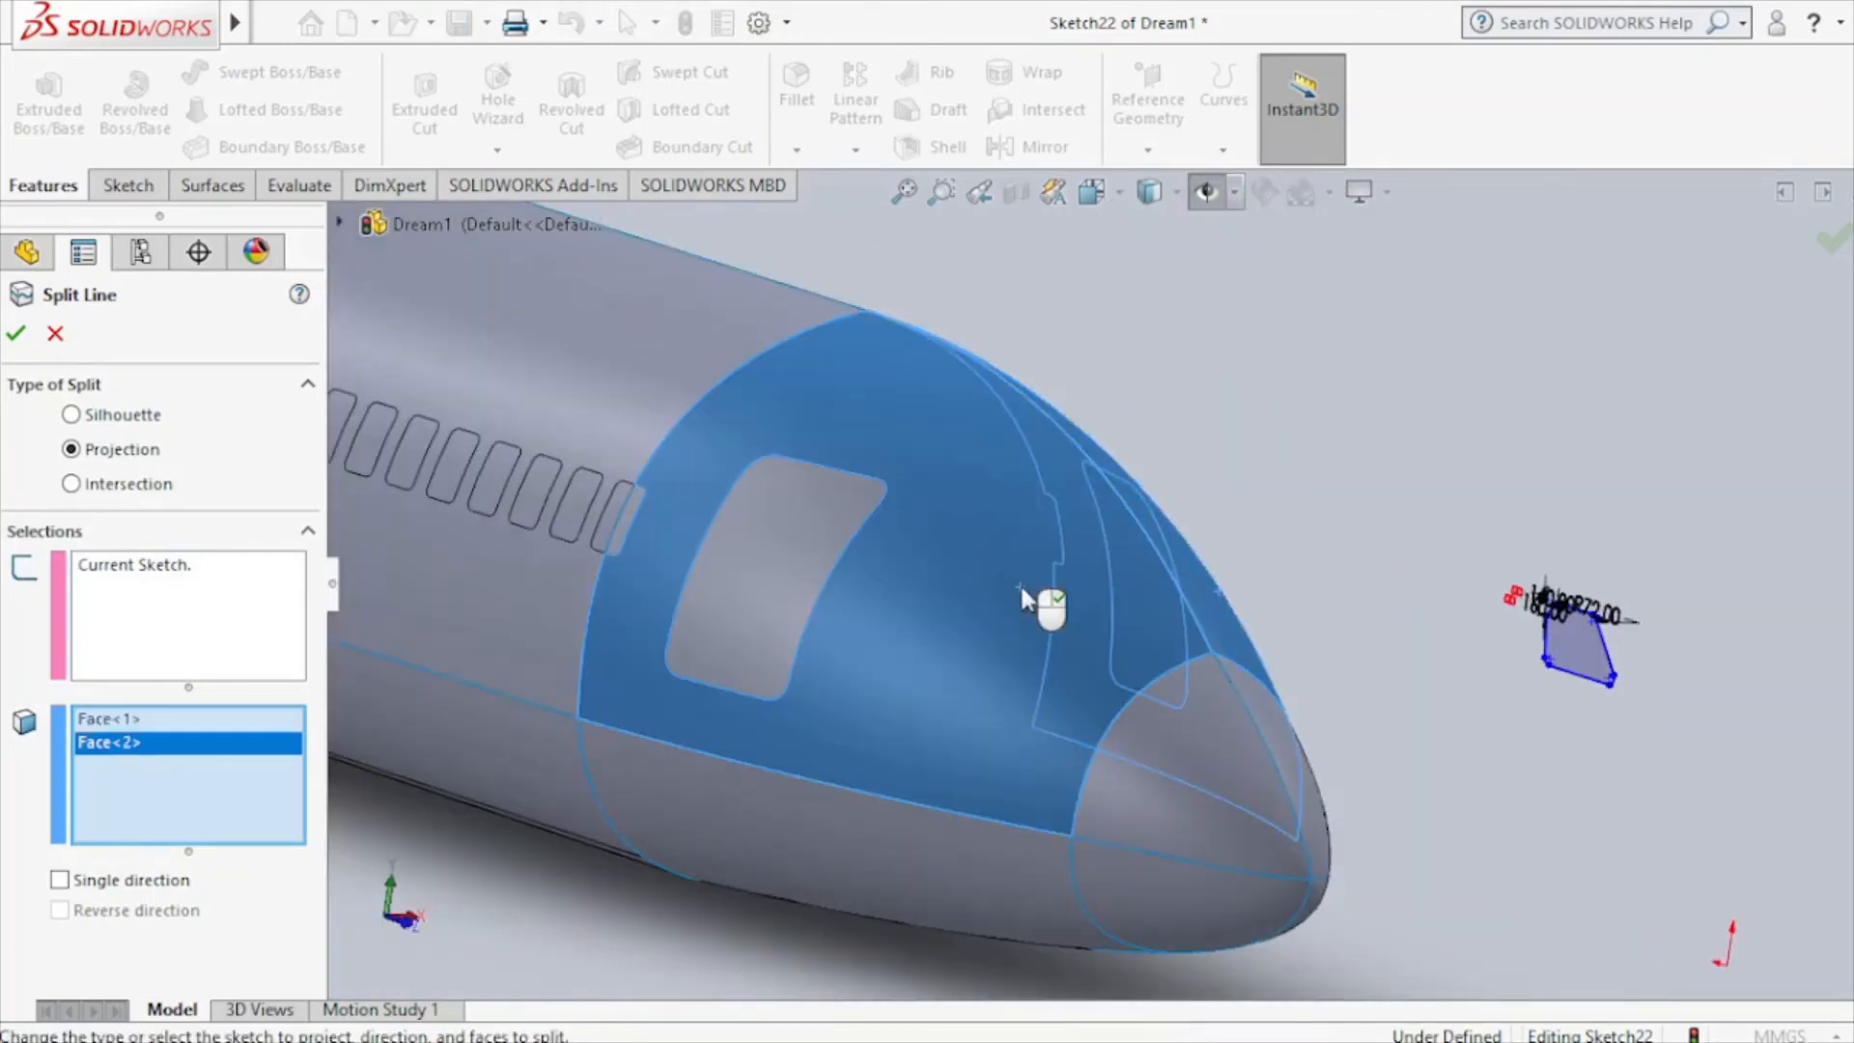
{"action": "left_click", "coordinate": [15, 335]}
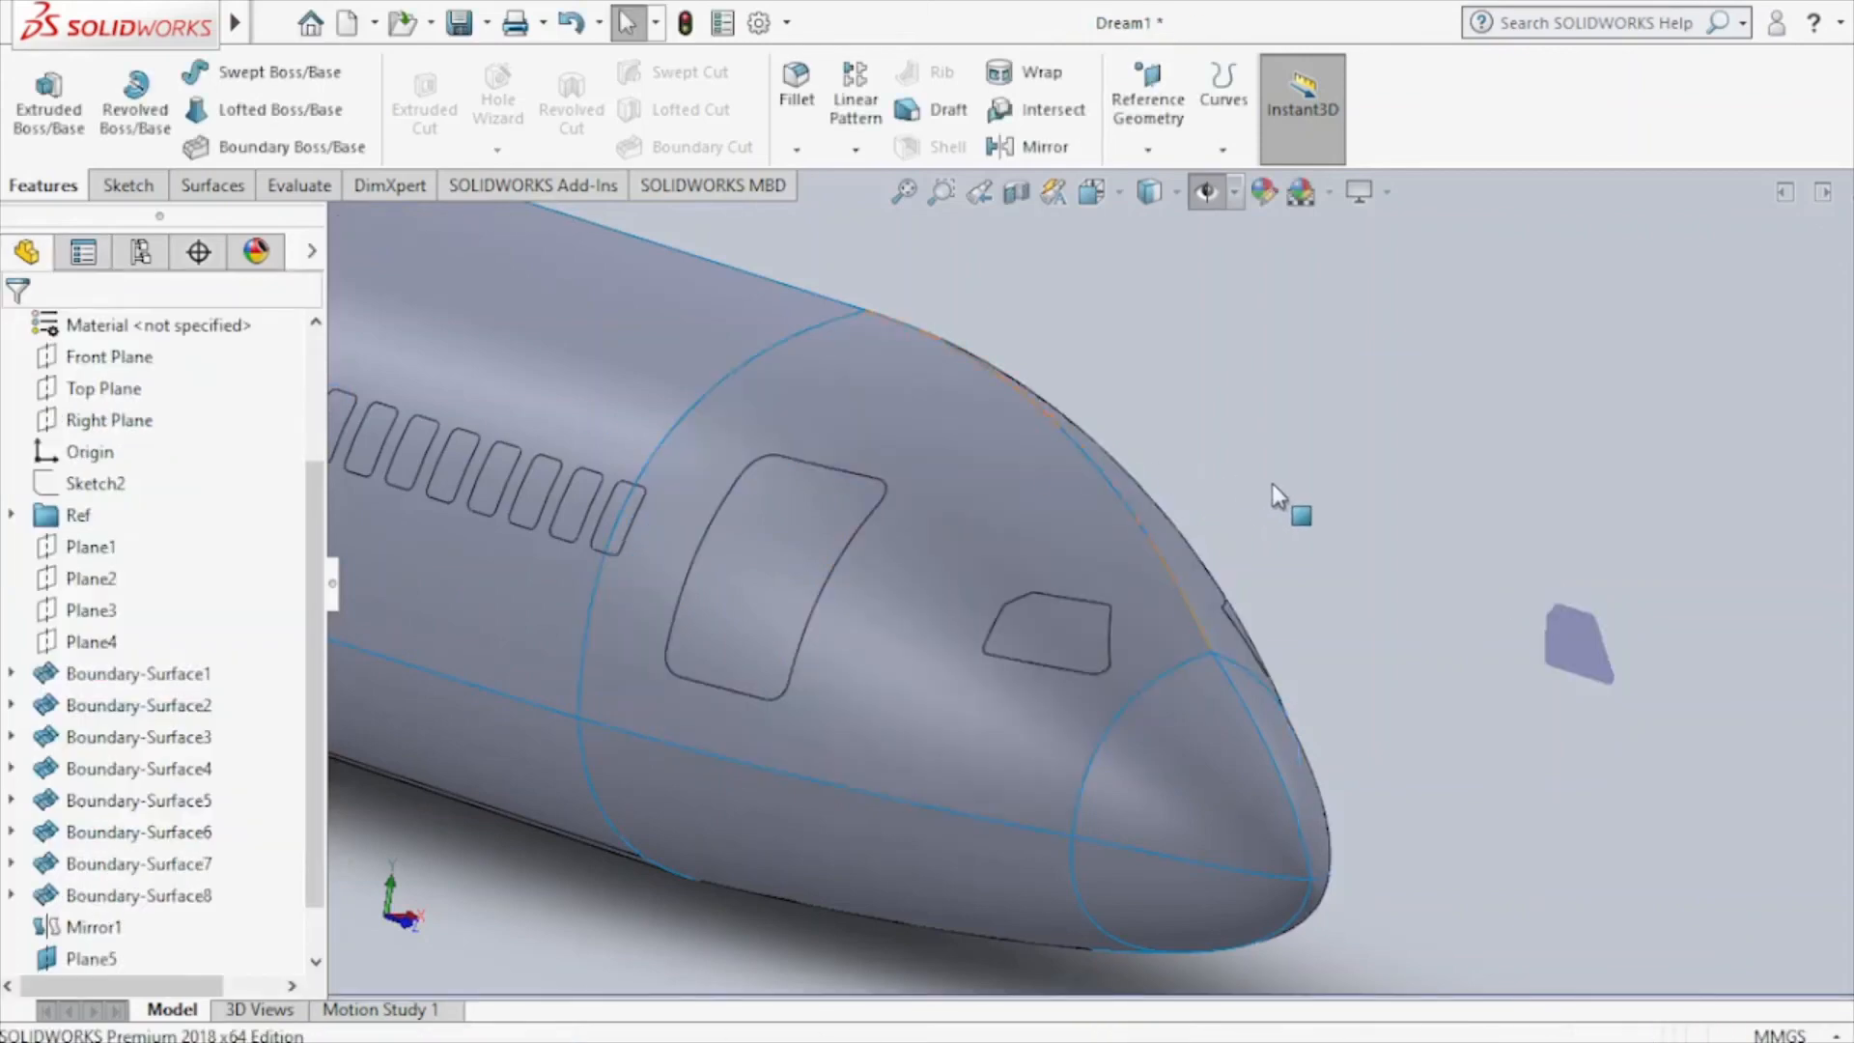
Start a sketch on the Front Plane, view the fuselage nose from the front, and hide the reference drawing.
{"action": "scroll", "coordinate": [1137, 586], "scroll_direction": "up", "scroll_amount": 1}
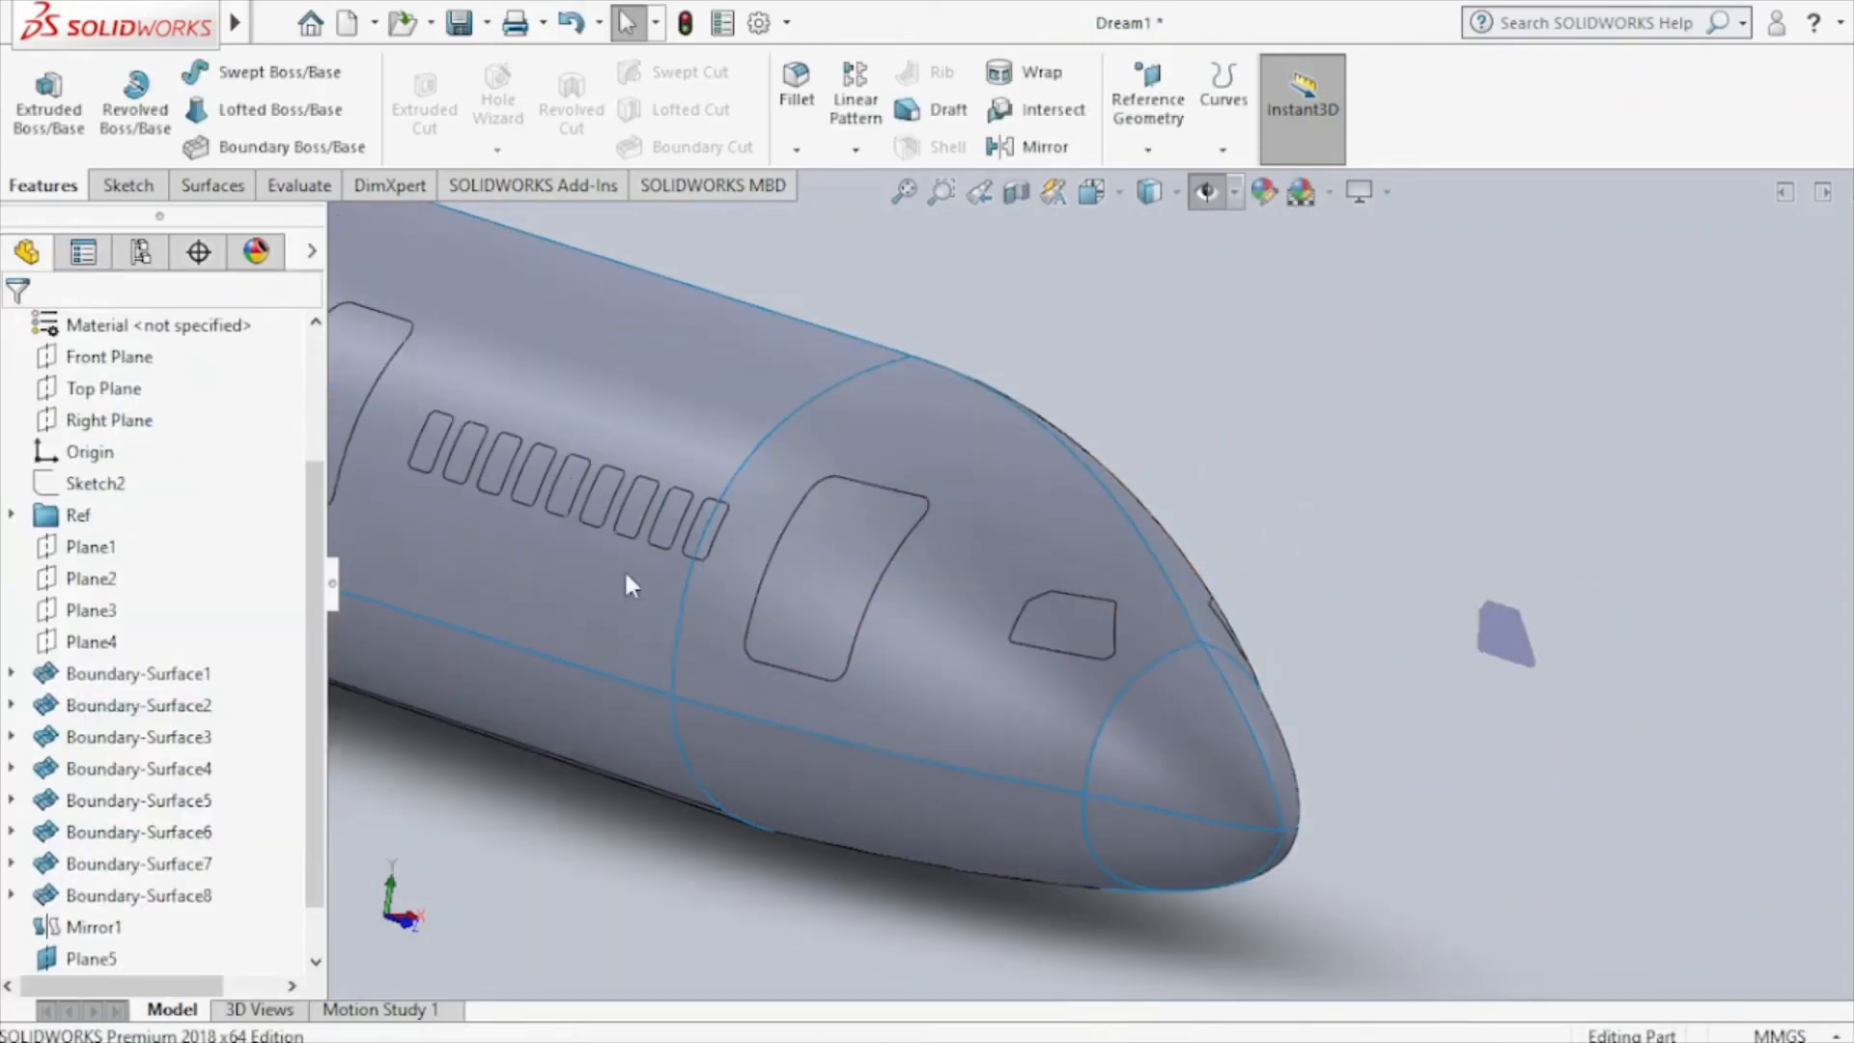
{"action": "left_click", "coordinate": [100, 369]}
{"action": "left_click", "coordinate": [124, 324]}
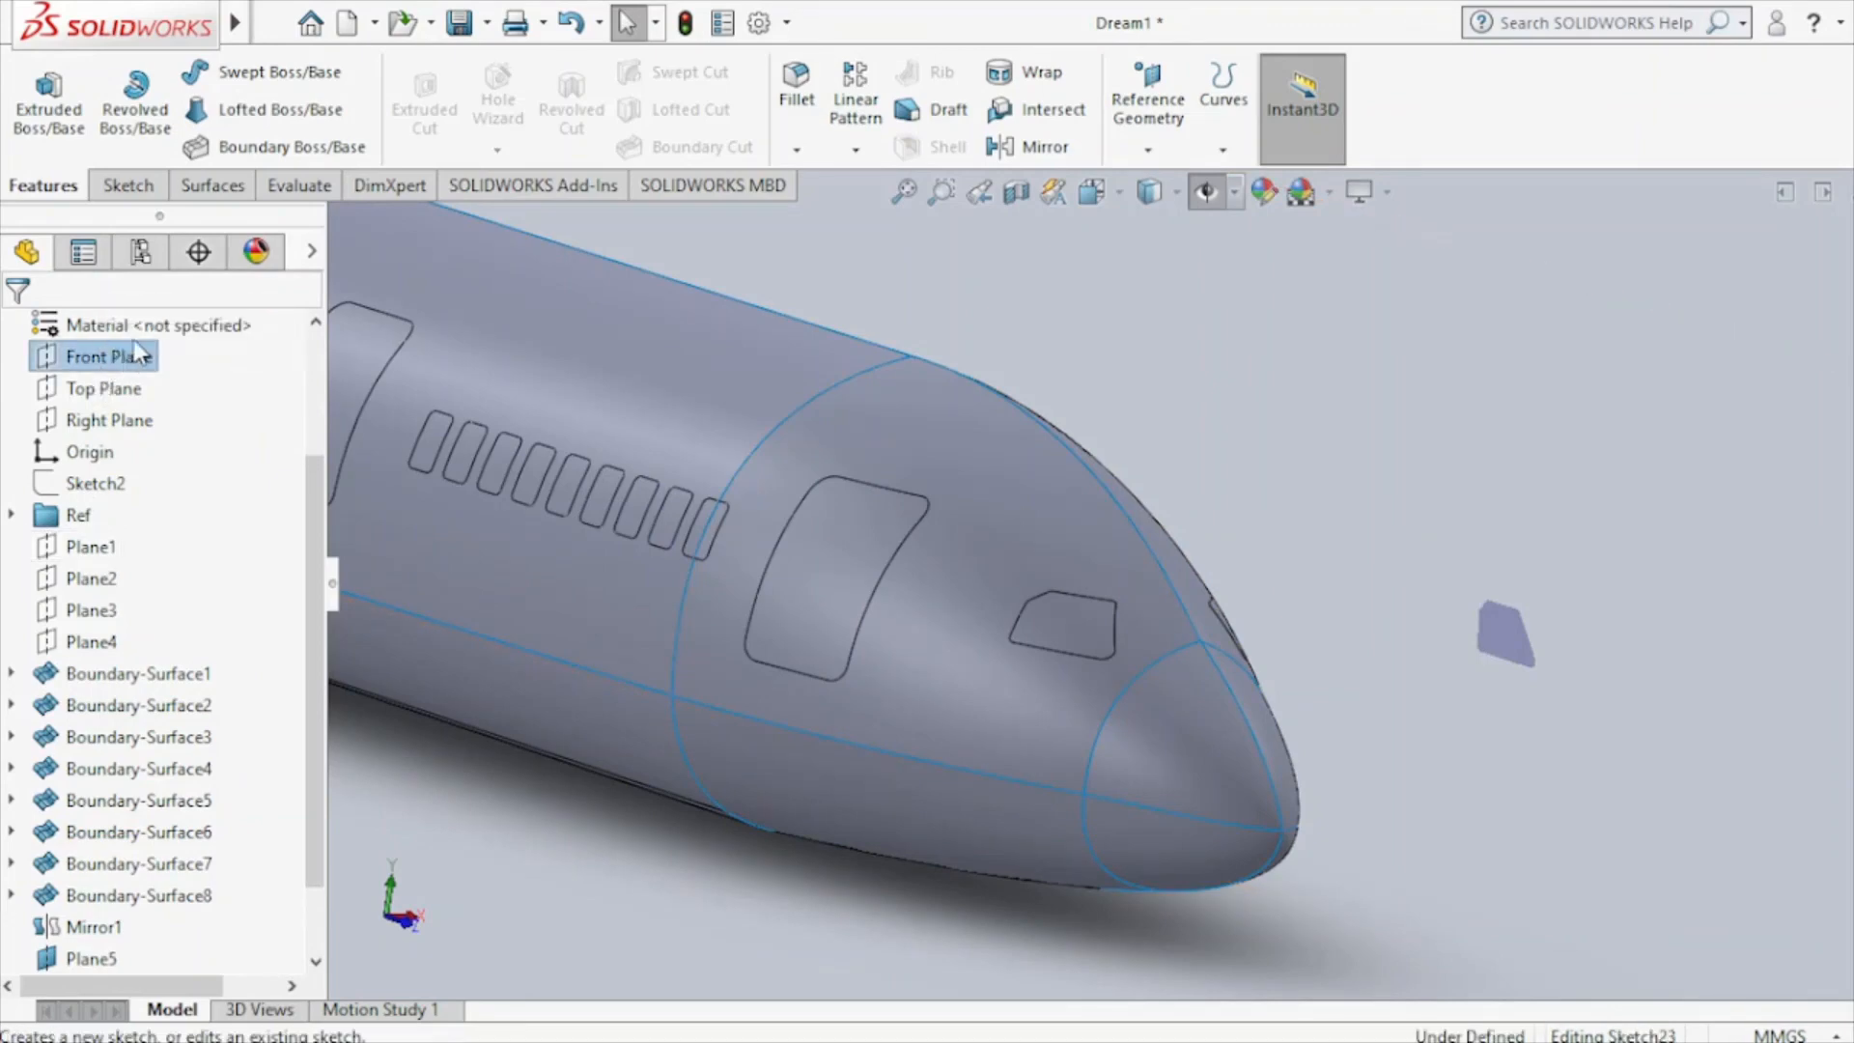
{"action": "left_click", "coordinate": [1201, 195]}
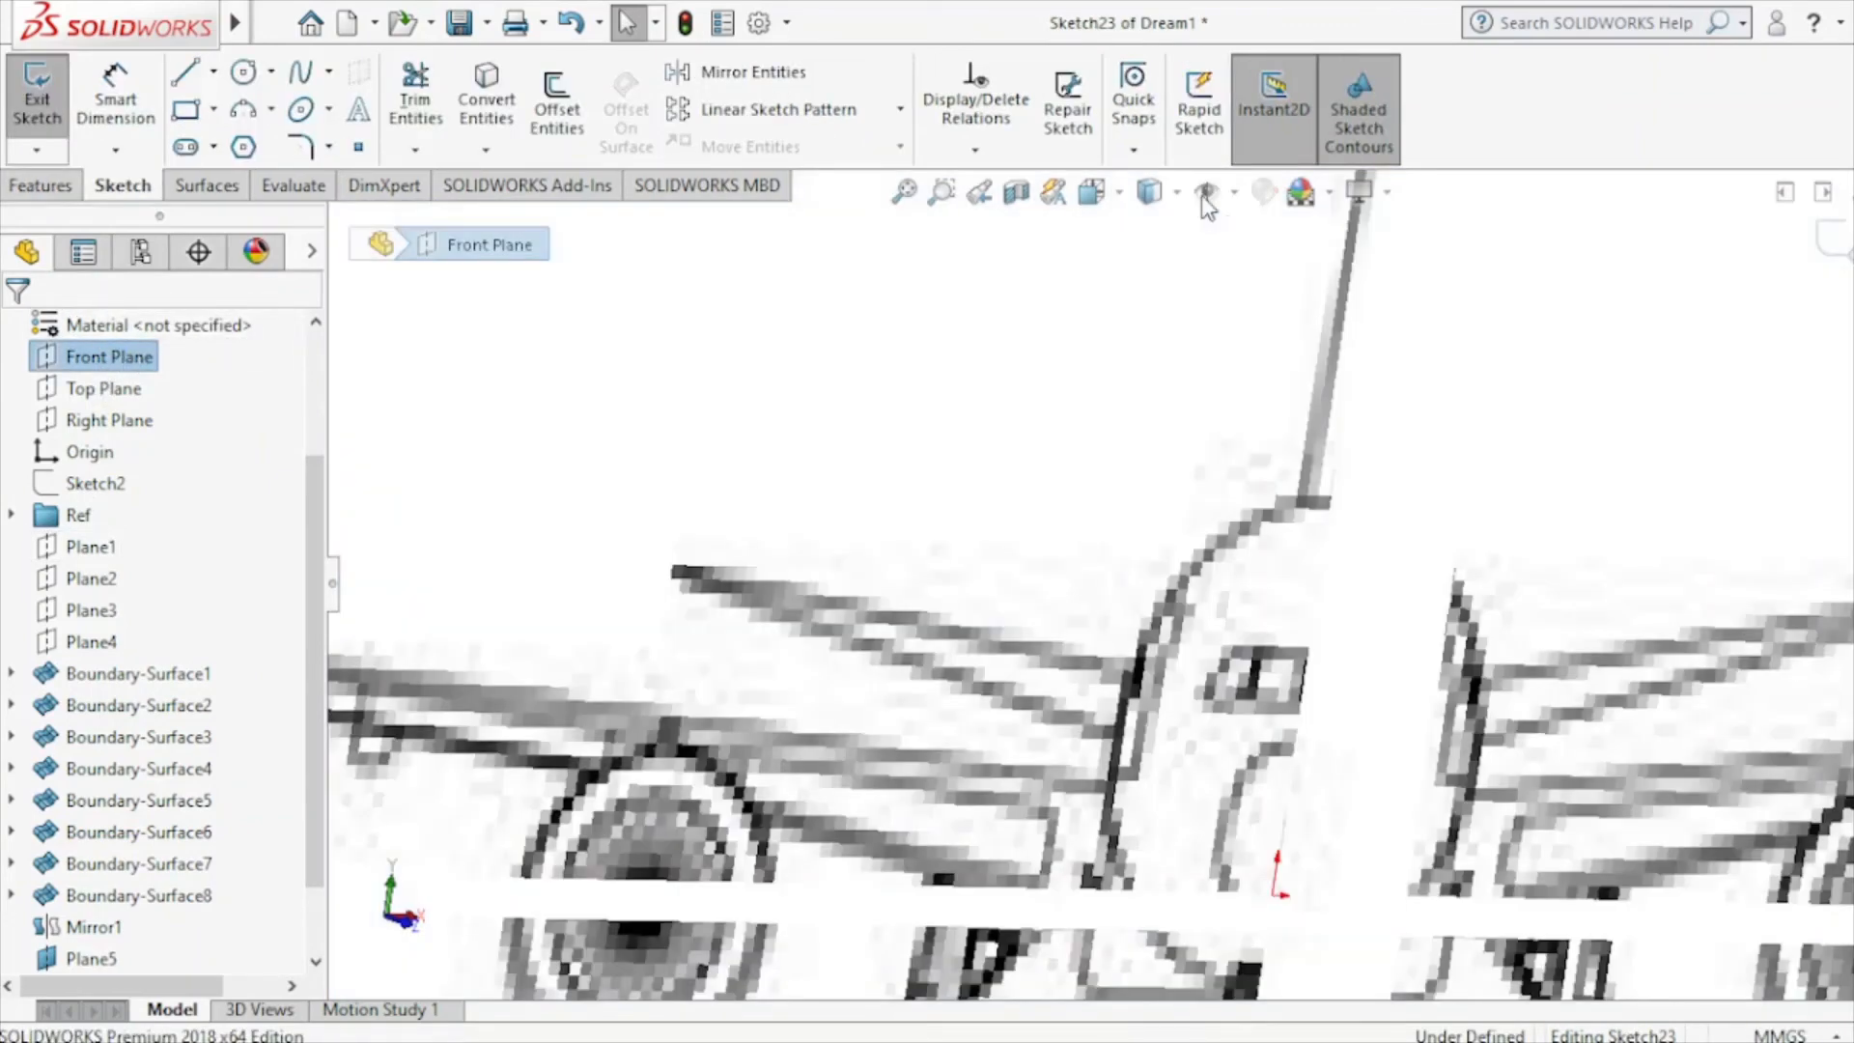
{"action": "left_click", "coordinate": [1120, 195]}
{"action": "left_click", "coordinate": [1134, 264]}
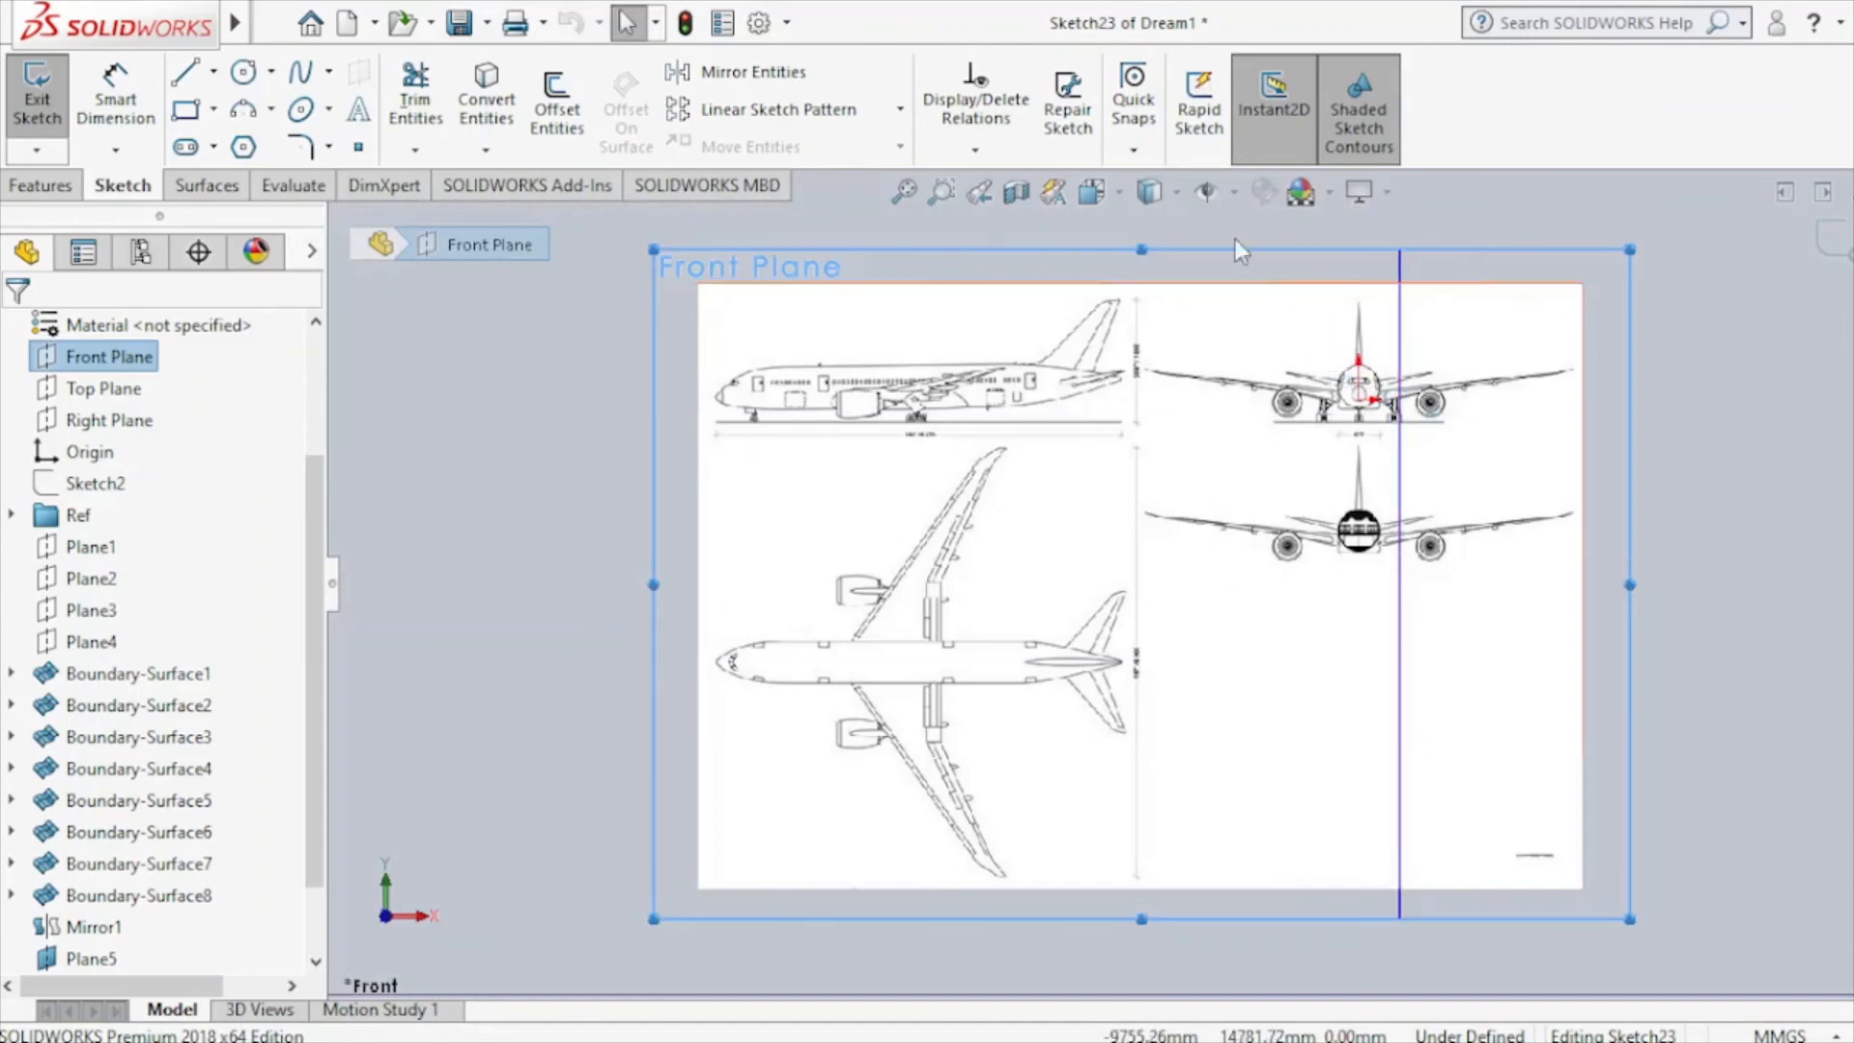
{"action": "left_click", "coordinate": [1203, 198]}
{"action": "scroll", "coordinate": [1409, 359], "scroll_direction": "down", "scroll_amount": 10}
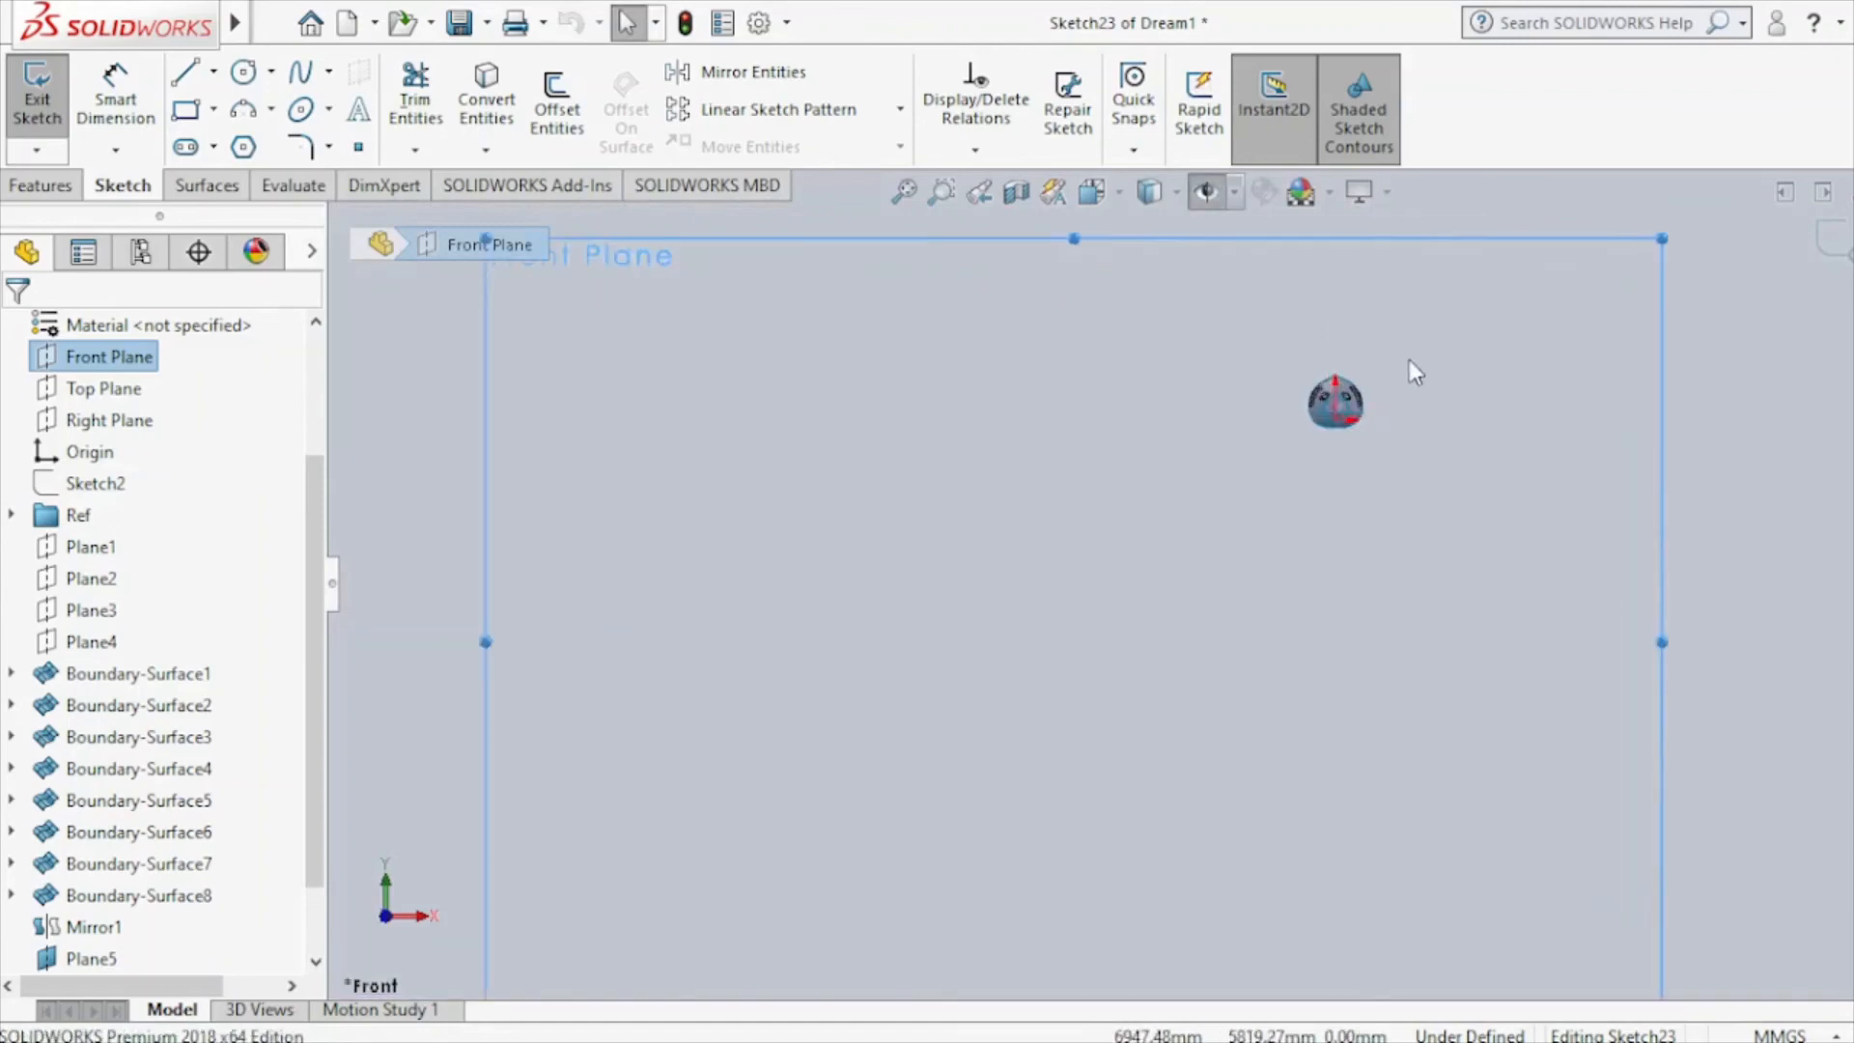
{"action": "scroll", "coordinate": [1214, 488], "scroll_direction": "down", "scroll_amount": 5}
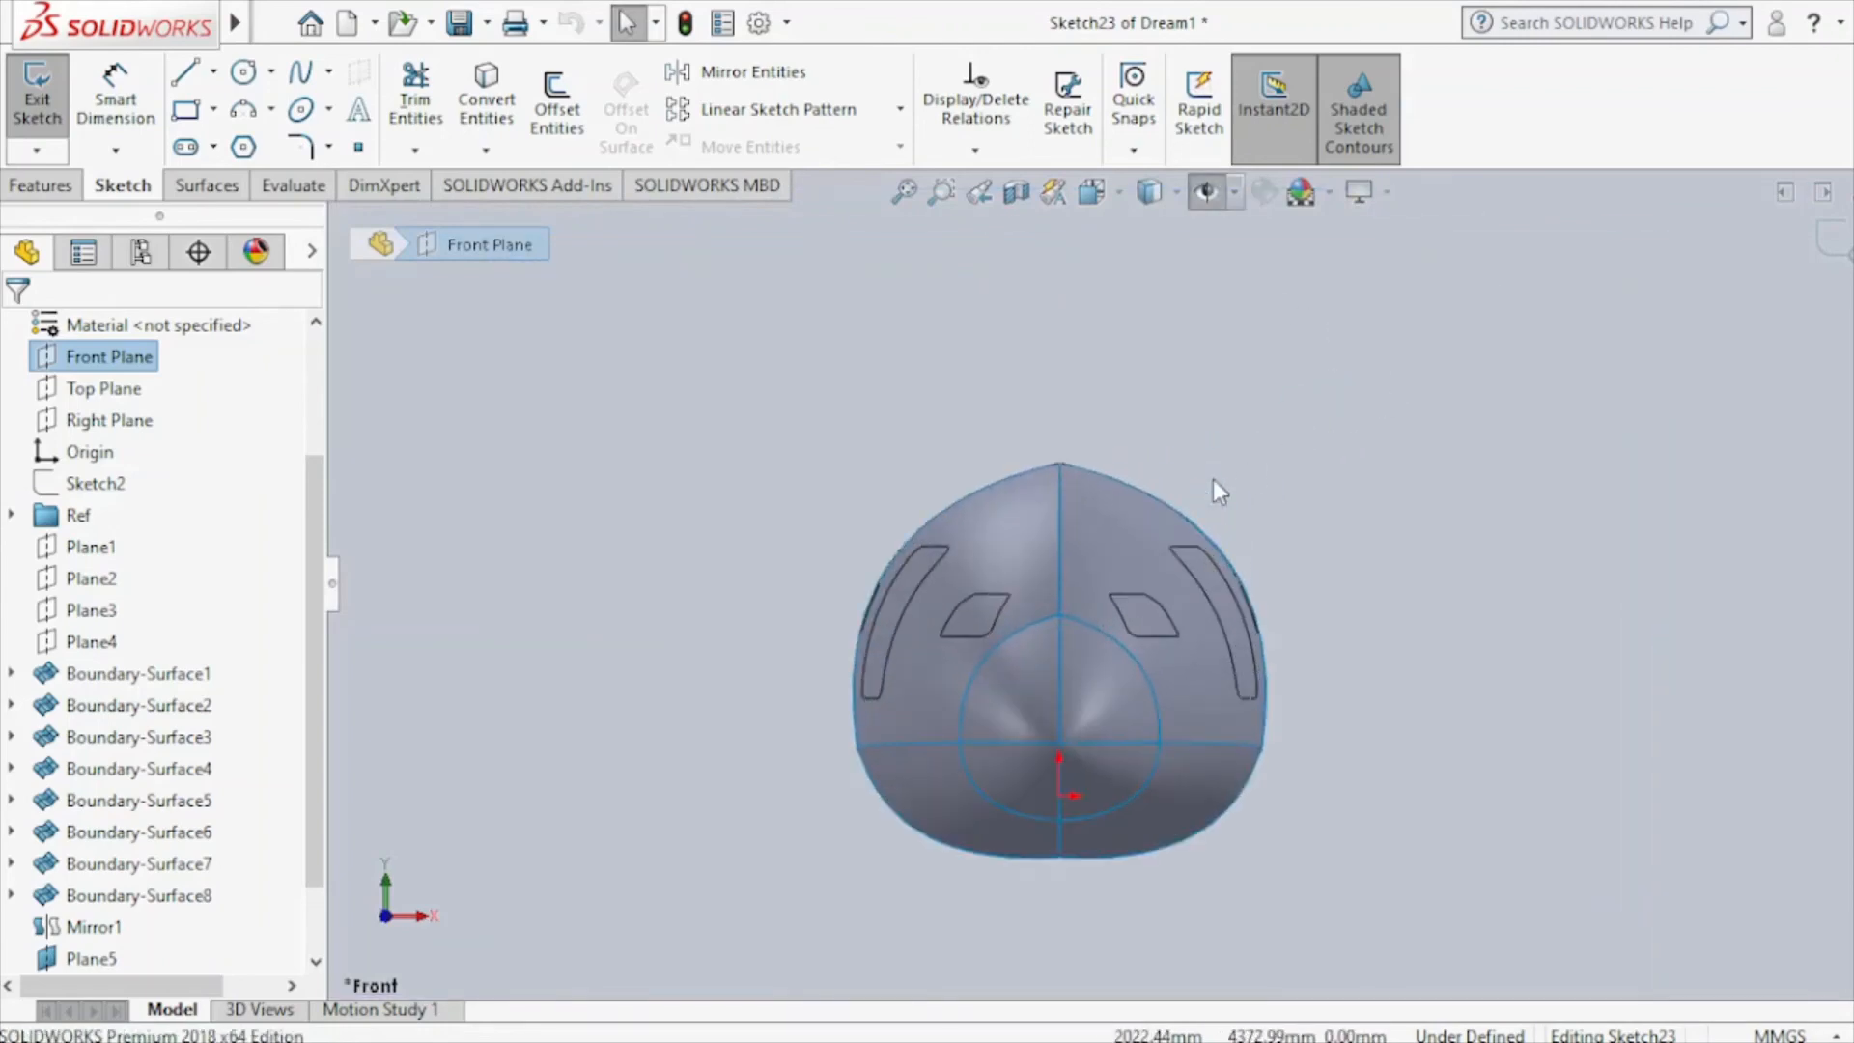
Switch to the Photos app to examine the cockpit windows in the Boeing 787-10 photo, and return to SOLIDWORKS.
{"action": "key", "text": "alt+Tab"}
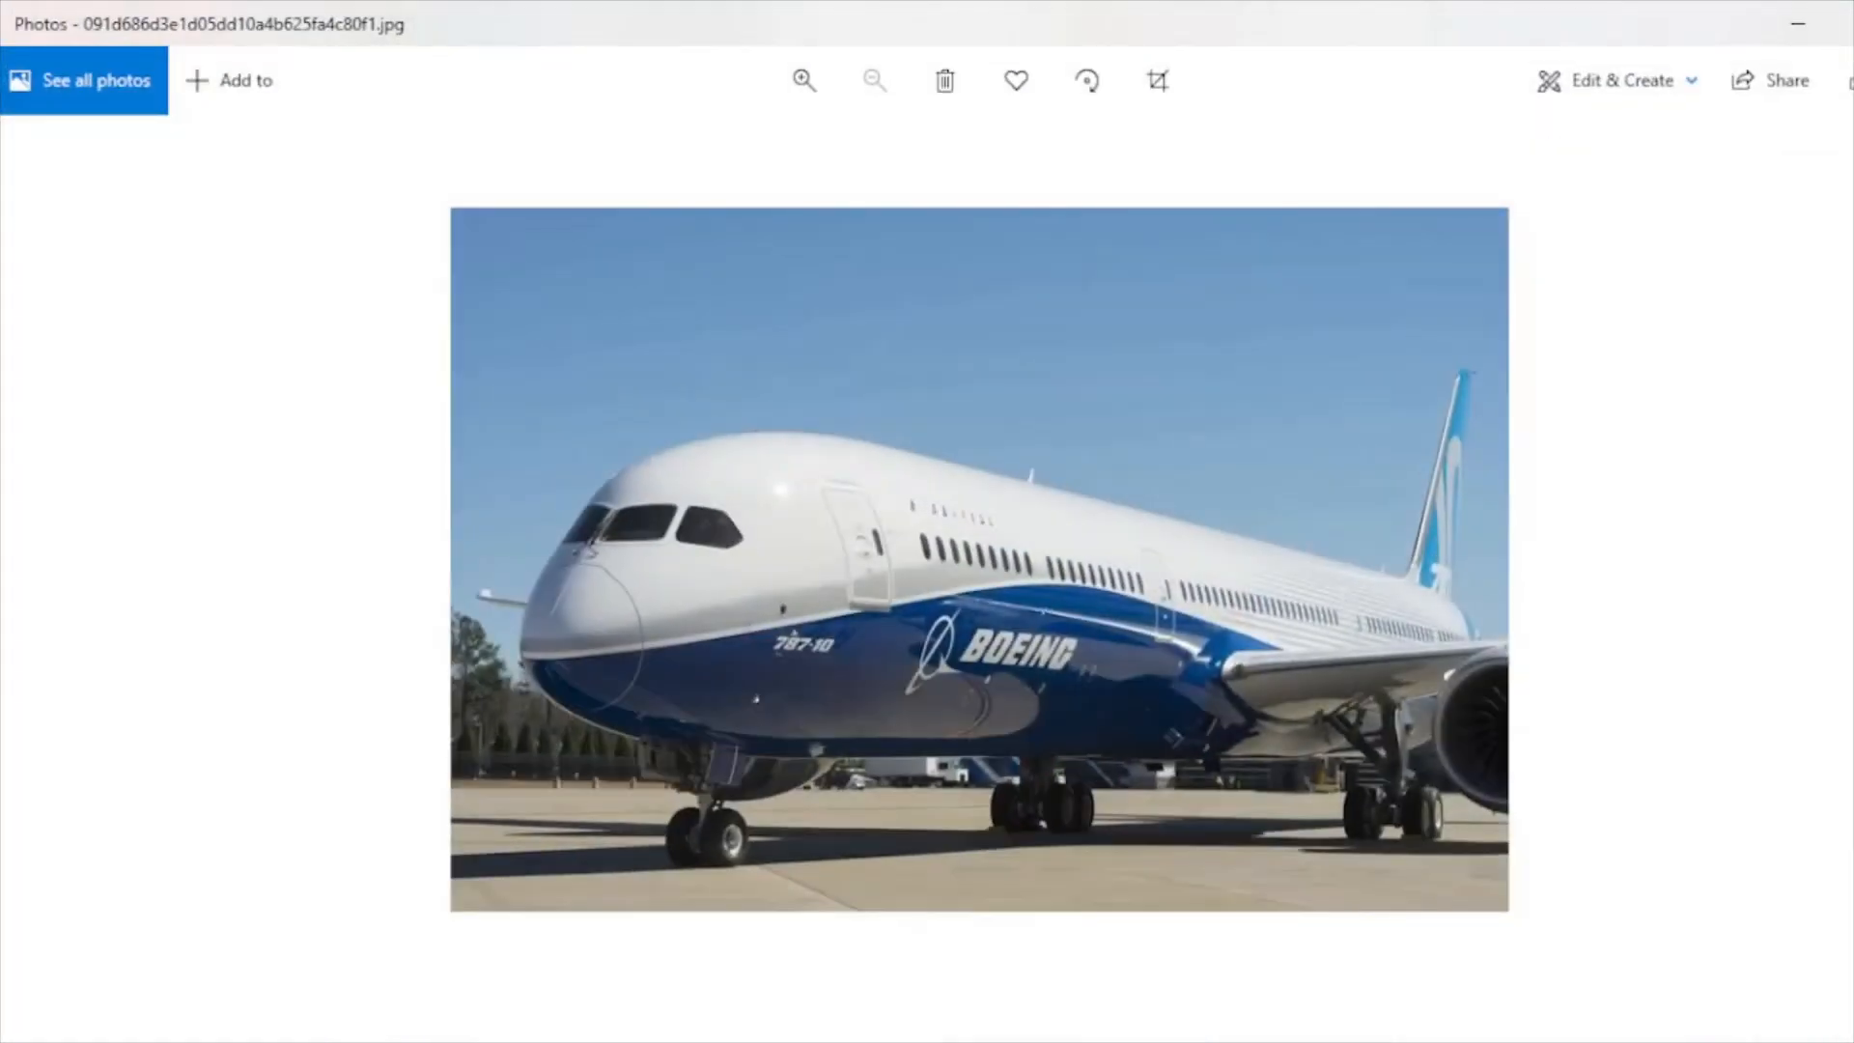
{"action": "key", "text": "alt+Tab"}
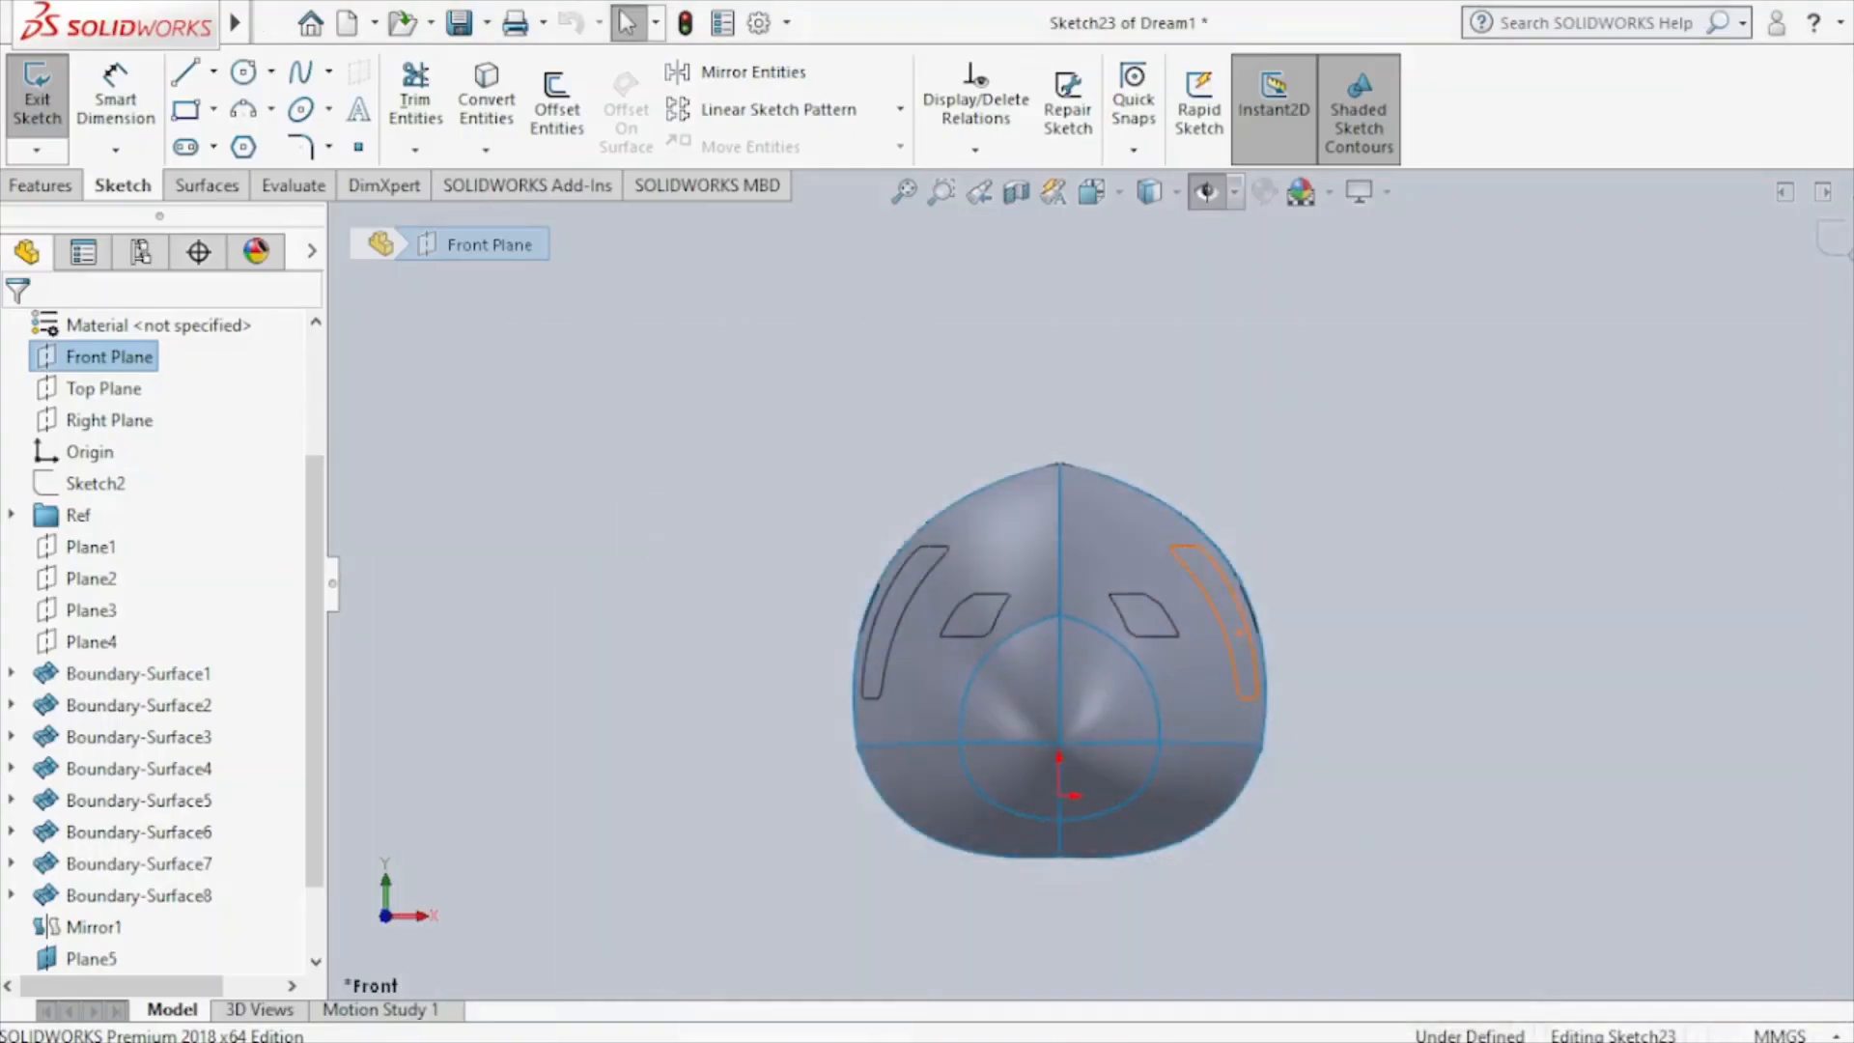